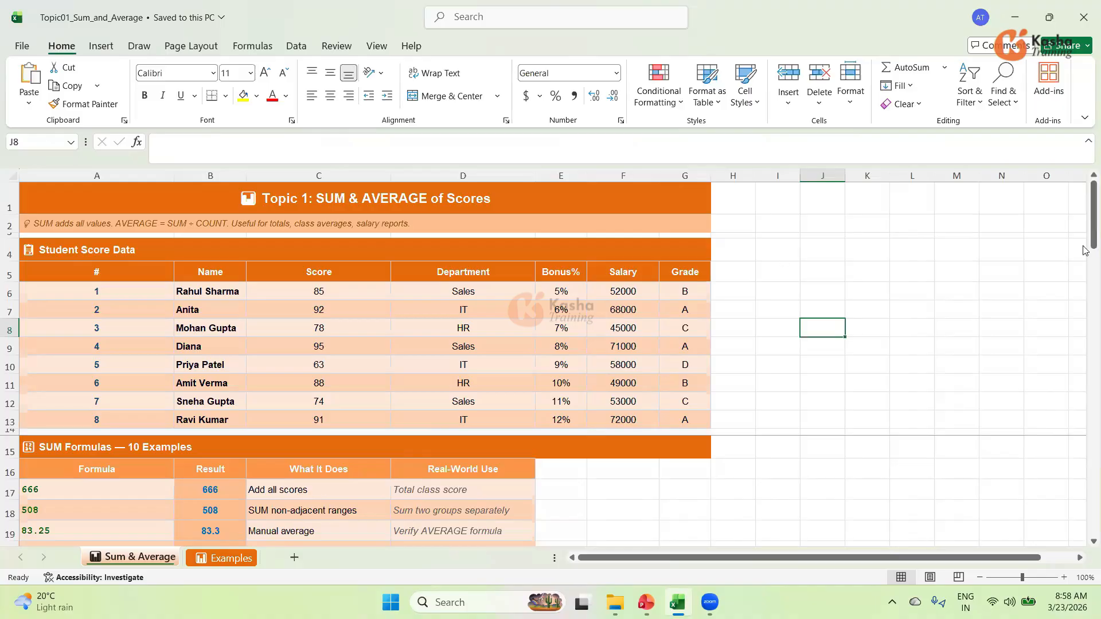
Step: Clear the Result values of the ten SUM examples in B17:B26 and save the workbook
left_click_drag(1086, 233, 865, 445)
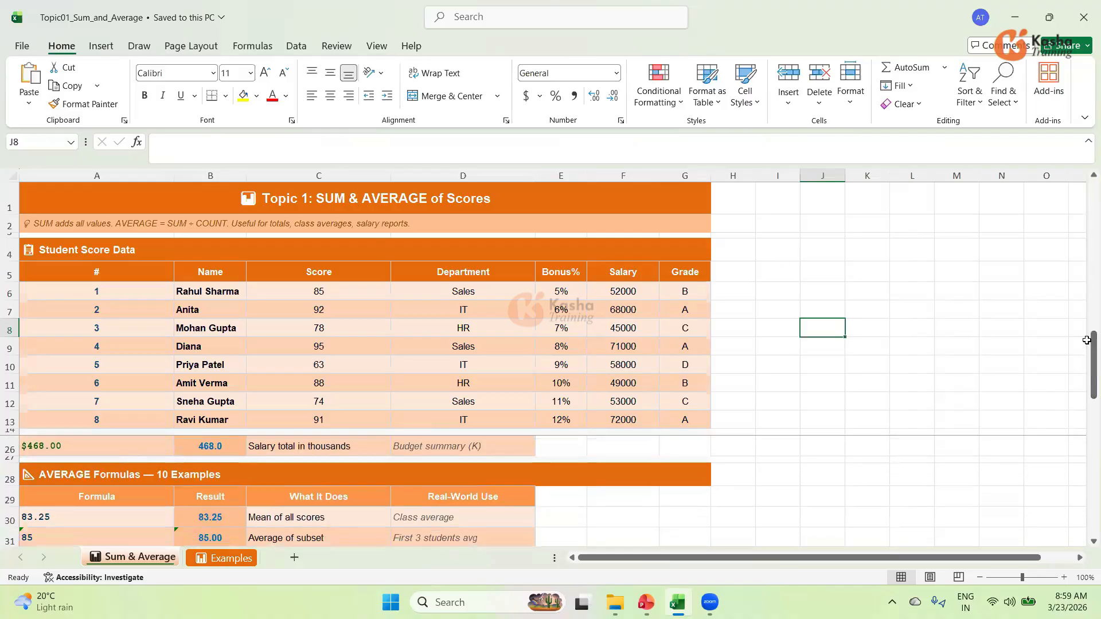
left_click_drag(1085, 381, 1085, 219)
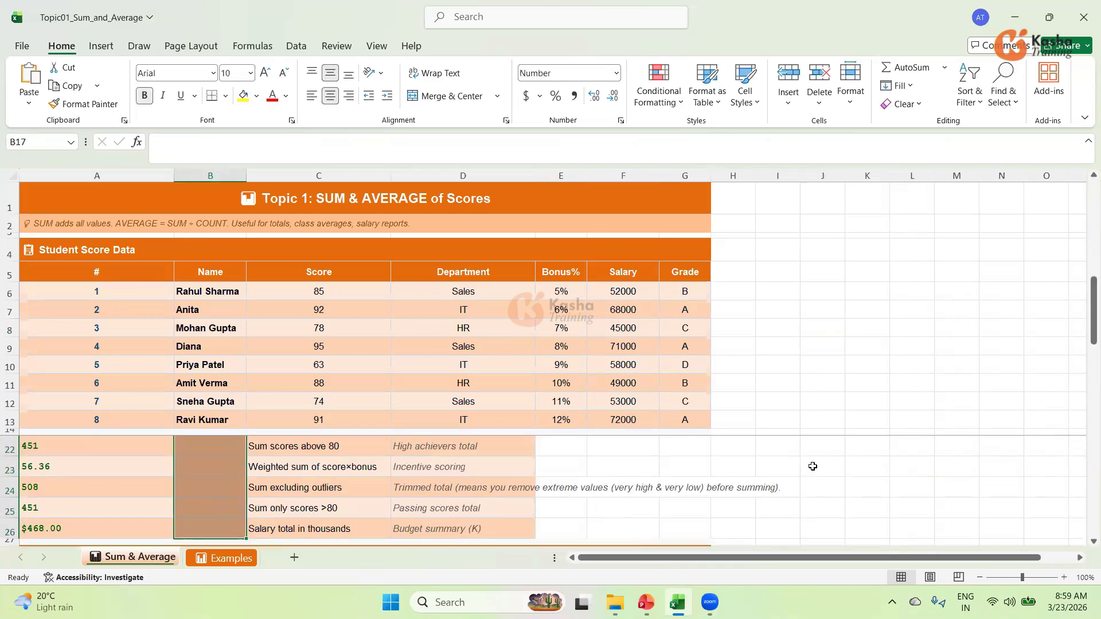
left_click_drag(1085, 310, 1070, 212)
left_click(577, 475)
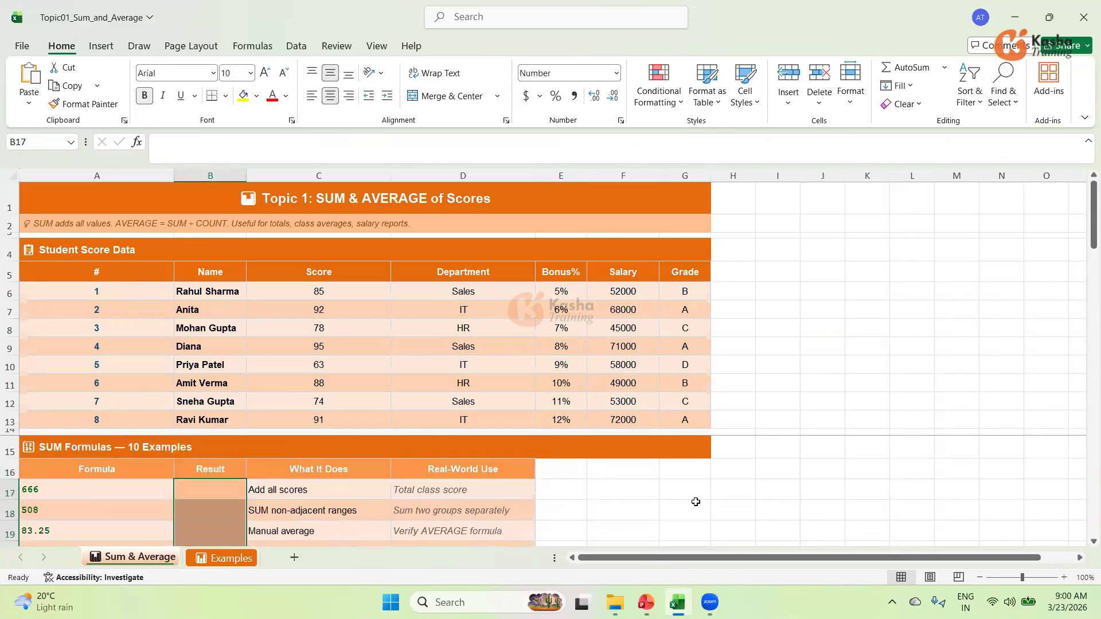
key("ctrl+s")
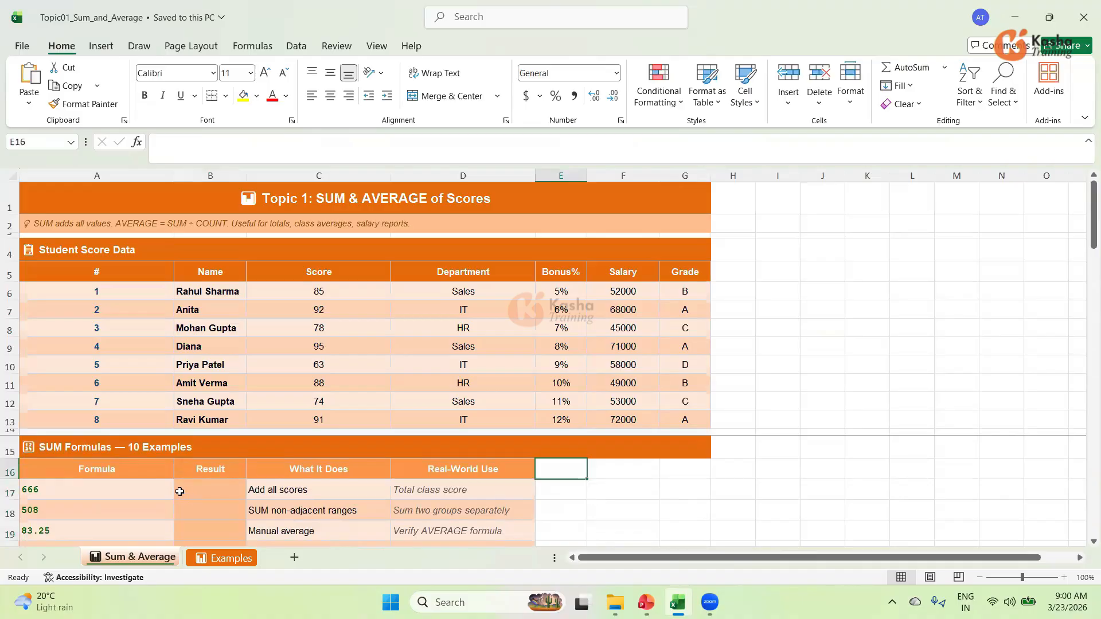
Step: Hide rows 1 to 3, which hold the topic title and description above the Student Score Data table
left_click(218, 497)
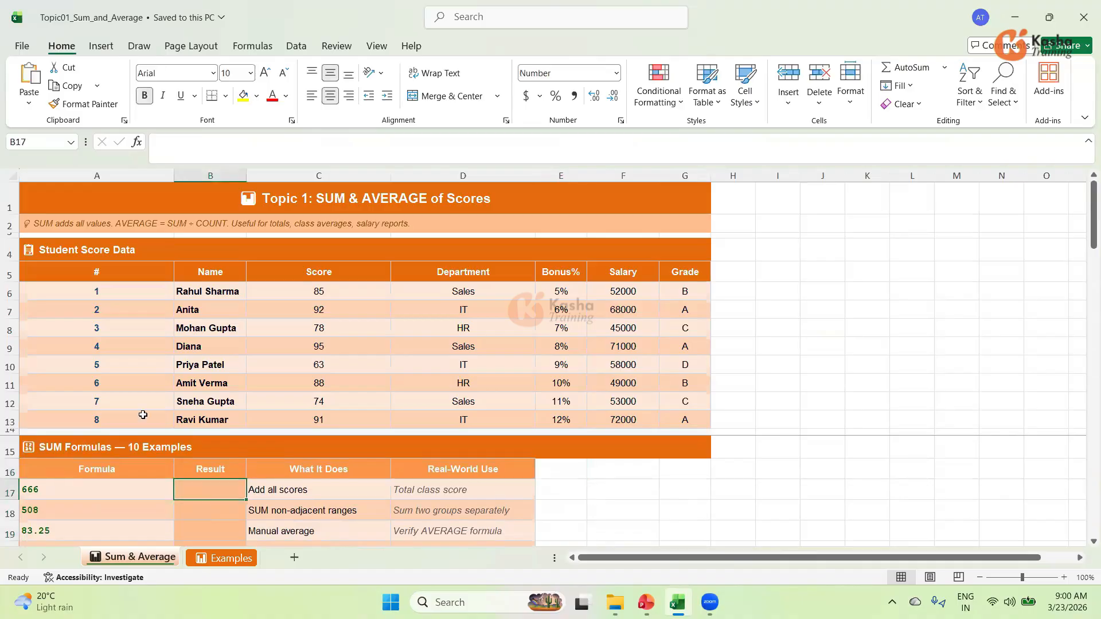
mouse_move(10, 199)
left_mouse_down()
mouse_move(11, 237)
mouse_move(8, 219)
left_mouse_up()
right_click(10, 207)
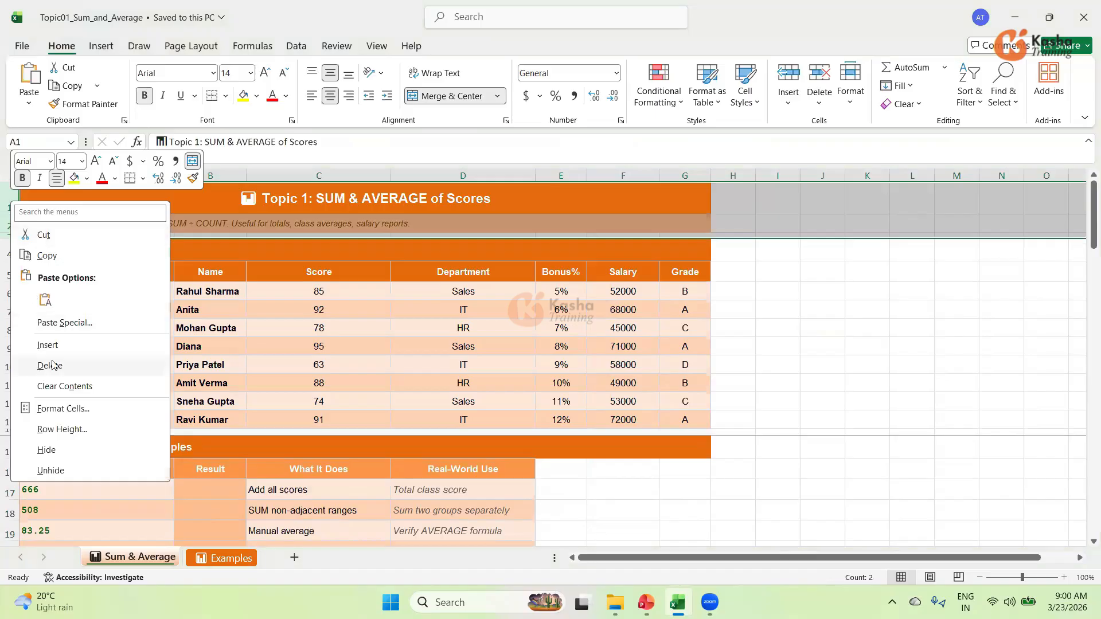
left_click(59, 450)
left_click(663, 455)
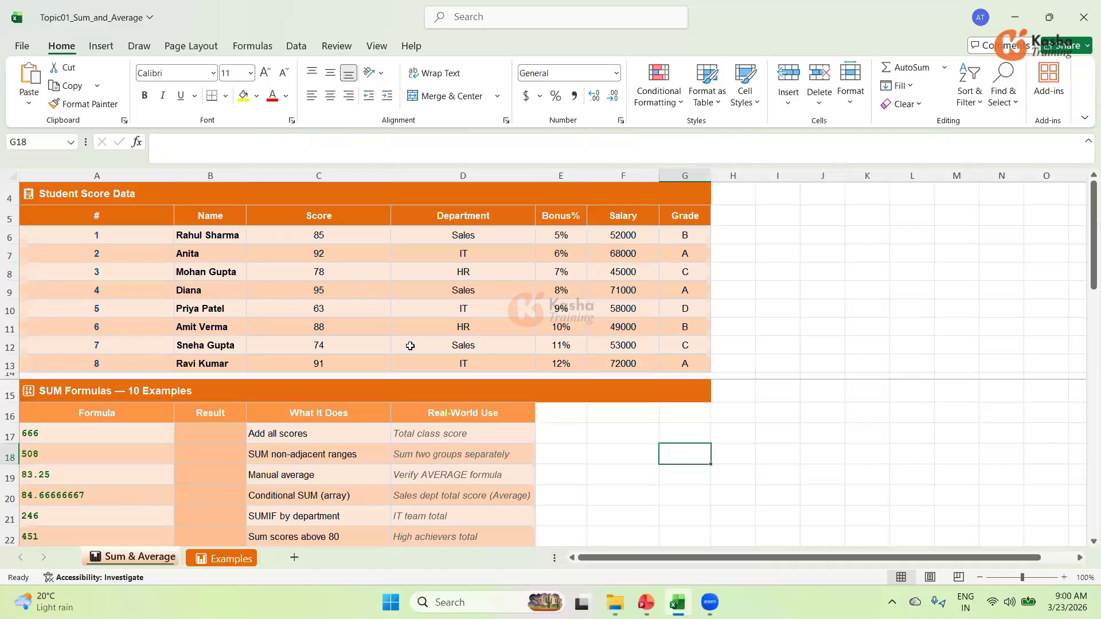
Step: Enter =SUM(C6:C13) in B17 to add all student scores for the total class score
left_click(430, 435)
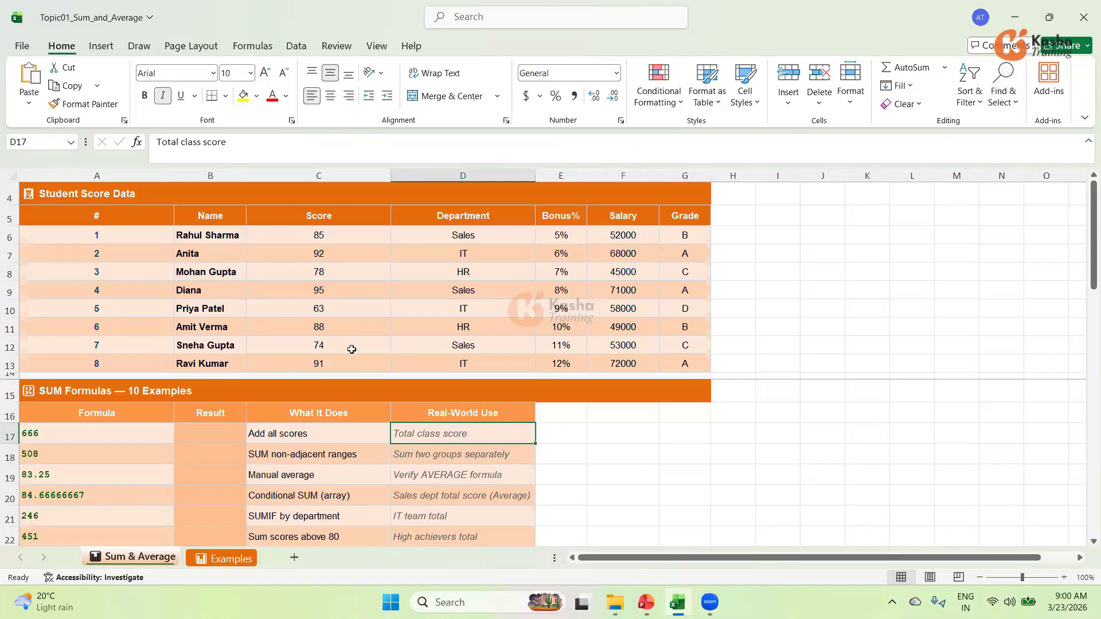
left_click(208, 432)
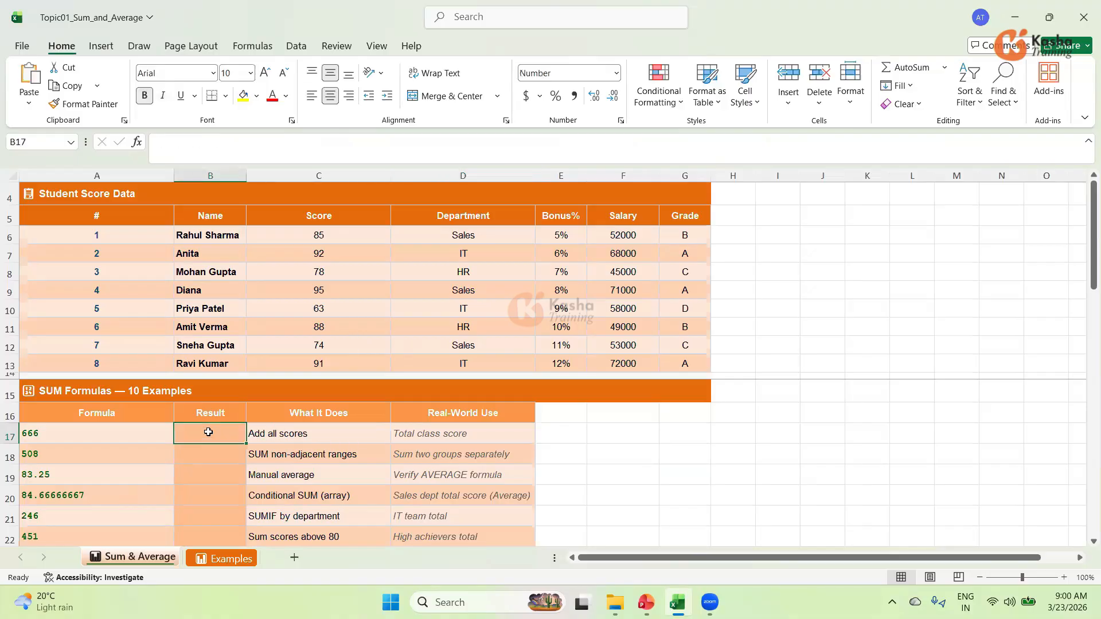
type("=")
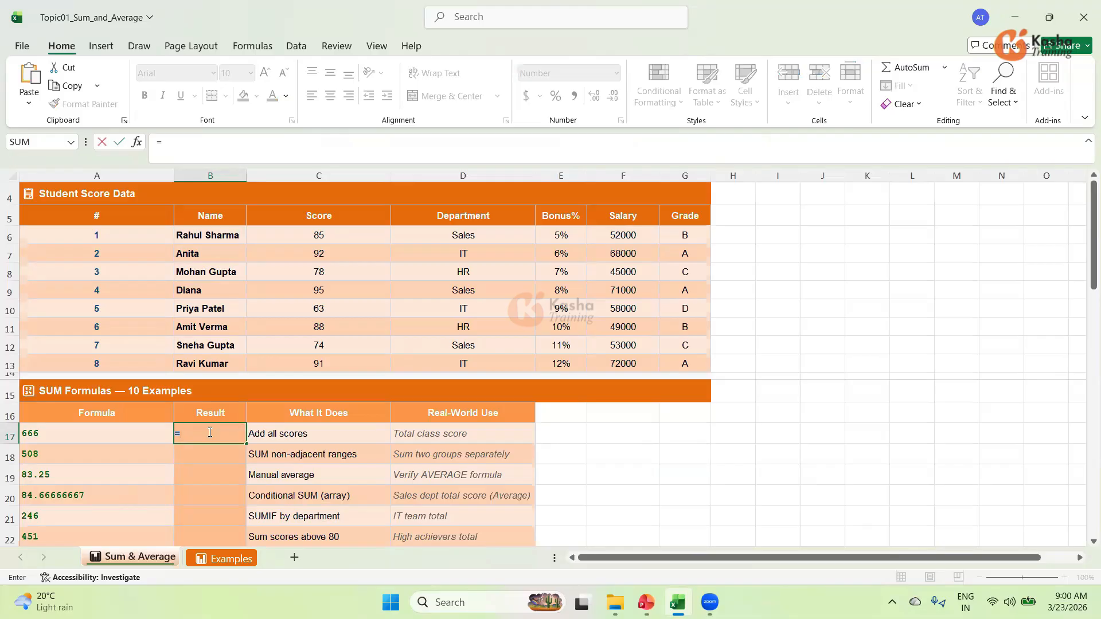
type("SUM")
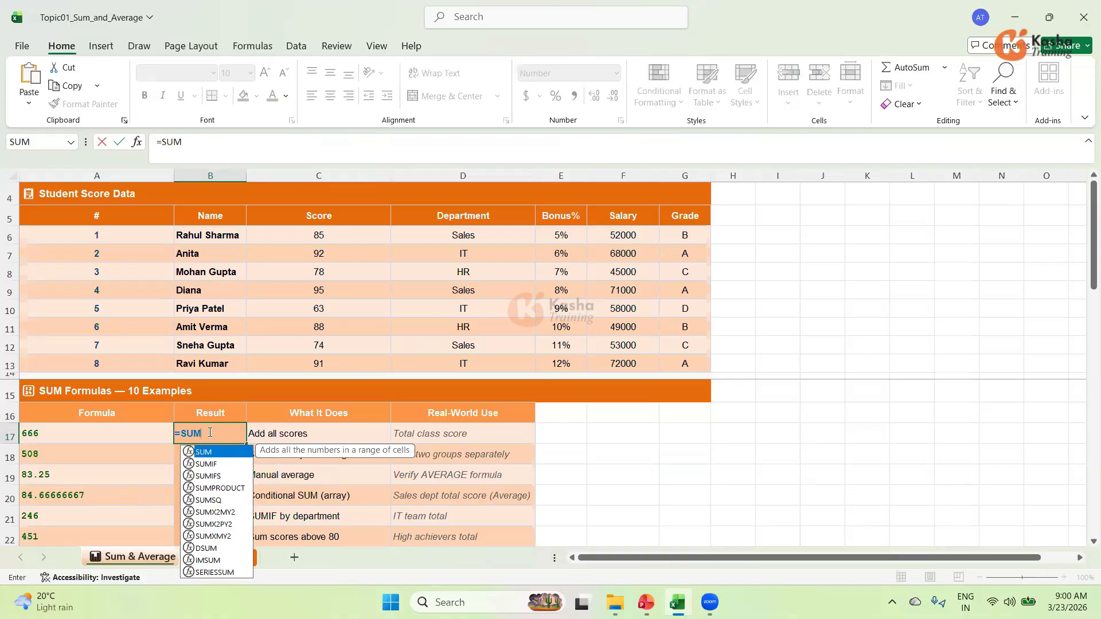
type("(")
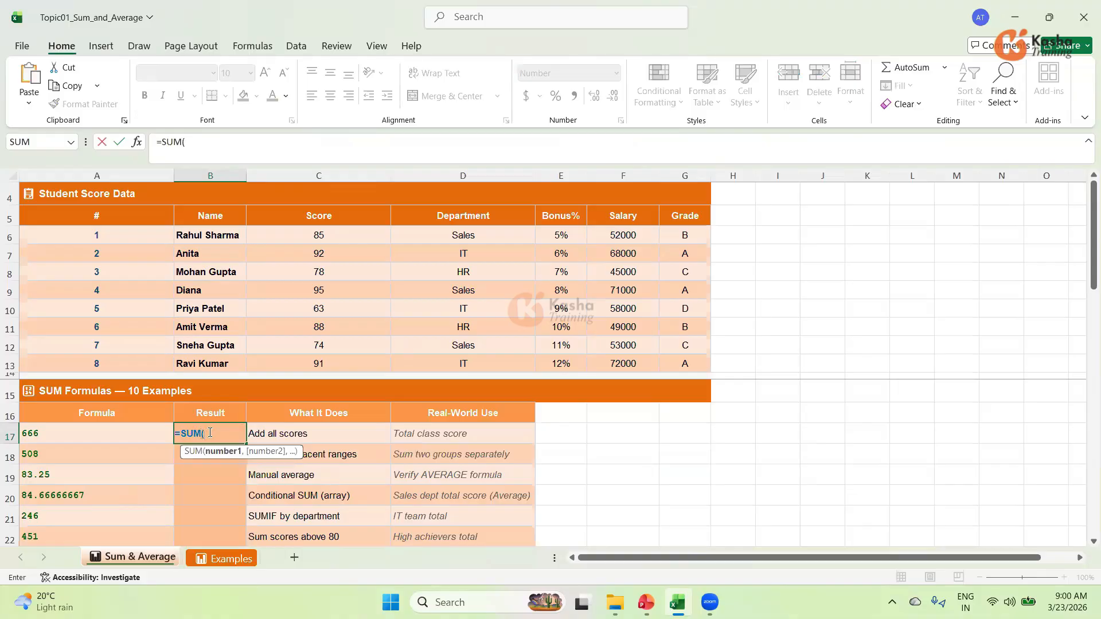
key("BackSpace")
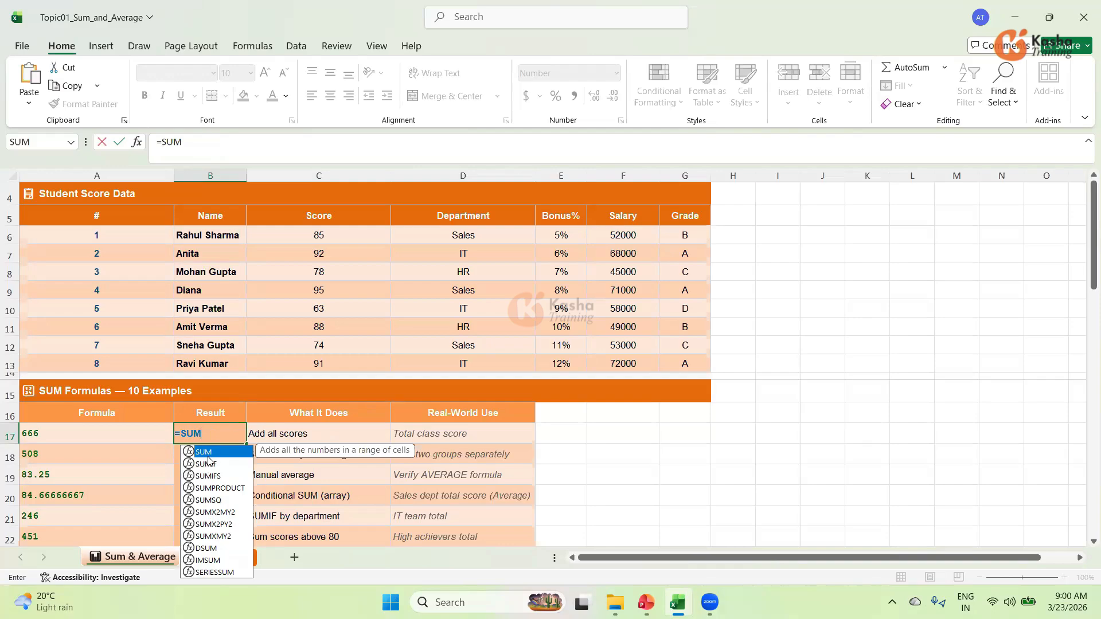
type("(")
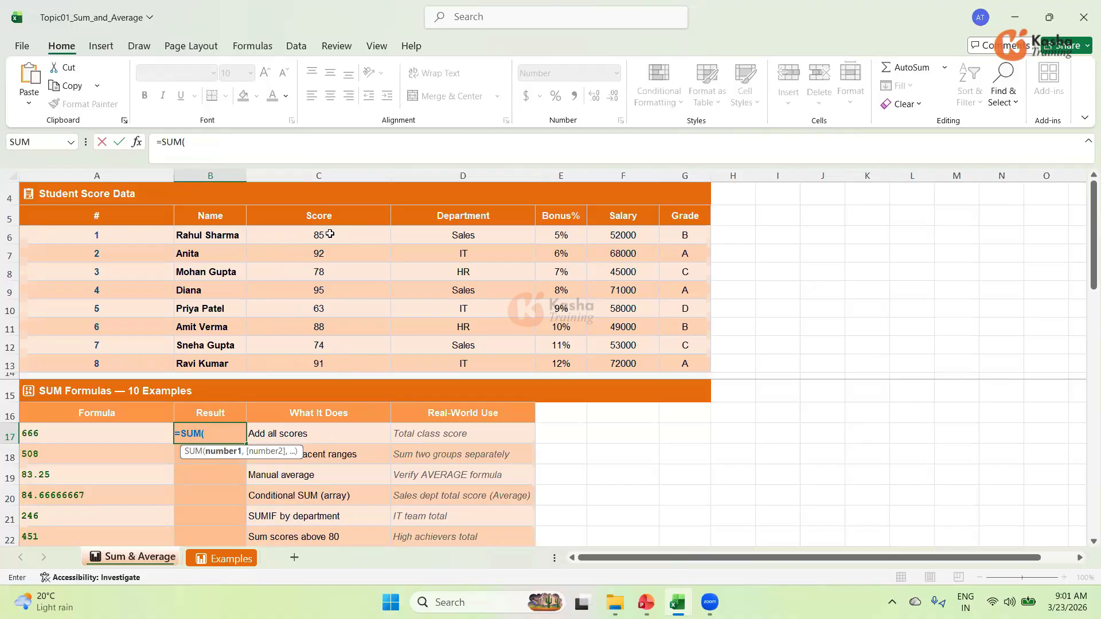
left_click_drag(330, 234, 331, 360)
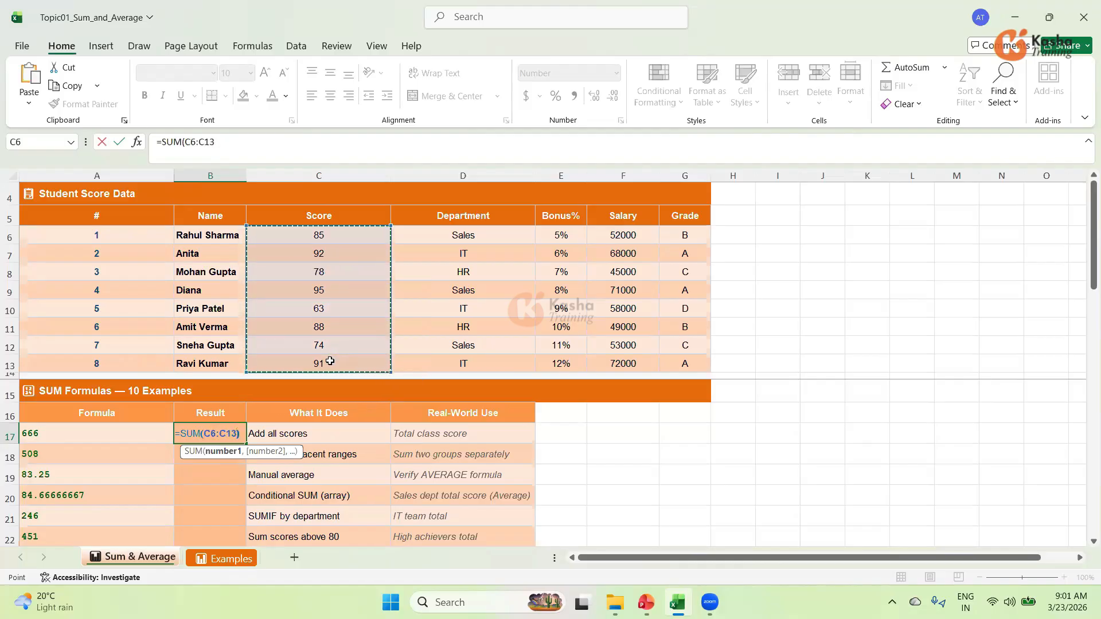
type(")")
key("Return")
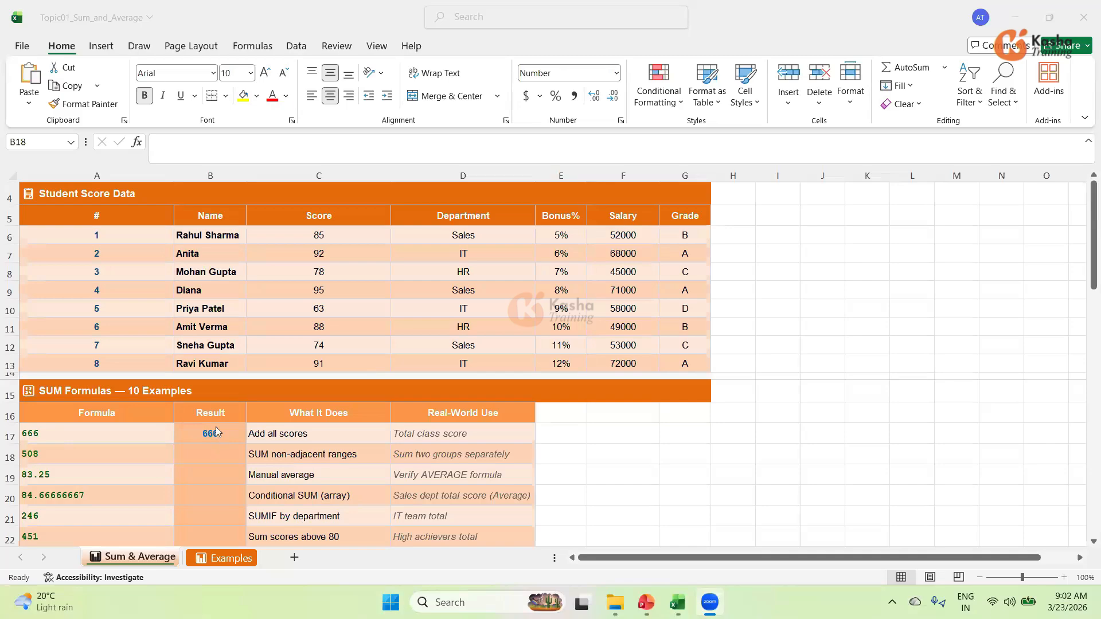
left_click(217, 434)
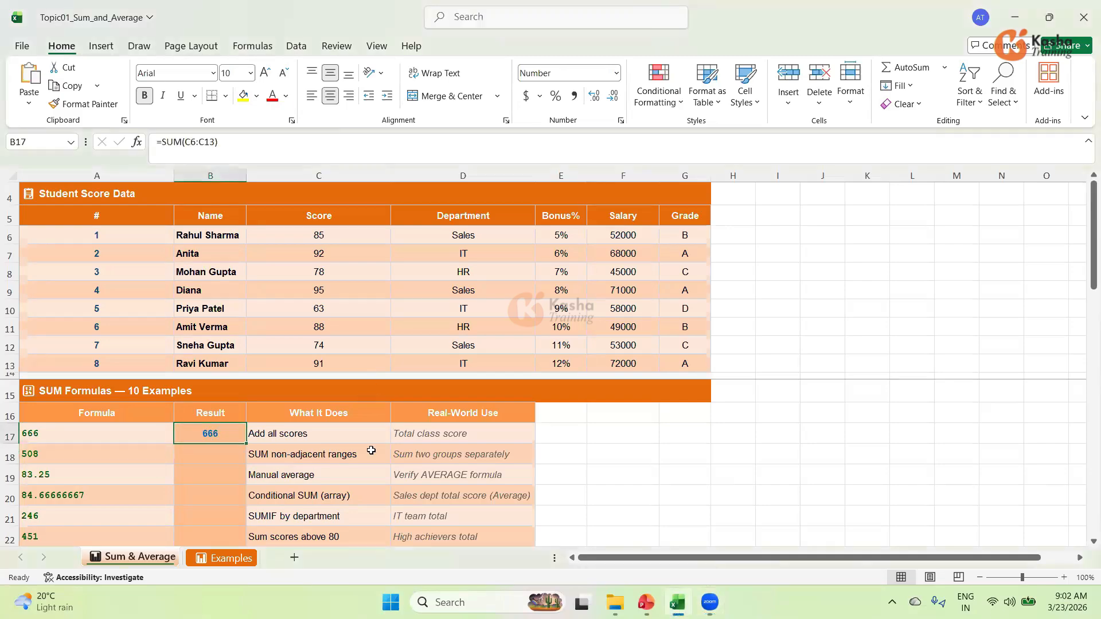
left_click(431, 441)
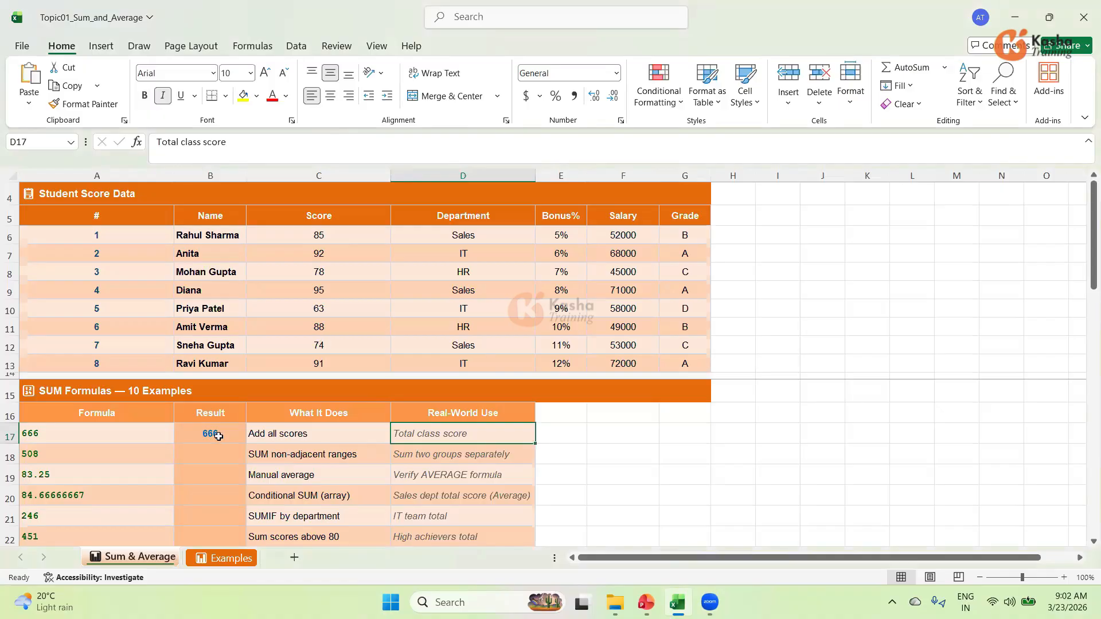
Step: Enter =C6+C7+C8+C9+C10+C11+C12+C13 in F17 to total the scores by adding each cell individually
left_click(607, 434)
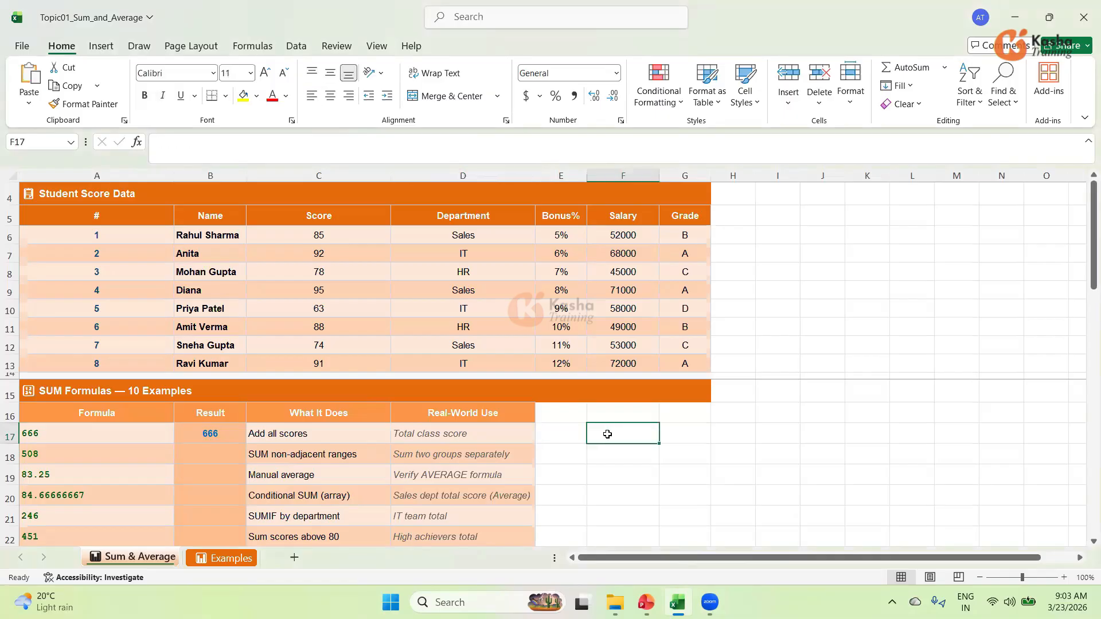
type("=")
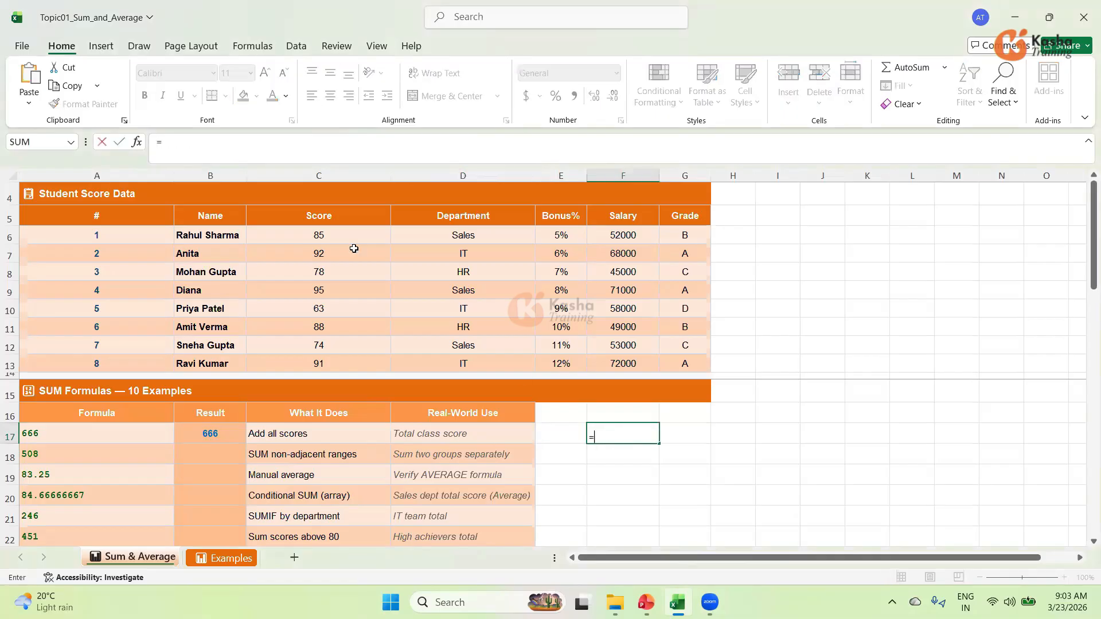
left_click(348, 238)
type("+")
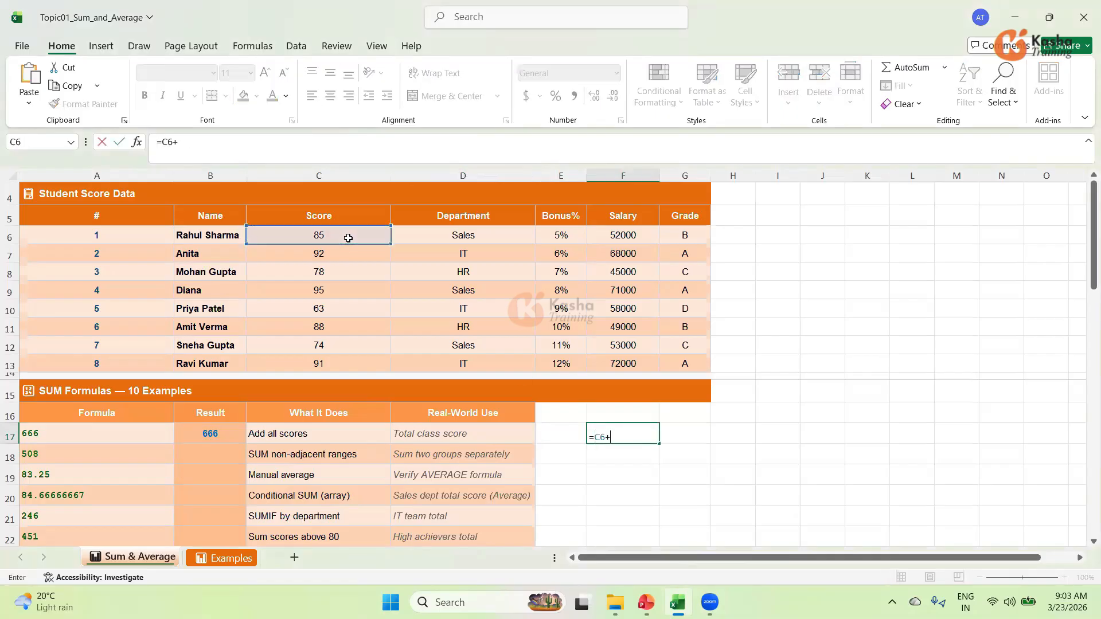
left_click(348, 256)
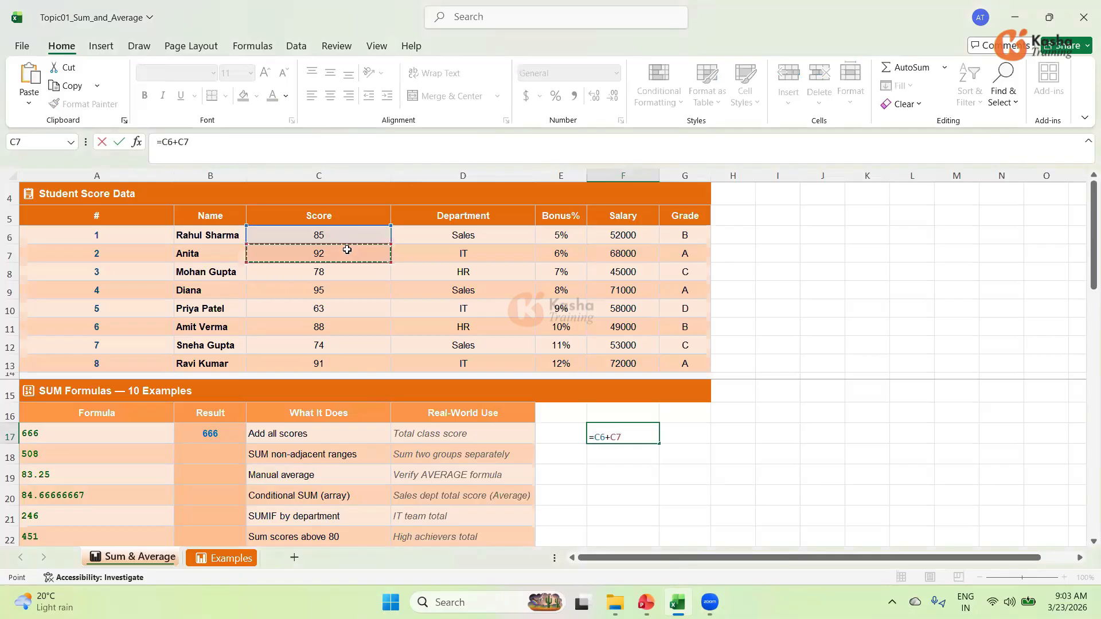
type("+")
left_click(341, 272)
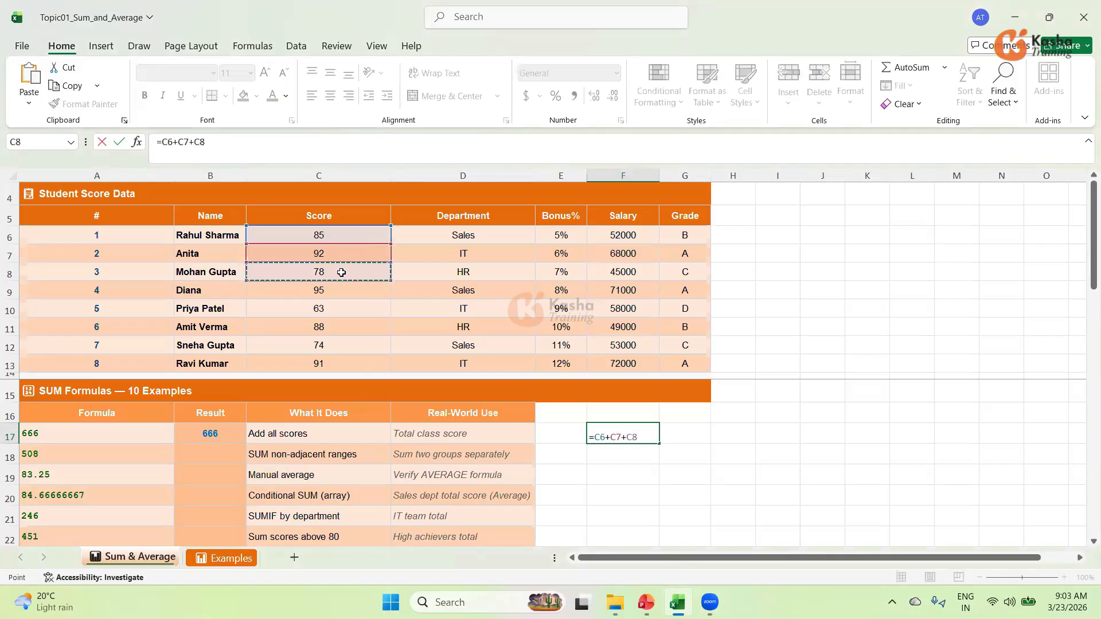
type("+")
left_click(345, 289)
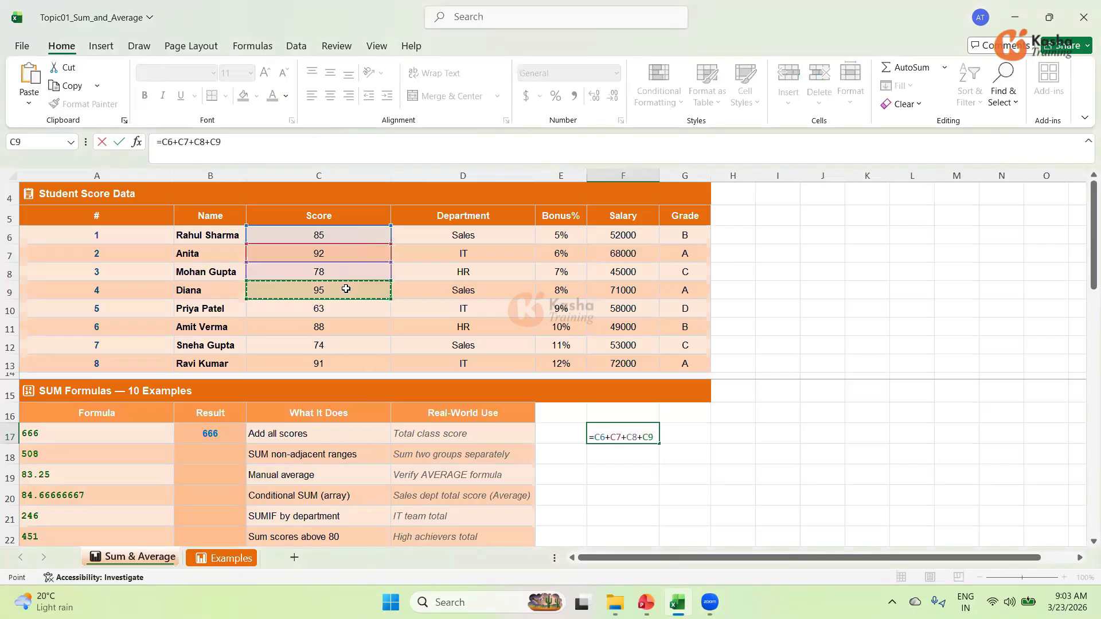
type("+")
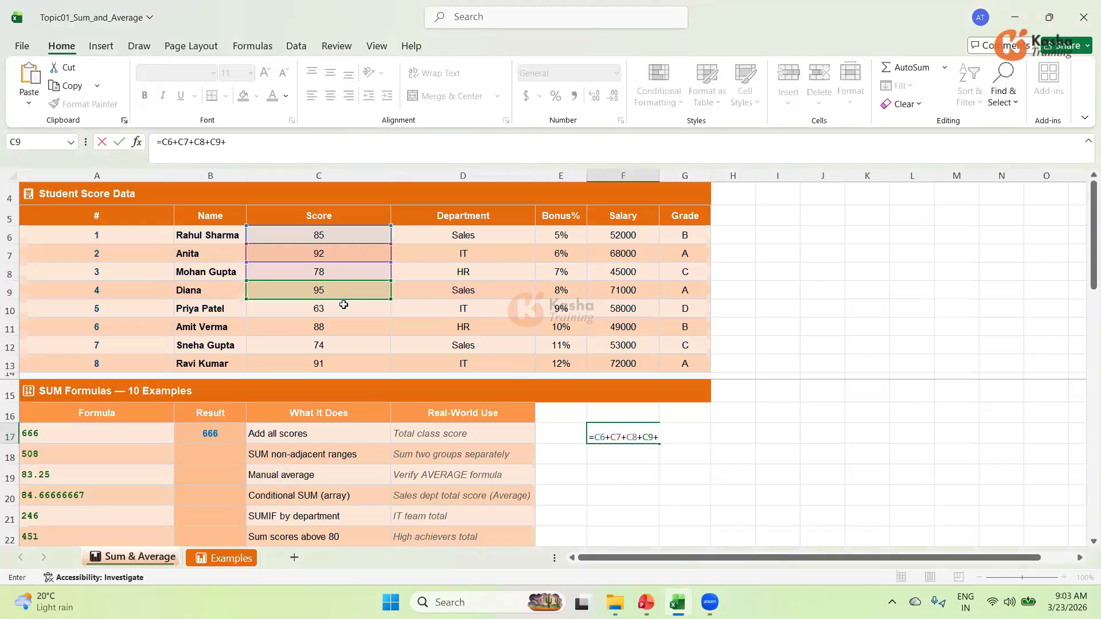
left_click(343, 304)
type("+")
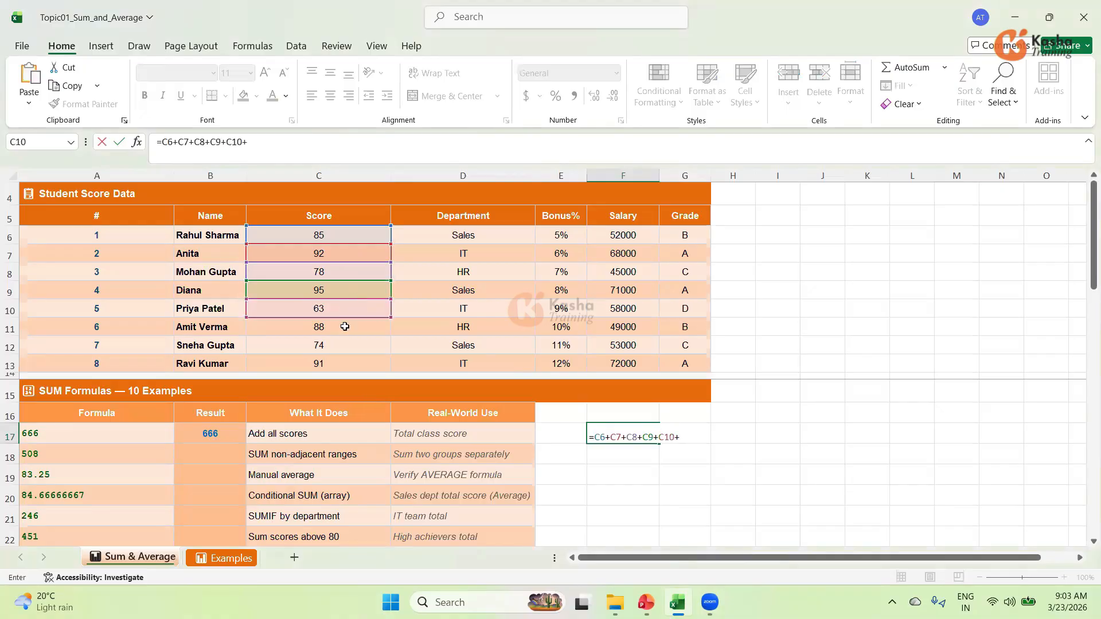
left_click(345, 326)
type("+")
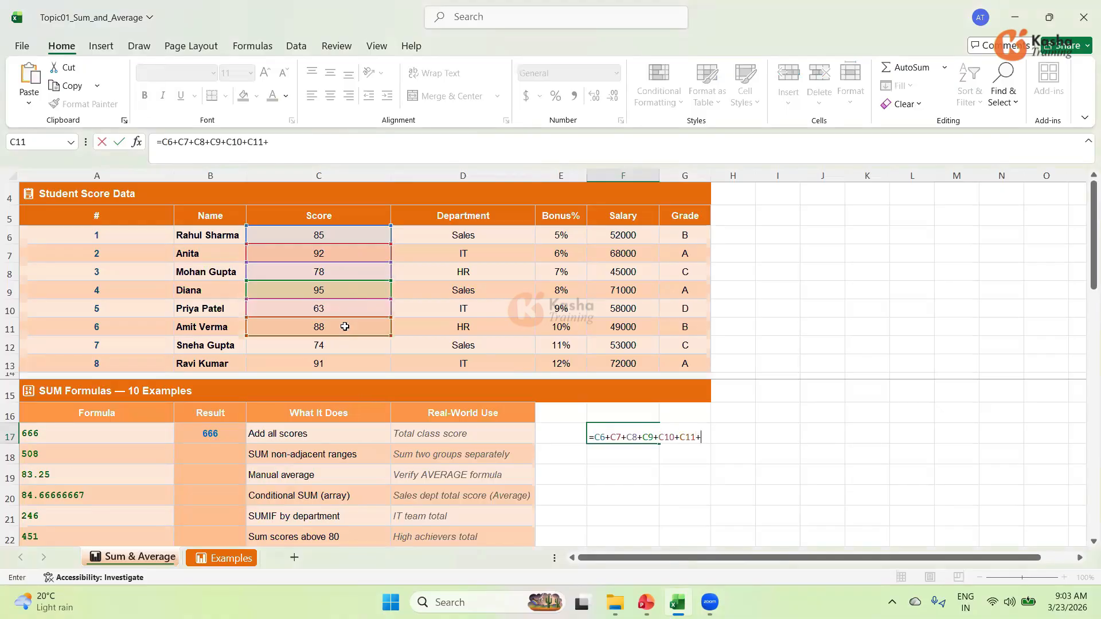
left_click(338, 348)
type("+-")
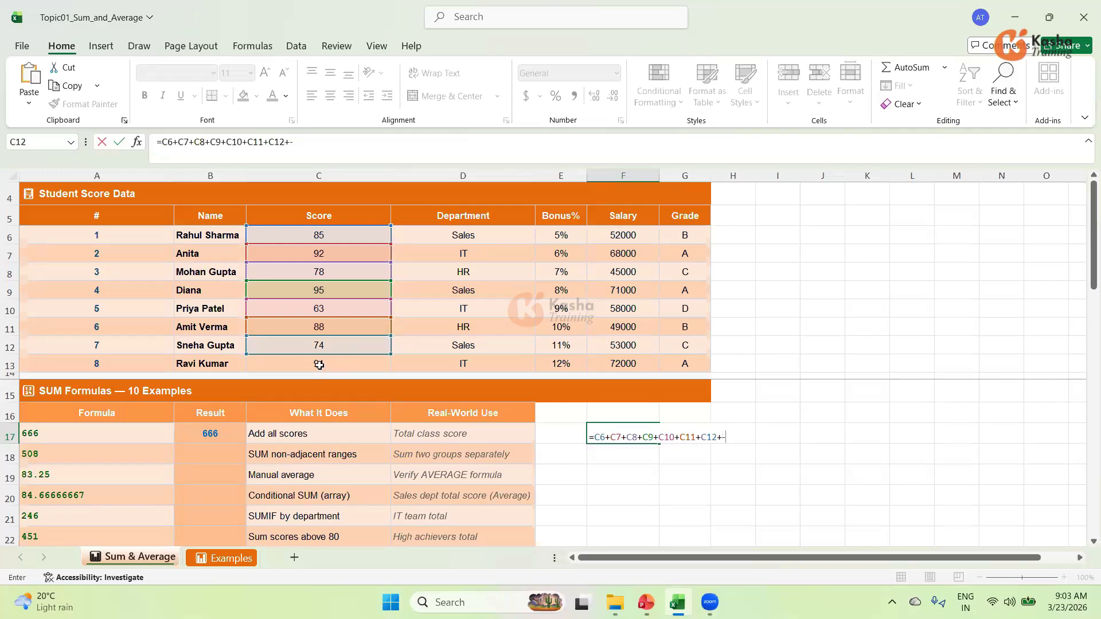
key("BackSpace")
left_click(320, 365)
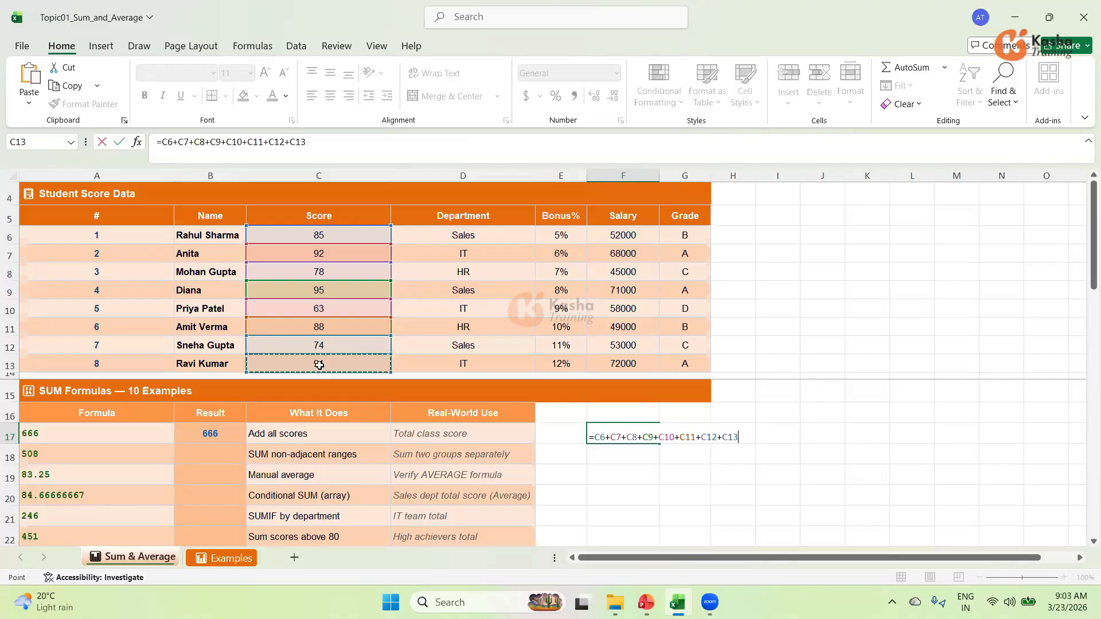
key("Return")
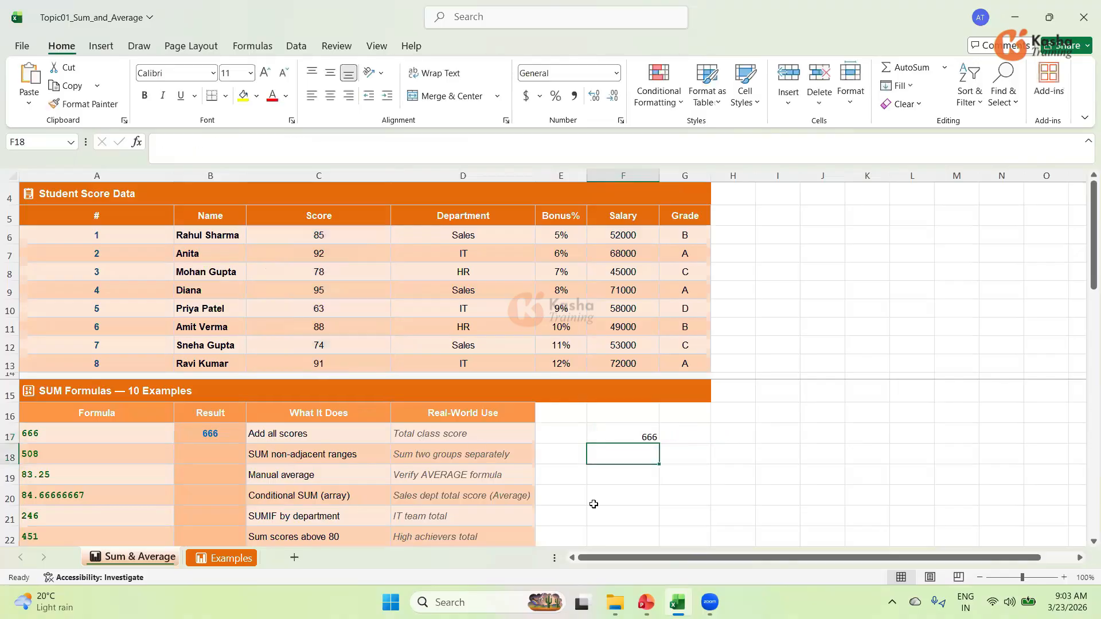
key("Up")
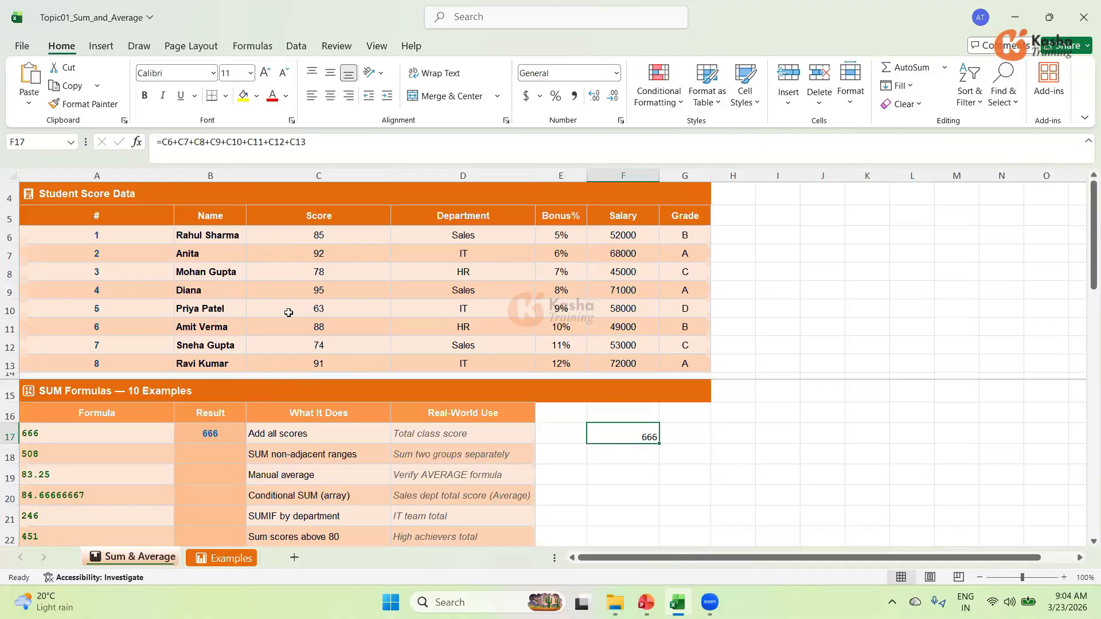
Step: Enter =SUM(C6:C8,C11:C13) in B18 to sum the two non-adjacent score ranges
left_click(213, 453)
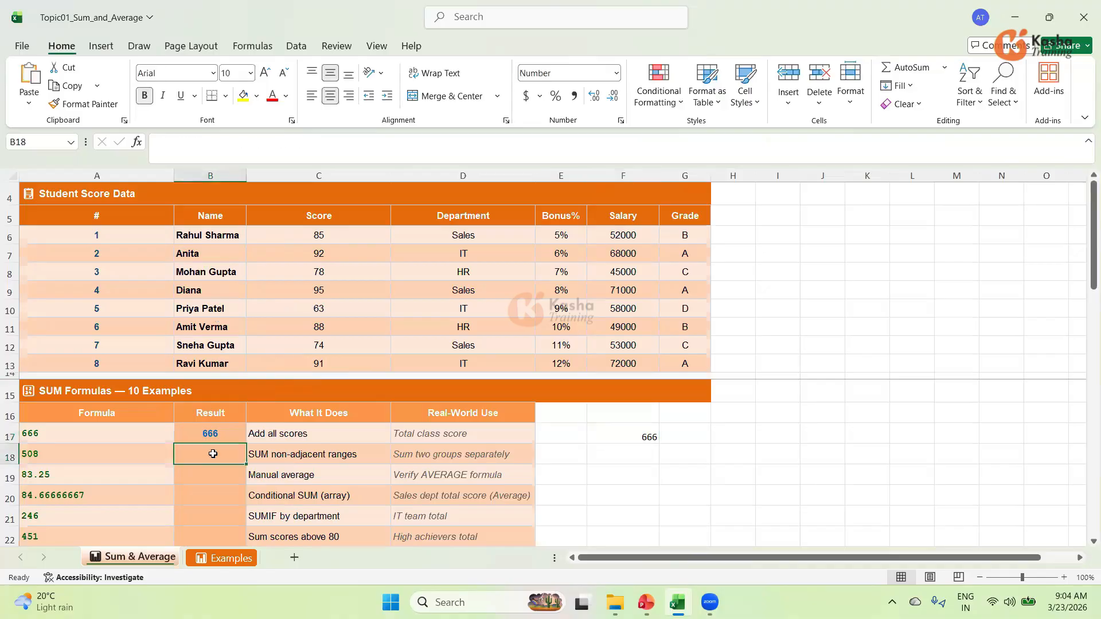
type("=")
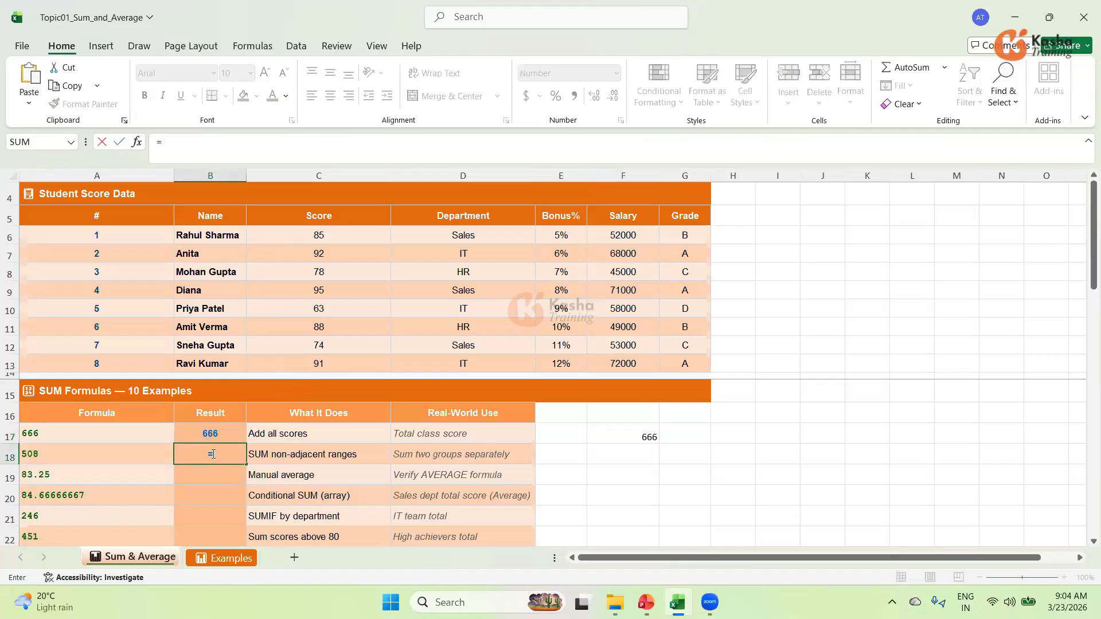
type("SUM")
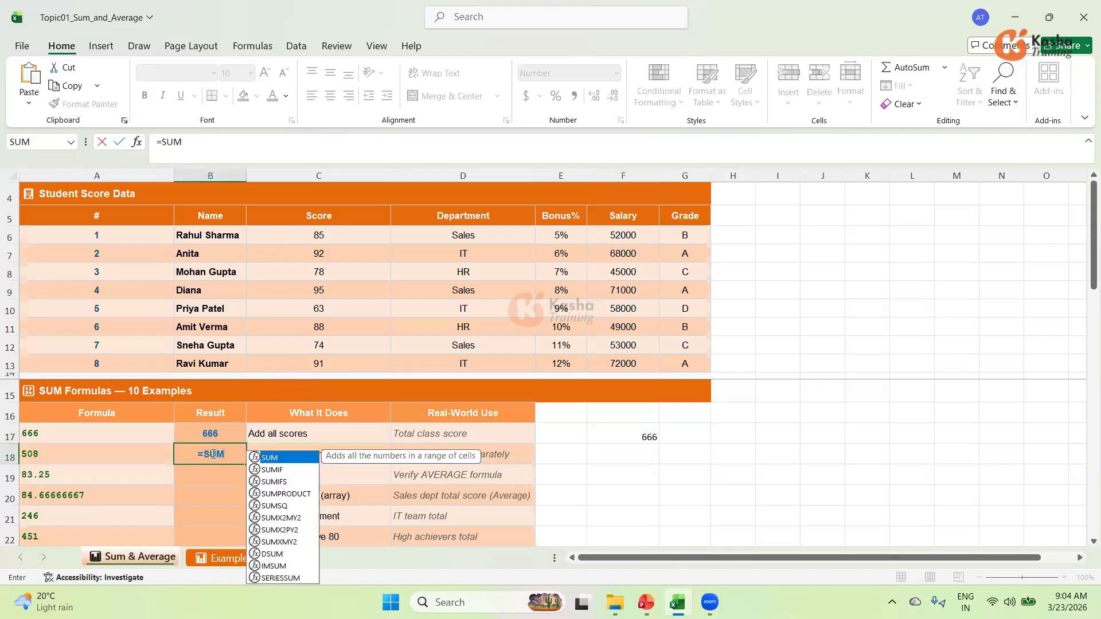
type("(")
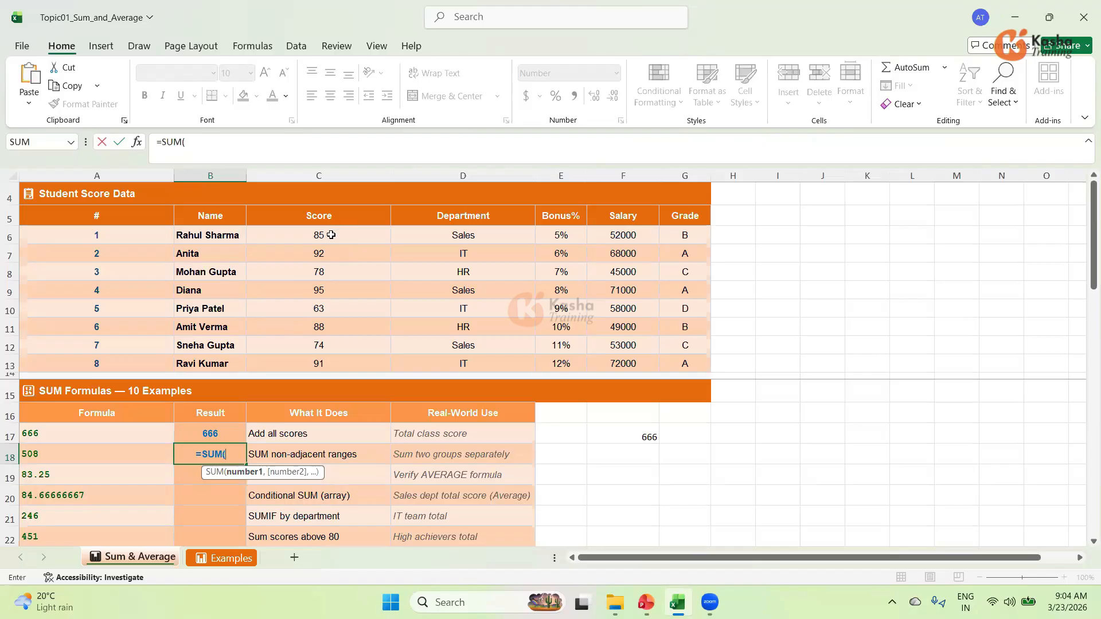
left_click_drag(331, 235, 327, 267)
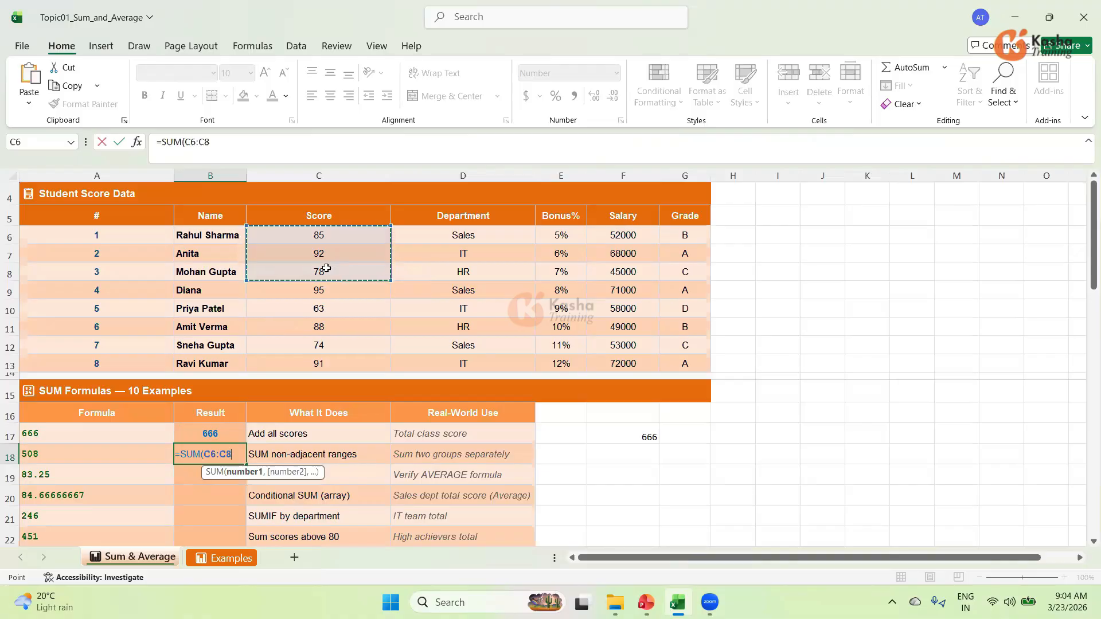
type(",")
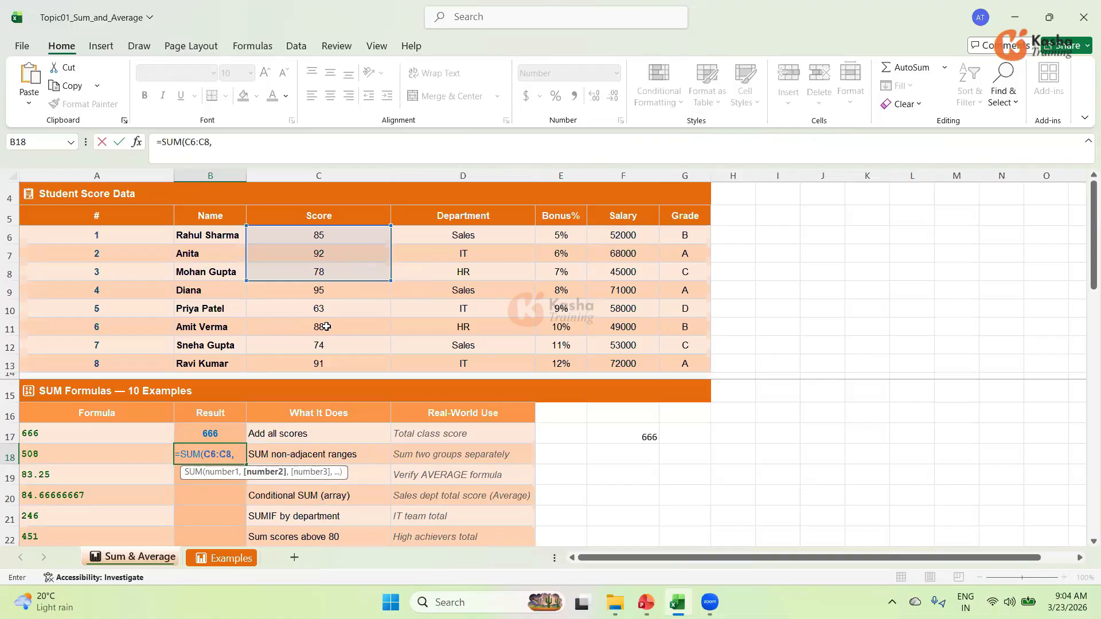
left_click_drag(326, 327, 323, 358)
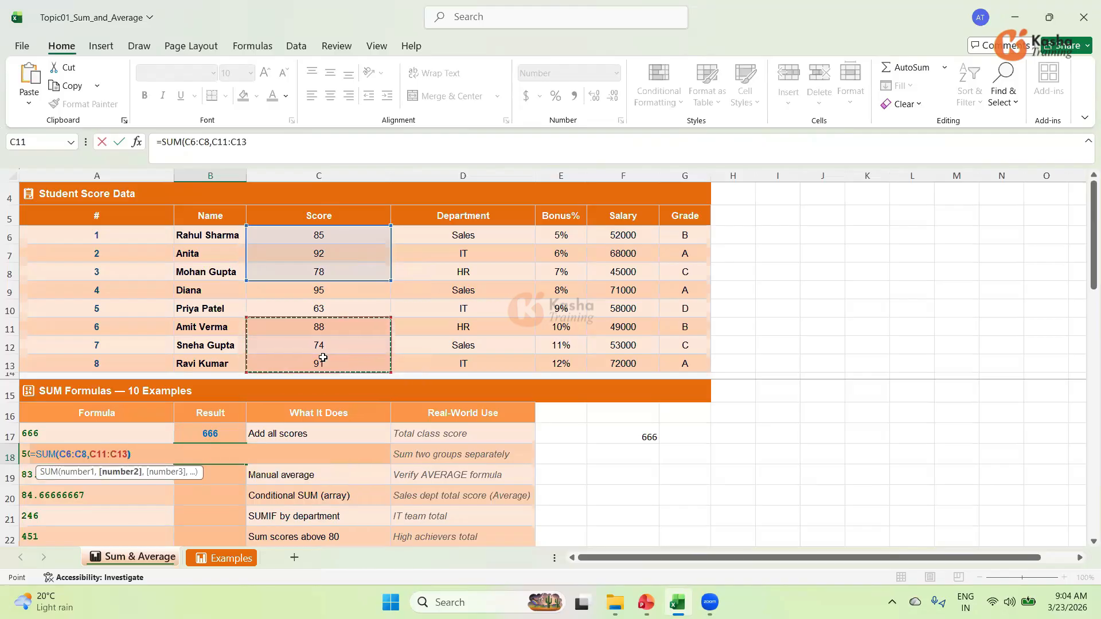
key("Return")
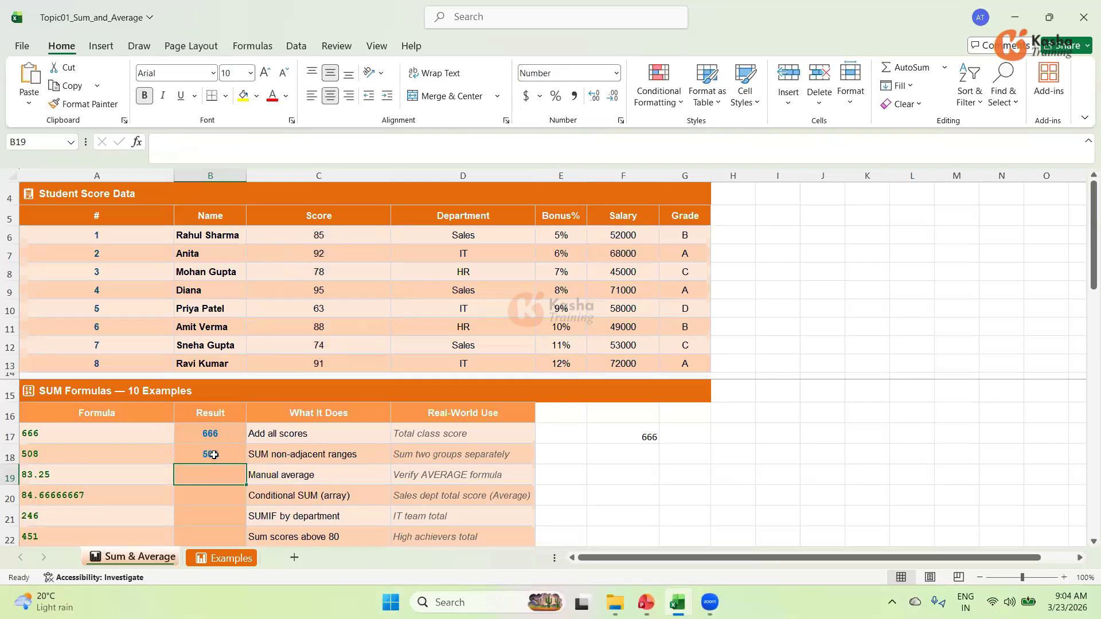
Step: Enter =C6+C7+C8 in F18 to add the first group of scores cell by cell
left_click(631, 455)
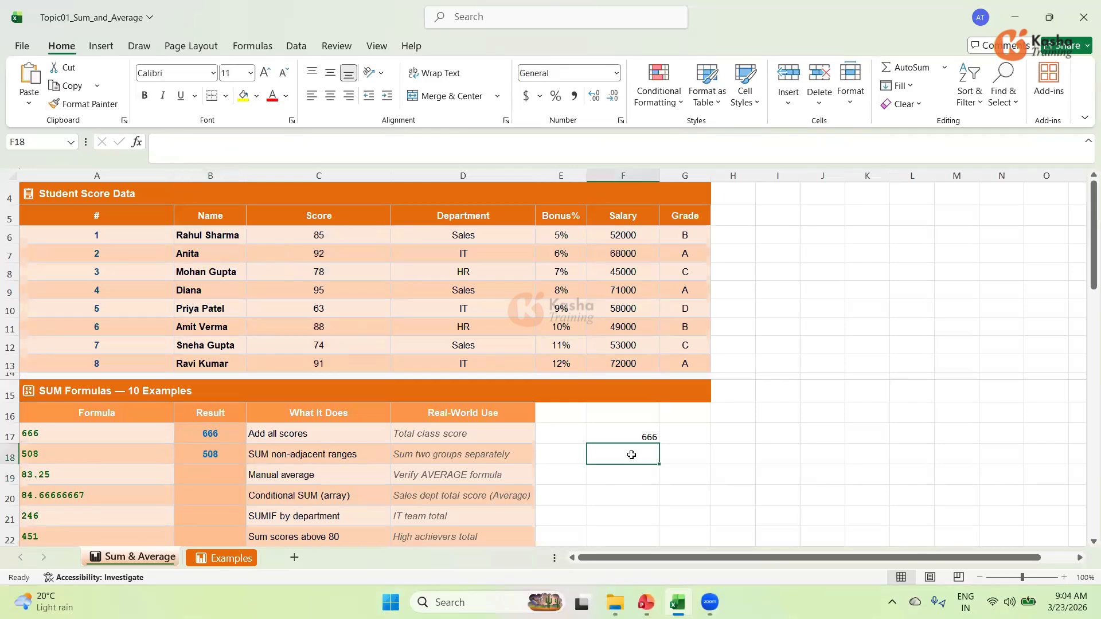
type("=")
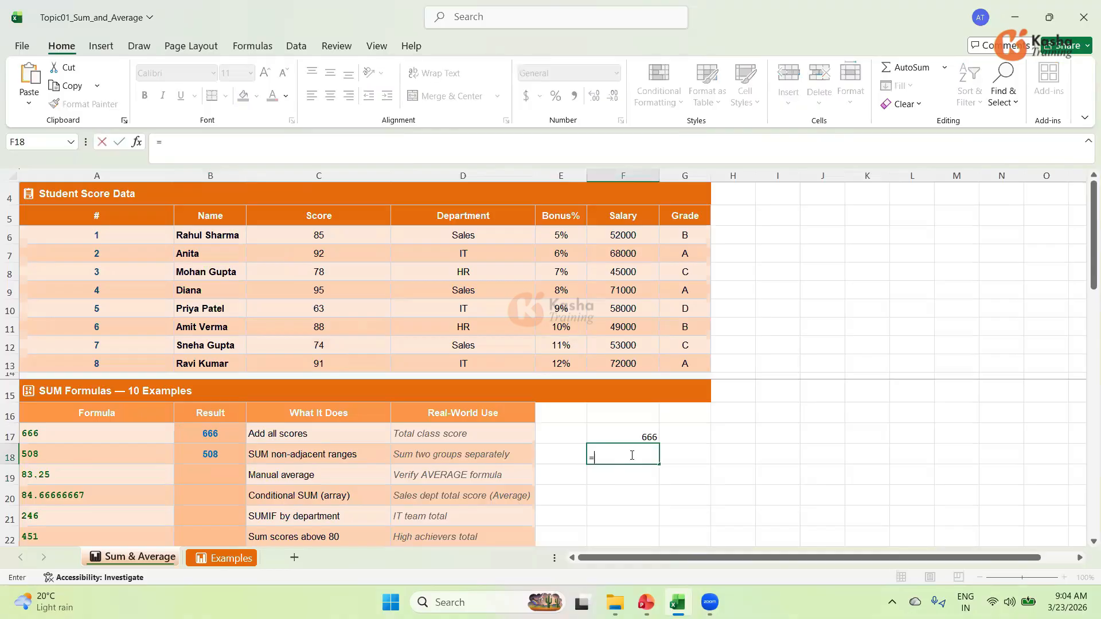
left_click(331, 230)
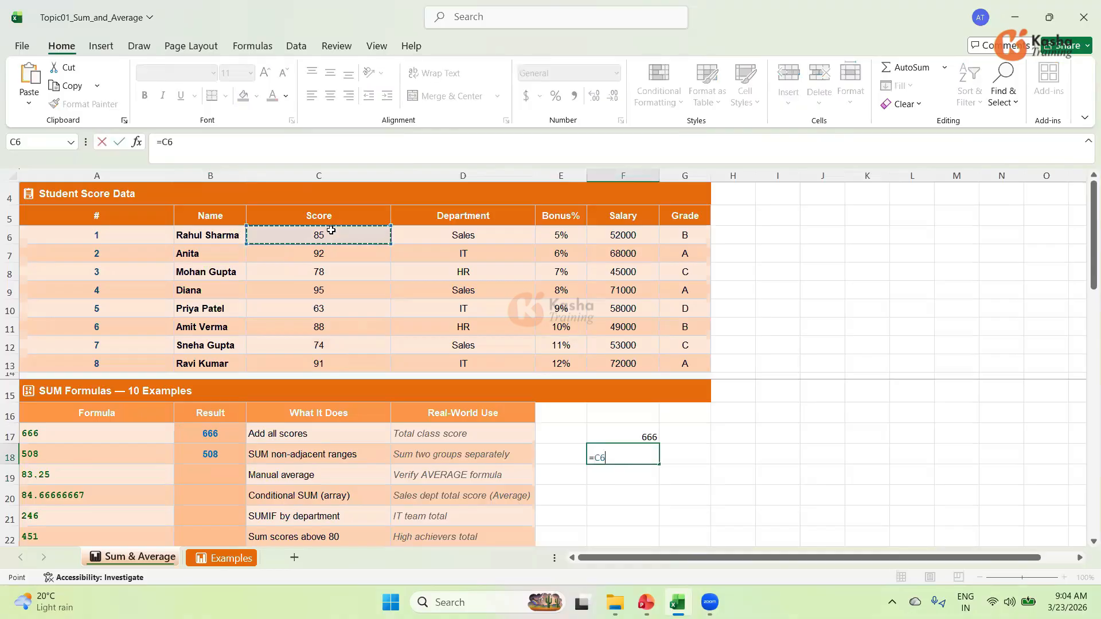
type("+")
left_click(326, 251)
type("+")
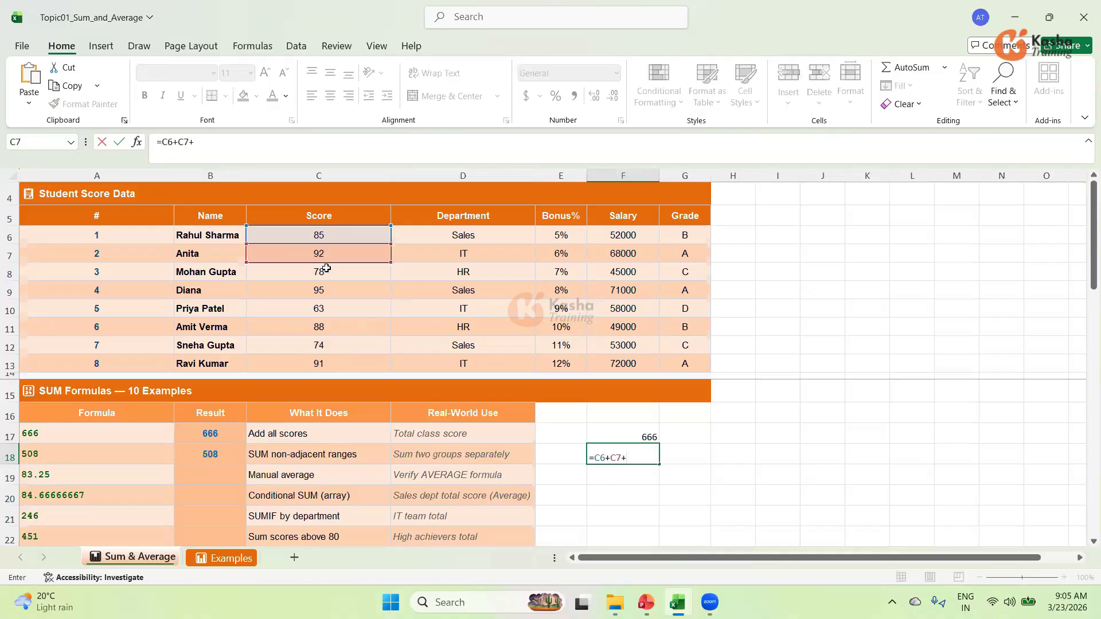
left_click(326, 270)
key("Return")
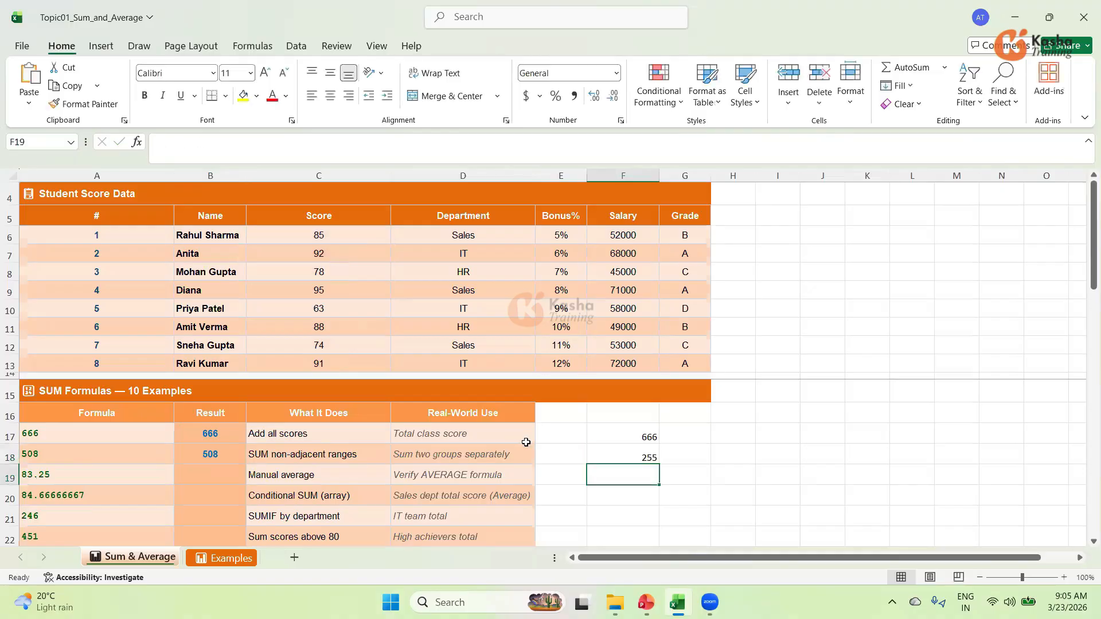
Step: Enter =C11+C12+C13 in G18 to add the second group of scores cell by cell
key("Up")
key("Right")
type("=")
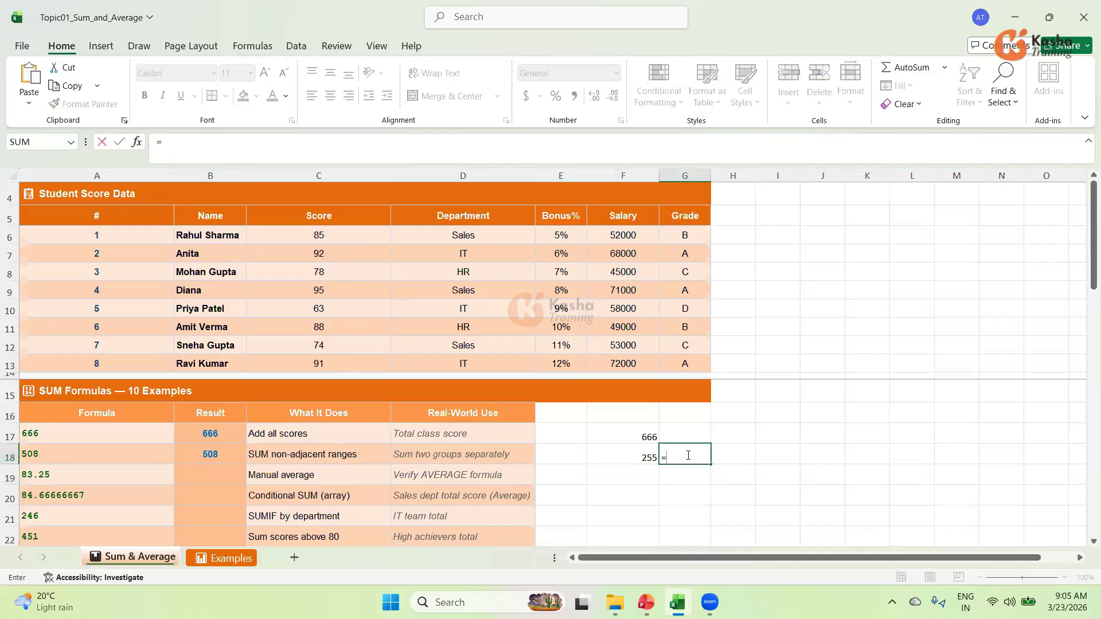
left_click(325, 325)
type("+")
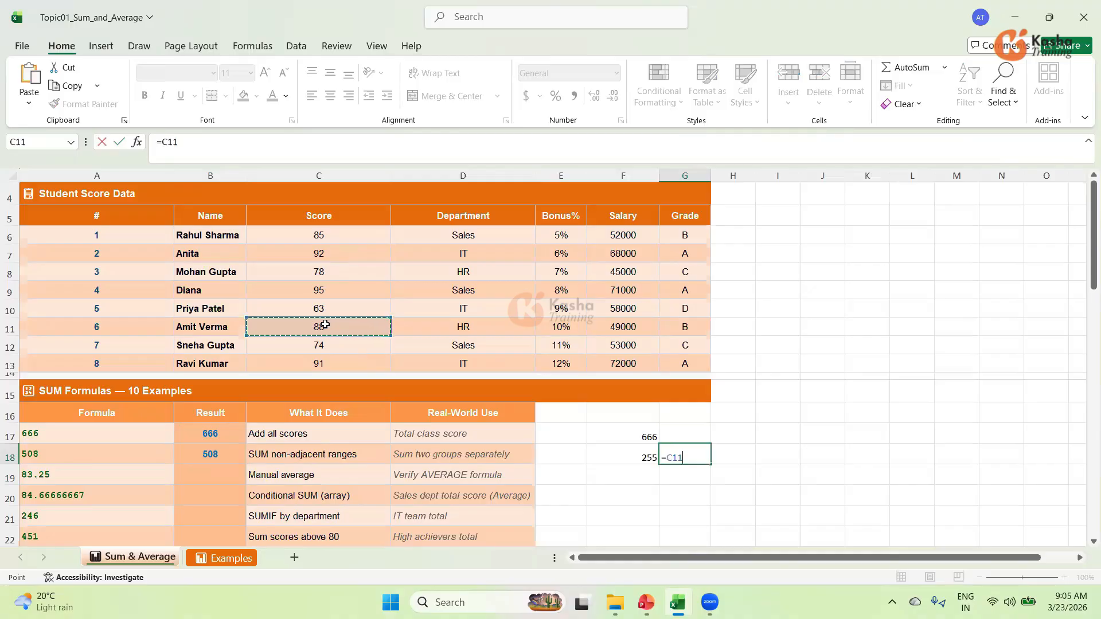
left_click(328, 342)
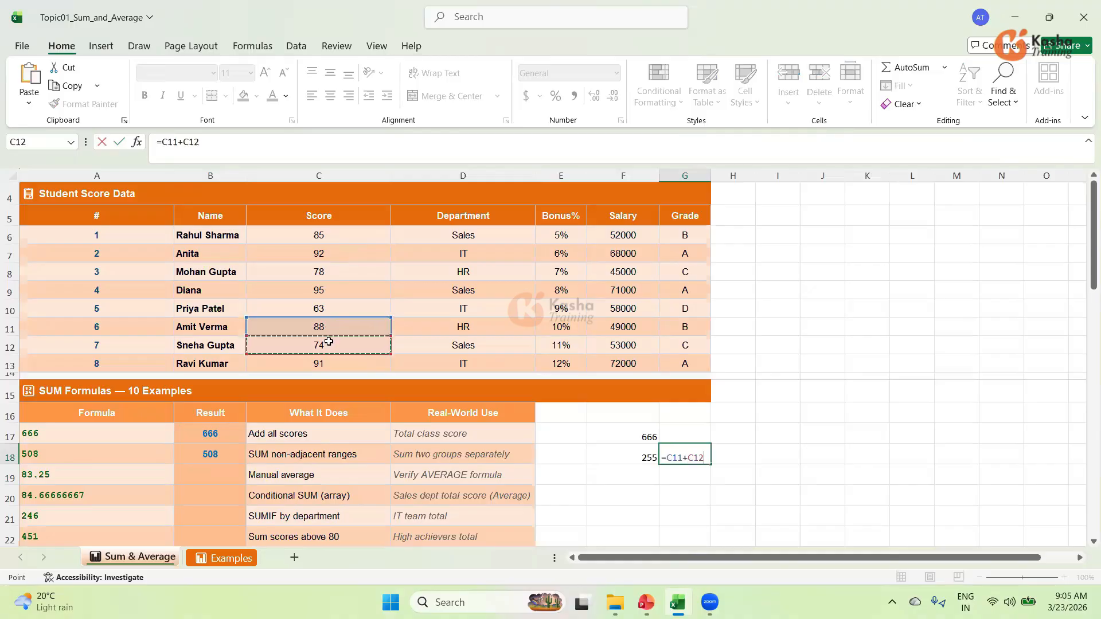
type("+")
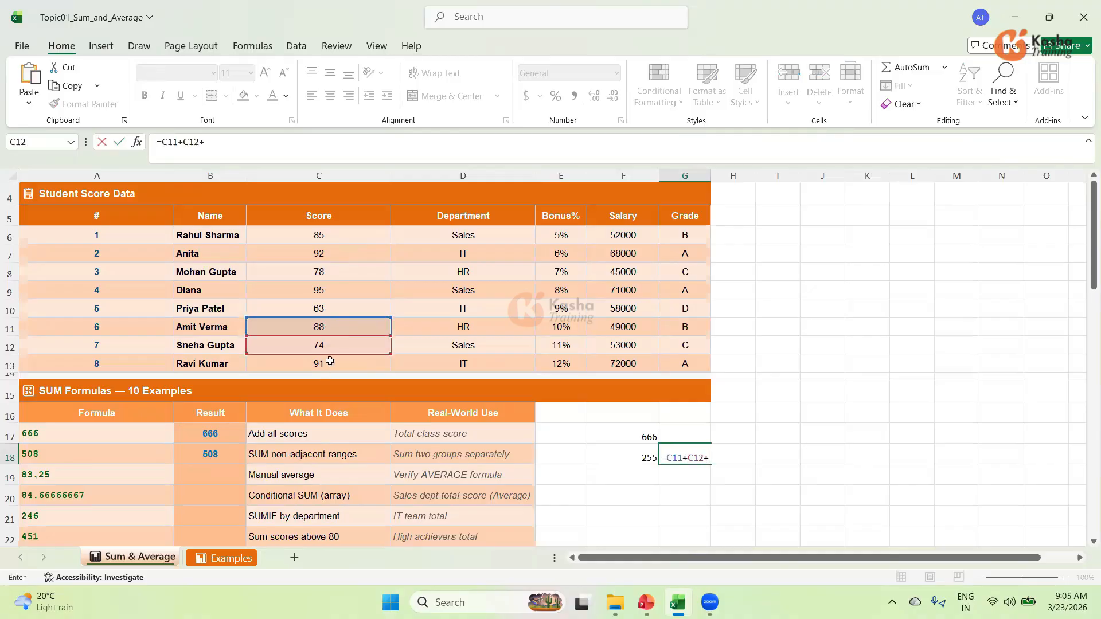
left_click(330, 361)
key("Return")
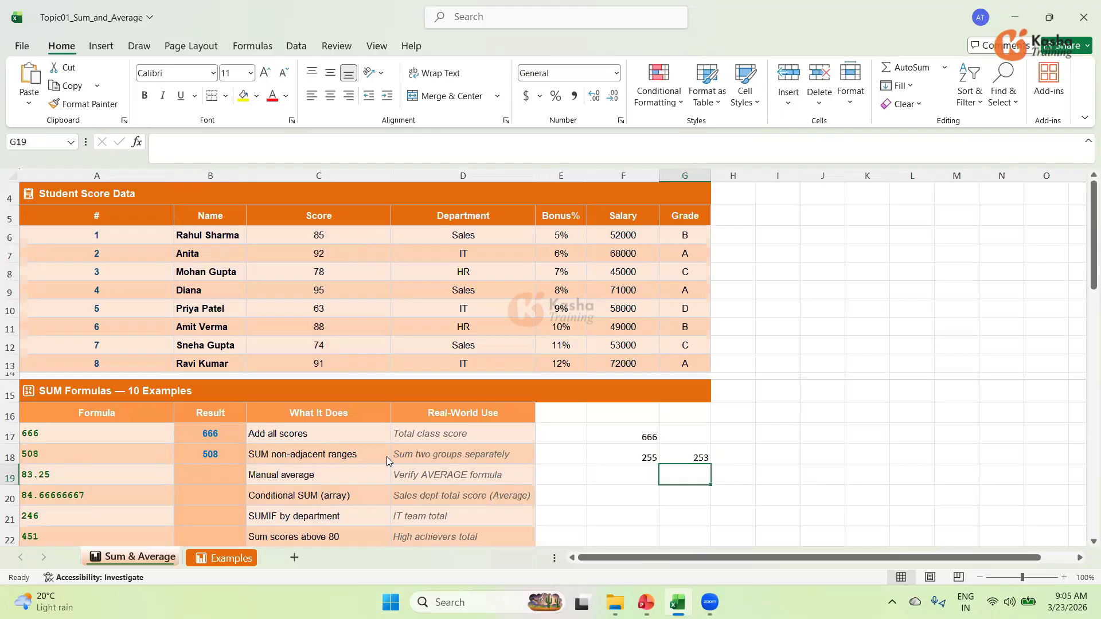
Step: Enter =F18+G18 in H18 to combine the two group totals as a check of the non-adjacent SUM
left_click(734, 453)
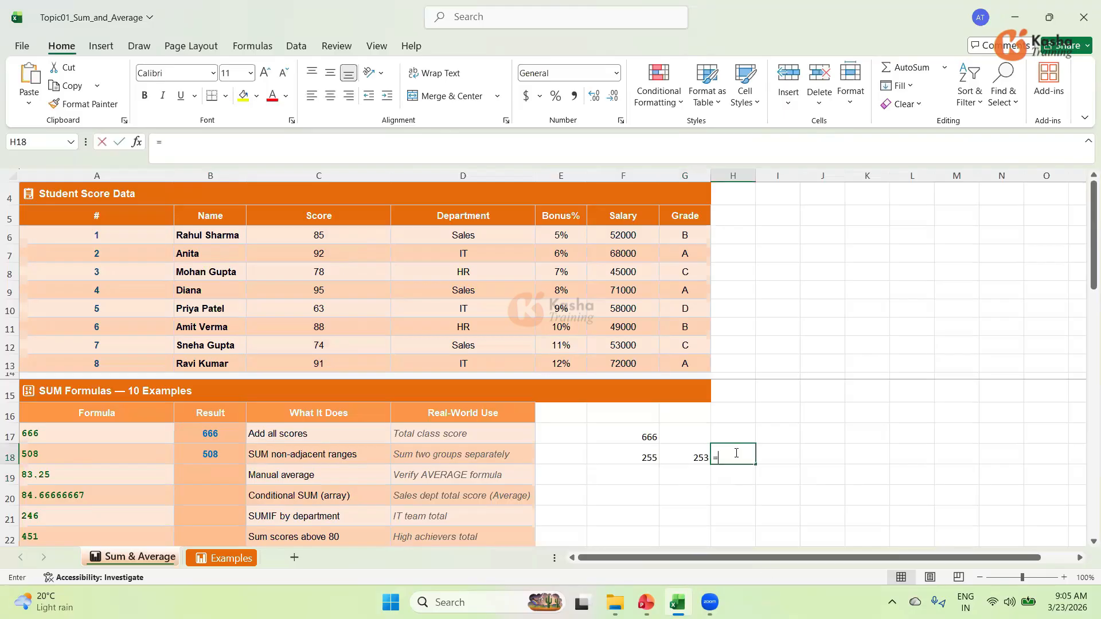
type("=")
left_click(632, 450)
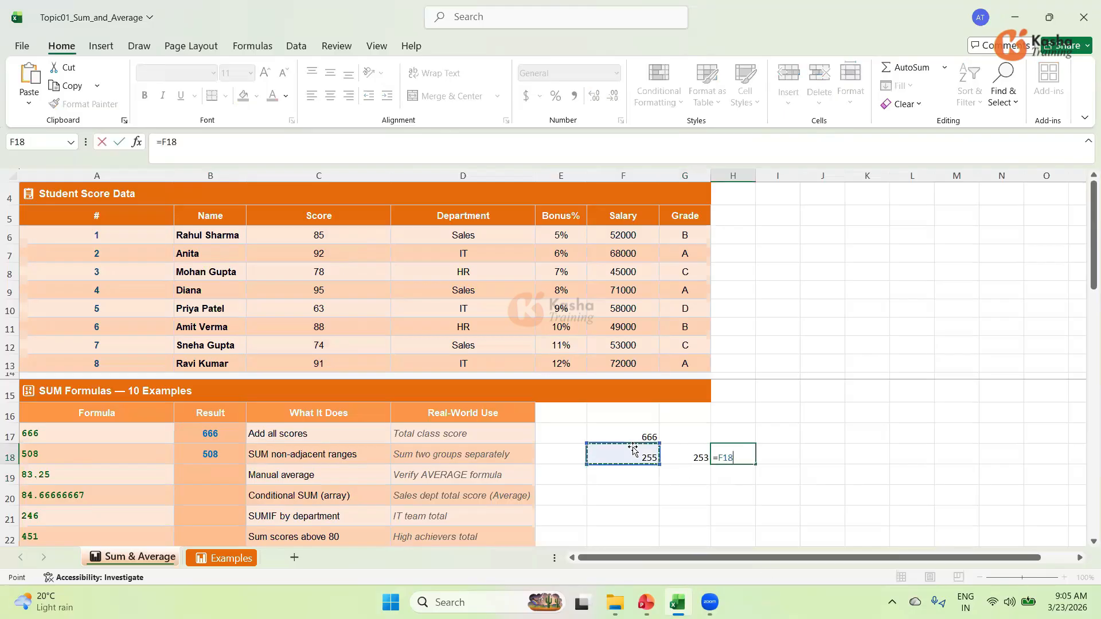
type("+")
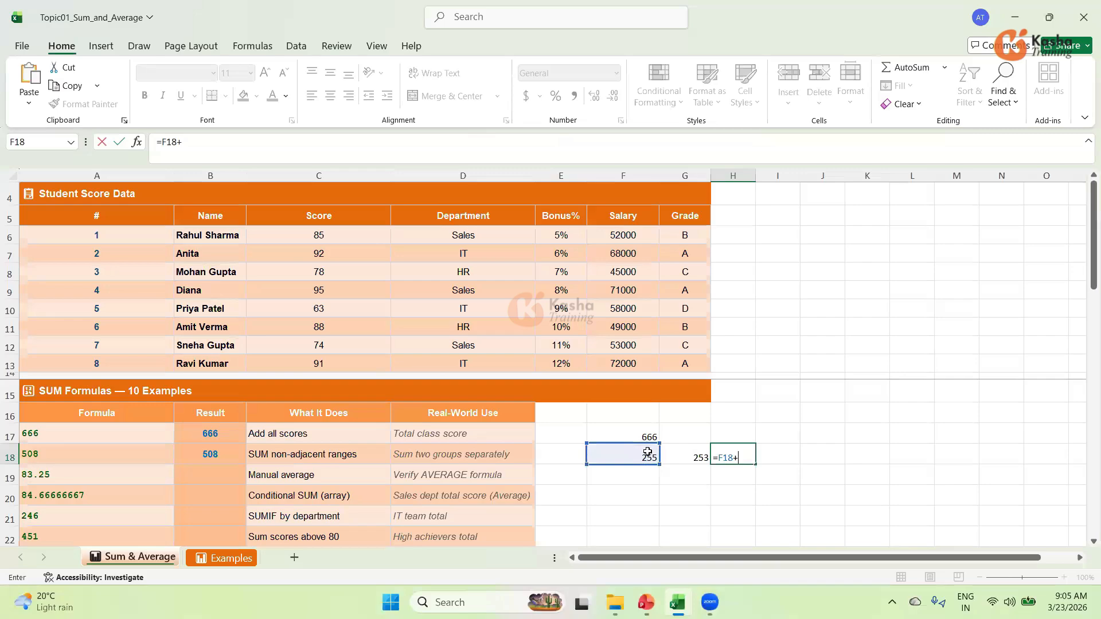
left_click(685, 452)
key("Return")
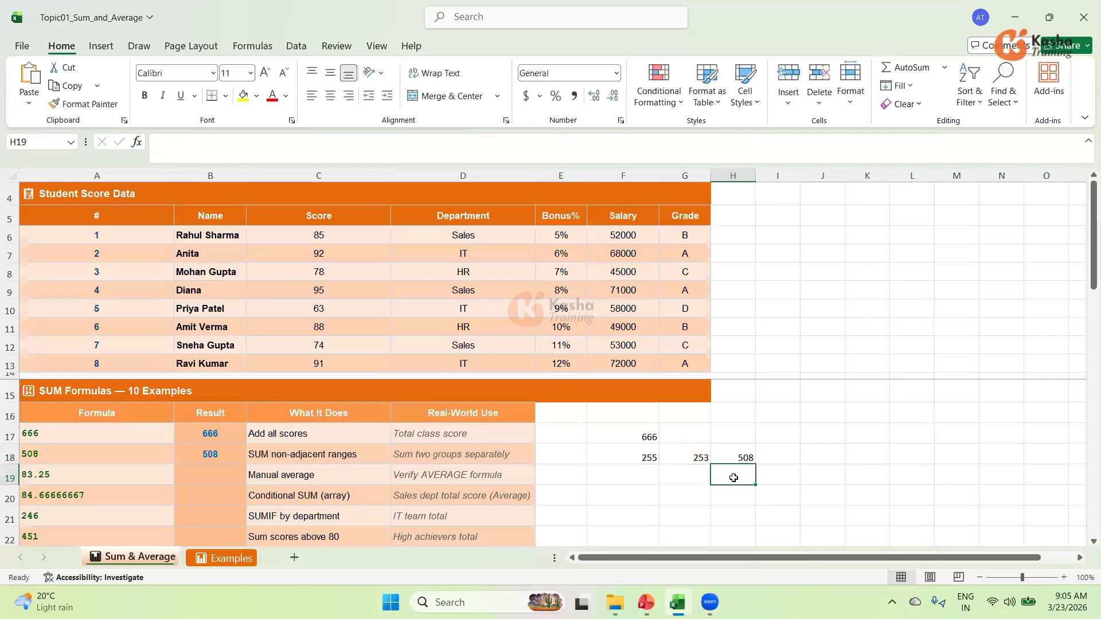
key("Up")
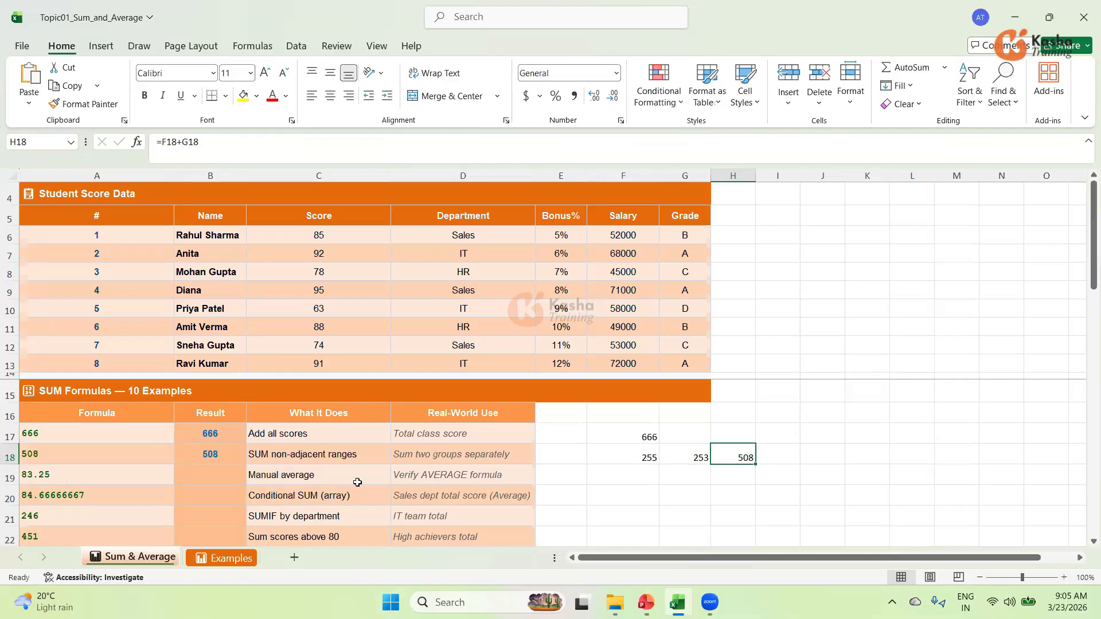
Step: Switch to the PowerPoint presentation, review the example data and AVERAGE calculation slides, and return to the Excel workbook
left_click(214, 480)
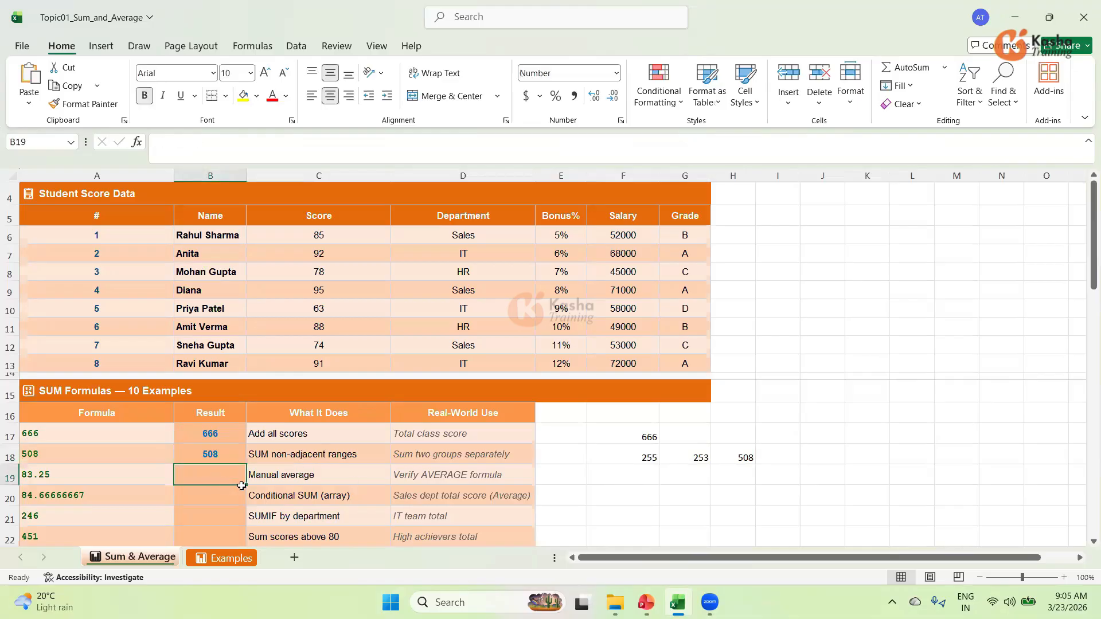
left_click(438, 478)
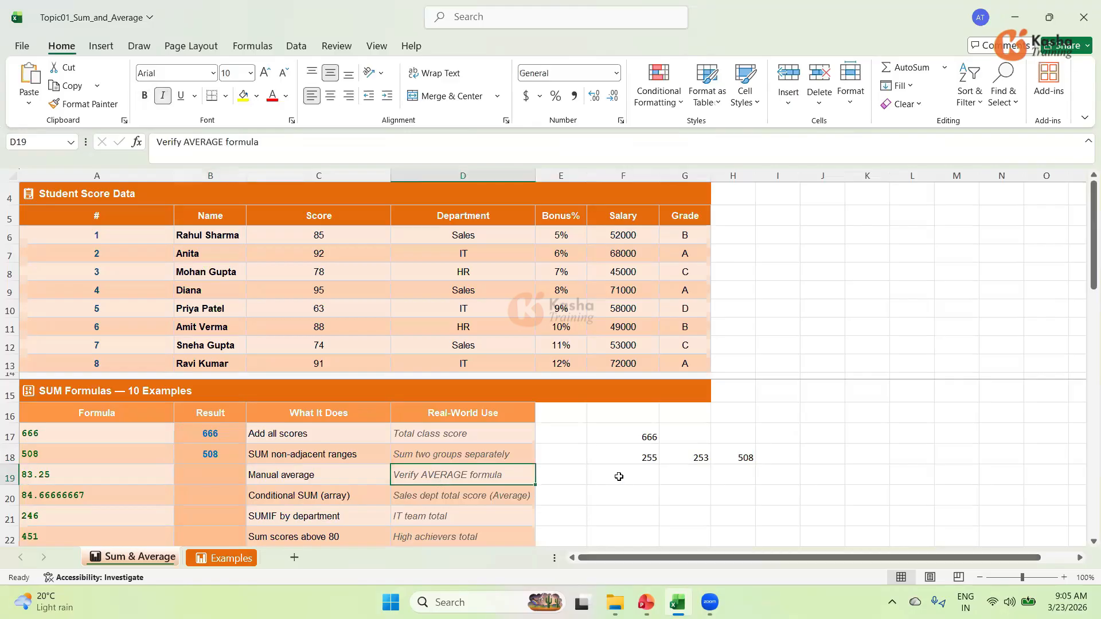
mouse_move(646, 601)
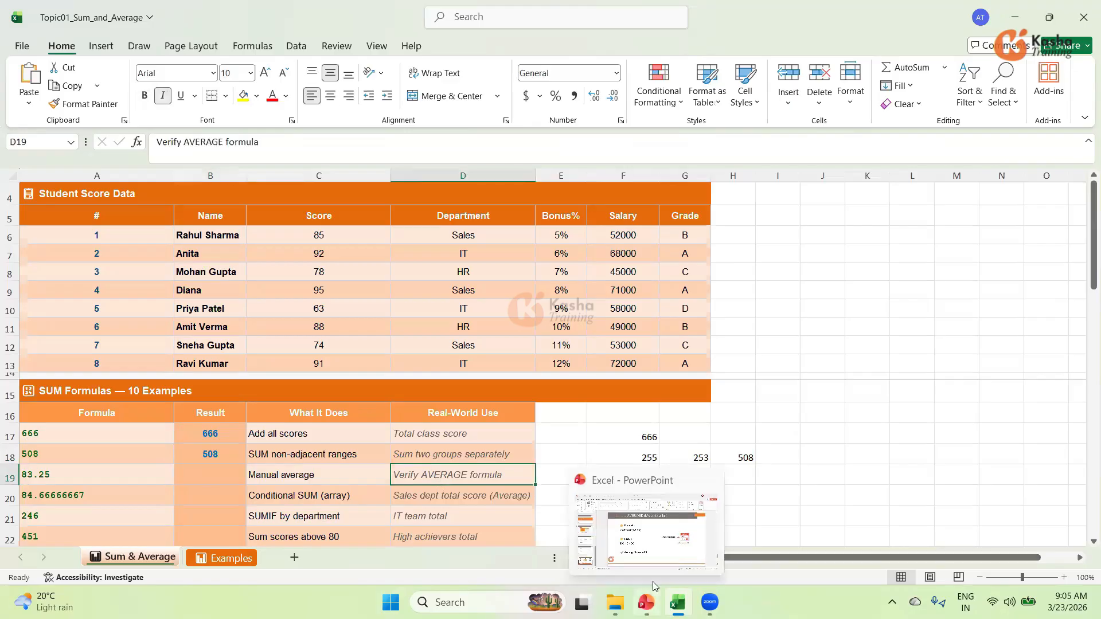
left_click(651, 574)
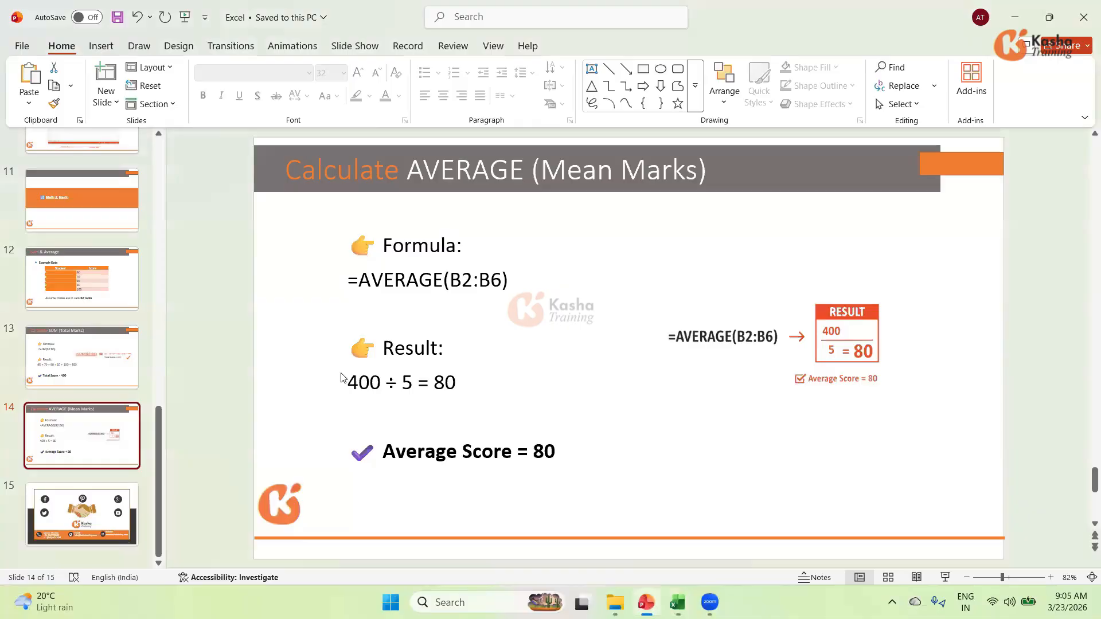
left_click(84, 275)
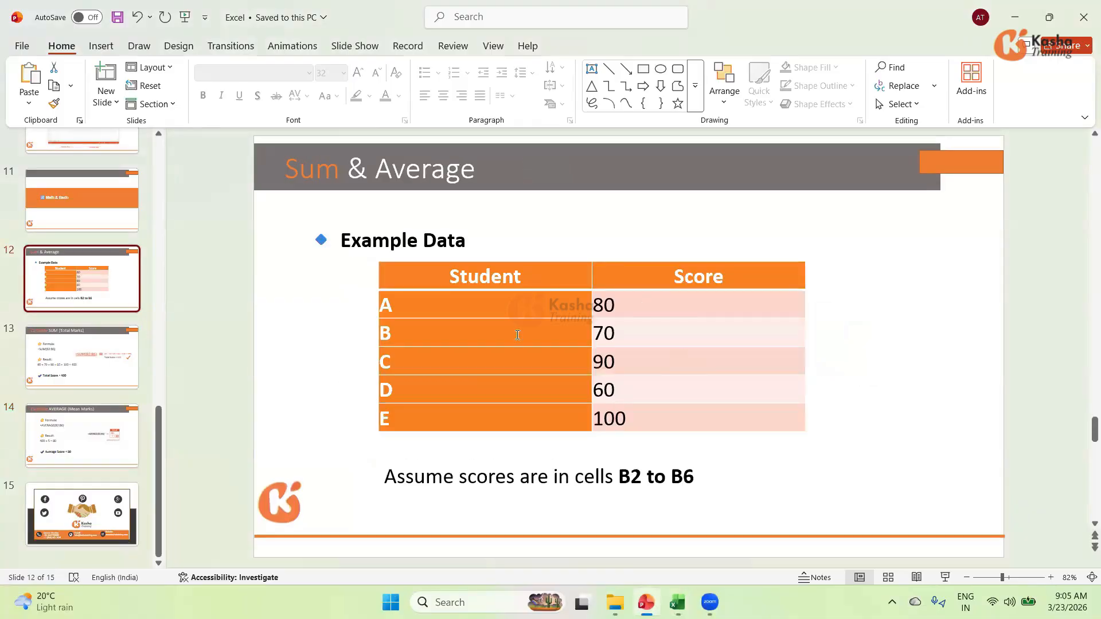
left_click(52, 442)
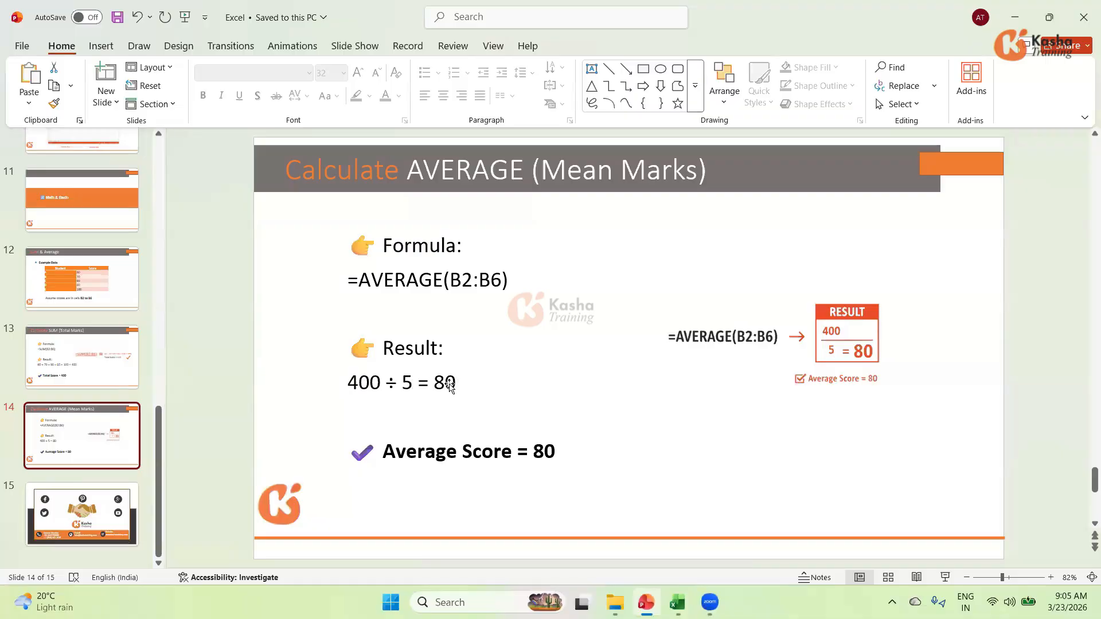
left_click(677, 602)
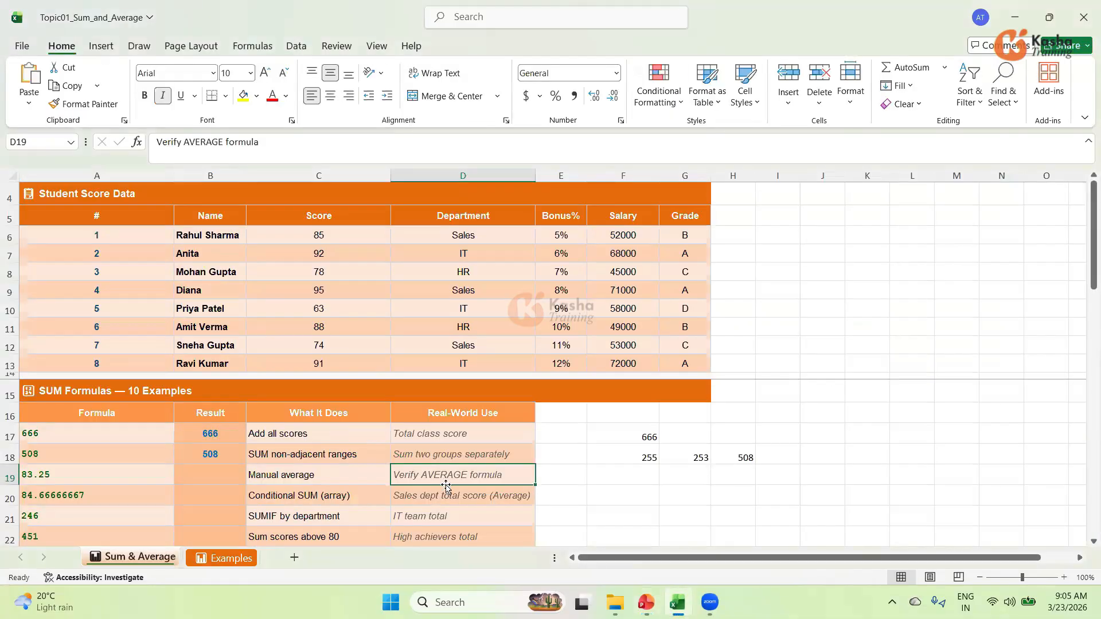
Step: Enter =SUM(C6:C13)/COUNT(C6:C13) in B19 to calculate the manual average of all scores
left_click(206, 473)
type("=")
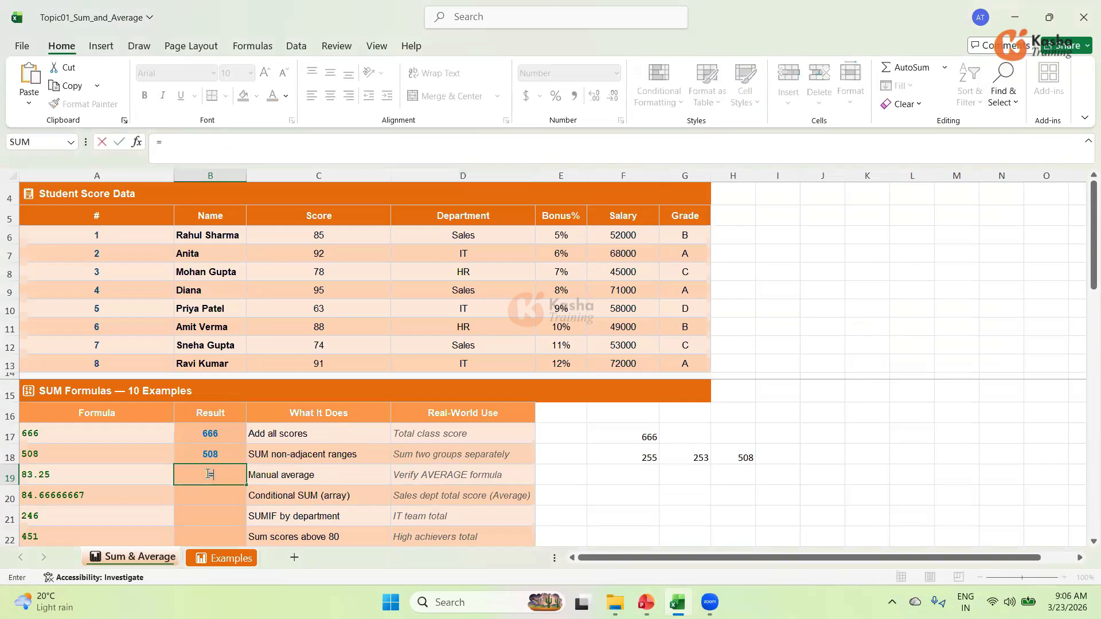
type("SUM")
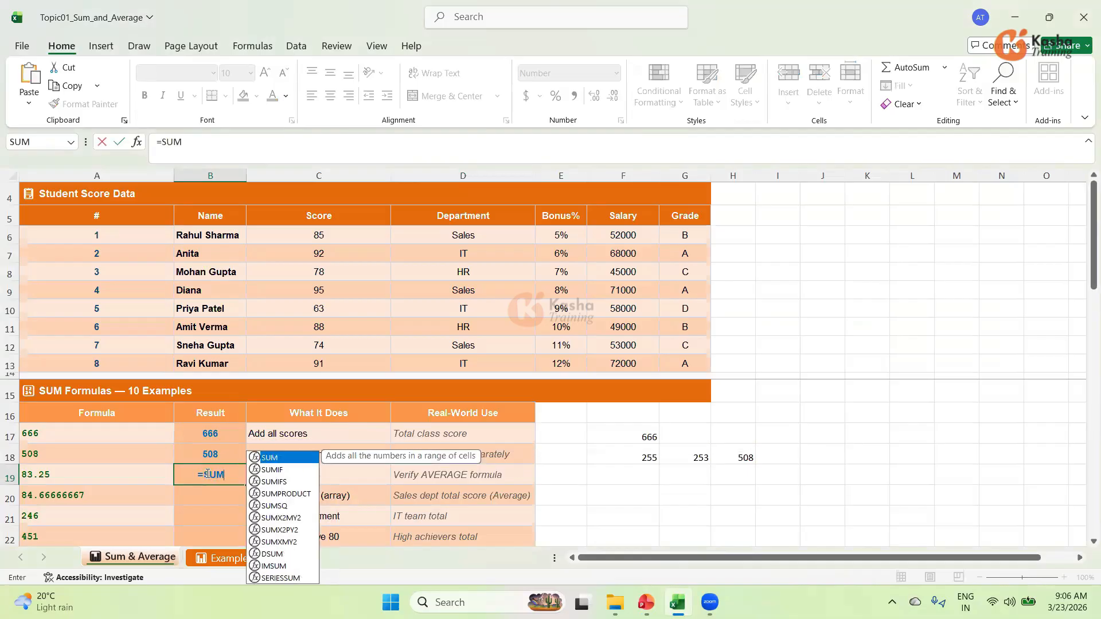
type("(")
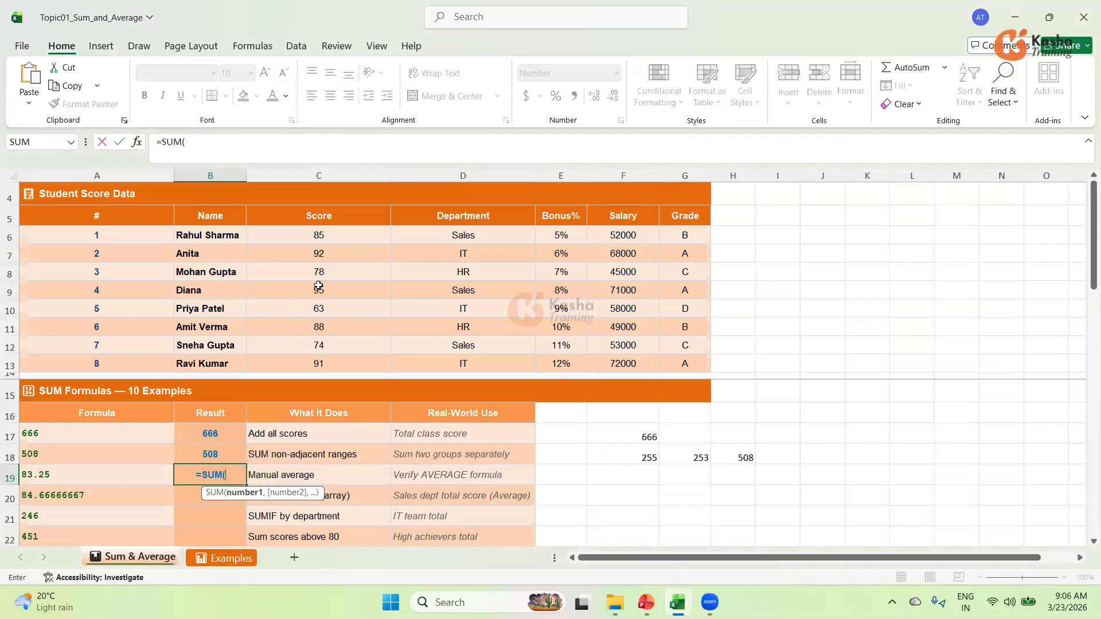
left_click_drag(318, 235, 314, 360)
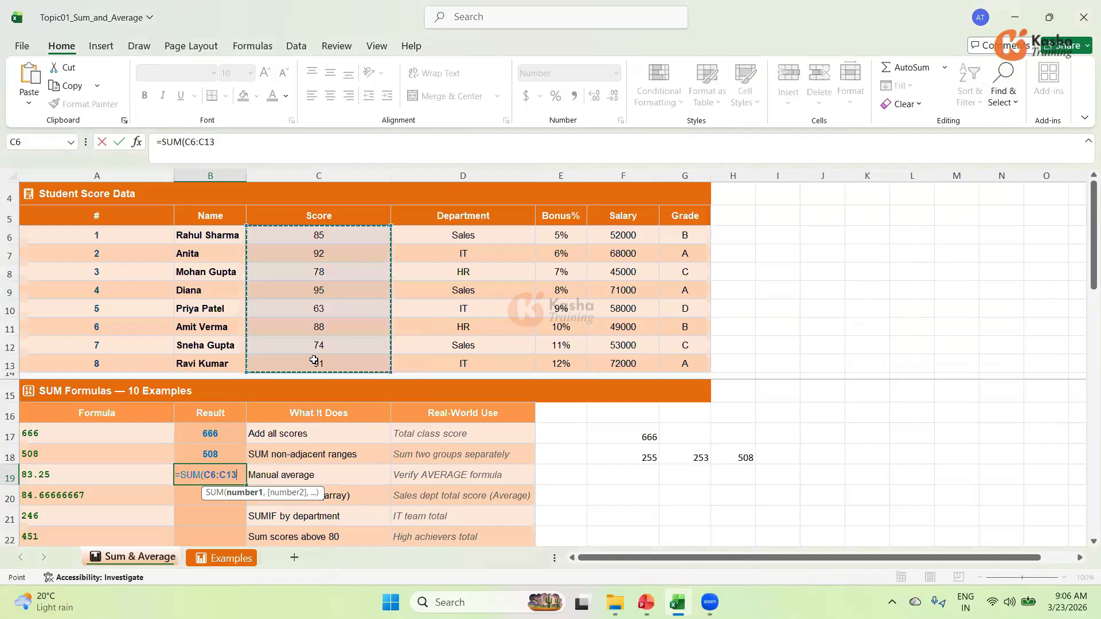
type(")")
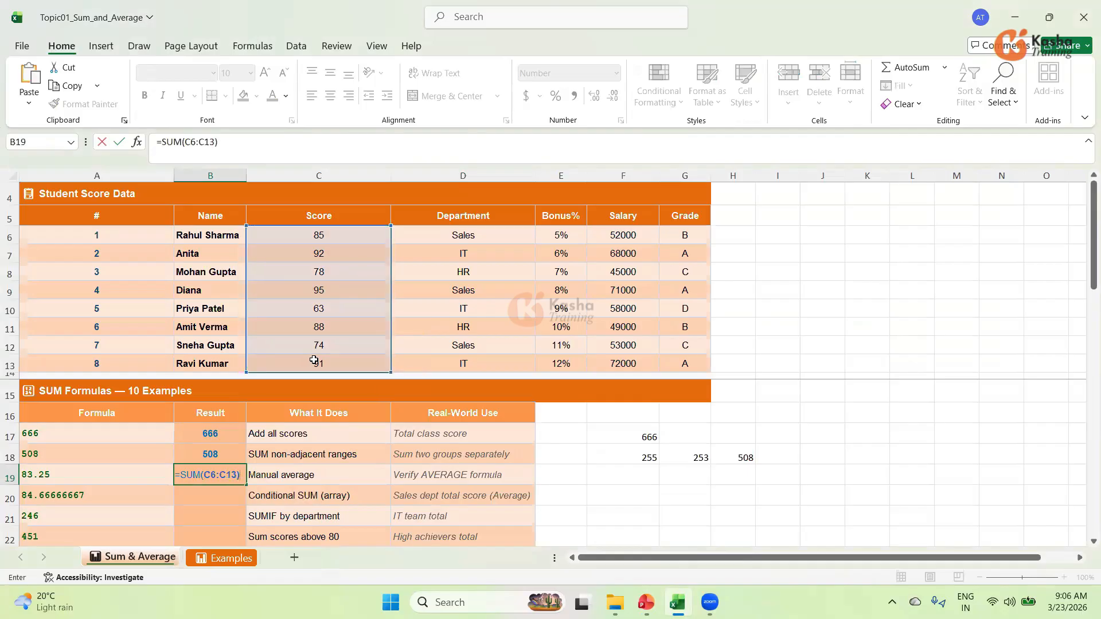
type("/COUNT")
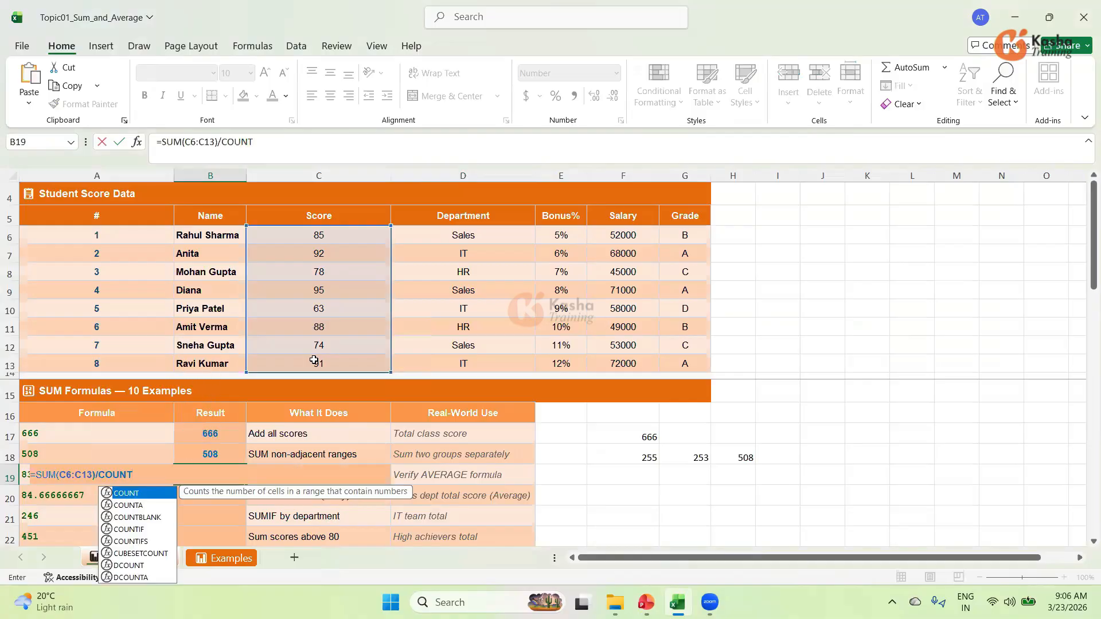
type("(")
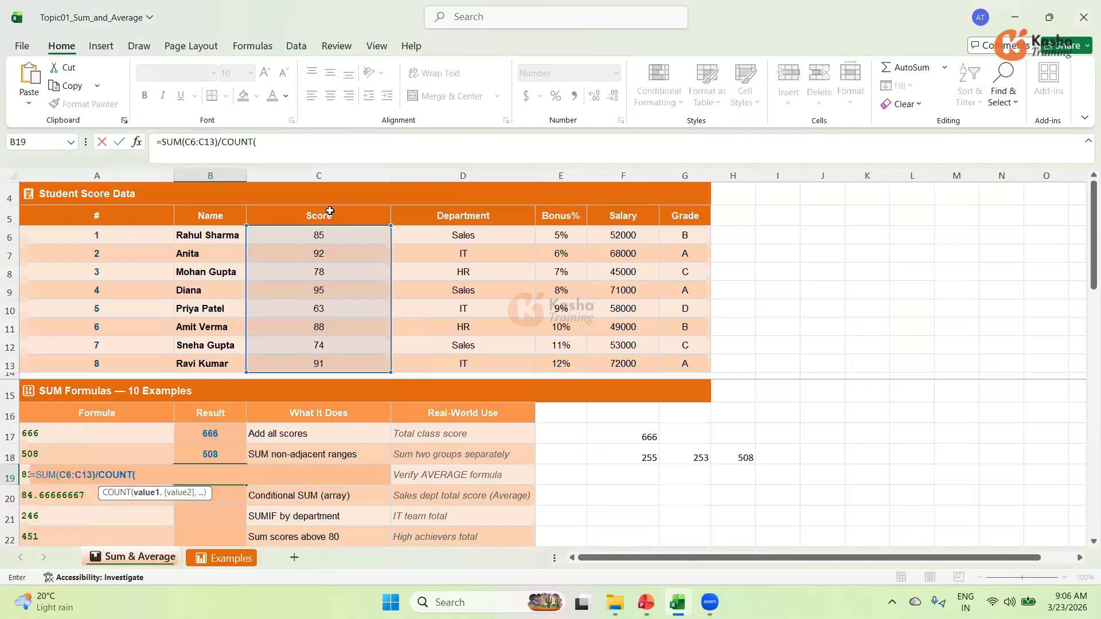
left_click_drag(323, 234, 320, 360)
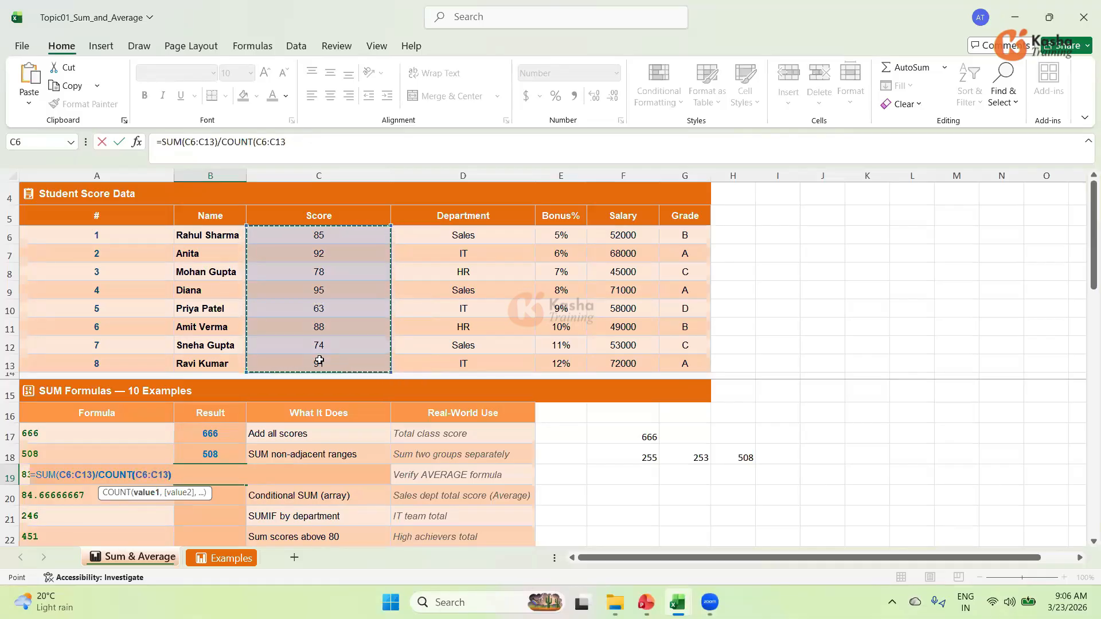
type(")")
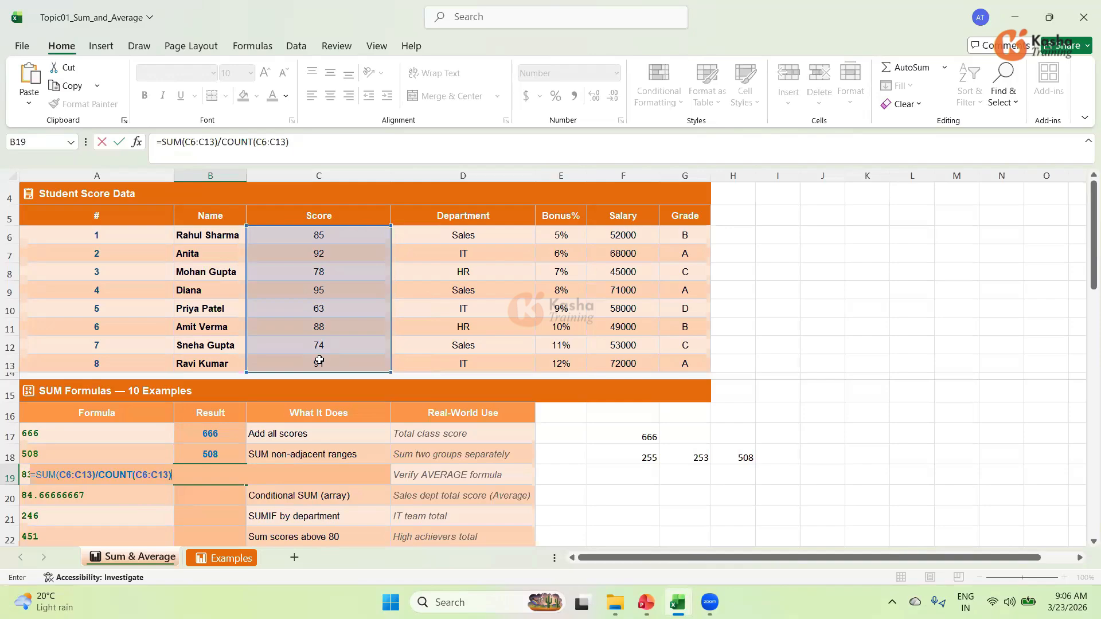
key("Return")
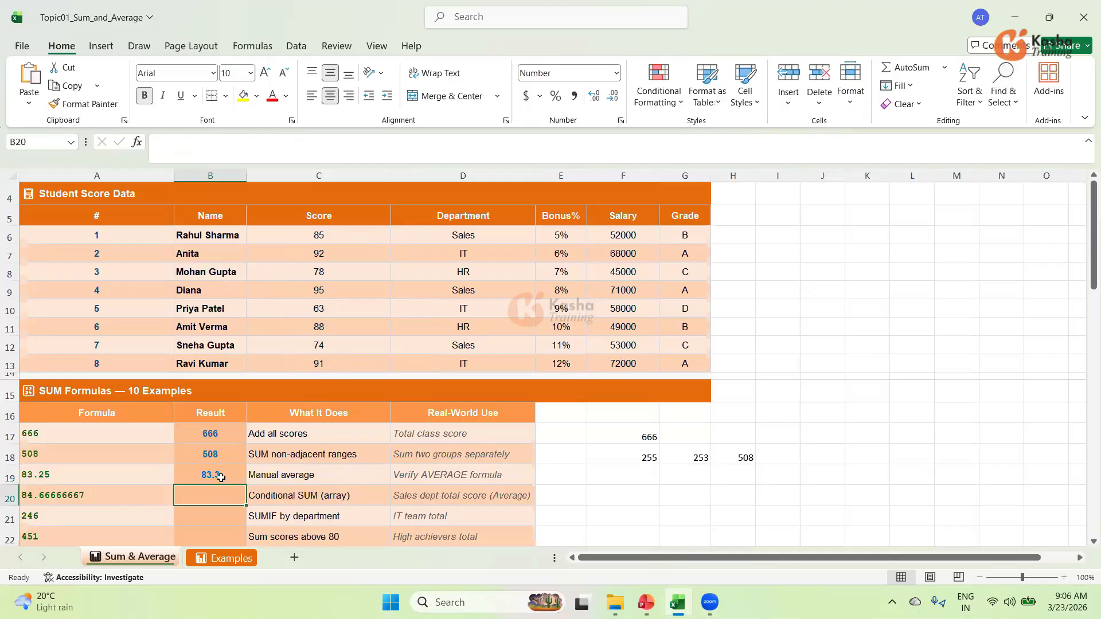
Step: Enter =F17/8 in F19 to cross-check the manual average from the cell-by-cell score total
left_click(632, 477)
type("=")
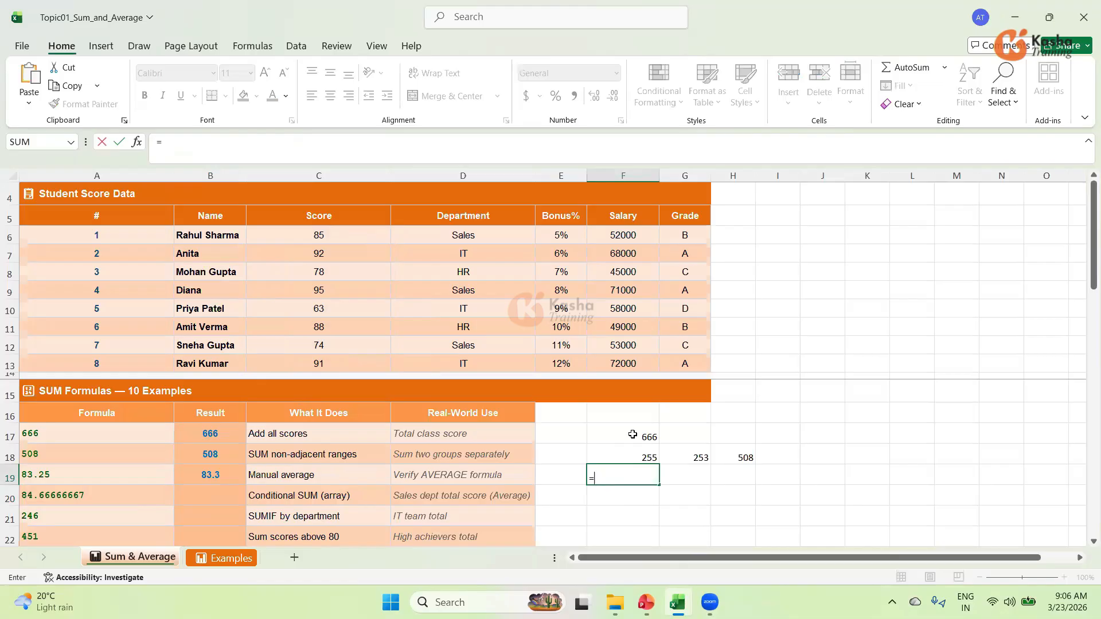
left_click(632, 434)
type("/")
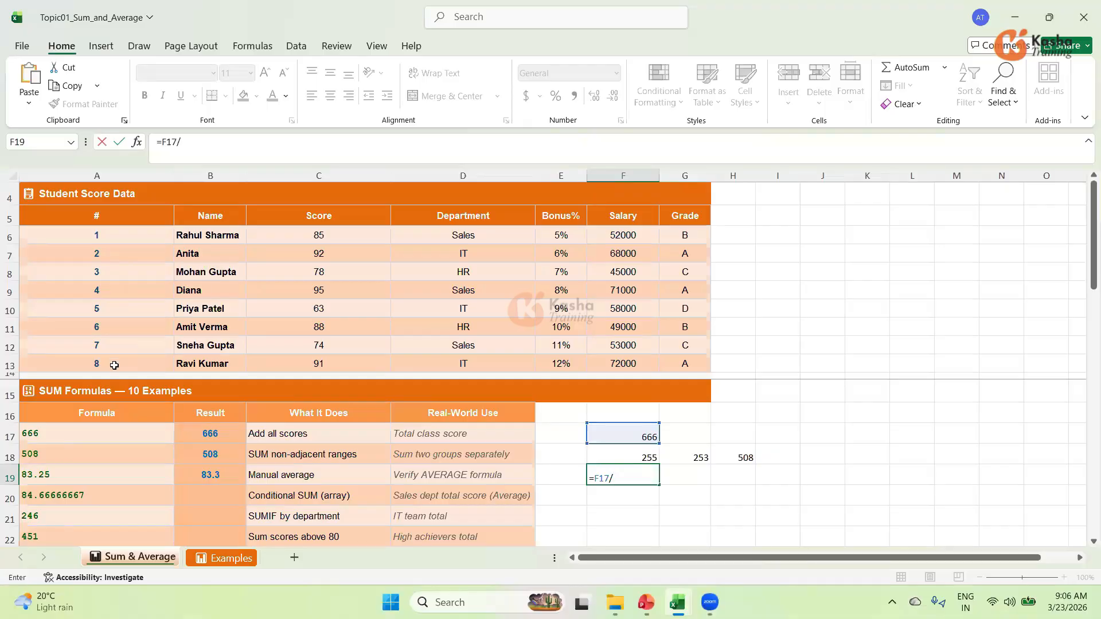
type("8")
key("Return")
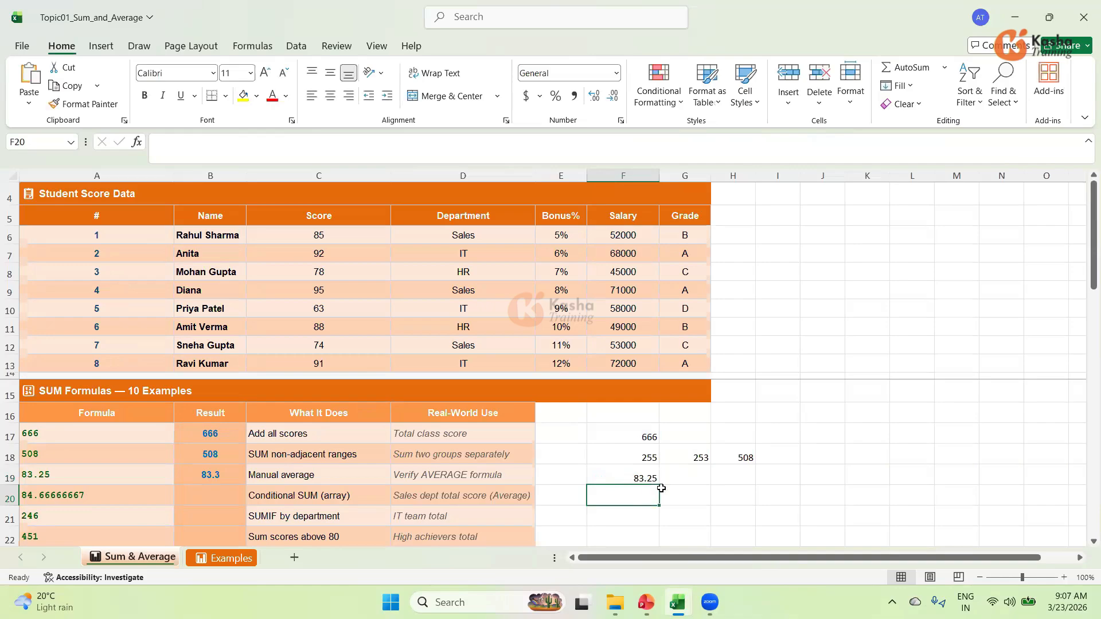
Step: Examine the Department entries and the scores of the Sales rows for the conditional example in row 20
left_click(225, 497)
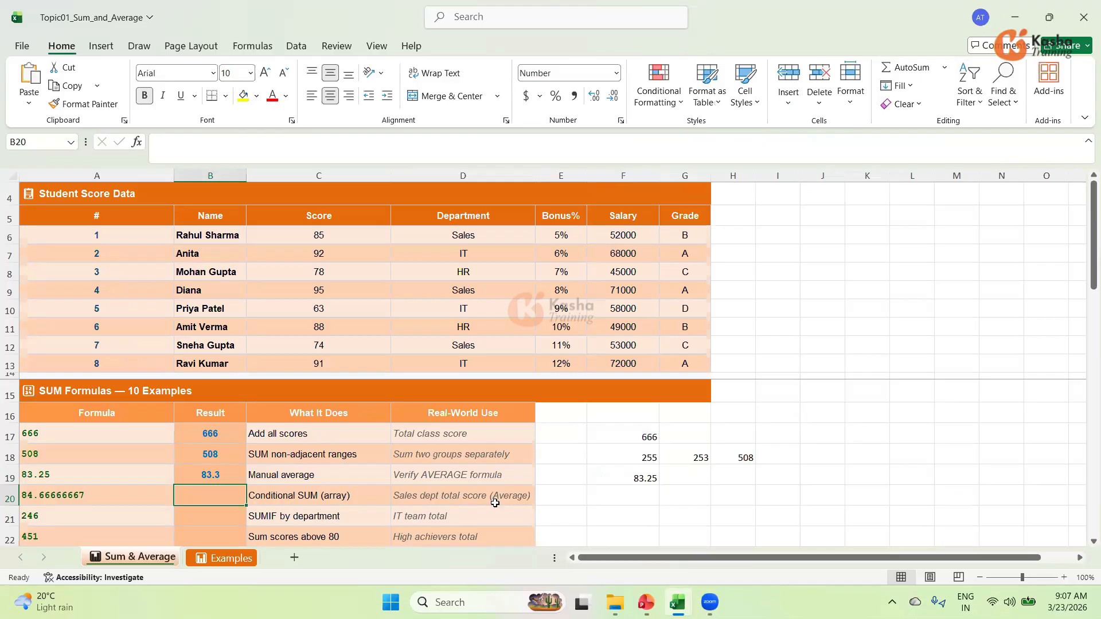
left_click(487, 235)
left_click(483, 253)
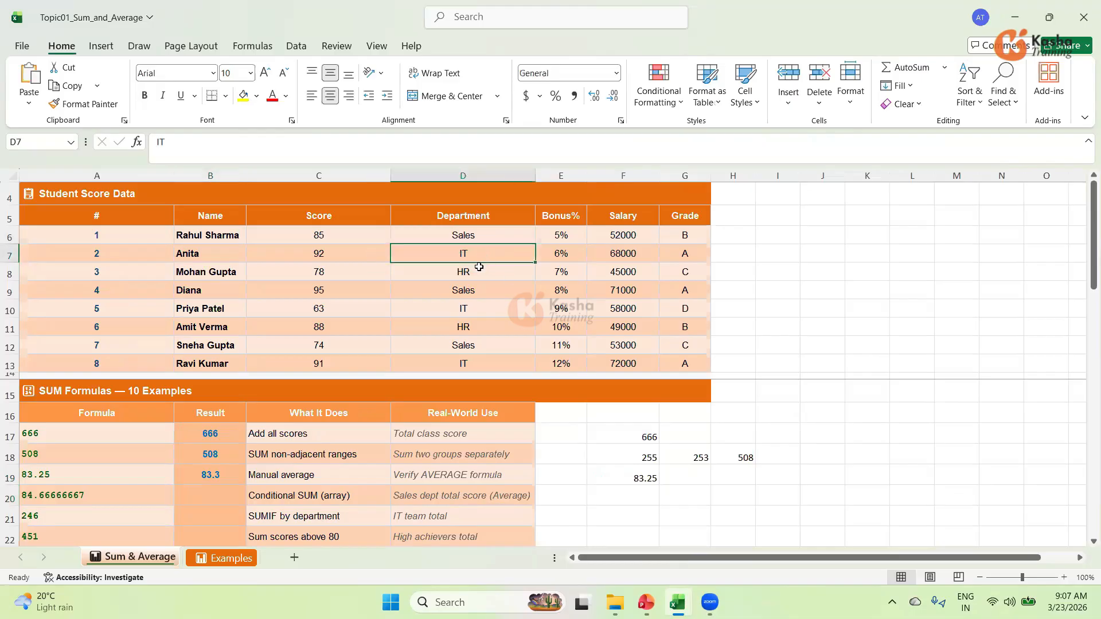
left_click(479, 272)
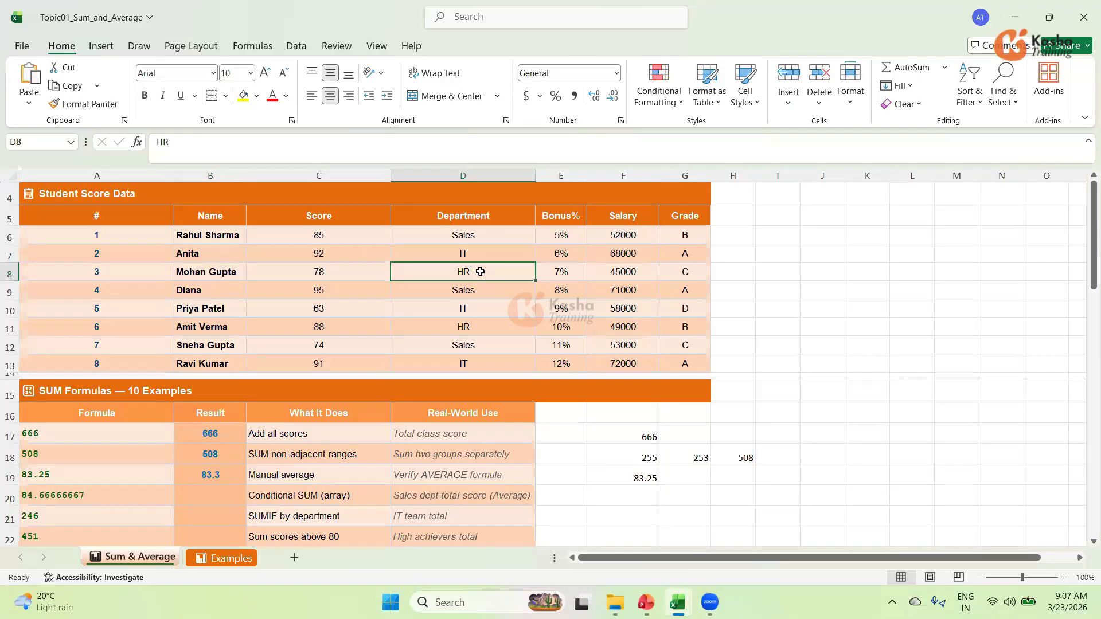
left_click(487, 232)
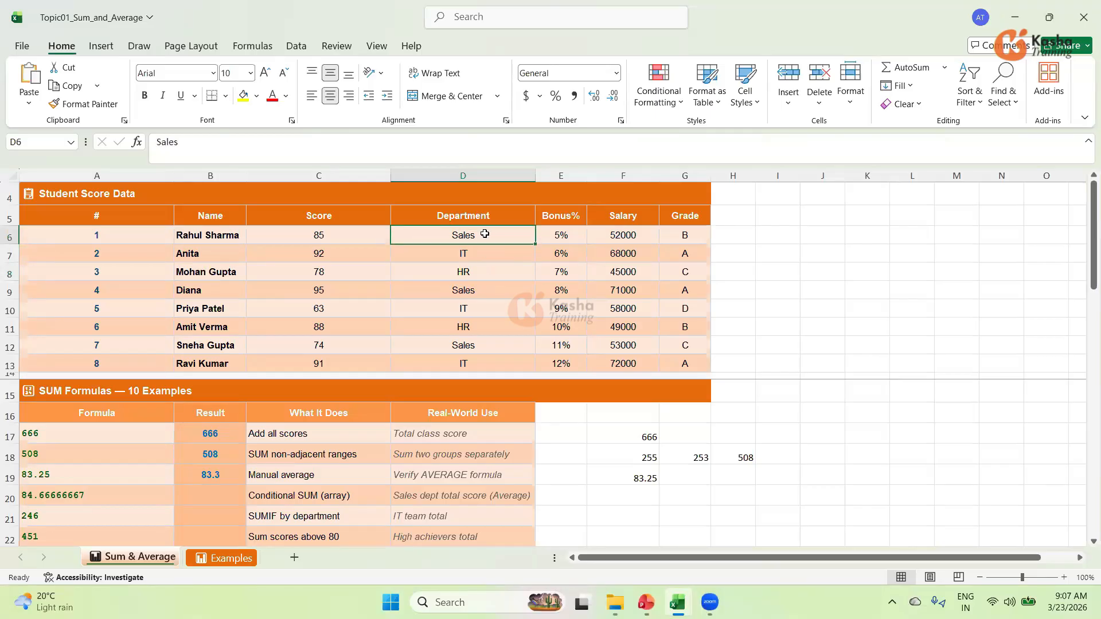
left_click(344, 235)
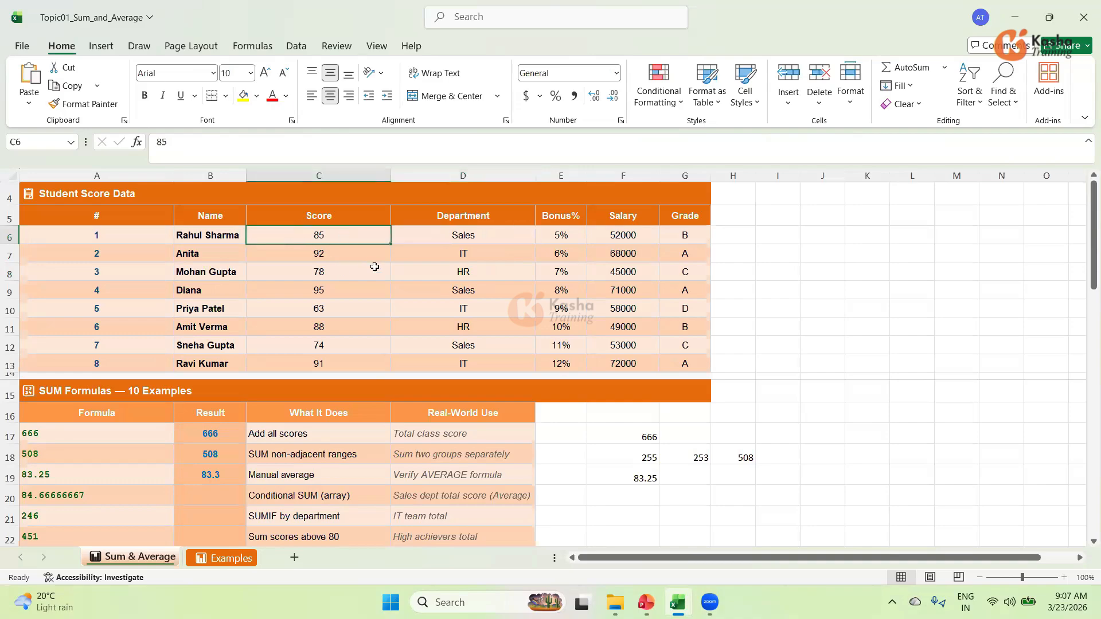
left_click(326, 293)
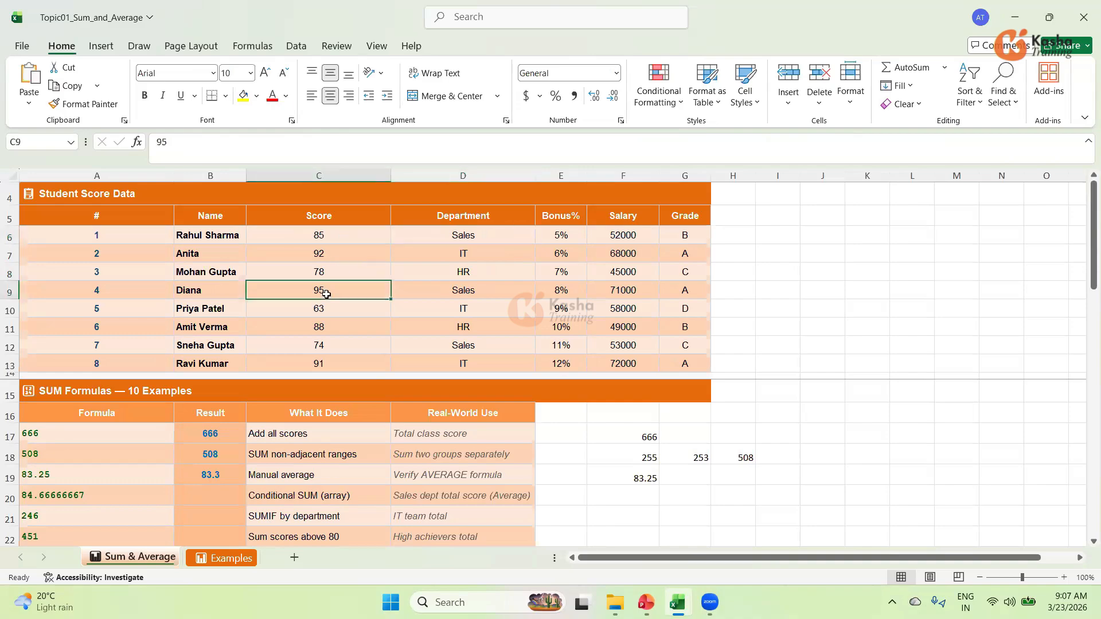
left_click(326, 346)
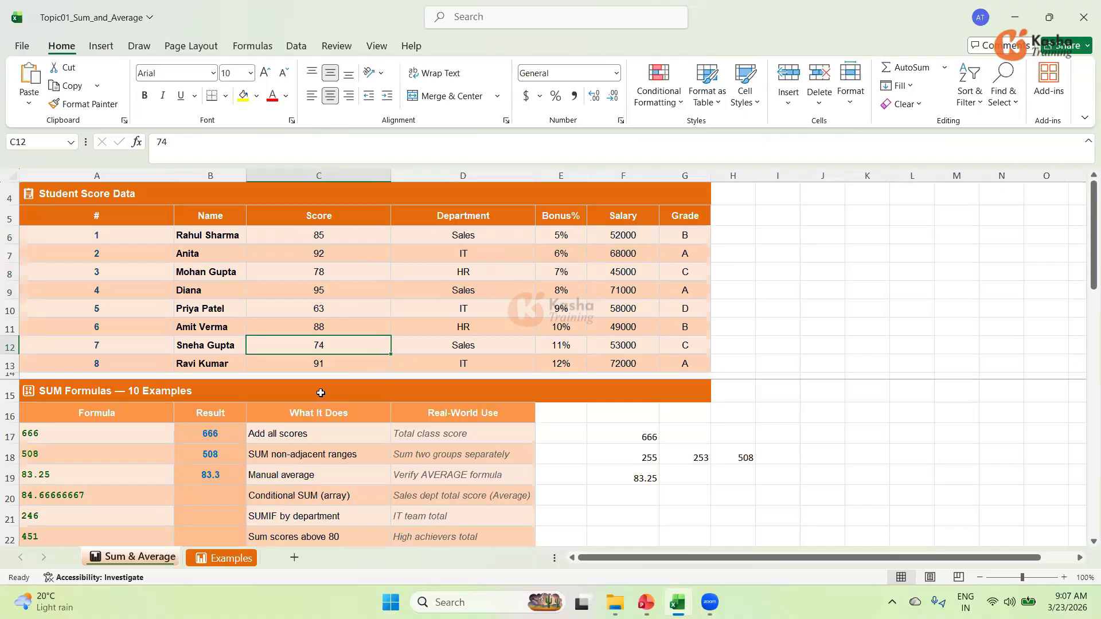
Step: Begin an IFERROR formula in B20, the Result cell of the Sales department average example
left_click(208, 501)
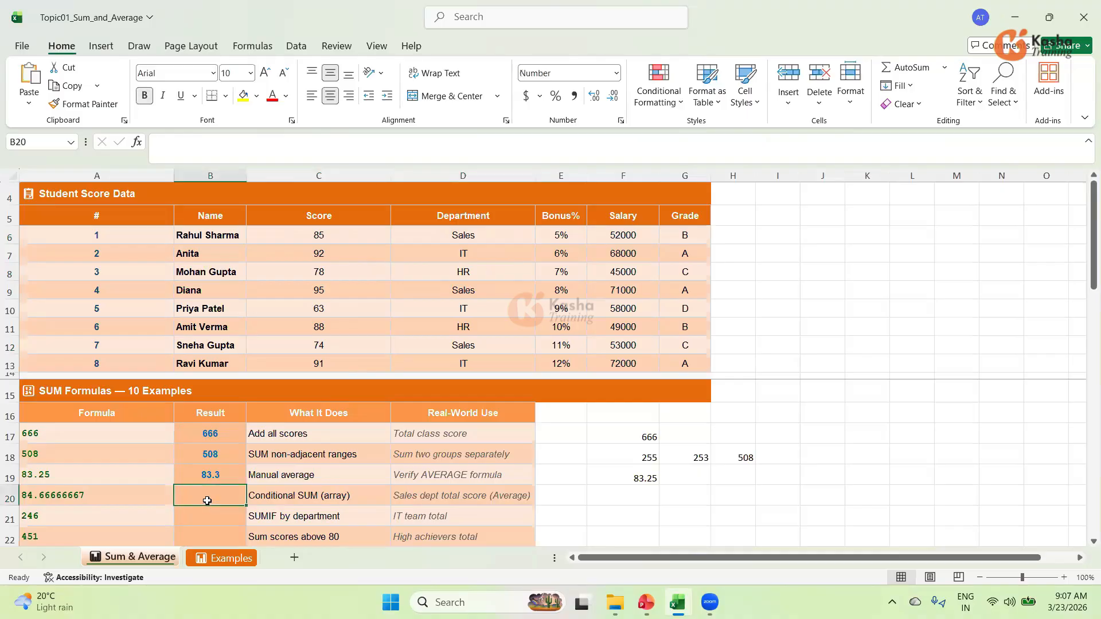
type("=")
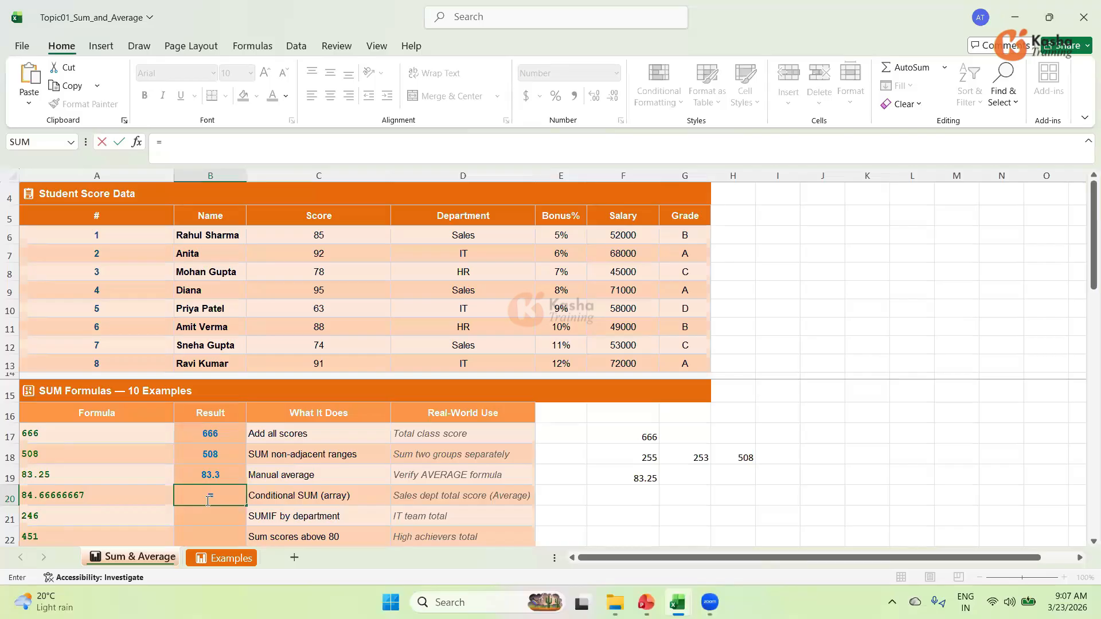
type("IF")
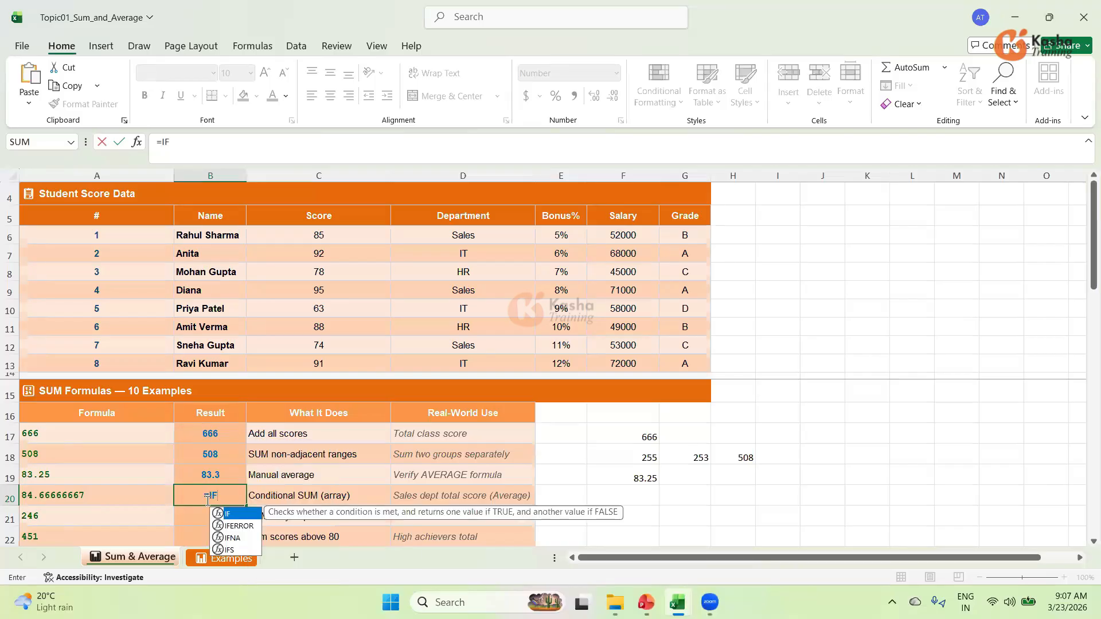
type("ERROR")
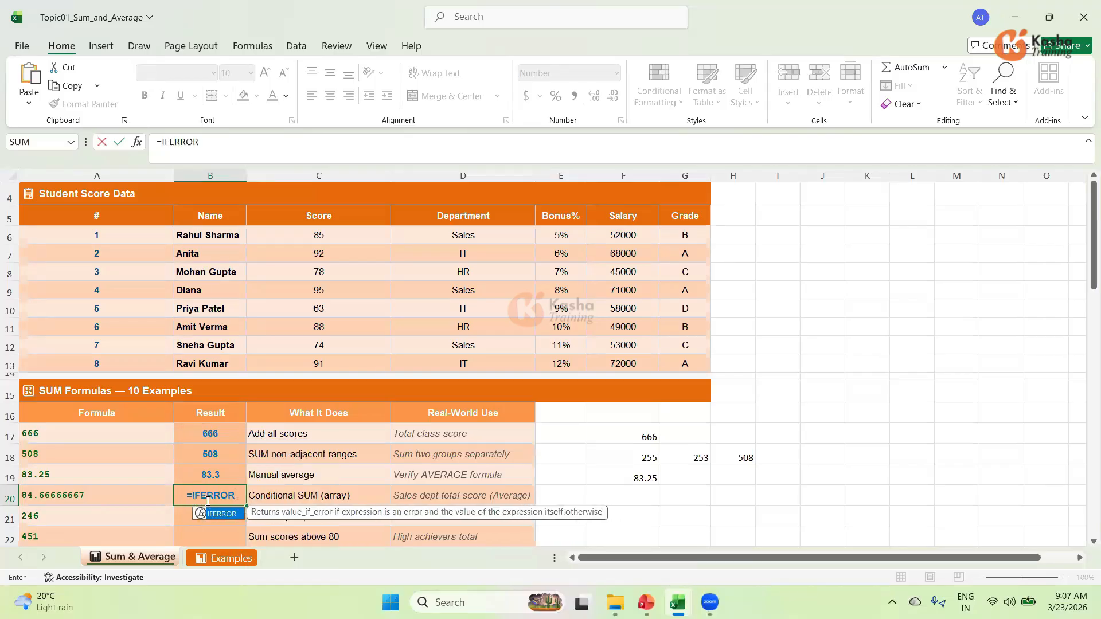
type("(")
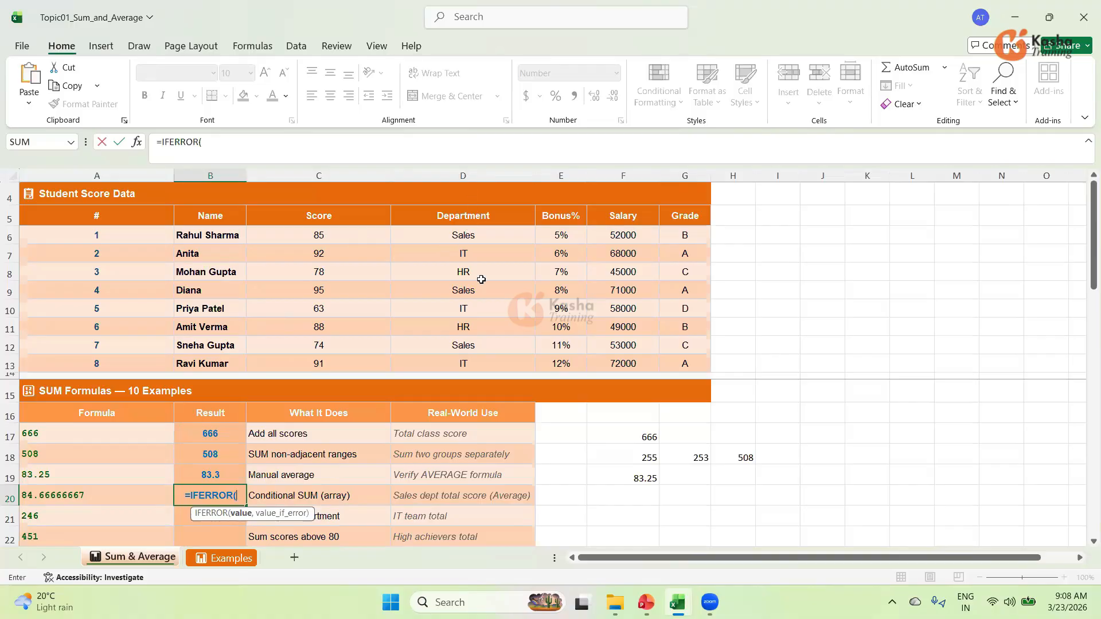
left_click_drag(483, 233, 479, 363)
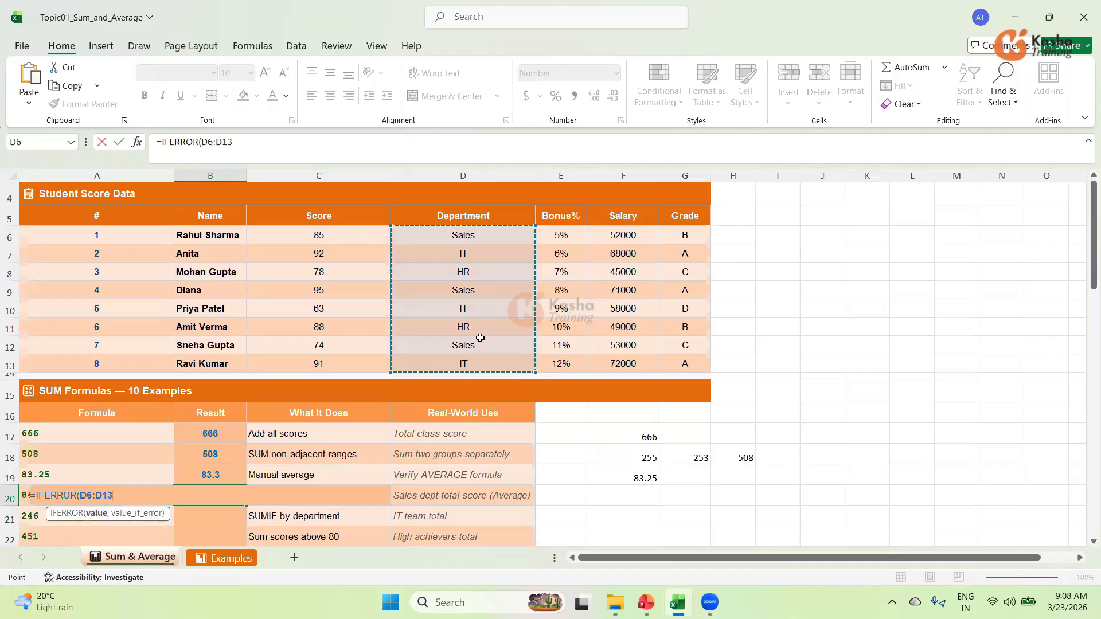
left_click(255, 146)
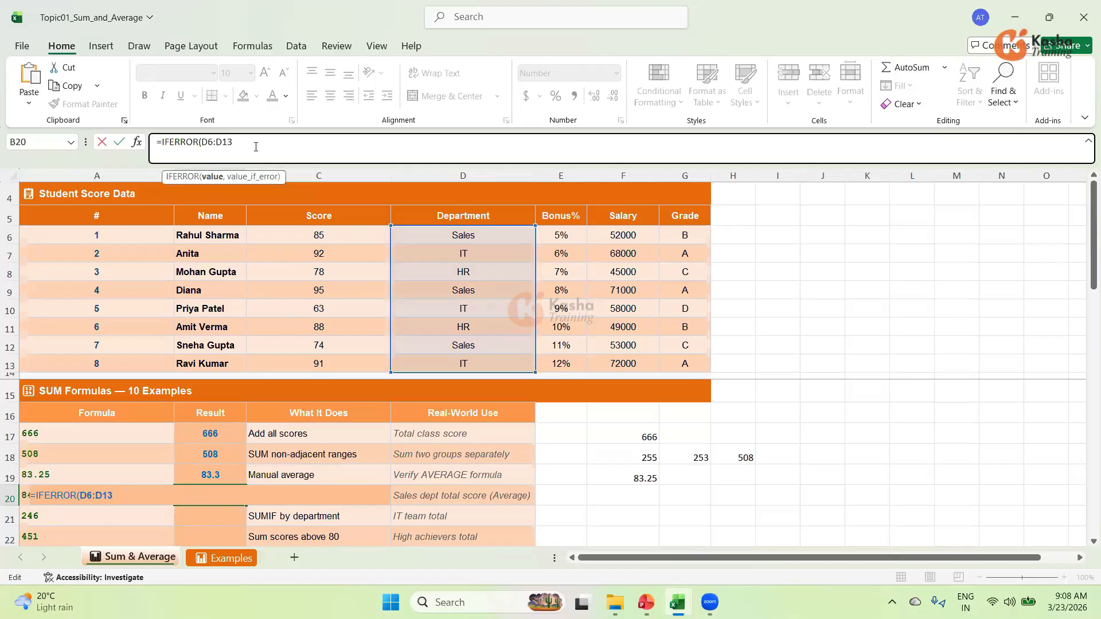
key("BackSpace")
key("BackSpace")
key("BackSpace")
key("BackSpace")
key("BackSpace")
key("BackSpace")
key("BackSpace")
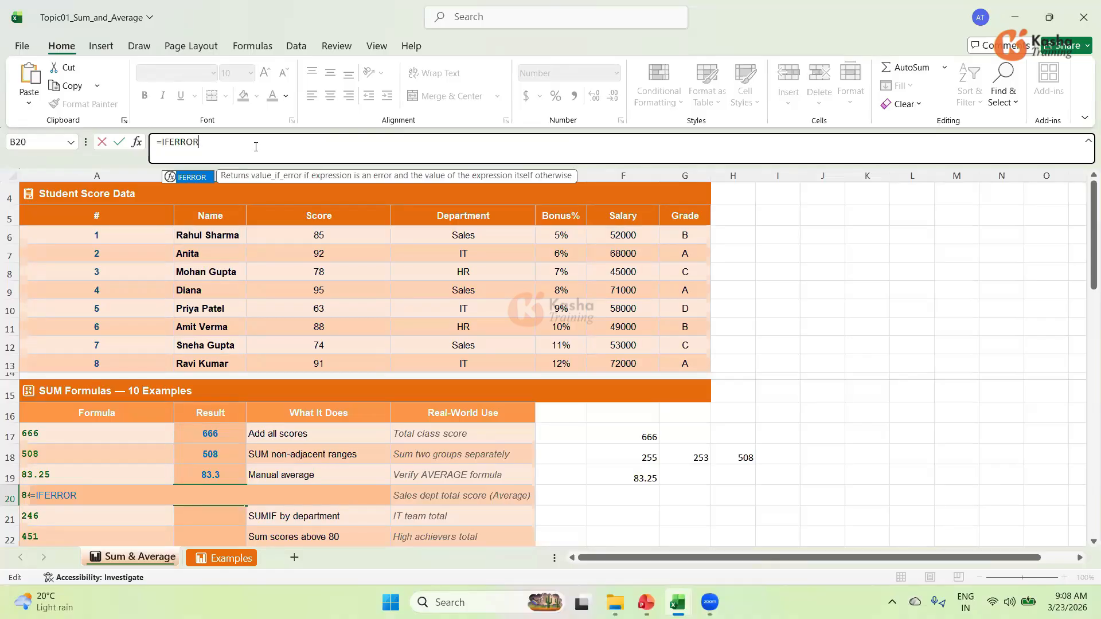
type("(")
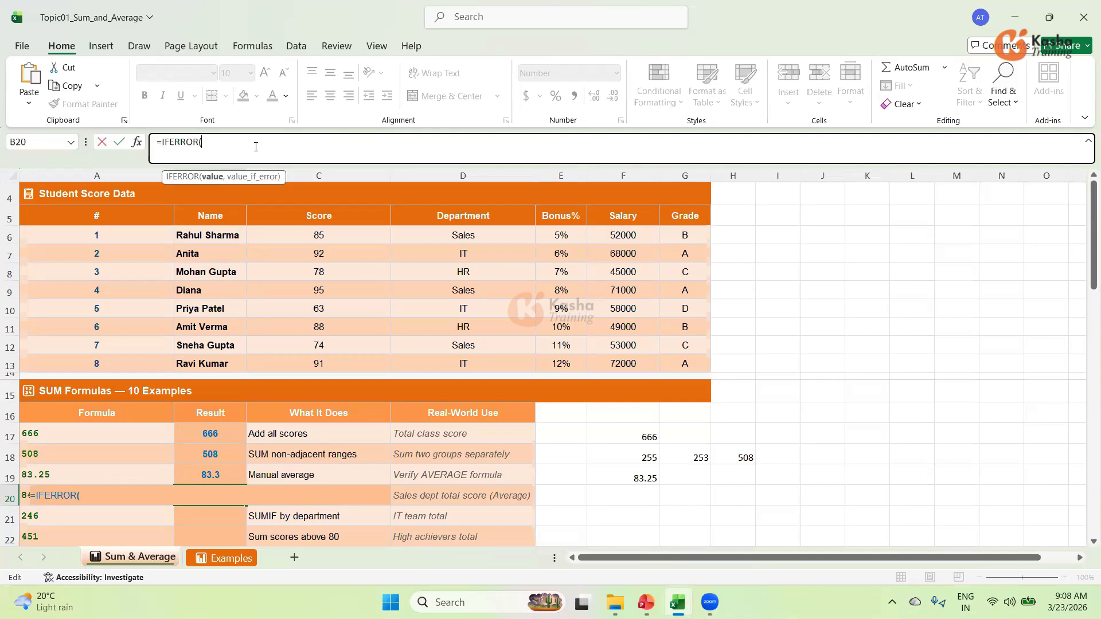
Step: Nest AVERAGEIF in the B20 IFERROR formula, with D6:D13 as the range and "Sales" as the criterion
type("AV")
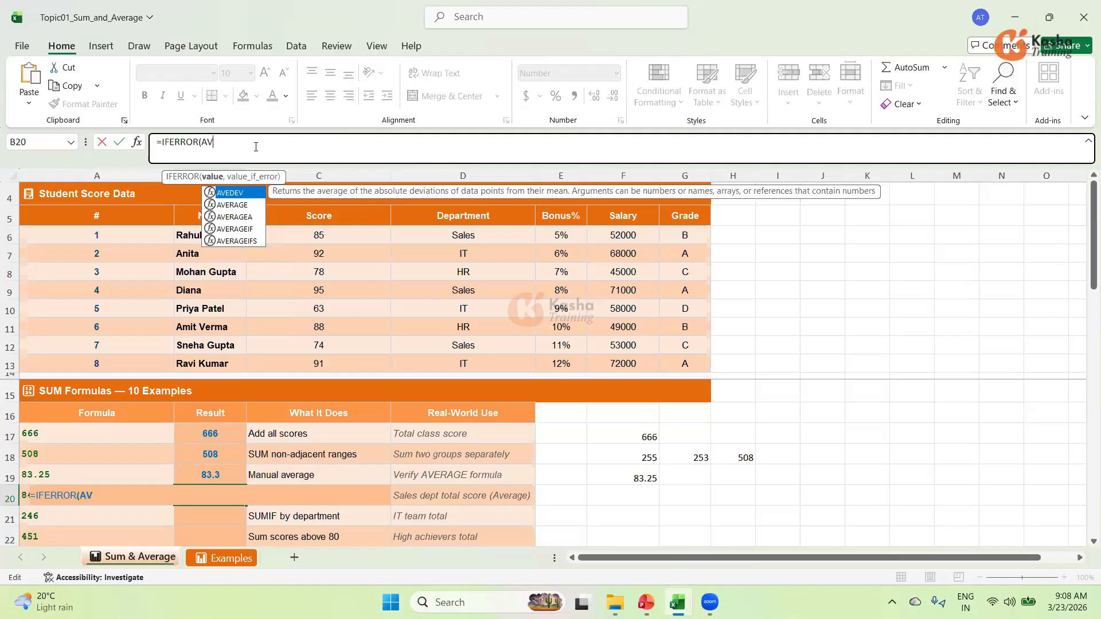
type("ERAGE")
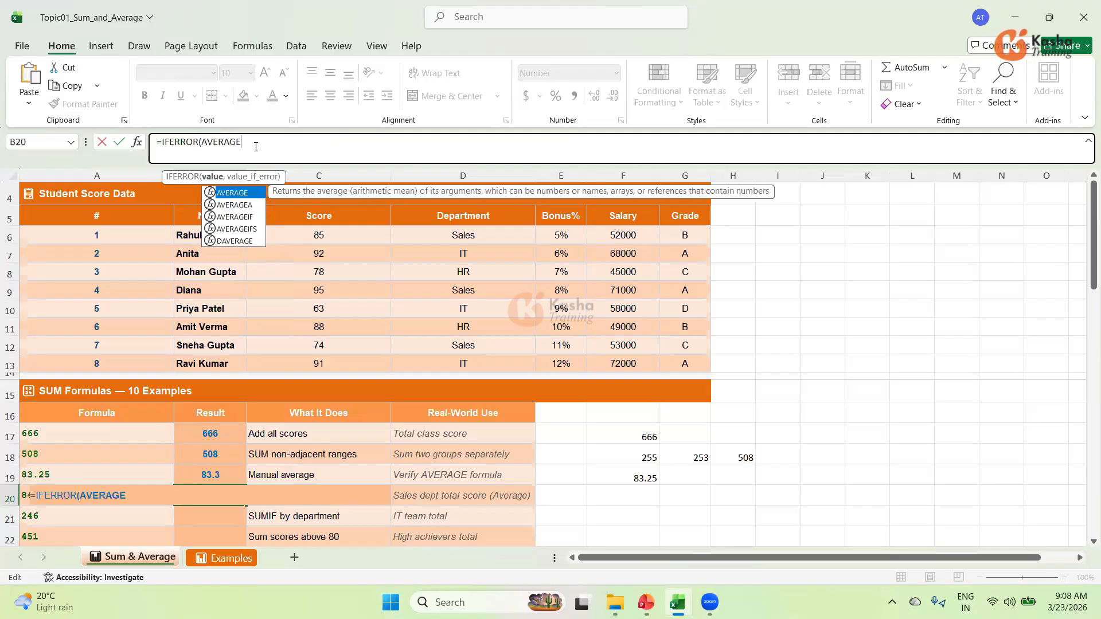
type("IF")
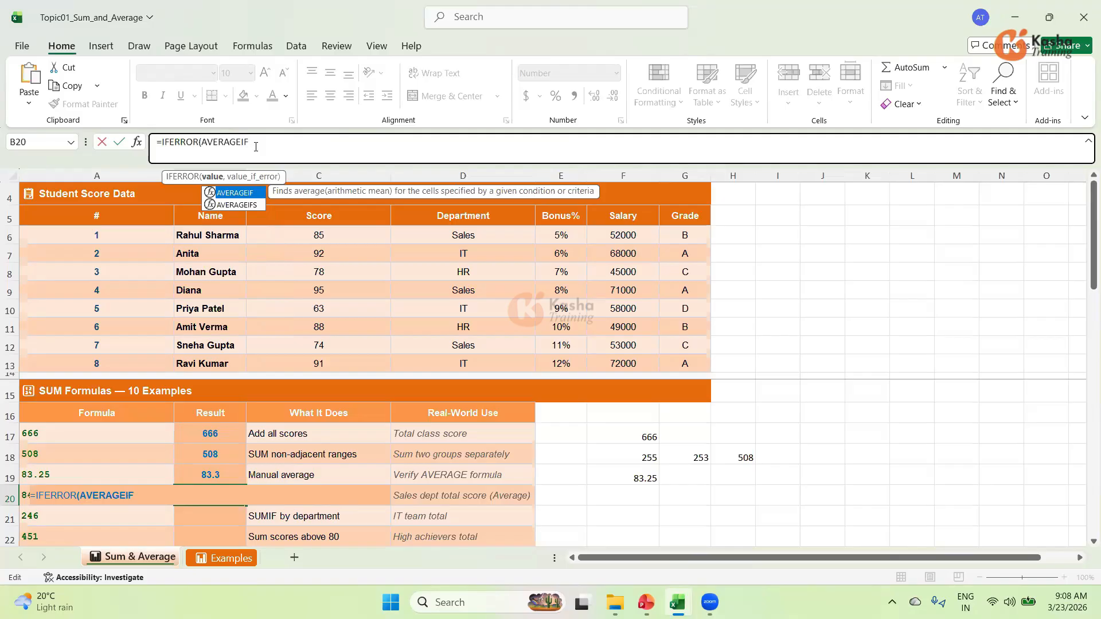
type("(")
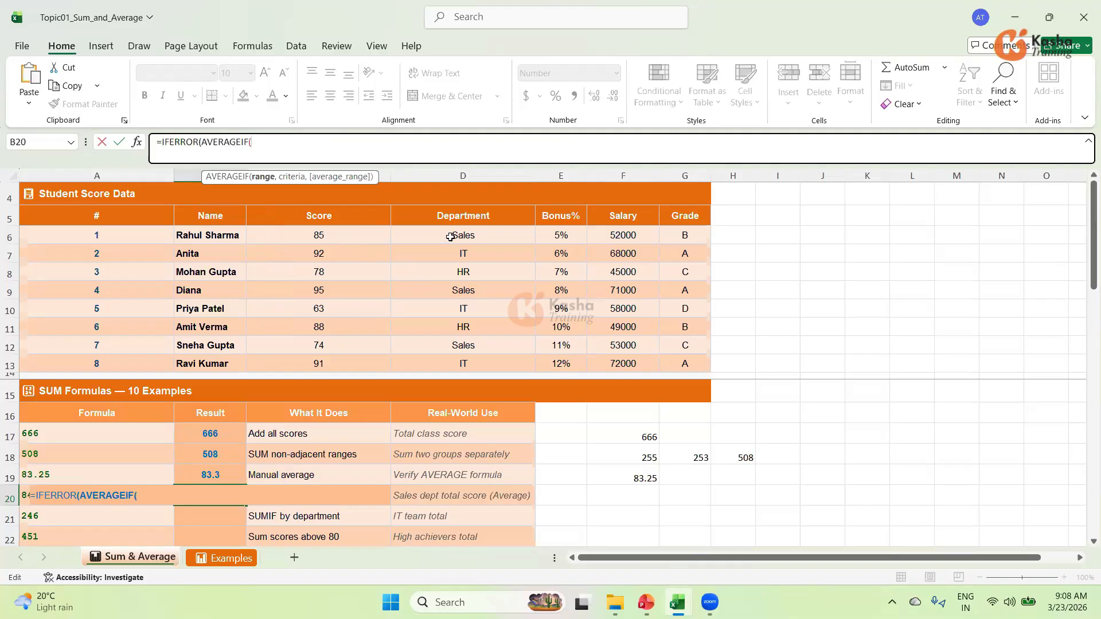
left_click_drag(458, 234, 463, 365)
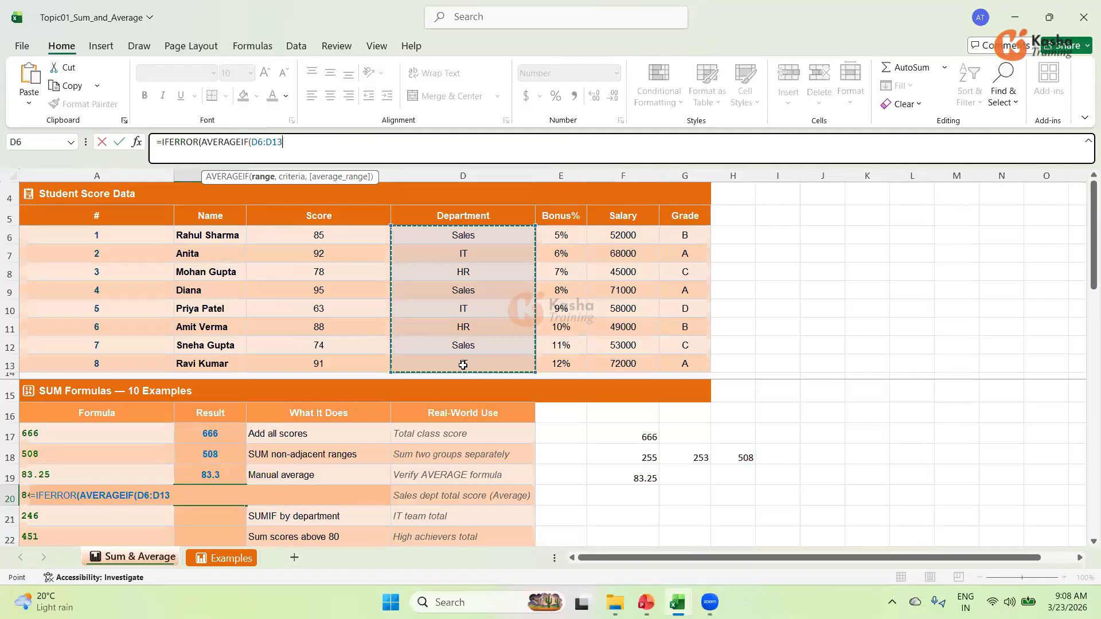
type(",")
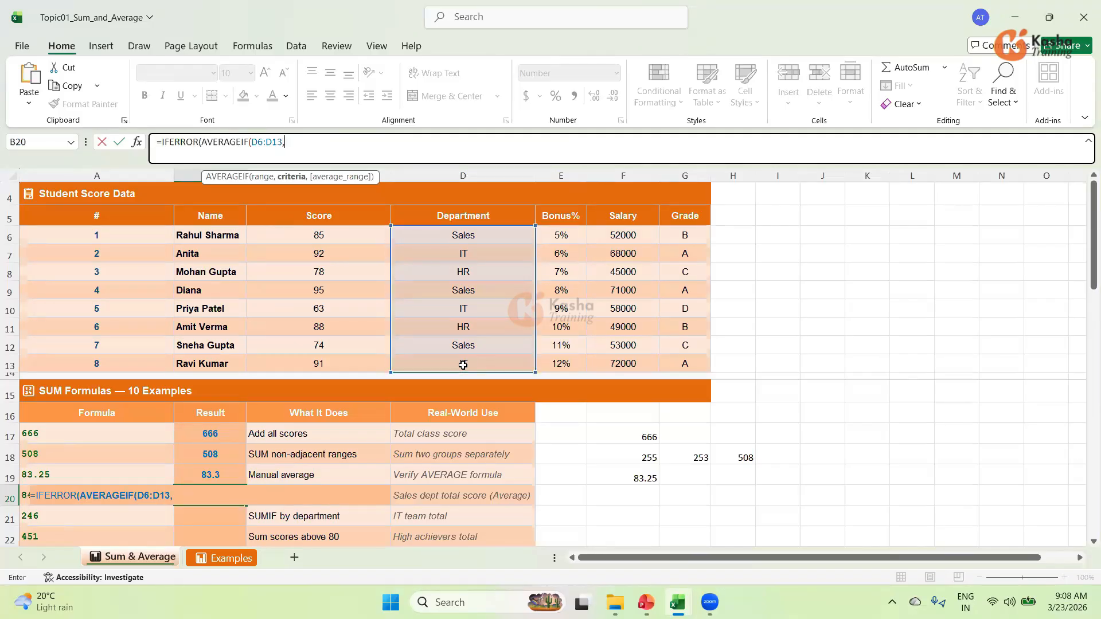
type("\"Sales\",")
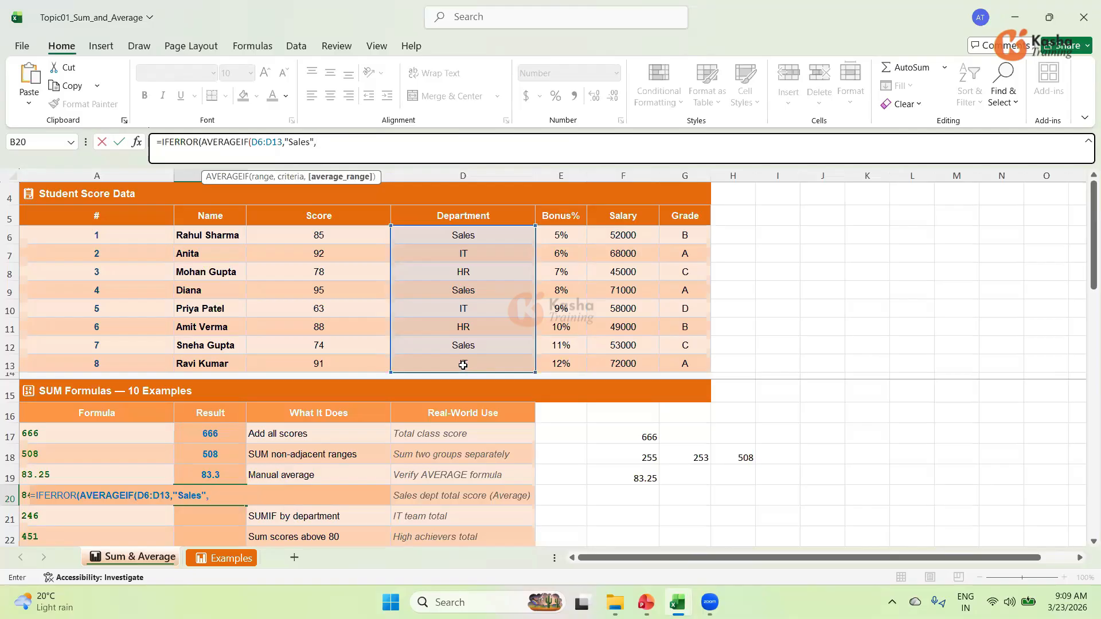
Step: Complete the B20 formula with C6:C13 as the average range and "No Data" as the error fallback
left_click(332, 237)
left_click_drag(324, 302, 322, 363)
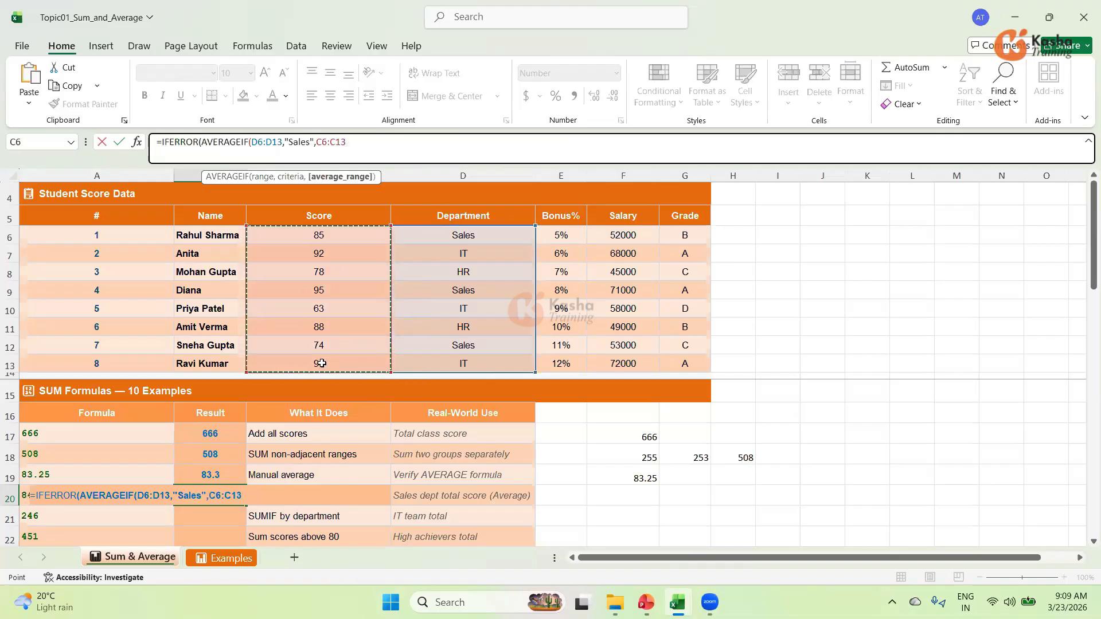
type(")")
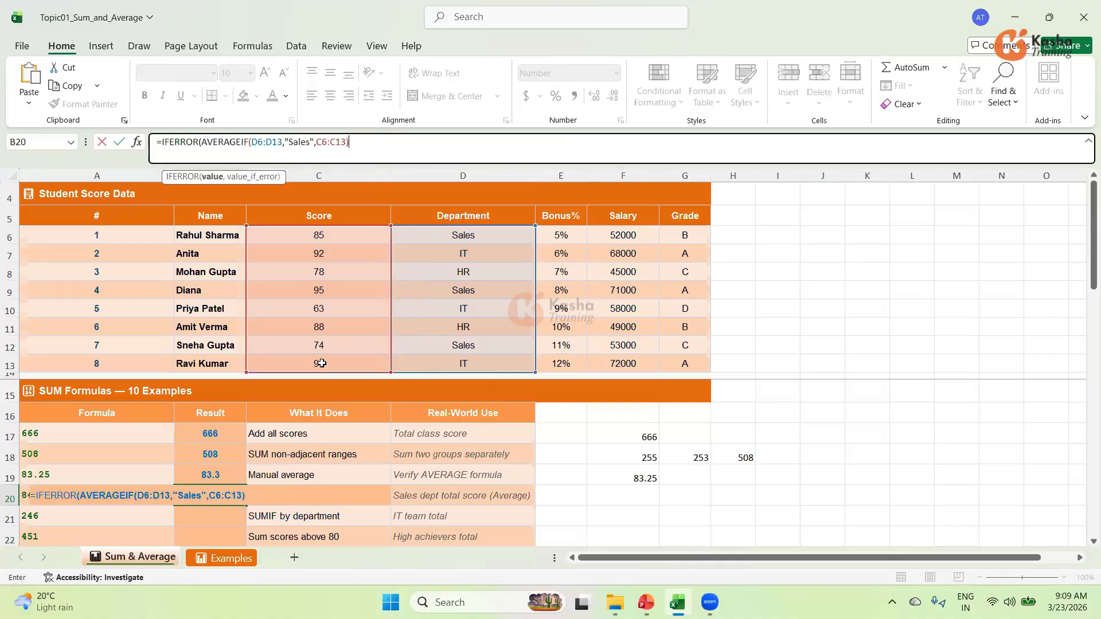
type(",\"No Data")
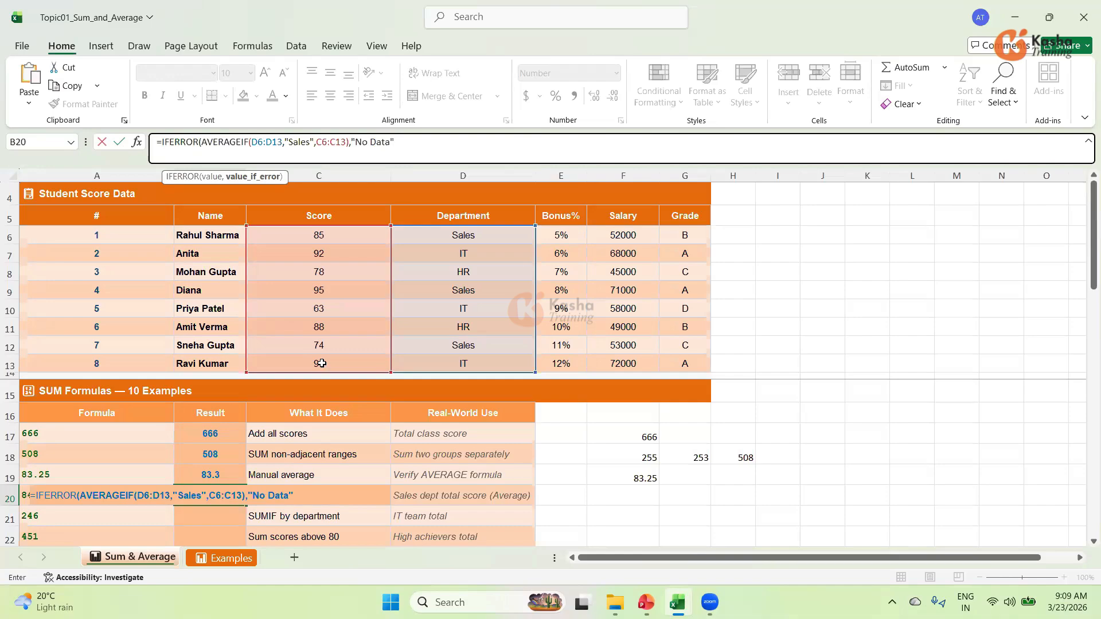
type("\")")
key("Return")
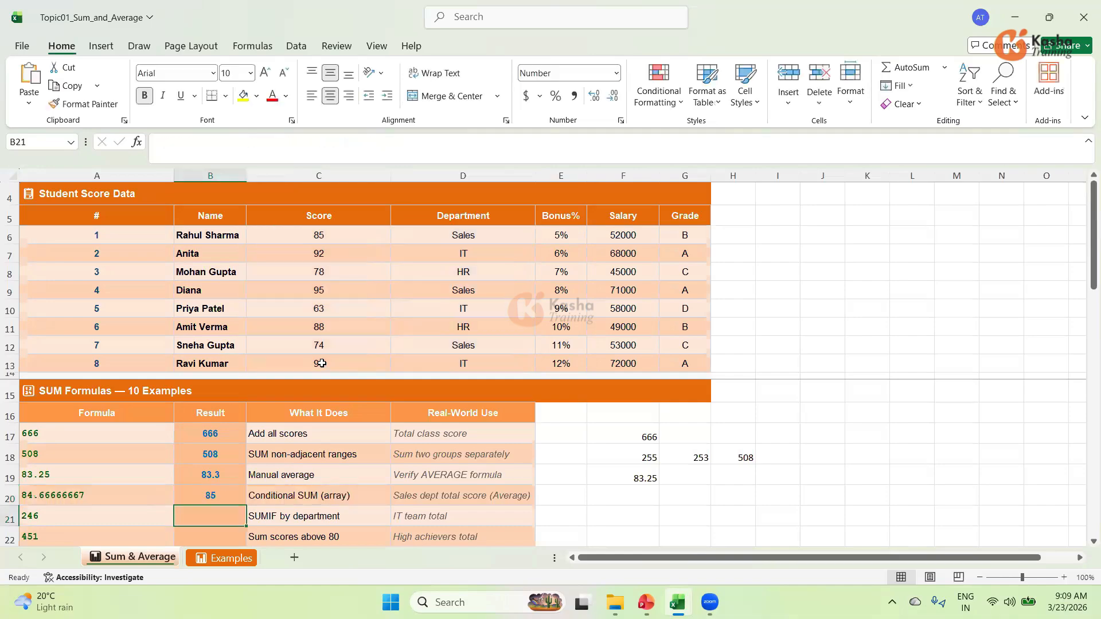
left_click(209, 493)
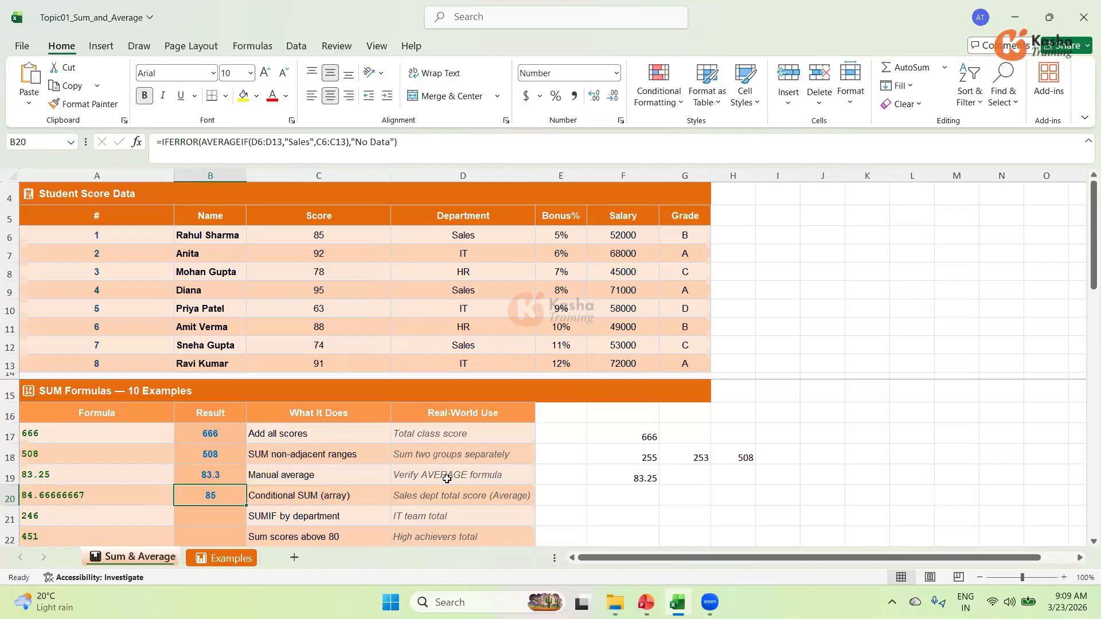
Step: Enter =C6+C9+C12 in F20 to total the Sales department scores manually
left_click(626, 499)
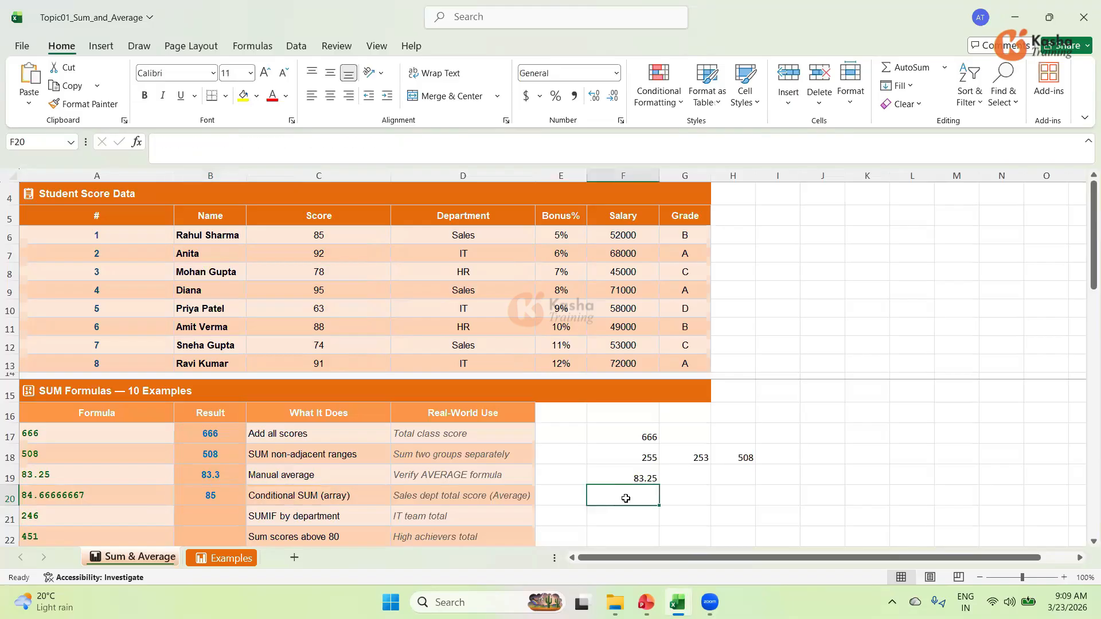
type("=")
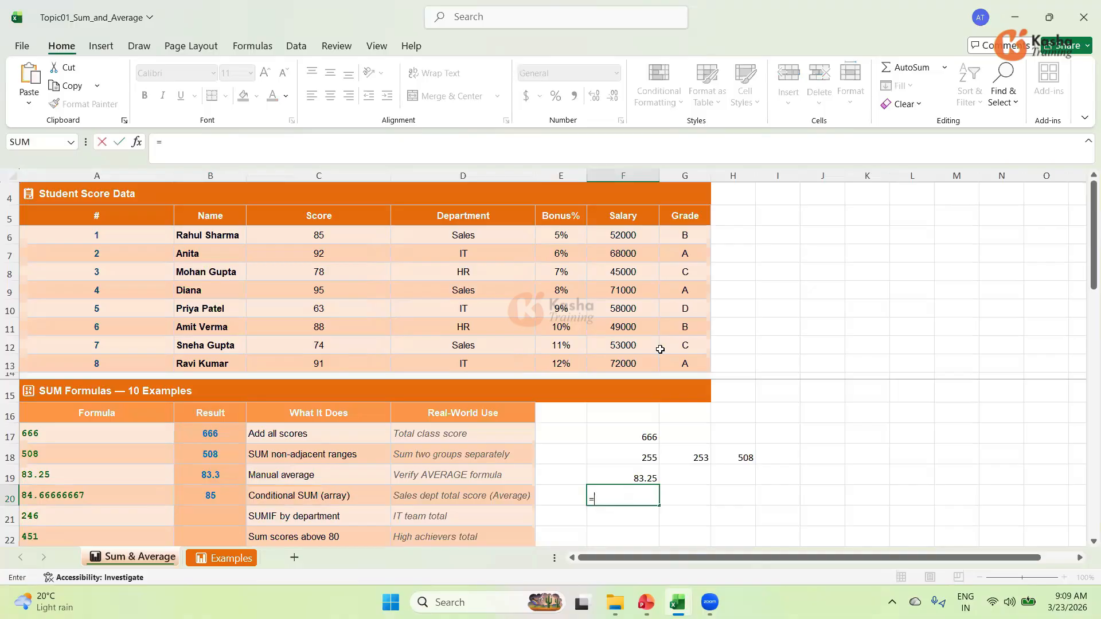
left_click(336, 236)
type("+")
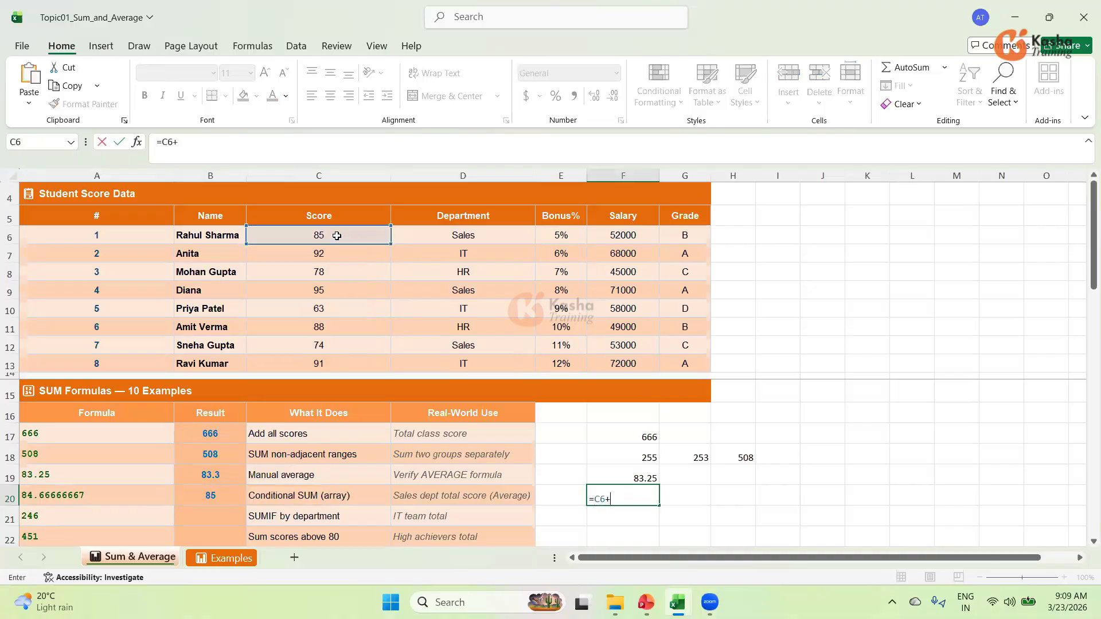
left_click(319, 291)
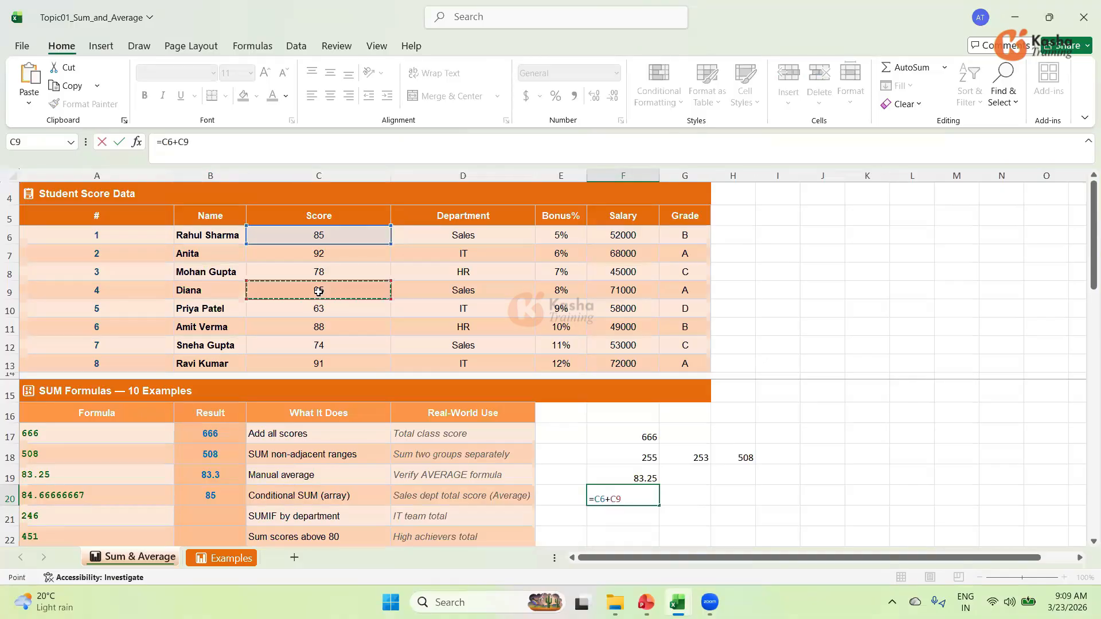
type("+")
left_click(324, 344)
key("Return")
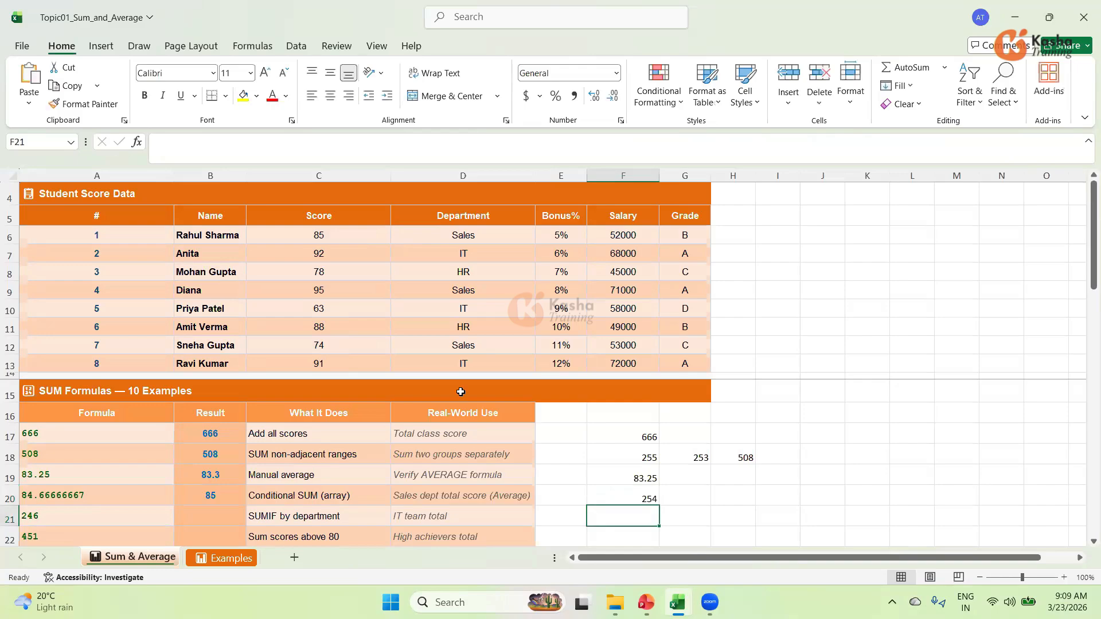
Step: Enter =F20/3 in G20 to calculate the manual Sales average and compare it with the B20 result
left_click(686, 496)
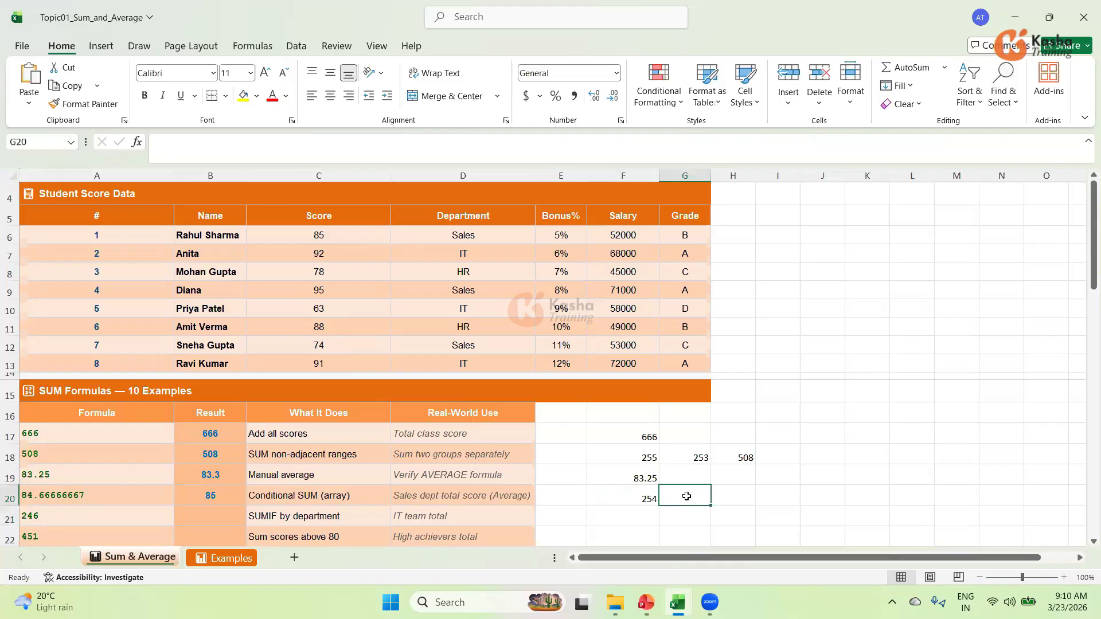
type("=")
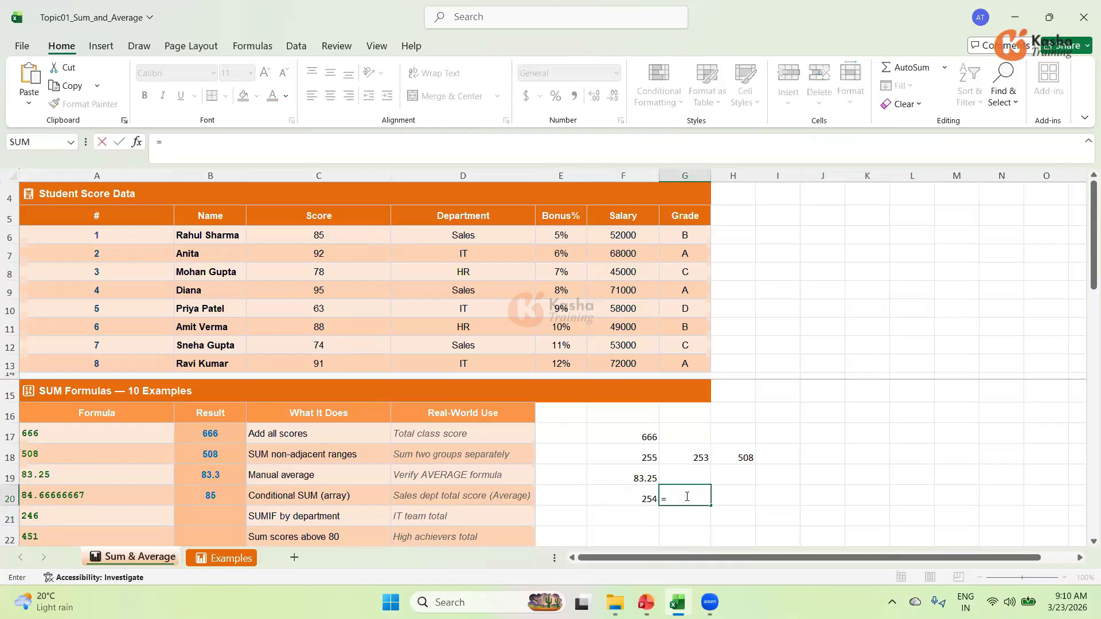
left_click(632, 497)
type("/")
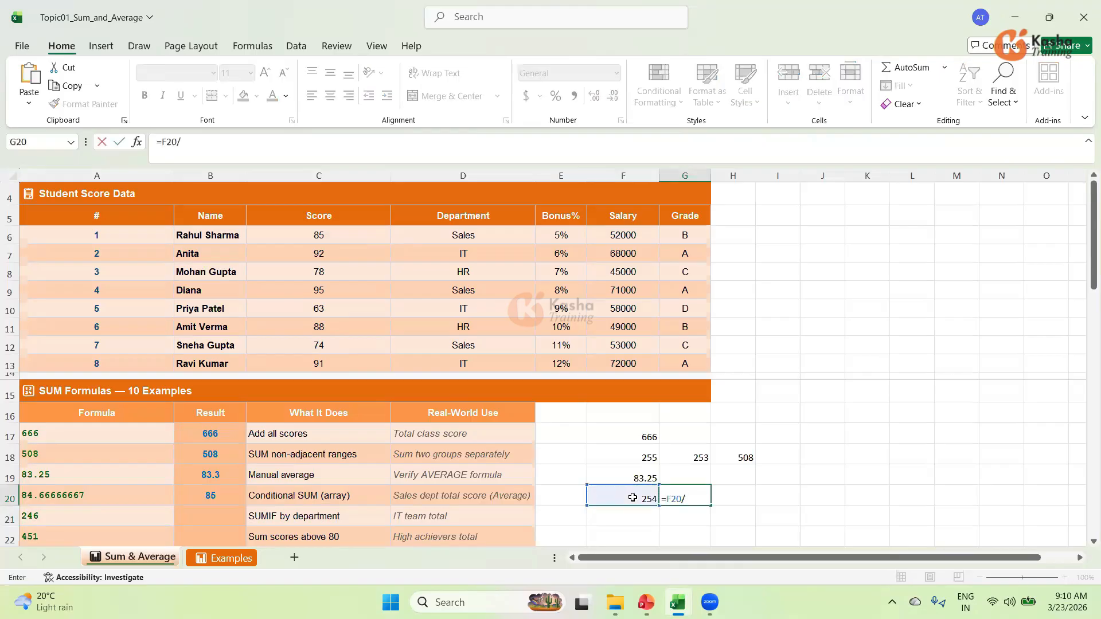
type("3")
key("Return")
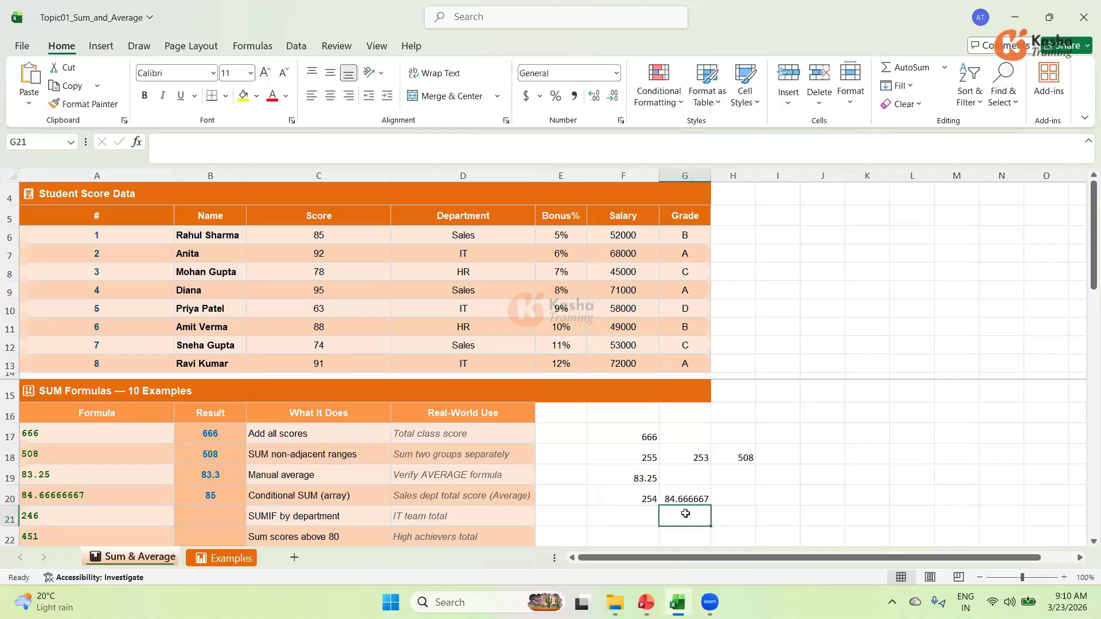
left_click(216, 495)
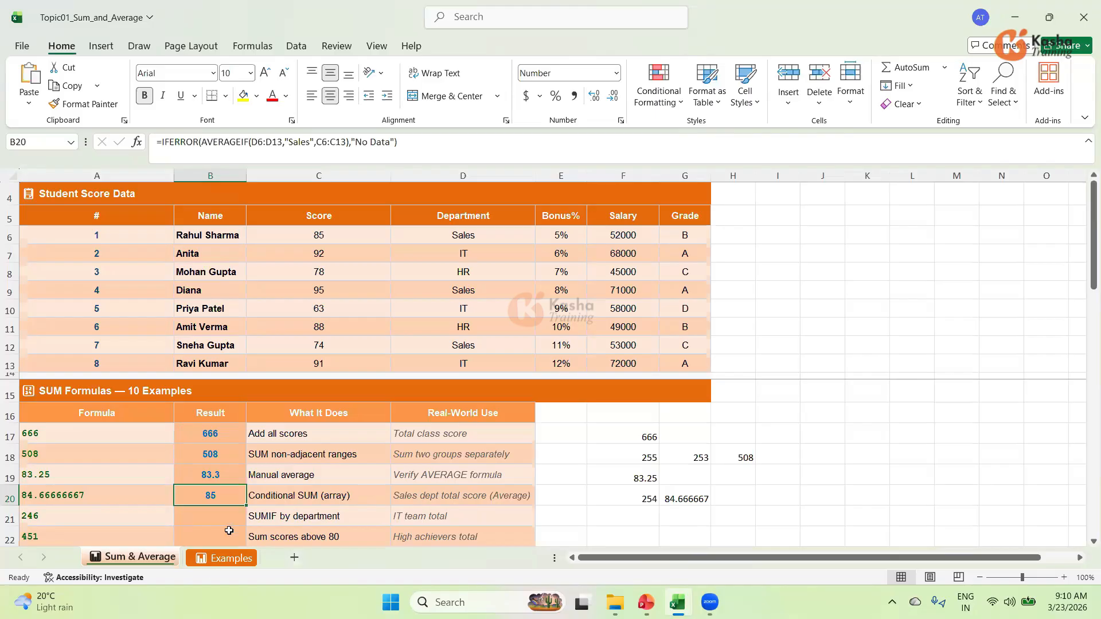
Step: Enter =SUMIF(D6:D13,"IT",C6:C13) in B21 to total the IT team's scores
left_click(443, 515)
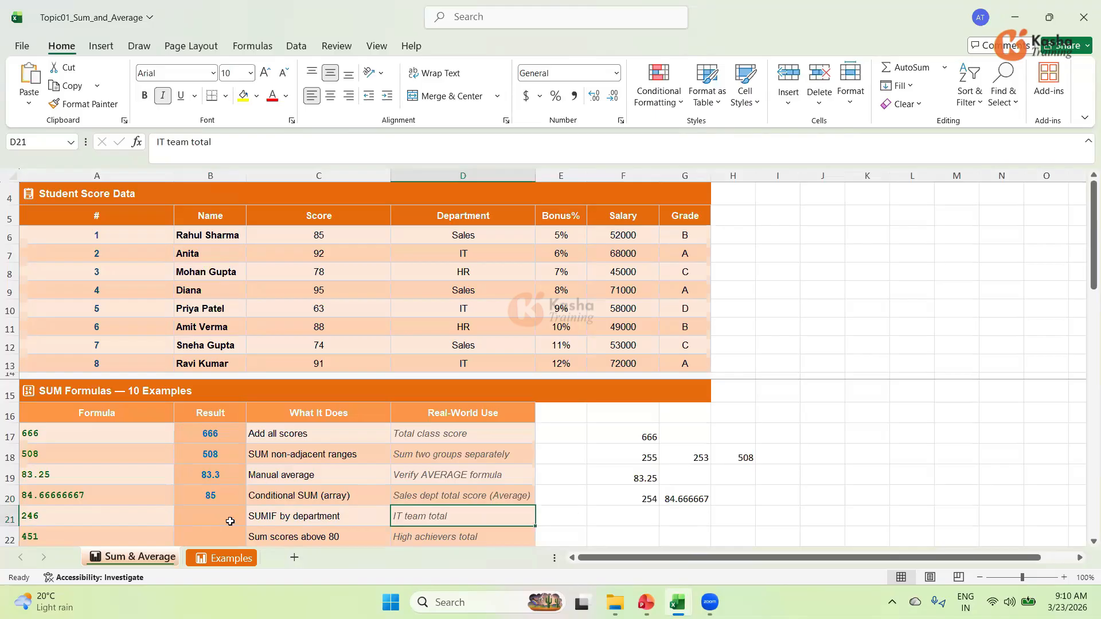
left_click(206, 510)
type("=")
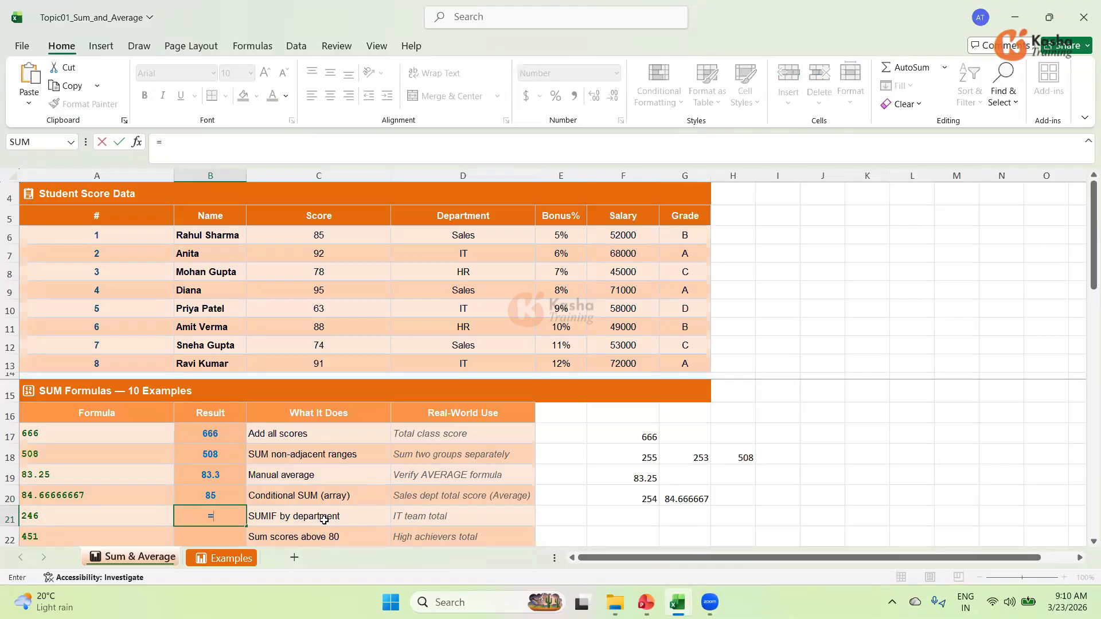
type("SUM")
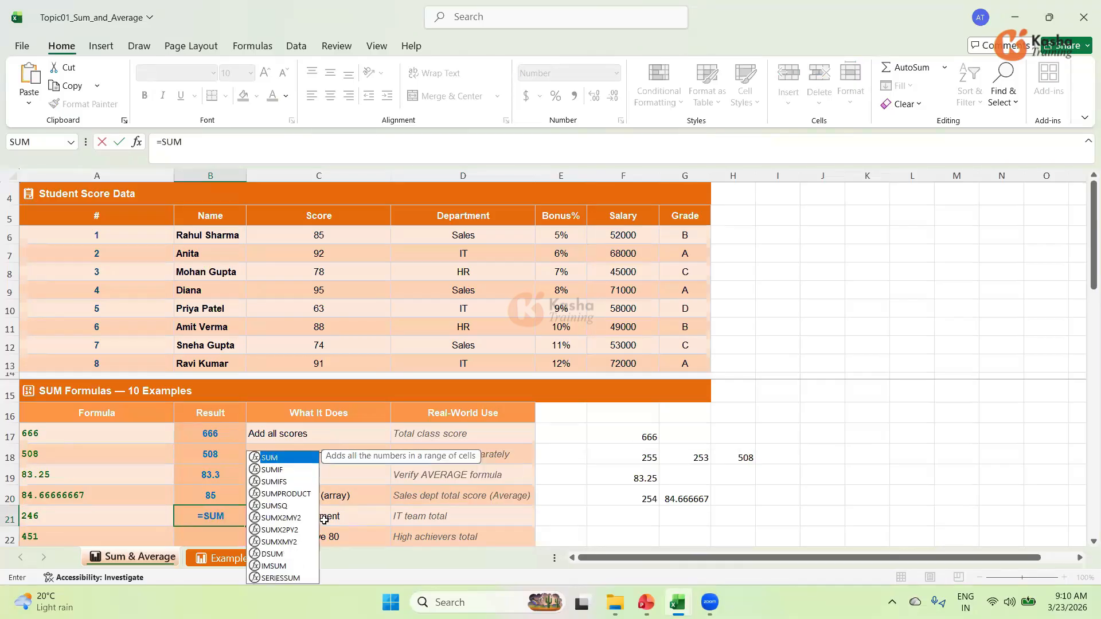
type("IF")
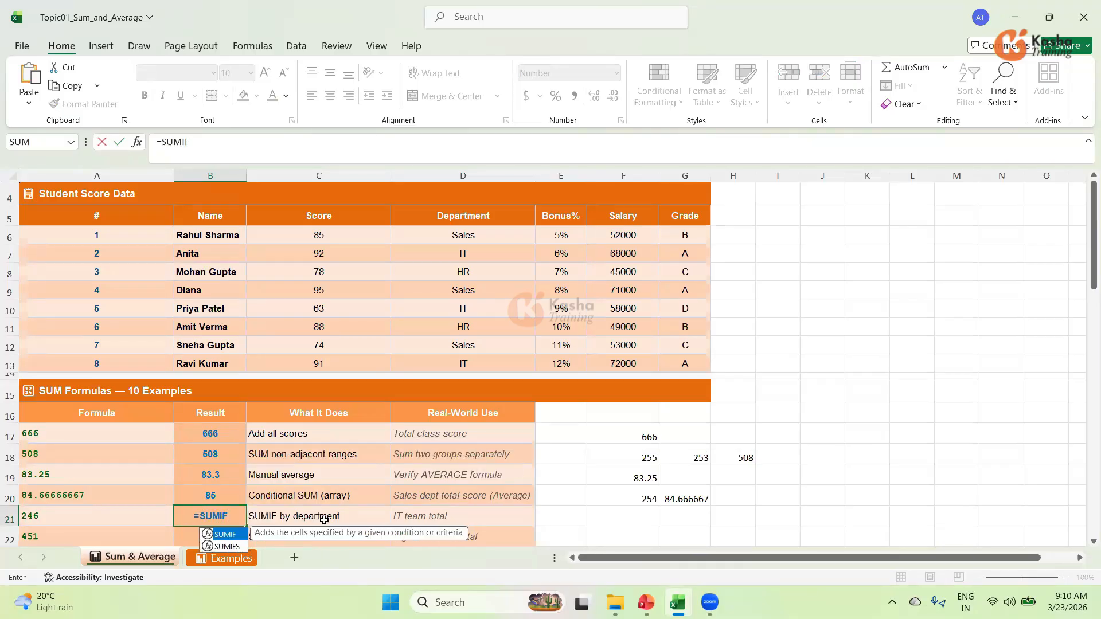
type("(")
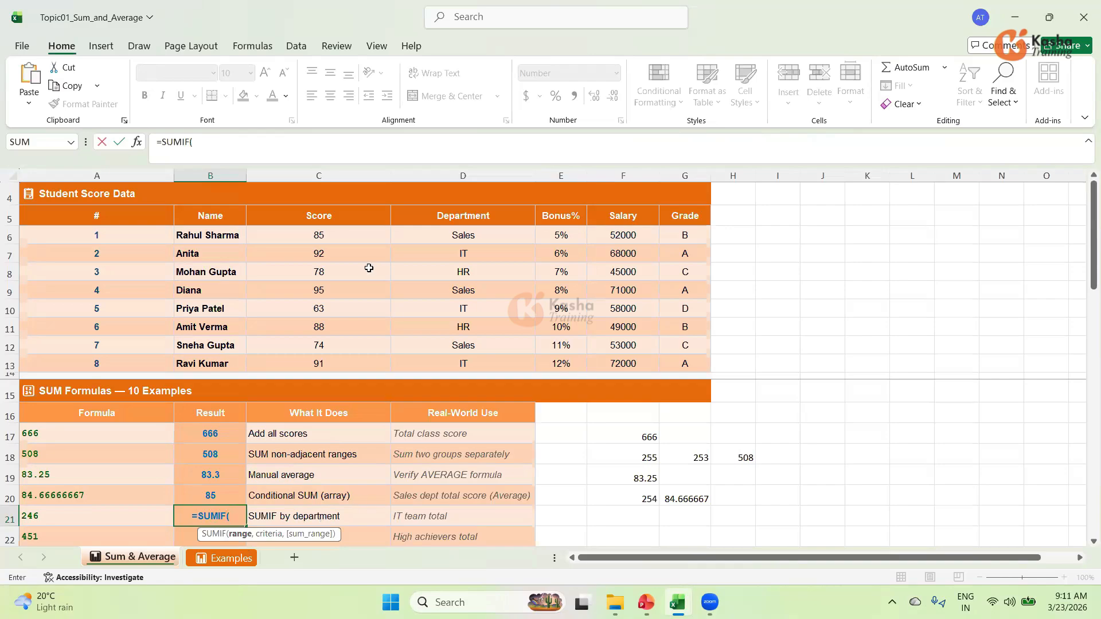
left_click_drag(465, 229, 466, 362)
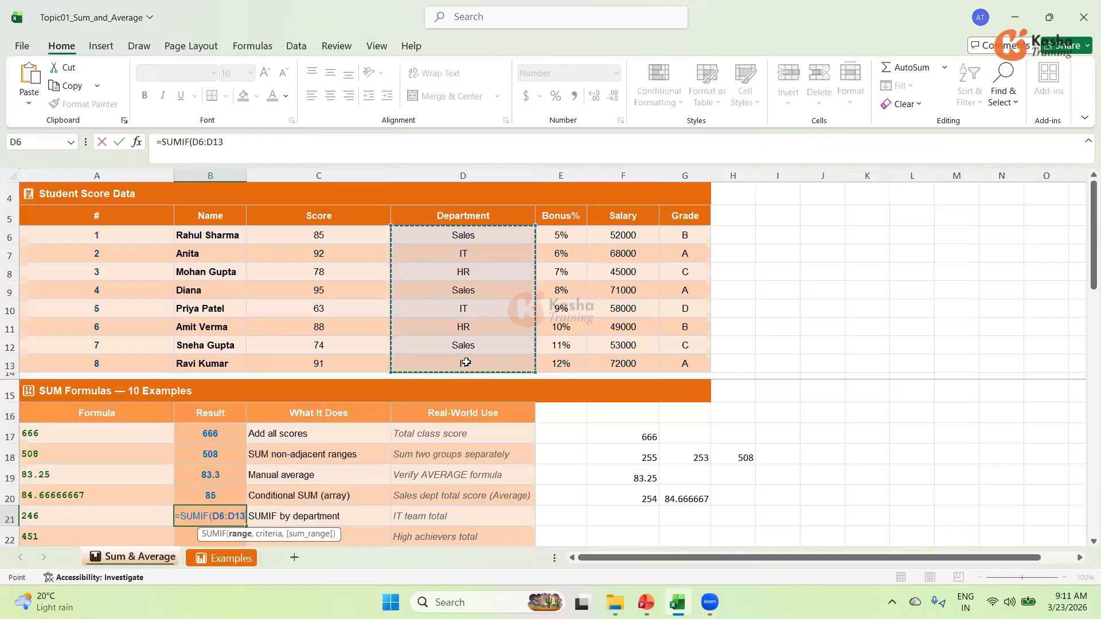
type(",")
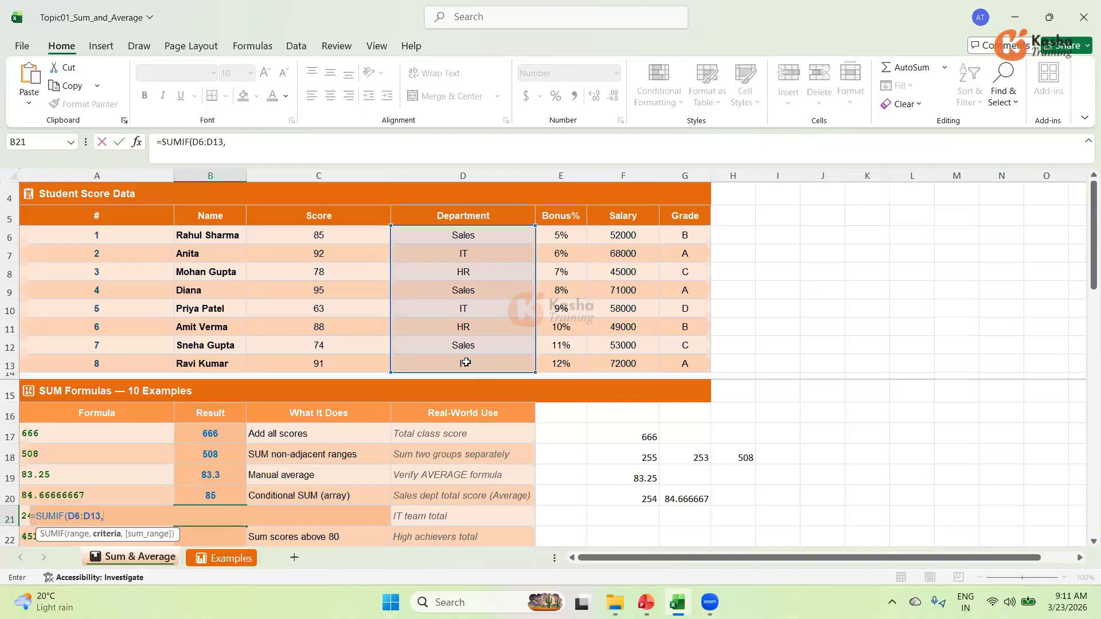
type("\"IT\",")
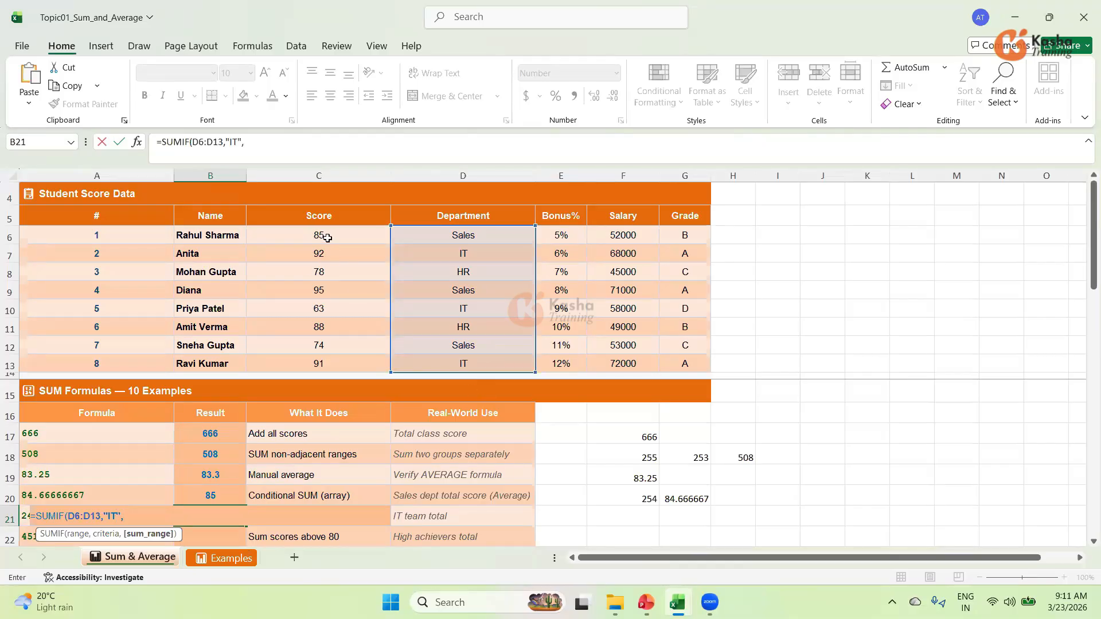
left_click_drag(327, 237, 328, 359)
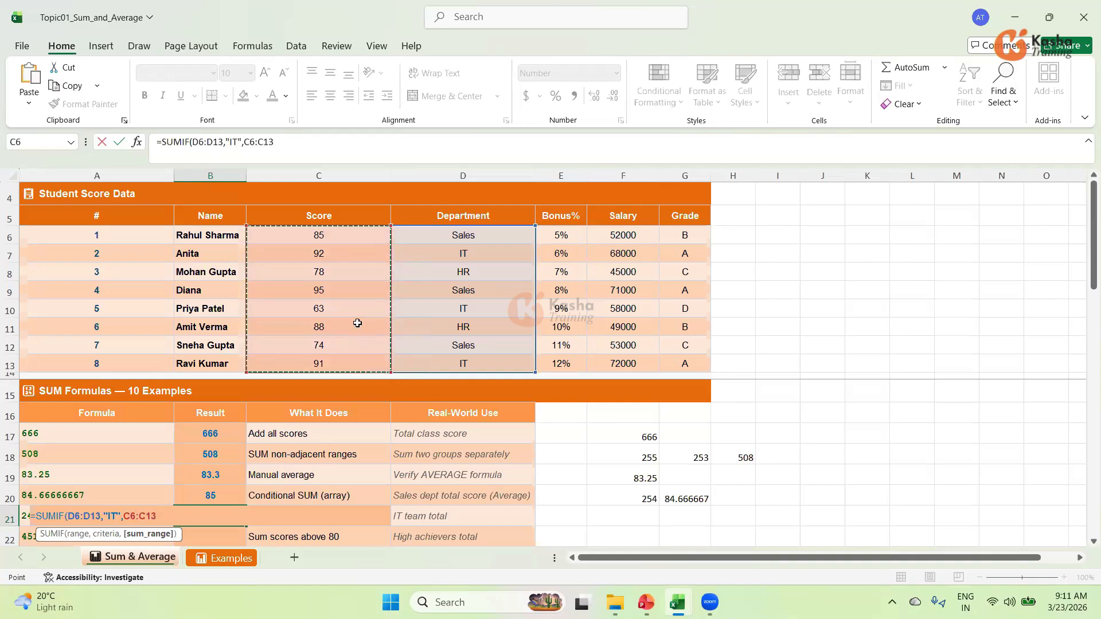
key("Return")
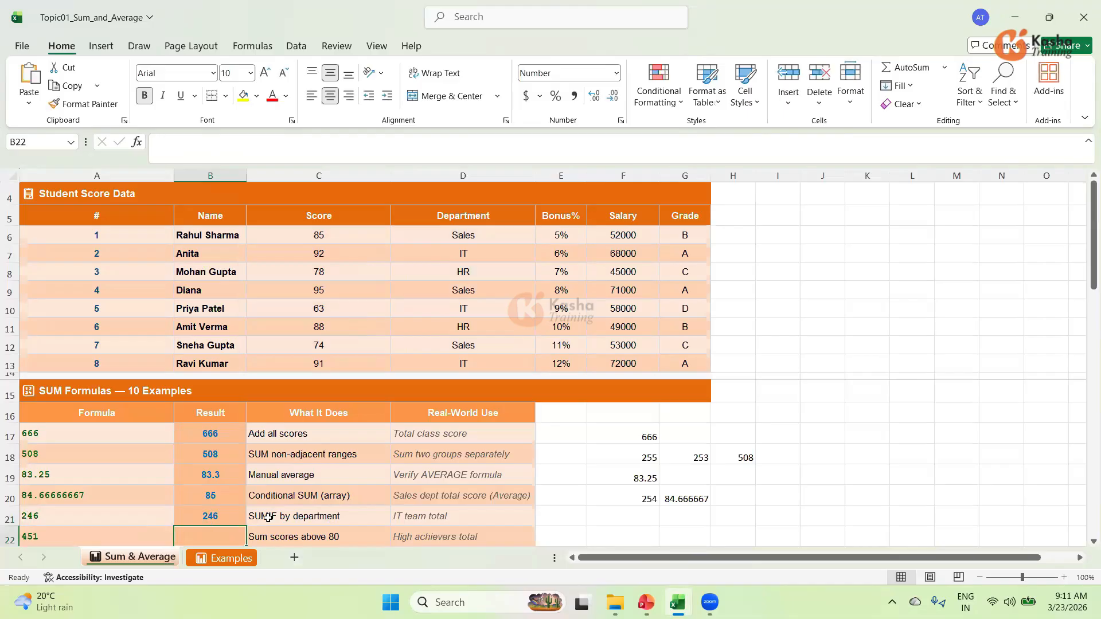
Step: Enter =C7+C10+C13 in F21 to total the IT department scores manually
left_click(610, 514)
type("=")
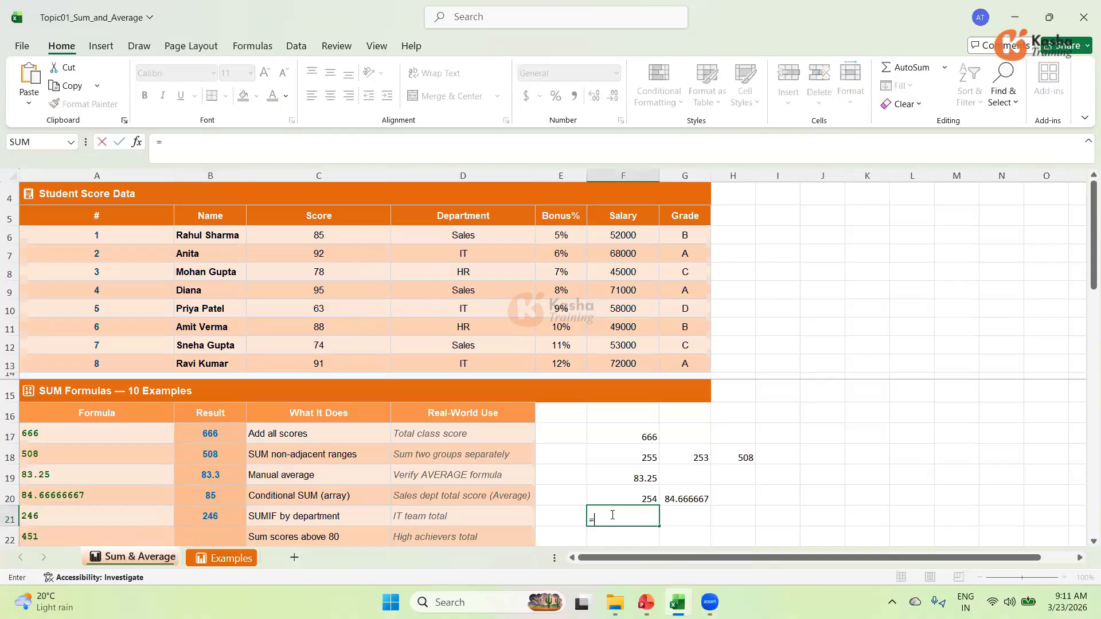
left_click(331, 251)
type("+")
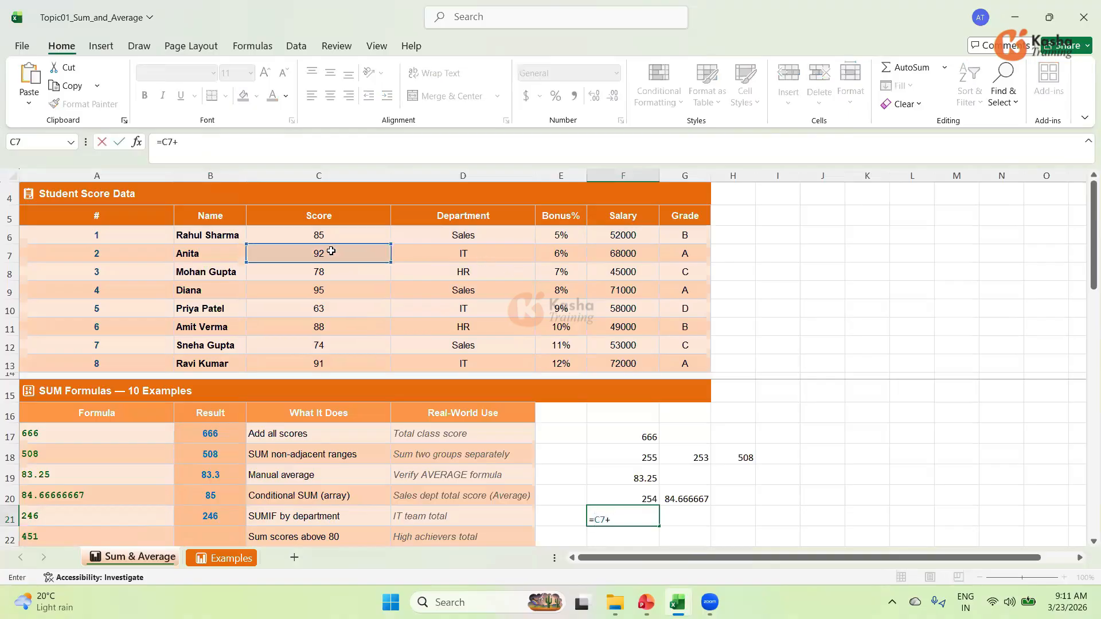
left_click(333, 308)
type("+")
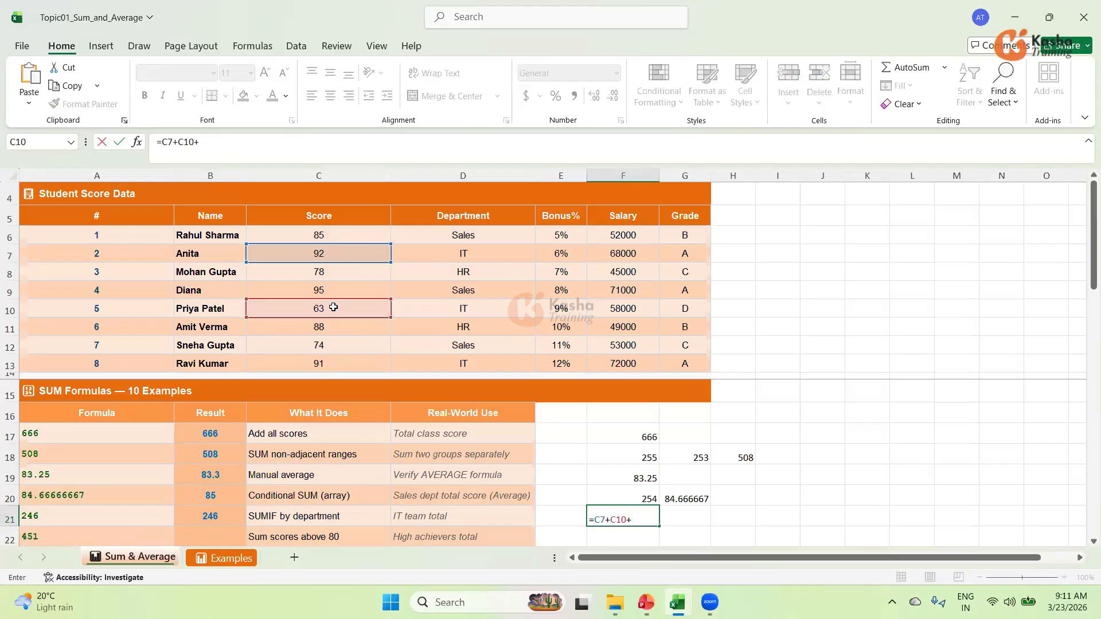
left_click(322, 362)
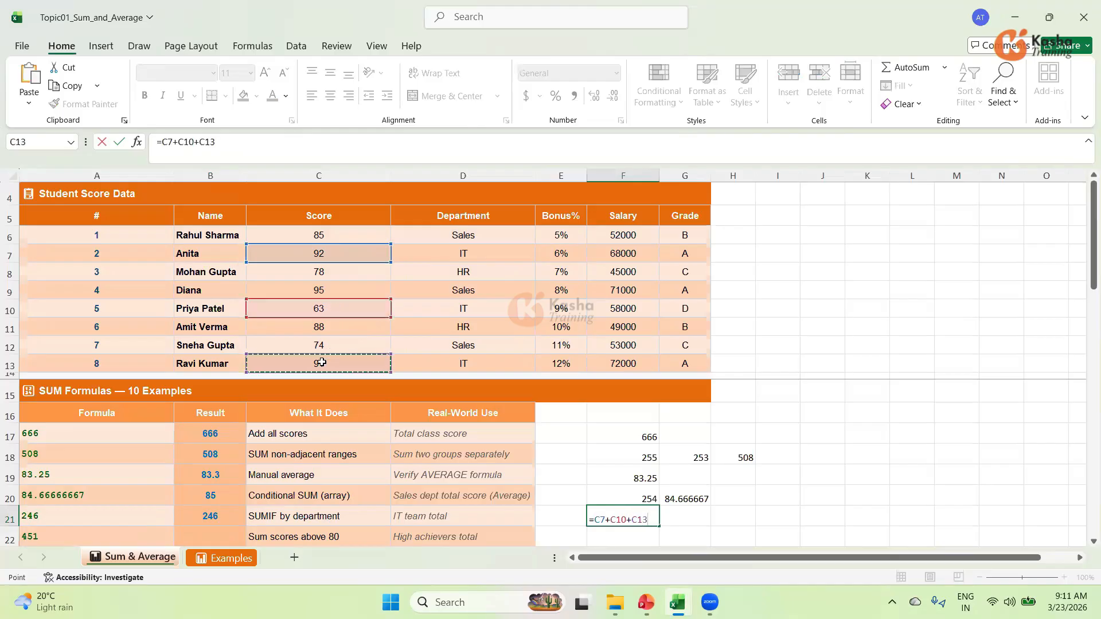
key("Return")
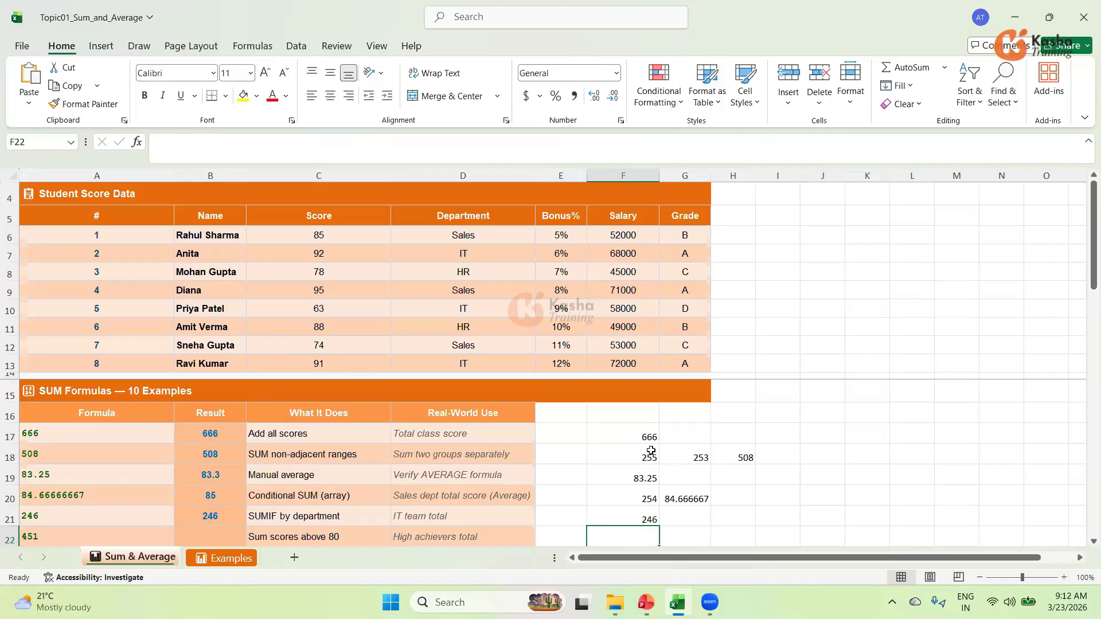
Step: Enter =SUMIF(C6:C13,">80",C6:C13) in B22 to sum the scores above 80, and review the finished formula
left_click(1084, 544)
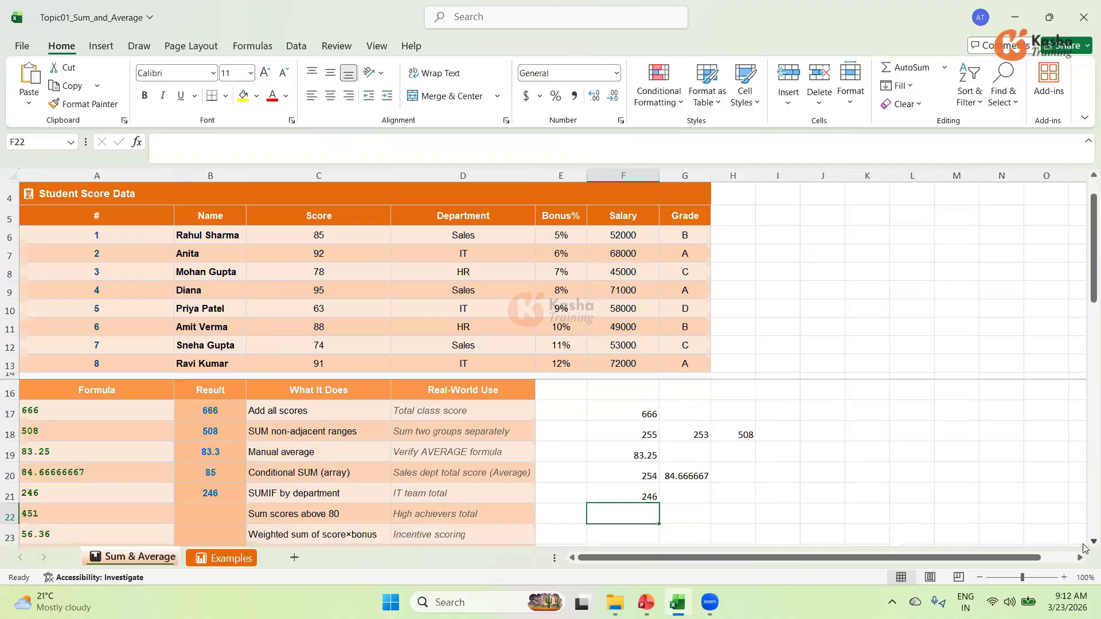
left_click(1085, 544)
left_click(1084, 543)
left_click(1084, 544)
left_click(1085, 543)
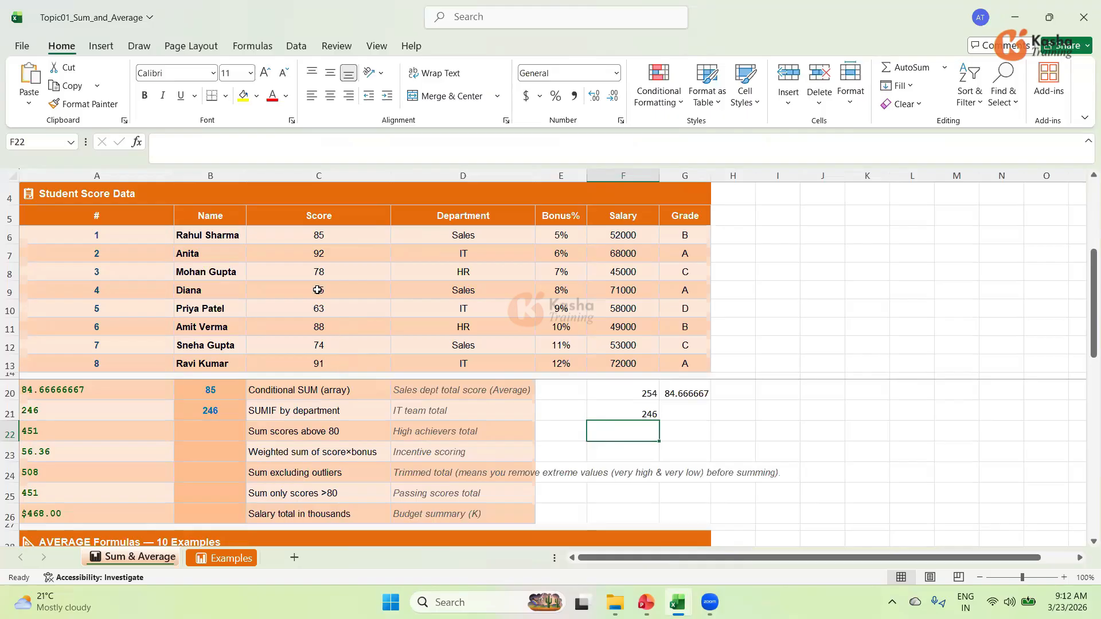
left_click(226, 432)
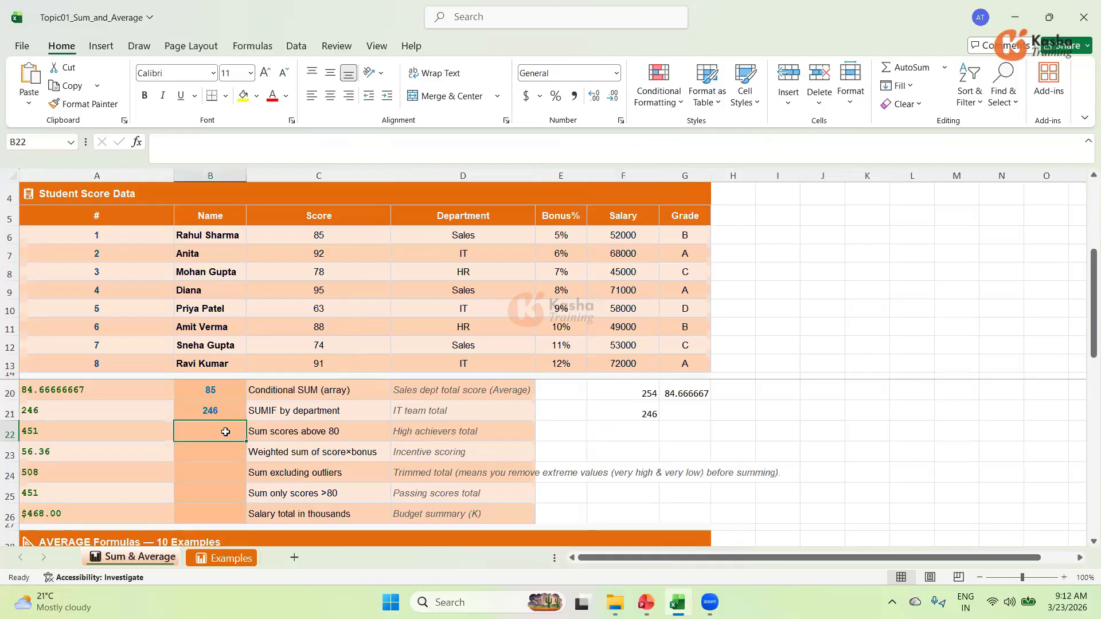
type("=")
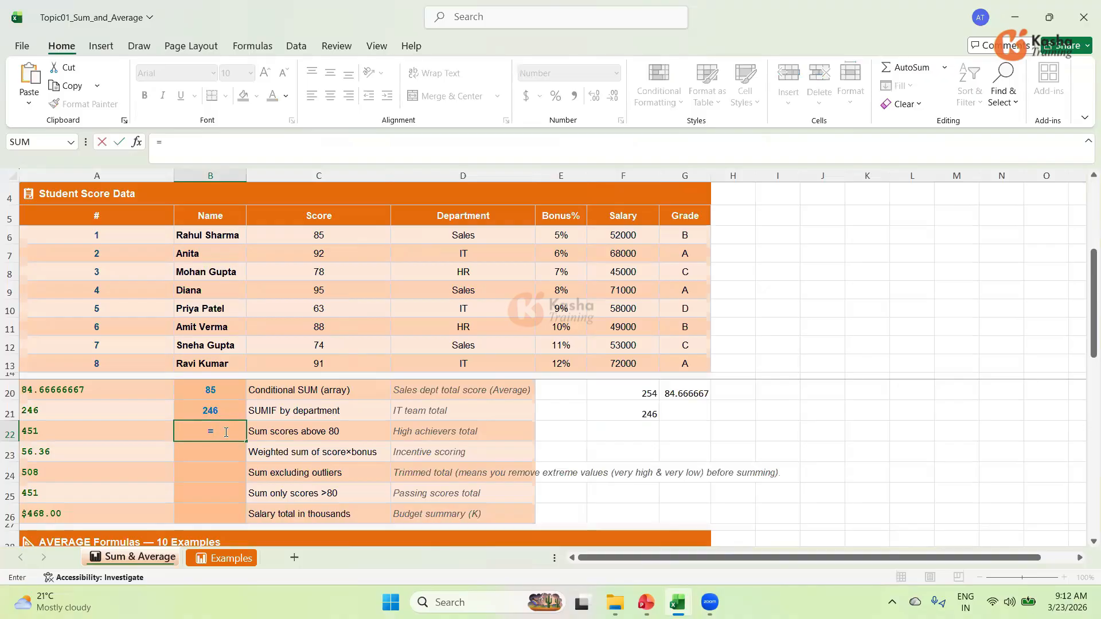
type("SUMIF")
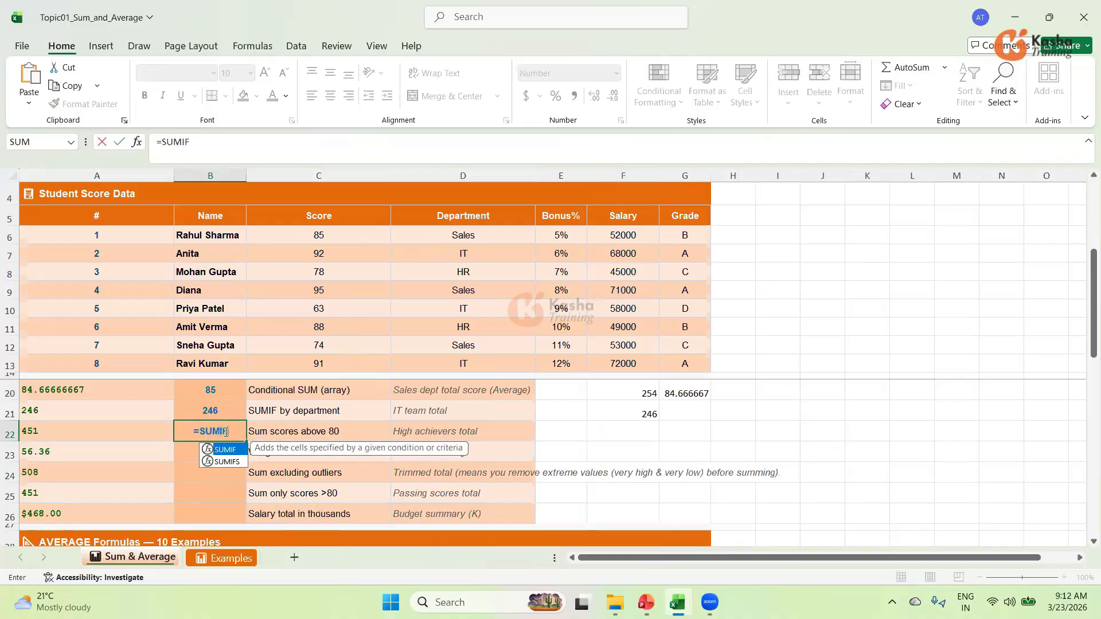
type("(")
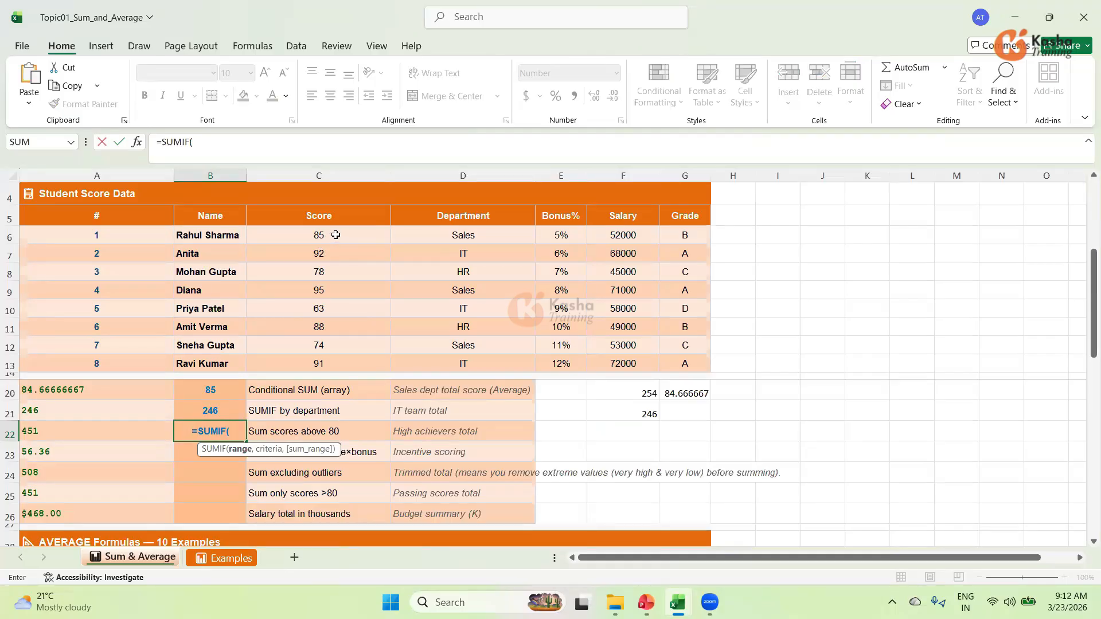
left_click_drag(335, 235, 331, 365)
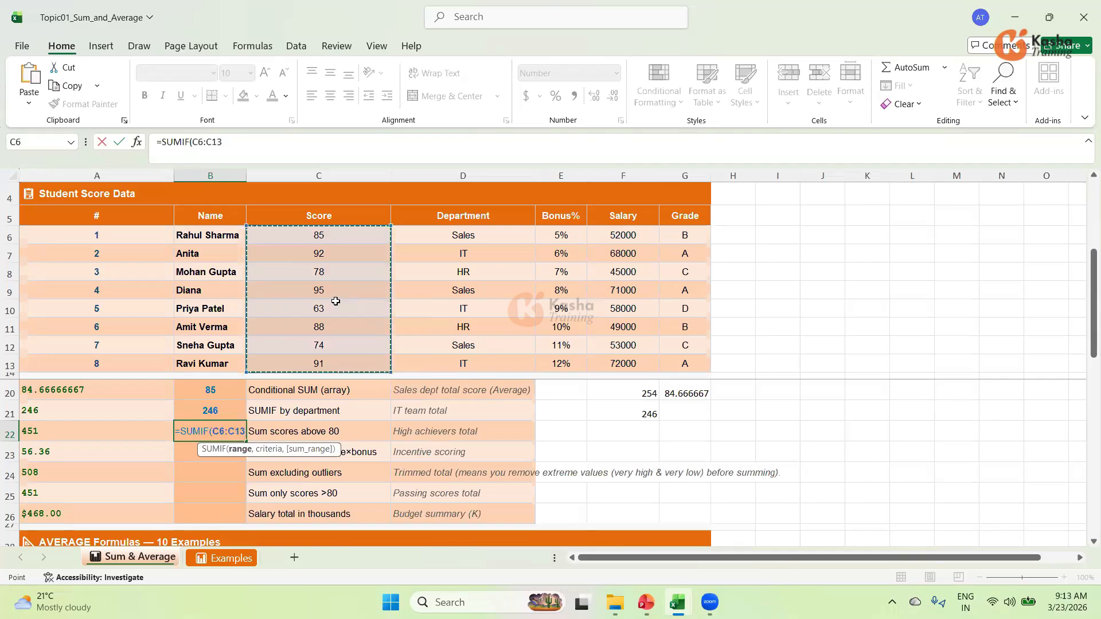
type(",")
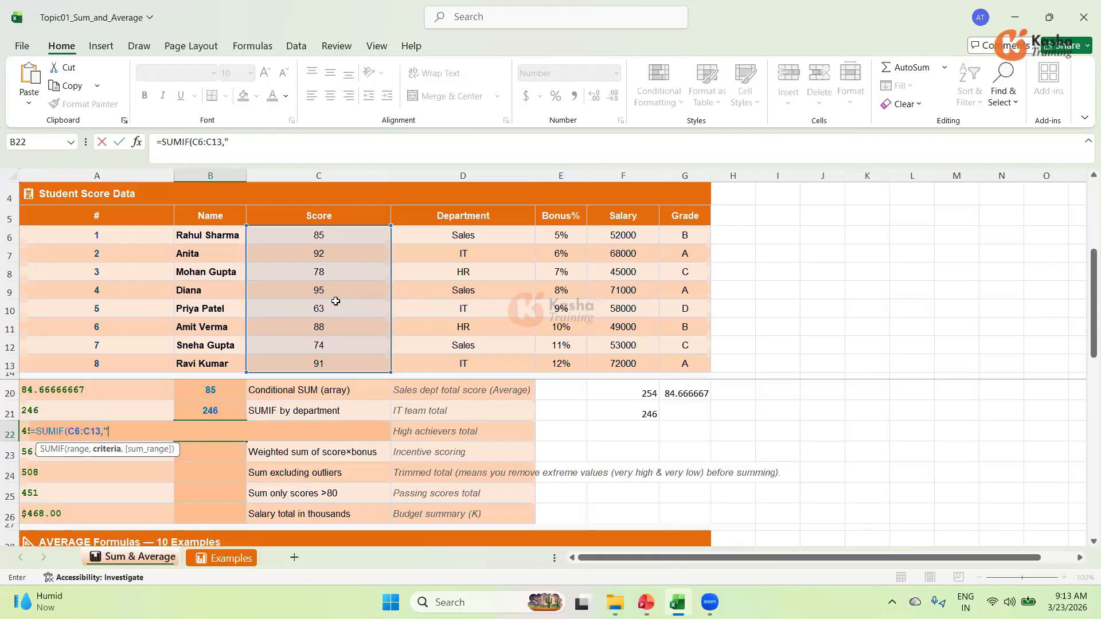
type(">80")
type(",")
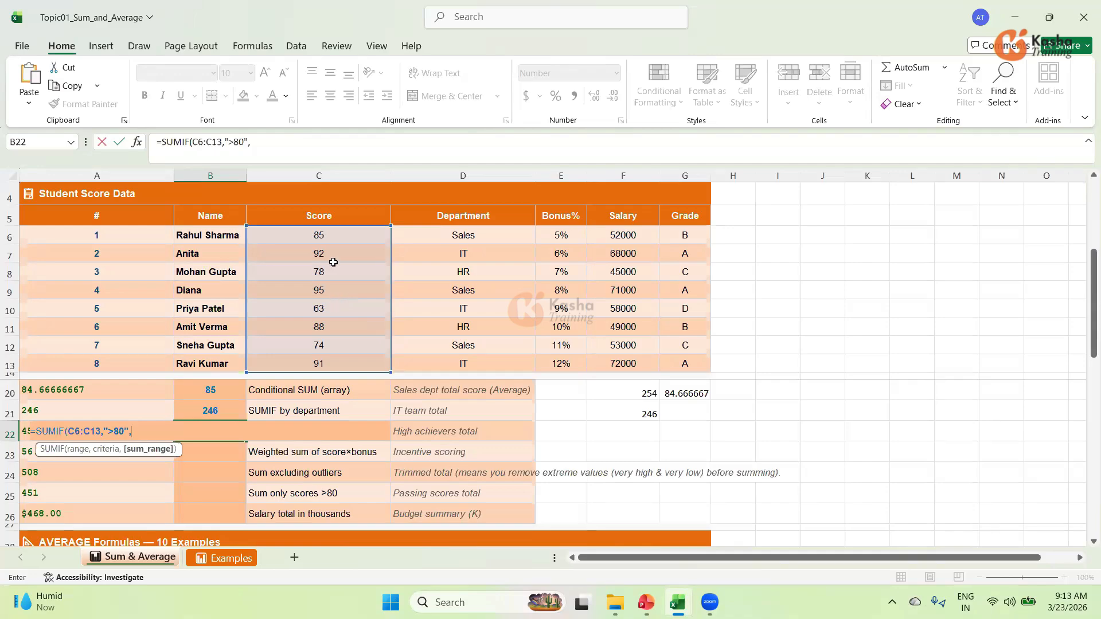
left_click_drag(342, 234, 333, 363)
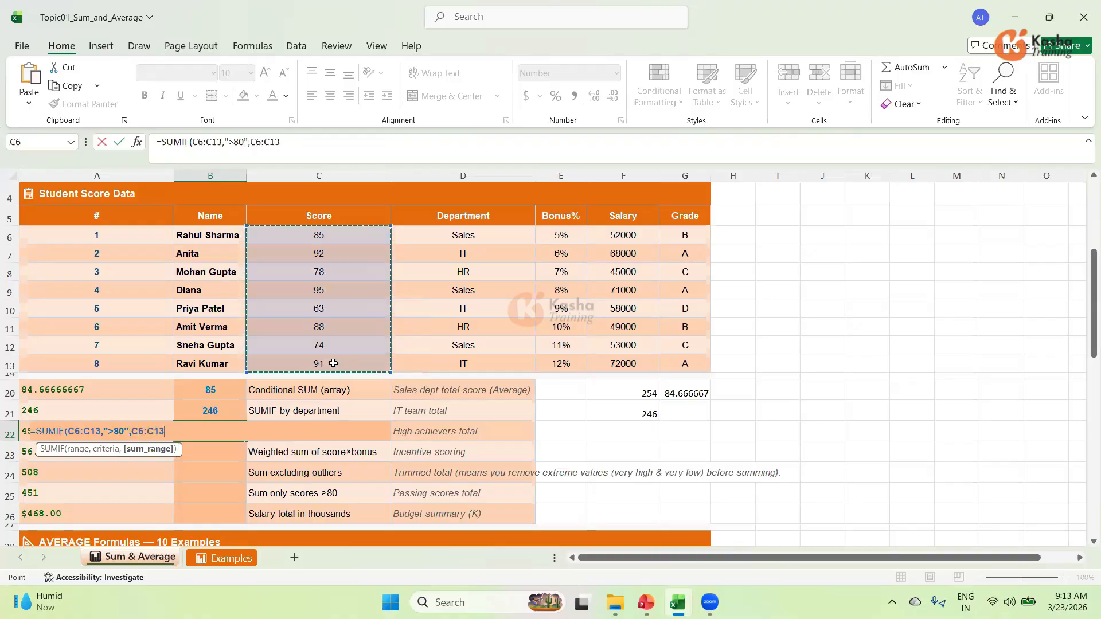
key("Return")
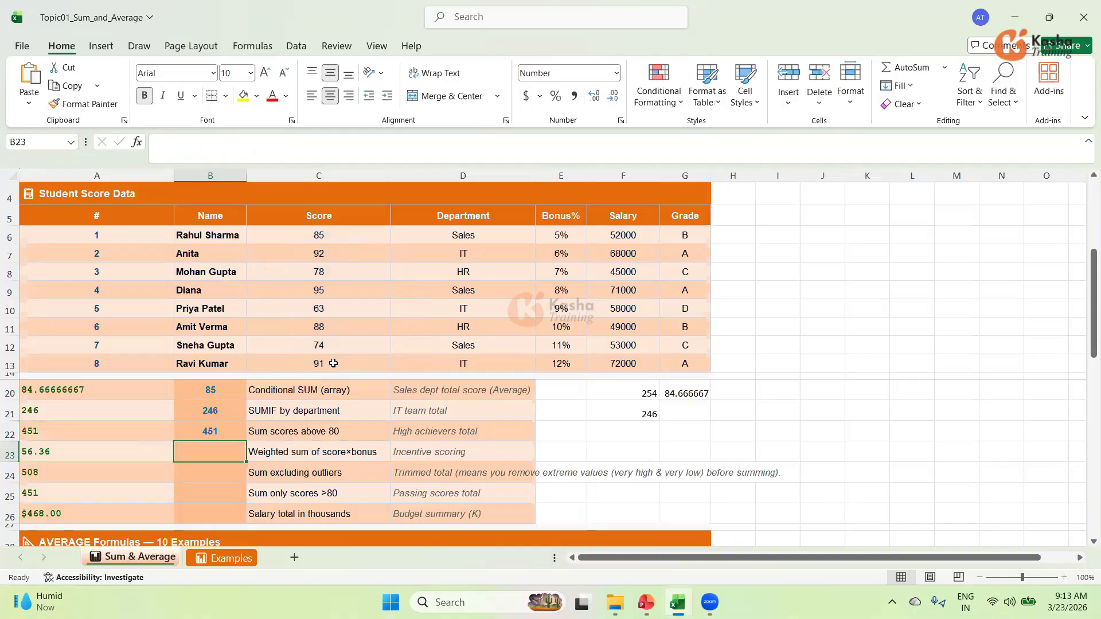
left_click(220, 431)
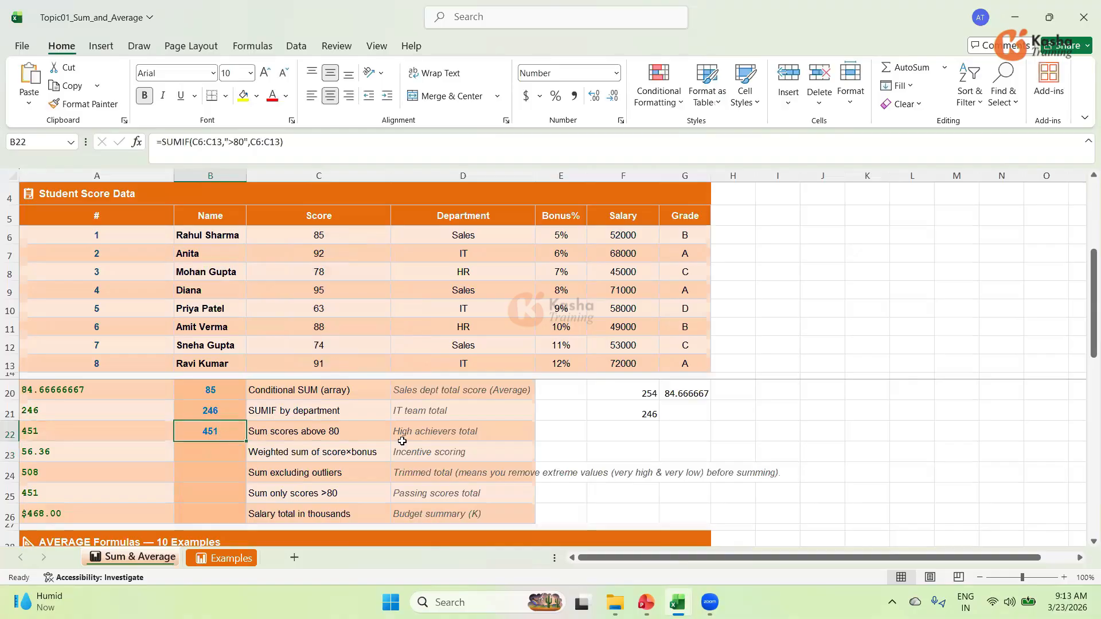
Step: Check the Score column from C8 to C12 for values that are not above 80
left_click(626, 433)
scroll(625, 433, "down", 1)
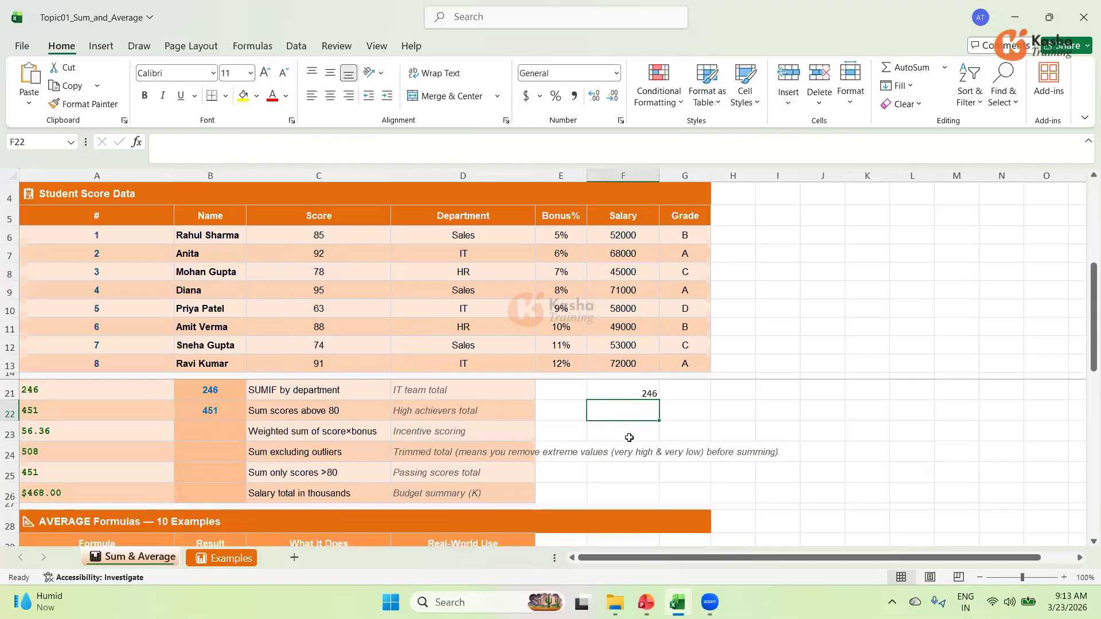
left_click(332, 272)
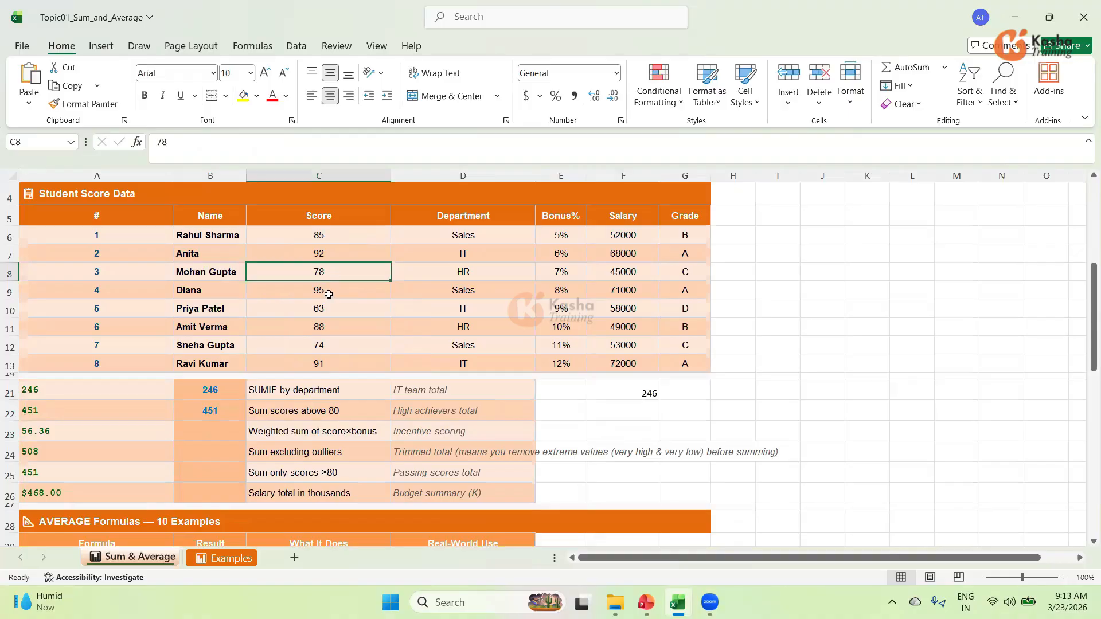
key("Down")
key("Down")
key("Down")
key("Down")
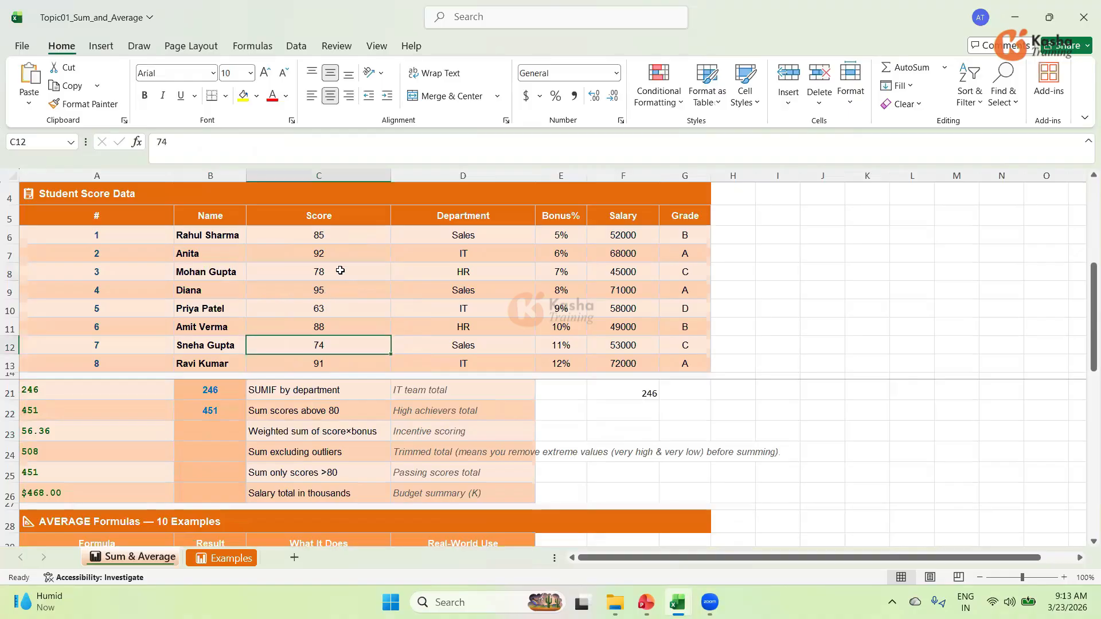
Step: Enter =C6+C7+C9+C11+C13 in F22 to total the scores above 80 manually, and compare it with the B22 formula
left_click(639, 411)
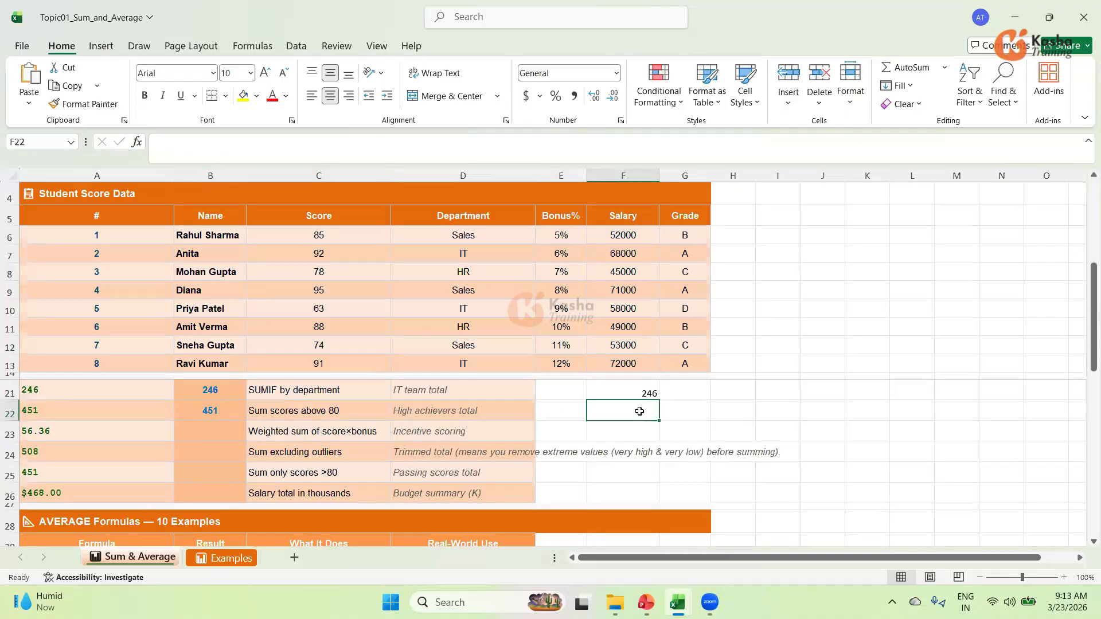
type("=")
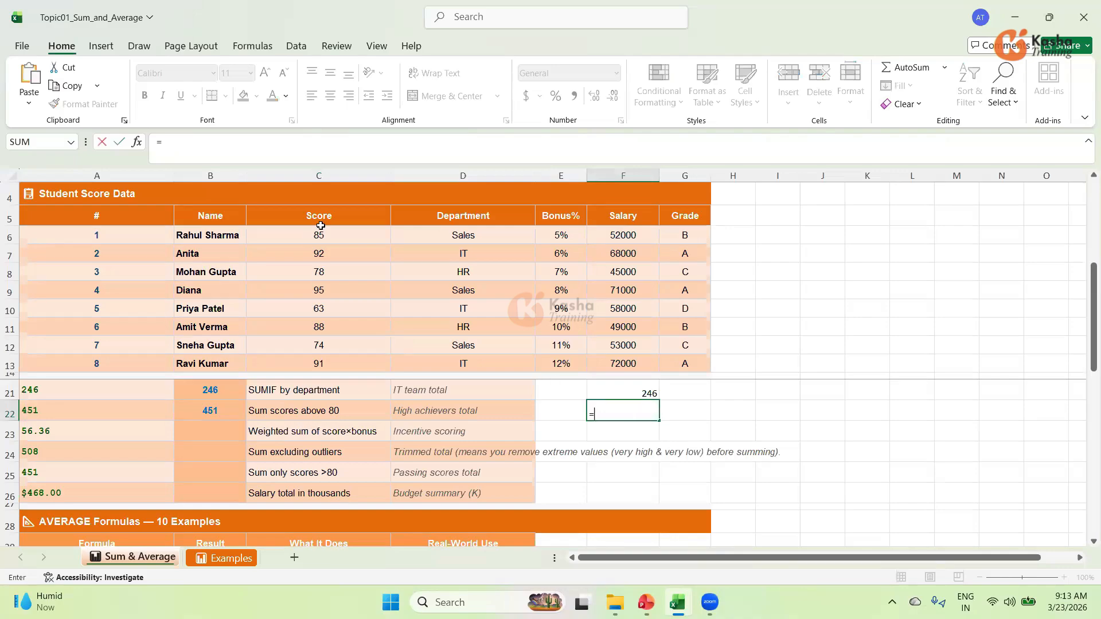
left_click(330, 237)
type("+")
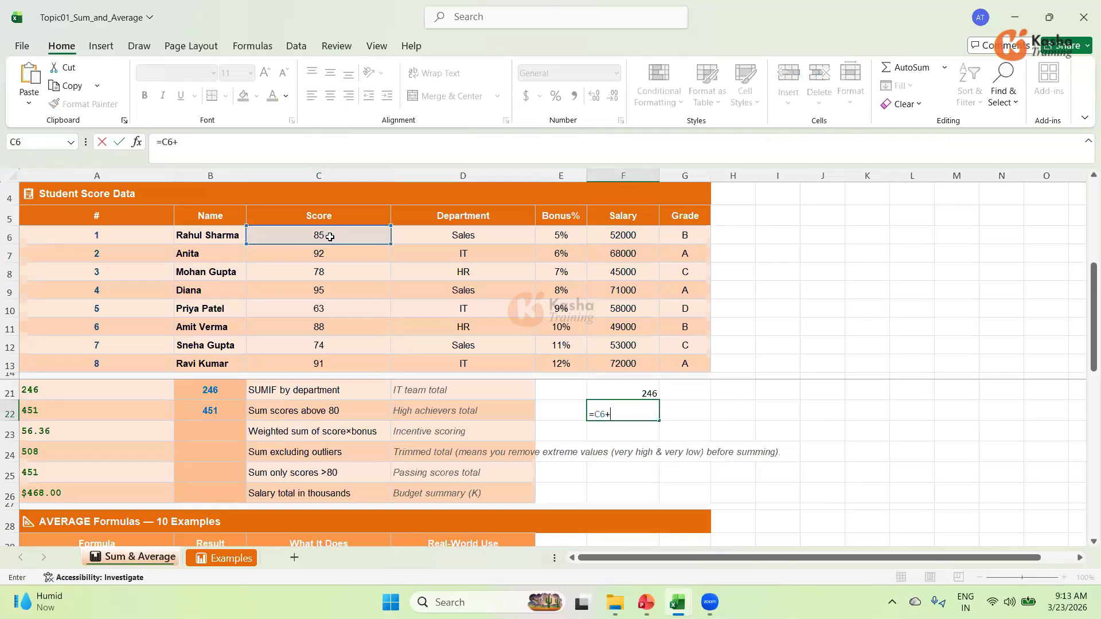
left_click(328, 259)
type("+")
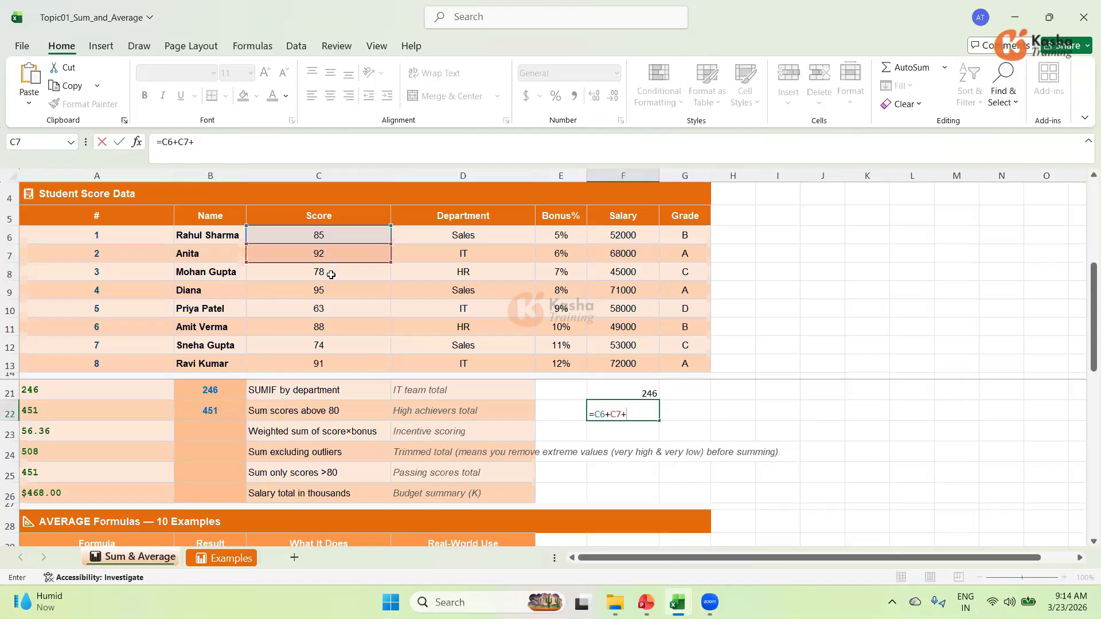
left_click(325, 292)
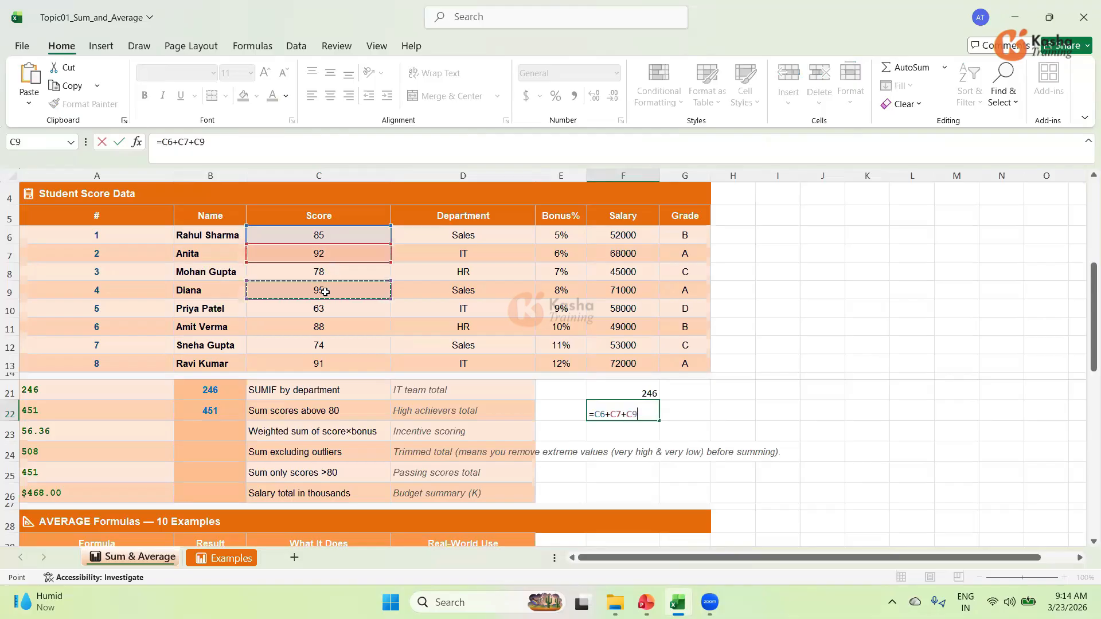
type("+")
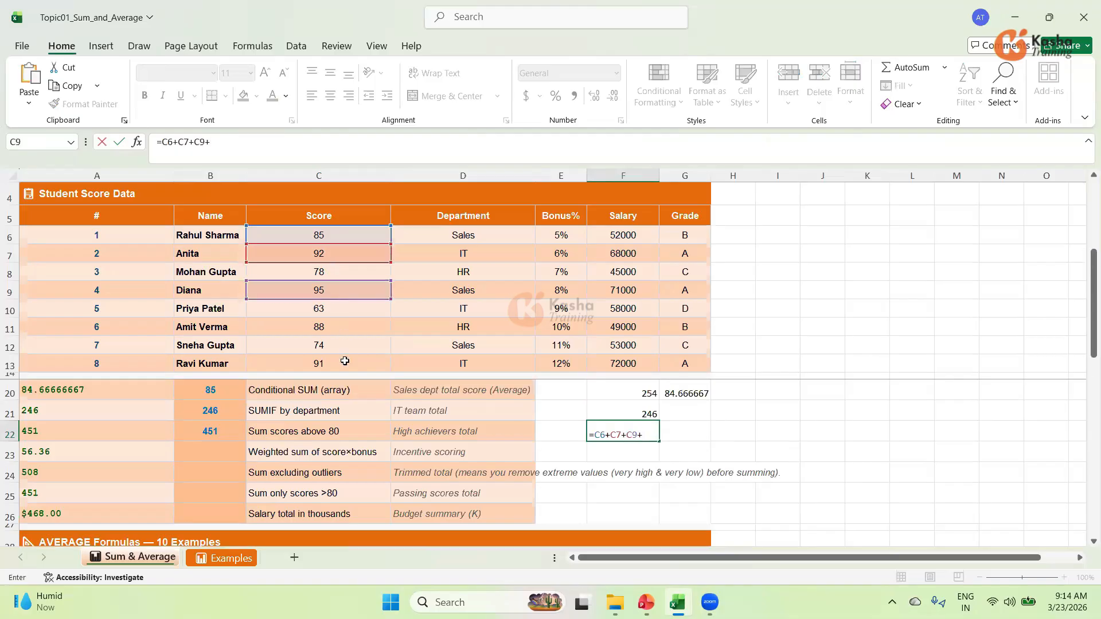
scroll(328, 312, "up", 1)
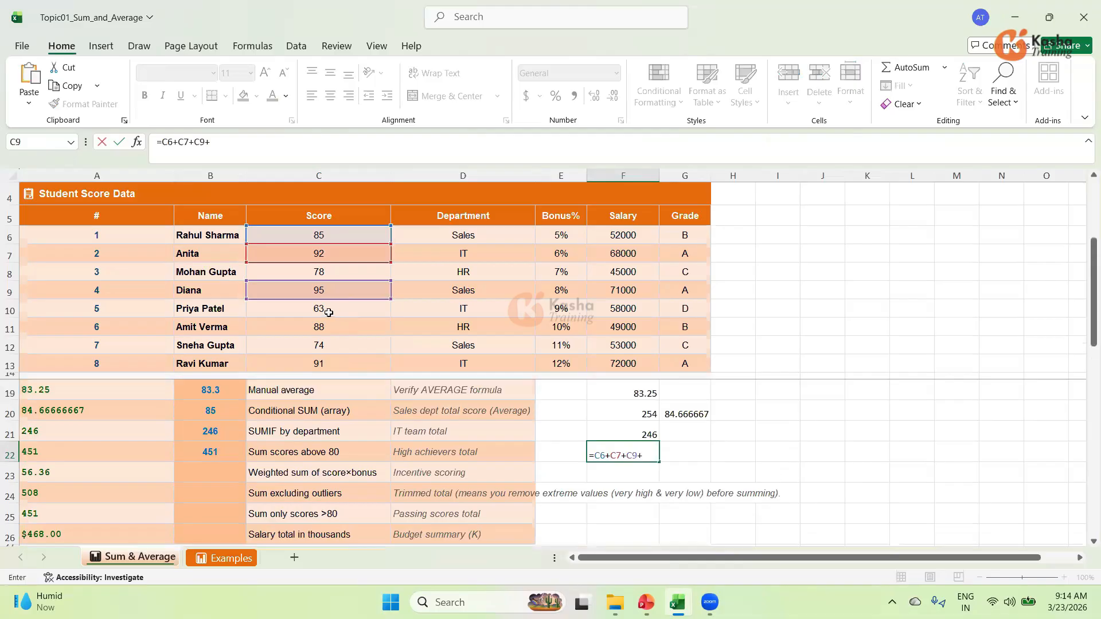
left_click(322, 326)
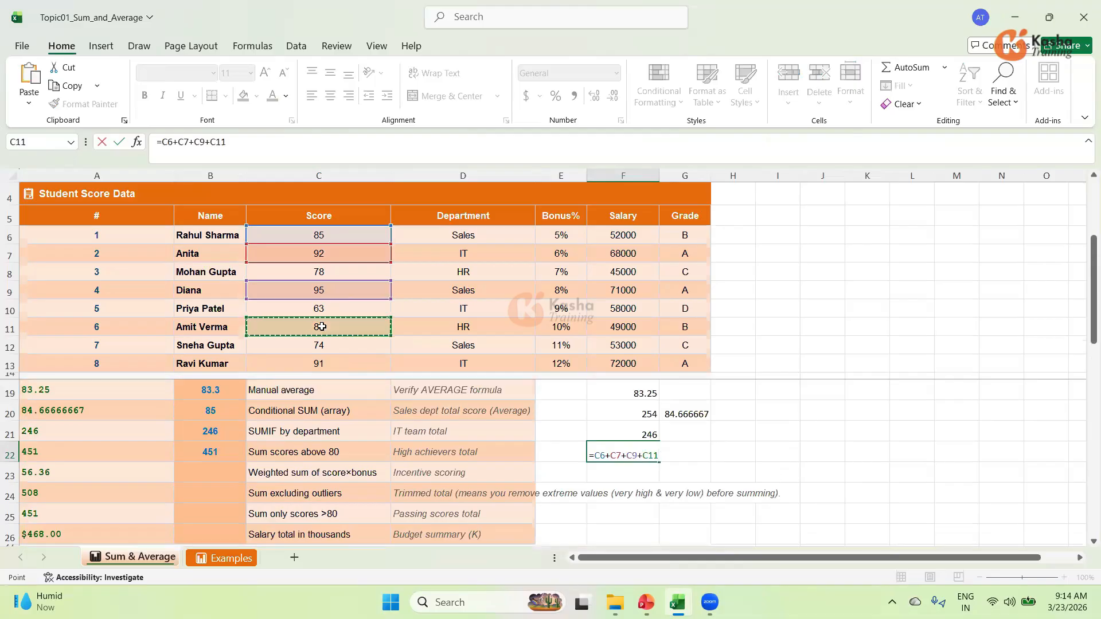
type("+")
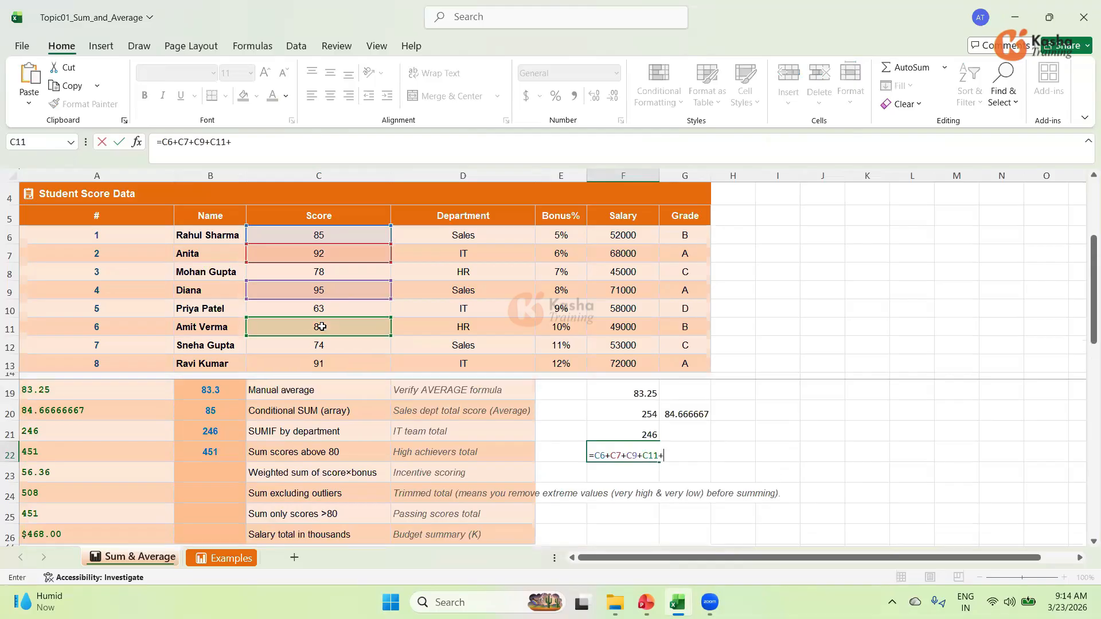
left_click(316, 362)
key("Return")
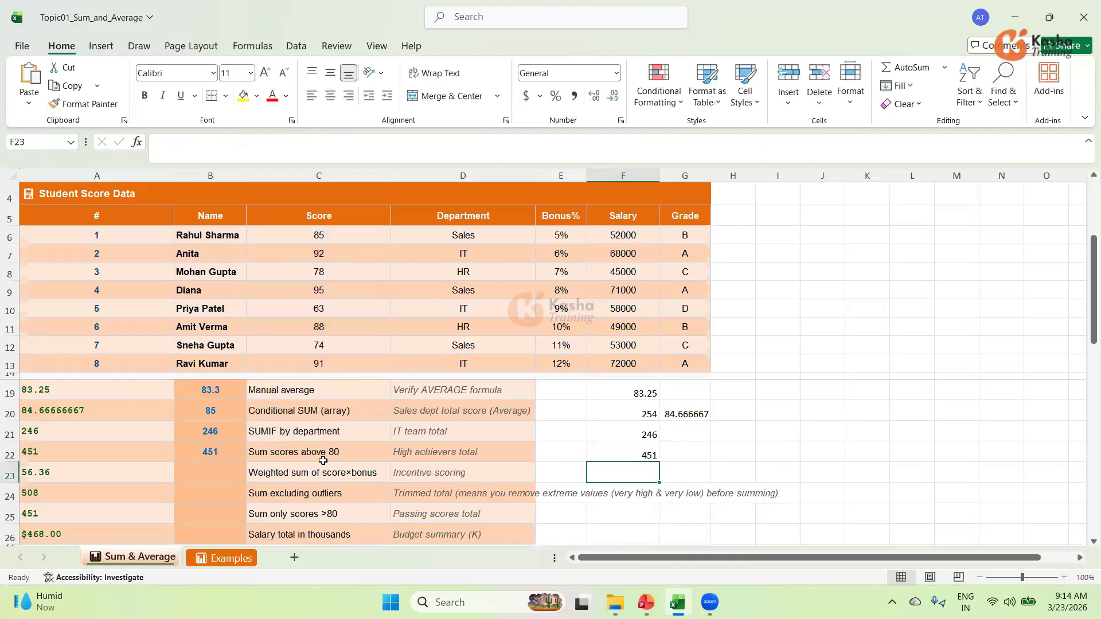
left_click(226, 452)
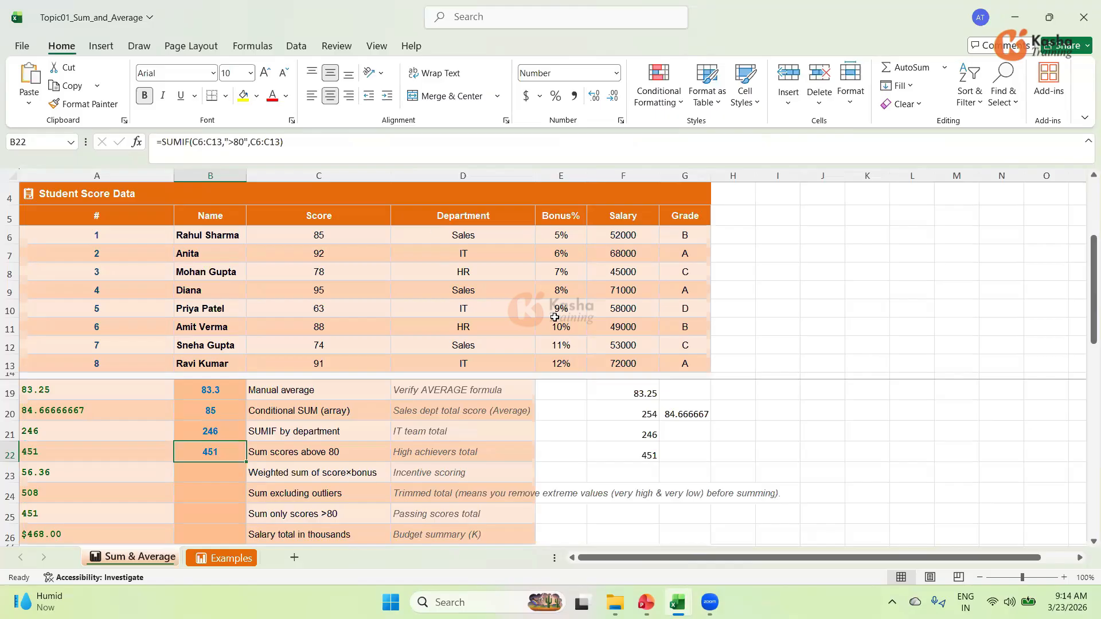
Step: Enter =SUMPRODUCT(C6:C13,E6:E13) in B23 for the weighted sum of score and bonus, and review the finished formula
left_click(215, 470)
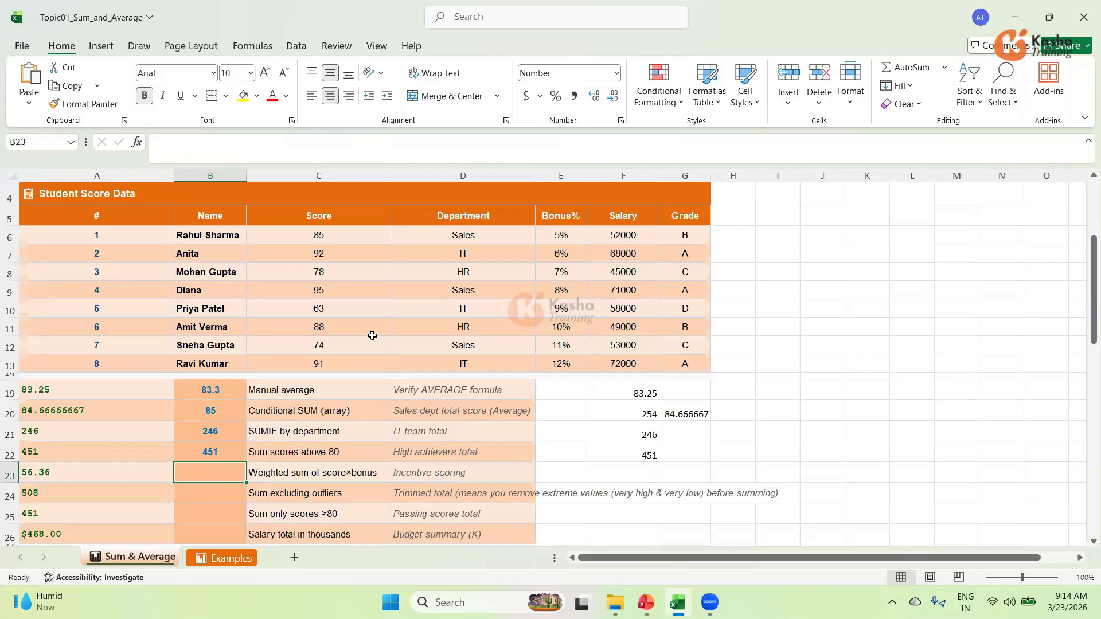
type("=")
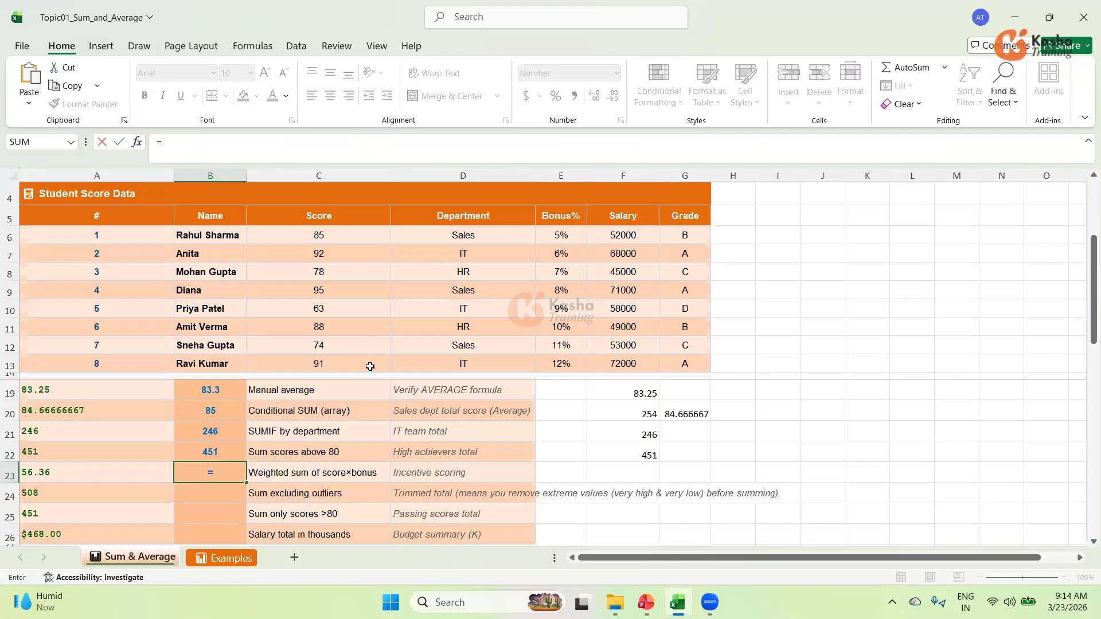
type("SUM")
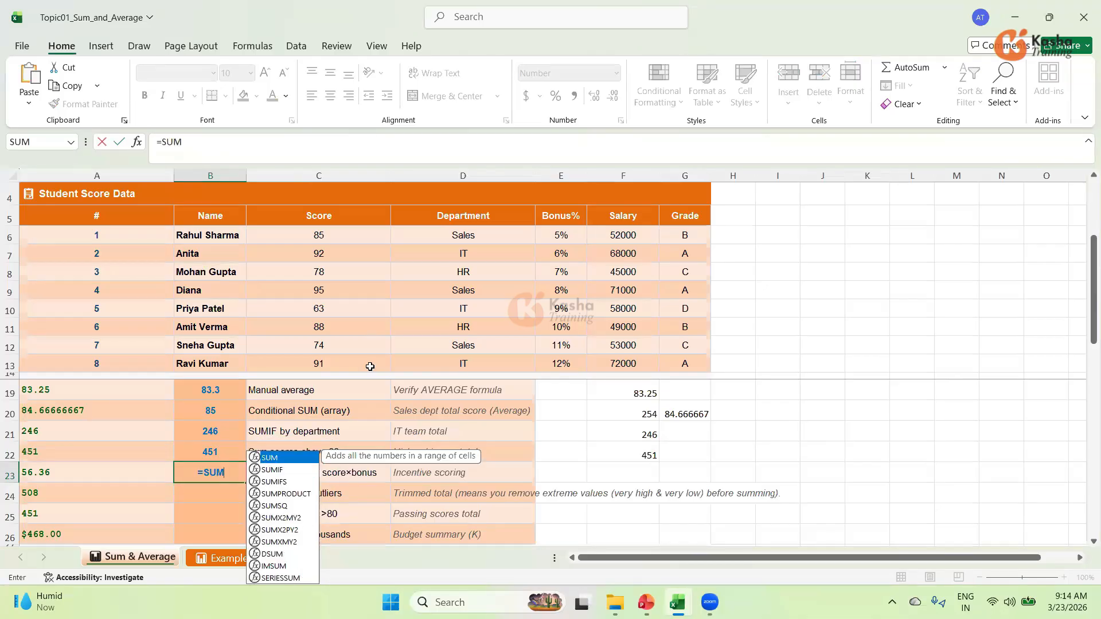
type("PR")
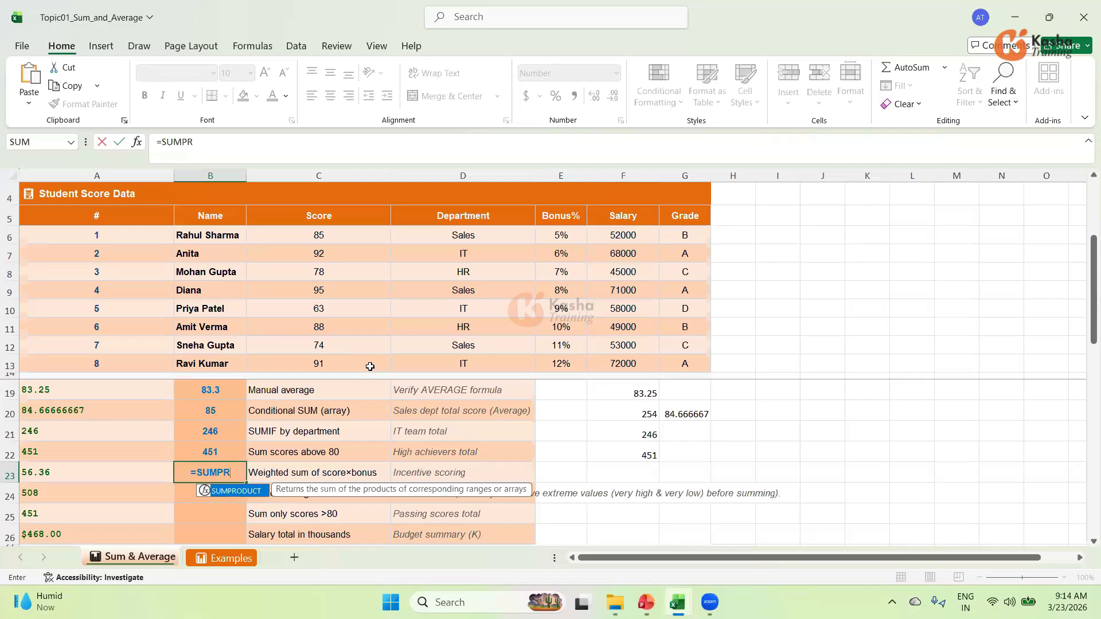
type("ODUC")
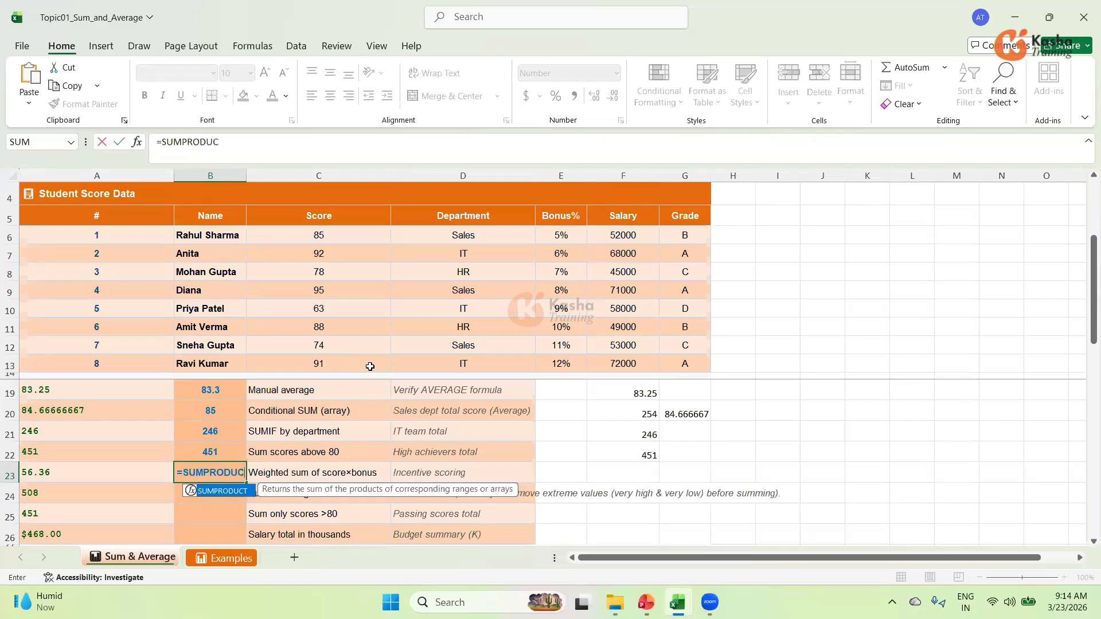
type("T")
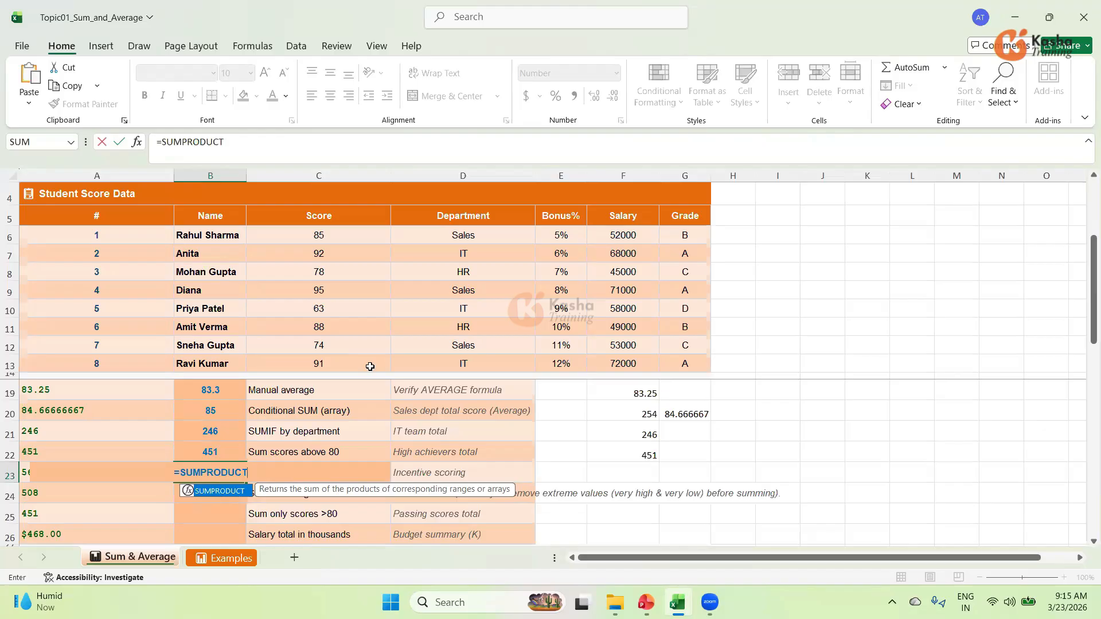
type("(")
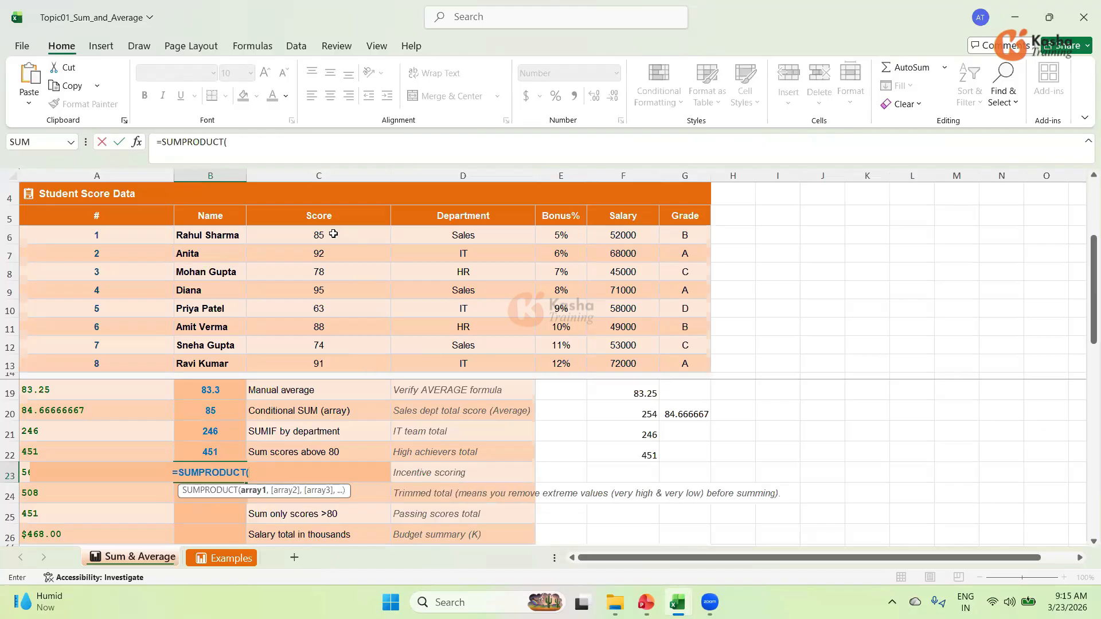
left_click_drag(333, 234, 328, 363)
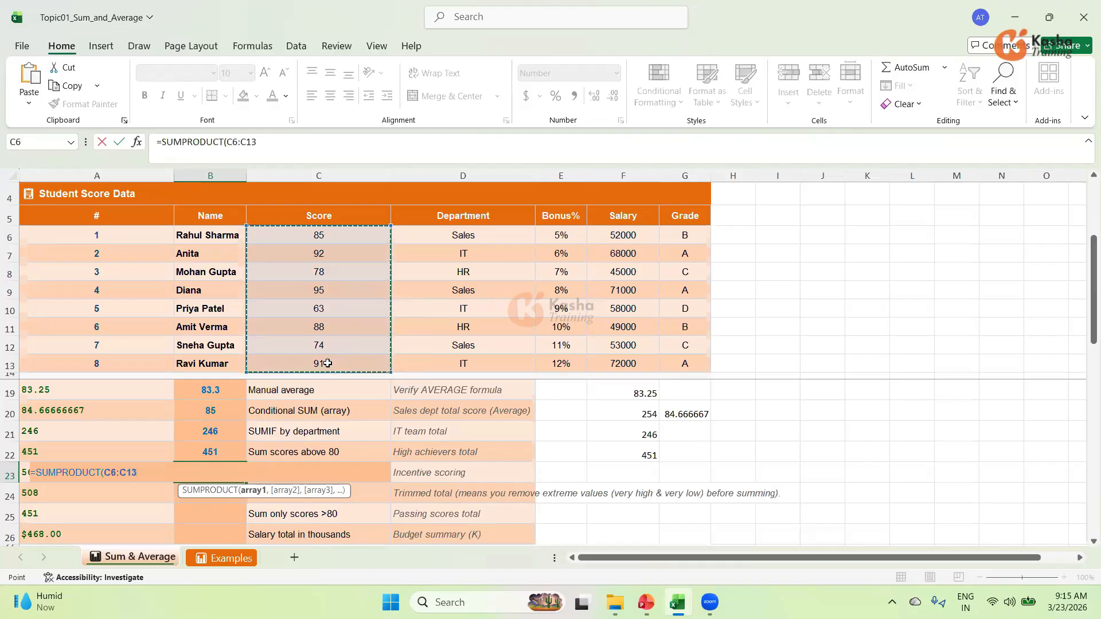
type(",")
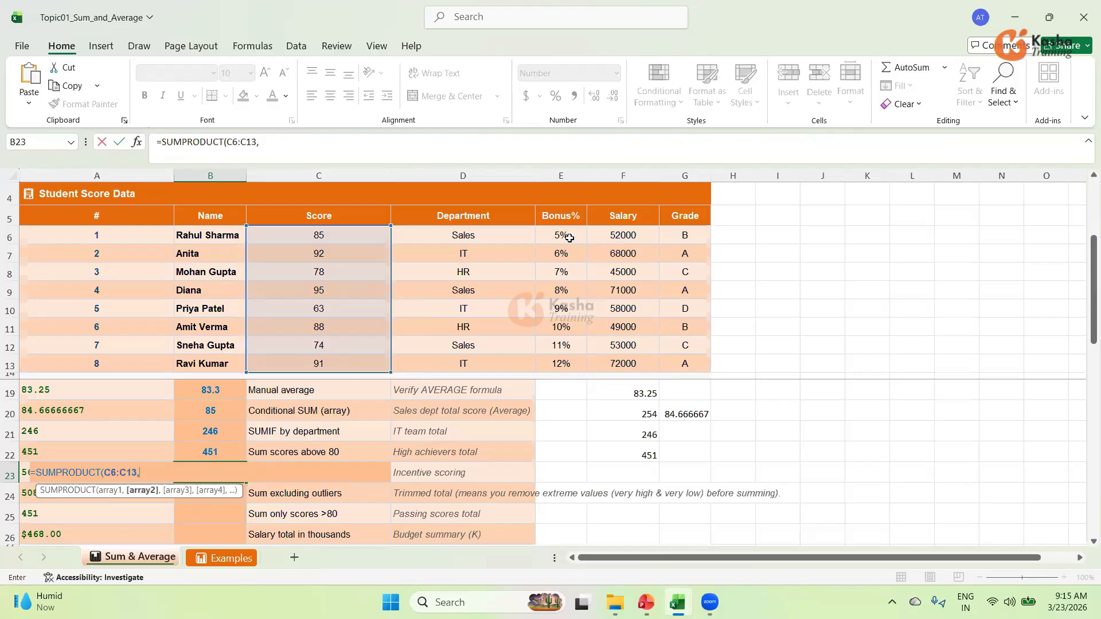
left_click_drag(562, 236, 561, 365)
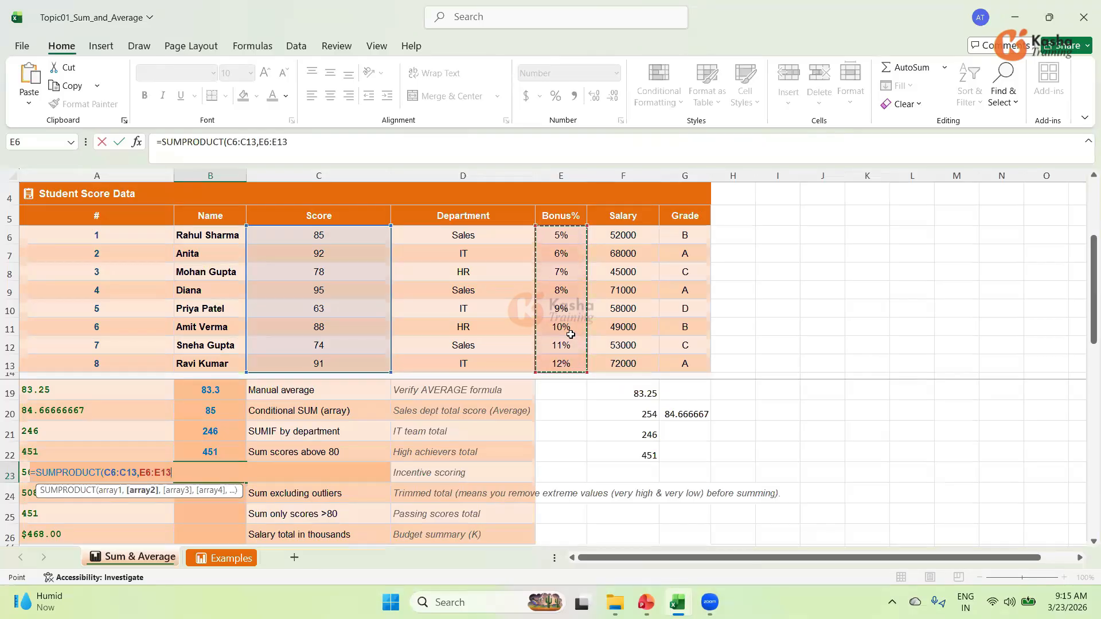
type(")")
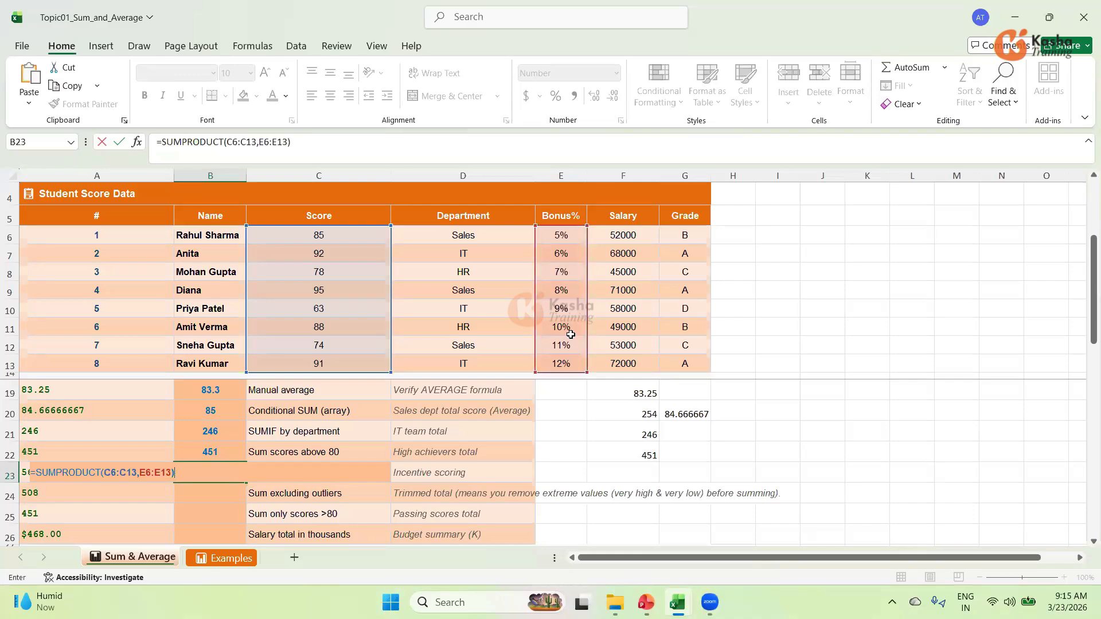
key("Return")
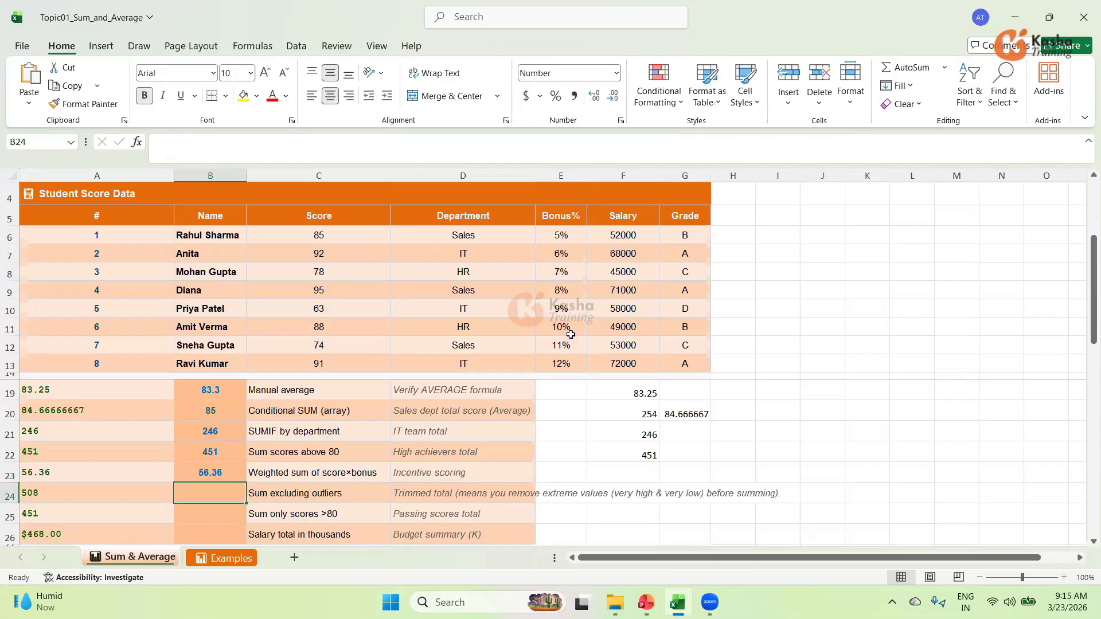
left_click(227, 476)
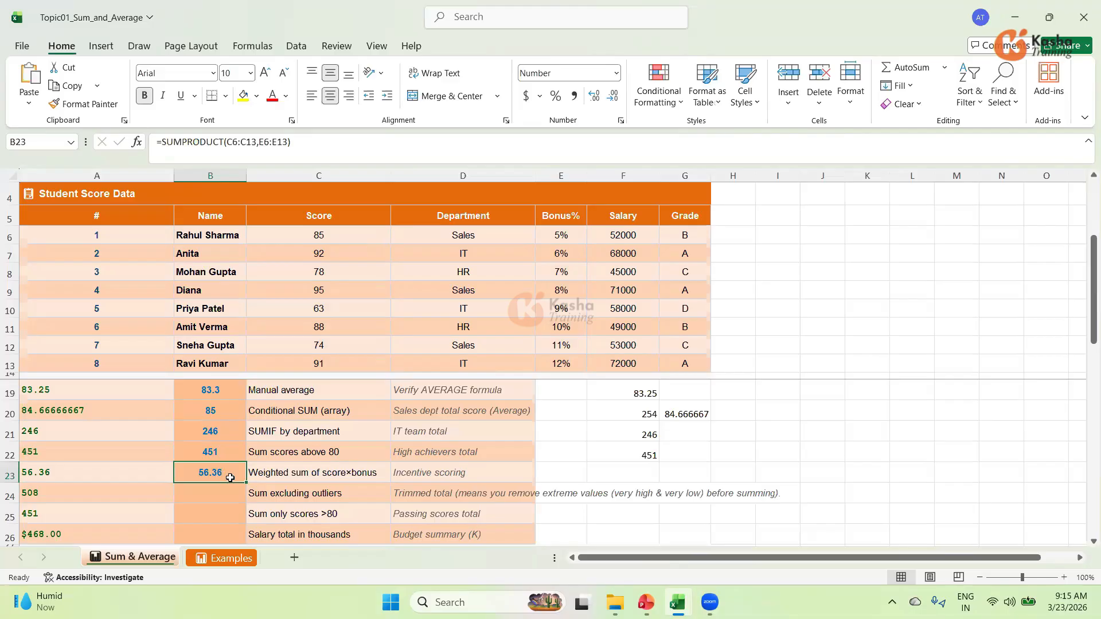
Step: Enter =C6*E6 in F23 to multiply the first student's score by the bonus percentage manually
left_click(617, 473)
type("=")
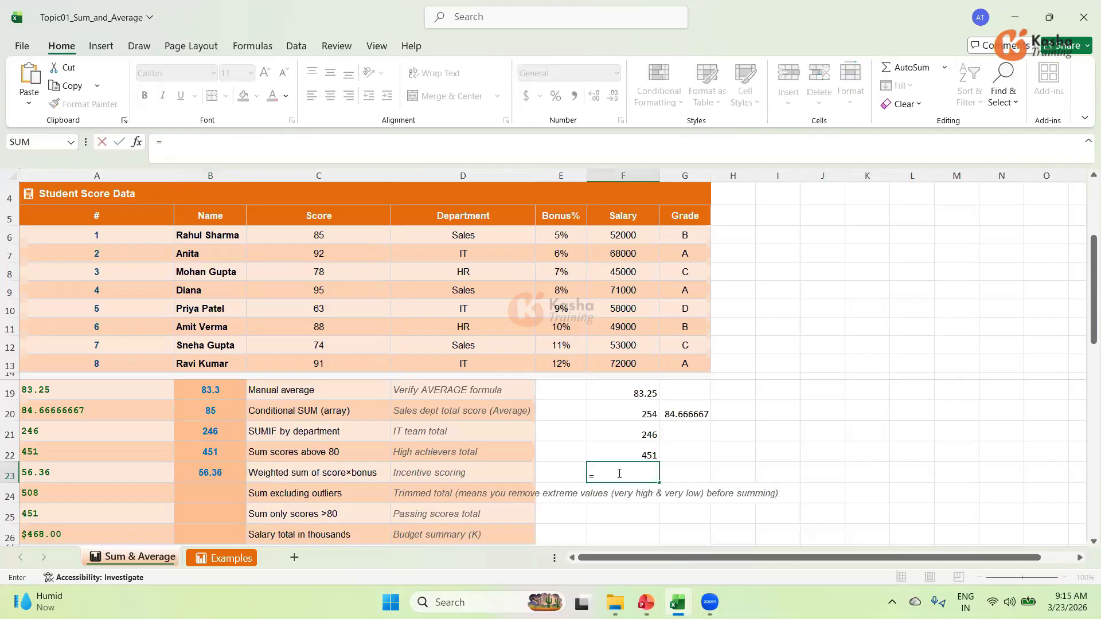
left_click(334, 229)
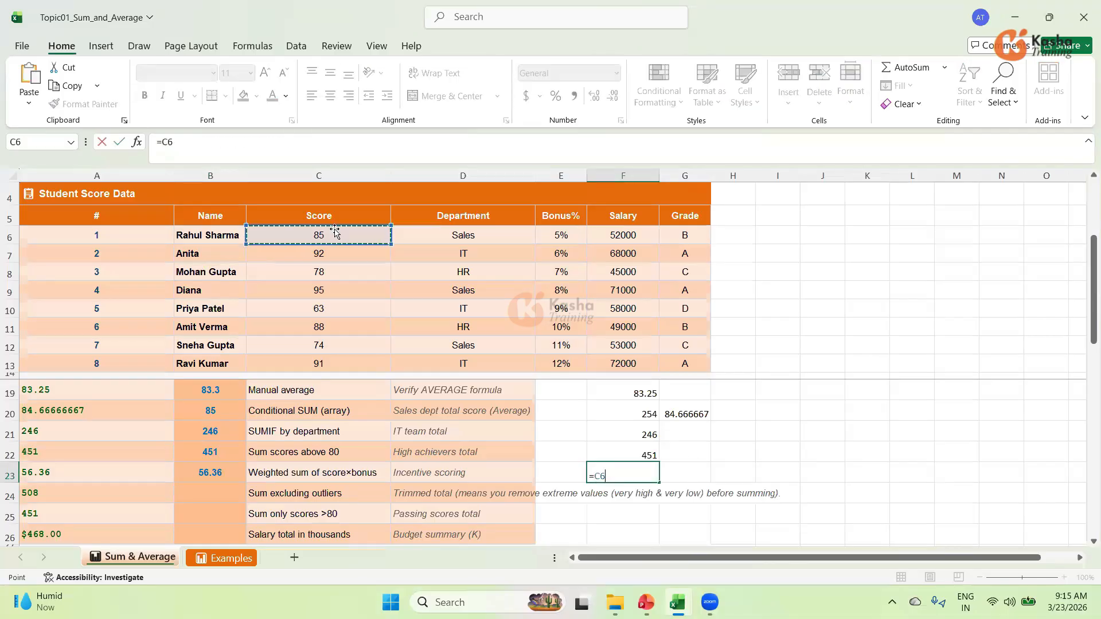
type("*")
left_click(561, 230)
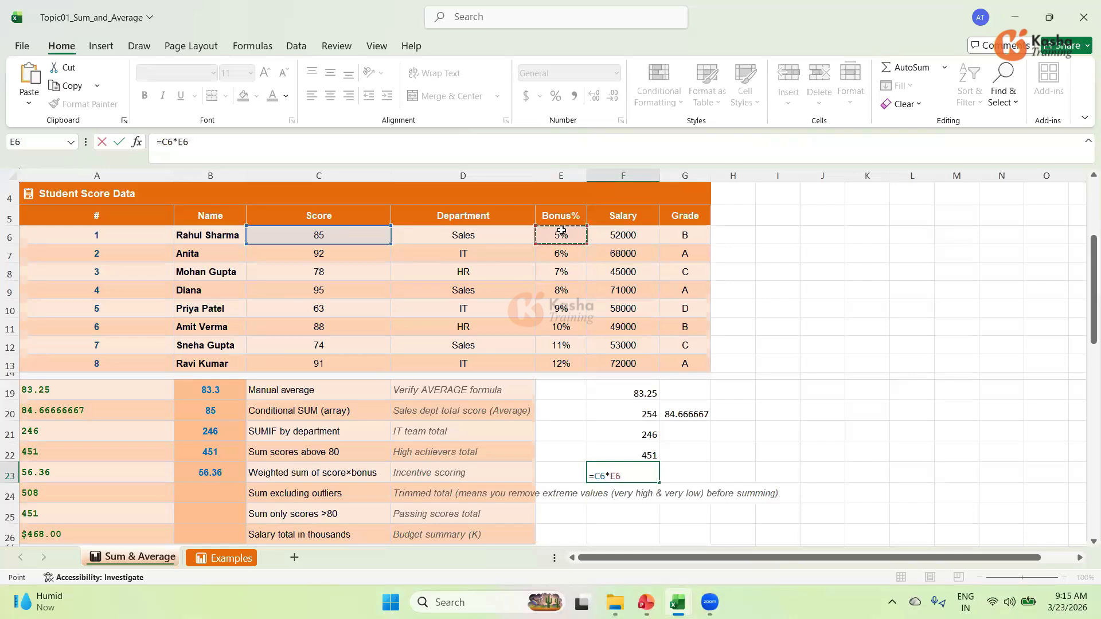
key("Return")
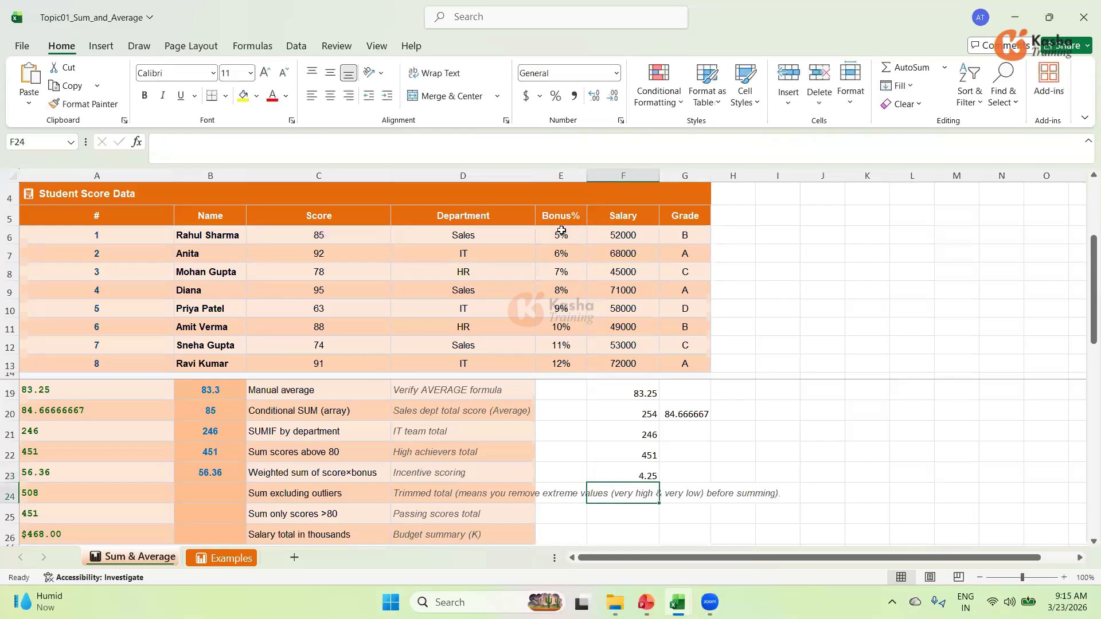
Step: Enter =C7*E7 in G23 to multiply the second student's score by the bonus percentage
left_click(671, 470)
type("=")
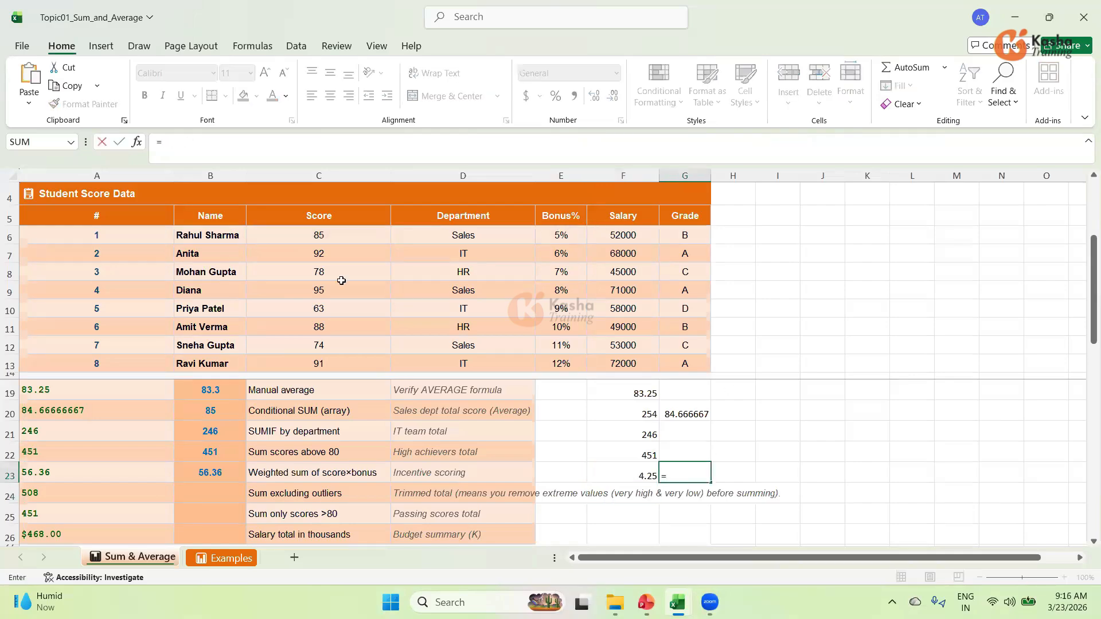
left_click(336, 256)
type("*")
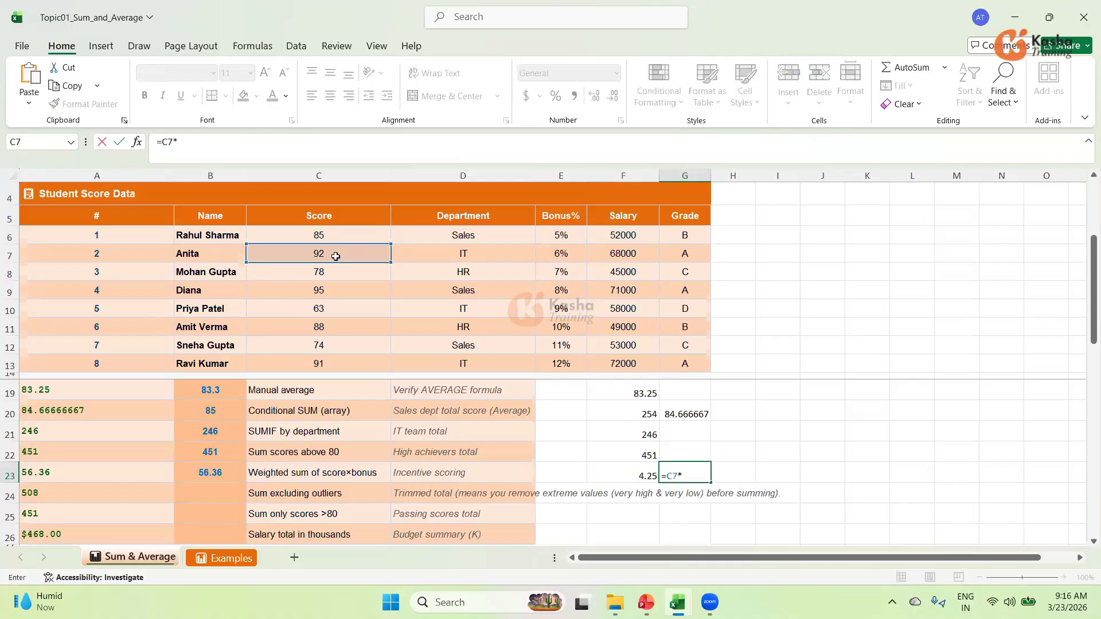
left_click(558, 250)
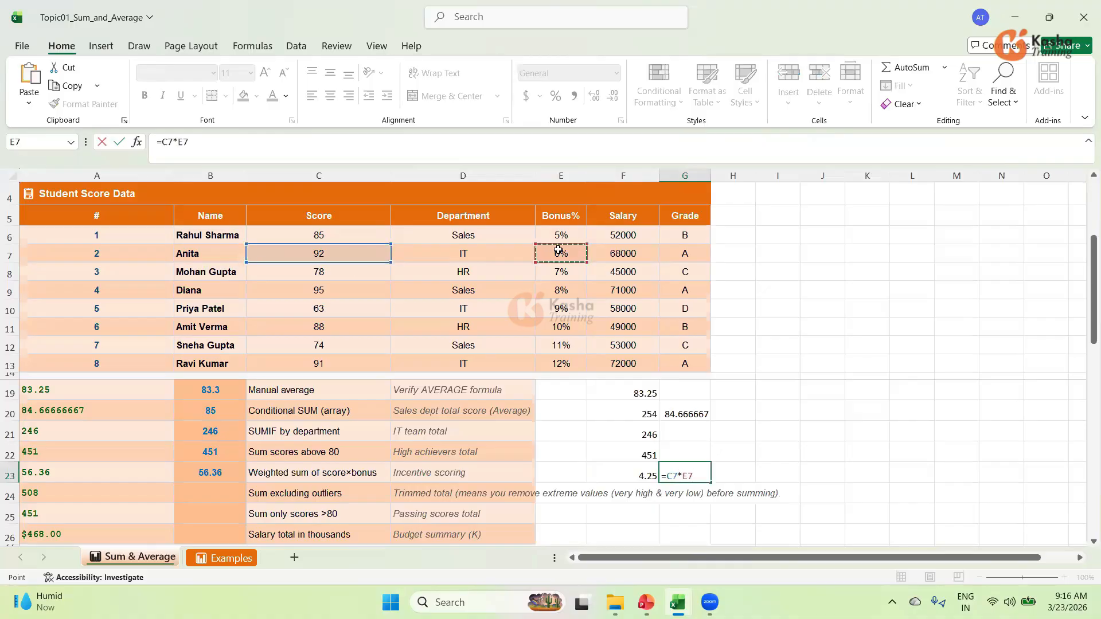
key("Return")
Step: Enter =C8*E8 in H23 to multiply the third student's score by the bonus percentage
left_click(733, 468)
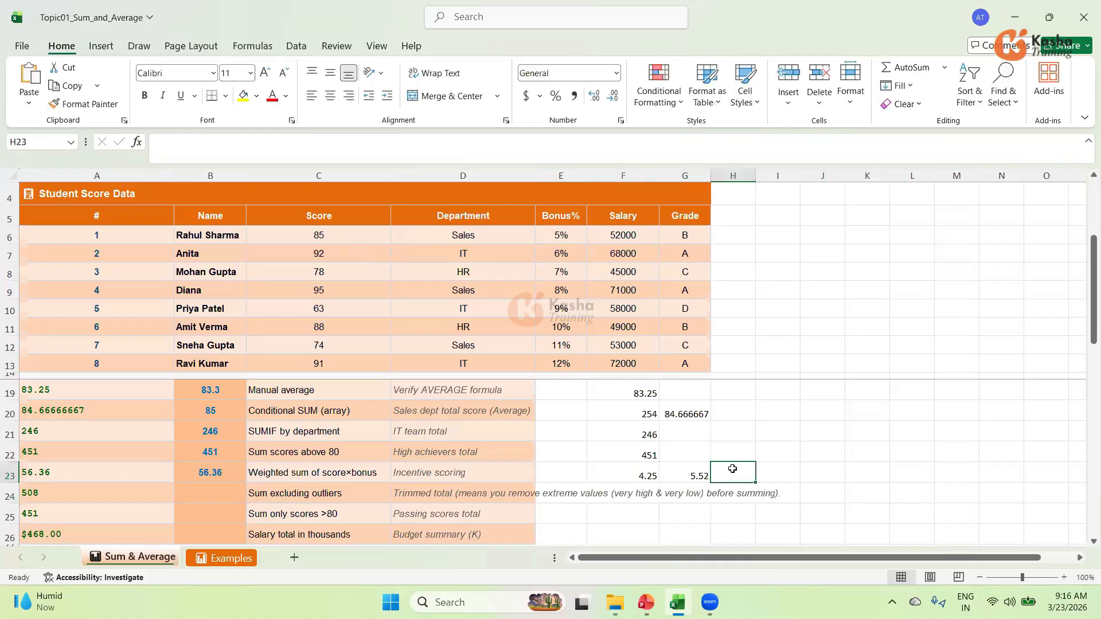
type("=")
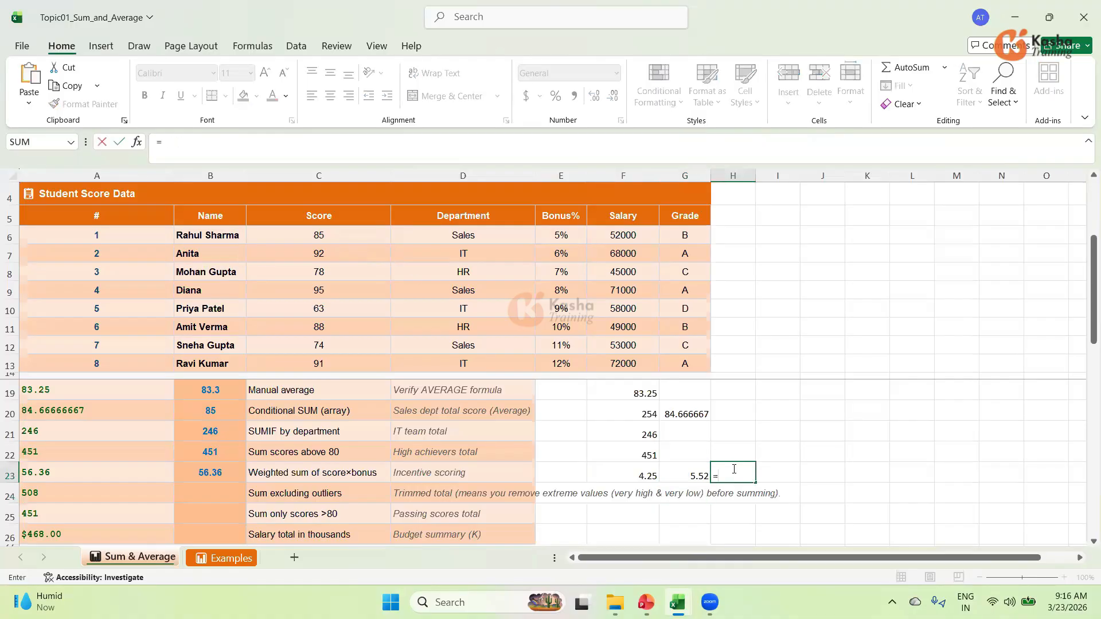
left_click(319, 284)
left_click(333, 272)
type("*")
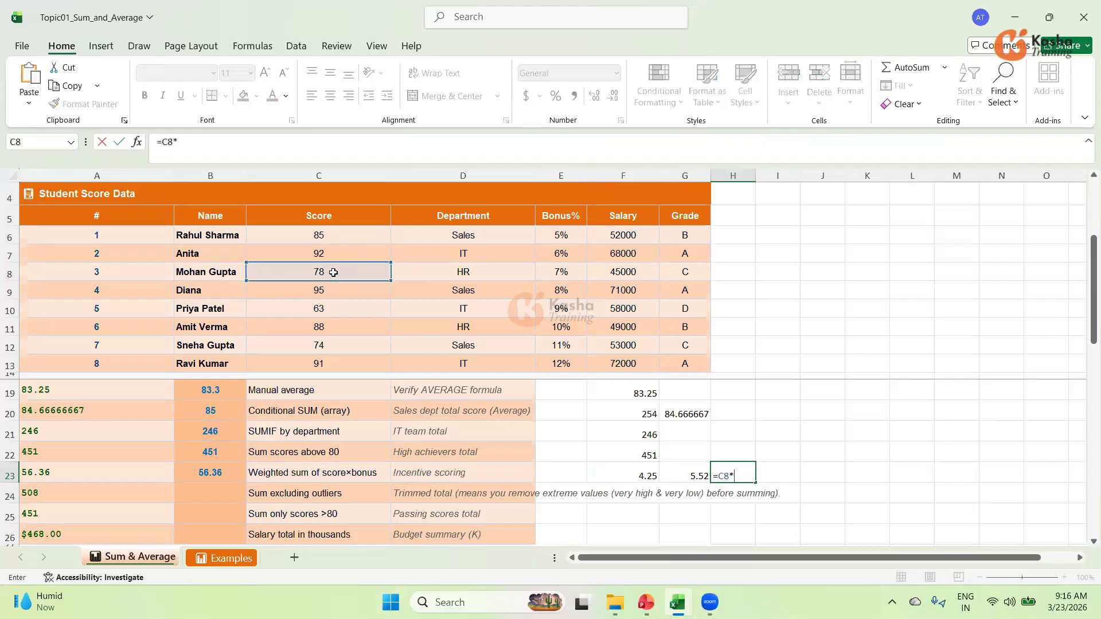
left_click(556, 269)
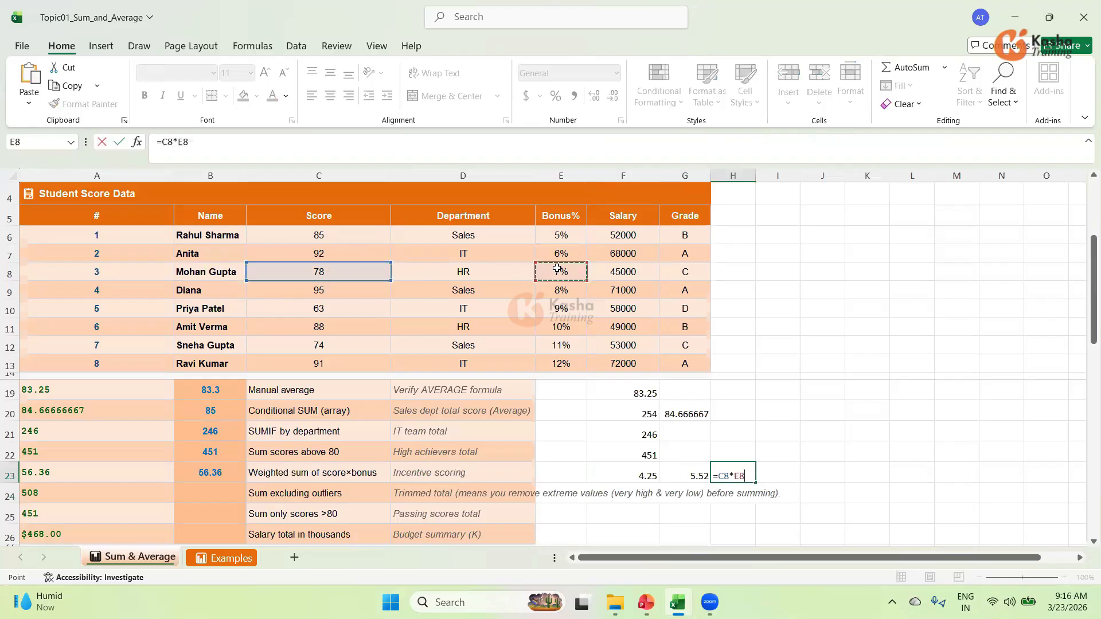
key("Return")
Step: Enter =C9*E9 in I23 to multiply the fourth student's score by the bonus percentage
left_click(777, 466)
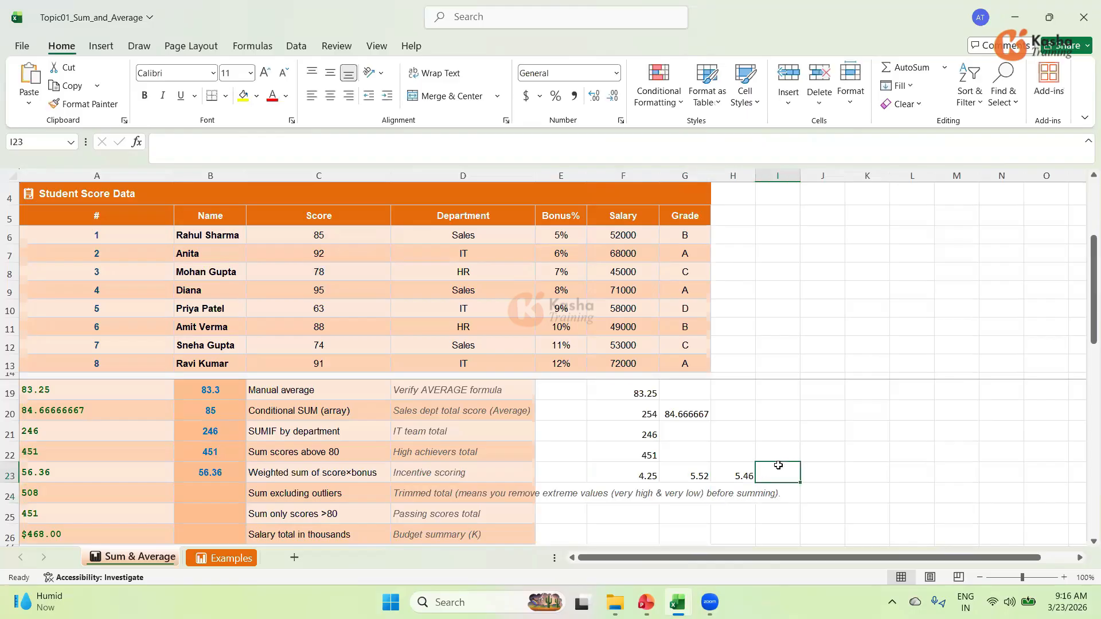
type("=")
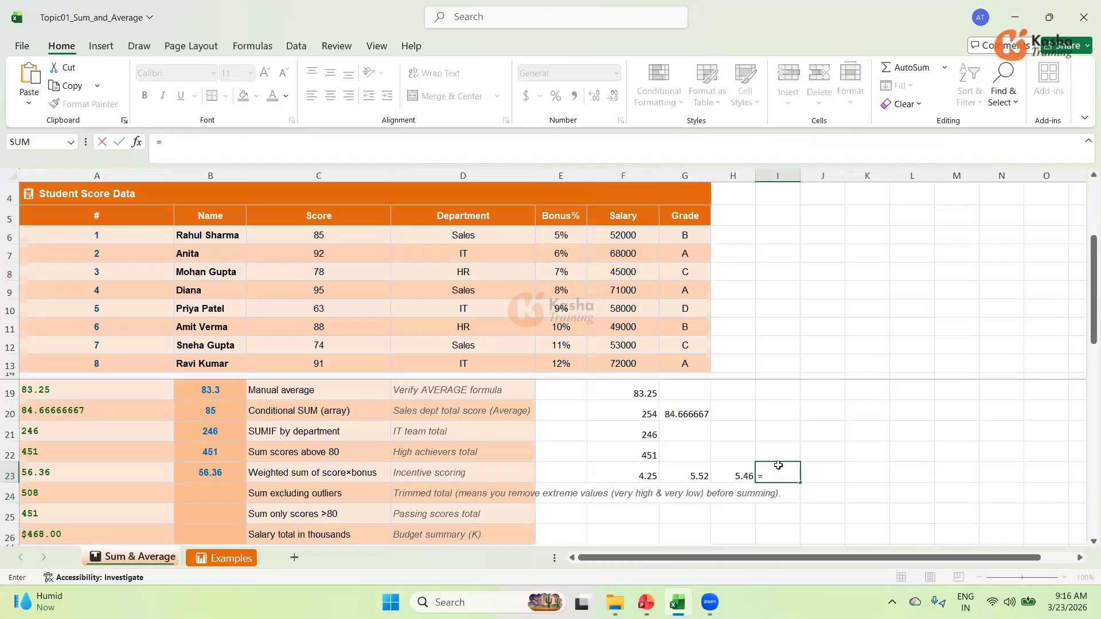
left_click(339, 290)
type("*")
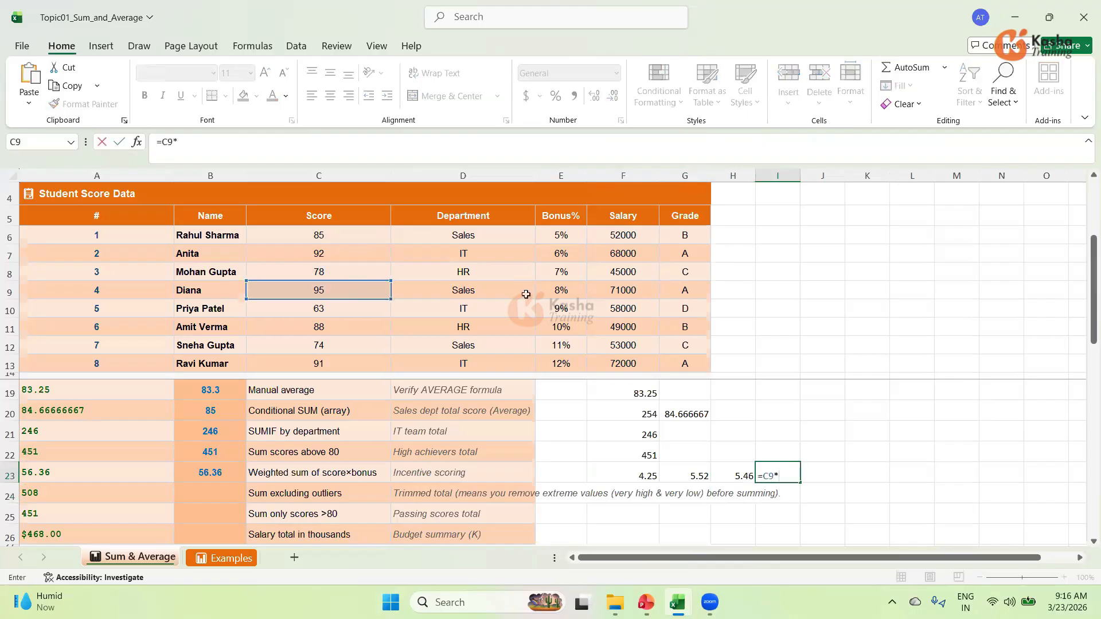
left_click(543, 290)
key("Return")
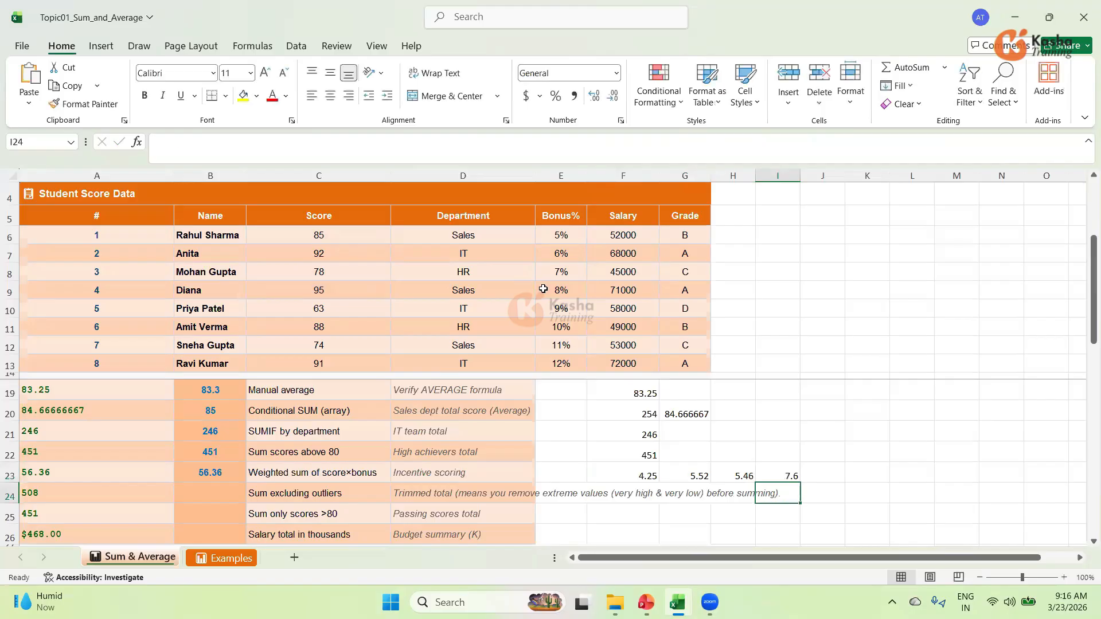
Step: Enter =C10*E10 in J23 to multiply the fifth student's score by the bonus percentage
left_click(826, 470)
type("=")
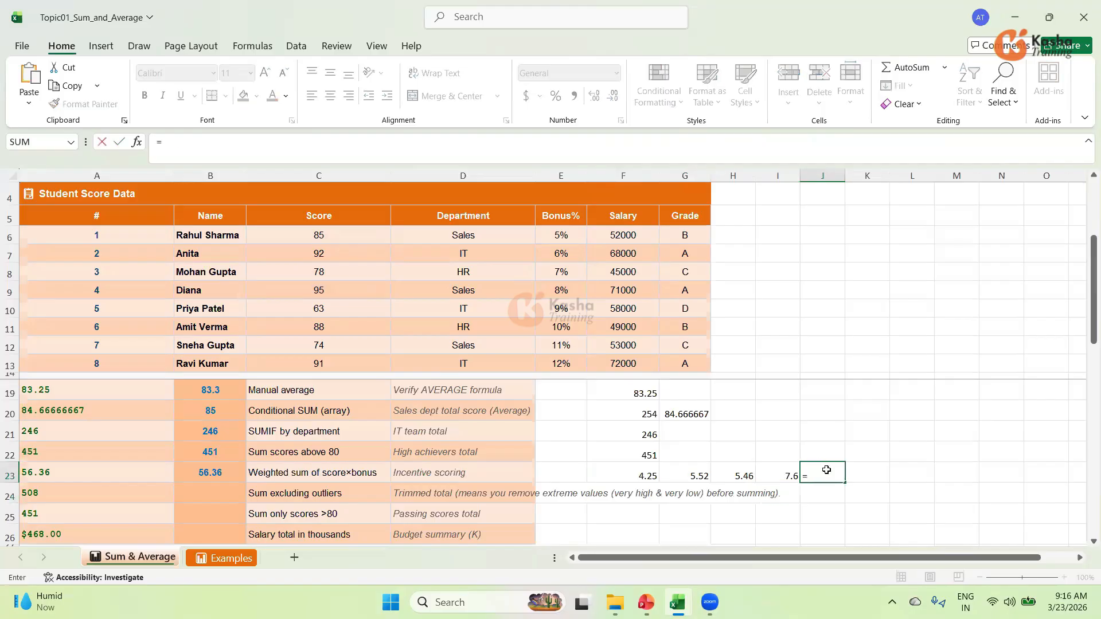
left_click(319, 309)
type("*")
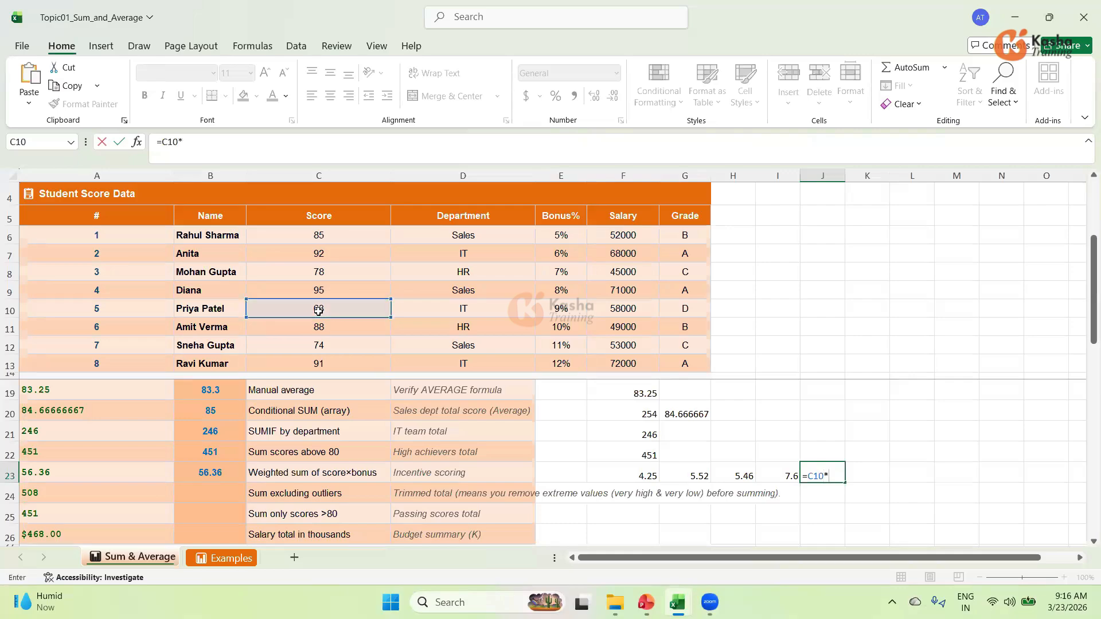
left_click(557, 308)
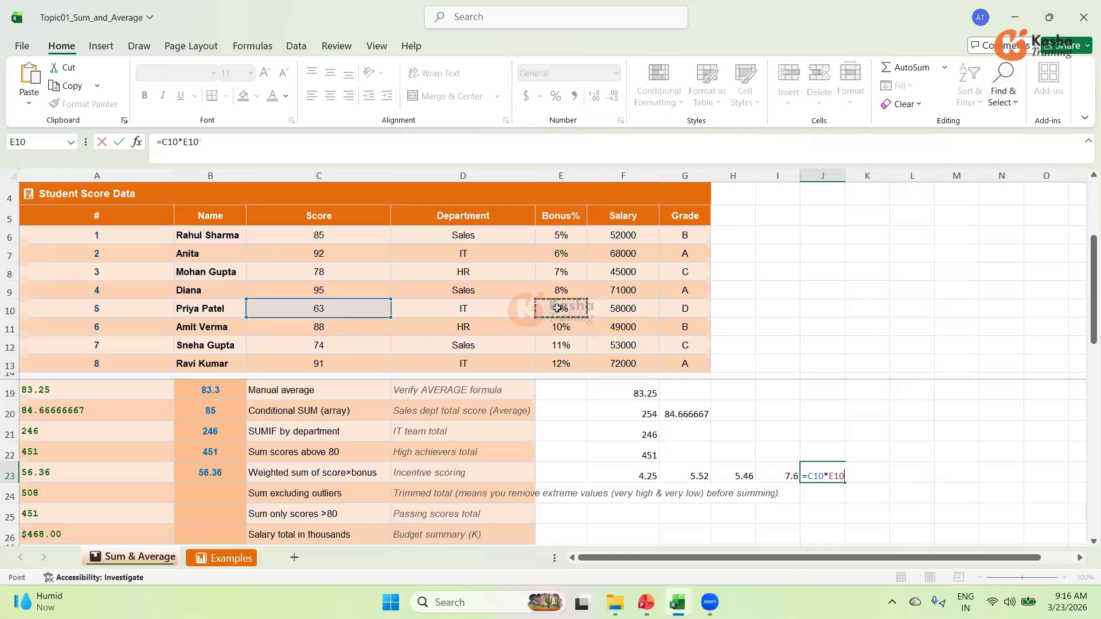
key("Return")
Step: Enter =C11*E11 in K23 to multiply the sixth student's score by the bonus percentage
left_click(867, 471)
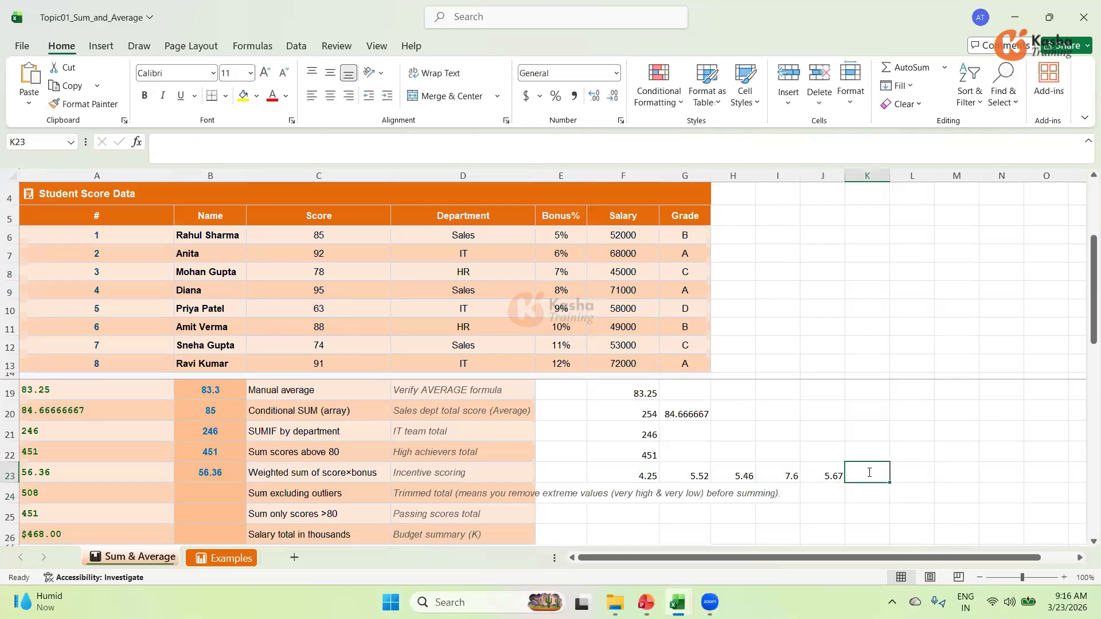
type("=")
left_click(315, 324)
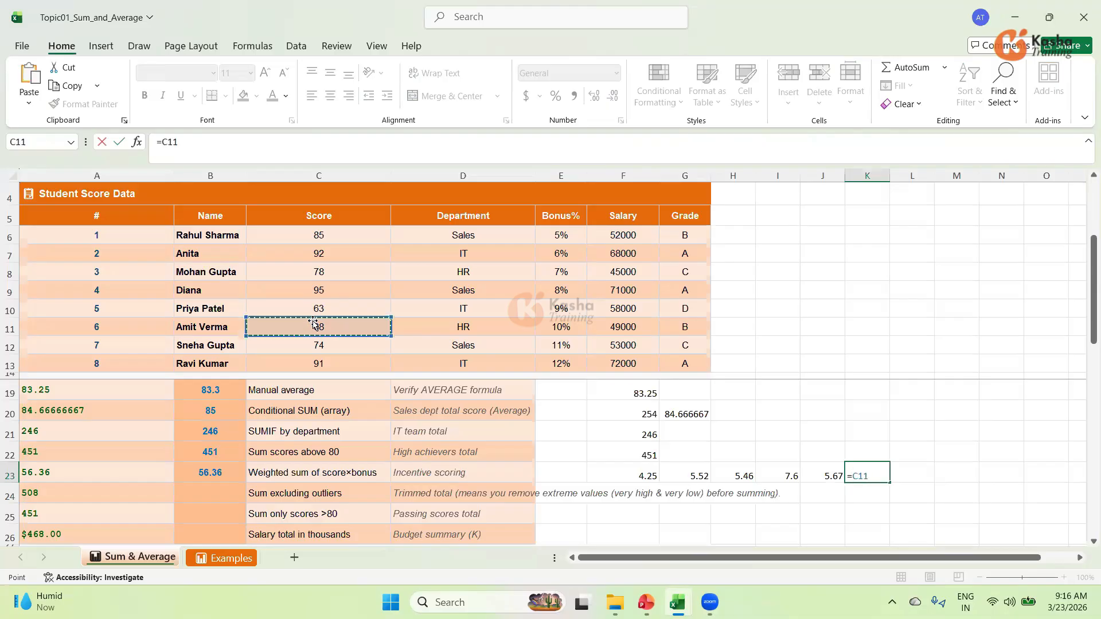
type("*")
left_click(551, 327)
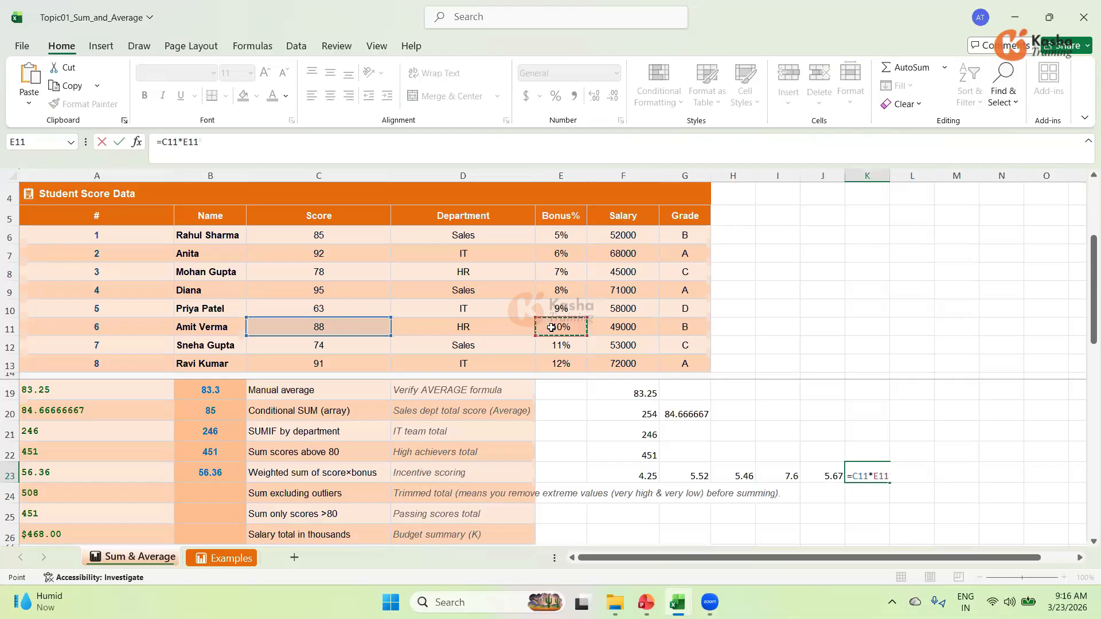
key("Return")
Step: Enter =C12*E12 in L23 to multiply the seventh student's score by the bonus percentage
left_click(926, 471)
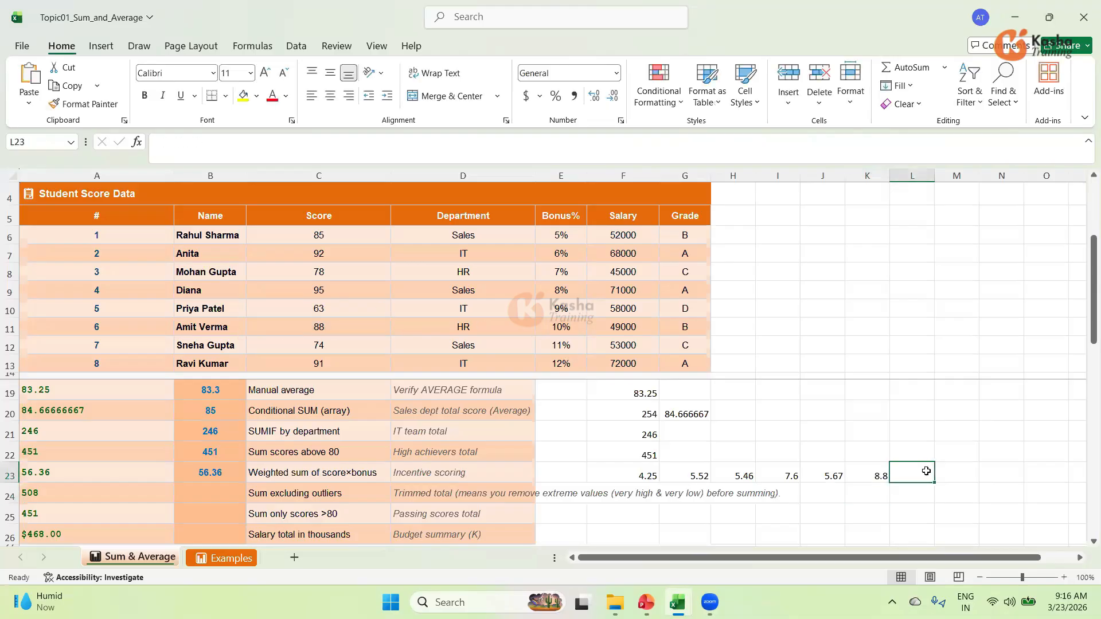
type("=")
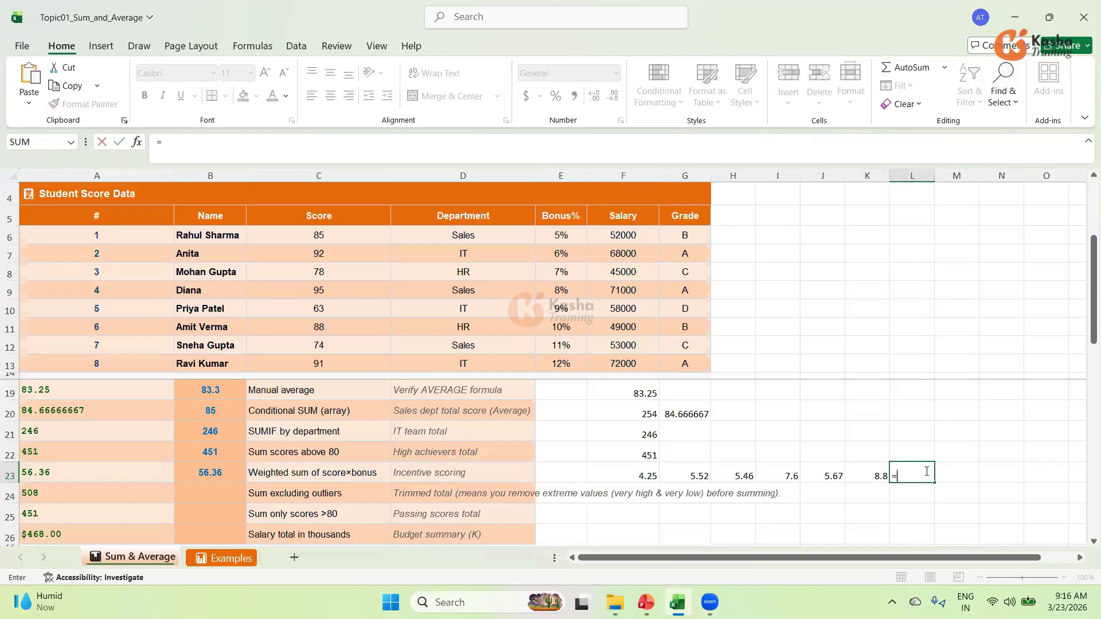
left_click(317, 344)
type("*")
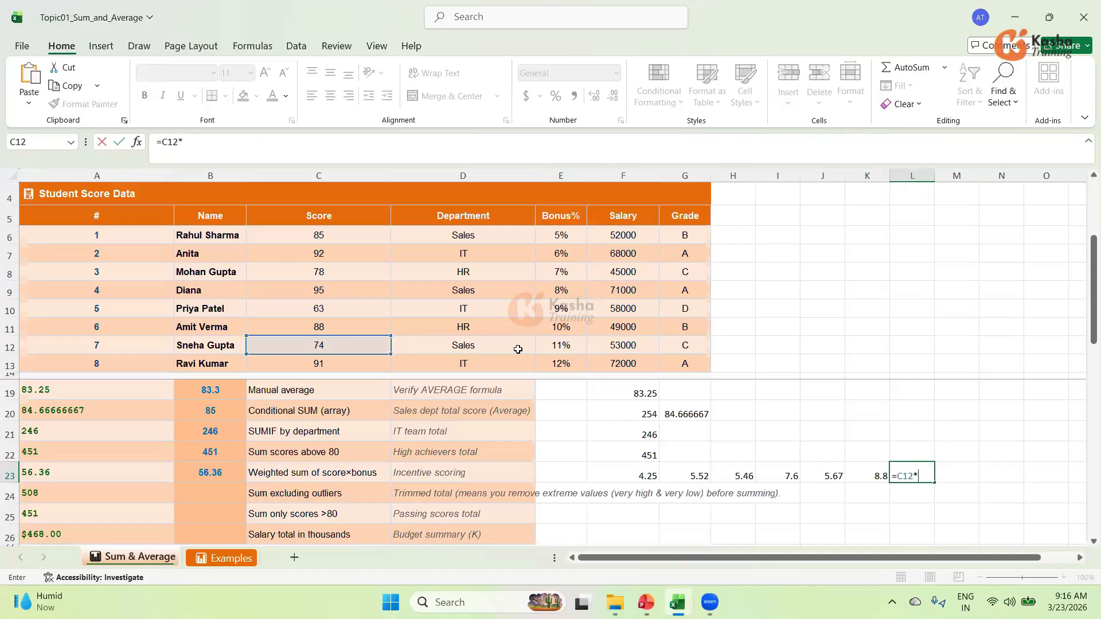
left_click(549, 343)
key("Return")
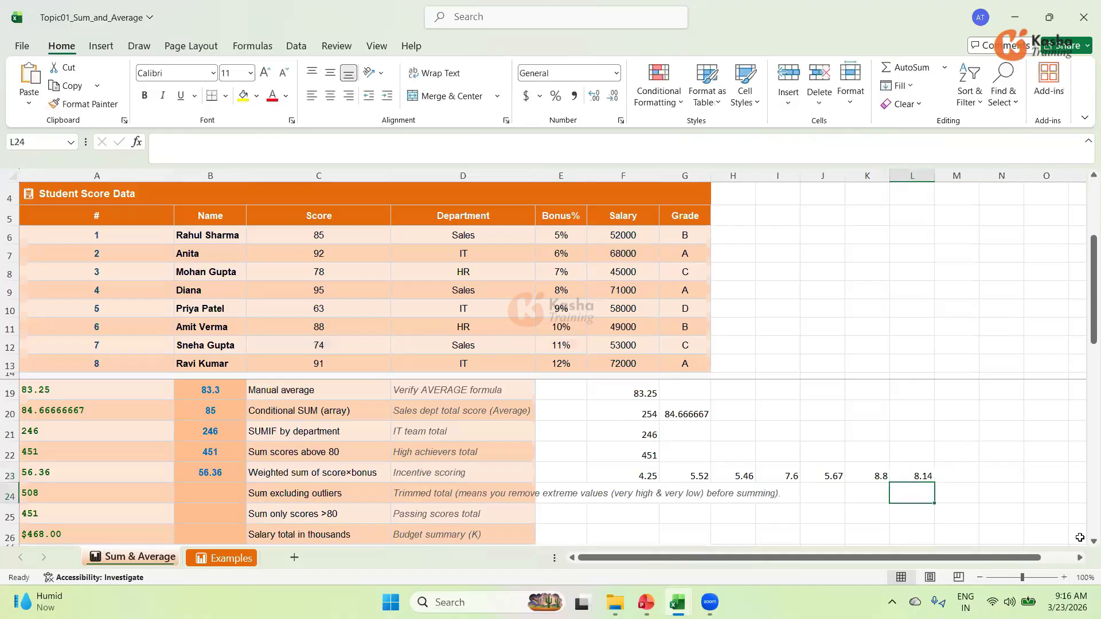
Step: Enter =C13*E13 in M23 to multiply the eighth student's score by the bonus percentage
left_click(964, 477)
type("=")
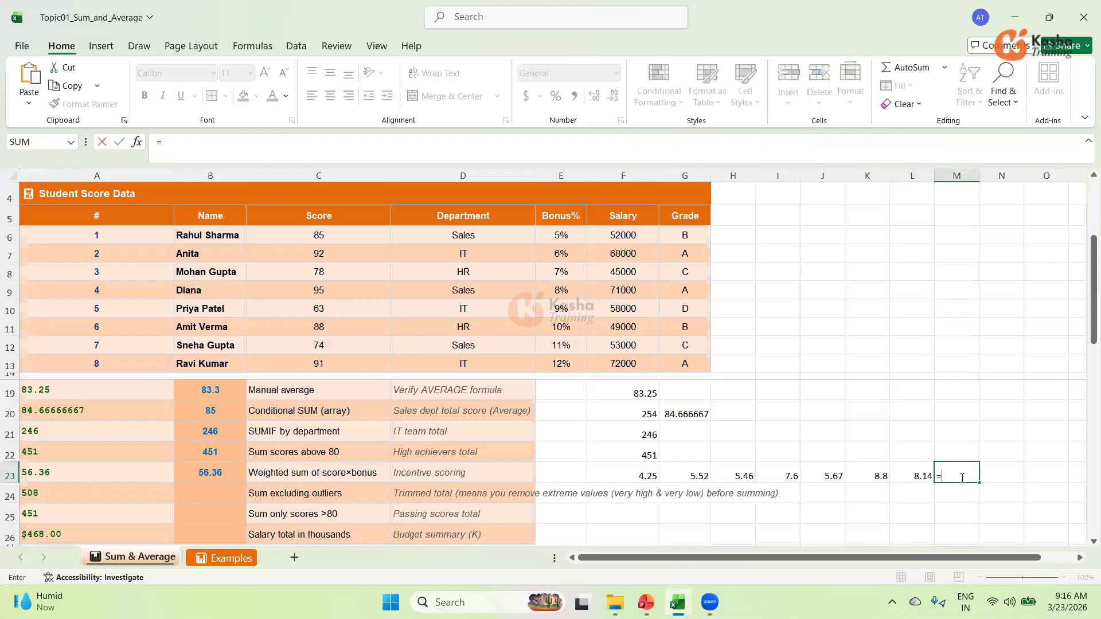
left_click(333, 367)
type("*")
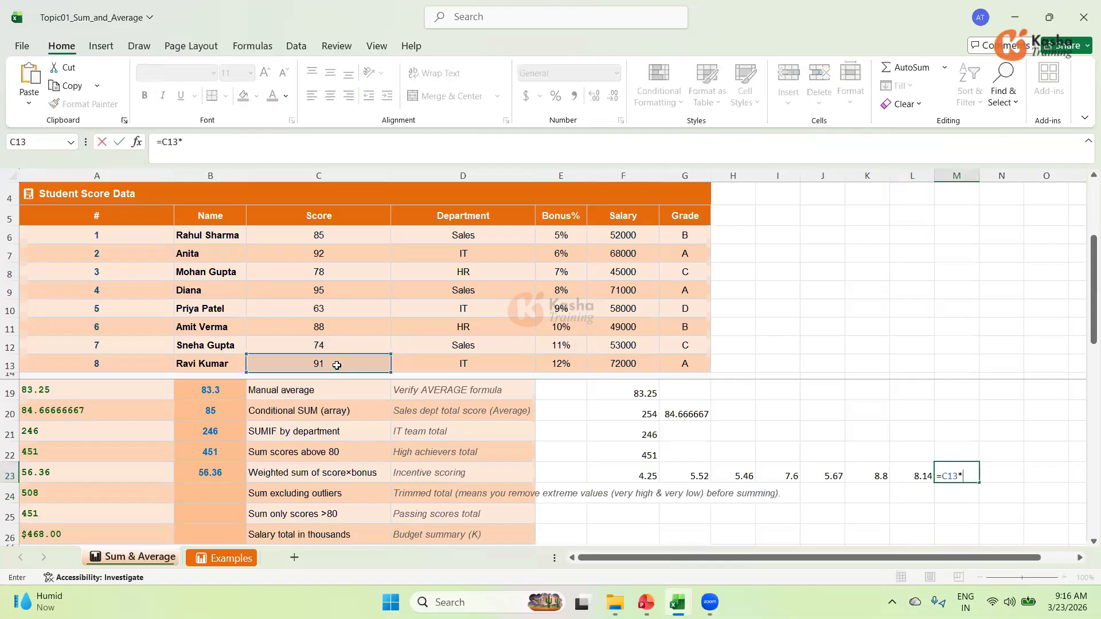
left_click(576, 368)
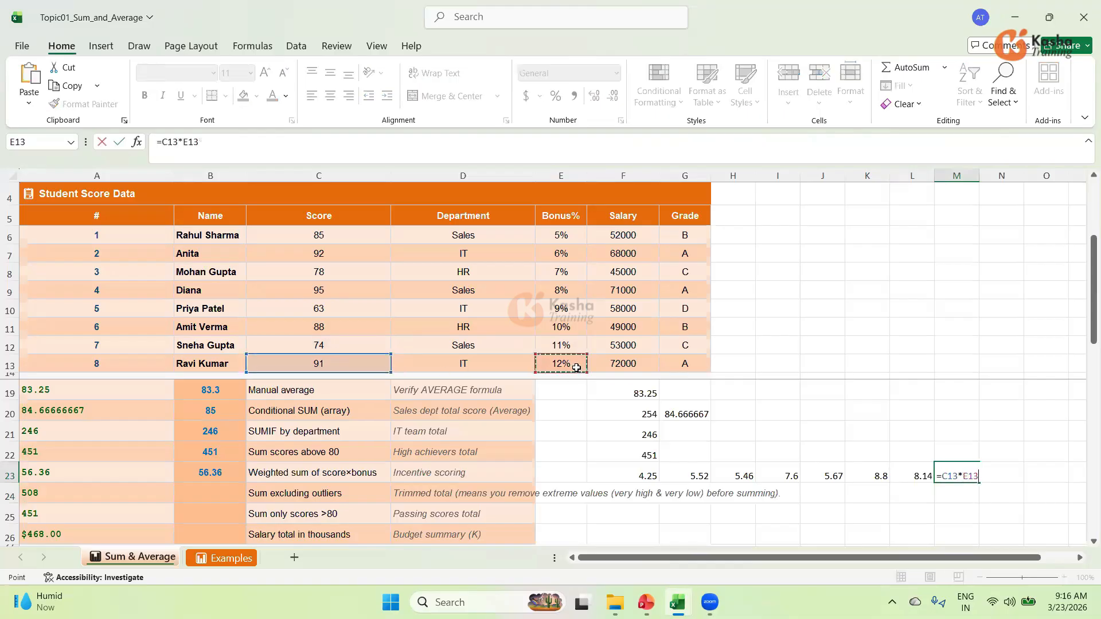
key("Return")
Step: Add the eight products in N23 with =F23+G23+H23+I23+J23+K23+L23+M23 and compare the total with the weighted sum in B23
left_click(1000, 471)
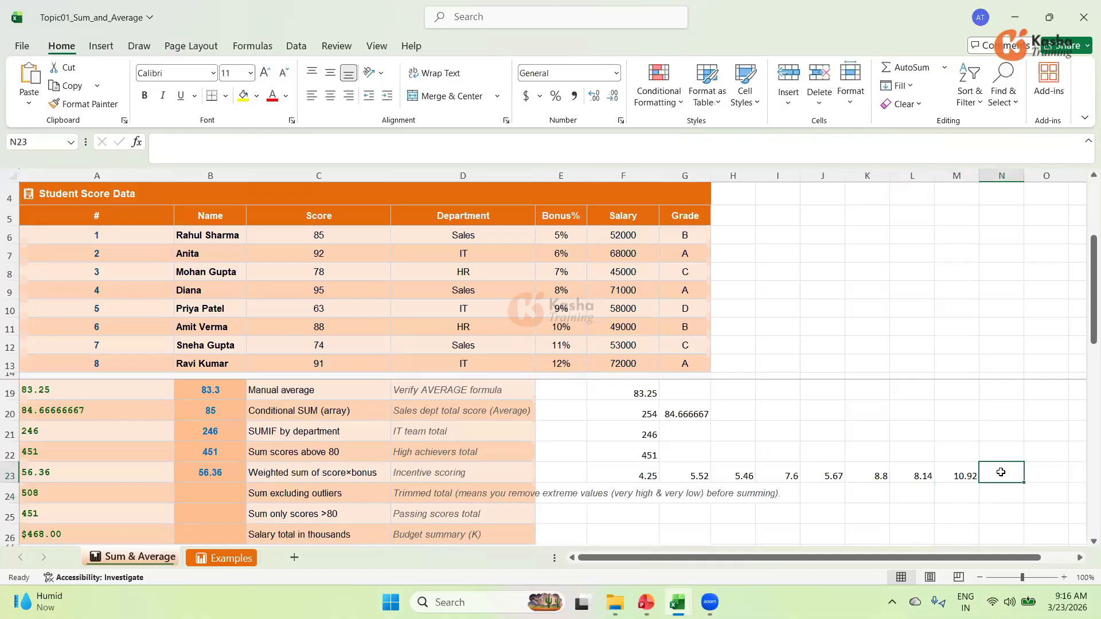
type("=")
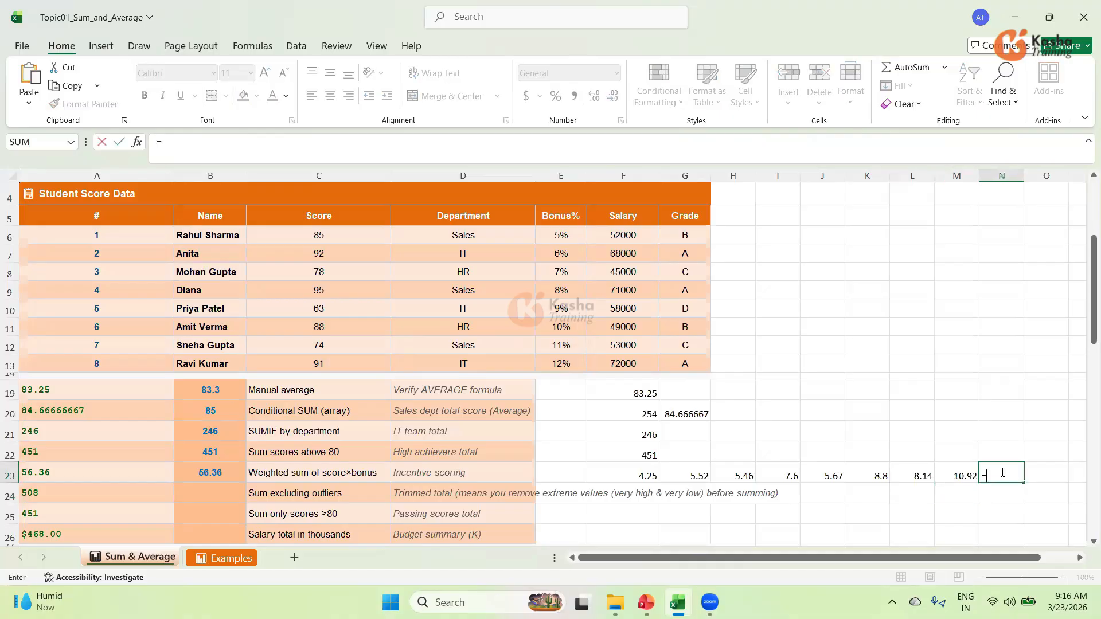
left_click(646, 475)
type("+")
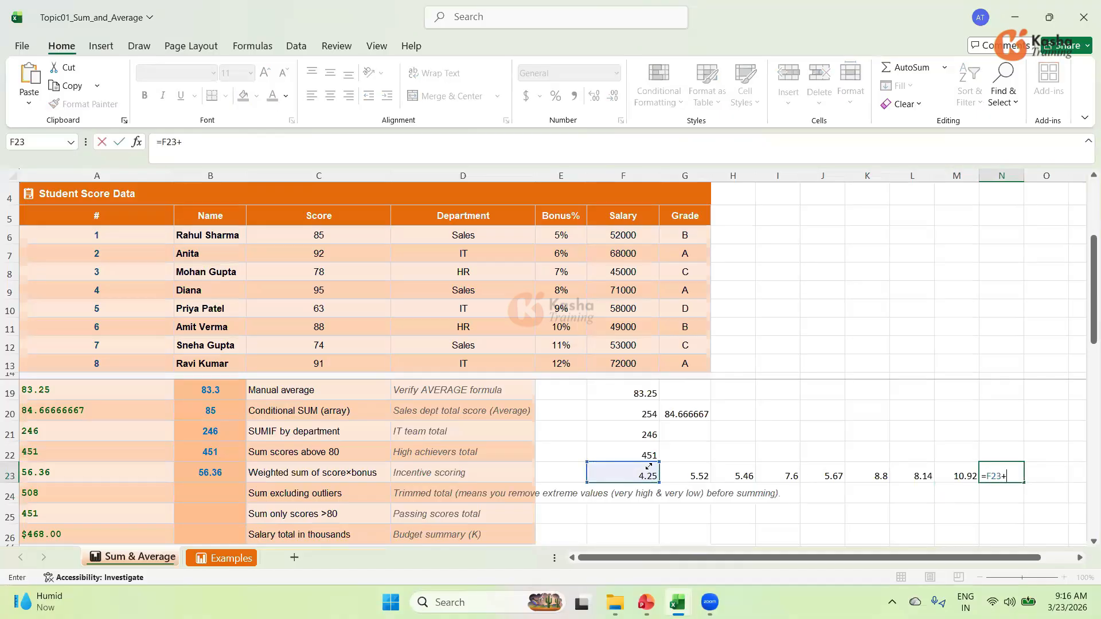
left_click(683, 477)
type("+")
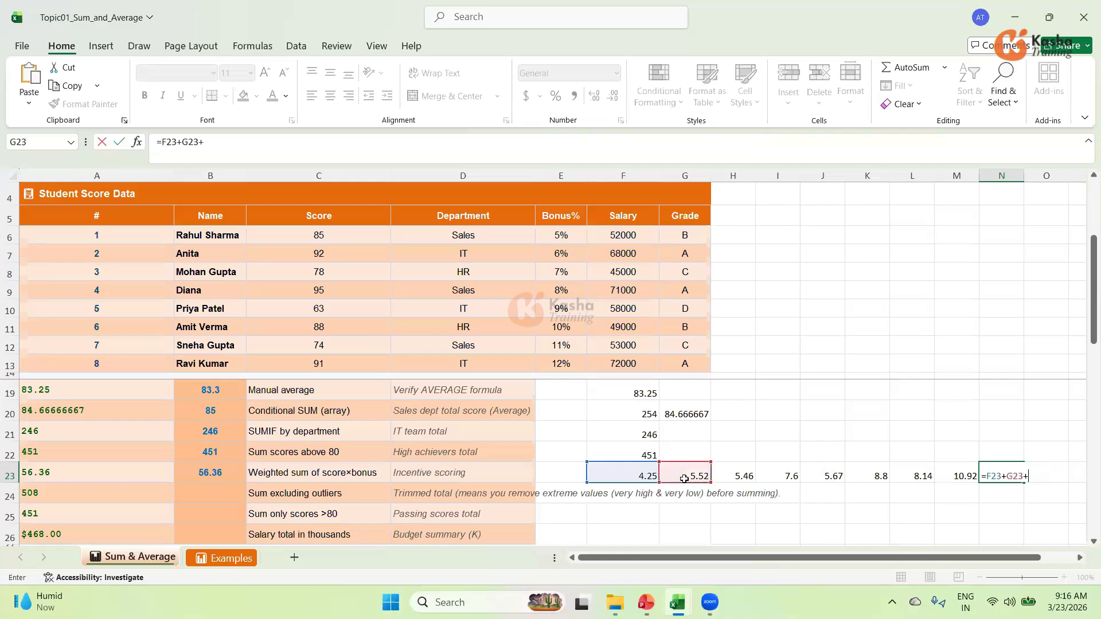
left_click(721, 478)
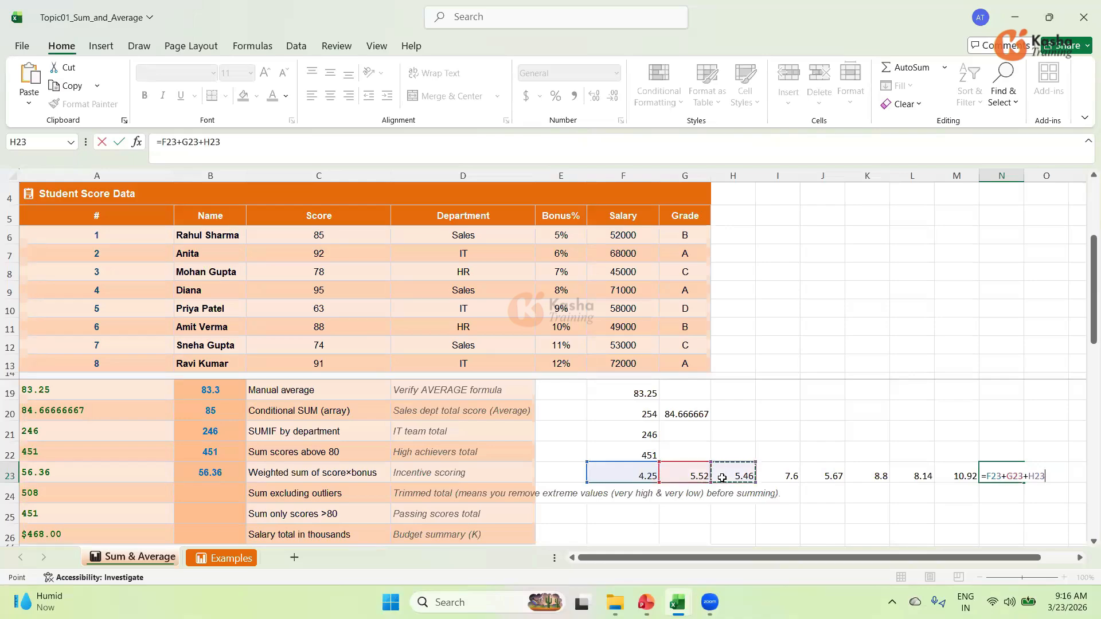
type("+")
left_click(783, 475)
type("+")
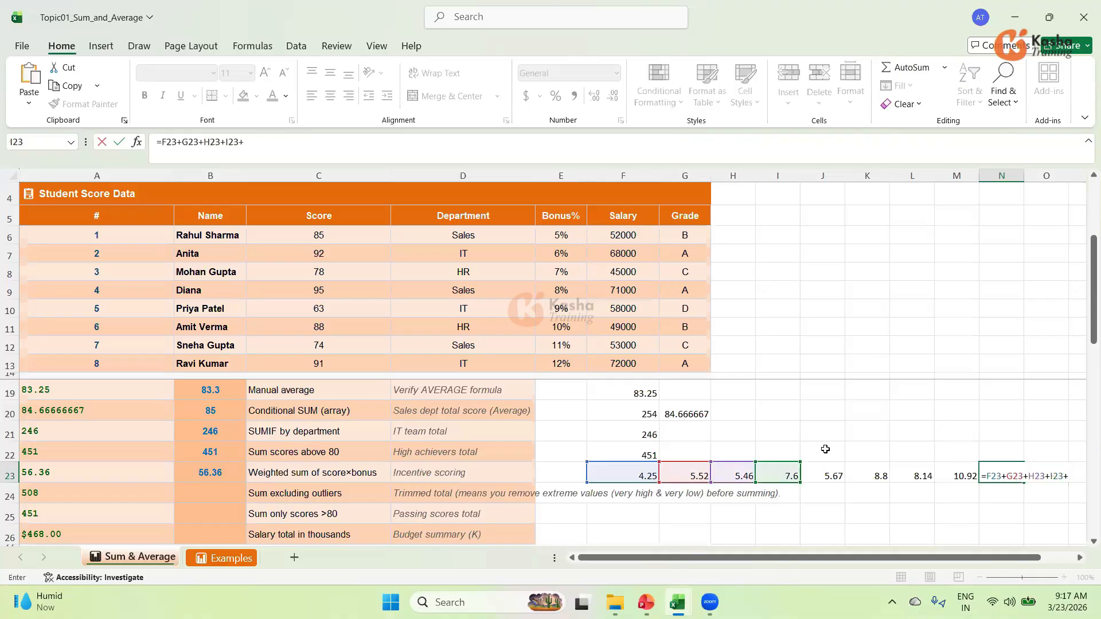
left_click(829, 485)
left_click(816, 474)
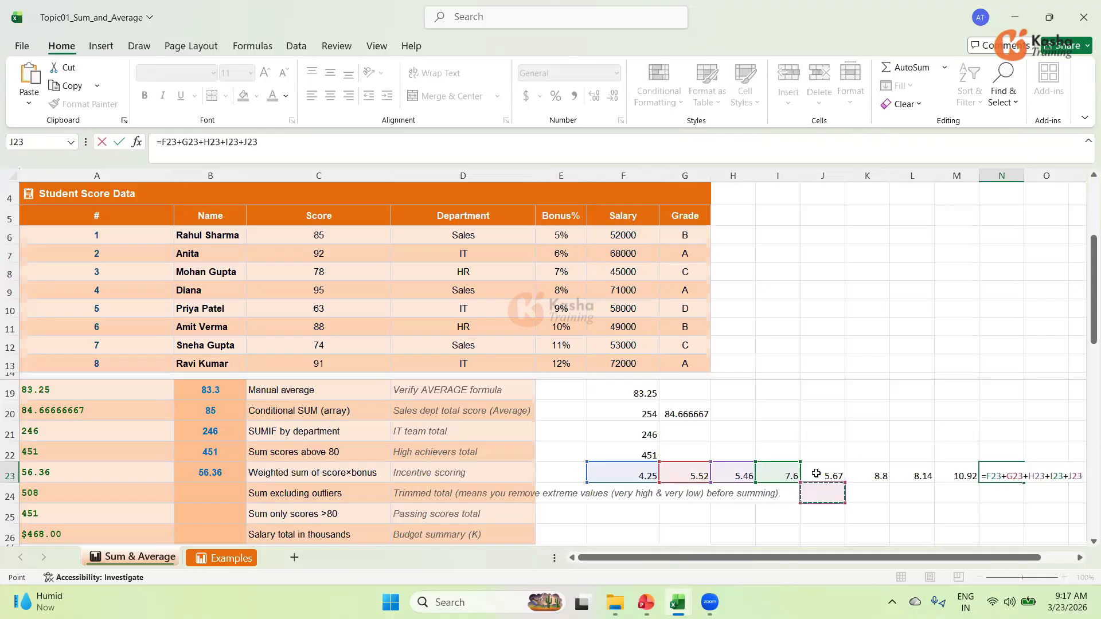
type("+")
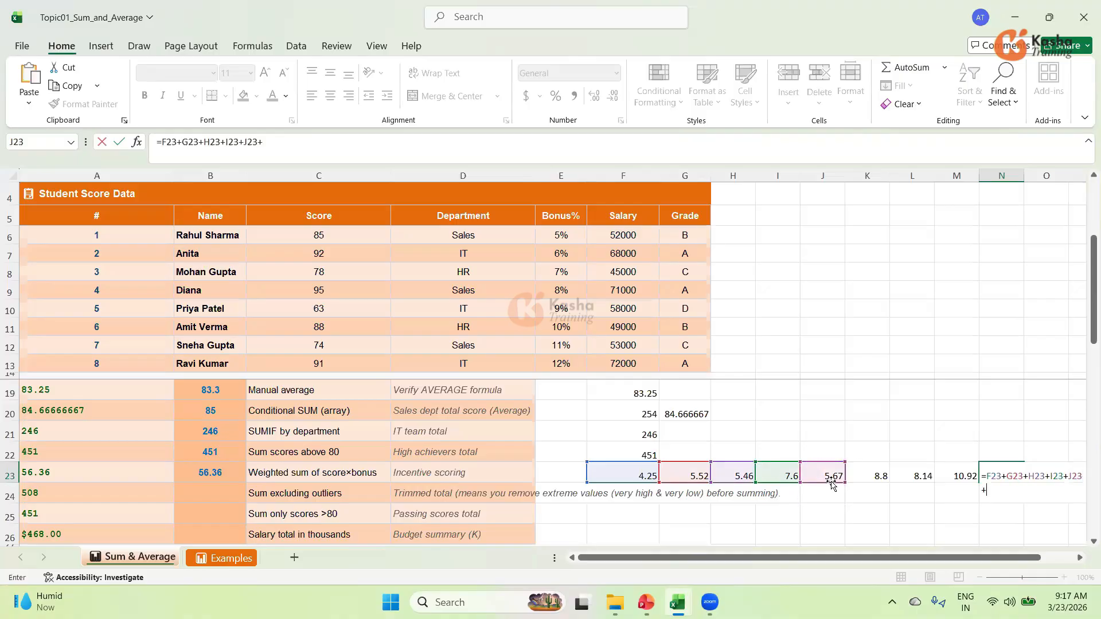
left_click(873, 475)
type("+")
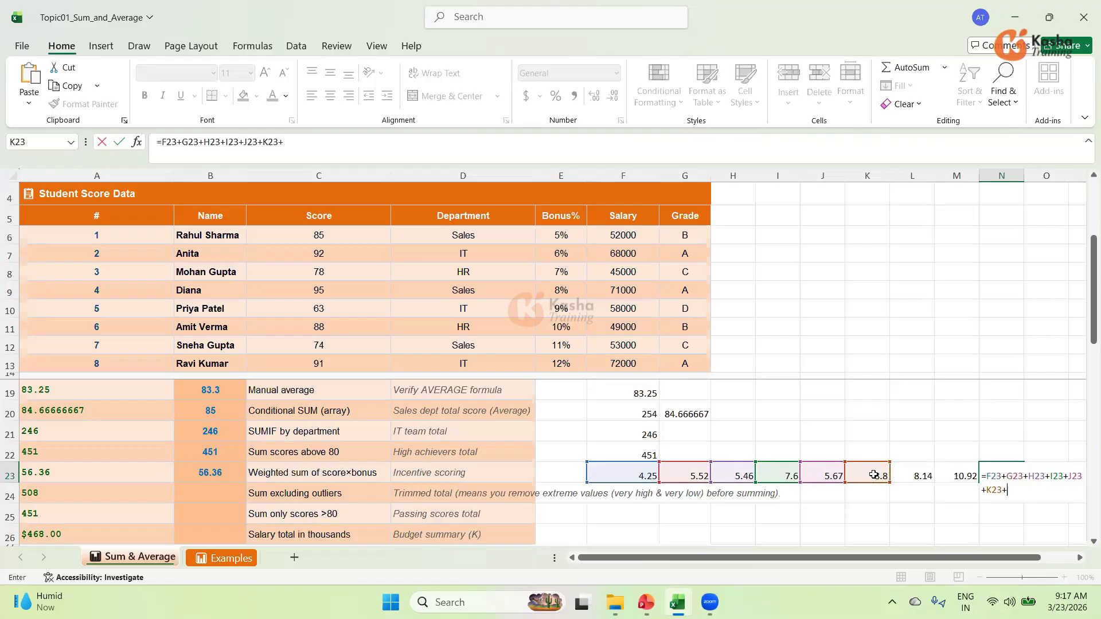
left_click(910, 474)
type("+")
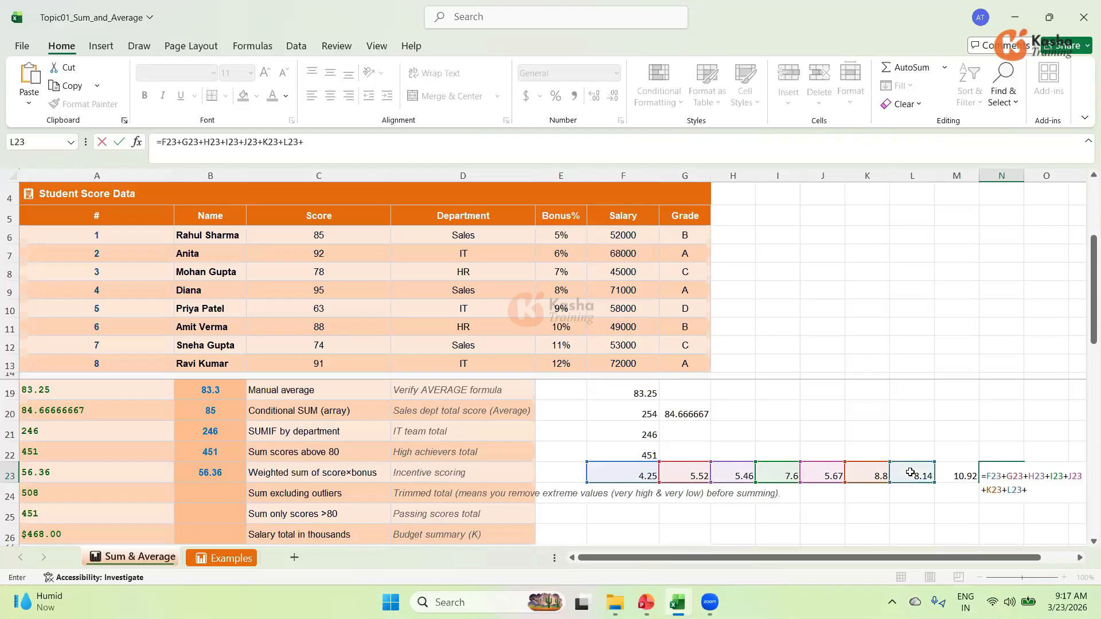
left_click(948, 473)
key("Return")
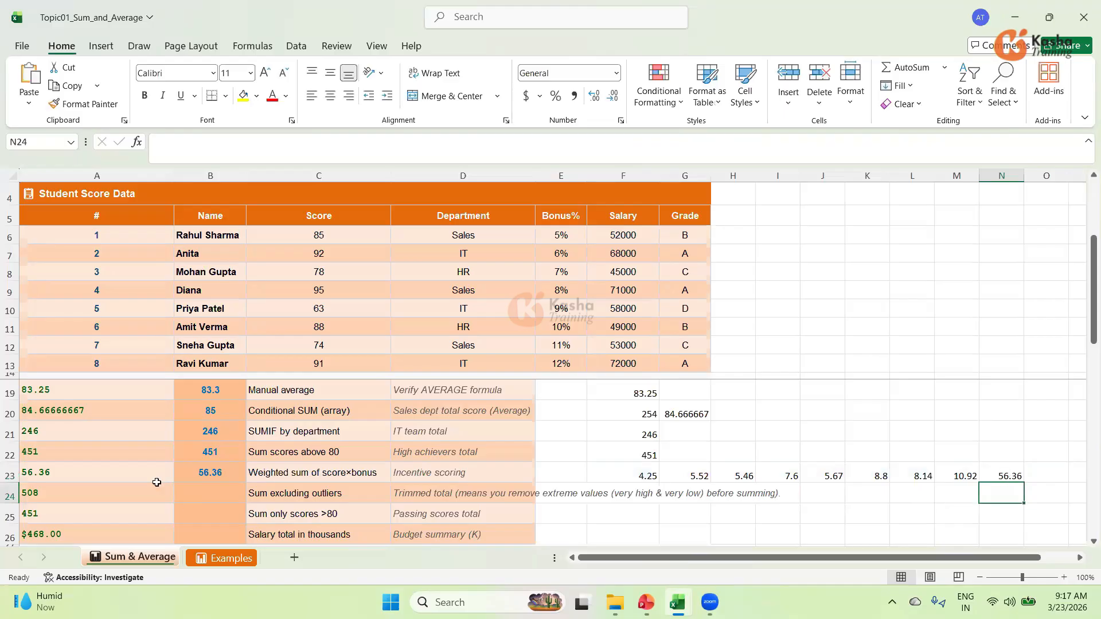
left_click(211, 475)
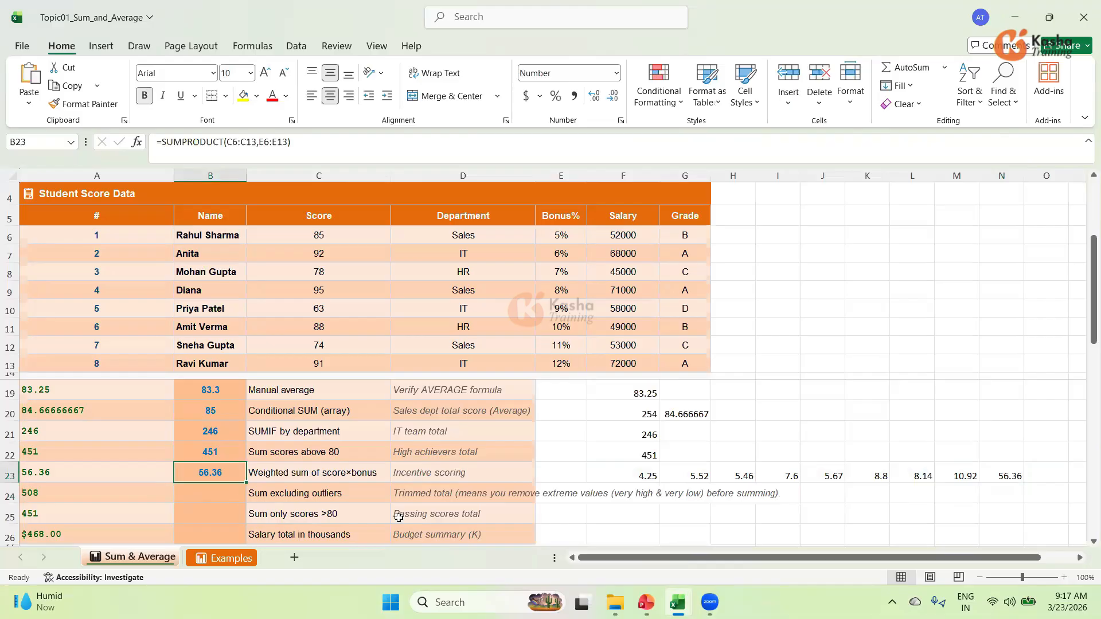
Step: Examine the trimmed total description in D24 and the highest and lowest values in the Score column
left_click(420, 496)
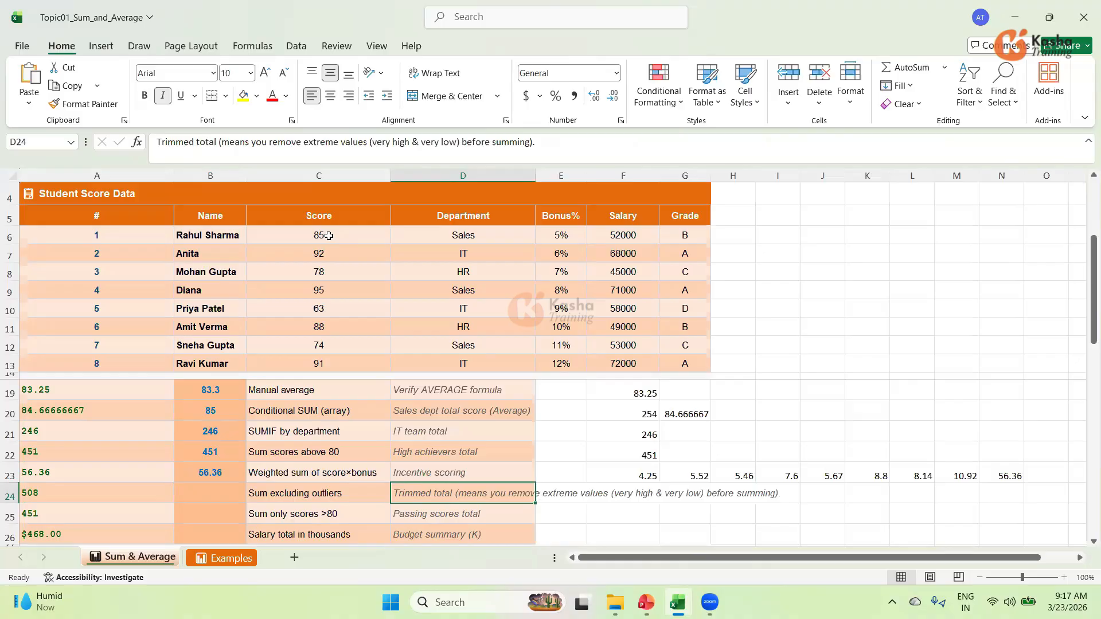
left_click(328, 289)
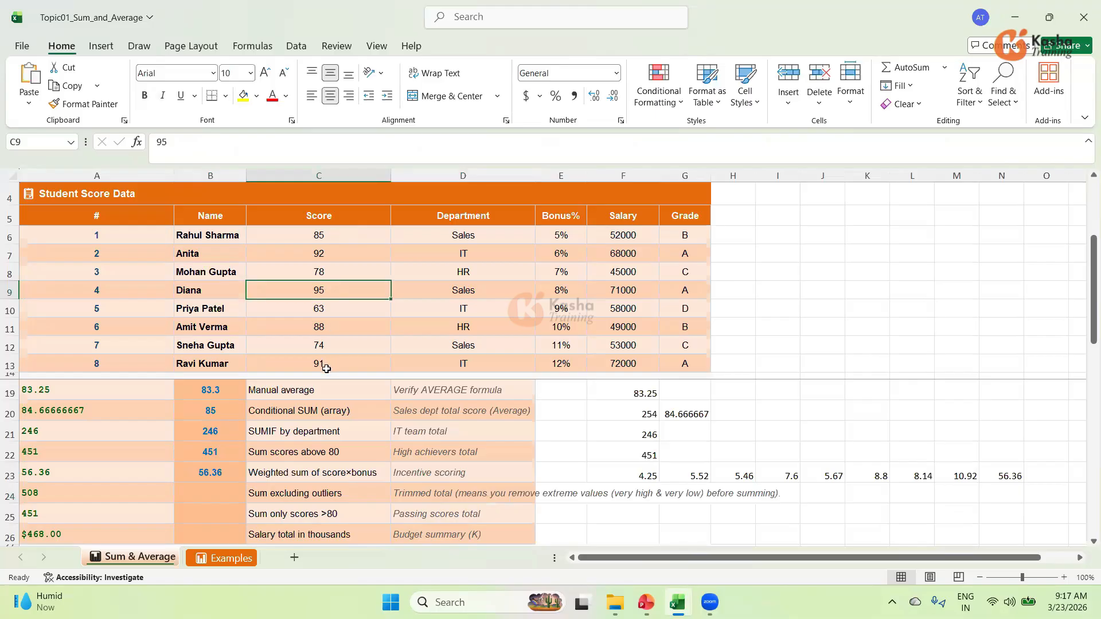
left_click(328, 311)
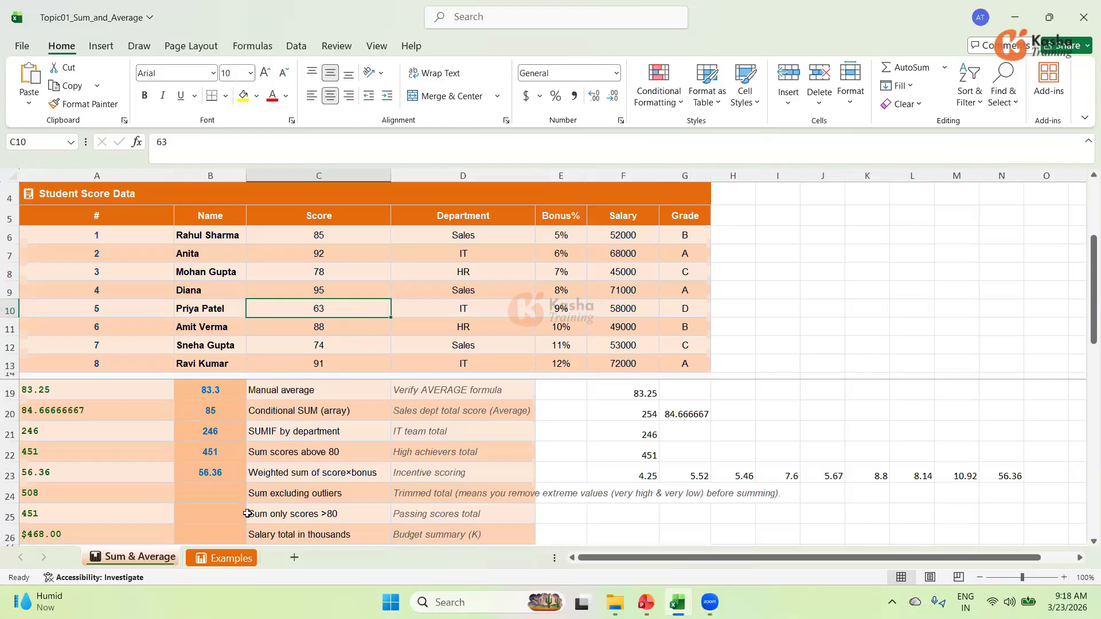
Step: Enter =SUM(C6:C13)-MIN(C6:C13)-MAX(C6:C13) in B24 to total the scores without the lowest and highest values
left_click(220, 496)
type("=")
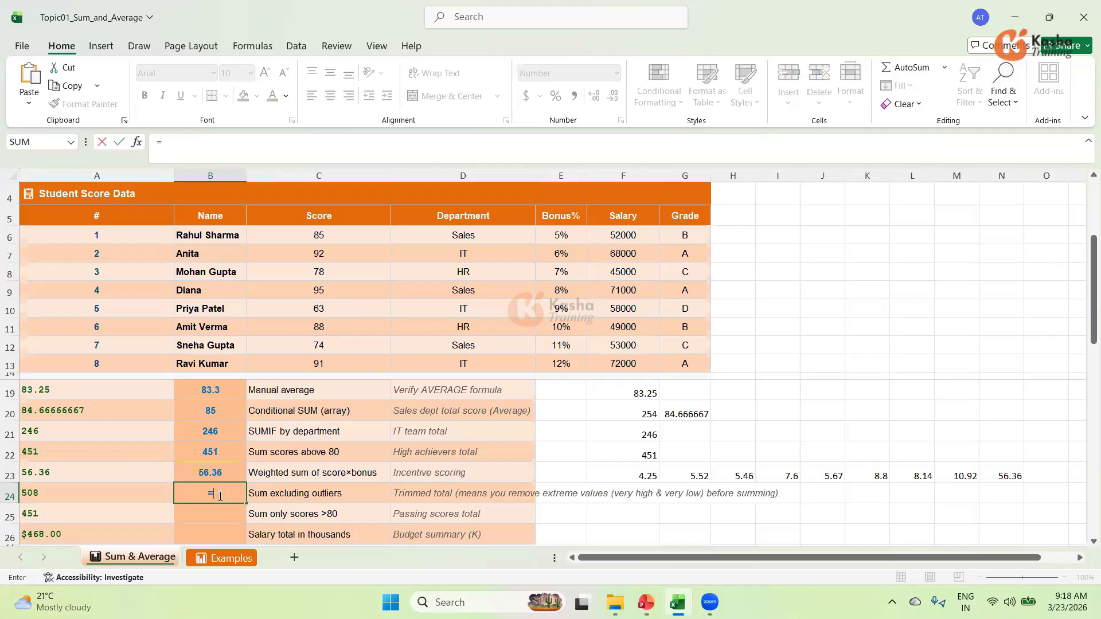
type("SUM")
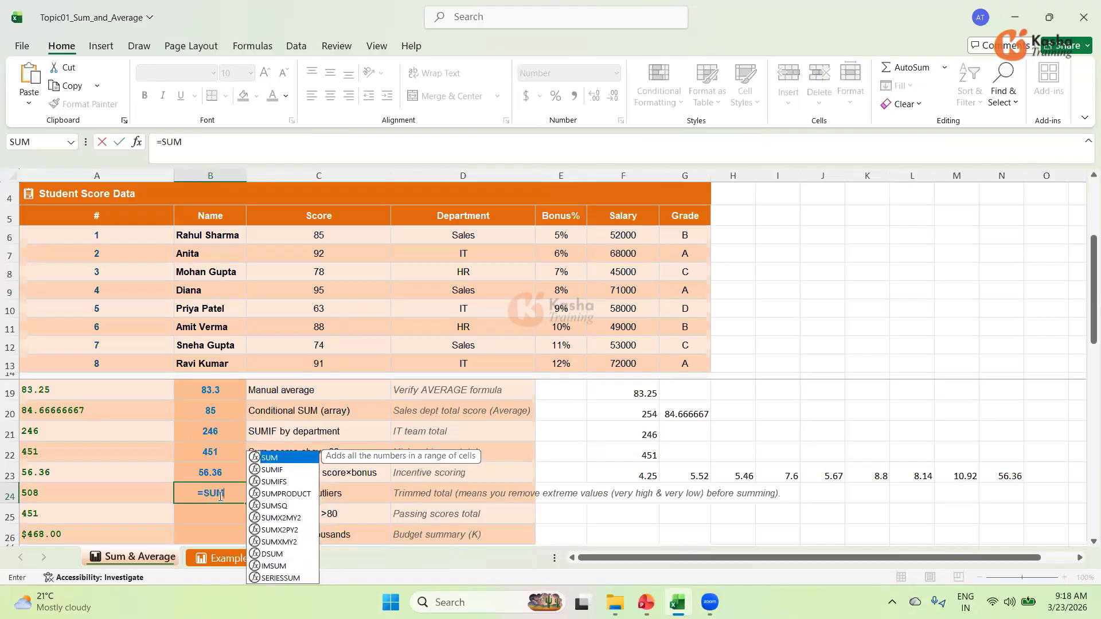
type("(")
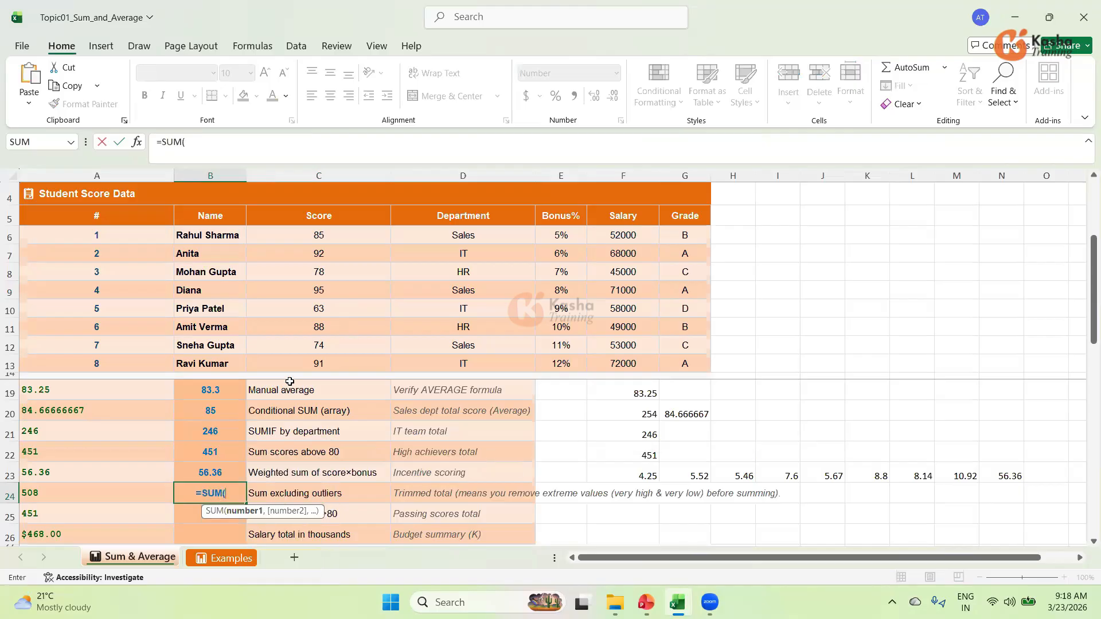
left_click_drag(339, 235, 332, 359)
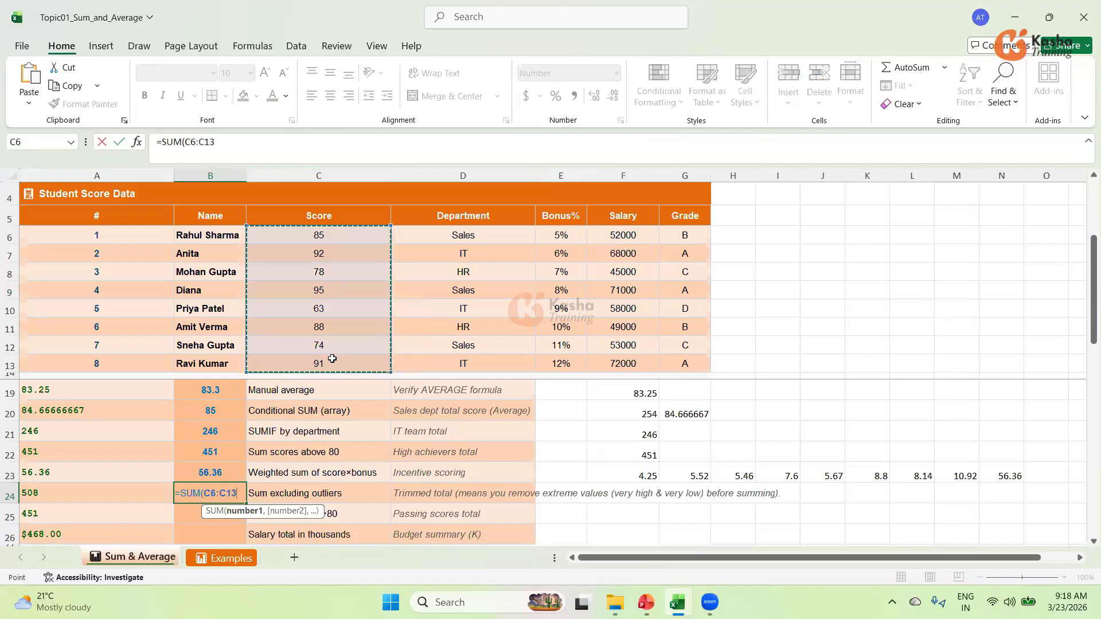
type(")")
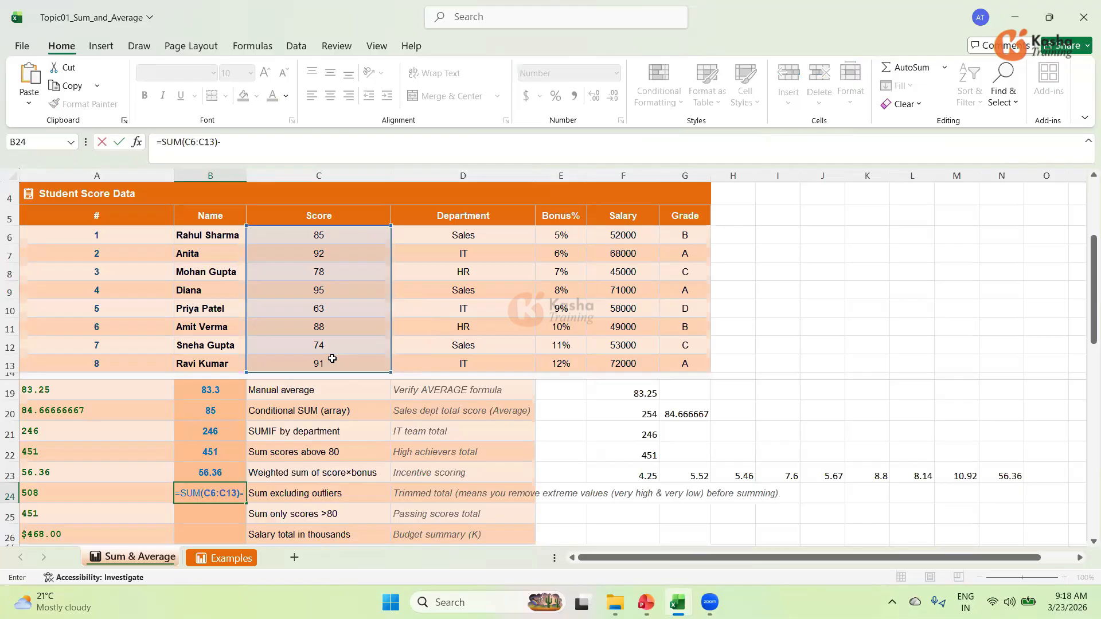
type("-MI")
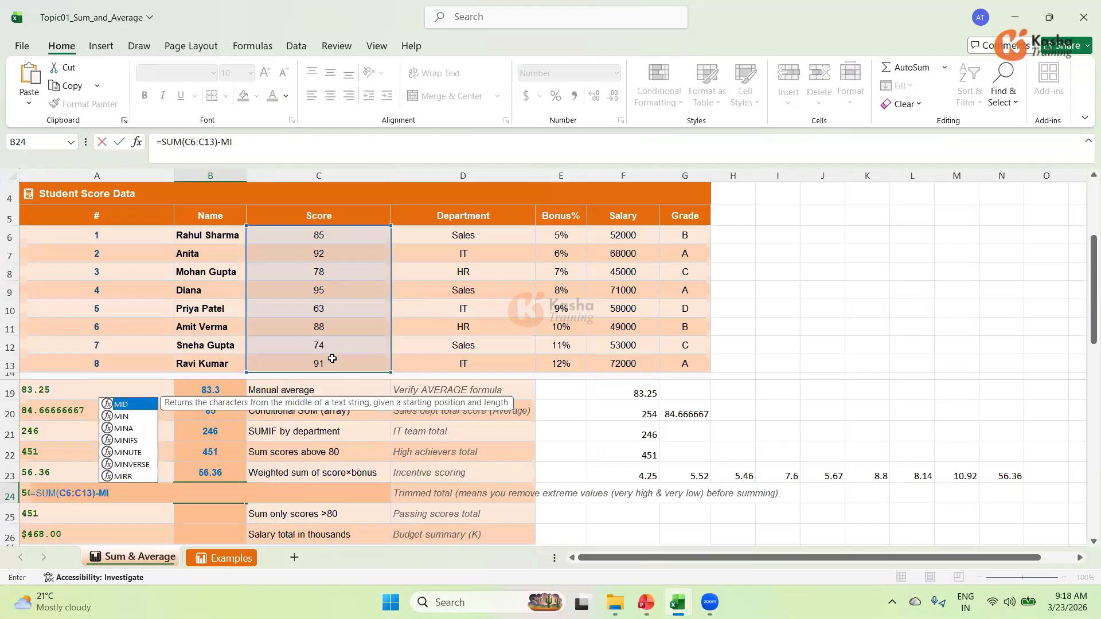
type("N")
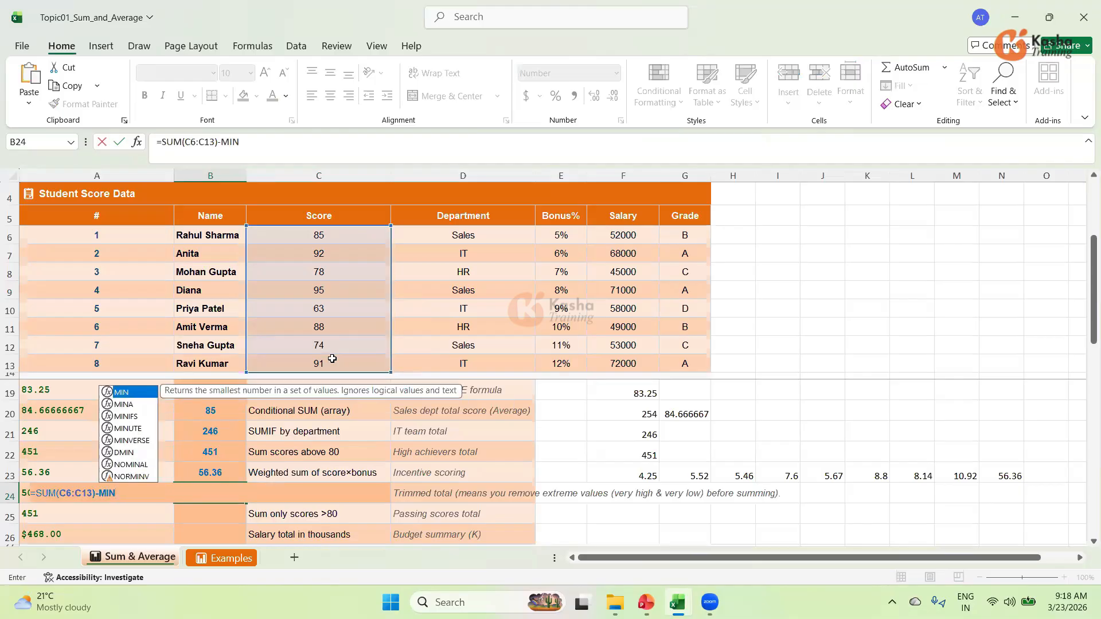
type("(")
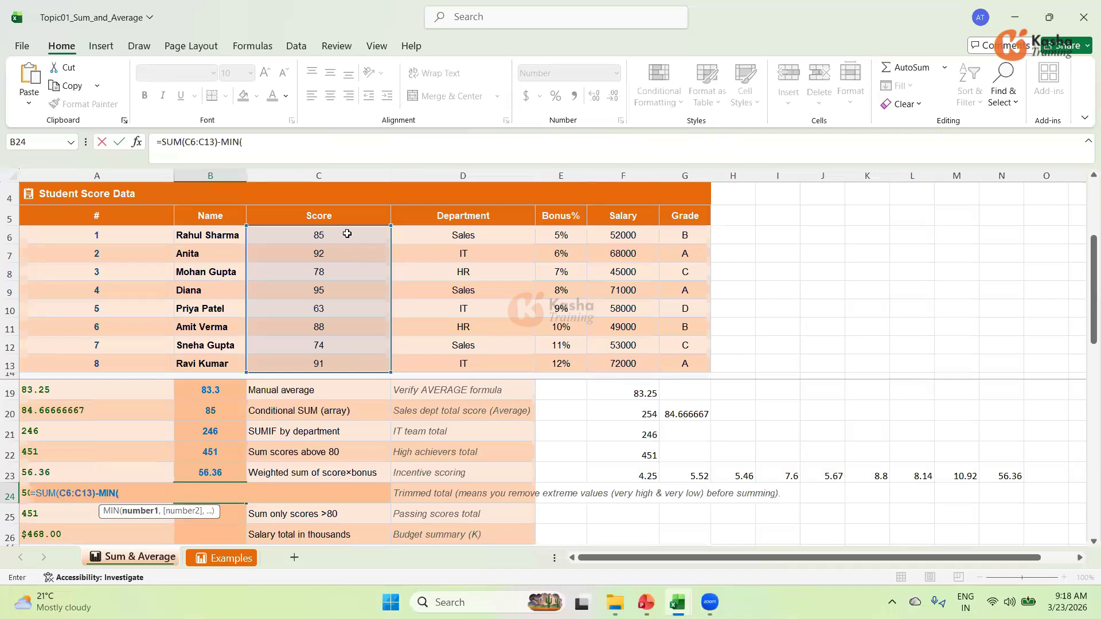
left_click_drag(346, 233, 336, 361)
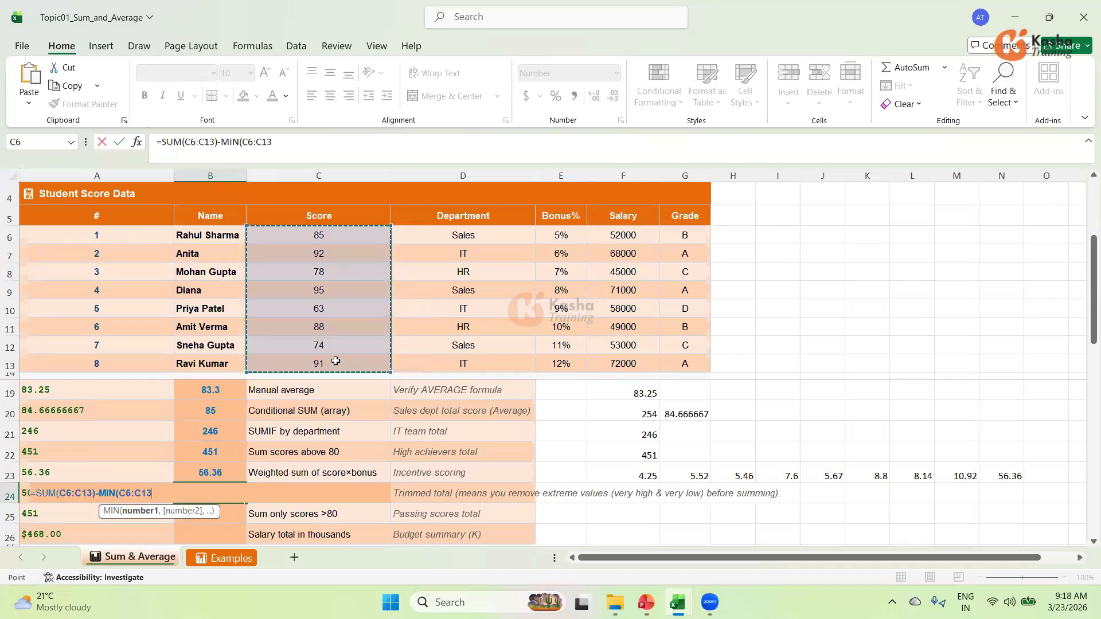
type(")-")
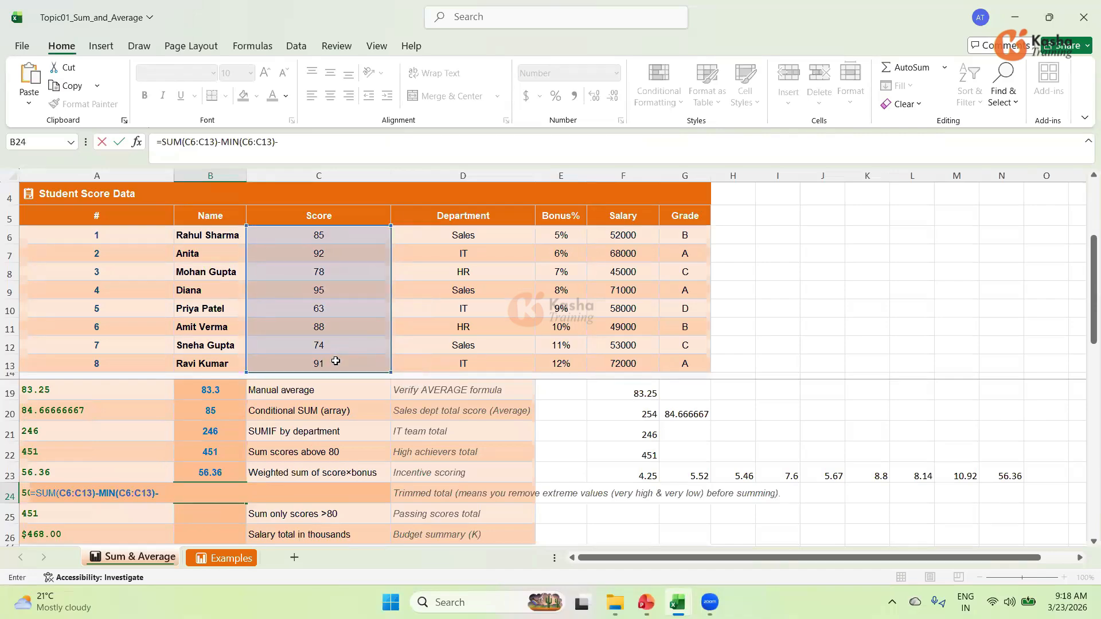
type("MAX")
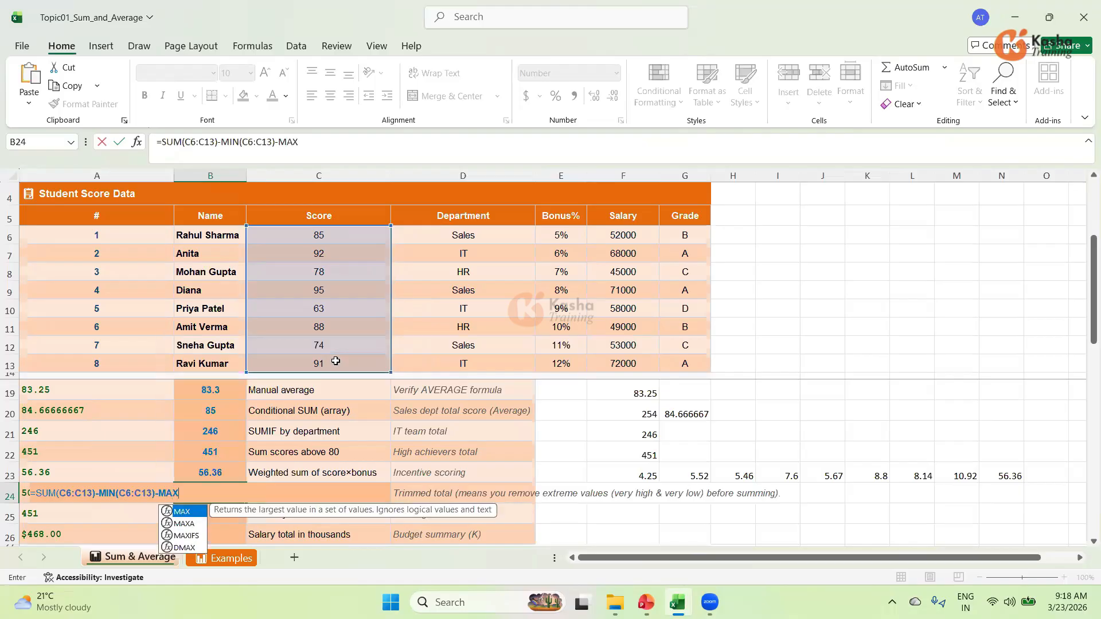
type("(")
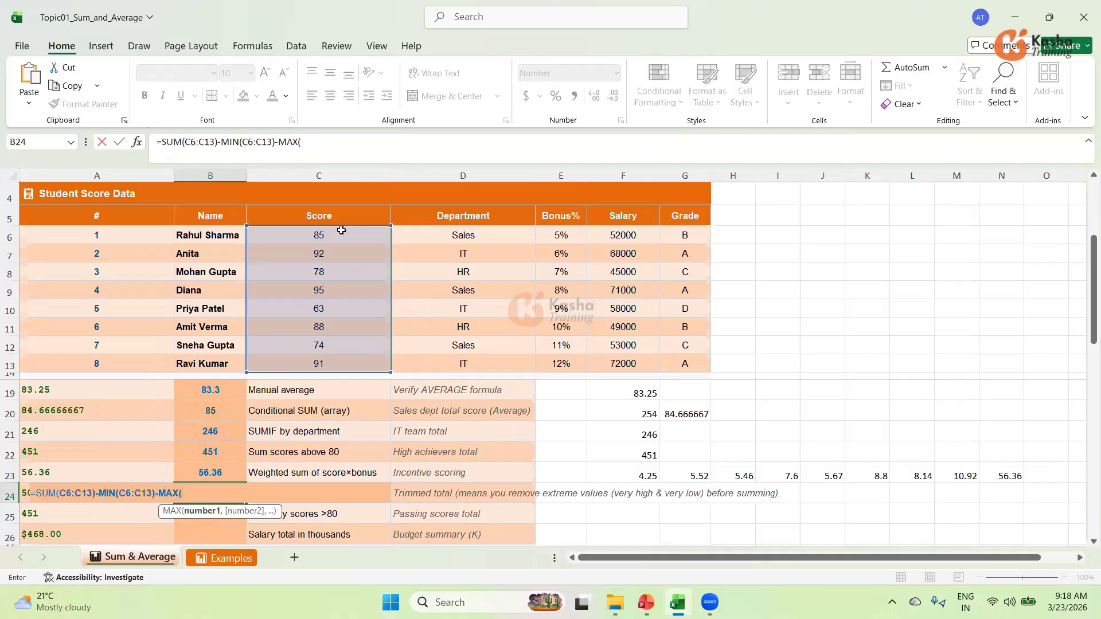
left_click_drag(339, 235, 335, 360)
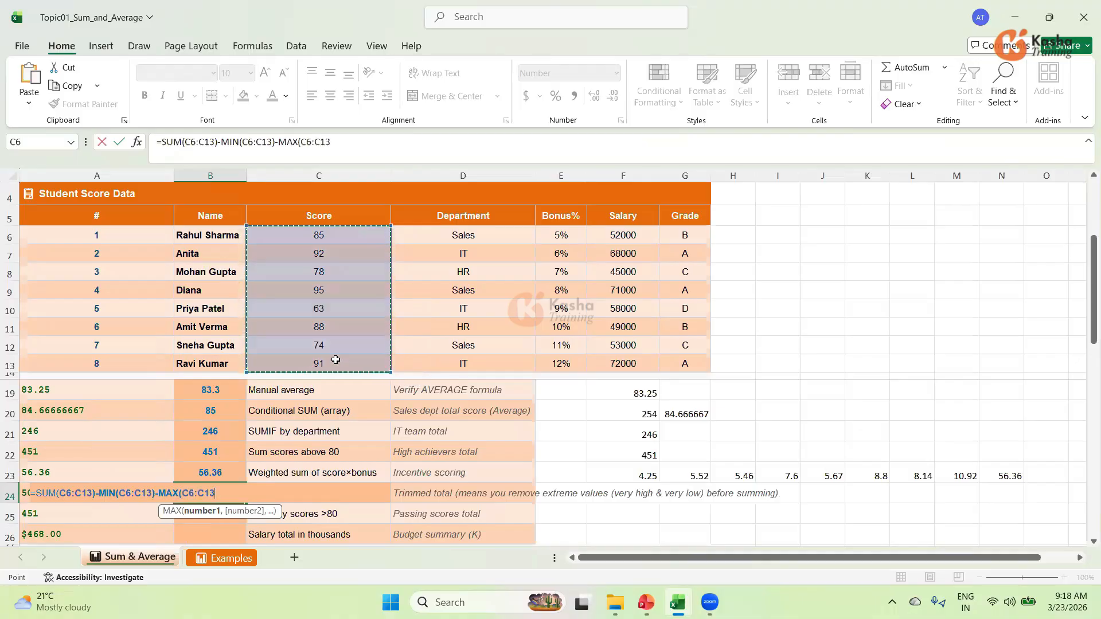
key("Return")
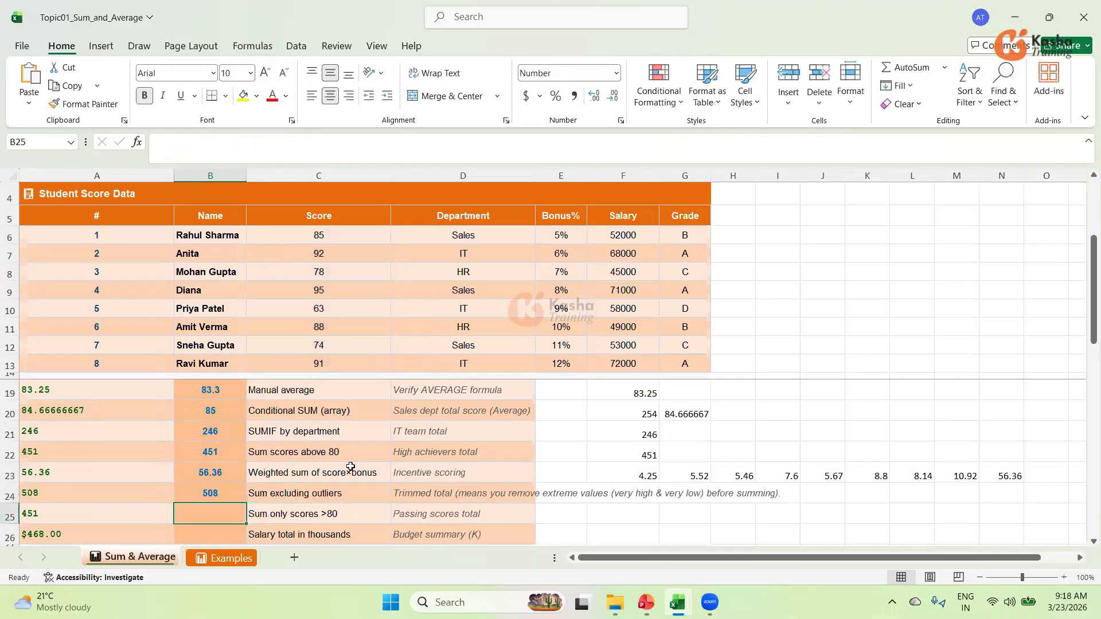
left_click(210, 494)
Step: Enter =C6+C7+C8+C11+C12+C13 in F24 to add the six non-extreme scores manually
left_click(627, 494)
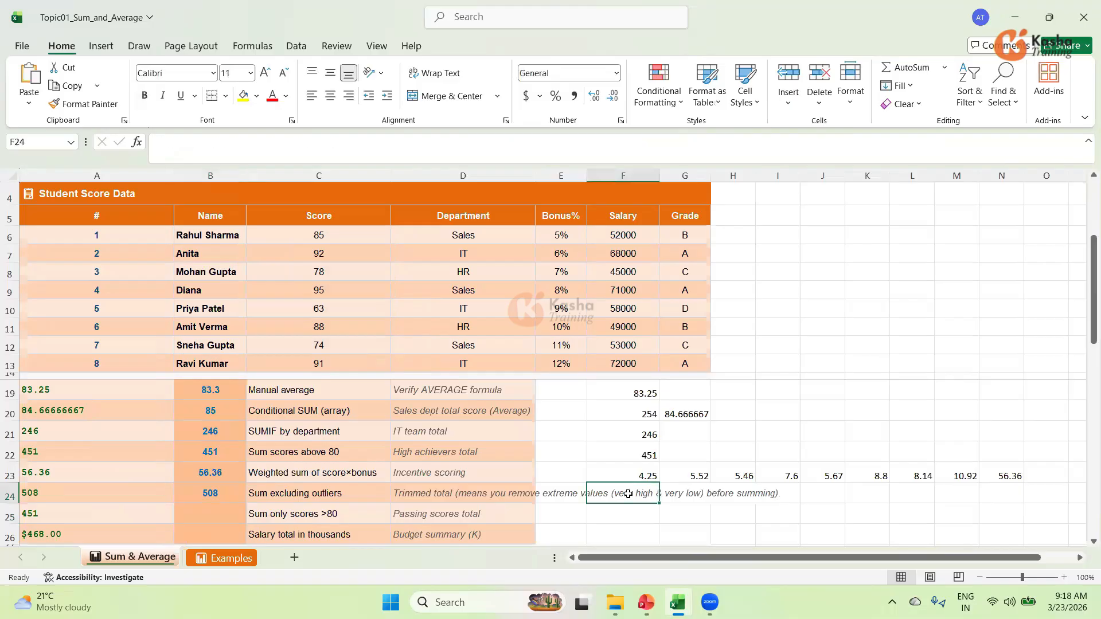
type("=")
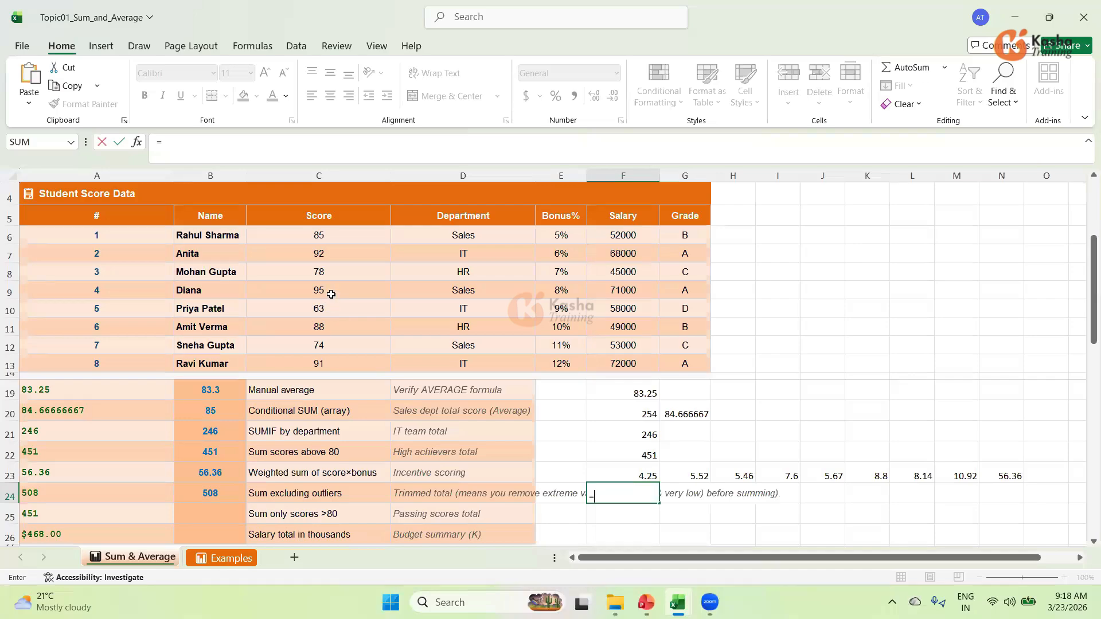
left_click(332, 233)
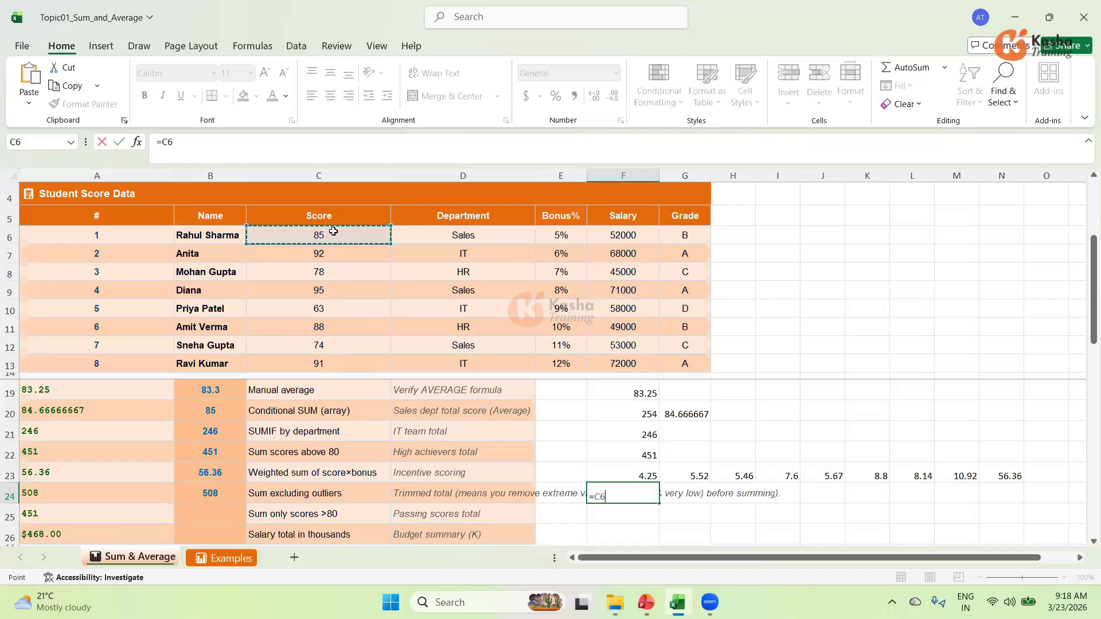
type("+")
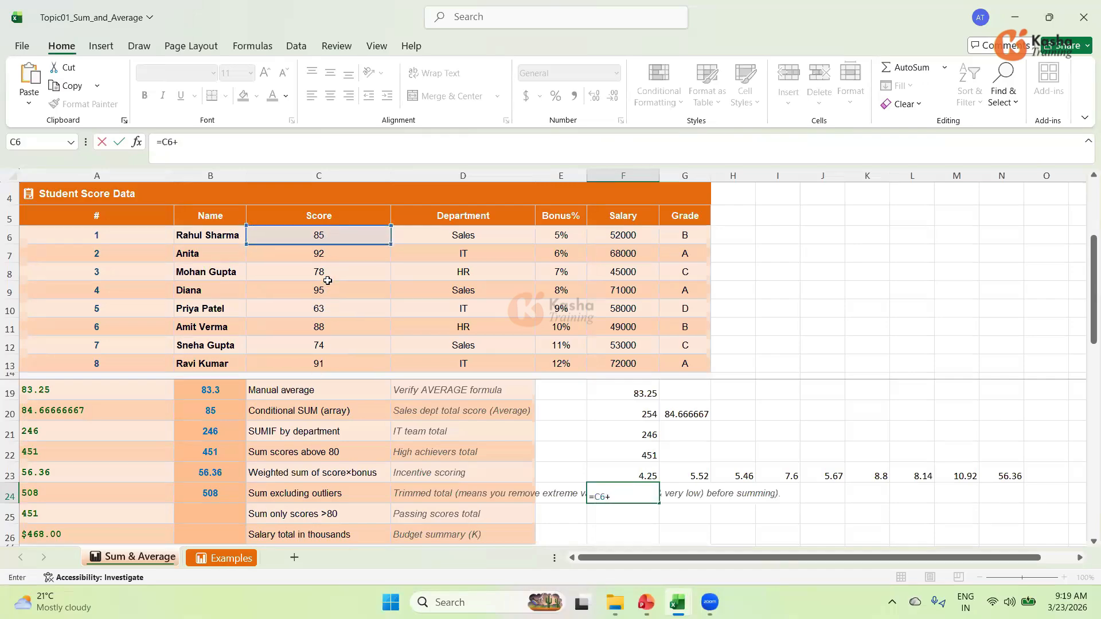
left_click(344, 250)
type("+")
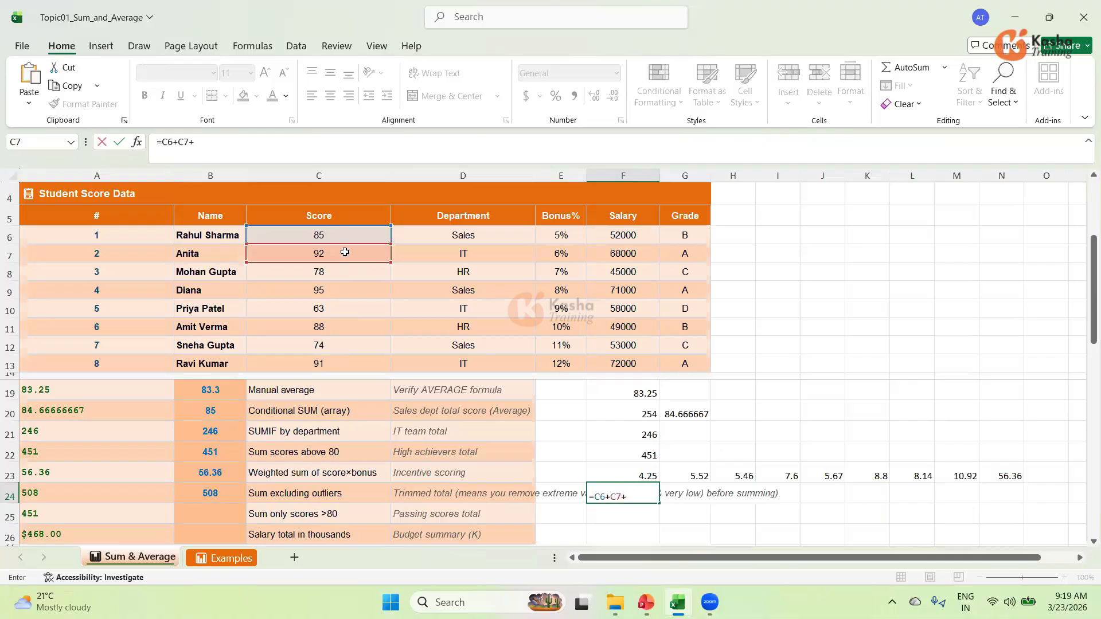
left_click(334, 270)
type("+")
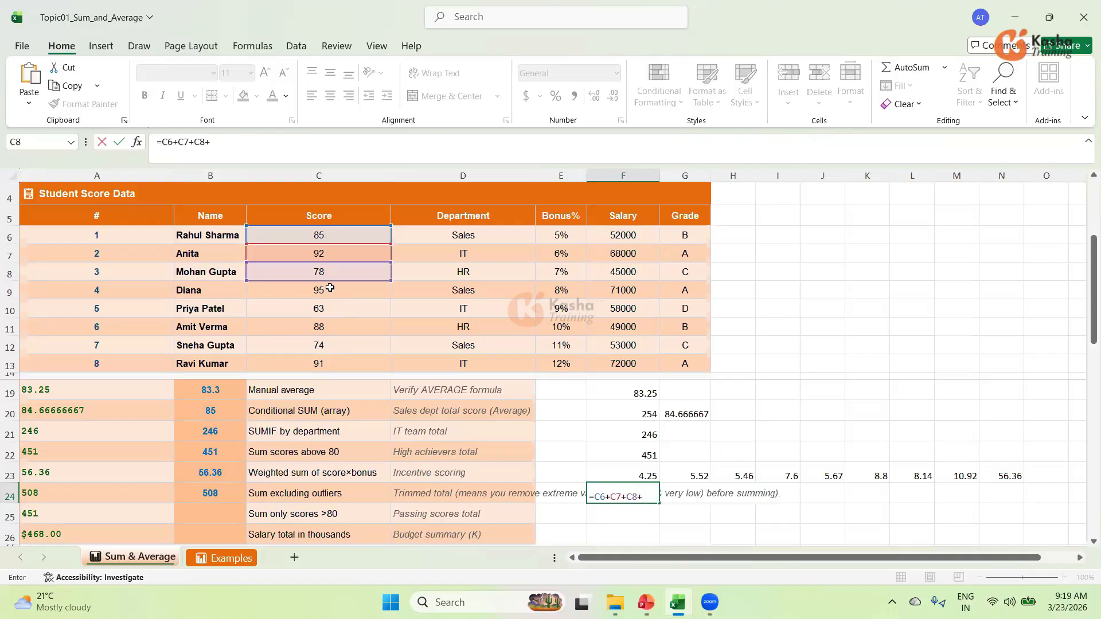
left_click(325, 324)
type("+")
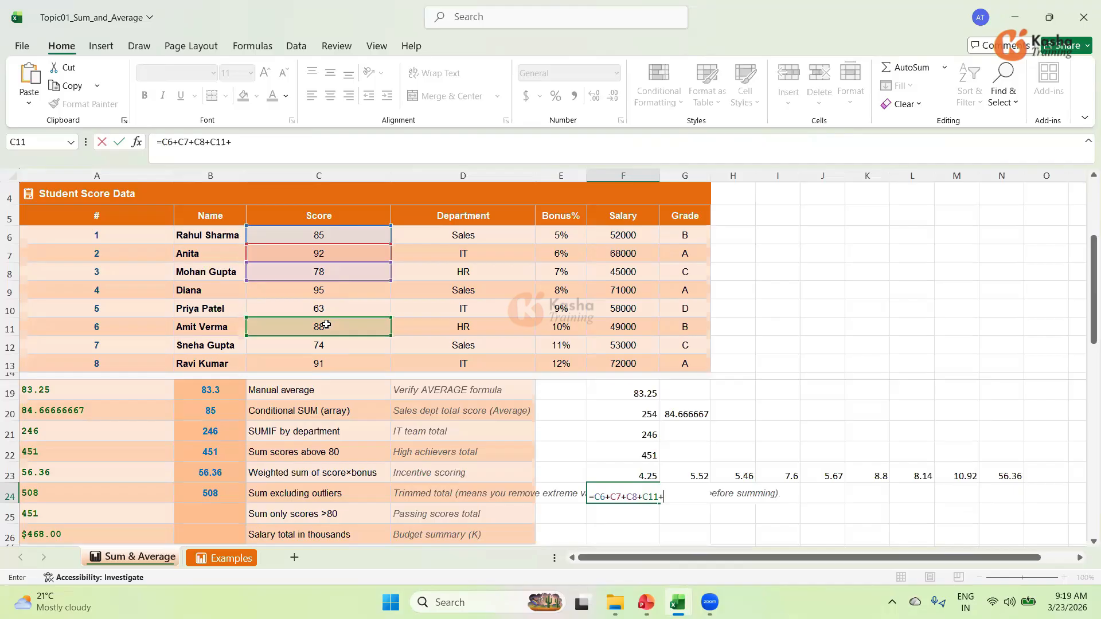
left_click(326, 346)
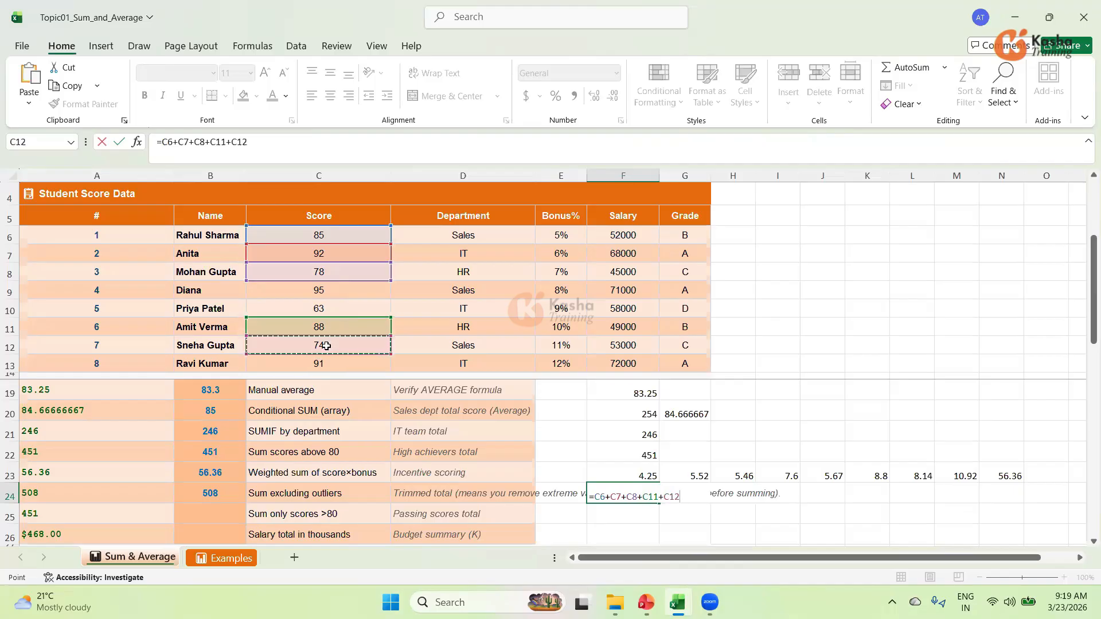
type("+")
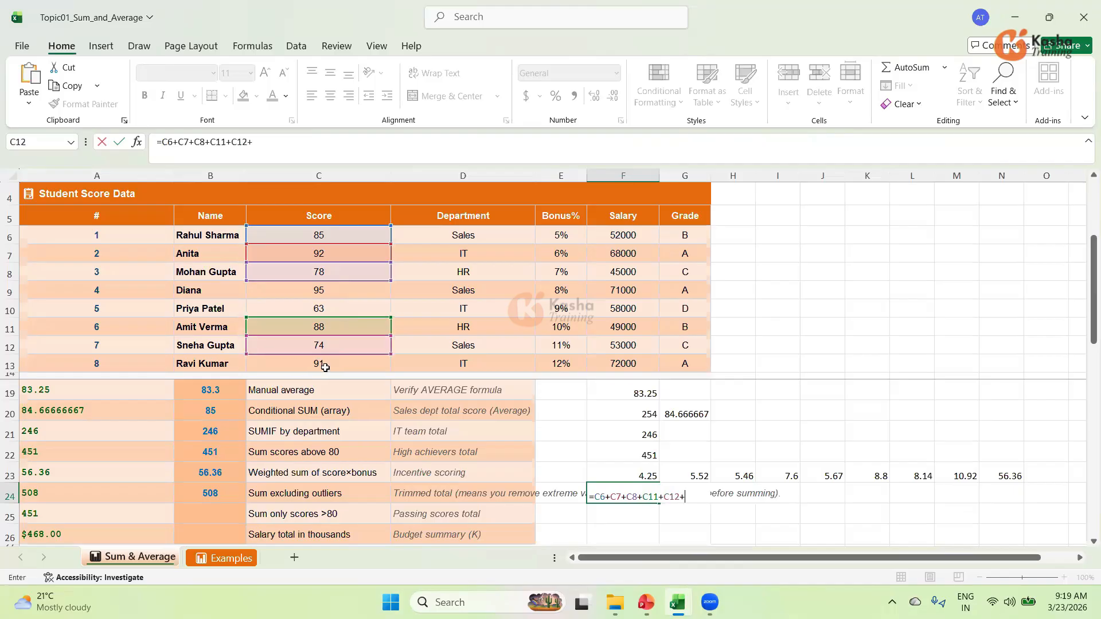
left_click(324, 366)
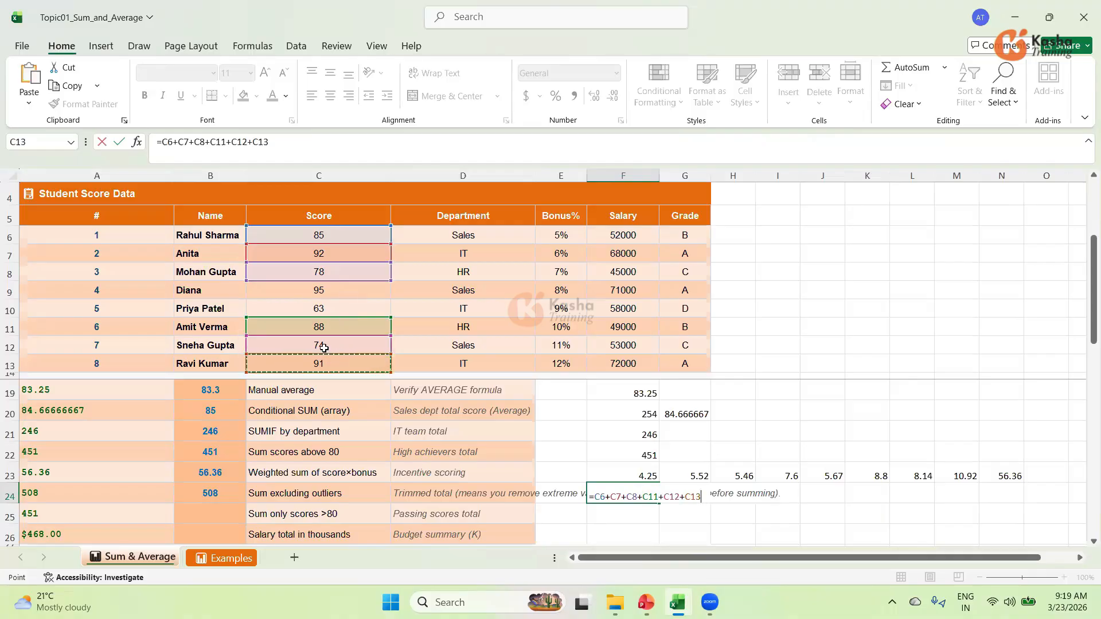
key("Return")
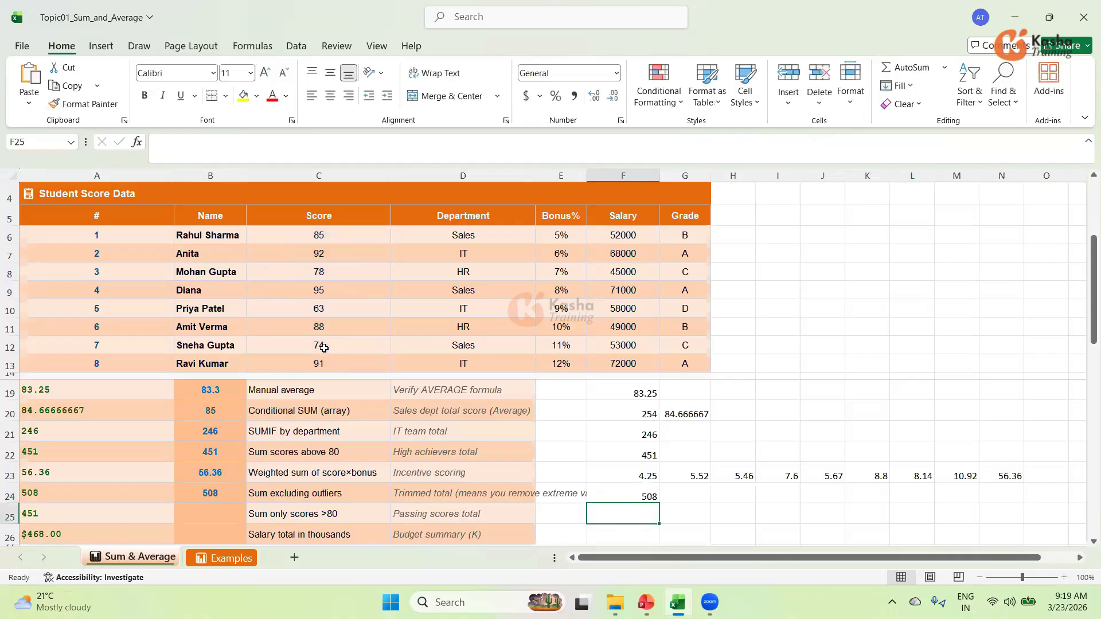
Step: Compare the manual total in F24 with the trimmed total formula in B24 and save the workbook
left_click(624, 497)
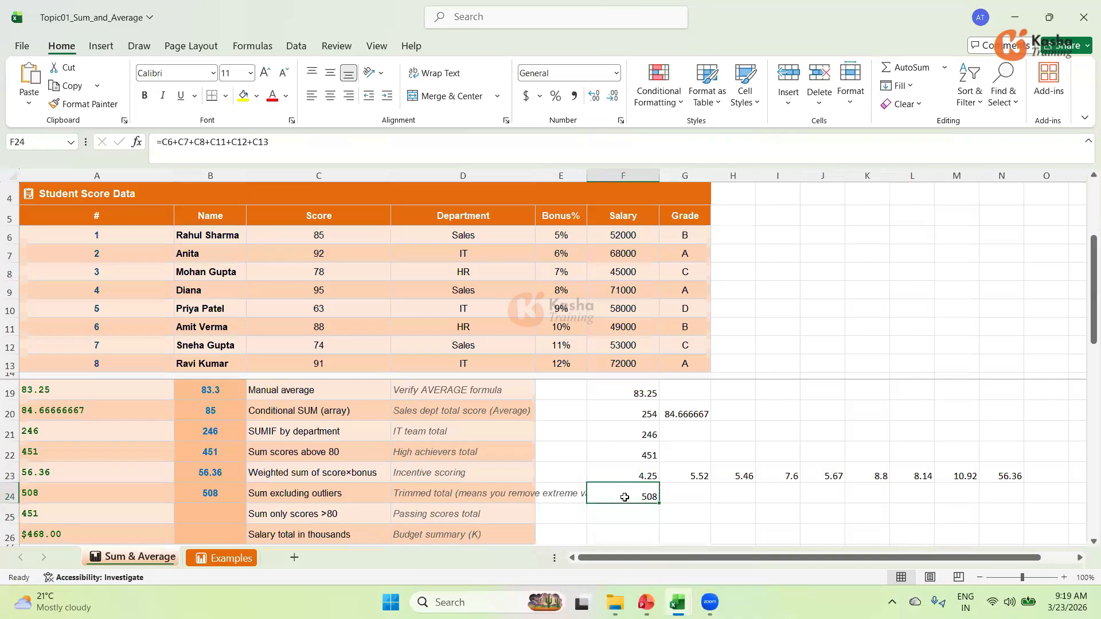
left_click(240, 491)
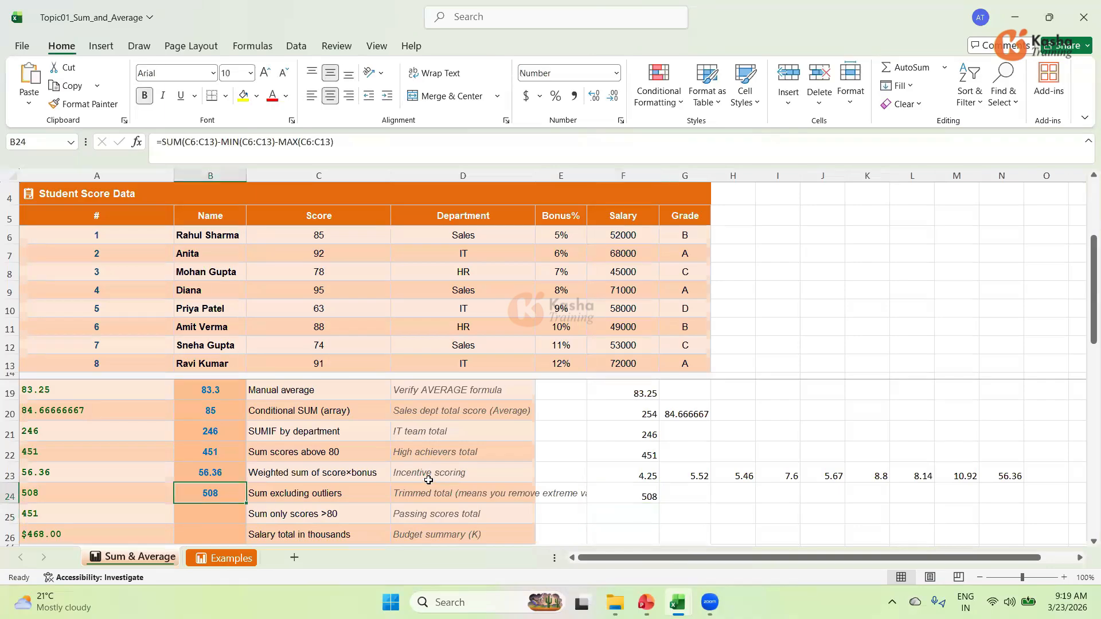
key("ctrl+s")
Step: Enter =SUMPRODUCT((C6:C13>80)*(C6:C13)) in B25 to total only the scores above 80, accepting the closing-parenthesis correction
left_click(424, 515)
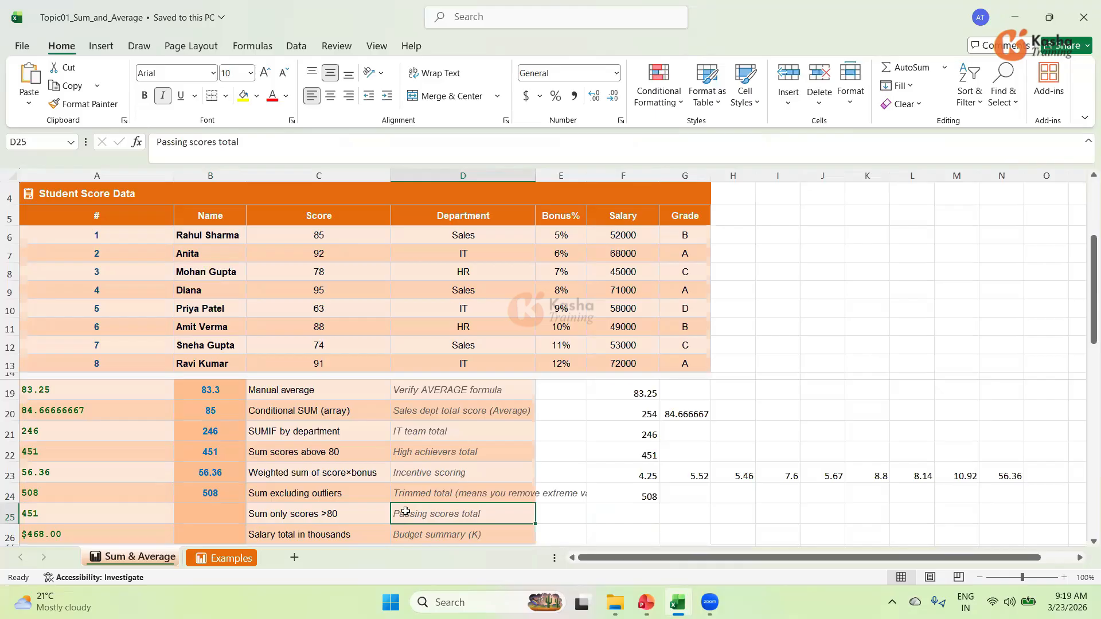
left_click(206, 510)
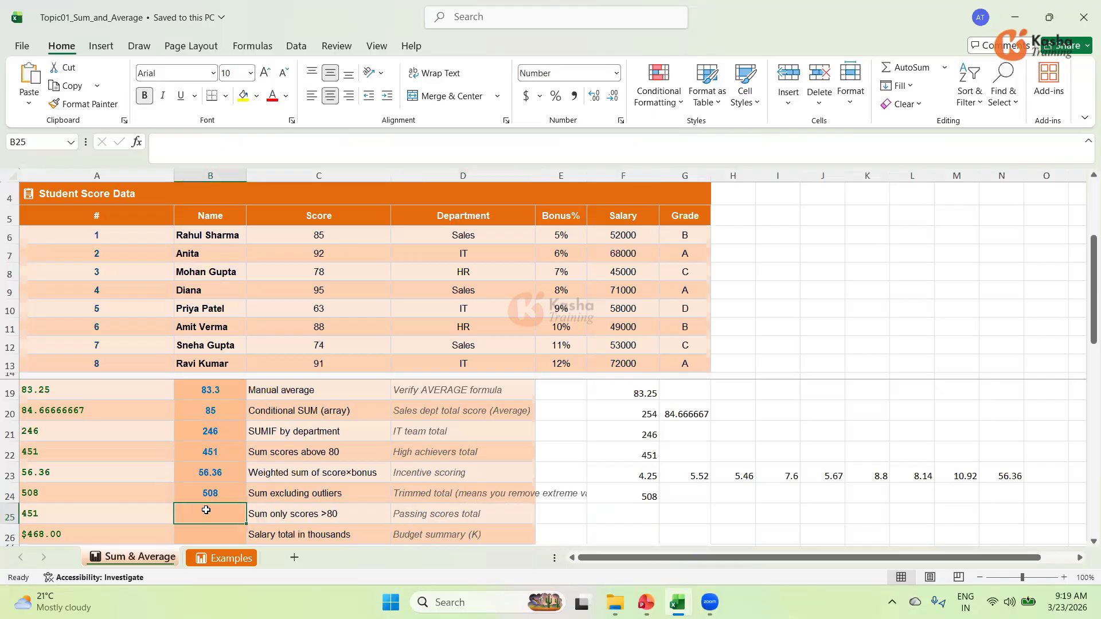
type("=")
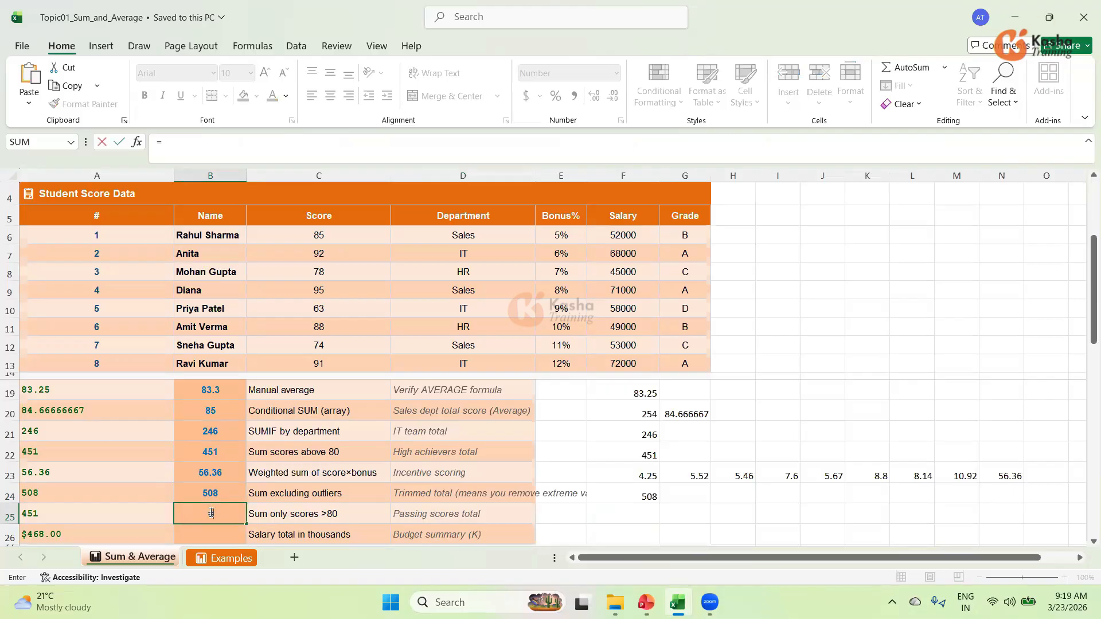
type("SUMPROD")
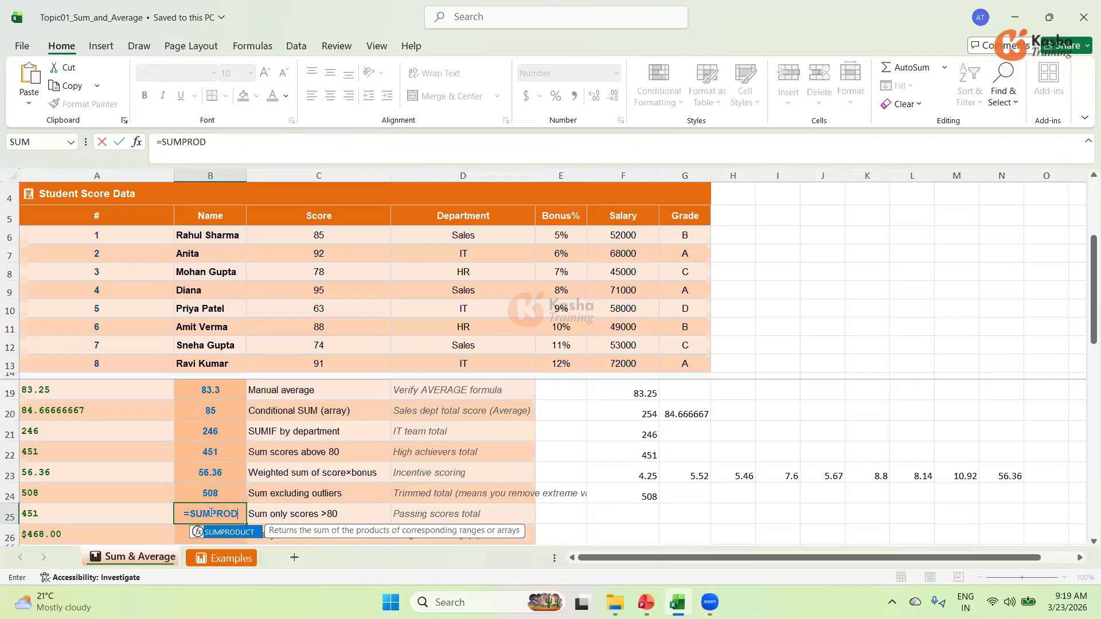
type("UCT")
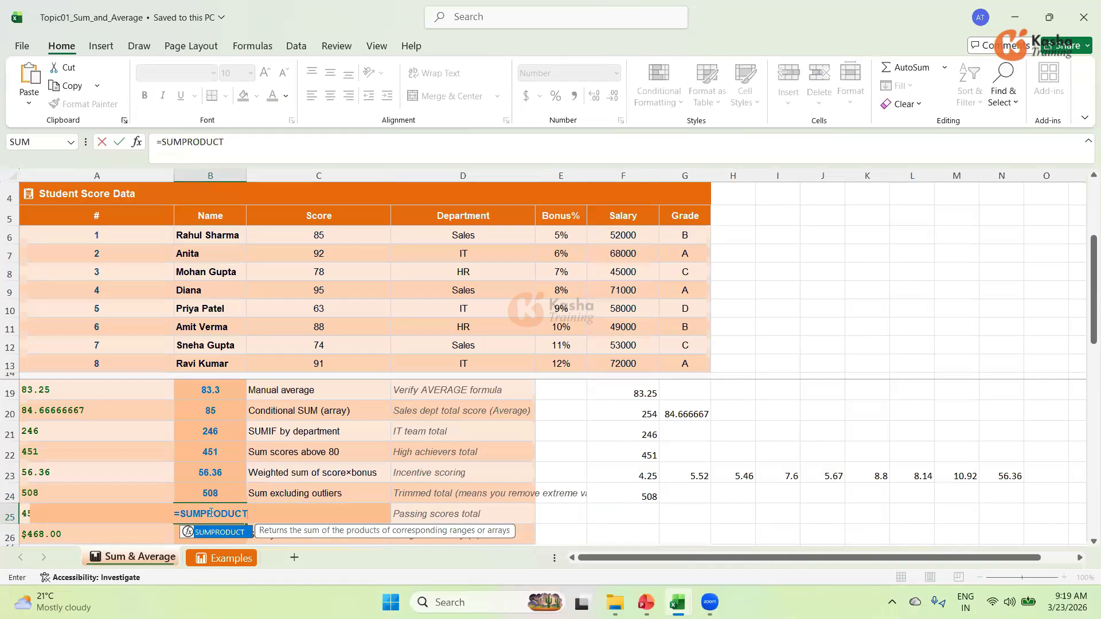
type("(")
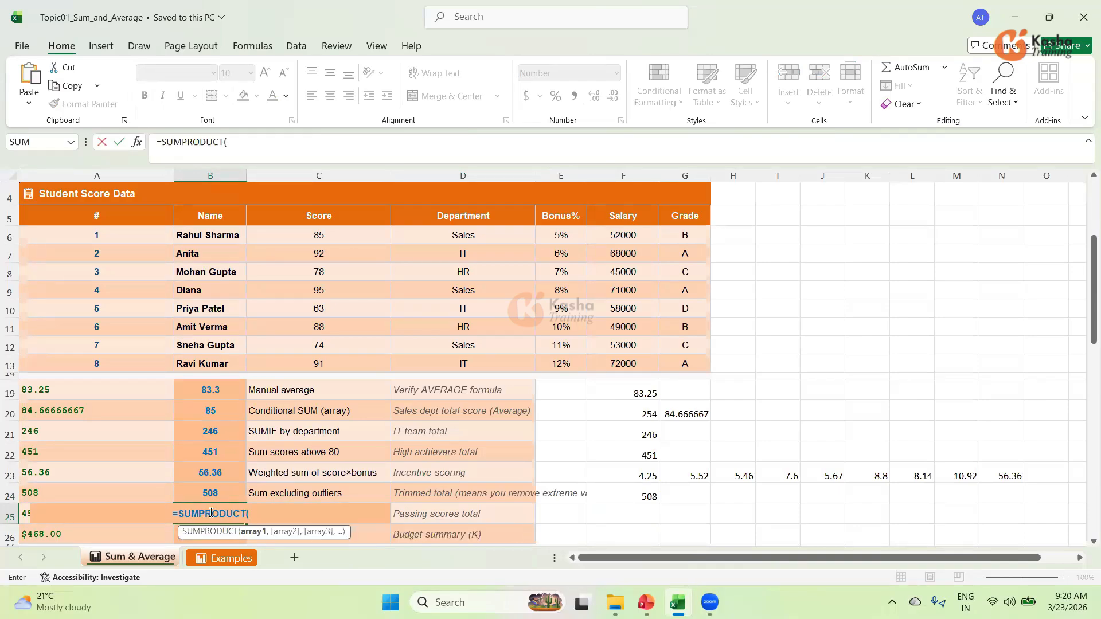
type("(")
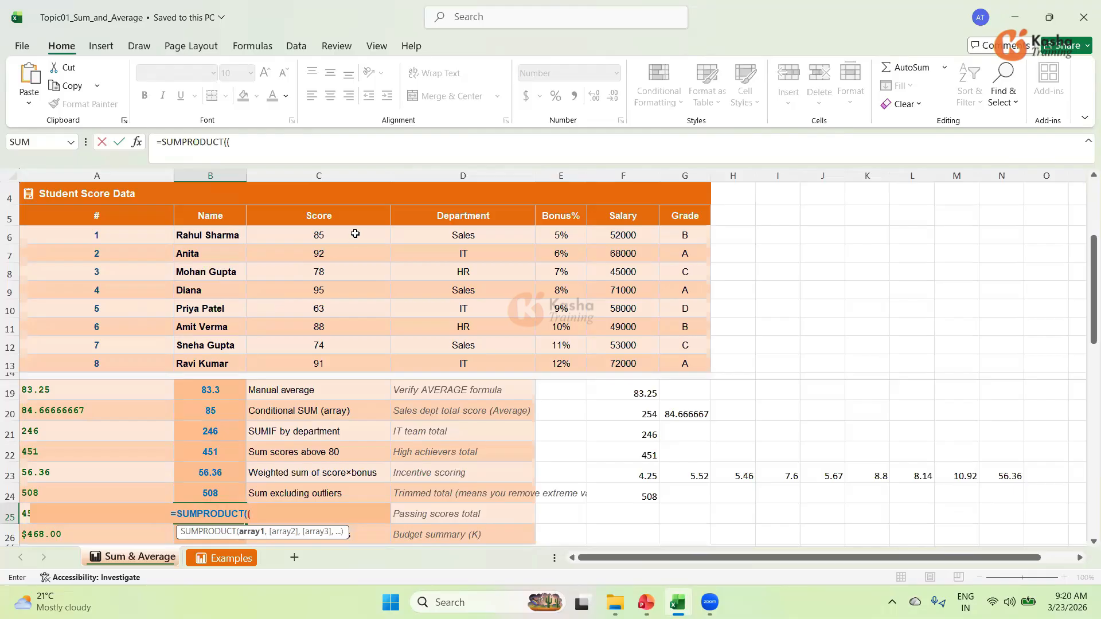
left_click_drag(354, 234, 345, 357)
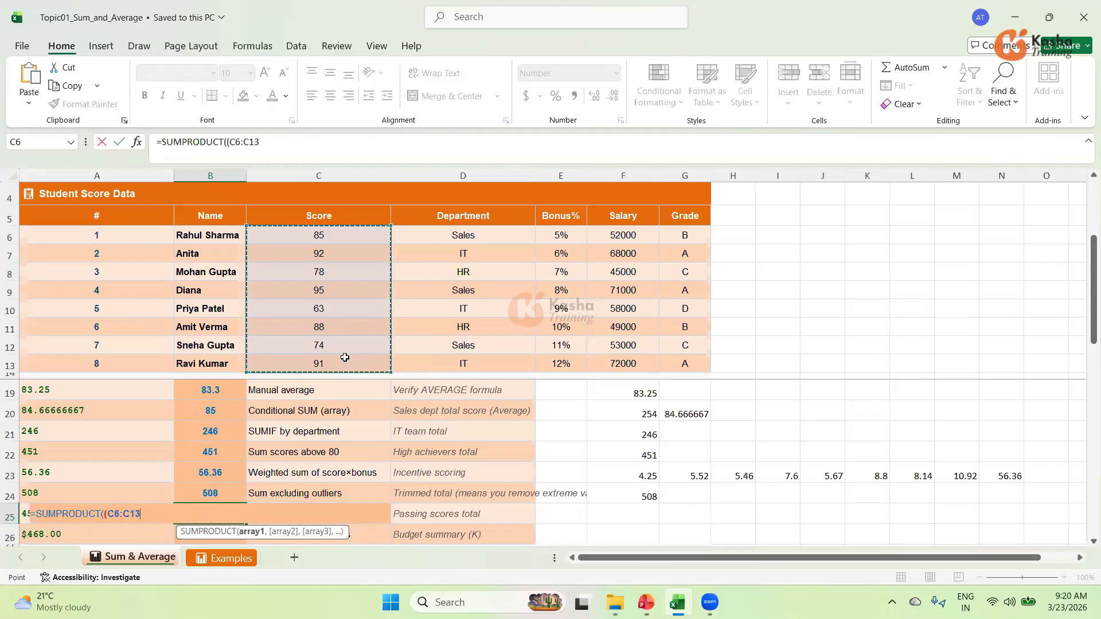
type(">")
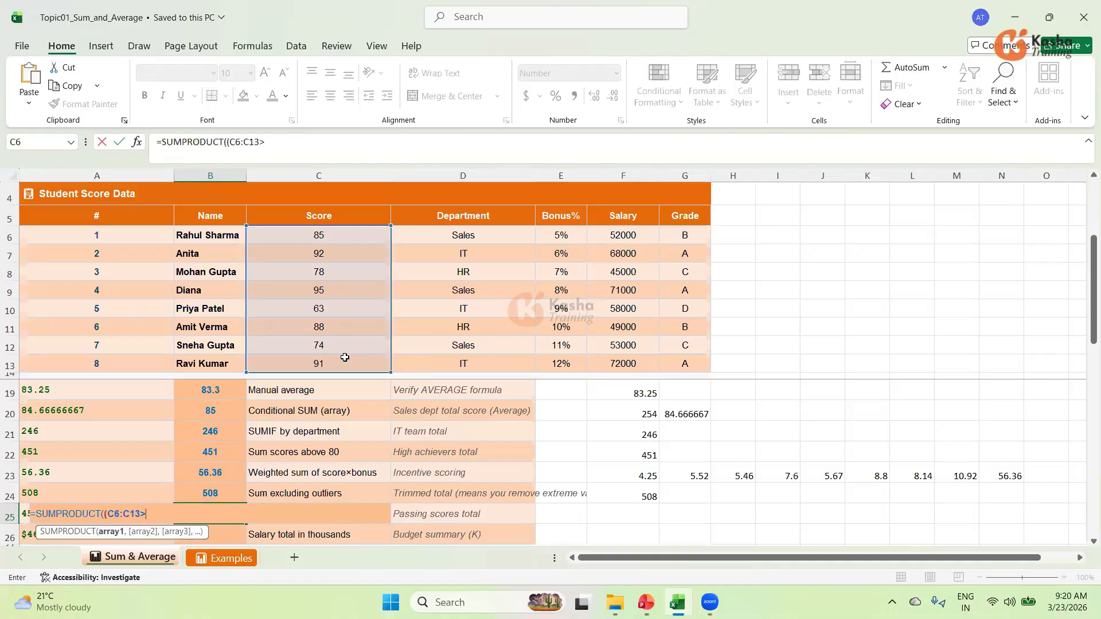
type("80)*(")
left_click_drag(333, 234, 324, 370)
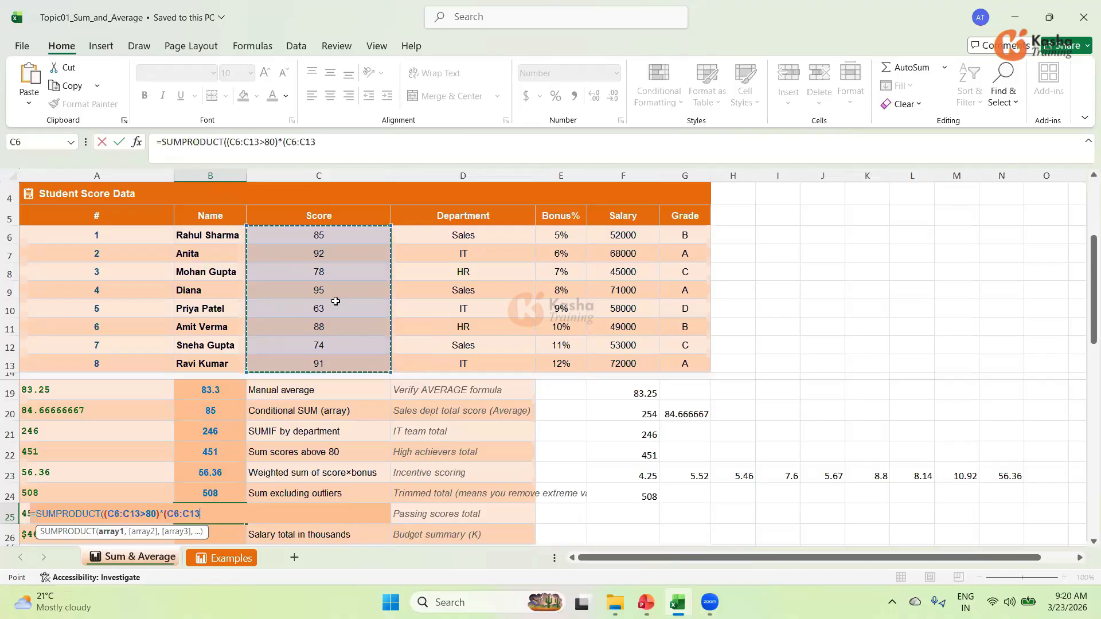
type(")")
key("Return")
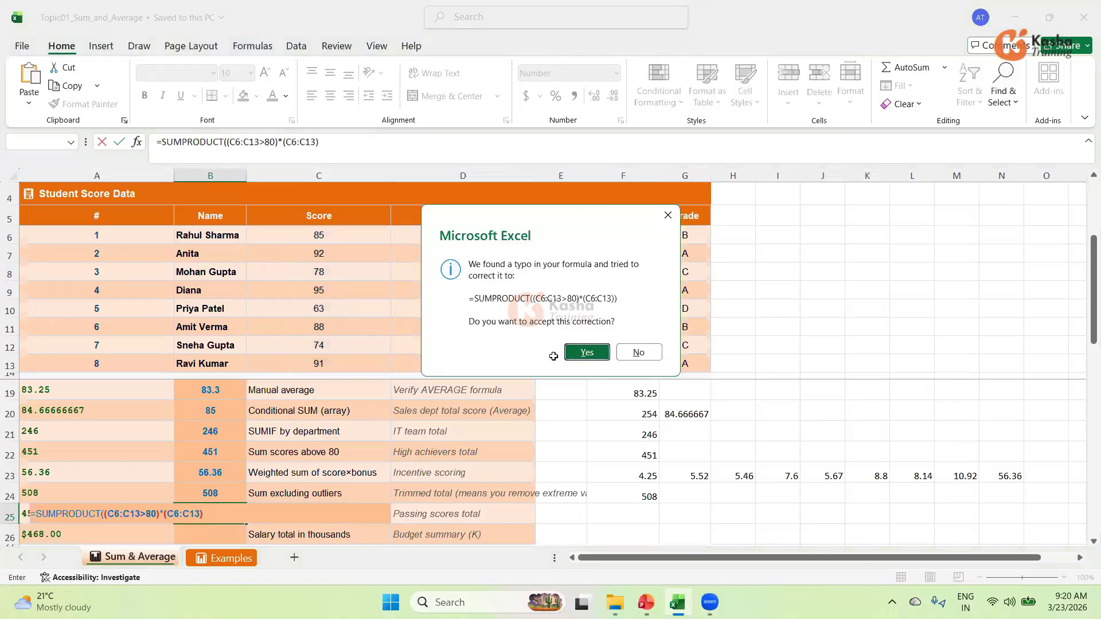
left_click(586, 352)
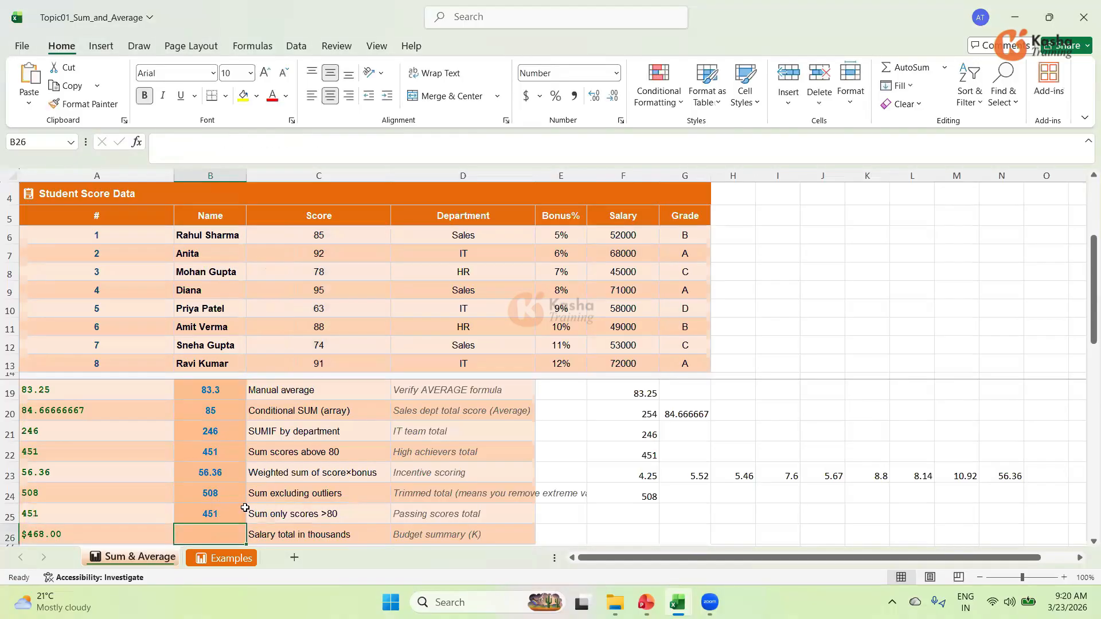
left_click(206, 515)
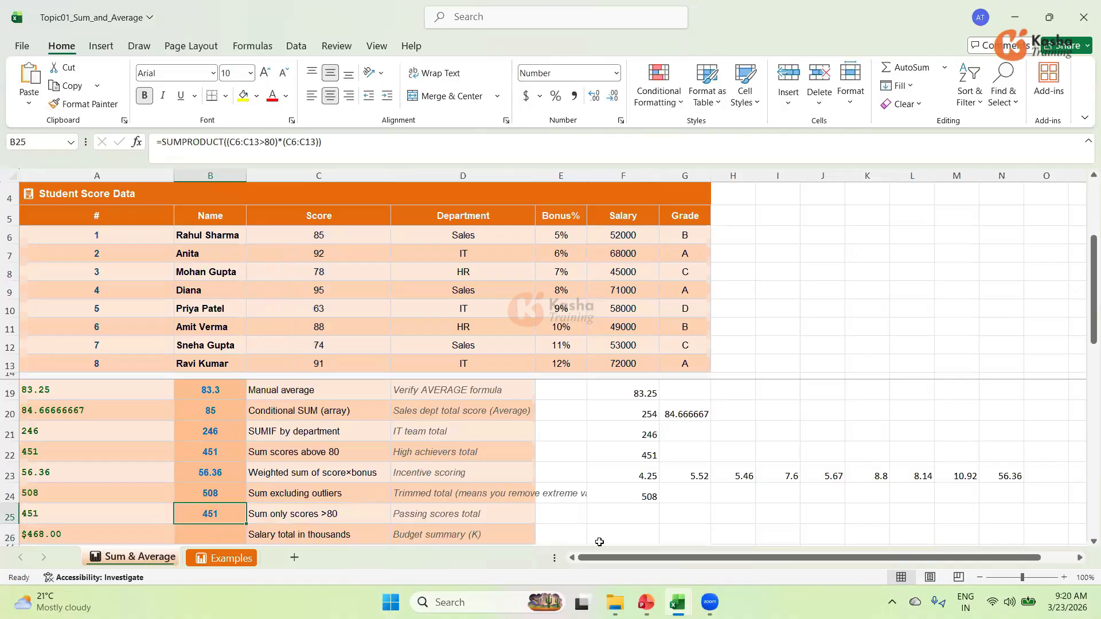
Step: Enter =C6+C7+C9+C11+C13 in F25 to add the five scores above 80 manually
left_click(591, 513)
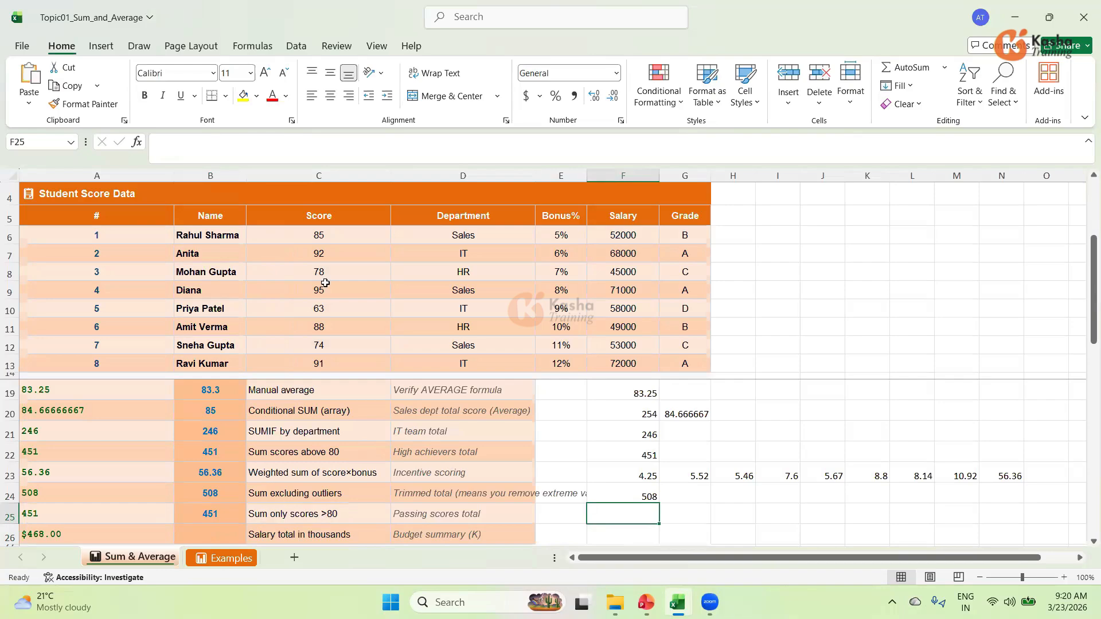
type("=")
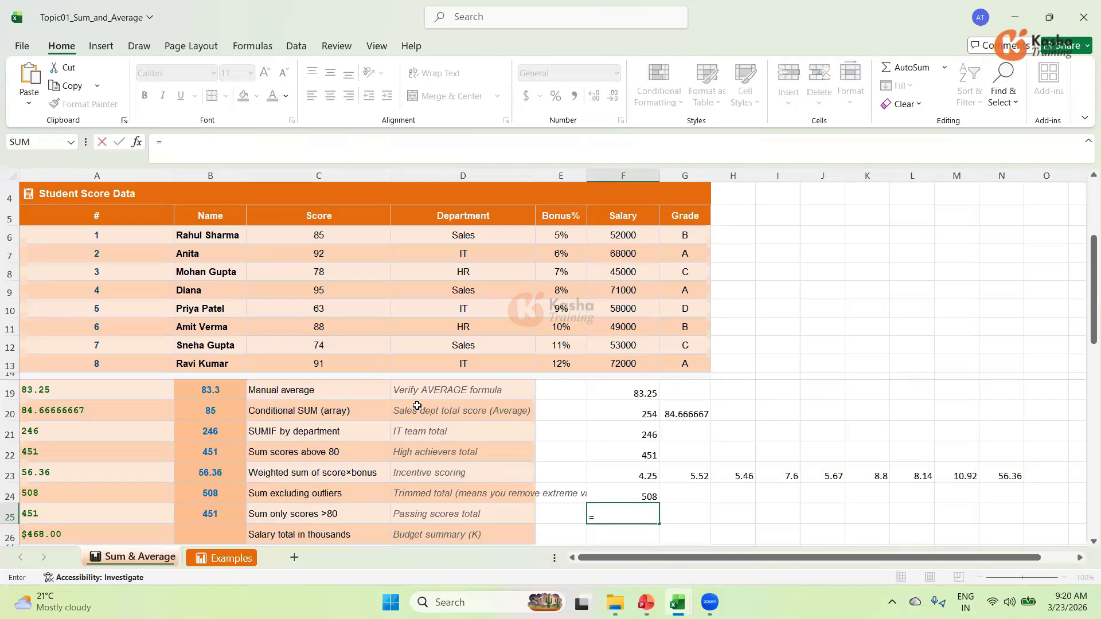
left_click(336, 231)
type("+")
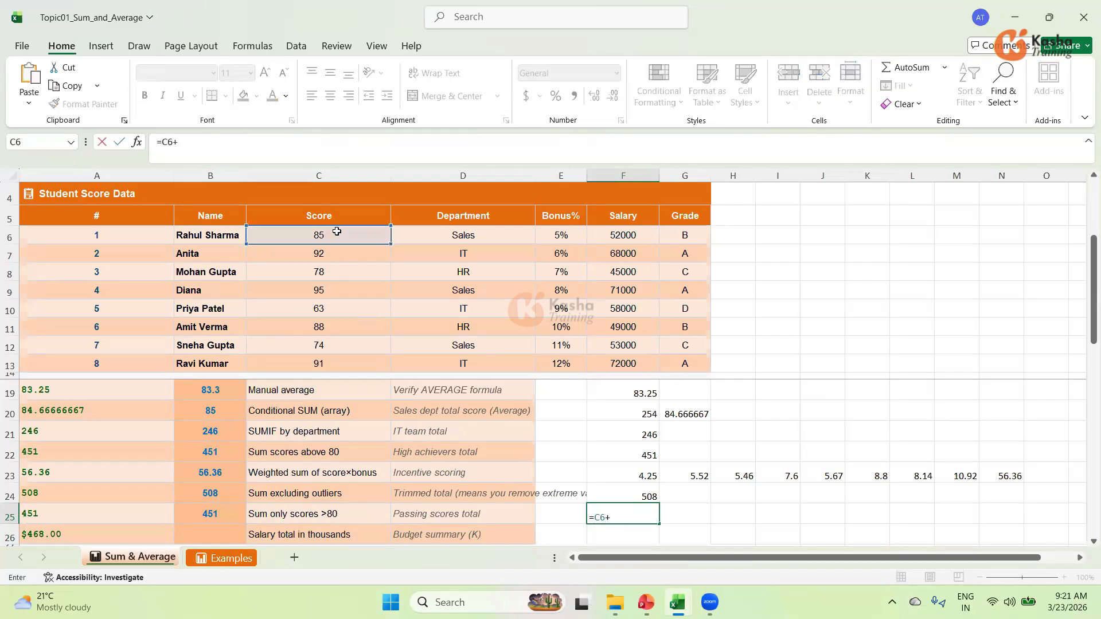
left_click(338, 251)
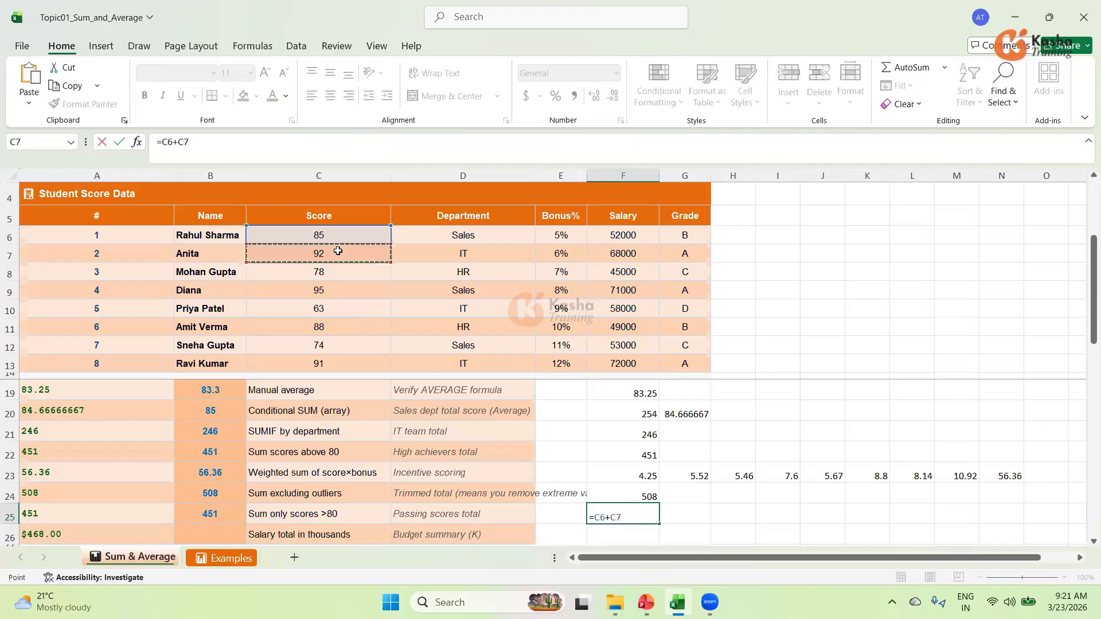
type("+")
left_click(339, 285)
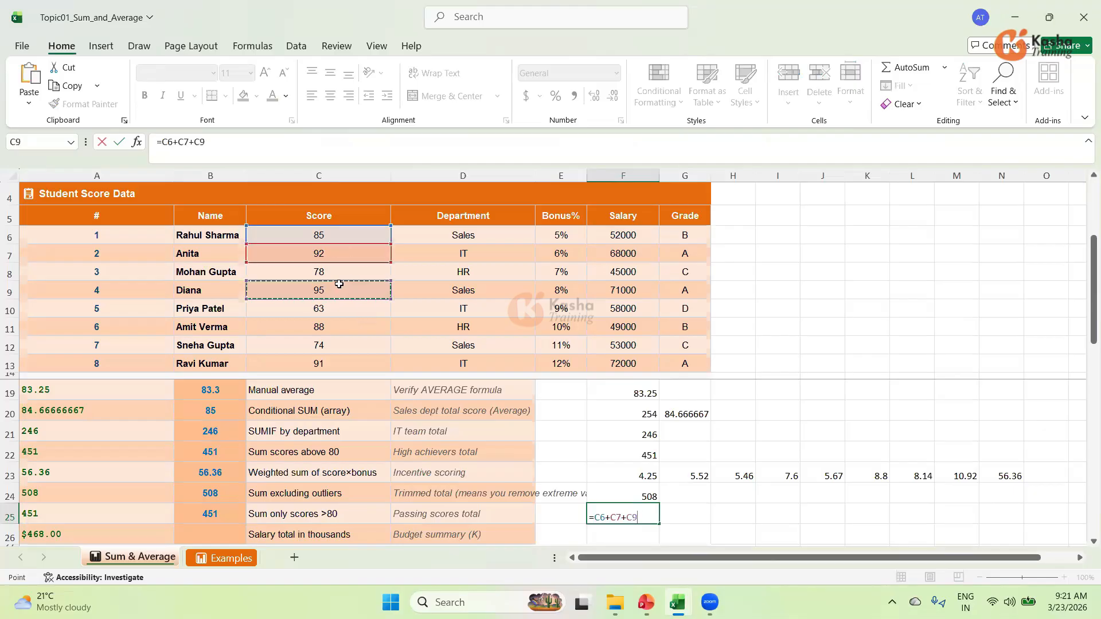
type("+")
left_click(340, 325)
type("+")
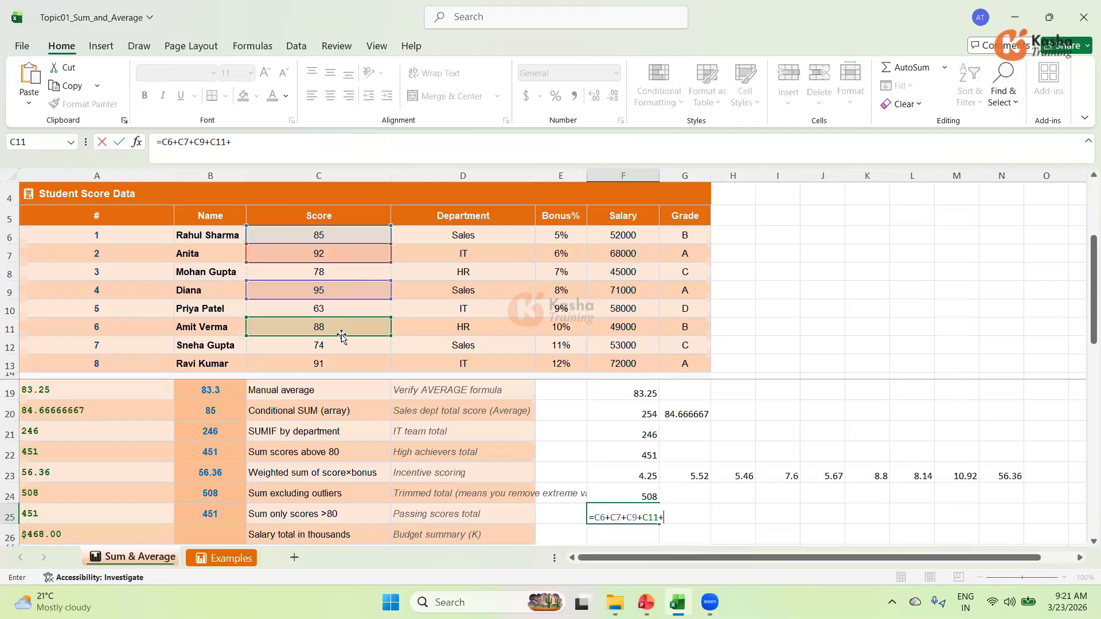
left_click(330, 362)
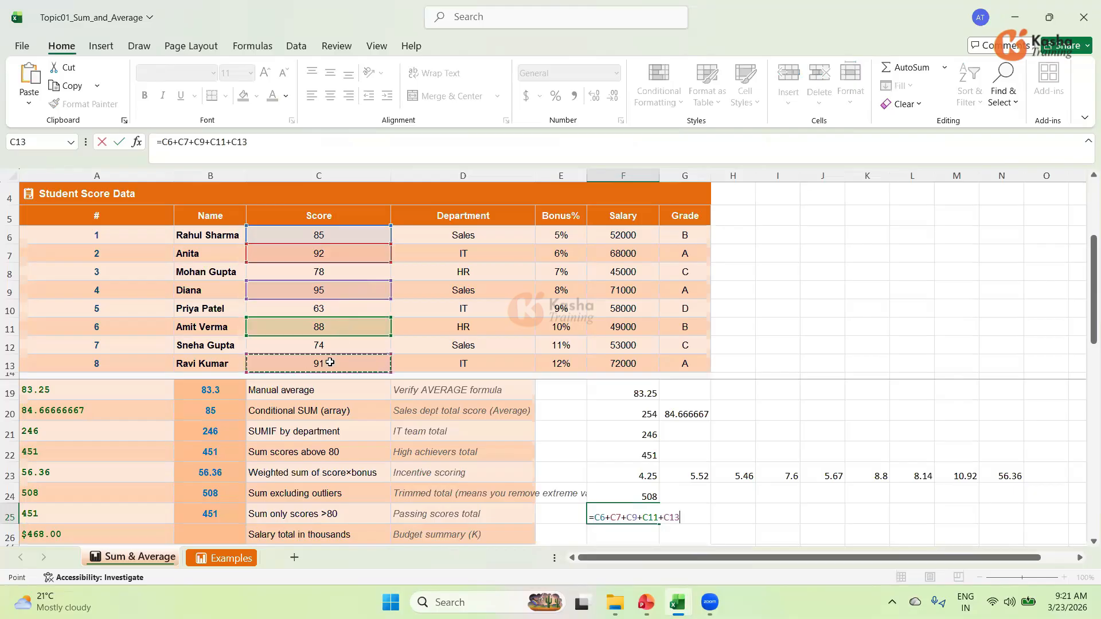
key("Return")
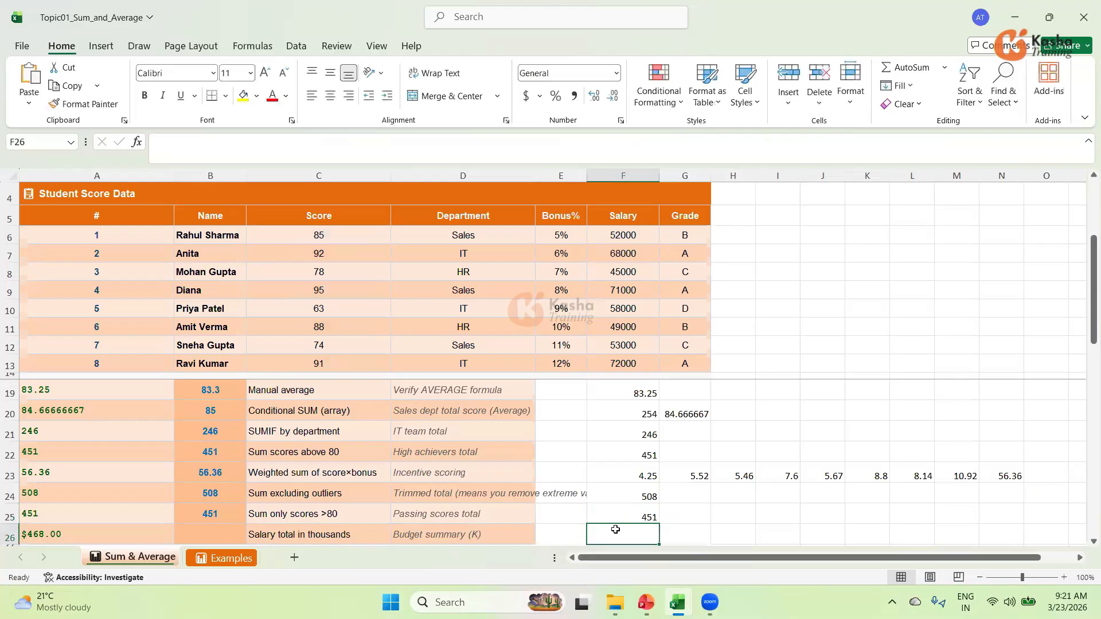
Step: Enter =SUM(F6:F13)/1000 in B26 to give the salary total in thousands
left_click(212, 536)
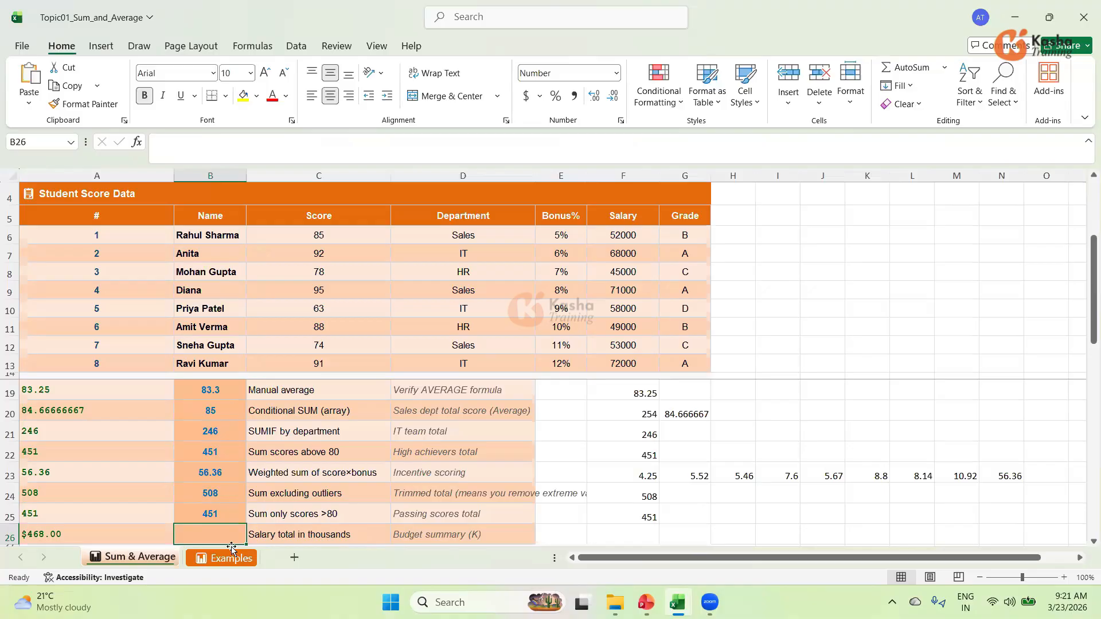
type("=")
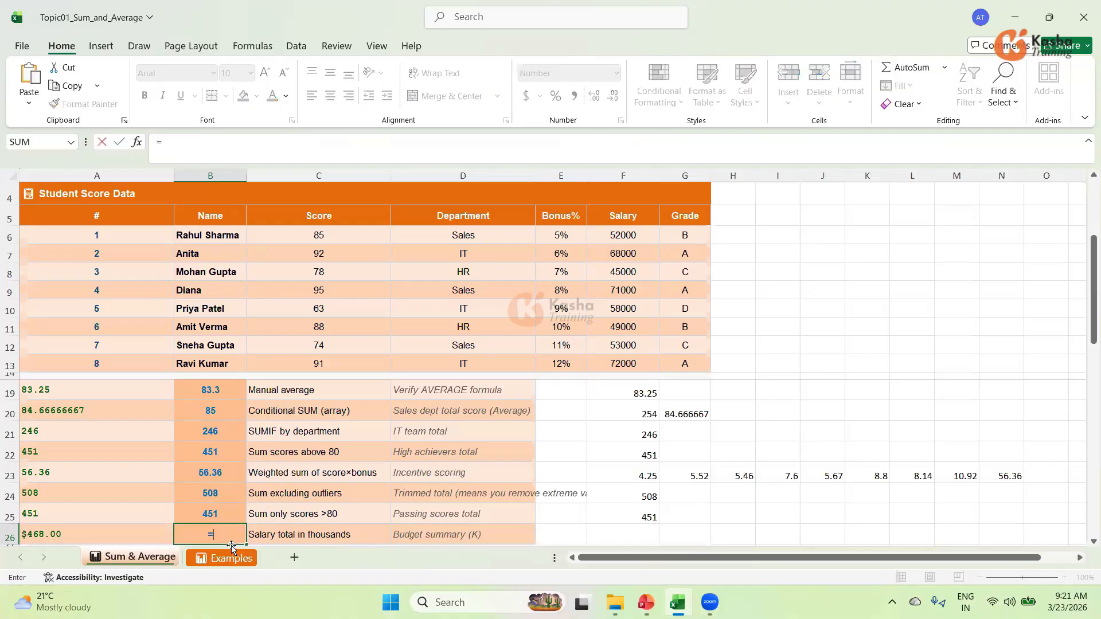
type("SUM")
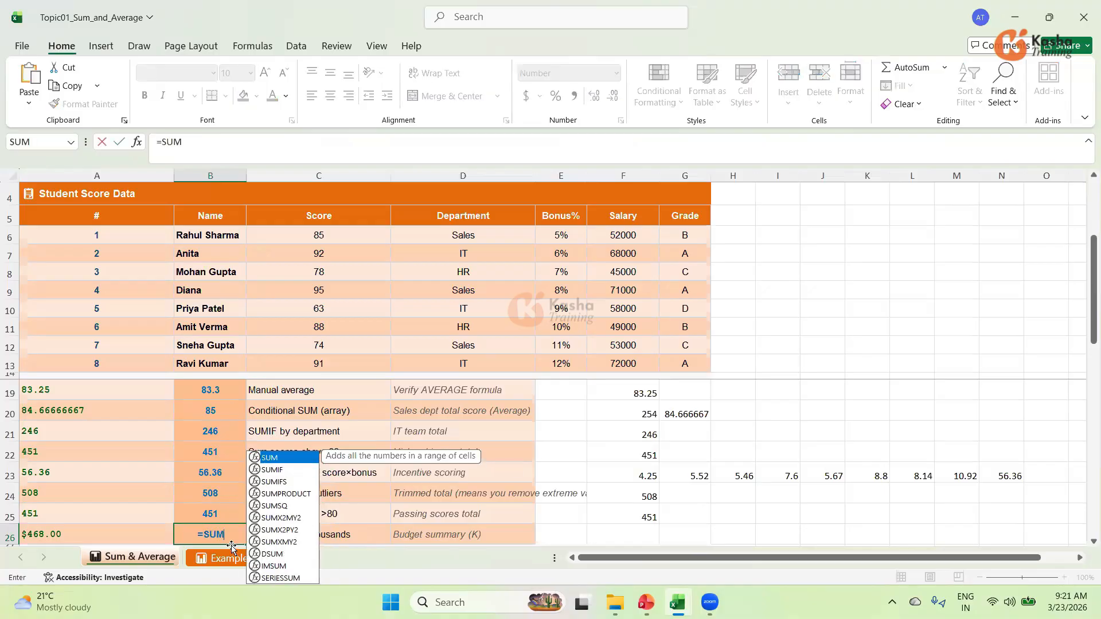
type("(")
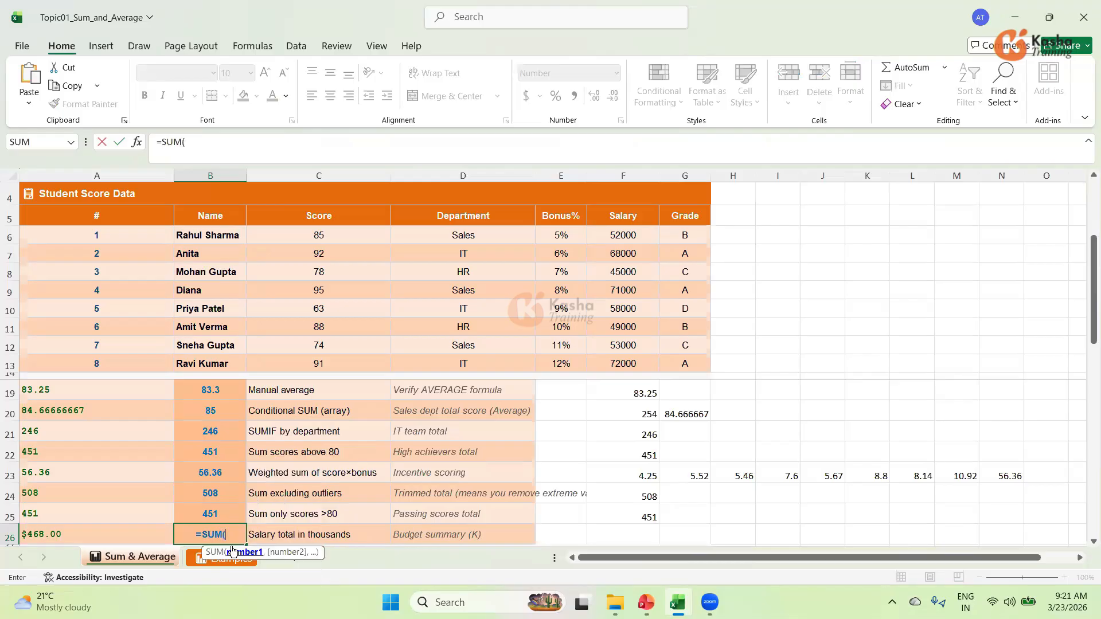
left_click_drag(638, 237, 637, 358)
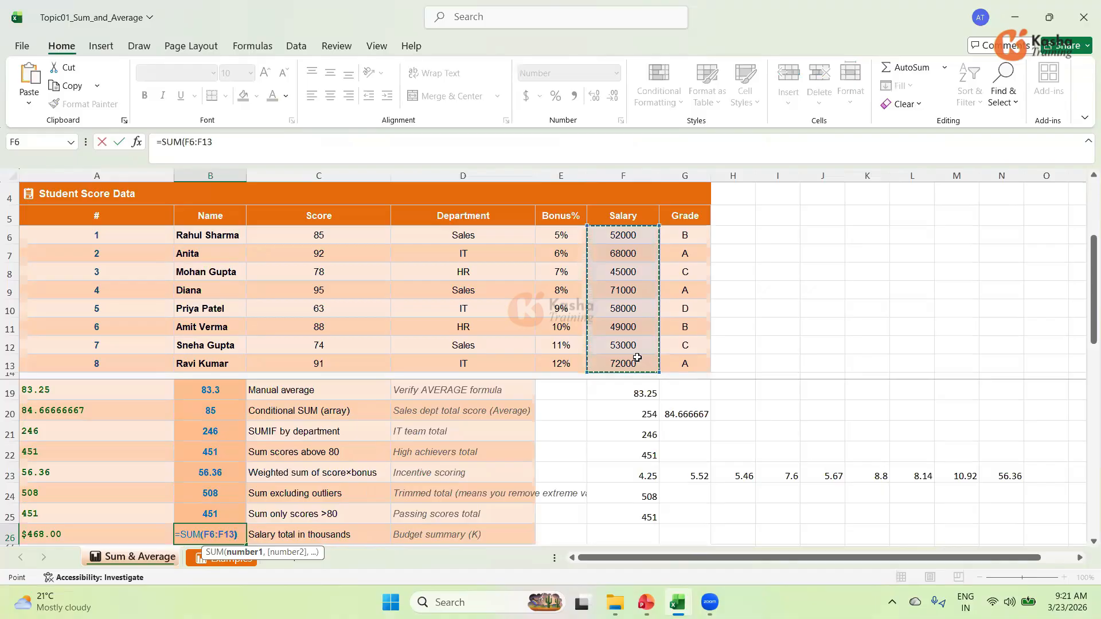
type(")/1")
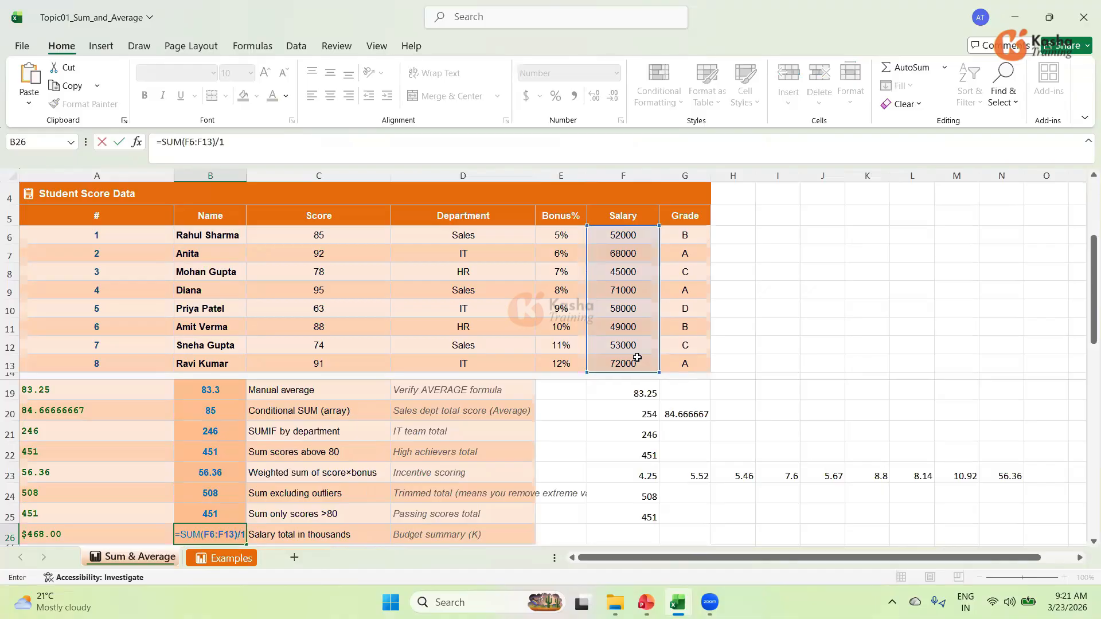
type("000")
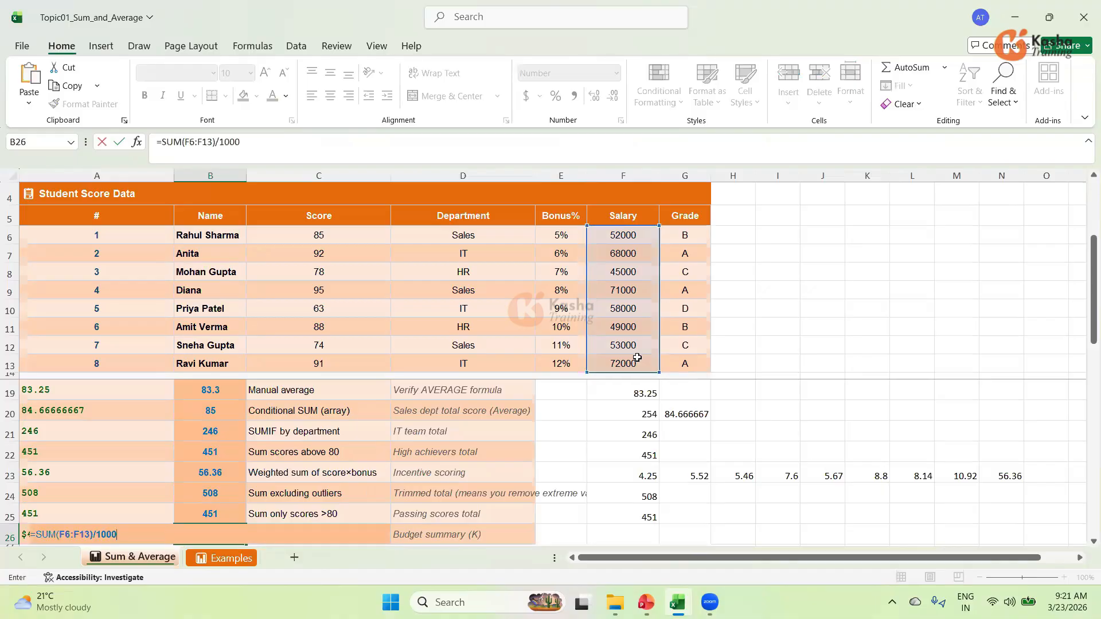
key("Return")
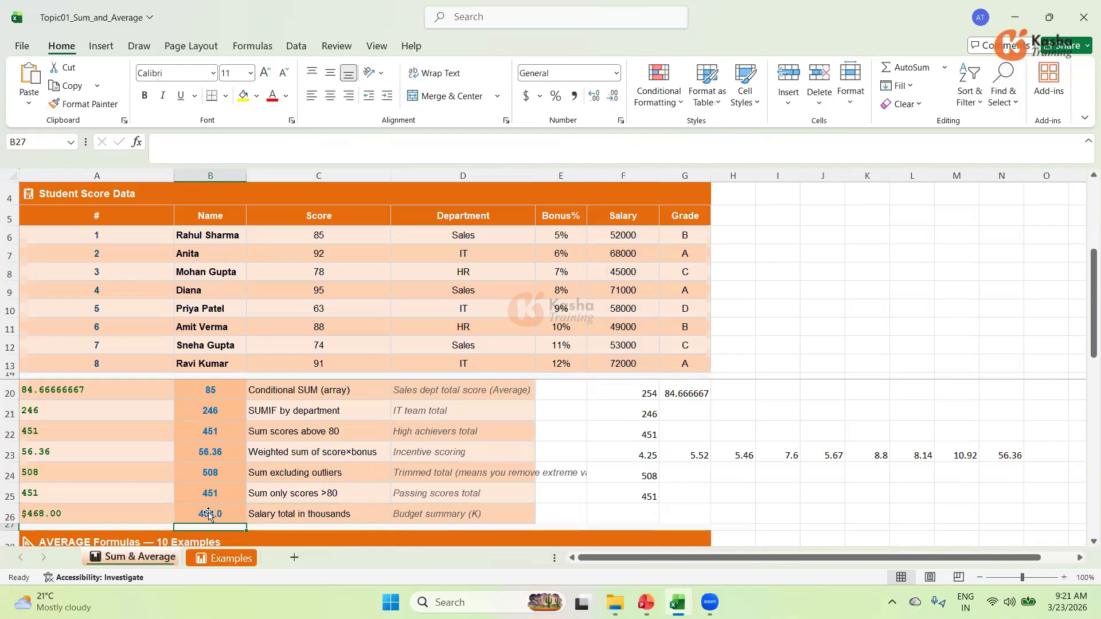
Step: Enter =SUM(F6:F13) in F26 to compute the full salary total for the manual check
left_click(633, 514)
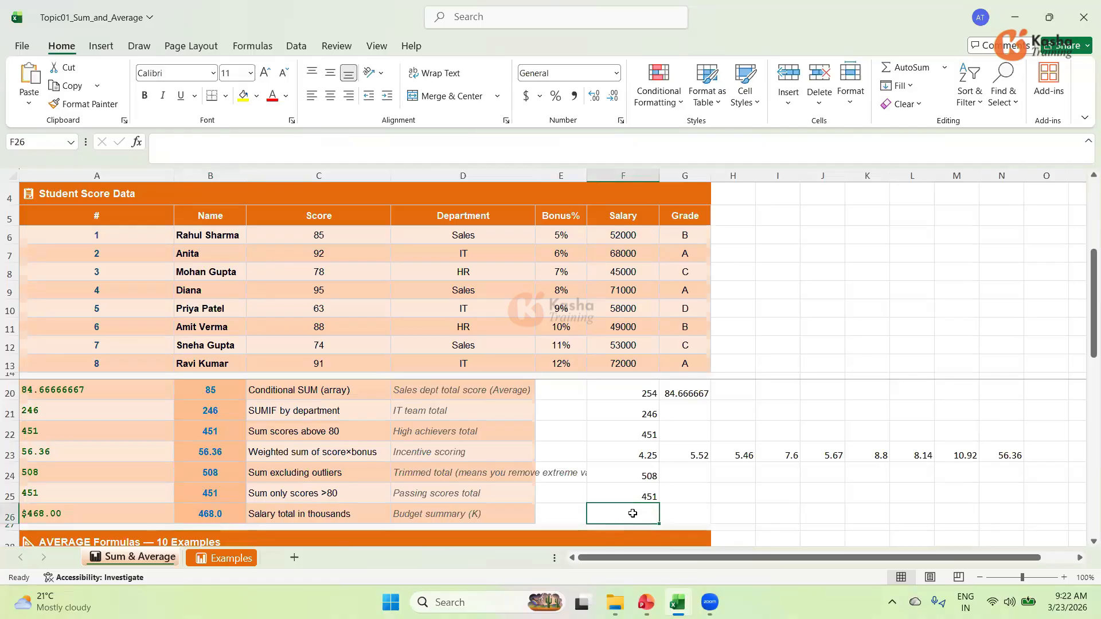
type("=")
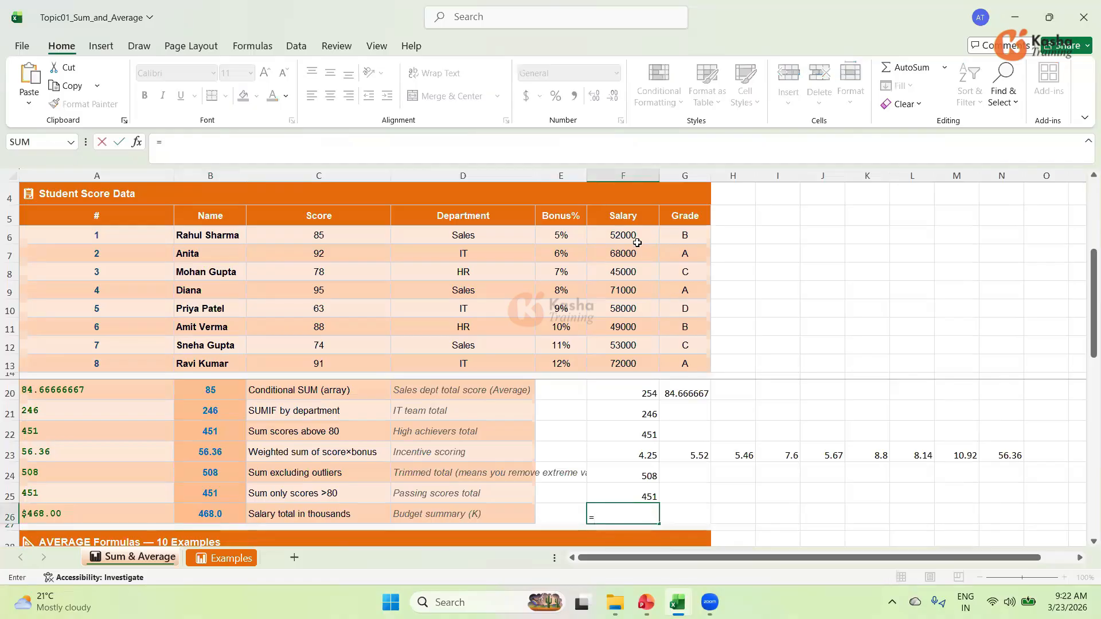
type("SUM")
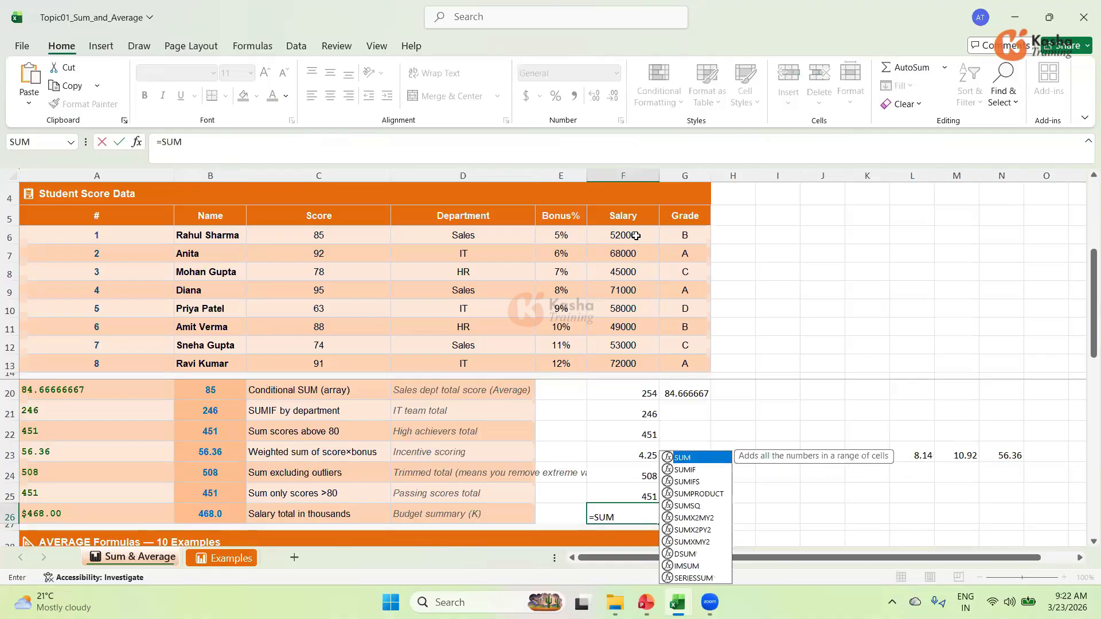
type("(")
left_click_drag(635, 235, 625, 361)
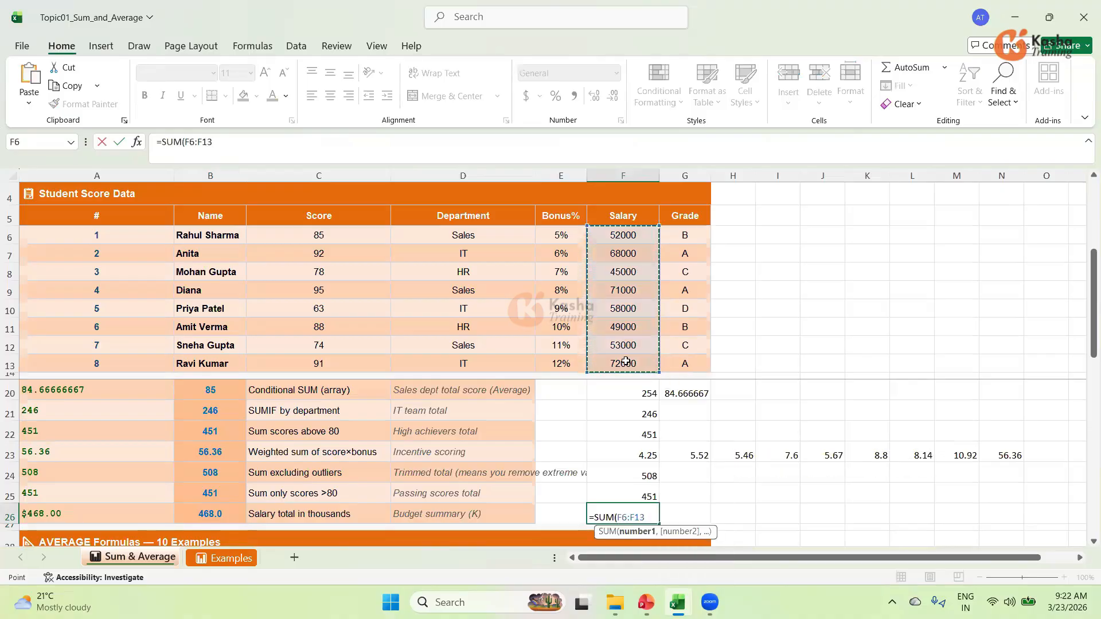
type(")")
key("Return")
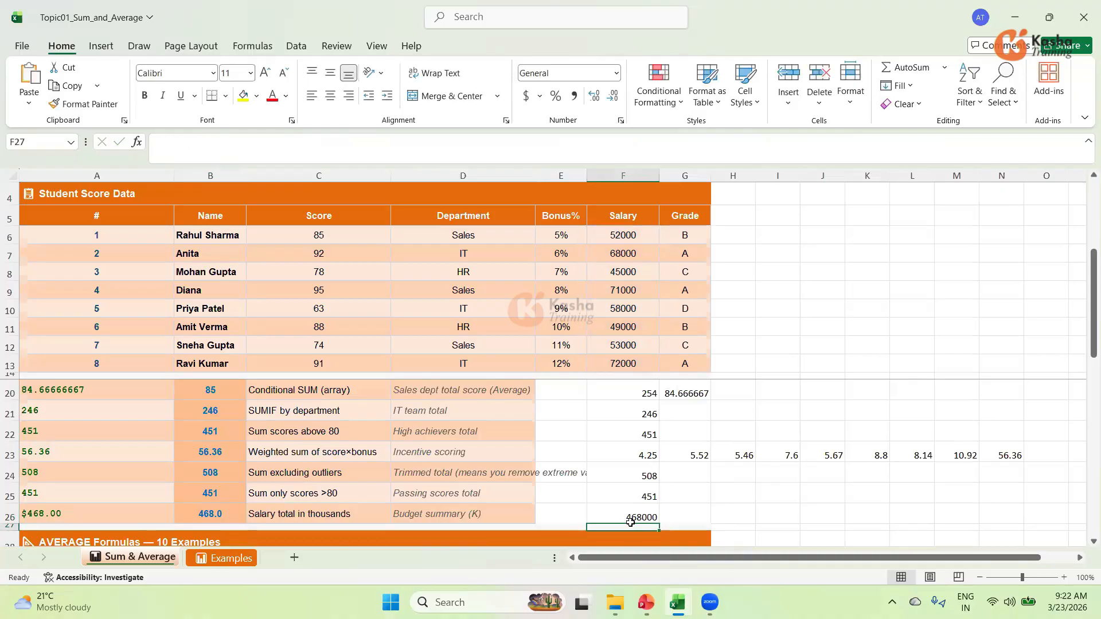
Step: Enter =F26/1000 in G26 to scale the manual salary total to thousands, and compare it with the formula in B26
key("Up")
key("Right")
type("=")
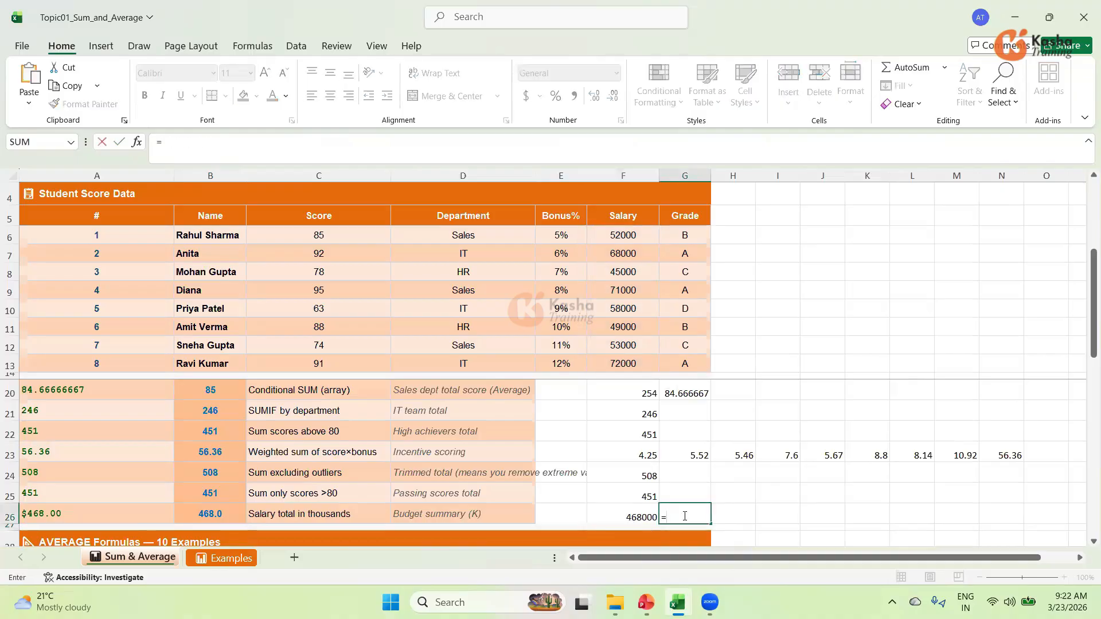
left_click(629, 520)
type("/")
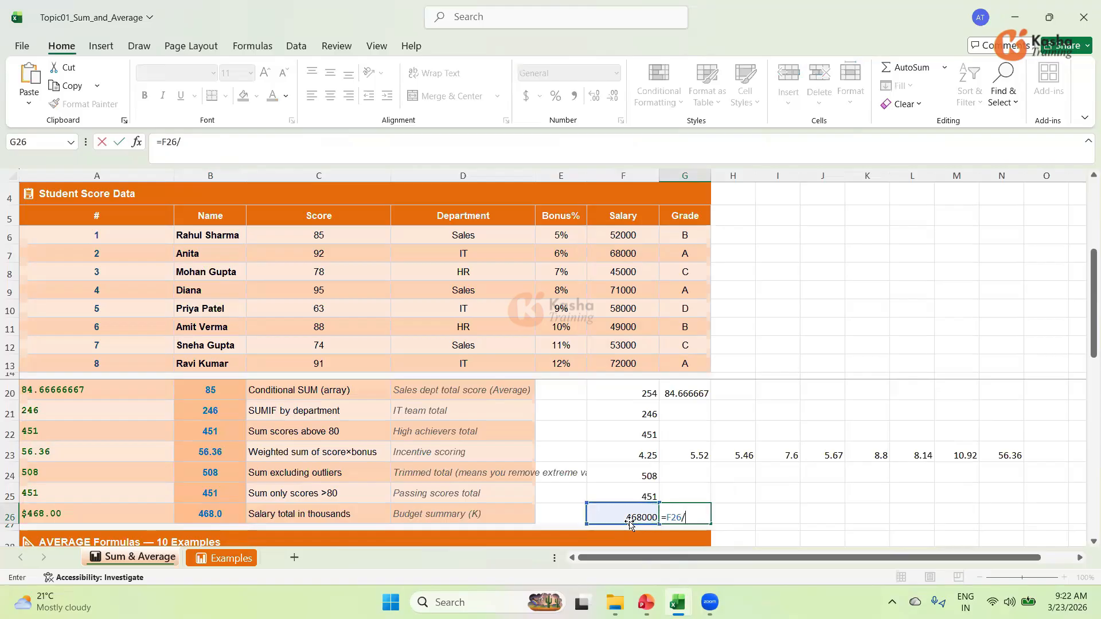
type("1000")
key("Return")
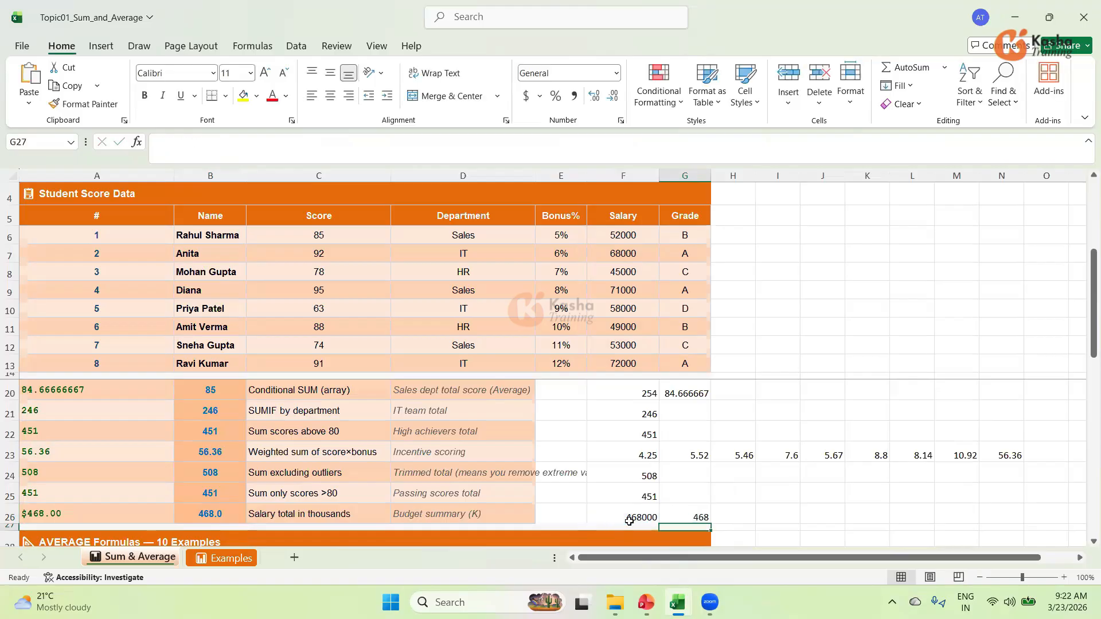
left_click(220, 515)
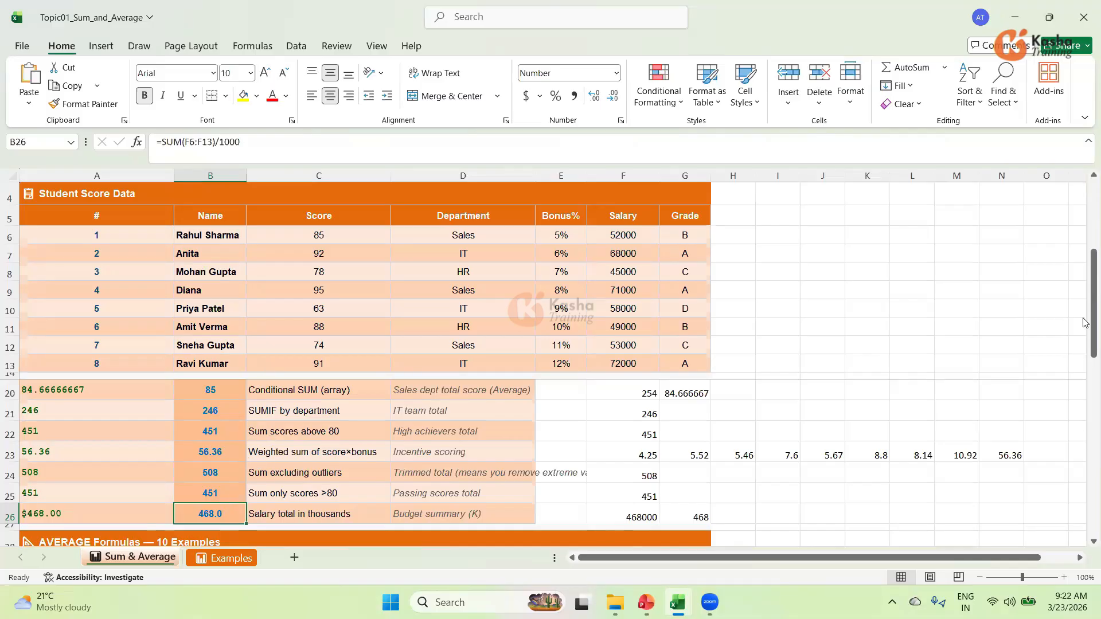
left_click_drag(1091, 294, 1091, 336)
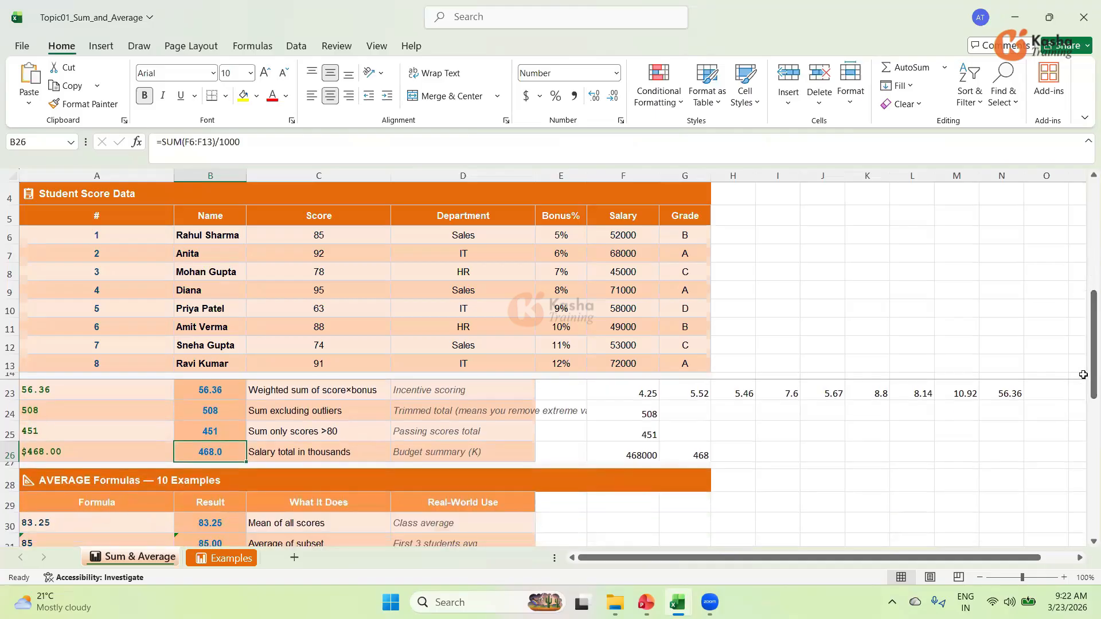
left_click_drag(1085, 360, 1085, 268)
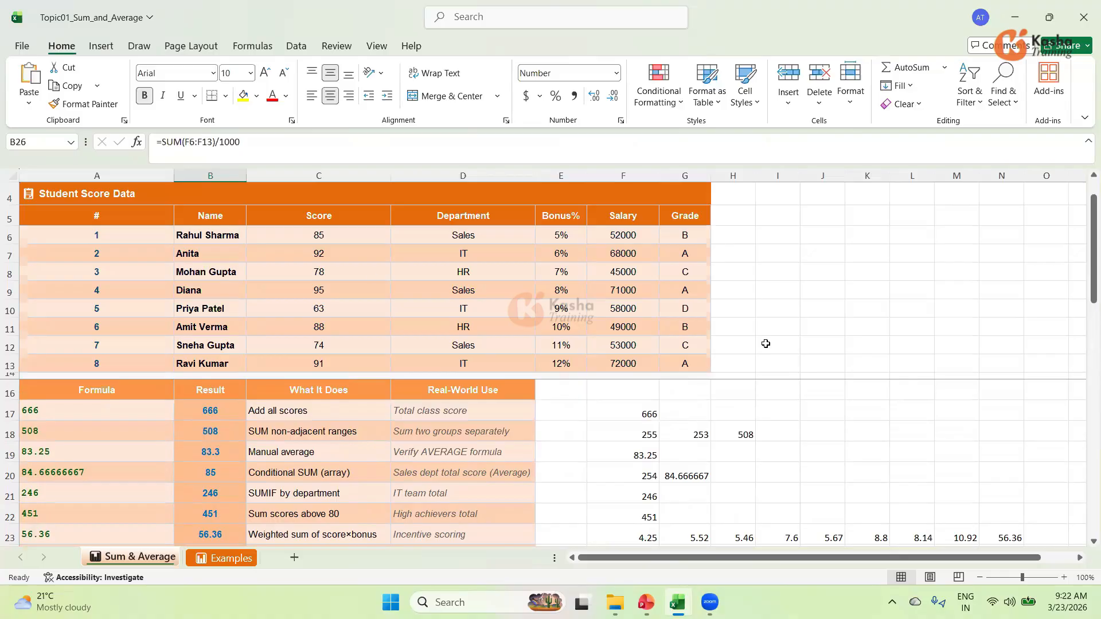
left_click_drag(1088, 282, 1088, 270)
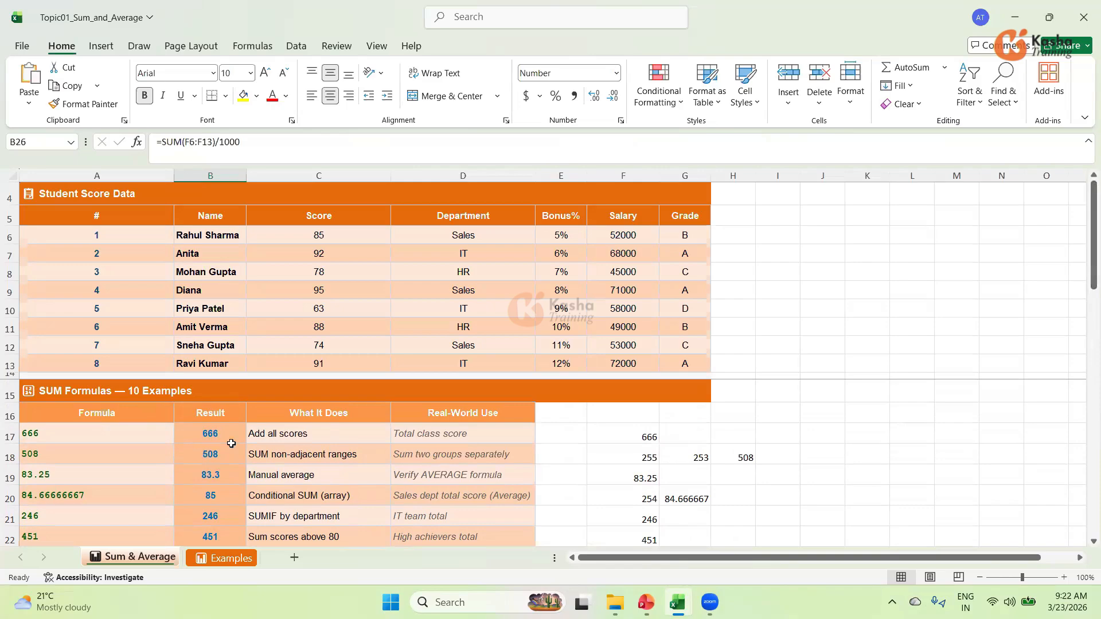
left_click_drag(1085, 265, 1083, 161)
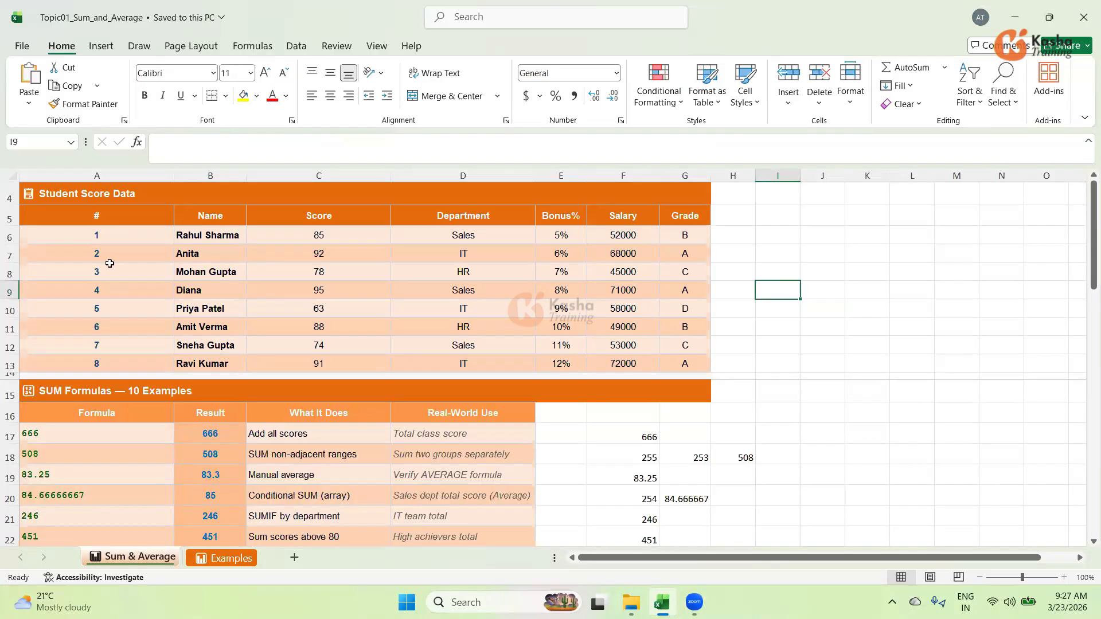
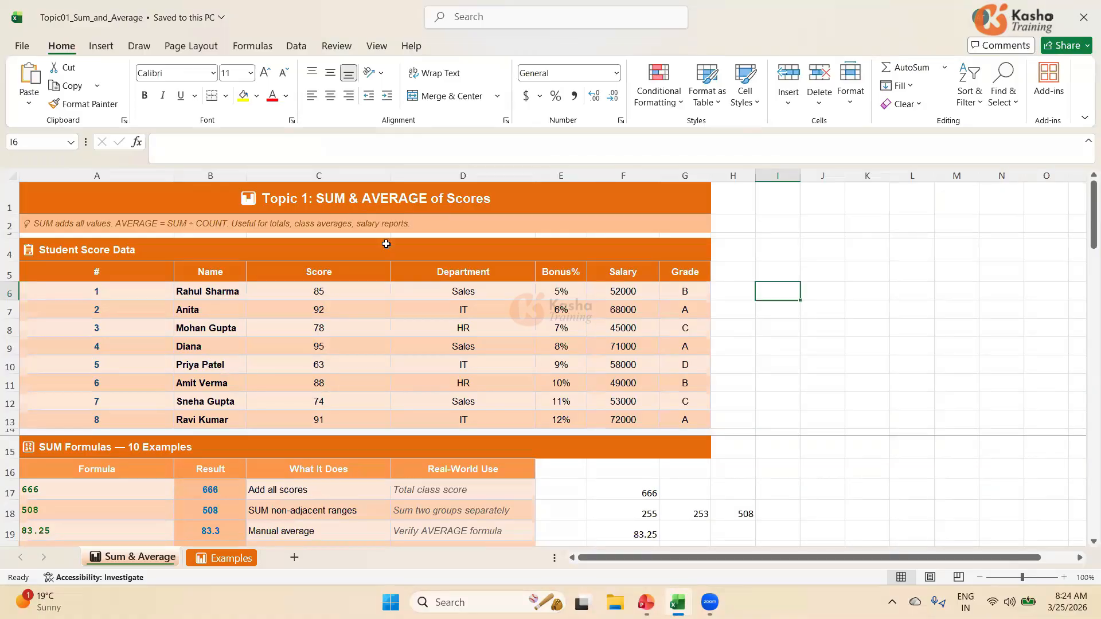
Step: Hide rows 1 to 3 above the Student Score Data table and save the workbook
left_click(12, 202)
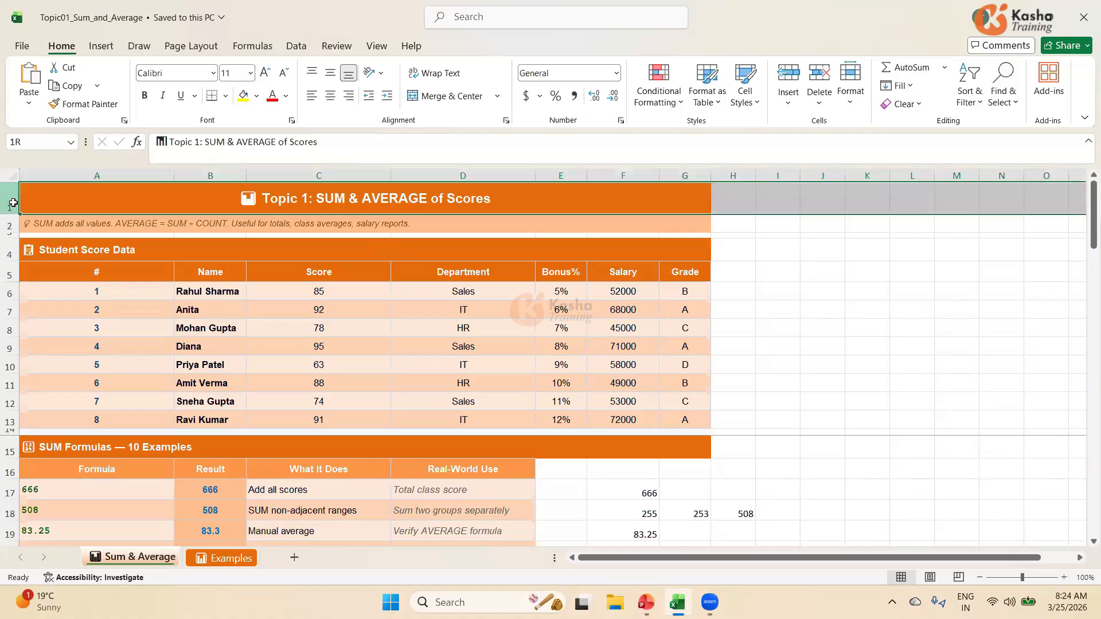
left_click_drag(12, 203, 12, 224)
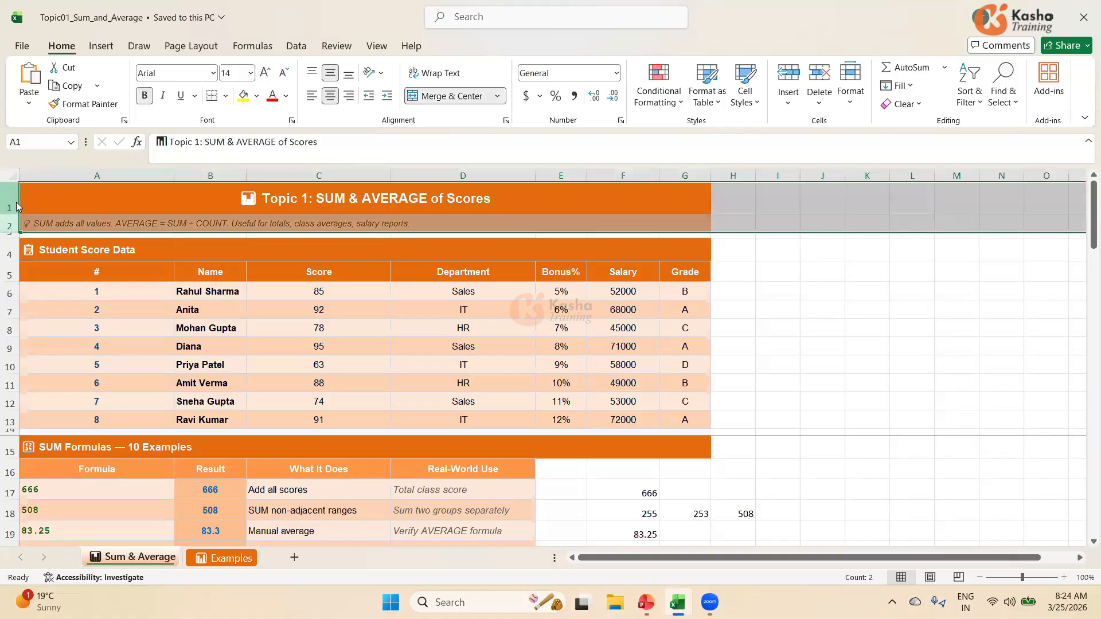
right_click(12, 204)
left_click(54, 451)
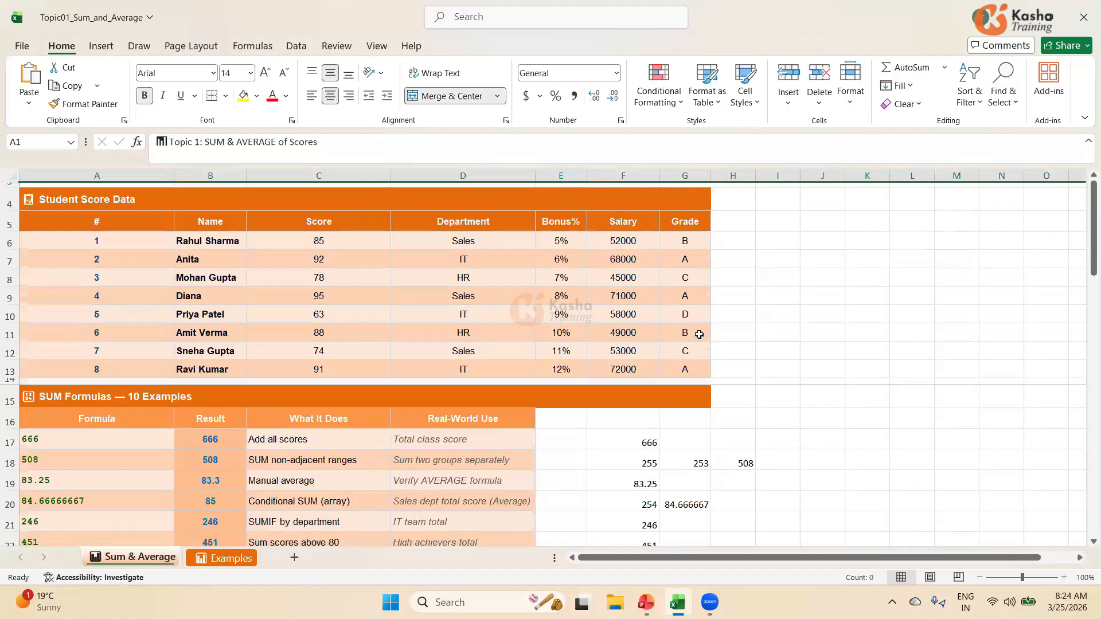
left_click(775, 310)
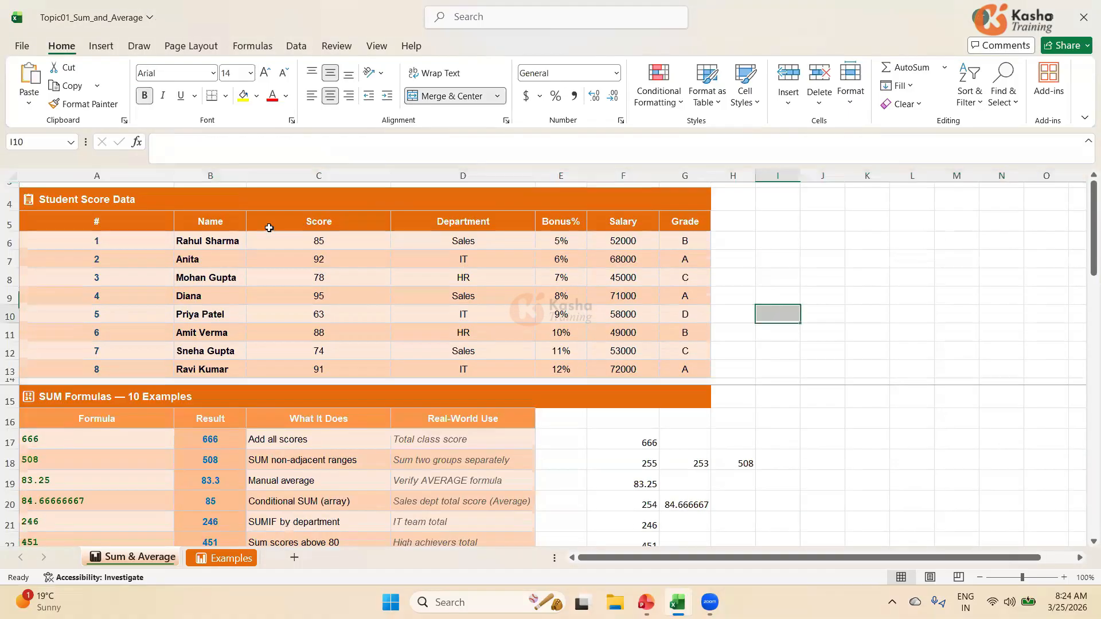
left_click(9, 184)
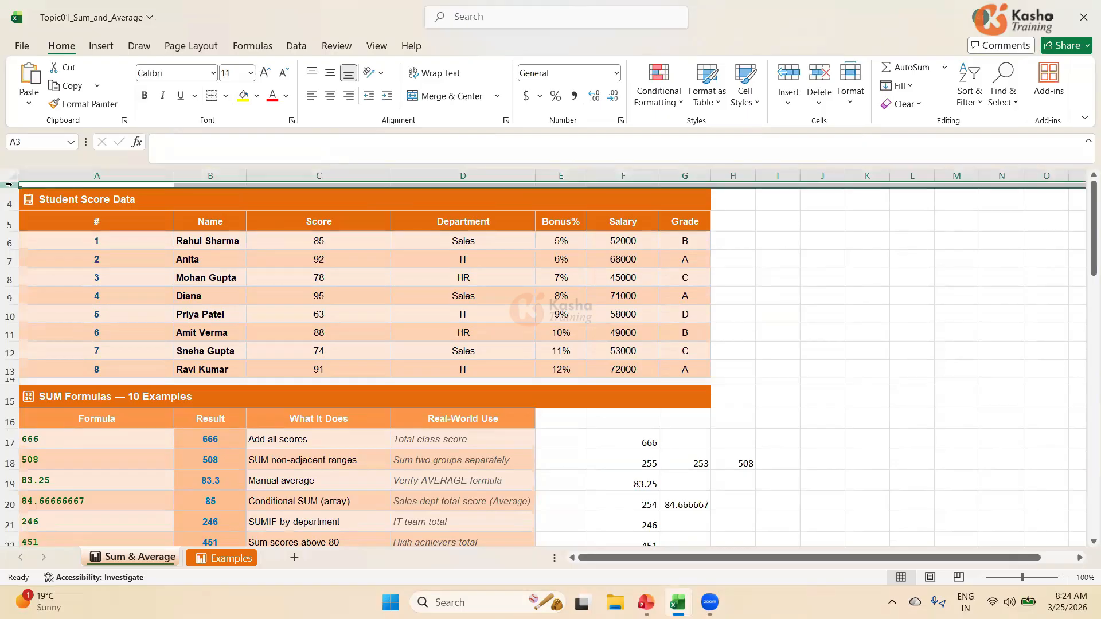
right_click(10, 184)
left_click(52, 434)
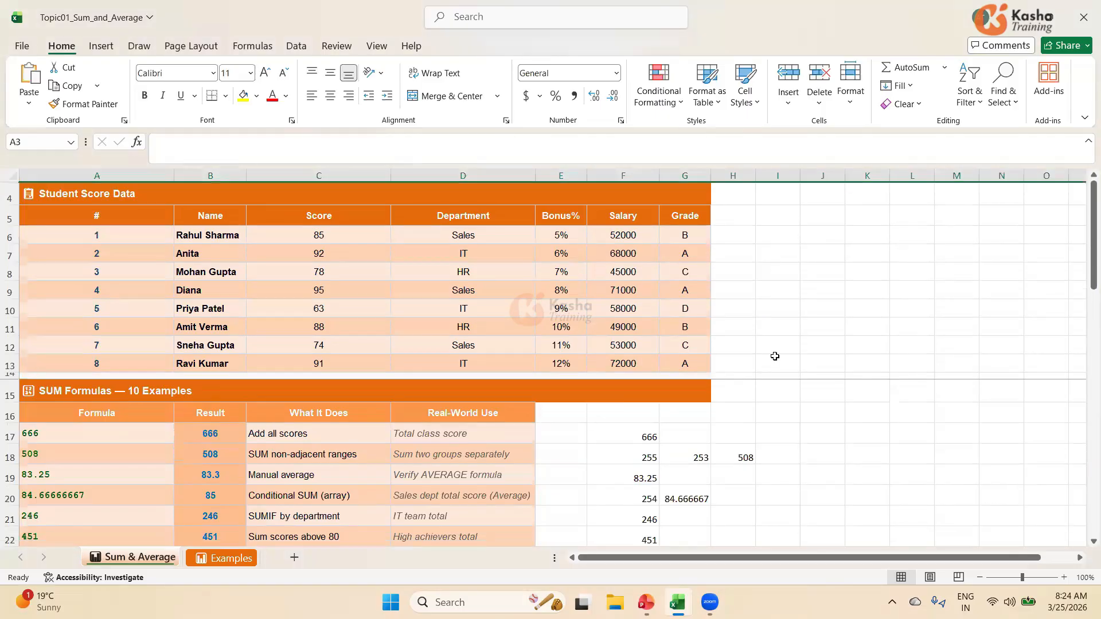
left_click(782, 321)
key("ctrl+s")
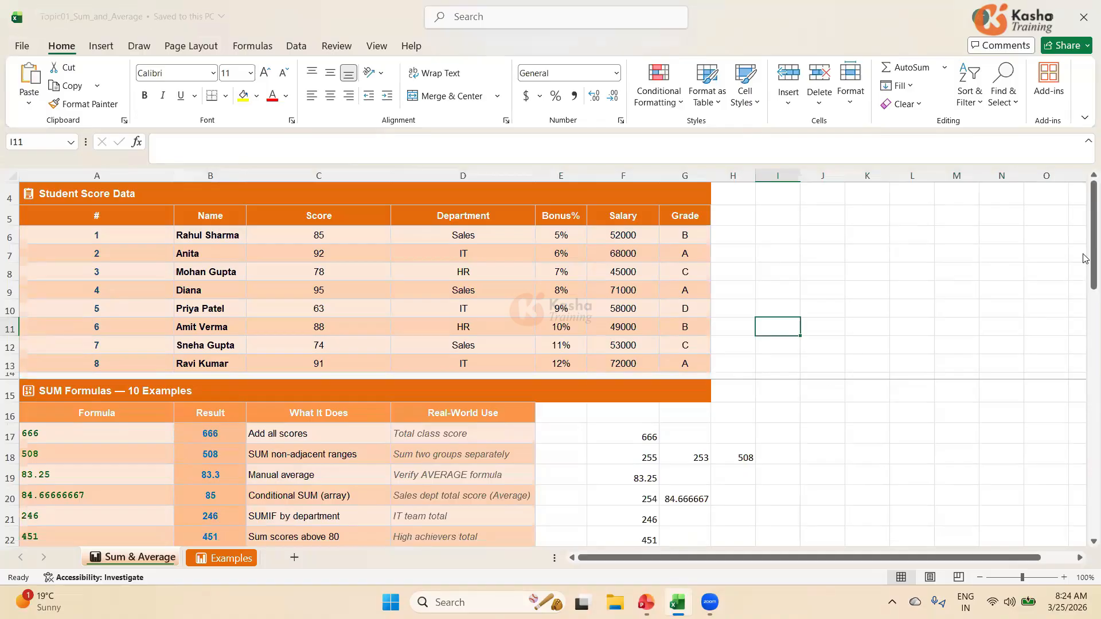
Step: Enter =AVERAGE(C6:C13) in B30 of the AVERAGE Formulas section to get the mean of all scores
left_click(68, 392)
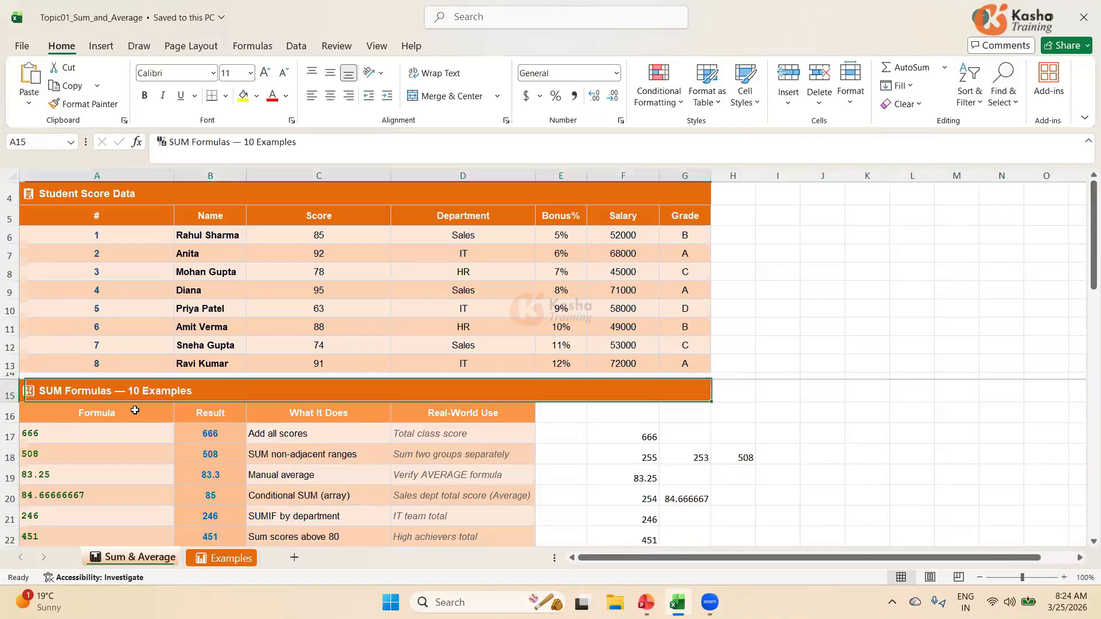
left_click_drag(1085, 289, 179, 445)
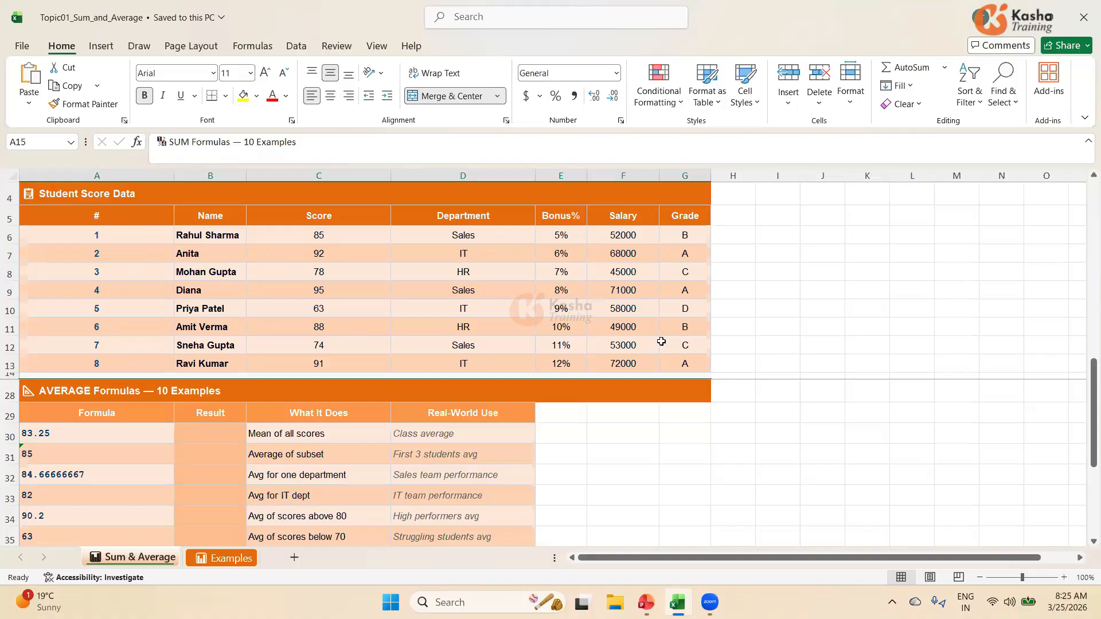
left_click(234, 436)
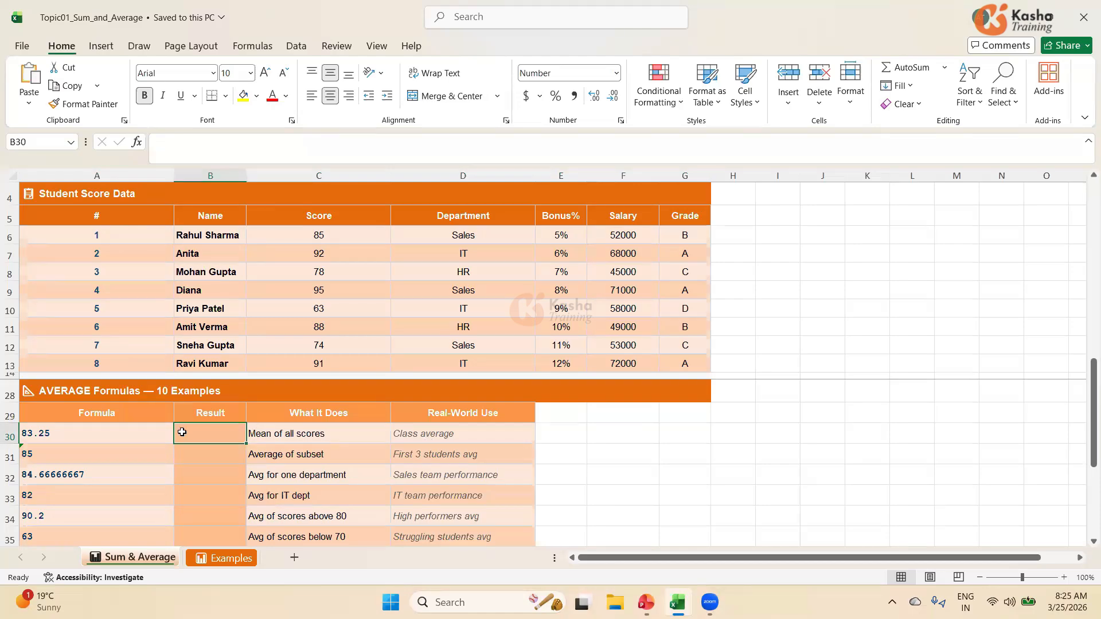
type("=")
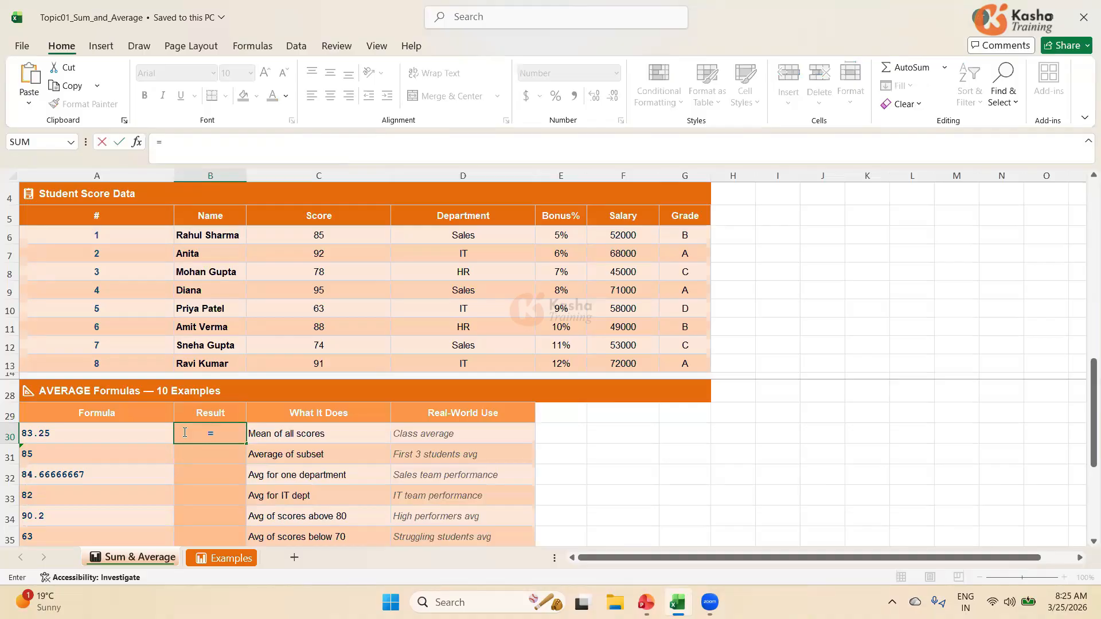
type("AVER")
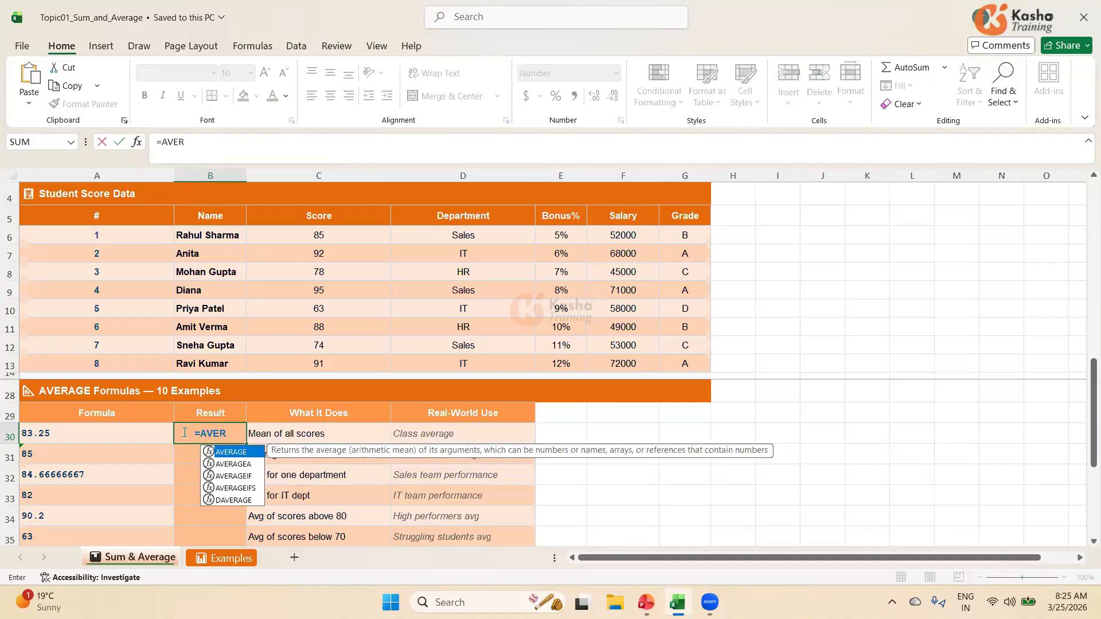
type("AGE")
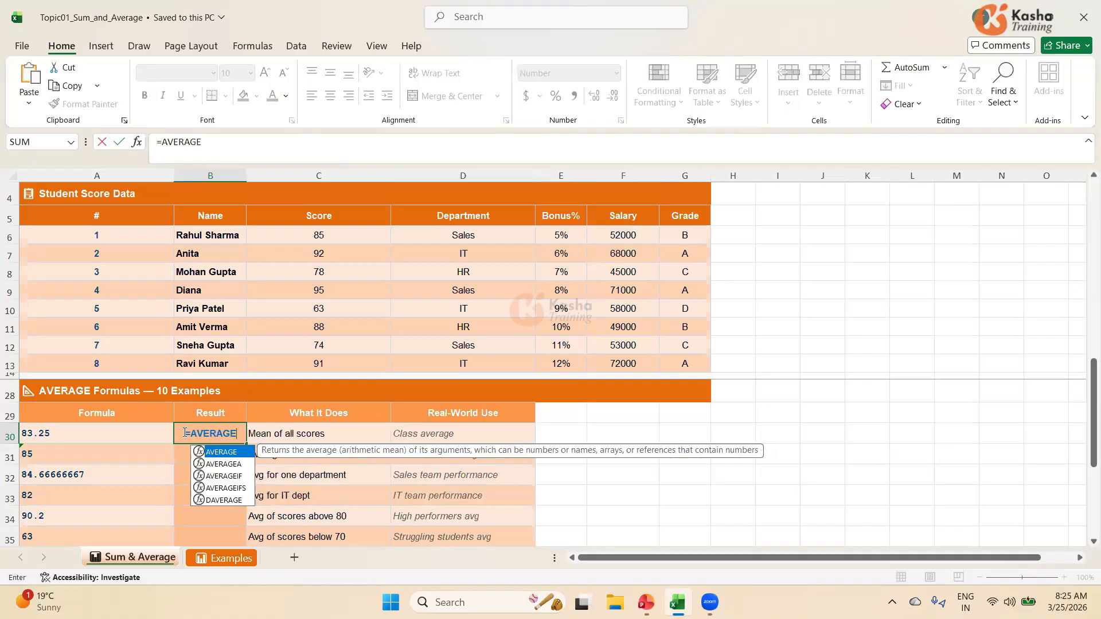
type("(")
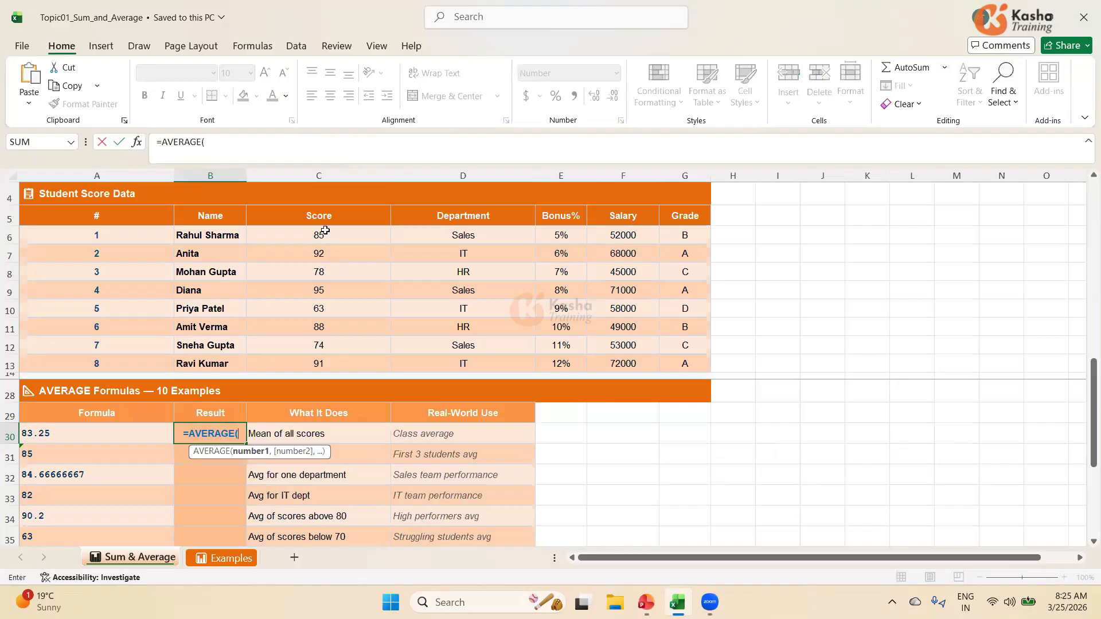
left_click_drag(325, 231, 310, 360)
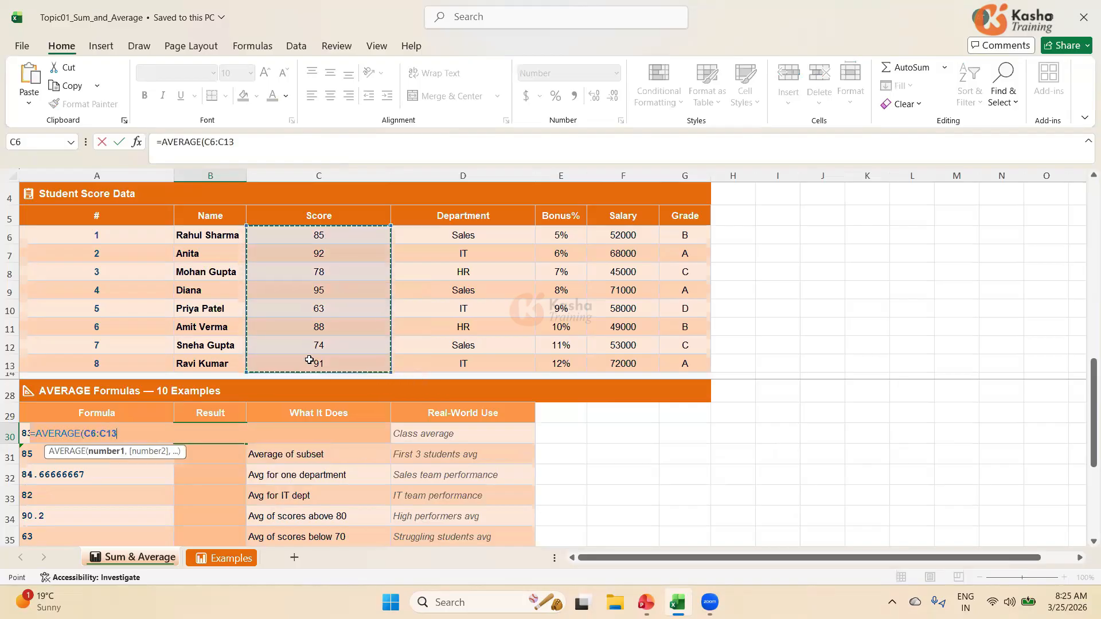
type(")")
key("Return")
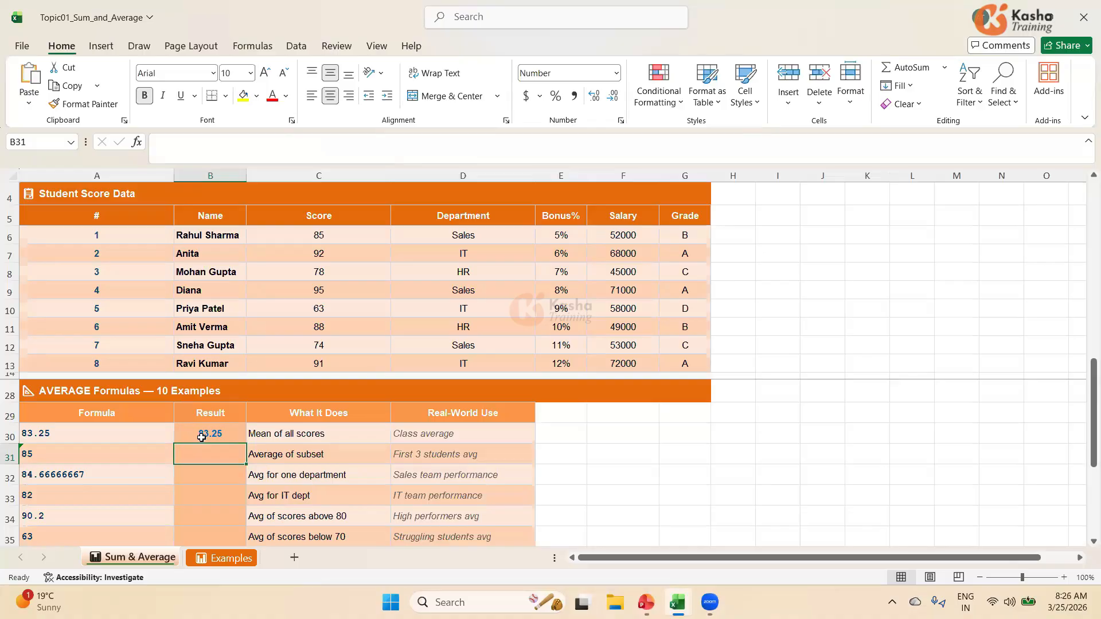
Step: Enter =SUM(C6:C13) in F30 to total all scores for the manual average check
left_click(620, 435)
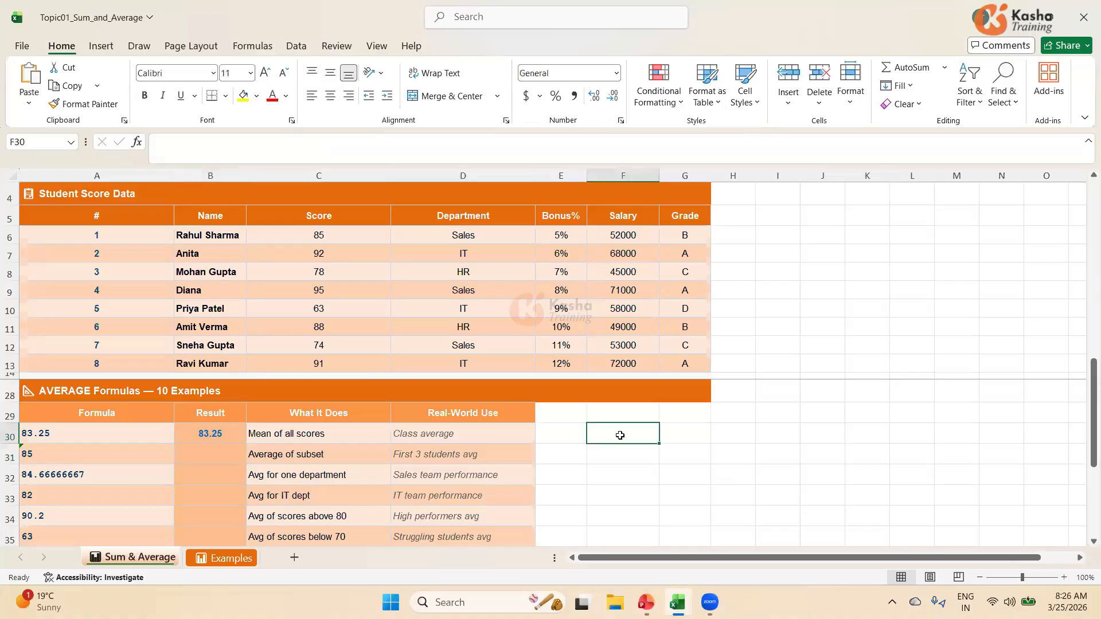
type("=")
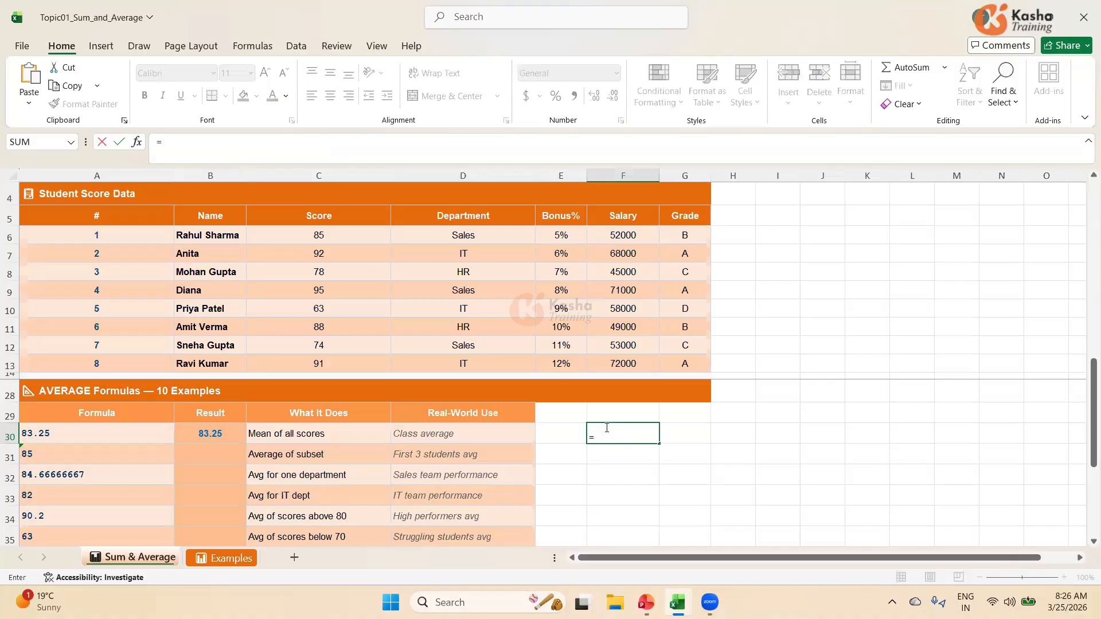
type("SUM(")
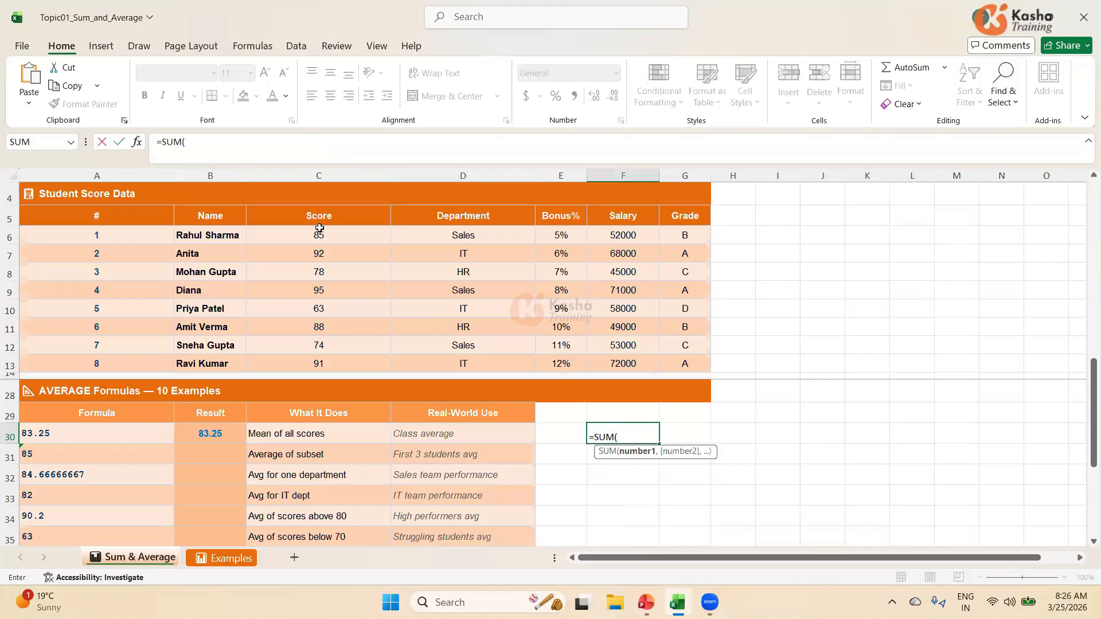
left_click_drag(320, 231, 330, 355)
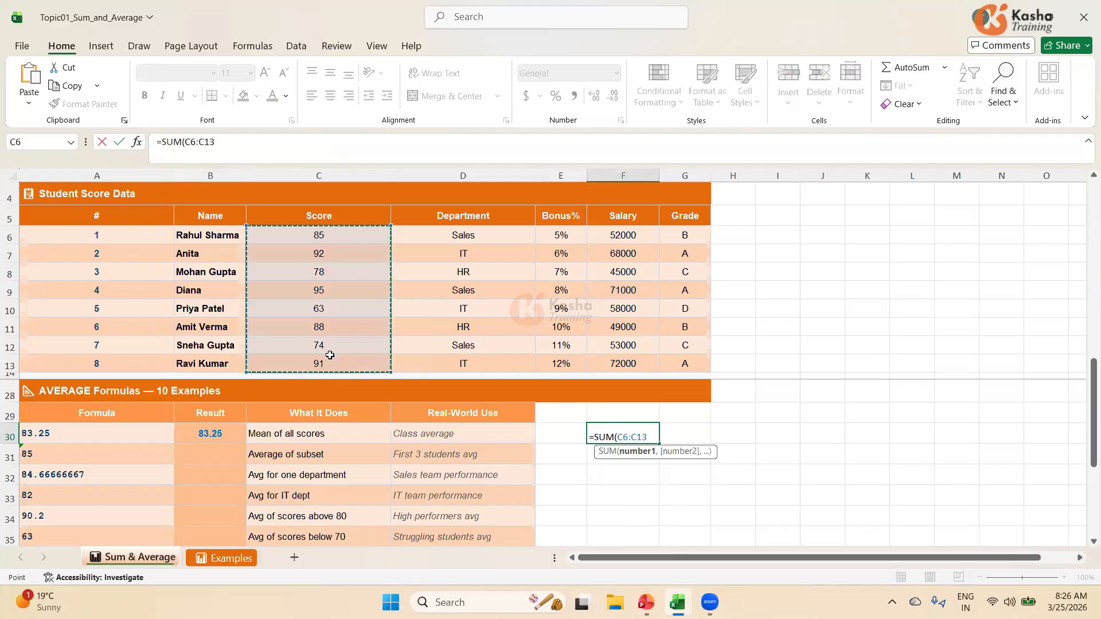
type(")")
key("Return")
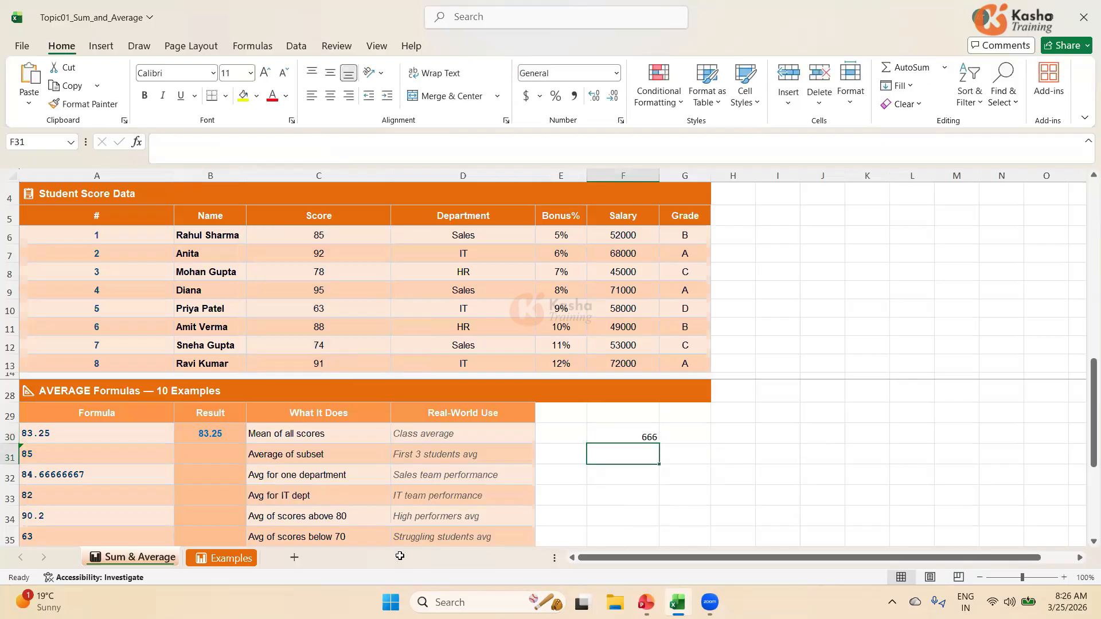
Step: Enter =F30/8 in G30 to work out the average manually, and compare it with the formula in B30
left_click(681, 434)
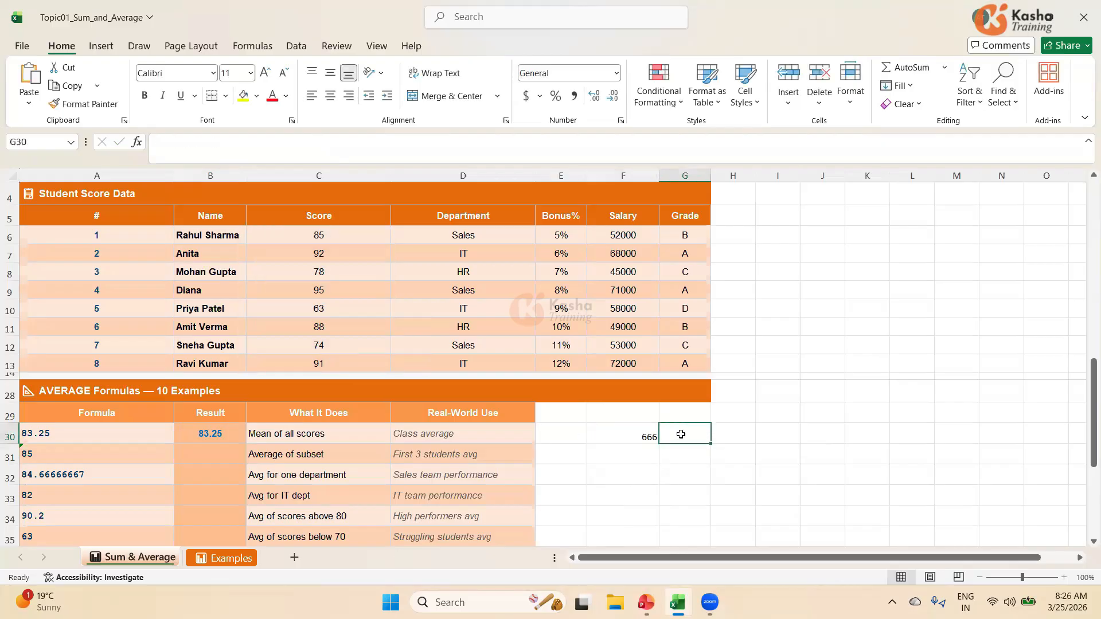
type("=")
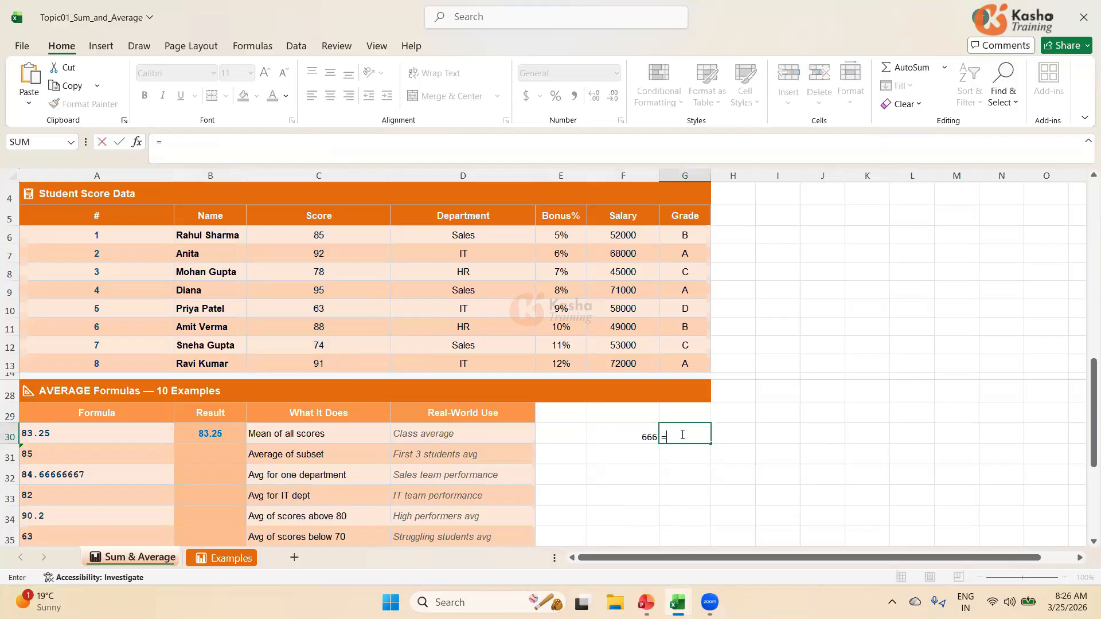
left_click(636, 434)
type("/")
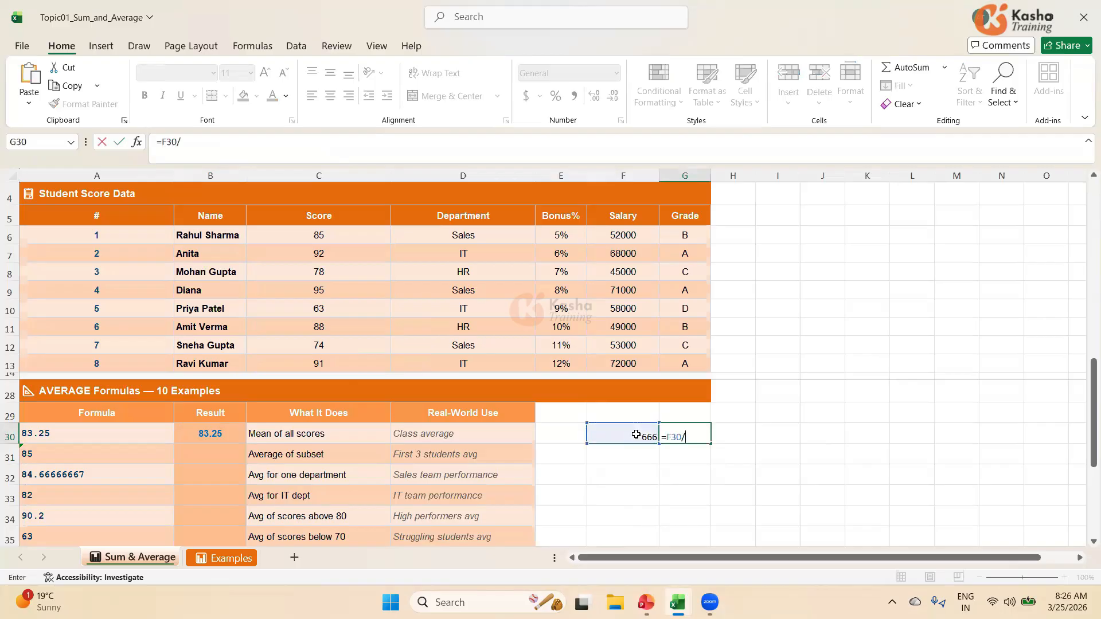
type("8")
key("Return")
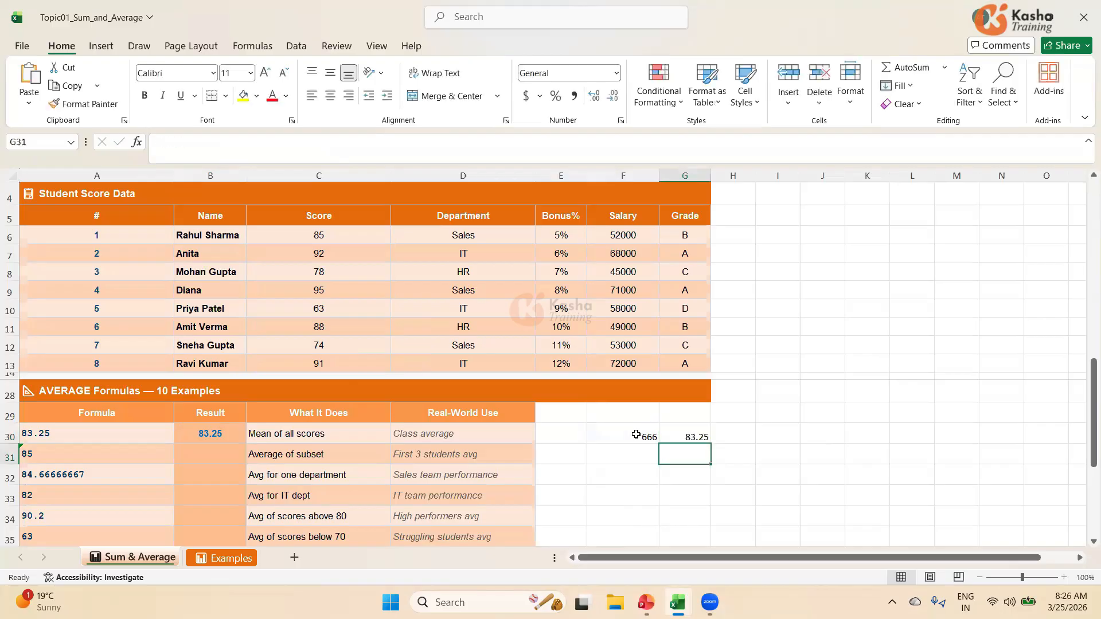
left_click(210, 431)
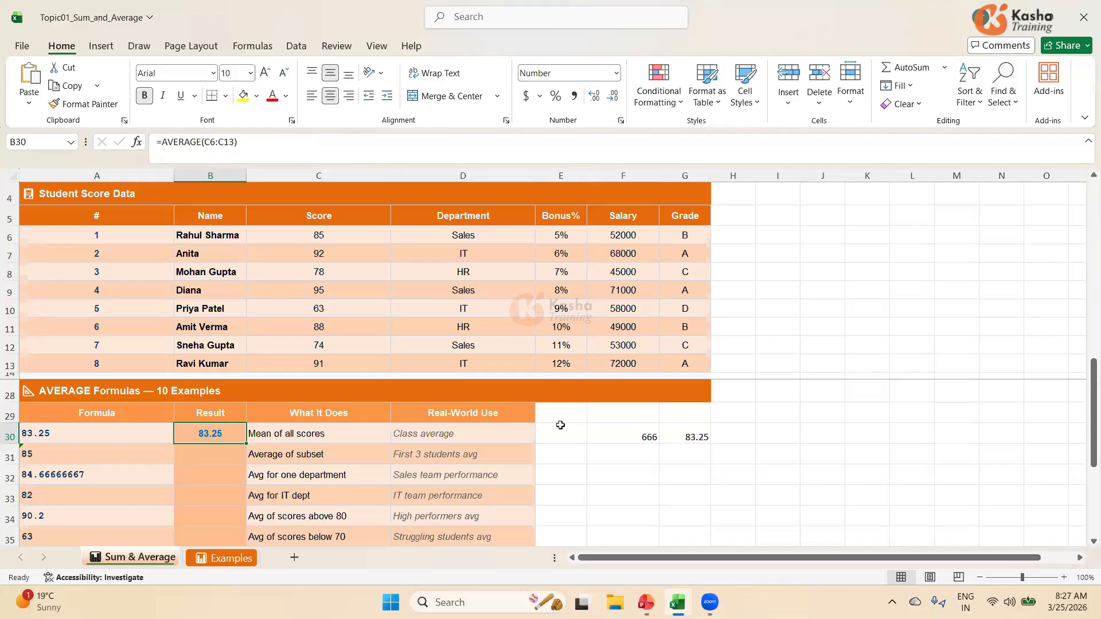
Step: Enter =AVERAGE(C6:C8) in B31 to average the first three students' scores
left_click(220, 457)
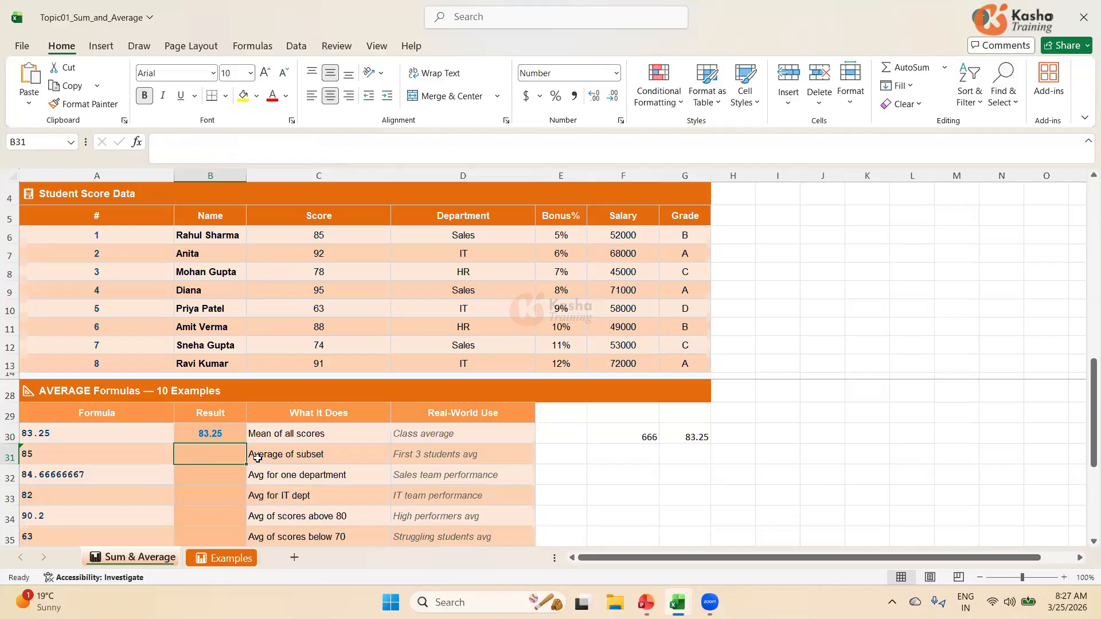
type("=")
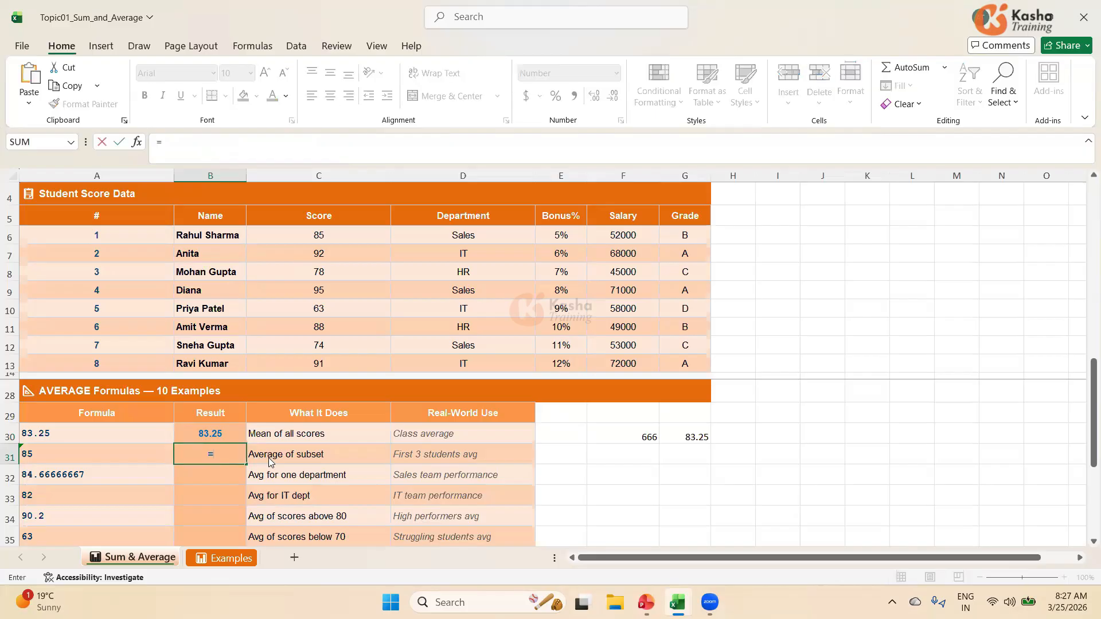
type("AVER")
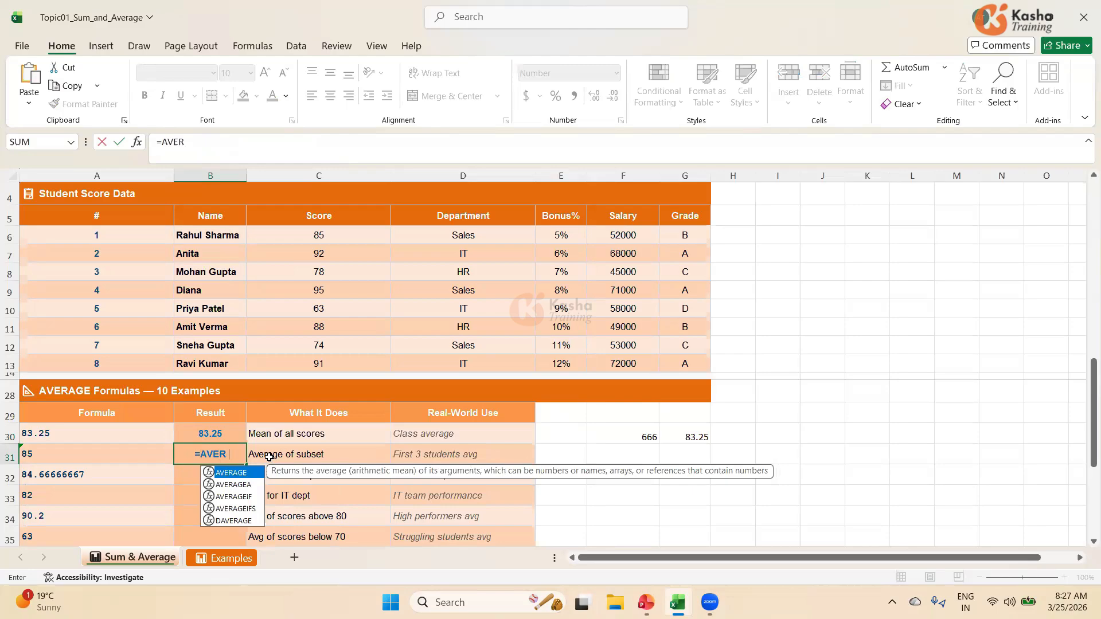
type("AGE")
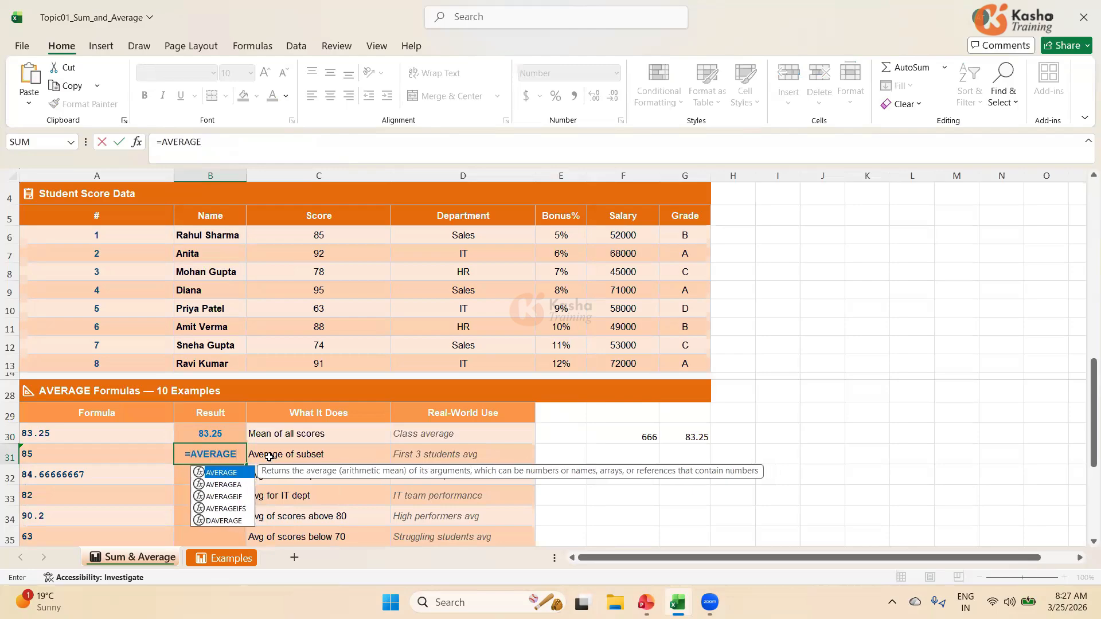
type("(")
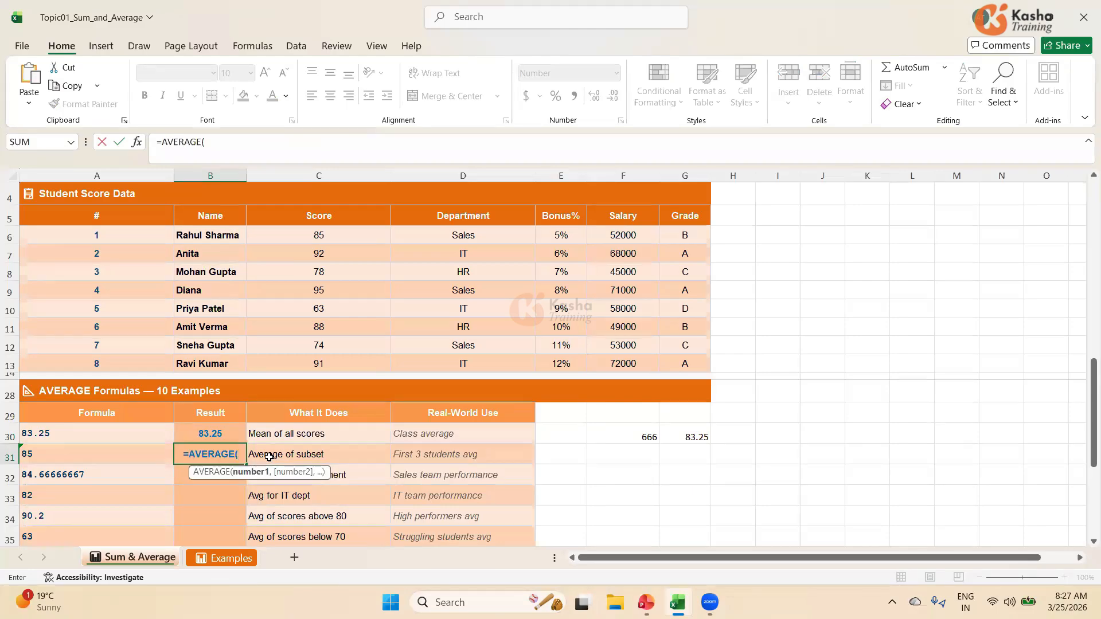
left_click(326, 235)
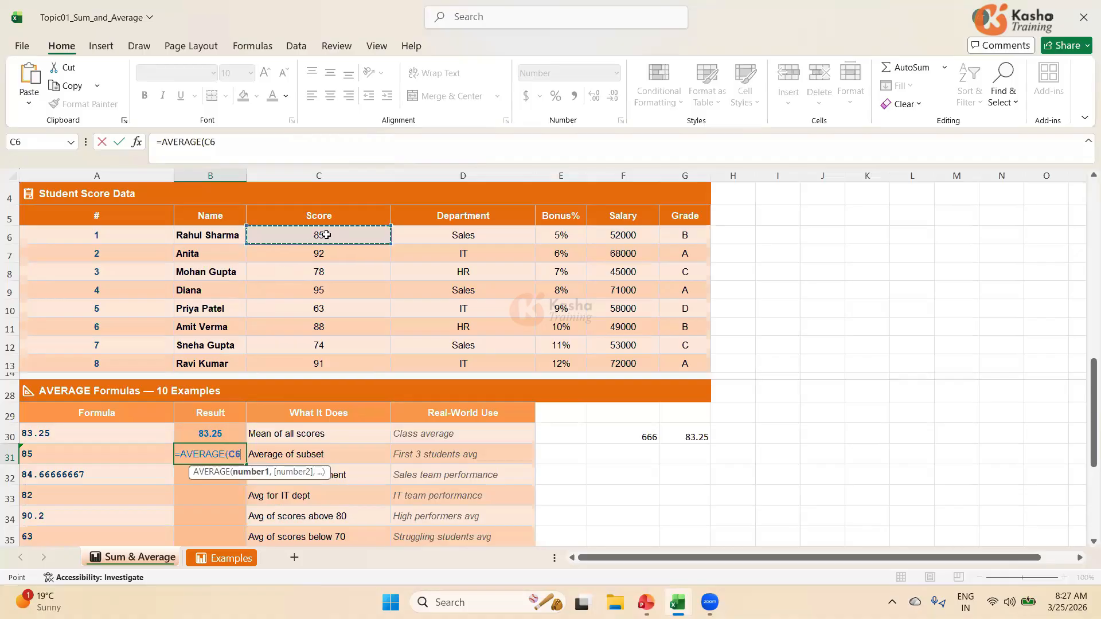
left_click_drag(326, 235, 339, 274)
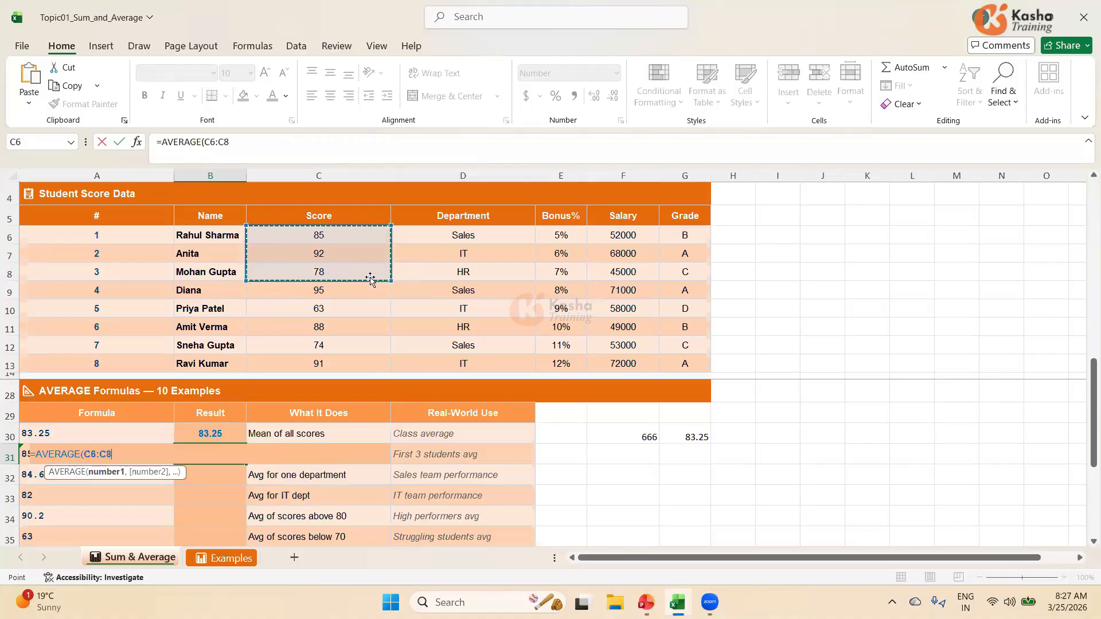
type(")")
key("Return")
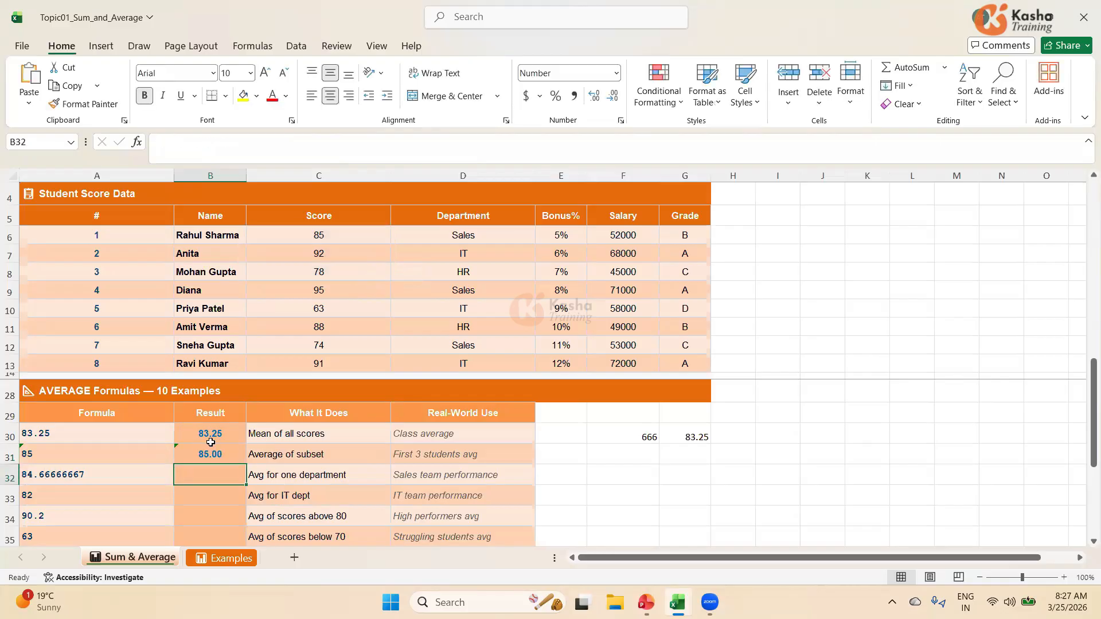
Step: Enter =SUM(C6:C8) in F31 to total the first three scores for the manual check
left_click(620, 459)
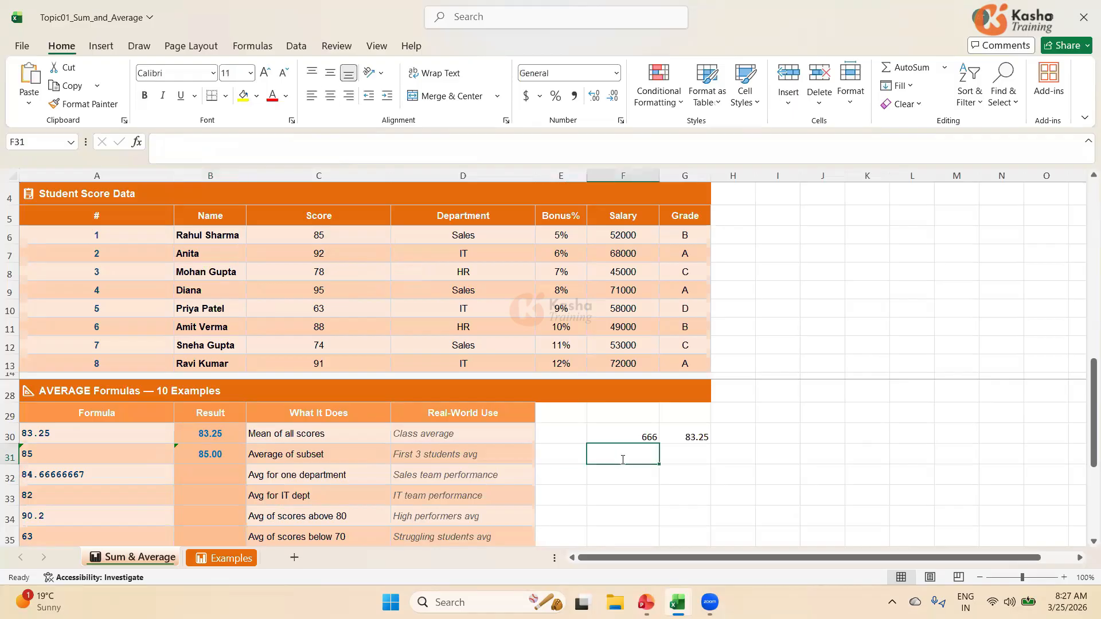
type("=SUM")
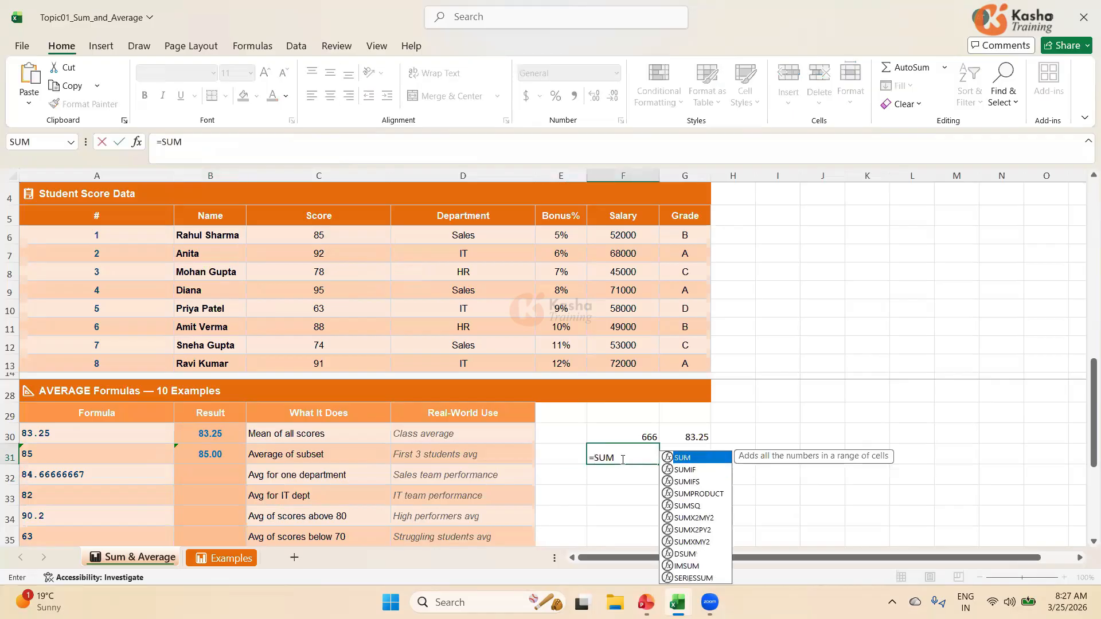
type("(")
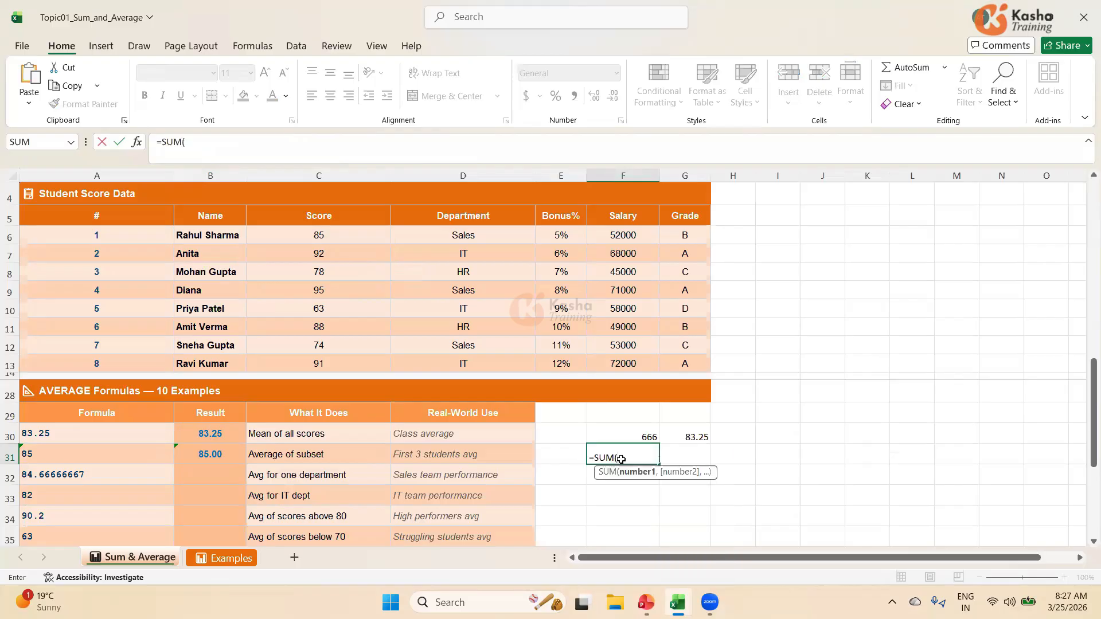
left_click_drag(324, 235, 325, 270)
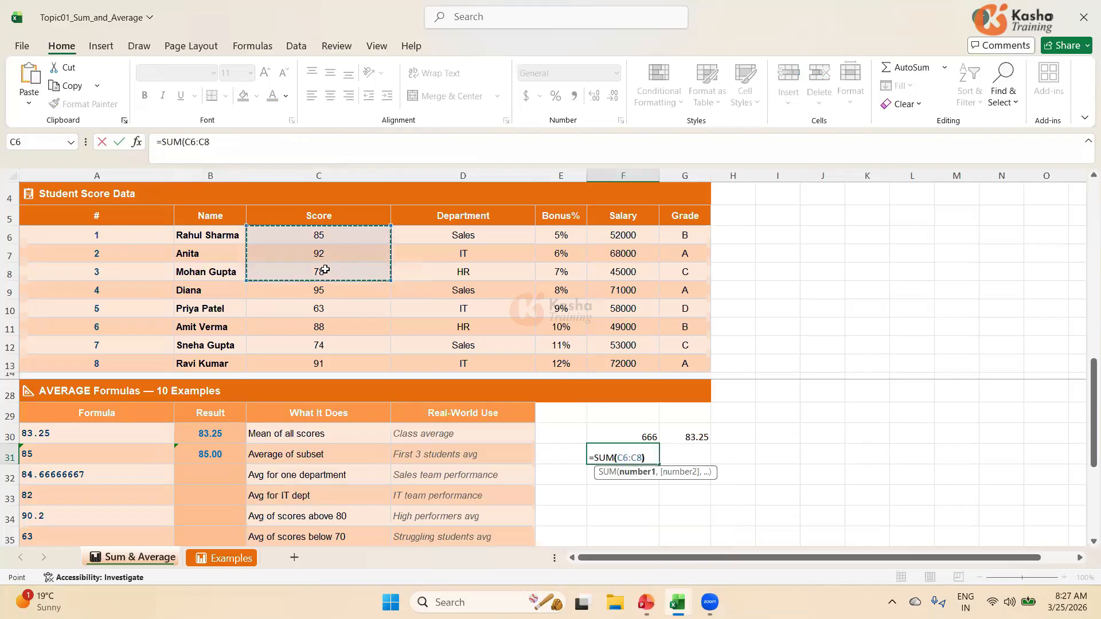
key("Return")
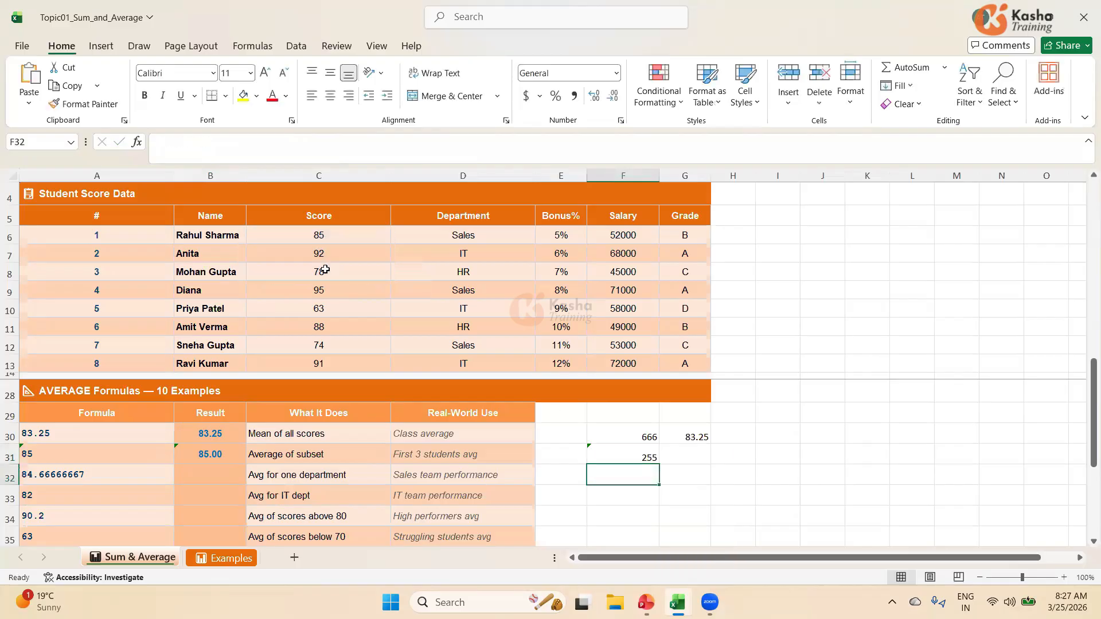
Step: Enter =F31/3 in G31 to work out the three-student average manually
left_click(690, 453)
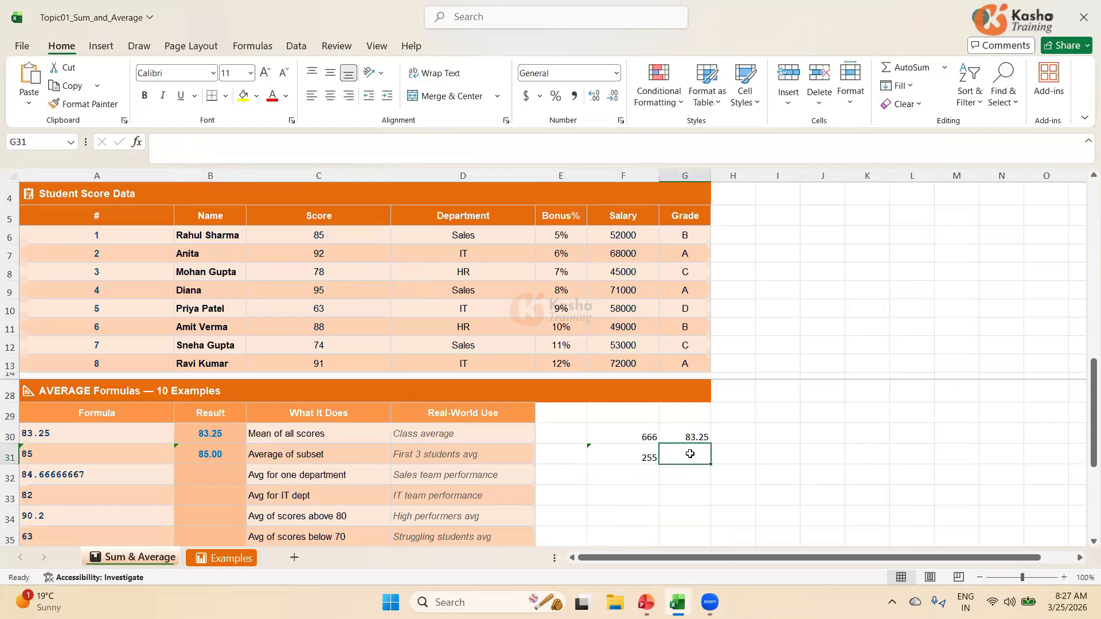
double_click(690, 453)
type("=")
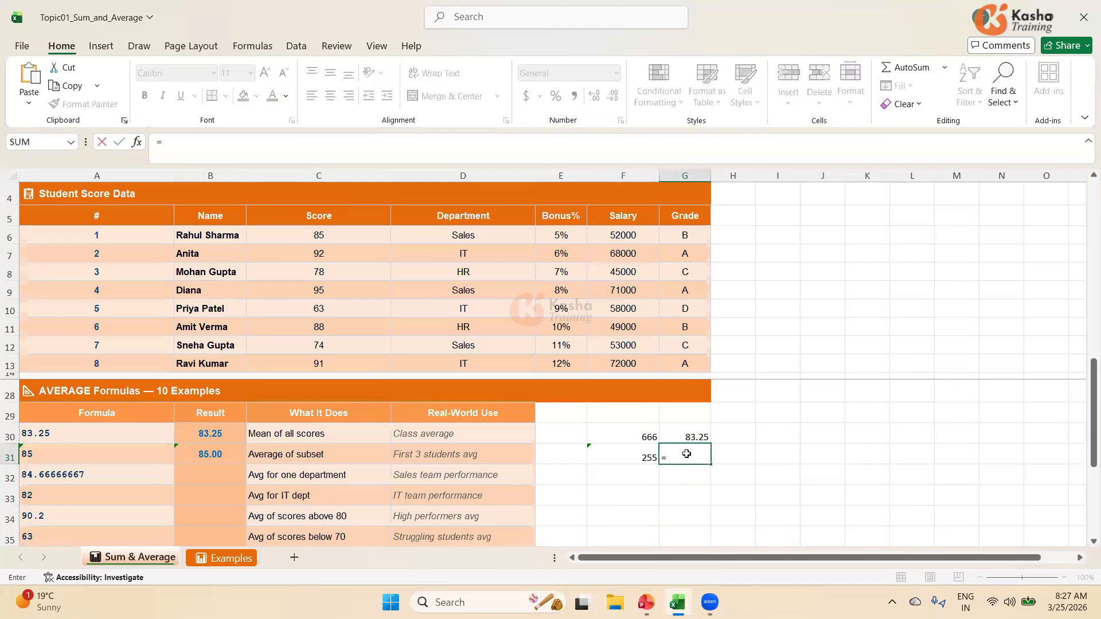
left_click(629, 453)
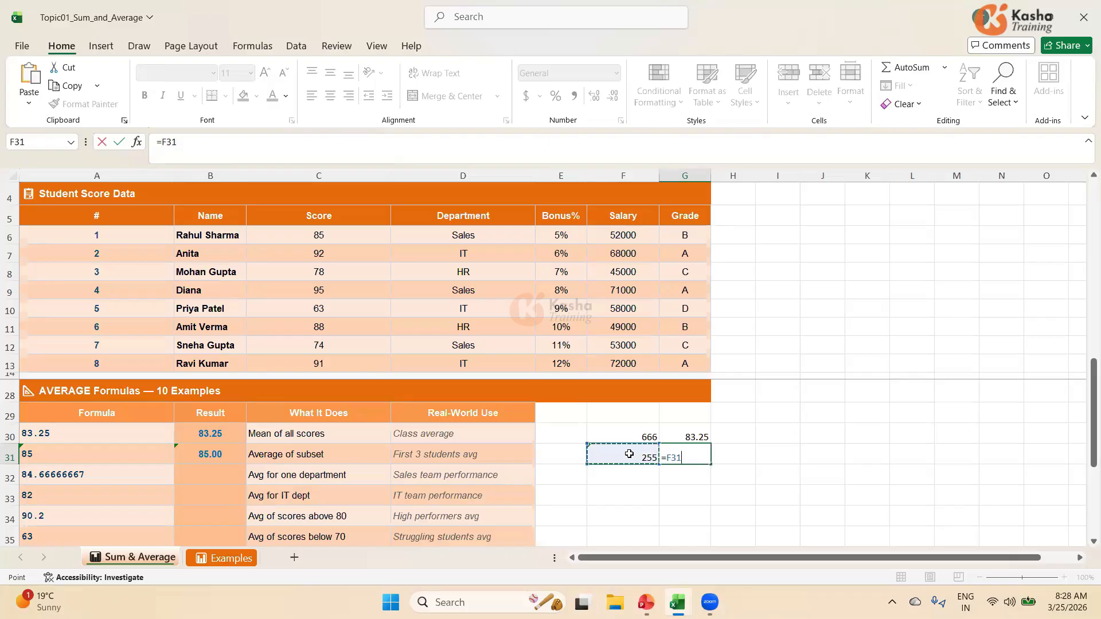
type("/3")
key("Return")
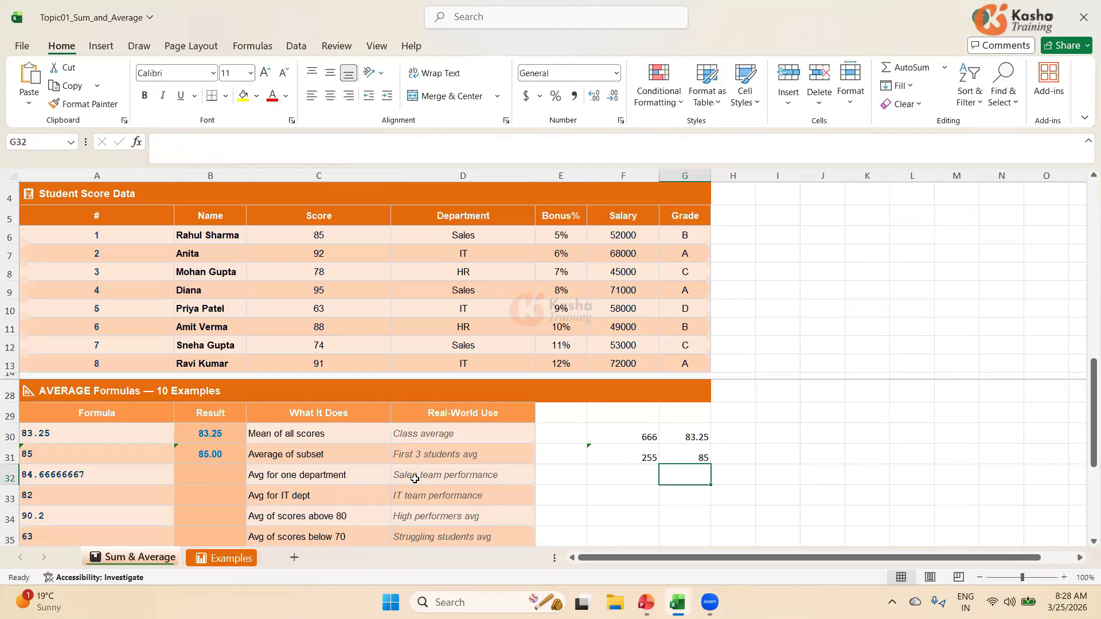
Step: Enter =AVERAGEIF(D6:D13,"Sales",C6:C13) in B32 to average the scores of the Sales department
left_click(223, 480)
type("=")
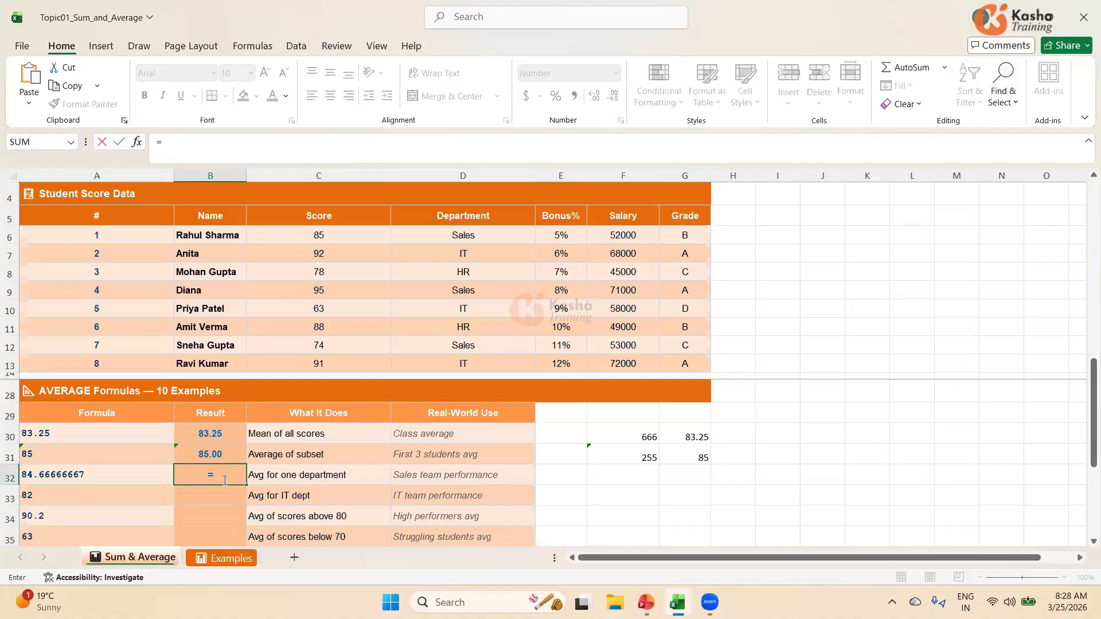
type("AVERAGE")
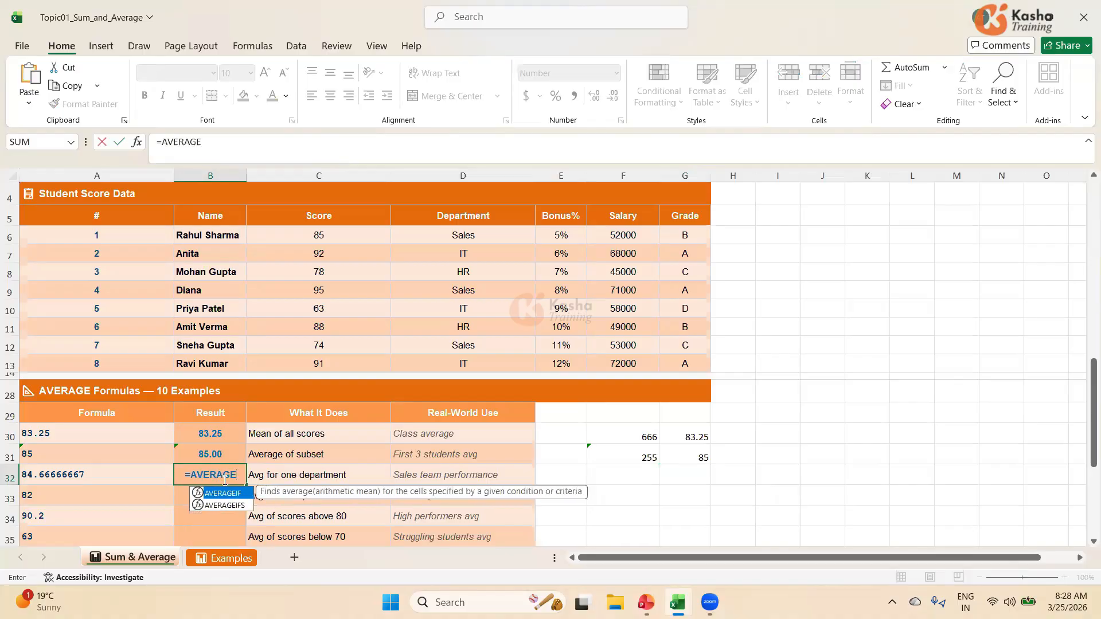
type("IF")
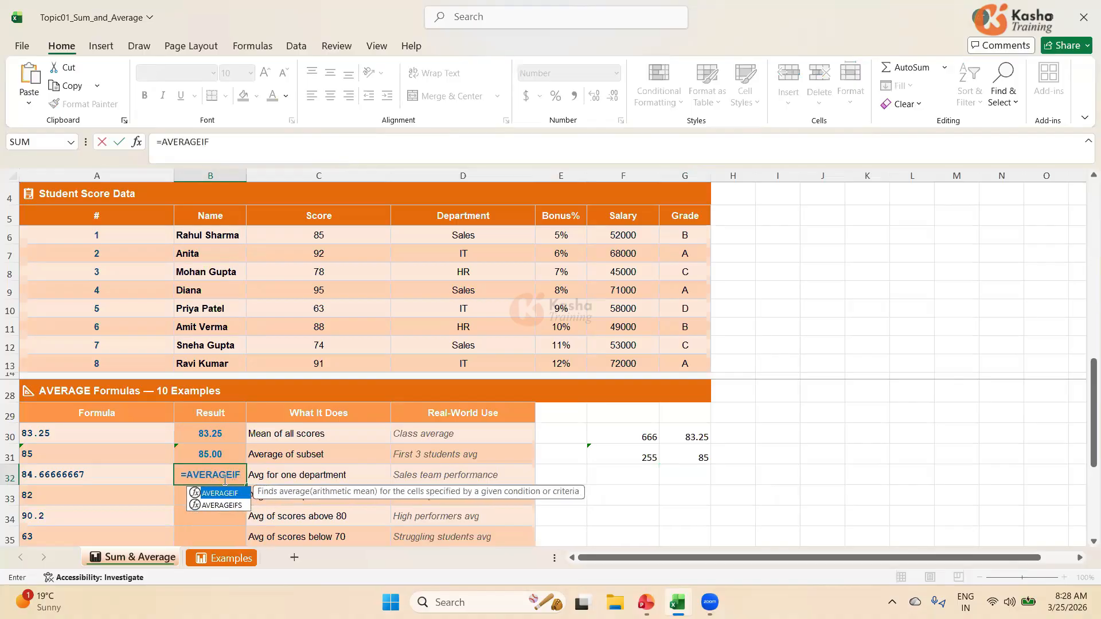
type("(")
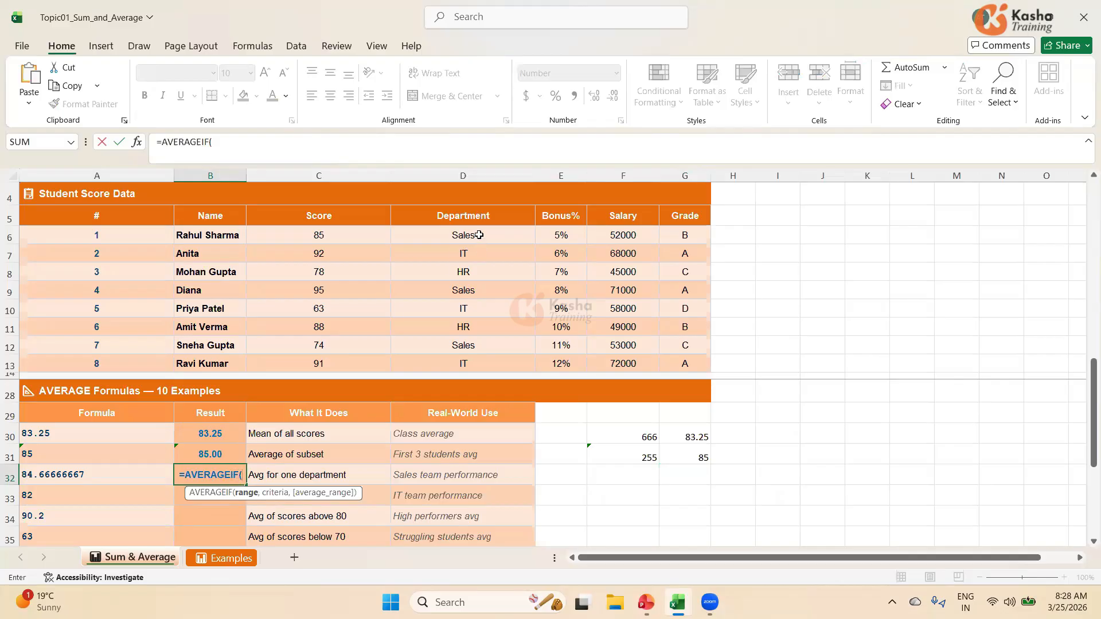
left_click_drag(476, 237, 479, 363)
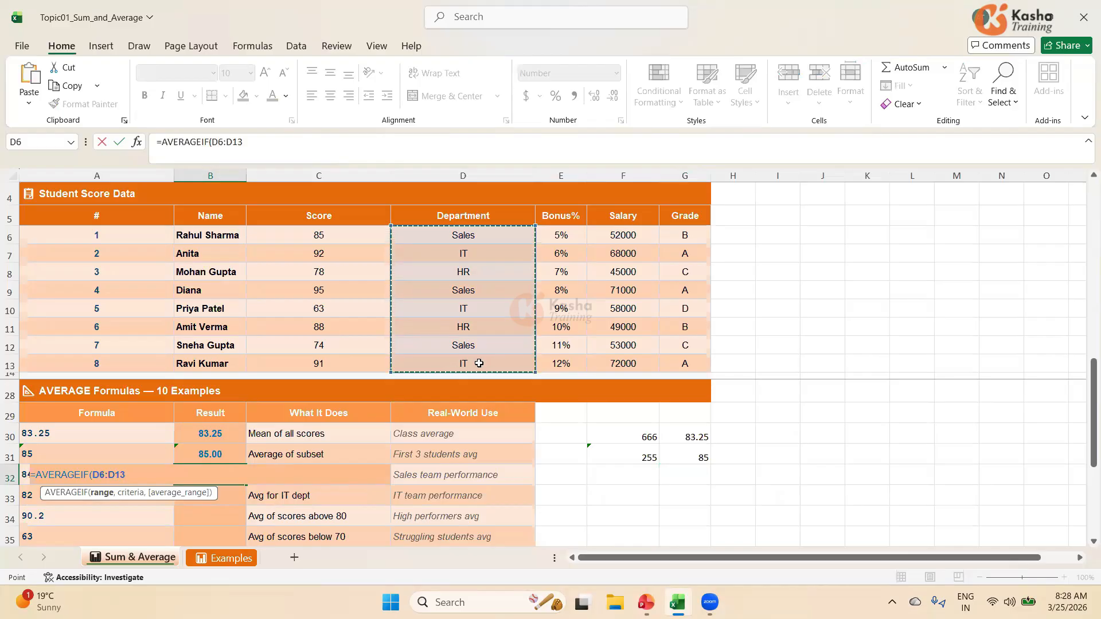
type(",")
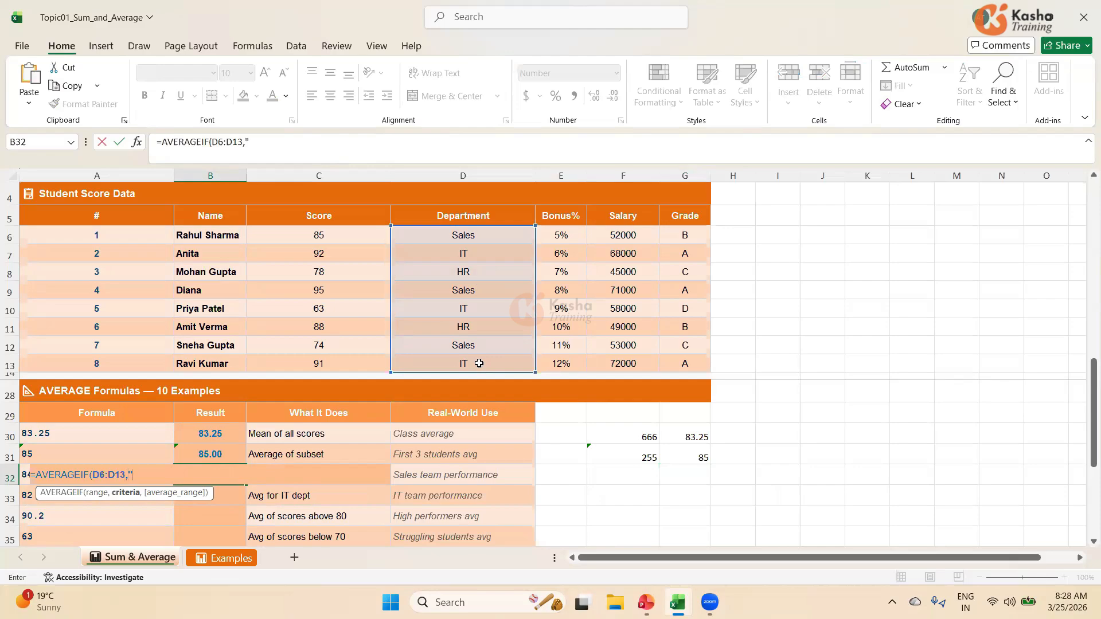
type("\"Sales\",")
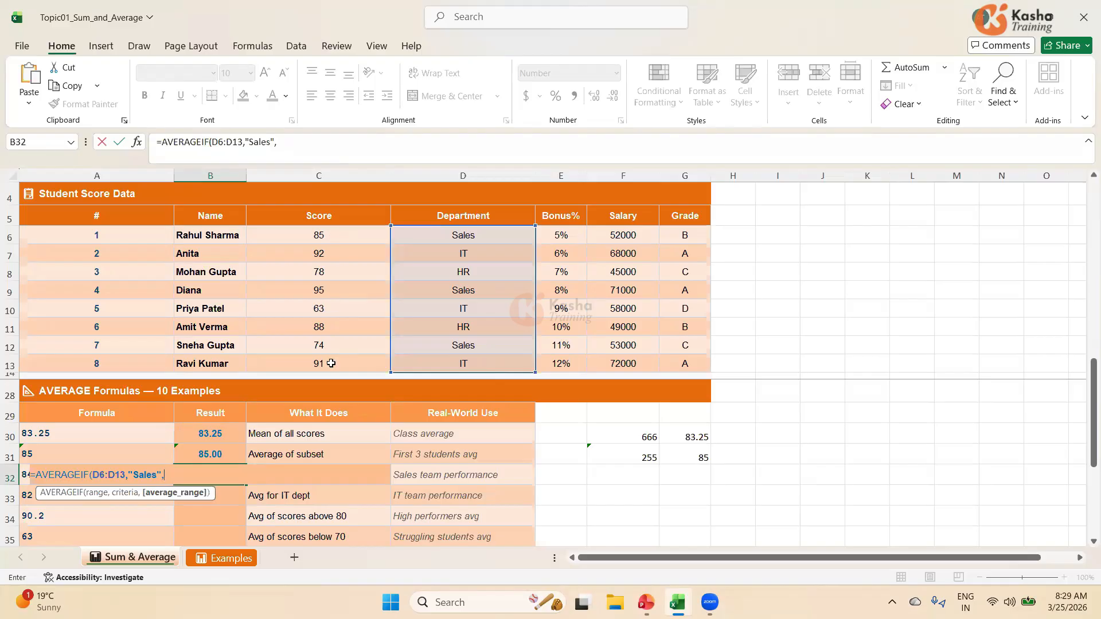
left_click(324, 235)
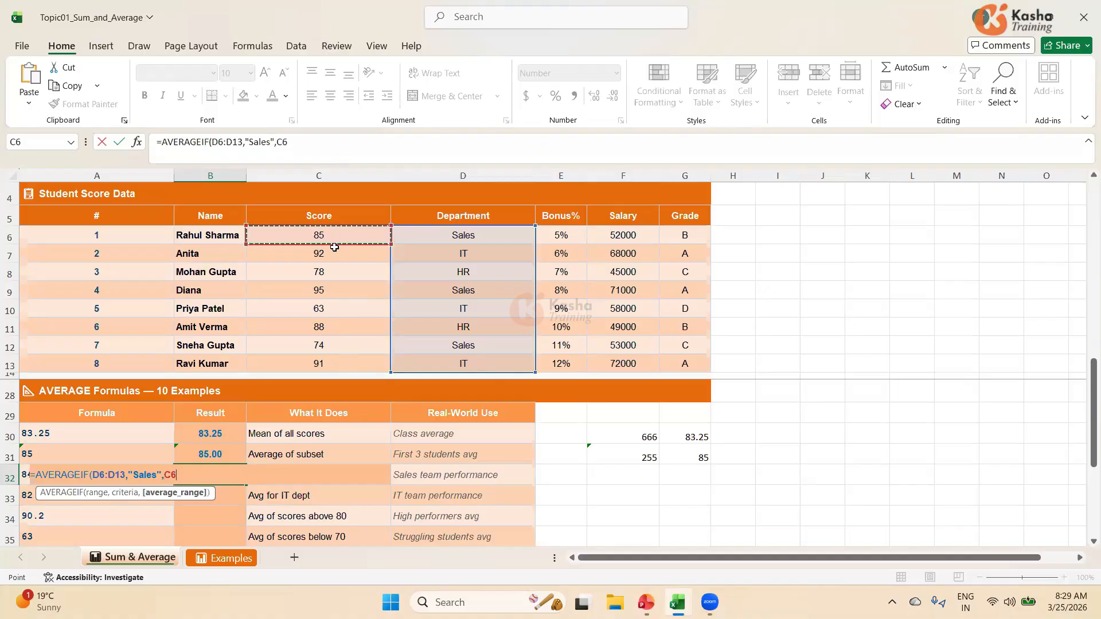
left_click_drag(338, 279, 336, 359)
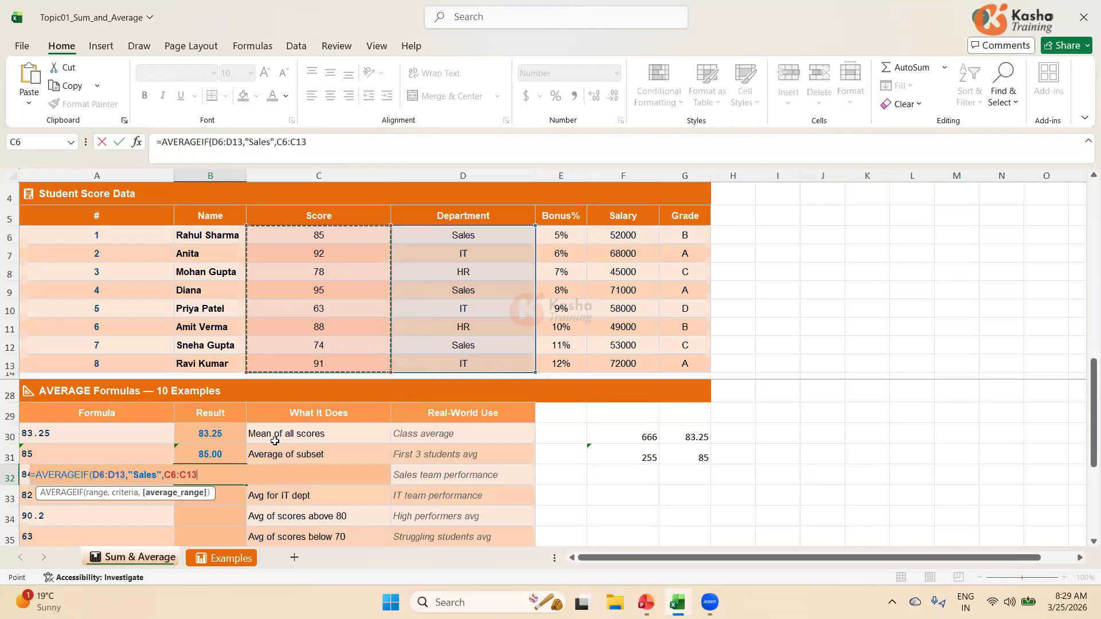
type(")")
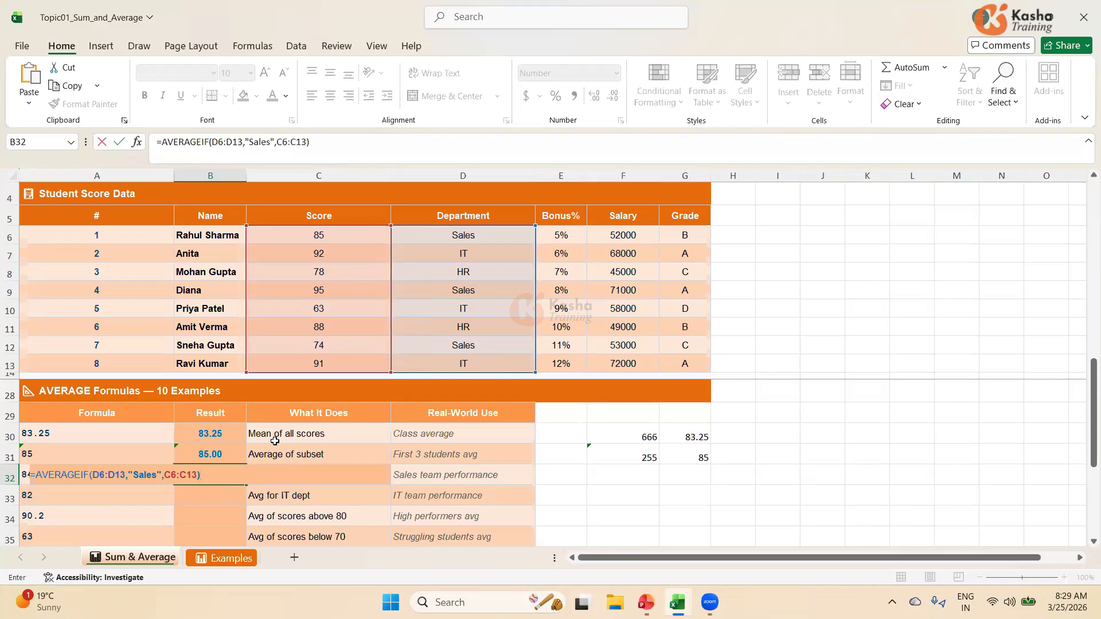
key("Return")
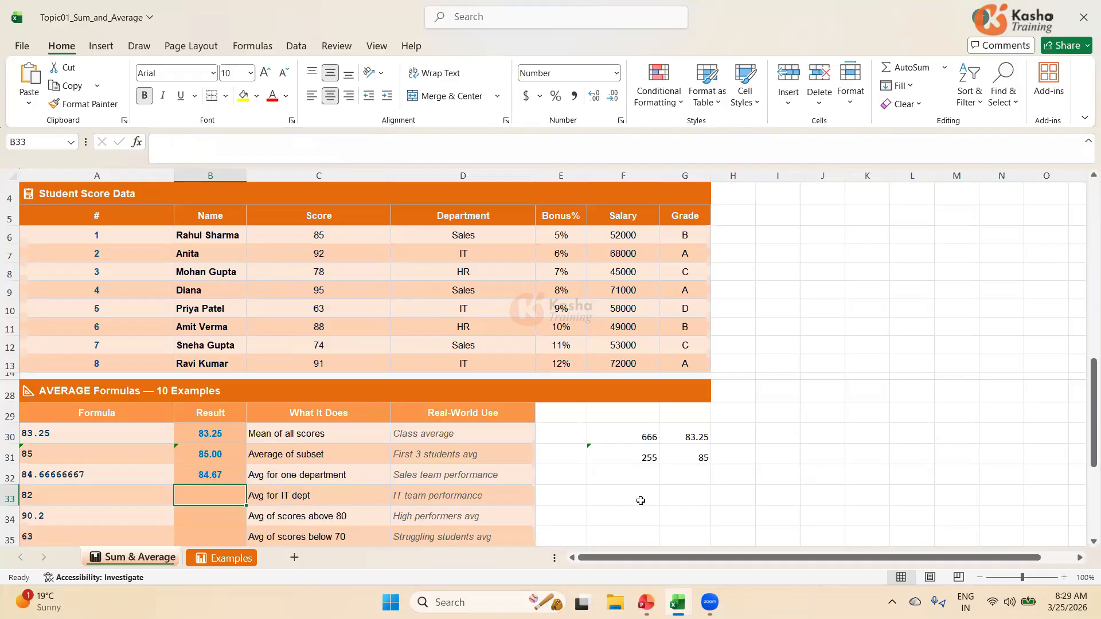
Step: Enter =C6+C9+C12 in F32 to add up the Sales scores for the manual check
left_click(624, 475)
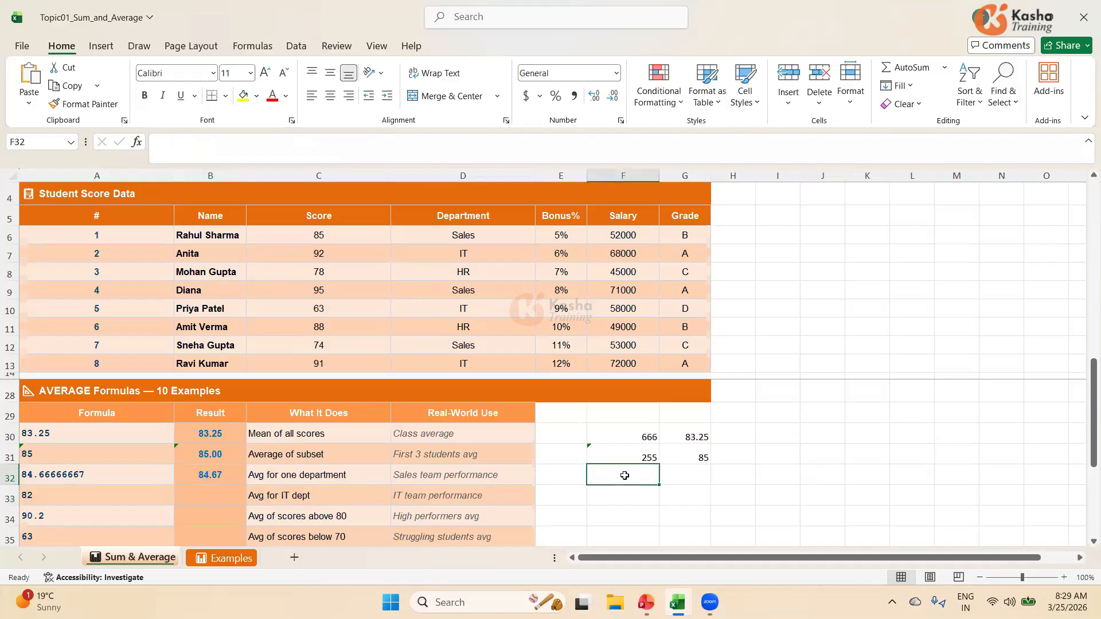
type("=")
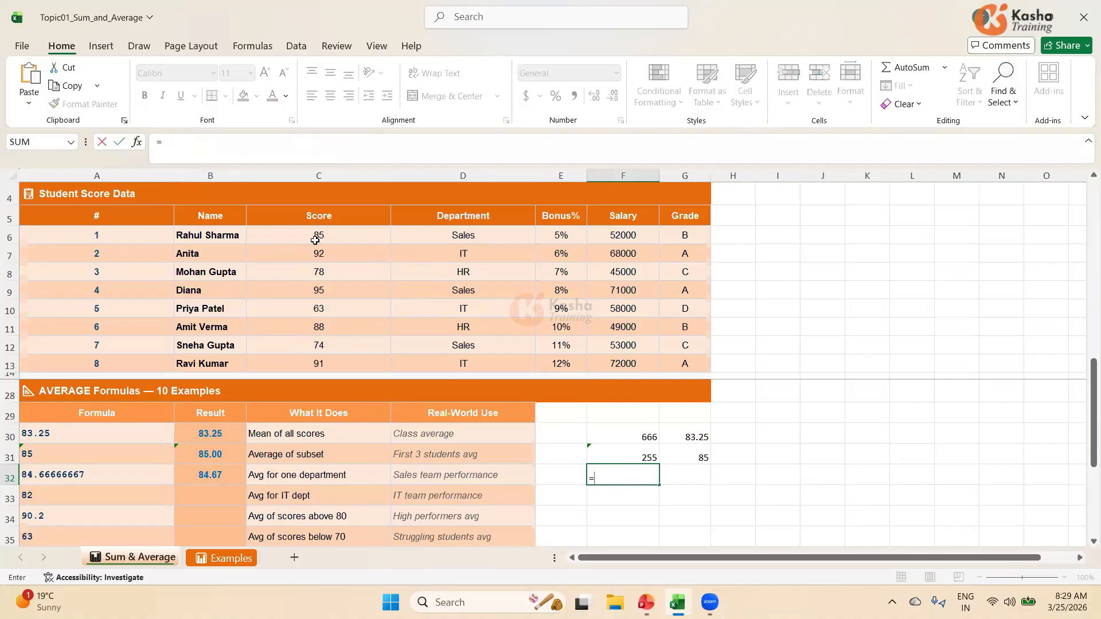
left_click(333, 235)
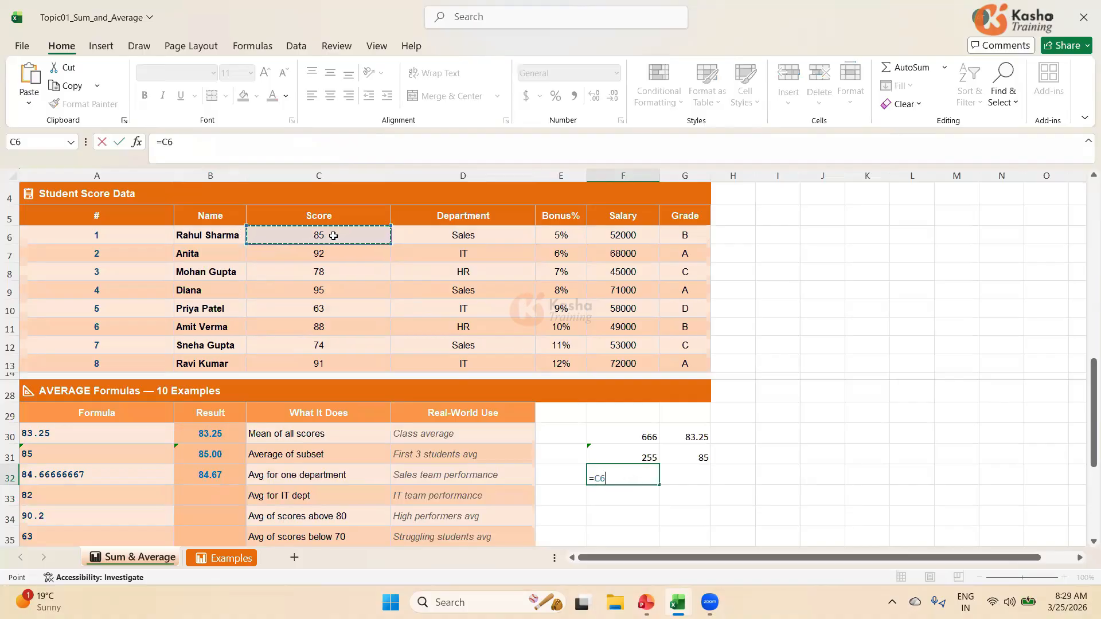
type("+")
left_click(317, 290)
type("+")
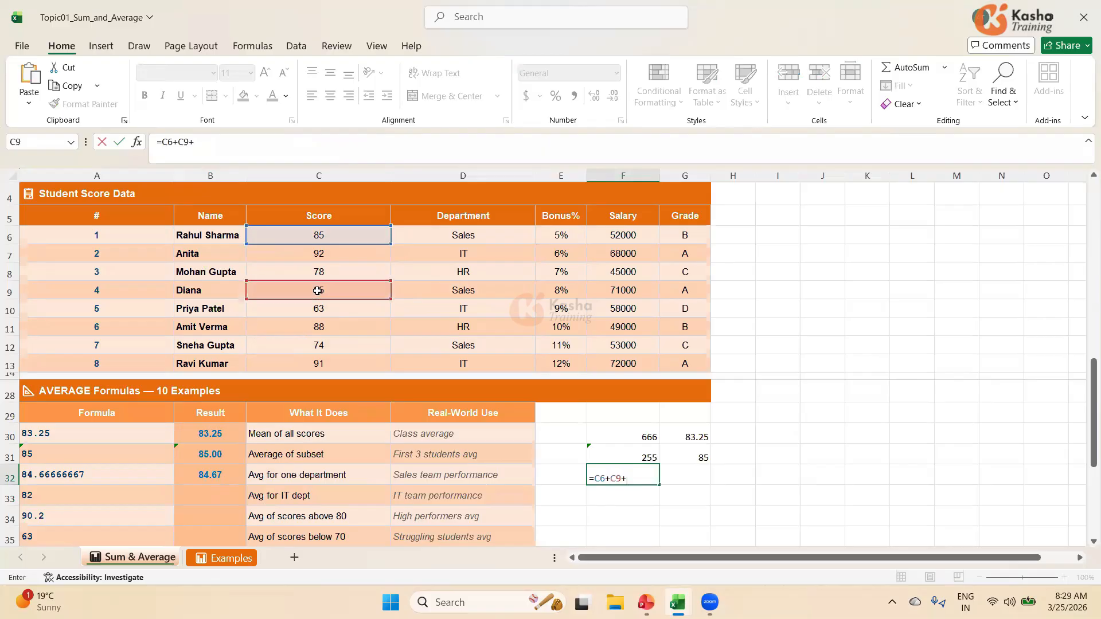
left_click(322, 346)
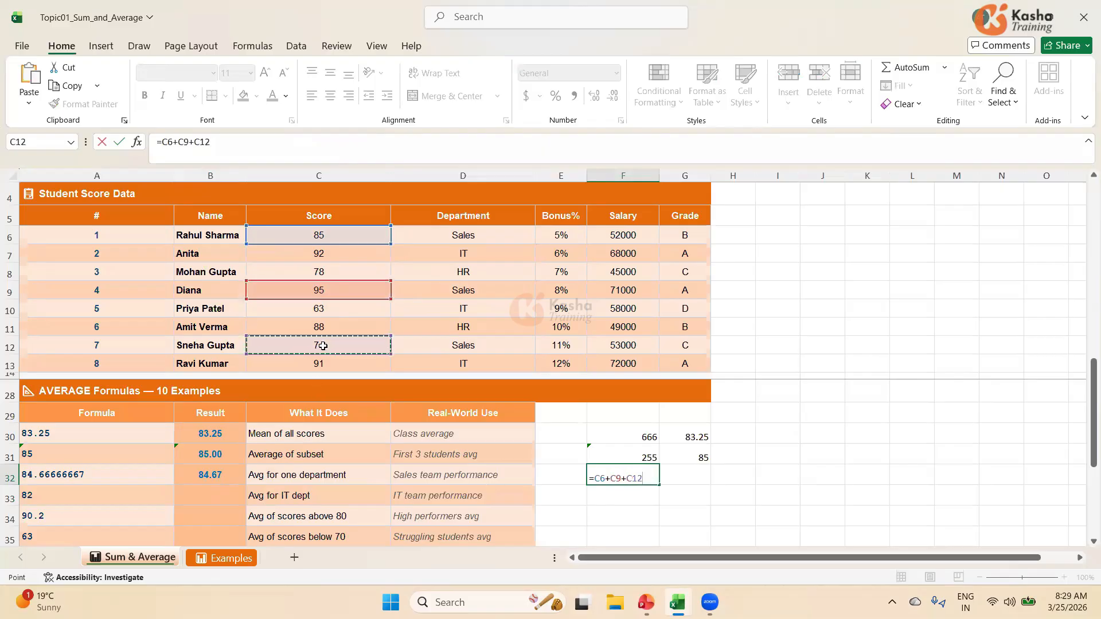
key("Return")
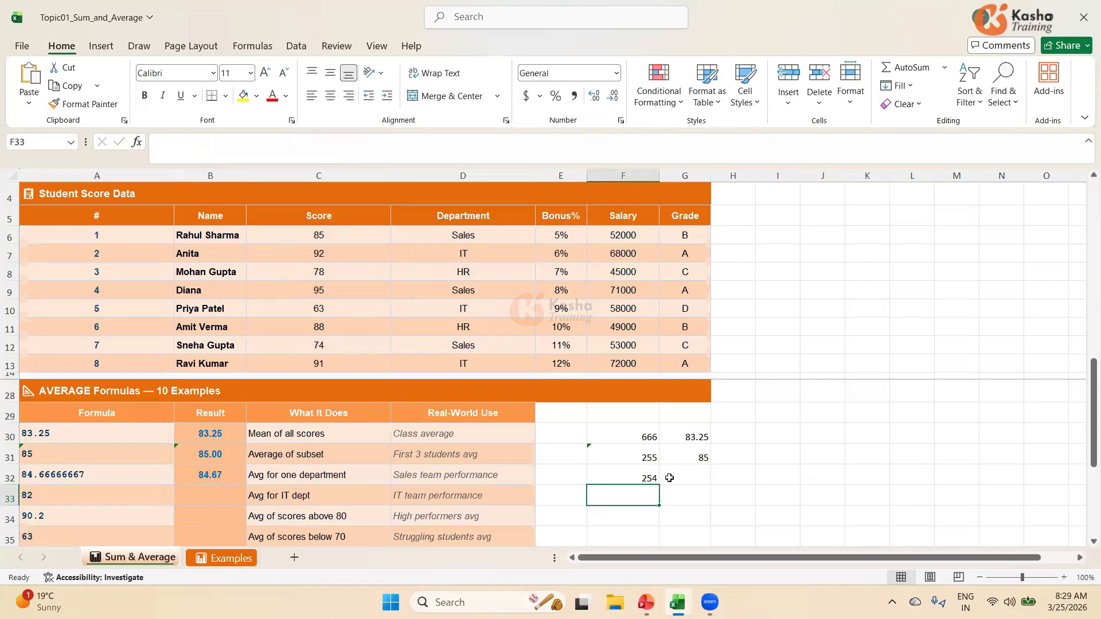
Step: Enter =F32/3 in G32 to work out the Sales average manually, and check it against the formula in B32
left_click(669, 478)
type("=")
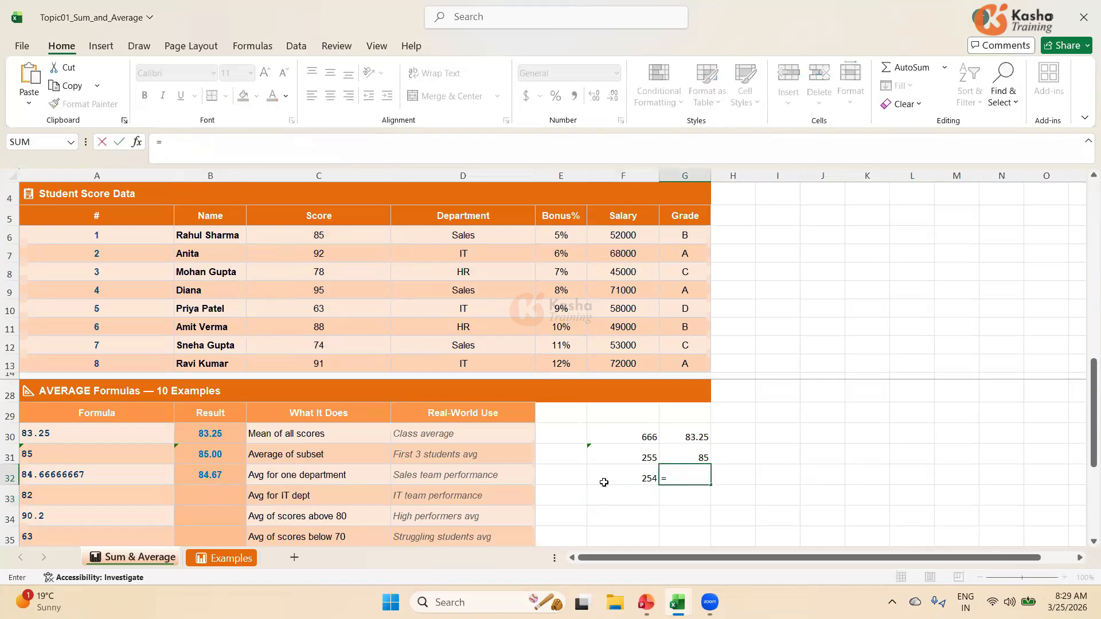
left_click(626, 475)
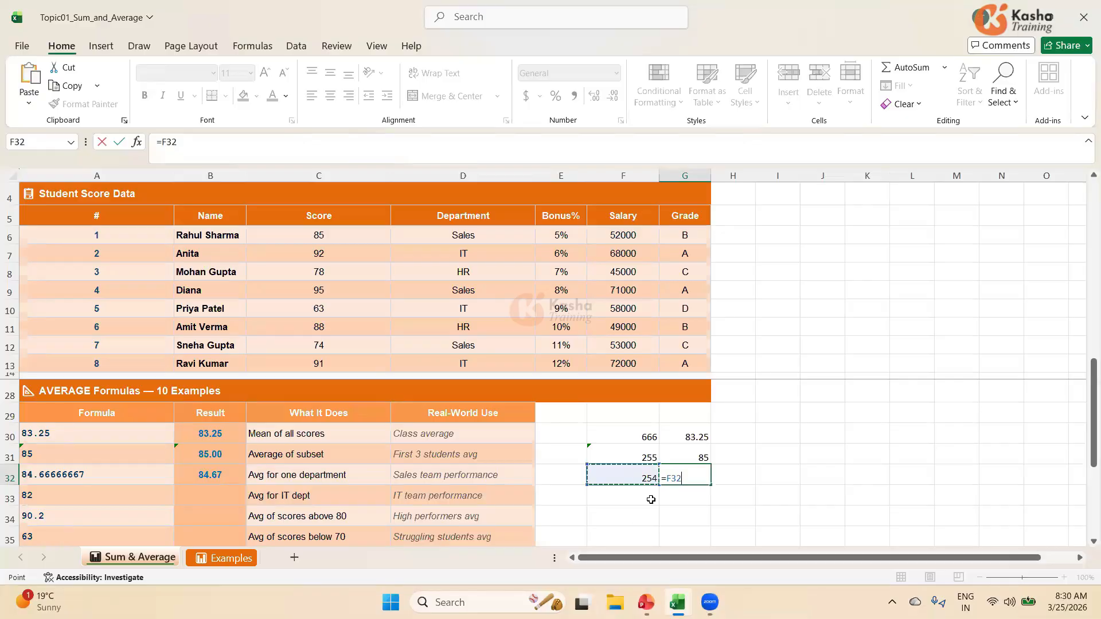
type("/3")
key("Return")
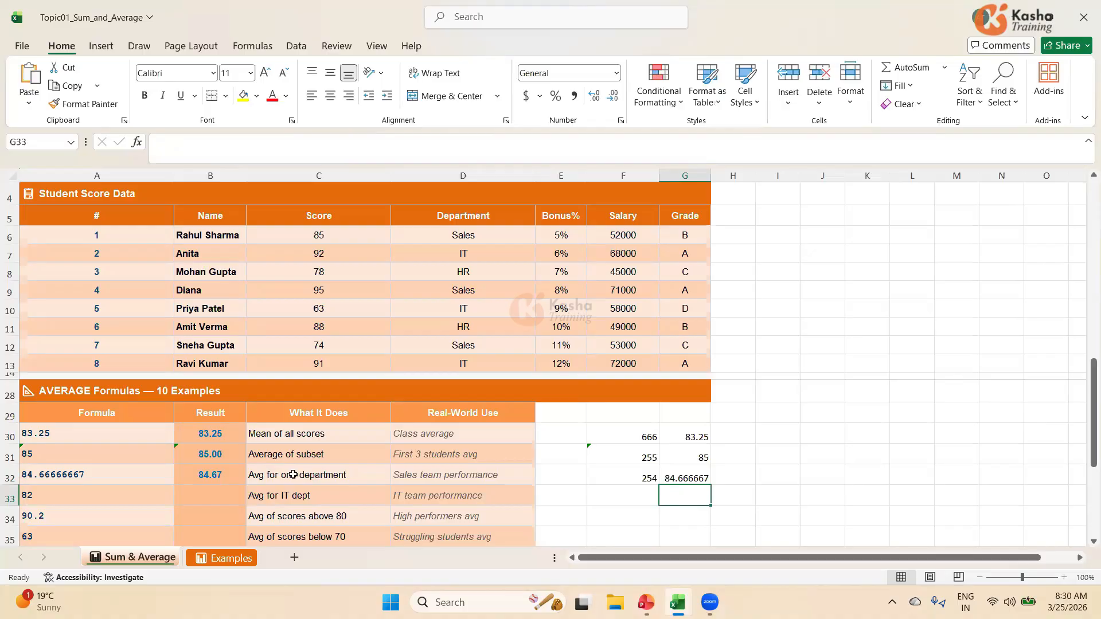
left_click(218, 476)
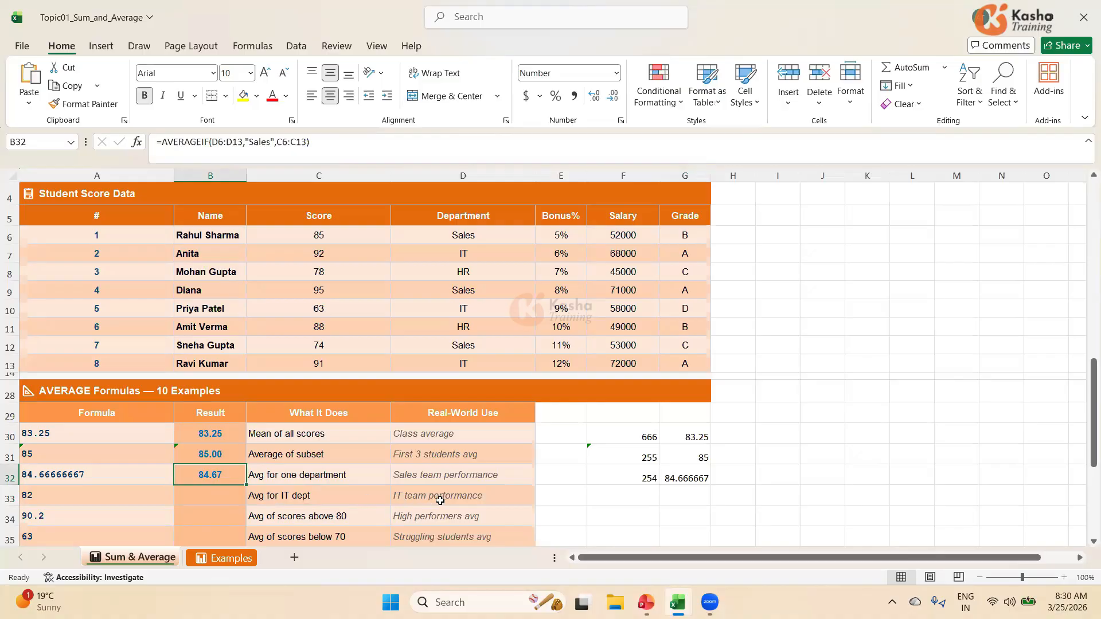
Step: Enter =AVERAGEIF(D6:D13,"IT",C6:C13) in B33 to average the scores of the IT department
left_click(209, 495)
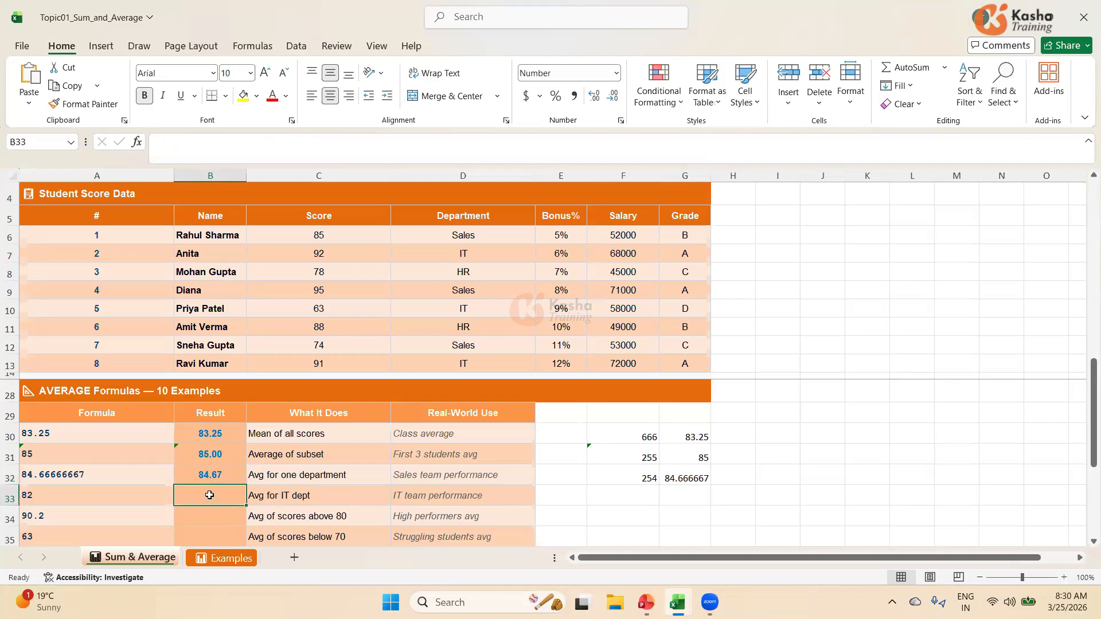
type("=")
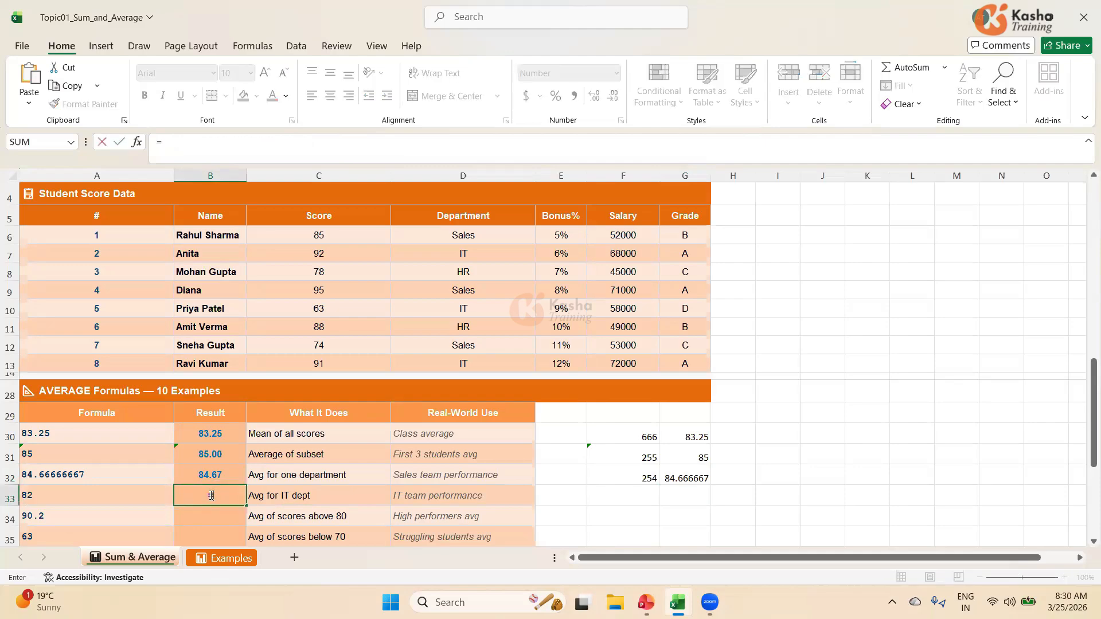
type("A")
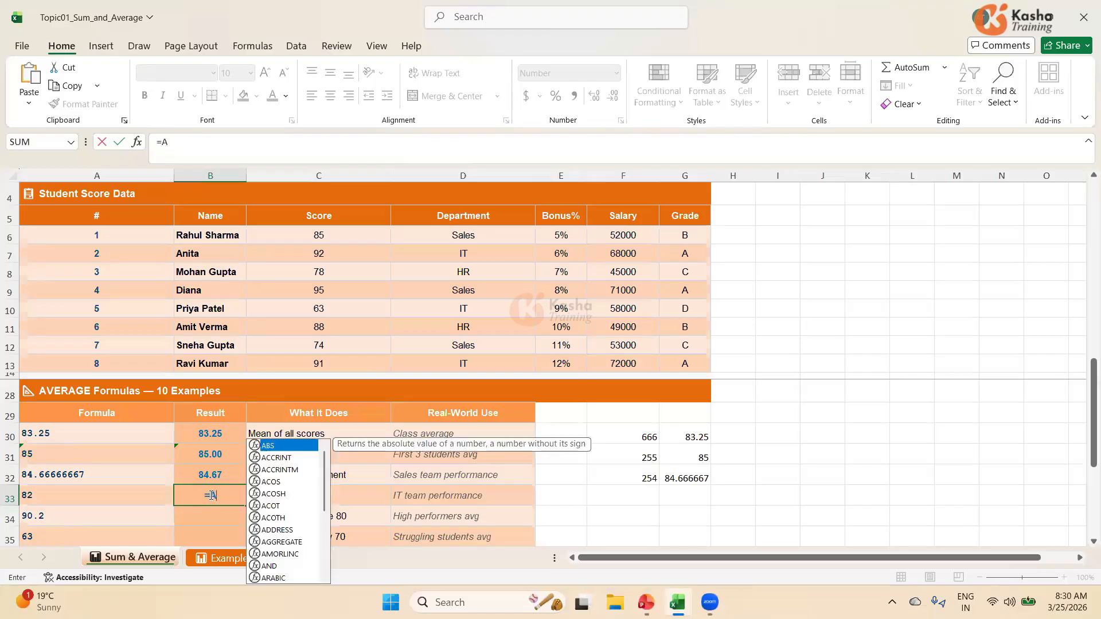
type("VERAGE")
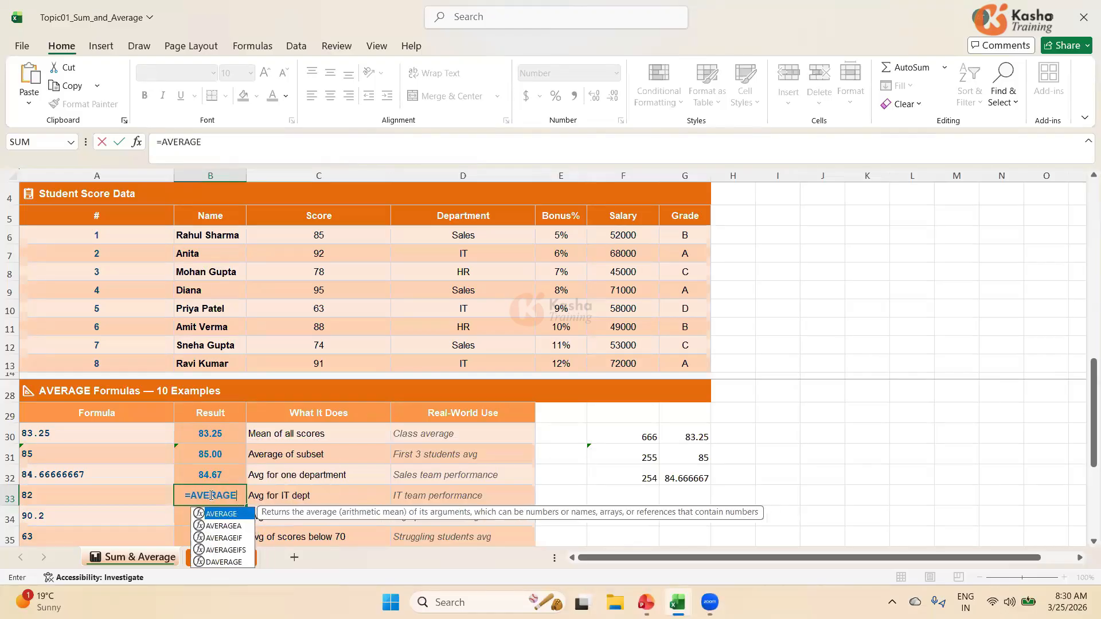
type("IF")
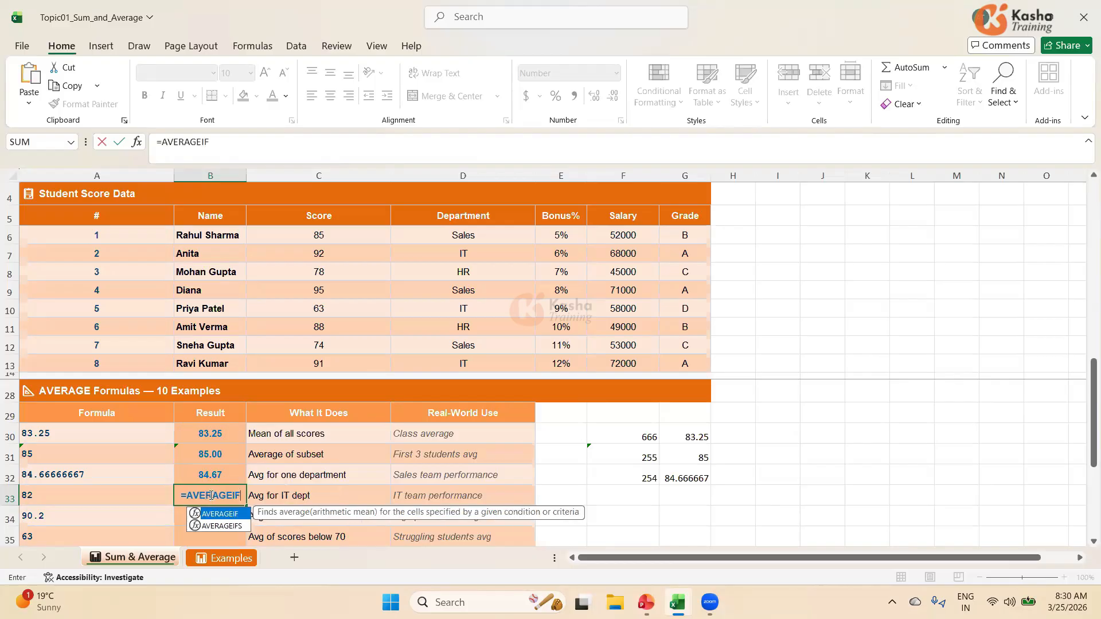
type("(")
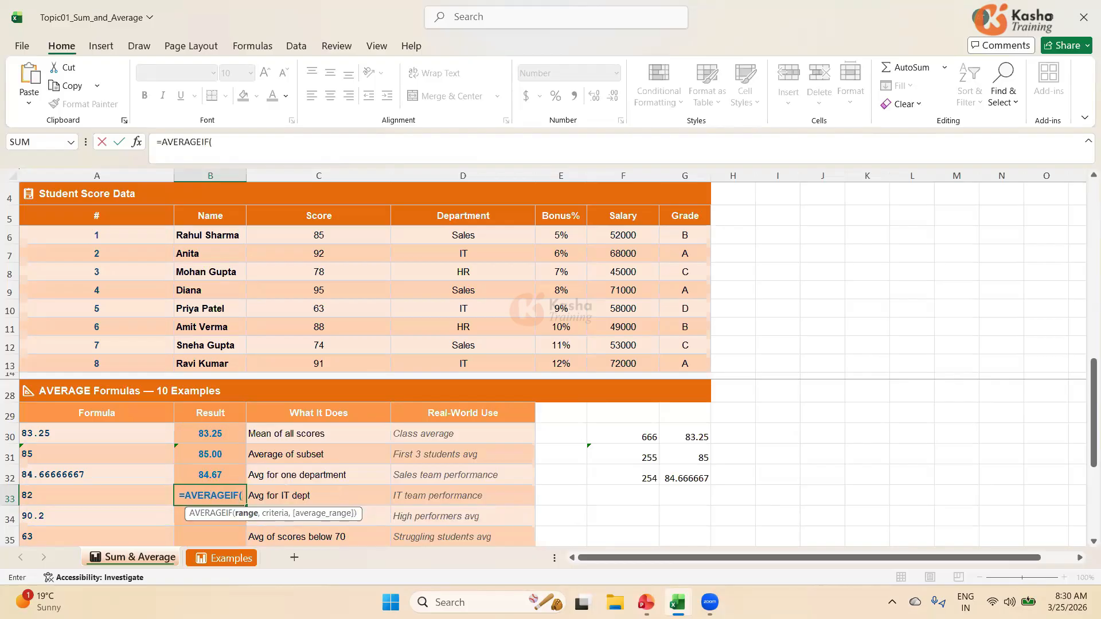
left_click_drag(477, 232, 476, 364)
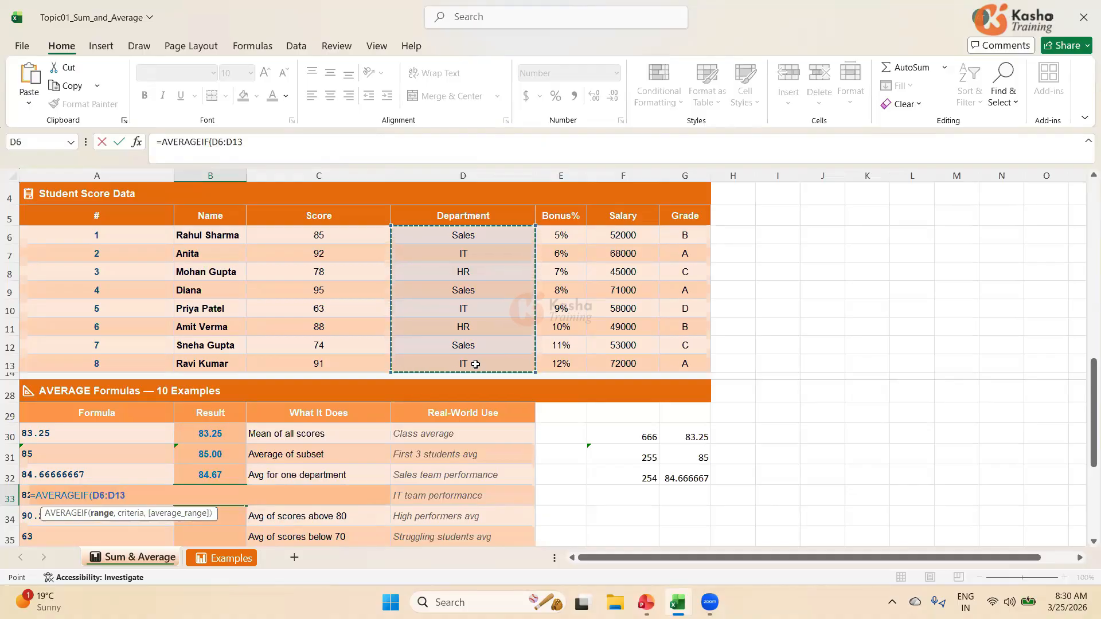
type(",")
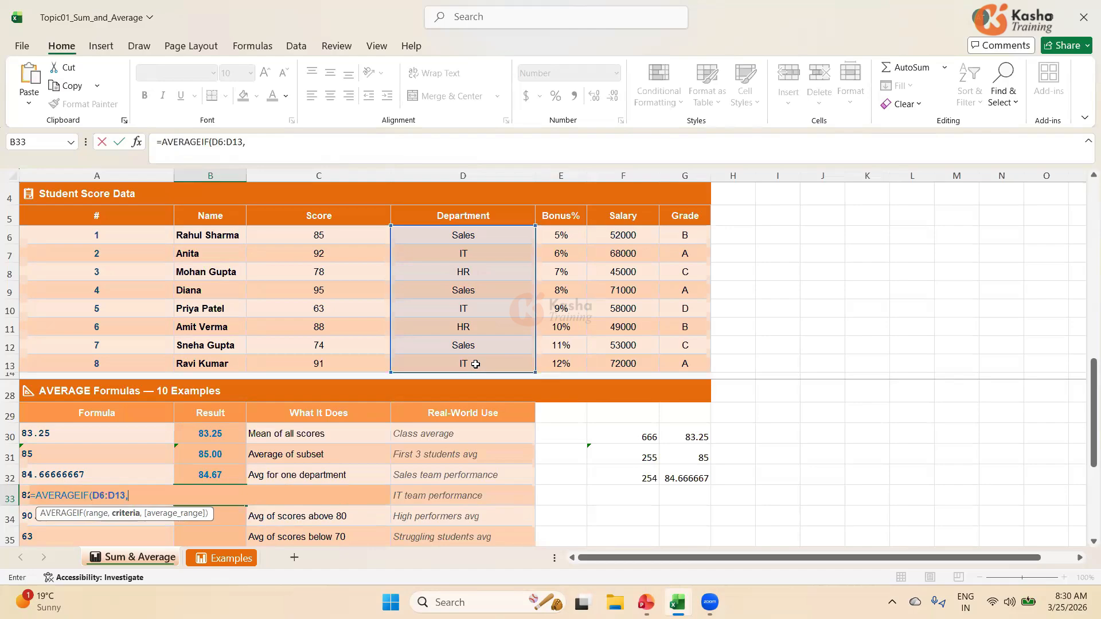
type("\"IT\",")
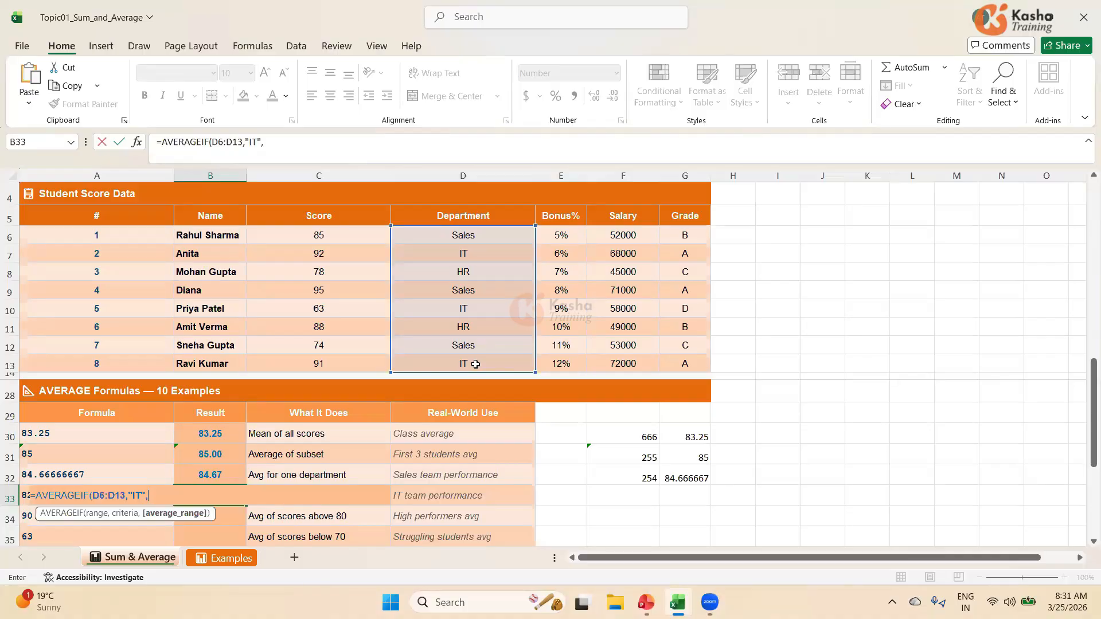
left_click(337, 235)
left_click_drag(335, 290, 333, 363)
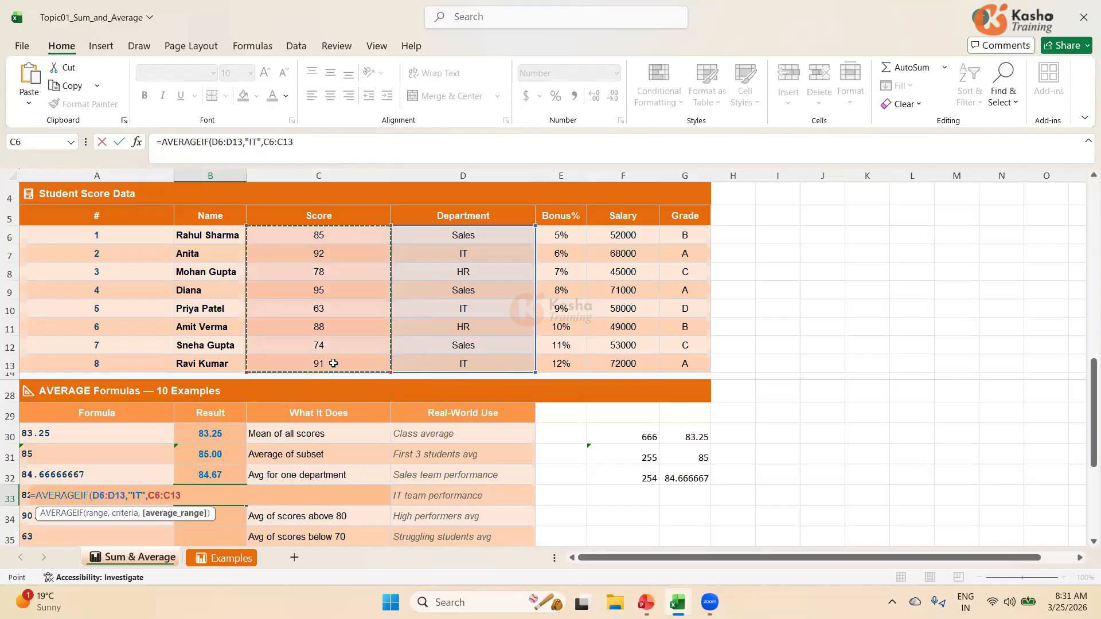
type(")")
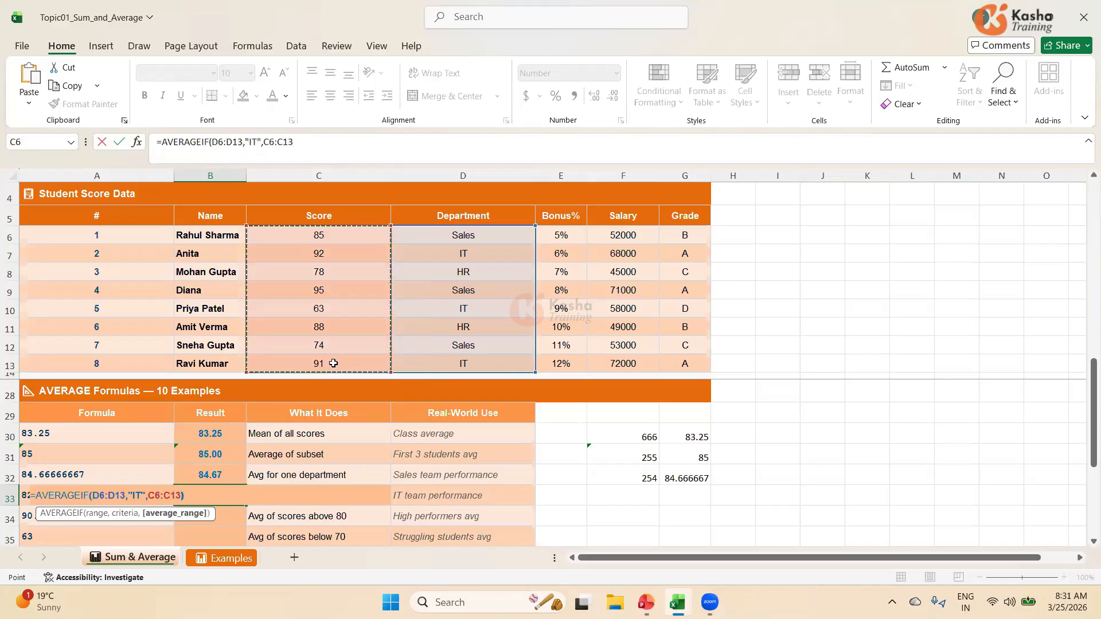
key("Return")
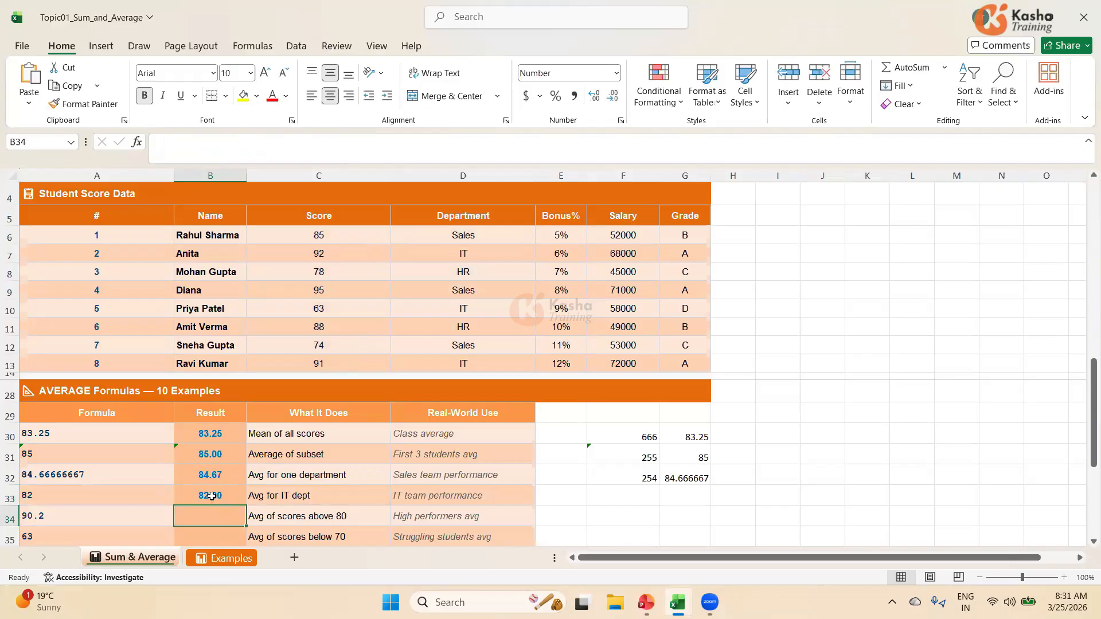
Step: Enter =C7+C10+C13 in F33 to add up the IT scores for the manual check
left_click(634, 500)
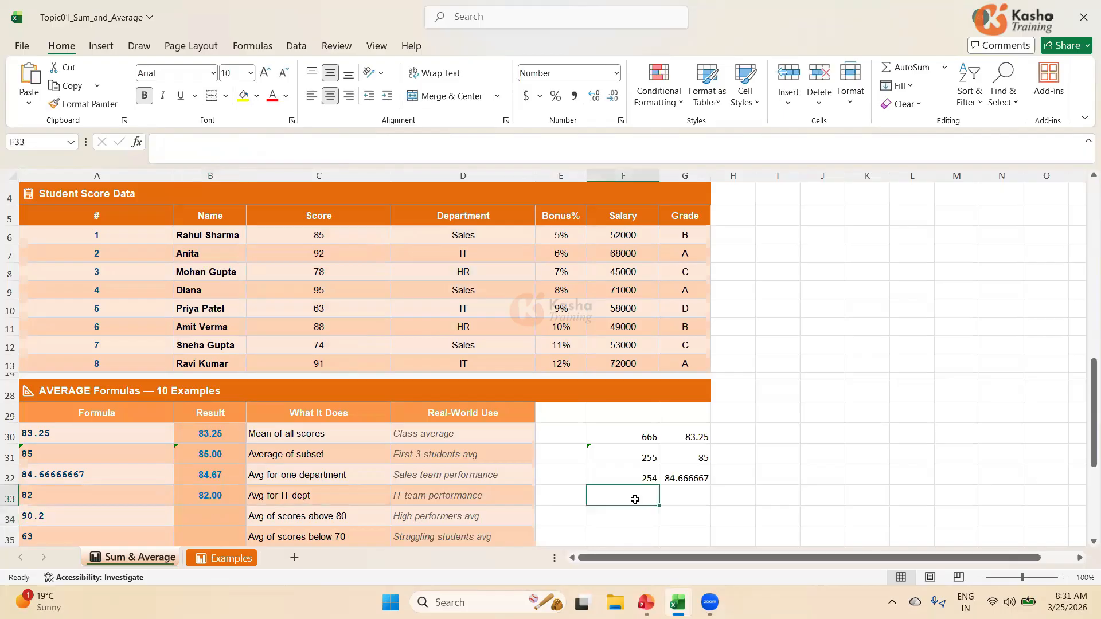
type("=")
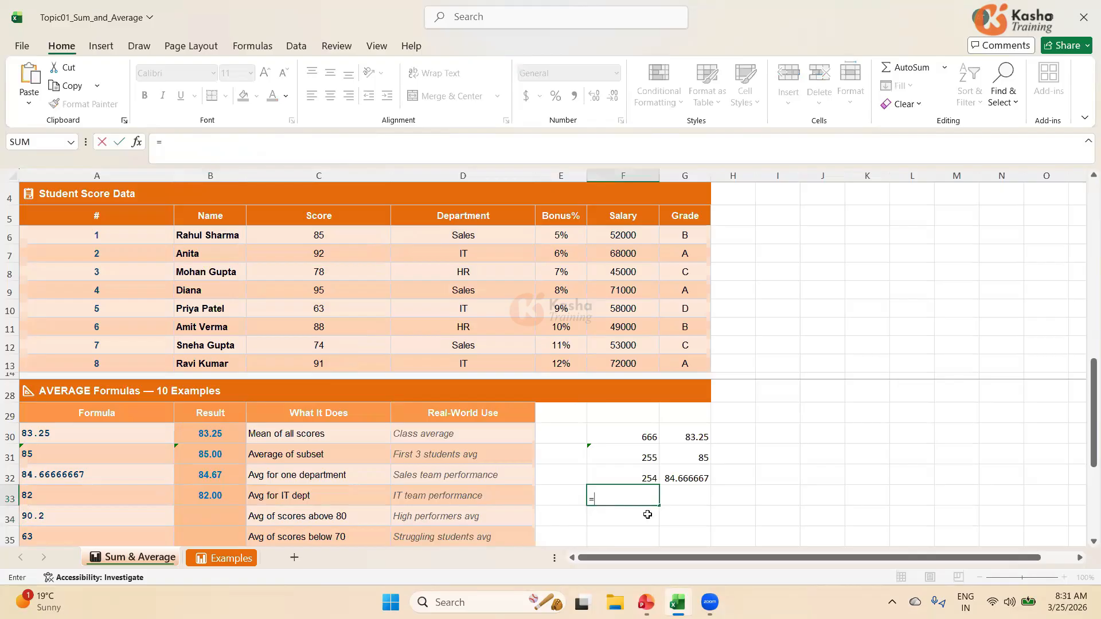
left_click(341, 253)
type("+")
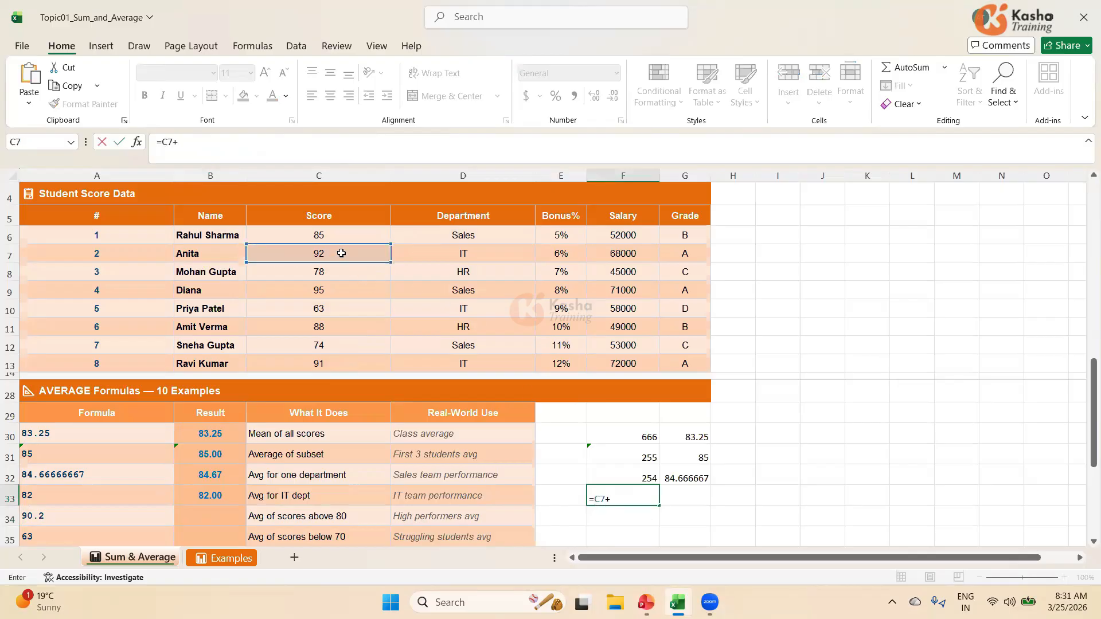
left_click(325, 311)
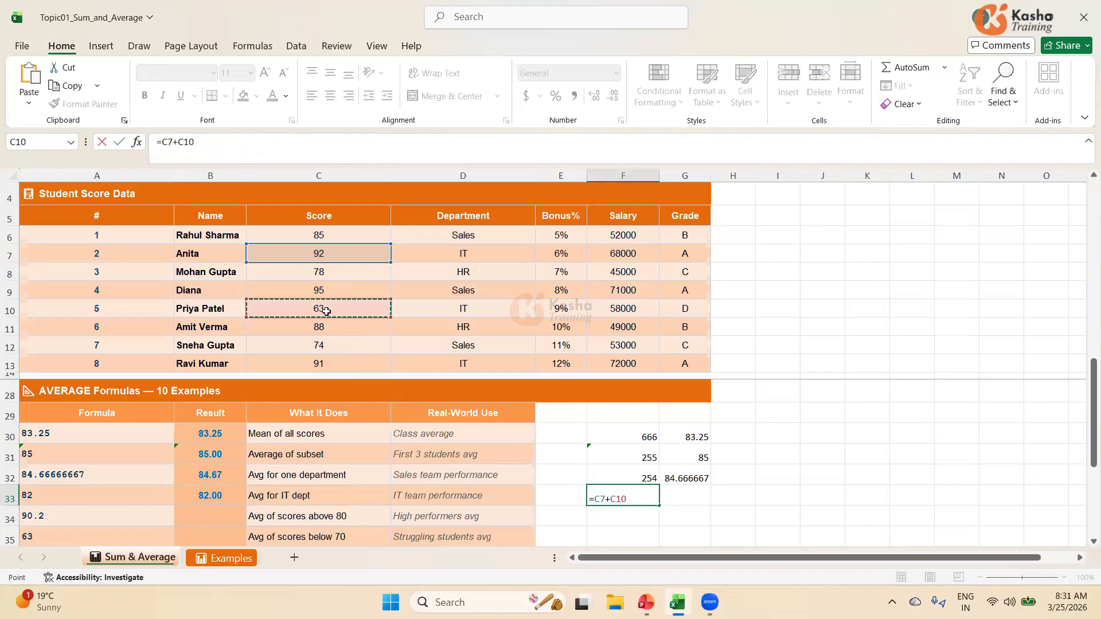
type("+")
left_click(324, 364)
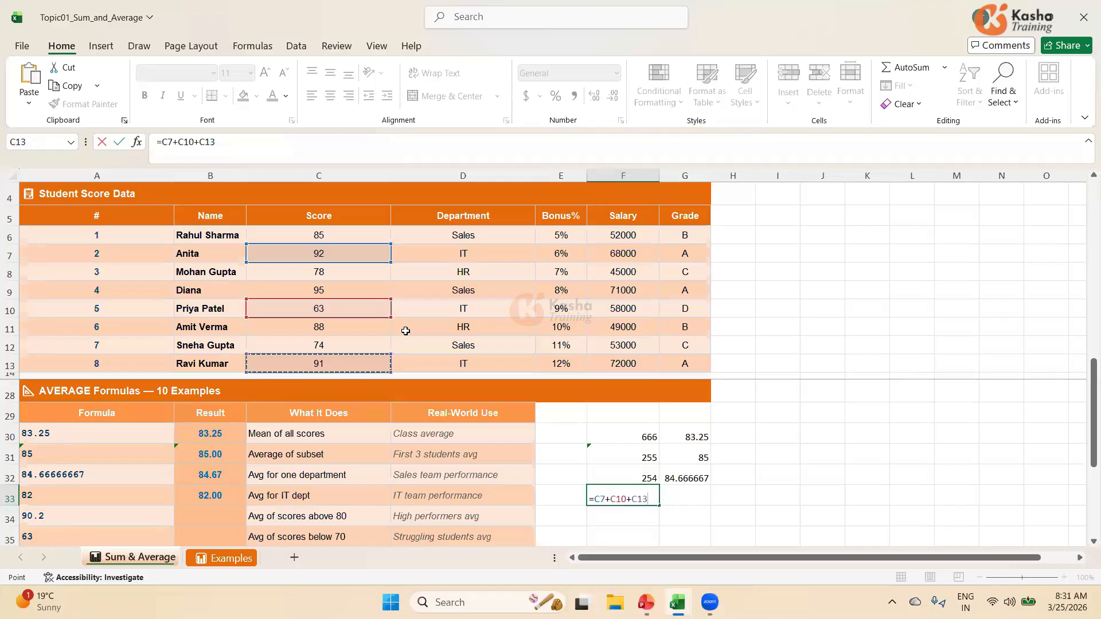
key("Return")
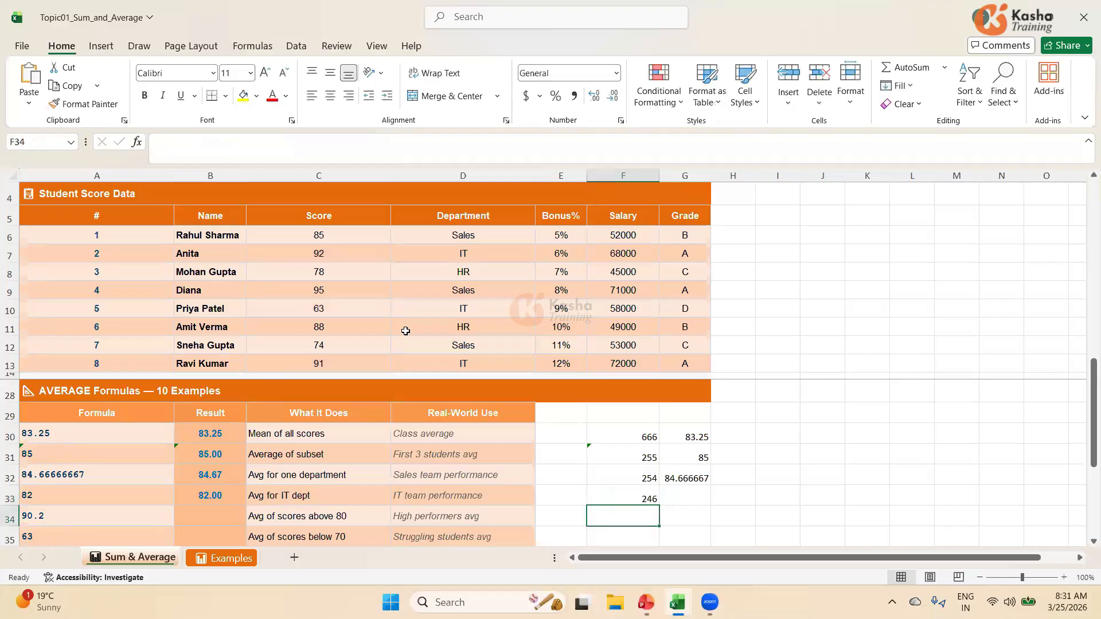
Step: Enter =F33/3 in G33 to work out the IT average manually
left_click(679, 501)
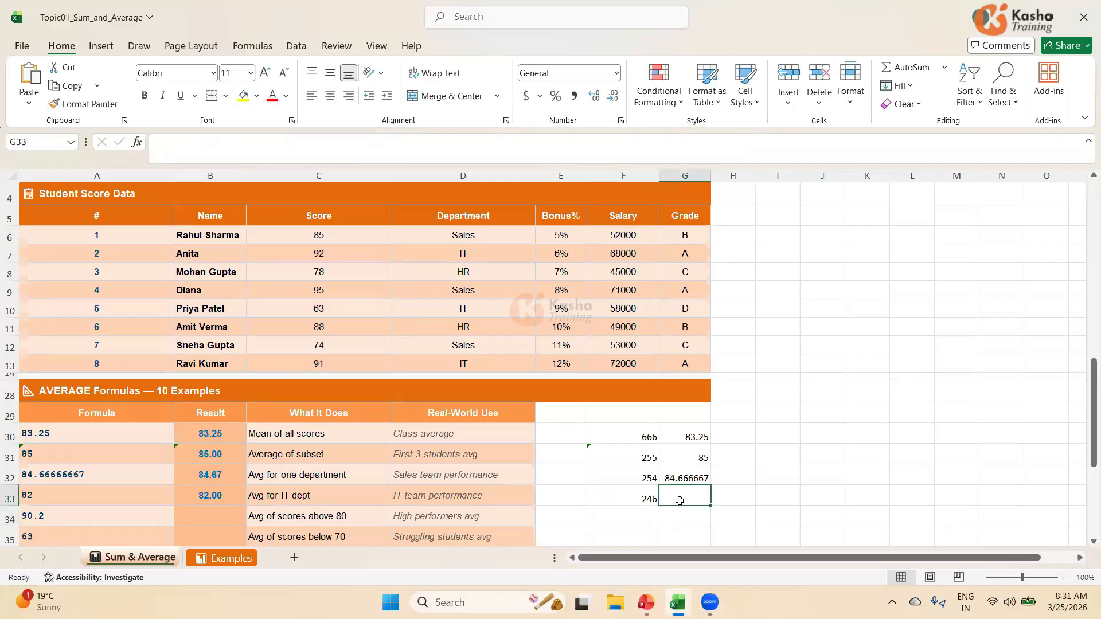
type("=")
left_click(646, 500)
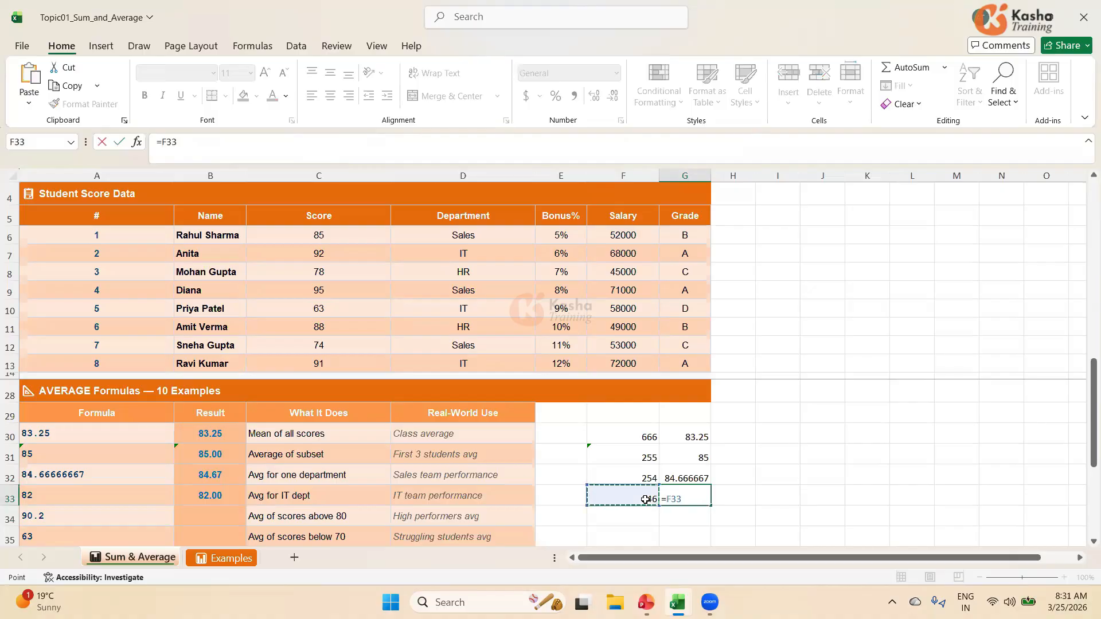
type("/3")
key("Return")
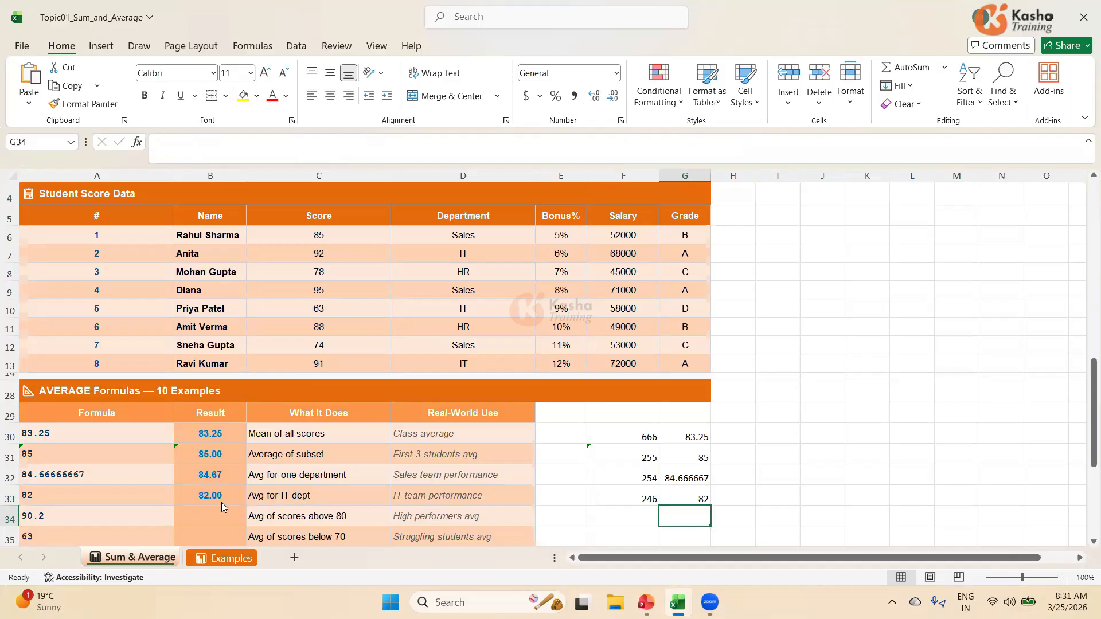
Step: Enter =AVERAGEIF(C6:C13,">80",C6:C13) in B34 to average the scores above 80
scroll(538, 496, "down", 2)
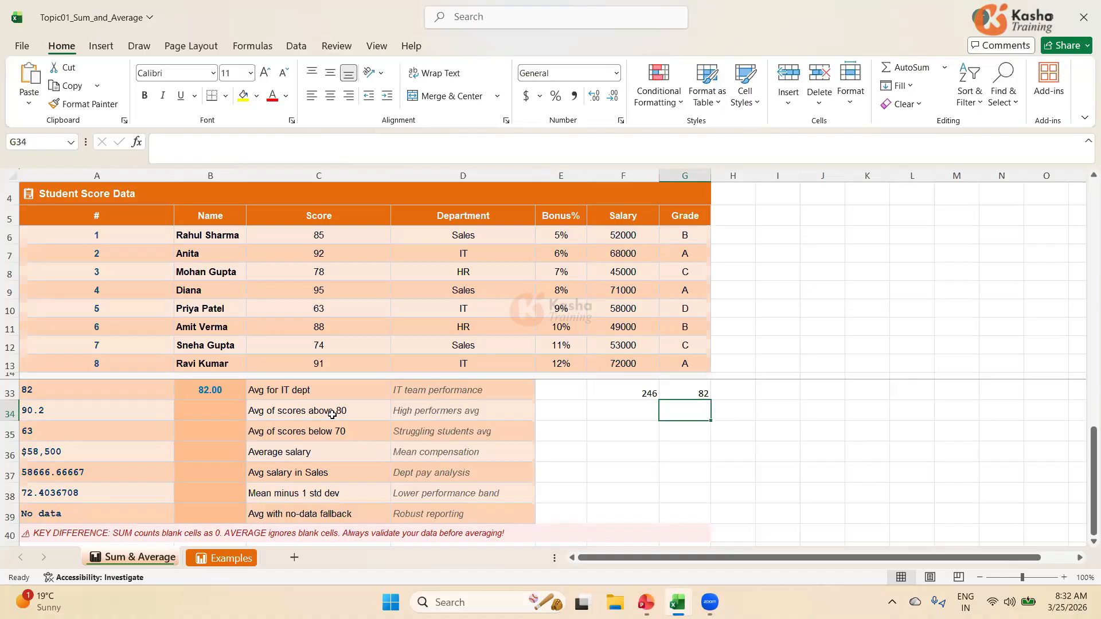
left_click(213, 415)
type("=")
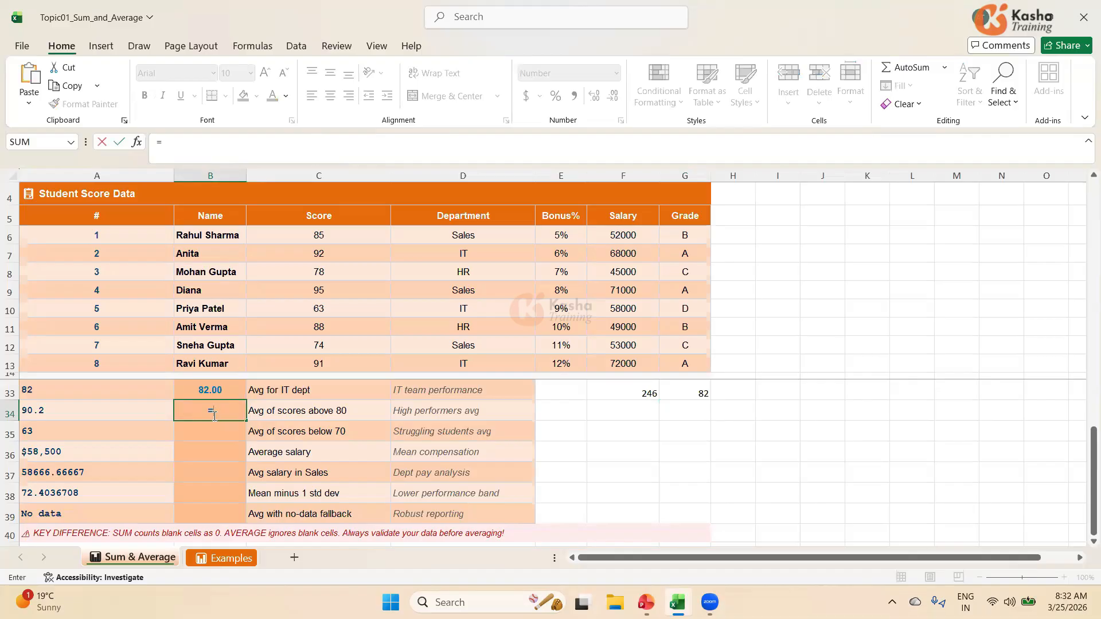
type("AV")
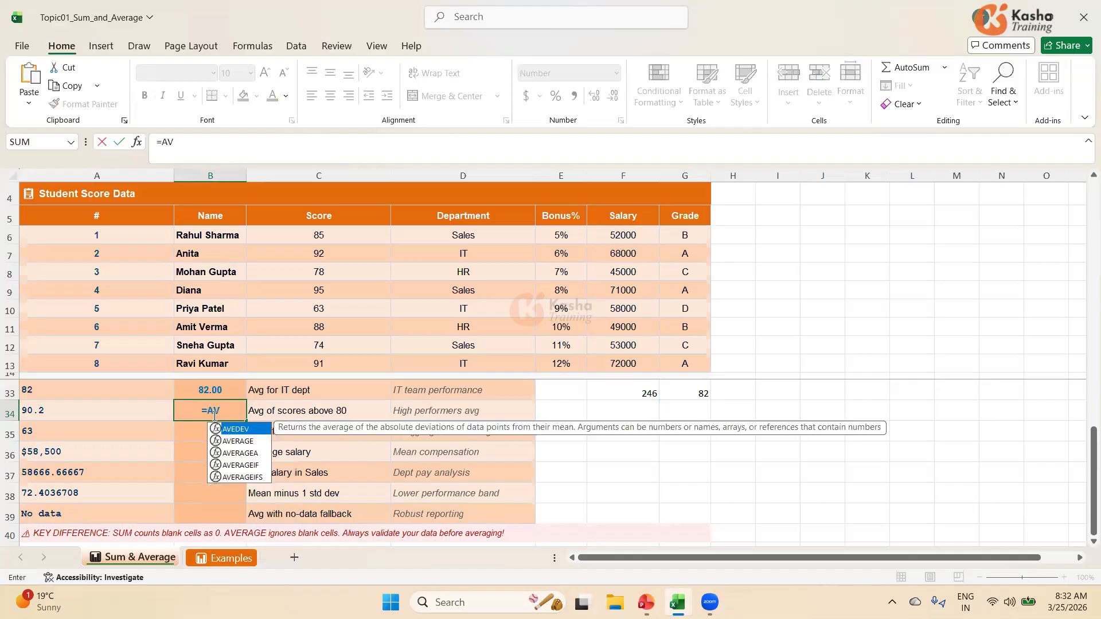
type("ERAGE")
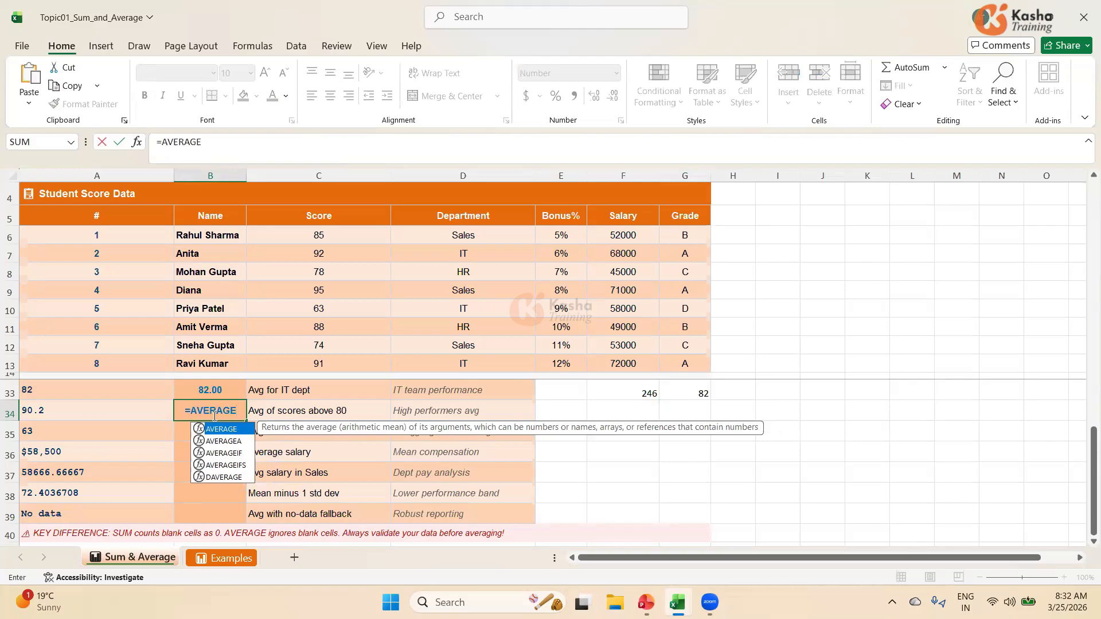
type("IF")
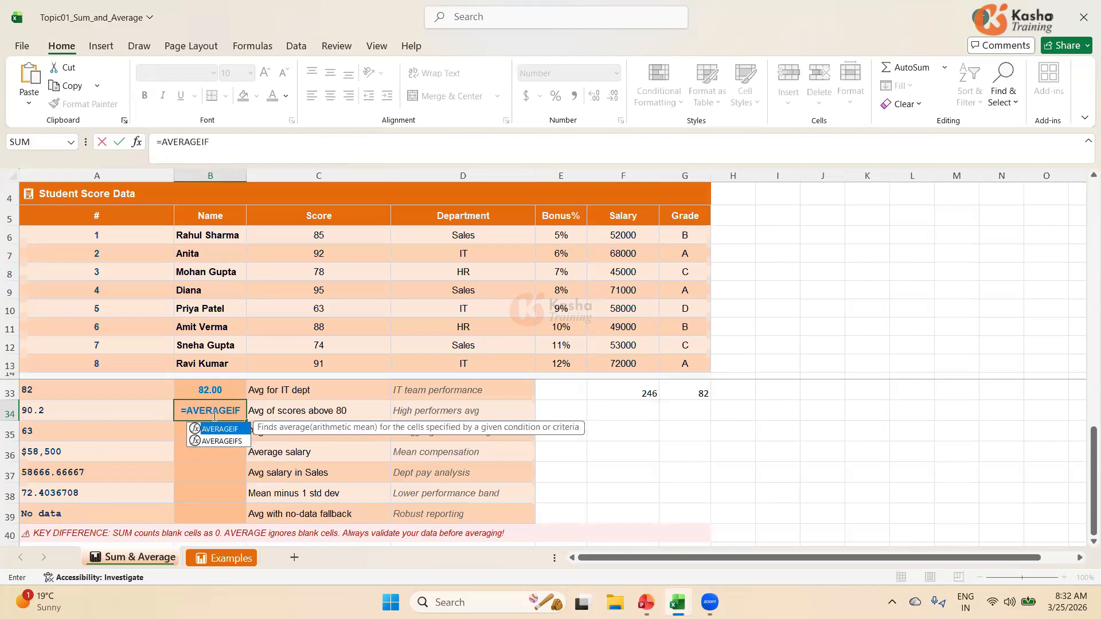
type("(")
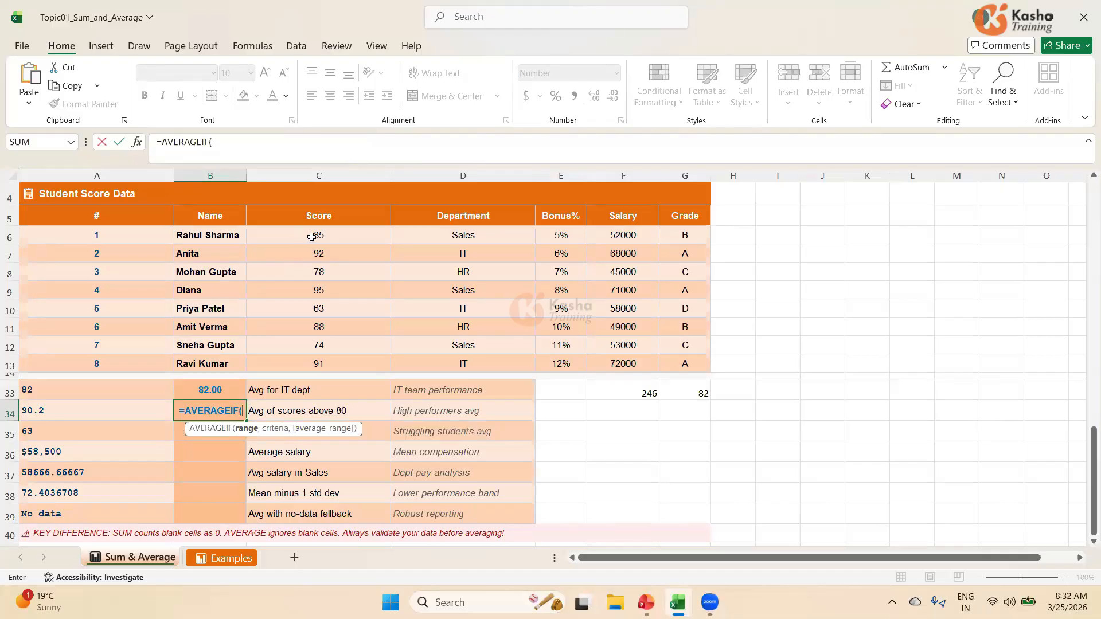
left_click_drag(311, 237, 315, 363)
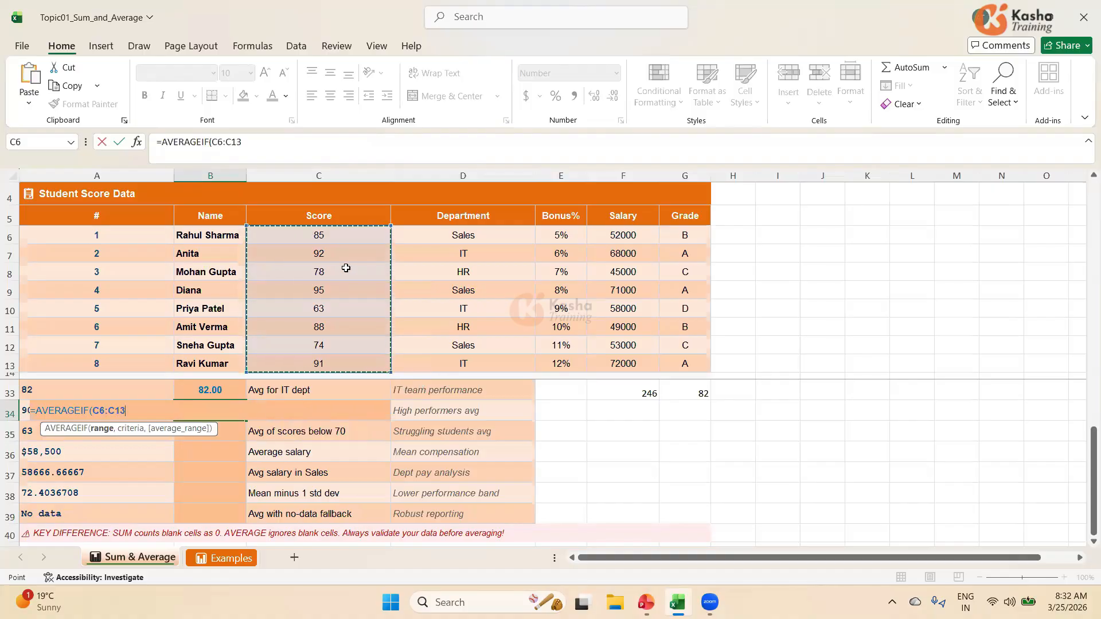
type(",")
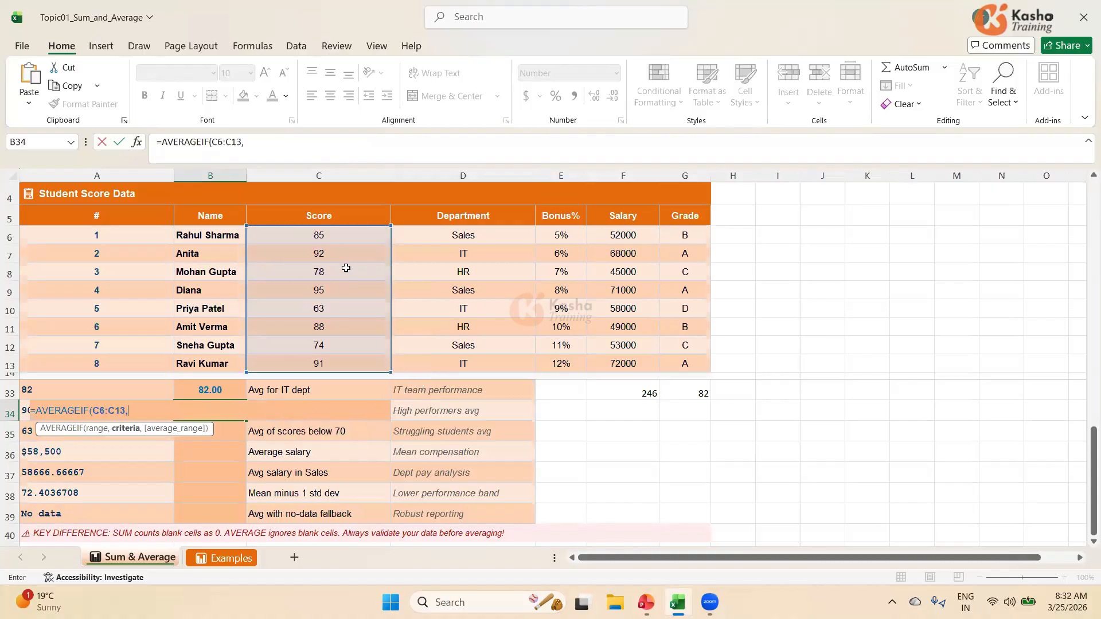
type("\">")
type("80\",")
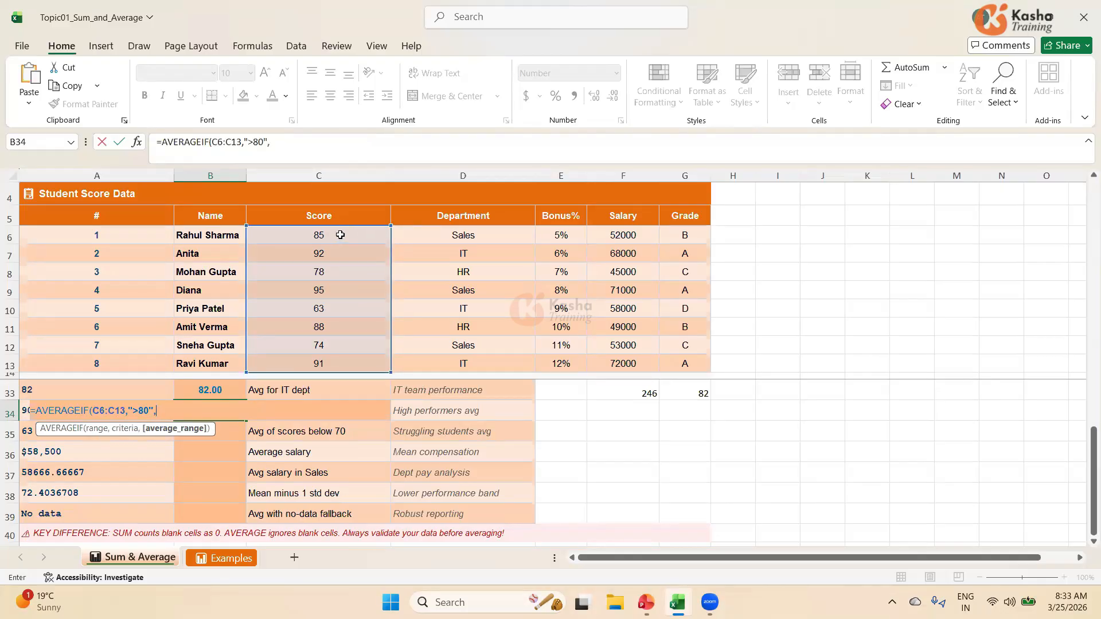
left_click_drag(342, 239, 332, 365)
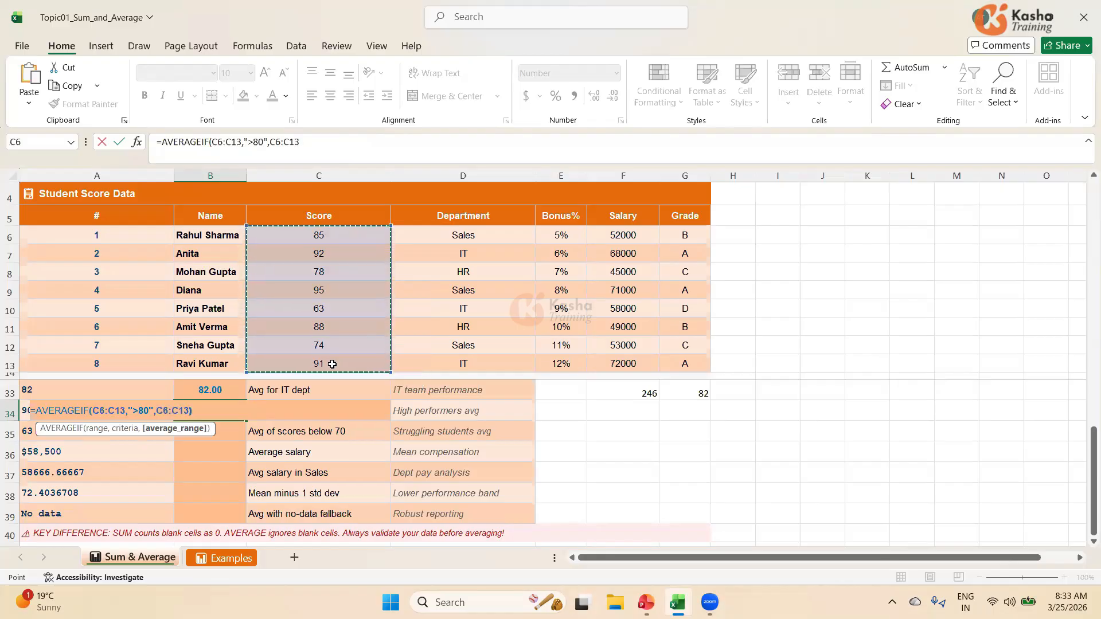
key("Return")
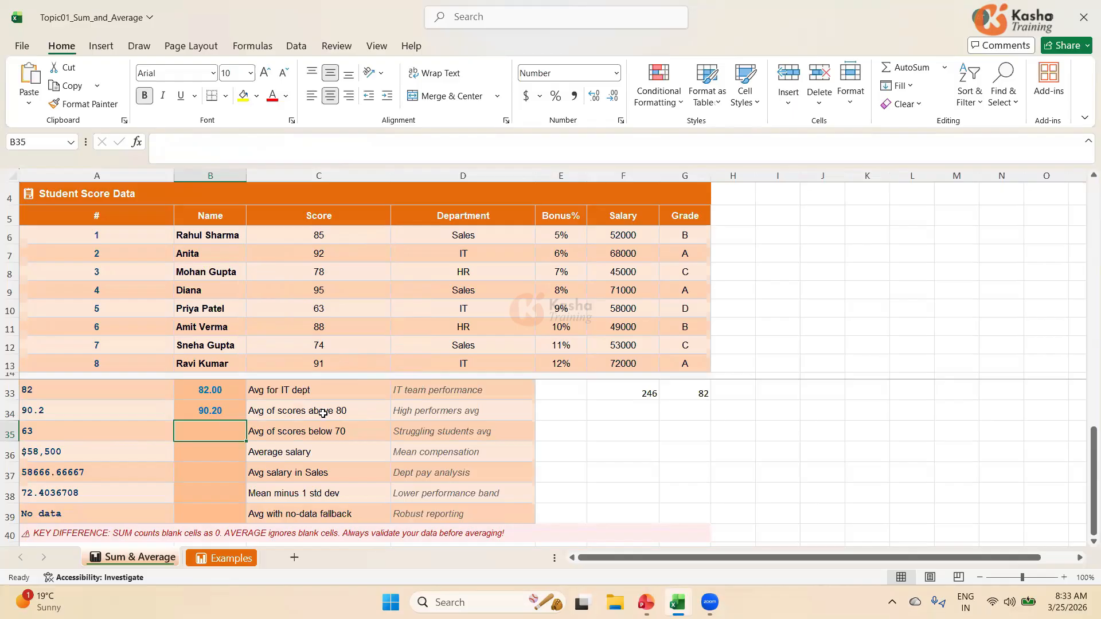
Step: Enter =C6+C7+C9+C11+C13 in F34 to add up the scores above 80 for the manual check
left_click(633, 410)
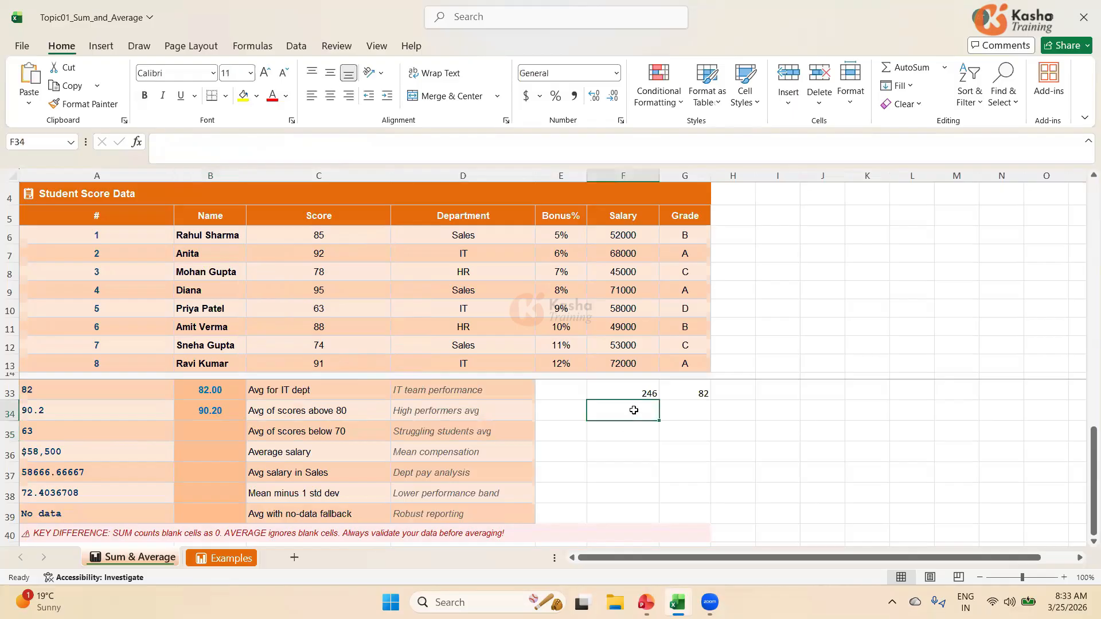
type("=")
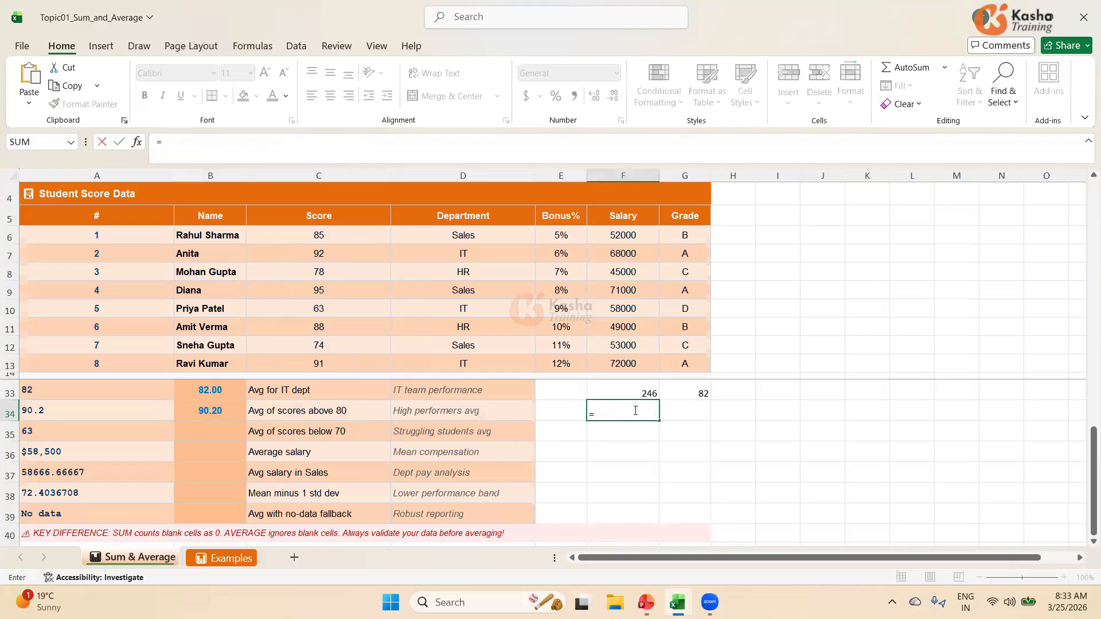
left_click(324, 235)
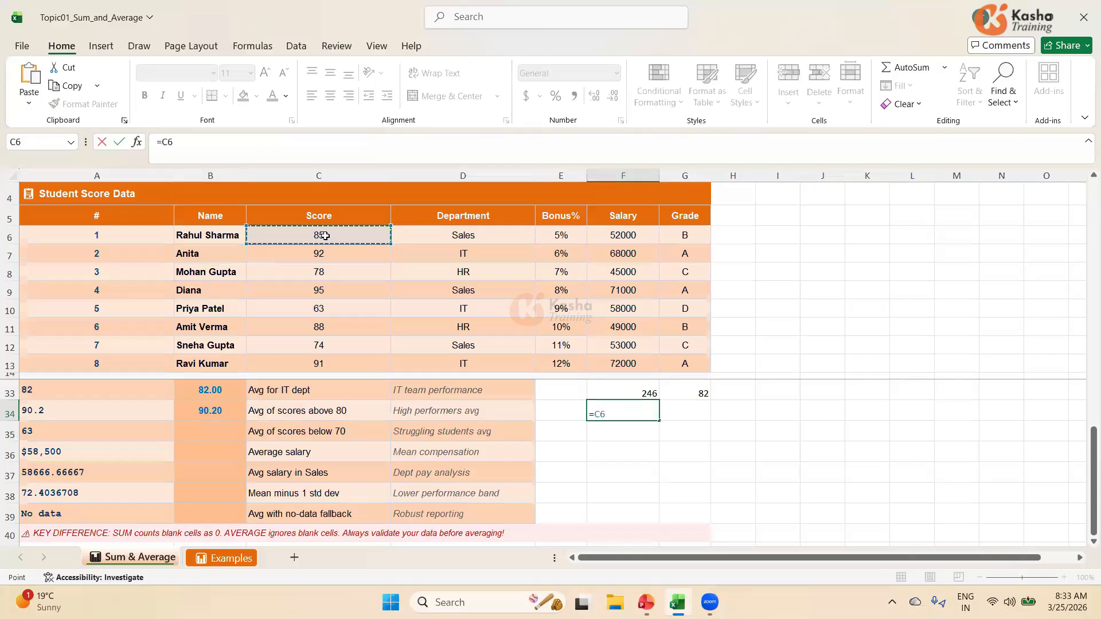
type("+")
left_click(330, 258)
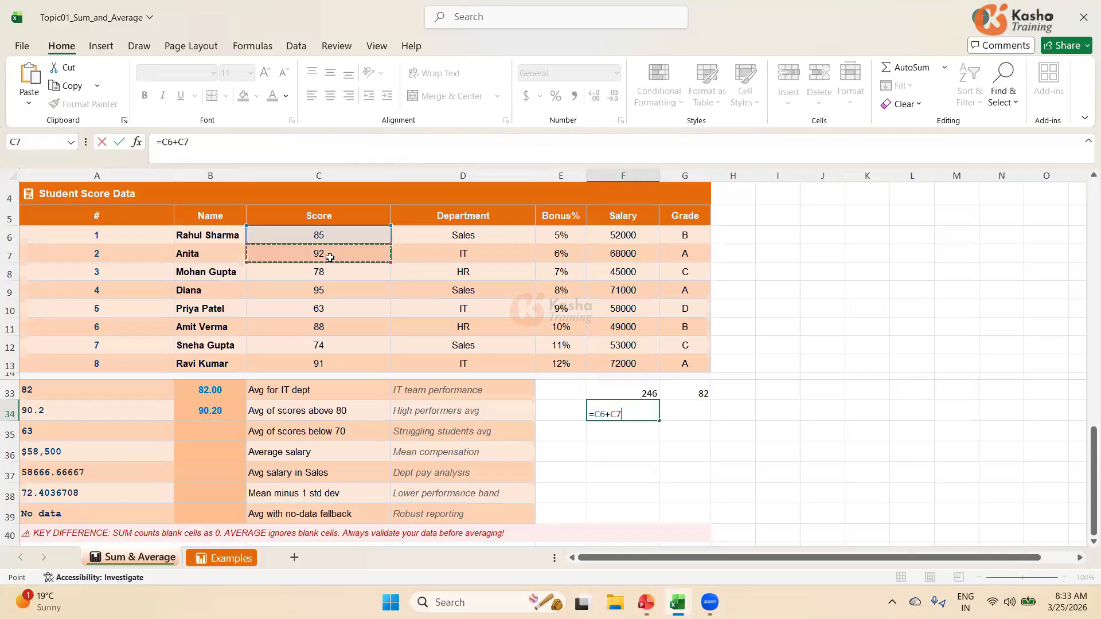
type("+")
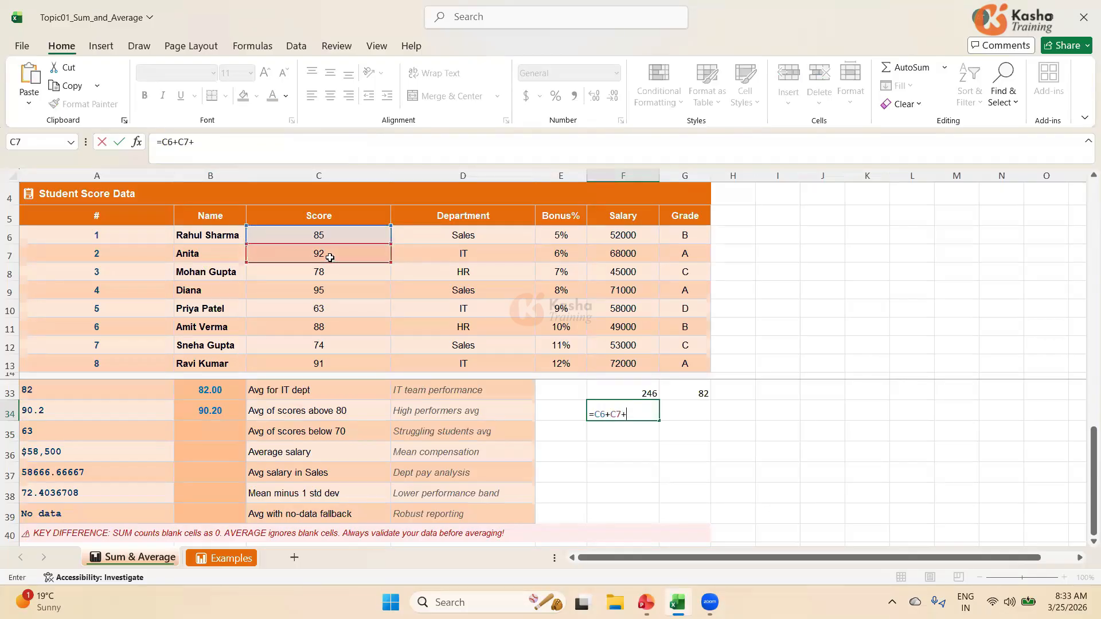
left_click(324, 286)
type("+")
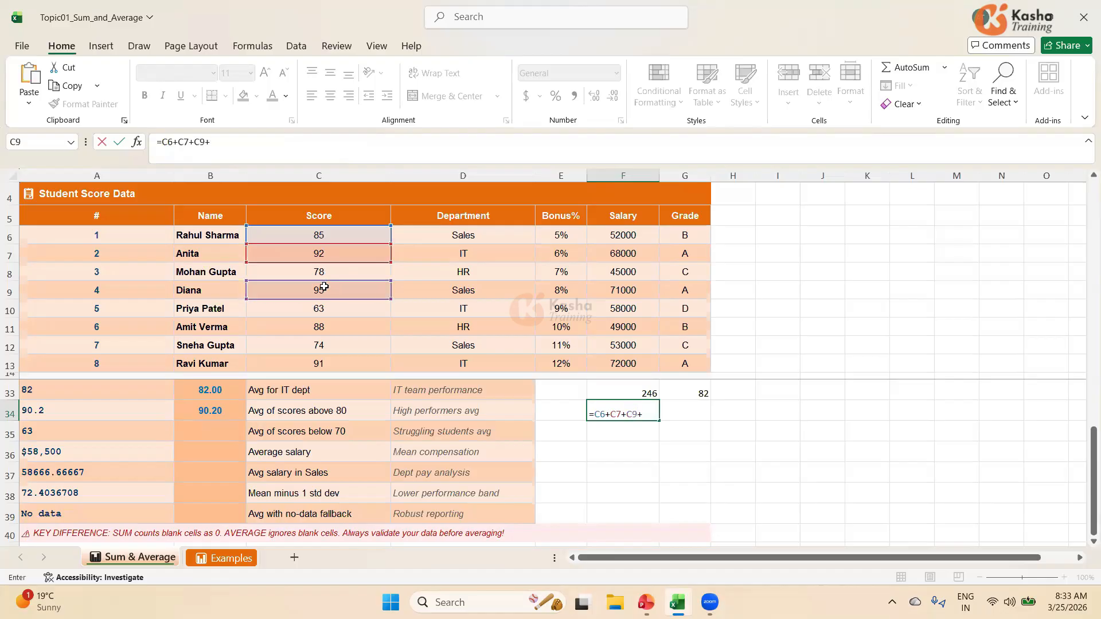
left_click(335, 328)
type("+")
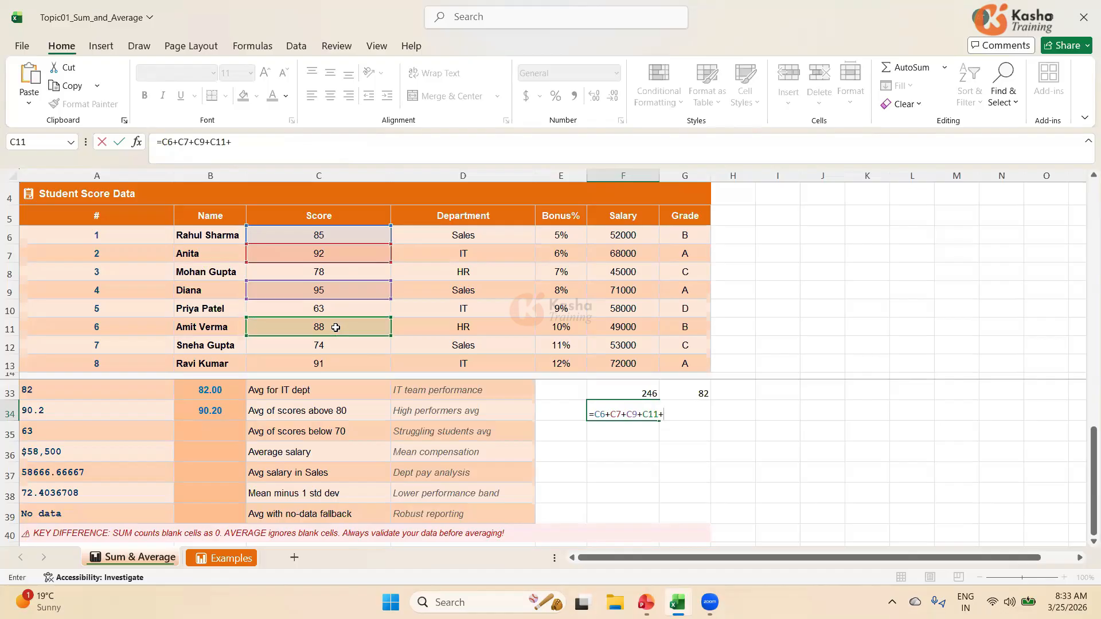
left_click(332, 362)
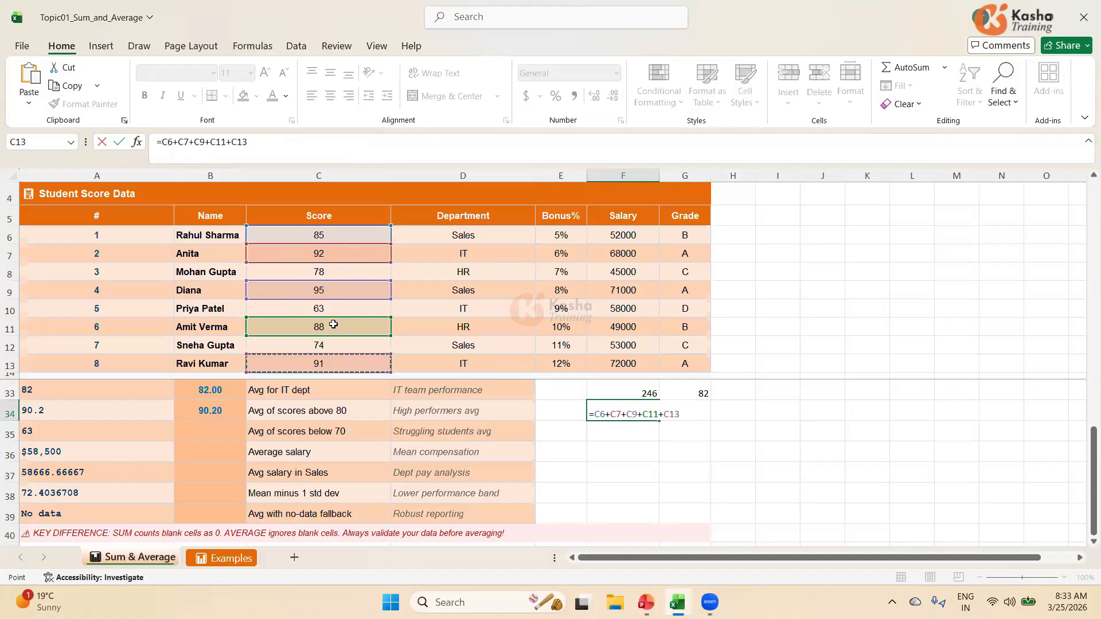
key("Return")
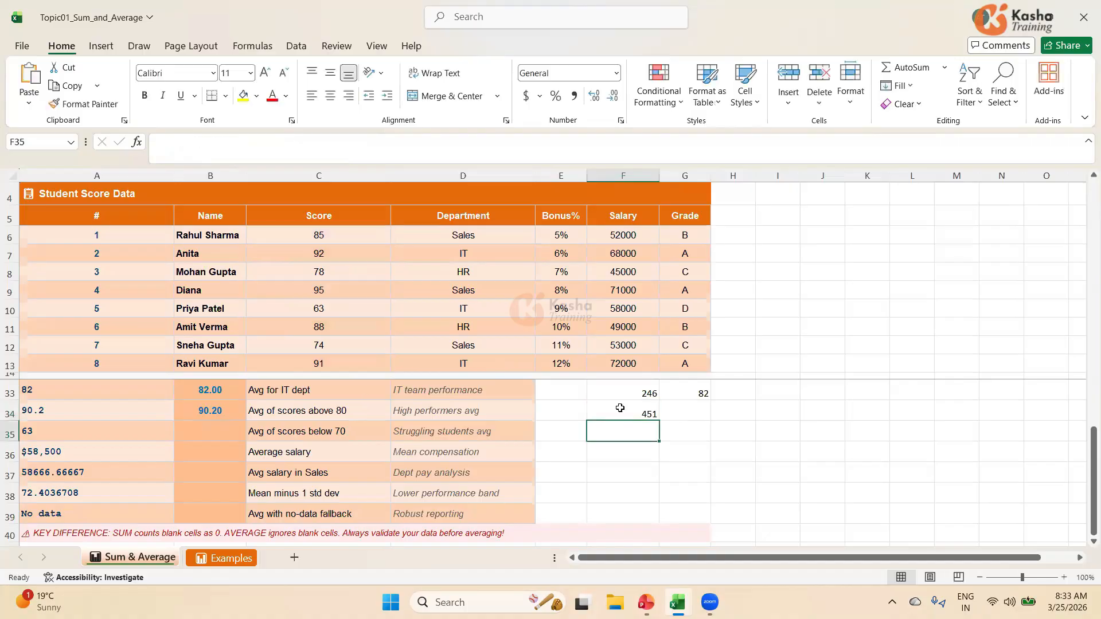
Step: Select G34 for the manual average of the scores above 80
left_click(692, 410)
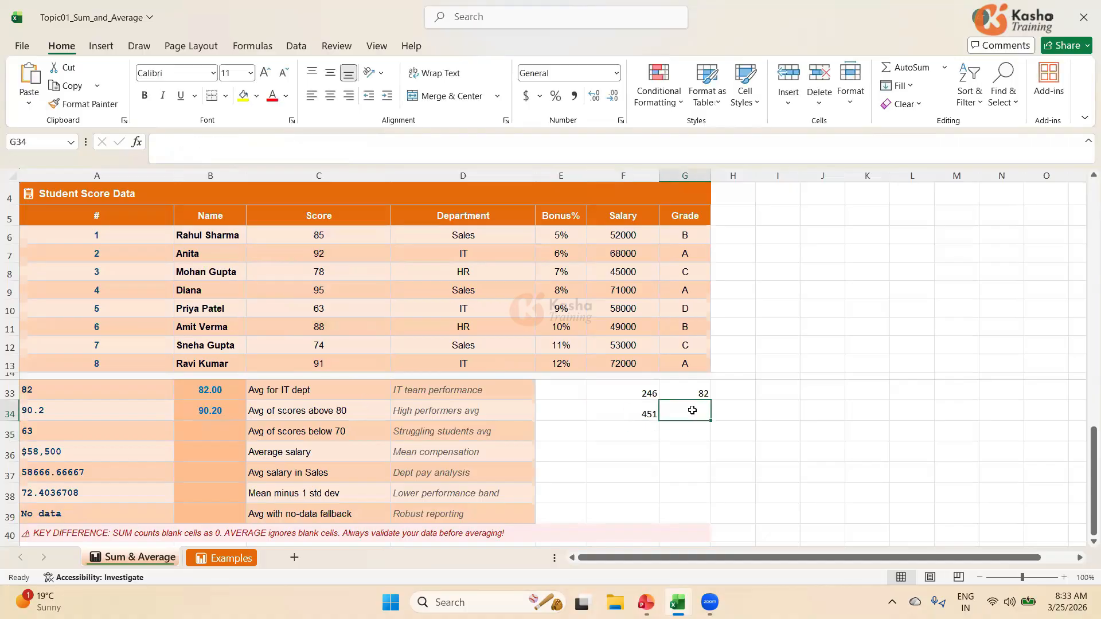
Step: Enter the formula =F34/5 in cell G34 to cross-check the average of scores above 80
type("=")
left_click(647, 411)
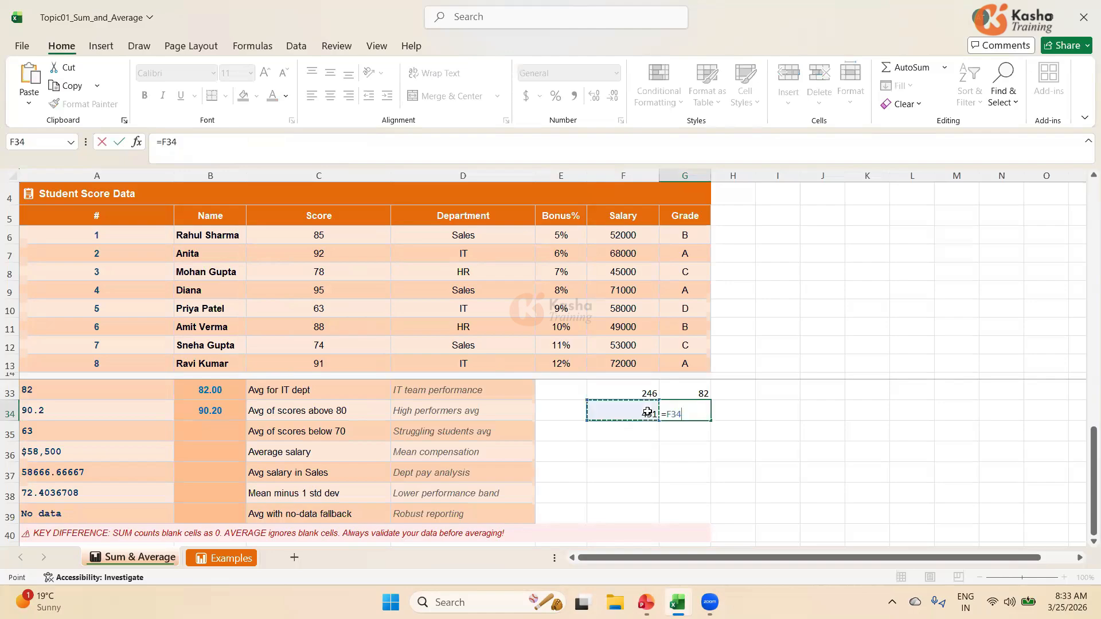
type("/5")
key("Return")
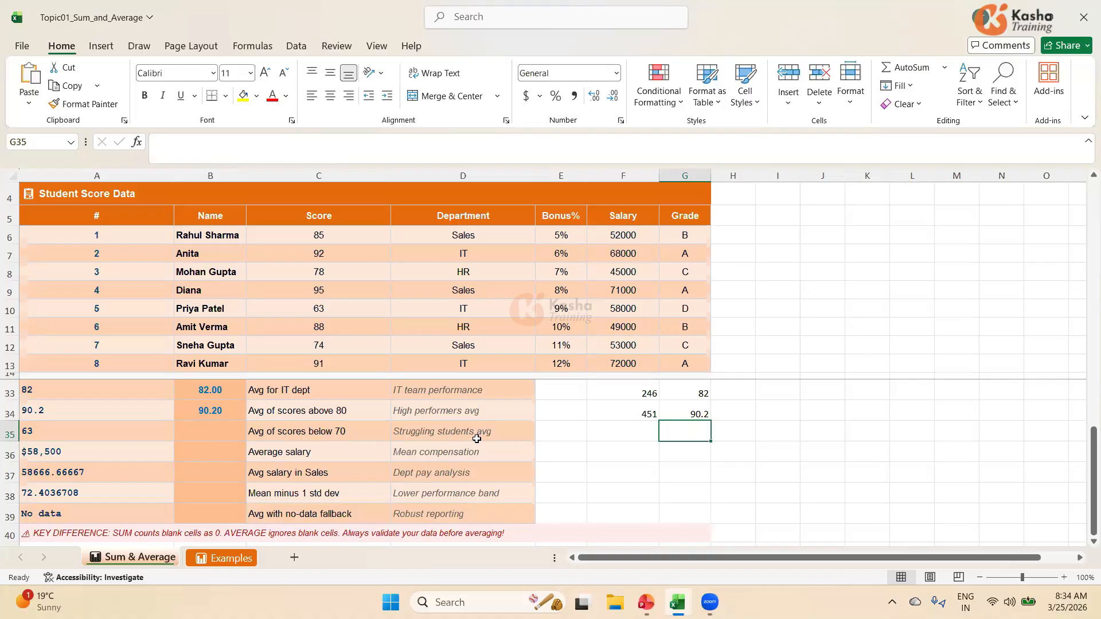
Step: In cell B35, calculate the average of scores below 70 with =AVERAGEIF(C6:C13,"<70",C6:C13)
left_click(214, 435)
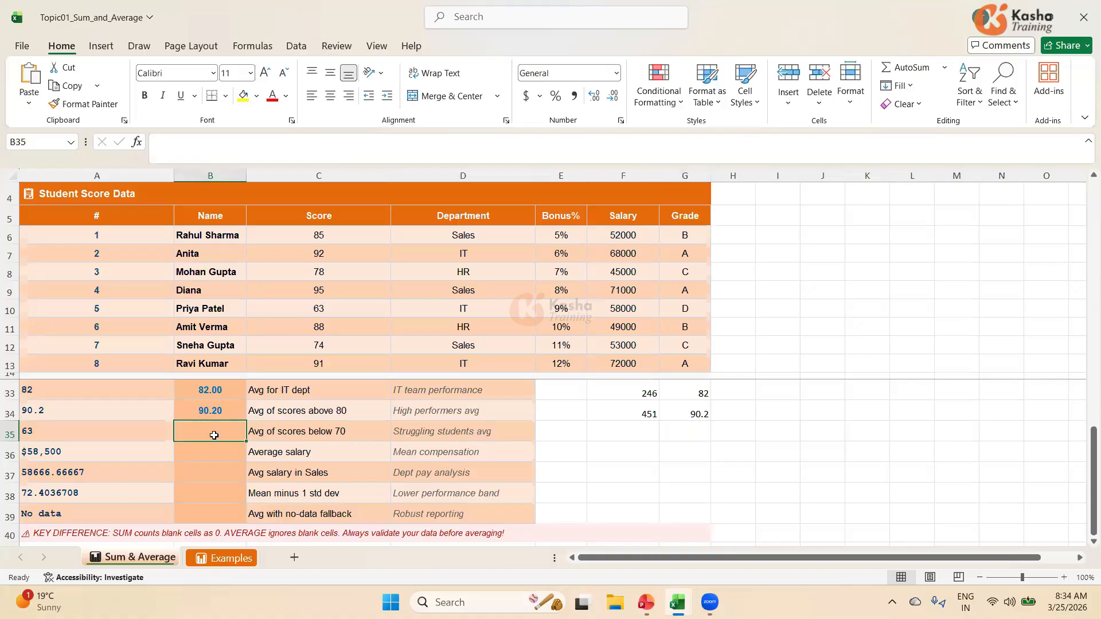
type("=")
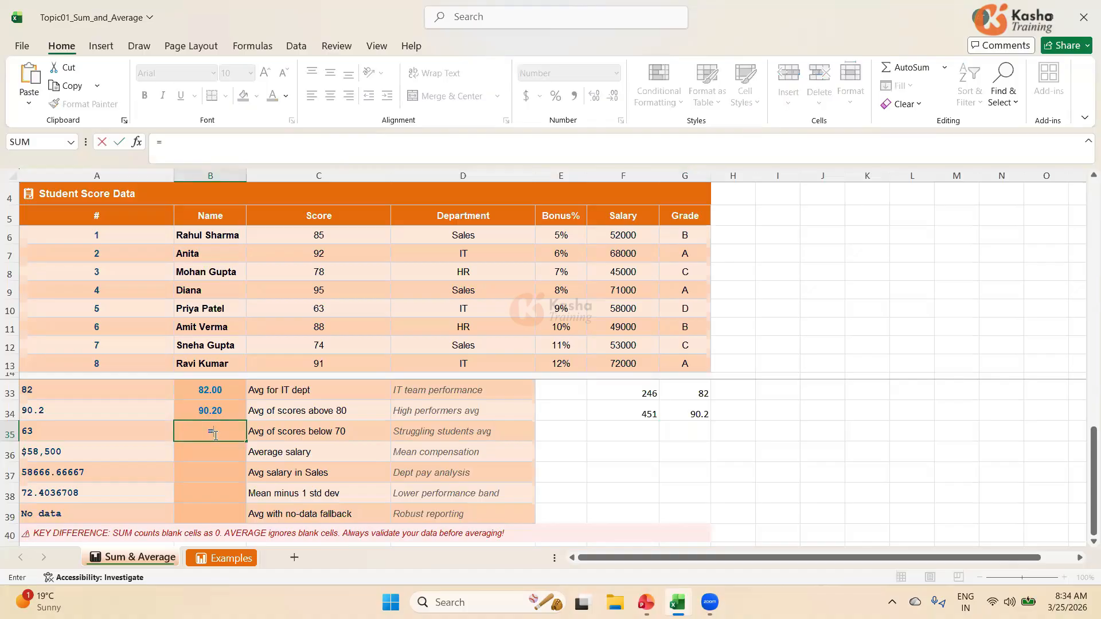
type("AVERA")
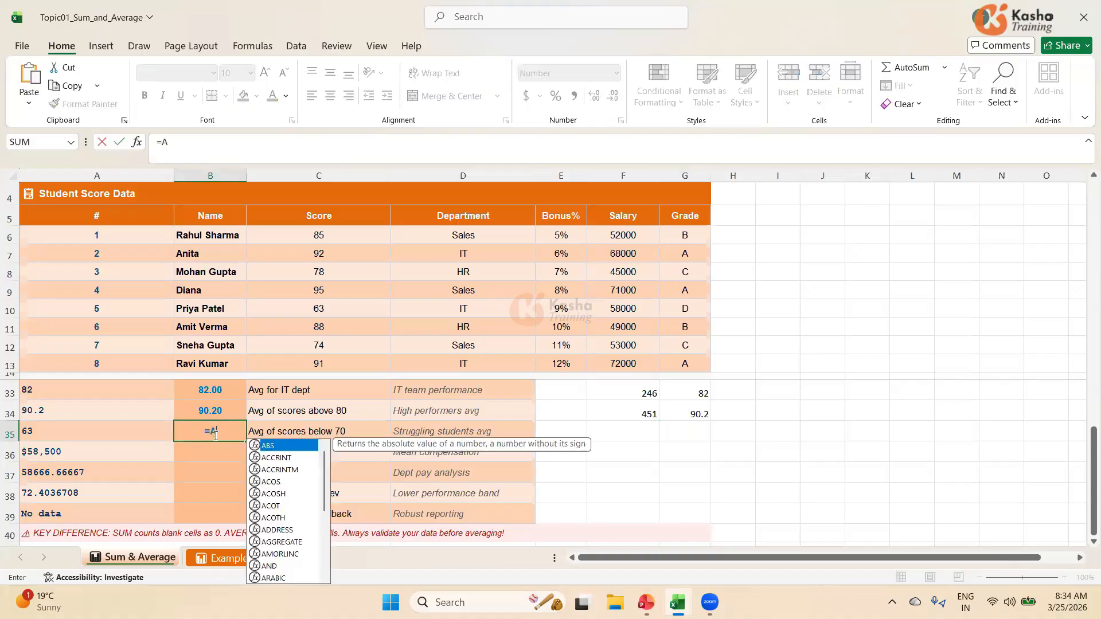
type("ERAGE")
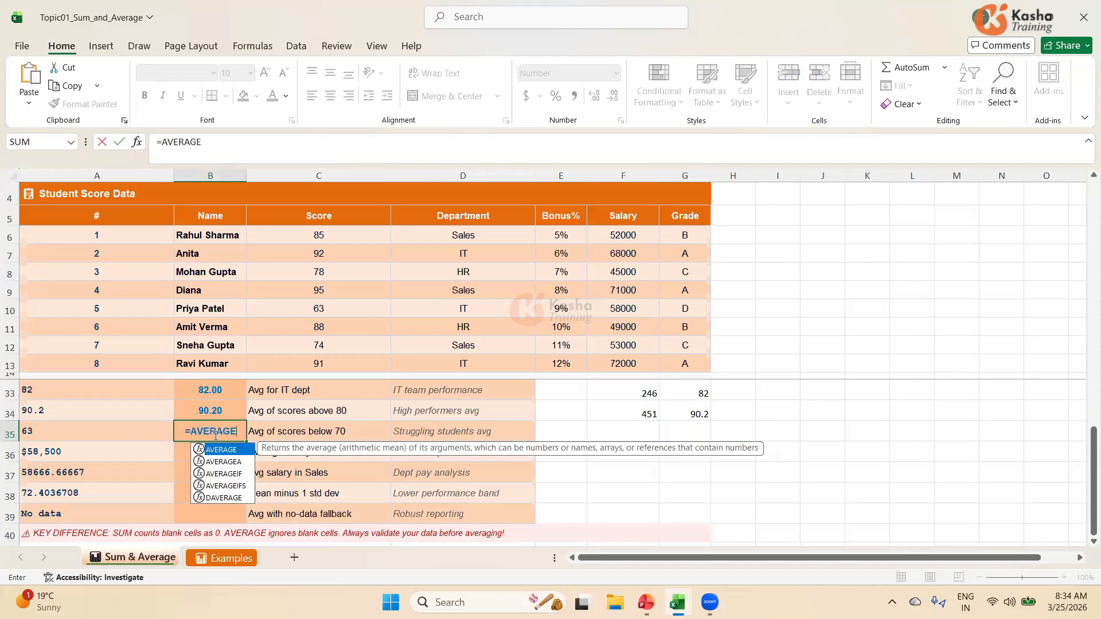
type("IF")
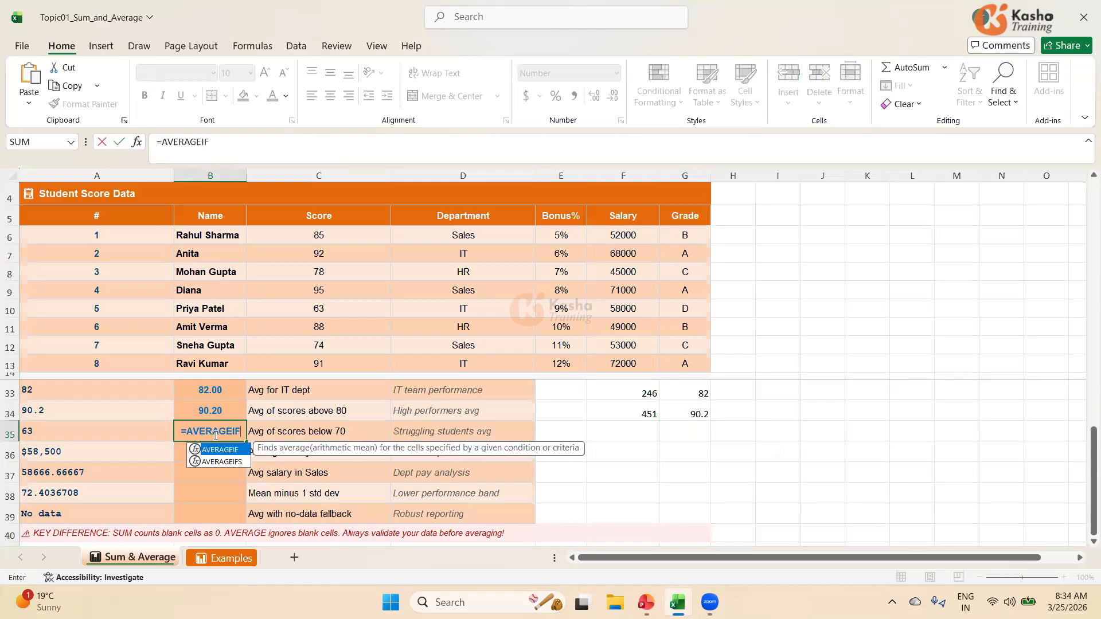
type("(")
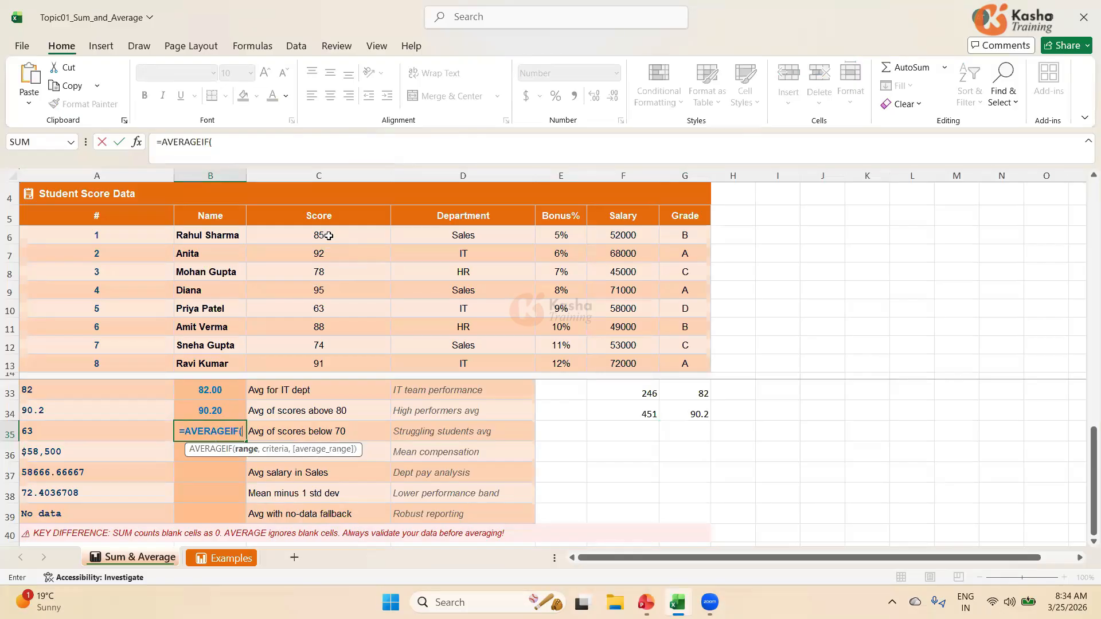
left_click_drag(330, 235, 330, 358)
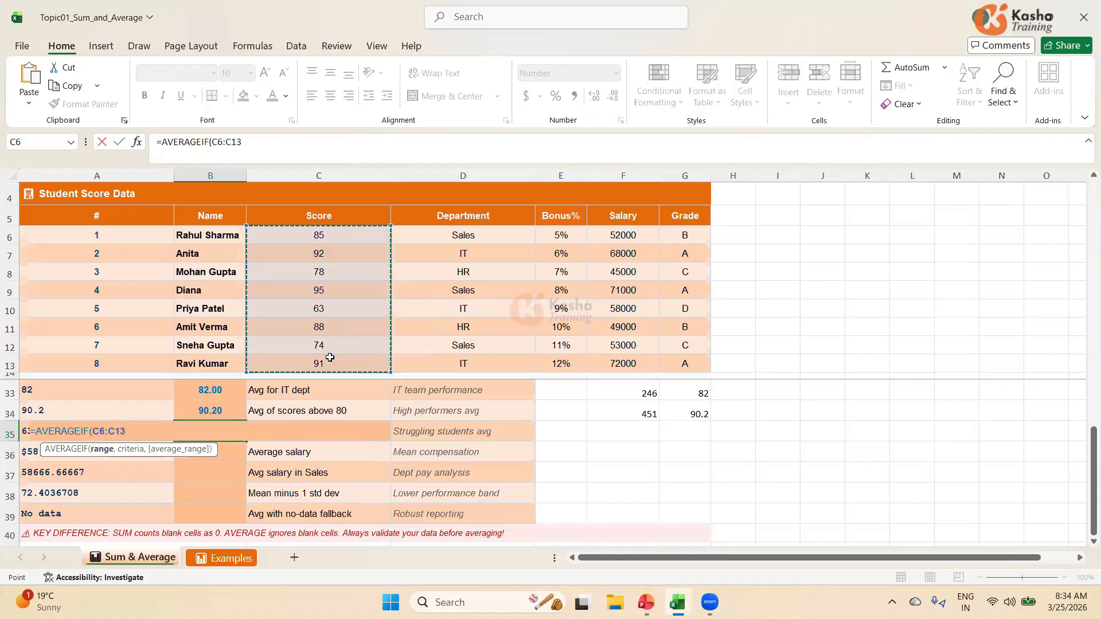
type(",")
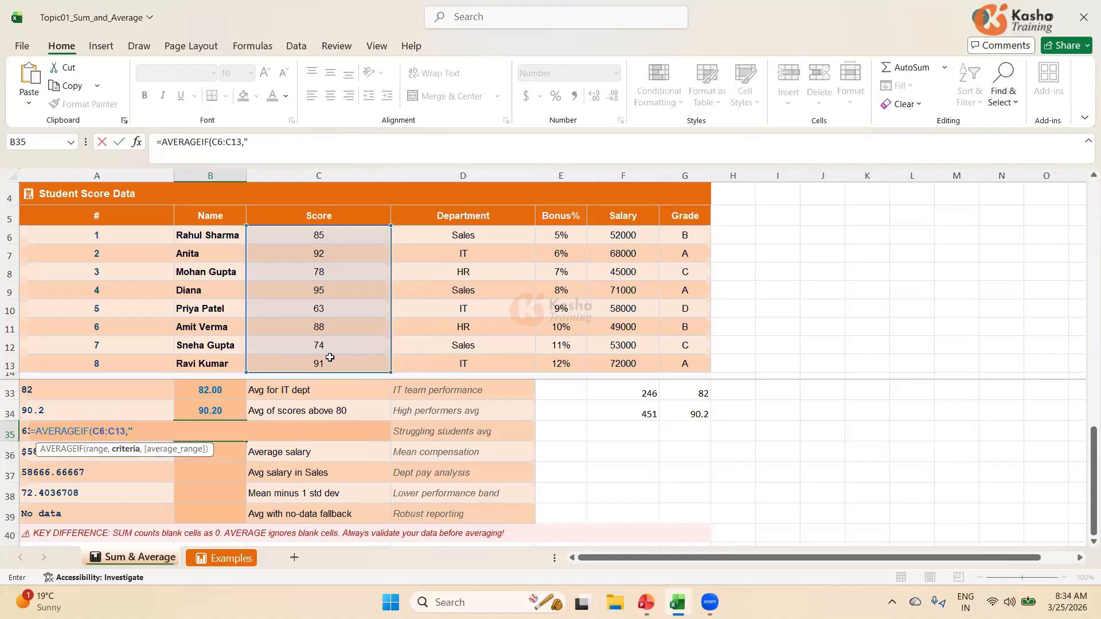
type("\"<70")
type(",")
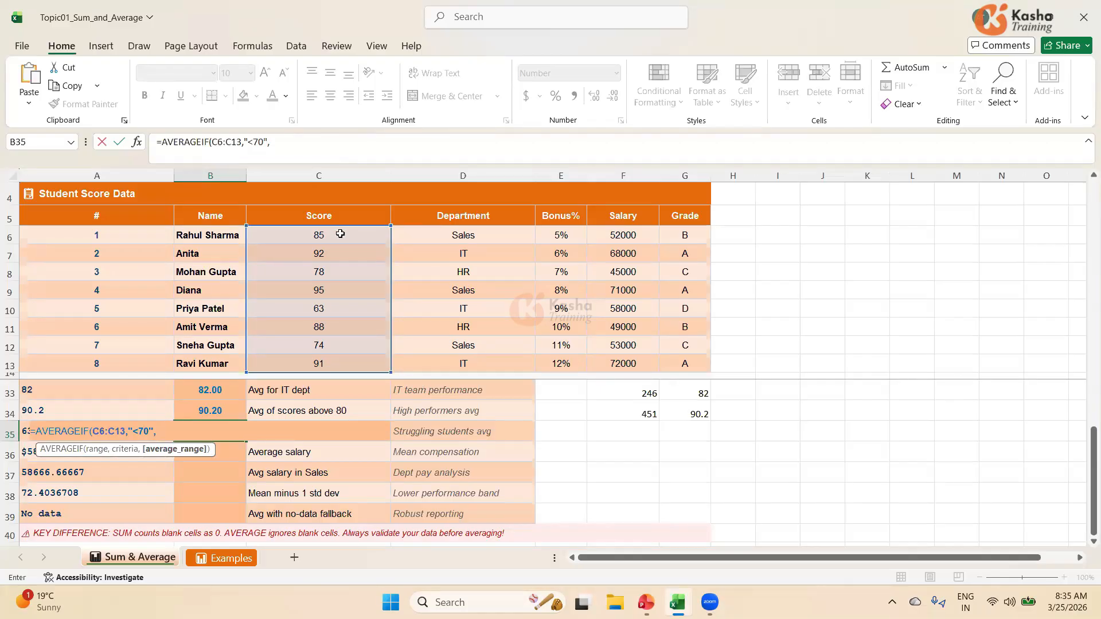
left_click_drag(340, 234, 320, 360)
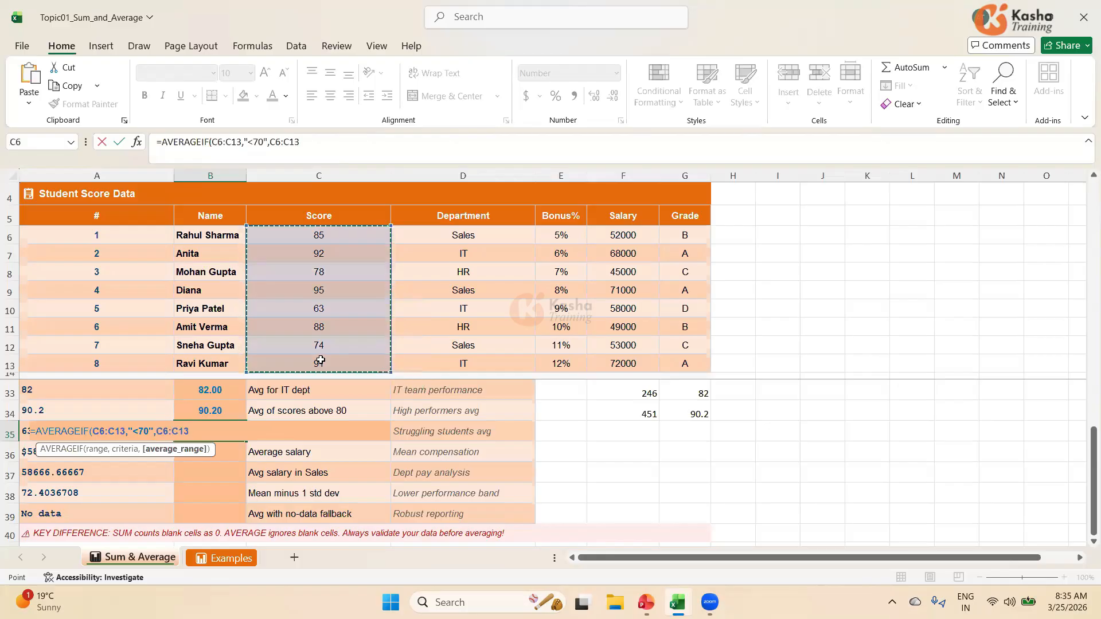
type(")")
key("Return")
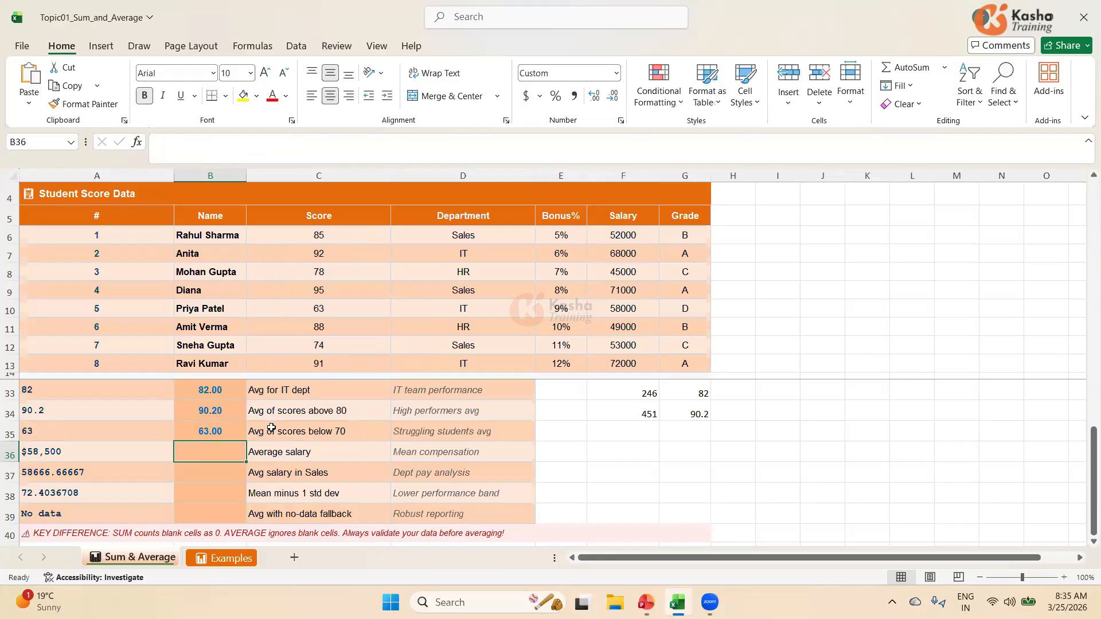
Step: Enter the formula =C10 in cell F35 to cross-check the below-70 average, and reselect that cell
left_click(631, 435)
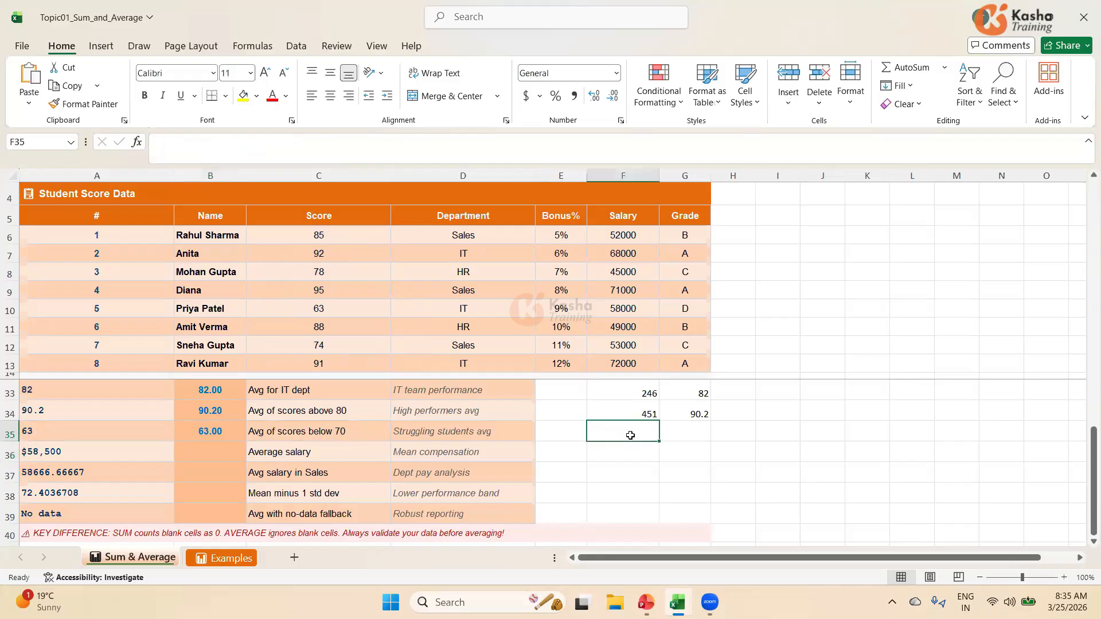
type("=")
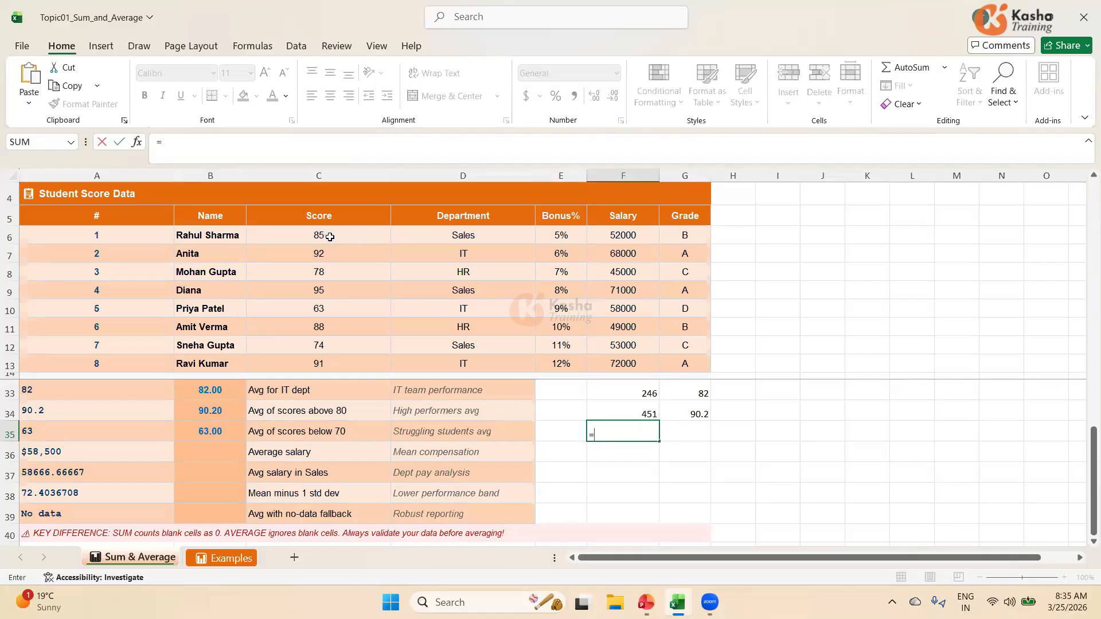
left_click(332, 308)
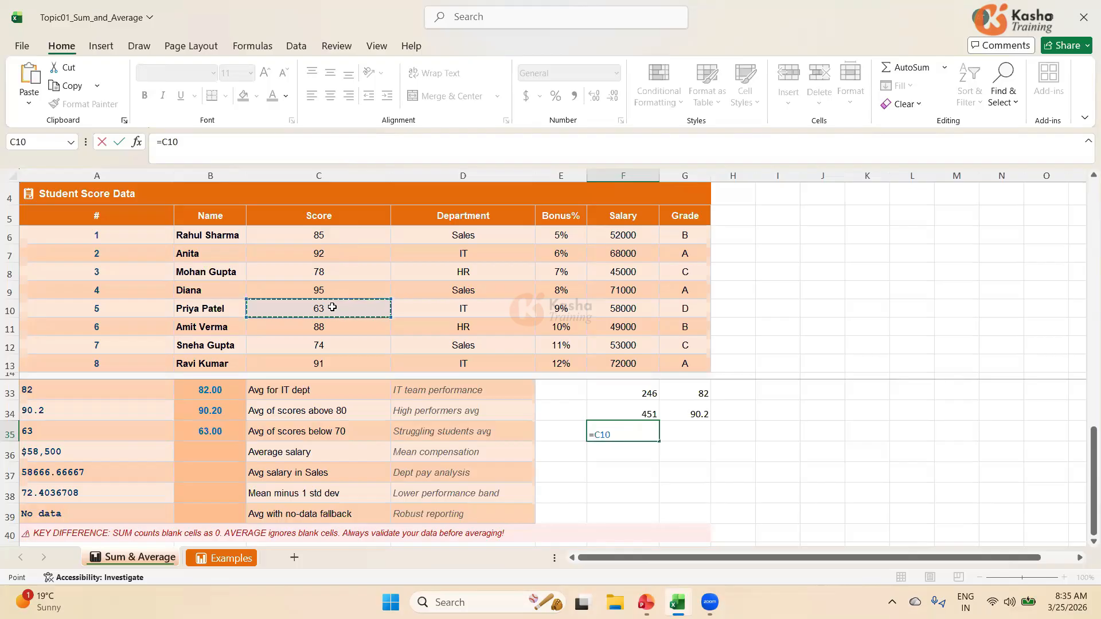
key("Return")
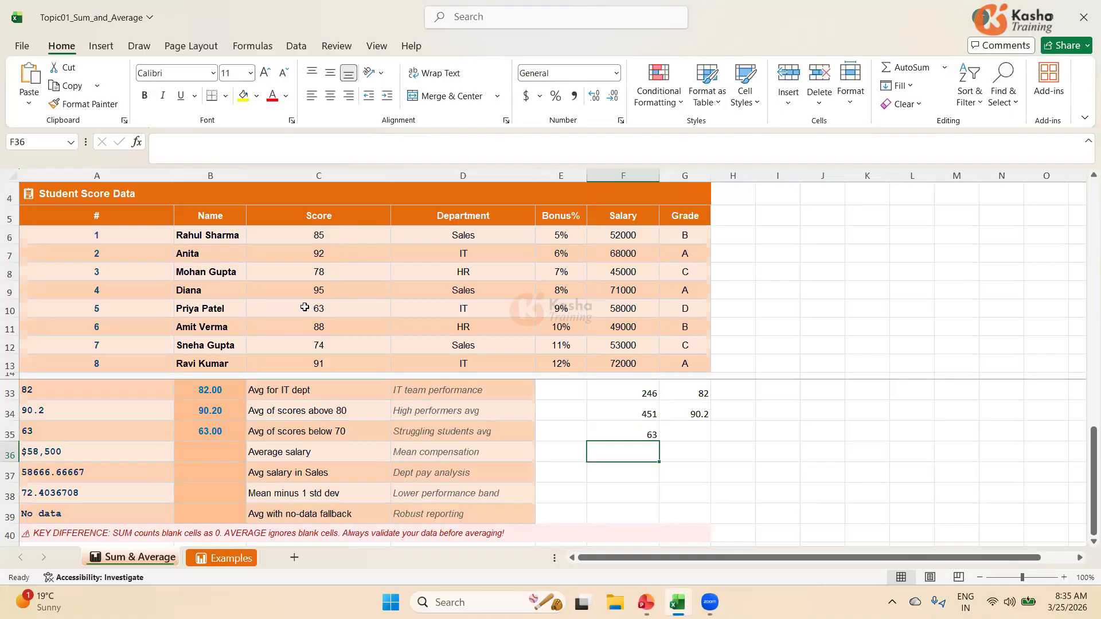
left_click(651, 436)
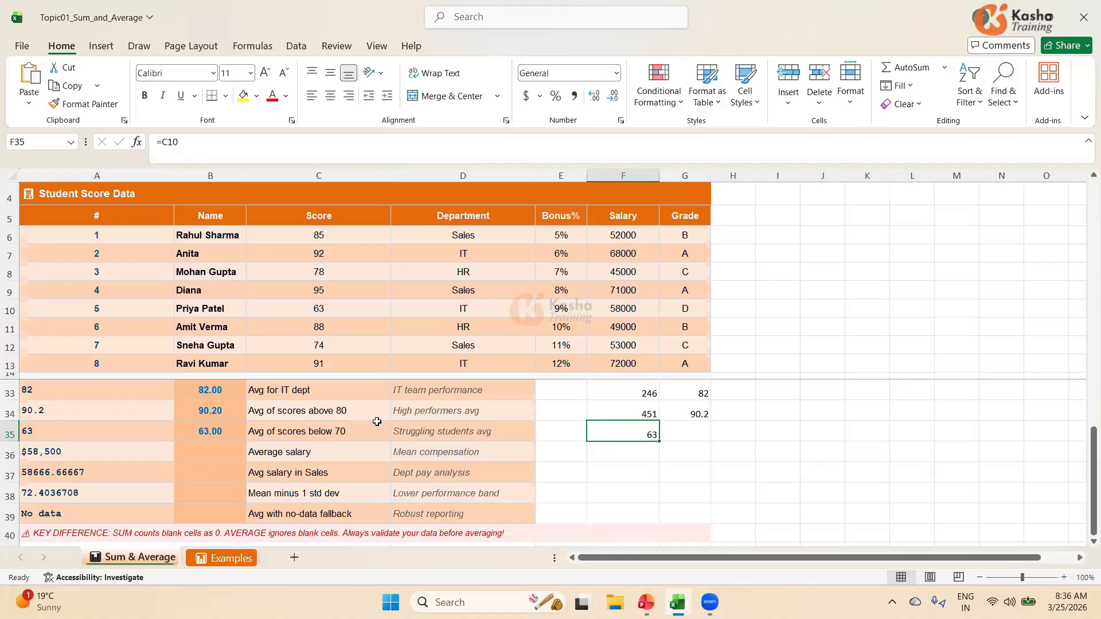
Step: In cell B36, calculate the average salary with =AVERAGE(F6:F13)
left_click(225, 450)
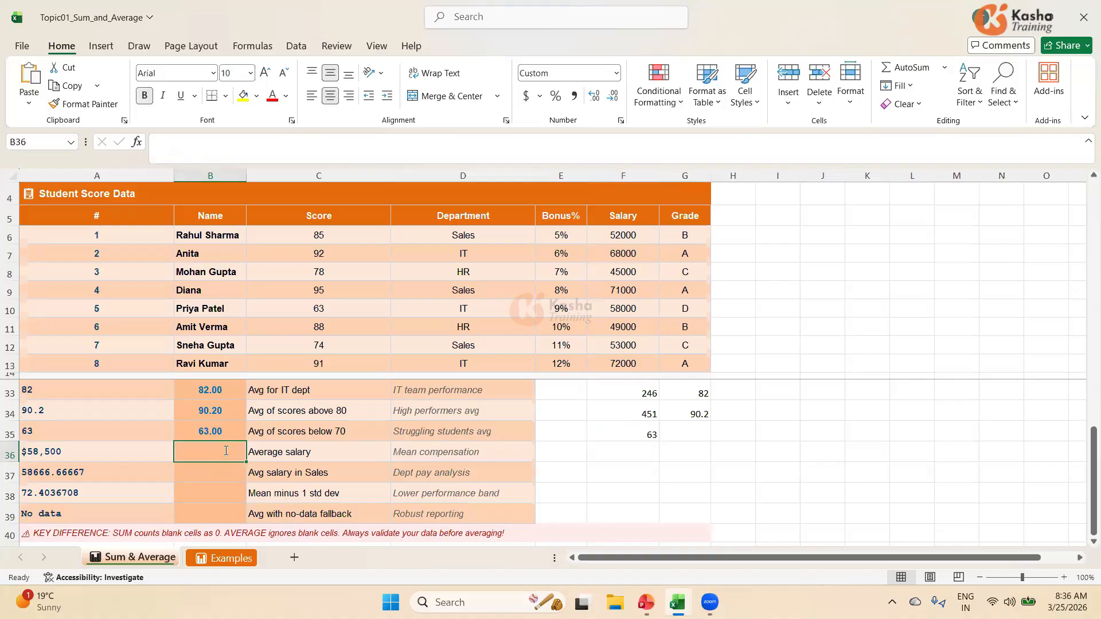
type("=")
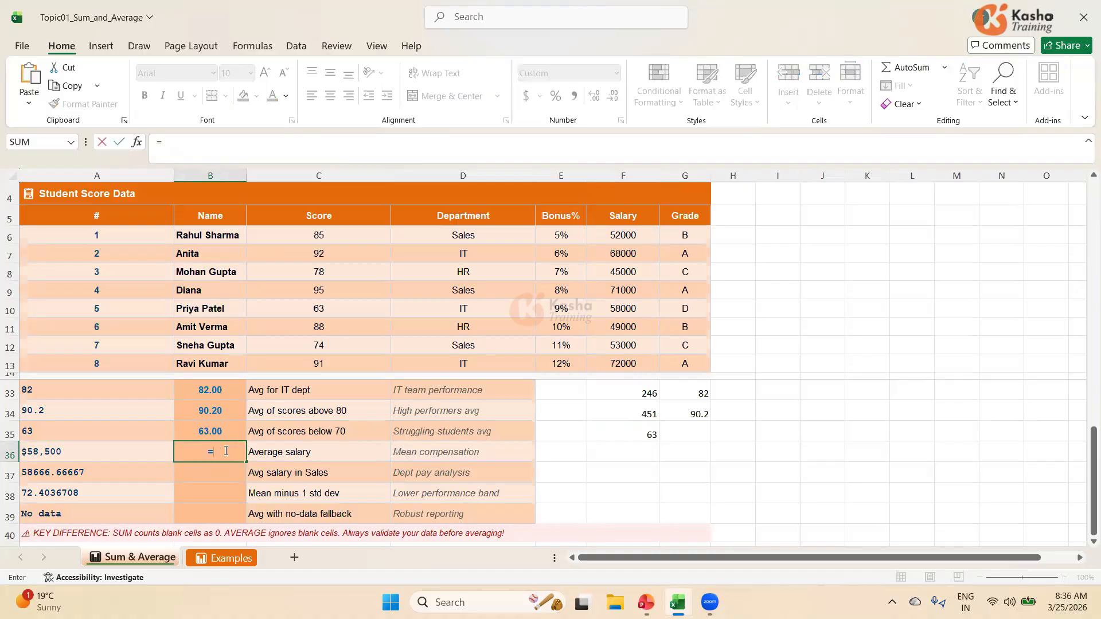
type("A")
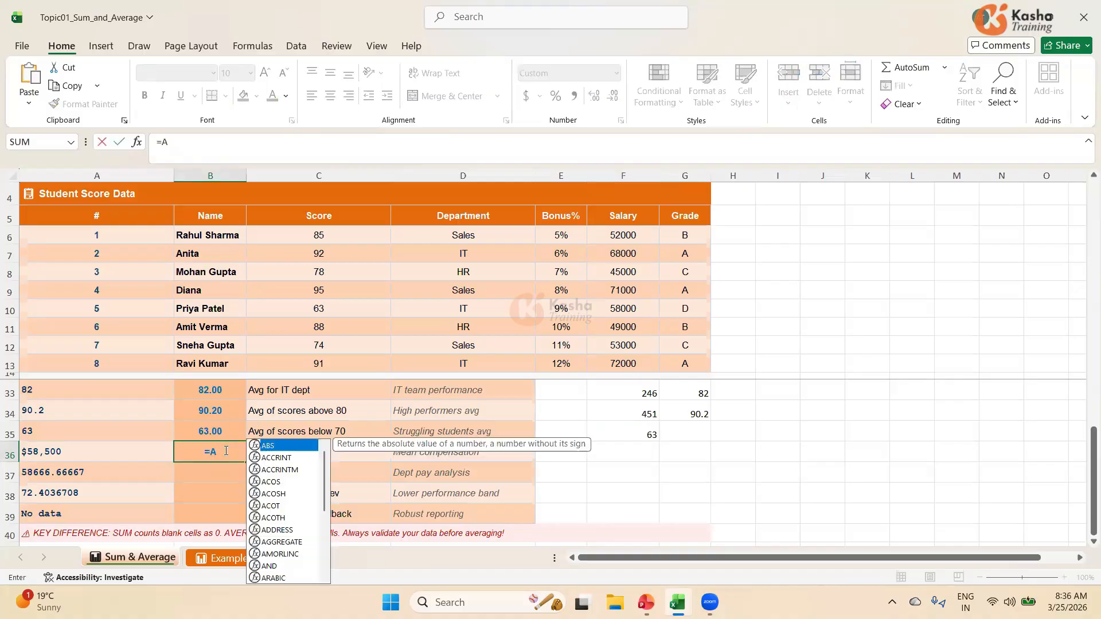
type("VERAGE")
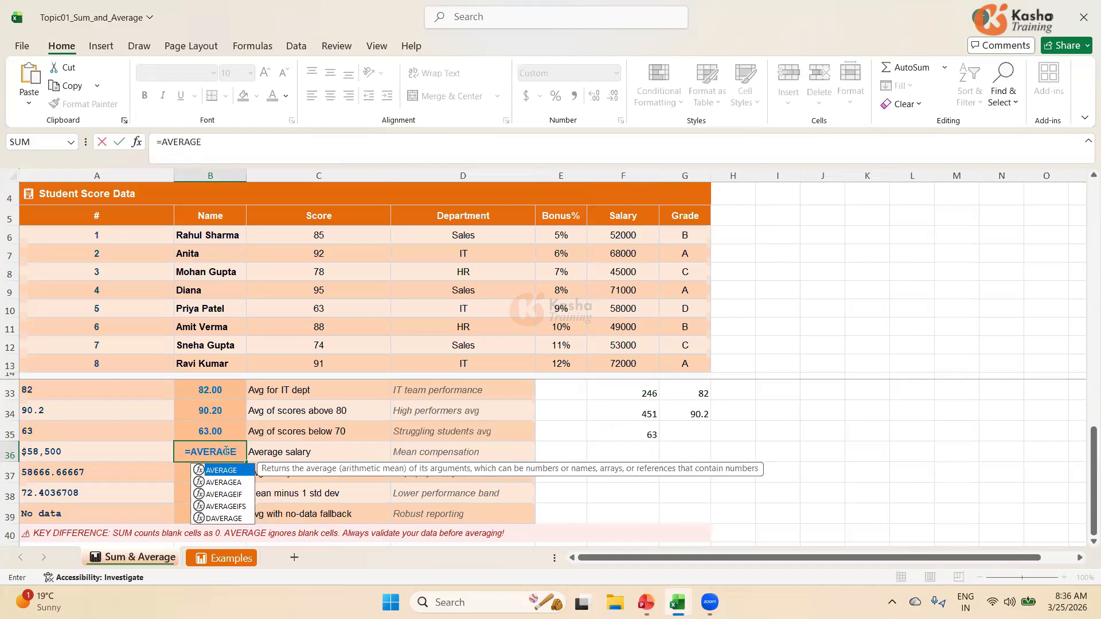
type("(")
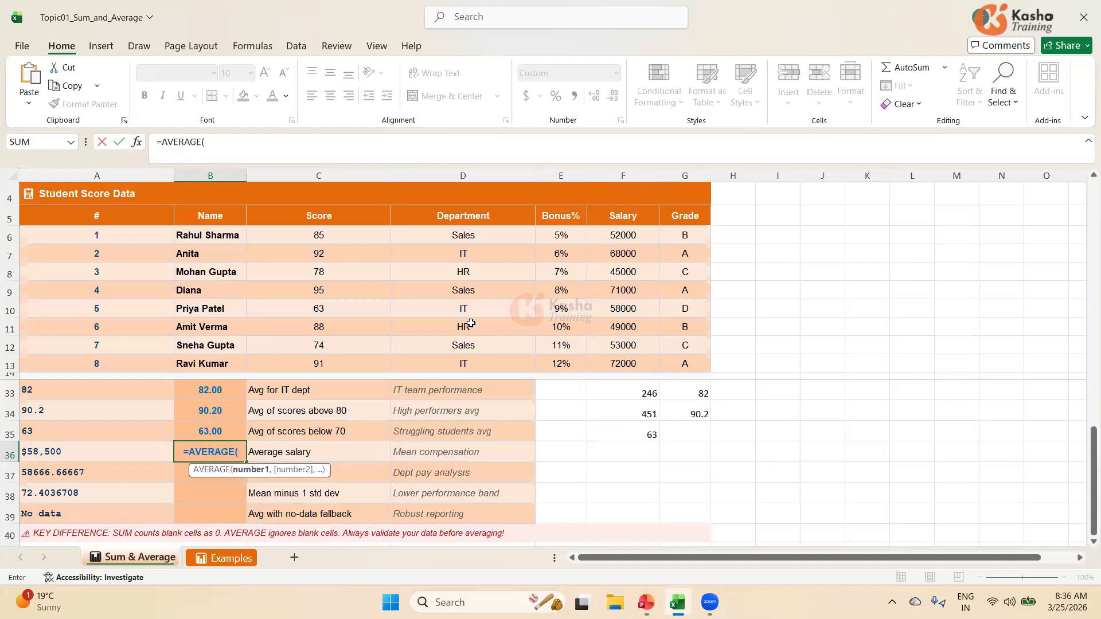
left_click_drag(625, 235, 626, 357)
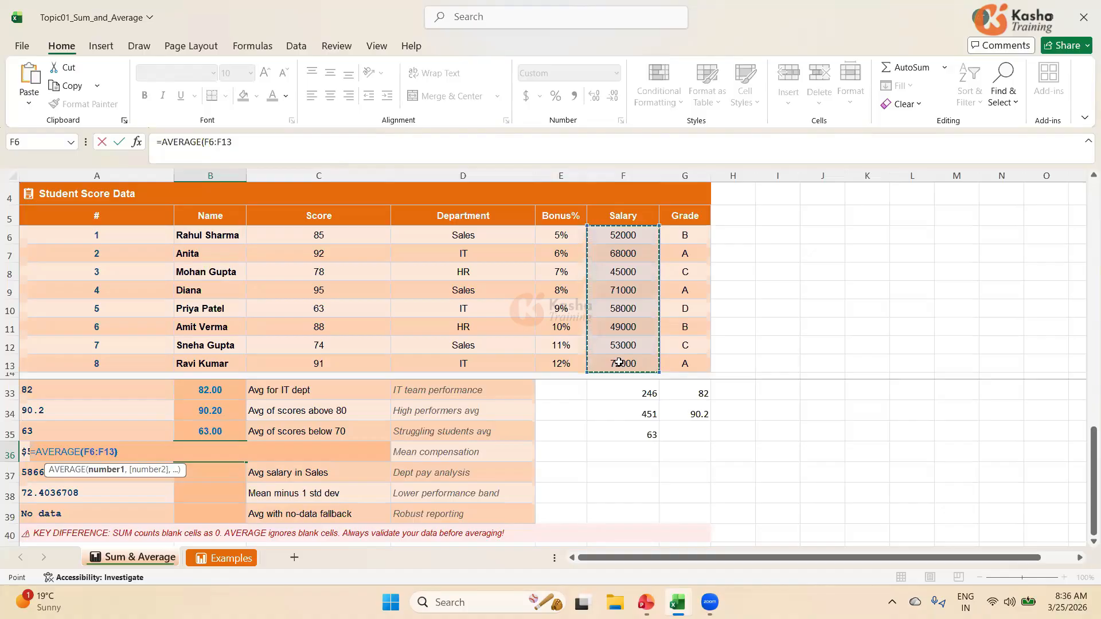
type(")")
key("Return")
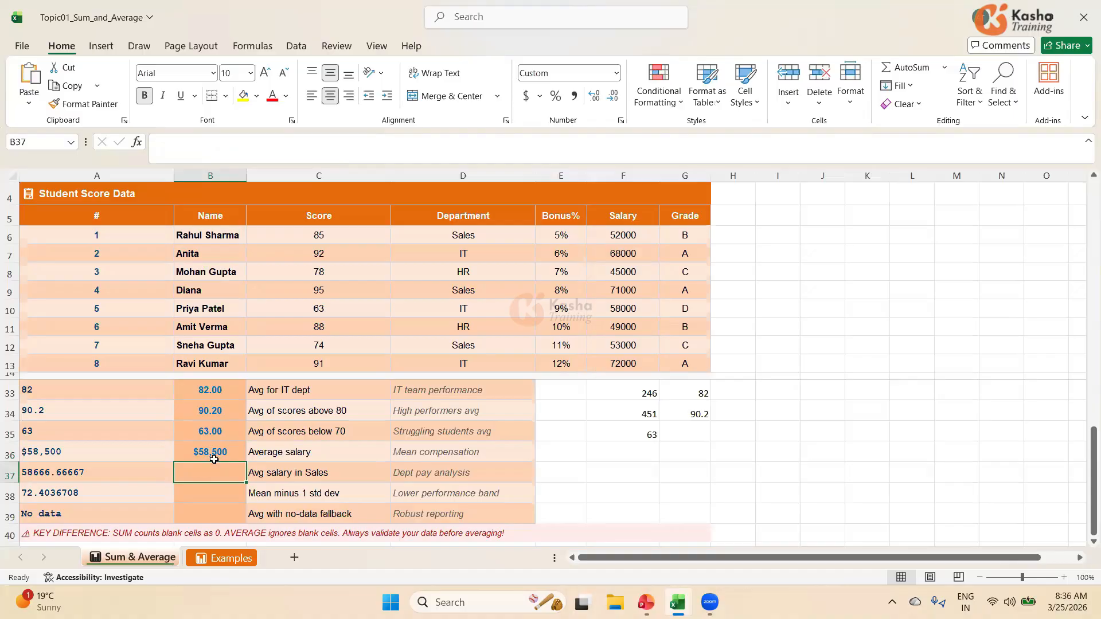
Step: Total the salaries in cell F36 with =SUM(F6:F13)
left_click(633, 454)
type("=")
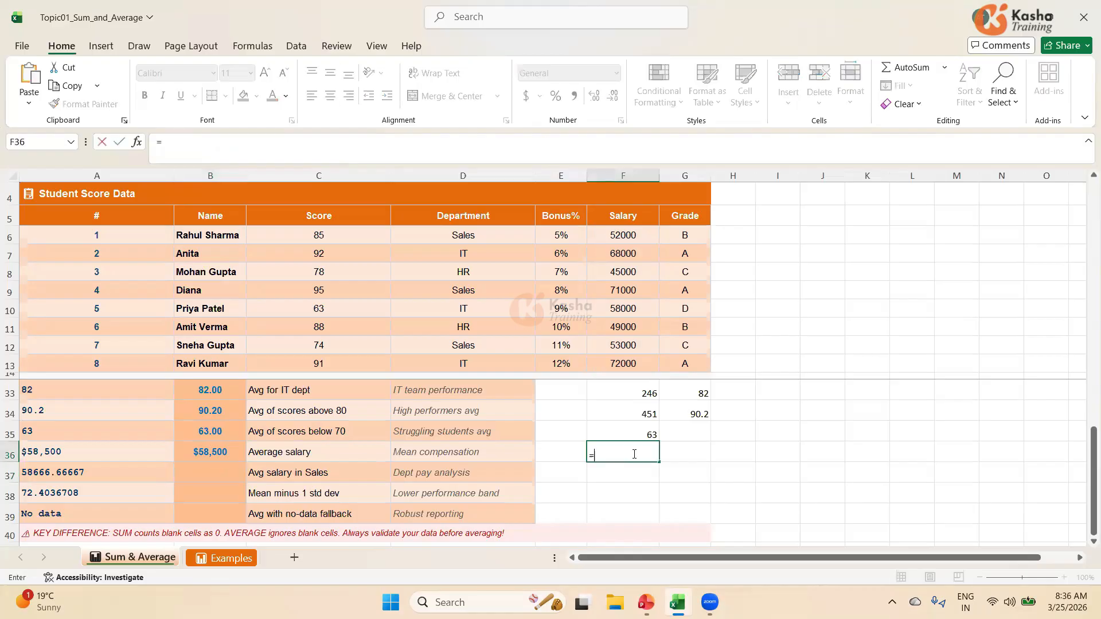
type("SU")
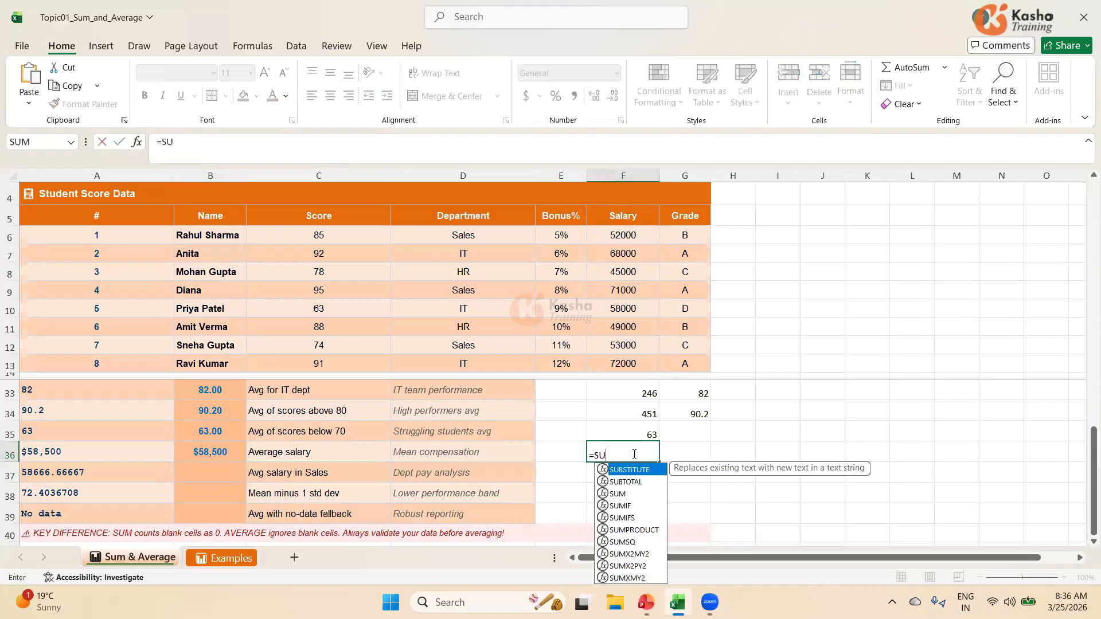
type("M(")
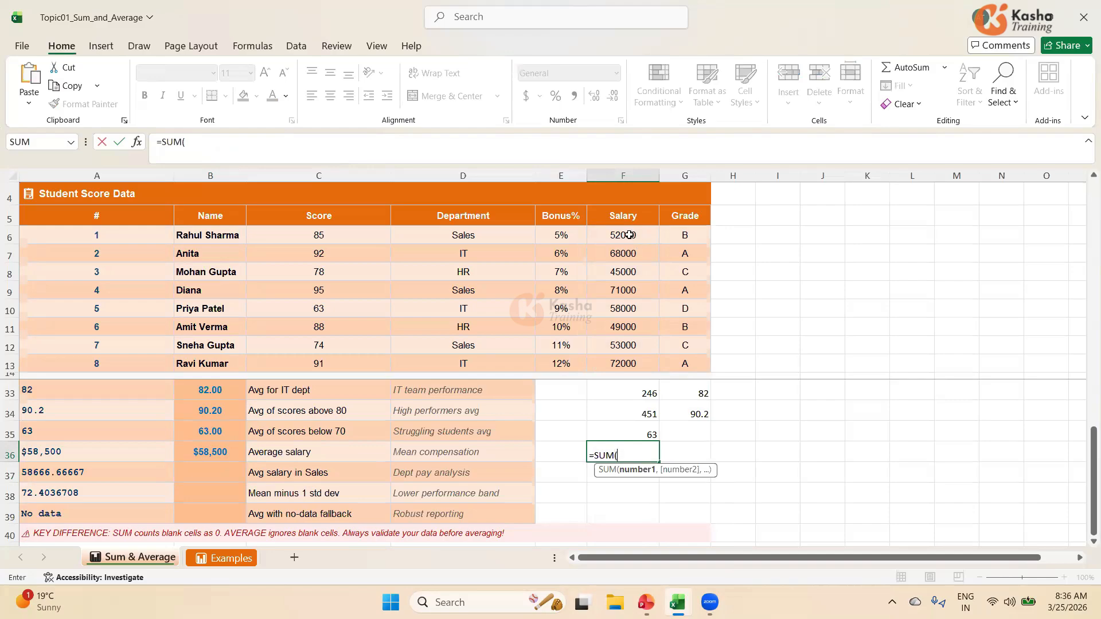
left_click_drag(630, 235, 628, 363)
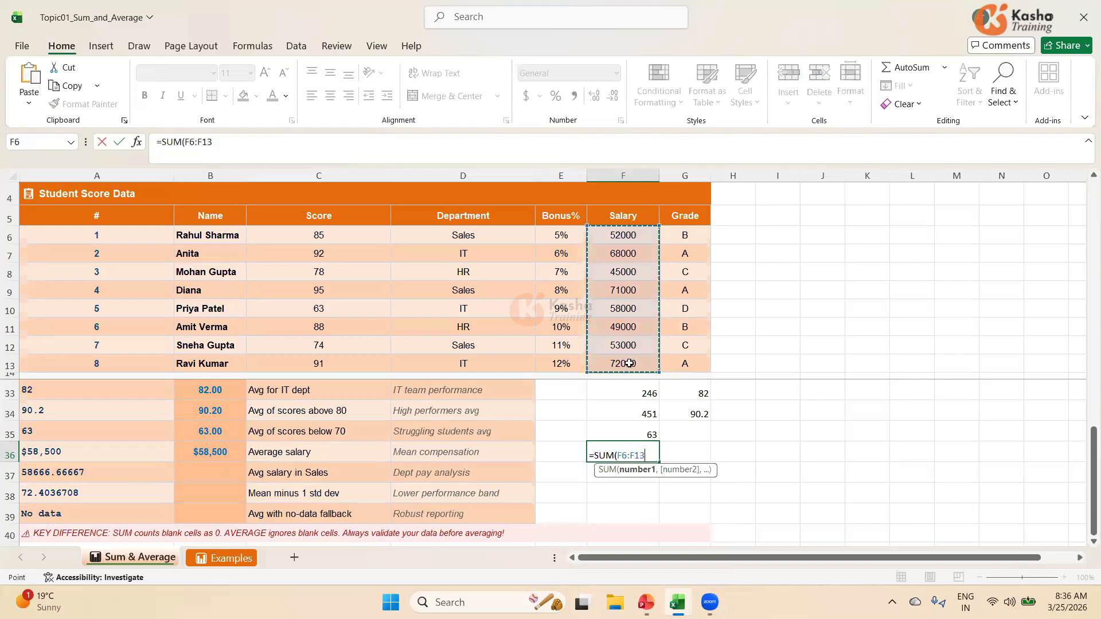
type(")")
key("Return")
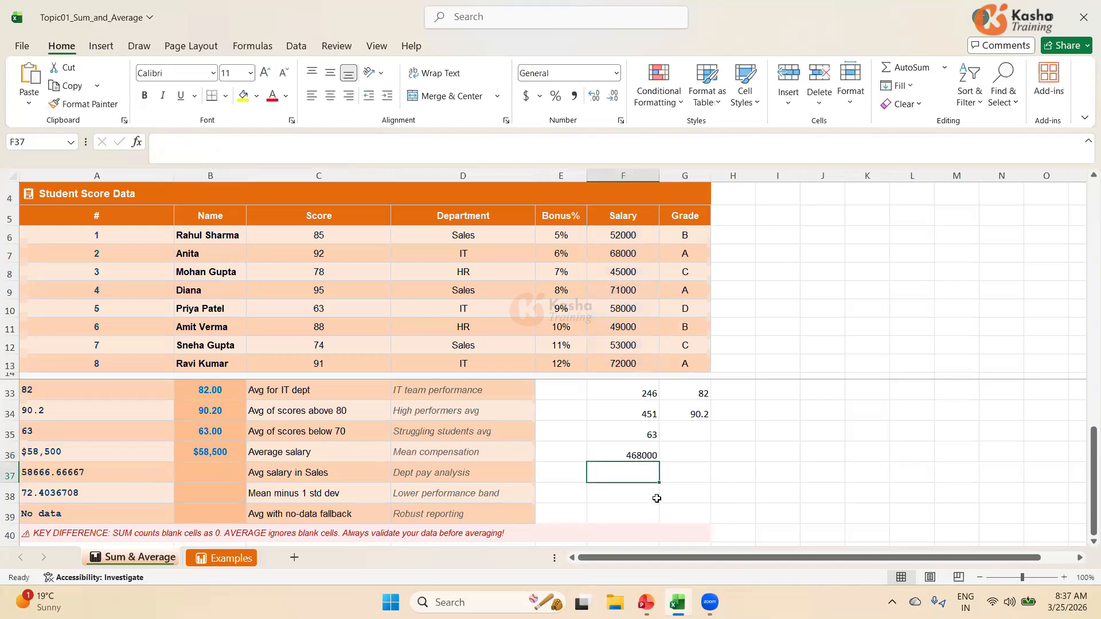
Step: Enter the formula =F36/8 in cell G36 to cross-check the average salary
left_click(679, 454)
type("=")
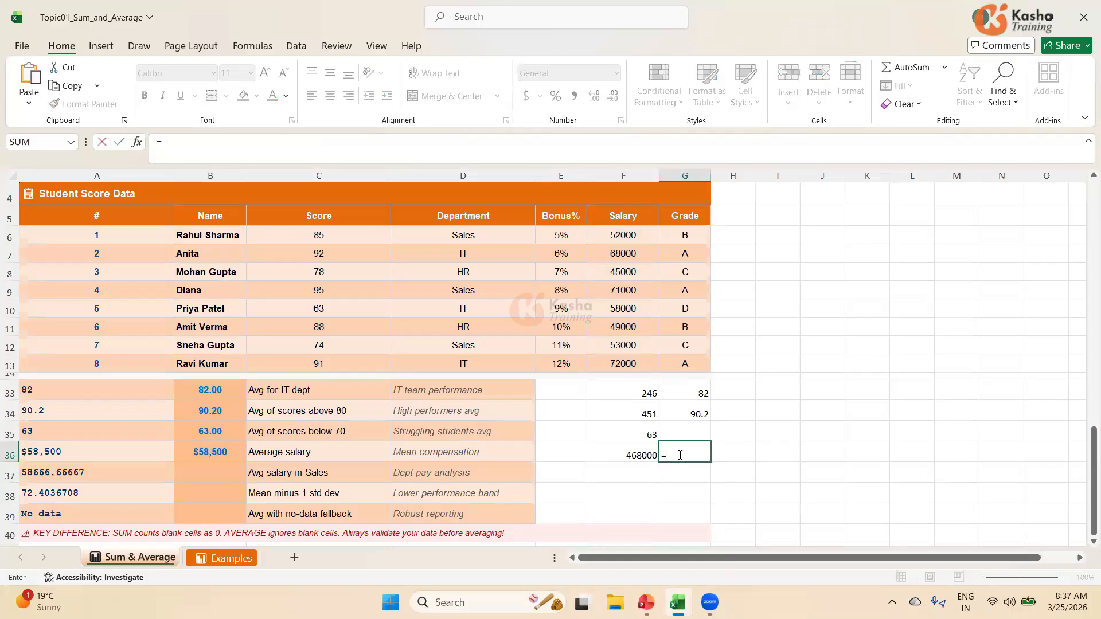
left_click(619, 447)
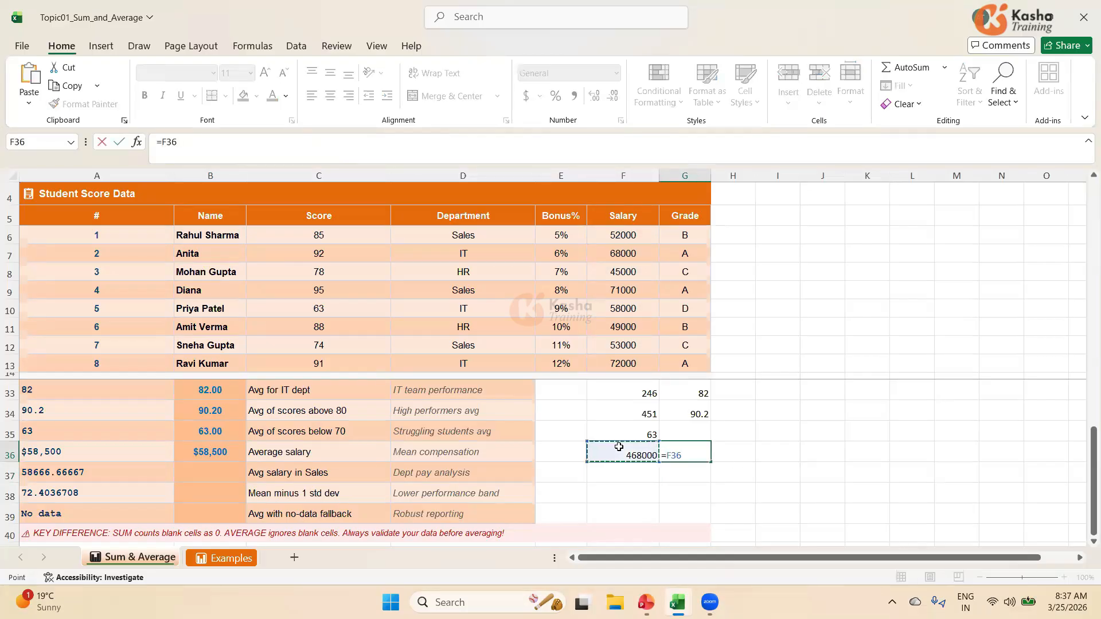
type("/8")
key("Return")
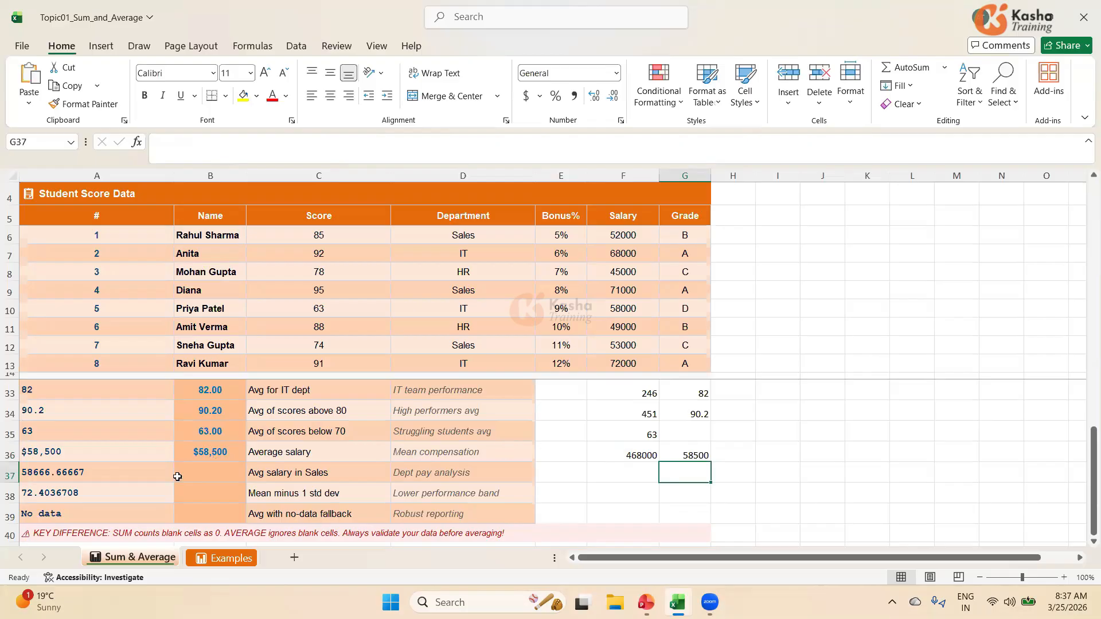
Step: In cell B37, calculate the average Sales department salary with =AVERAGEIF(D6:D13,"Sales",F6:F13)
left_click(207, 474)
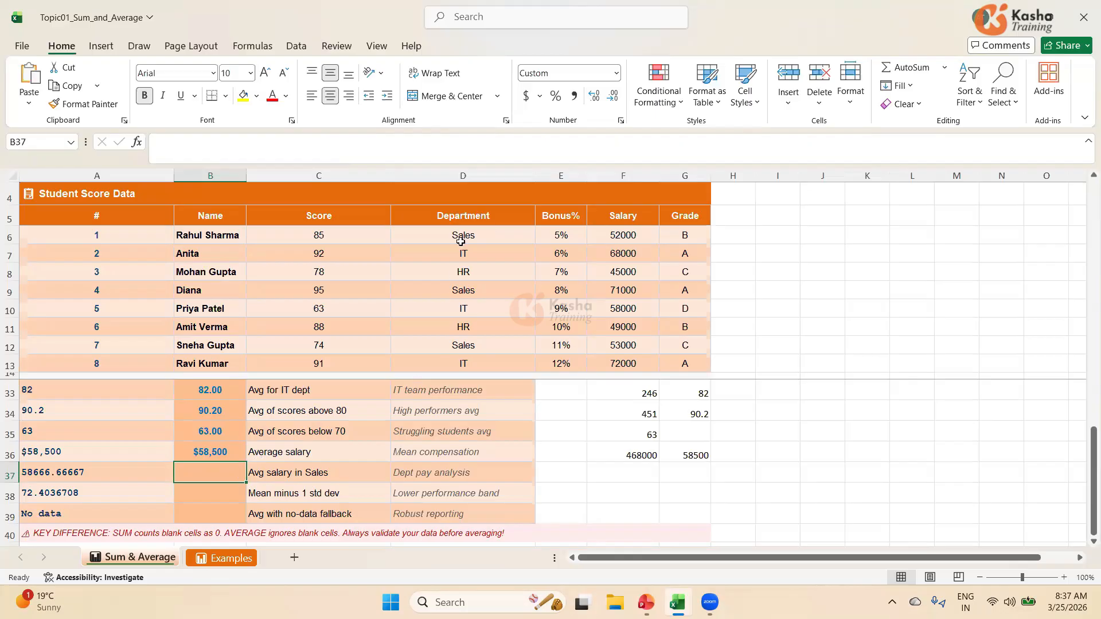
type("=")
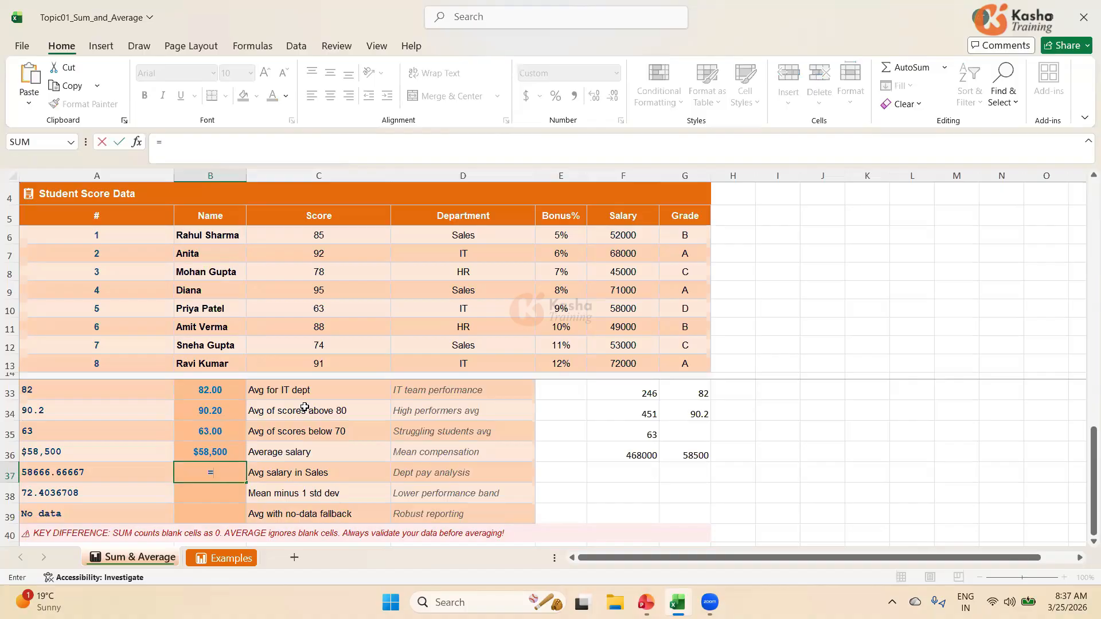
type("A")
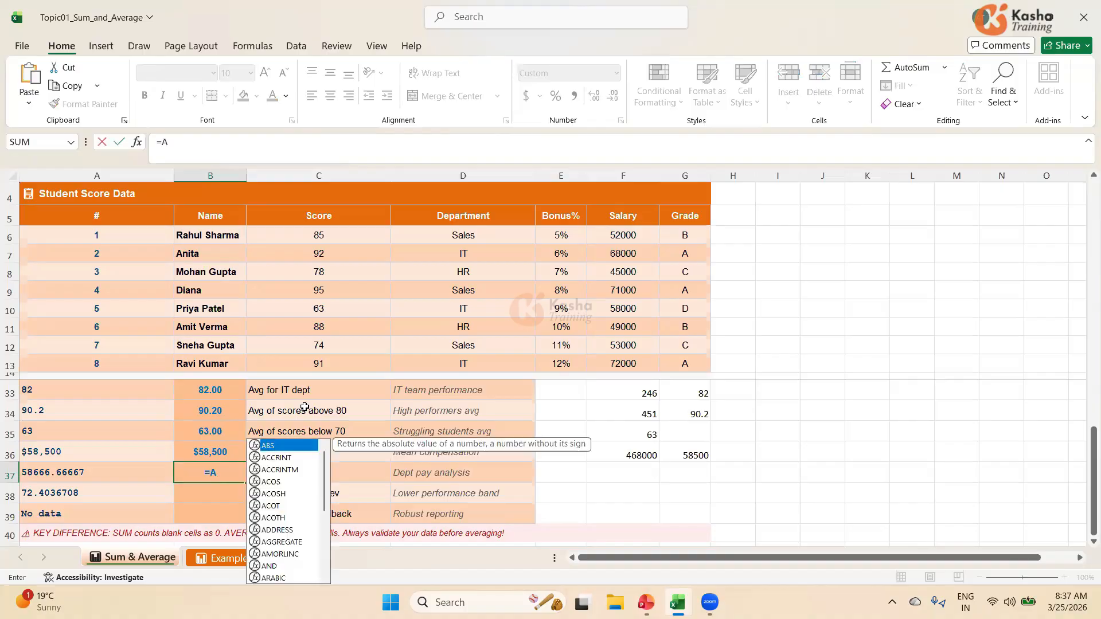
type("VERA")
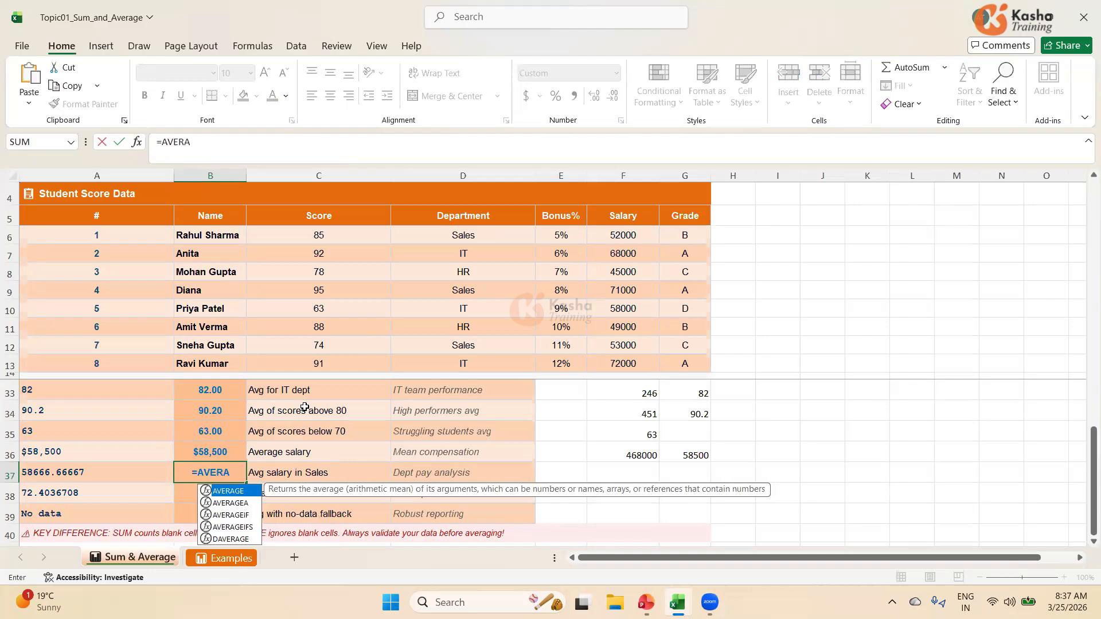
type("GEIF")
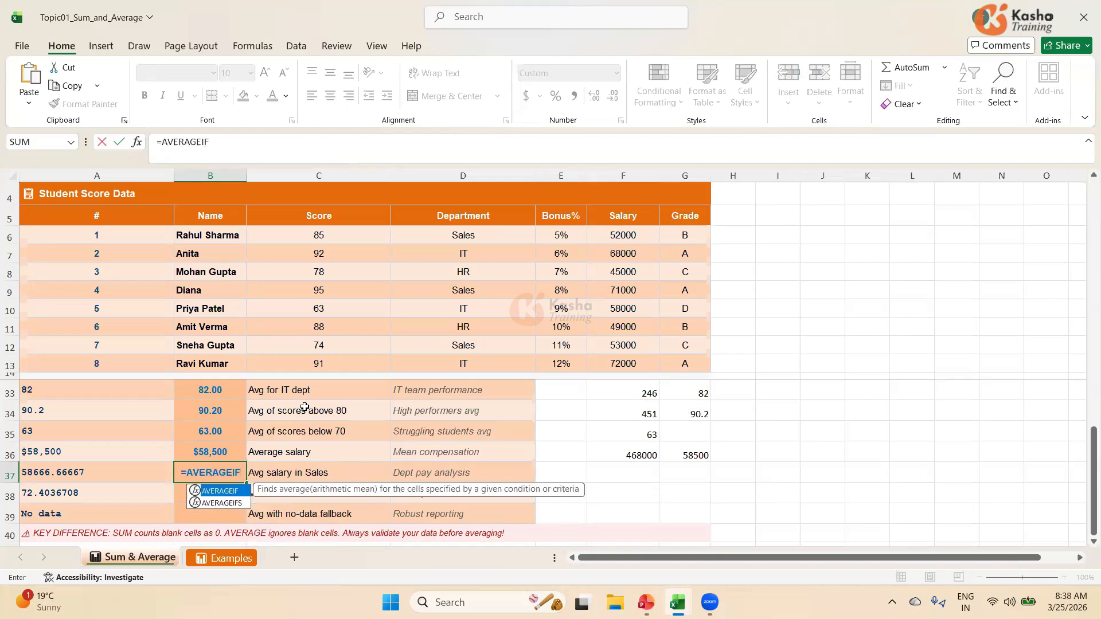
type("(")
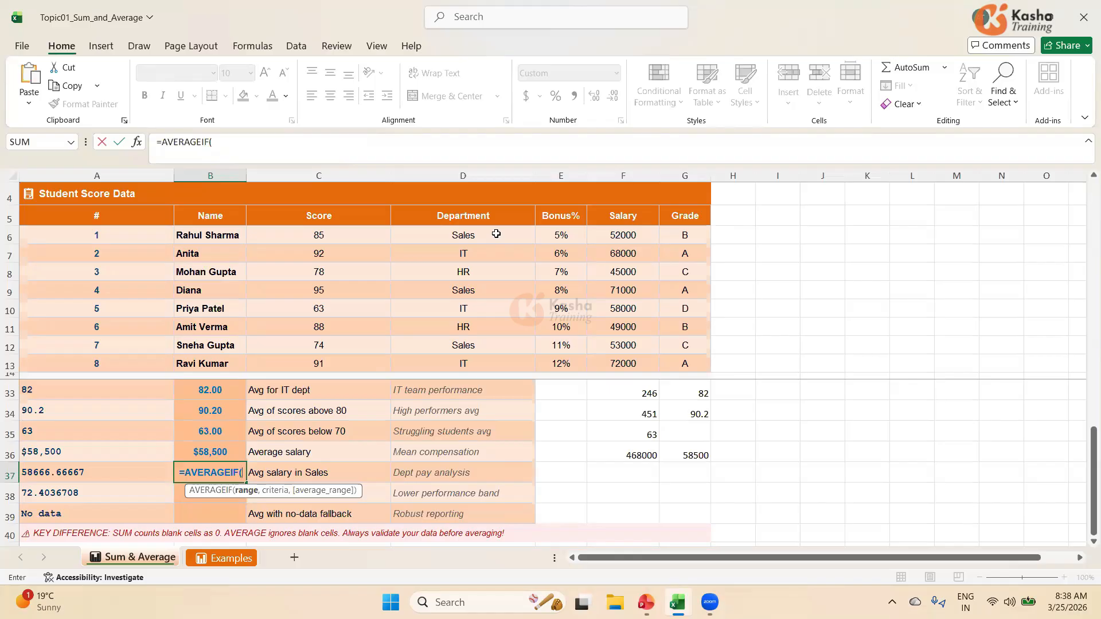
left_click_drag(496, 234, 480, 361)
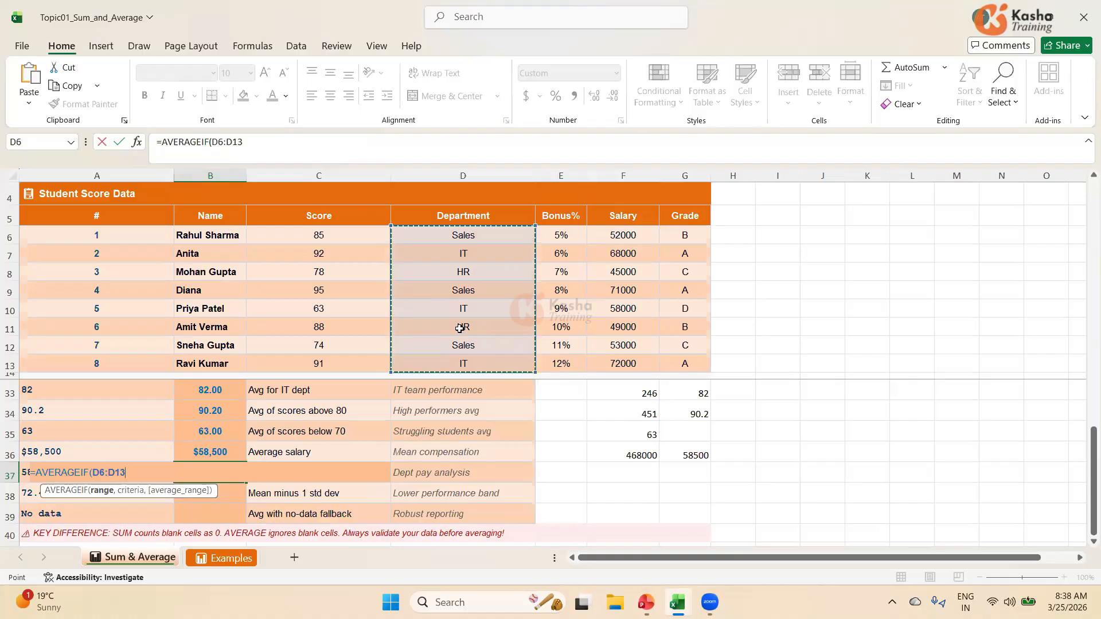
type(",")
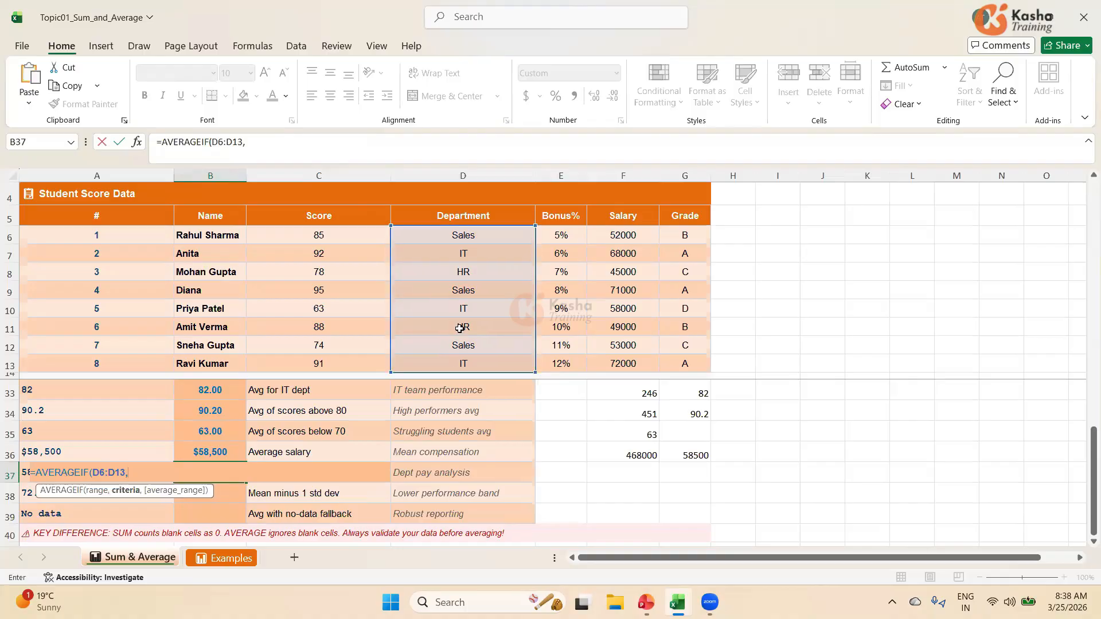
type("\"Sales\"")
type(",")
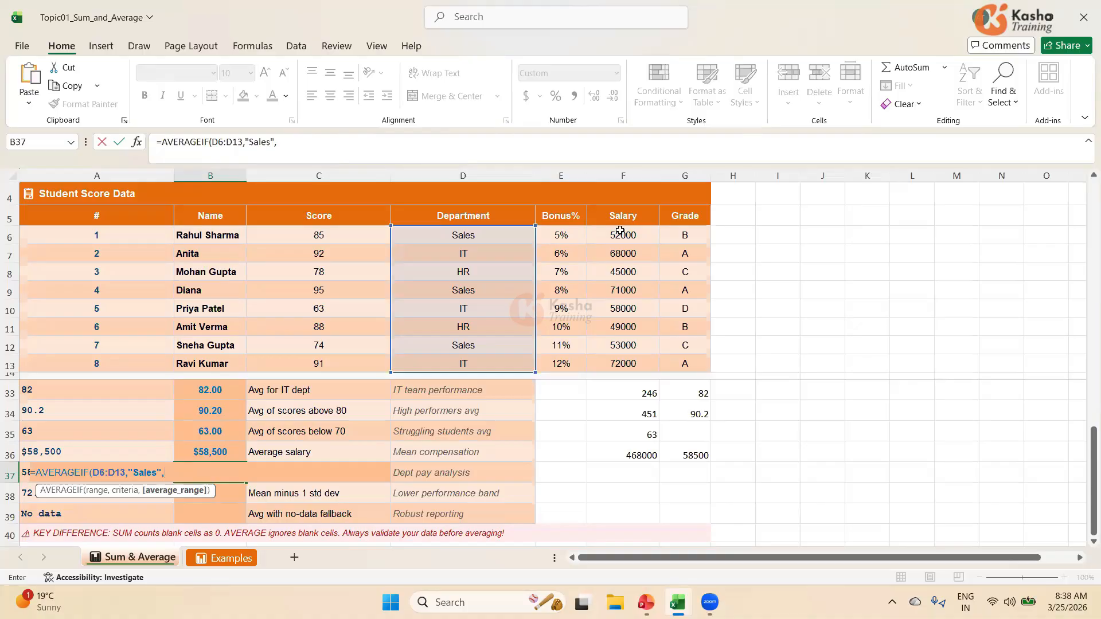
left_click_drag(627, 233, 615, 363)
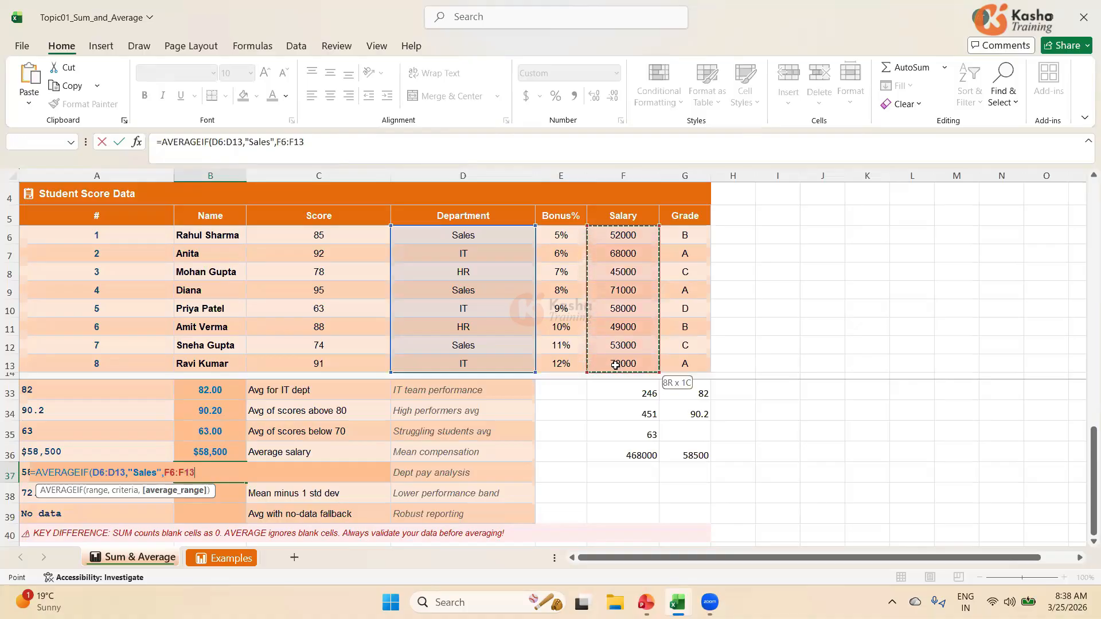
type(")")
key("Return")
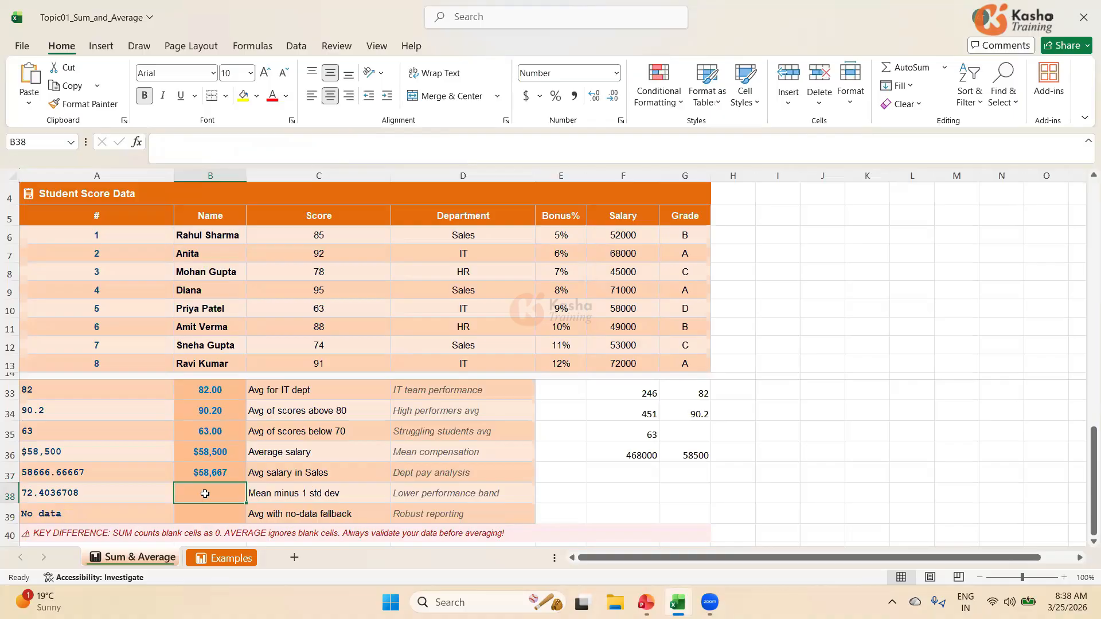
Step: Add up the Sales department salaries in cell F37 with =F6+F9+F12
left_click(621, 471)
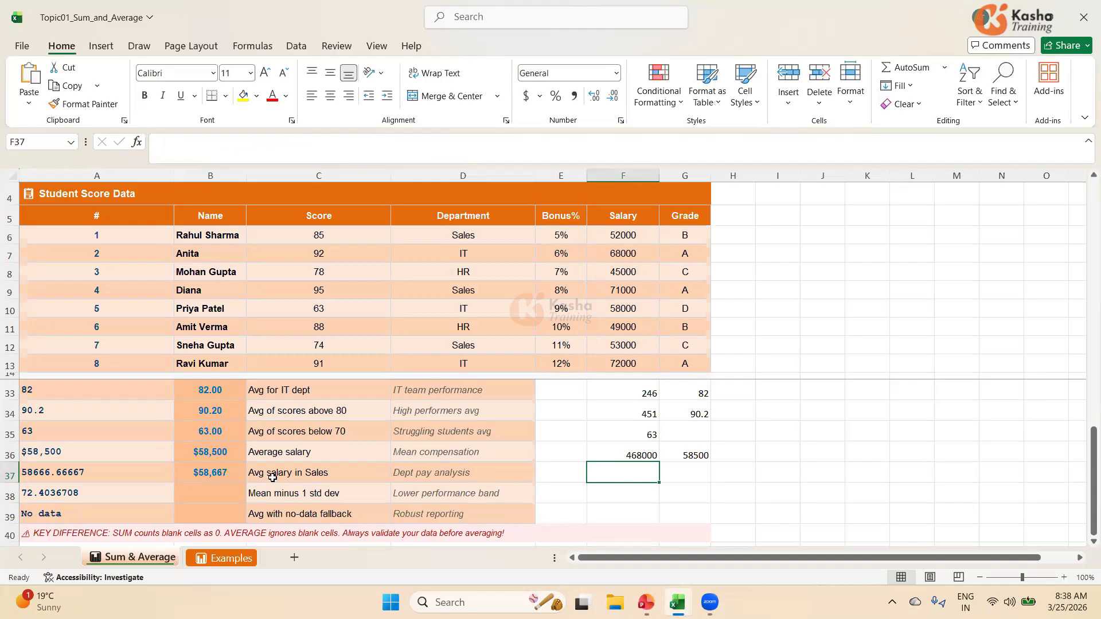
type("=")
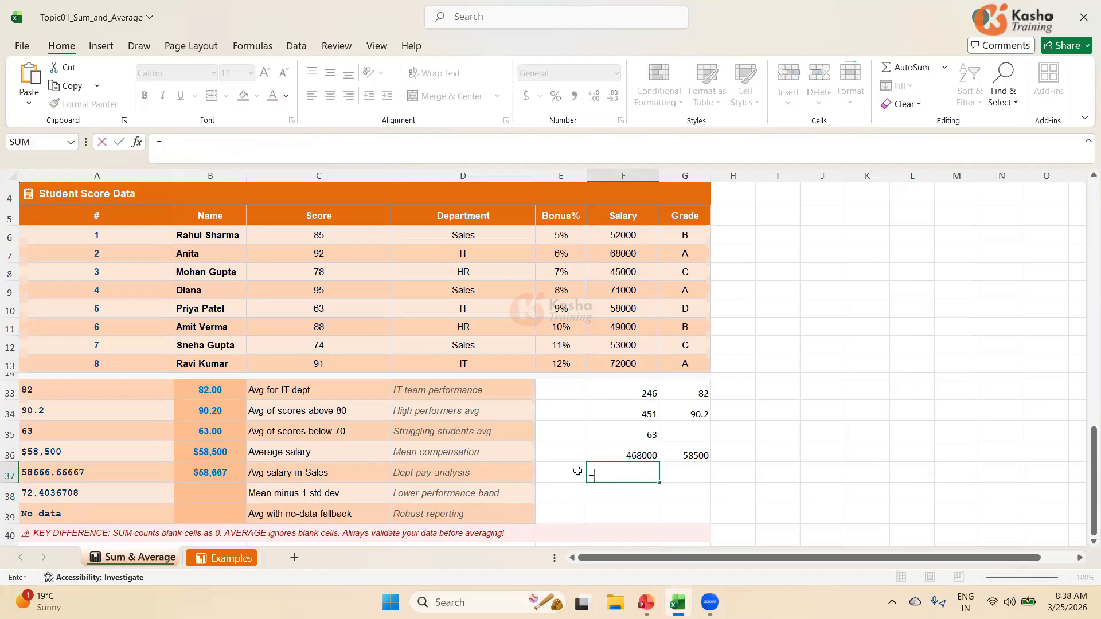
left_click(621, 234)
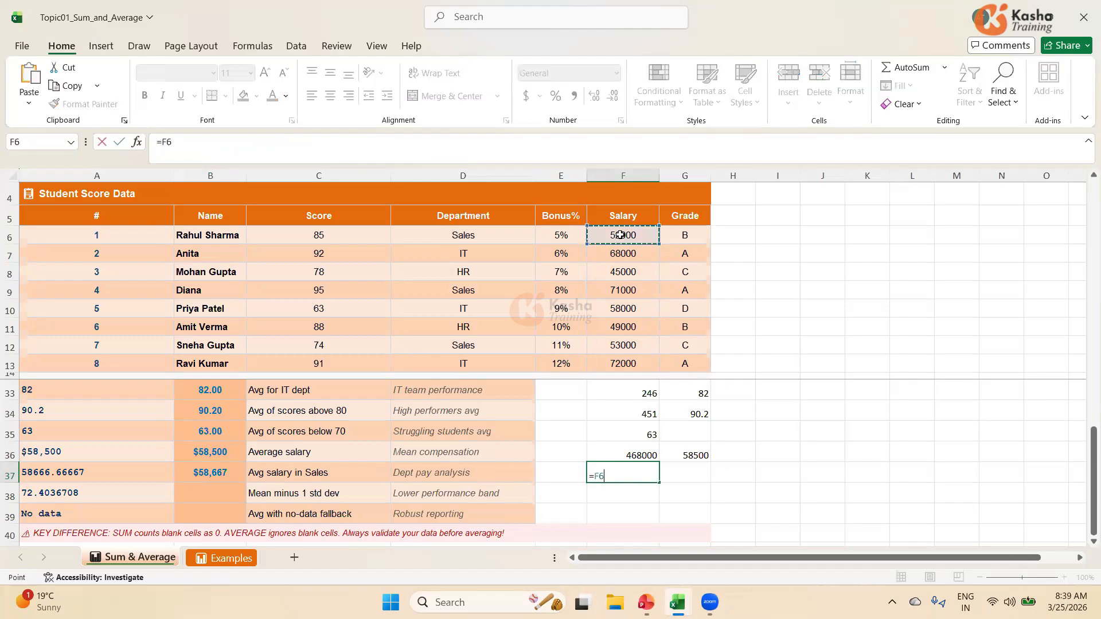
type("+")
left_click(615, 288)
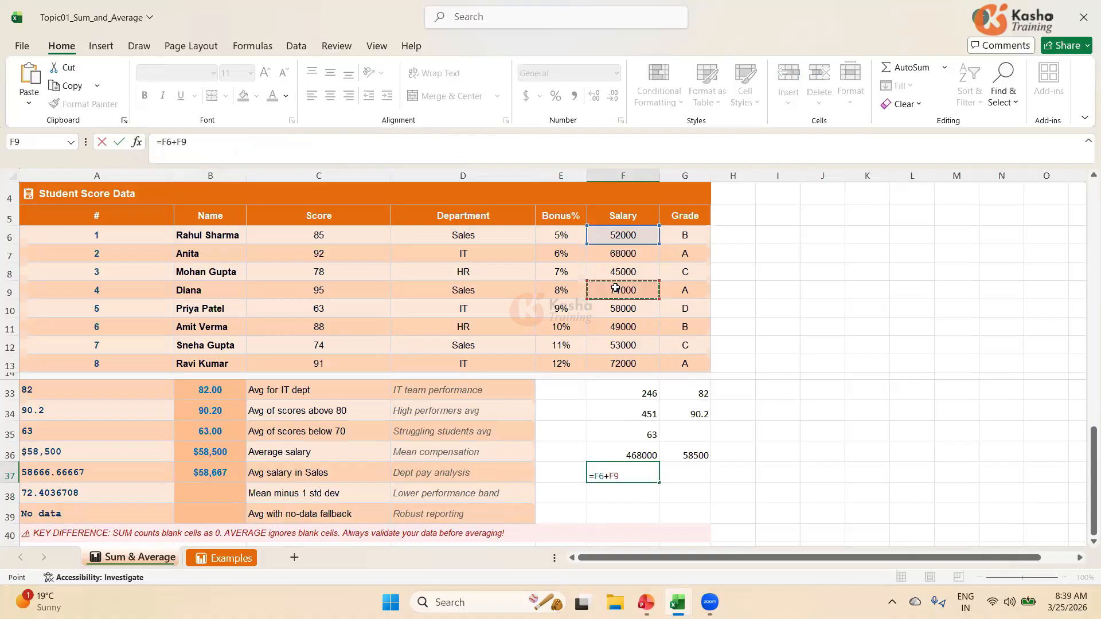
type("+")
left_click(623, 344)
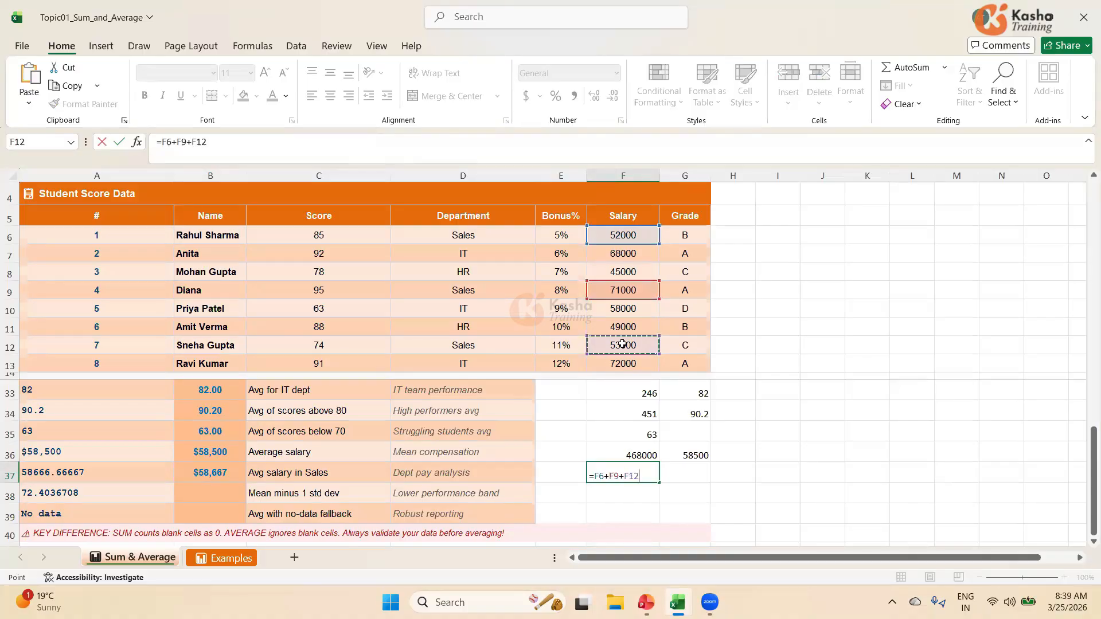
key("Return")
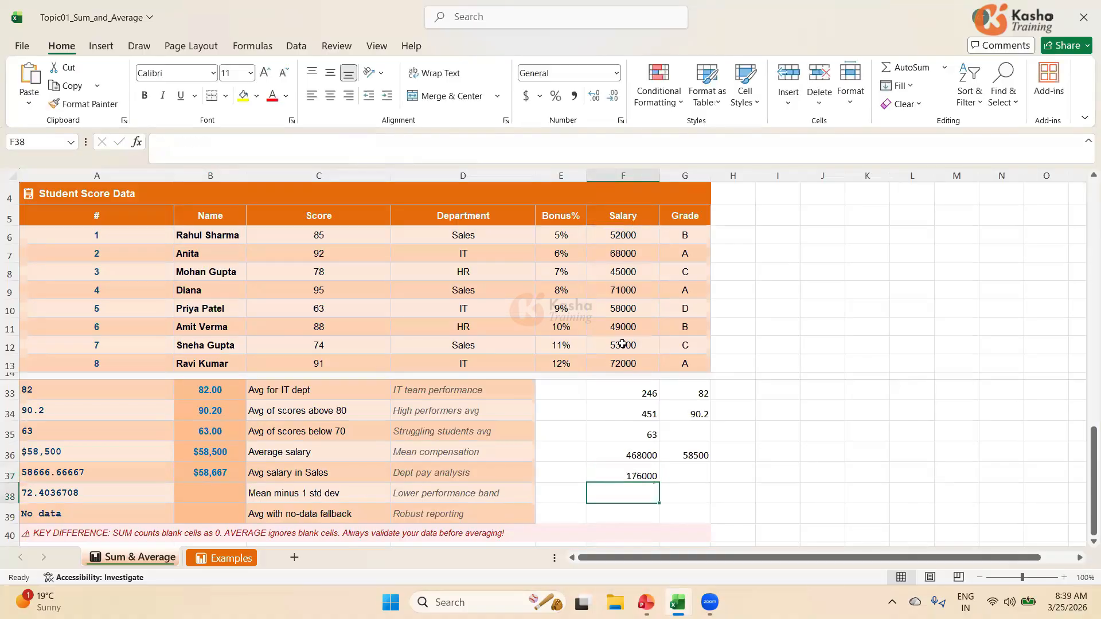
Step: Enter the formula =F37/3 in cell G37 to cross-check the average Sales salary
left_click(682, 475)
type("=")
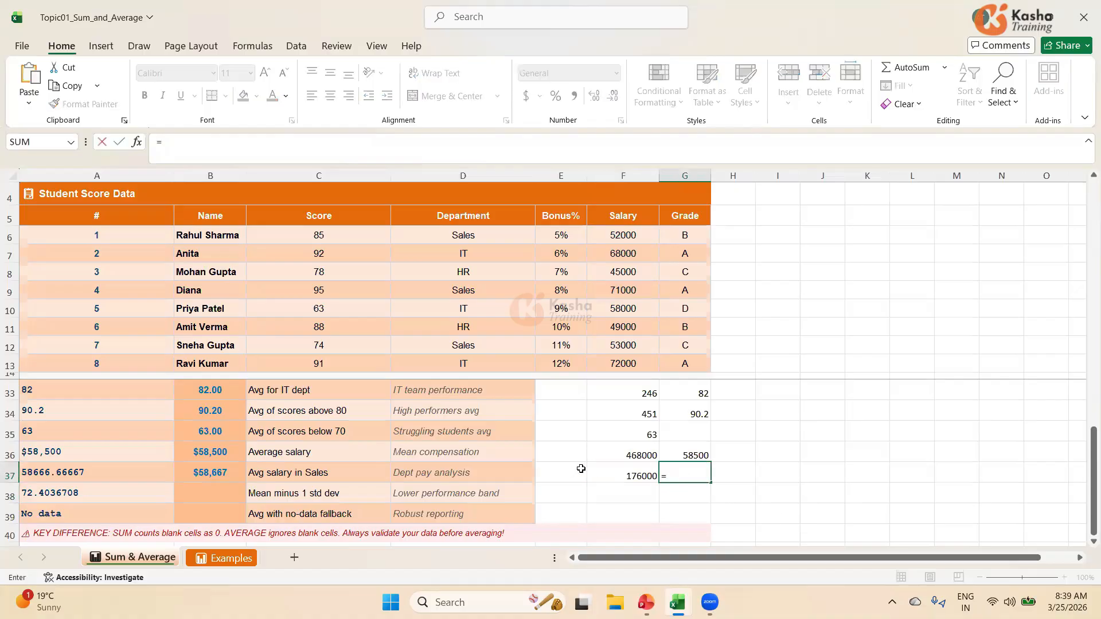
left_click(611, 475)
type("/")
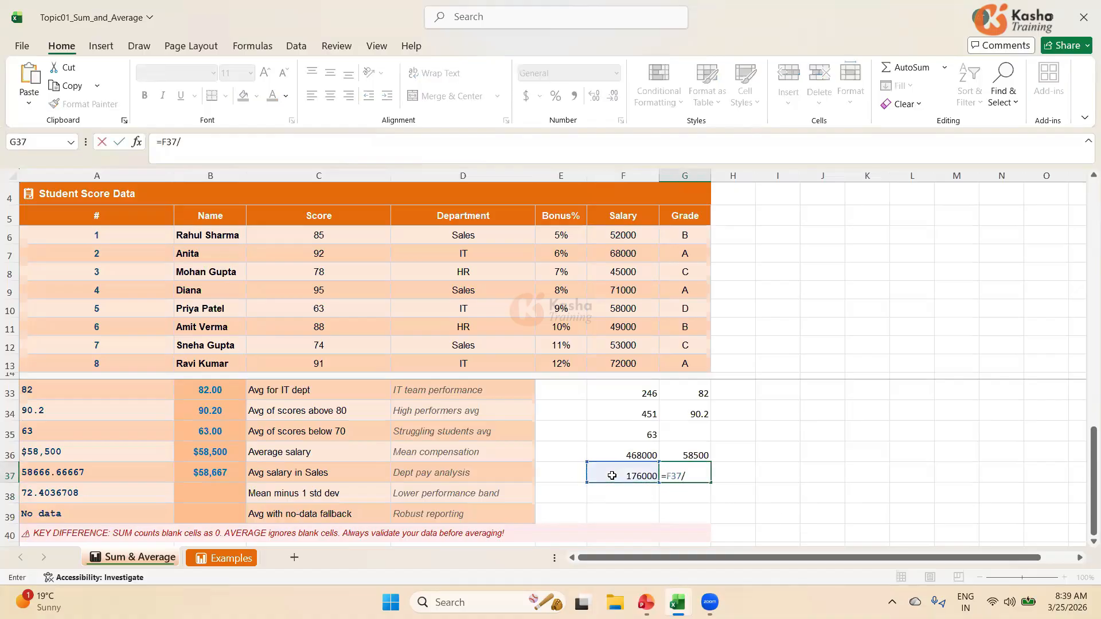
type("3")
key("Return")
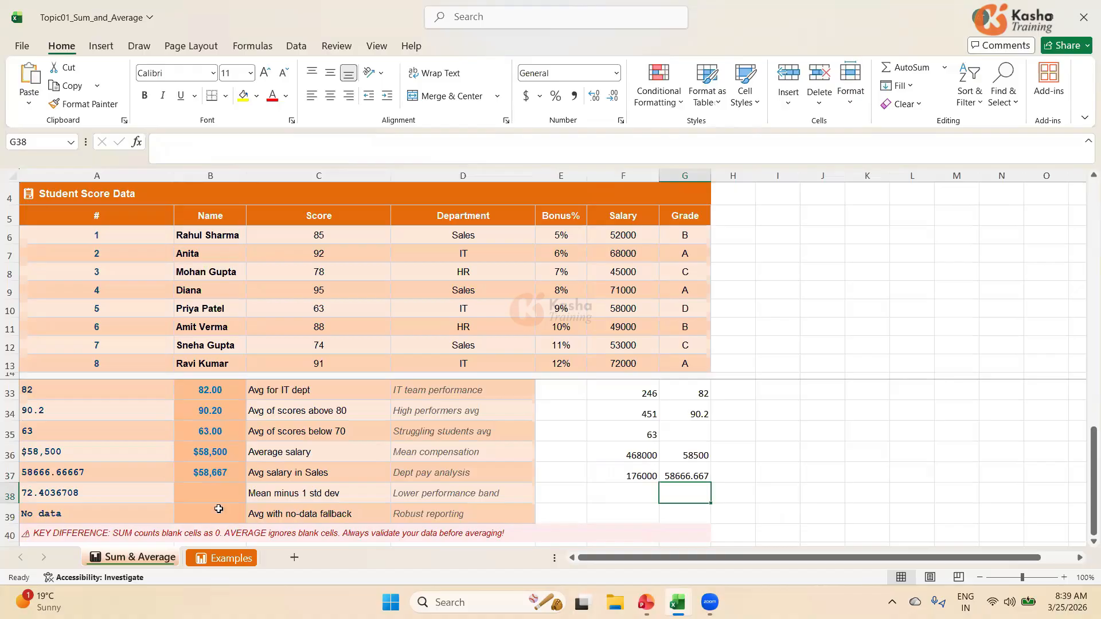
Step: In cell B38, calculate the mean score minus one standard deviation with =AVERAGE(C6:C13)-STDEV(C6:C13)
left_click(1093, 542)
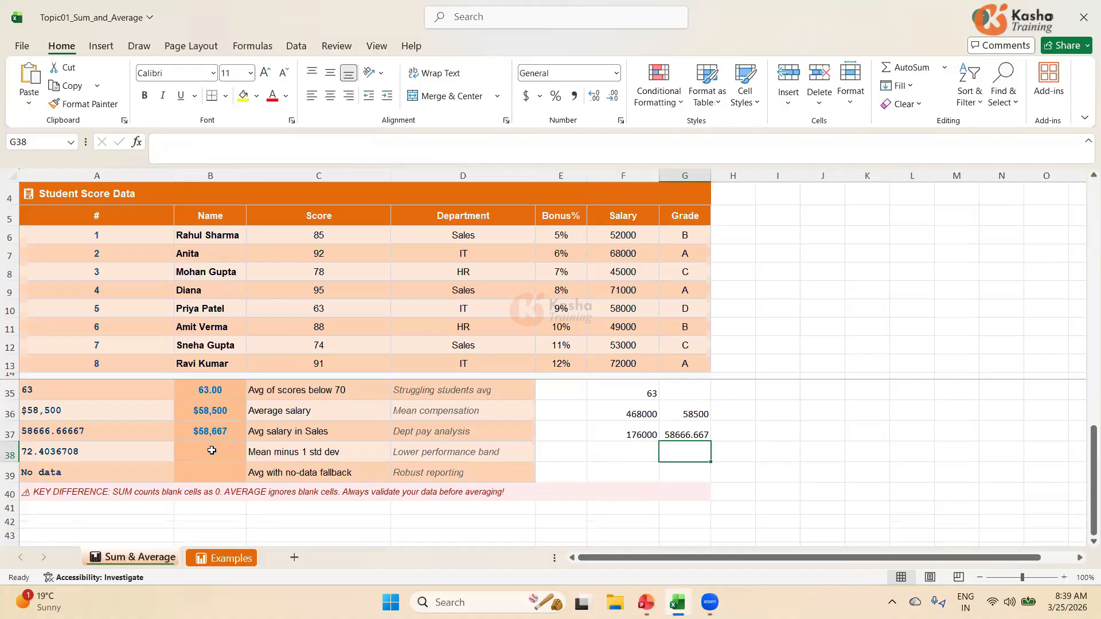
left_click(212, 451)
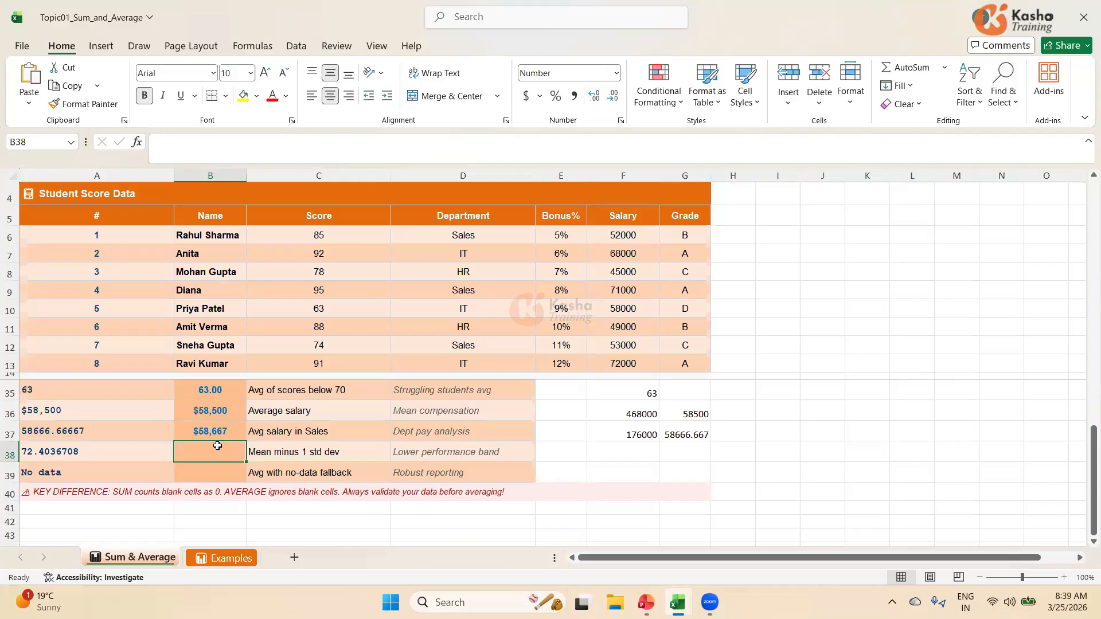
type("=")
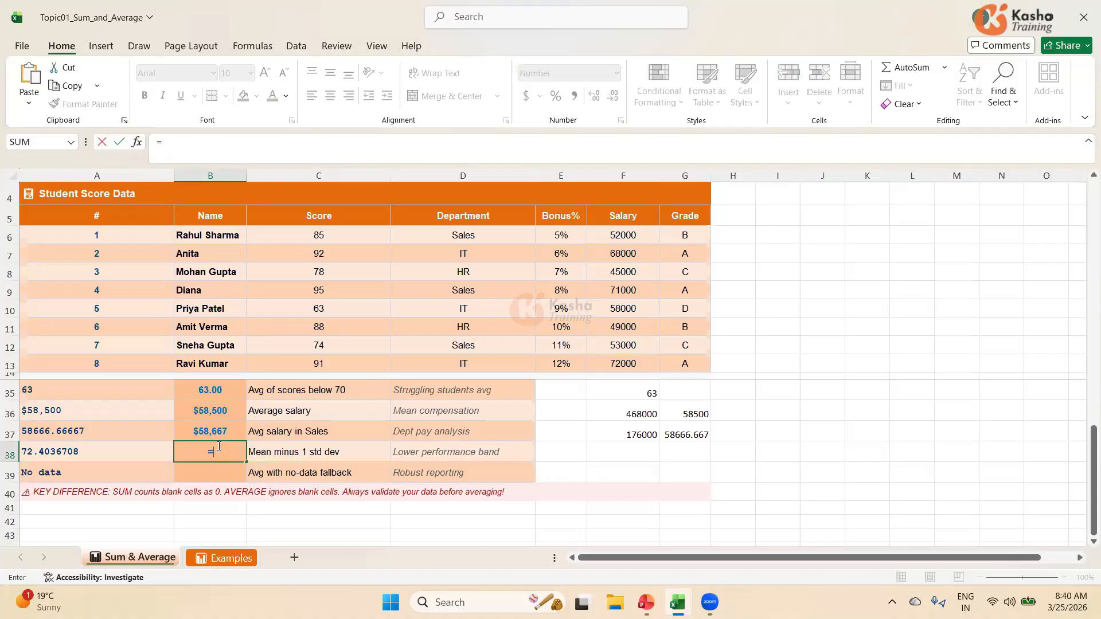
type("AVERA")
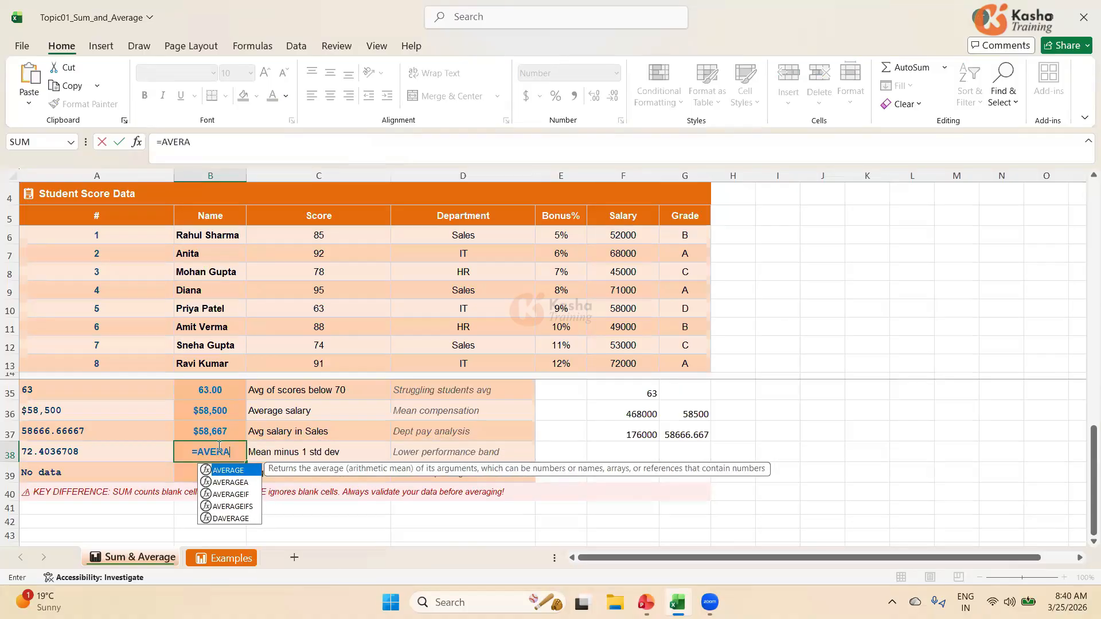
type("GE")
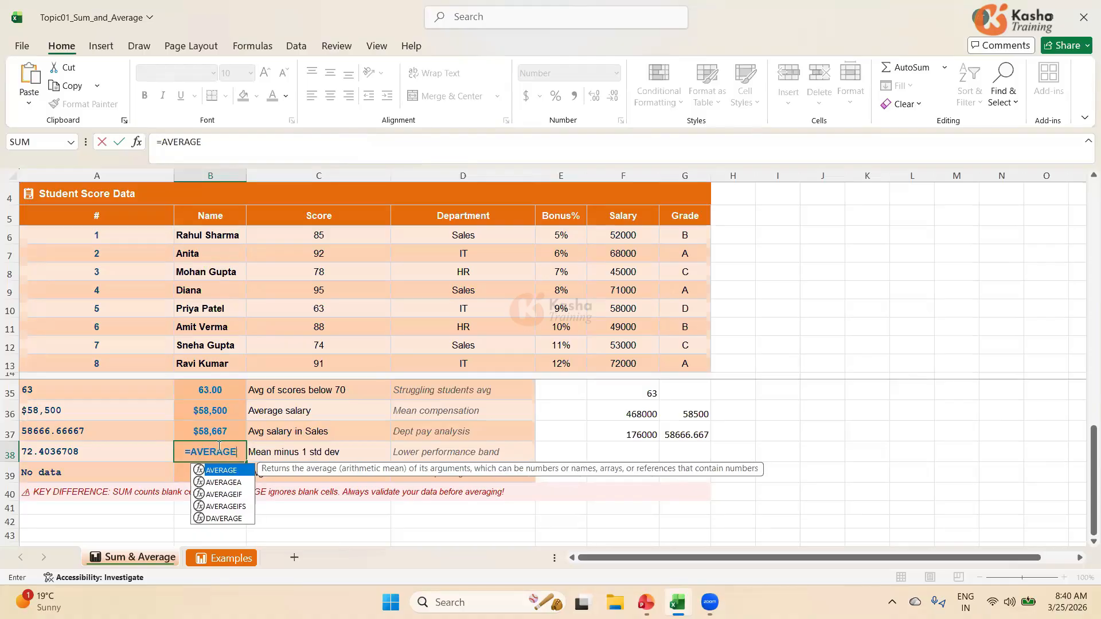
type("(")
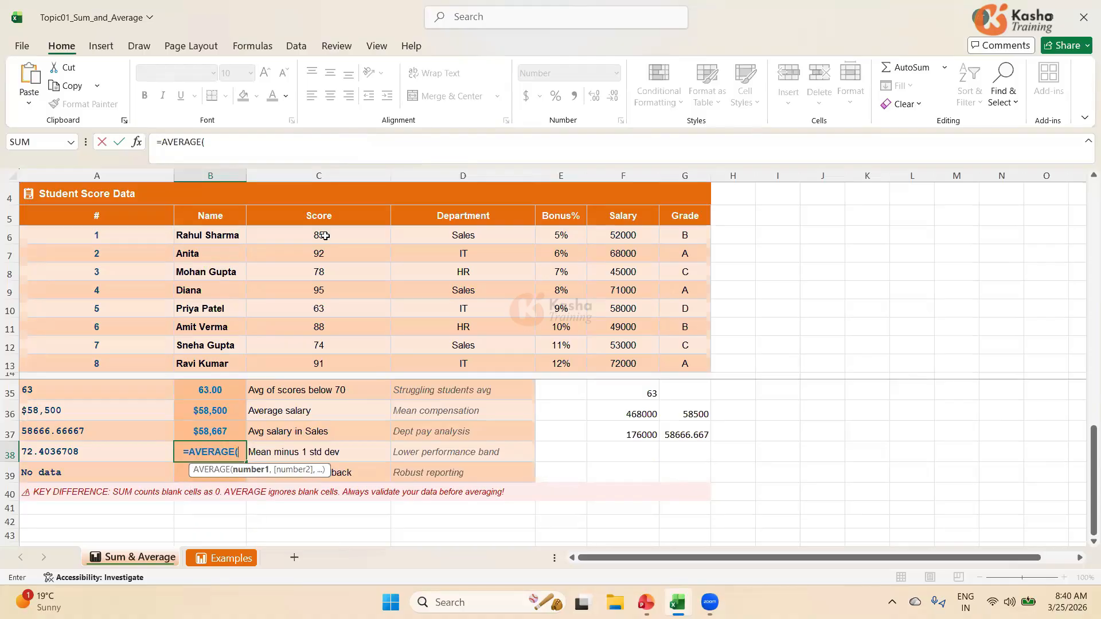
left_click_drag(324, 236, 322, 360)
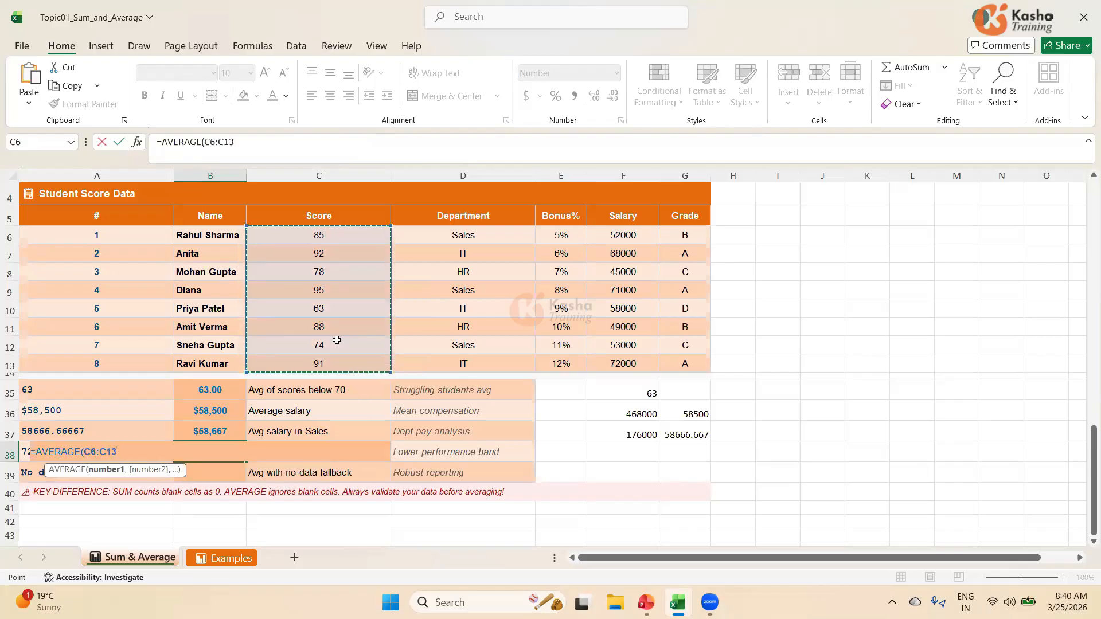
type(")")
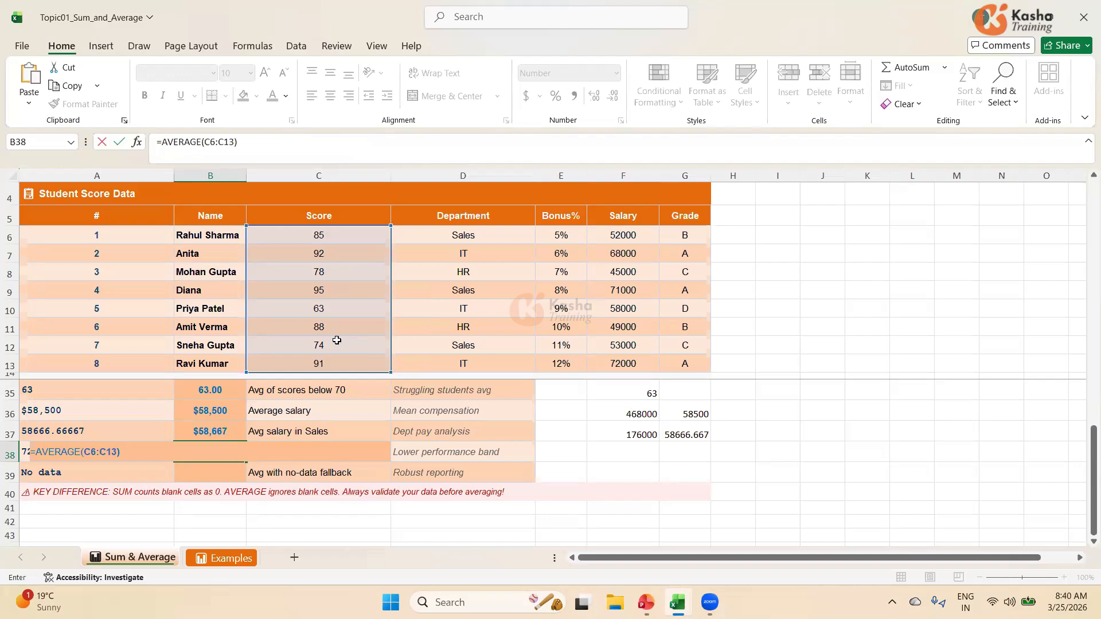
type("-STD")
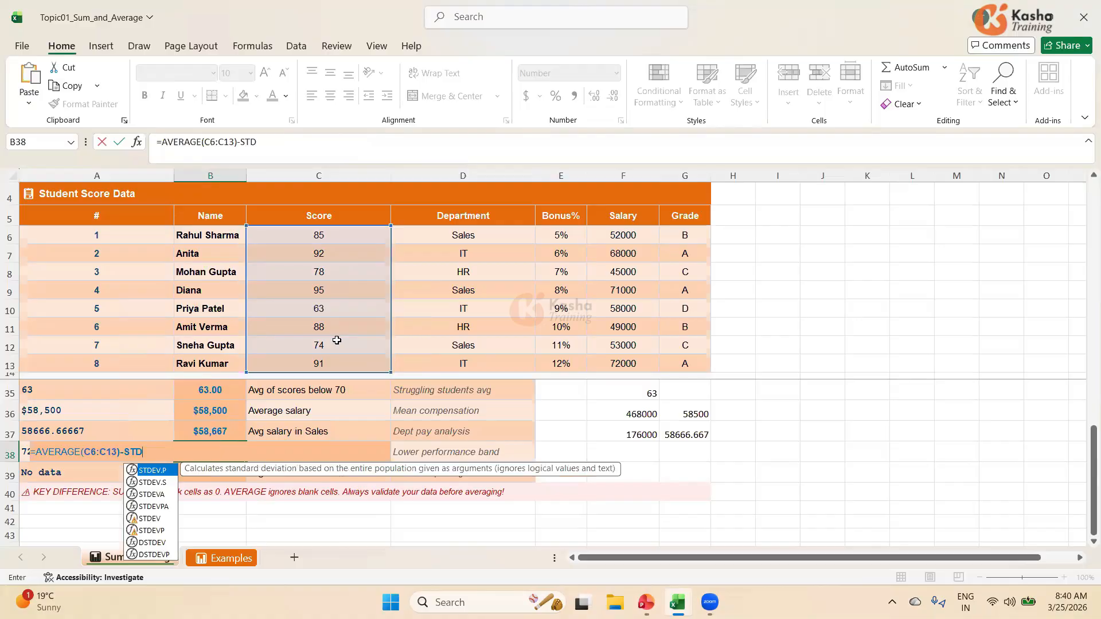
type("EV(")
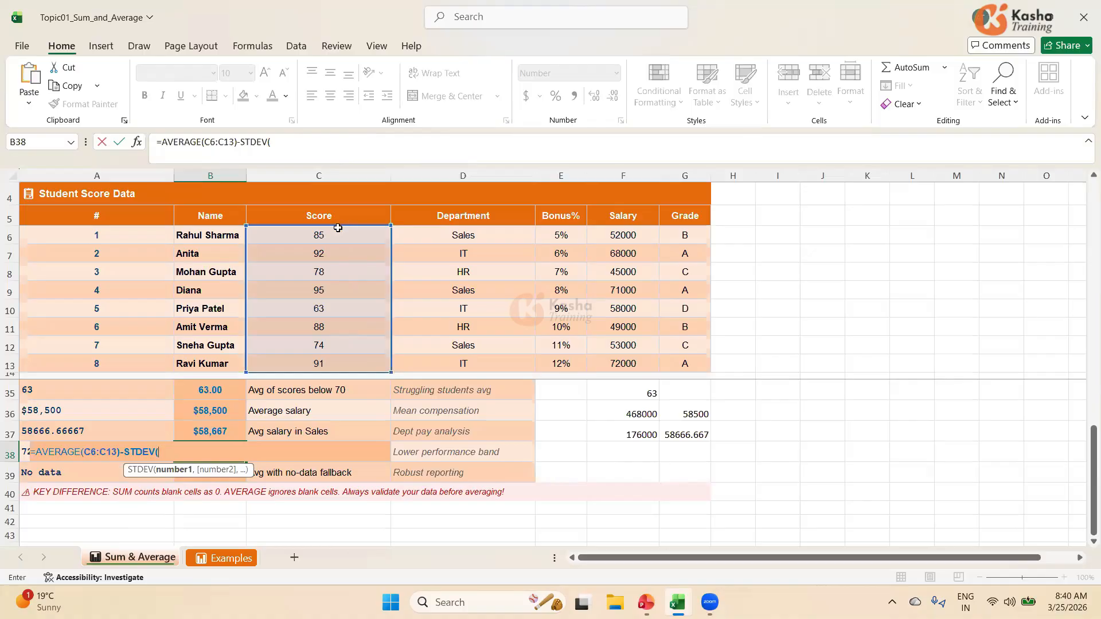
left_click_drag(337, 234, 341, 361)
type(")")
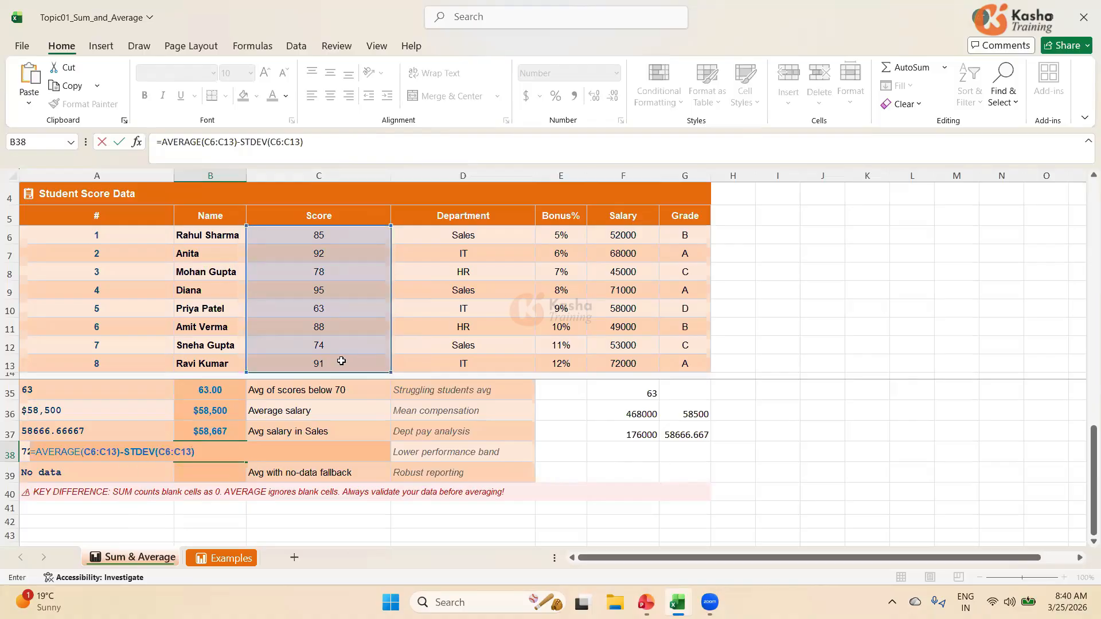
key("Return")
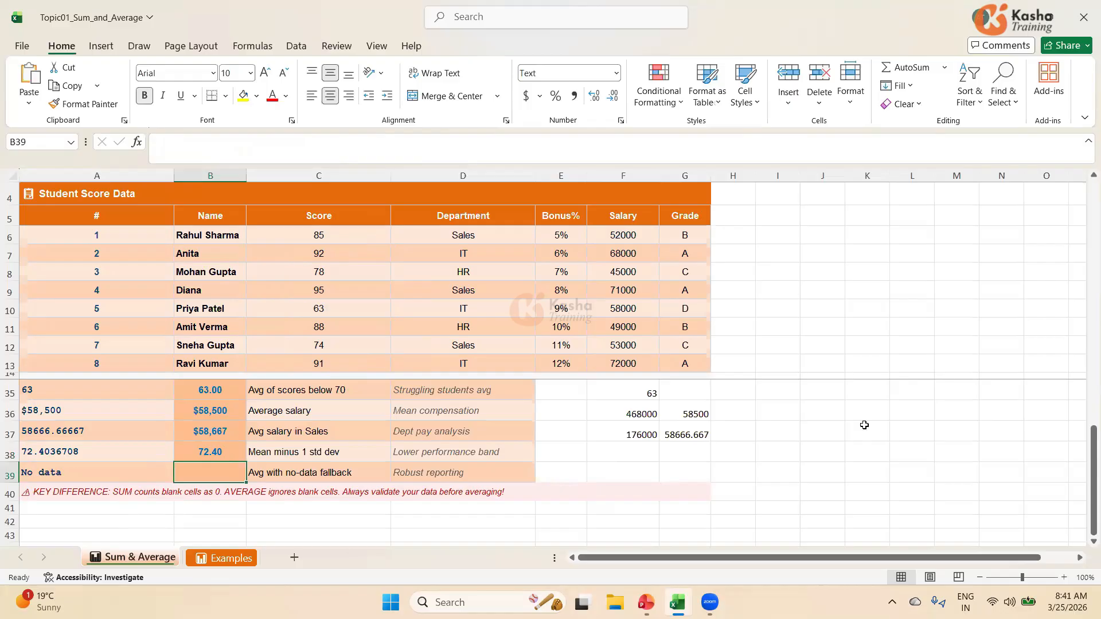
Step: Add a column headed Value in cell I5 and copy the scores from C6:C13 into I6:I13
left_click(779, 217)
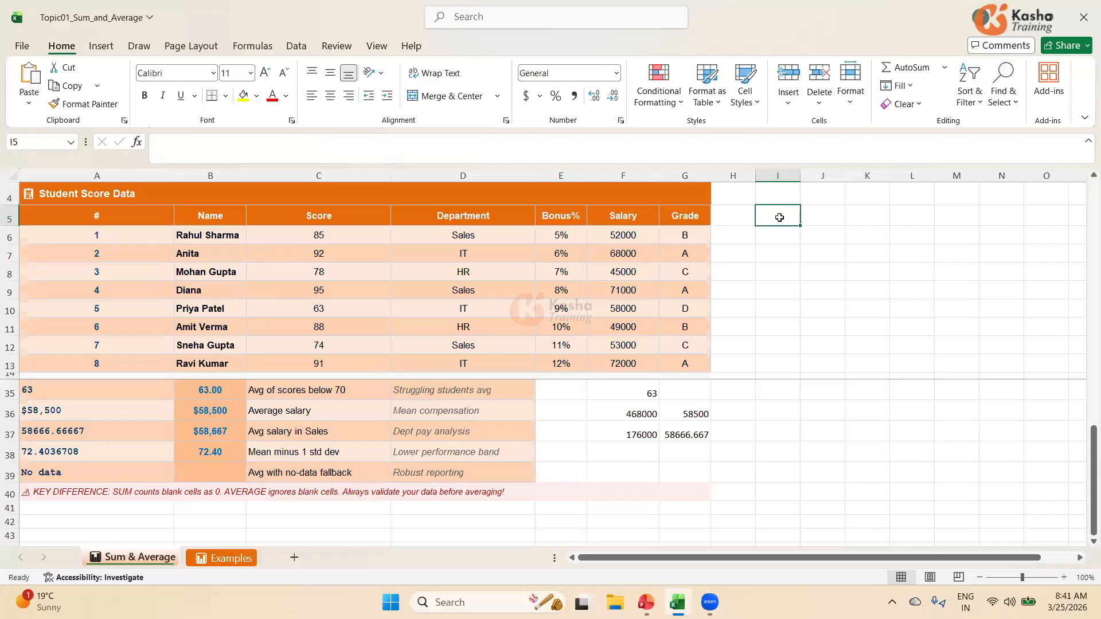
type("Value")
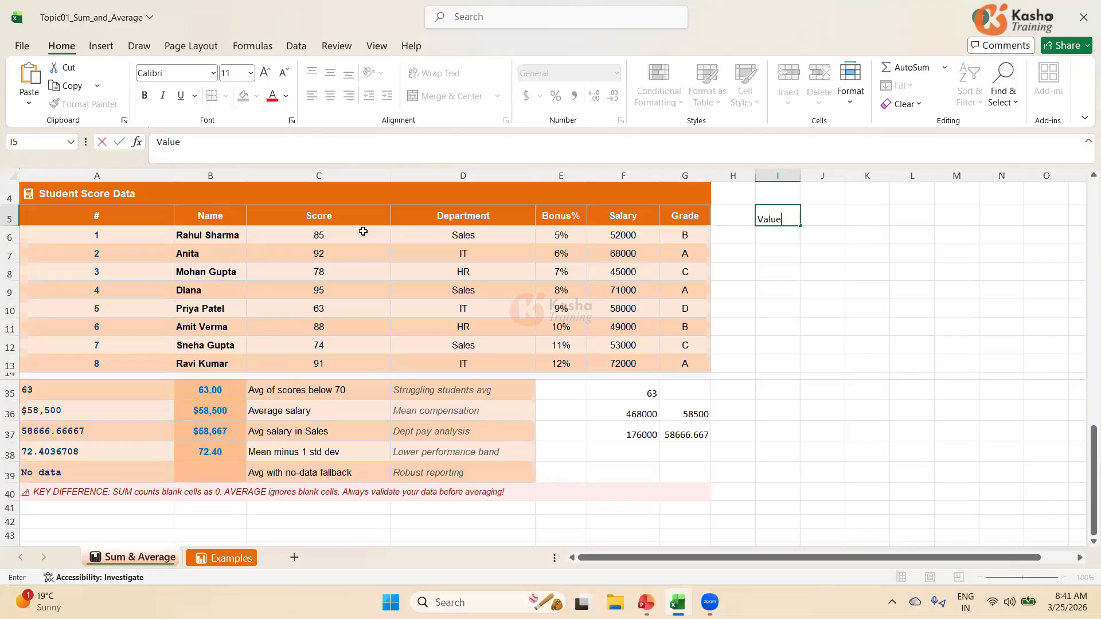
left_click_drag(339, 234, 317, 362)
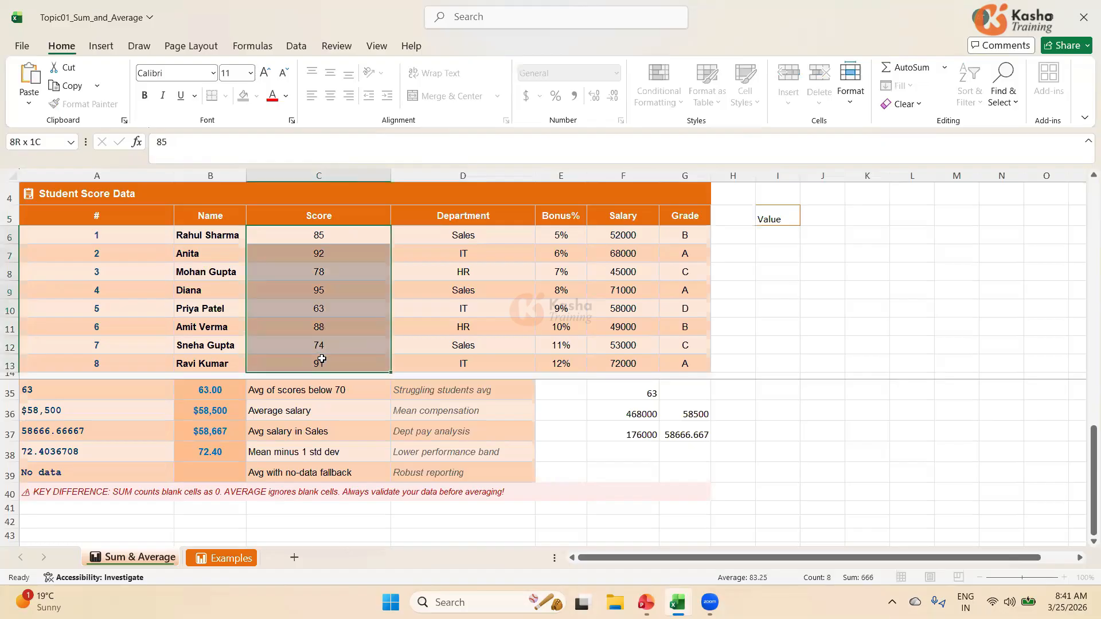
key("ctrl+c")
left_click(775, 237)
key("ctrl+v")
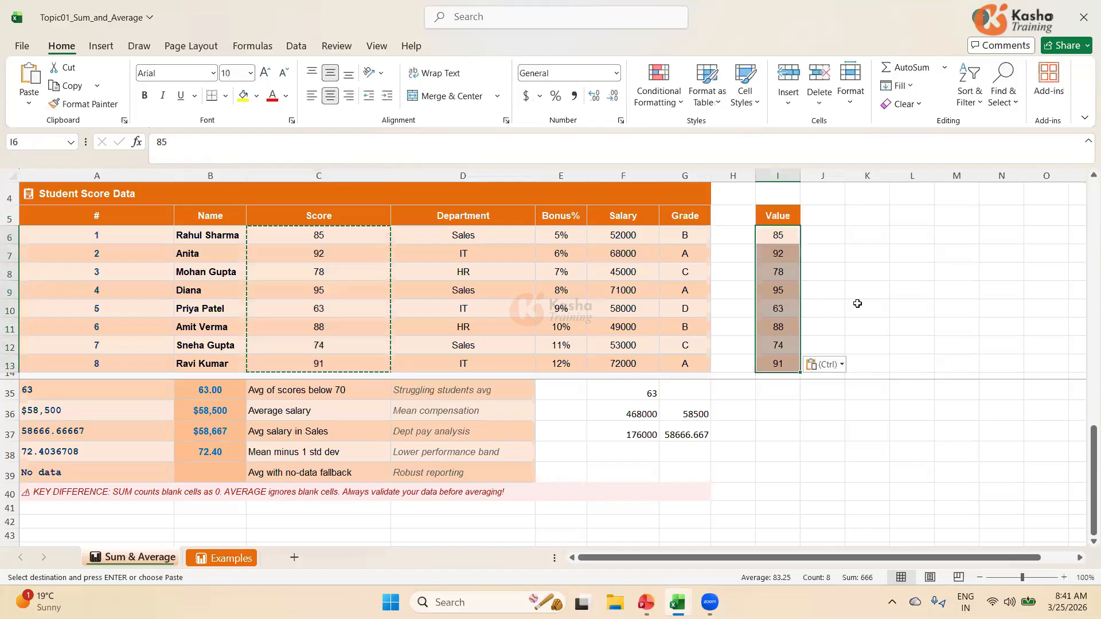
key("Escape")
Step: Add the heading Mean in cell J5 and enter the average of all scores, 83.25, in J6
left_click(812, 215)
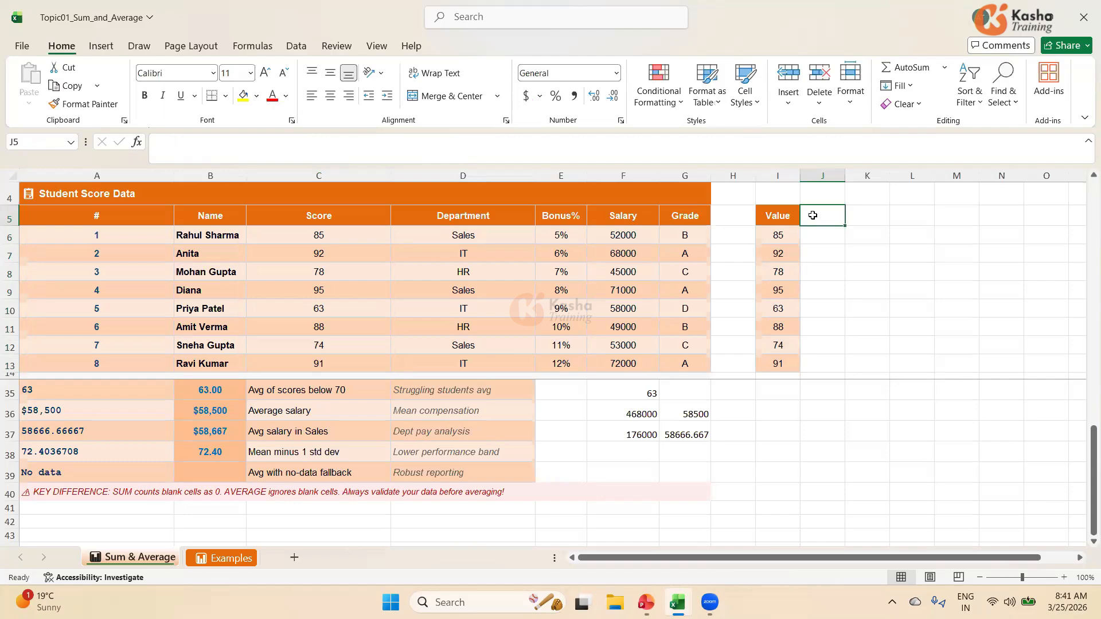
type("Mea")
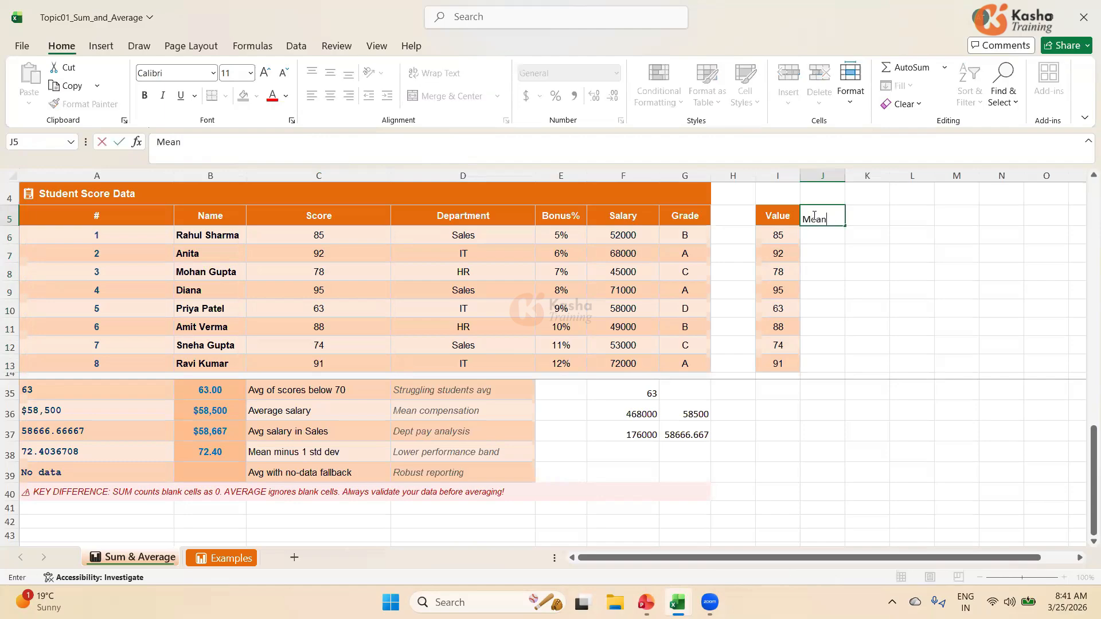
type("n")
left_click(837, 252)
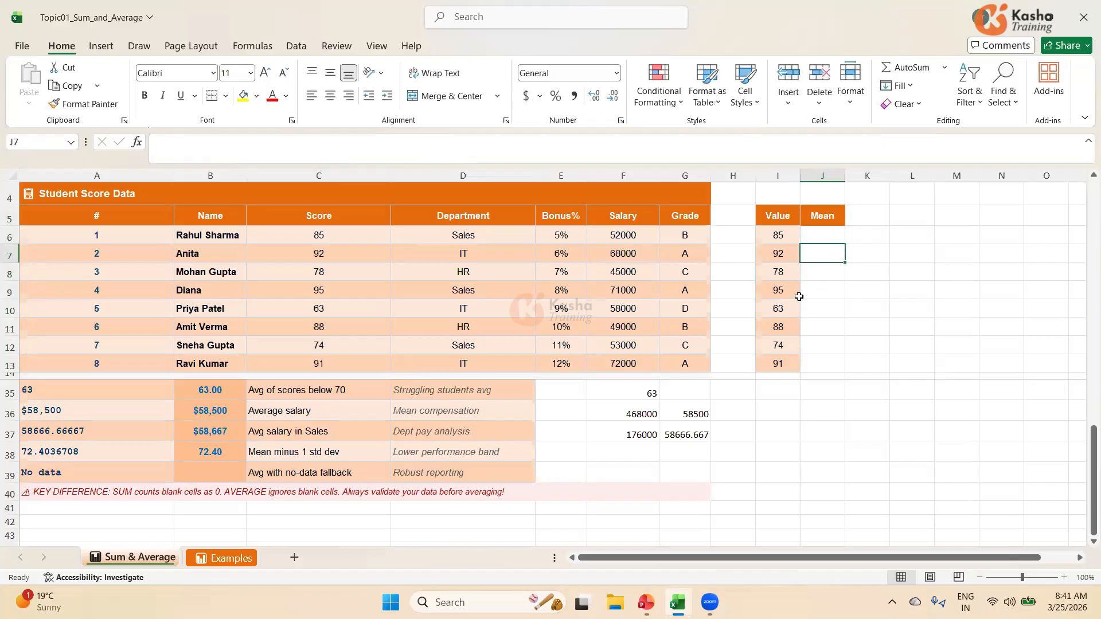
left_click(824, 233)
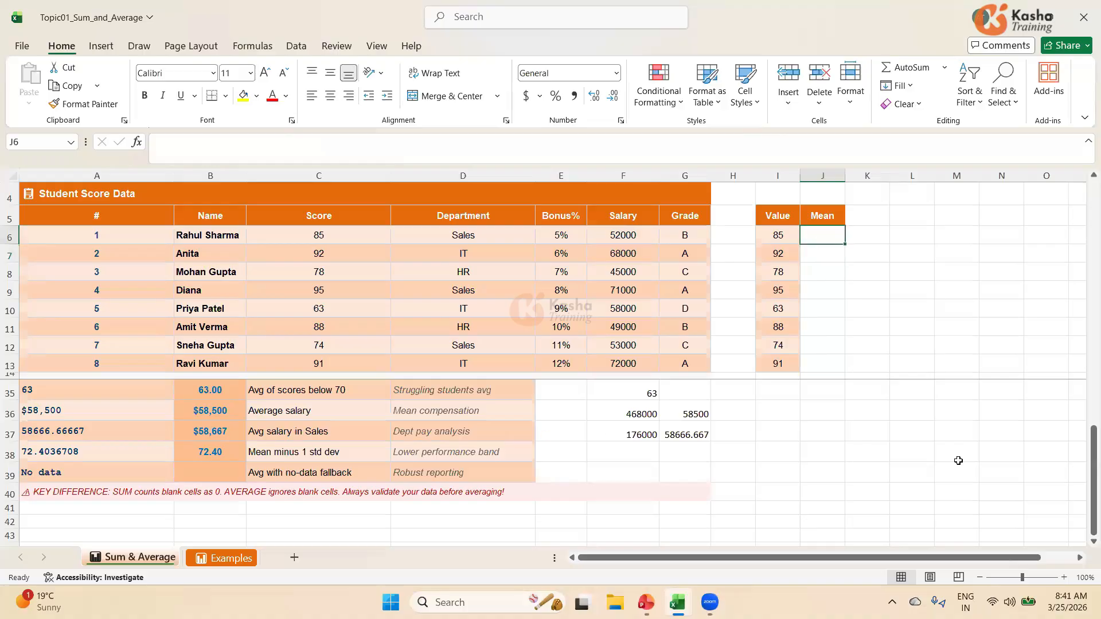
left_click_drag(1085, 482, 1086, 397)
left_click(219, 434)
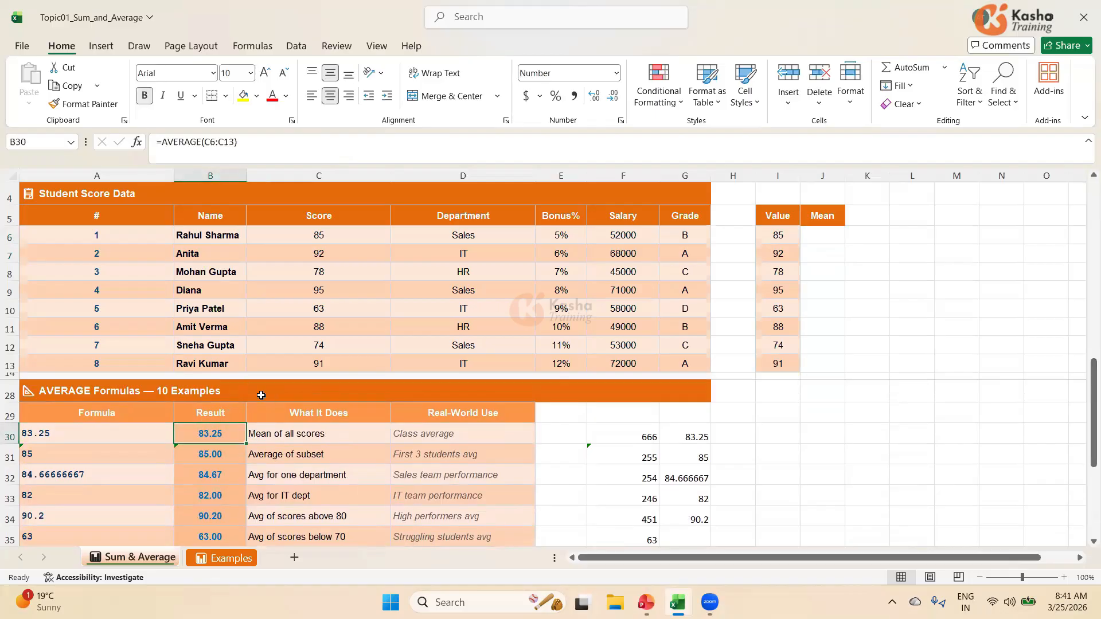
left_click(821, 235)
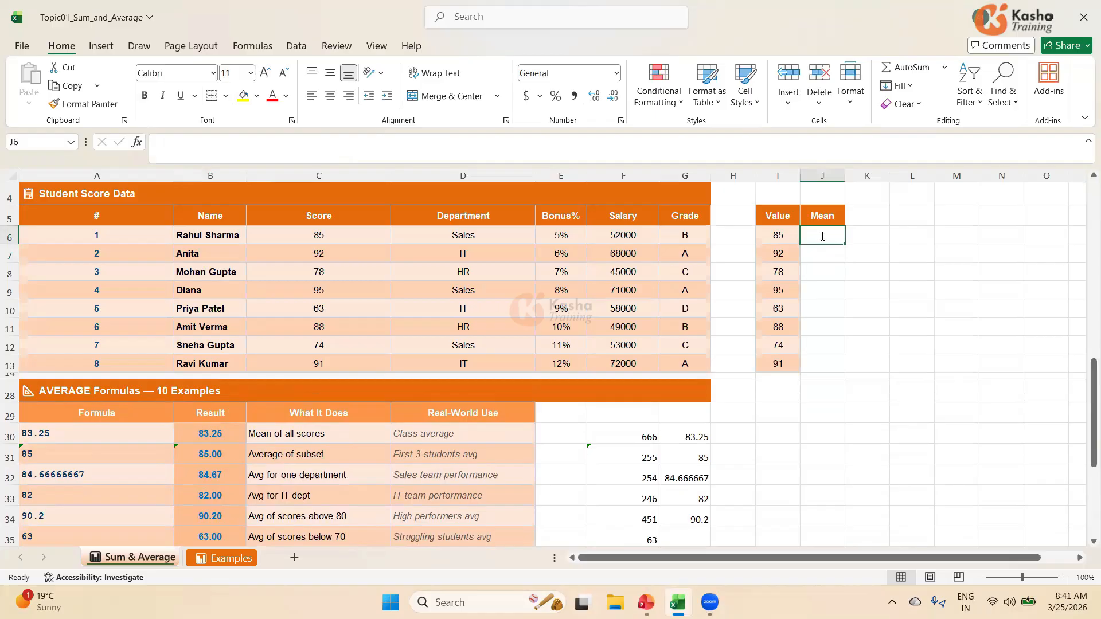
type("83.2")
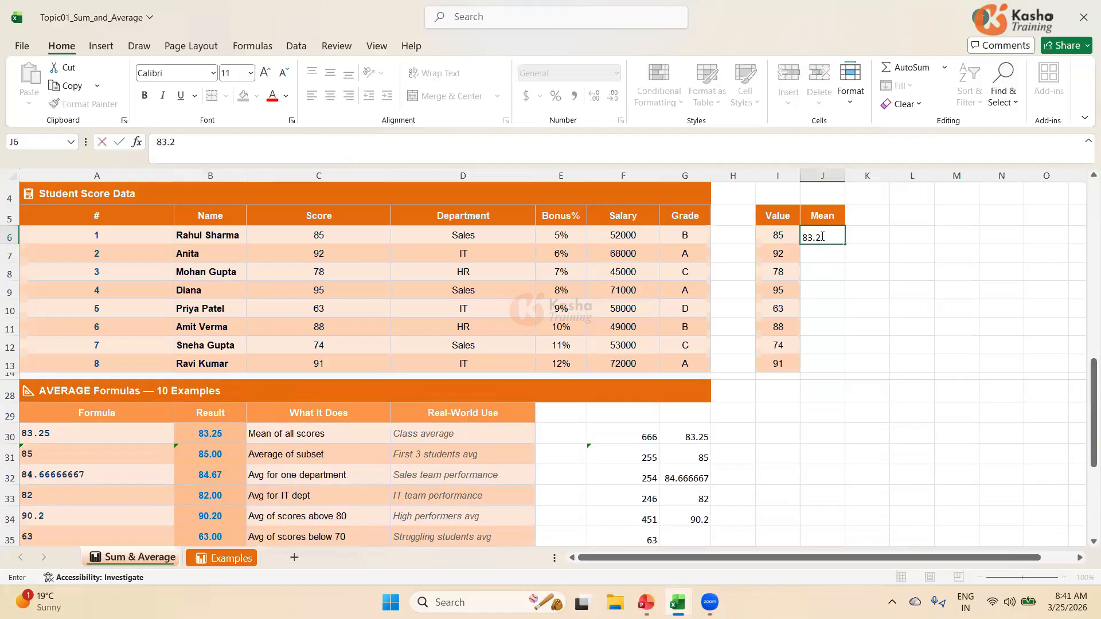
type("5")
left_click(867, 285)
Step: Copy the mean from cell J6 into J7:J13
left_click(822, 235)
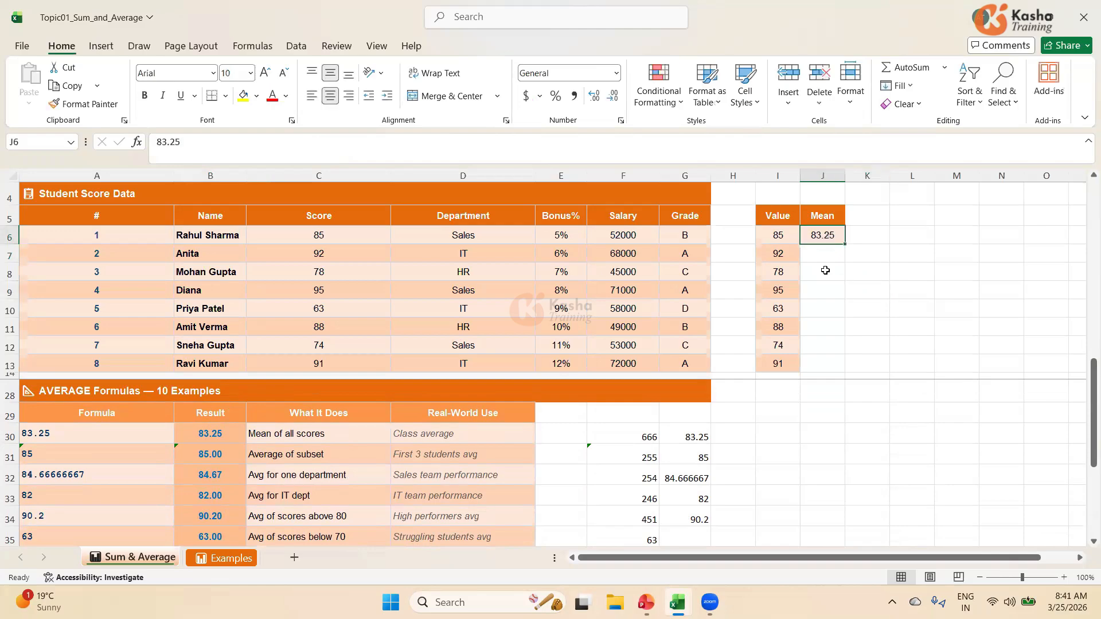
key("ctrl+c")
left_click_drag(816, 252, 822, 364)
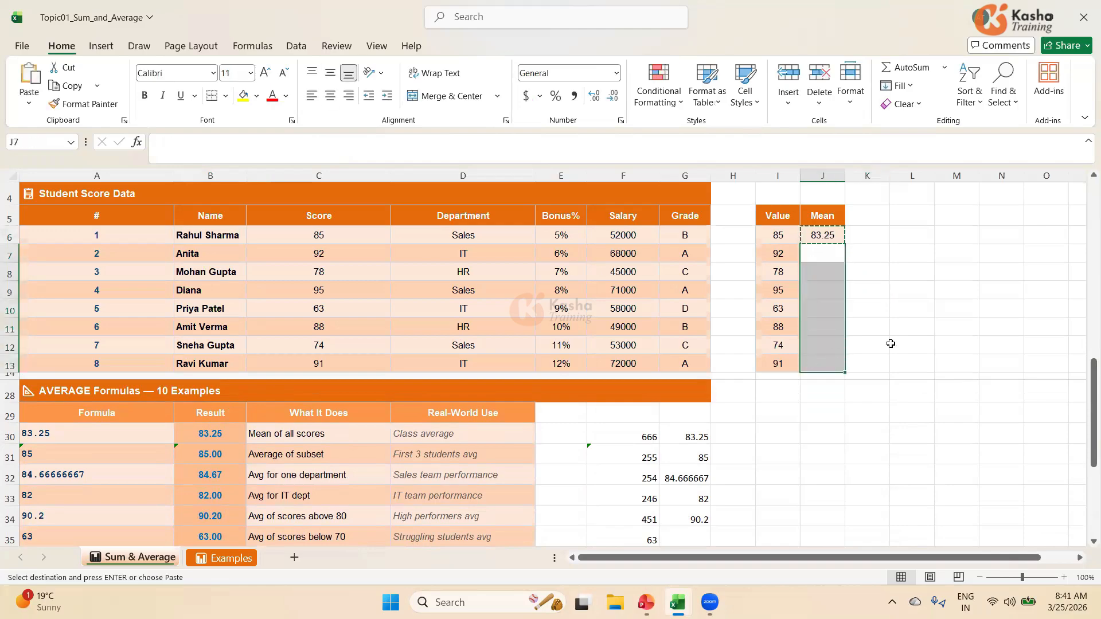
key("ctrl+v")
key("Escape")
left_click(908, 291)
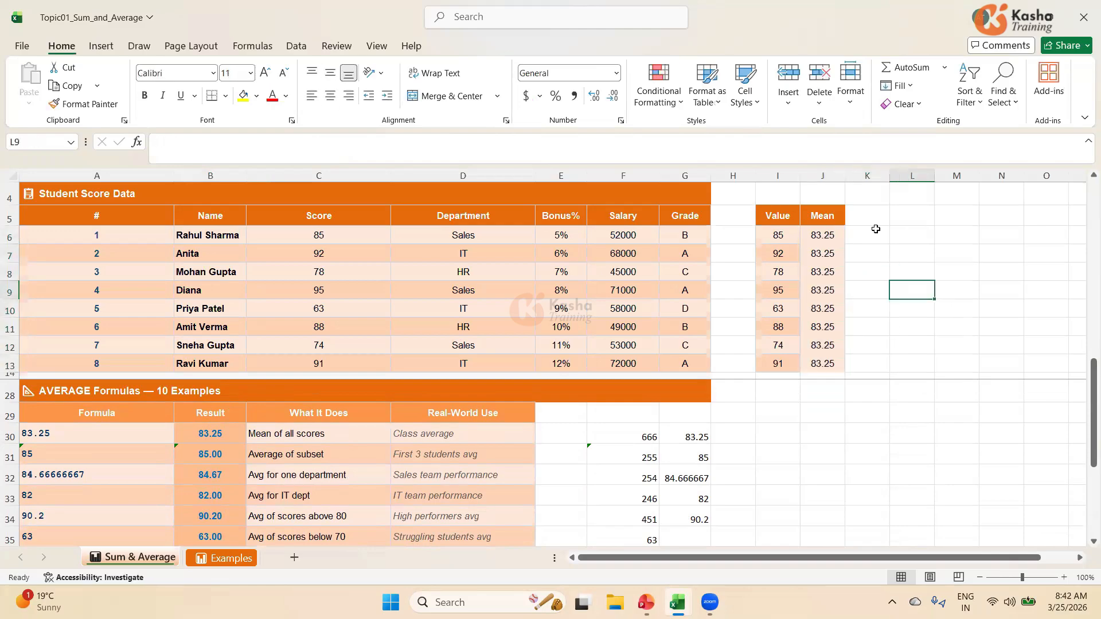
Step: Add the heading Difference in cell K5 and enter =I6-J6 in K6 to subtract the mean from the first value
left_click(859, 218)
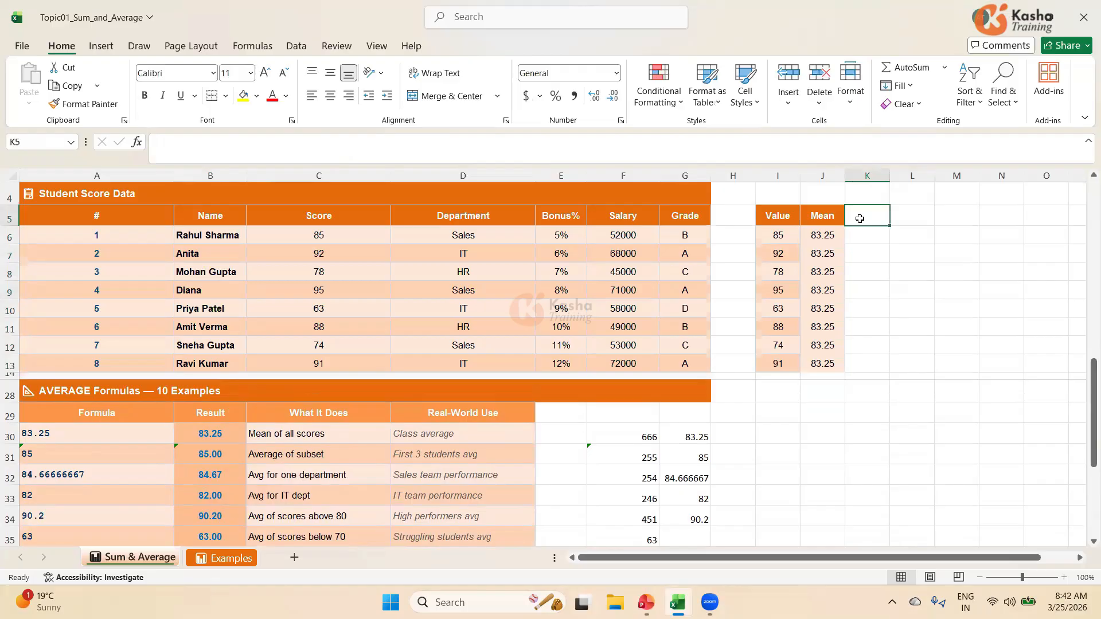
type("Di")
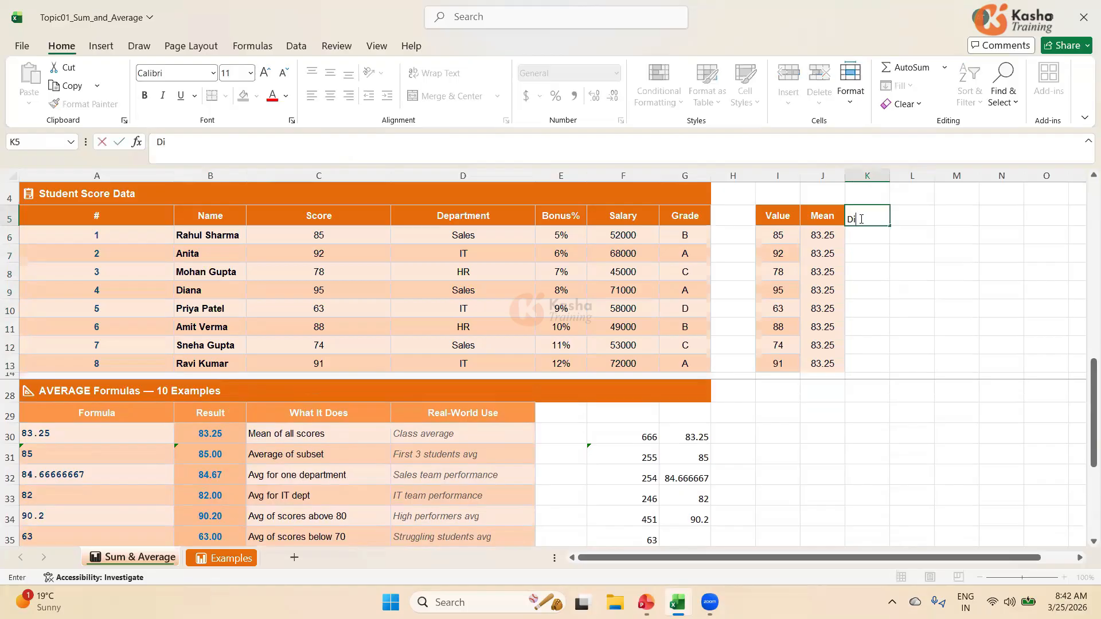
type("fference")
key("Return")
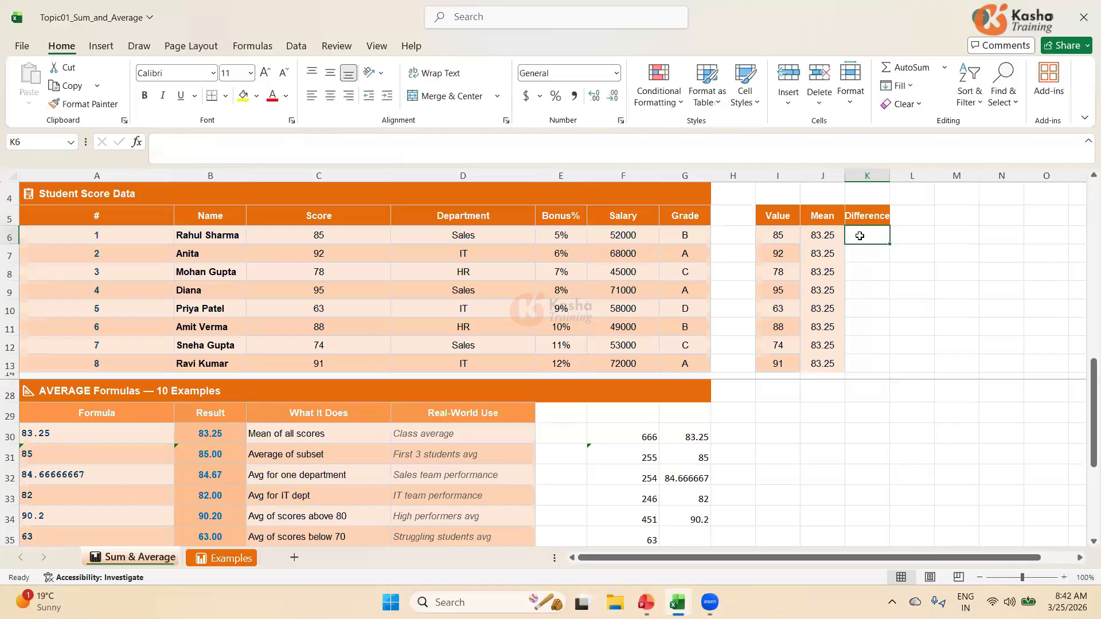
type("=")
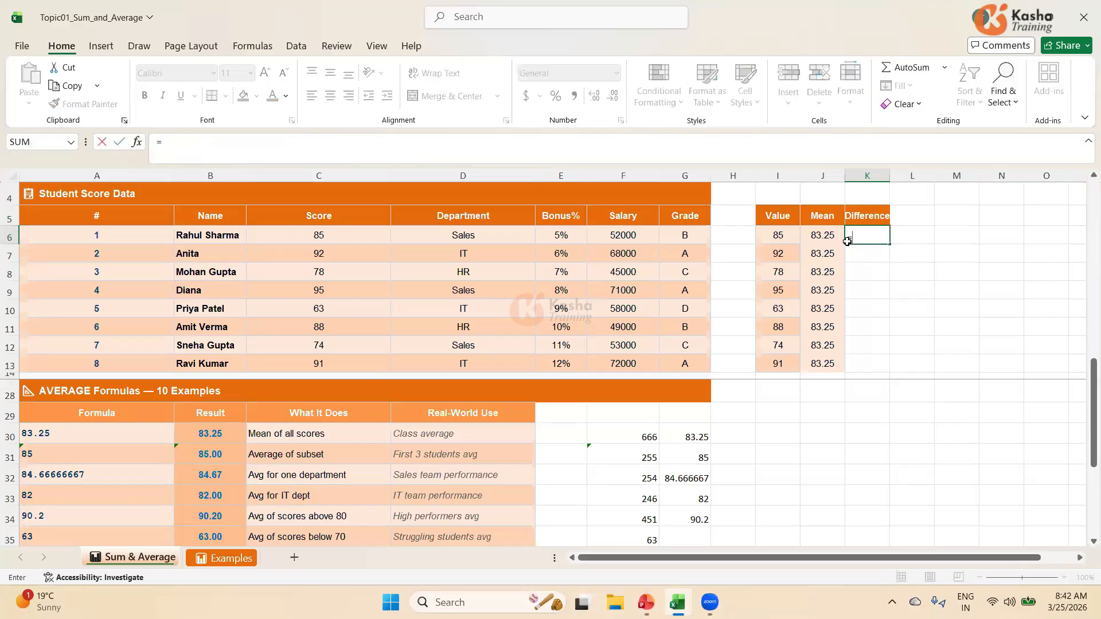
left_click(784, 237)
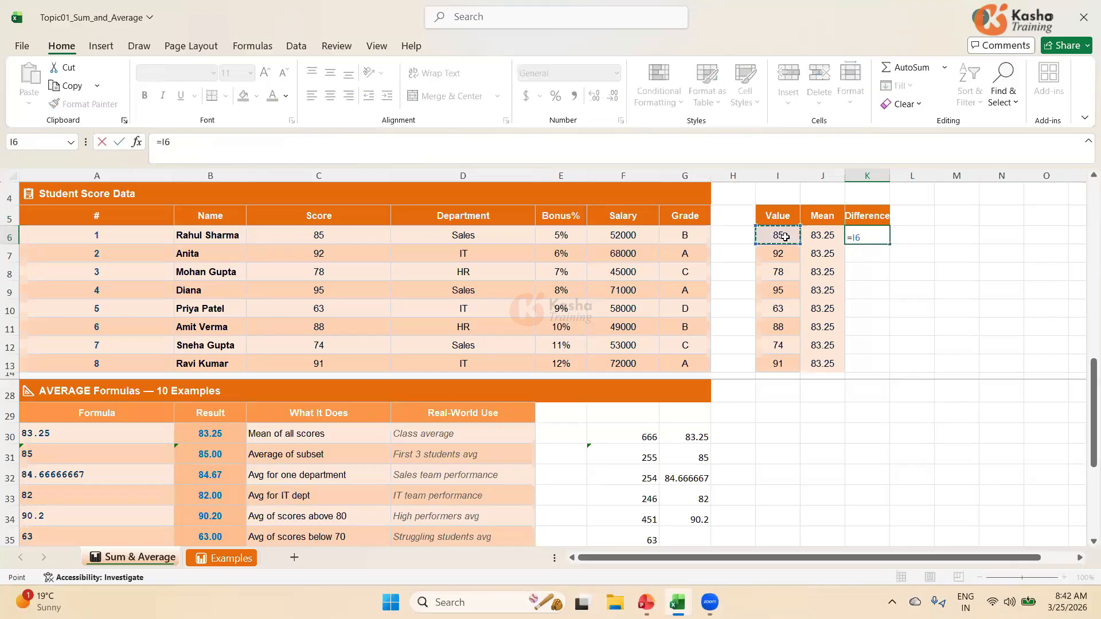
type("-")
left_click(819, 240)
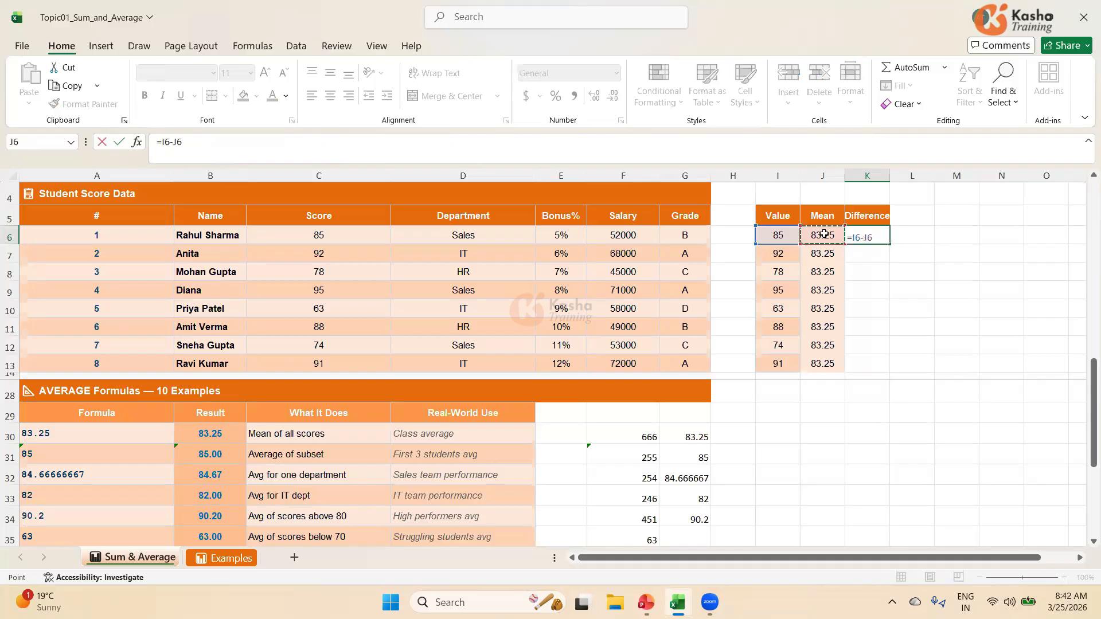
key("Return")
Step: Copy the difference formula from K6 into K7:K13
key("Up")
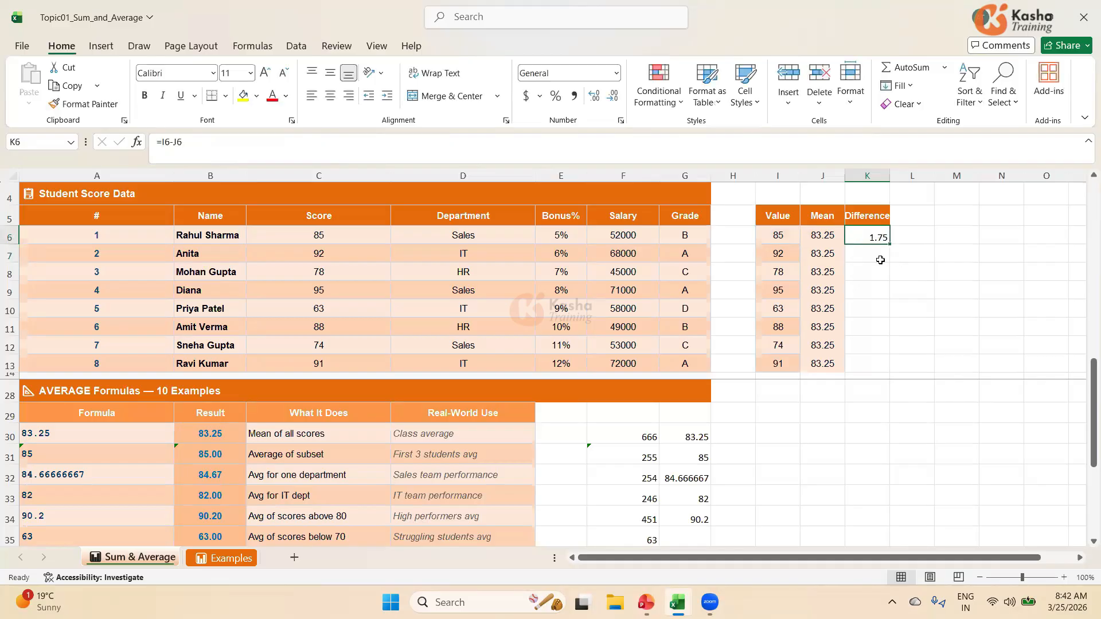
key("ctrl+c")
left_click_drag(872, 252, 853, 362)
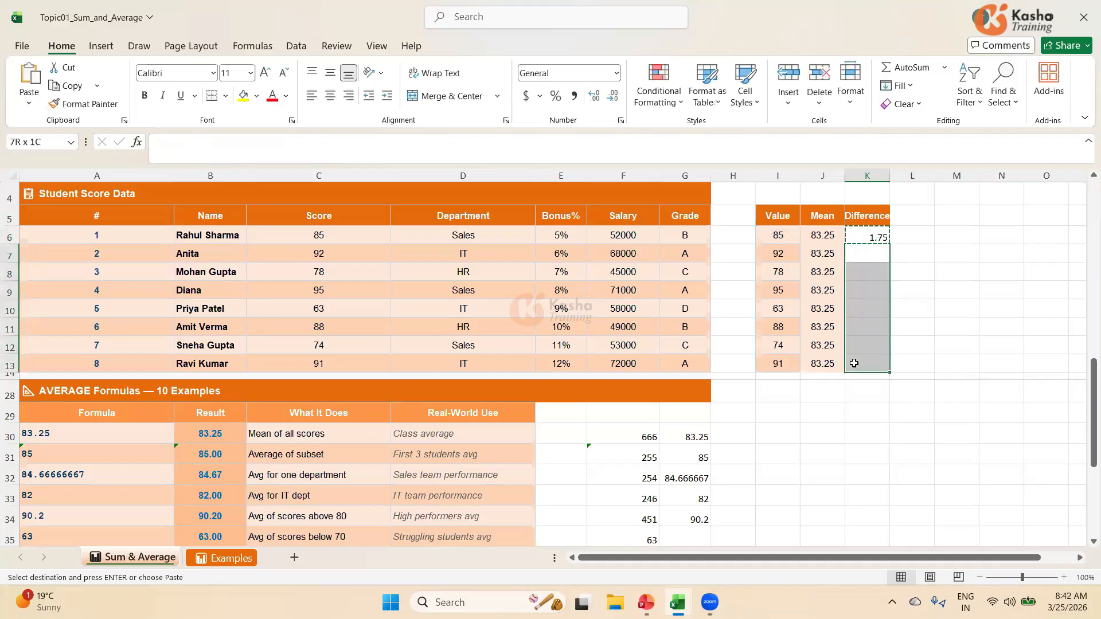
key("ctrl+v")
key("Escape")
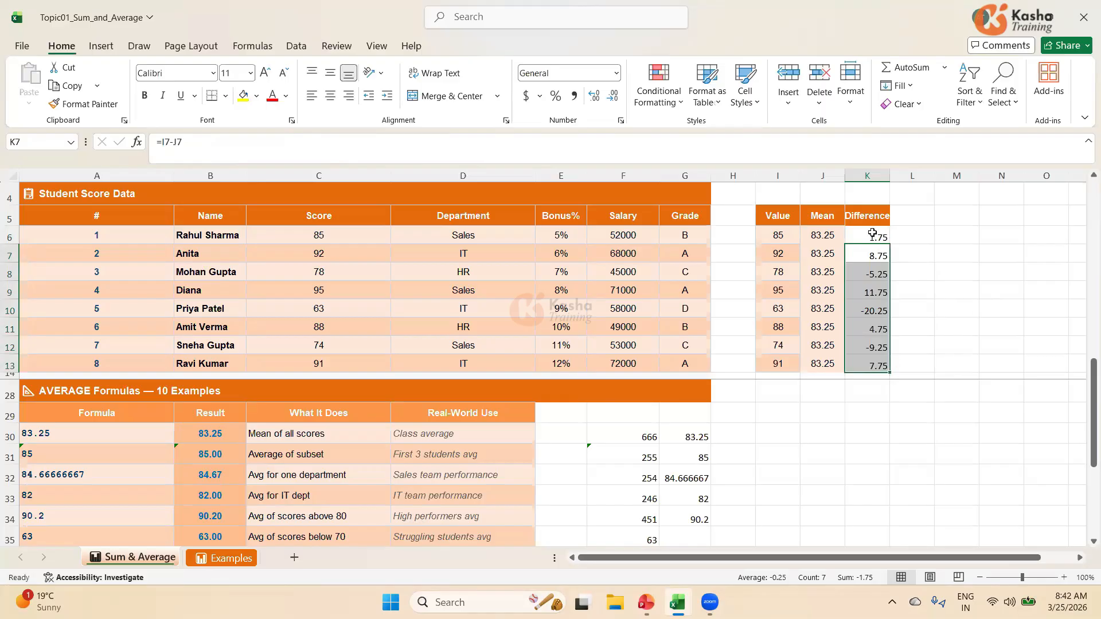
Step: Add the heading Square in cell L5 and enter =K6*K6 in L6 to square the first difference
left_click(908, 222)
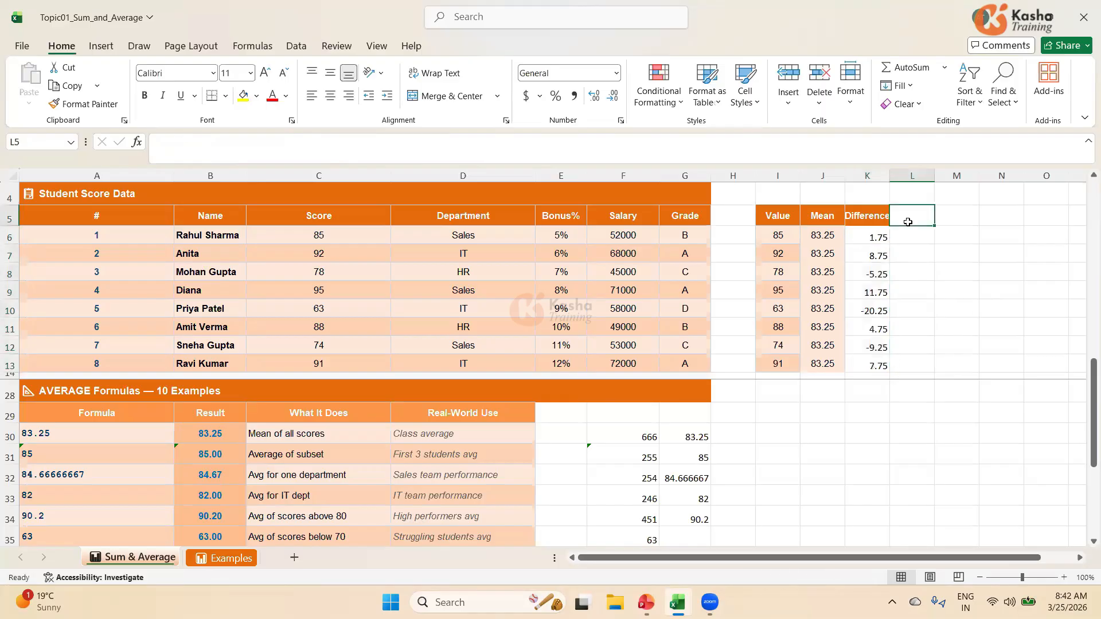
type("Square")
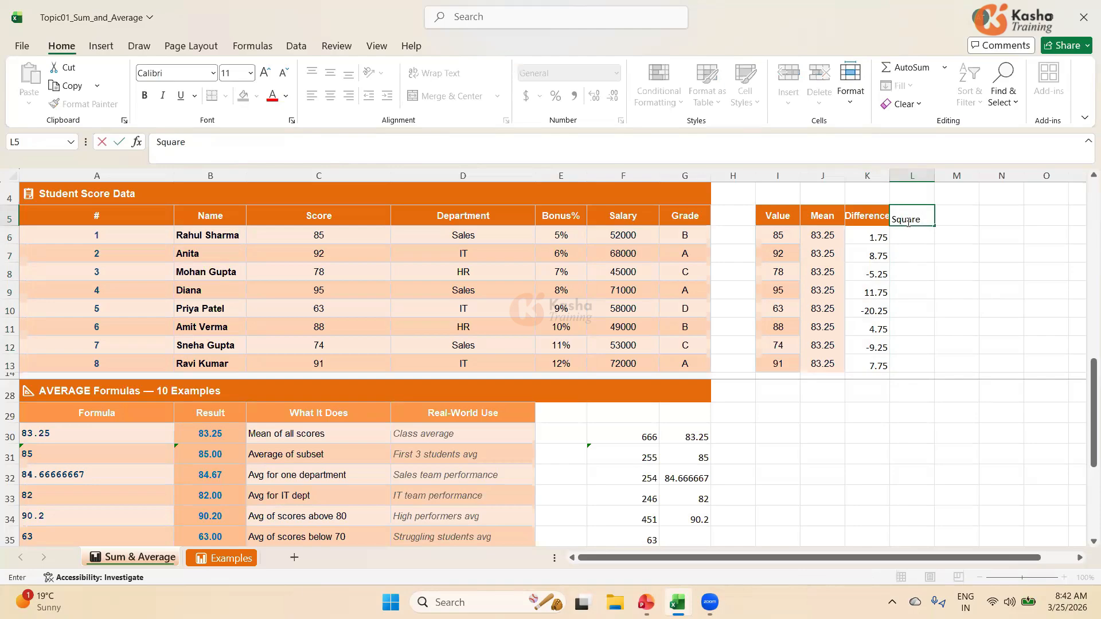
left_click(945, 248)
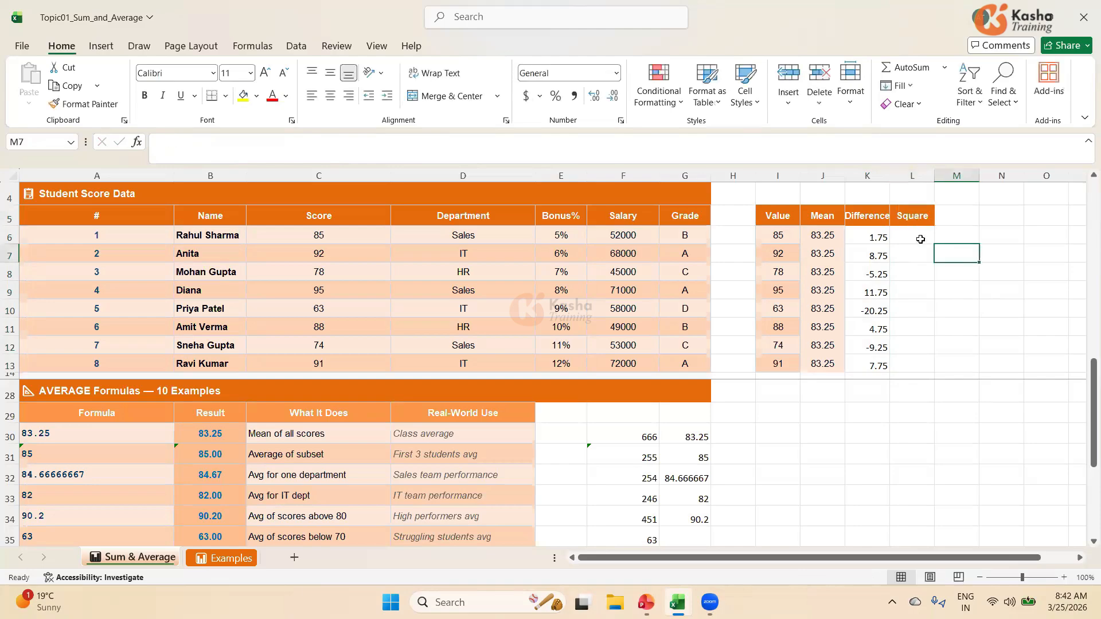
left_click(920, 239)
type("=")
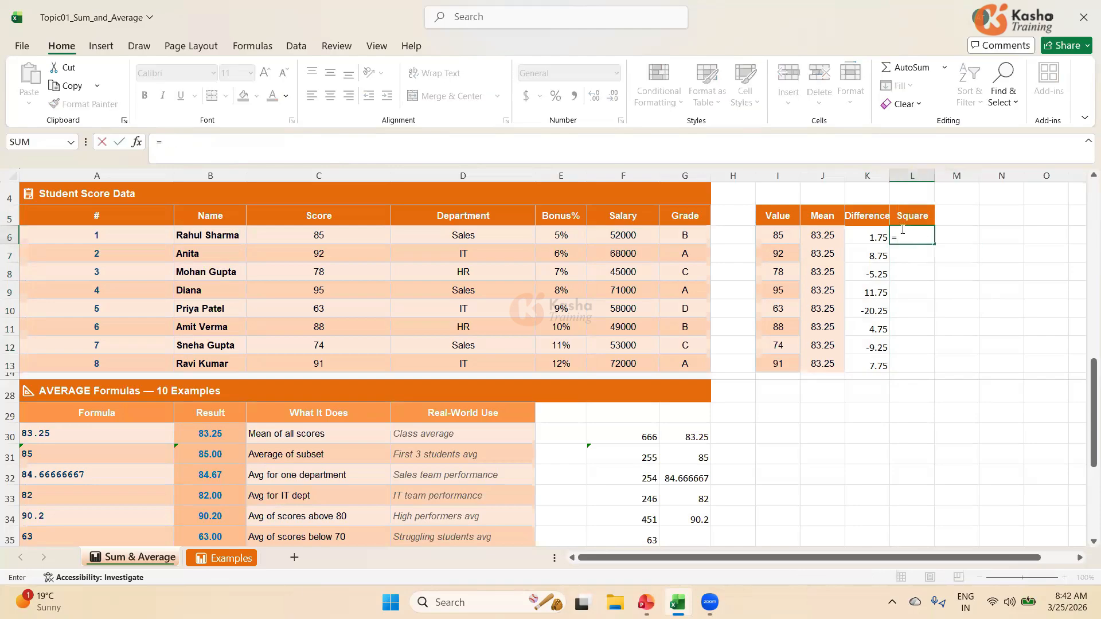
left_click(873, 238)
type("*")
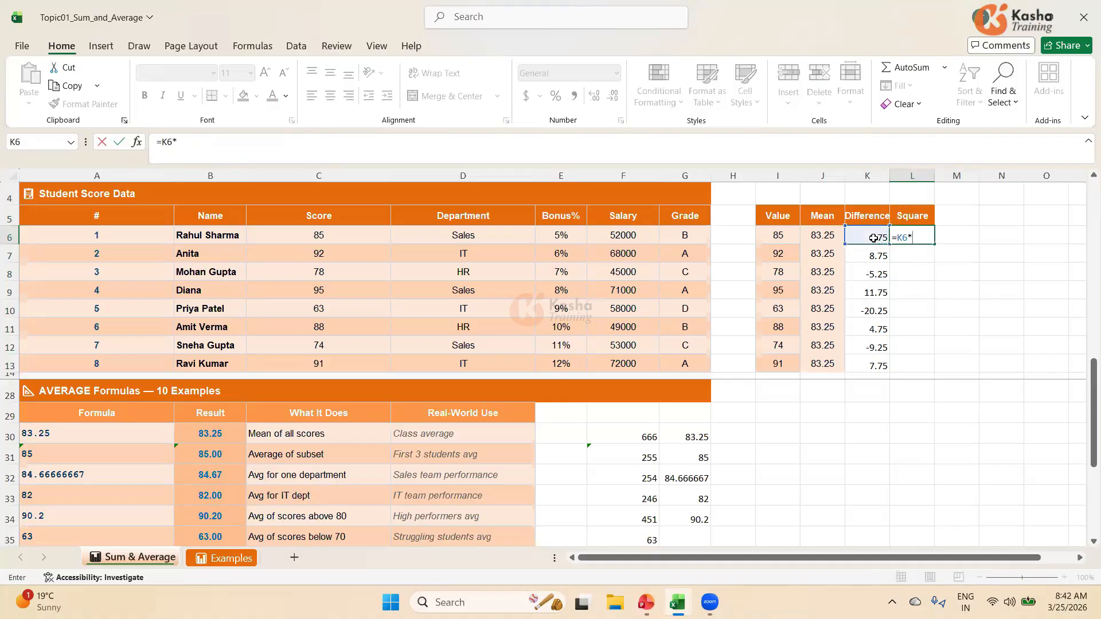
left_click(873, 237)
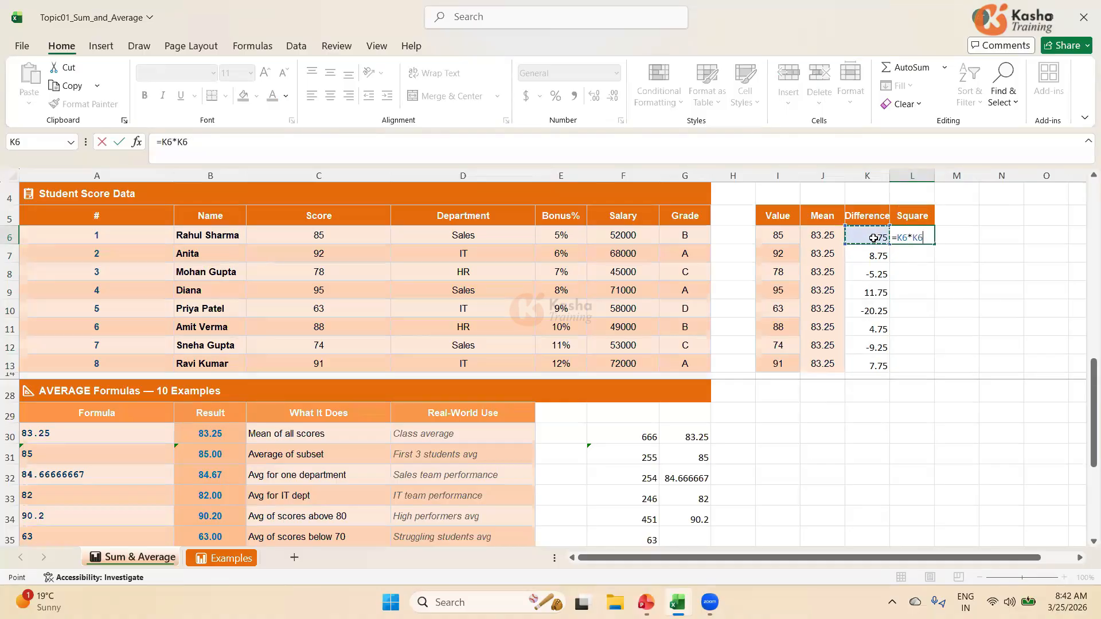
key("Return")
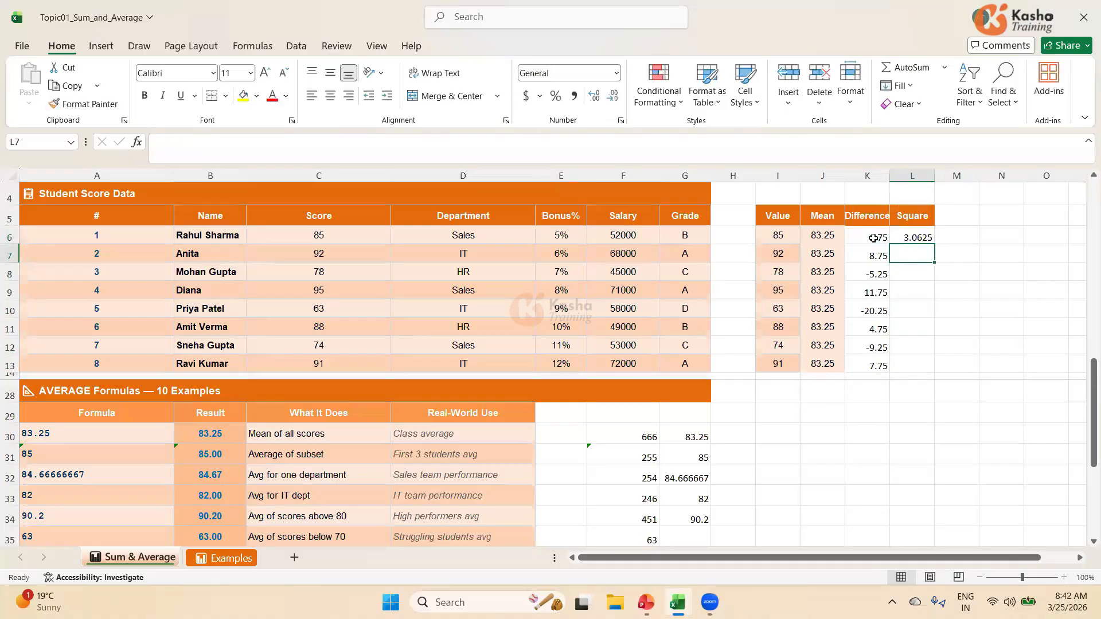
Step: Copy the squaring formula from L6 into L7:L13
left_click(919, 237)
key("ctrl+c")
left_click_drag(911, 258, 910, 361)
key("ctrl+v")
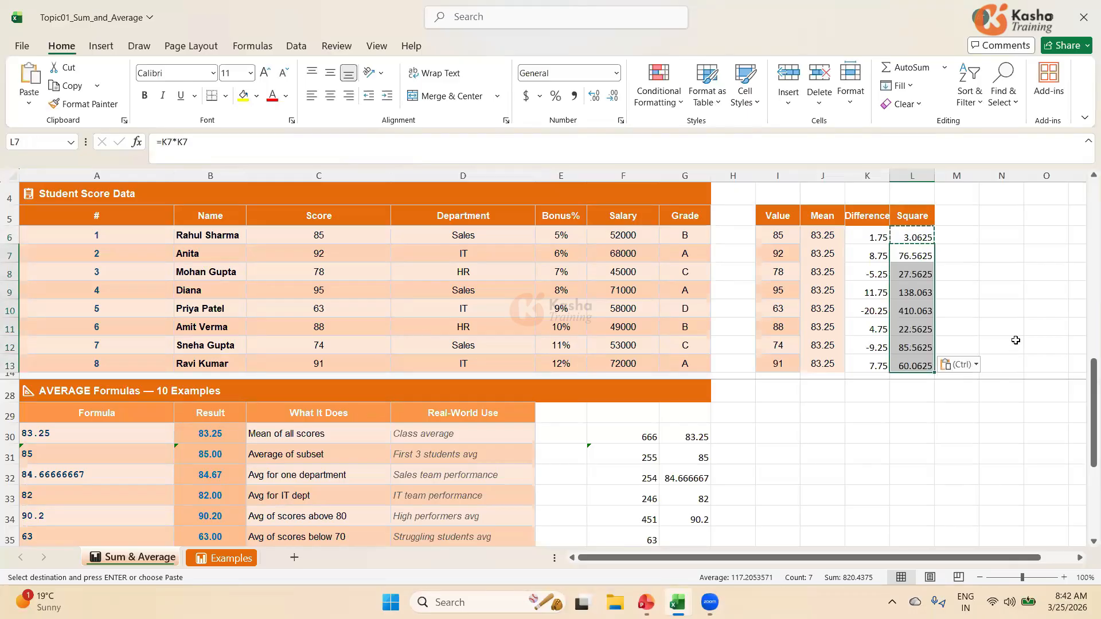
key("Escape")
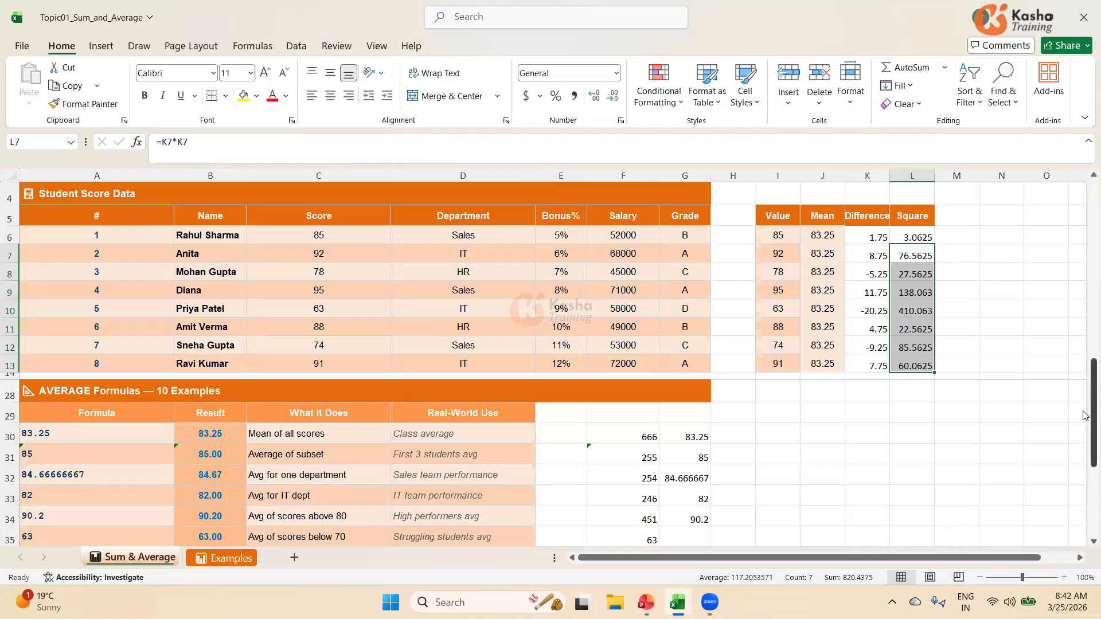
Step: Total the squared differences by entering =SUM(L6:L13) in cell N13
left_click_drag(1083, 413, 1083, 427)
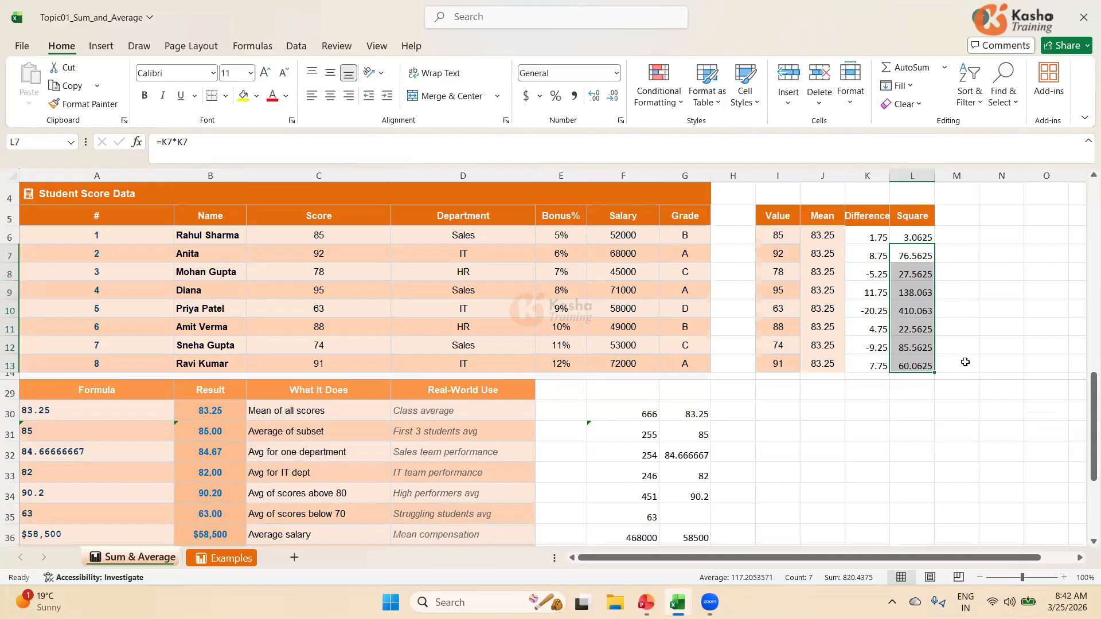
left_click(988, 363)
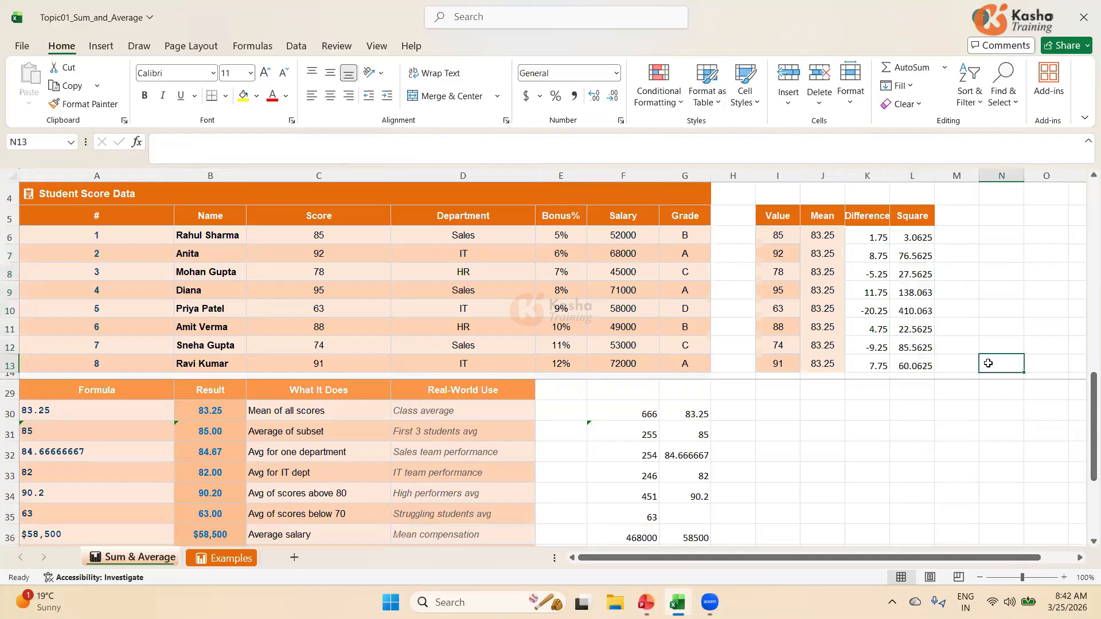
type("=")
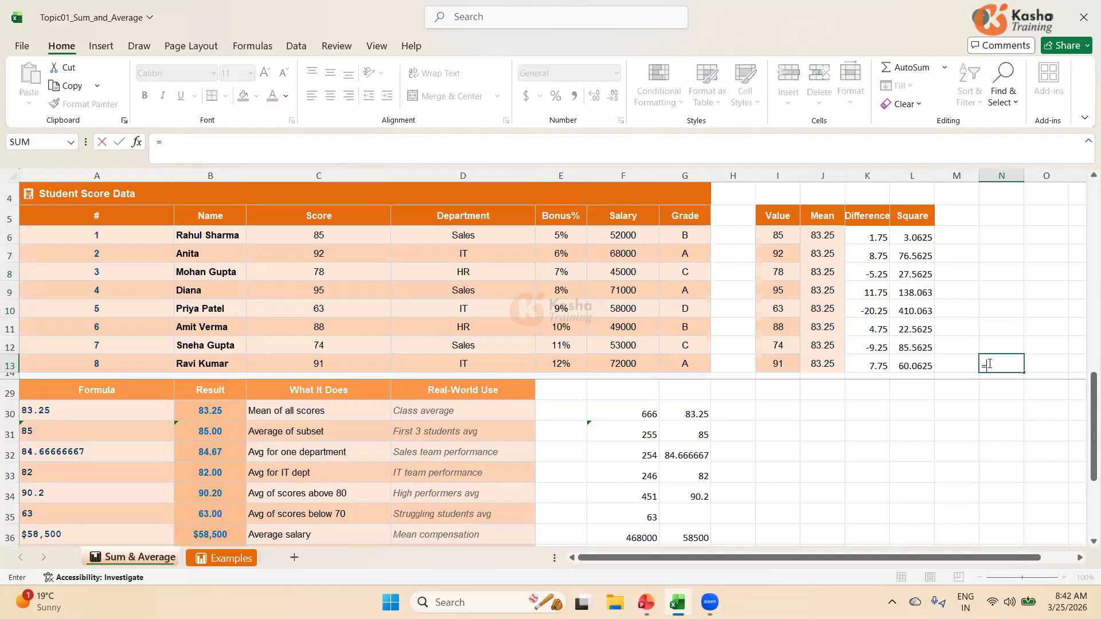
type("SUM")
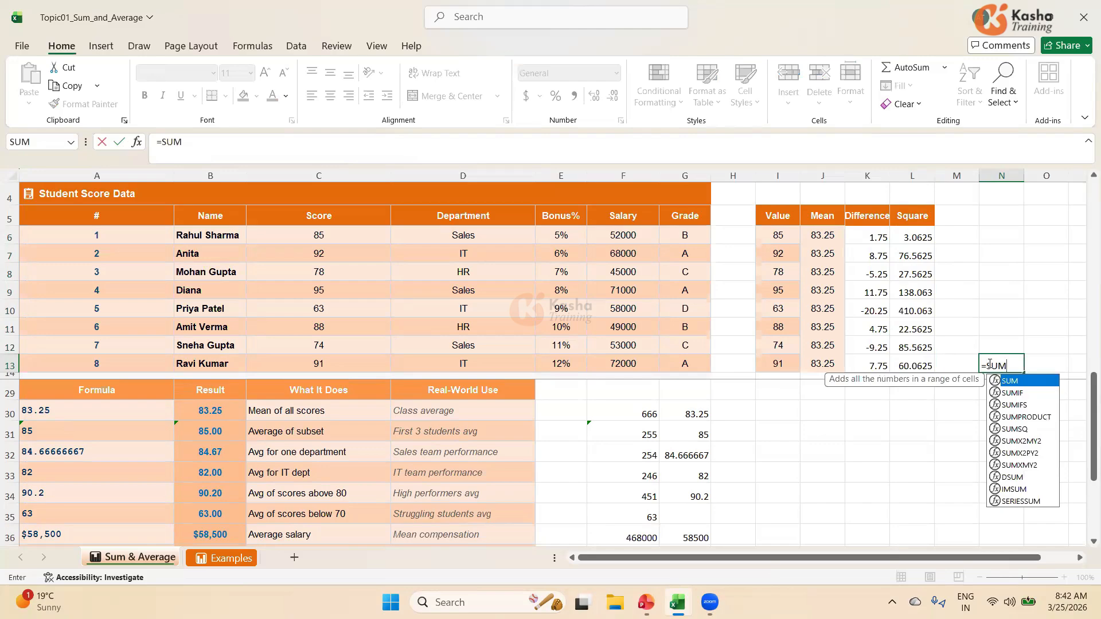
type("(")
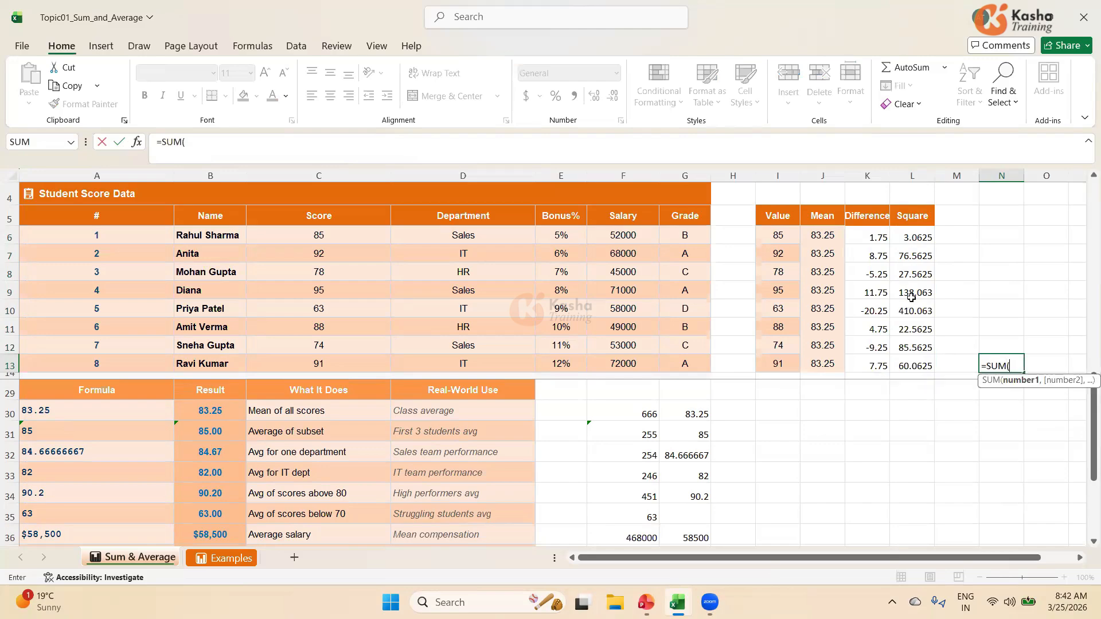
left_click_drag(912, 236, 917, 364)
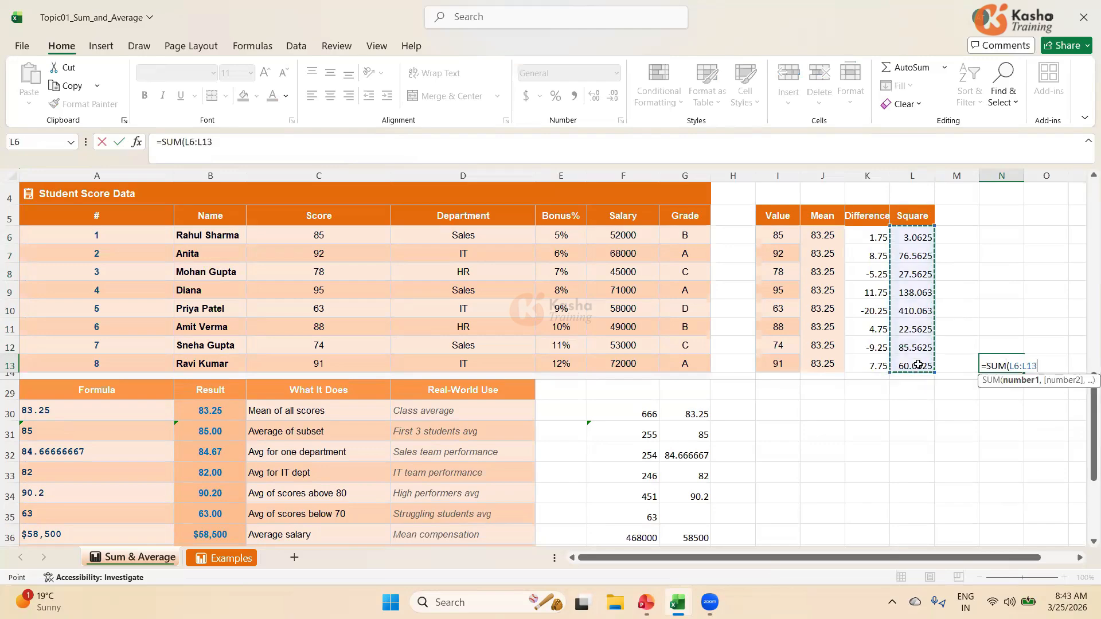
type(")")
key("Return")
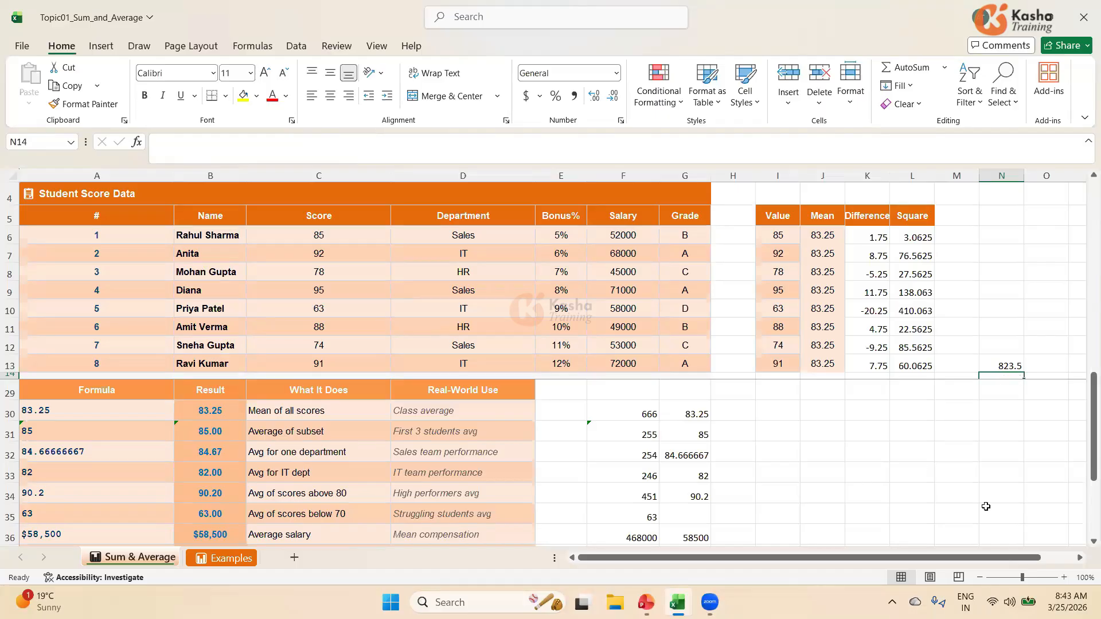
Step: Divide the total of the squared differences by 7 by entering =N13/7 in cell O13
left_click_drag(1085, 430, 1085, 485)
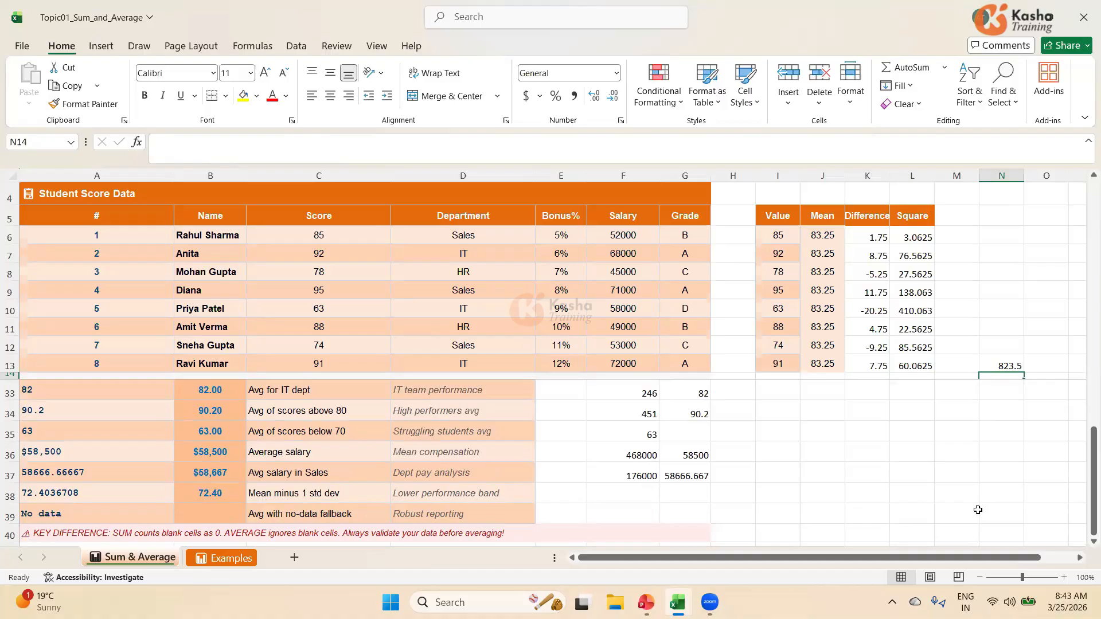
left_click(1045, 362)
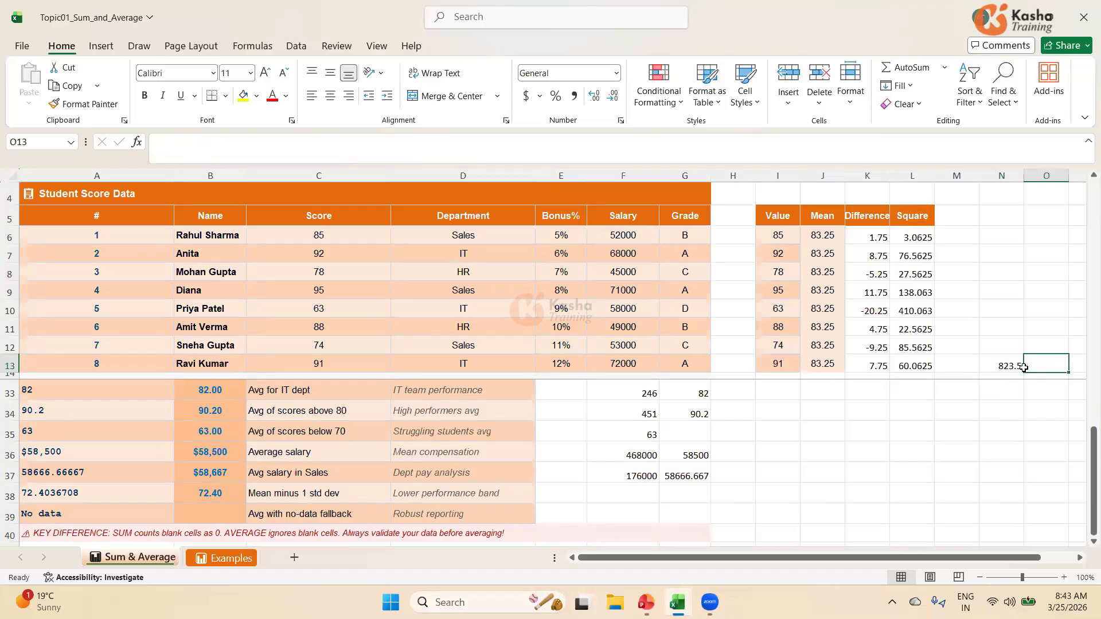
type("=")
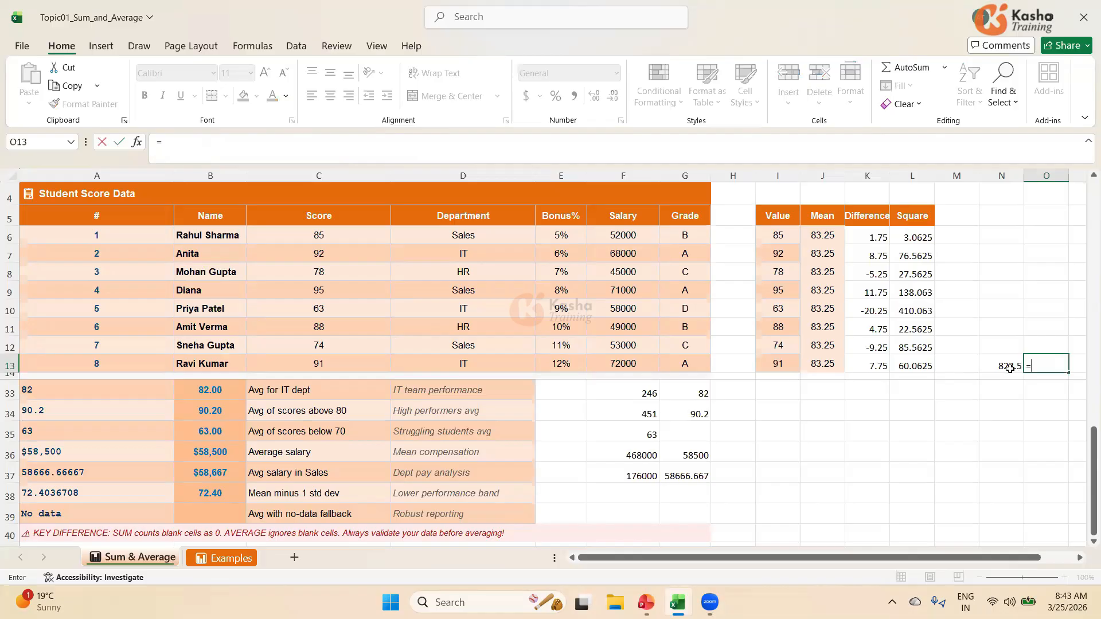
left_click(1006, 367)
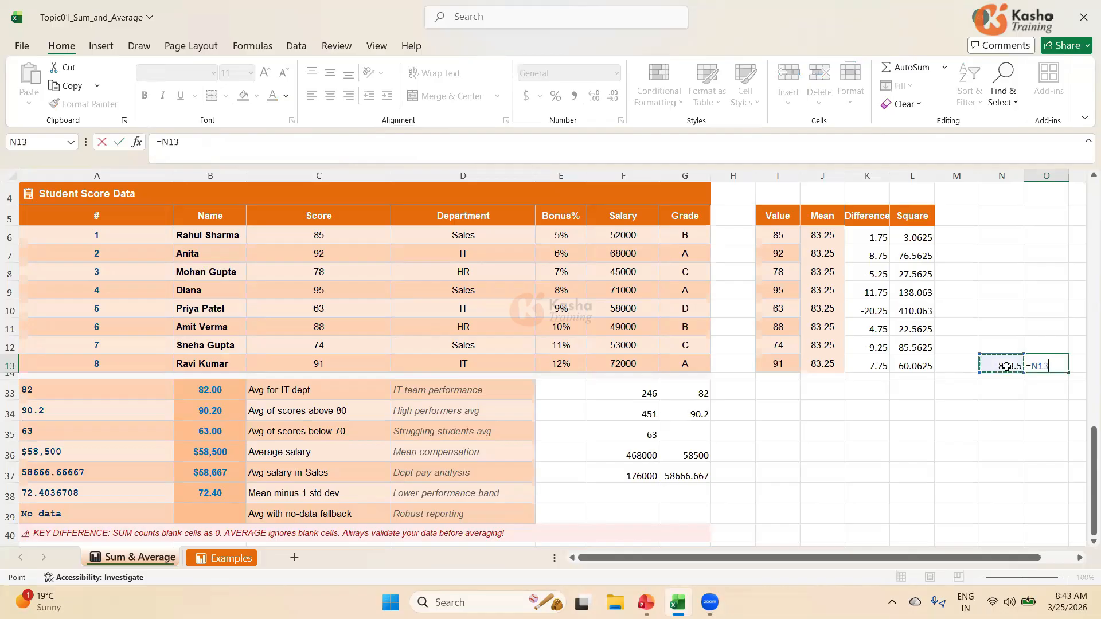
type("/7")
key("Return")
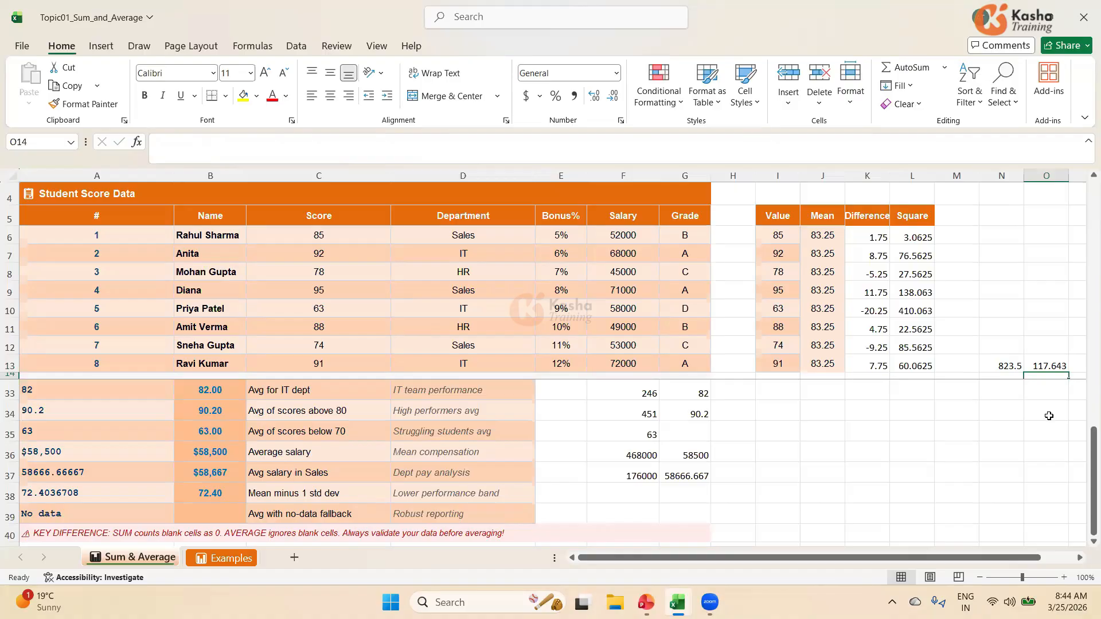
left_click(1049, 365)
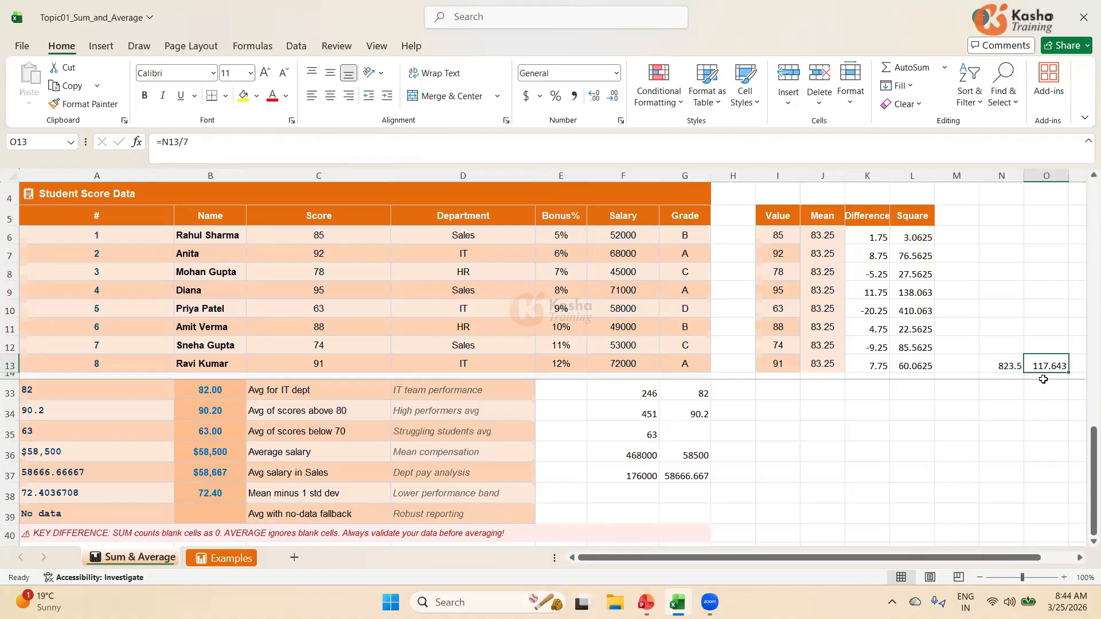
left_click(1040, 346)
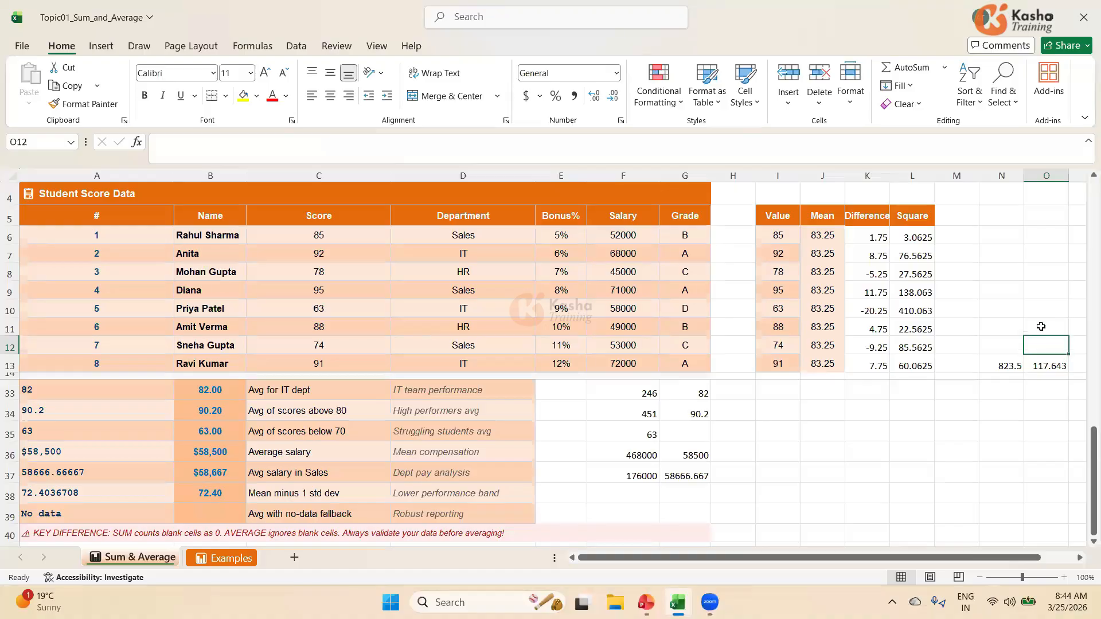
left_click(1042, 325)
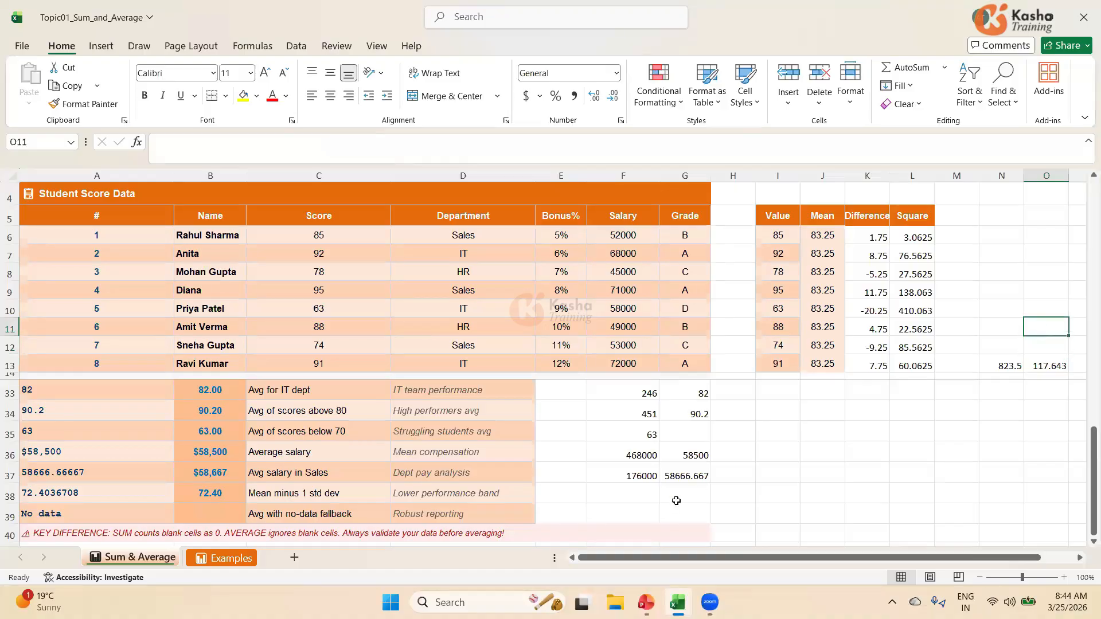
Step: Enter 10.8 as a trial square root in J38 and square it with =J38*J38 in K38
left_click(820, 497)
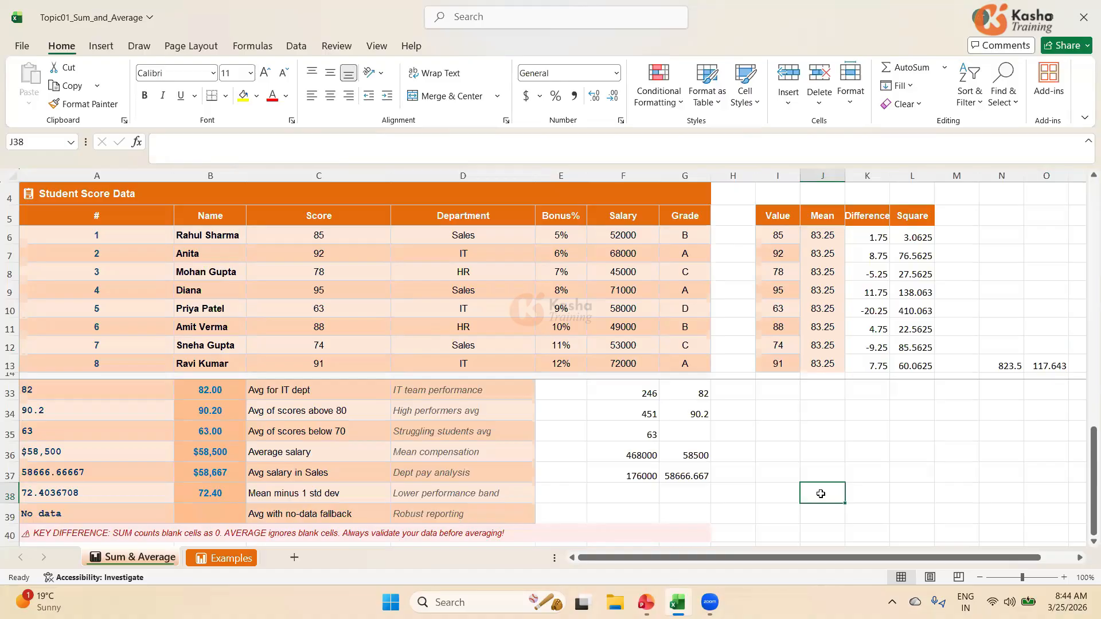
type("10")
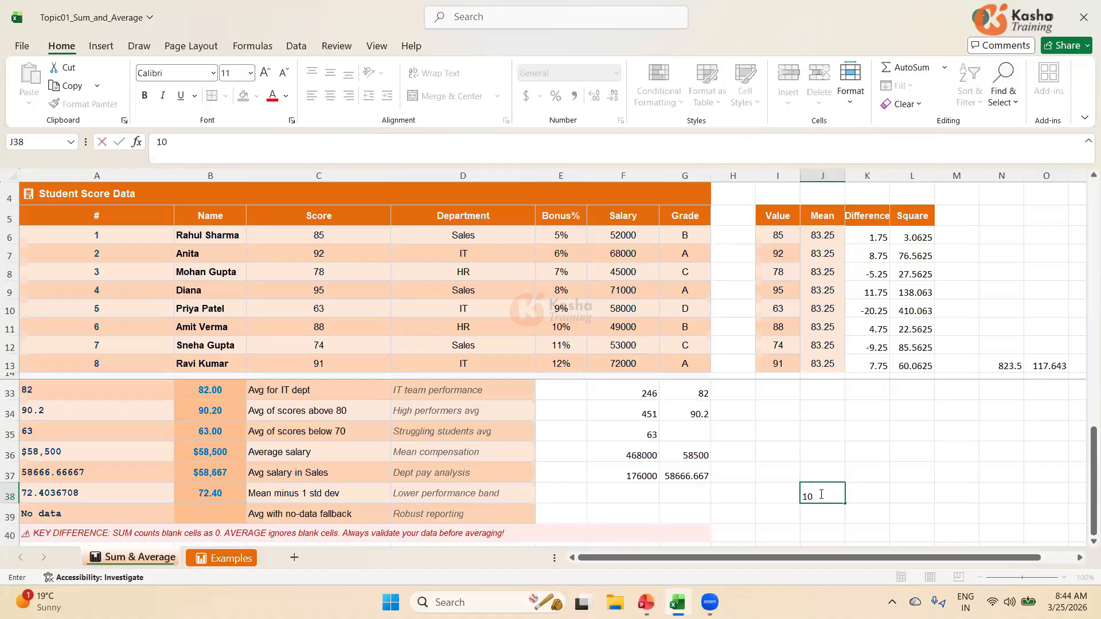
type(".8")
key("Tab")
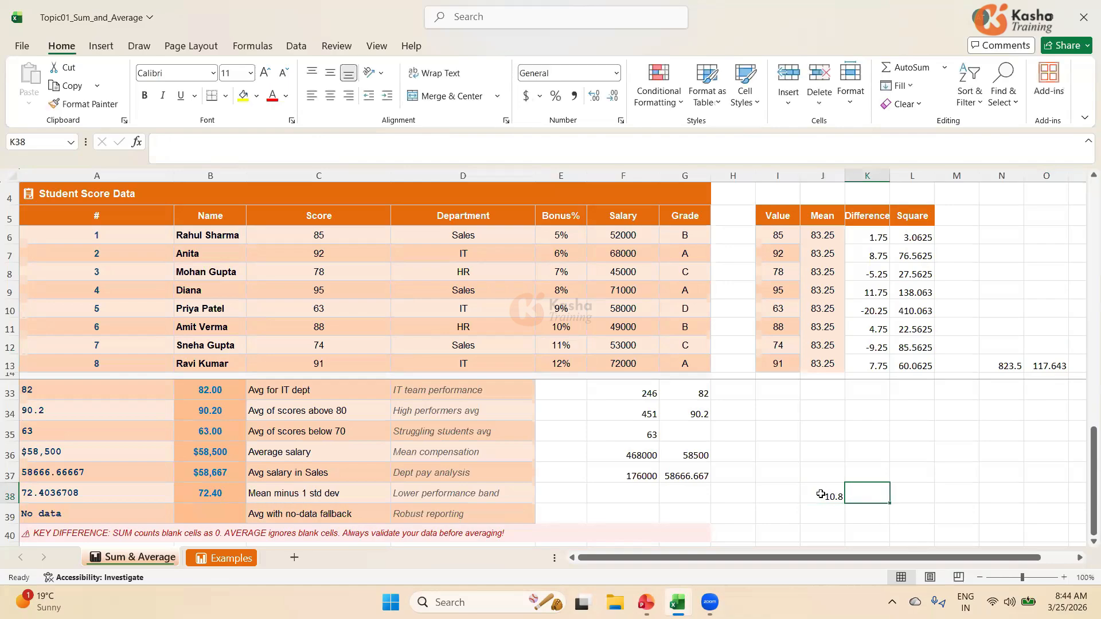
type("=")
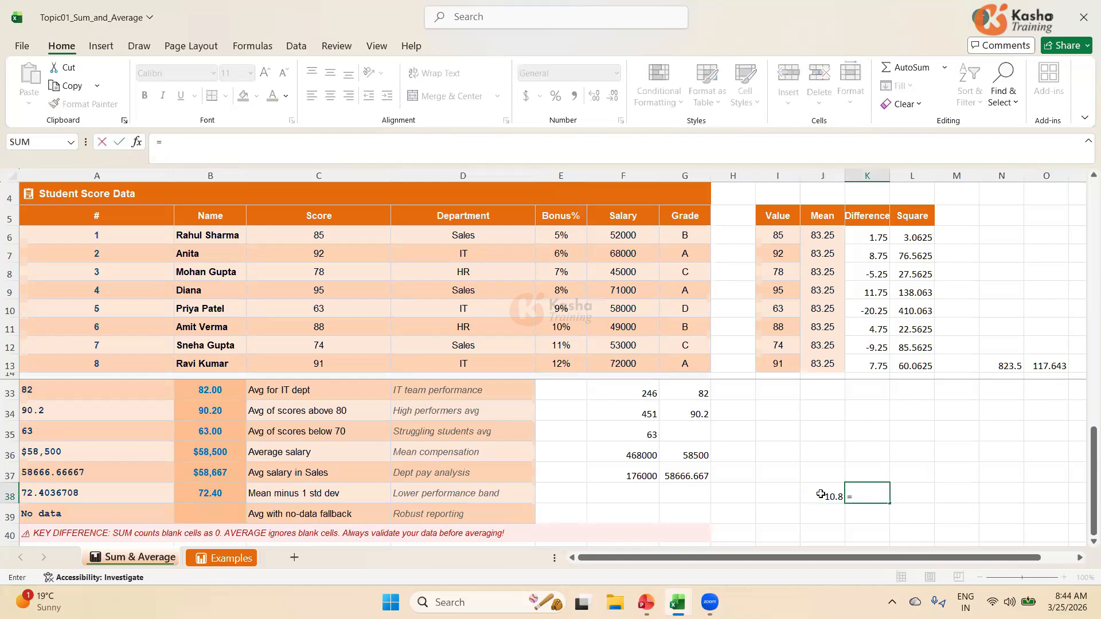
left_click(821, 494)
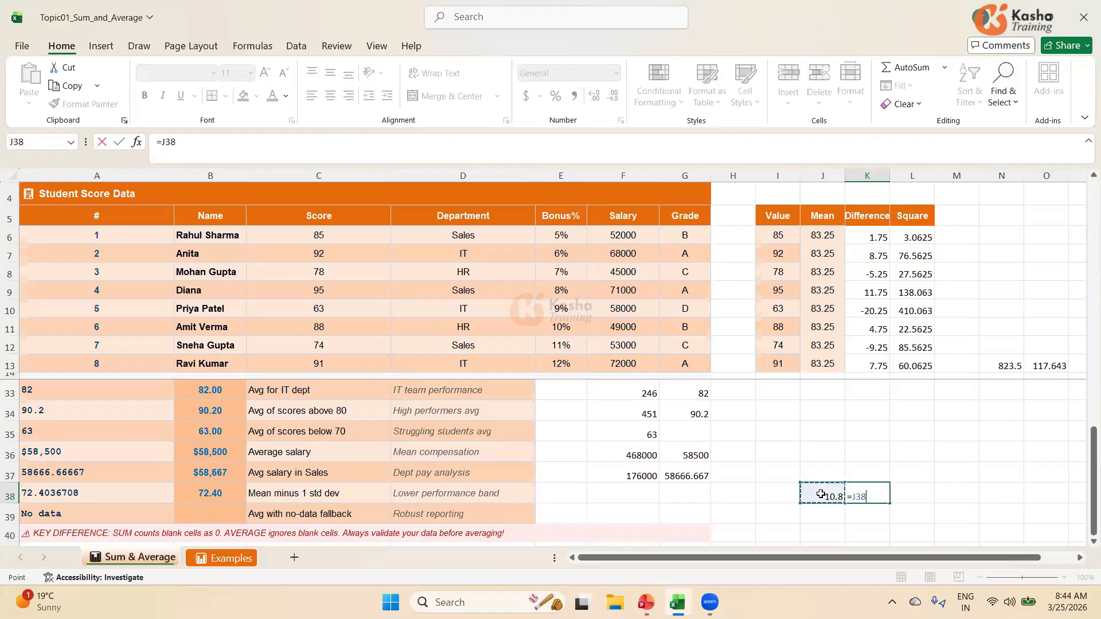
type("*")
left_click(820, 494)
key("Return")
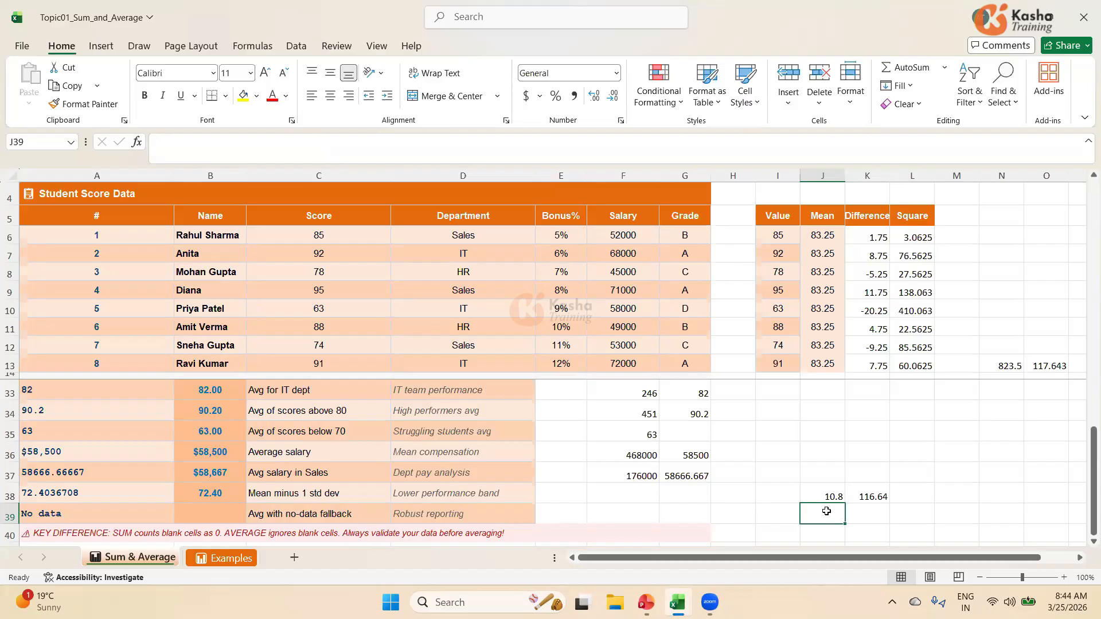
Step: Enter 10.85 as a second trial root in J39 and square it with =J39*J39 in K39
type("10")
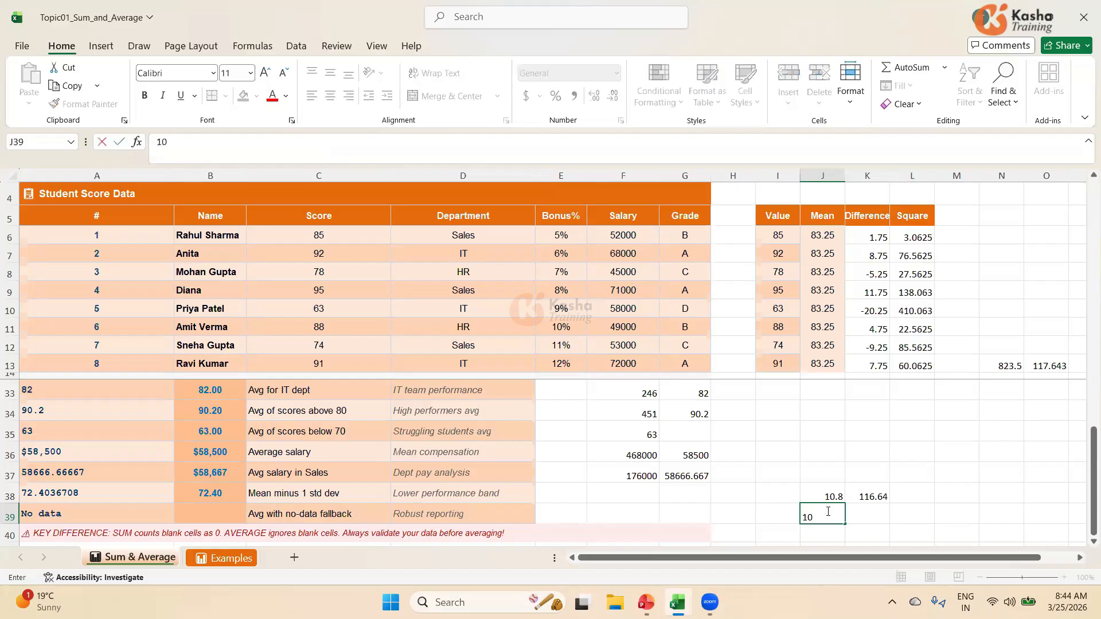
type(".85")
key("Tab")
type("=")
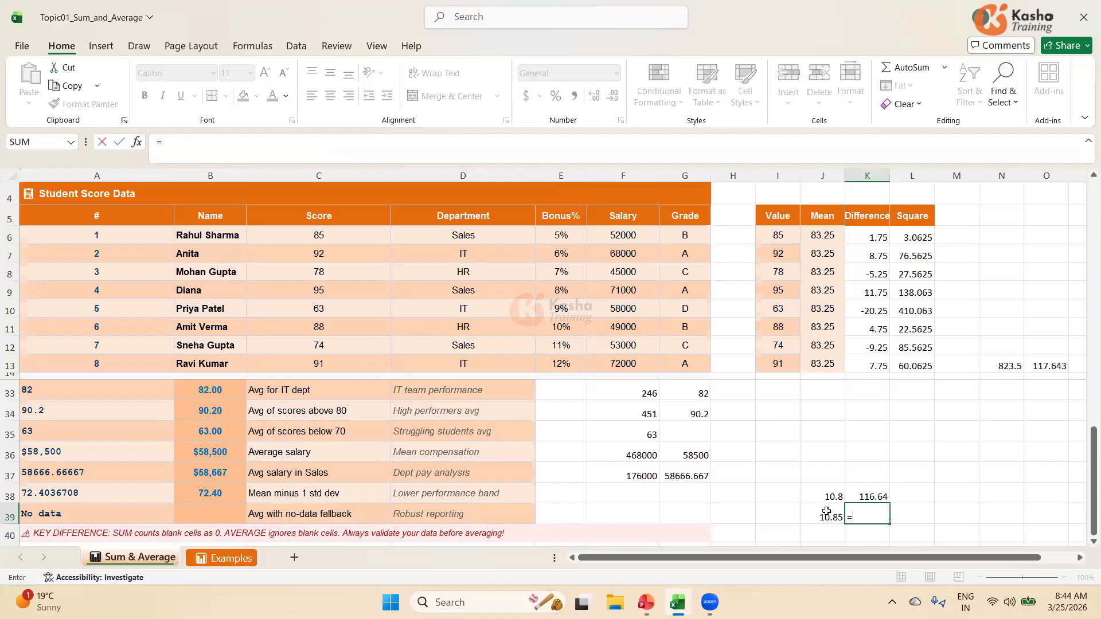
left_click(825, 513)
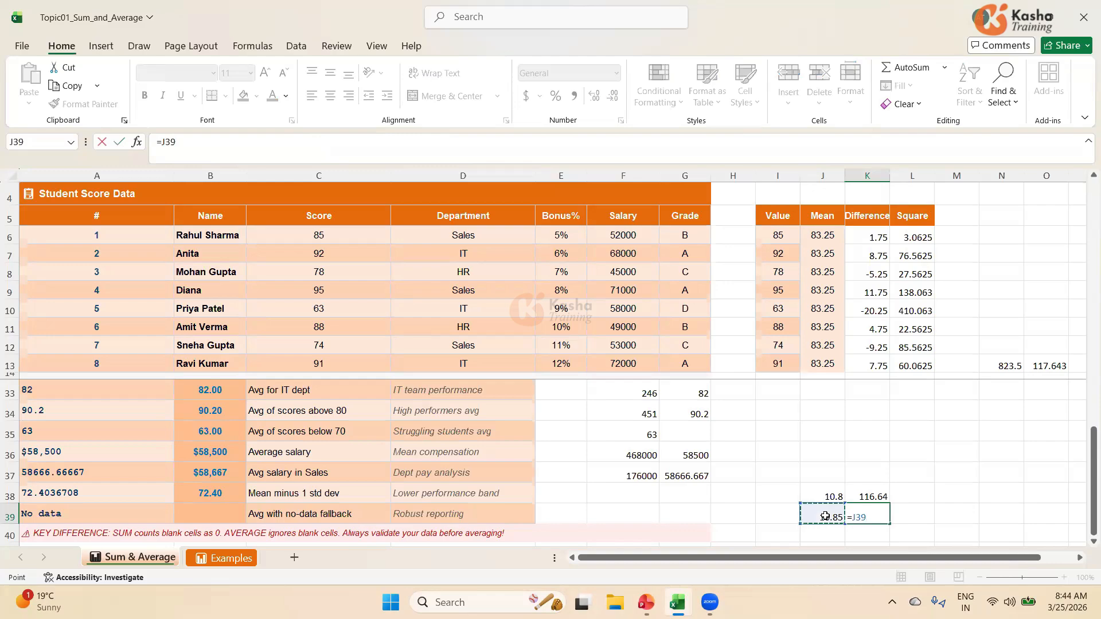
type("*")
left_click(825, 516)
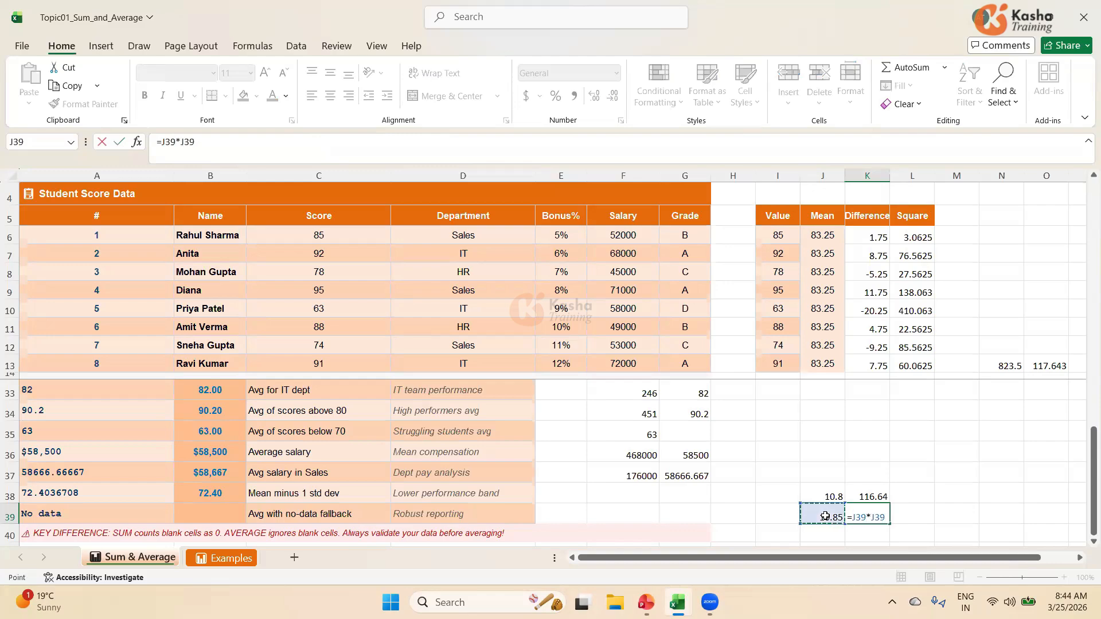
key("Return")
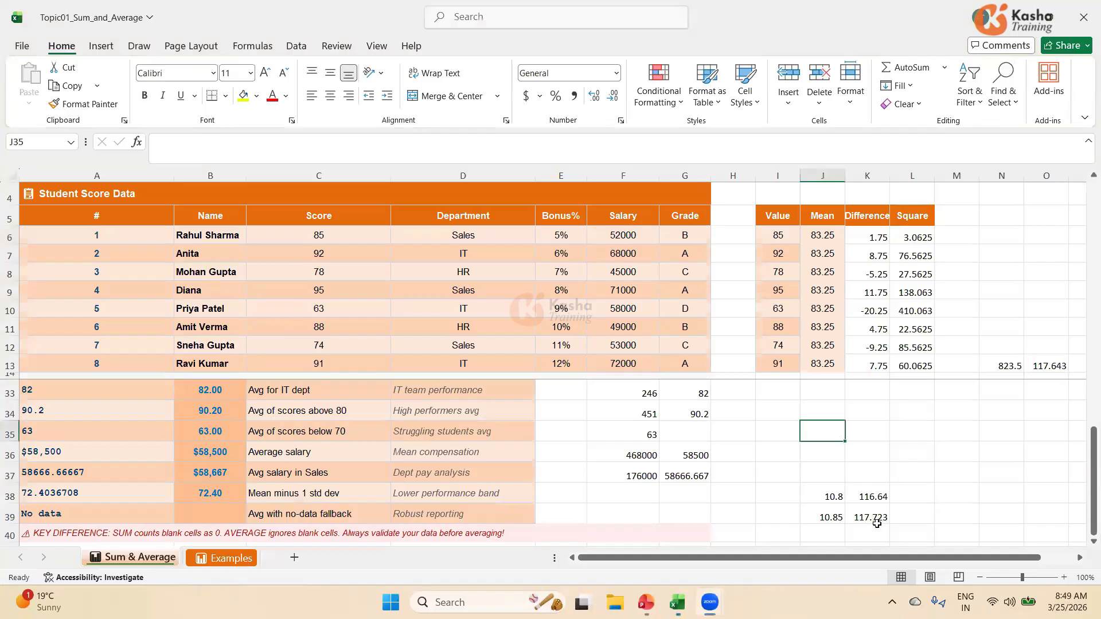
Step: Enter =B30-J39 in cell F38 to subtract the estimated standard deviation from the mean of all scores
left_click(818, 515)
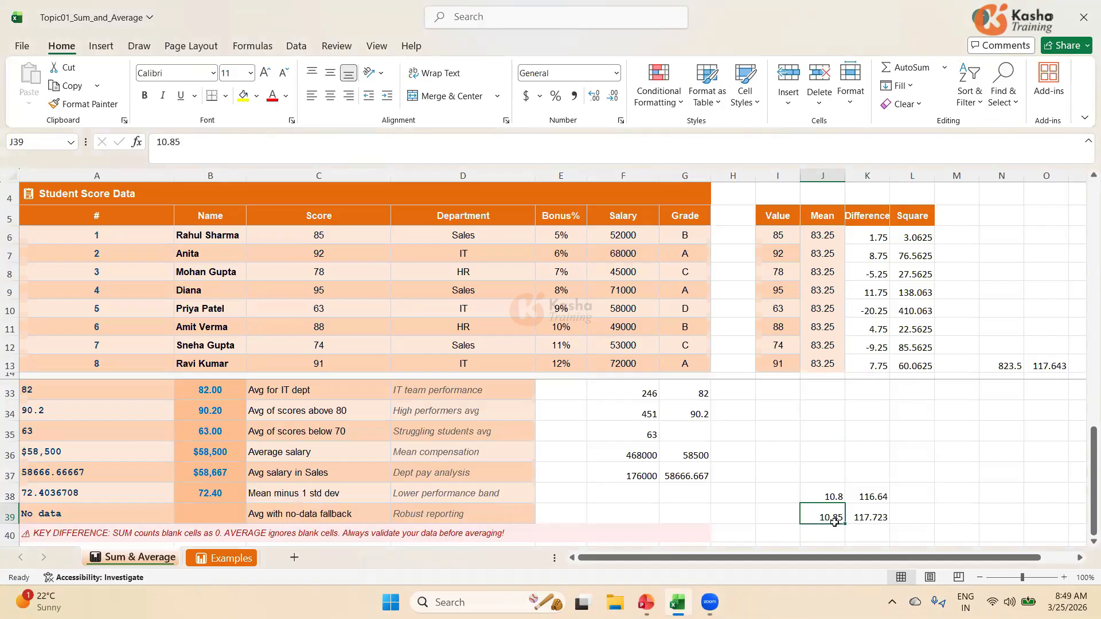
left_click(615, 493)
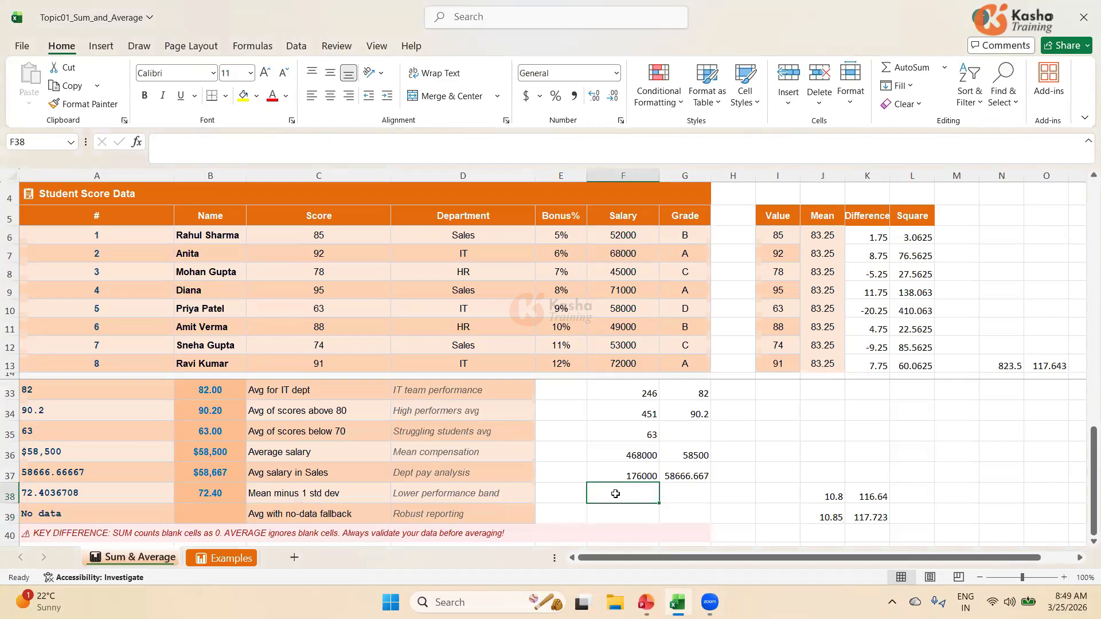
type("=")
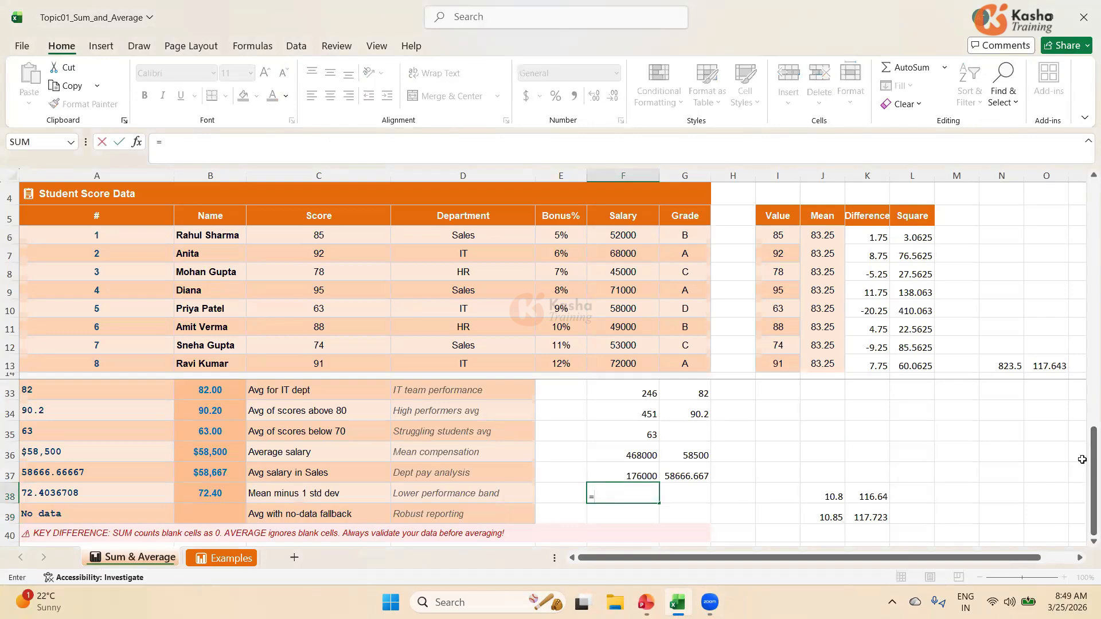
left_click_drag(1085, 476, 1085, 440)
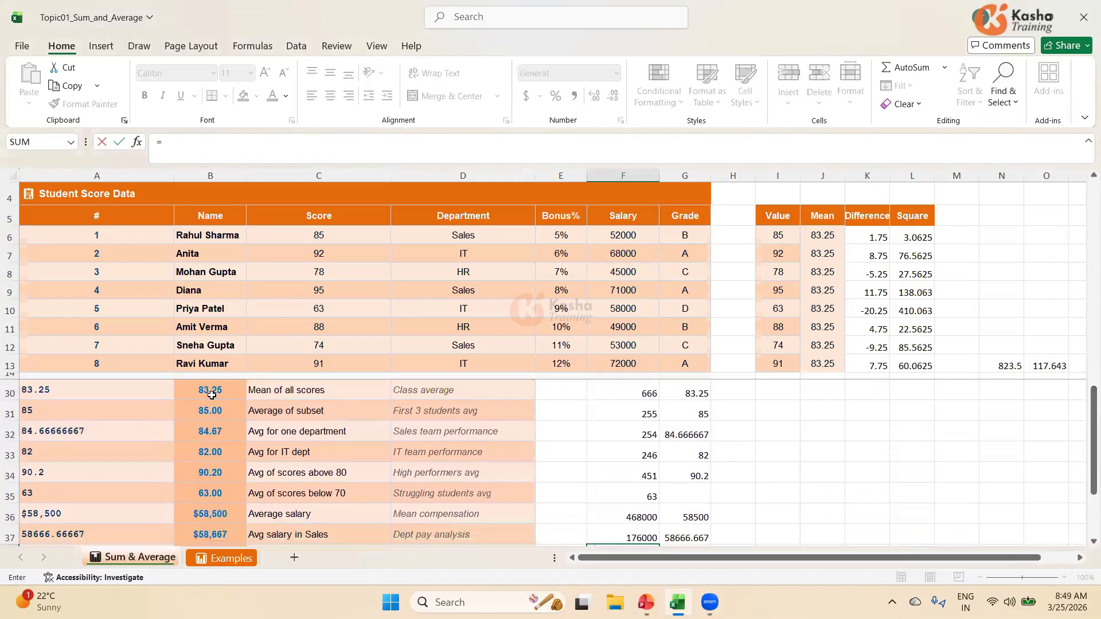
mouse_move(1085, 425)
left_mouse_down()
mouse_move(1085, 452)
mouse_move(1086, 413)
left_mouse_up()
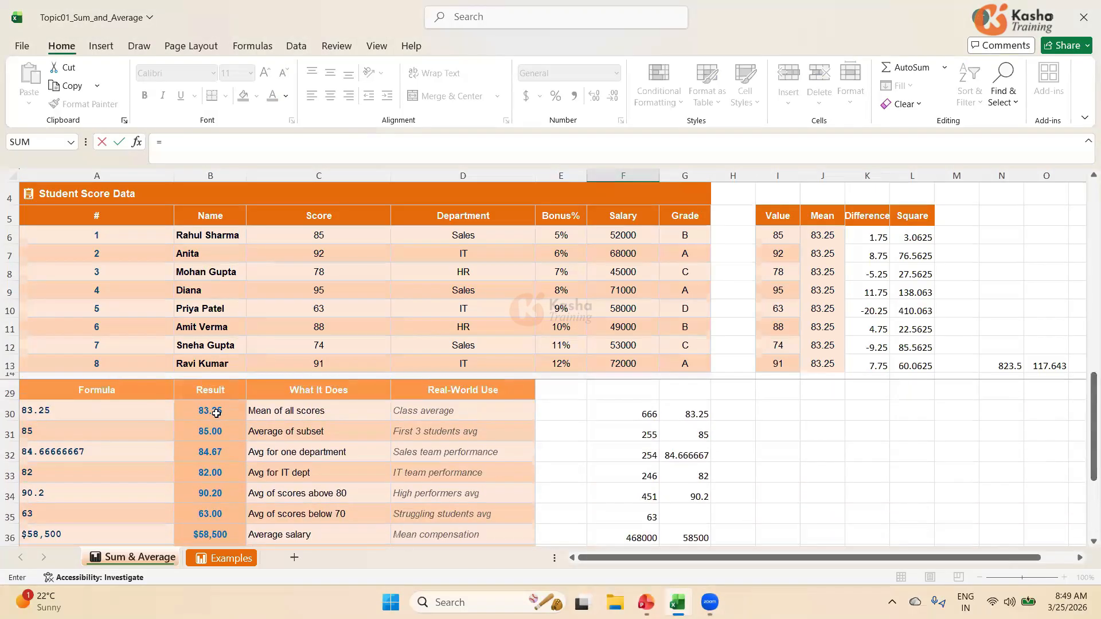
left_click(213, 411)
left_click_drag(1085, 433, 1085, 487)
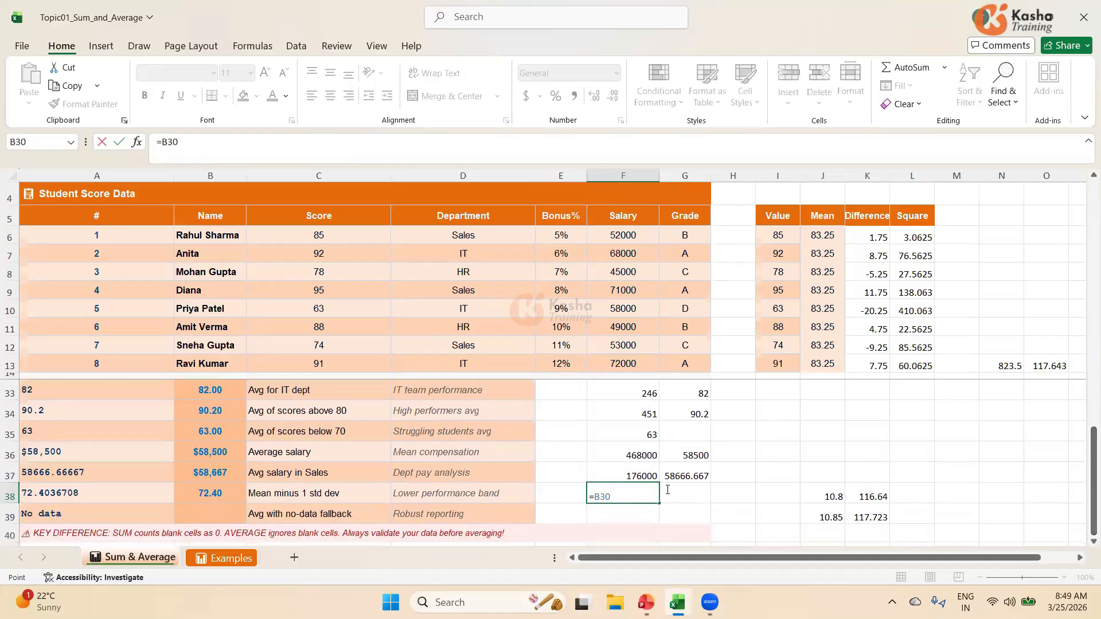
type("-")
left_click(828, 519)
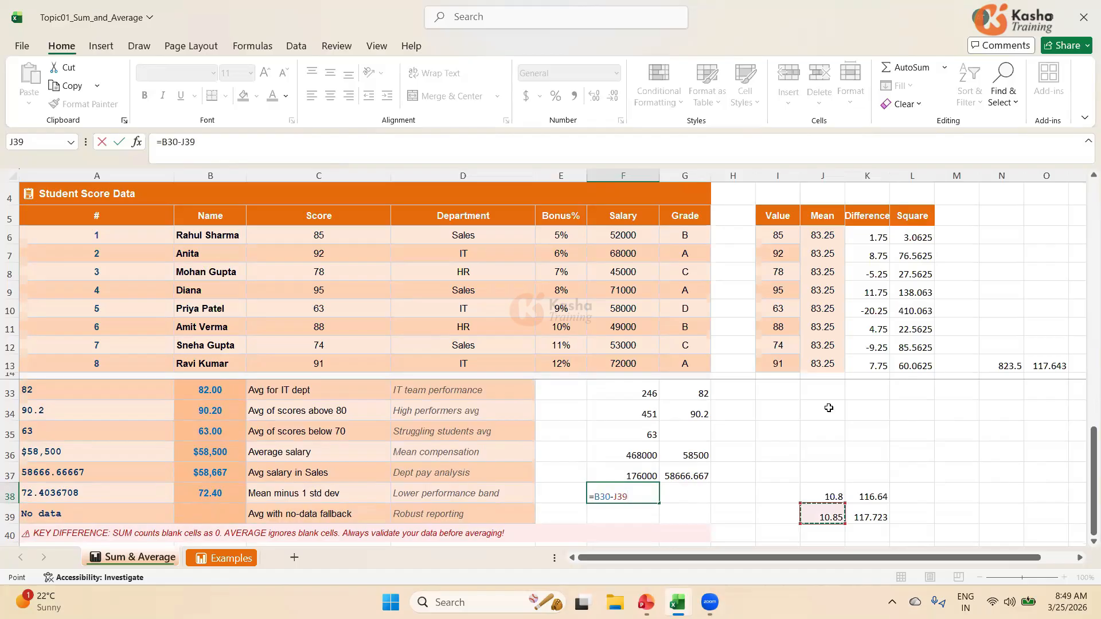
key("Return")
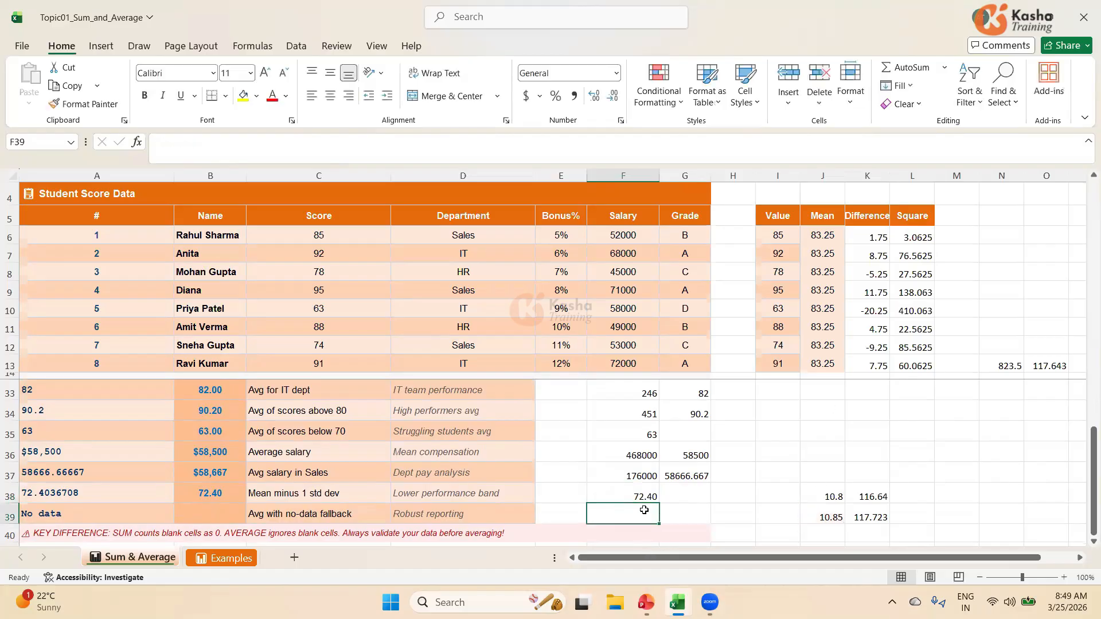
left_click(680, 494)
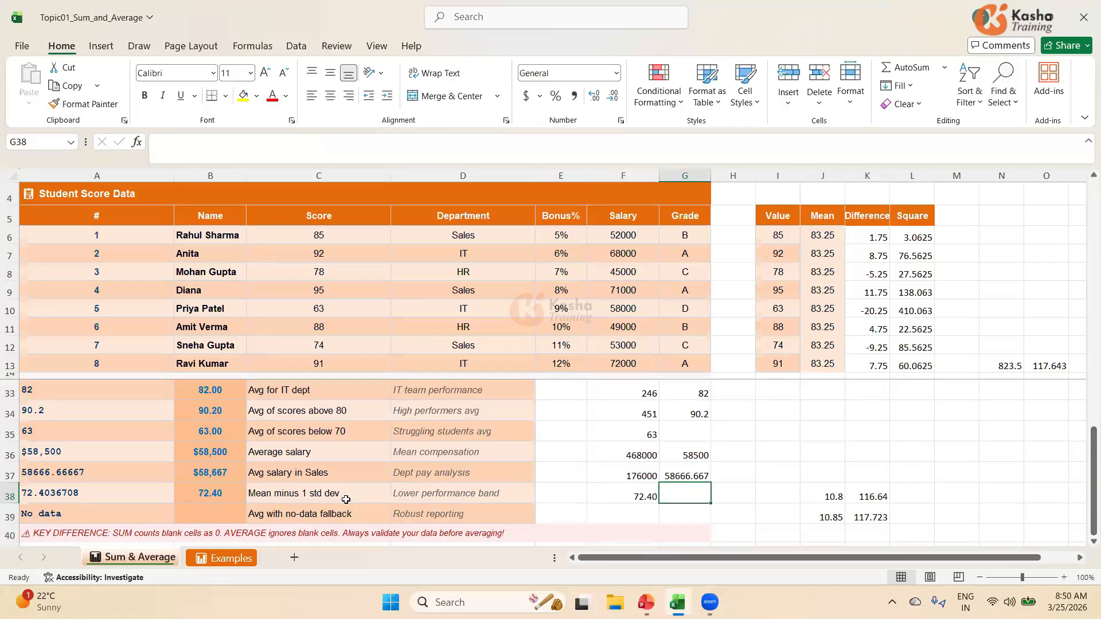
Step: Enter =B30+J39 in cell G38 to add the estimated standard deviation to the mean of all scores
type("=")
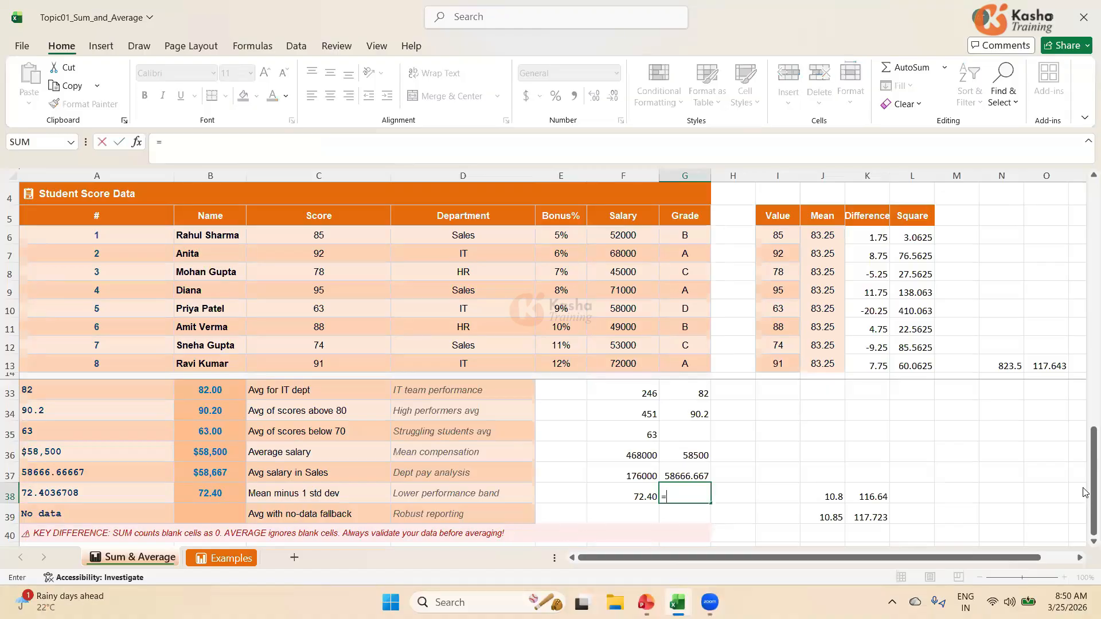
left_click_drag(1086, 487, 1085, 424)
left_click(216, 411)
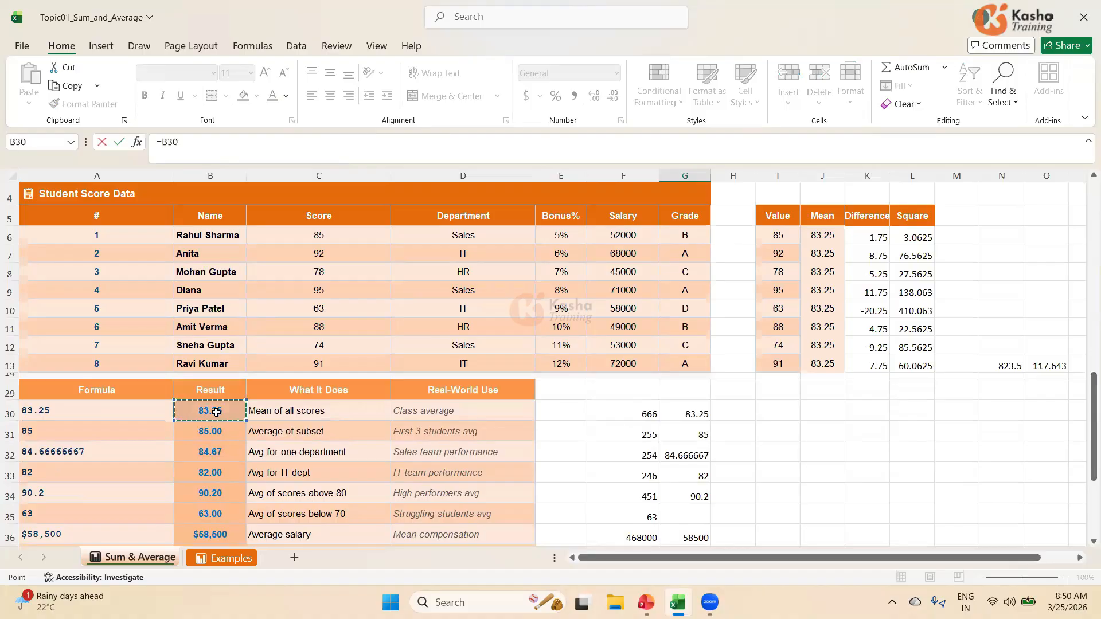
type("+")
left_click_drag(1087, 401, 1088, 443)
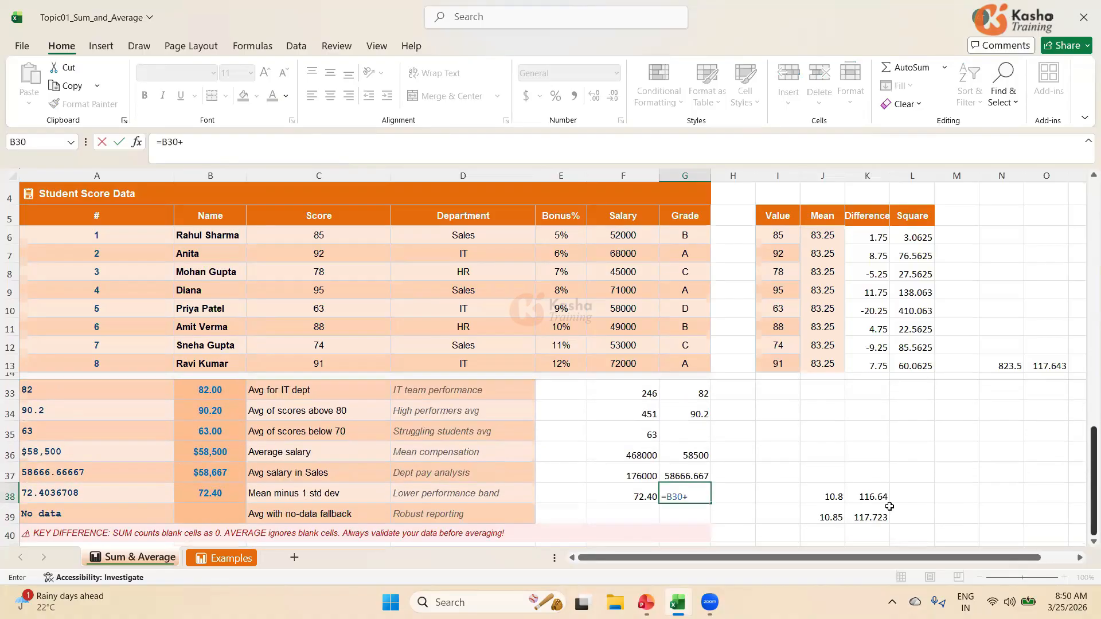
left_click(827, 515)
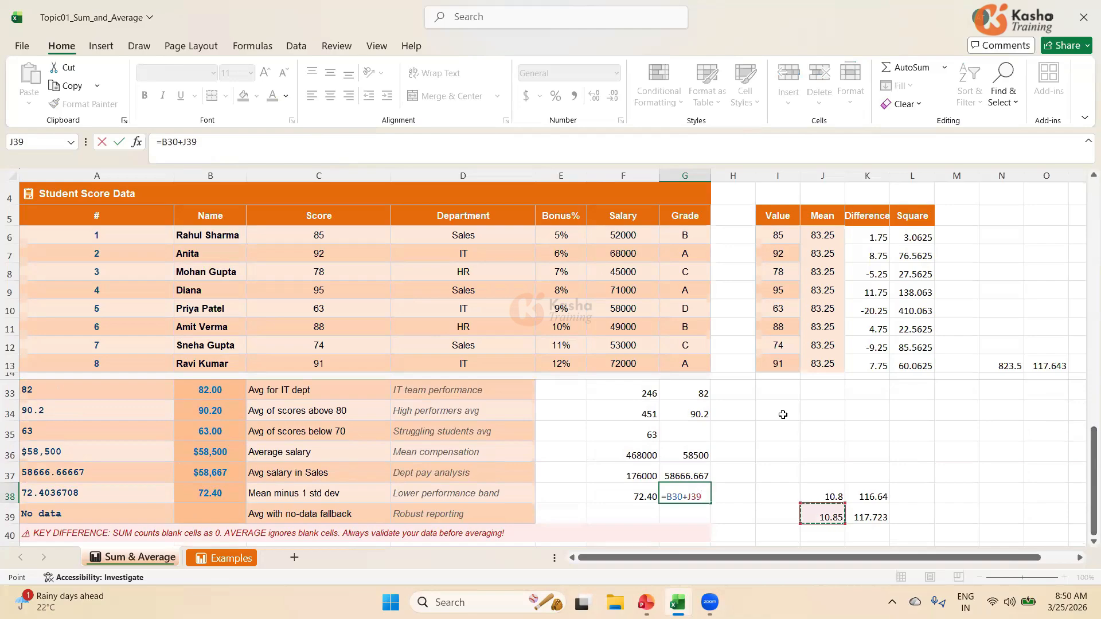
key("Return")
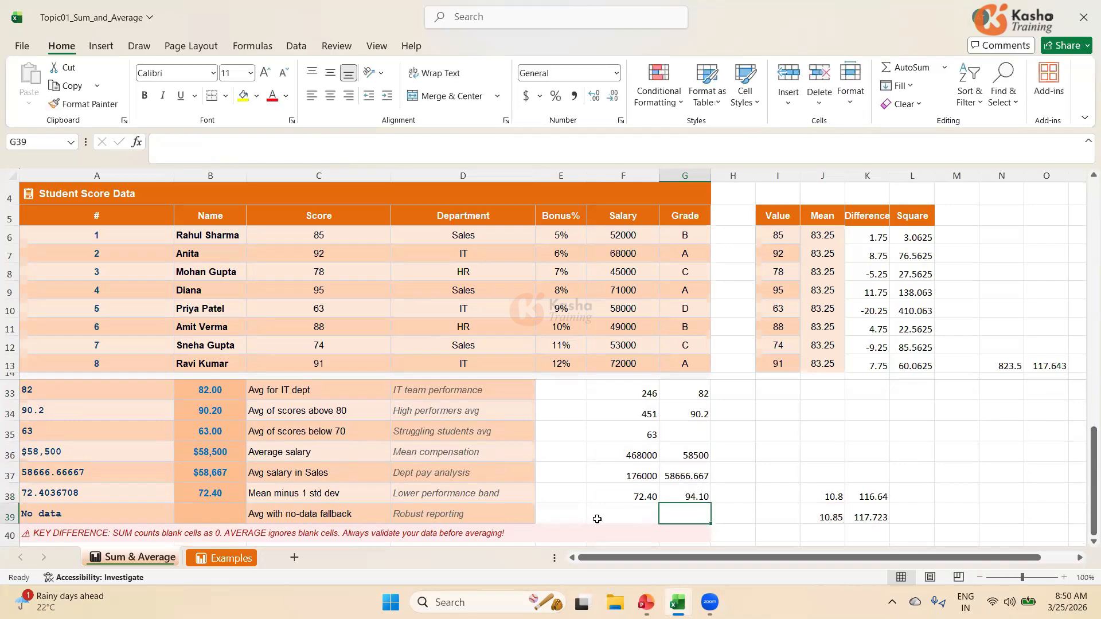
Step: Compare the mean-minus and mean-plus deviation results in F38 and G38 with the scores in C10 and C12 and the formula in B38
left_click(700, 496)
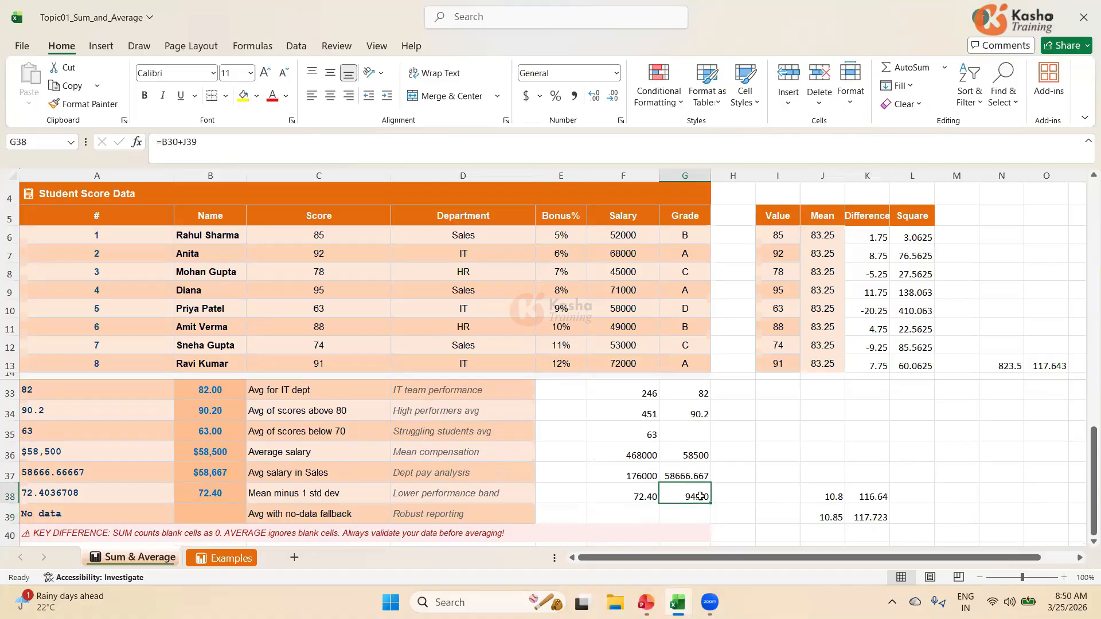
left_click(653, 497)
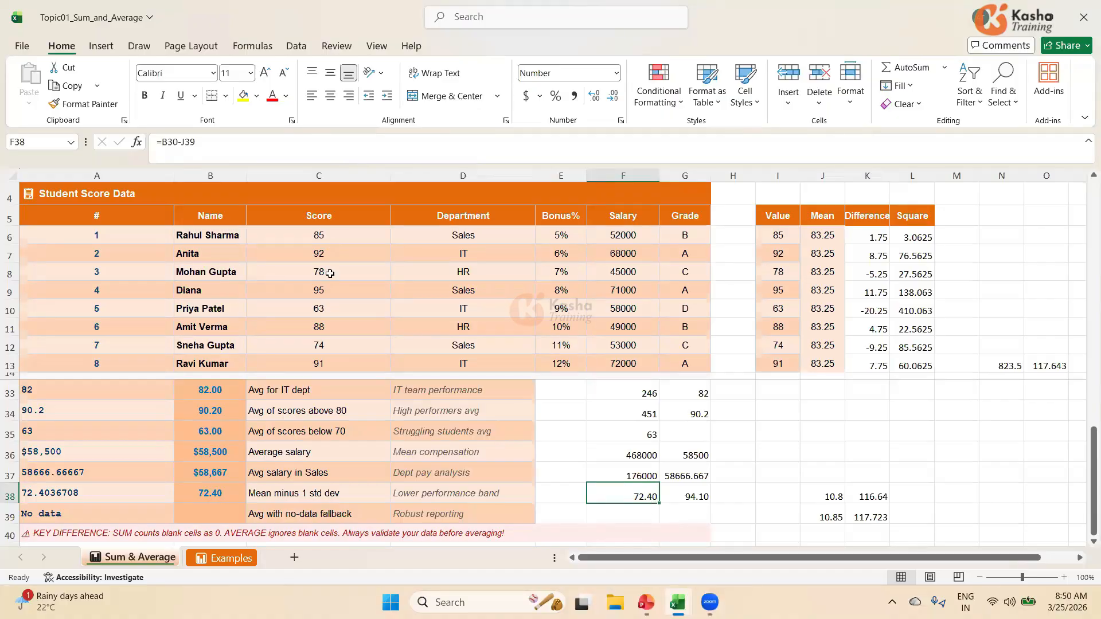
left_click(325, 308)
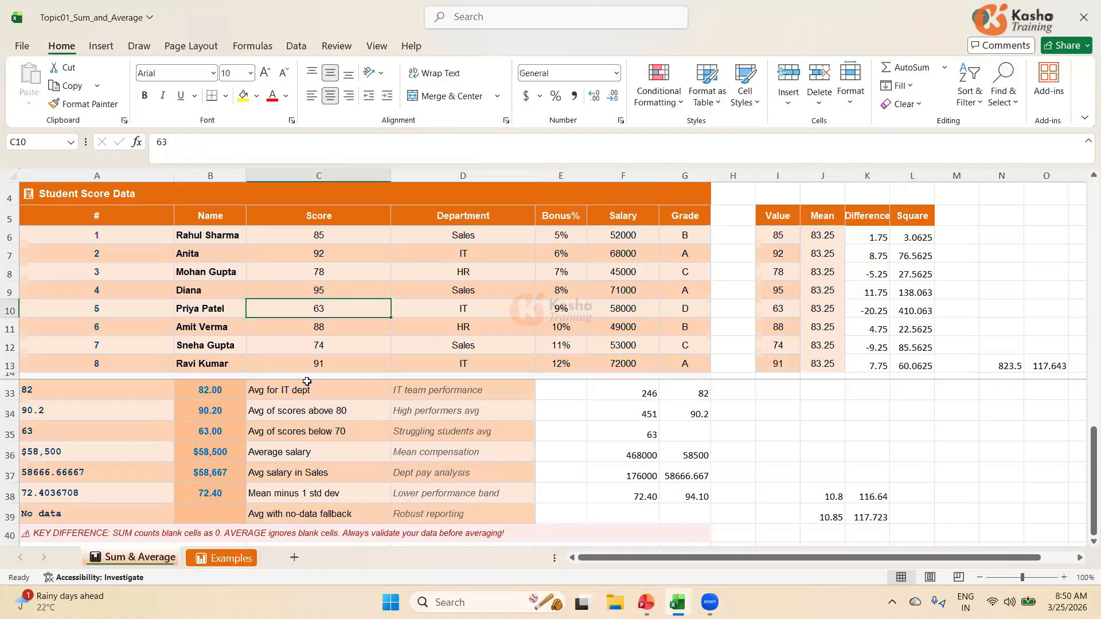
left_click(322, 344)
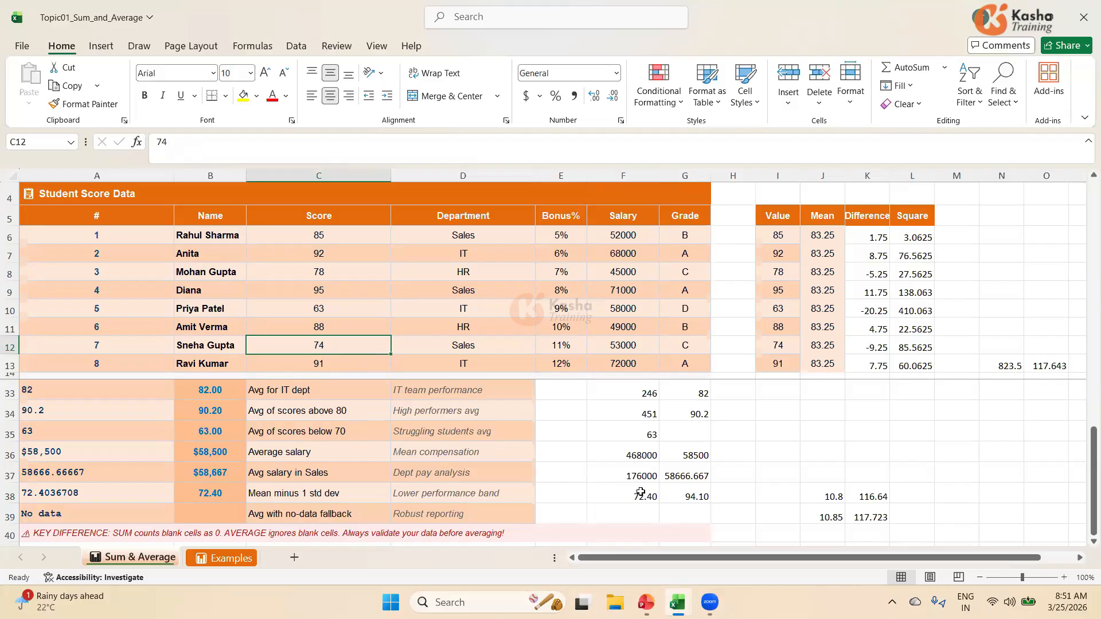
left_click(204, 497)
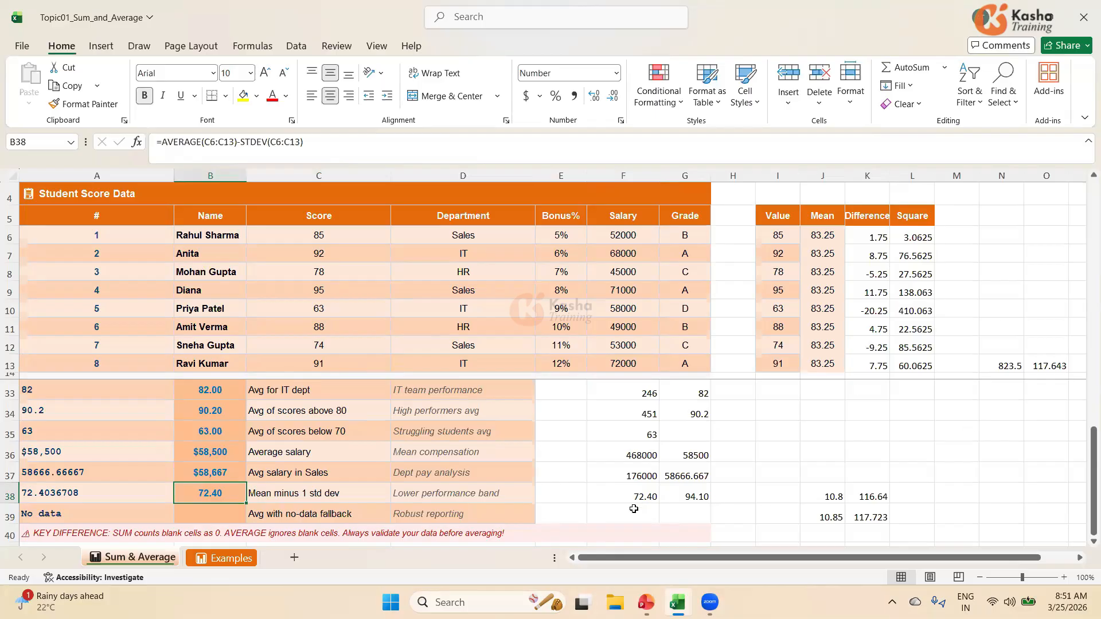
Step: Enter =IFERROR(AVERAGEIF(D6:D13,"HR",C6:C13),"No Data") in cell B39 for the average with no-data fallback
left_click(222, 517)
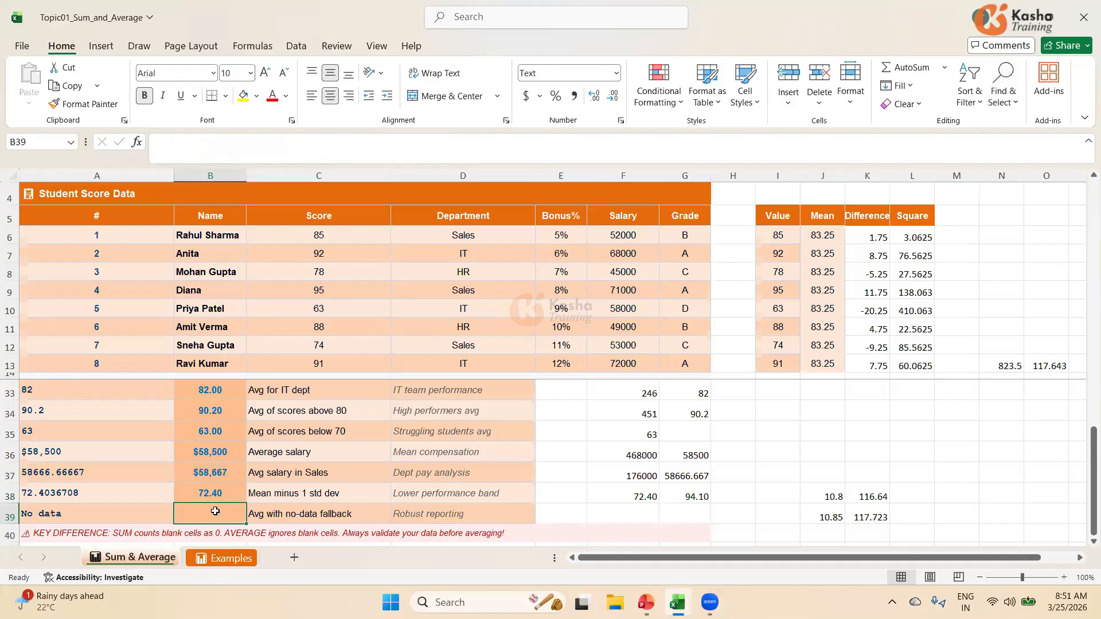
type("=")
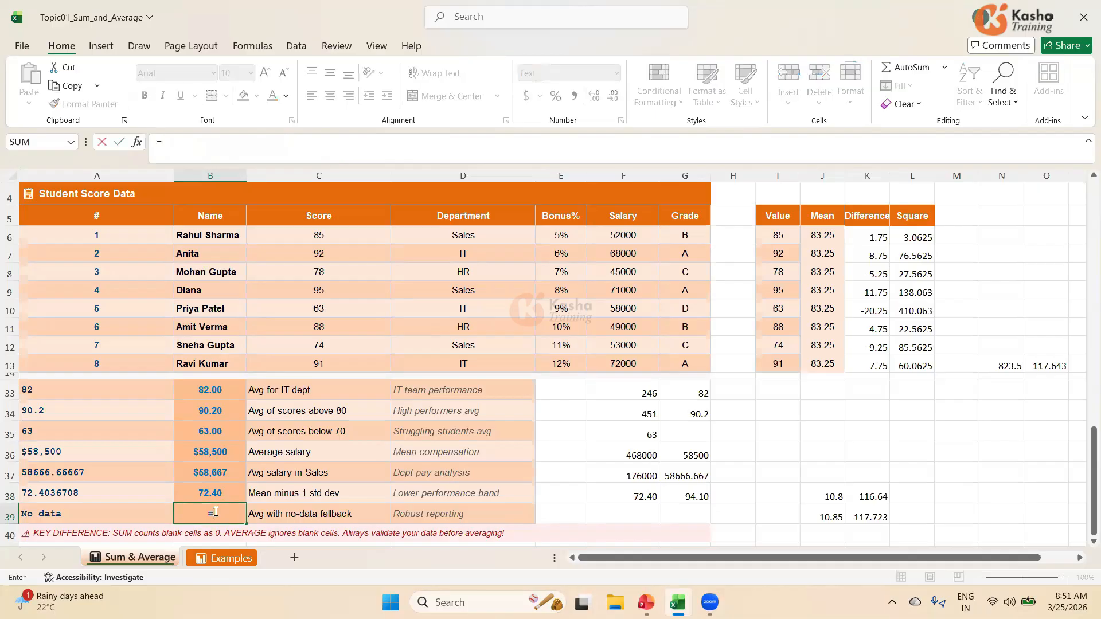
type("IF")
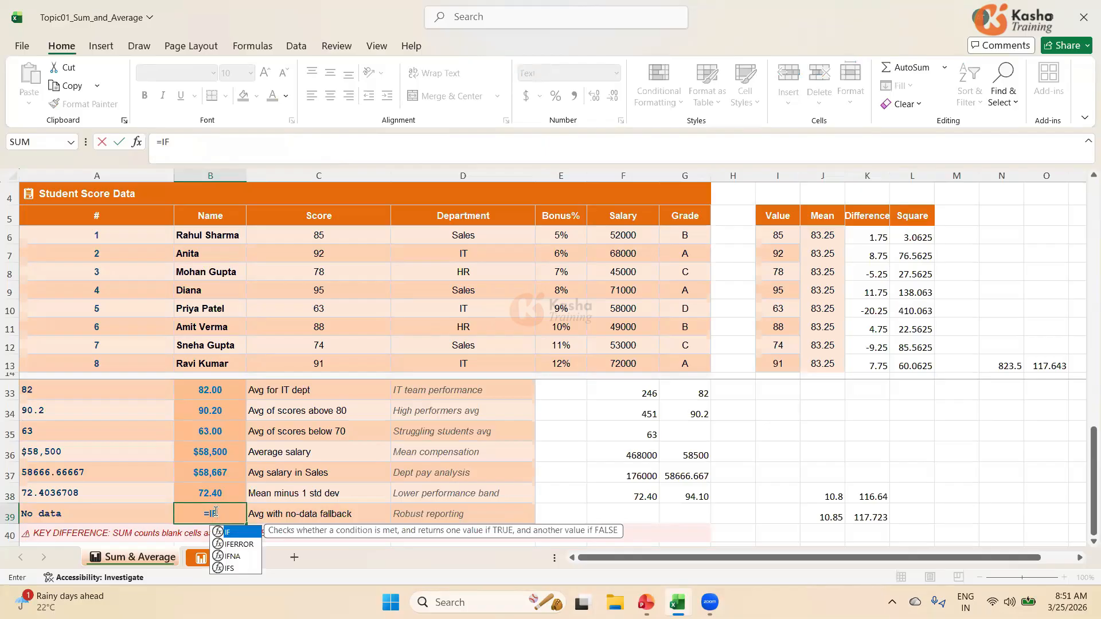
type("ERROR")
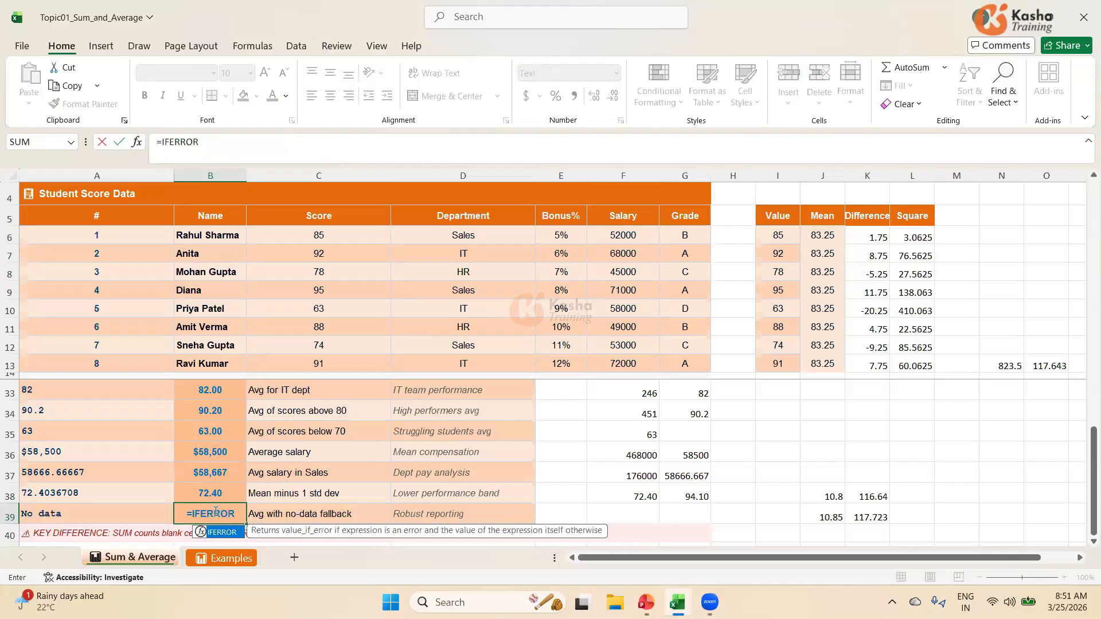
type("(")
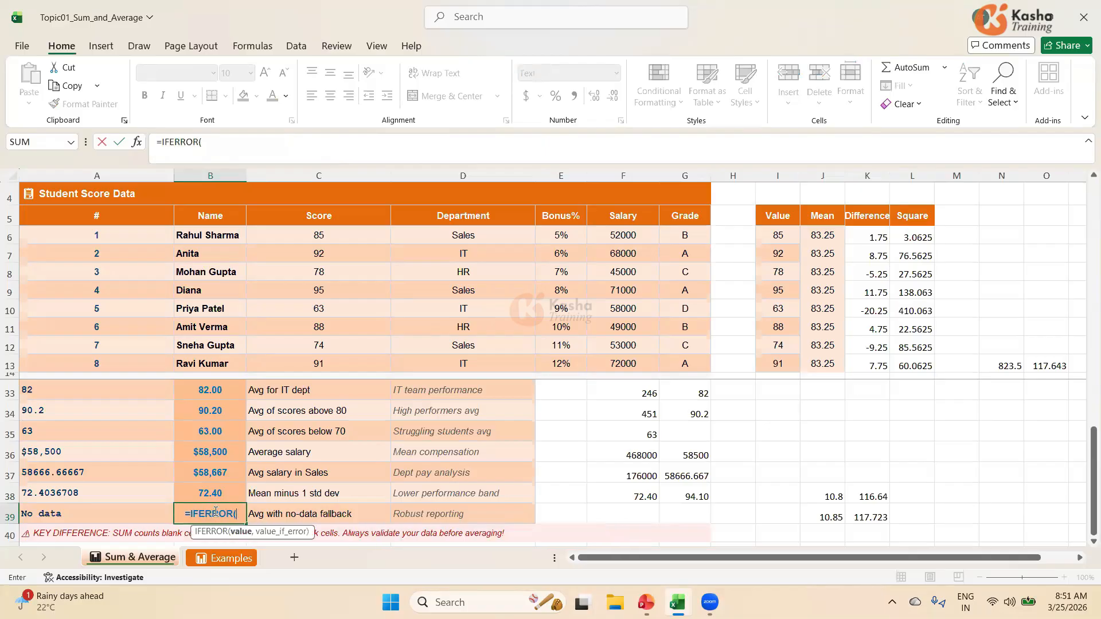
type("AVER")
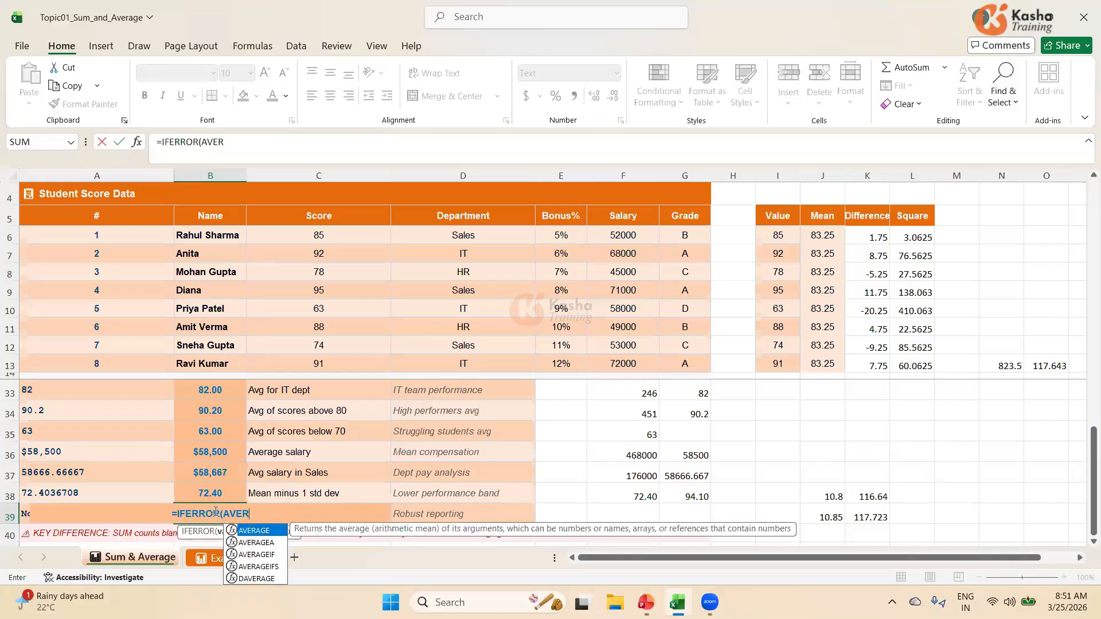
type("AGE")
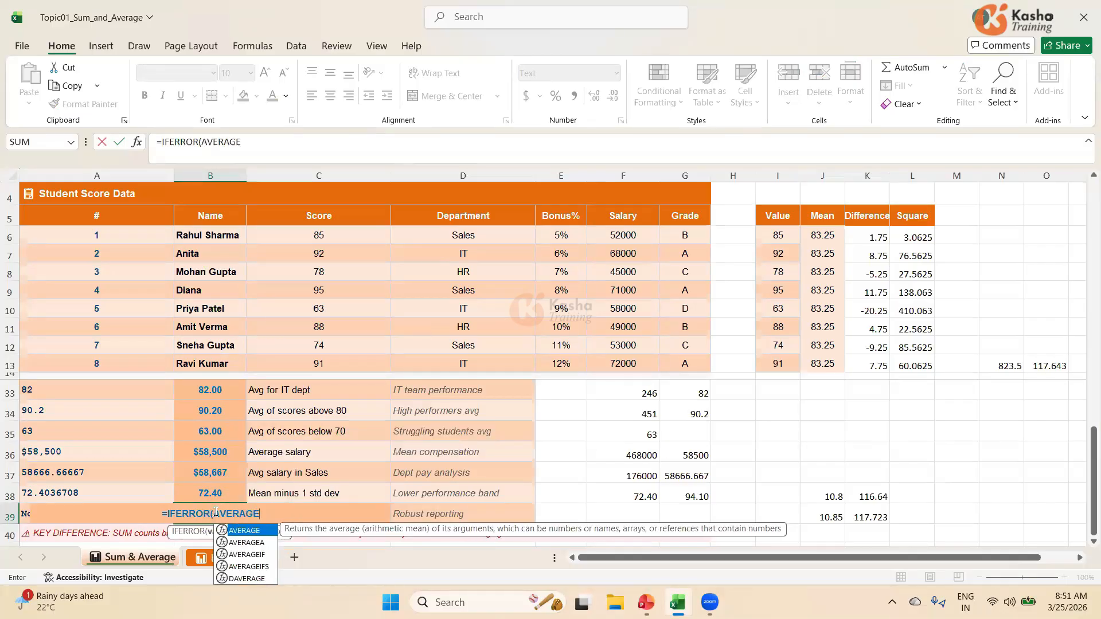
type("IF")
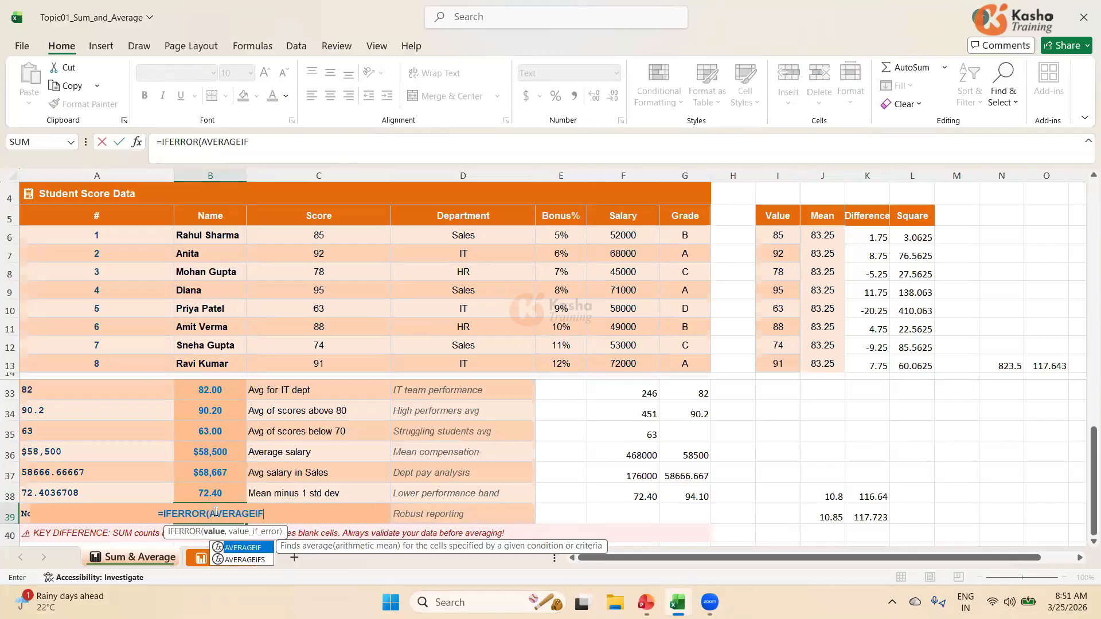
type("(")
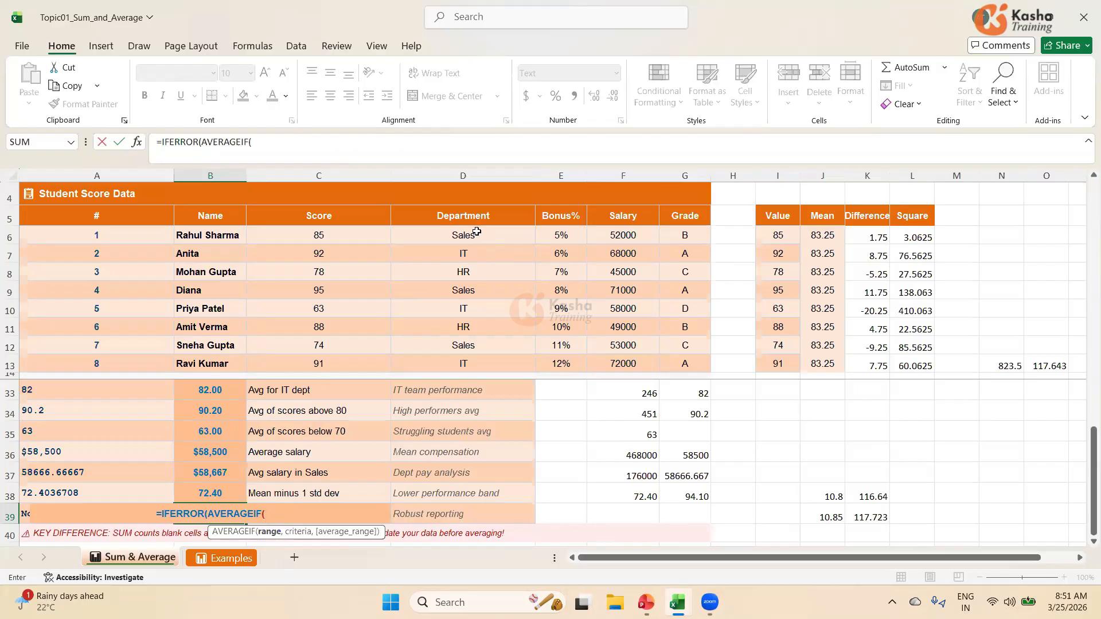
left_click_drag(492, 230, 485, 361)
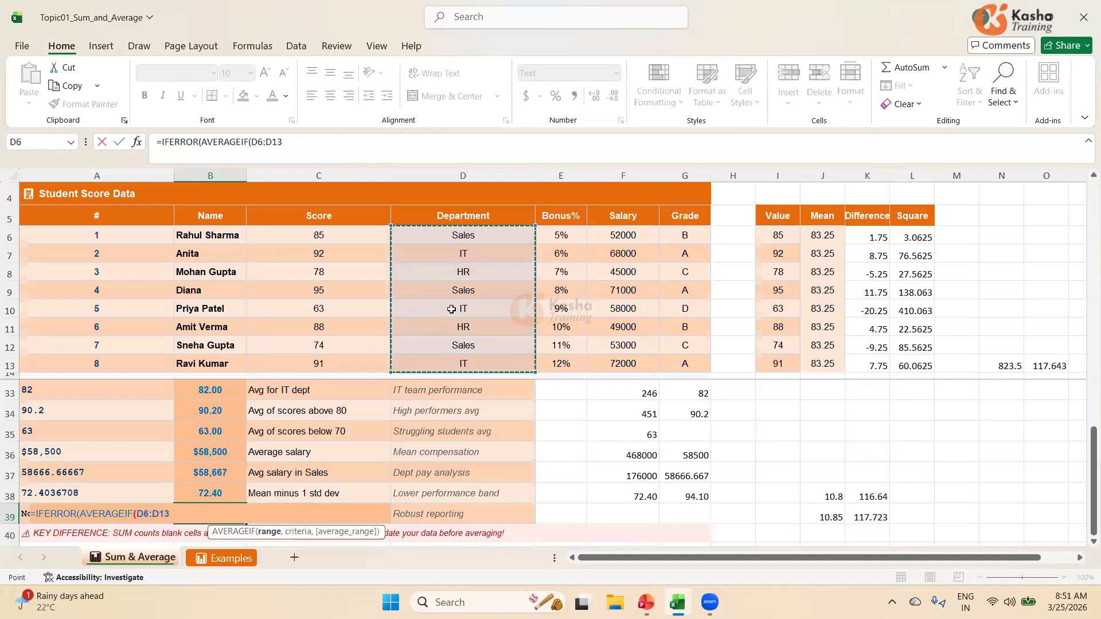
type(",")
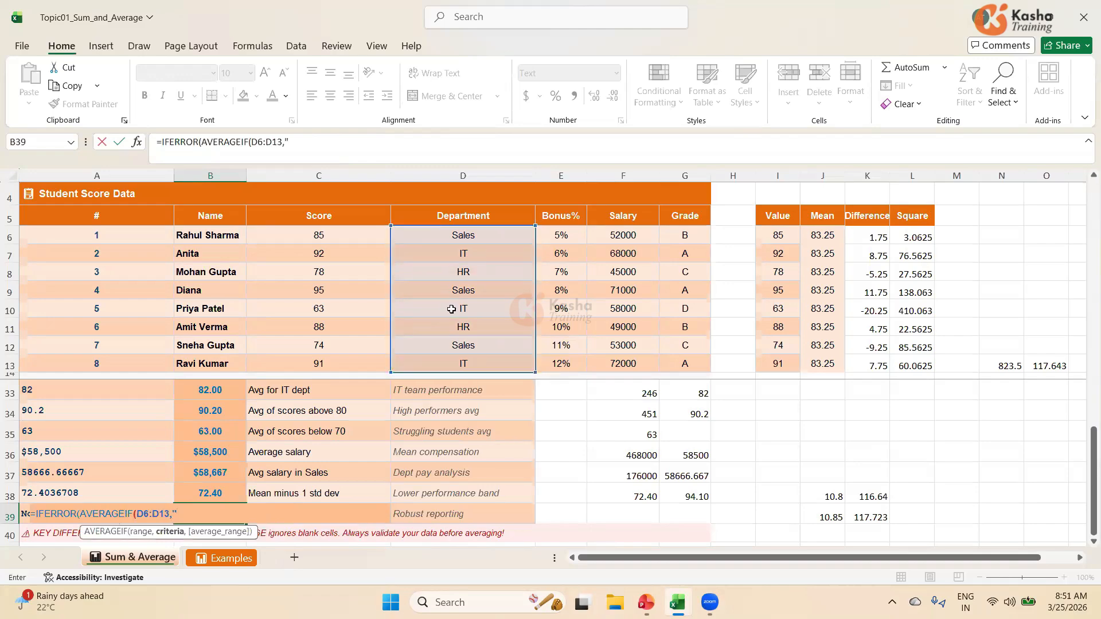
type("\"HR\",")
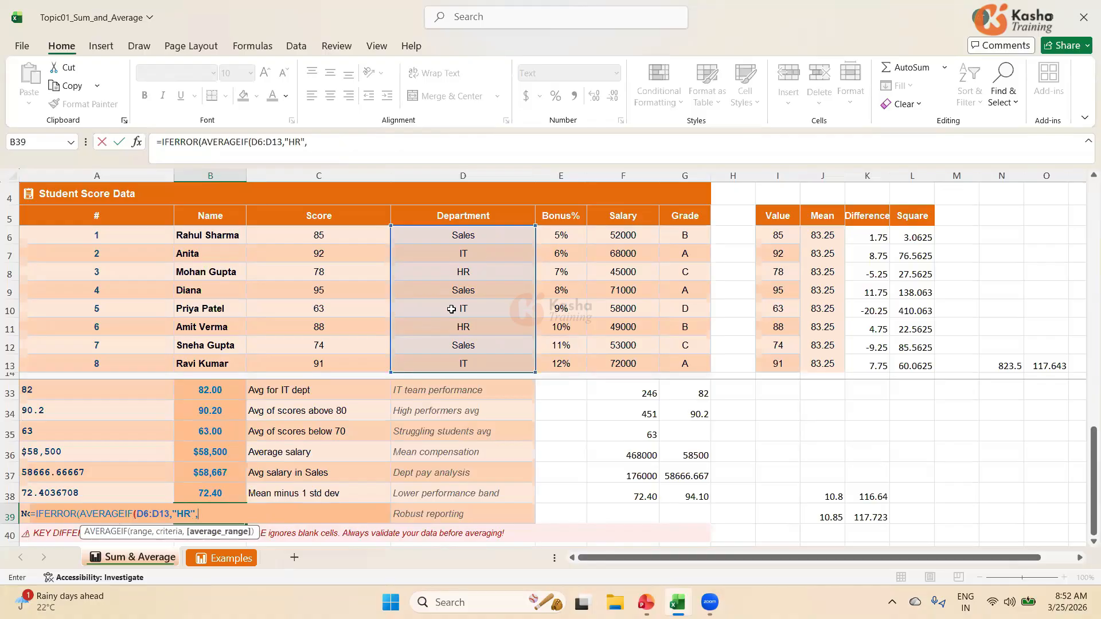
left_click_drag(326, 236, 341, 362)
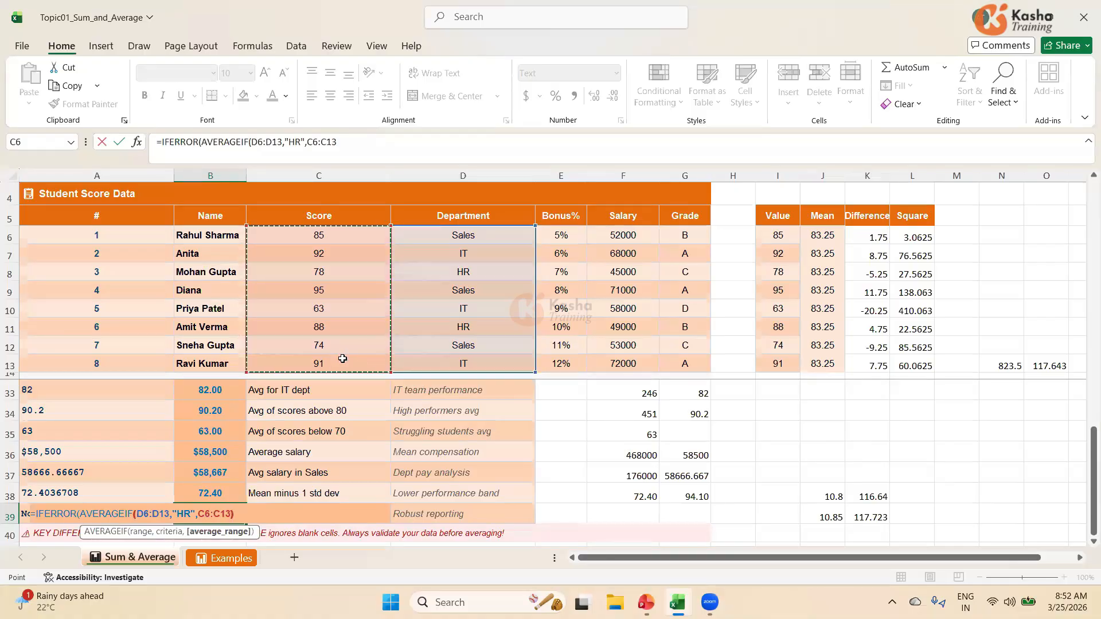
type(")")
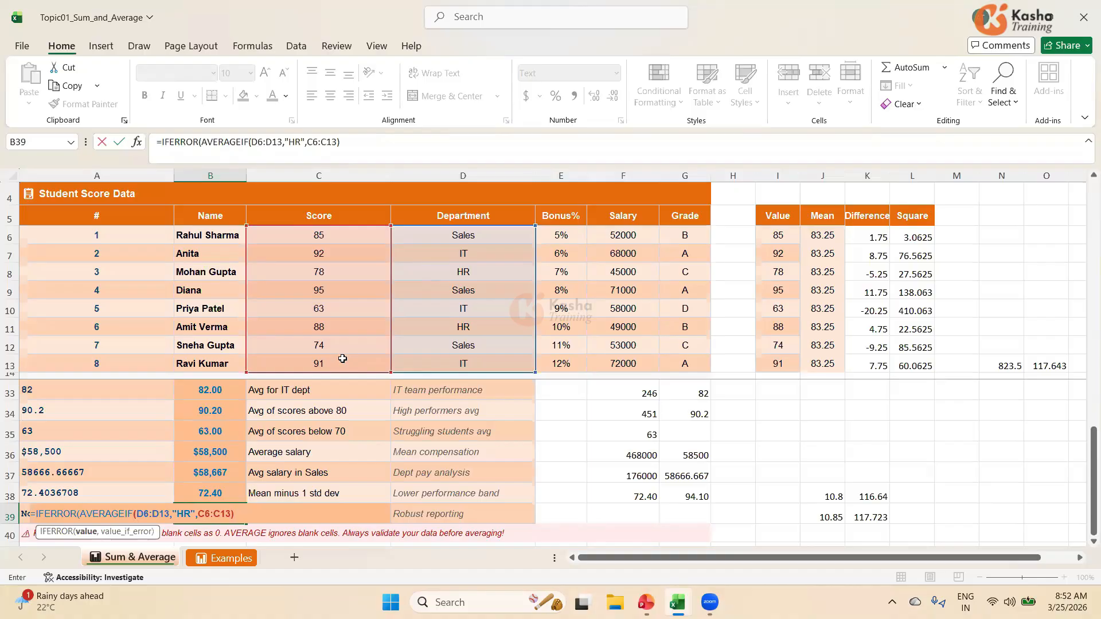
type(",\"No Data\"")
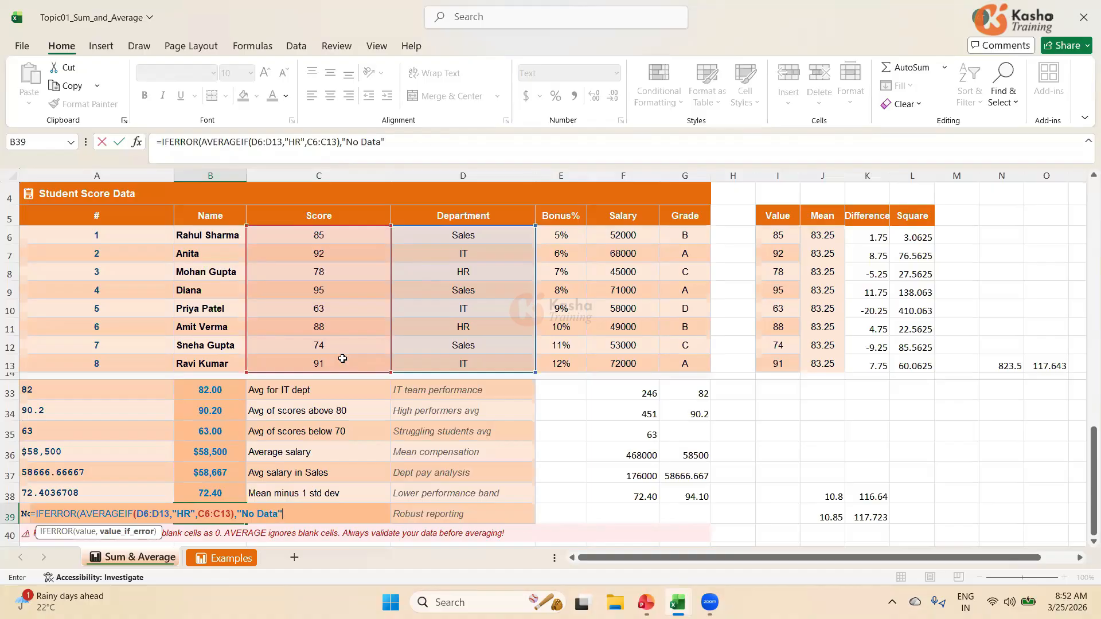
key("Return")
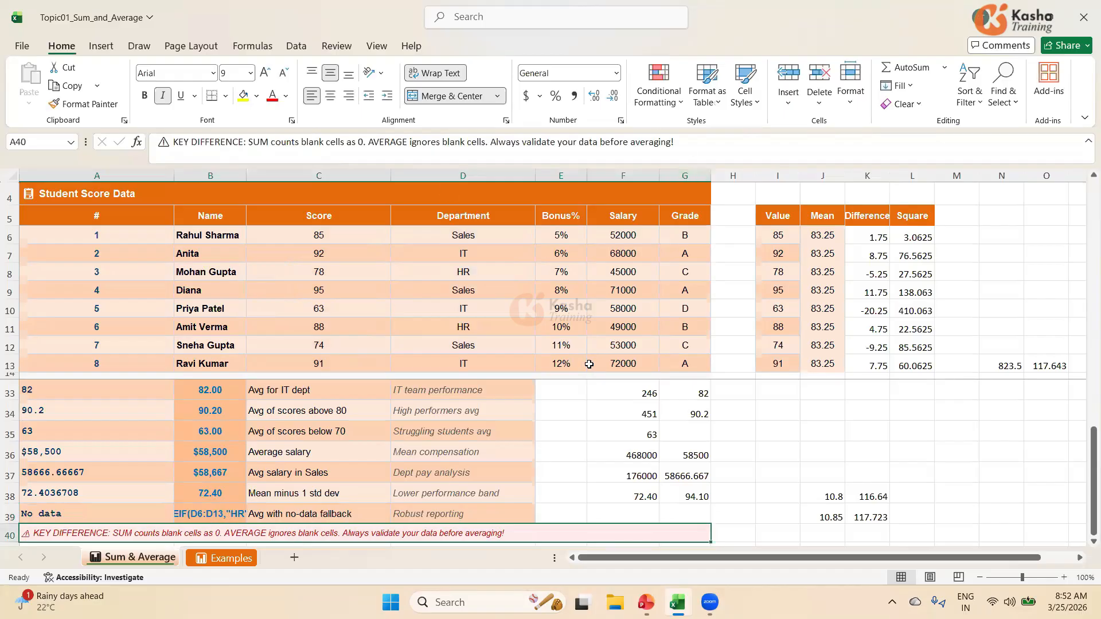
Step: Enter =IFERROR(AVERAGEIF(D6:D13,"HR",C6:C13),"No Data") in cell F39 to cross-check the HR average with its no-data fallback
scroll(340, 303, "down", 1)
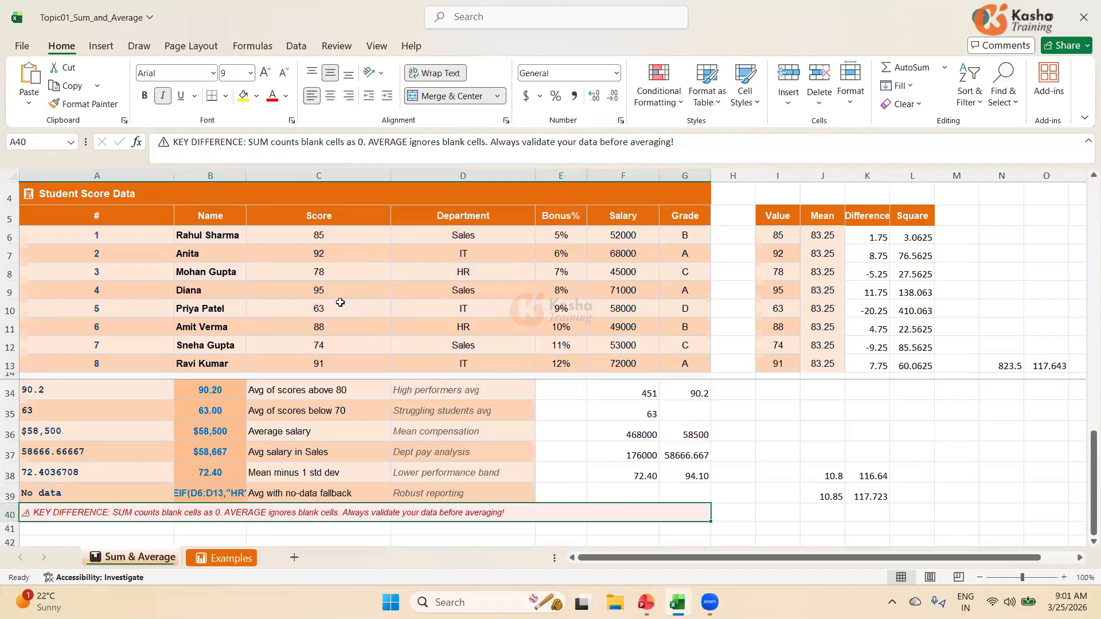
left_click(213, 492)
left_click(630, 492)
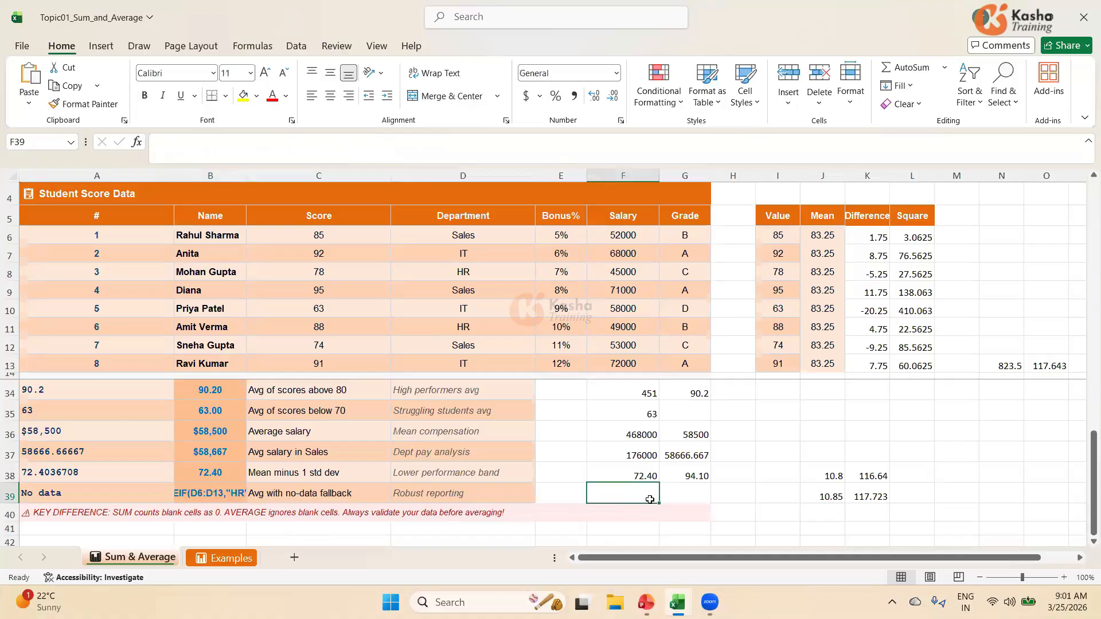
type("=")
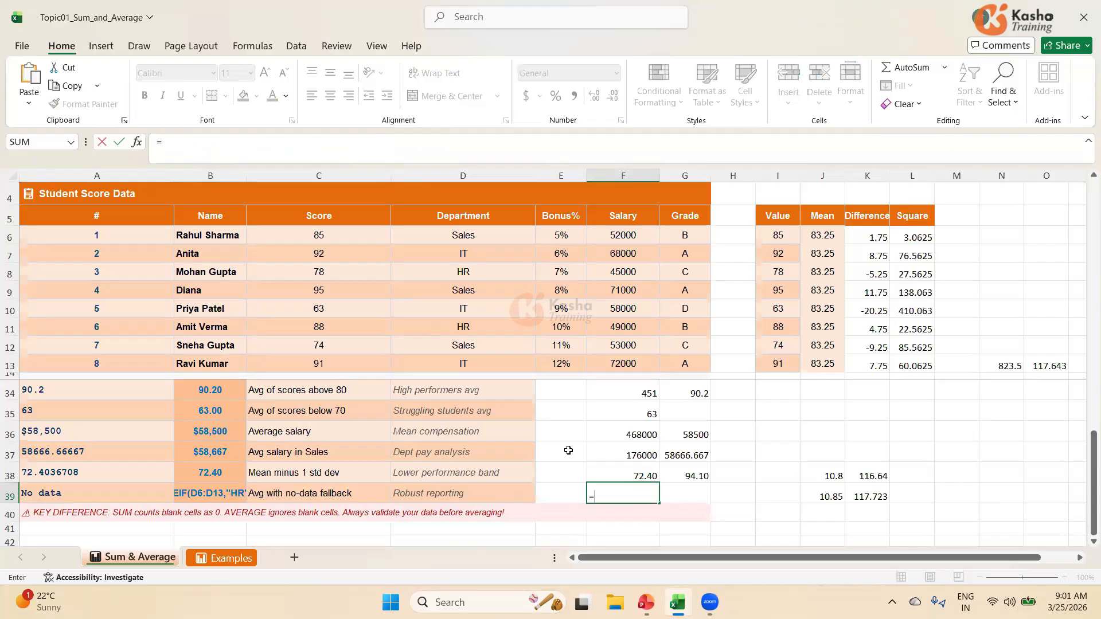
type("IFER")
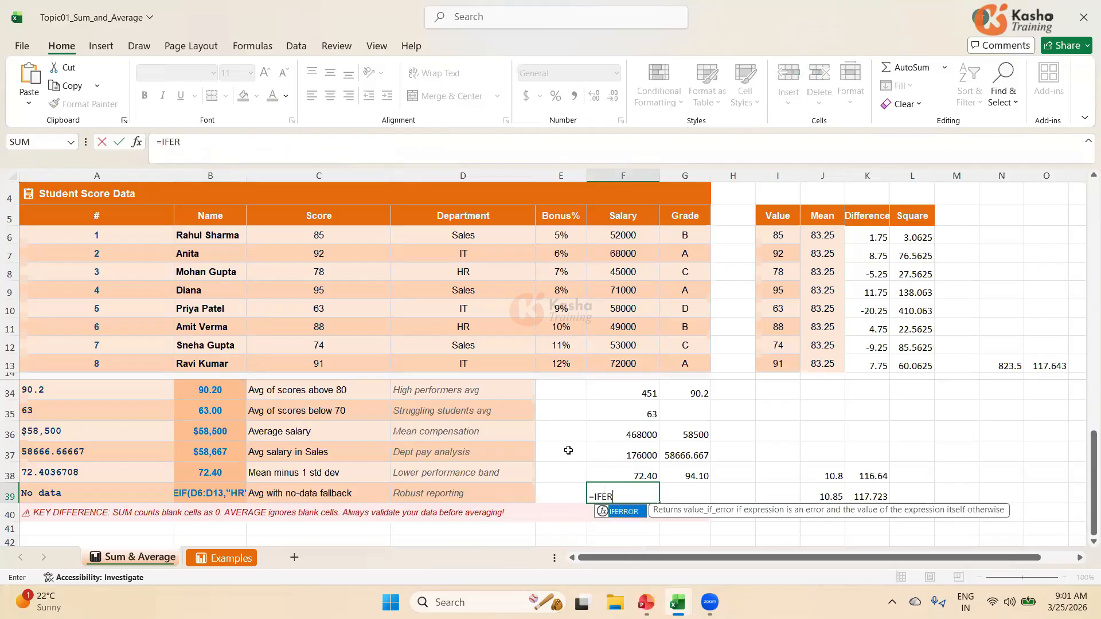
type("ROR(")
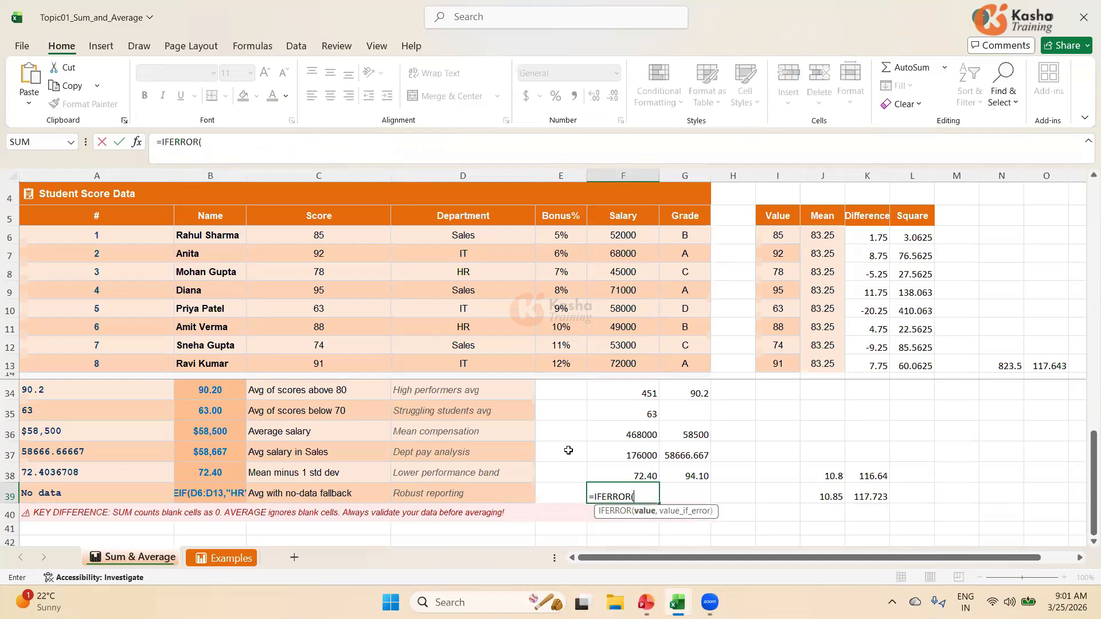
type("A")
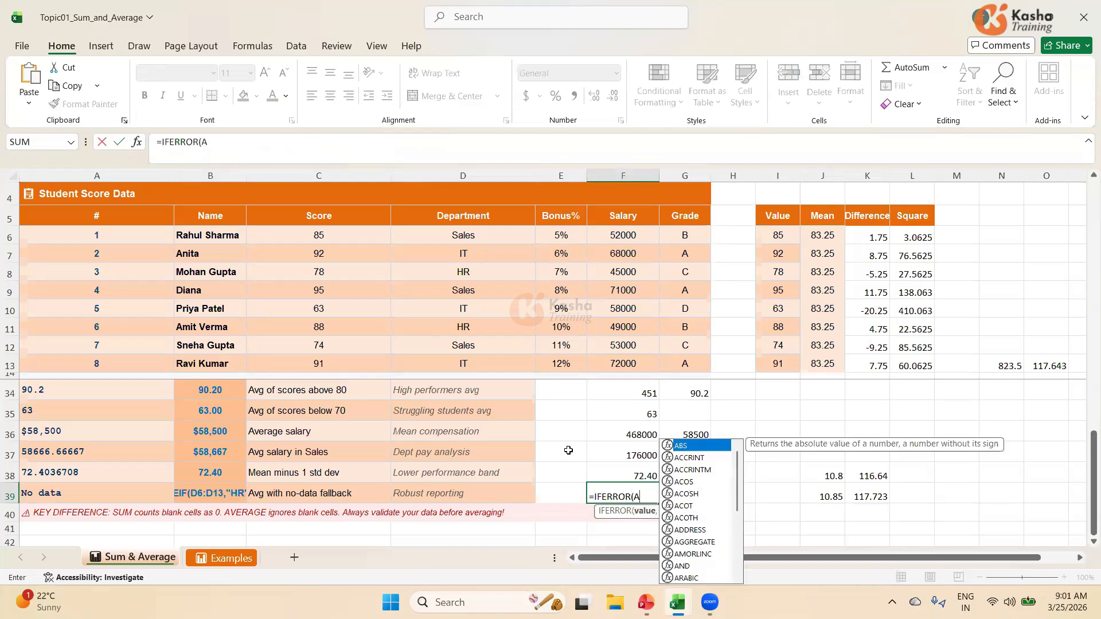
type("VER")
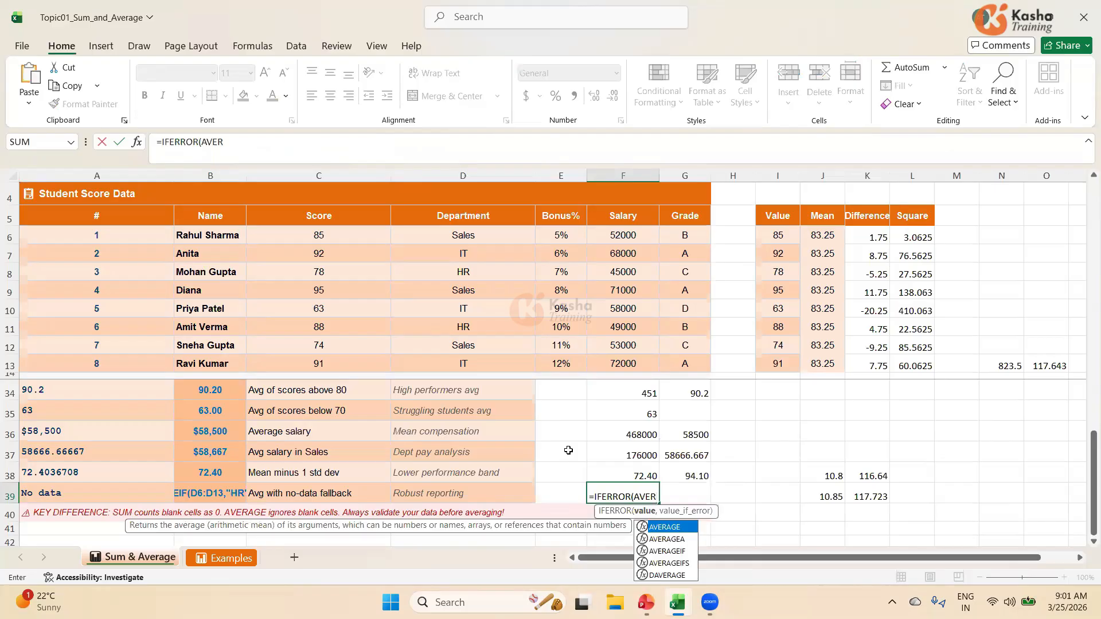
key("Down")
key("Down")
key("Tab")
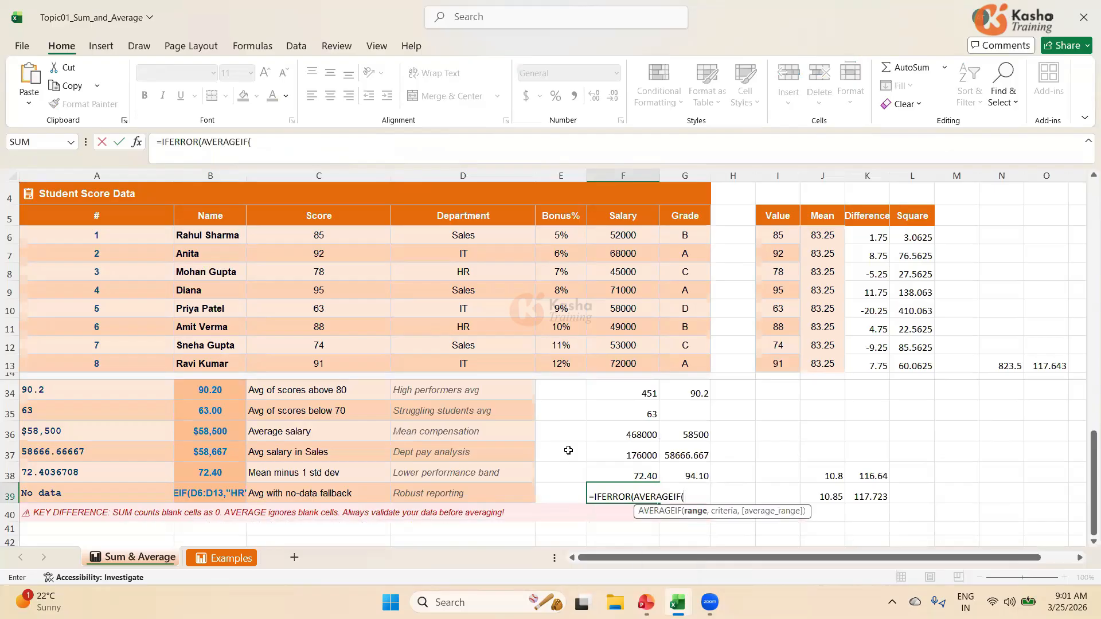
left_click_drag(482, 235, 480, 364)
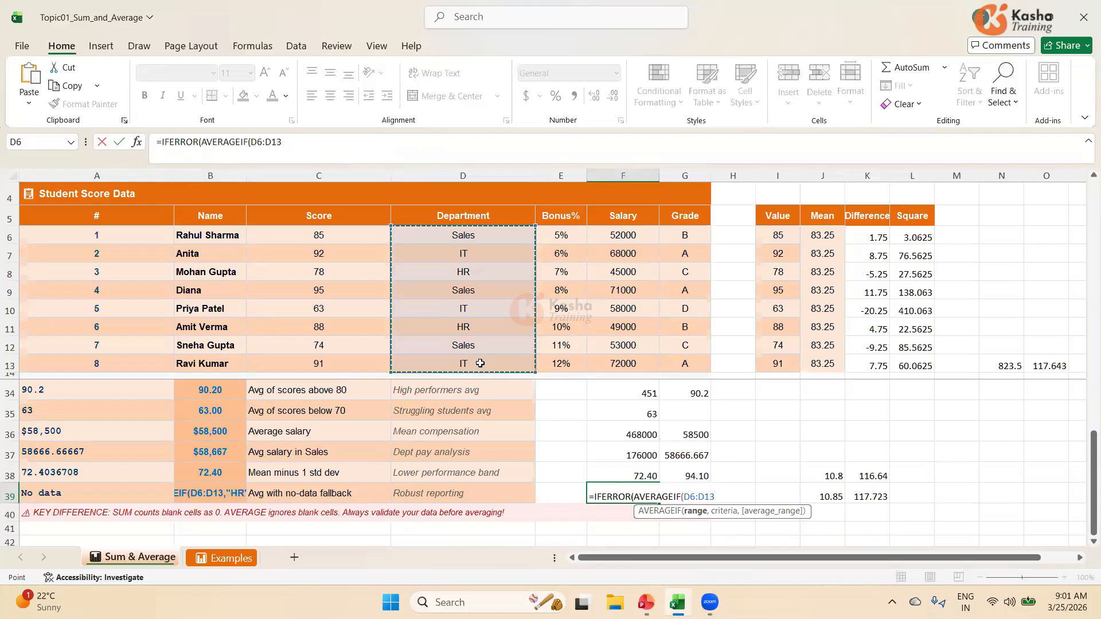
type(",")
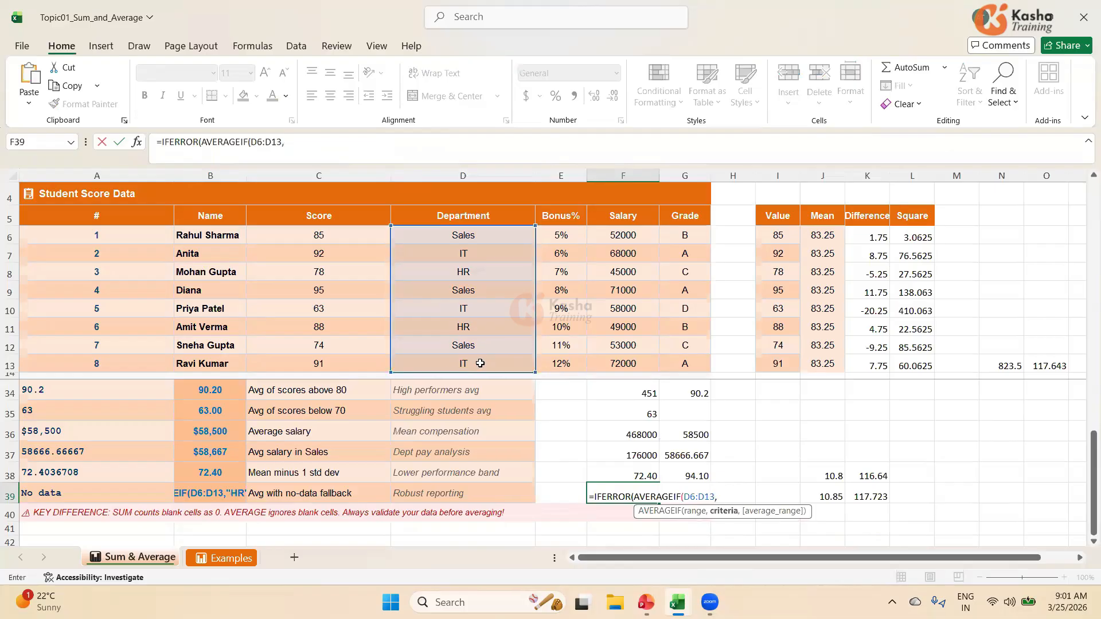
type("\"HR\",")
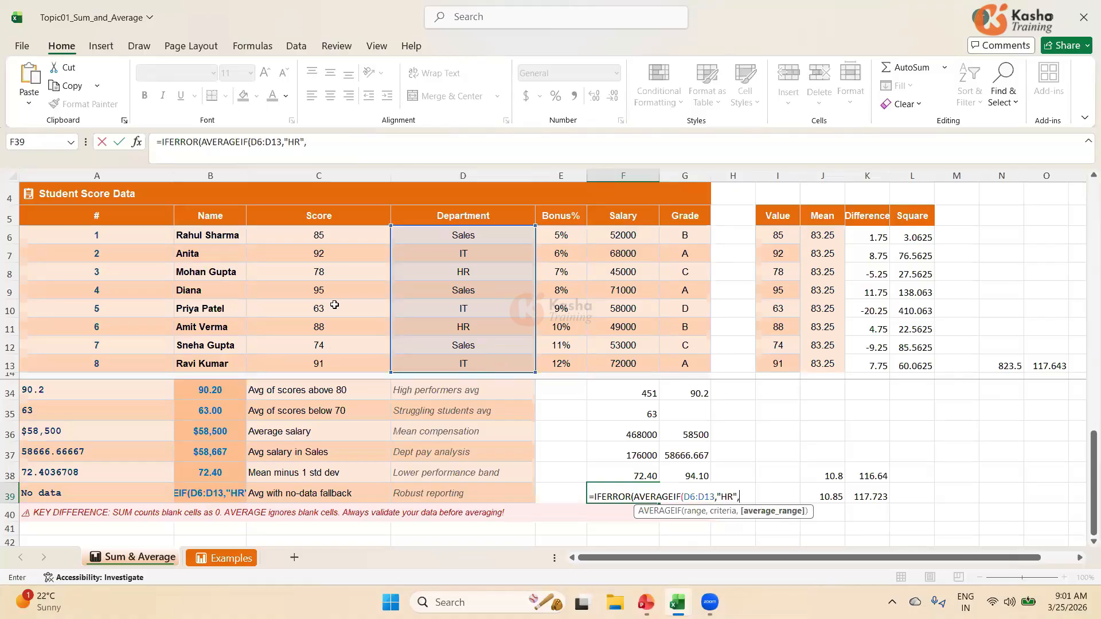
left_click_drag(337, 236, 334, 362)
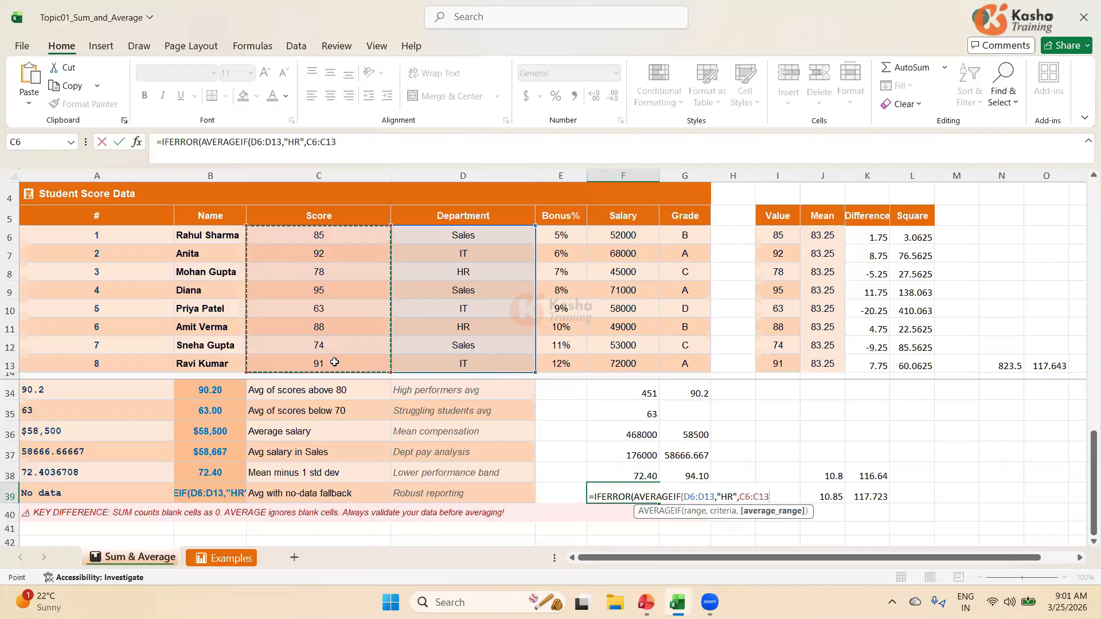
type("),")
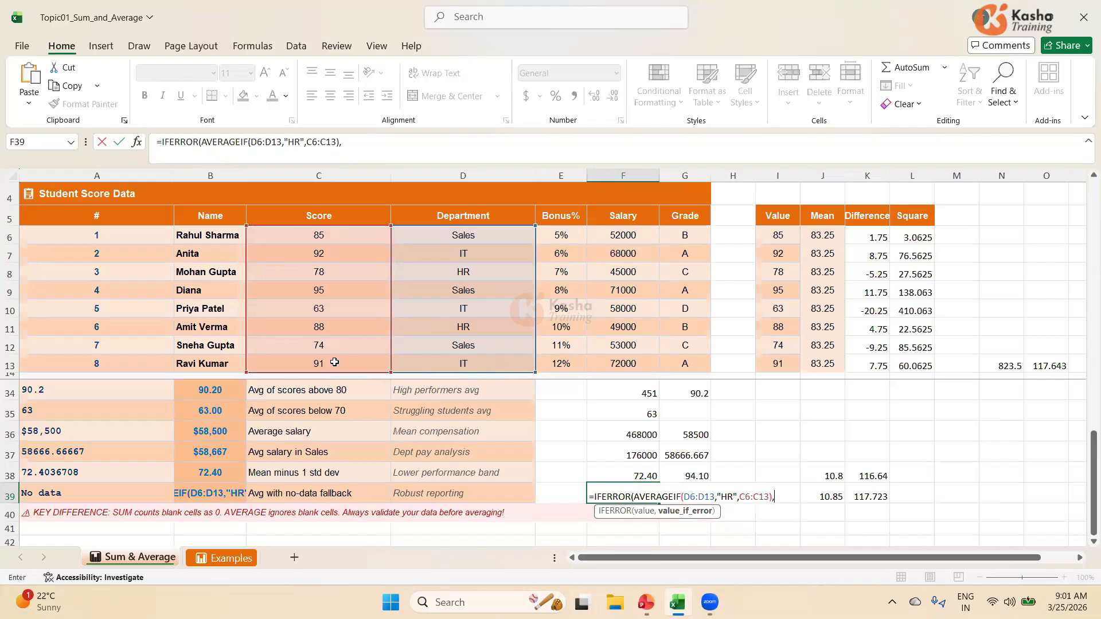
type("\"No Data\"")
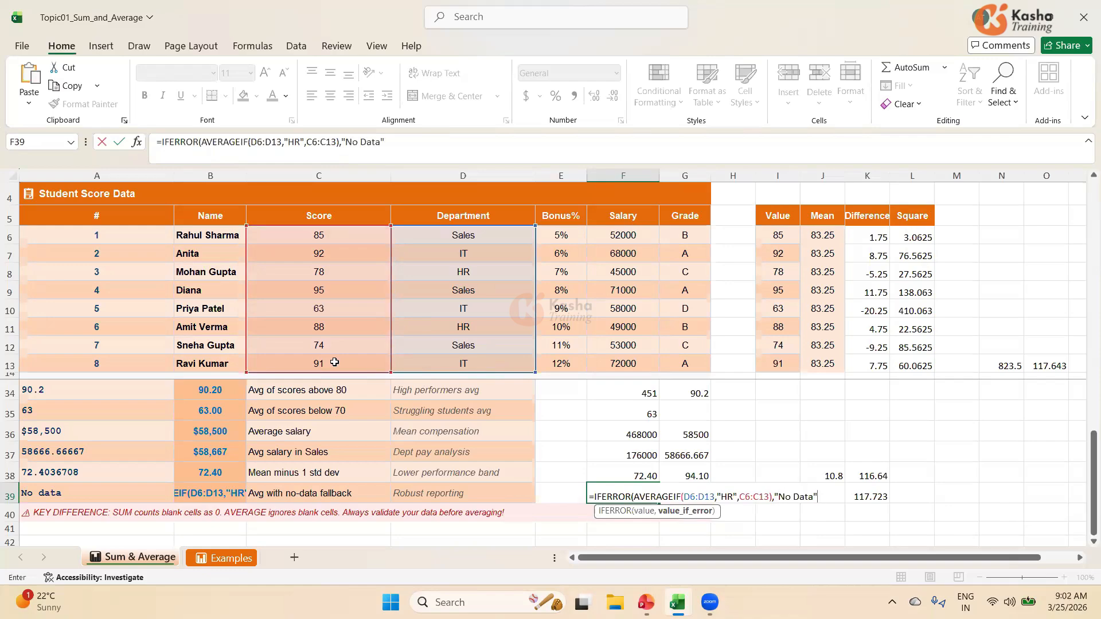
type(")")
key("Return")
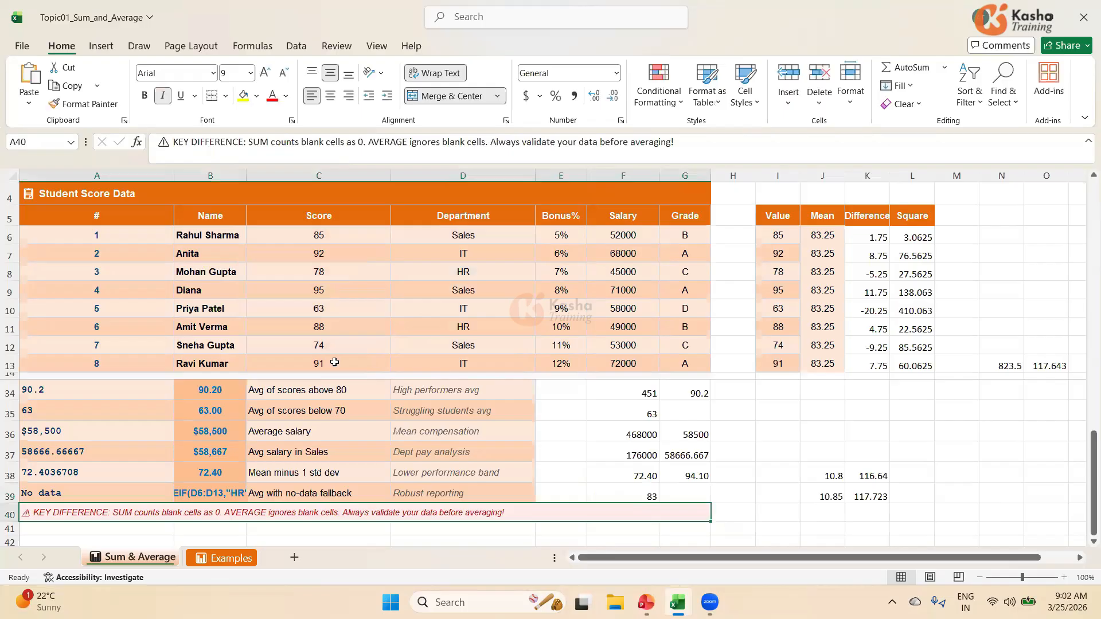
Step: Change the department criterion in the F39 formula to "Sales" and check it against the row's no-data fallback description
left_click(629, 488)
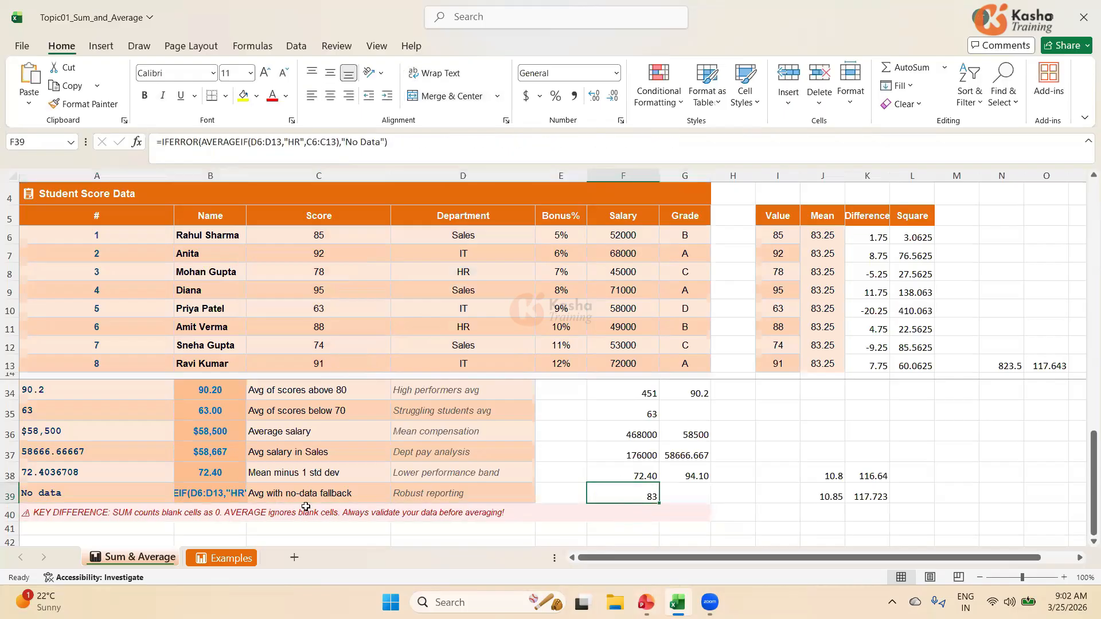
left_click(202, 492)
left_click(637, 499)
left_click(300, 141)
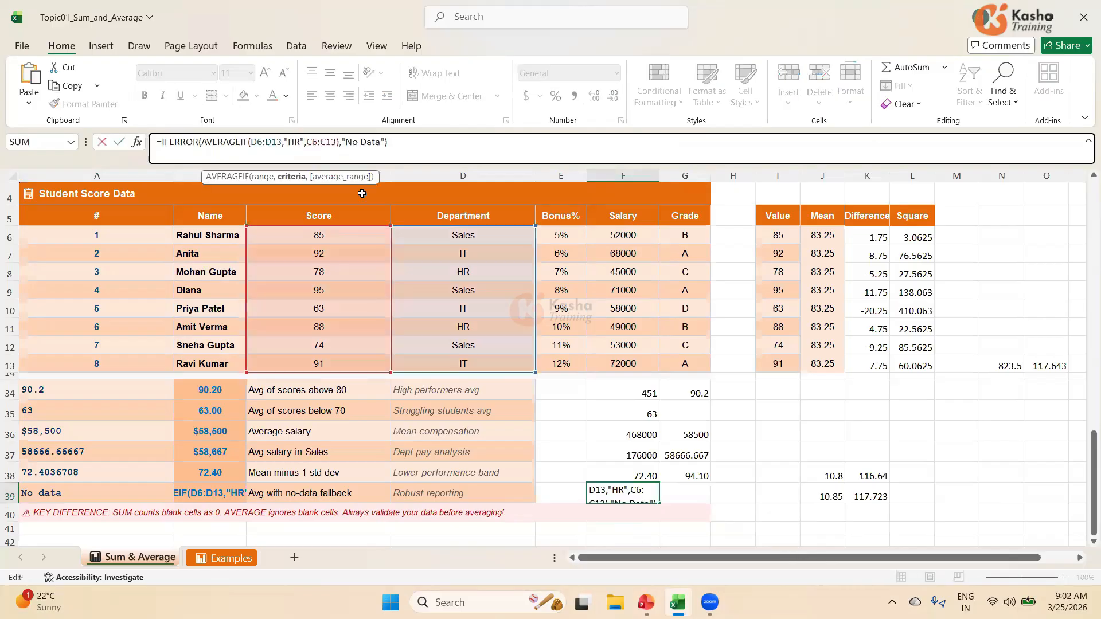
key("BackSpace")
key("BackSpace")
type("Sale")
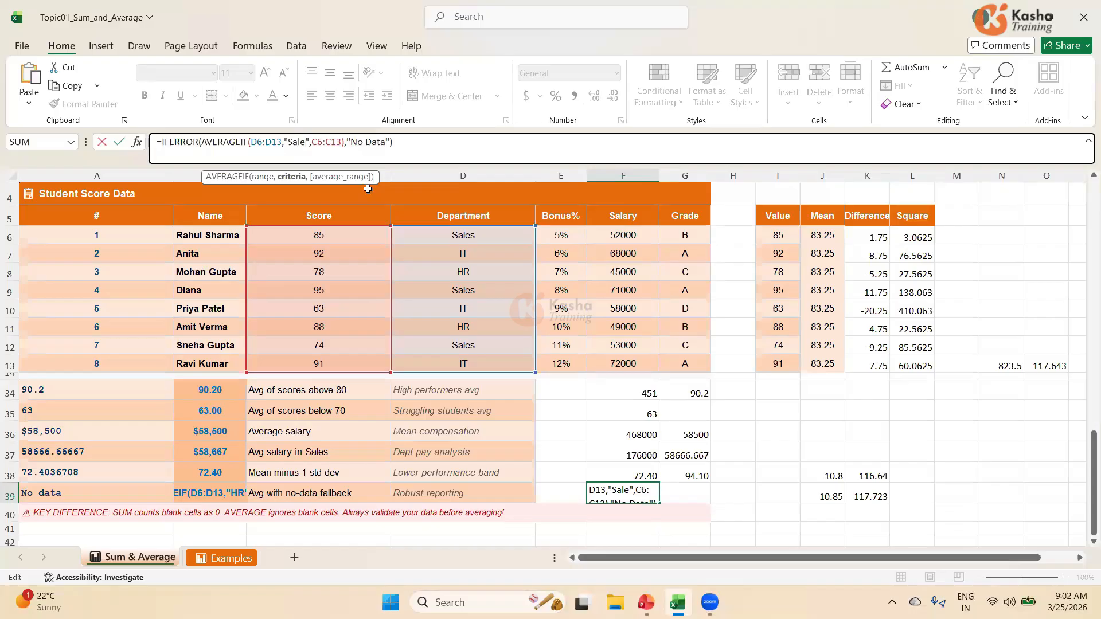
type("s")
key("Return")
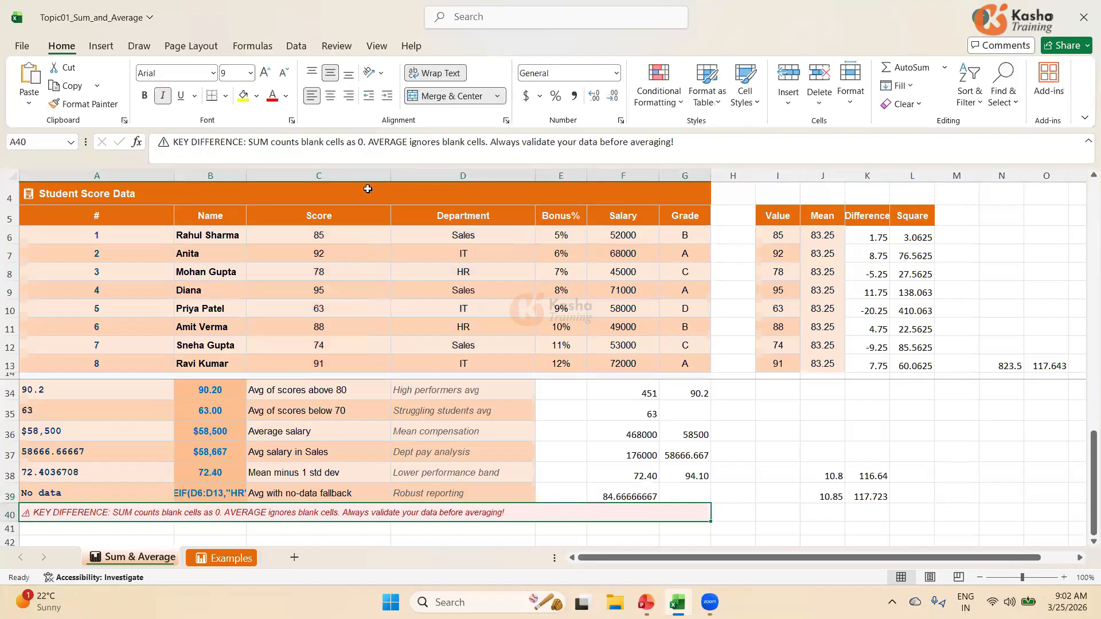
left_click(287, 494)
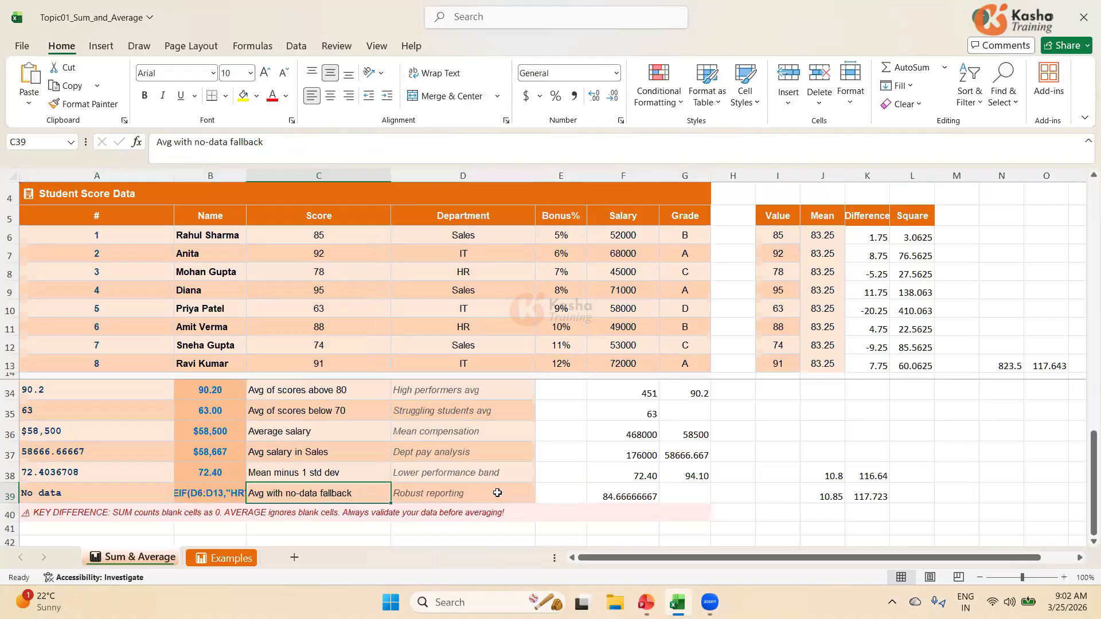
left_click(636, 496)
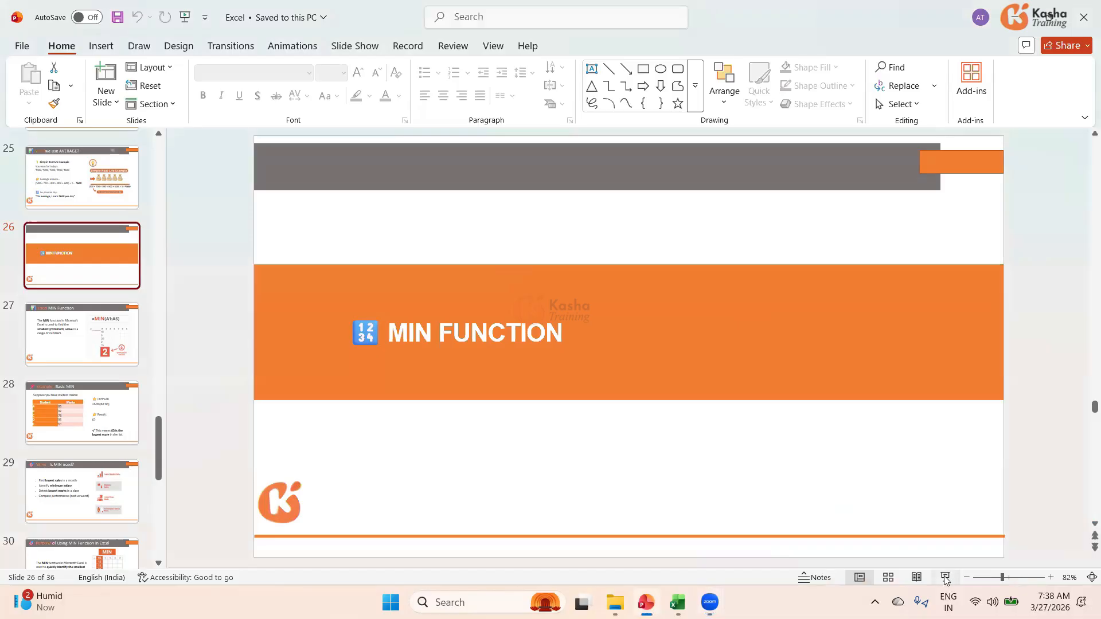
Step: In PowerPoint, start the slide show from the MIN FUNCTION title slide and advance to the Excel MIN Function slide
key("shift+F5")
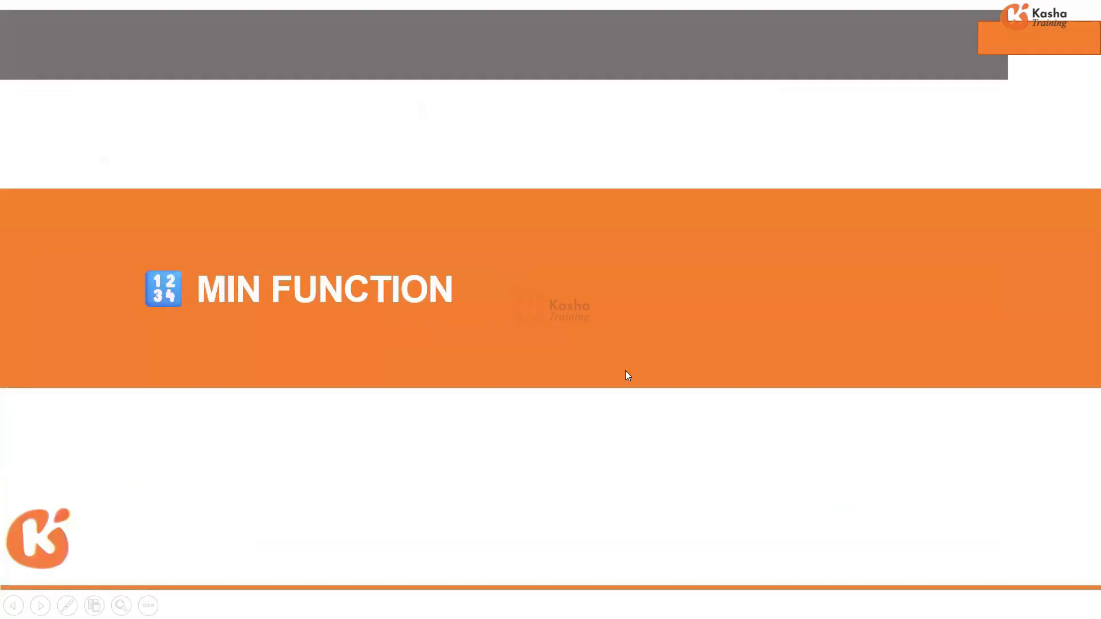
key("Right")
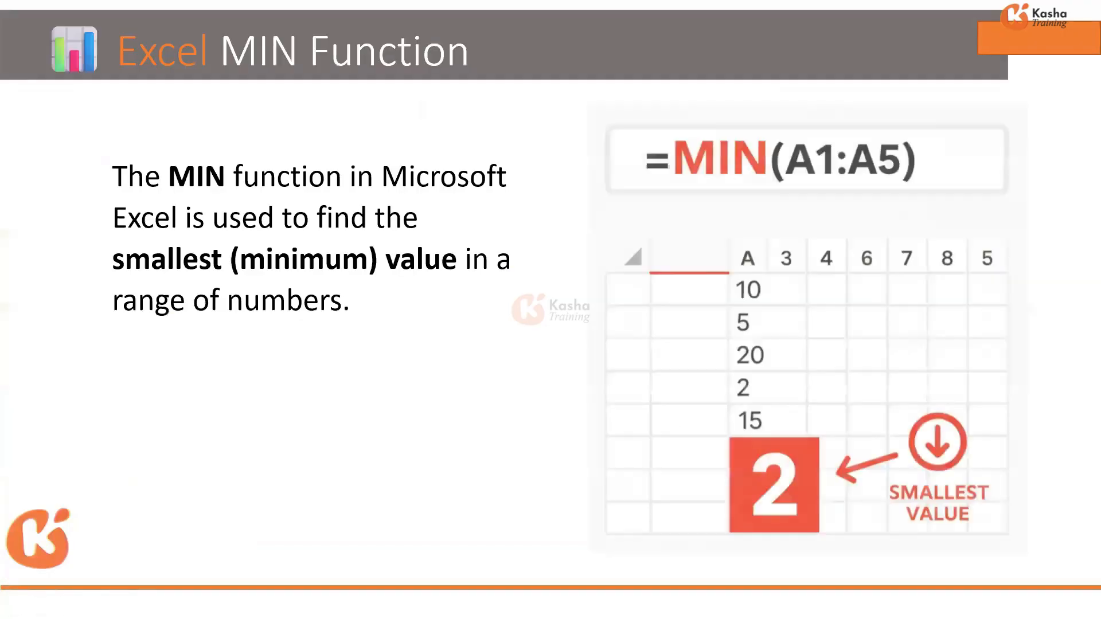
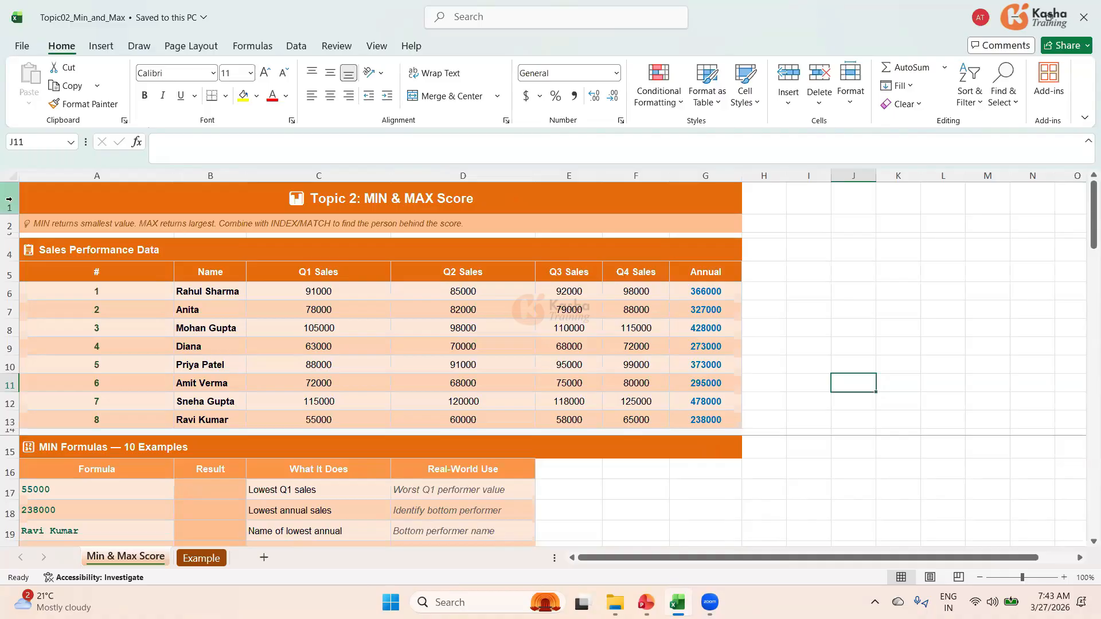
Step: In the Topic02_Min_and_Max Excel workbook, hide rows 1 to 3 of the Min & Max Score sheet and save the file
left_click_drag(9, 199, 8, 237)
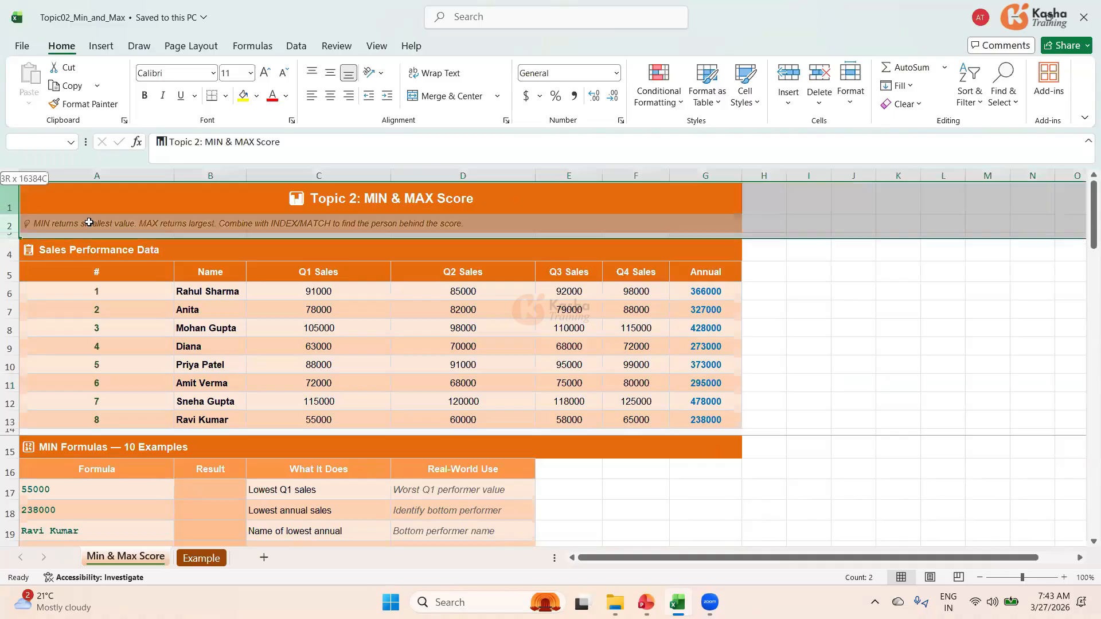
left_click(146, 223)
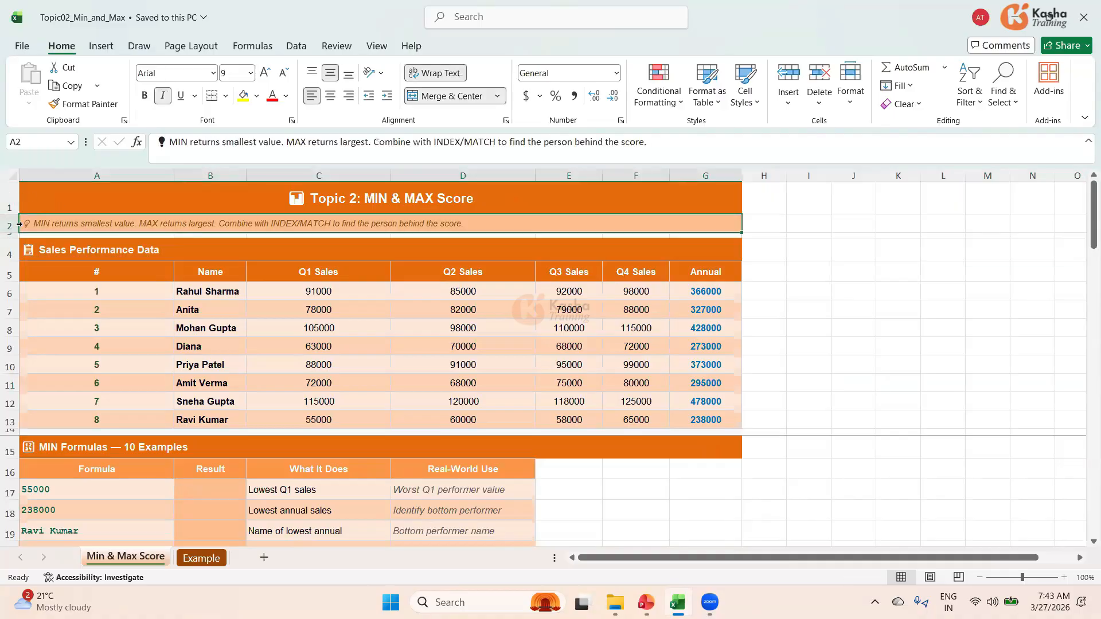
left_click_drag(7, 210, 7, 235)
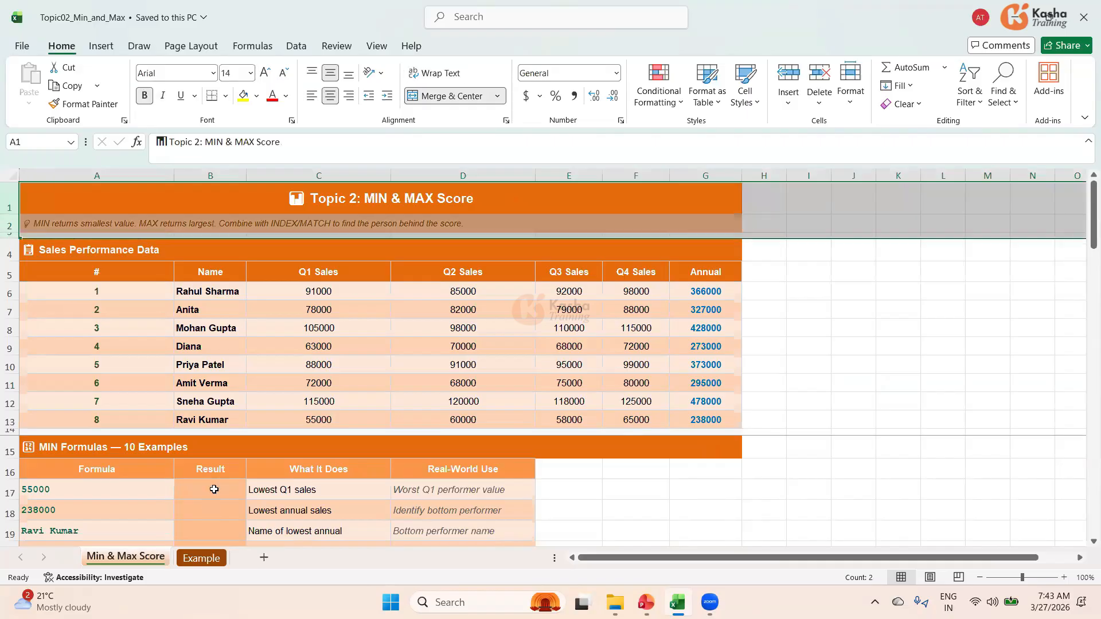
right_click(12, 197)
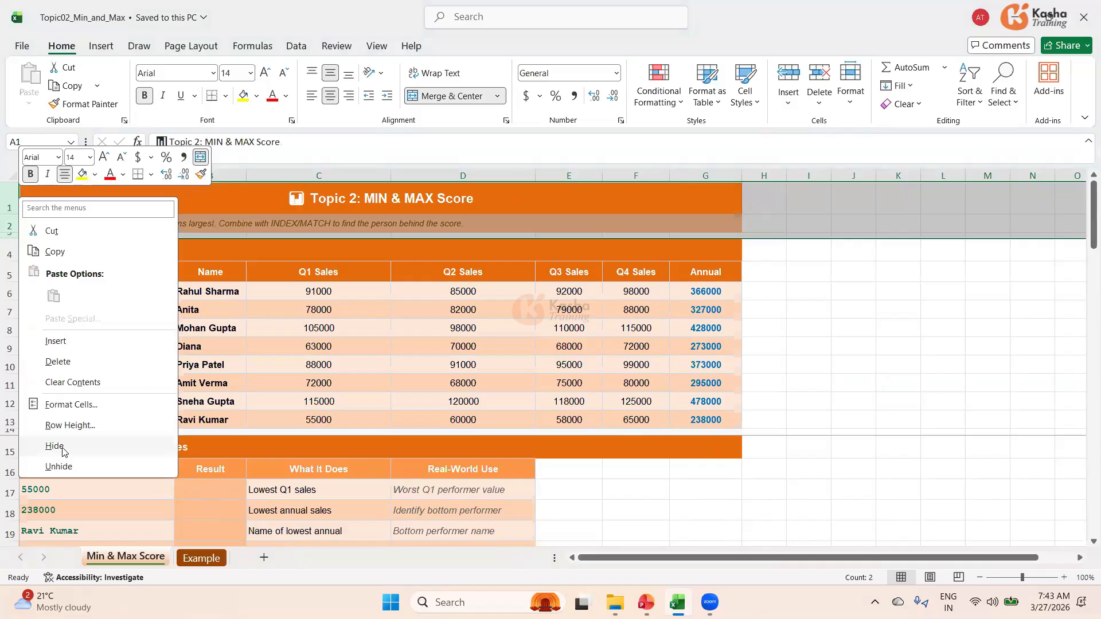
left_click(55, 446)
left_click(815, 296)
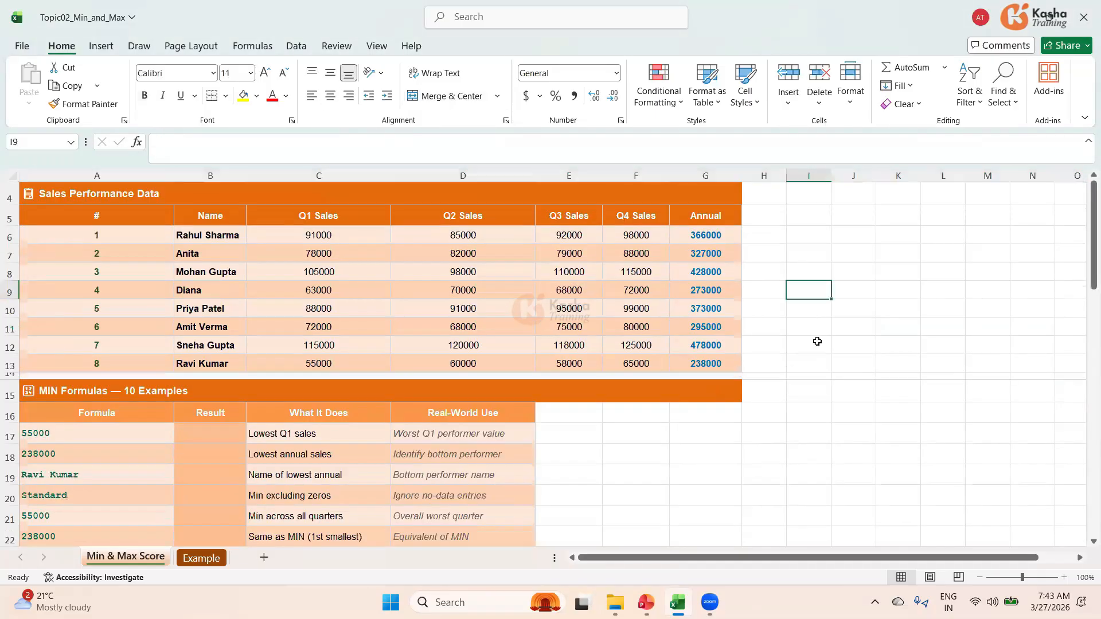
key("ctrl+s")
Step: Enter =MIN(C6:C13) in cell B17 to find the lowest Q1 sales
left_click(223, 432)
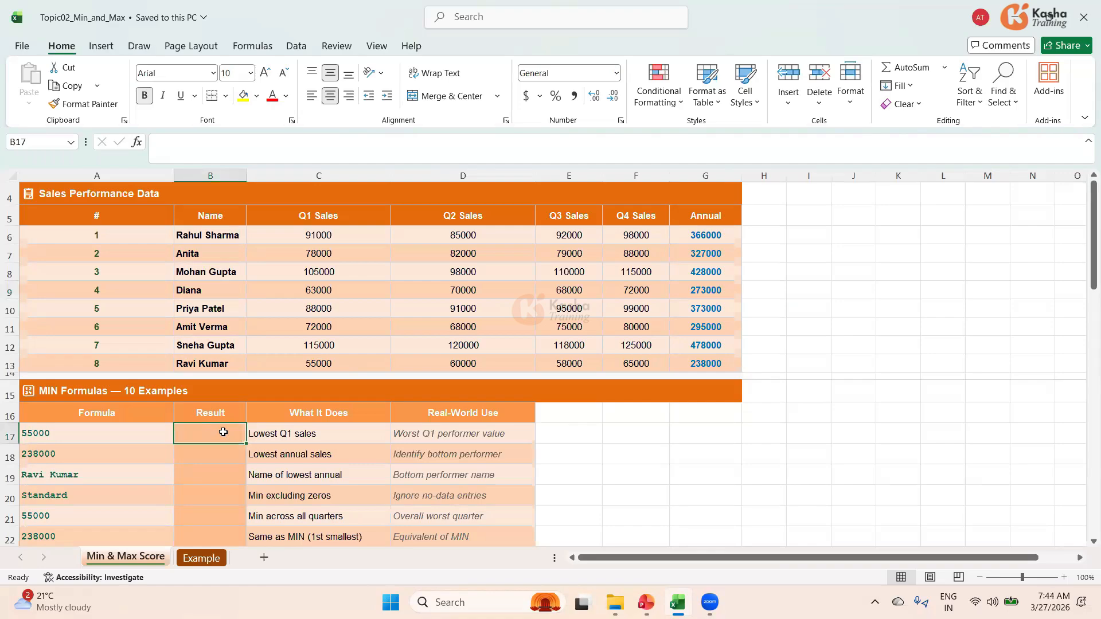
type("=")
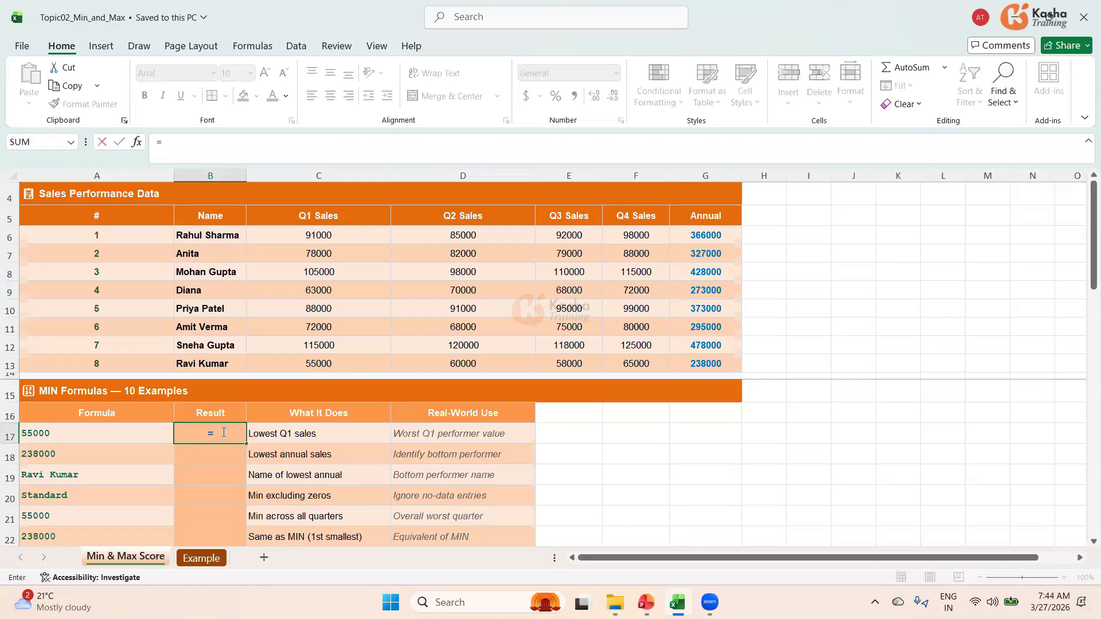
type("MIN")
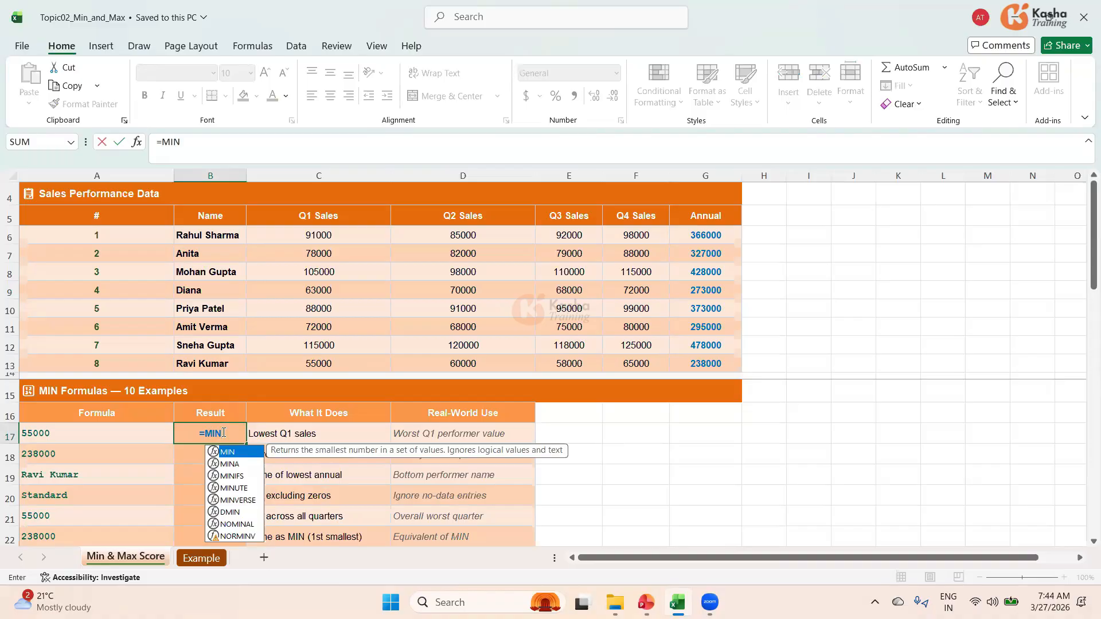
type("(")
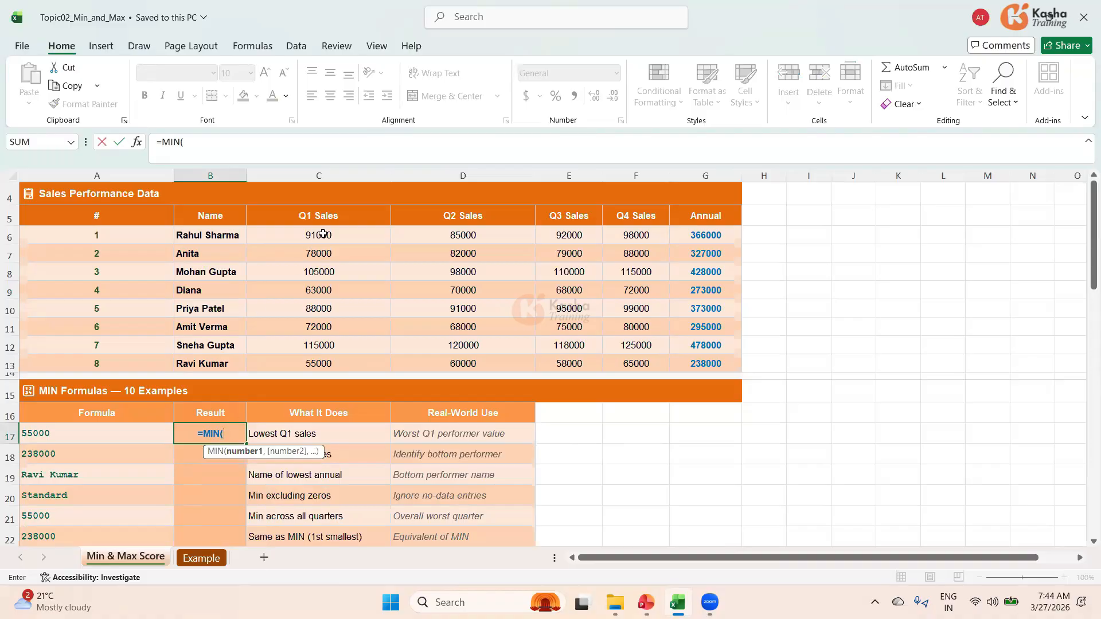
left_click_drag(324, 235, 329, 361)
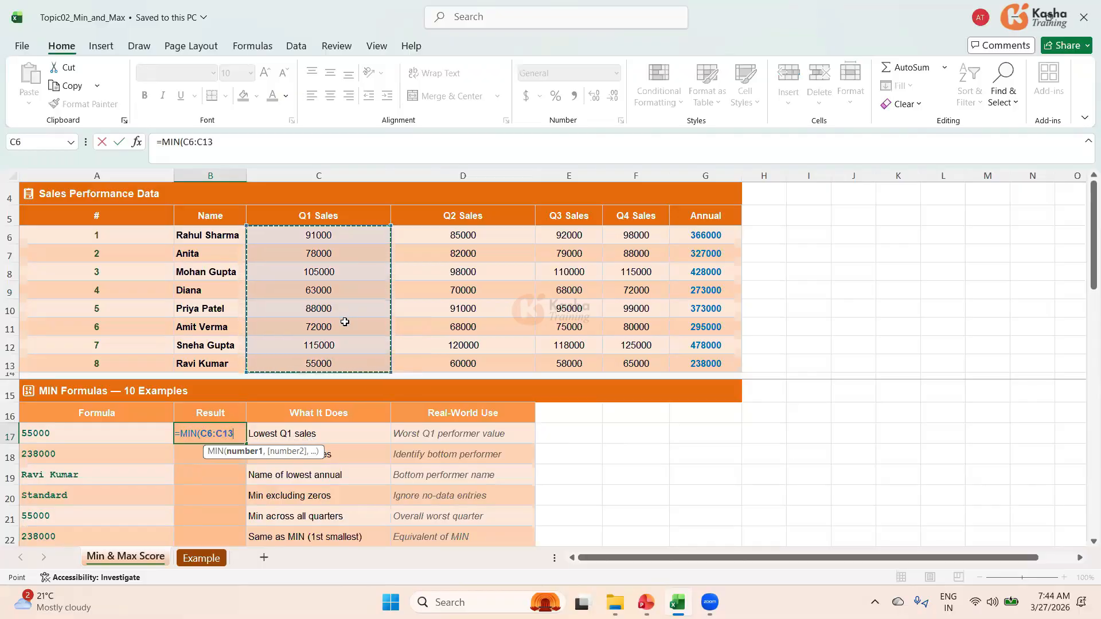
type(")")
key("Return")
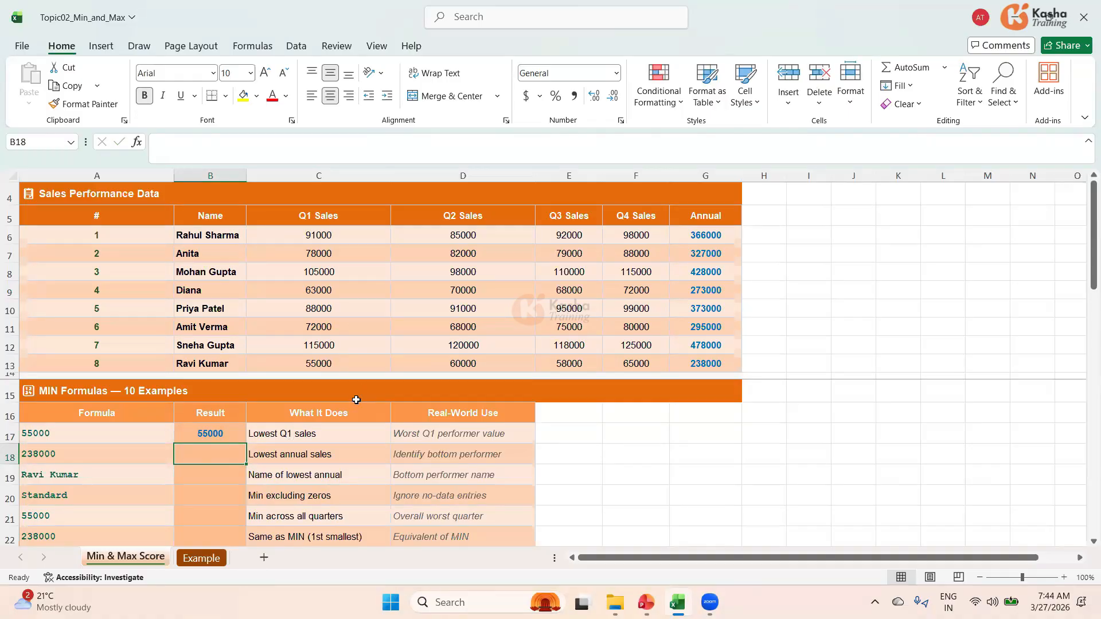
Step: Enter =MIN(G6:G13) in cell B18 to find the lowest annual sales
left_click(324, 362)
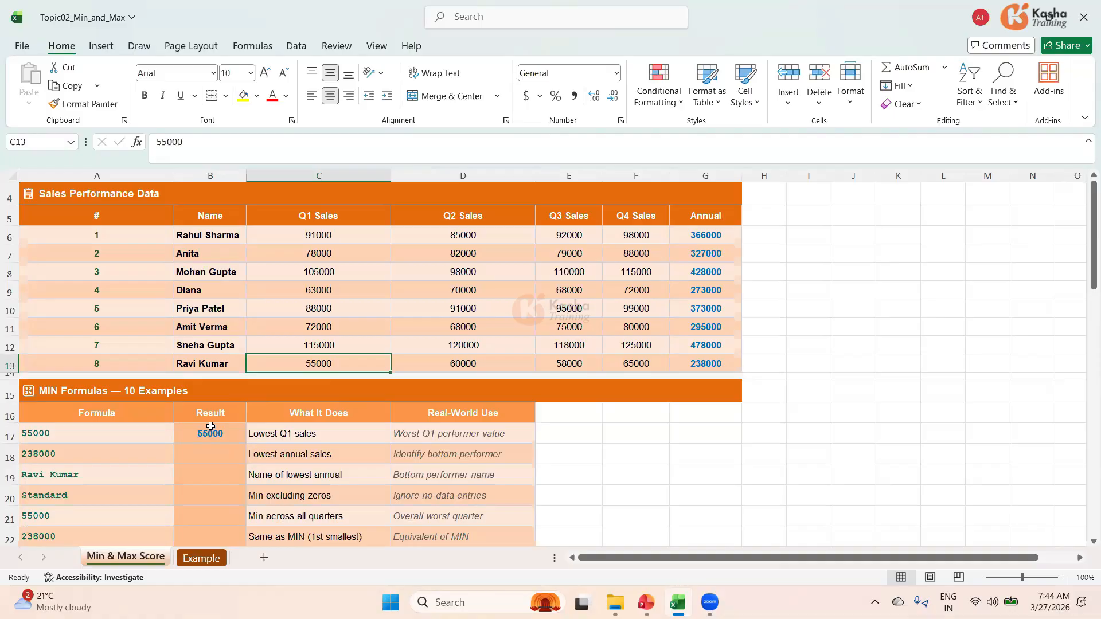
left_click(229, 453)
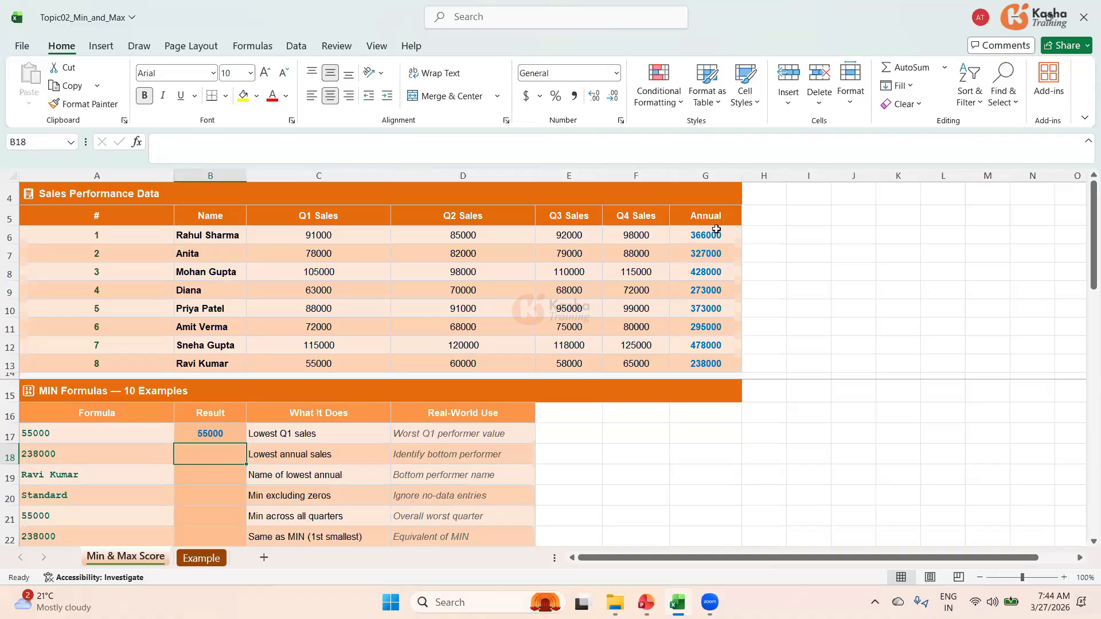
left_click_drag(706, 235, 702, 362)
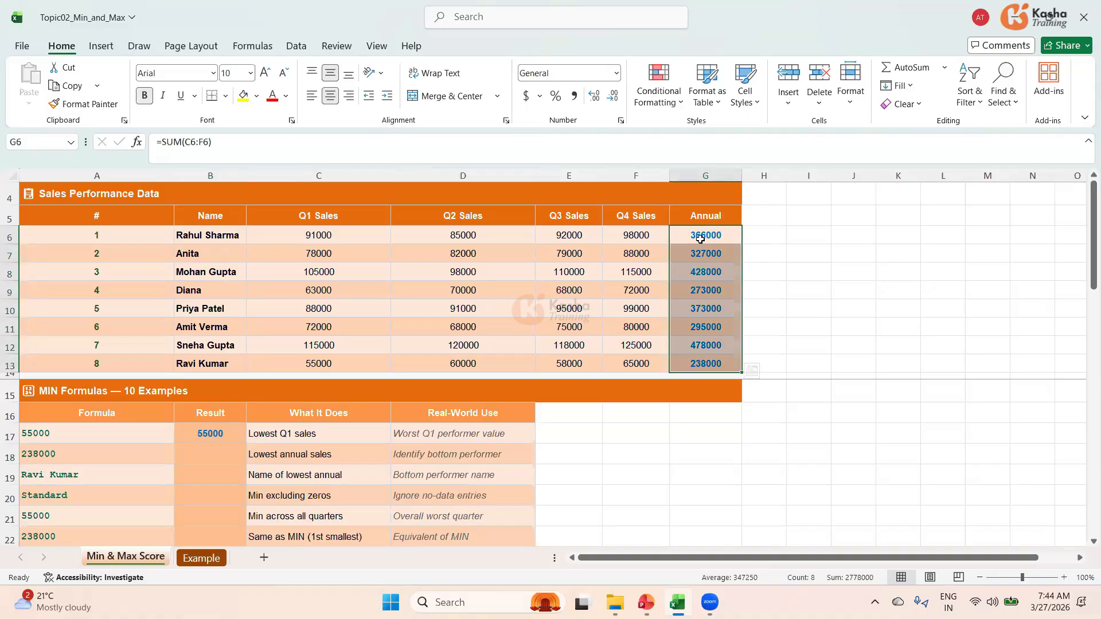
left_click(341, 455)
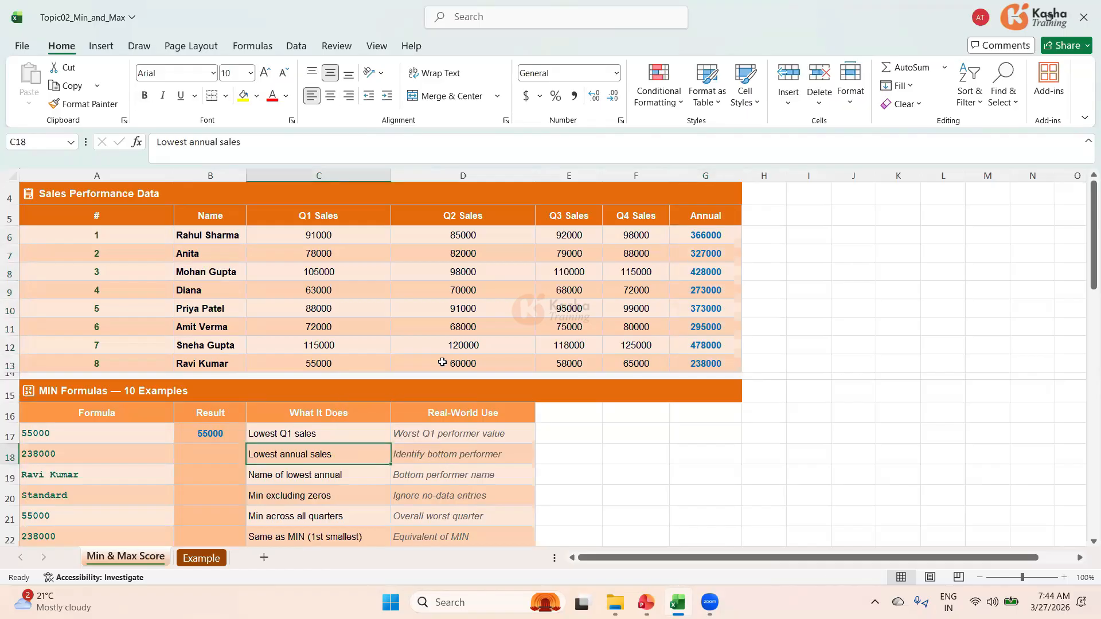
key("Left")
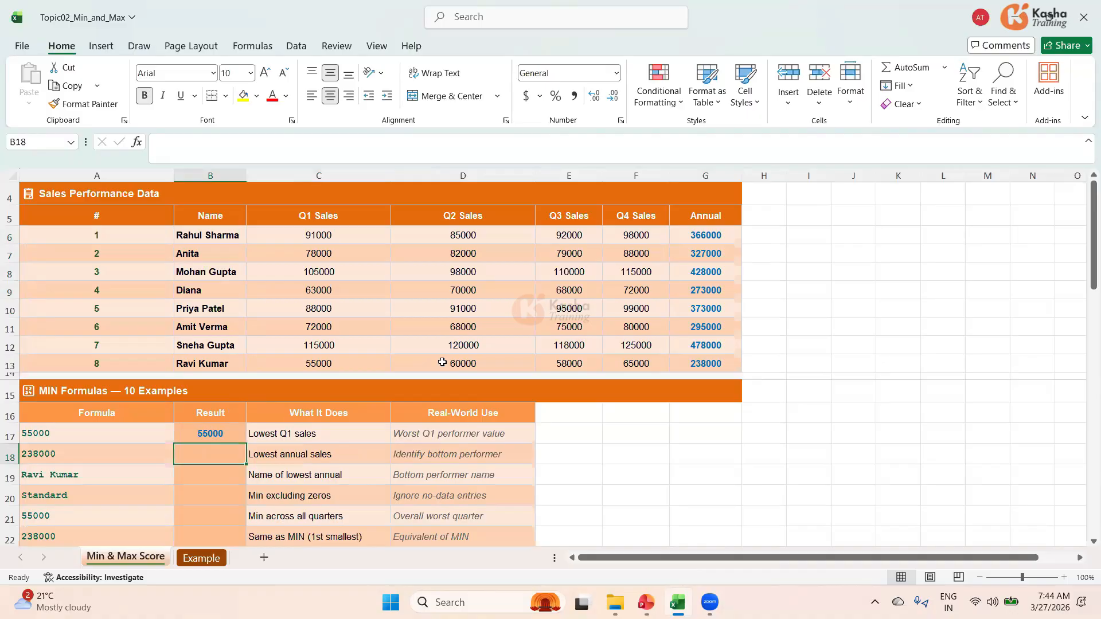
type("=")
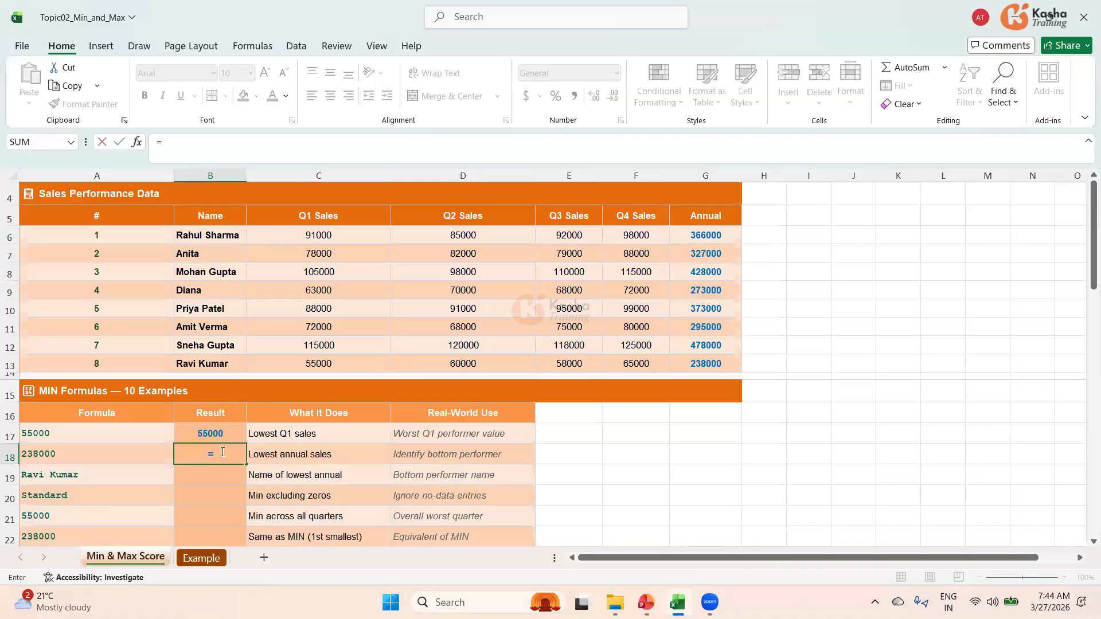
type("MIN")
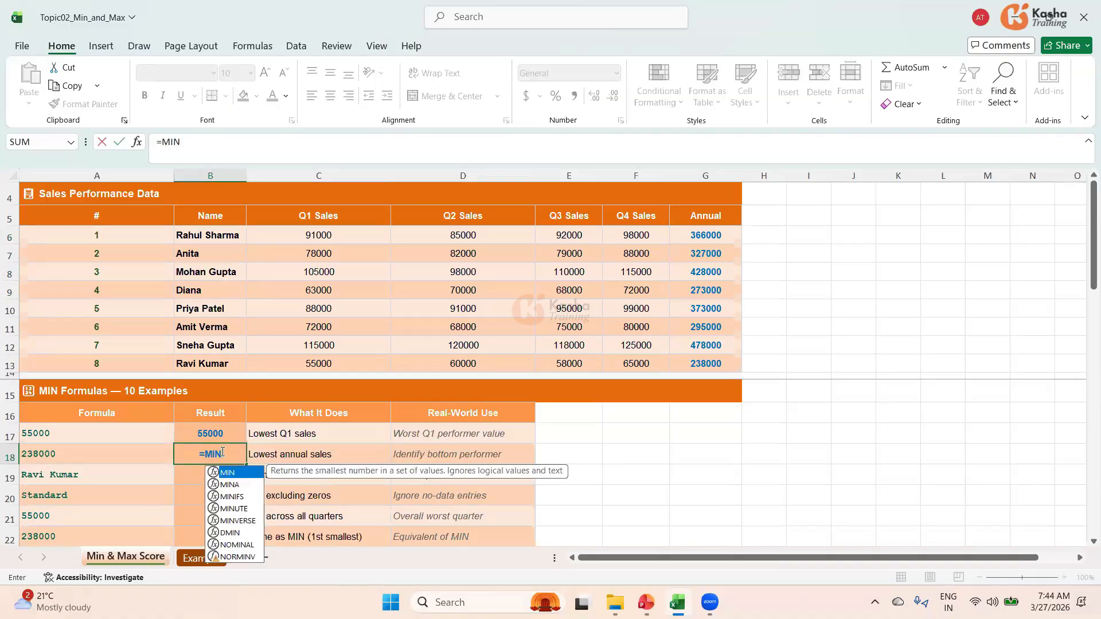
type("(")
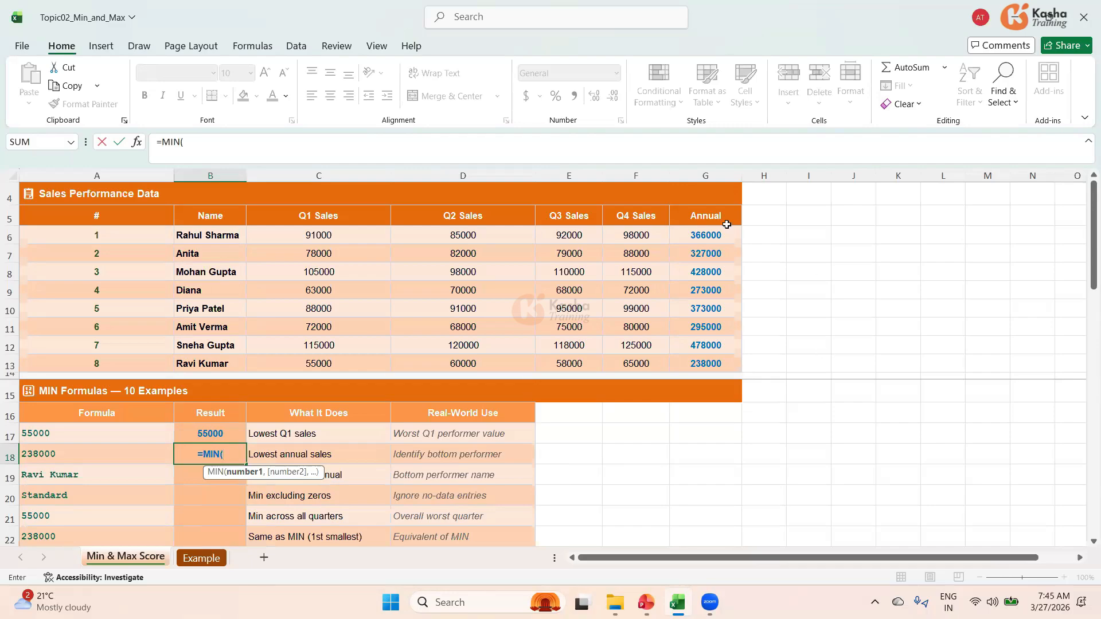
left_click_drag(710, 234, 700, 360)
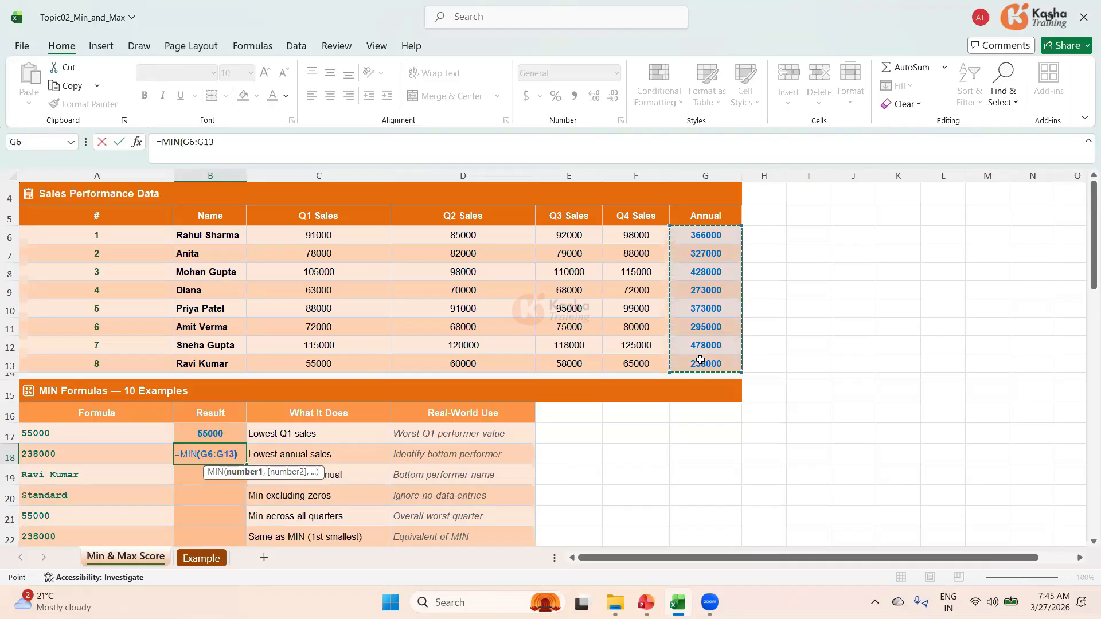
key("Return")
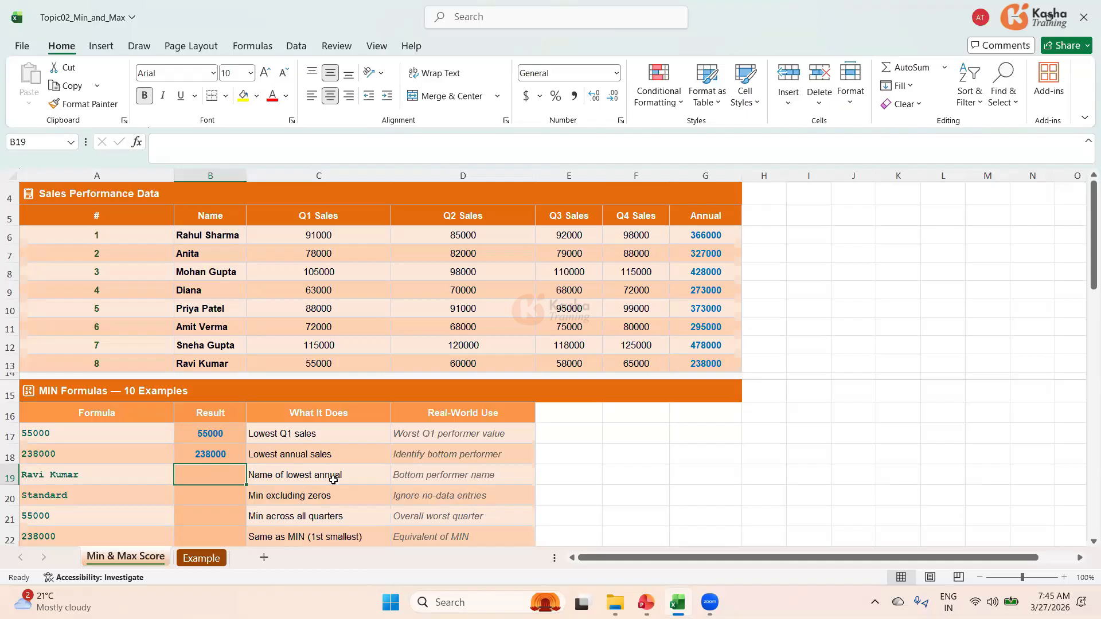
Step: Begin an INDEX formula in cell B19 for the name of the lowest annual performer, using the names in B6:B13 as the array
left_click(708, 362)
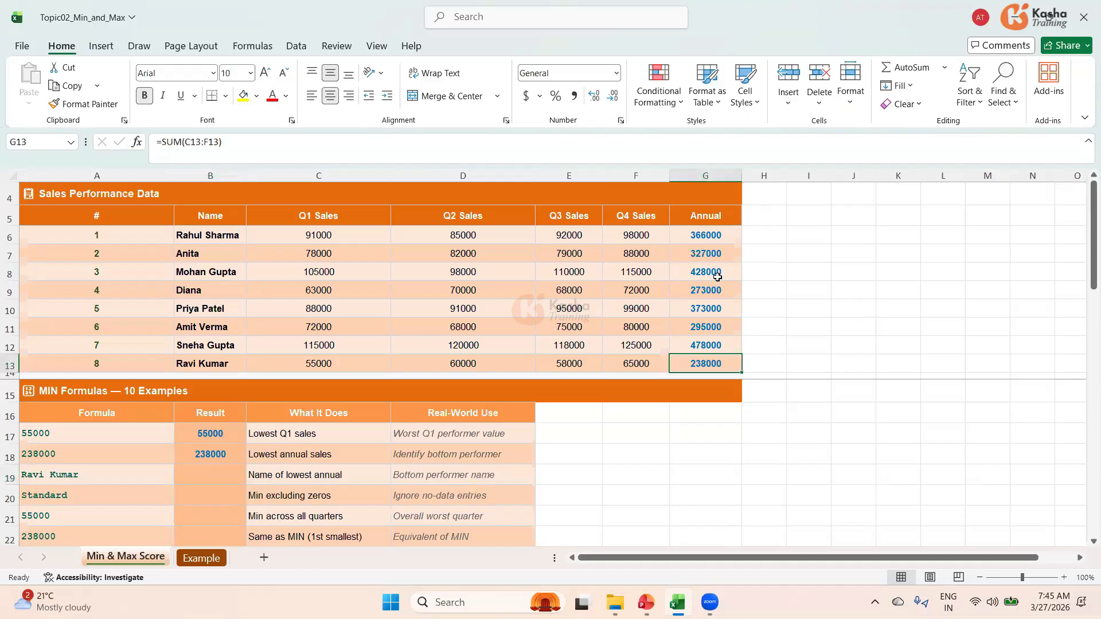
left_click(209, 365)
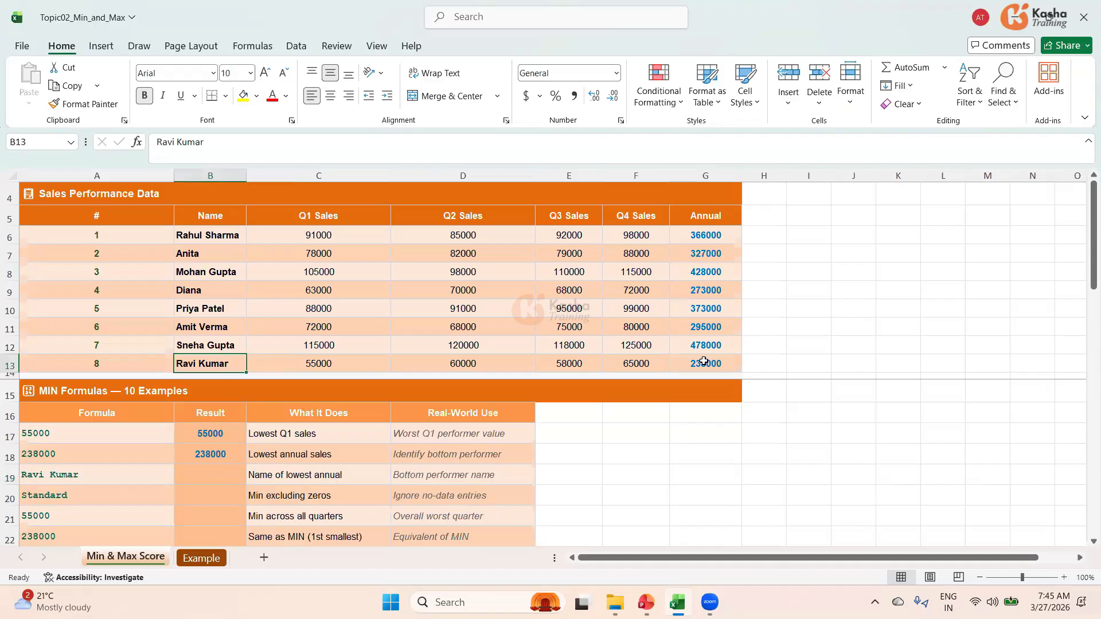
left_click(214, 471)
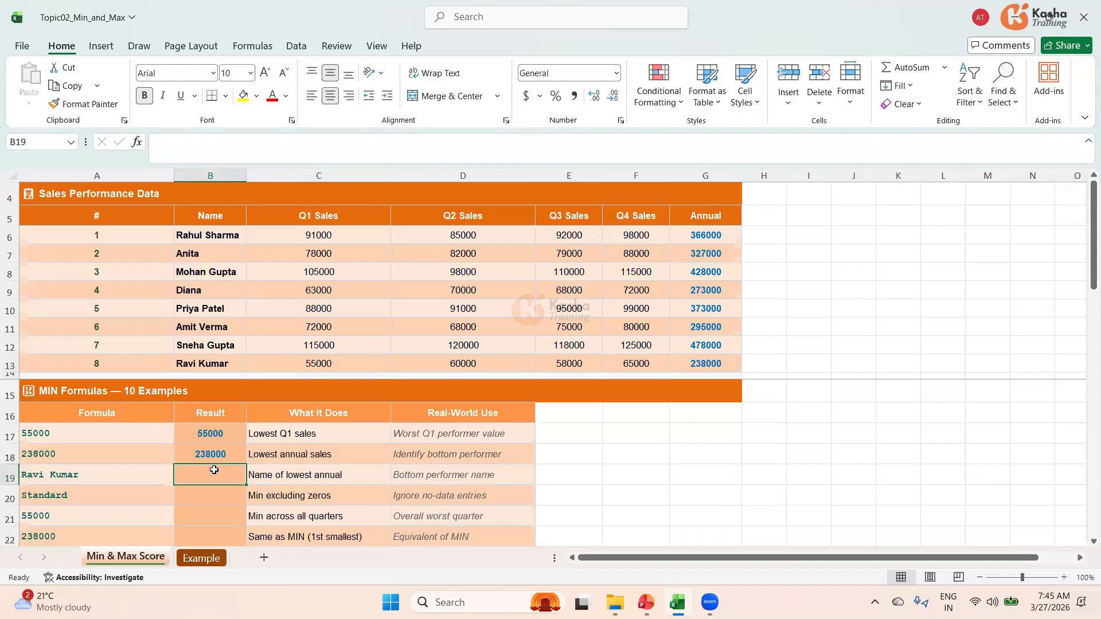
type("=")
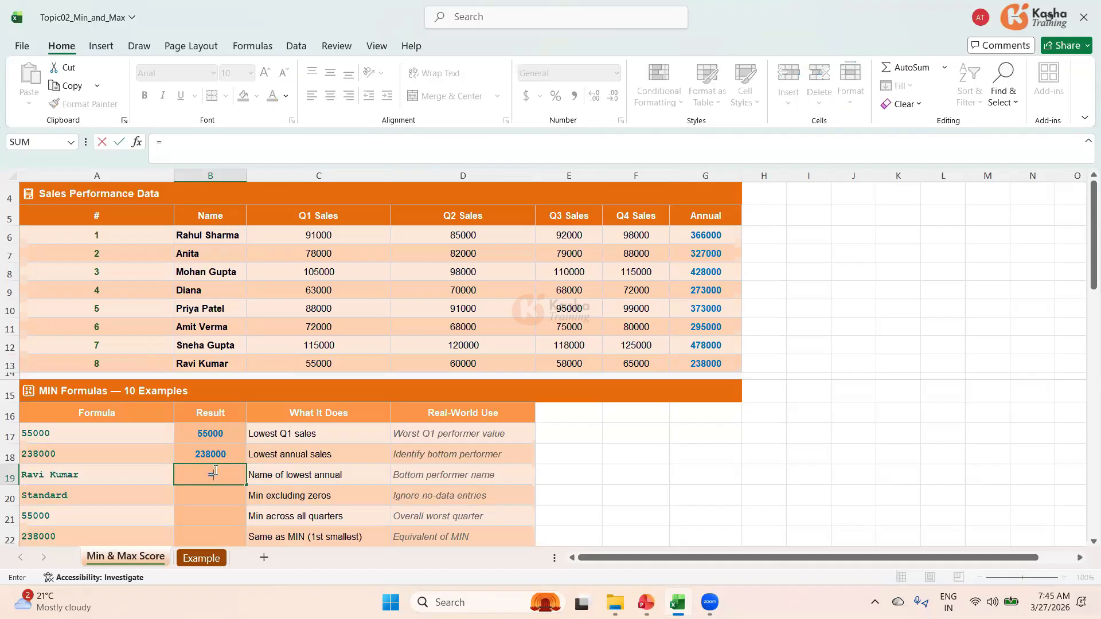
type("INDEX")
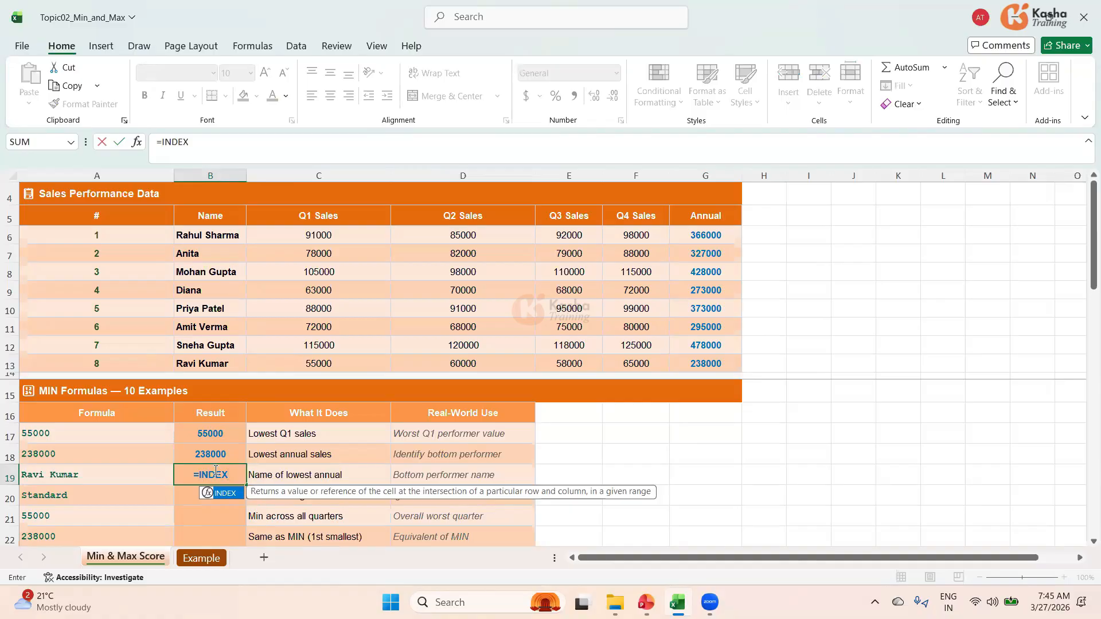
type("(")
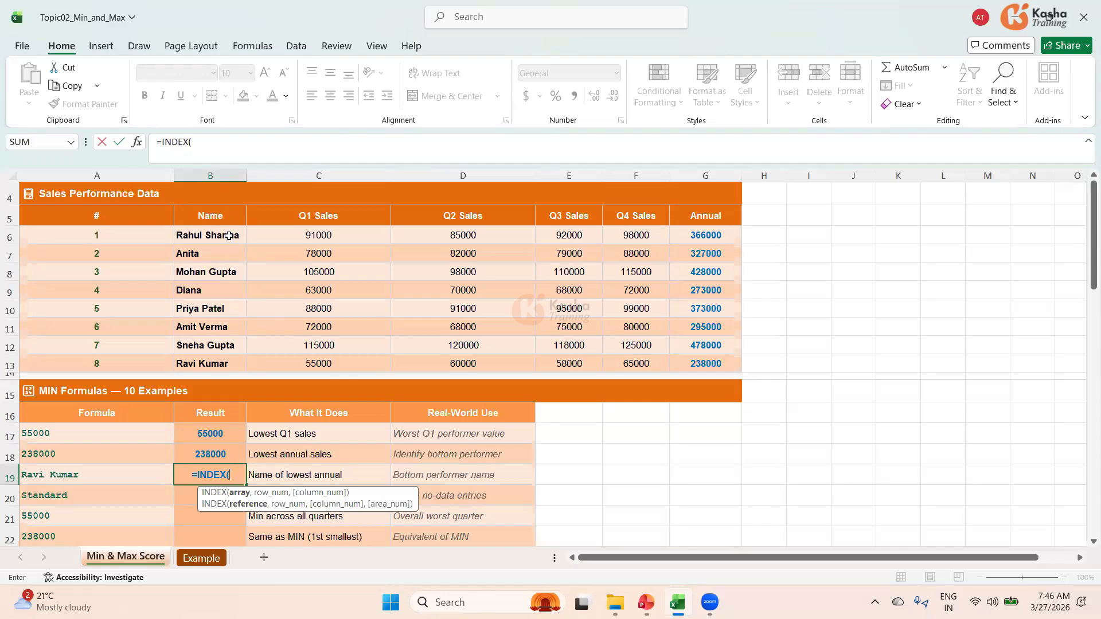
left_click_drag(228, 236, 223, 365)
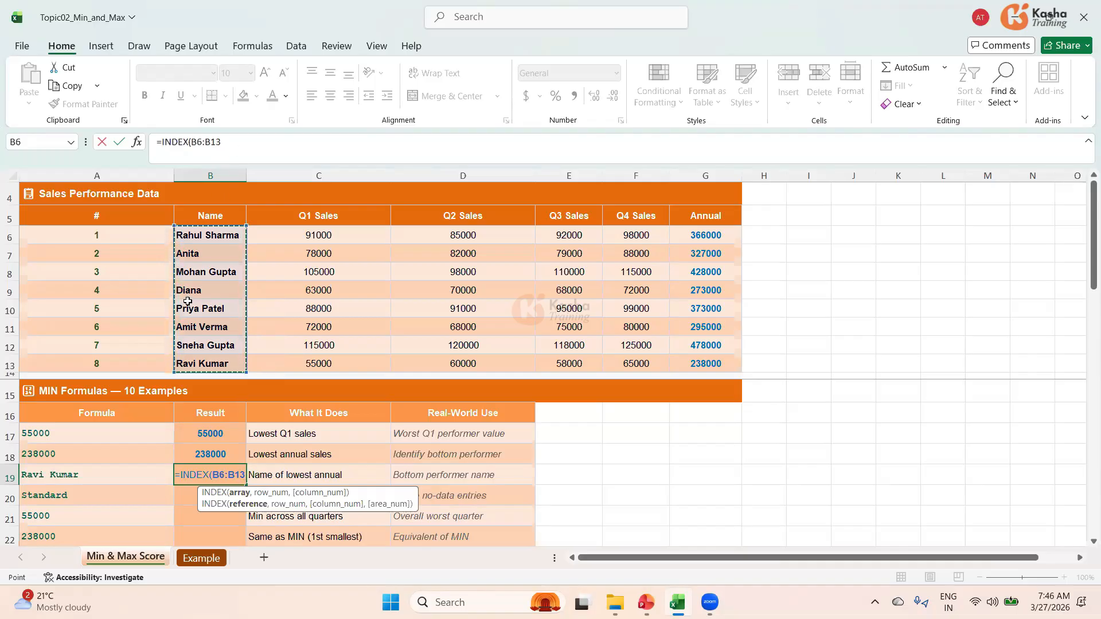
type(",")
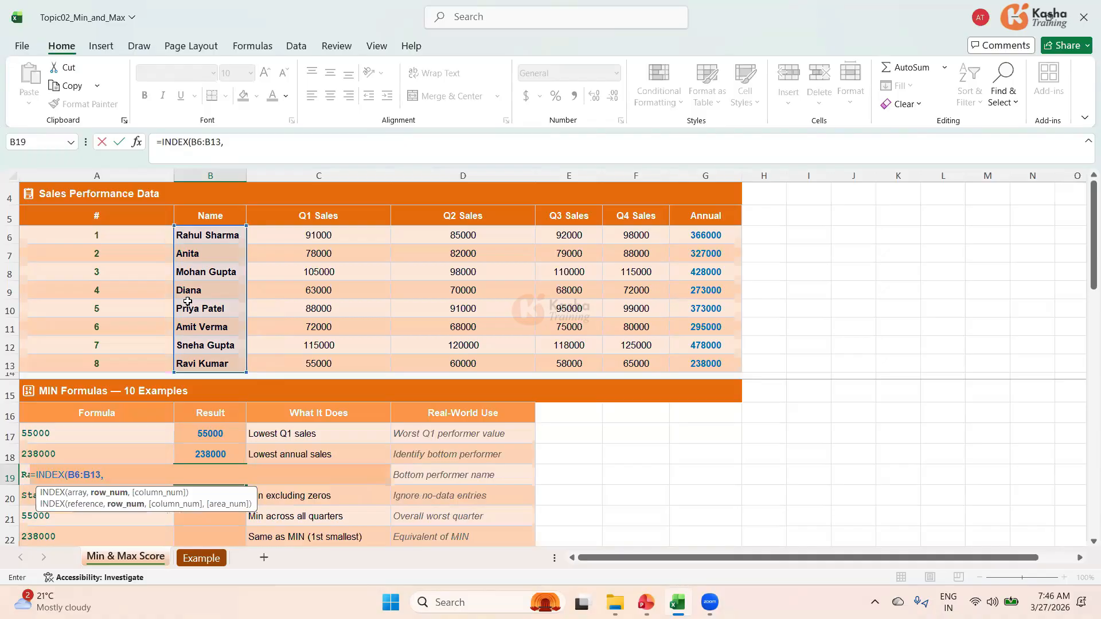
Step: Nest a MATCH function as the INDEX row number, with MIN(G6:G13) as its lookup value
type("MA")
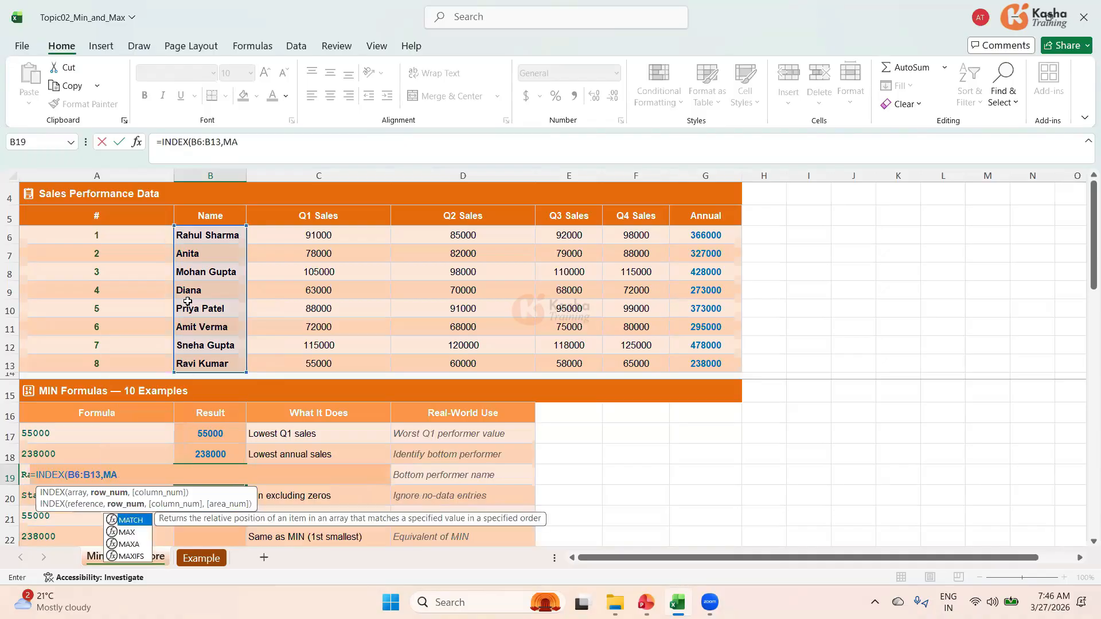
type("TCH")
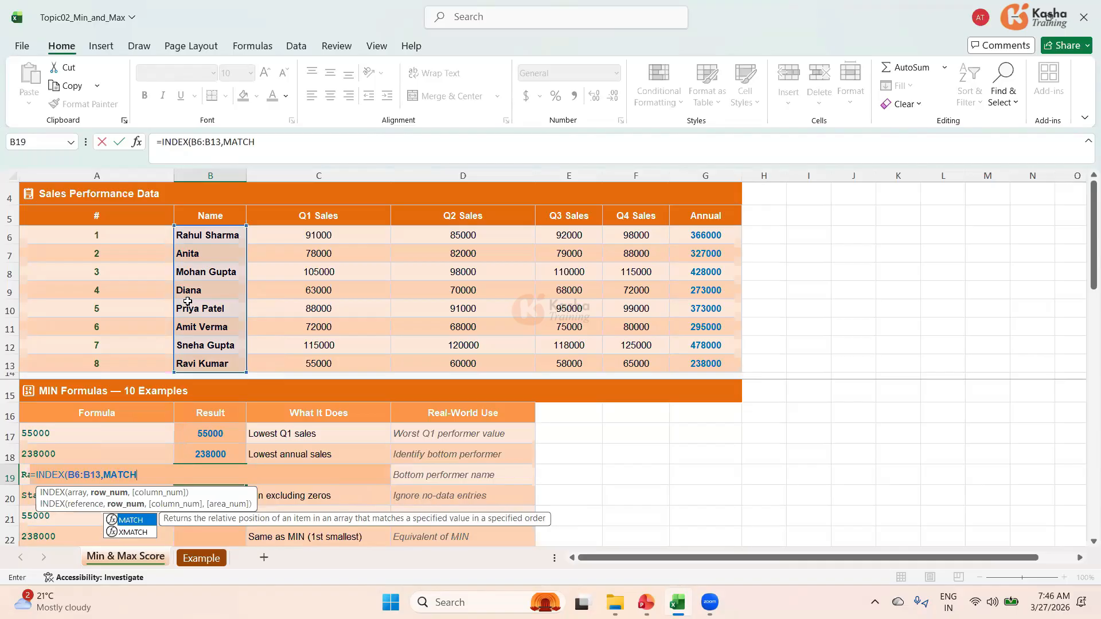
type("(")
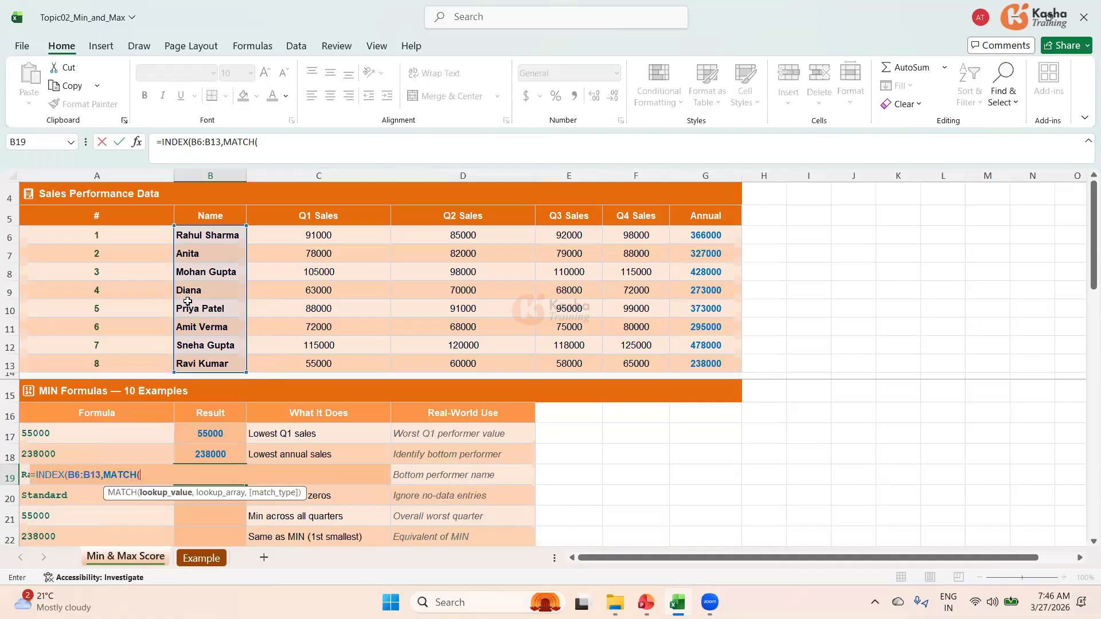
type("MI")
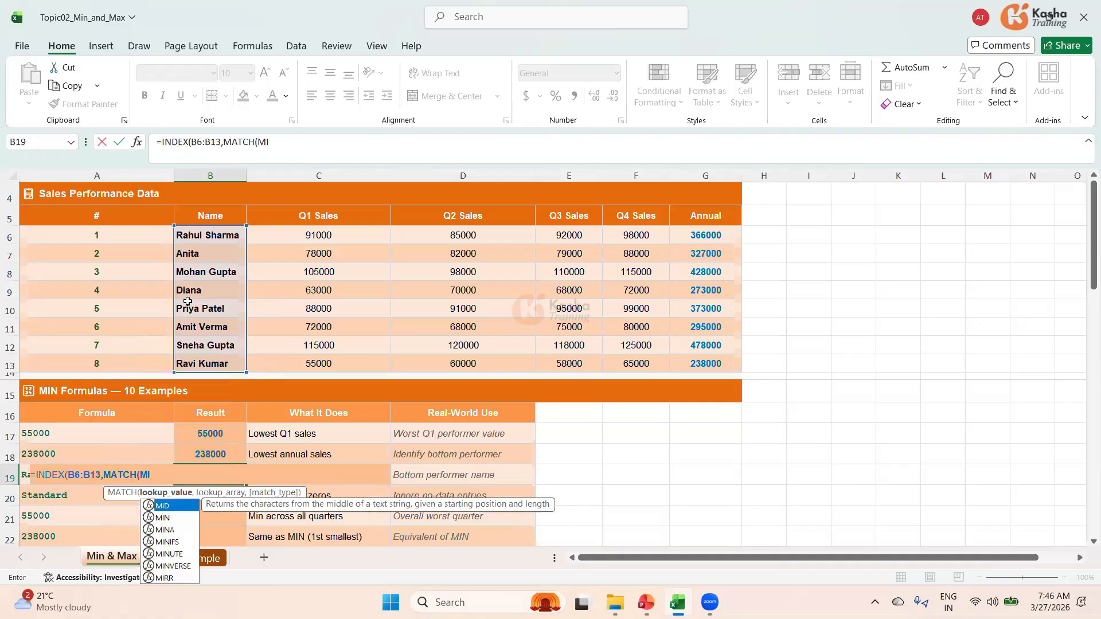
type("N")
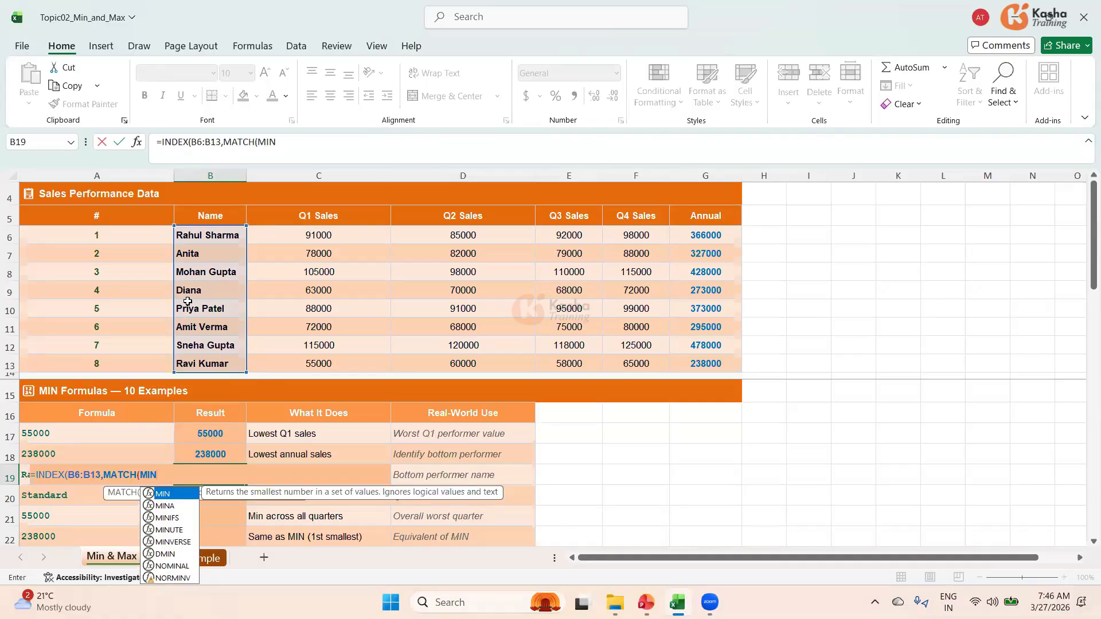
type("(")
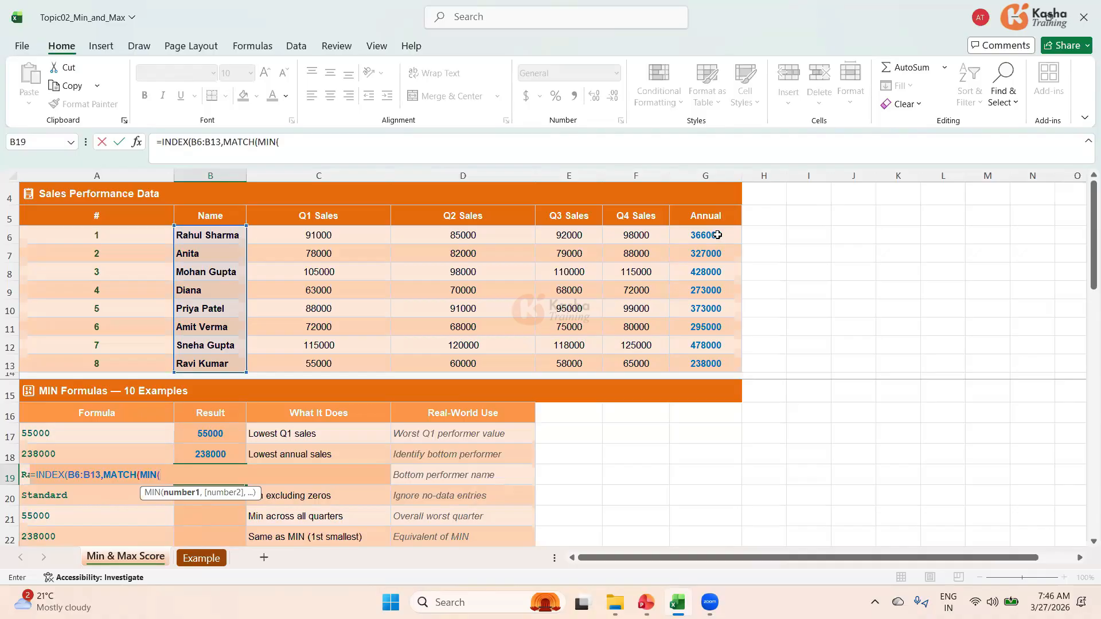
left_click_drag(717, 235, 694, 361)
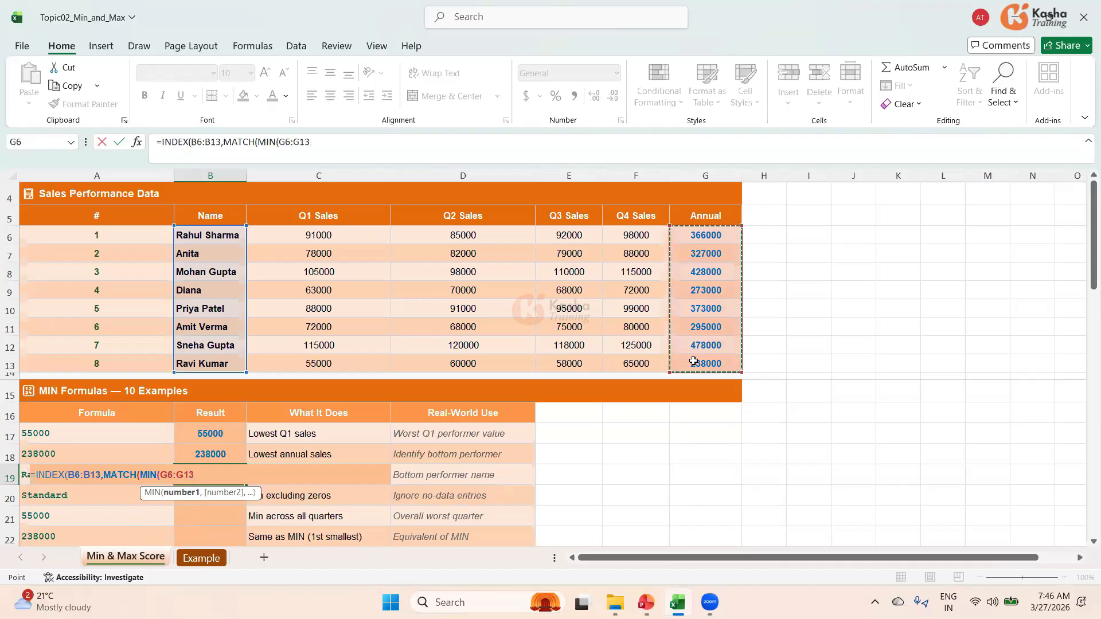
type(")")
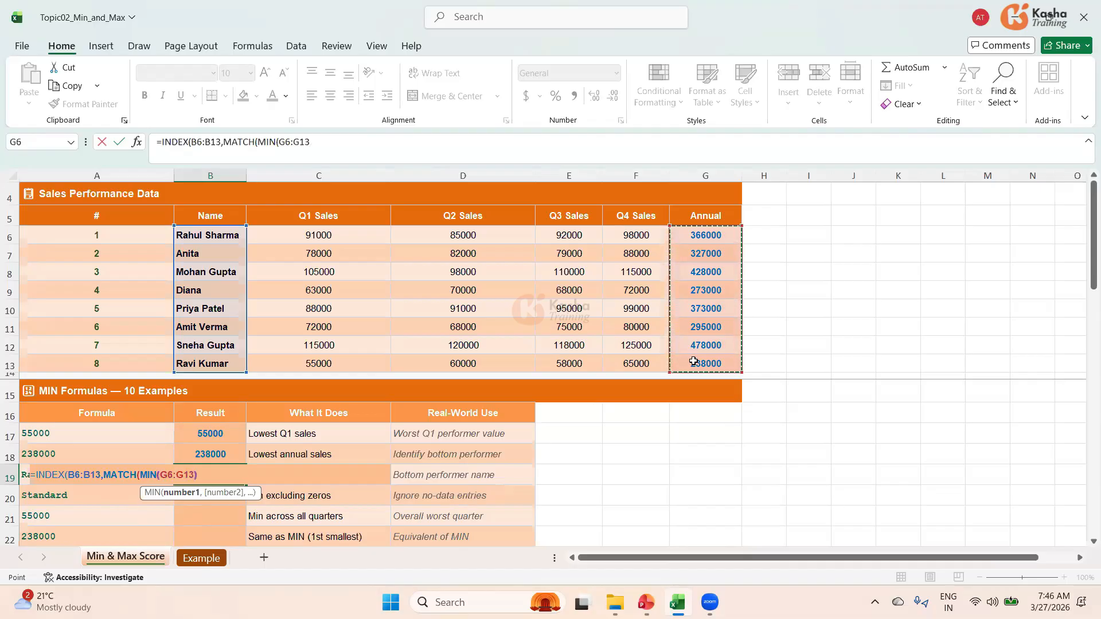
type(",")
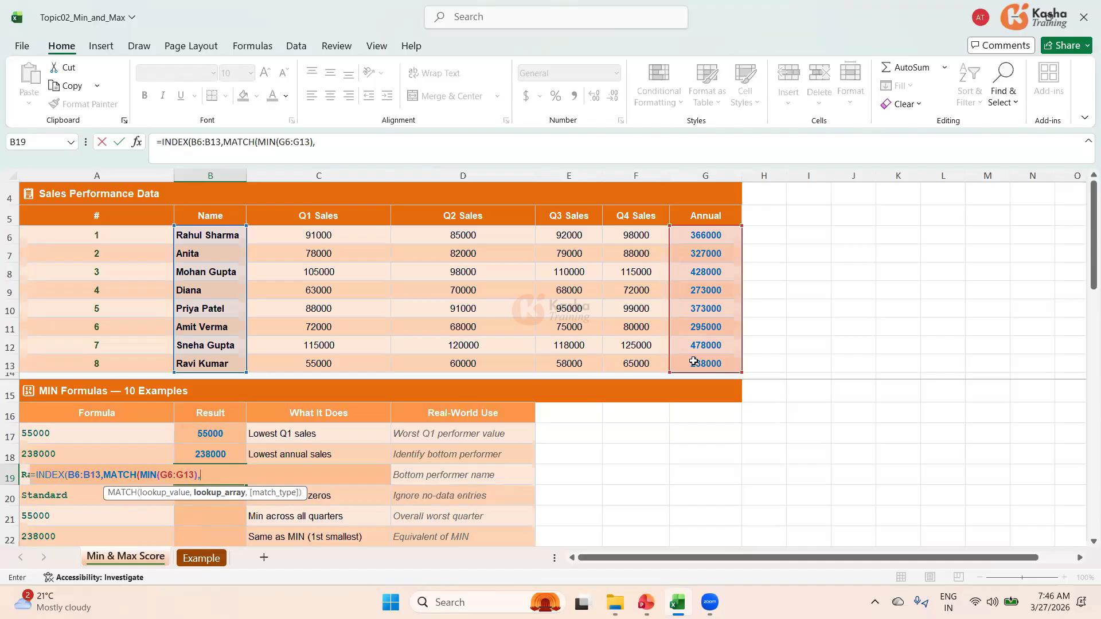
Step: Complete the B19 formula with lookup array G6:G13 and exact match type 0, giving =INDEX(B6:B13,MATCH(MIN(G6:G13),G6:G13,0)), and review it
left_click(712, 235)
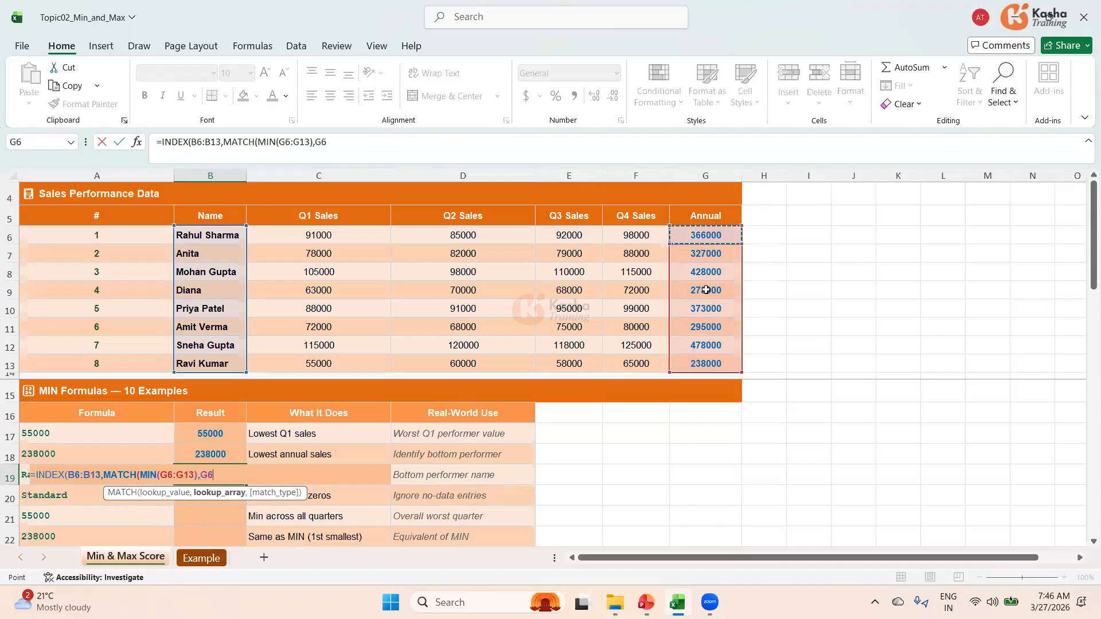
left_click_drag(705, 290, 704, 367)
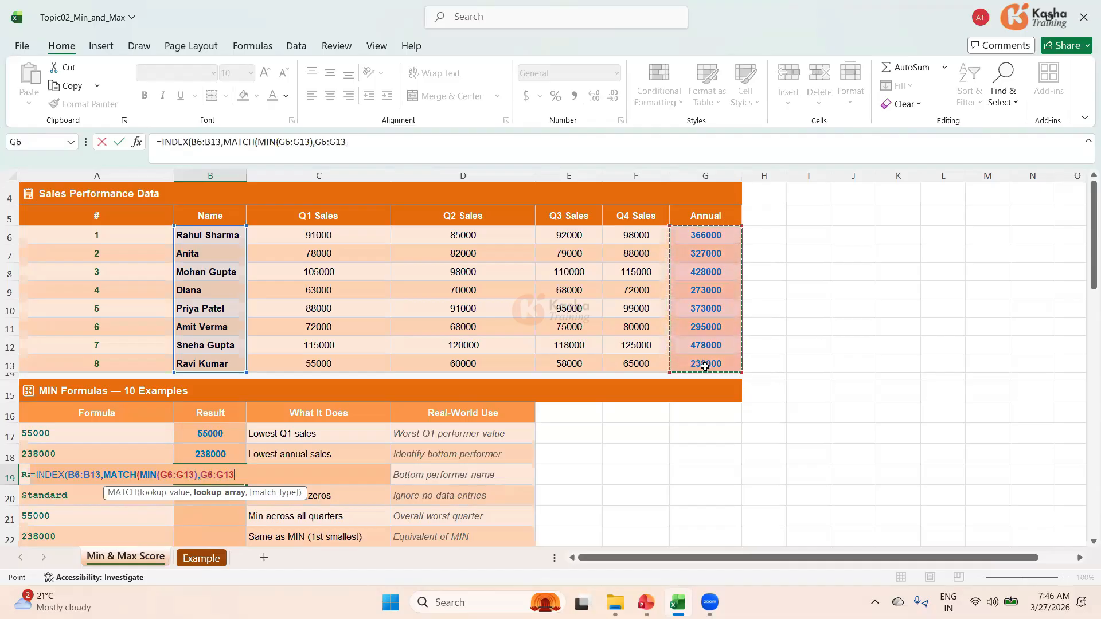
type(",")
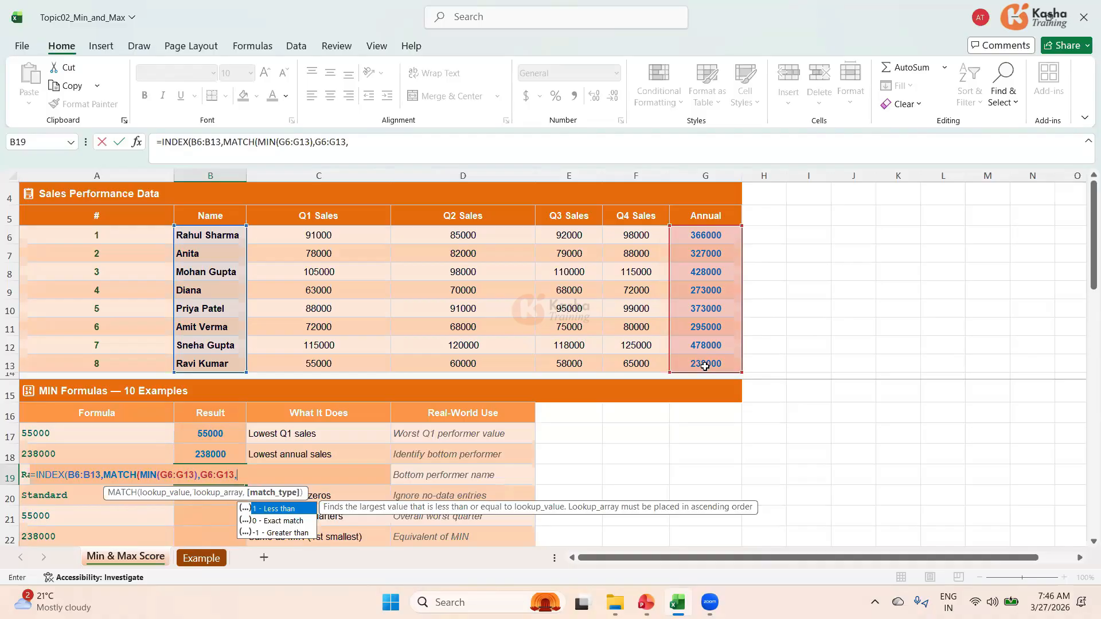
type("0")
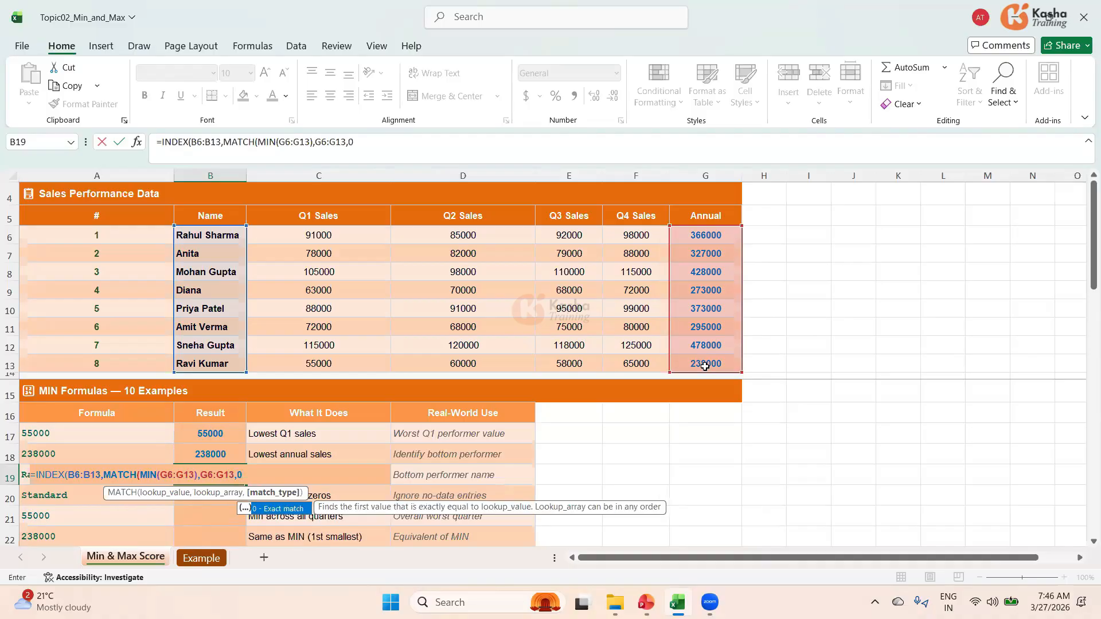
type(")")
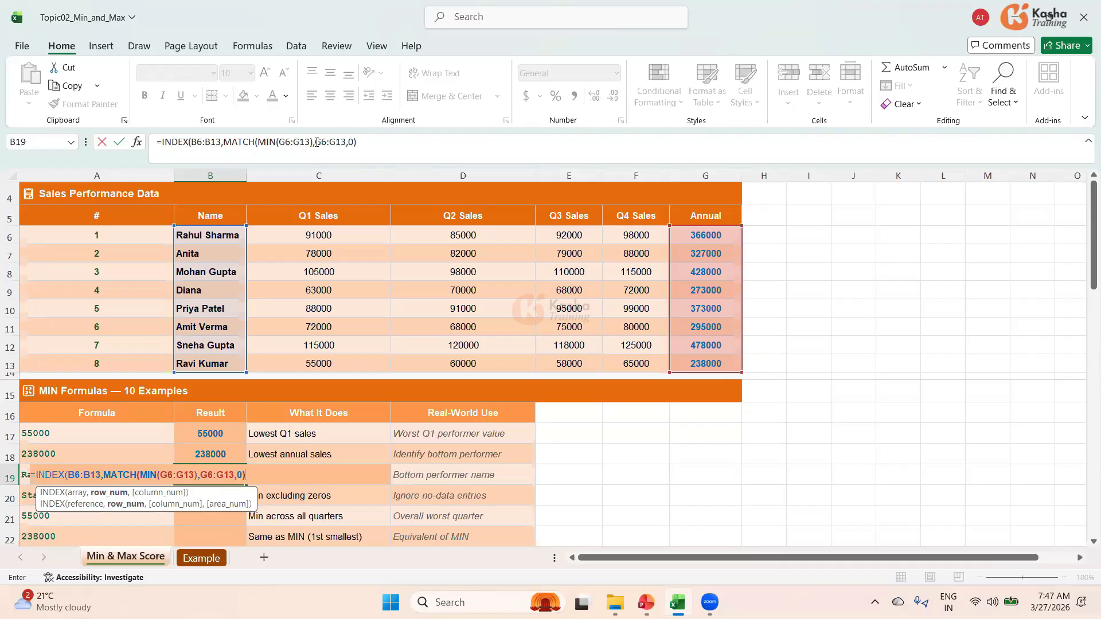
left_click(376, 143)
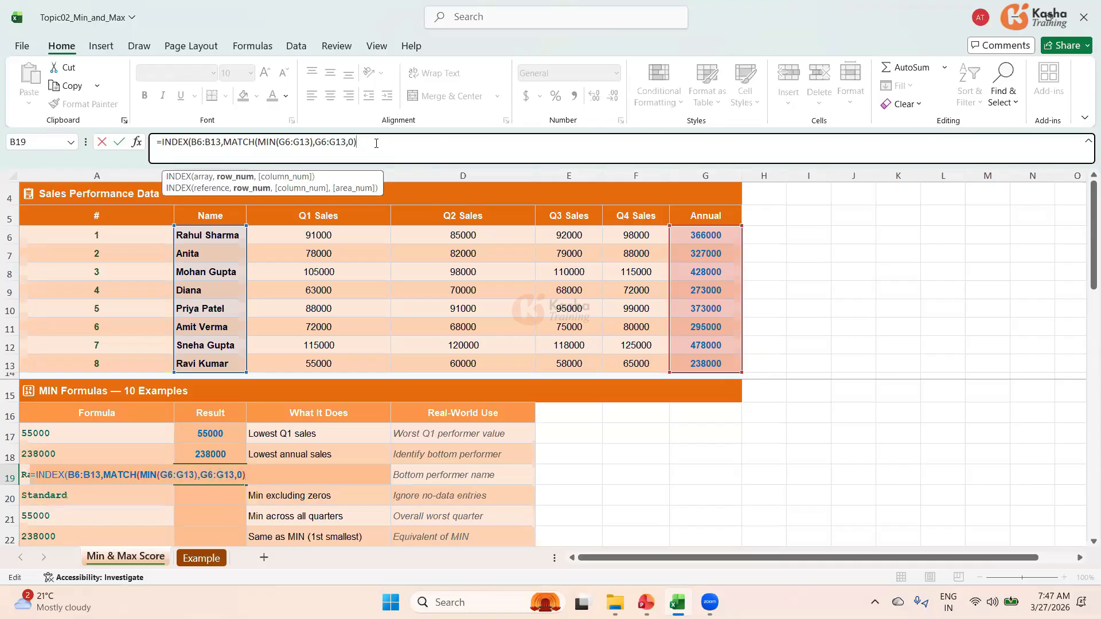
type(")")
key("Return")
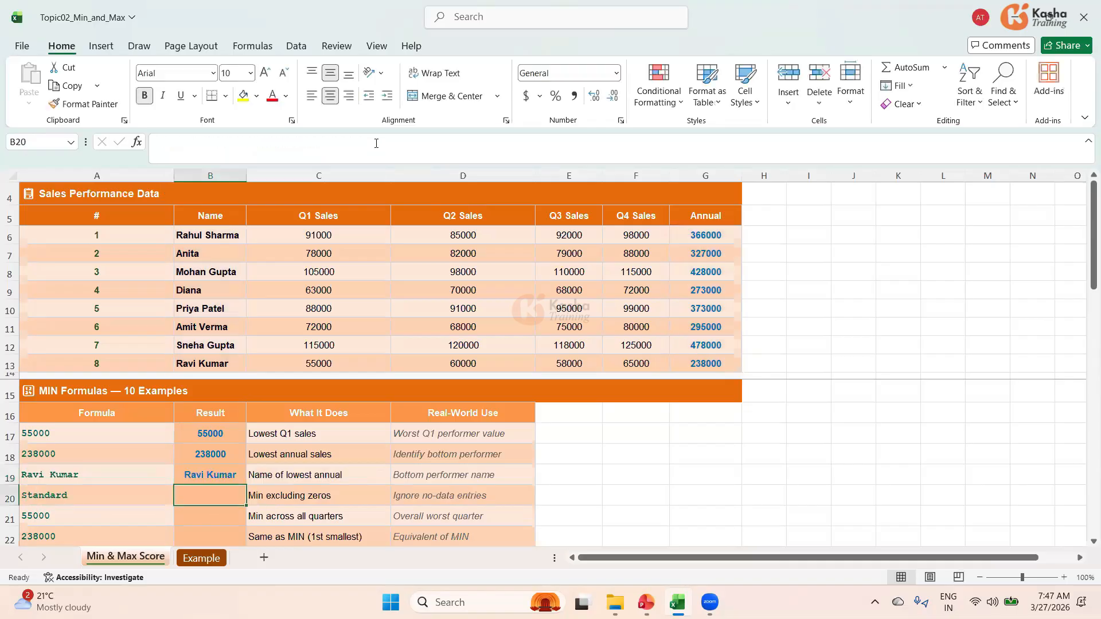
left_click(209, 477)
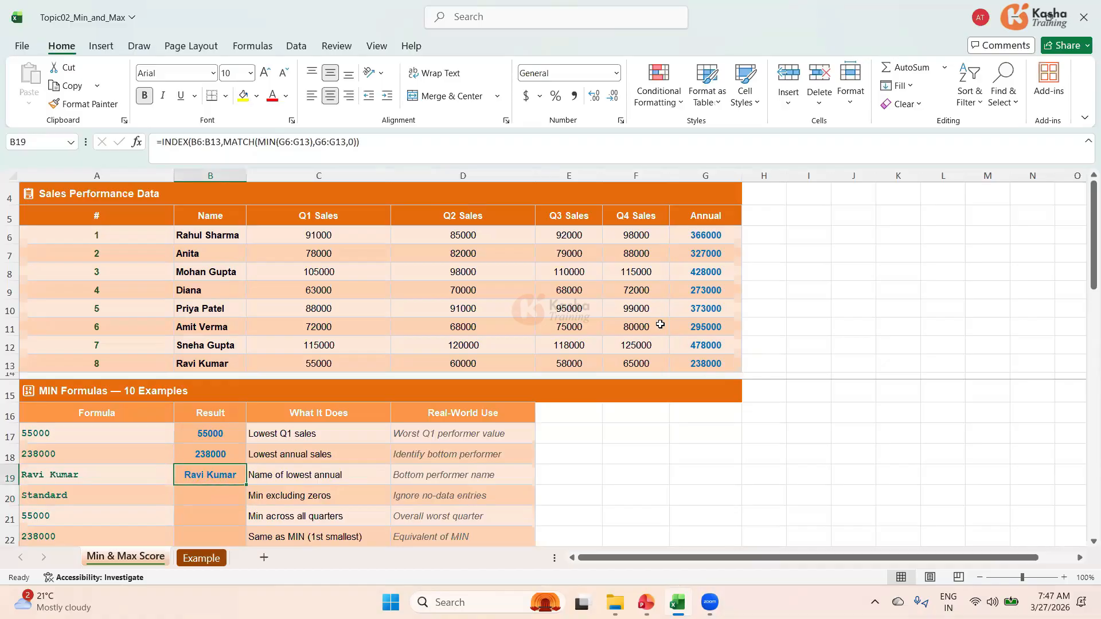
Step: Check the lowest annual sales and lowest performer formulas in B18 and B19 against the annual value in G13
left_click(220, 457)
left_click(702, 359)
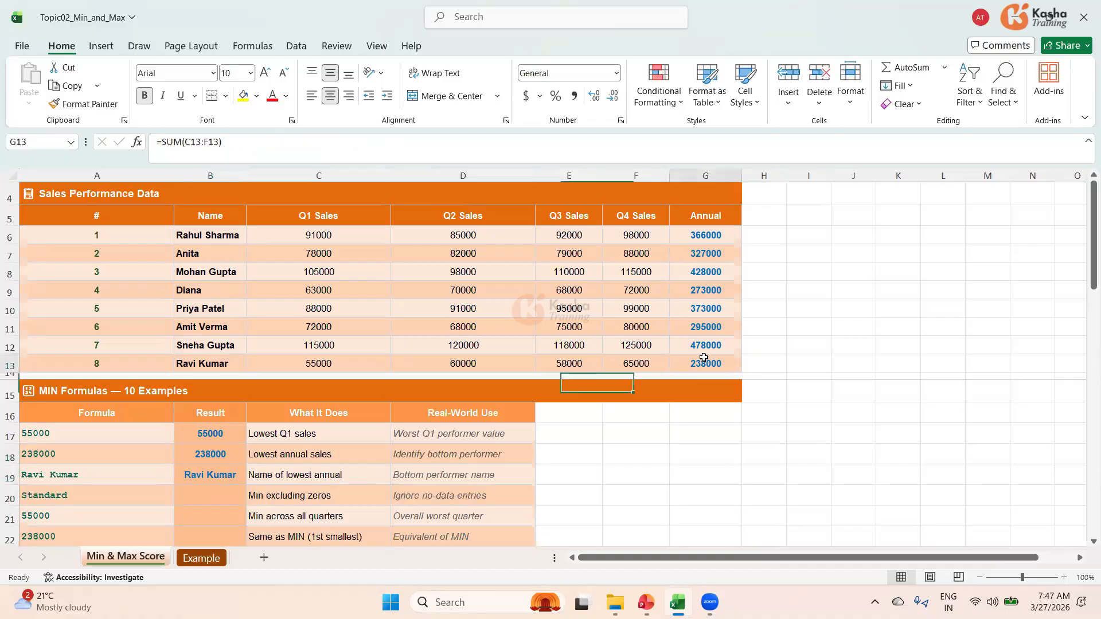
left_click(223, 478)
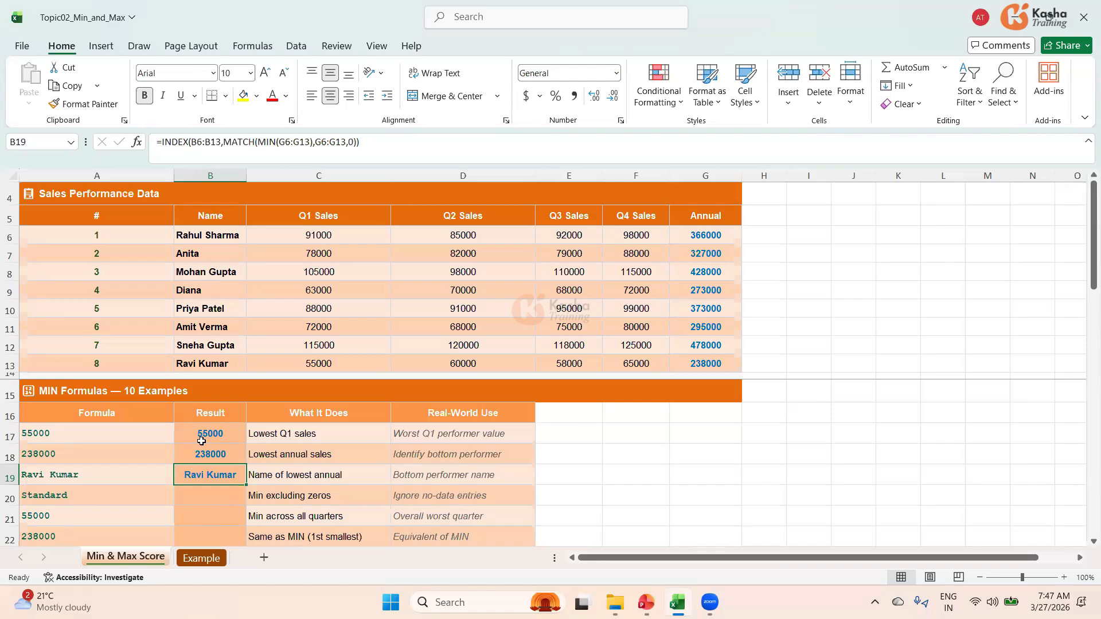
Step: Begin an IF formula in cell B20 with the logical test G6=MAX(G6:G13)
left_click(205, 497)
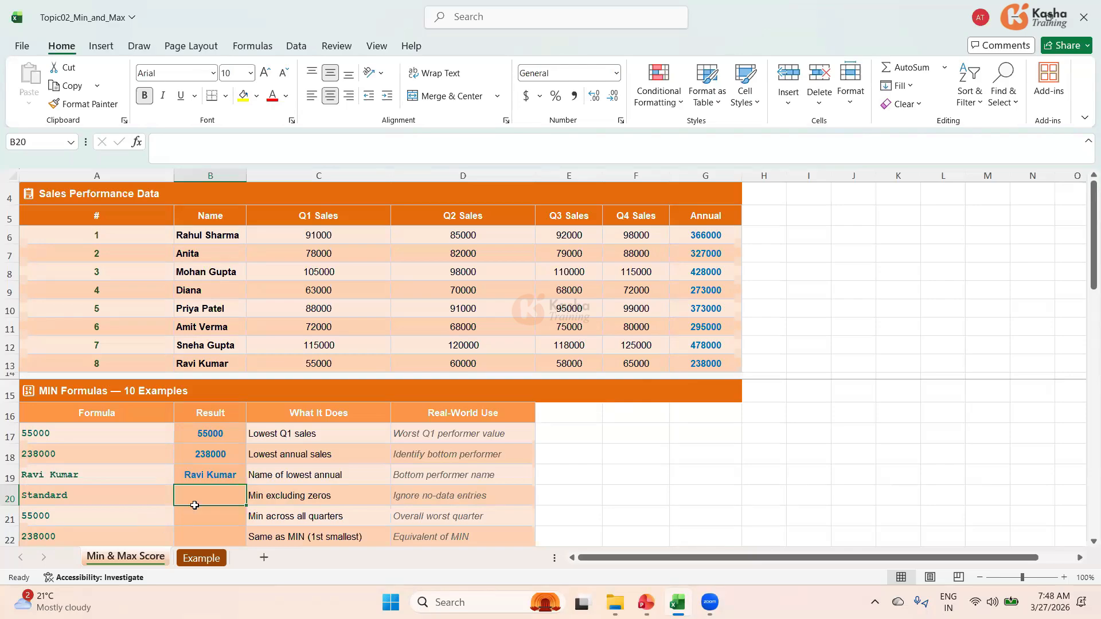
type("=")
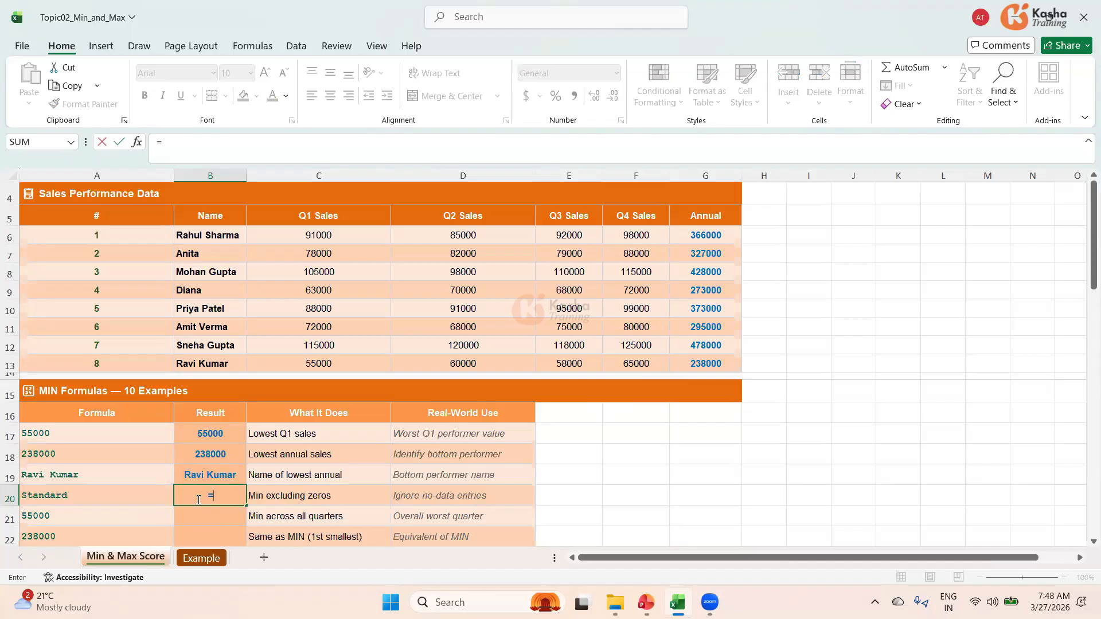
type("IF")
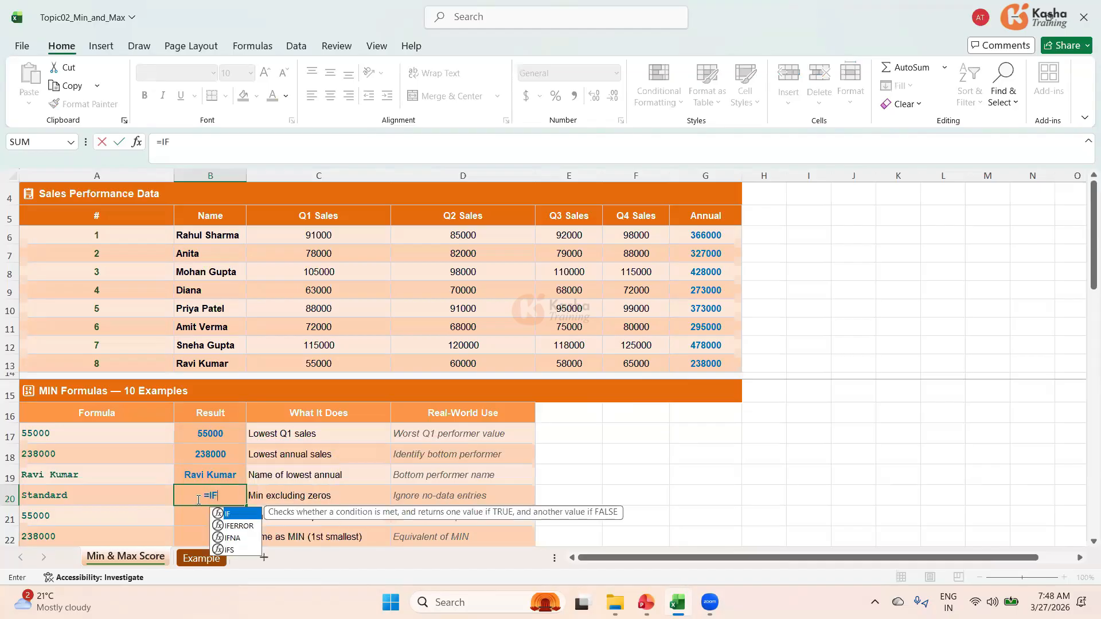
type("(")
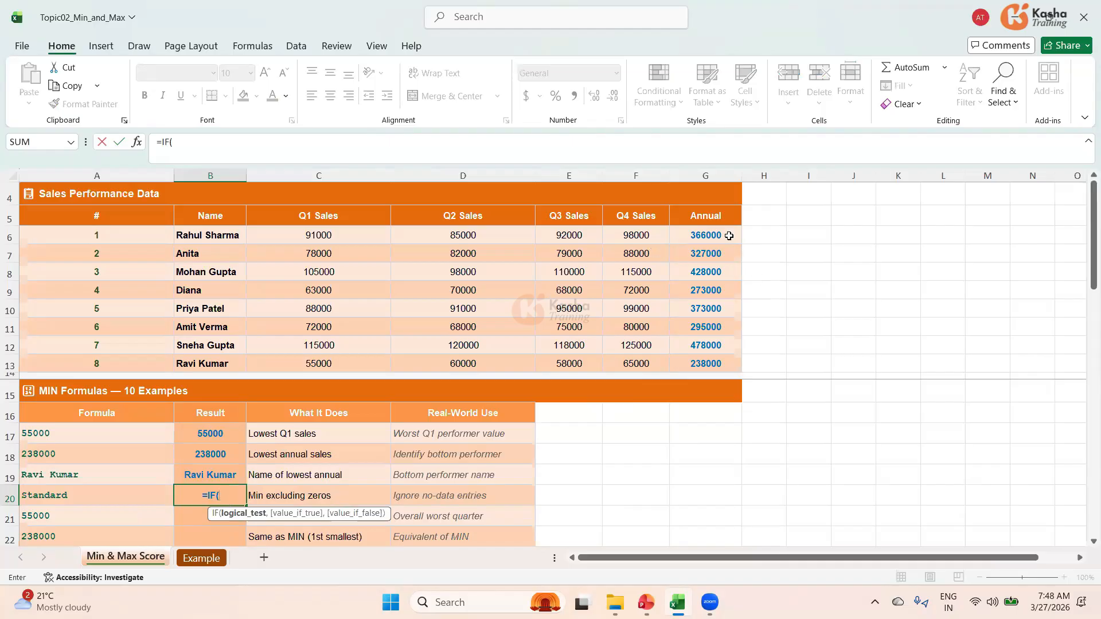
left_click(712, 236)
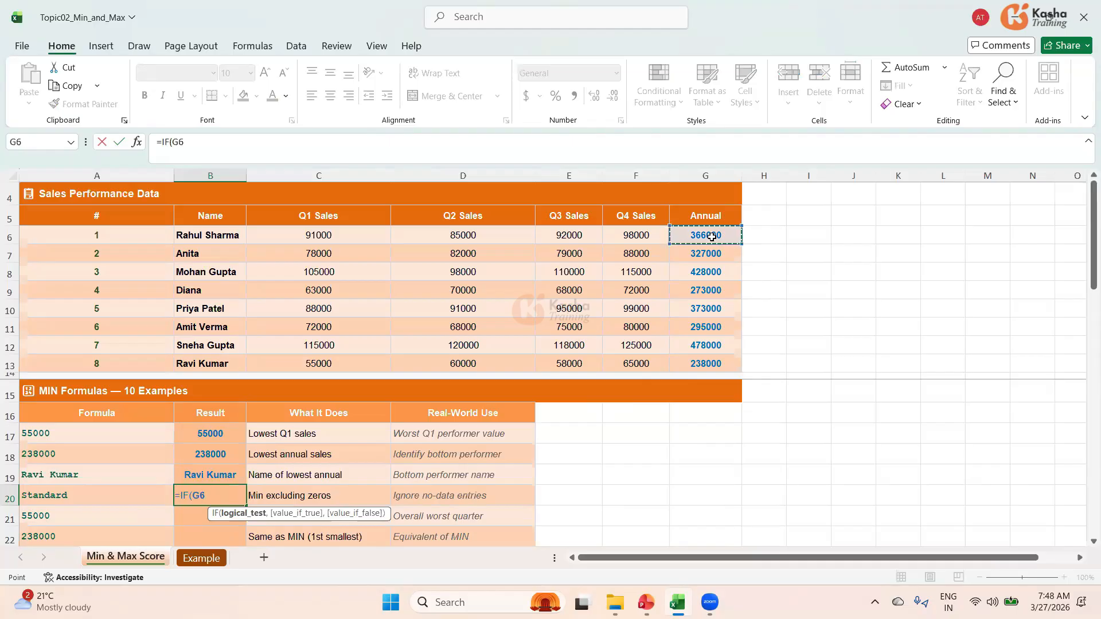
type("=MA")
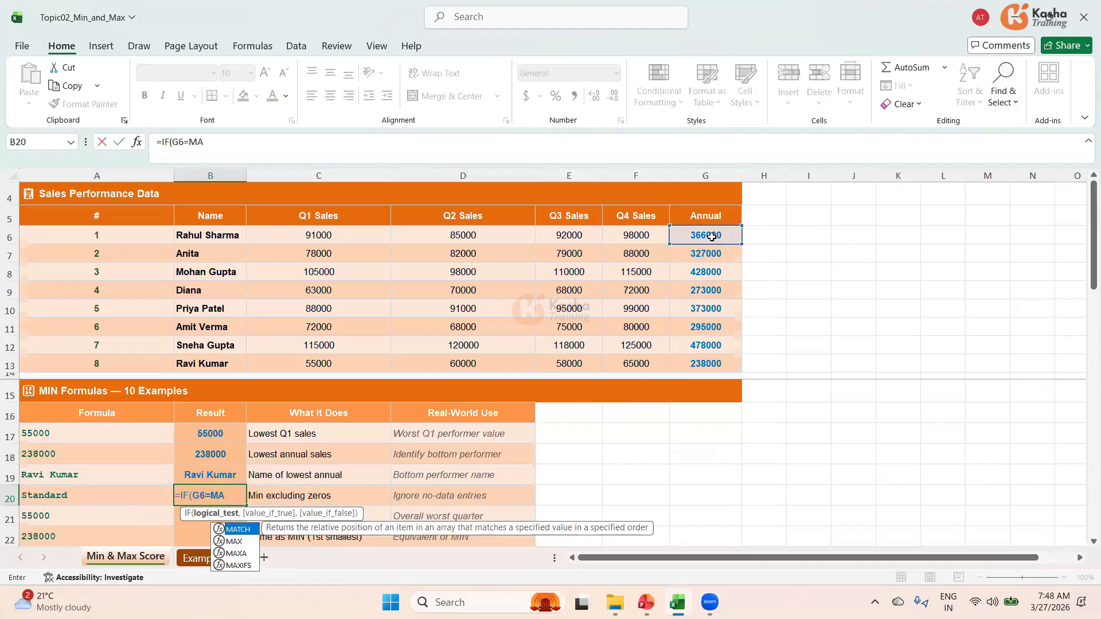
type("X")
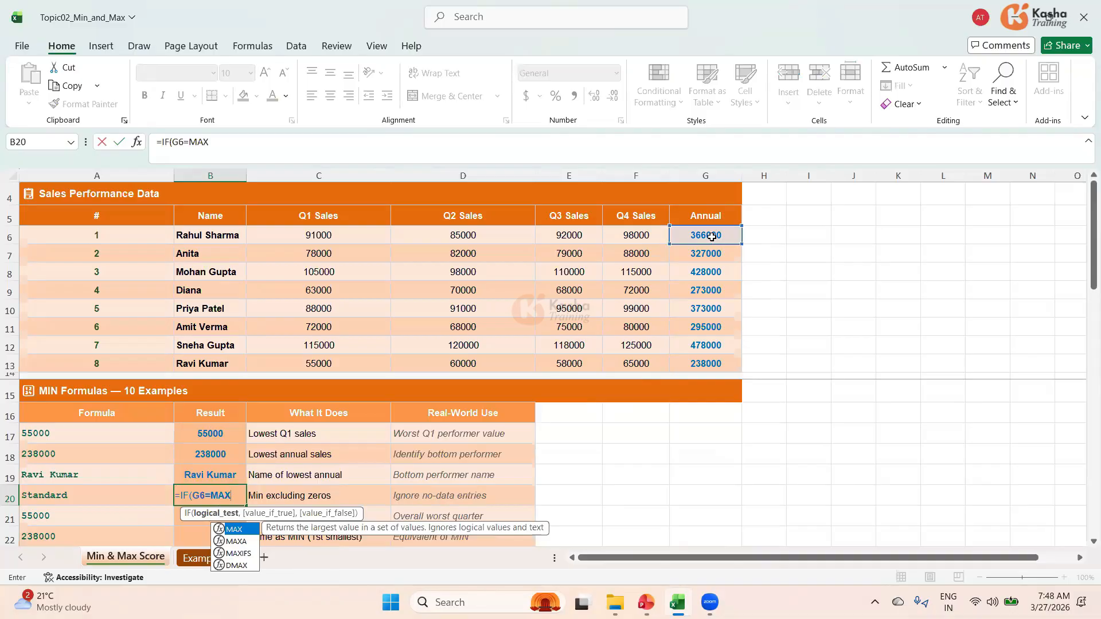
type("(")
left_click_drag(711, 237, 708, 361)
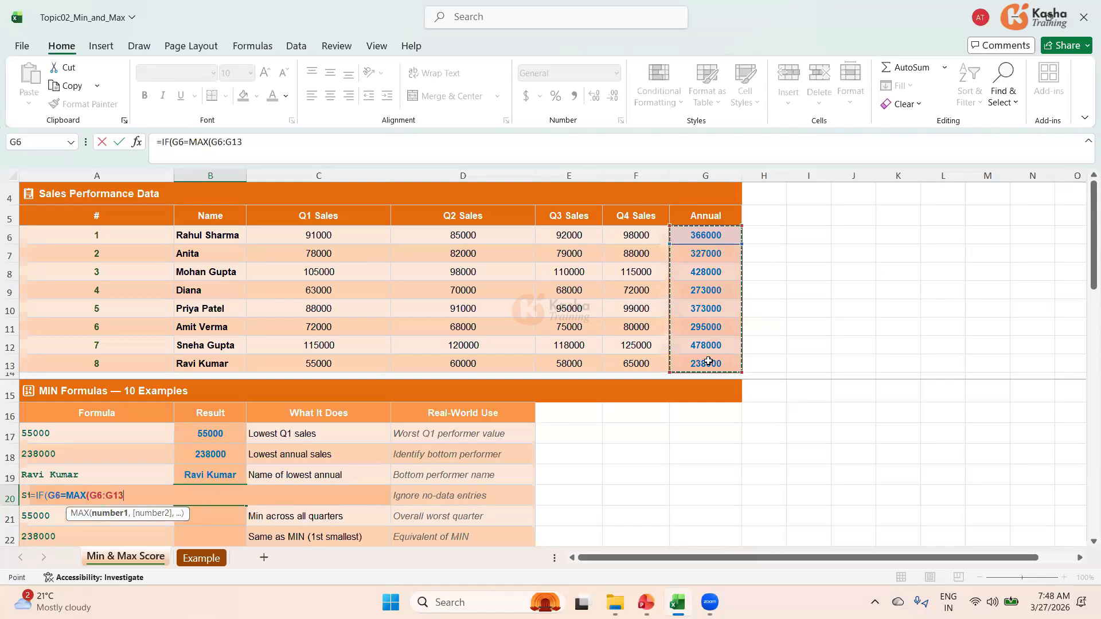
type("),")
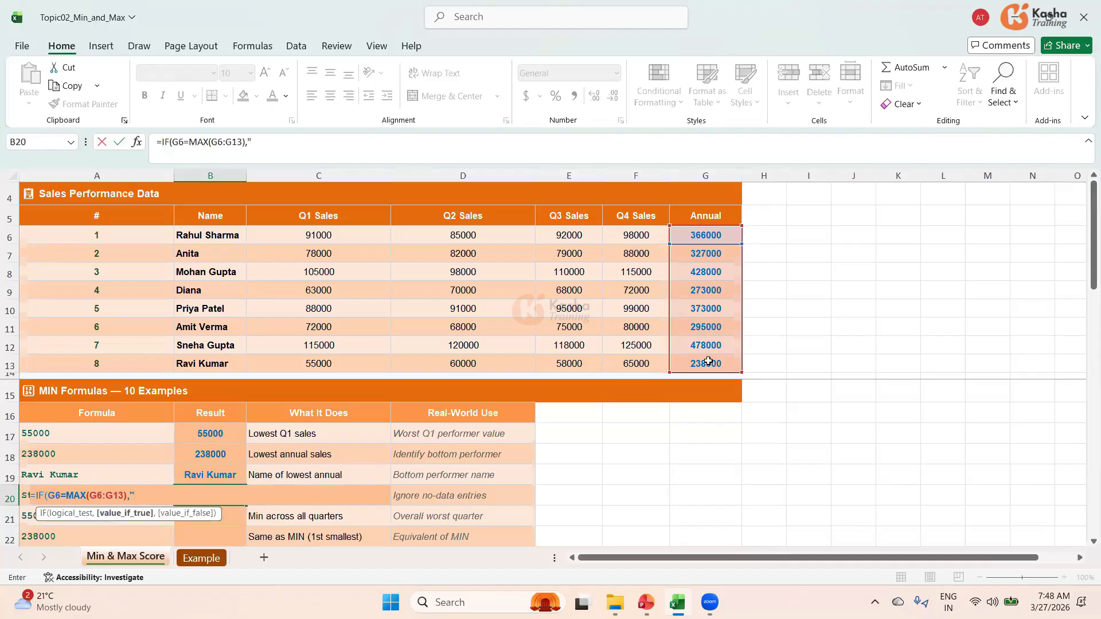
Step: Complete the B20 formula with the results "Top Performer" and "Standard", giving =IF(G6=MAX(G6:G13),"Top Performer","Standard")
type("Top Performer")
type(",")
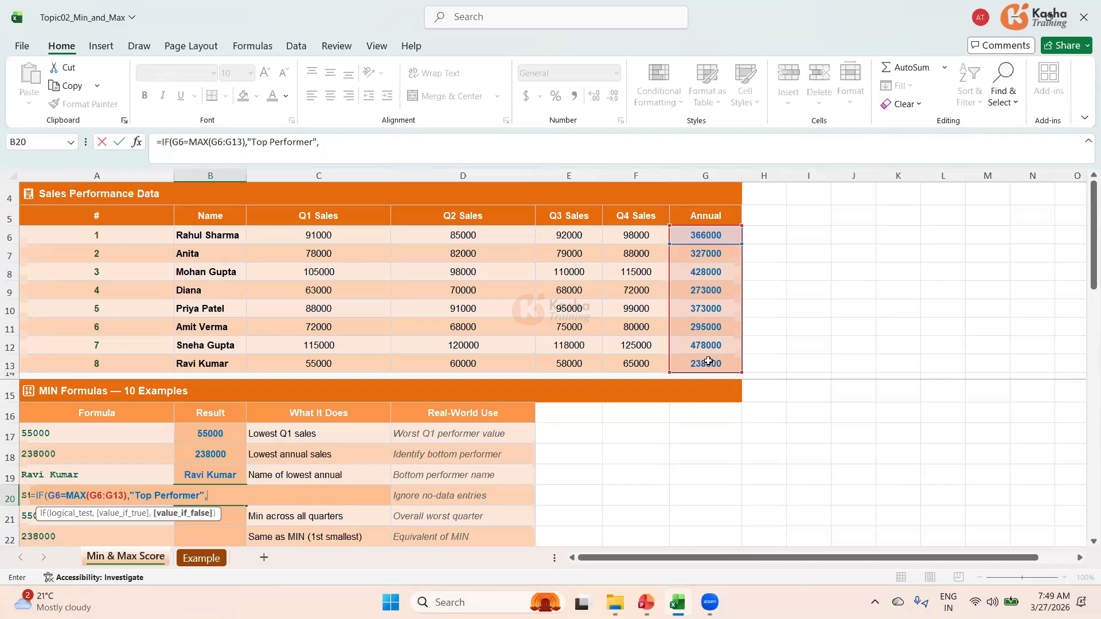
type("\"")
type("St")
type("anda")
type("r\"")
type("\"")
type(")")
key("Return")
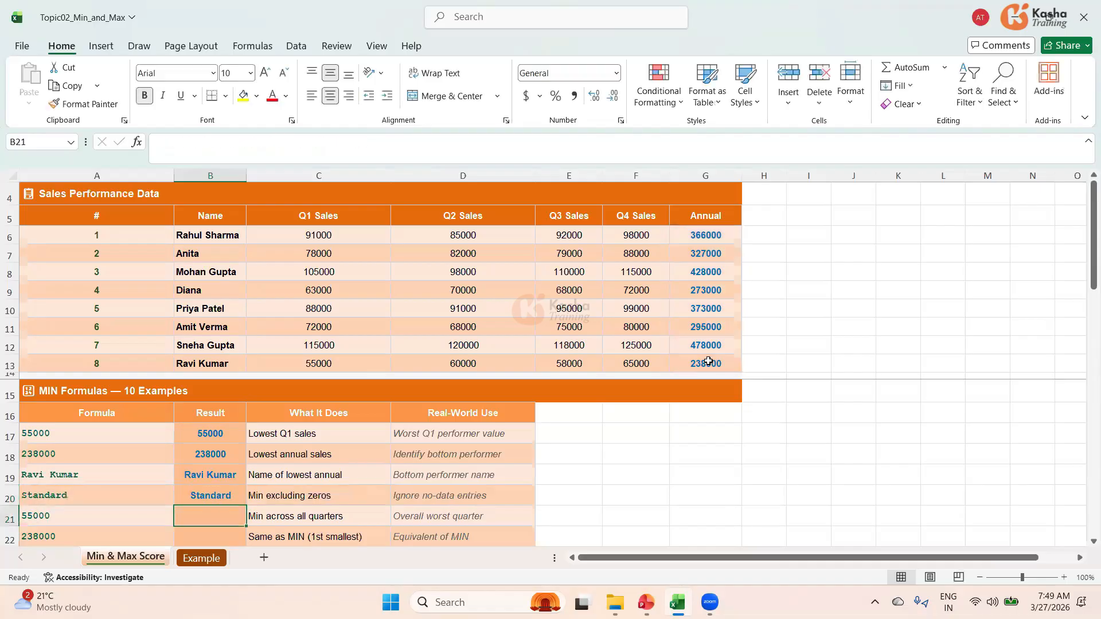
Step: Try to copy the B20 formula into I6:I13, and undo the paste
left_click(191, 501)
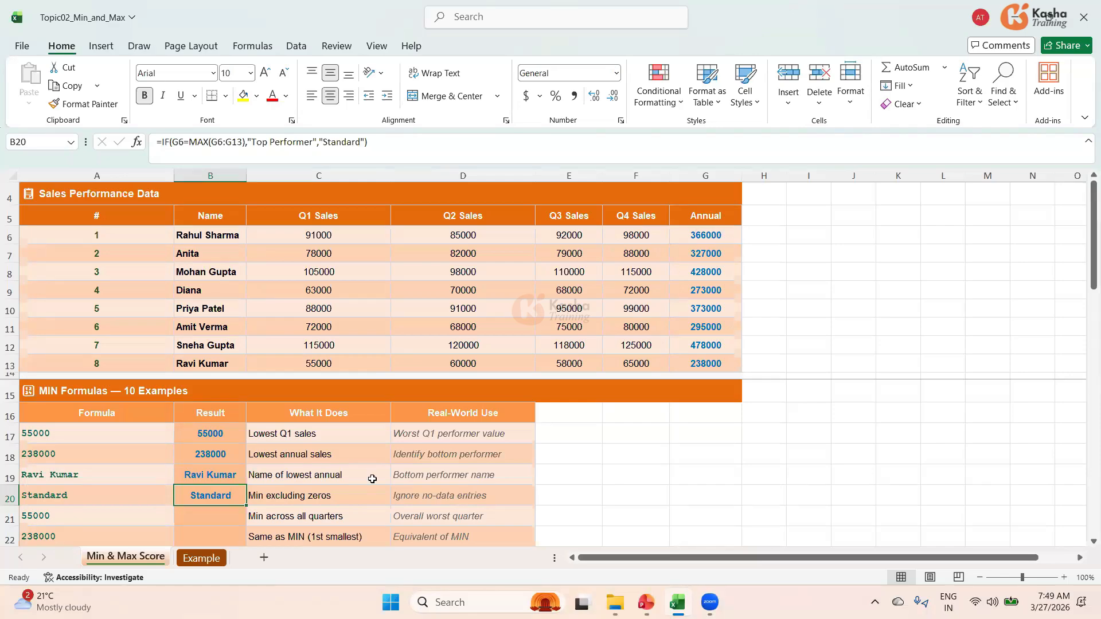
key("ctrl+c")
left_click_drag(809, 234, 800, 363)
key("ctrl+v")
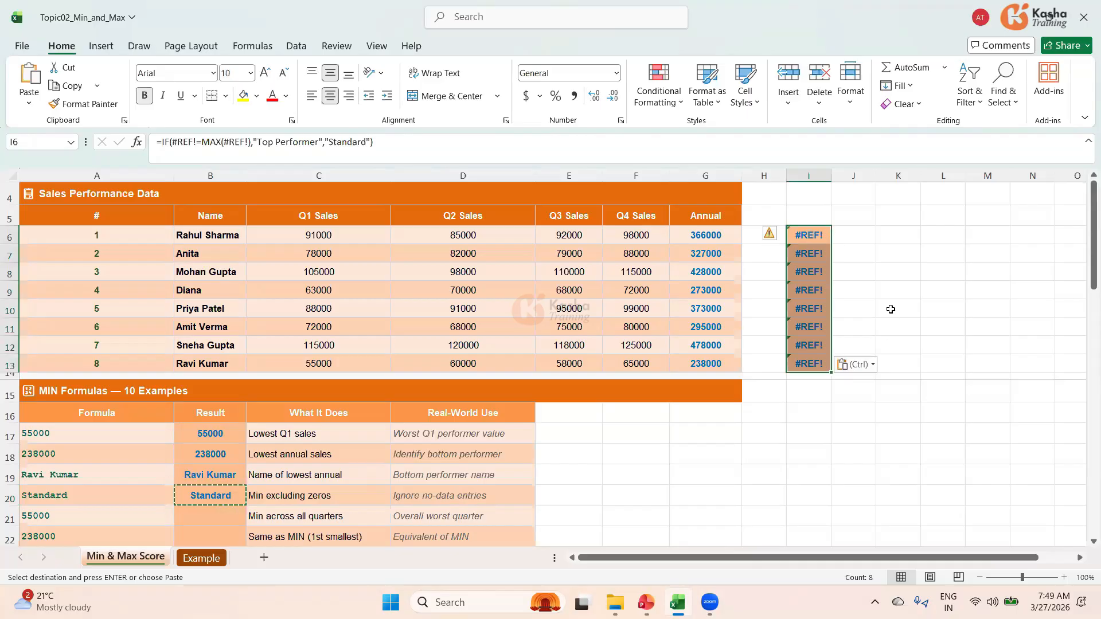
key("Escape")
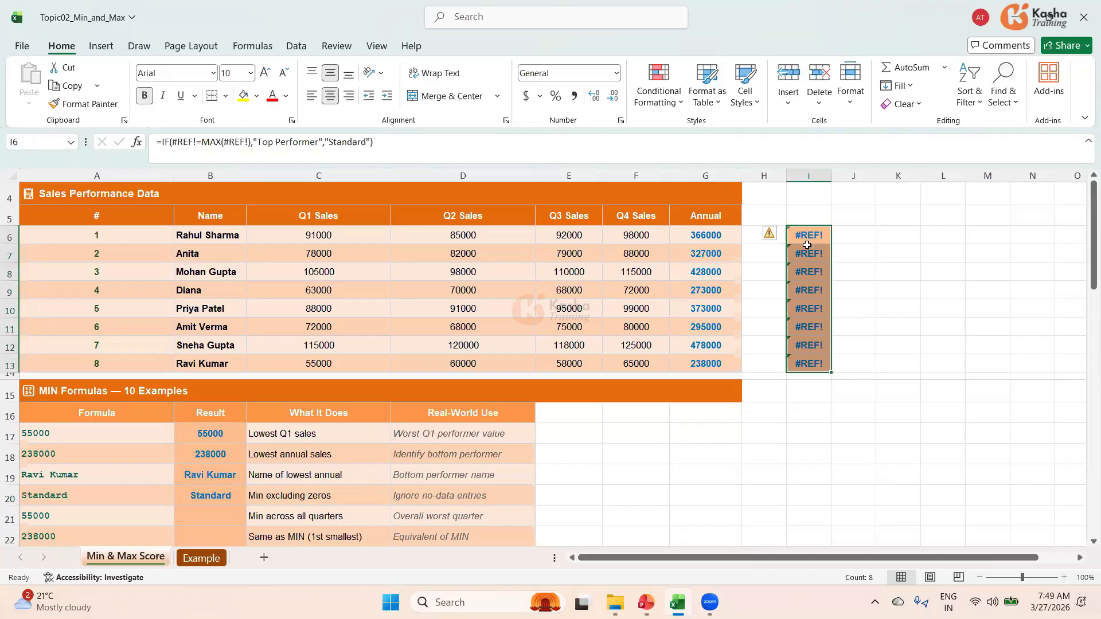
key("ctrl+z")
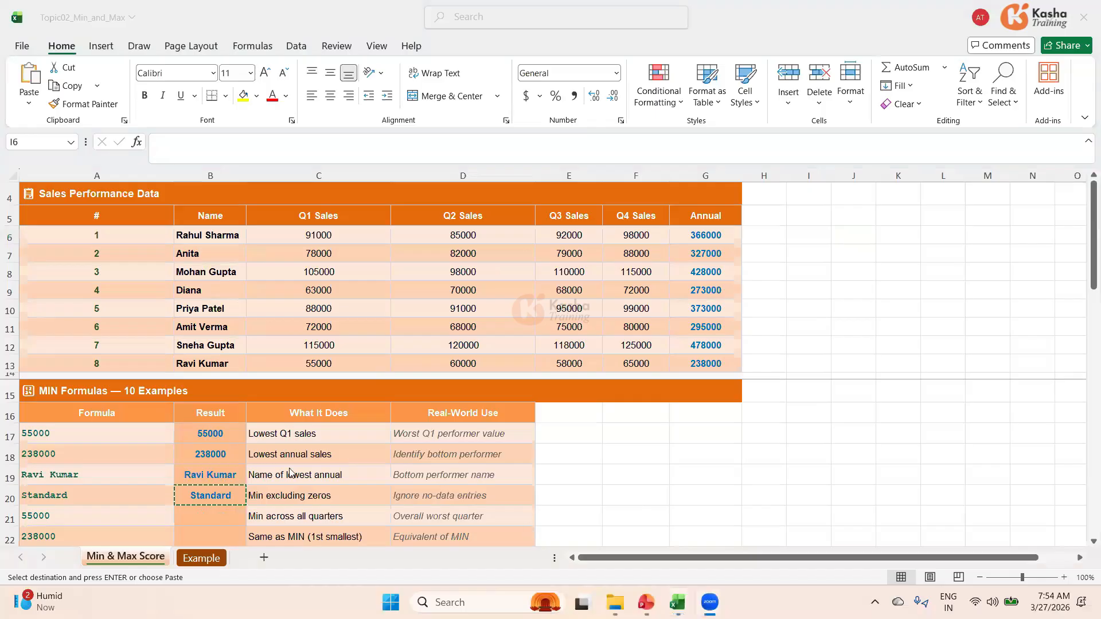
Step: Examine the IF formula in B20 alongside the annual sales cell G6 that it tests
left_click(213, 492)
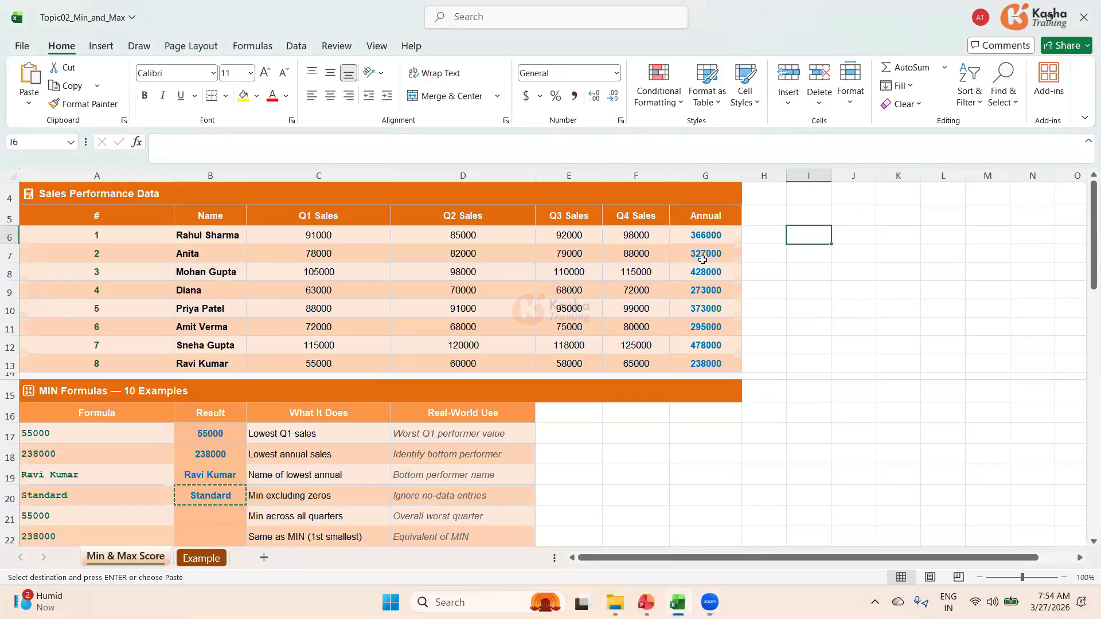
left_click(708, 236)
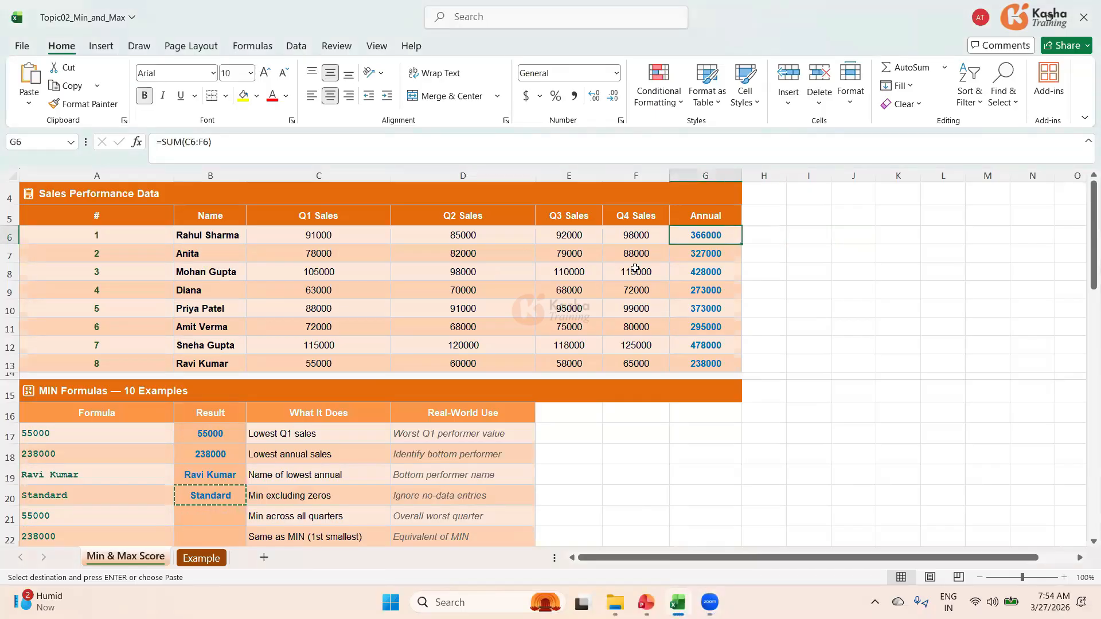
left_click(236, 495)
key("Escape")
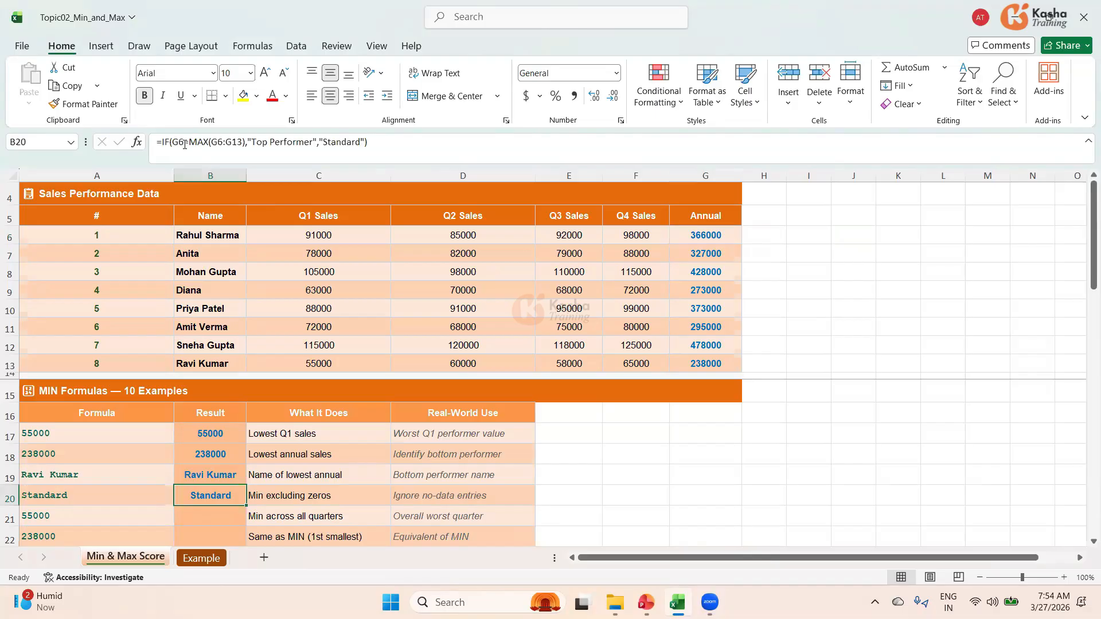
left_click(716, 239)
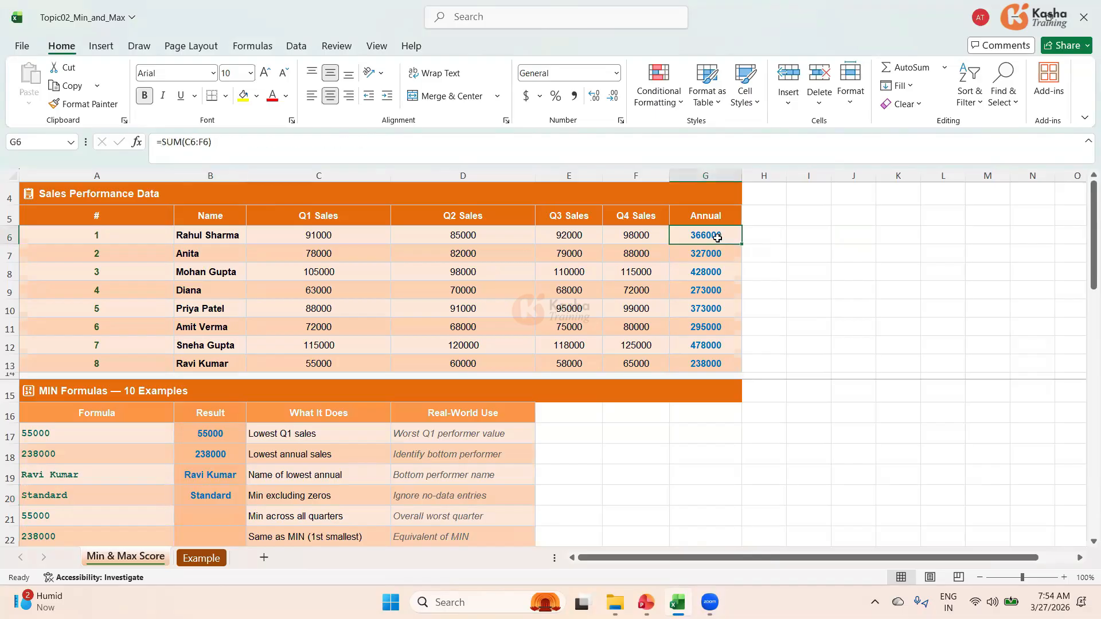
left_click(213, 496)
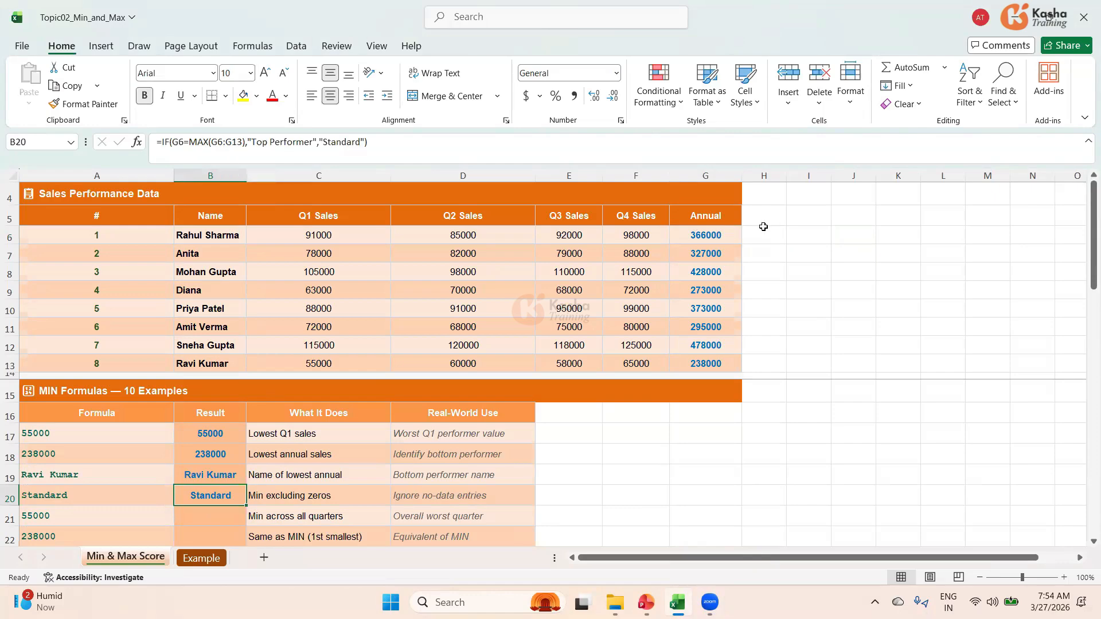
left_click(726, 230)
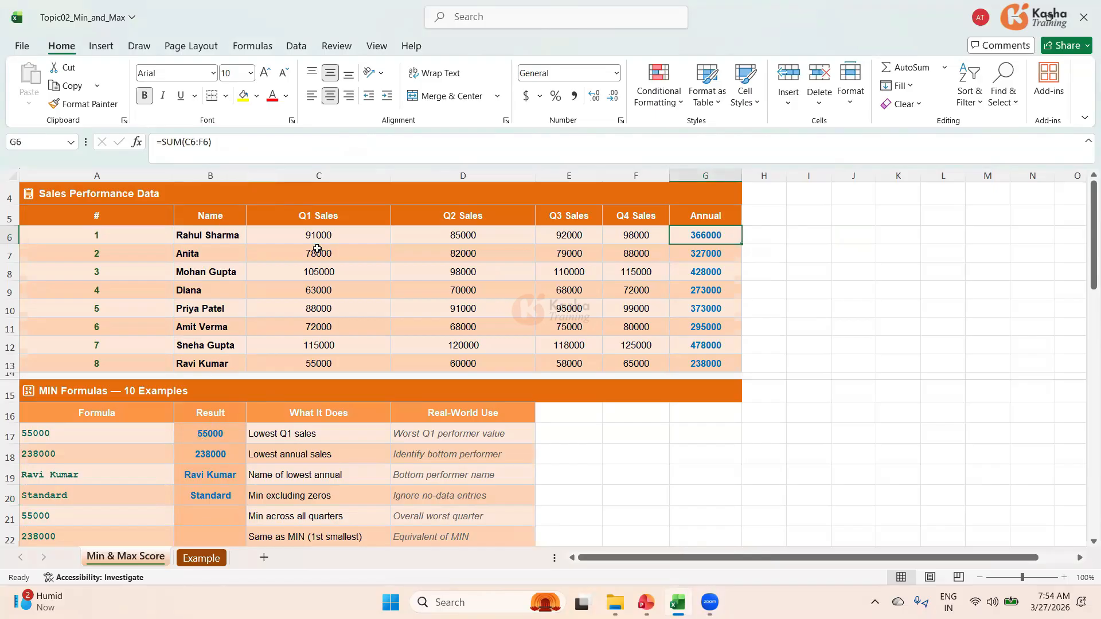
Step: Copy the IF formula from B20 into the range I6:I13
left_click(228, 496)
key("ctrl+c")
left_click_drag(796, 232, 806, 364)
key("Return")
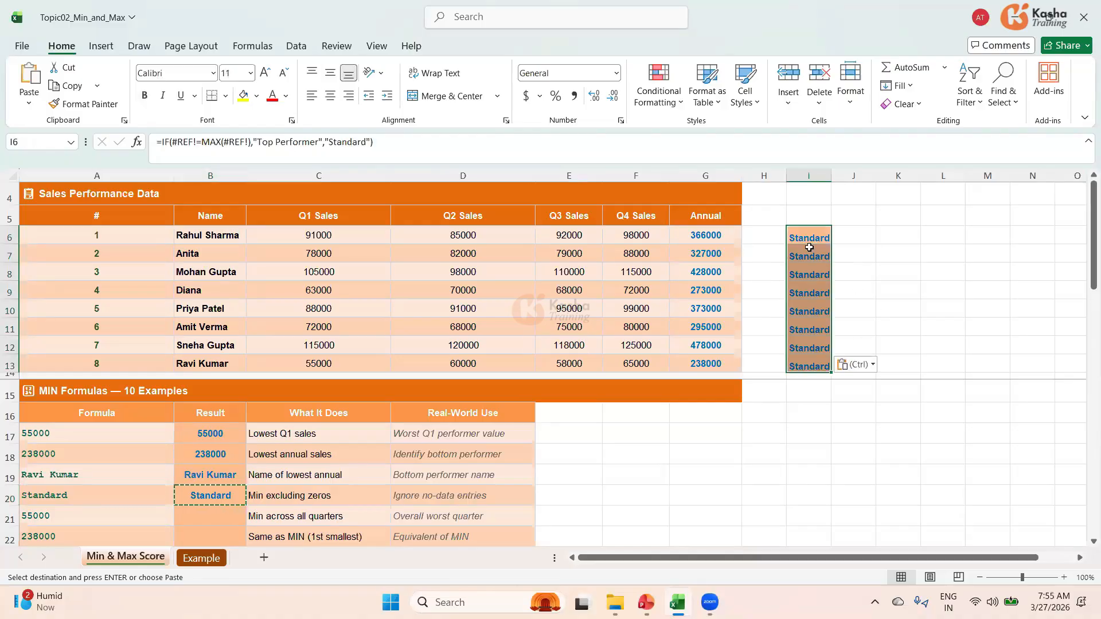
Step: Replace the broken reference at the start of the logical test in I6 with G6
left_click(195, 142)
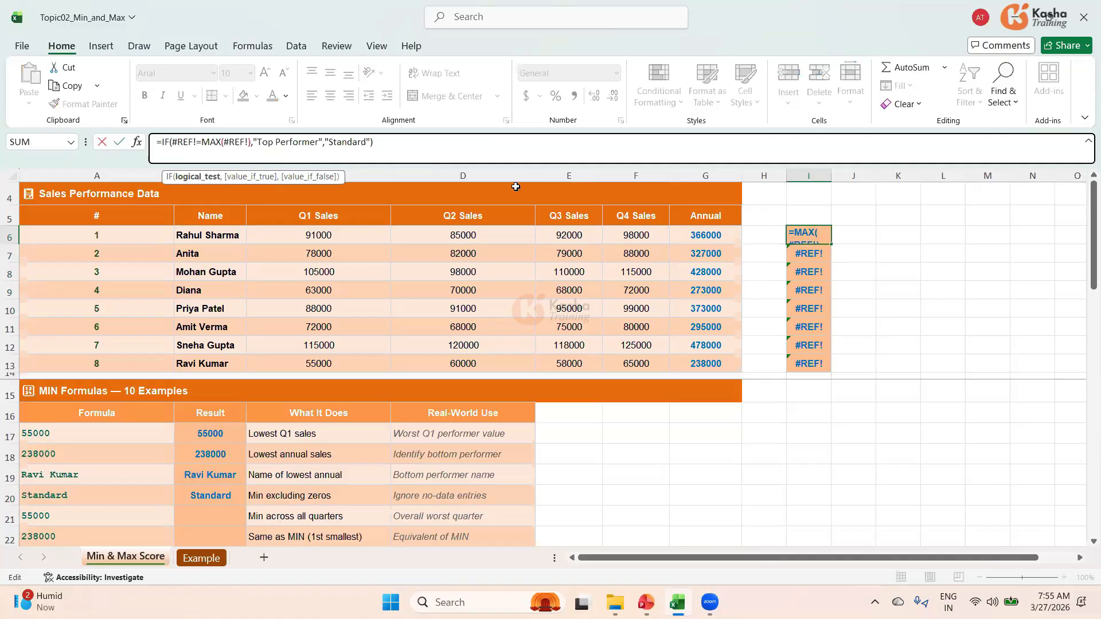
key("BackSpace")
key("BackSpace")
key("BackSpace")
key("BackSpace")
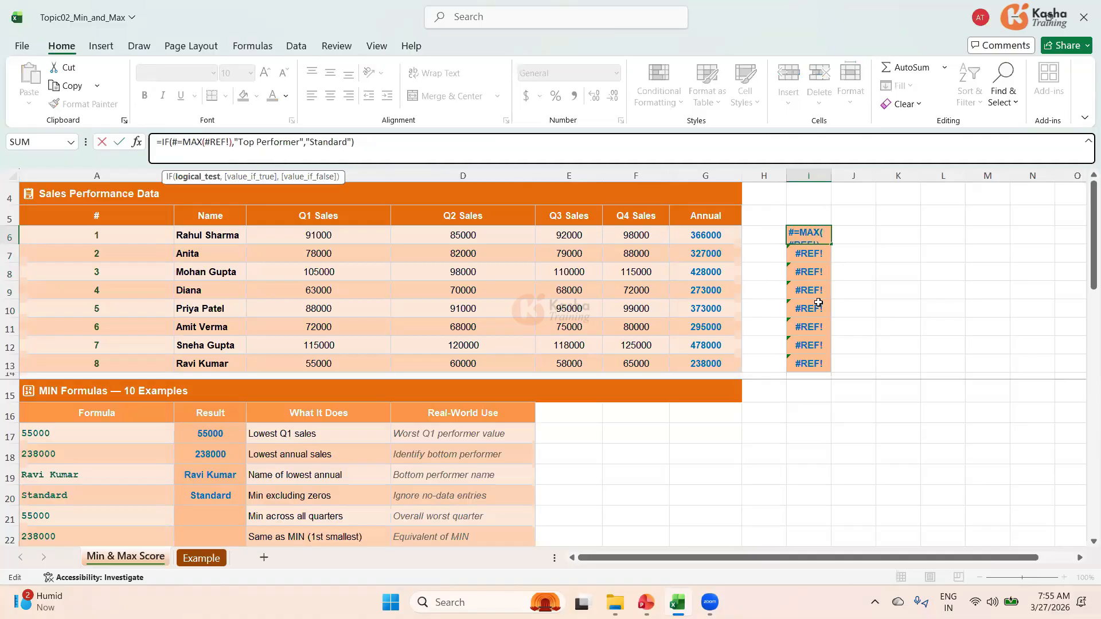
left_click(694, 236)
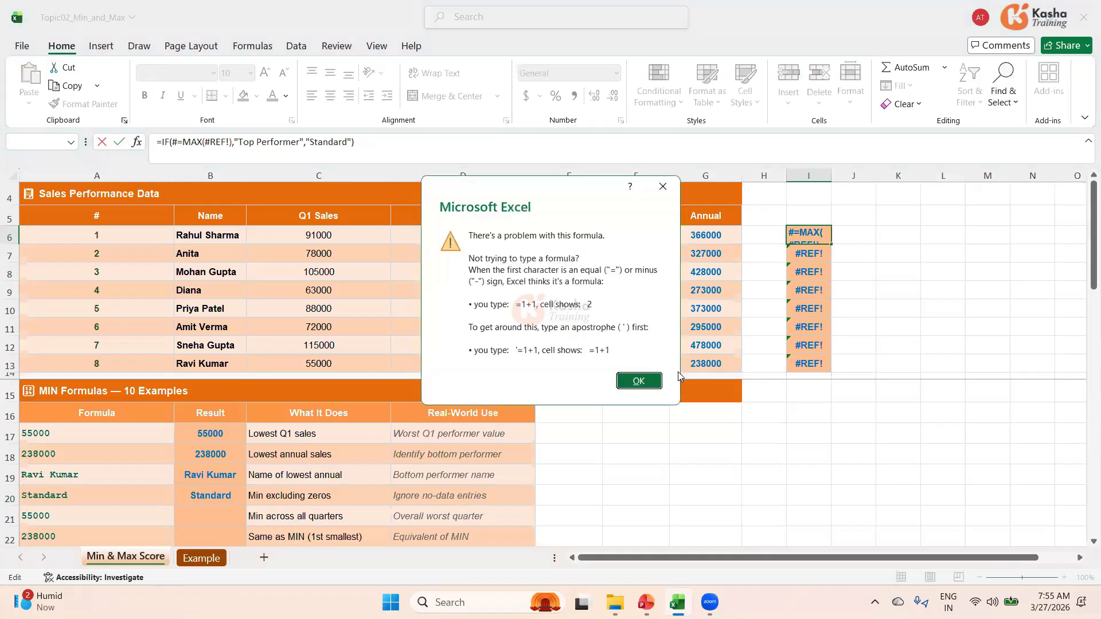
key("Return")
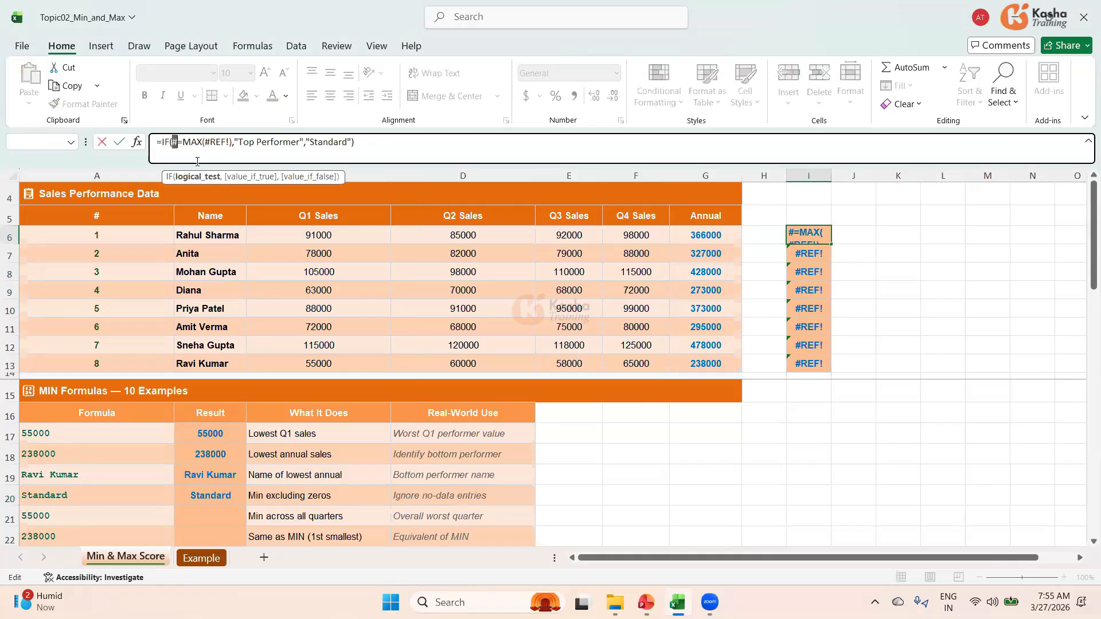
type("G6")
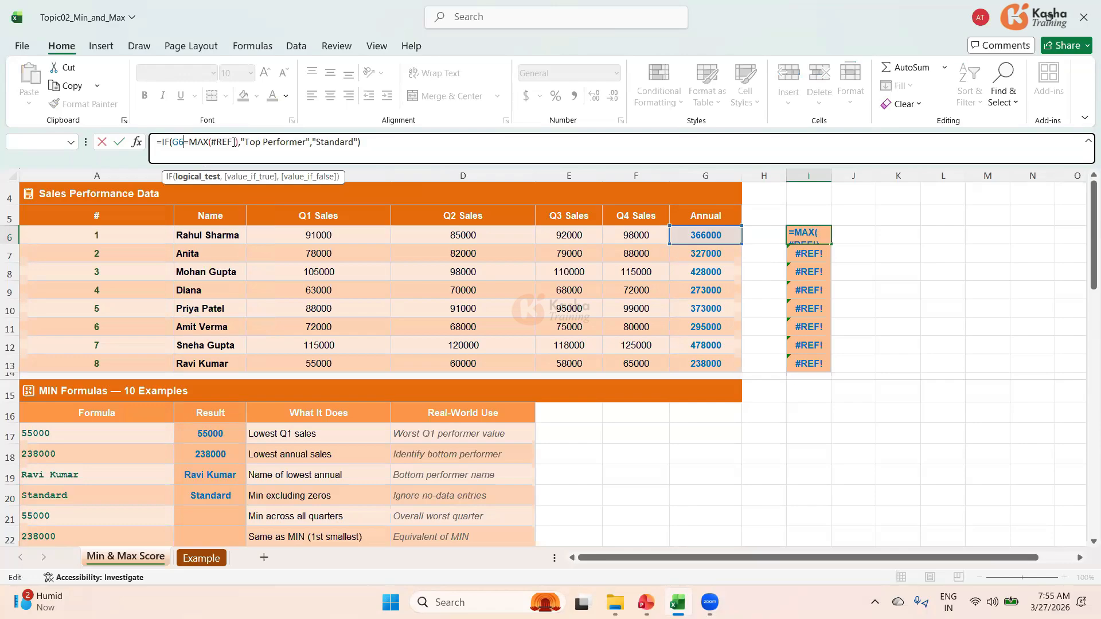
Step: Replace the broken MAX reference in I6 with G6:G13, giving =IF(G6=MAX(G6:G13),"Top Performer","Standard")
left_click(235, 142)
key("BackSpace")
key("BackSpace")
key("BackSpace")
key("BackSpace")
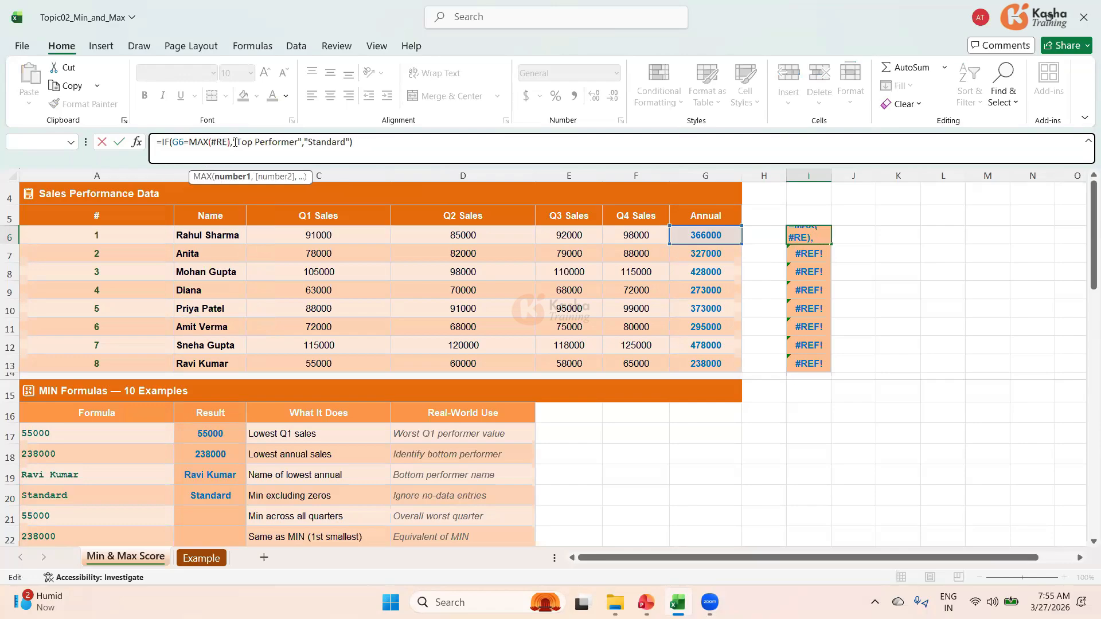
key("BackSpace")
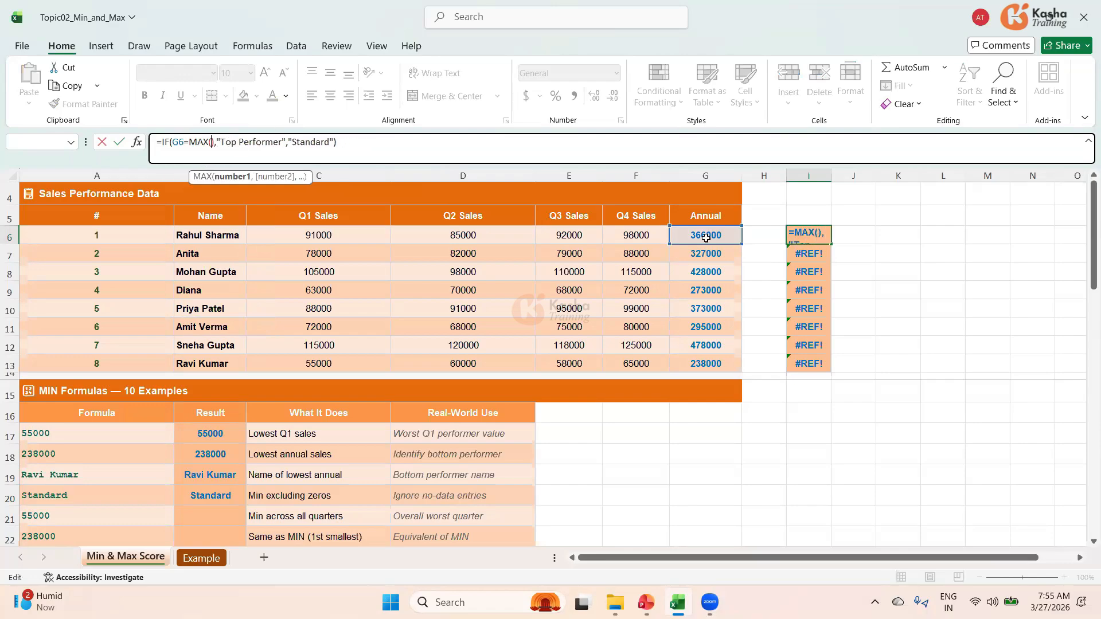
left_click_drag(705, 235, 707, 362)
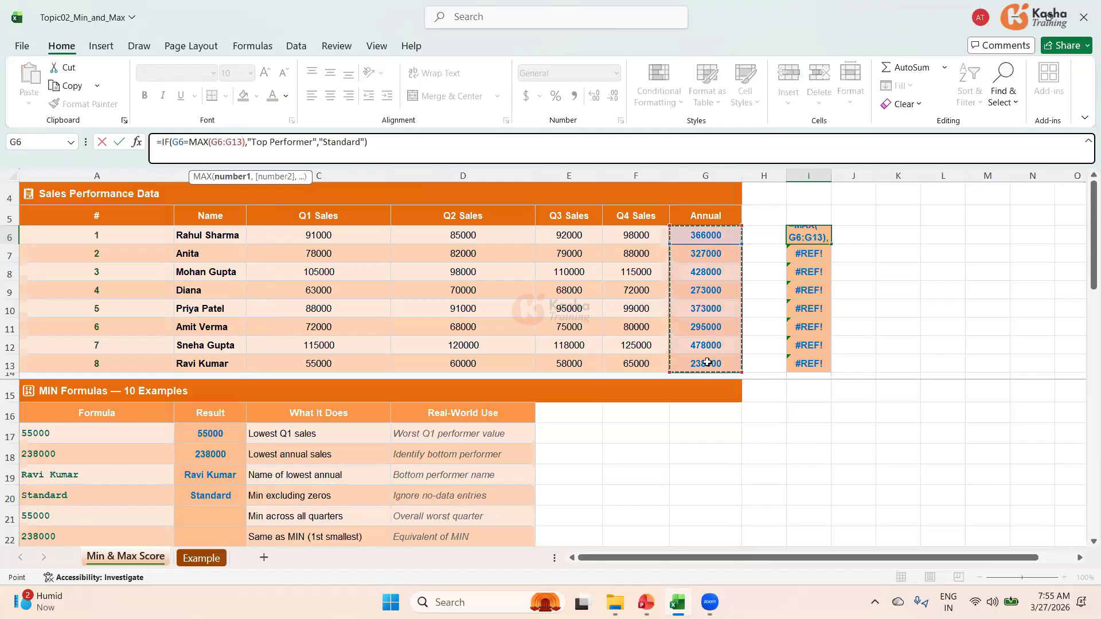
key("Return")
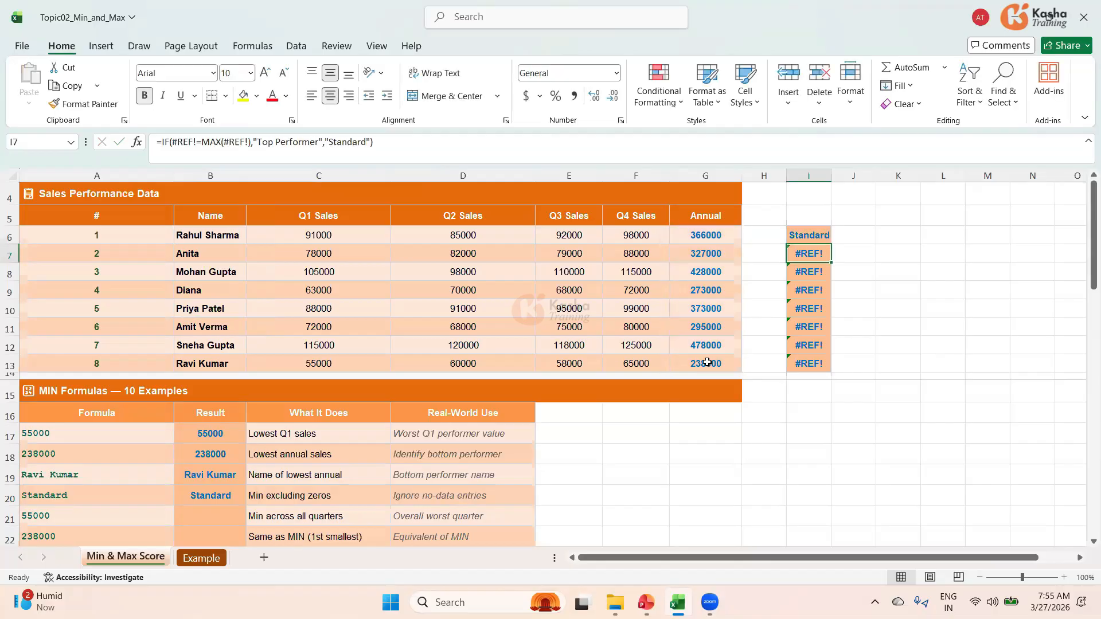
Step: Copy the corrected IF formula from I6 into I7:I13
left_click(812, 227)
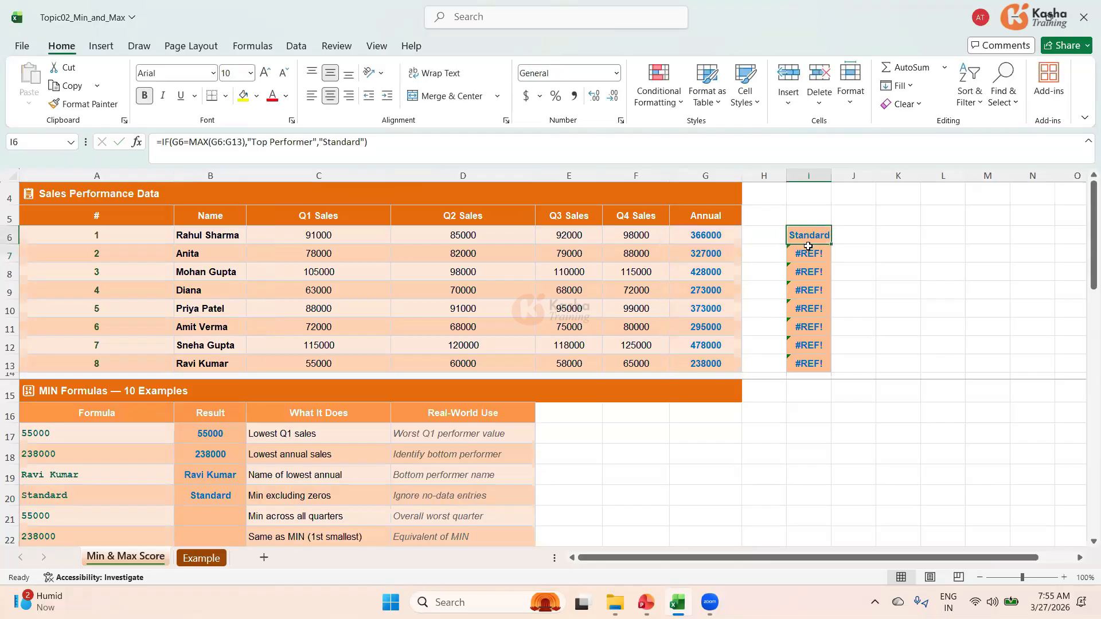
key("ctrl+c")
left_click_drag(808, 253, 808, 363)
key("ctrl+v")
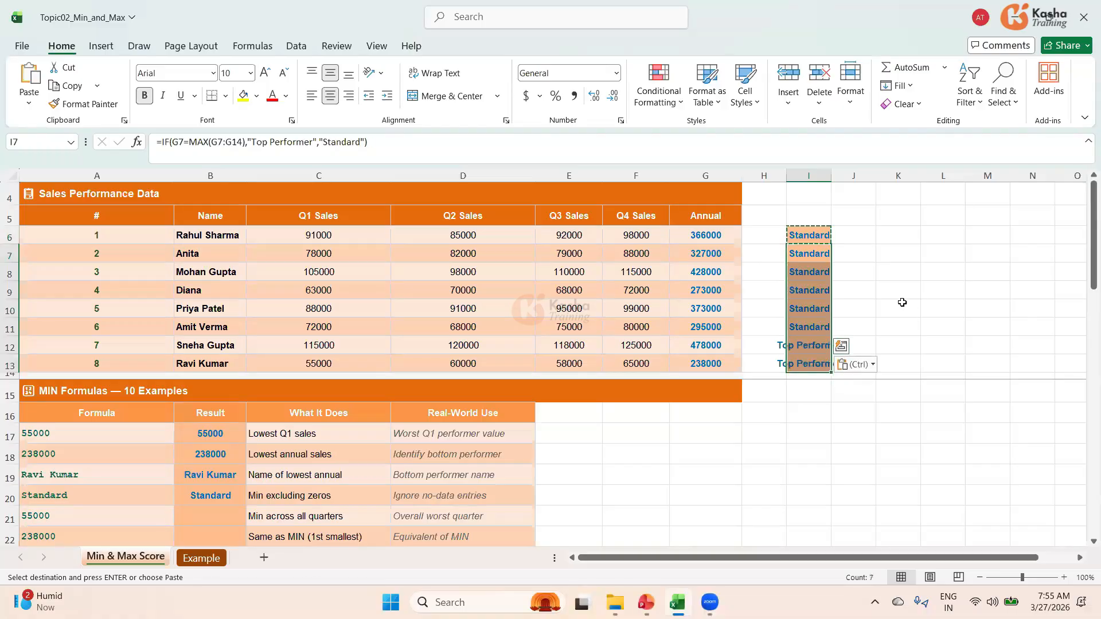
Step: Change the MAX range in I7's IF formula to G6:G13, keeping G7 as the value compared
key("Escape")
left_click(806, 255)
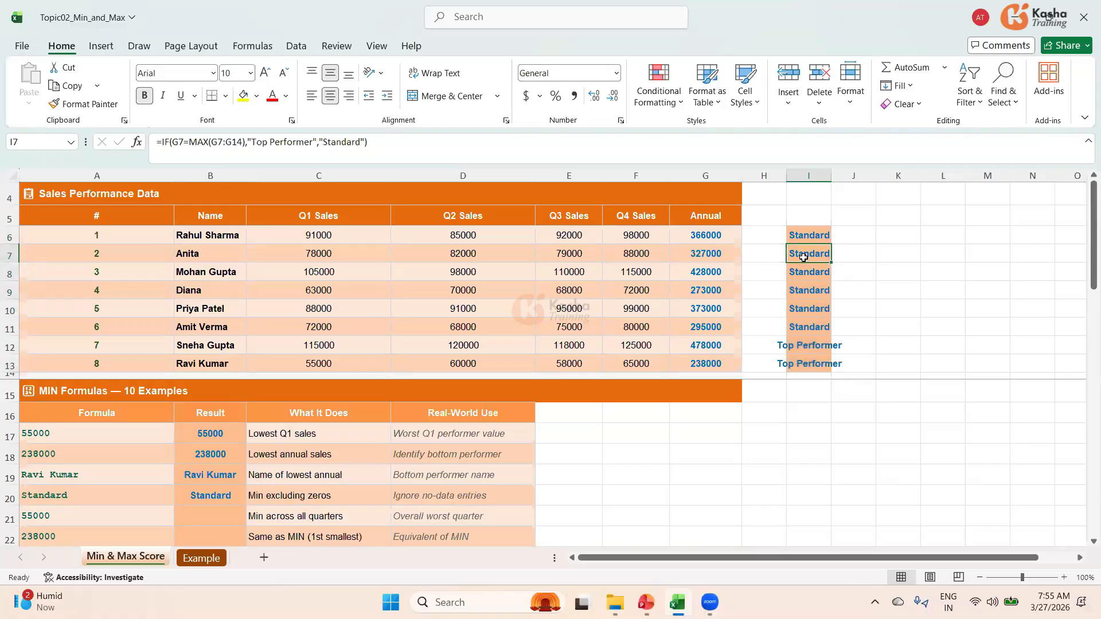
left_click(224, 141)
key("BackSpace")
type("6")
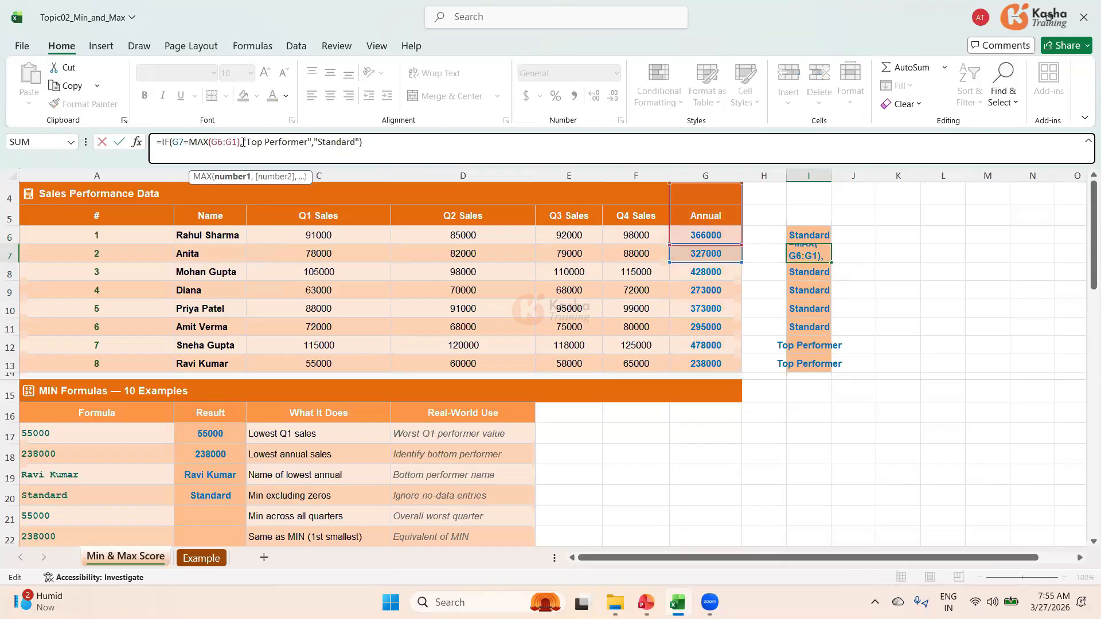
key("Return")
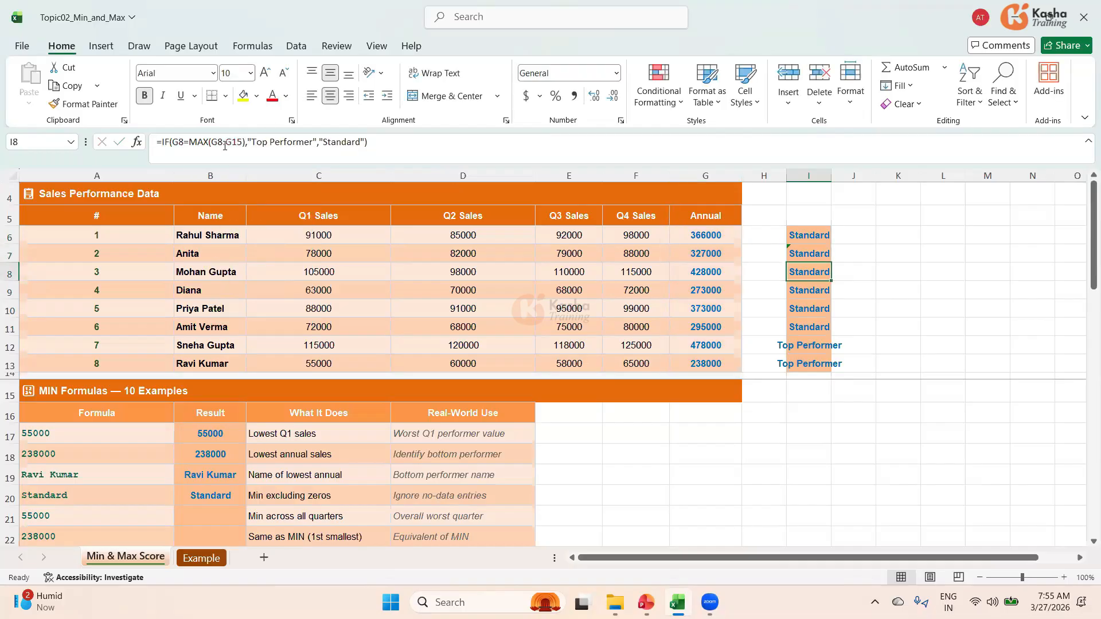
Step: Correct the MAX range in the I8 formula to G6:G13
left_click(220, 142)
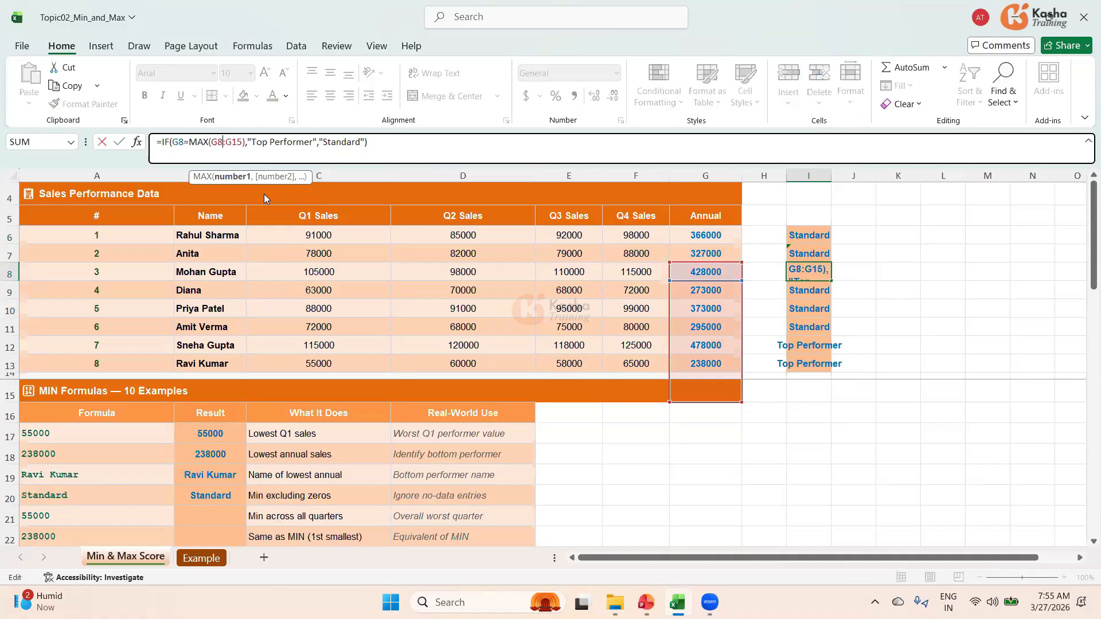
key("BackSpace")
type("6")
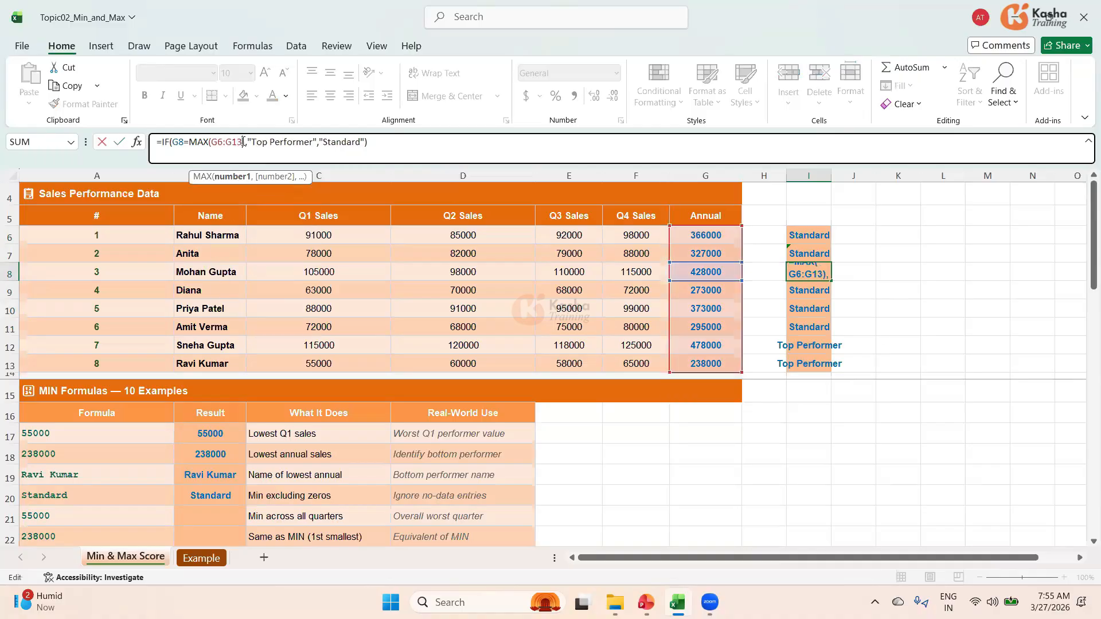
key("Return")
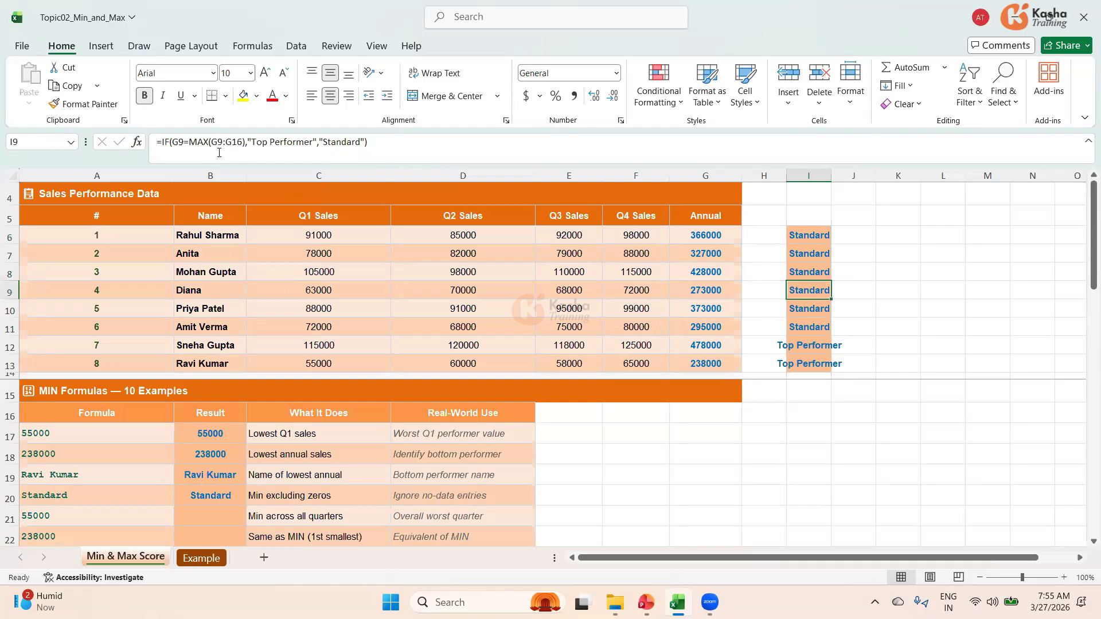
Step: Correct the MAX range in the I9 formula to G6:G13
left_click(218, 151)
key("BackSpace")
type("6")
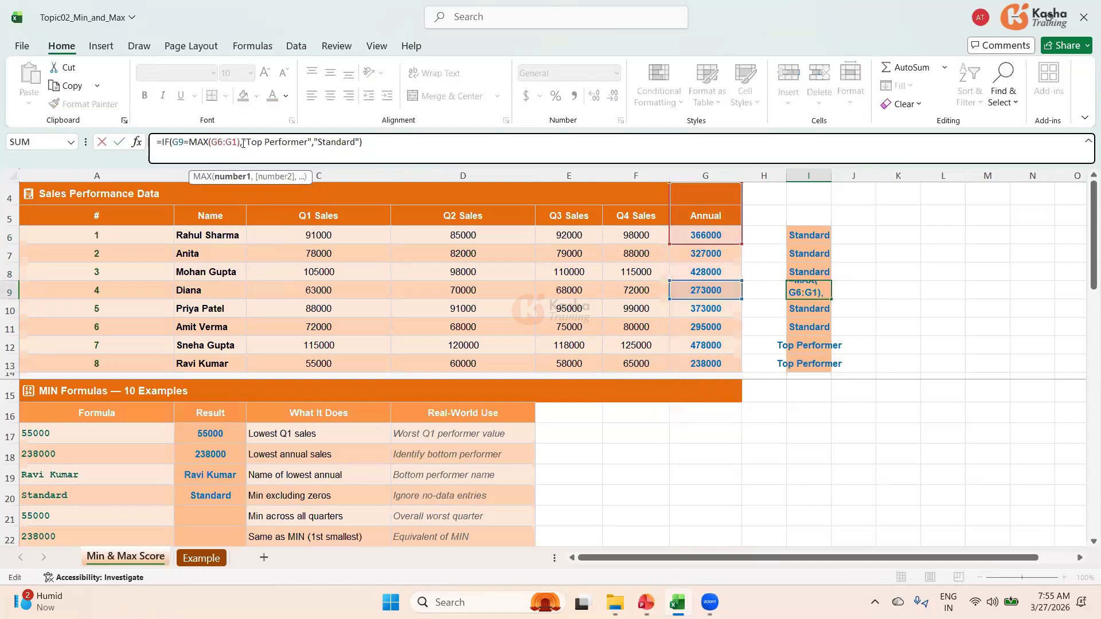
key("Return")
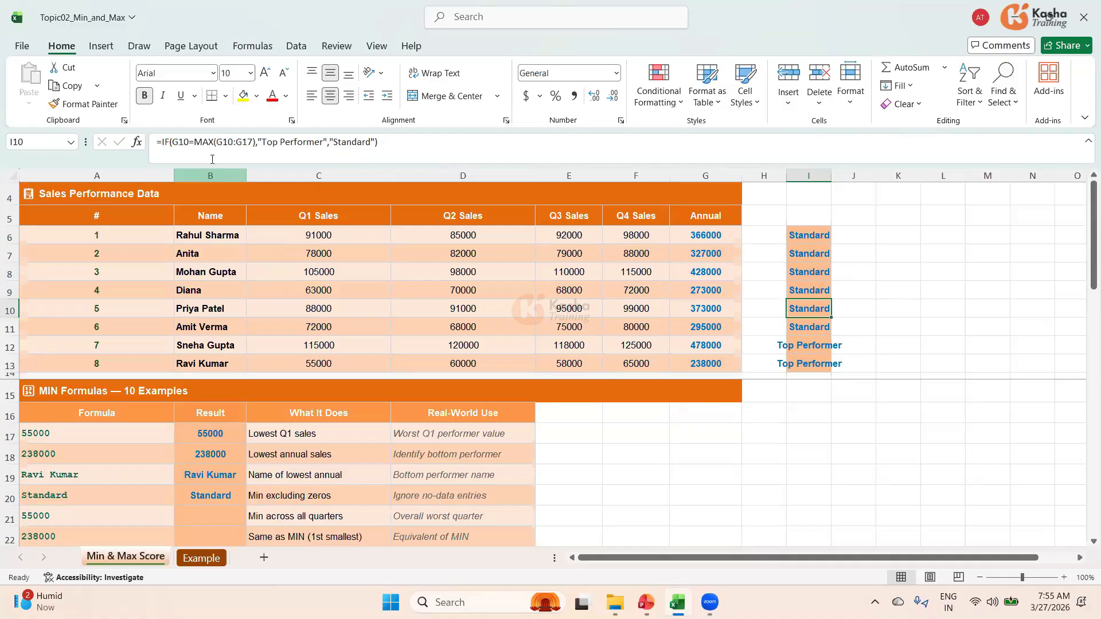
Step: Correct the MAX range in the I10 formula to G6:G13
left_click(233, 143)
key("BackSpace")
key("BackSpace")
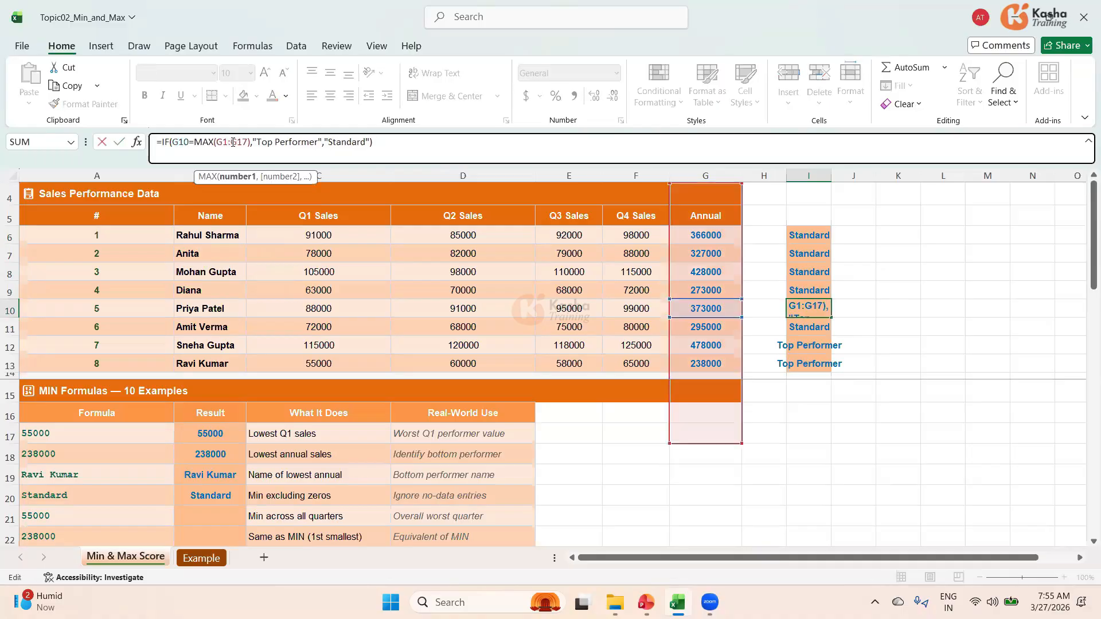
type("6")
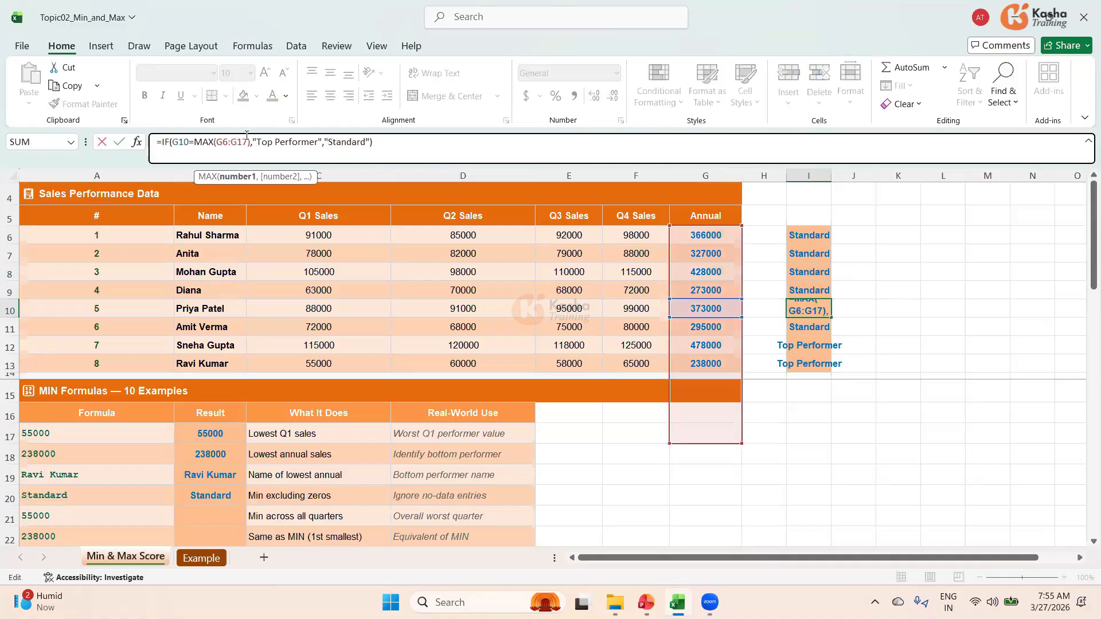
key("Return")
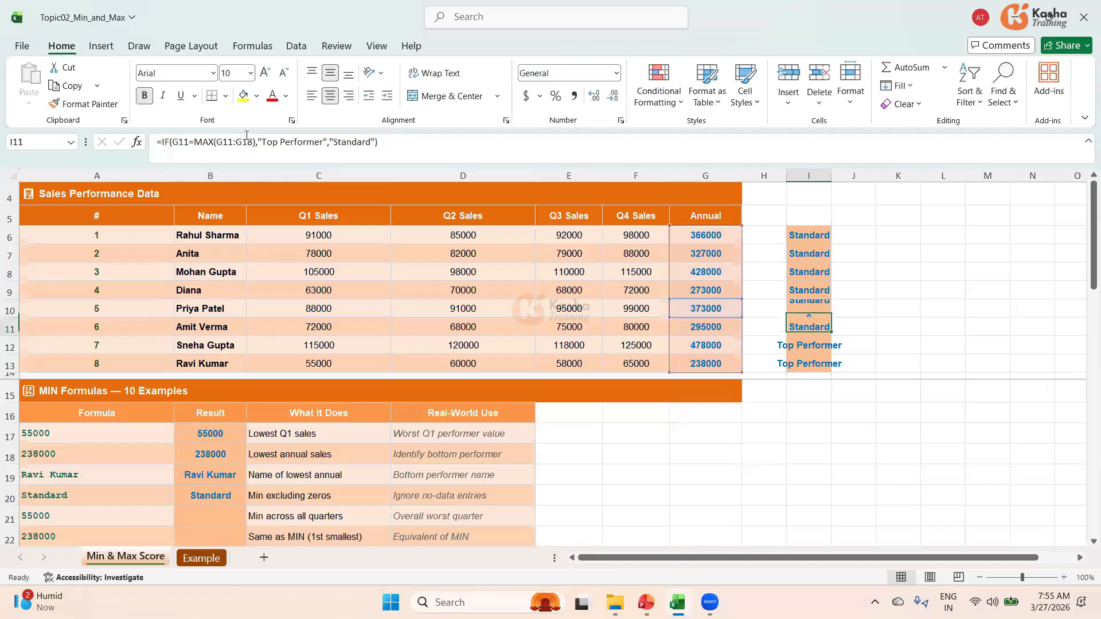
Step: Correct the MAX range in the I11 formula to G6:G13
left_click(232, 142)
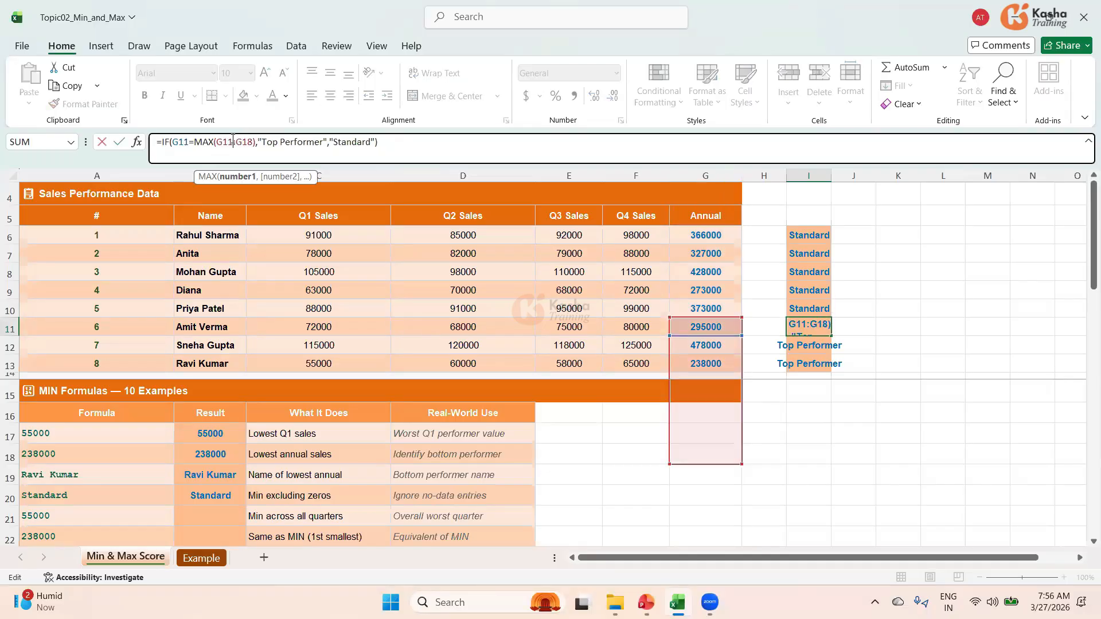
key("BackSpace")
key("BackSpace")
type("6")
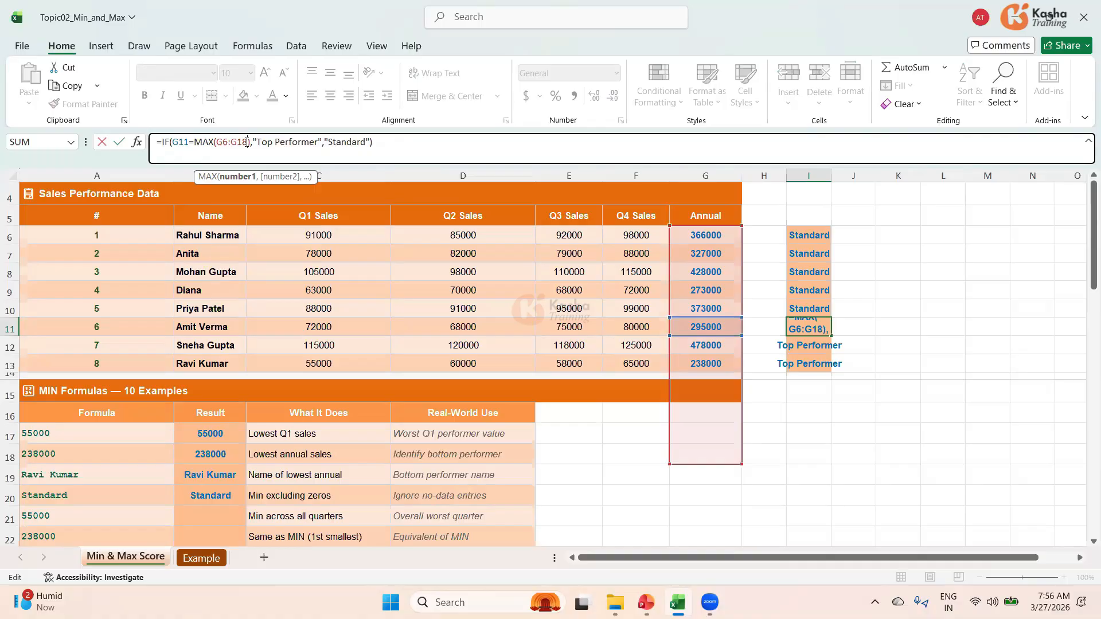
key("Return")
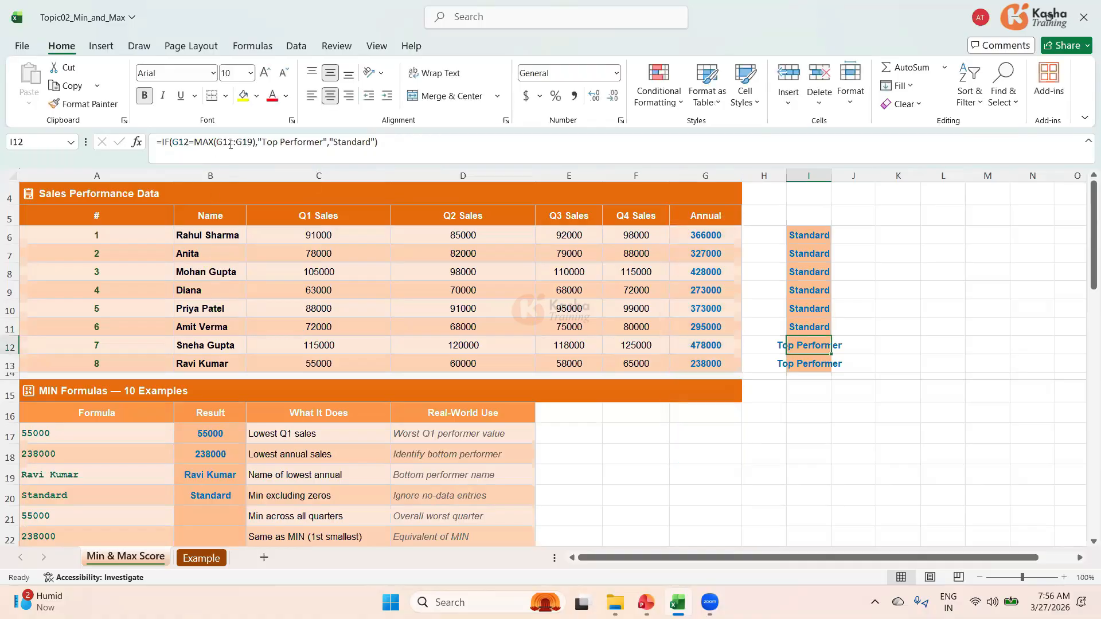
Step: Correct the MAX range in the I12 formula to G6:G13
left_click(235, 142)
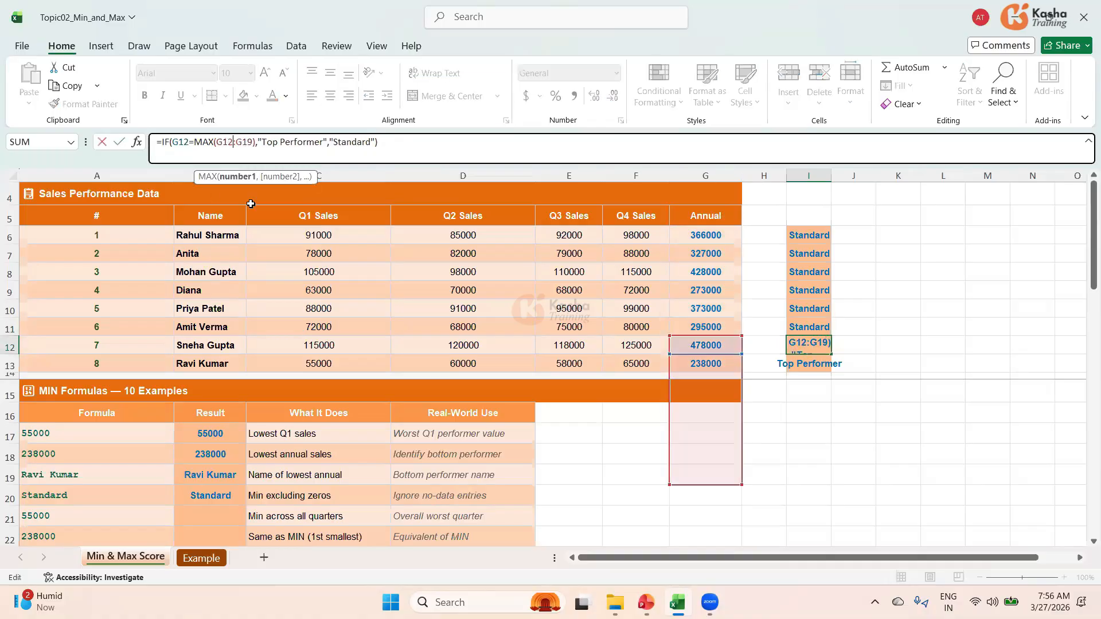
key("BackSpace")
key("BackSpace")
type("6")
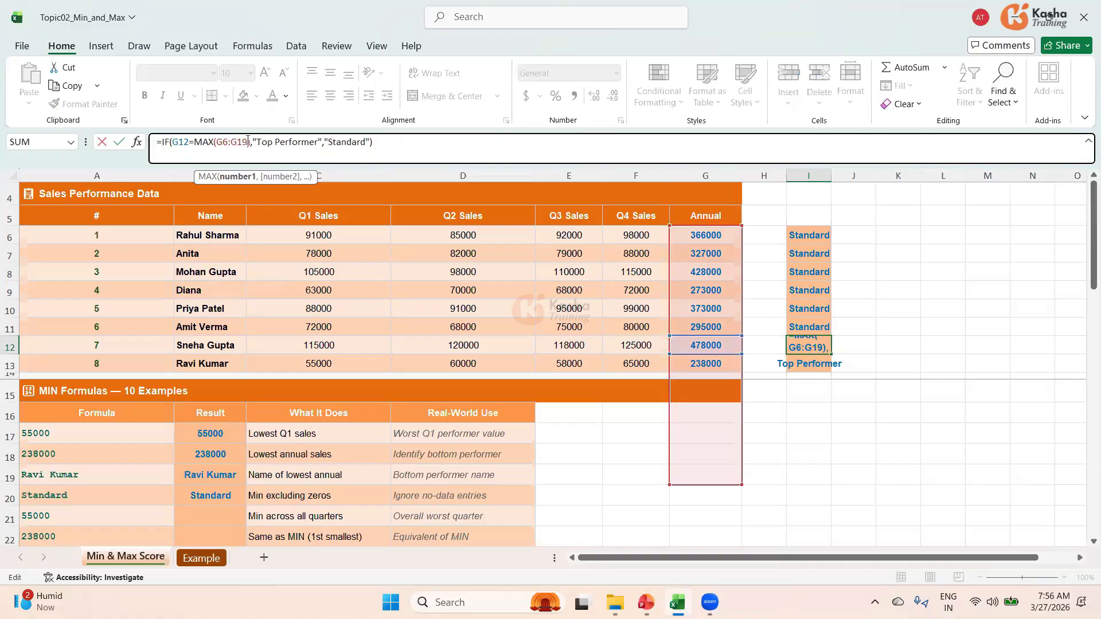
key("Return")
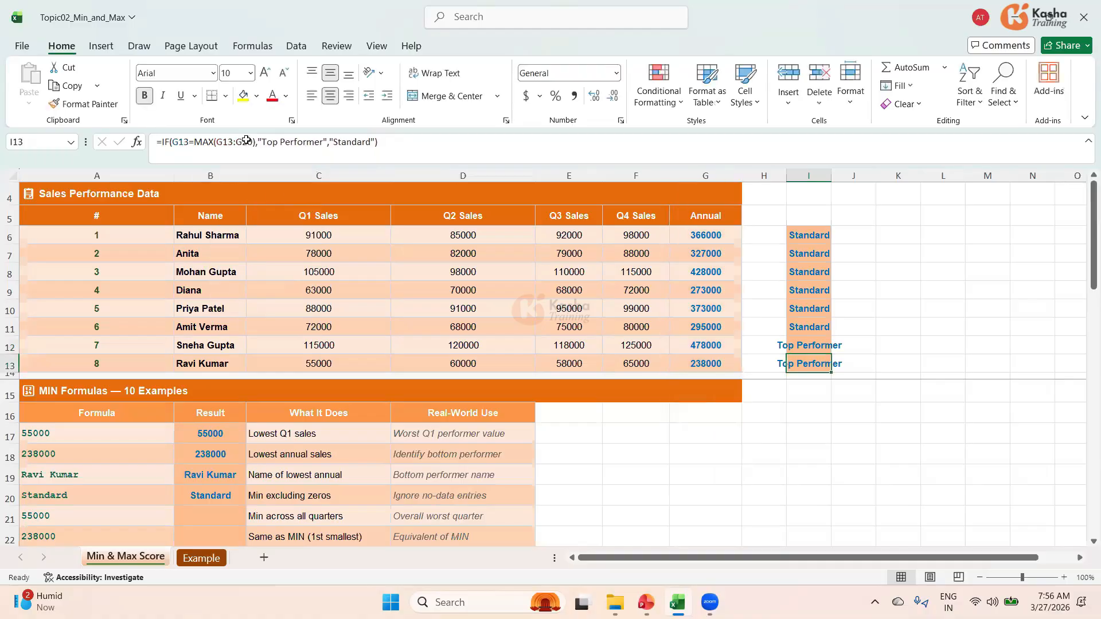
Step: Correct the MAX range in the I13 formula to G6:G13
left_click(232, 141)
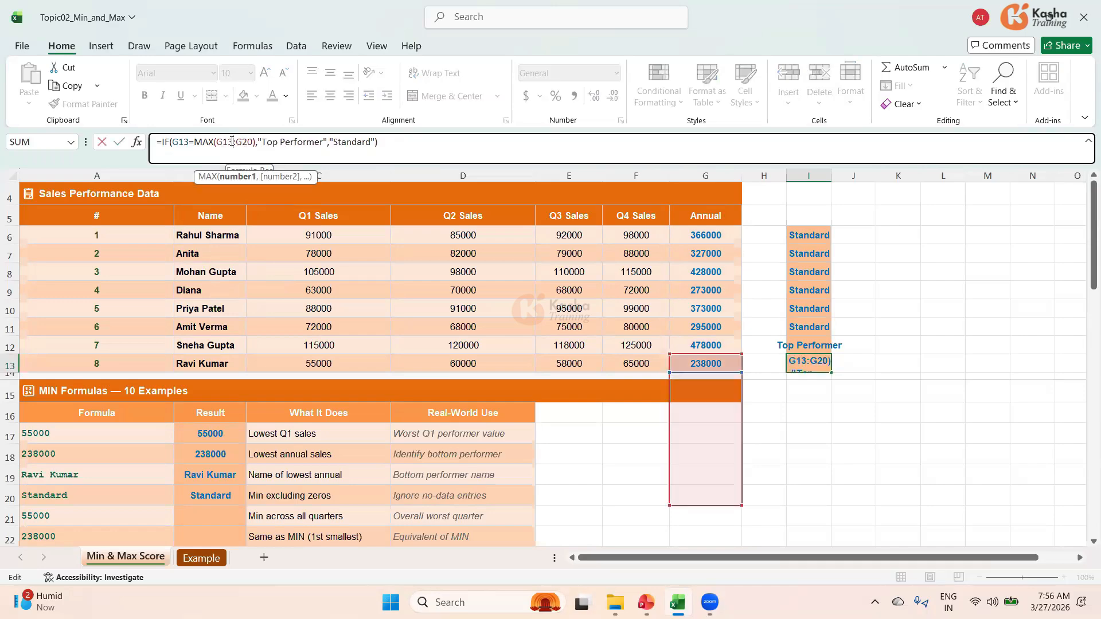
key("BackSpace")
key("BackSpace")
type("6")
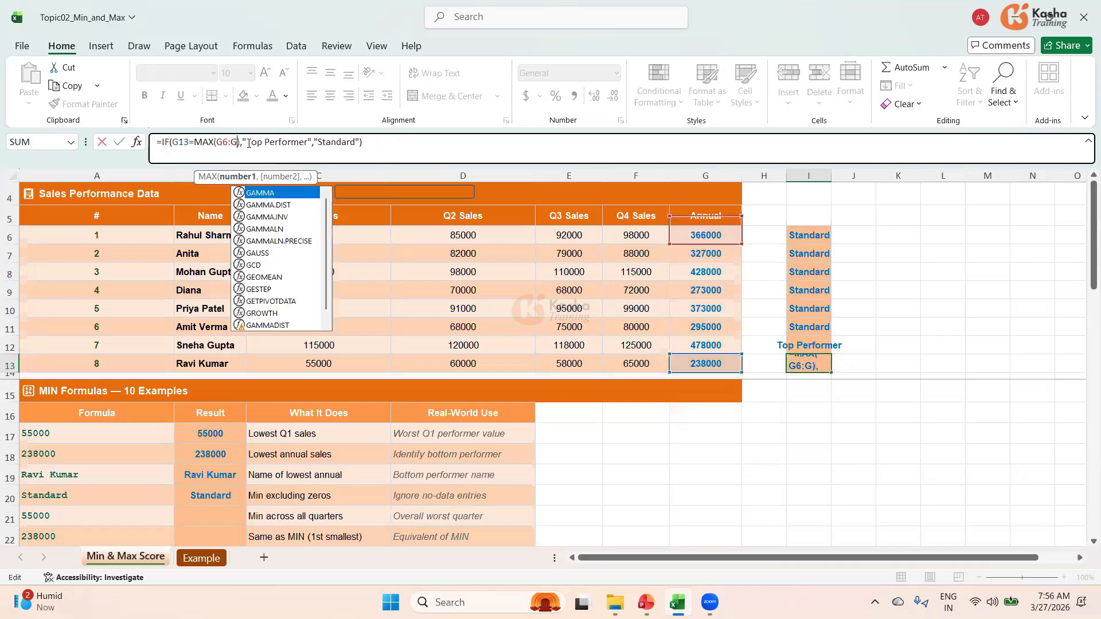
key("Return")
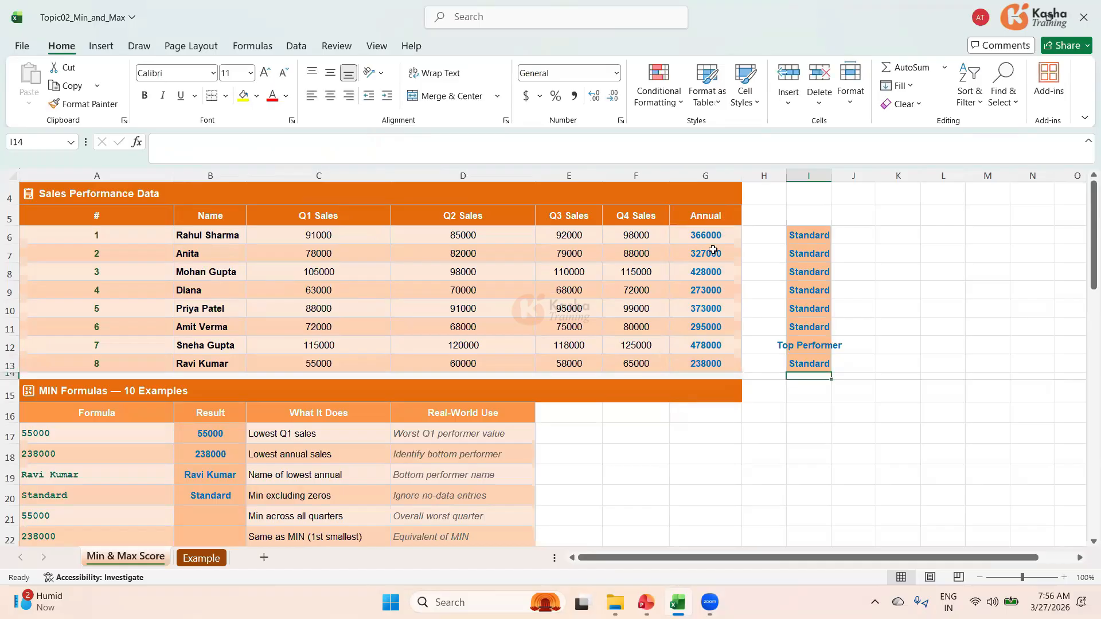
Step: Check the label in I12 against that row's annual figure and name, and save the workbook
left_click(800, 346)
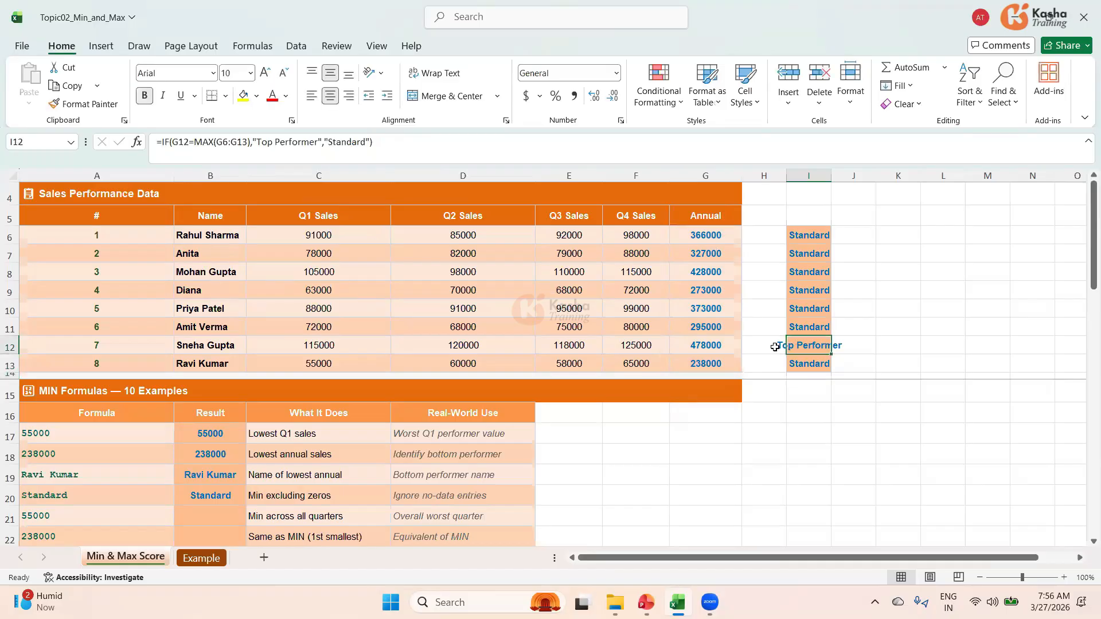
left_click(706, 347)
left_click(220, 349)
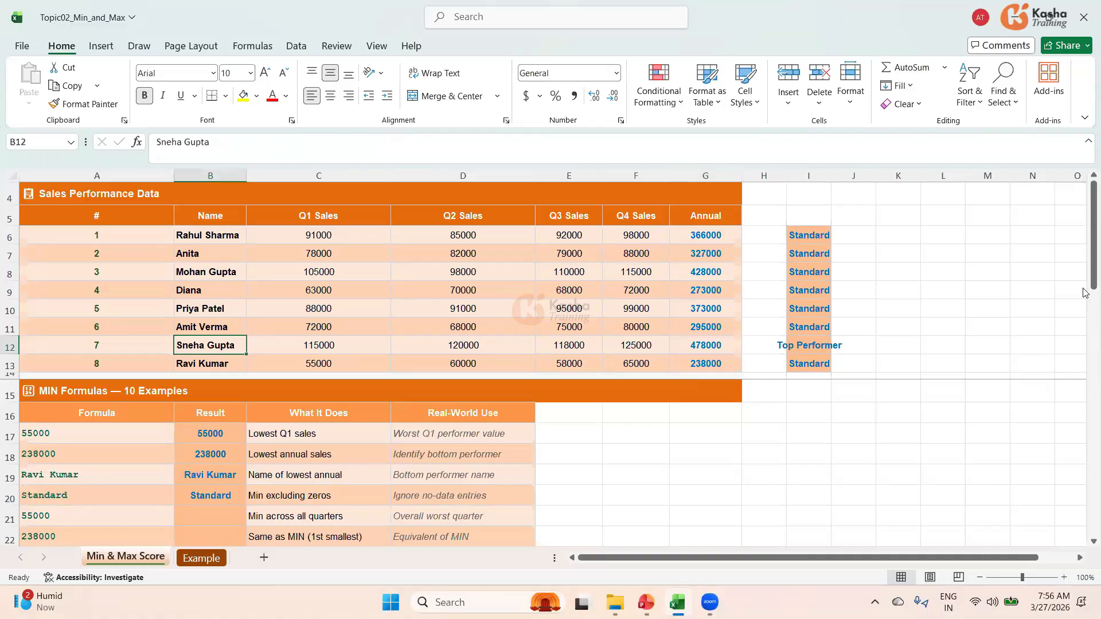
left_click_drag(1085, 276, 1085, 303)
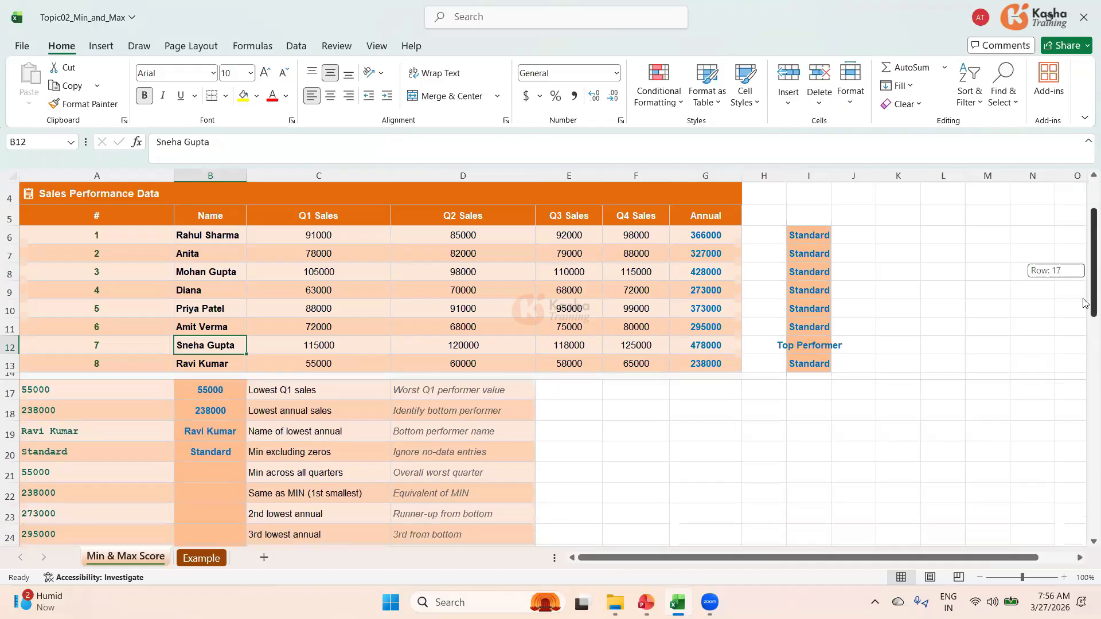
key("ctrl+s")
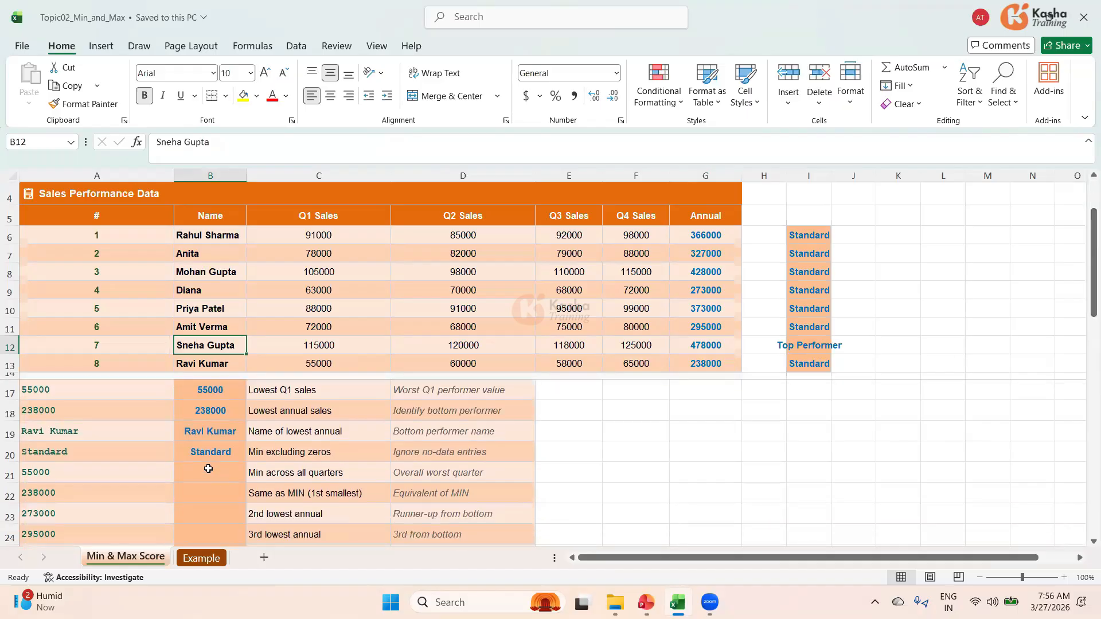
Step: Enter =MIN(C6:C13,D6:D13,E6:E13,F6:F13) in B21 to find the minimum across all quarters
left_click(212, 471)
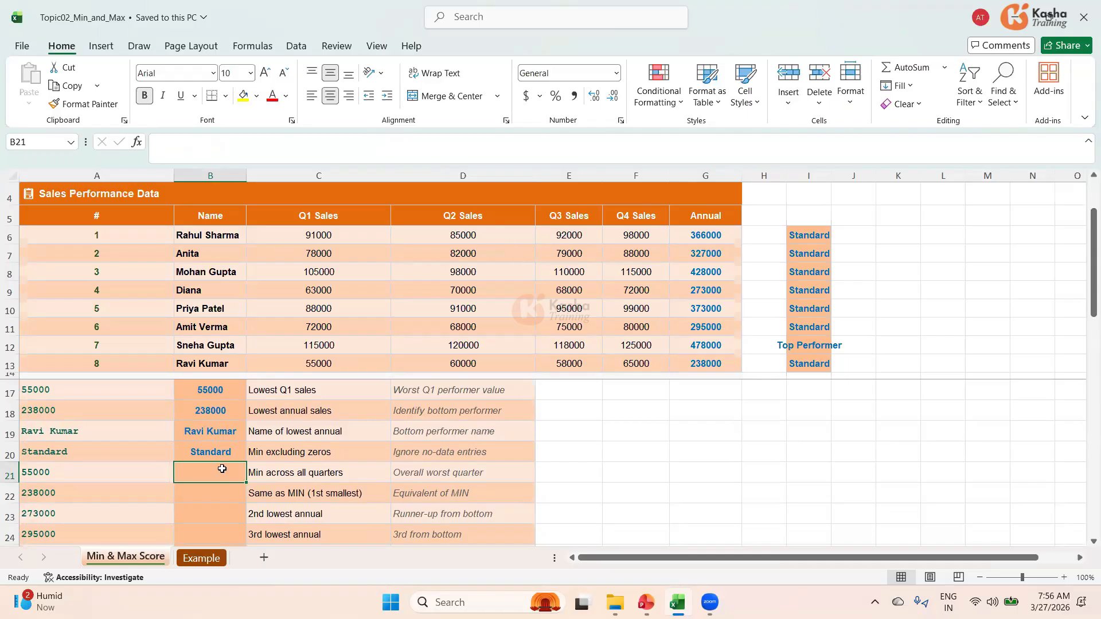
type("=")
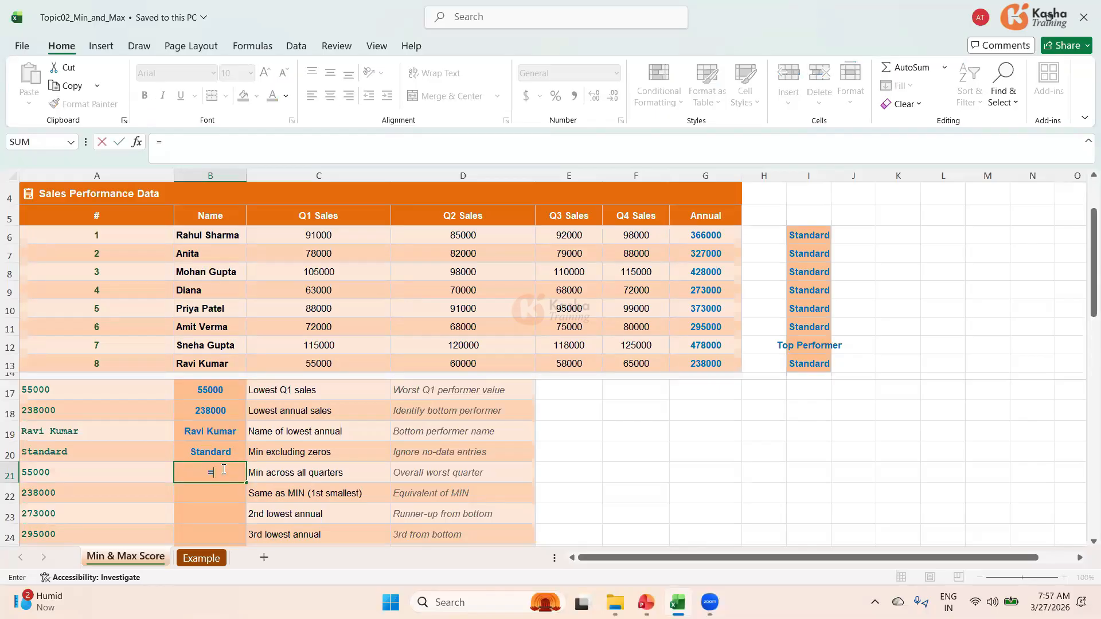
type("MIN")
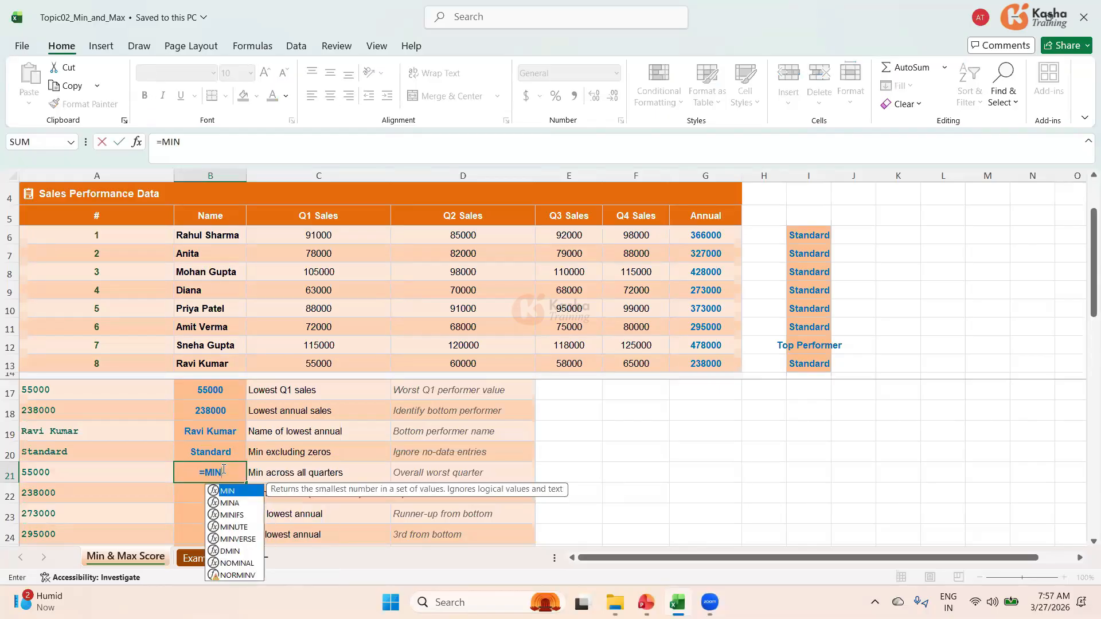
type("(")
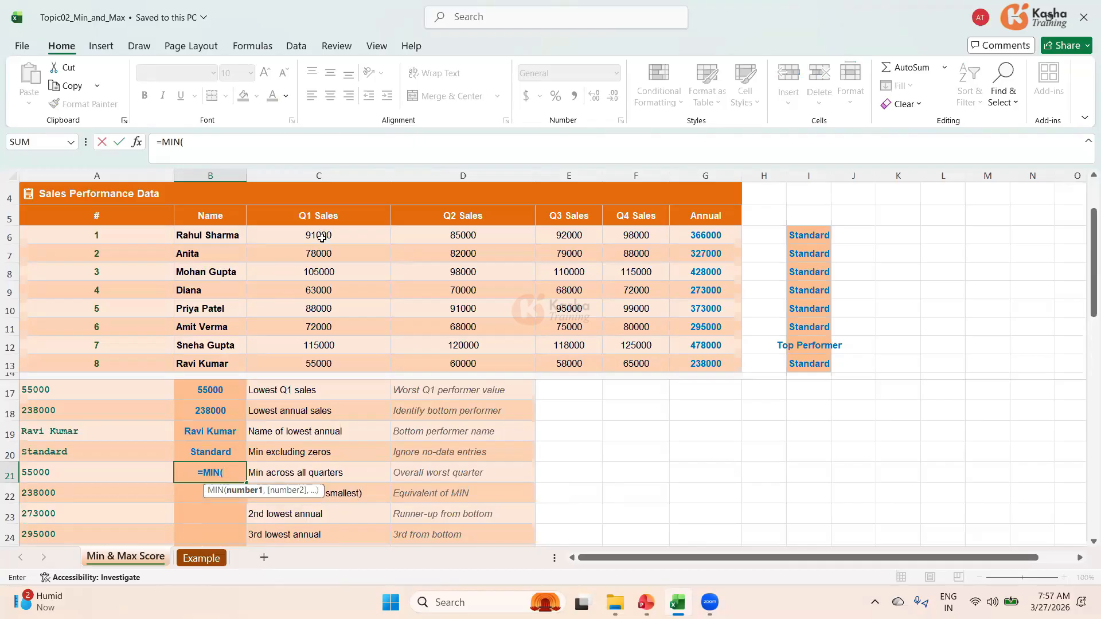
left_click_drag(322, 235, 314, 360)
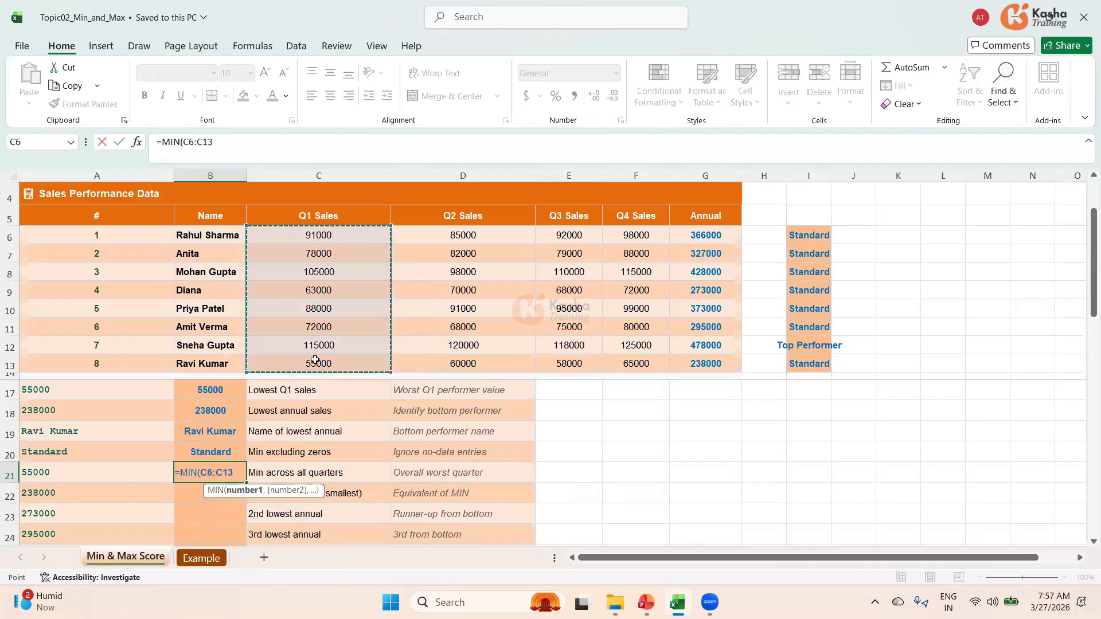
type(",")
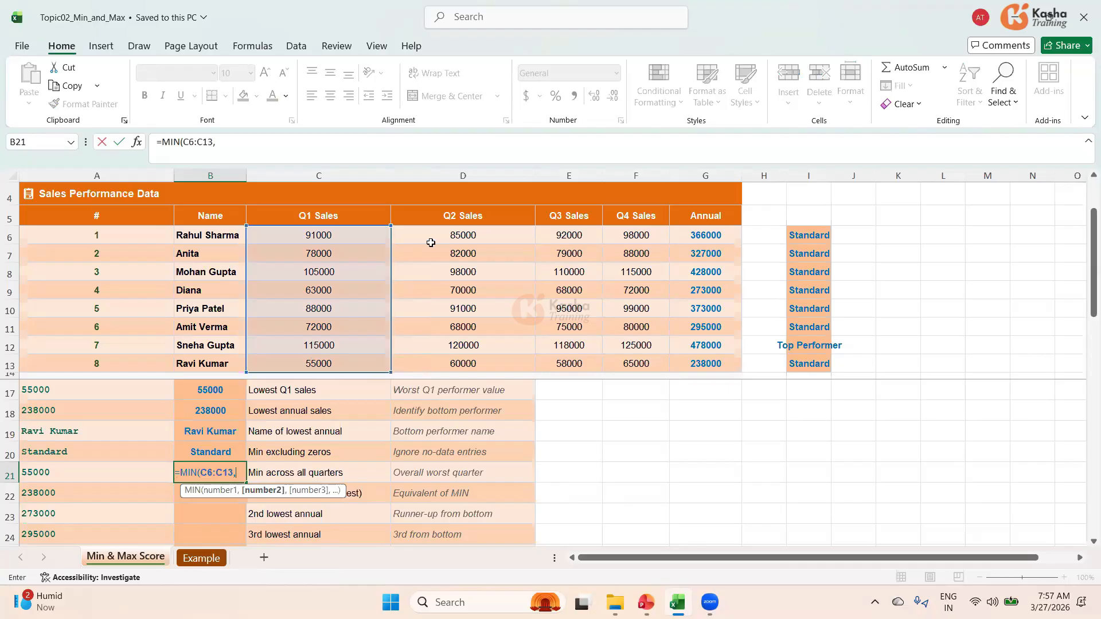
left_click_drag(468, 233, 464, 358)
type(",")
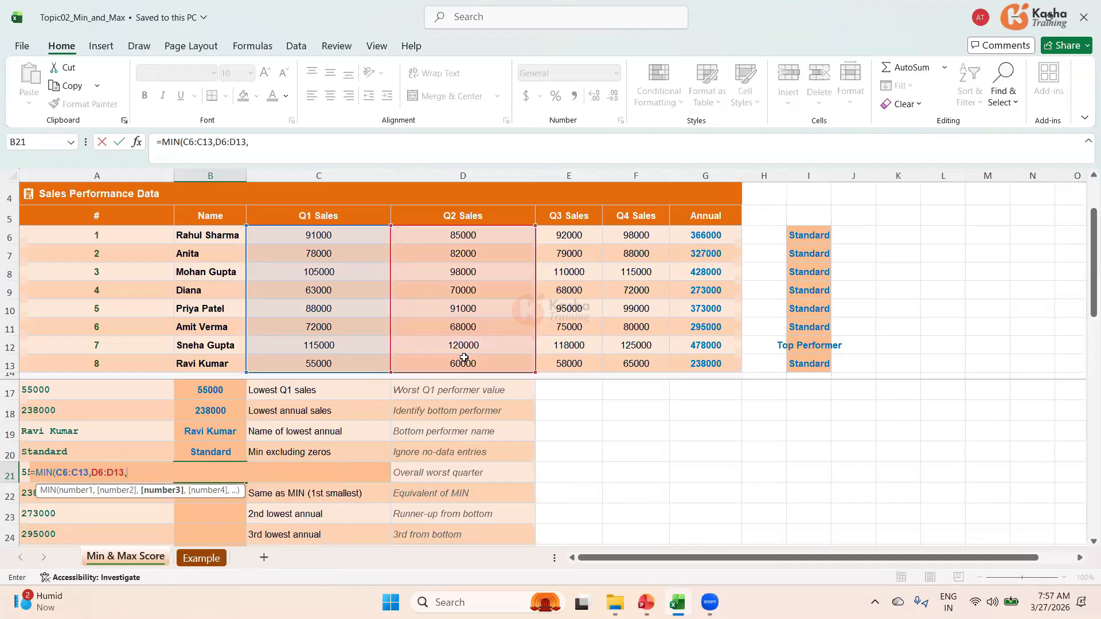
left_click_drag(565, 235, 581, 365)
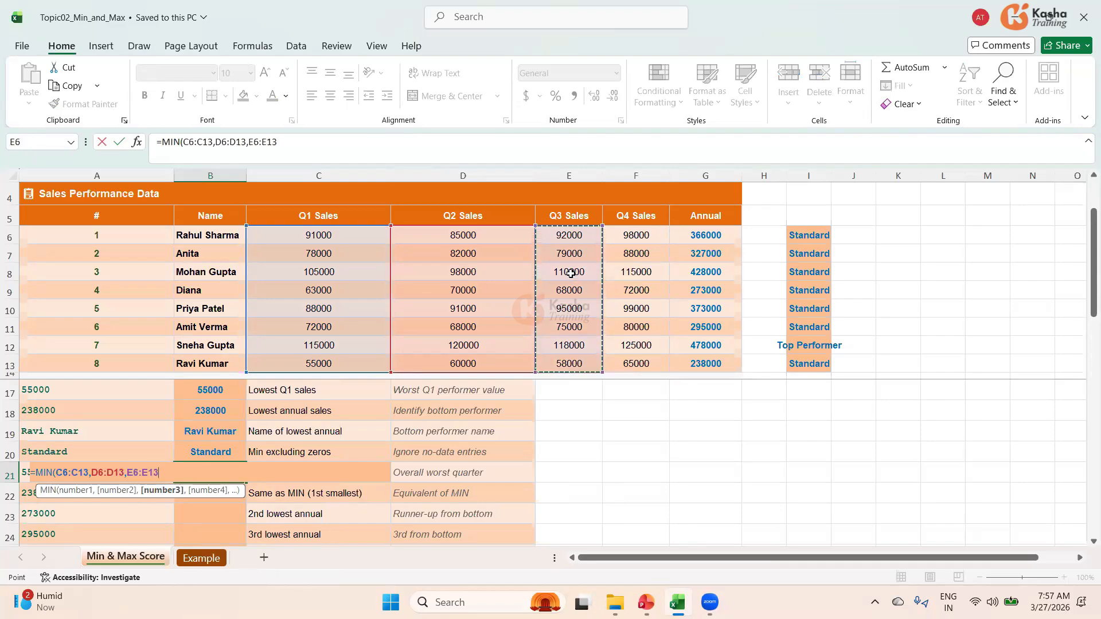
type(",")
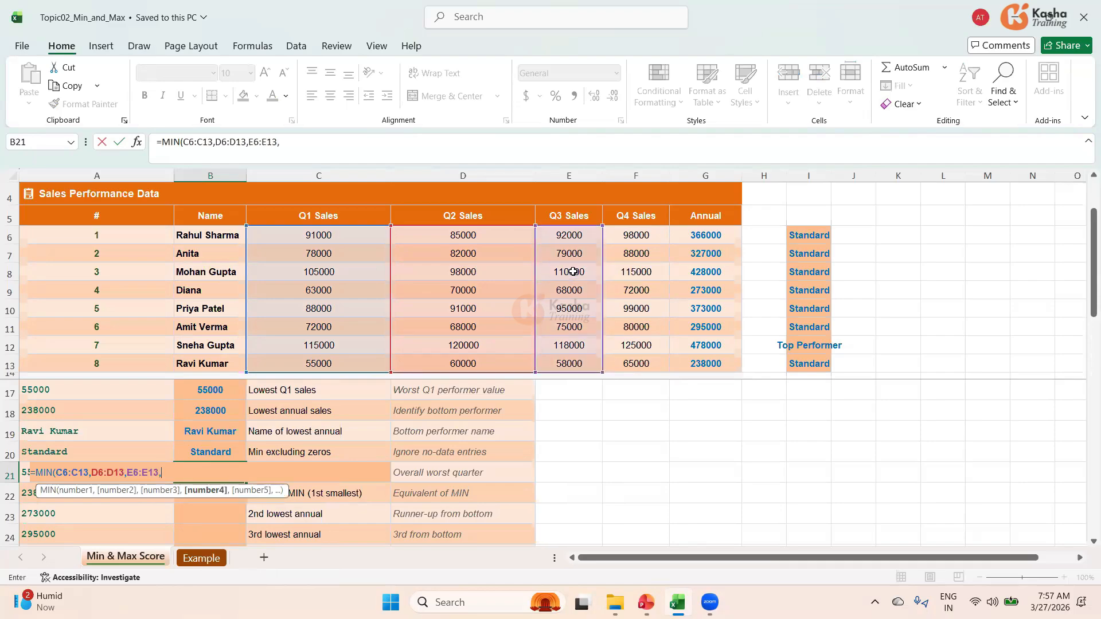
left_click_drag(634, 229, 645, 366)
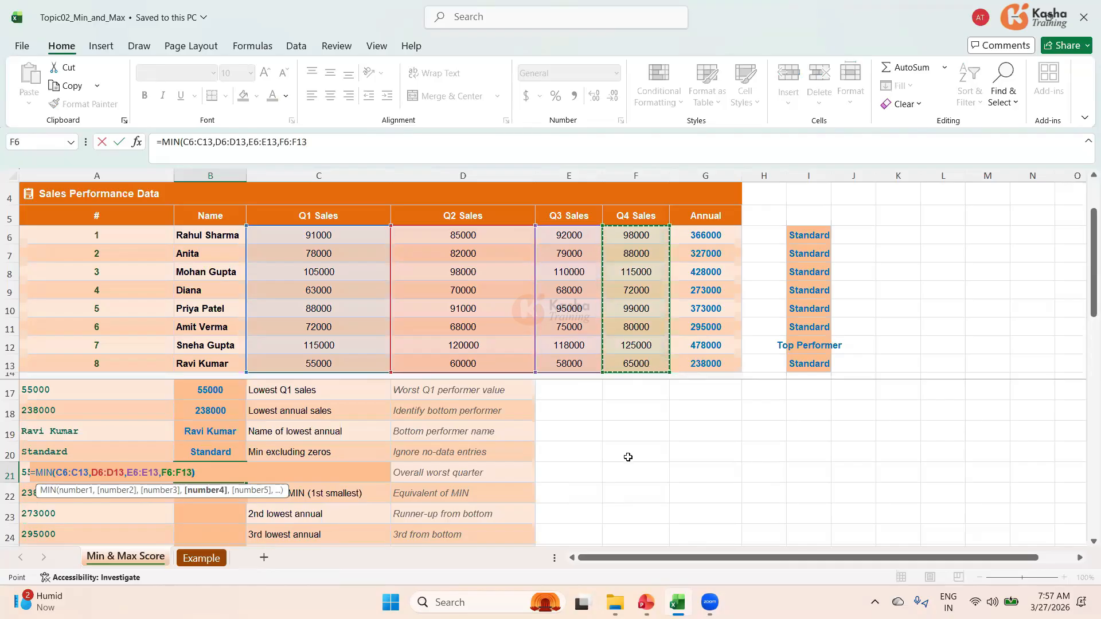
key("Return")
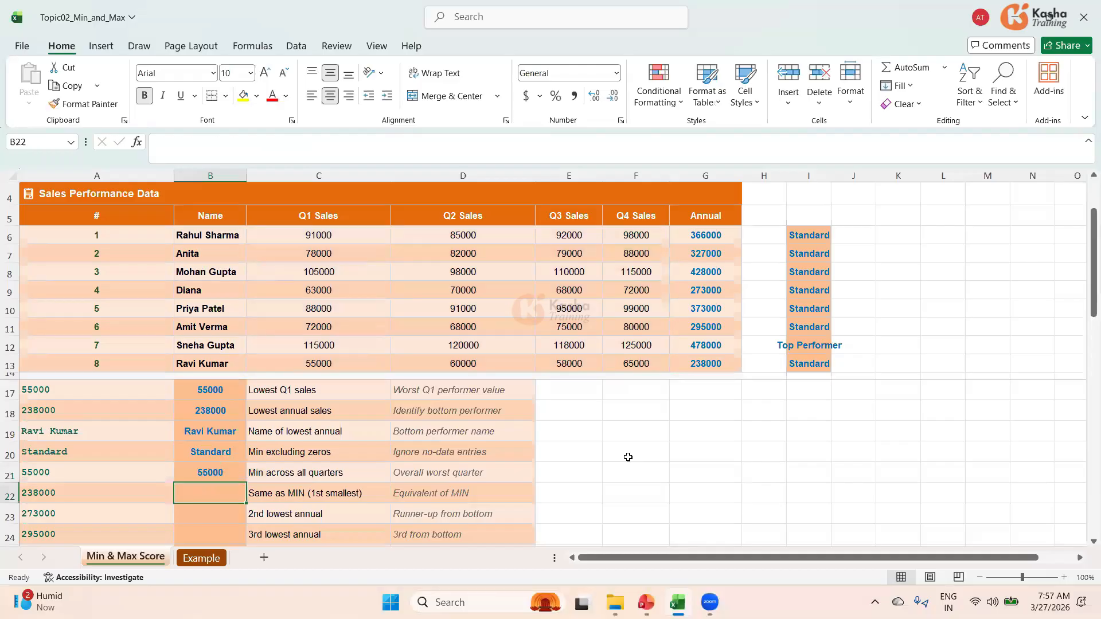
Step: Compare the all-quarters minimum in B21 with the Q1 sales figure in C13
left_click(212, 471)
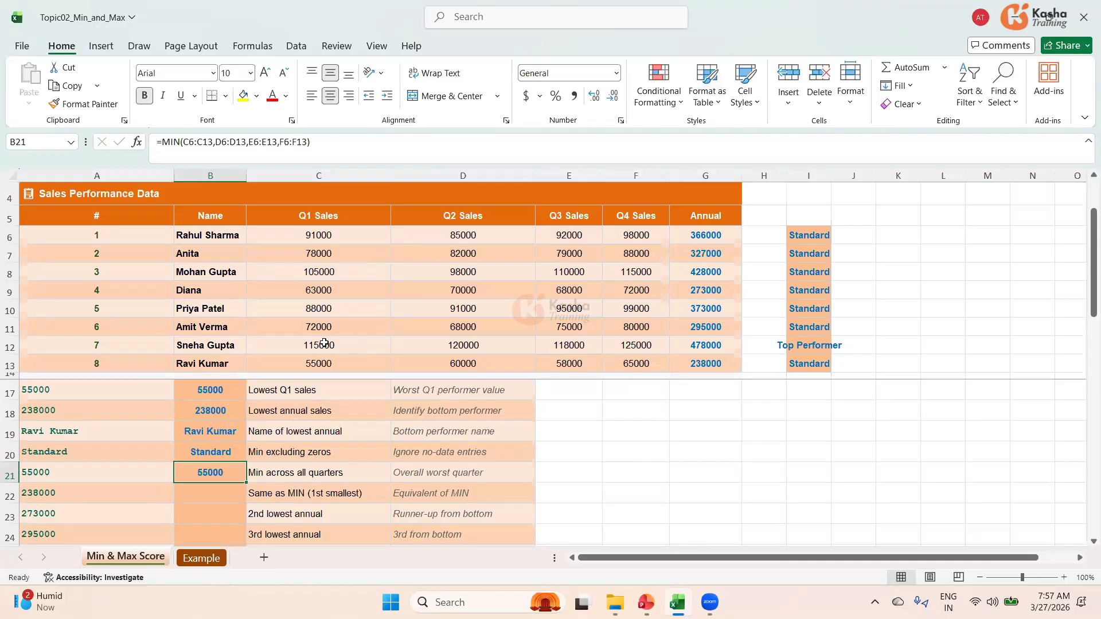
left_click(320, 366)
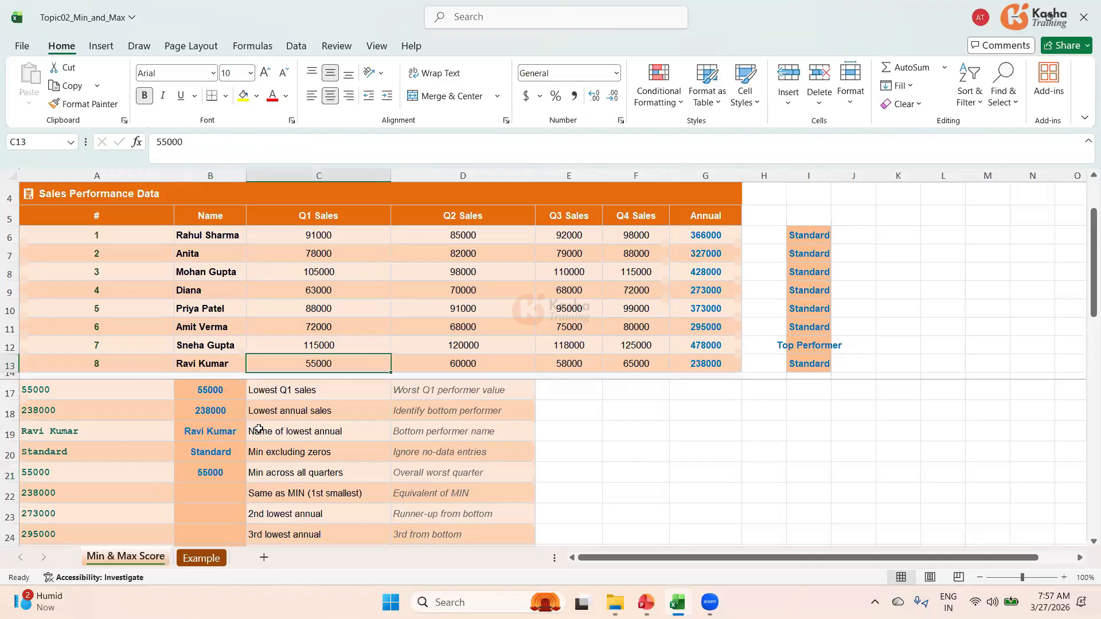
left_click(221, 472)
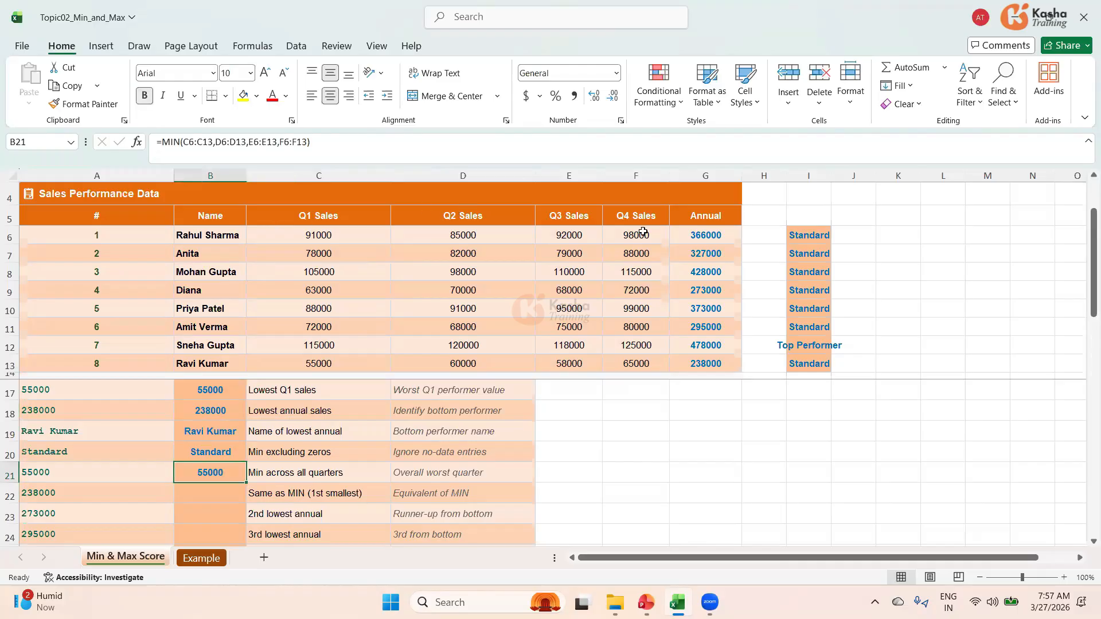
Step: Enter =SMALL(G6:G13,1) in B22 to find the smallest annual sales figure
left_click(213, 502)
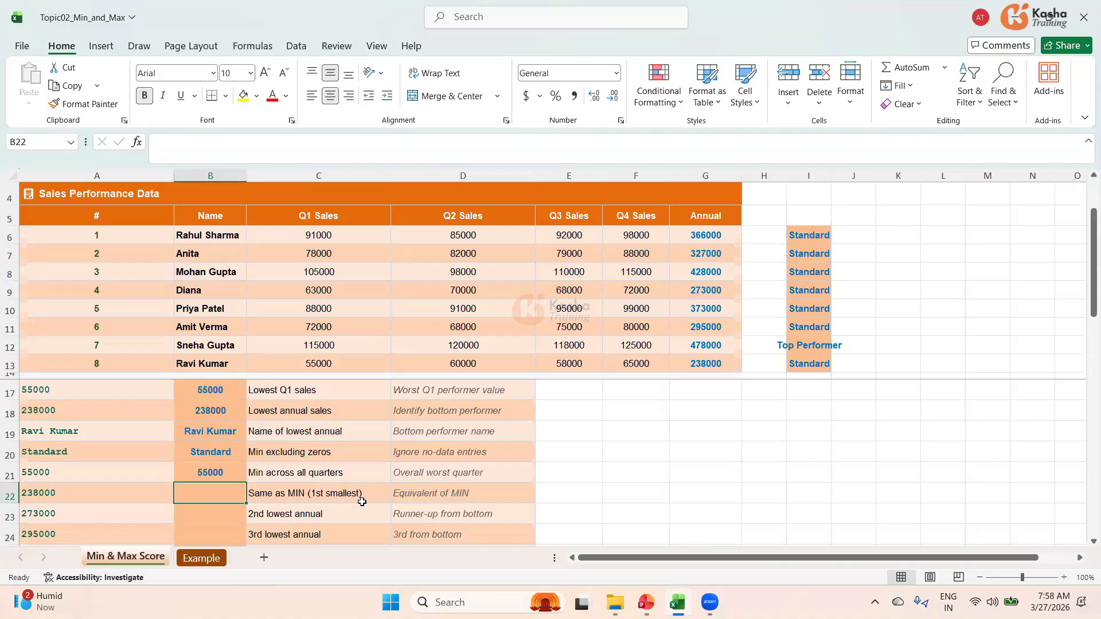
type("=")
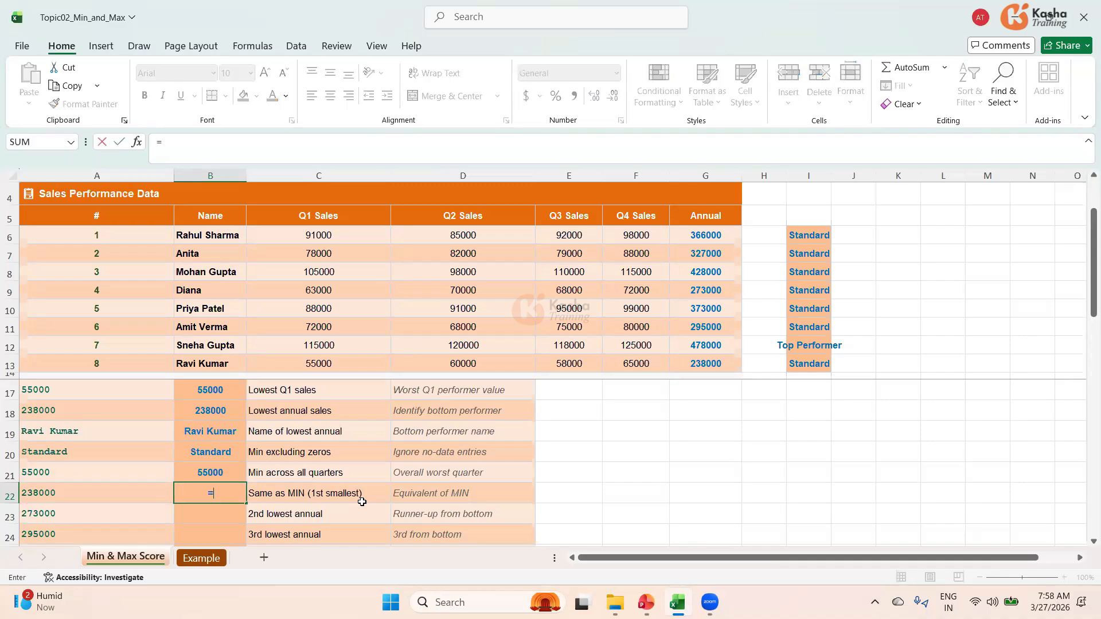
type("SMALL")
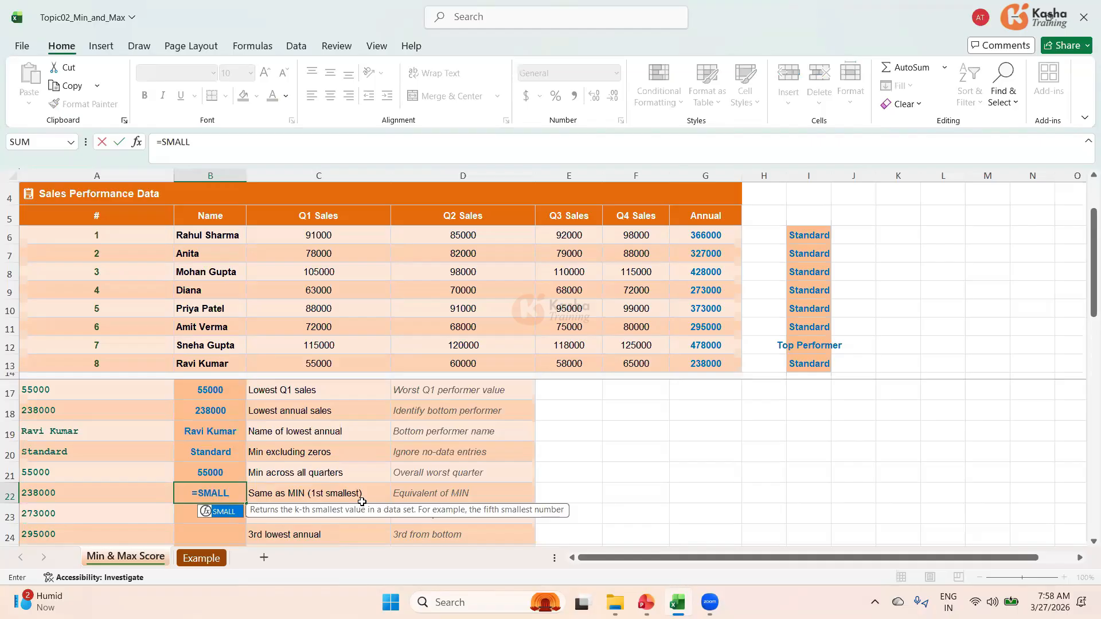
type("(")
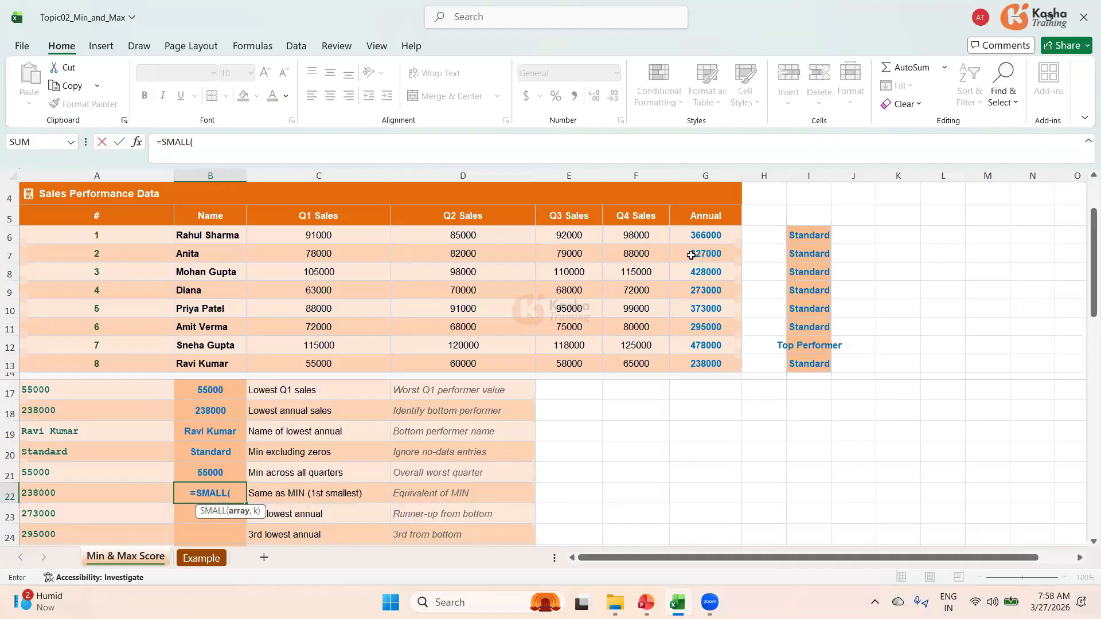
left_click_drag(703, 235, 708, 361)
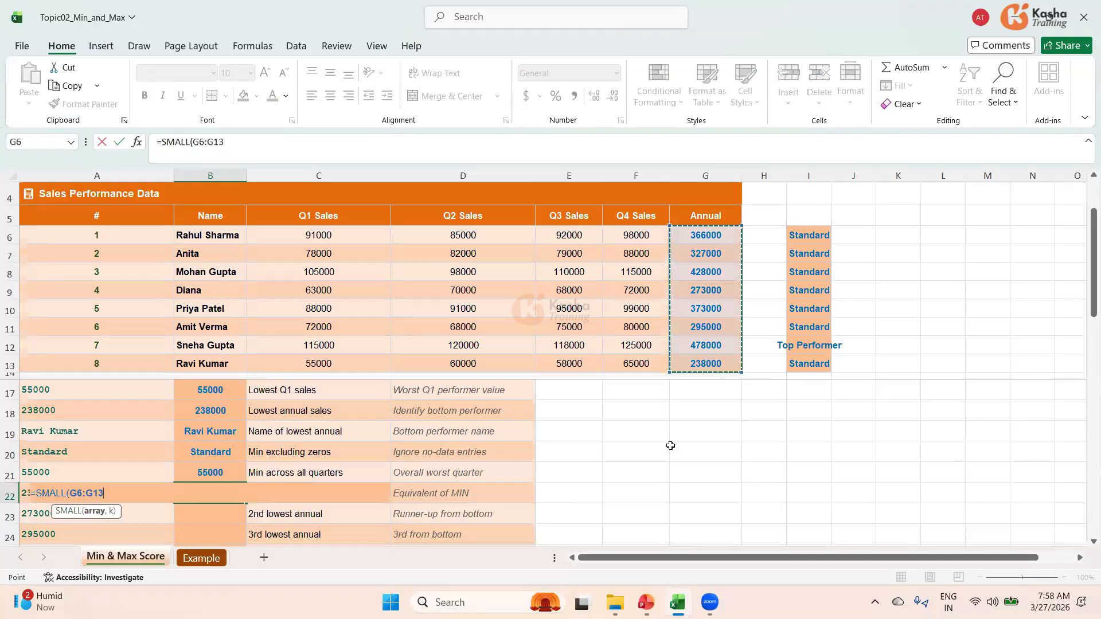
type(",1")
key("Return")
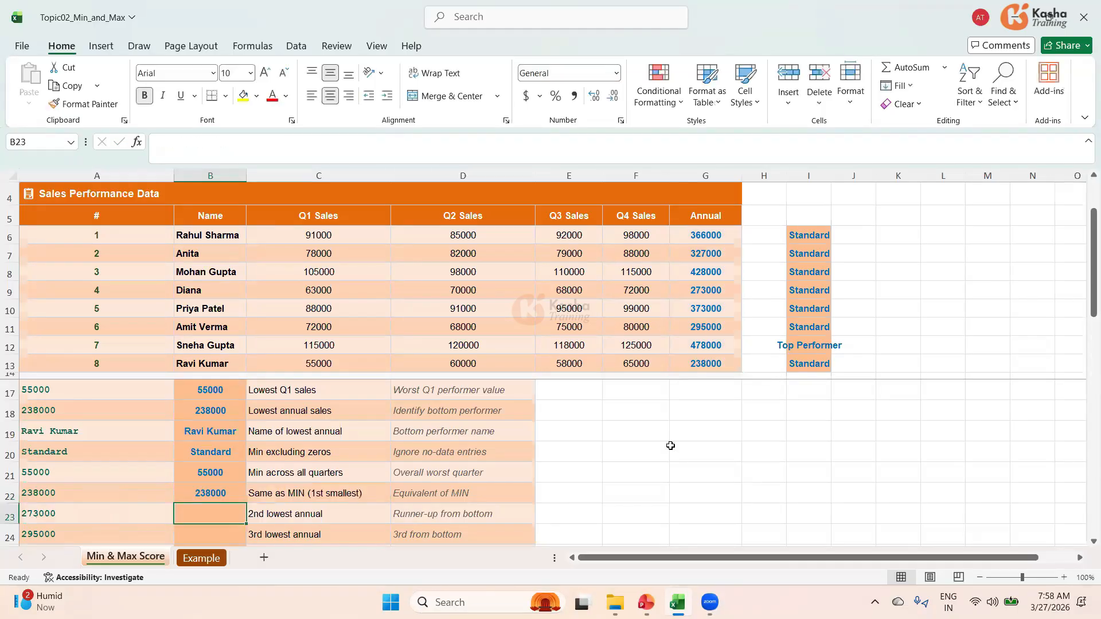
Step: Compare the SMALL formula in B22 with the annual figure in G13 and the label in C22
left_click(225, 492)
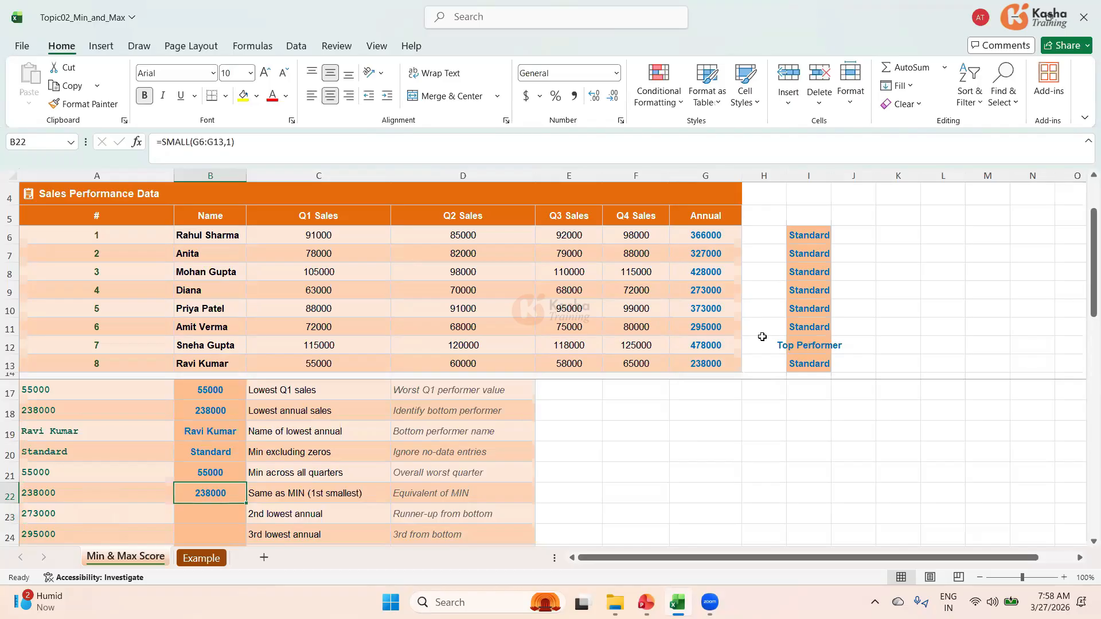
left_click(713, 363)
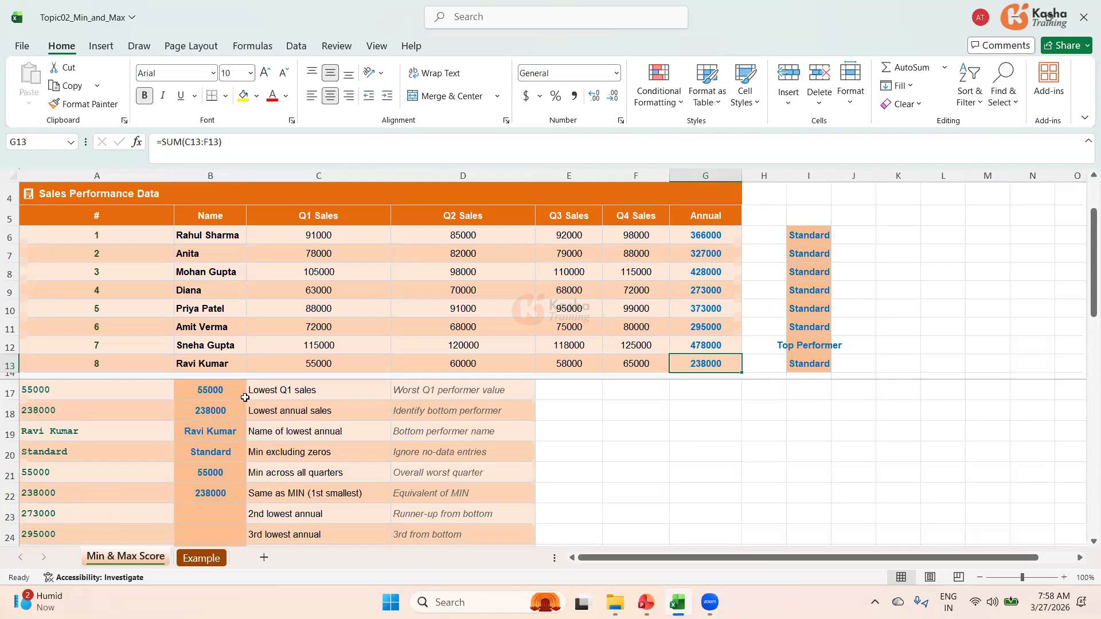
left_click(344, 495)
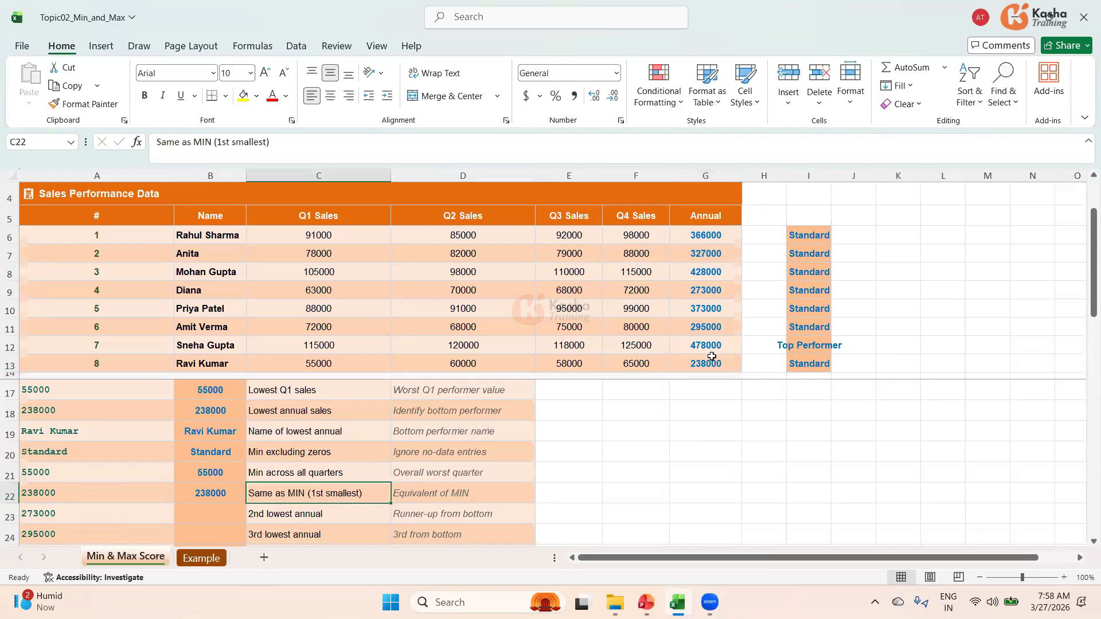
left_click(706, 367)
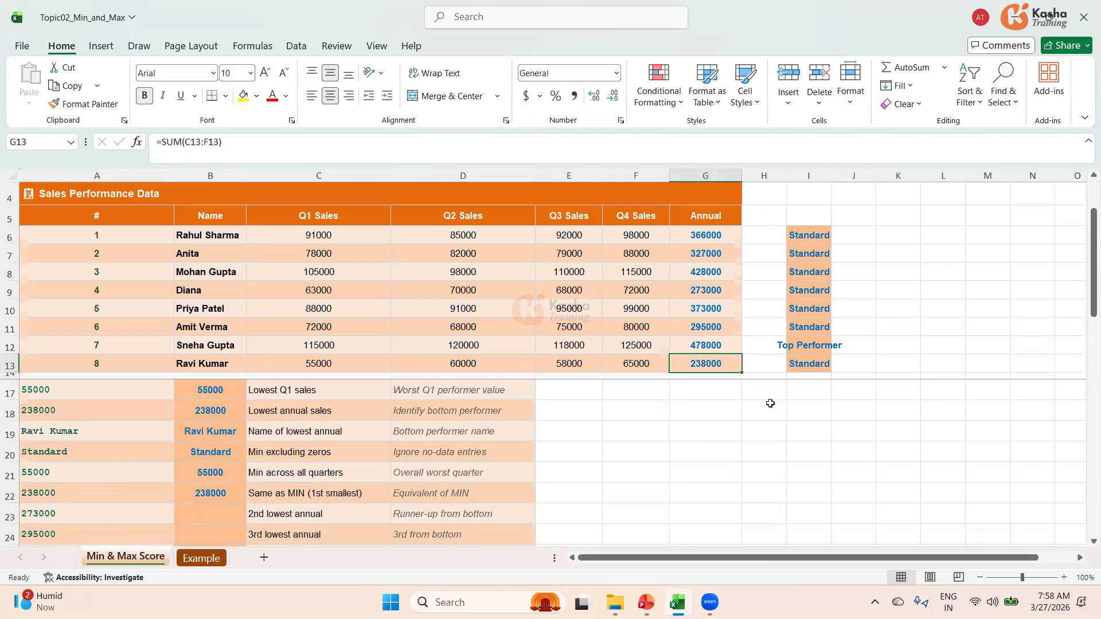
Step: Set the k argument of the SMALL formula in B22 to 2 and compare it with the annual figure in G9
left_click(210, 491)
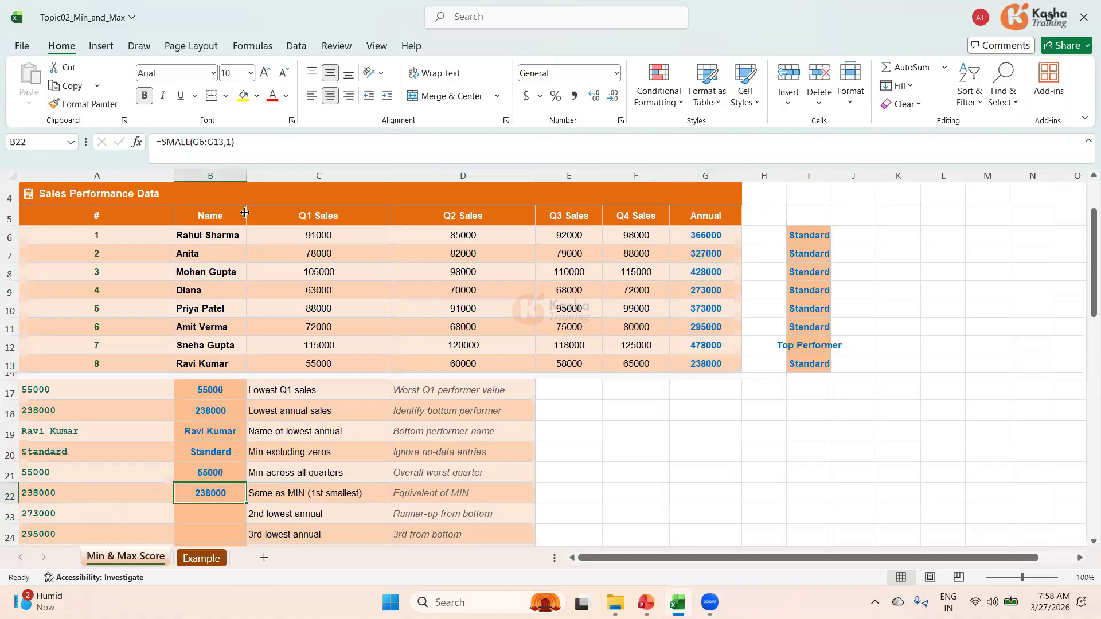
left_click(233, 141)
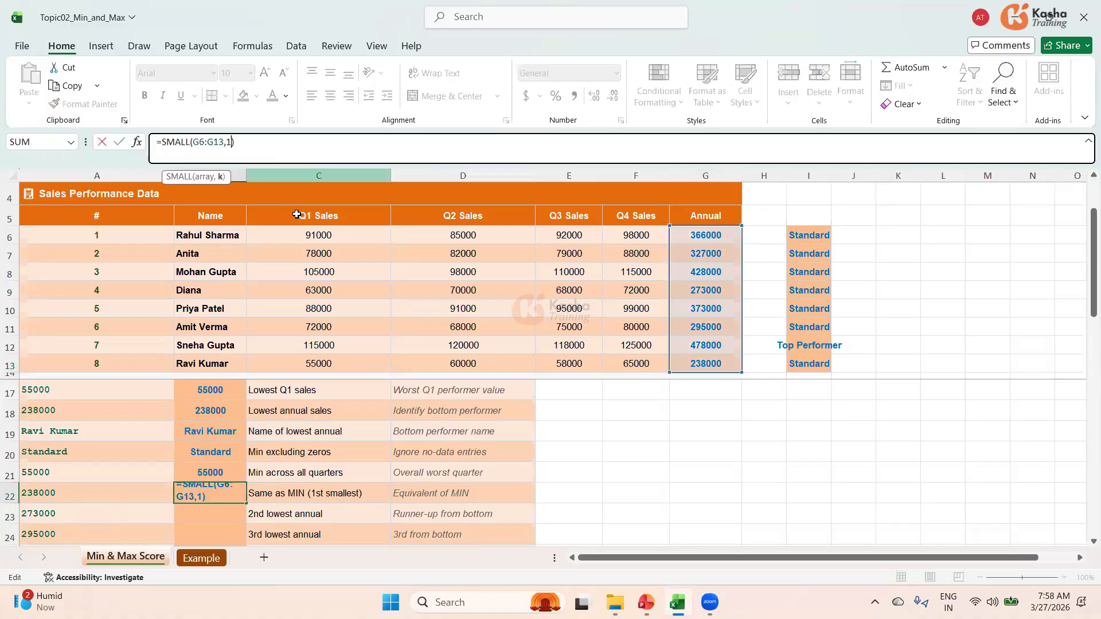
key("BackSpace")
type("2")
key("Return")
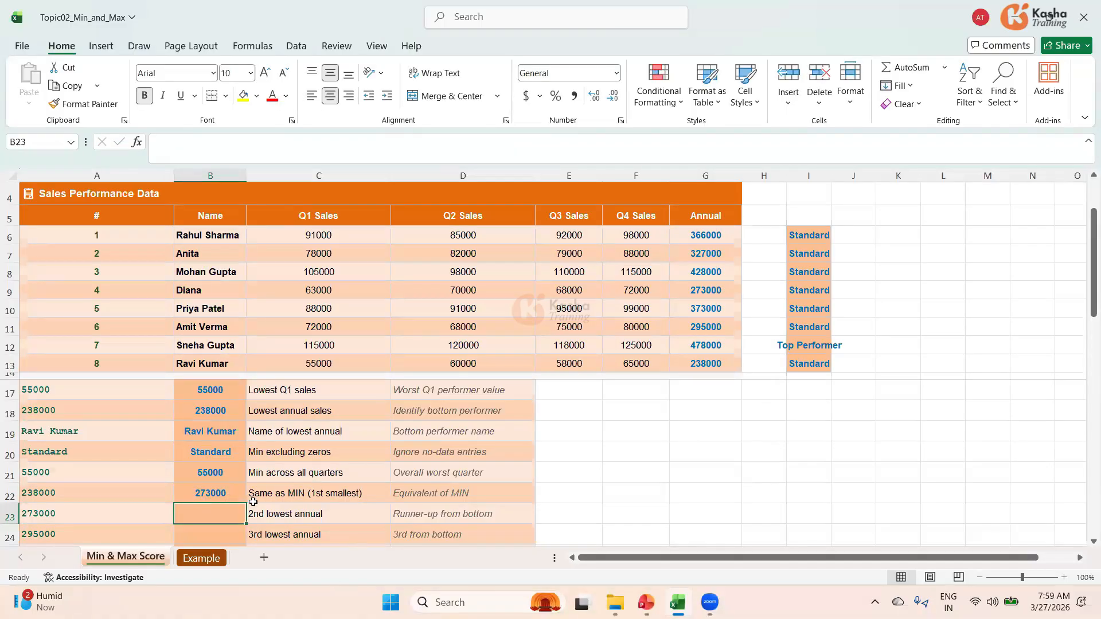
key("Up")
left_click(708, 291)
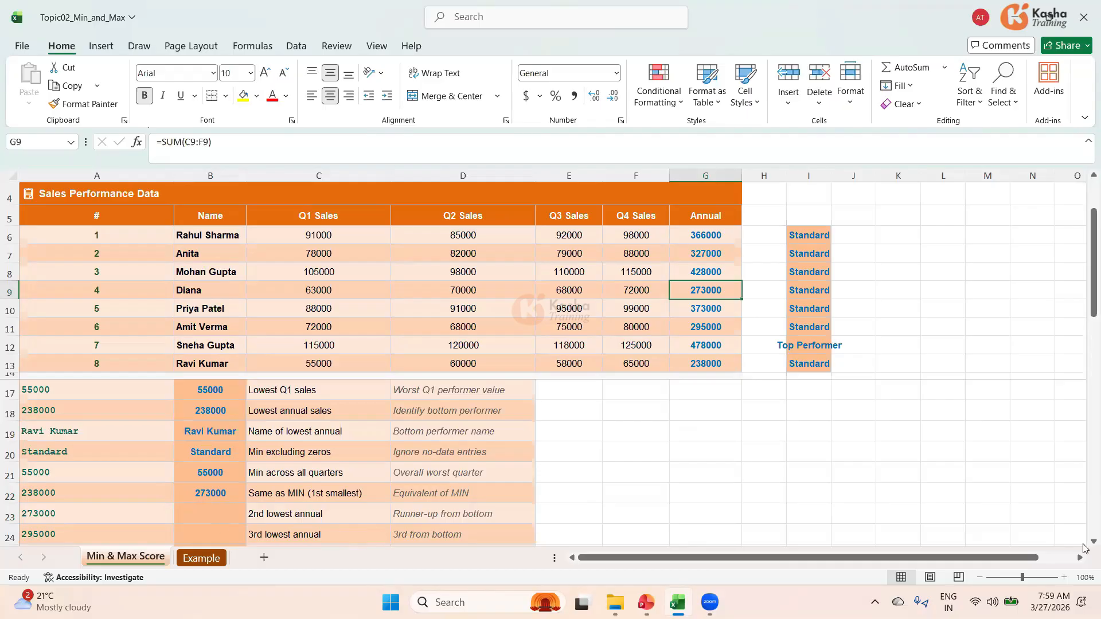
Step: Set the k argument of the SMALL formula in B22 back to 1
scroll(1085, 545, "down", 1)
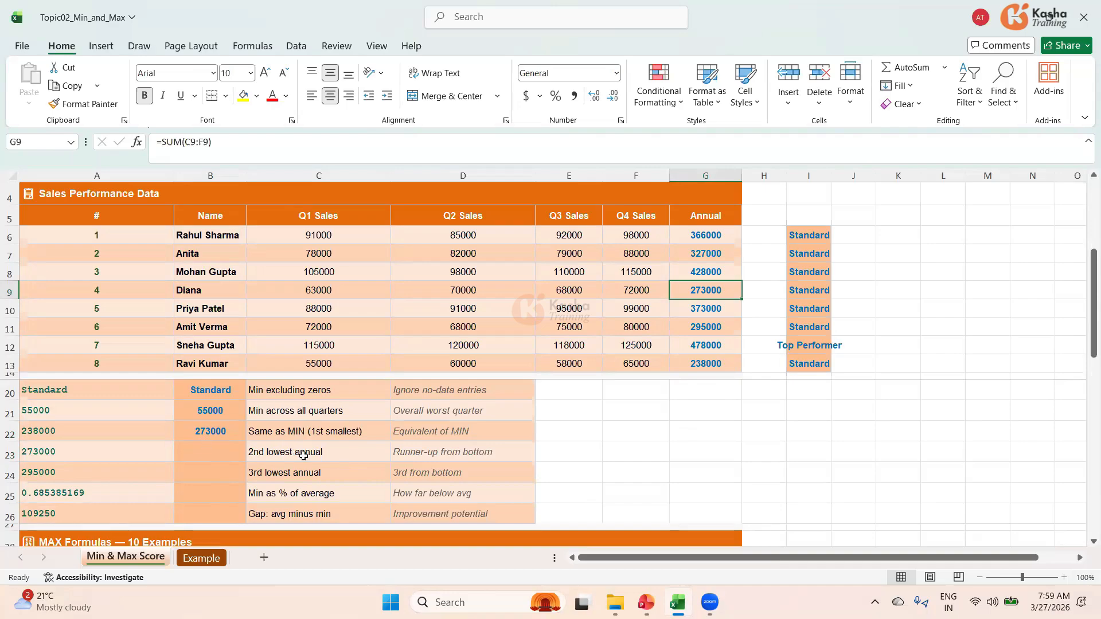
left_click(212, 431)
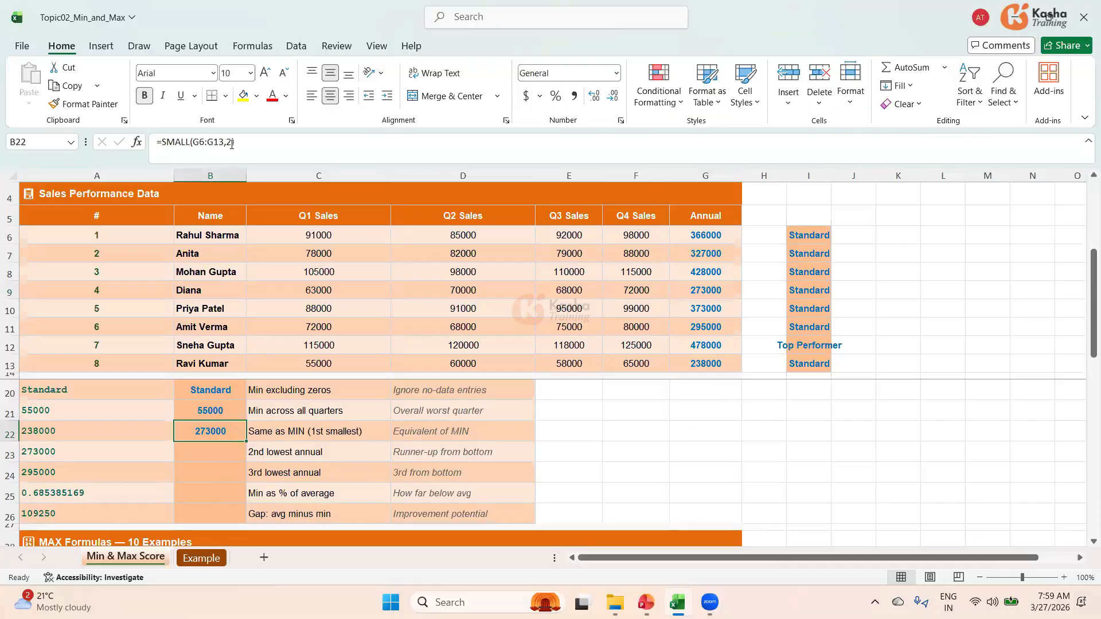
left_click(231, 144)
key("Return")
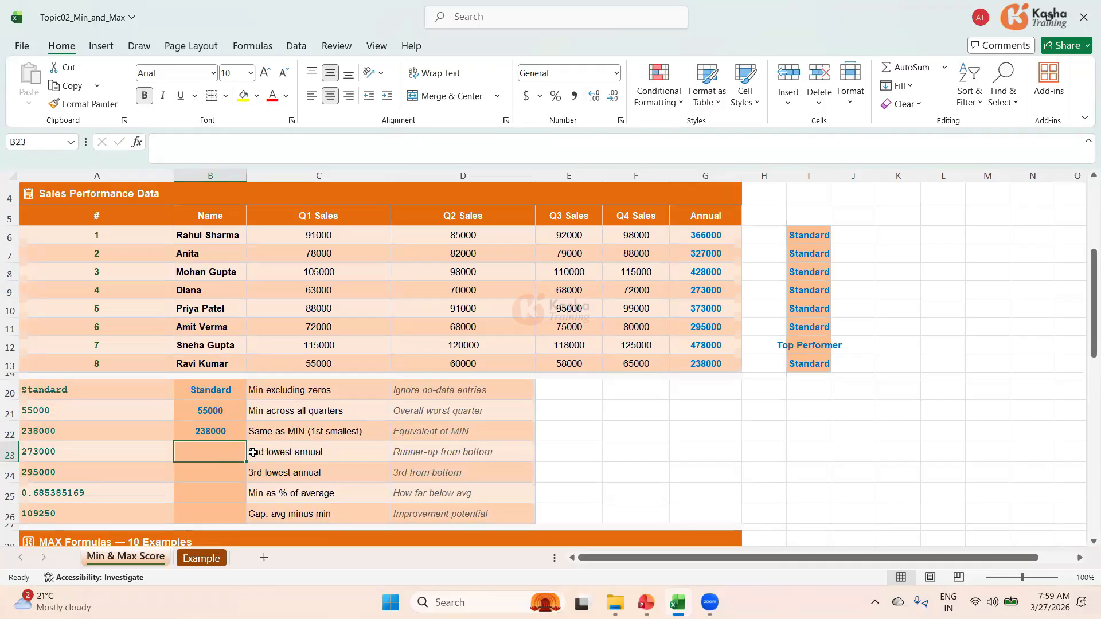
type("=")
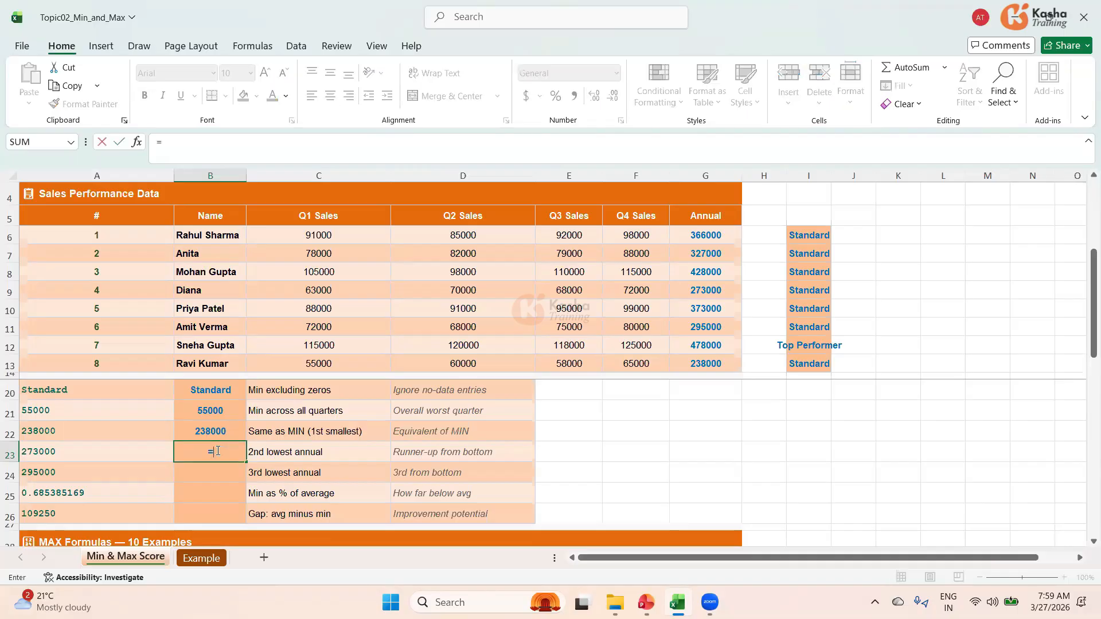
type("SMALL")
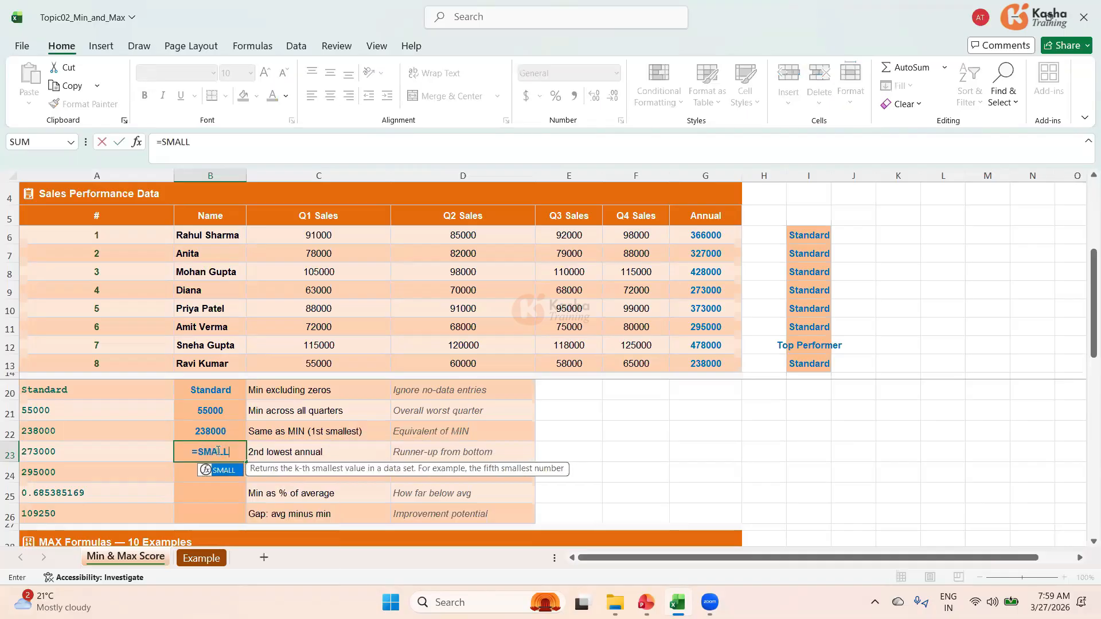
type("(")
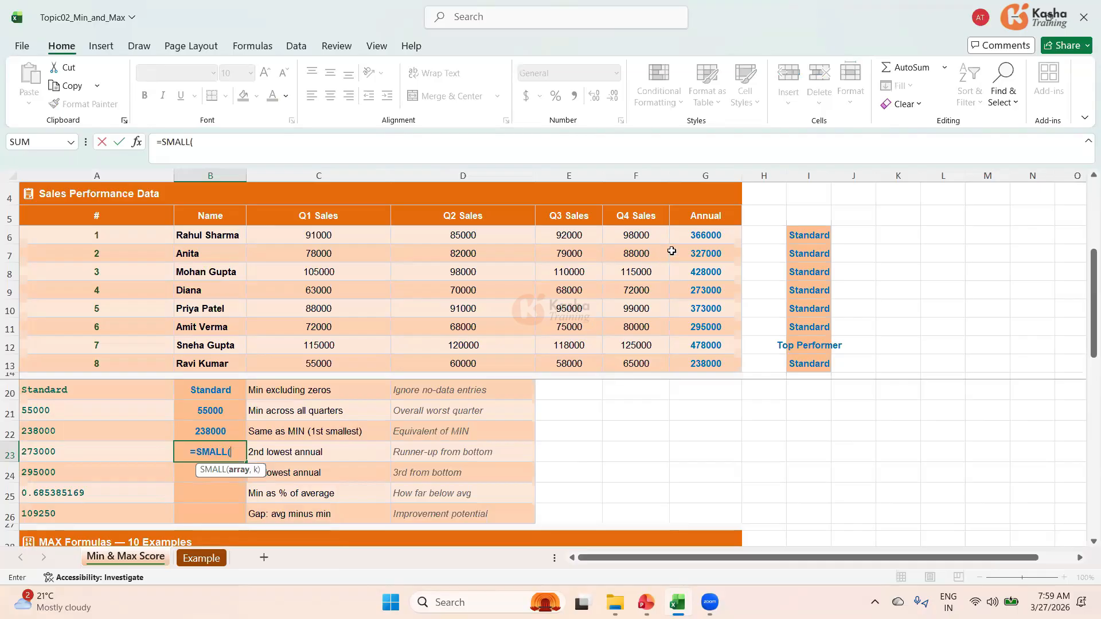
left_click_drag(713, 235, 717, 364)
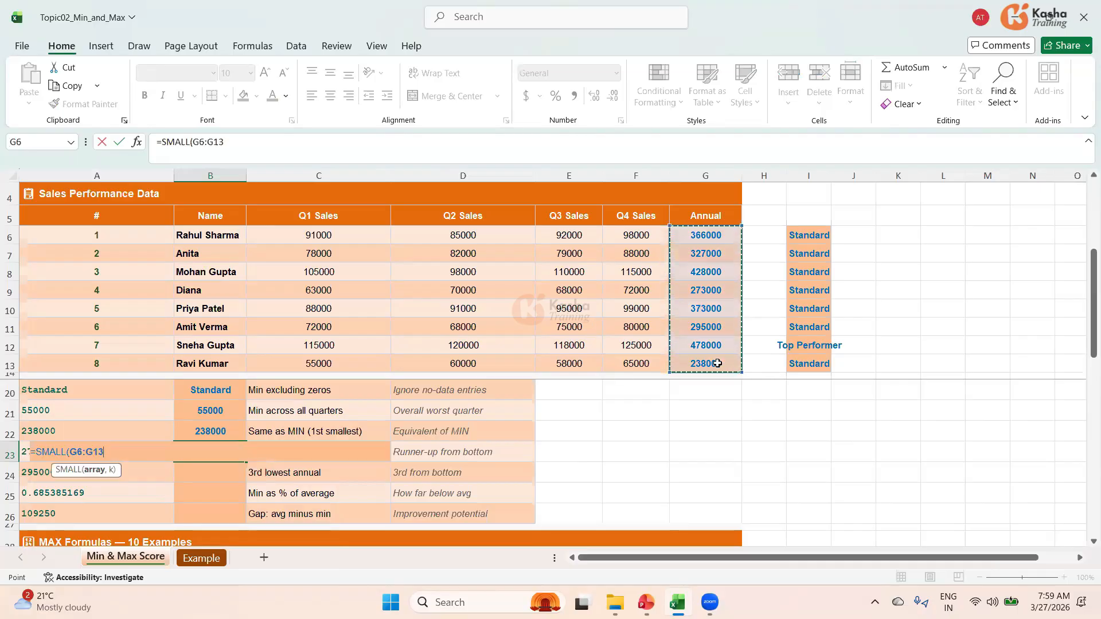
type(")")
key("Return")
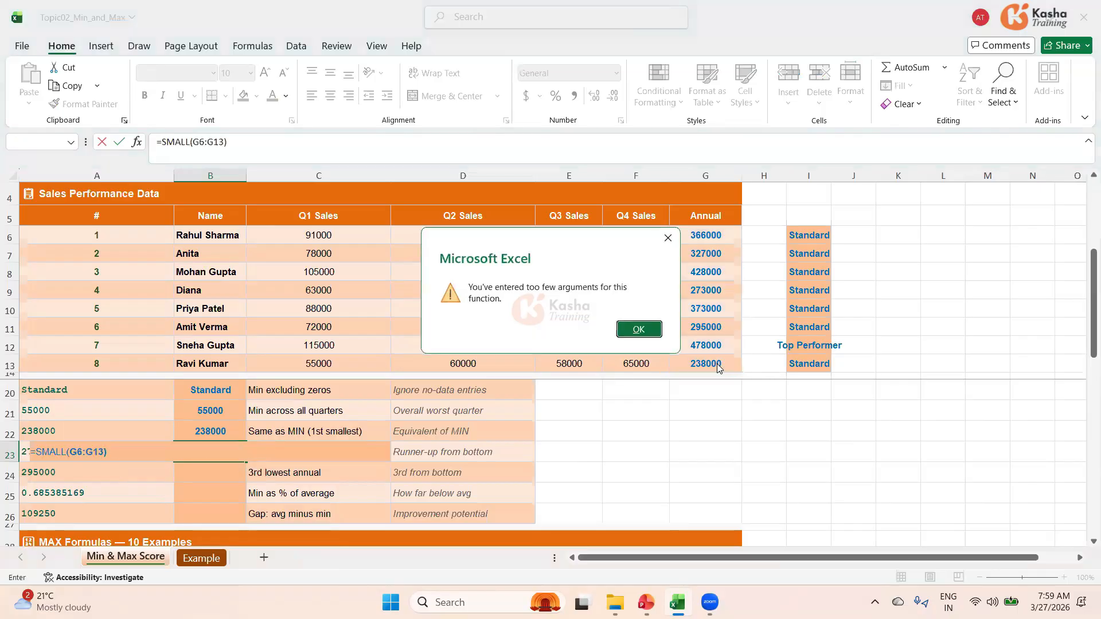
left_click(648, 329)
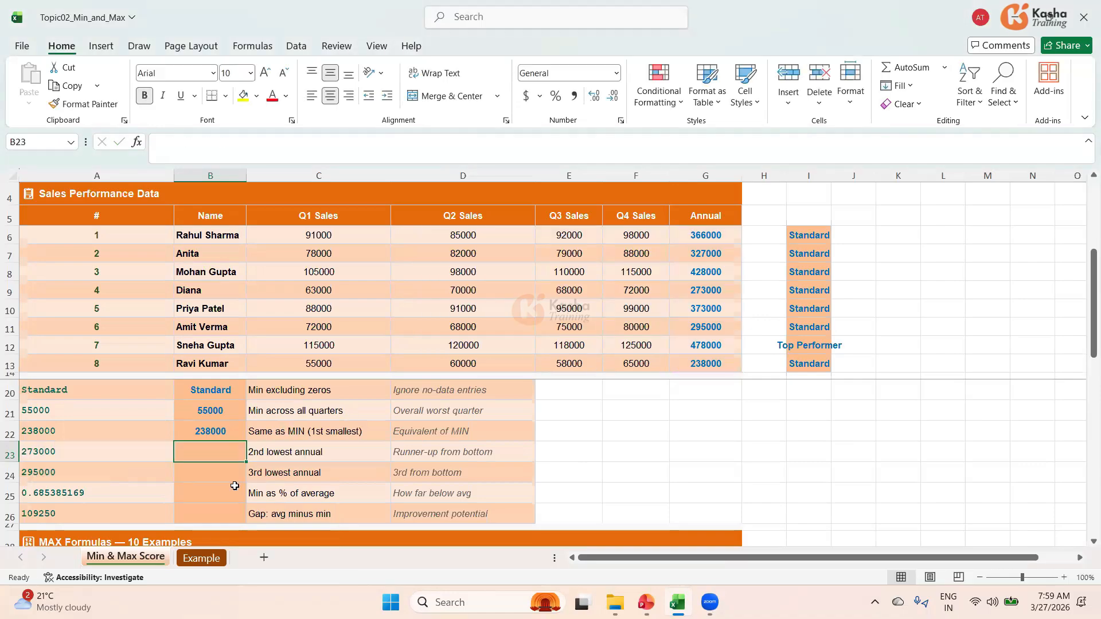
key("Escape")
Step: Enter =SMALL(G6:G13,2) in B23 to find the second-lowest annual sales figure
type("=")
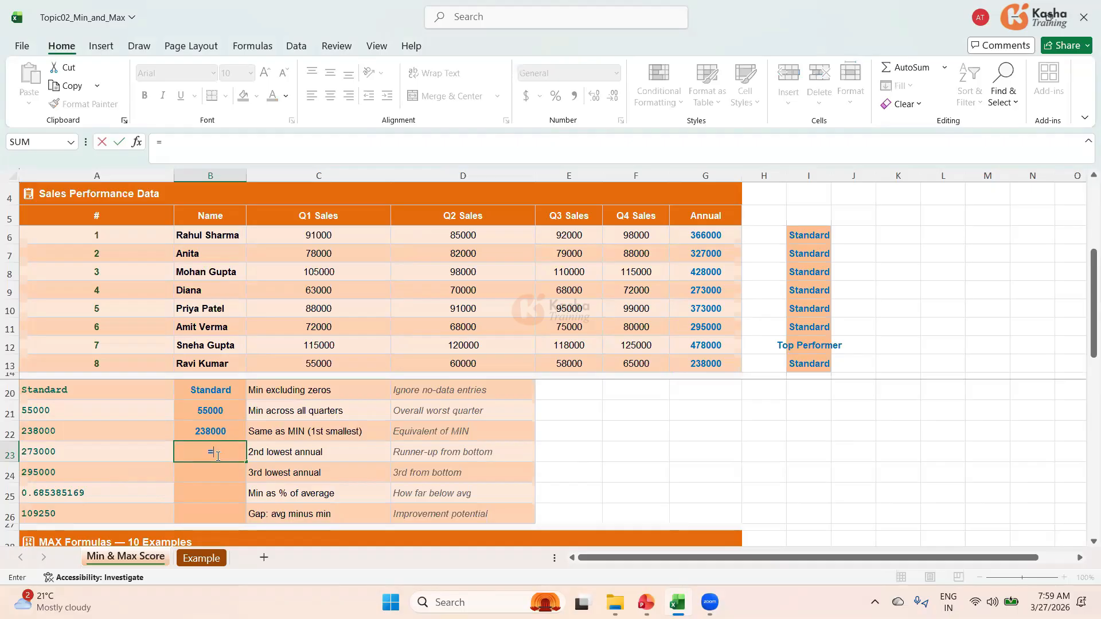
type("SMALL")
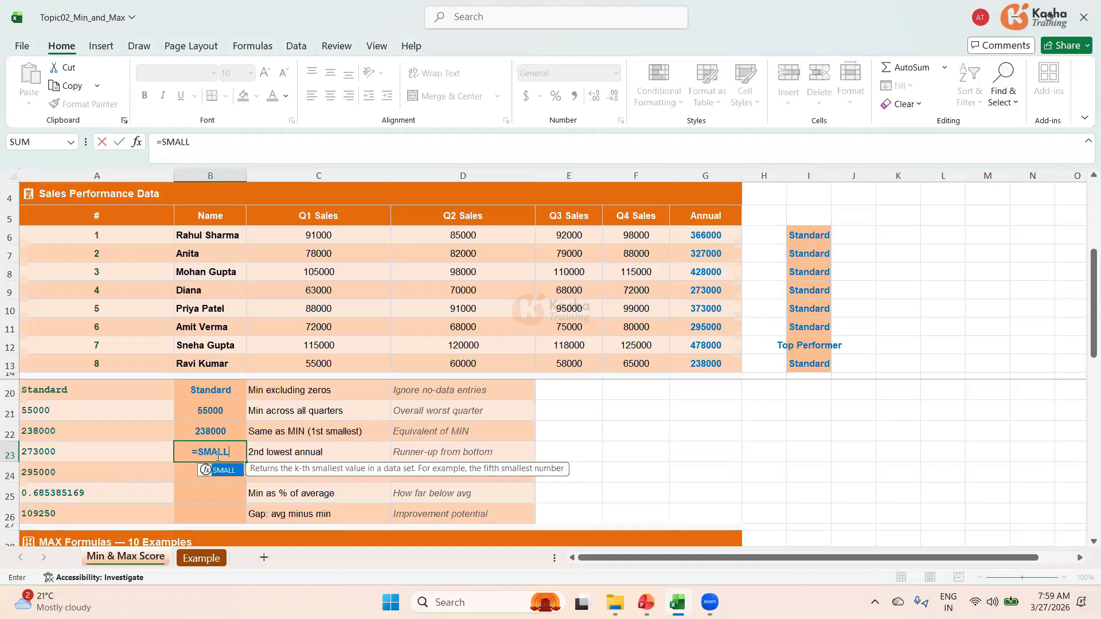
type("(")
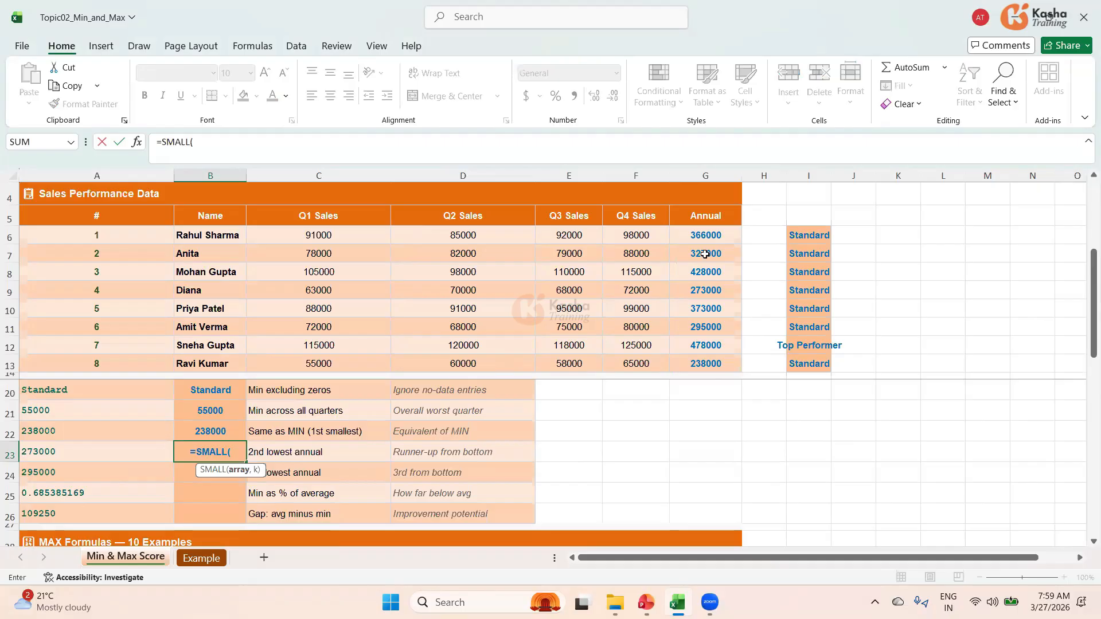
left_click_drag(704, 237, 699, 365)
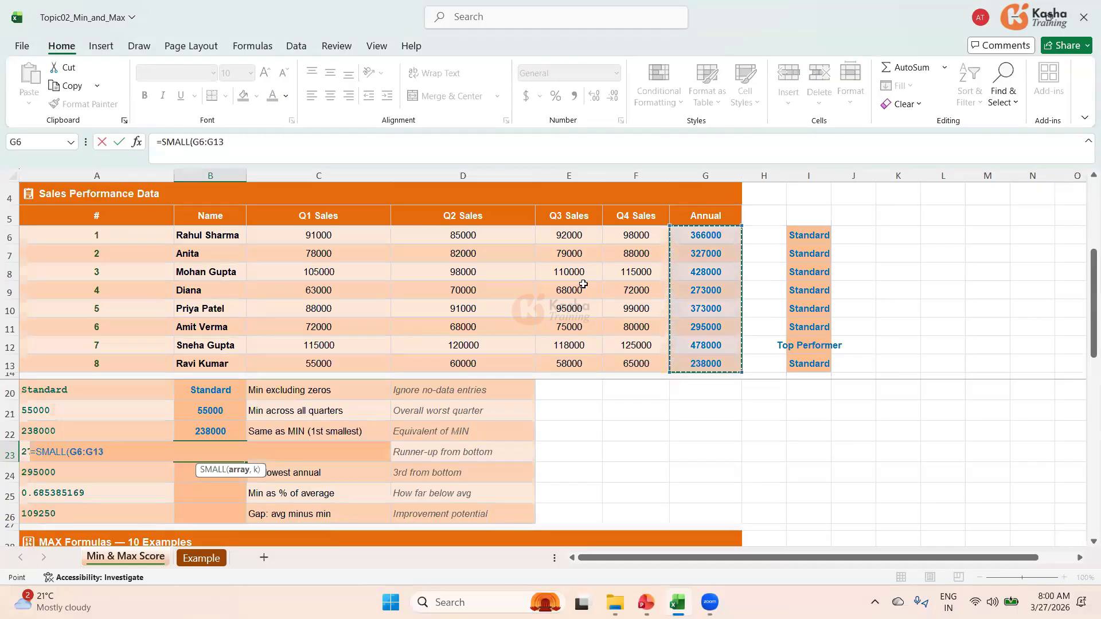
type(",")
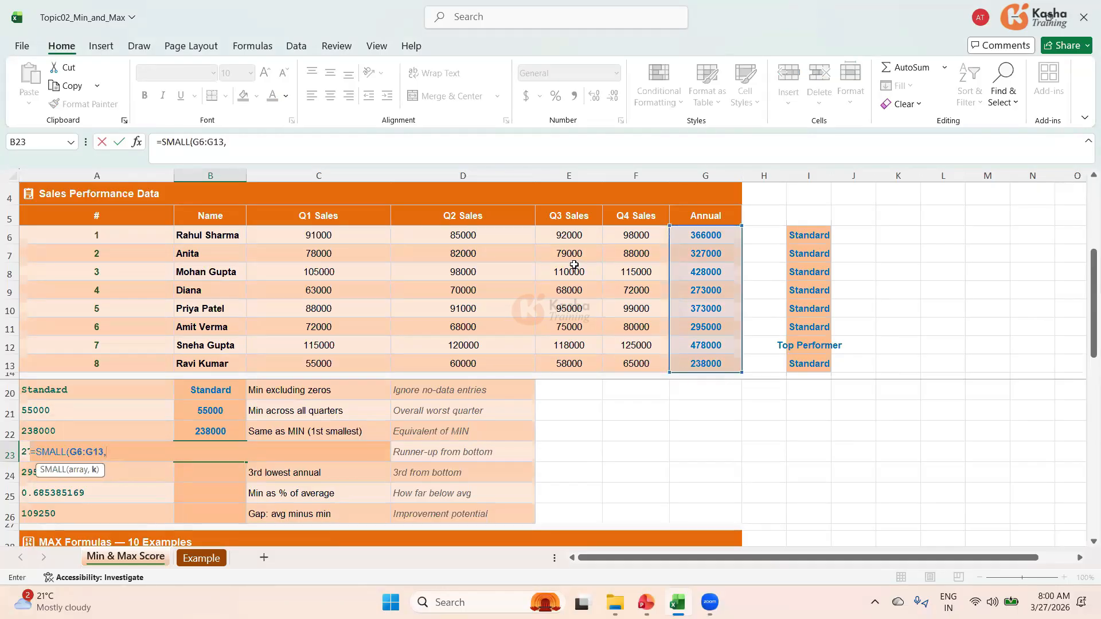
type("2)")
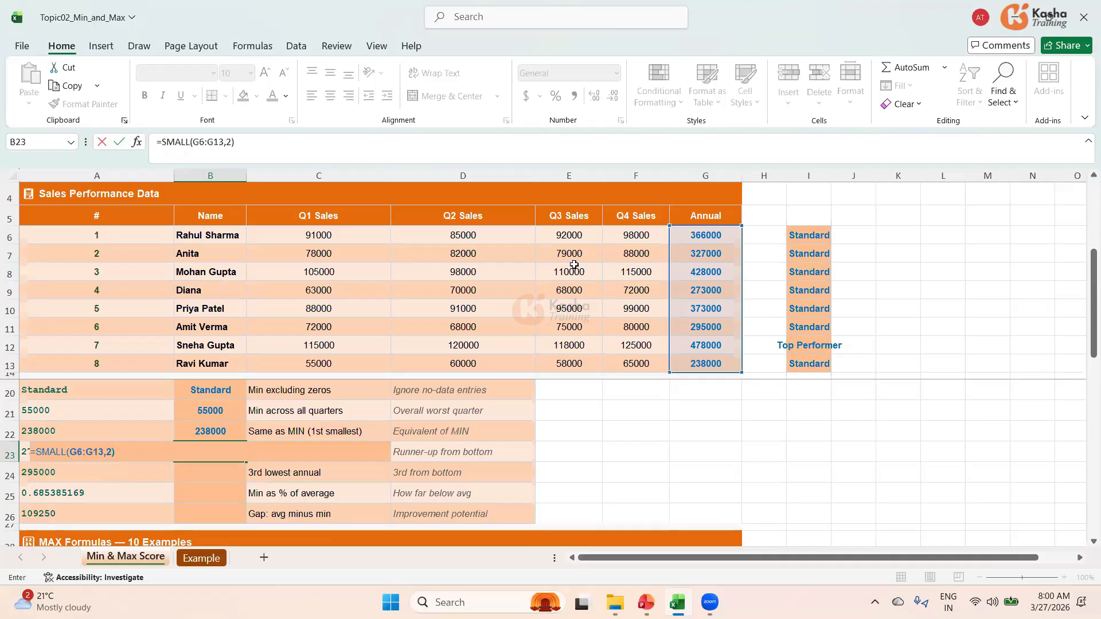
key("Return")
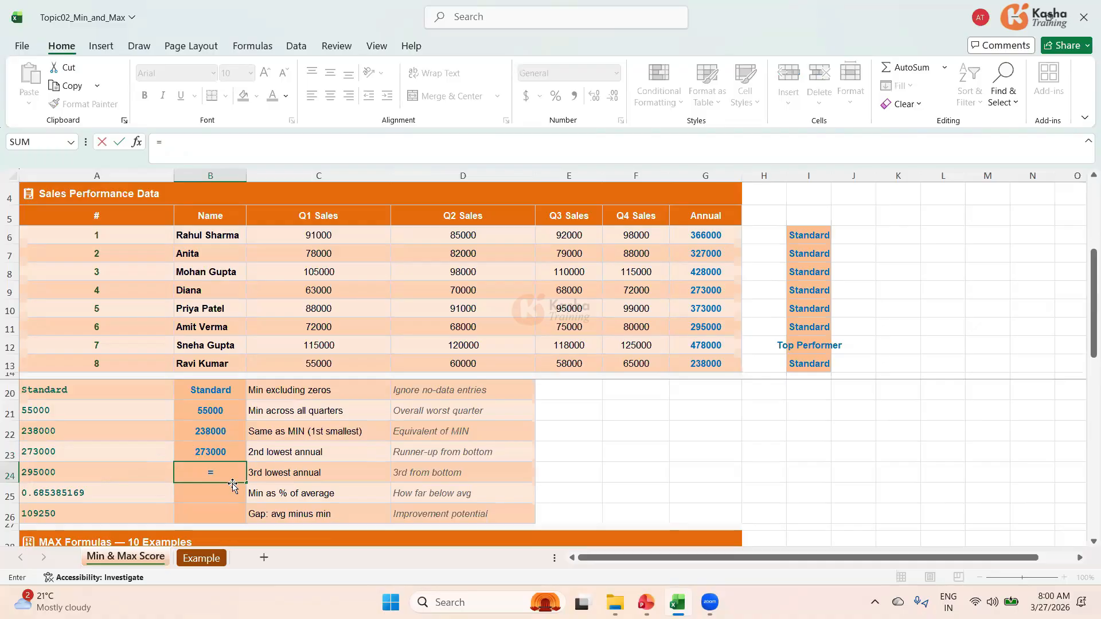
Step: Enter =SMALL(G6:G13,3) in B24 for the third-lowest annual sales figure and compare it with the annual figure in G11
type("SMALL")
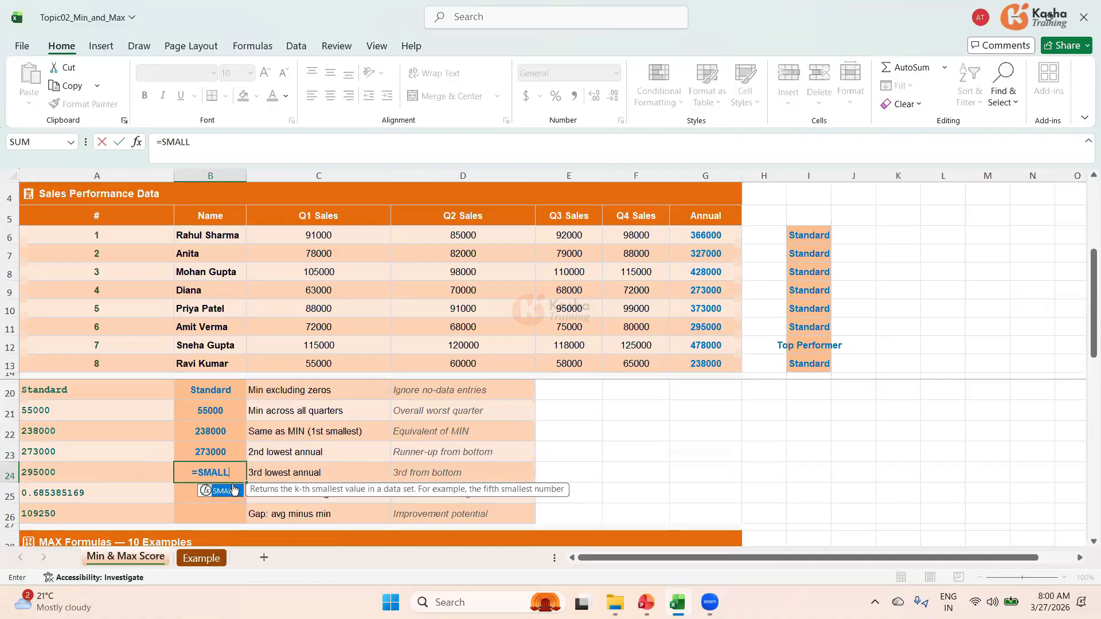
type("(")
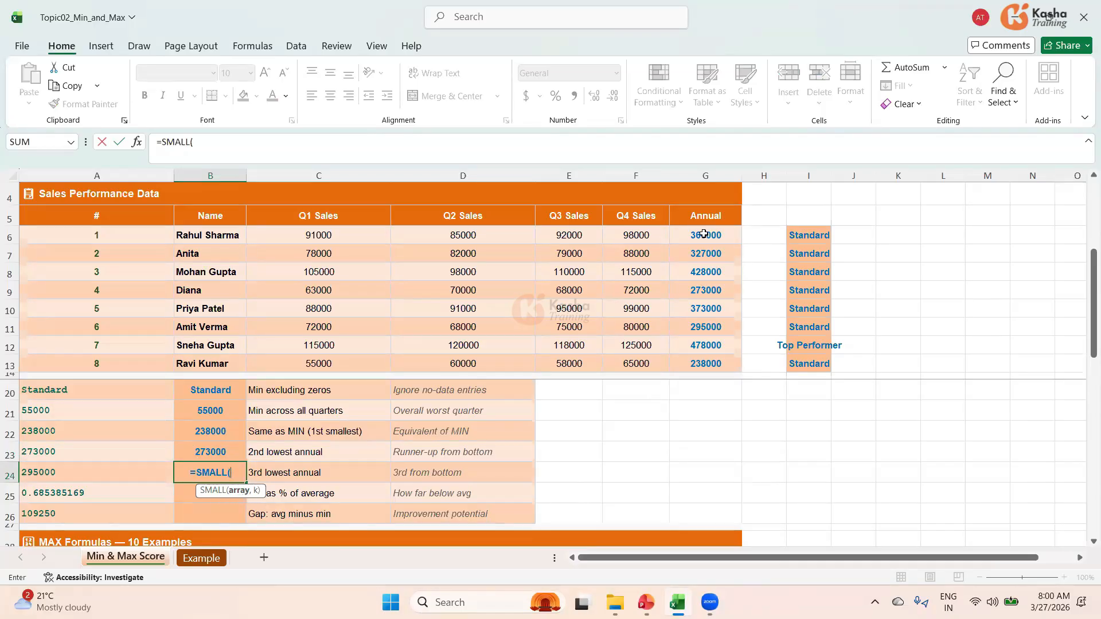
left_click_drag(709, 234, 708, 358)
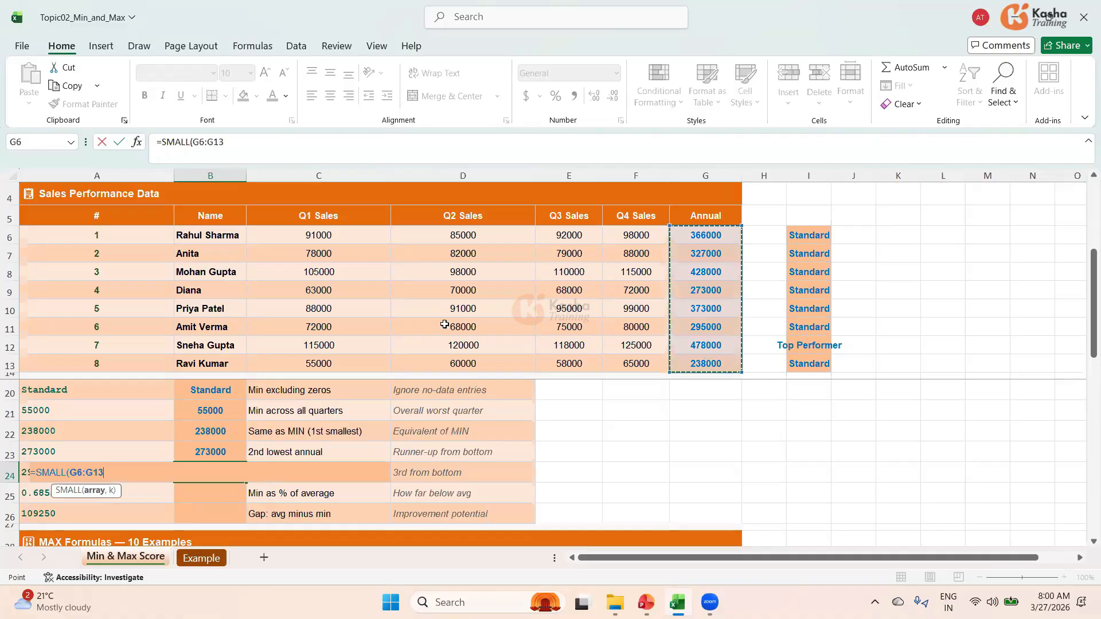
type(",")
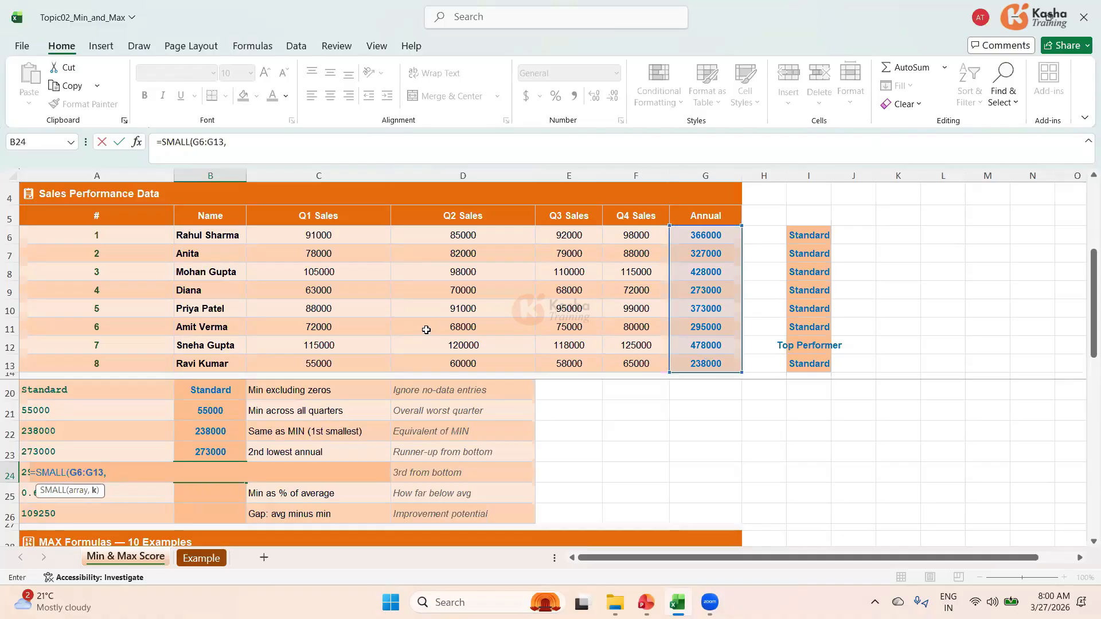
type("3)")
key("Return")
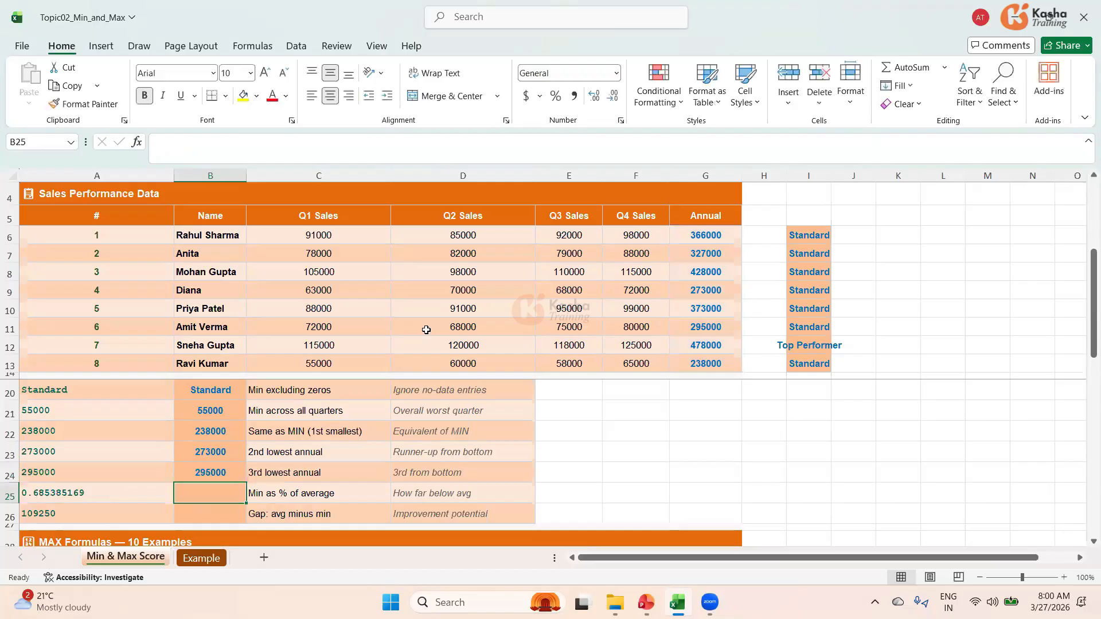
left_click(223, 475)
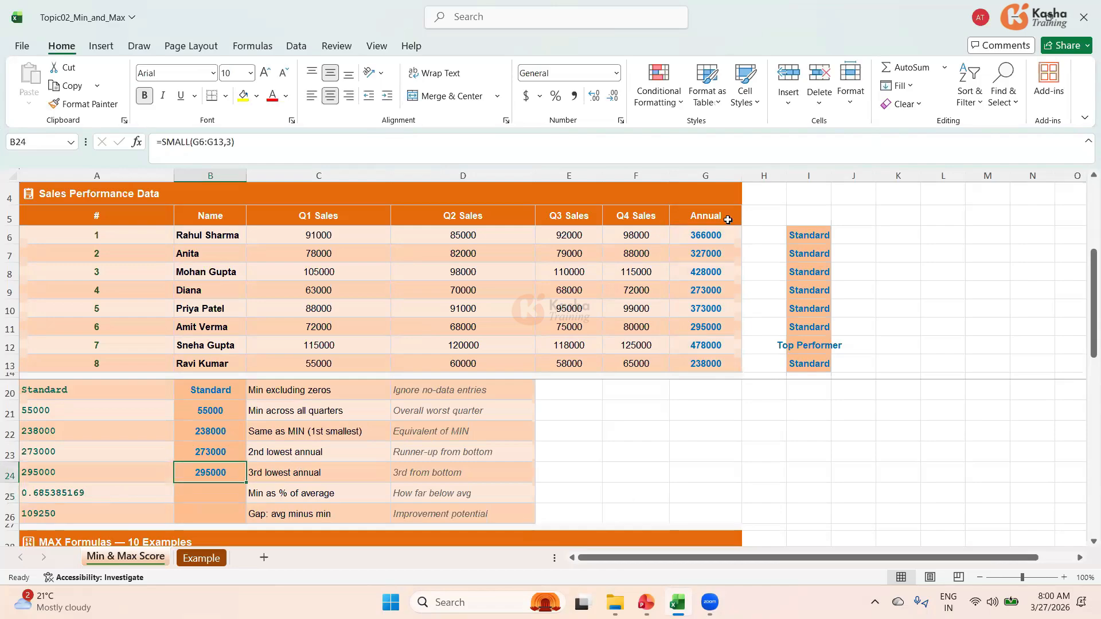
left_click(717, 325)
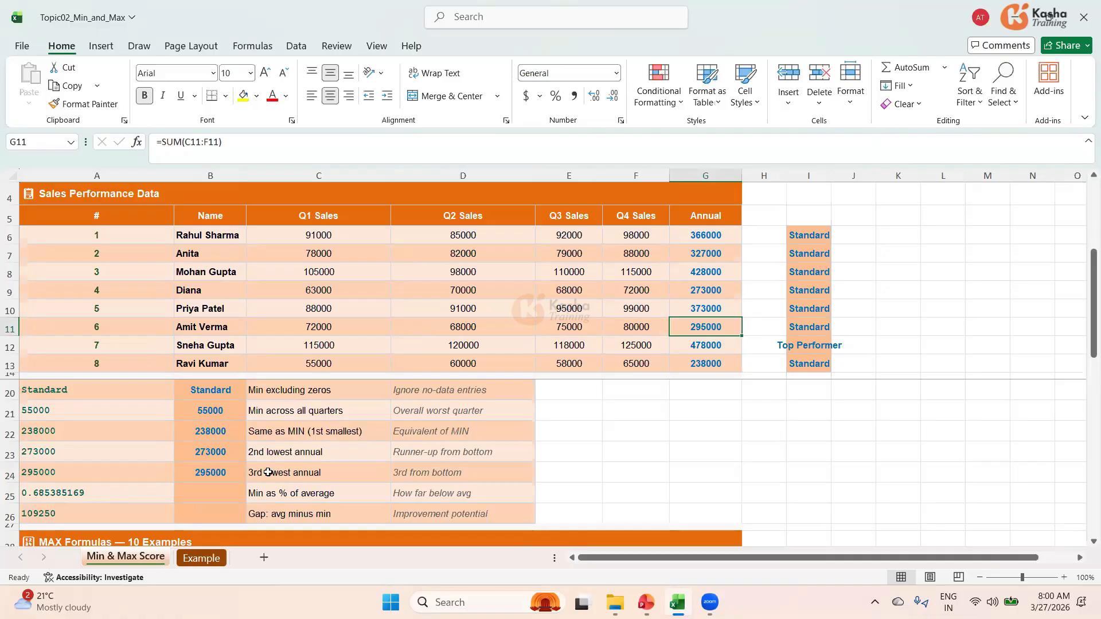
Step: Enter =MIN(G6:G13)/AVERAGE(G6:G13) in B25 to express the lowest annual sales as a share of the average
left_click(217, 498)
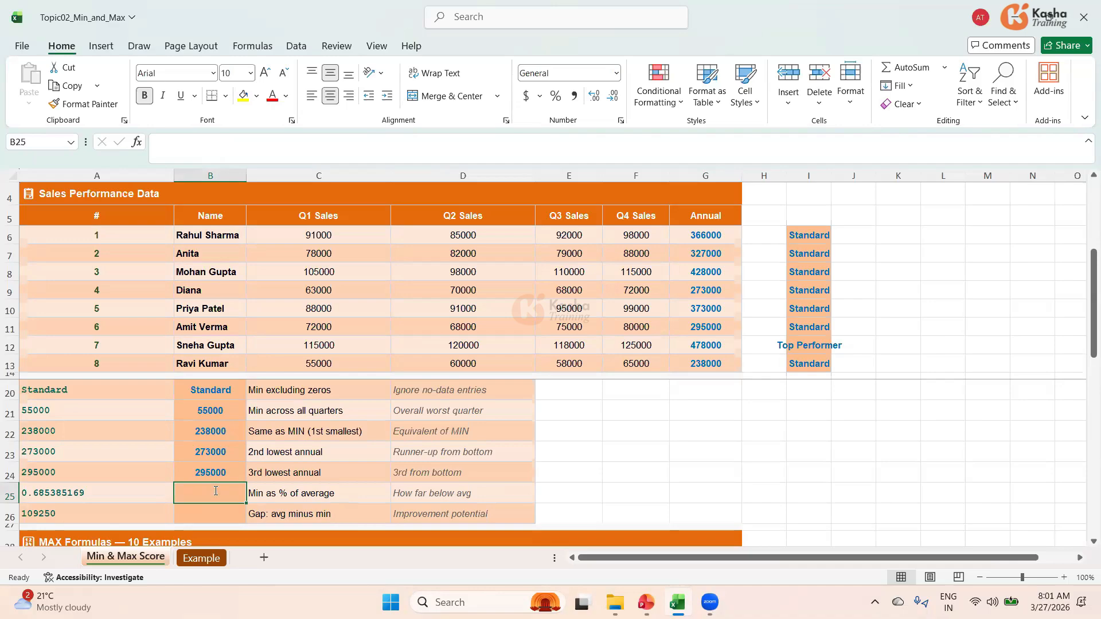
type("=")
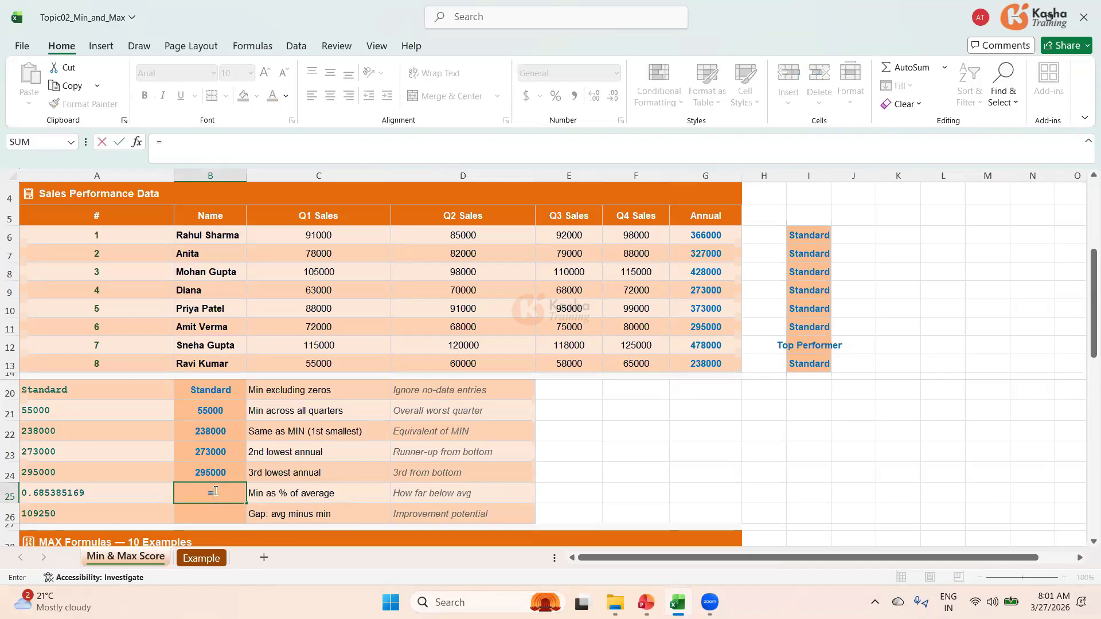
type("MIN")
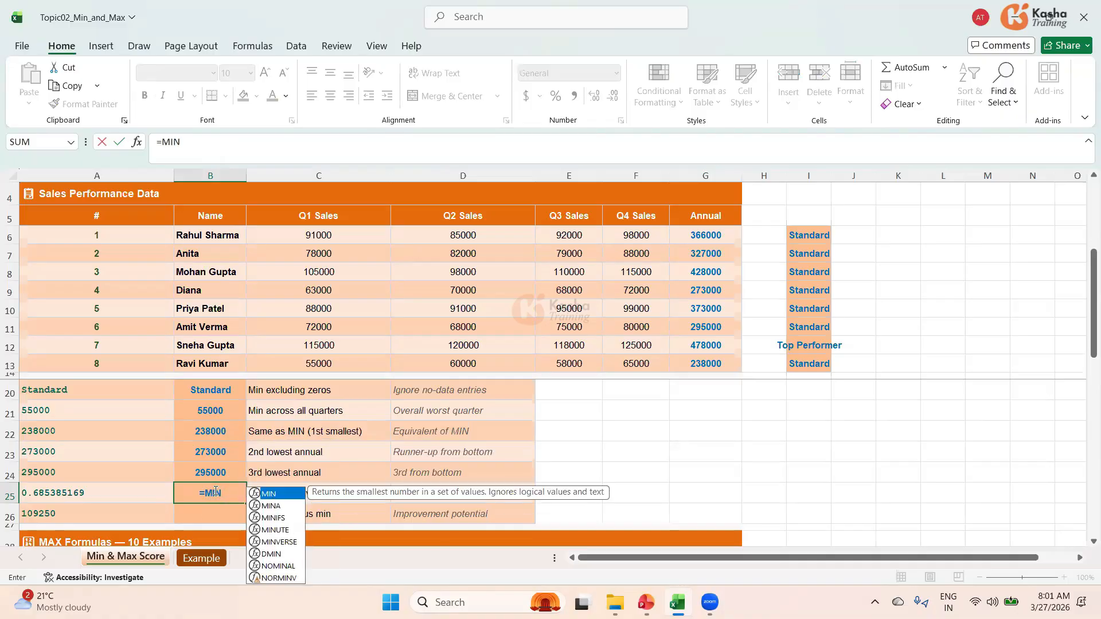
type("(")
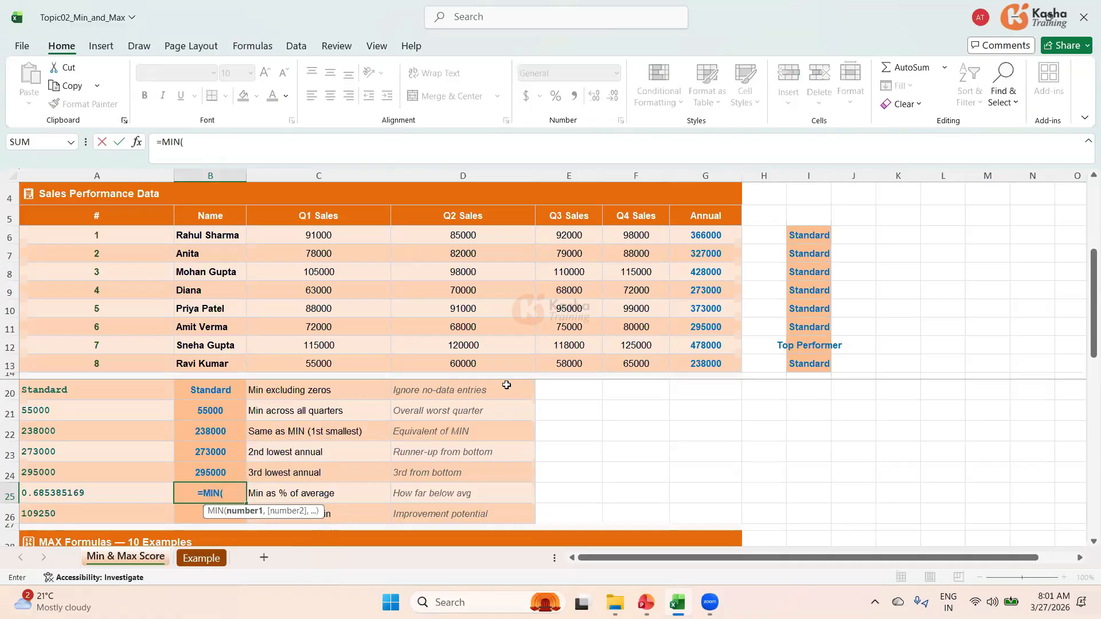
left_click_drag(694, 230, 702, 364)
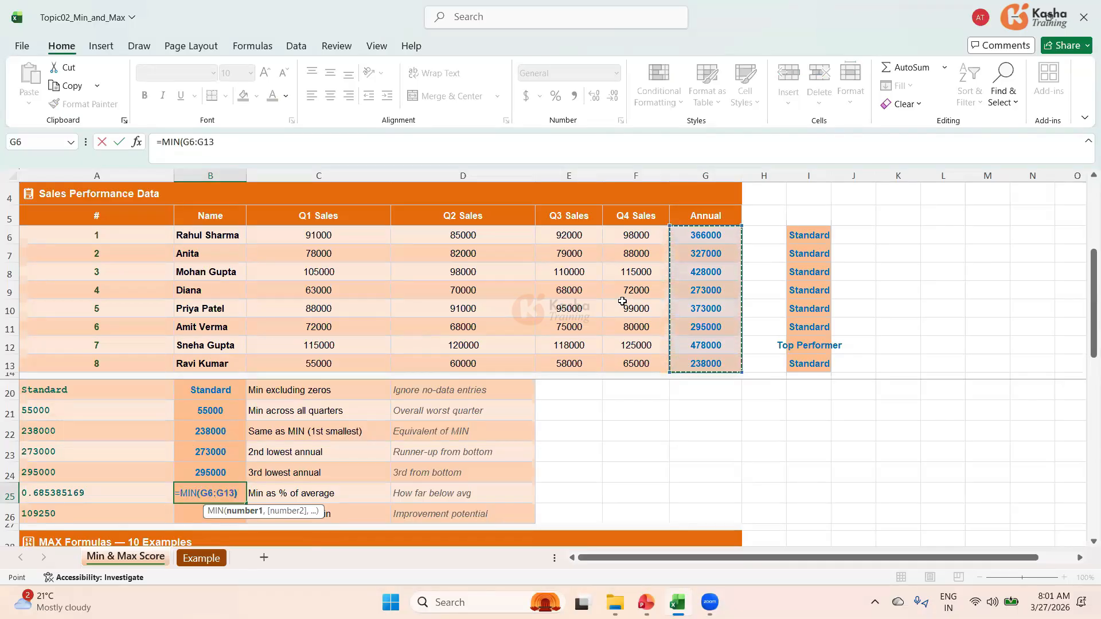
type(")/")
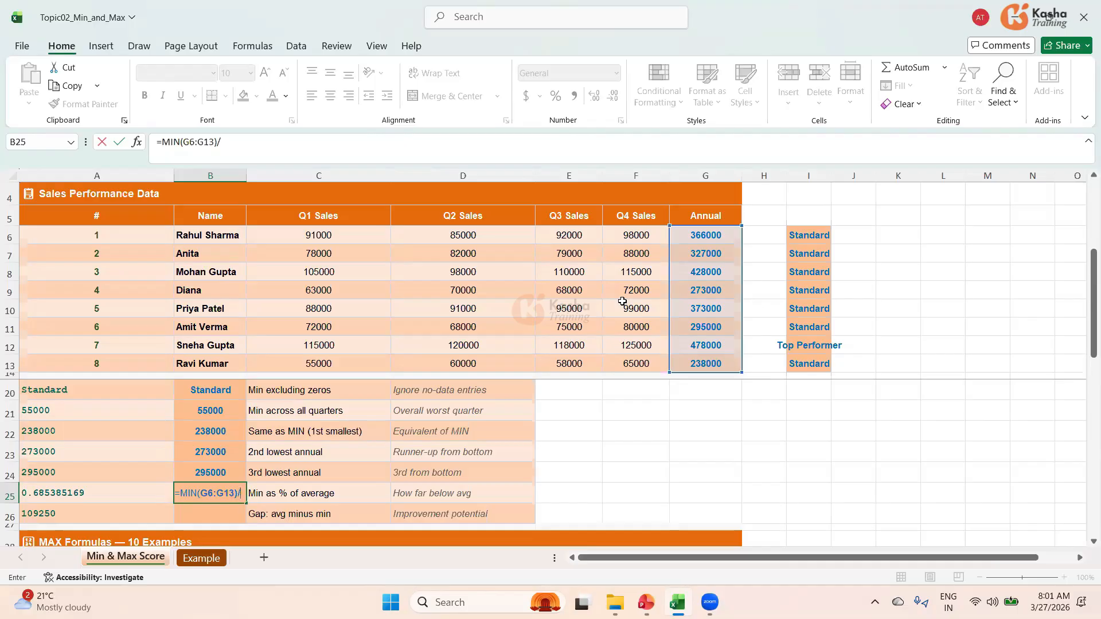
type("AVERA")
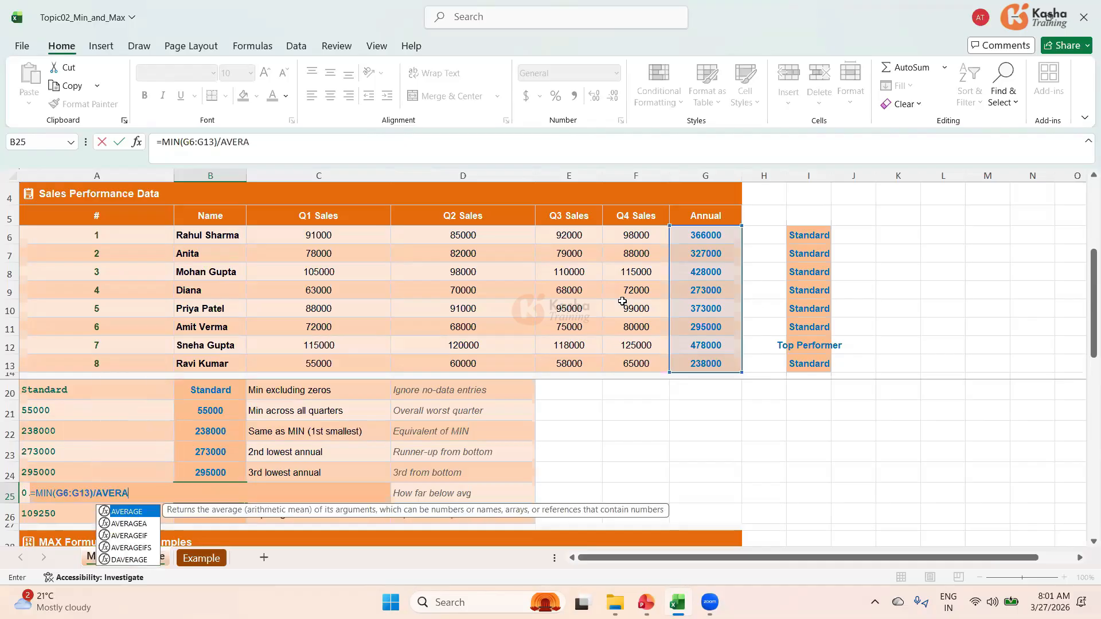
type("GE(")
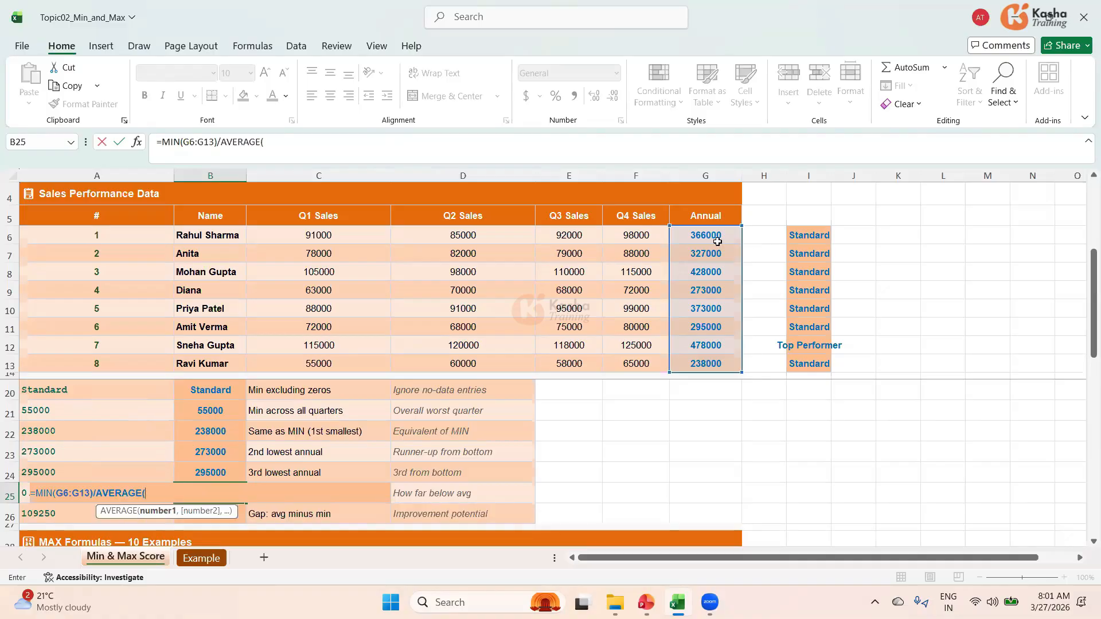
left_click_drag(709, 232, 704, 365)
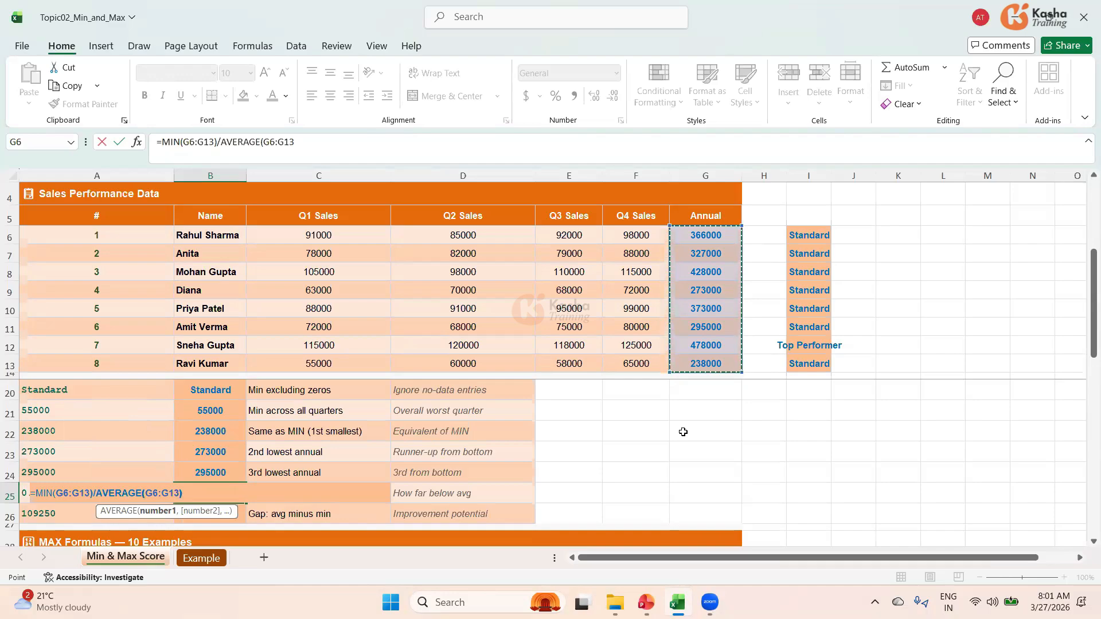
type(")")
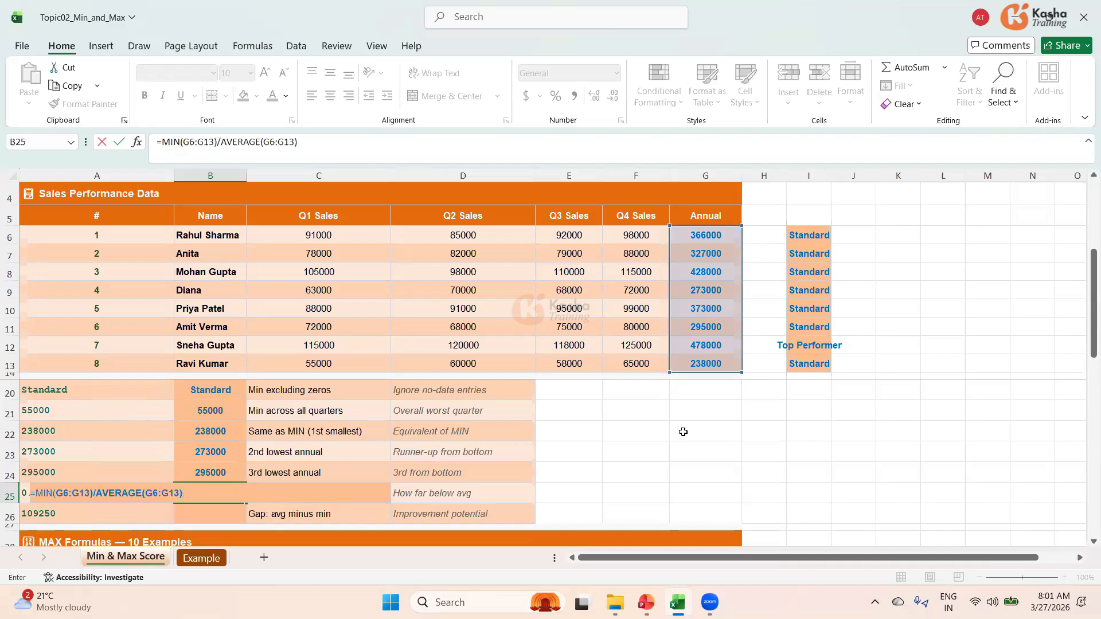
key("Return")
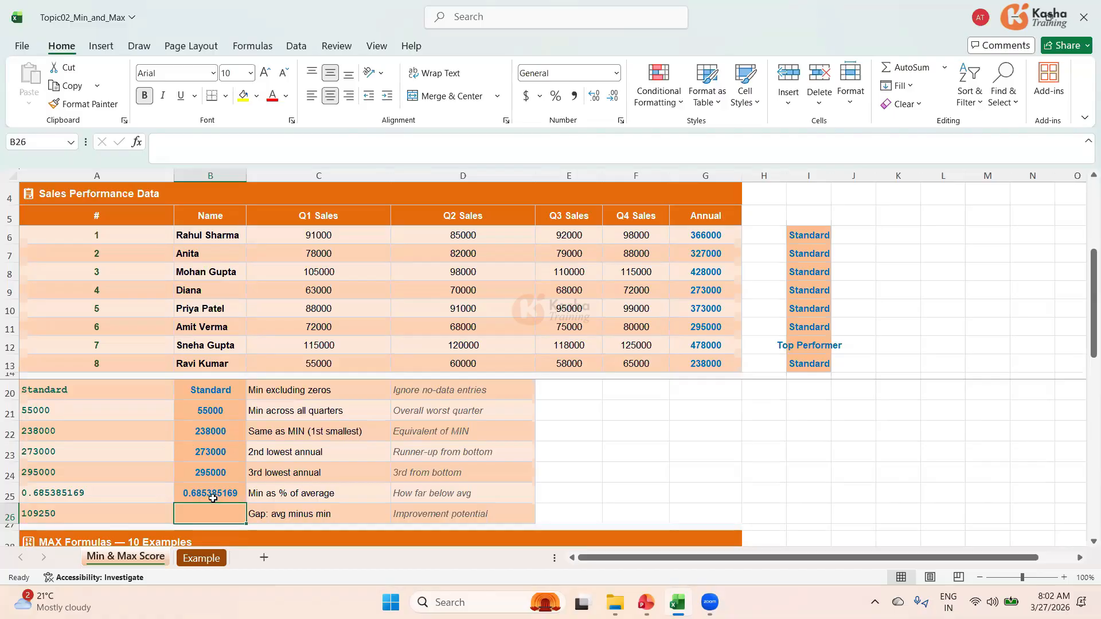
left_click(213, 496)
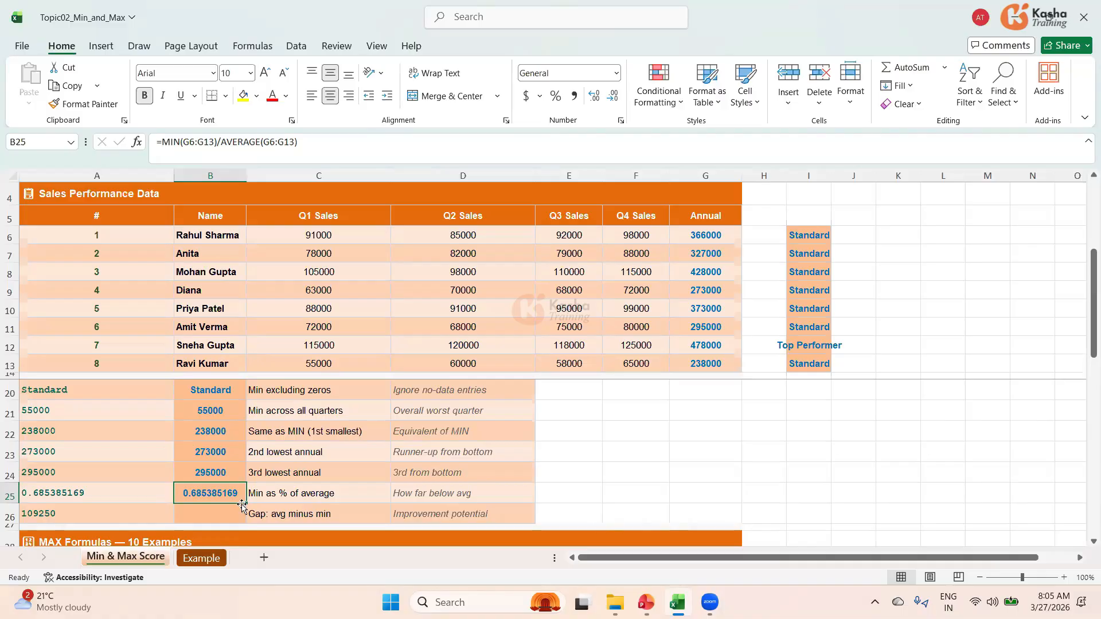
Step: Enter the minimum annual sales value 238000 in the empty cell F25
left_click(636, 488)
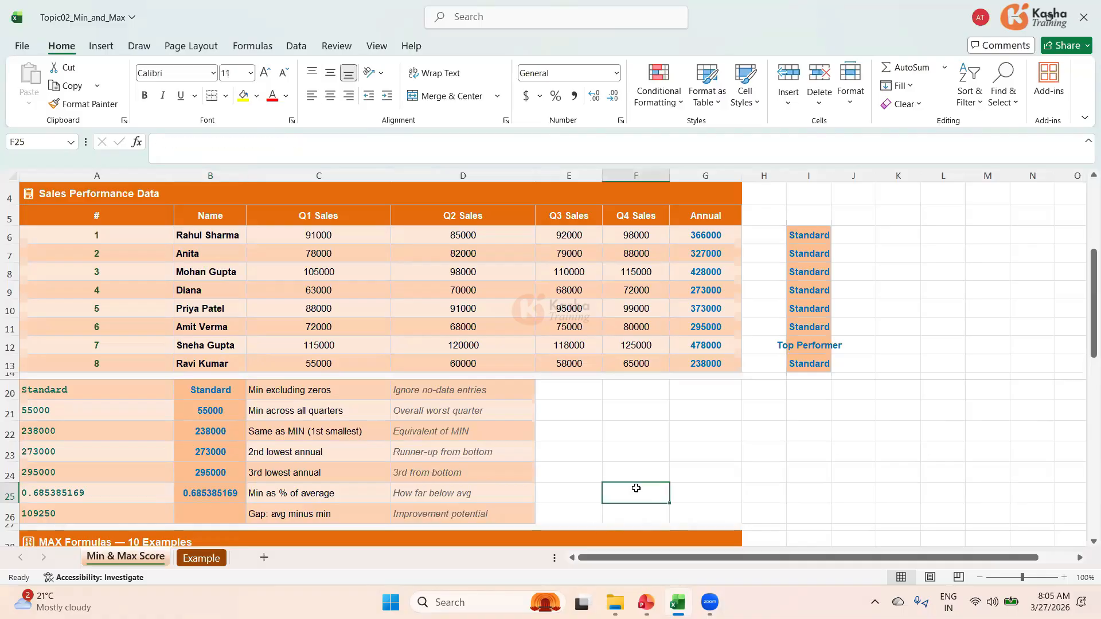
type("2")
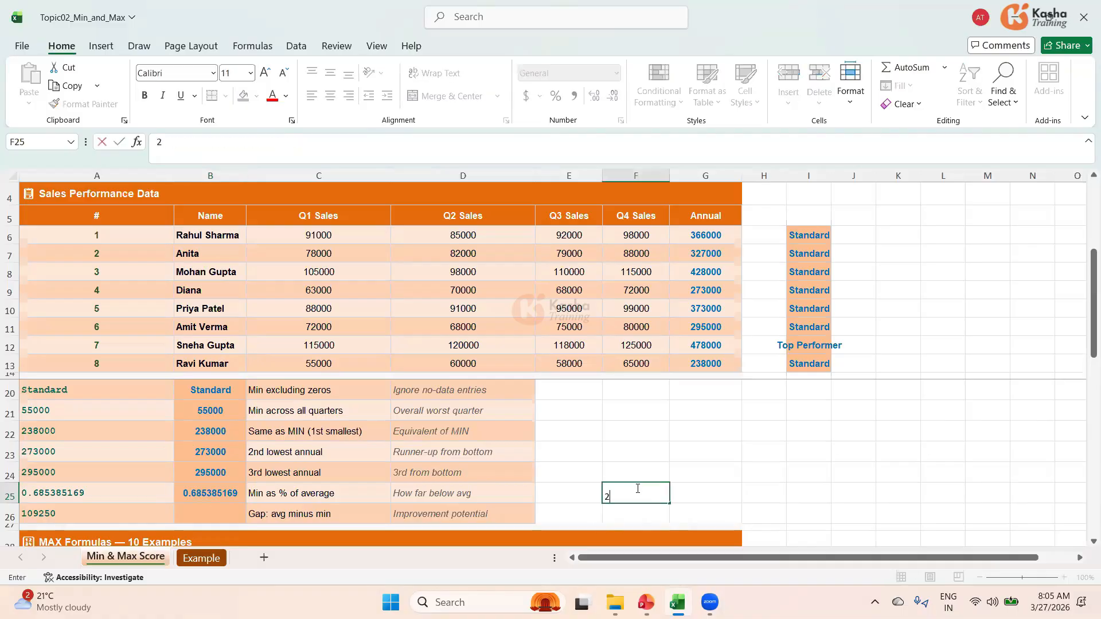
type("38000")
key("Tab")
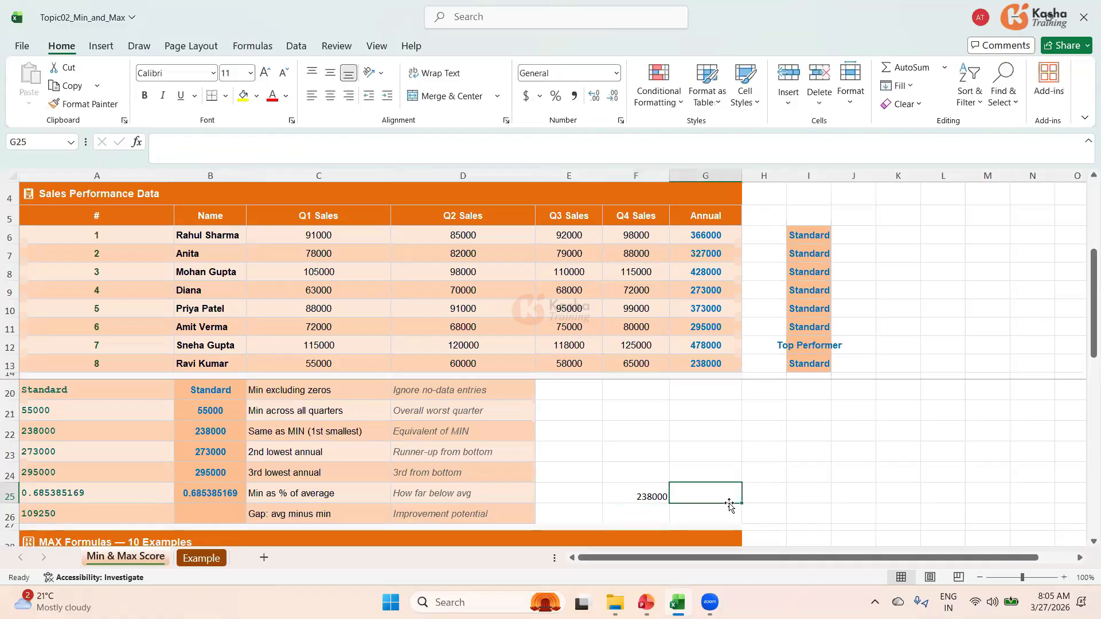
Step: Enter =AVERAGE(G6:G13) in G25 to calculate the average annual sales
type("=")
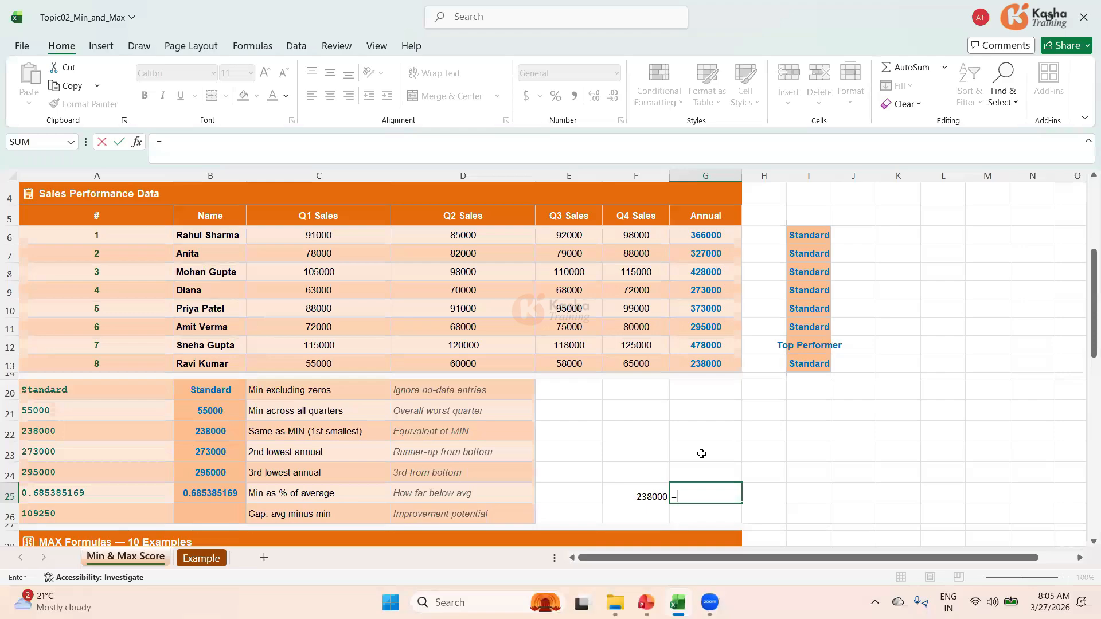
key("Escape")
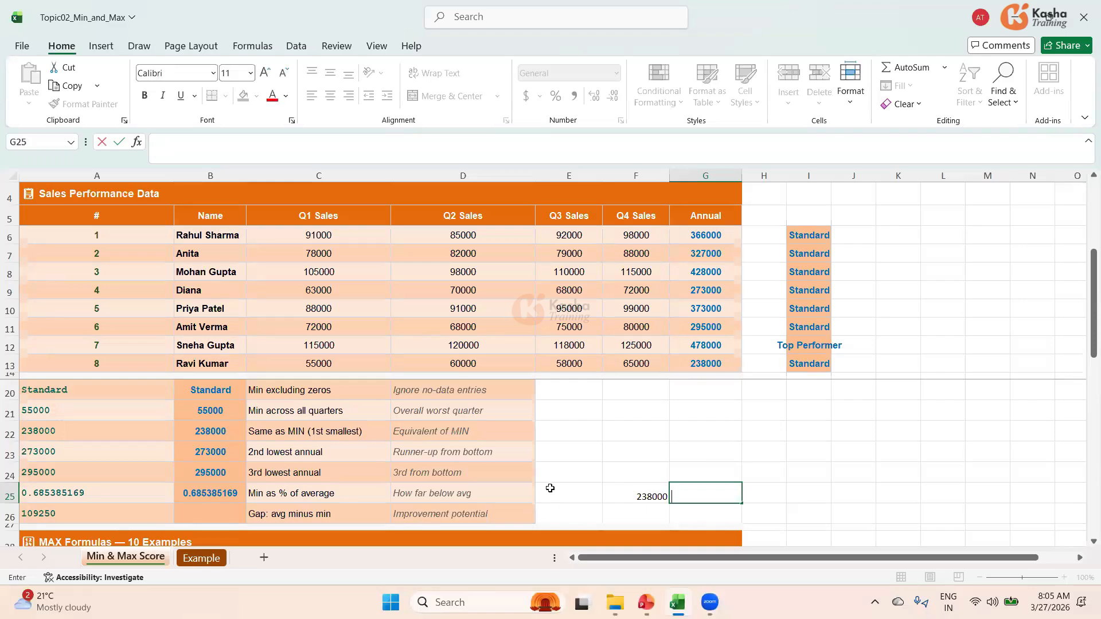
type("-")
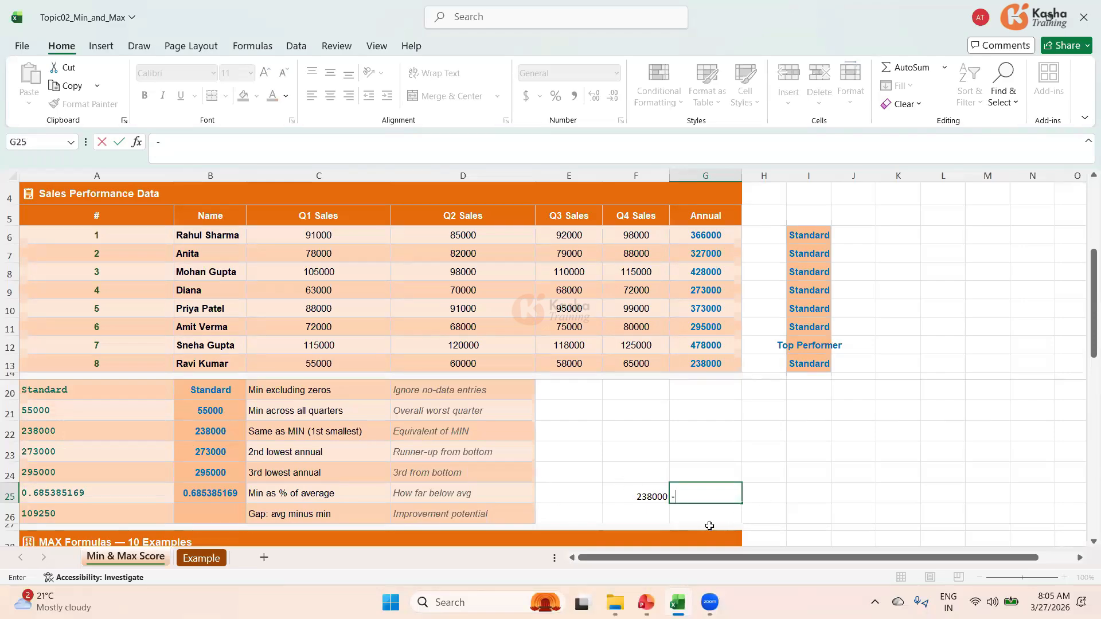
key("BackSpace")
type("=A")
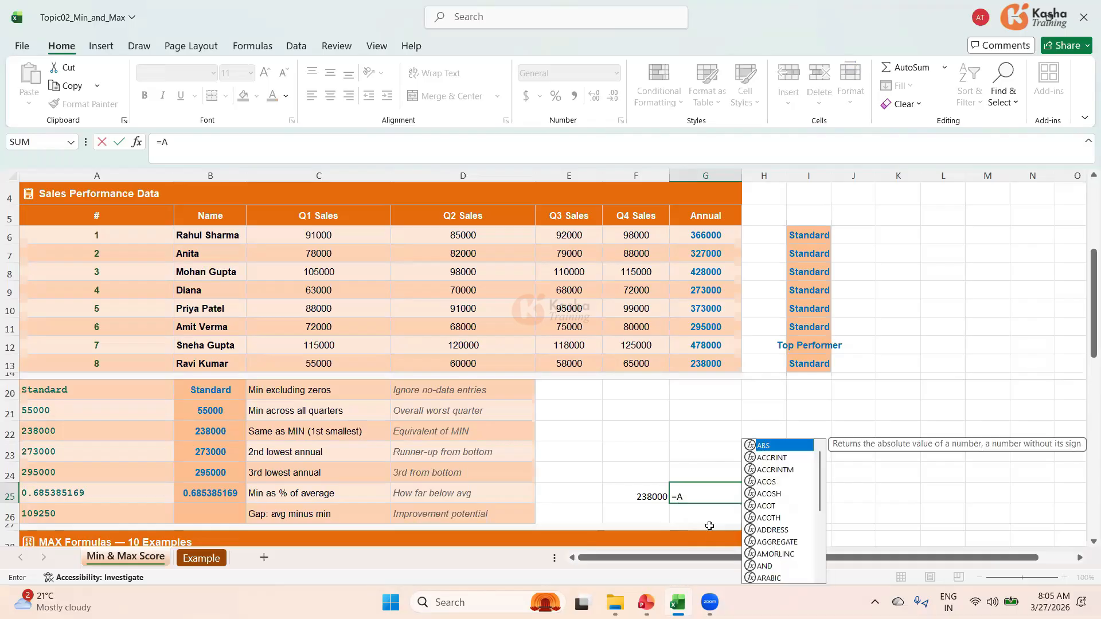
type("VERAGE")
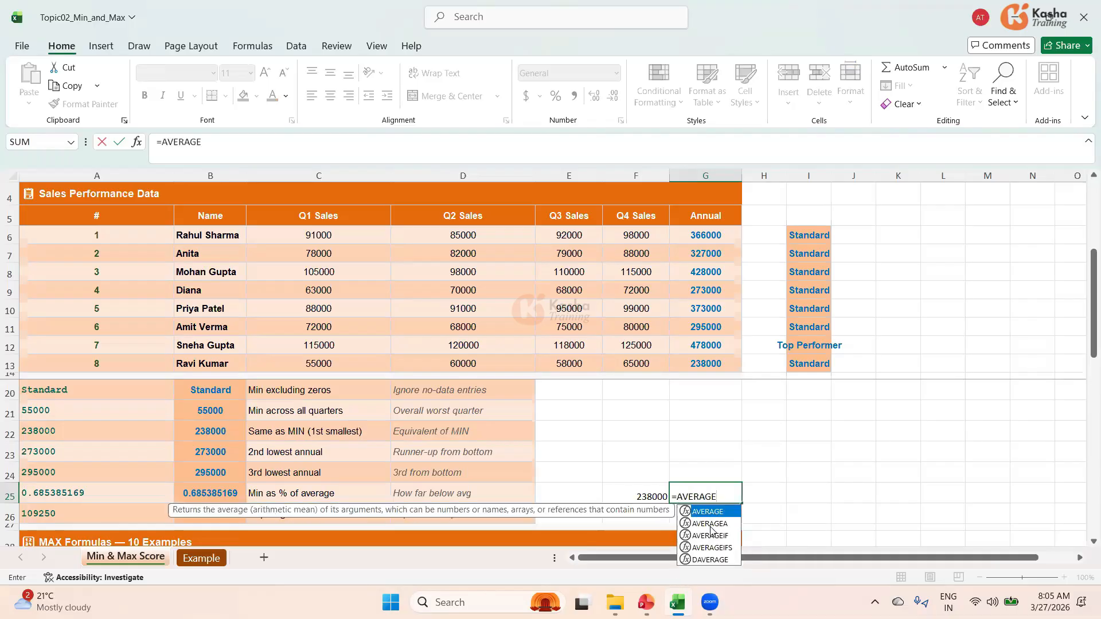
type("(")
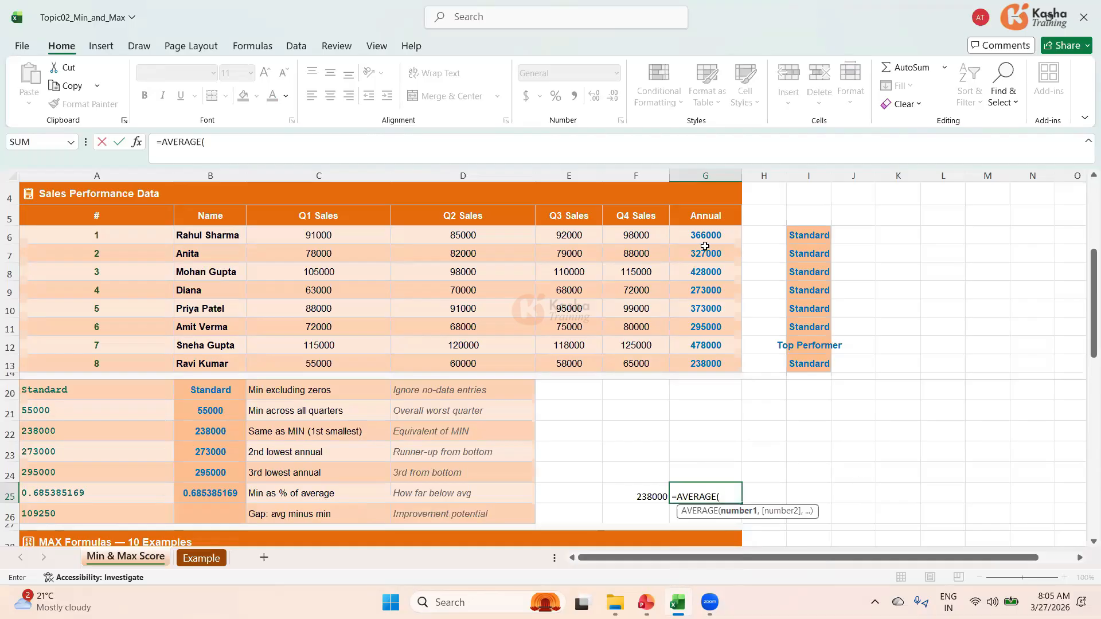
left_click_drag(710, 235, 711, 358)
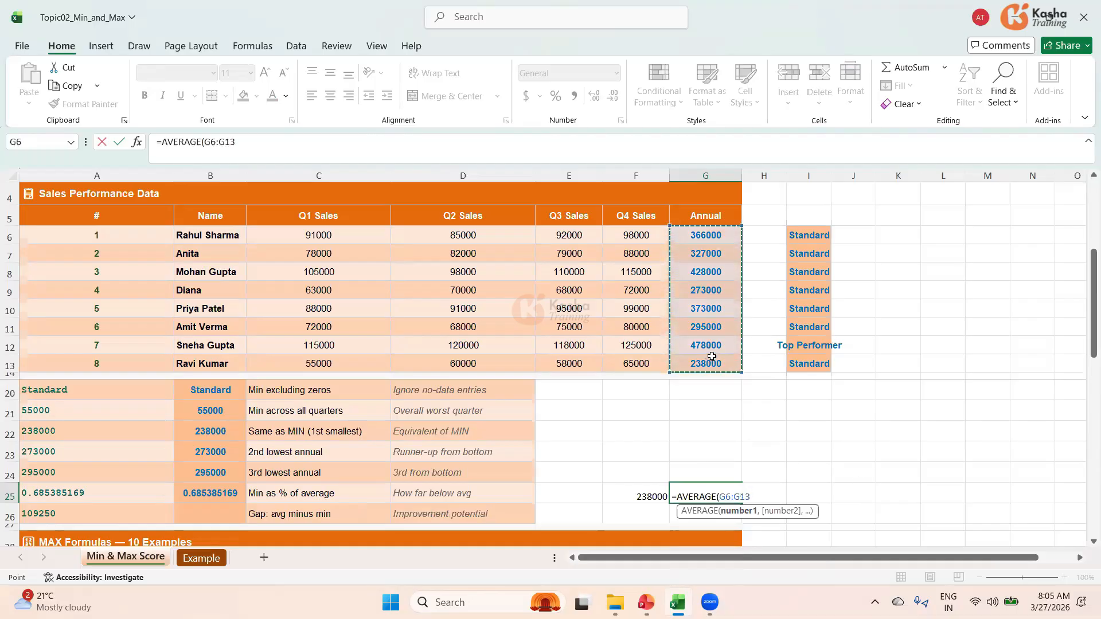
type(")")
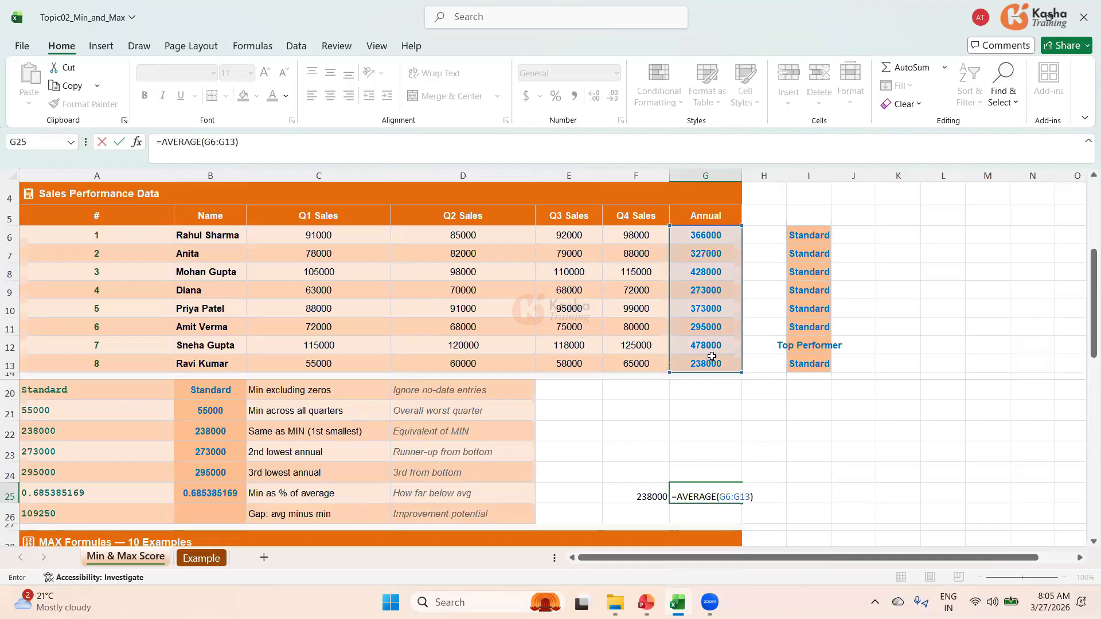
key("Return")
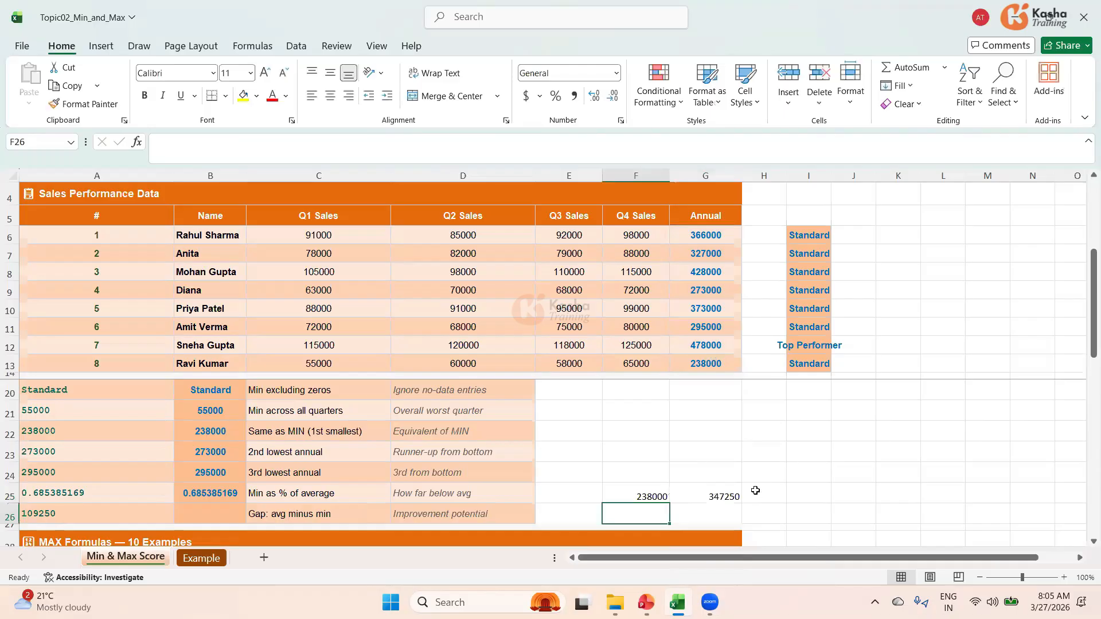
Step: Enter =F25/G25 in H25 to divide the minimum annual sales by the average
left_click(755, 491)
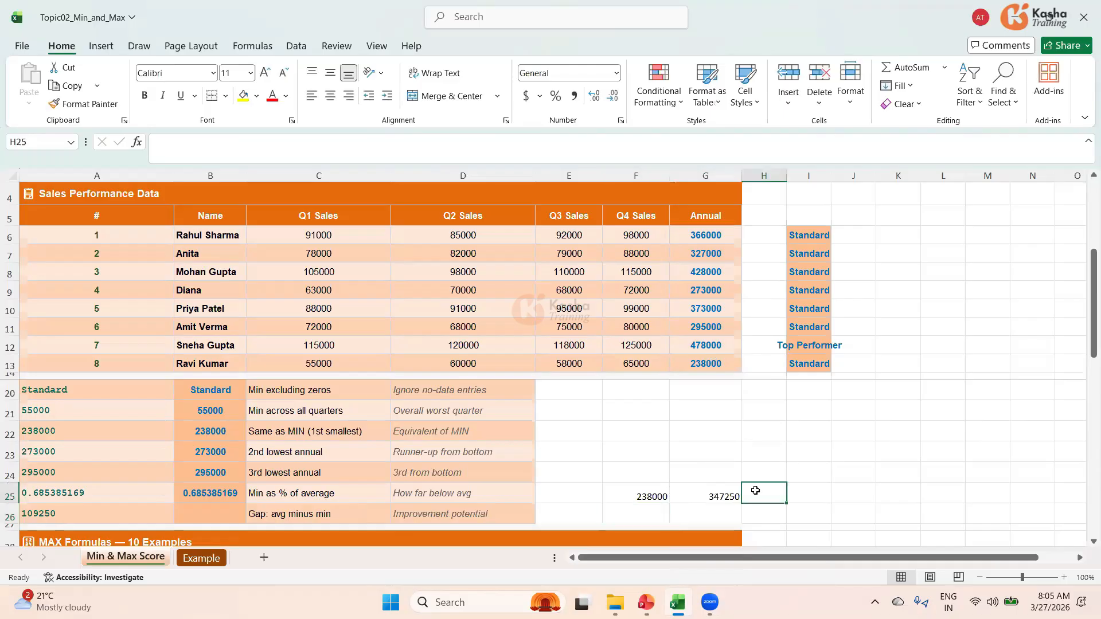
type("=")
left_click(647, 486)
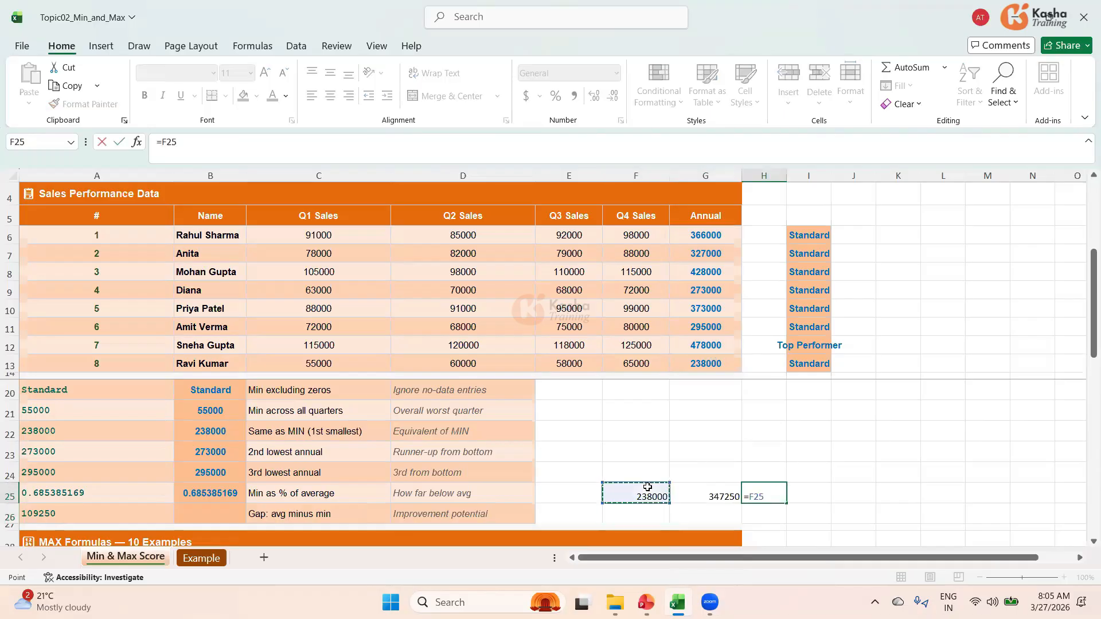
type("/")
left_click(683, 490)
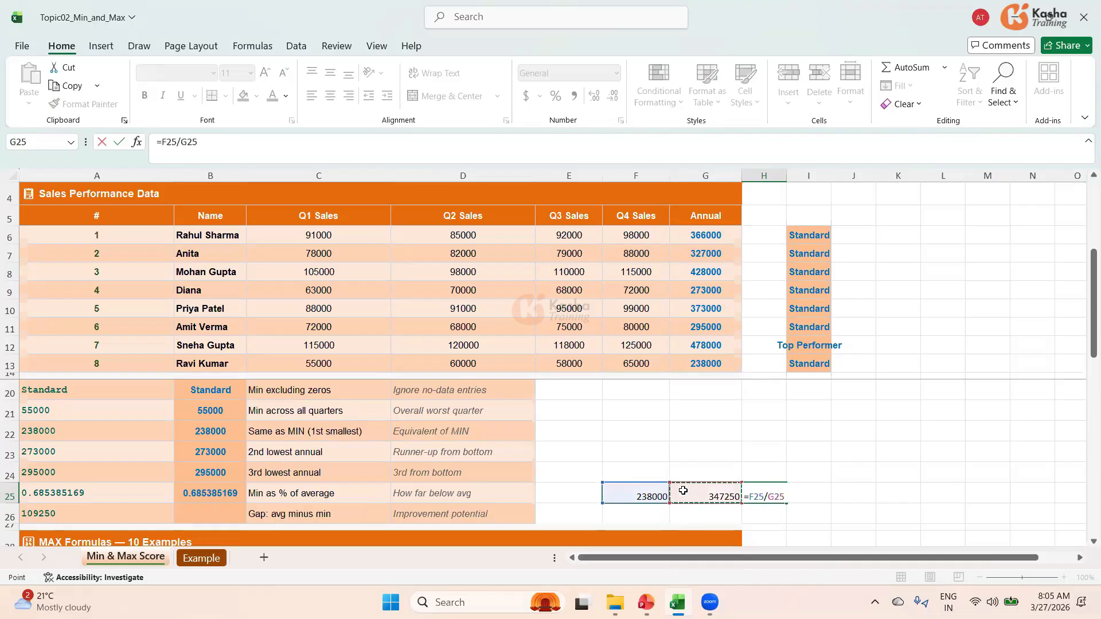
key("Return")
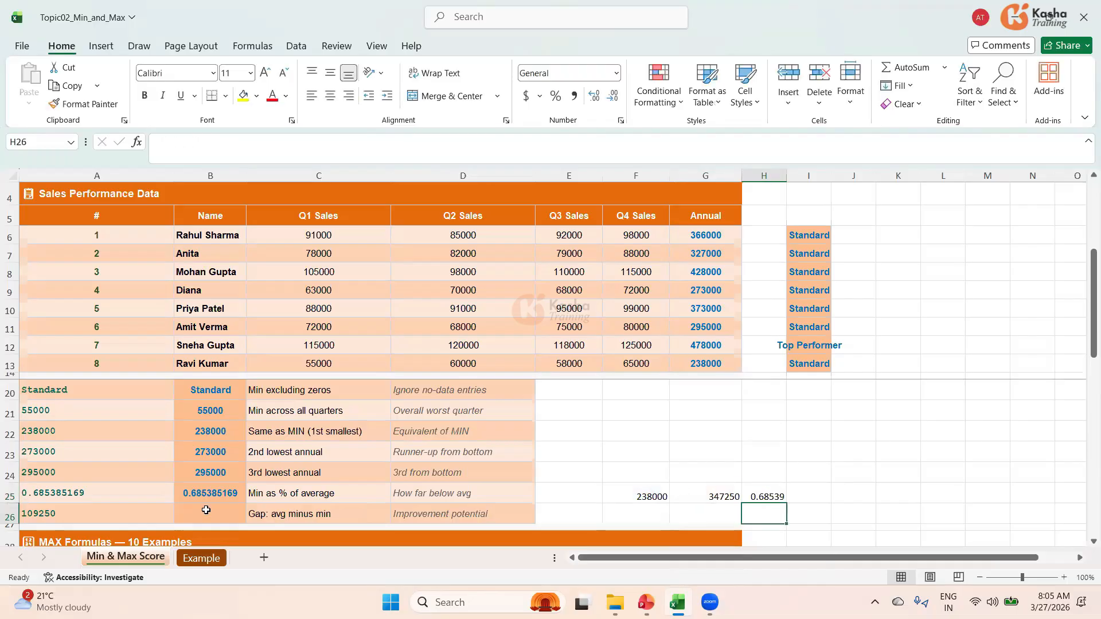
Step: Enter 1 in I25 beside the minimum-to-average ratio as the reference value
key("Up")
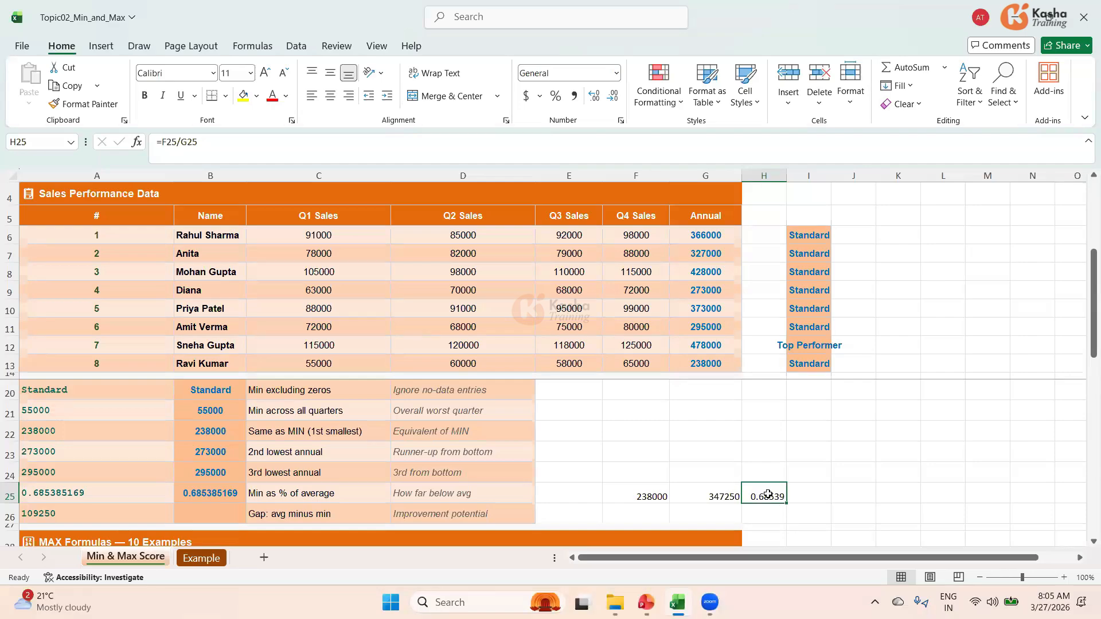
left_click(818, 494)
type("1")
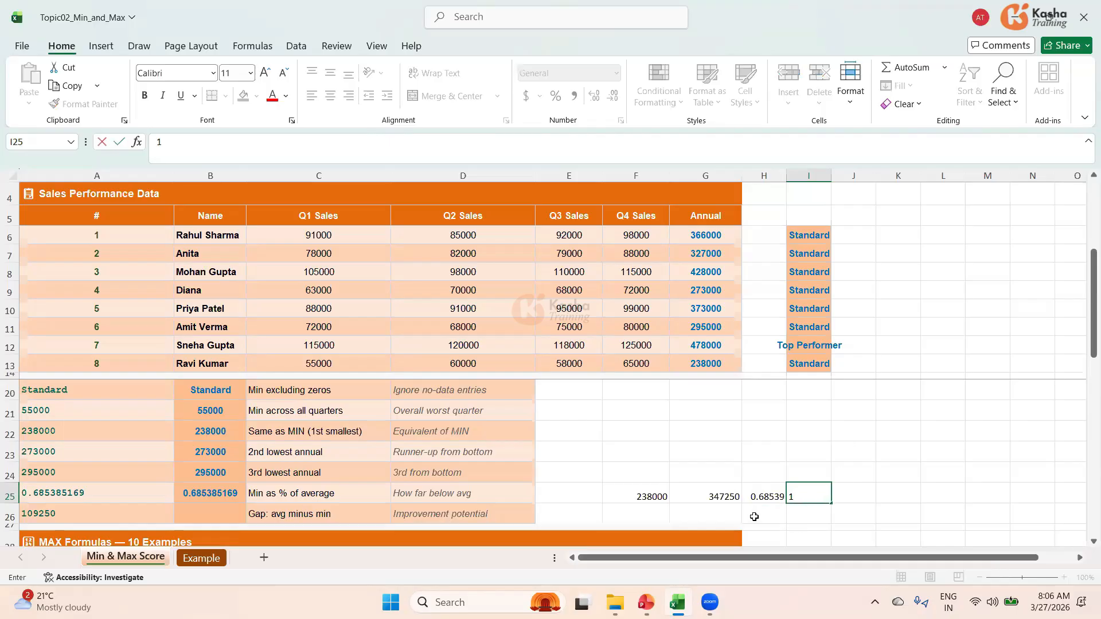
left_click(204, 494)
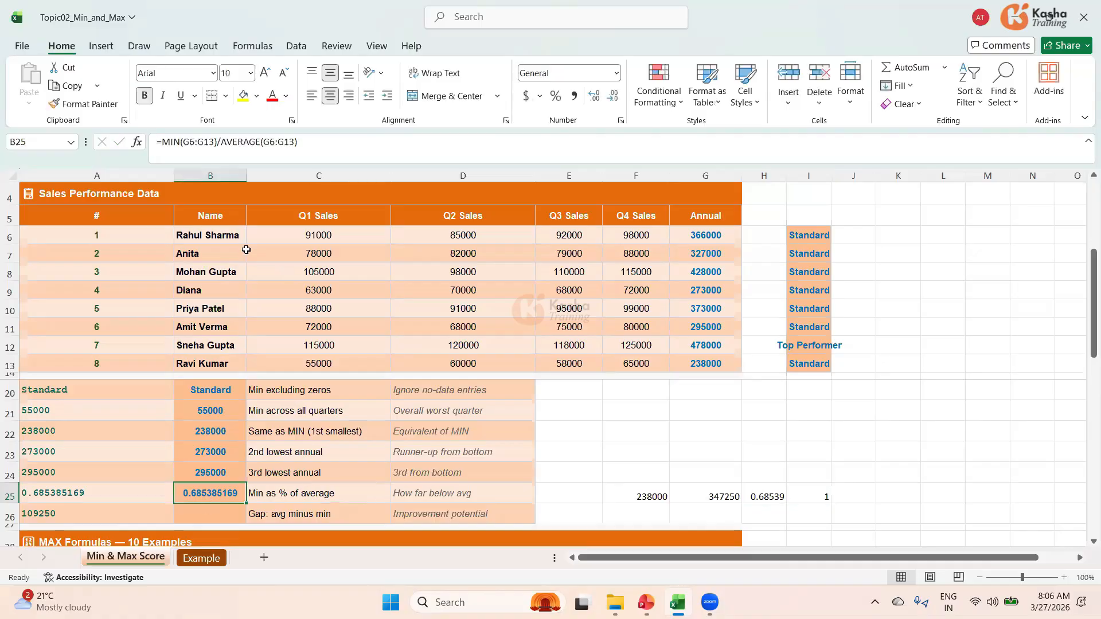
left_click(652, 496)
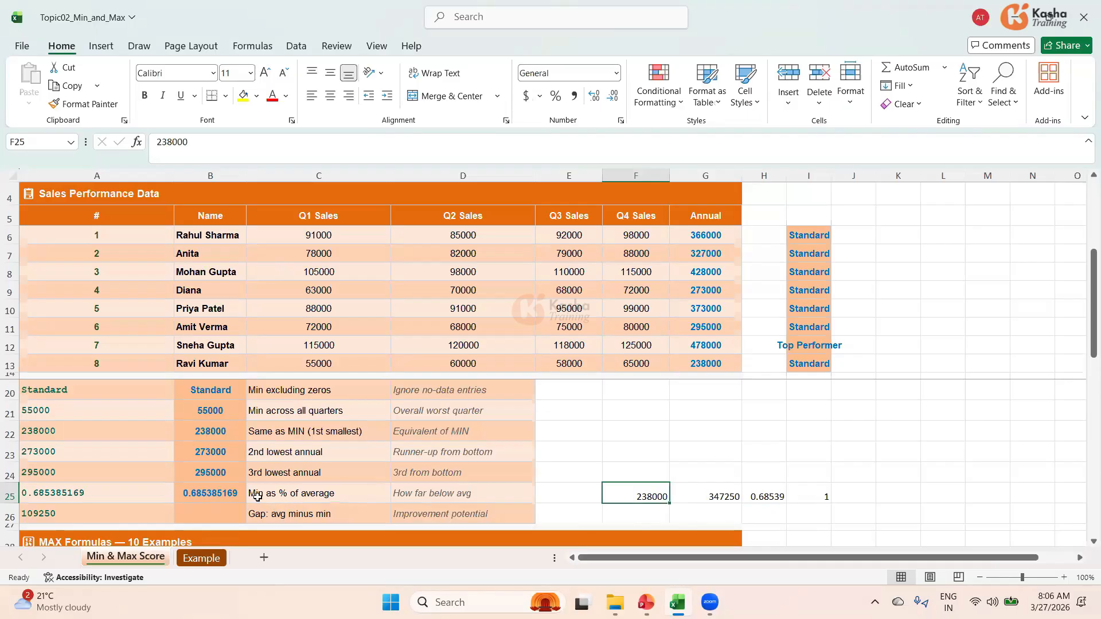
Step: Enter =AVERAGE(G6:G13)-MIN(G6:G13) in B26 to calculate the gap between the average and minimum annual sales
left_click(220, 513)
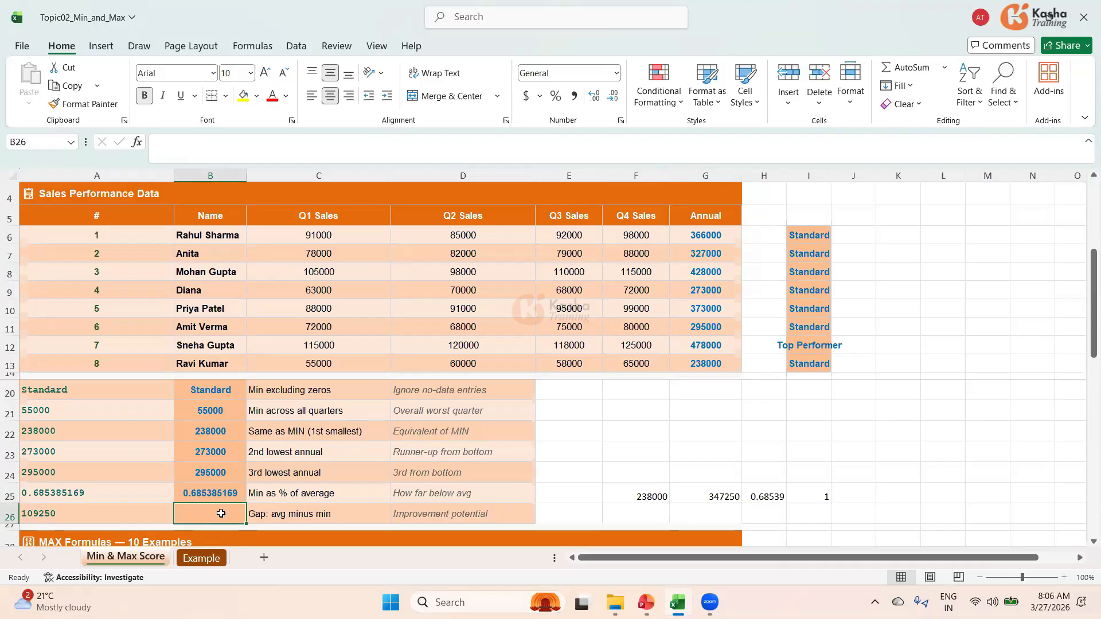
type("=")
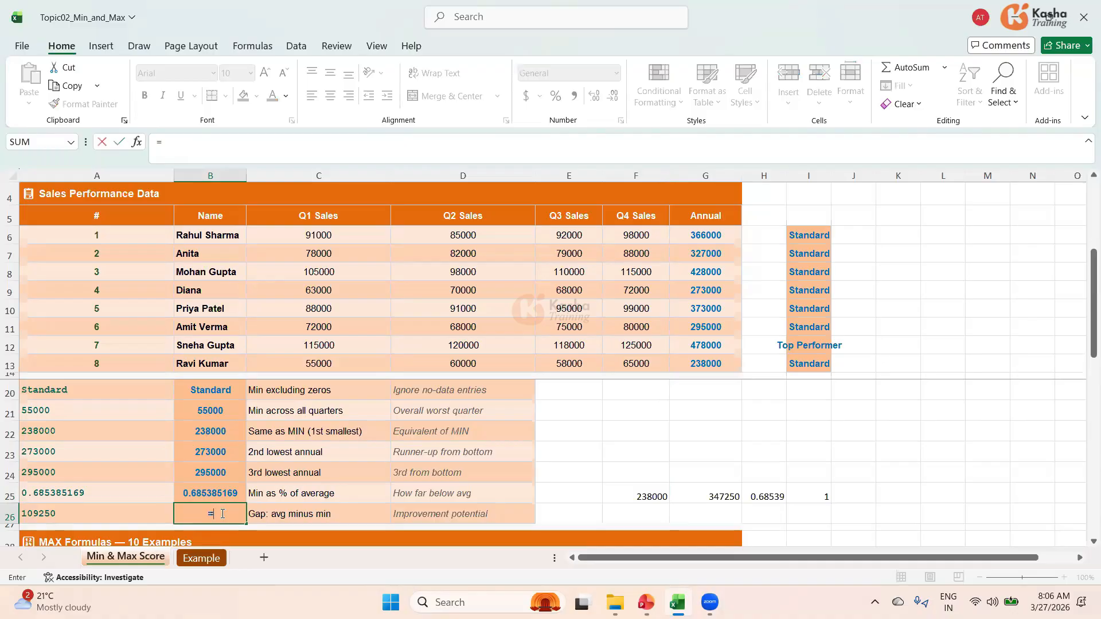
type("AVER")
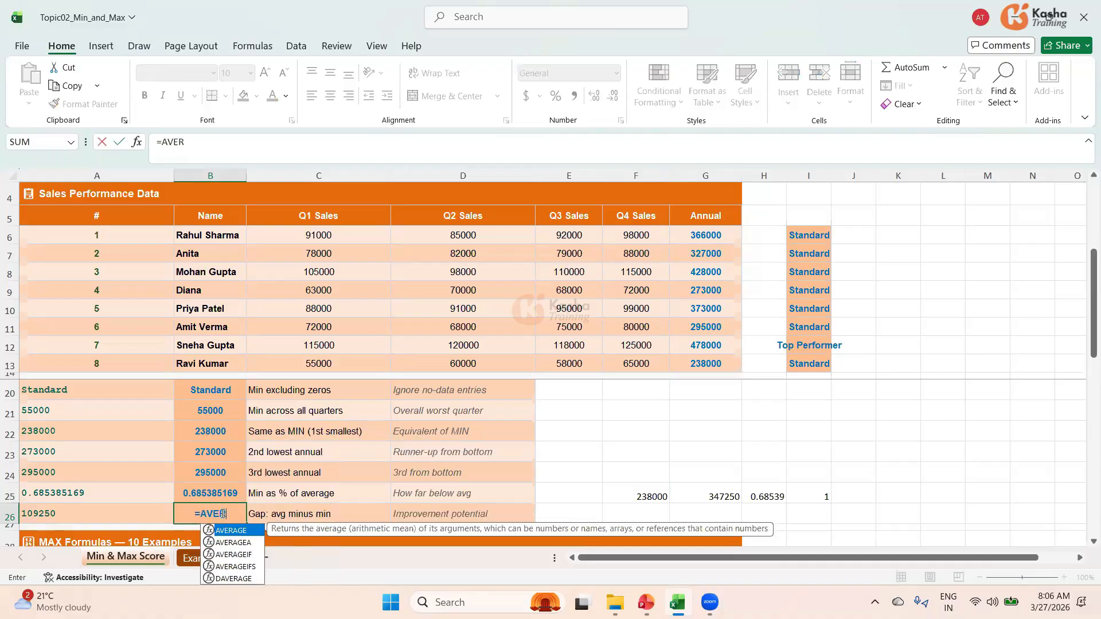
type("AGE")
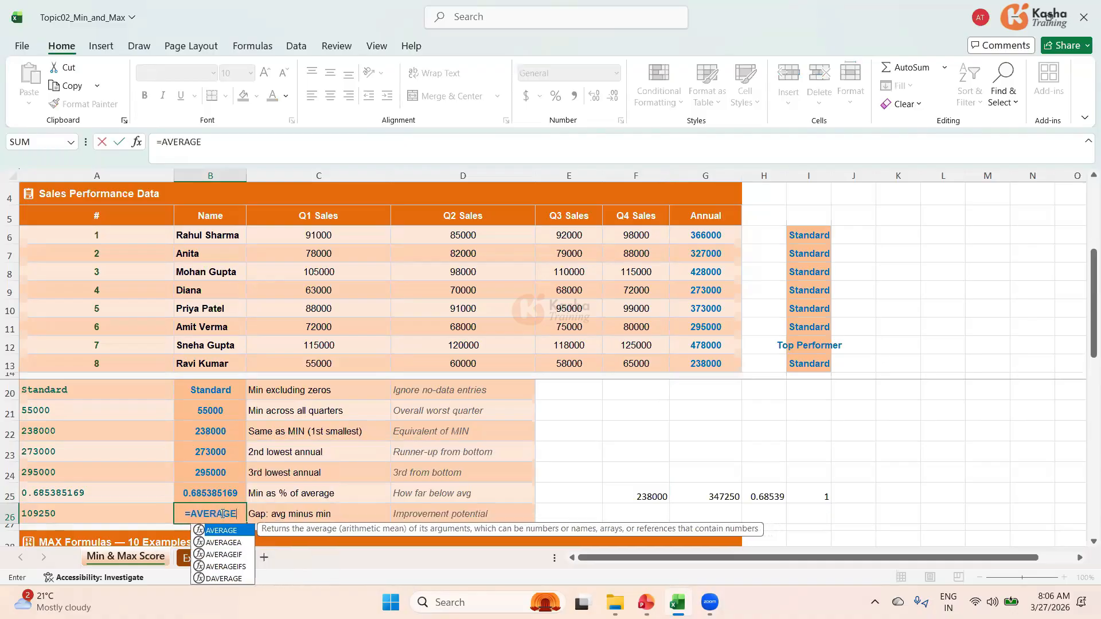
type("(")
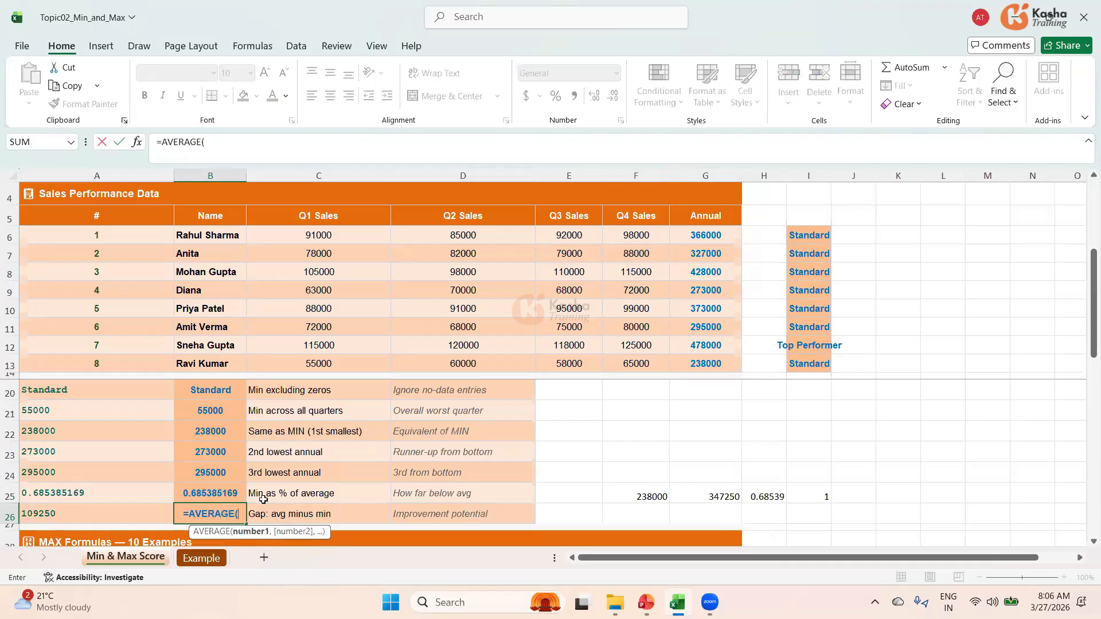
left_click_drag(708, 232, 703, 357)
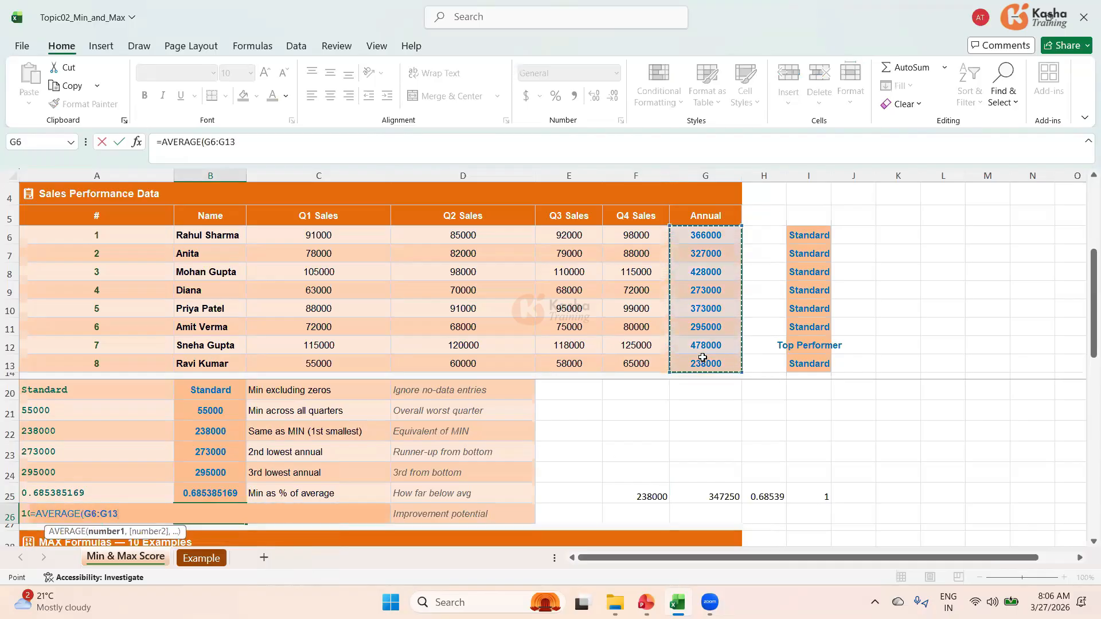
type(")")
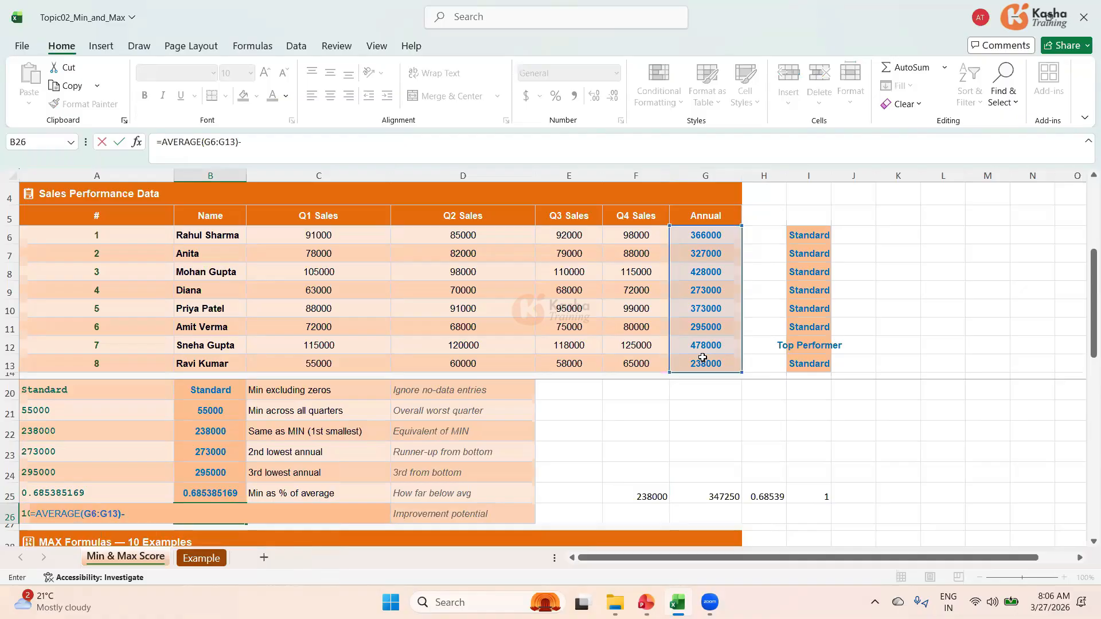
type("-MIN")
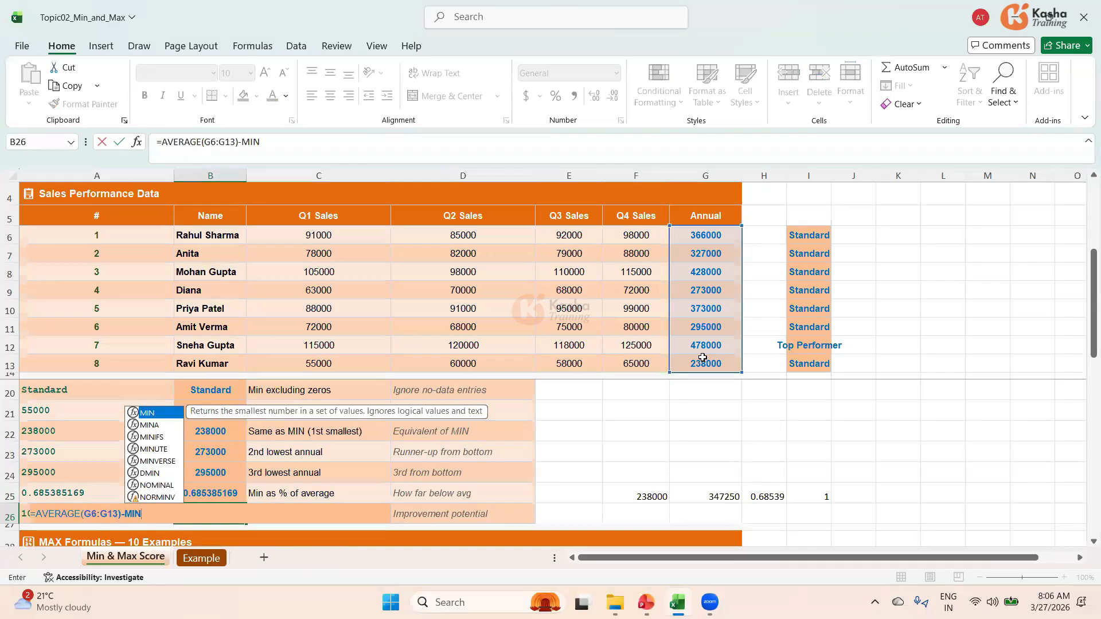
type("(")
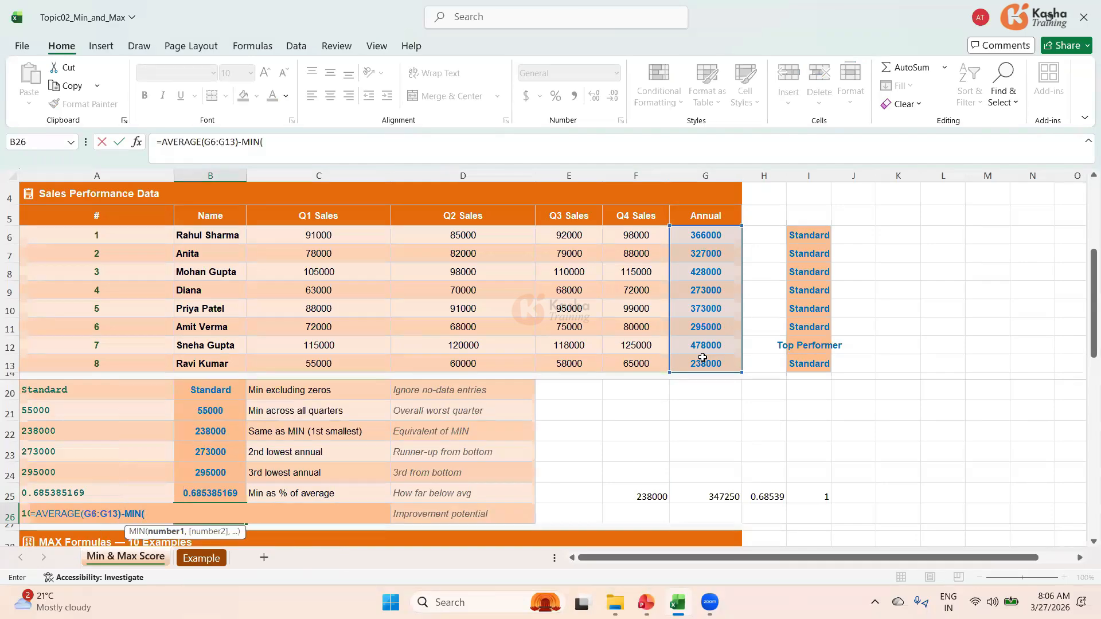
left_click(713, 235)
left_click_drag(712, 273, 700, 359)
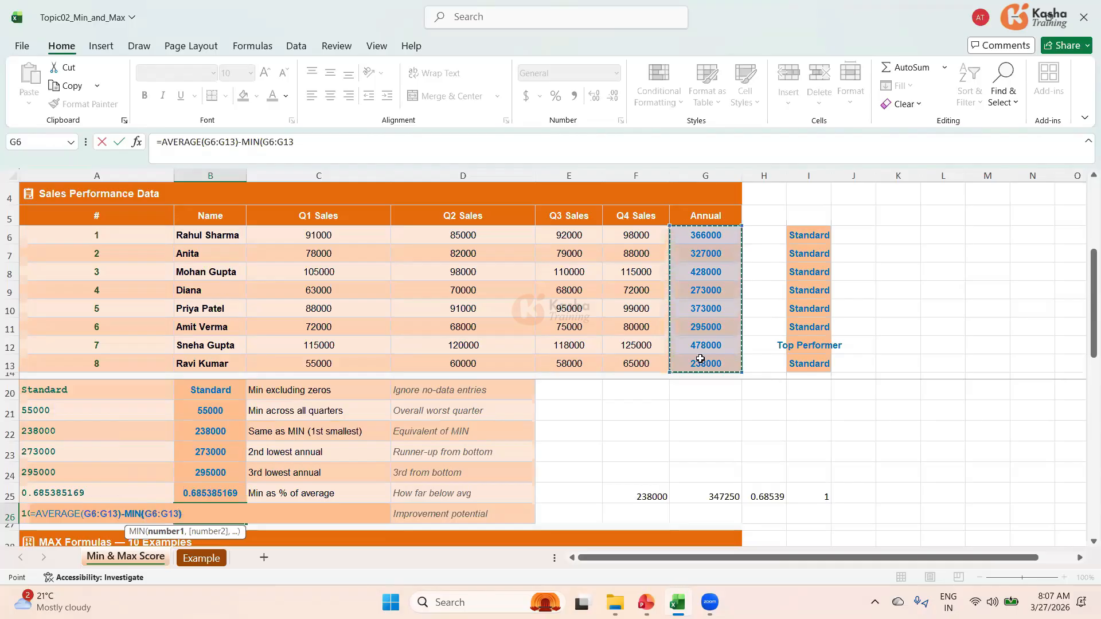
key("Return")
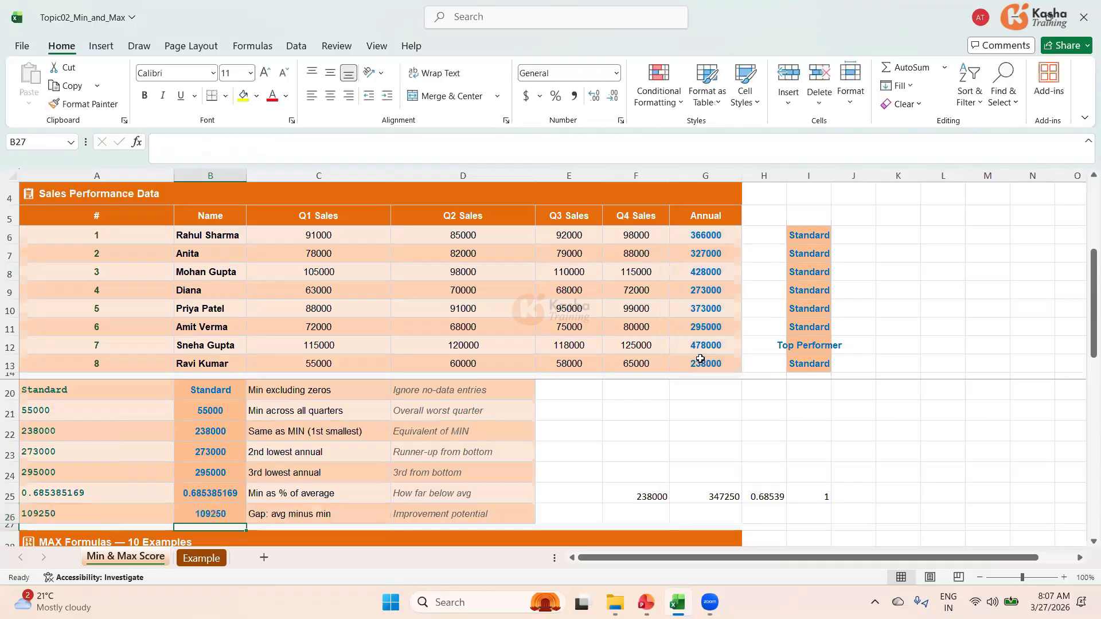
left_click(225, 513)
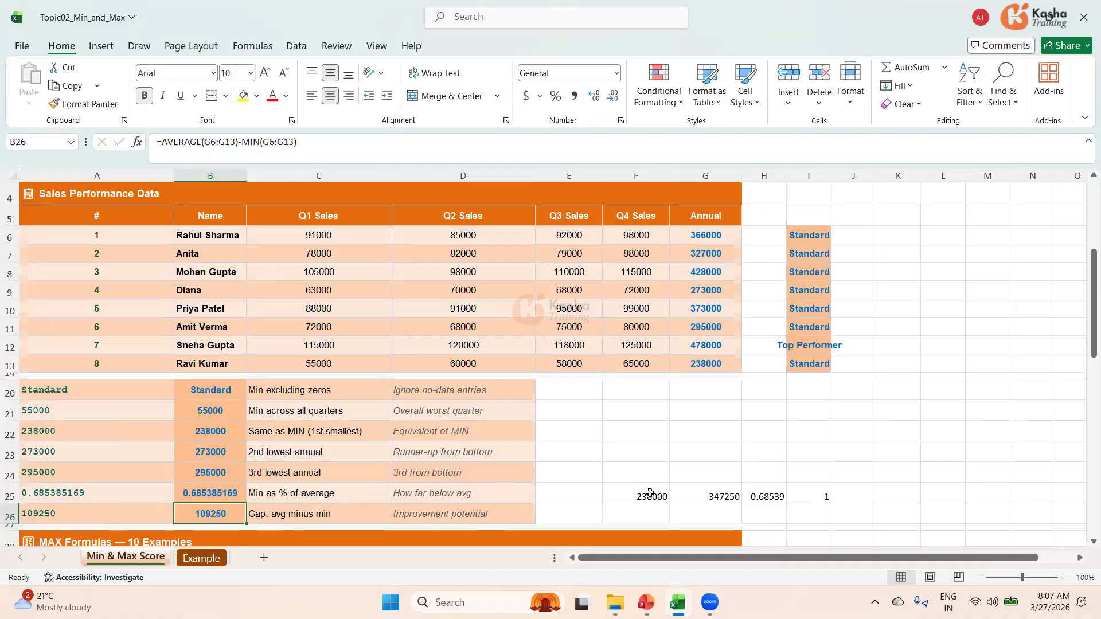
left_click(709, 366)
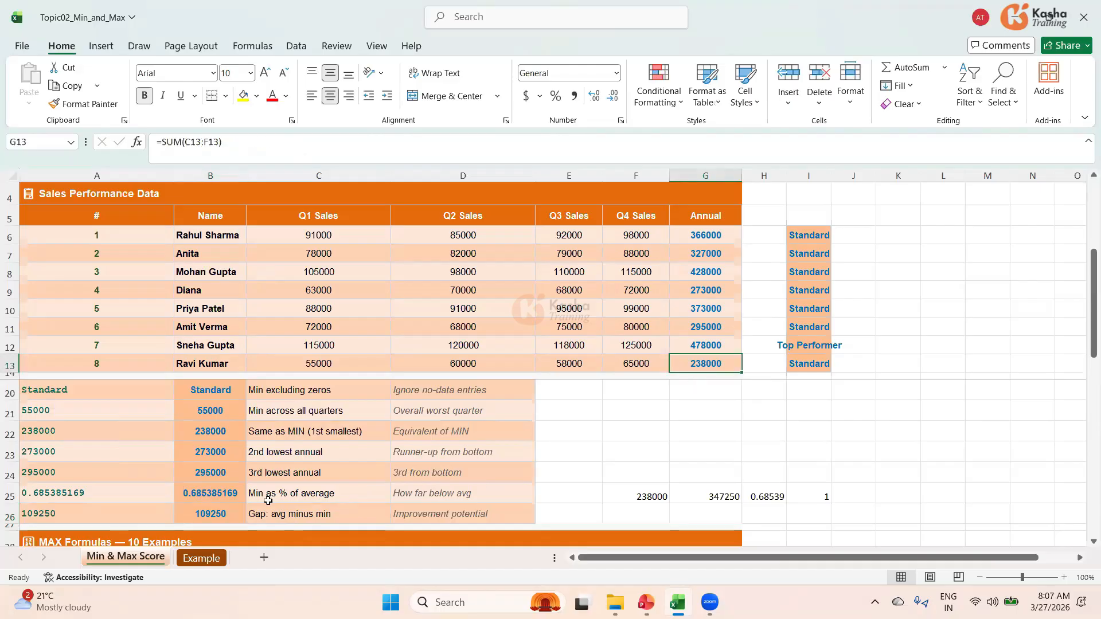
left_click(217, 519)
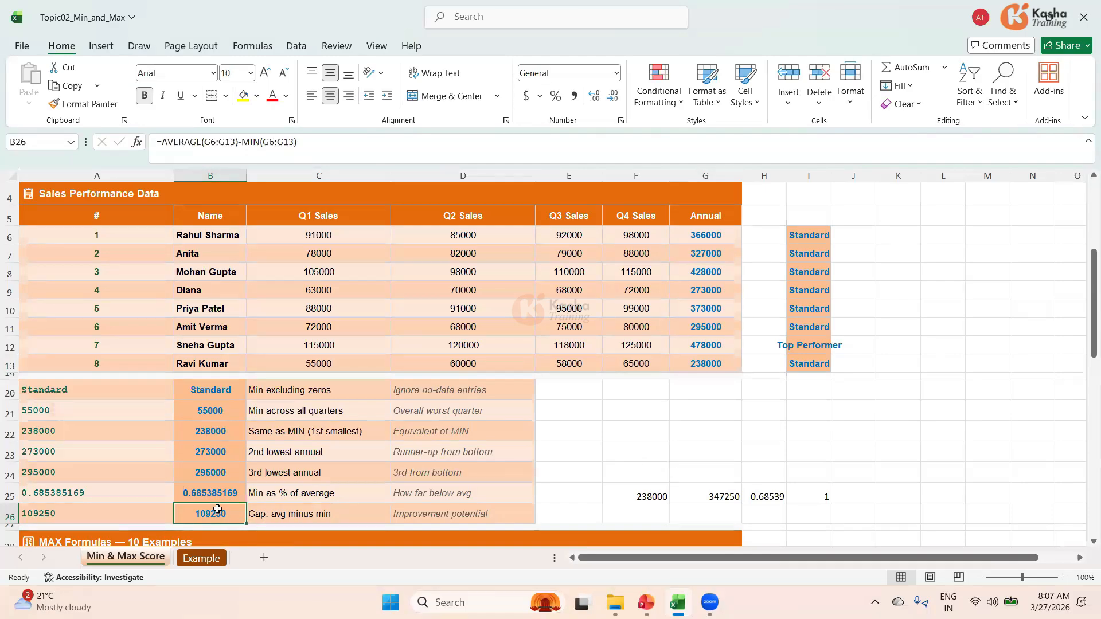
left_click(215, 492)
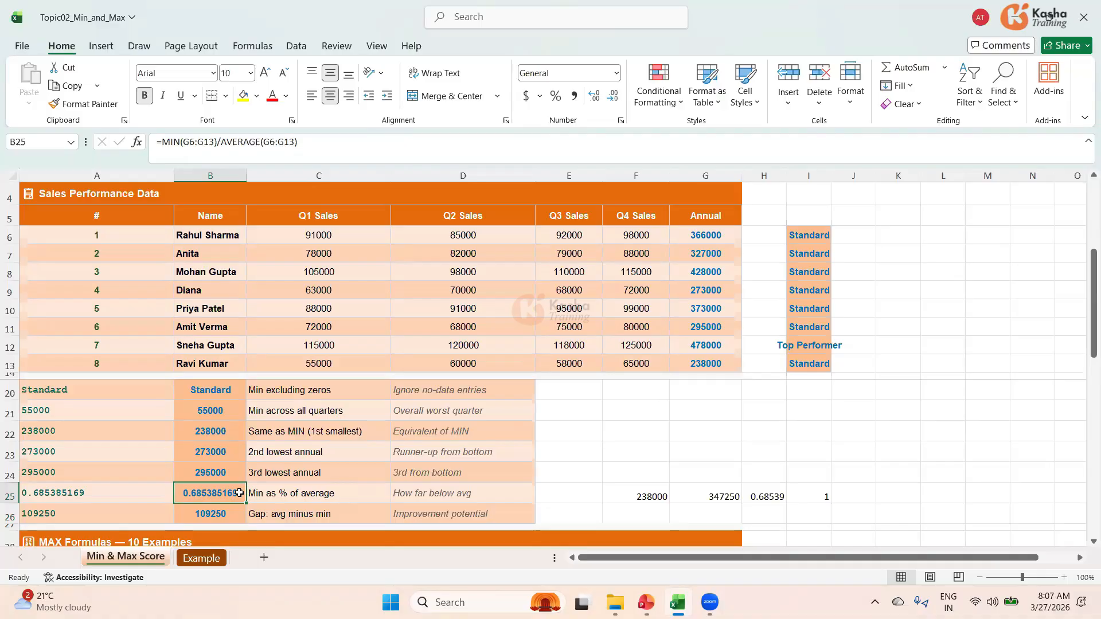
left_click(805, 493)
left_click(205, 491)
left_click(235, 514)
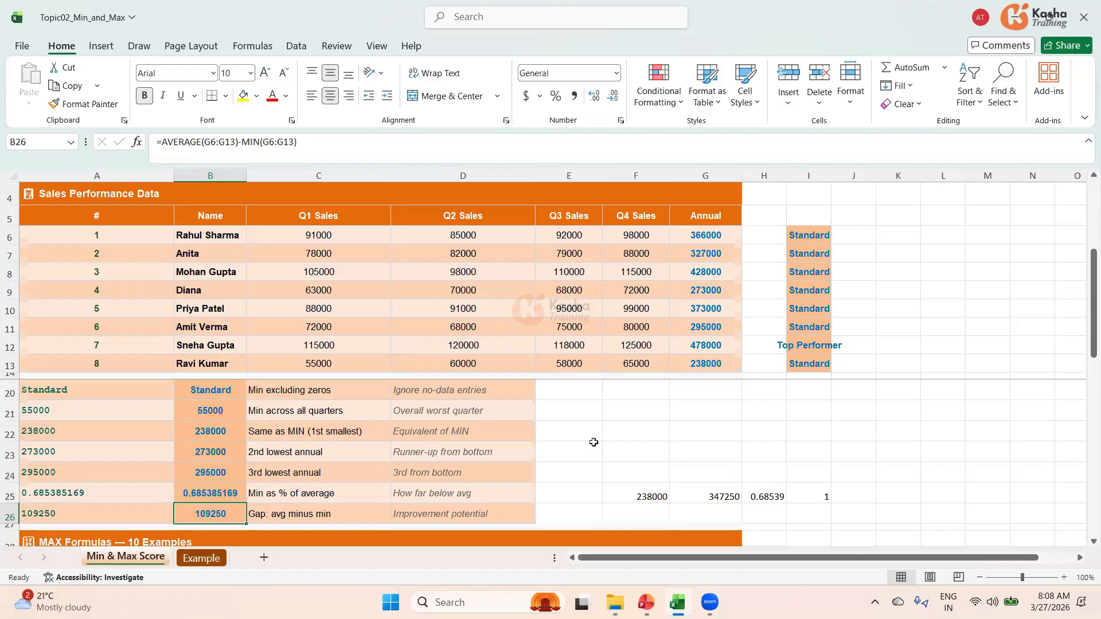
left_click(636, 437)
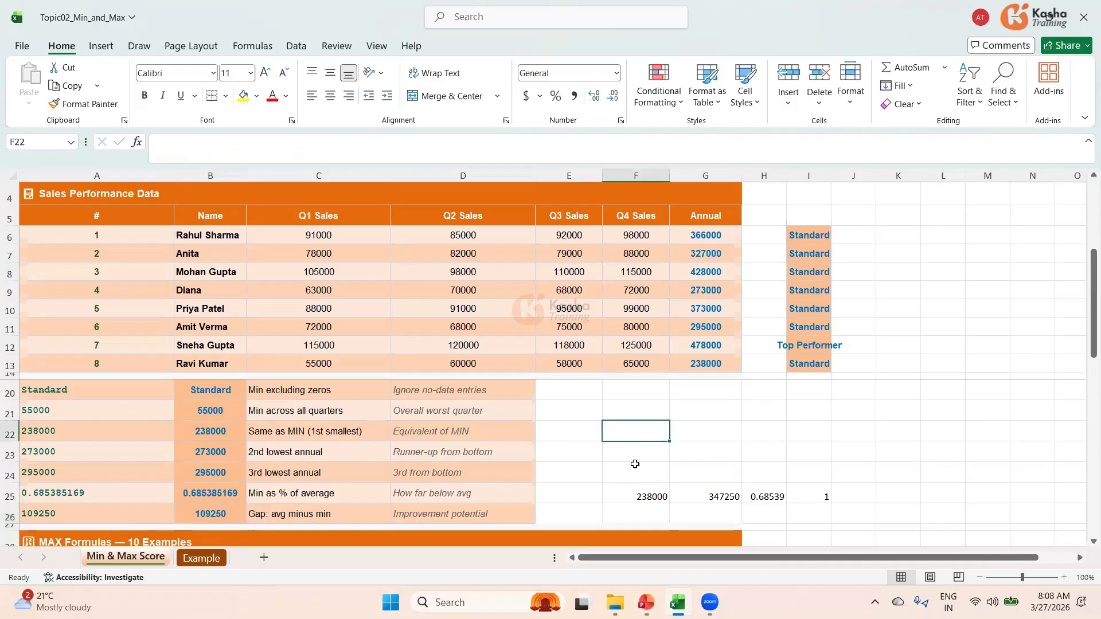
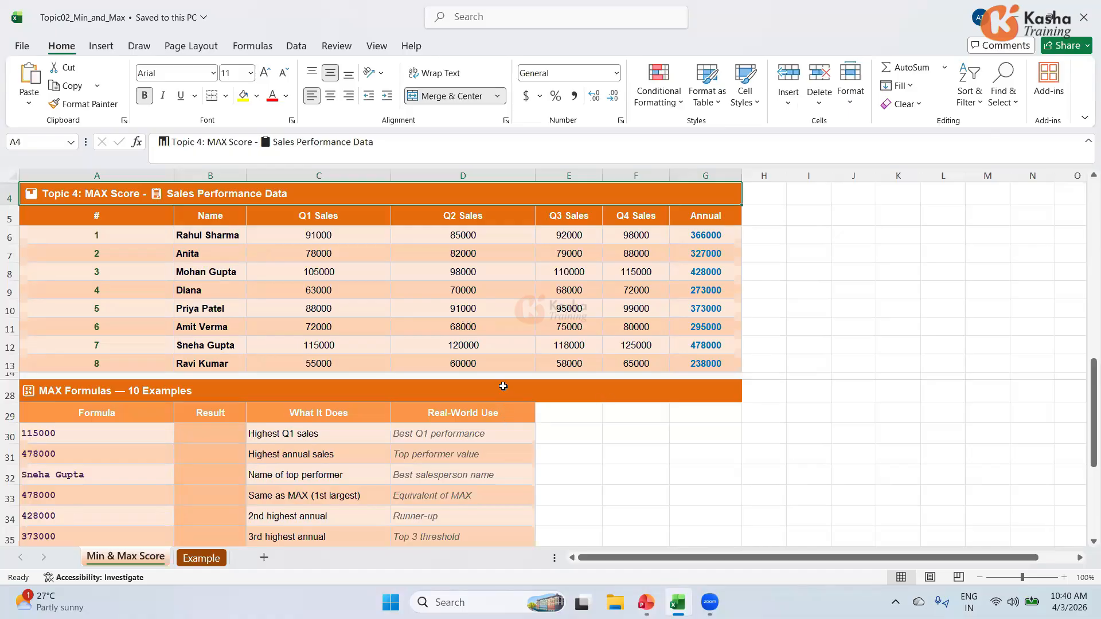
Step: Return the highest Q1 sales in cell B30 with the formula =MAX(C6:C13)
left_click(215, 432)
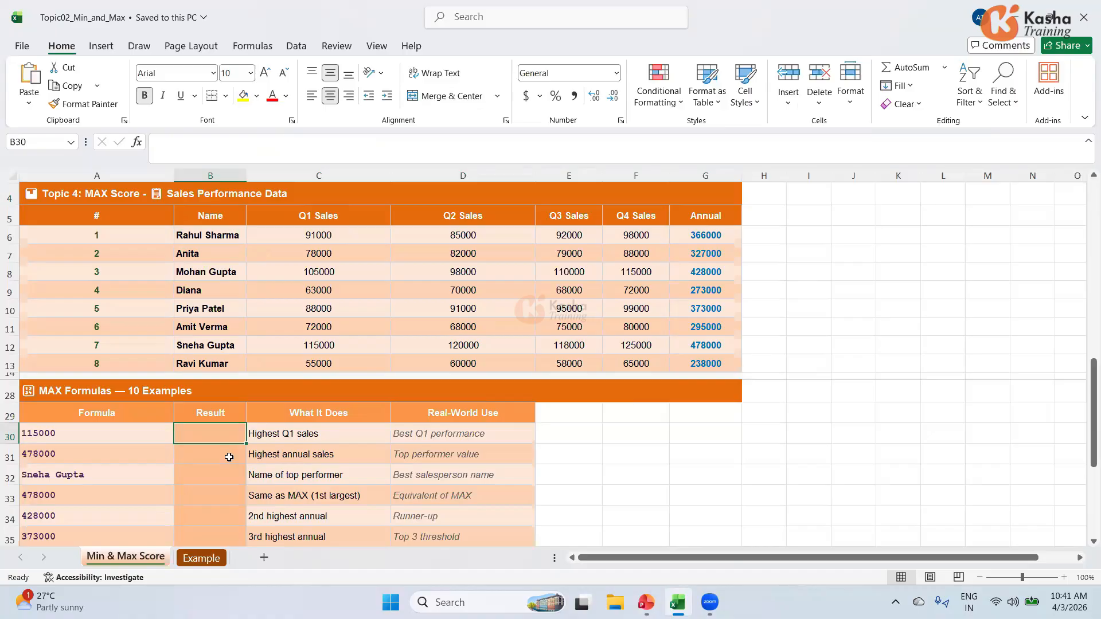
type("=")
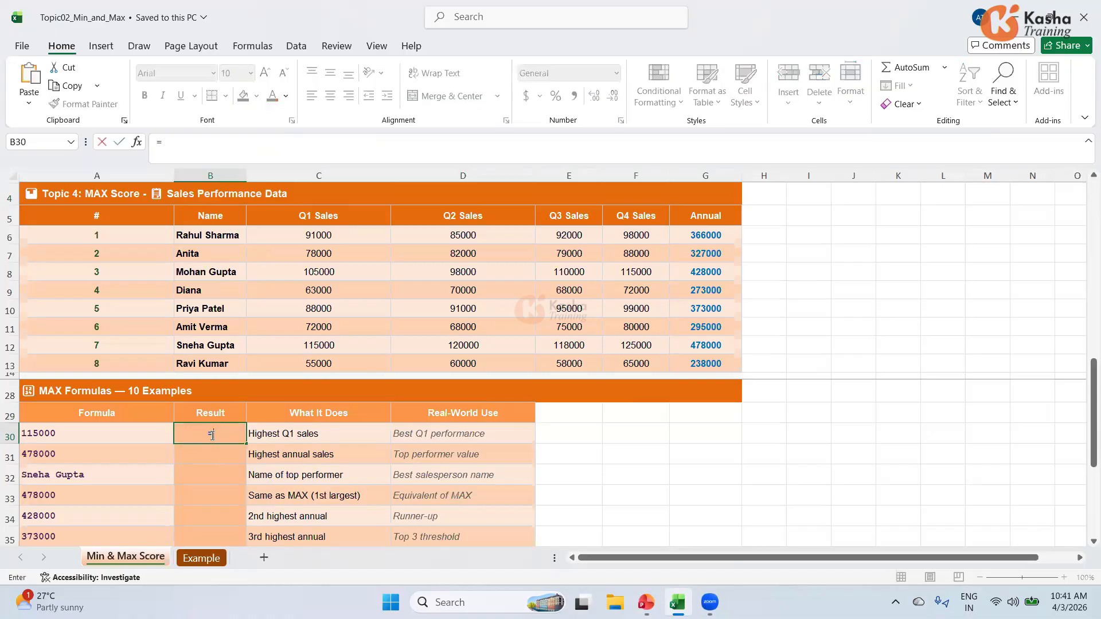
type("MA")
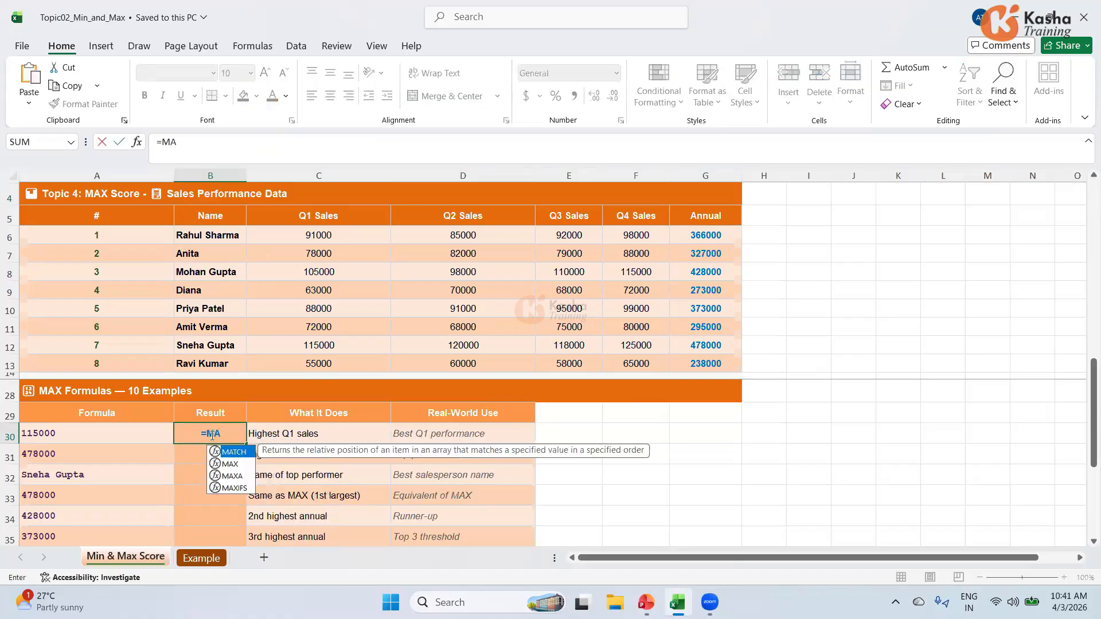
type("X(")
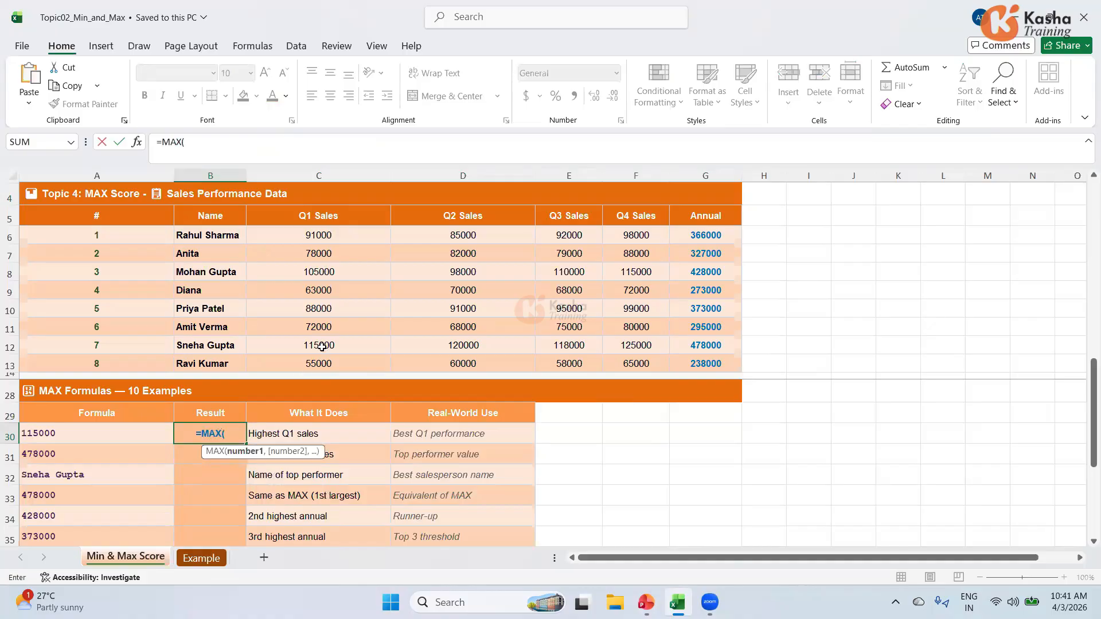
left_click_drag(318, 235, 318, 346)
key("shift+Down")
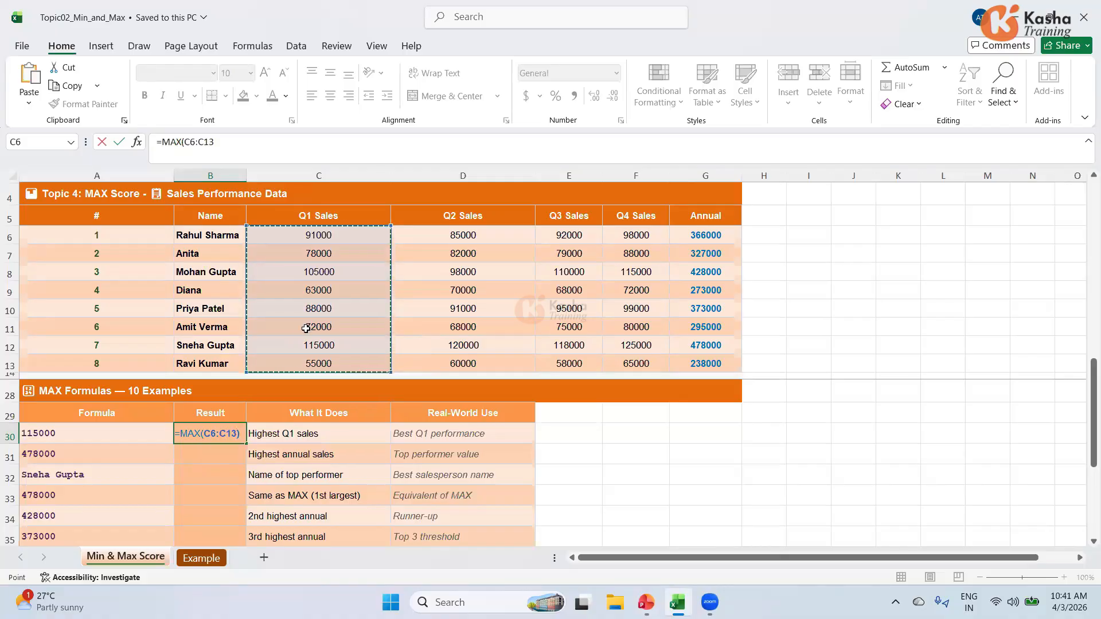
key("Return")
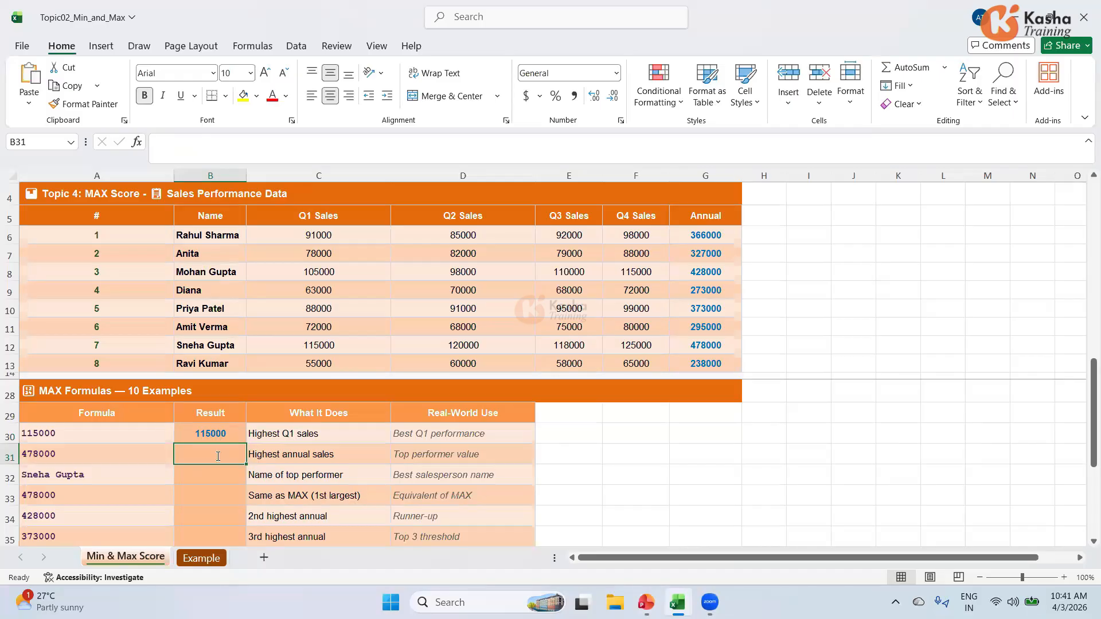
Step: Return the highest annual sales in cell B31 with the formula =MAX(G6:G13)
type("=")
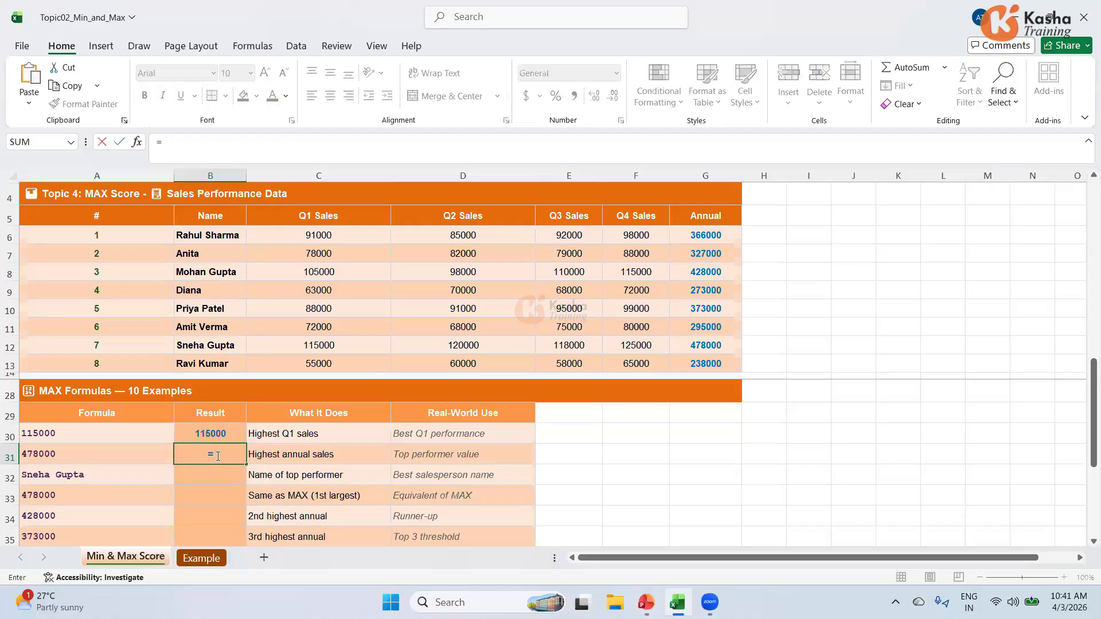
type("MA")
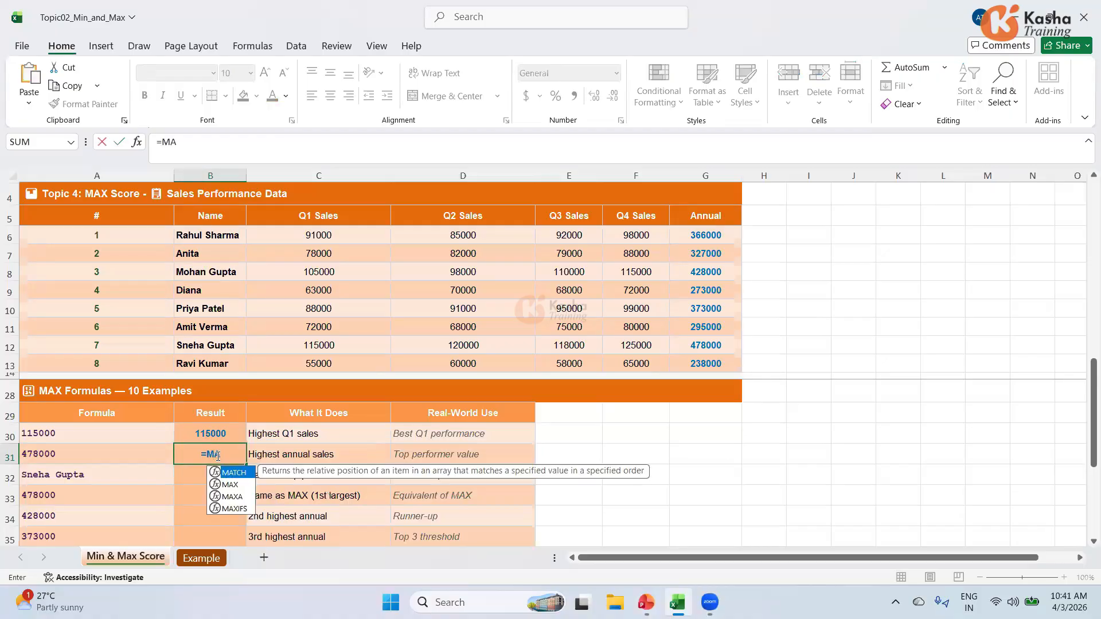
type("X(")
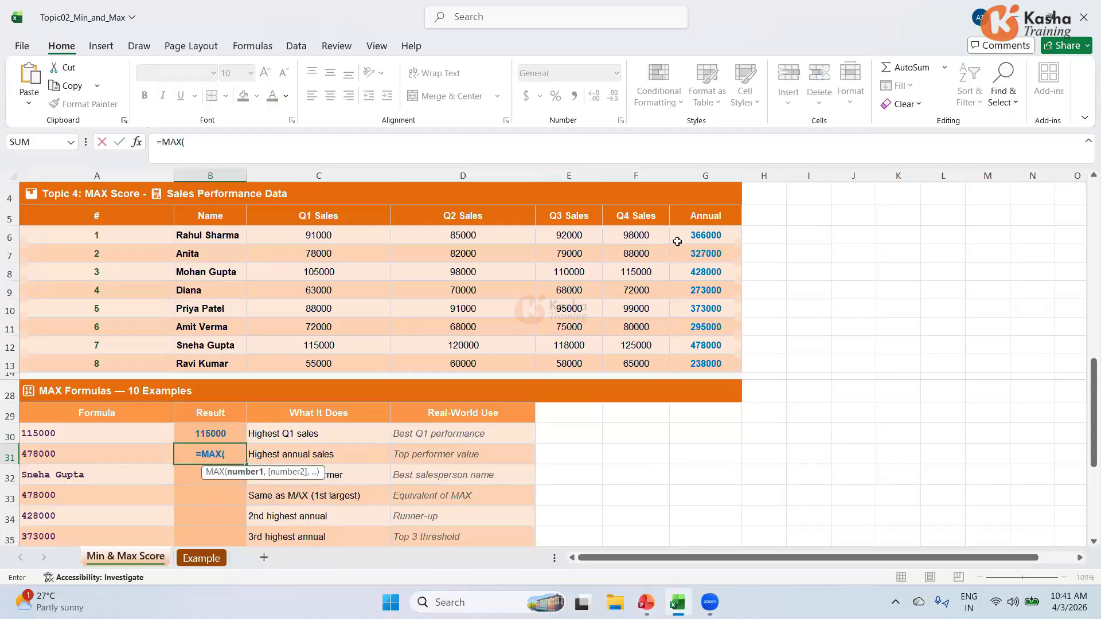
left_click_drag(688, 235, 686, 356)
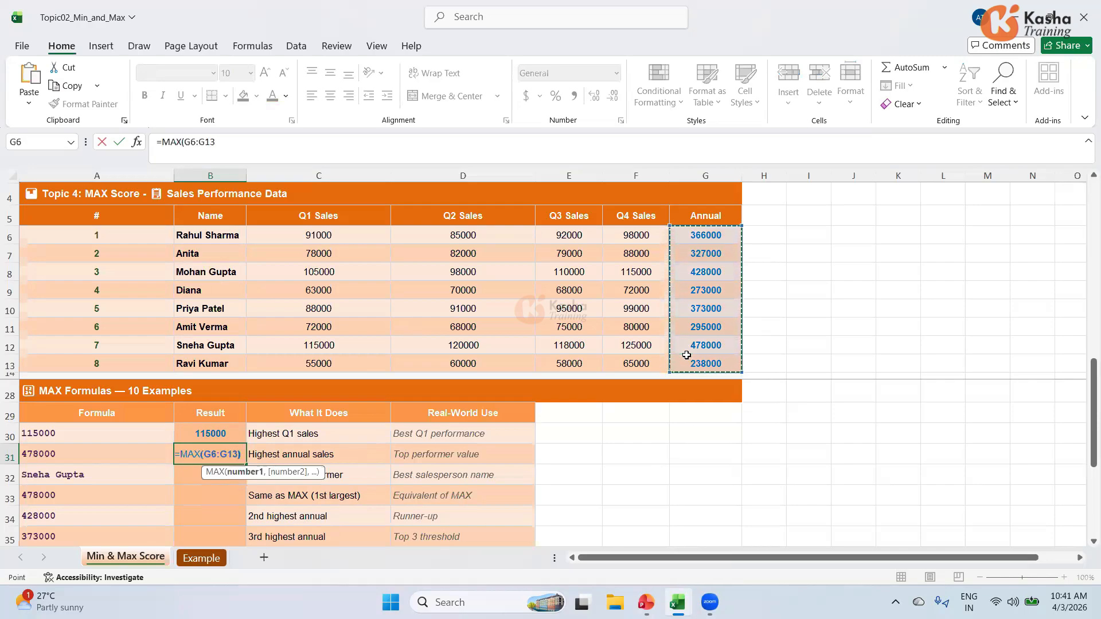
key("Return")
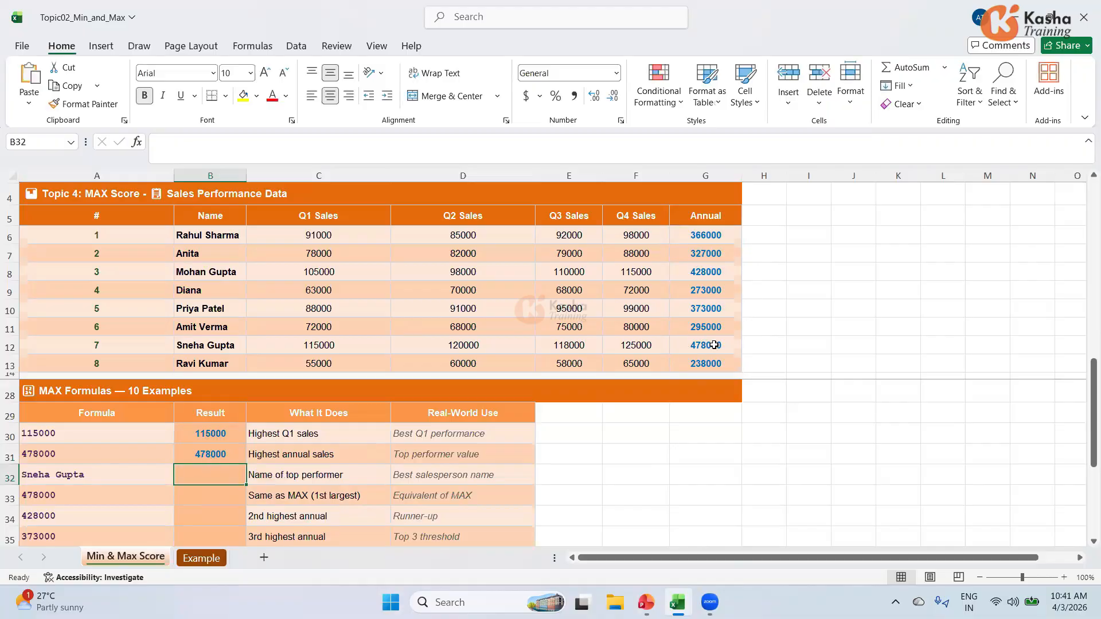
left_click(688, 346)
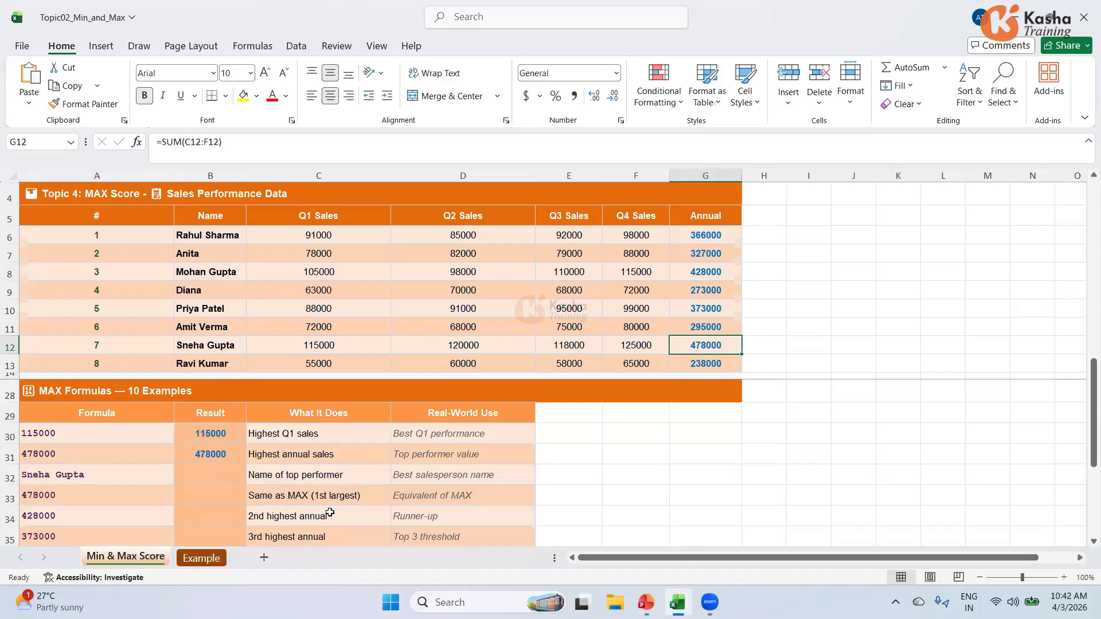
left_click(227, 476)
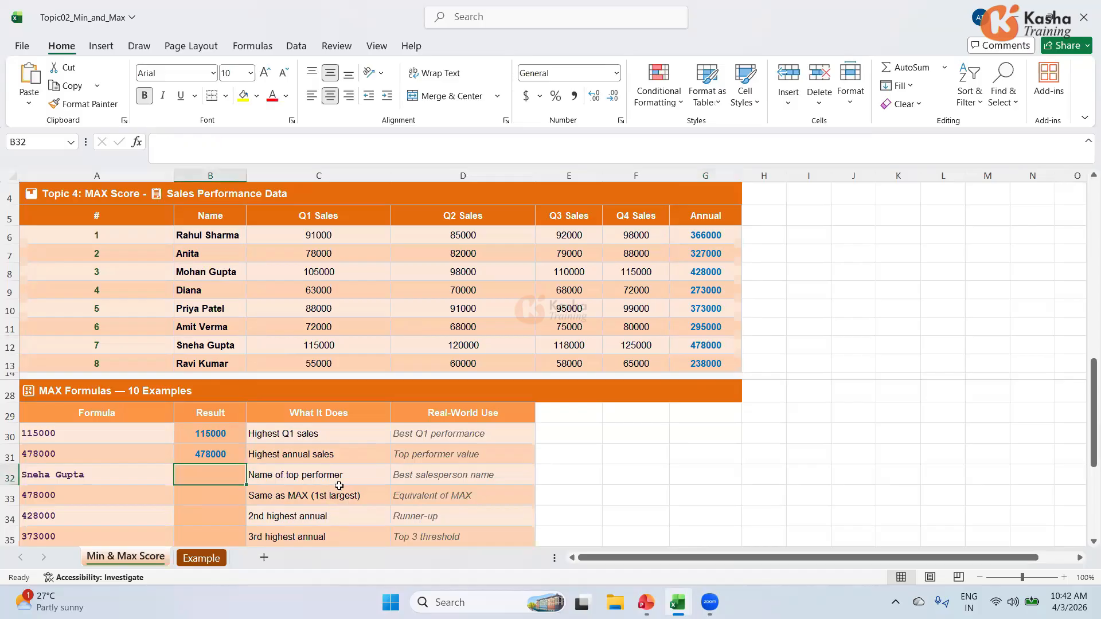
left_click(700, 347)
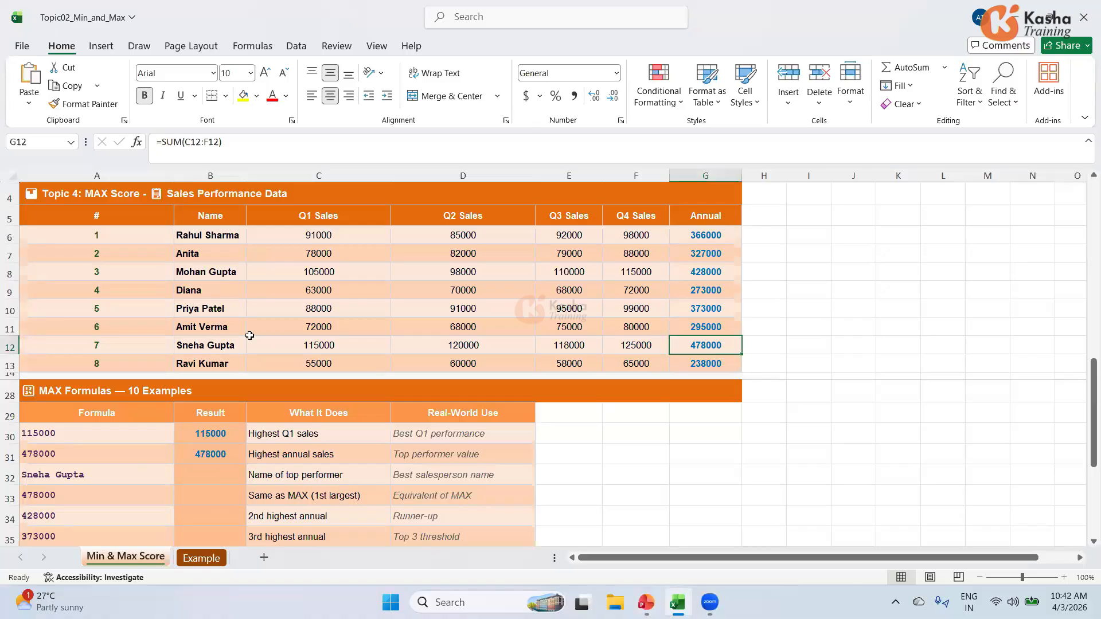
left_click(210, 345)
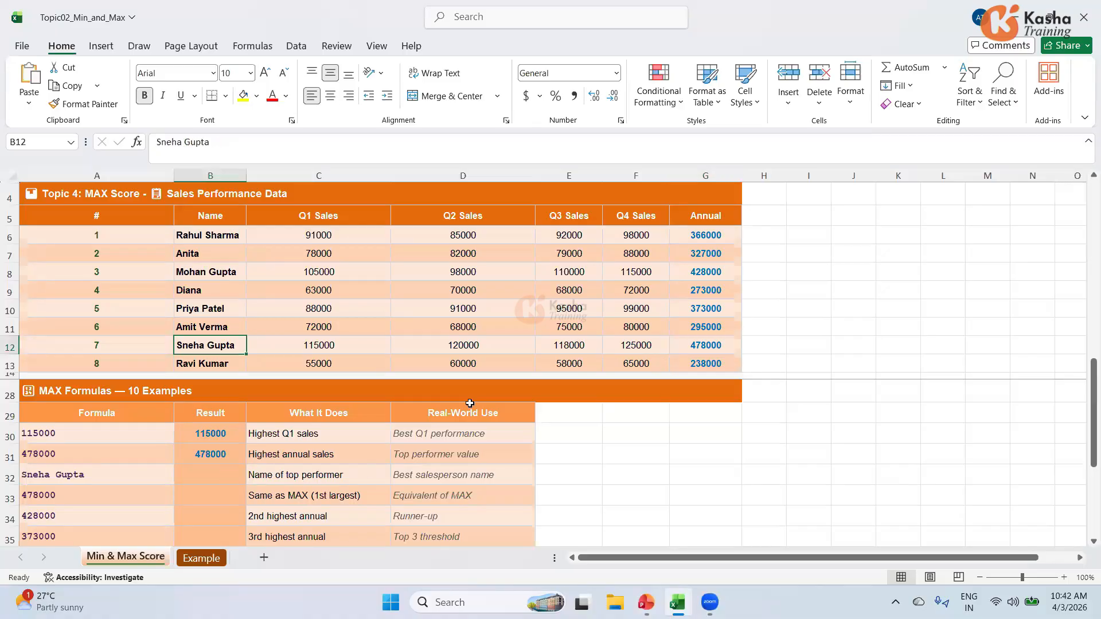
Step: Look up the top performer's name in cell B32 with the formula =INDEX(B6:B13,MATCH(MAX(G6:G13),G6:G13,0))
left_click(223, 473)
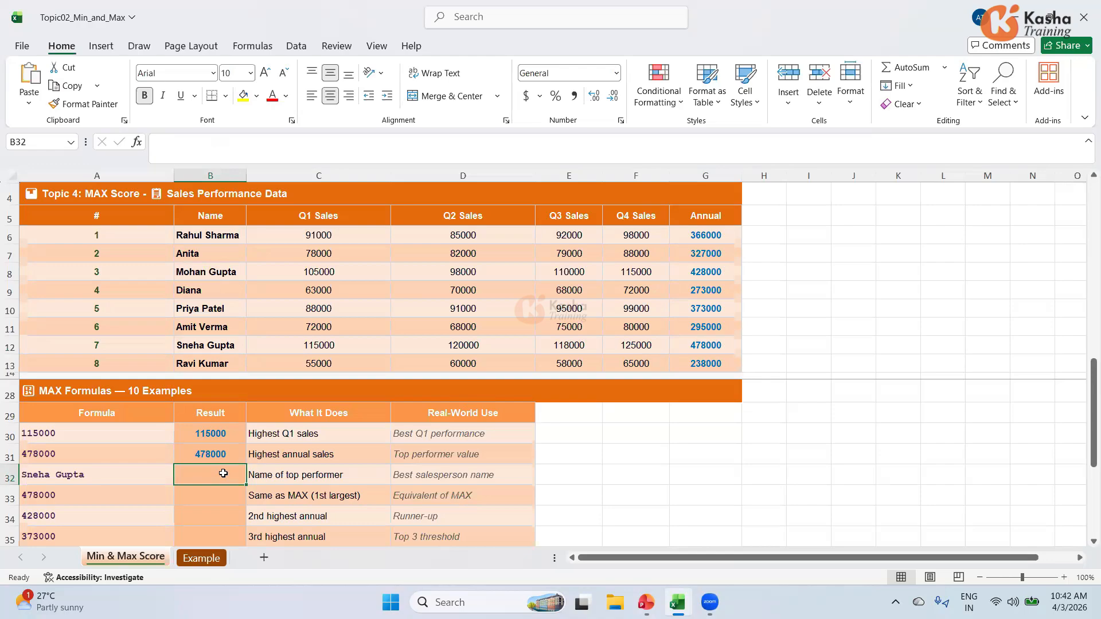
type("=")
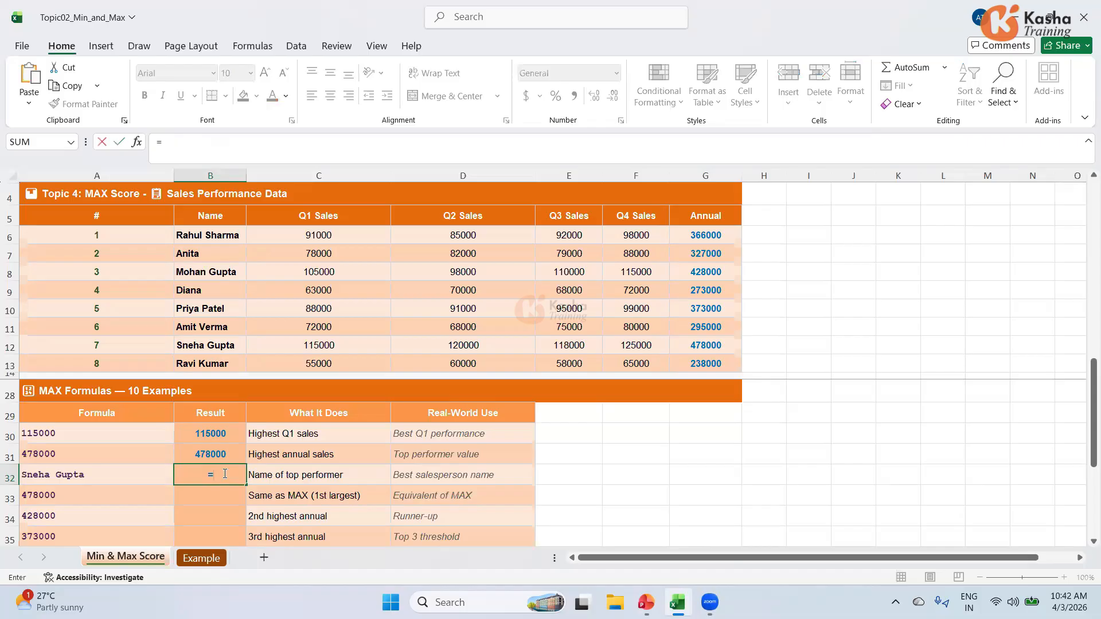
type("INDEX")
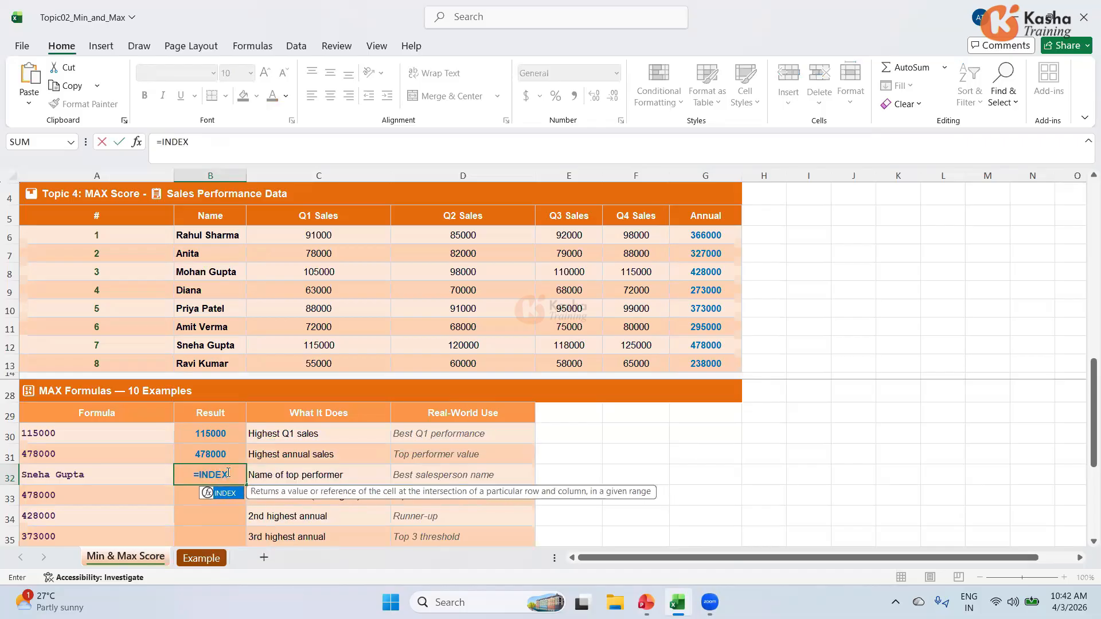
type("(")
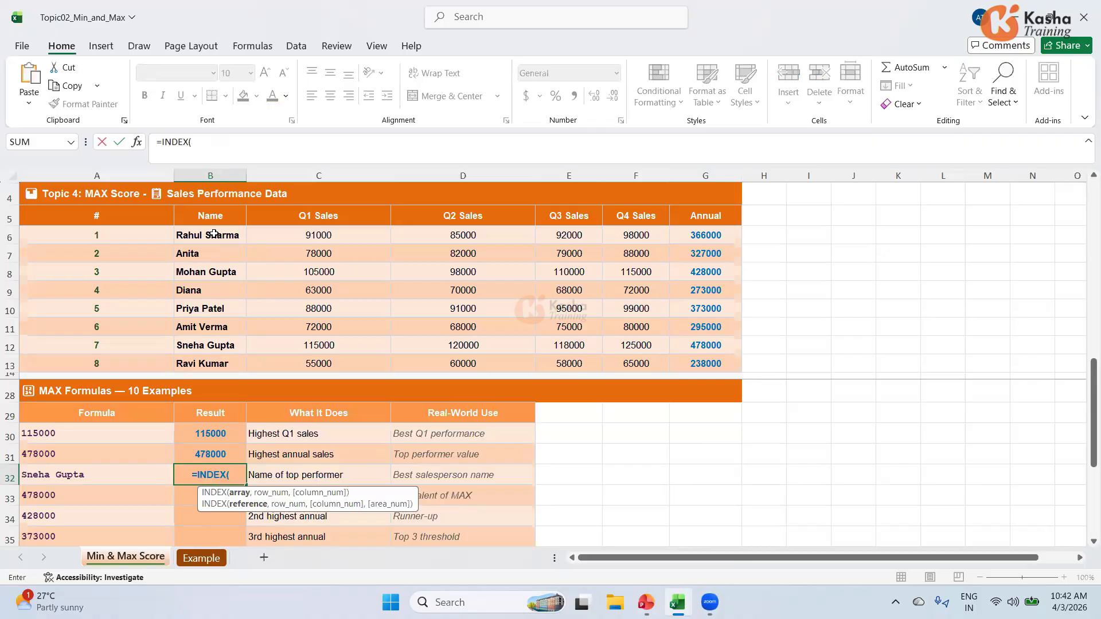
left_click_drag(209, 235, 207, 364)
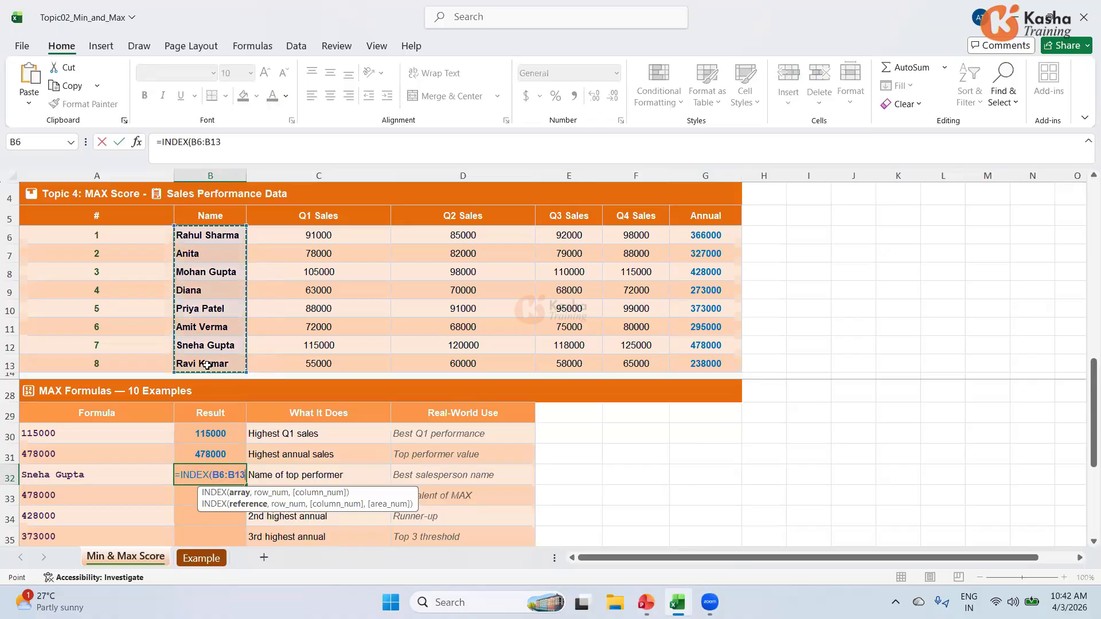
type(",")
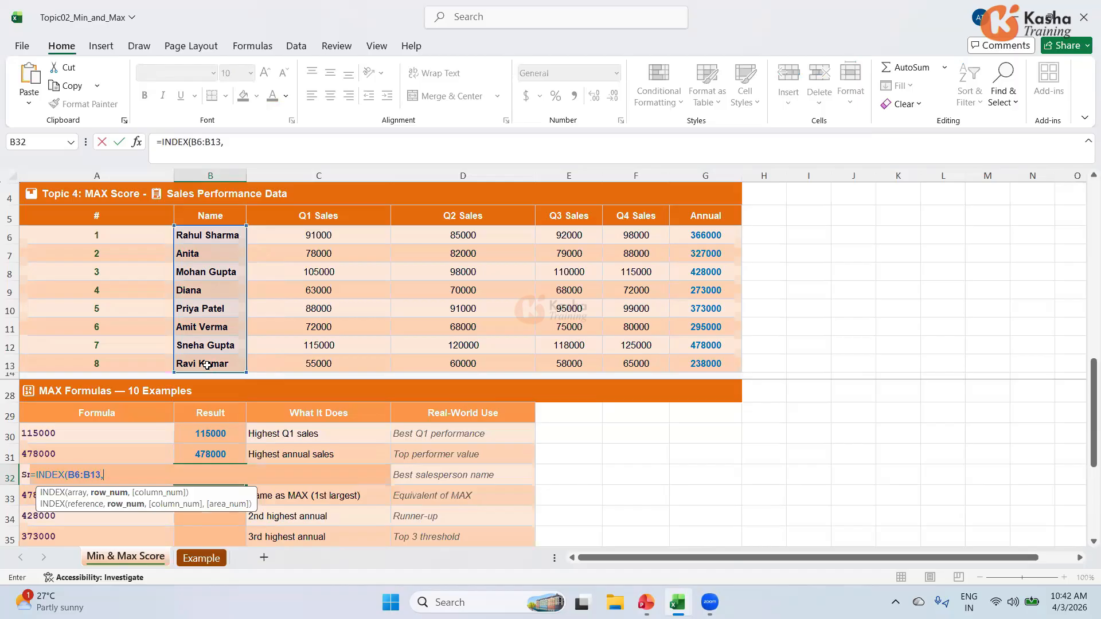
type("MATCH")
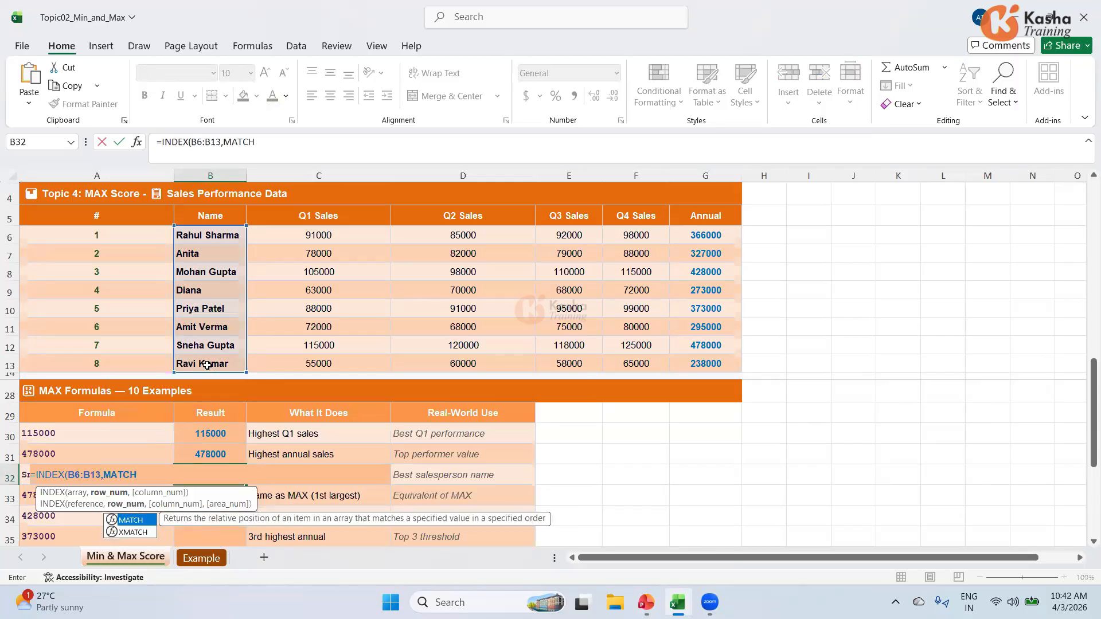
type("(")
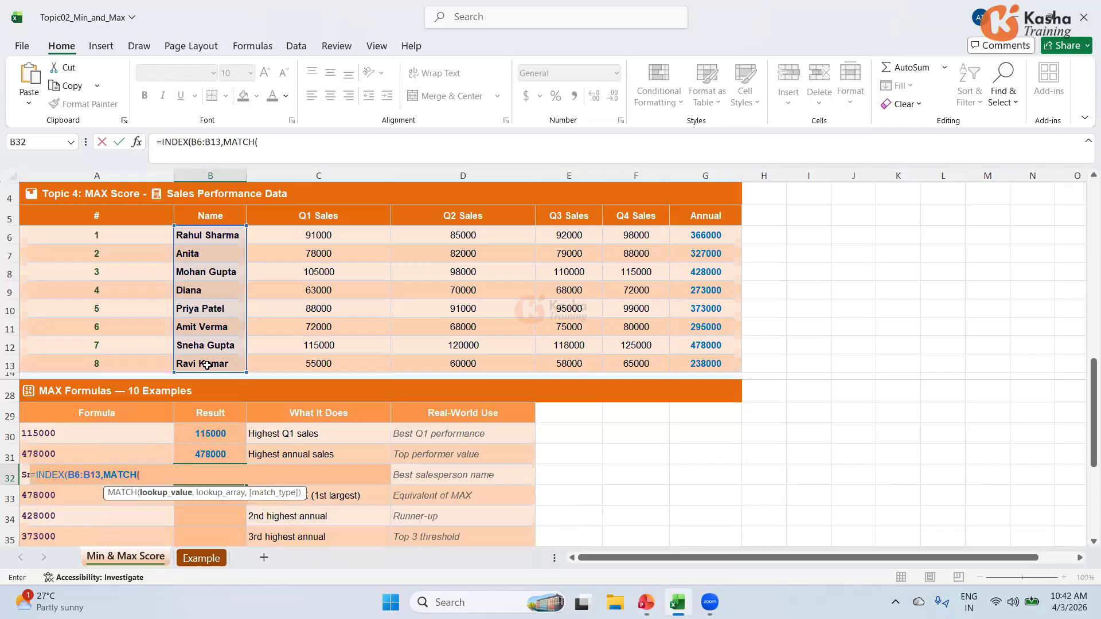
type("MA")
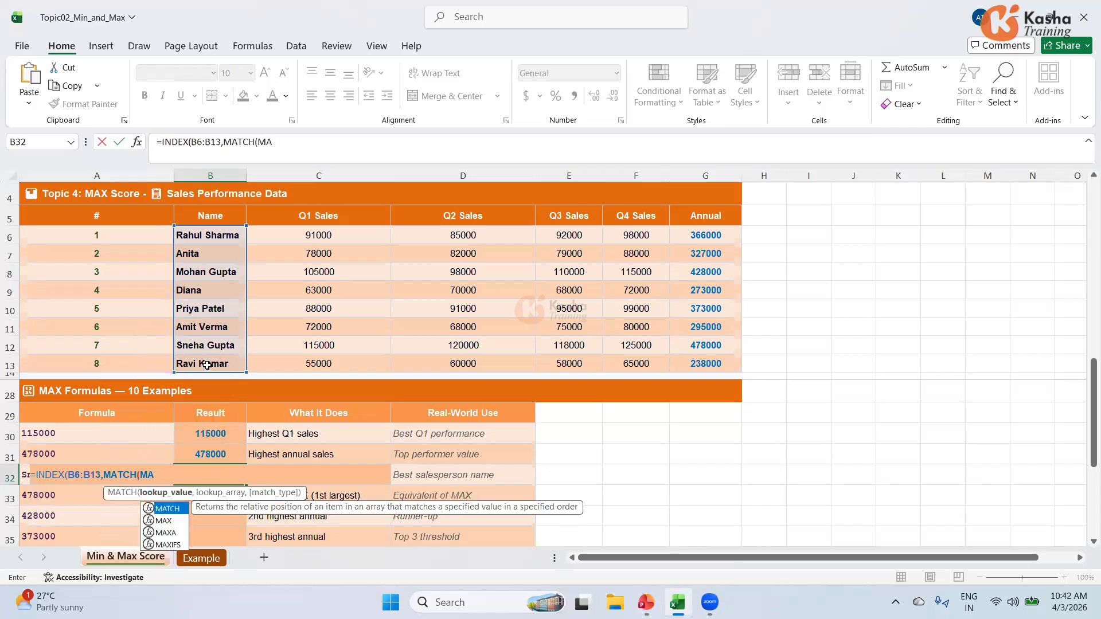
type("X(")
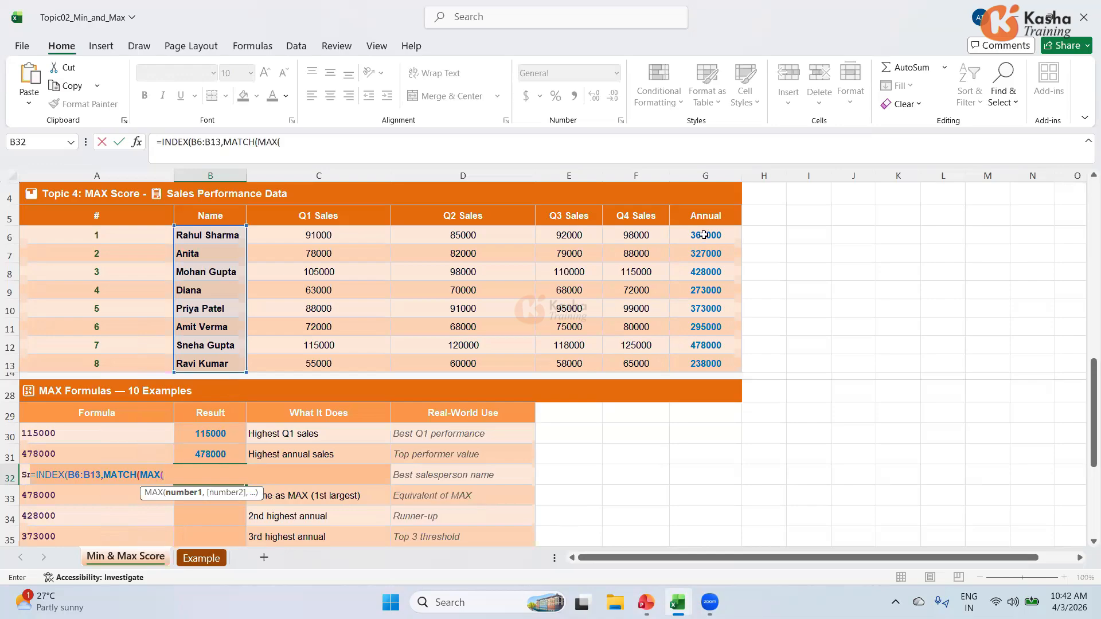
left_click_drag(704, 235, 712, 360)
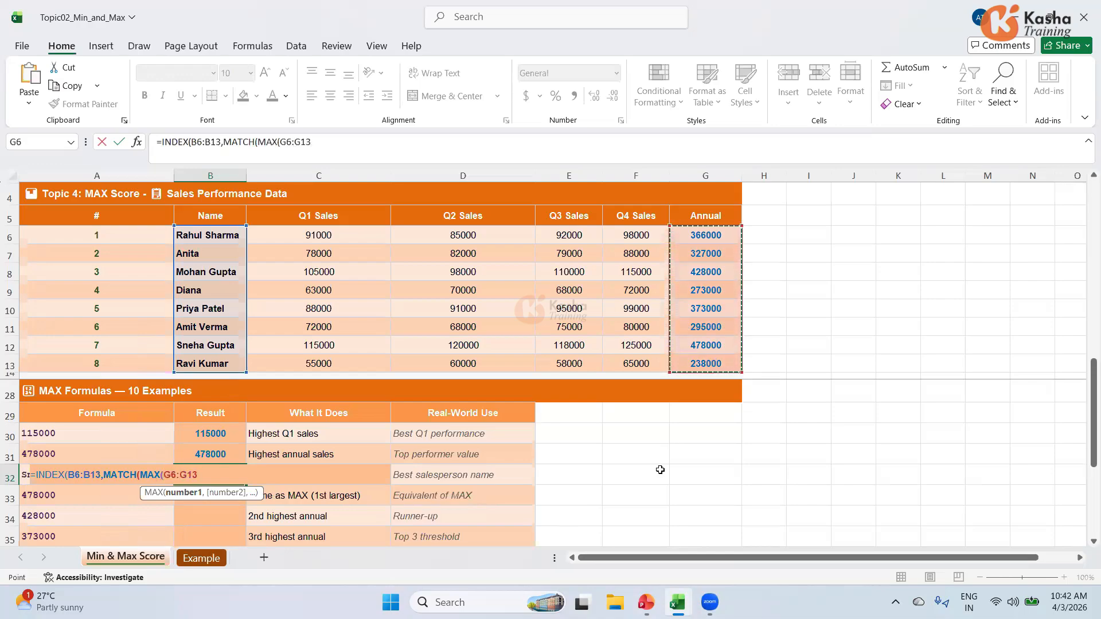
type("),")
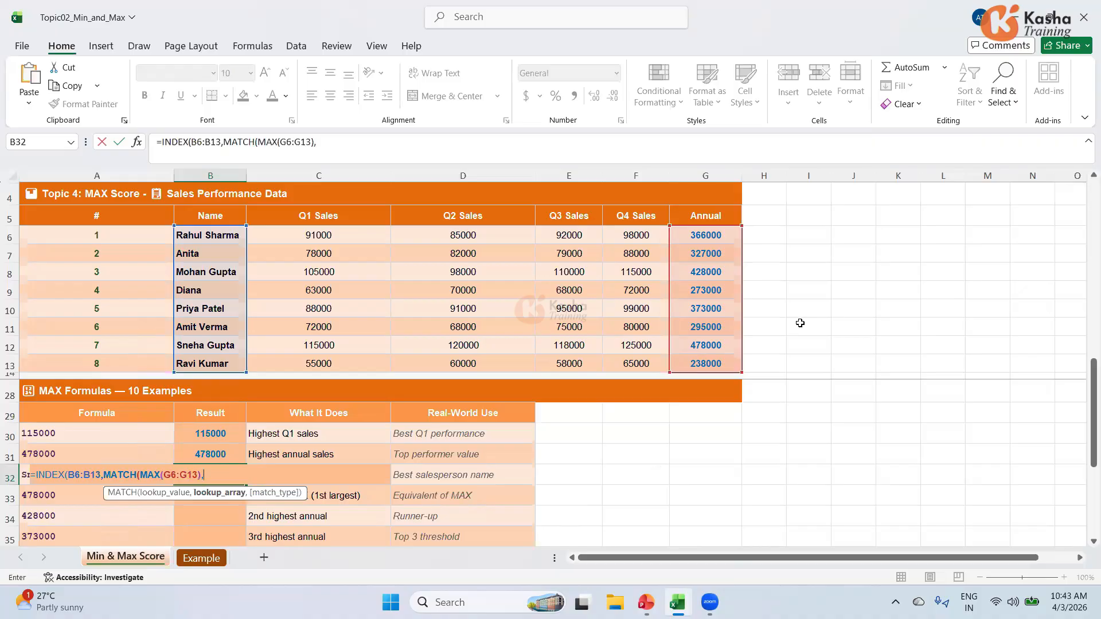
left_click_drag(709, 235, 708, 366)
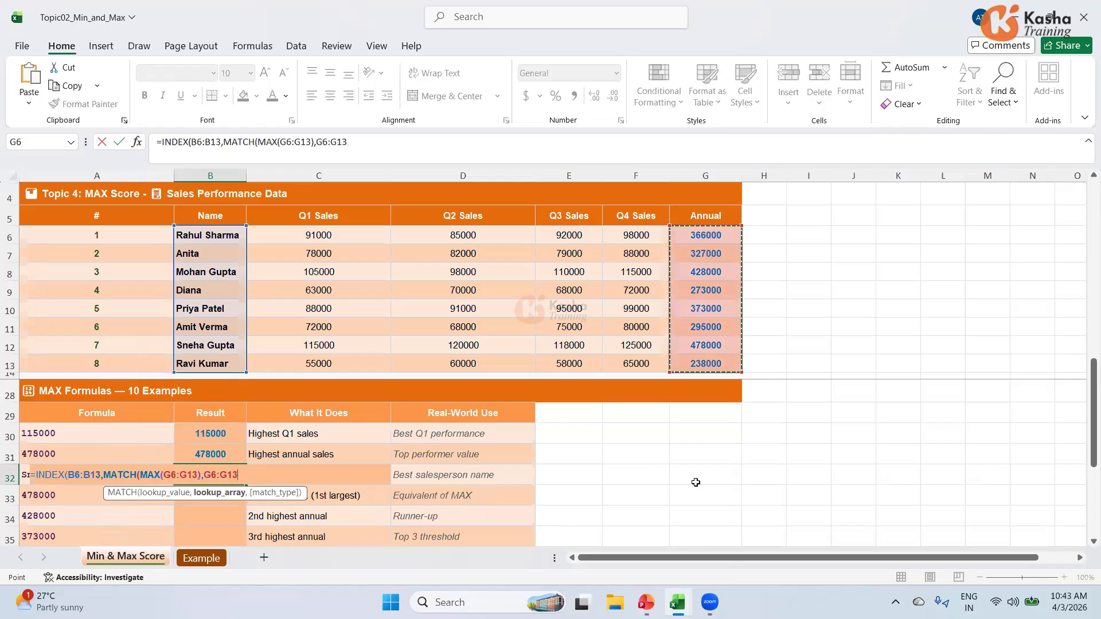
type(",")
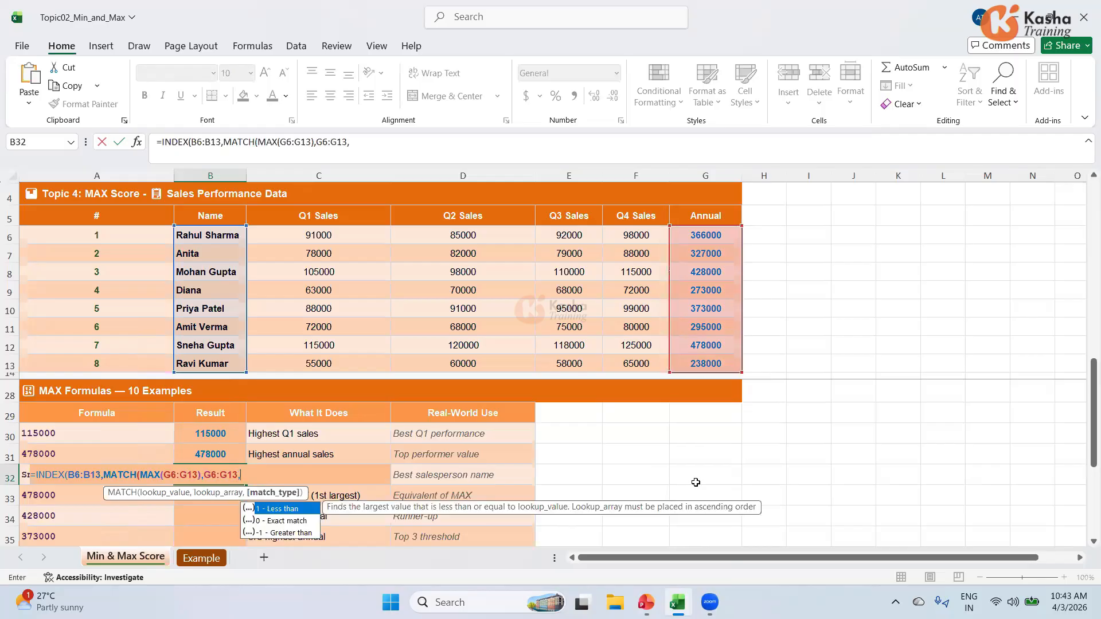
type("0")
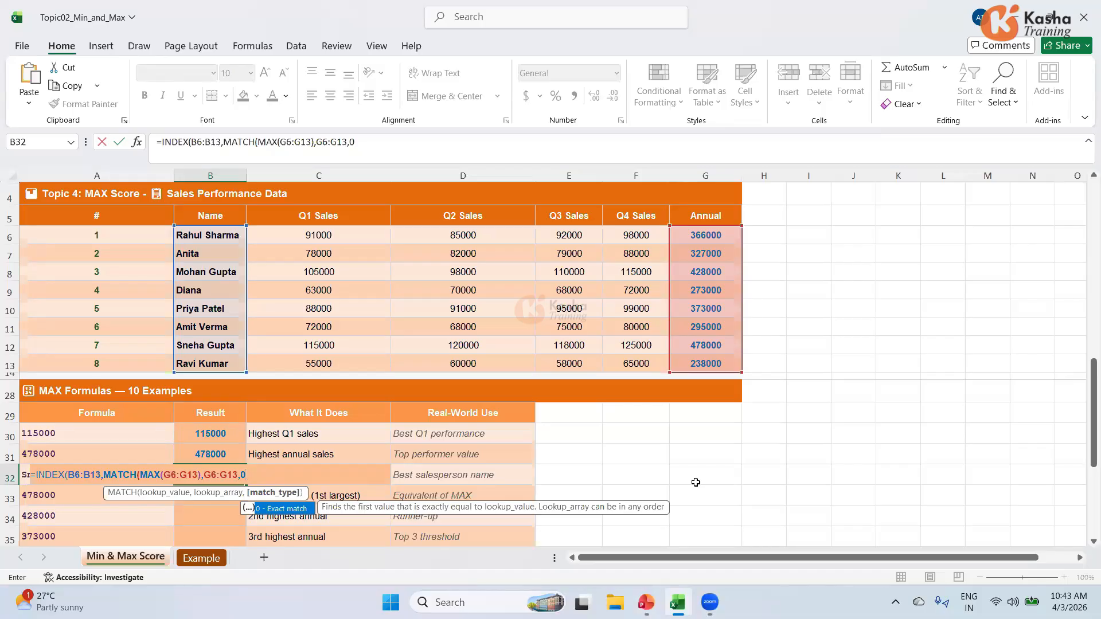
type(")")
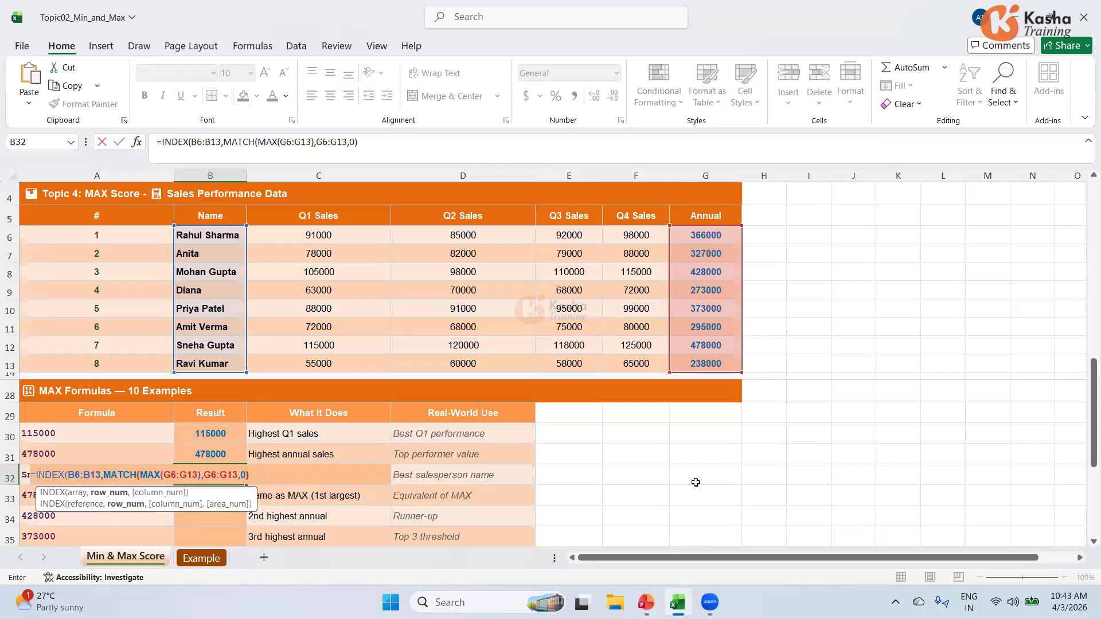
key("Return")
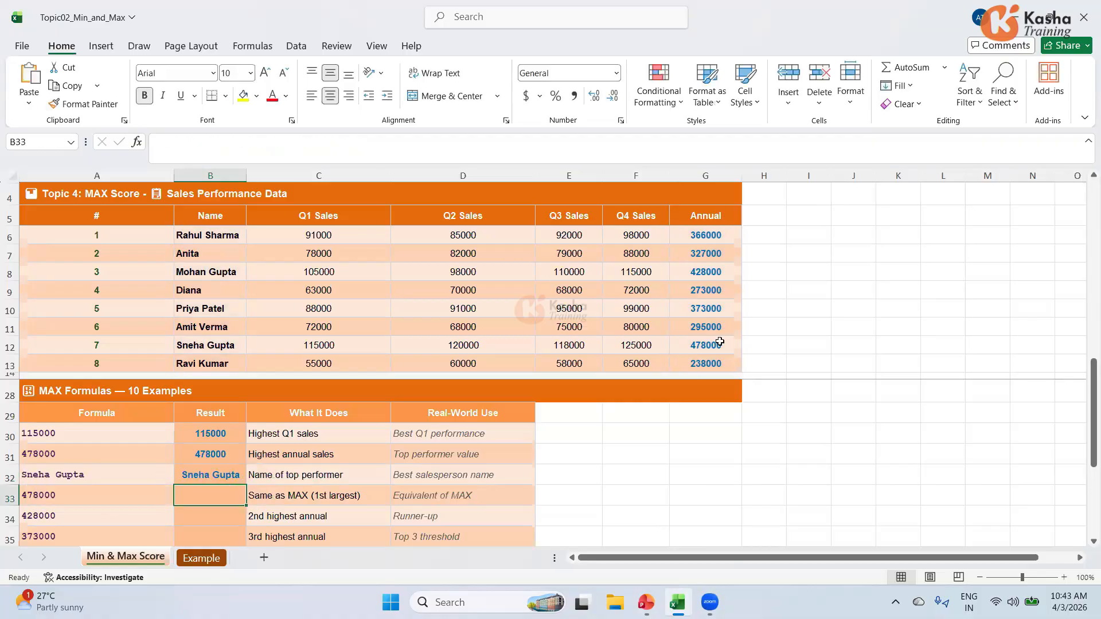
Step: Check the top annual sales figure in cell G12 and trace its row back to the salesperson's name in B12
left_click(697, 342)
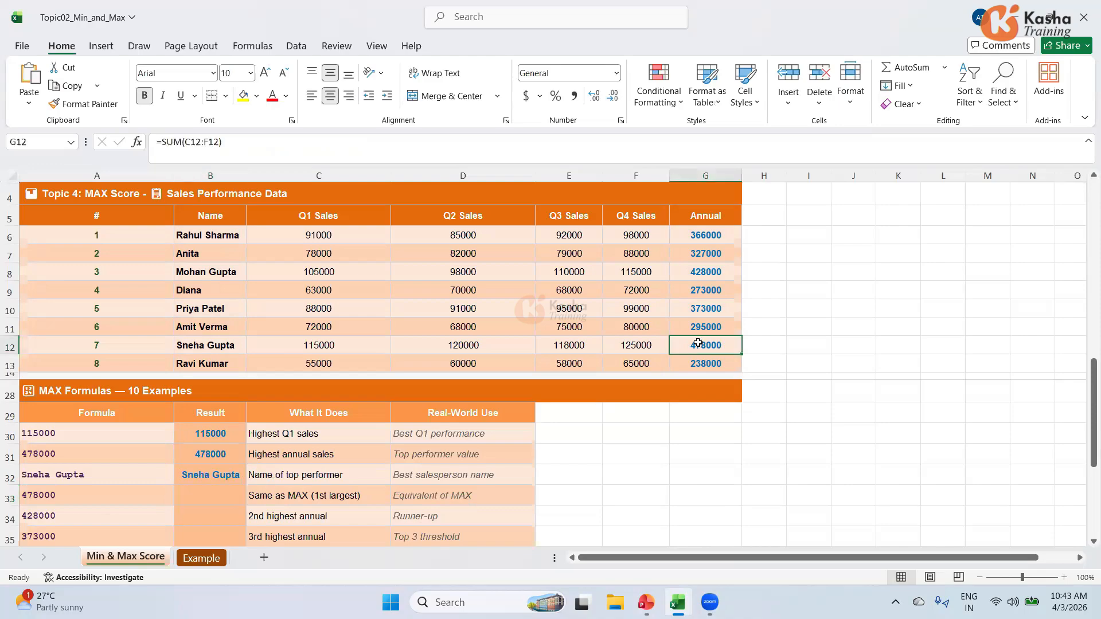
key("Left")
key("Left")
key("Left")
key("Left")
key("Left")
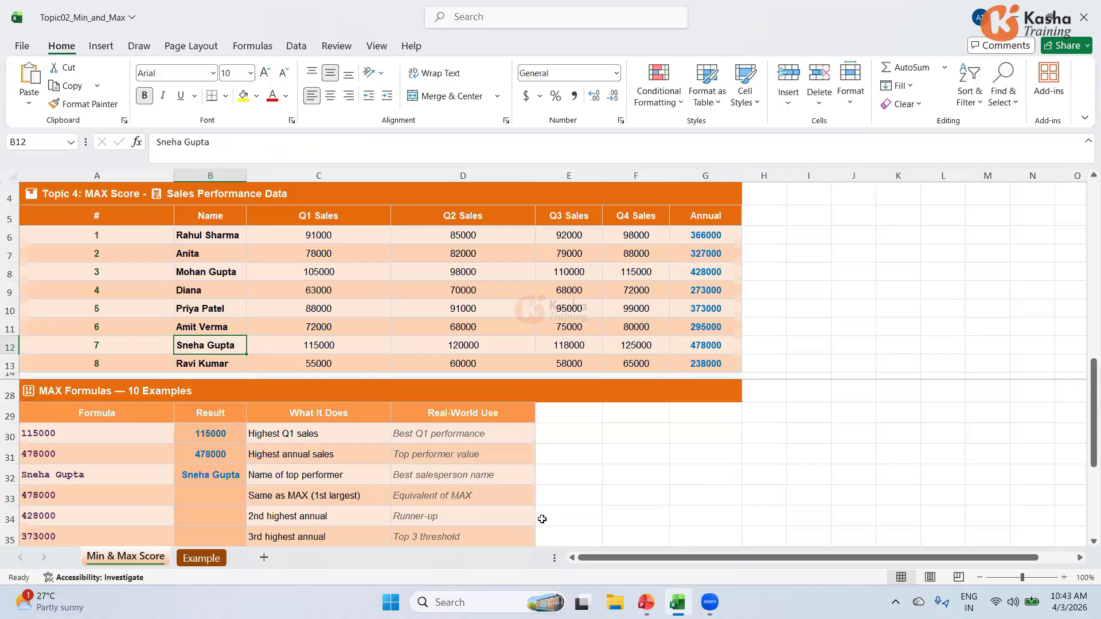
Step: Start an INDEX formula in cell F32 with the name range B6:B13 as its array
left_click(626, 477)
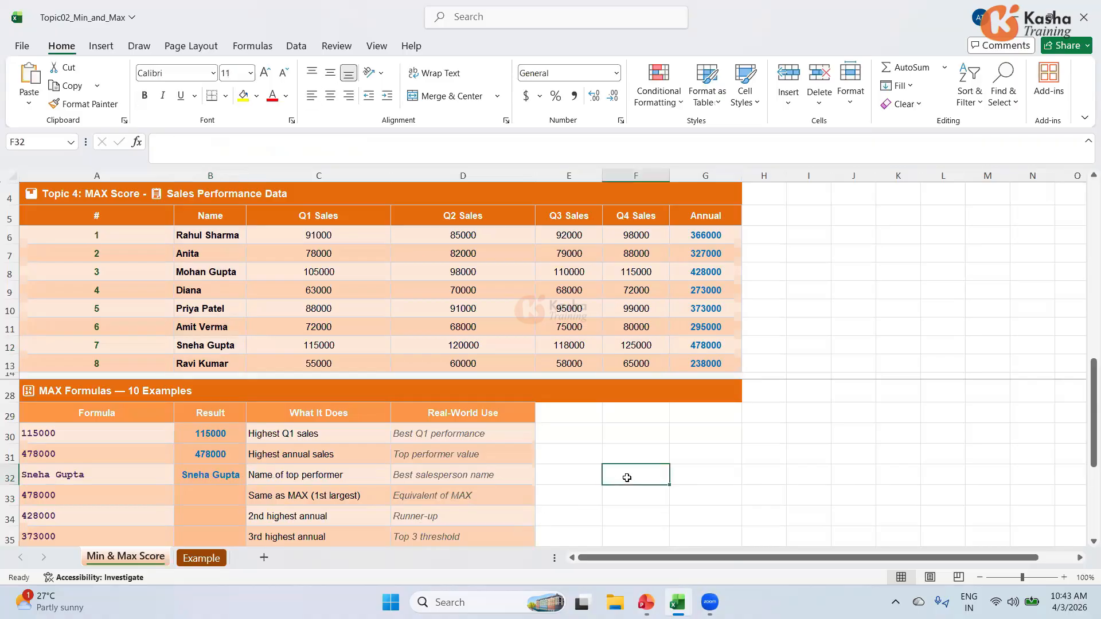
type("=")
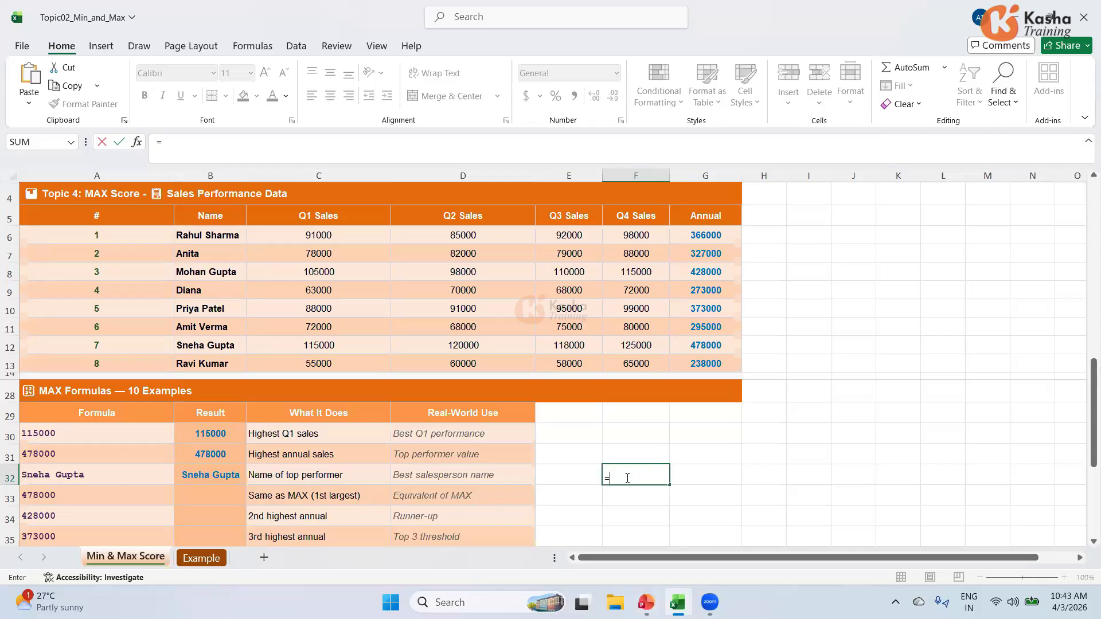
type("INDEX")
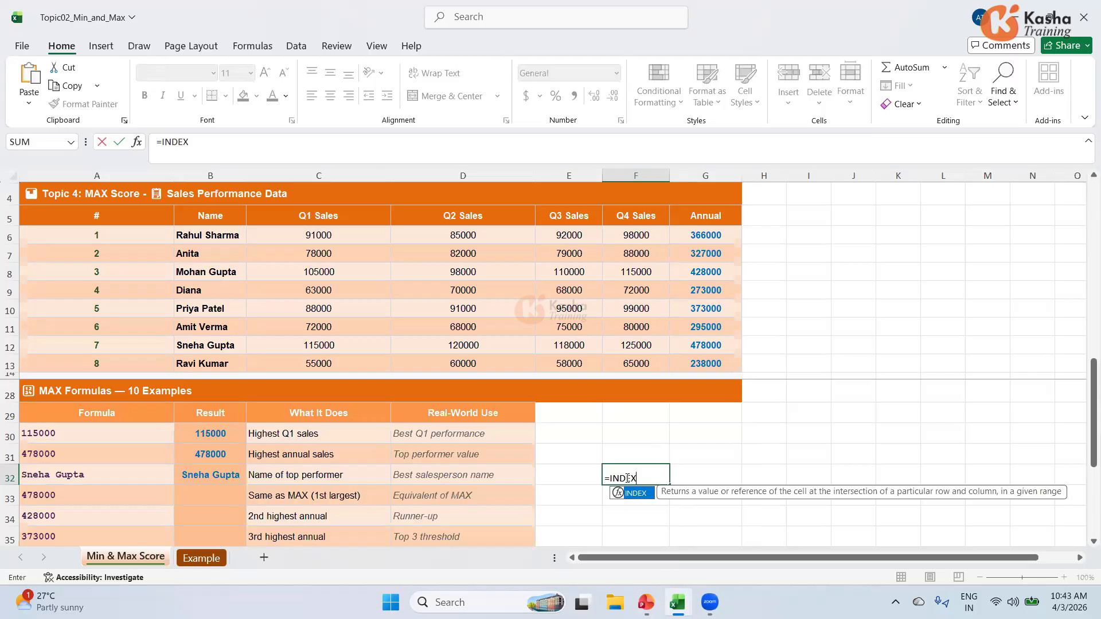
type("(")
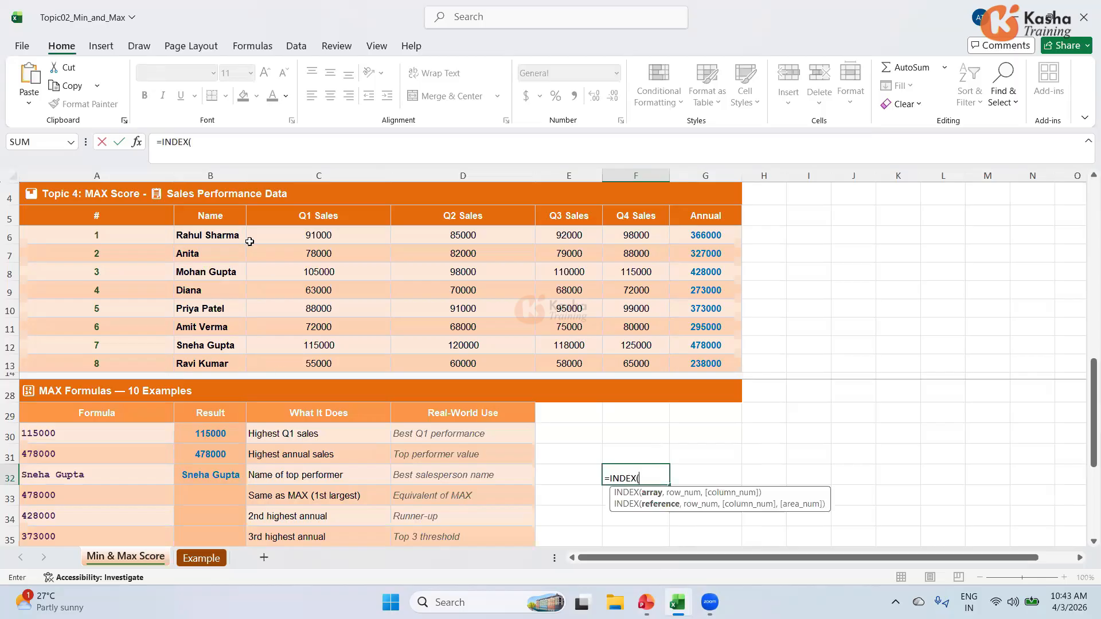
left_click_drag(219, 233, 212, 361)
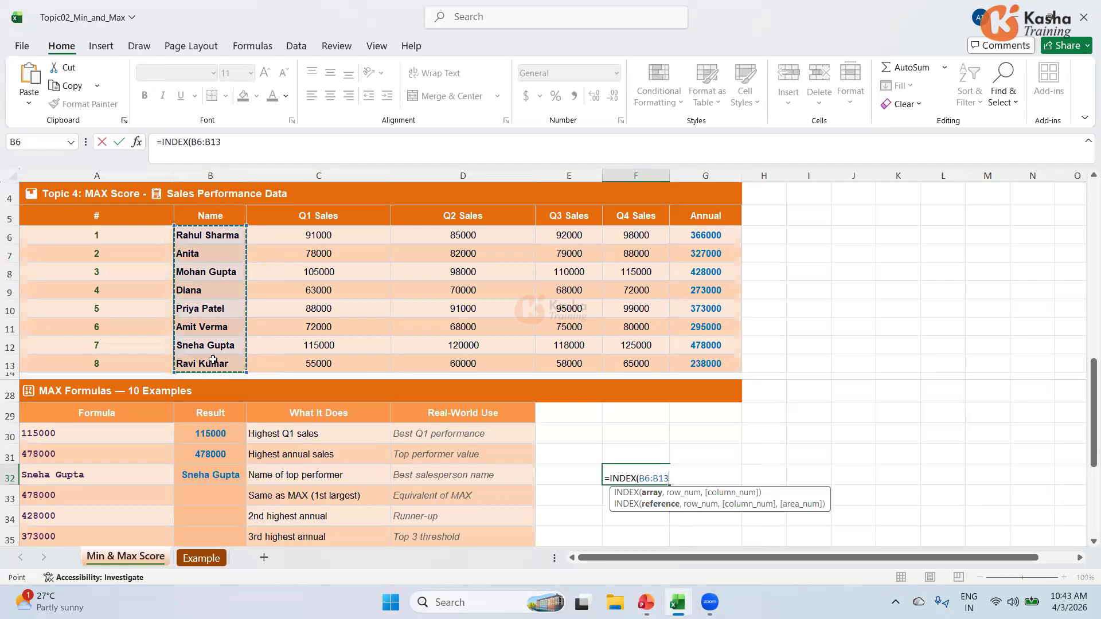
type(",")
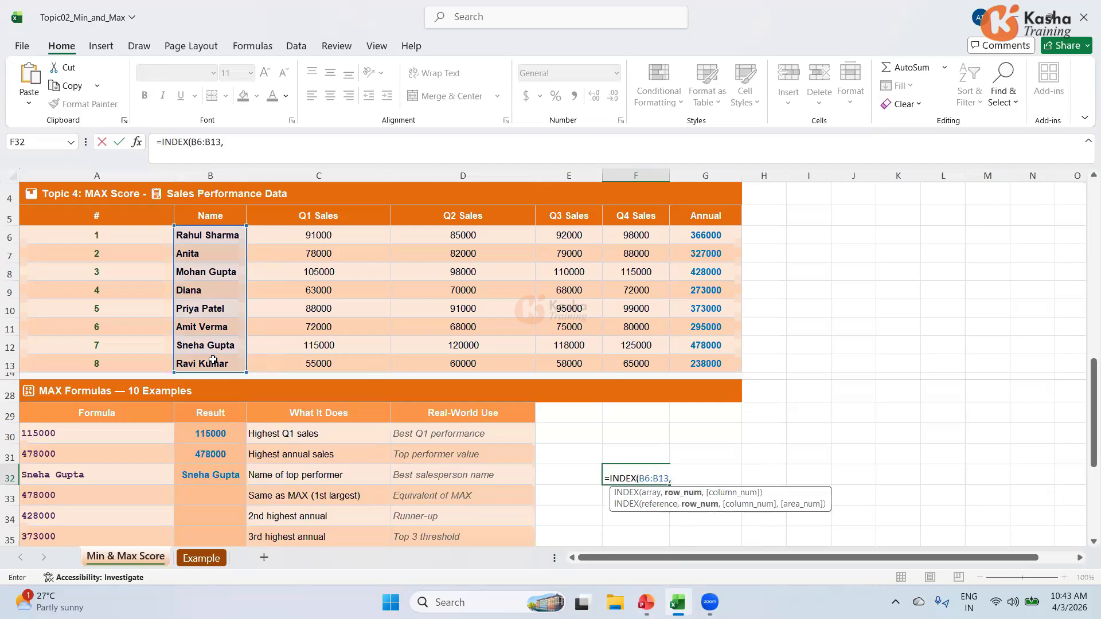
Step: Nest a MATCH function as the row number in F32, with LARGE(G6:G13,2) as its lookup value, and try to enter the formula
type("MATCH")
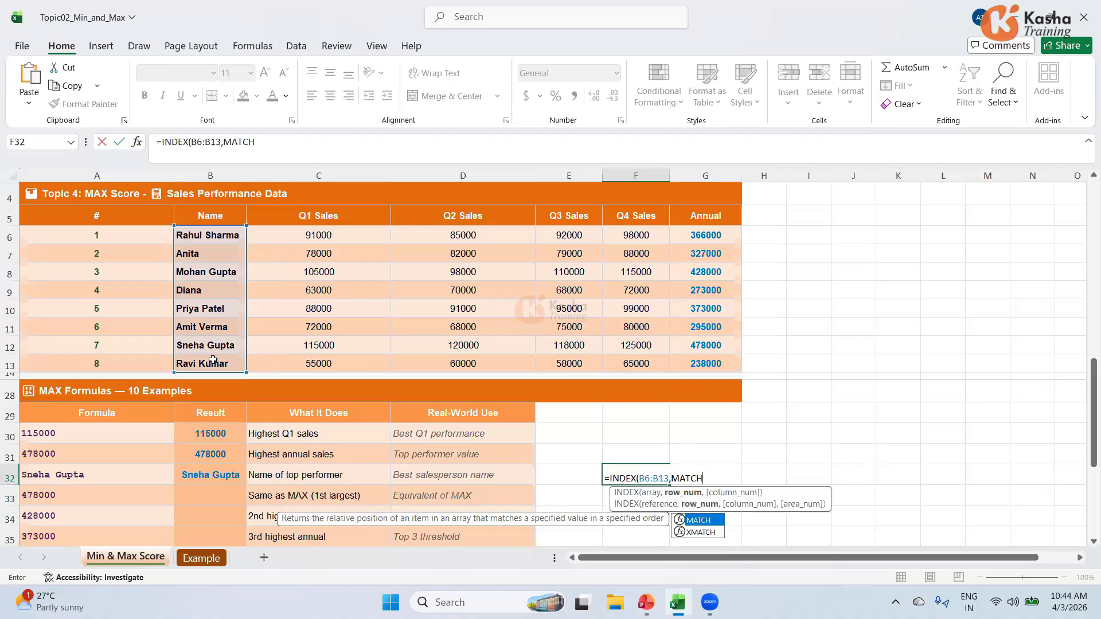
type("(")
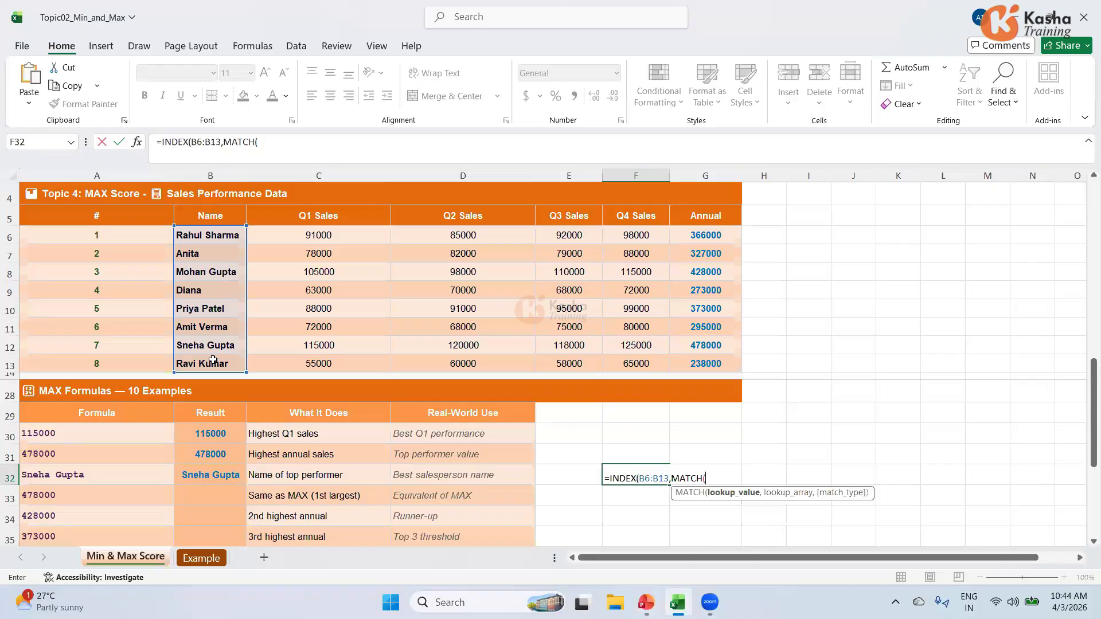
type("LARGE")
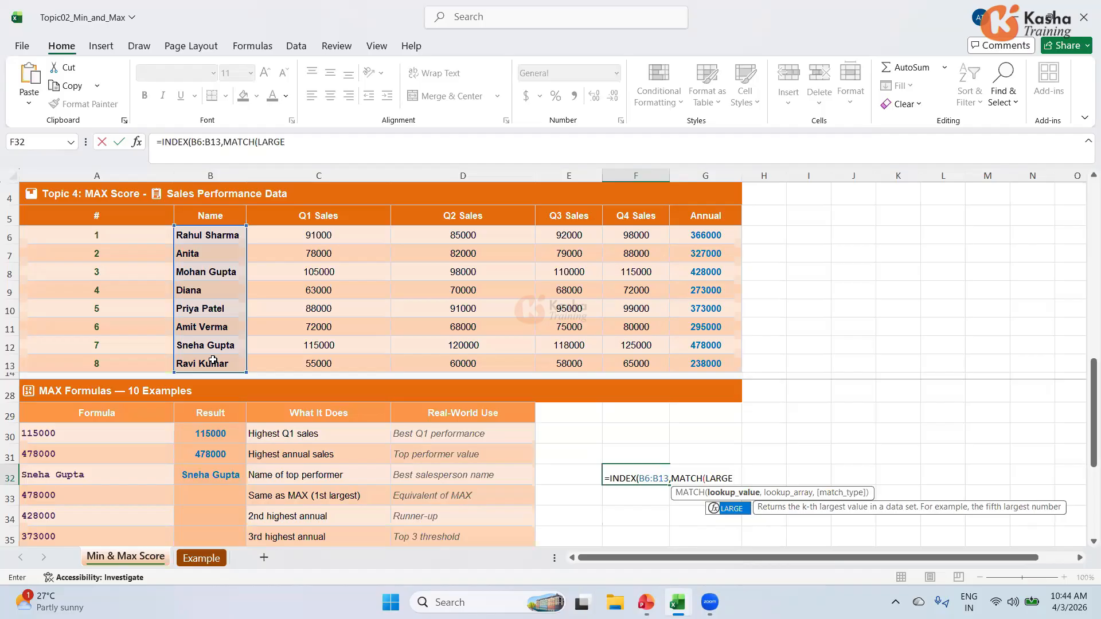
type("(")
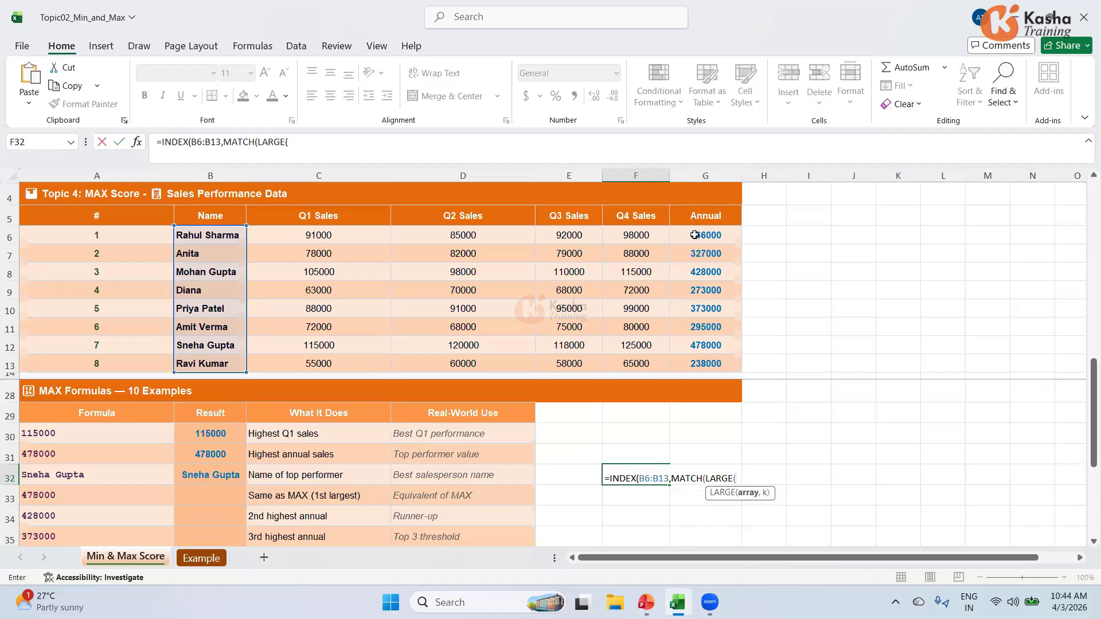
left_click_drag(694, 235, 701, 359)
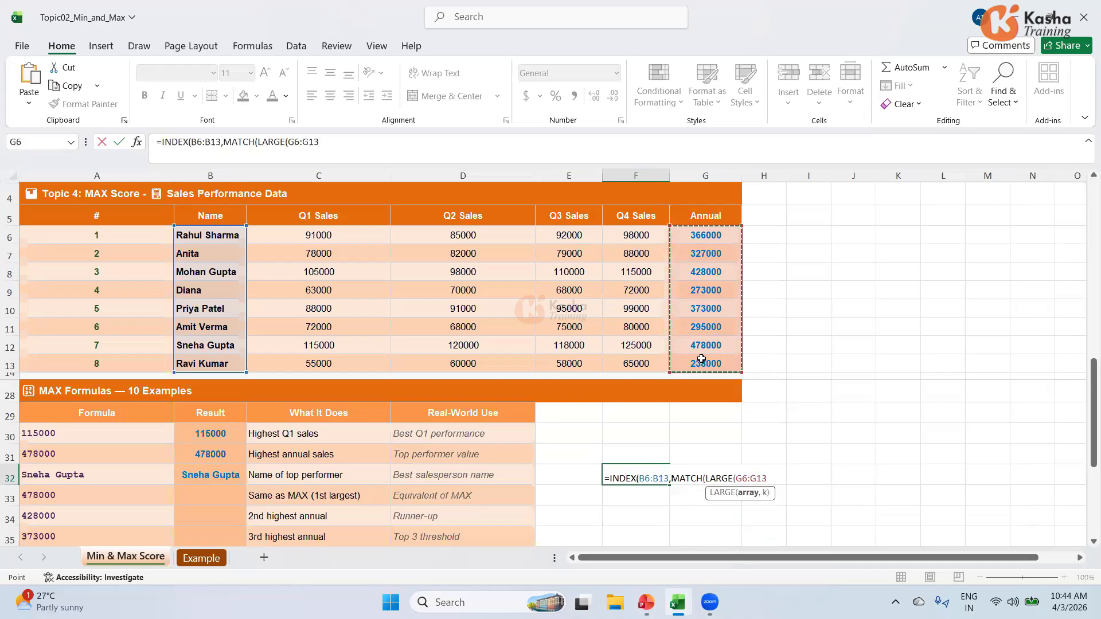
type(",")
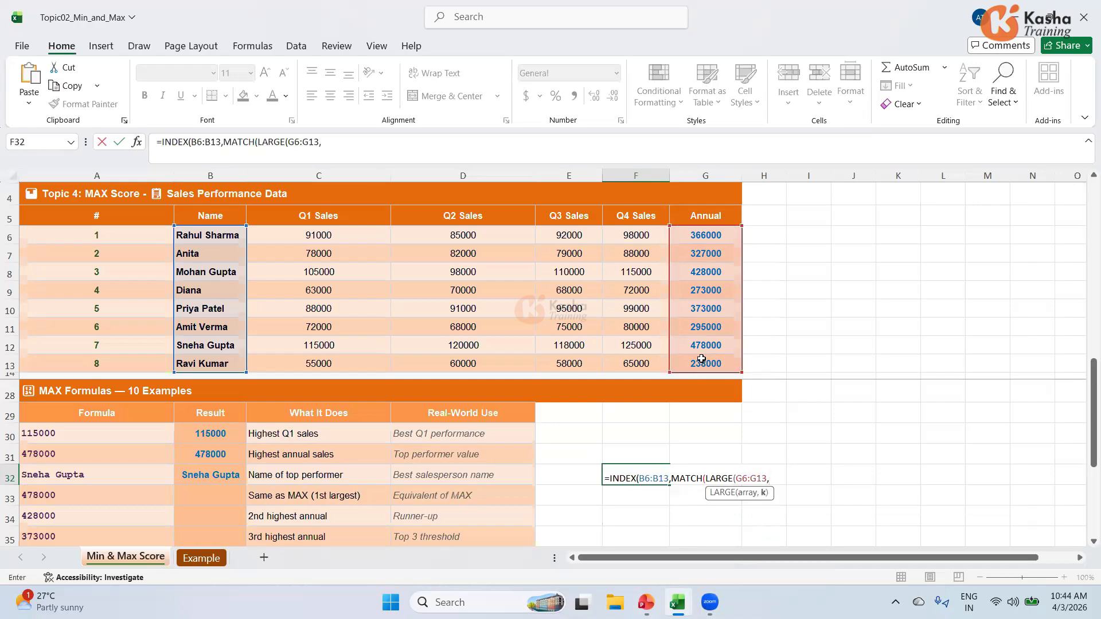
type("2")
type(")")
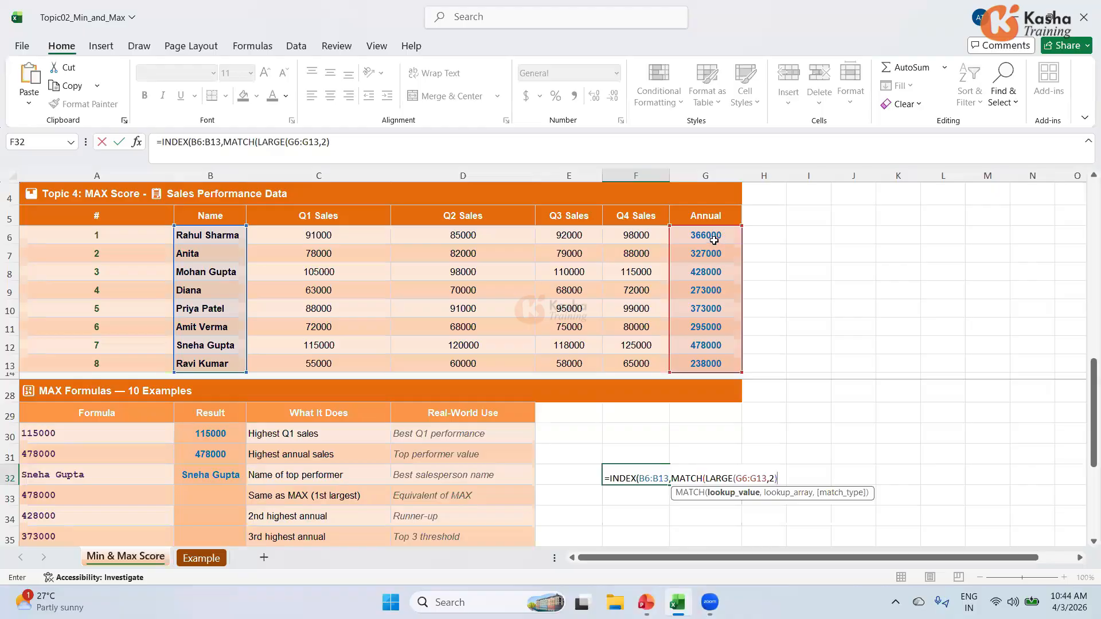
key("Return")
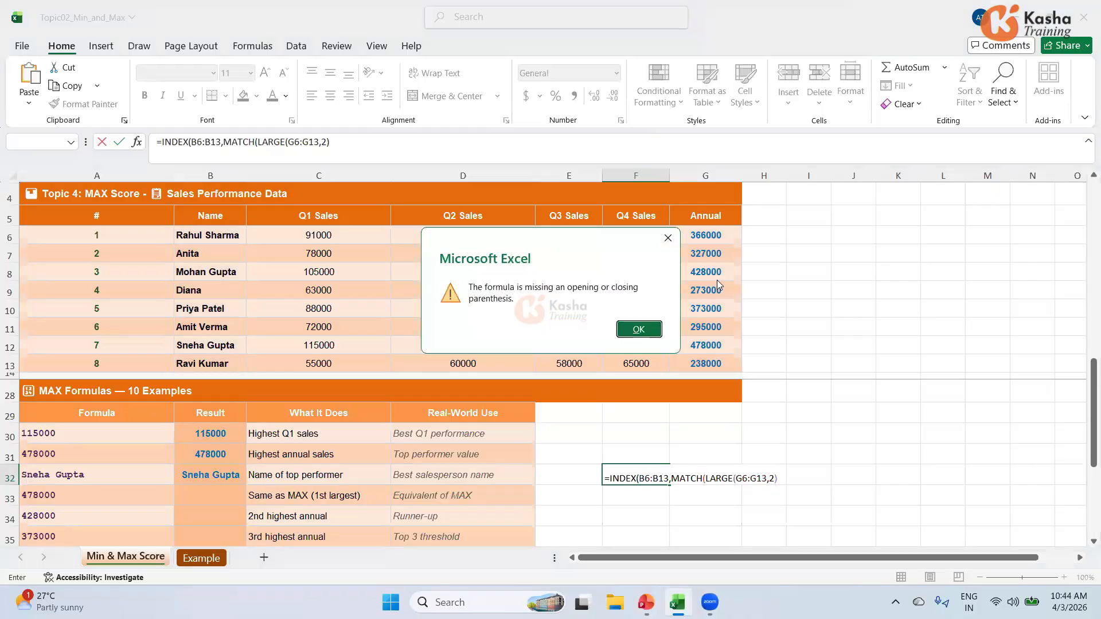
left_click(638, 330)
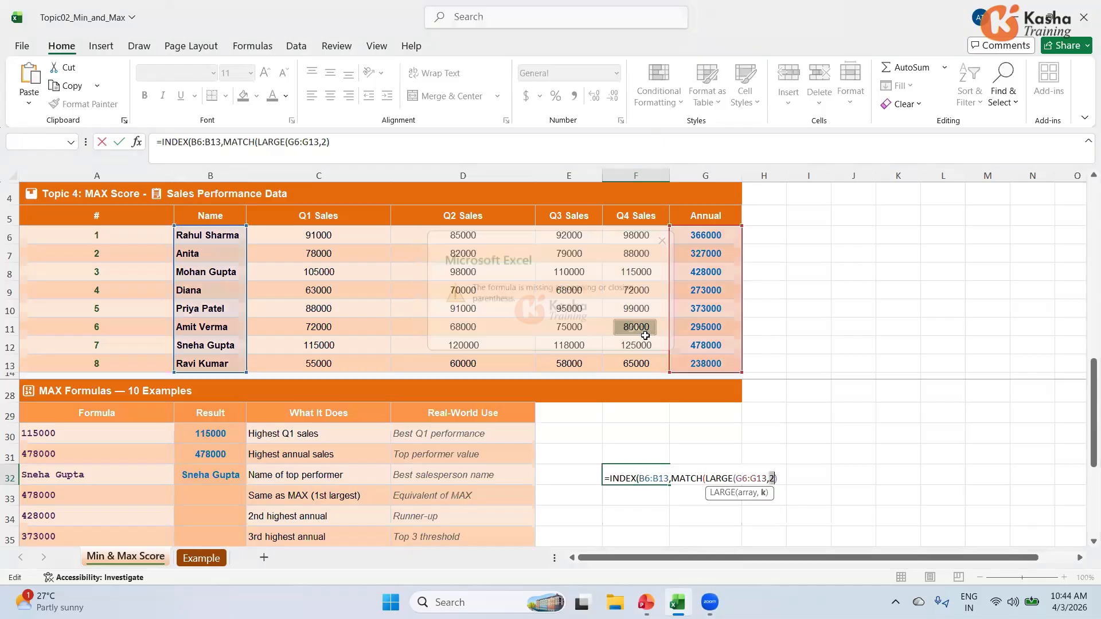
Step: Complete the F32 formula as =INDEX(B6:B13,MATCH(LARGE(G6:G13,2),G6:G13,0)) to return the second-highest annual seller
left_click(349, 143)
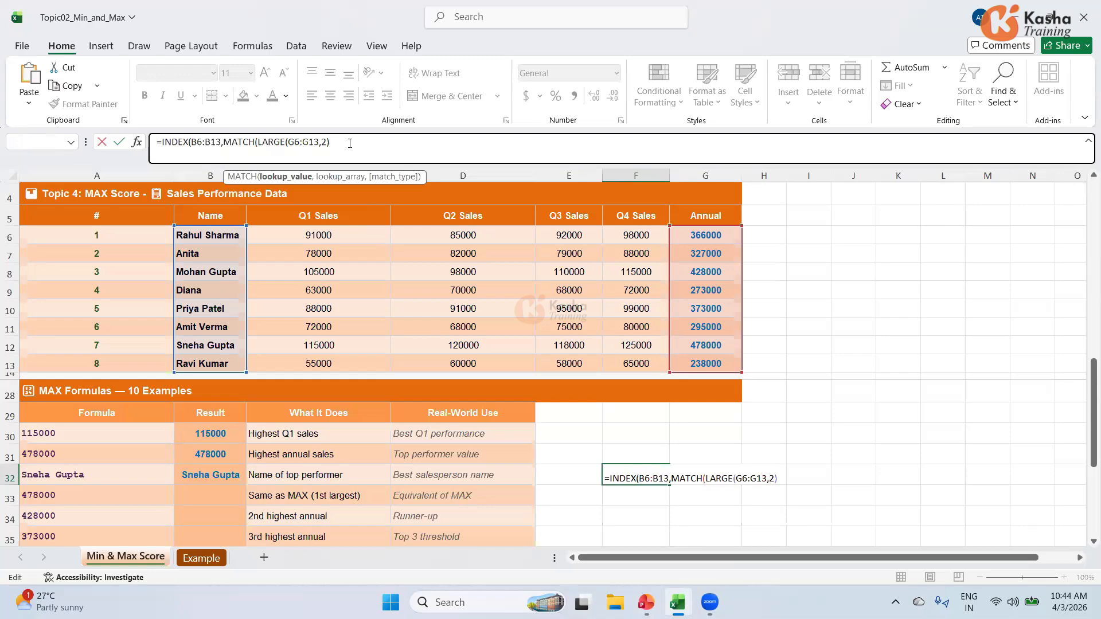
type(",")
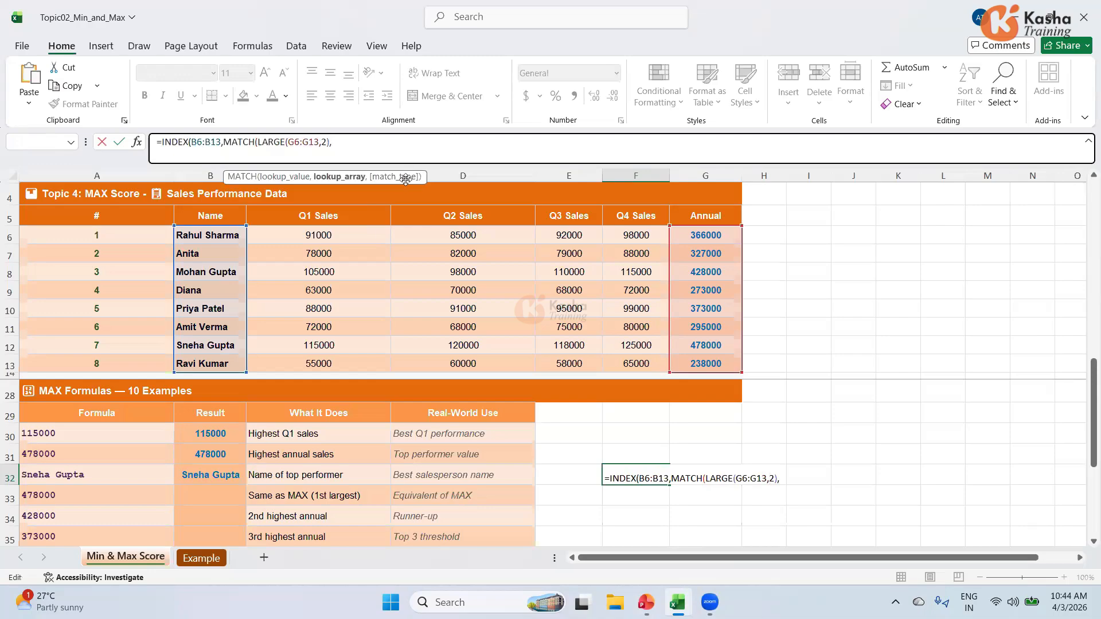
left_click_drag(710, 235, 696, 360)
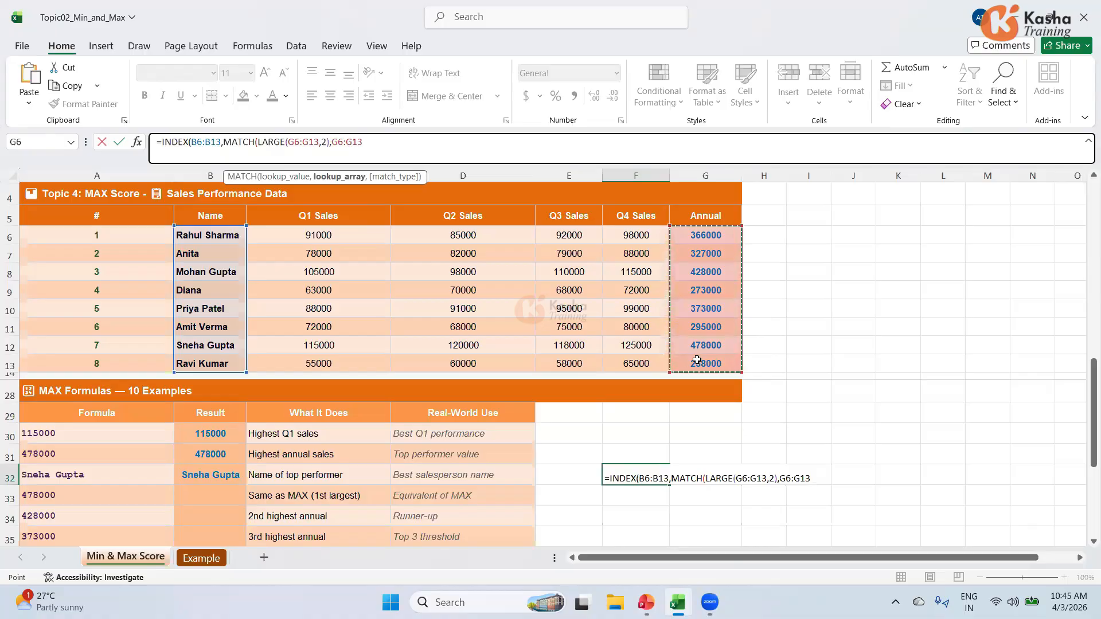
type(",")
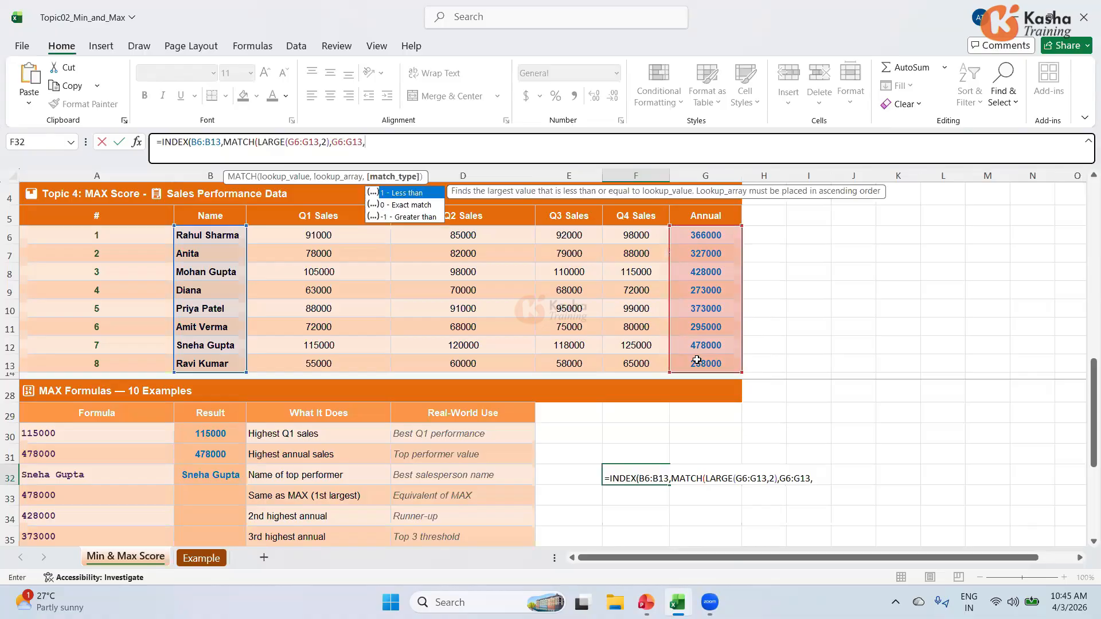
type("0")
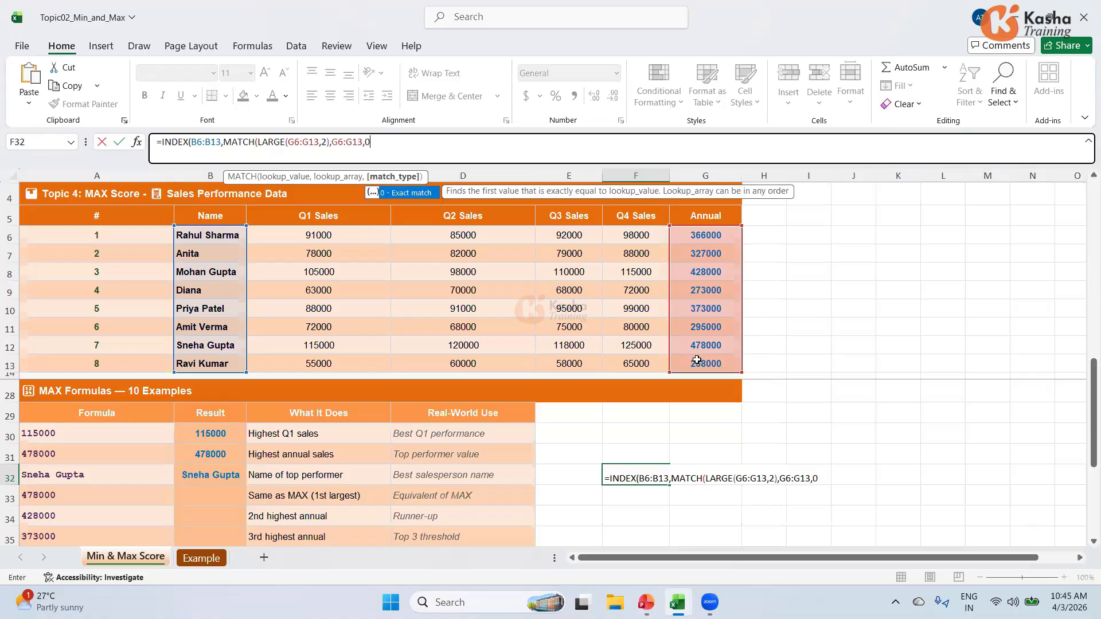
type(")")
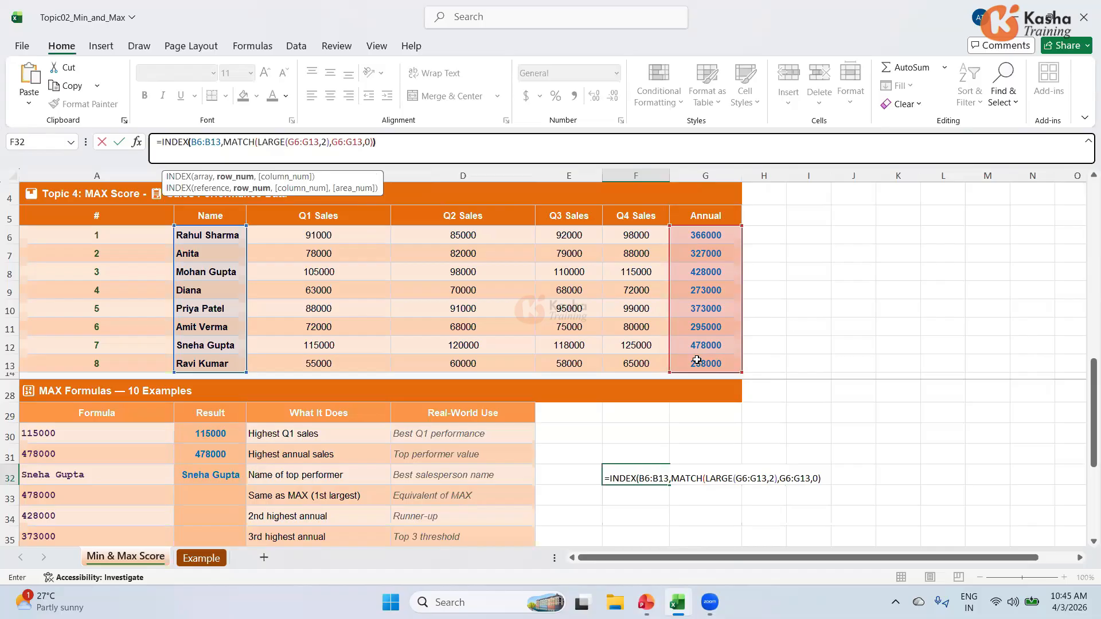
key("Return")
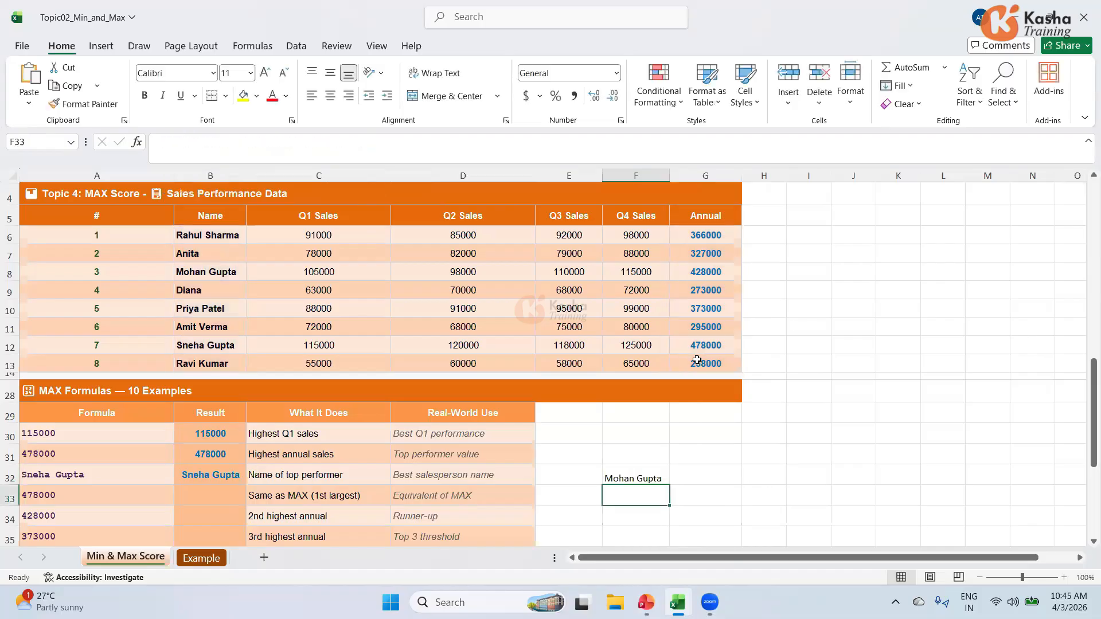
Step: Change the LARGE rank in the F32 formula to 3 to return the third-highest annual seller's name
left_click(639, 475)
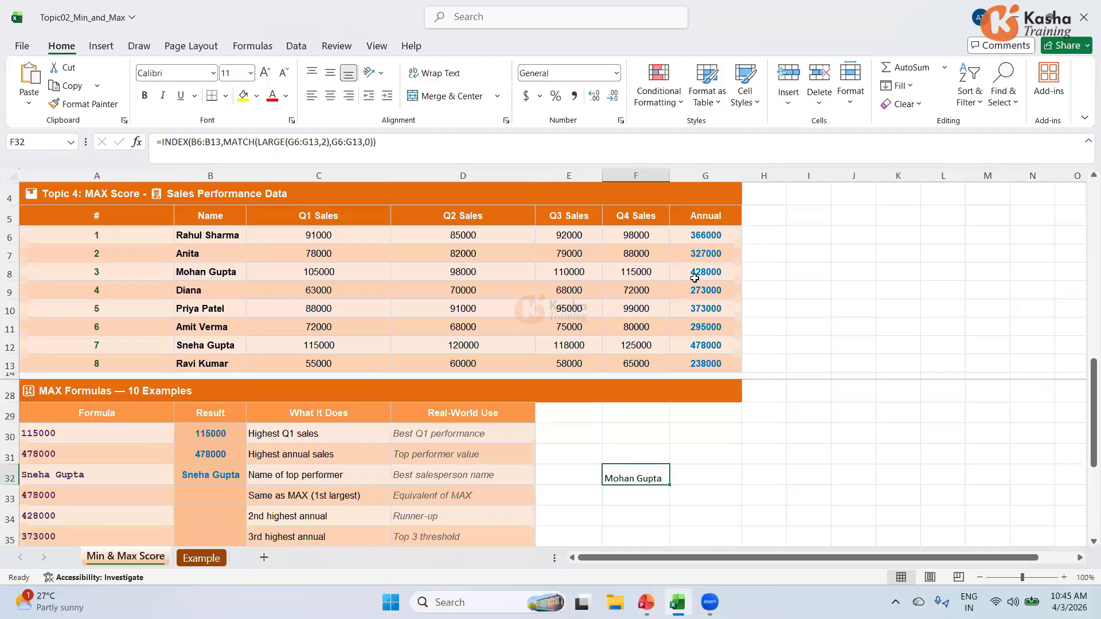
left_click(212, 274)
left_click(645, 479)
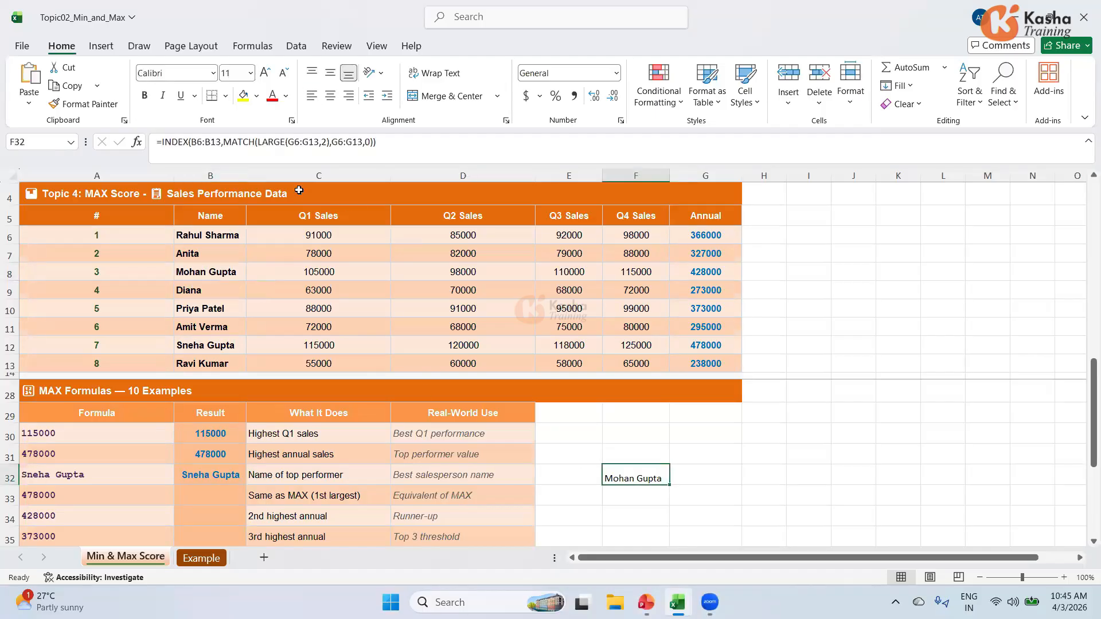
left_click(326, 141)
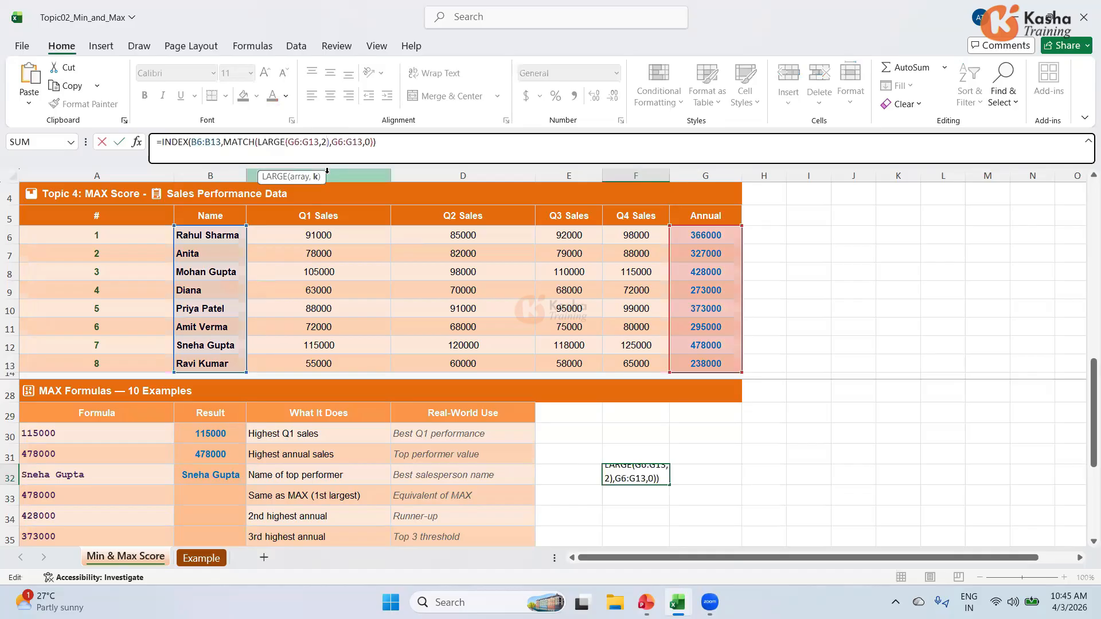
key("BackSpace")
type("3")
key("Return")
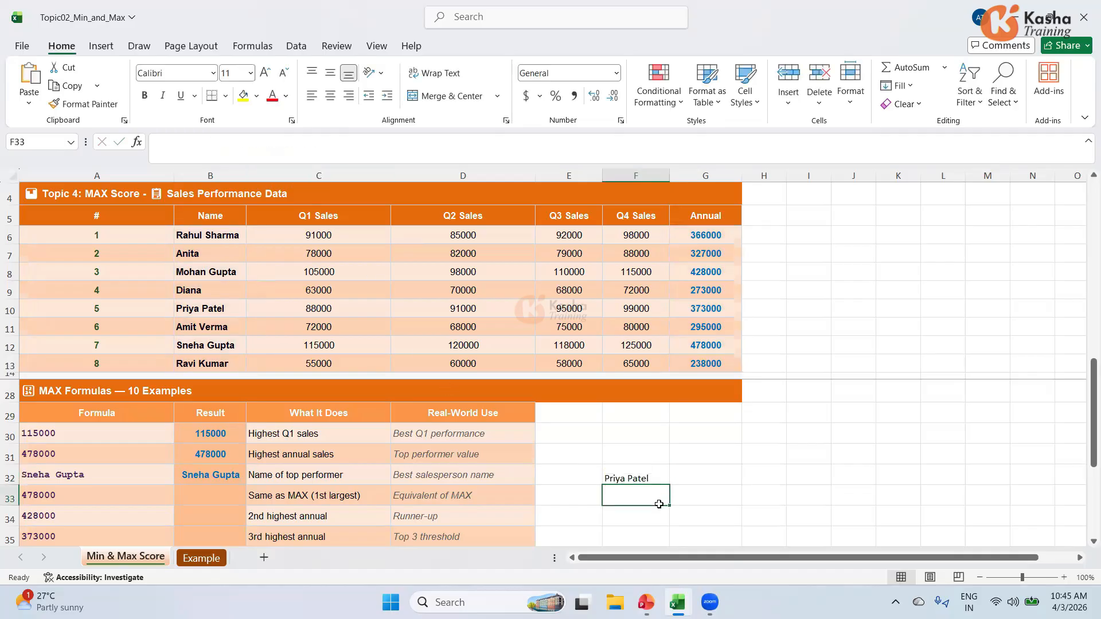
Step: Compare the F32 result with the annual sales in cells G8 and G10
key("Up")
left_click(695, 274)
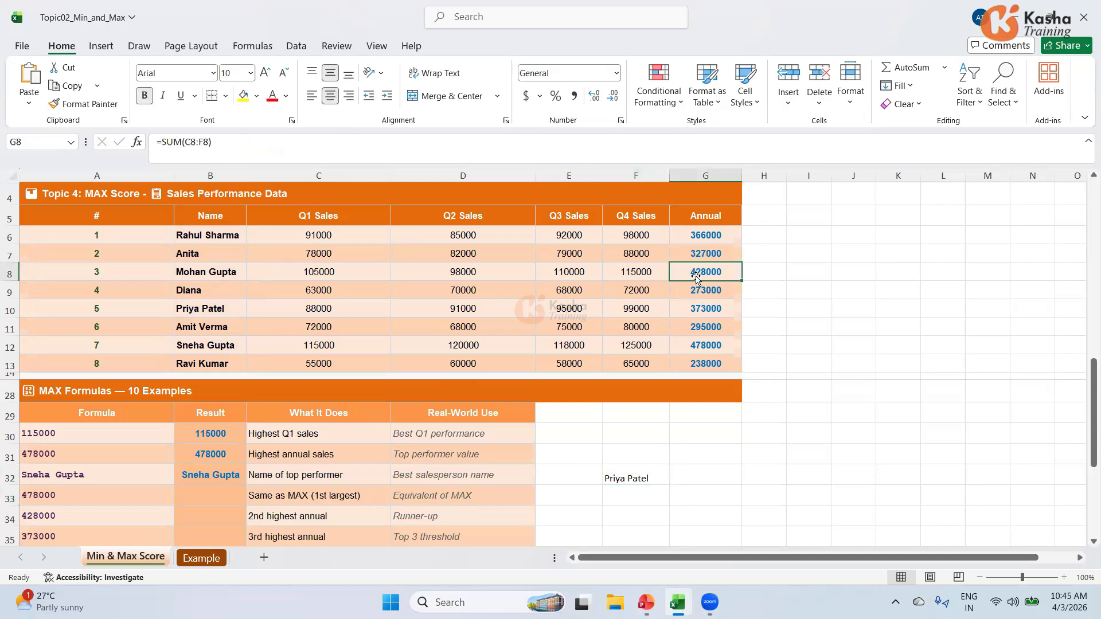
left_click(709, 308)
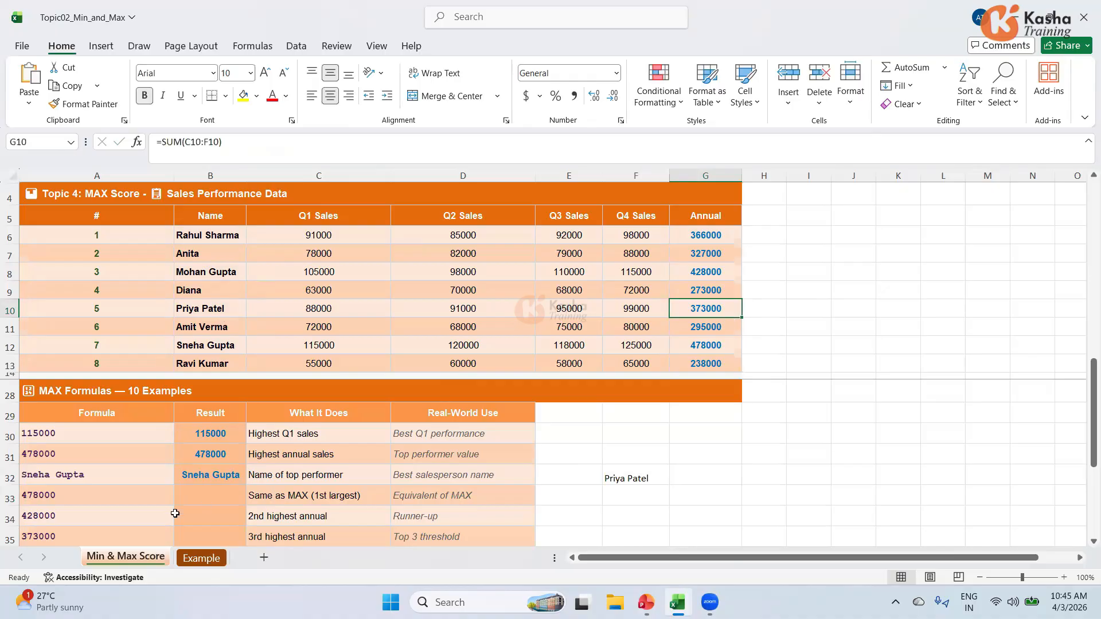
Step: Enter =LARGE(G6:G13,1) in B33 to return the largest annual sales value
left_click(213, 498)
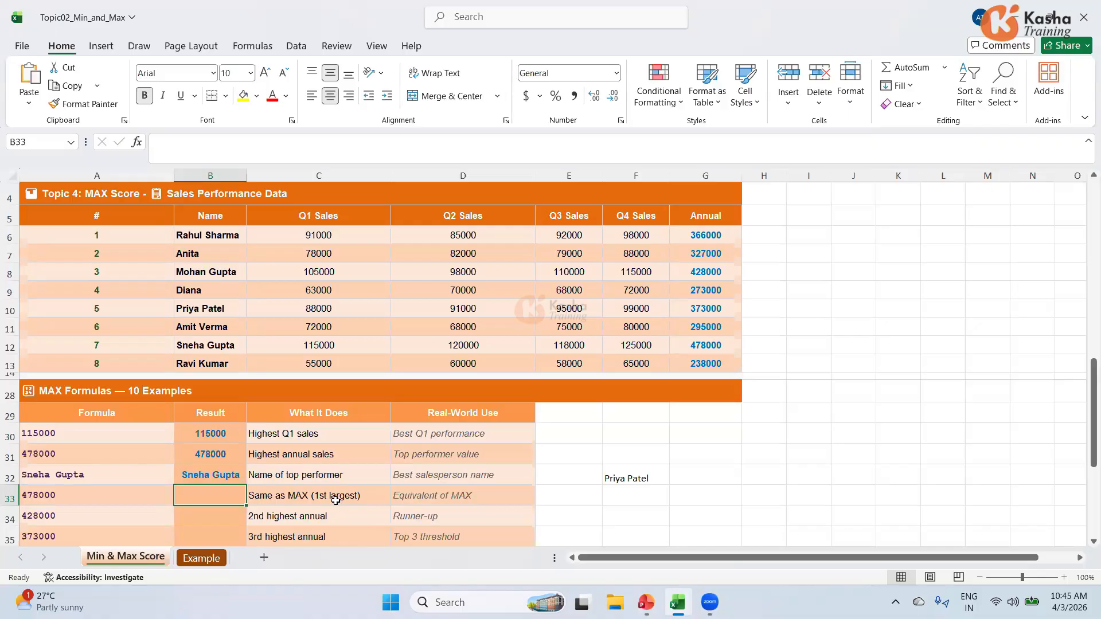
type("=")
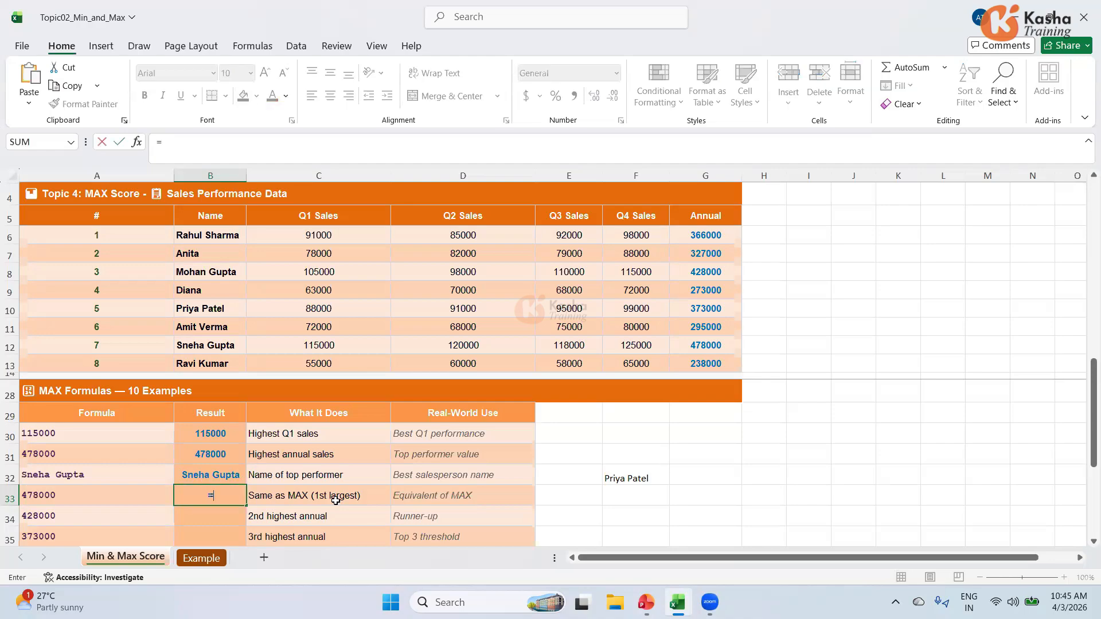
type("LARGE")
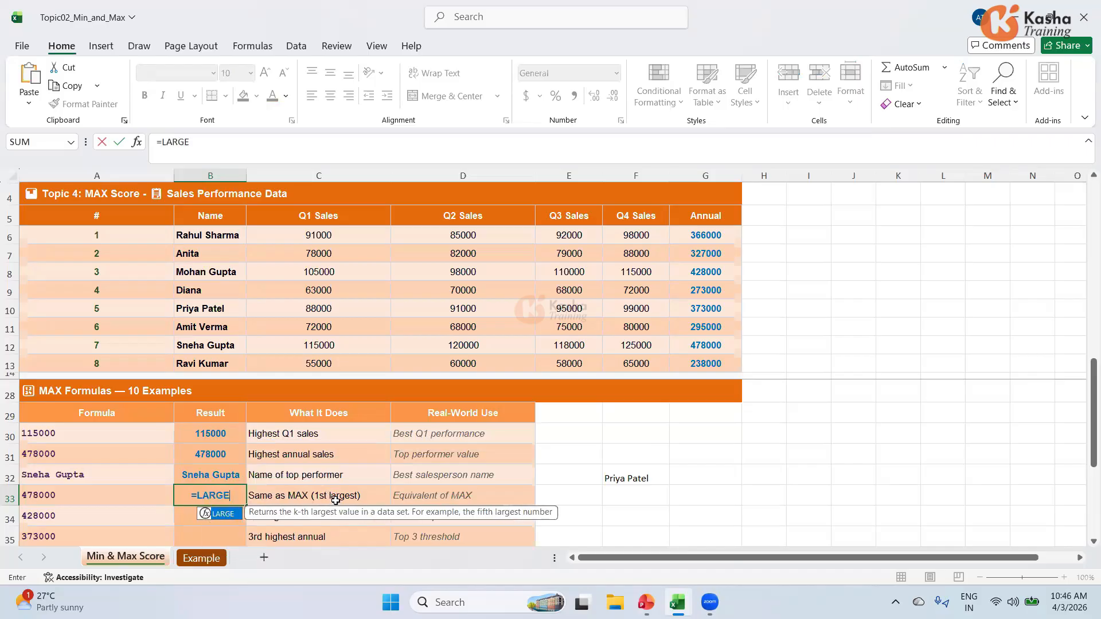
type("(")
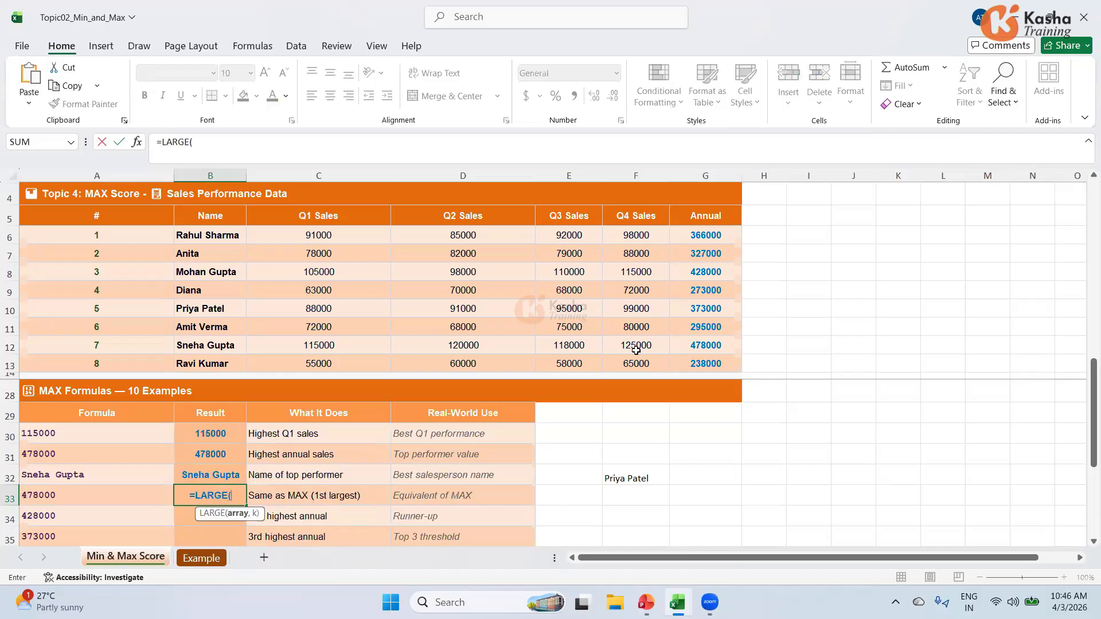
left_click_drag(721, 229, 713, 360)
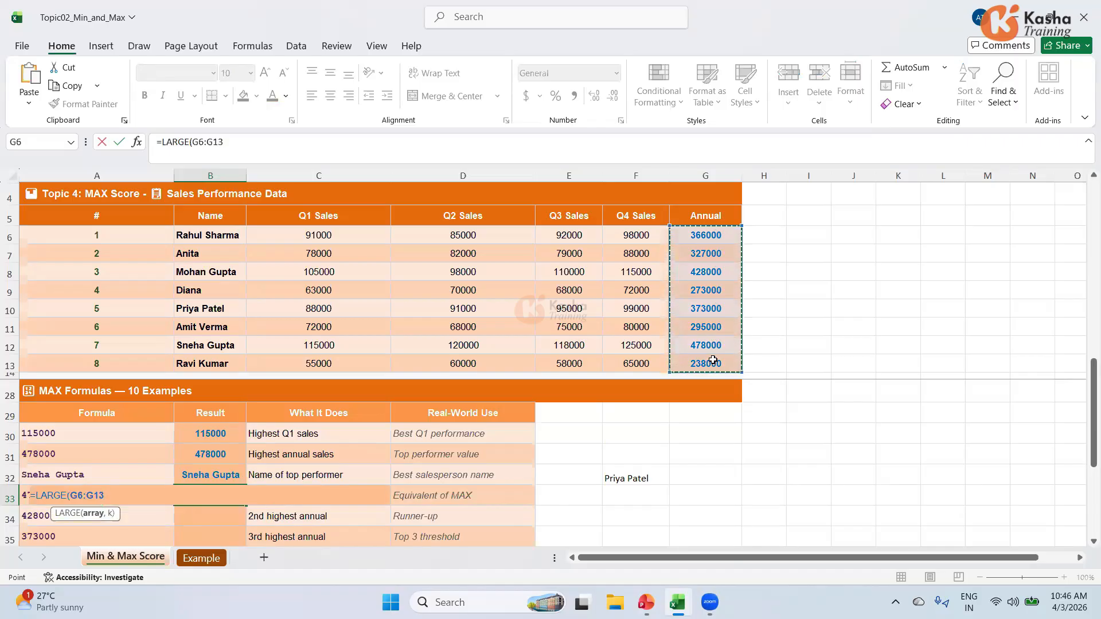
type(",1")
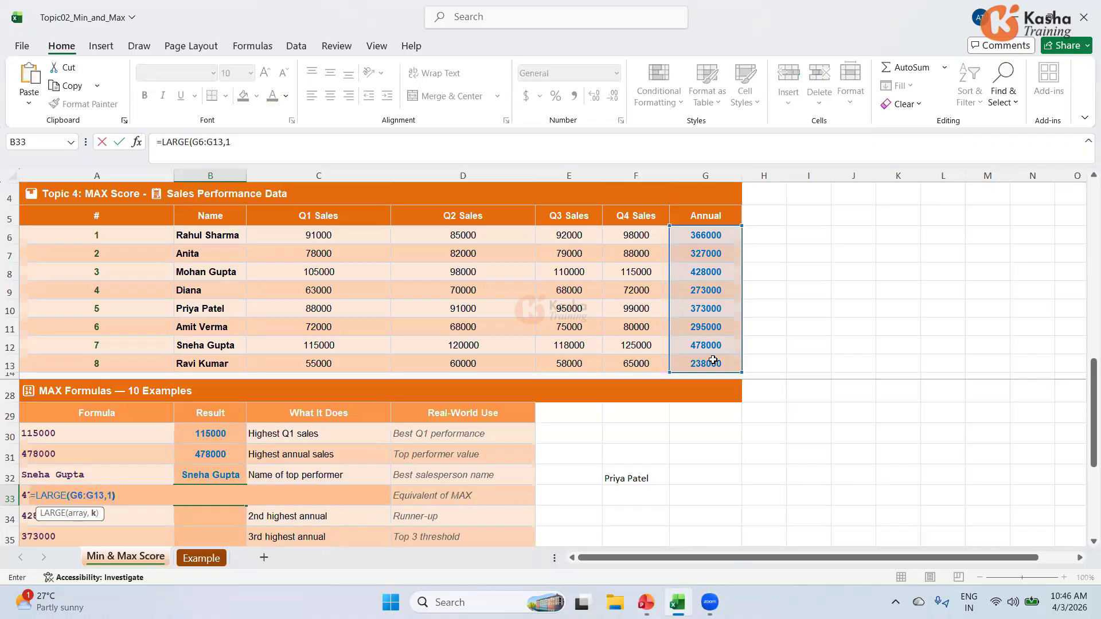
type(")")
key("Return")
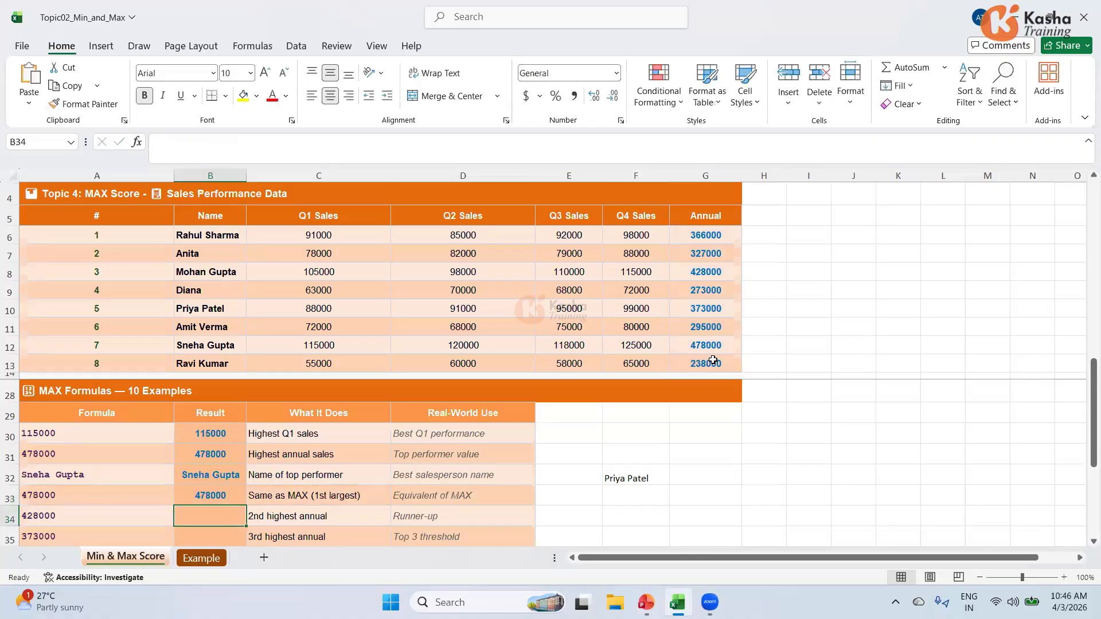
left_click(206, 497)
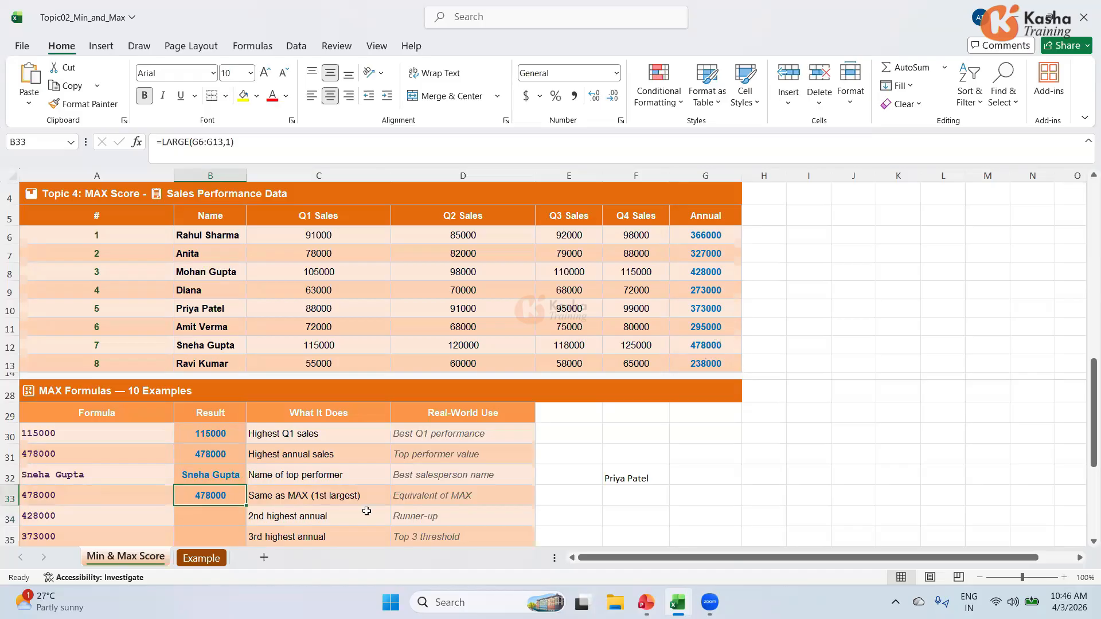
Step: Enter =LARGE(G6:G13,2) in B34 to return the second-highest annual sales value
left_click(269, 518)
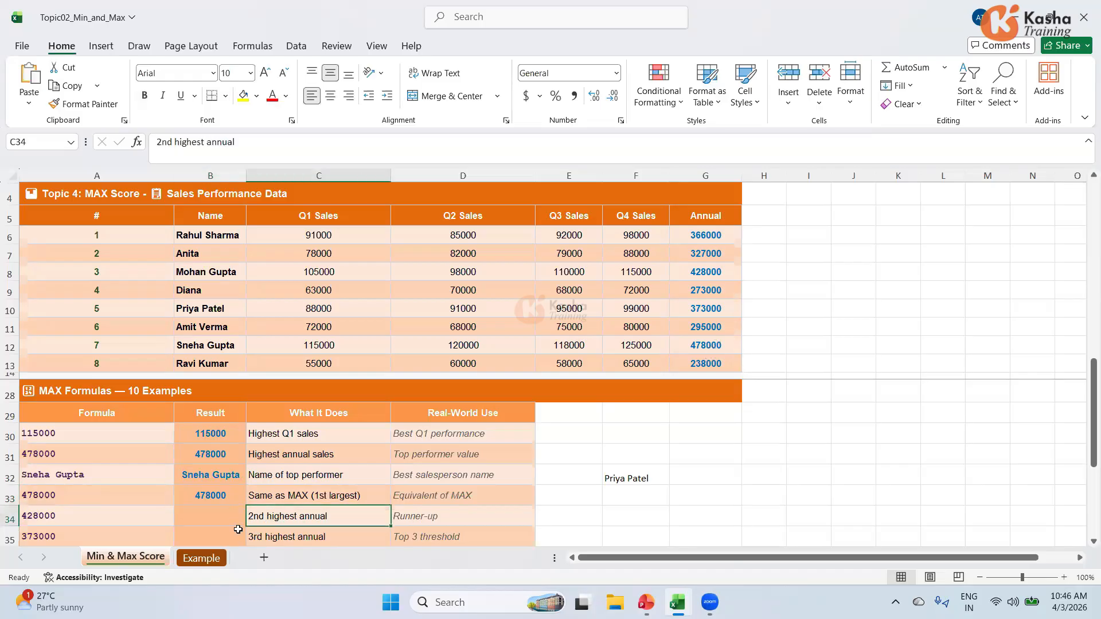
left_click(222, 517)
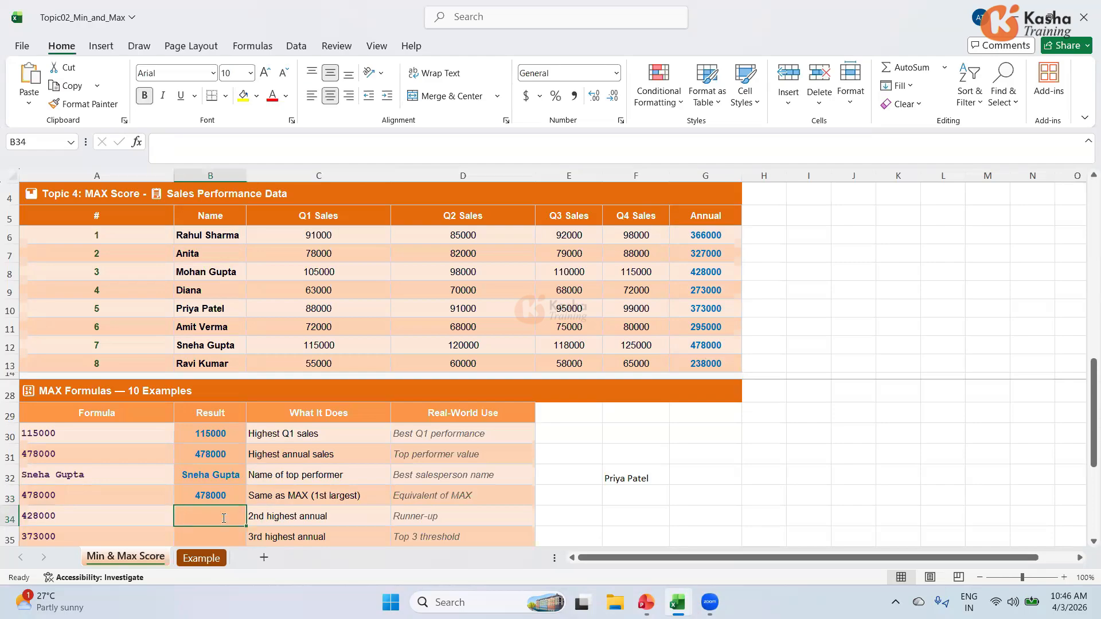
type("=")
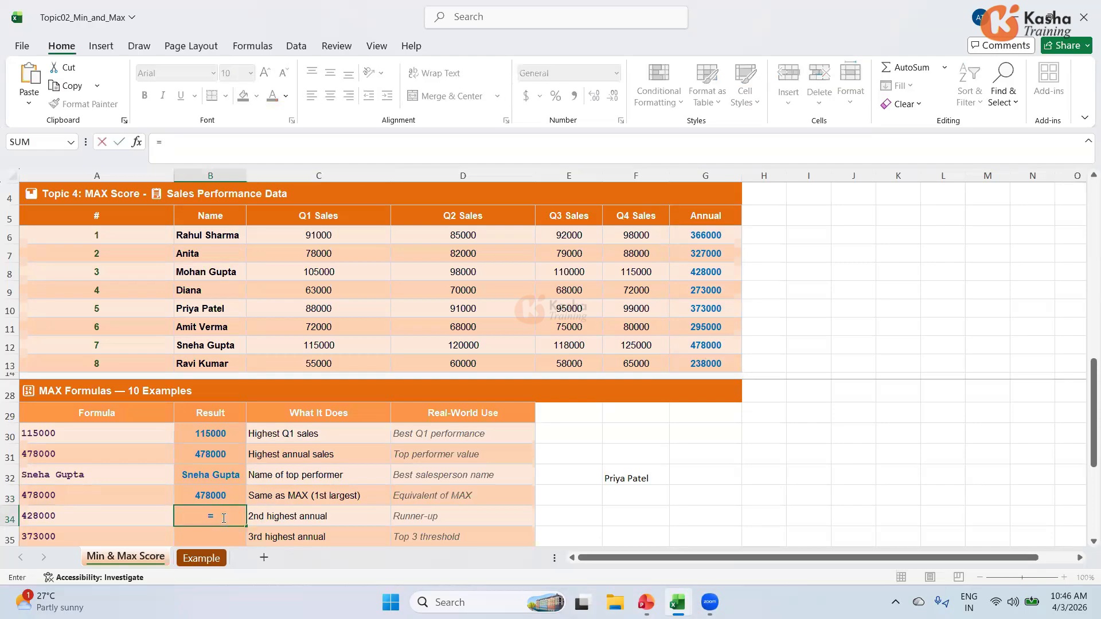
type("LARGE")
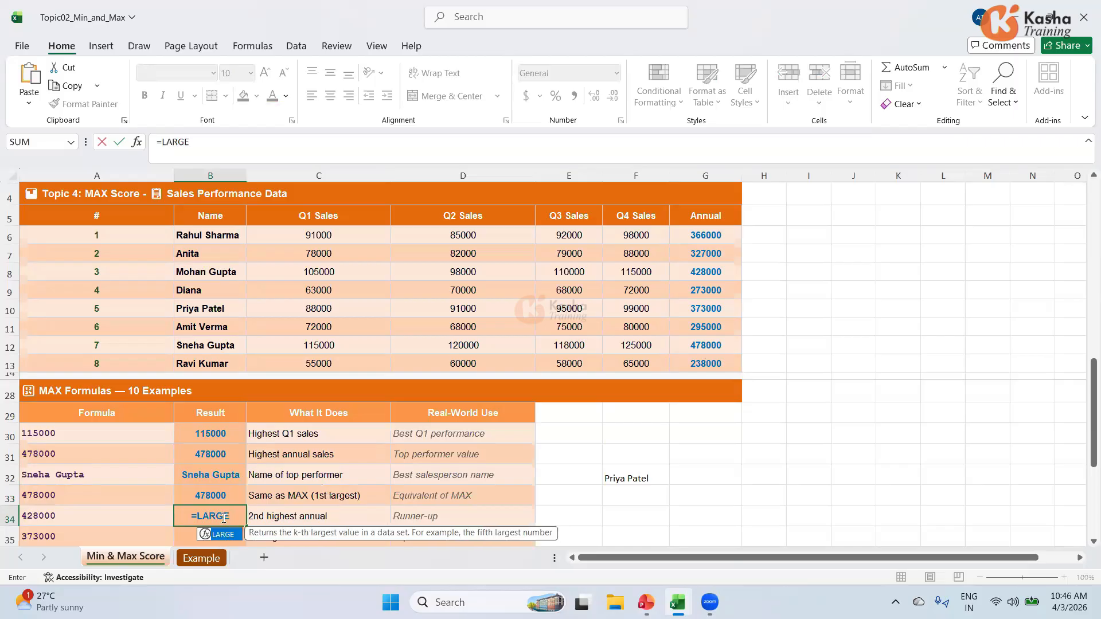
type("(")
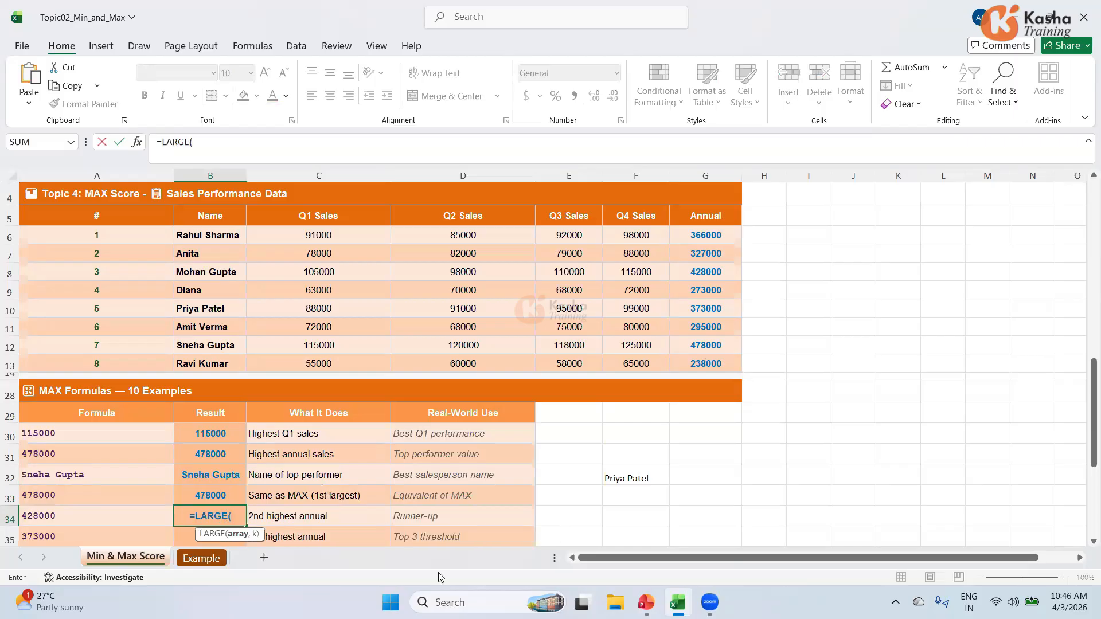
left_click(704, 235)
left_click_drag(702, 253, 705, 359)
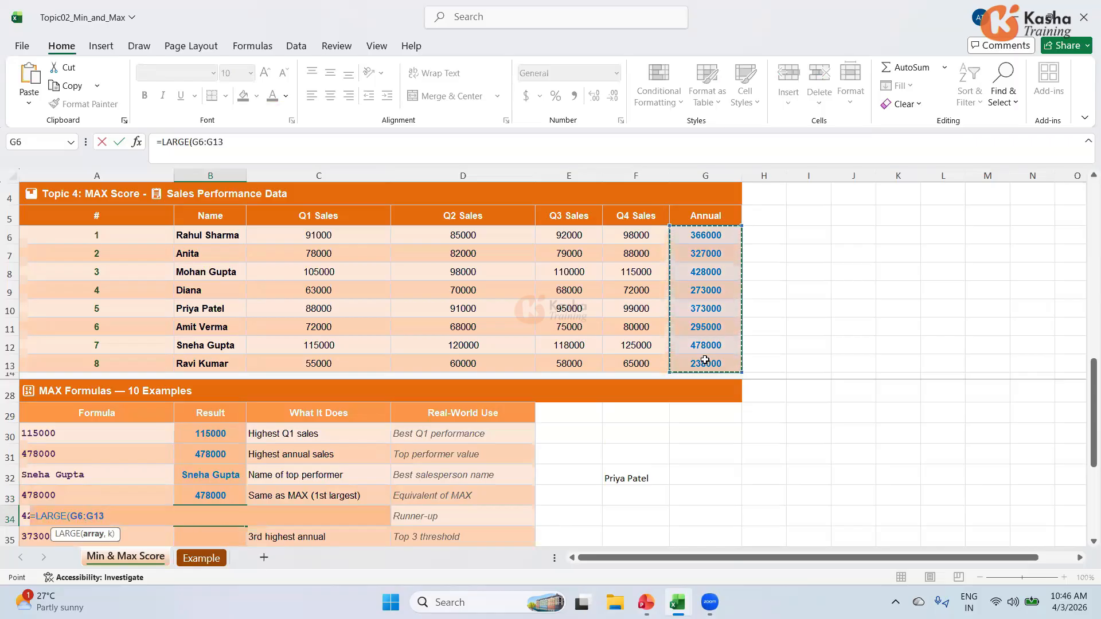
type(",")
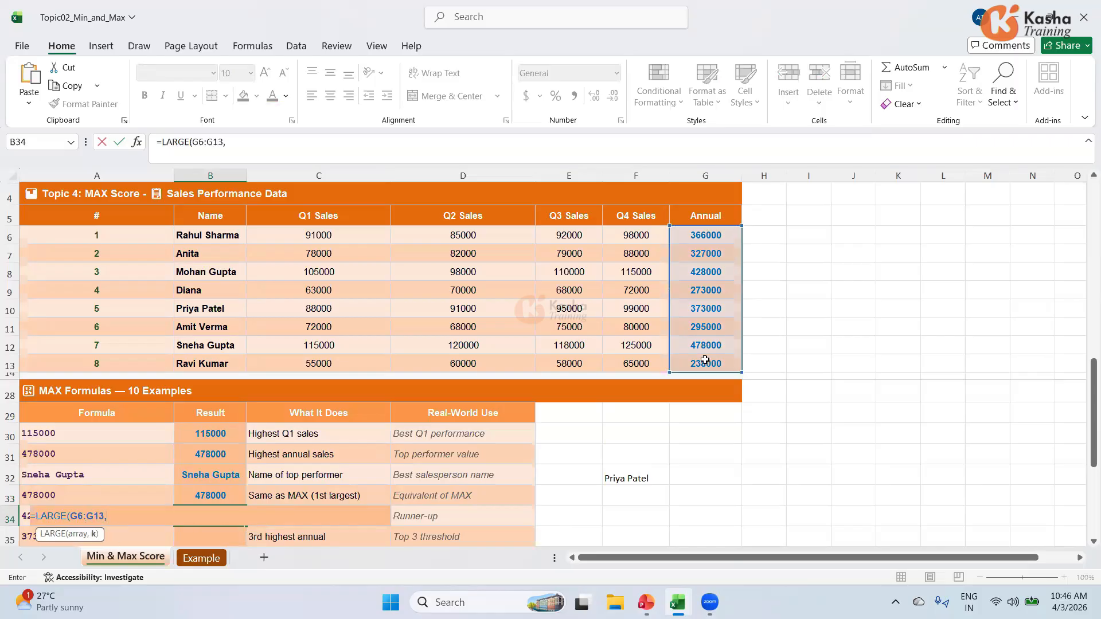
type("2)")
key("Return")
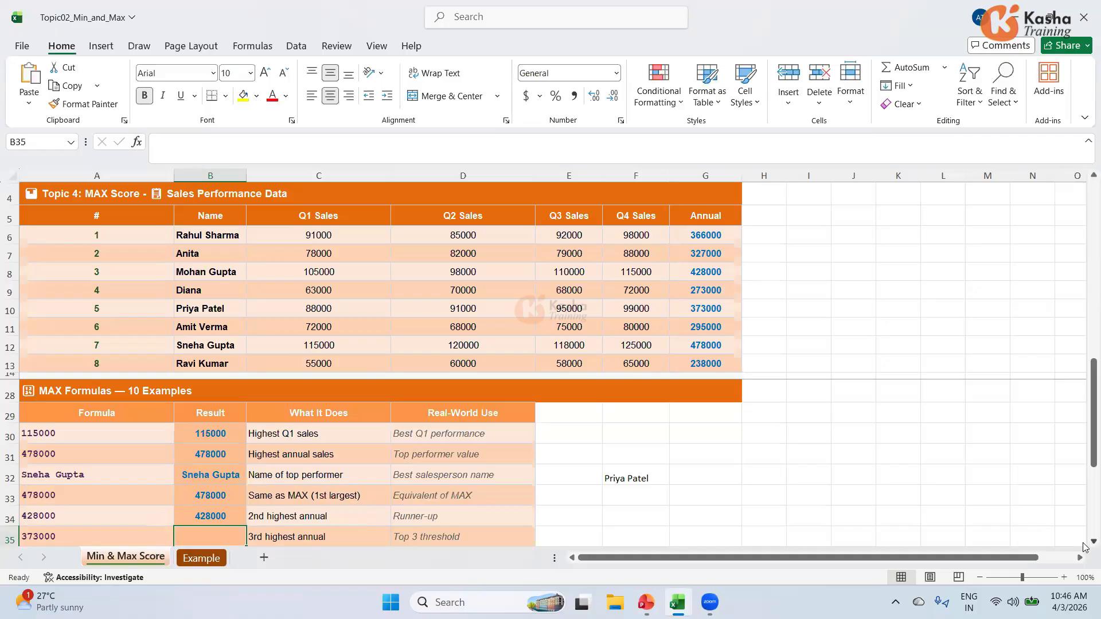
Step: Enter =LARGE(G6:G13,3) in B35 to return the third-highest annual sales, and check it against row 10 of the sales data
scroll(1085, 547, "down", 2)
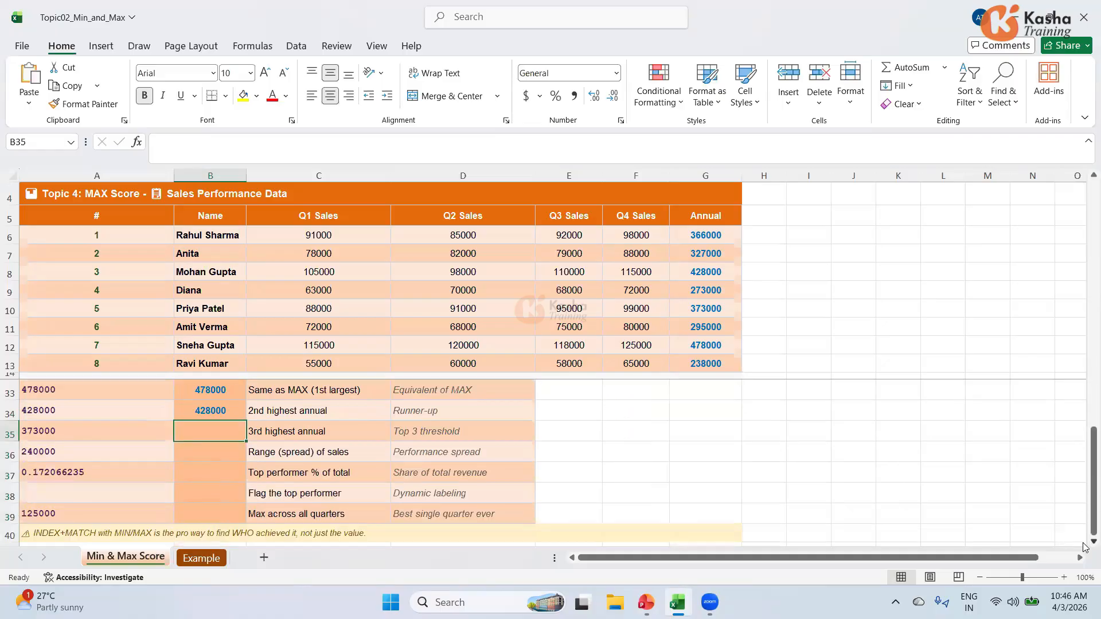
type("=")
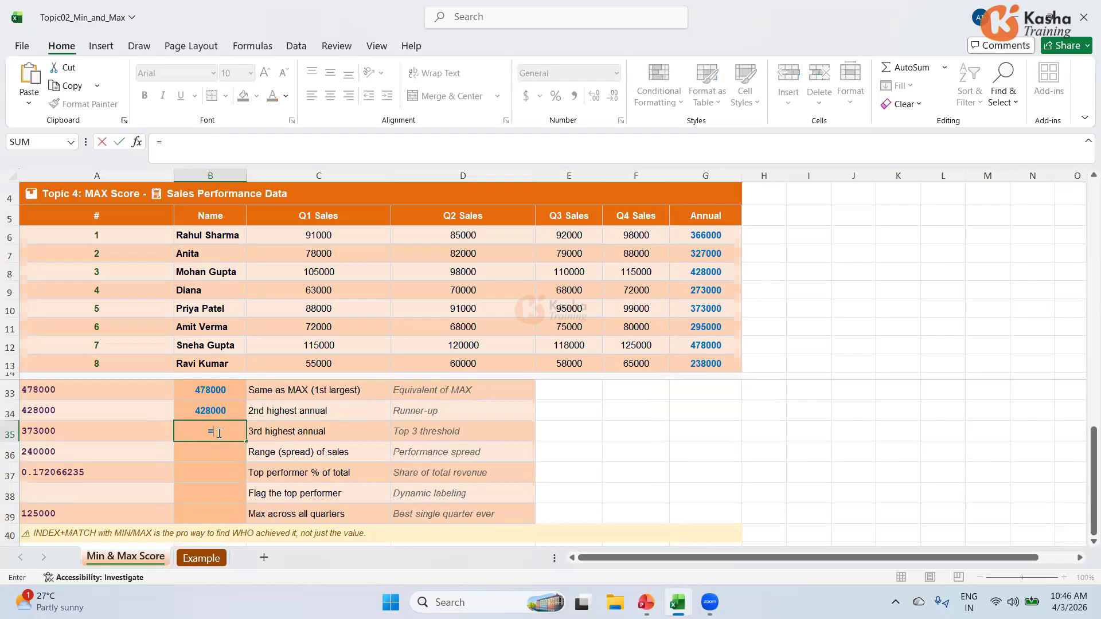
type("LARG")
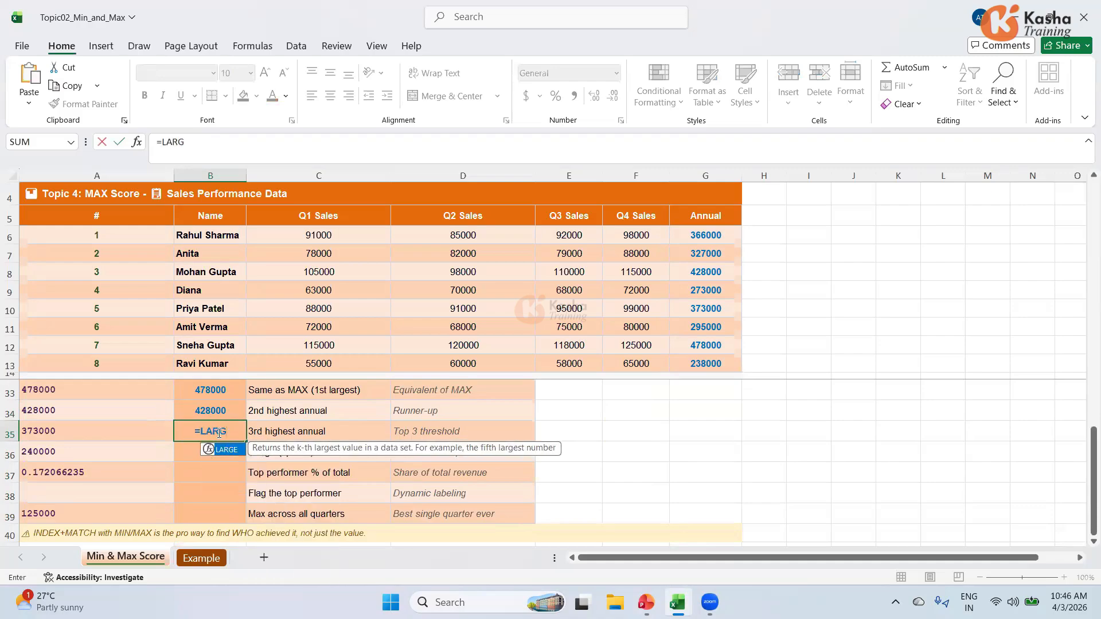
type("E(")
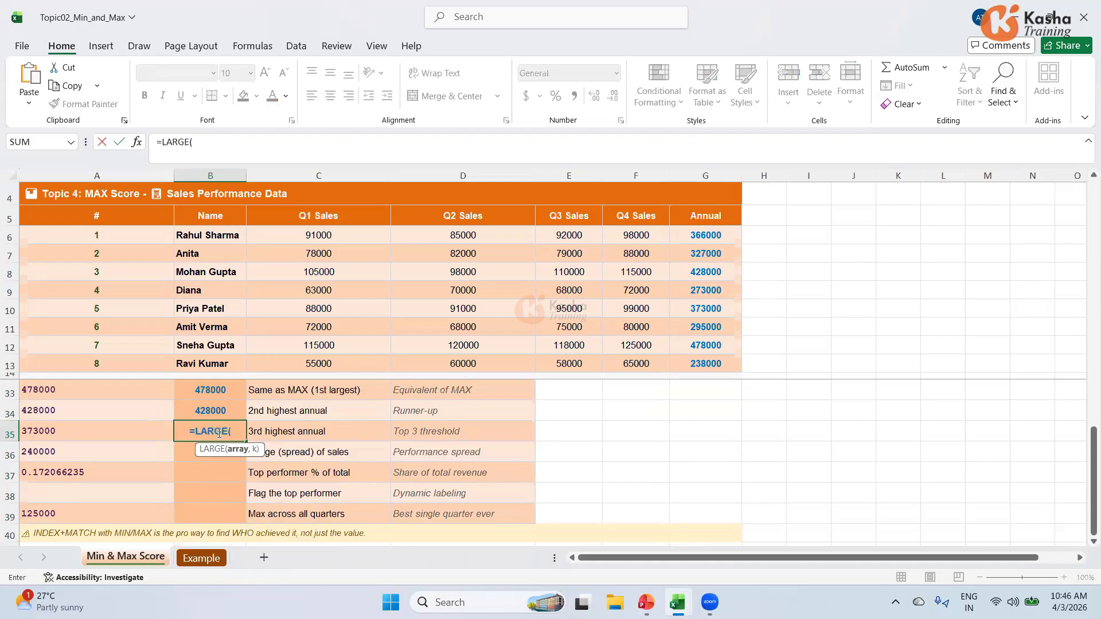
left_click_drag(706, 239, 702, 356)
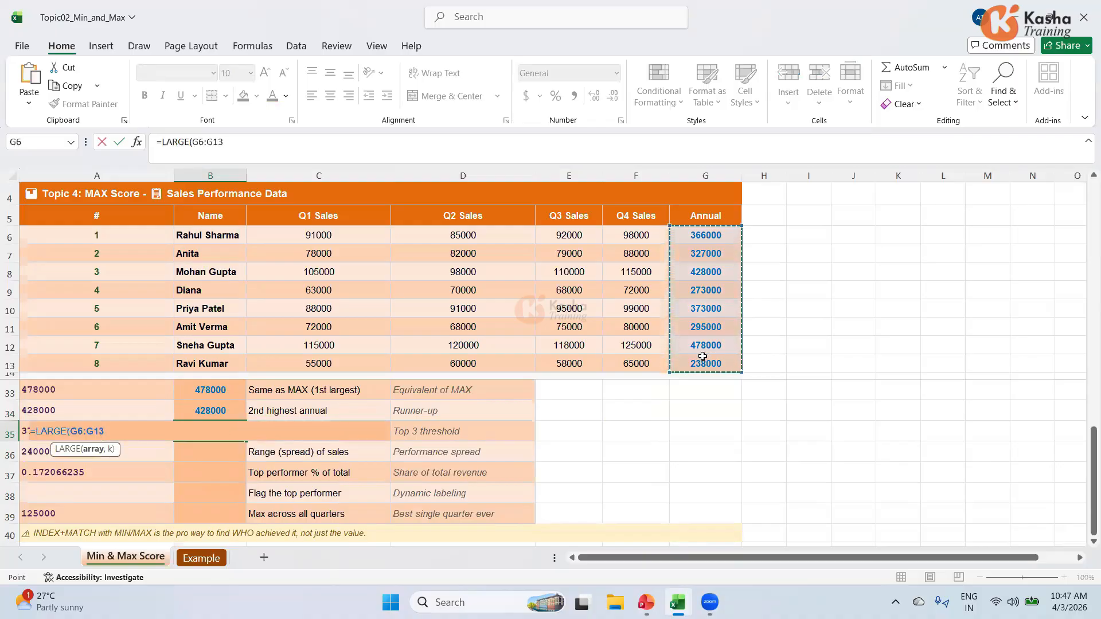
type(",")
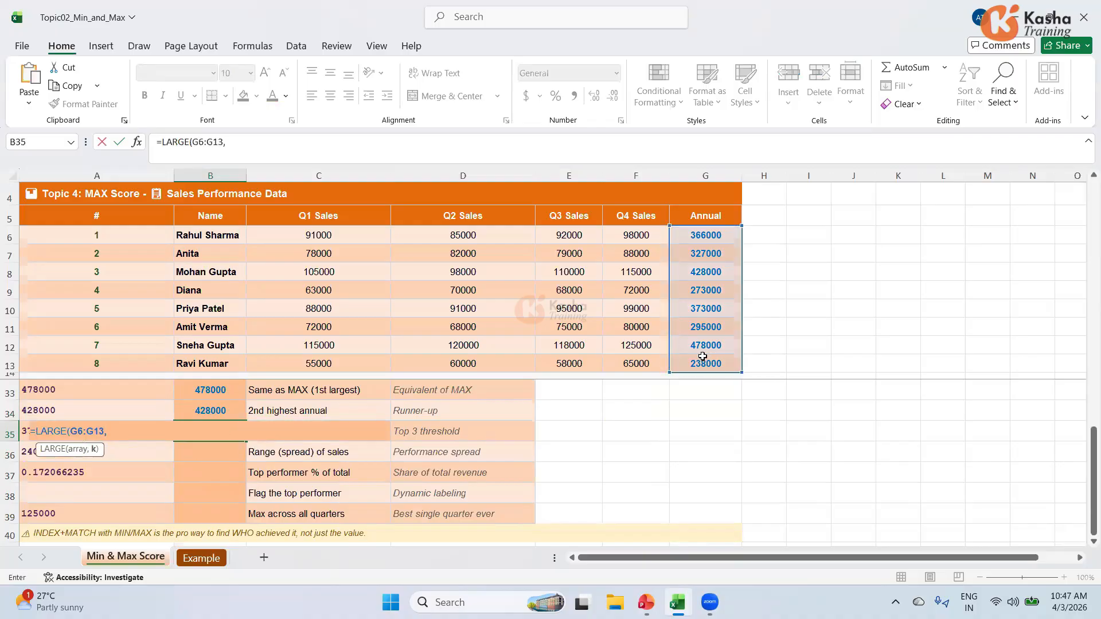
type("3")
key("Return")
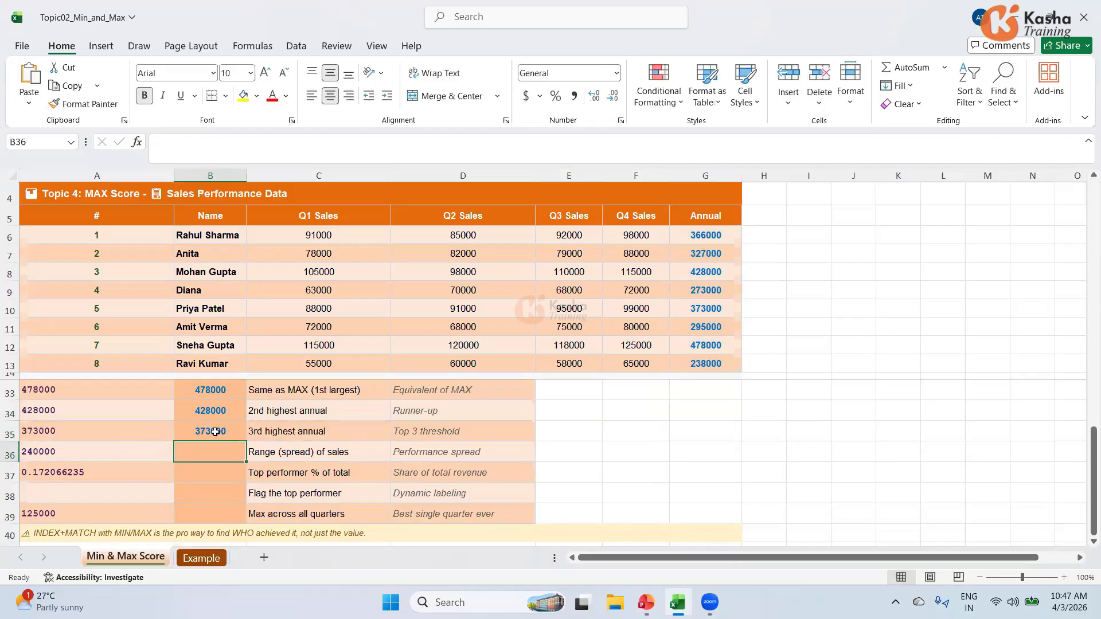
left_click(709, 312)
left_click(229, 310)
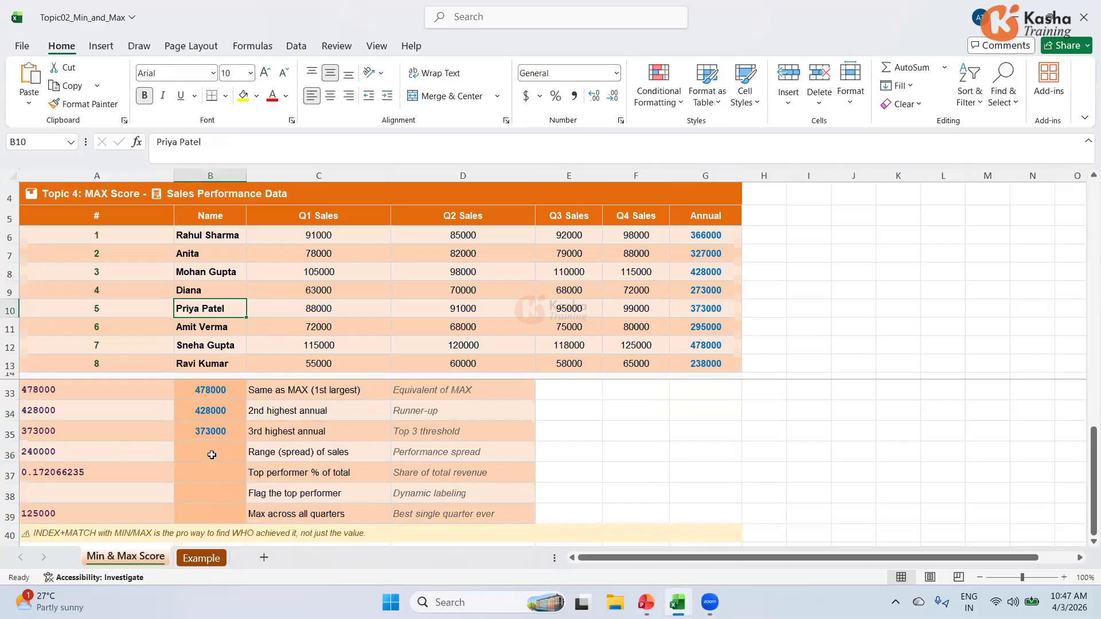
Step: Enter =MAX(G6:G13)-MIN(G6:G13) in B36 to calculate the range of annual sales
left_click(211, 455)
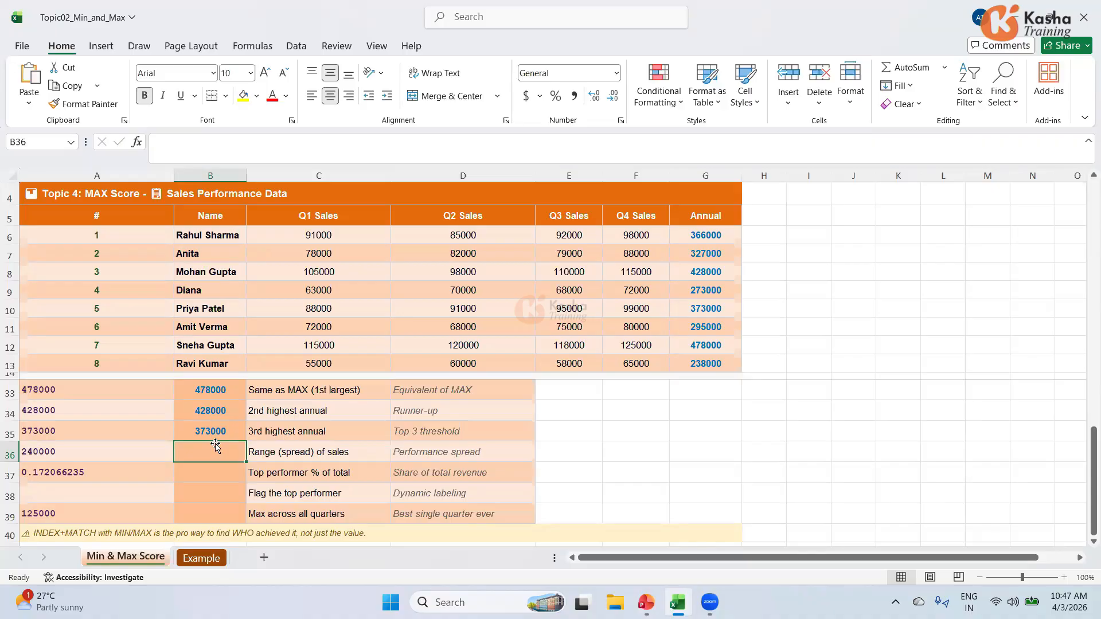
type("=")
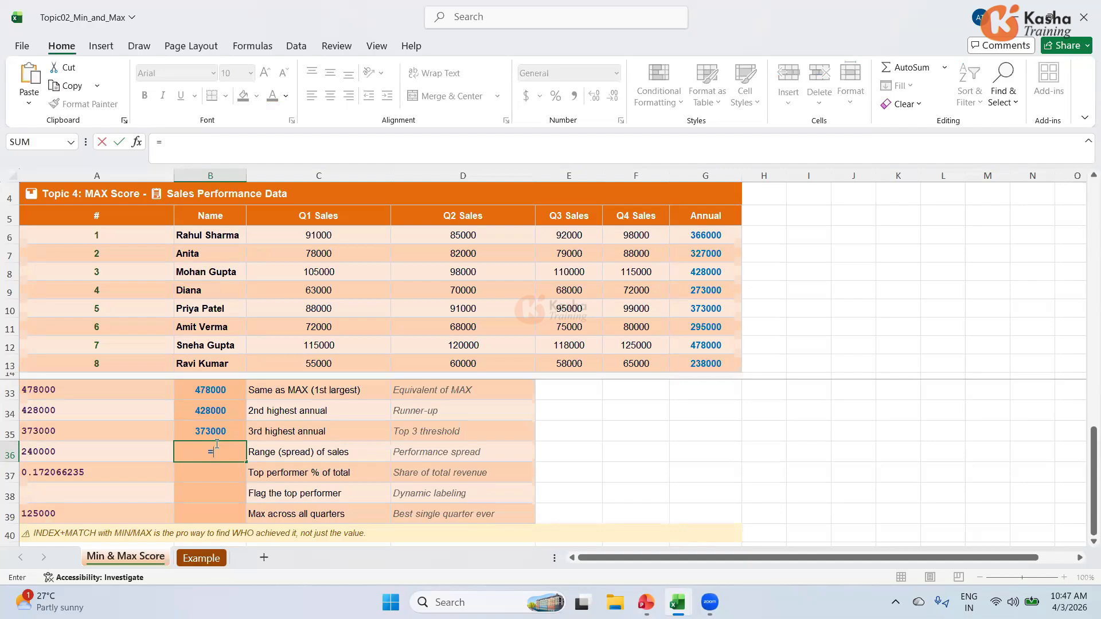
type("MAX")
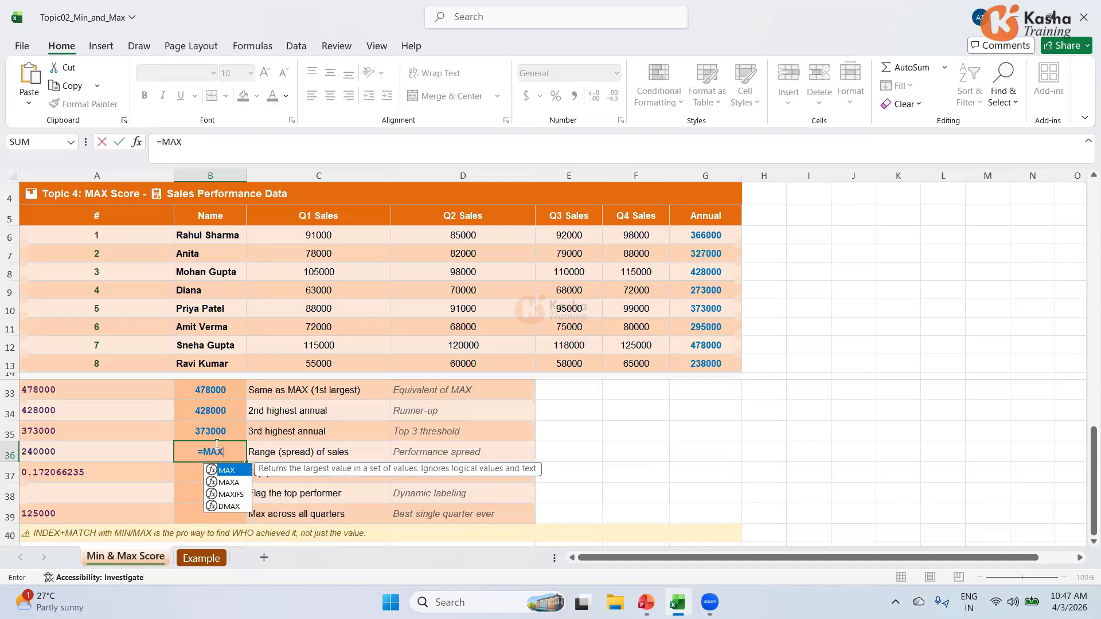
type("(")
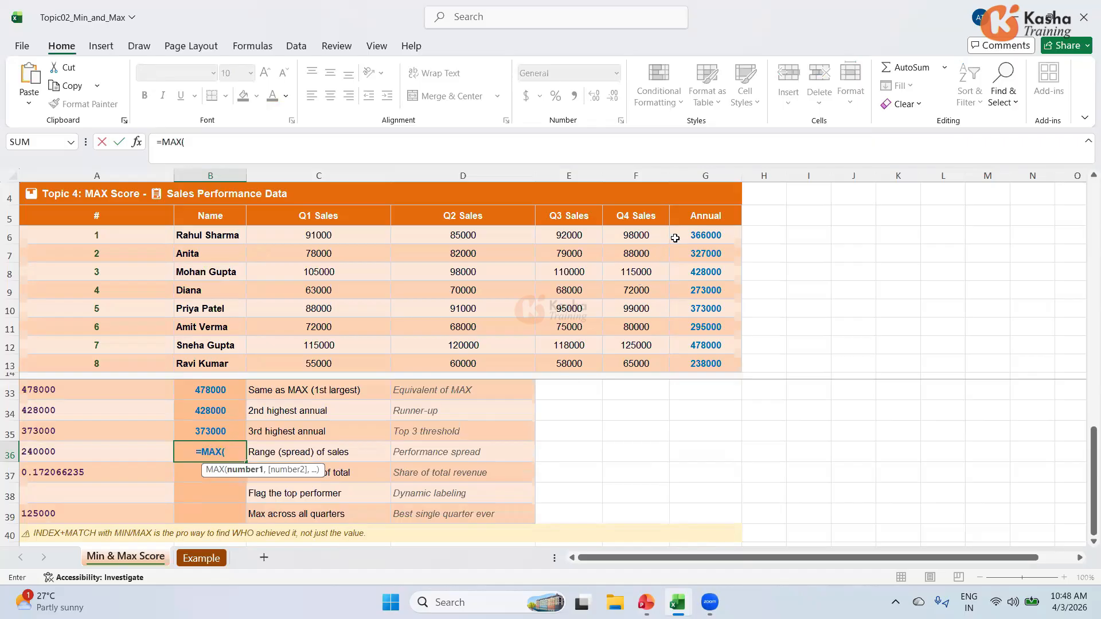
left_click_drag(685, 235, 683, 361)
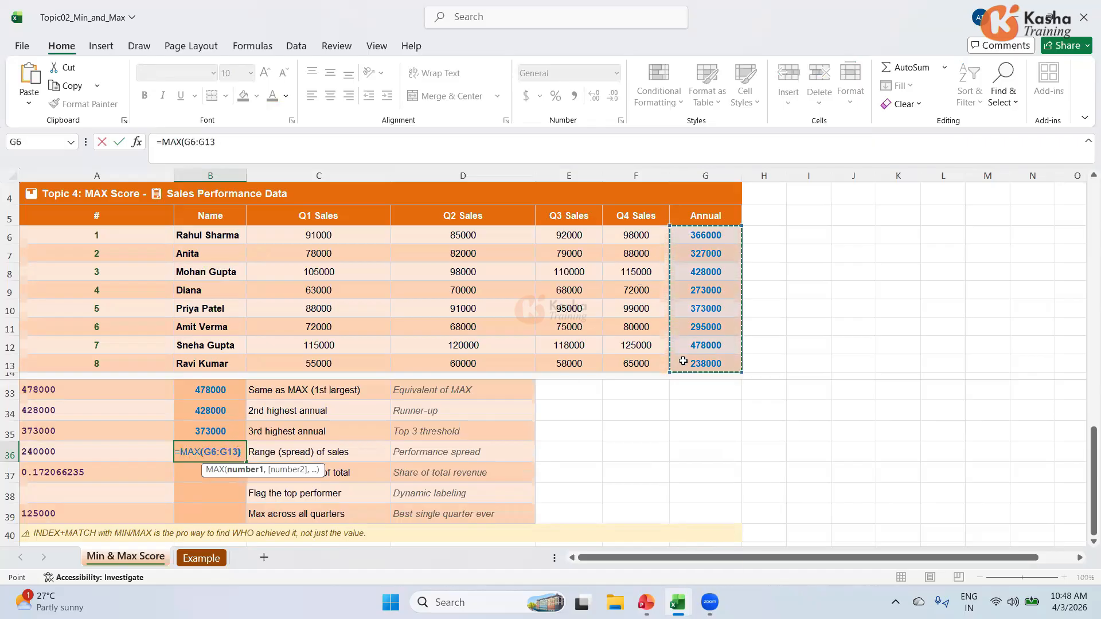
type(")-")
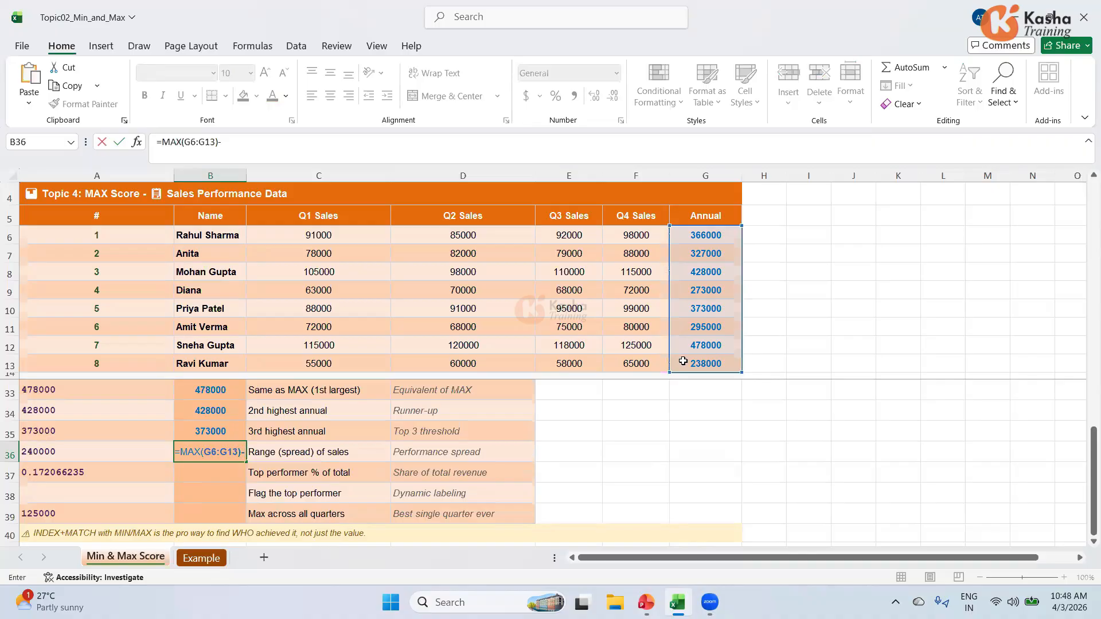
type("MIN")
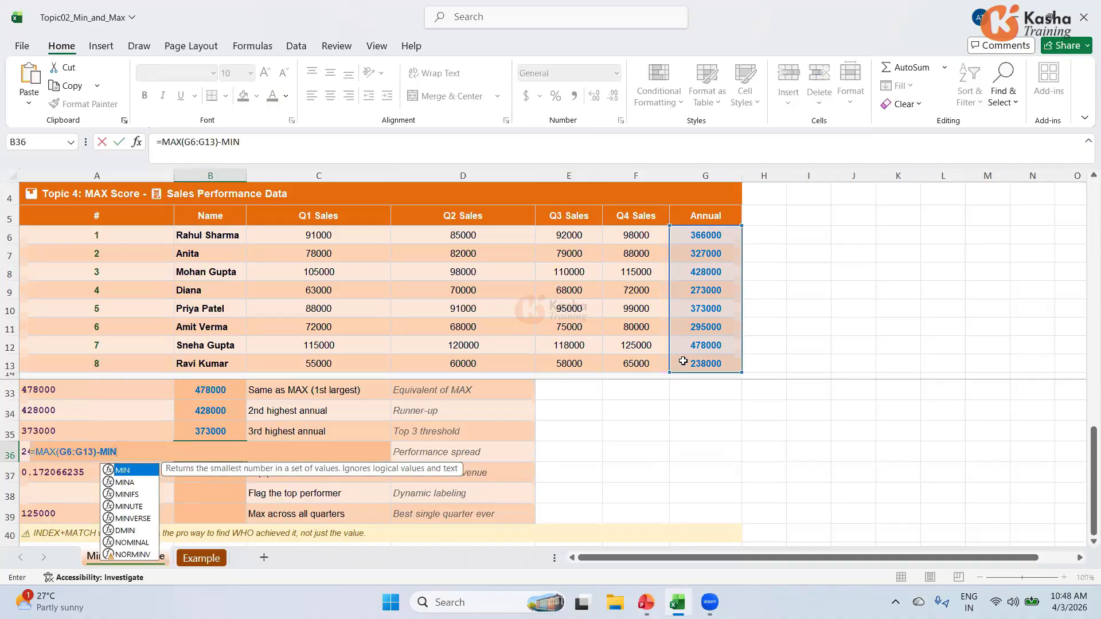
type("(")
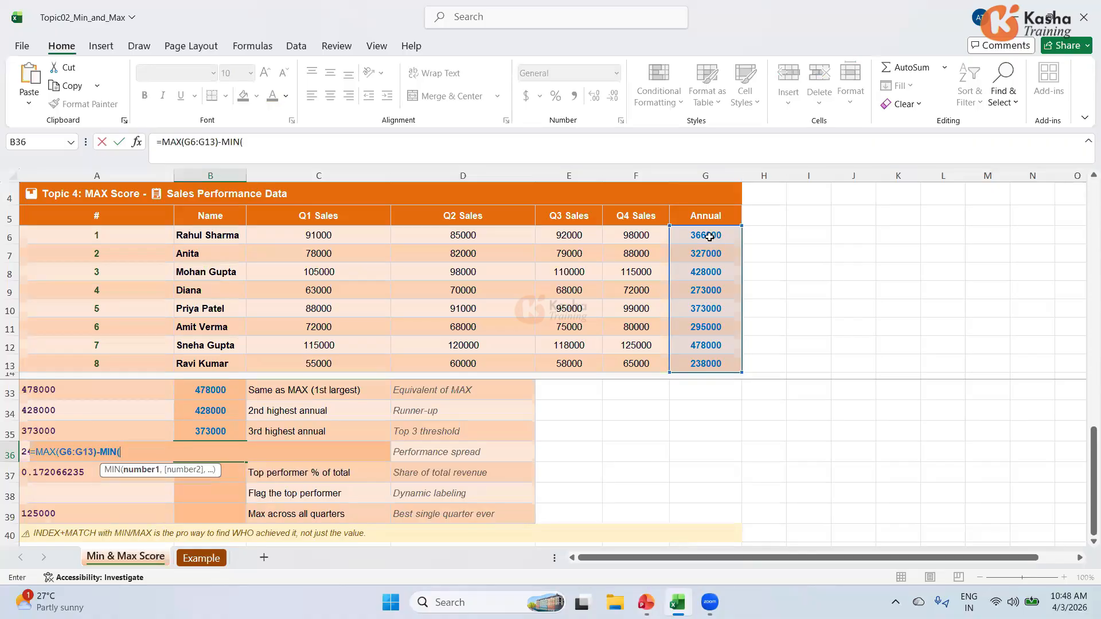
left_click_drag(709, 237, 691, 357)
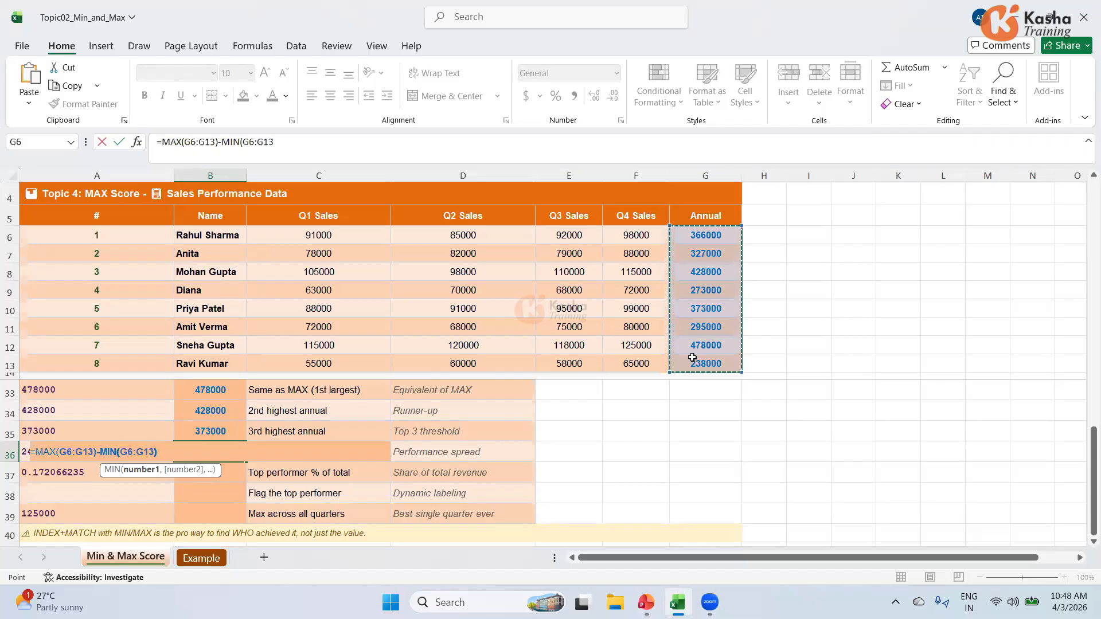
type(")")
key("Return")
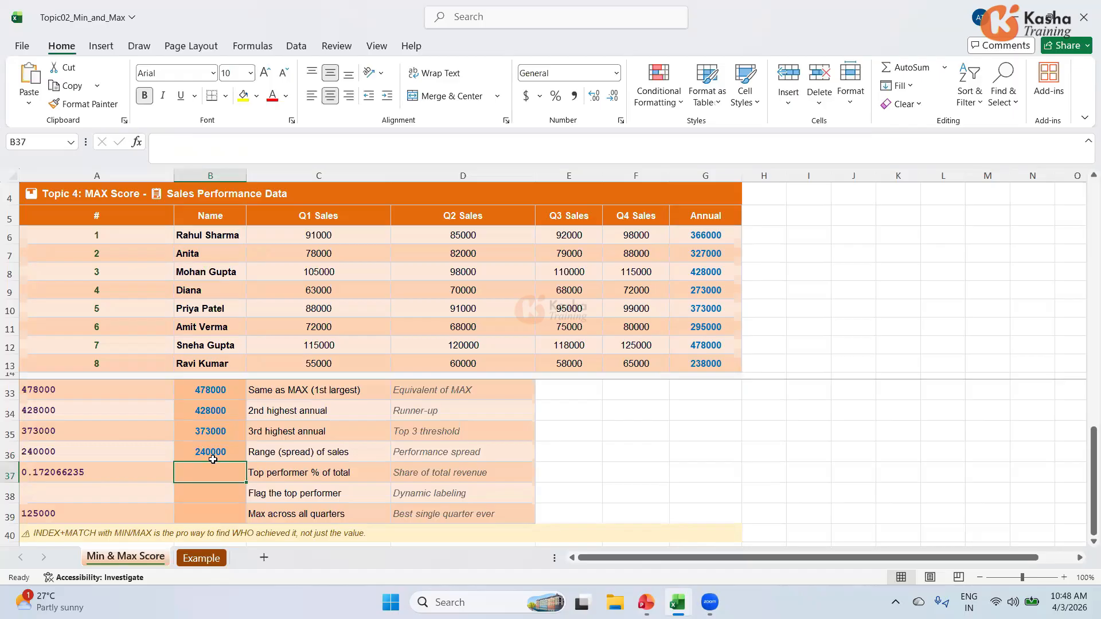
left_click(619, 448)
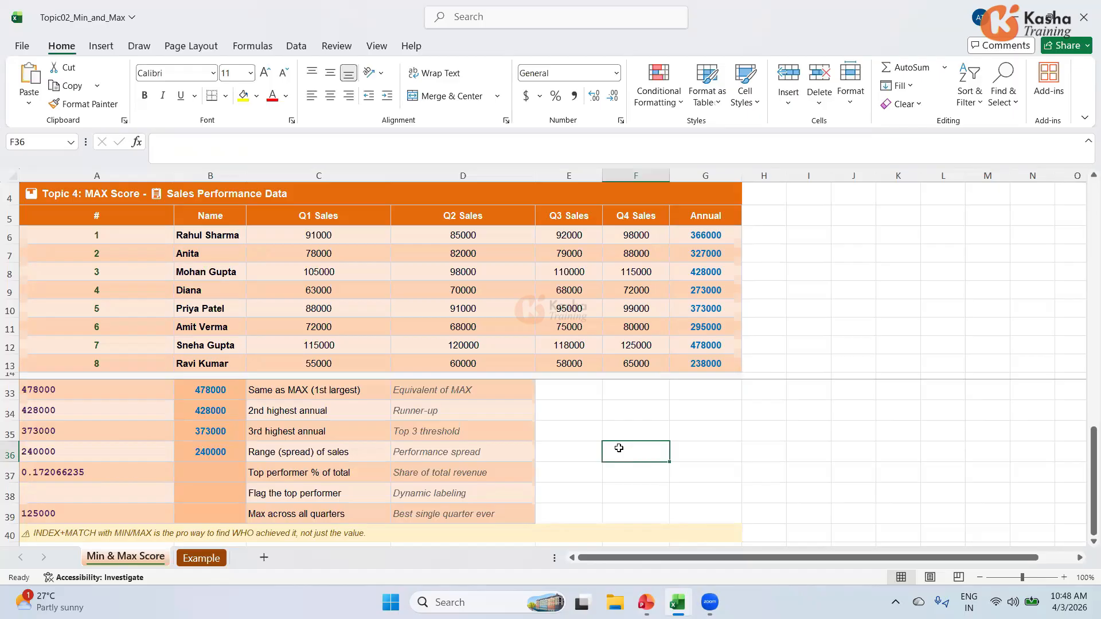
Step: Enter the highest annual sales value 478000 in F36 and the lowest value 238000 in G36
type("4")
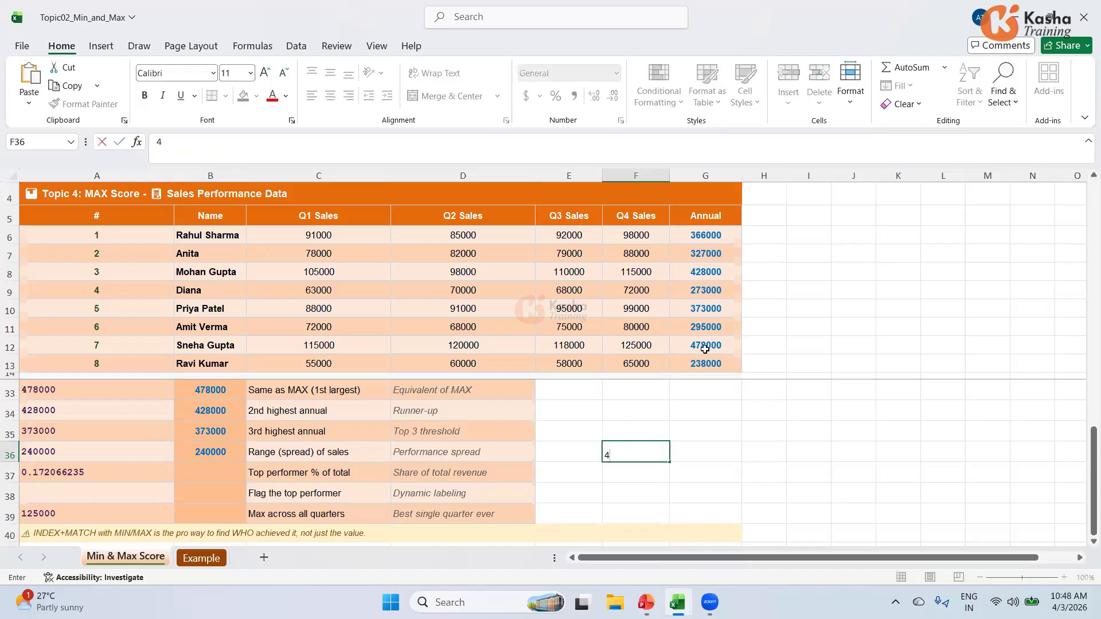
type("78000")
key("Tab")
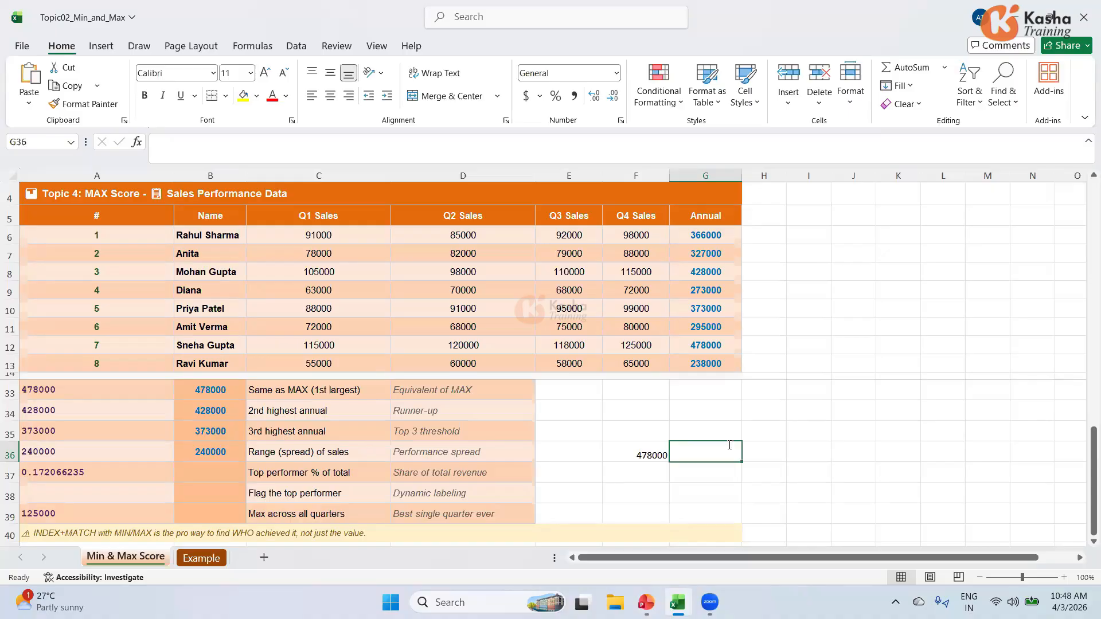
type("23")
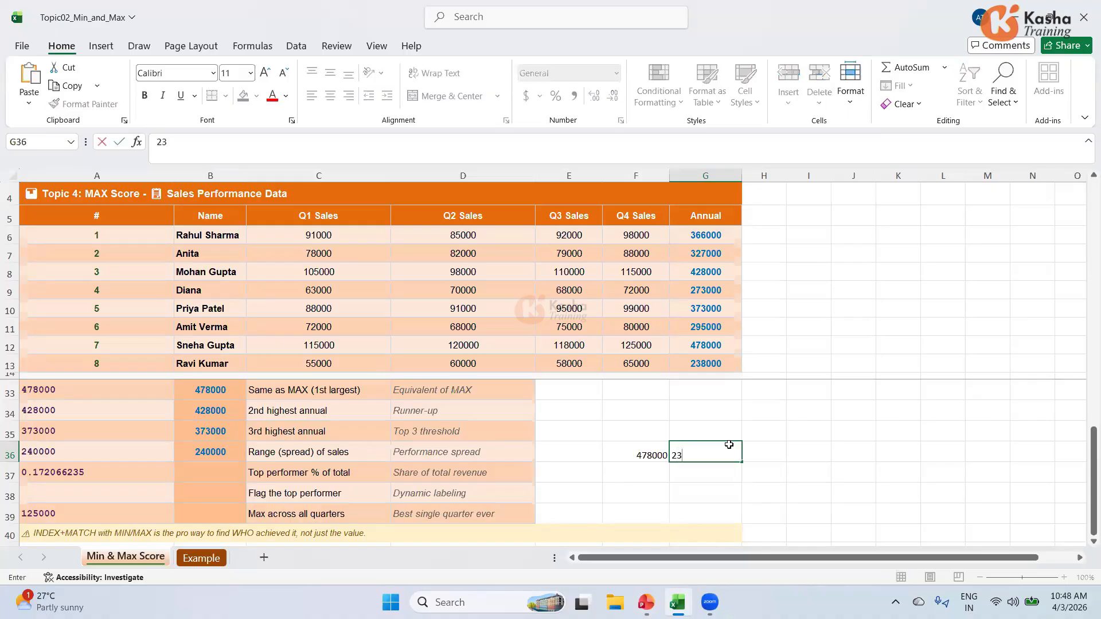
type("8000")
key("Tab")
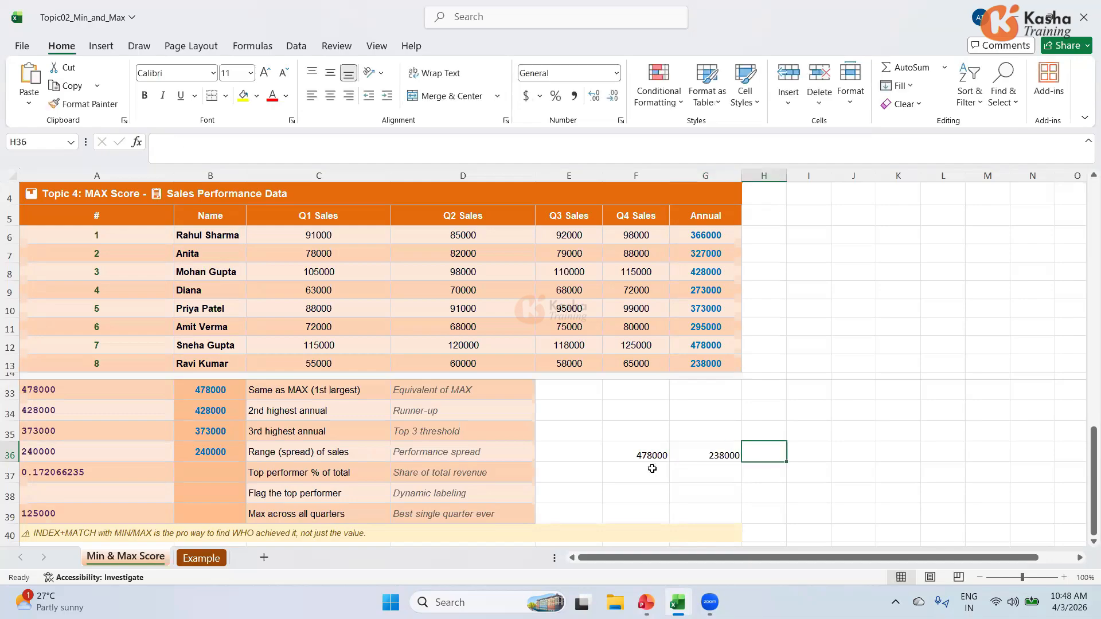
Step: Enter =F36-G36 in H36 to calculate the difference and compare it with the range formula in B36
type("=")
left_click(650, 454)
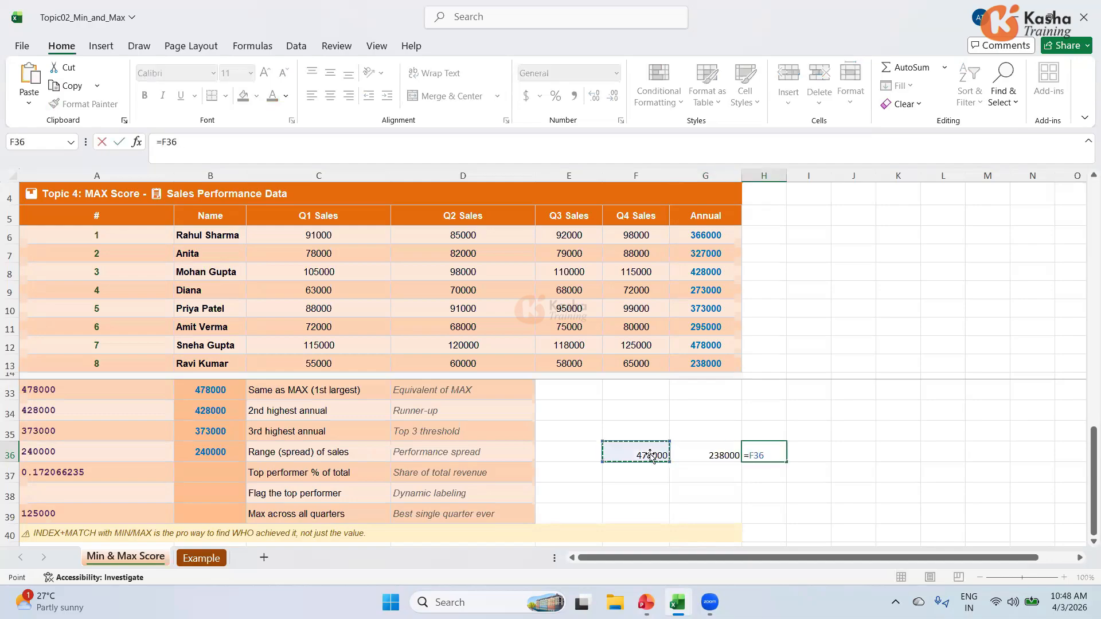
type("-")
left_click(704, 459)
key("Return")
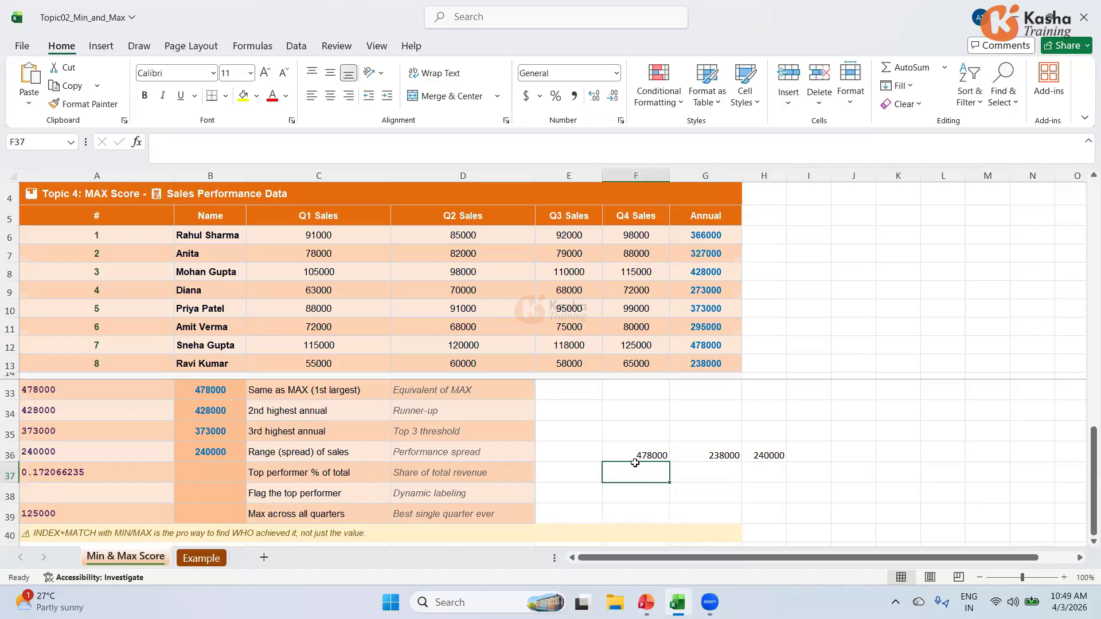
left_click(225, 452)
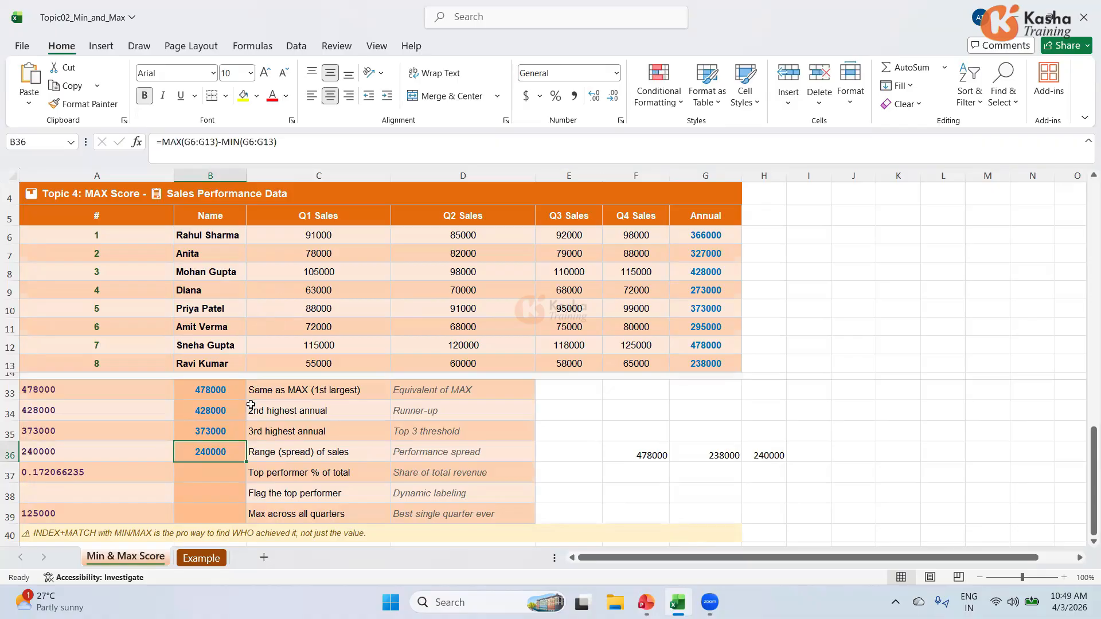
Step: Enter =MAX(B6:B13)/SUM(G6:G13) in B37 for the top performer's share of total sales
left_click(212, 472)
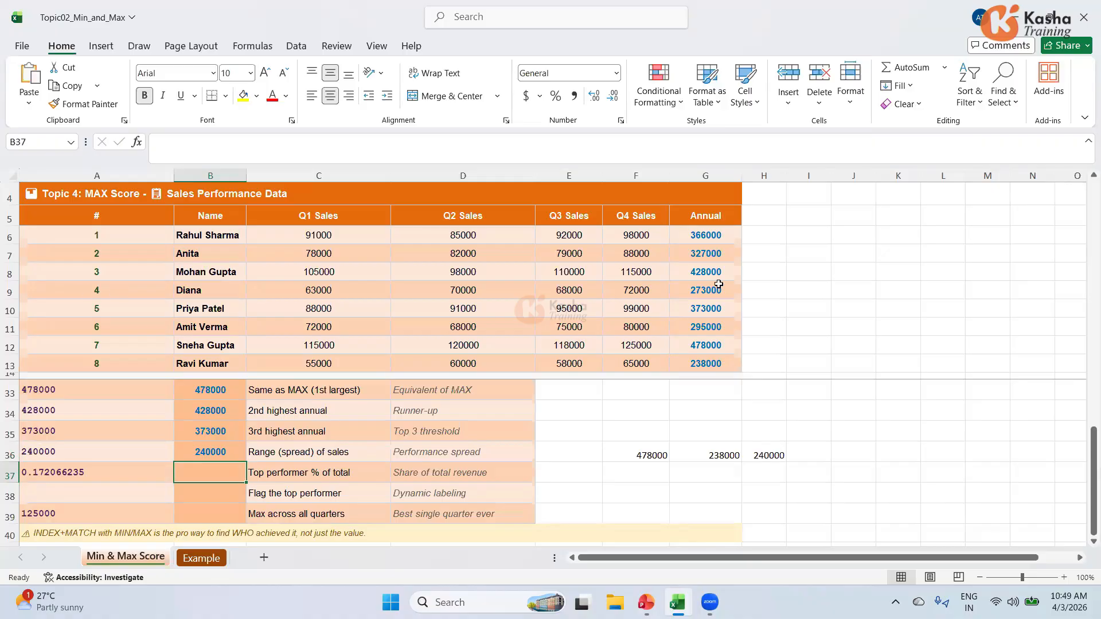
left_click(712, 346)
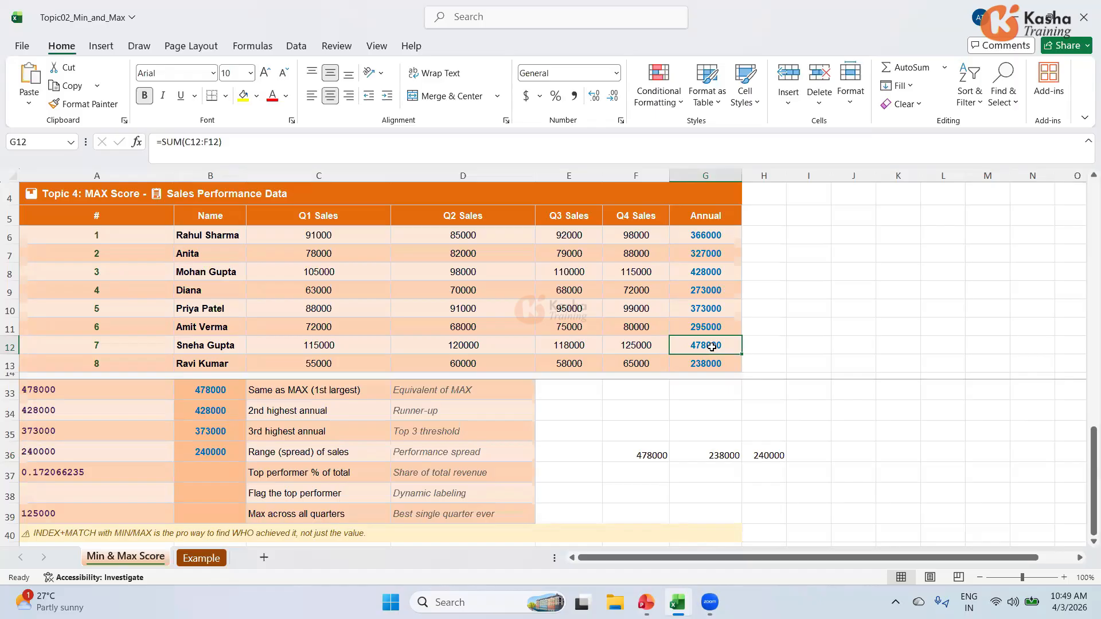
left_click(228, 468)
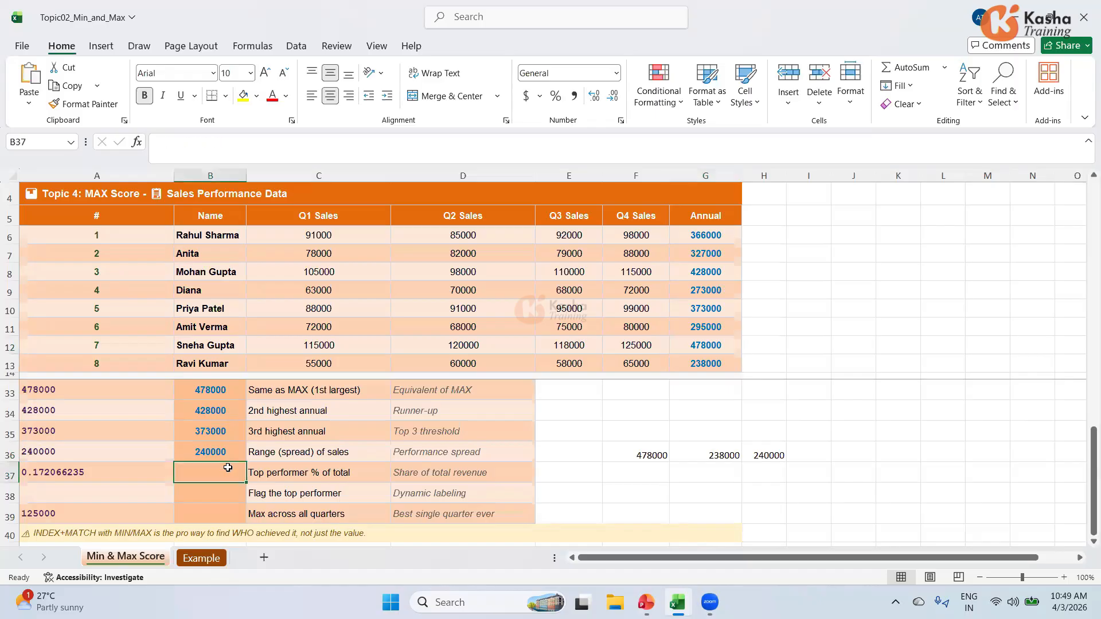
type("=")
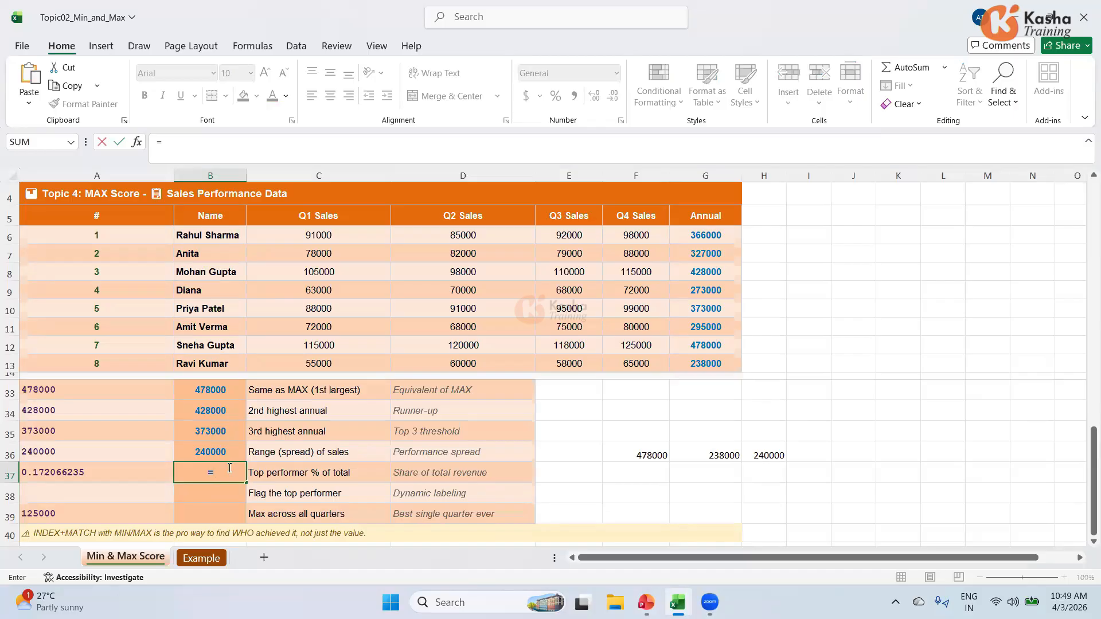
type("MA")
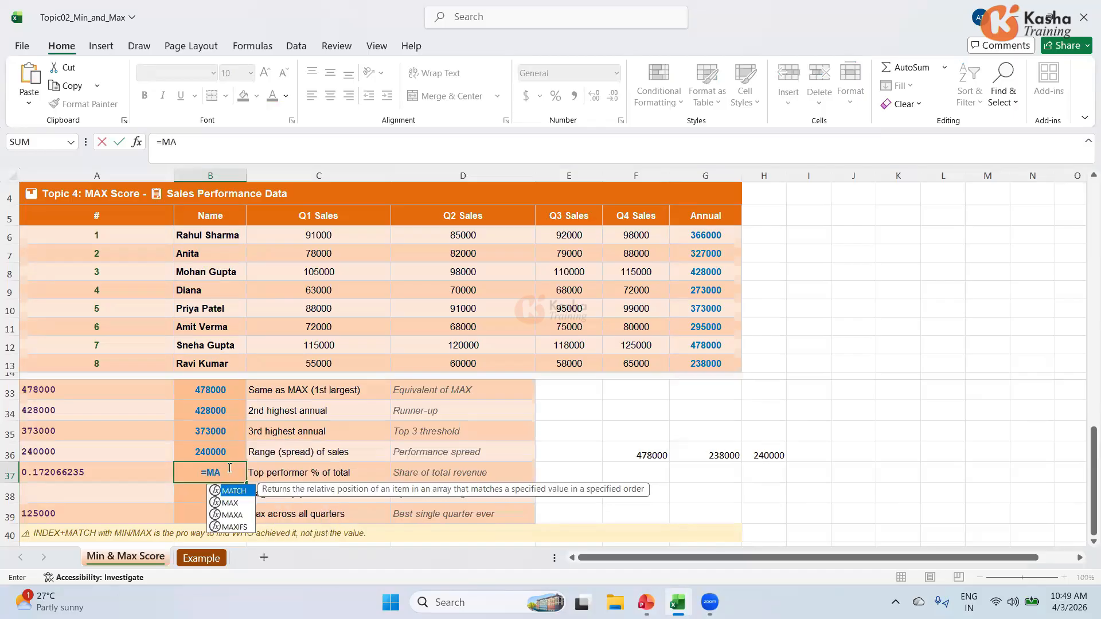
type("X")
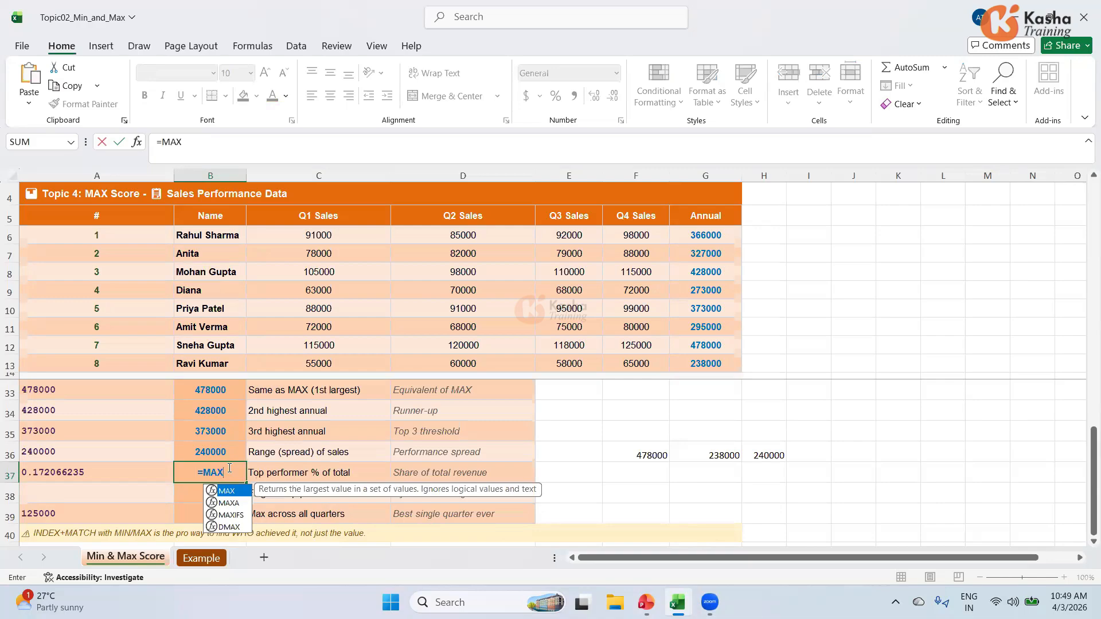
type("(")
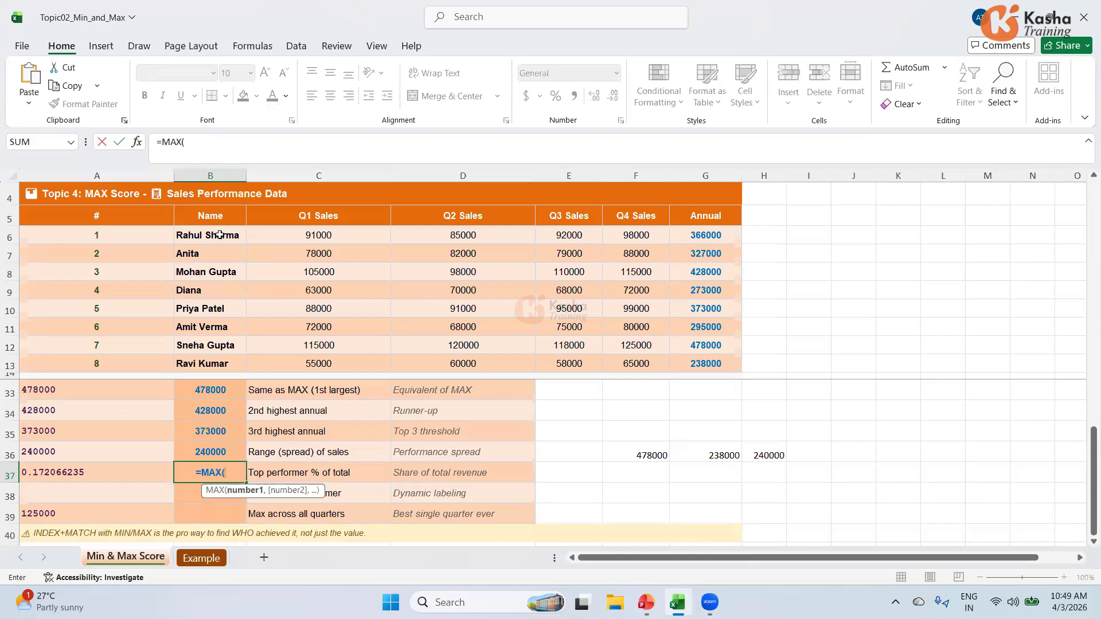
left_click_drag(220, 235, 244, 362)
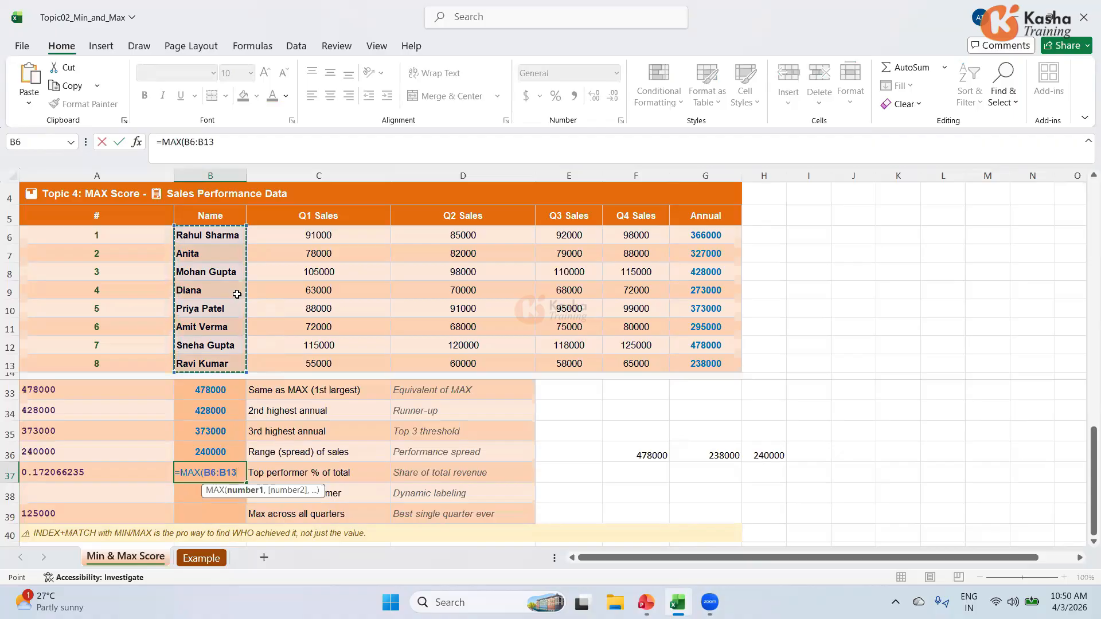
type(")")
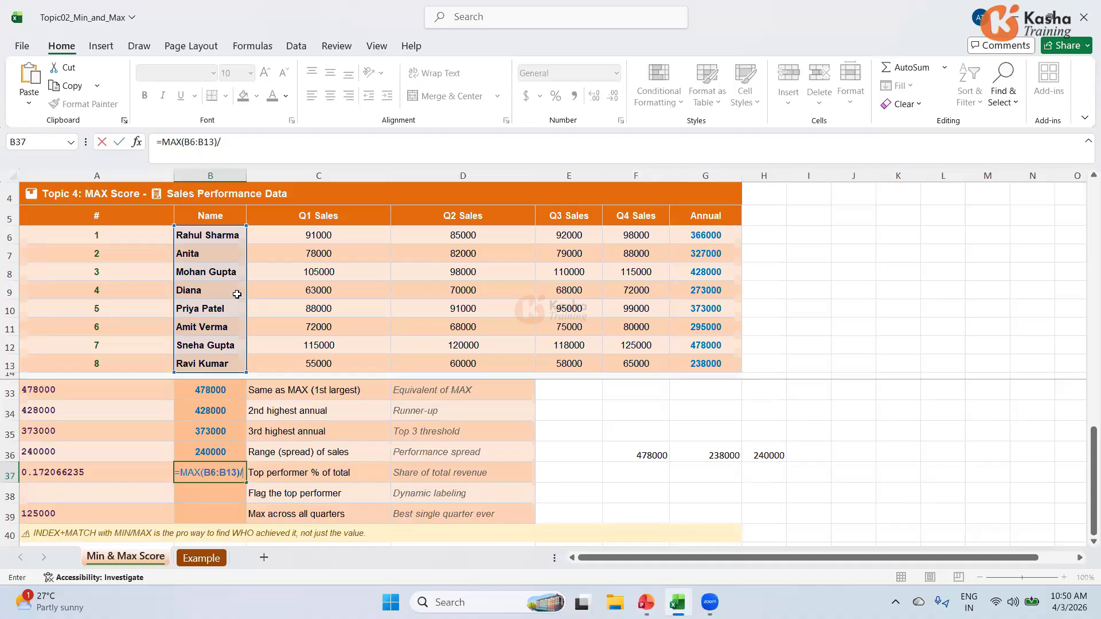
type("/SUM")
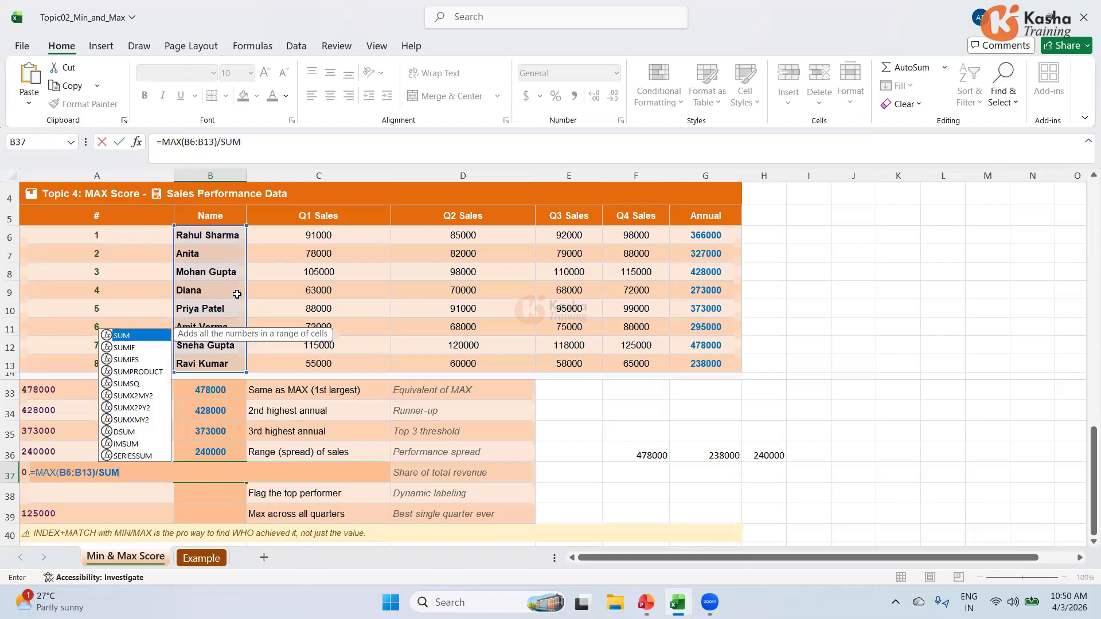
type("(")
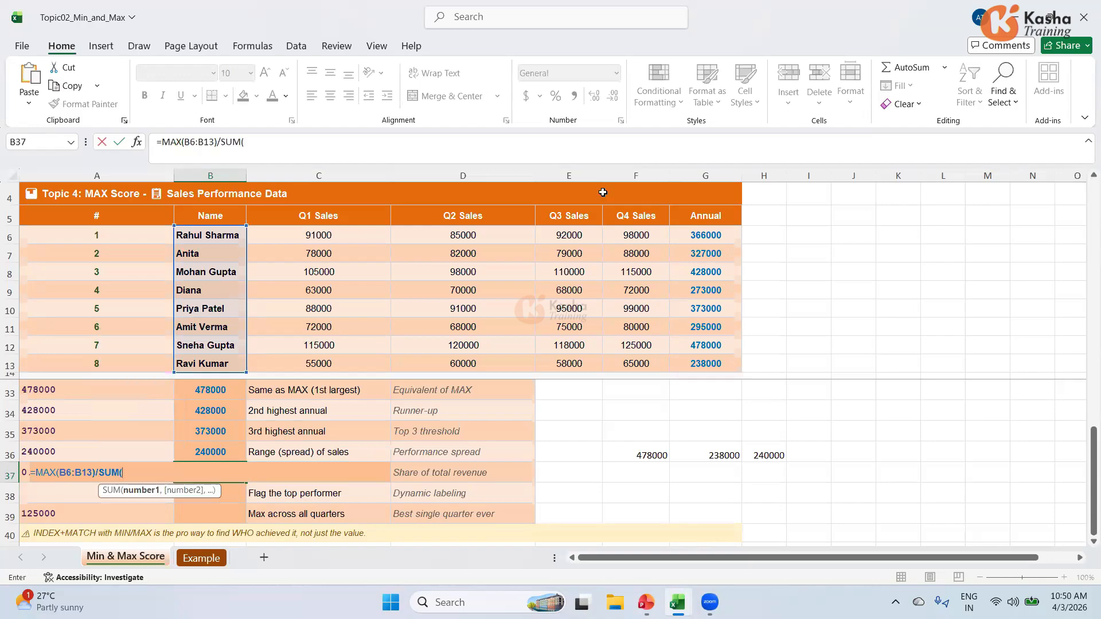
left_click_drag(711, 235, 708, 357)
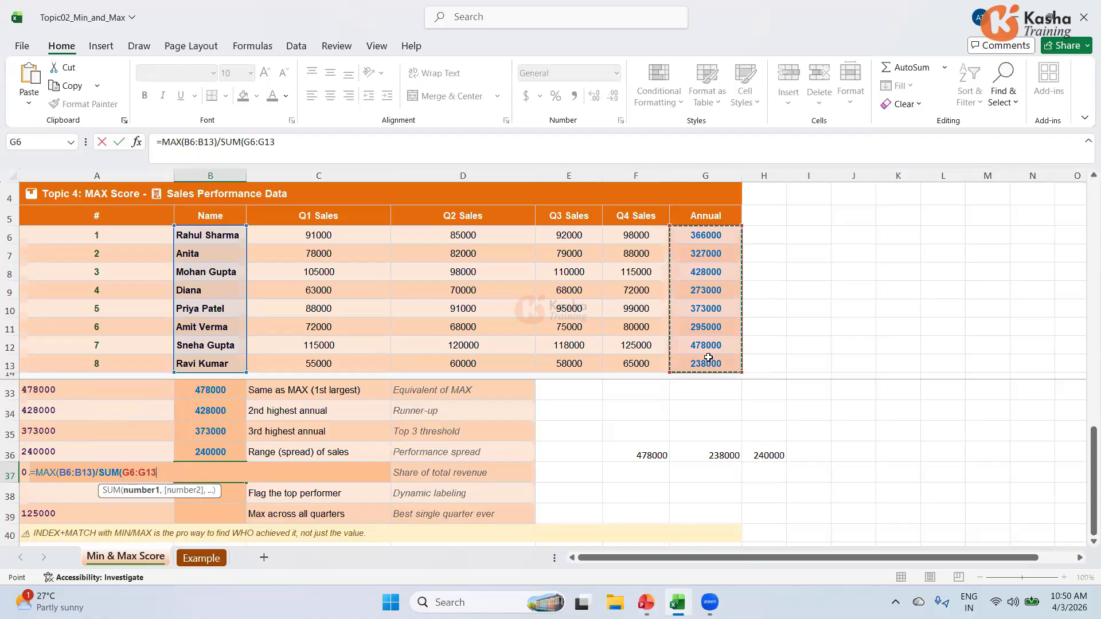
type(")")
key("Return")
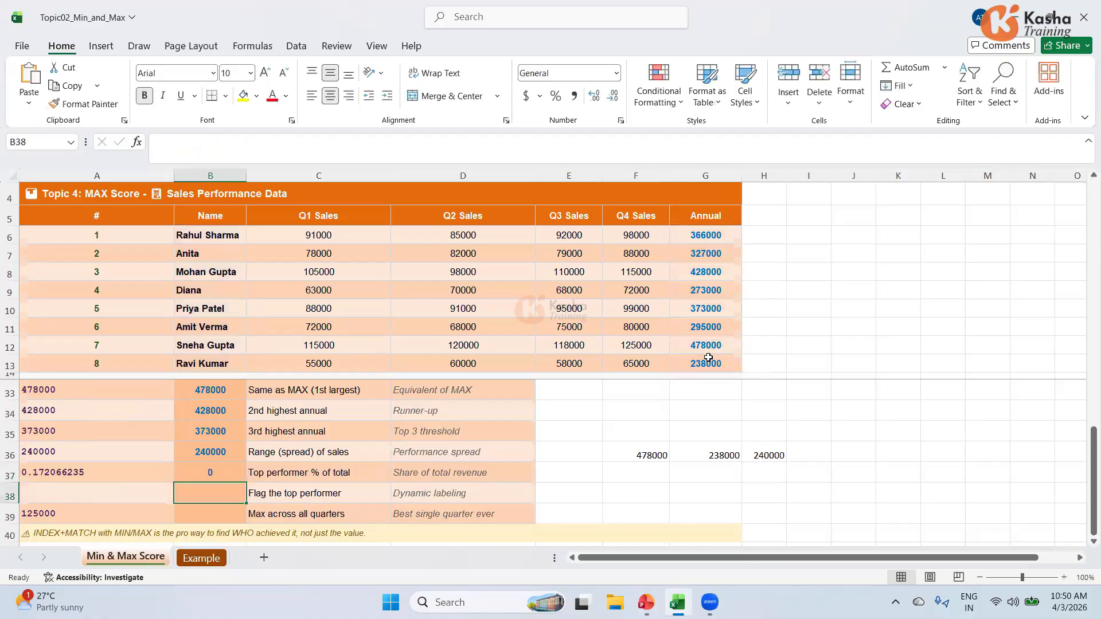
Step: Correct the MAX range in B37 so the formula reads =MAX(G6:G13)/SUM(G6:G13), and review it
left_click(227, 477)
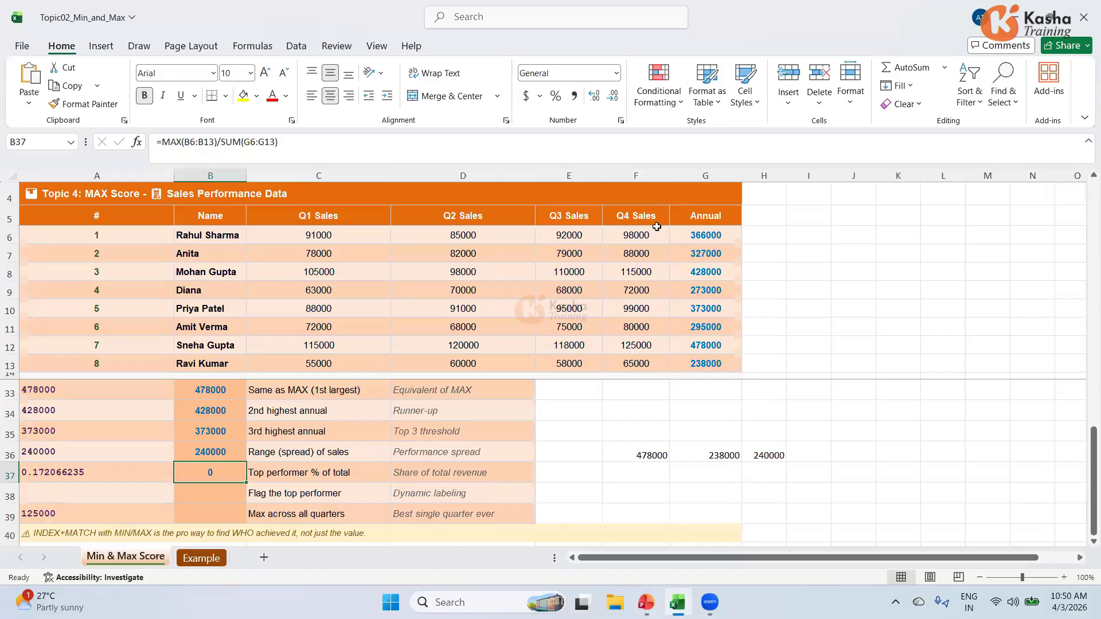
left_click(191, 143)
key("BackSpace")
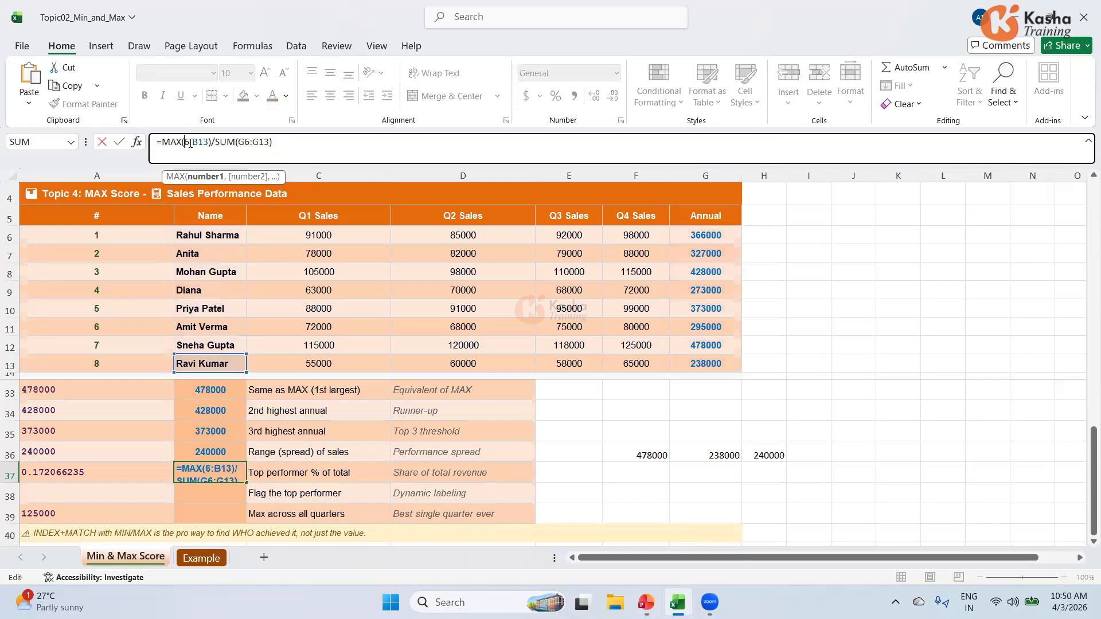
type("G")
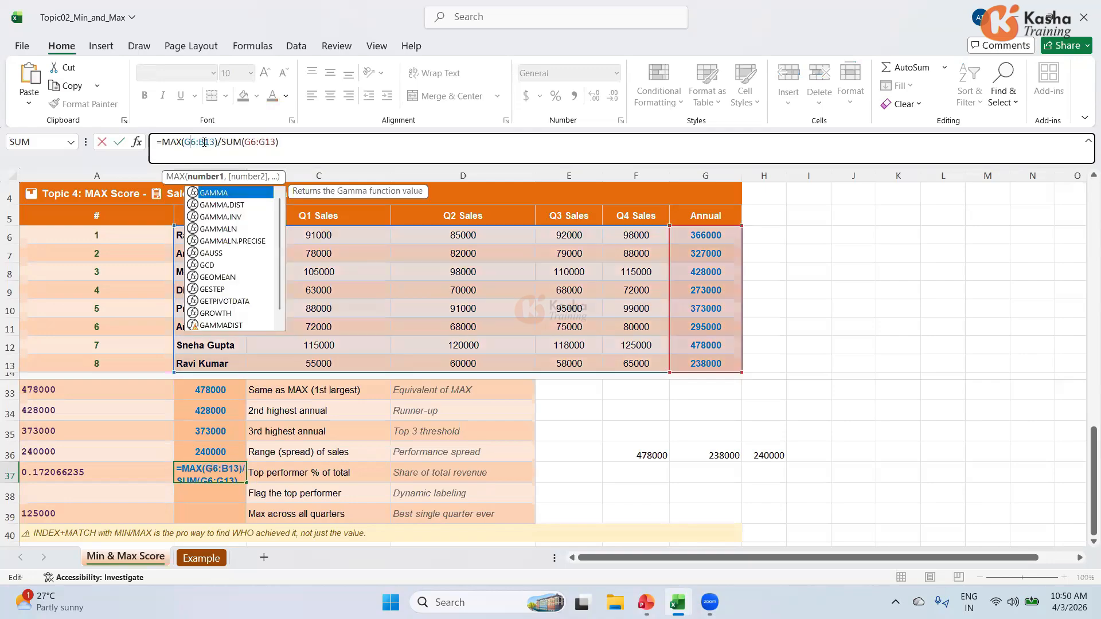
left_click(205, 143)
key("BackSpace")
type("G")
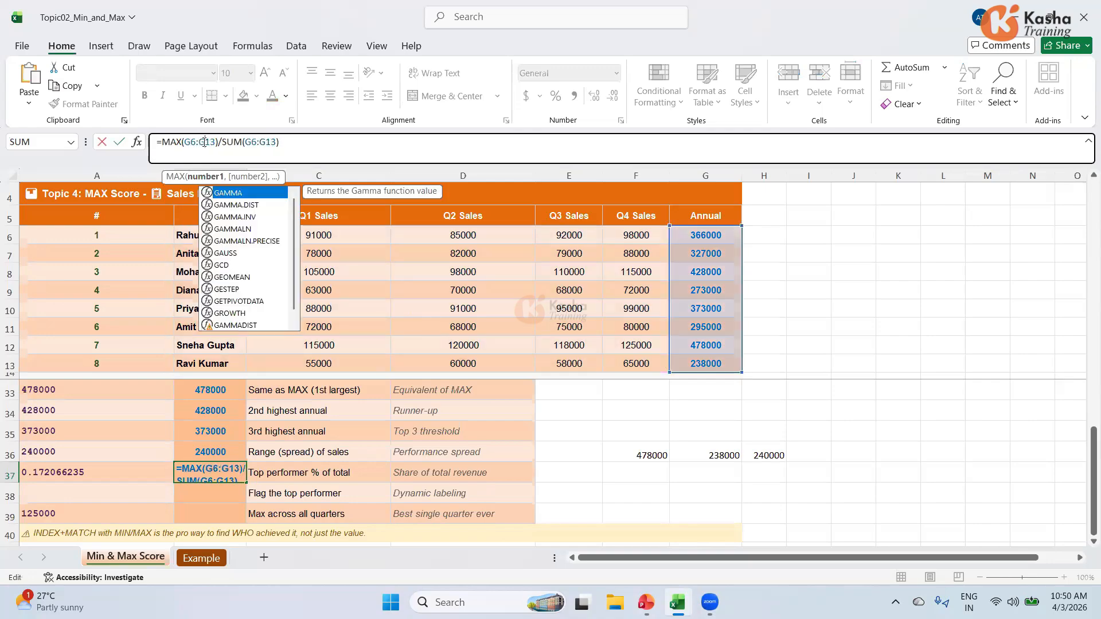
key("Return")
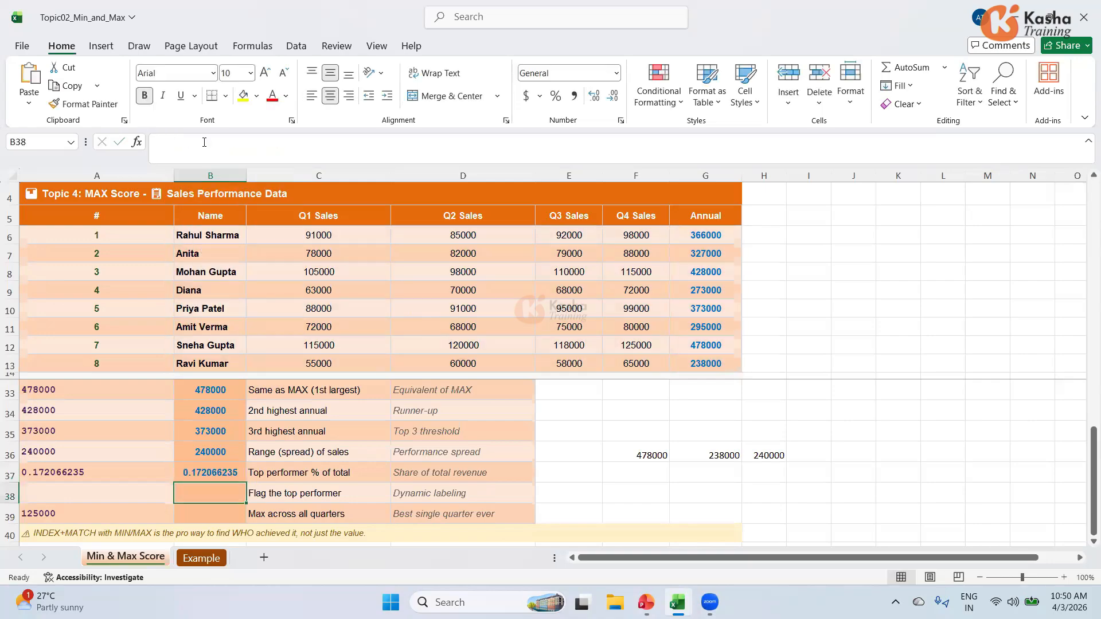
left_click(207, 478)
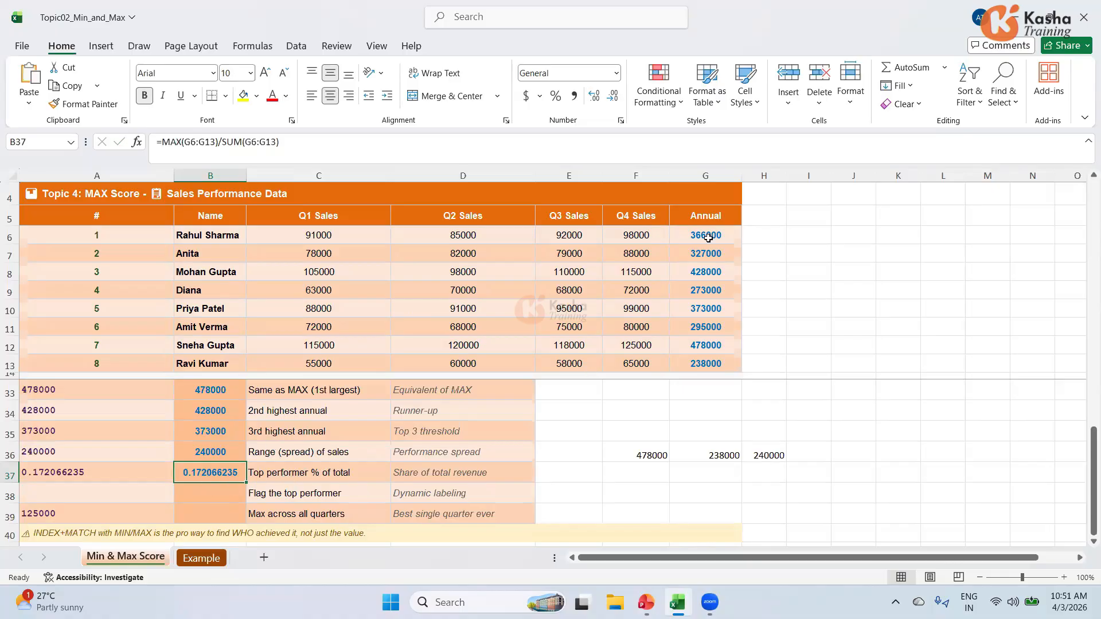
Step: Enter =IF(G6=MAX(G6:G13),"Top","Standard") in B38 to flag whether the first salesperson is the top performer
left_click(217, 497)
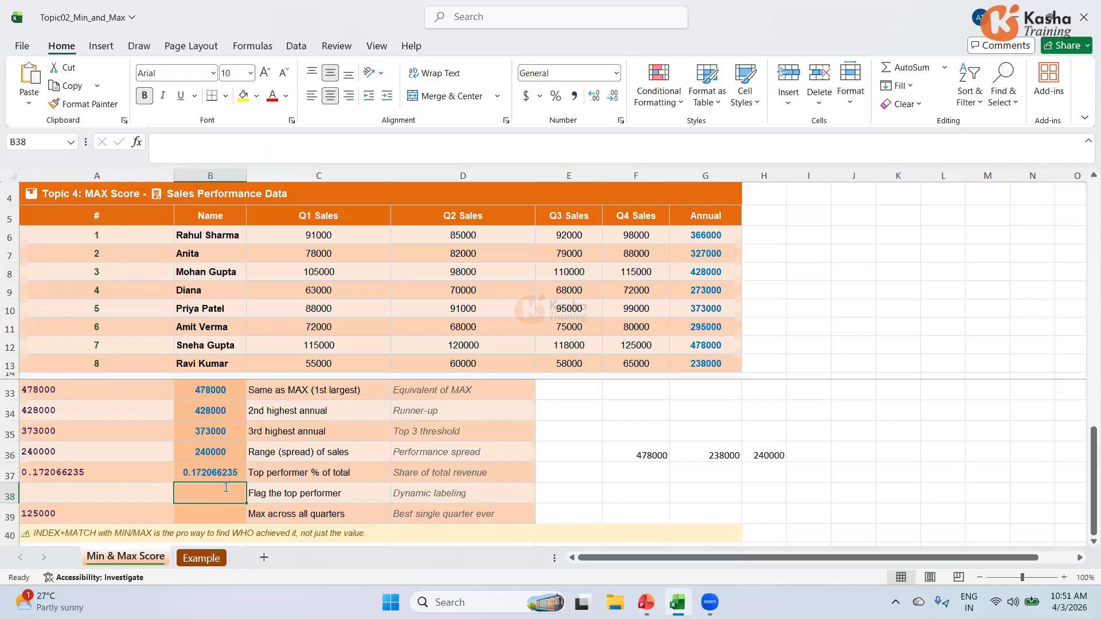
type("=")
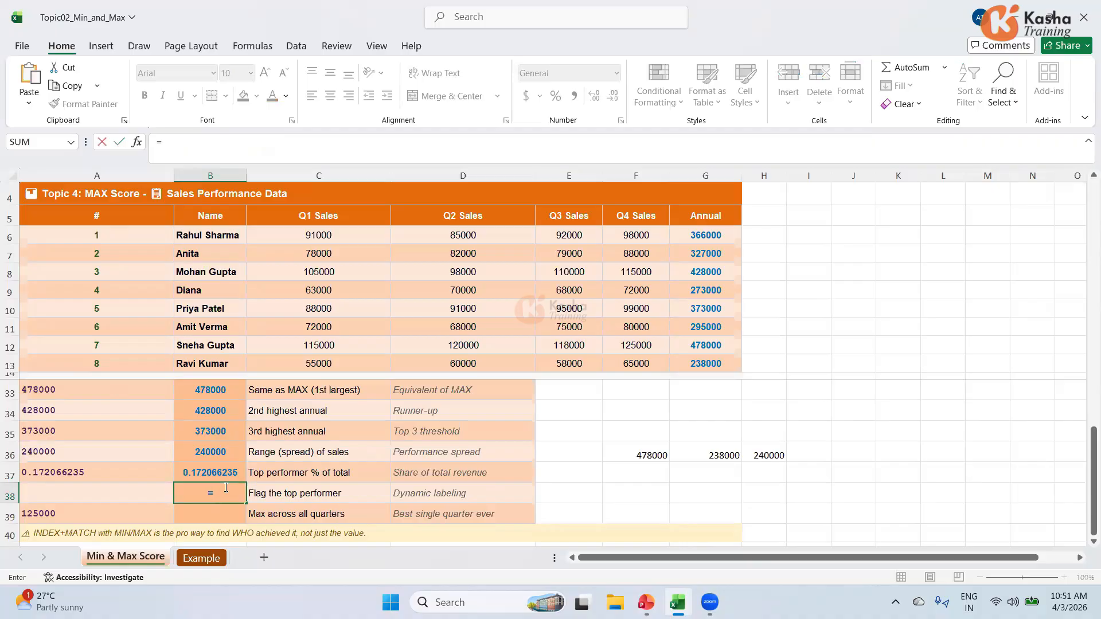
type("IF")
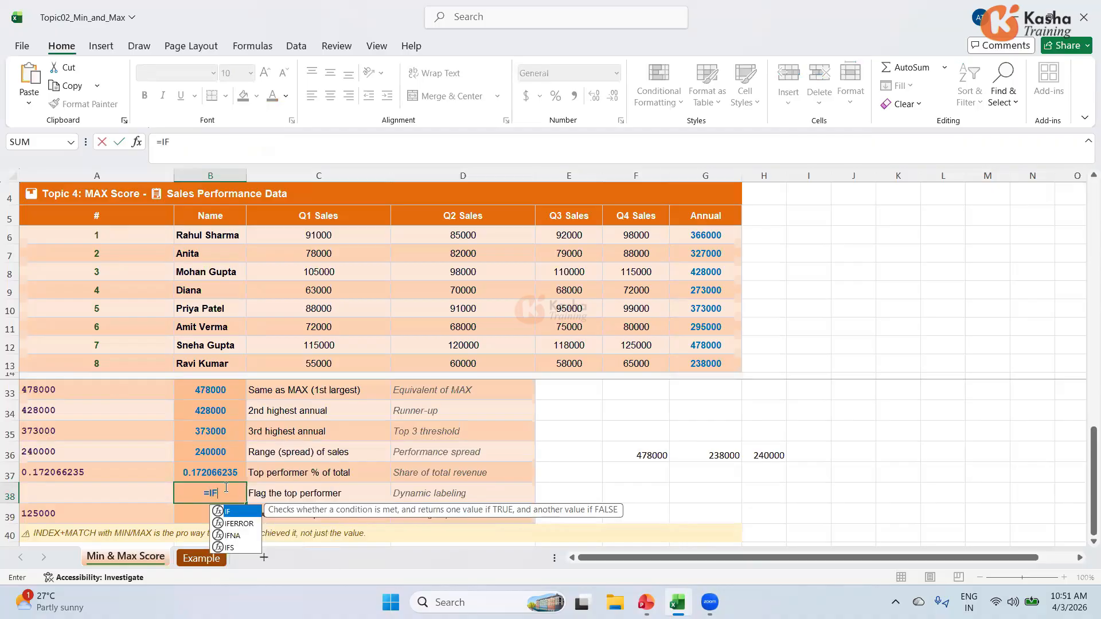
type("(")
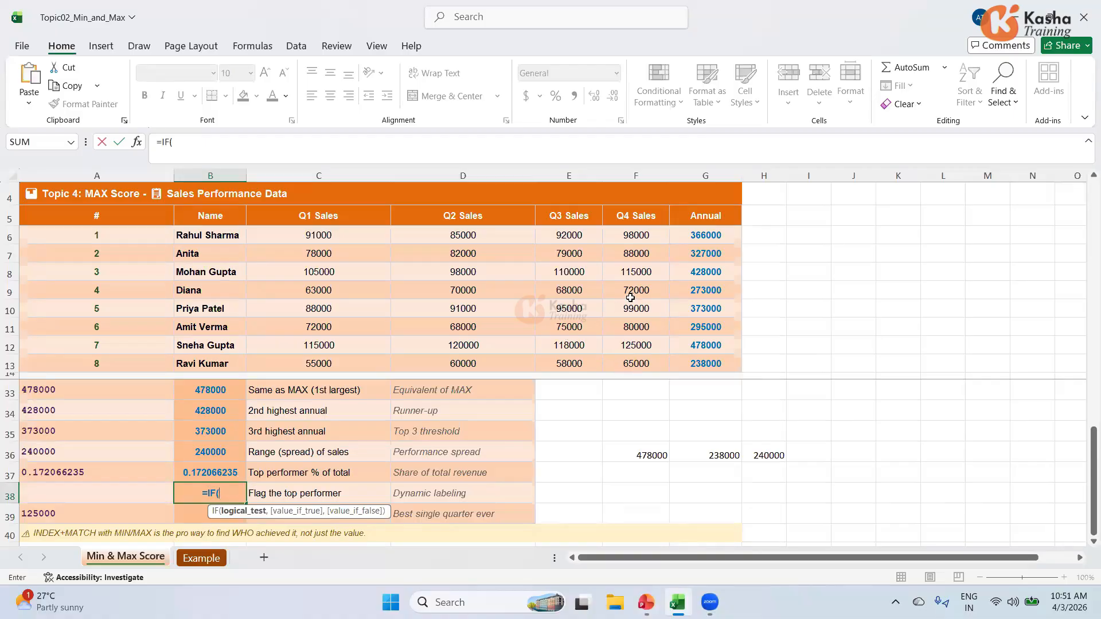
left_click(691, 231)
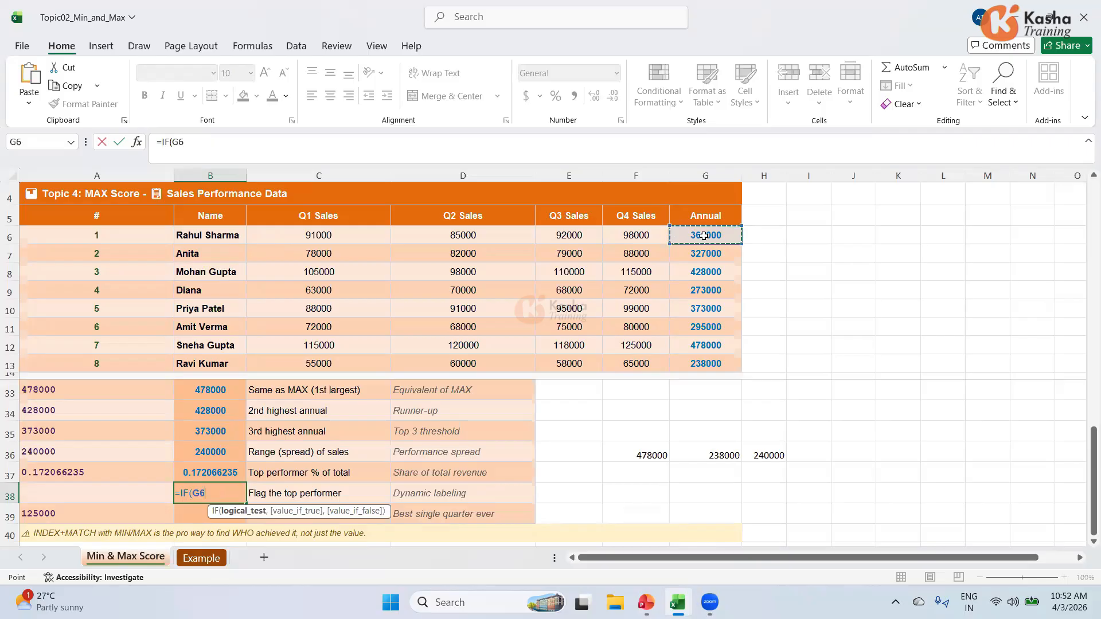
type("=MAX")
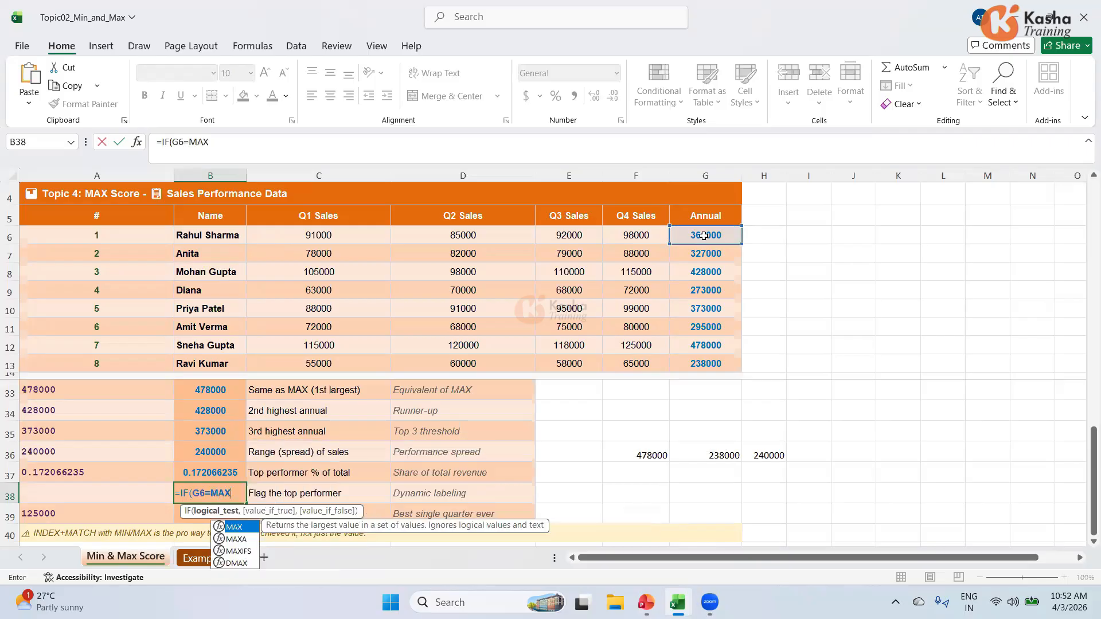
type("(")
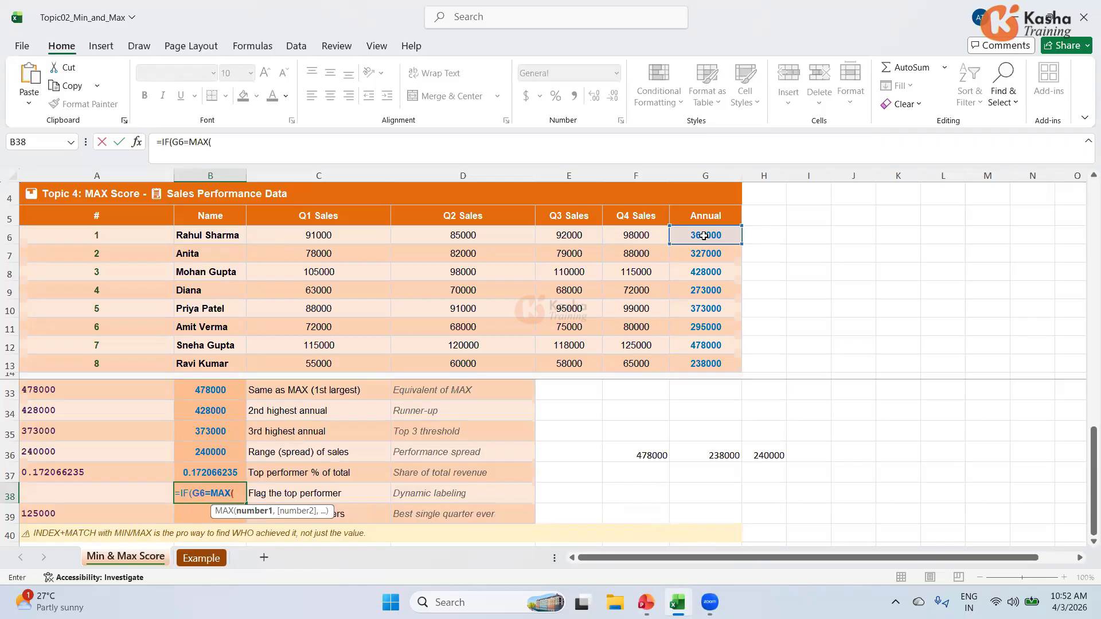
left_click_drag(704, 235, 688, 363)
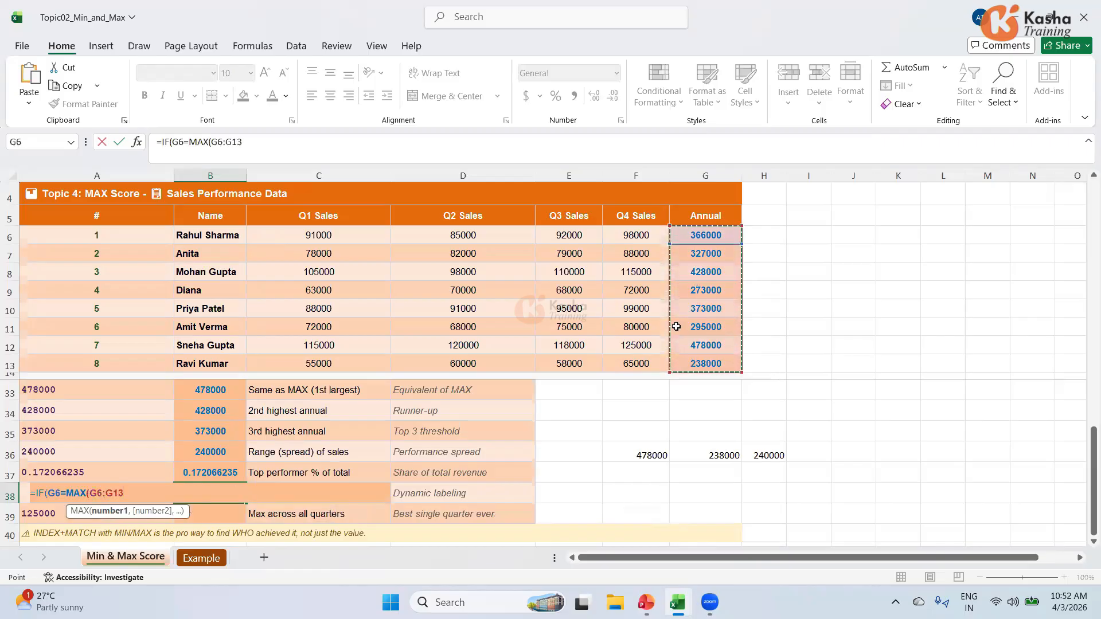
type("),\"")
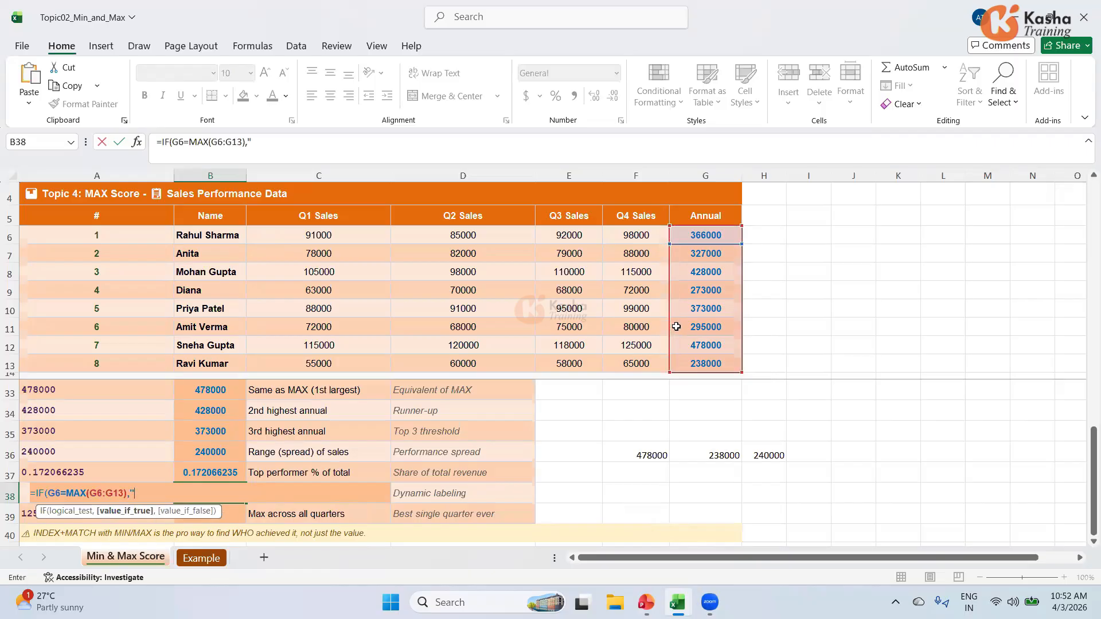
type("Top\",")
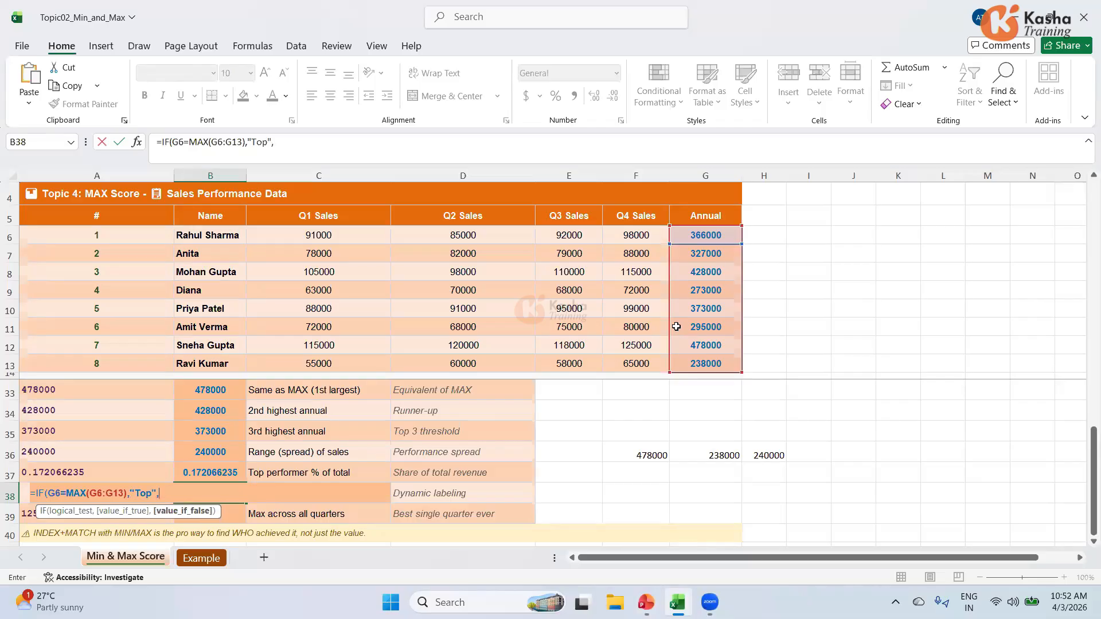
type("\"Standard\")")
key("Return")
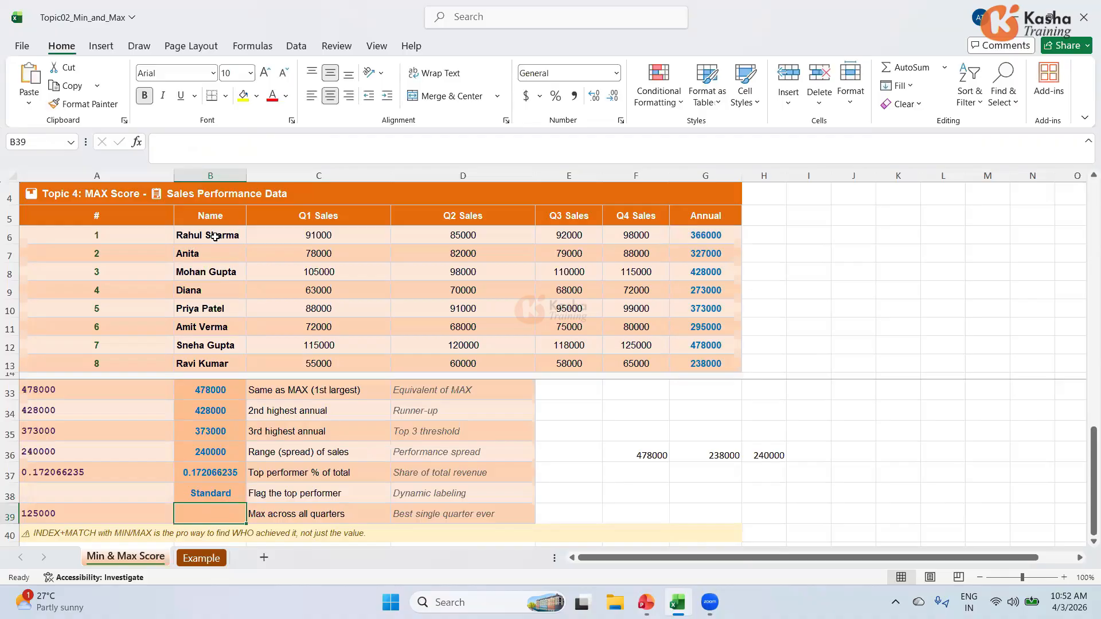
Step: Change the tested cell in the B38 IF formula to G7 and review the formula
left_click(210, 493)
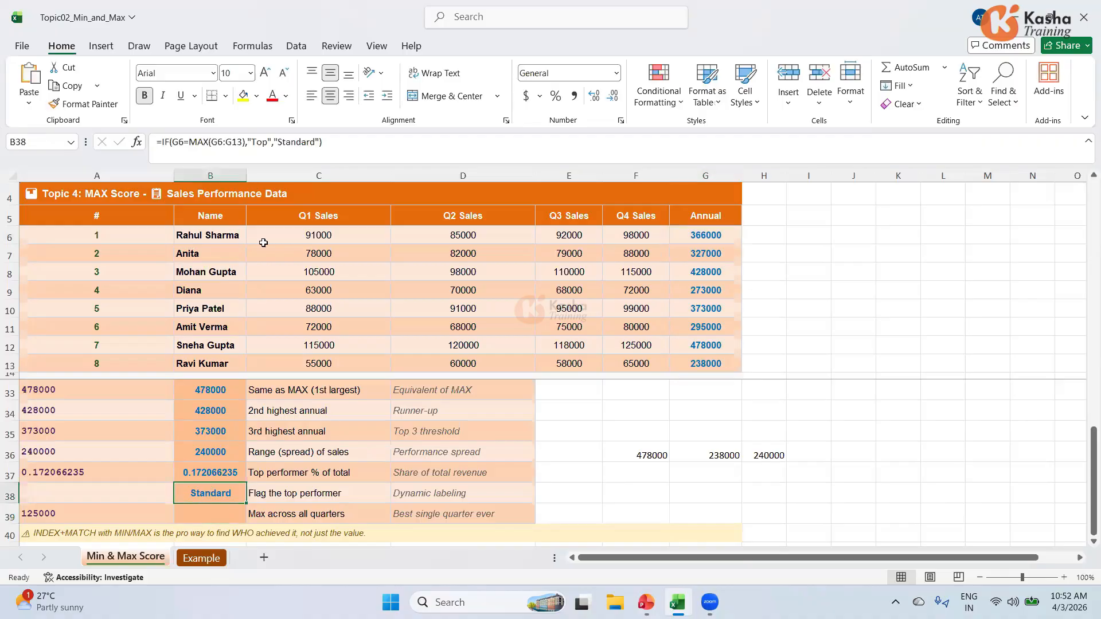
left_click(183, 141)
key("BackSpace")
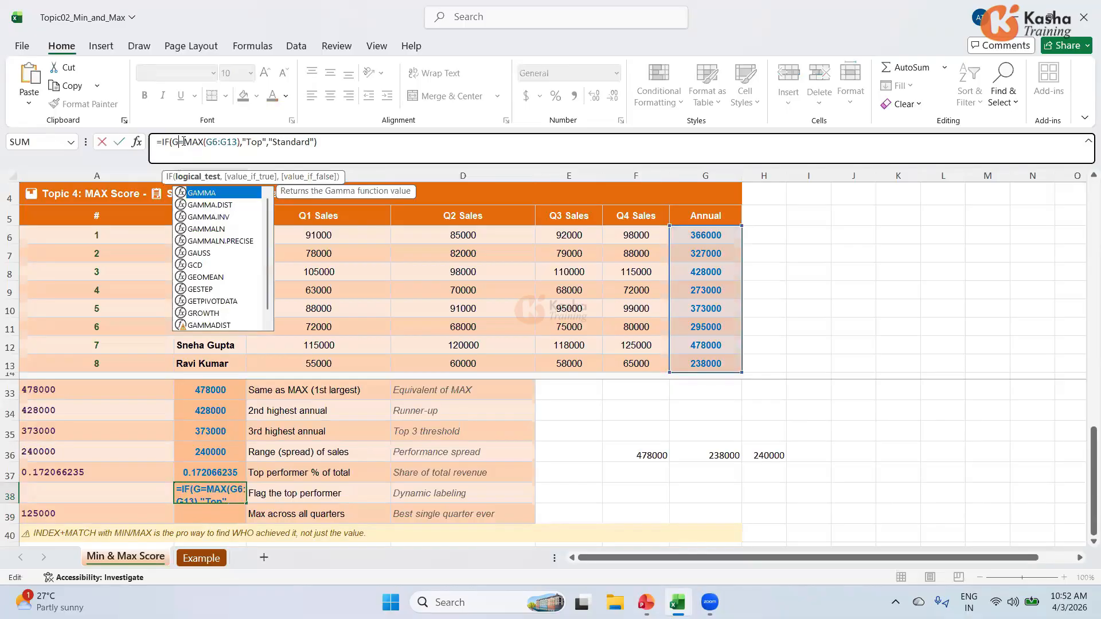
type("7")
key("Return")
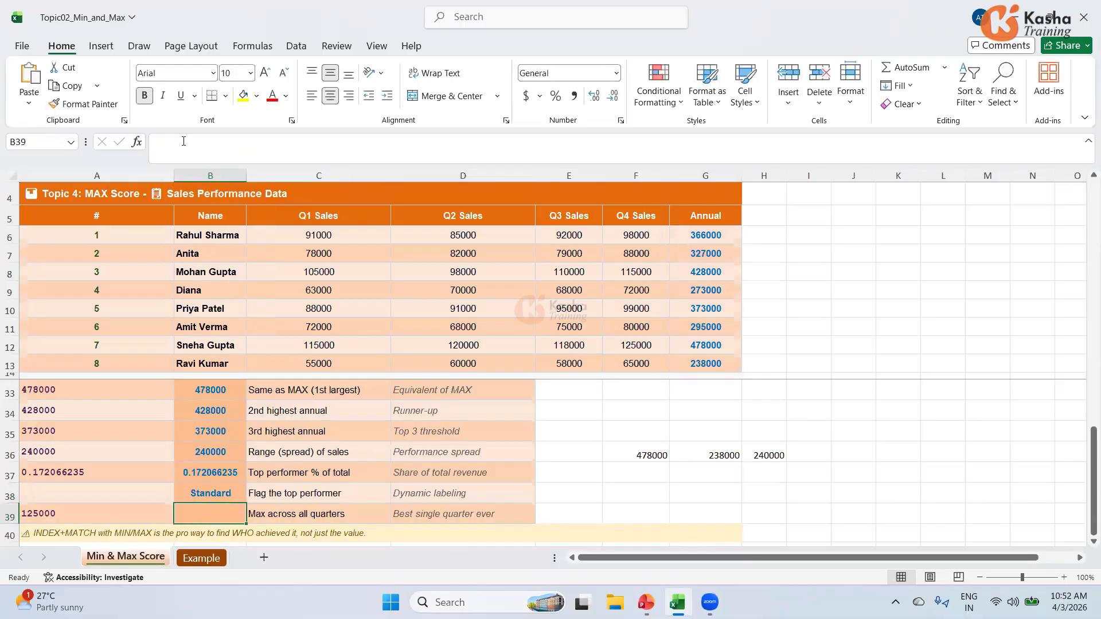
left_click(211, 496)
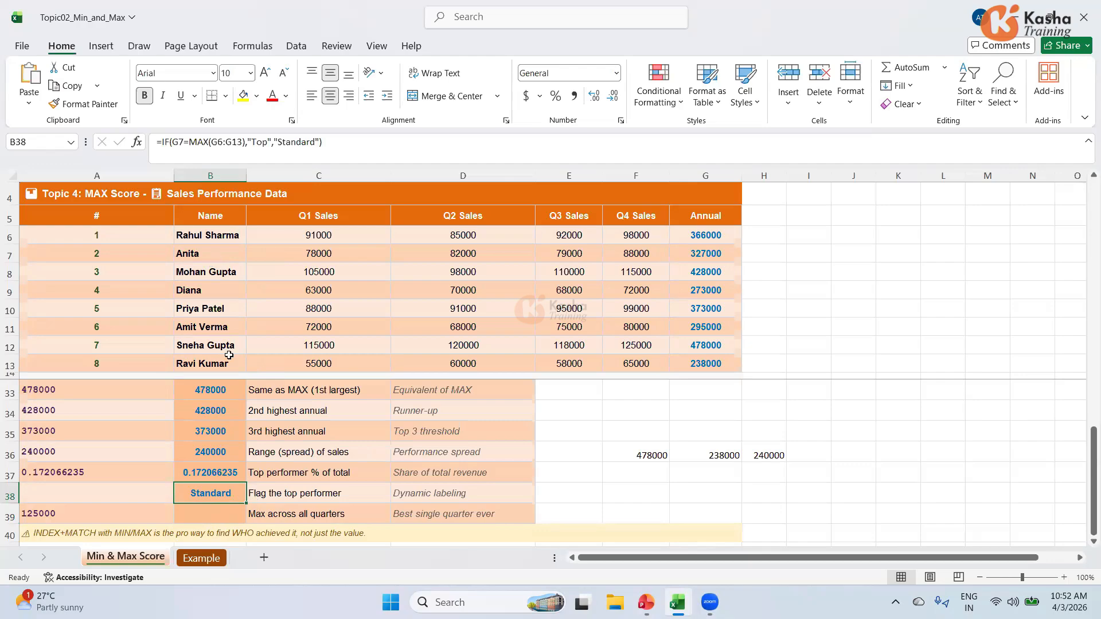
Step: Check the highest annual sales cell G12 and change the tested cell in the B38 IF formula to G12
left_click(711, 344)
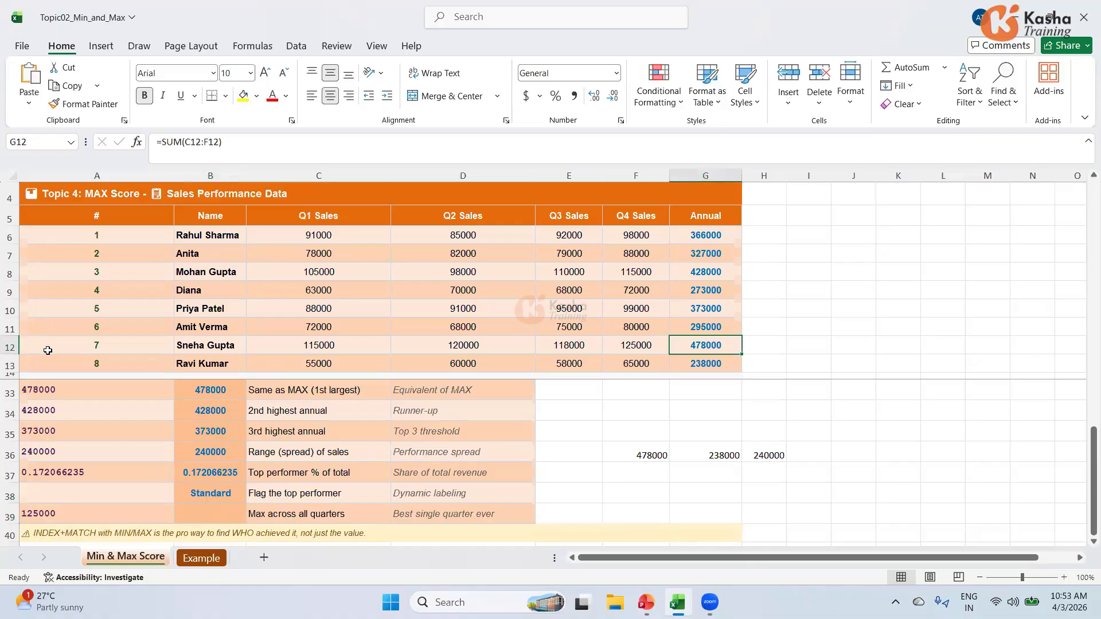
left_click(204, 486)
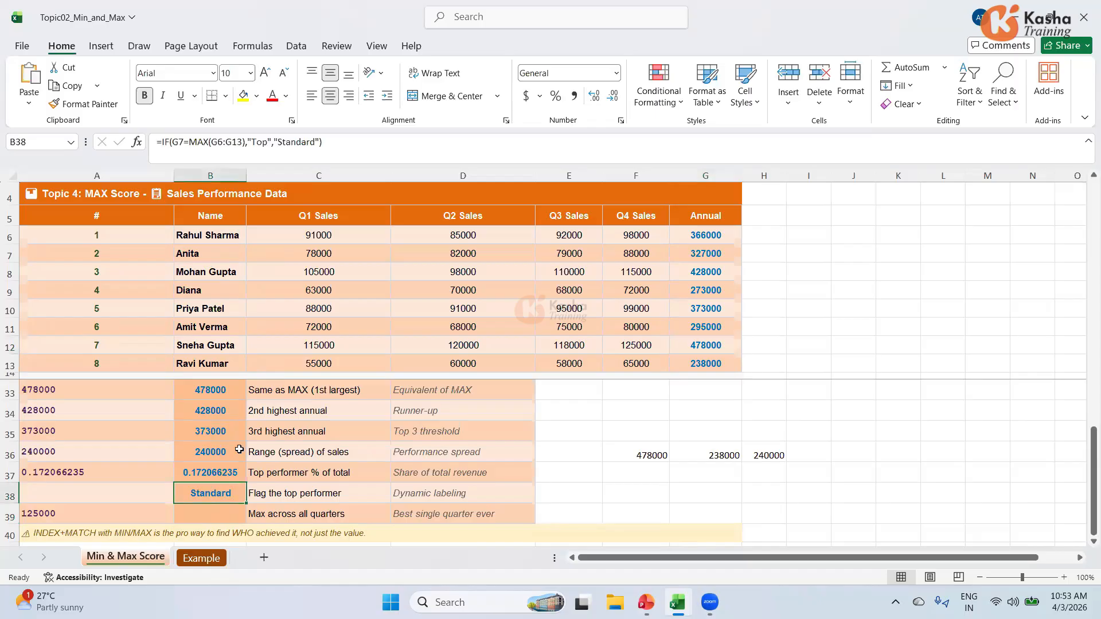
left_click(184, 141)
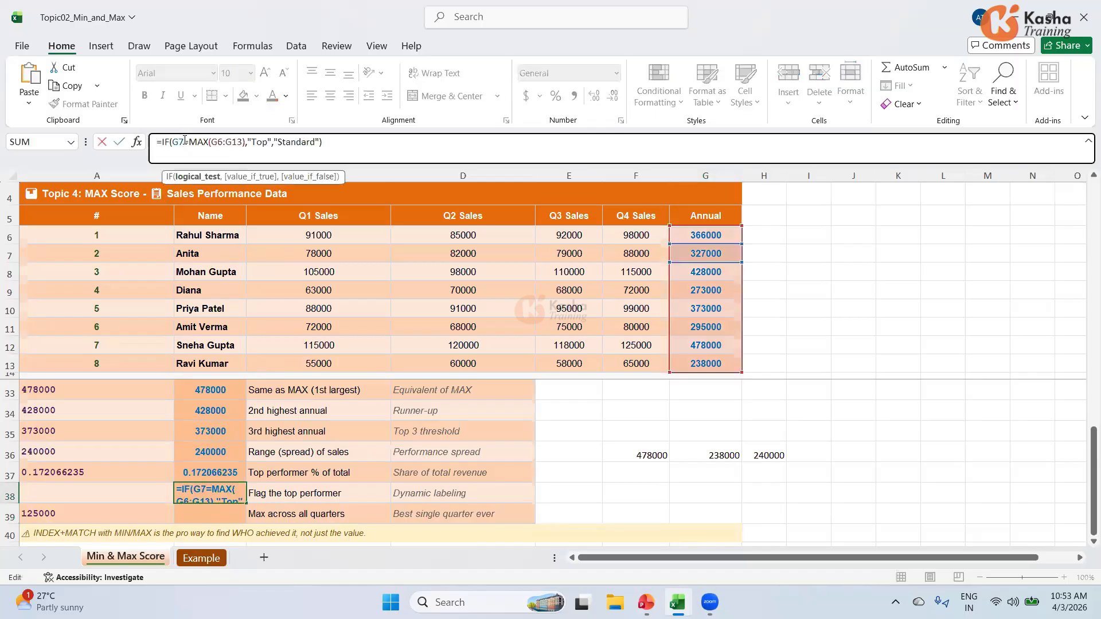
key("BackSpace")
type("12")
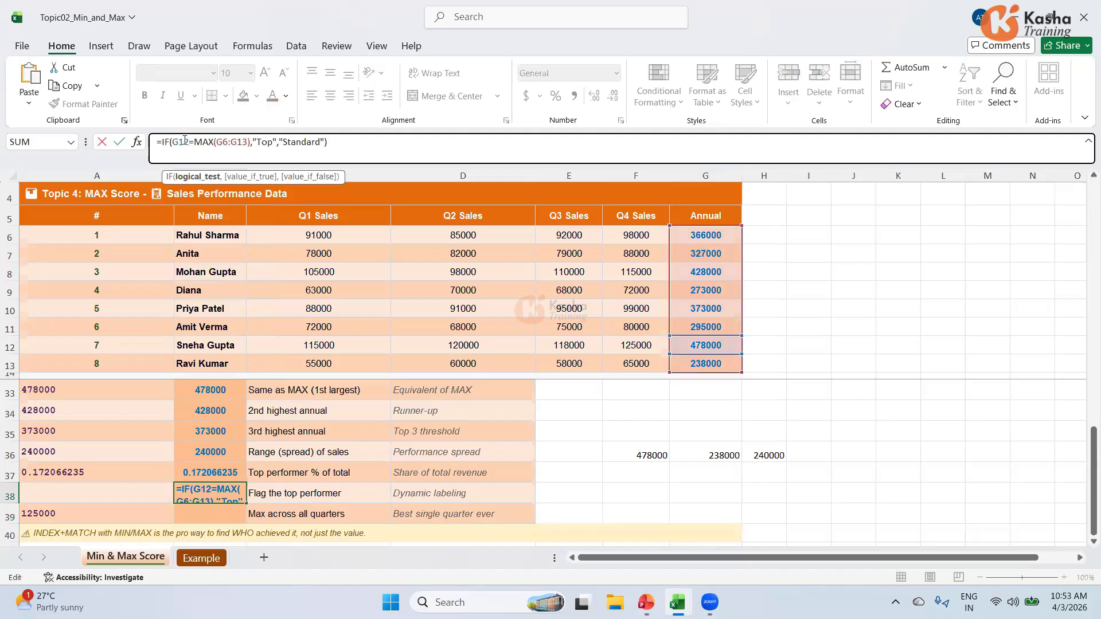
key("Return")
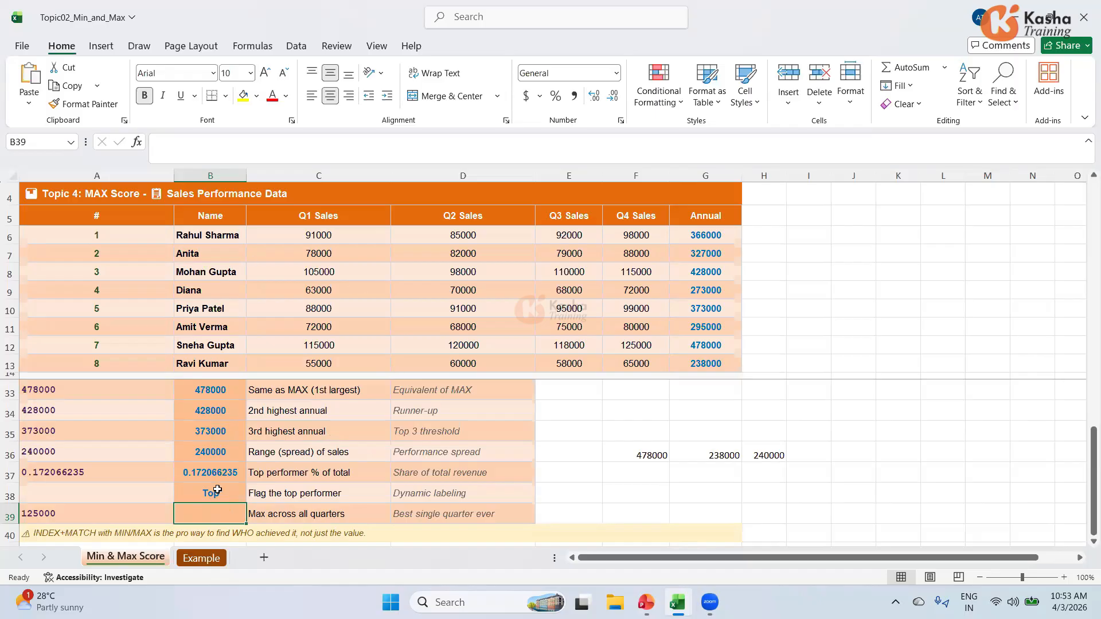
Step: Enter =MAX(C6:C13,D6:D13,E6:E13,F6:F13) in B39 for the best single quarter, and compare it with the Q4 value in F12
type("=")
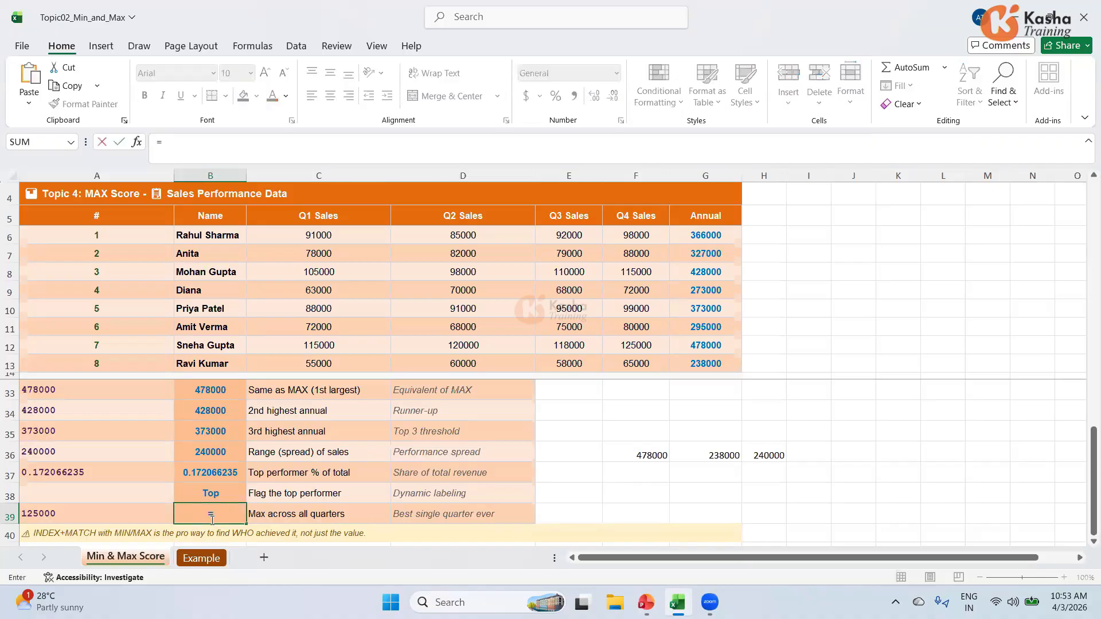
type("MAX")
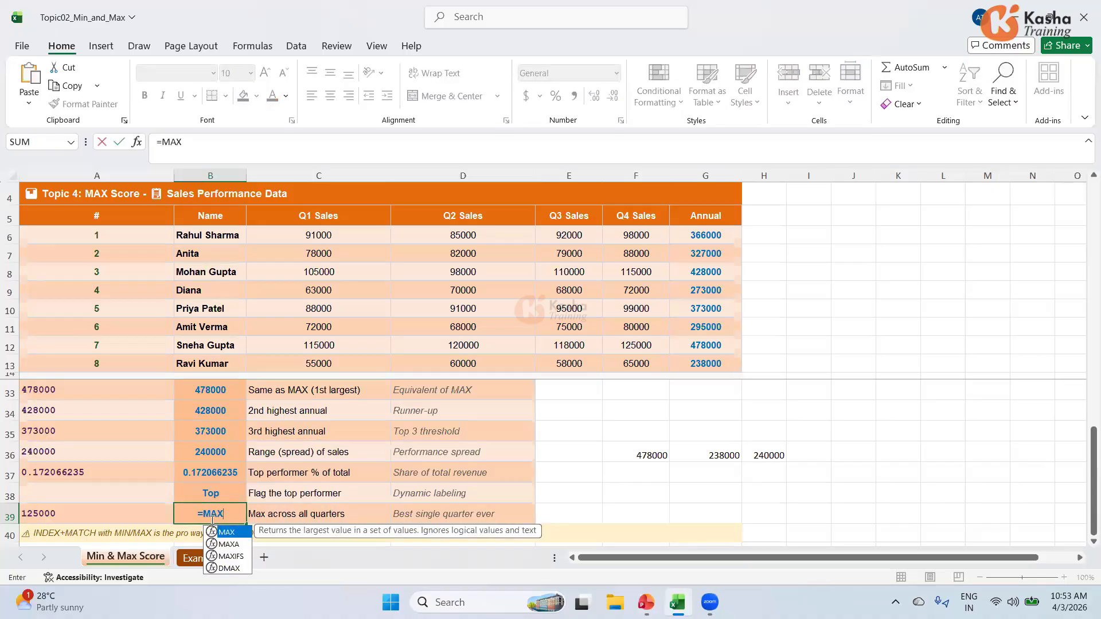
type("(")
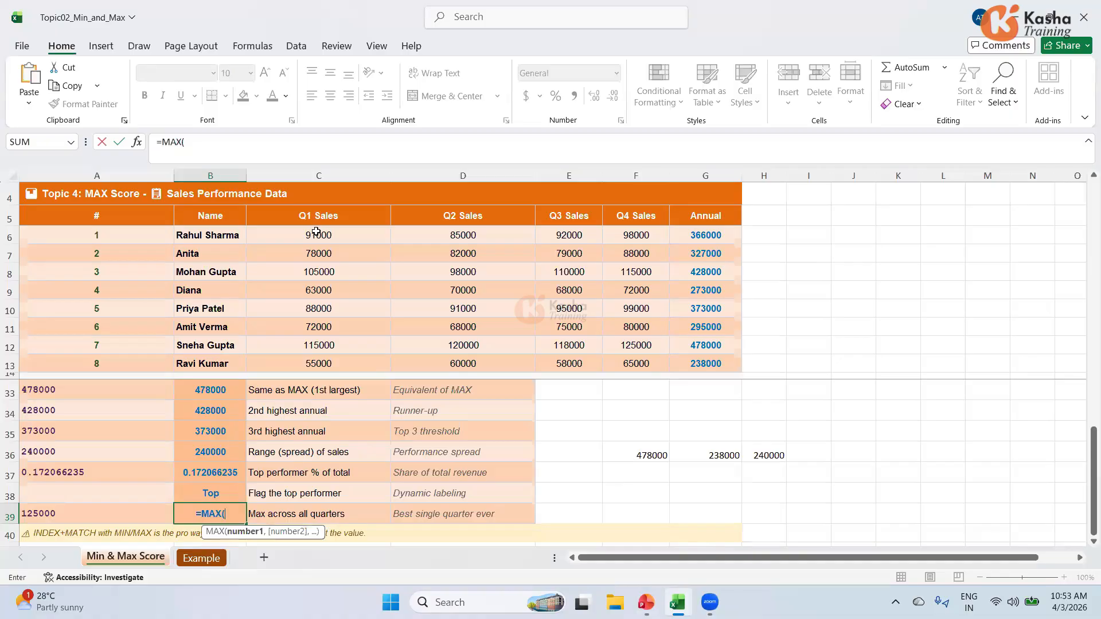
left_click_drag(316, 231, 314, 361)
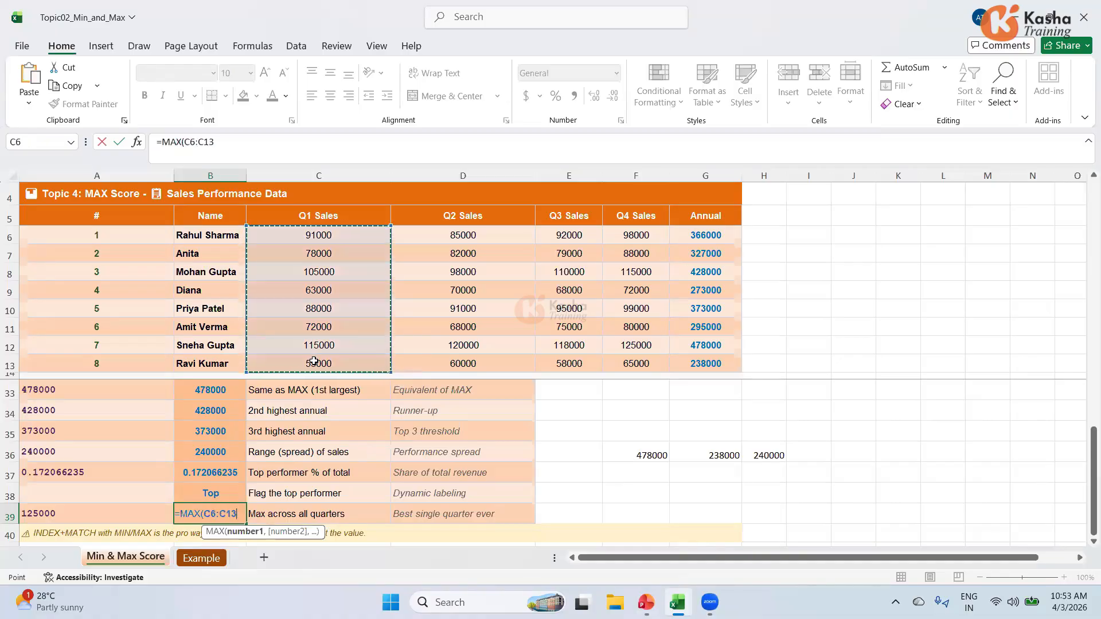
type(",")
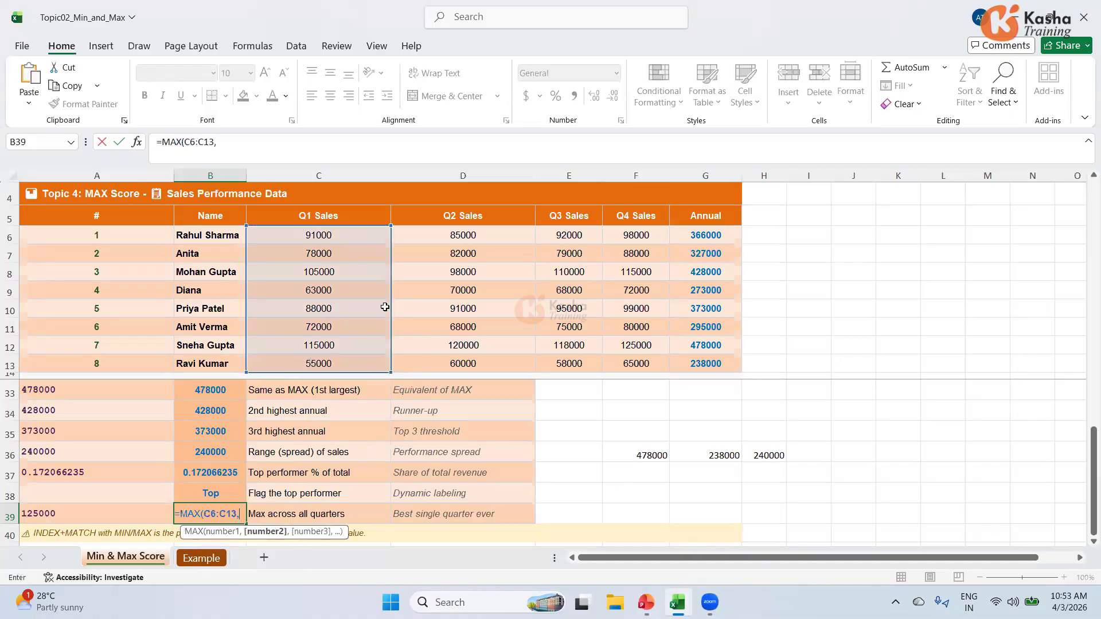
left_click_drag(447, 238, 446, 363)
type(",")
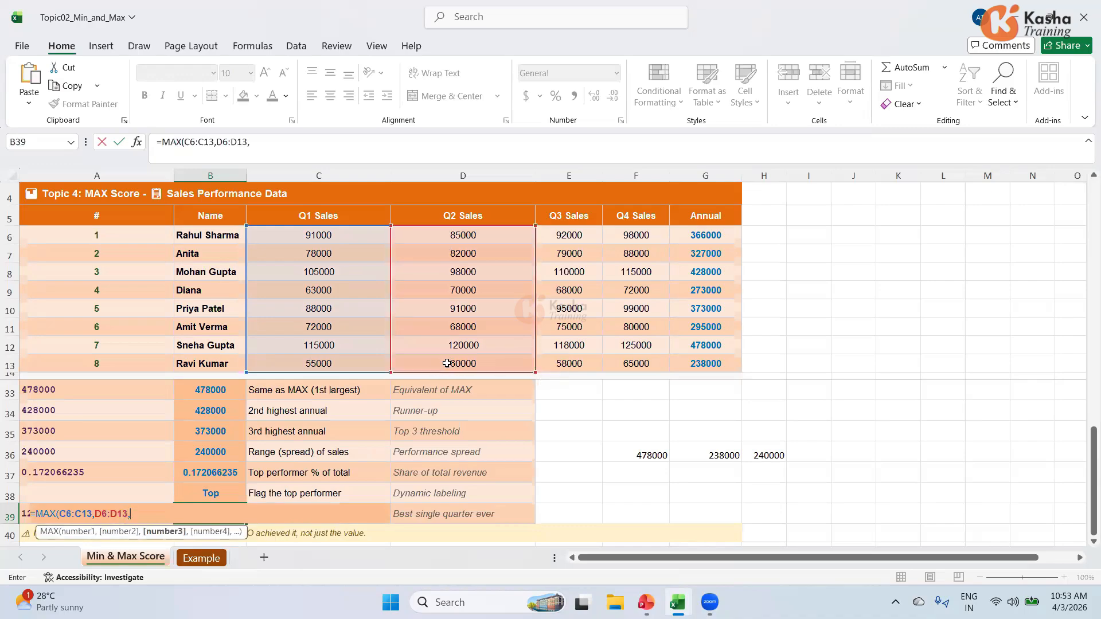
left_click_drag(570, 235, 567, 361)
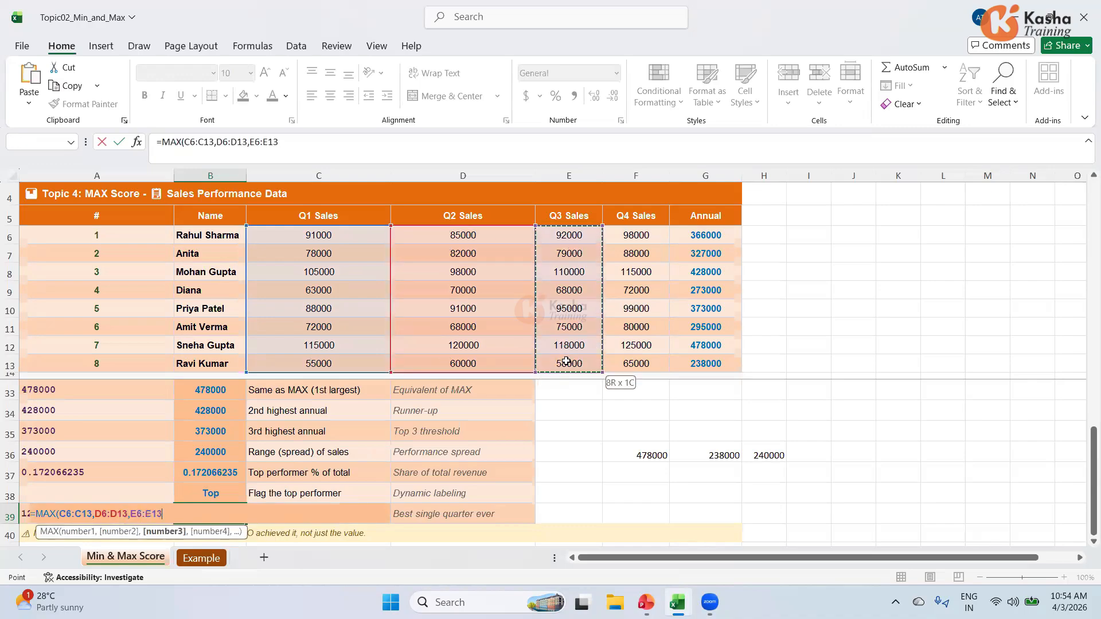
type(",")
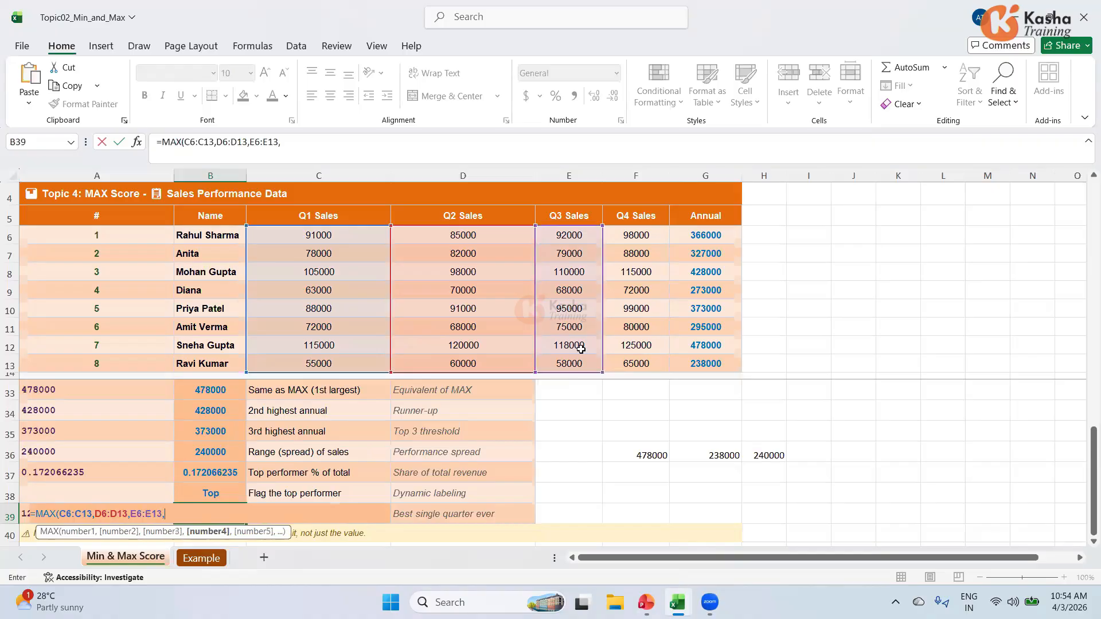
left_click_drag(639, 240, 632, 371)
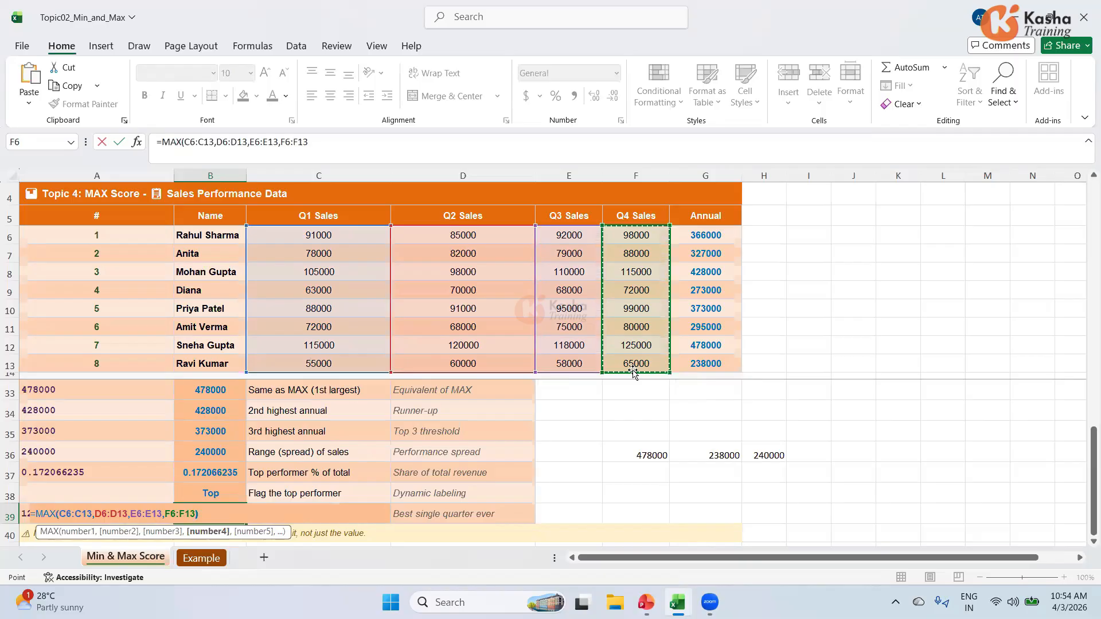
type(")")
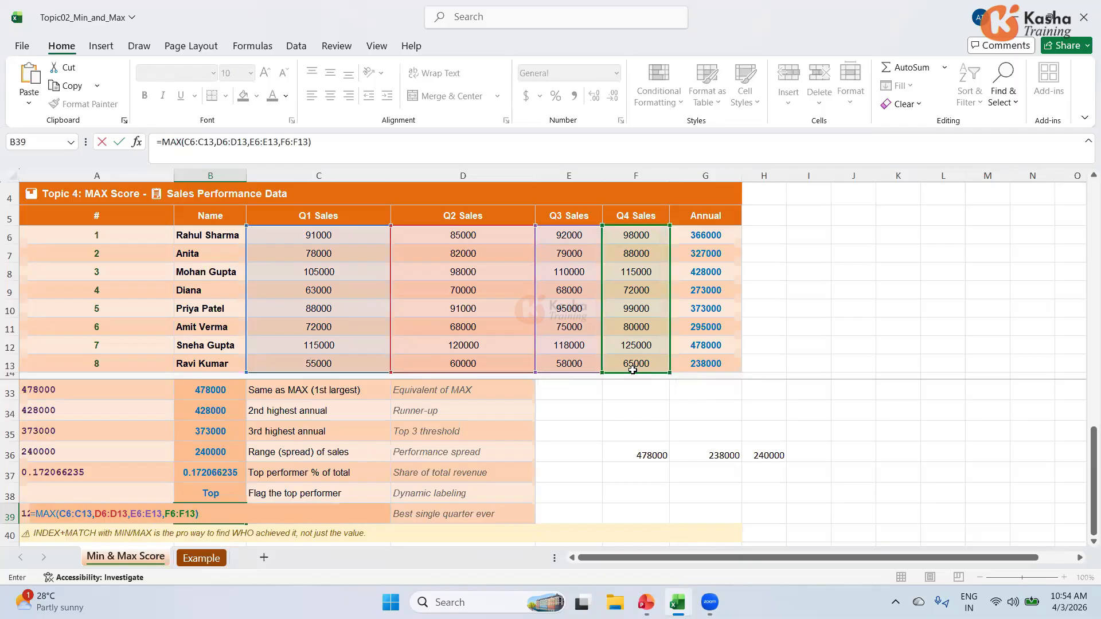
key("Return")
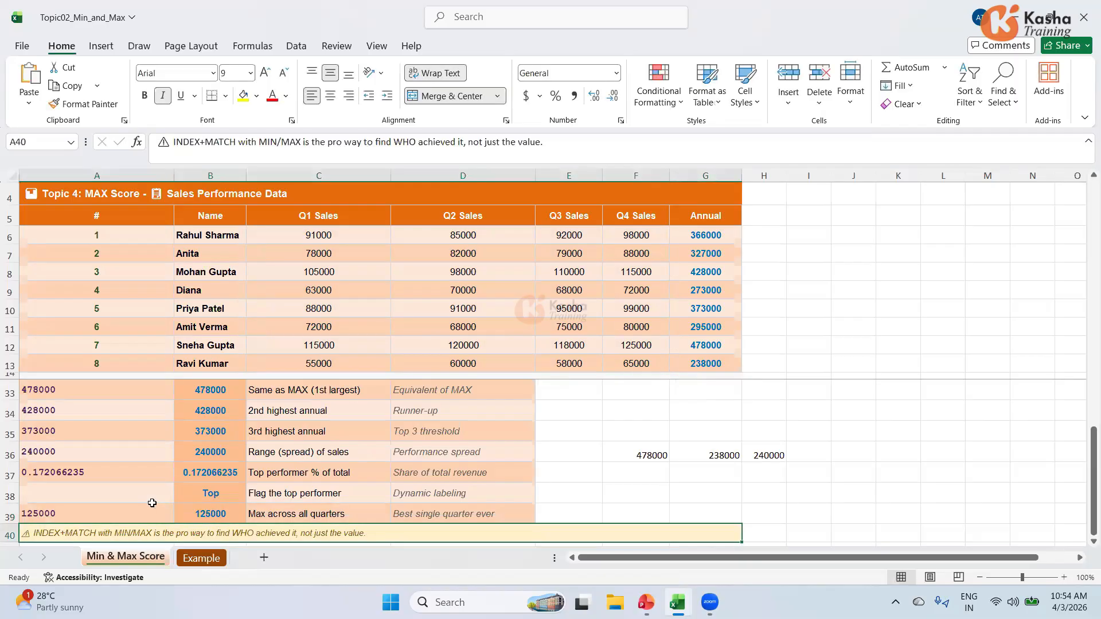
left_click(215, 522)
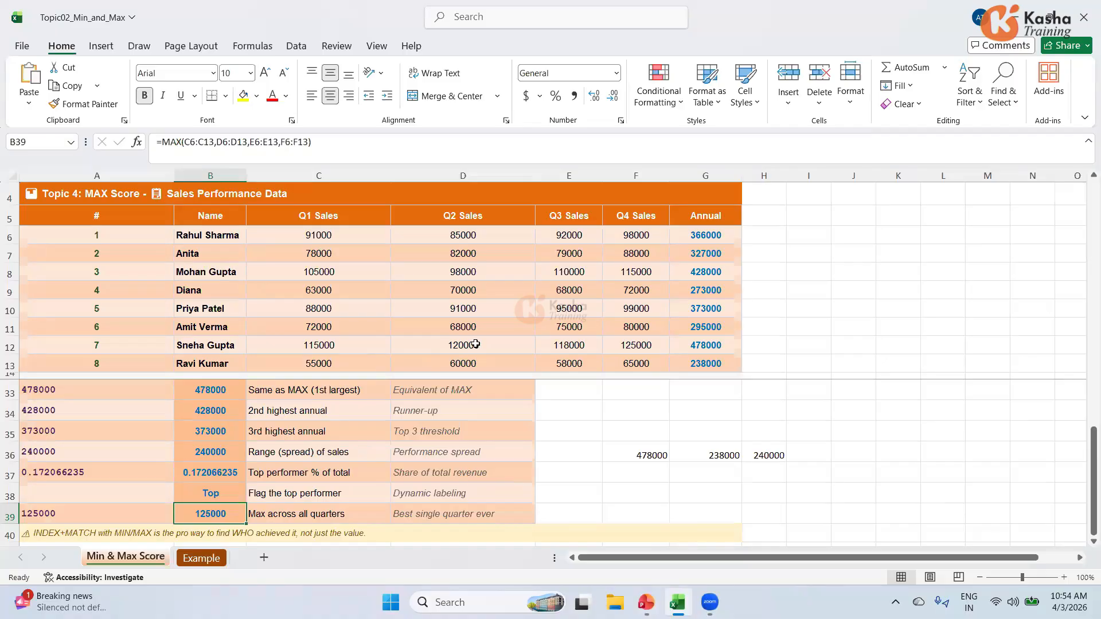
left_click(638, 345)
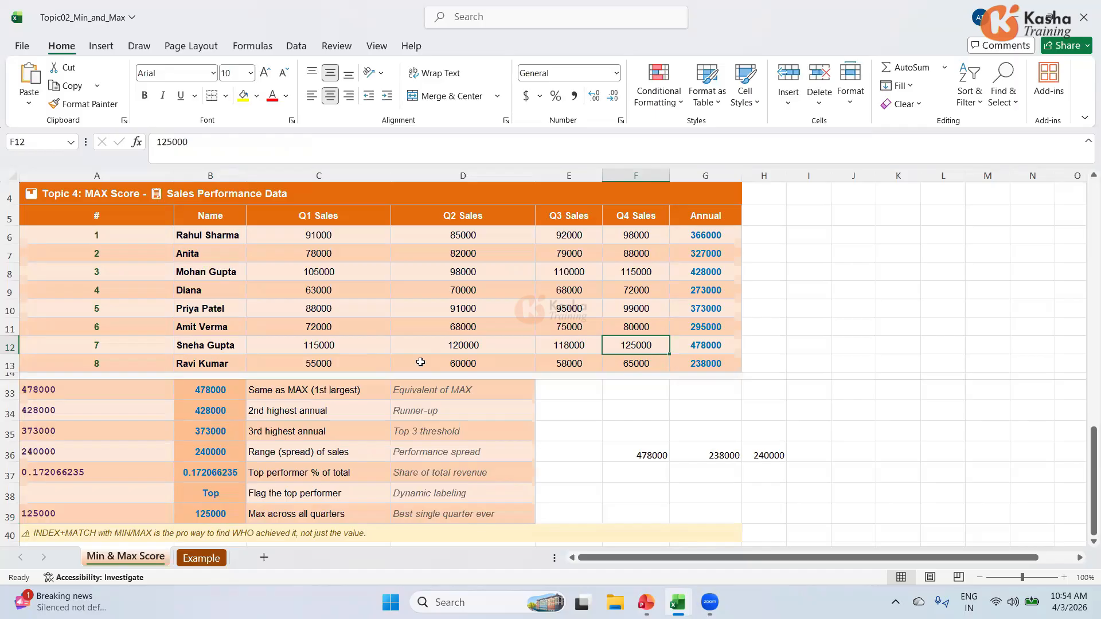
left_click(622, 407)
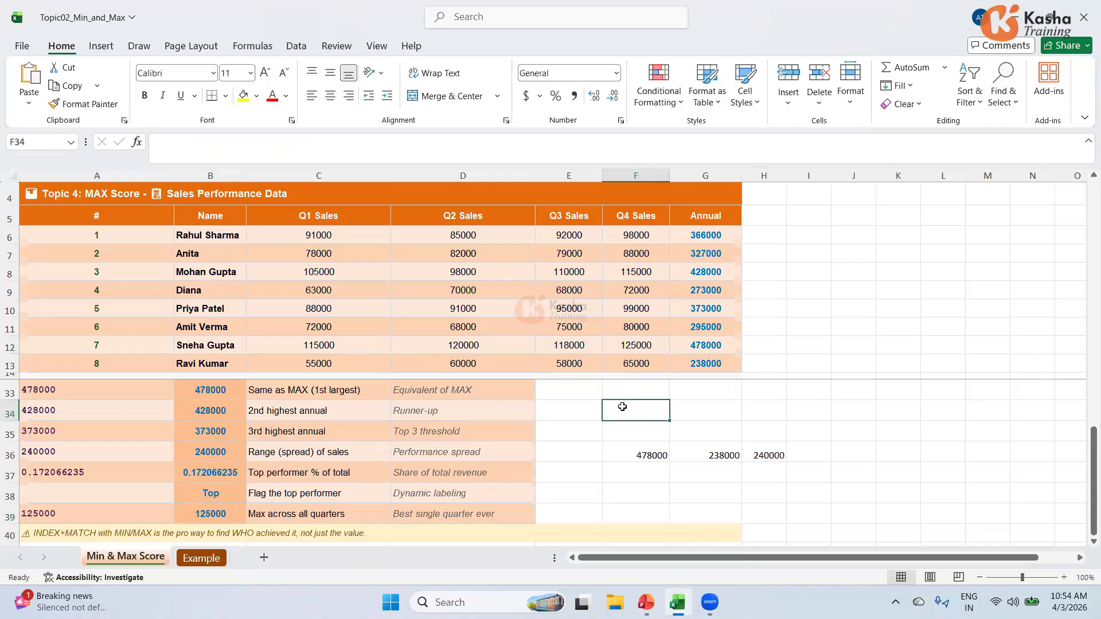
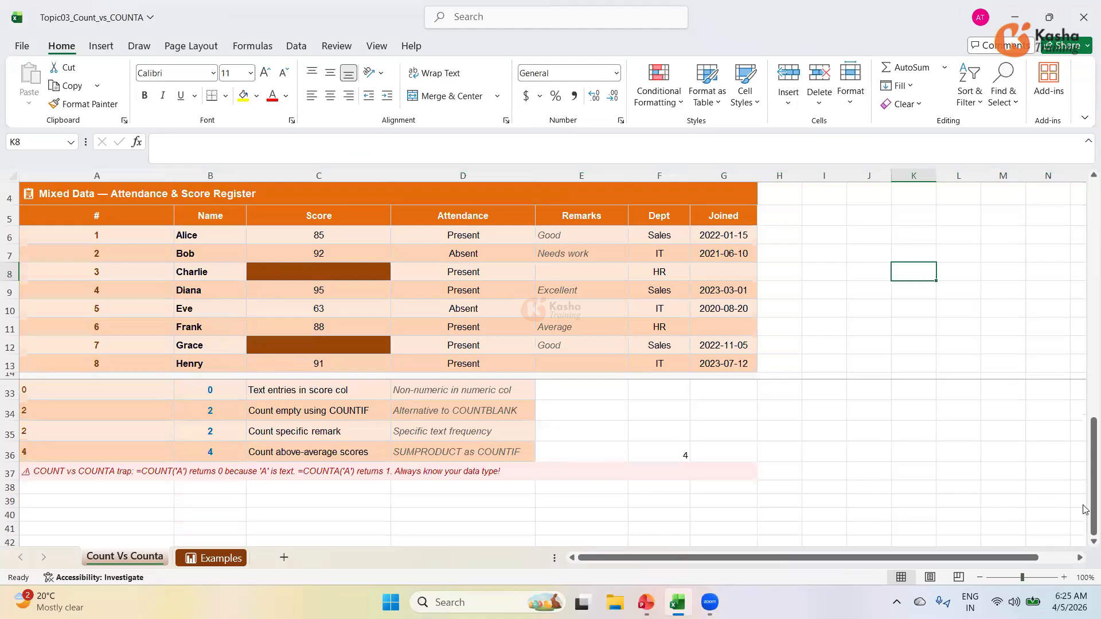
Step: Clear the old values from the COUNT Family table's Result column, B17:B36, and shade those cells orange
left_click_drag(1087, 495, 1086, 495)
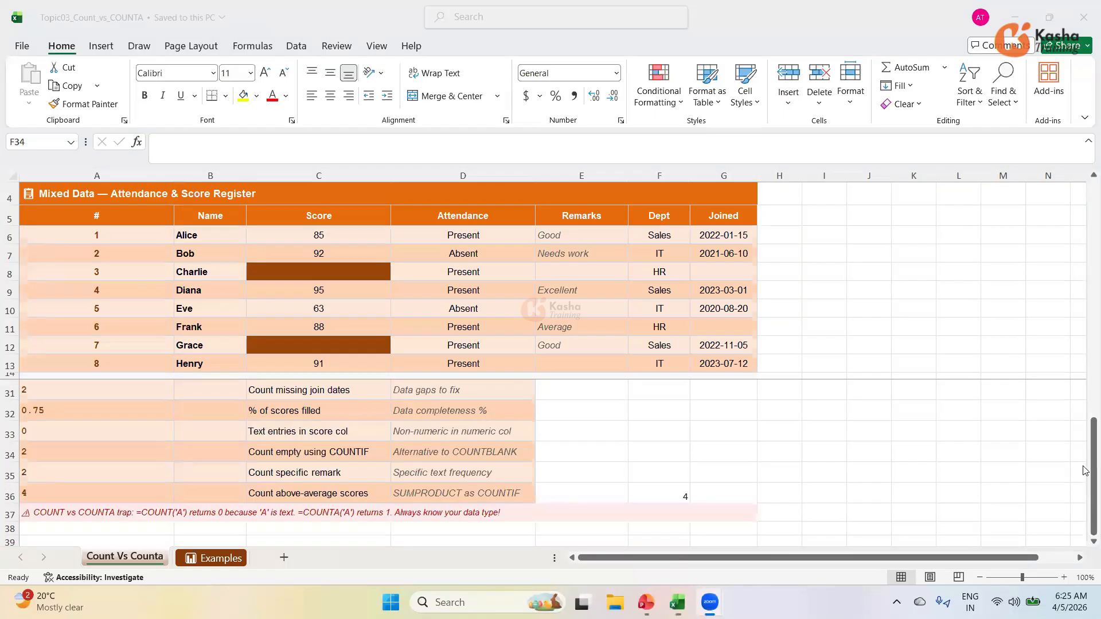
left_click_drag(1086, 471, 651, 406)
left_click(651, 406)
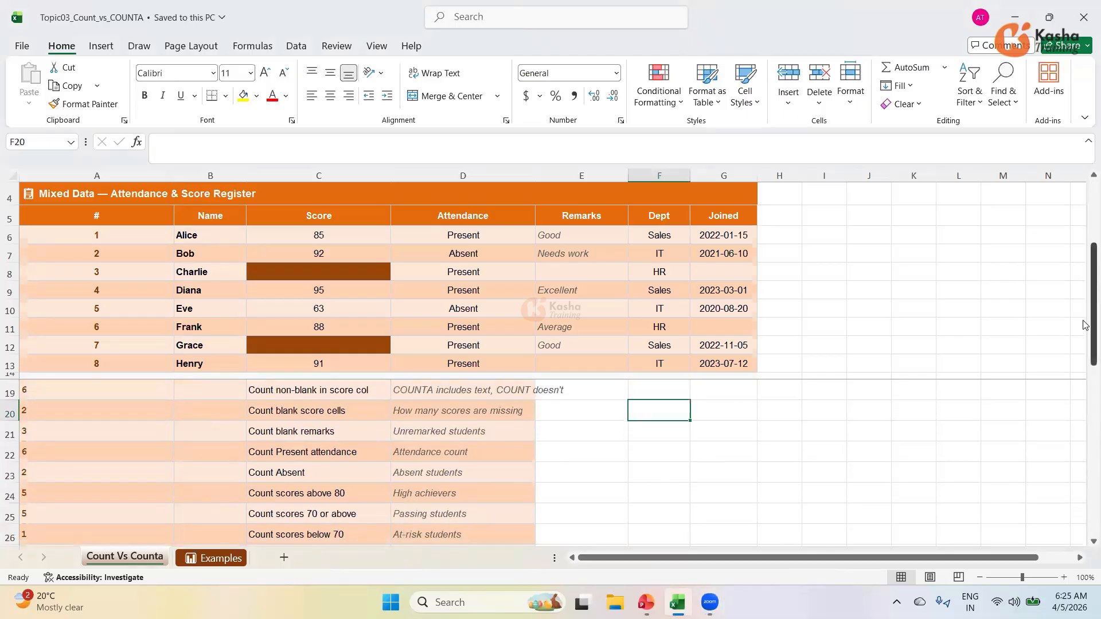
left_click_drag(1086, 328, 1086, 247)
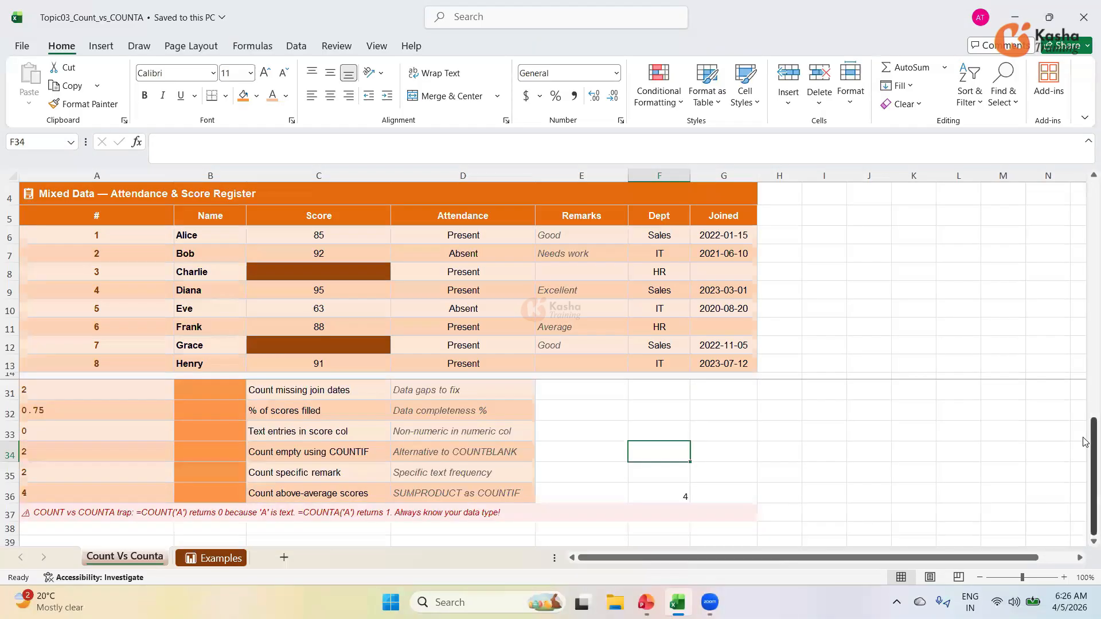
scroll(974, 401, "up", 5)
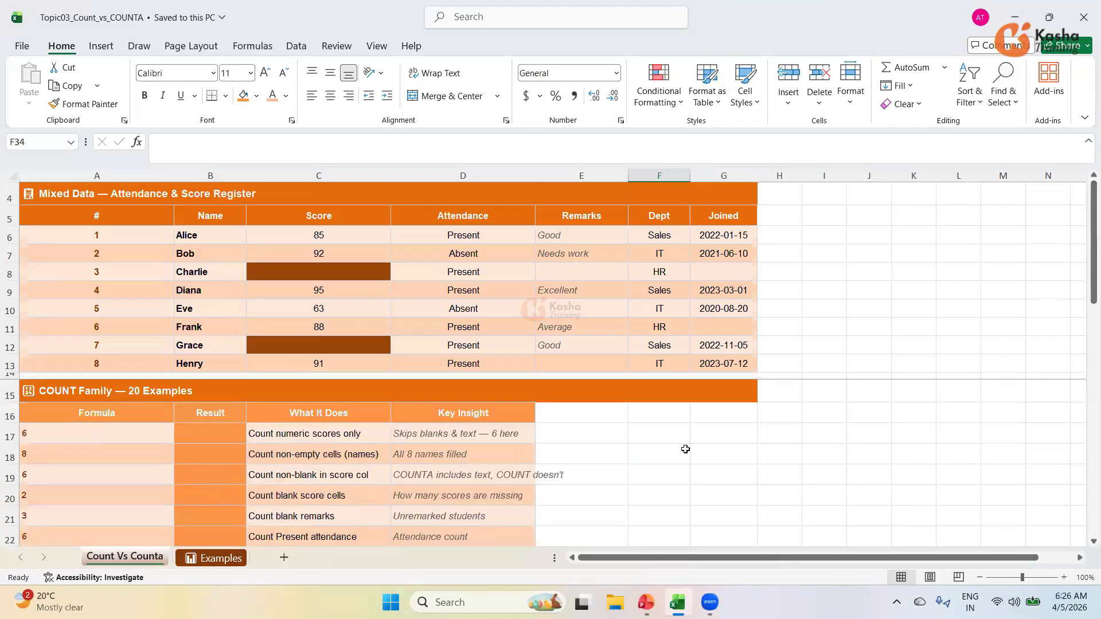
left_click(207, 434)
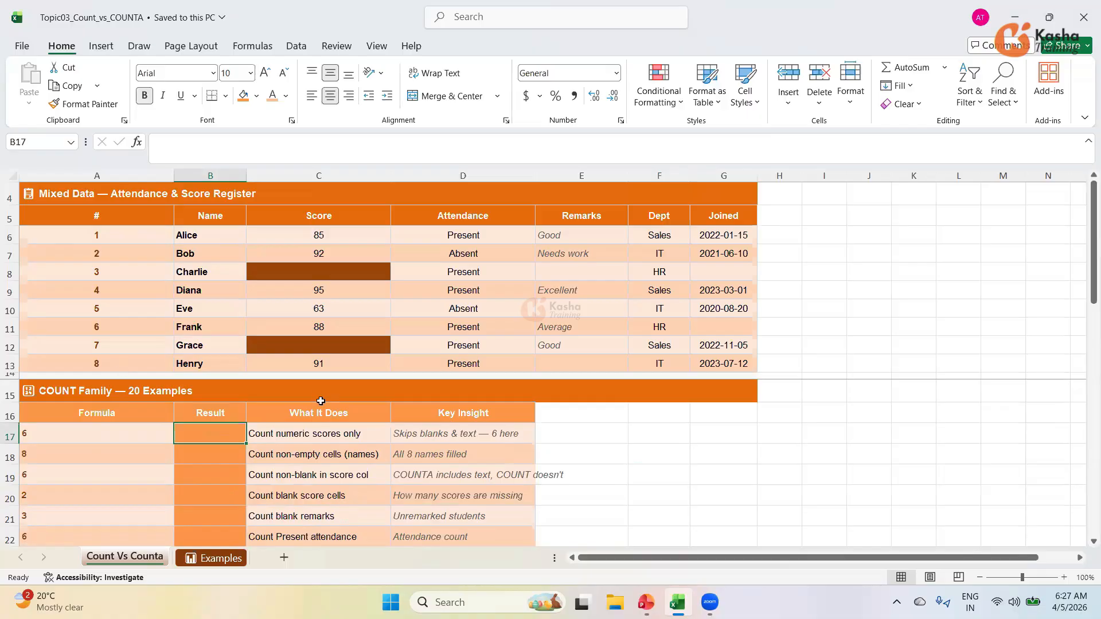
left_click(336, 271)
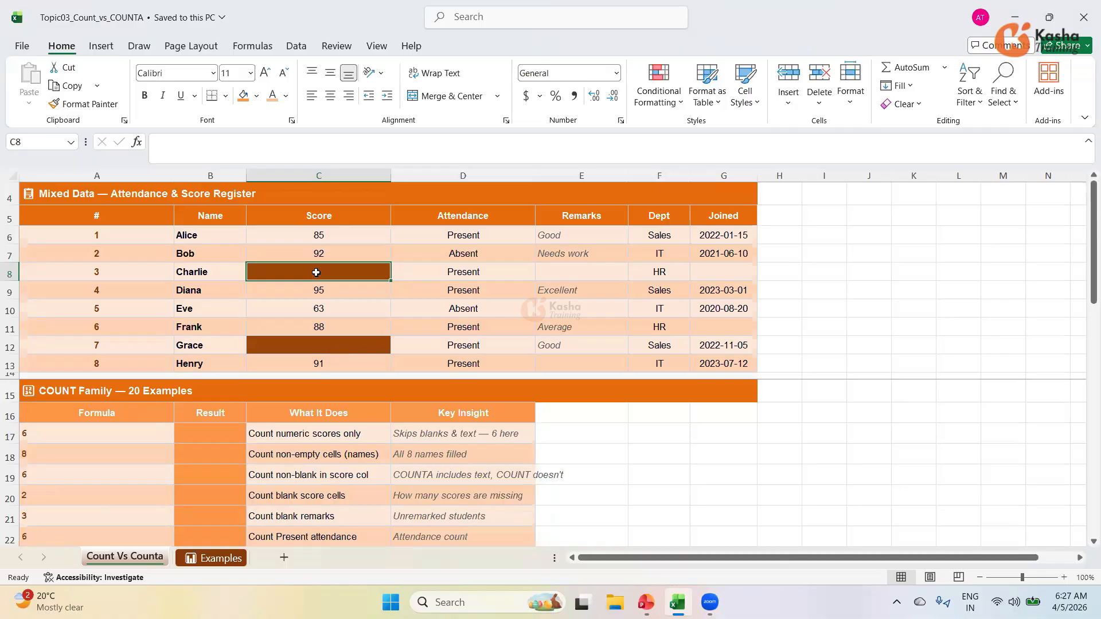
left_click(216, 435)
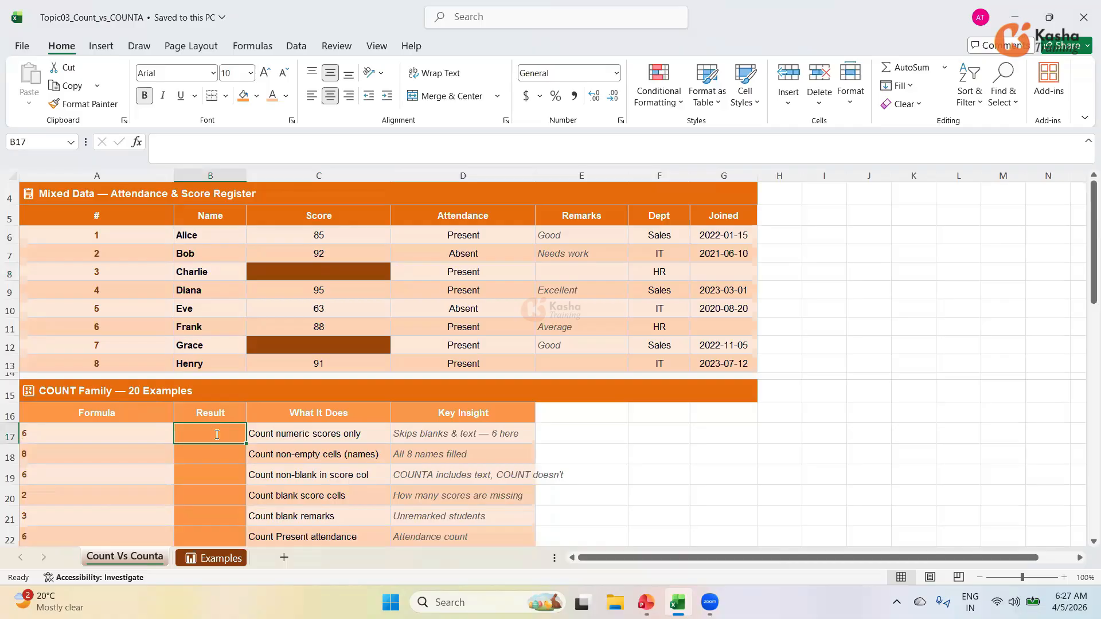
type("=COUNT")
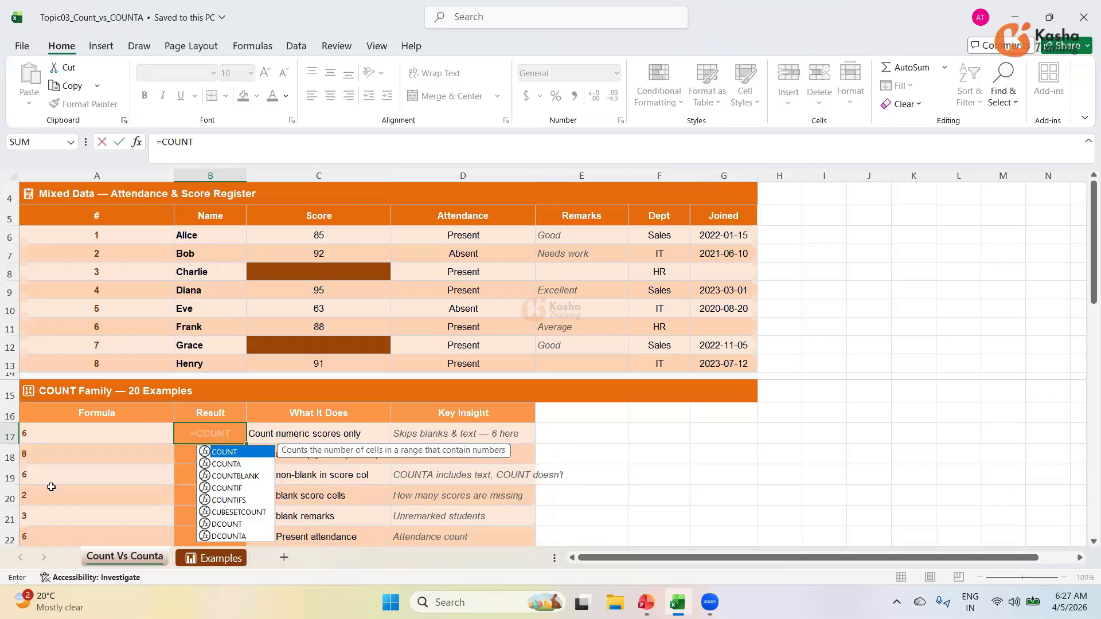
left_click(182, 465)
left_click(214, 431)
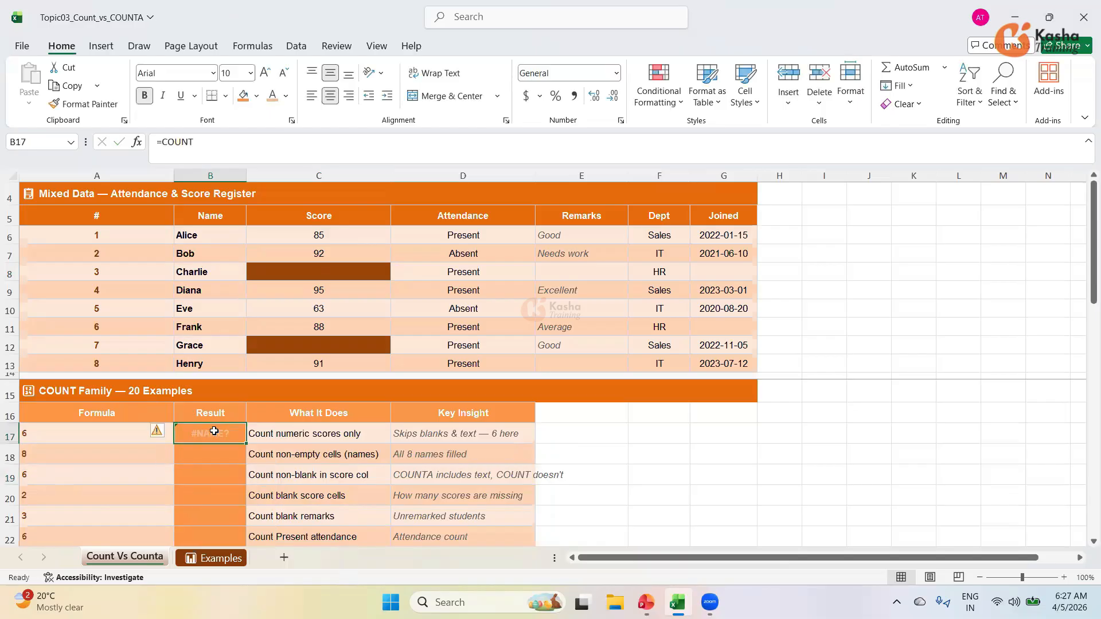
key("Delete")
Step: Change the fill of the Result column cells B17:B36 to light blue
left_click_drag(214, 431, 214, 573)
left_click_drag(1093, 487, 1089, 245)
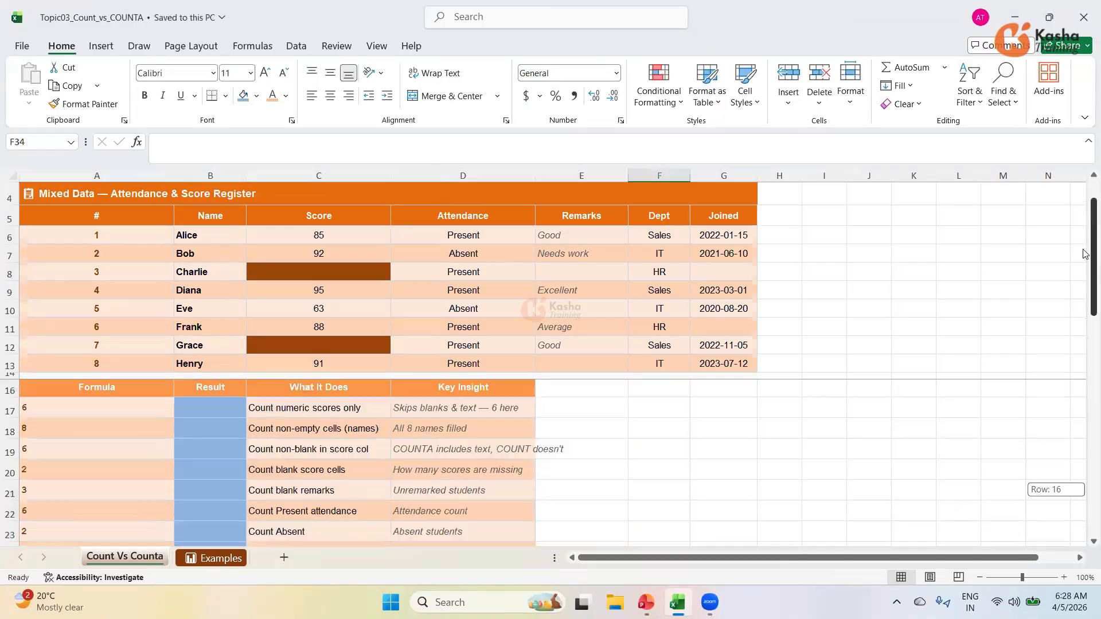
Step: Enter =COUNT(C6:C13) in B17 to count only the numeric scores
left_click(213, 438)
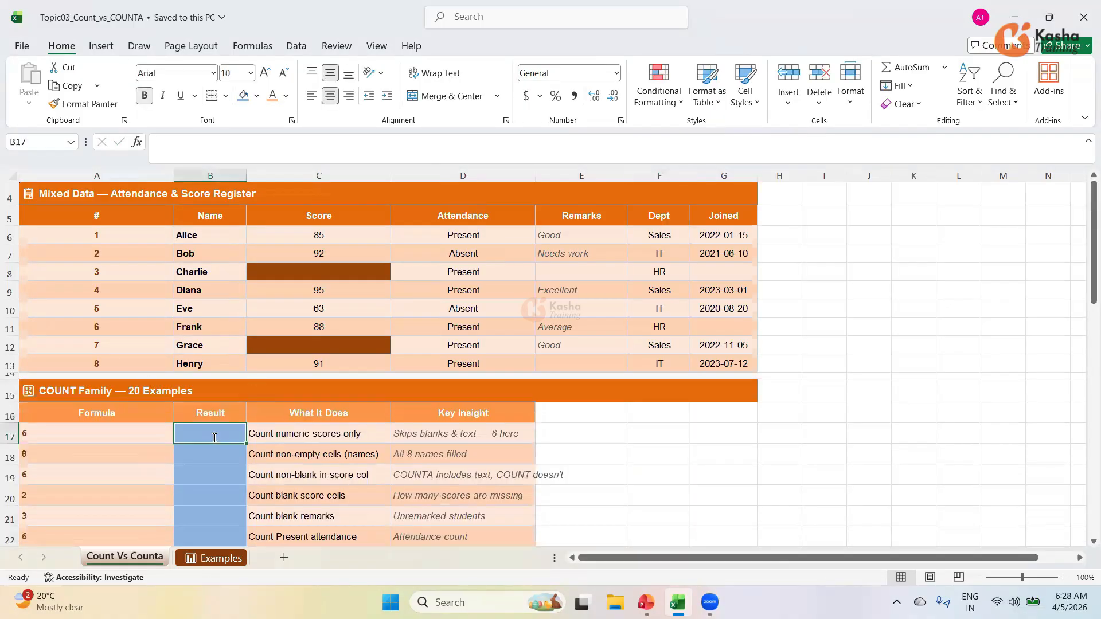
type("=")
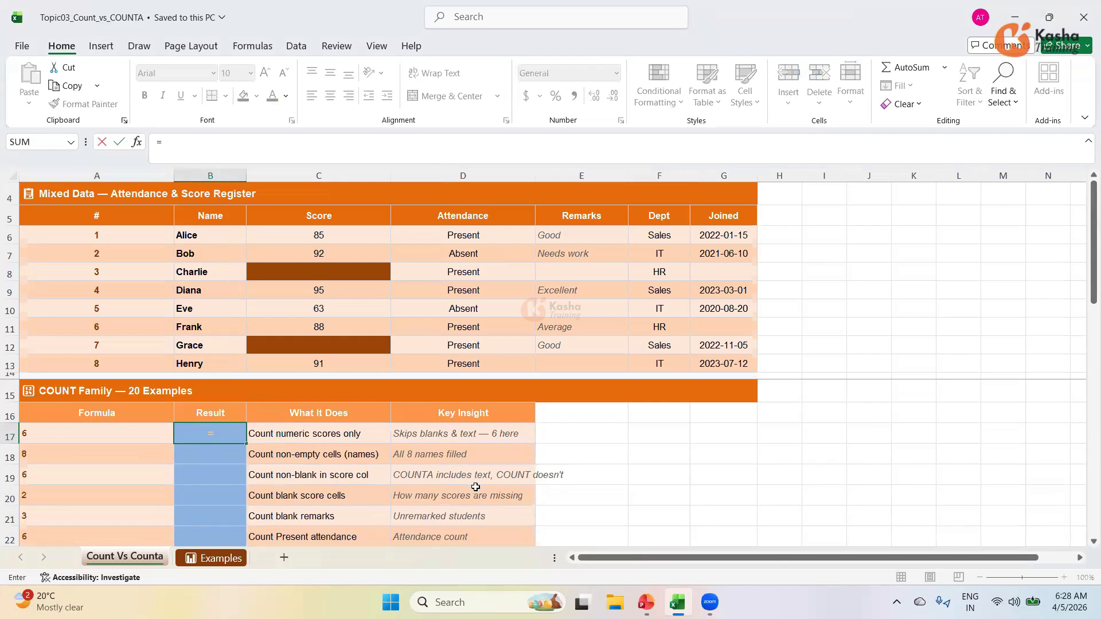
type("COUNT")
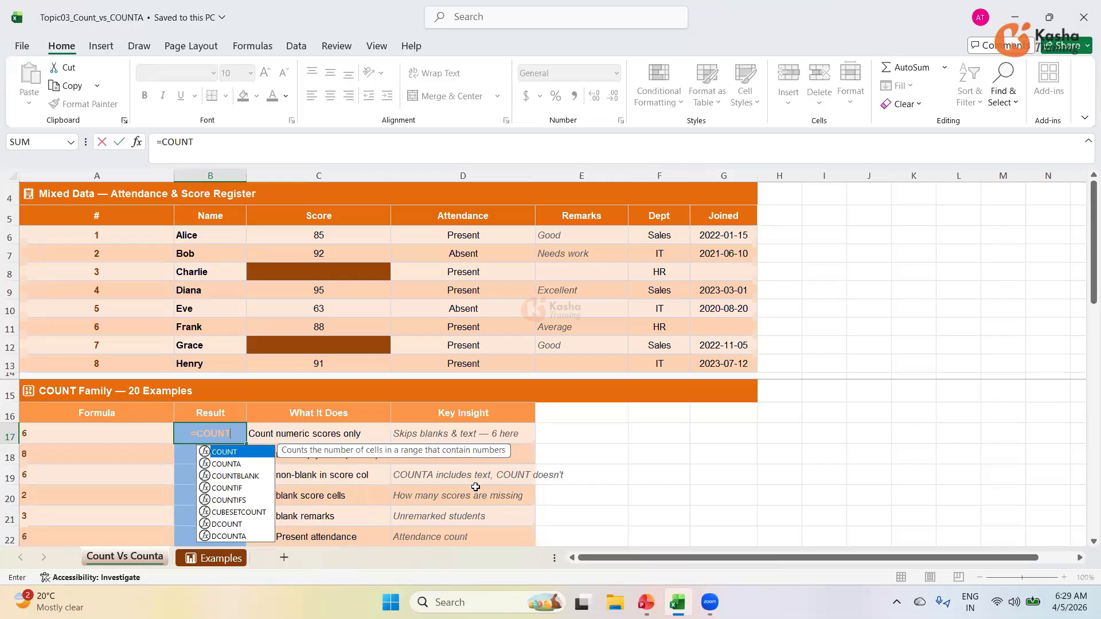
type("(")
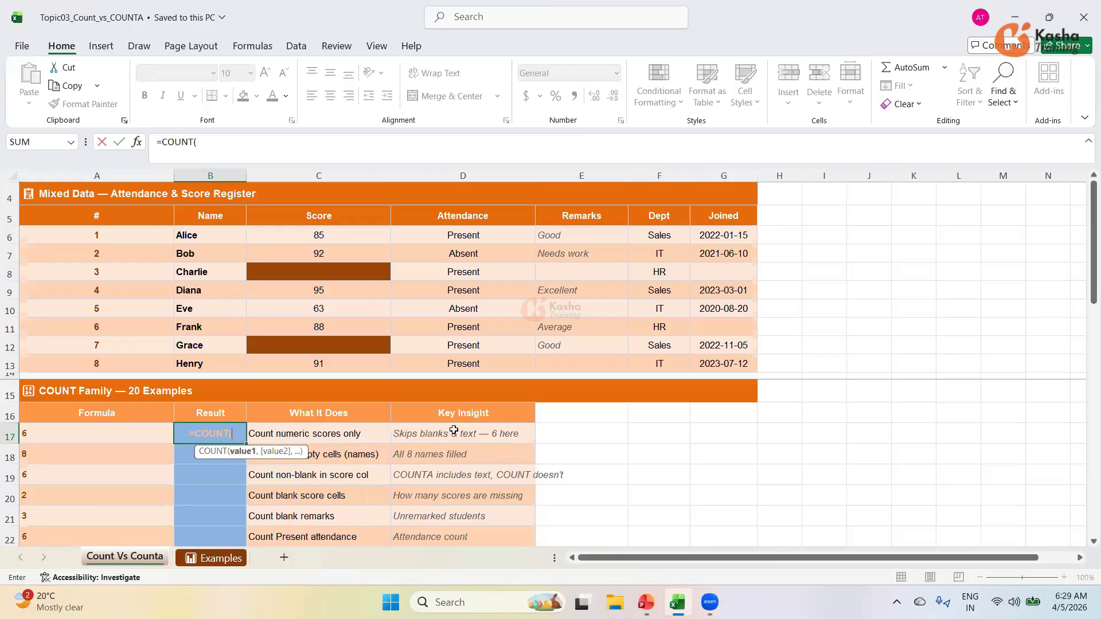
left_click(310, 230)
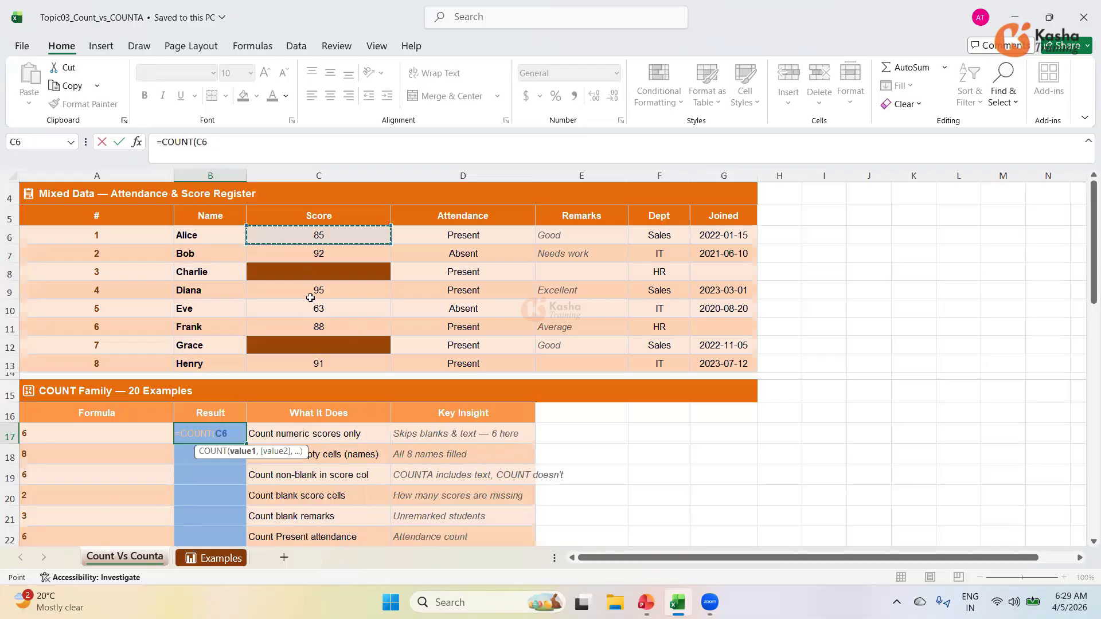
left_click_drag(310, 298, 311, 362)
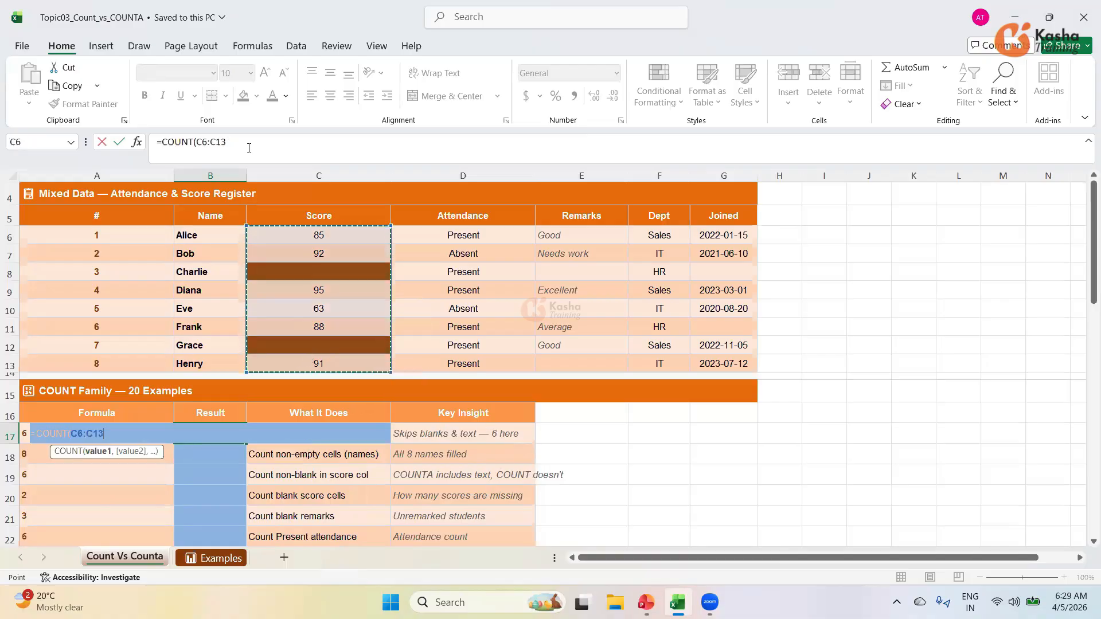
type(")")
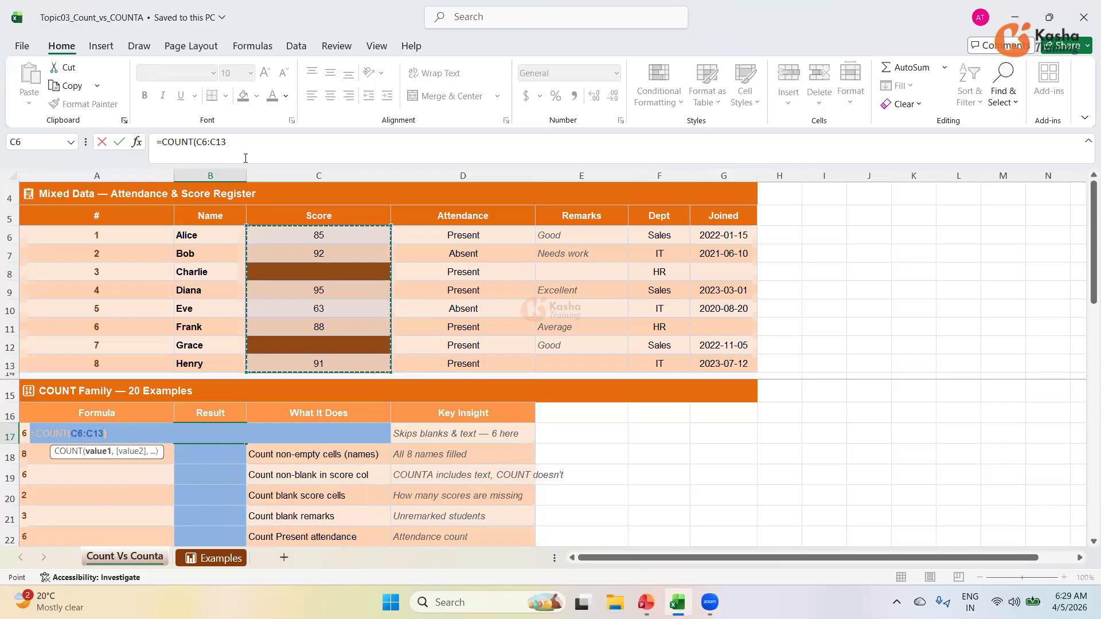
key("Return")
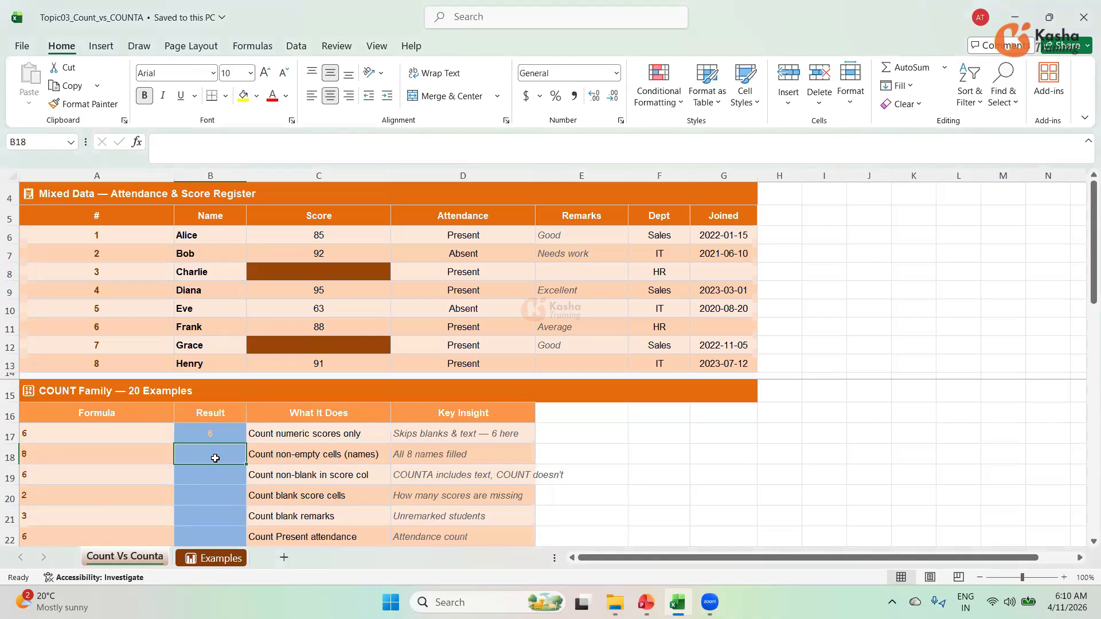
Step: Enter =COUNTA(B6:B13) in B18 to count the non-empty name cells, and review the formula
type("=")
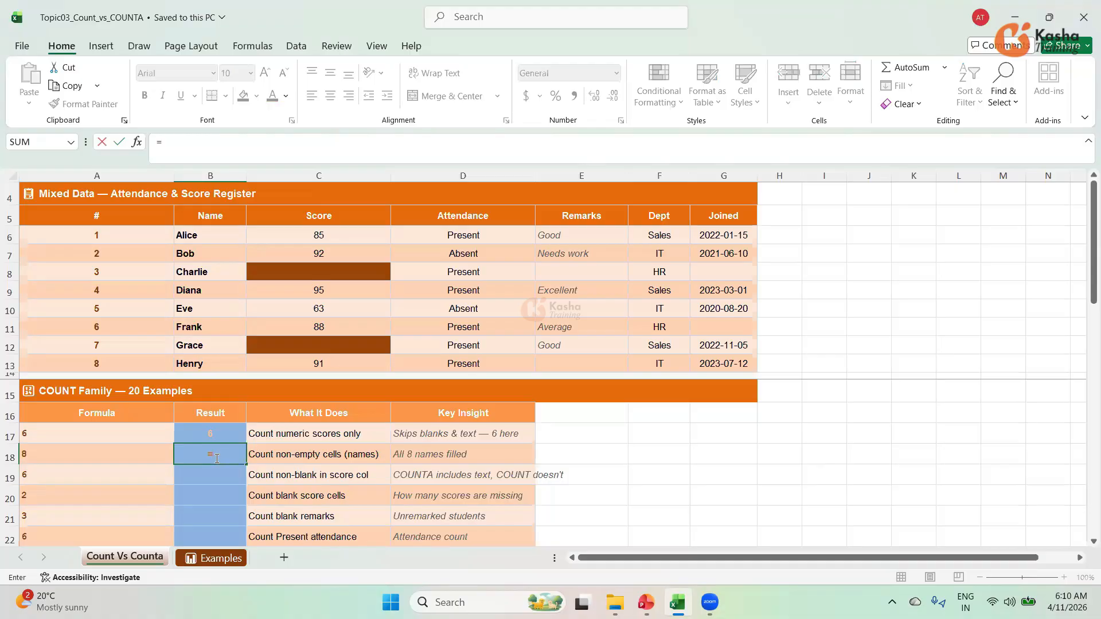
type("COUNTA")
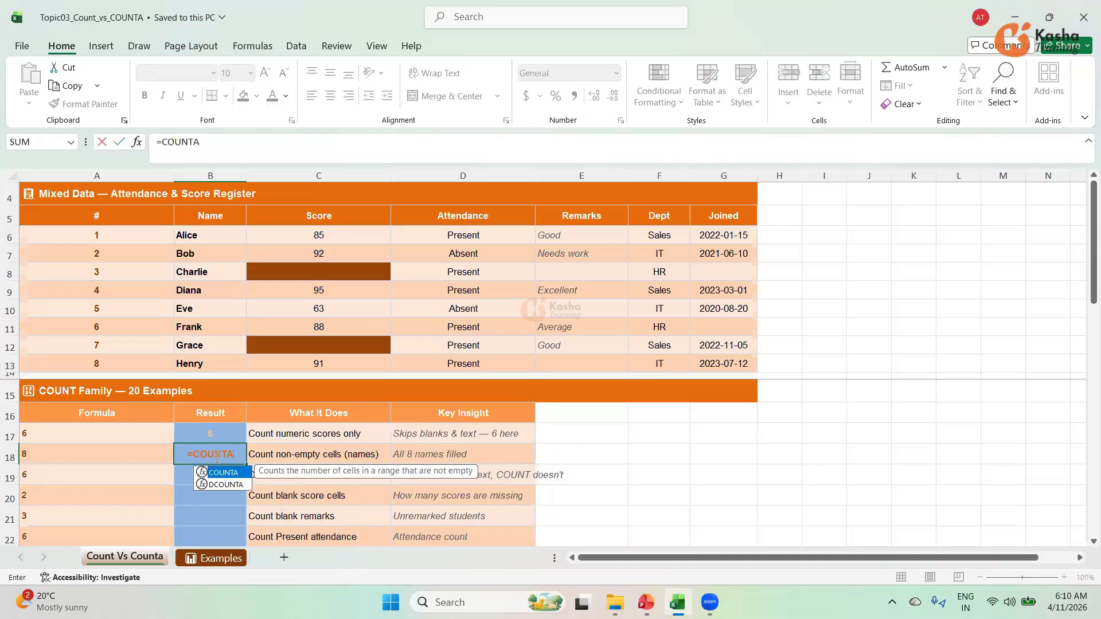
type("(")
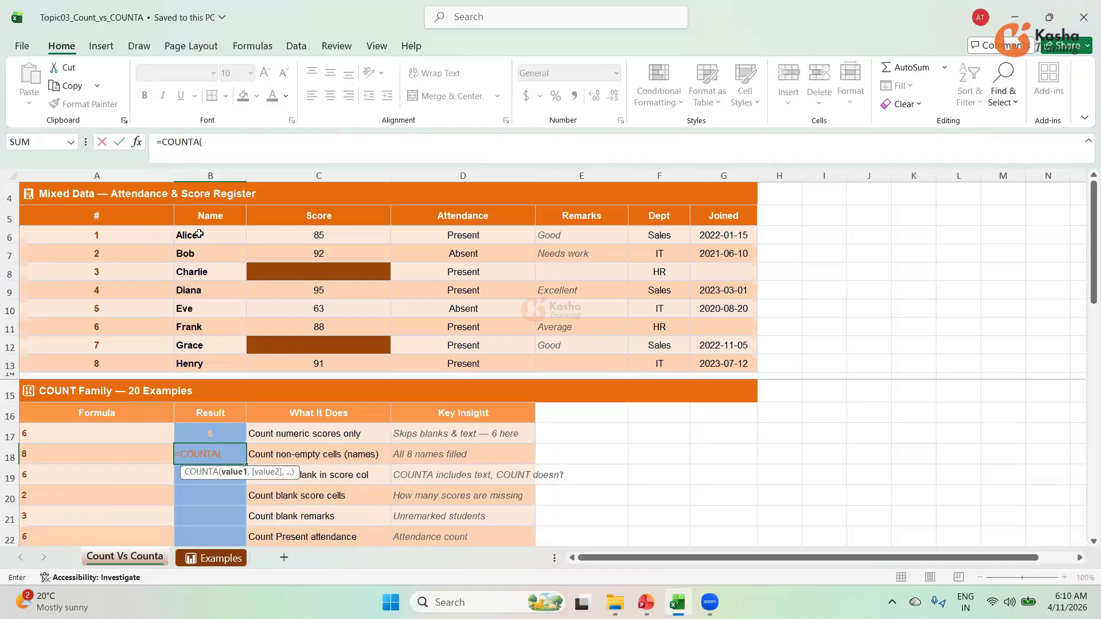
left_click_drag(198, 234, 193, 361)
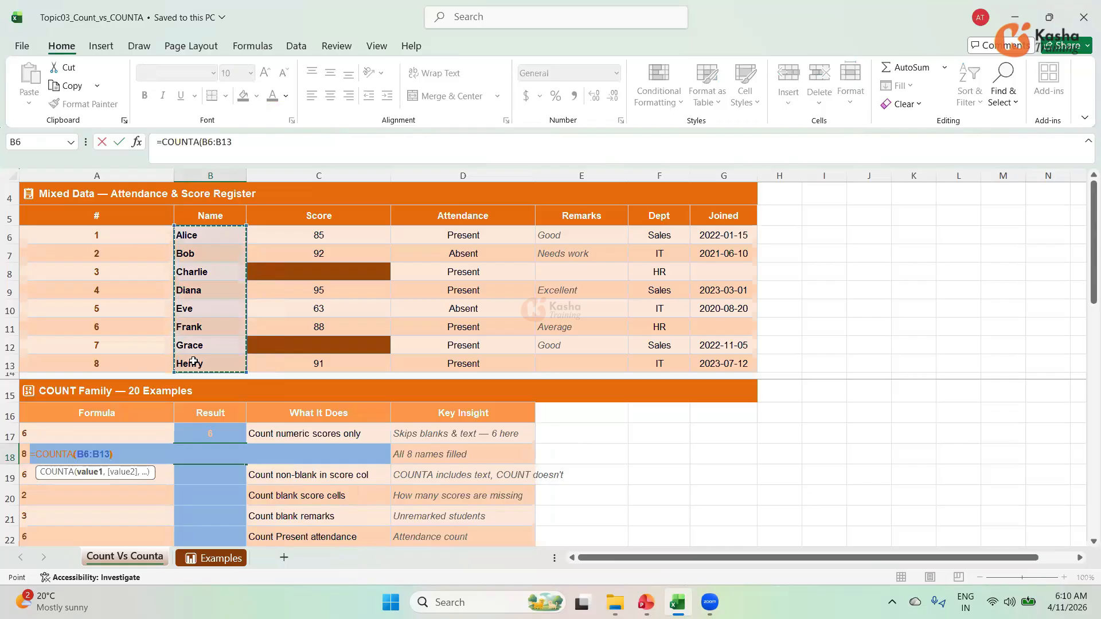
key("Return")
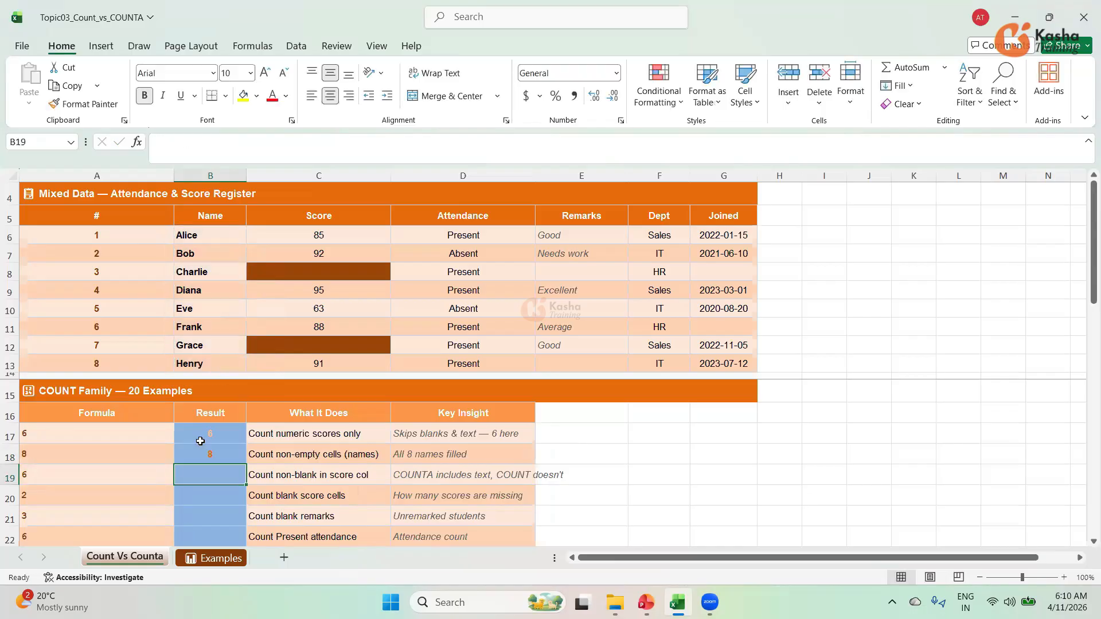
left_click(219, 453)
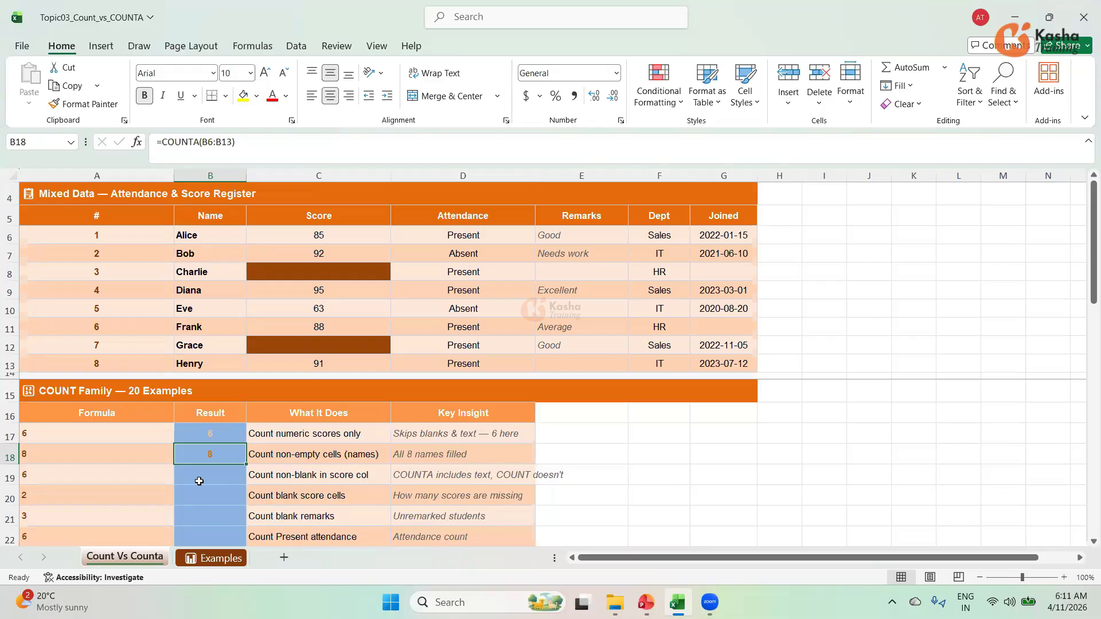
Step: Enter =COUNTA(C6:C13) in B19 to count the non-blank cells in the Score column
left_click(220, 481)
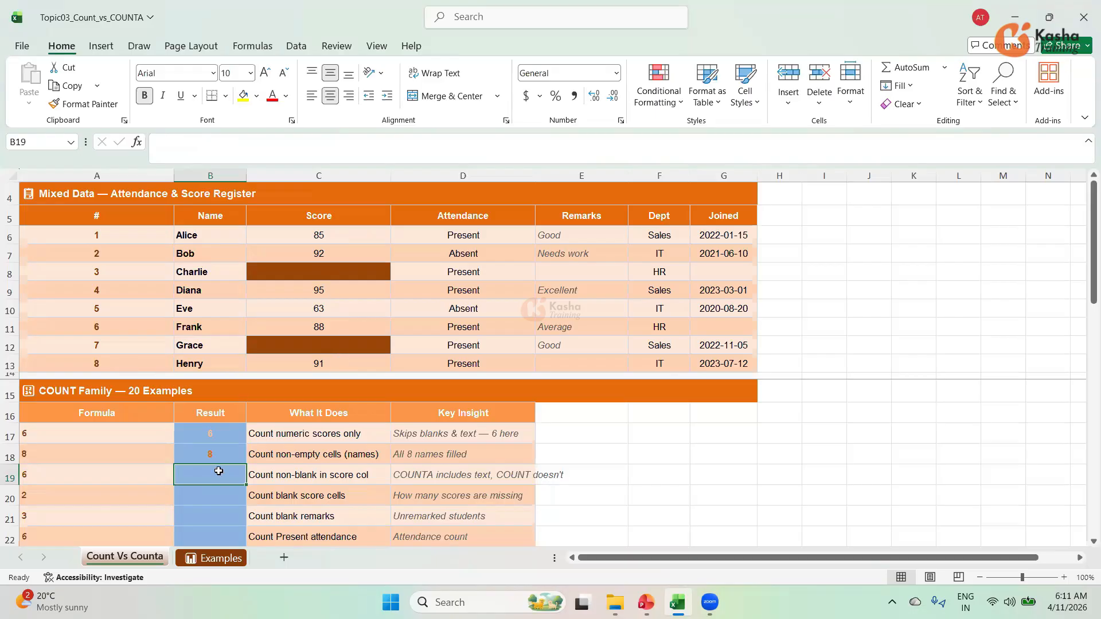
type("=")
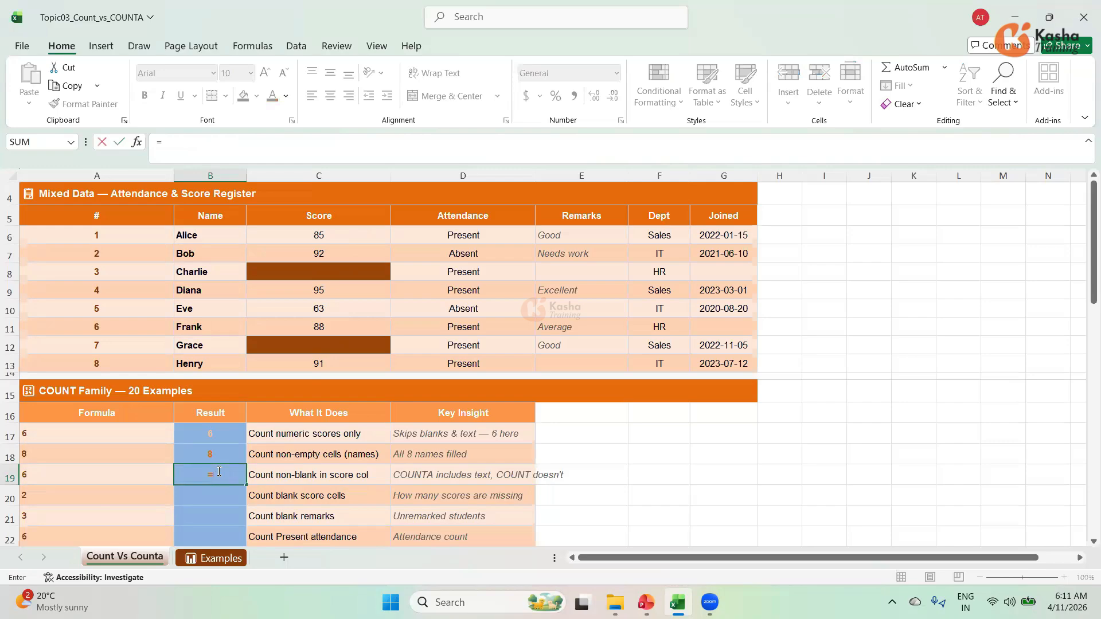
type("COUNT")
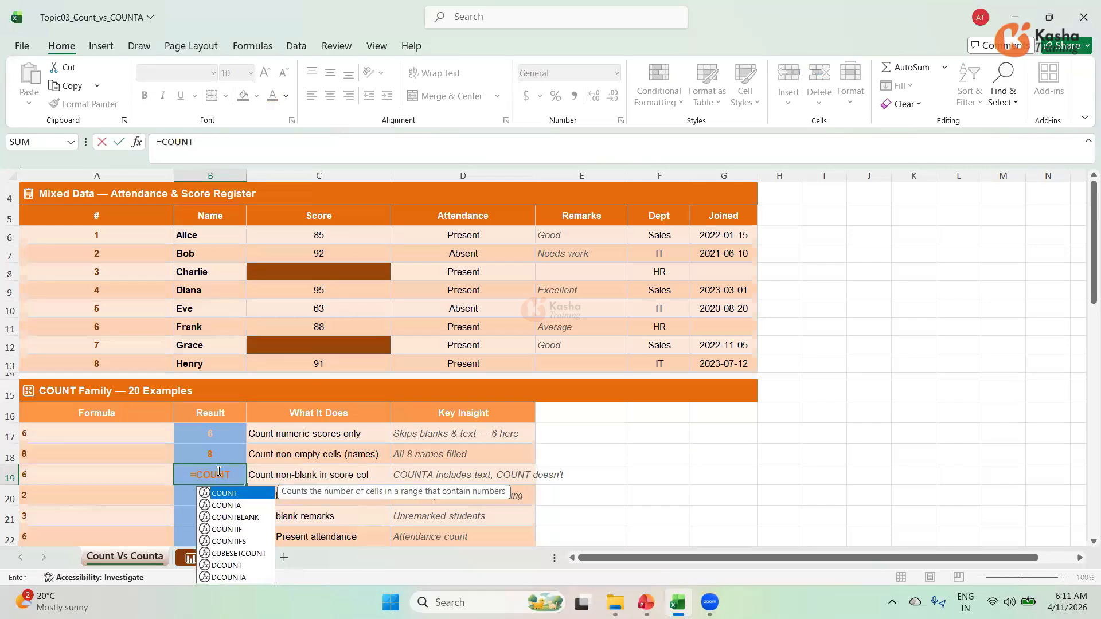
type("A(")
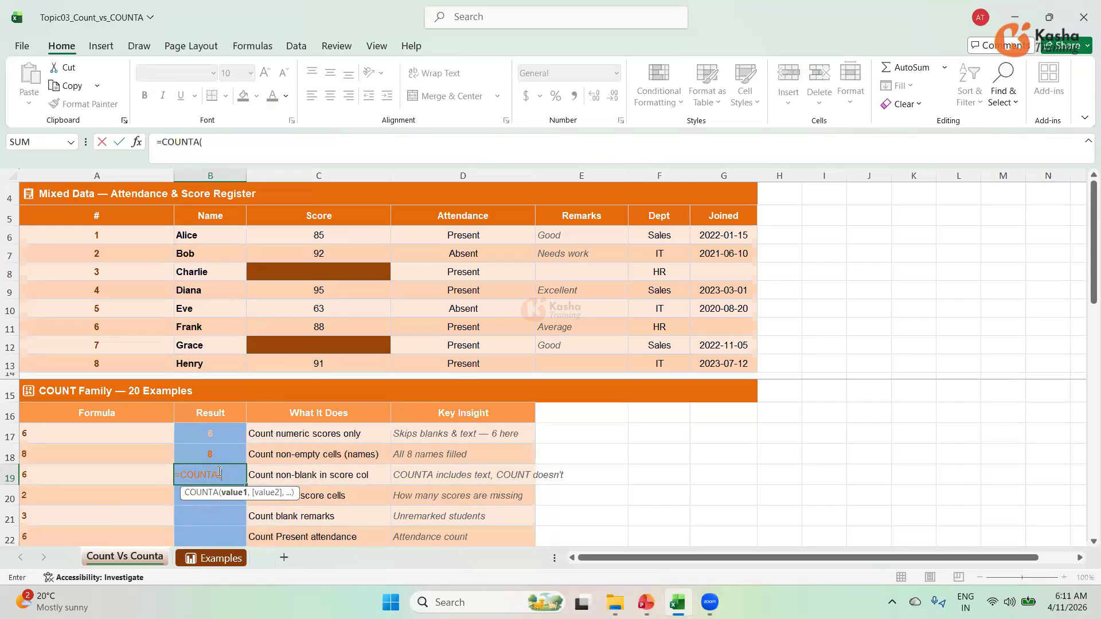
left_click(332, 237)
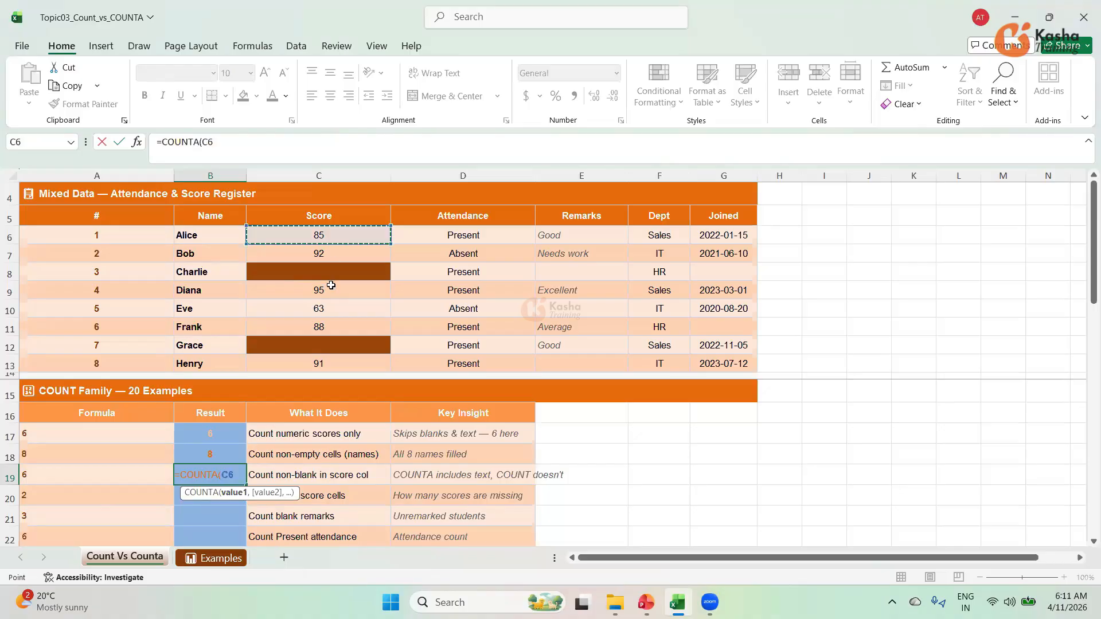
left_click_drag(331, 285, 329, 356)
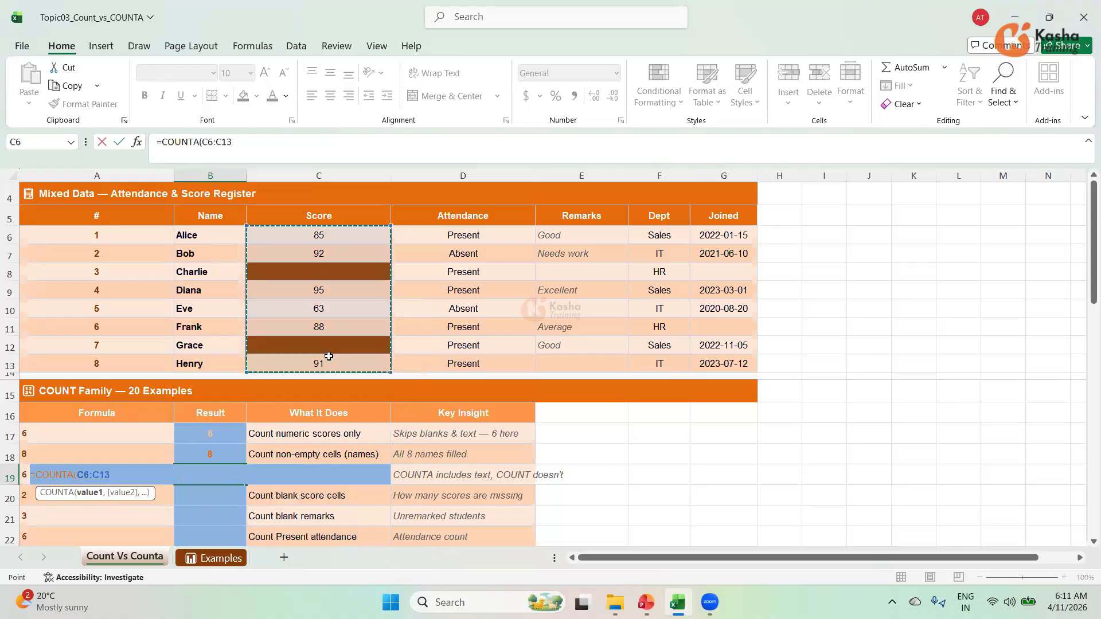
key("Return")
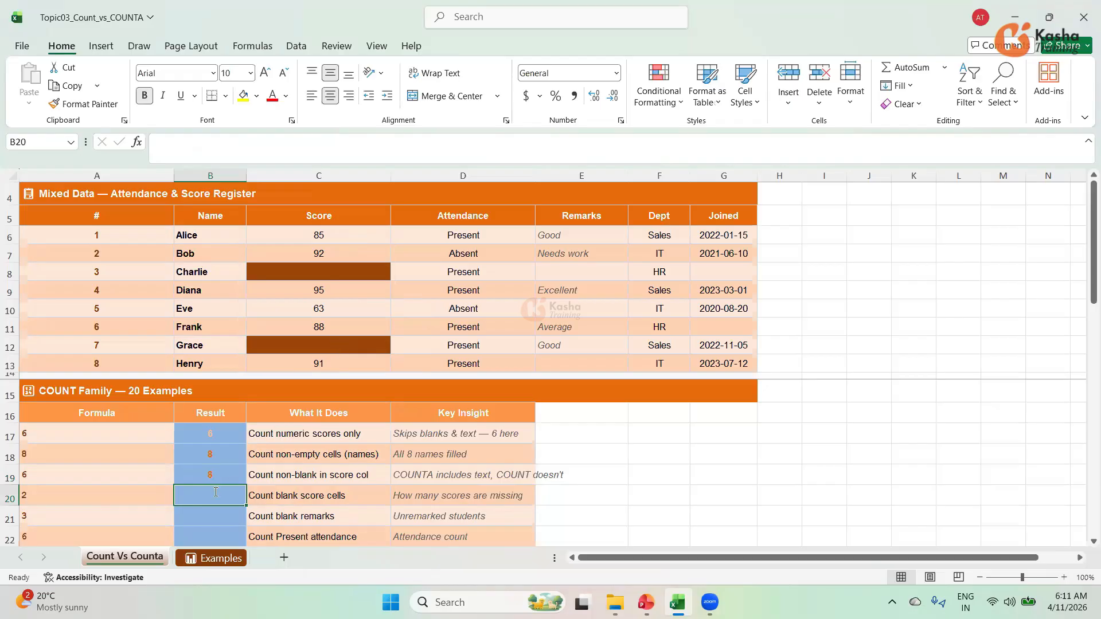
Step: Enter =COUNTBLANK(C6:C13) in B20 to count the blank score cells, and review the formulas in B20 and B19
type("=")
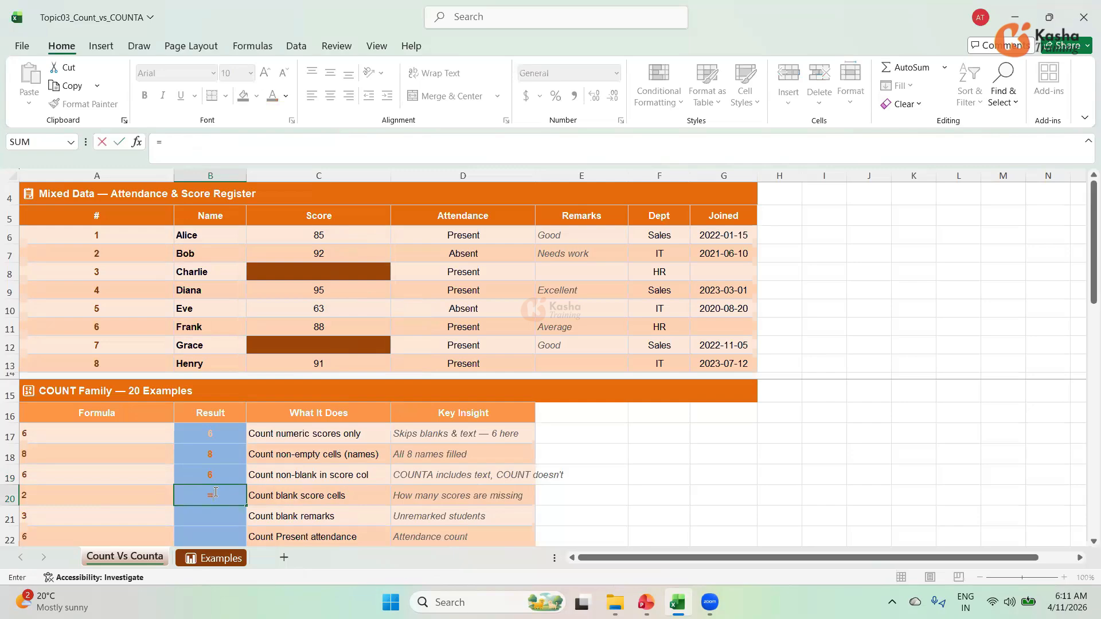
type("COUNT")
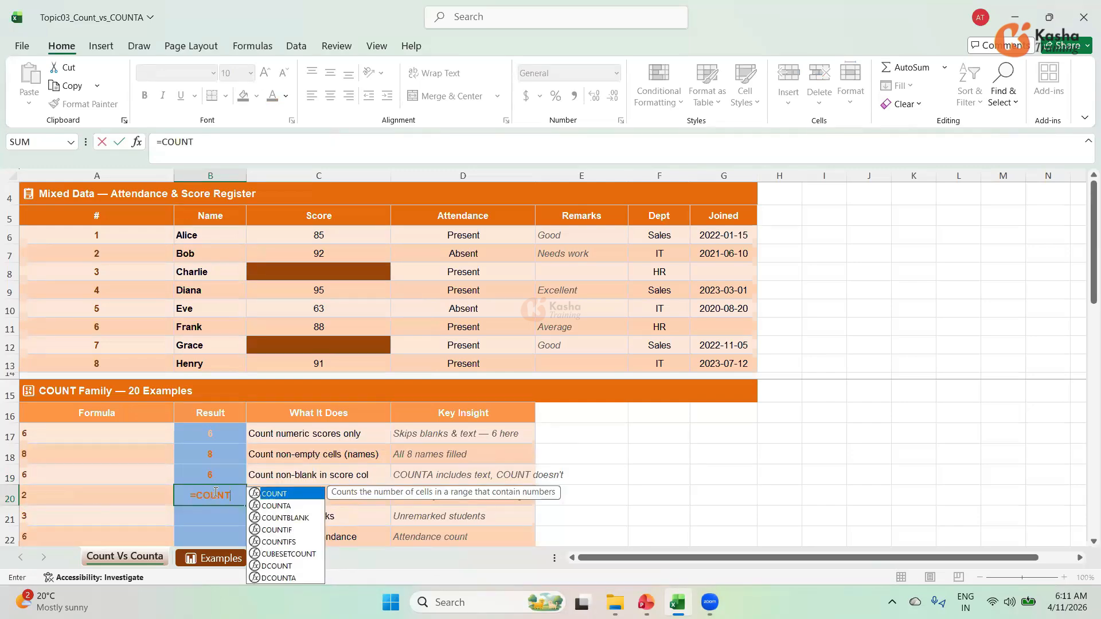
key("Down")
key("Down")
key("Tab")
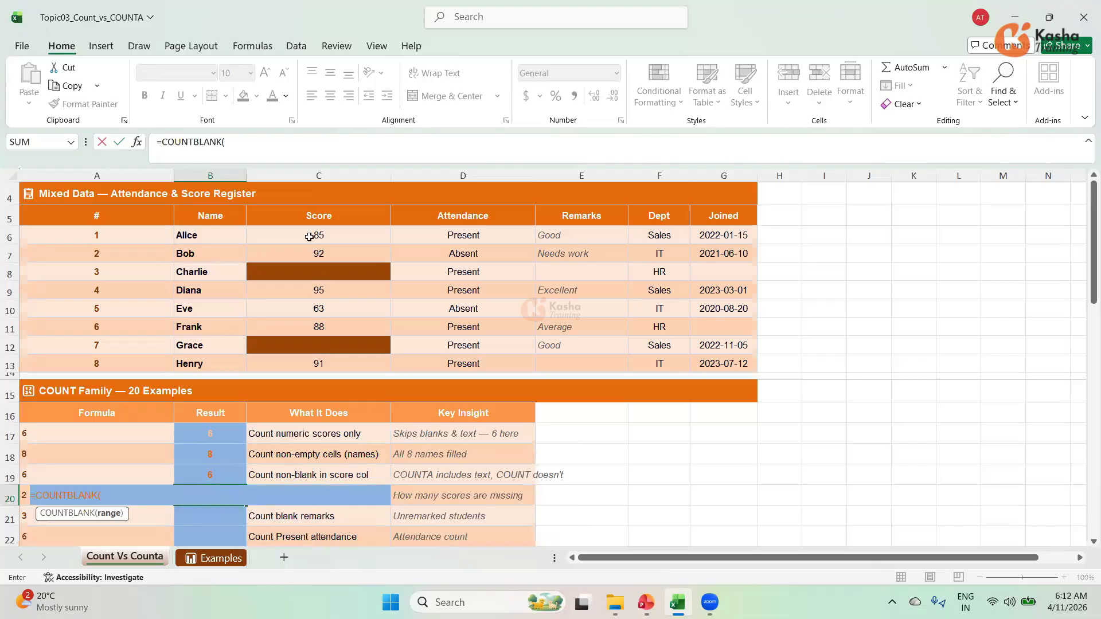
left_click_drag(330, 234, 323, 361)
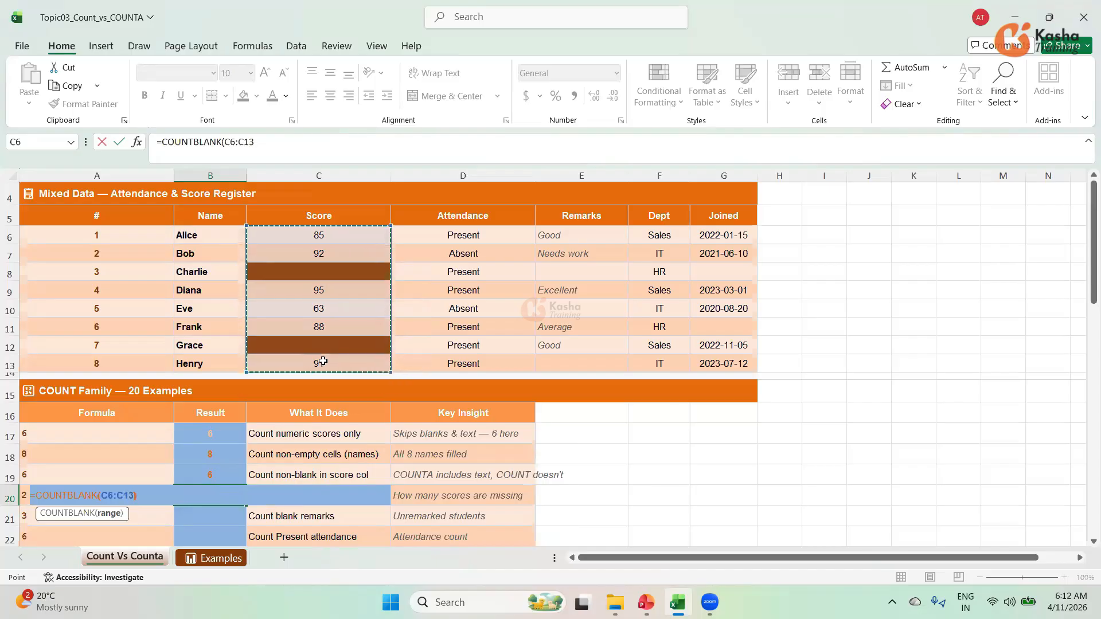
key("Return")
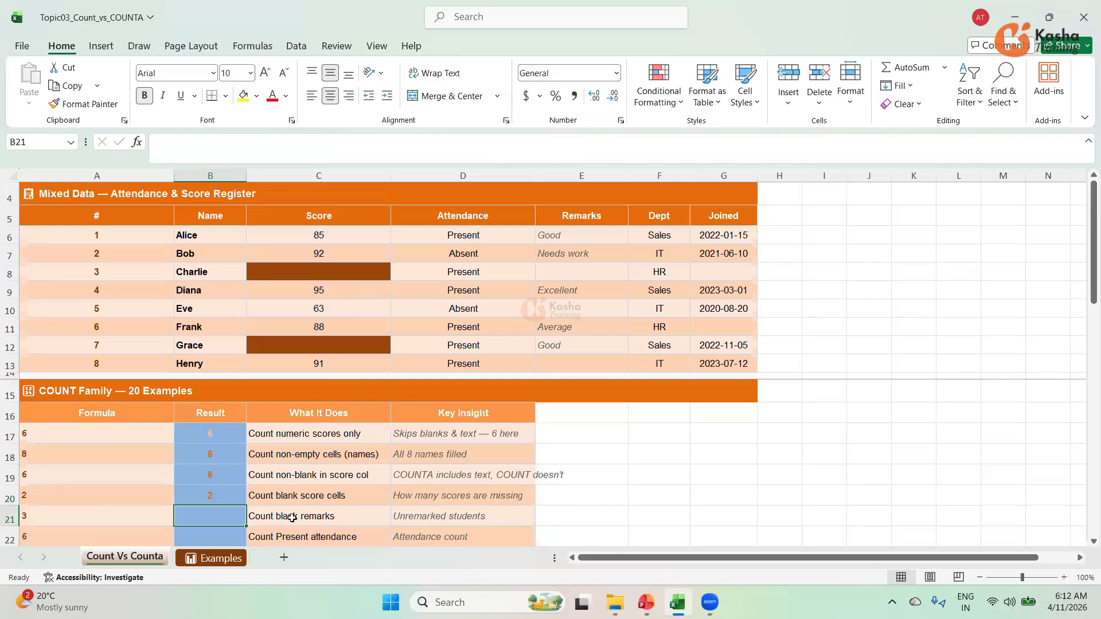
left_click(225, 494)
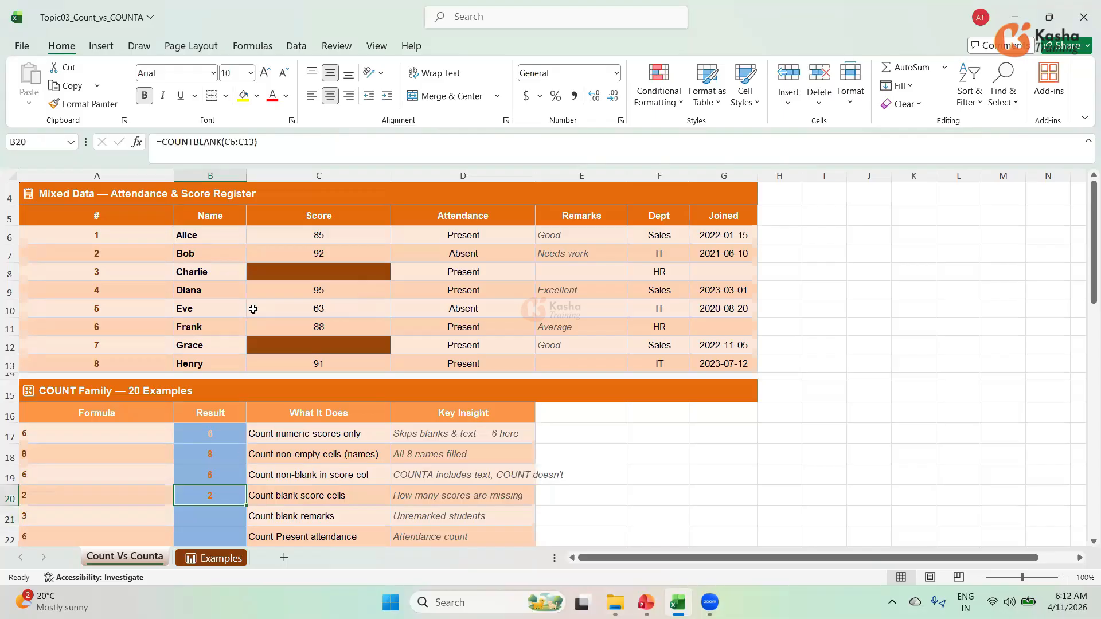
left_click(218, 477)
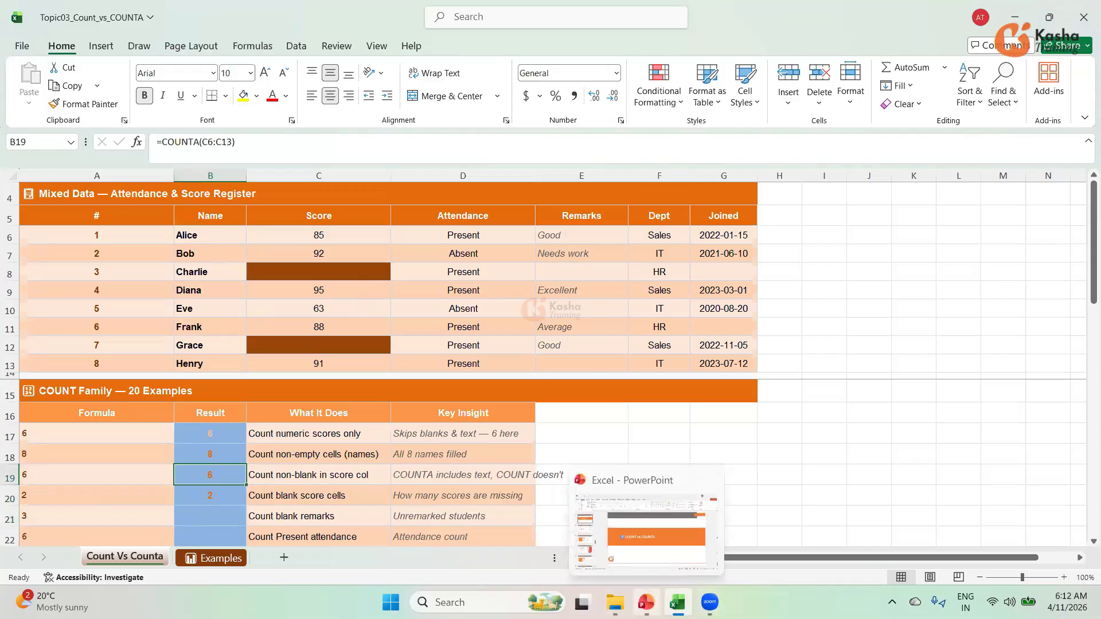
Step: Switch to the PowerPoint presentation and review the COUNT, COUNTA and COUNTBLANK explanation and example slides up to slide 49
left_click(646, 601)
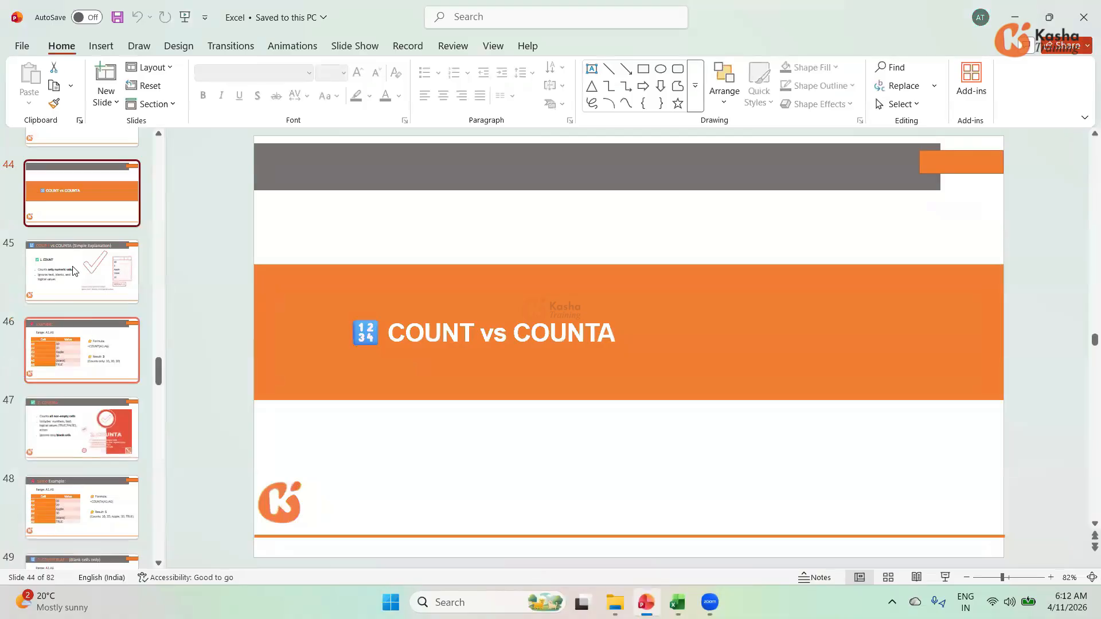
left_click(74, 271)
left_click(76, 366)
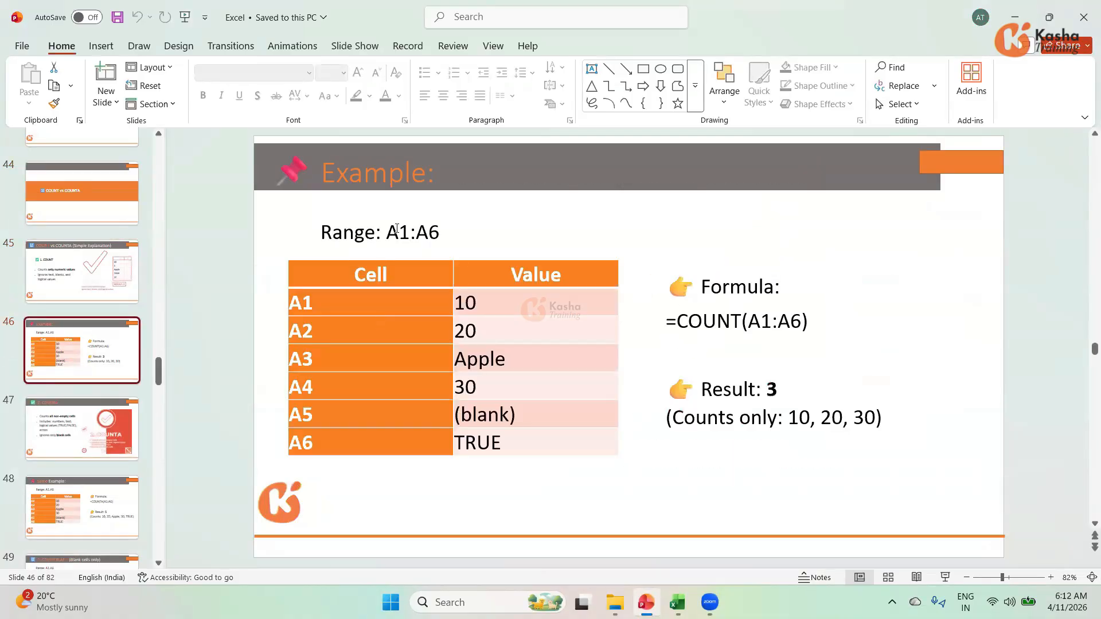
key("Down")
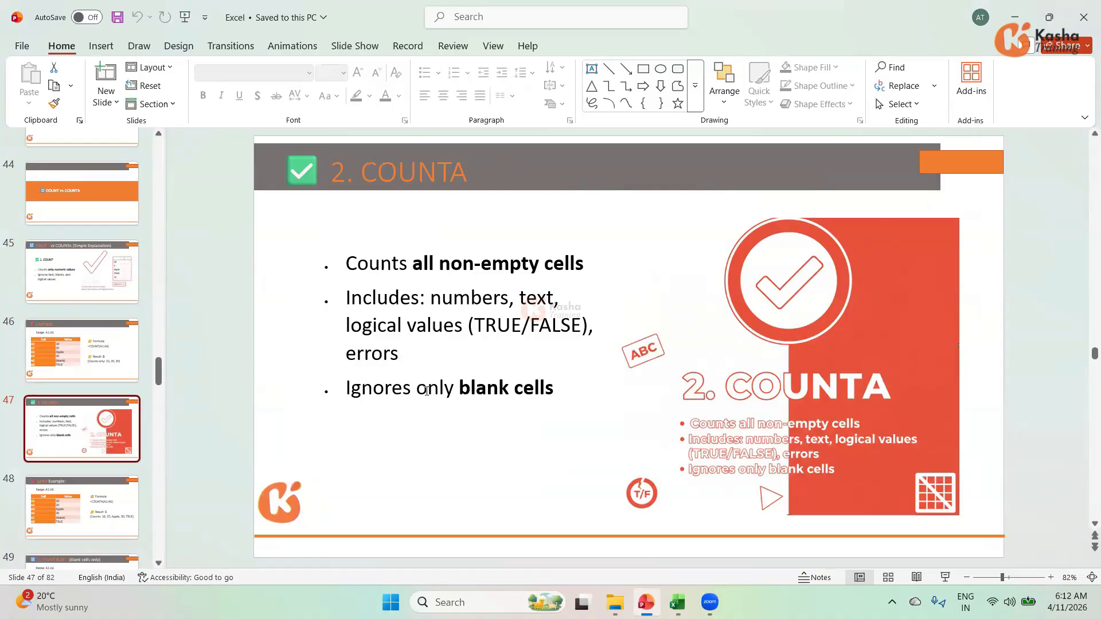
left_click(95, 513)
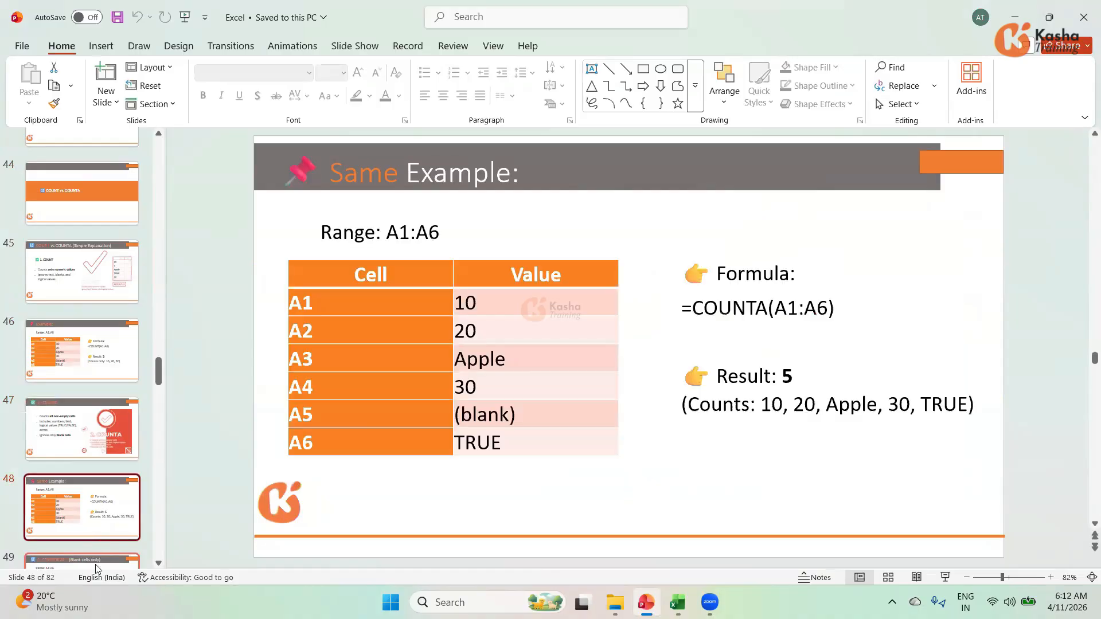
left_click(96, 567)
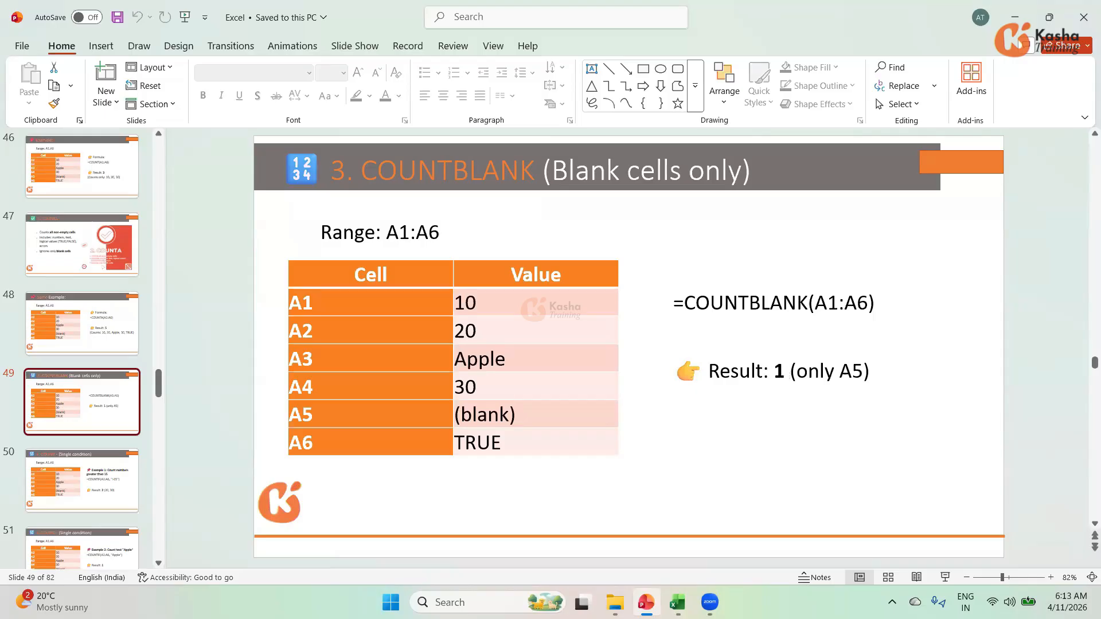
Step: Switch back to the Excel workbook and enter =COUNTBLANK(E6:E13) in B21 to count the blank remarks
left_click(677, 602)
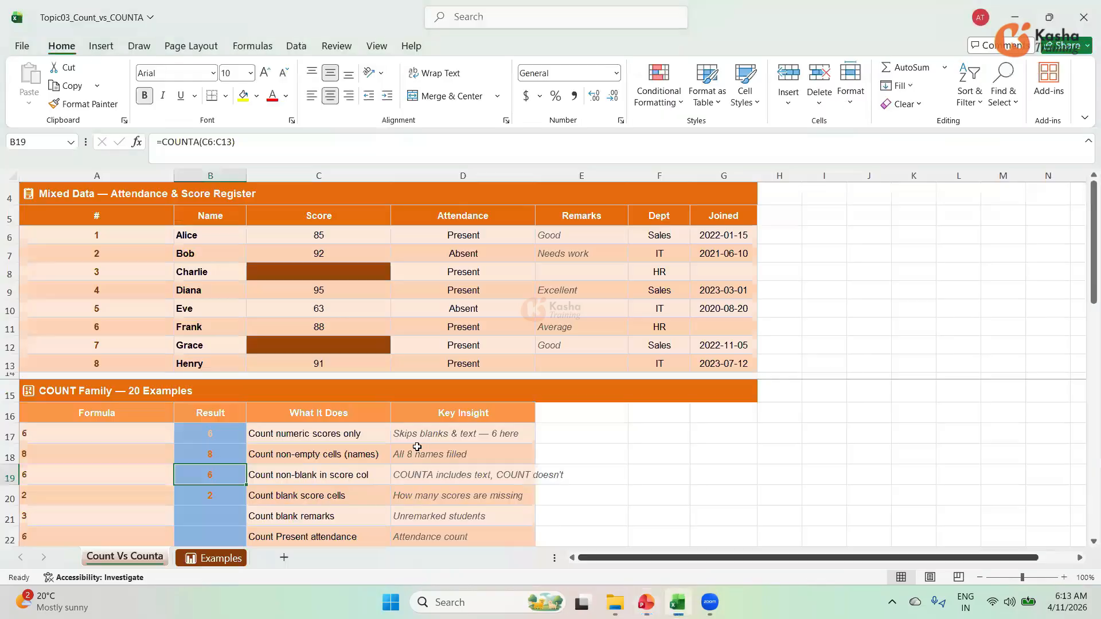
left_click(231, 518)
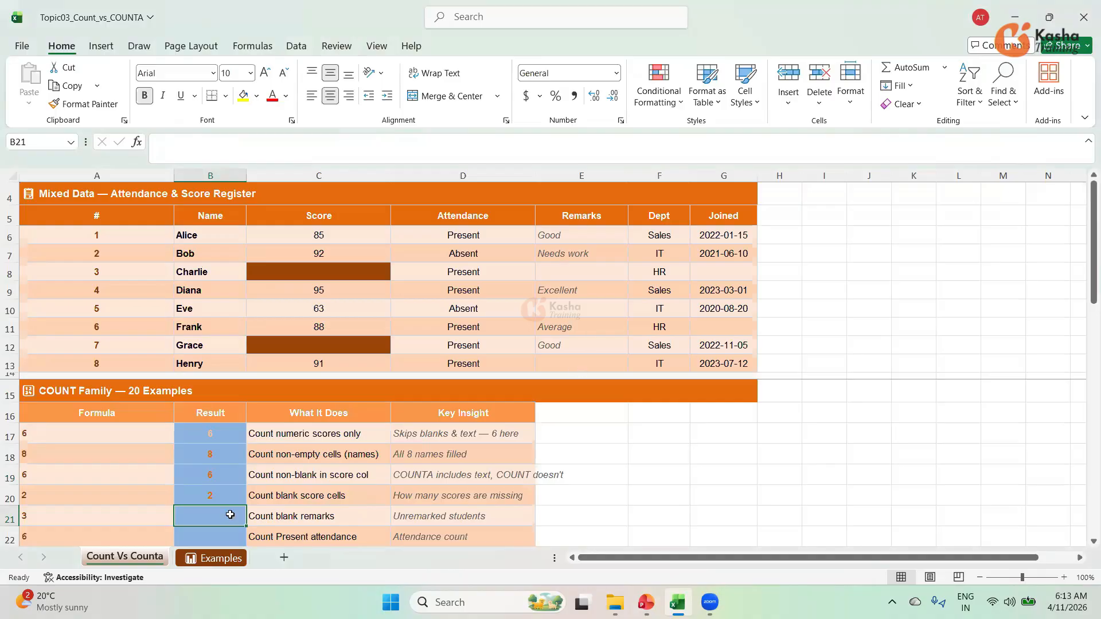
type("=")
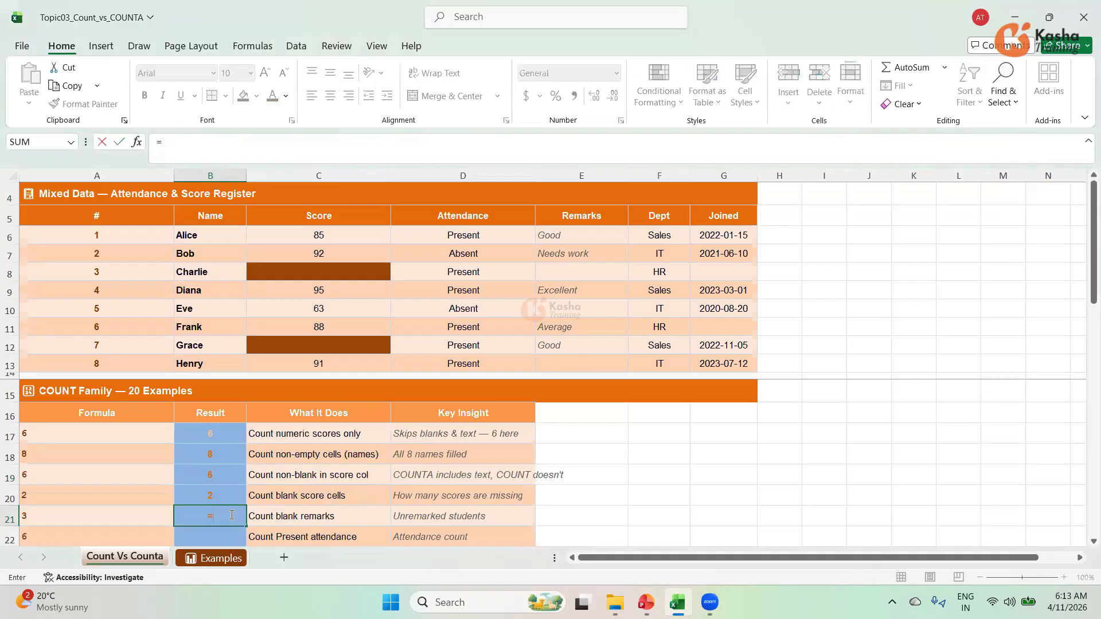
type("COUNTA")
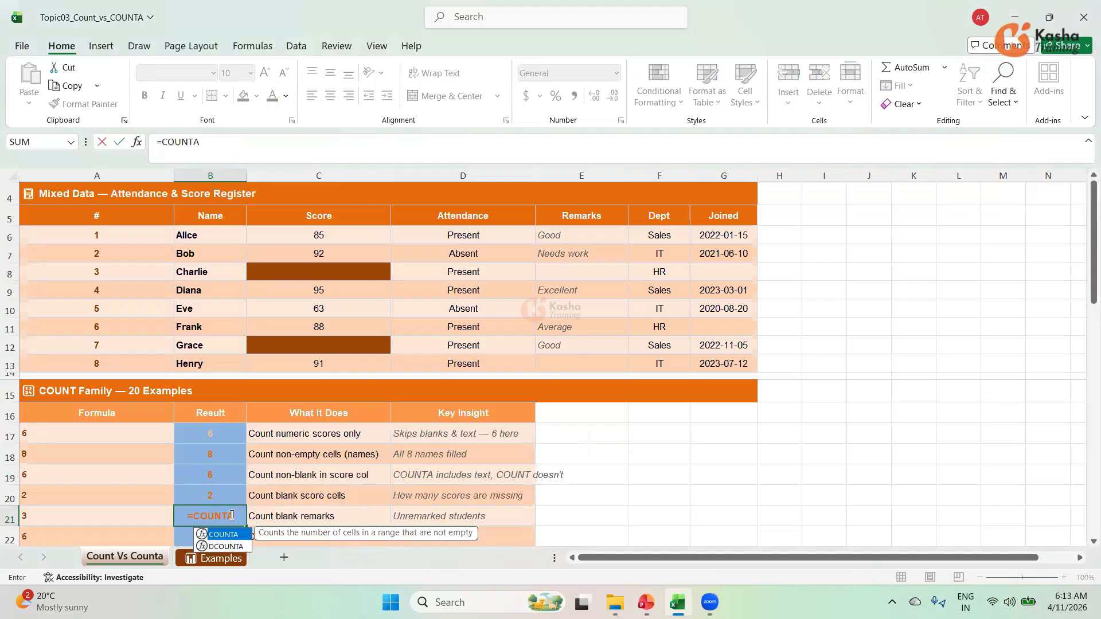
key("BackSpace")
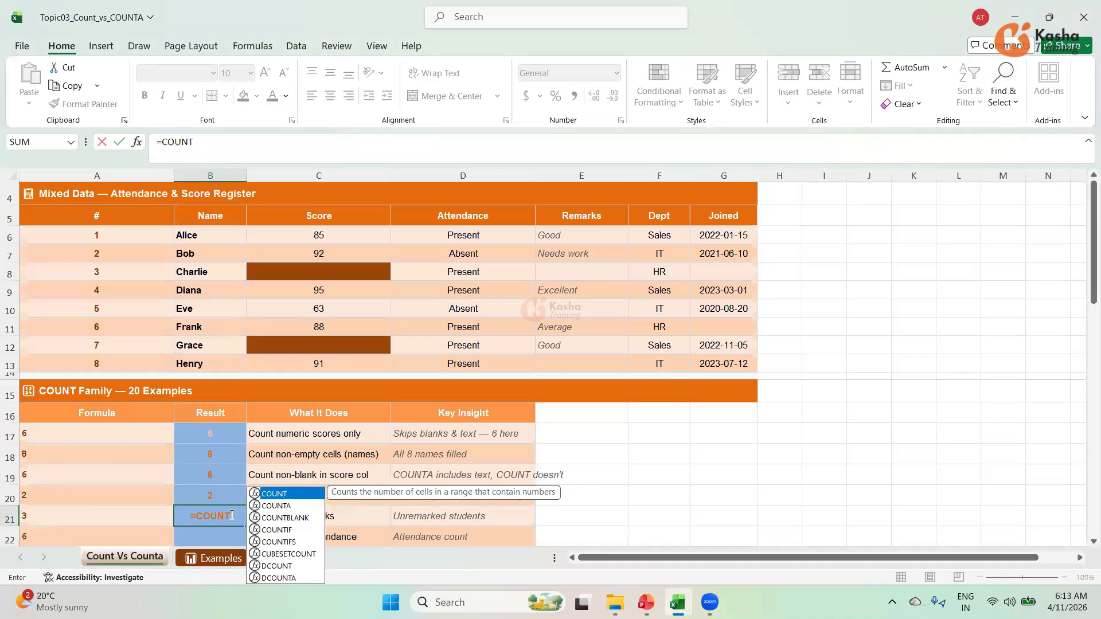
key("Down")
key("Down")
key("Tab")
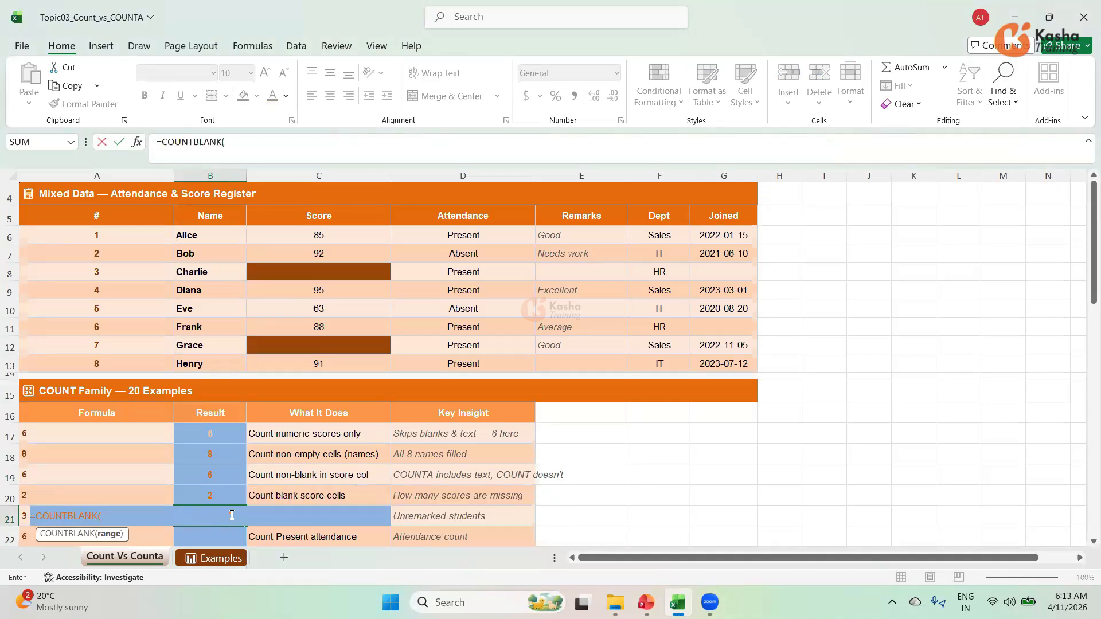
left_click(577, 234)
left_click_drag(577, 234, 578, 361)
type(")")
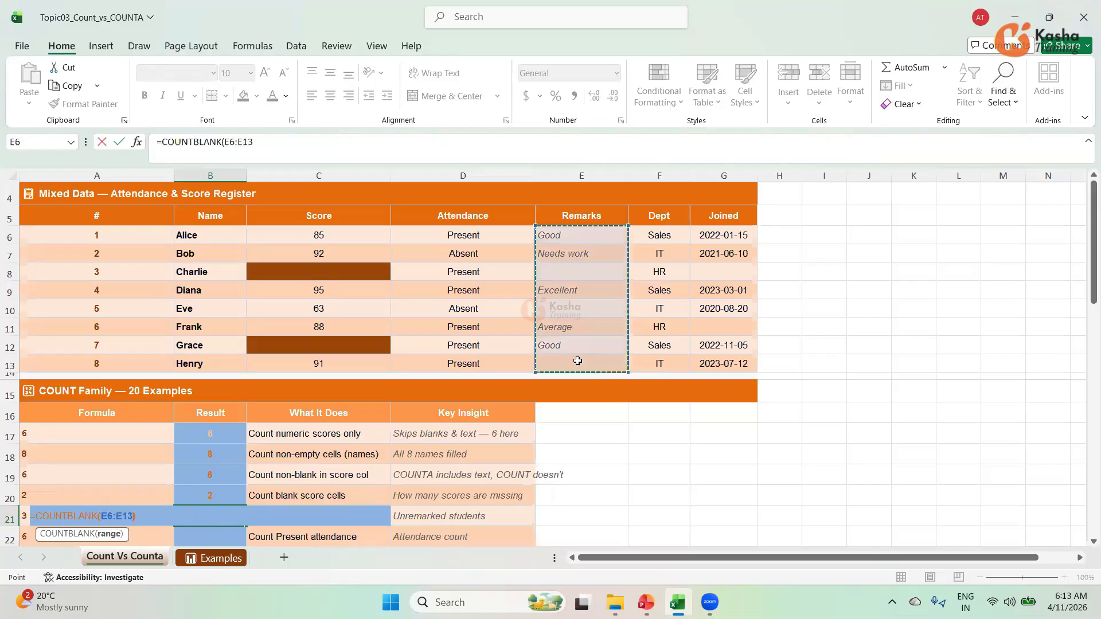
key("Return")
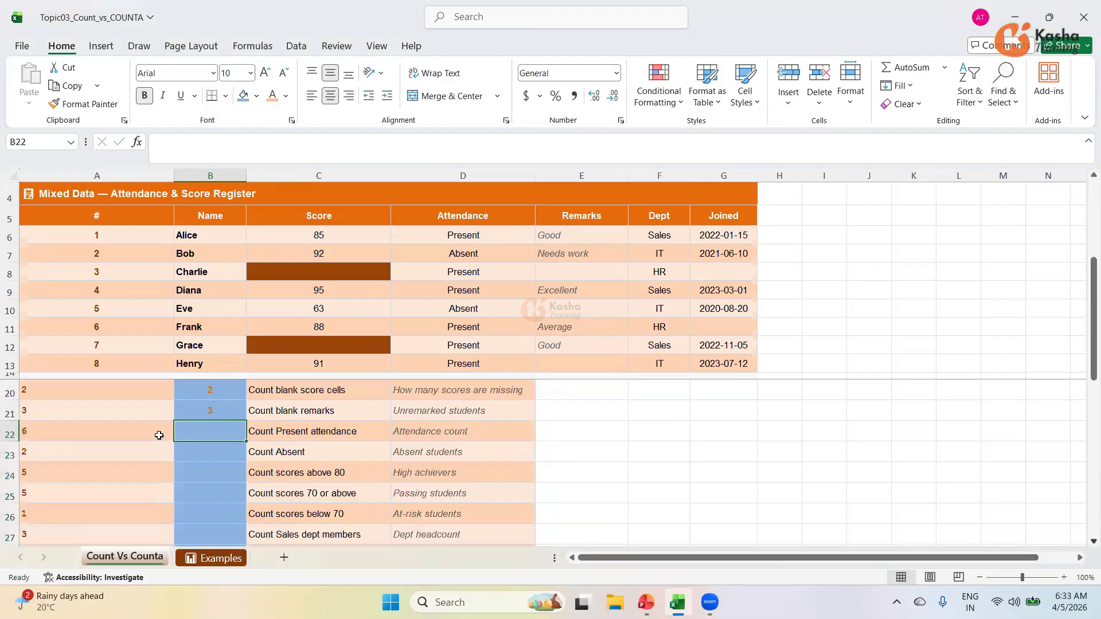
Step: Enter =COUNTIF(D6:D13,"Present") in B22 to count the Present attendance entries, and review the formulas in B21 and B22
scroll(63, 402, "down", 1)
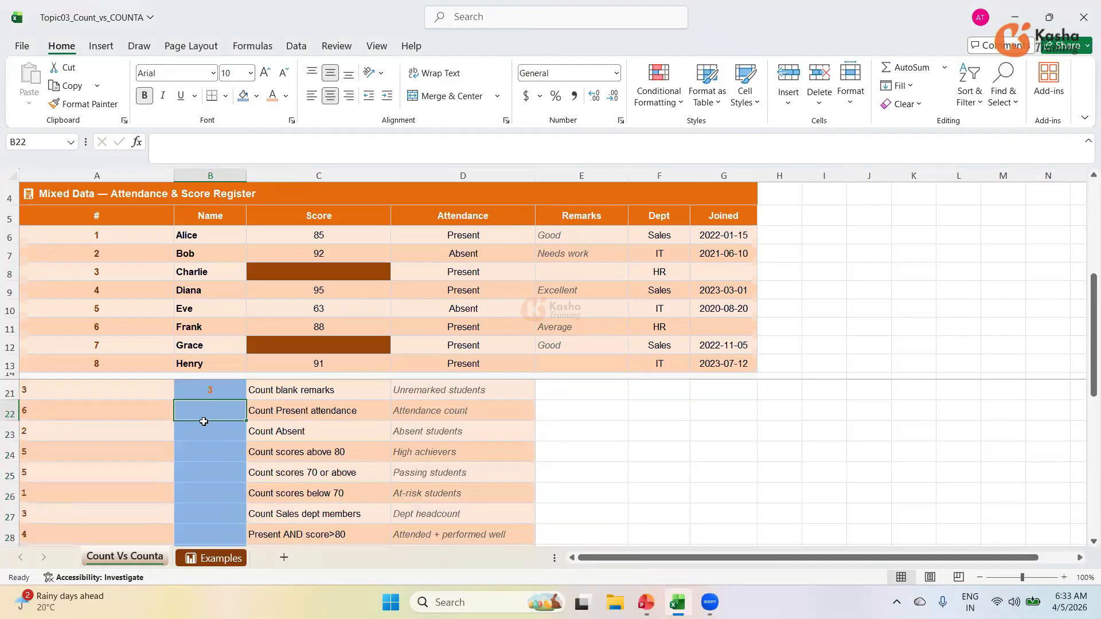
key("Left")
key("Right")
type("=COU")
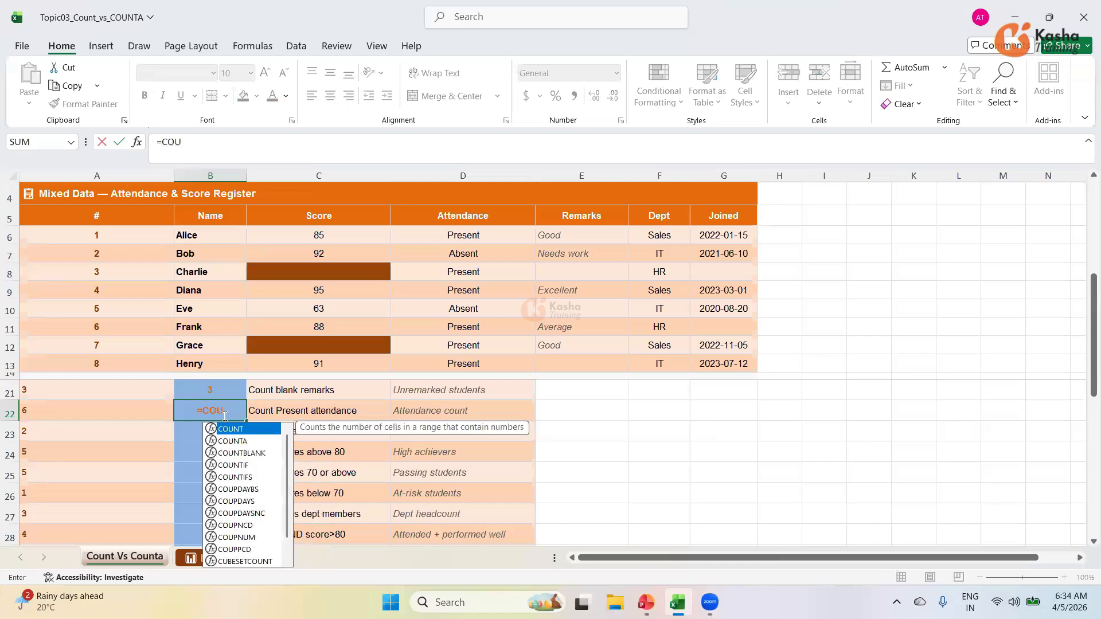
type("NTIF")
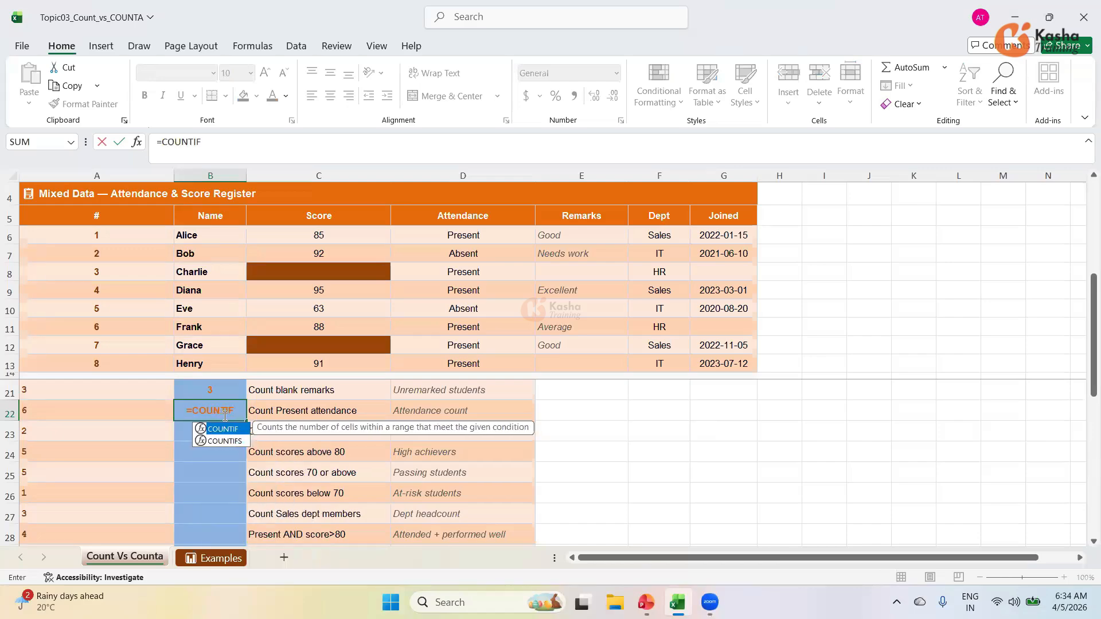
type("(")
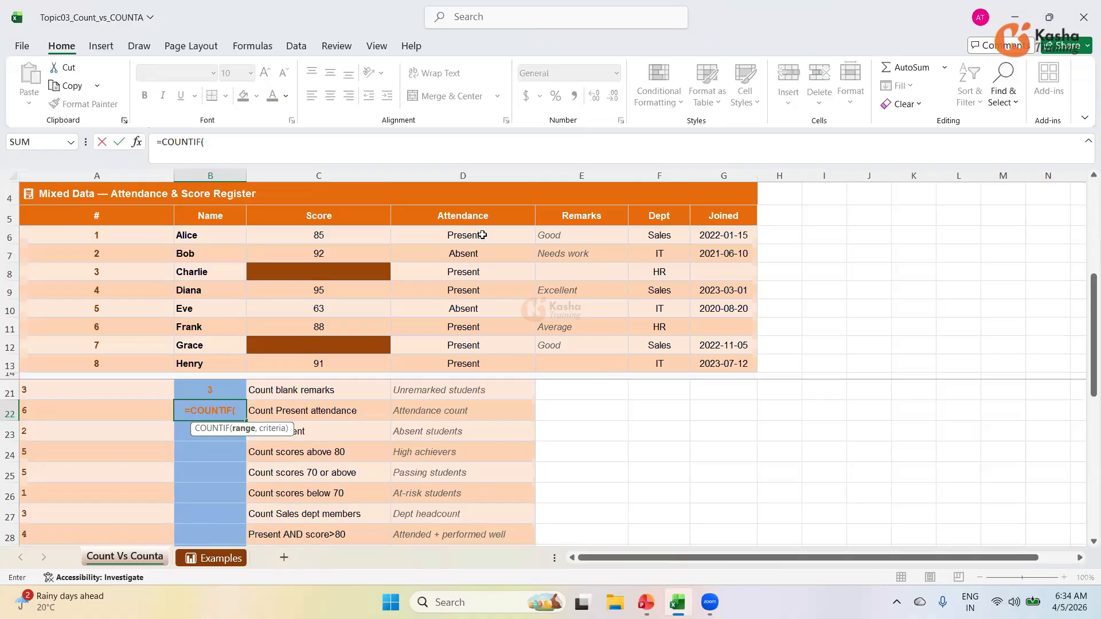
left_click_drag(482, 235, 466, 359)
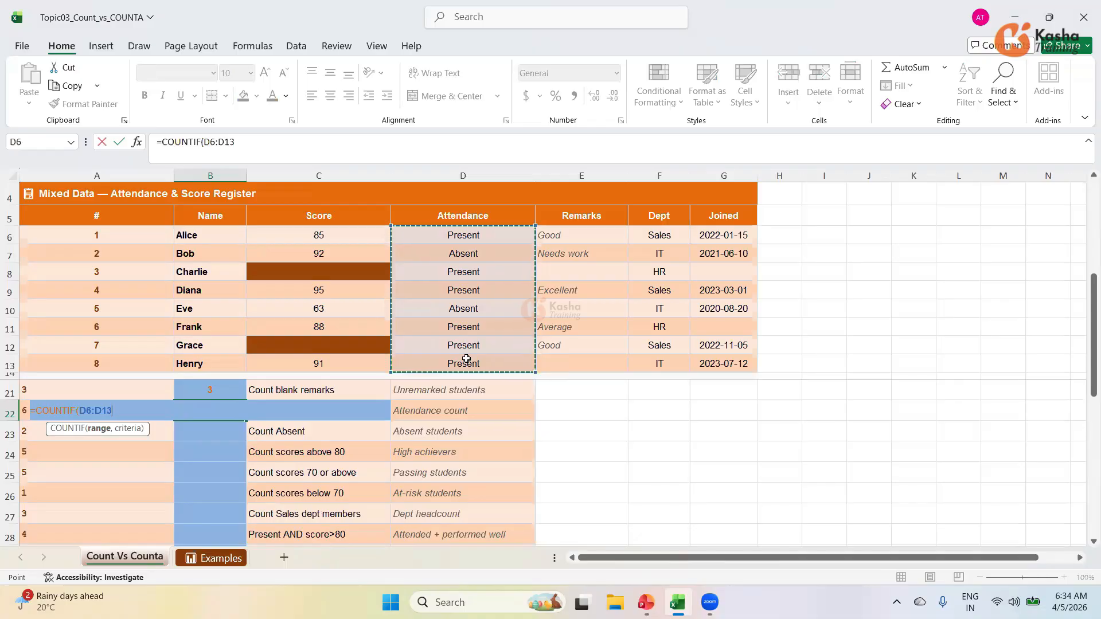
type(",")
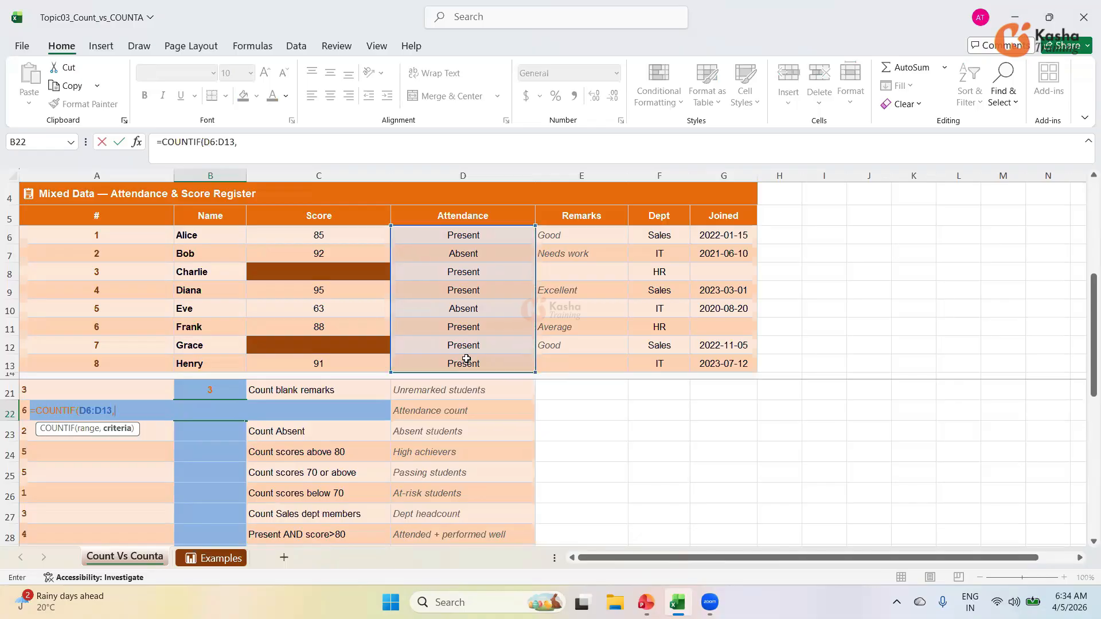
type("\"Present")
type(")")
key("Return")
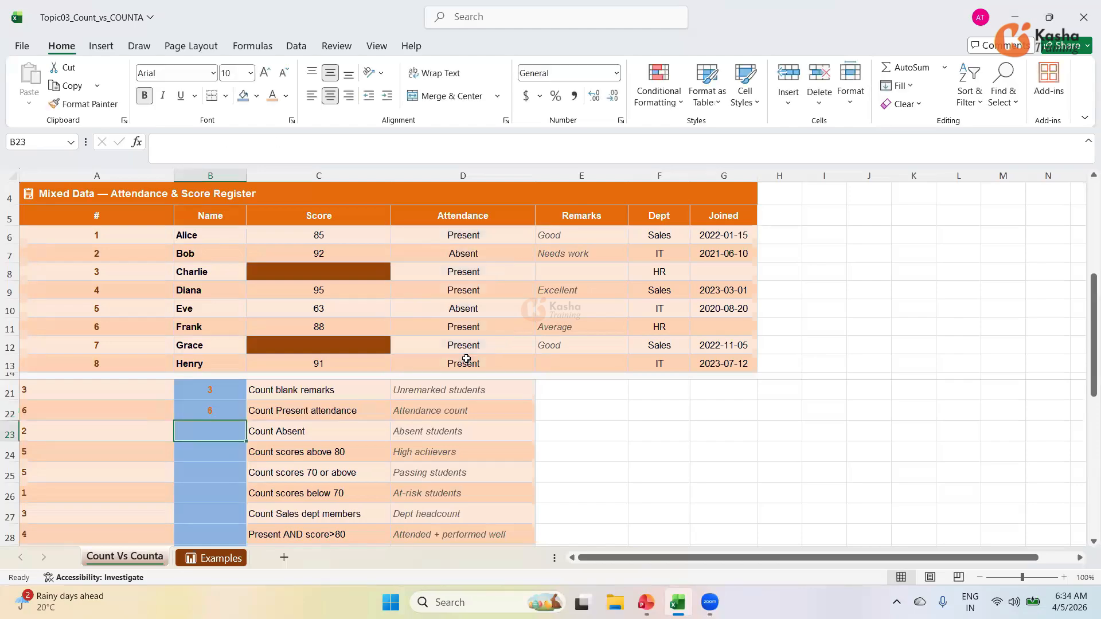
left_click(206, 393)
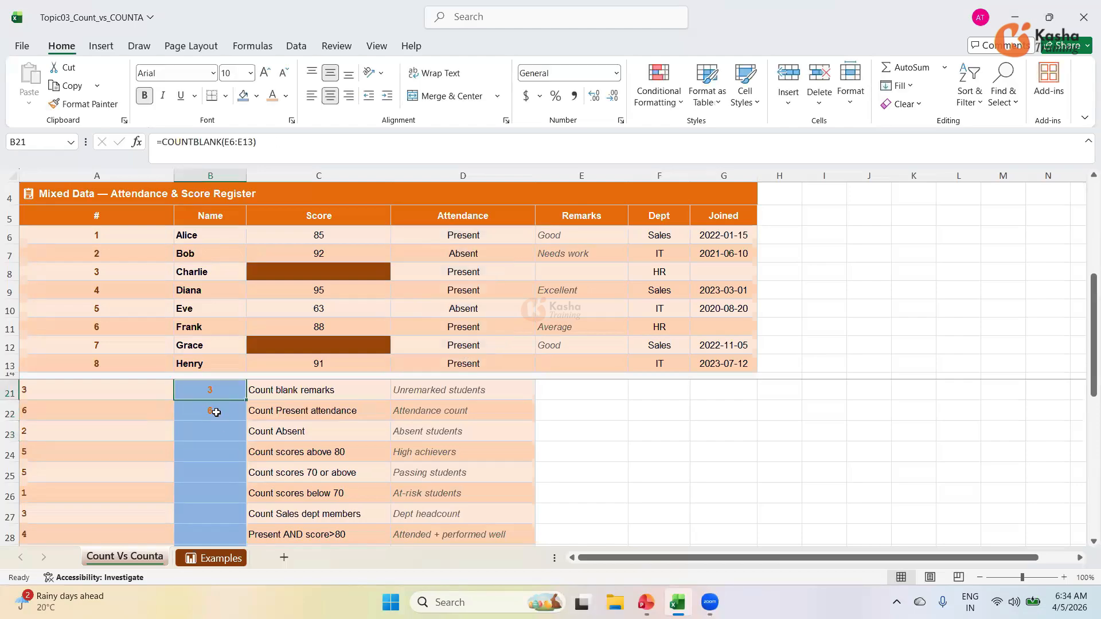
left_click(216, 412)
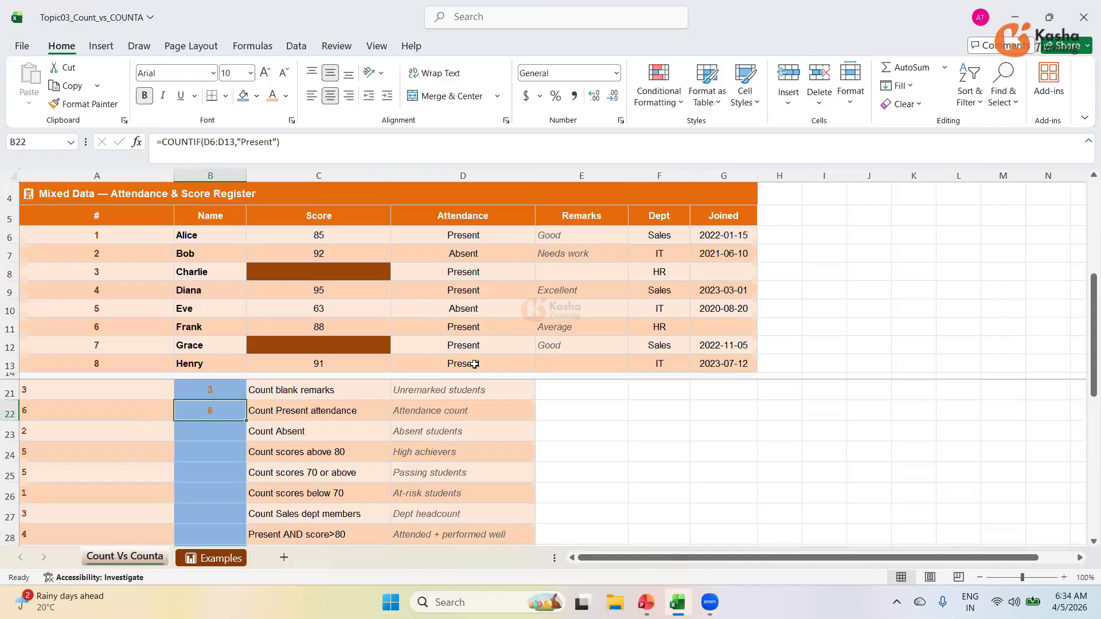
Step: Enter =COUNTIF(D6:D13,"Absent") in B23 to count the Absent attendance entries
left_click(204, 431)
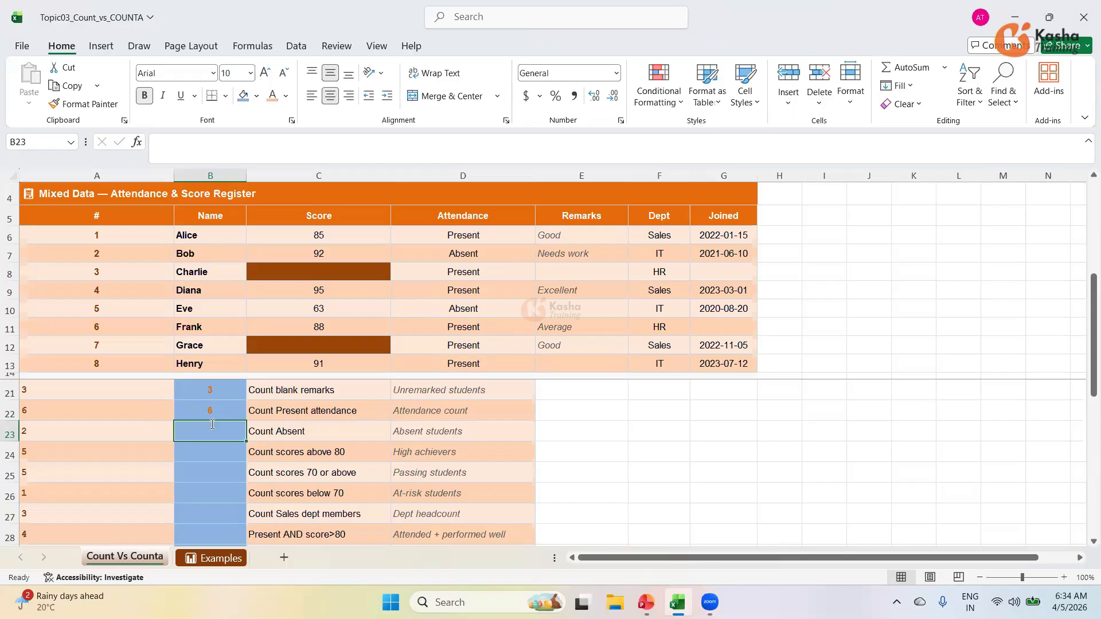
type("=")
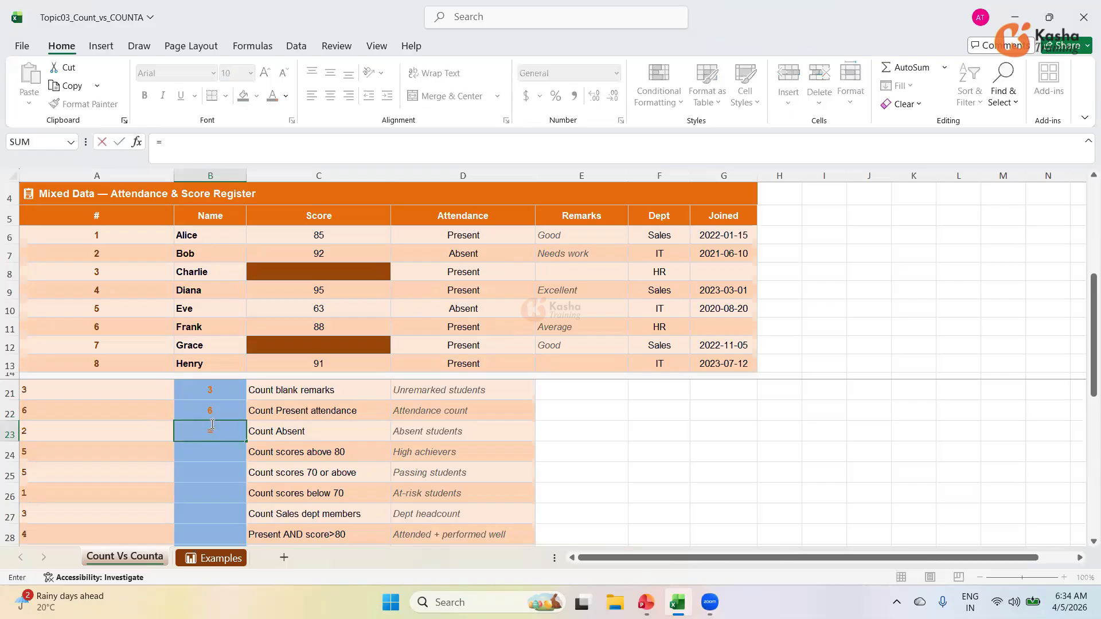
type("COUNT")
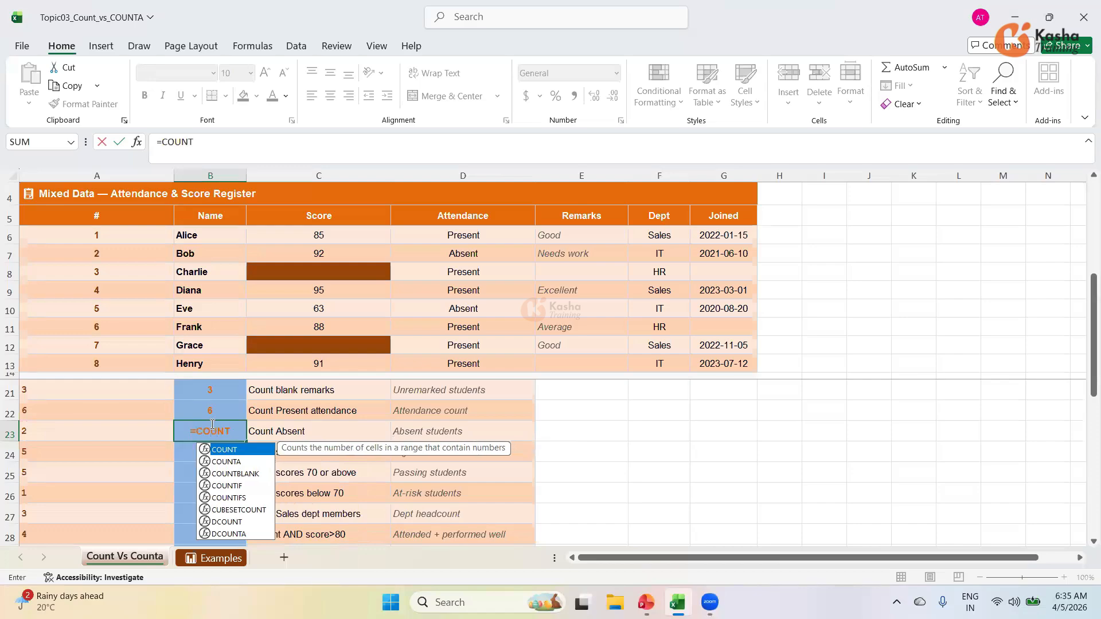
type("IF")
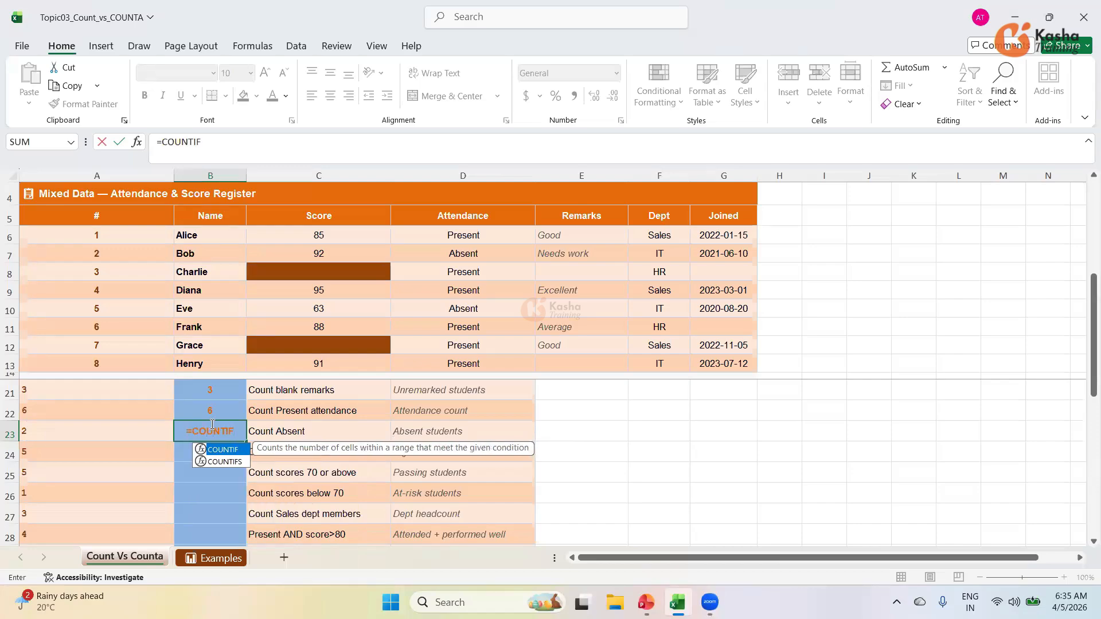
type("(")
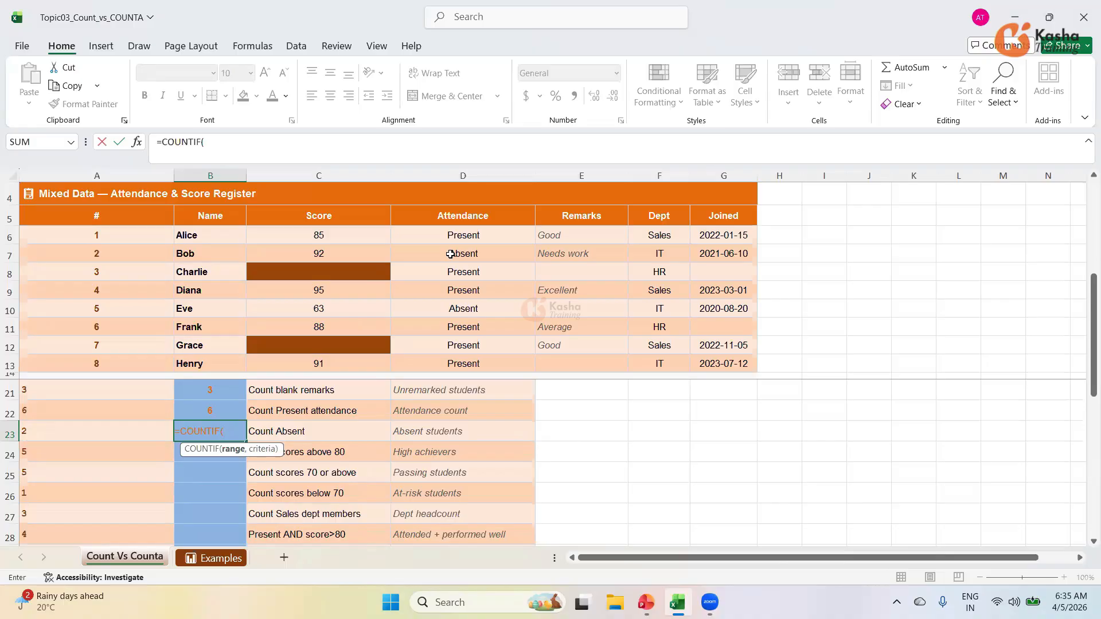
left_click_drag(464, 235, 464, 367)
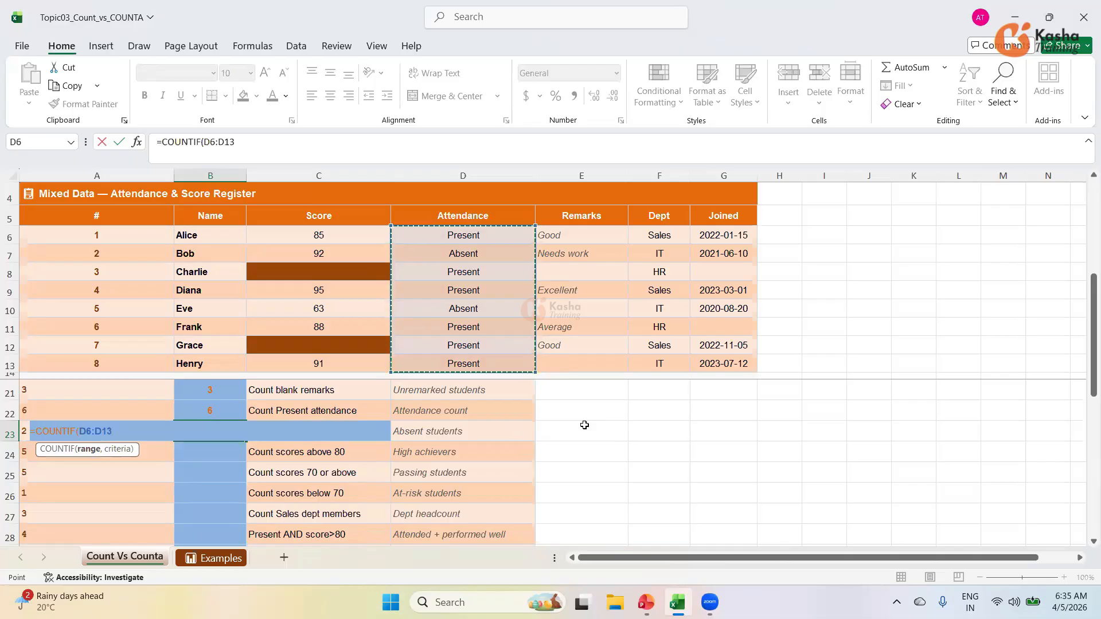
type(",\"")
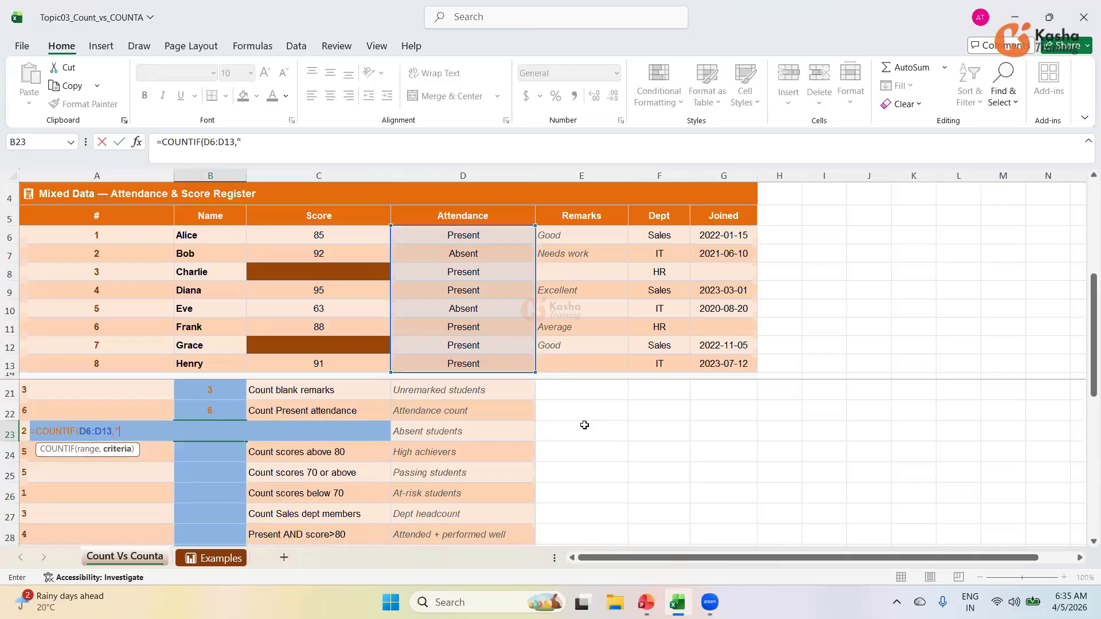
type("Absent\")")
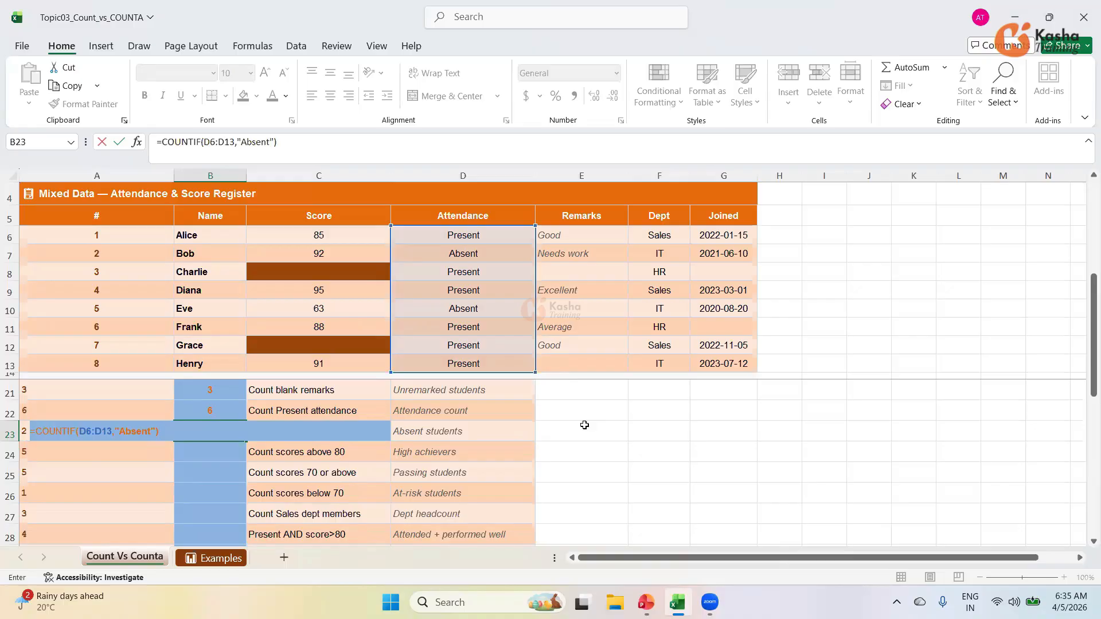
key("Return")
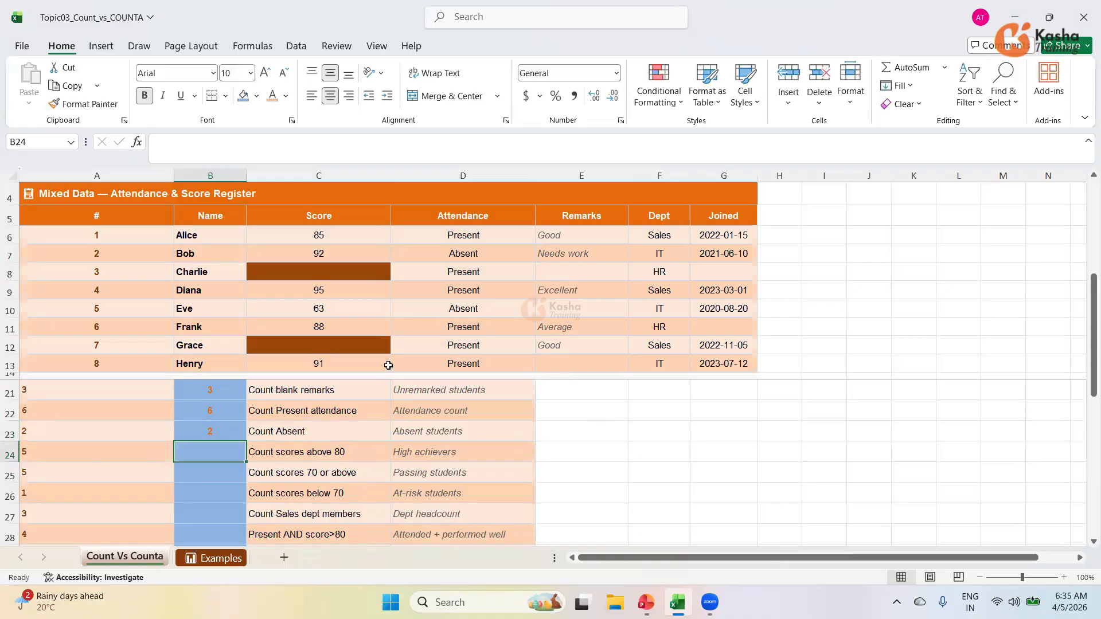
left_click(467, 308)
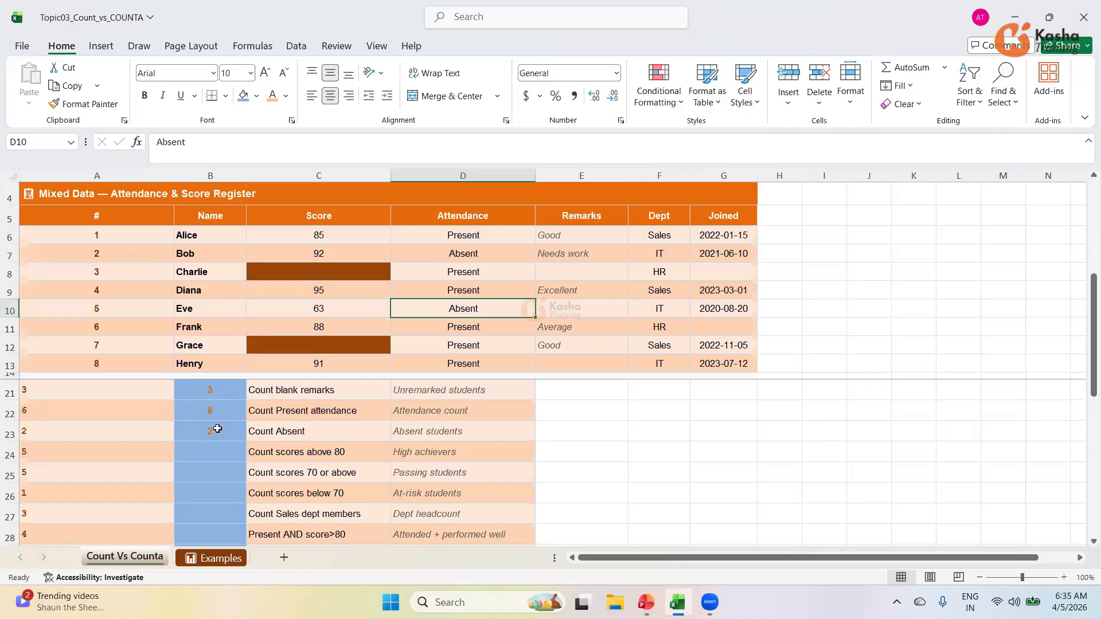
Step: Enter =COUNTIF(C6:C13,">80") in B24 to count the scores above 80, and review the formula
left_click(276, 457)
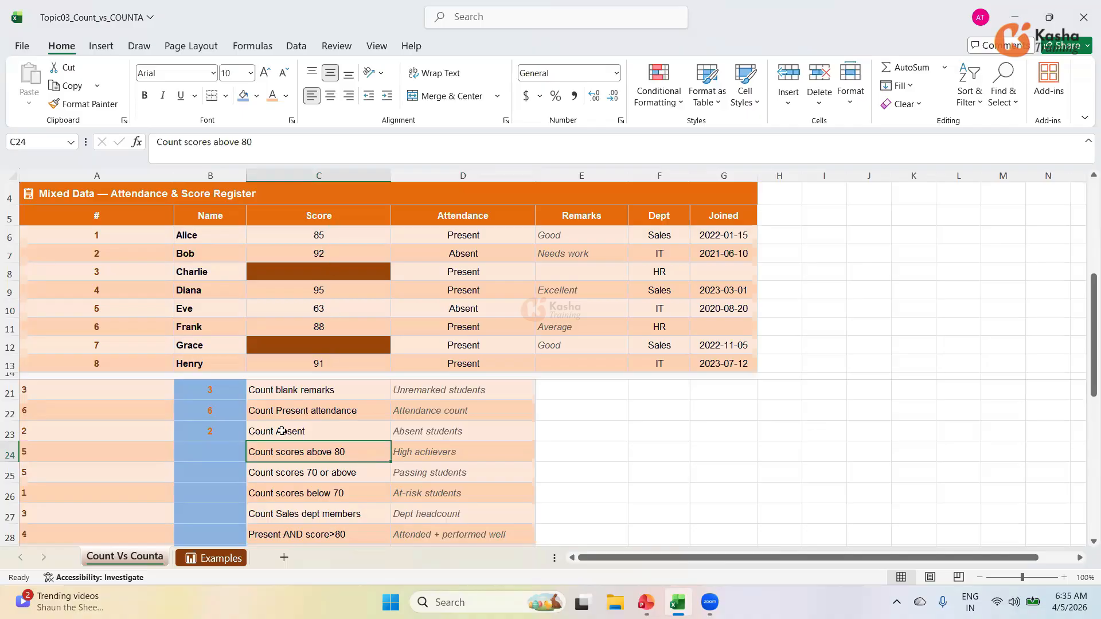
left_click(208, 452)
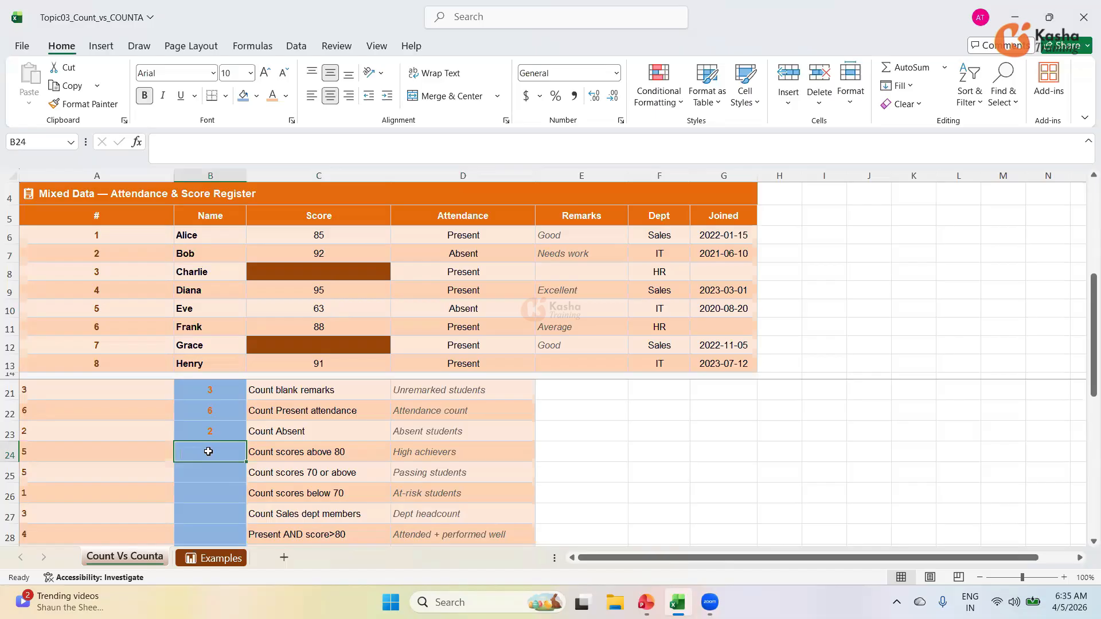
type("=")
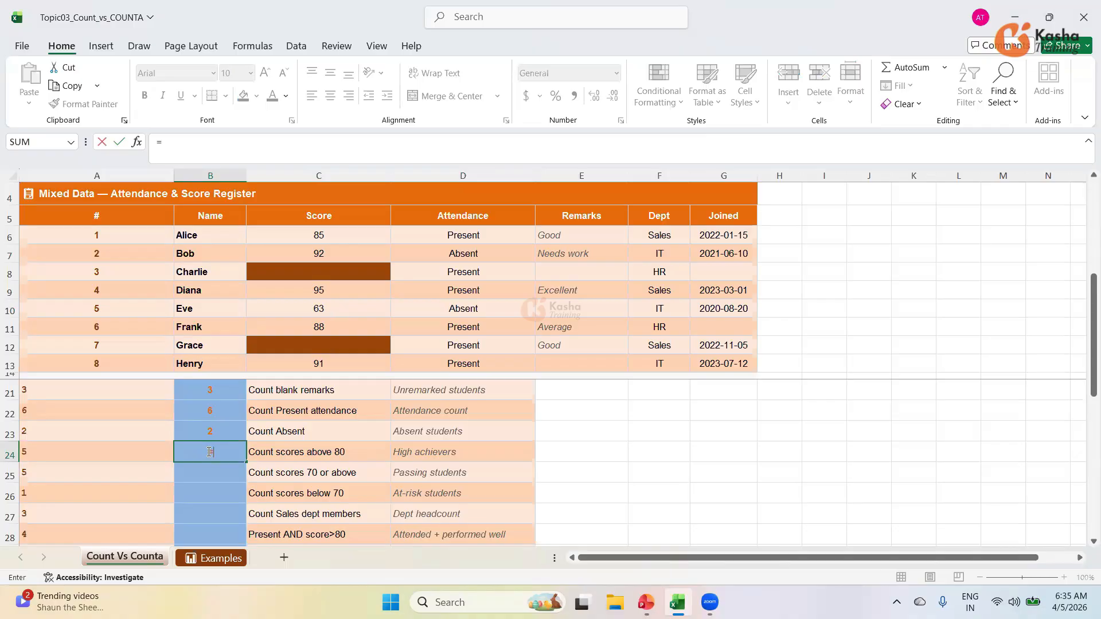
type("COUNT")
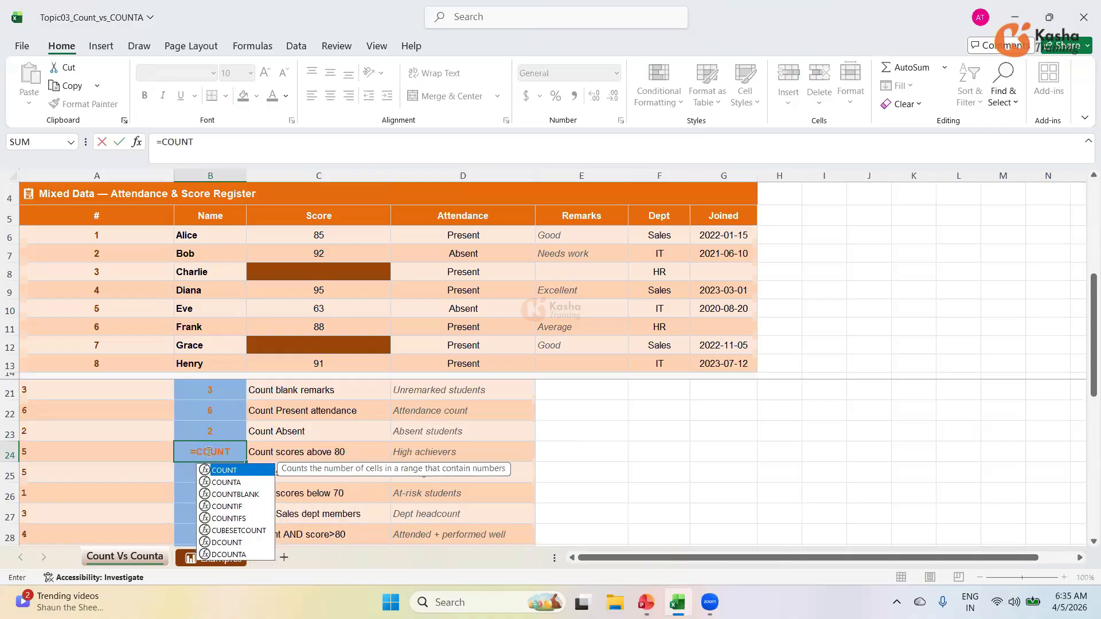
type("IF")
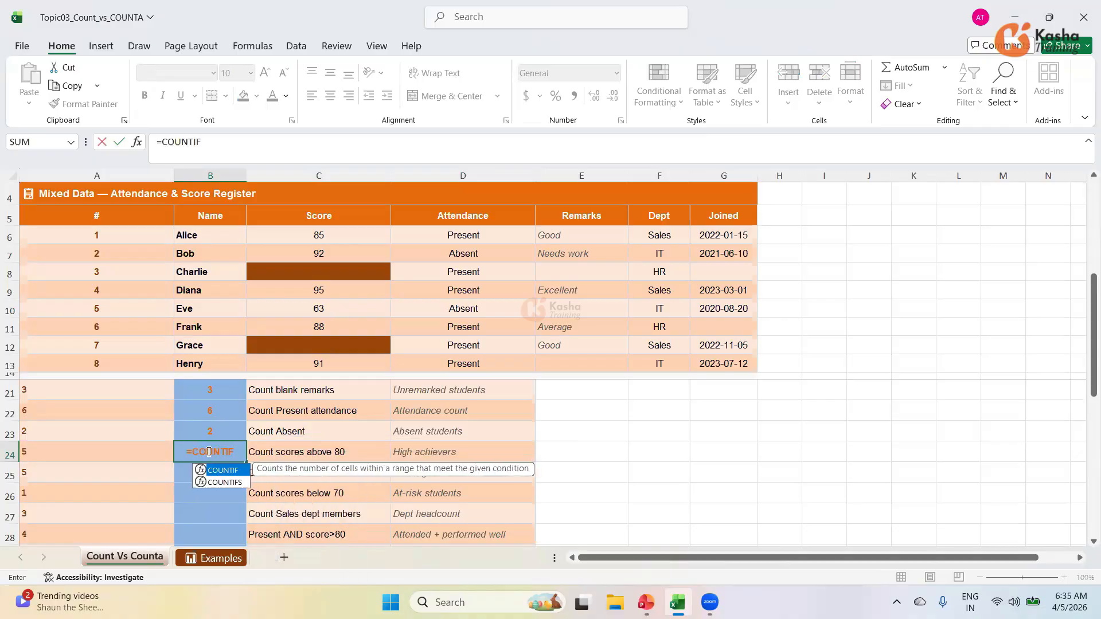
type("(")
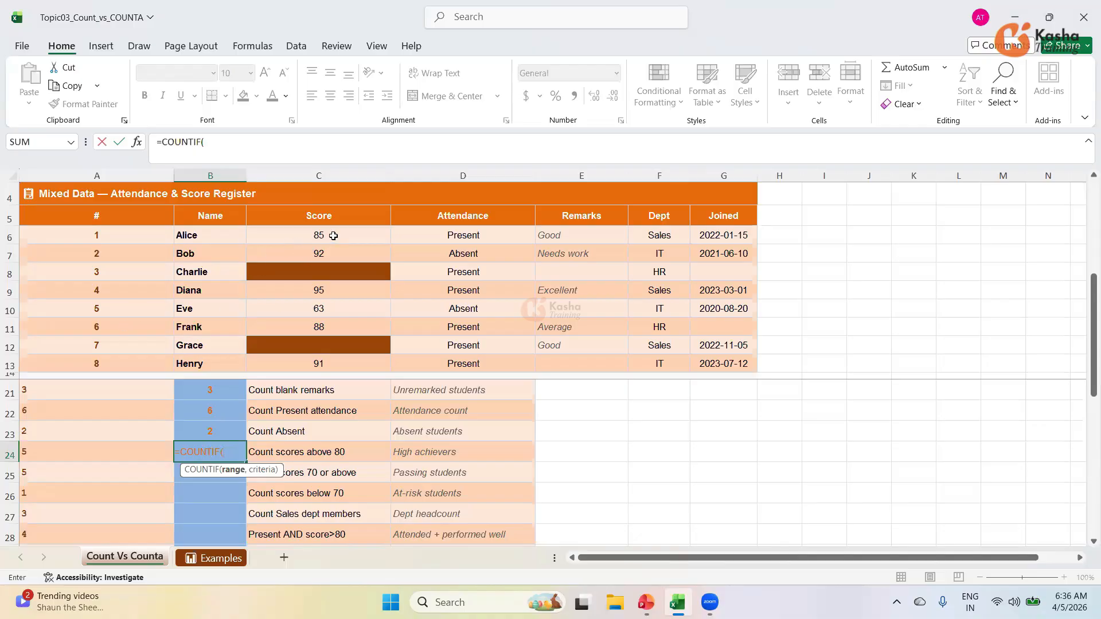
left_click_drag(333, 235, 319, 360)
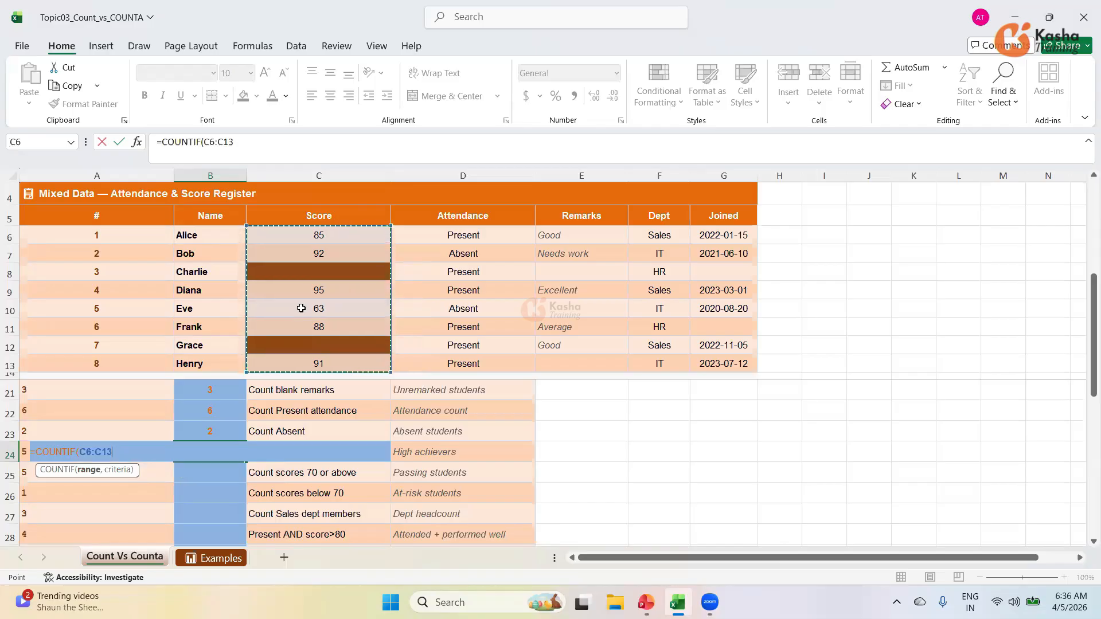
type(",")
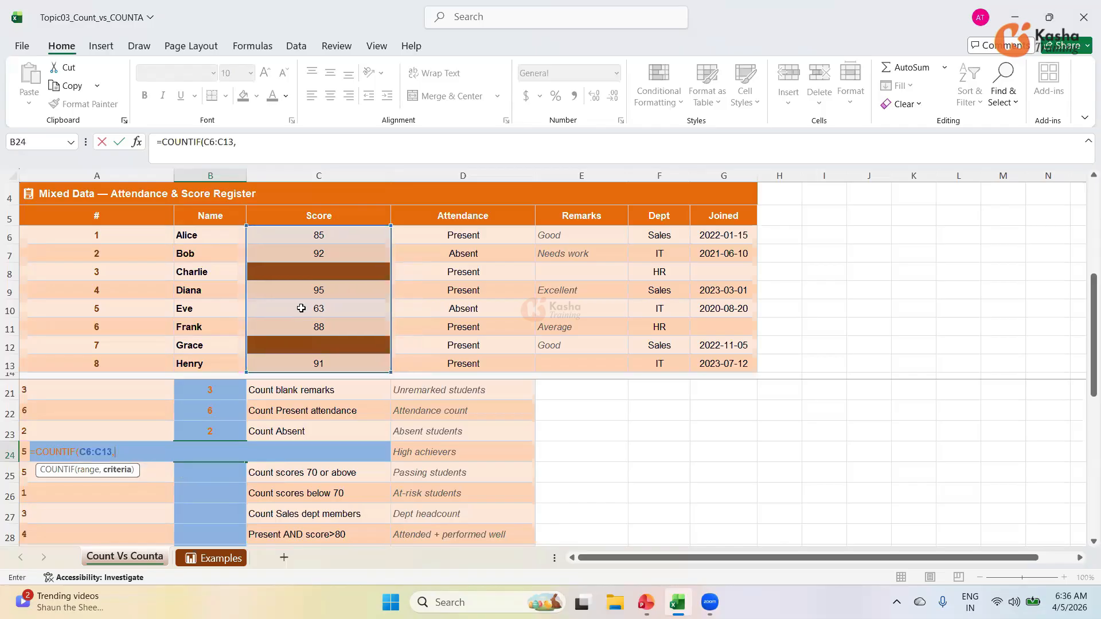
type("\">80\")")
key("Return")
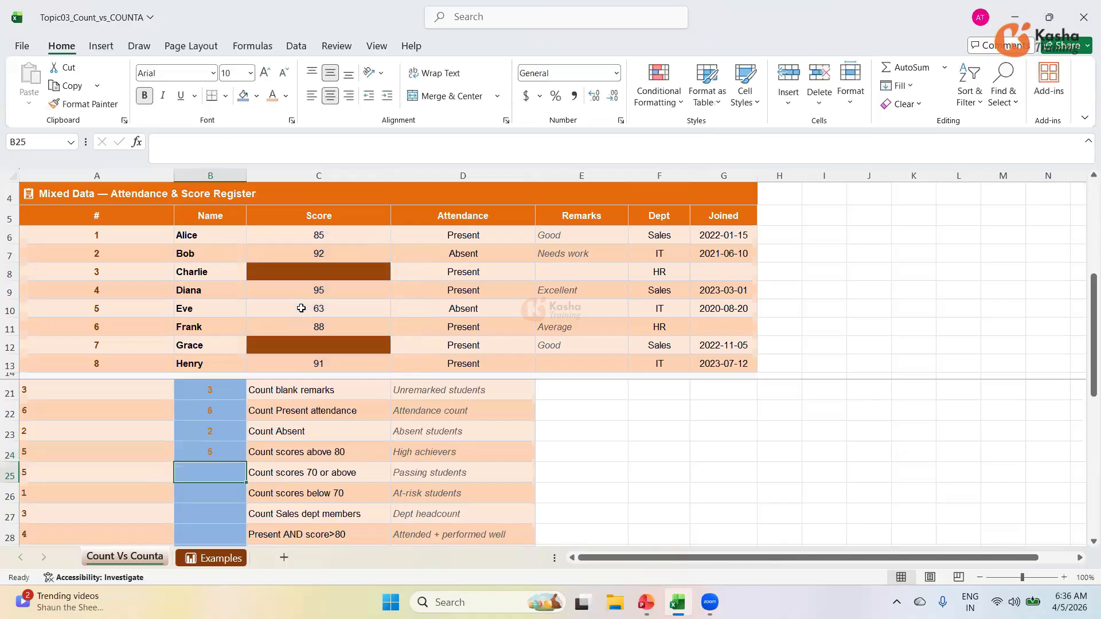
left_click(227, 461)
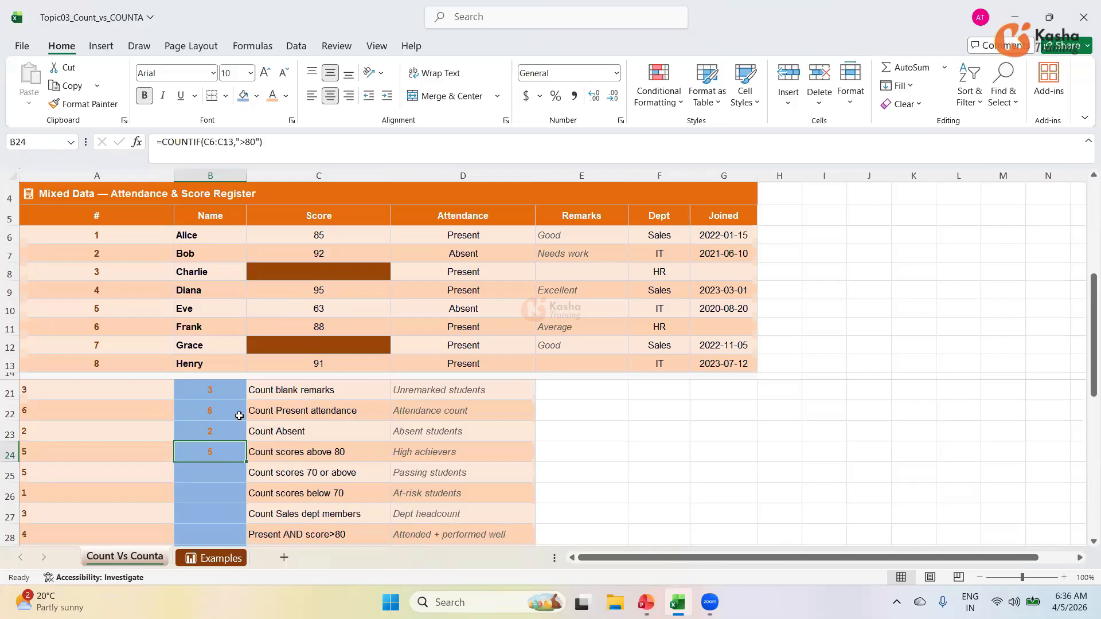
Step: Enter =COUNTIF(C6:C13,">70") in B25 for the passing students row, and review the formula against the score in C10
left_click(223, 475)
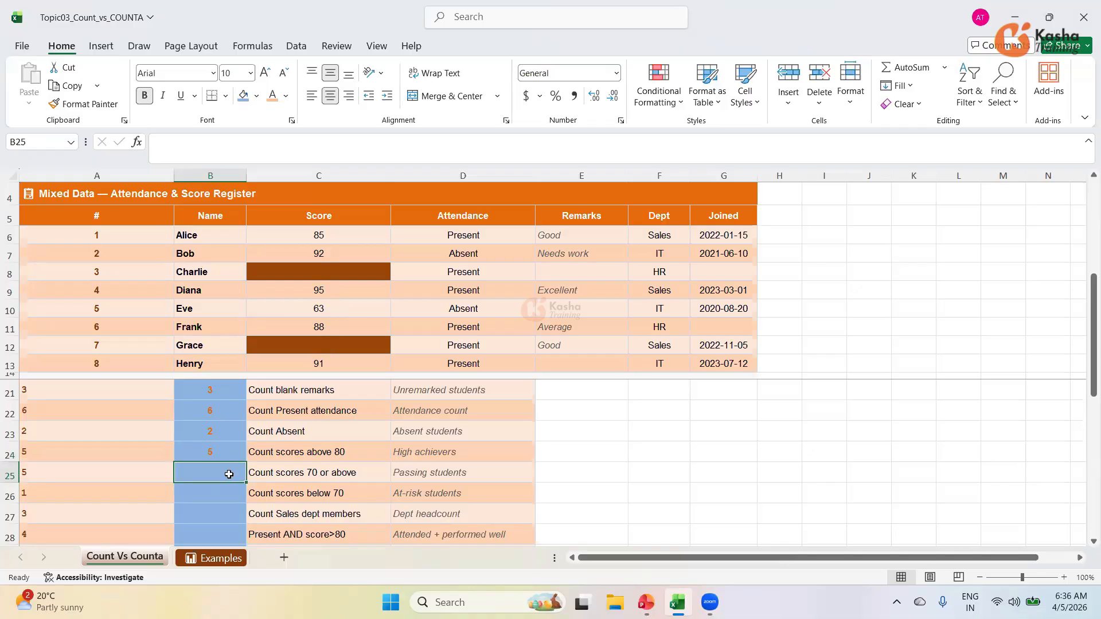
type("=")
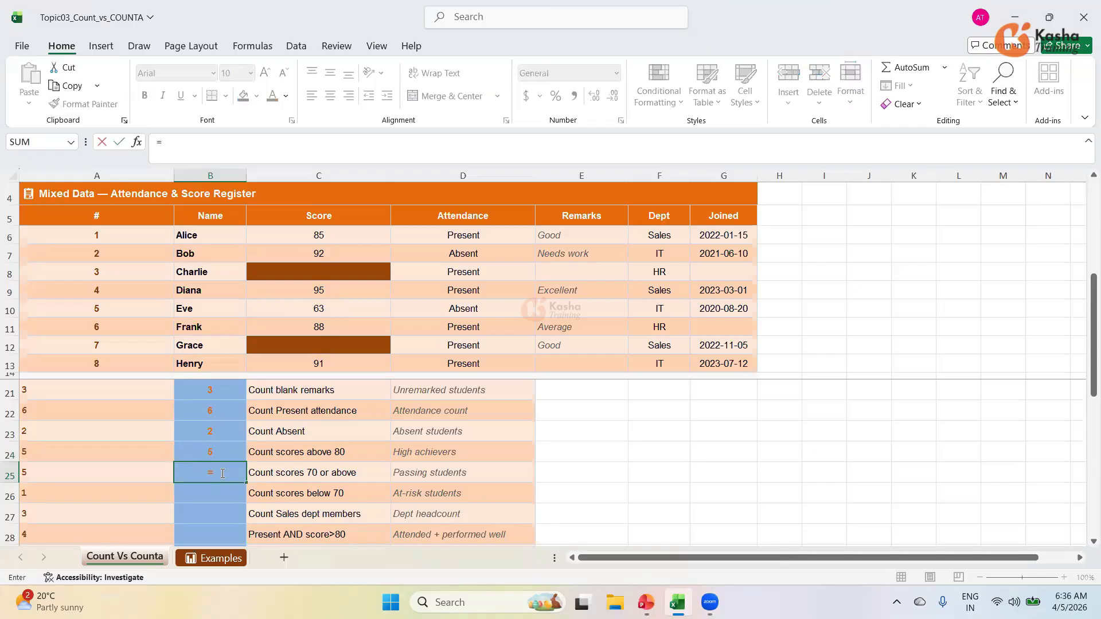
type("COUNT")
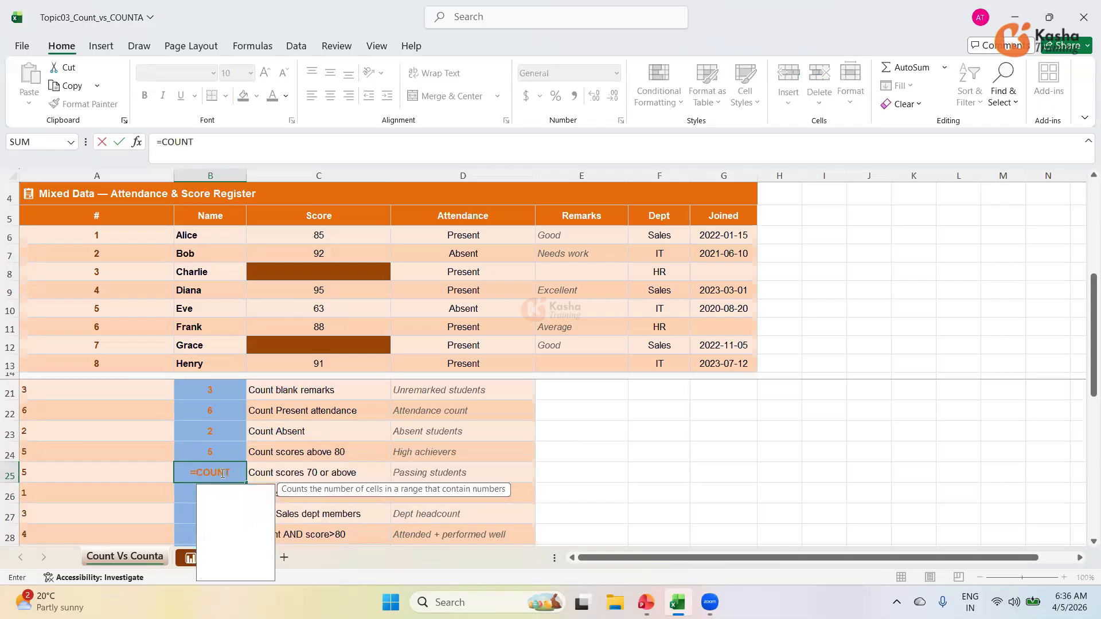
type("IF(")
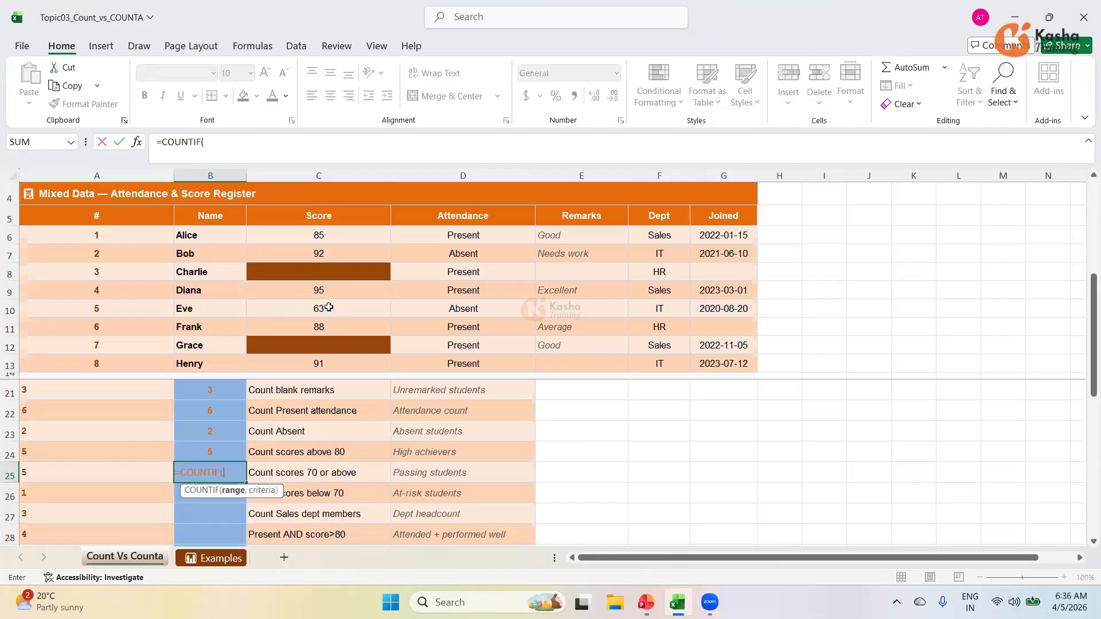
left_click(324, 233)
left_click_drag(313, 345, 315, 363)
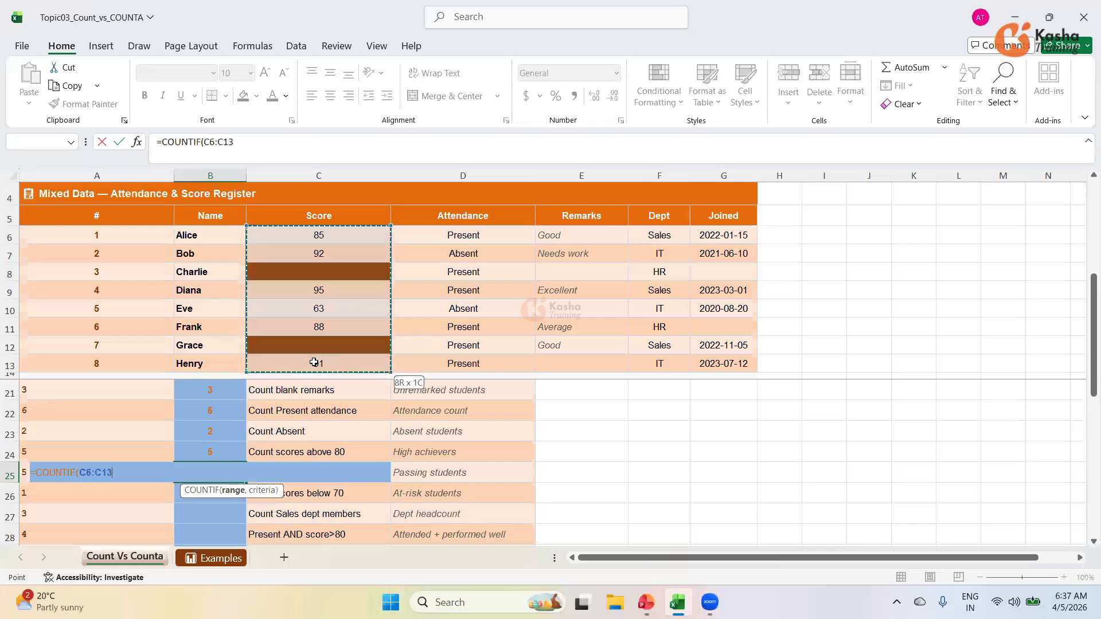
type(",")
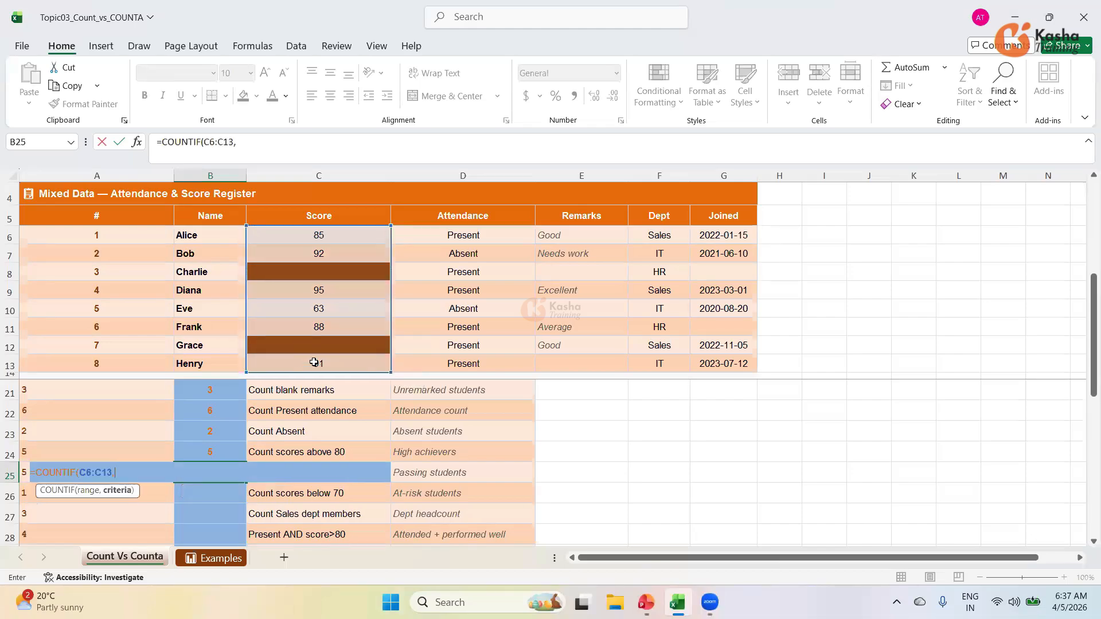
type("\">70\")")
key("Return")
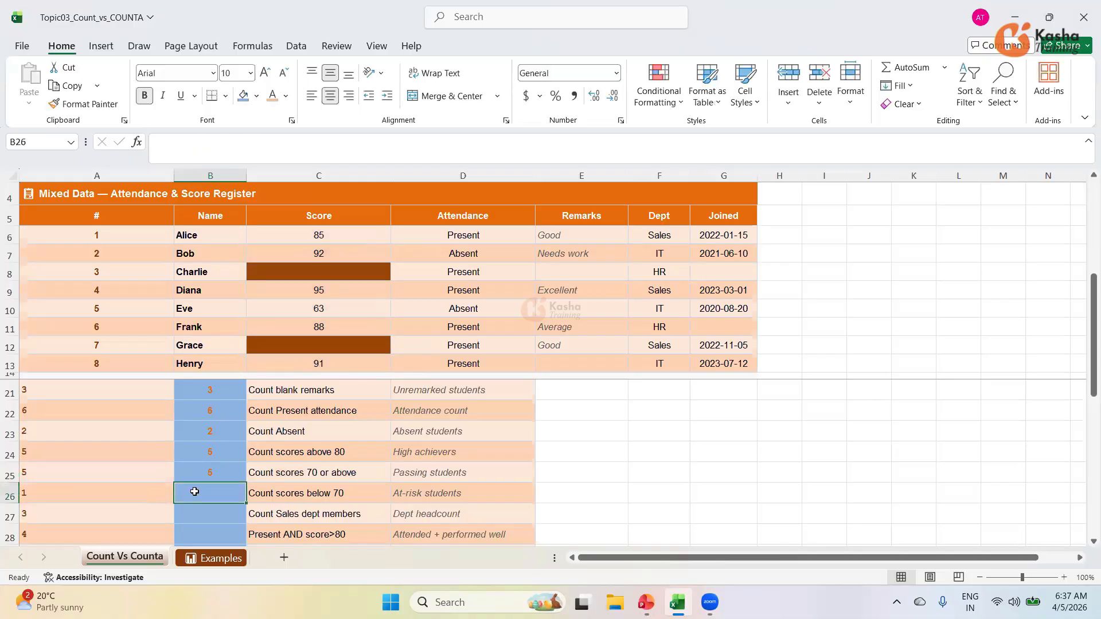
left_click(223, 477)
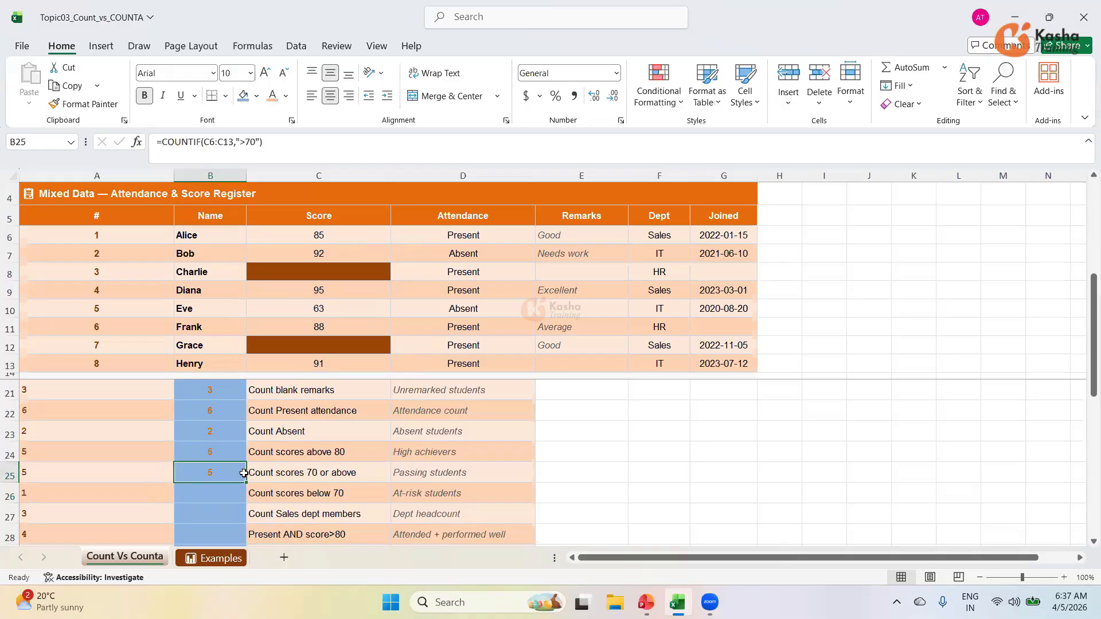
left_click(318, 310)
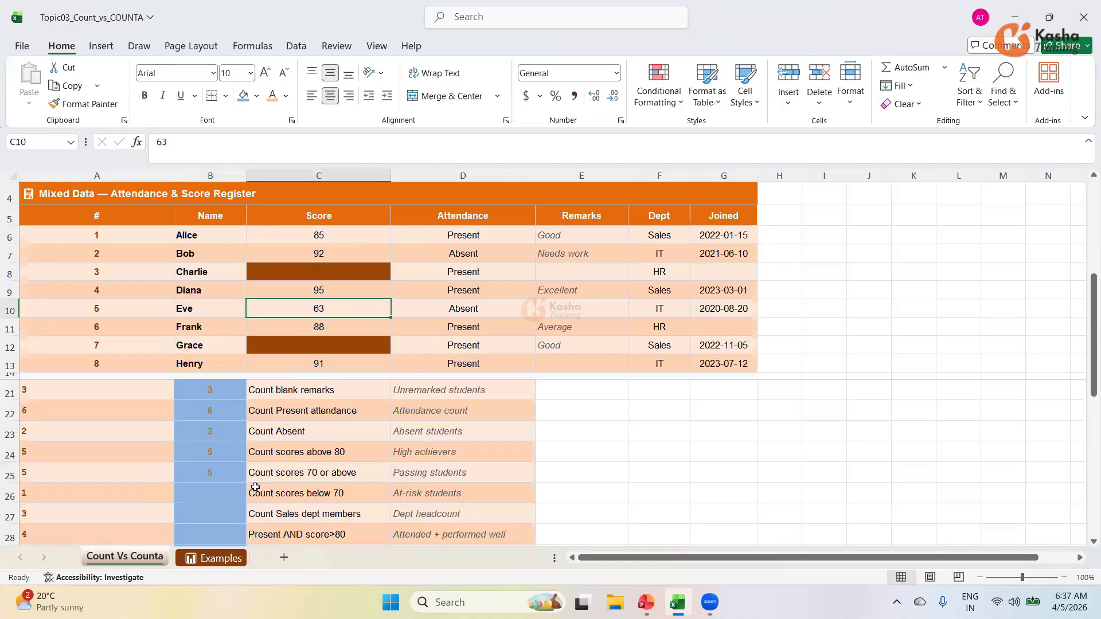
Step: Enter =COUNTIF(C6:C13,"<70") in B26 to count the scores below 70
left_click(213, 491)
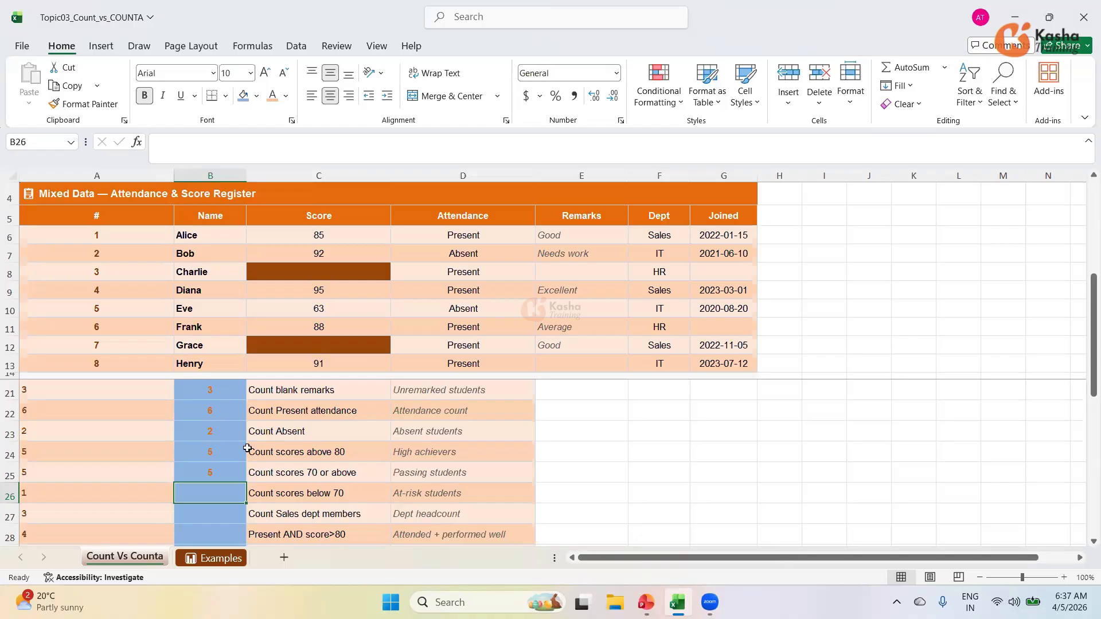
type("=")
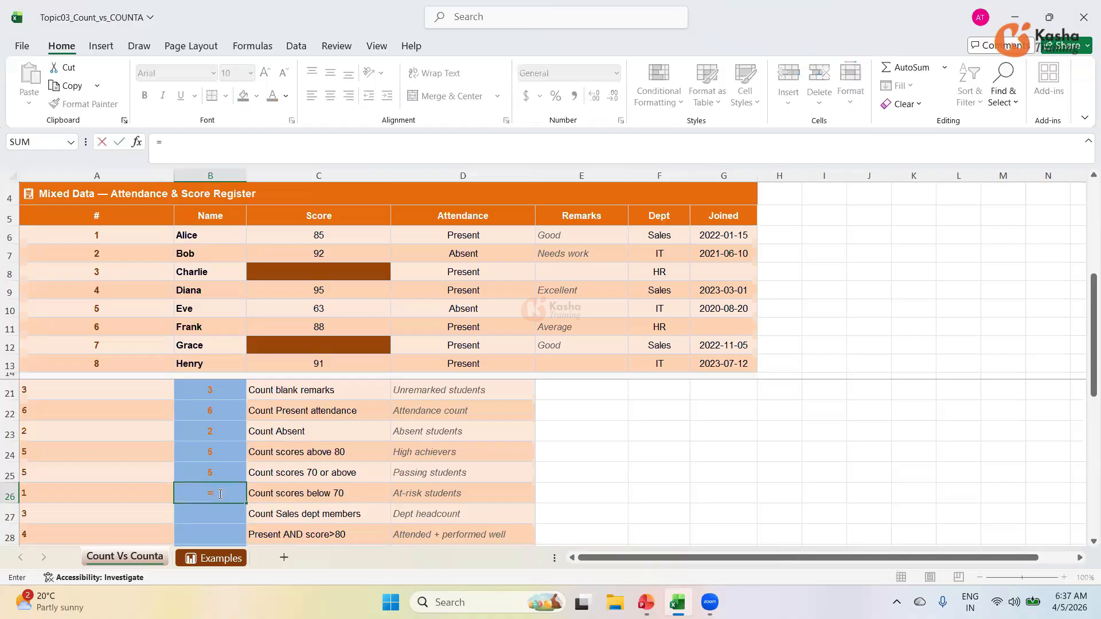
type("COUNT")
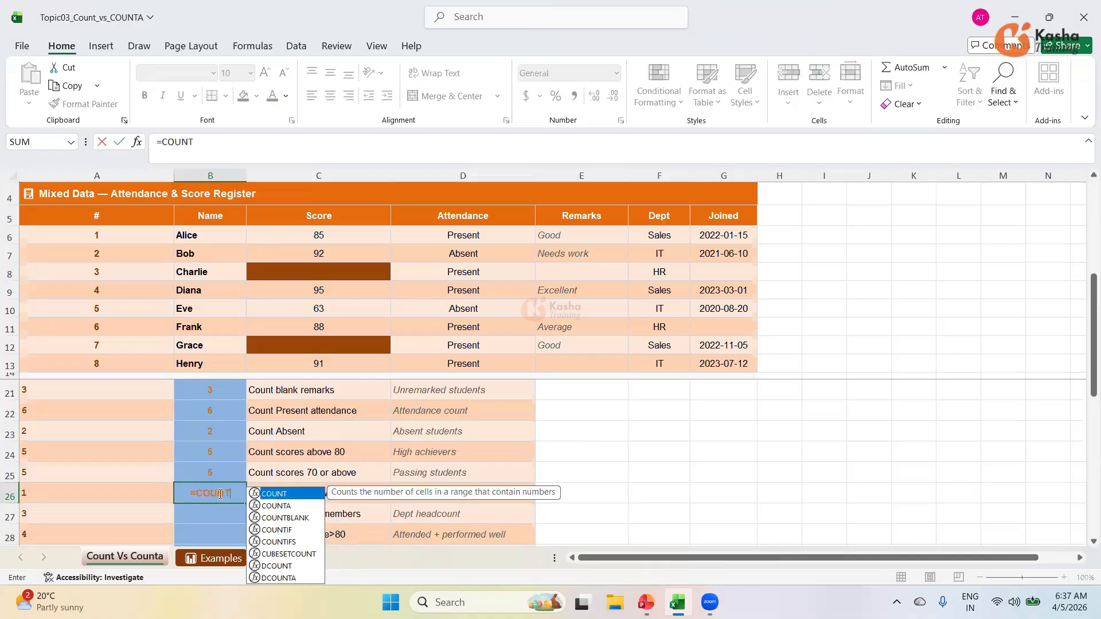
type("IF")
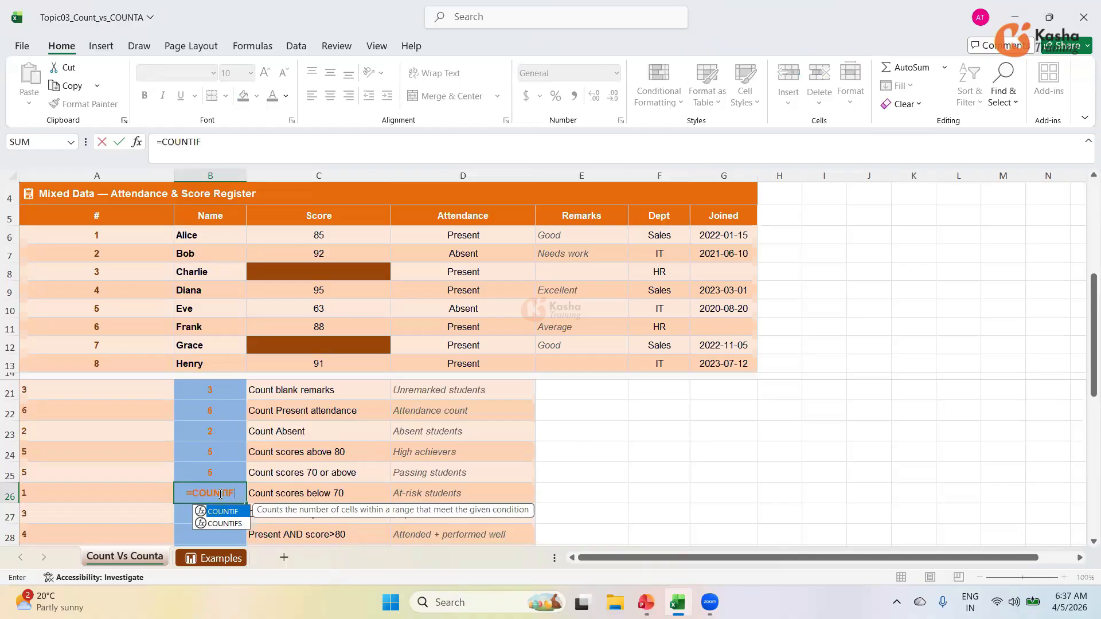
type("(")
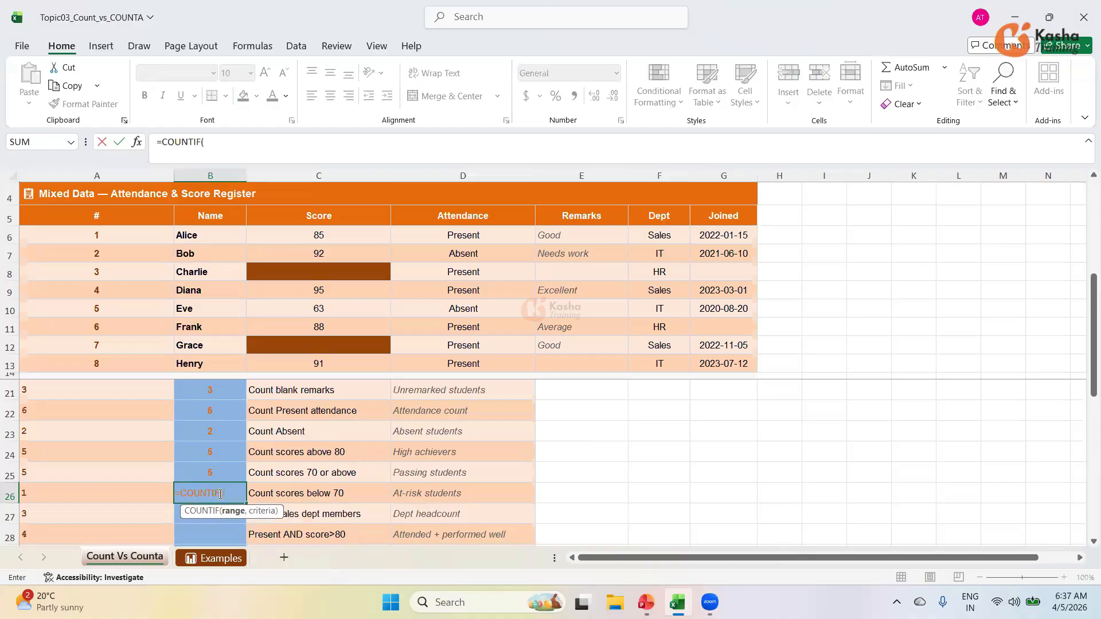
left_click_drag(319, 236, 319, 360)
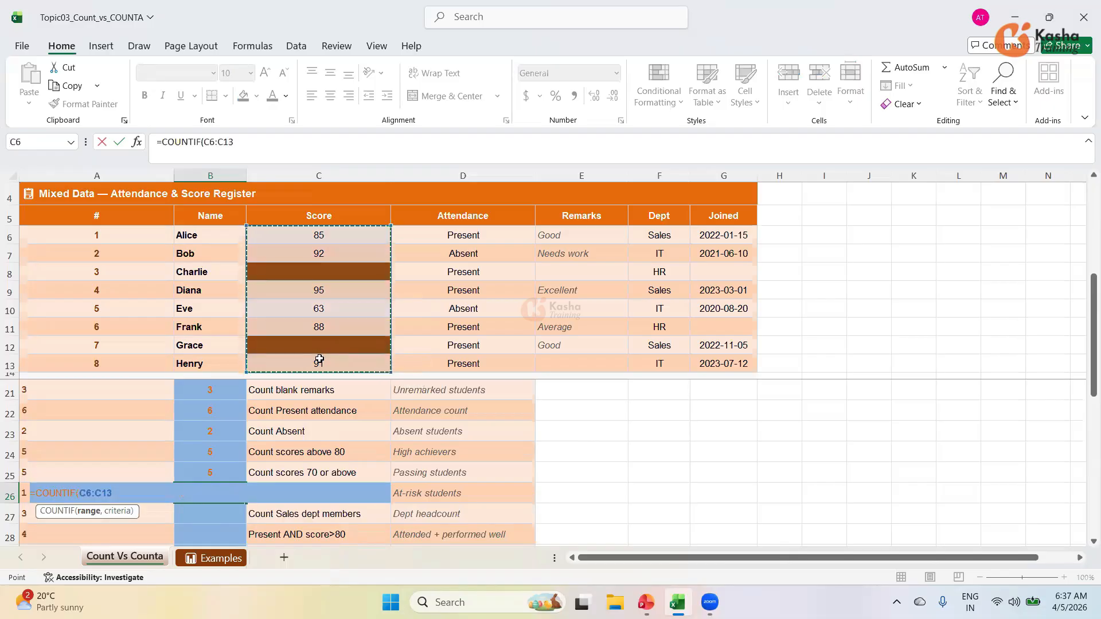
type(",")
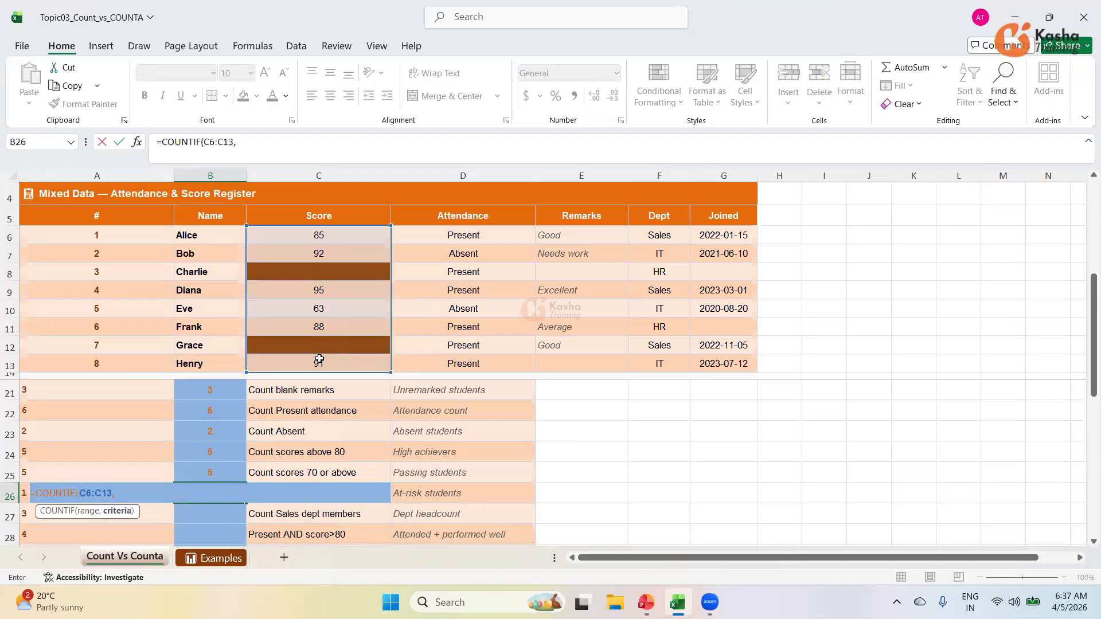
type("\"<70\")")
key("Return")
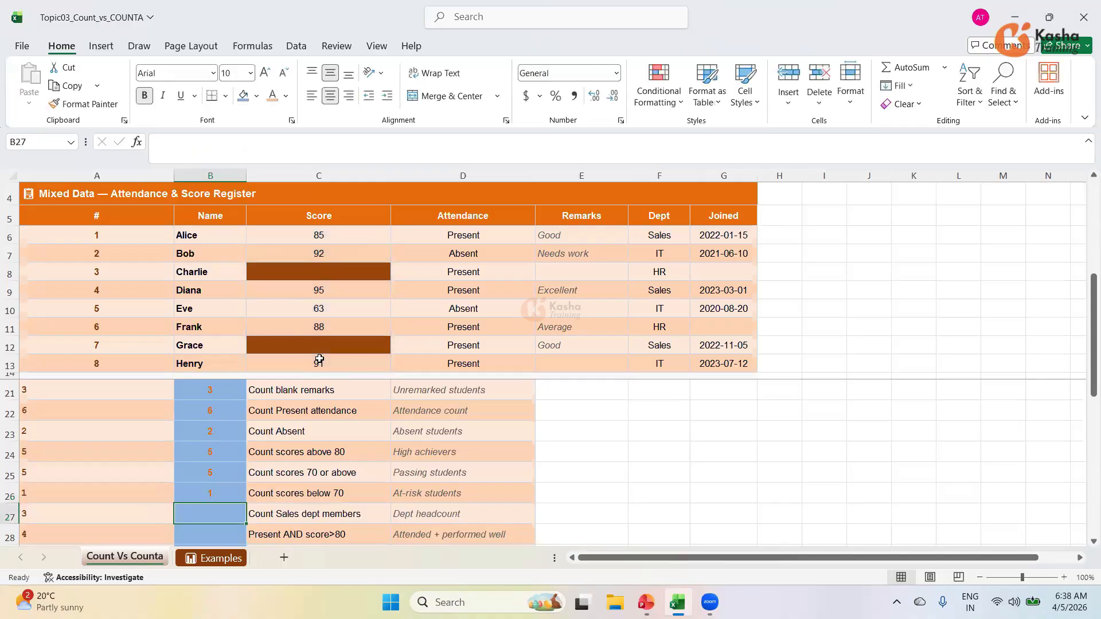
Step: Check the below-70 count against the score in C10 and review the formula in B26
left_click(200, 314)
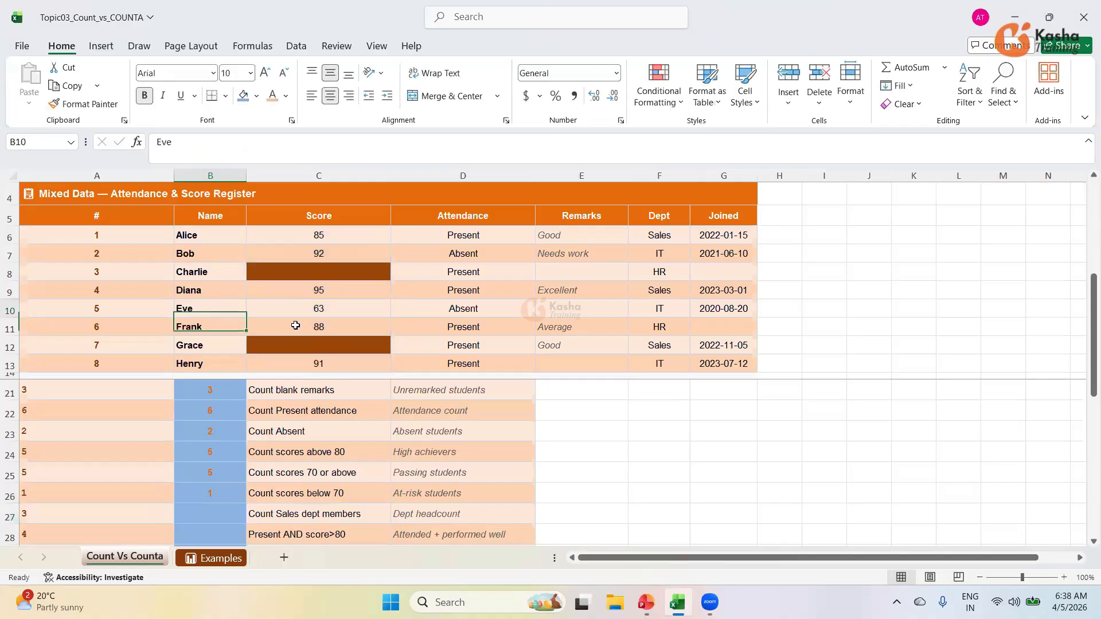
left_click(333, 310)
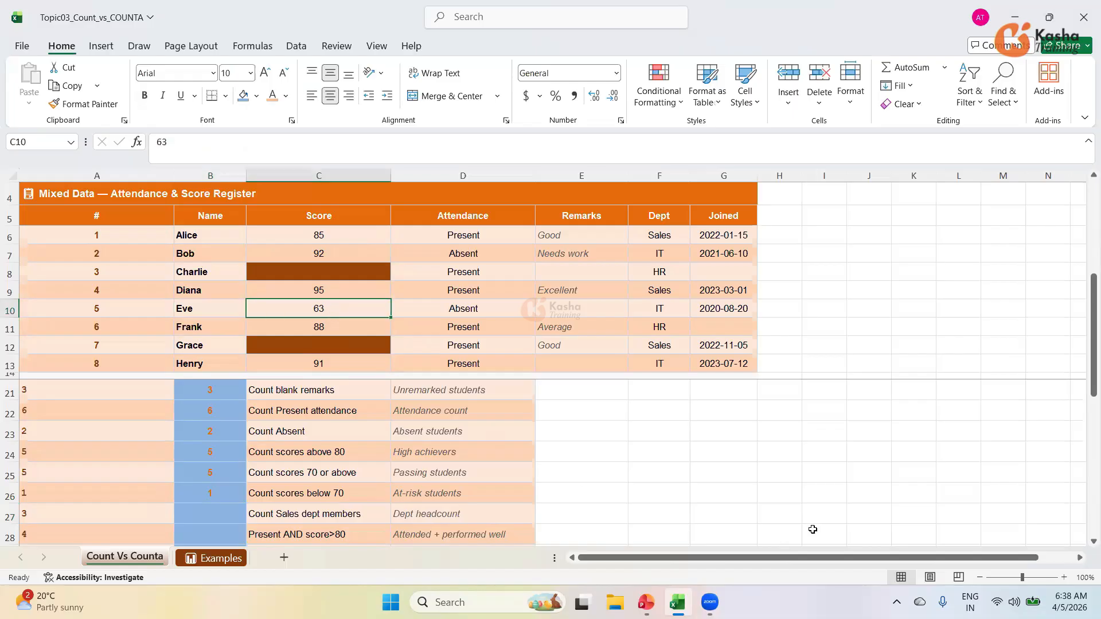
left_click(1086, 543)
left_click(1085, 542)
left_click(1085, 543)
left_click(1085, 543)
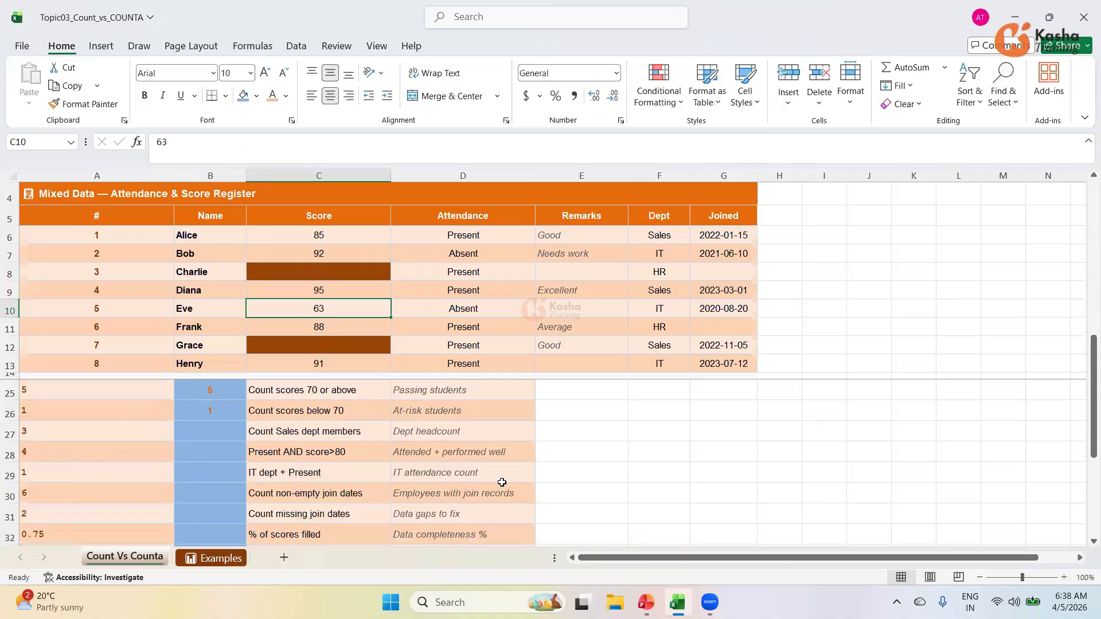
left_click(226, 411)
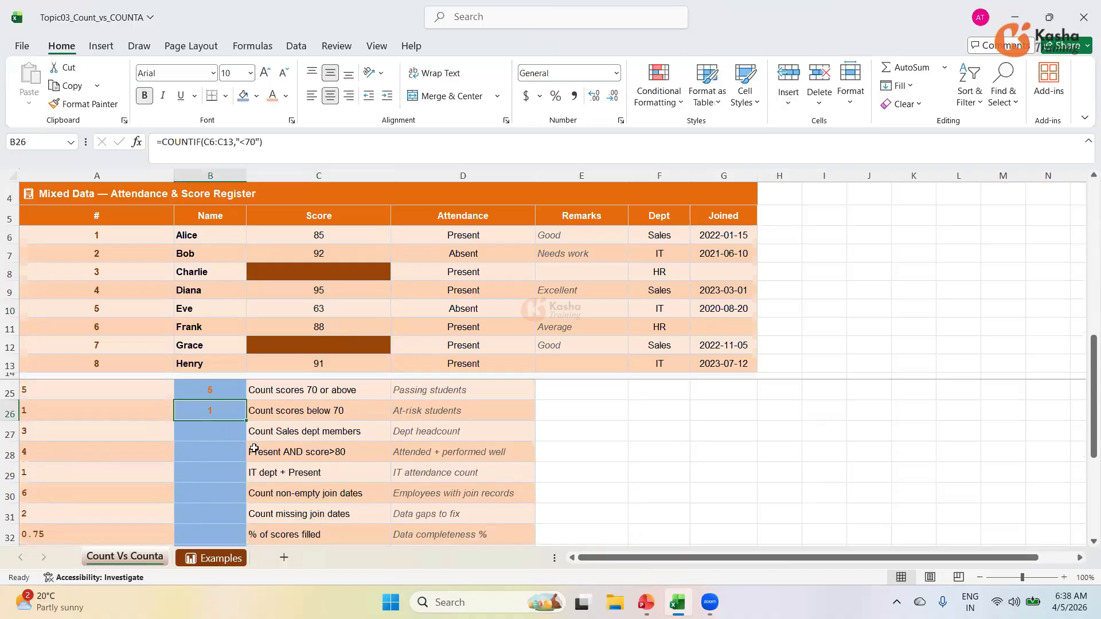
Step: Enter =COUNTIF(F6:F13,"Sales") in B27 to count the Sales department members
left_click(264, 434)
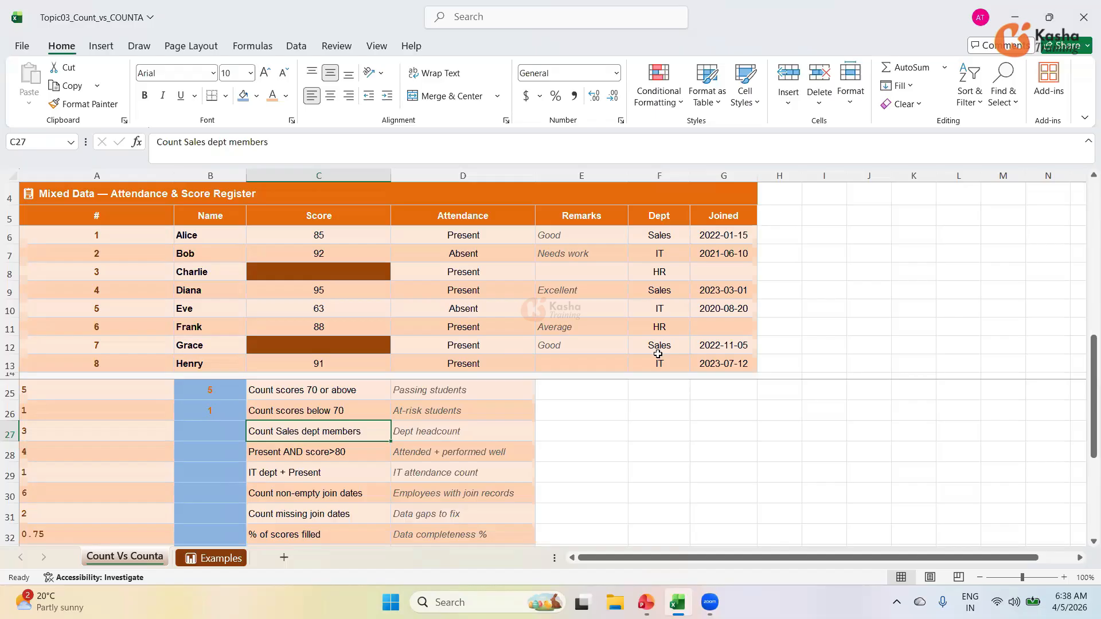
left_click(202, 433)
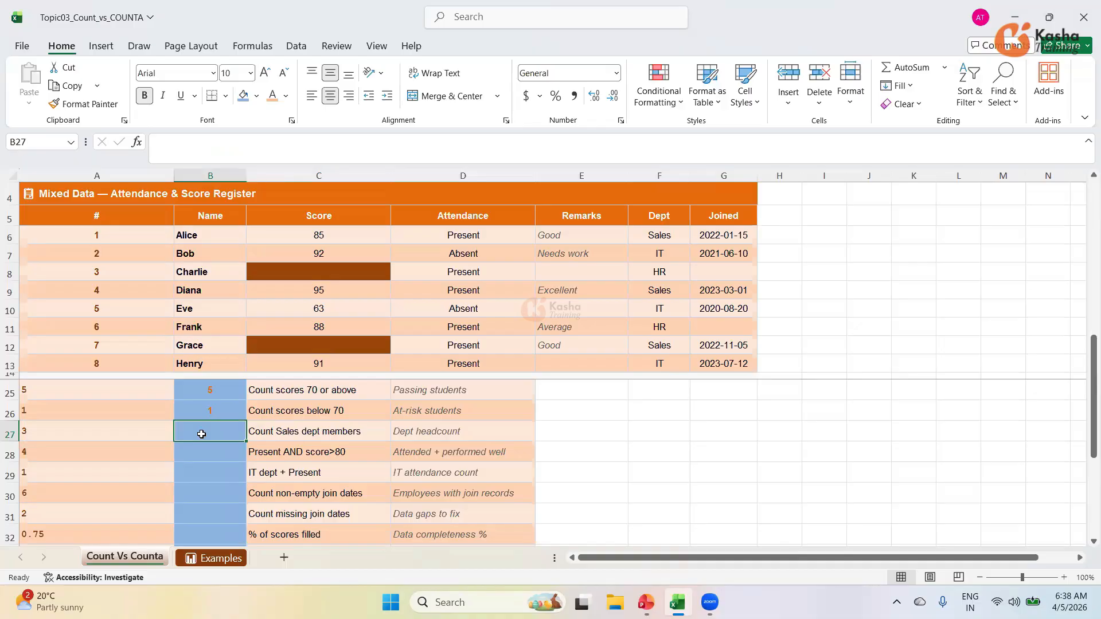
type("=CO")
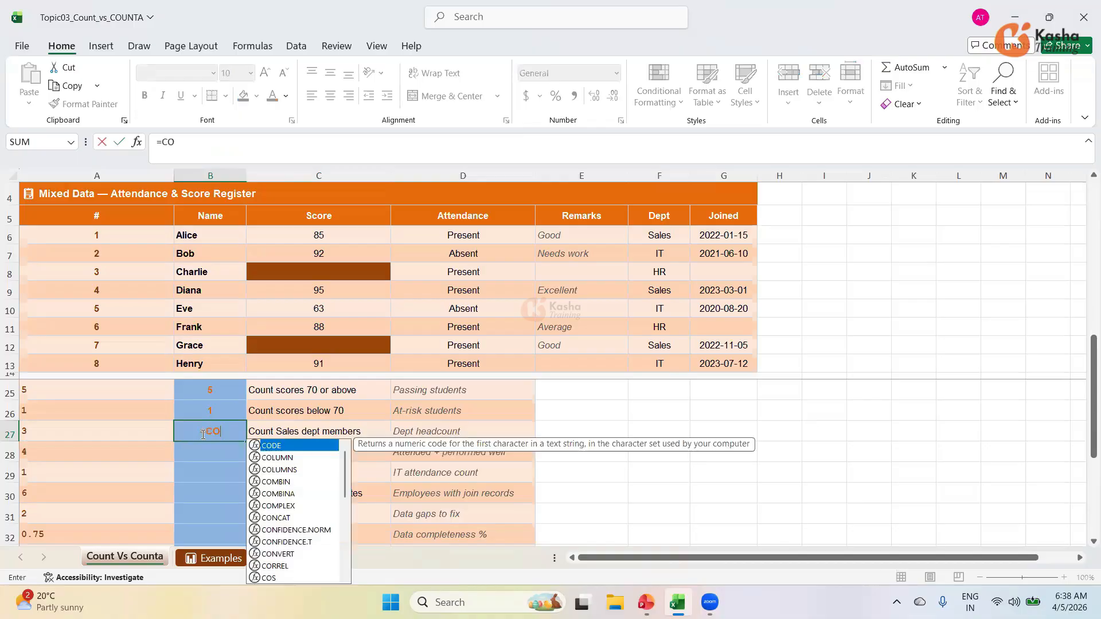
type("UNTIF")
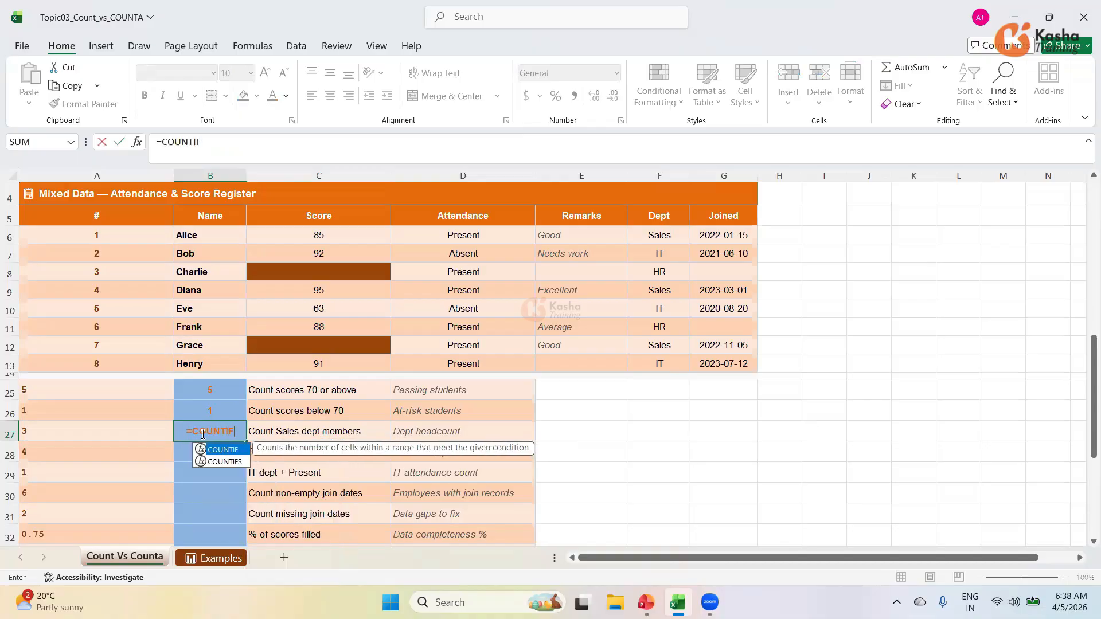
type("(")
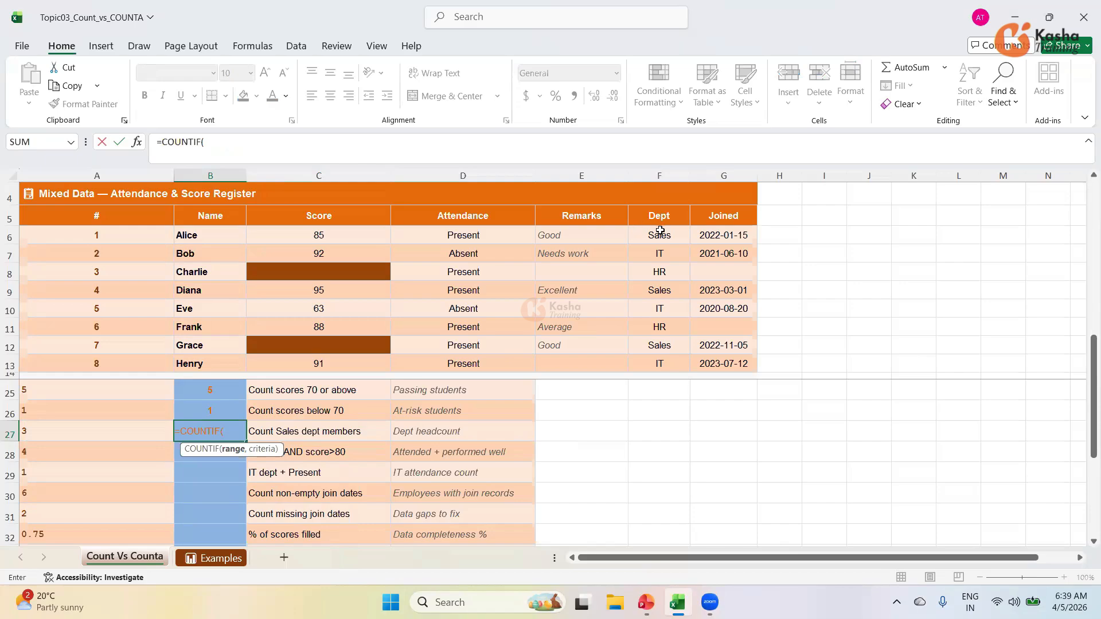
left_click_drag(661, 232, 638, 362)
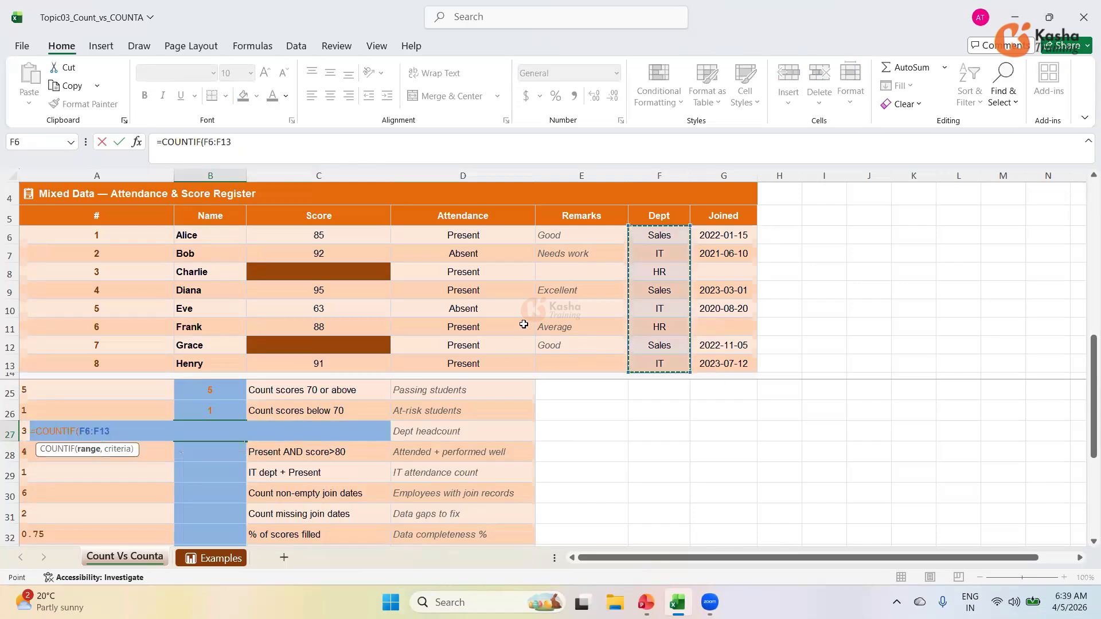
type(",")
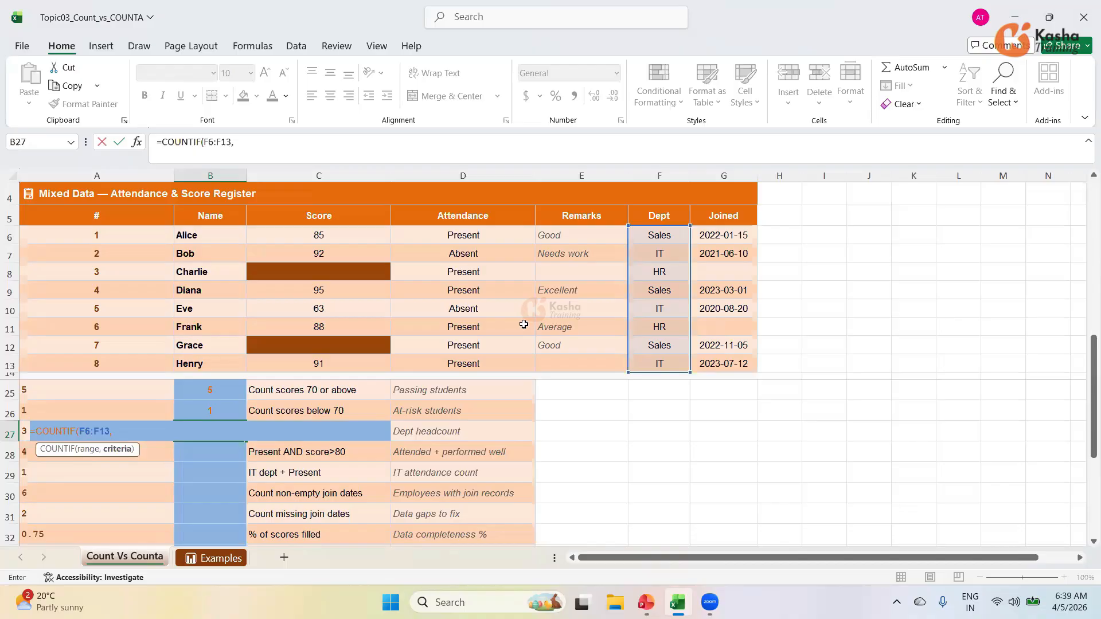
type("\"Sales\")")
key("Return")
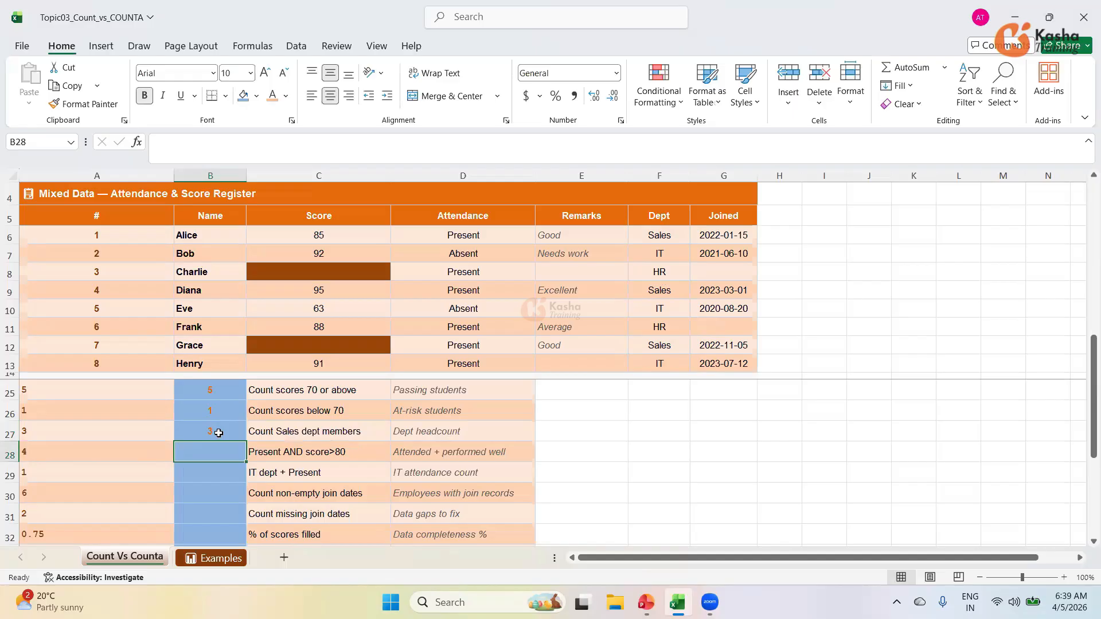
Step: Start a COUNTIFS formula in B28 with the attendance range D6:D13 and the criterion "Present"
left_click(319, 454)
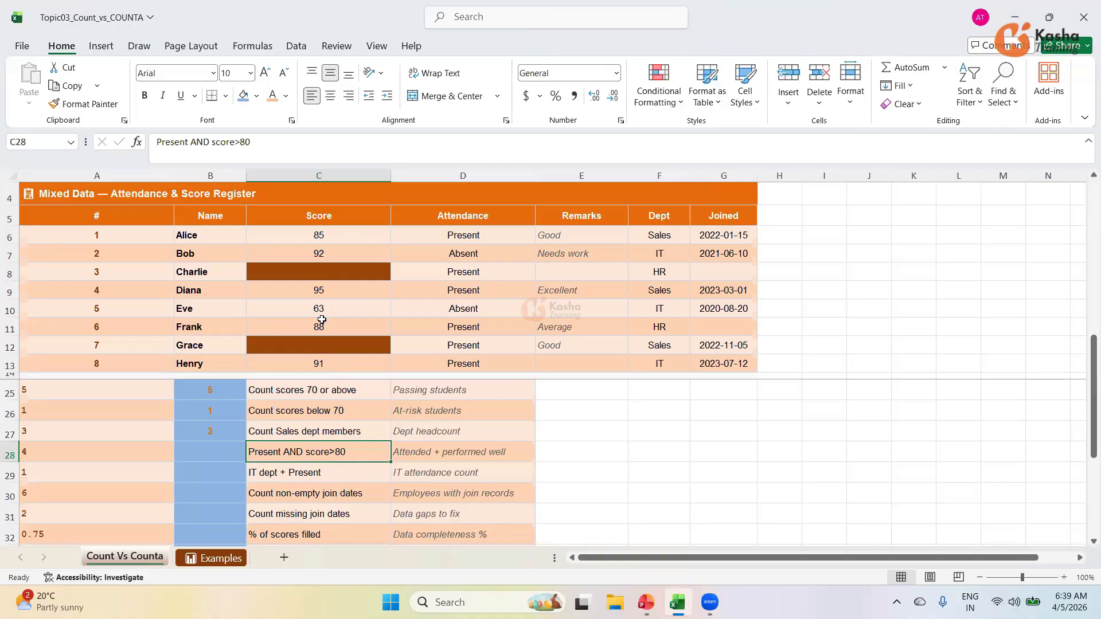
left_click(211, 453)
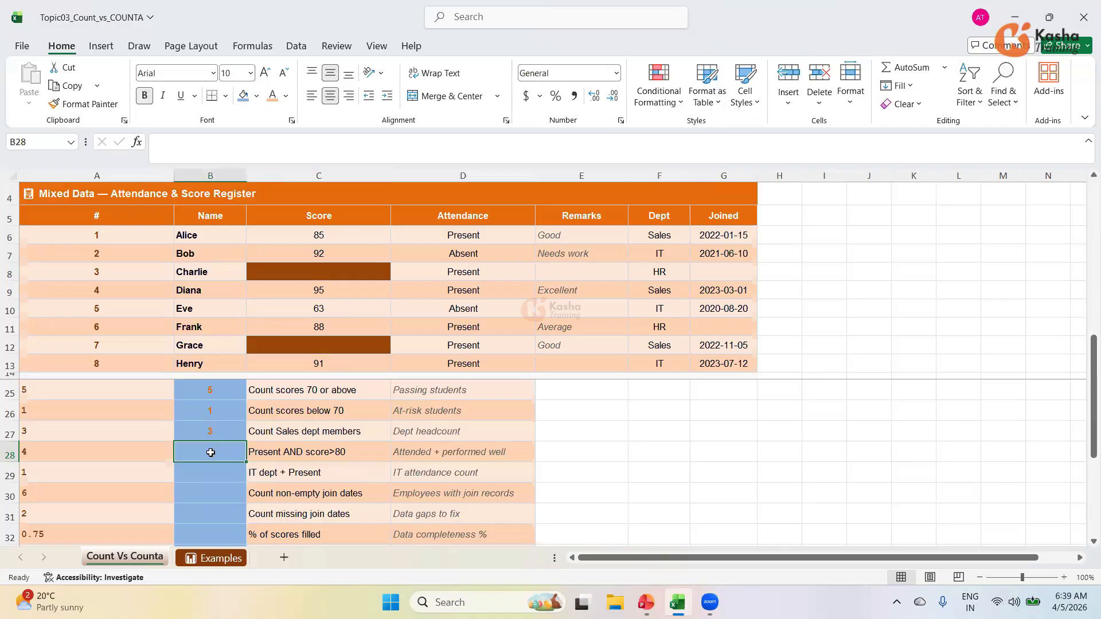
type("=")
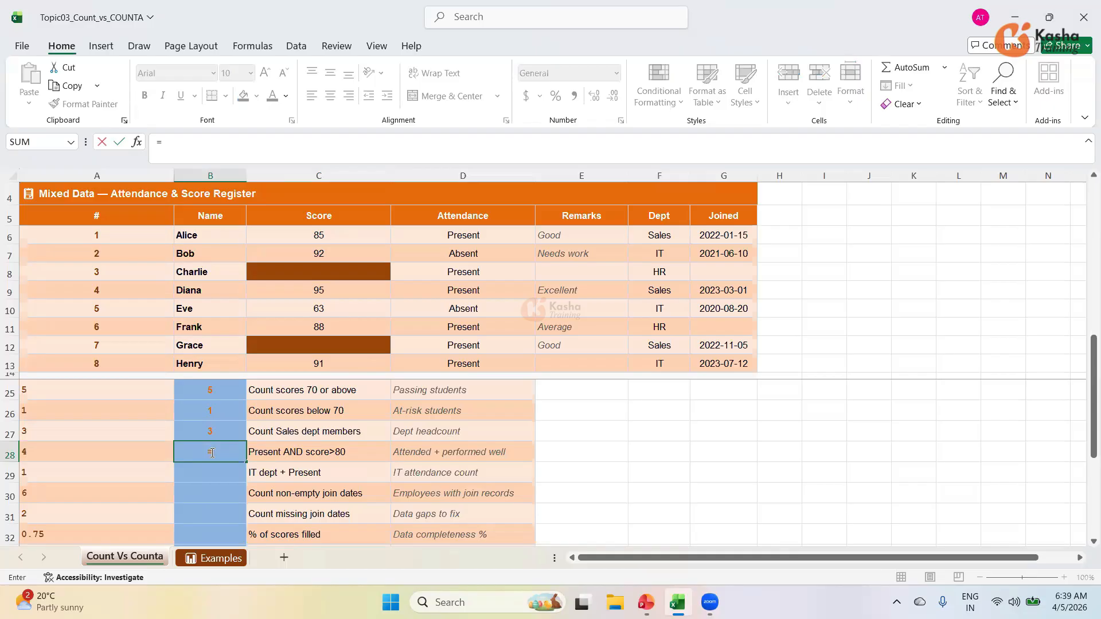
type("COUNT")
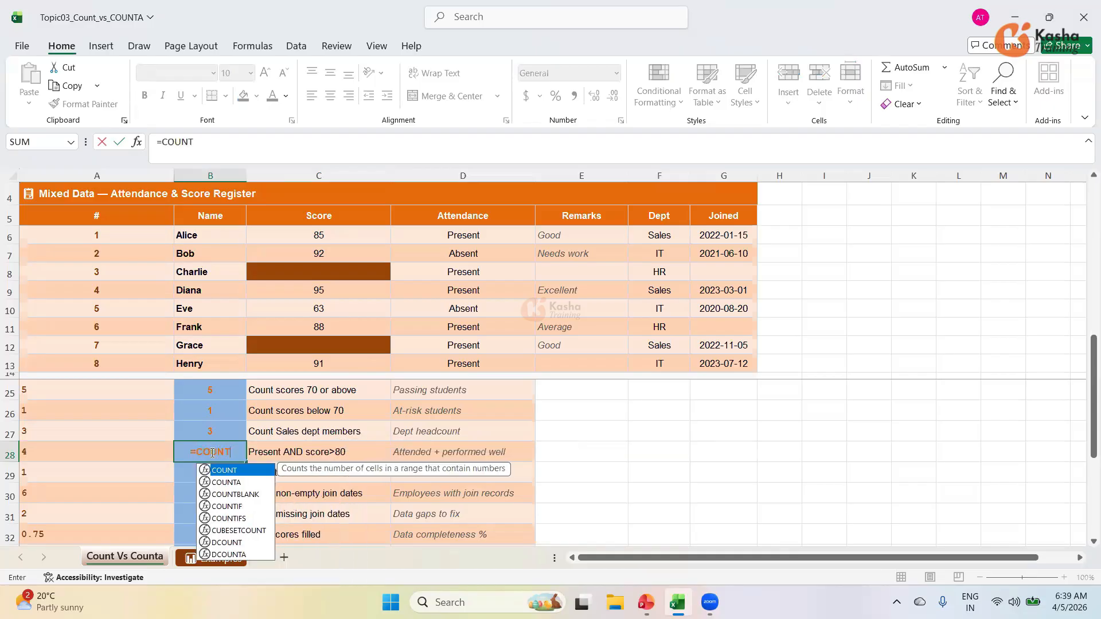
type("IFS")
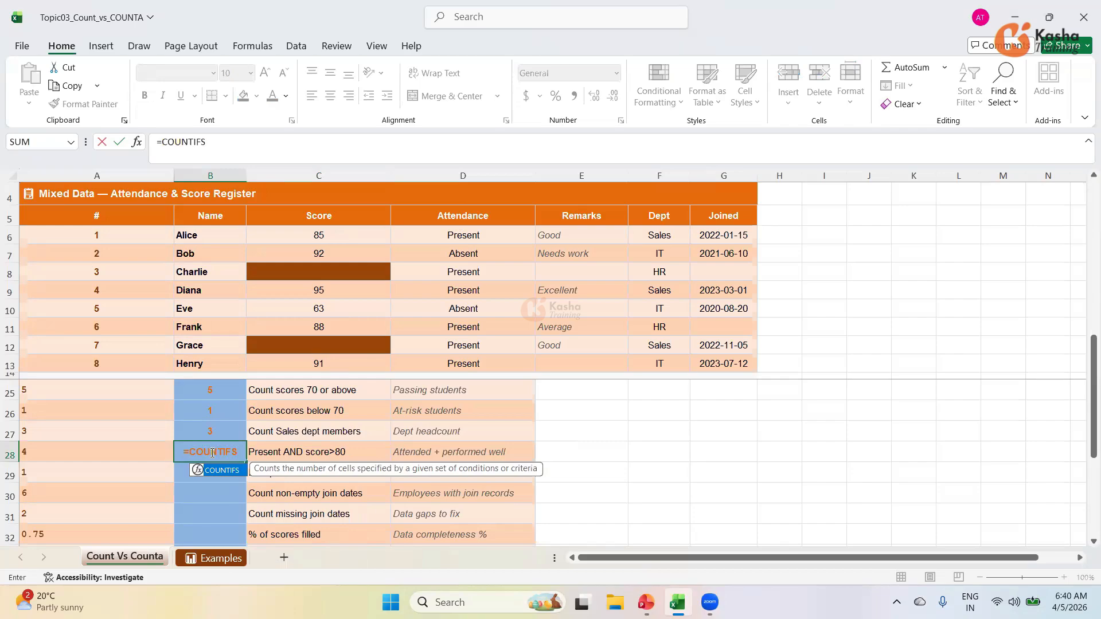
type("(")
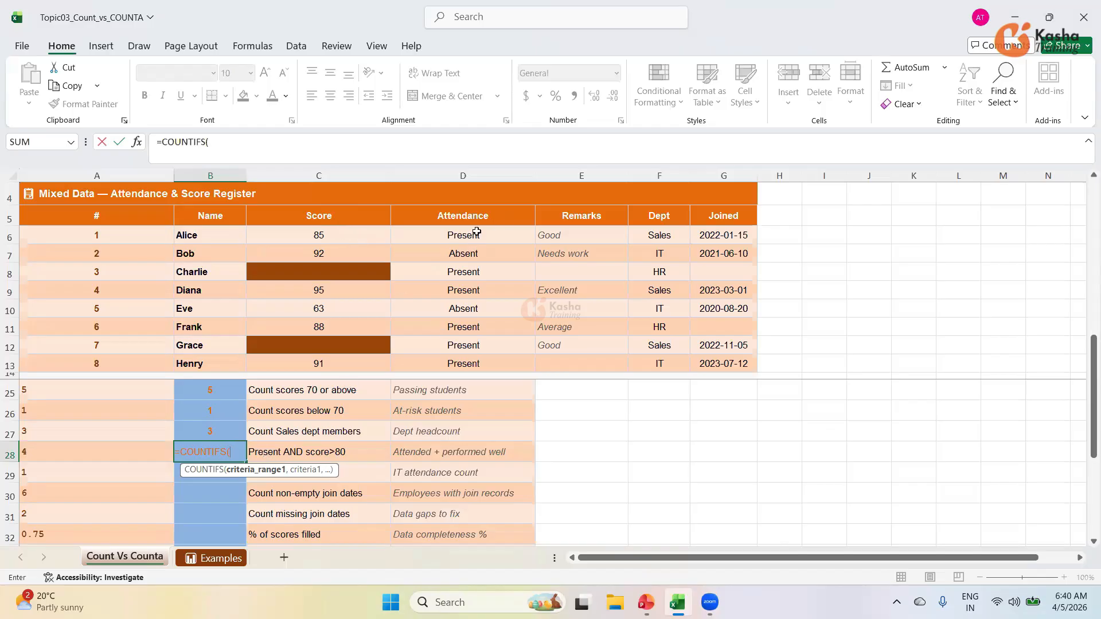
left_click_drag(476, 233, 463, 366)
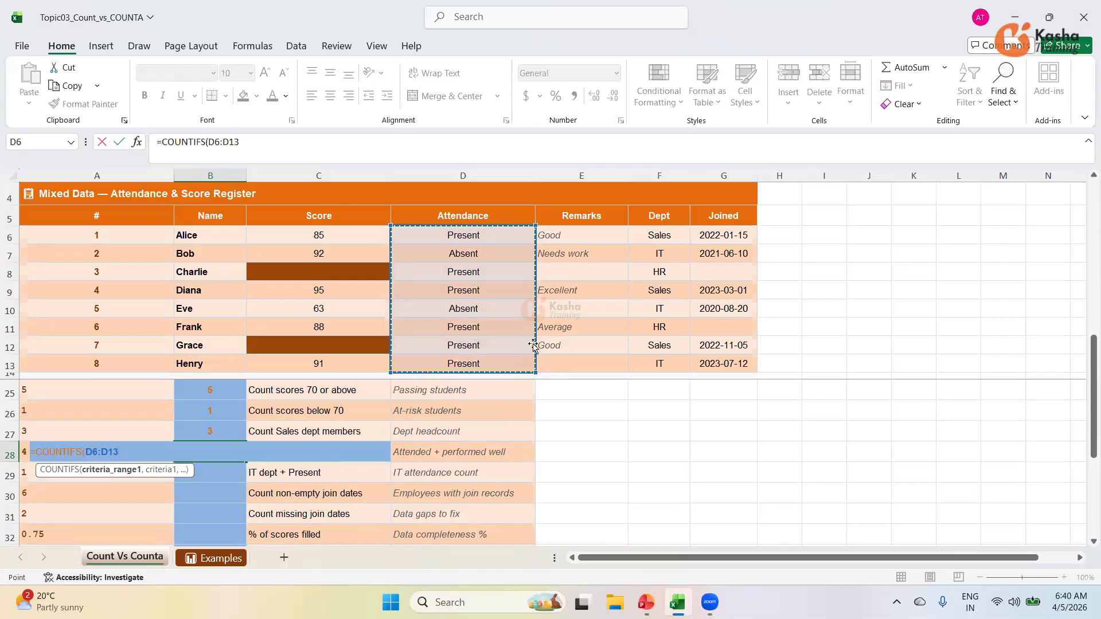
type(",")
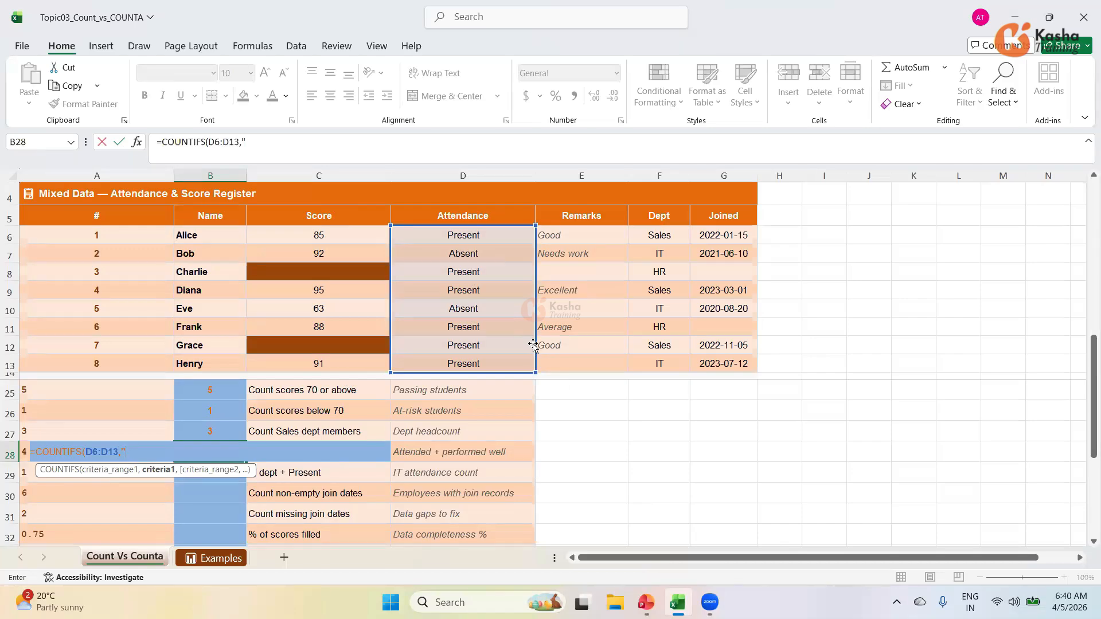
type("\"Present")
type("\",")
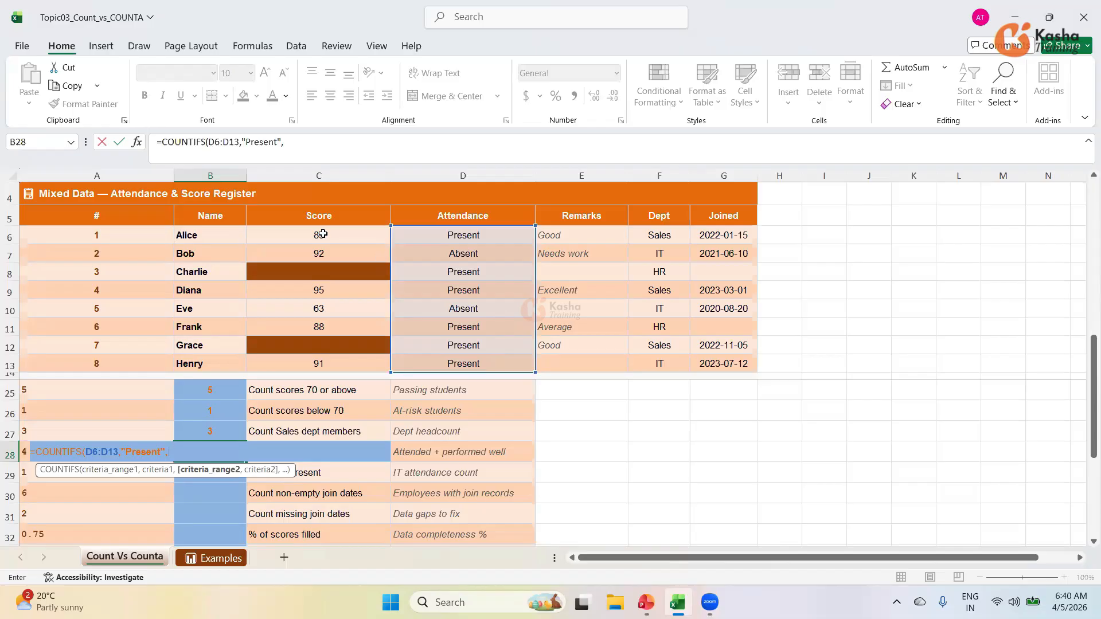
Step: Complete the B28 COUNTIFS formula with the score range C6:C13 and criterion ">80", and check the scores in C6 and C7
left_click_drag(323, 234, 338, 364)
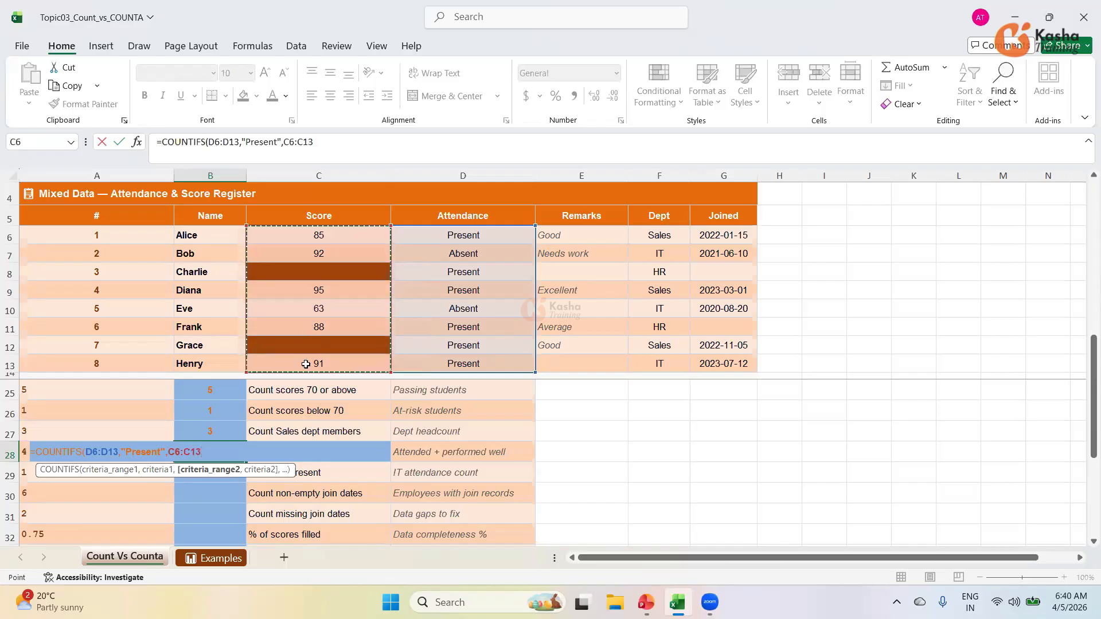
type(",")
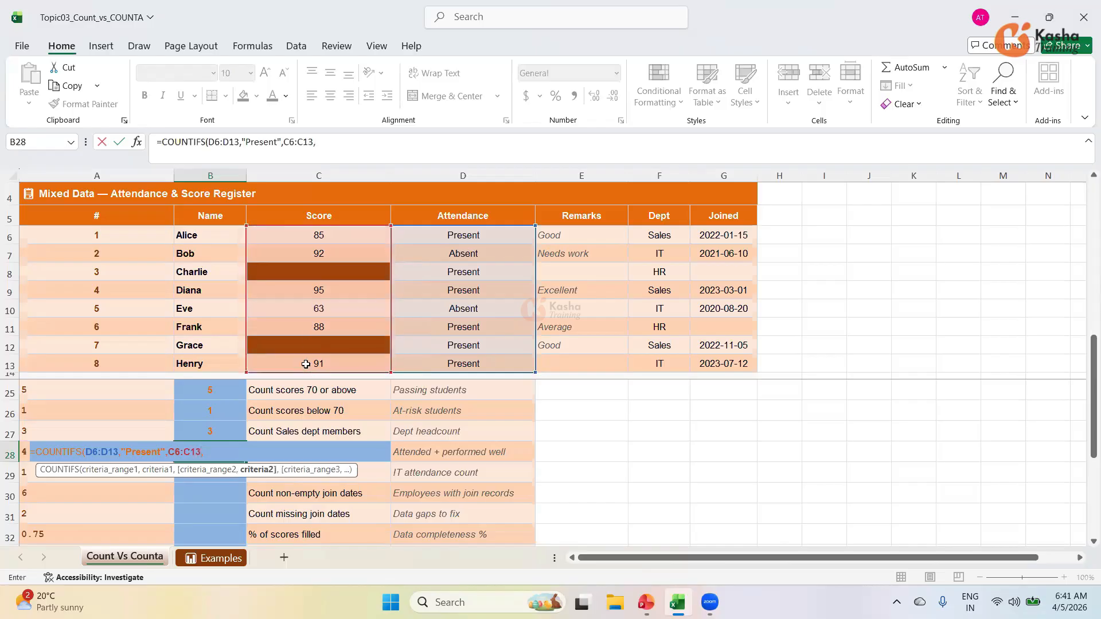
type("\">80\")")
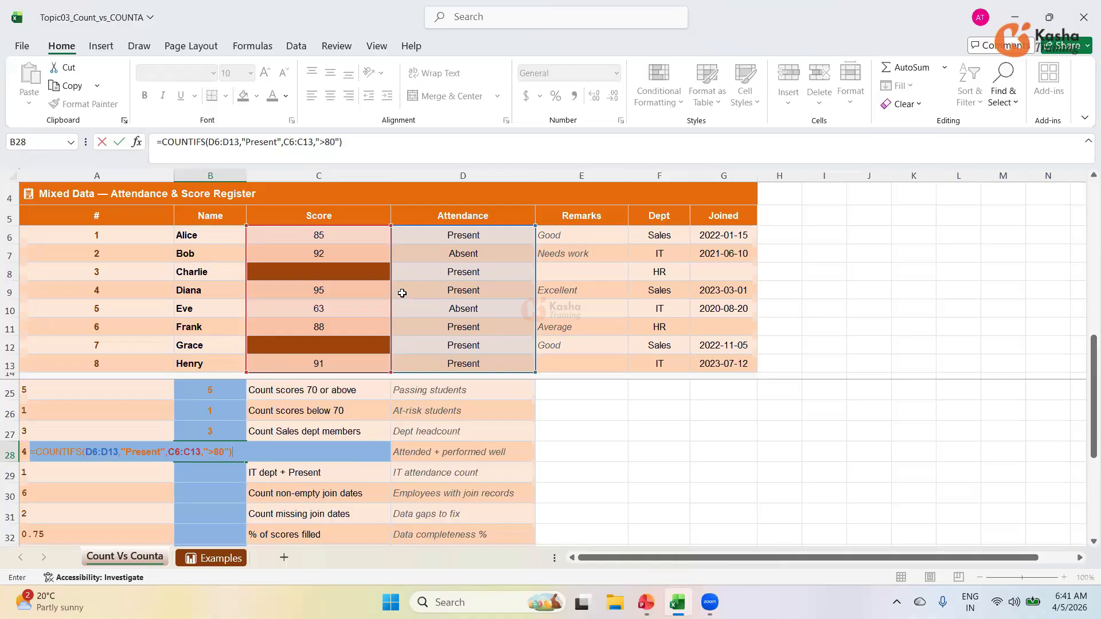
key("Return")
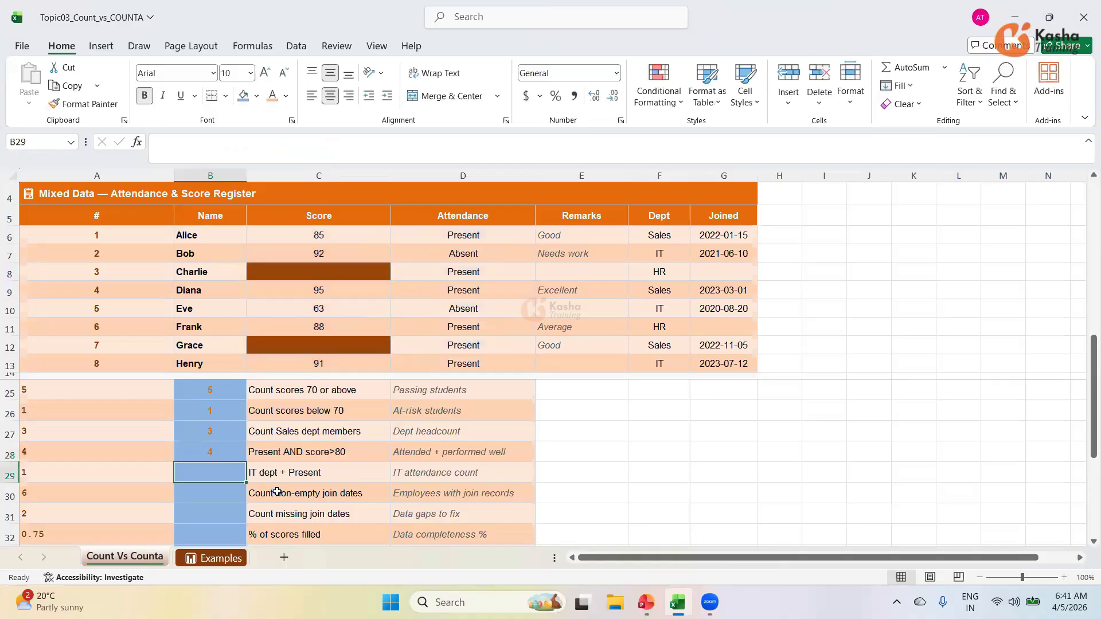
left_click(335, 236)
left_click(338, 254)
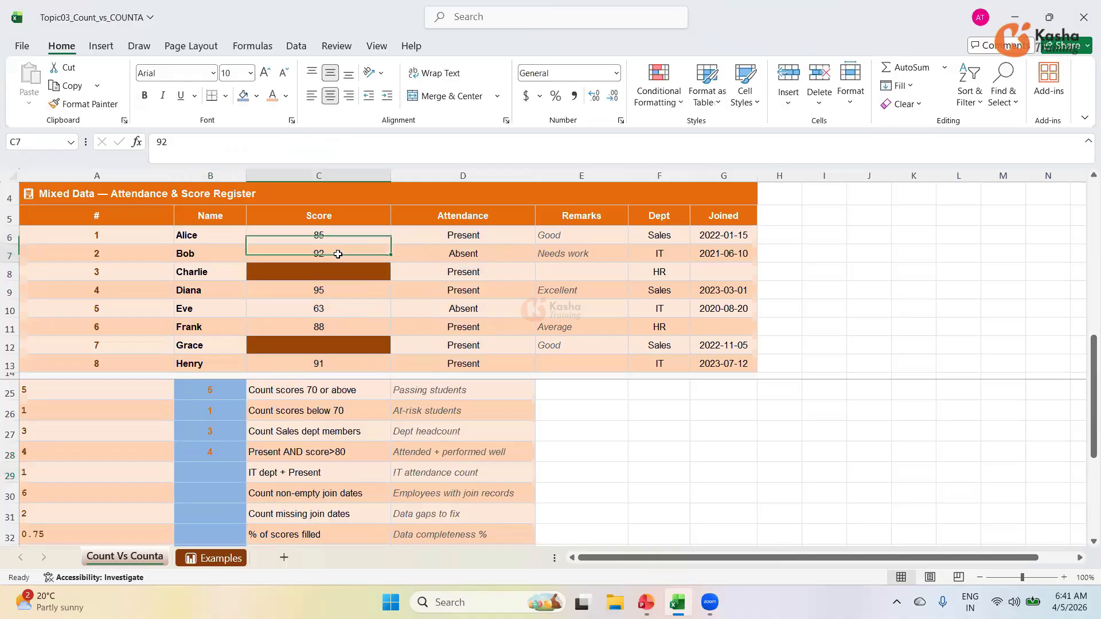
left_click(365, 241)
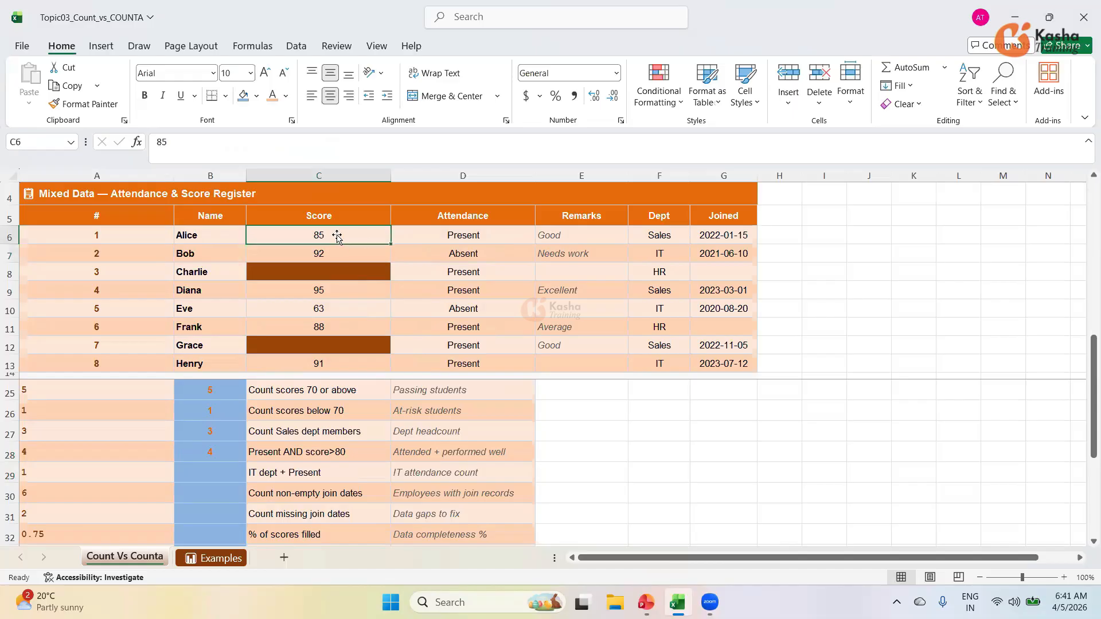
Step: Check the scores in C9, C11 and C13 against the Present and above-80 criteria, and review the formula in B28
left_click(355, 290)
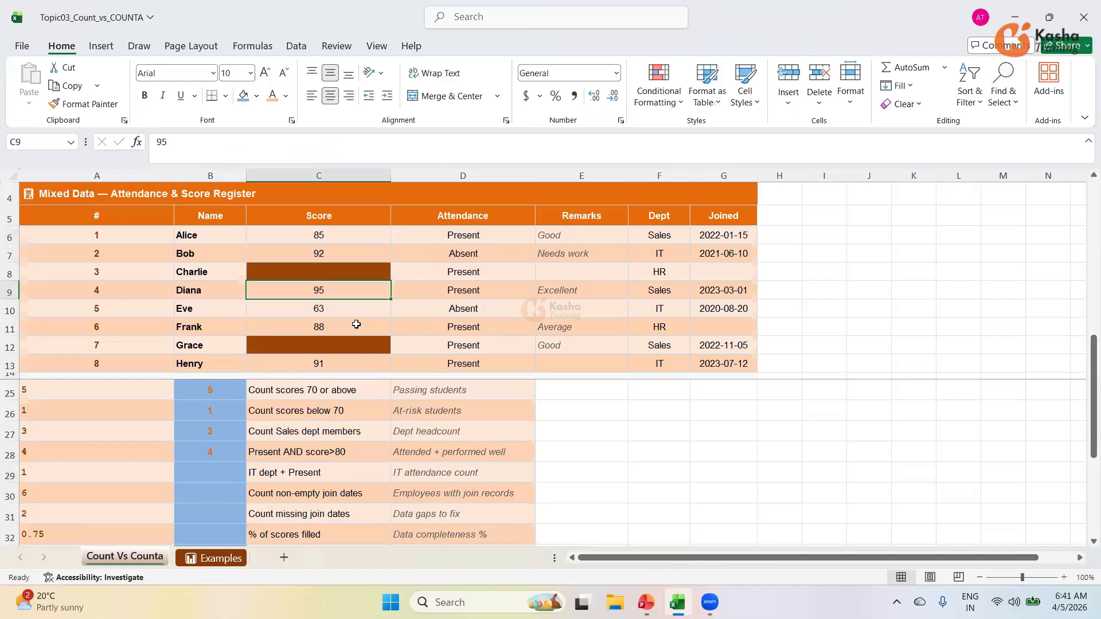
left_click(353, 326)
left_click(346, 365)
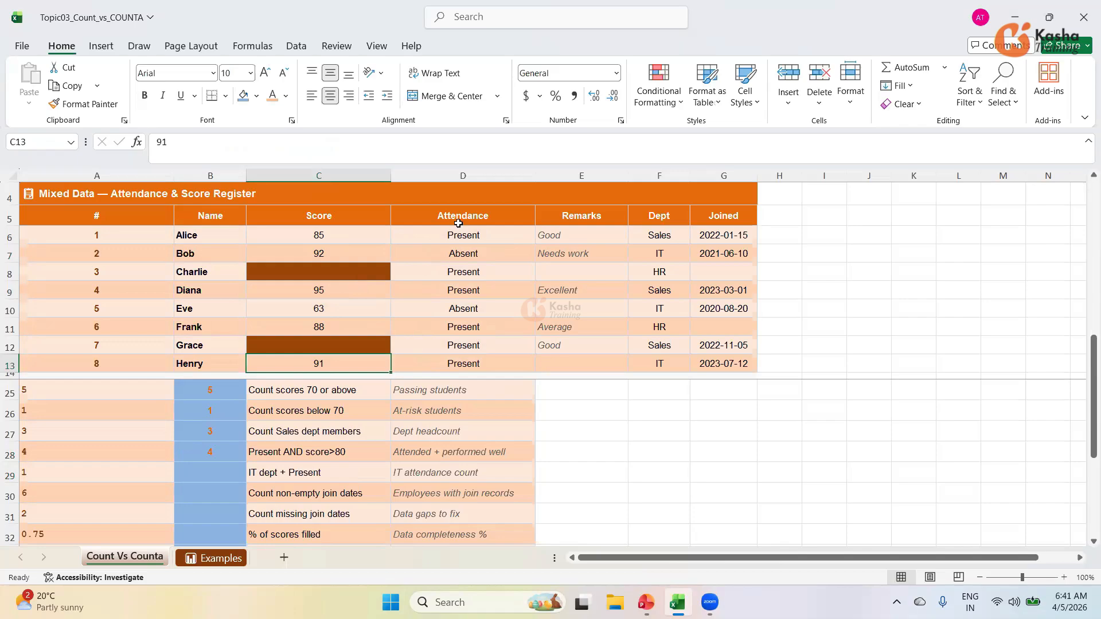
left_click(210, 450)
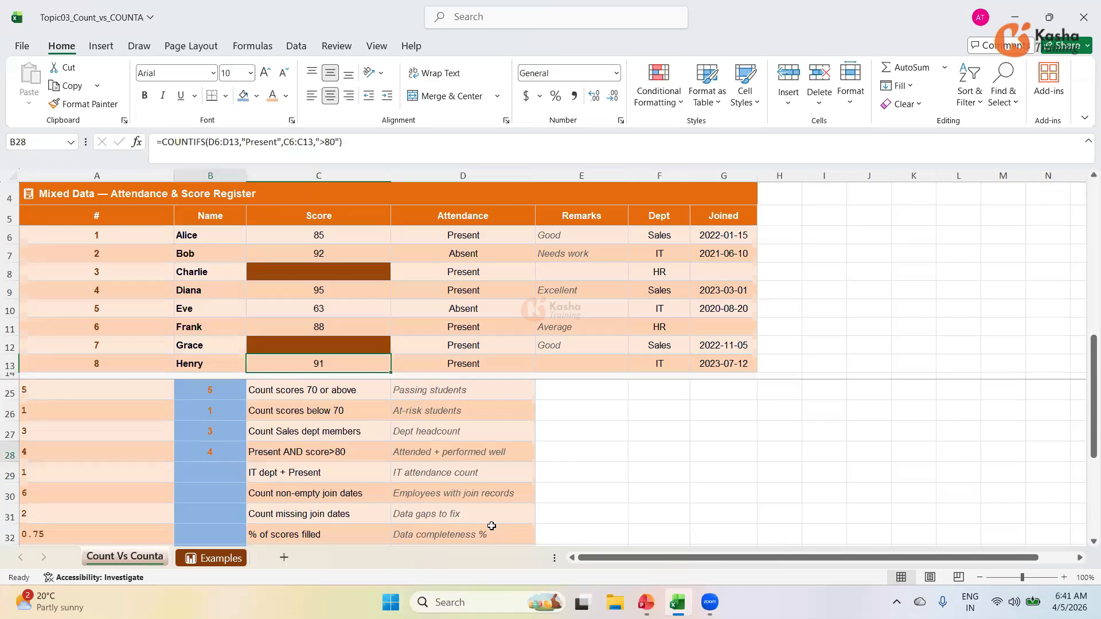
Step: Start a COUNTIFS formula in B29 with the department range F6:F13 and the criterion "IT"
left_click(209, 474)
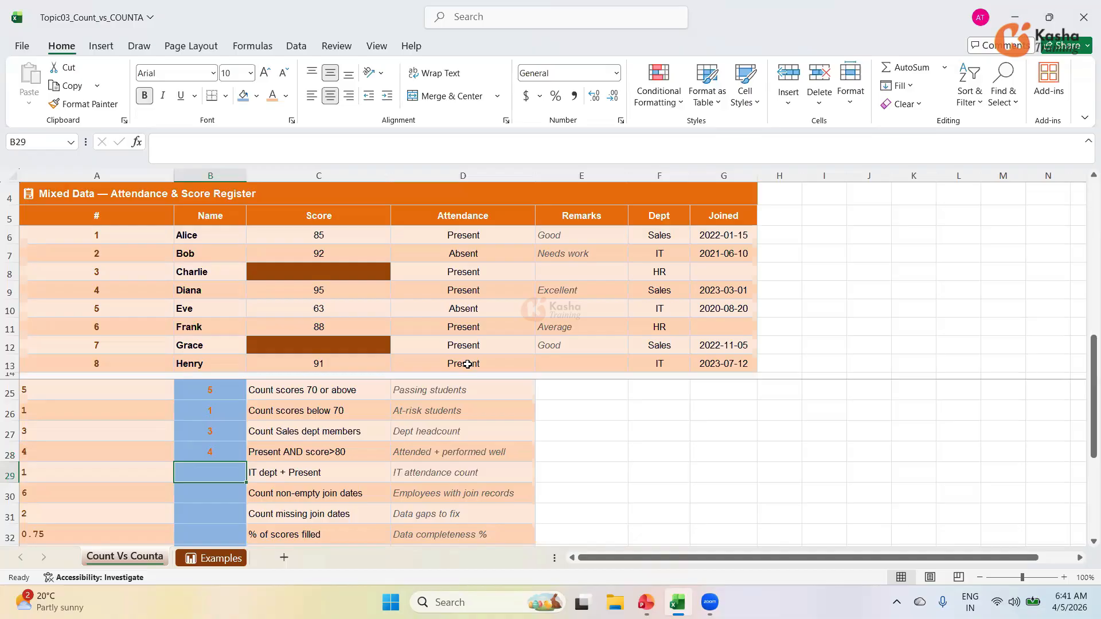
type("=")
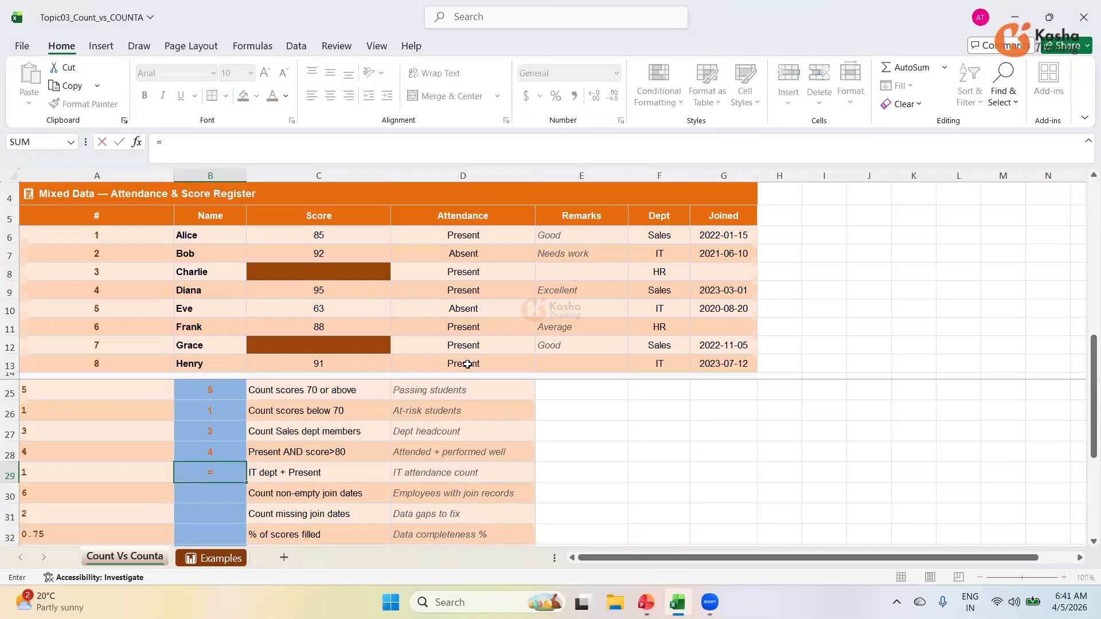
type("COUNTIF")
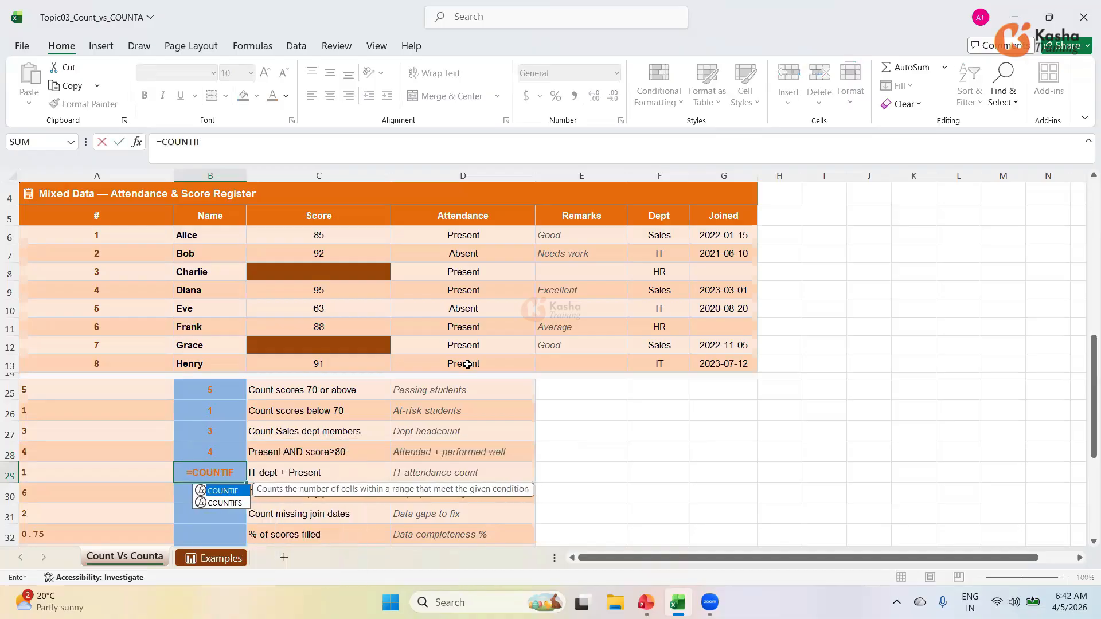
type("S")
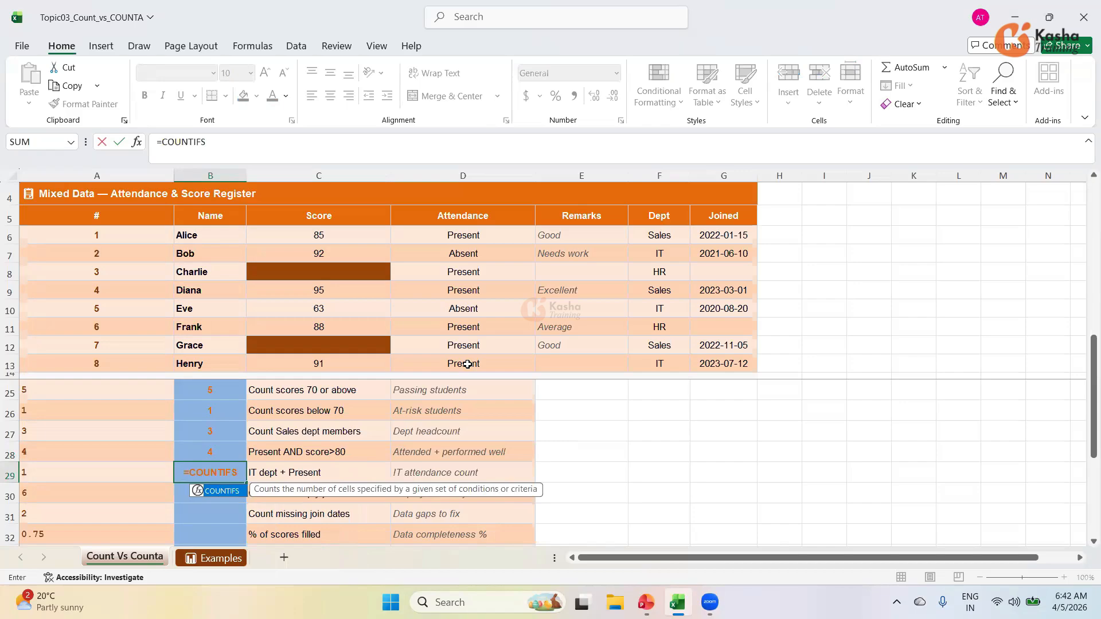
type("(")
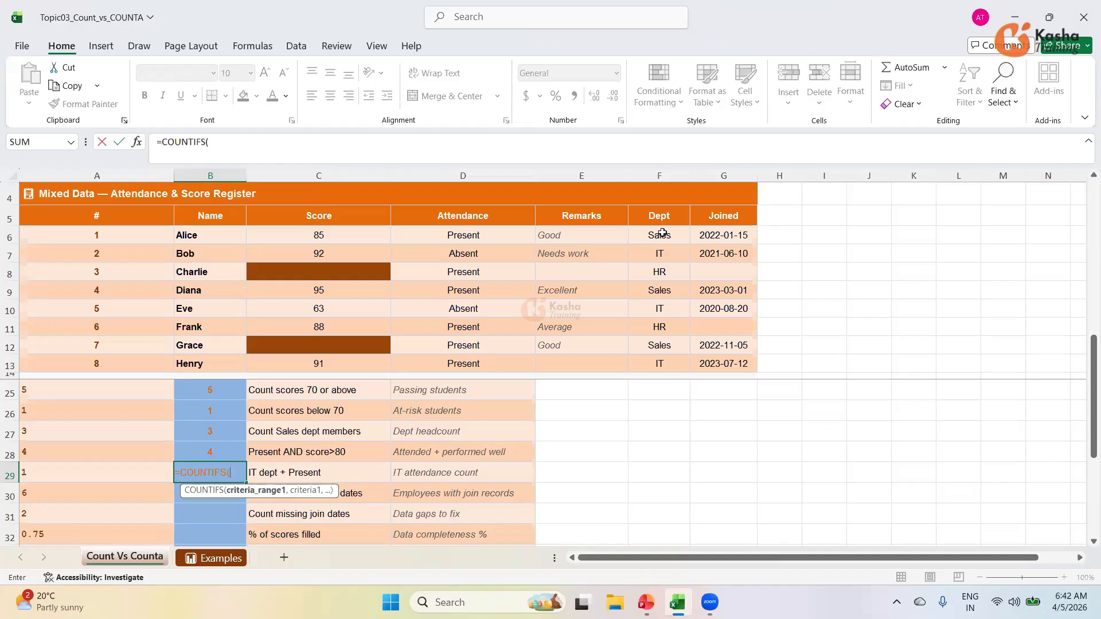
left_click_drag(662, 232, 659, 364)
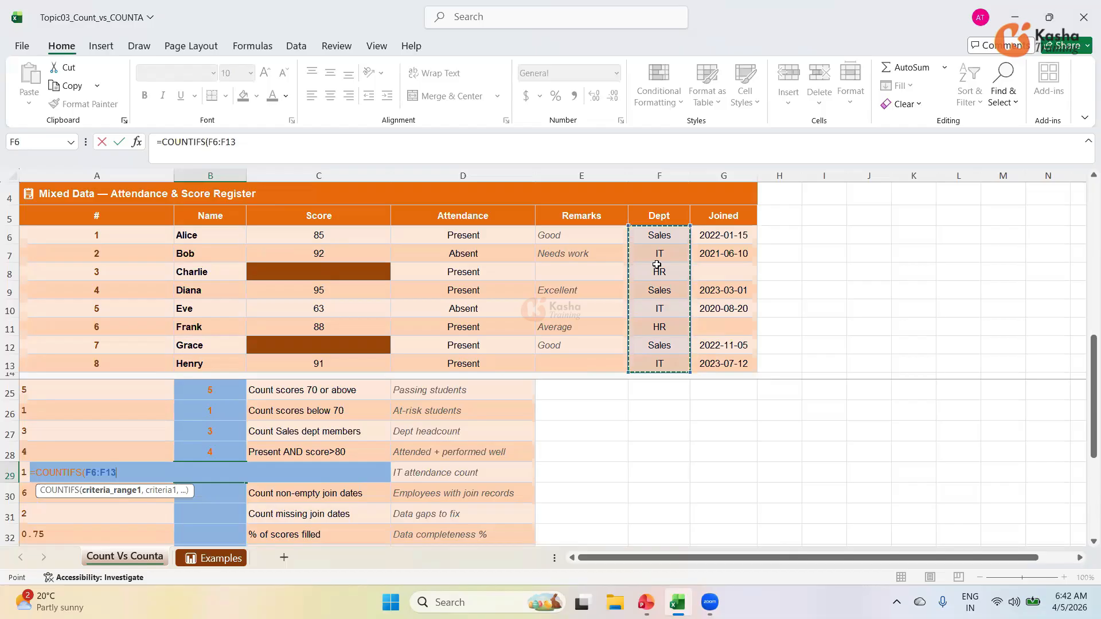
type(",")
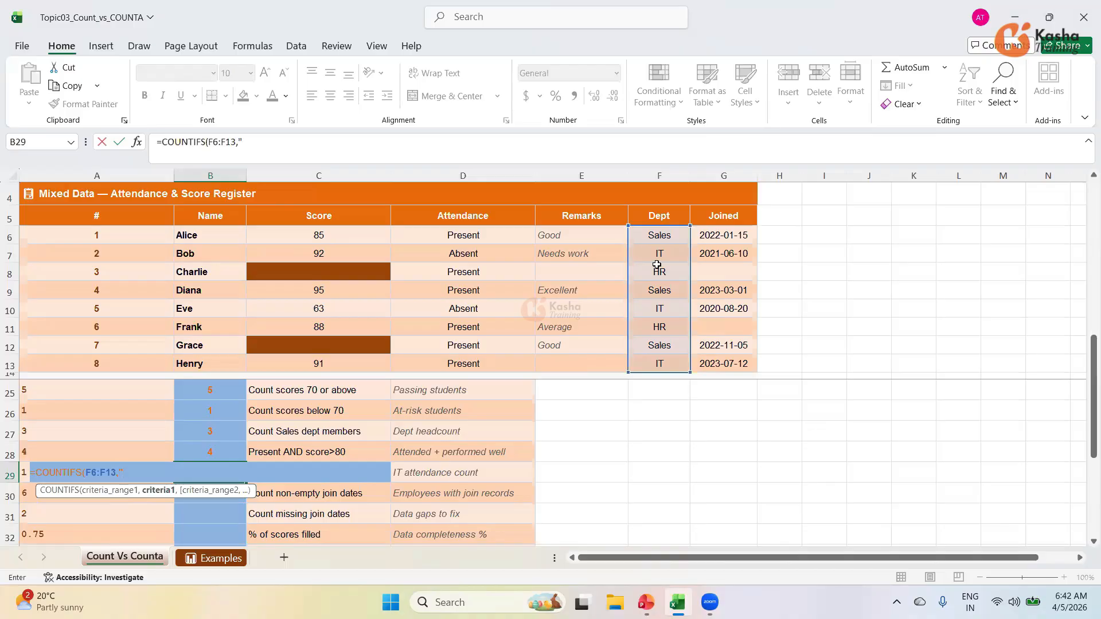
type("T\",")
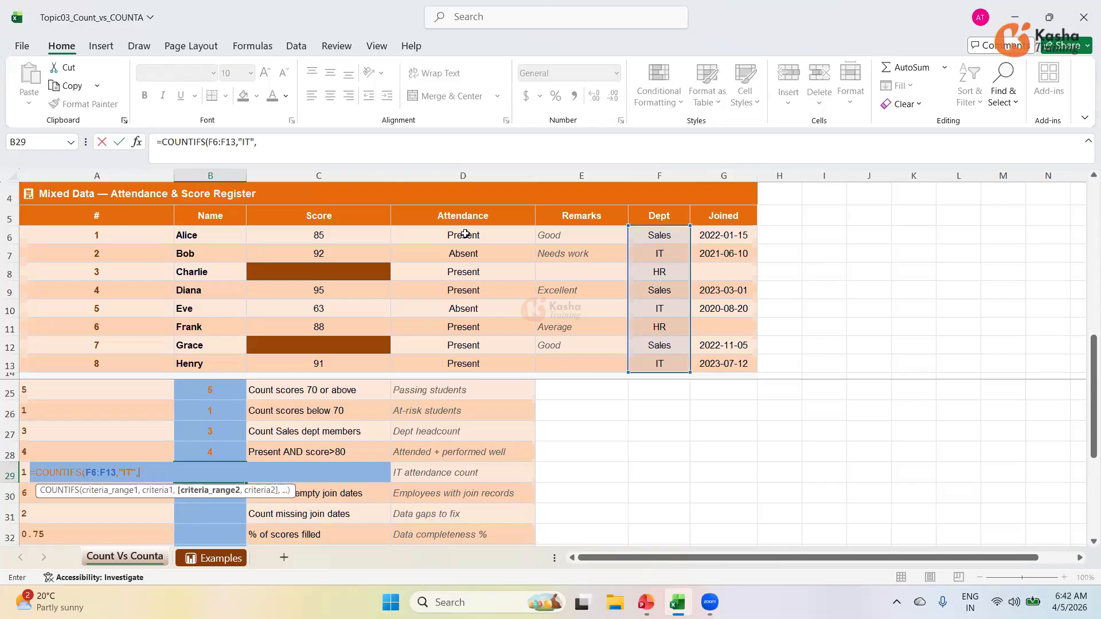
Step: Complete the B29 COUNTIFS formula with the attendance range D6:D13 and the criterion "Present", and review it
left_click_drag(463, 235, 440, 362)
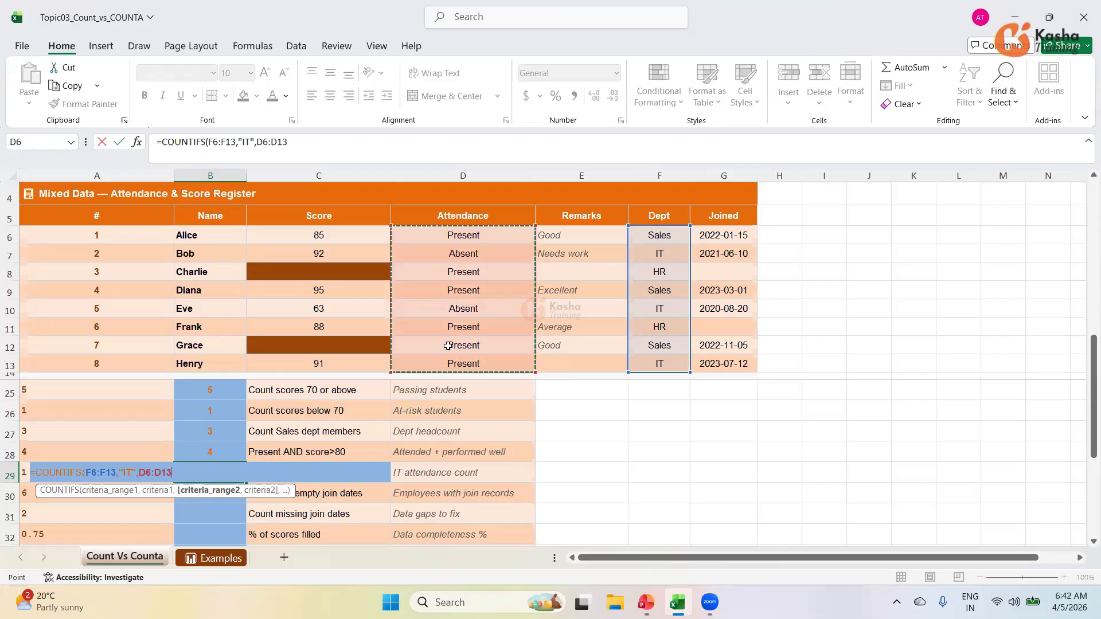
type(",")
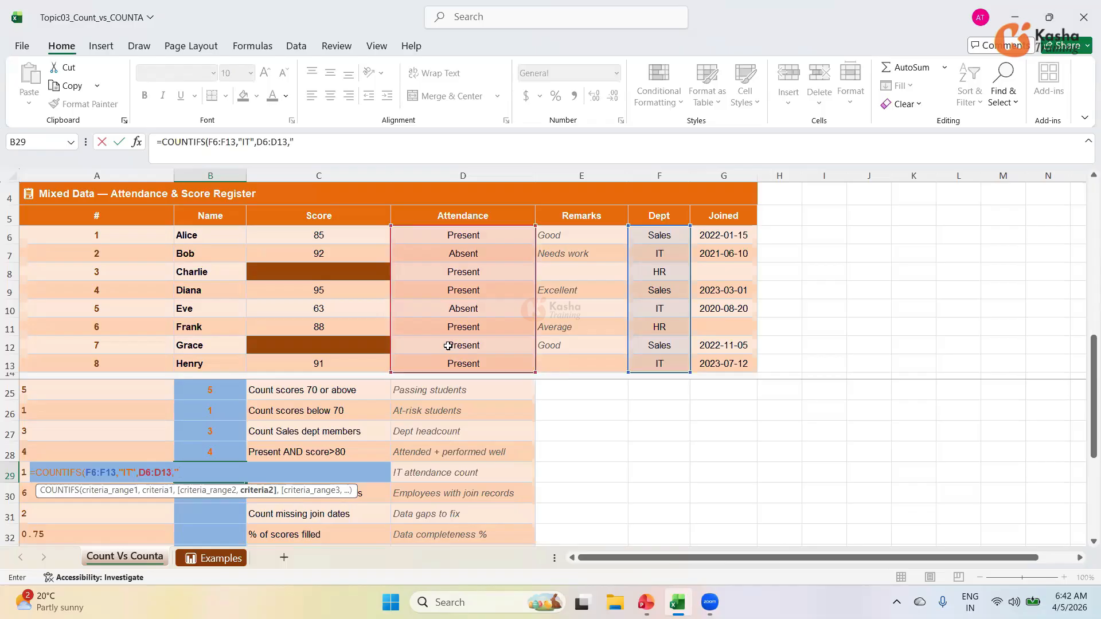
type("\"Present\"")
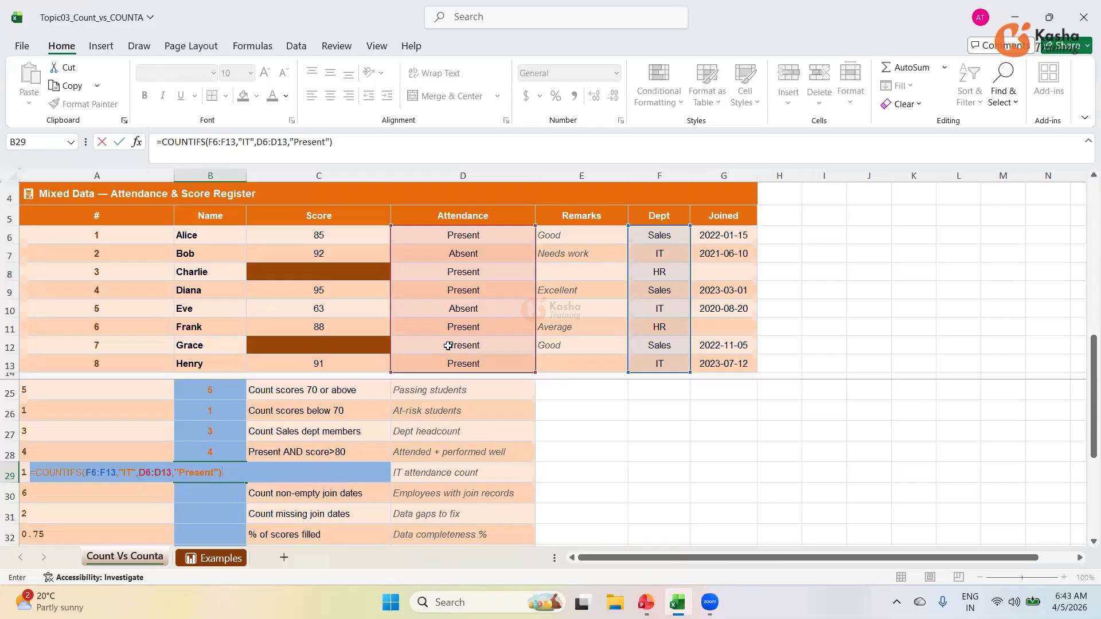
key("Return")
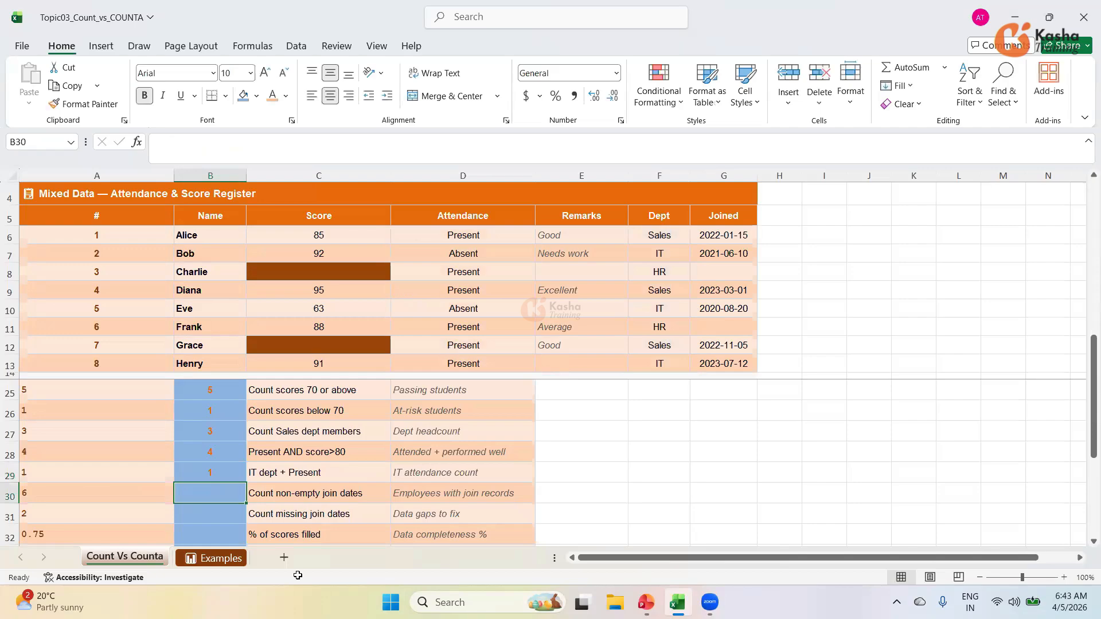
left_click(204, 478)
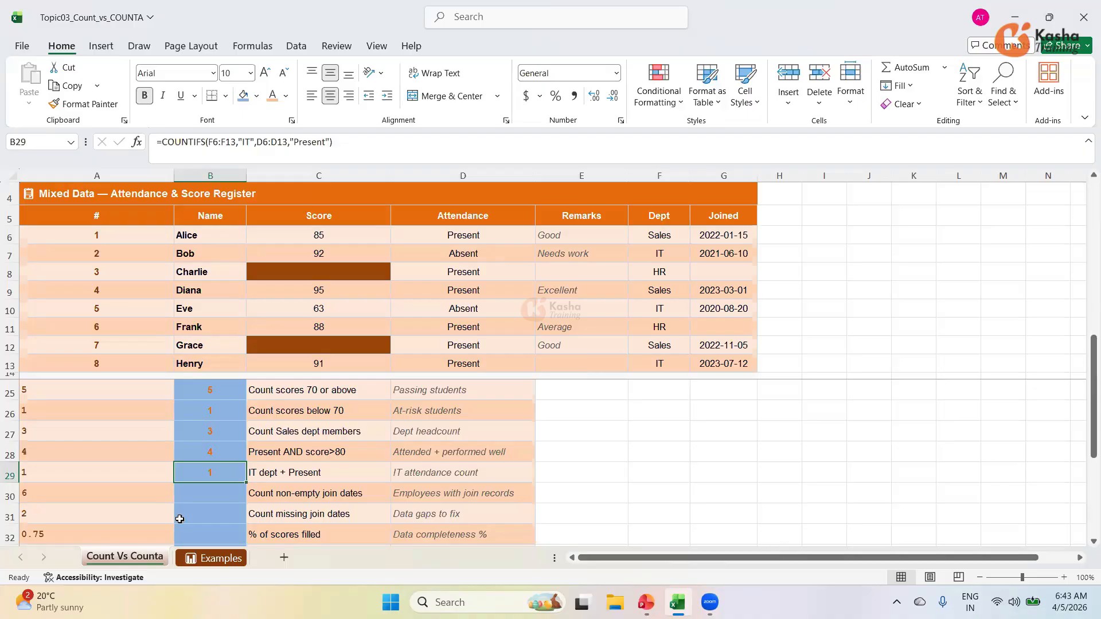
Step: Enter =COUNTA(G6:G13) in B30 to count the non-empty join dates
left_click(206, 493)
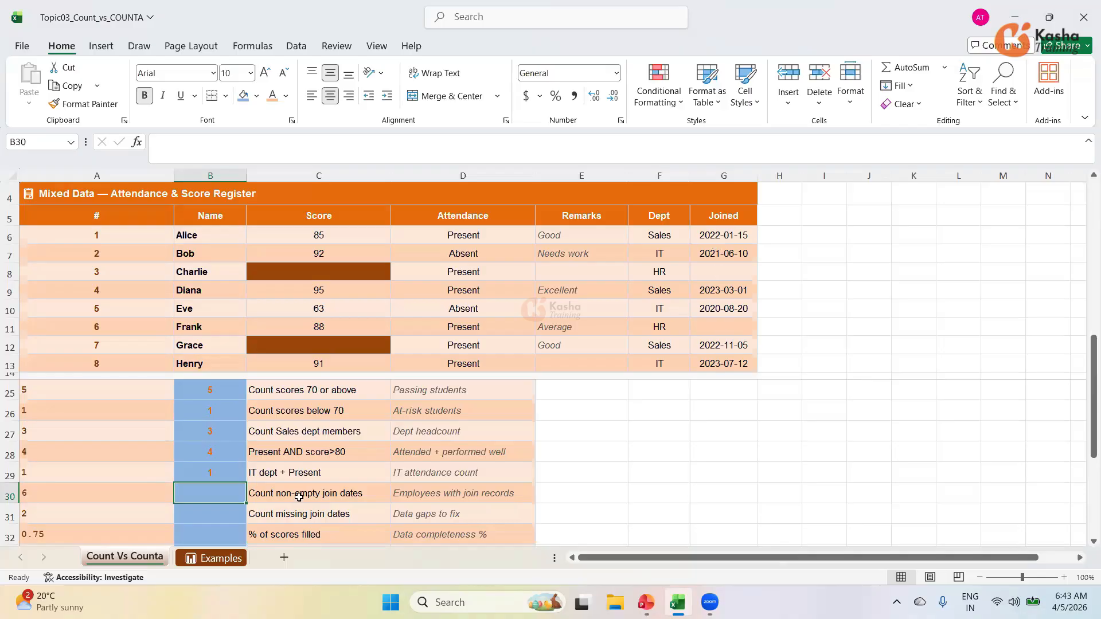
type("=")
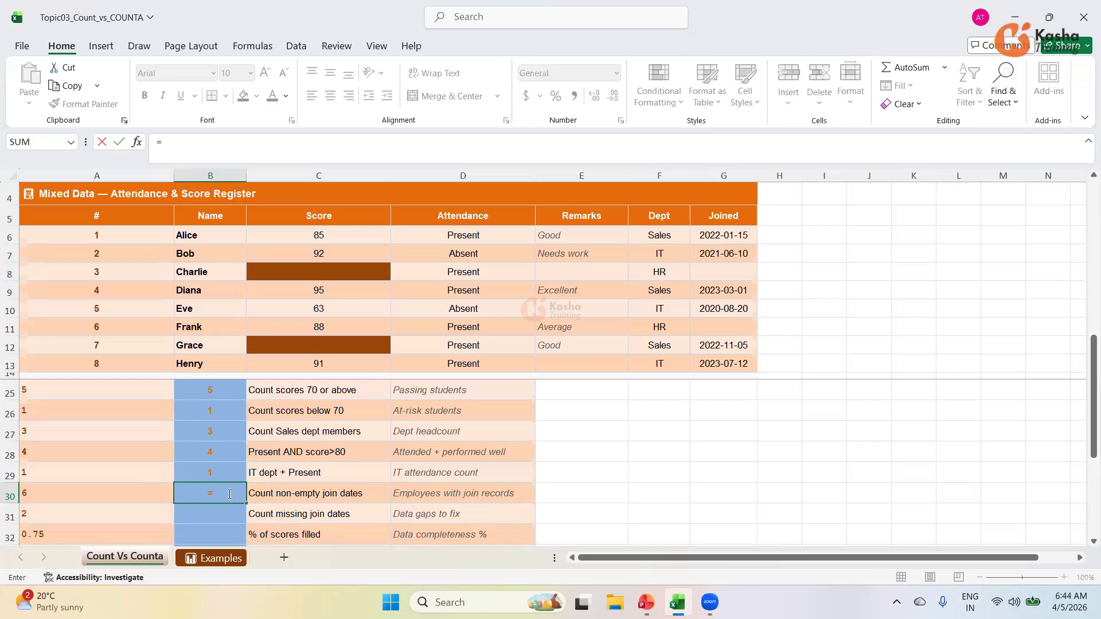
type("COUN")
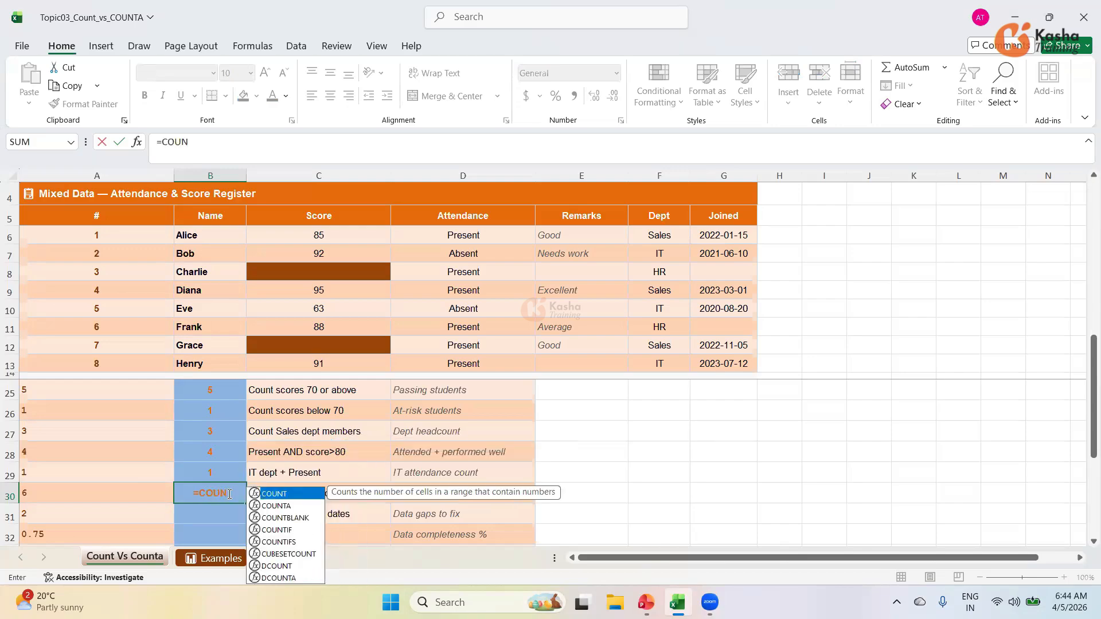
type("TA(")
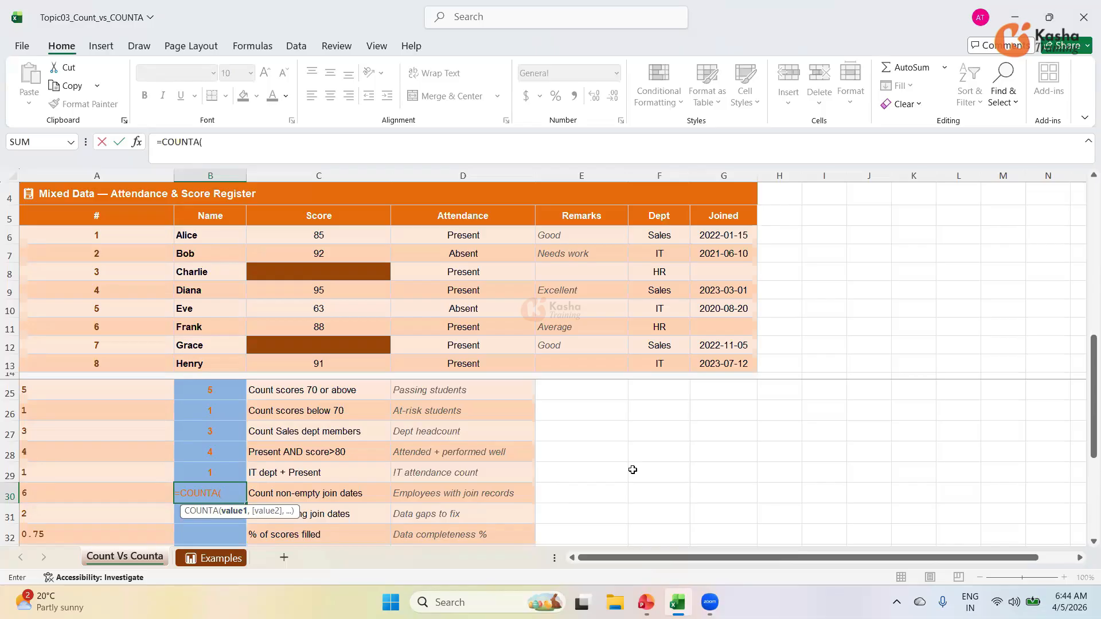
left_click(727, 235)
left_click_drag(726, 332, 724, 366)
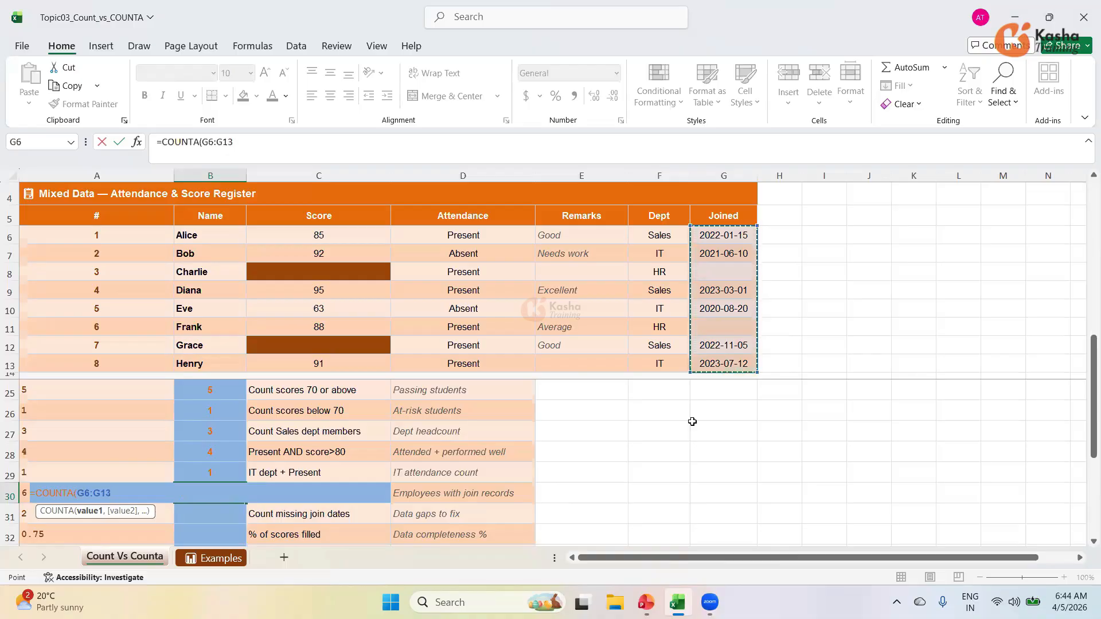
type(")")
key("Return")
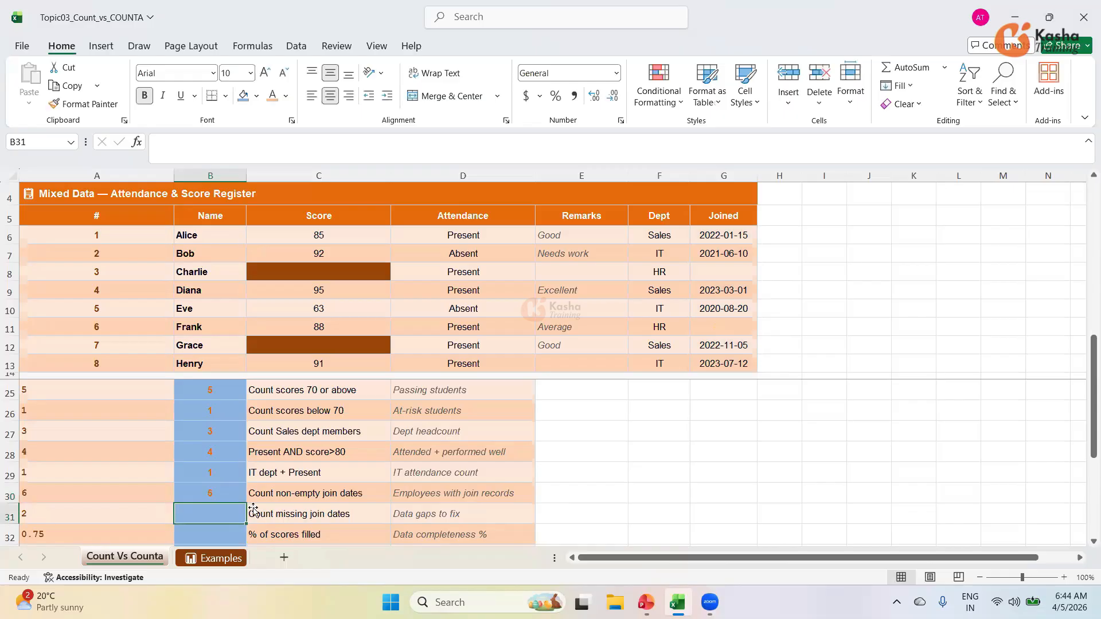
Step: Review the formula in B30 and check the join date cells G8 and G11
left_click(218, 494)
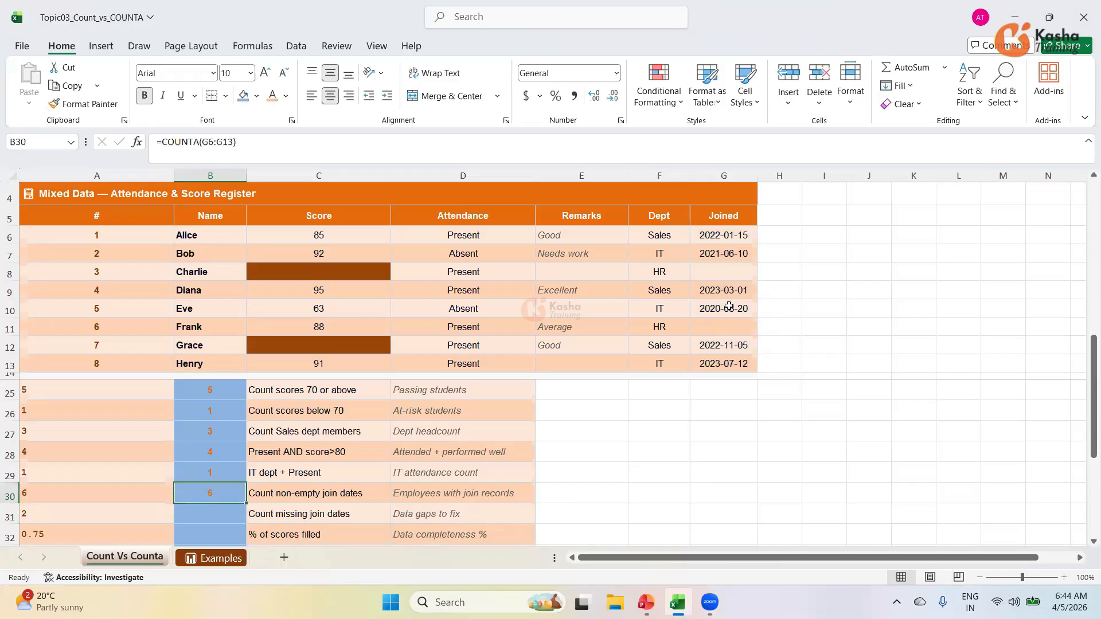
left_click(723, 272)
left_click(723, 325)
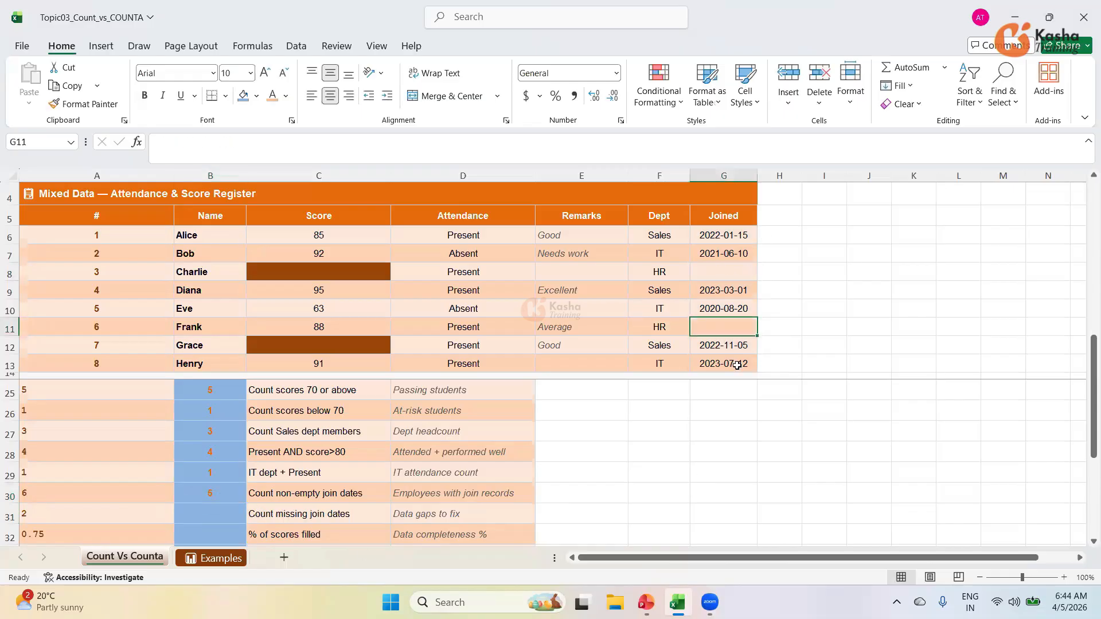
Step: Enter =COUNTBLANK(G6:G13) in B31 to count the missing join dates
left_click(216, 512)
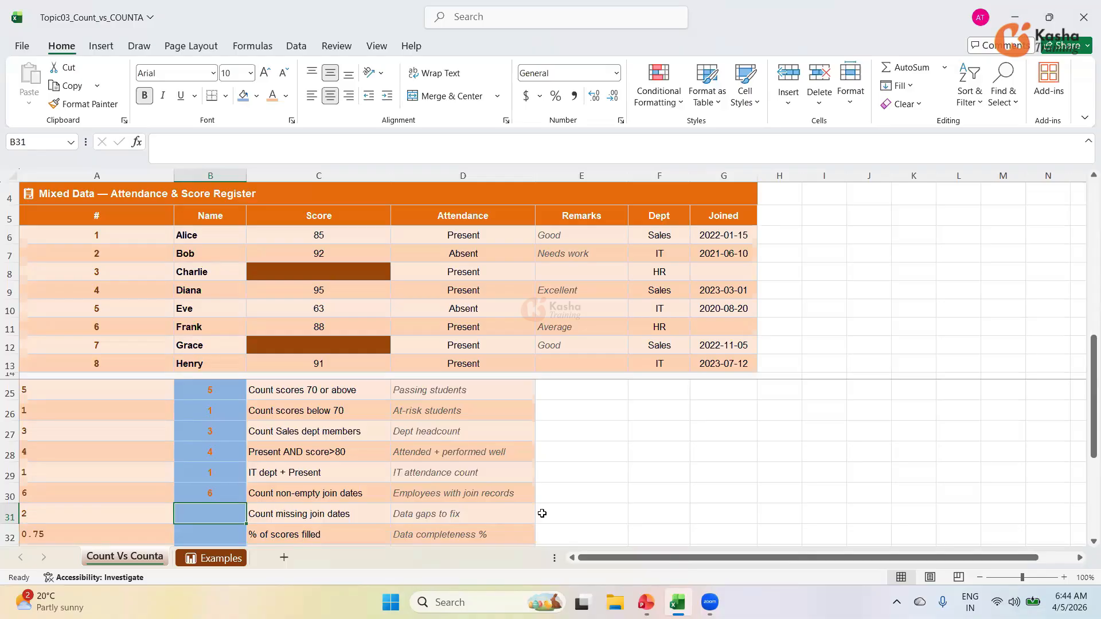
type("=")
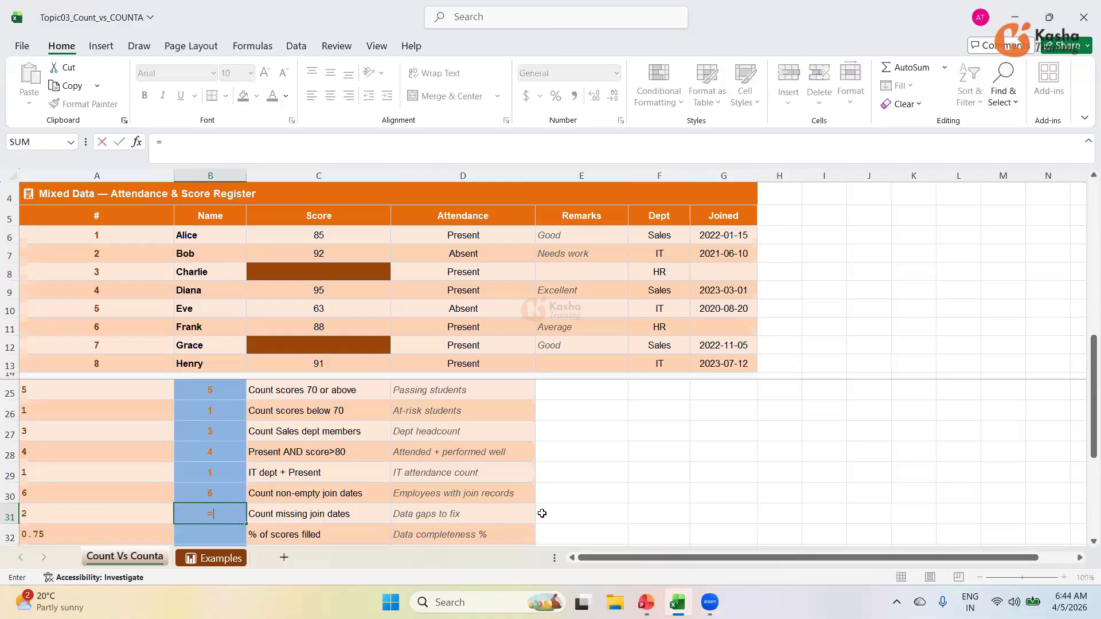
type("COUNT")
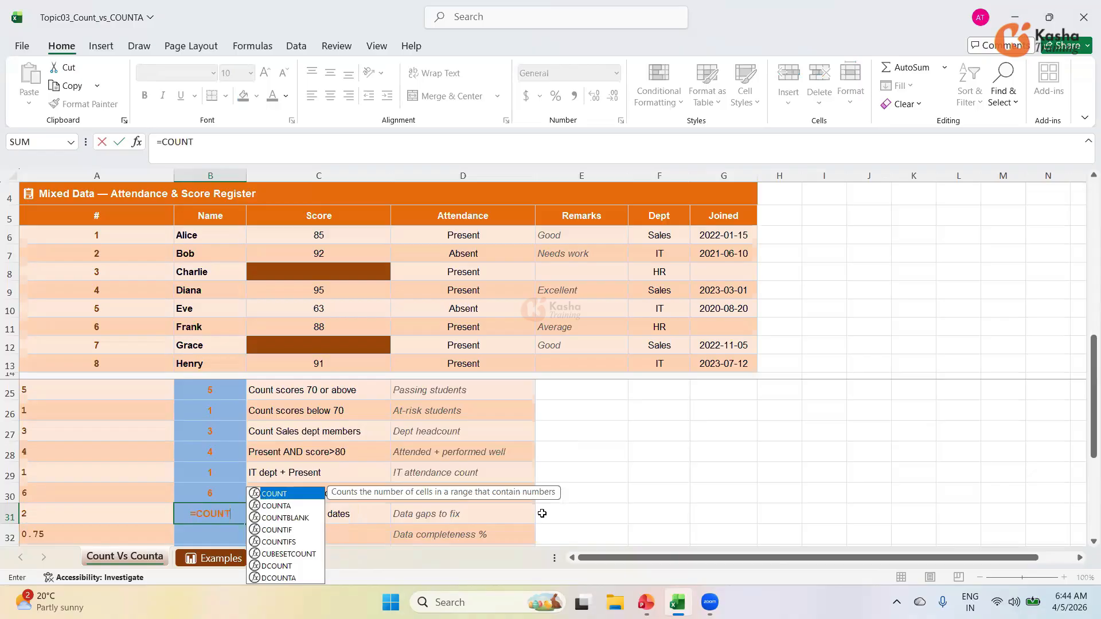
type("B")
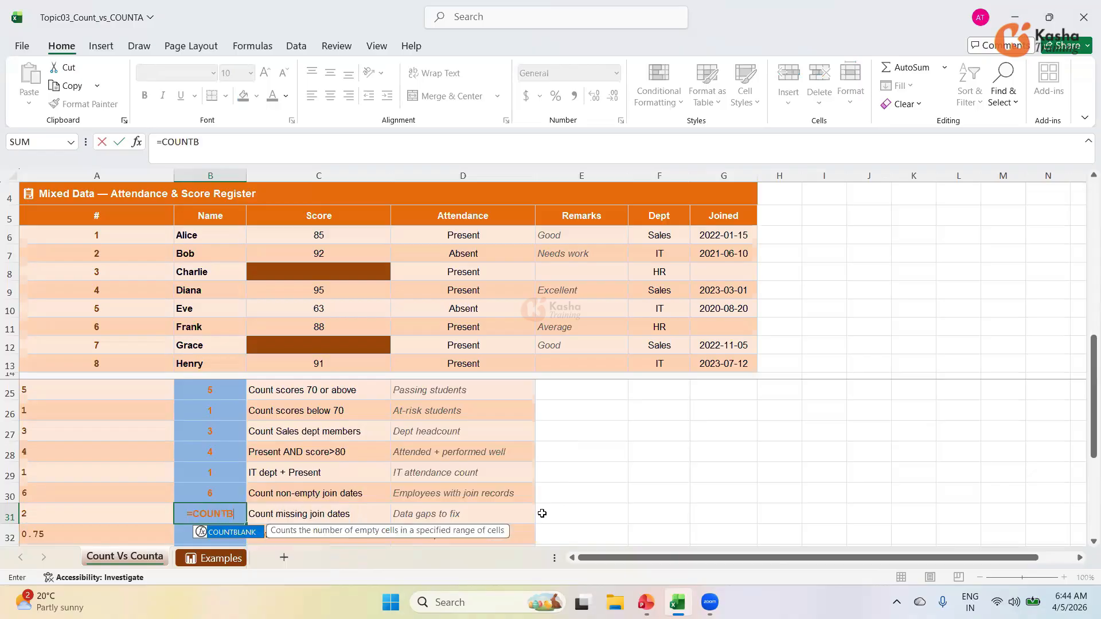
key("Tab")
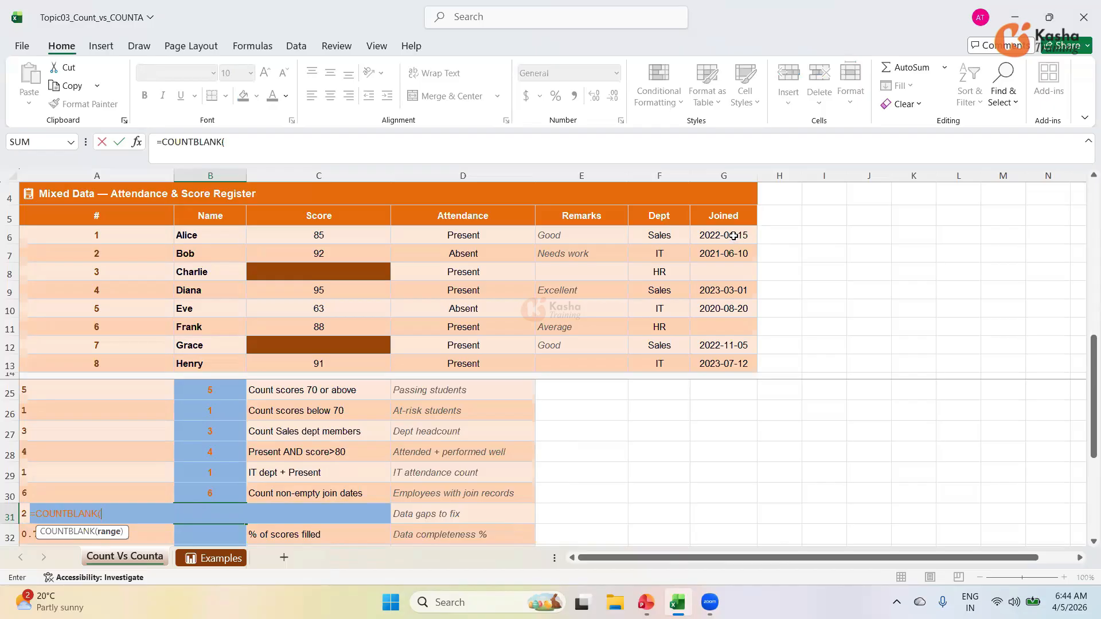
left_click_drag(733, 236, 742, 367)
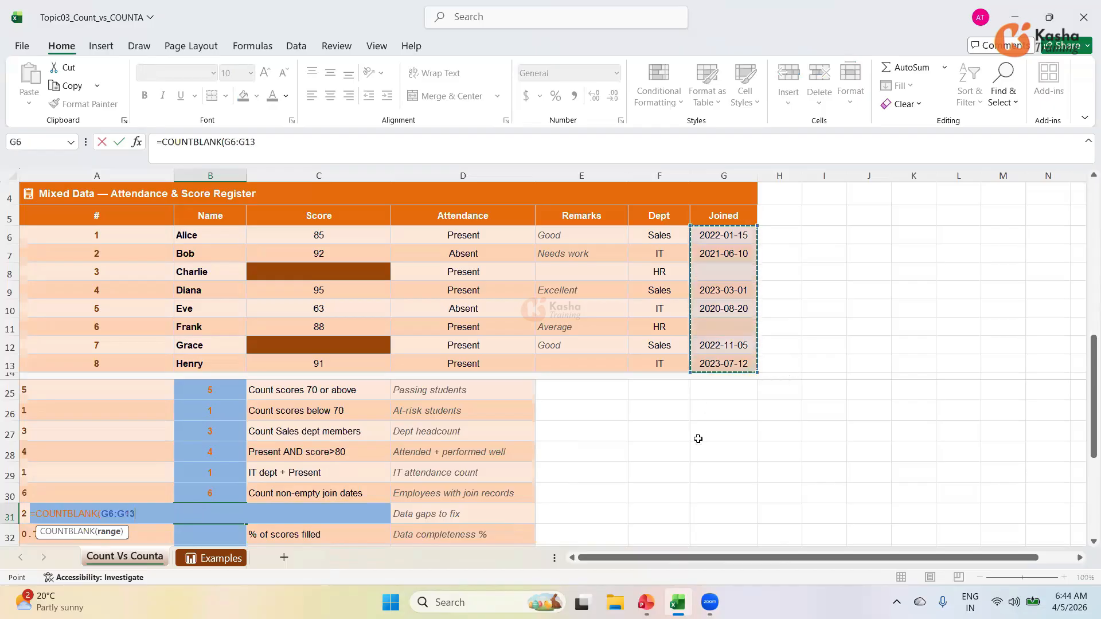
type(")")
key("Return")
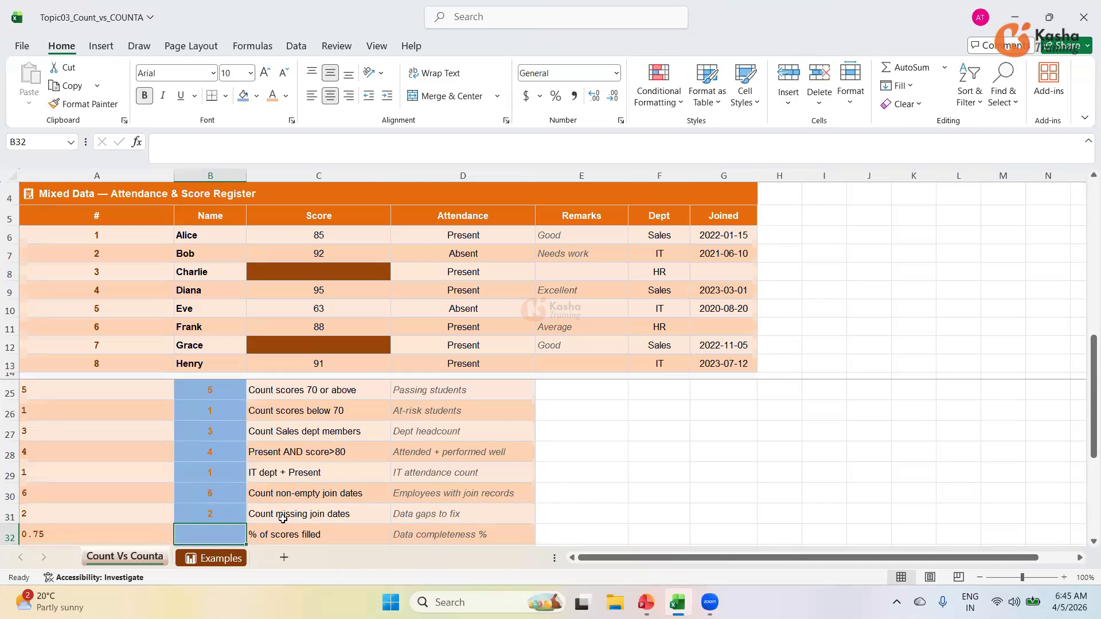
Step: Enter =COUNT(C6:C13)/COUNTA(B6:B13) in B32 to calculate the percentage of scores filled
scroll(1085, 541, "down", 2)
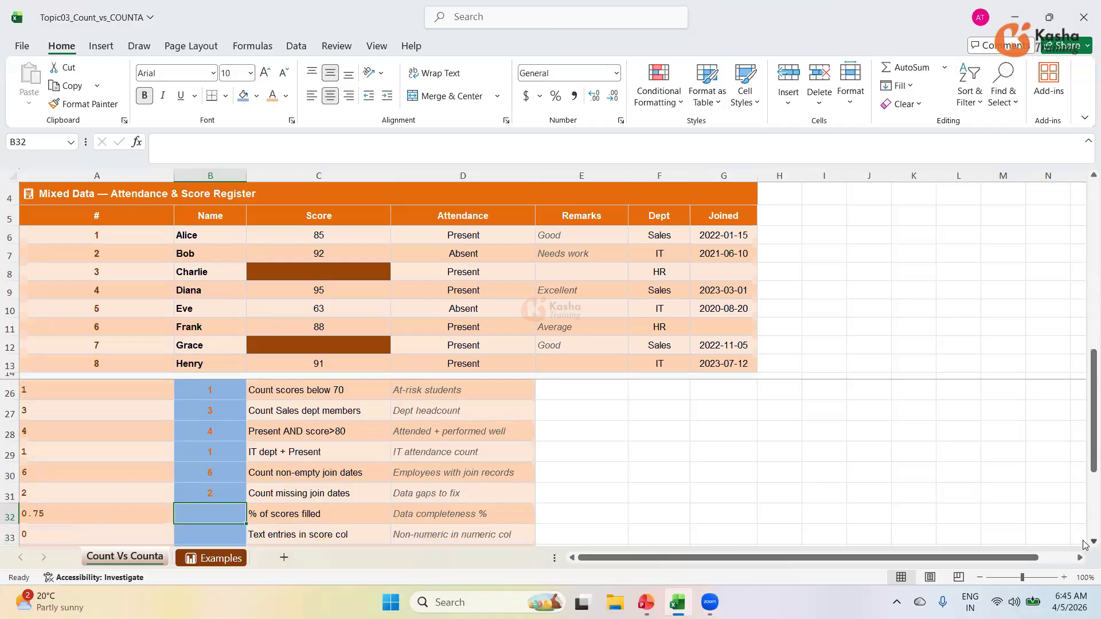
scroll(1085, 544, "down", 4)
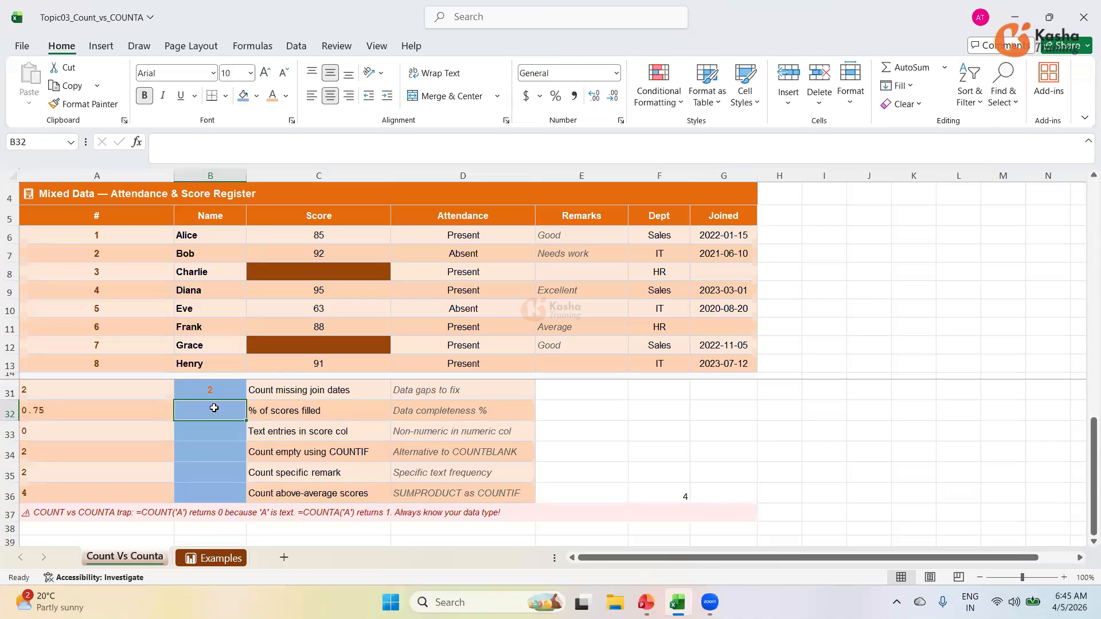
type("=")
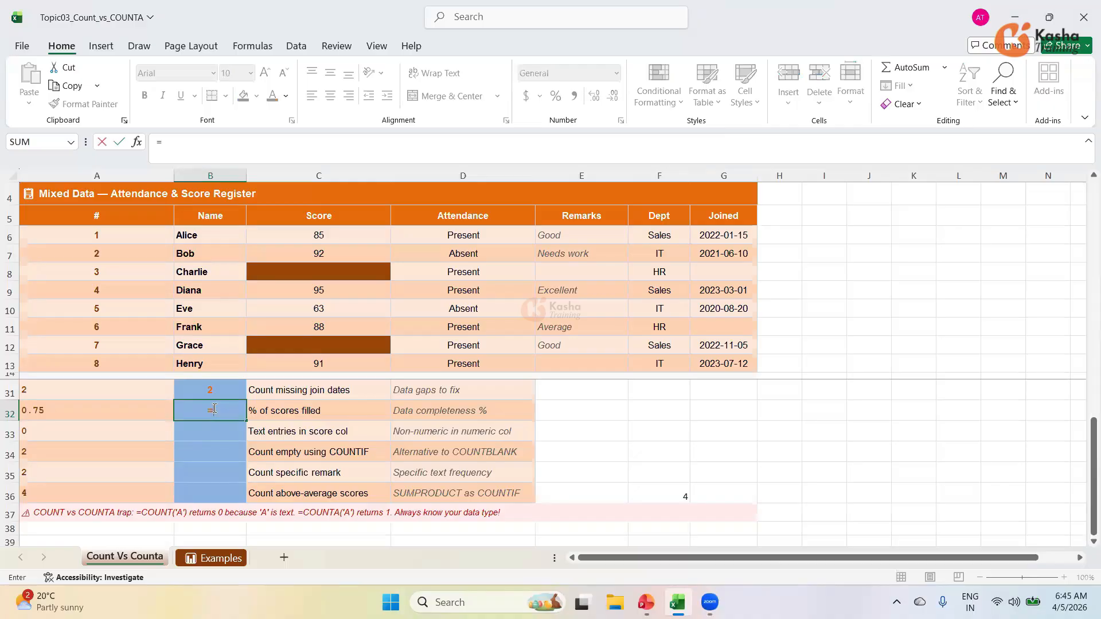
type("COUNT")
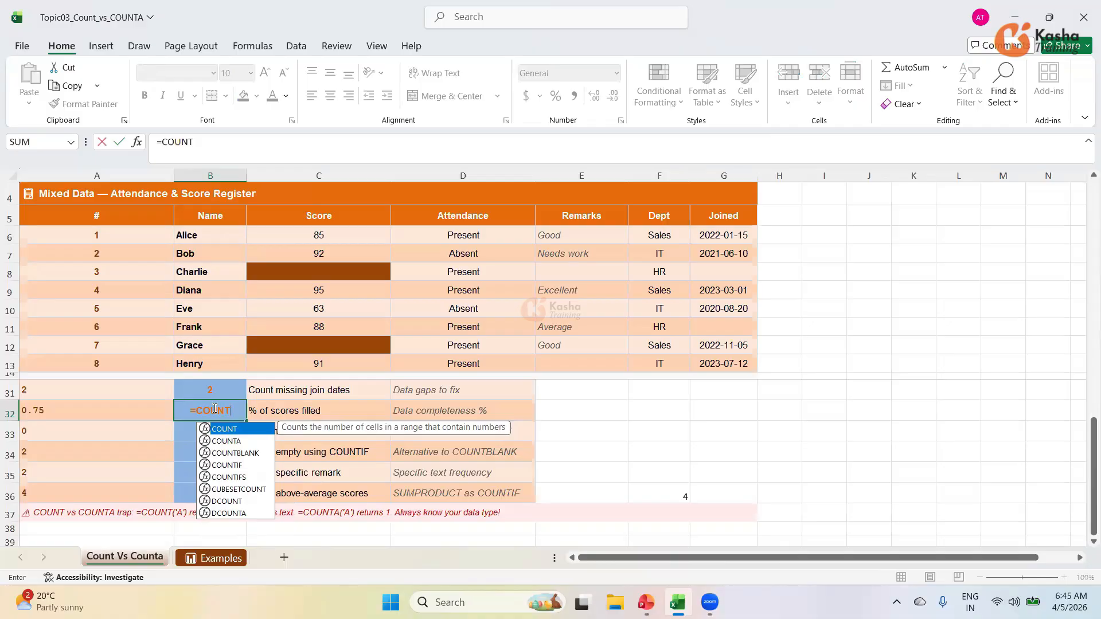
type("(")
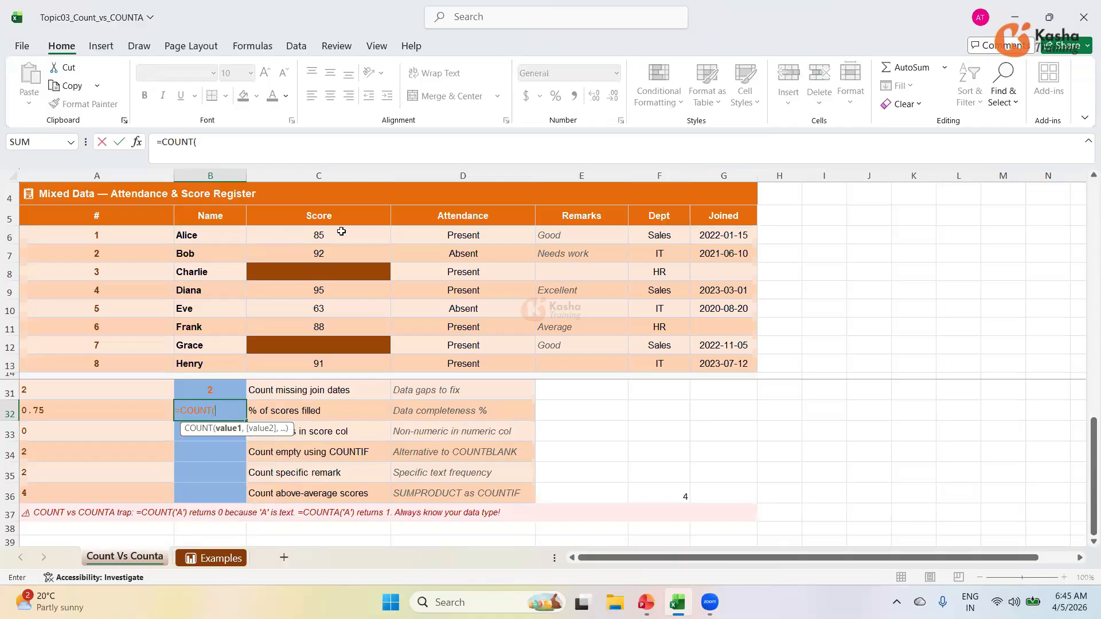
left_click_drag(342, 231, 353, 364)
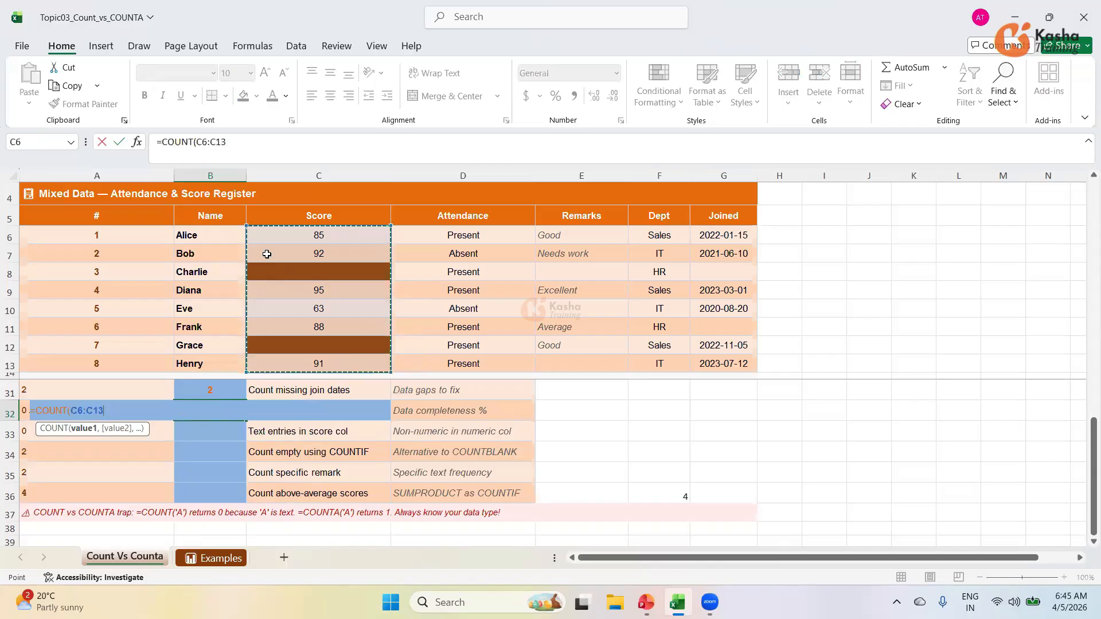
type(")/")
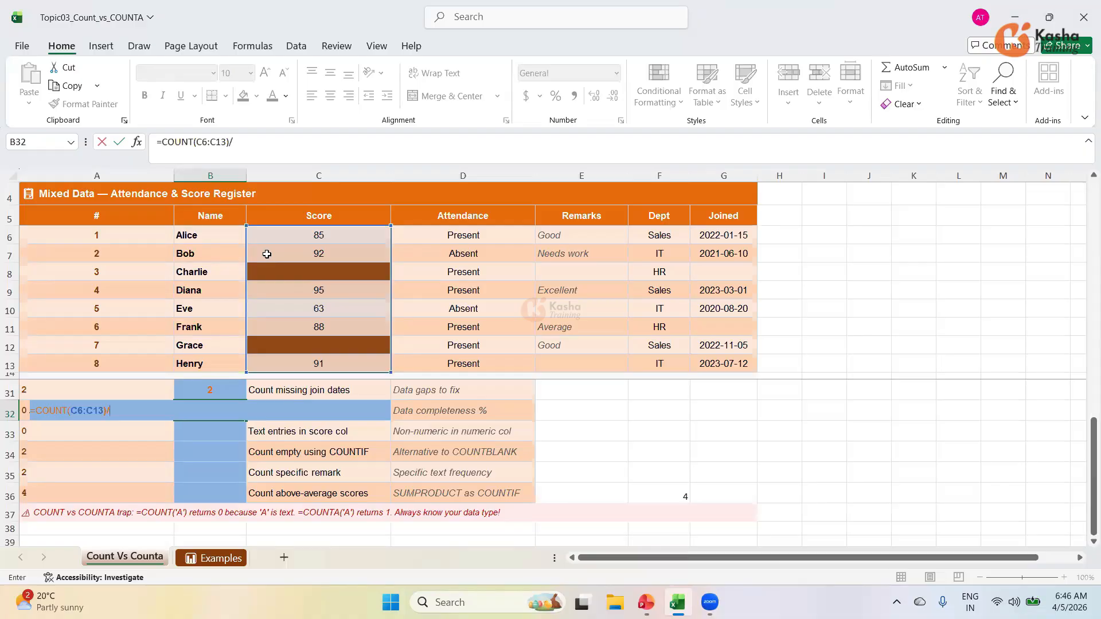
type("COUNTA")
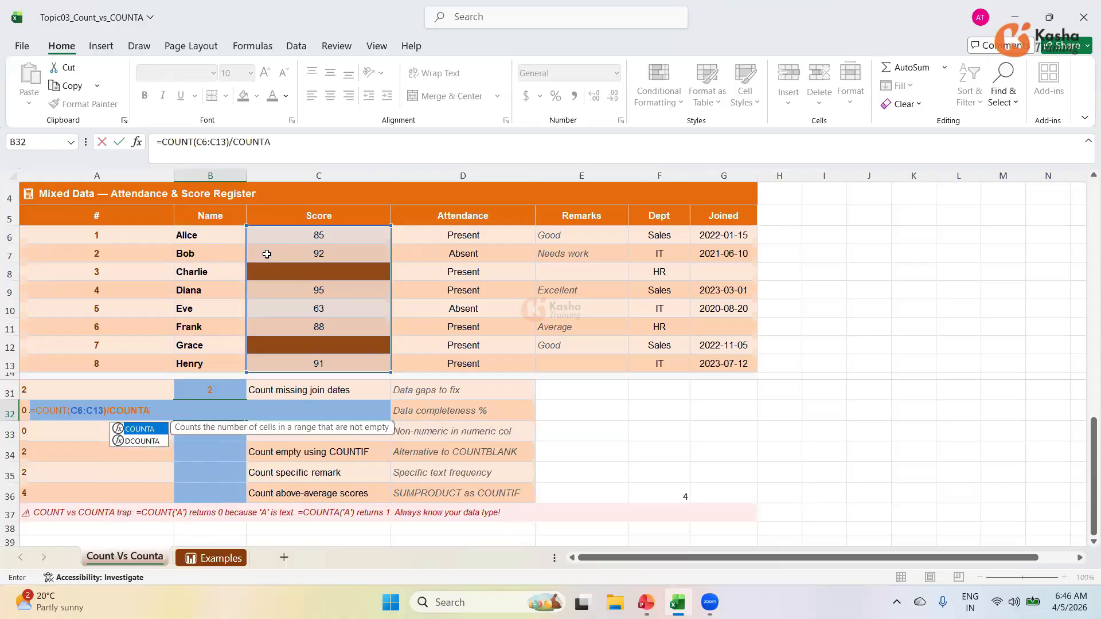
type("(")
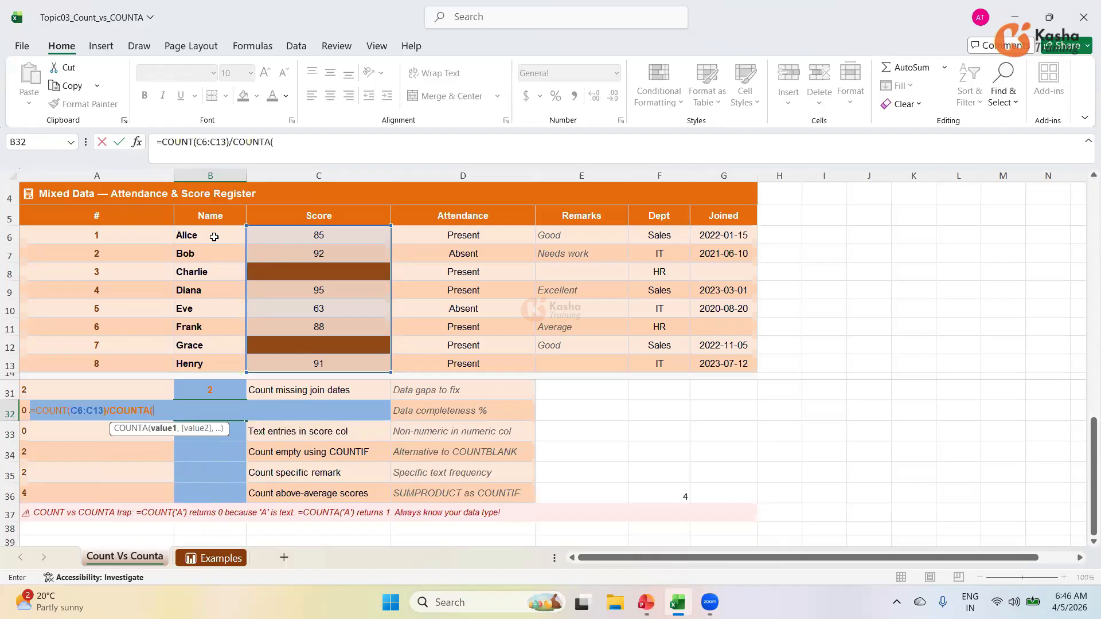
left_click_drag(214, 236, 205, 362)
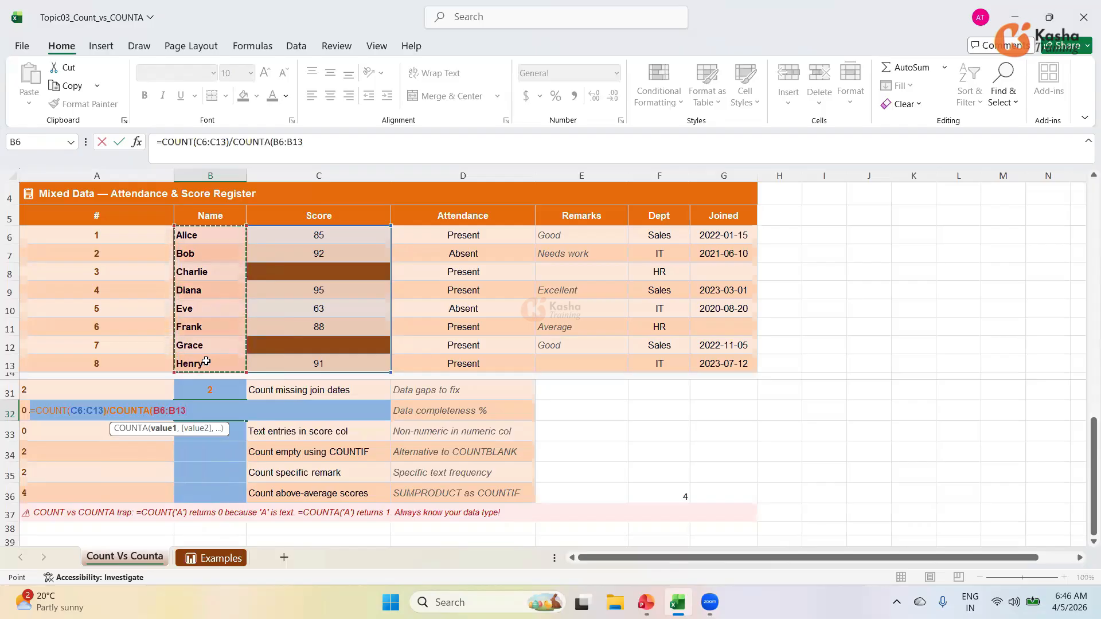
type(")")
key("Return")
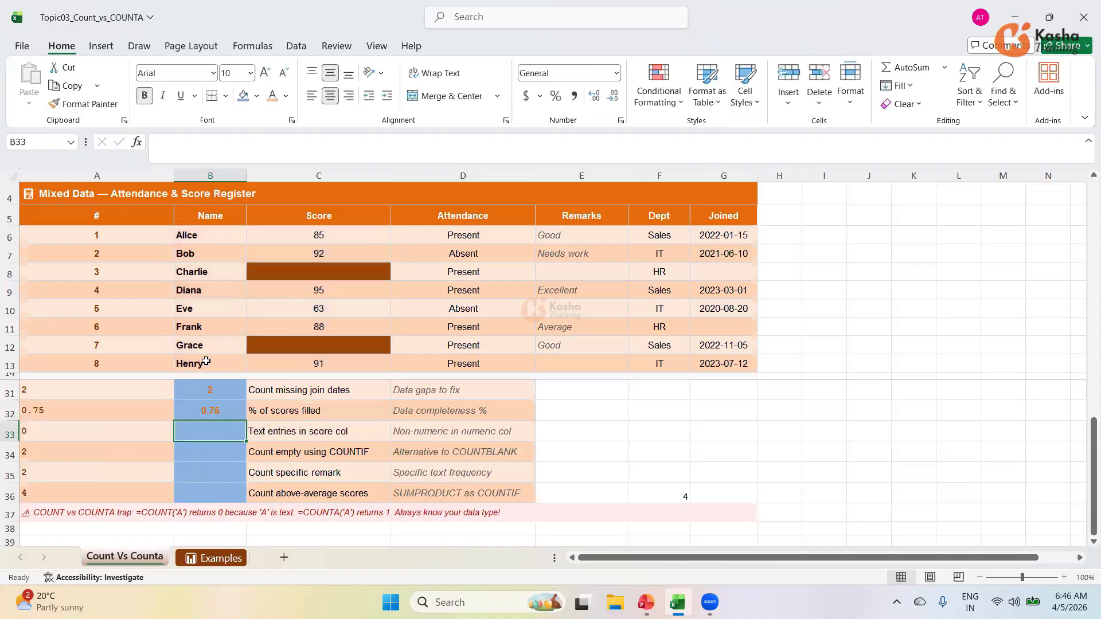
Step: Review the formula in B32 and check the filled score cells in C6:C13 one by one
left_click(213, 412)
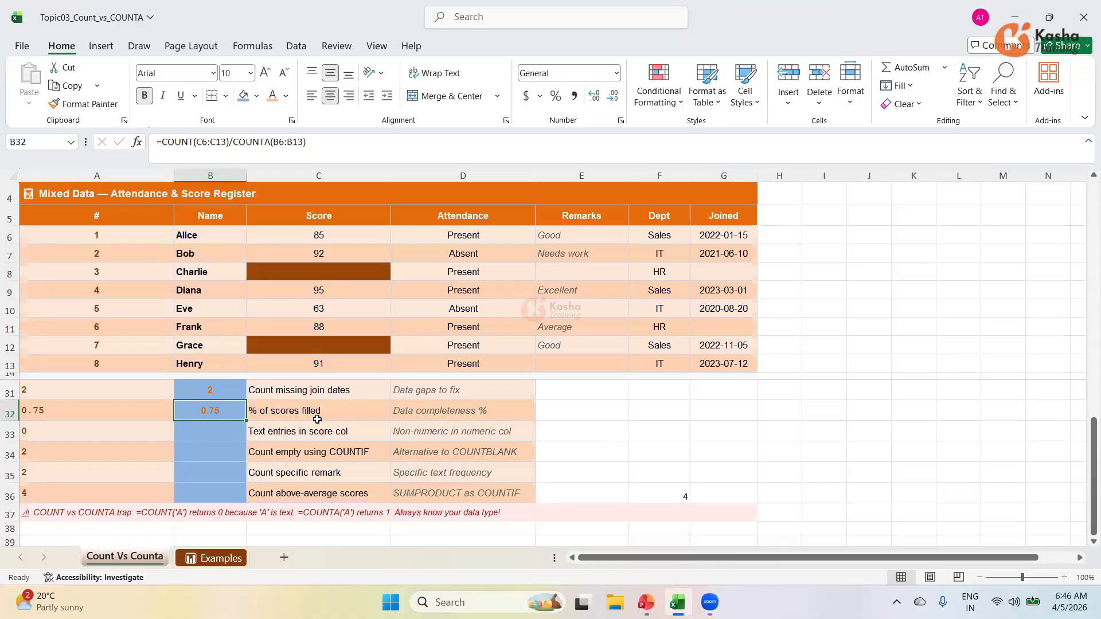
left_click(332, 234)
left_click(332, 254)
left_click(329, 292)
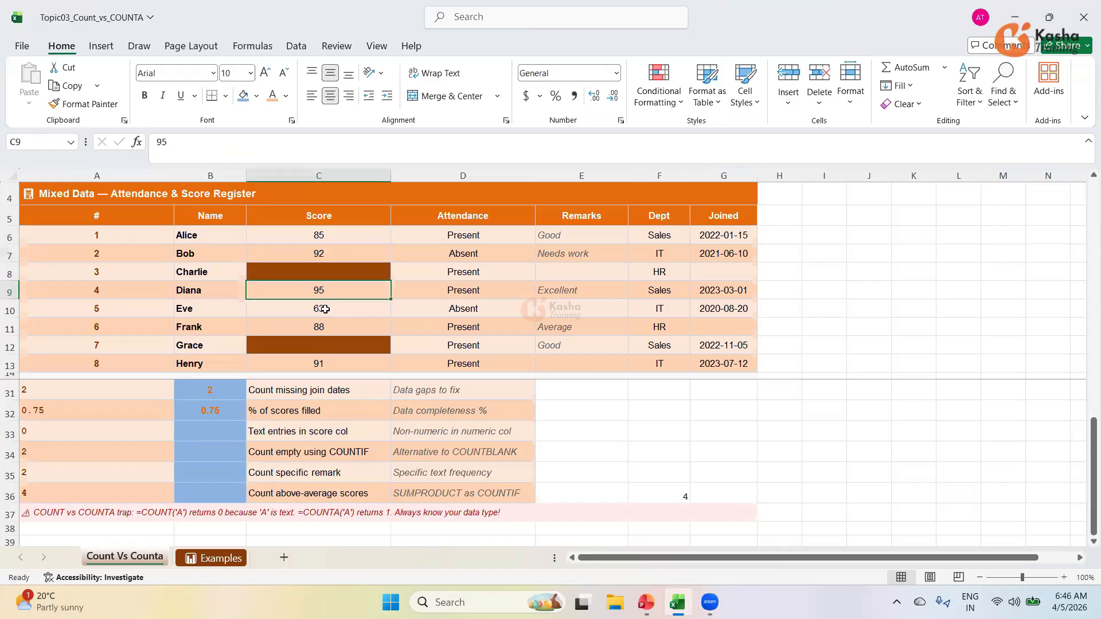
left_click(325, 311)
left_click(320, 329)
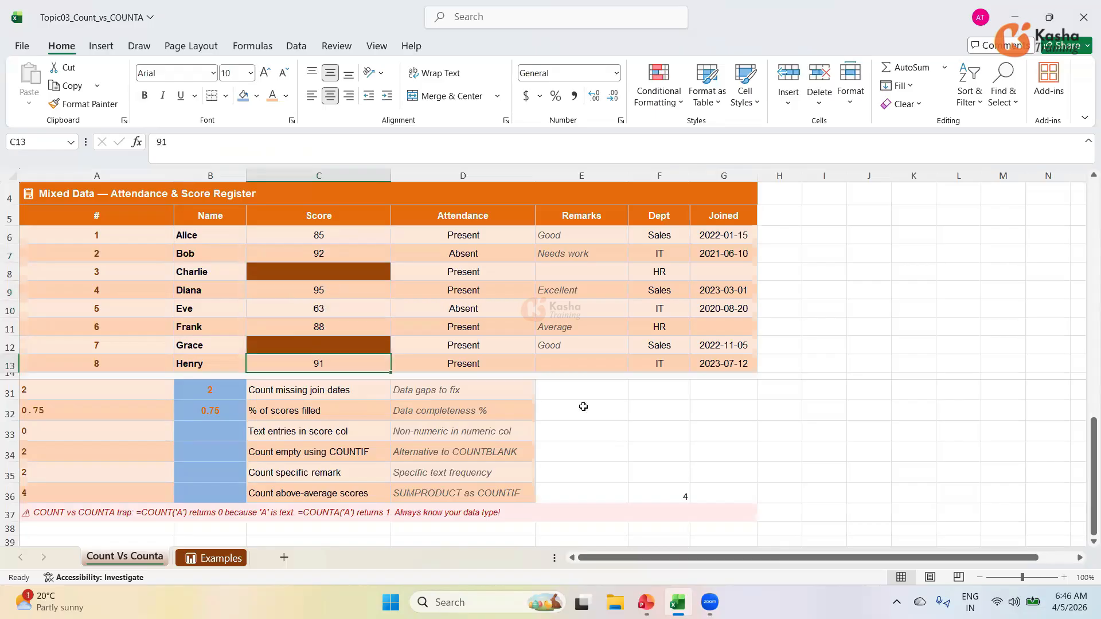
Step: Cross-check the B32 percentage beside the table with 6 in E32, 8 in F32 and the formula =E32/8 in G32
left_click(624, 410)
type("6")
key("Tab")
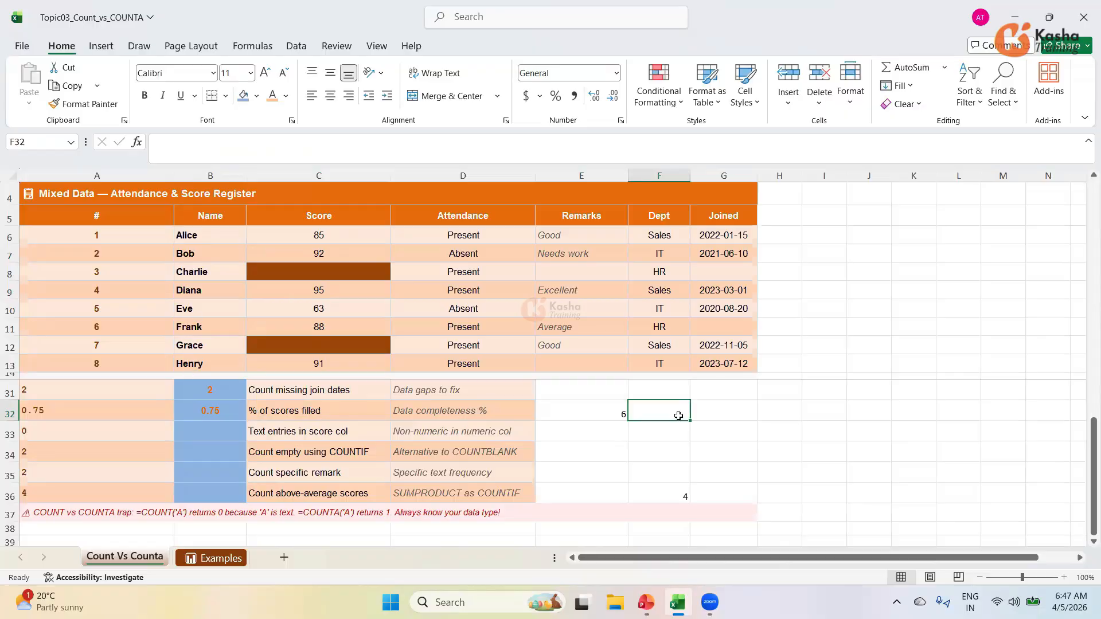
type("8")
key("Tab")
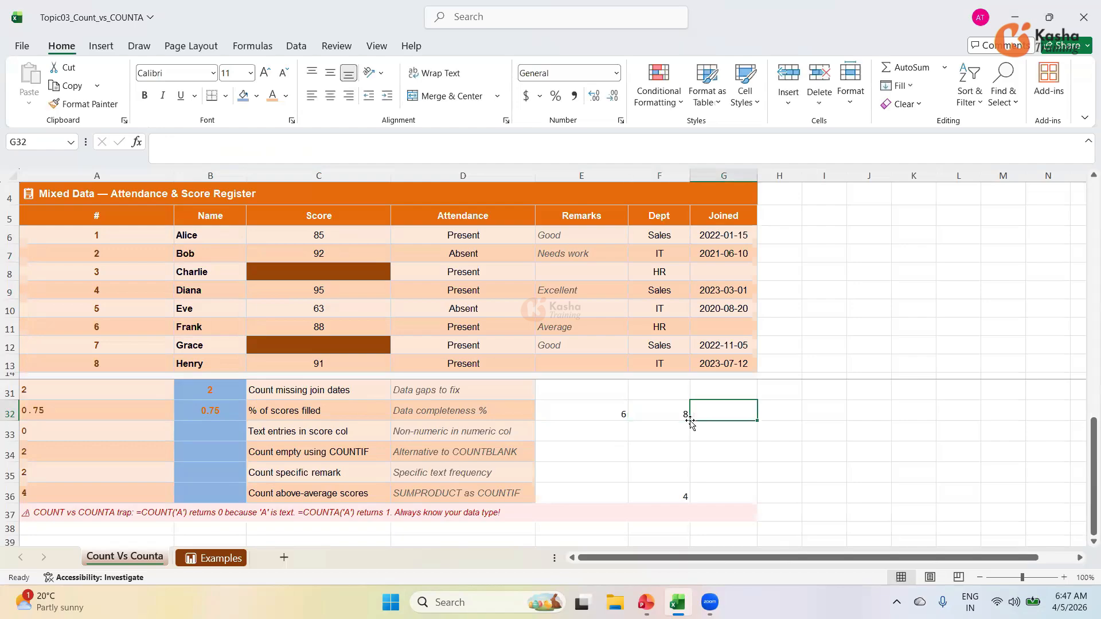
type("=")
left_click(598, 410)
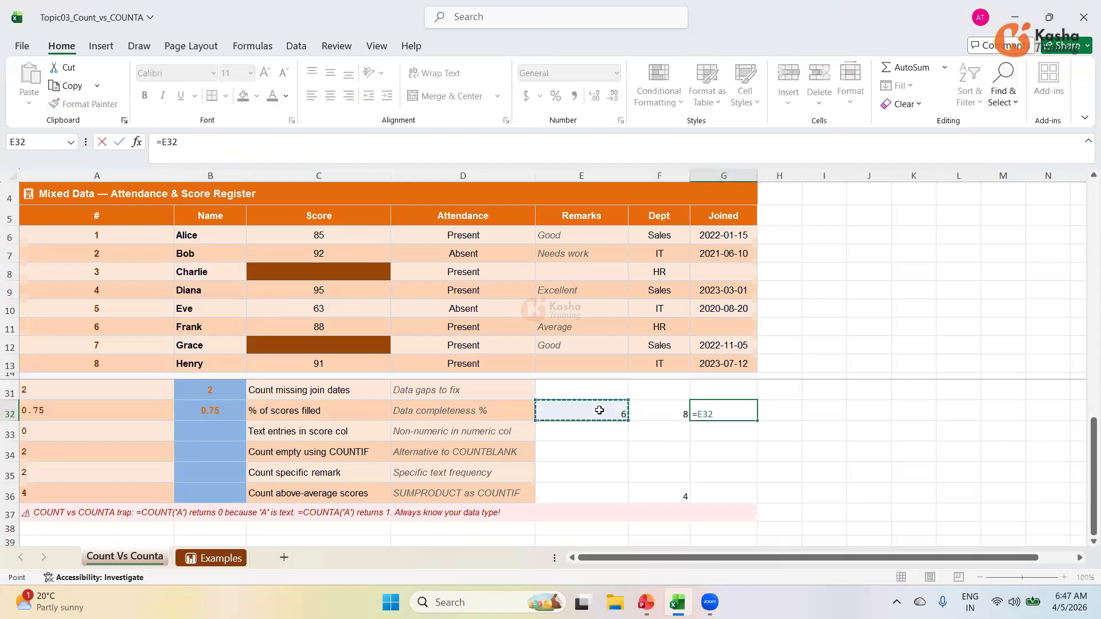
type("/8")
key("Return")
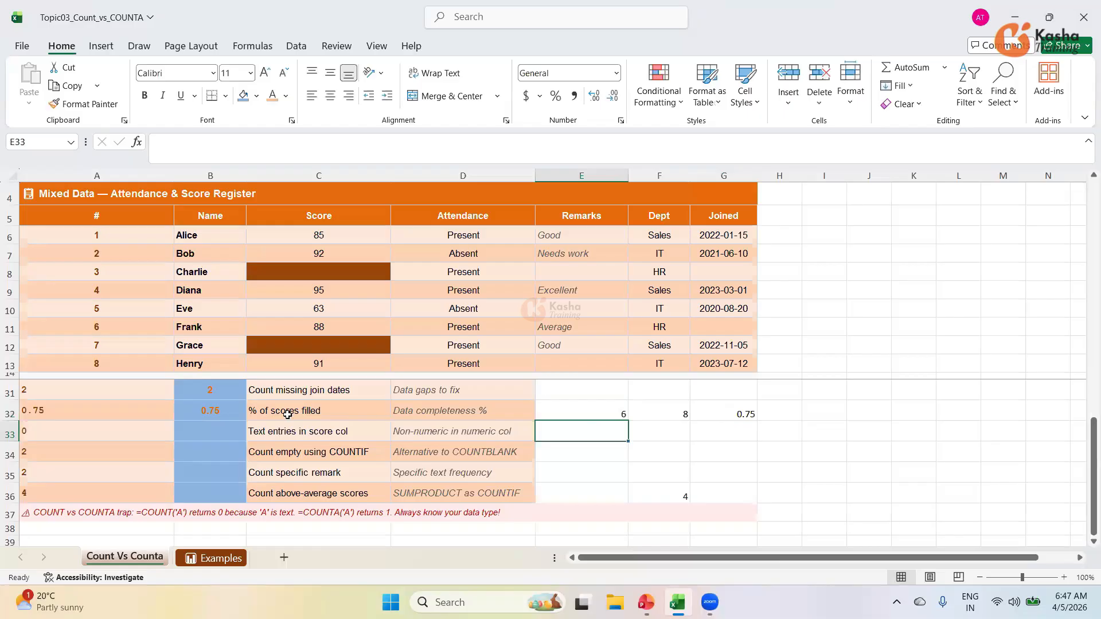
left_click(202, 411)
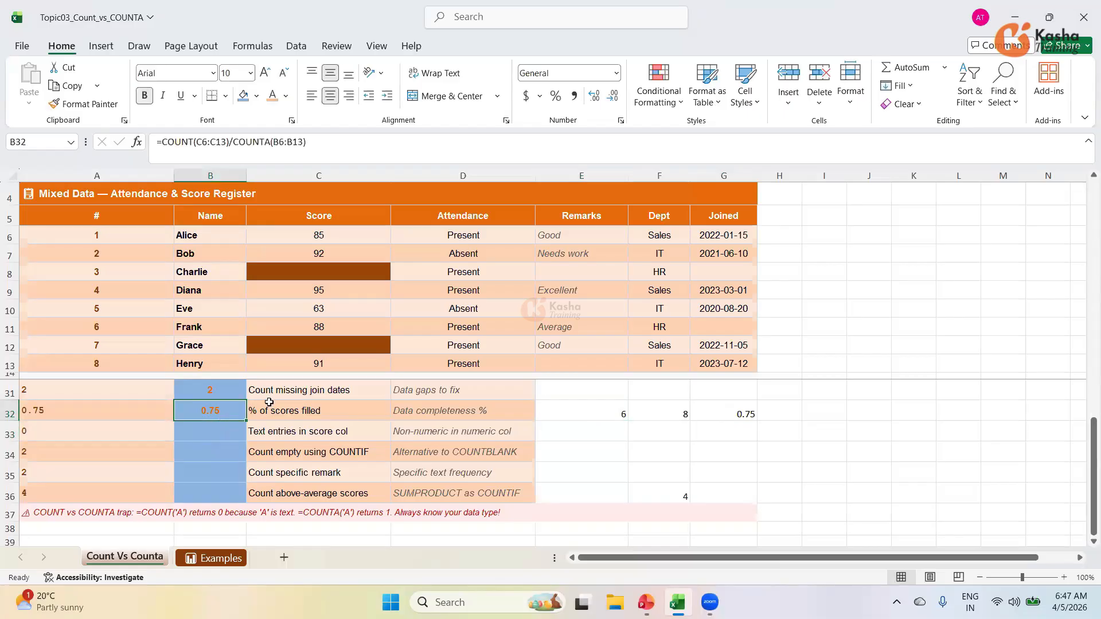
Step: Enter =COUNTA(C6:C13)-COUNTA(C6:C13) in B33 for the text entries in the score column
key("Down")
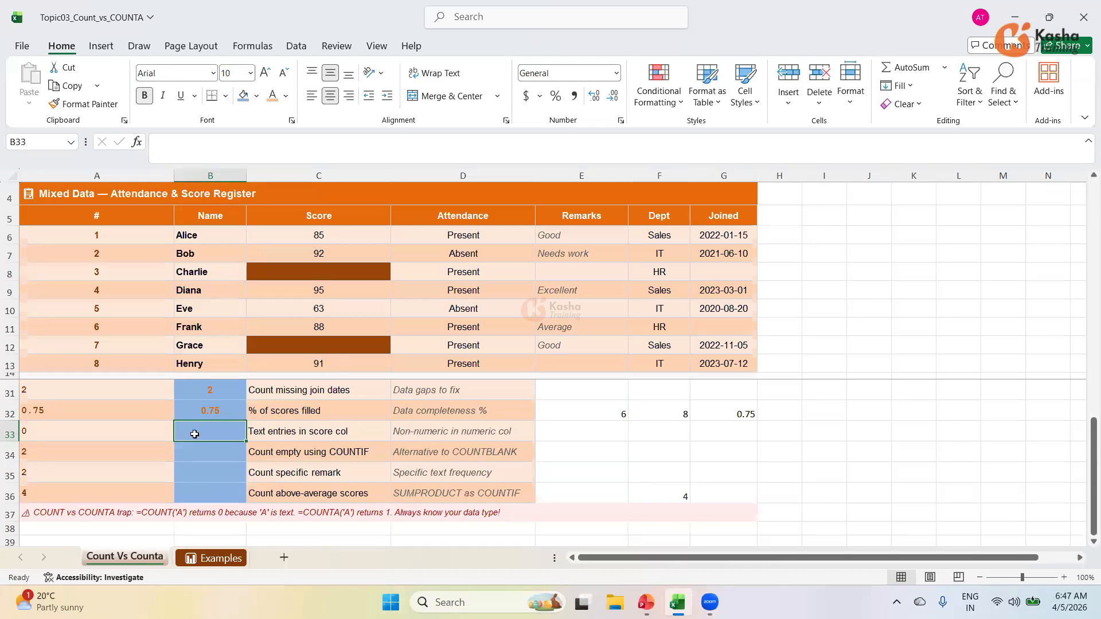
type("=")
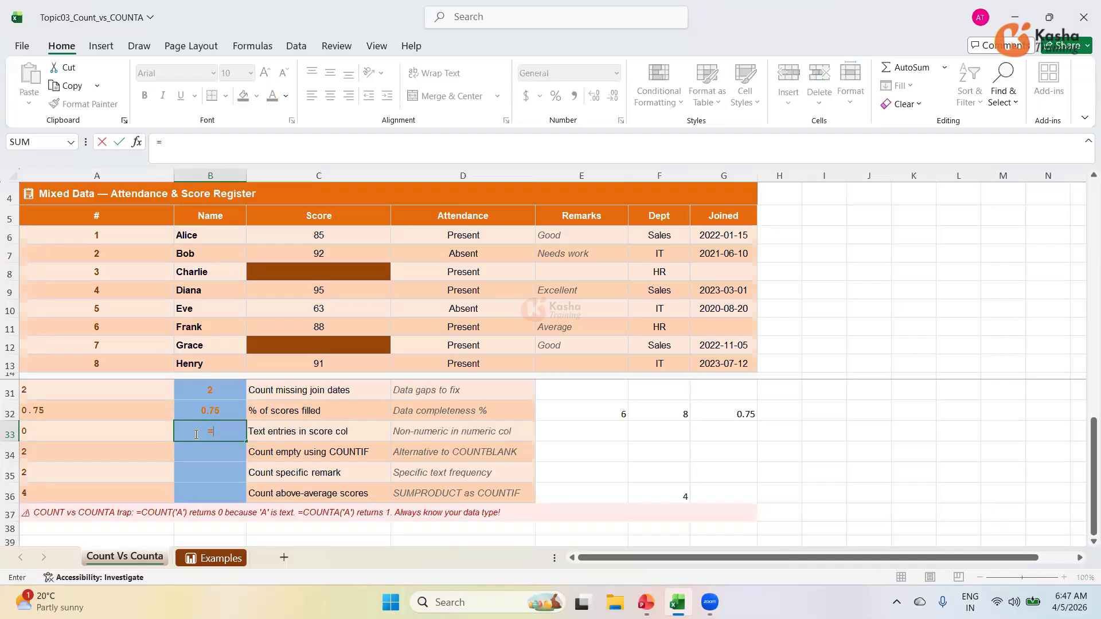
type("COUNTA")
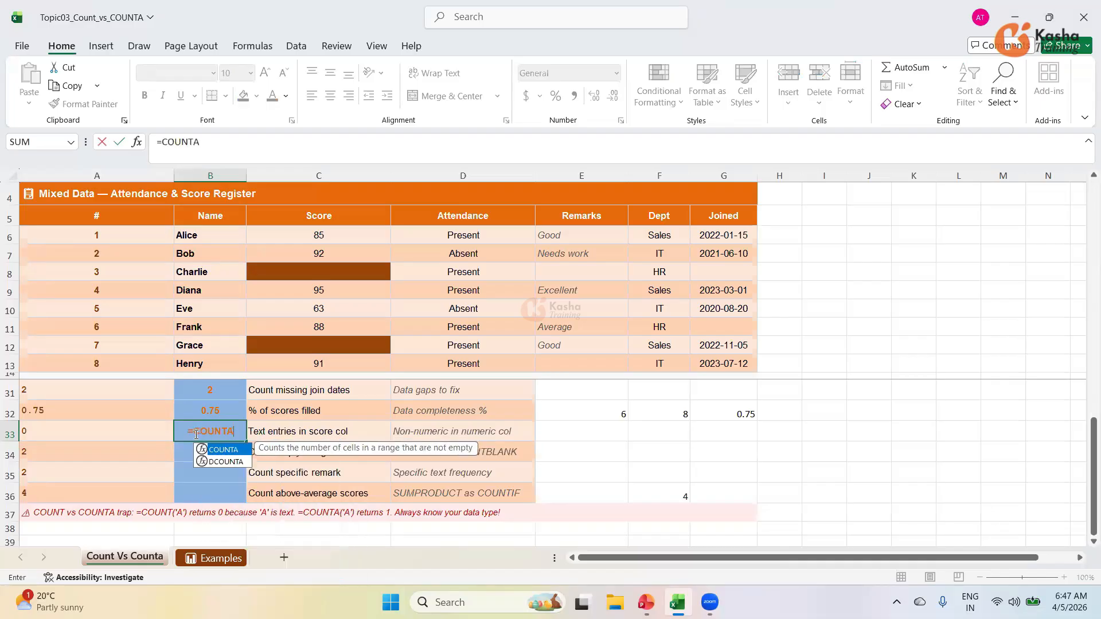
type("(")
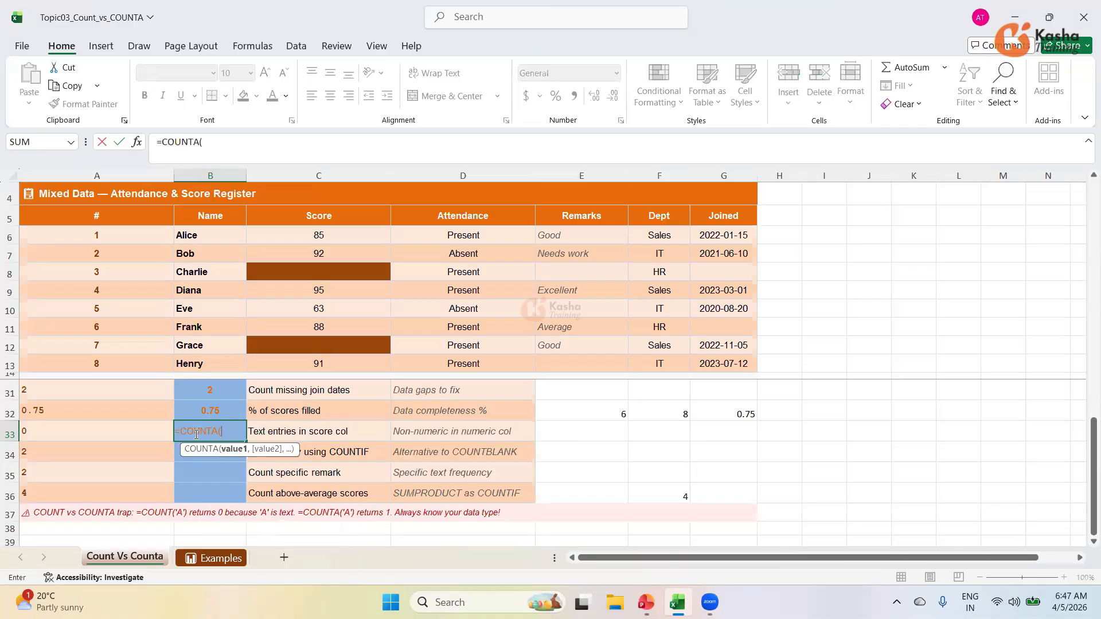
left_click(322, 233)
left_click_drag(320, 336, 322, 363)
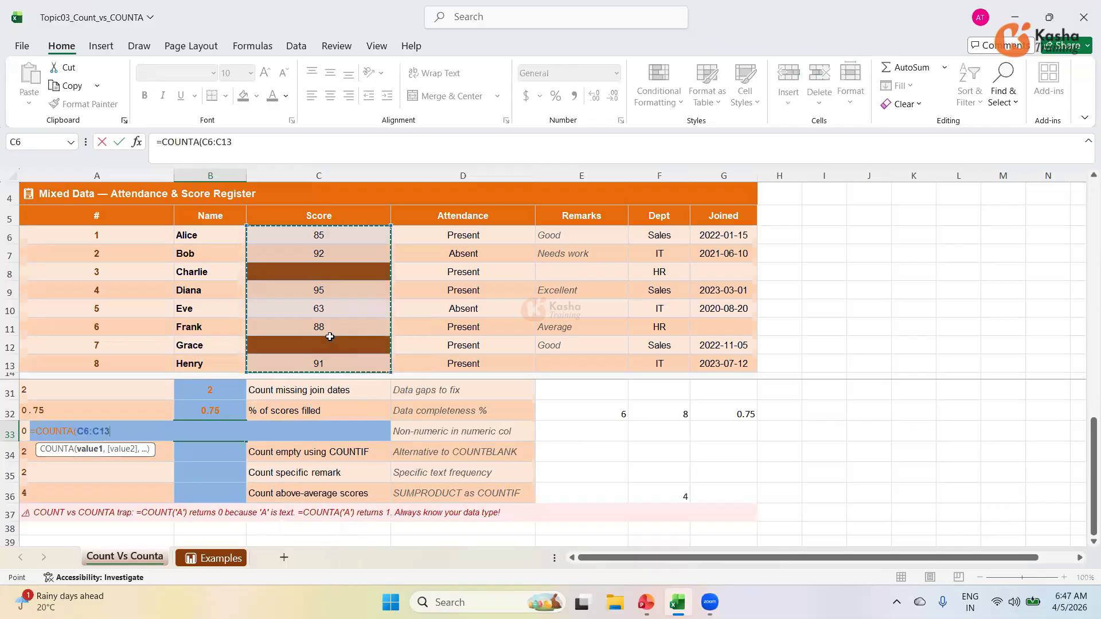
type(")-")
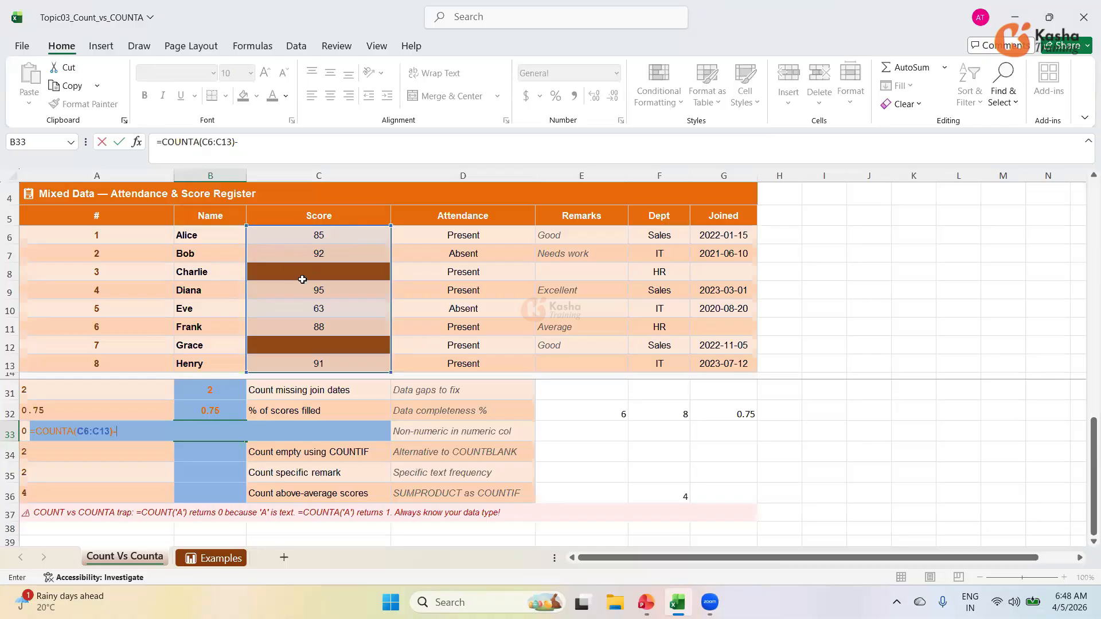
type("COUNT")
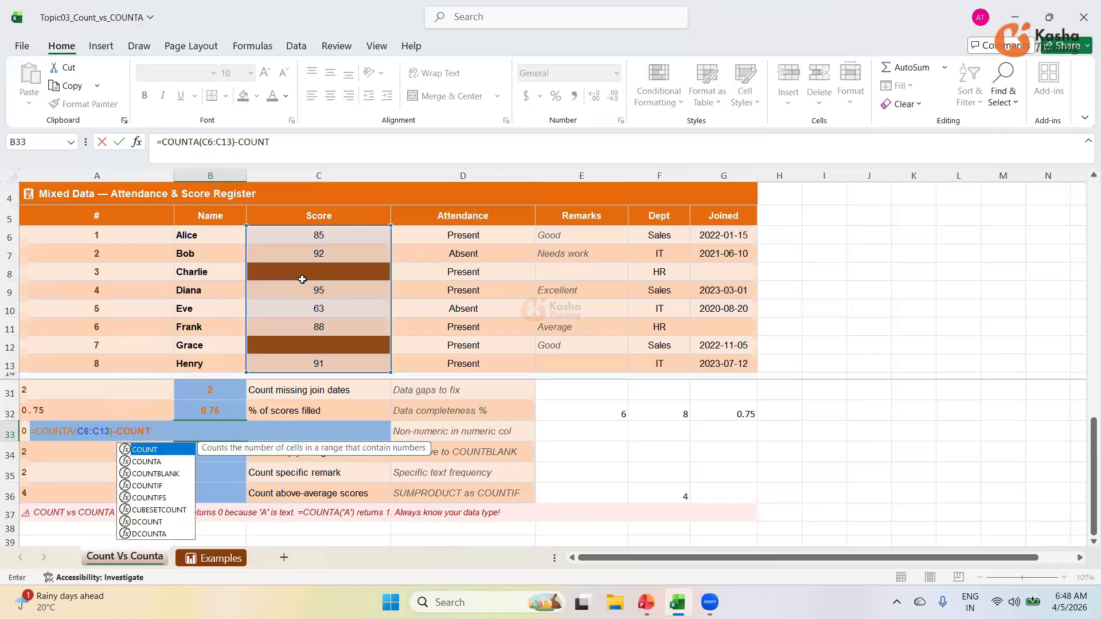
type("A")
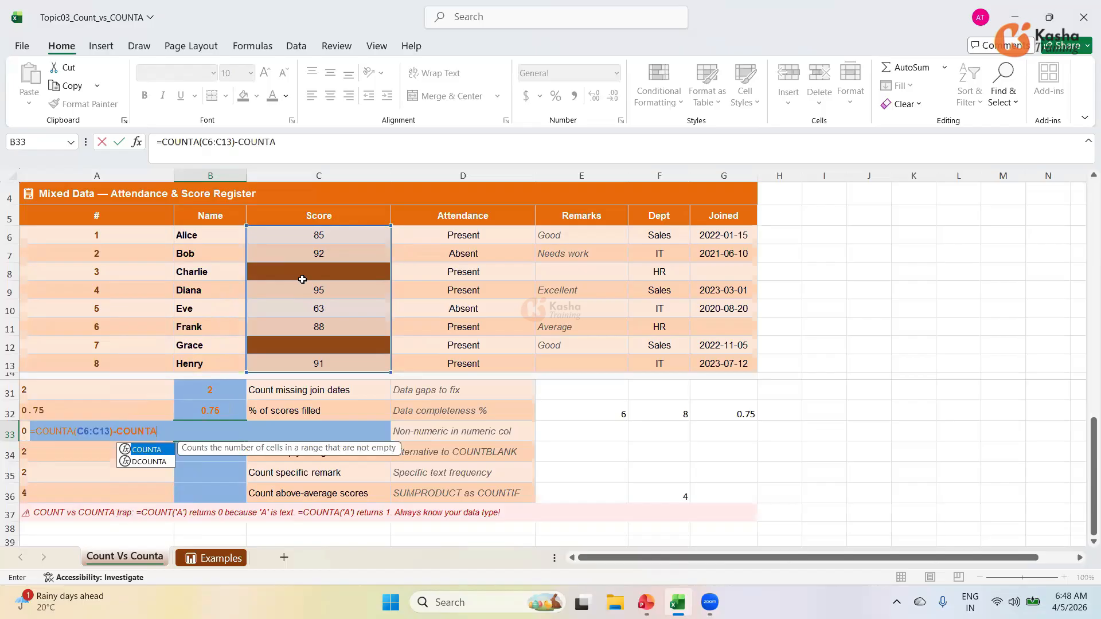
type("(")
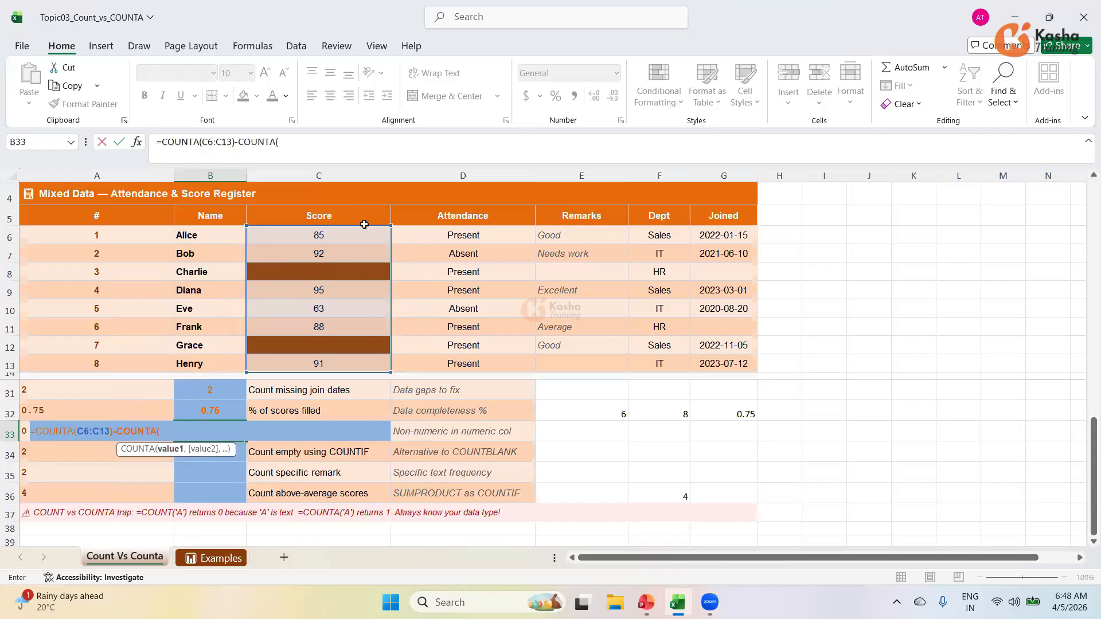
left_click_drag(349, 229, 326, 365)
left_click_drag(325, 312, 325, 312)
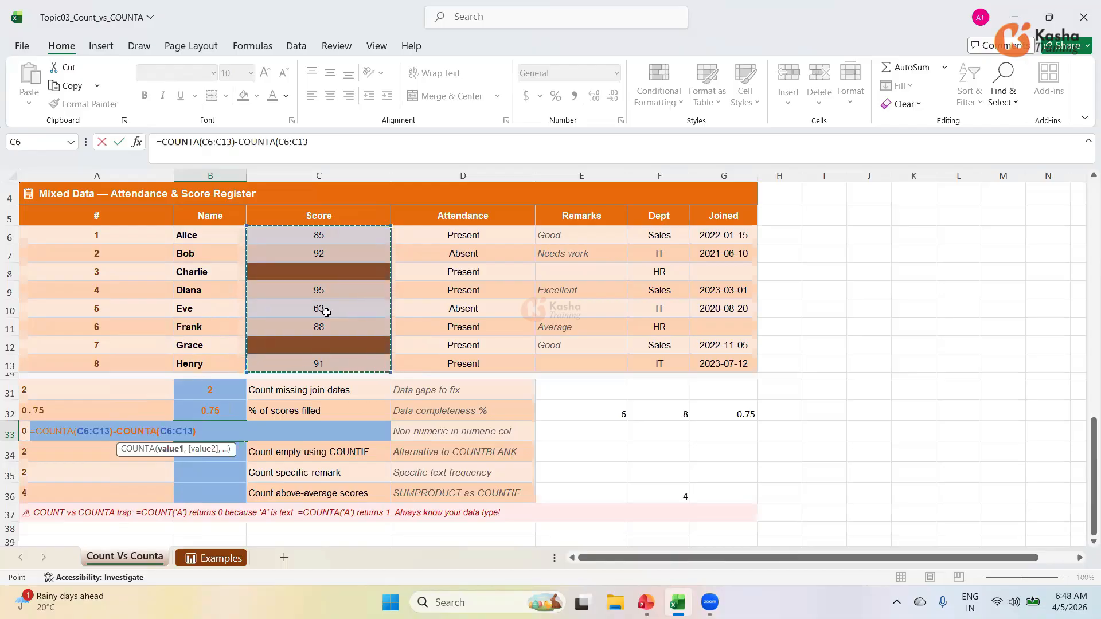
type(")")
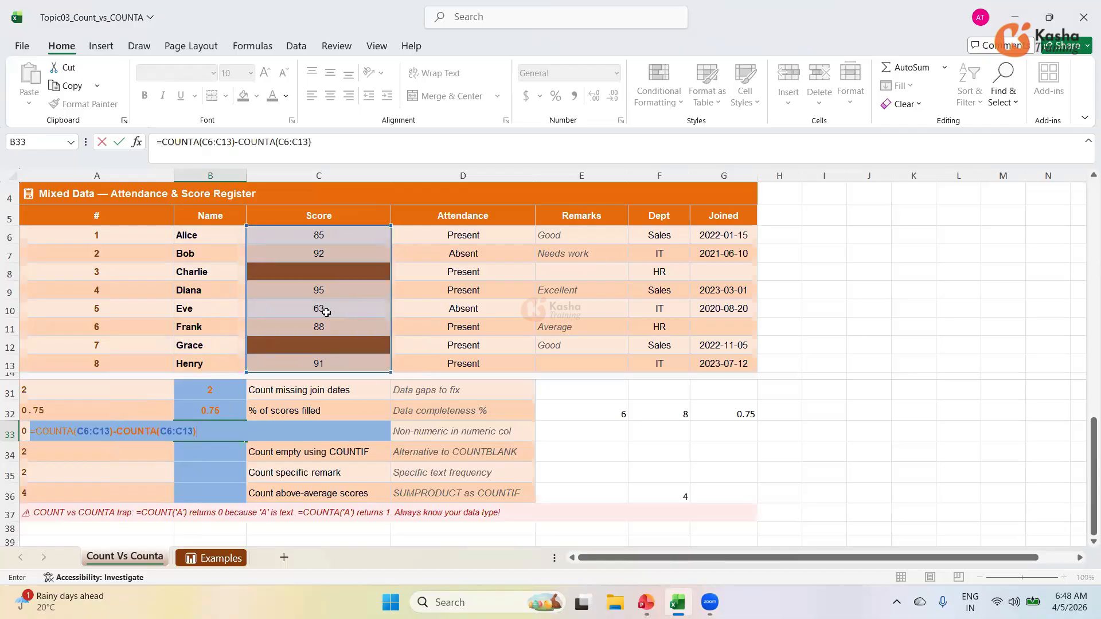
key("Return")
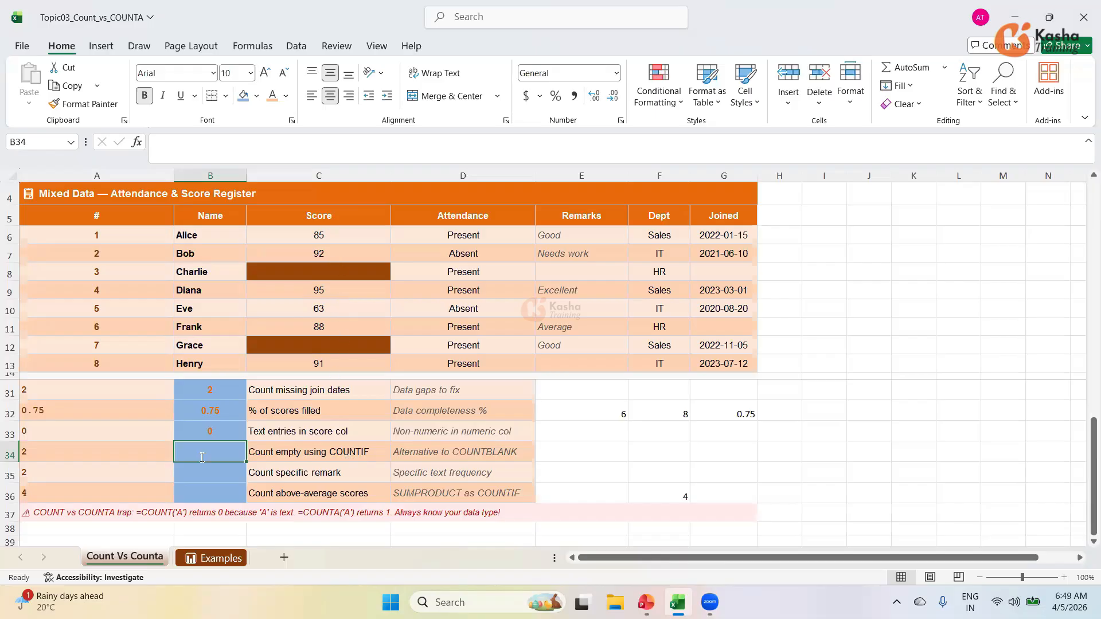
Step: Enter =COUNTIF(C6:C13,"") in B34 to count the empty score cells
type("=")
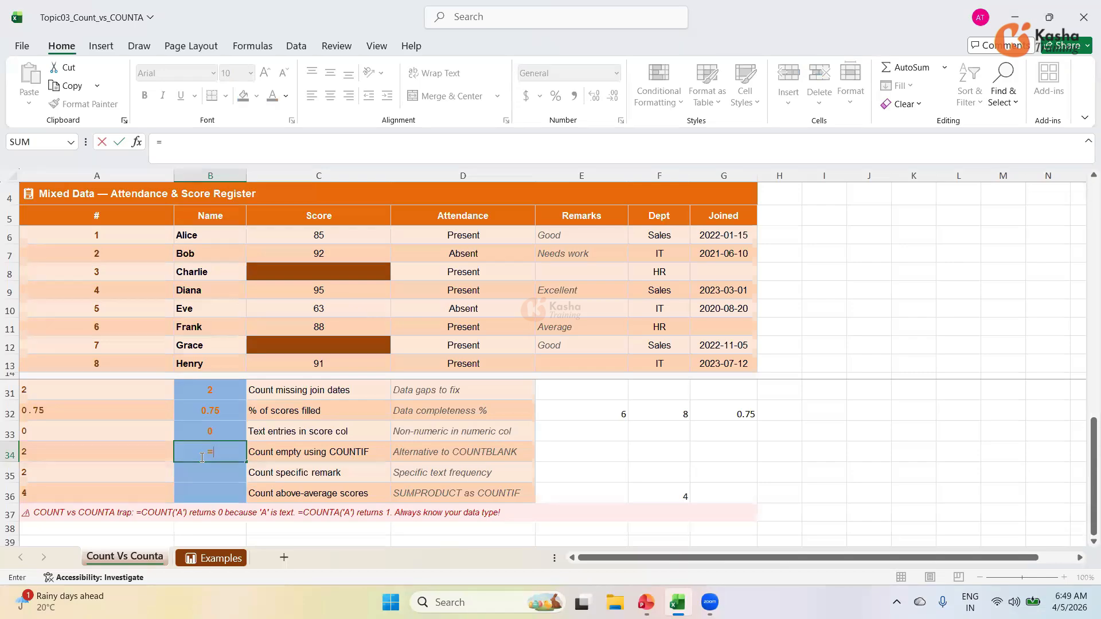
type("COUNTIF(")
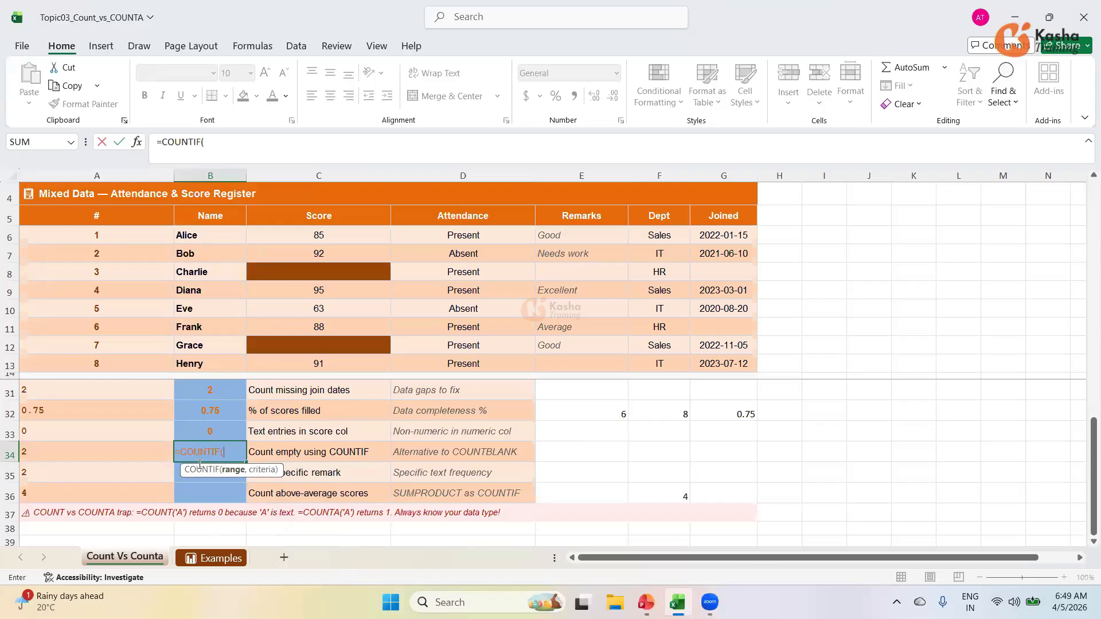
left_click_drag(318, 236, 317, 355)
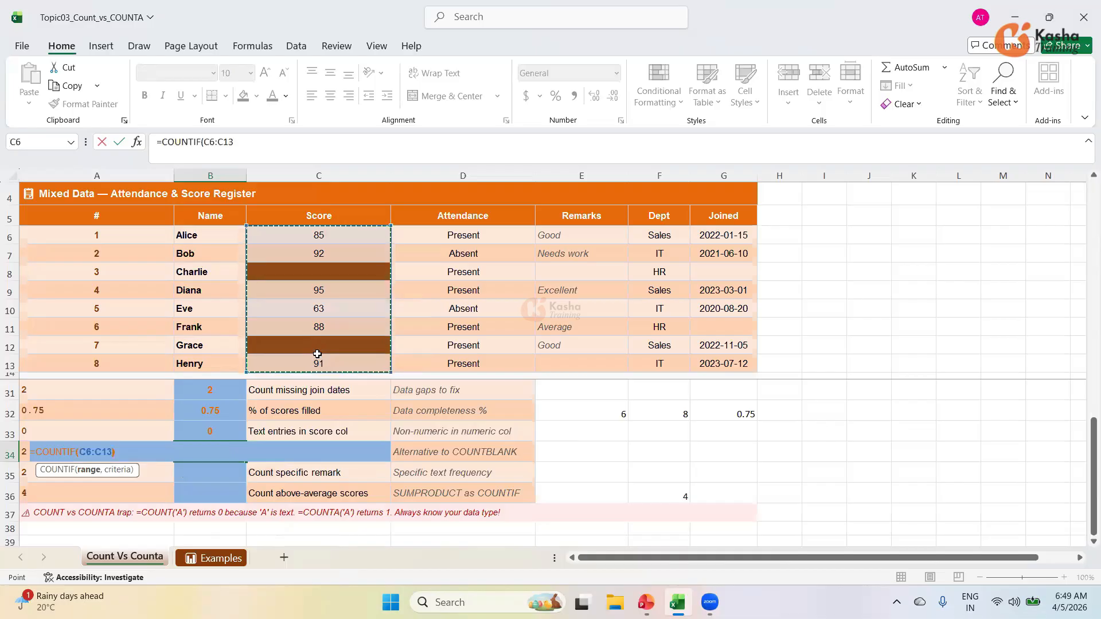
key("Return")
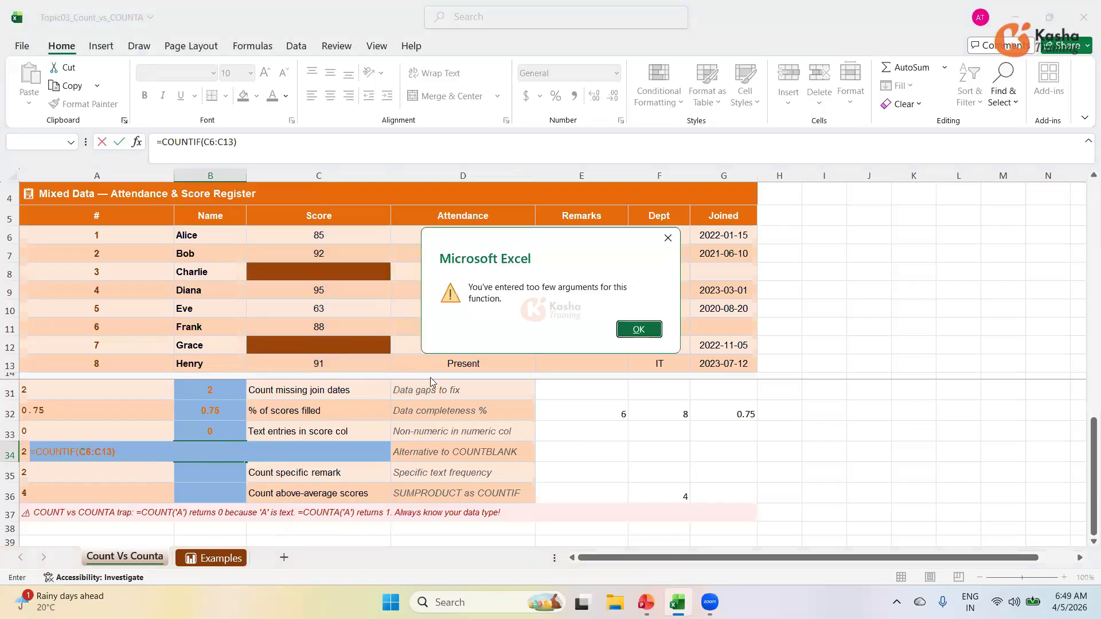
left_click(638, 330)
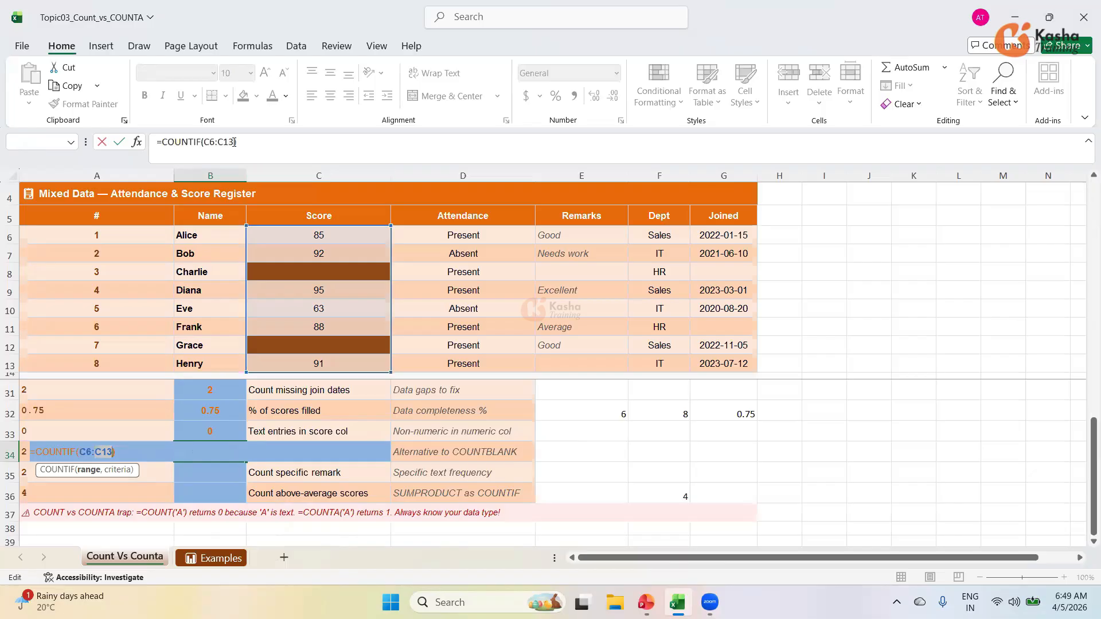
left_click(308, 138)
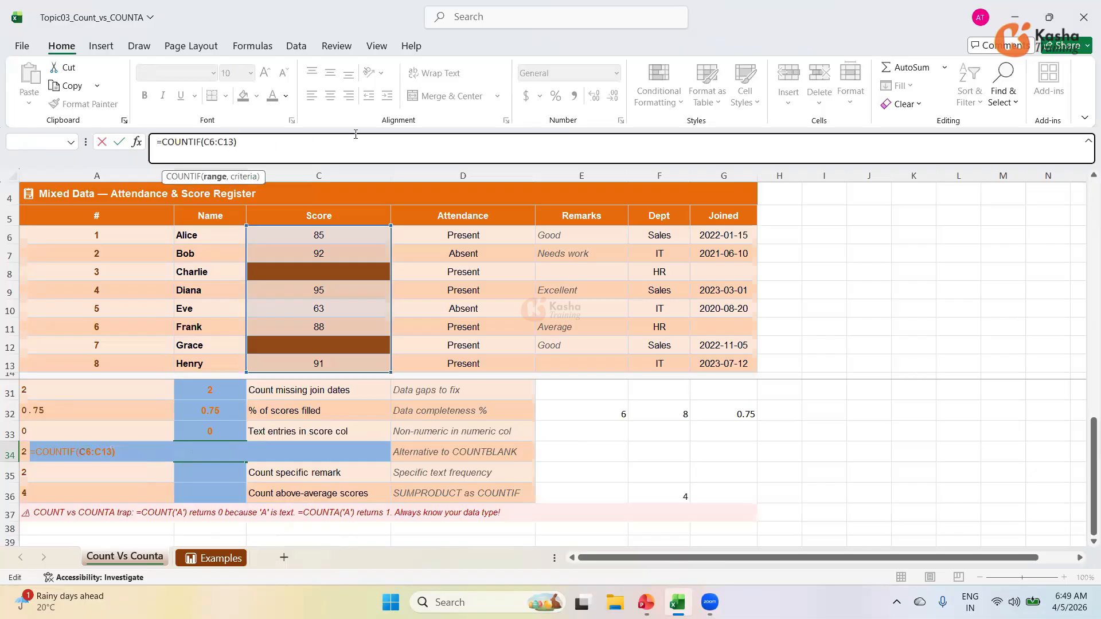
type(",\"\"")
key("Return")
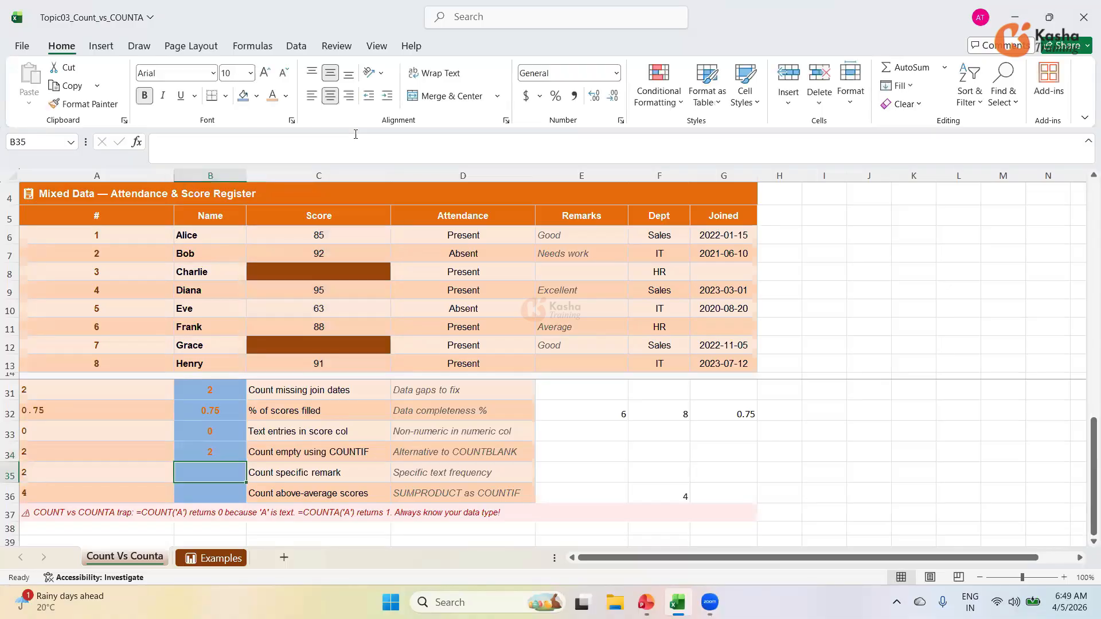
left_click(221, 448)
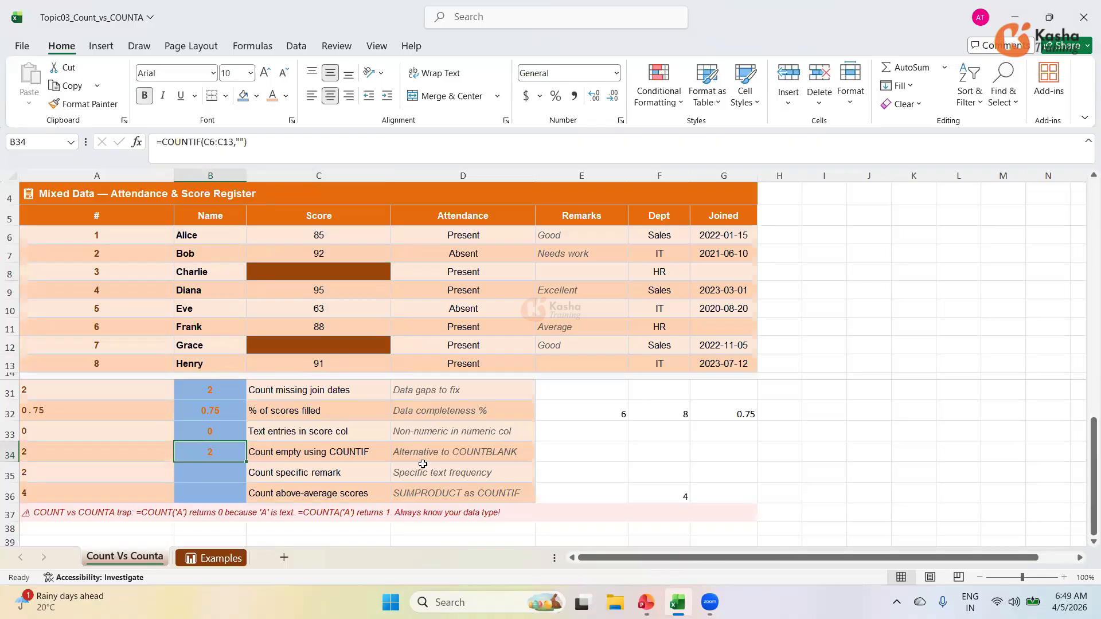
Step: Enter =COUNTIF(E6:E13,"Good") in B35 to count how often that remark occurs
left_click(220, 474)
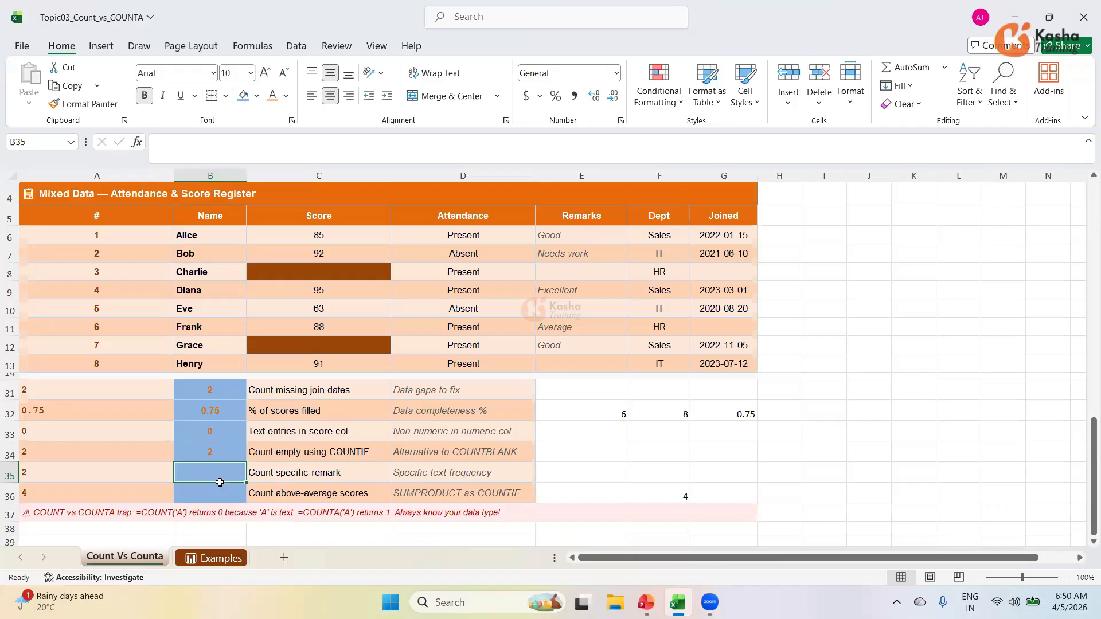
type("=")
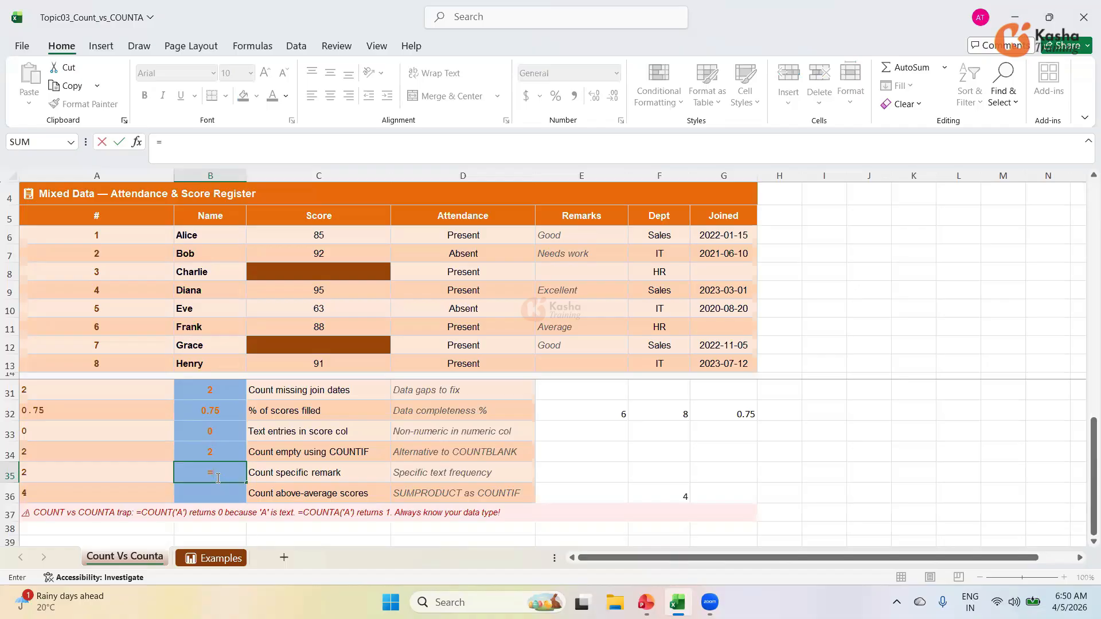
type("CO")
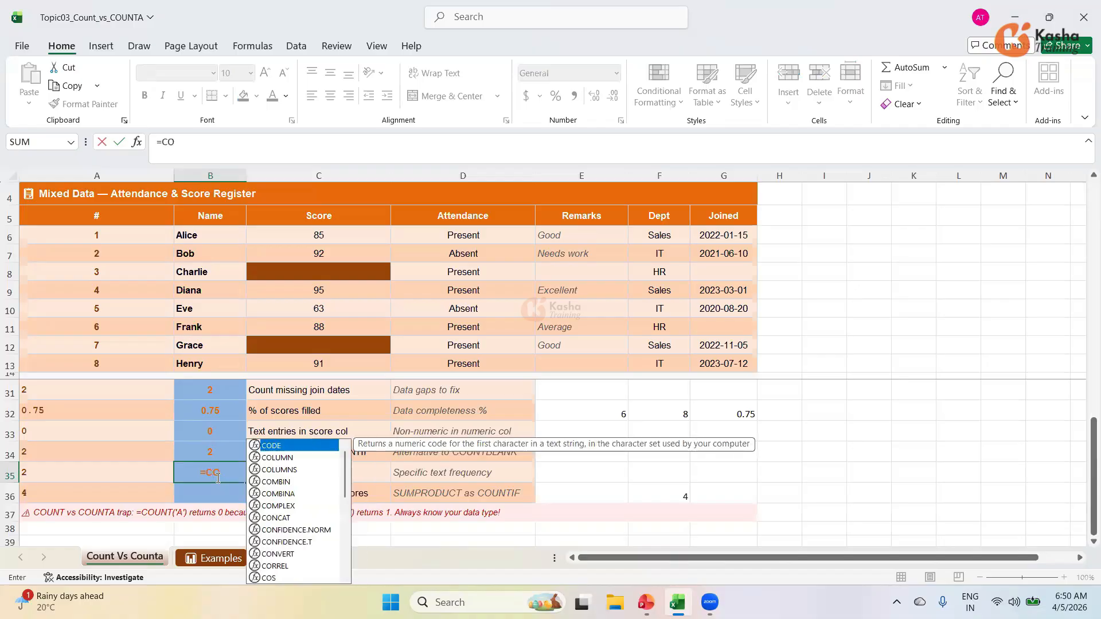
type("UNTIF(")
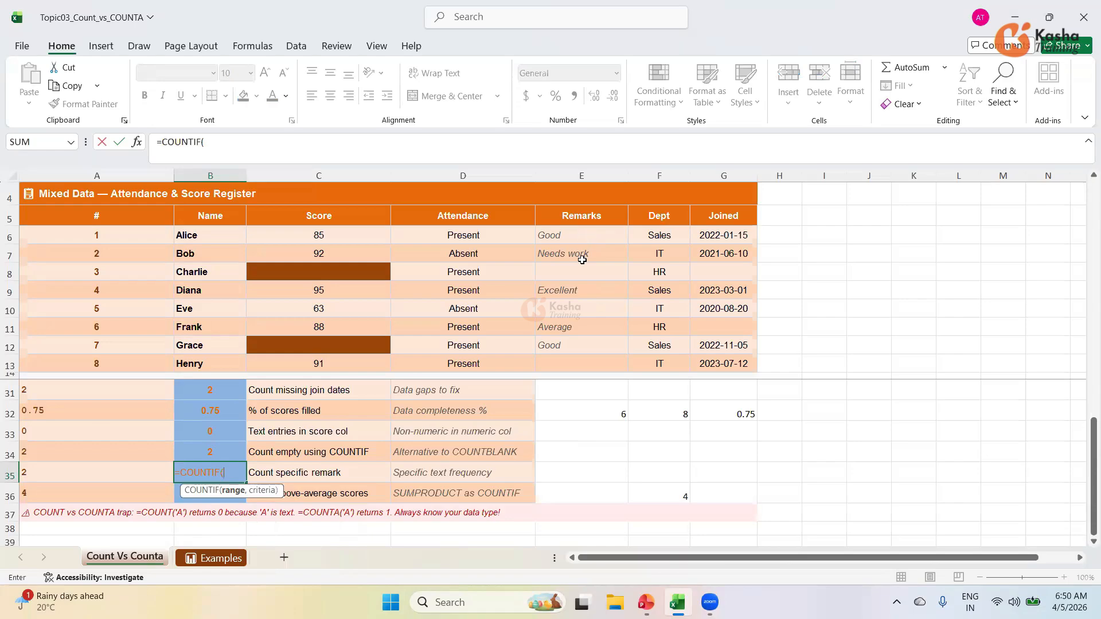
left_click_drag(580, 236, 575, 359)
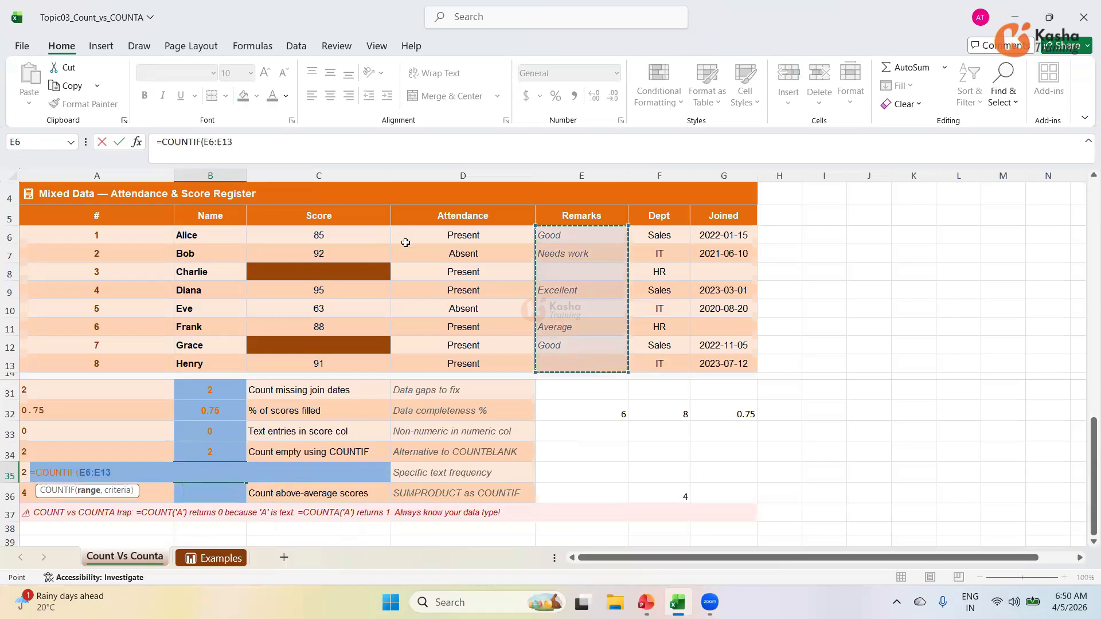
type(",")
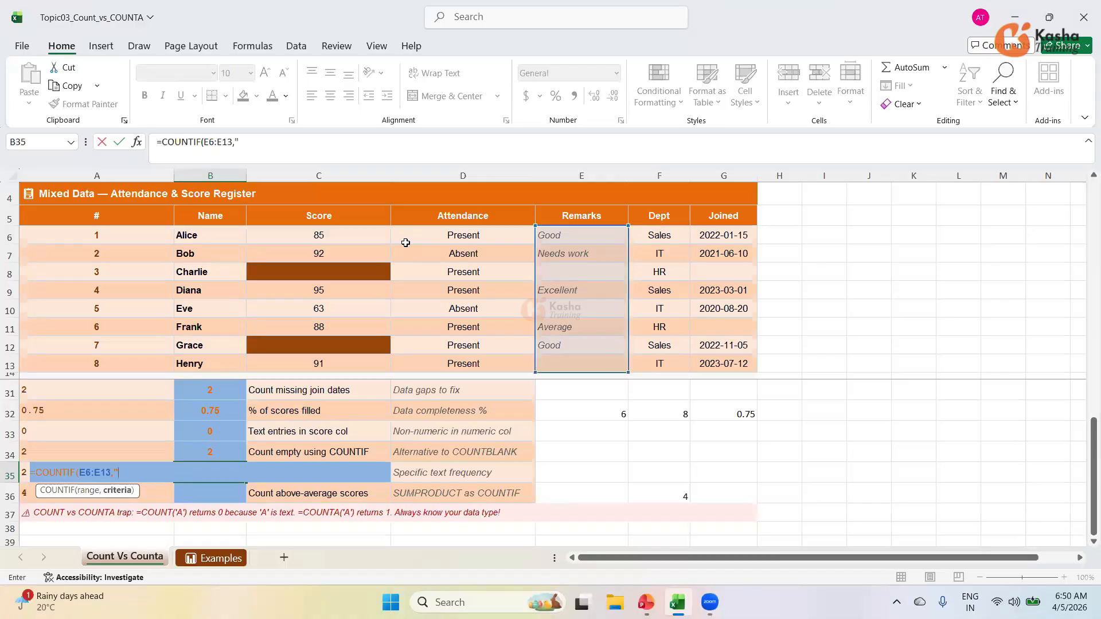
type("\"Good\"")
key("Return")
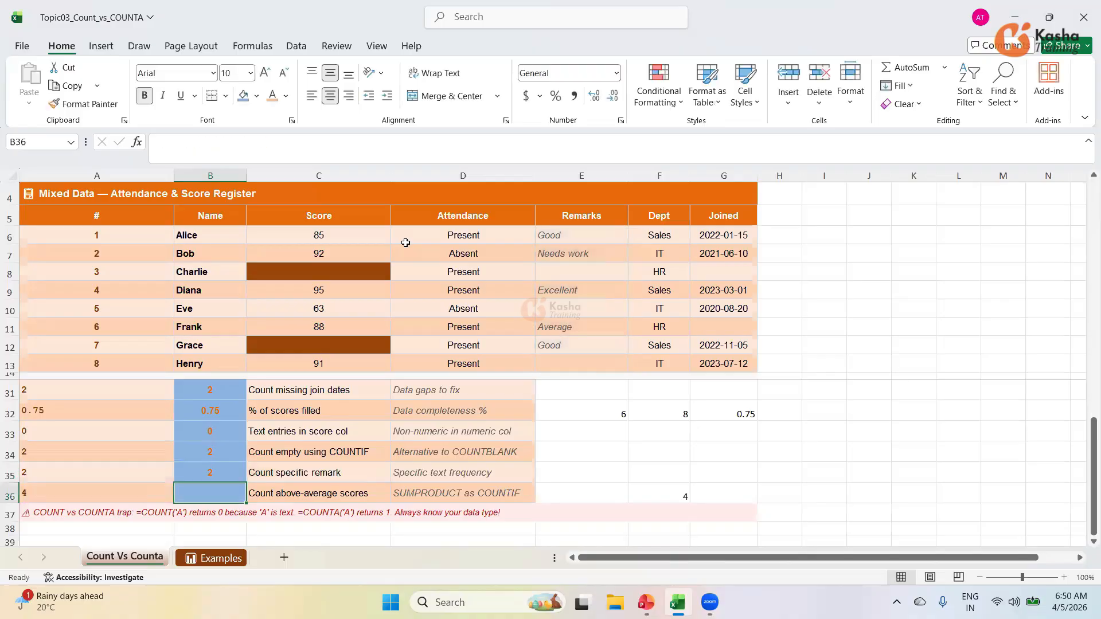
left_click(213, 472)
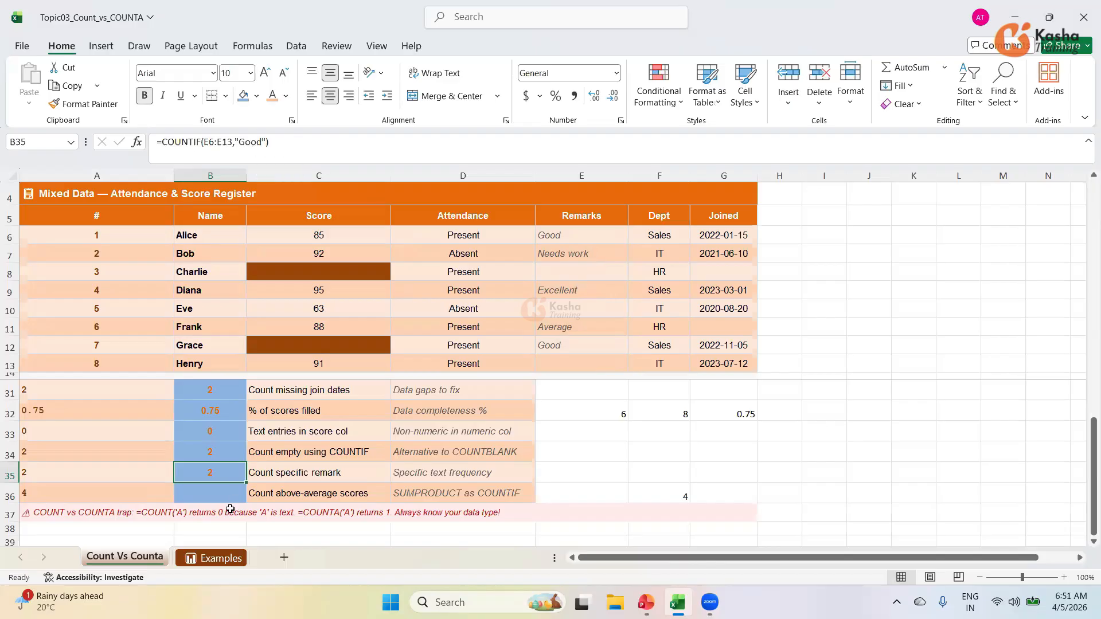
Step: Enter =SUMPRODUCT((C6:C13>AVERAGE(C6:C13))*1) in B36 to count the above-average scores
left_click(209, 491)
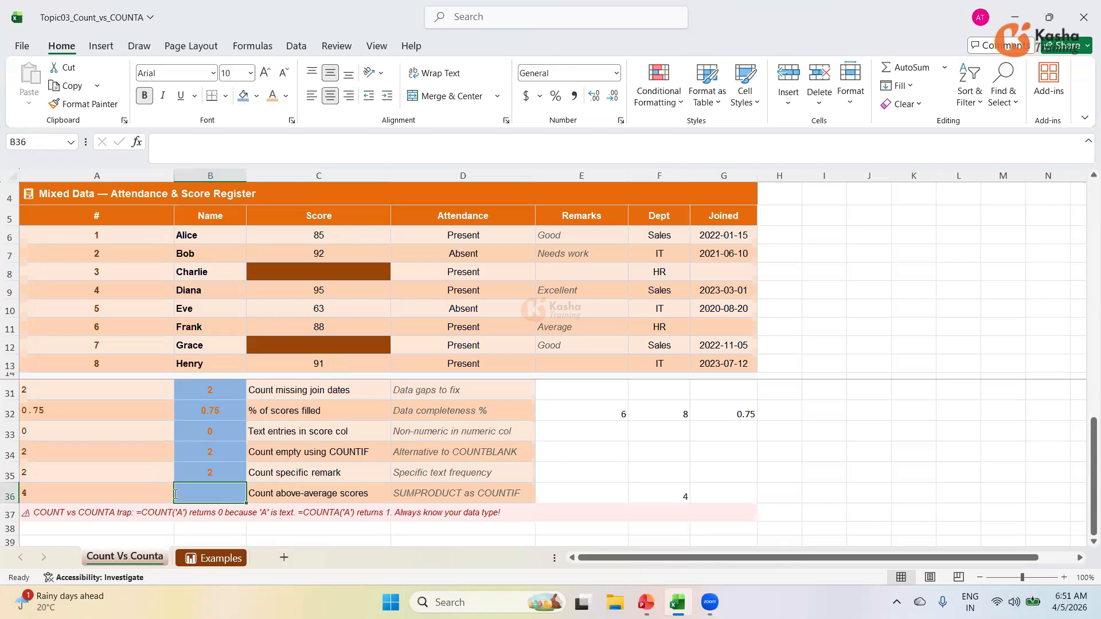
type("=")
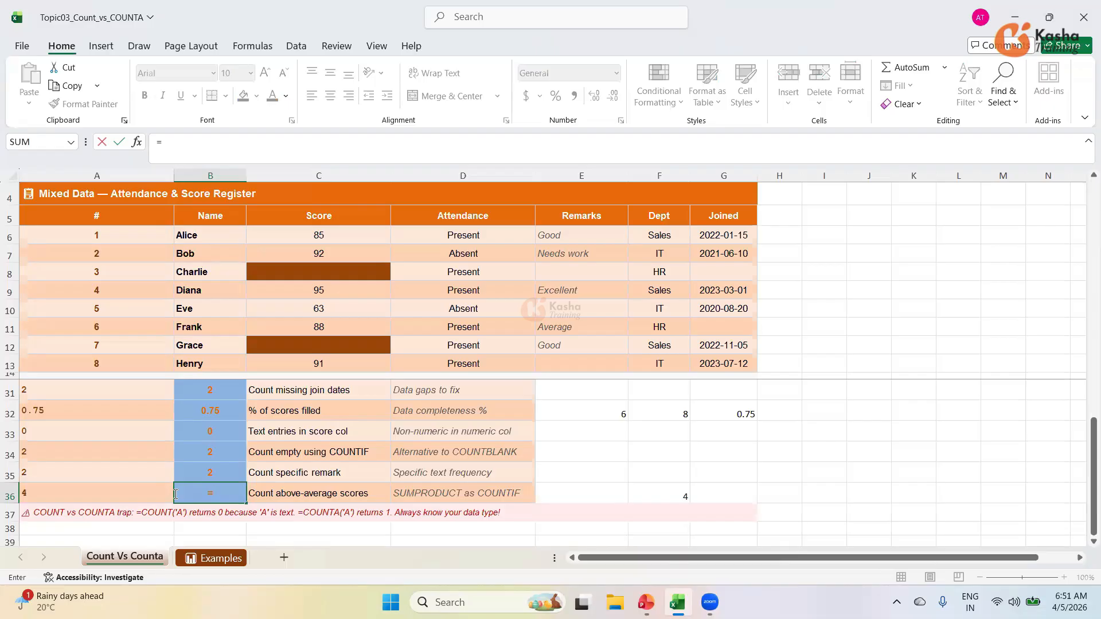
type("SUM")
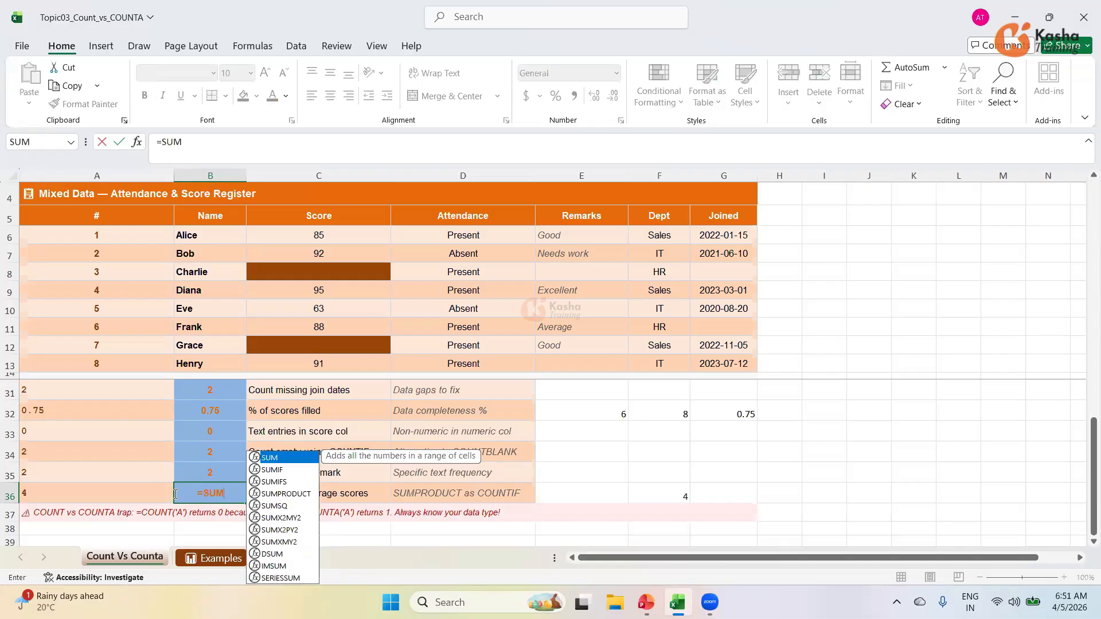
type("P")
key("Tab")
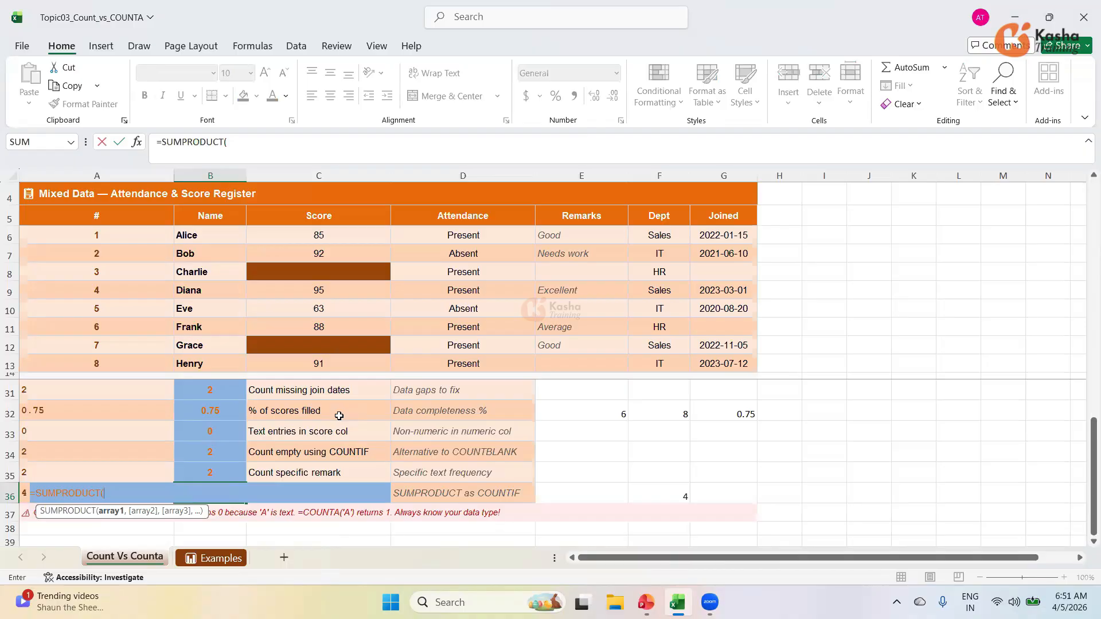
type("(")
left_click_drag(320, 235, 317, 363)
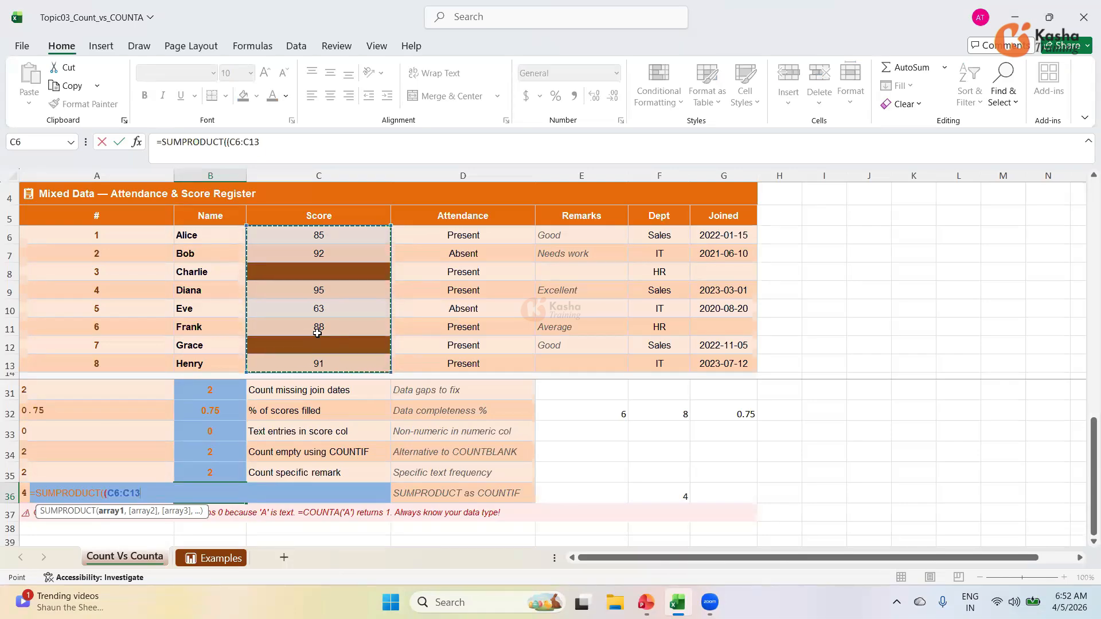
type(">")
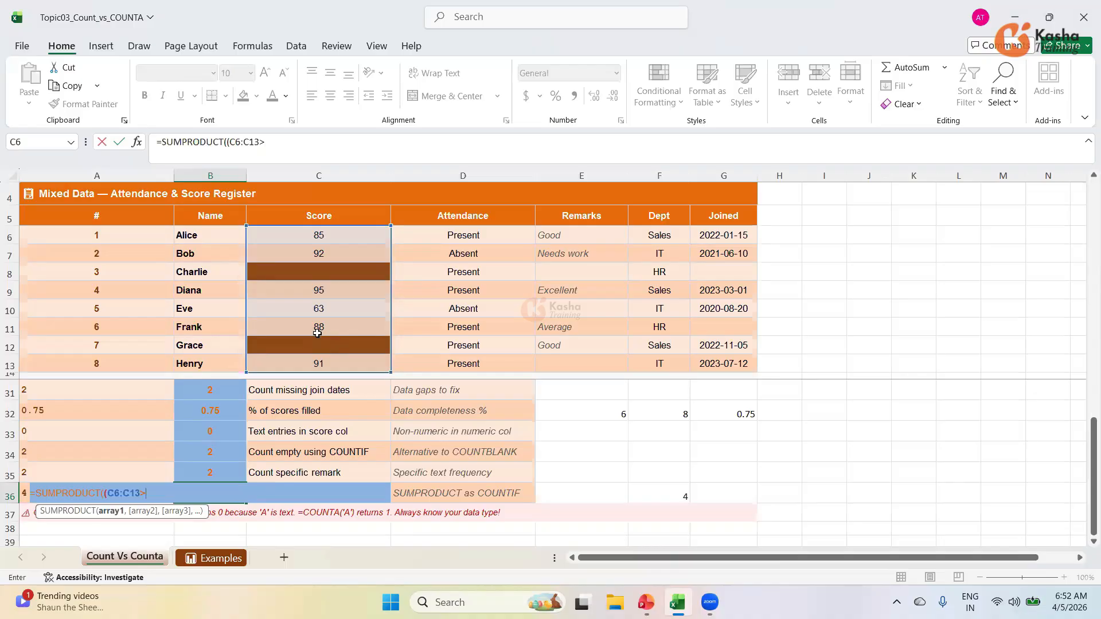
type("AV")
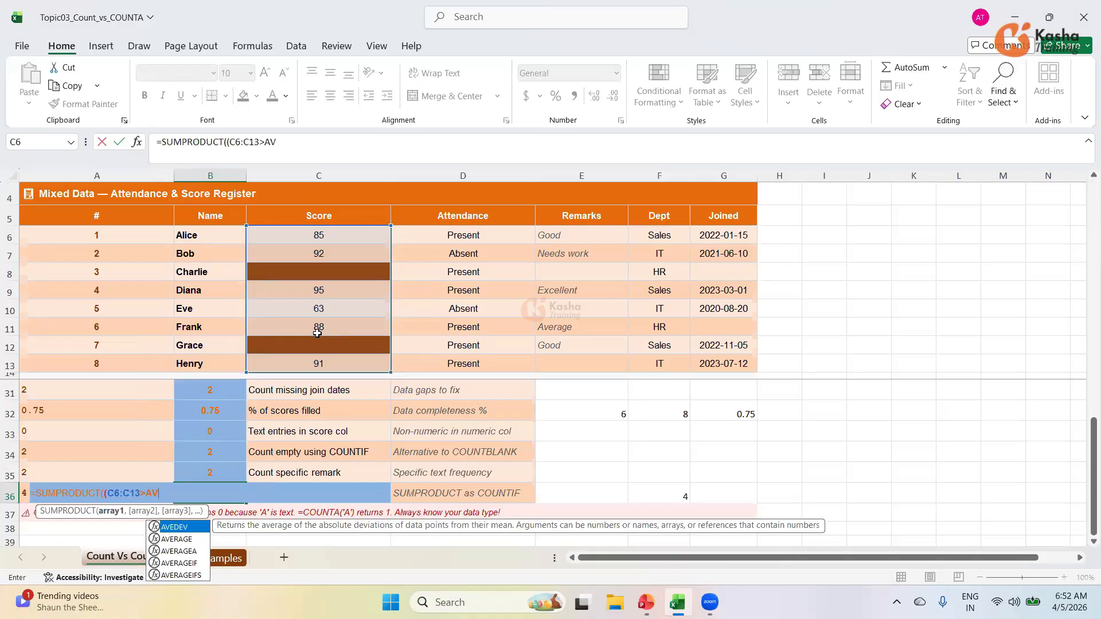
type("E")
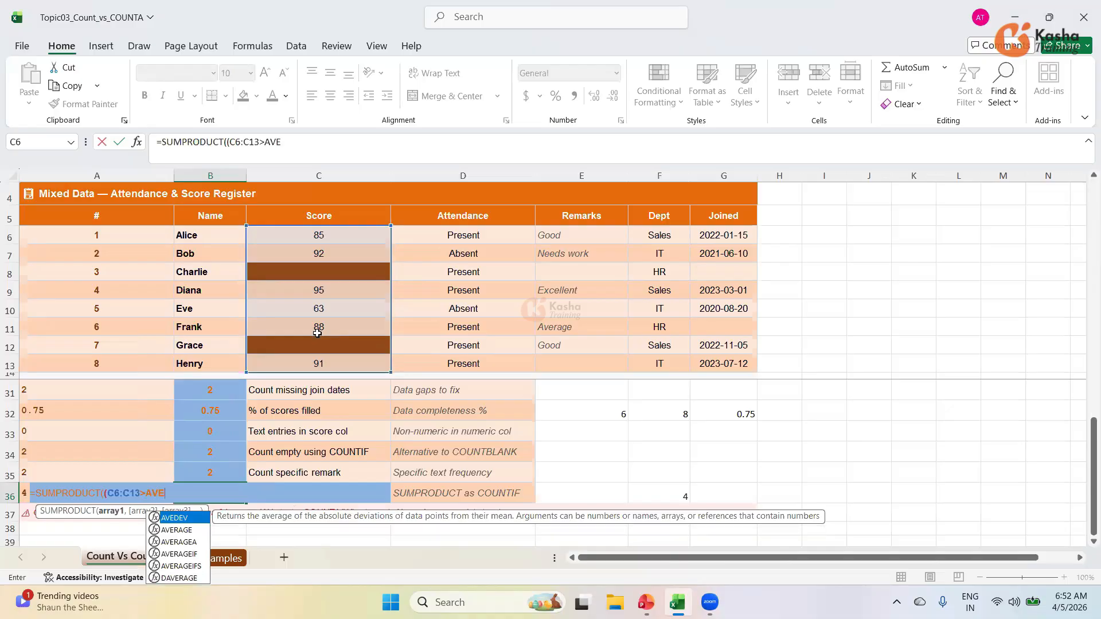
key("Down")
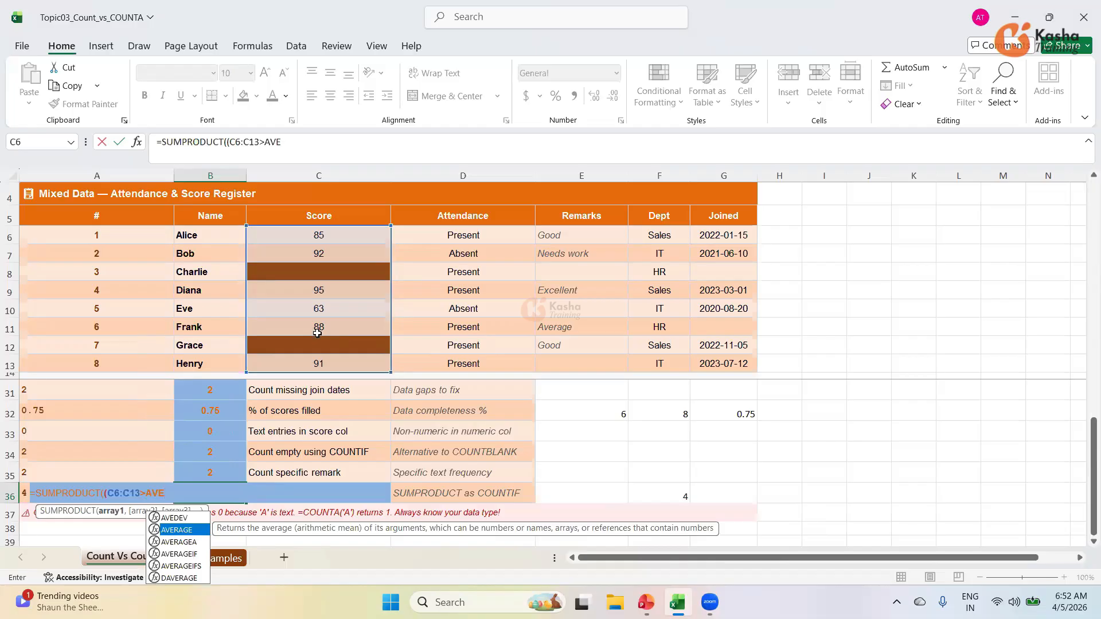
key("Tab")
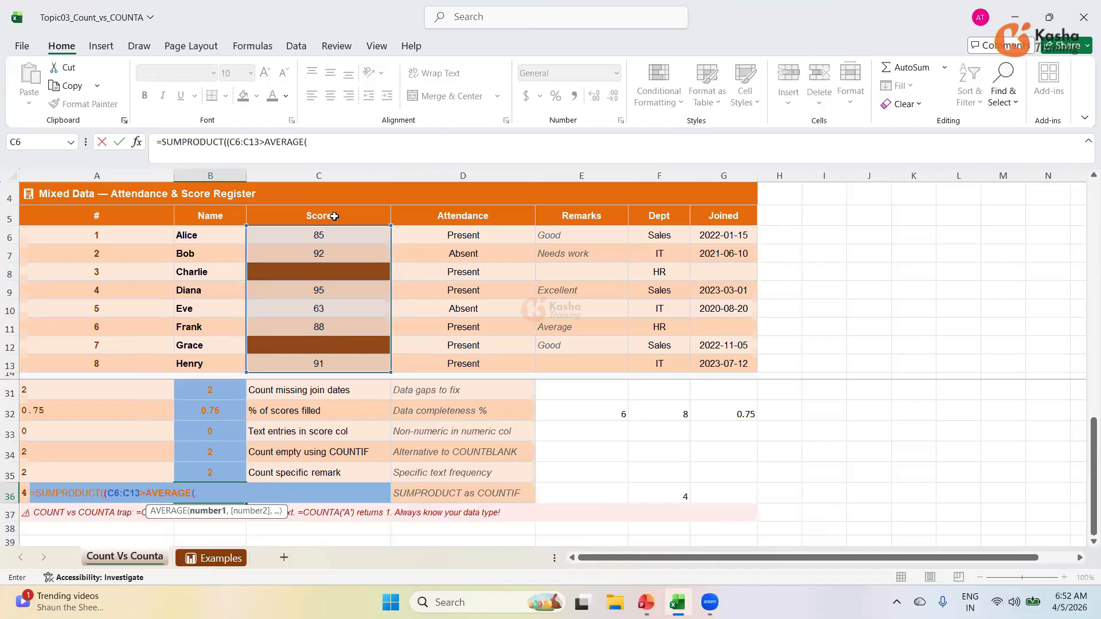
left_click_drag(319, 235, 317, 362)
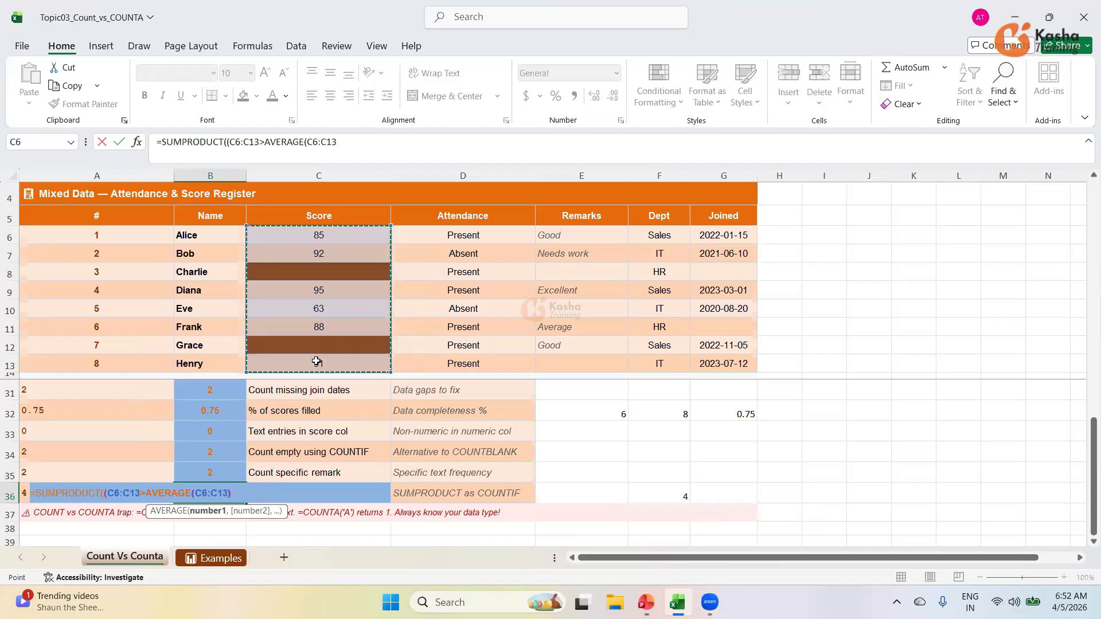
type(")")
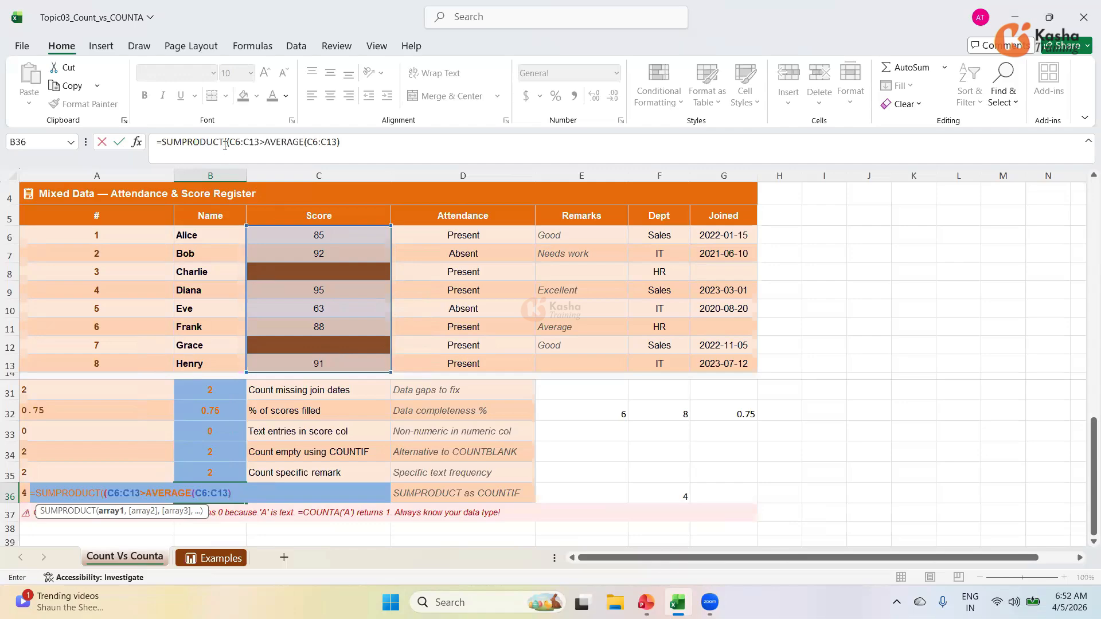
left_click(350, 142)
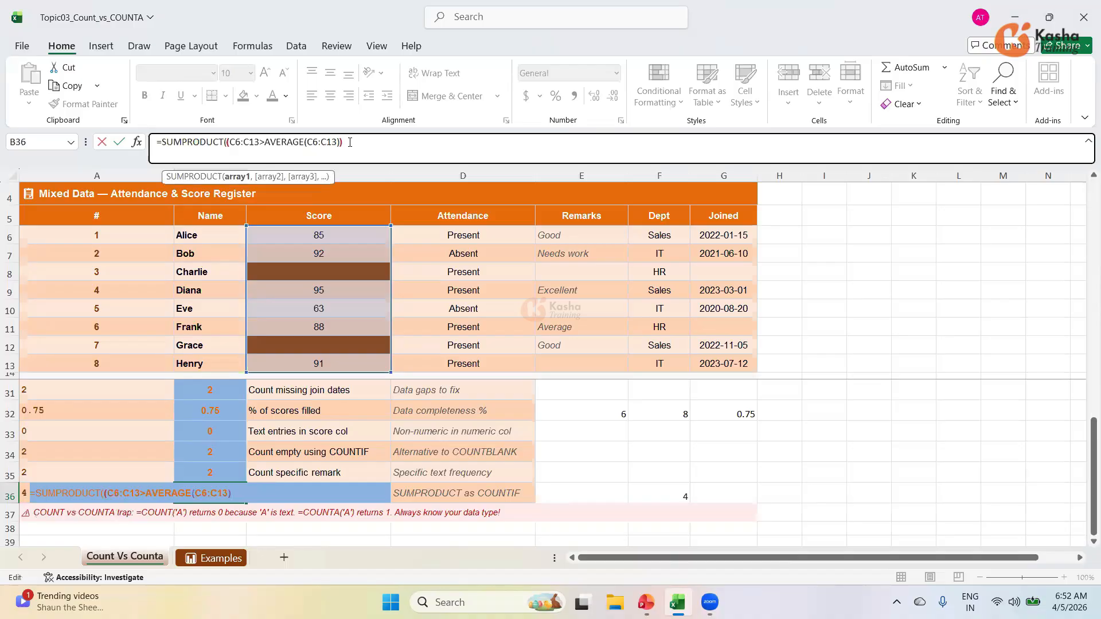
type(")")
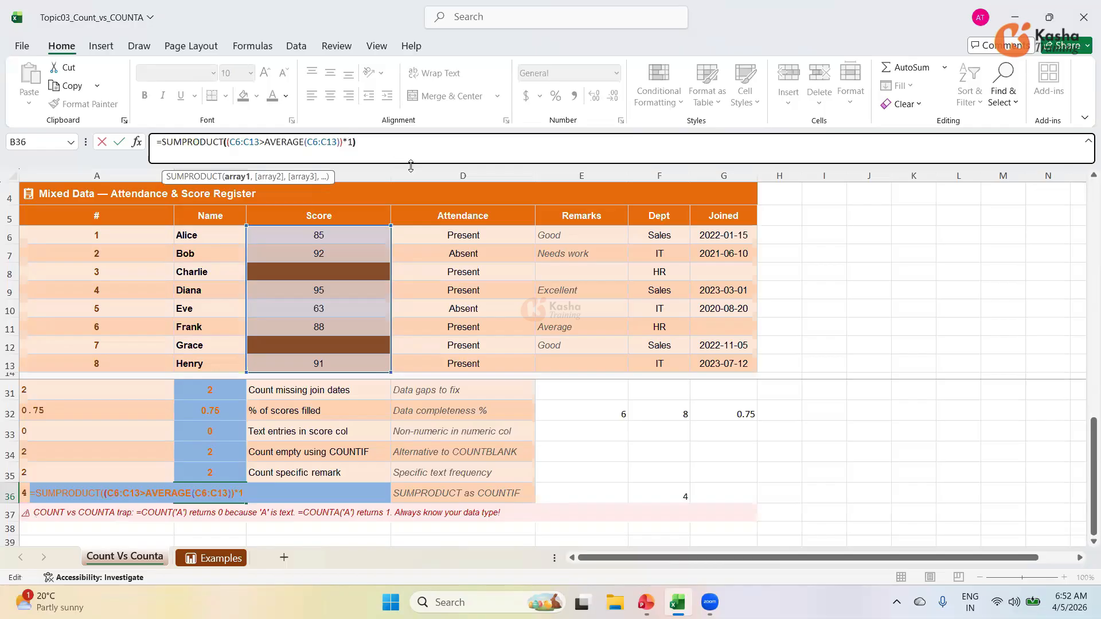
key("Return")
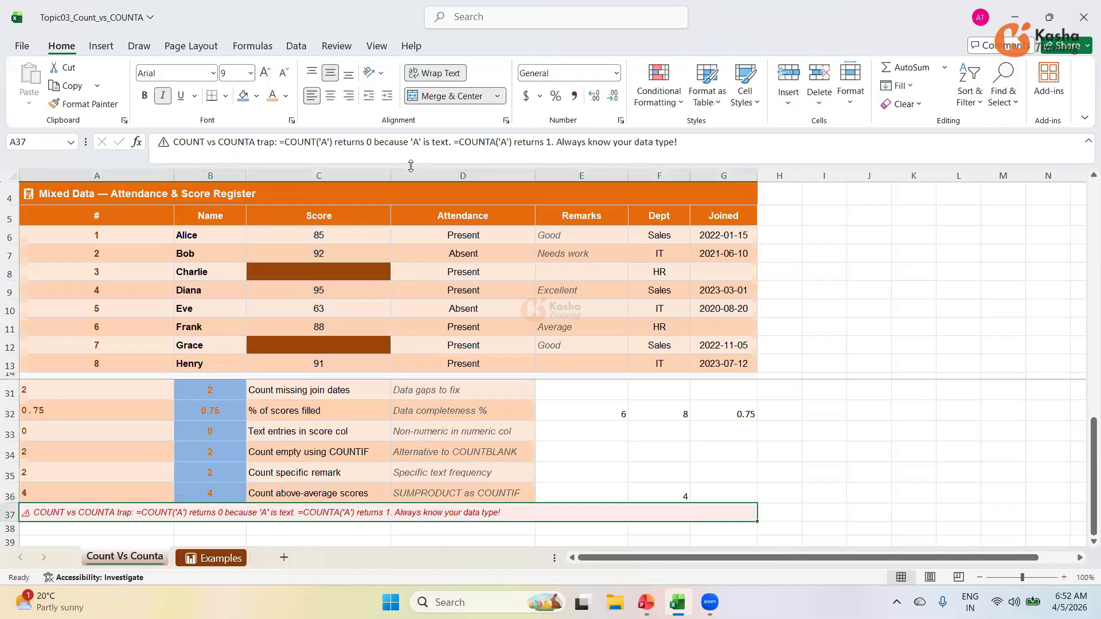
left_click(212, 498)
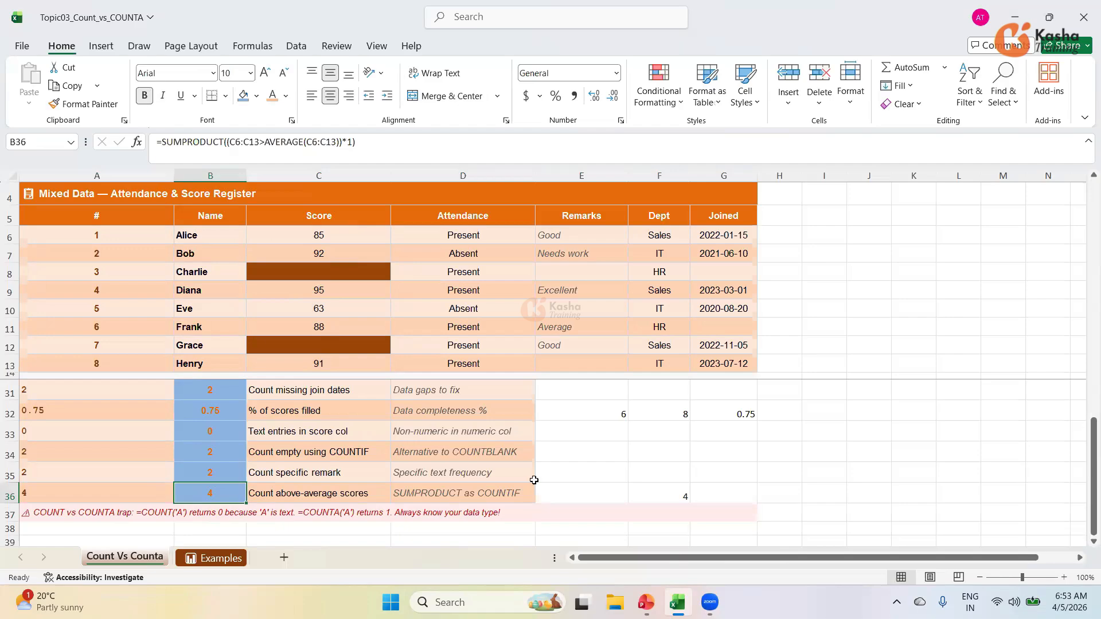
Step: Clear the leftover value from F36 beside the table and save the workbook
left_click(648, 493)
key("Delete")
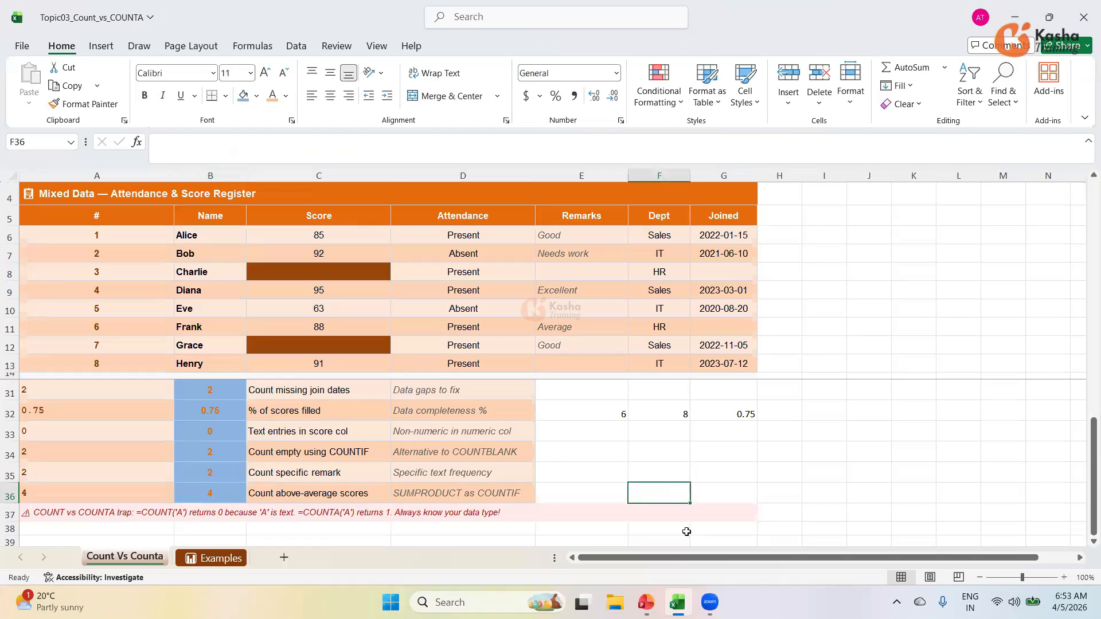
key("Left")
key("ctrl+s")
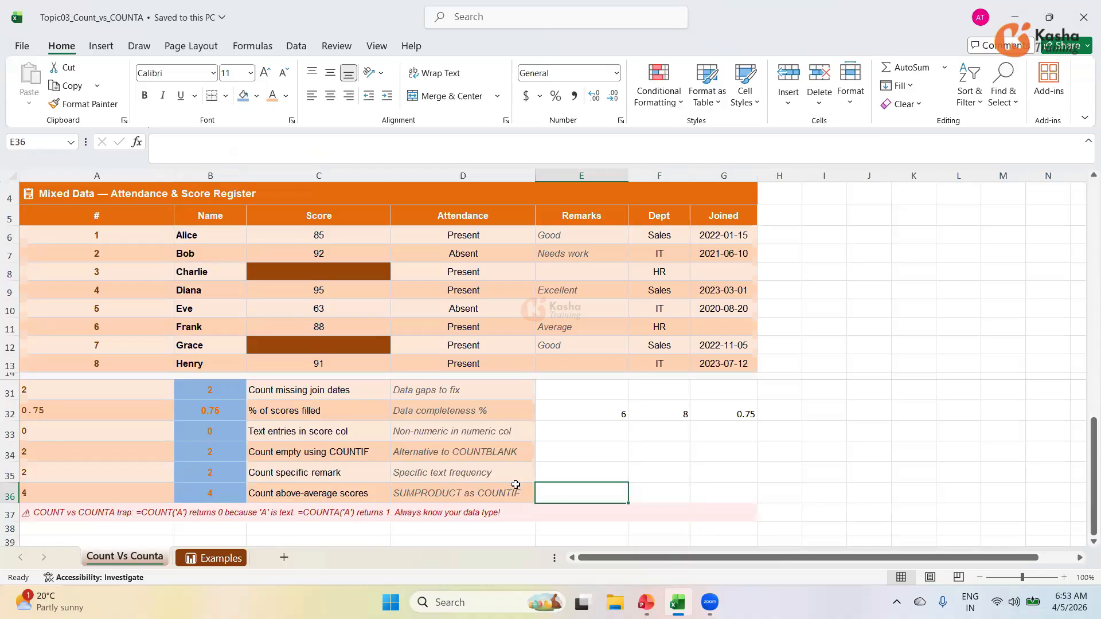
Step: Enter =SUM(C6:C13) in E36 to total the scores for cross-checking the average
type("=")
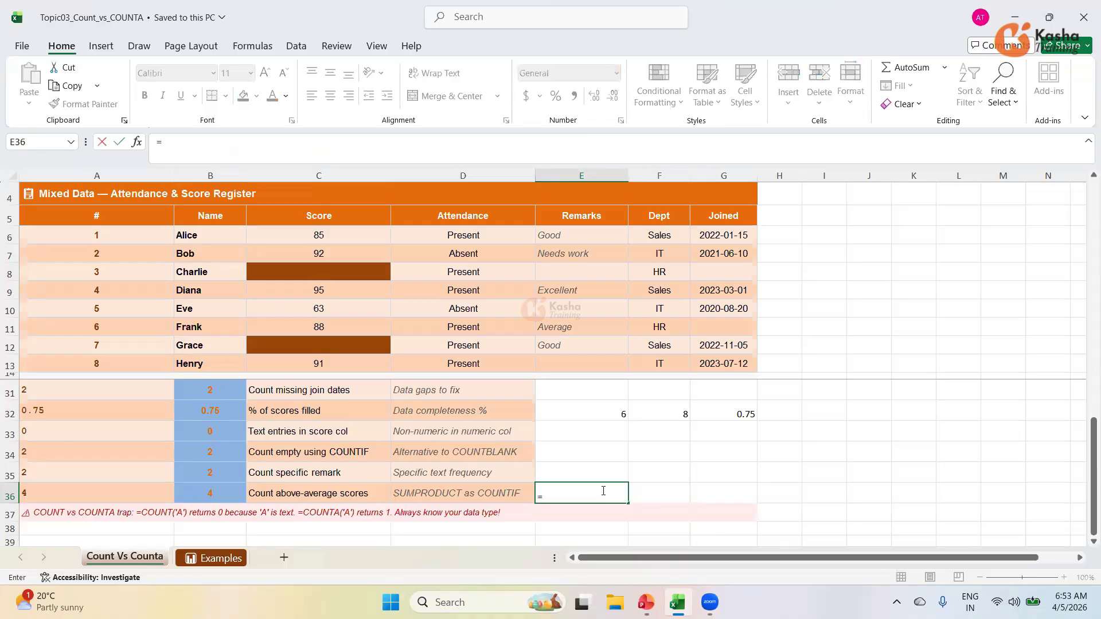
type("SUM")
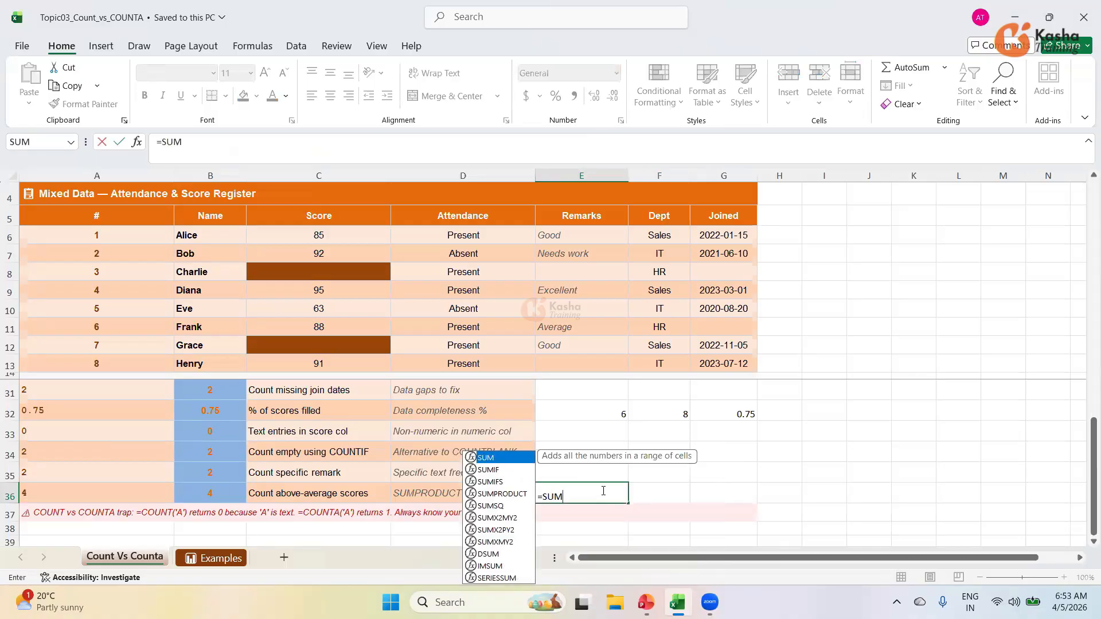
type("(")
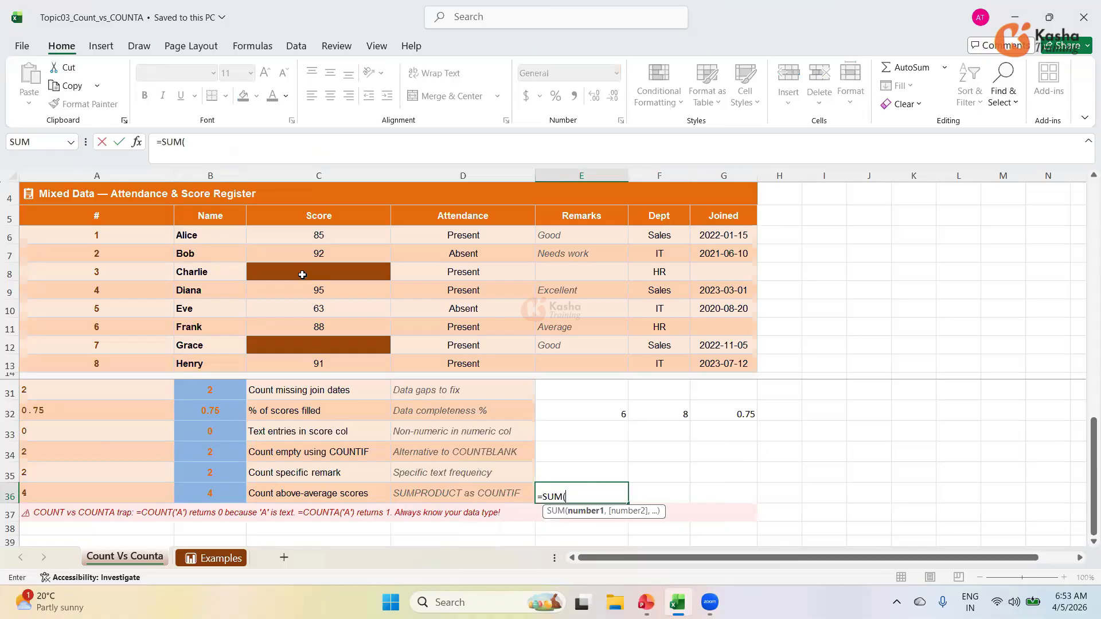
left_click_drag(321, 235, 316, 363)
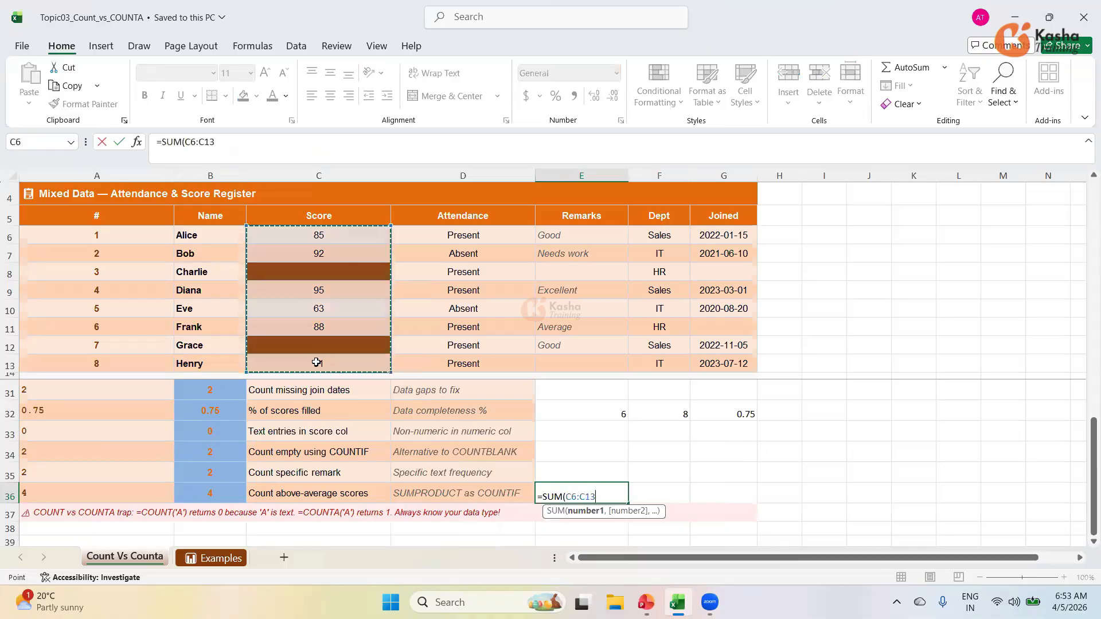
type(")")
key("Return")
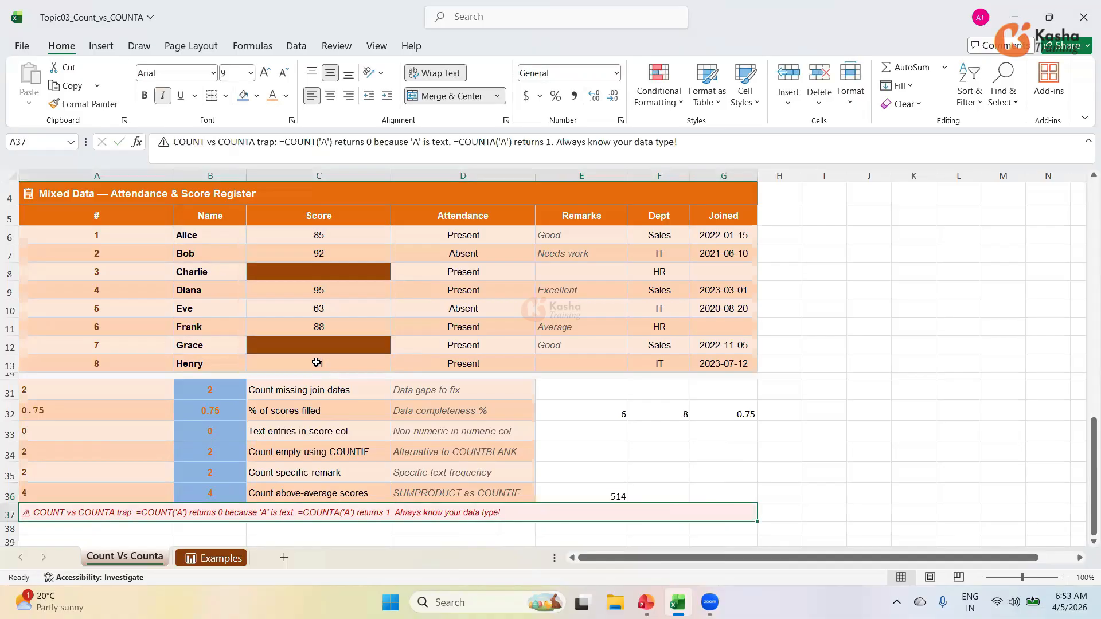
Step: Enter the formula =E36/8 in cell F36 to average the score total over eight entries
left_click(614, 493)
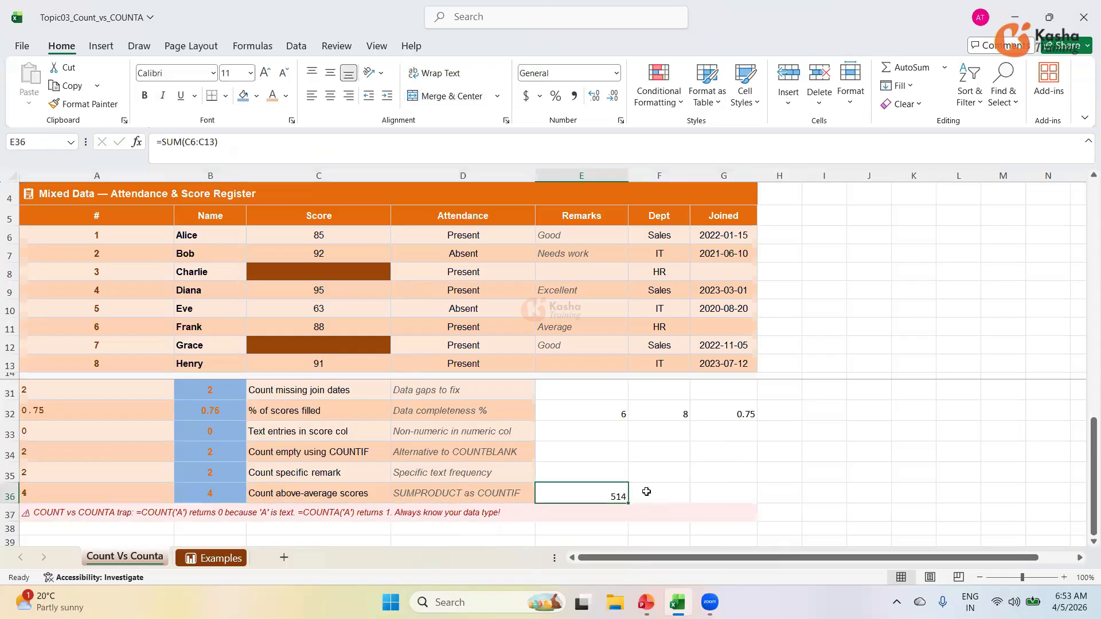
left_click(646, 491)
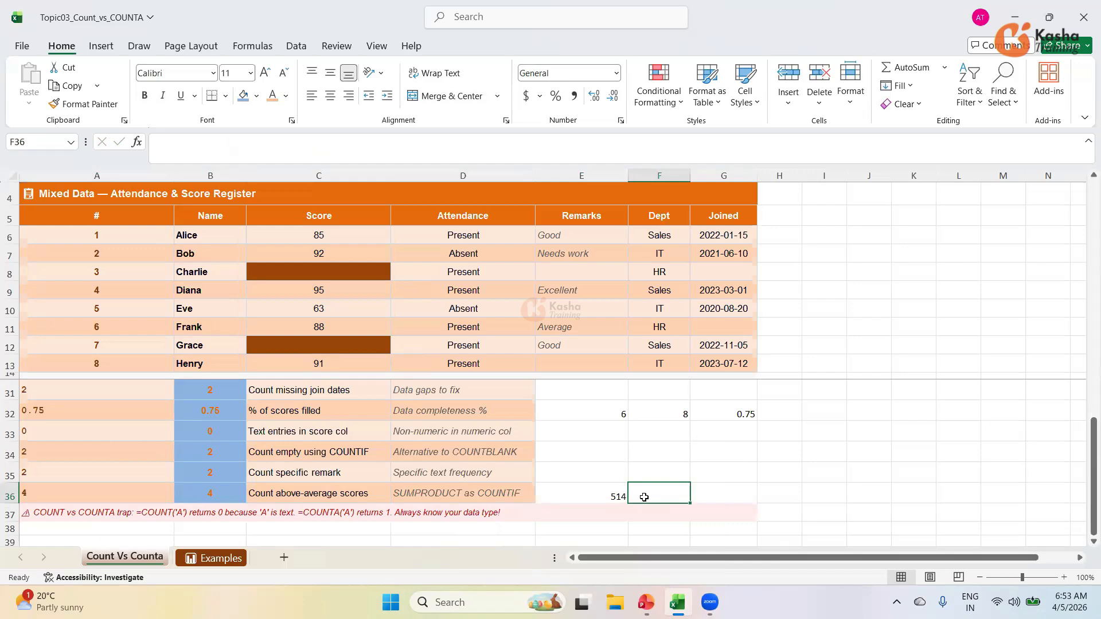
type("=")
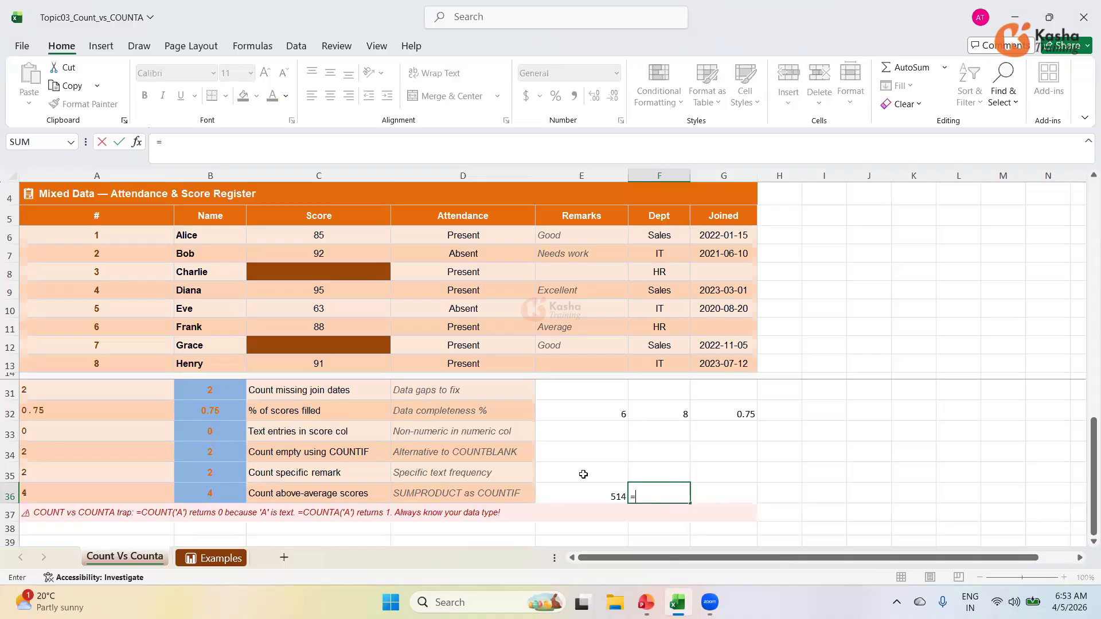
left_click(602, 496)
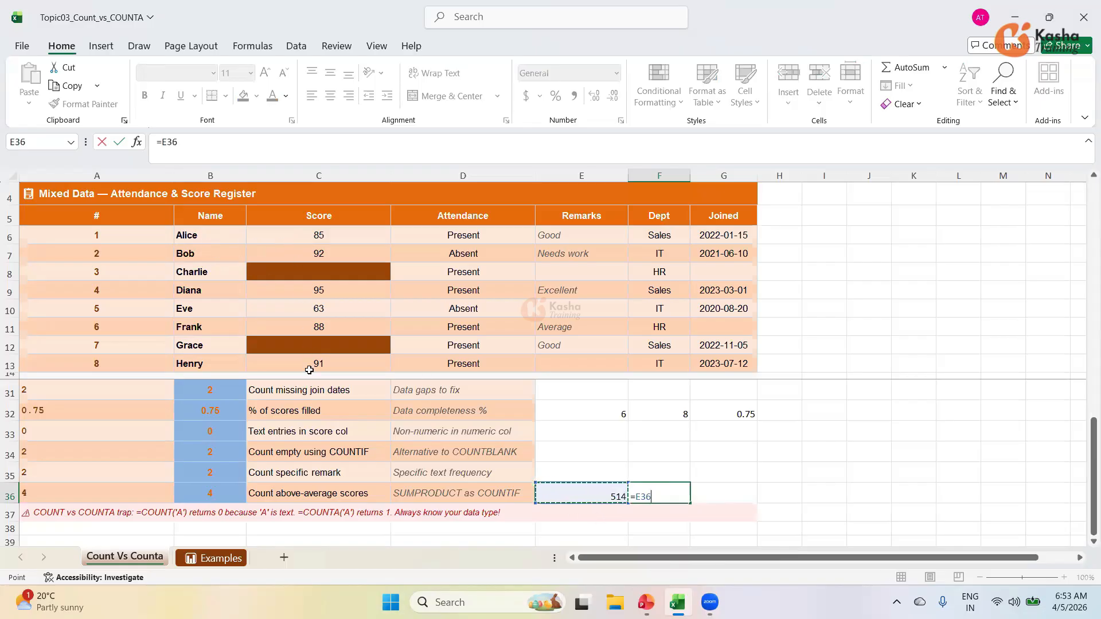
left_click(187, 143)
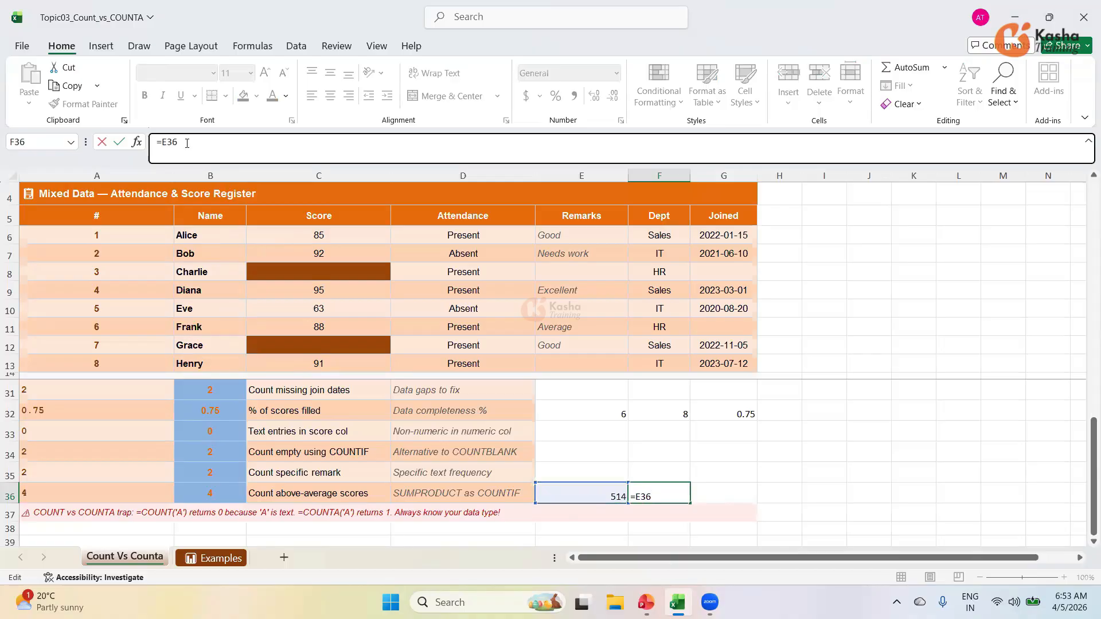
type("/8")
key("Return")
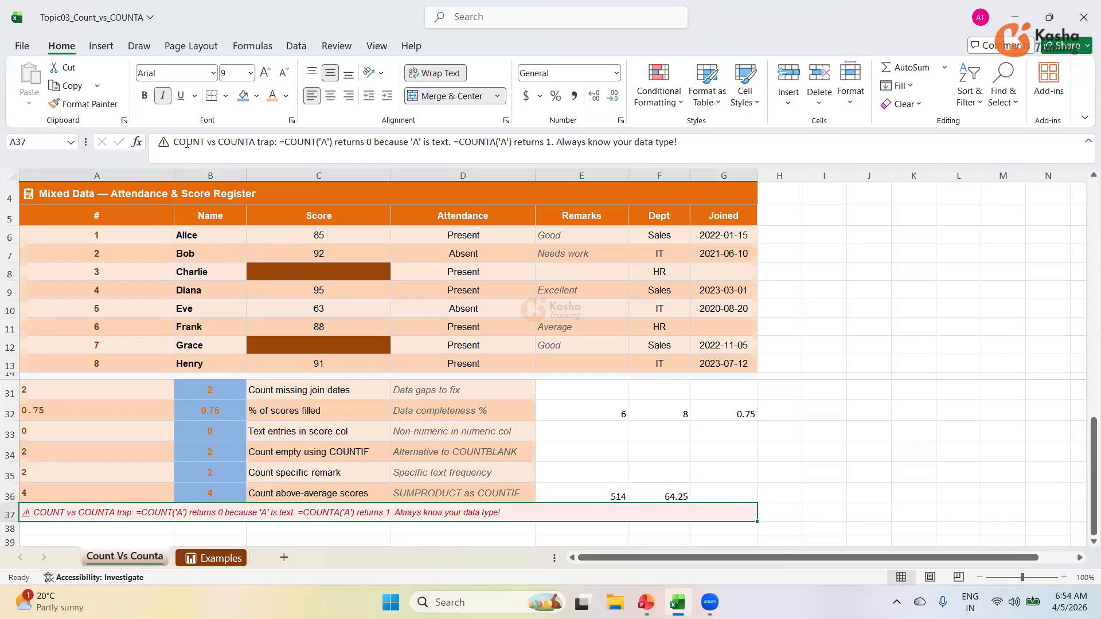
Step: Compare the average in F36 with the SUMPRODUCT formula in B36 and the individual scores in column C
left_click(668, 495)
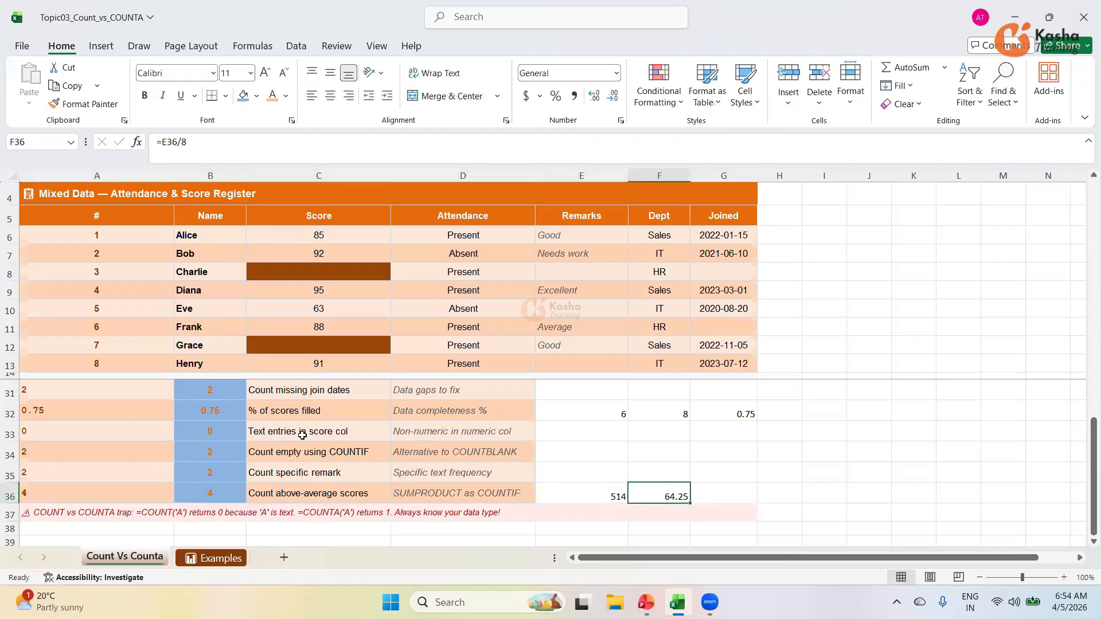
left_click(198, 496)
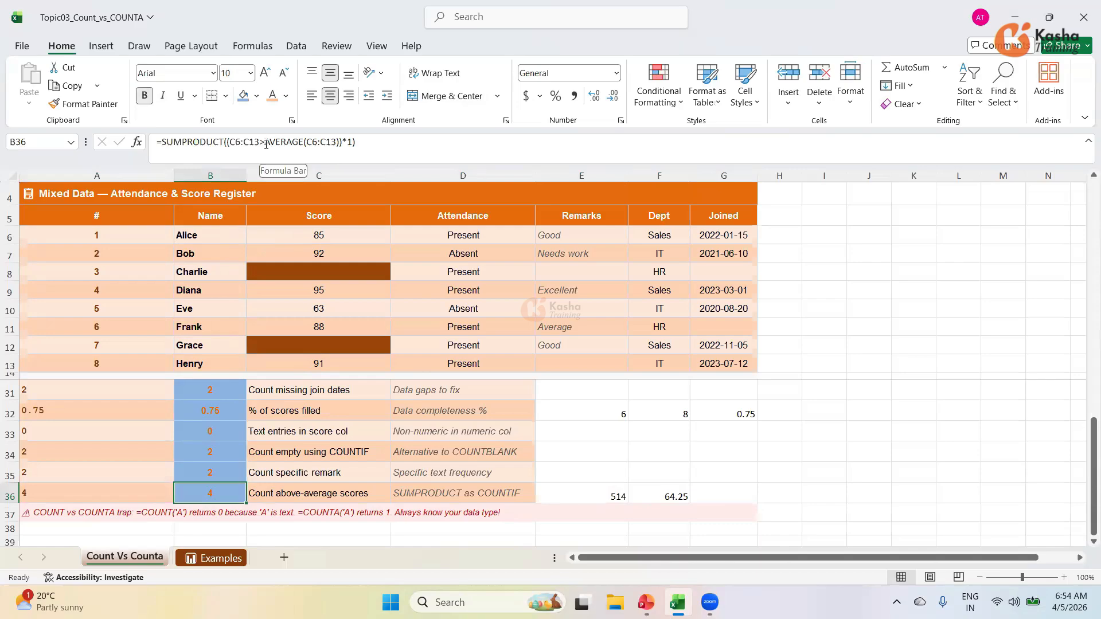
left_click(674, 495)
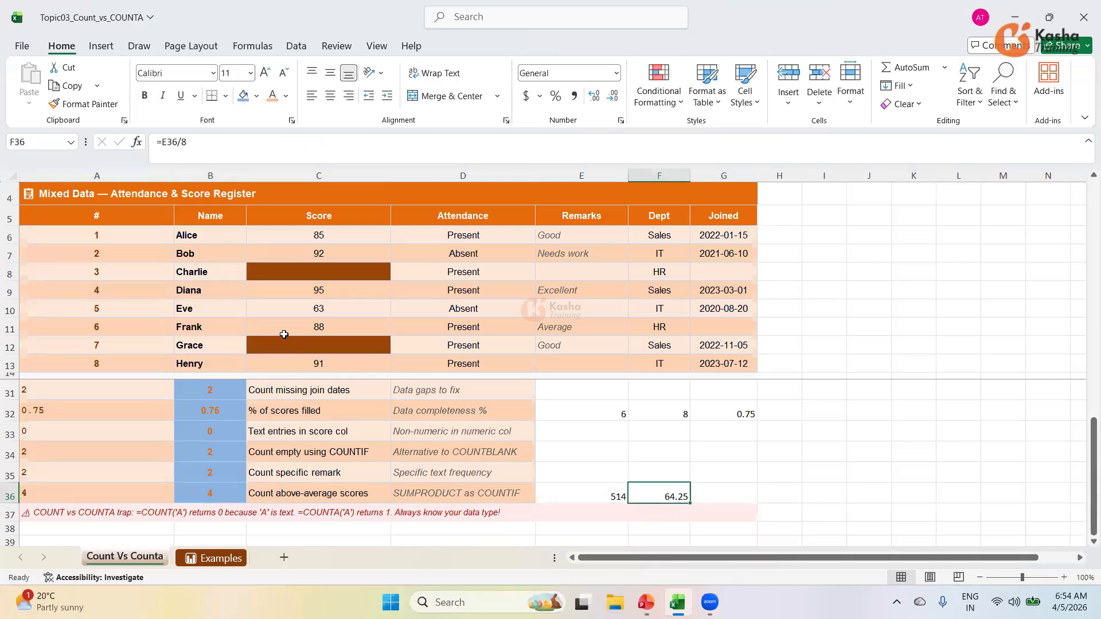
left_click(333, 235)
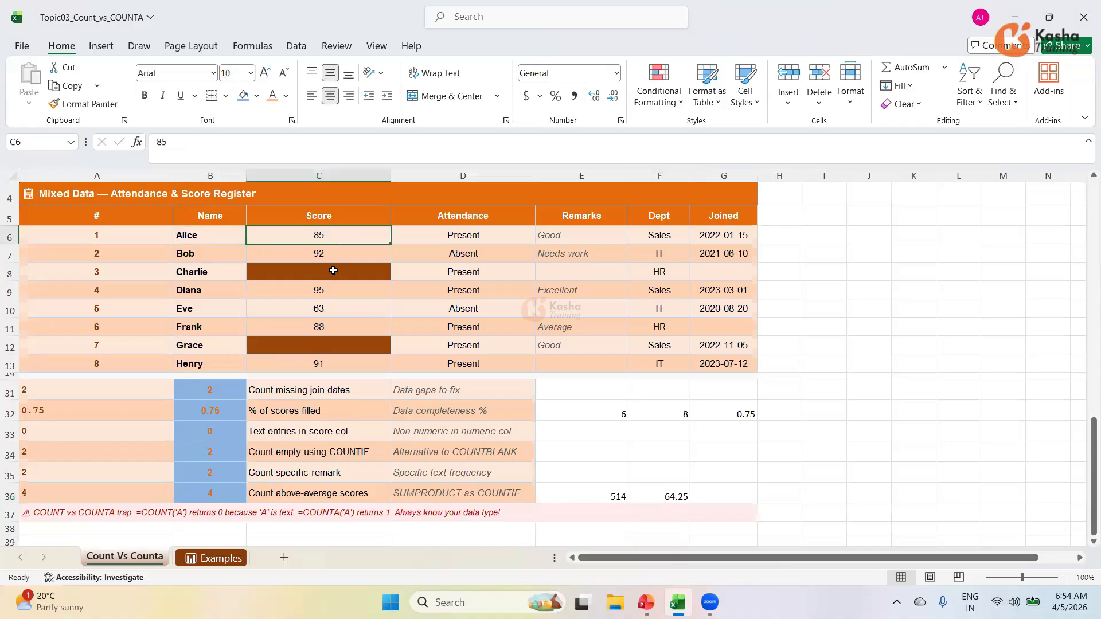
left_click(326, 253)
left_click(321, 290)
left_click(329, 333)
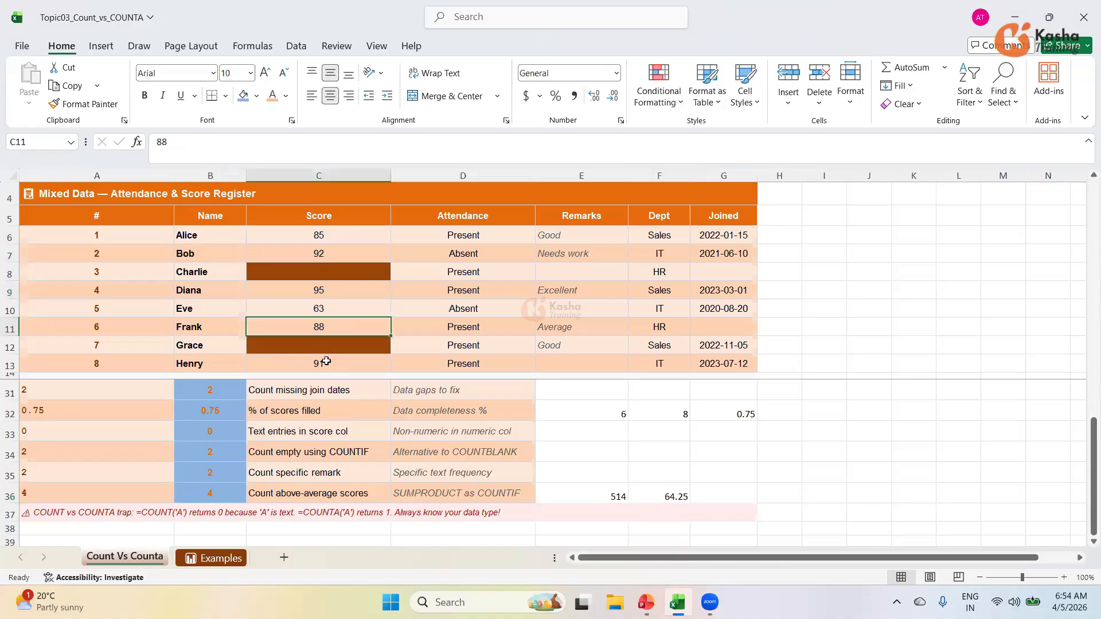
left_click(326, 363)
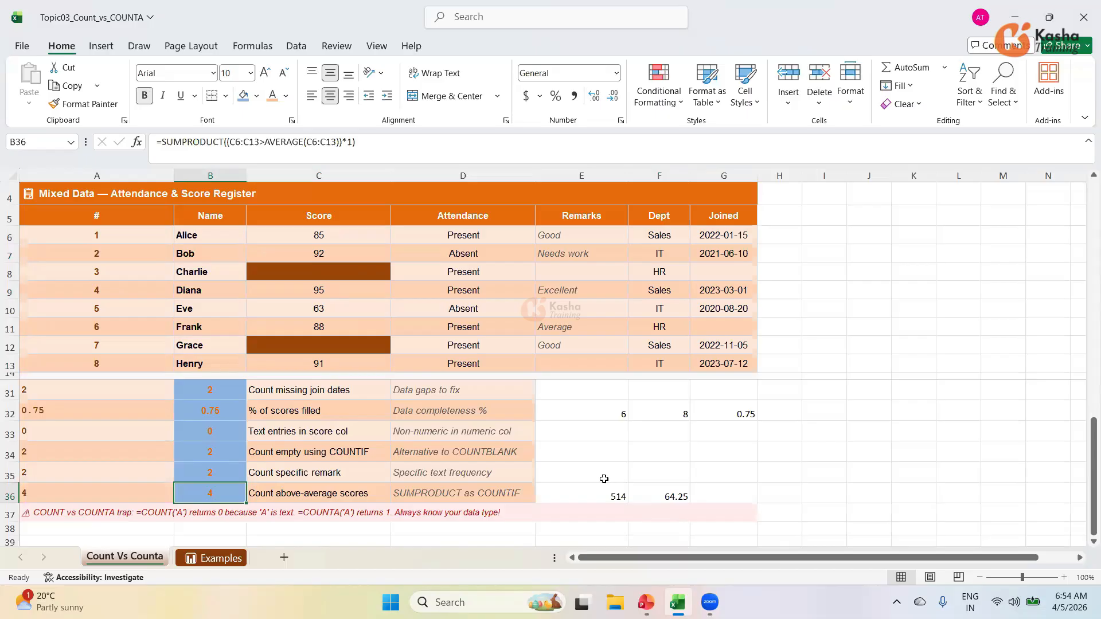
Step: Change the divisor in F36 so the formula reads =E36/6
left_click(659, 494)
left_click(220, 148)
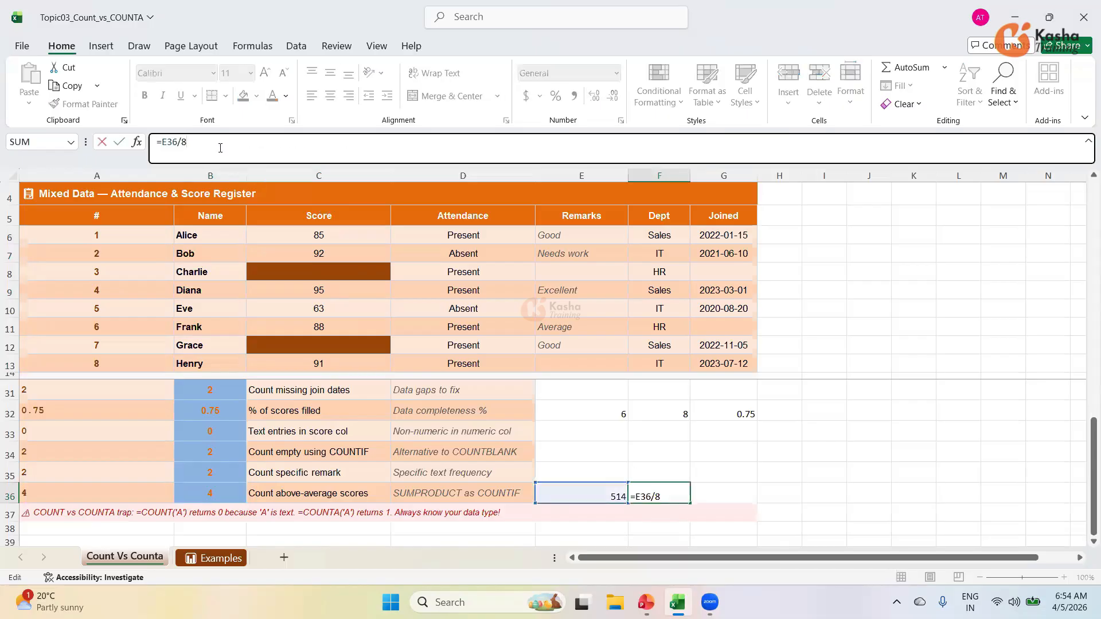
key("BackSpace")
type("6")
key("Return")
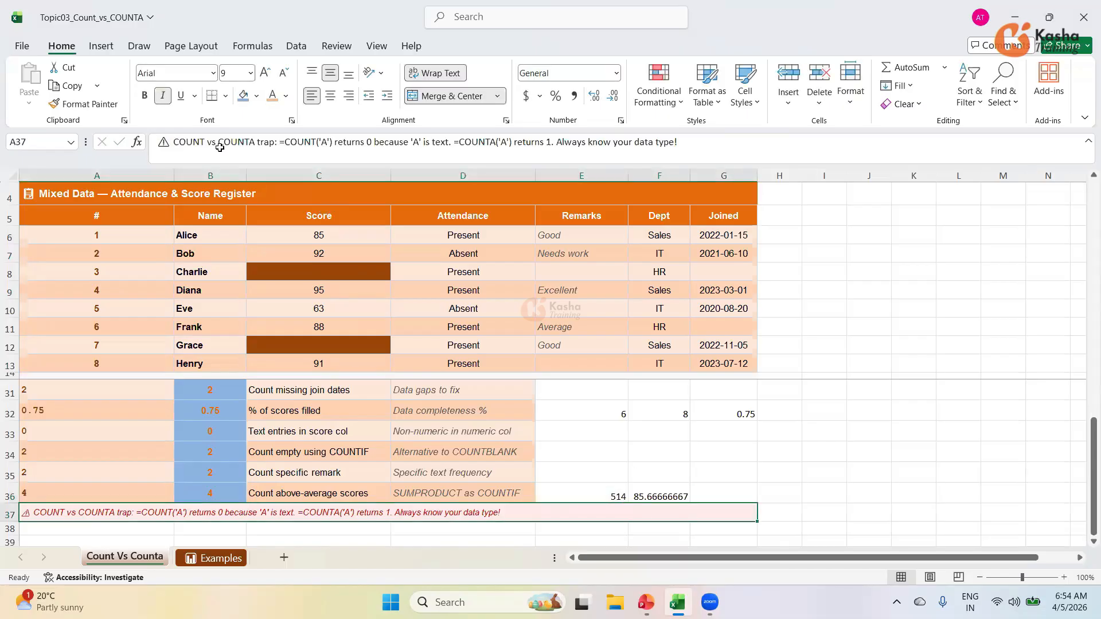
Step: Check the scores in column C against the F36 average and review the above-average count in B36
left_click(650, 496)
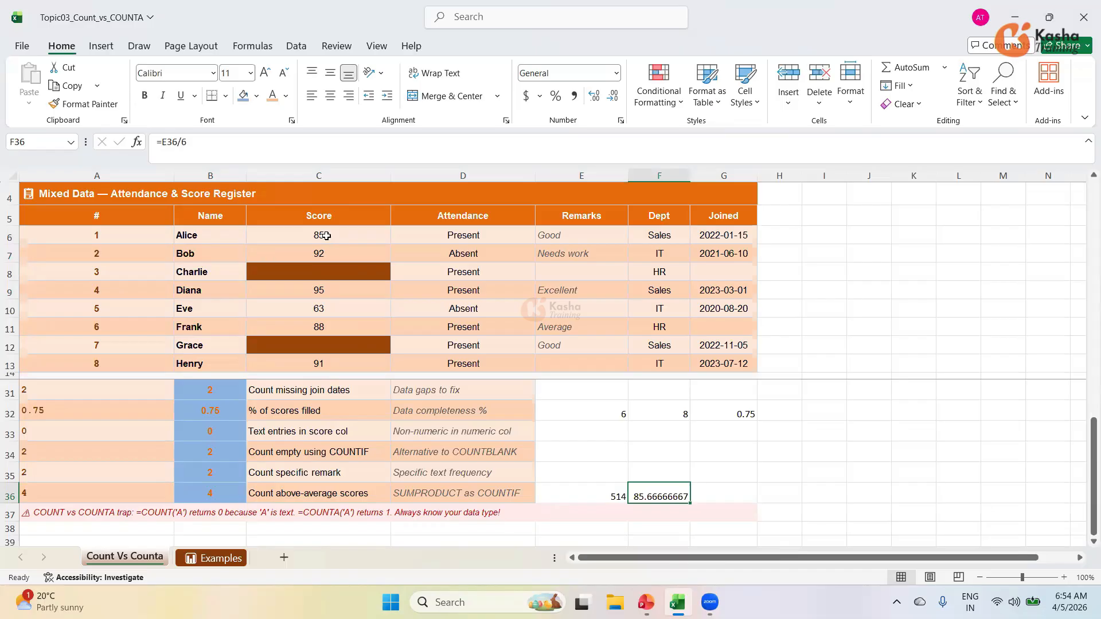
left_click(326, 256)
left_click(331, 291)
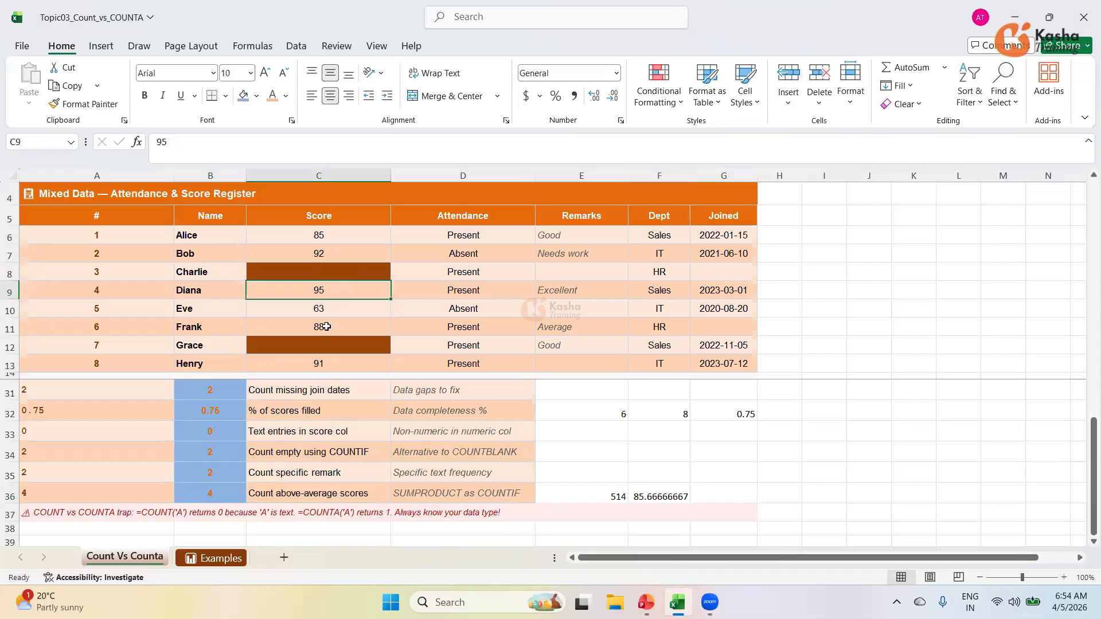
left_click(327, 327)
left_click(332, 365)
left_click(213, 497)
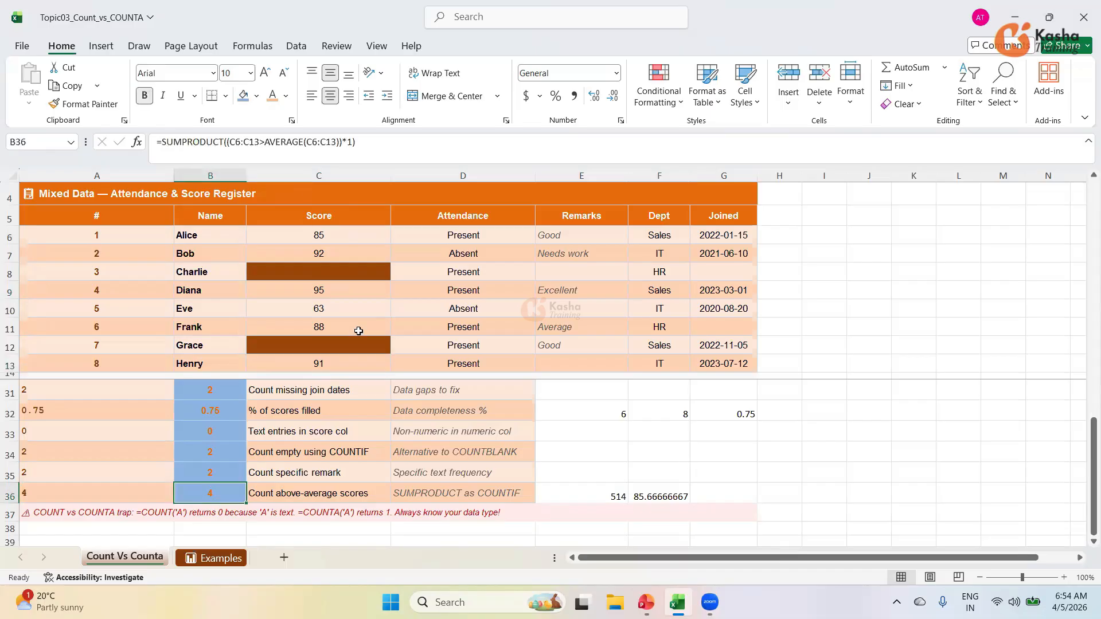
left_click(659, 446)
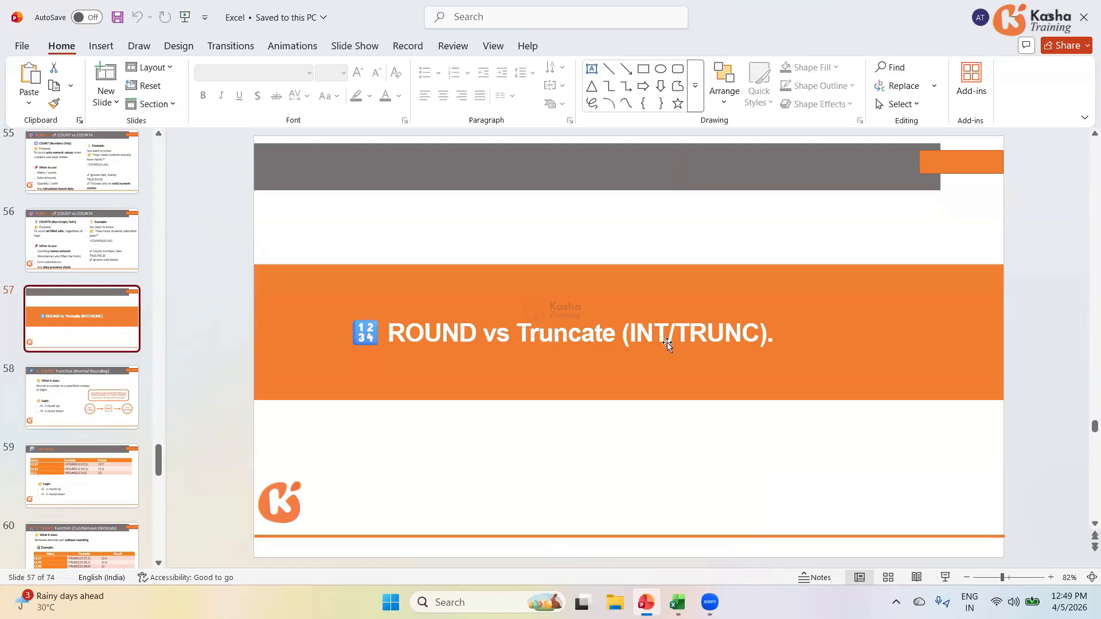
Step: Present the PowerPoint deck from the ROUND vs Truncate title slide and advance to the ROUND Function slide
left_click(946, 579)
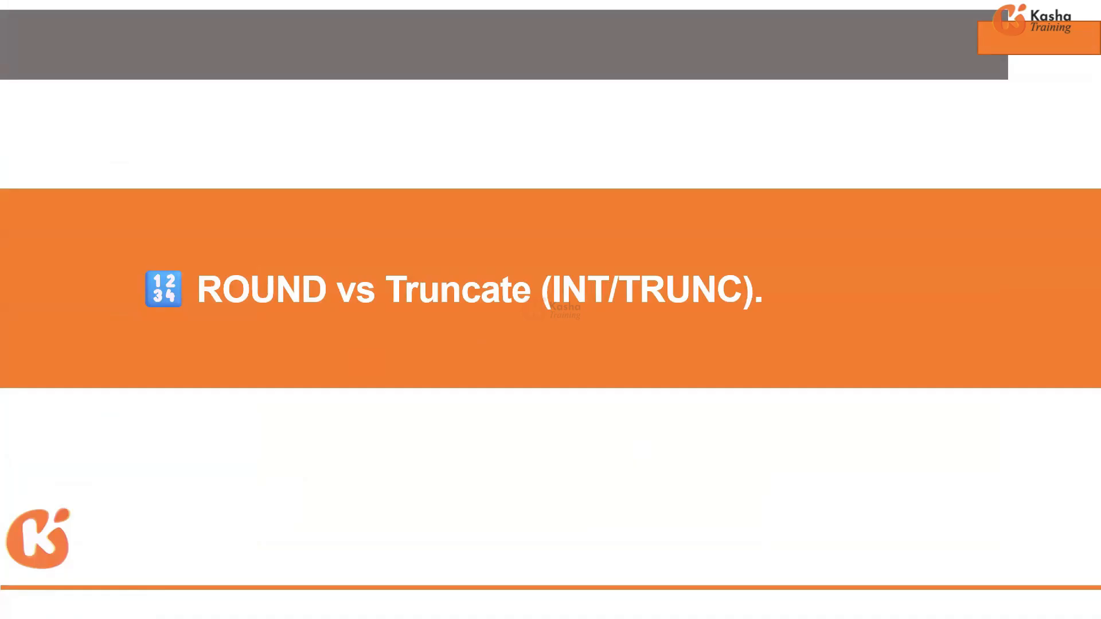
key("Right")
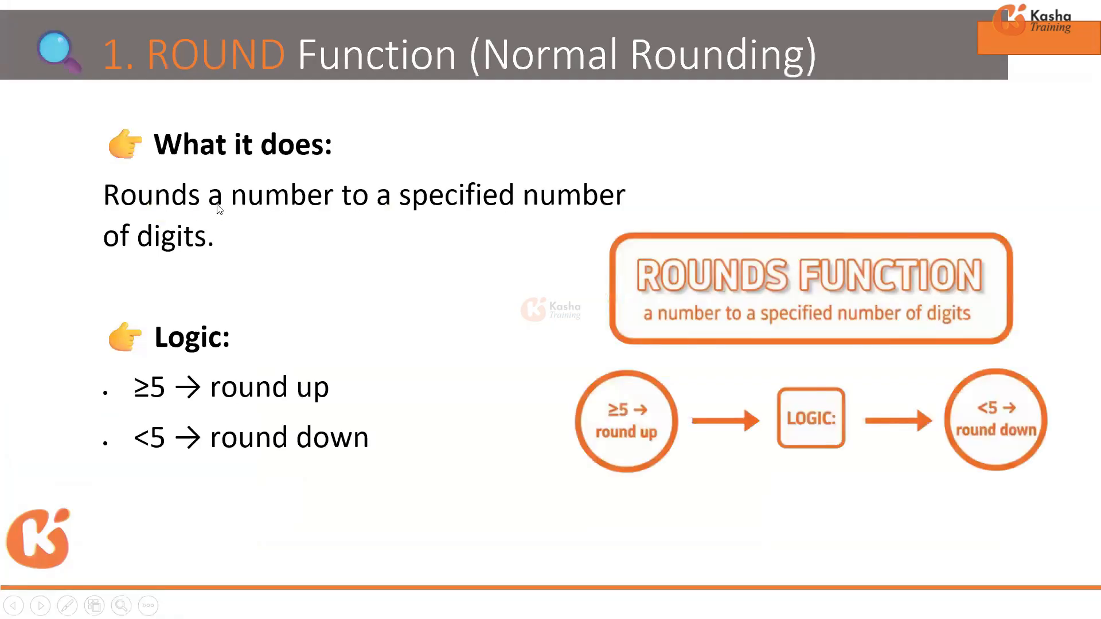
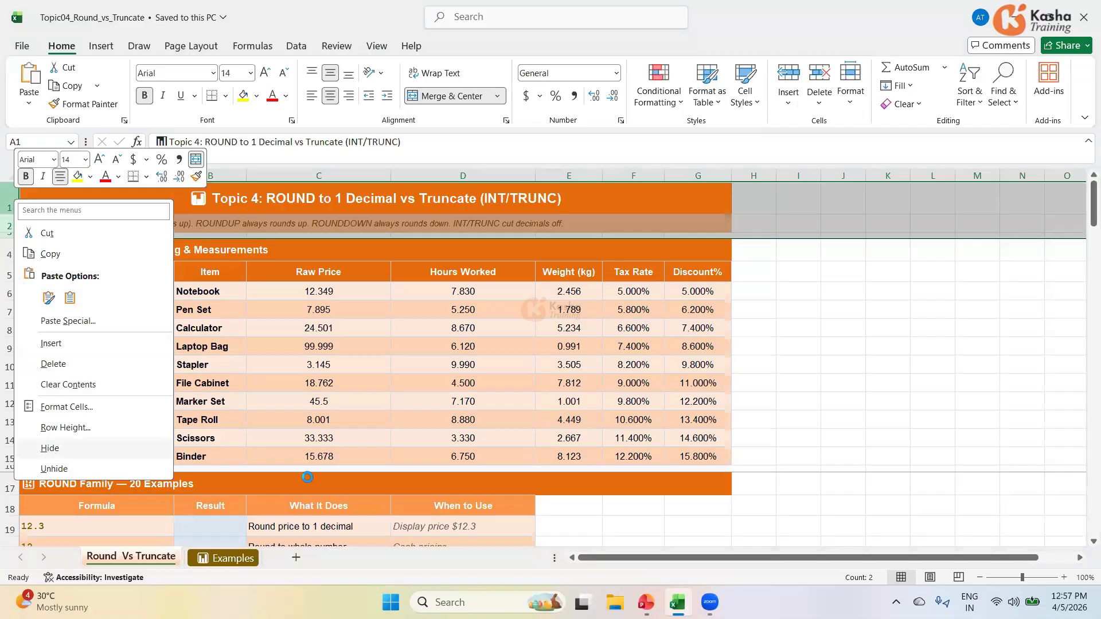
Step: In the Topic04_Round_vs_Truncate workbook in Excel, hide rows 1 to 3 above the raw decimal data and save the file
left_click(50, 449)
left_click(887, 363)
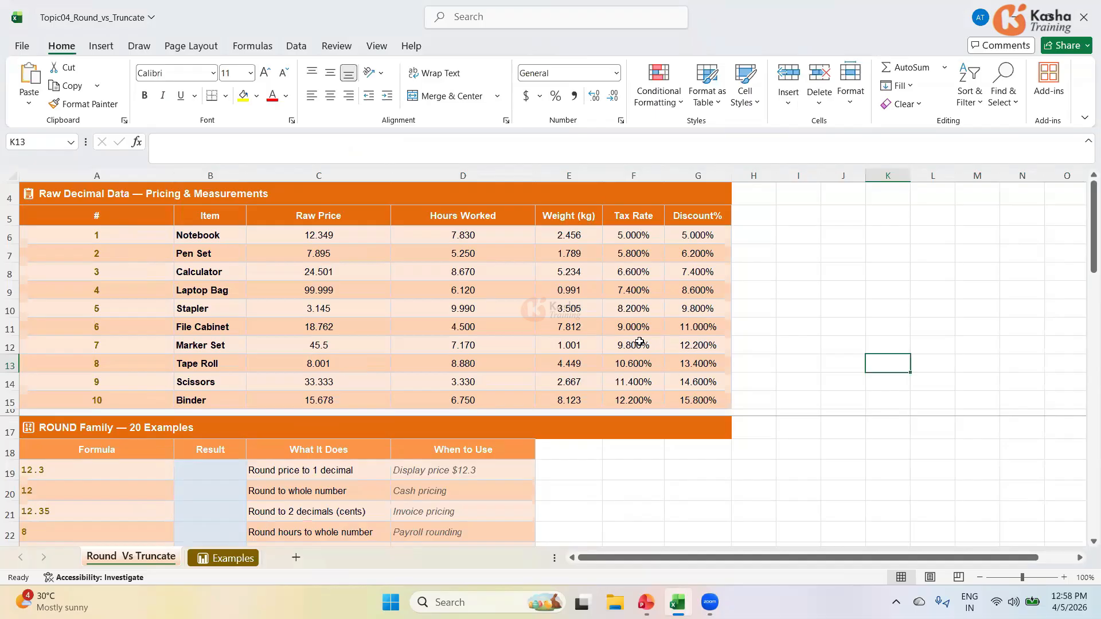
left_click(218, 477)
key("ctrl+s")
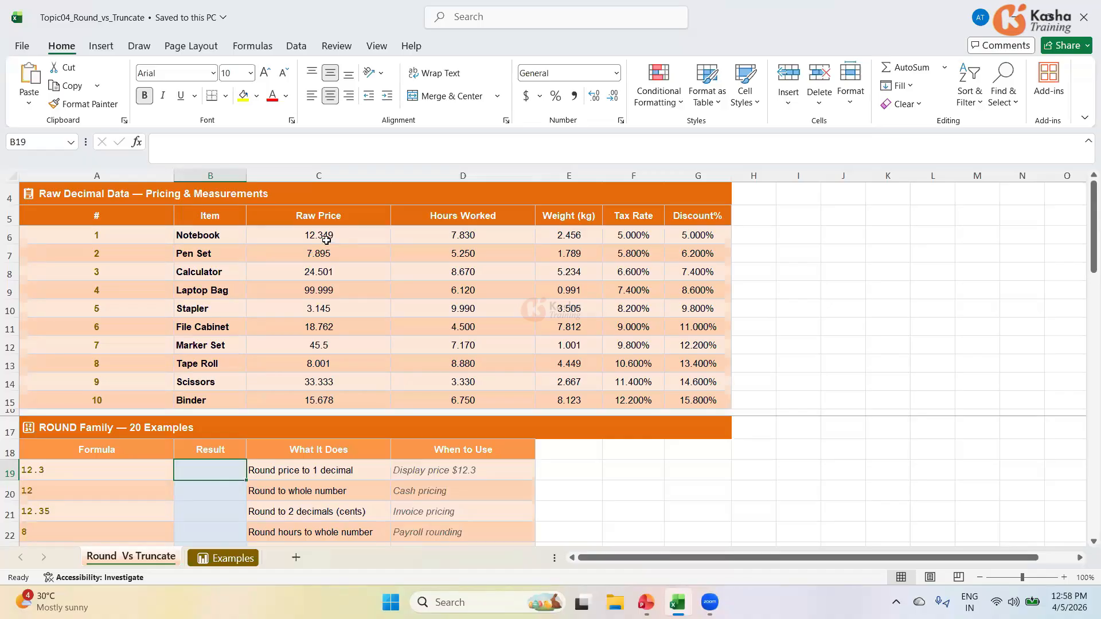
Step: Enter =ROUND(C6,1) in result cell B19 to round the Notebook price to one decimal
type("=")
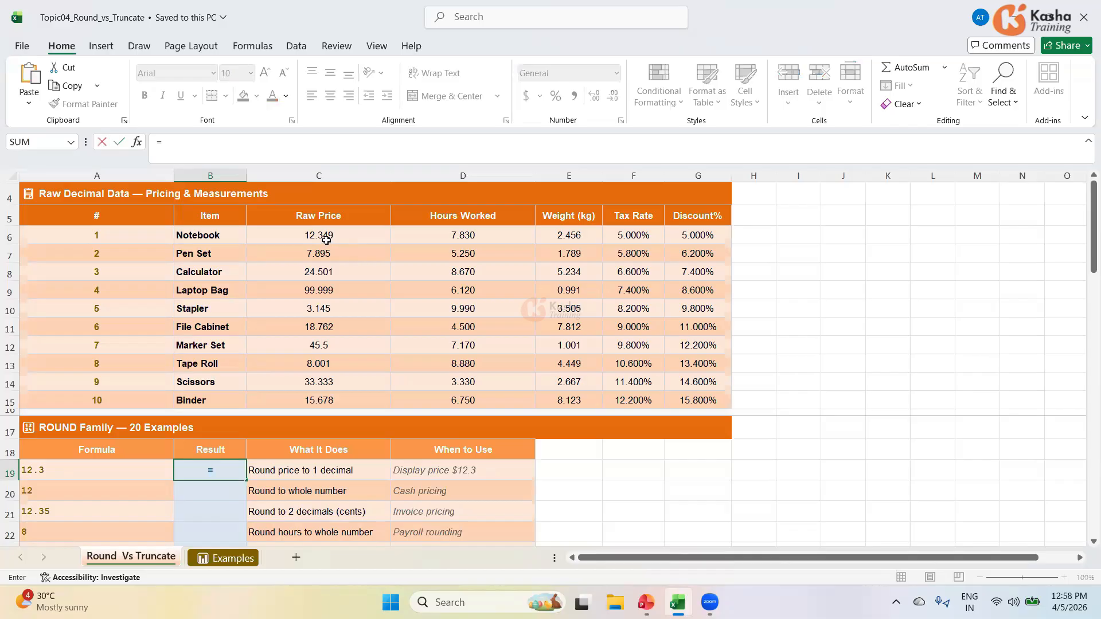
type("ROUND")
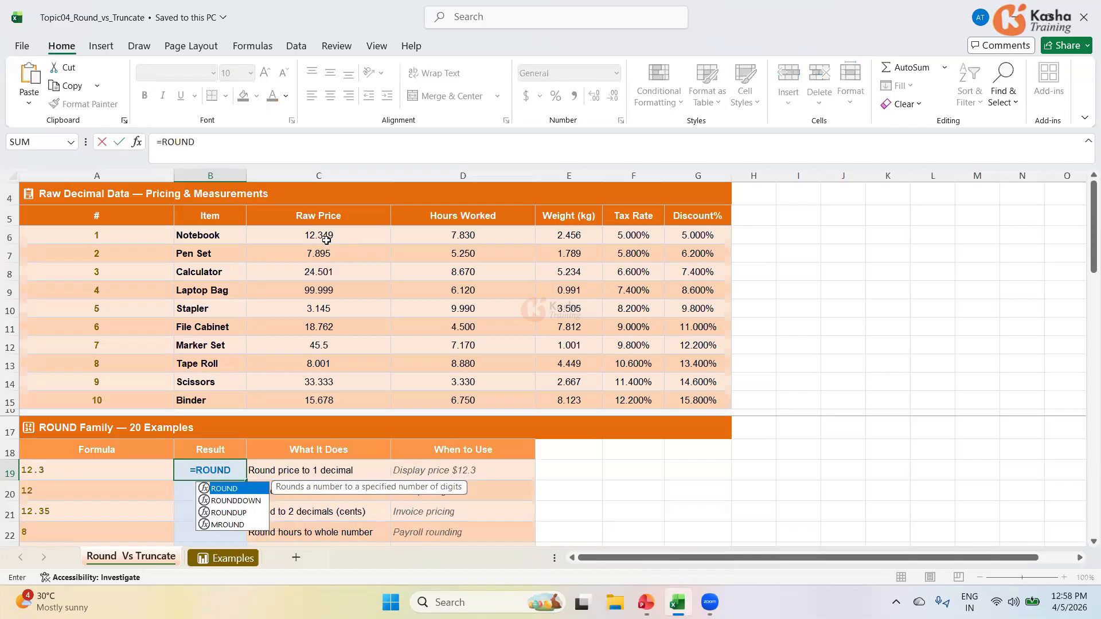
type("(")
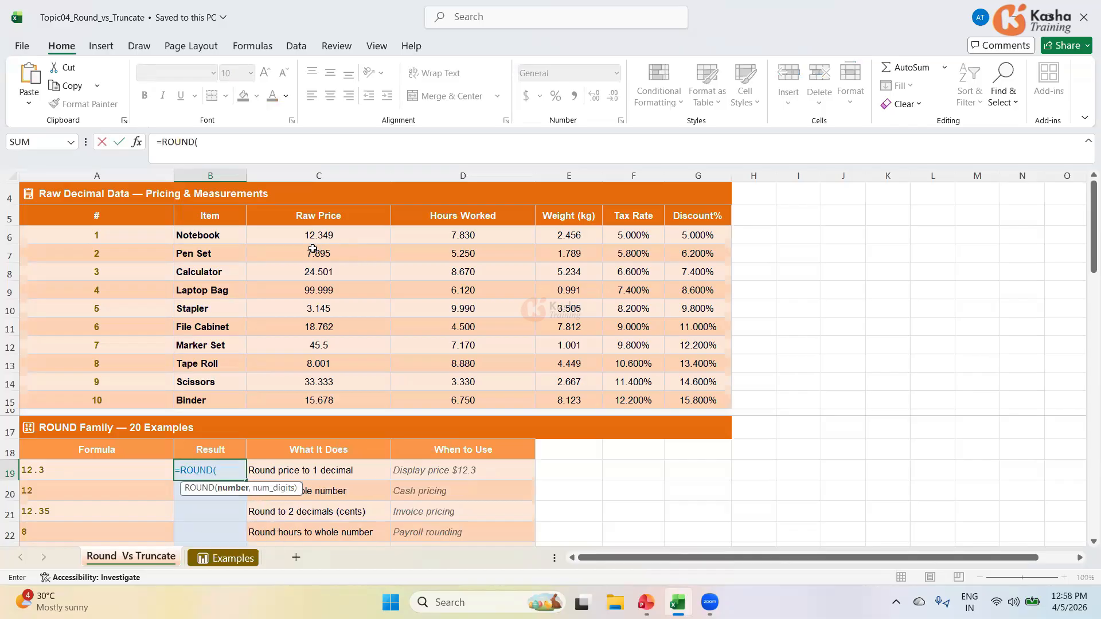
left_click(326, 239)
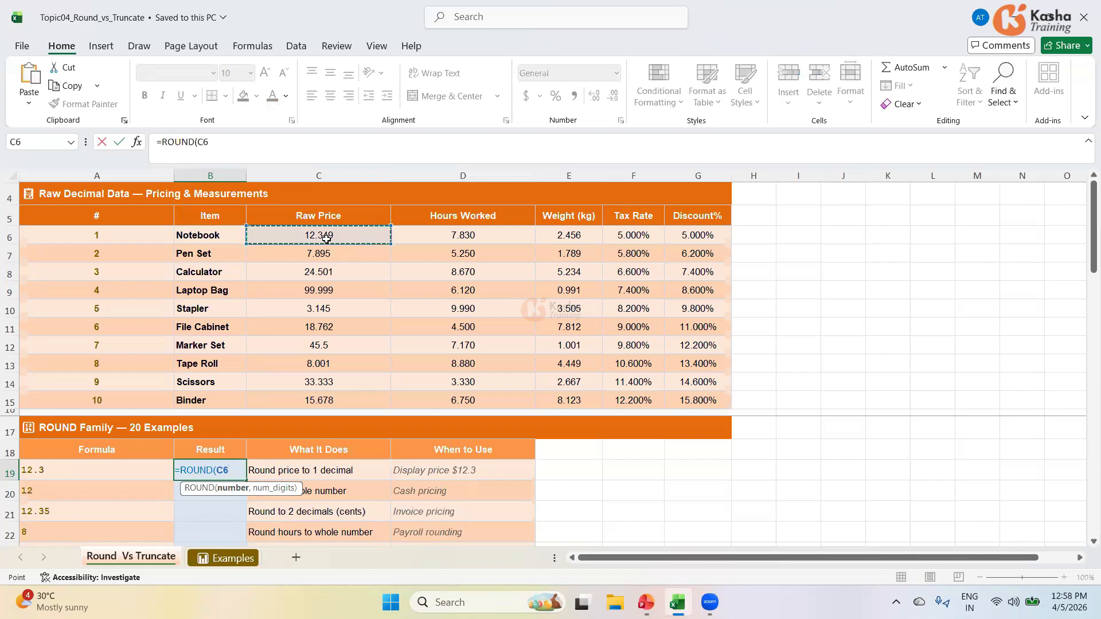
type(",1")
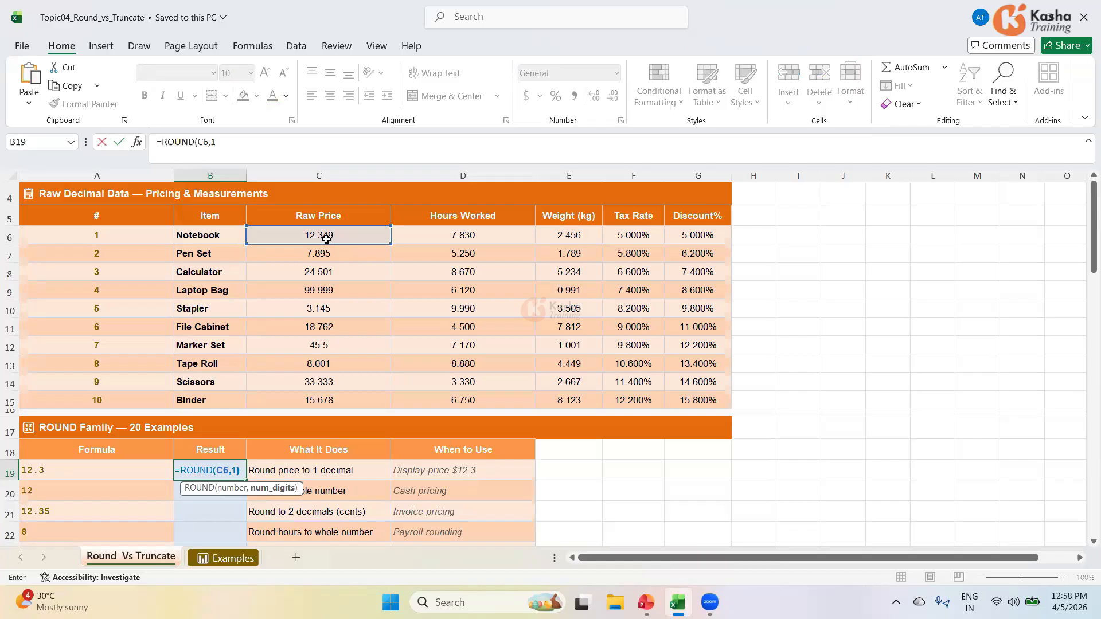
type(")")
key("Return")
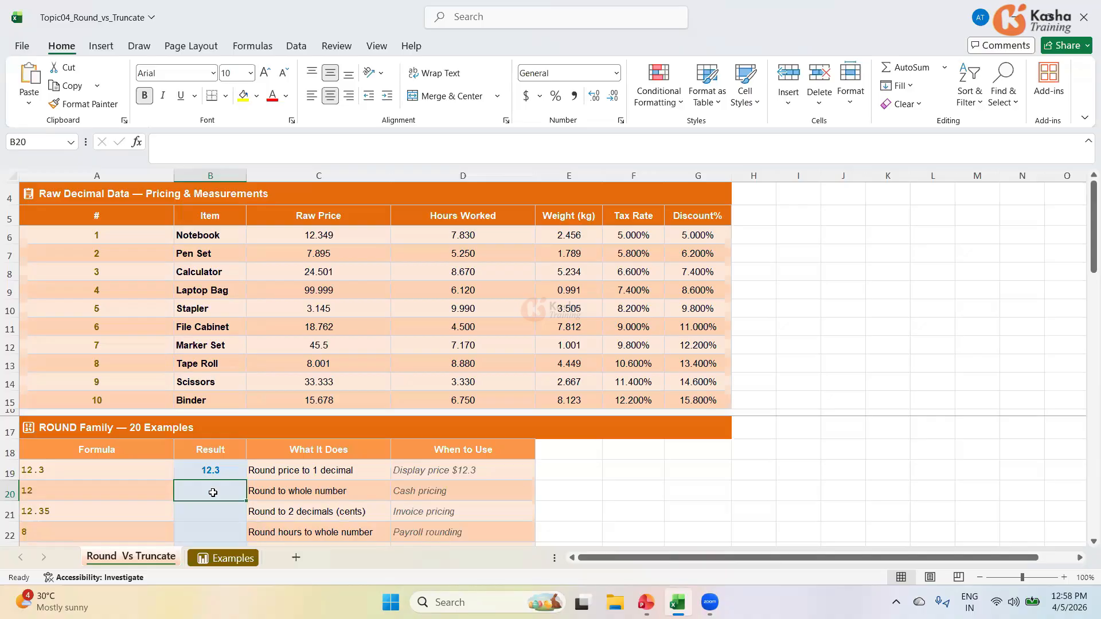
Step: Enter =ROUND(C6,0) in result cell B20 to round the Notebook price to a whole number
type("=")
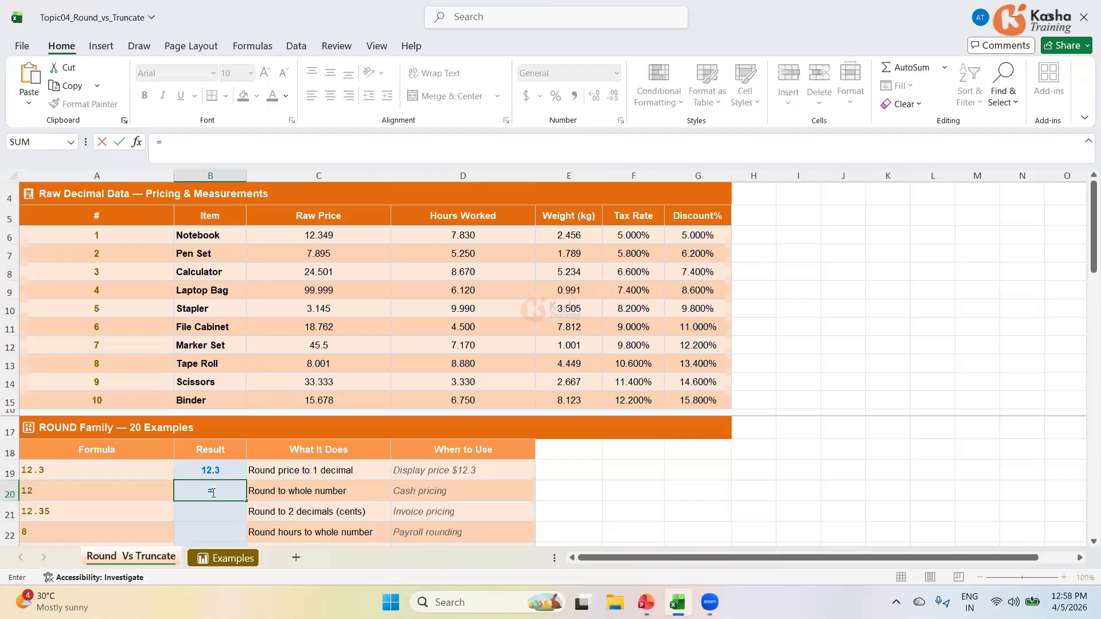
type("ROUND")
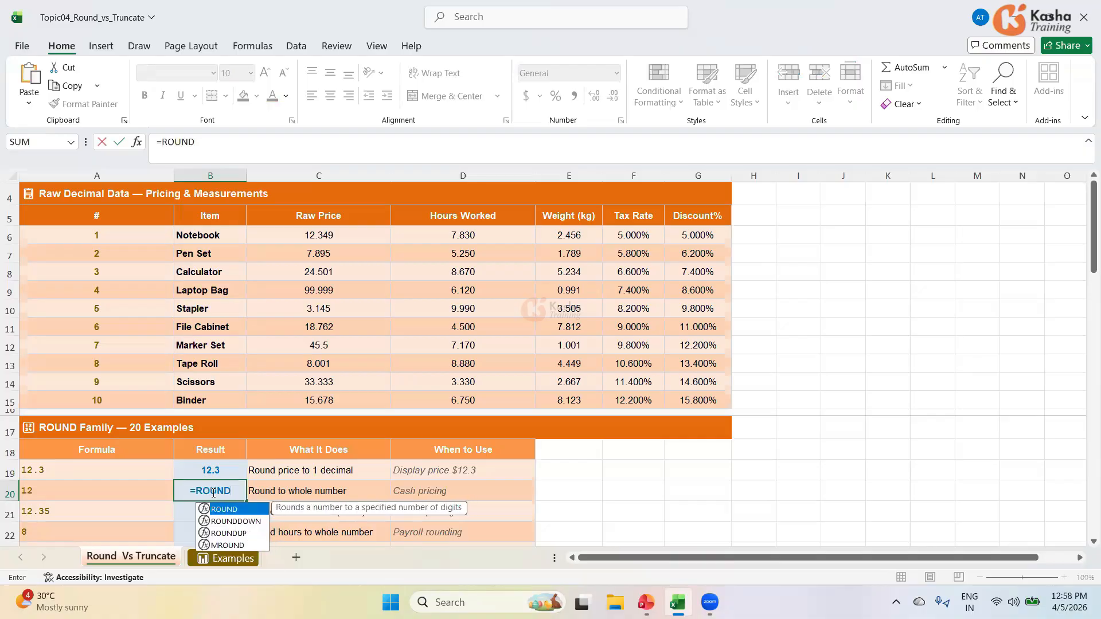
type("(")
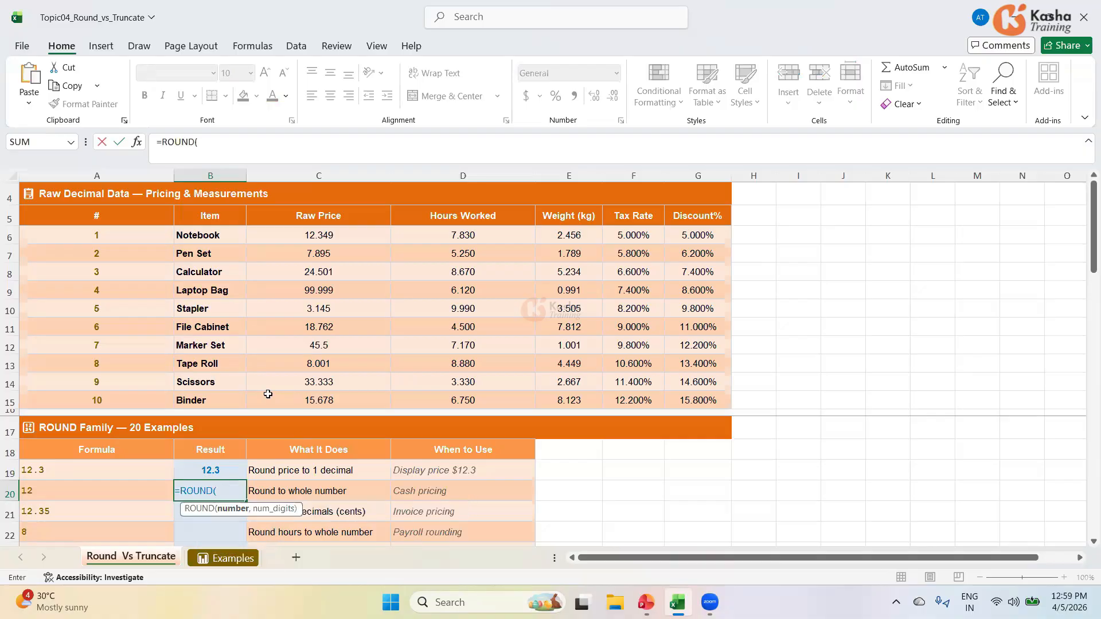
left_click(329, 236)
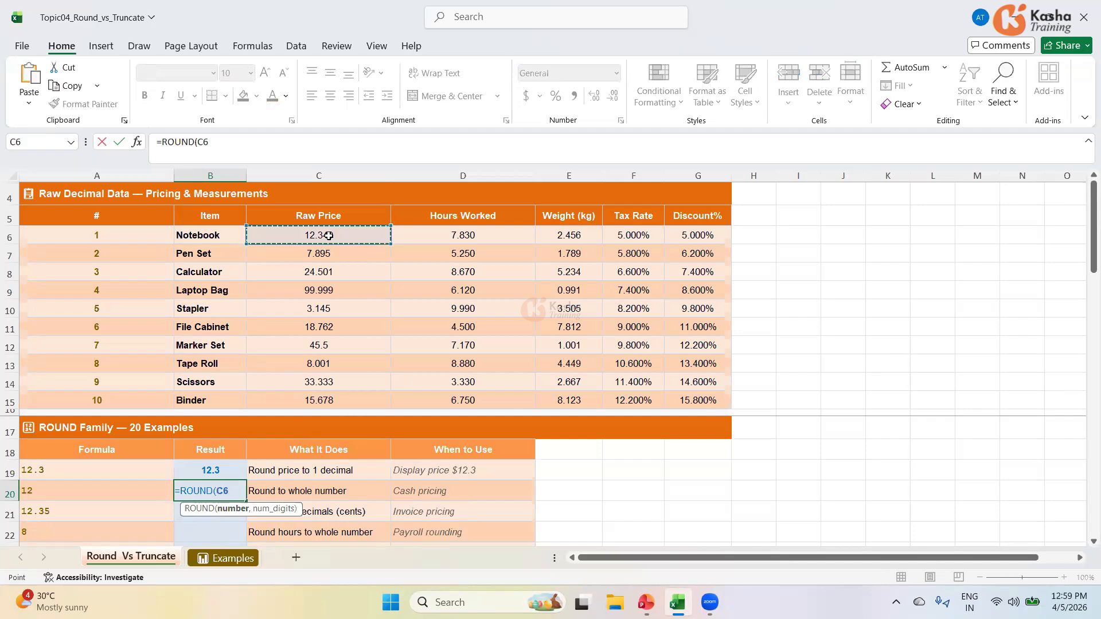
type(",0")
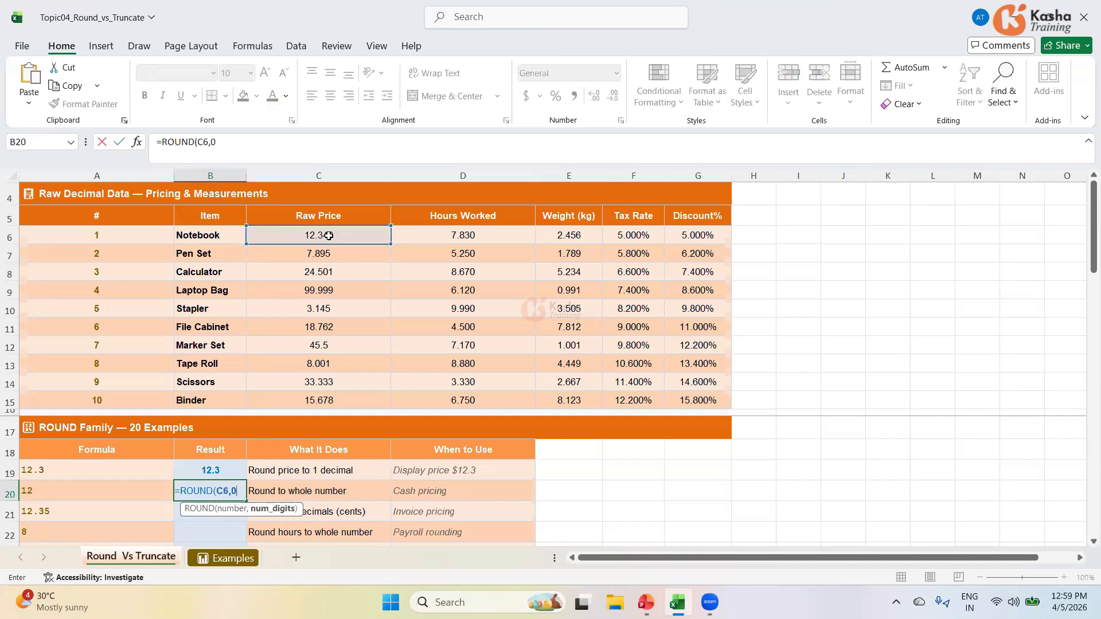
type(")")
key("Return")
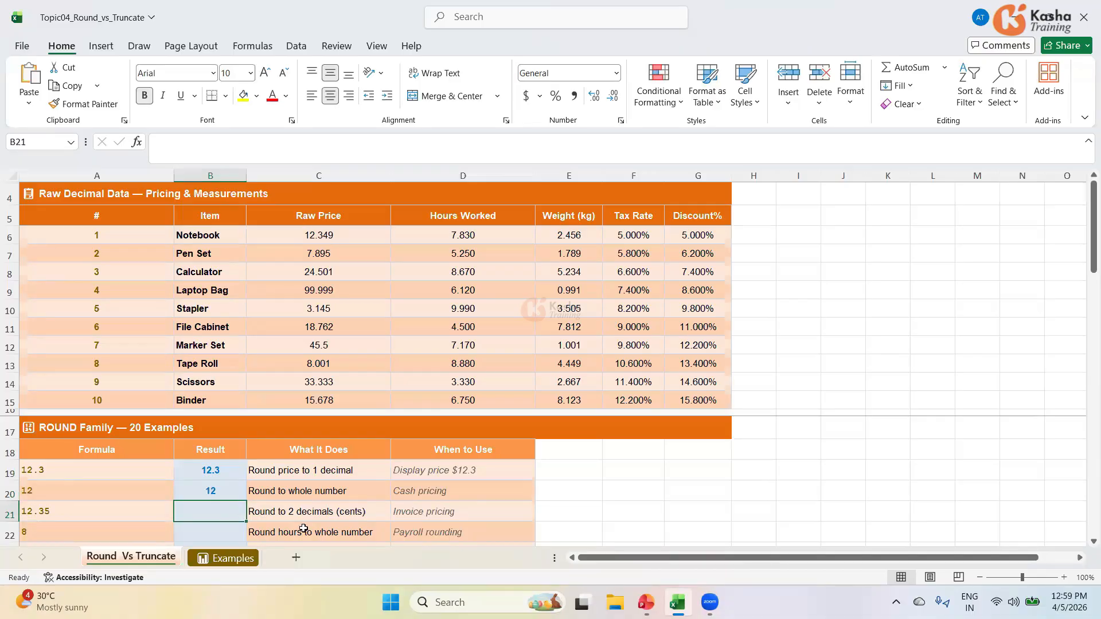
Step: Enter =ROUND(C6,2) in result cell B21 to round the Notebook price to two decimals
key("Up")
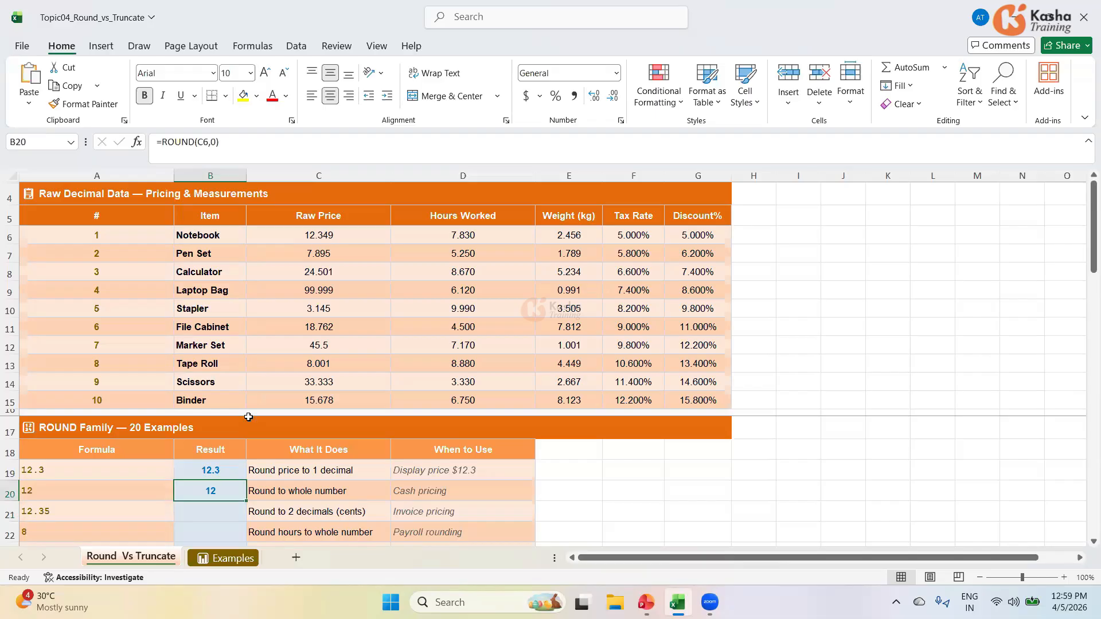
left_click(216, 511)
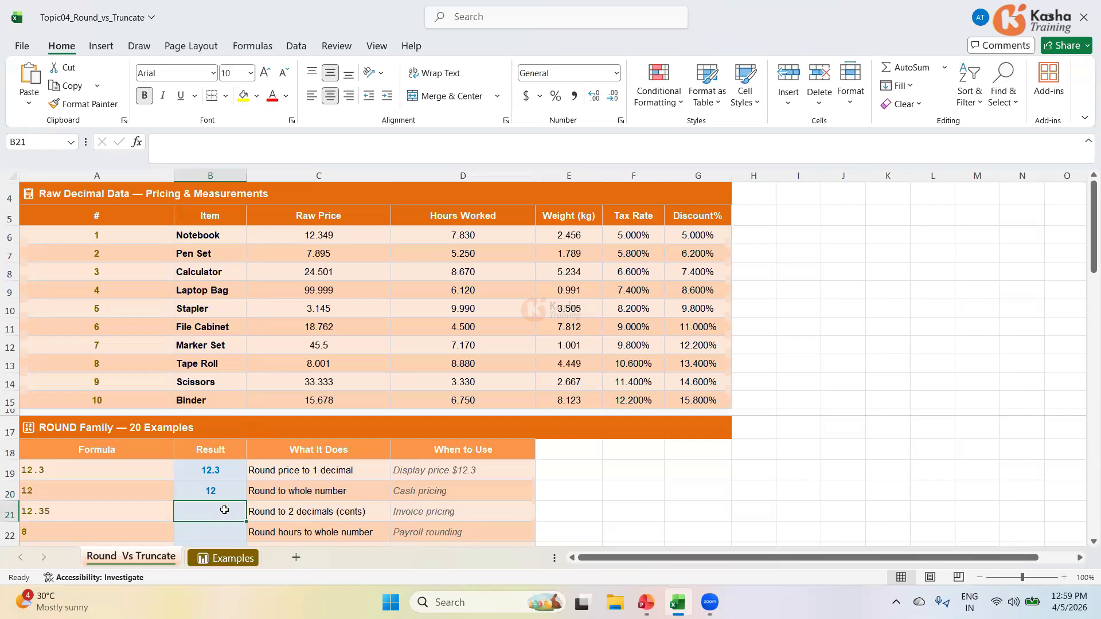
type("=")
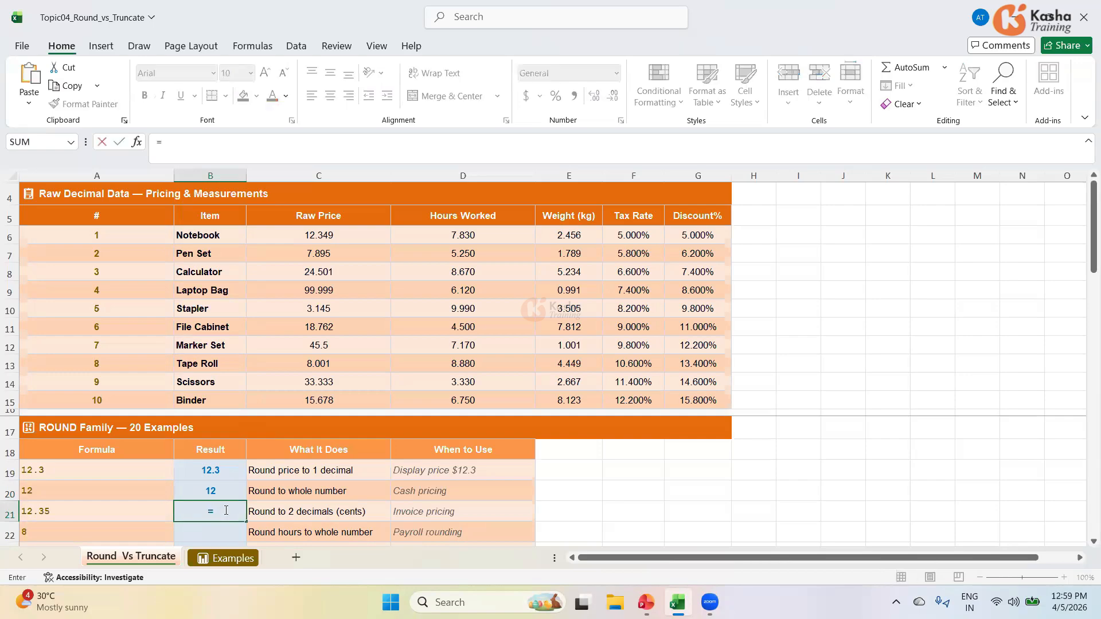
type("ROUND")
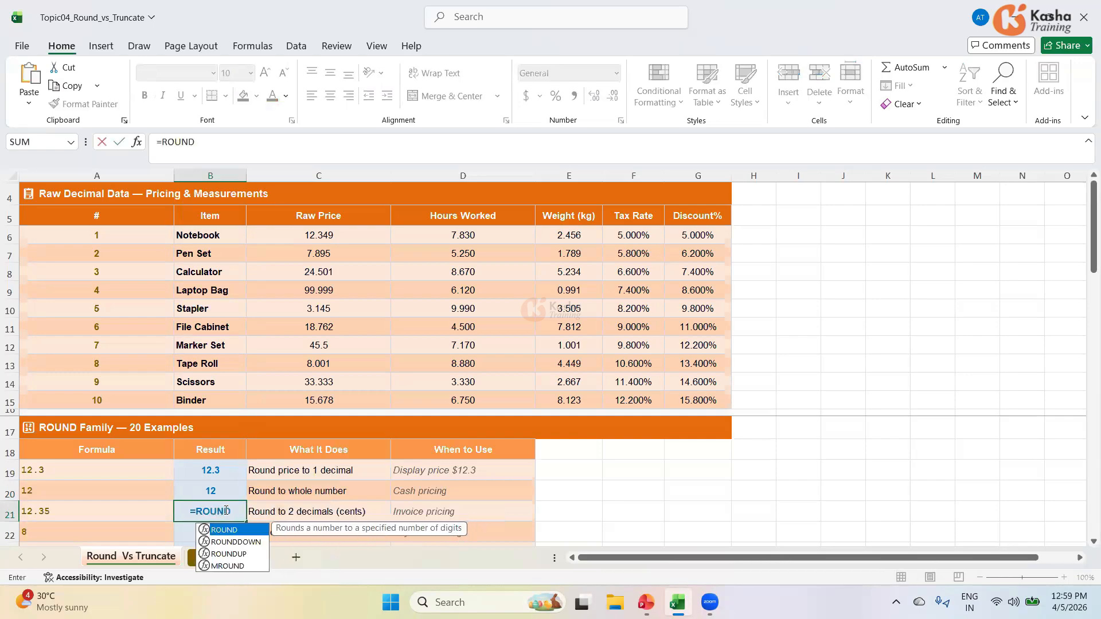
type("(")
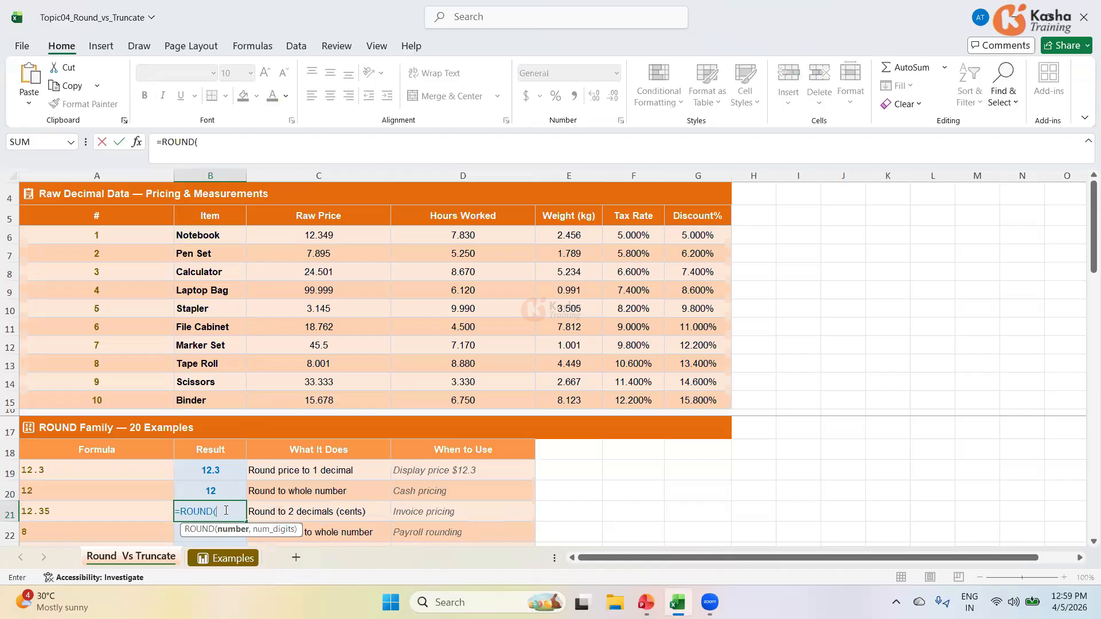
left_click(328, 233)
type(",")
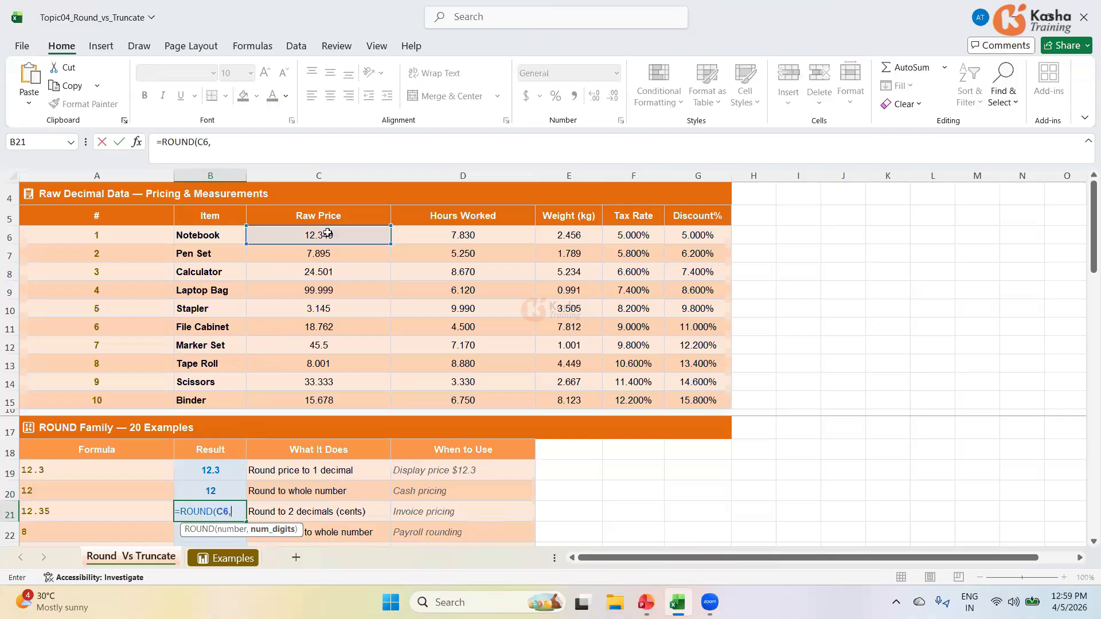
type("2)")
key("Return")
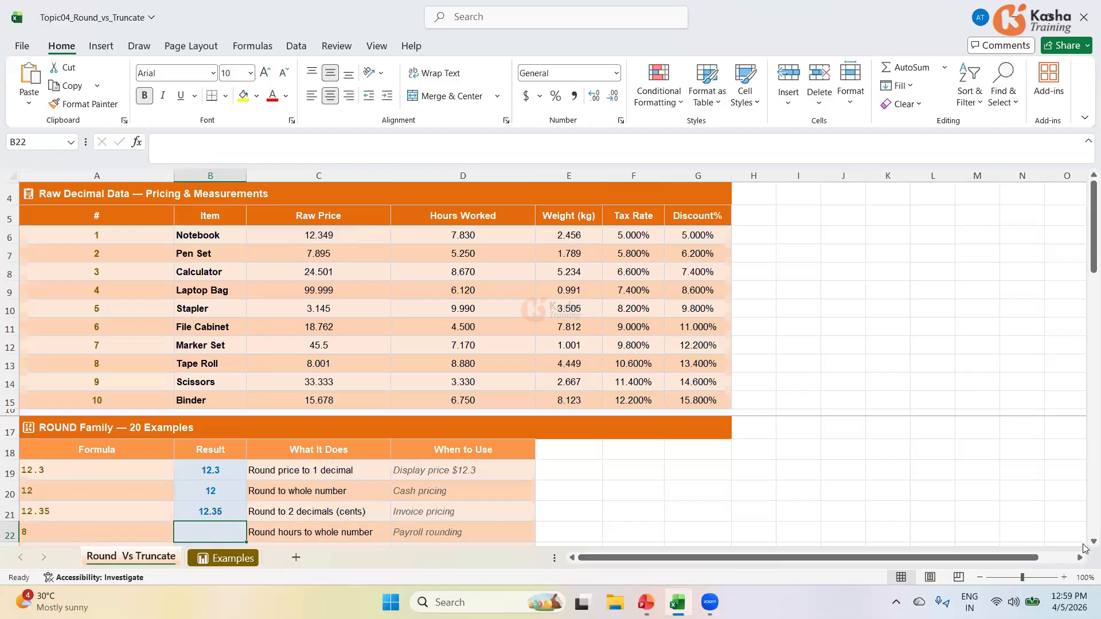
Step: Enter =ROUND(D6,0) in result cell B22 to round the Notebook hours worked to a whole number
scroll(1085, 548, "down", 3)
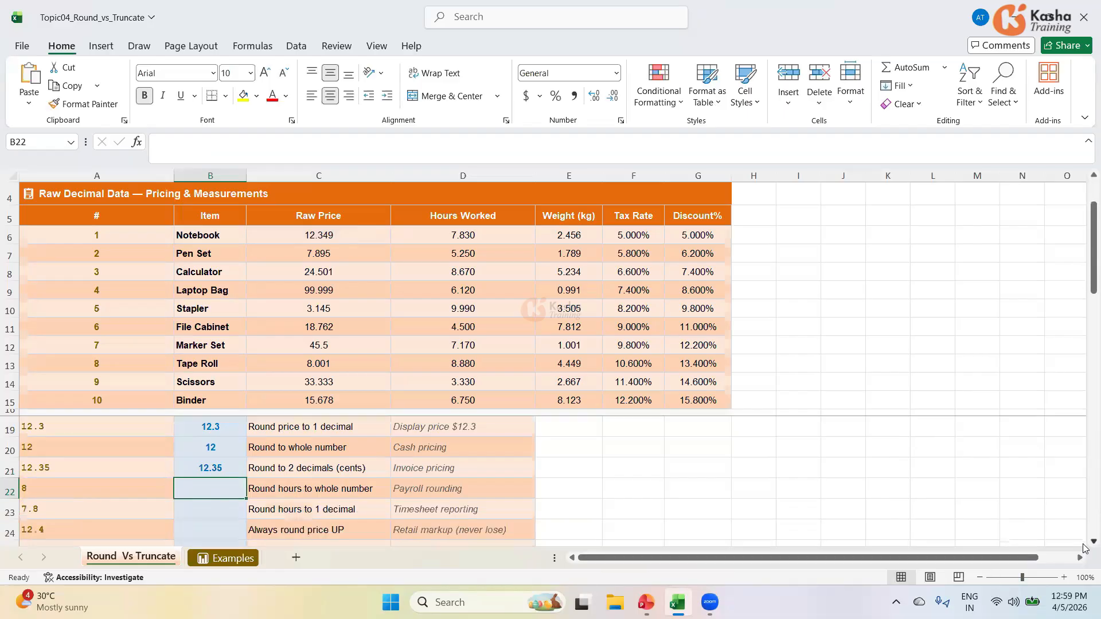
scroll(1085, 548, "down", 1)
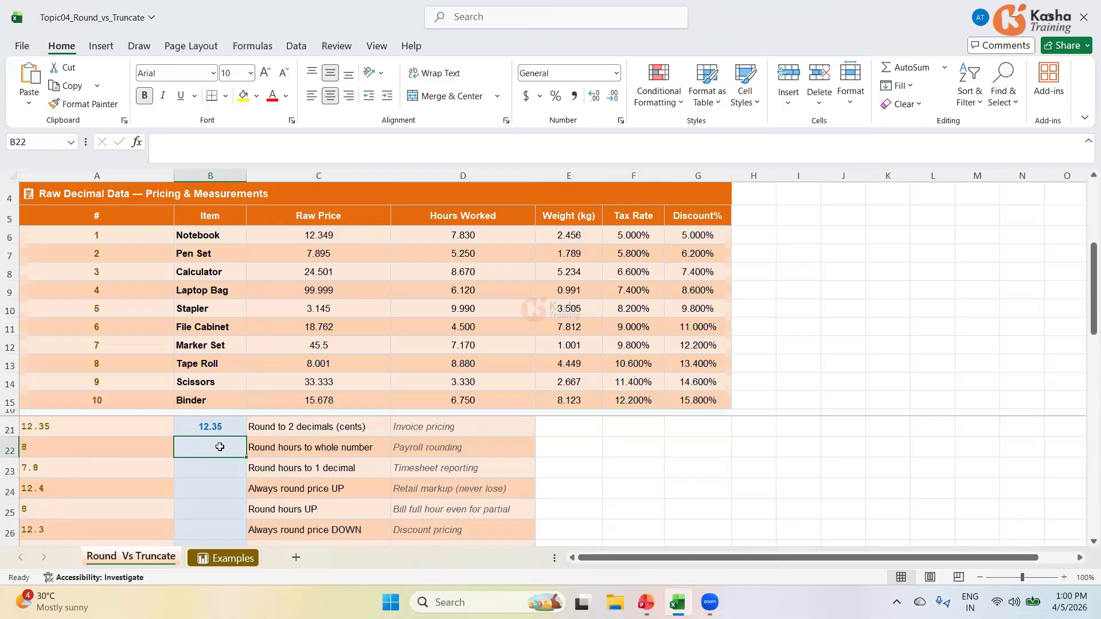
type("=")
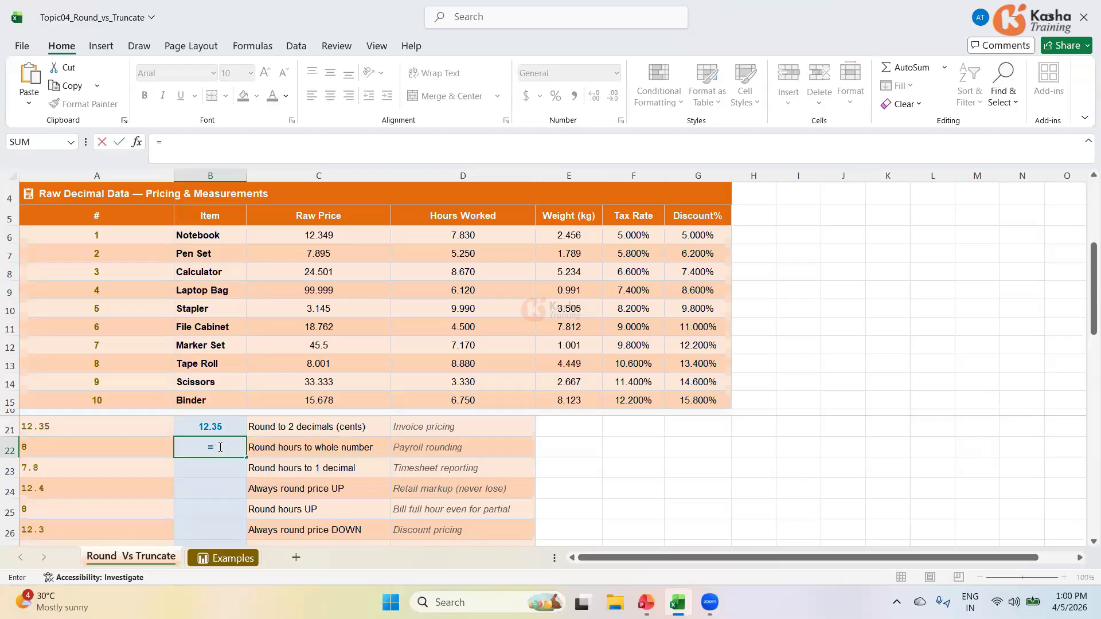
type("ROUND")
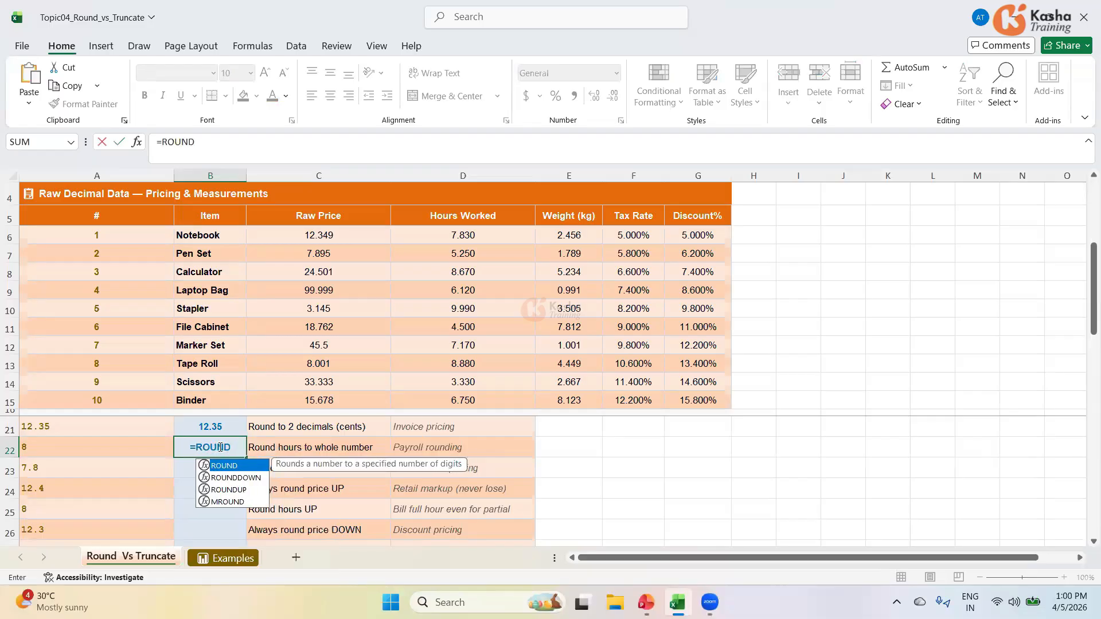
type("(")
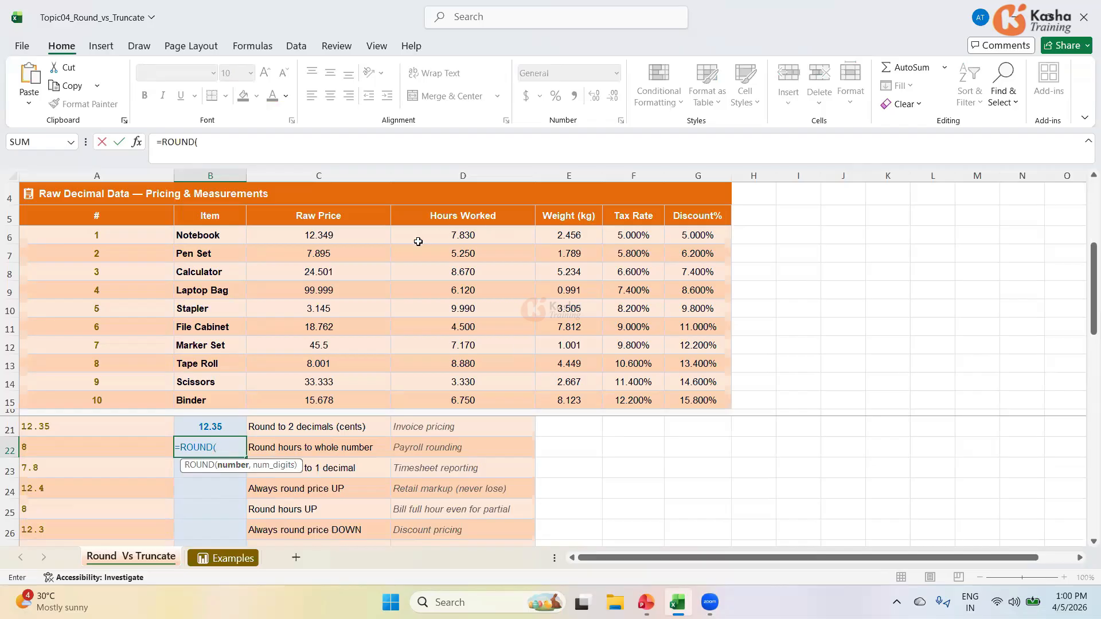
left_click(455, 233)
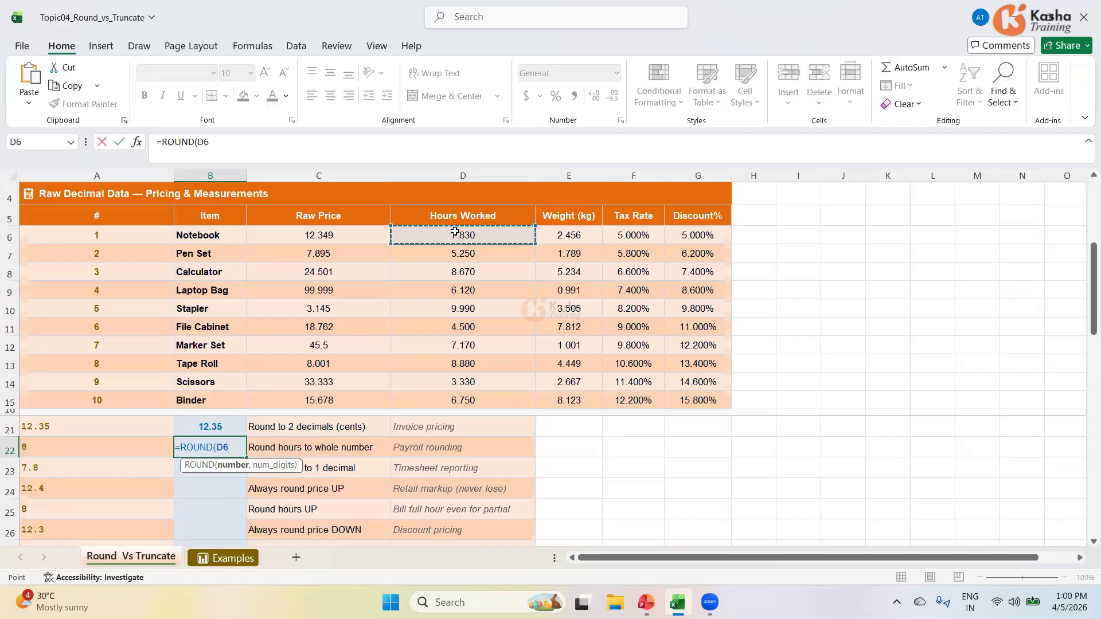
type(",")
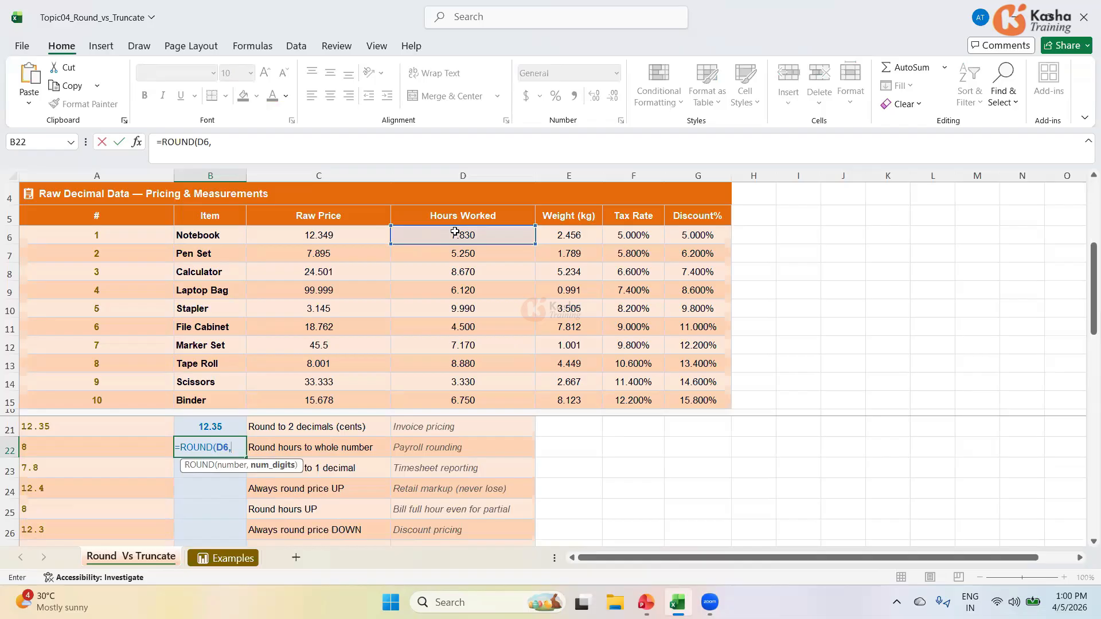
type("0)")
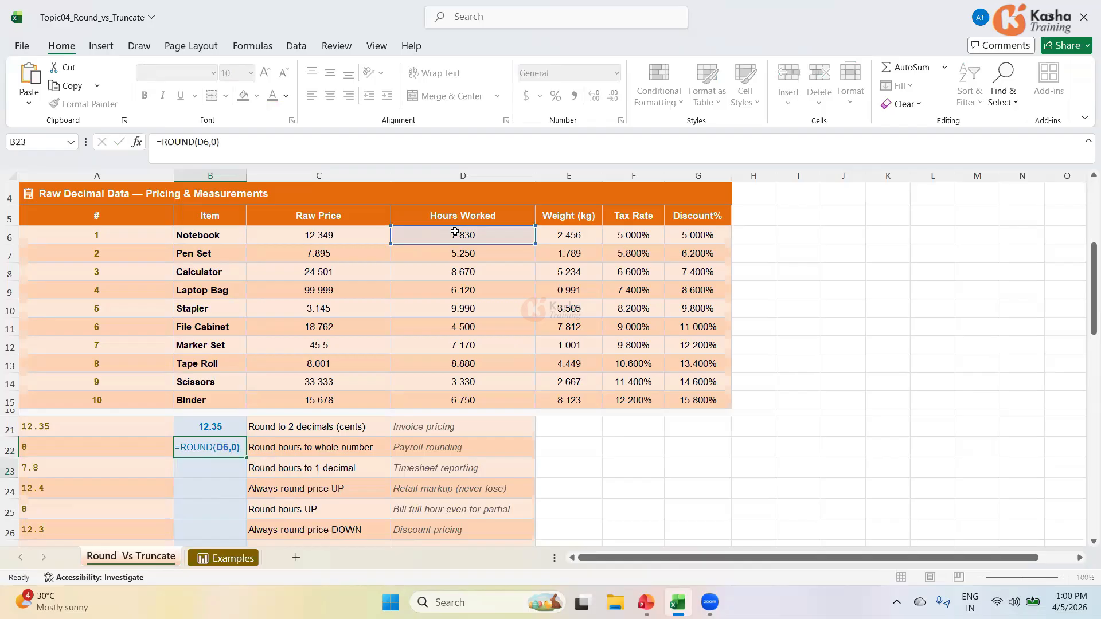
key("Return")
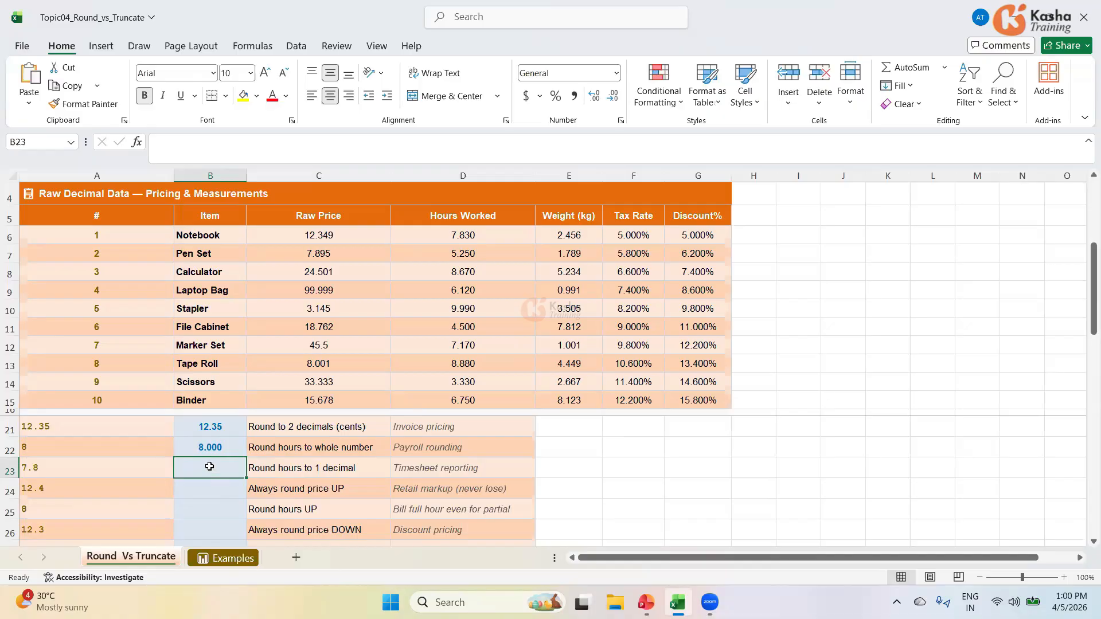
Step: Enter =ROUND(D6,1) in result cell B23 to round the Notebook hours worked to one decimal
type("=")
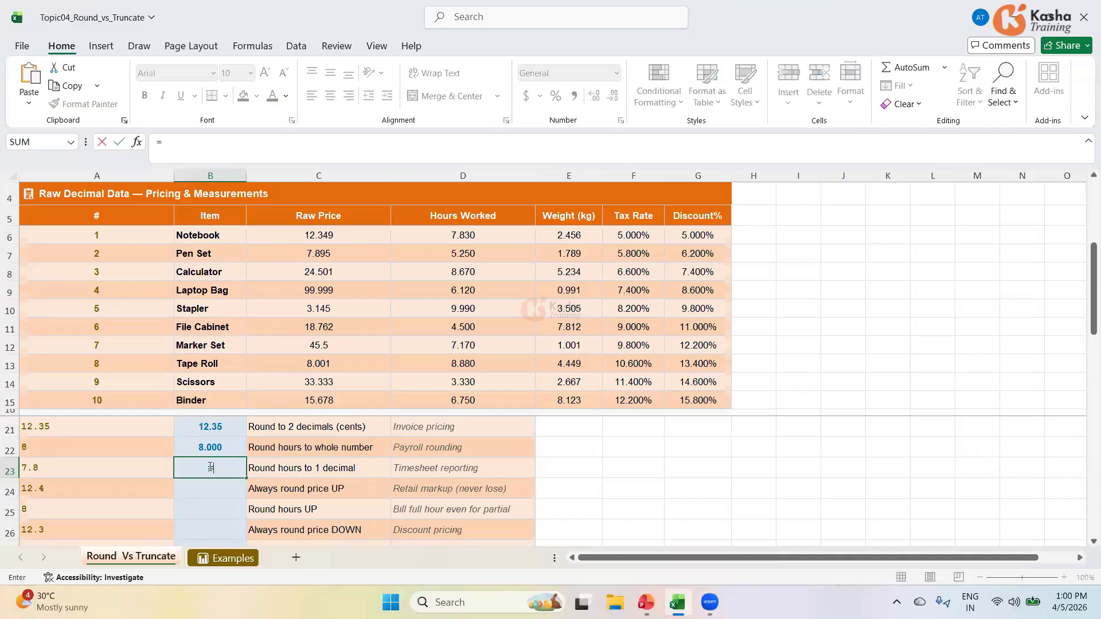
type("ROUND")
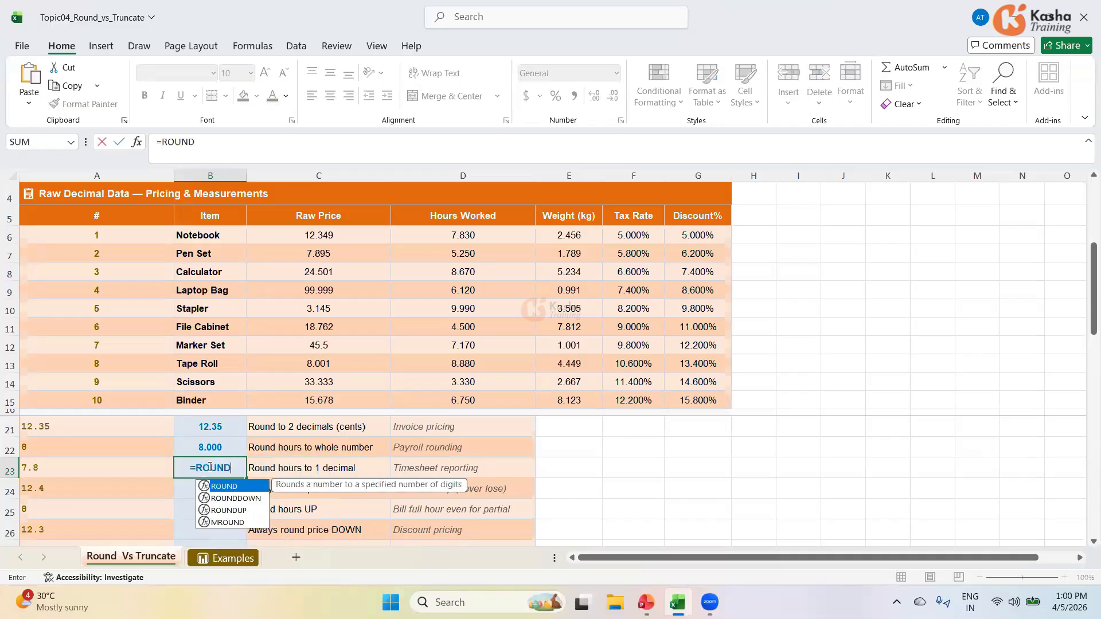
type("(")
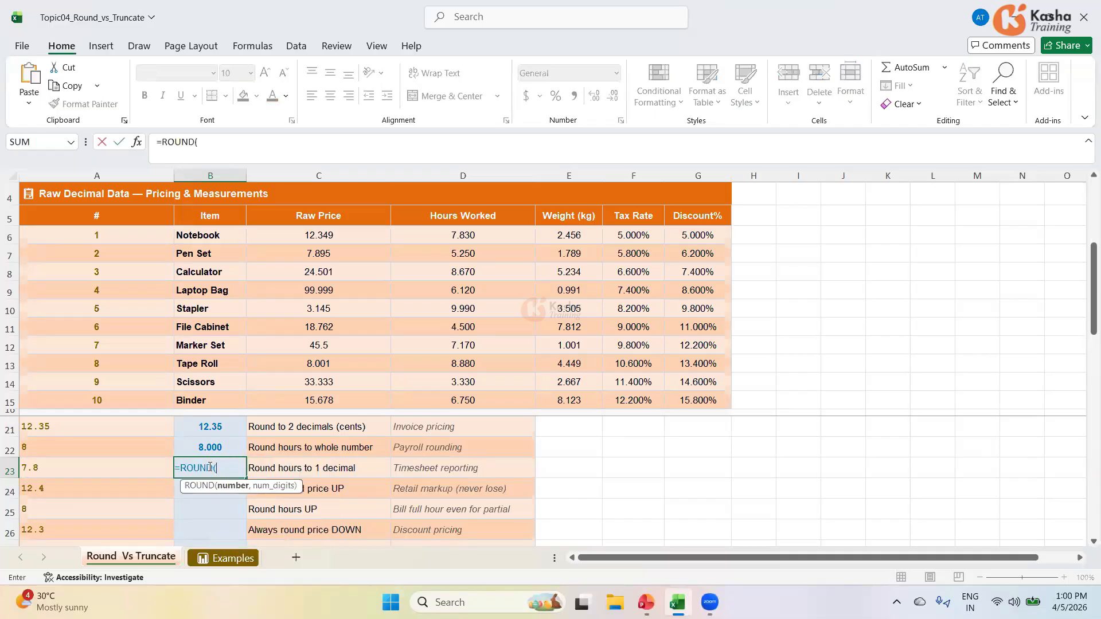
left_click(452, 233)
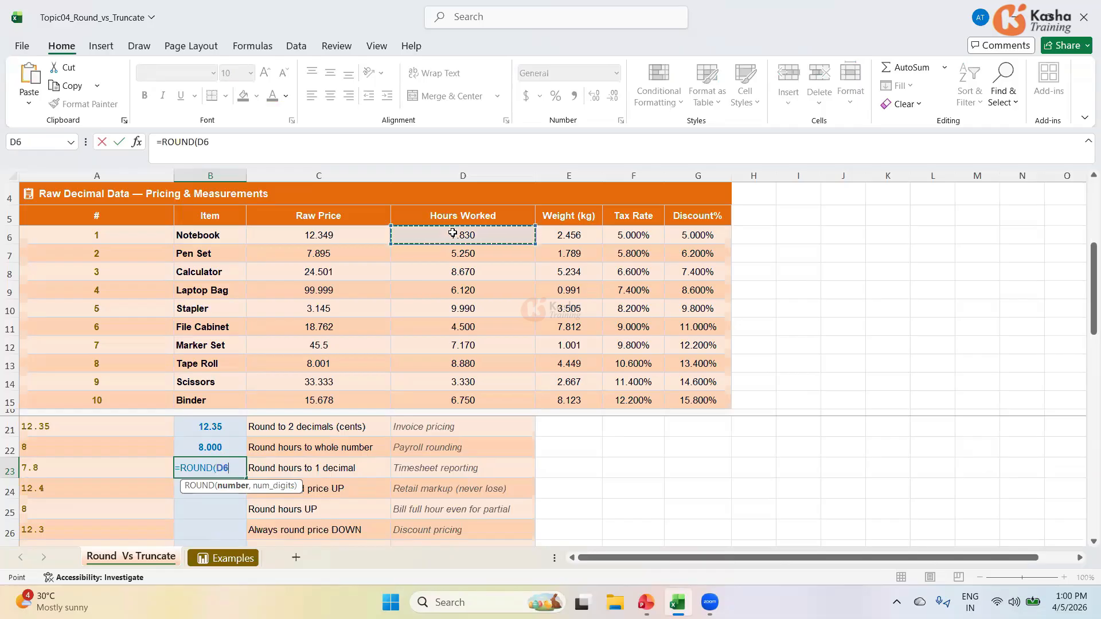
type(",")
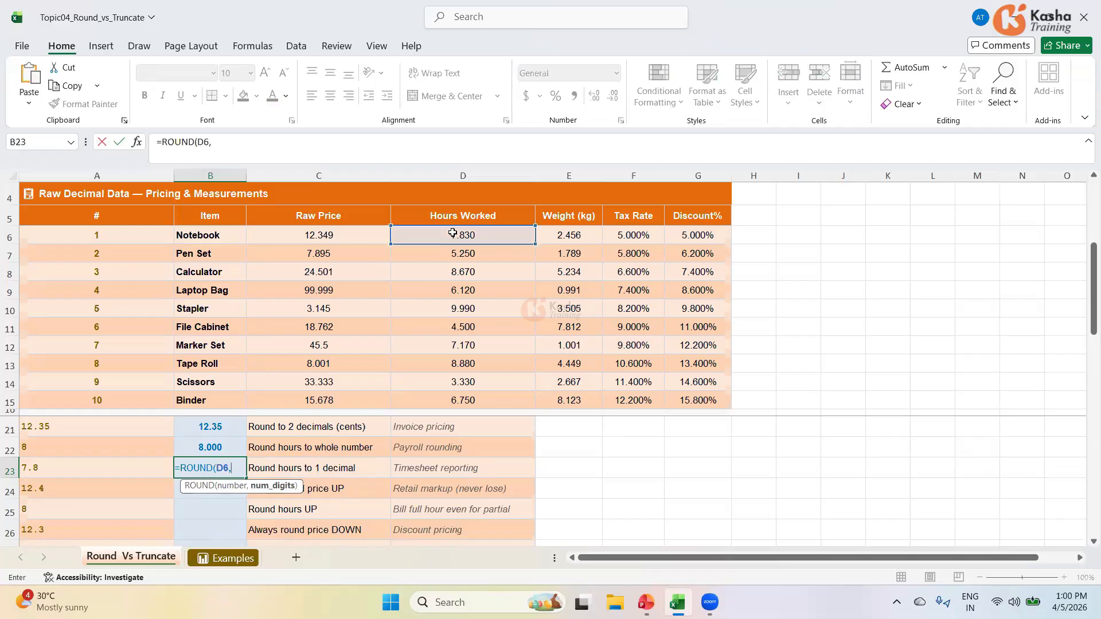
type("1)")
key("Return")
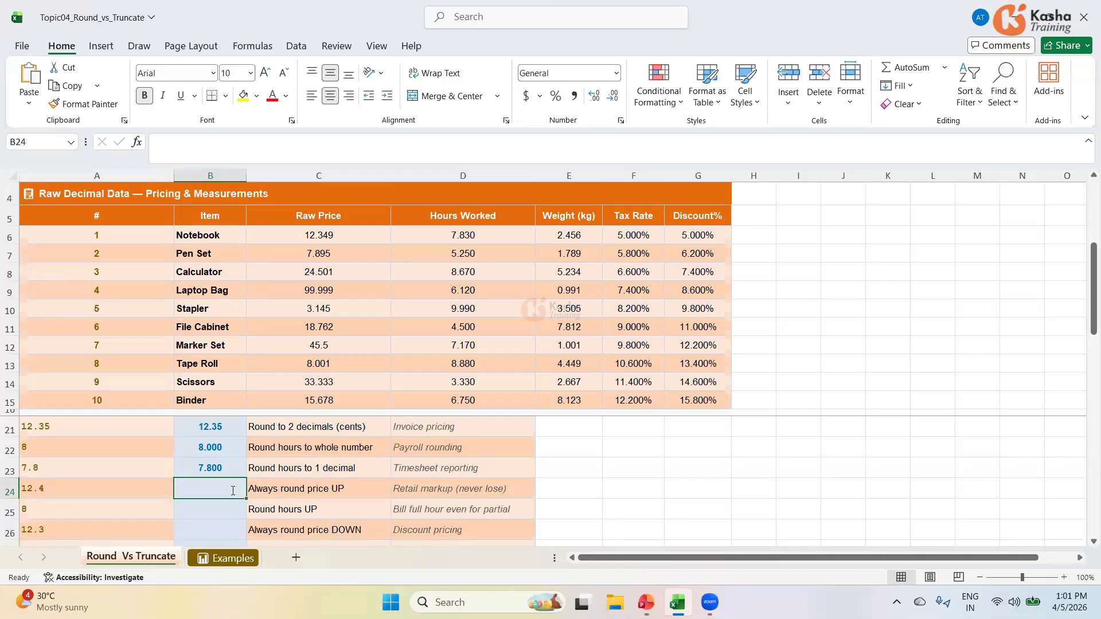
Step: Enter =ROUNDUP(C6,1) in result cell B24 to round the Notebook price up to one decimal
type("=")
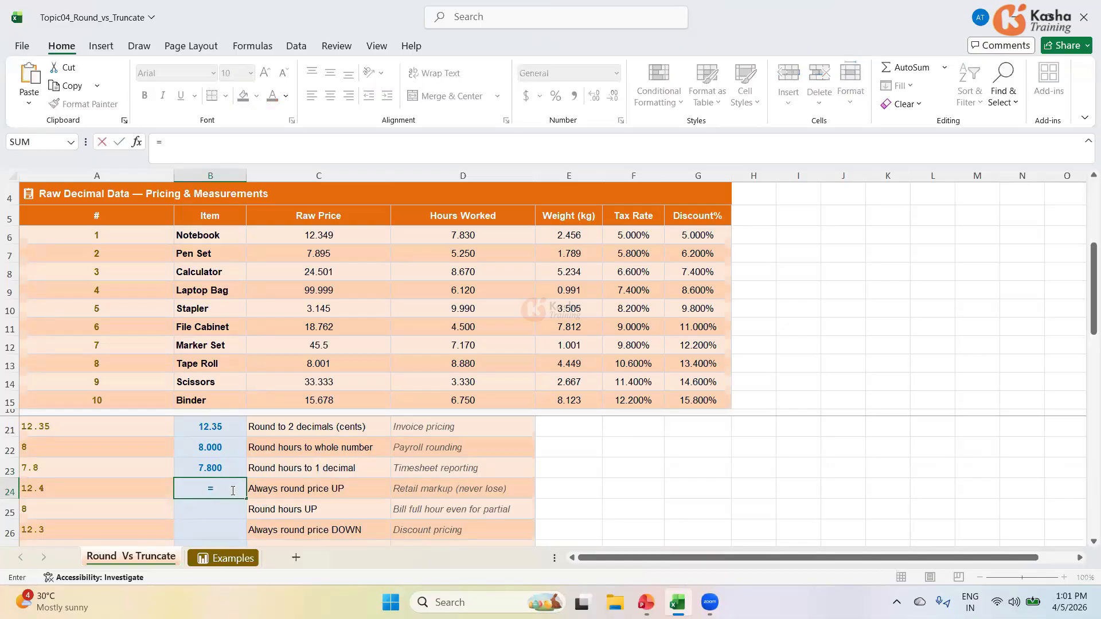
type("ROUND")
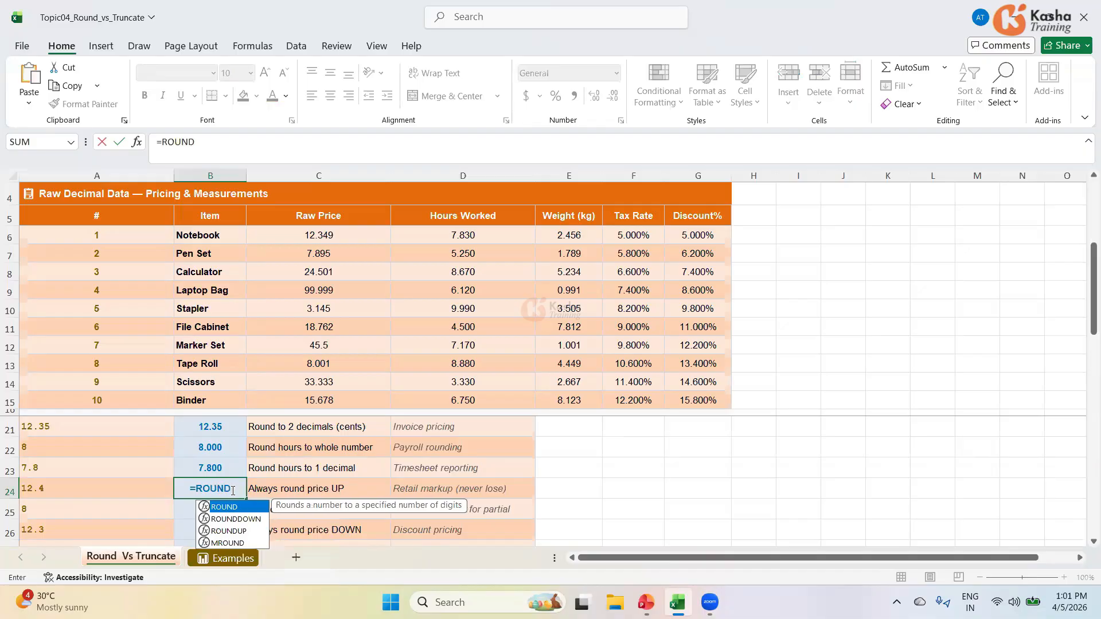
type("UP(")
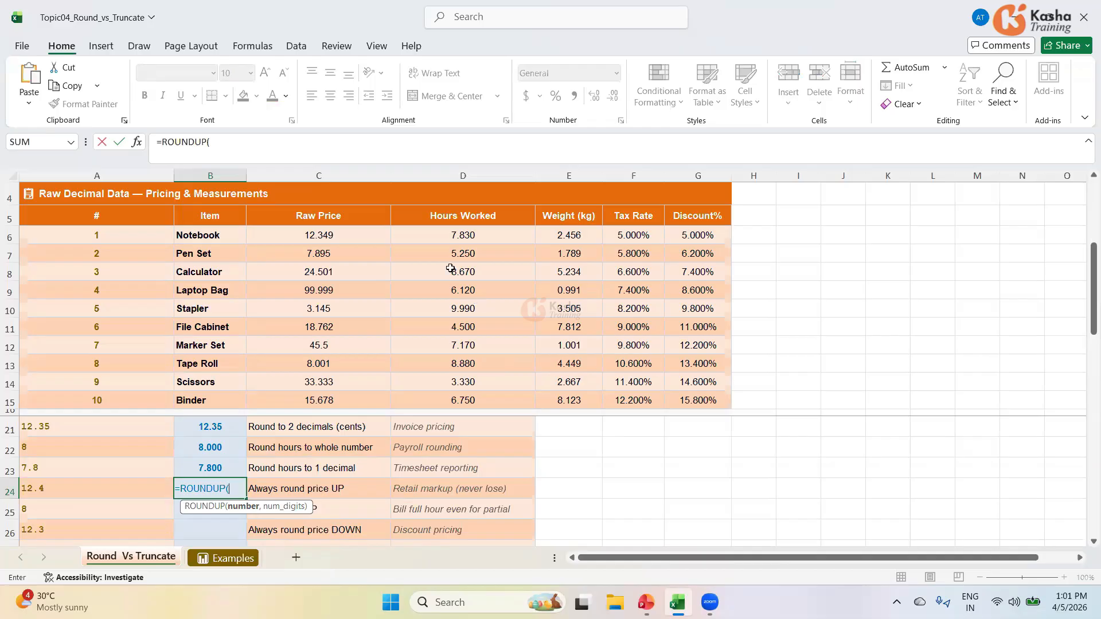
left_click(321, 232)
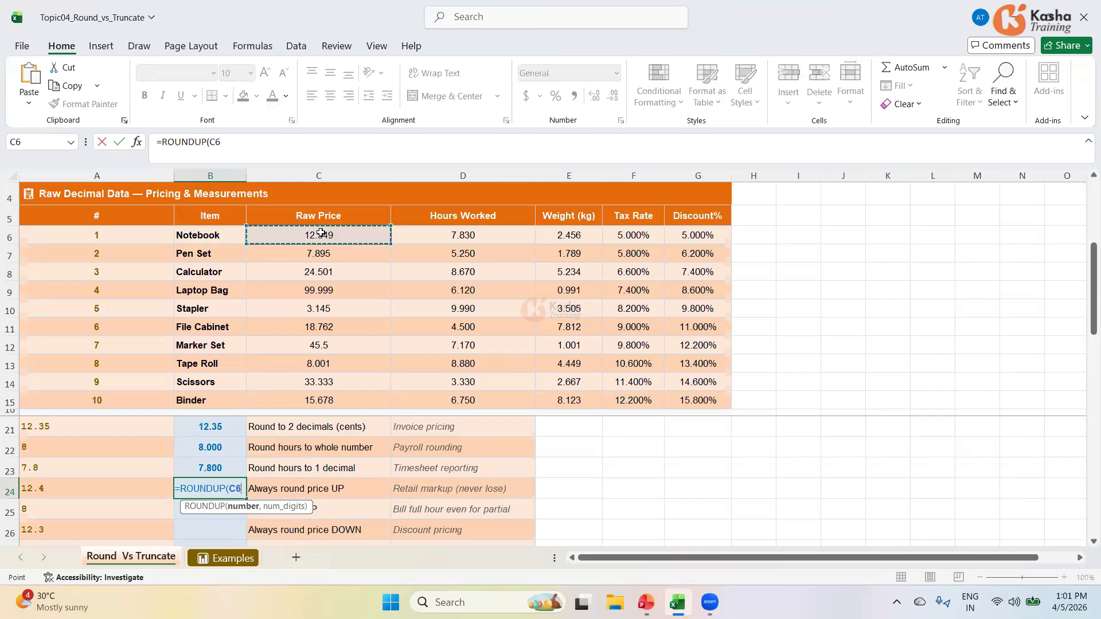
type(",")
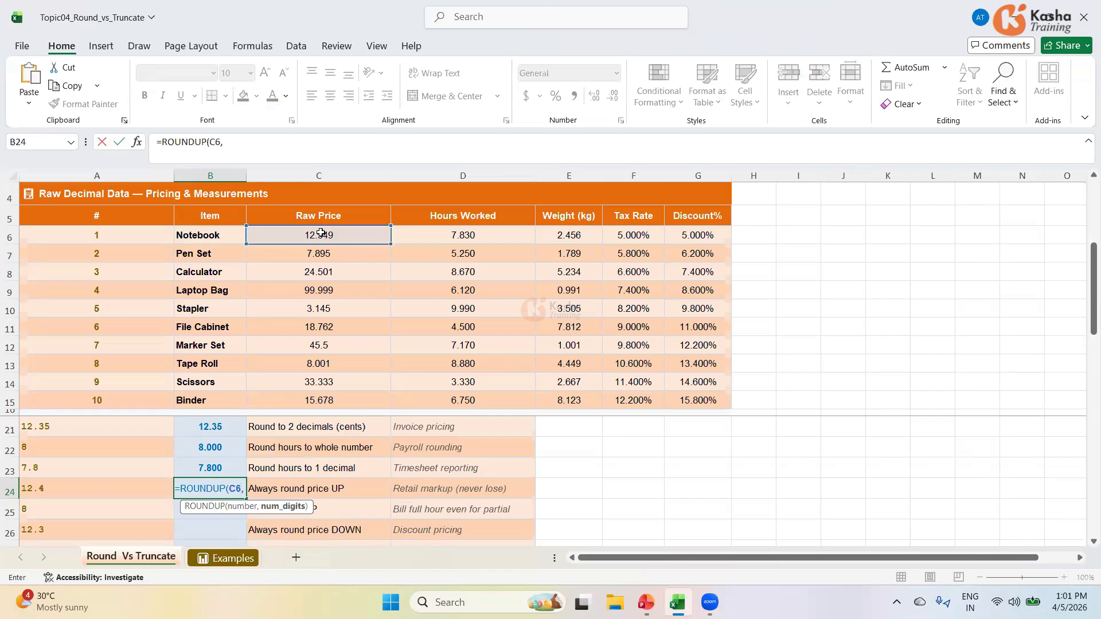
type("1)")
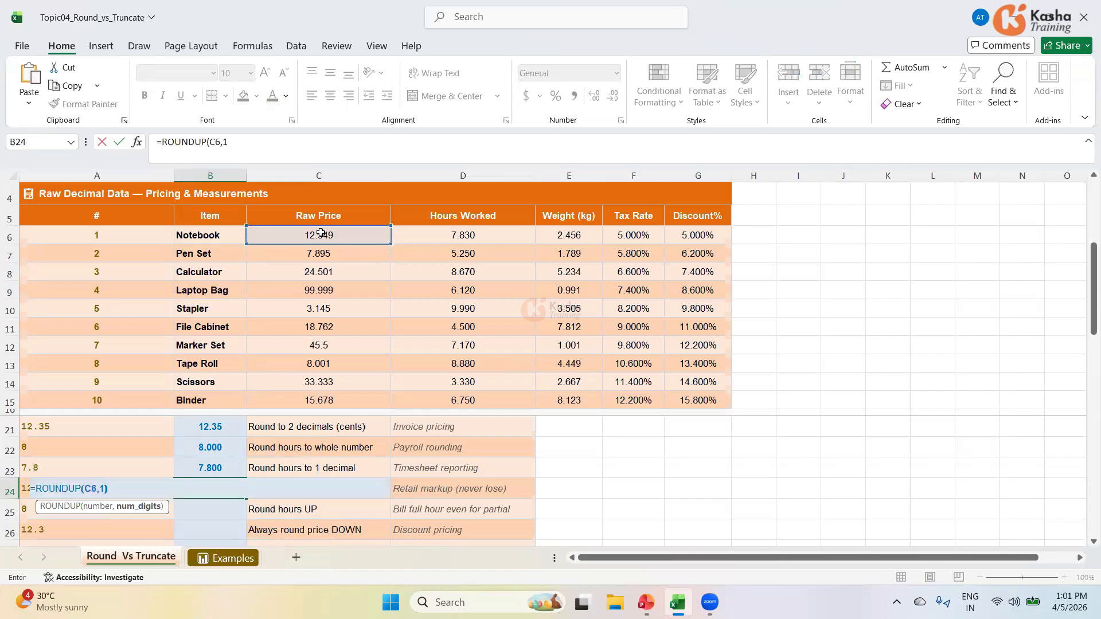
key("Return")
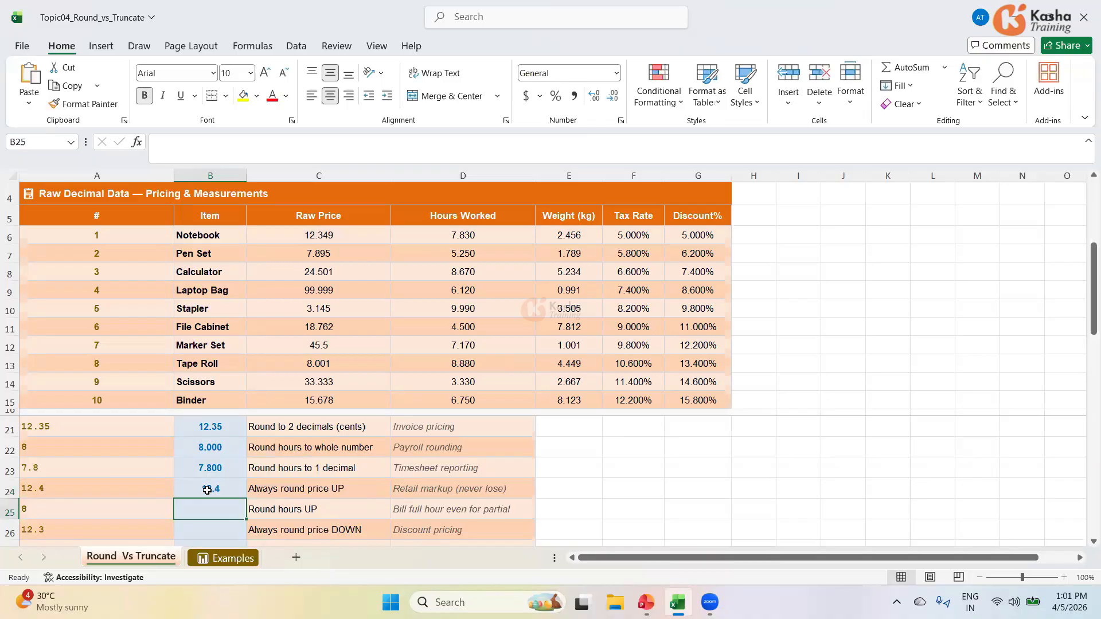
left_click(207, 491)
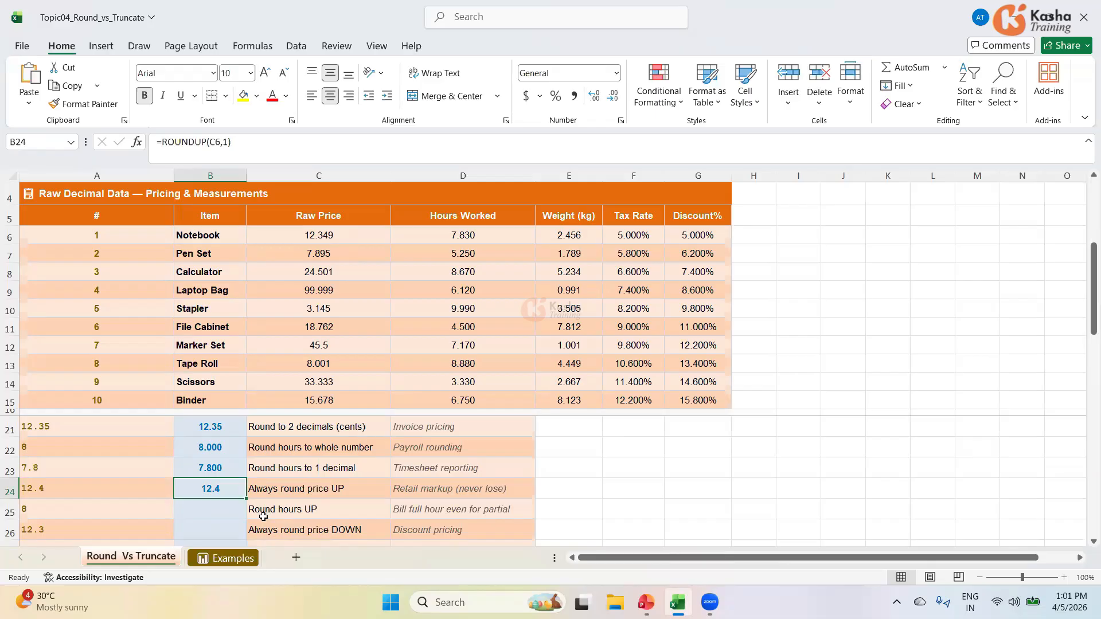
Step: Enter =ROUNDUP(D6,0) in result cell B25 to round the Notebook hours worked up to a whole number
left_click(222, 514)
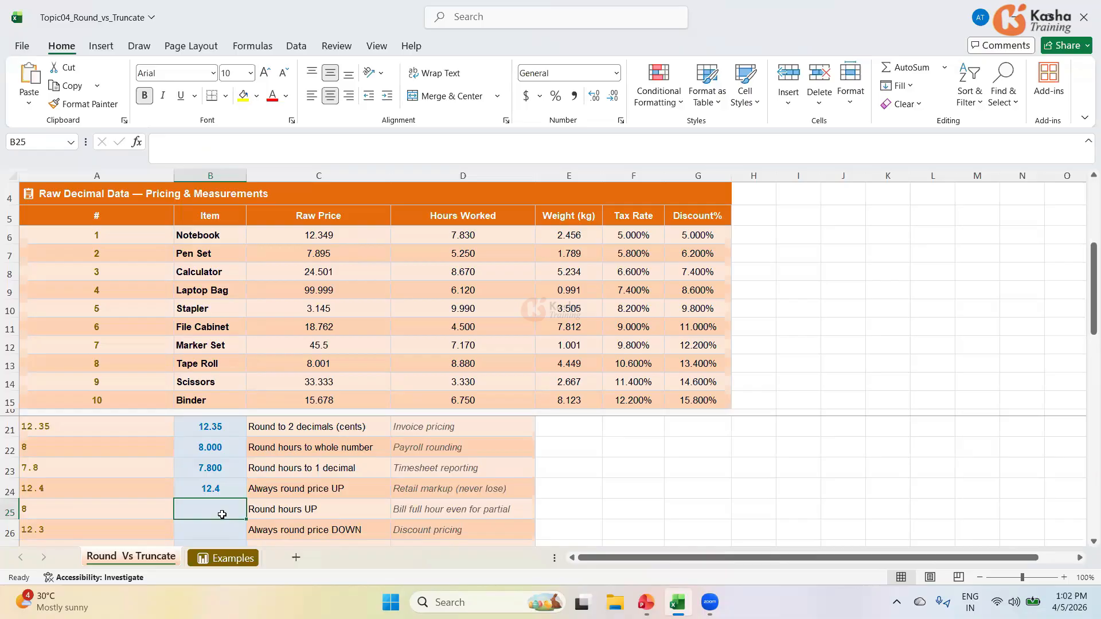
type("=")
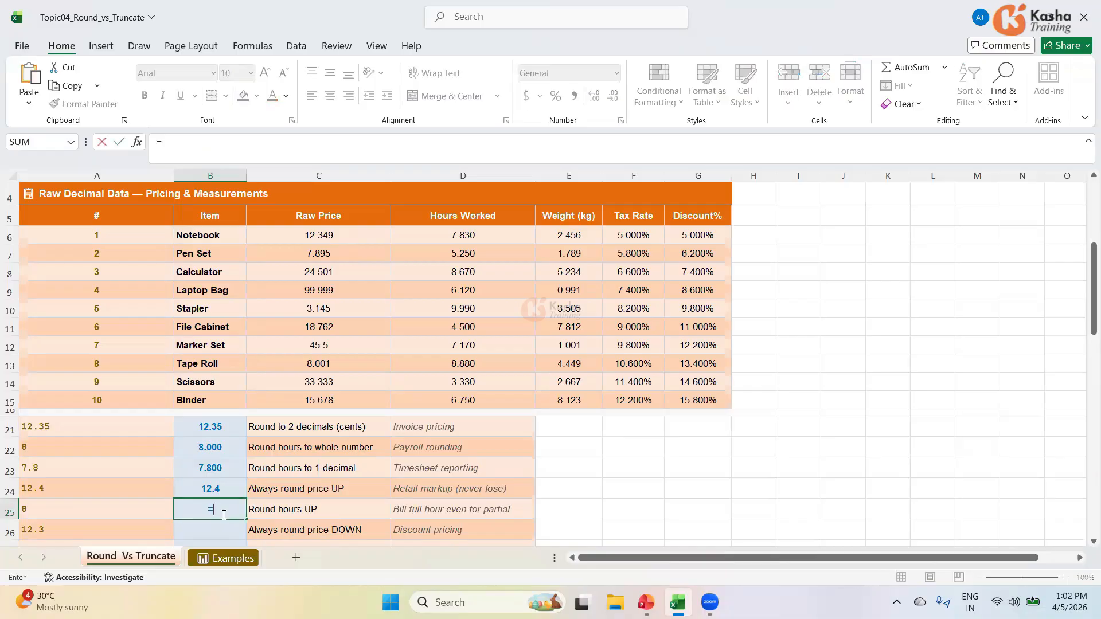
type("ROUNDUP")
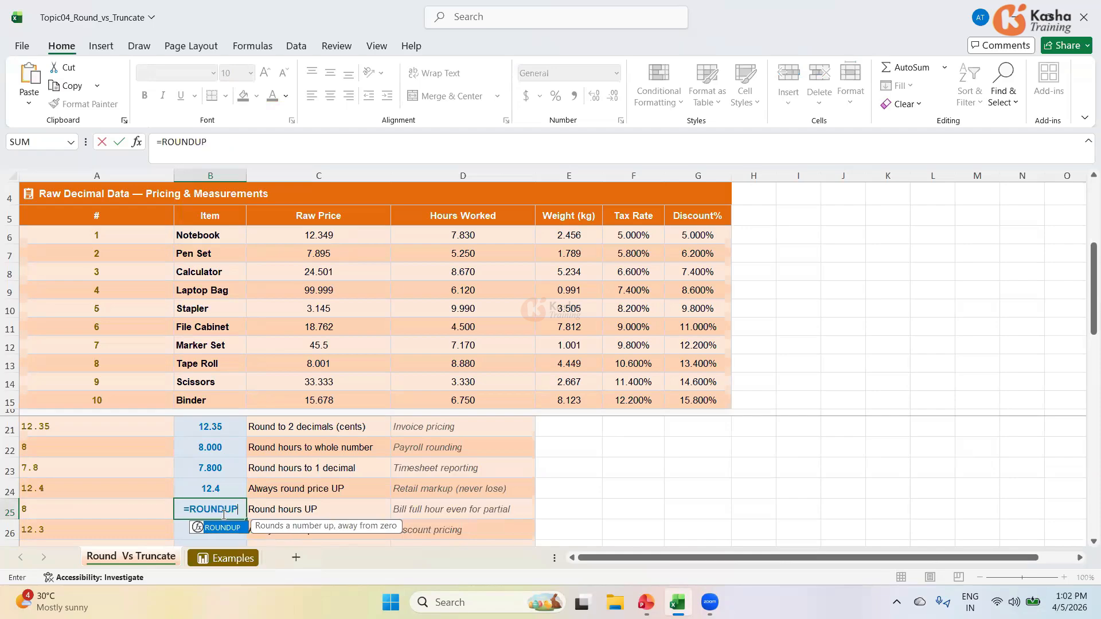
type("(")
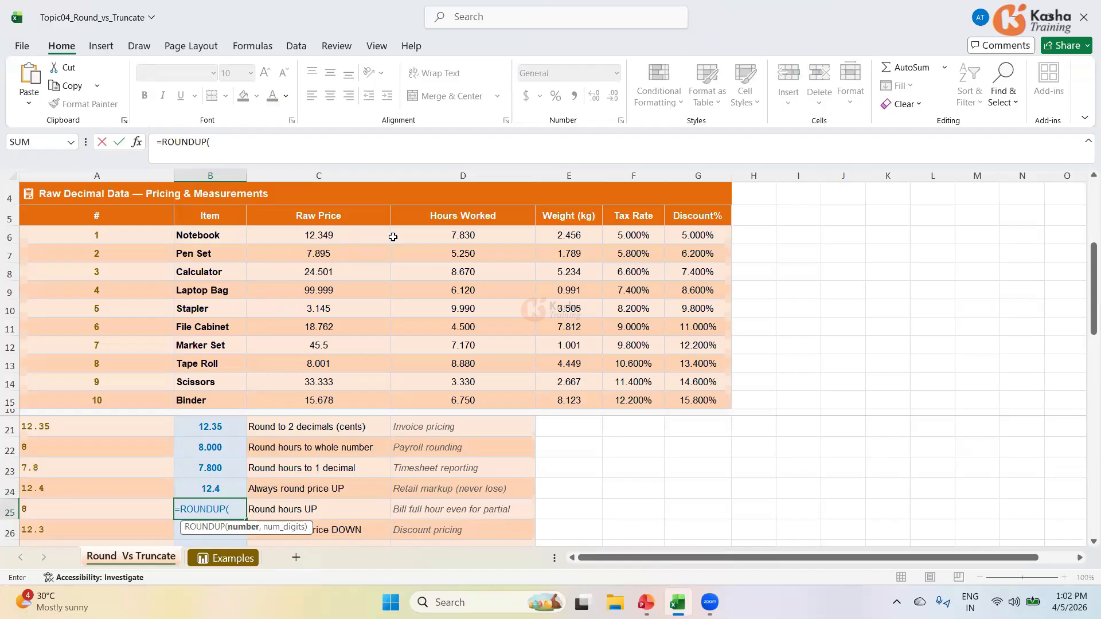
left_click(434, 234)
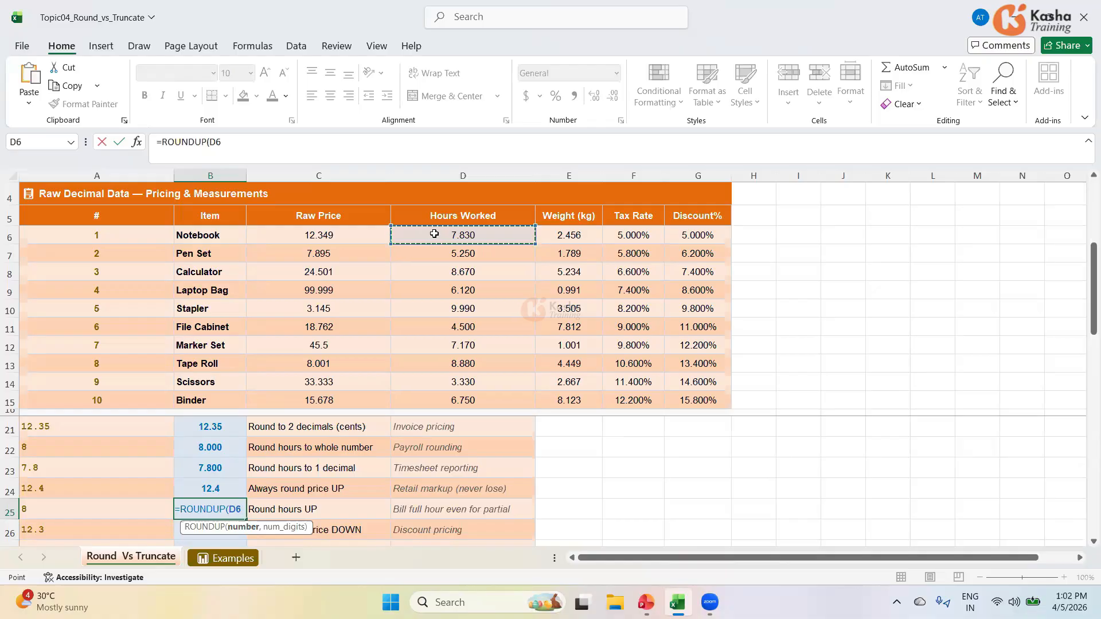
type(",")
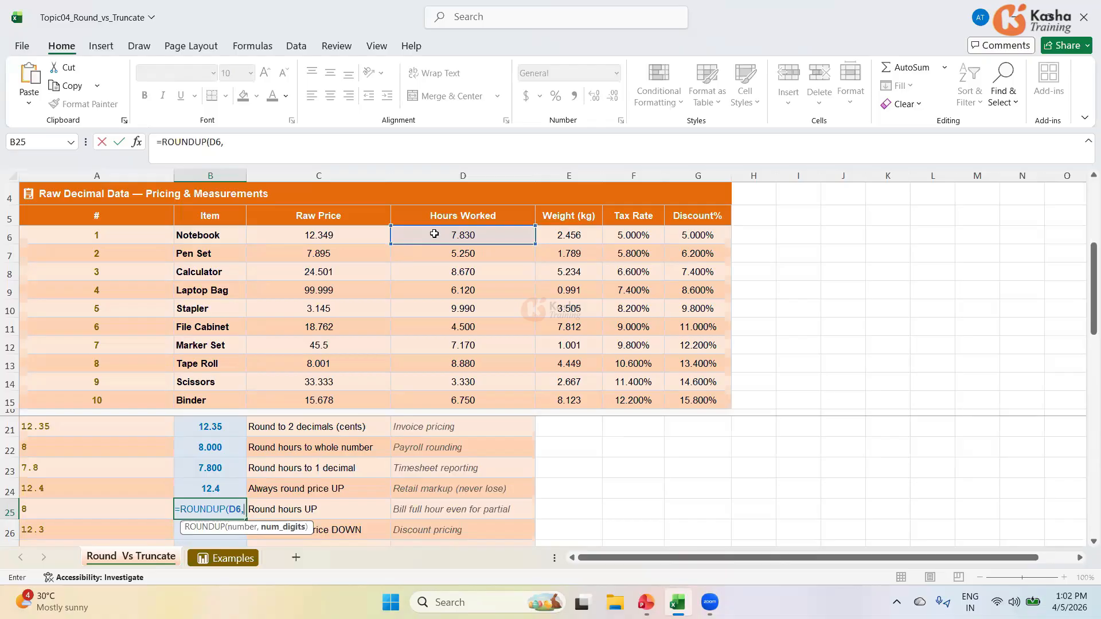
type("0")
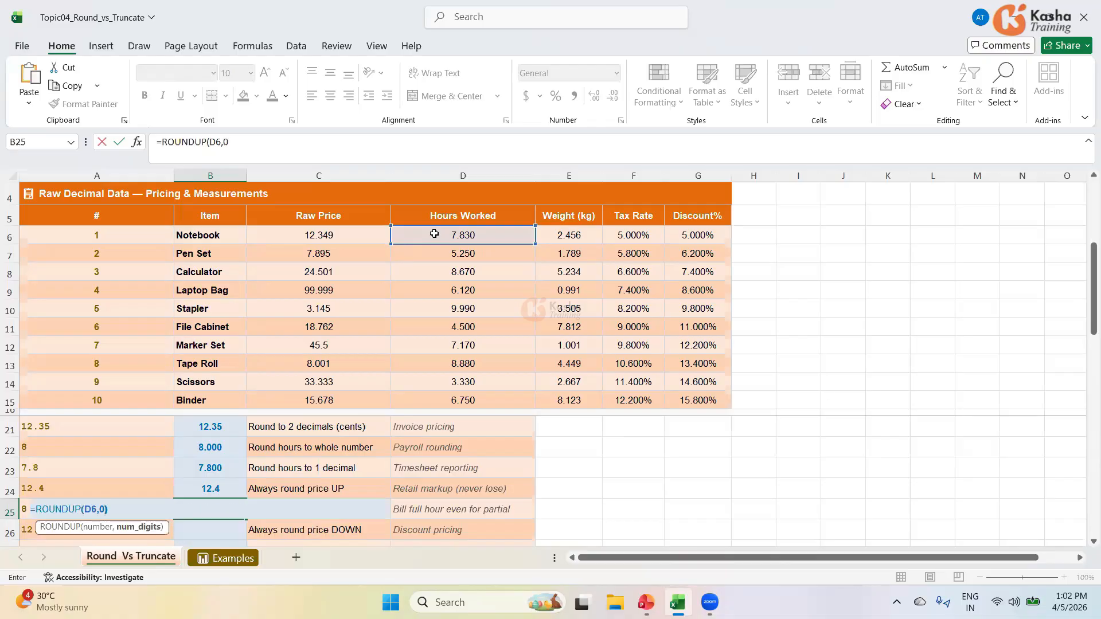
key("Return")
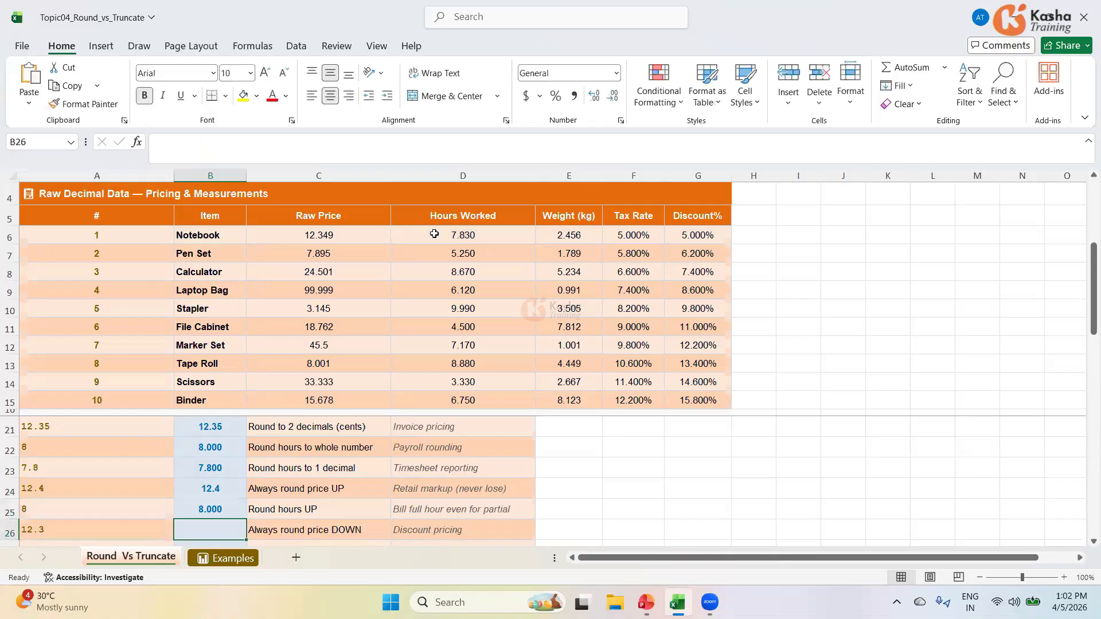
left_click(206, 514)
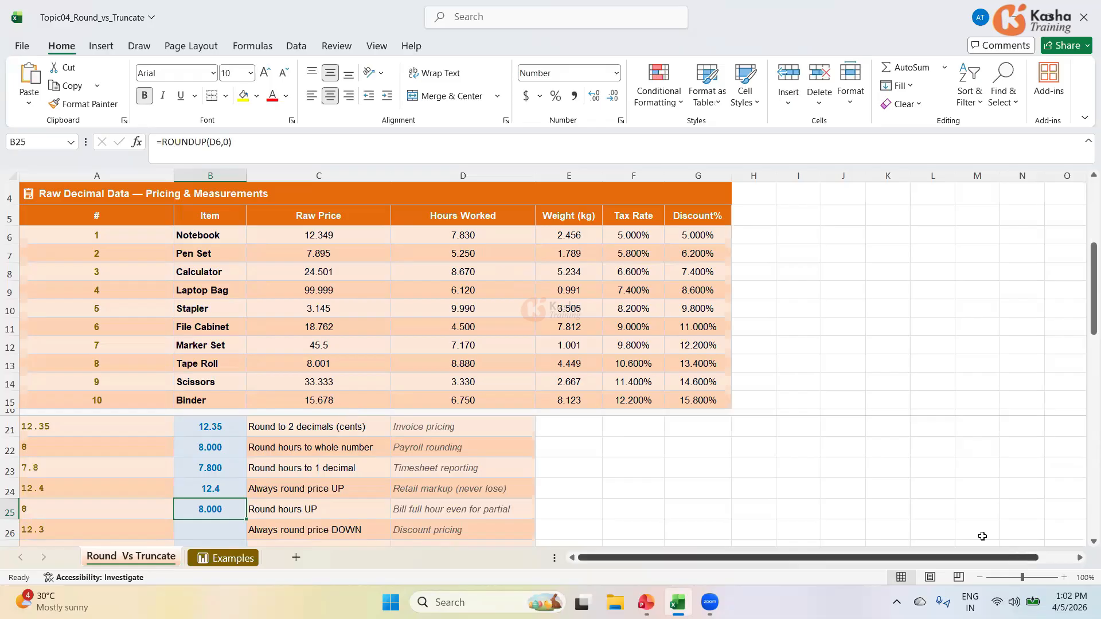
Step: Enter =ROUNDDOWN(D6,1) in result cell B26 of the "Always round price DOWN" row
left_click(228, 533)
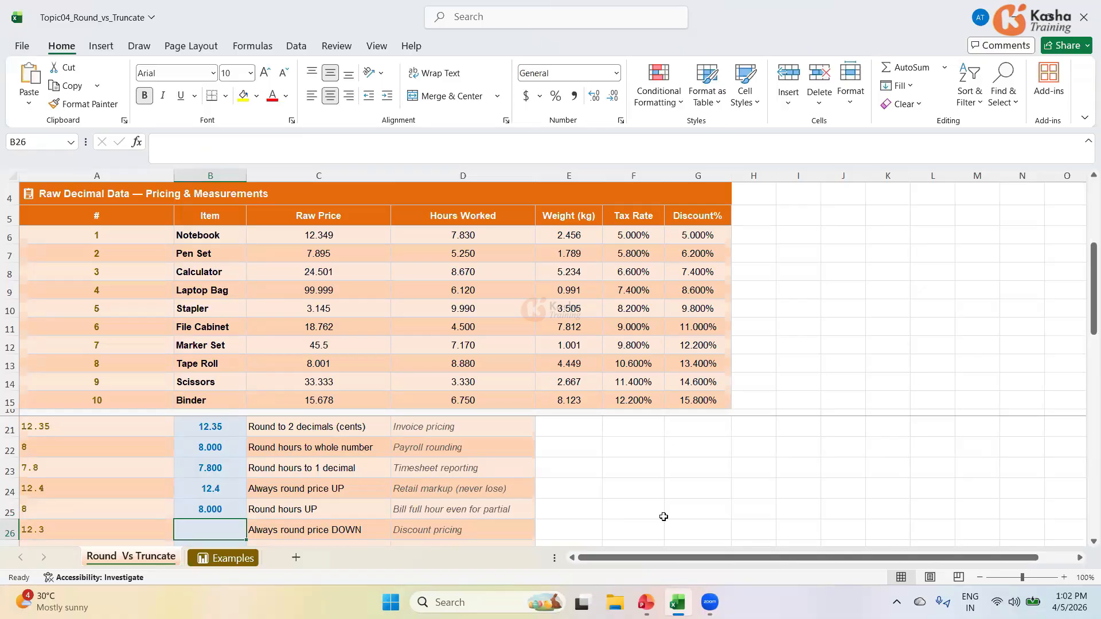
type("=")
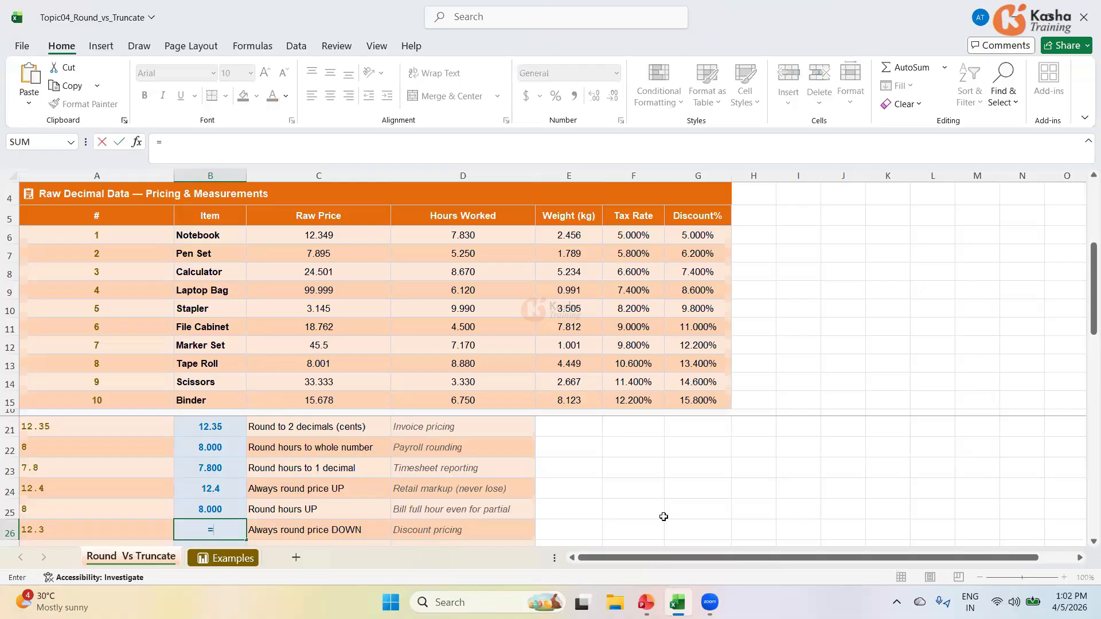
type("ROUND")
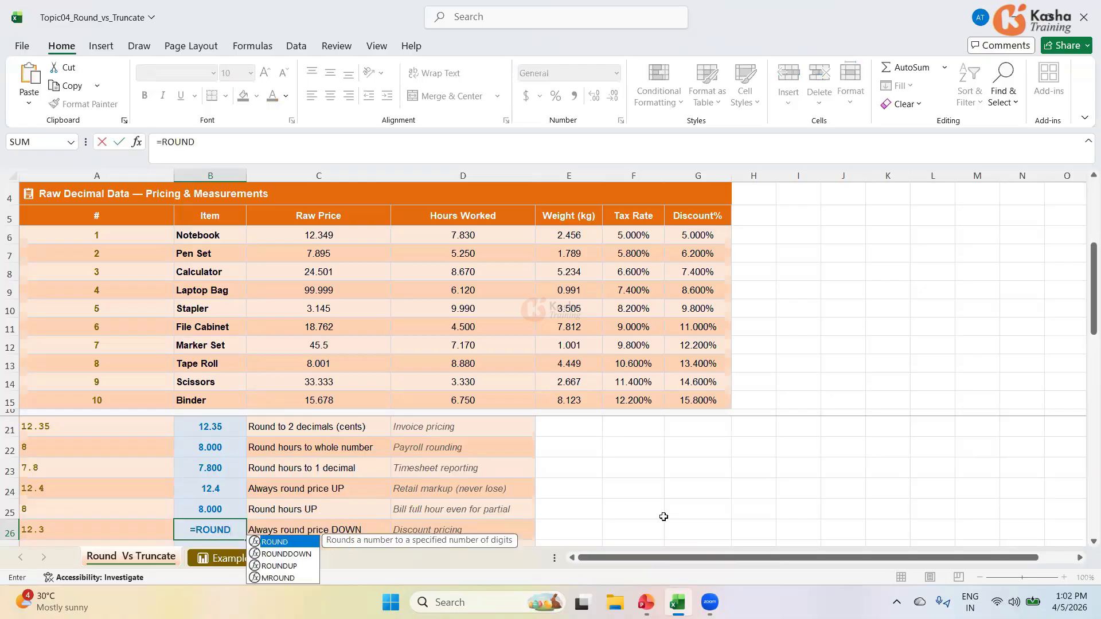
type("DOWN")
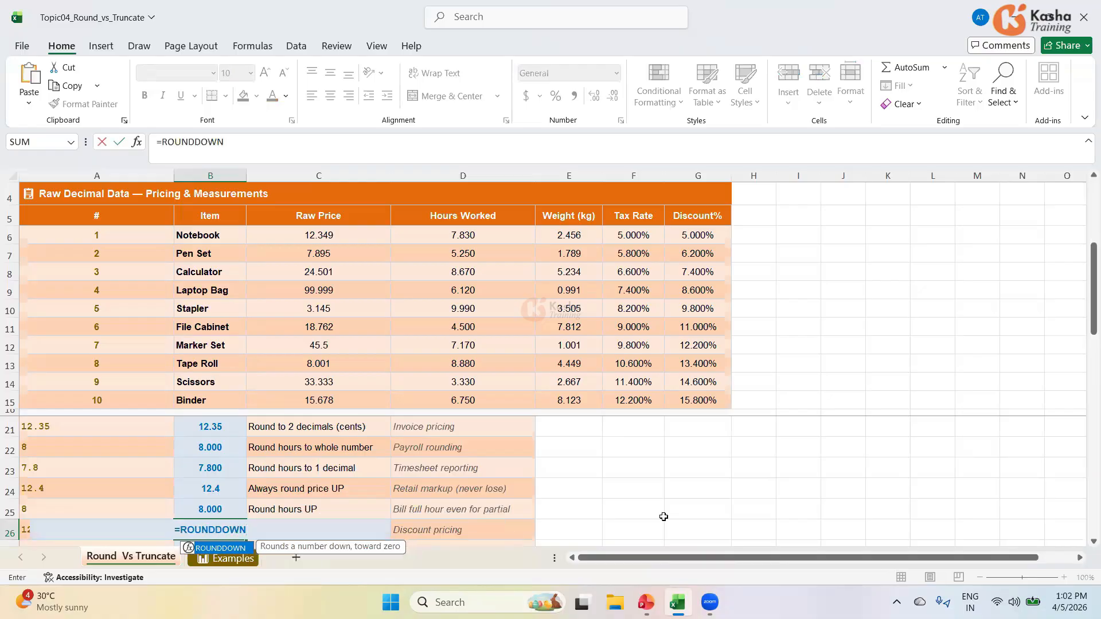
type("(")
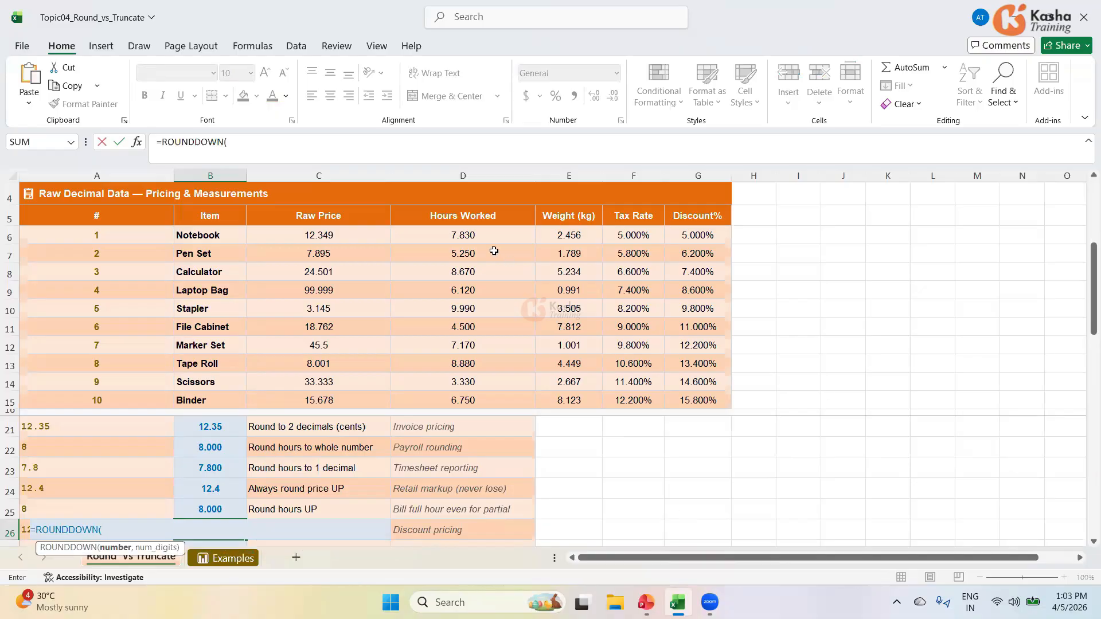
left_click(476, 238)
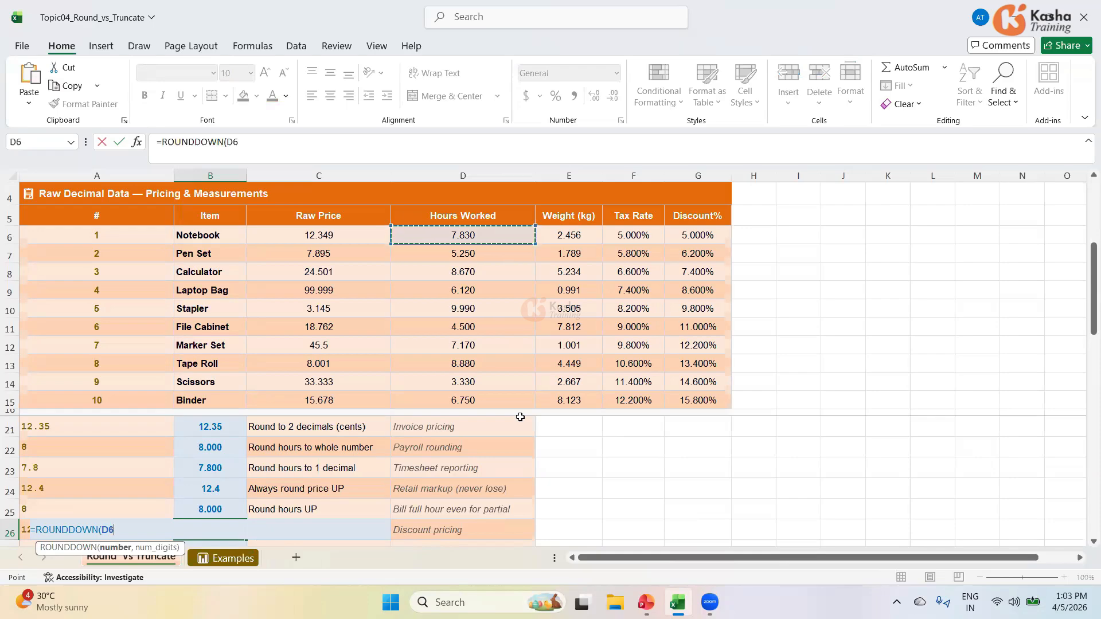
type(",1)")
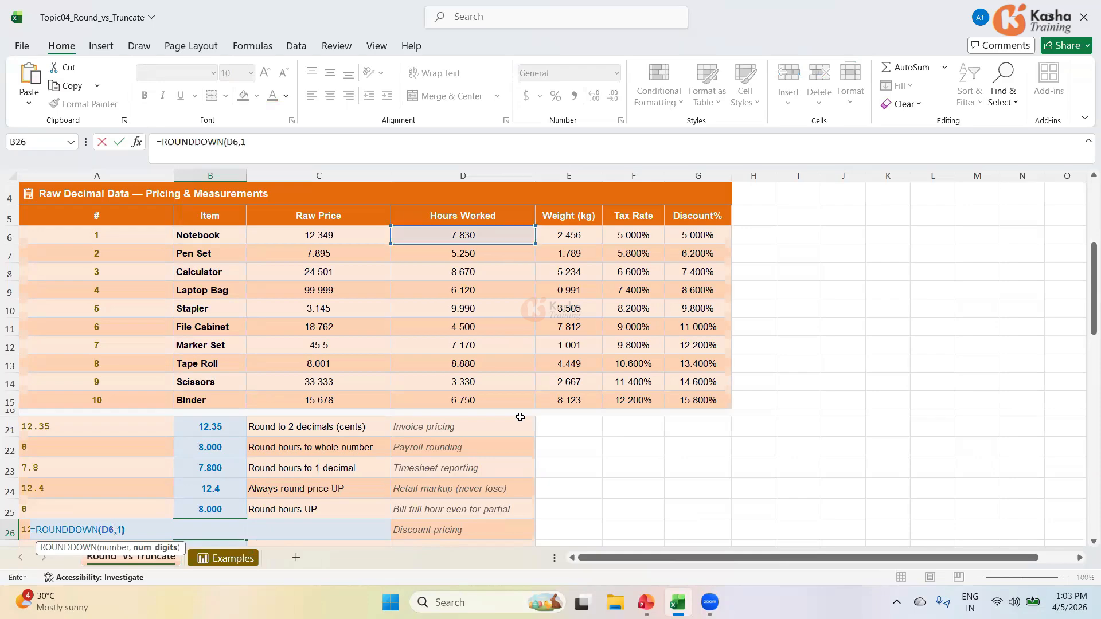
key("Return")
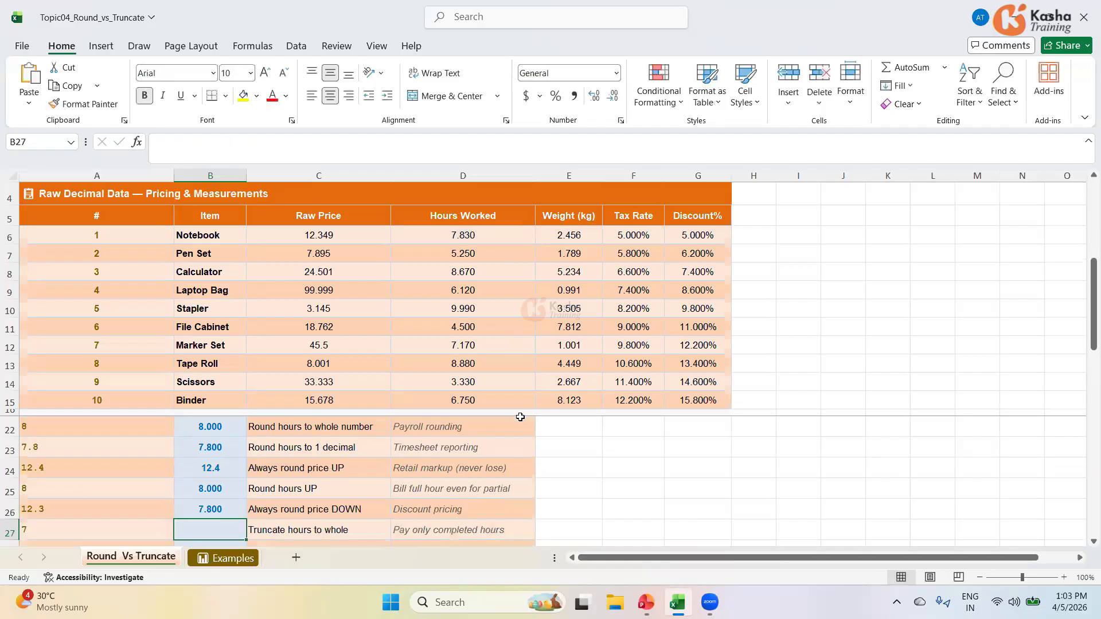
Step: Change the cell reference in the B26 ROUNDDOWN formula to C6 so it rounds the Notebook price down
left_click(216, 510)
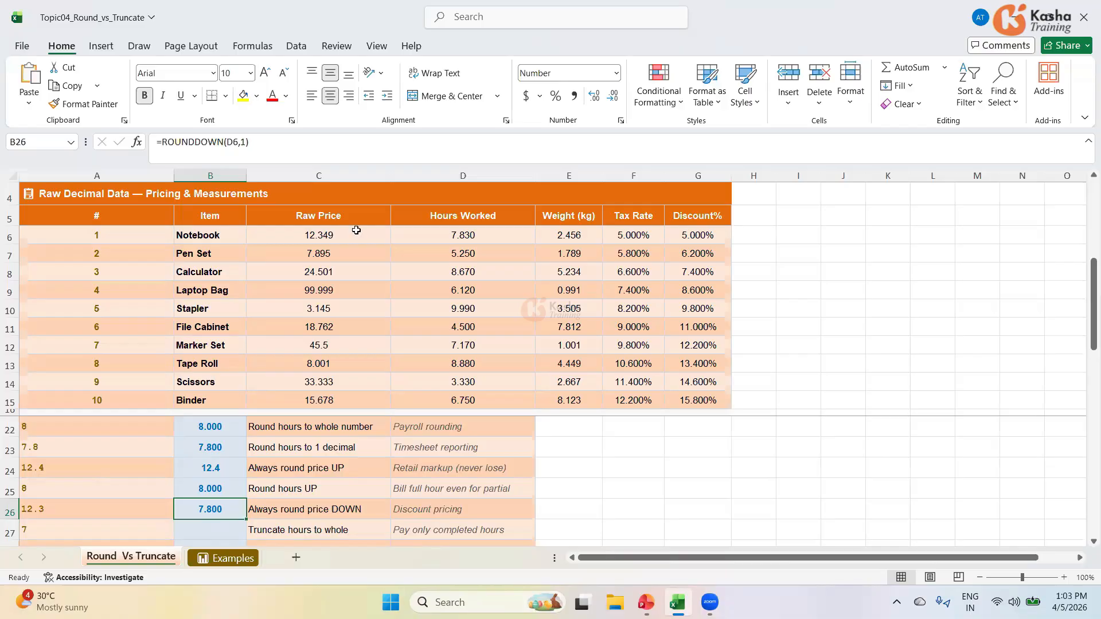
left_click(462, 232)
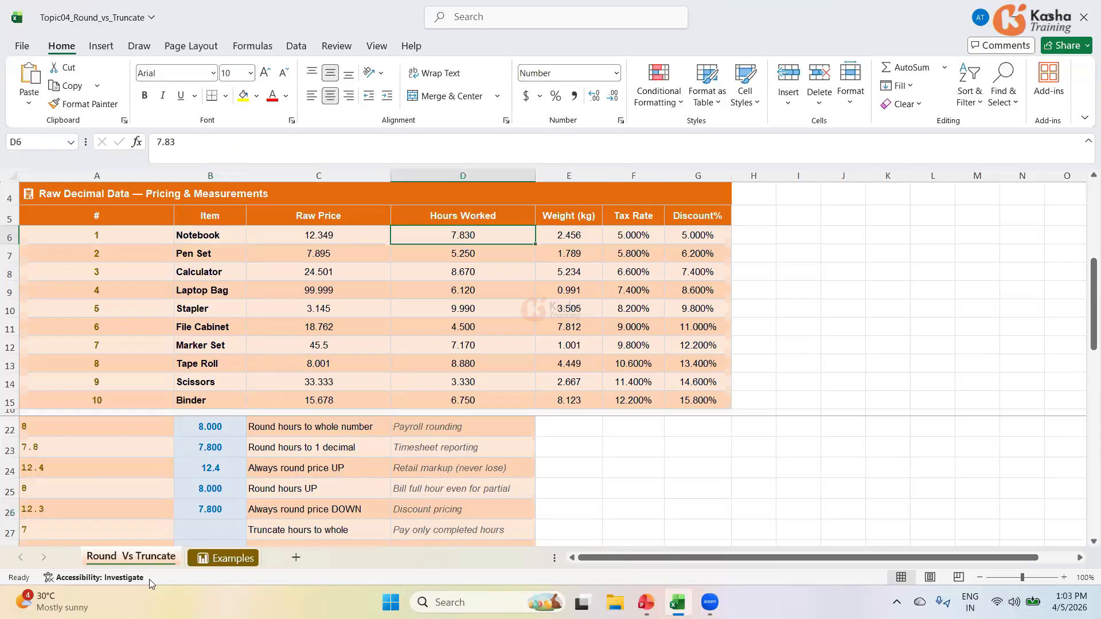
left_click(232, 515)
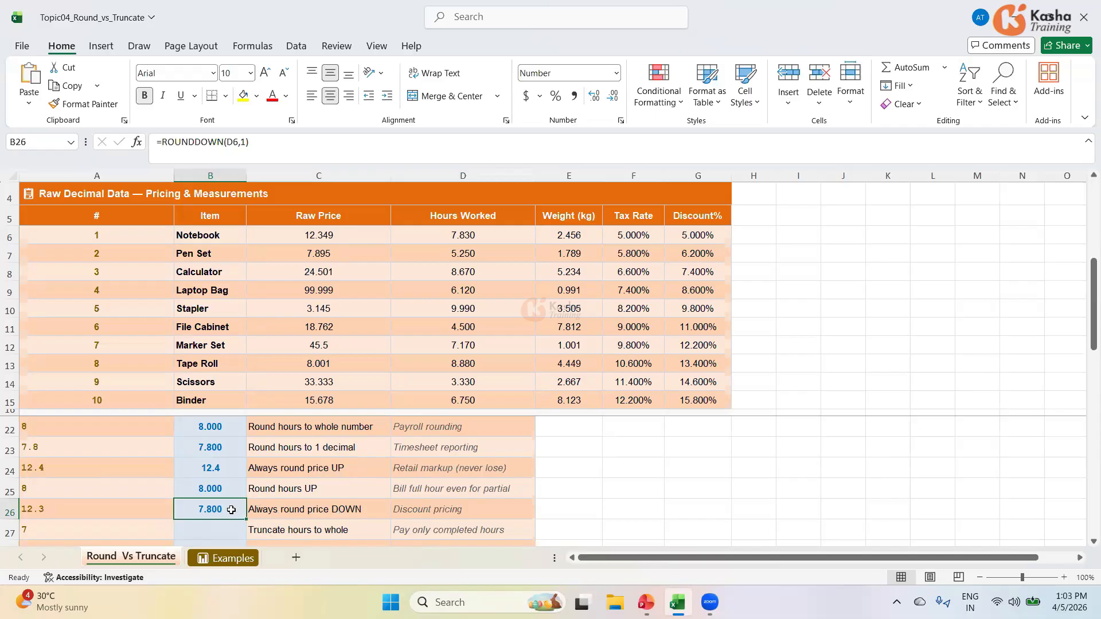
left_click(230, 144)
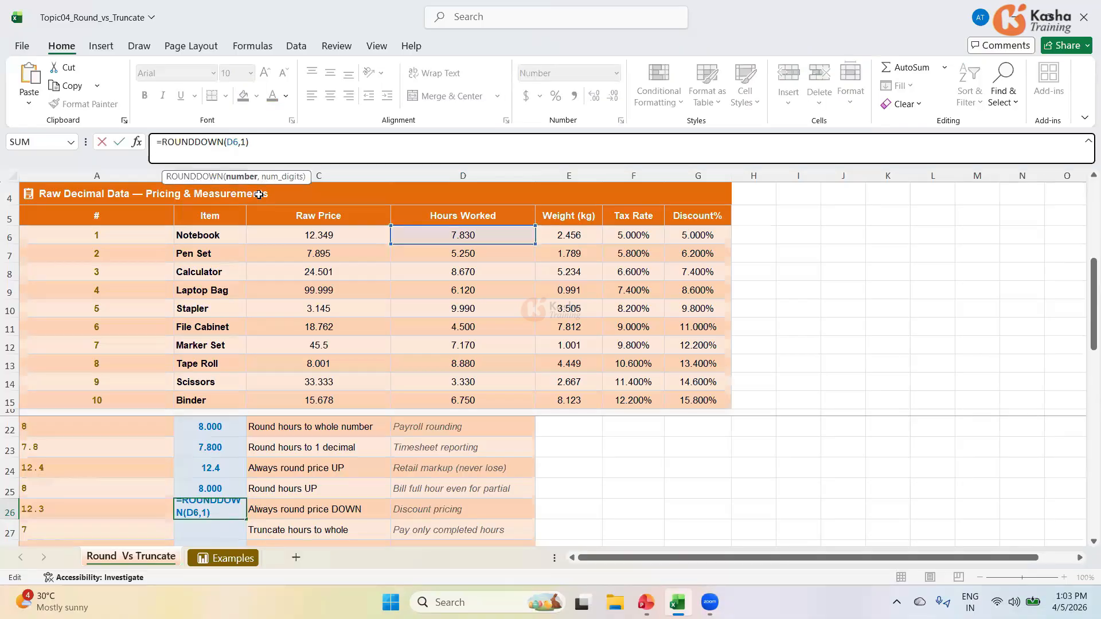
key("BackSpace")
type("C")
key("Return")
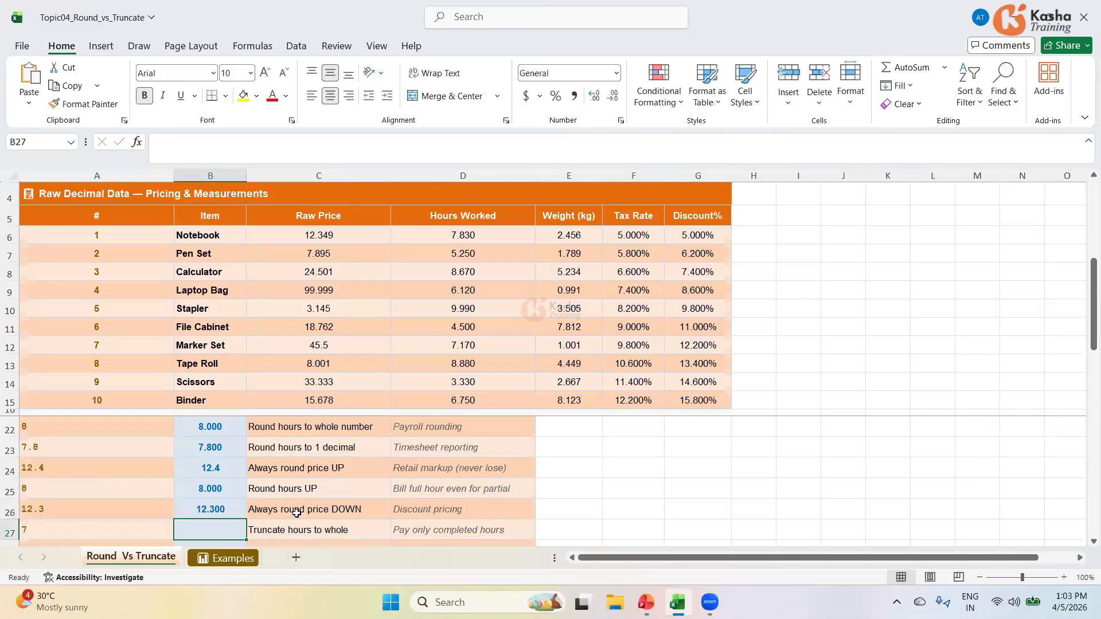
left_click(211, 511)
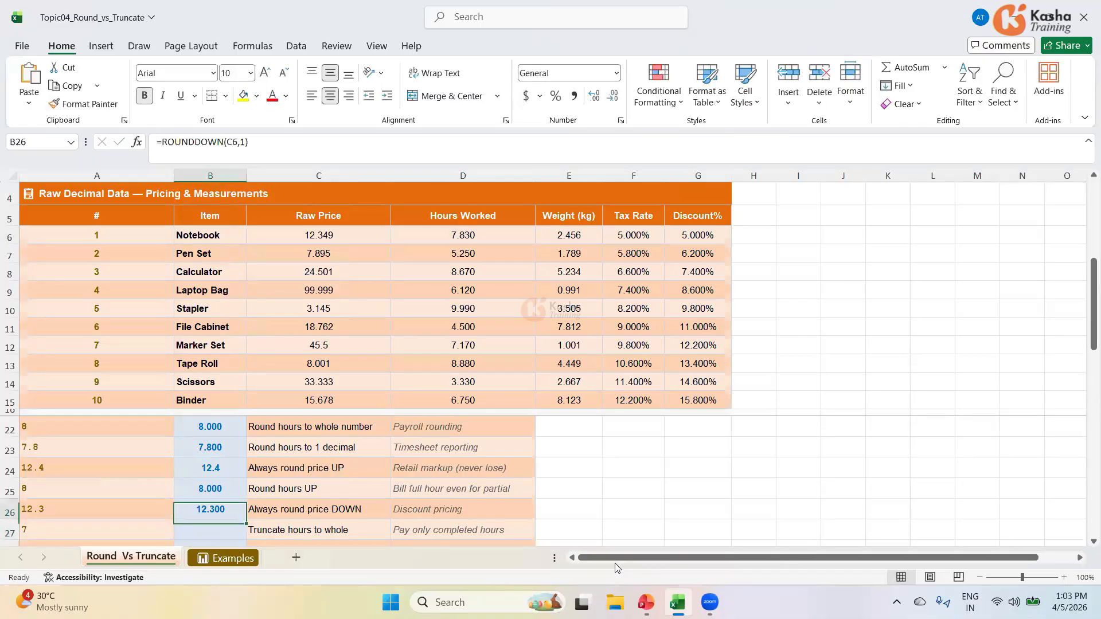
Step: Select result cell B27, switch to the PowerPoint presentation and open the TRUNC Function slide to examine its examples
left_click(217, 536)
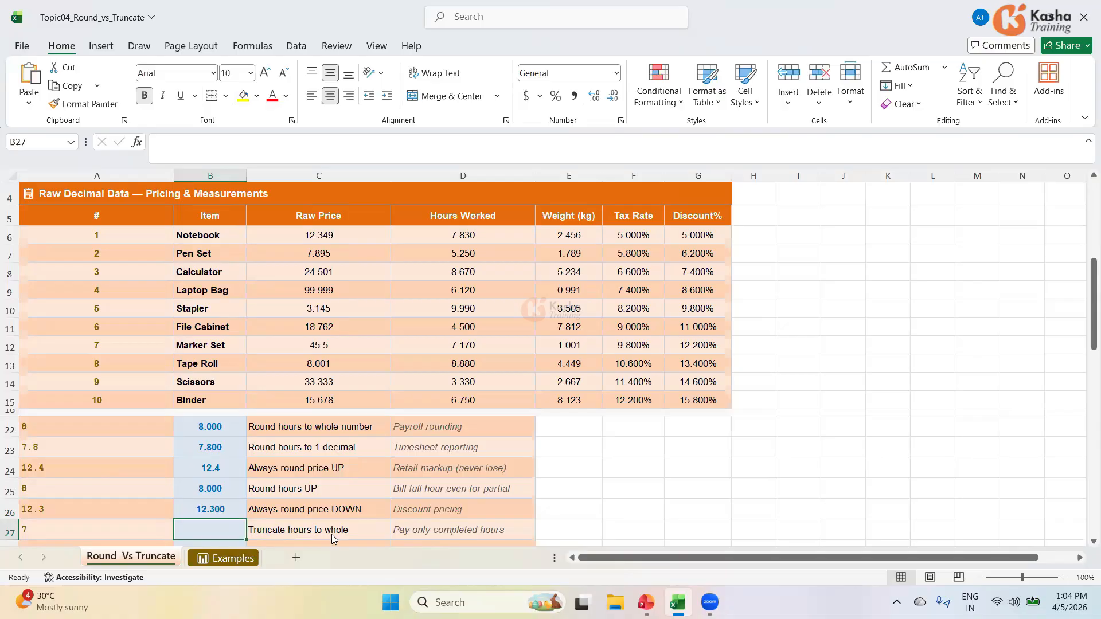
left_click(645, 602)
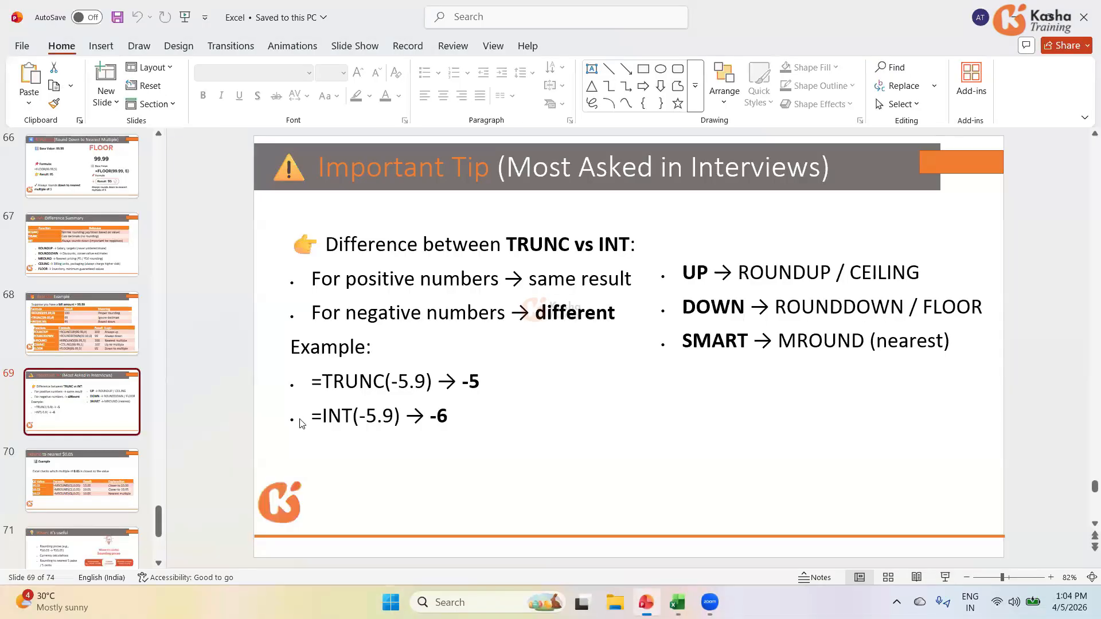
left_click_drag(160, 519, 176, 463)
left_click(86, 510)
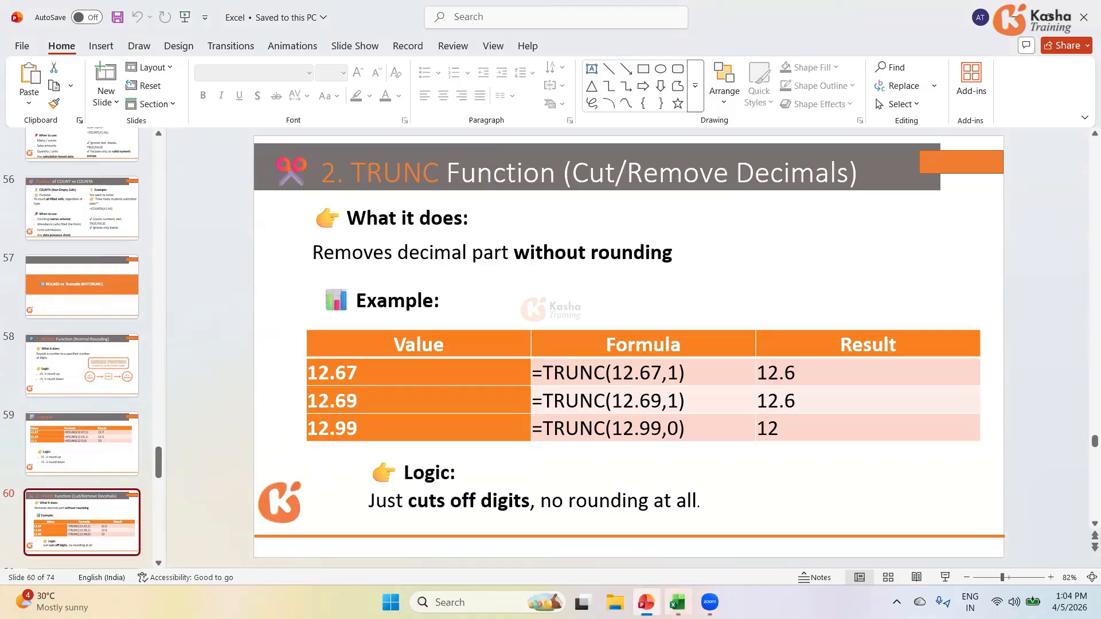
Step: Return to Excel and enter =ROUNDDOWN(D6,0) in result cell B27 to truncate the Notebook hours worked to a whole number
left_click(677, 602)
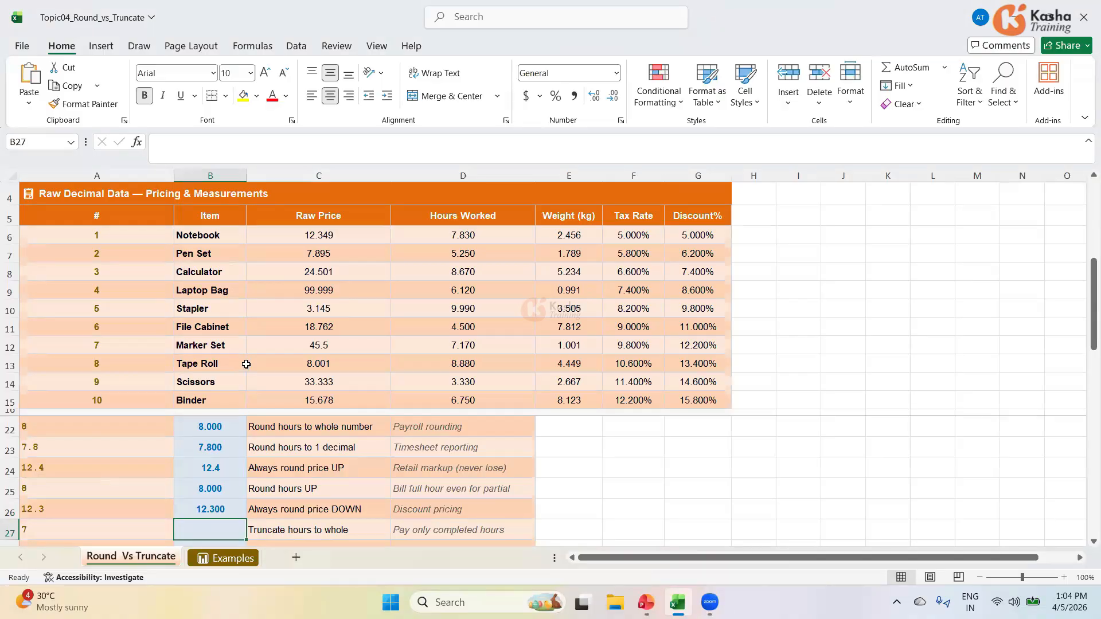
type("=")
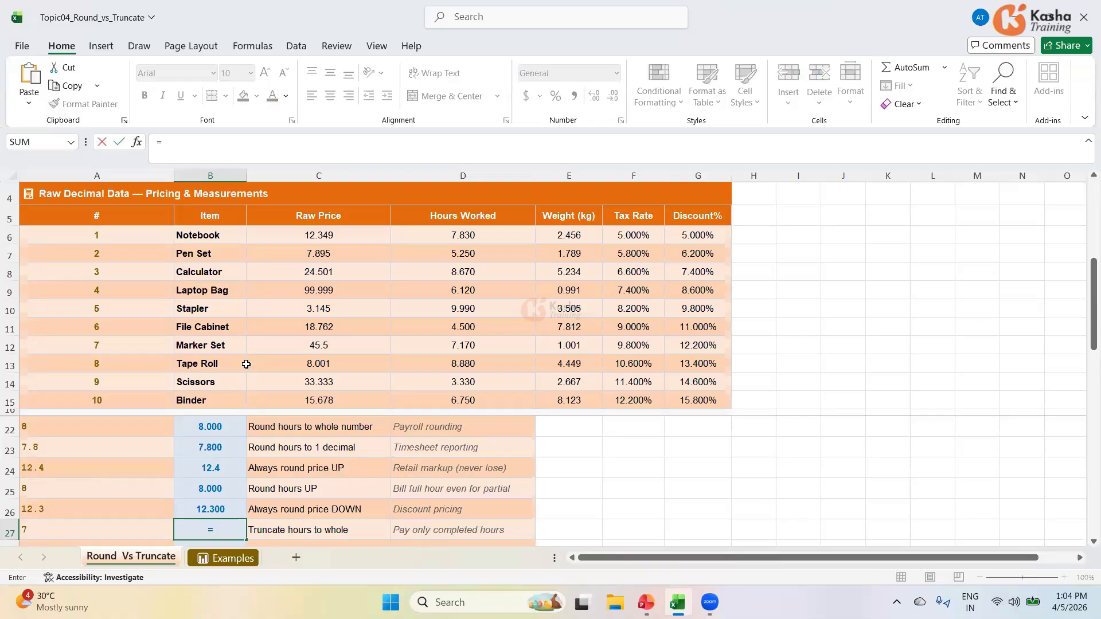
type("ROUN")
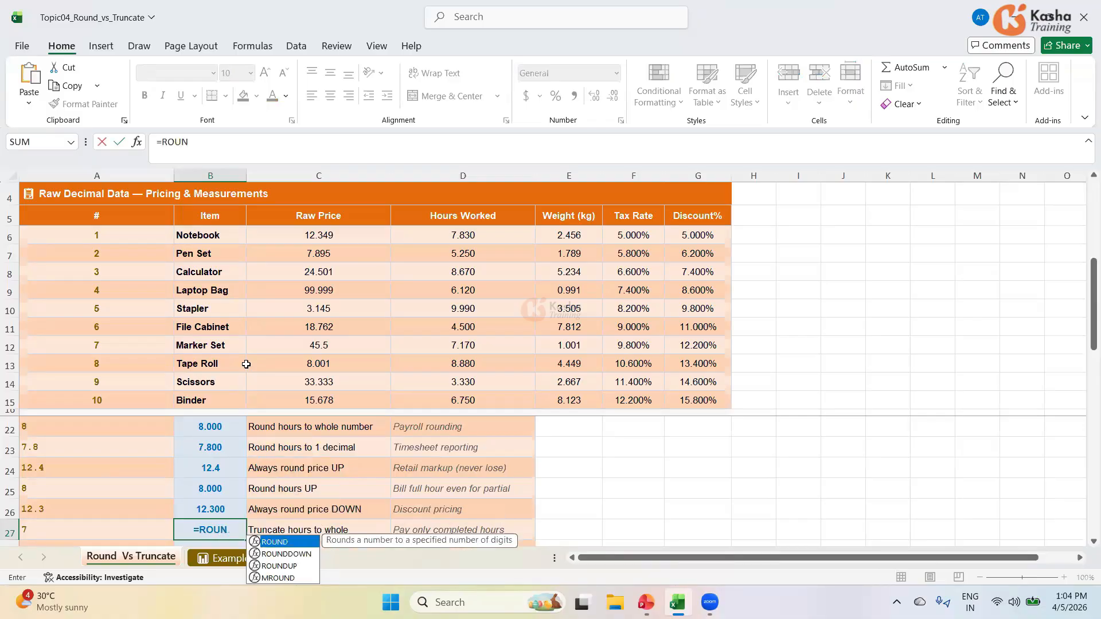
type("DDOWN")
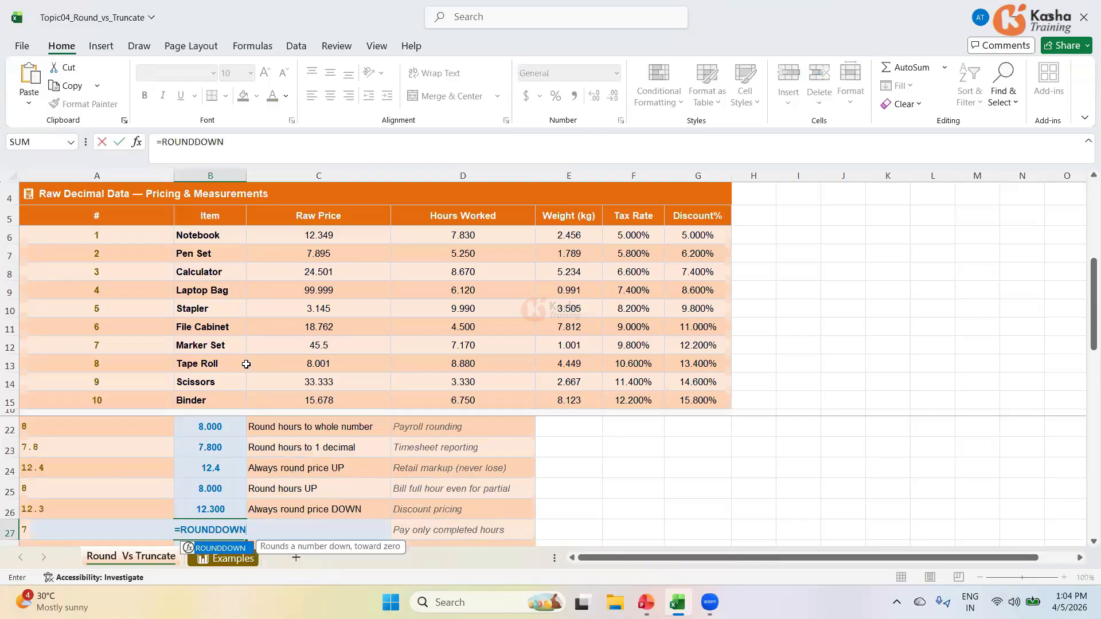
type("(")
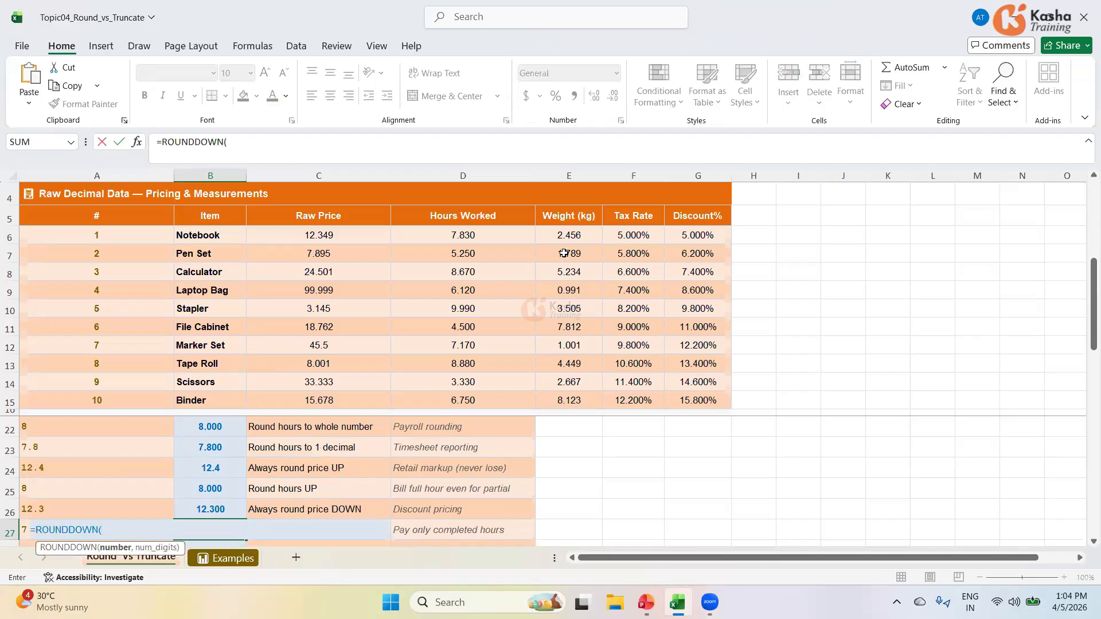
left_click(496, 232)
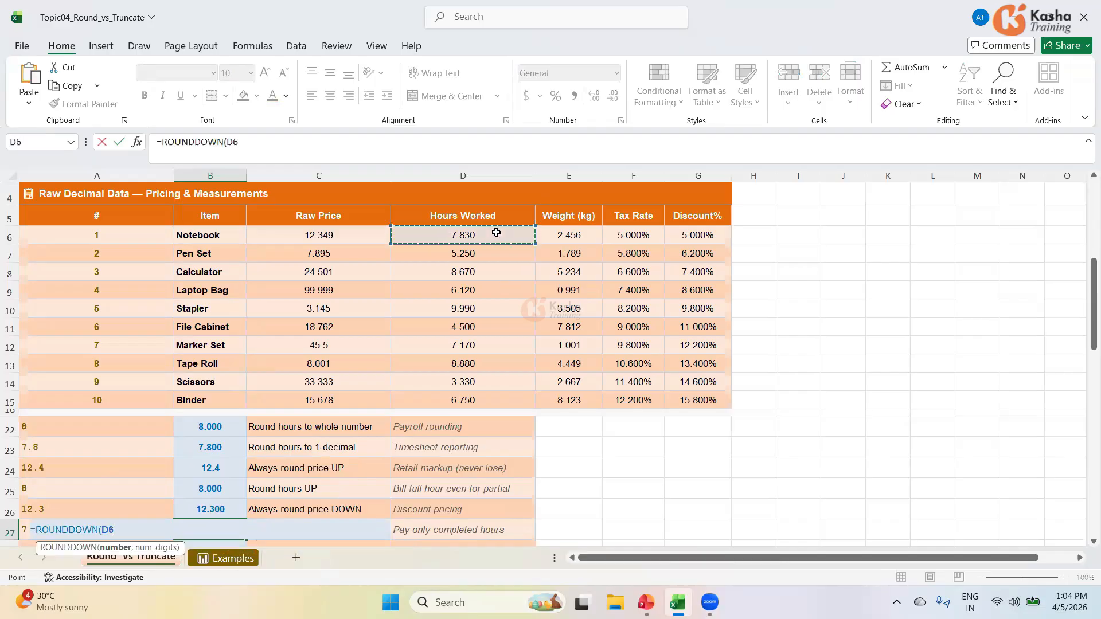
type(",0")
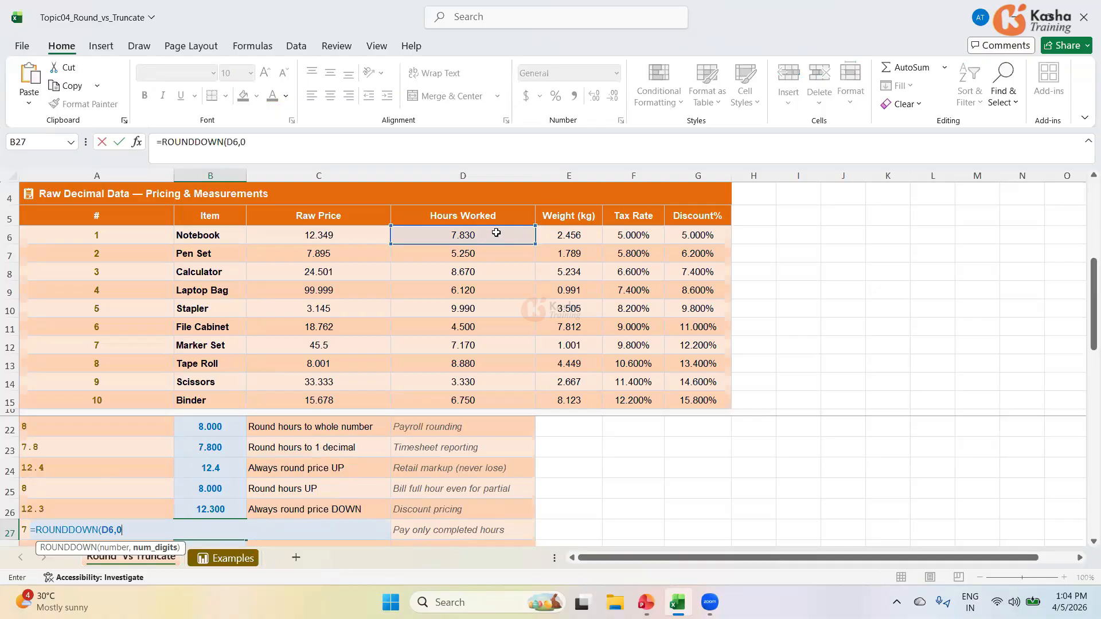
key("Return")
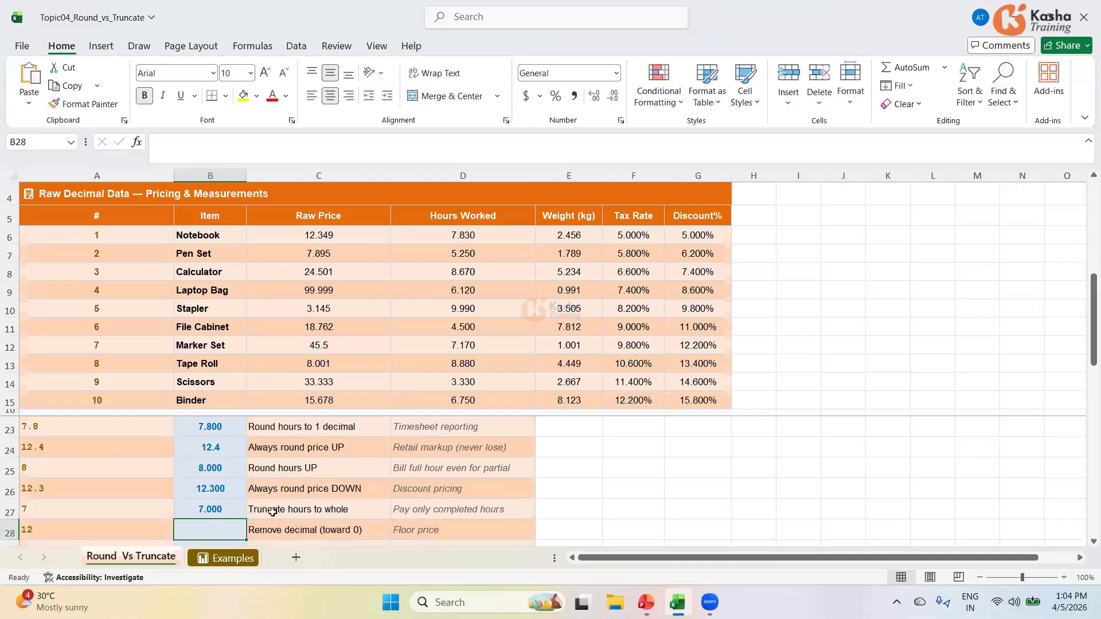
left_click(207, 509)
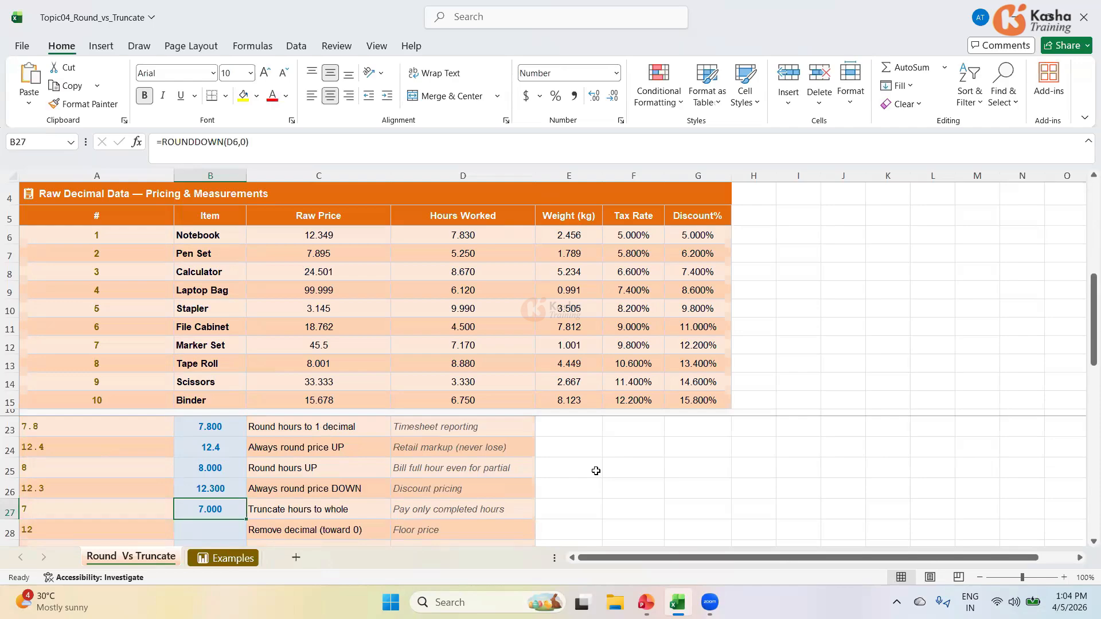
Step: Enter =INT(C6) in result cell B28 of the "Remove decimal (toward 0)" row to strip the Notebook price's decimals
left_click(212, 534)
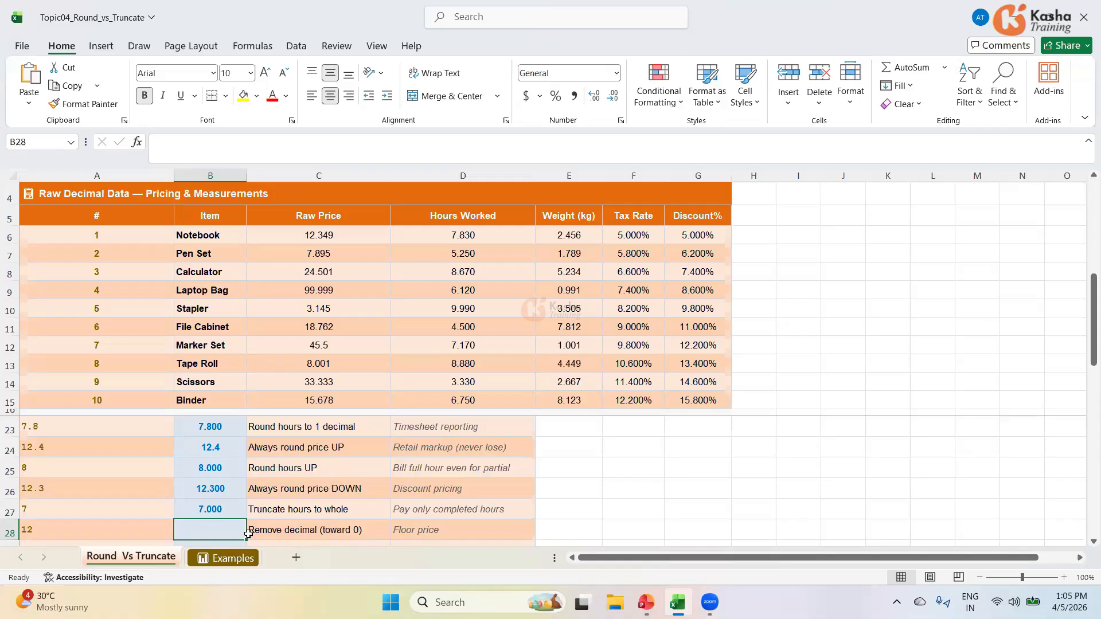
type("=")
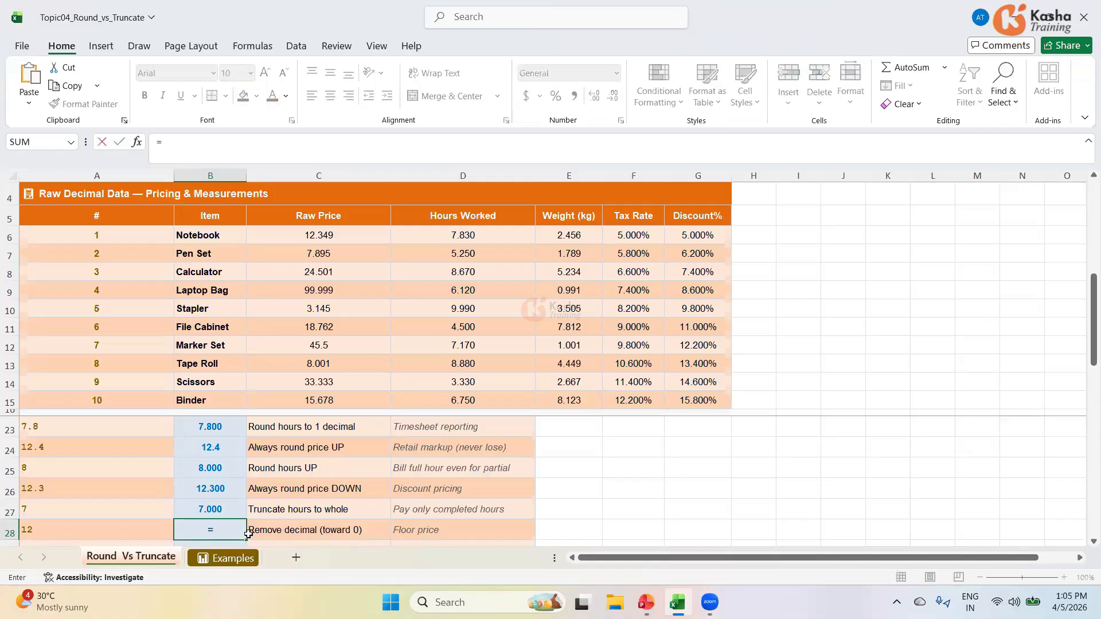
type("INT")
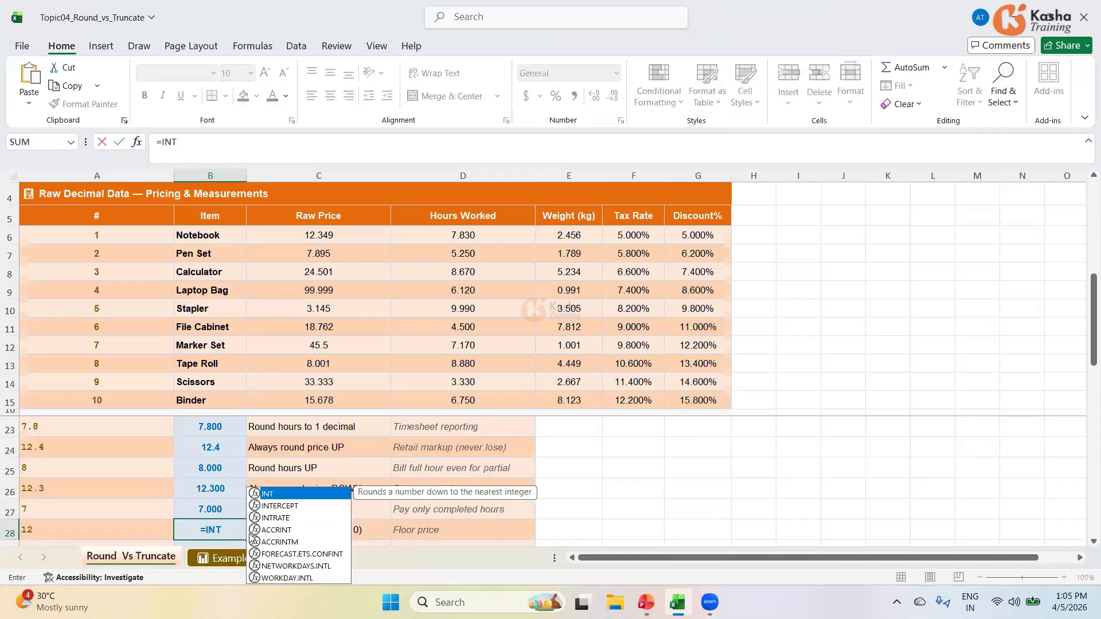
type("(")
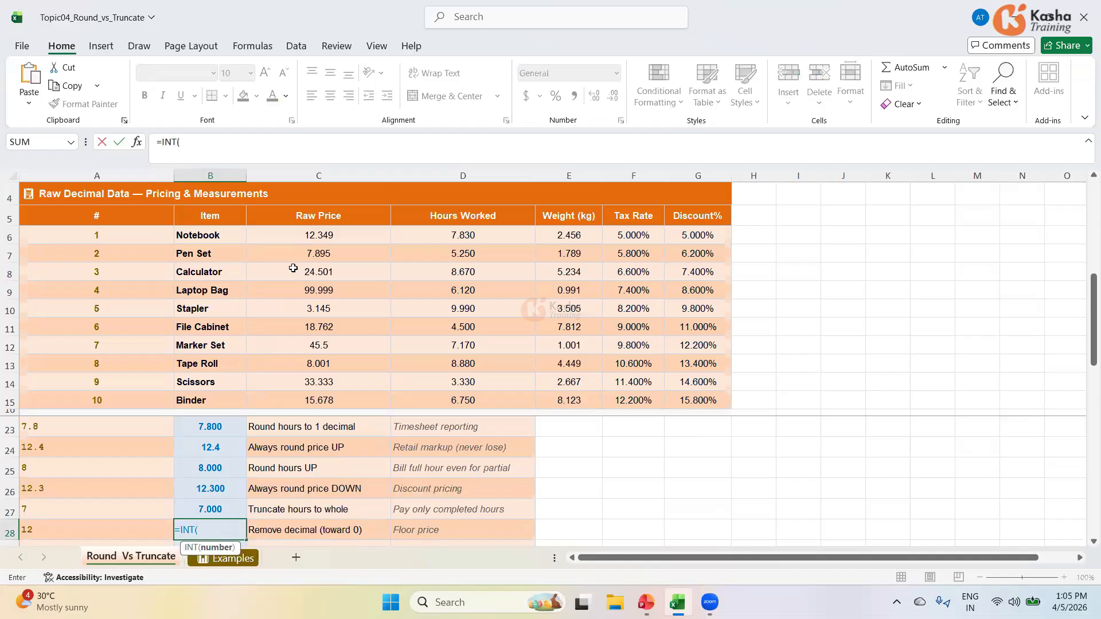
left_click(320, 235)
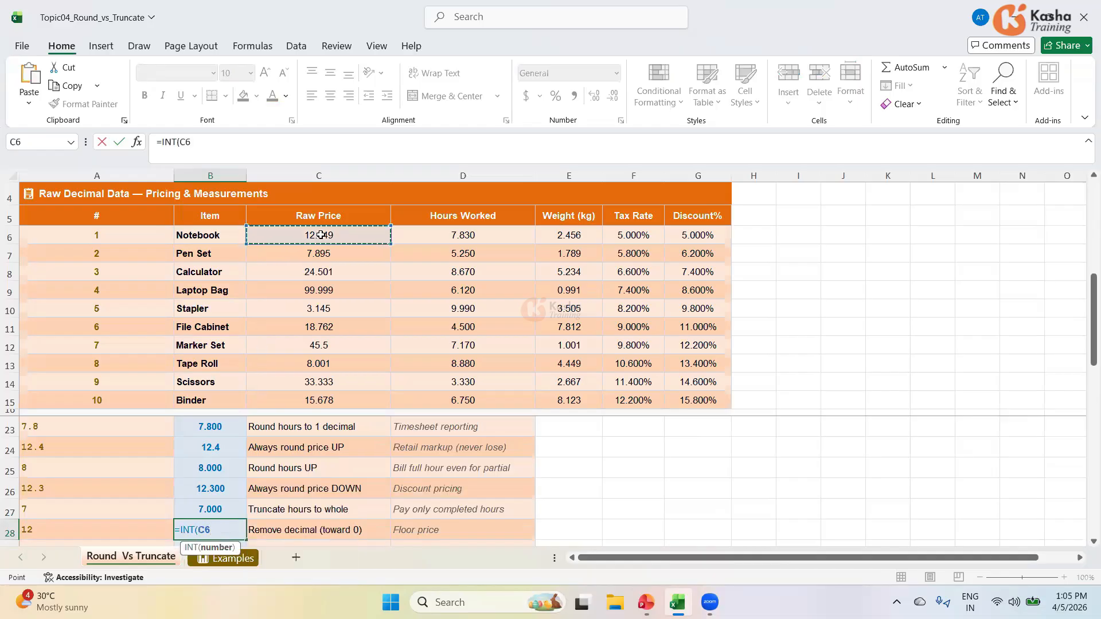
type(")")
key("Return")
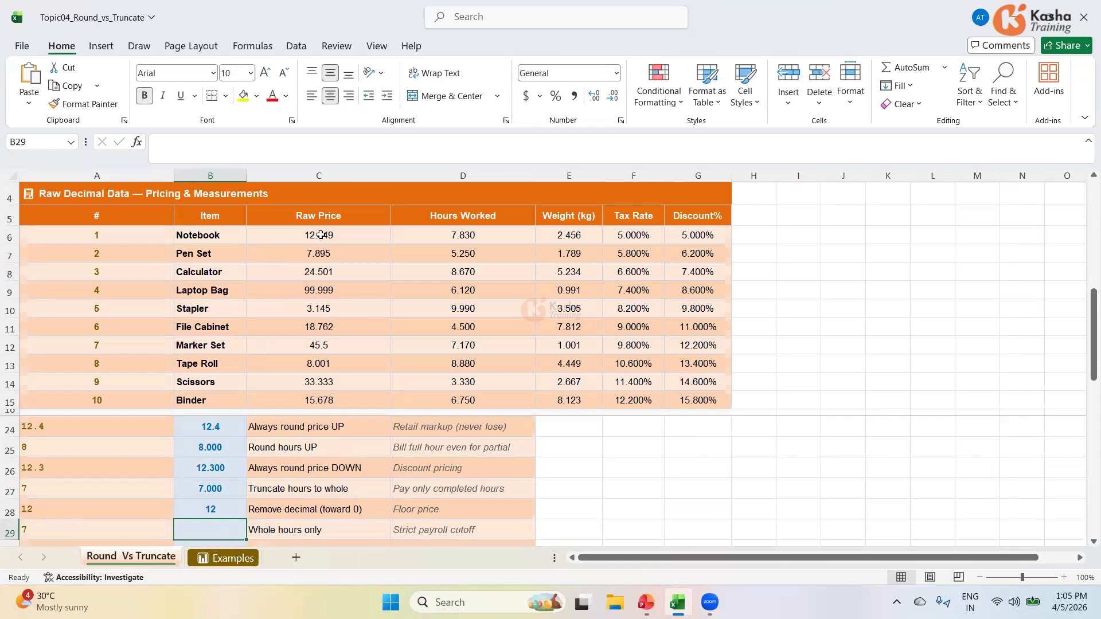
key("Up")
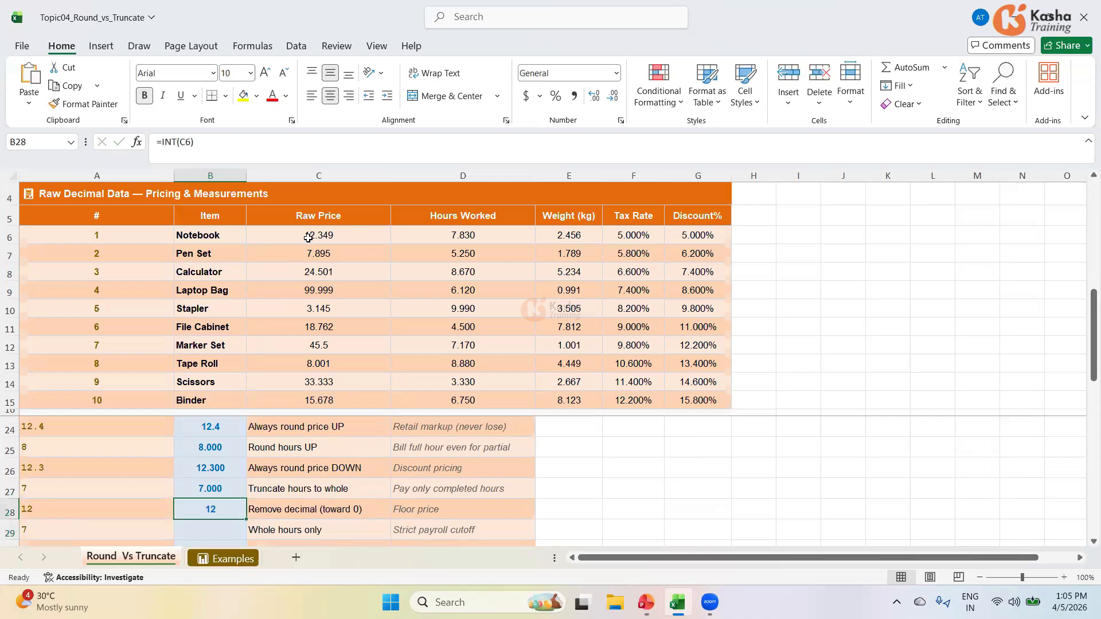
Step: Enter =INT(D6) in result cell B29 of the "Whole hours only" row for the Notebook hours worked
scroll(1085, 544, "down", 2)
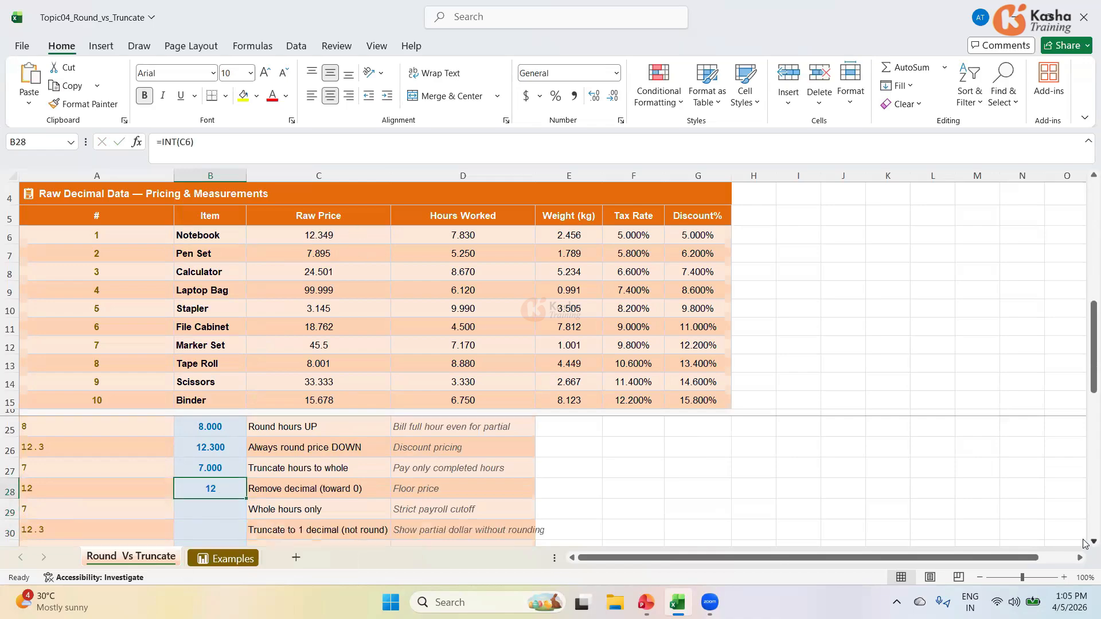
scroll(1085, 543, "down", 2)
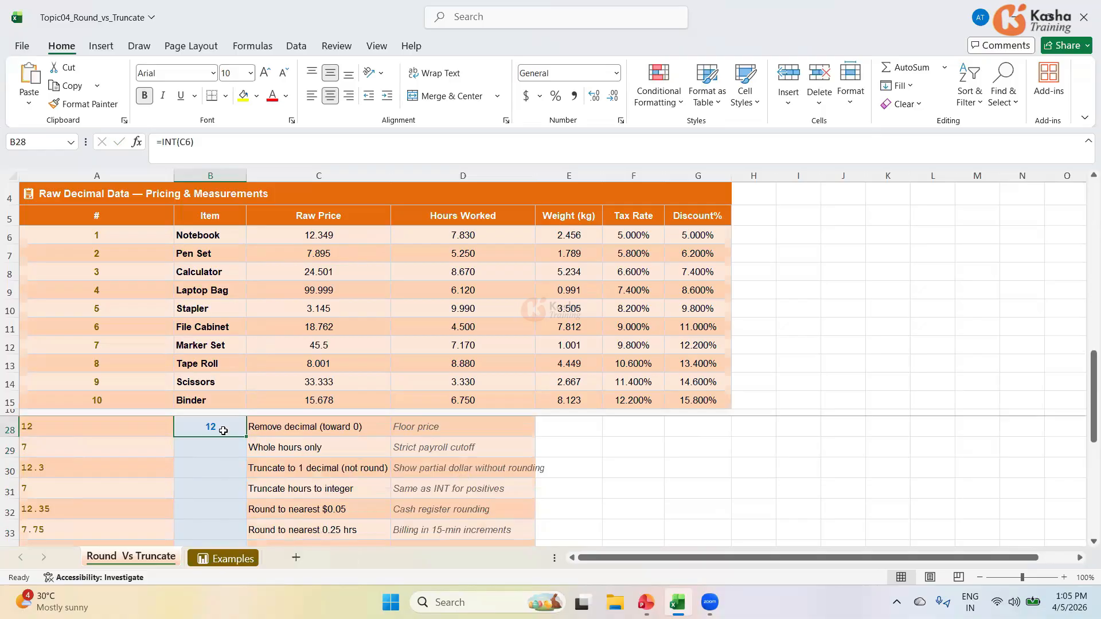
key("Down")
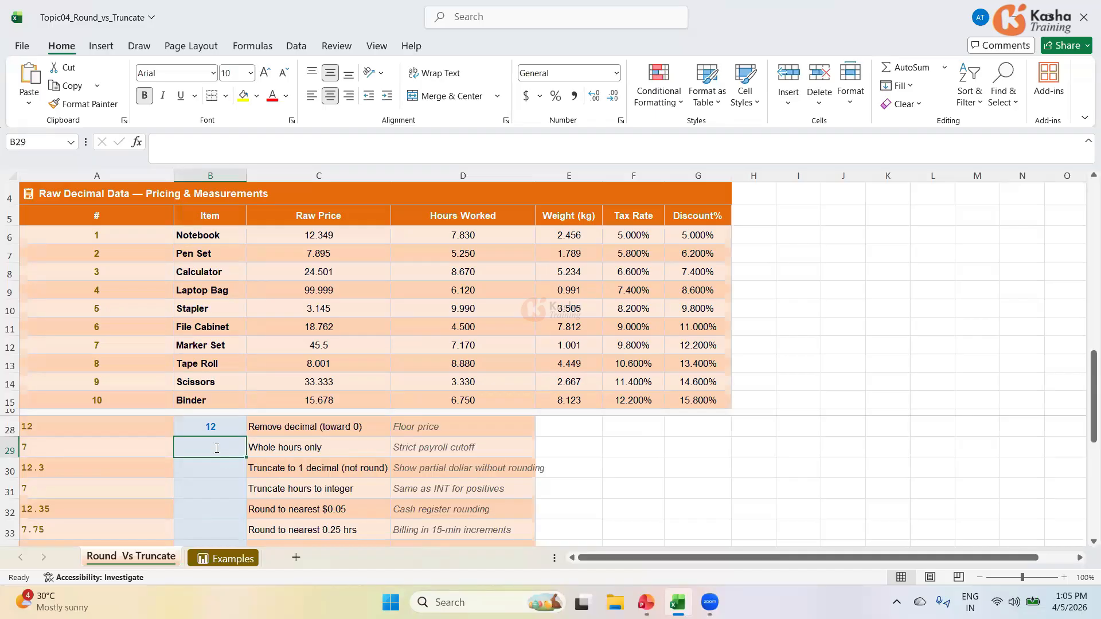
type("=")
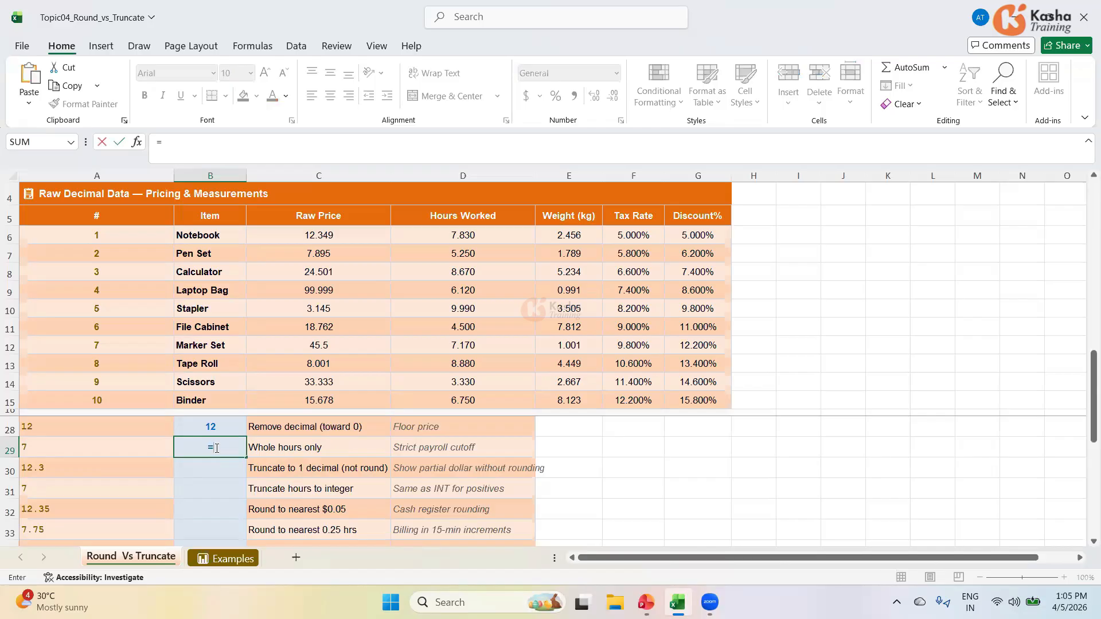
type("IN")
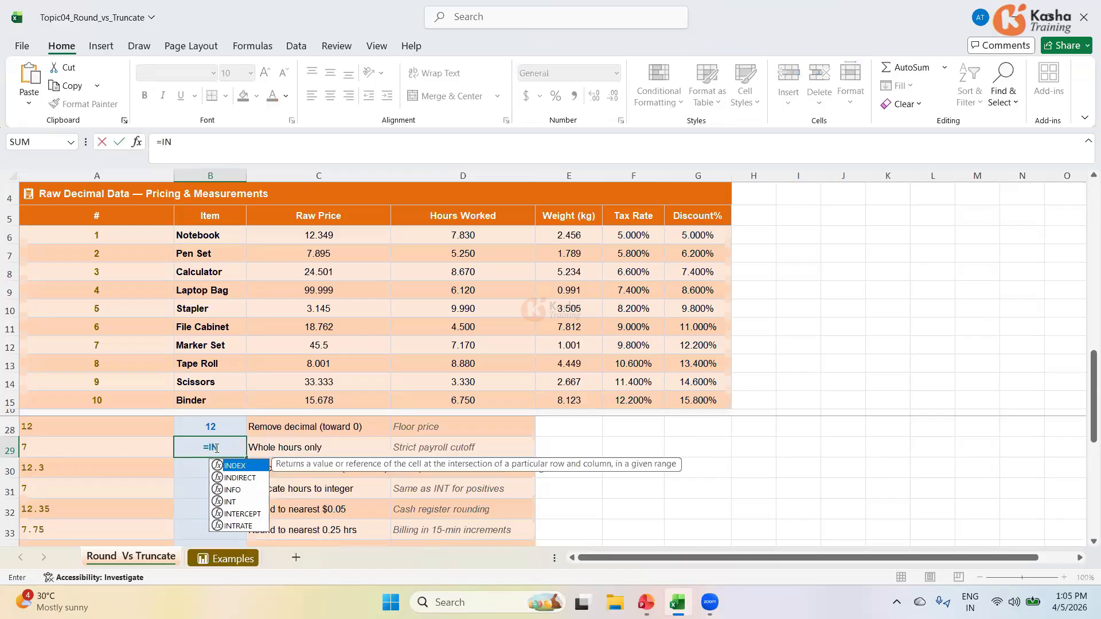
type("T(")
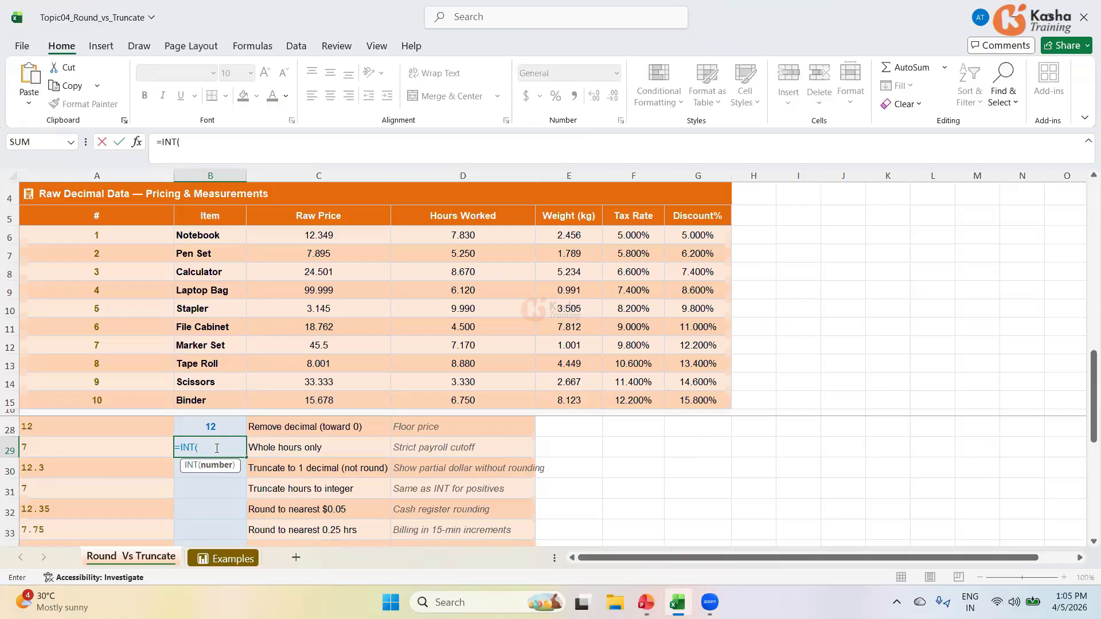
left_click(452, 236)
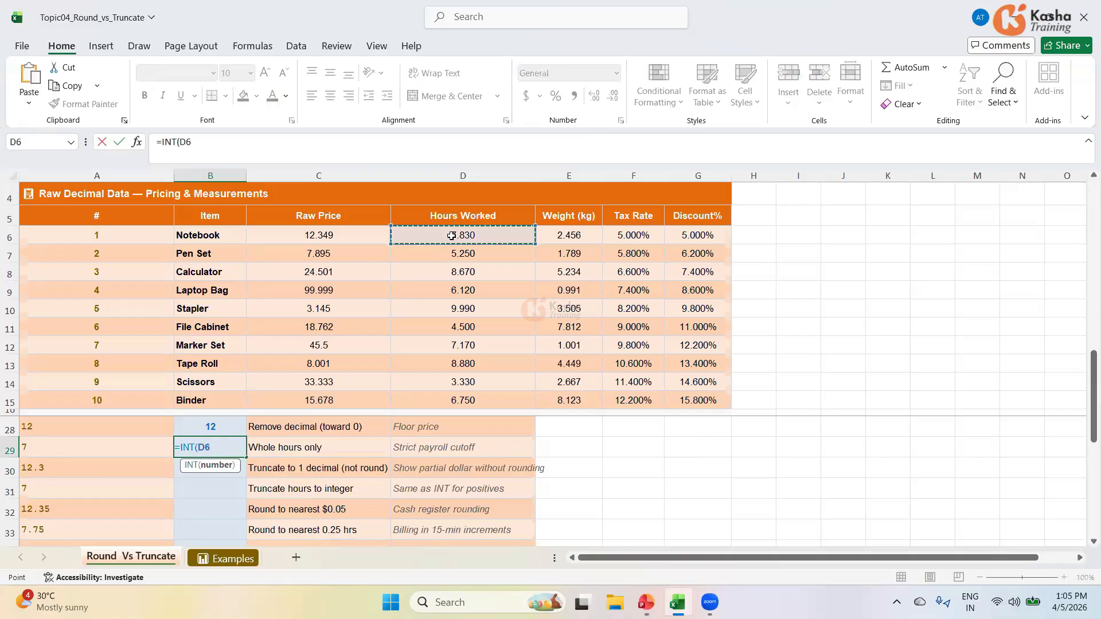
key("Return")
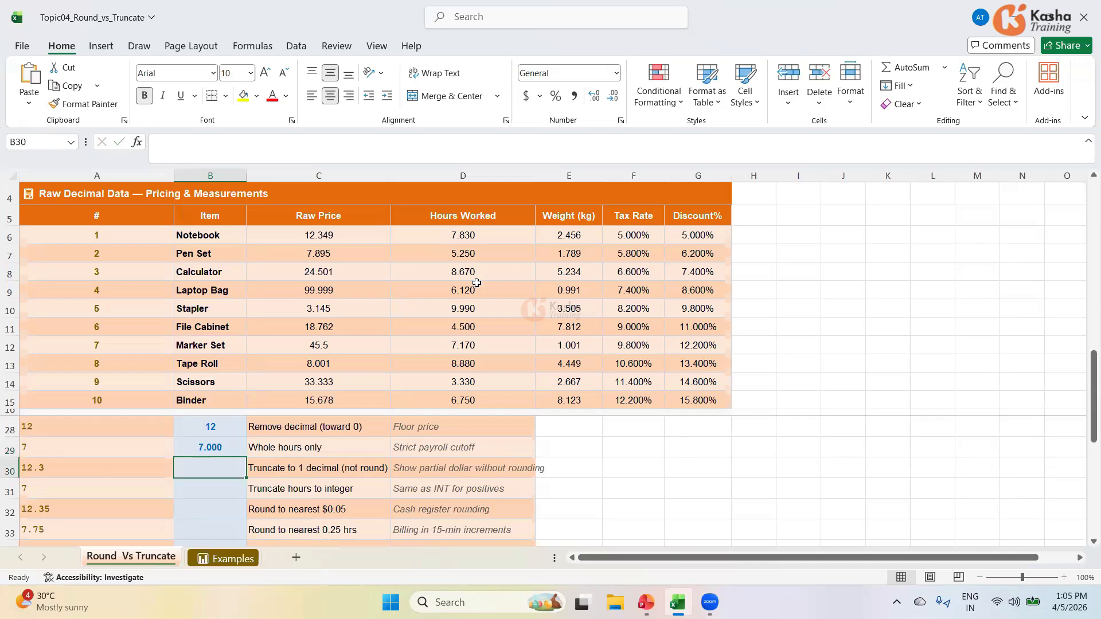
left_click(198, 449)
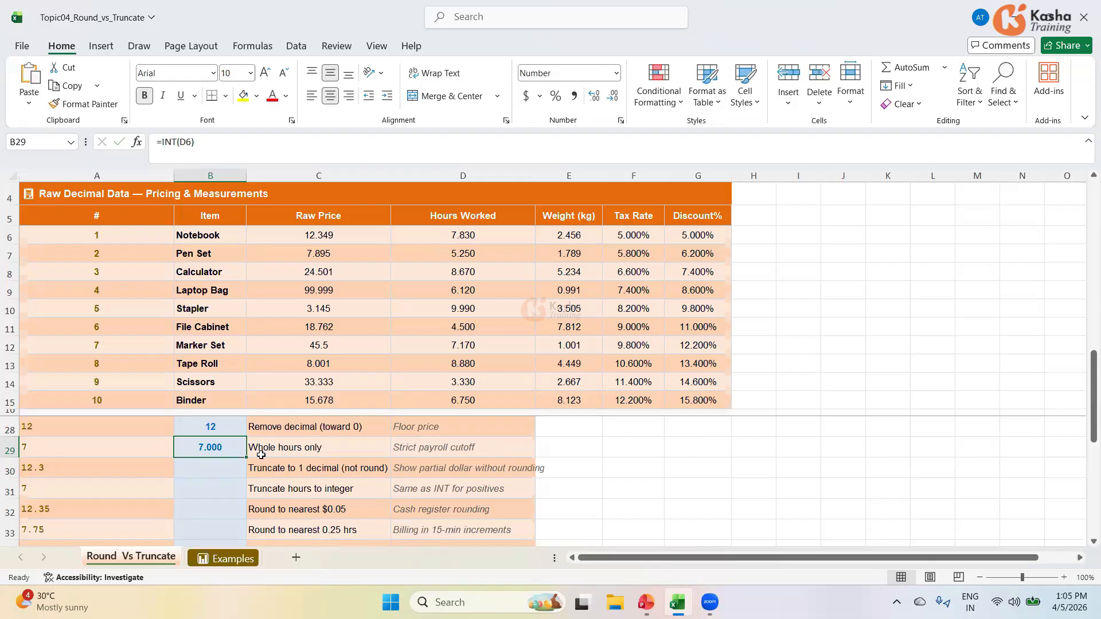
Step: Enter =TRUNC(C6,1) in result cell B30 to truncate the Notebook price to one decimal without rounding
key("Down")
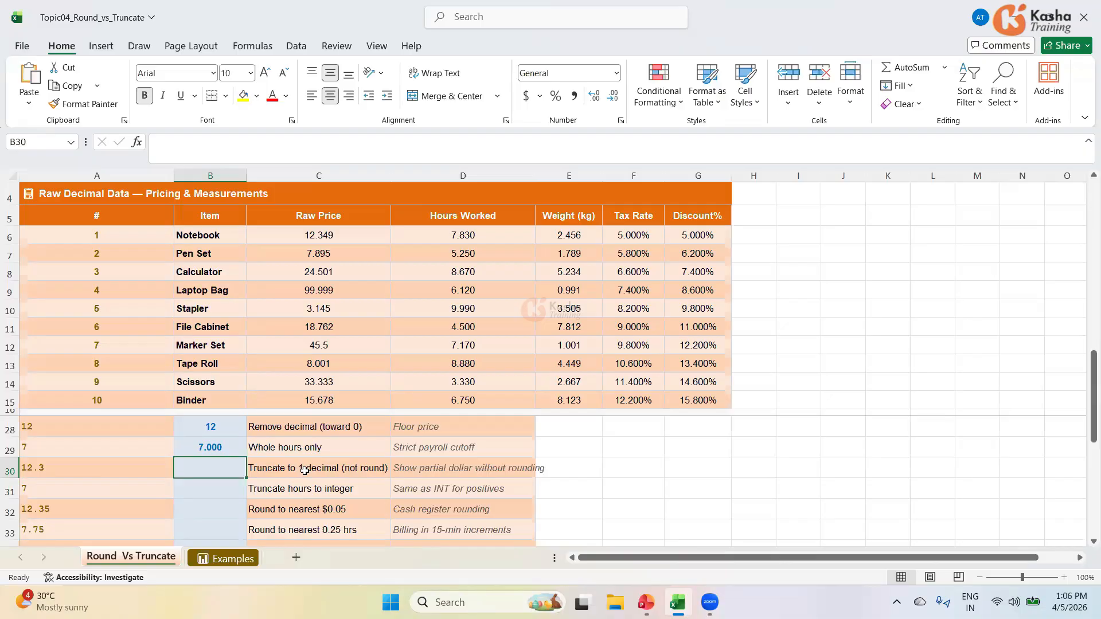
left_click(204, 449)
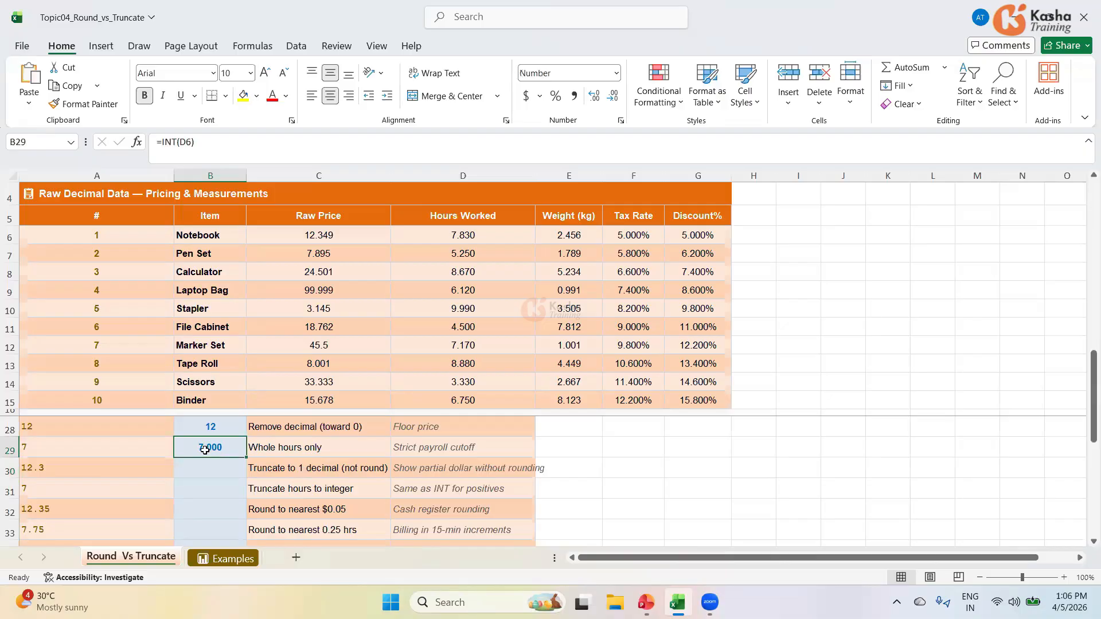
left_click(195, 482)
left_click(226, 471)
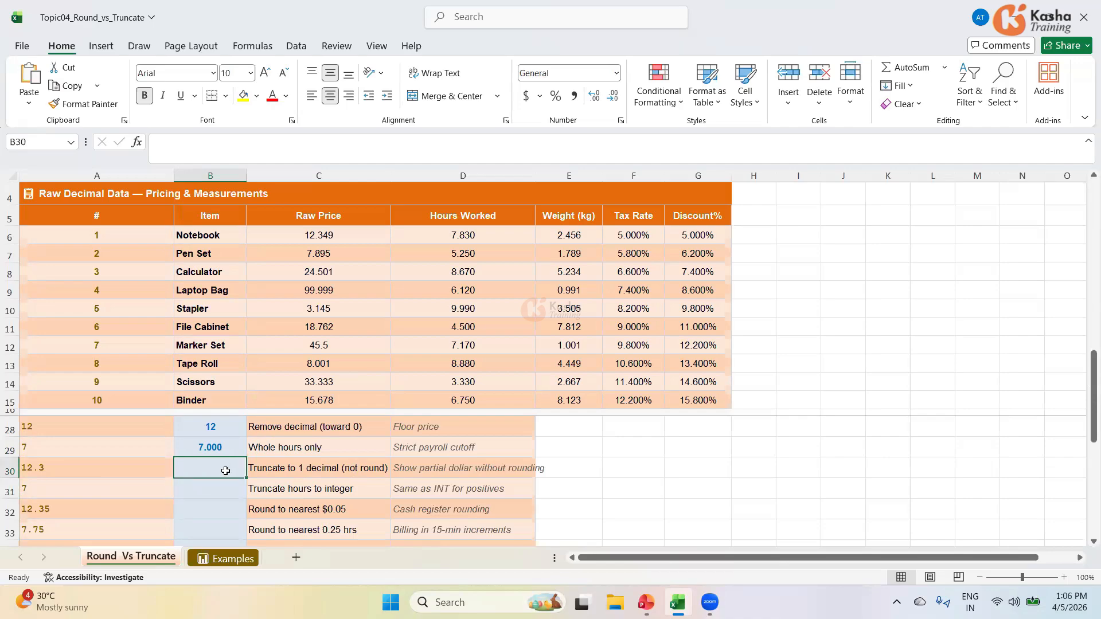
type("=")
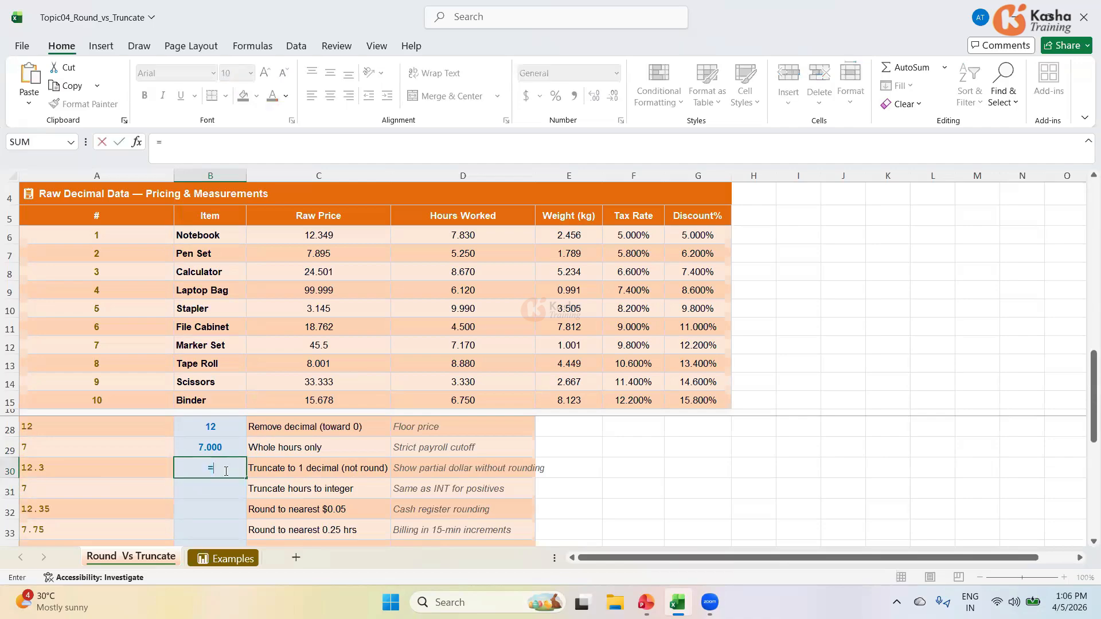
type("TR")
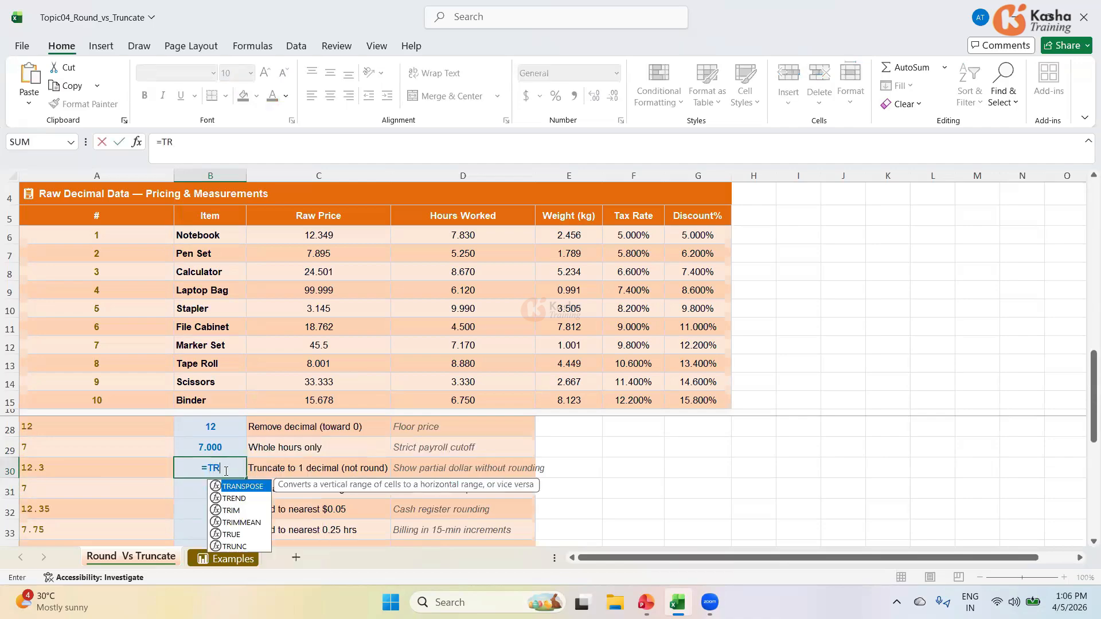
type("UNC")
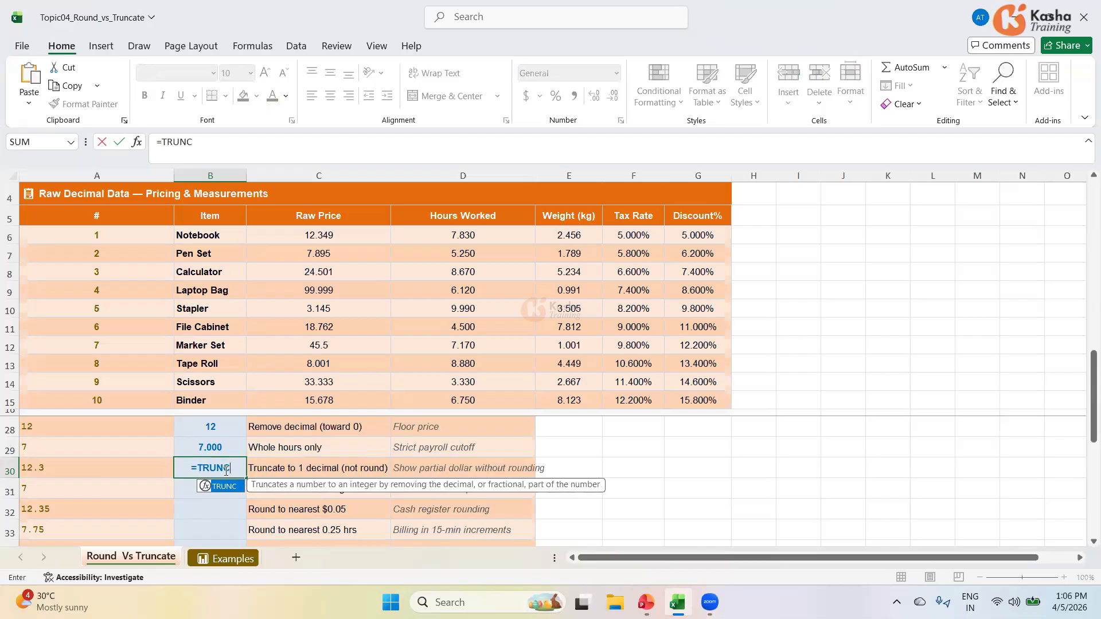
type("(")
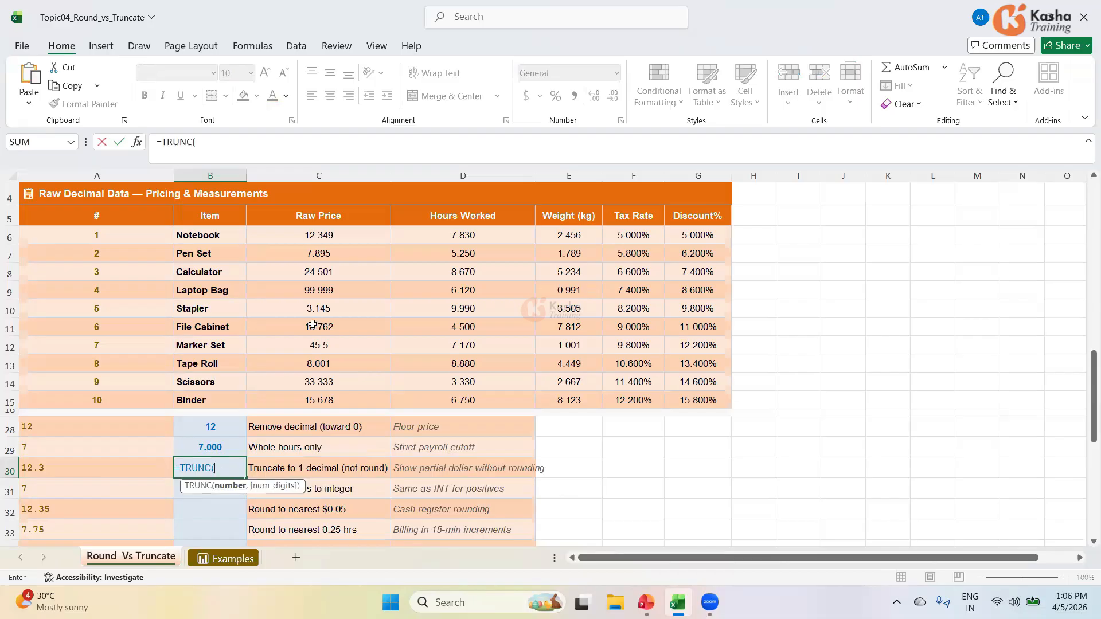
left_click(318, 234)
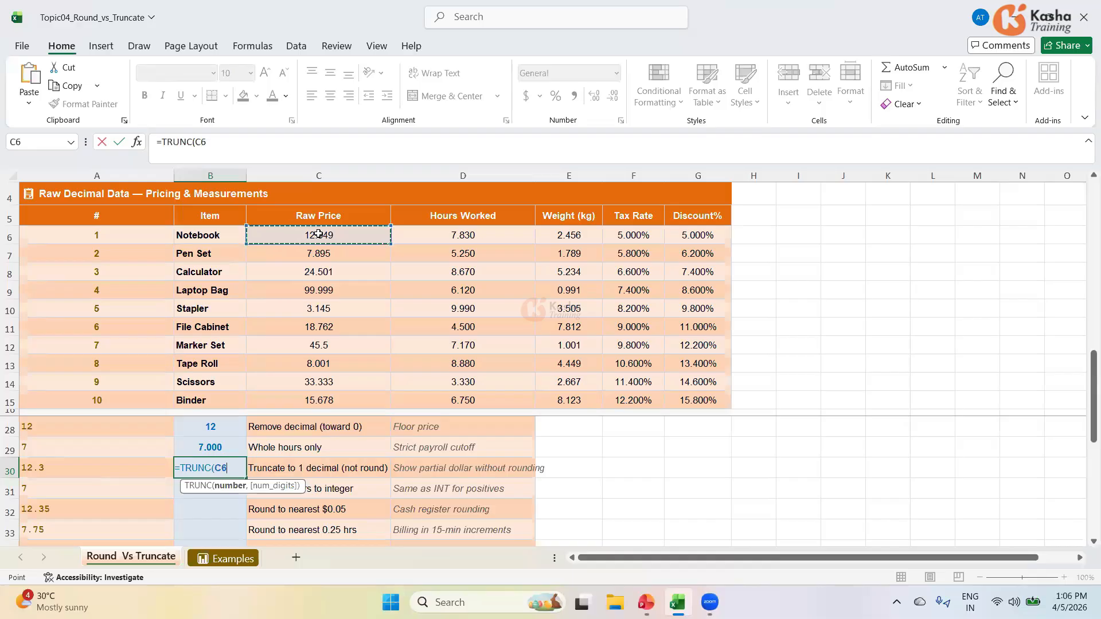
type(",1")
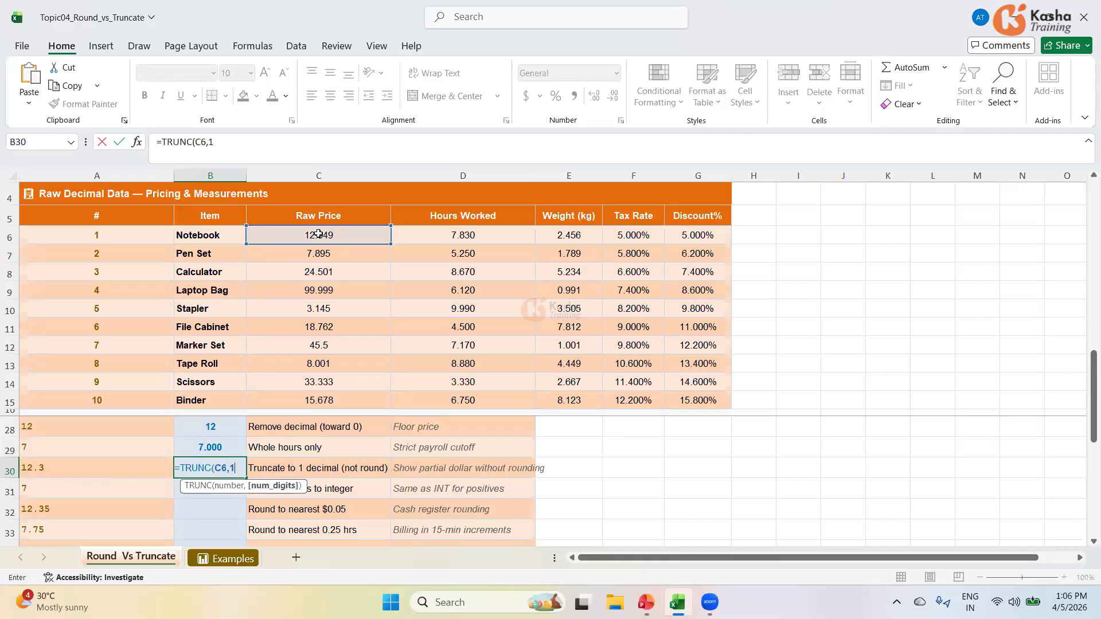
type(")")
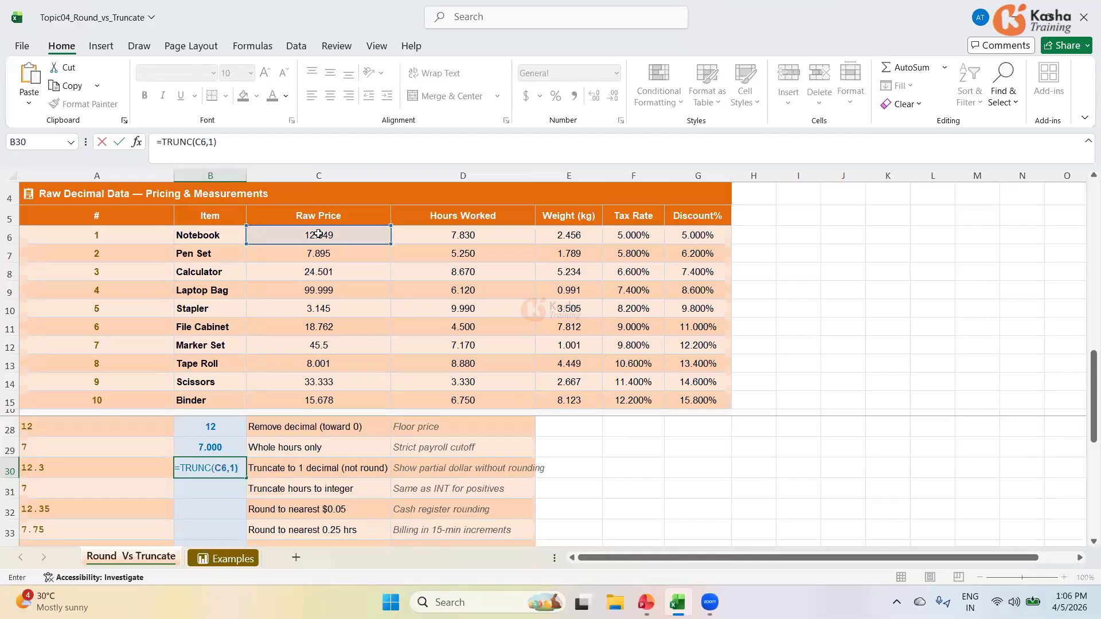
key("Return")
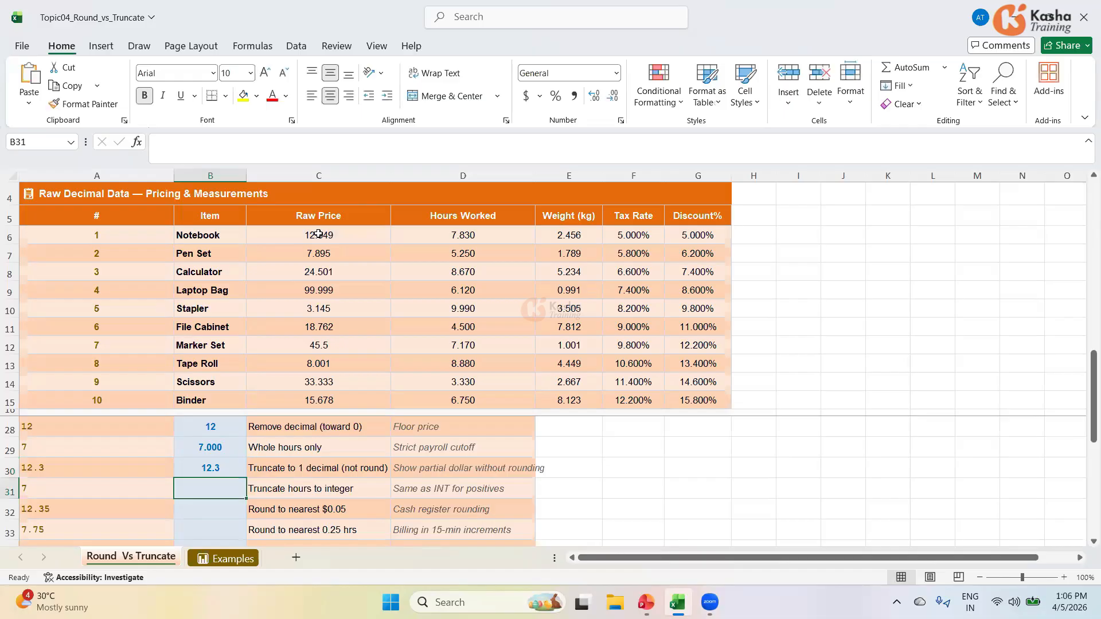
left_click(207, 467)
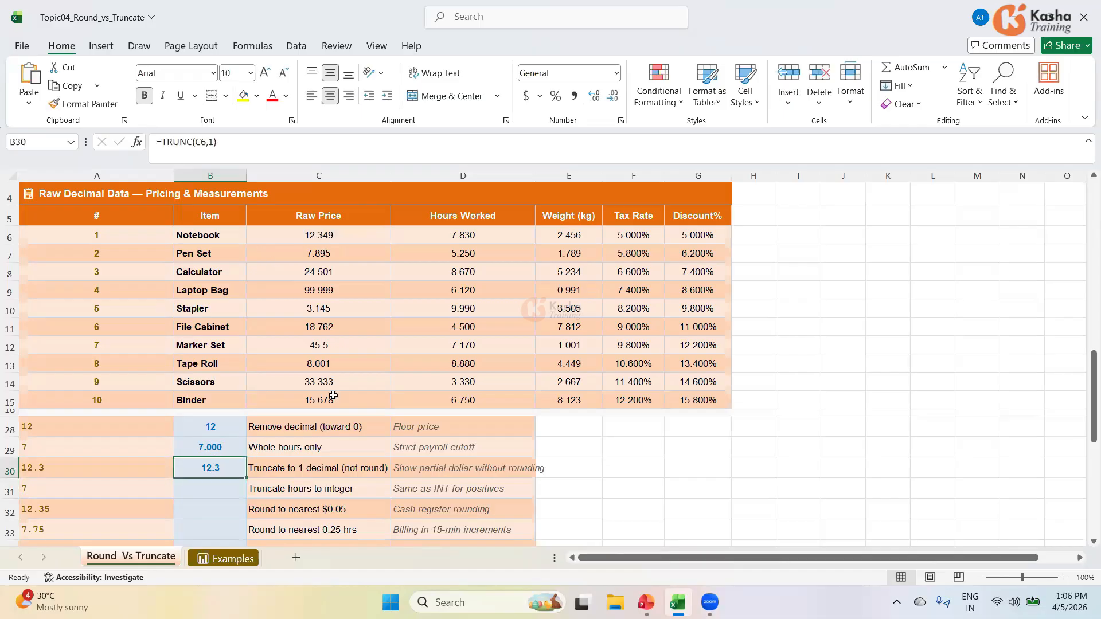
Step: Enter =TRUNC(D6,0) in result cell B31 of the "Truncate hours to integer" row, correcting the doubled opening parenthesis
left_click(215, 485)
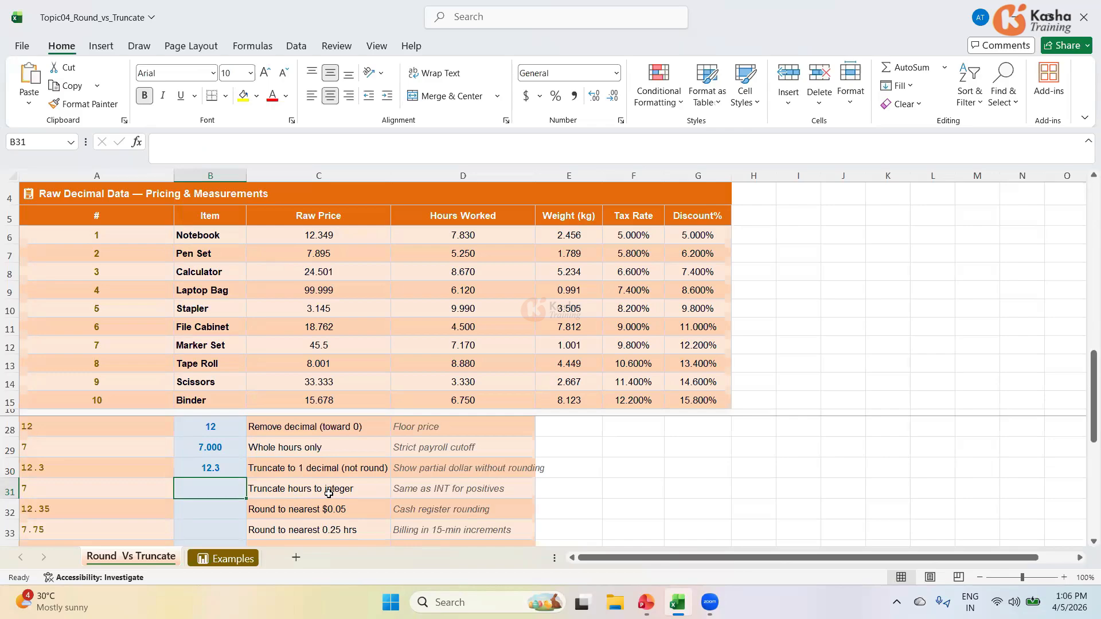
type("=TR")
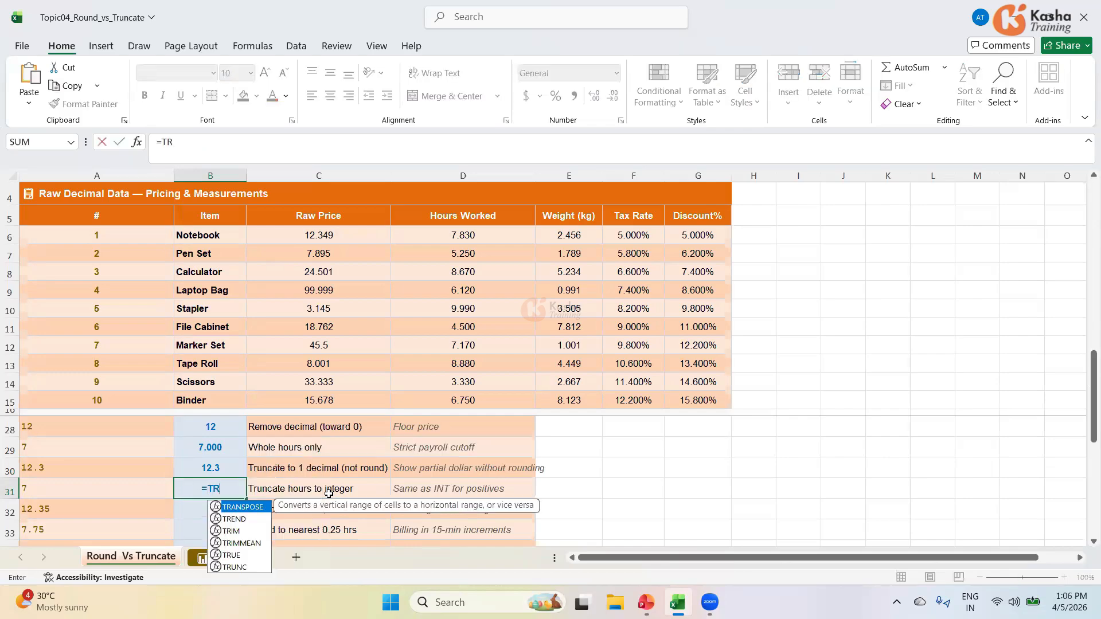
type("UNC")
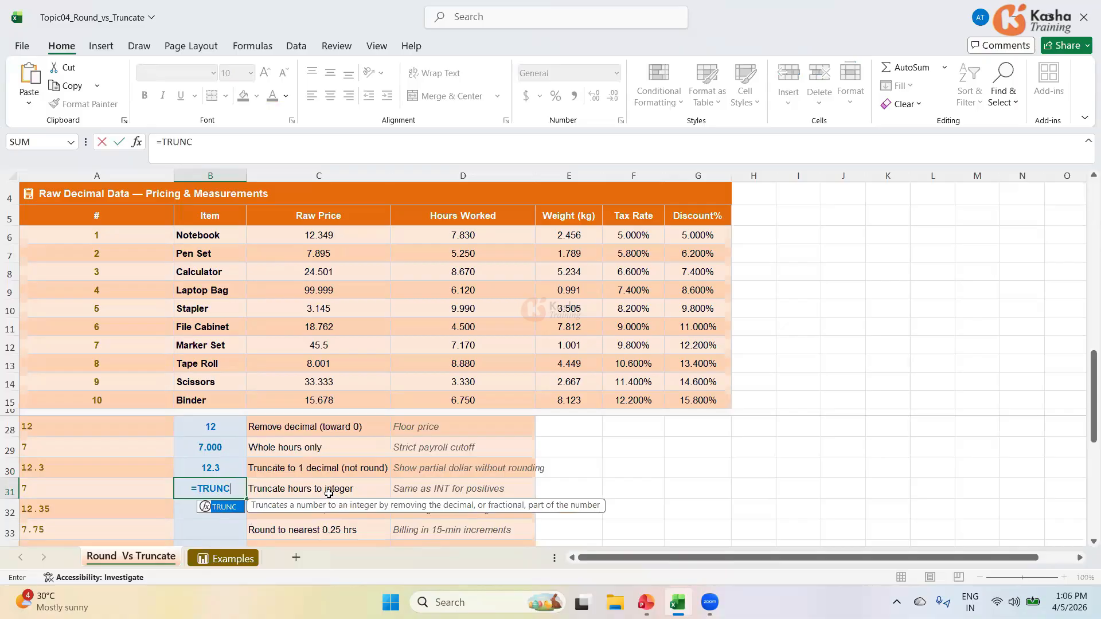
type("(")
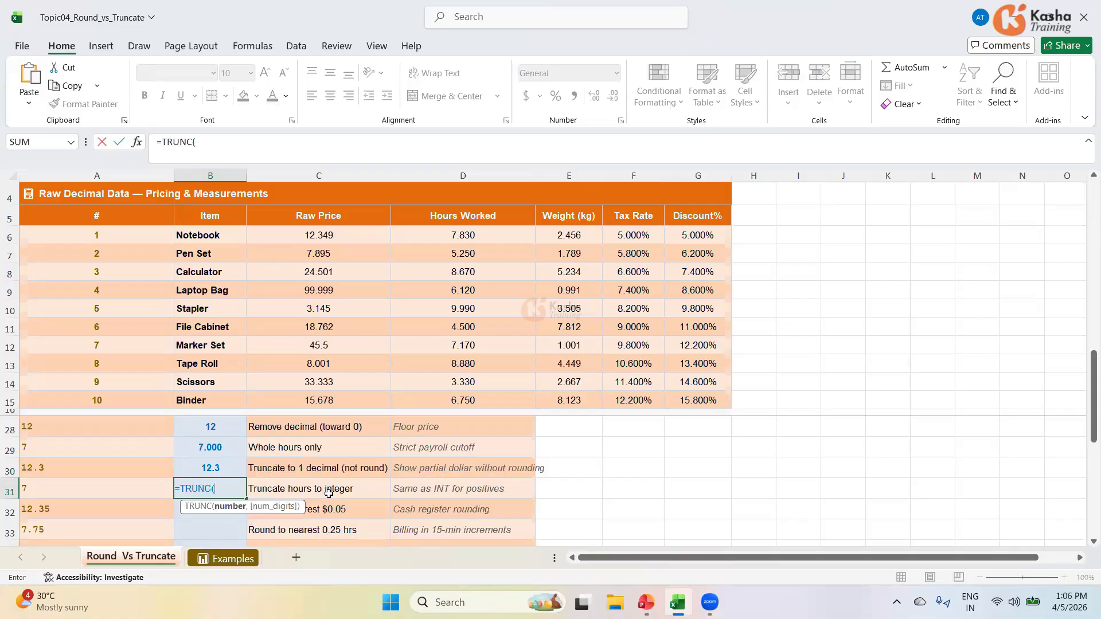
type("(")
left_click(471, 231)
type(",")
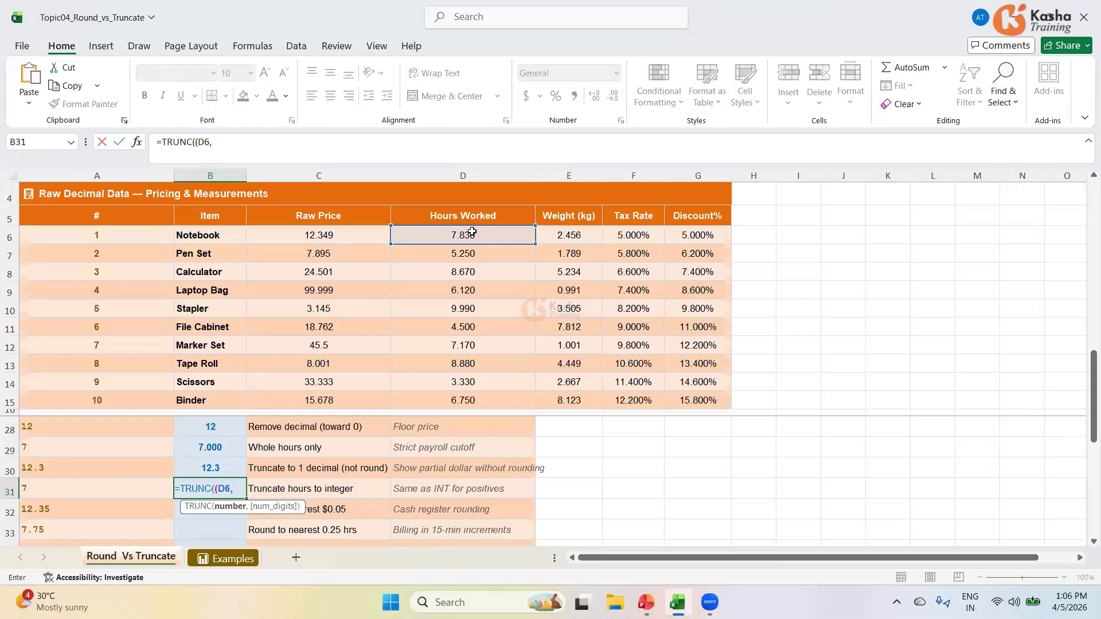
type("0)")
key("Return")
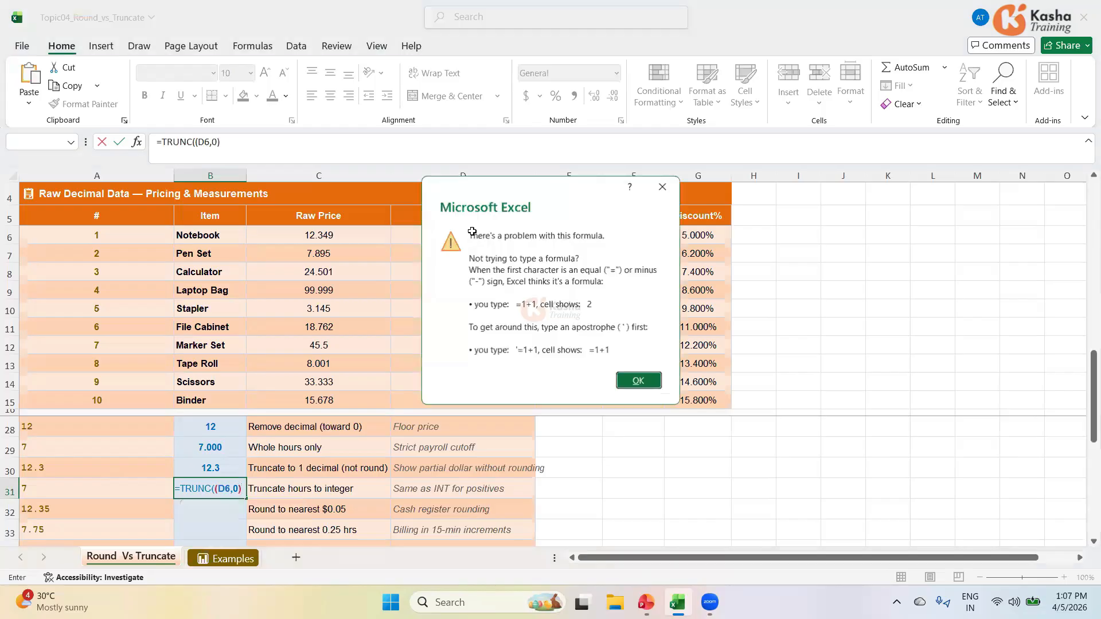
key("Return")
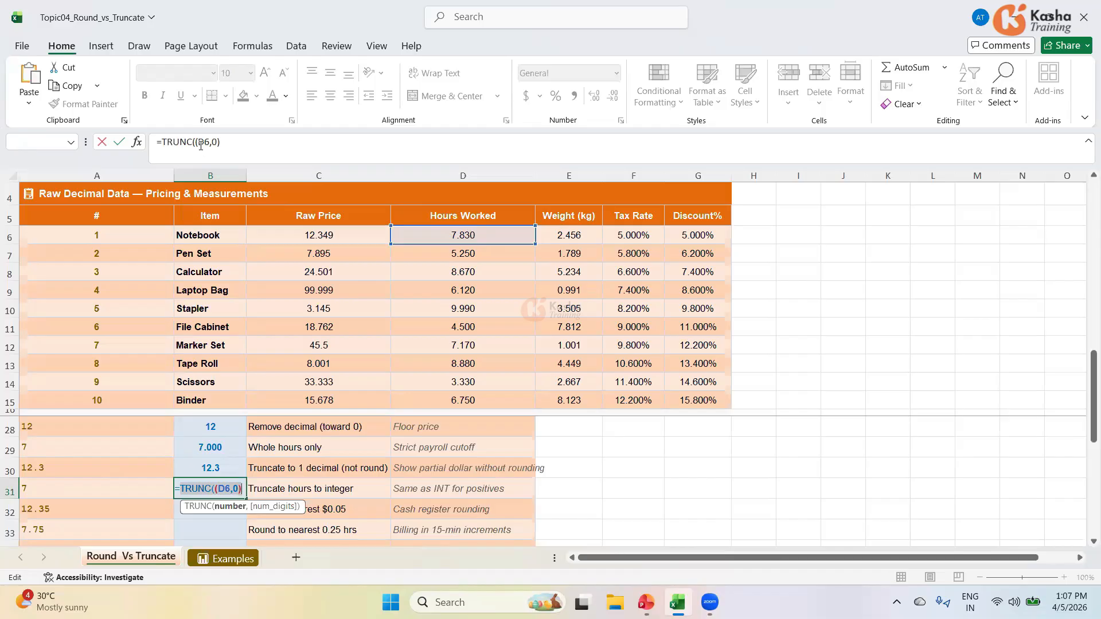
left_click(200, 143)
key("BackSpace")
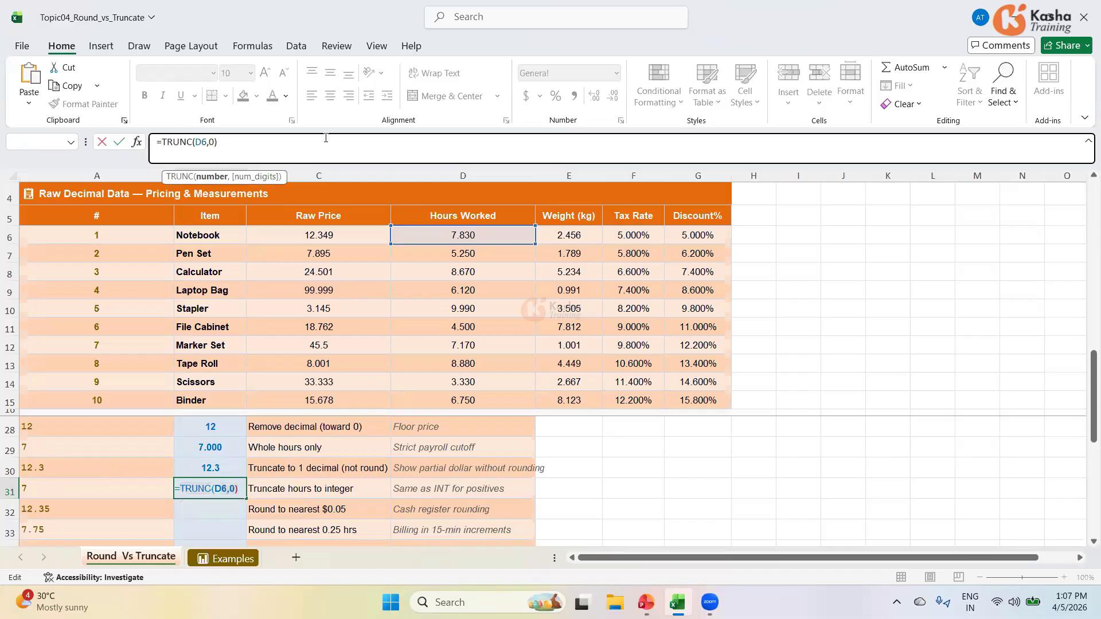
key("Return")
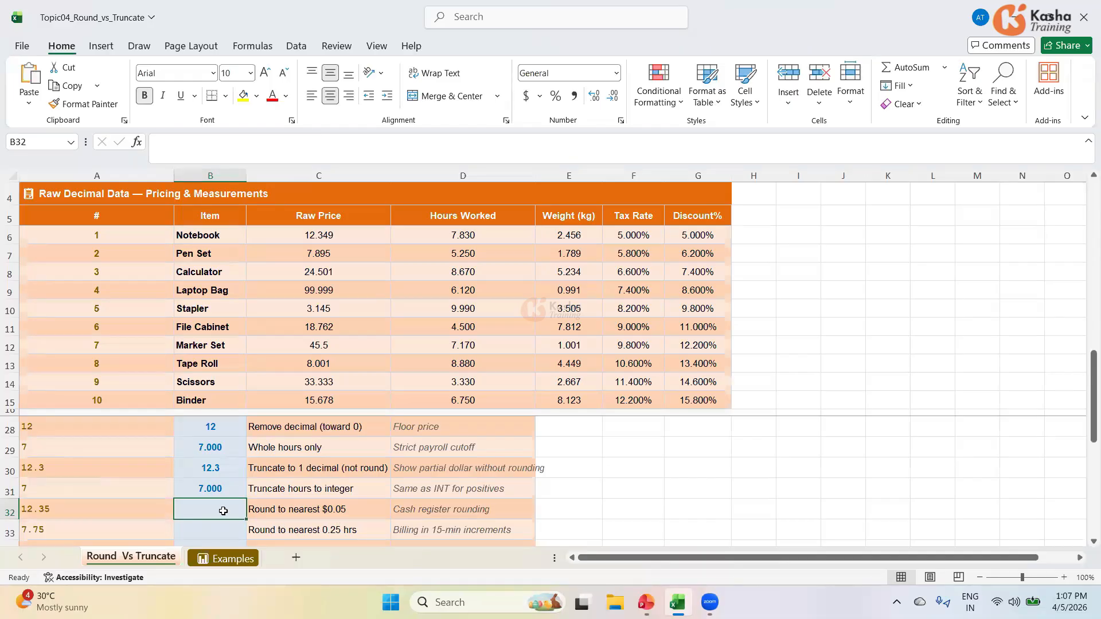
Step: Enter =MROUND(C6,0.05) in result cell B32 to round the Notebook price to the nearest $0.05
type("=")
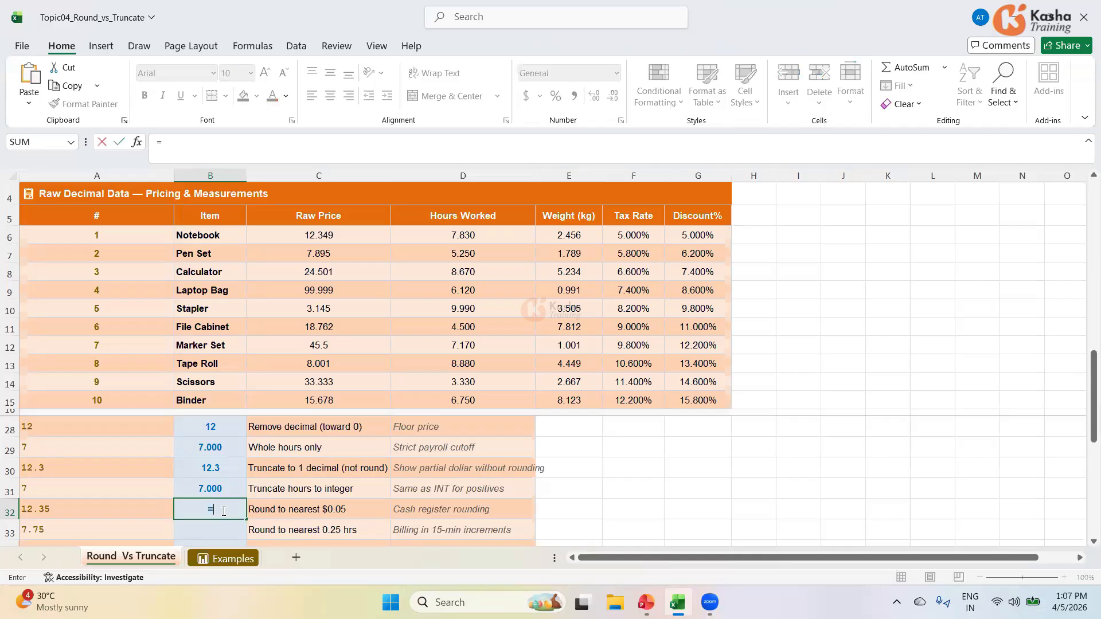
type("MROUND")
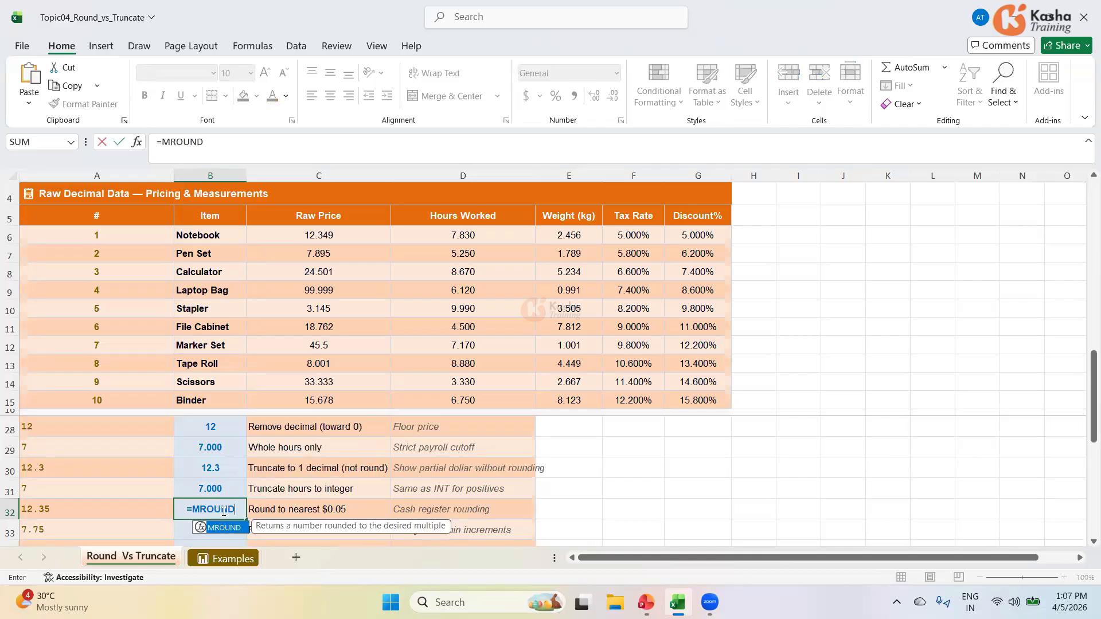
type("(")
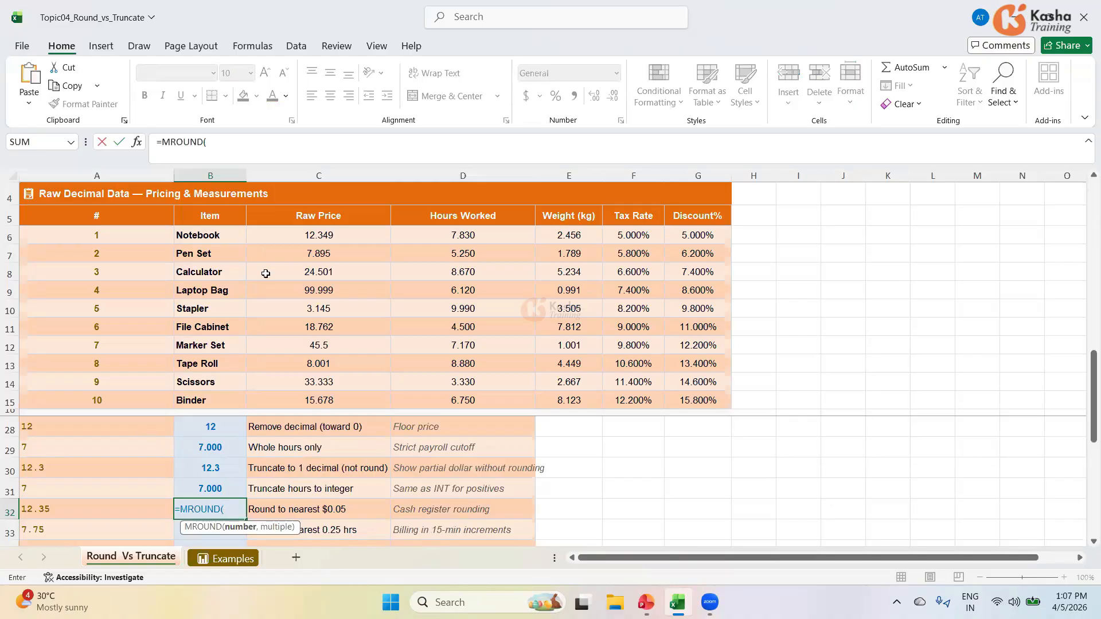
left_click(310, 235)
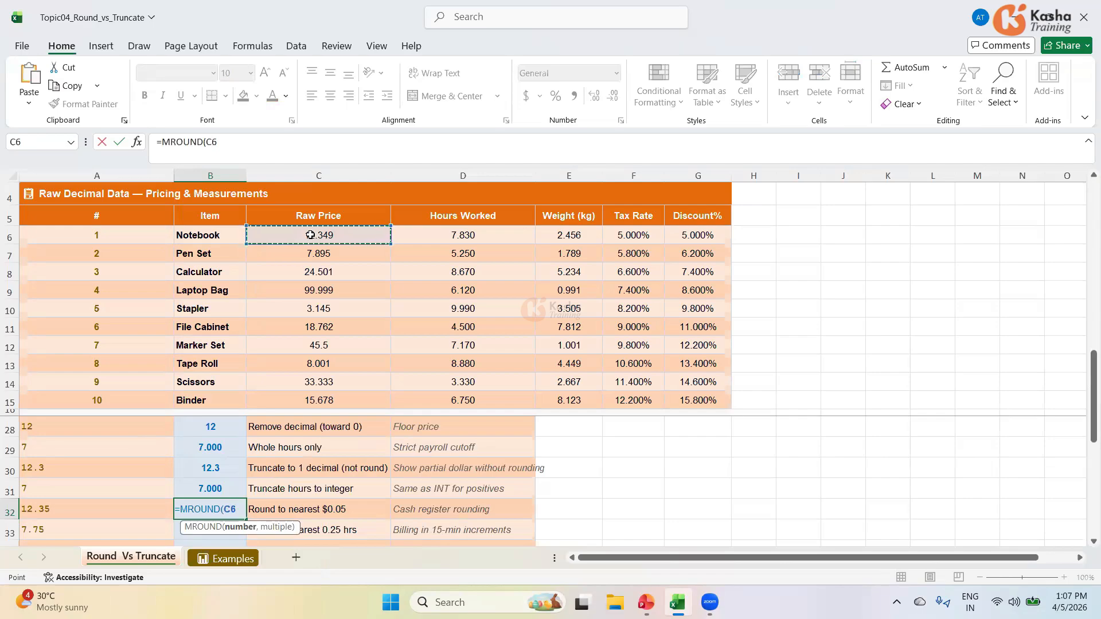
type(",")
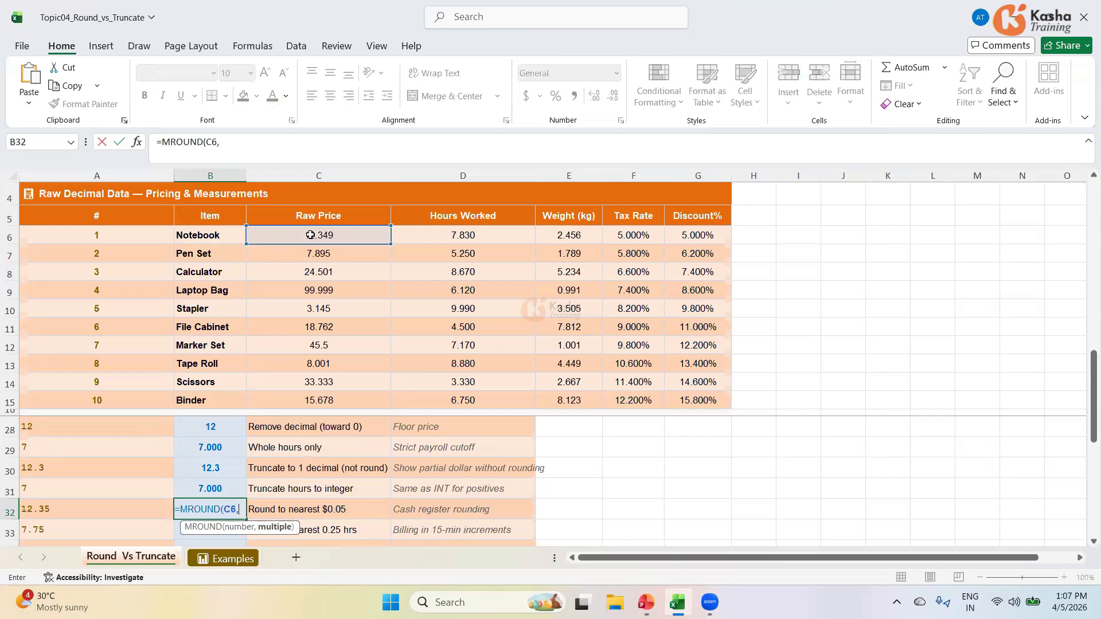
type("0.0")
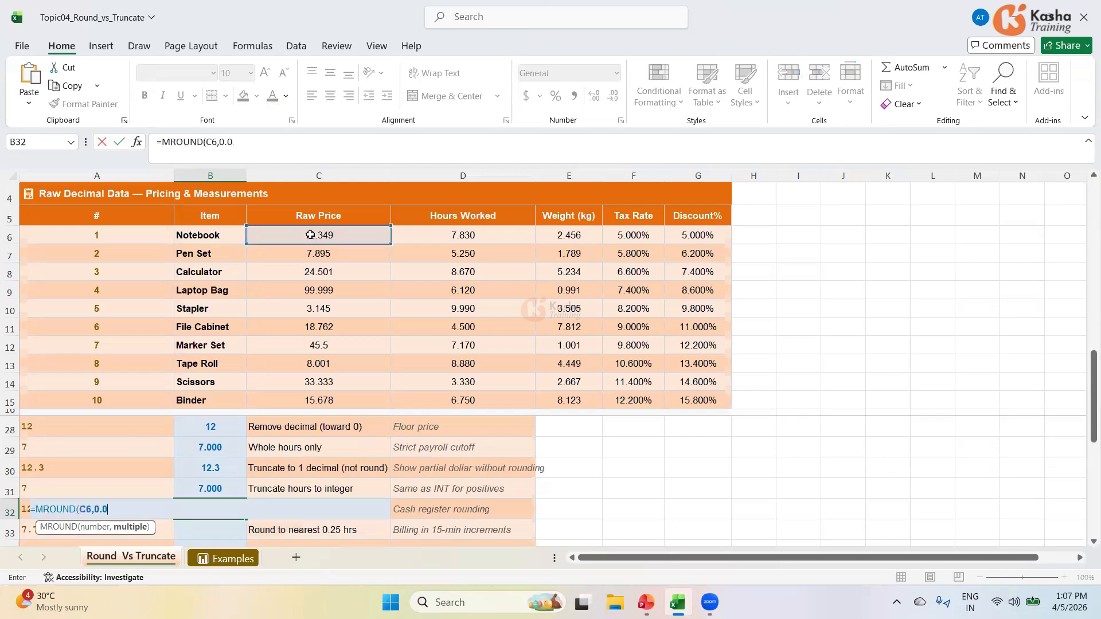
type("5")
key("Return")
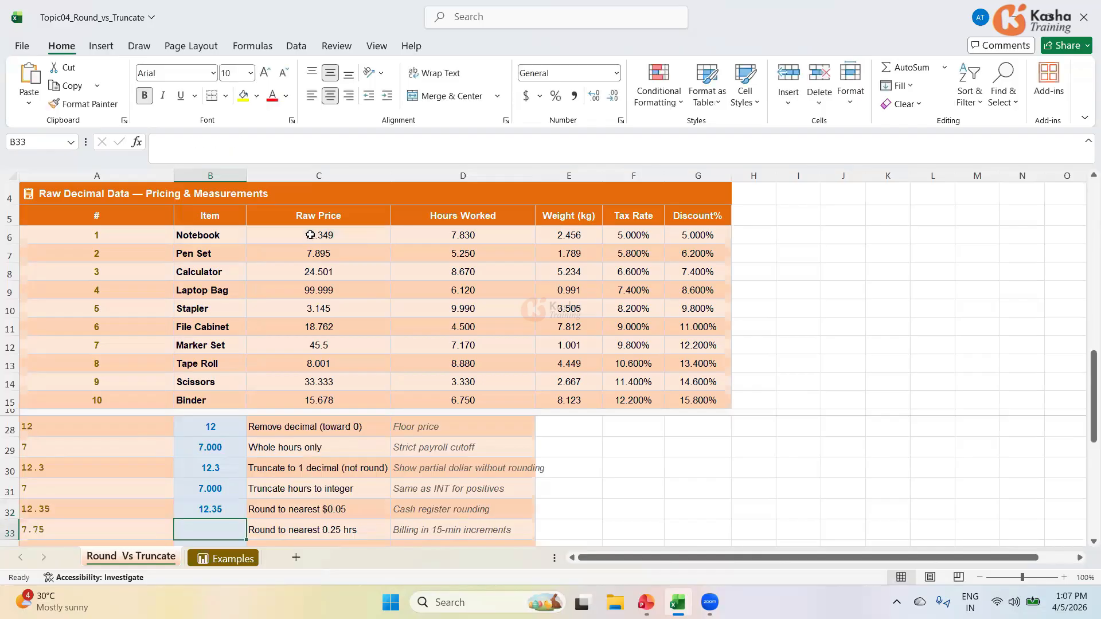
left_click(210, 508)
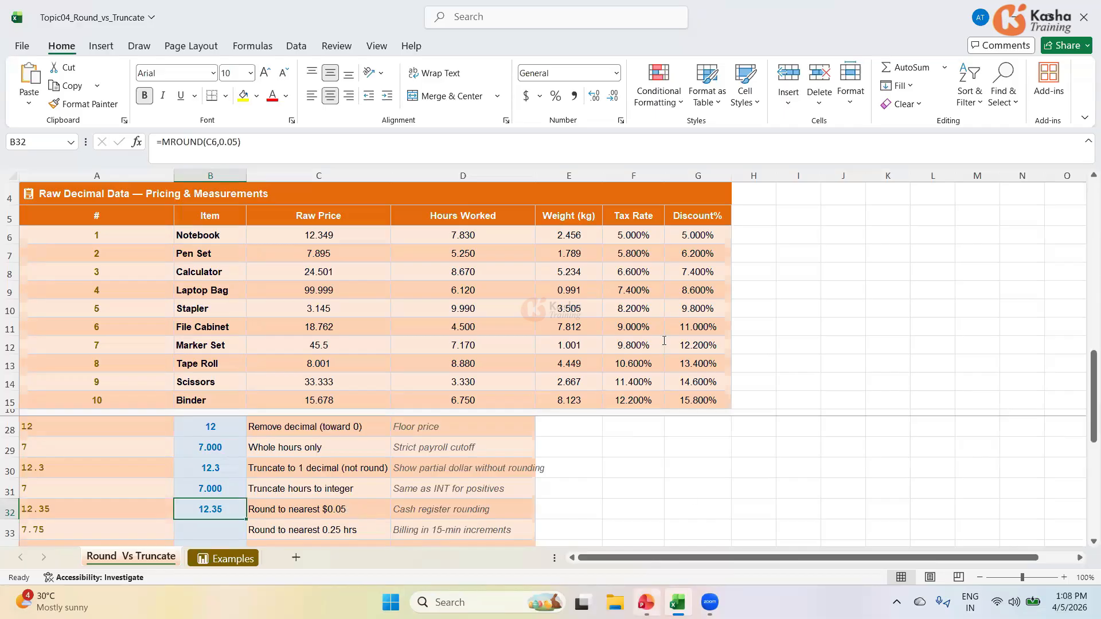
Step: Switch to the PowerPoint presentation and open slide 70, "Round to nearest $0.05", to review the MROUND examples
left_click(646, 602)
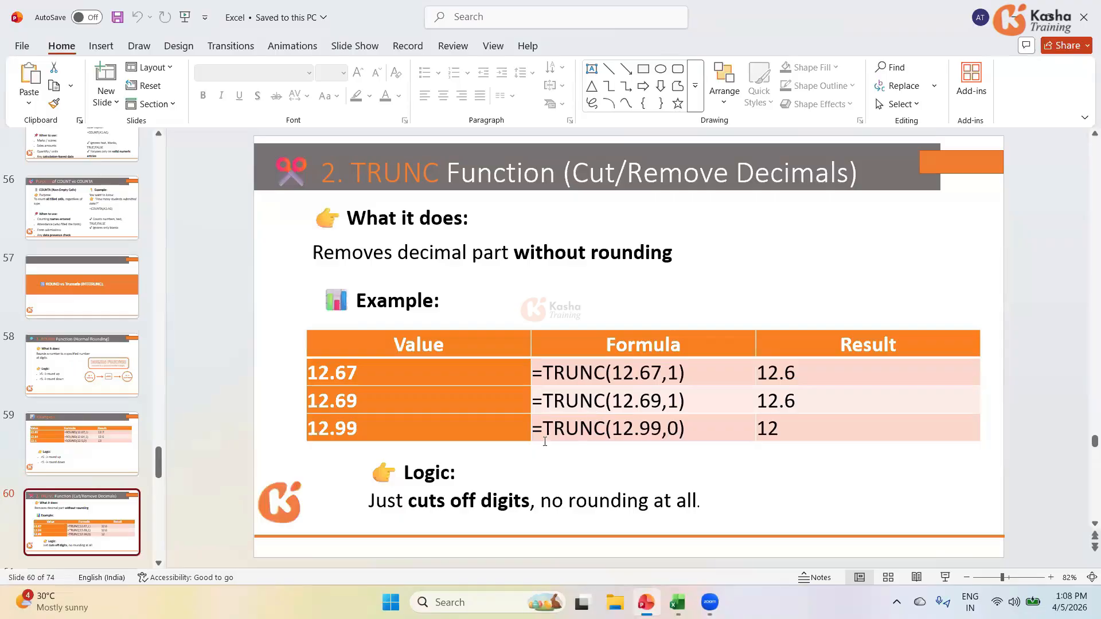
left_click_drag(159, 467, 143, 512)
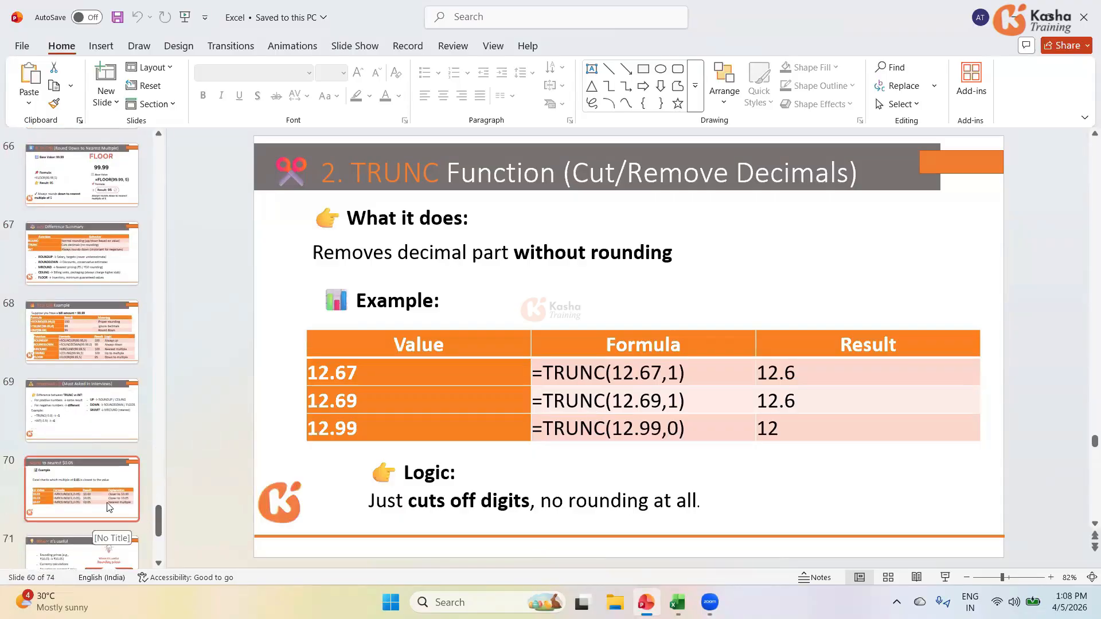
left_click(94, 516)
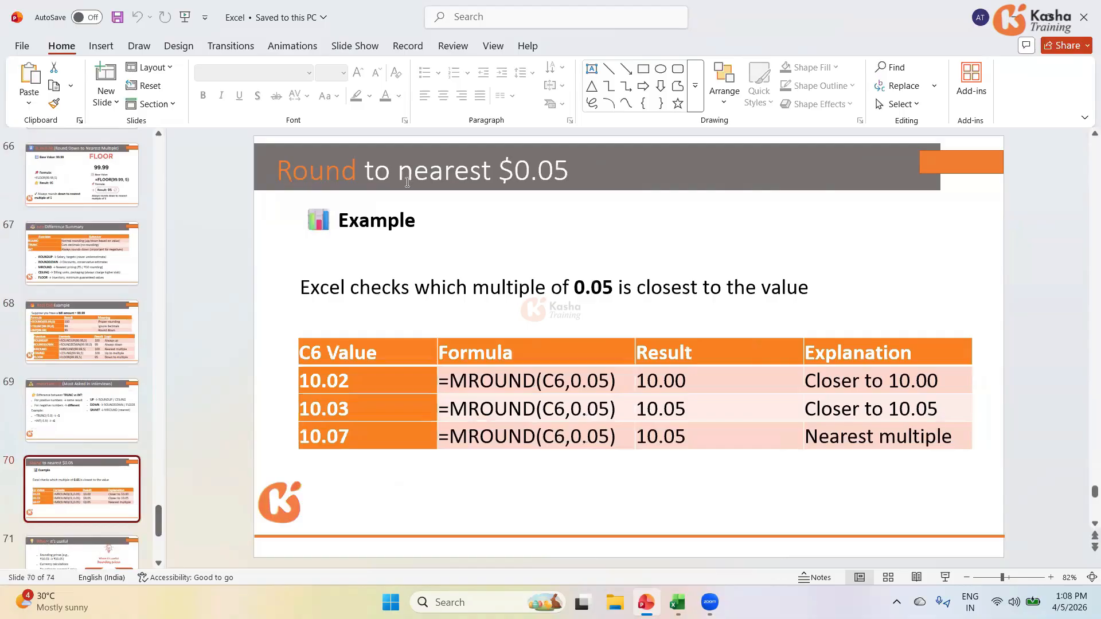
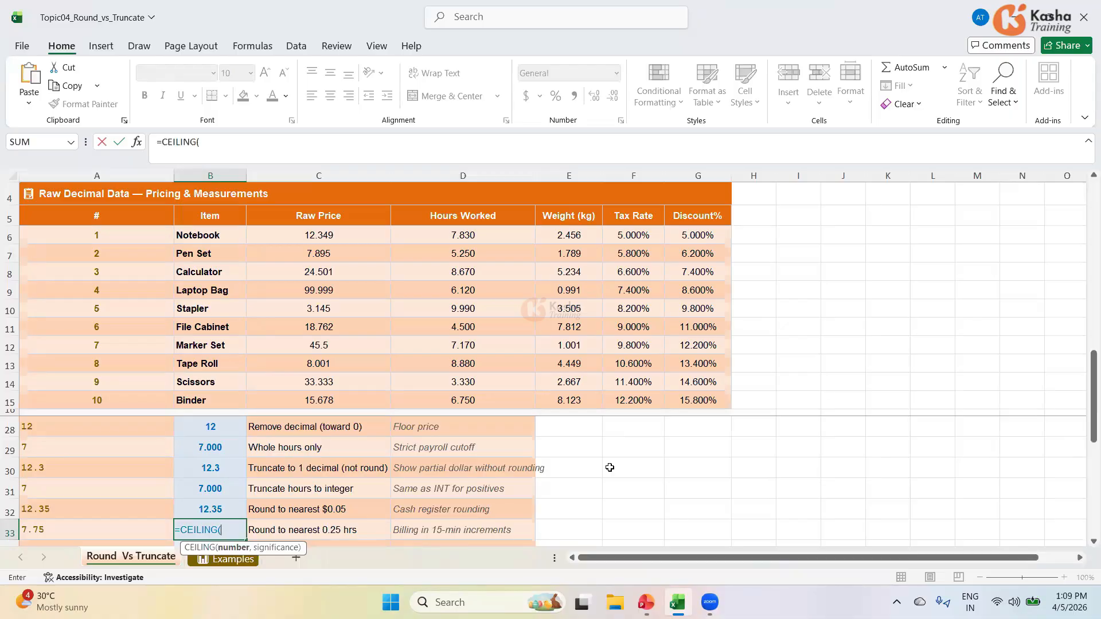
Step: Complete the formula in result cell B33 as =CEILING(D6,0.25) and check it against the row's description and the Notebook hours
left_click(497, 238)
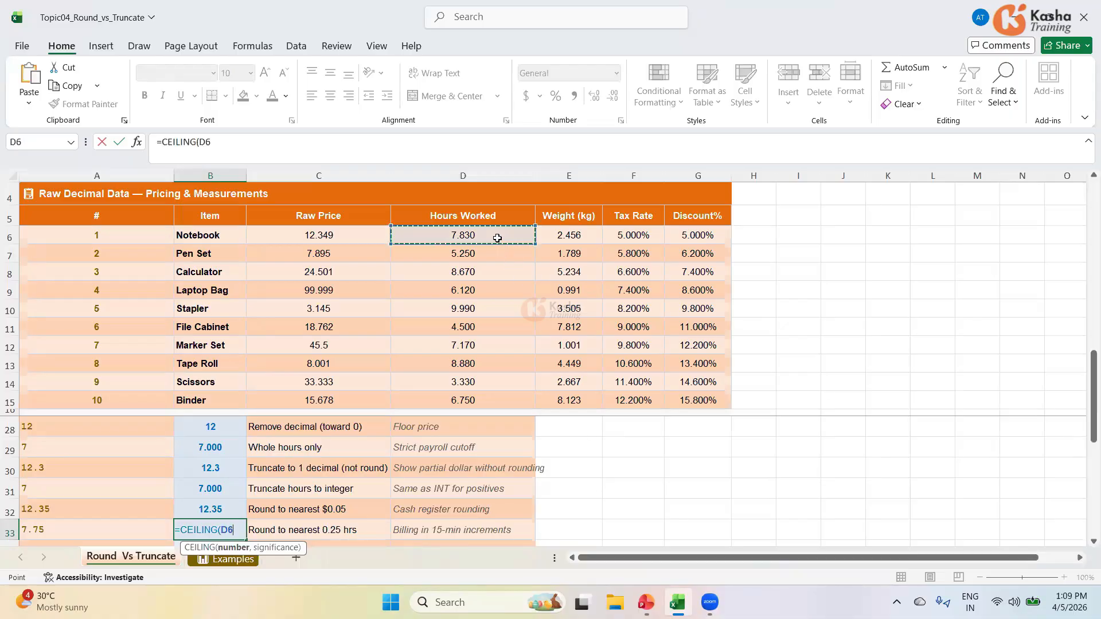
type(",0")
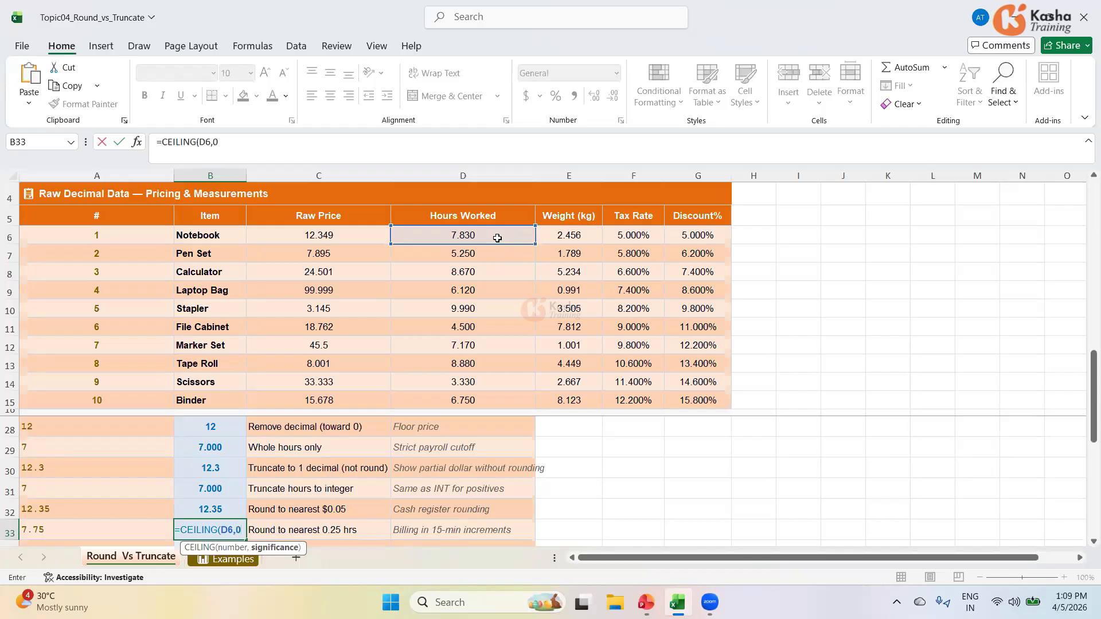
type(".5")
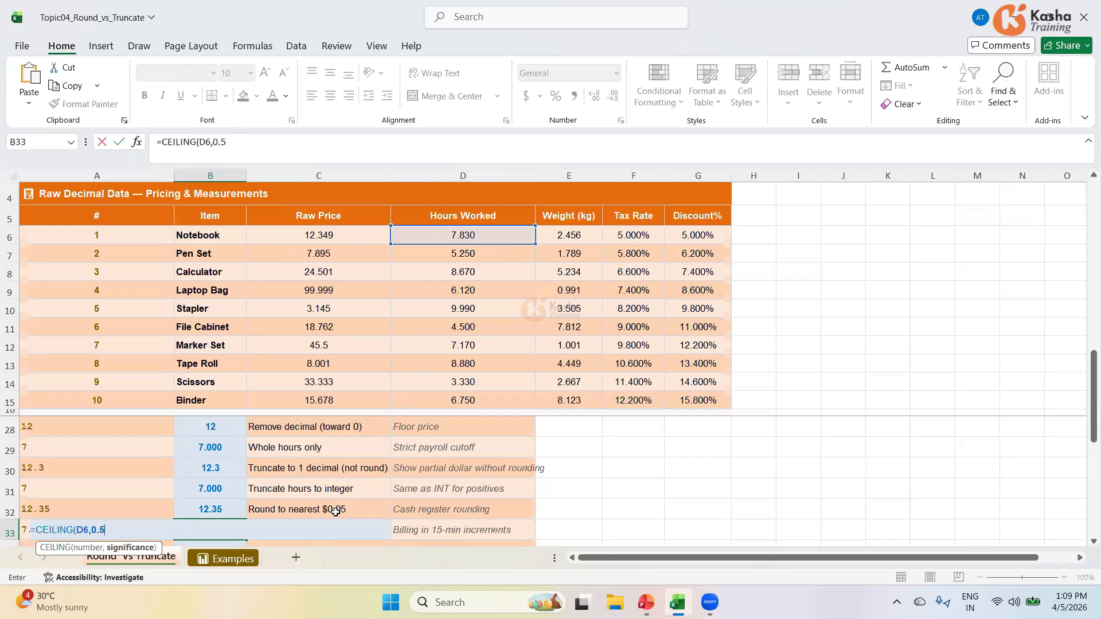
left_click(223, 143)
type("25")
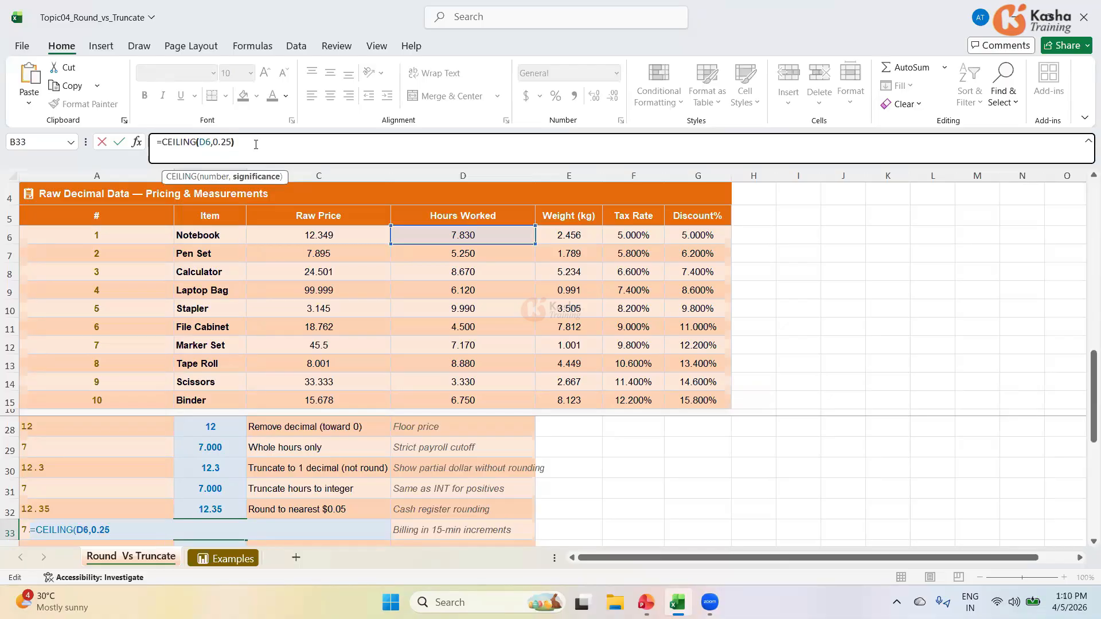
key("Return")
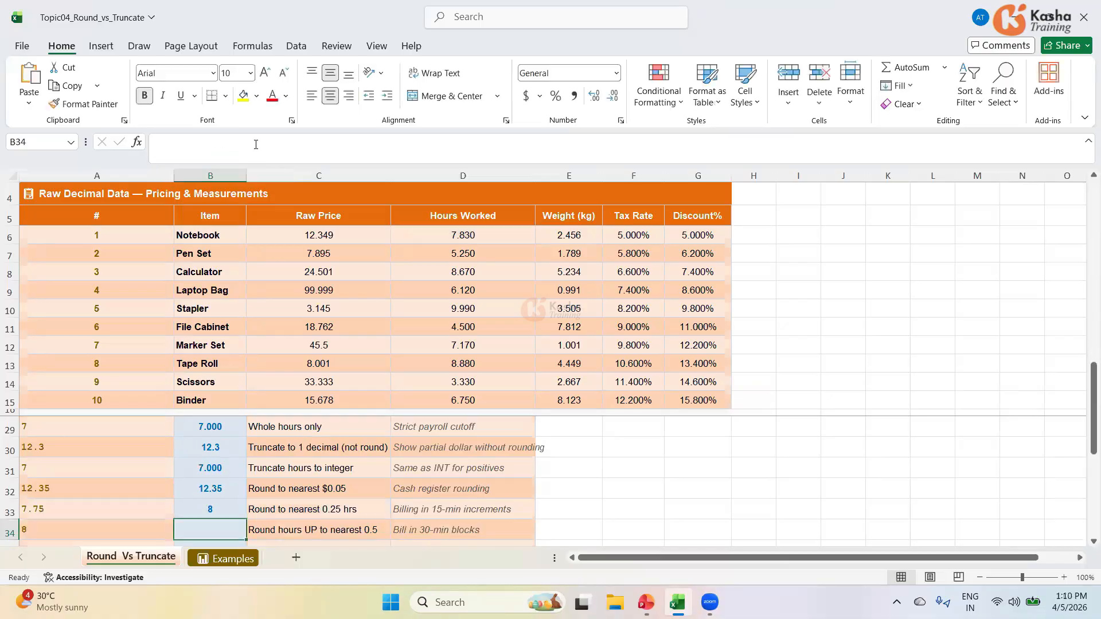
left_click(330, 513)
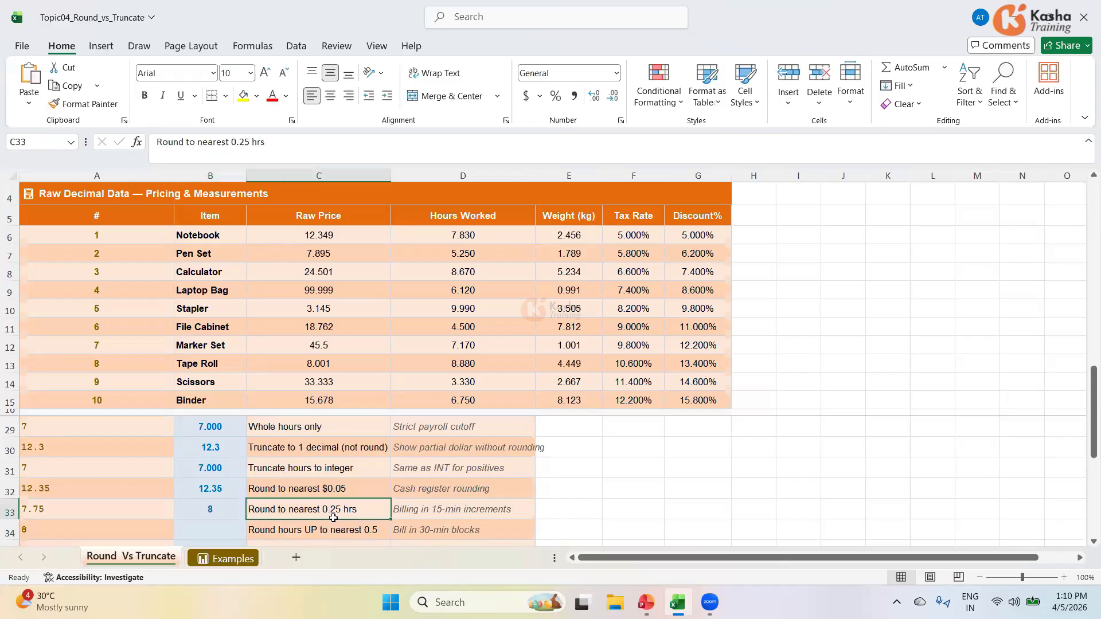
left_click(213, 508)
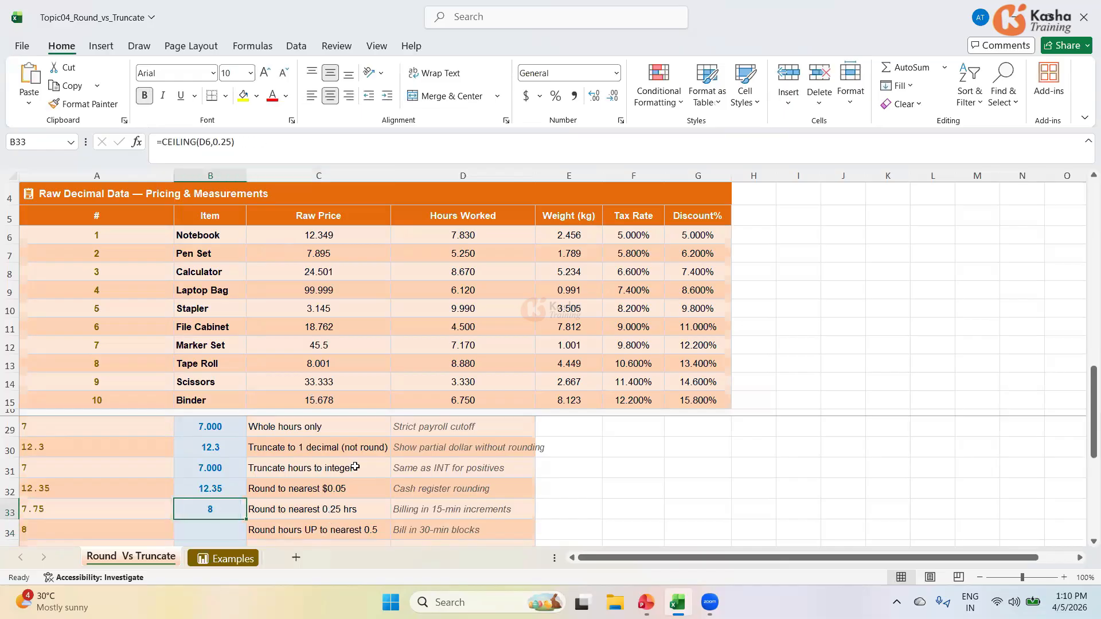
left_click(332, 515)
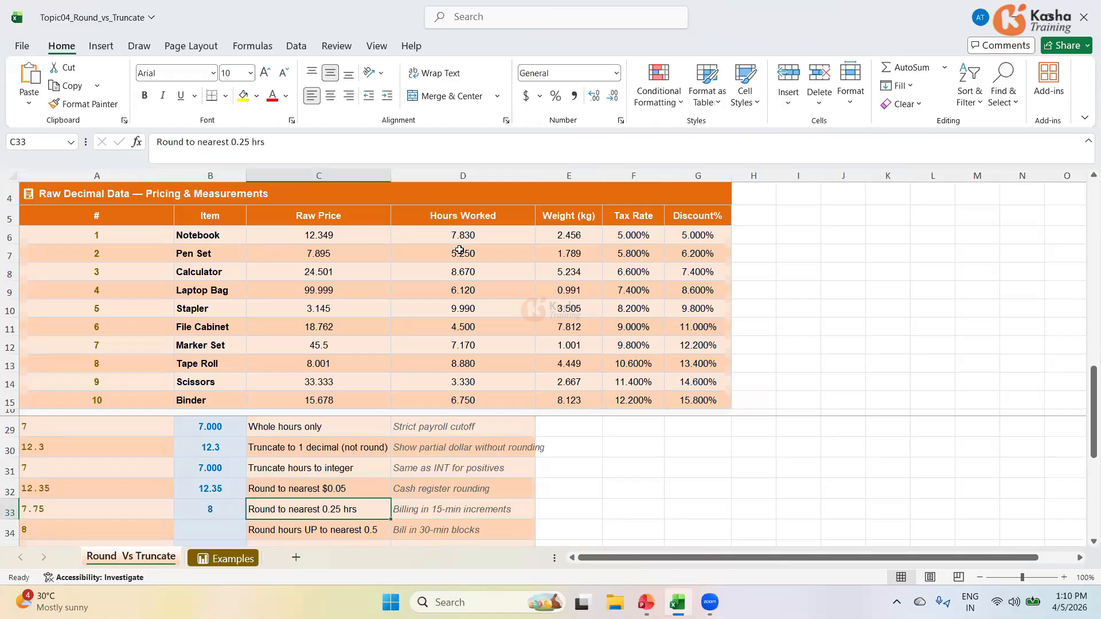
left_click(465, 240)
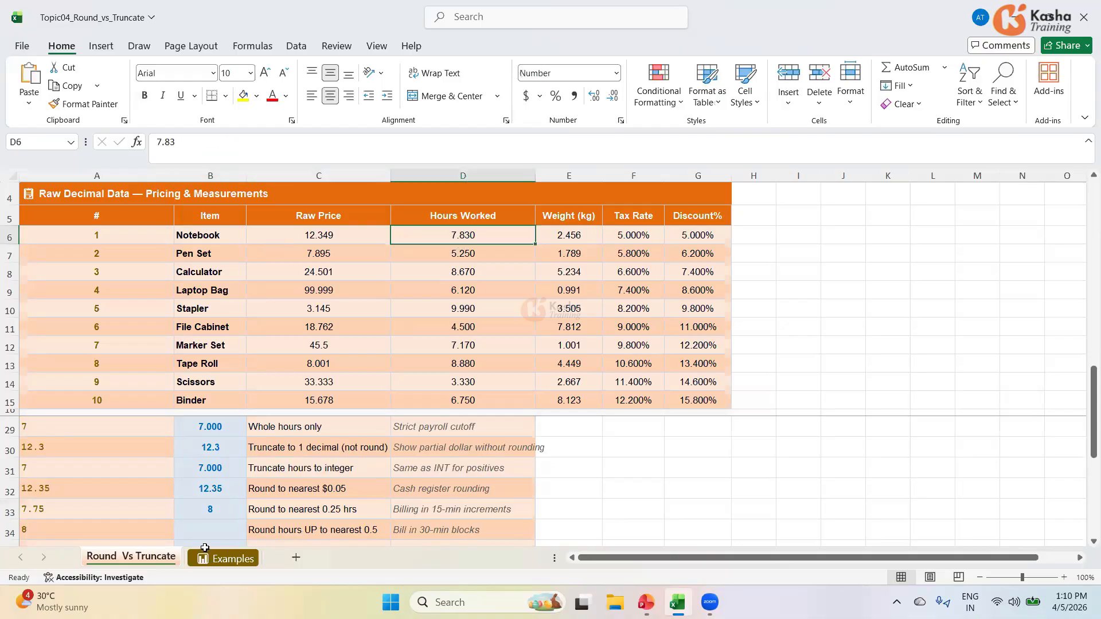
Step: Replace the CEILING function in cell B33 with MROUND so the formula reads =MROUND(D6,0.25)
left_click(212, 509)
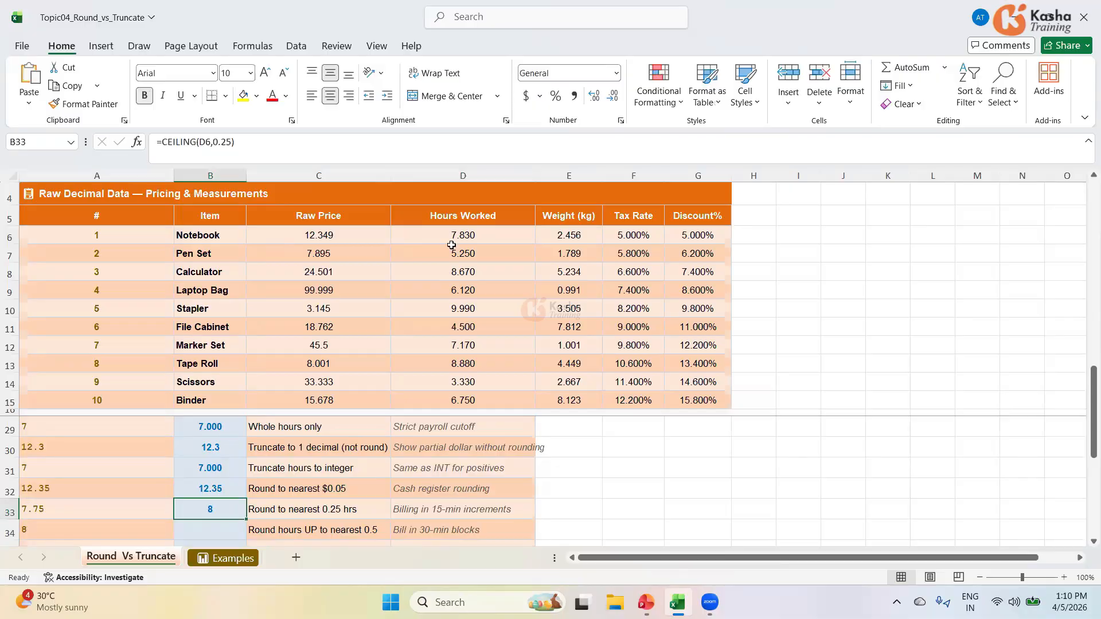
left_click(197, 142)
key("BackSpace")
key("BackSpace")
key("BackSpace")
key("BackSpace")
key("BackSpace")
key("BackSpace")
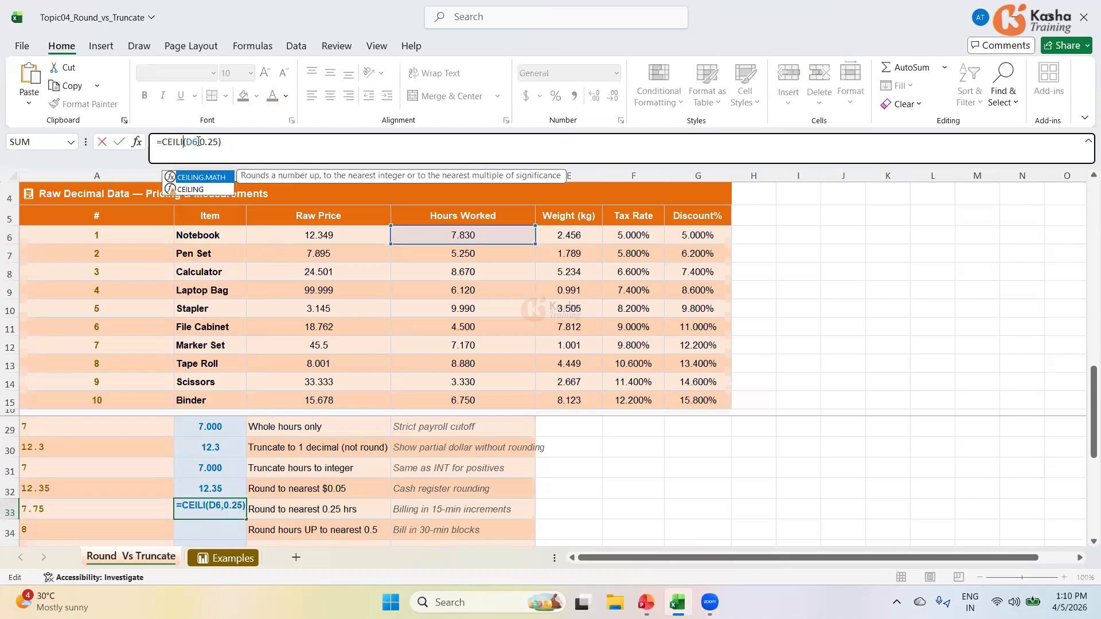
key("BackSpace")
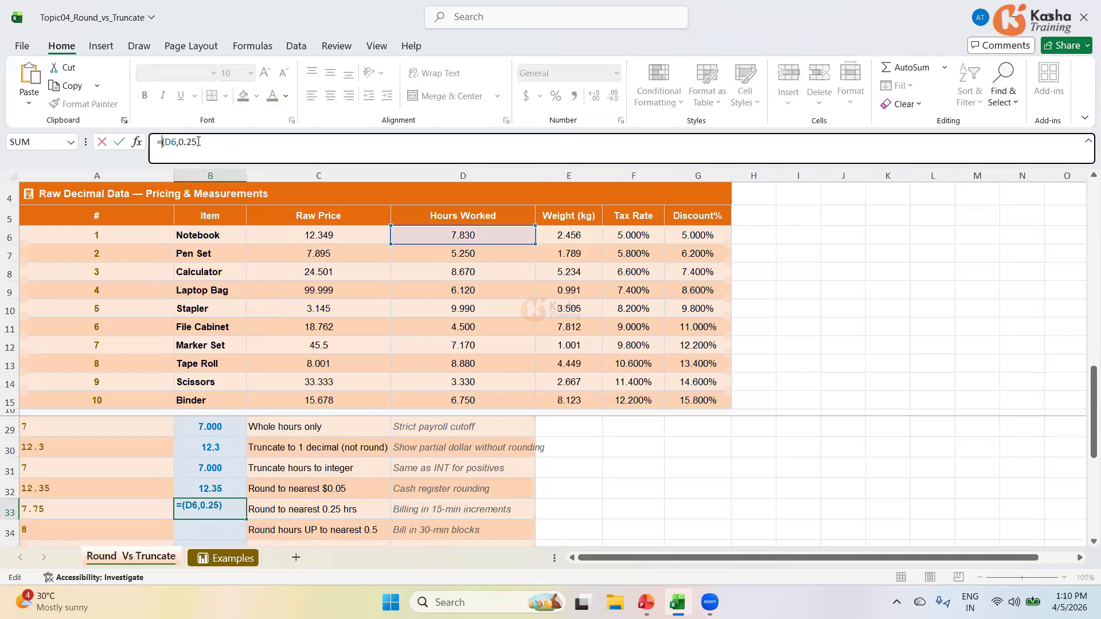
type("MROUND")
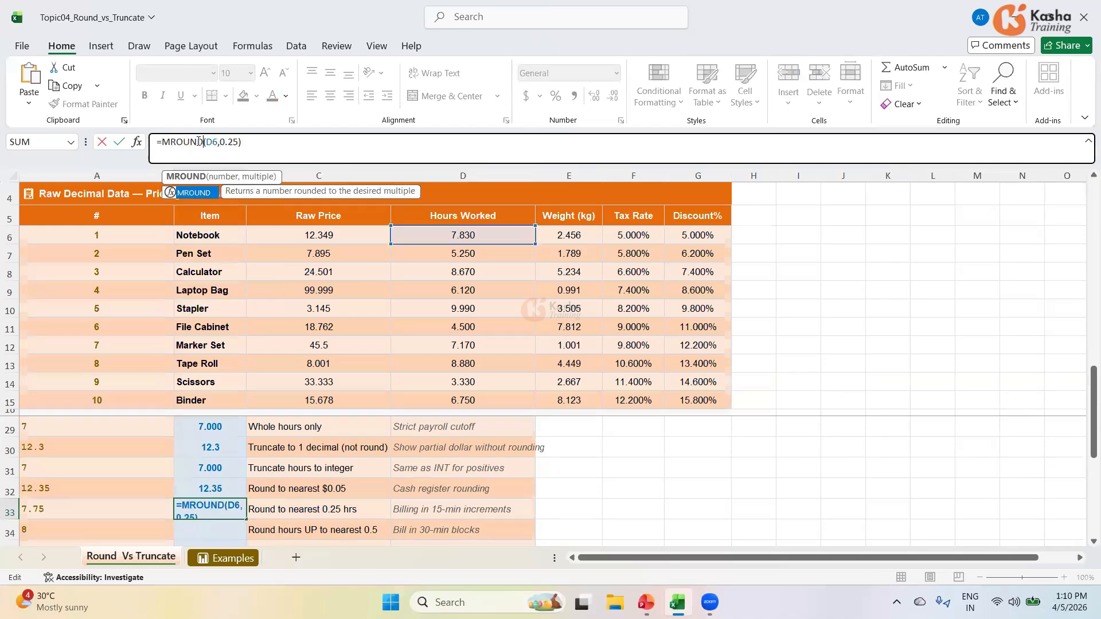
key("Return")
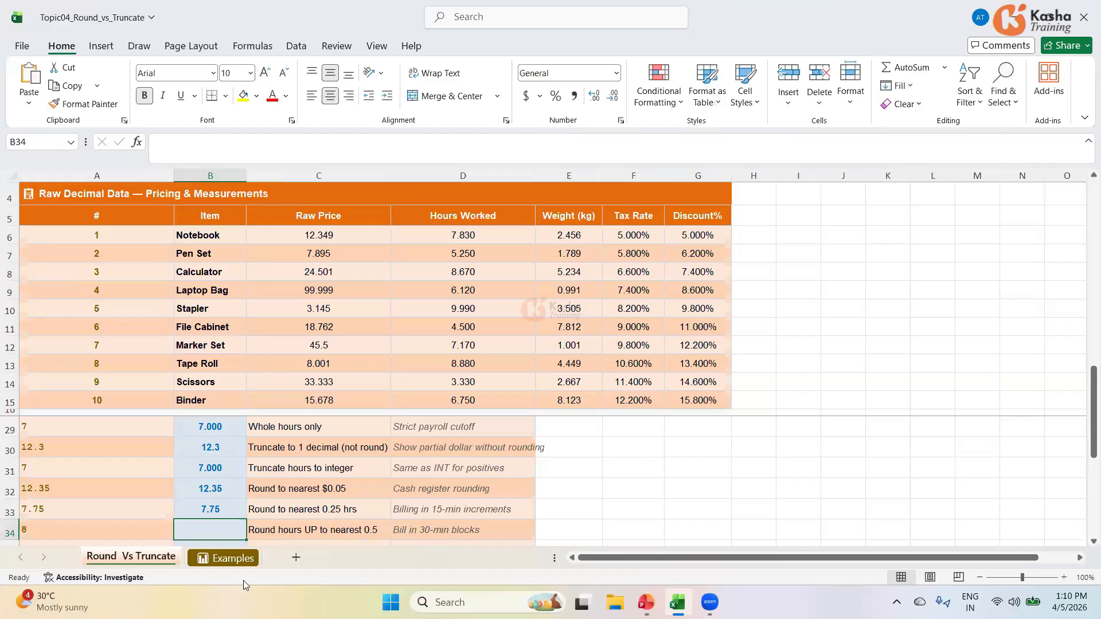
Step: Switch to the PowerPoint presentation and open slide 72, "Round to nearest 0.25 hrs", to review the quarter-hour rounding examples
left_click(208, 512)
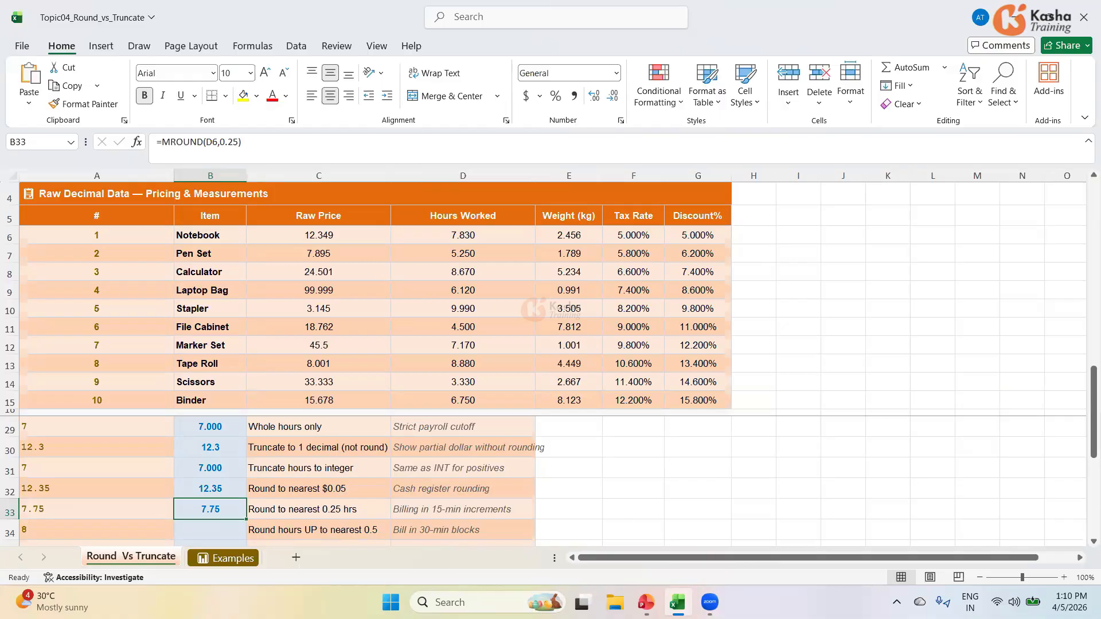
left_click(646, 602)
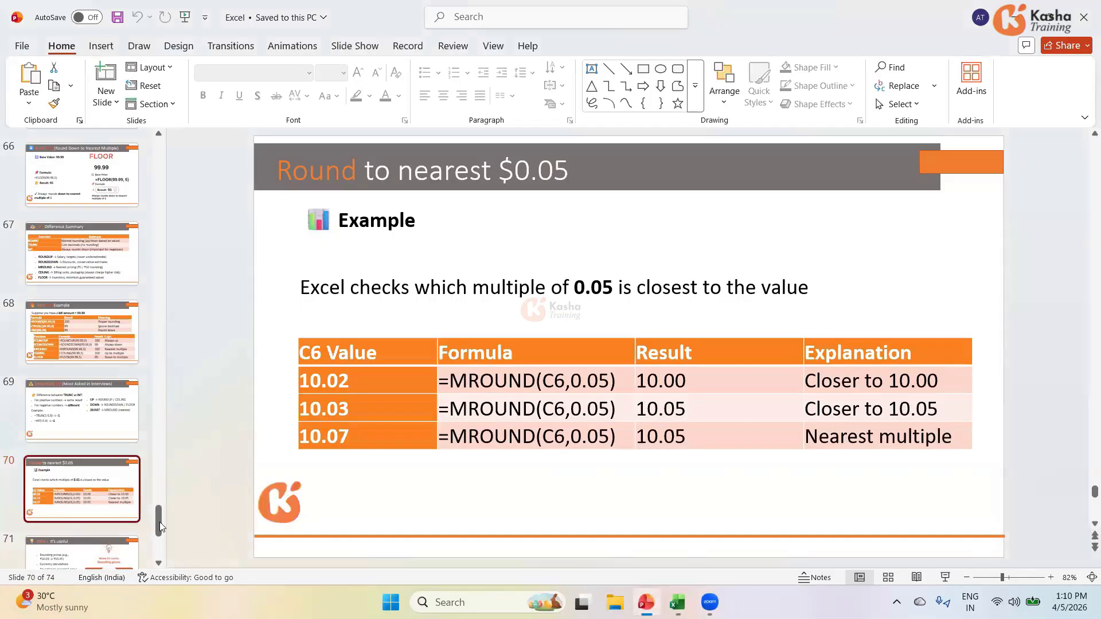
scroll(85, 428, "down", 3)
left_click(85, 428)
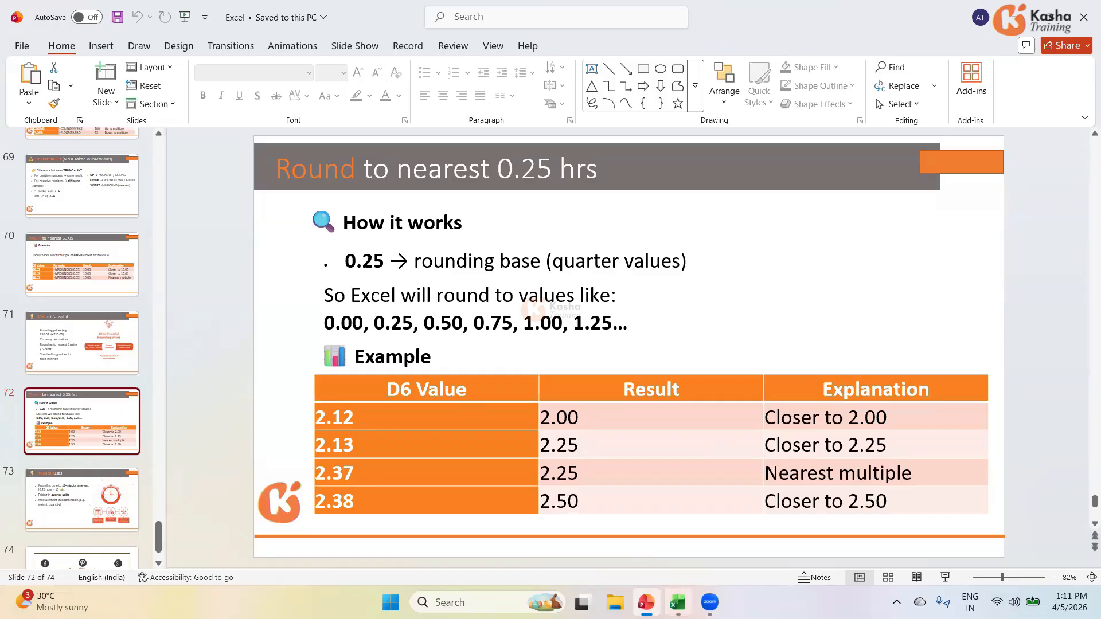
Step: Return to the Excel workbook and enter =CEILING(D6,0.5) in result cell B34 to round the Notebook hours up to the nearest 0.5
key("alt+Tab")
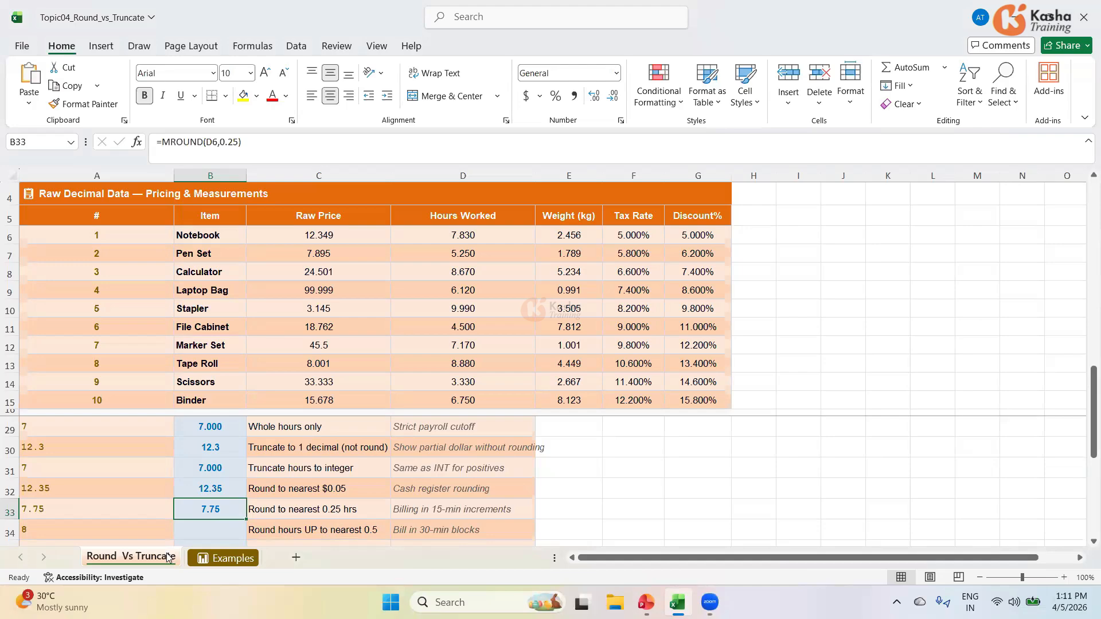
left_click(189, 532)
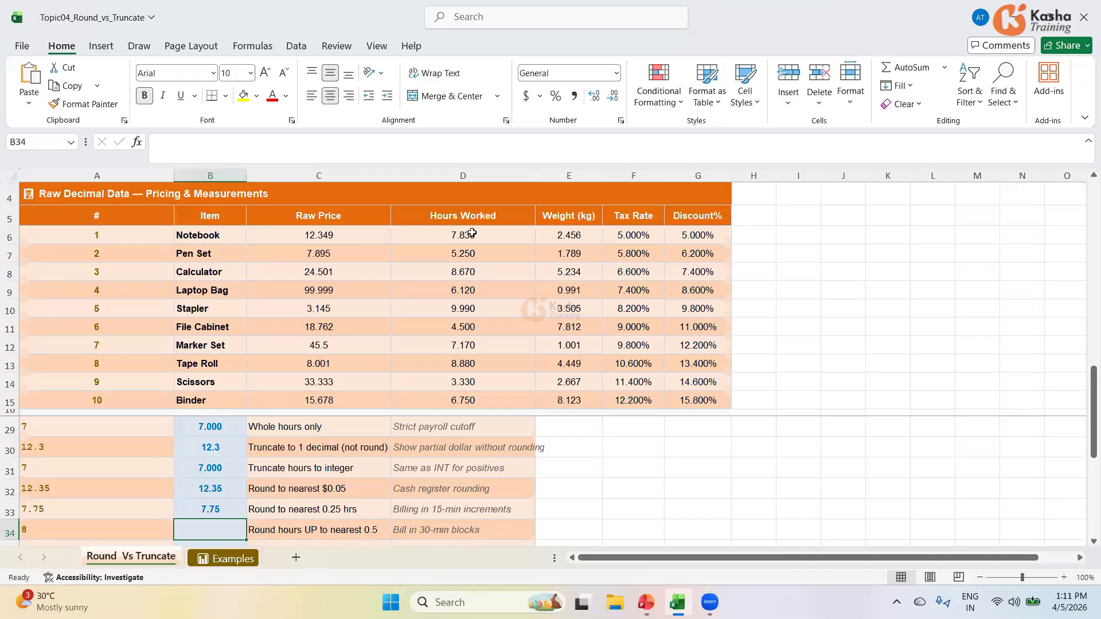
type("=")
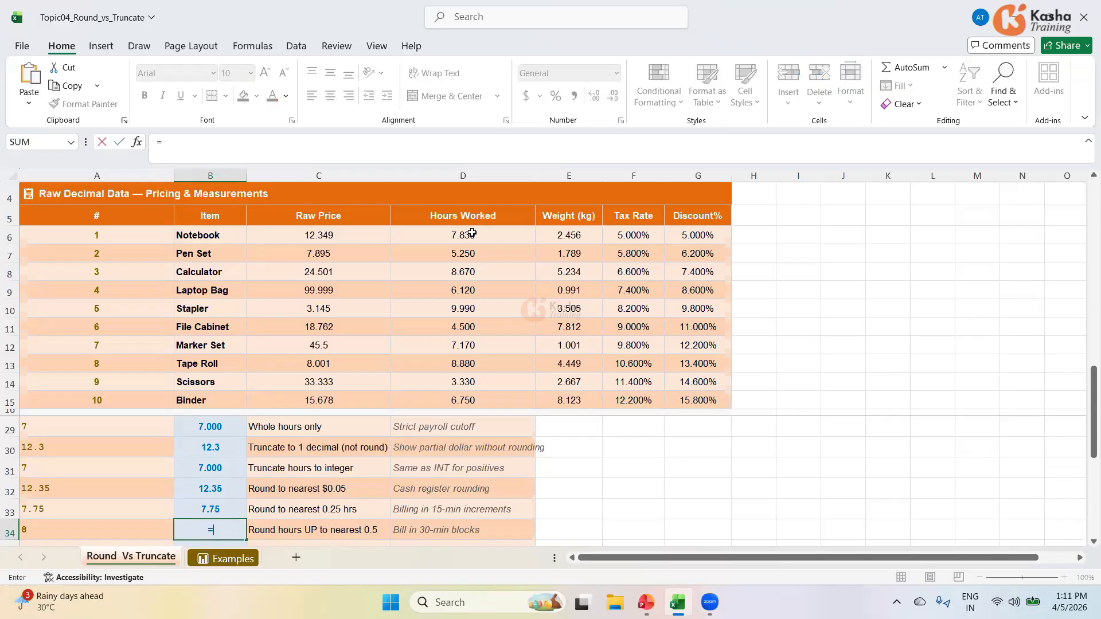
type("cleing")
key("BackSpace")
key("BackSpace")
key("BackSpace")
key("BackSpace")
key("BackSpace")
key("BackSpace")
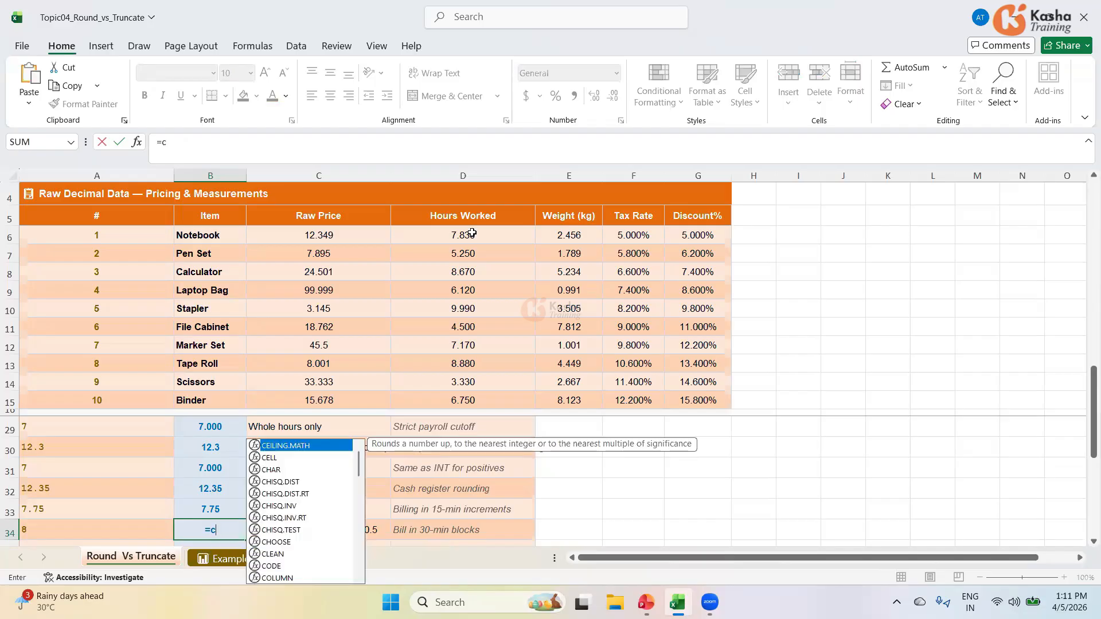
type("CE")
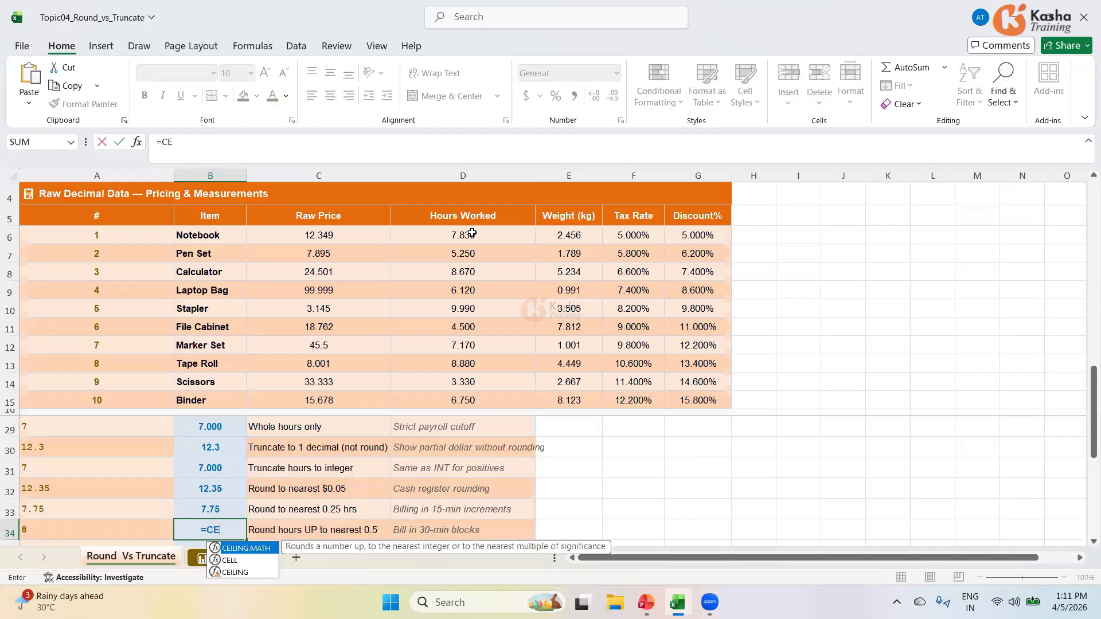
key("Down")
key("Down")
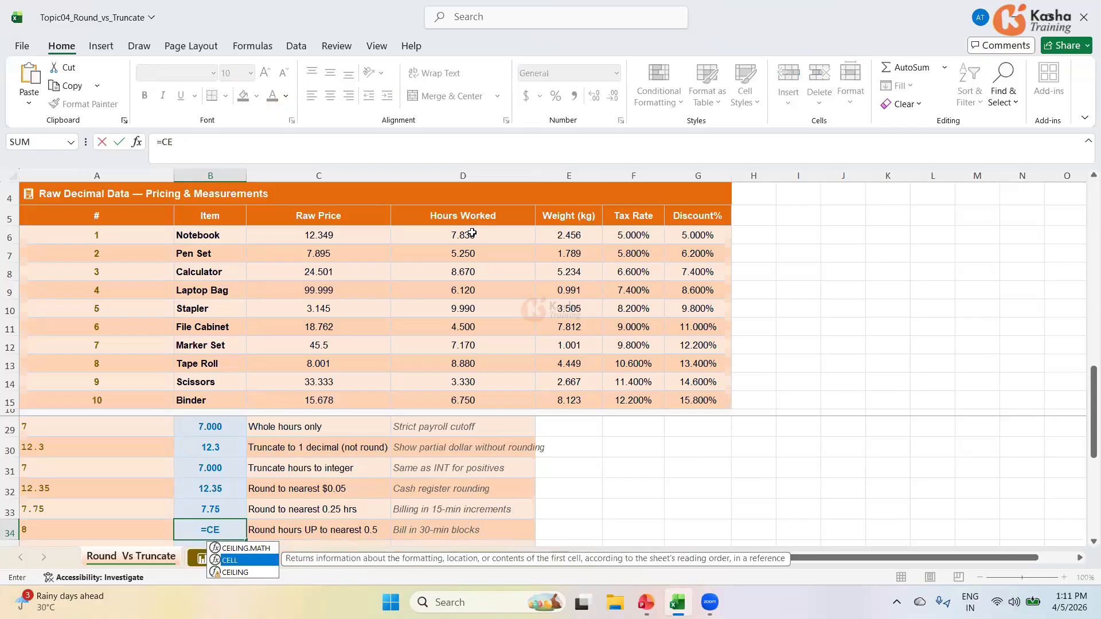
key("Tab")
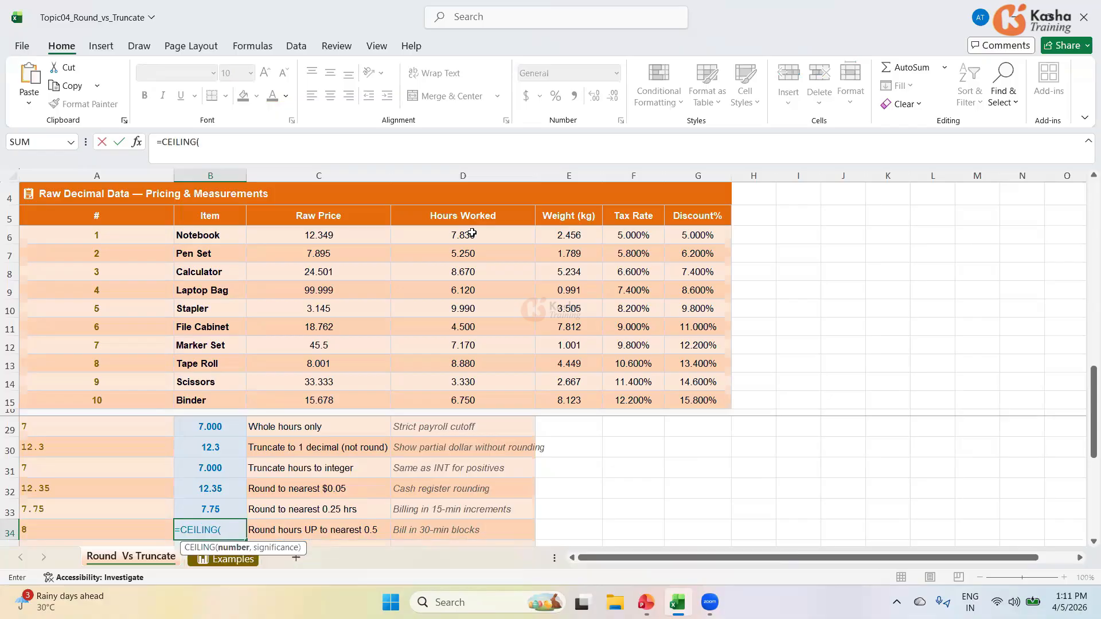
left_click(471, 233)
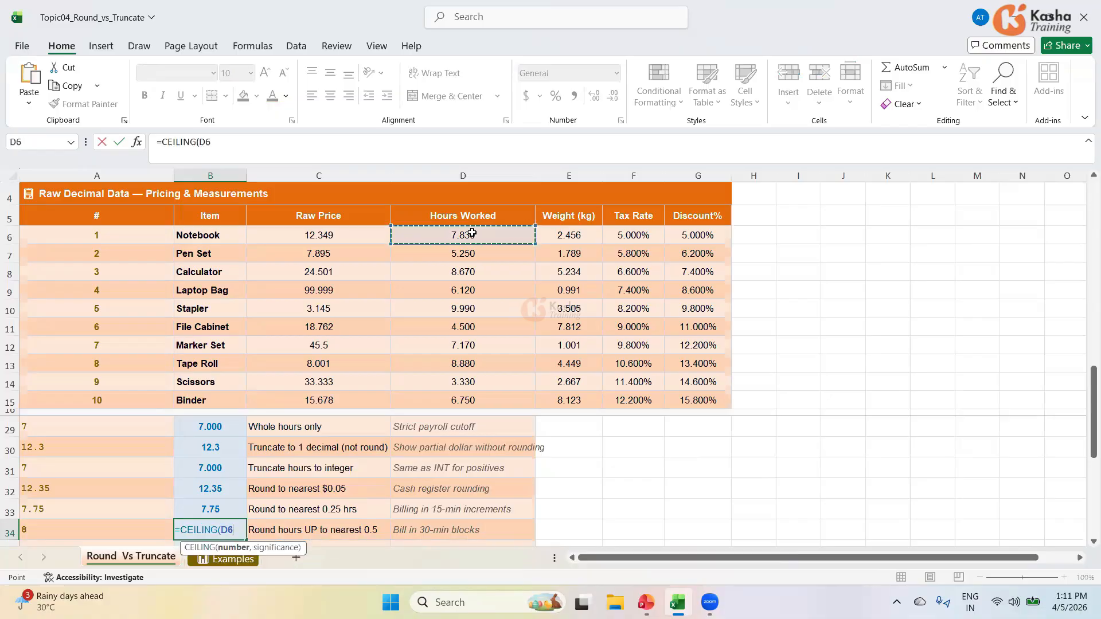
type(",0")
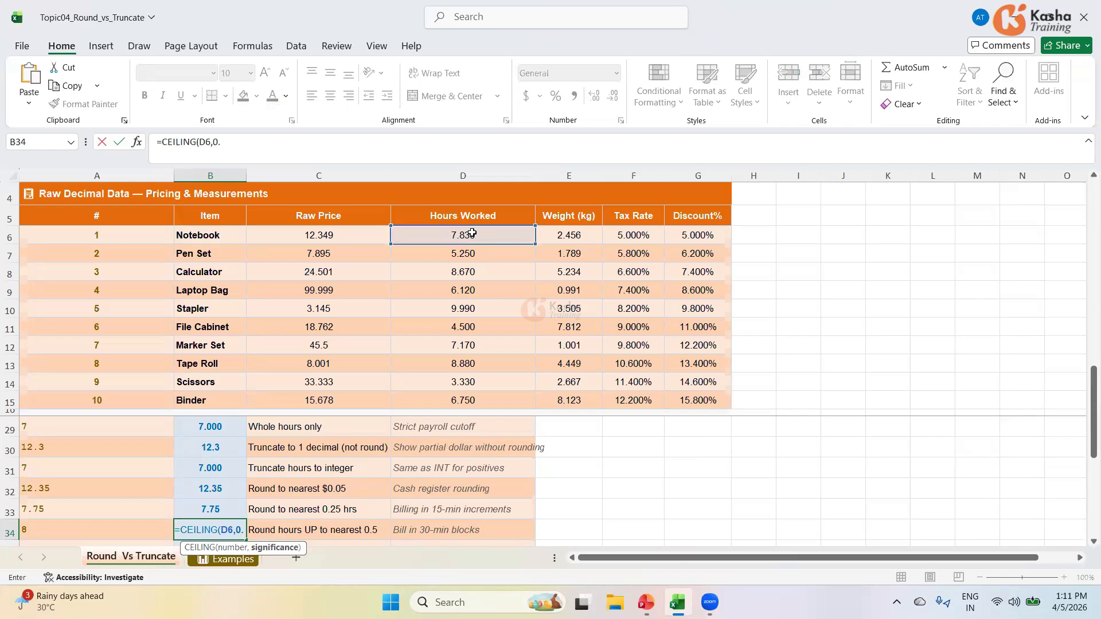
type(".5")
key("Return")
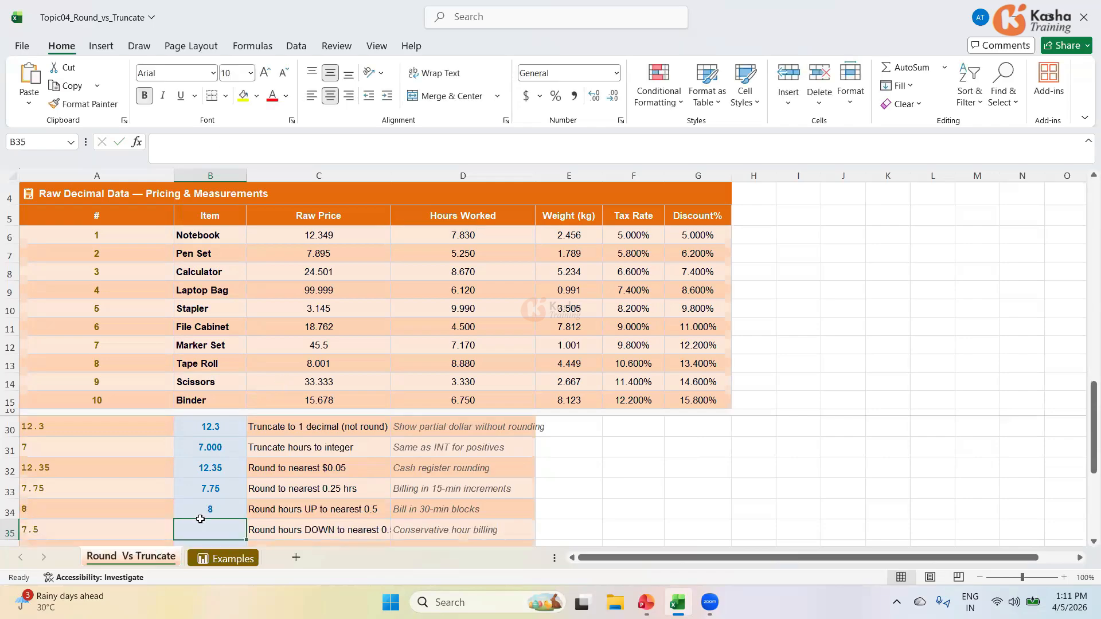
key("Up")
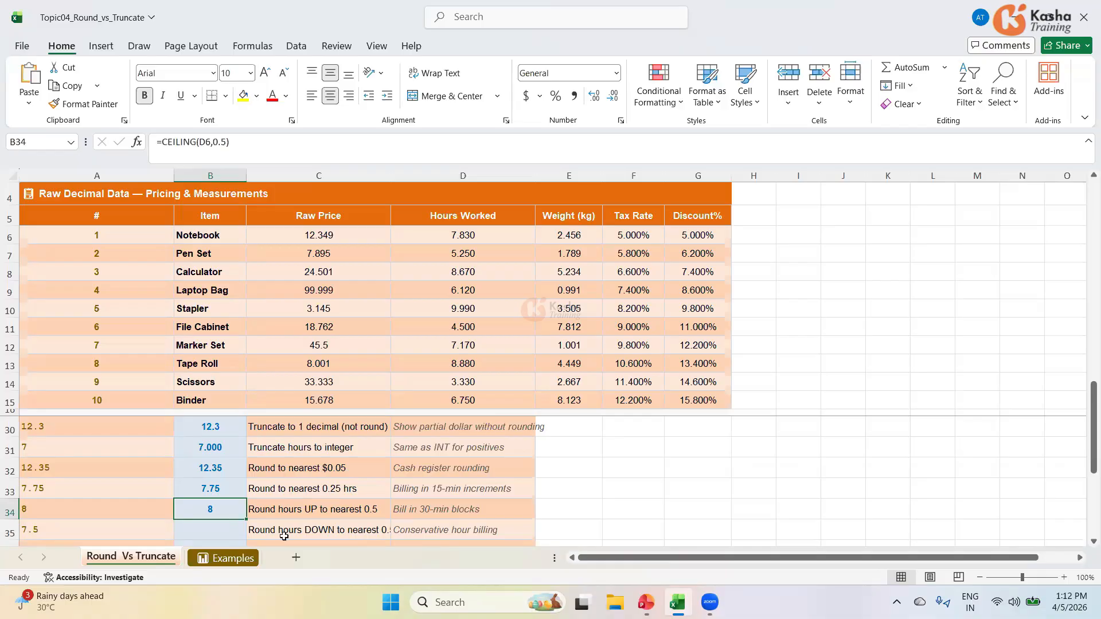
Step: Read row 35's full description and enter =FLOOR(D6,0.5) in result cell B35 to round the Notebook hours down to the nearest 0.5
left_click(285, 533)
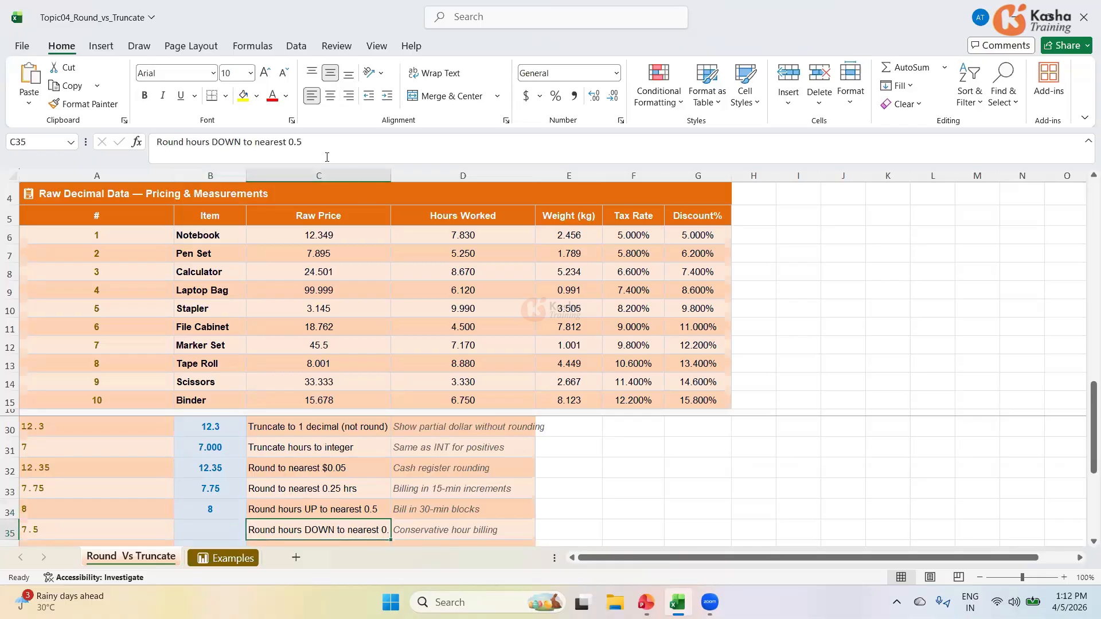
left_click(221, 536)
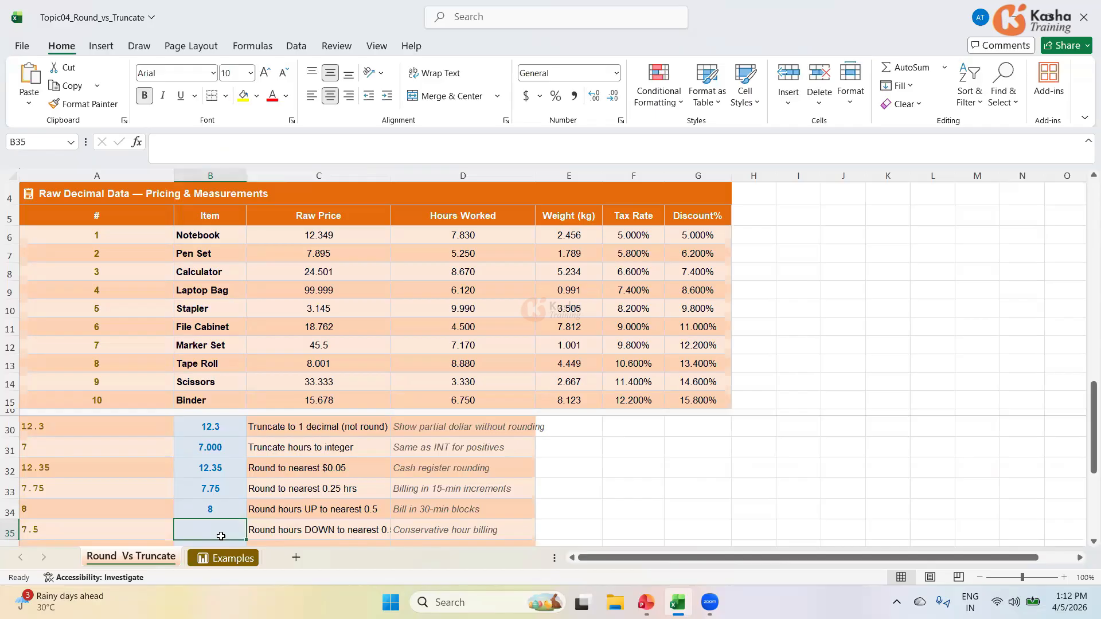
type("=")
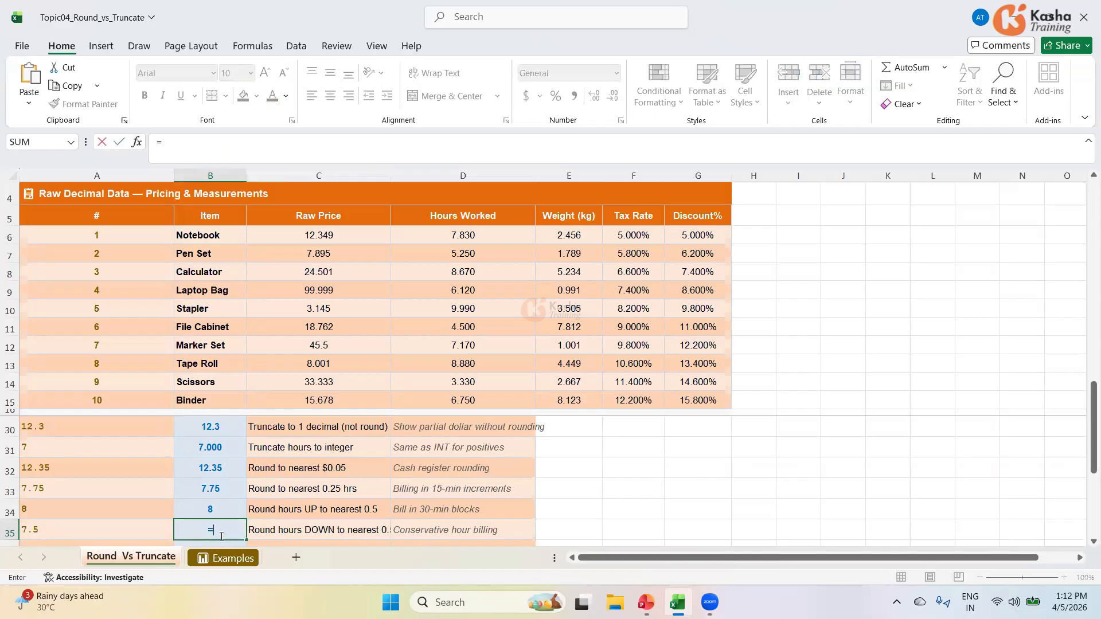
type("FLOOR")
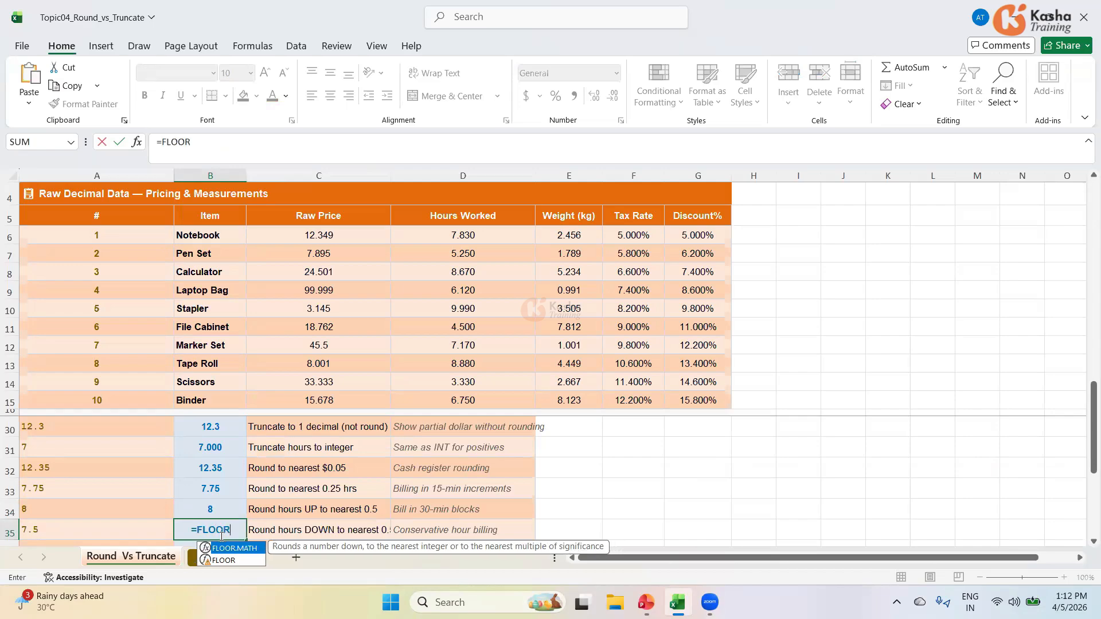
type("(")
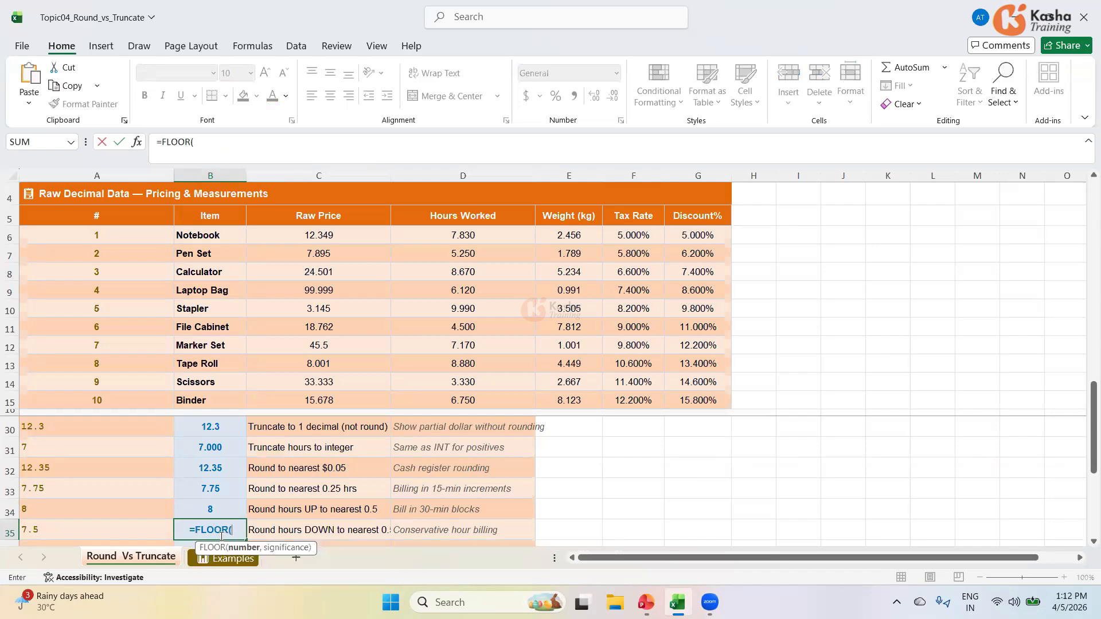
left_click(491, 236)
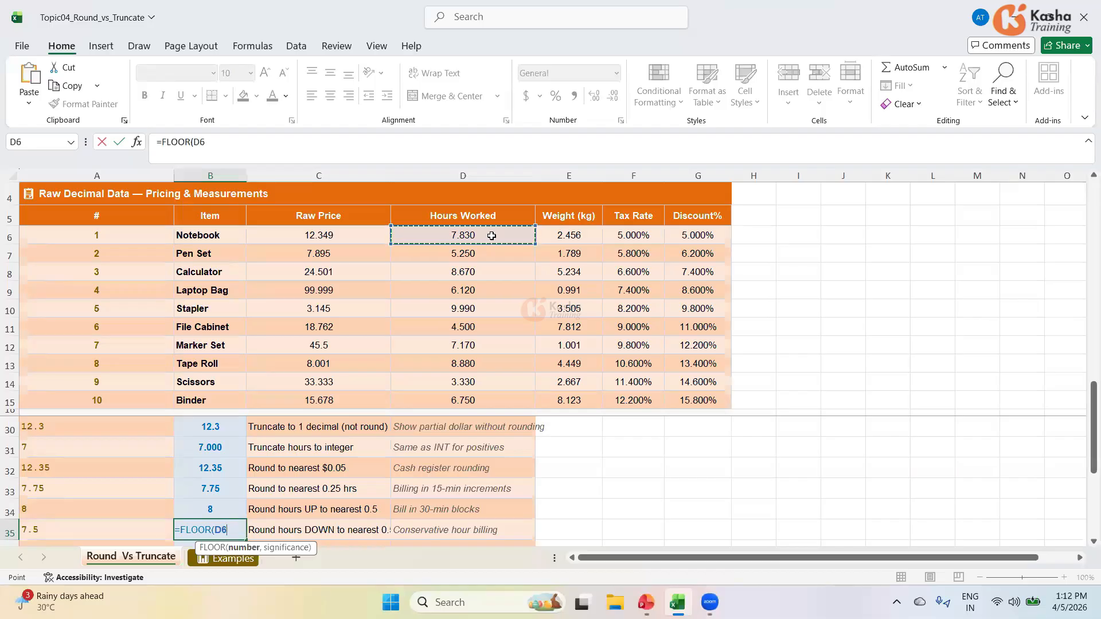
type(",0.")
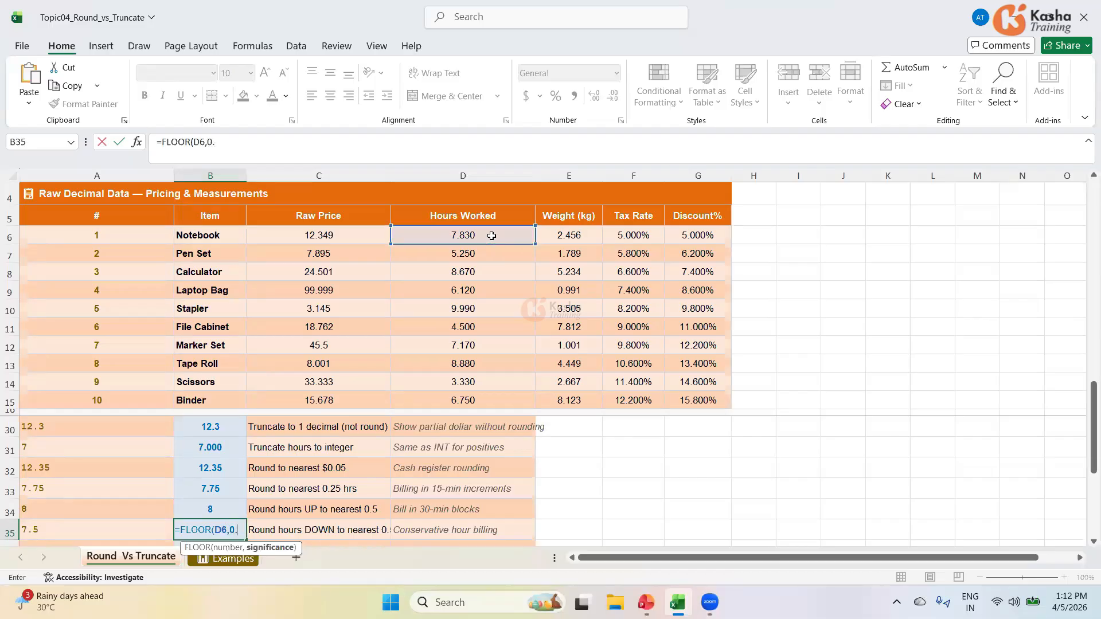
type("5)")
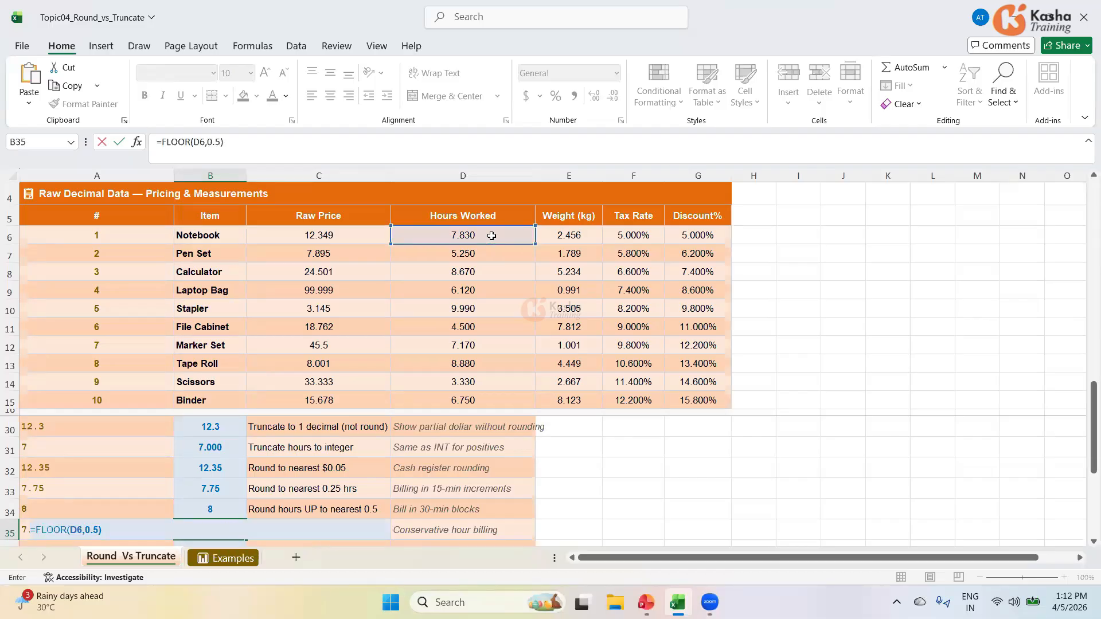
key("Return")
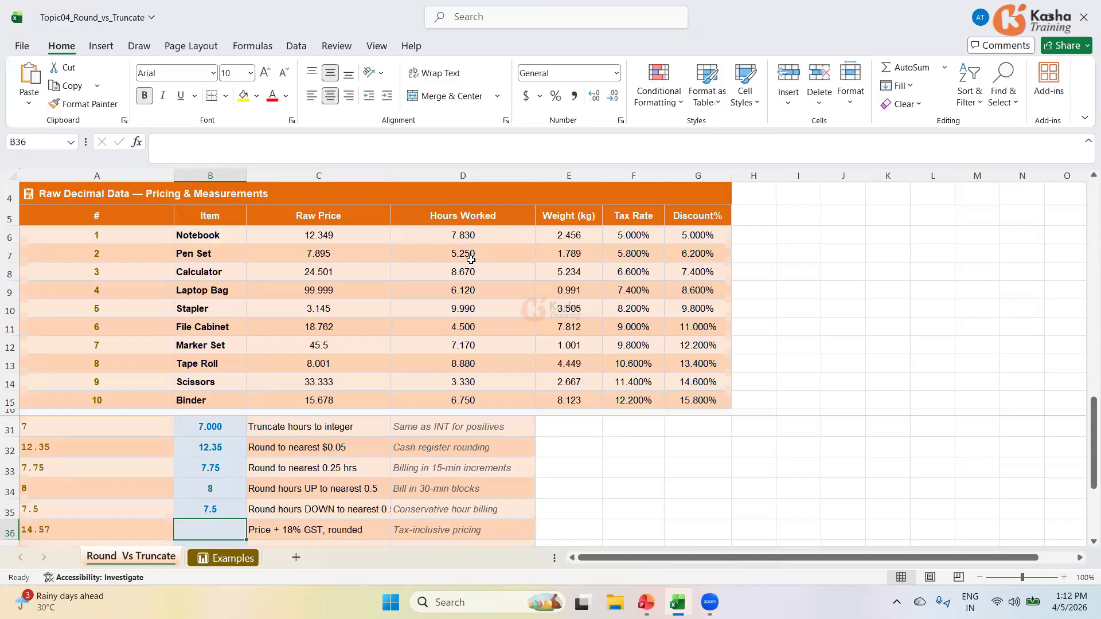
left_click(210, 512)
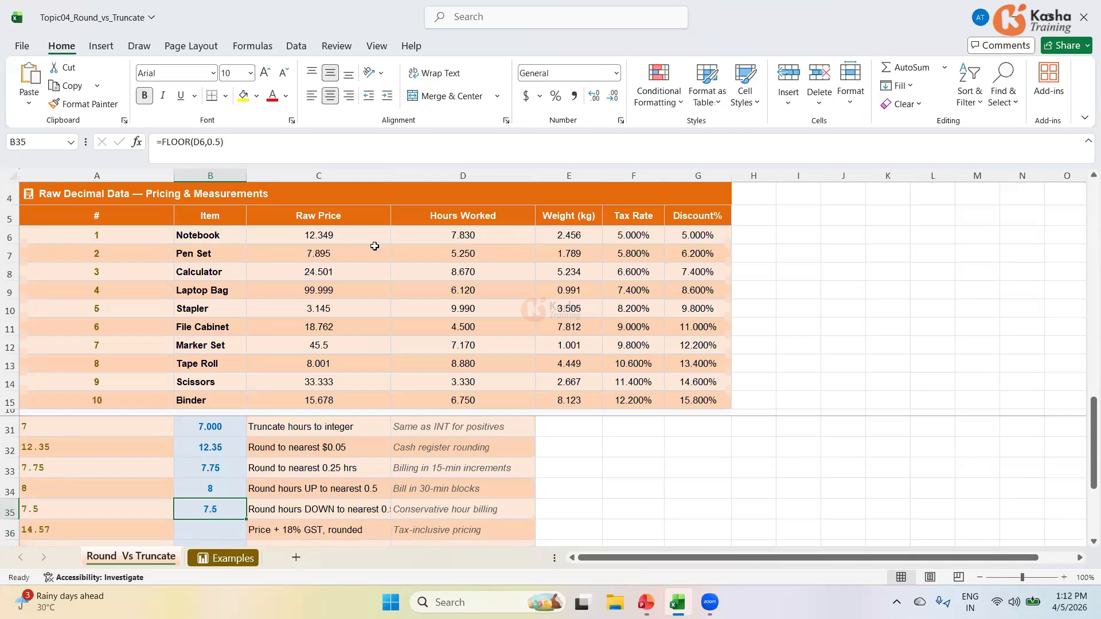
Step: Enter =ROUND(C6*1.18,2) in result cell B36 to calculate the Notebook price plus 18% GST, rounded to two decimals
left_click(321, 232)
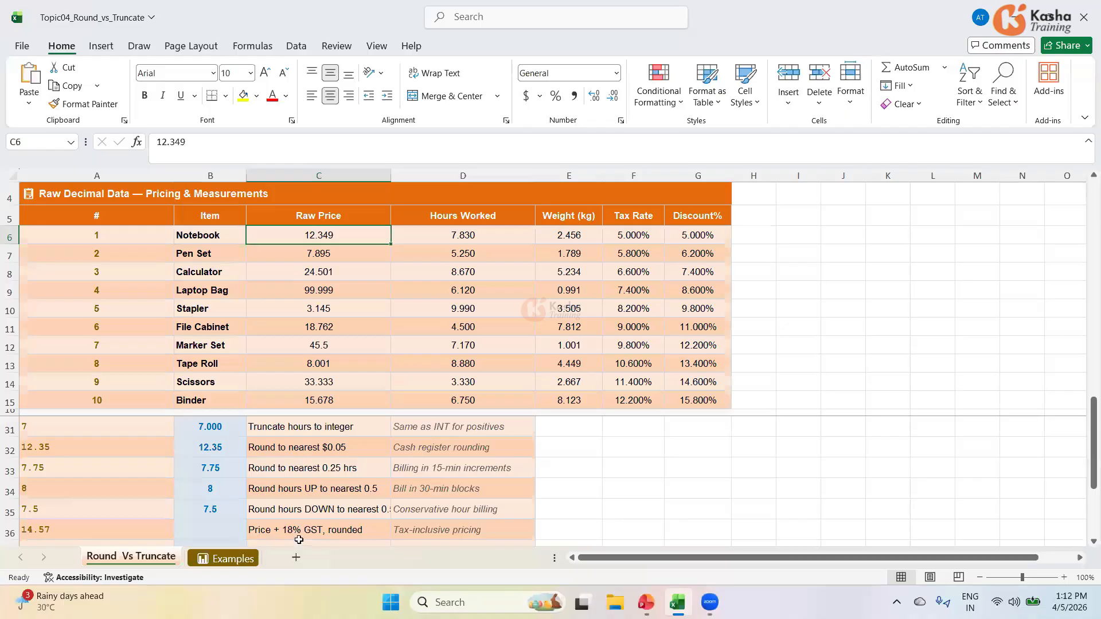
left_click(226, 533)
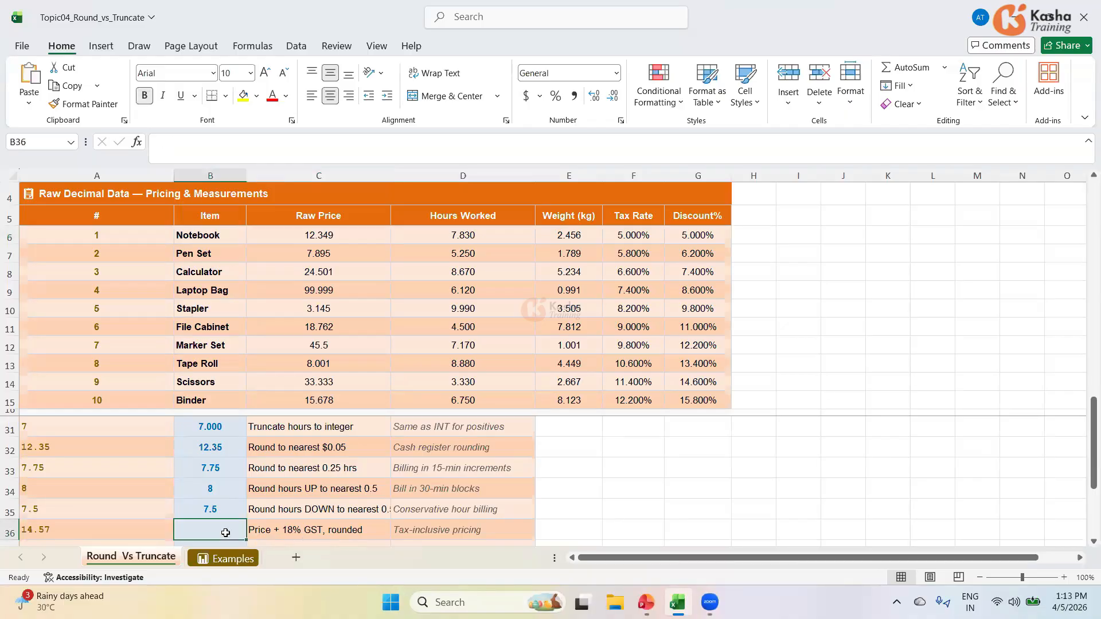
type("=")
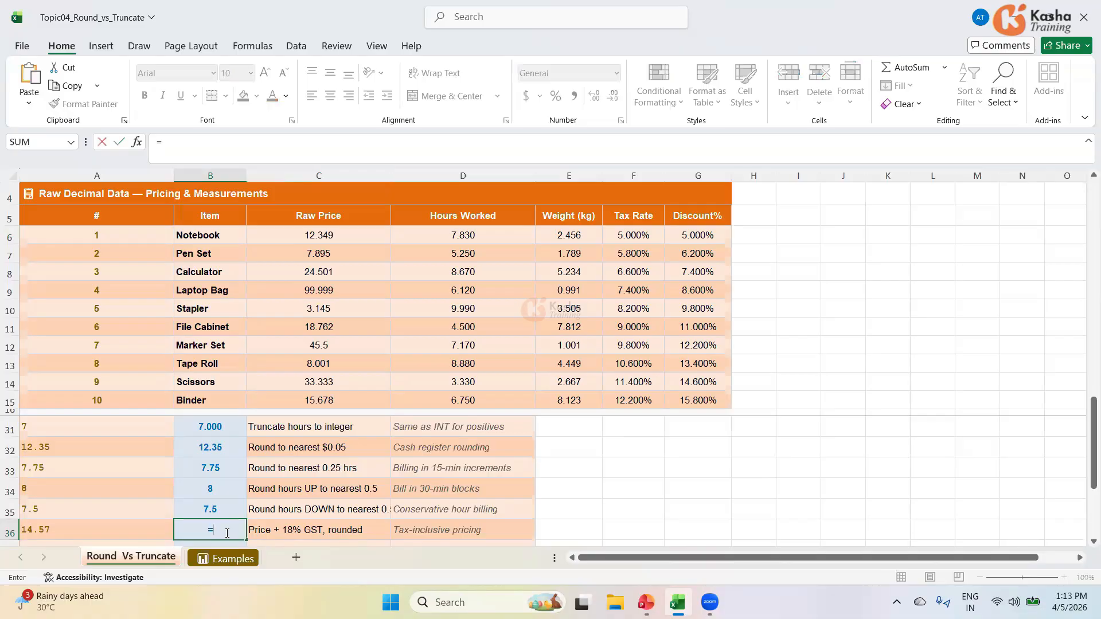
type("ROUND")
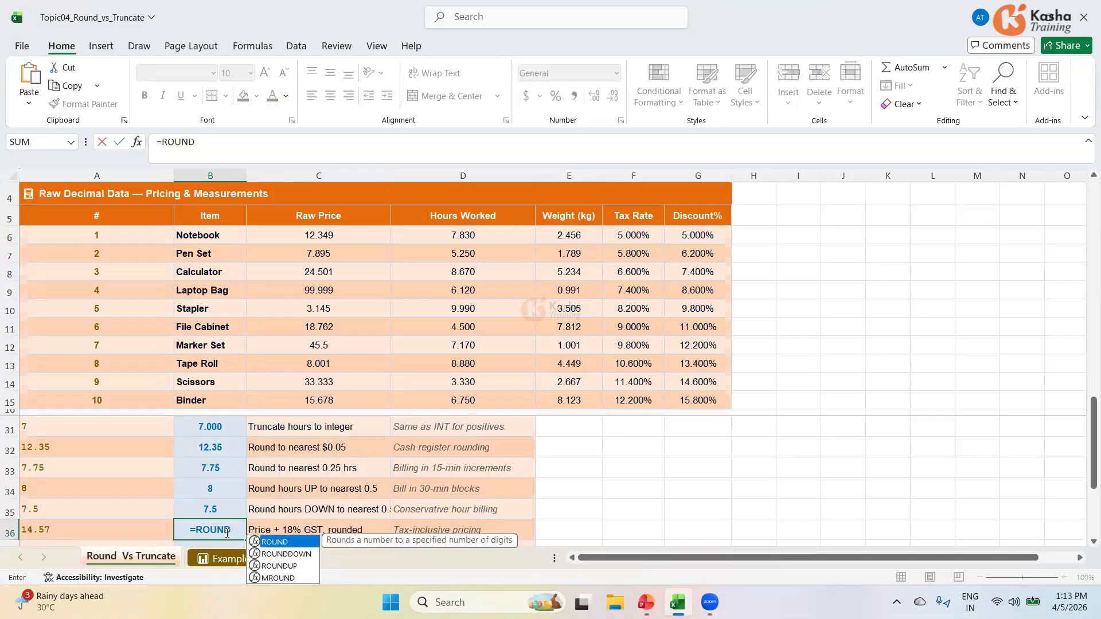
type("(")
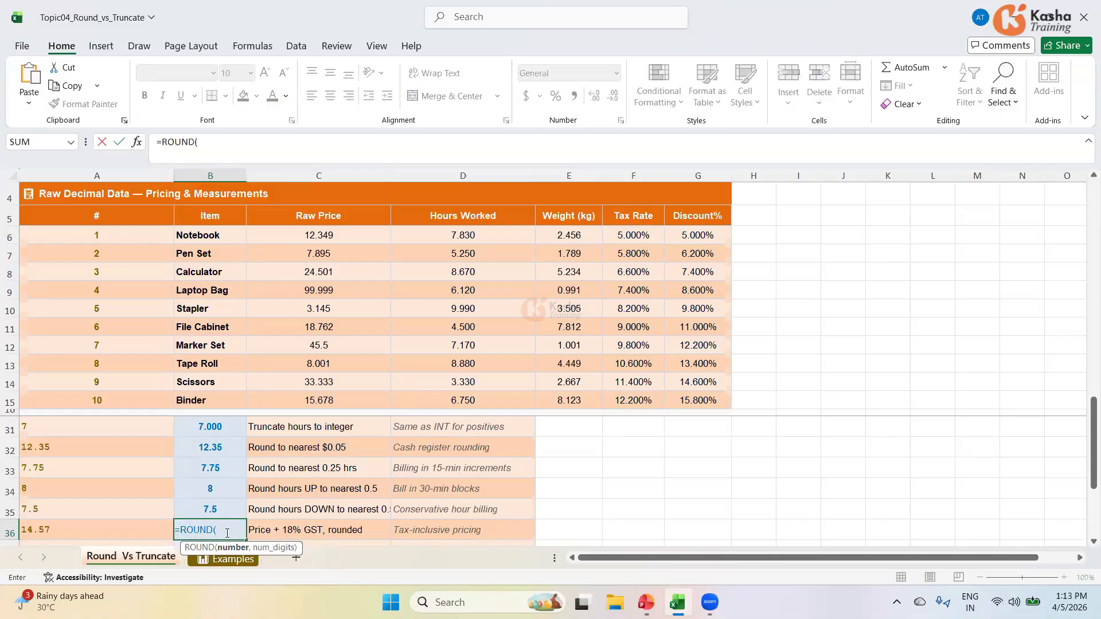
left_click(332, 236)
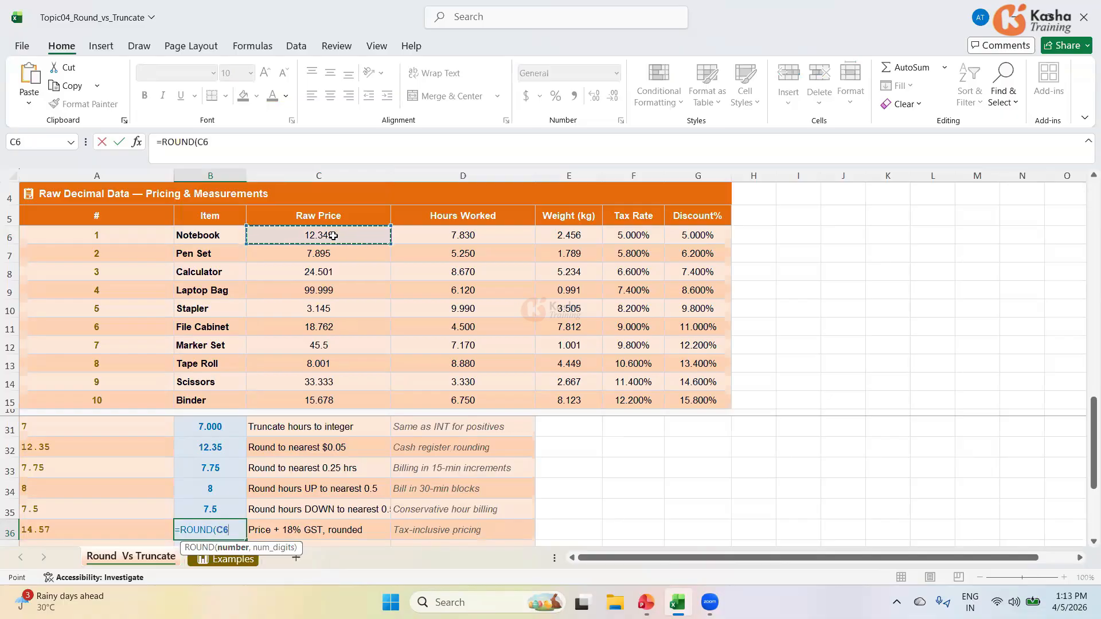
type("*1.18")
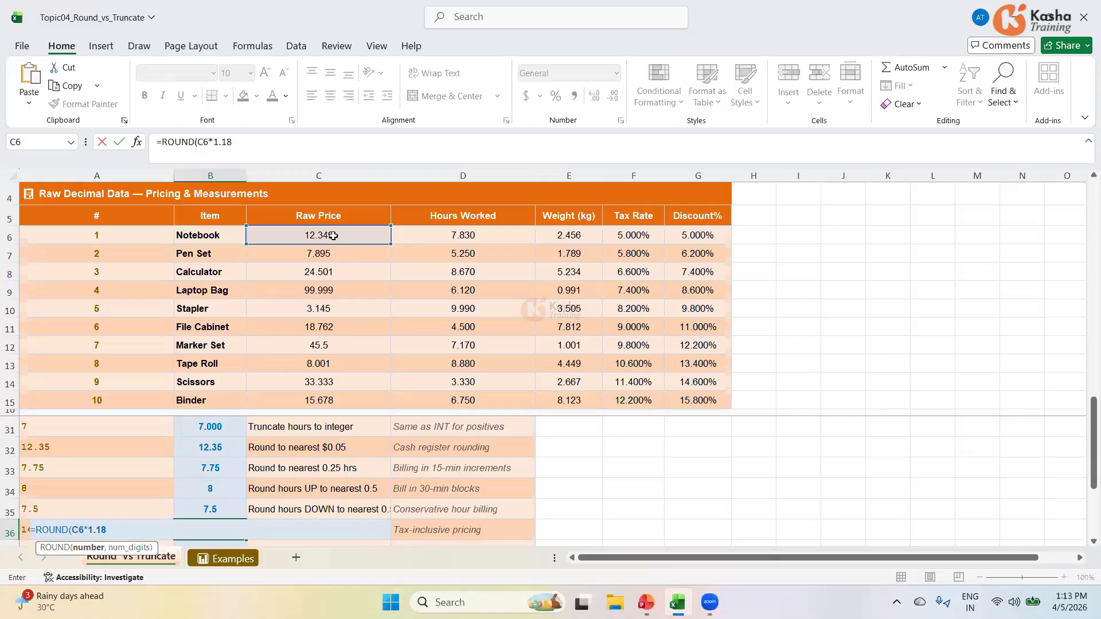
type(",2")
key("Return")
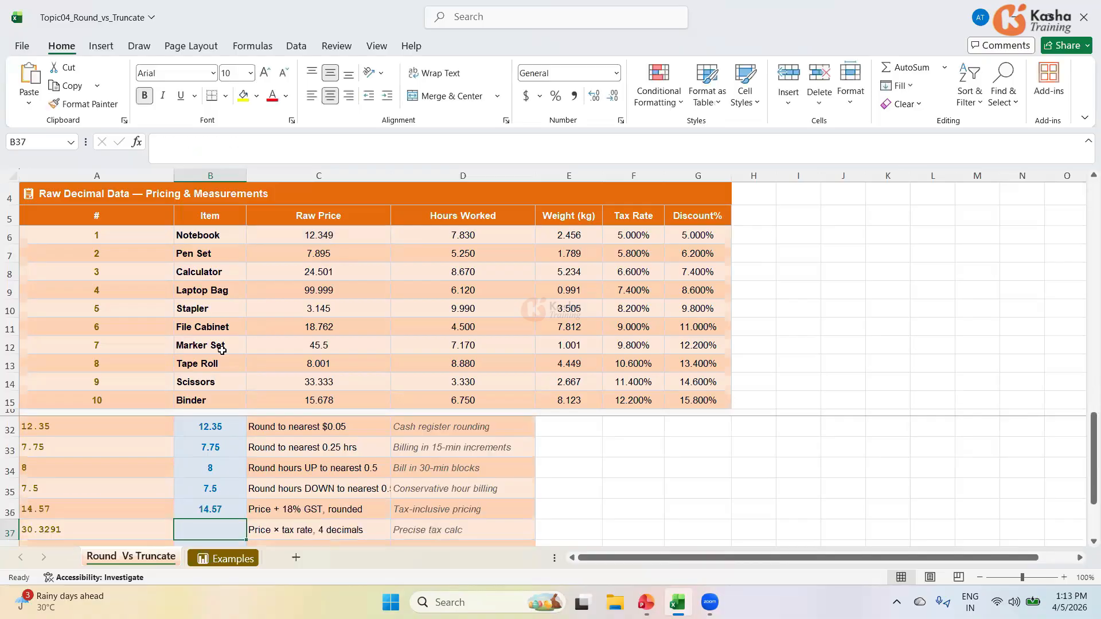
left_click(221, 510)
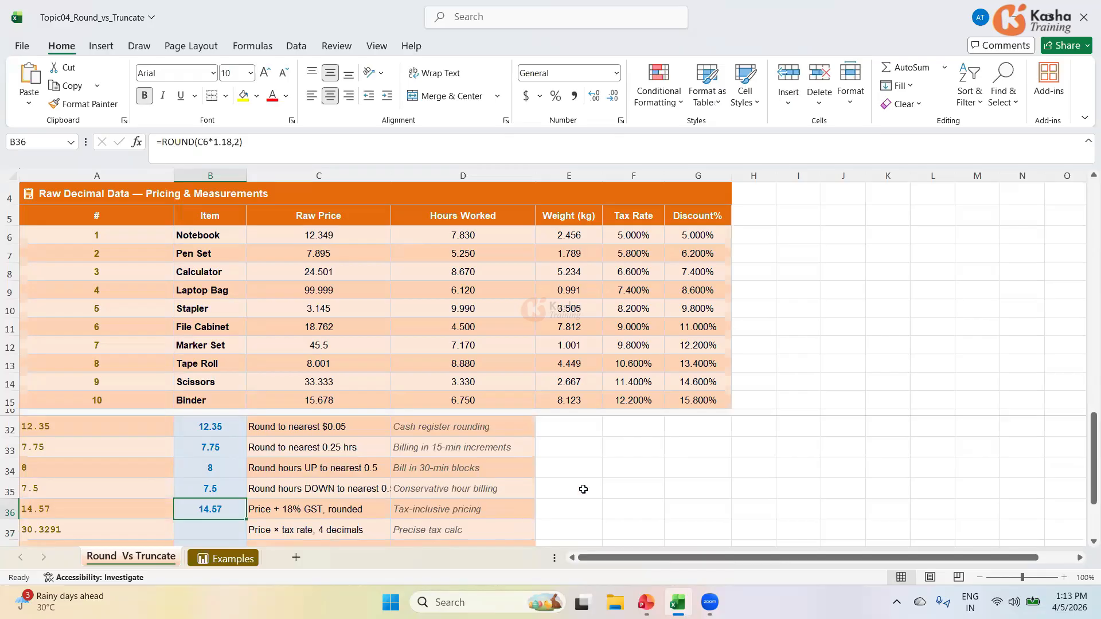
Step: Enter the Notebook price 12.349 in scratch cell F36 and calculate its 18% GST in G36 with =F36*18%
left_click(620, 513)
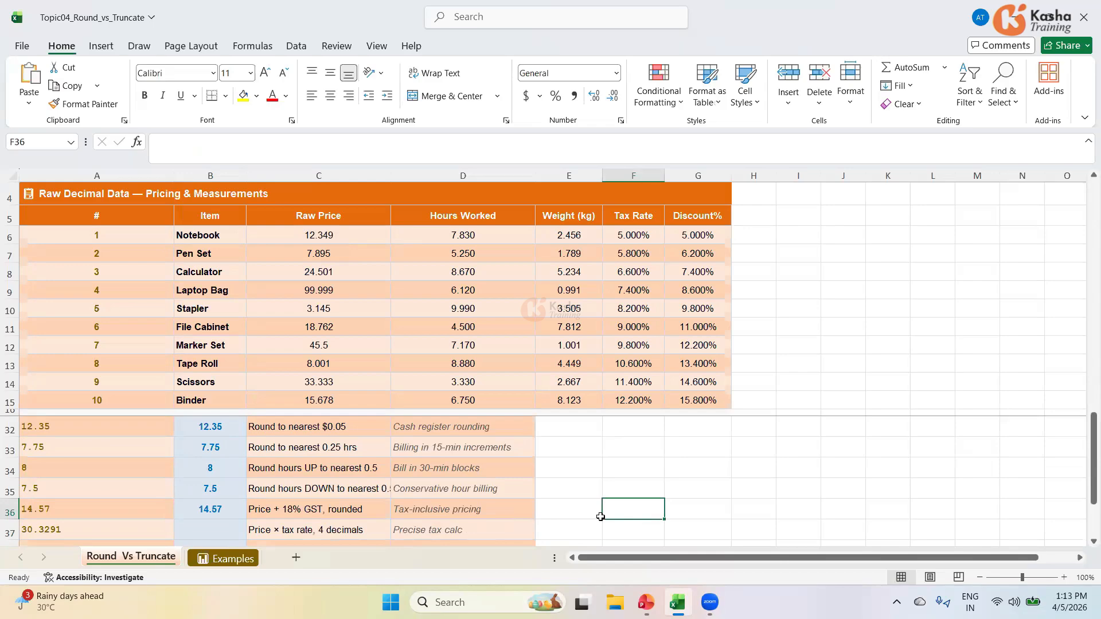
type("12.349")
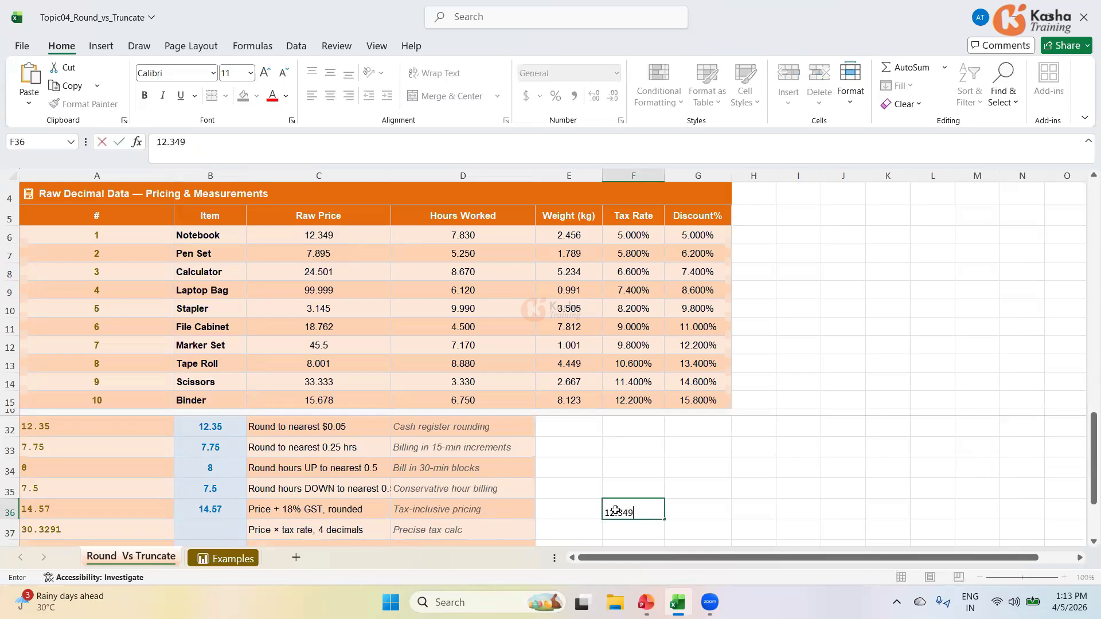
key("Tab")
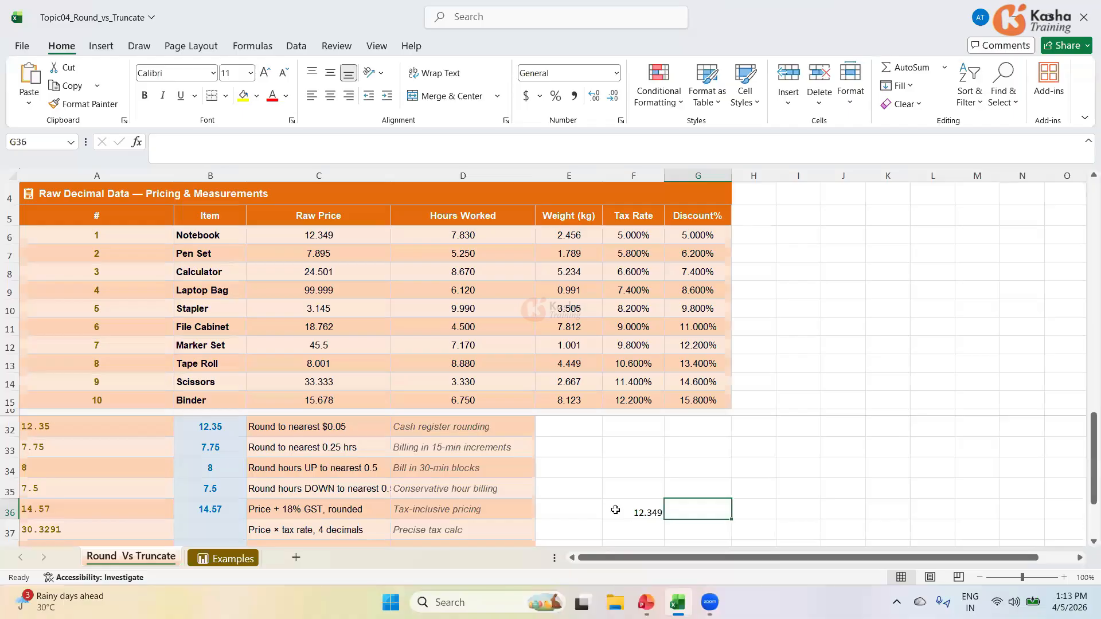
type("=")
left_click(615, 510)
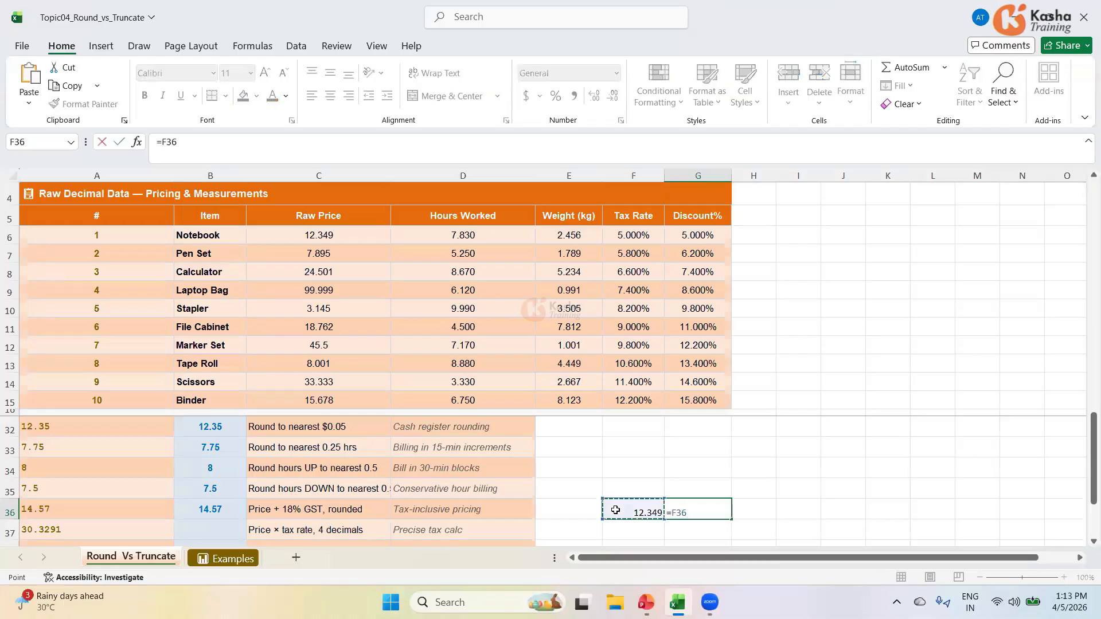
type("*18%")
key("Return")
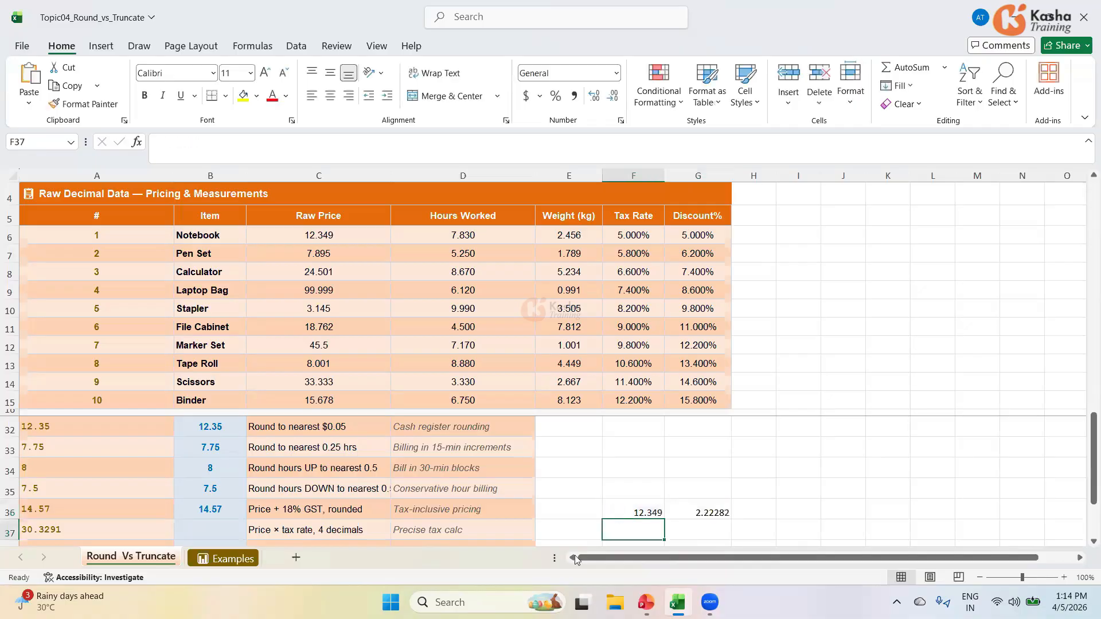
Step: Add the price and GST in scratch cell H36 with =F36+G36 and compare it with the rounded result in B36
left_click(740, 509)
type("=")
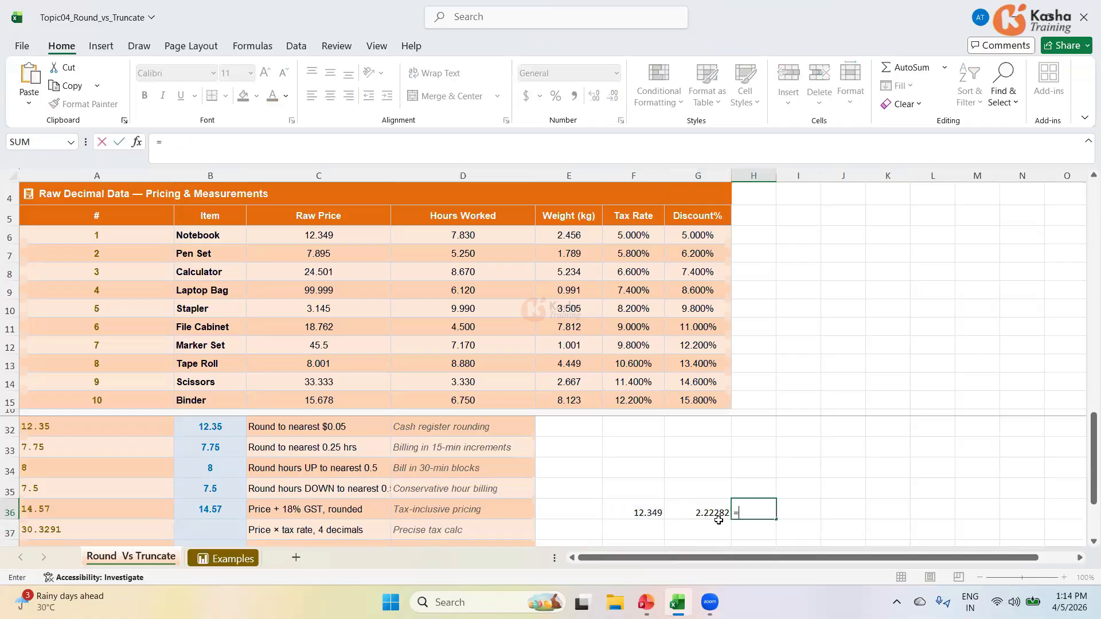
left_click(633, 509)
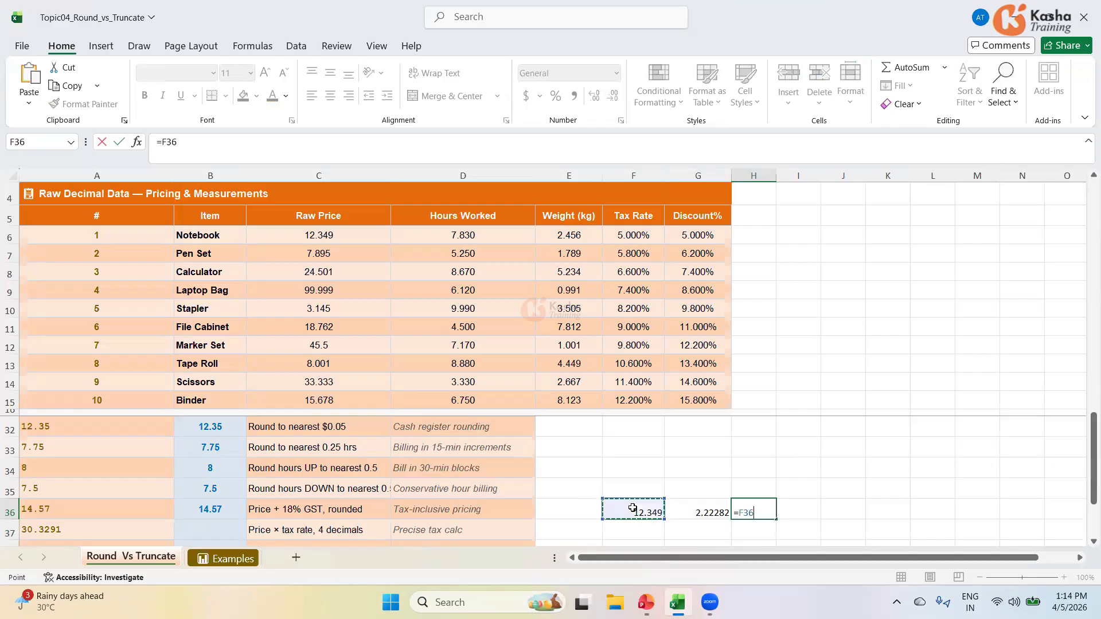
type("+")
left_click(690, 510)
key("Return")
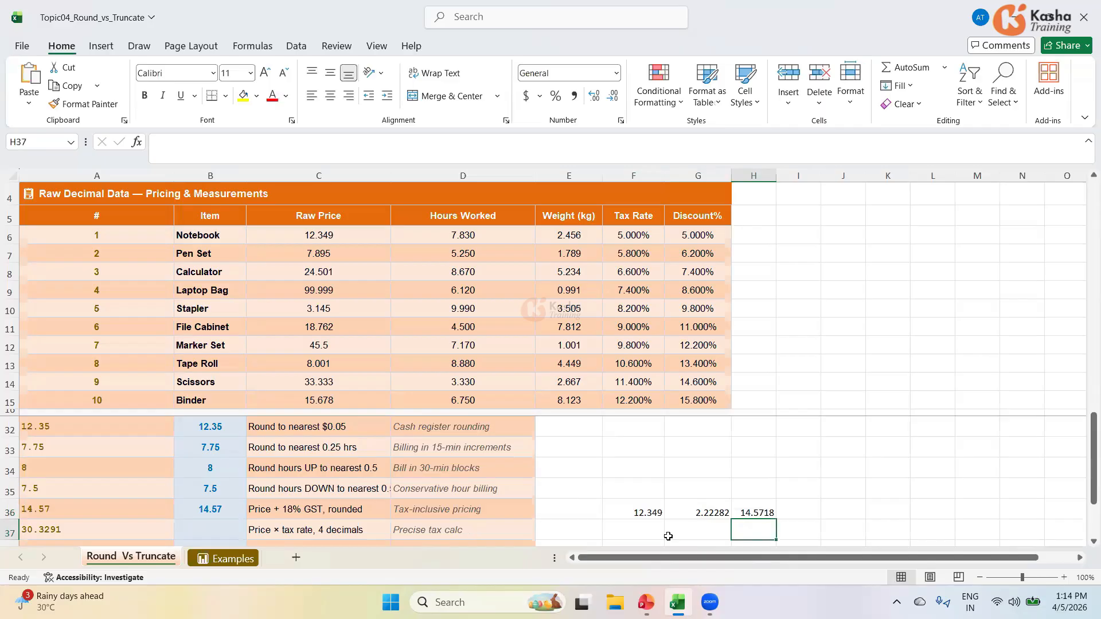
left_click(215, 510)
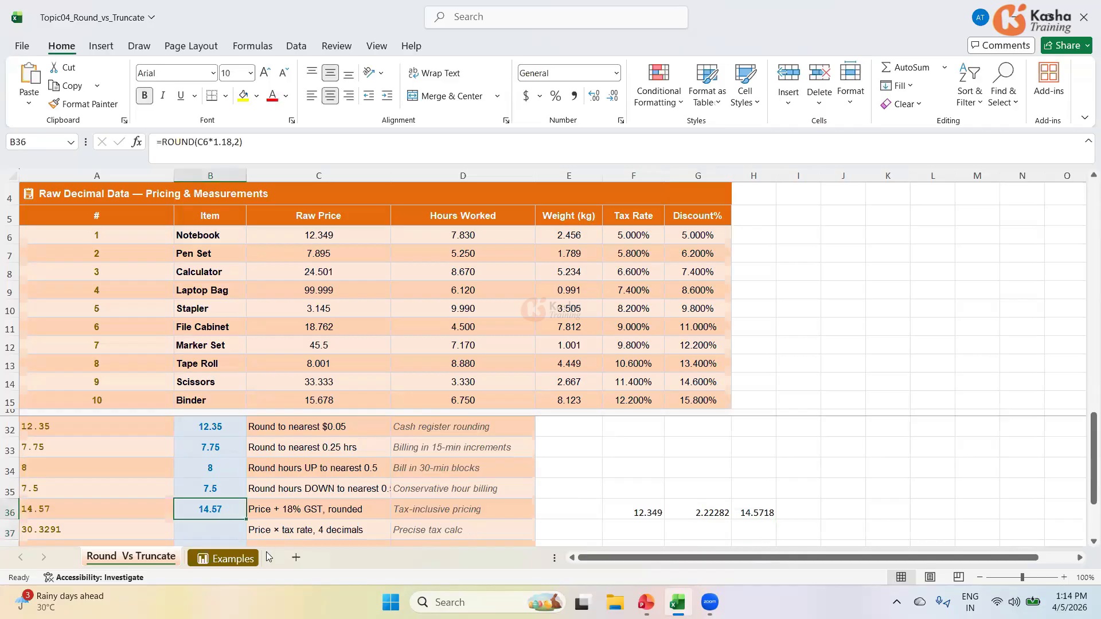
key("Down")
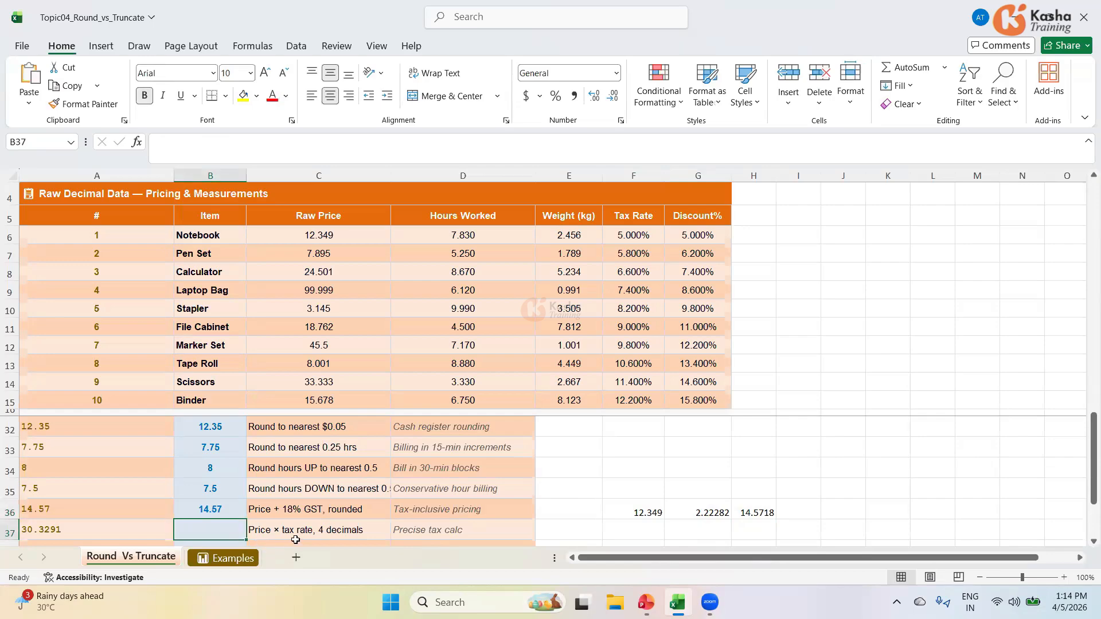
left_click(637, 237)
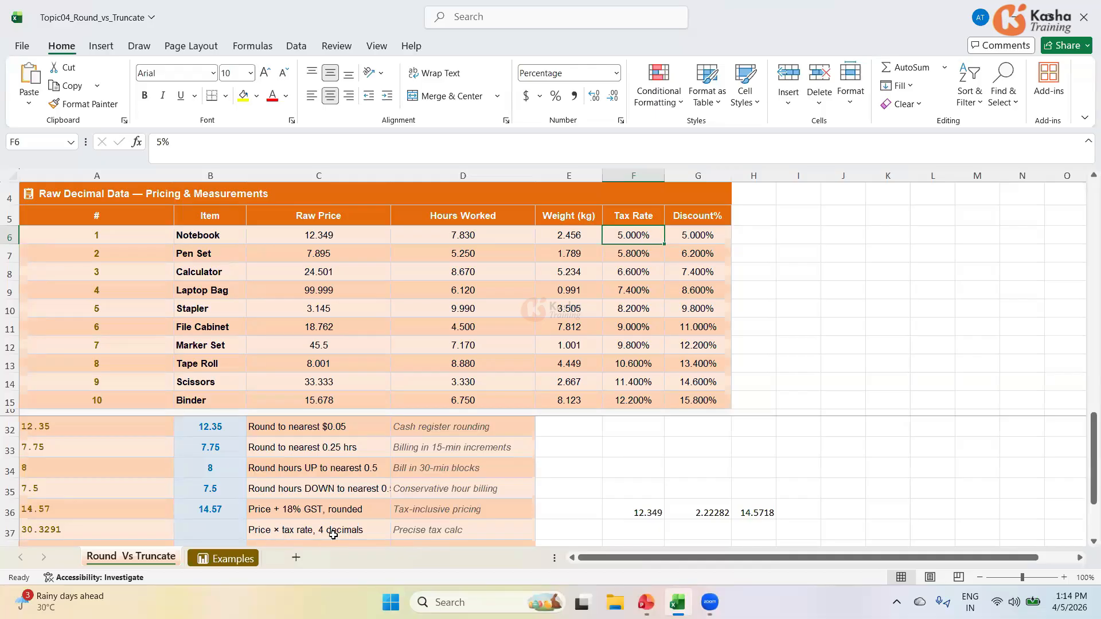
left_click(225, 529)
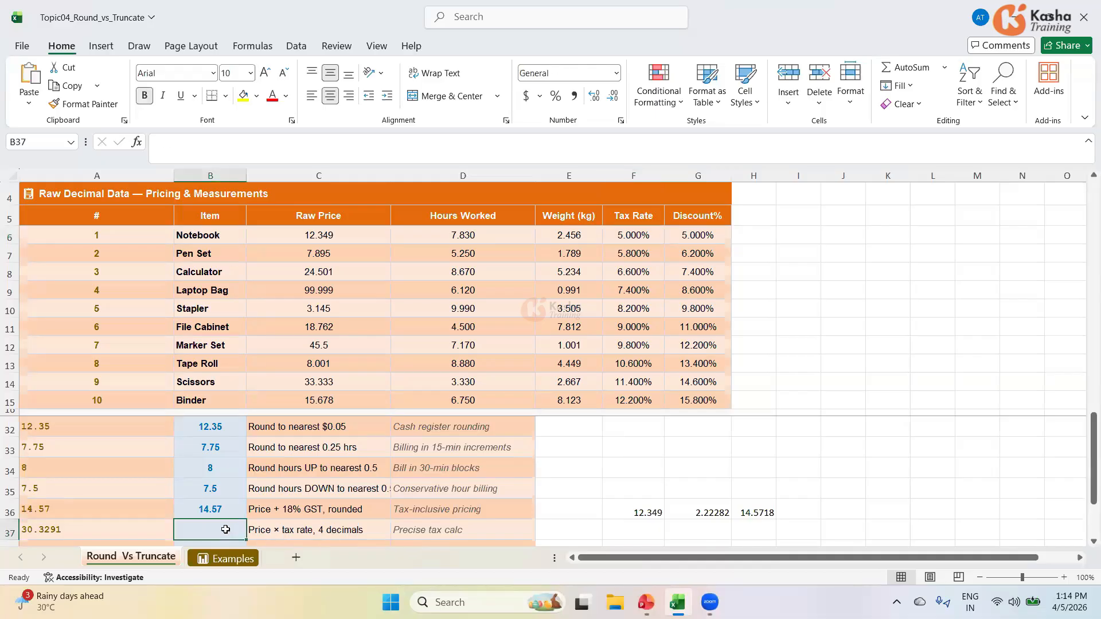
type("=")
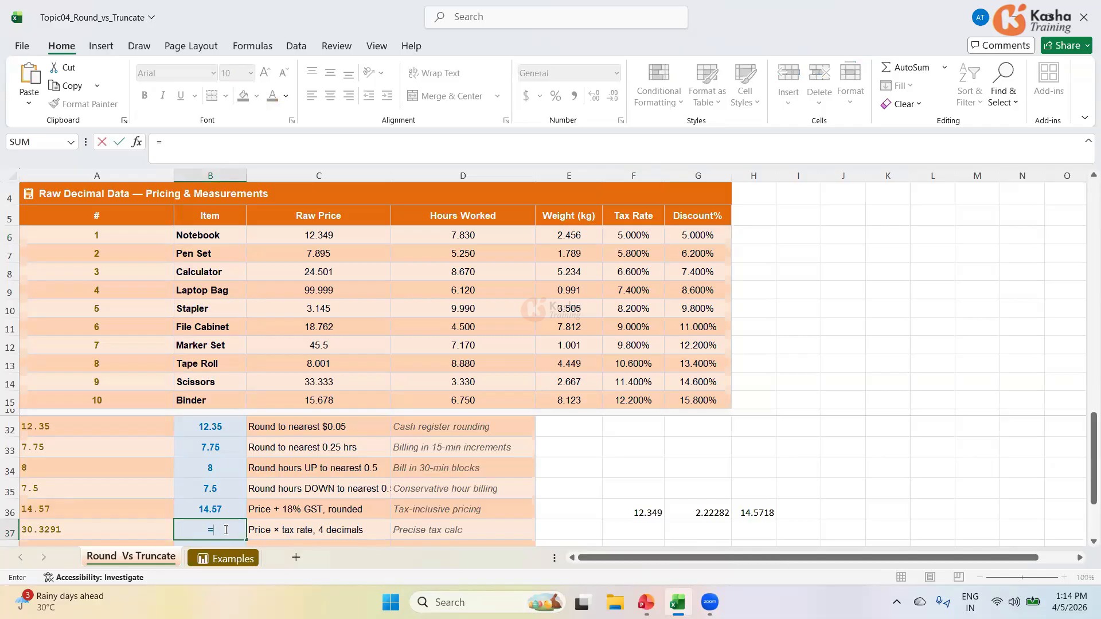
type("ROUND")
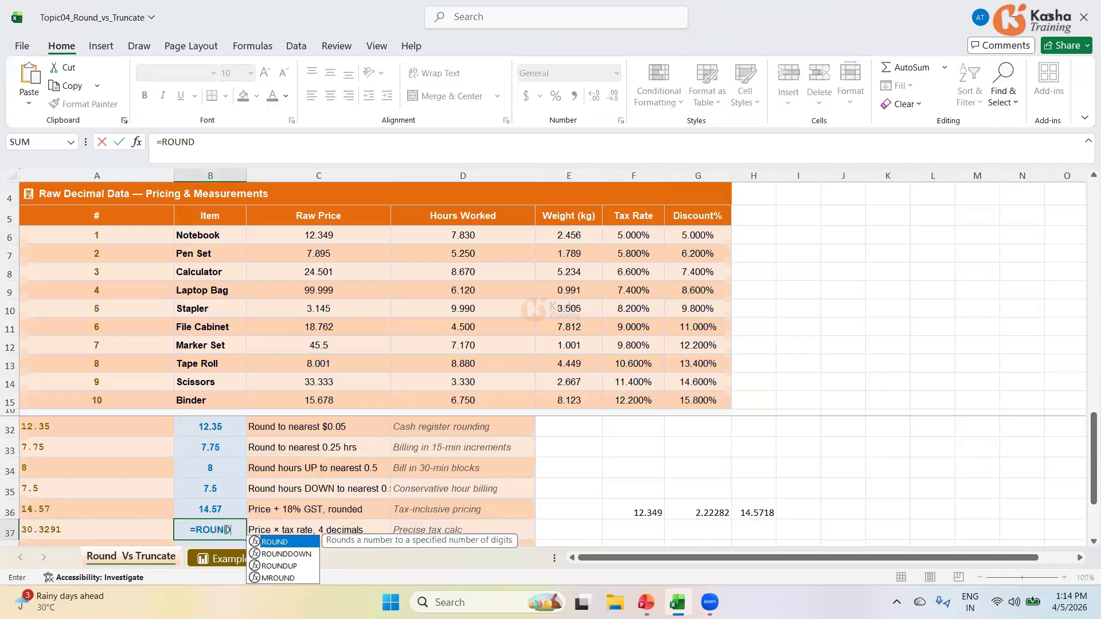
type("(")
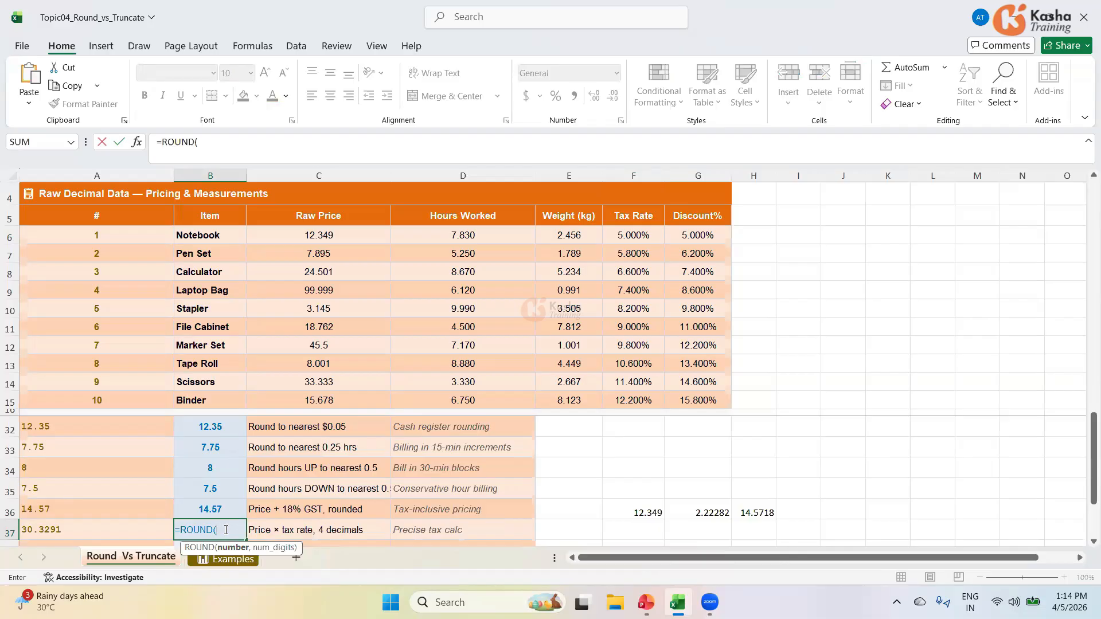
left_click(318, 234)
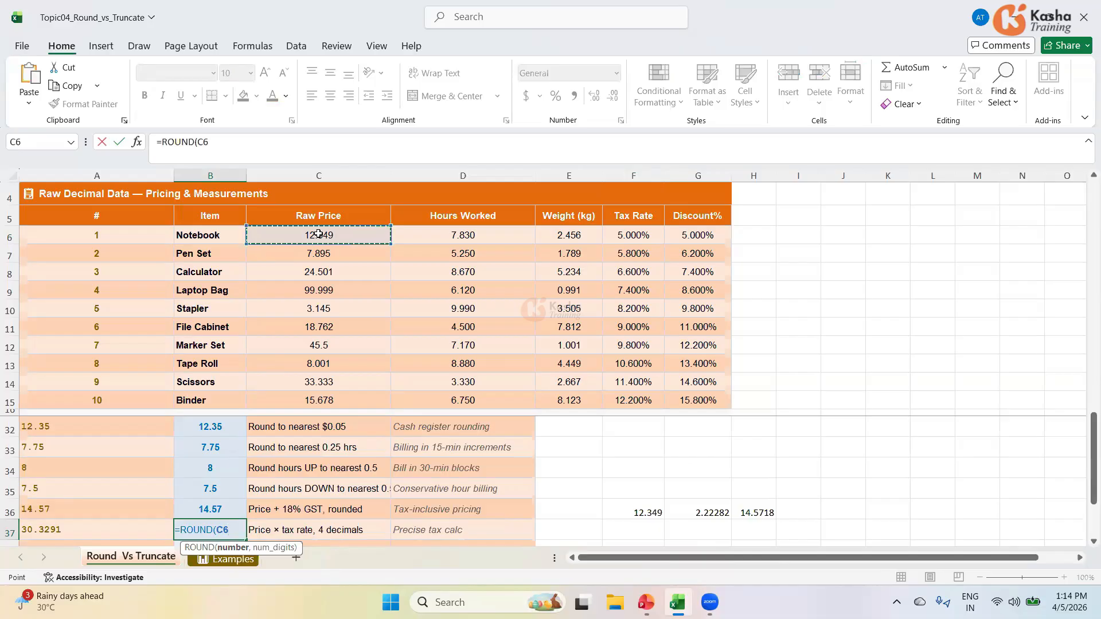
type("-IN")
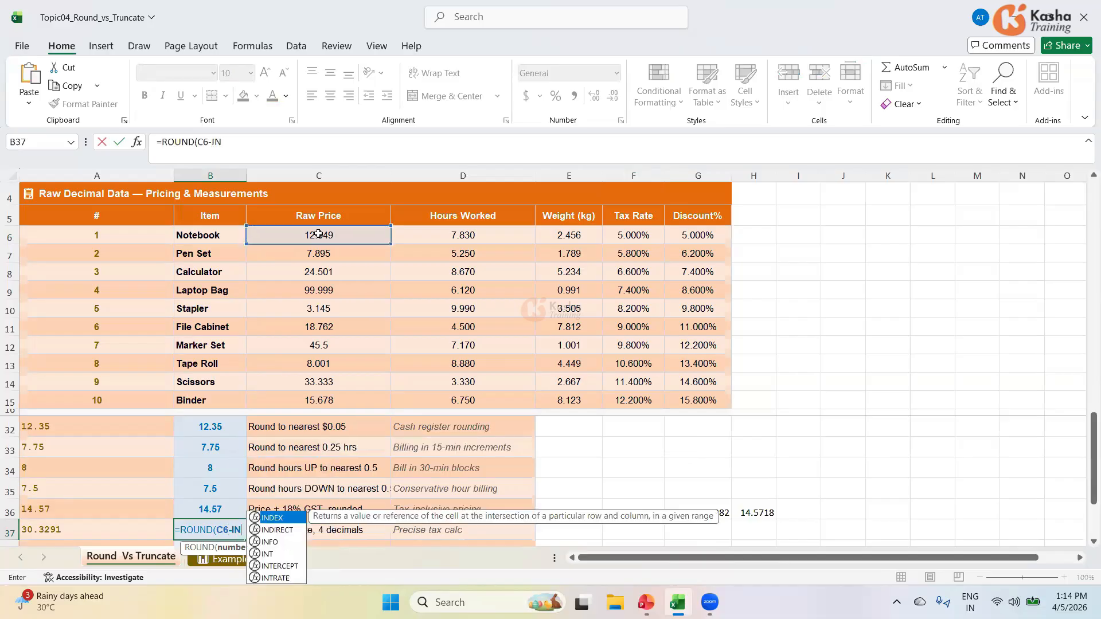
type("T")
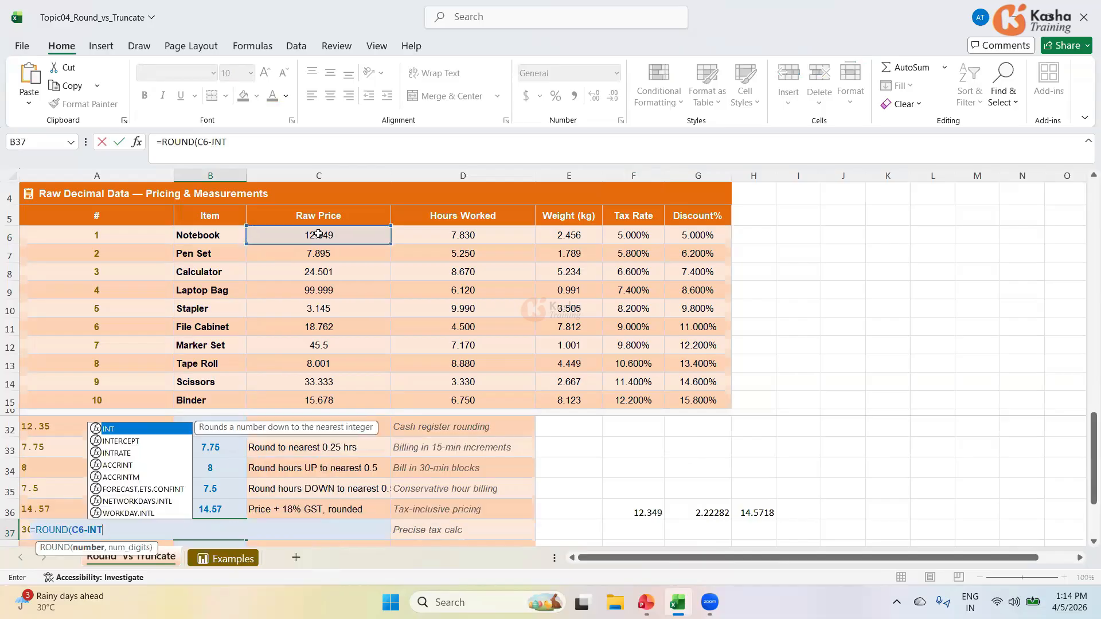
type("(")
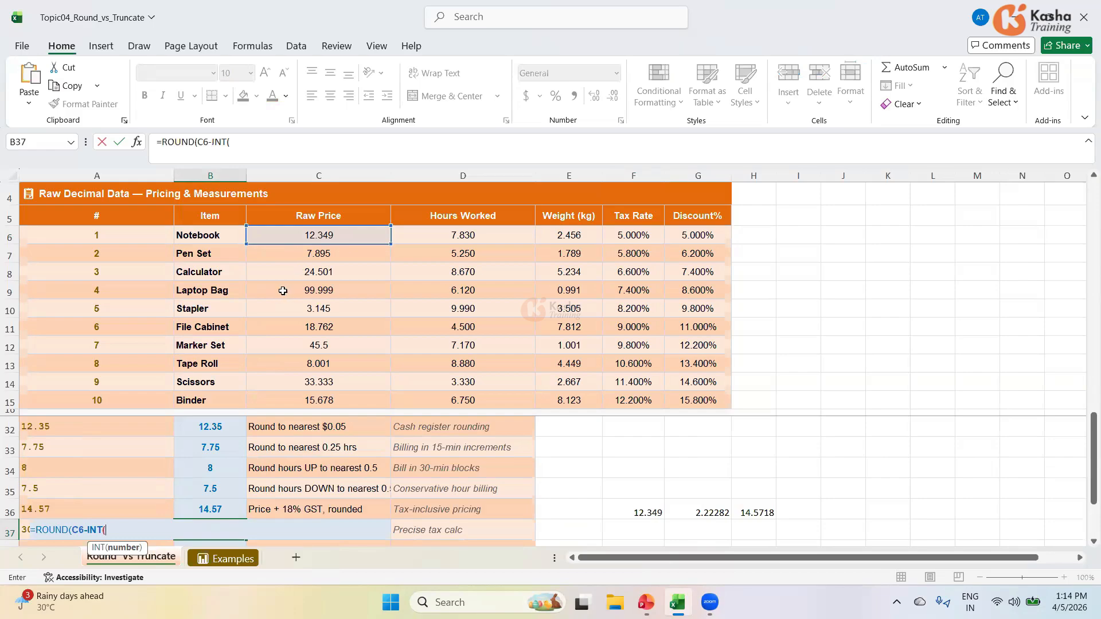
left_click(295, 236)
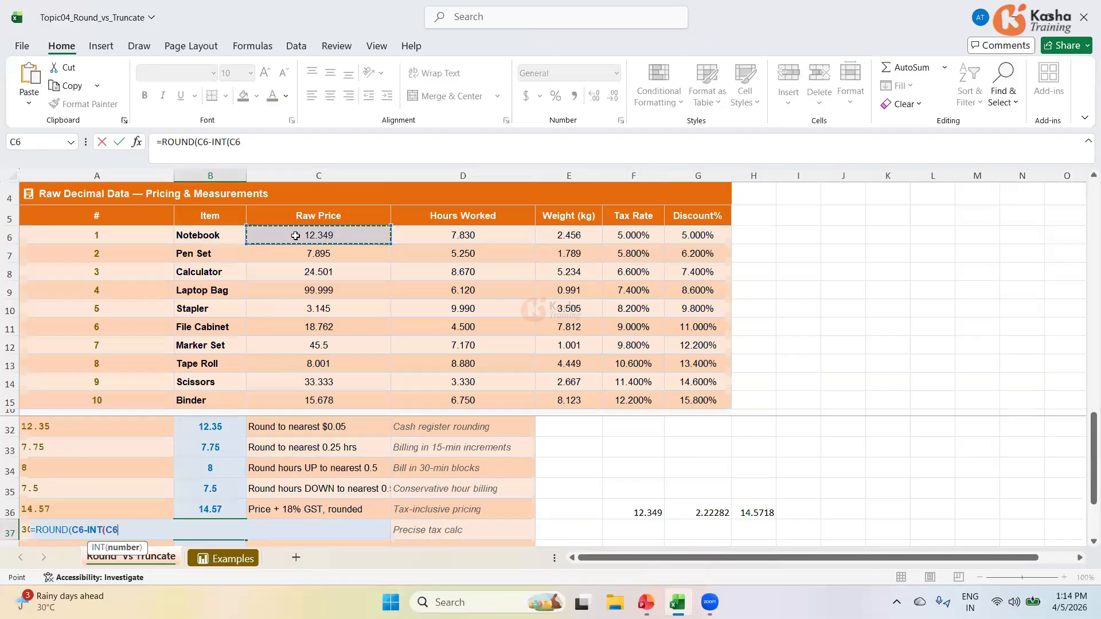
type(")")
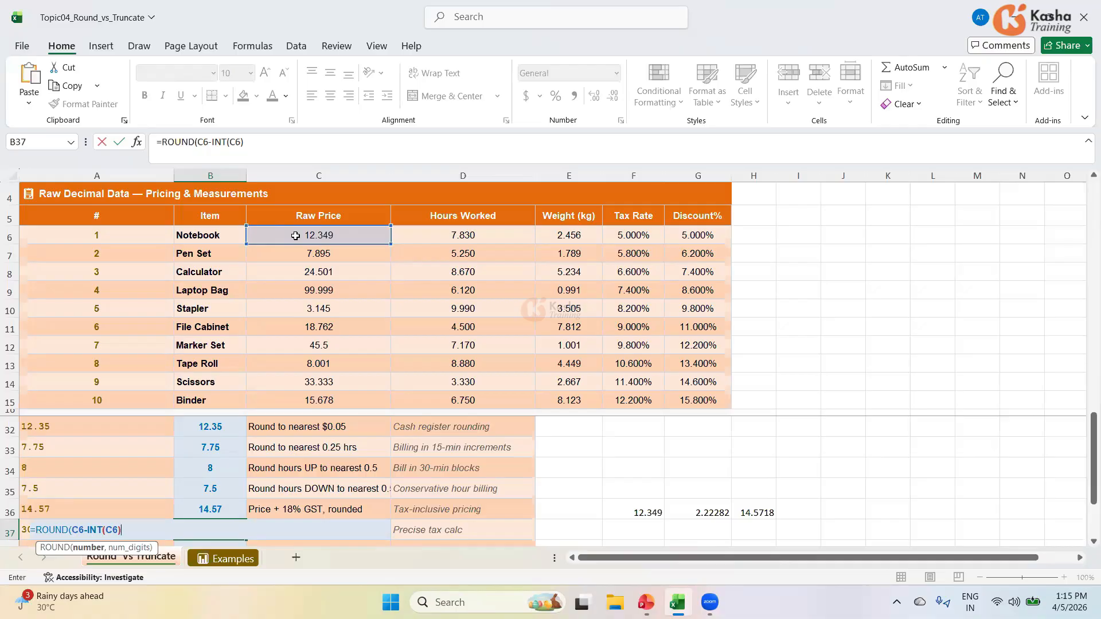
key("BackSpace")
key("BackSpace")
key("BackSpace")
key("BackSpace")
key("BackSpace")
key("BackSpace")
key("BackSpace")
key("BackSpace")
key("BackSpace")
key("BackSpace")
key("BackSpace")
key("BackSpace")
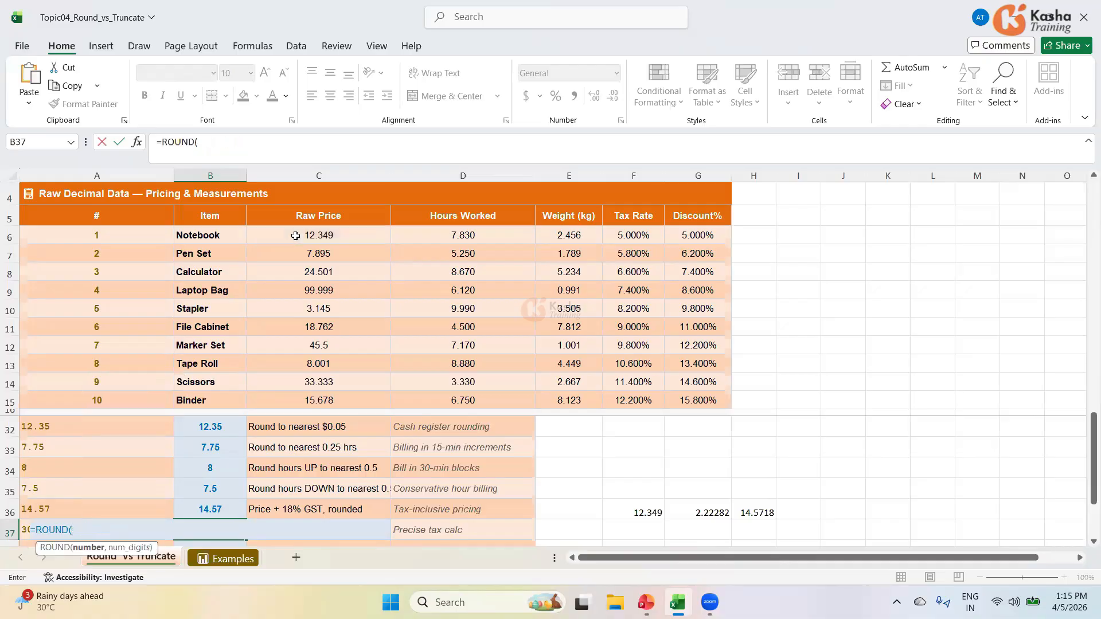
key("BackSpace")
key("BackSpace")
key("BackSpace")
key("Escape")
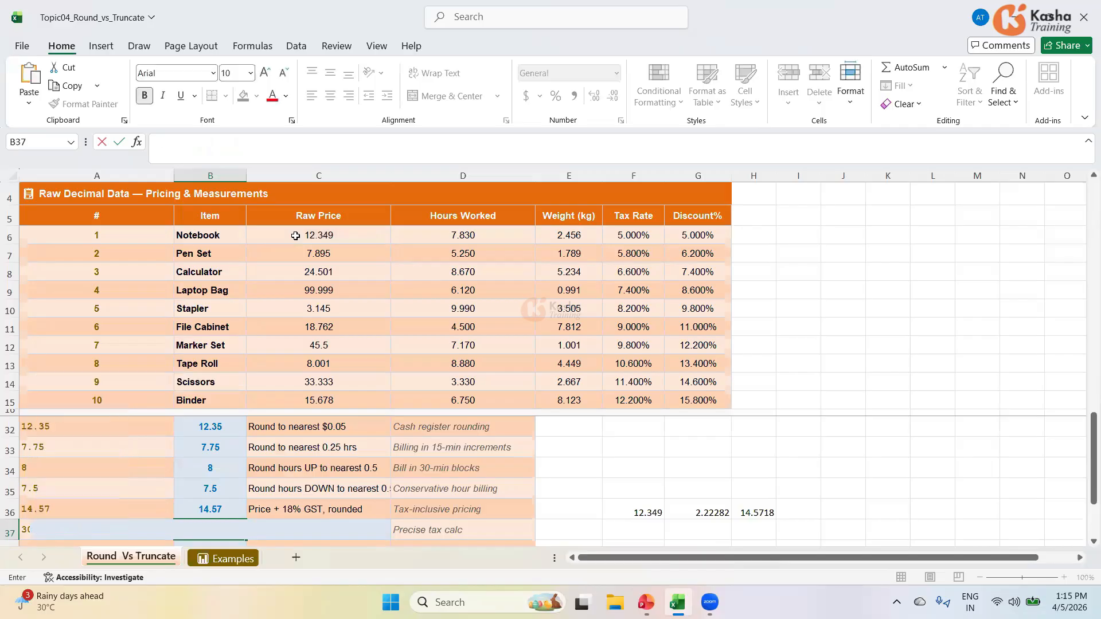
left_click(735, 450)
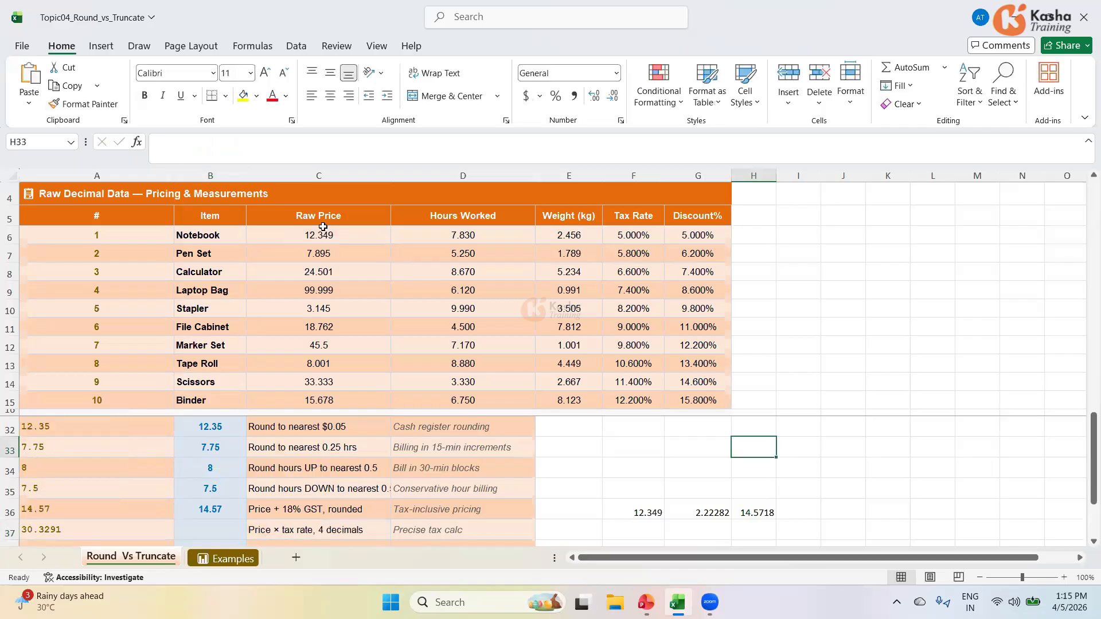
Step: Enter =ROUND(C6*F6,4) in result cell B37 to multiply the Notebook price by its tax rate to four decimals, and check the formula's inputs
left_click(225, 526)
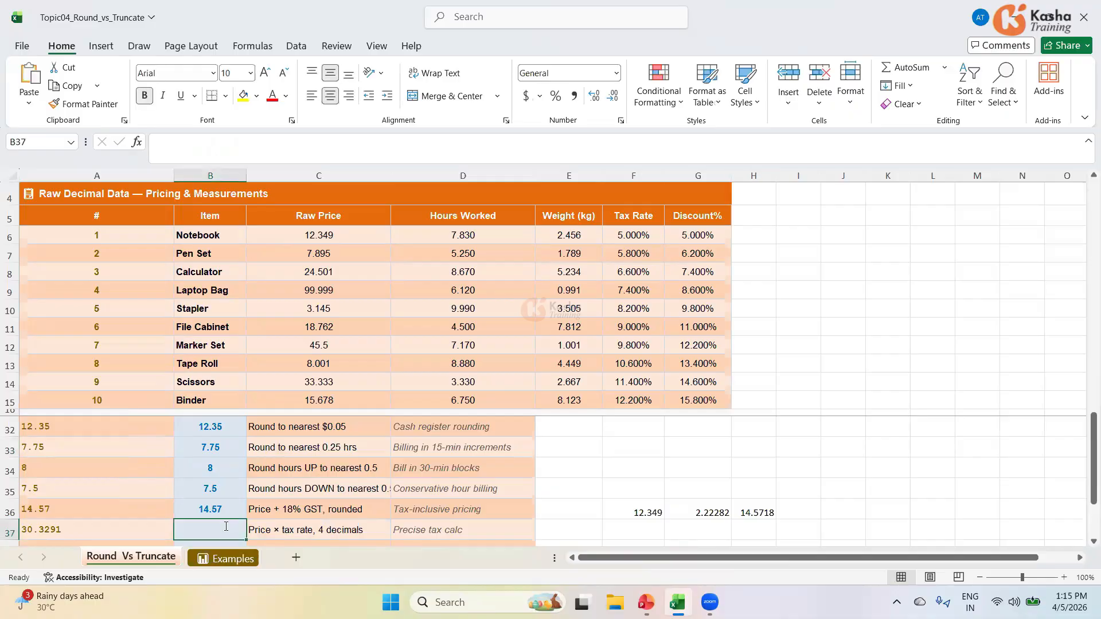
type("=ROU")
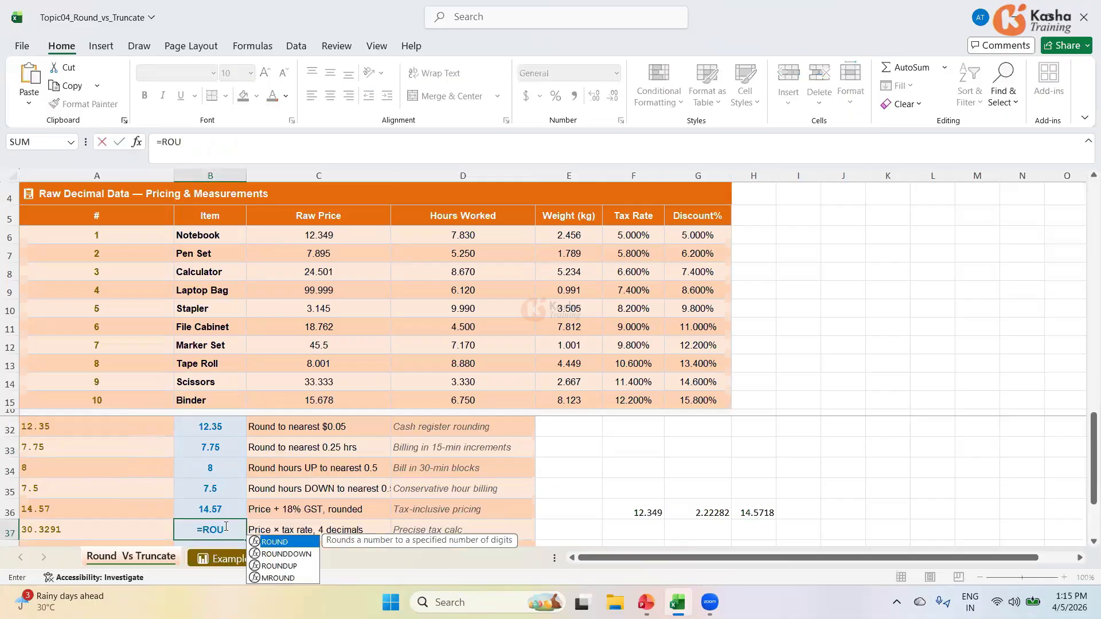
type("ND(")
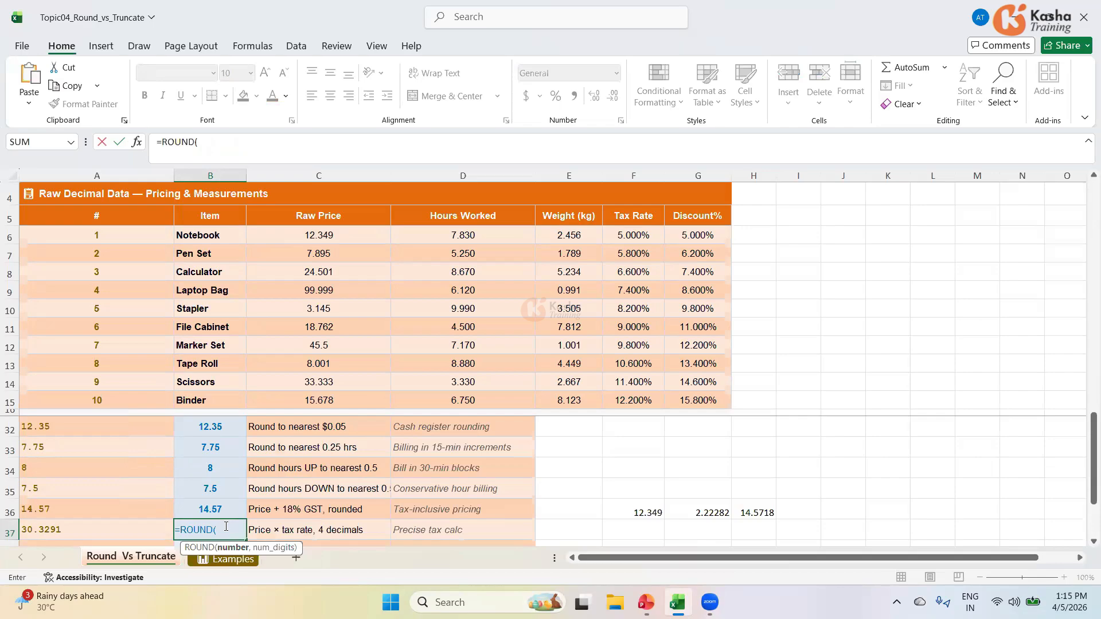
left_click(343, 230)
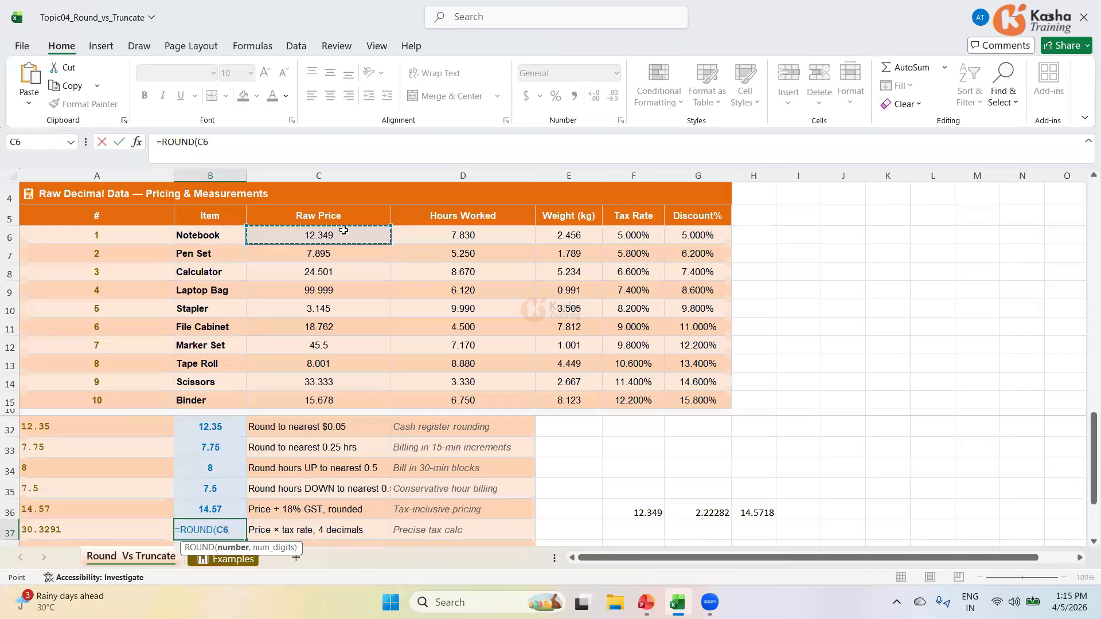
type("*")
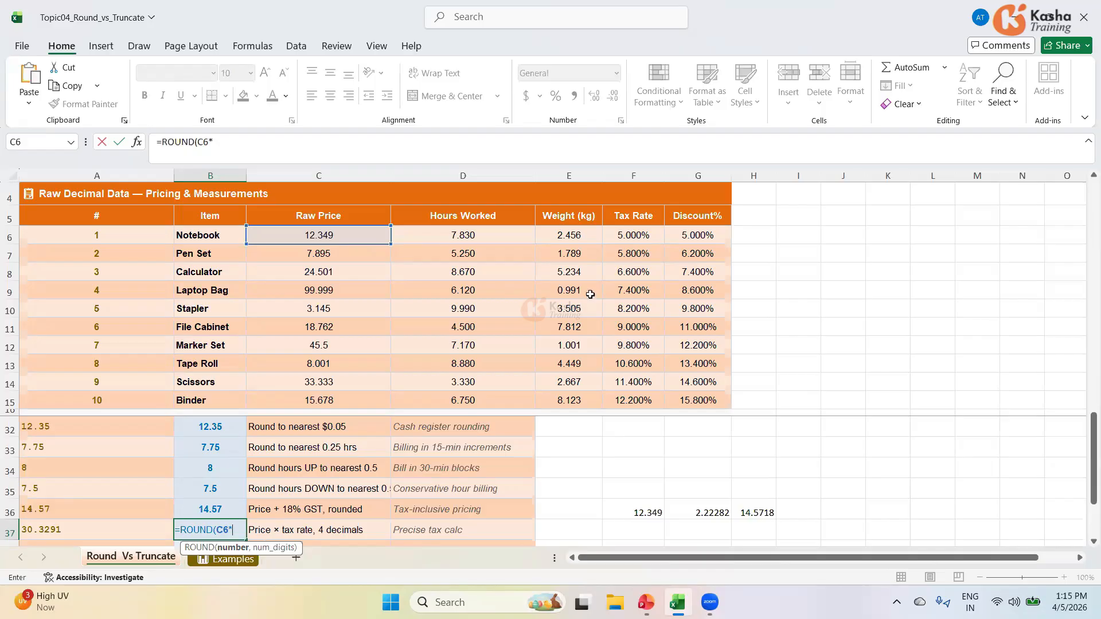
left_click(621, 237)
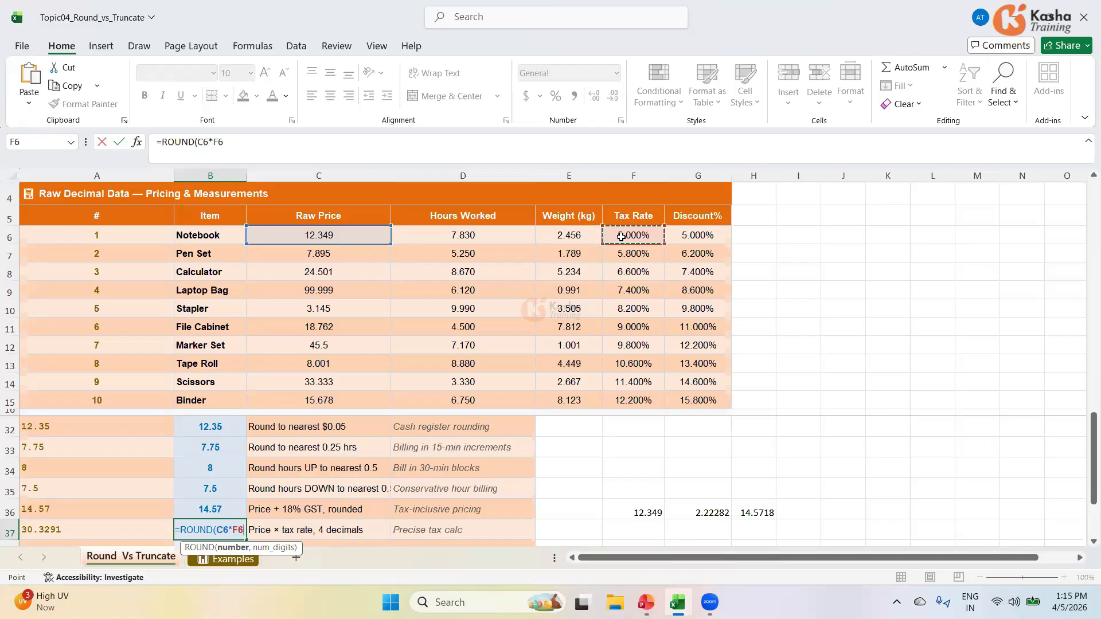
type(",4")
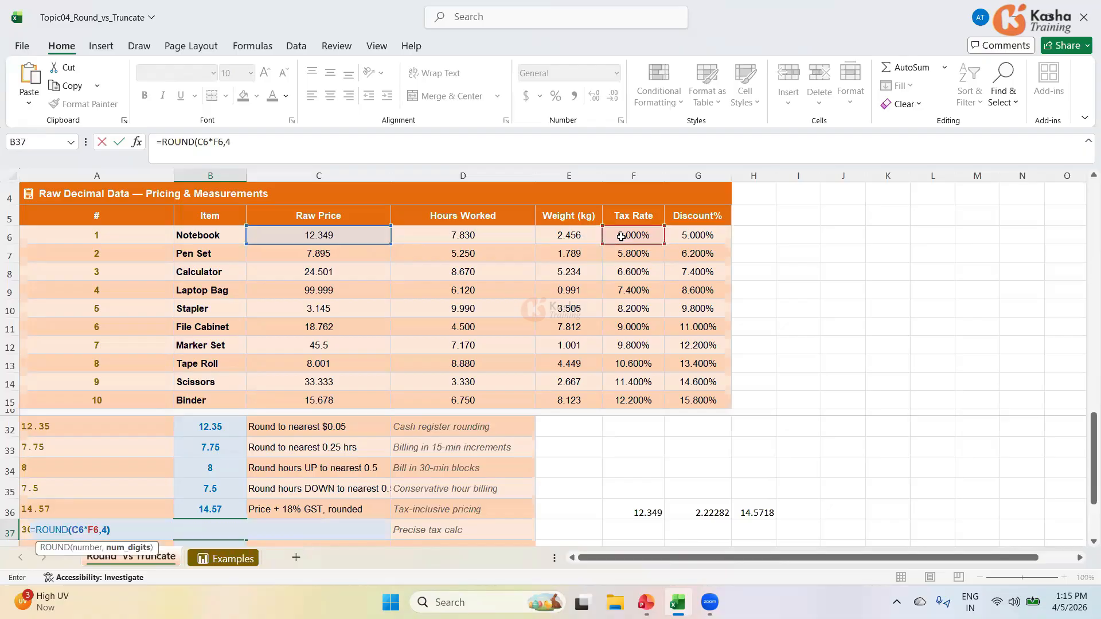
key("Return")
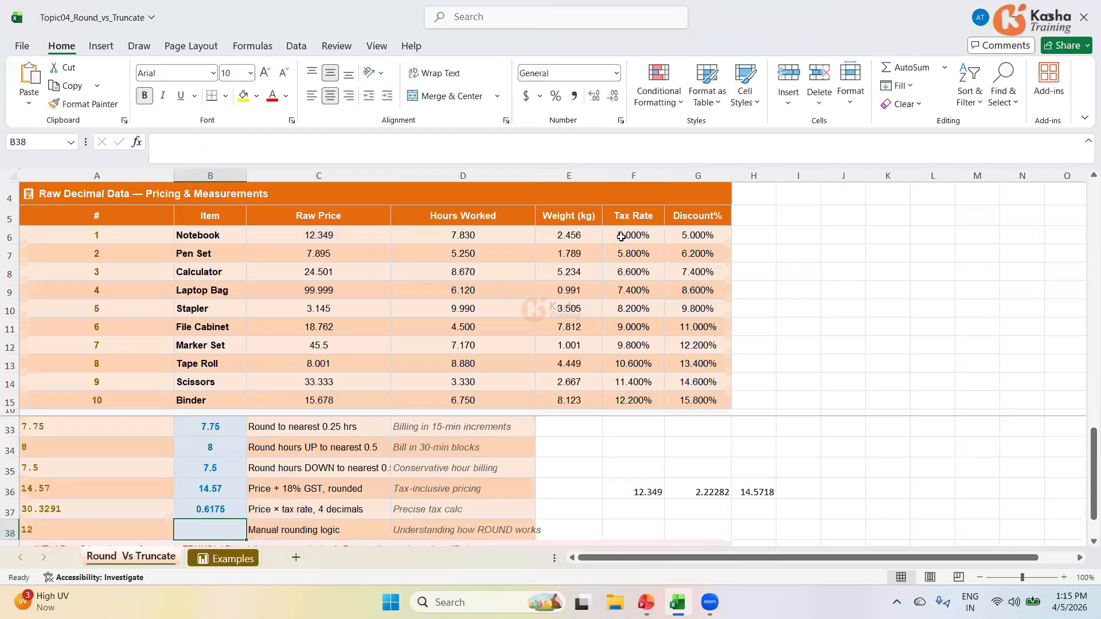
left_click(211, 510)
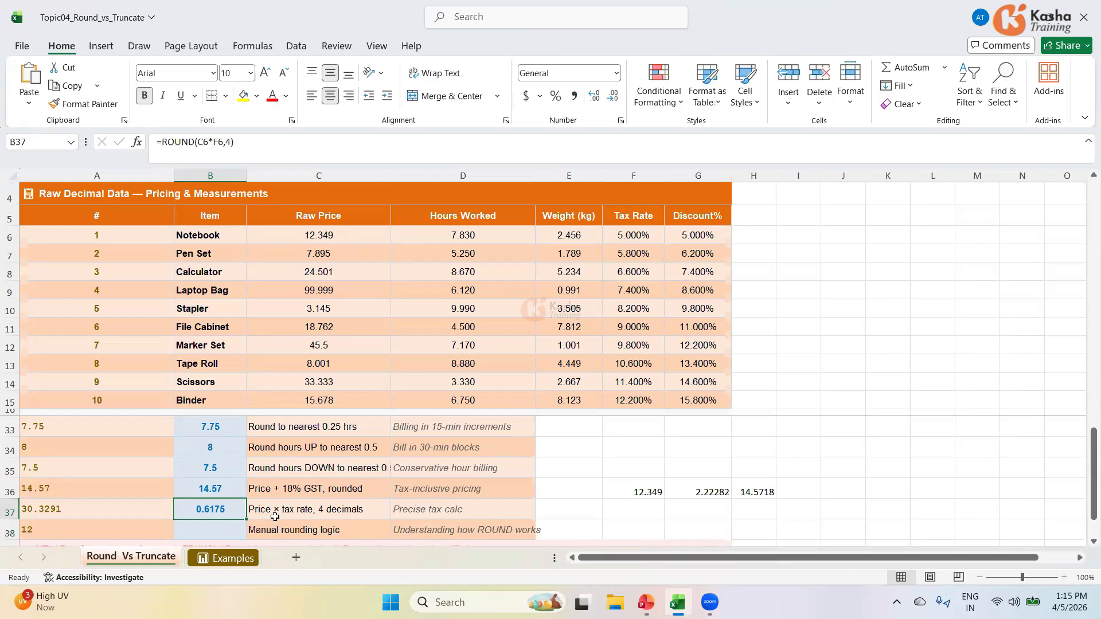
left_click(629, 237)
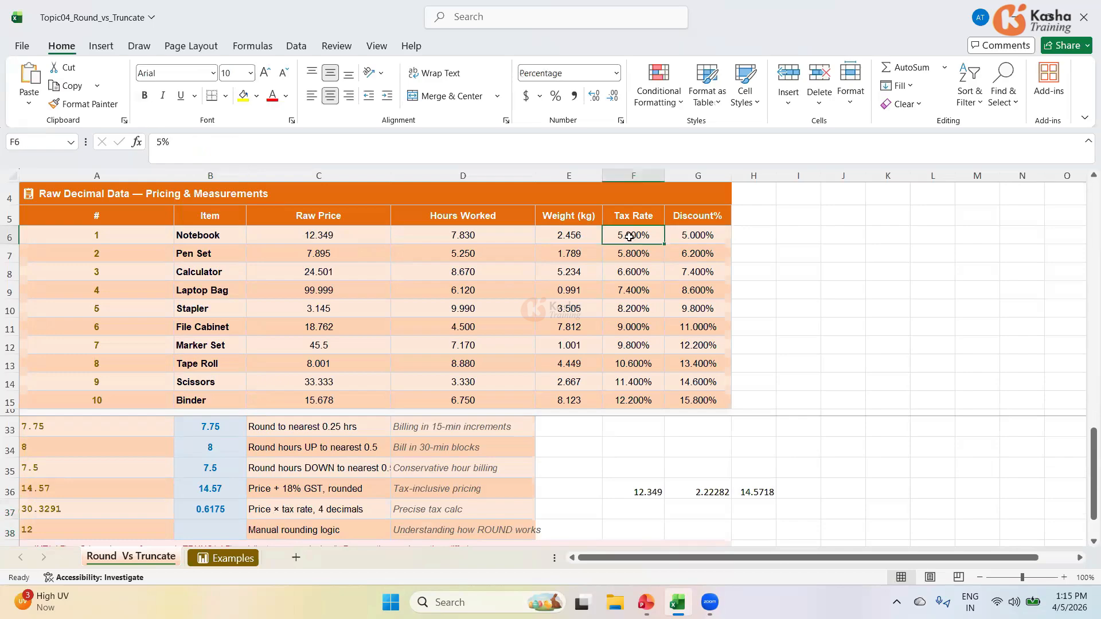
left_click(230, 510)
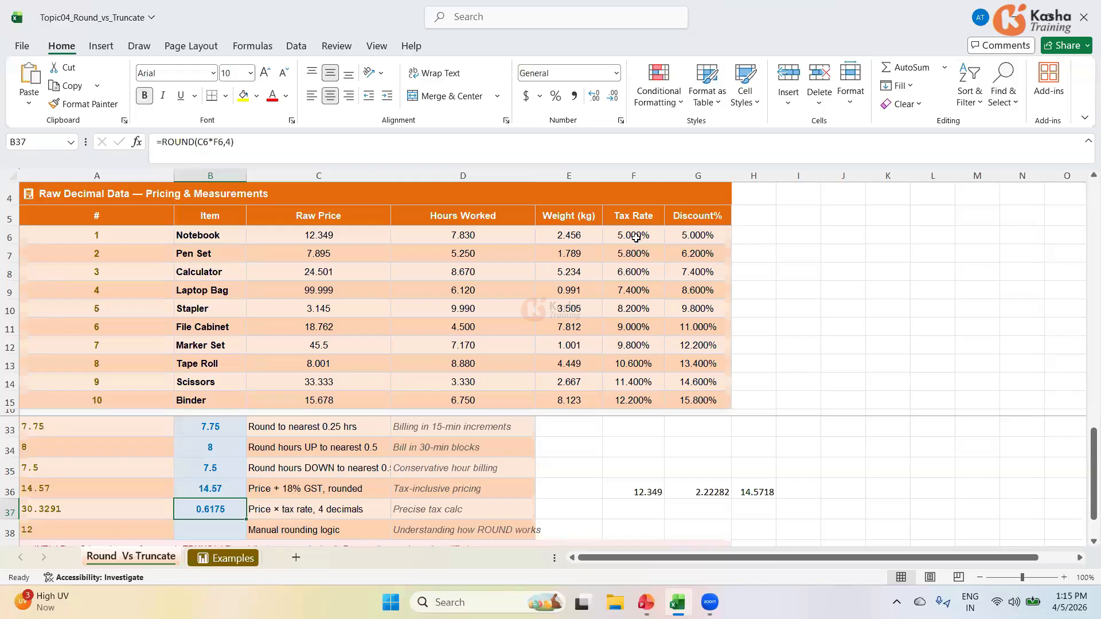
Step: Check the cell references in the B37 tax formula against its description in C37
double_click(226, 509)
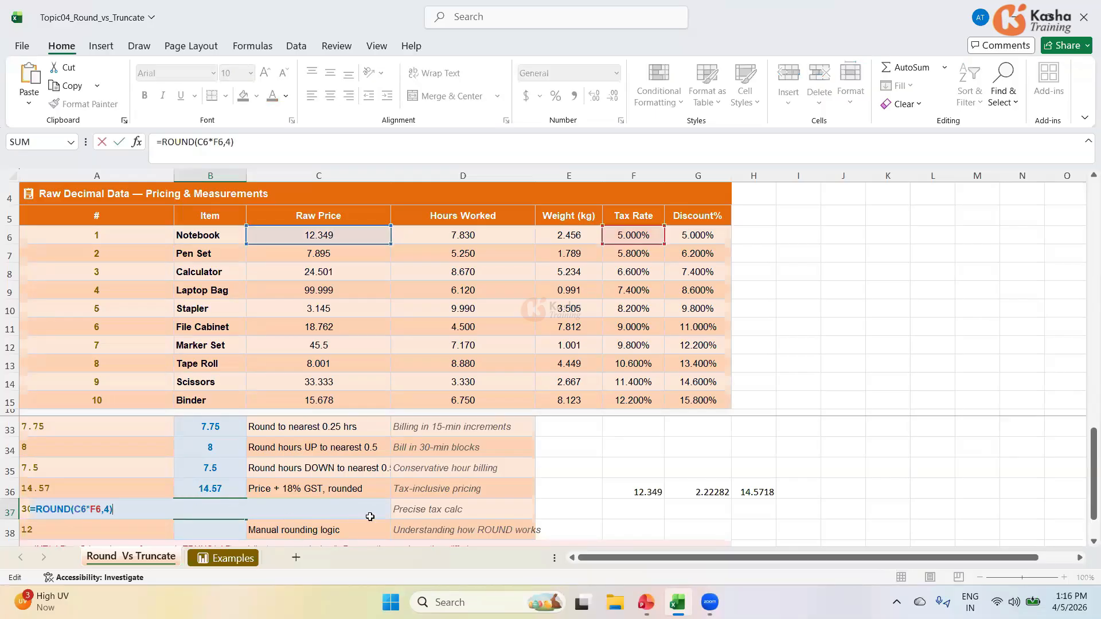
key("ctrl+Return")
left_click(325, 511)
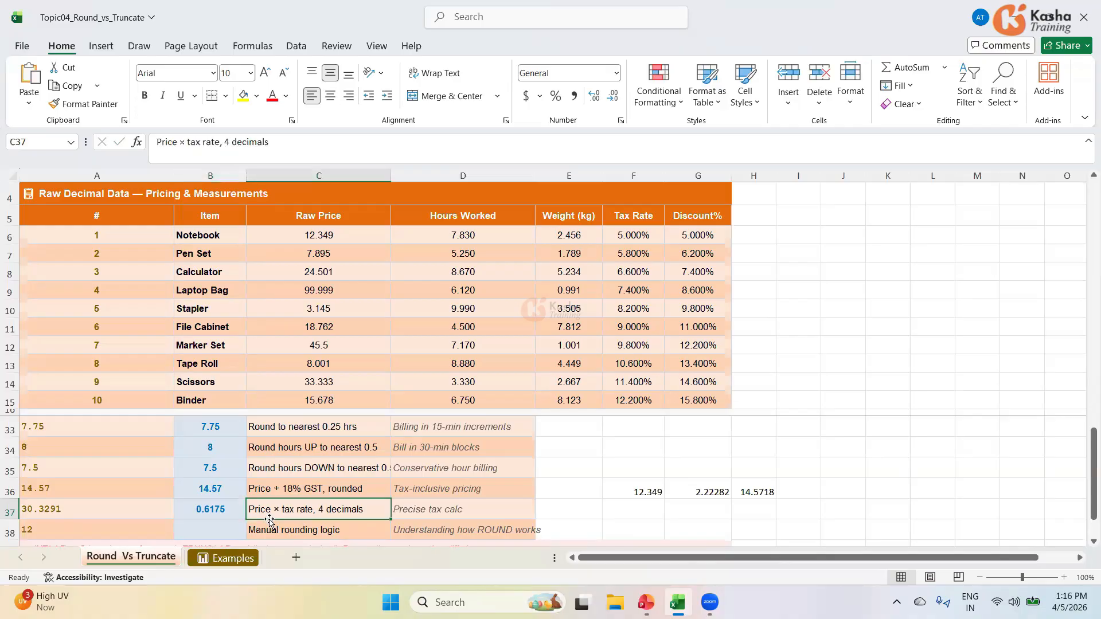
key("Left")
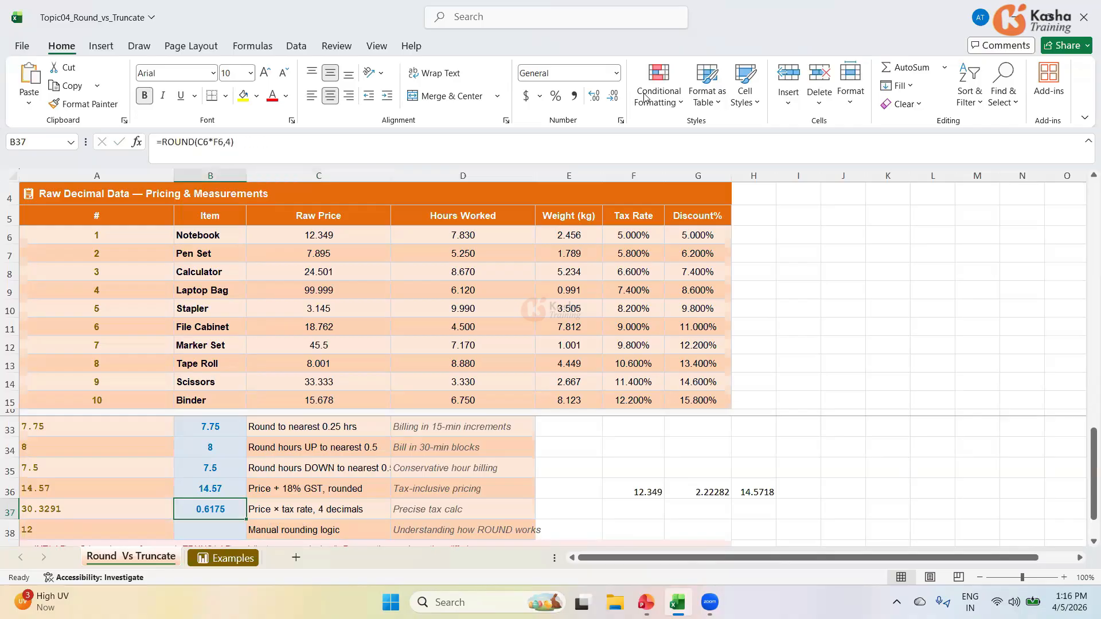
Step: Begin the manual rounding formula in result cell B38 with =INT(C6) to take the whole part of the Notebook price
left_click(207, 531)
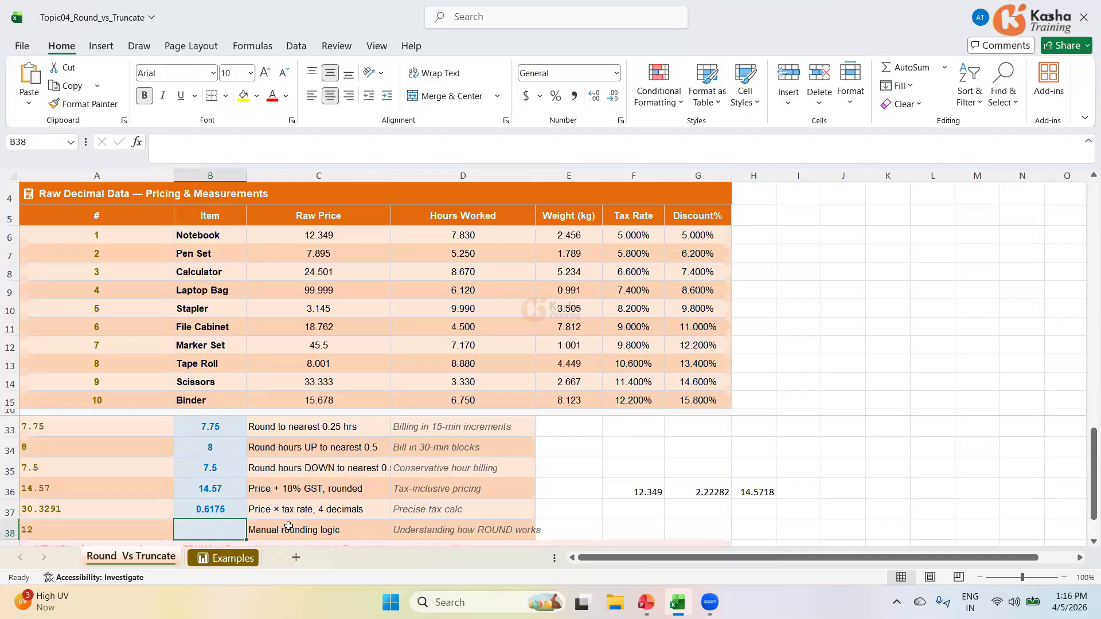
type("=")
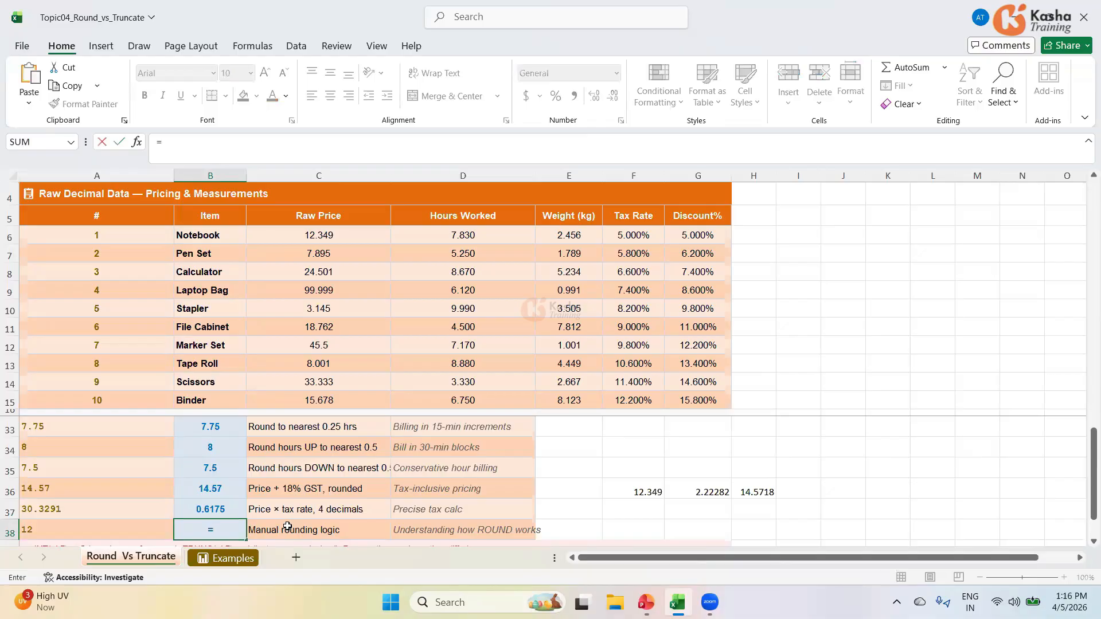
type("INT")
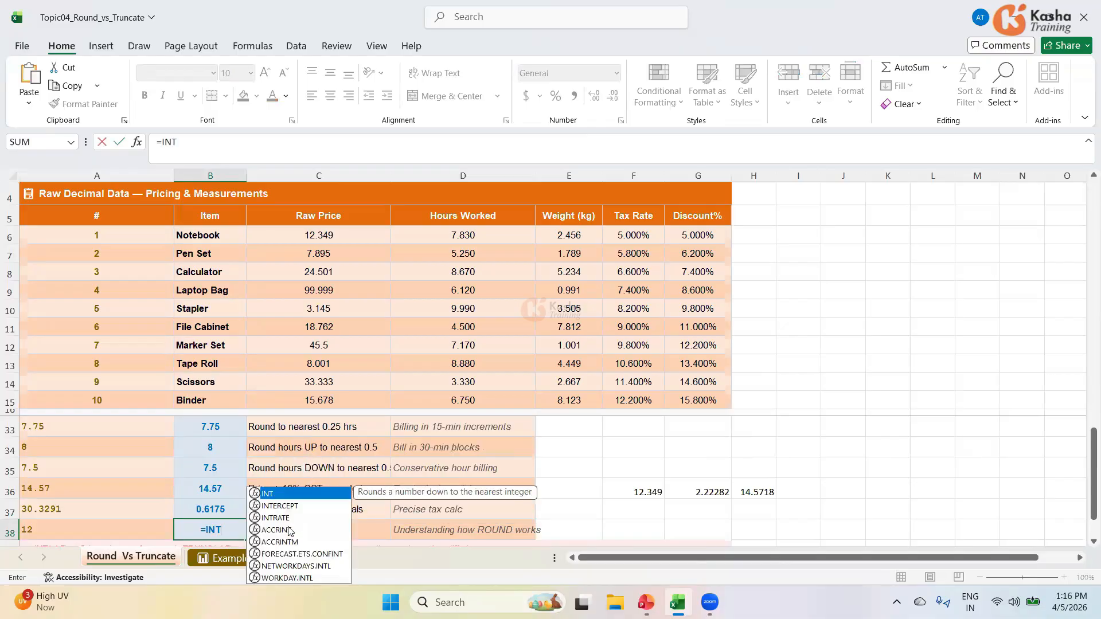
type("(")
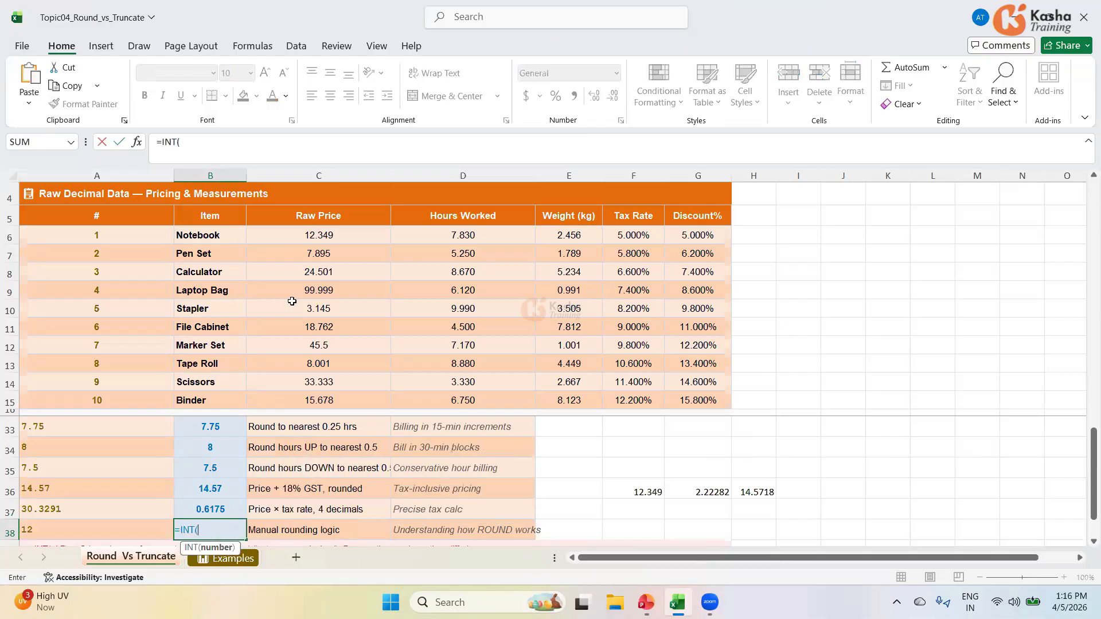
left_click(320, 243)
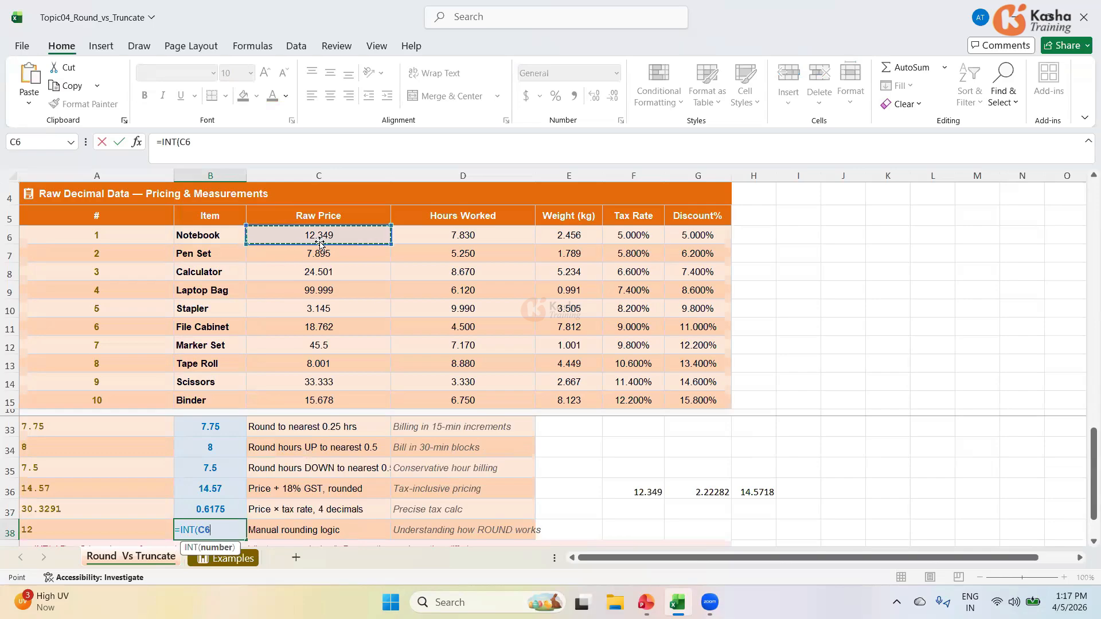
type(")")
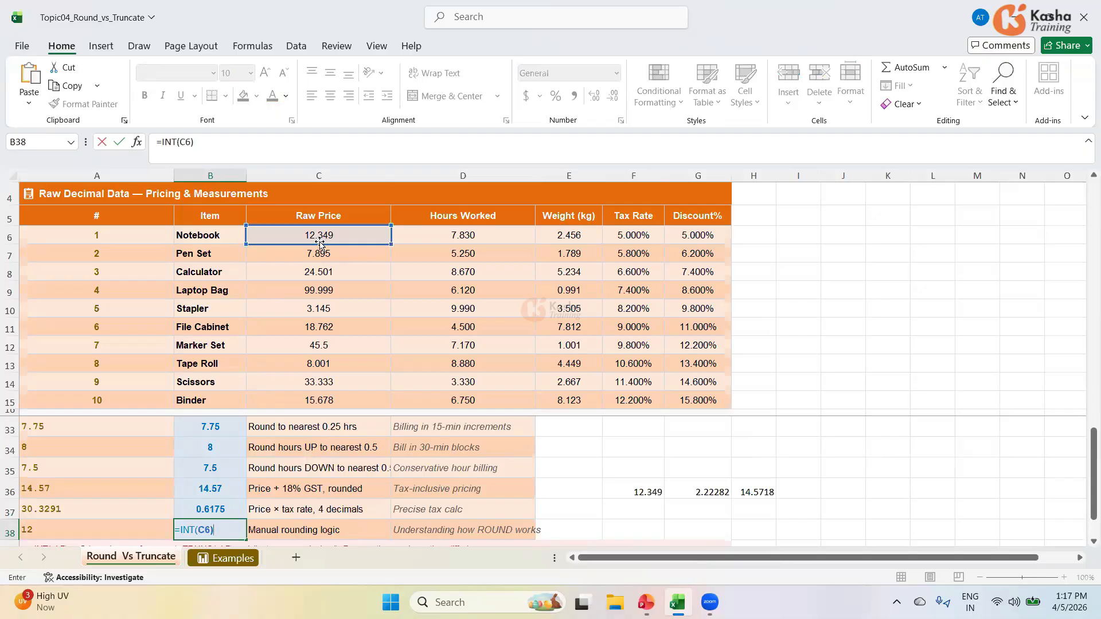
Step: Complete the B38 formula with +IF(C6-INT(C6)>=0.5,1,0) to add 1 when the decimal part is at least 0.5, and review it
type("+IF")
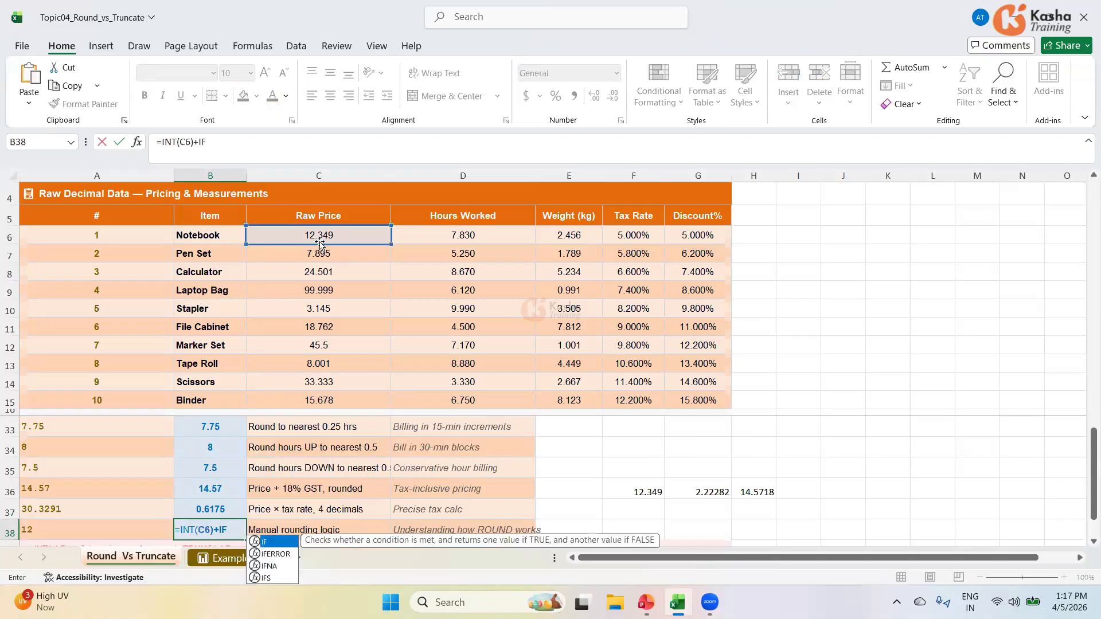
type("(")
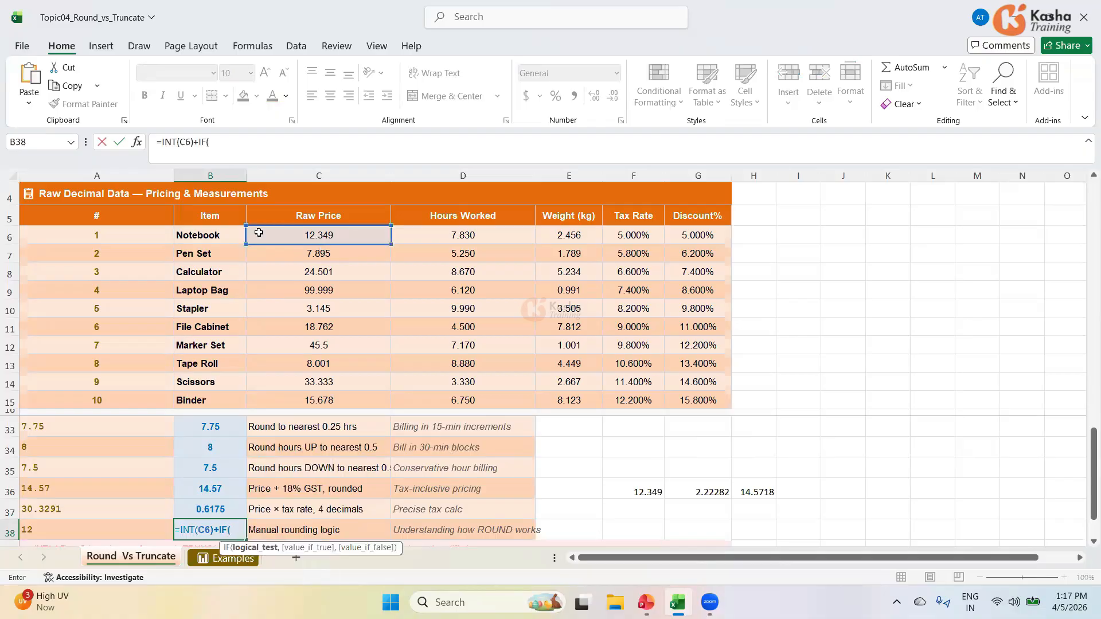
left_click(317, 237)
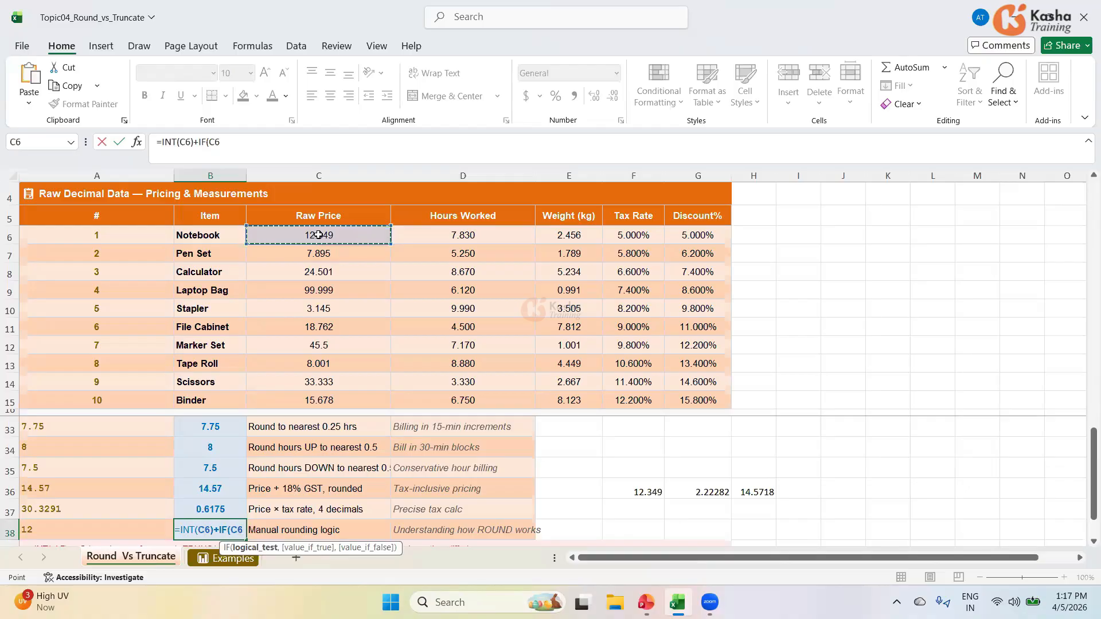
type("-INT")
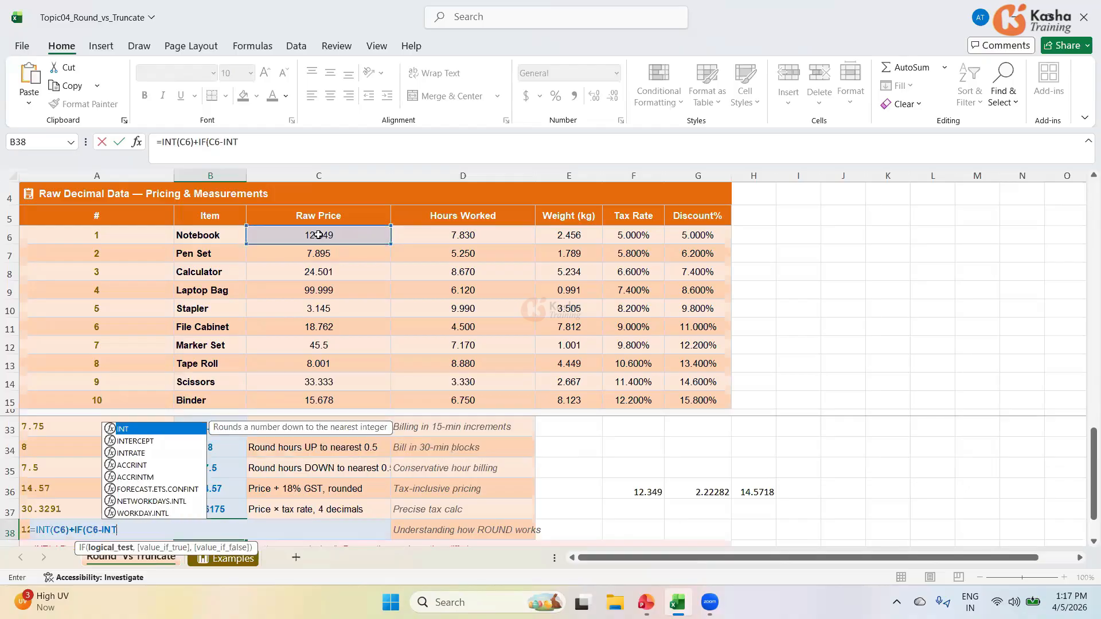
type("(")
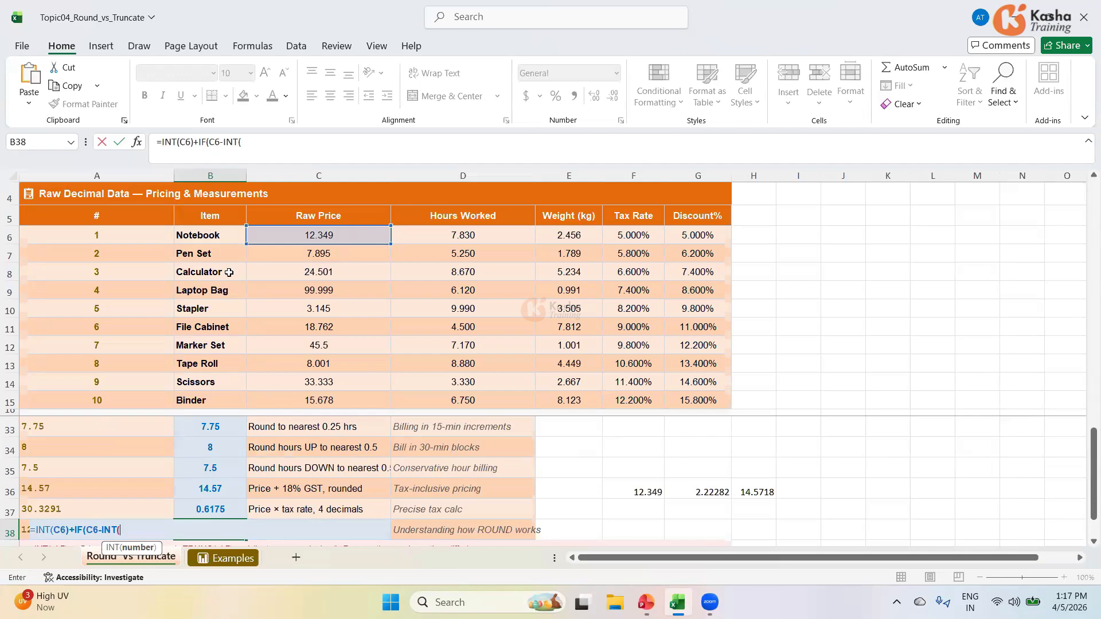
left_click(290, 231)
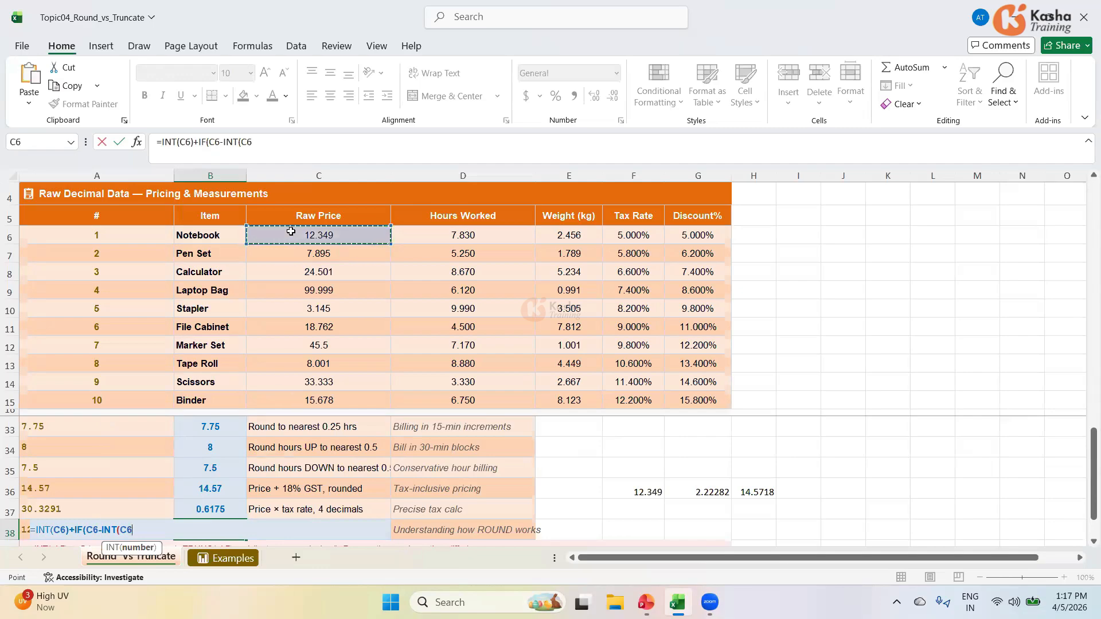
type(")")
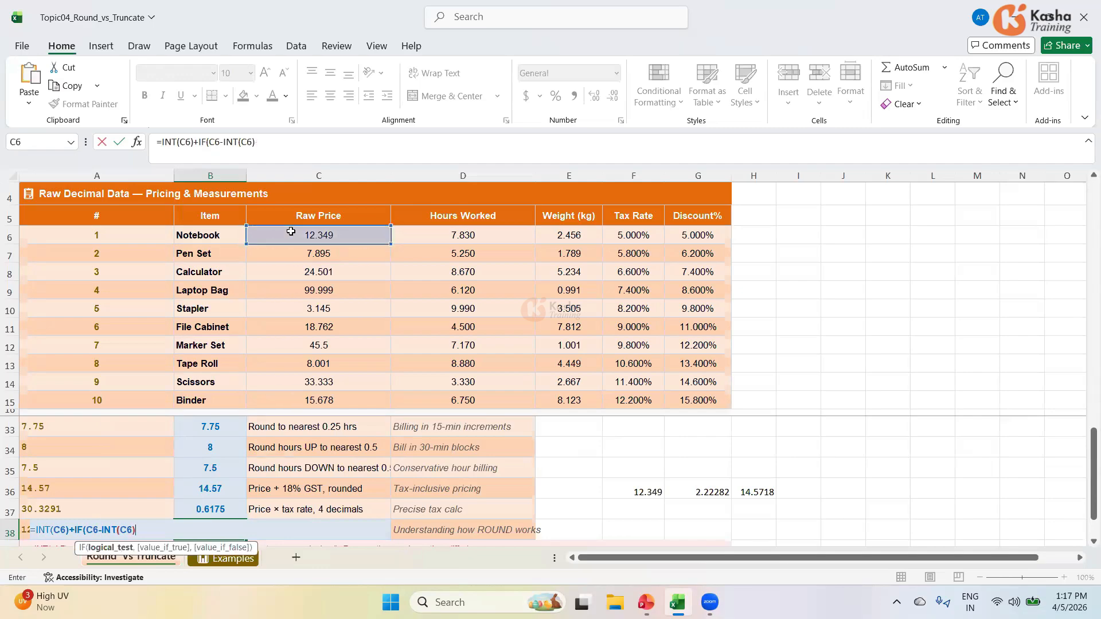
type(">=0.5,1,")
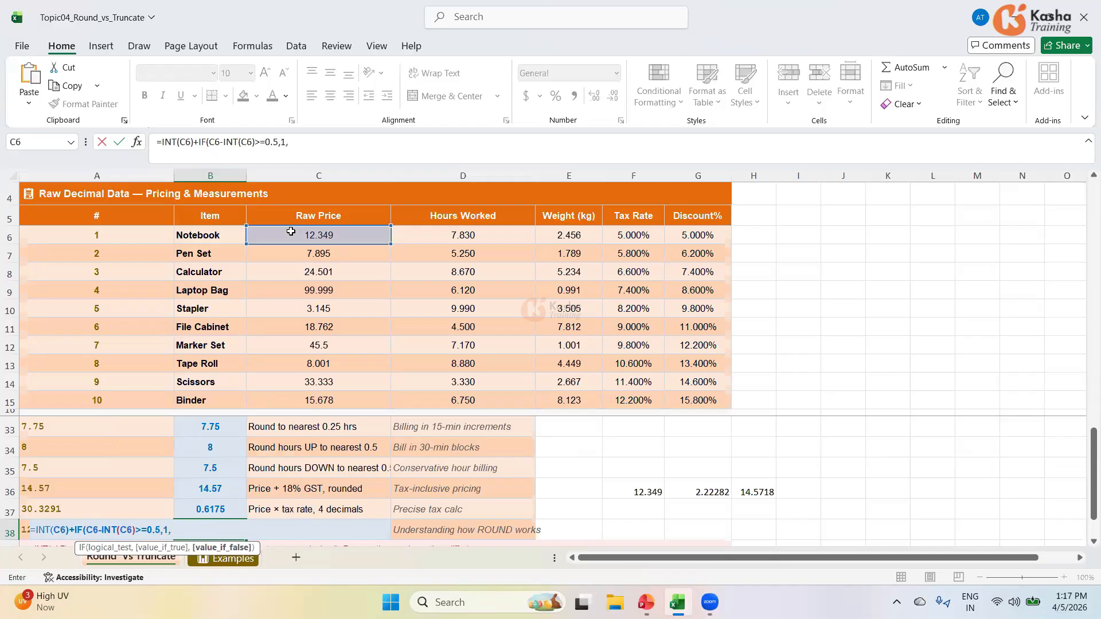
type("0)")
key("Return")
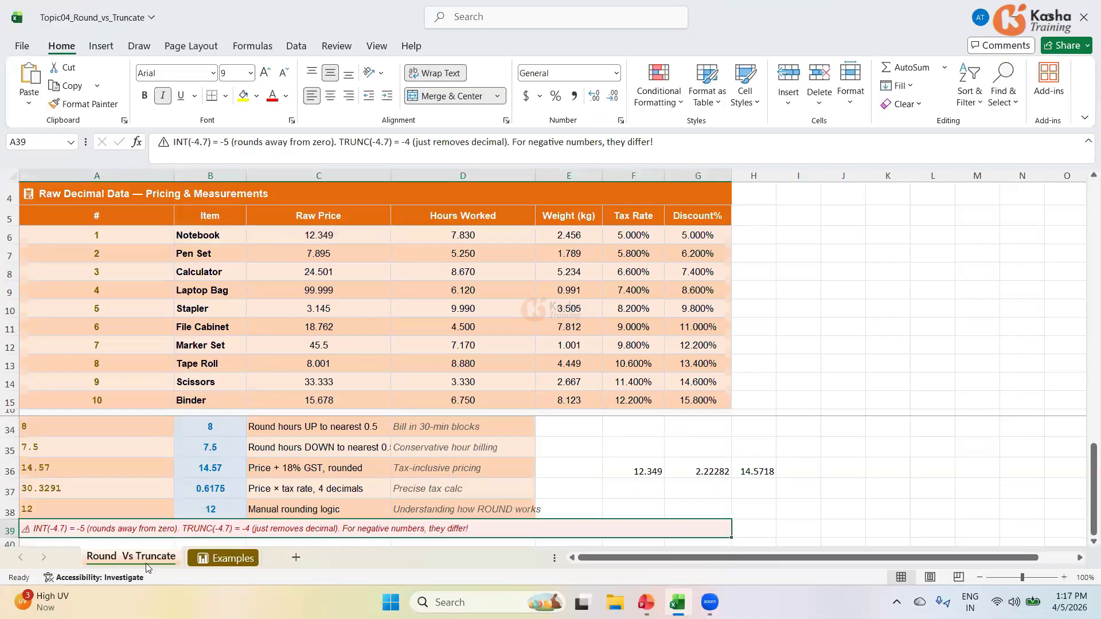
key("Up")
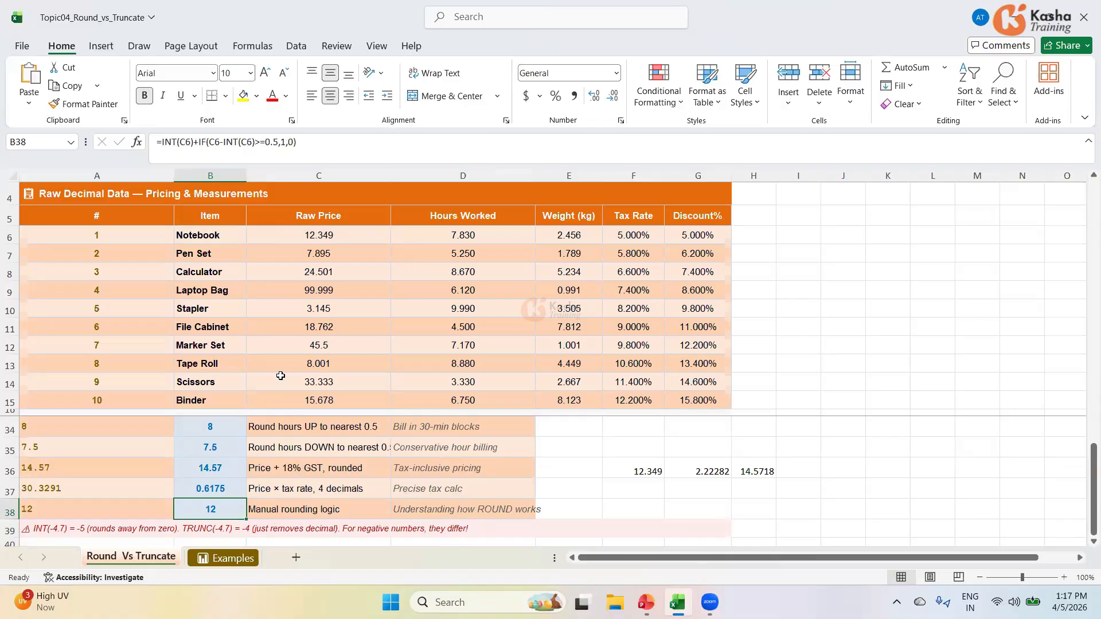
left_click(843, 308)
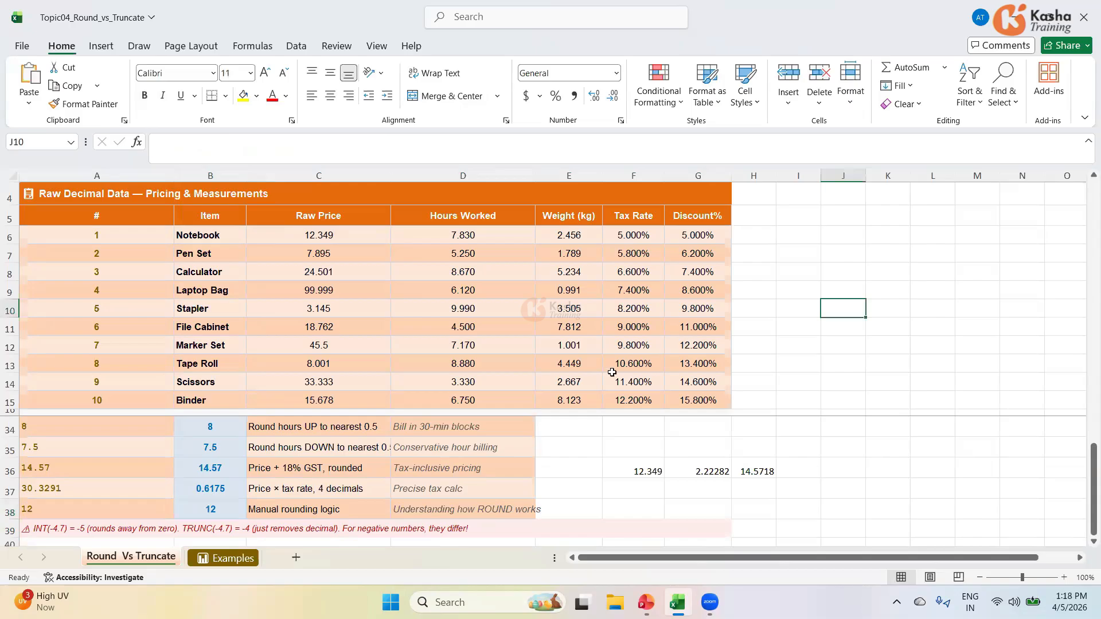
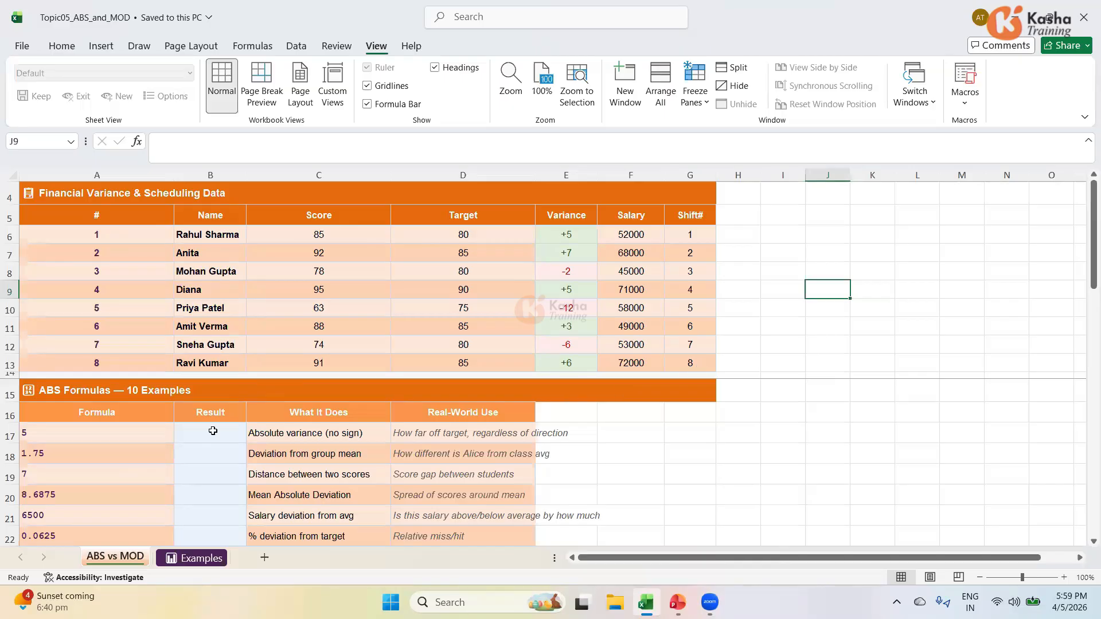
Step: Enter =ABS(F6) in result cell B17 of the ABS vs MOD sheet for the absolute variance example
left_click(240, 437)
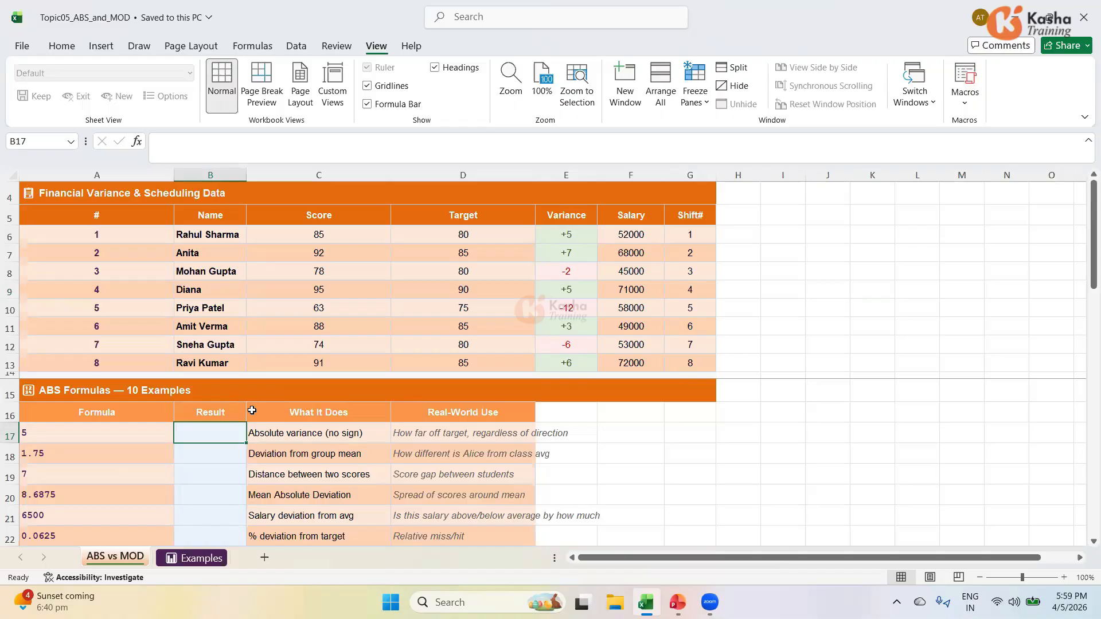
type("=")
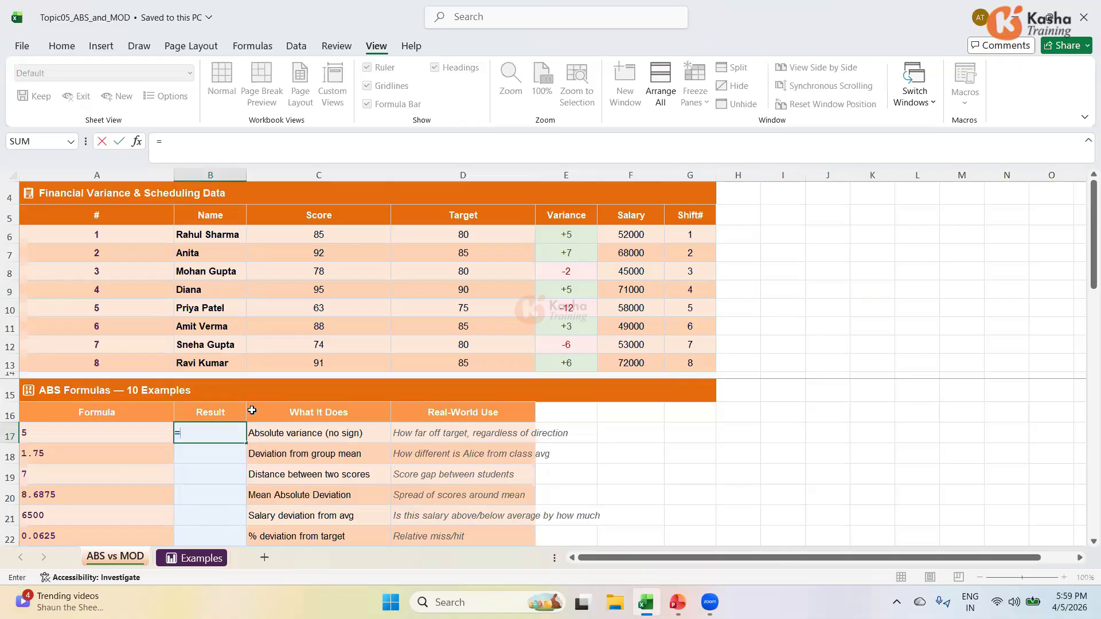
type("ABS")
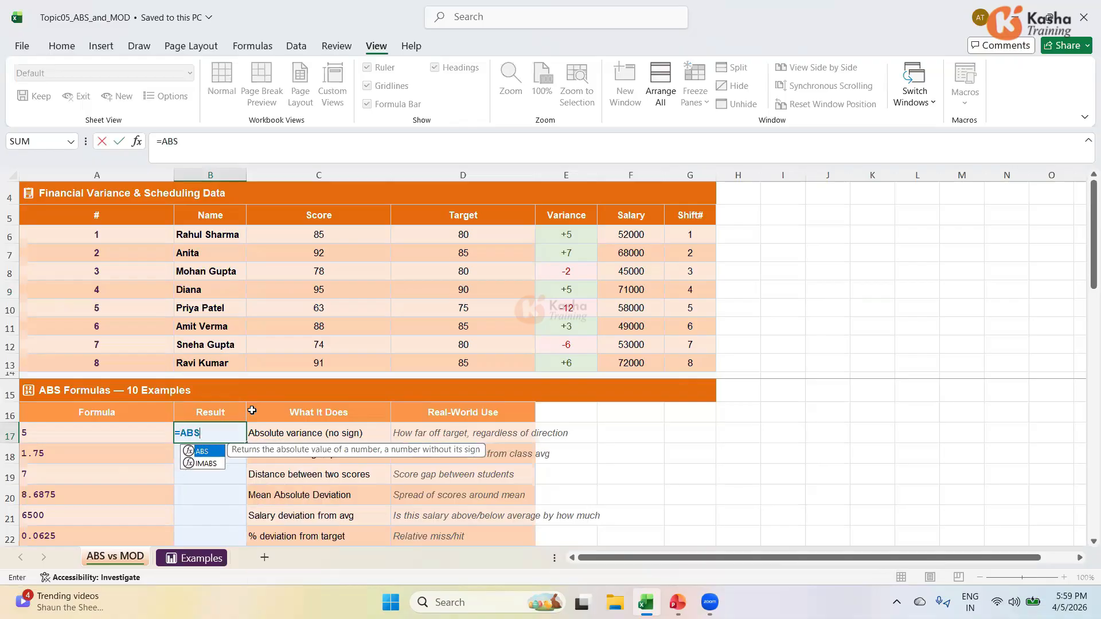
type("(")
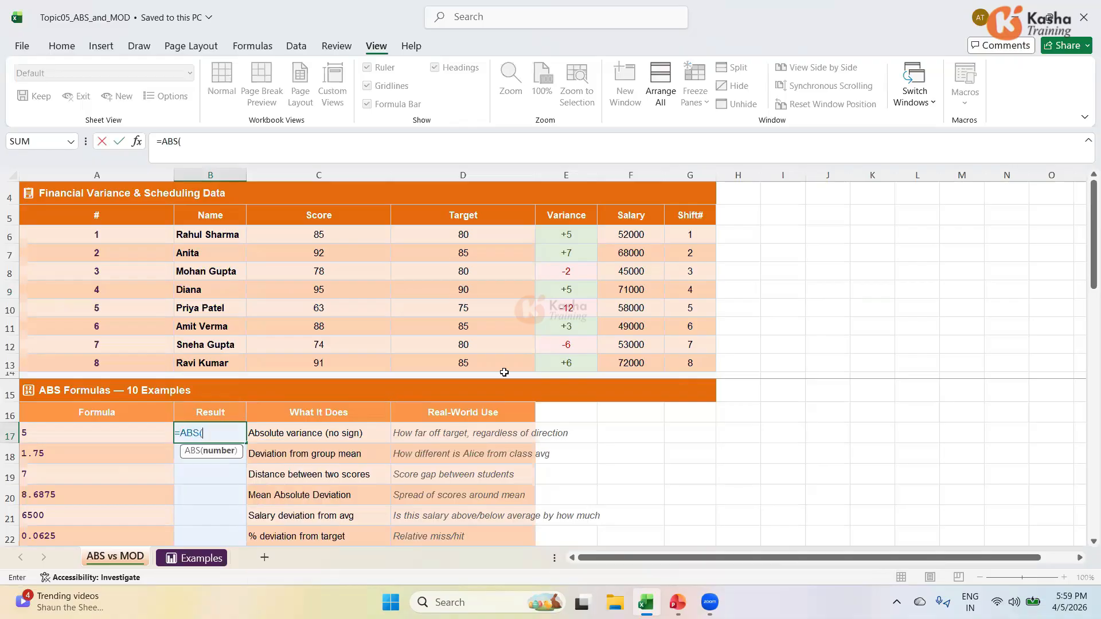
left_click(627, 234)
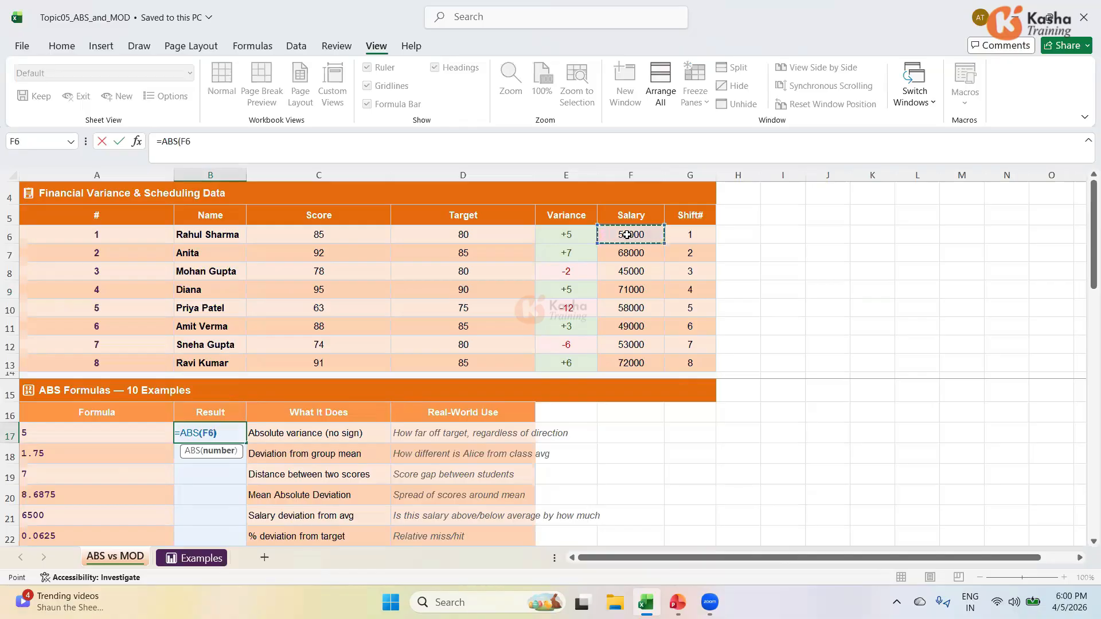
type(")")
key("Return")
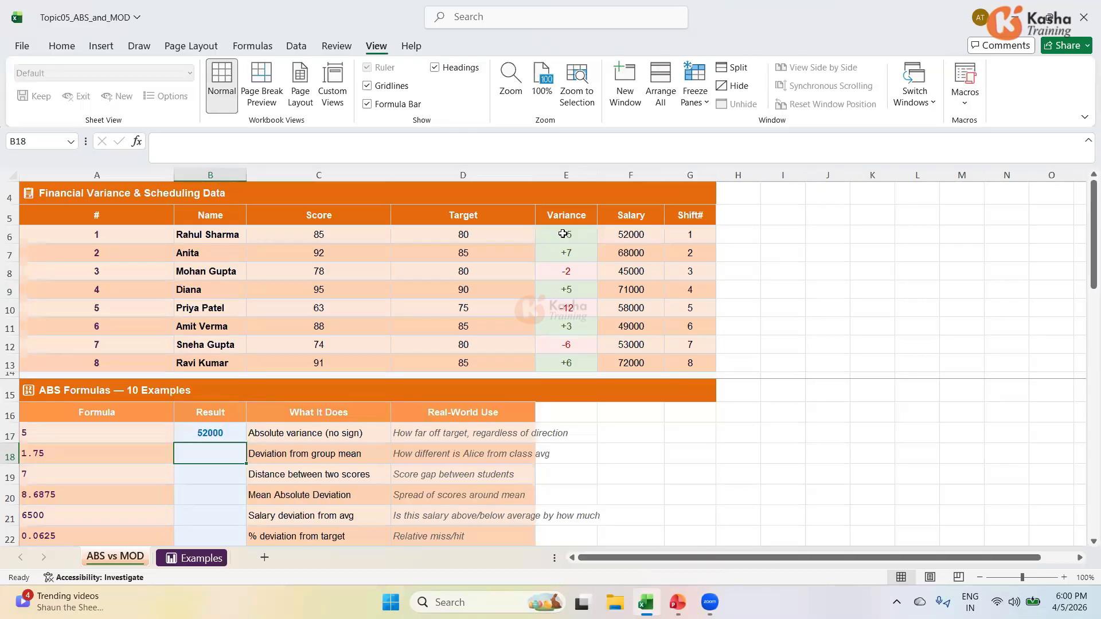
Step: Correct the B17 formula to =ABS(E6) so it uses the first row's variance, and save the workbook
left_click(223, 433)
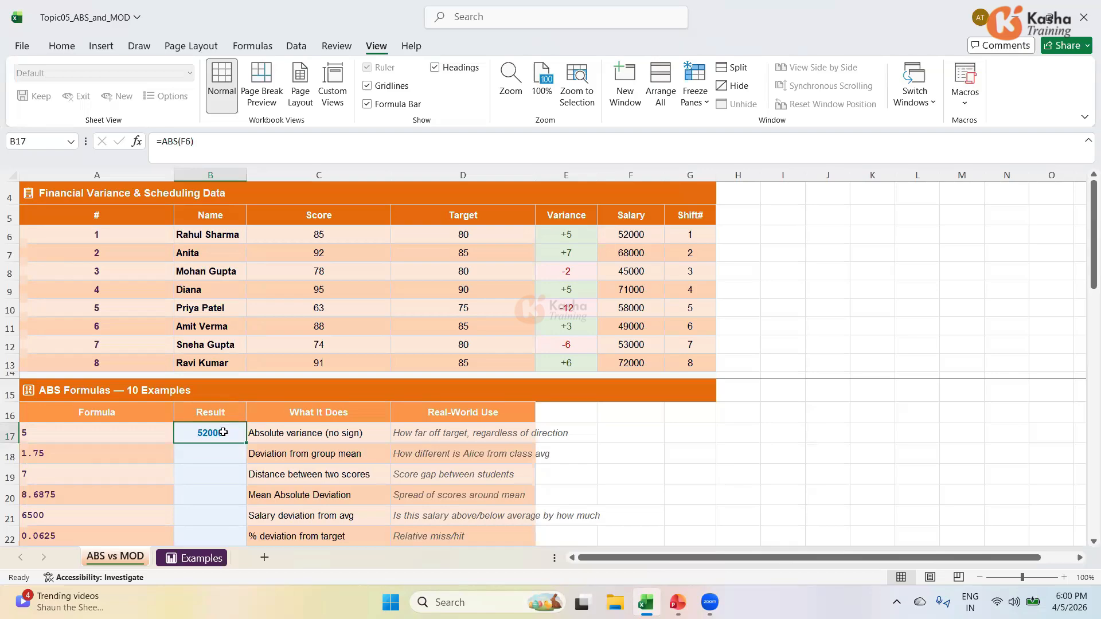
left_click(185, 141)
key("BackSpace")
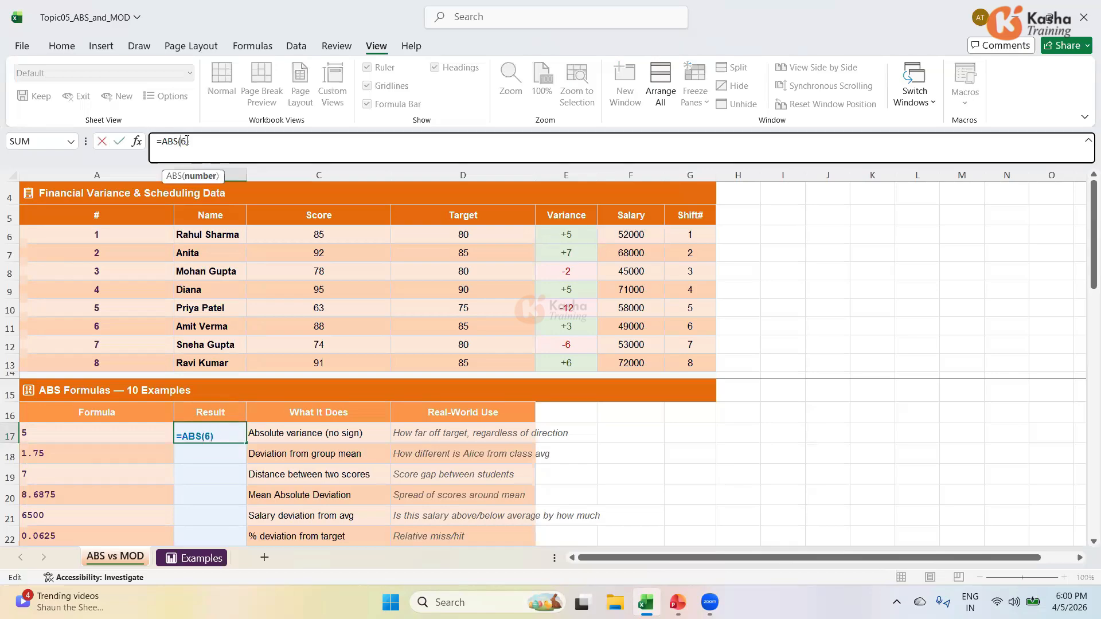
type("E")
key("Return")
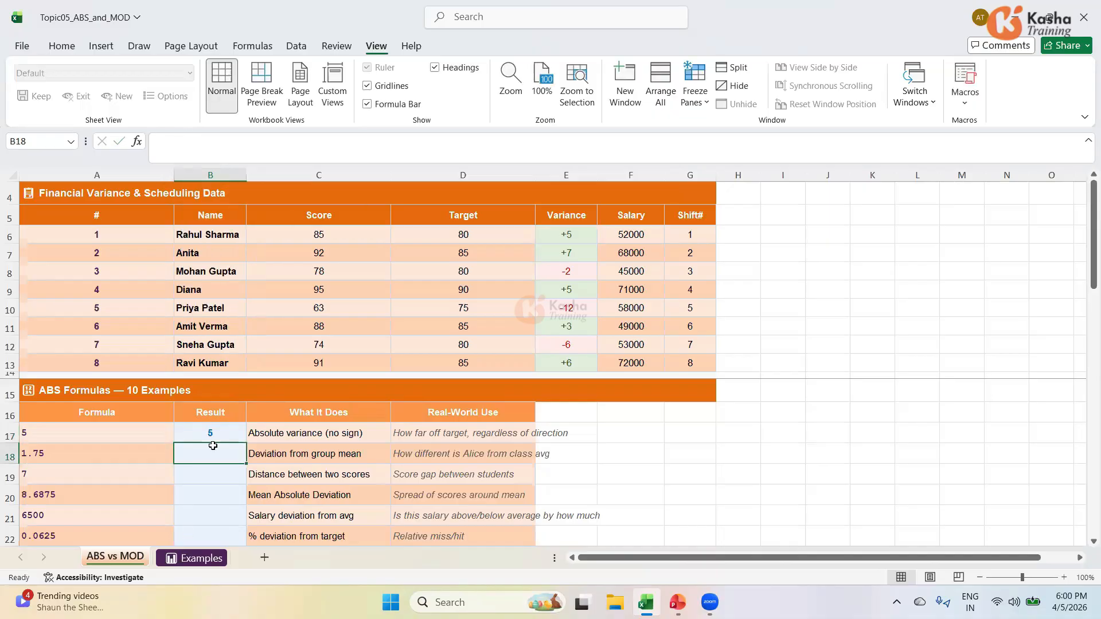
key("ctrl+s")
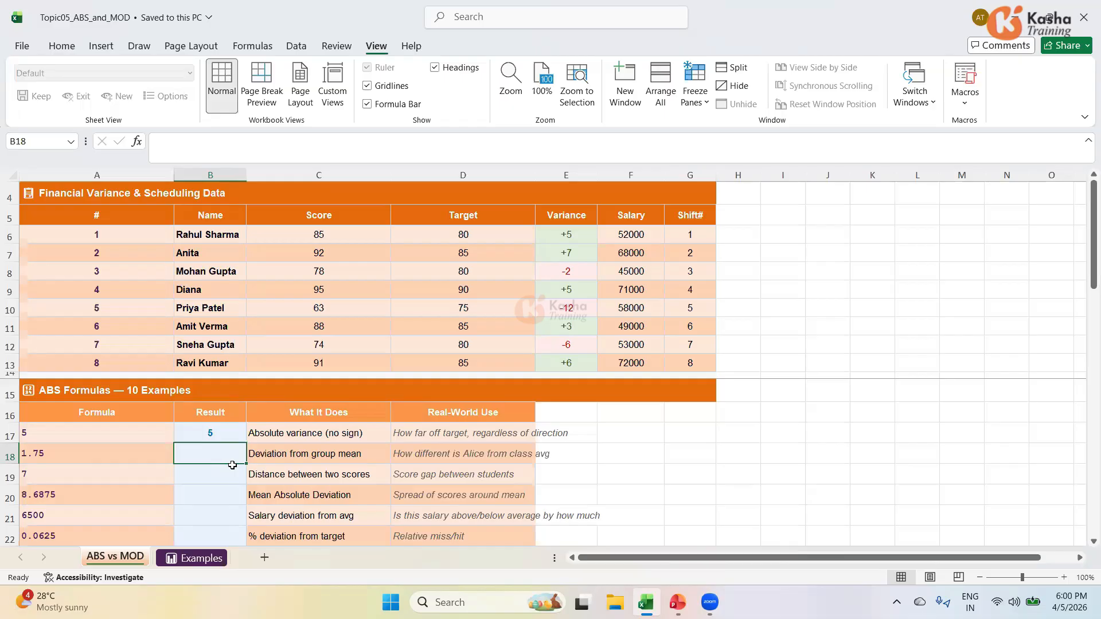
Step: Begin the deviation from group mean formula in result cell B18 with =ABS(C6- using the first row's score
type("=")
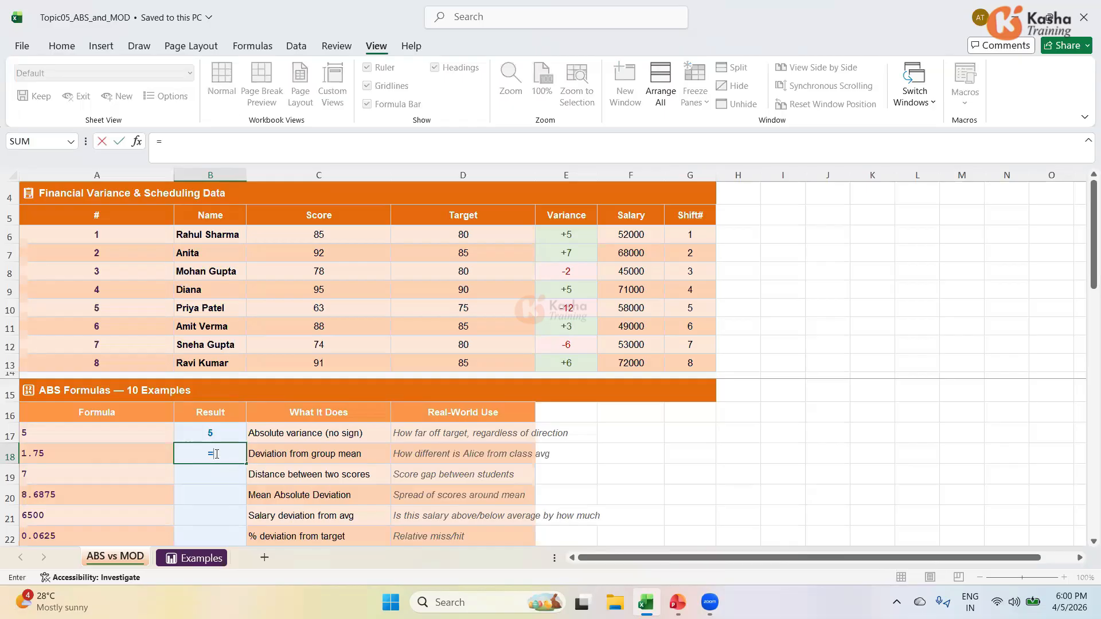
type("AB")
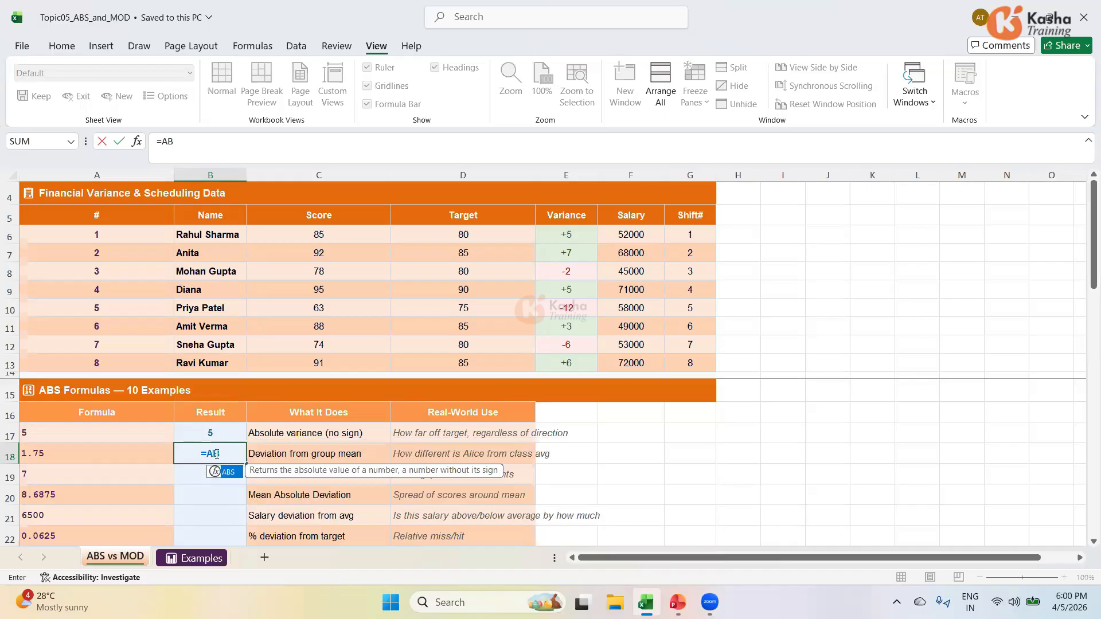
type("S")
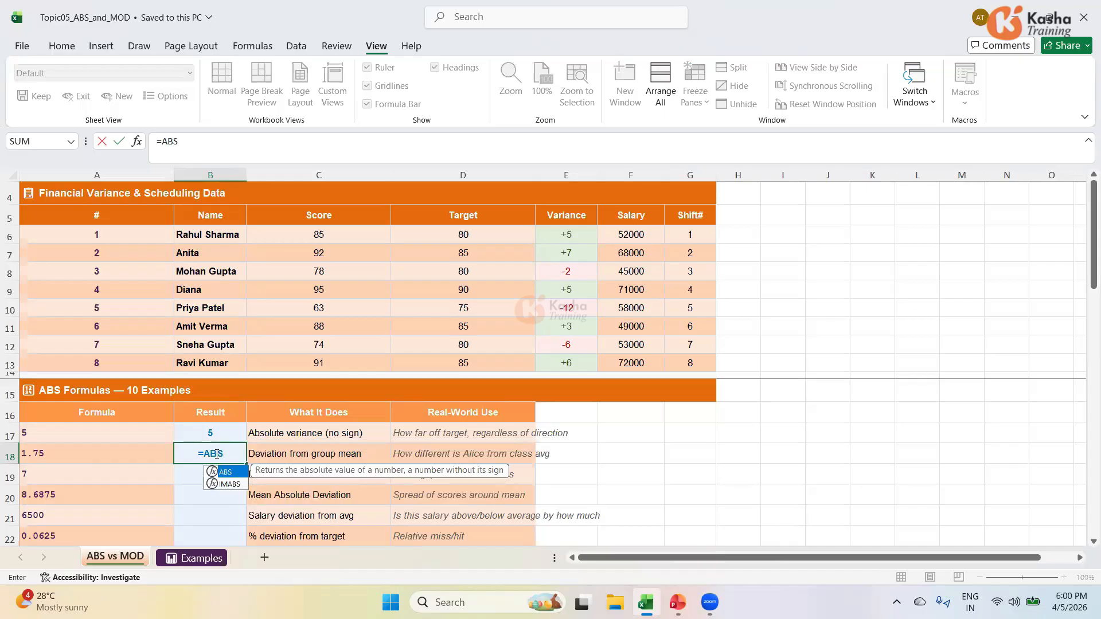
type("(")
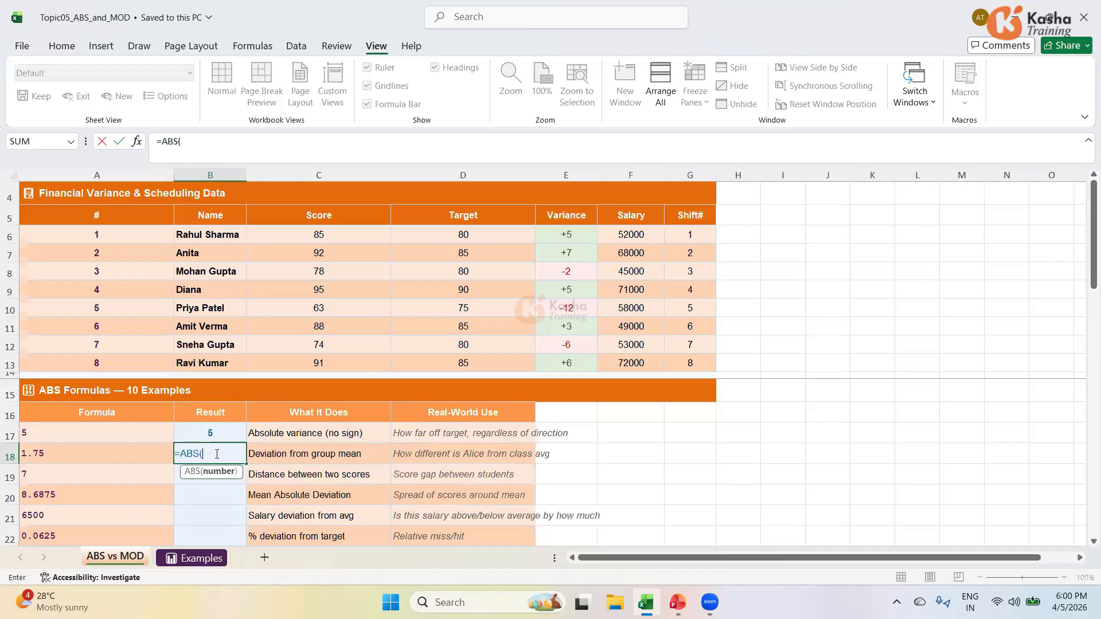
left_click(329, 236)
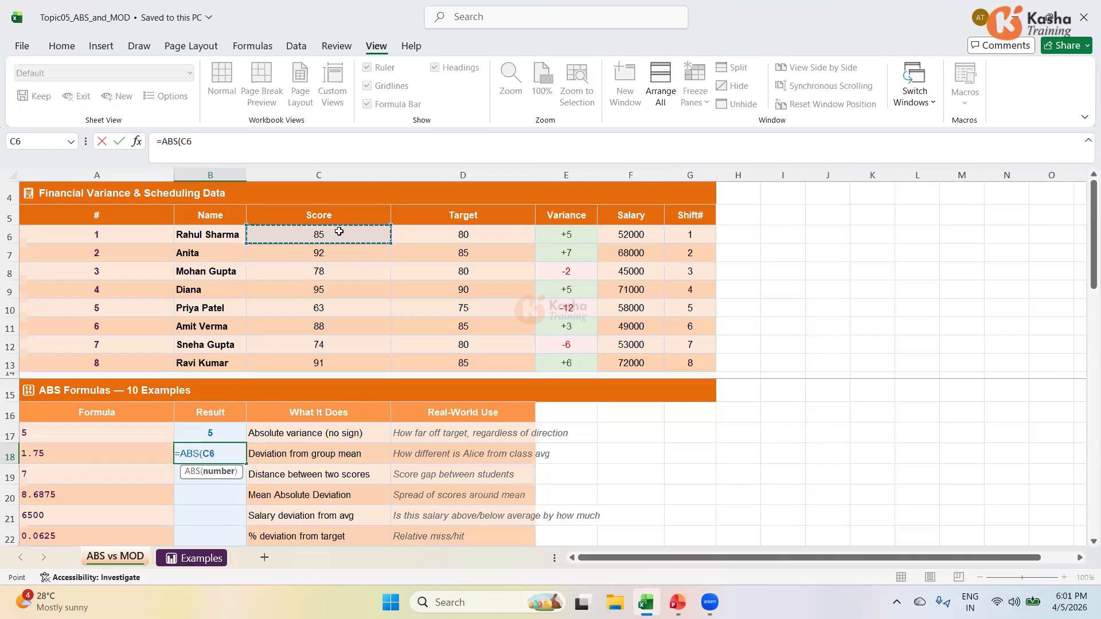
type("-")
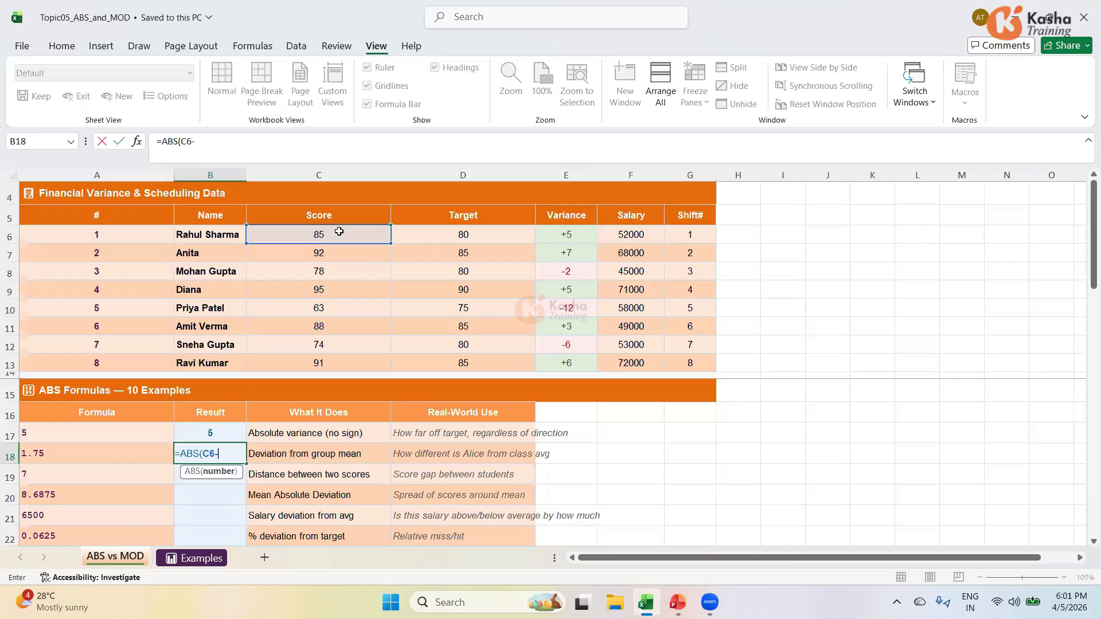
Step: Complete the B18 formula with AVERAGE(C6:C13)) to subtract the average of all scores, and review it against the first score
type("AVE")
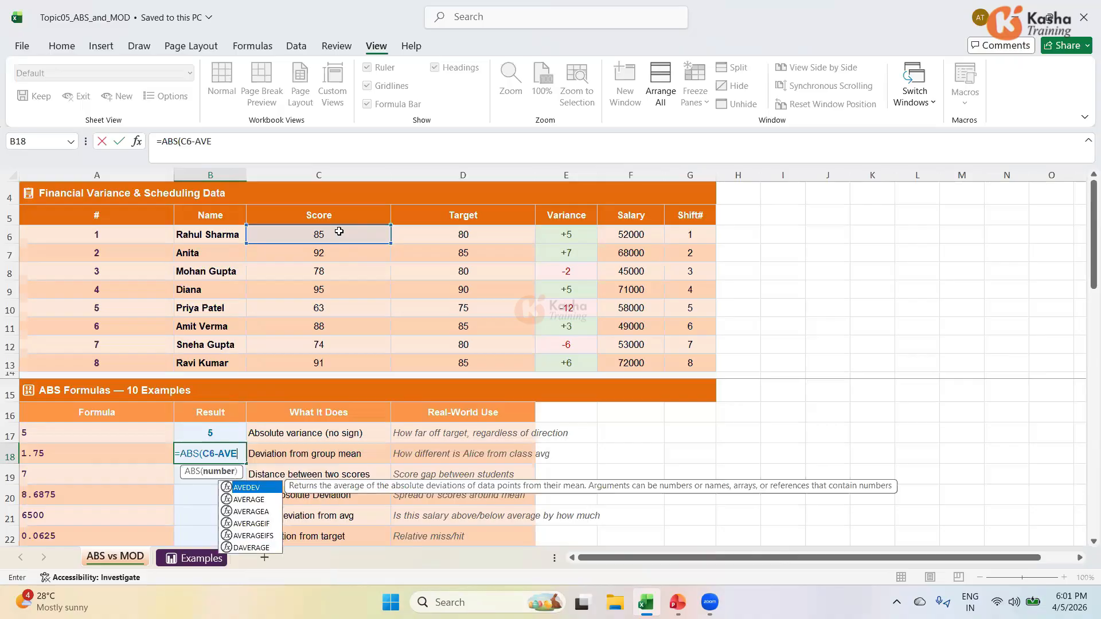
type("RAGE")
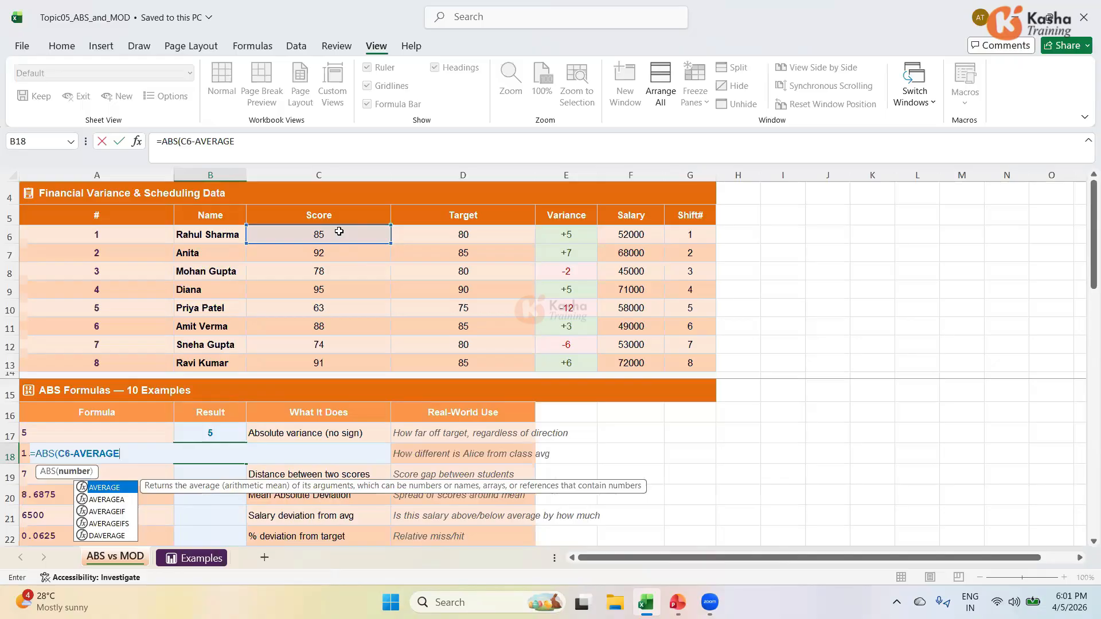
type("(")
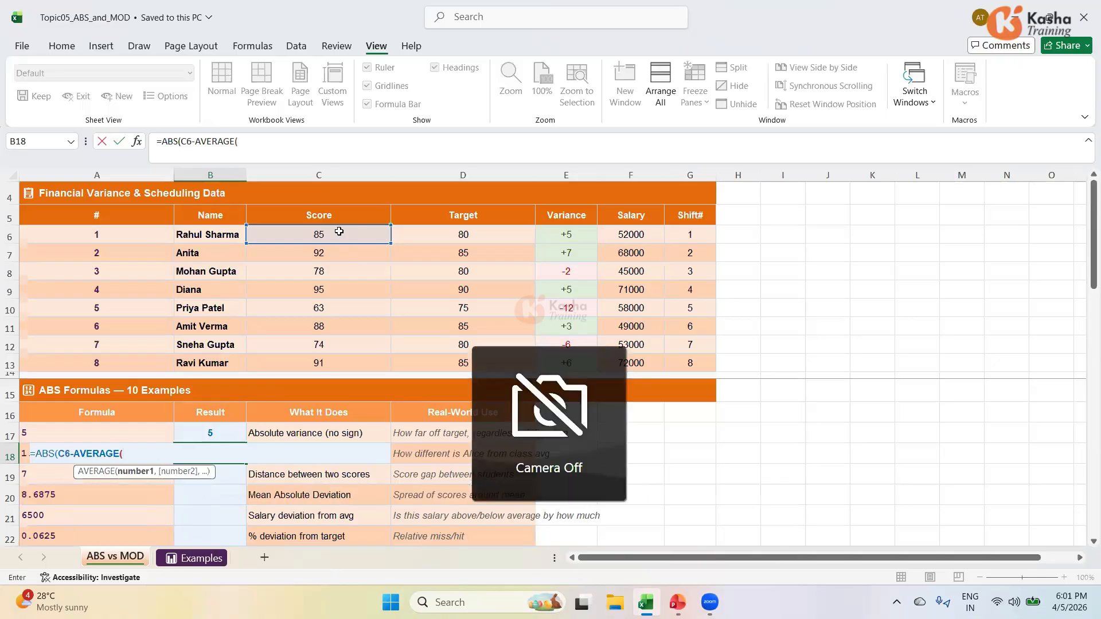
left_click(335, 233)
left_click_drag(325, 345, 324, 361)
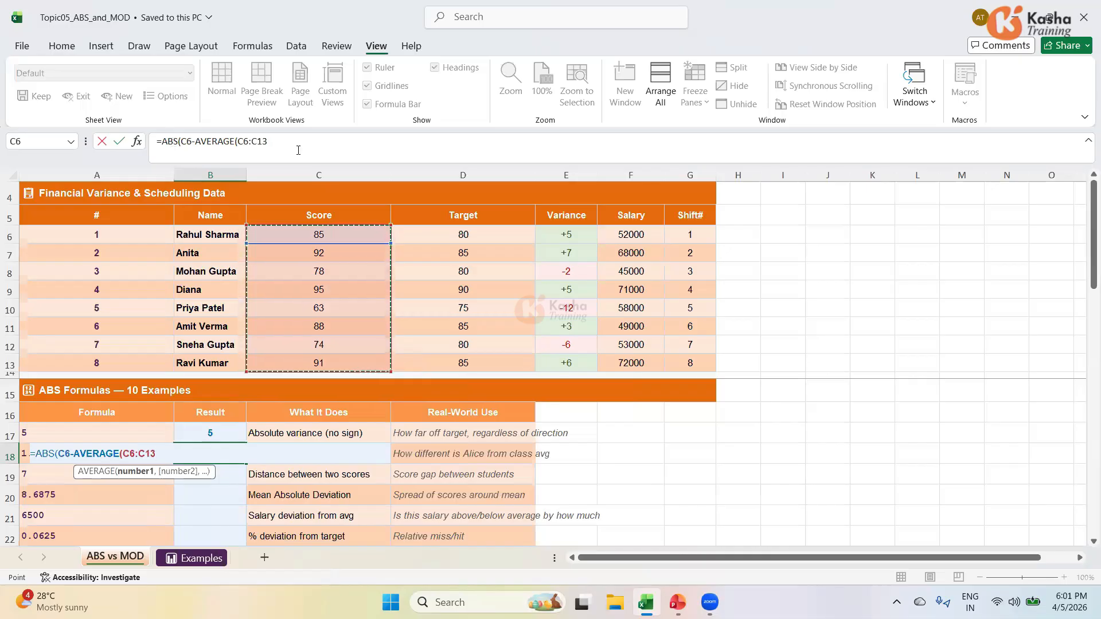
type(")")
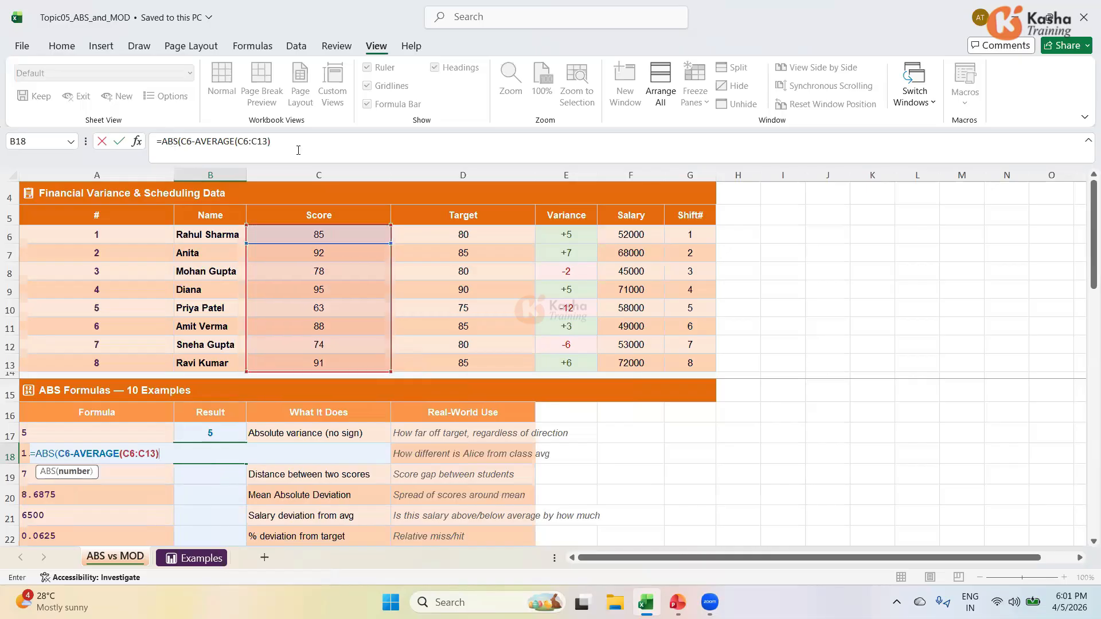
type(")")
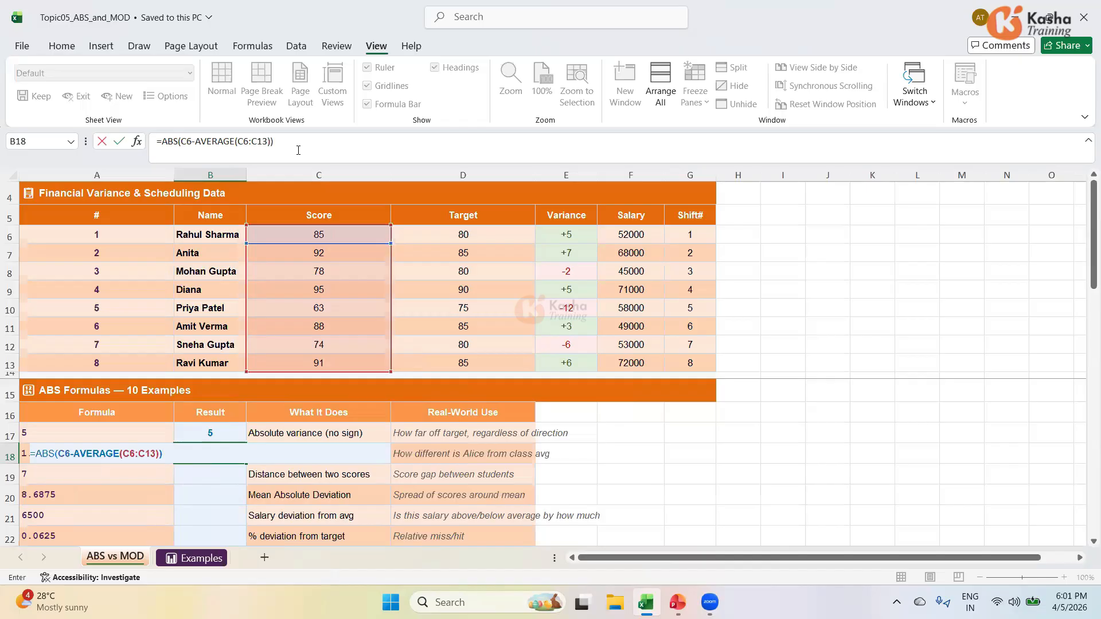
key("Return")
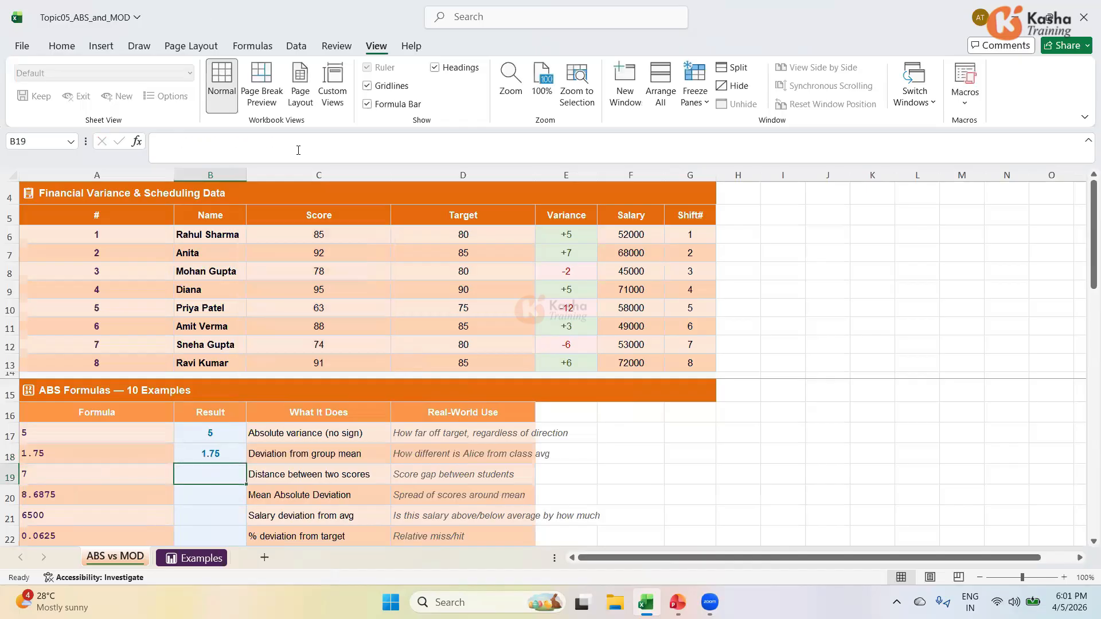
left_click(215, 454)
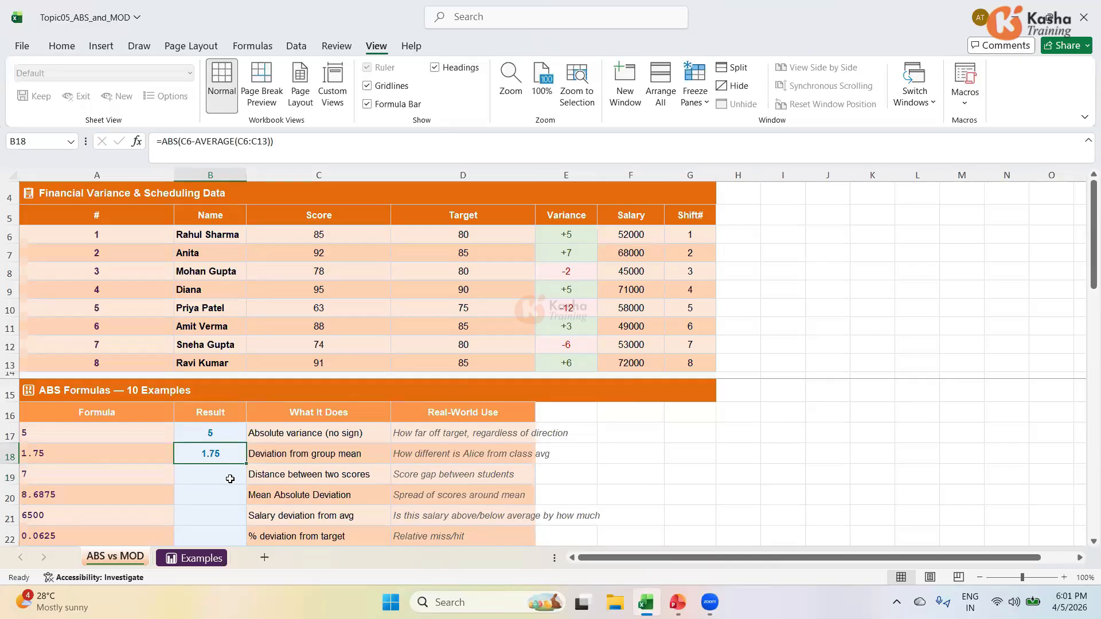
left_click(322, 235)
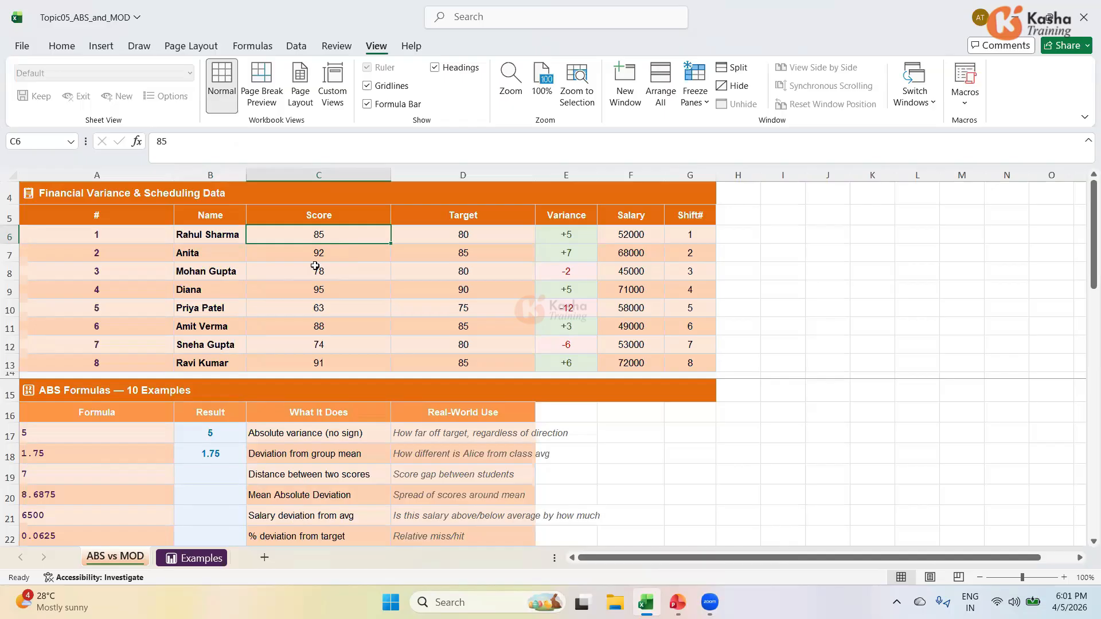
Step: Calculate the average of all scores separately in empty cell F18 with =AVERAGE(C6:C13)
left_click(624, 454)
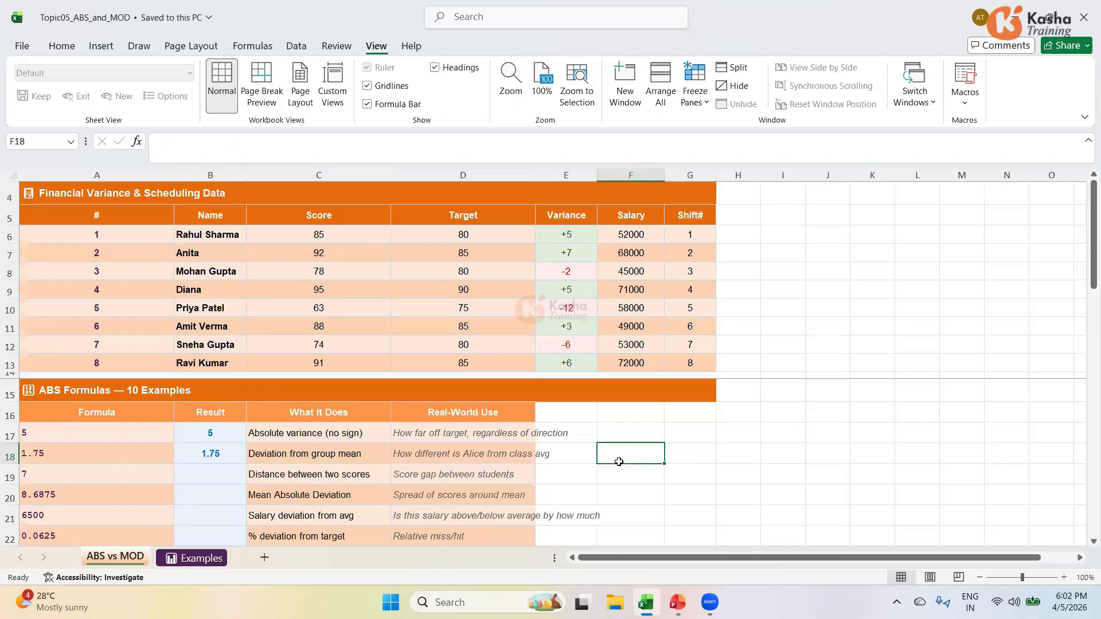
type("=")
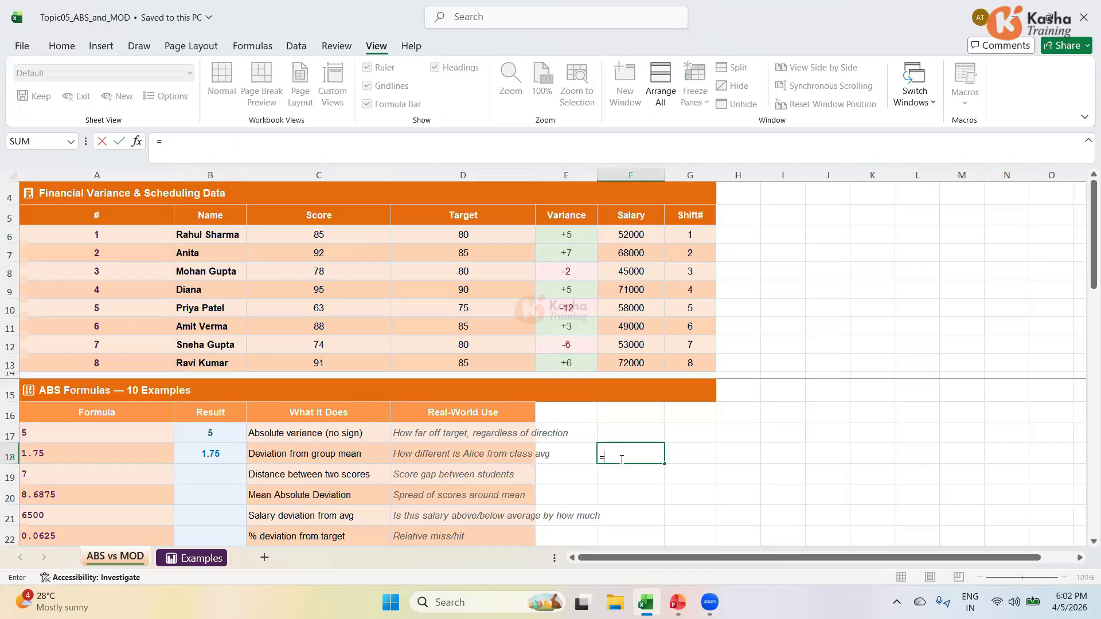
type("AVE")
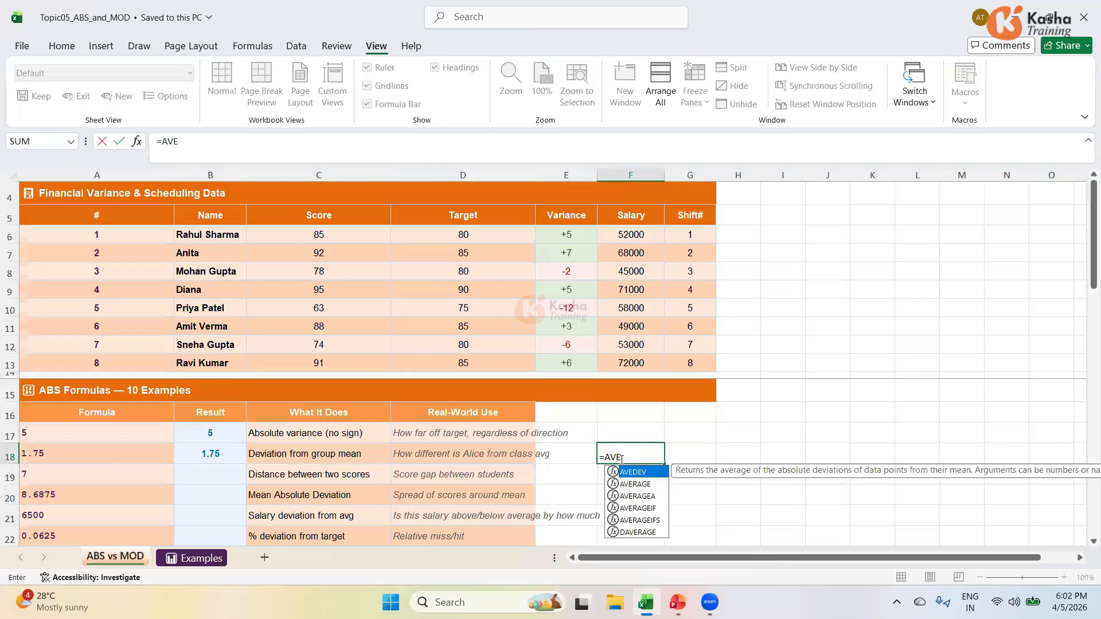
key("Down")
key("Tab")
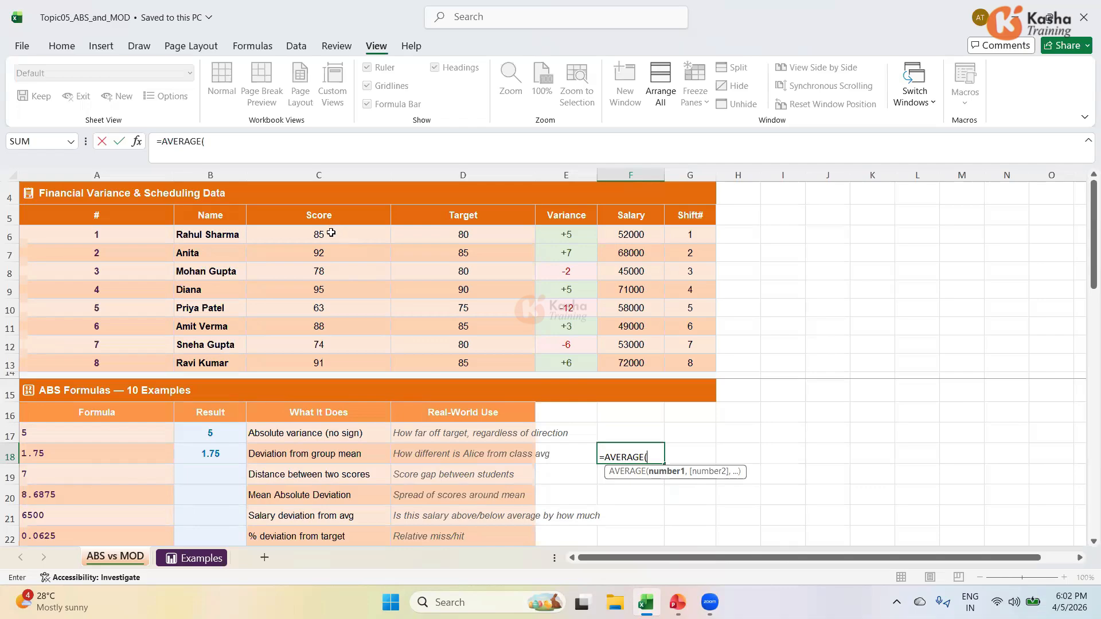
left_click_drag(331, 233, 326, 357)
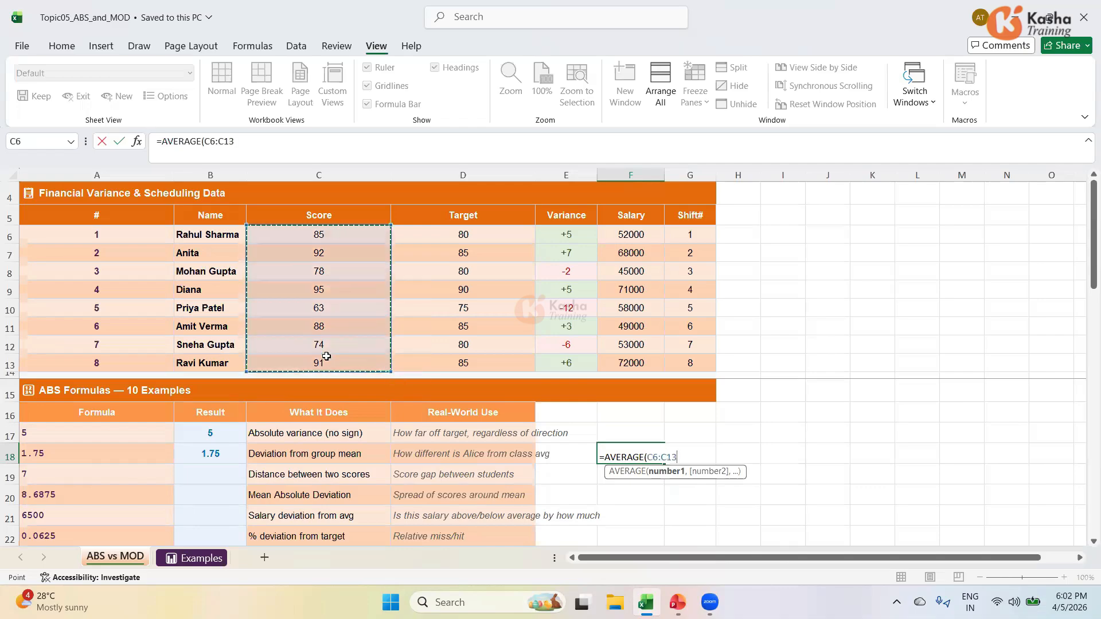
key("Return")
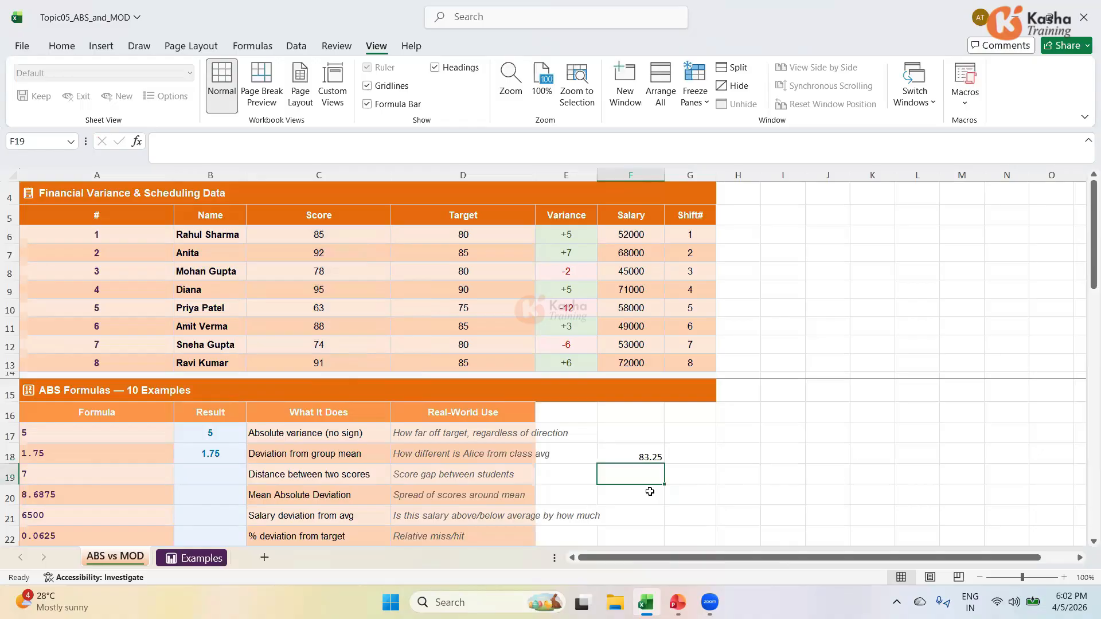
Step: Enter =C6-F18 in cell G18 to subtract the average from the first score, and compare it with the B18 formula
left_click(681, 454)
type("=")
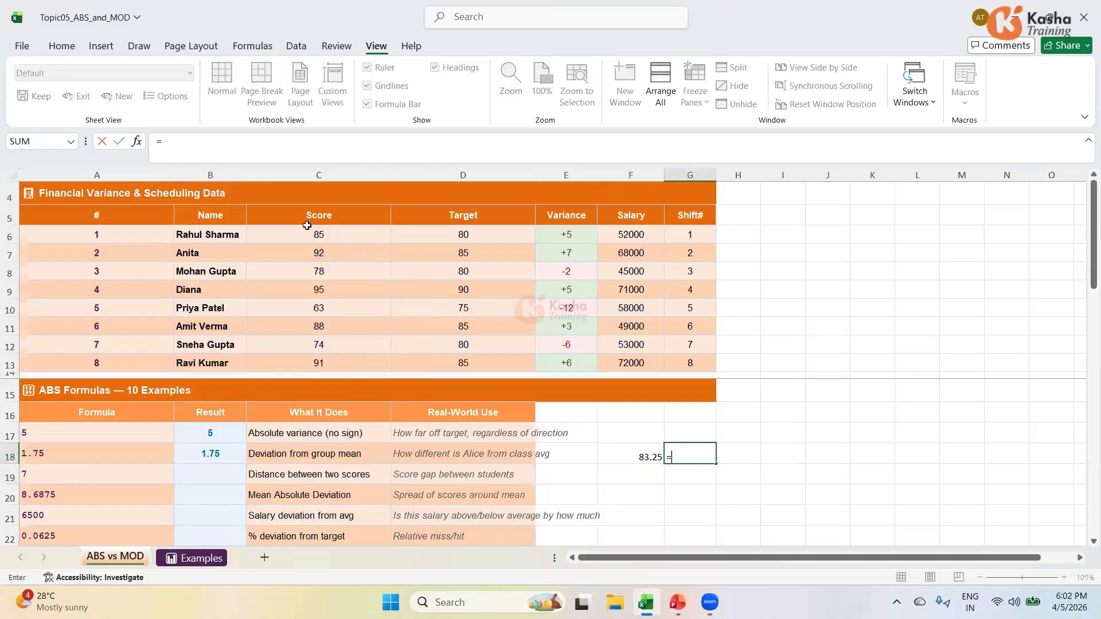
left_click(307, 238)
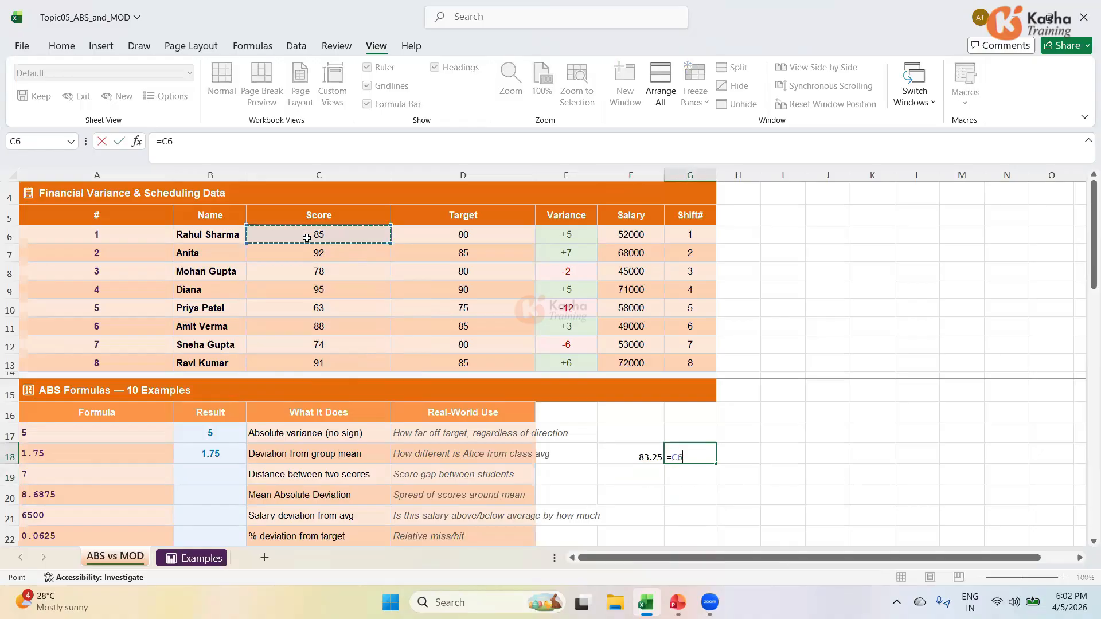
type("-")
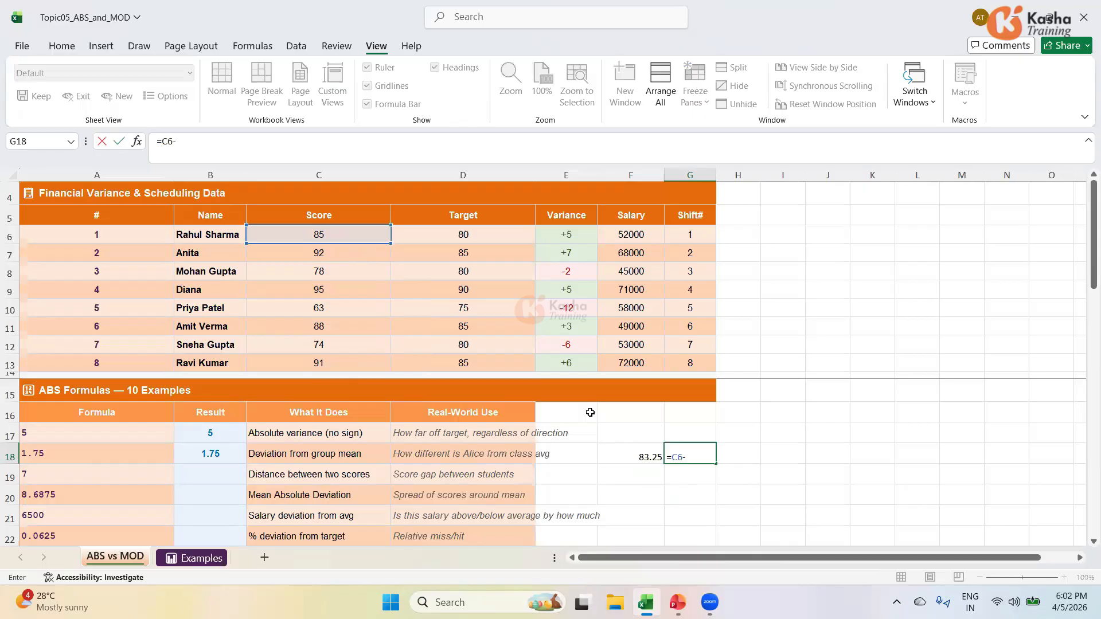
left_click(632, 456)
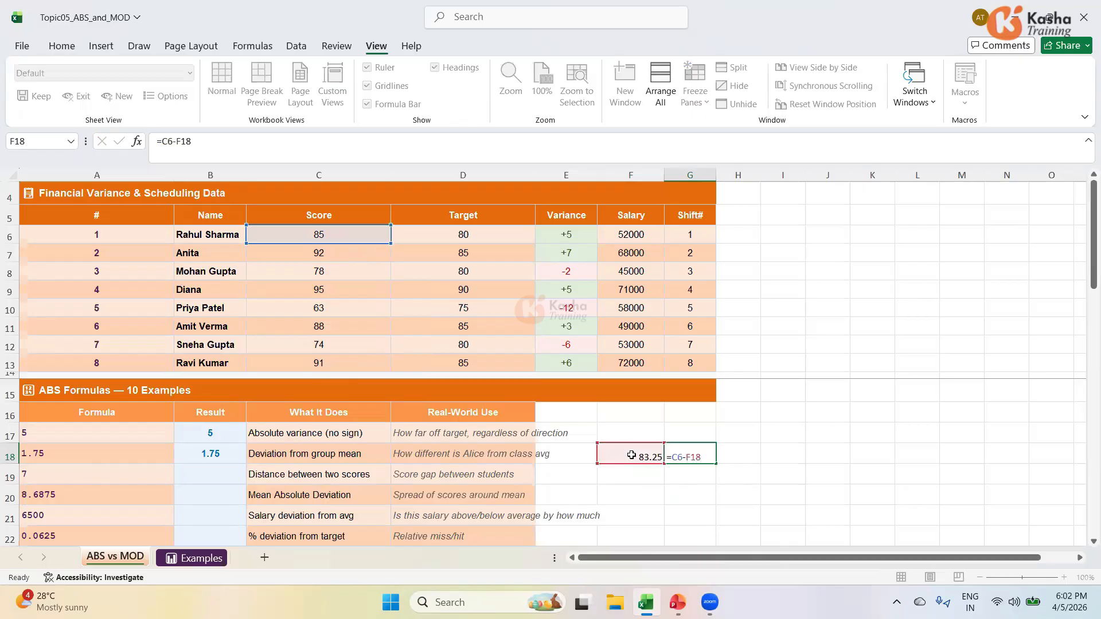
key("Return")
left_click(203, 459)
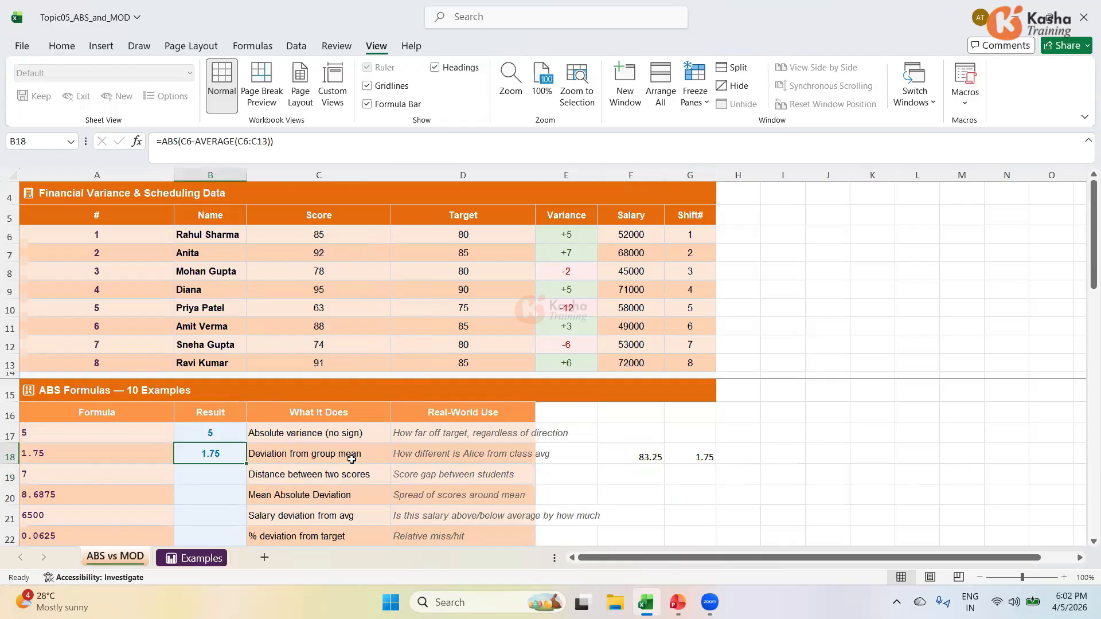
Step: Enter =ABS(C6-C7) in result cell B19 for the distance between the first two scores, and review the formula
left_click(223, 477)
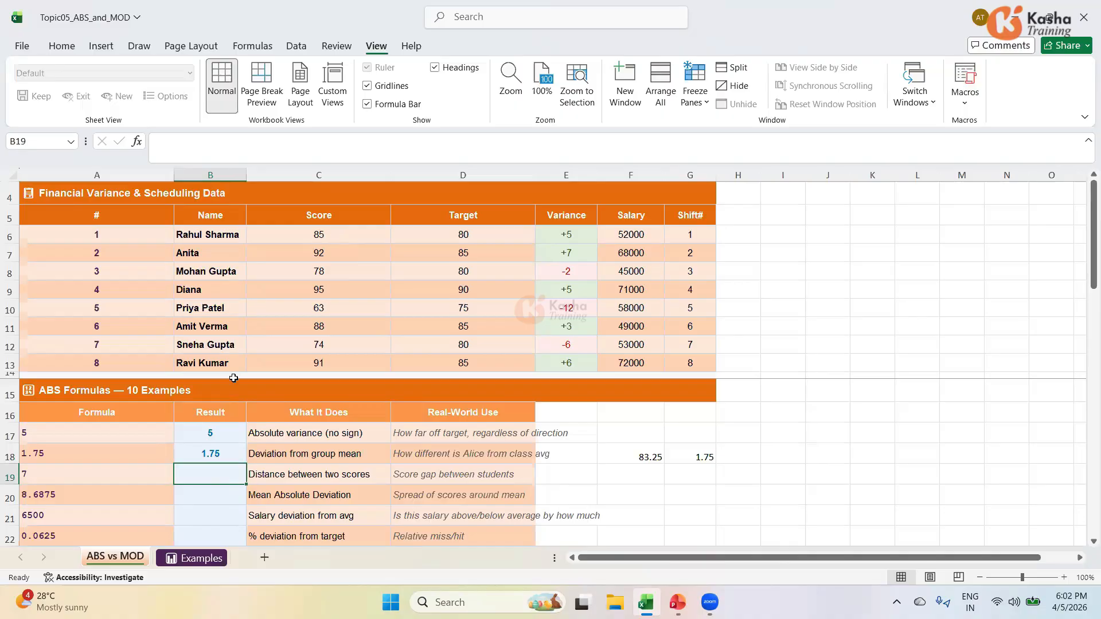
type("=")
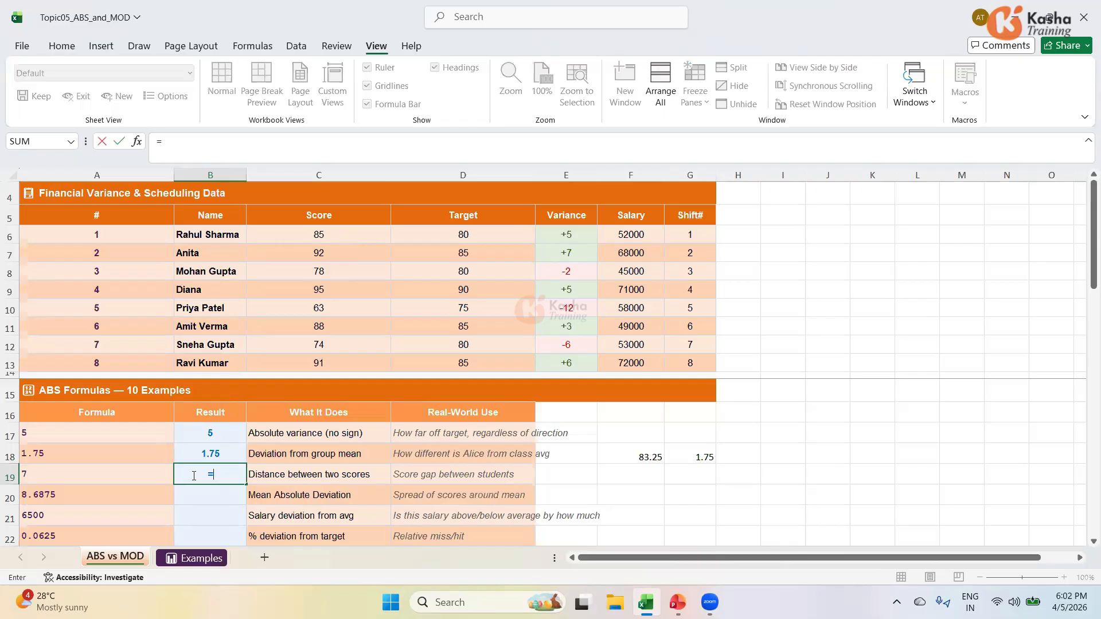
type("A")
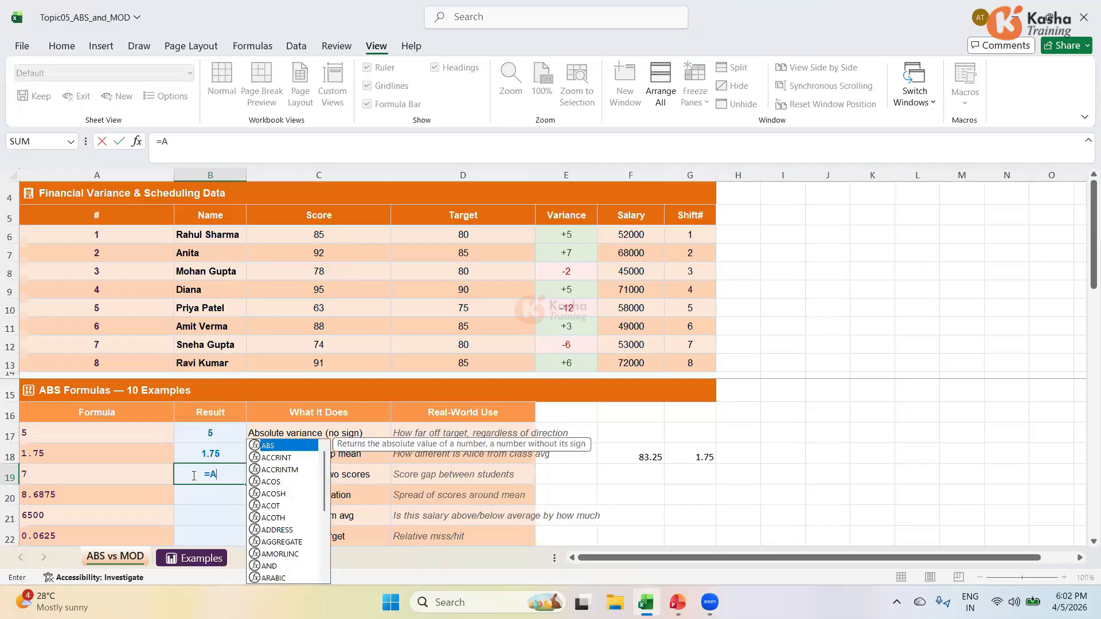
type("BS(")
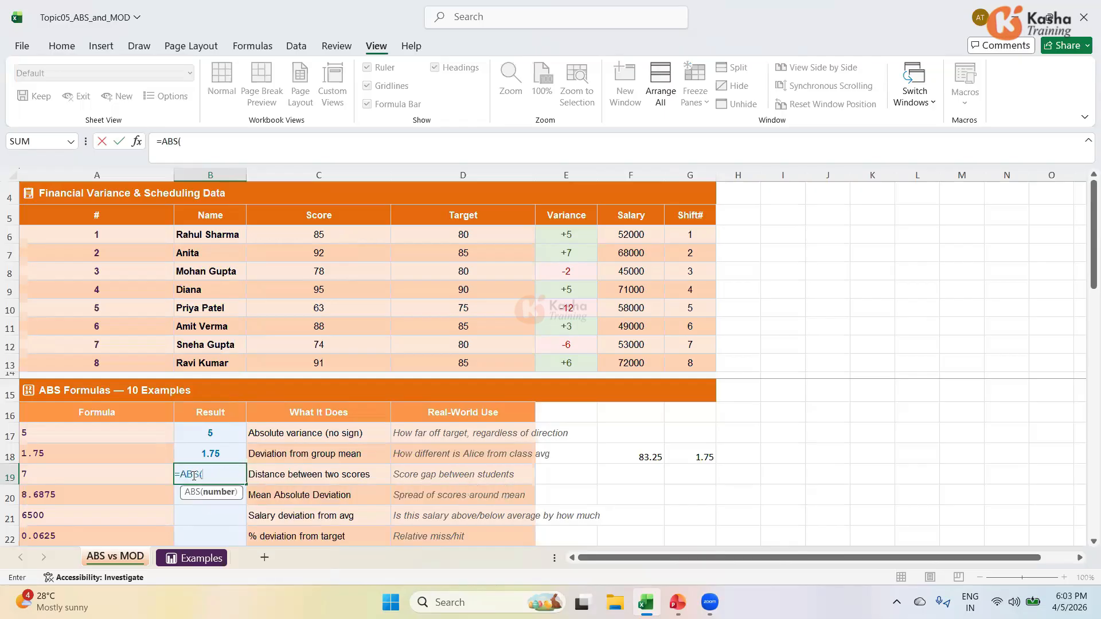
left_click(318, 234)
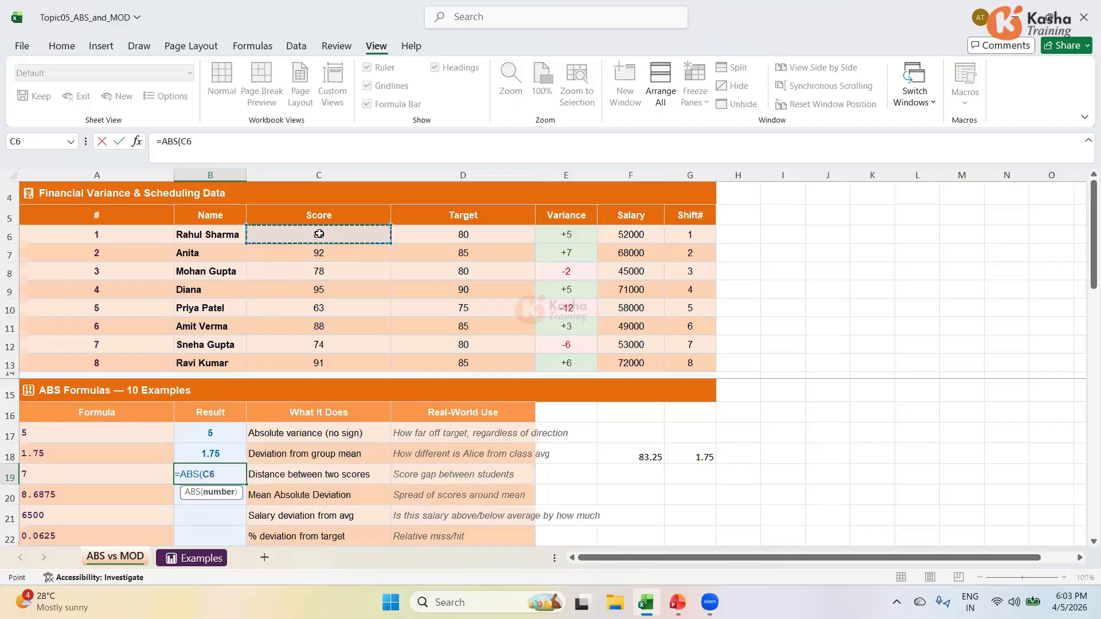
type("-")
left_click(315, 253)
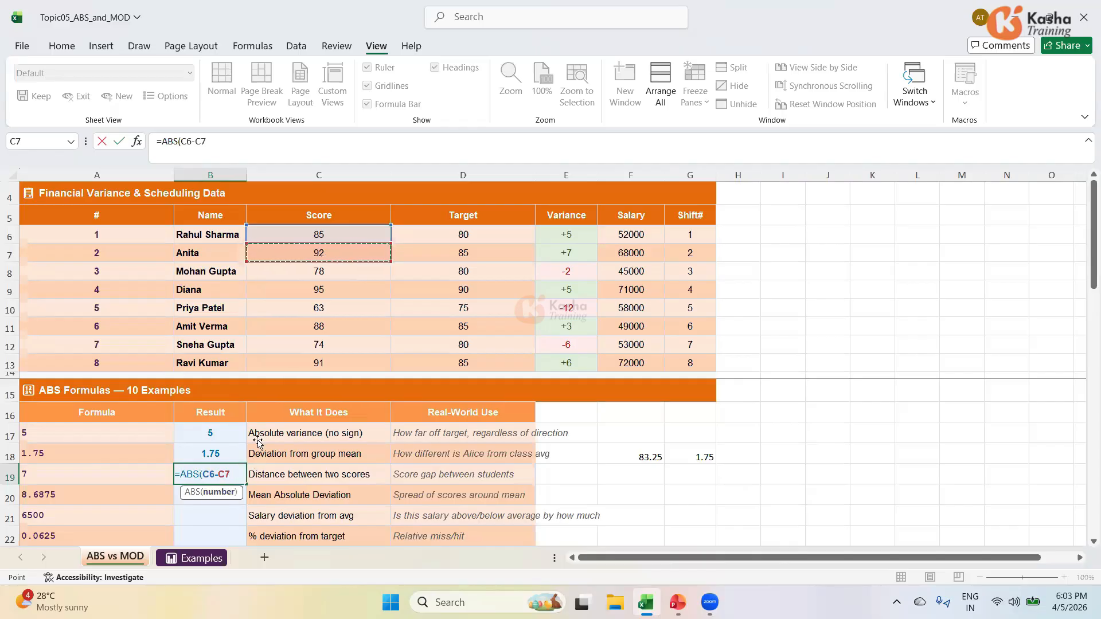
left_click(242, 146)
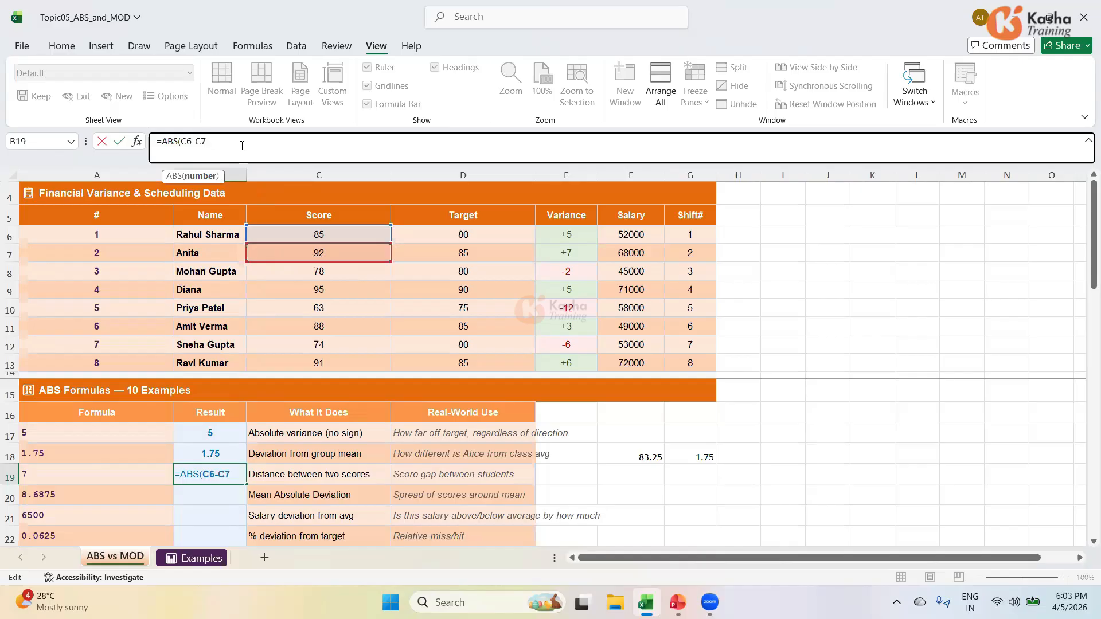
key("Return")
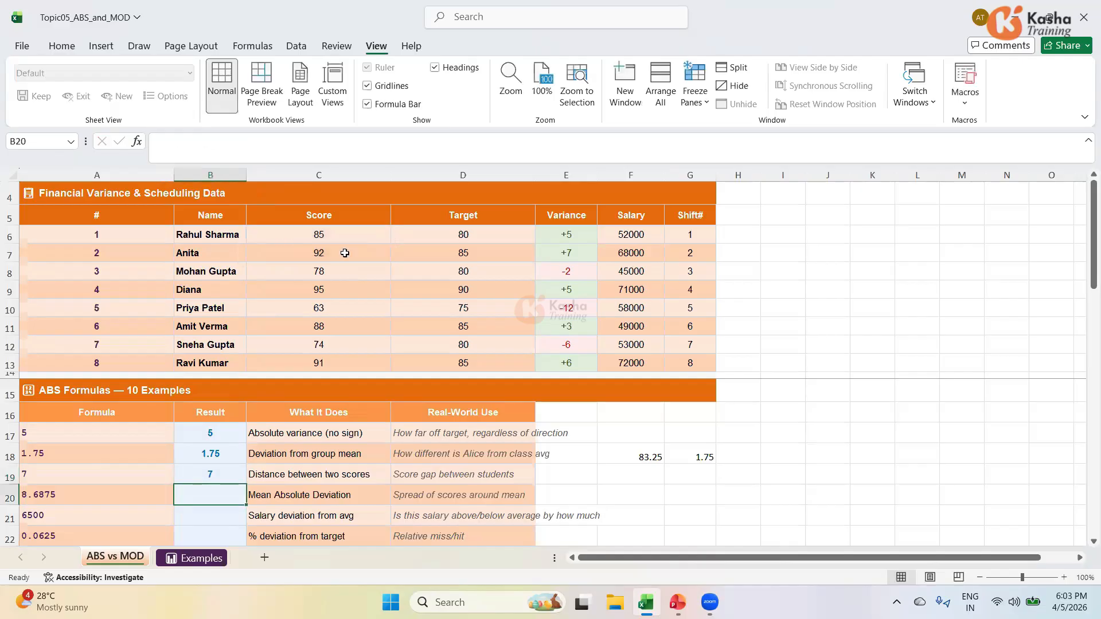
left_click(210, 476)
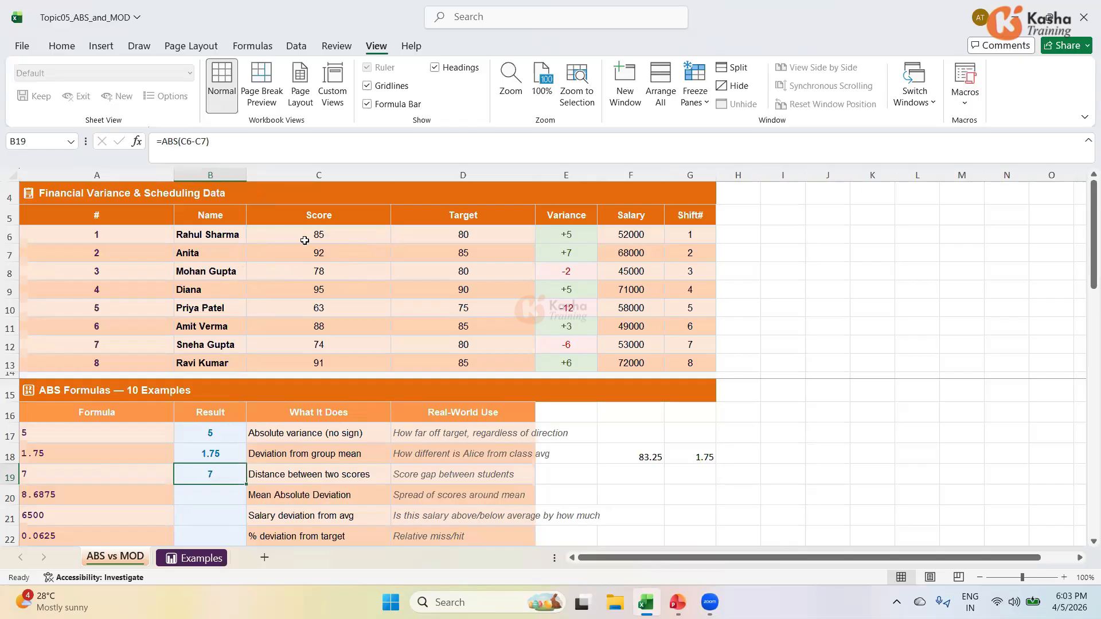
Step: Start the mean absolute deviation formula in result cell B20 with =SUMPRODUCT(ABS(C6:C13-
left_click(212, 493)
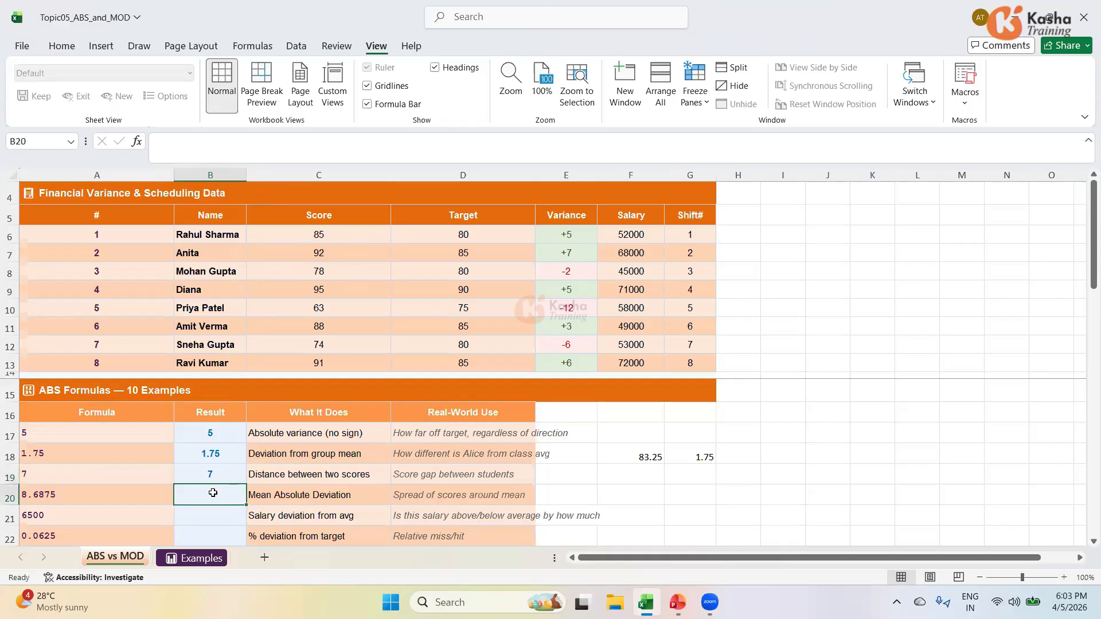
type("=")
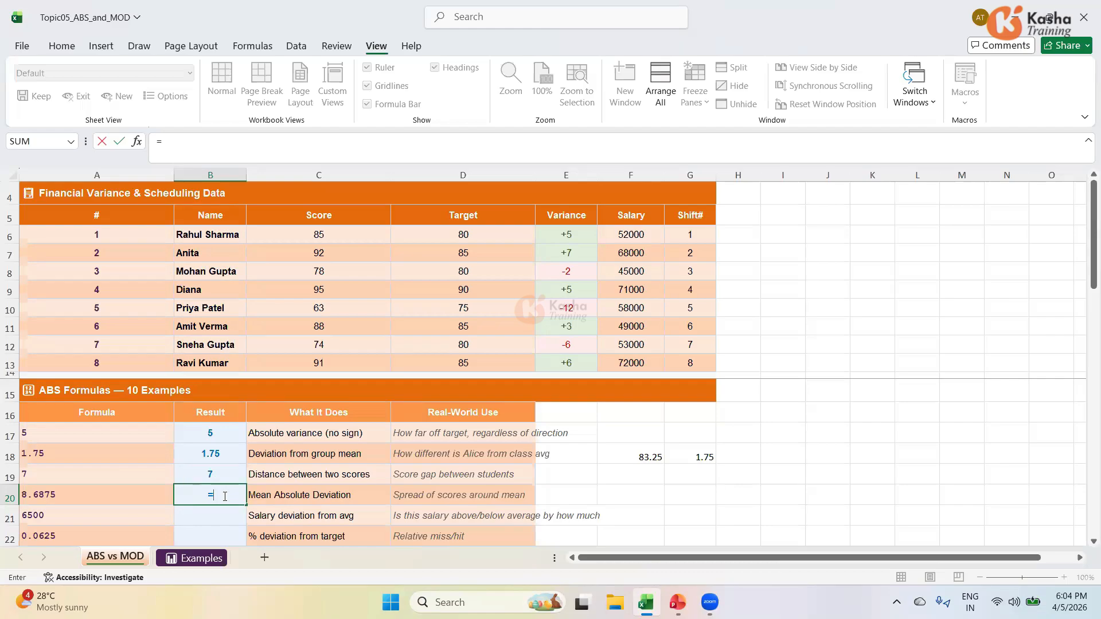
type("SUM")
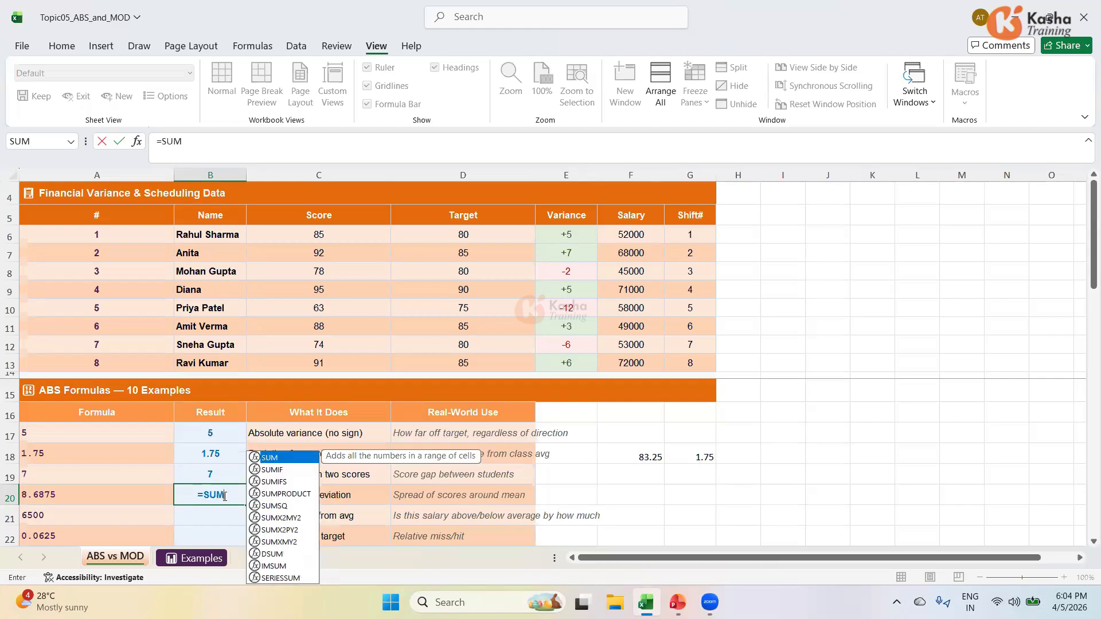
type("PRODUCT")
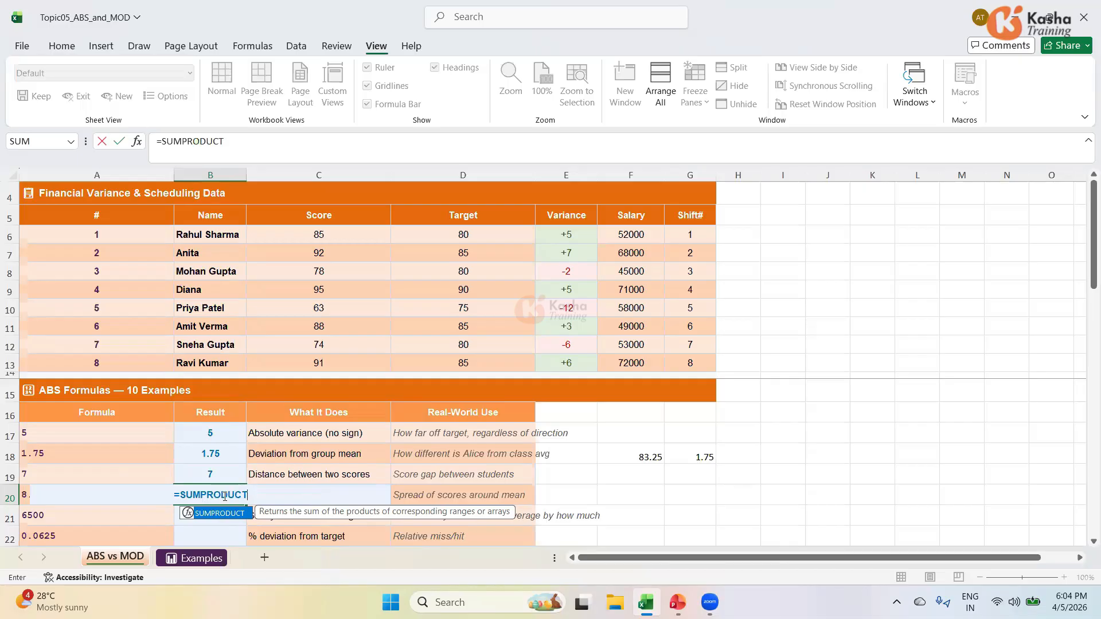
type("(ABS")
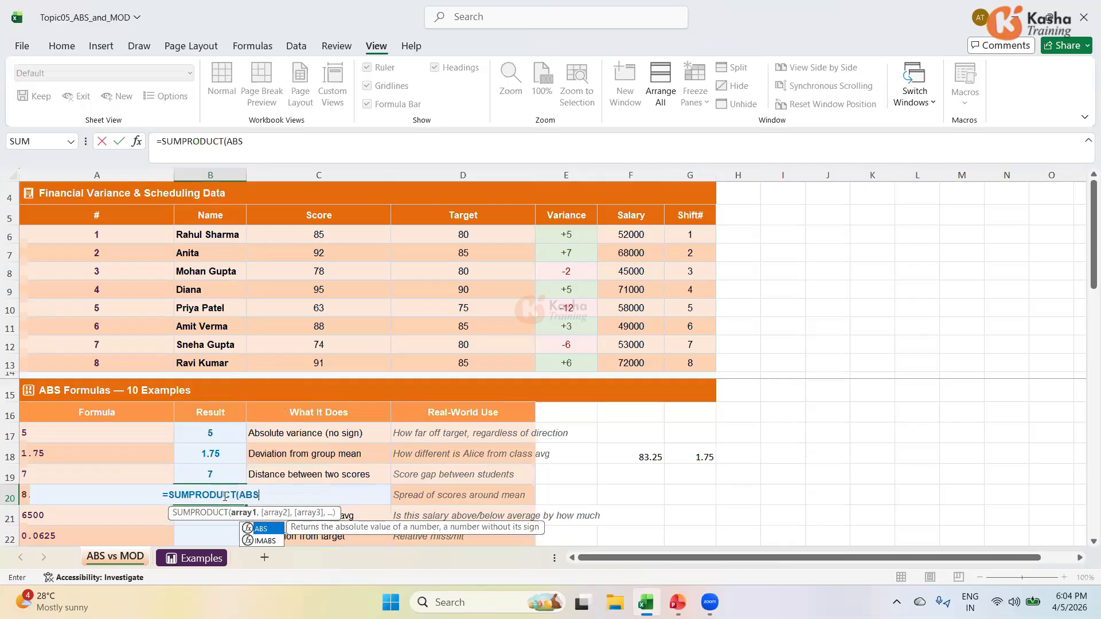
type("(")
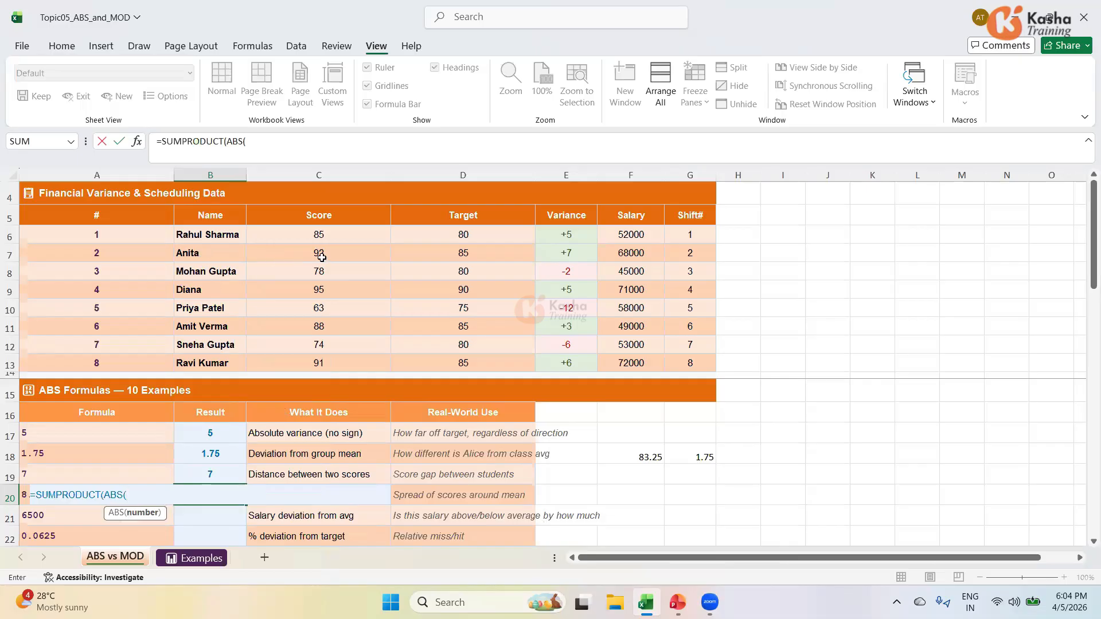
left_click_drag(318, 235, 322, 361)
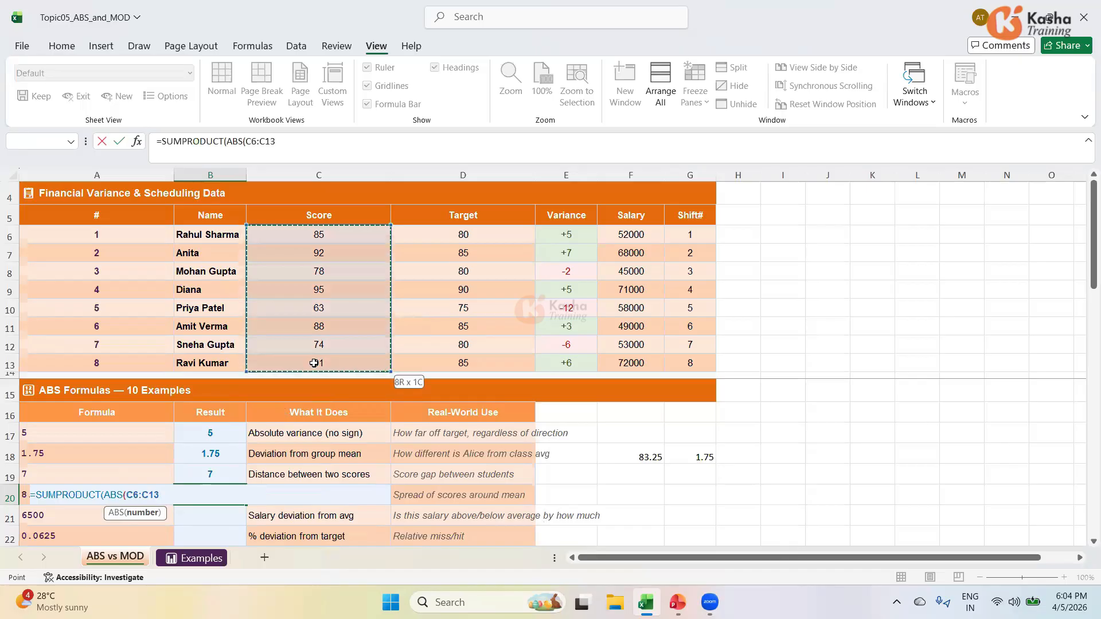
type("-")
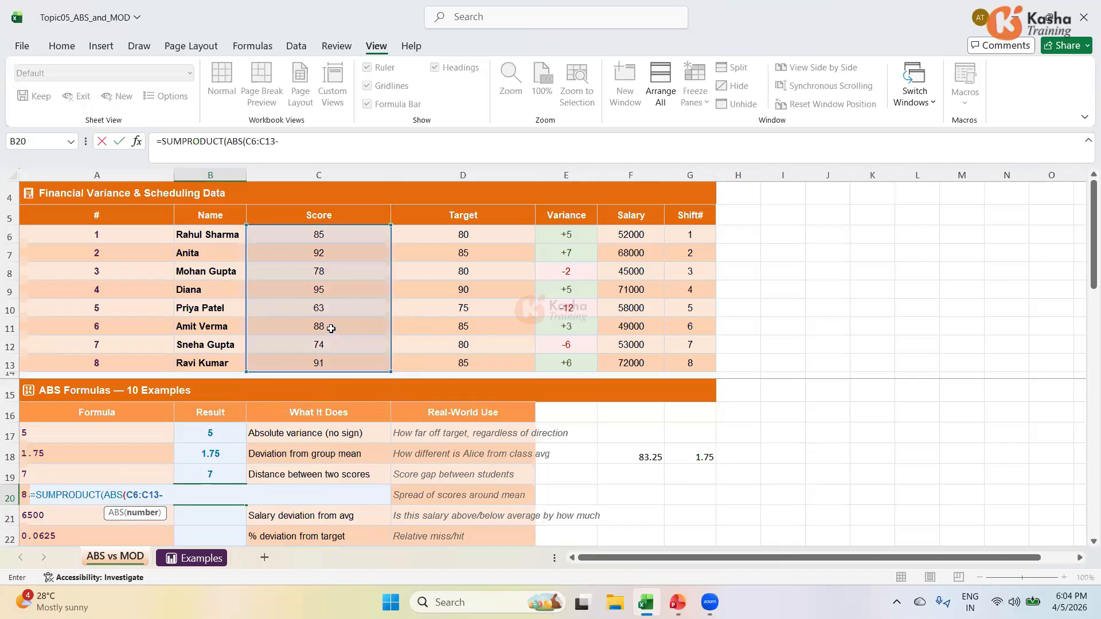
Step: Continue the B20 formula with AVERAGE(C6:C13))) to subtract the average score from each score and close the SUMPRODUCT
type("A")
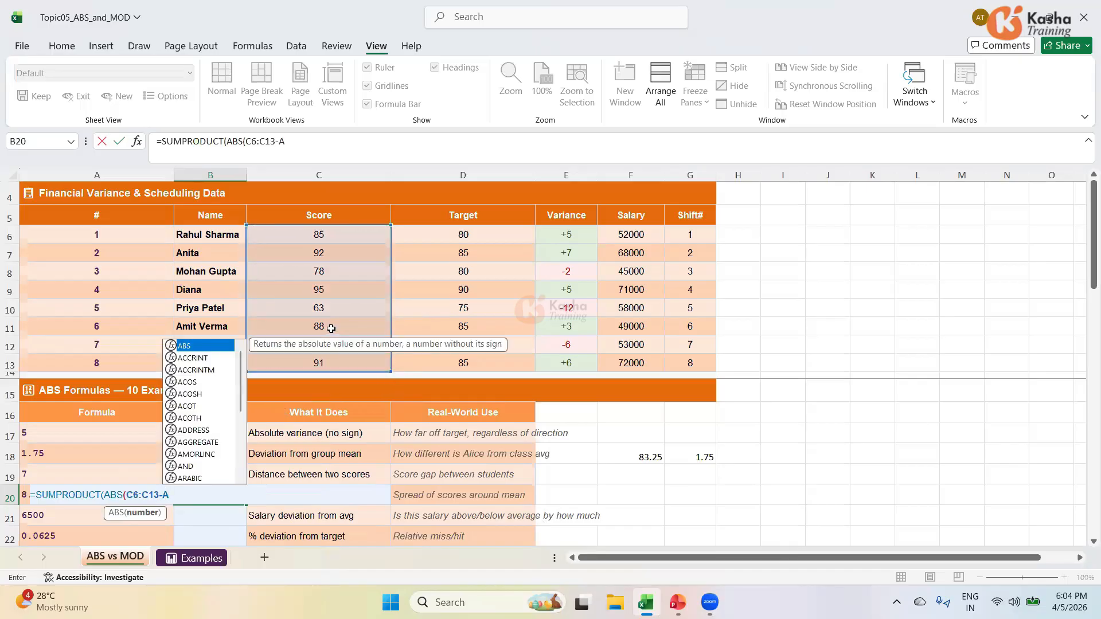
type("VER")
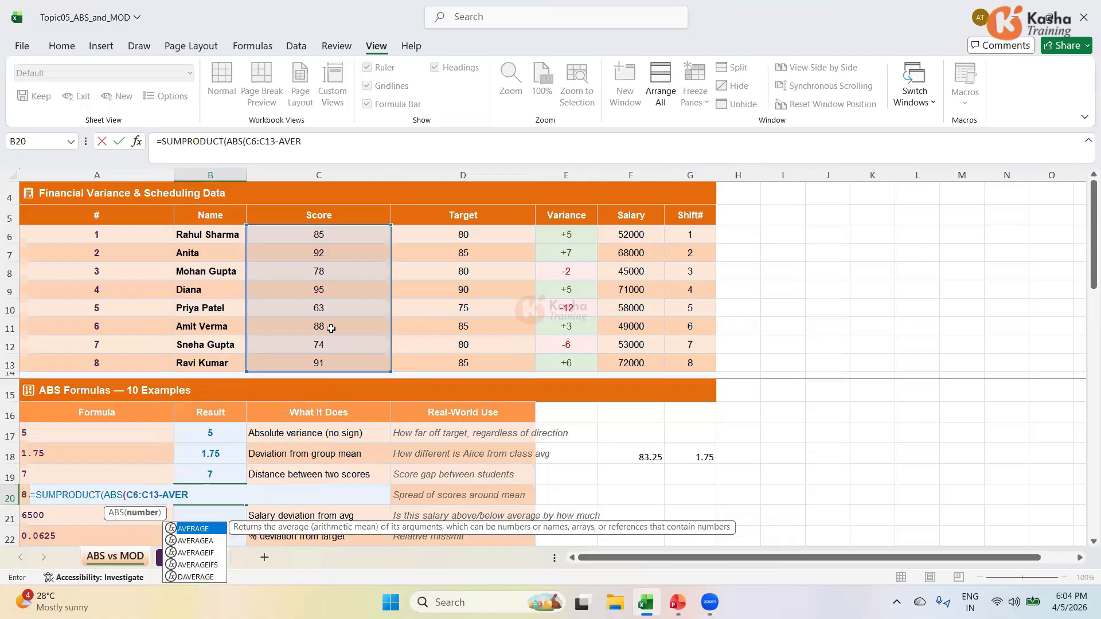
key("Tab")
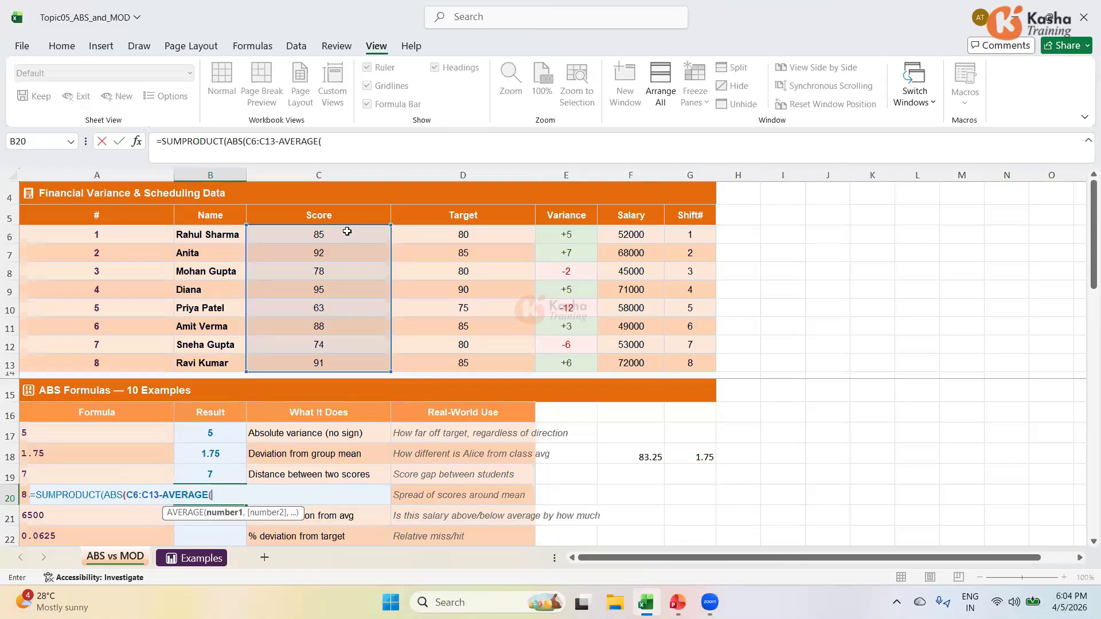
left_click_drag(347, 235, 333, 355)
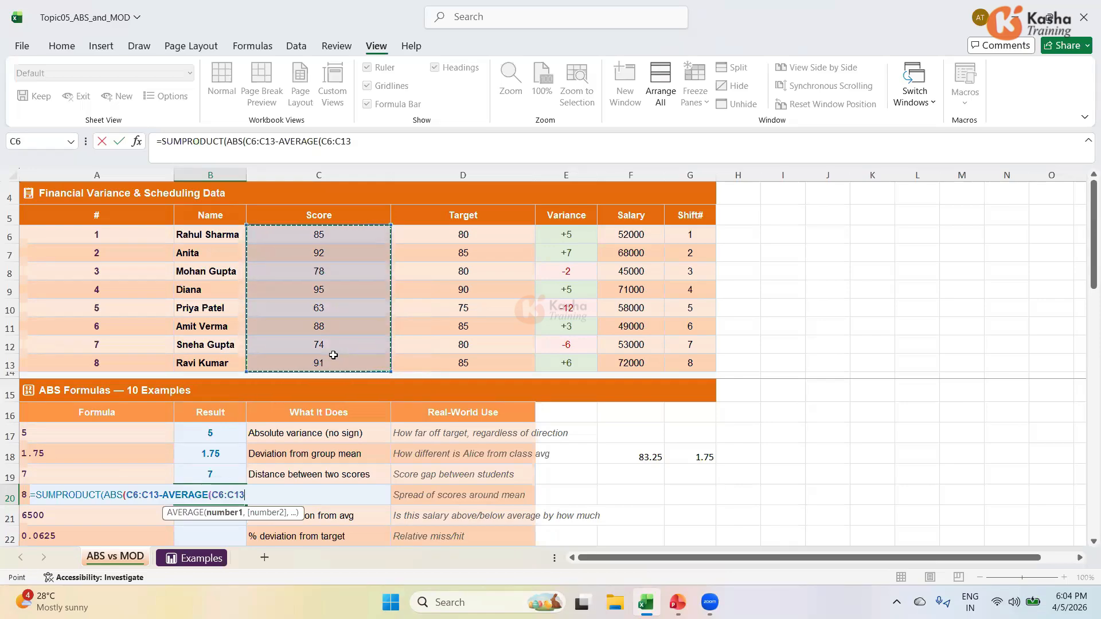
type(")")
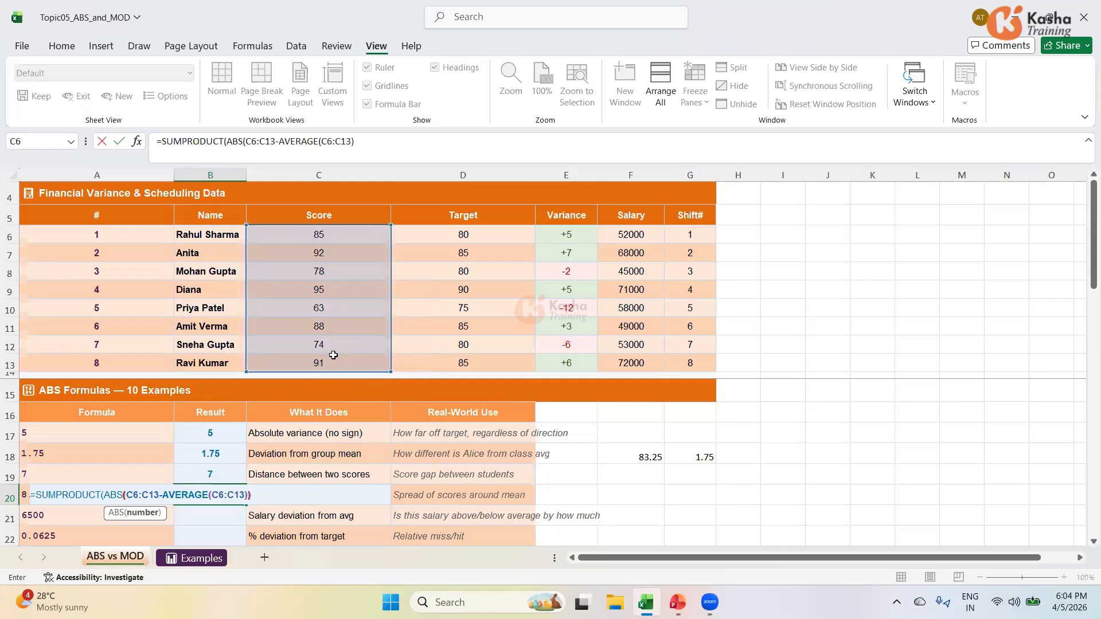
type(")")
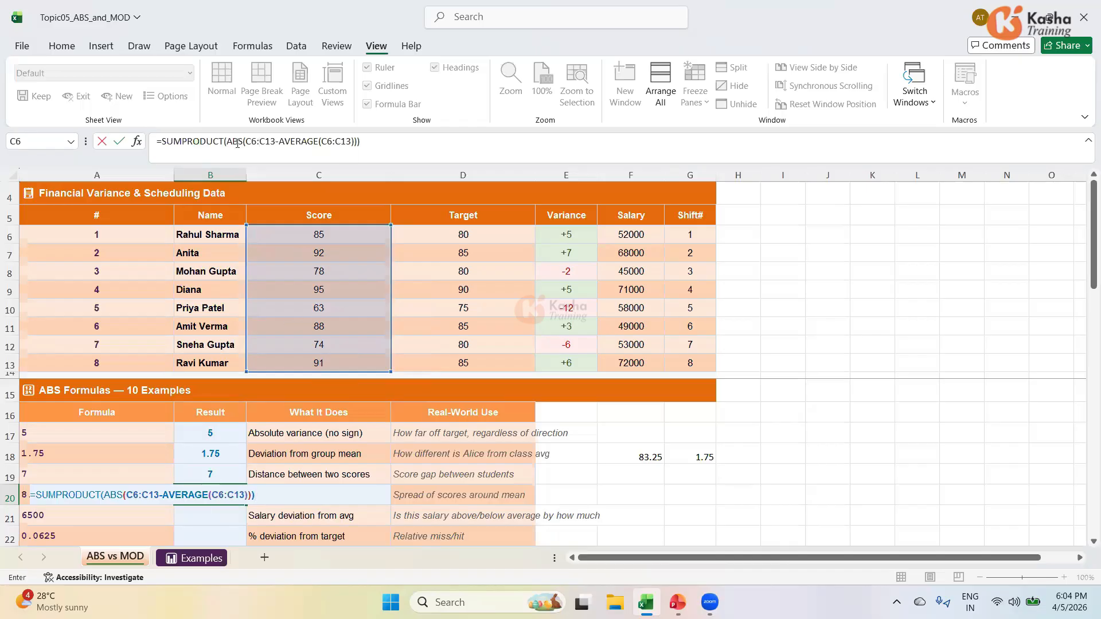
Step: Complete the B20 formula by dividing it by COUNT(C6:C13), review it, and save the workbook
left_click(369, 144)
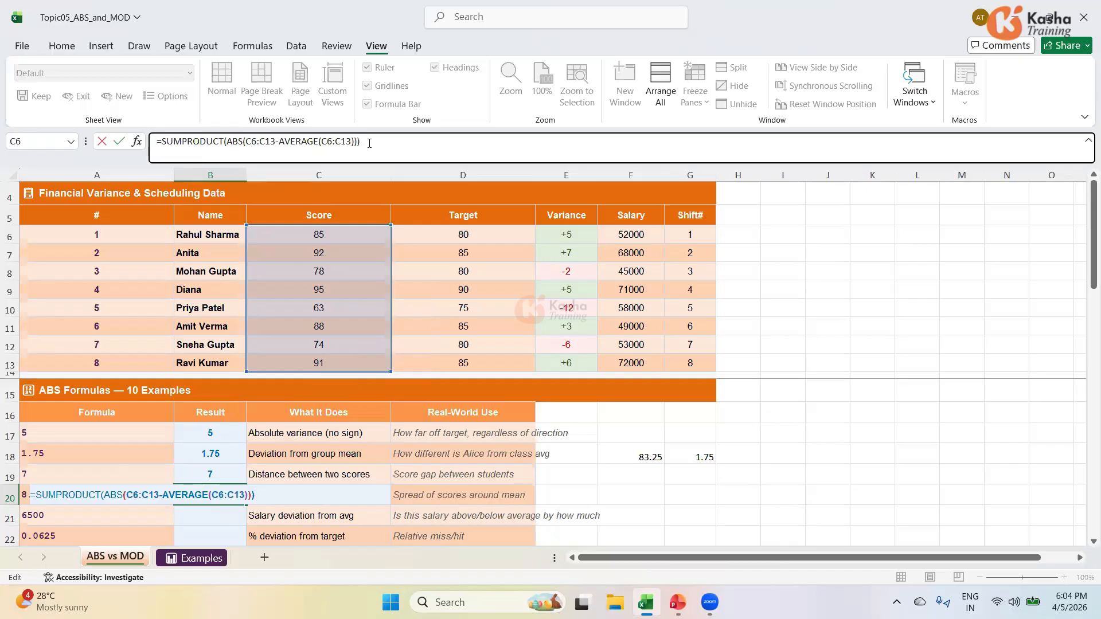
type("/COUNT")
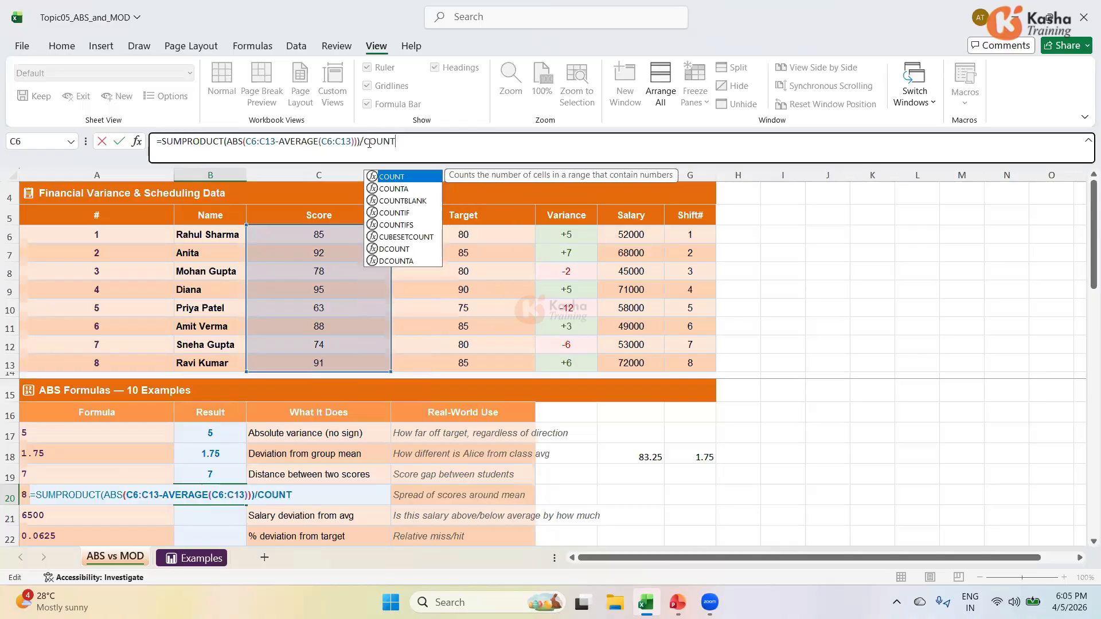
type("(")
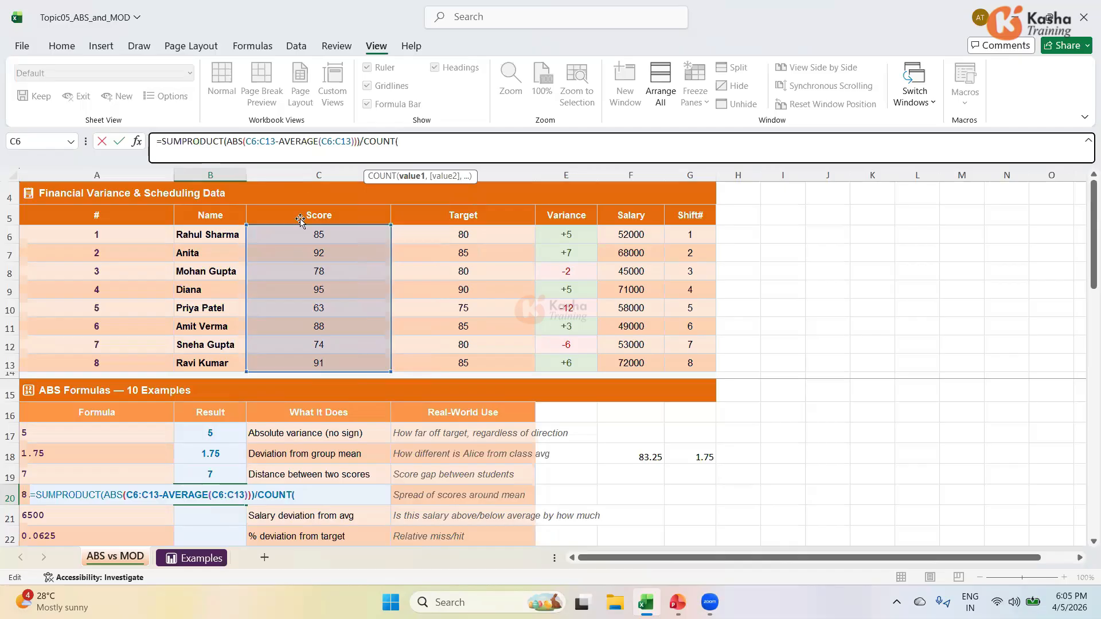
left_click_drag(328, 225, 324, 360)
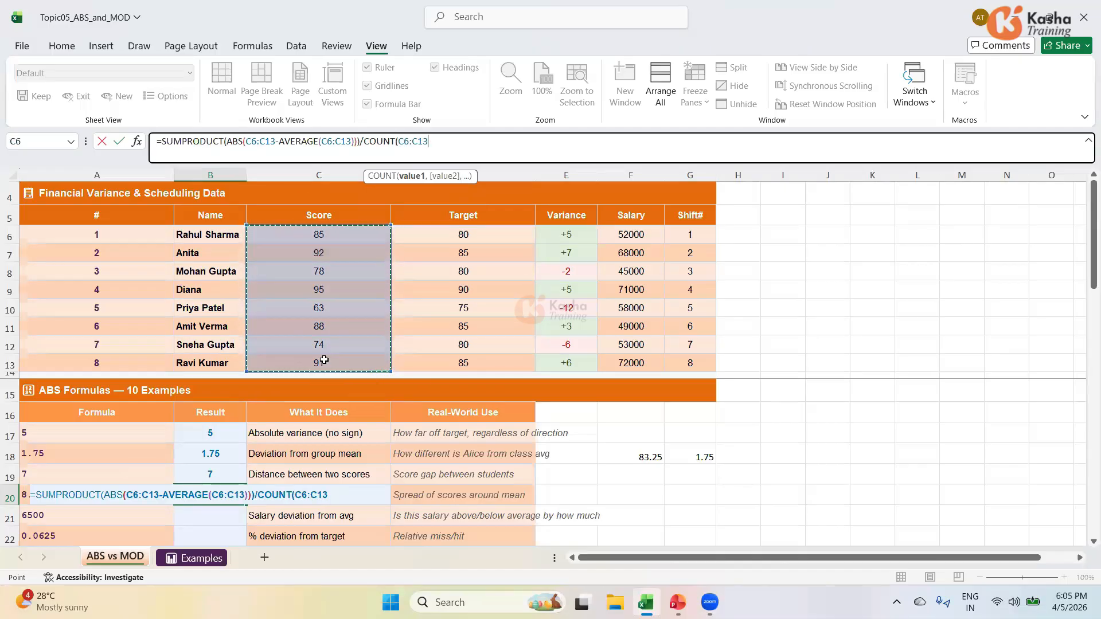
type(")")
key("Return")
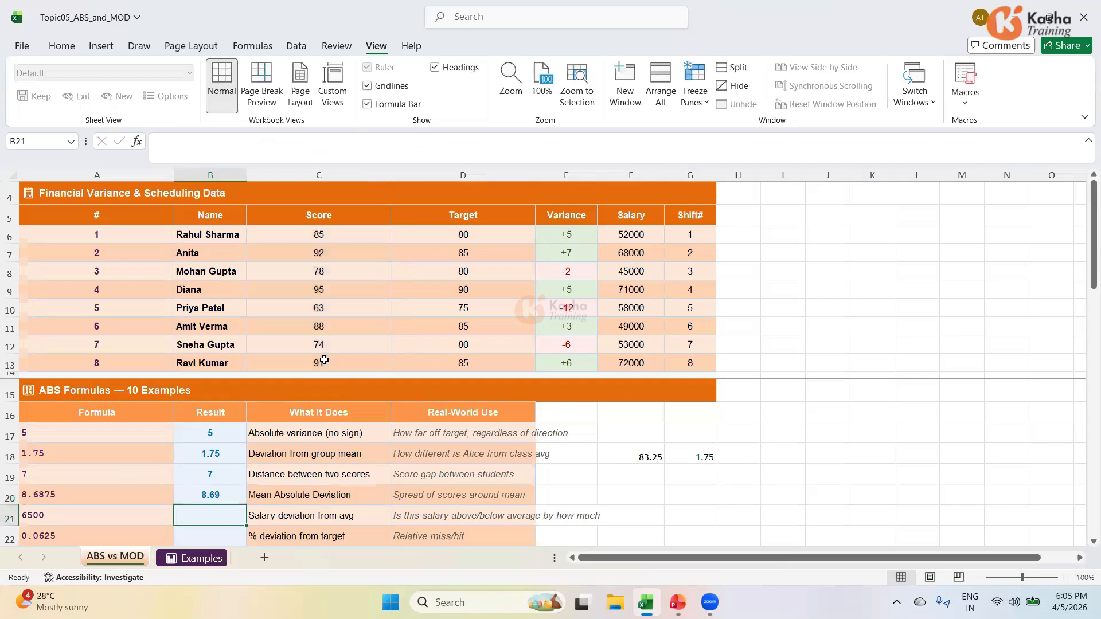
left_click(211, 495)
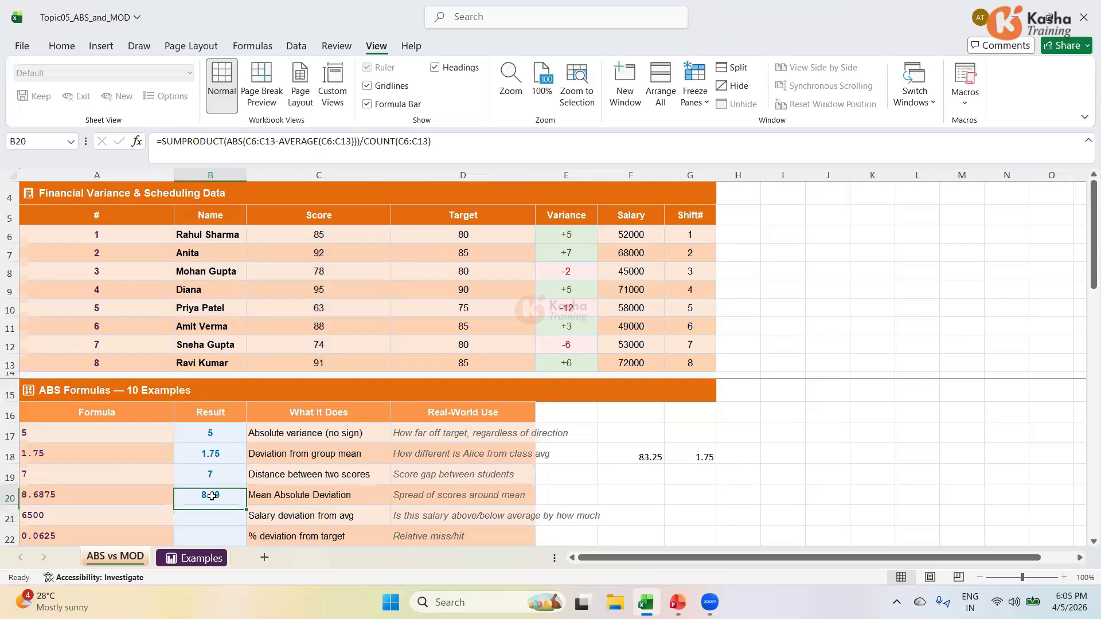
key("ctrl+s")
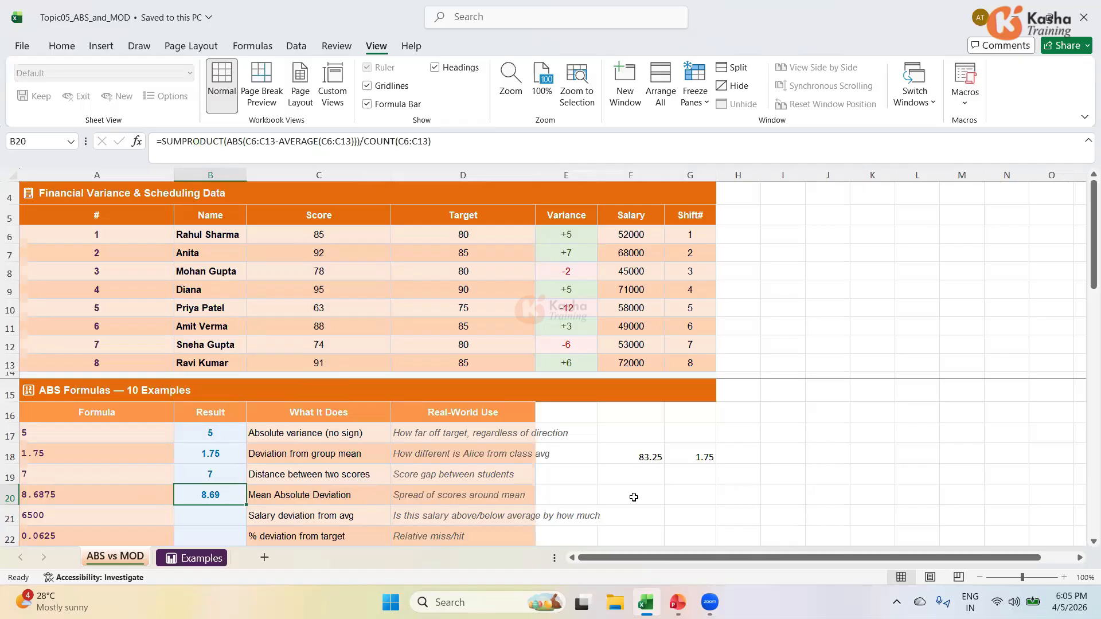
Step: Enter the heading Average in empty cell I5, beside the data table
left_click(781, 212)
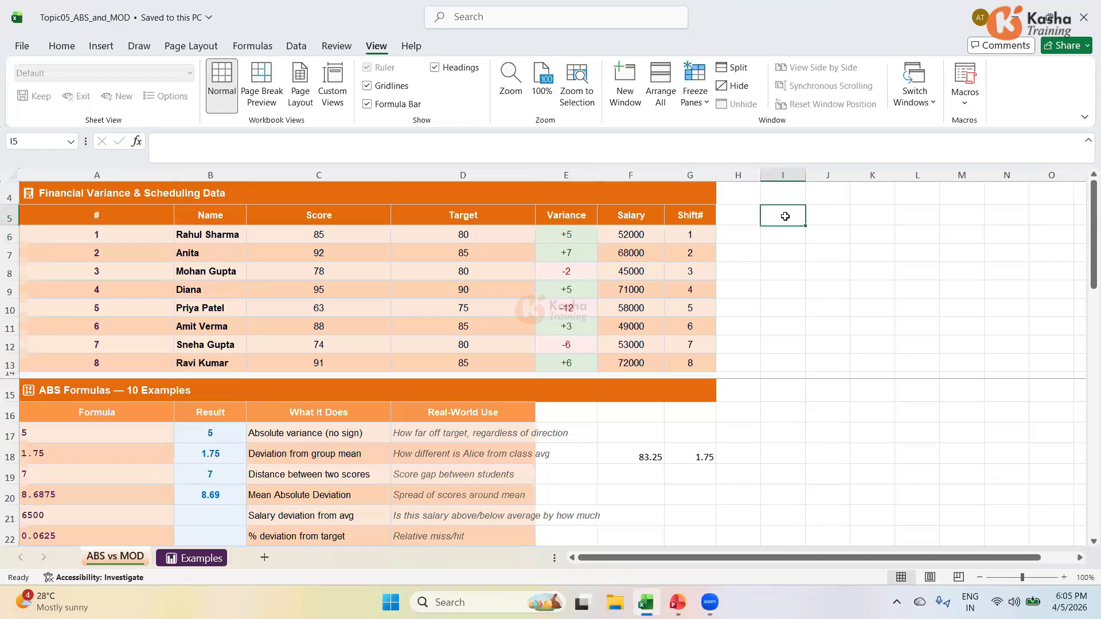
type("Avera")
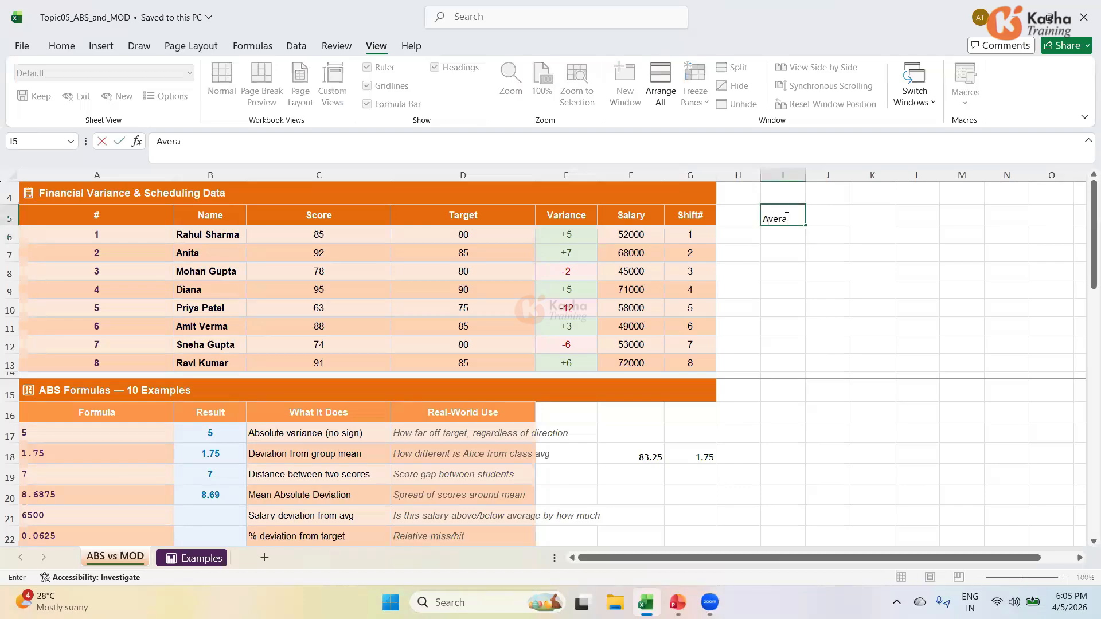
type("ge")
key("Return")
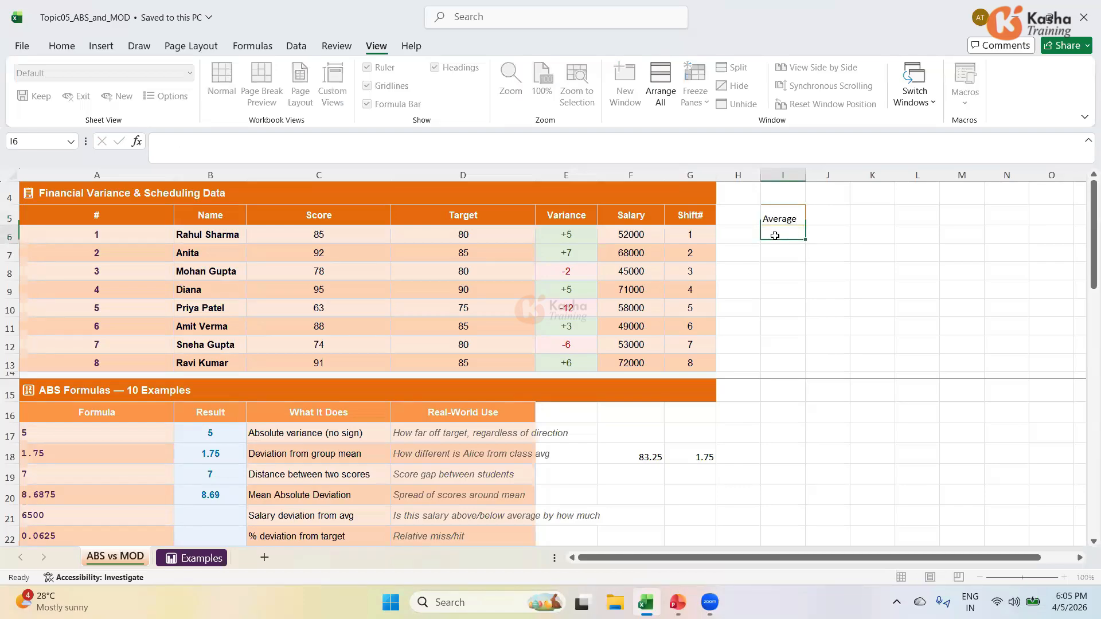
Step: Calculate the average of all scores in cell I6 with =AVERAGE(C6:C13)
type("=")
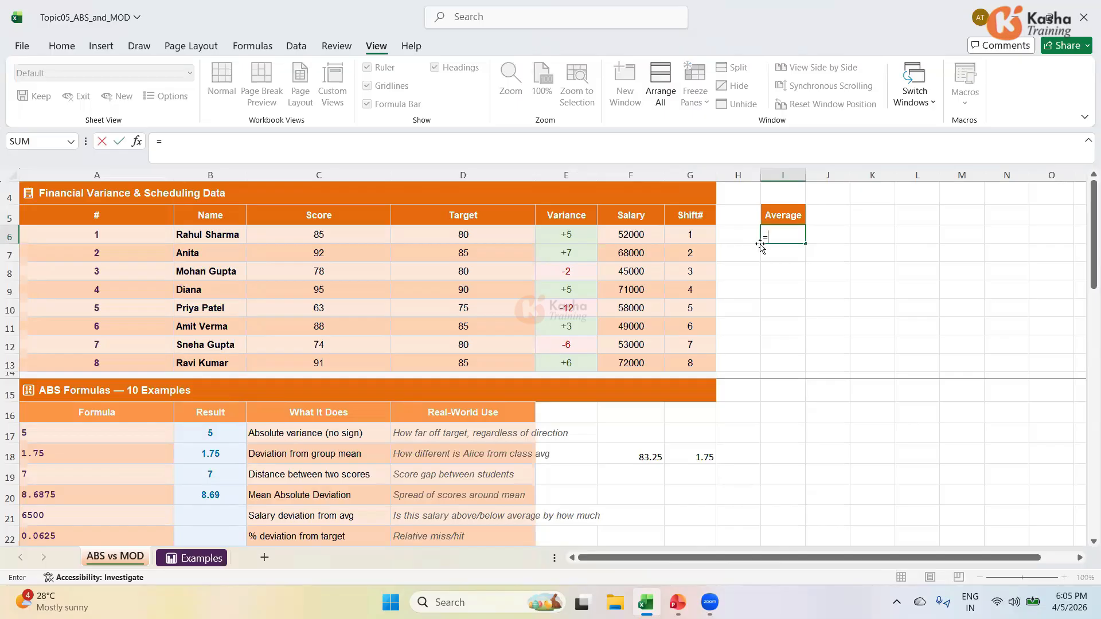
type("AVERA")
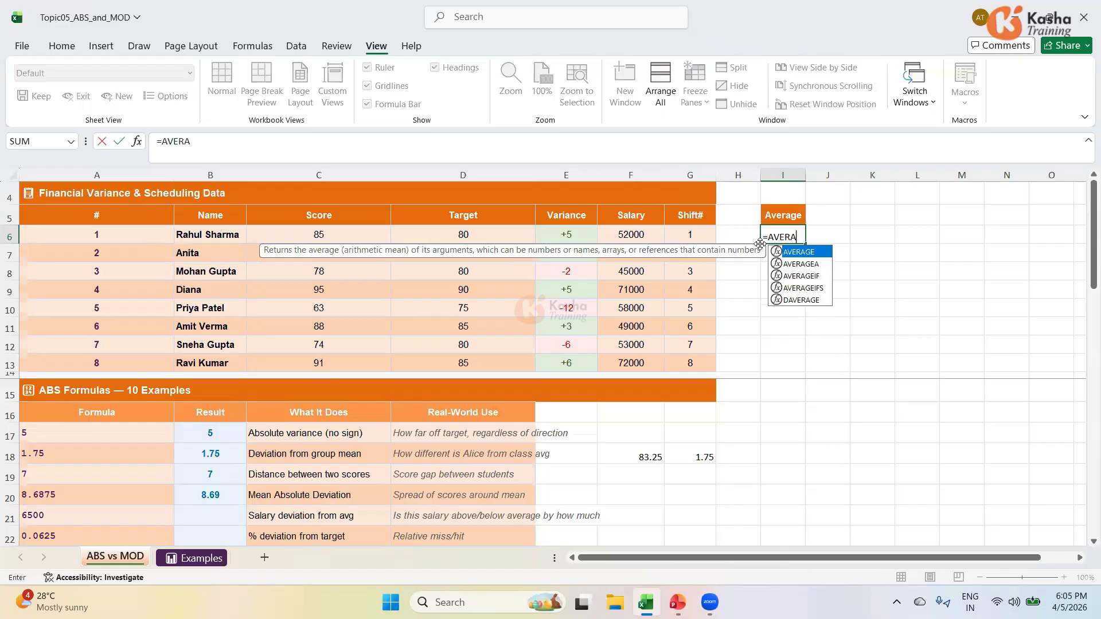
type("GE(")
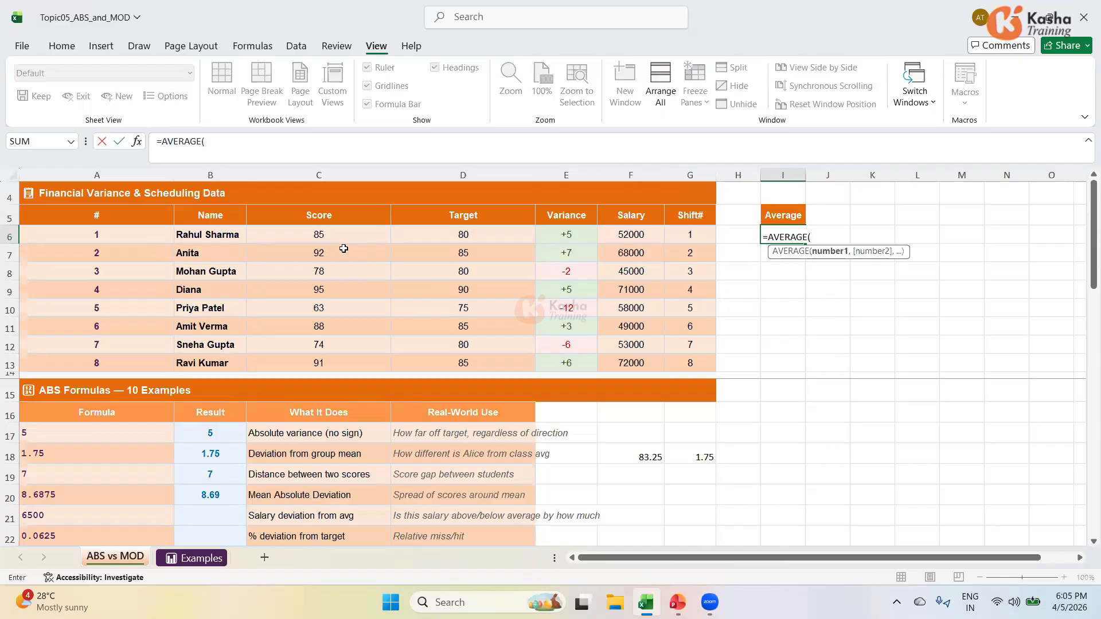
left_click_drag(319, 235, 308, 371)
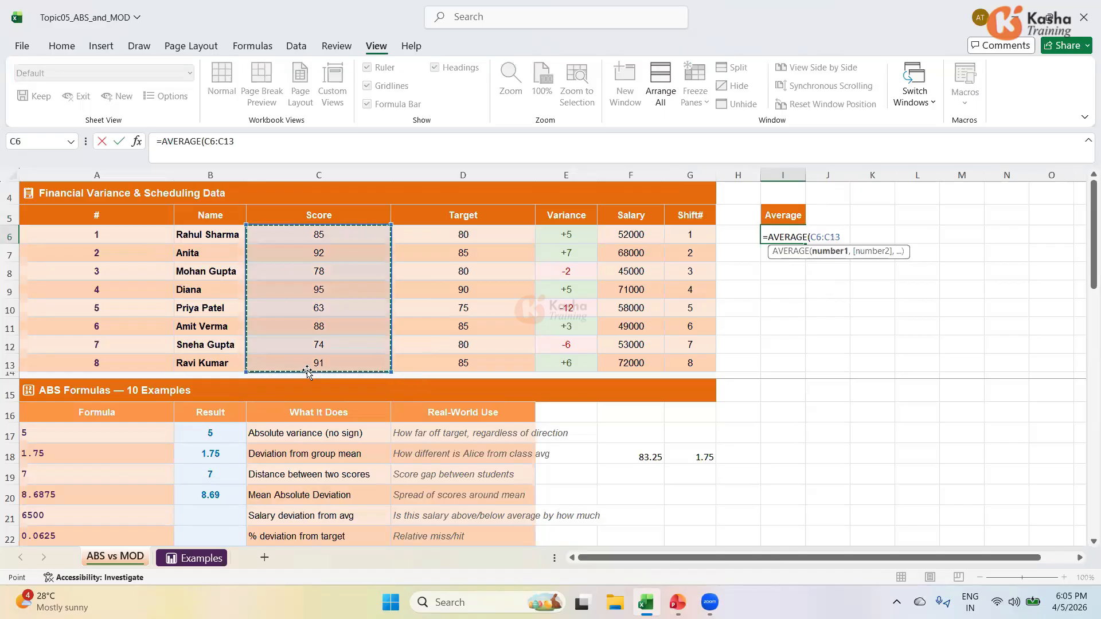
type(")")
key("Return")
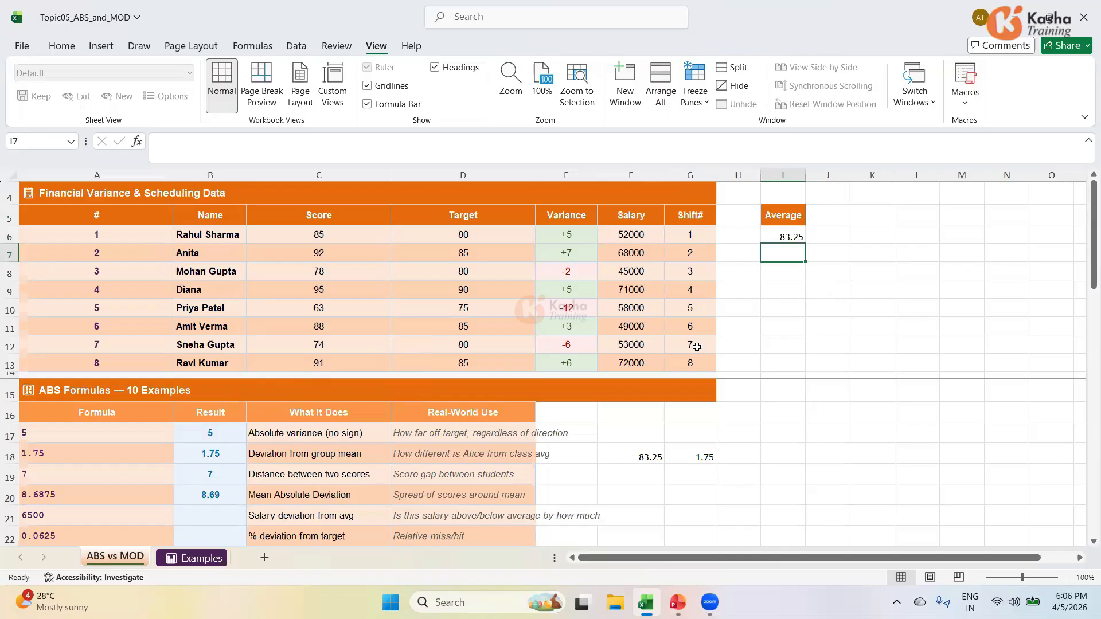
Step: Try to copy the average formula from I6 into I7:I13, and undo the paste
left_click(784, 237)
key("ctrl+c")
left_click_drag(781, 255, 768, 358)
key("ctrl+v")
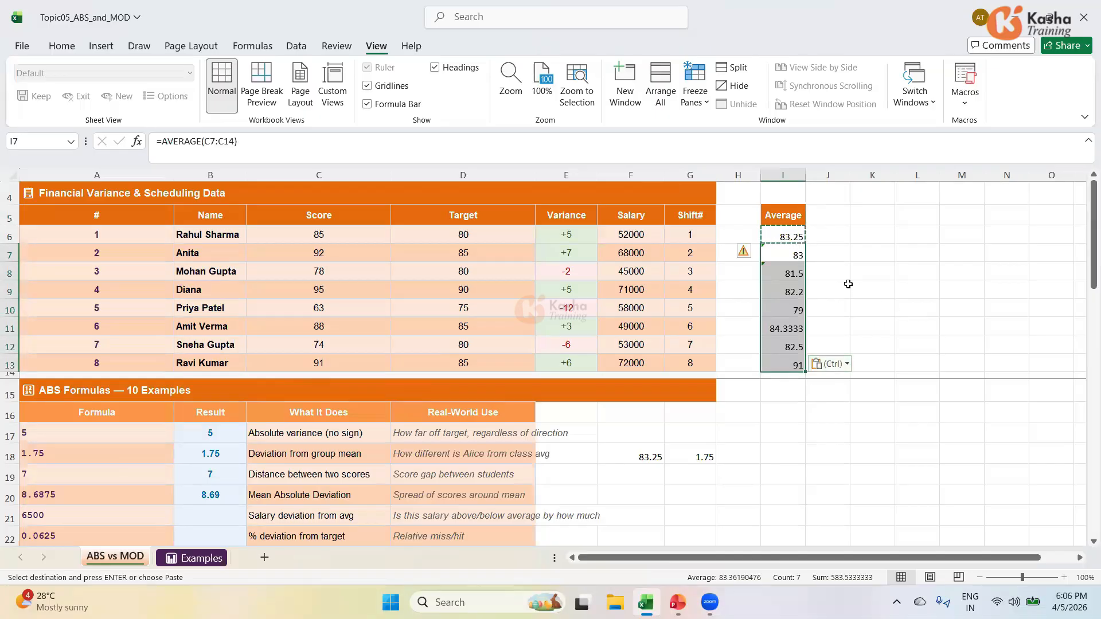
key("ctrl+z")
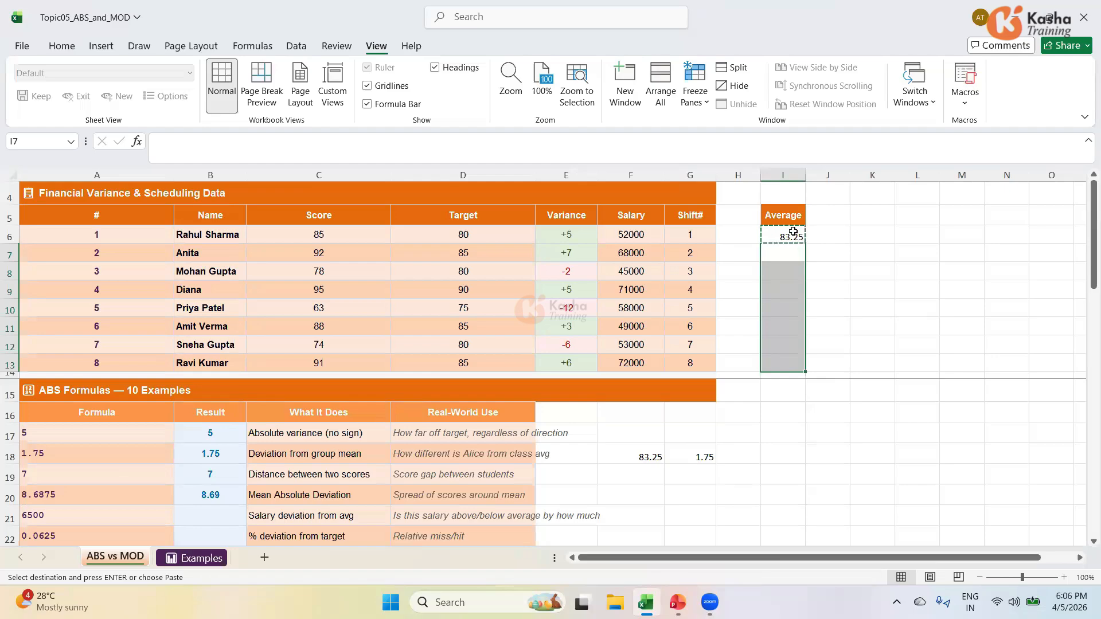
left_click(793, 232)
key("Escape")
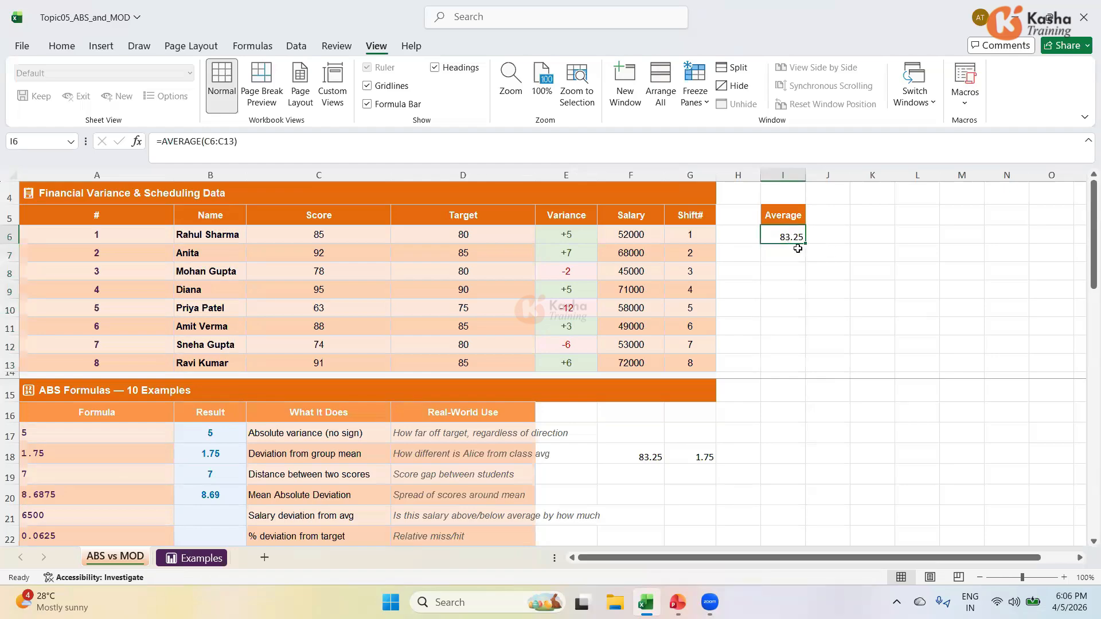
Step: Try pasting the average formula from I6 into I7:I13, and clear the pasted cells
key("ctrl+c")
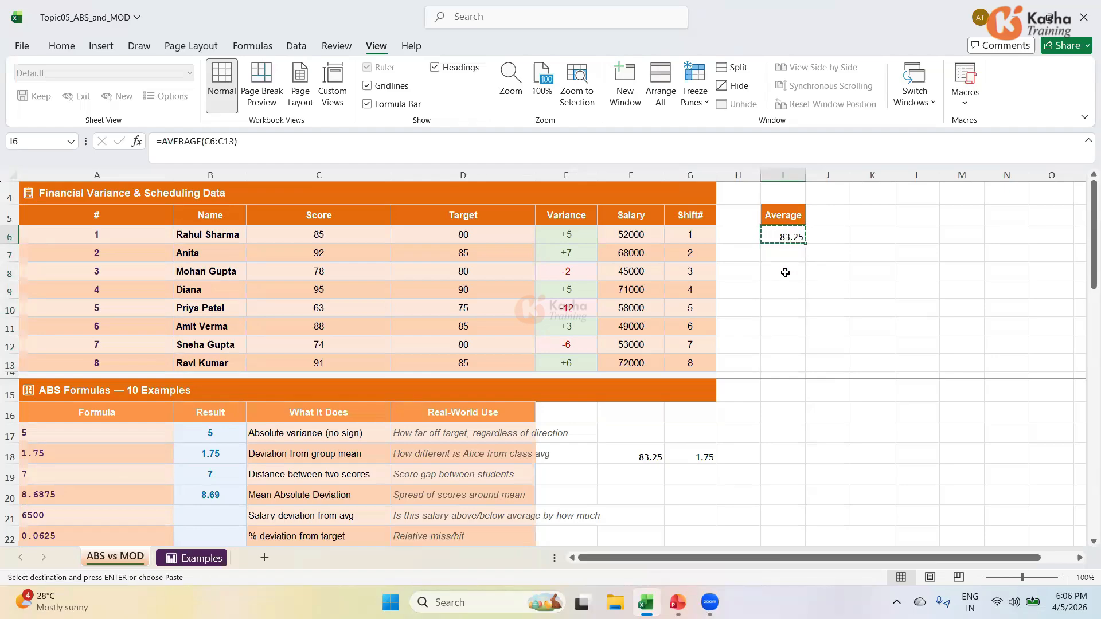
left_click_drag(784, 254, 777, 365)
key("ctrl+v")
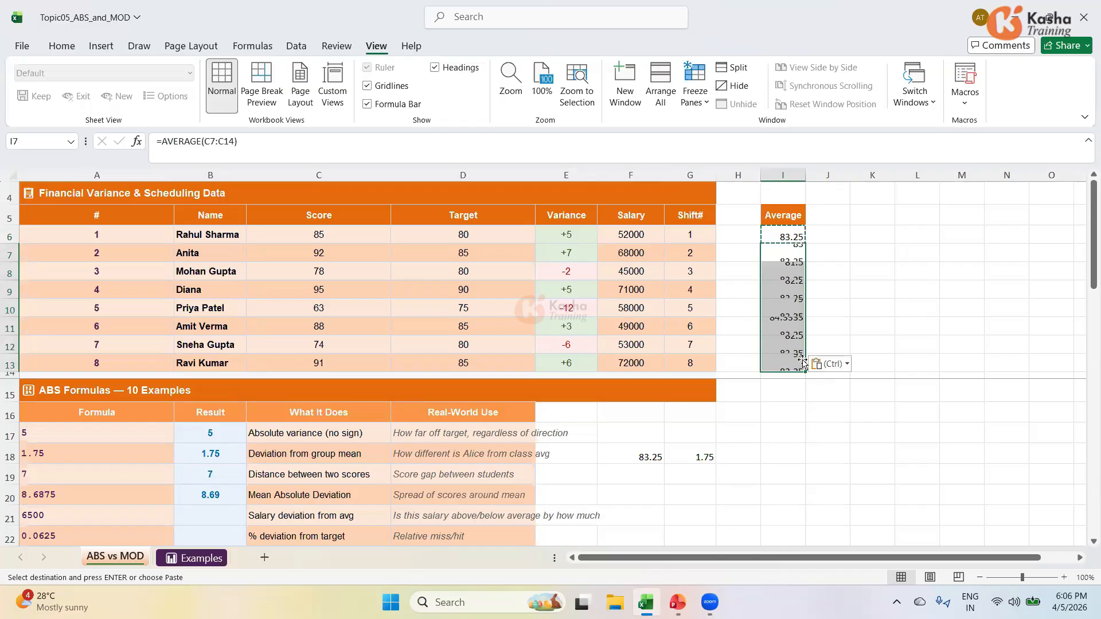
left_click(837, 369)
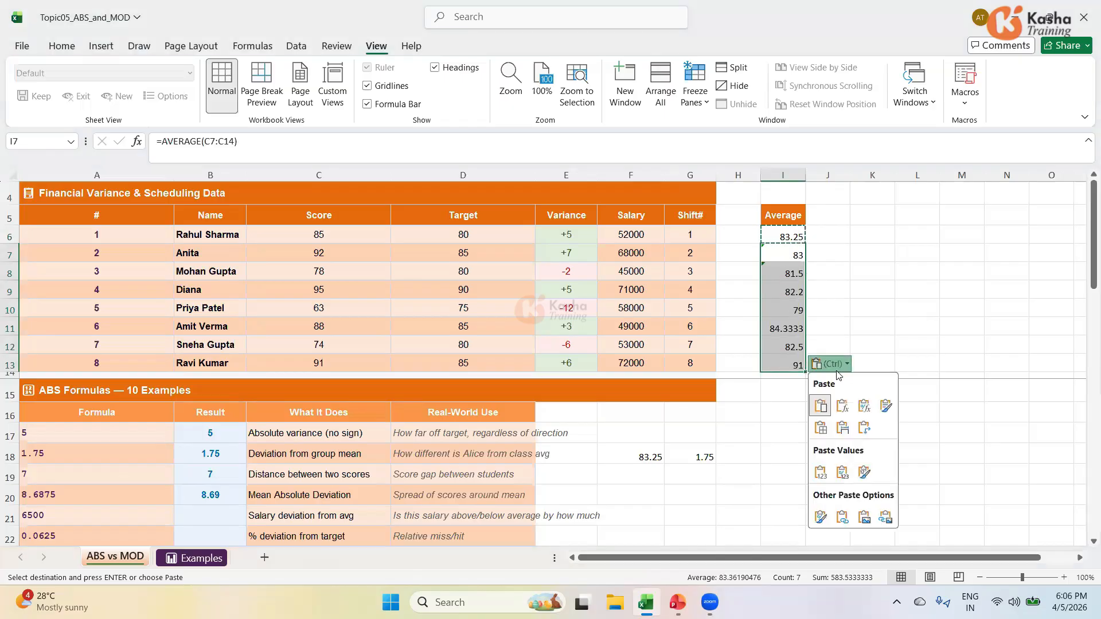
left_click(848, 282)
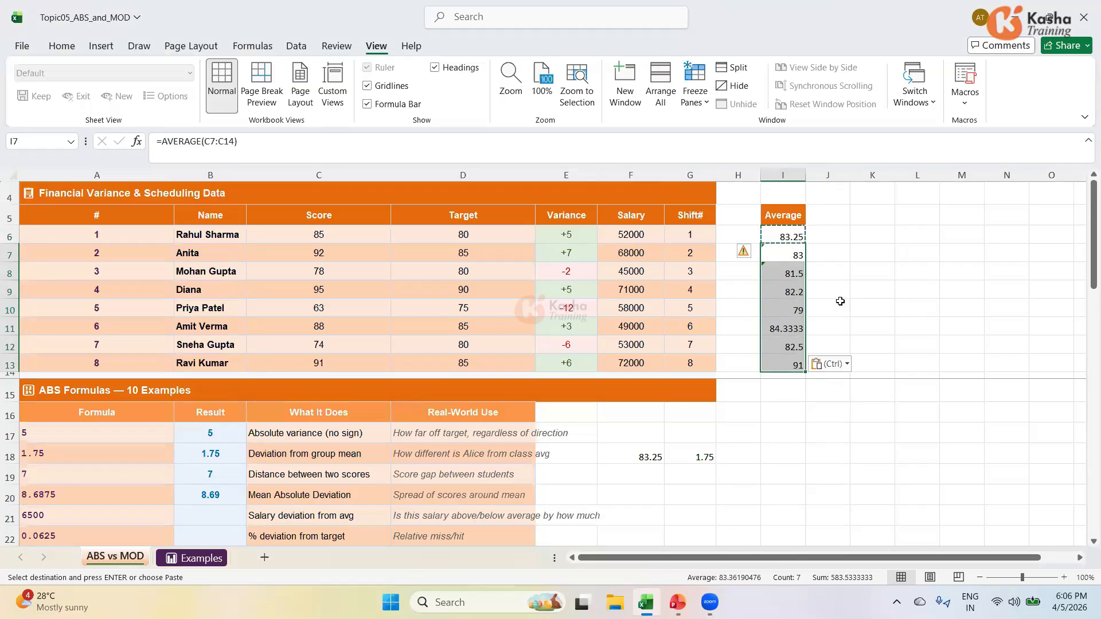
key("Delete")
key("Up")
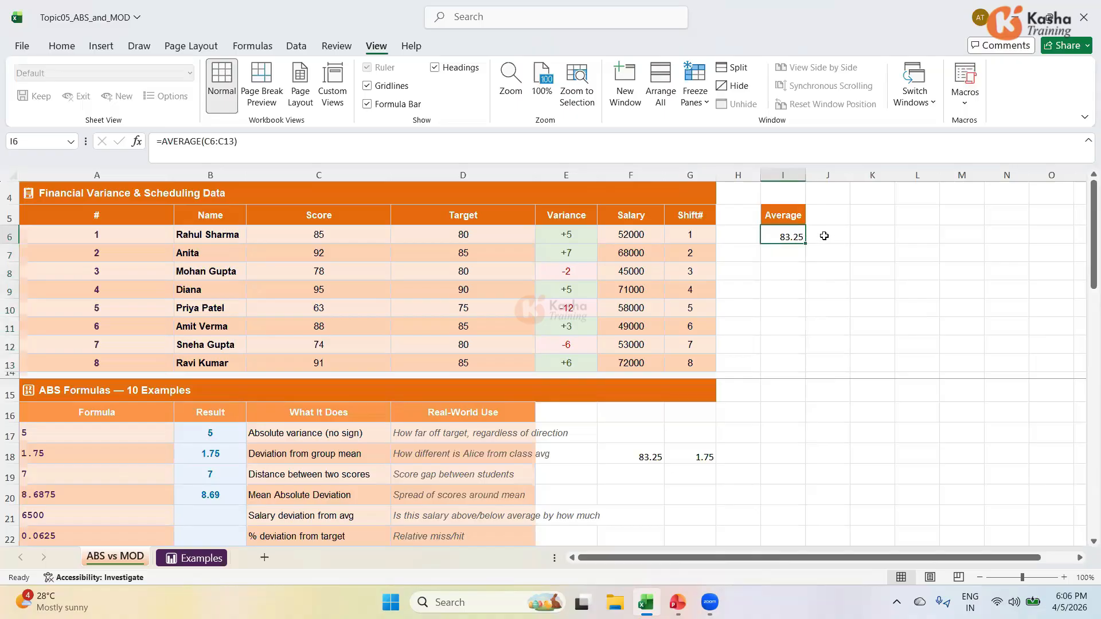
Step: Calculate the first score's deviation from the average in J6 with =C6-I6
left_click(824, 236)
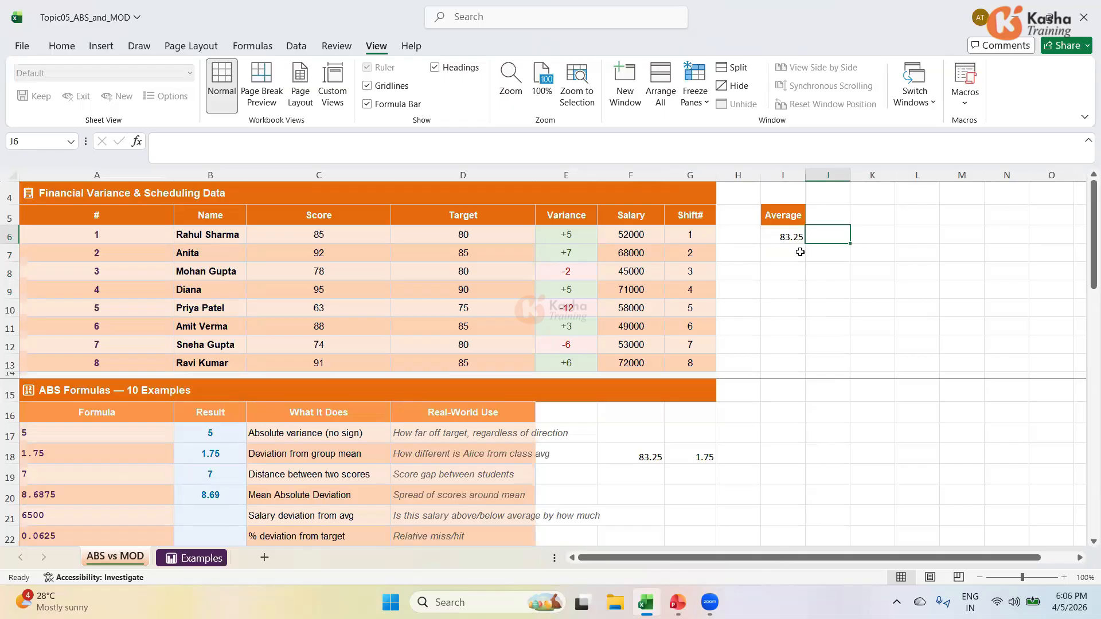
type("=")
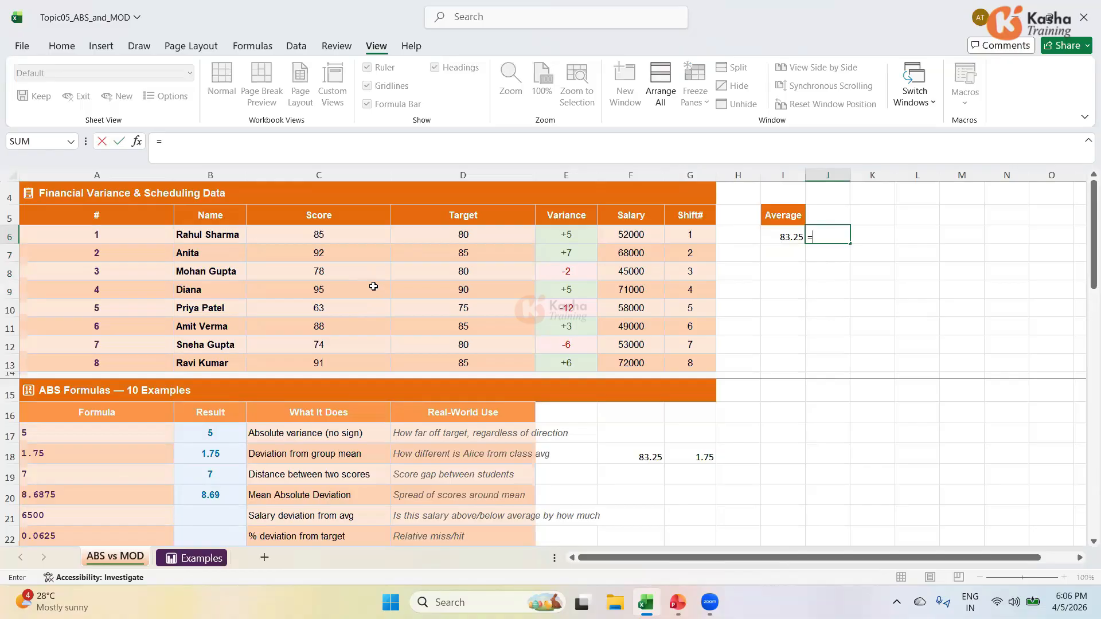
left_click(325, 233)
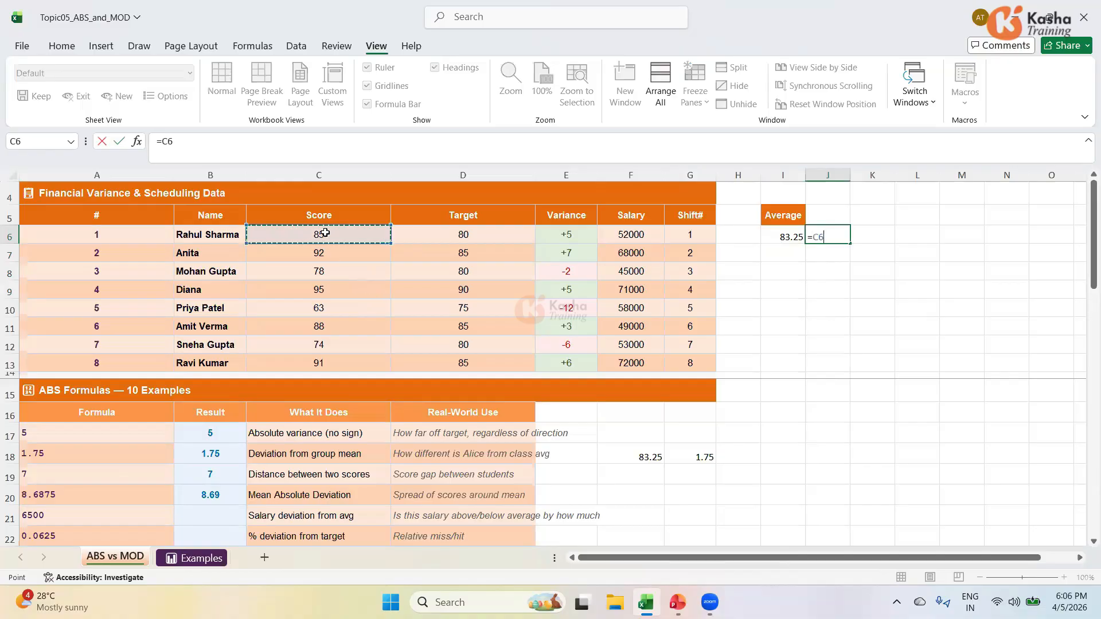
type("-")
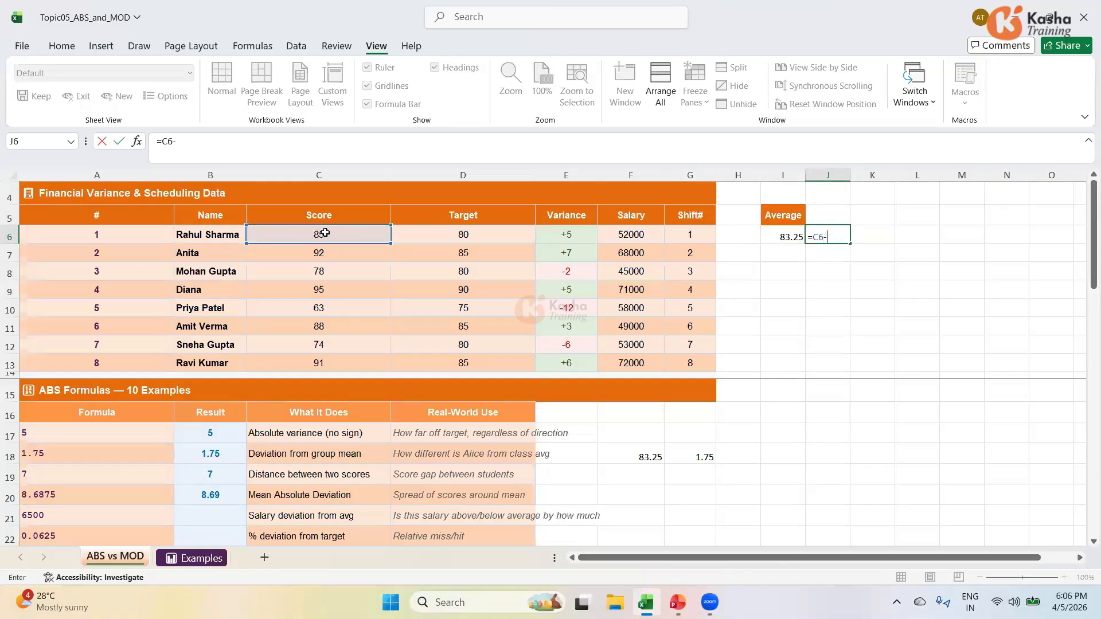
left_click(787, 237)
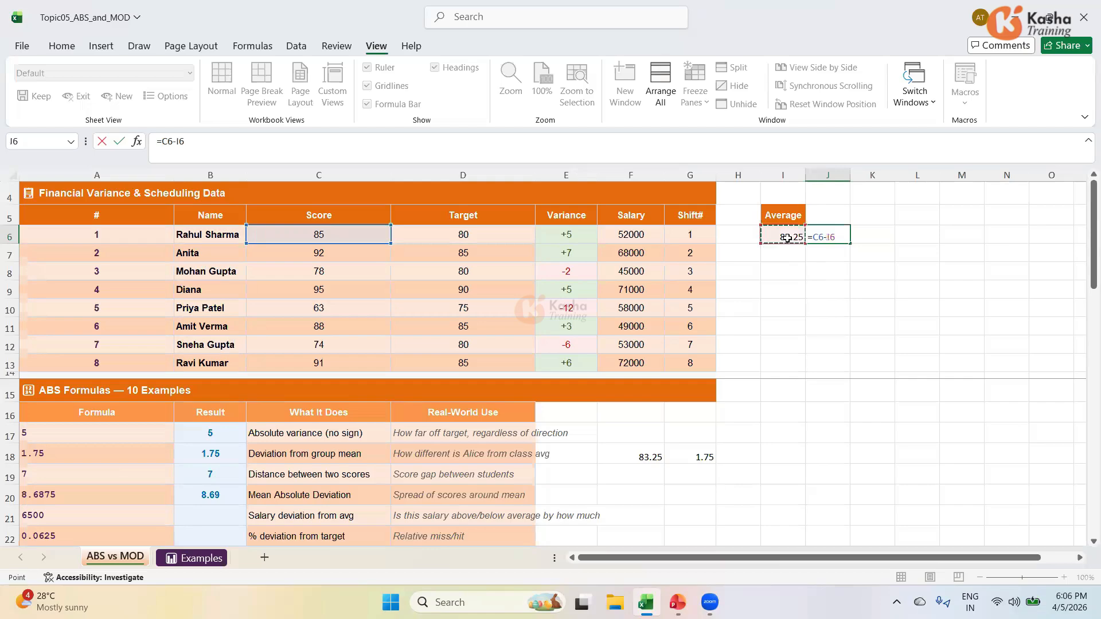
key("Return")
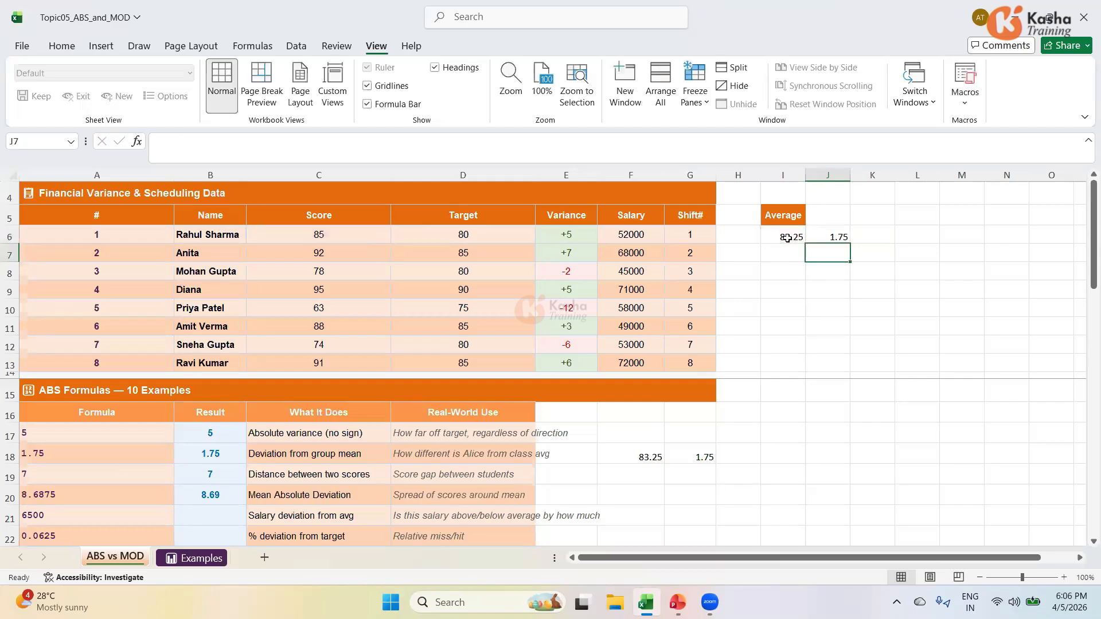
Step: Copy the deviation formula from J6 into J7:J13, and check the references in J7 and J6
left_click(836, 236)
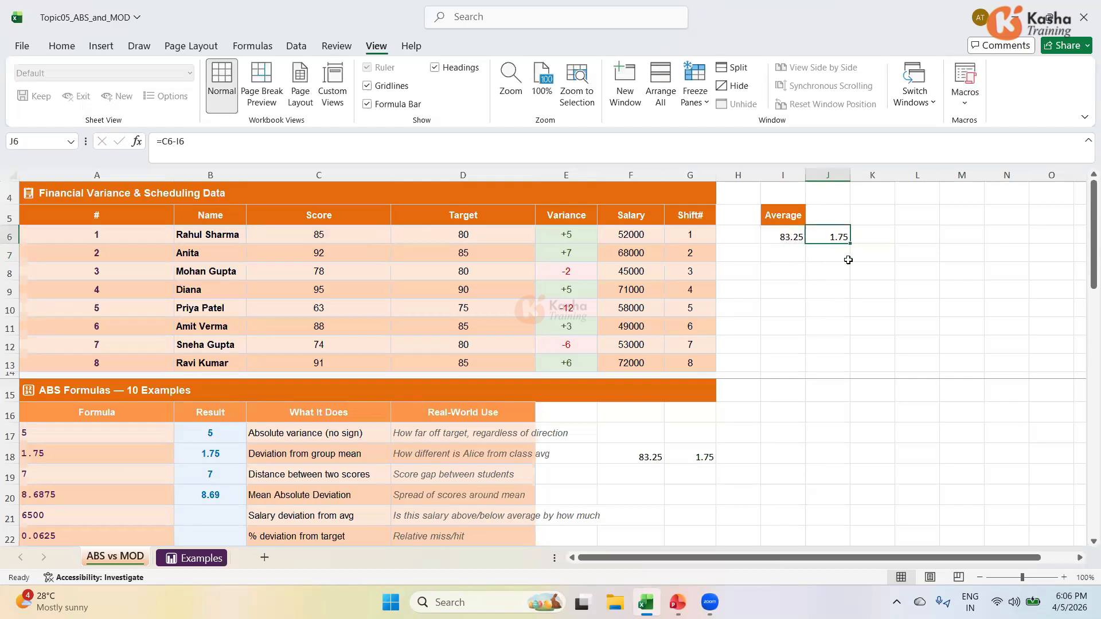
key("ctrl+c")
left_click_drag(832, 256, 813, 356)
key("ctrl+v")
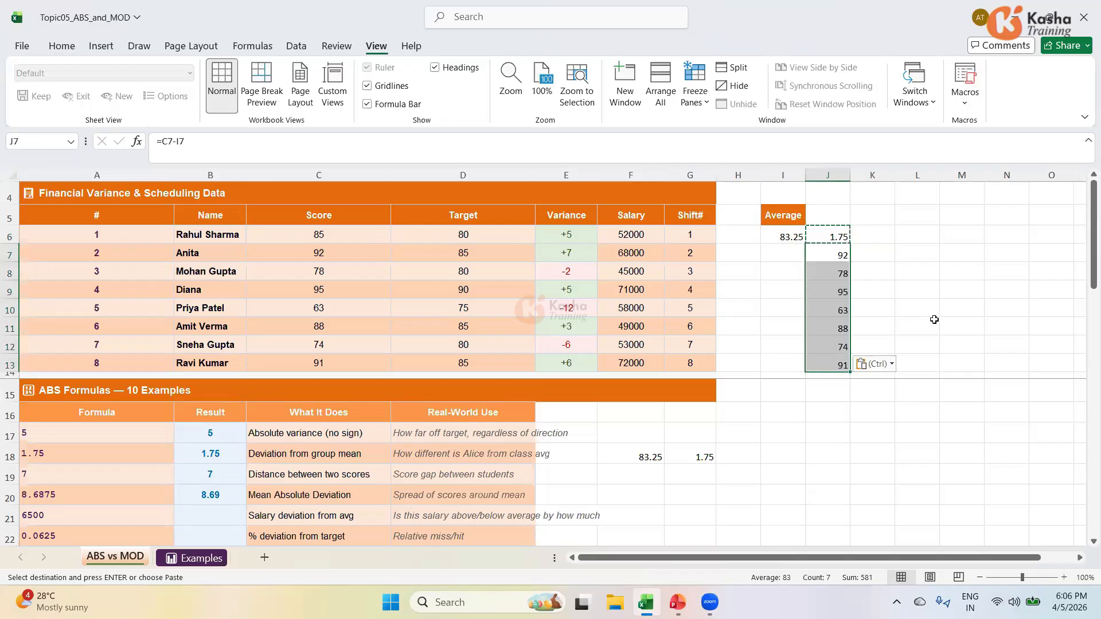
key("Escape")
left_click(838, 256)
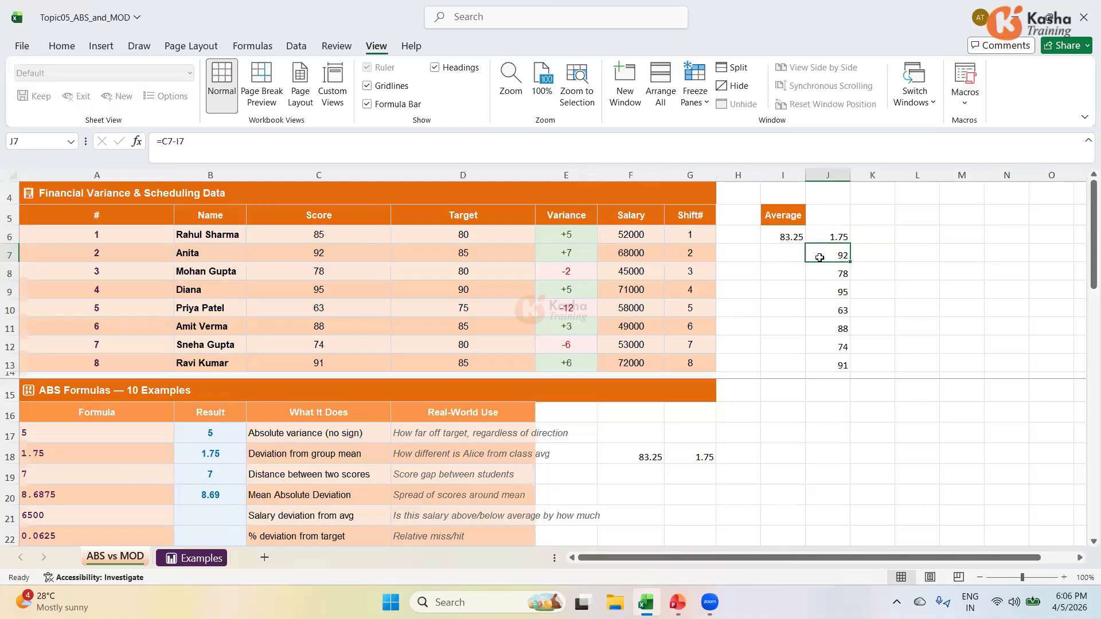
left_click(831, 235)
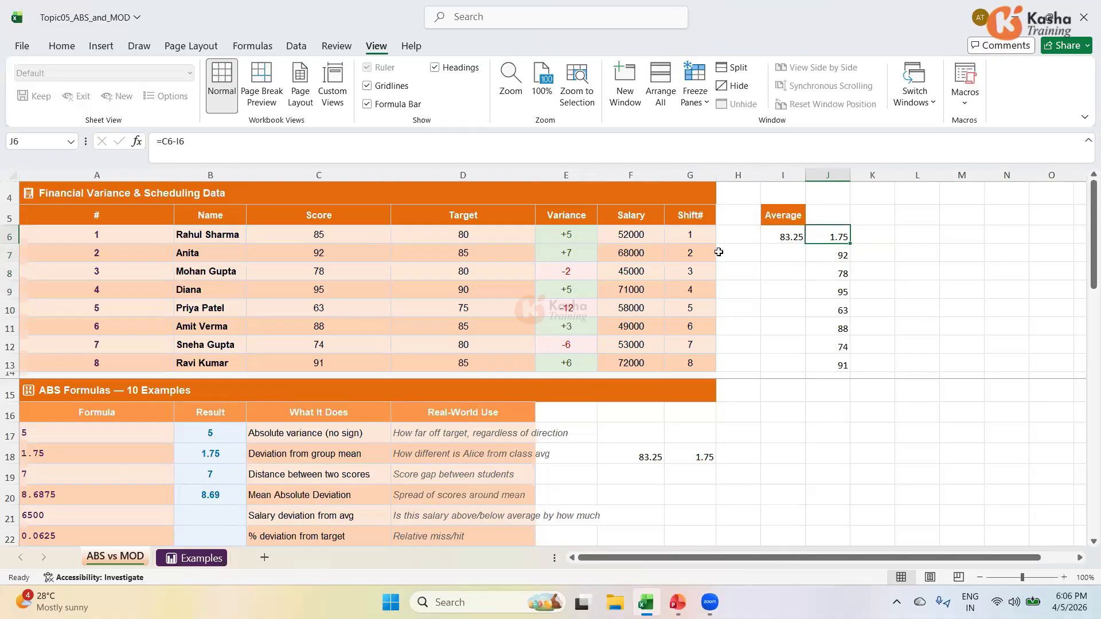
Step: Point the deviation formulas in J7 and J8 at the average in I6, making them =C7-I6 and =C8-I6
left_click(823, 254)
left_click(232, 136)
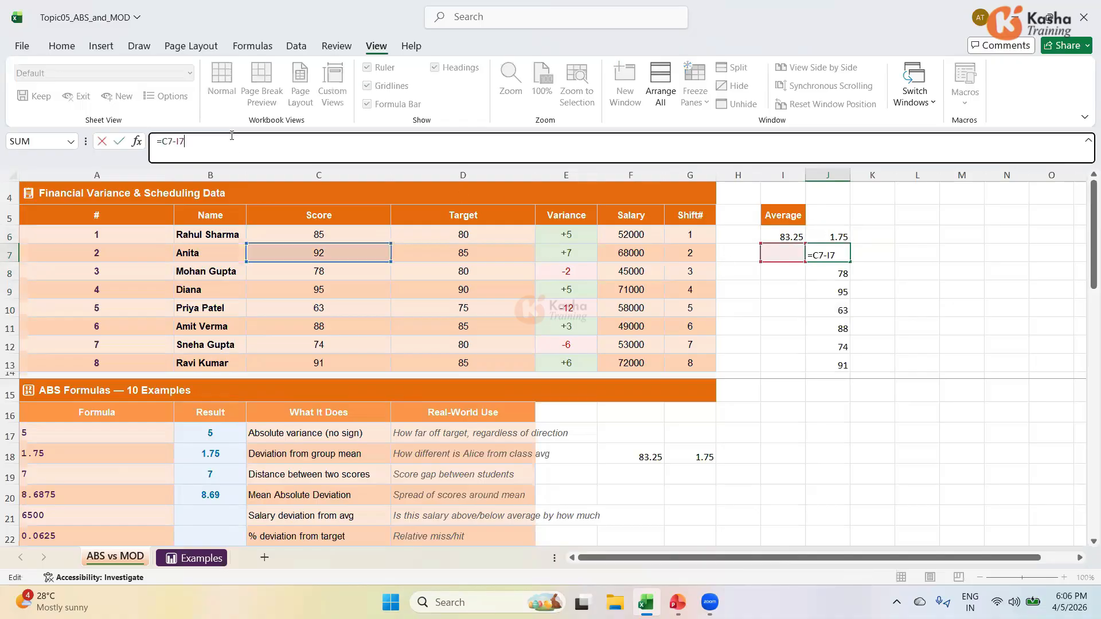
key("BackSpace")
type("6")
key("Return")
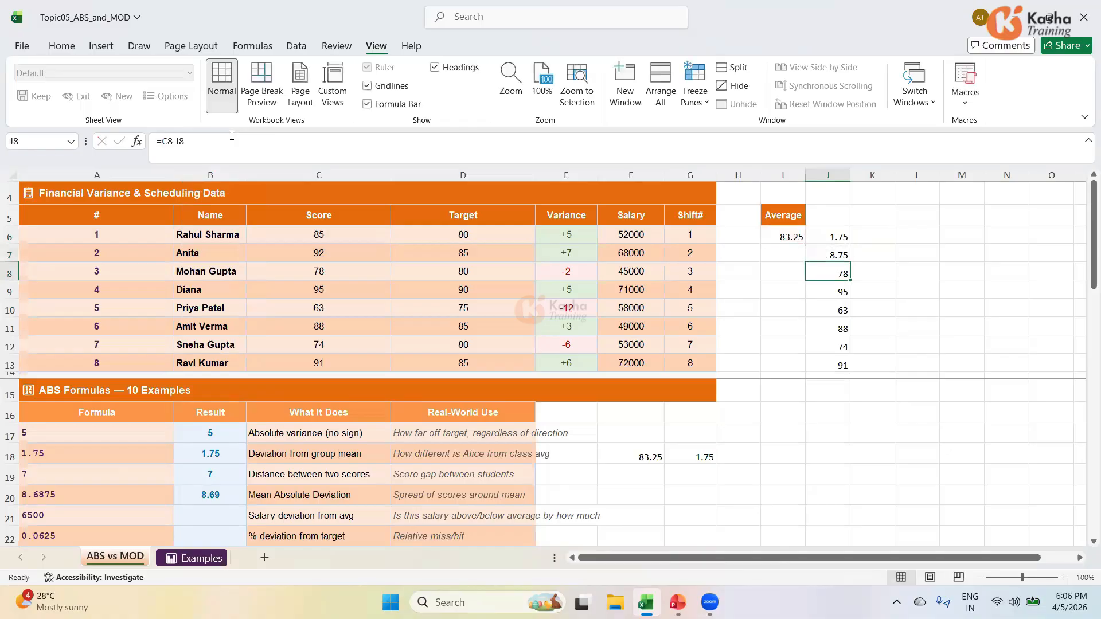
left_click(191, 134)
key("BackSpace")
type("6")
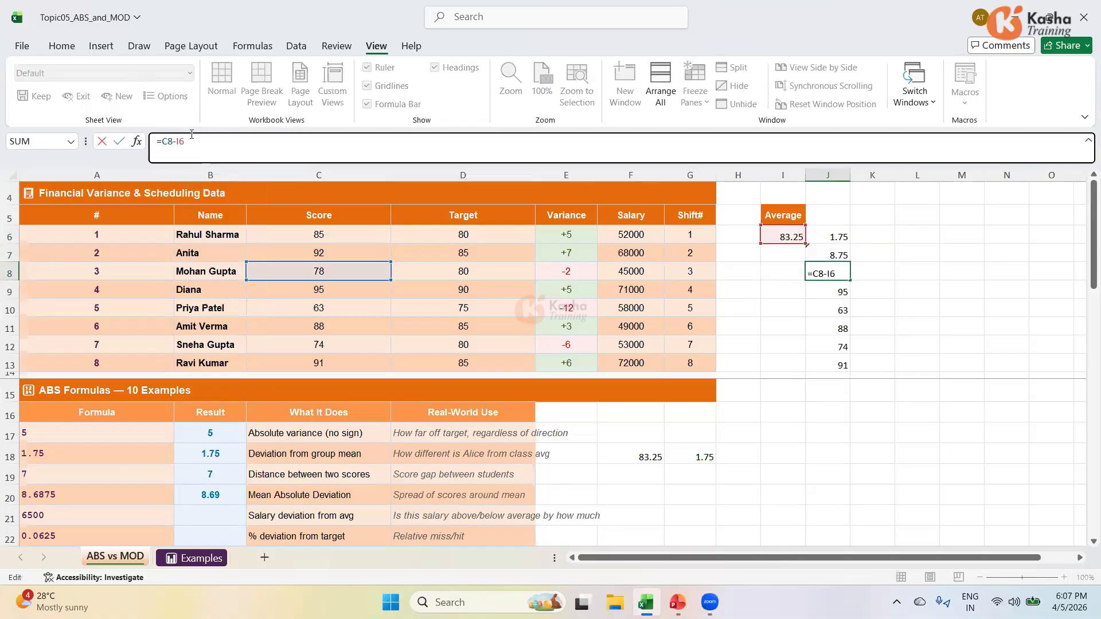
key("Return")
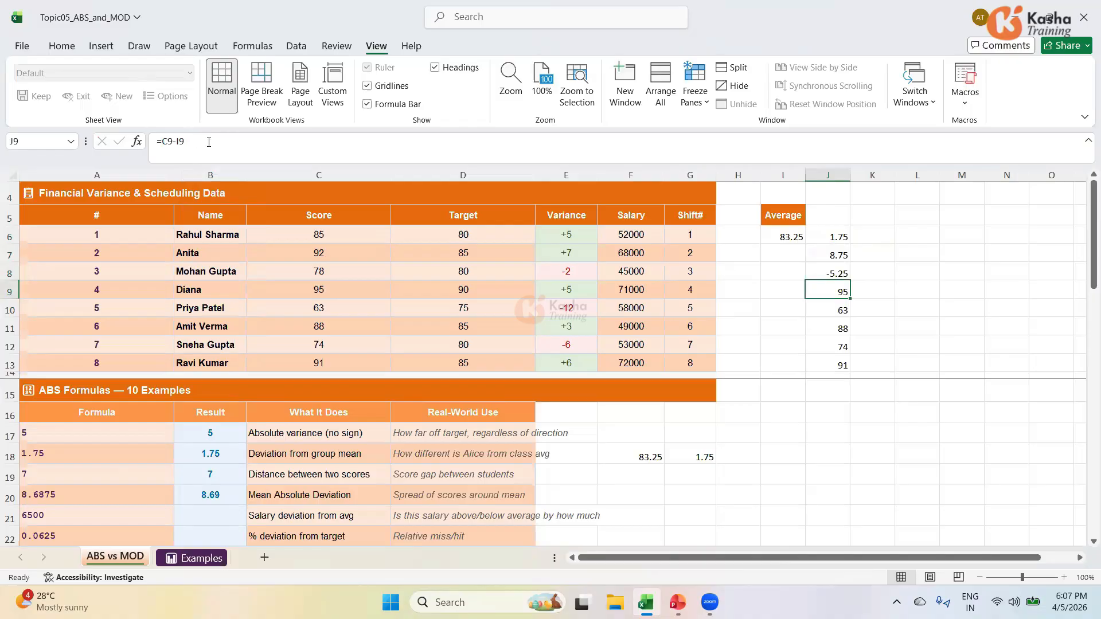
Step: Correct the deviation formulas in J9 and J10 to =C9-I6 and =C10-I6
left_click(208, 142)
key("BackSpace")
type("6")
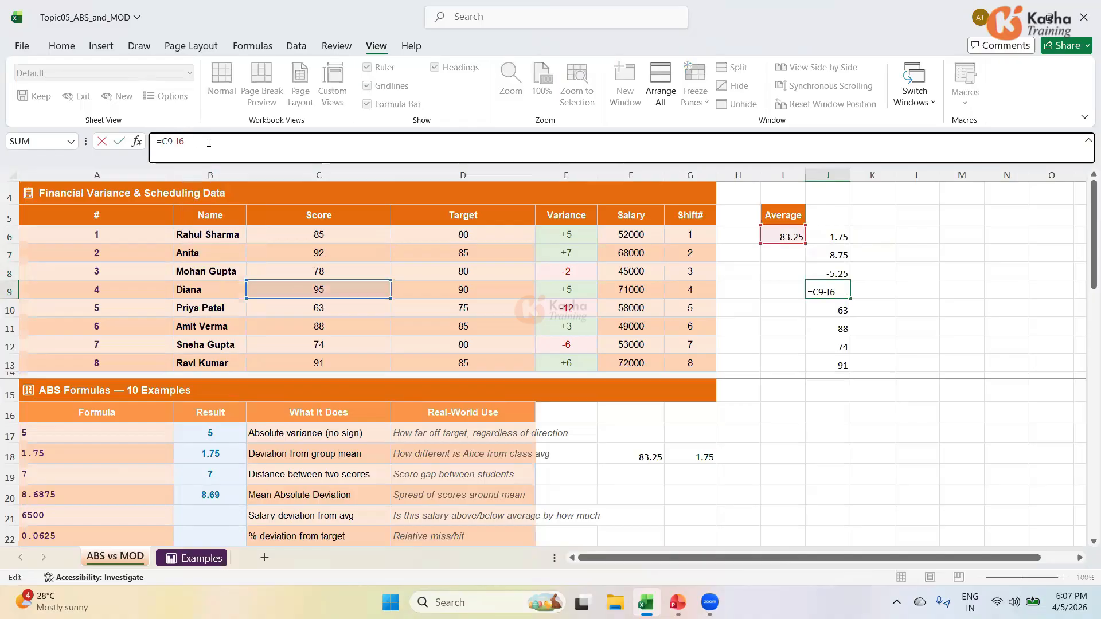
key("Return")
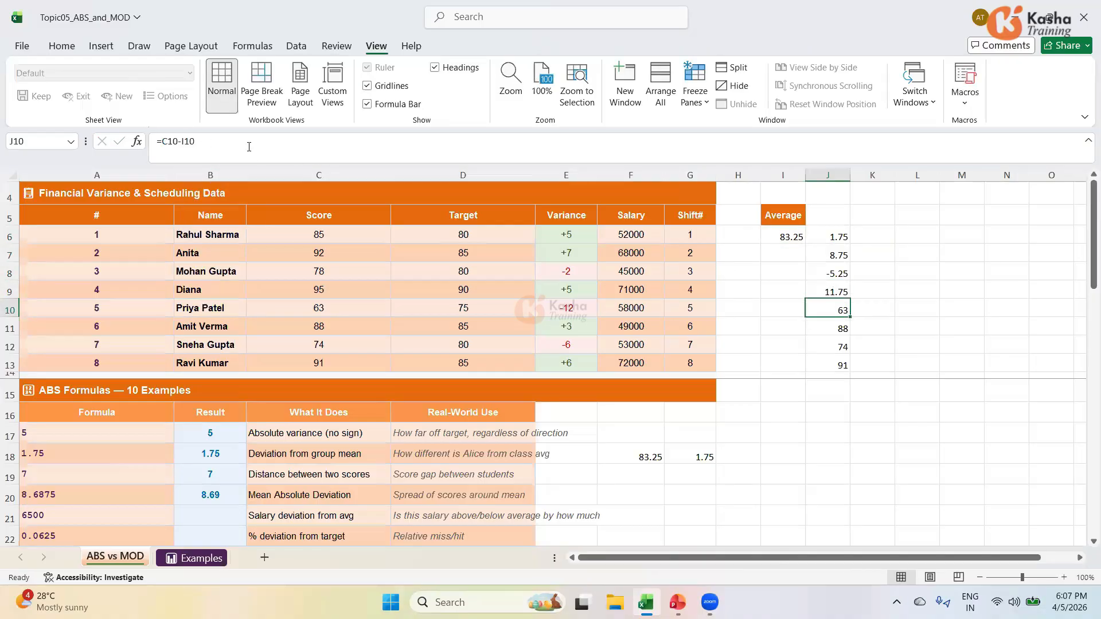
left_click(249, 147)
key("BackSpace")
key("BackSpace")
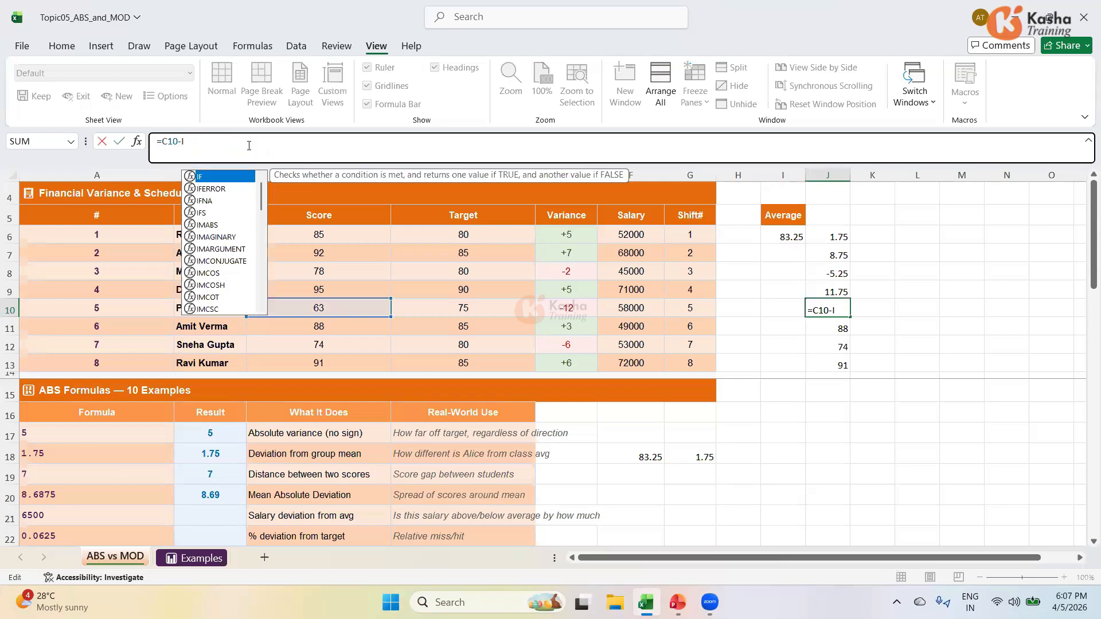
type("6")
key("Return")
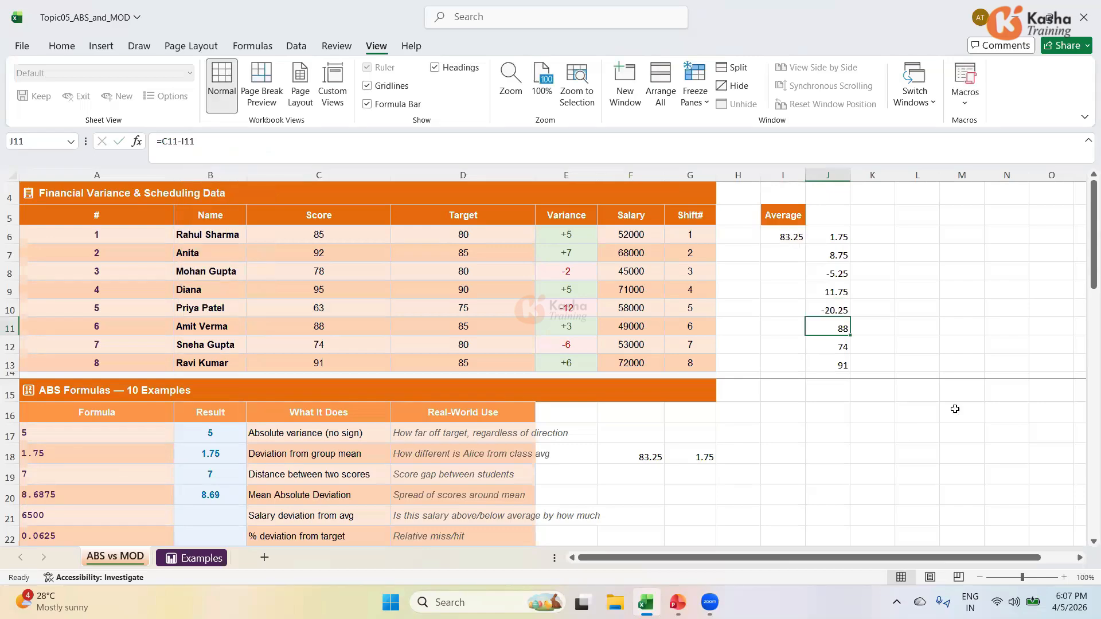
Step: Correct the deviation formulas in J11 and J12 to =C11-I6 and =C12-I6
left_click(255, 141)
key("BackSpace")
key("BackSpace")
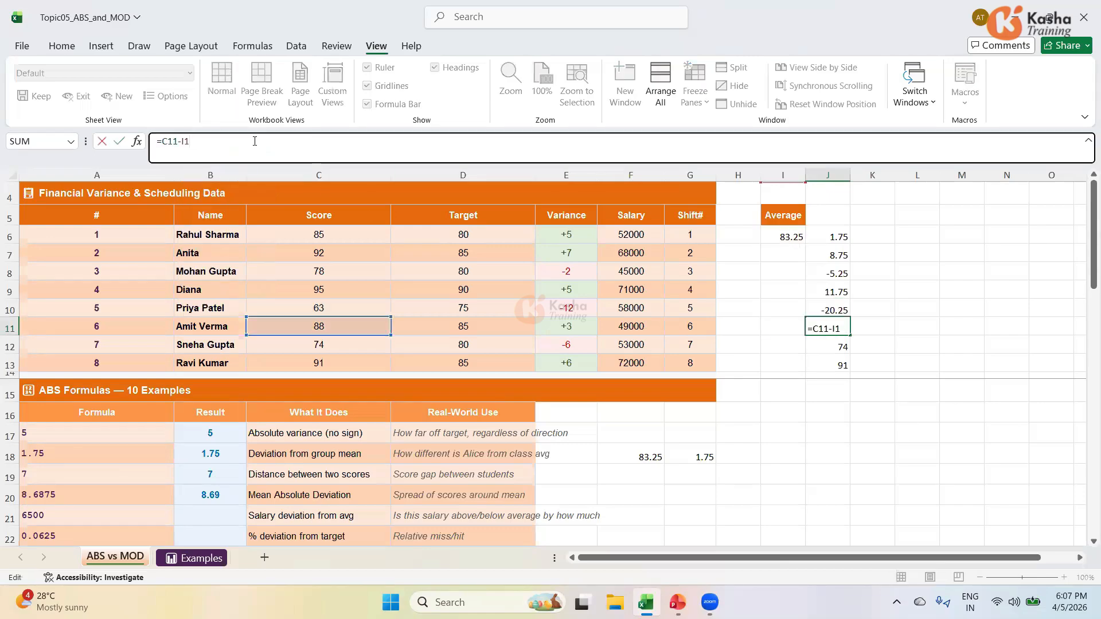
type("6")
key("Return")
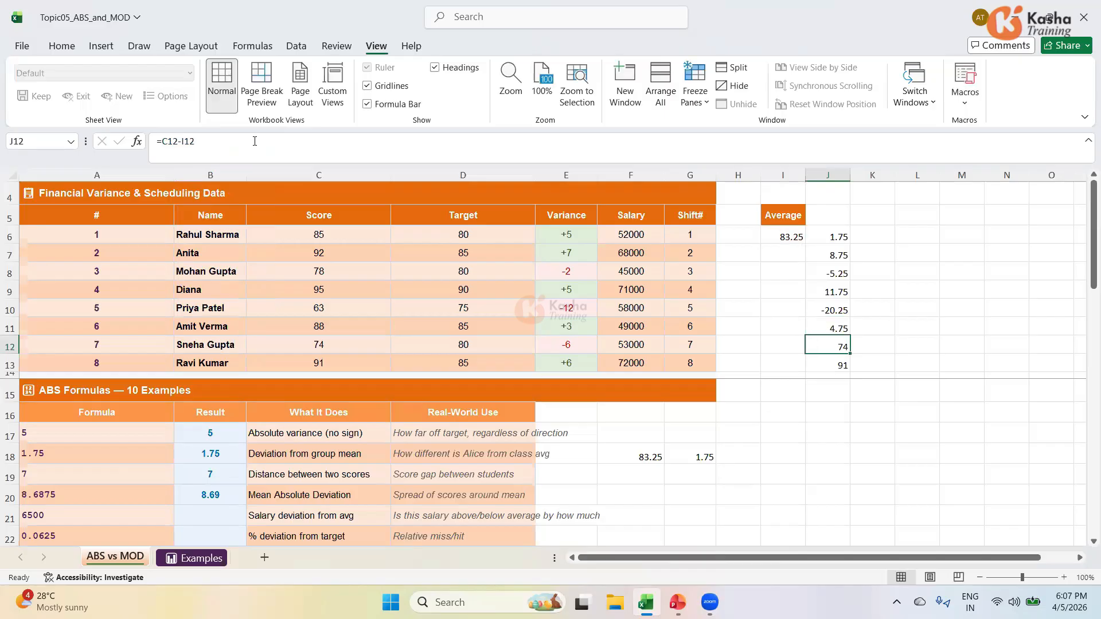
left_click(247, 154)
key("BackSpace")
key("BackSpace")
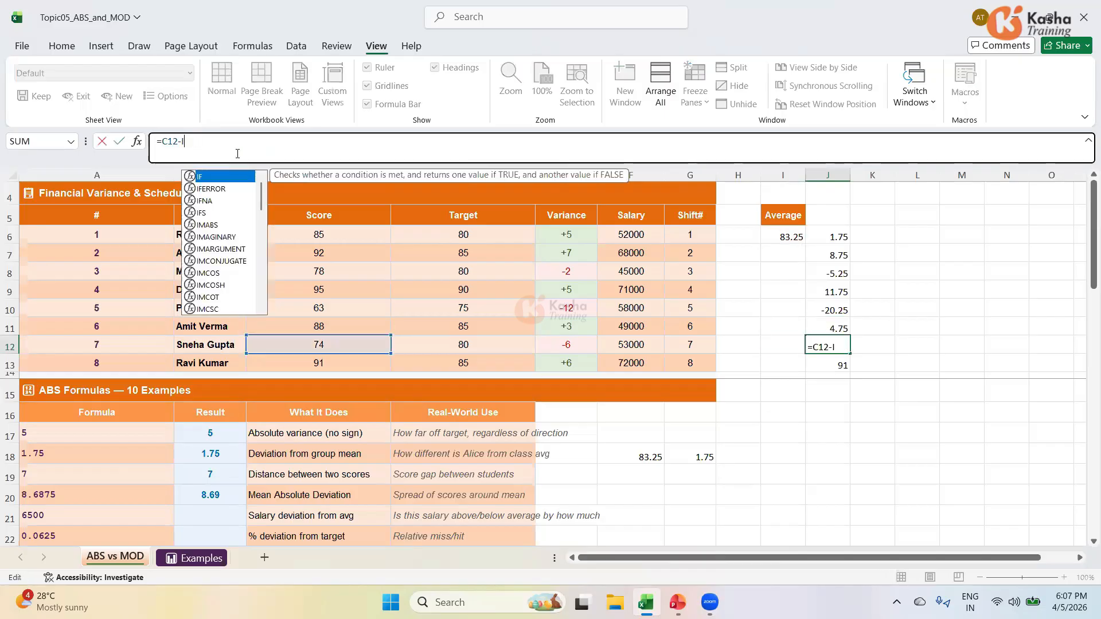
type("6")
key("Return")
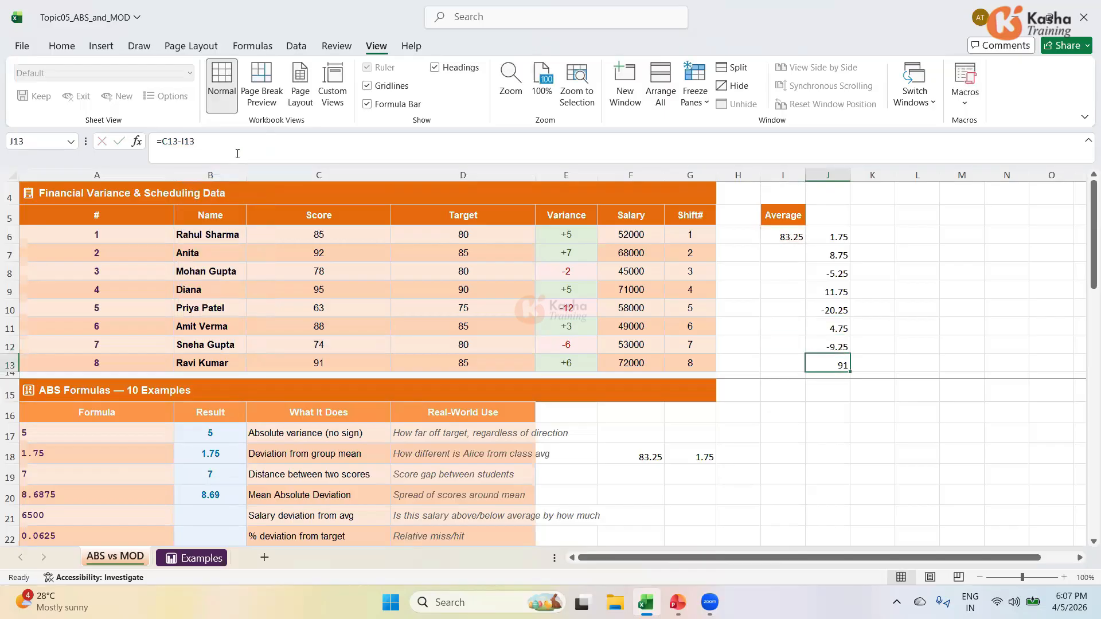
Step: Change the last deviation formula in J13 to =C13-I6
left_click(237, 154)
key("BackSpace")
key("BackSpace")
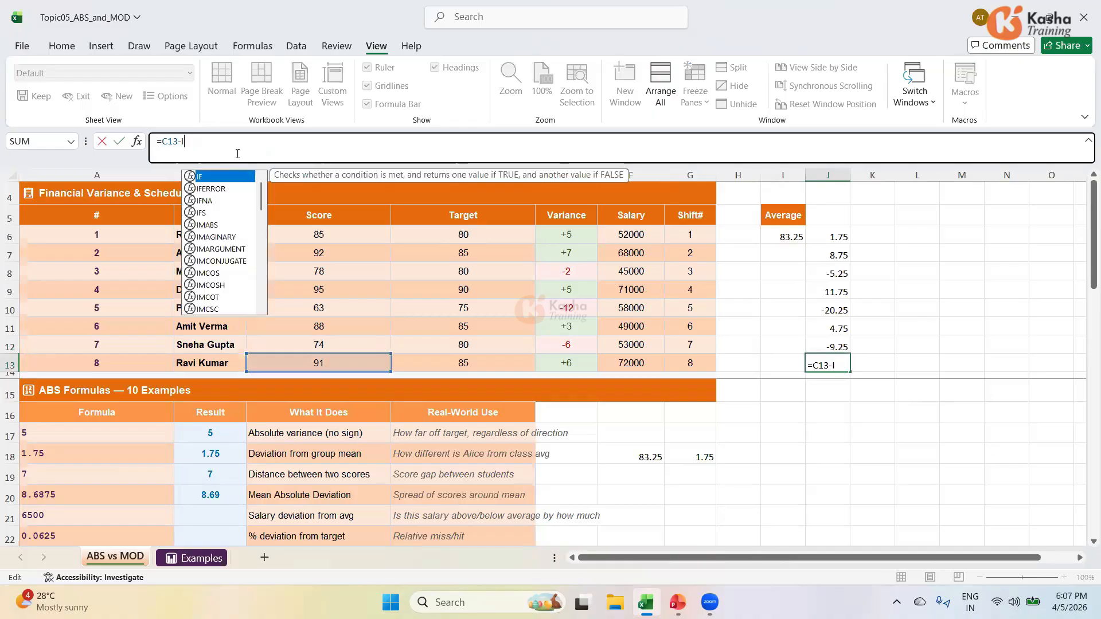
type("6")
key("Return")
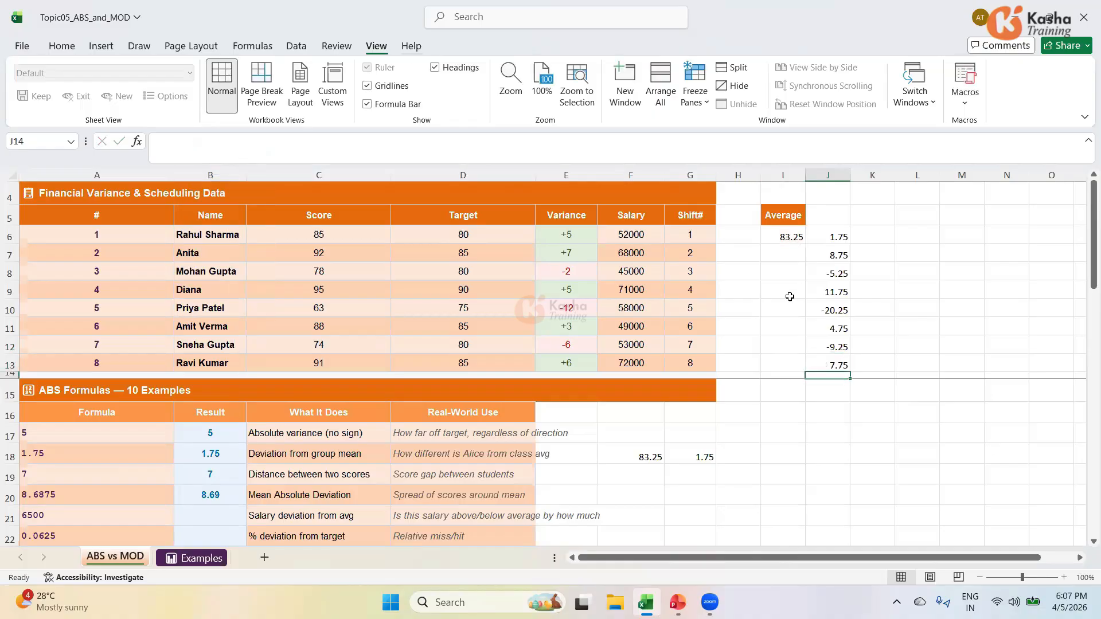
Step: Enter the heading Difference in J5 above the deviation values
left_click(834, 220)
type("D")
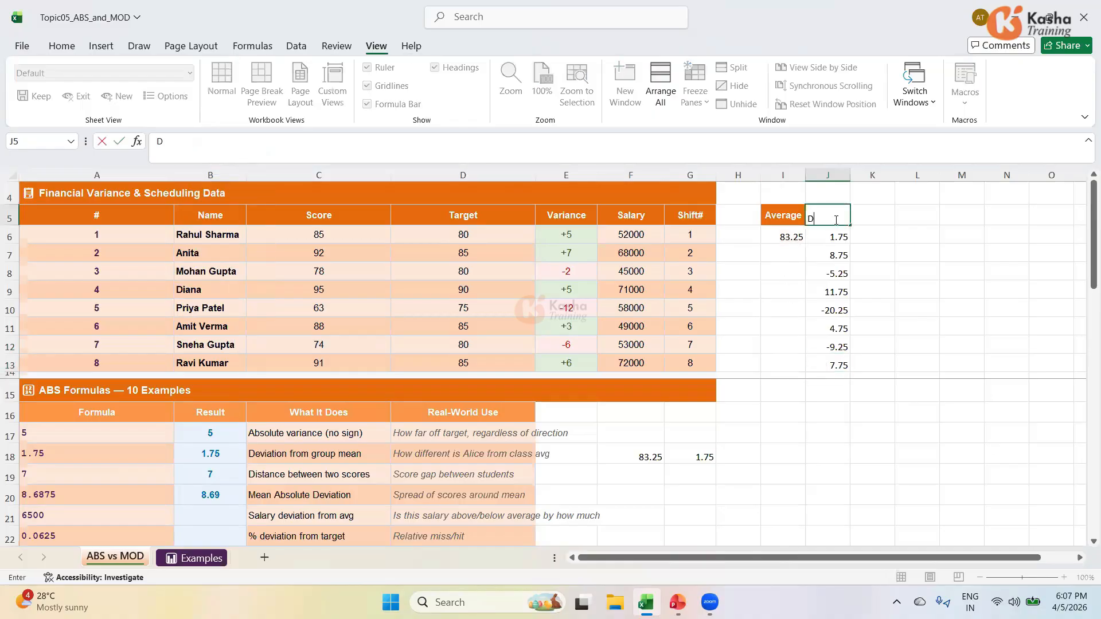
type("ifference")
key("Tab")
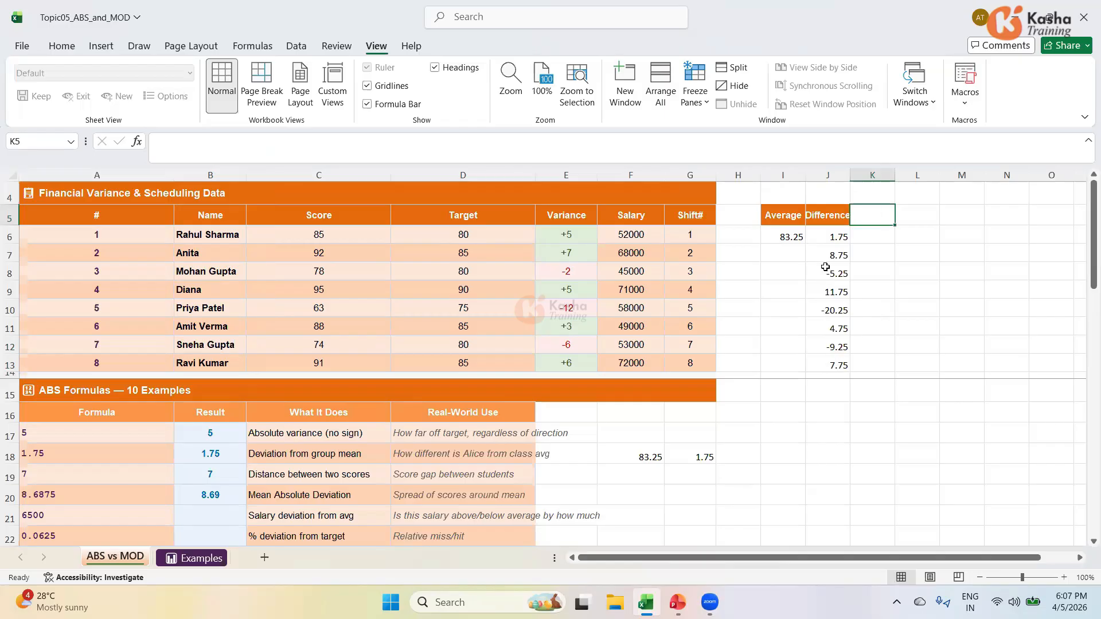
key("Down")
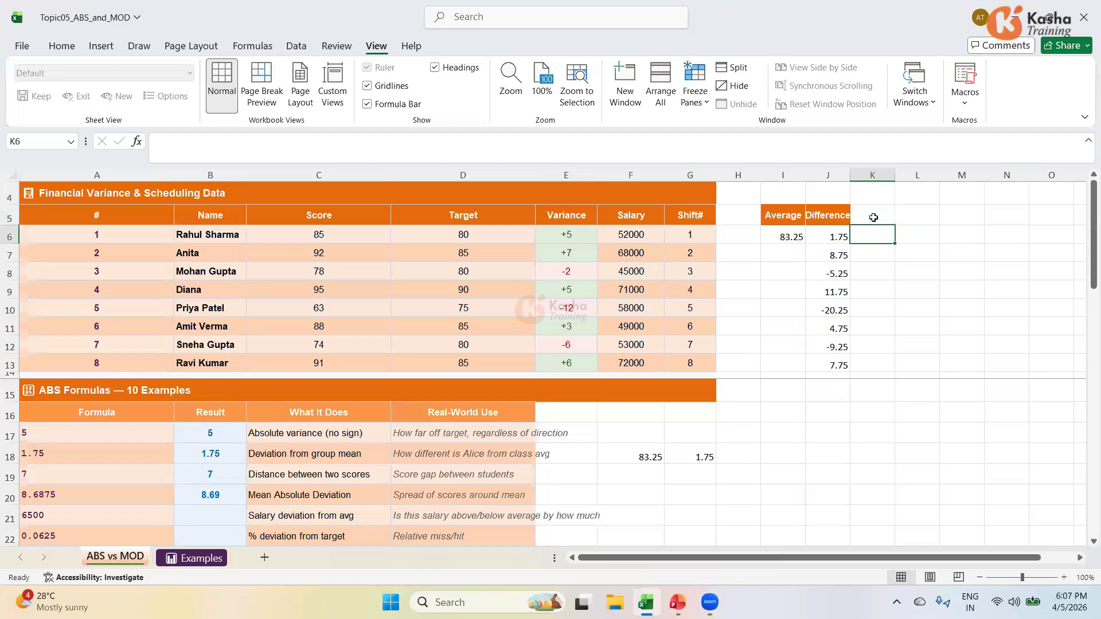
Step: Enter the heading ABS in K5, beside the Difference heading
left_click(873, 218)
type("AB")
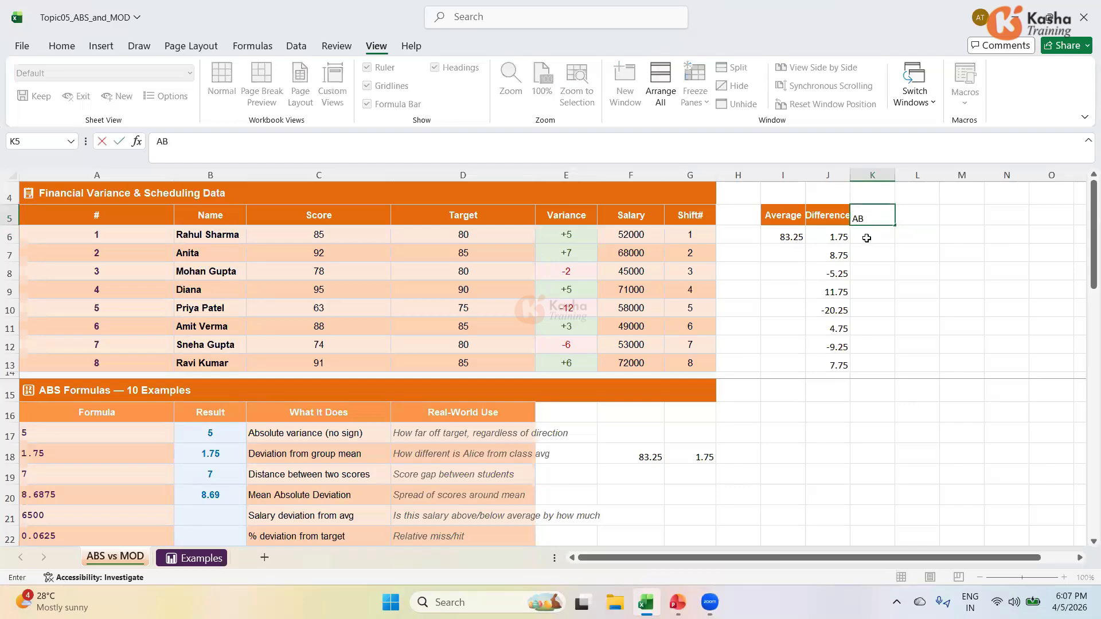
type("S")
key("Return")
Step: Enter =ABS(J6) in K6 to get the absolute value of the first difference
type("=")
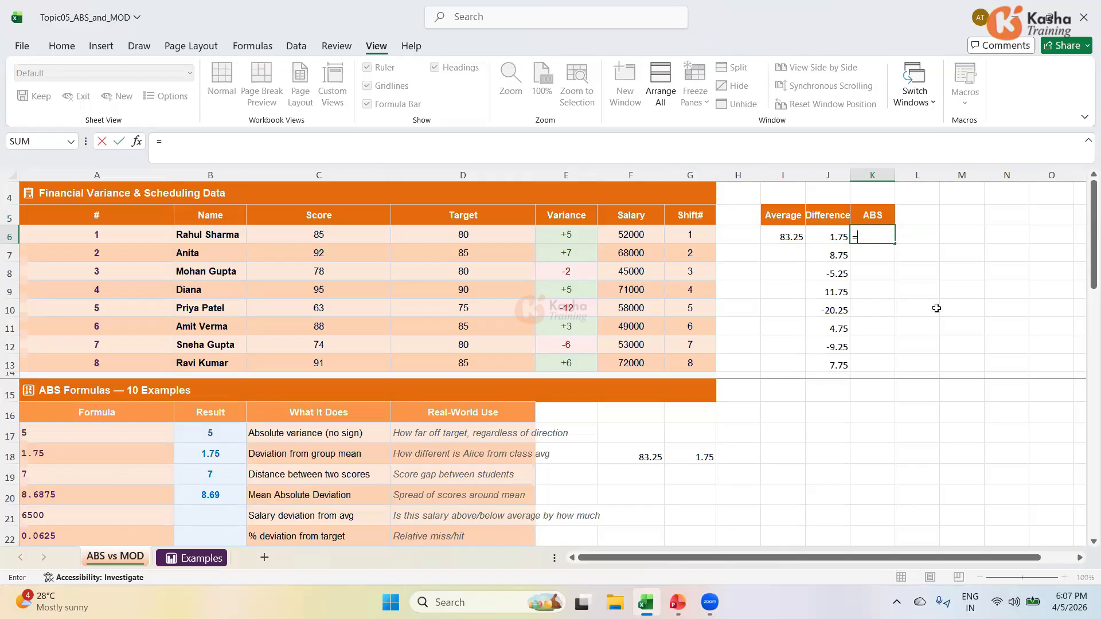
type("ABC")
key("BackSpace")
type("S")
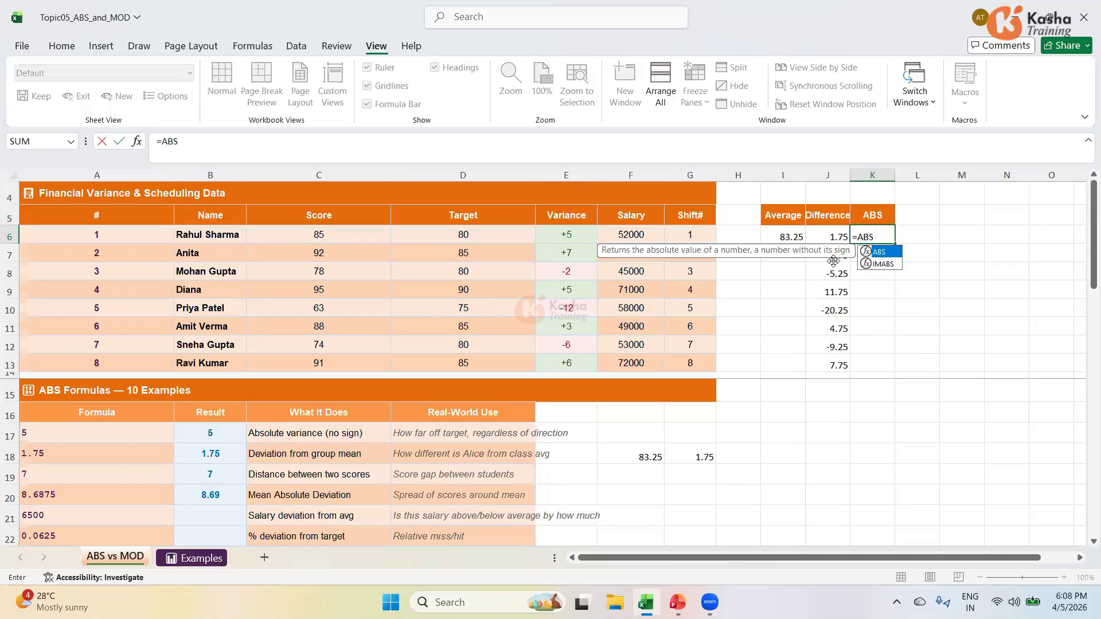
type("(")
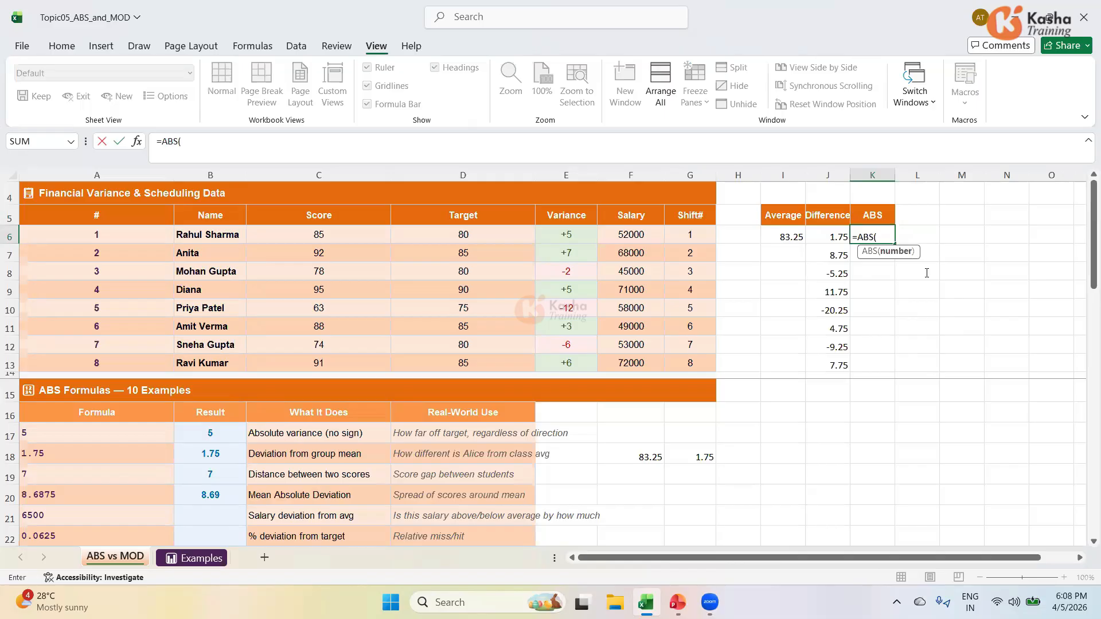
left_click(829, 236)
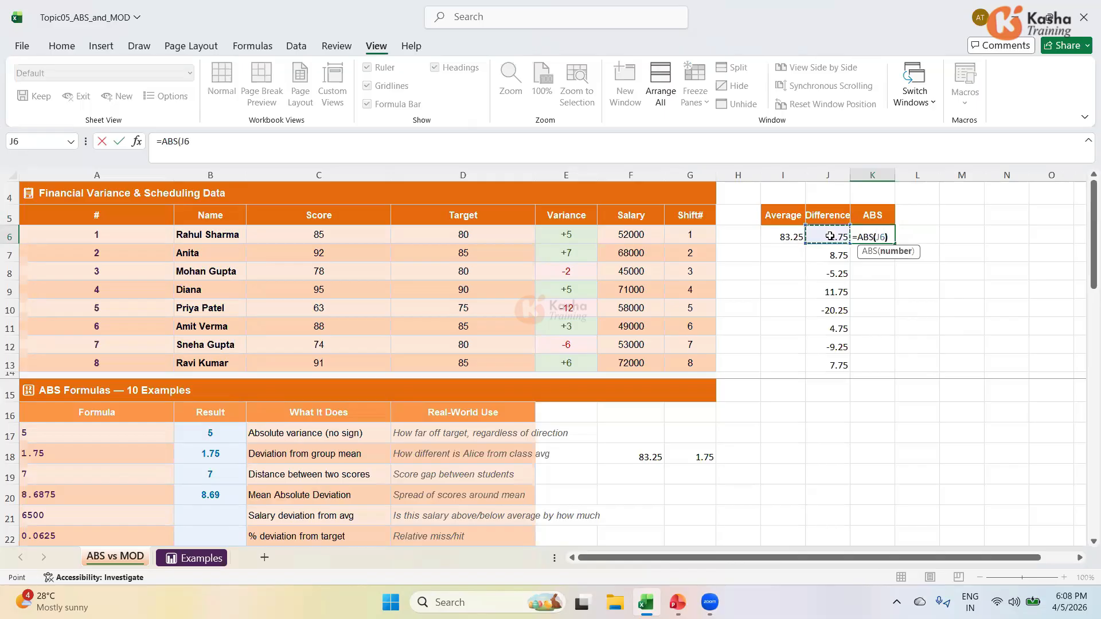
key("Return")
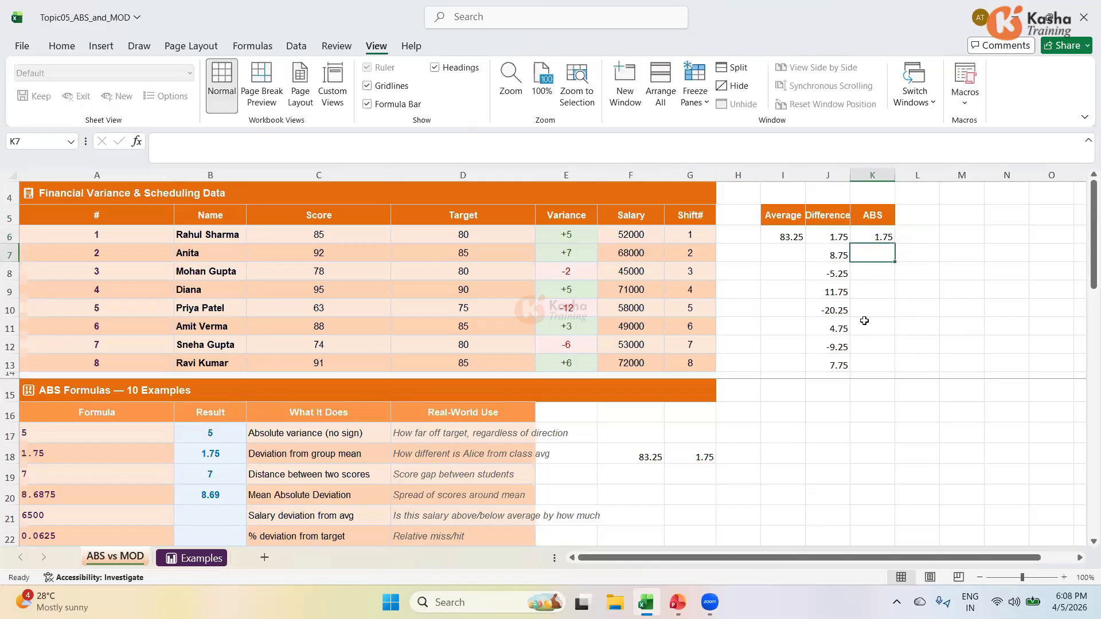
Step: Copy the ABS formula from K6 down to K7:K13
left_click(867, 237)
key("ctrl+c")
left_click_drag(872, 253, 879, 362)
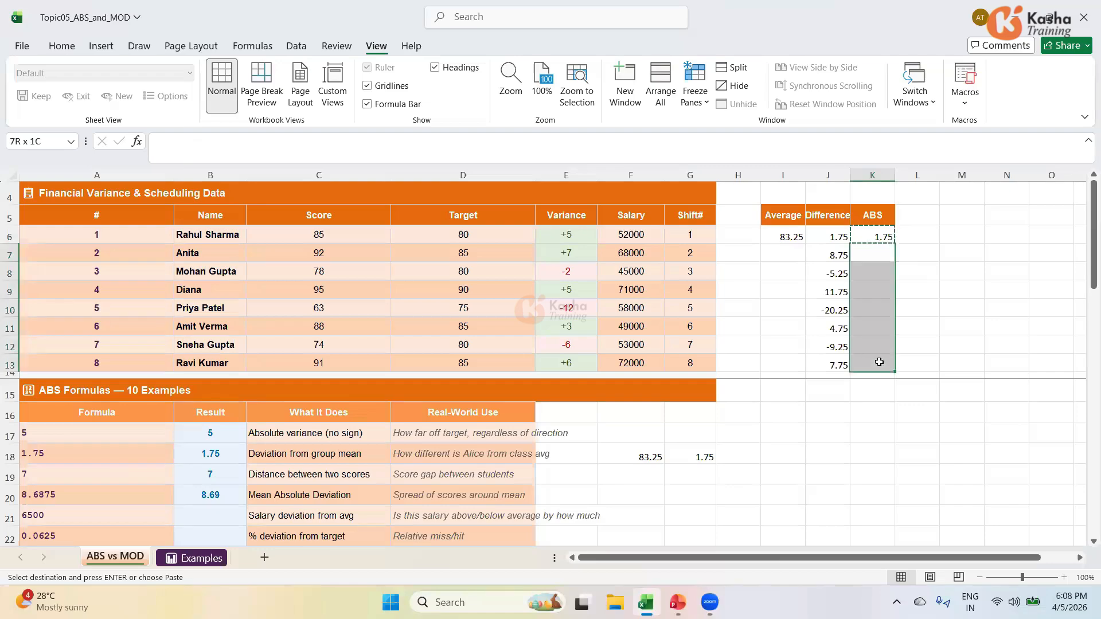
key("ctrl+v")
key("Escape")
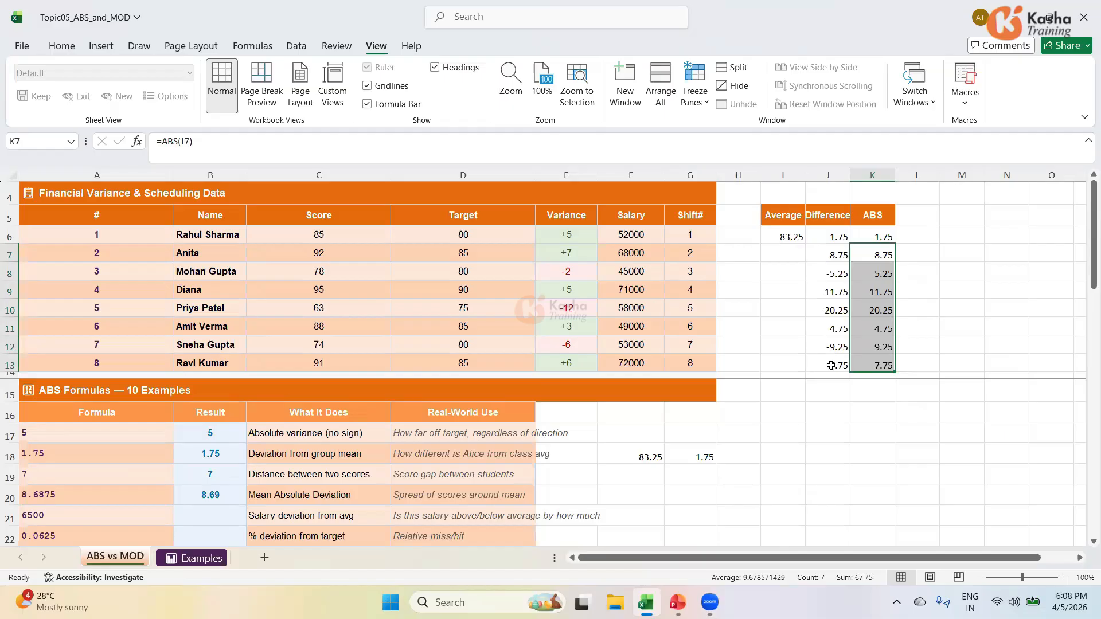
Step: Enter the heading SUM in L5, beside the ABS heading
left_click(917, 215)
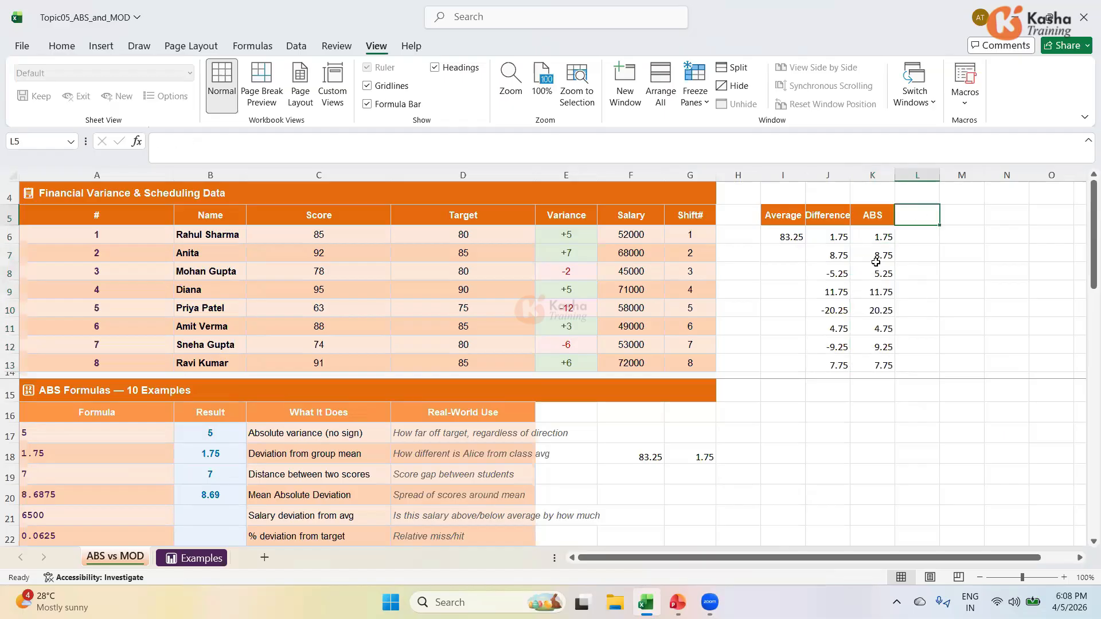
type("SUM")
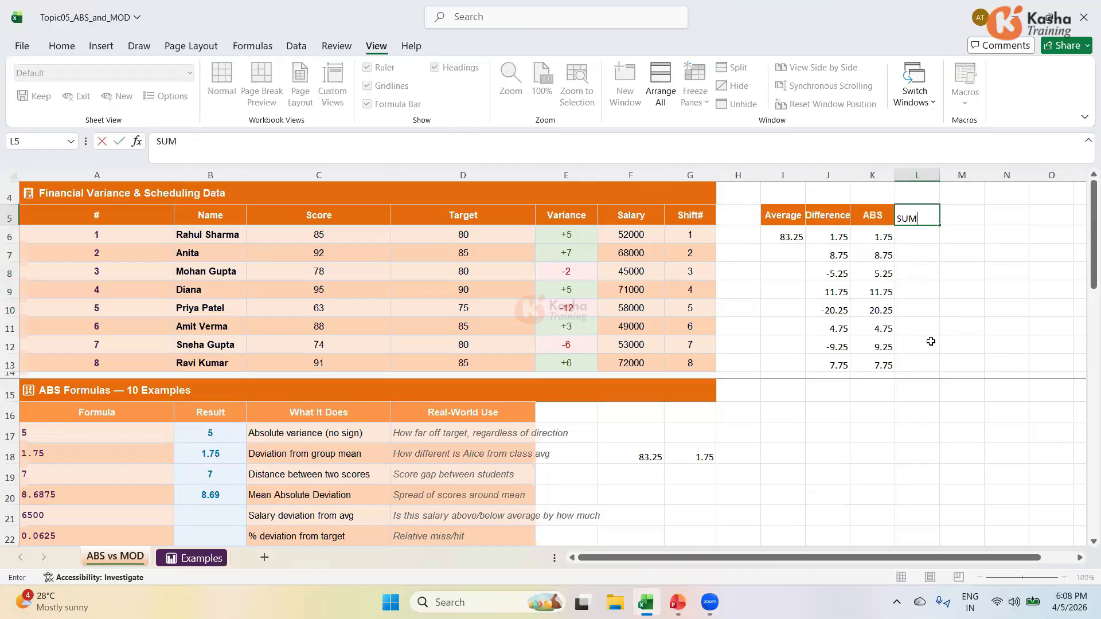
key("Tab")
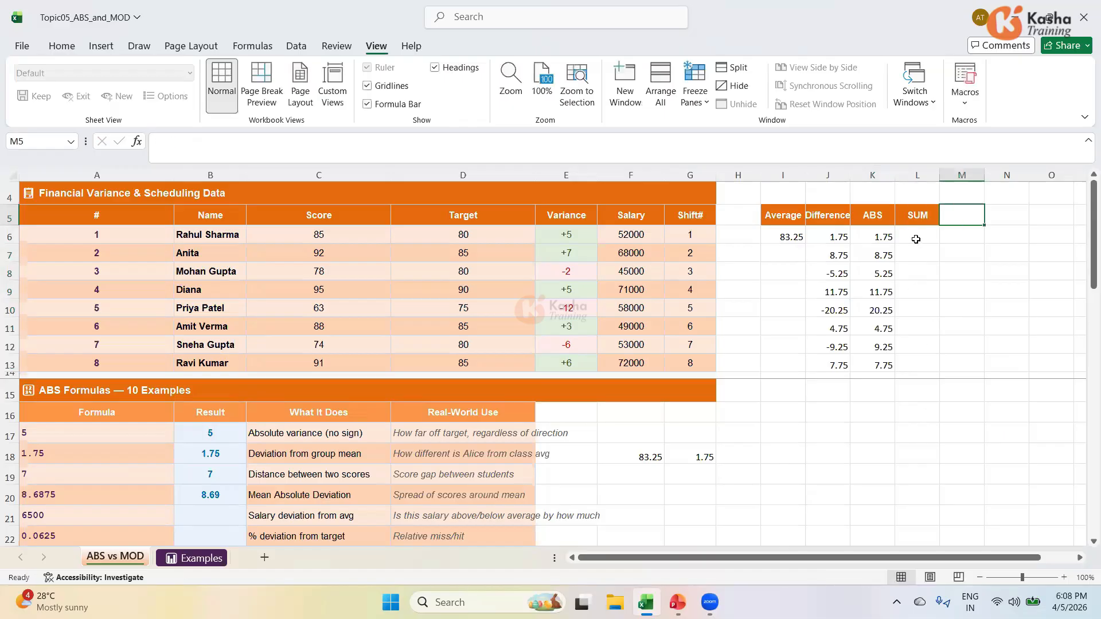
Step: Total the absolute differences in L13 with =SUM(K6:K13)
left_click(918, 365)
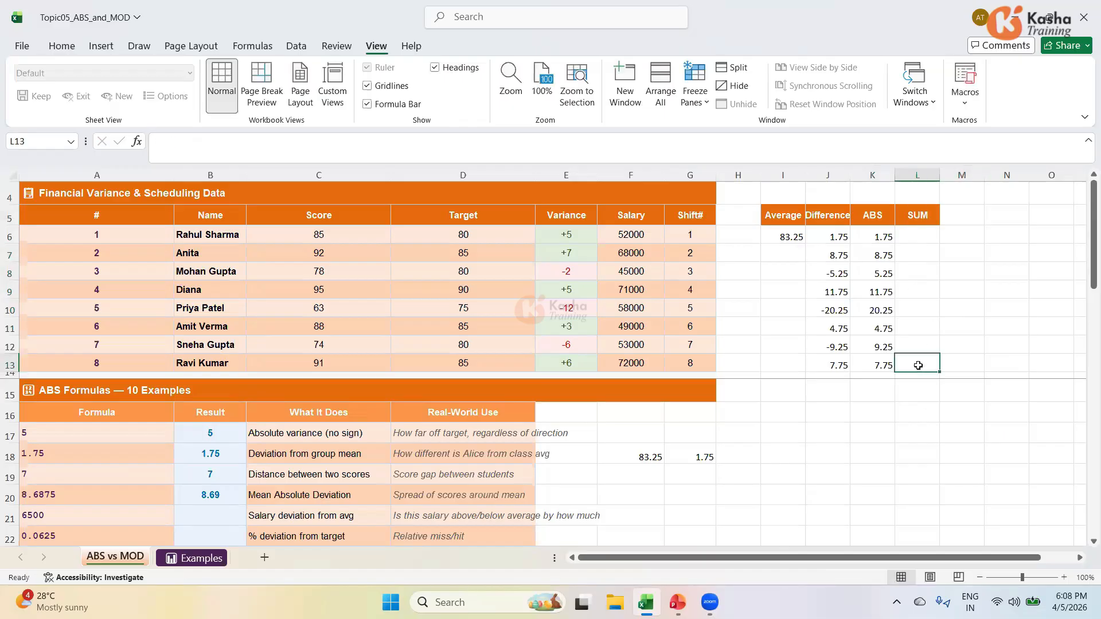
type("=SU")
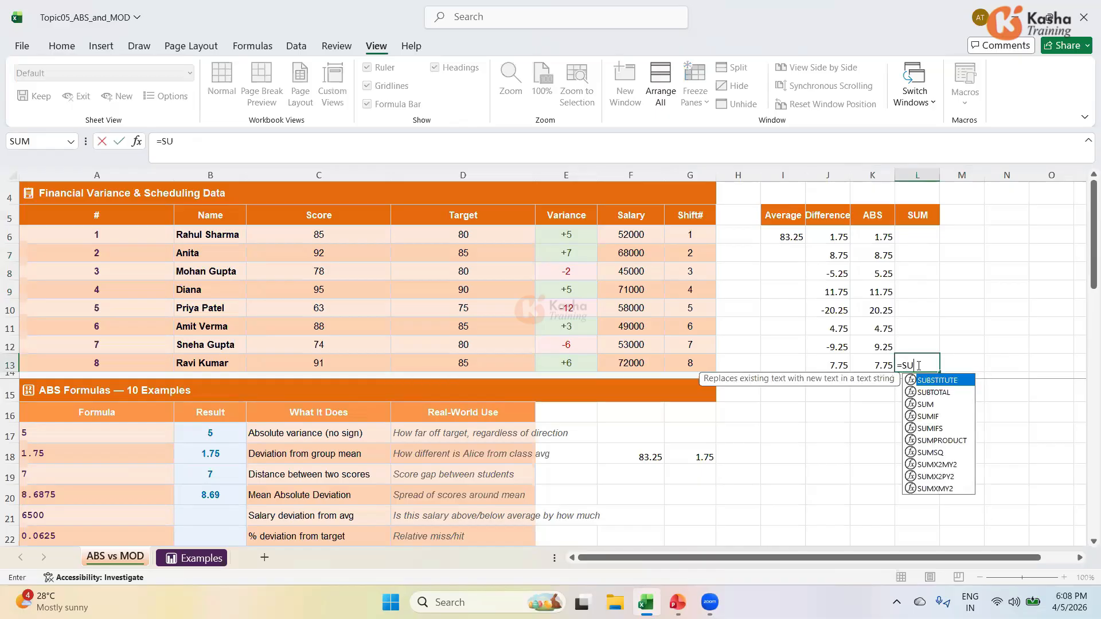
type("M(")
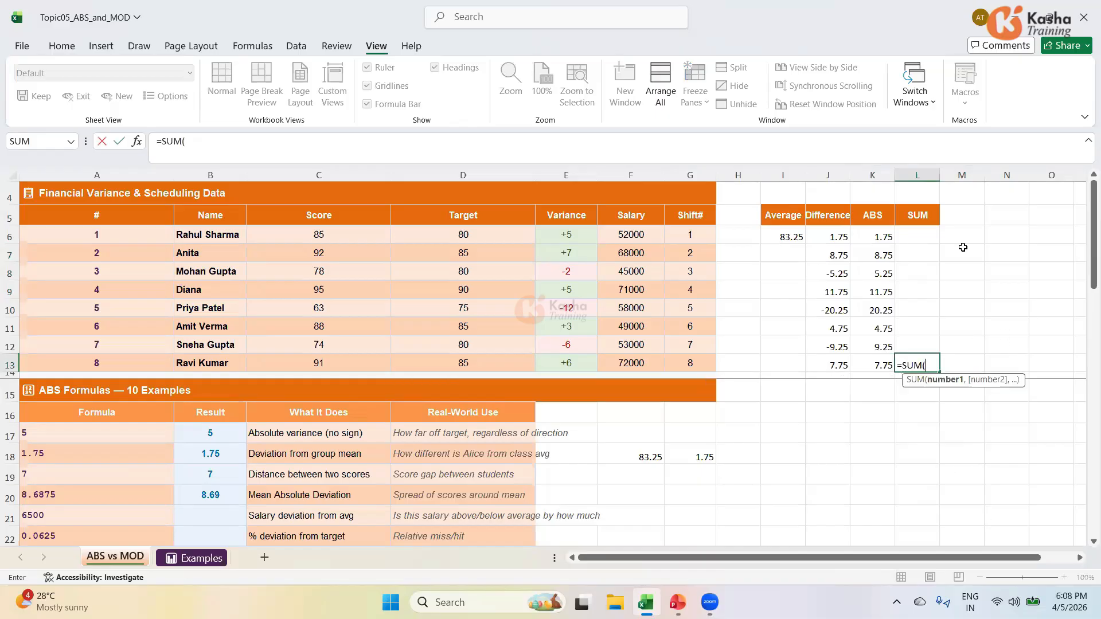
left_click_drag(873, 236, 869, 362)
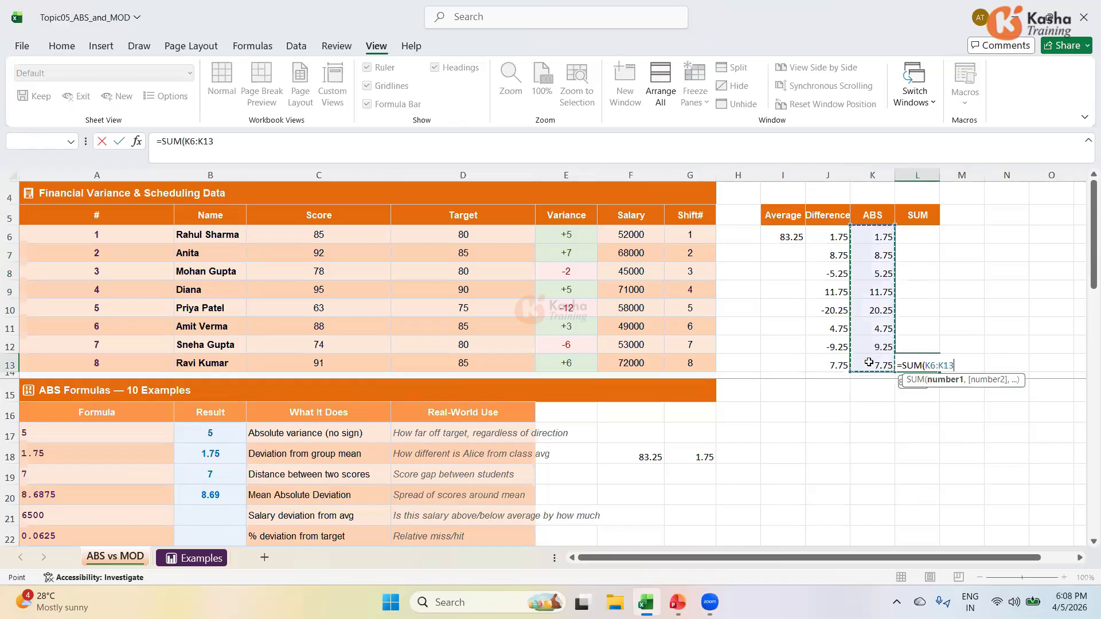
type(")")
key("Return")
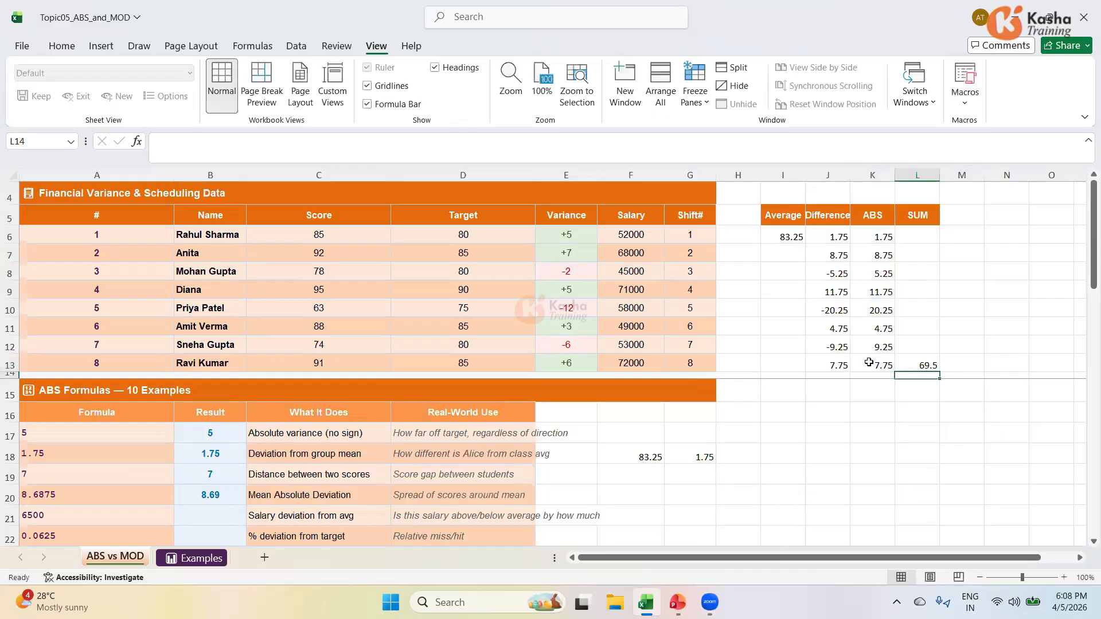
Step: Calculate the mean absolute deviation in M13 with =L13/8
left_click(962, 366)
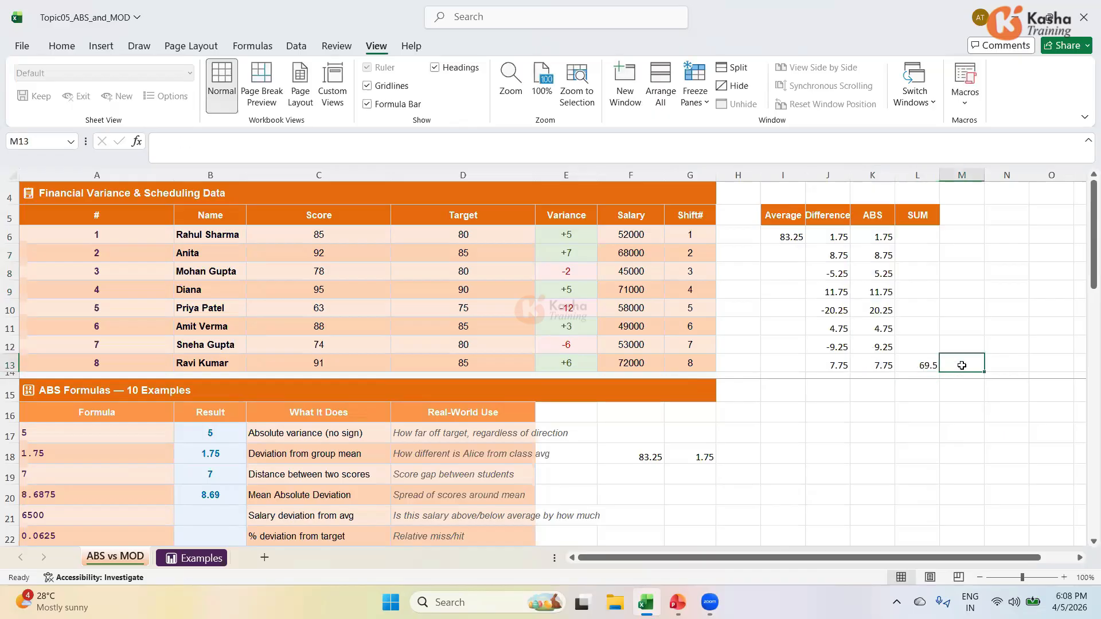
type("=")
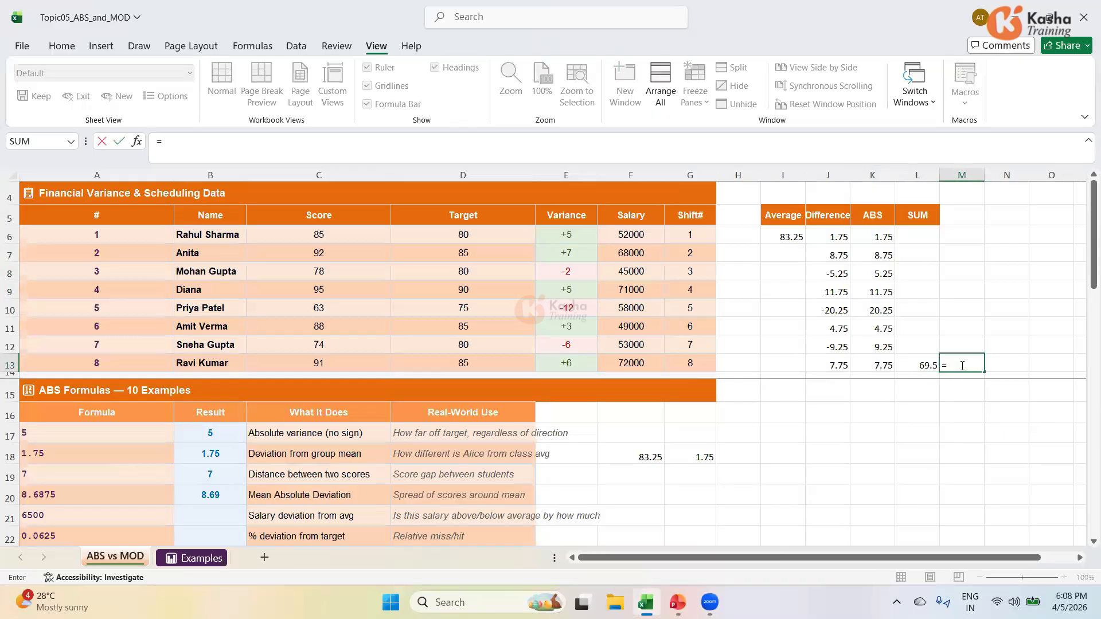
left_click(928, 363)
type("/")
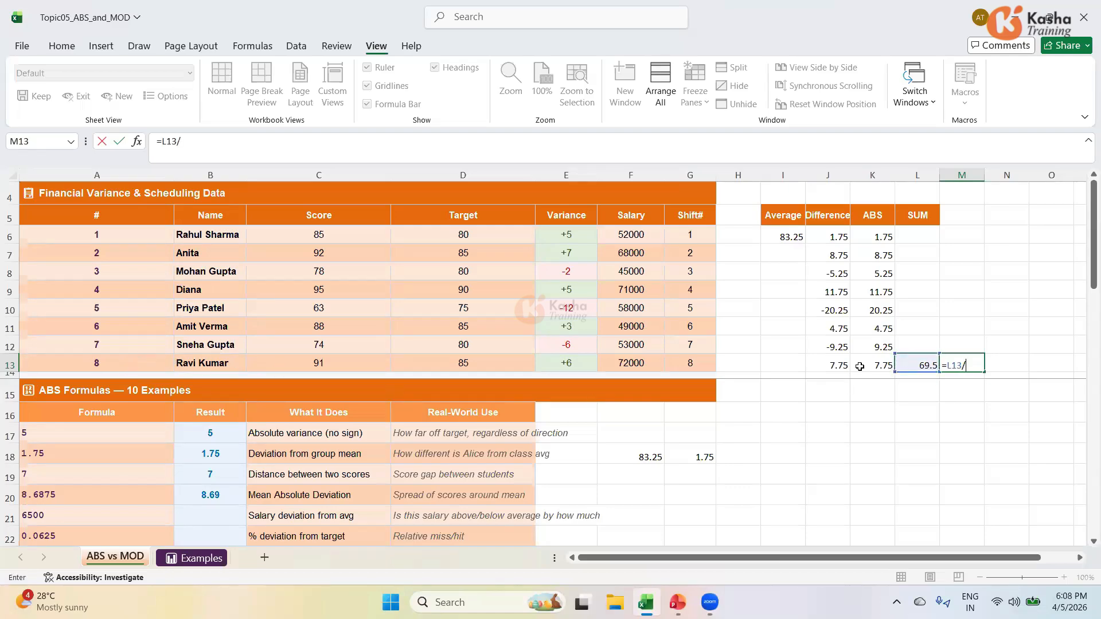
type("8")
key("Return")
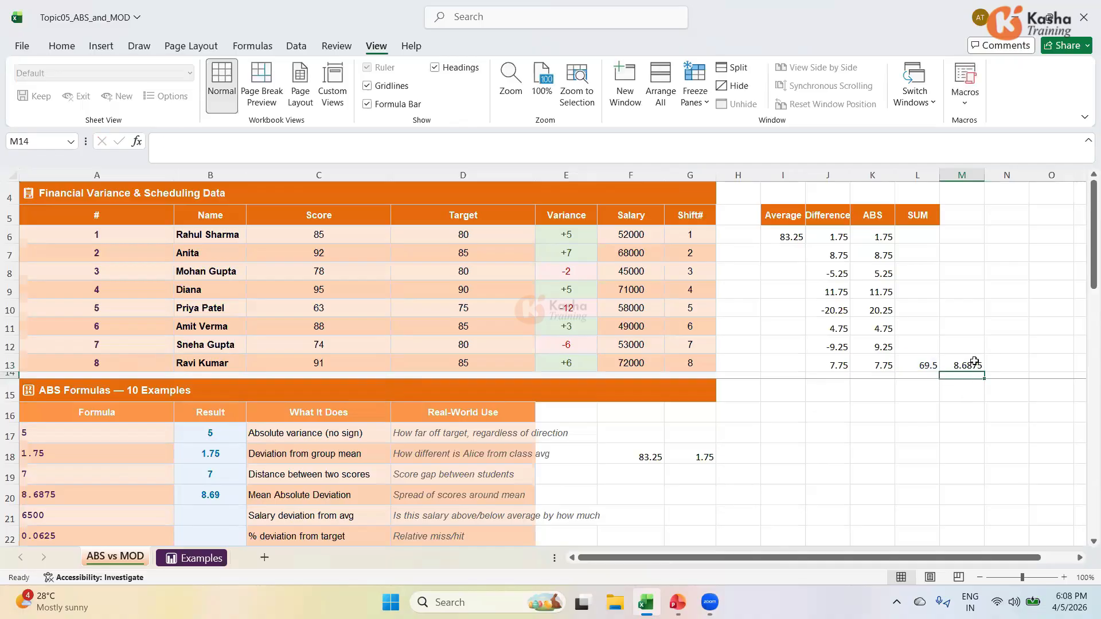
Step: Check the Mean Absolute Deviation formula in B20 against the manual calculation and save the workbook
left_click(225, 500)
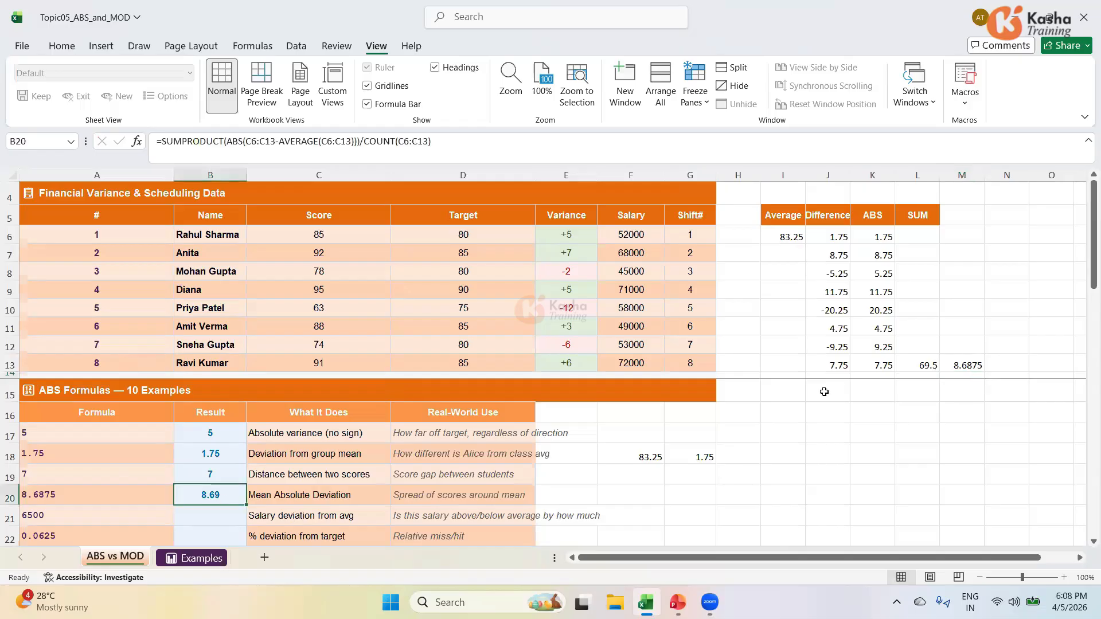
key("ctrl+s")
Step: Start an ABS formula in B21 for the salary deviation from the average
left_click(213, 516)
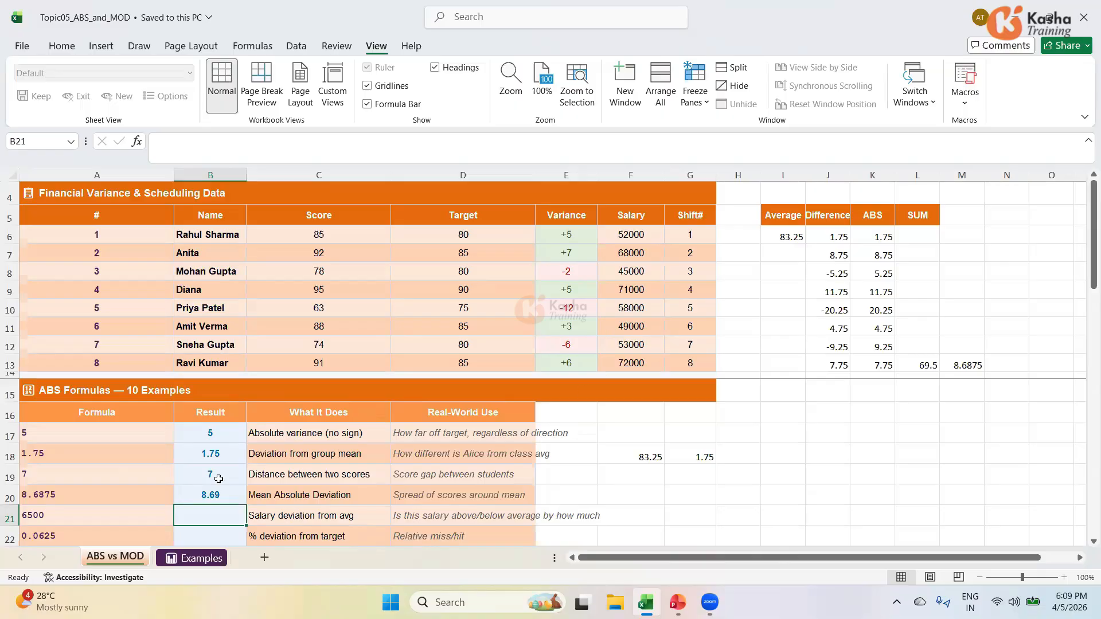
type("=")
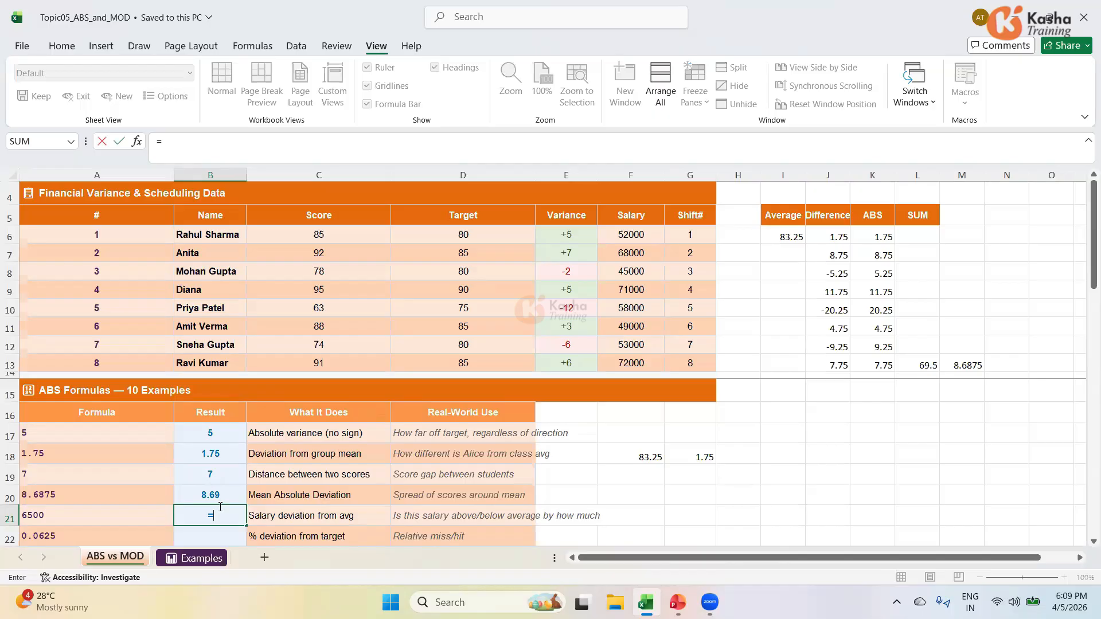
type("ABS(")
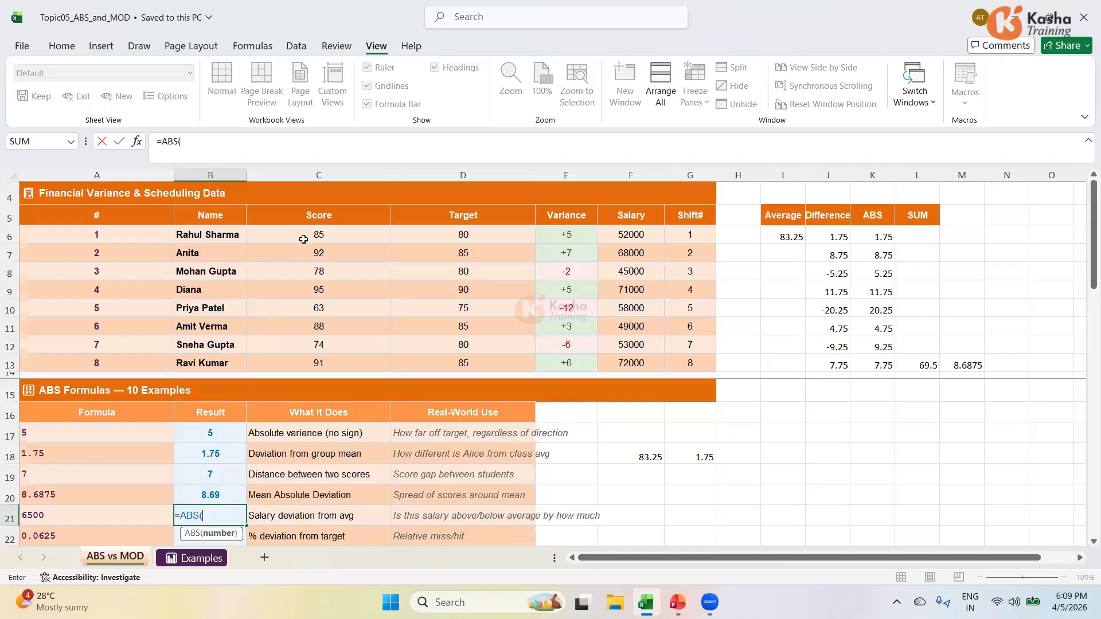
left_click_drag(303, 239, 301, 358)
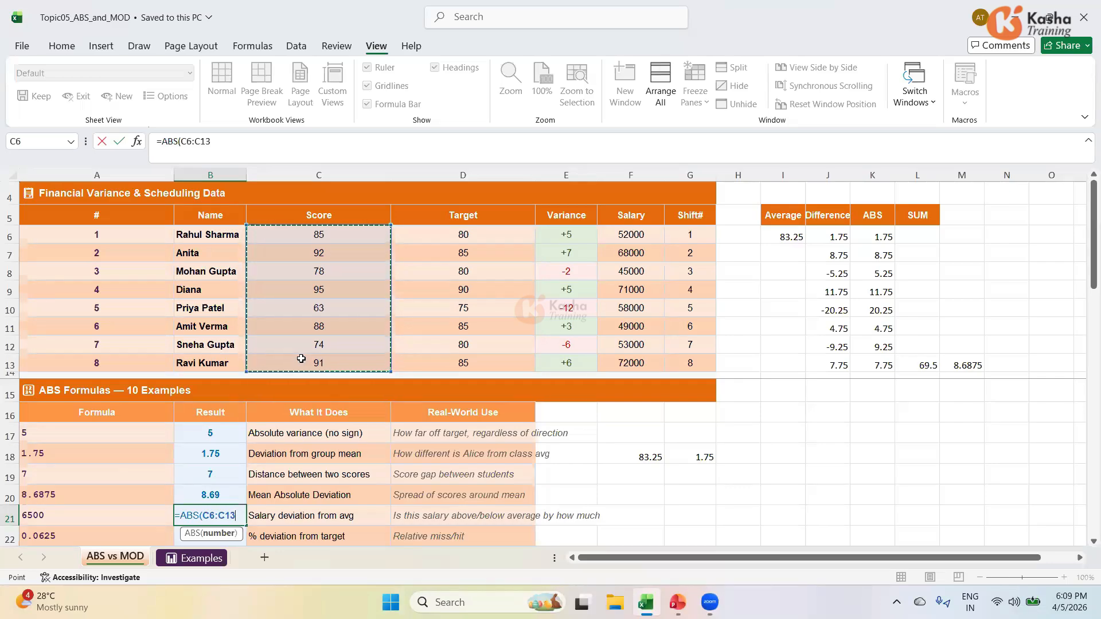
key("BackSpace")
key("BackSpace")
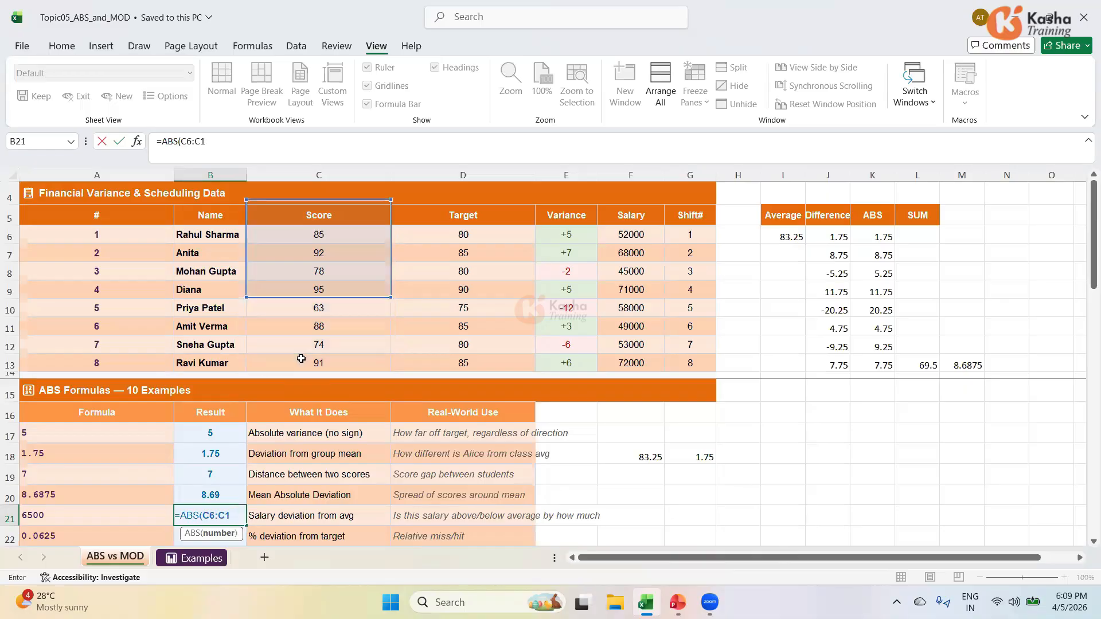
key("BackSpace")
key("BackSpace")
key("BackSpace")
key("BackSpace")
key("BackSpace")
key("BackSpace")
key("BackSpace")
key("BackSpace")
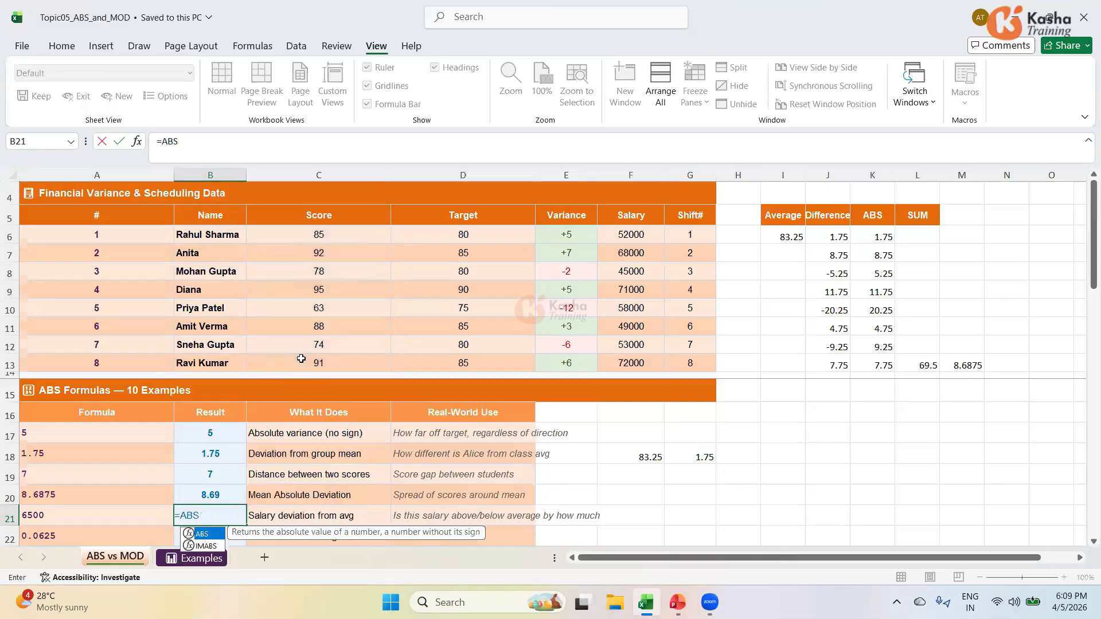
key("BackSpace")
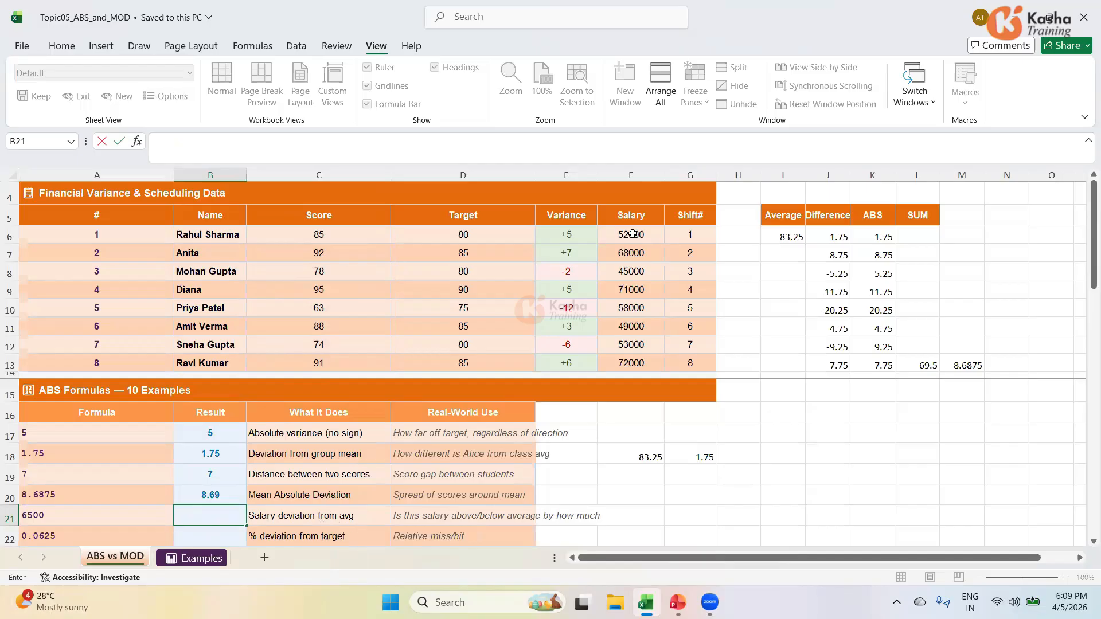
left_click(786, 236)
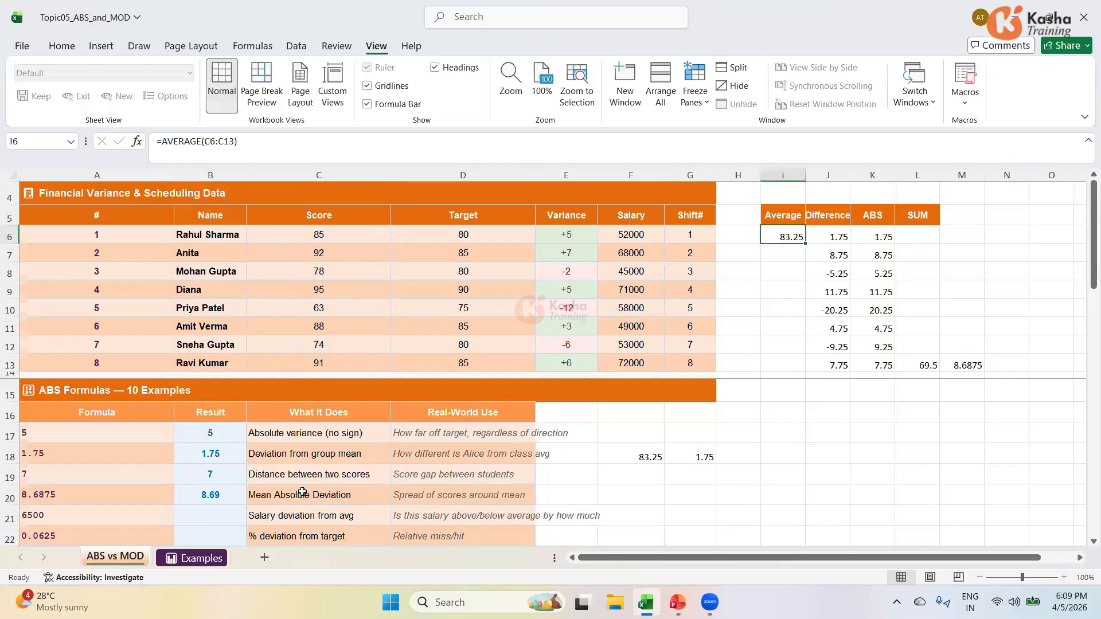
Step: Enter the formula =ABS/F6-AVERAGE(F6:F13) in cell B21 as the result for the salary deviation from average
left_click(223, 512)
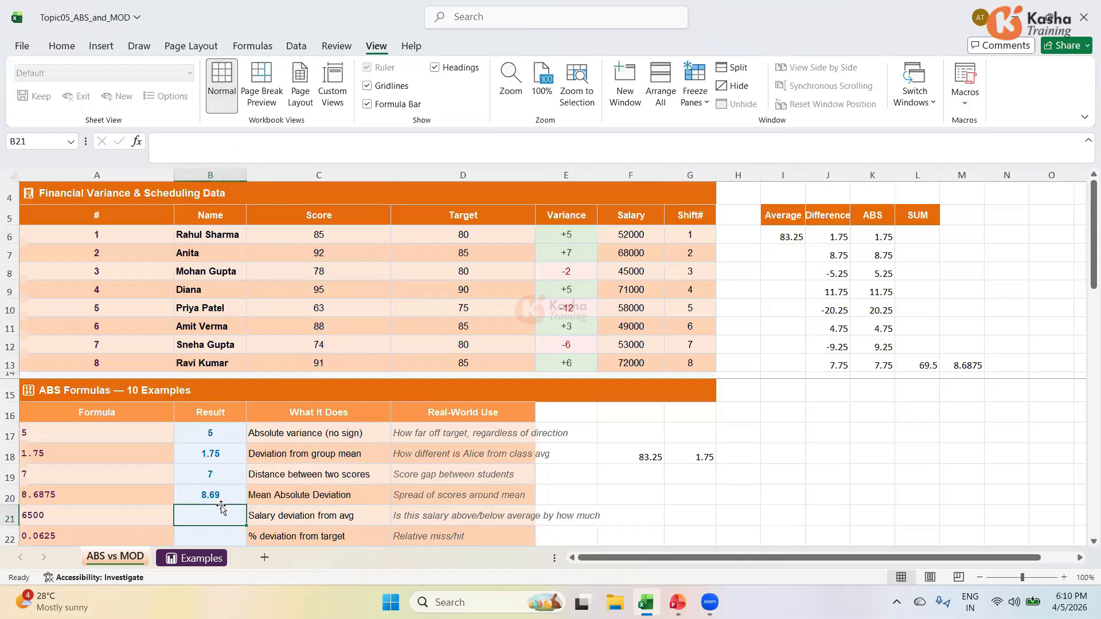
type("=")
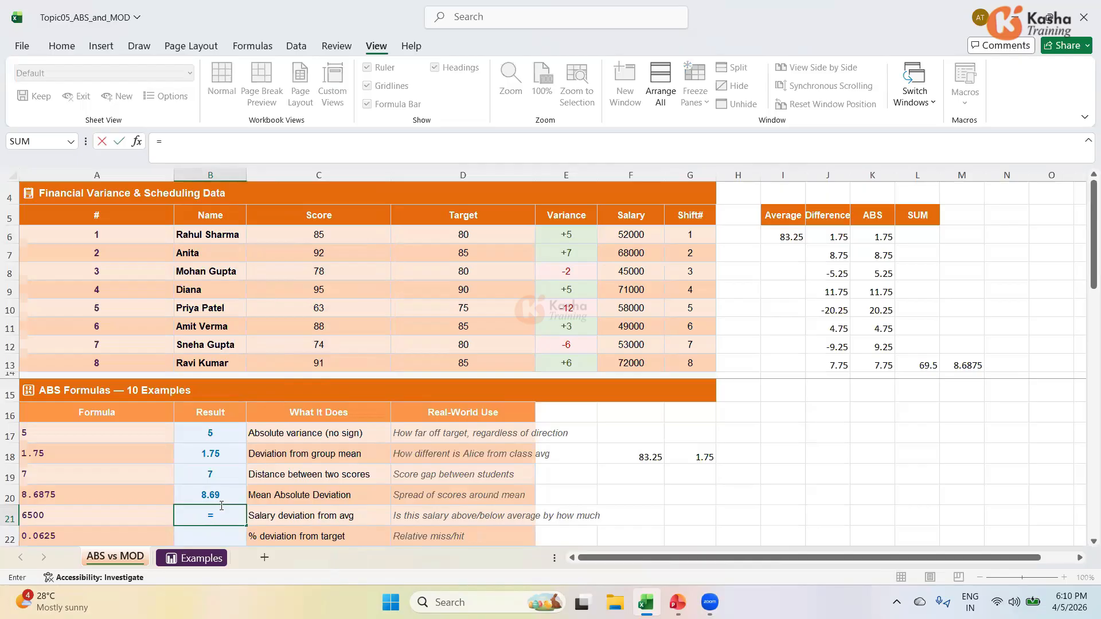
type("ABS")
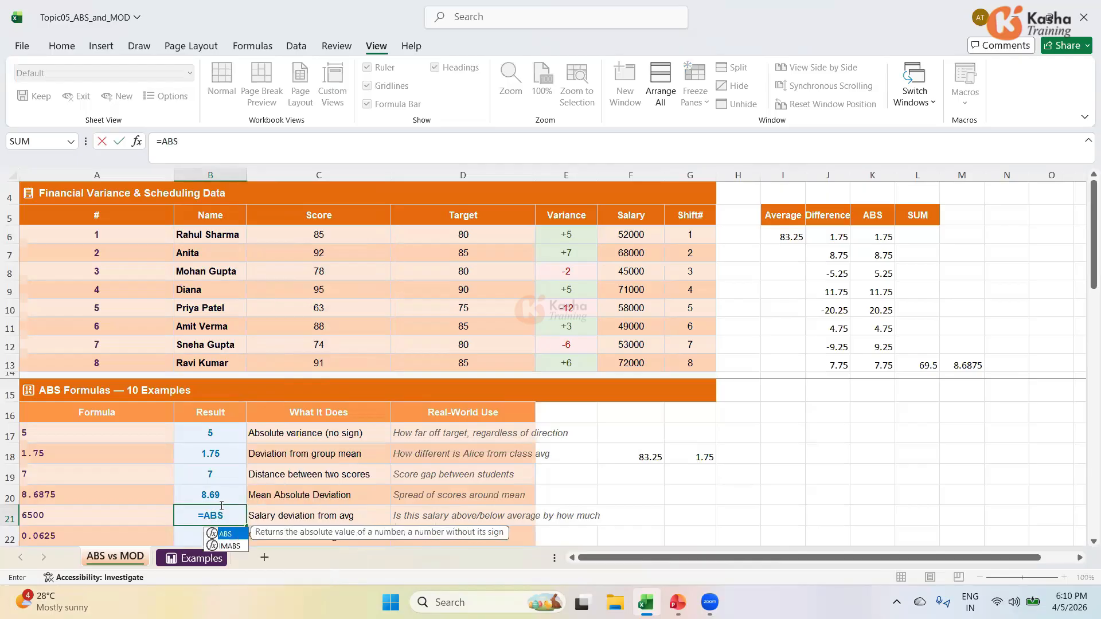
type("/")
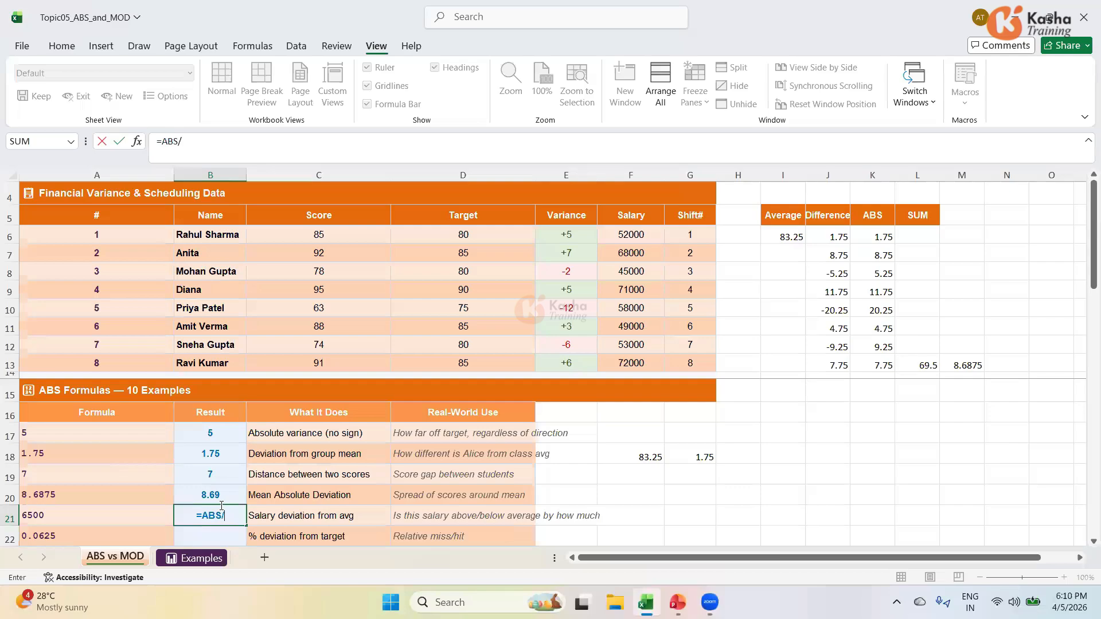
left_click(631, 235)
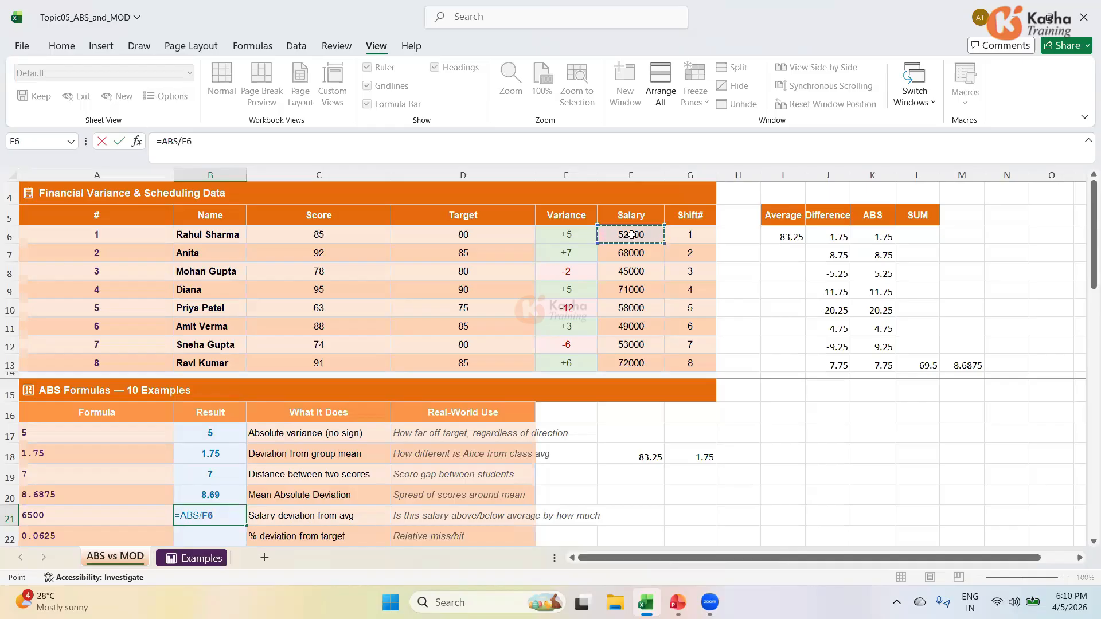
type("A")
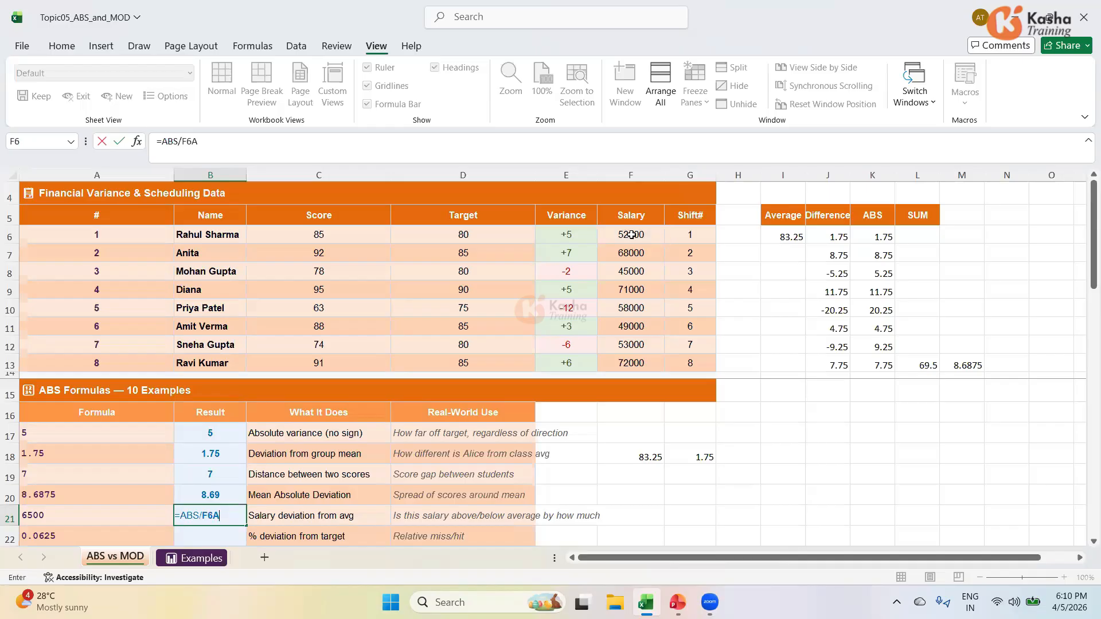
key("BackSpace")
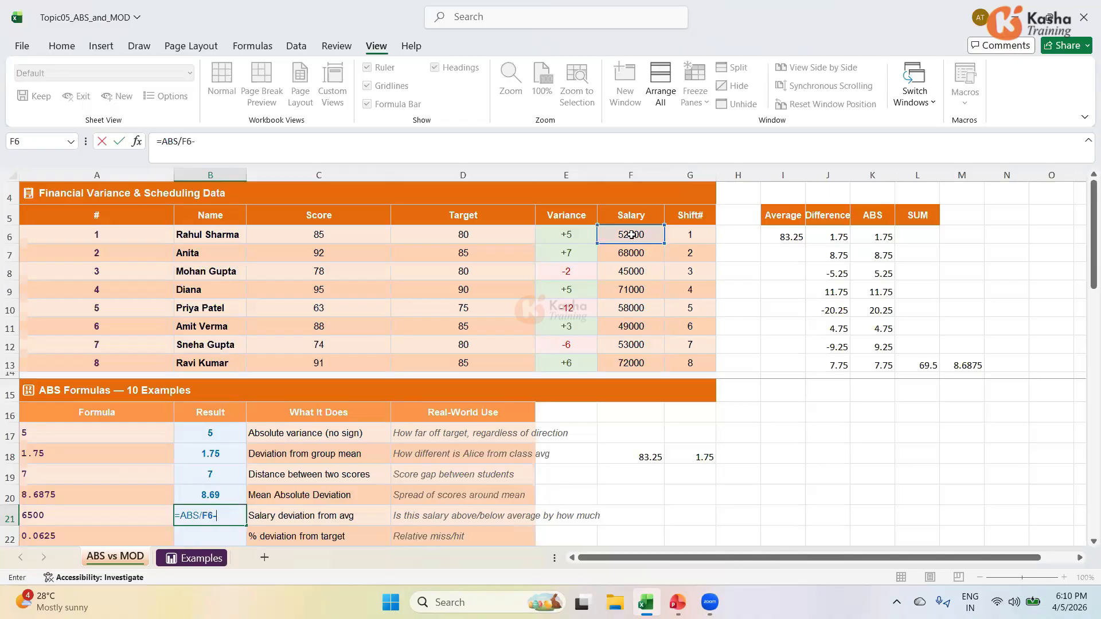
type("-AVE")
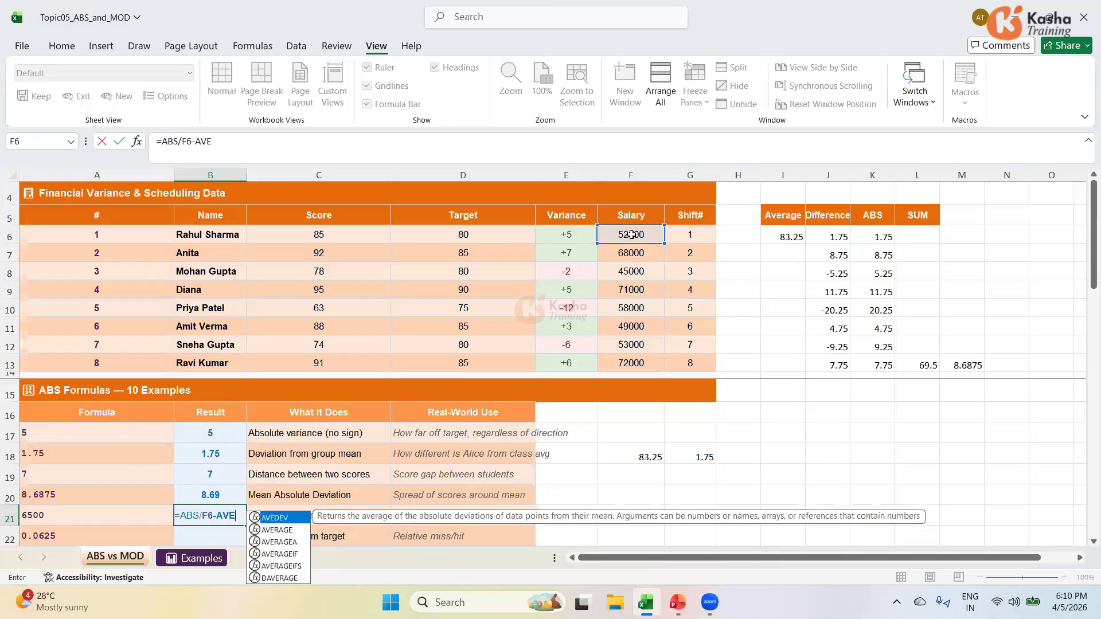
key("Down")
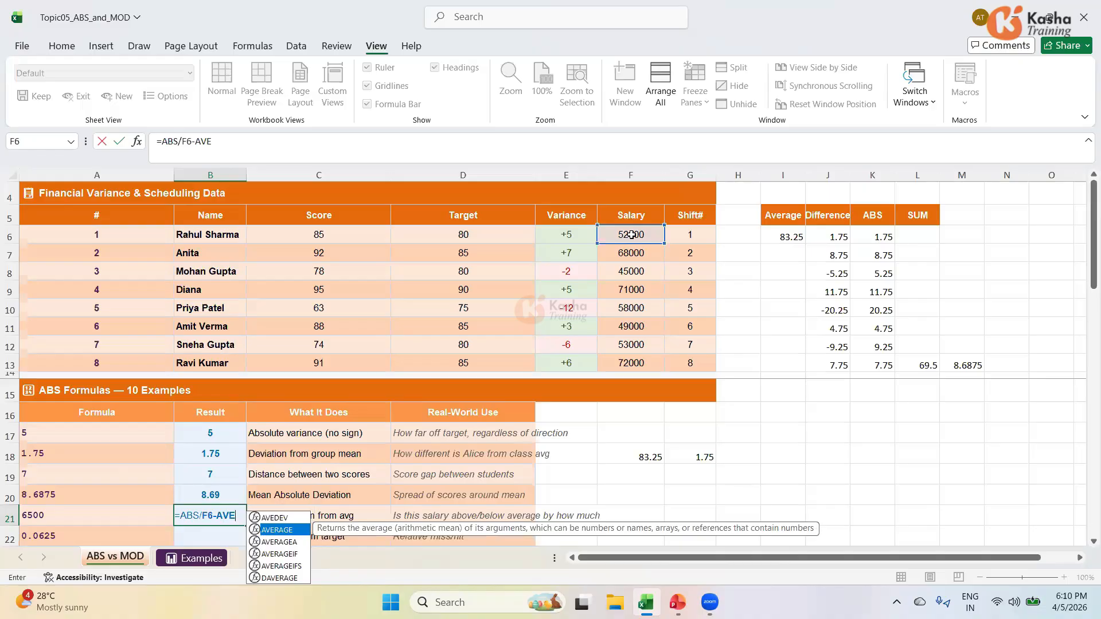
key("Tab")
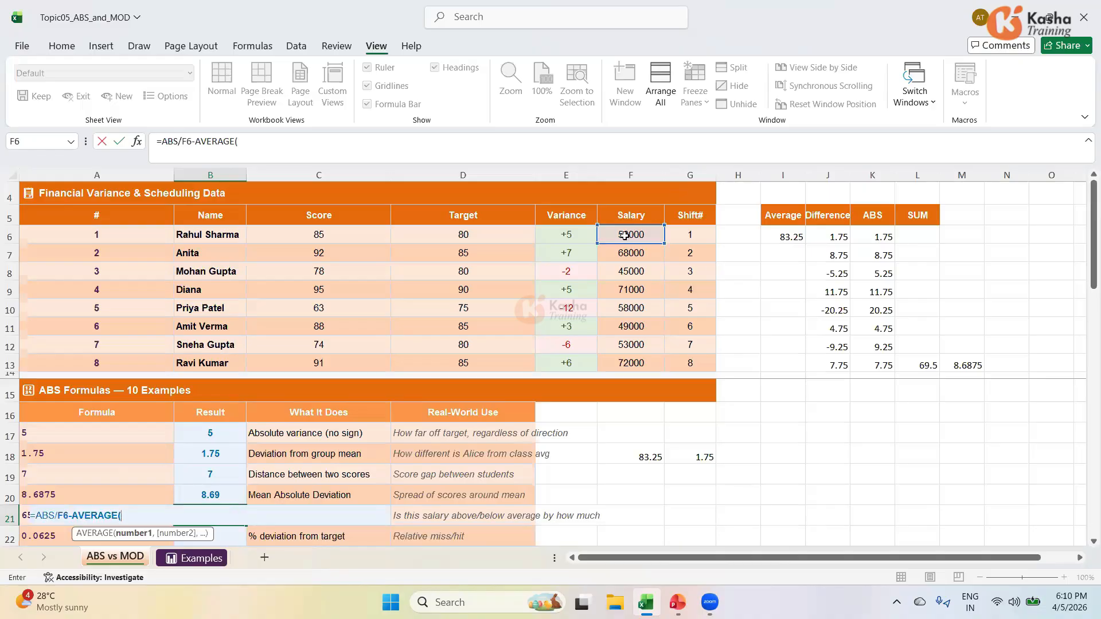
left_click_drag(629, 234, 615, 361)
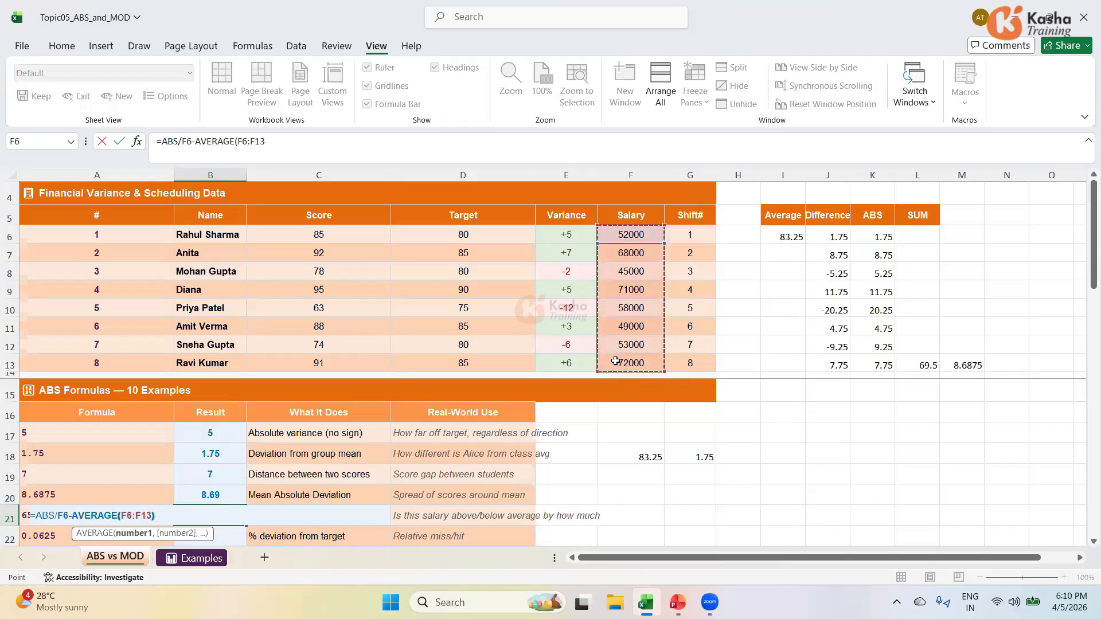
key("Return")
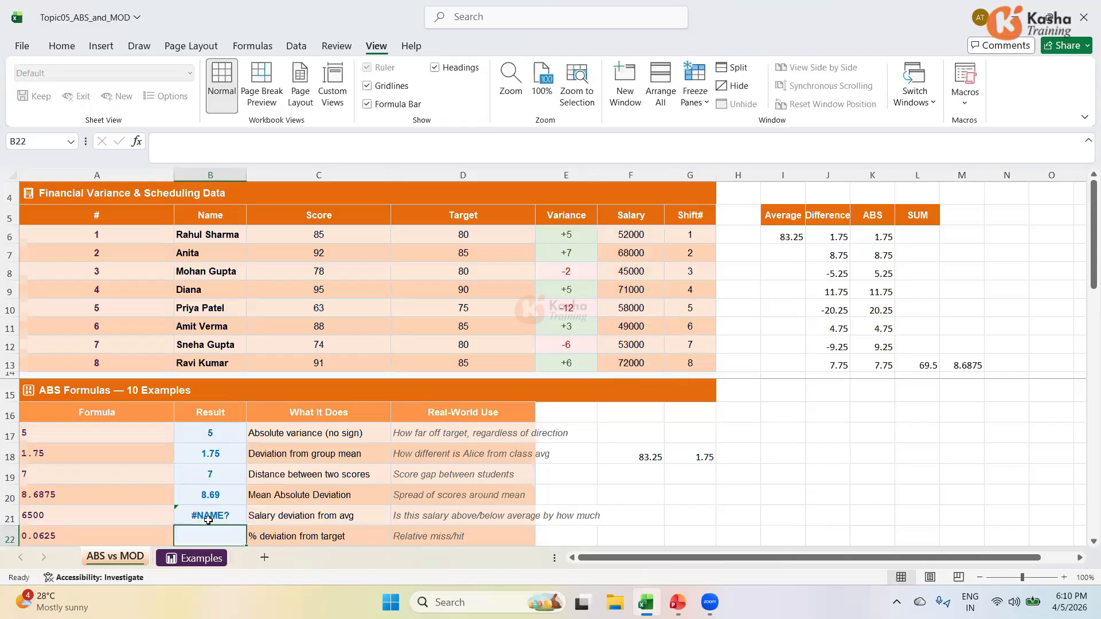
Step: Try to add an extra closing parenthesis at the end of the salary deviation formula in cell B21
key("Up")
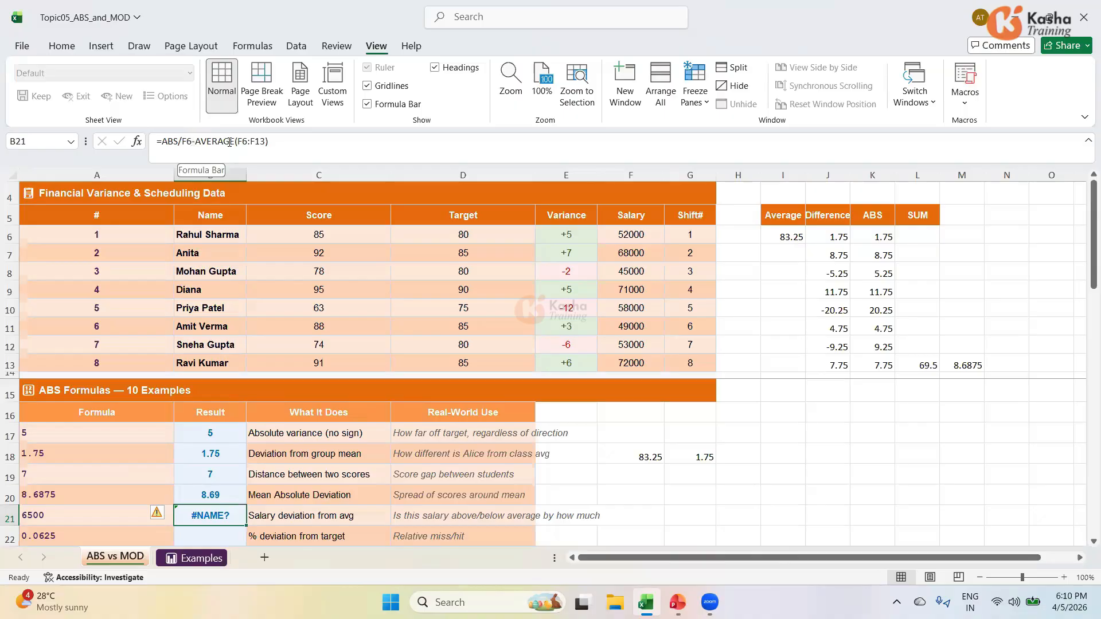
left_click(281, 139)
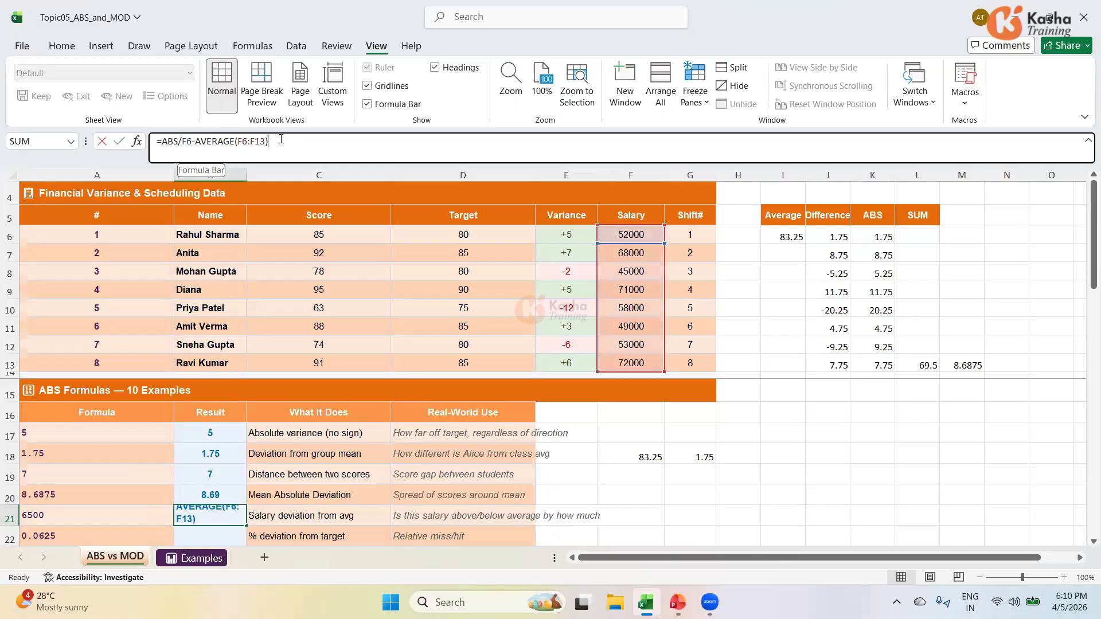
type(")")
key("Return")
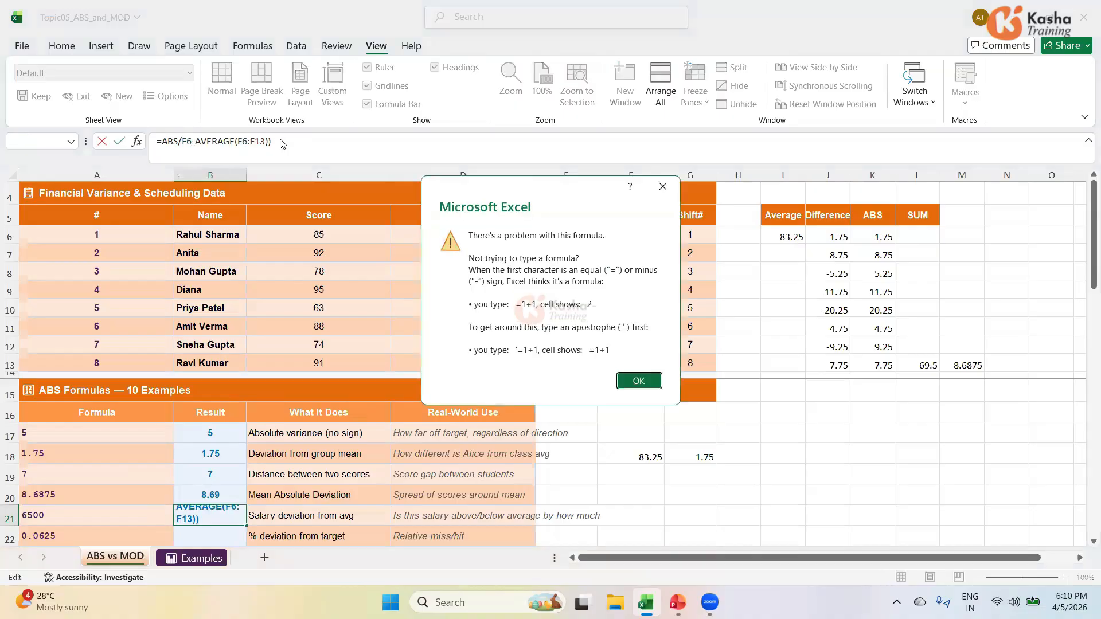
left_click(638, 382)
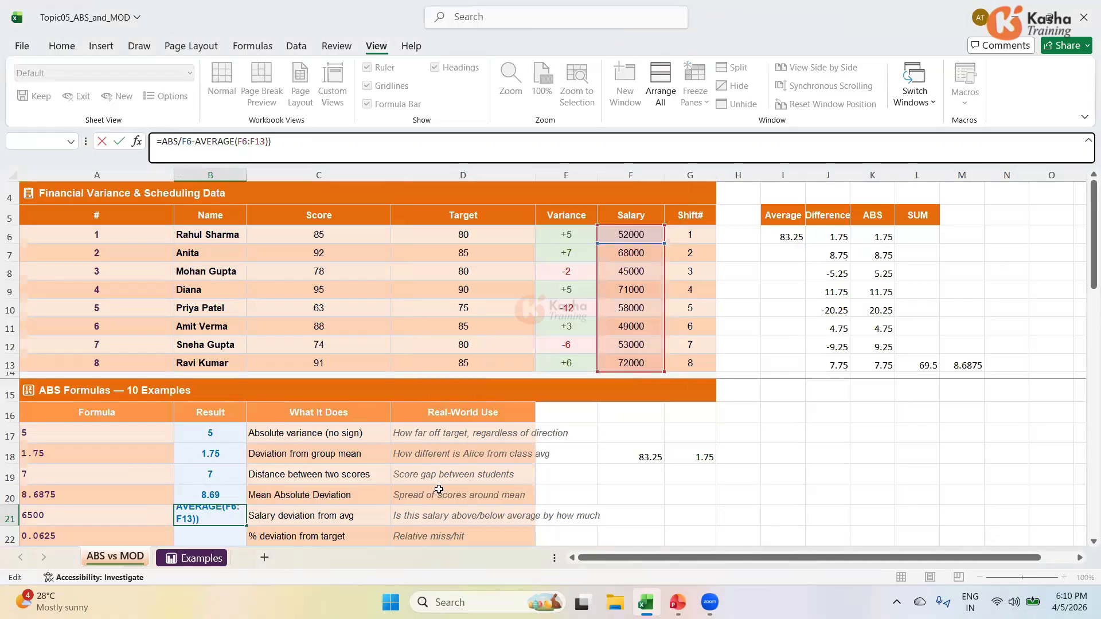
key("Return")
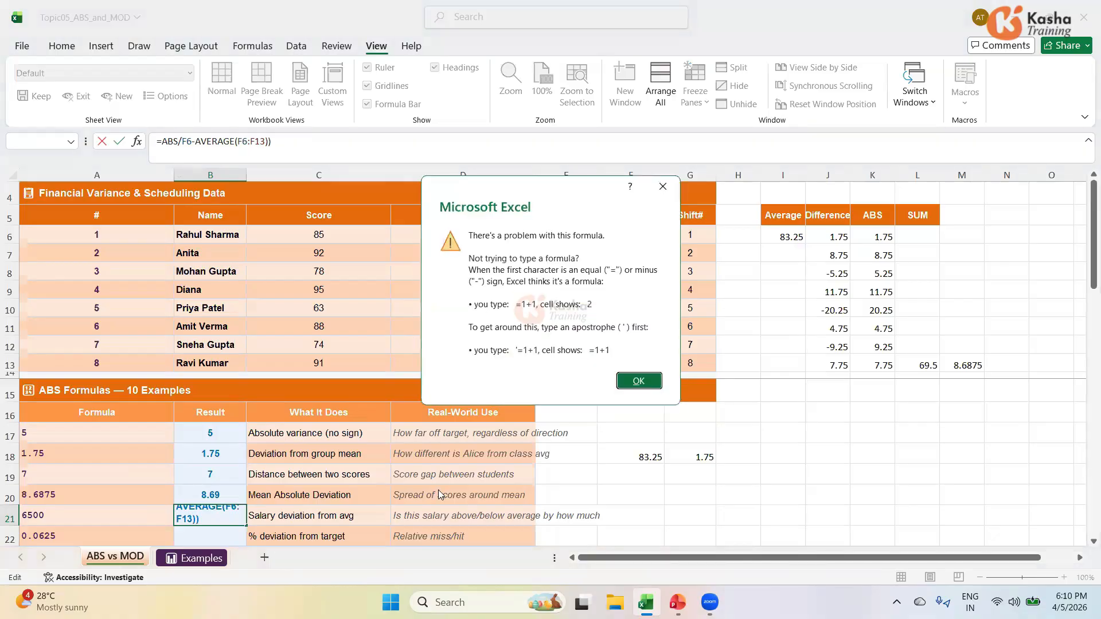
left_click(639, 380)
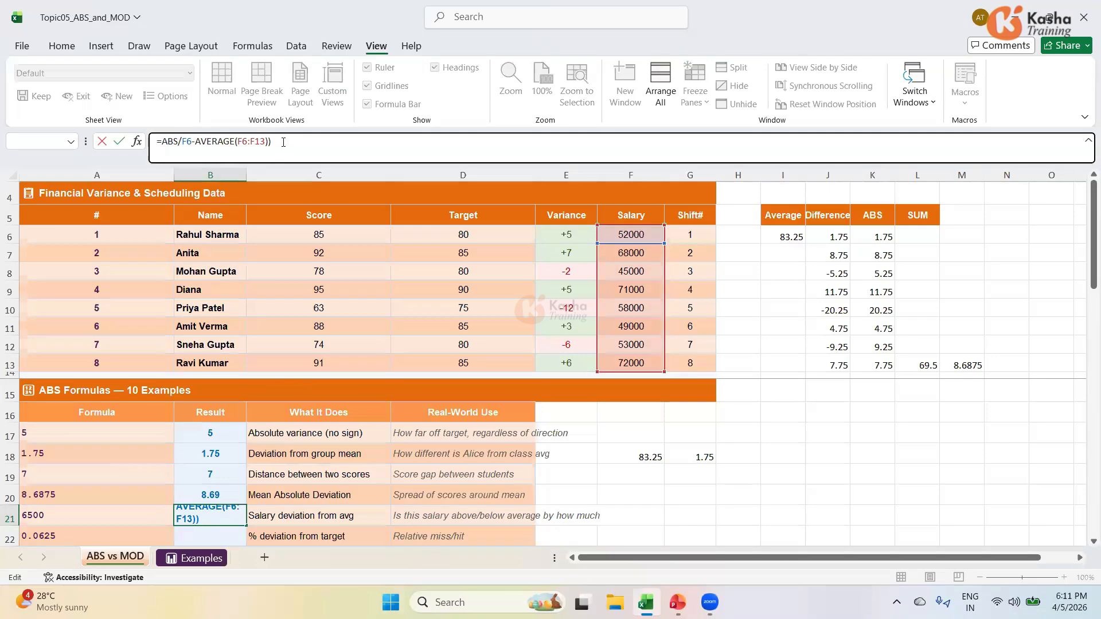
key("Return")
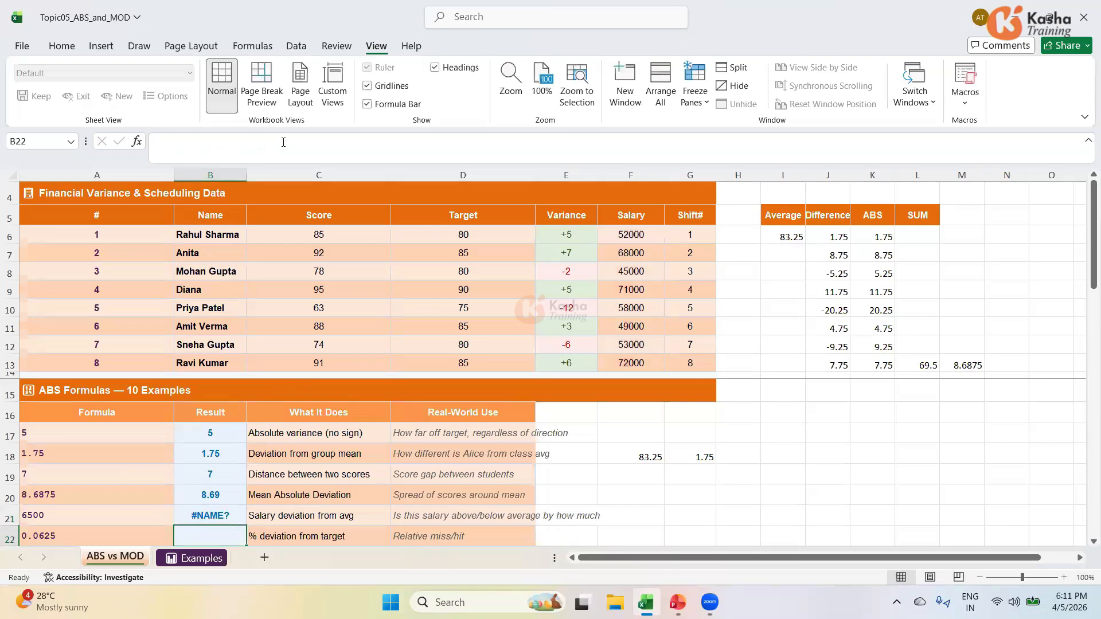
left_click(192, 515)
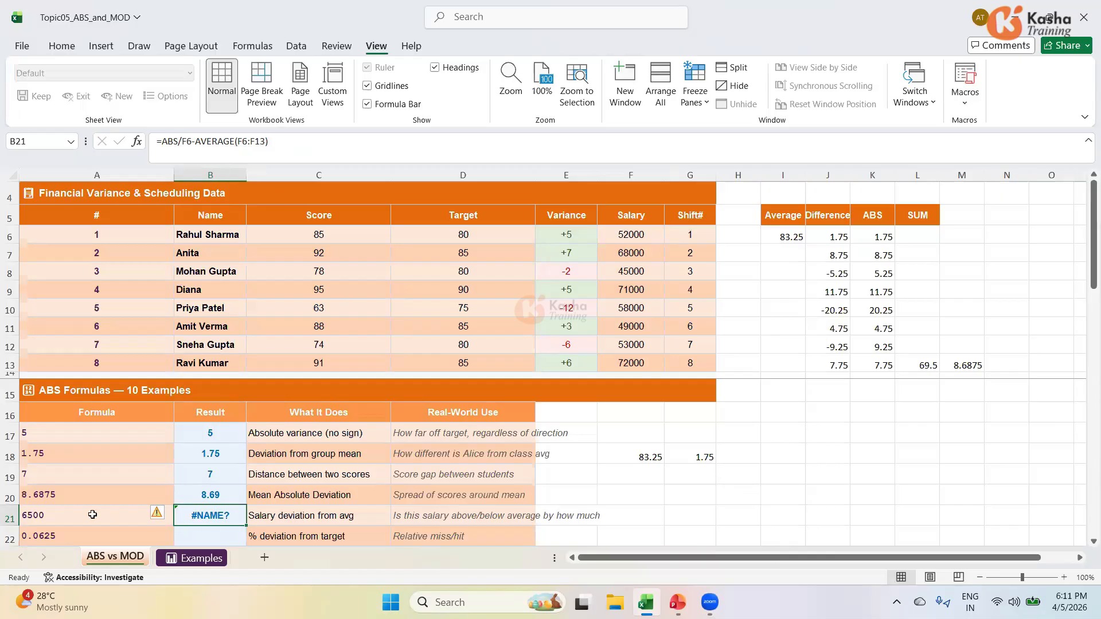
Step: Write the formula =ABS/F6-AVERAGE(F6:F13) in cell F21, beside the salary deviation example
left_click(639, 518)
type("=")
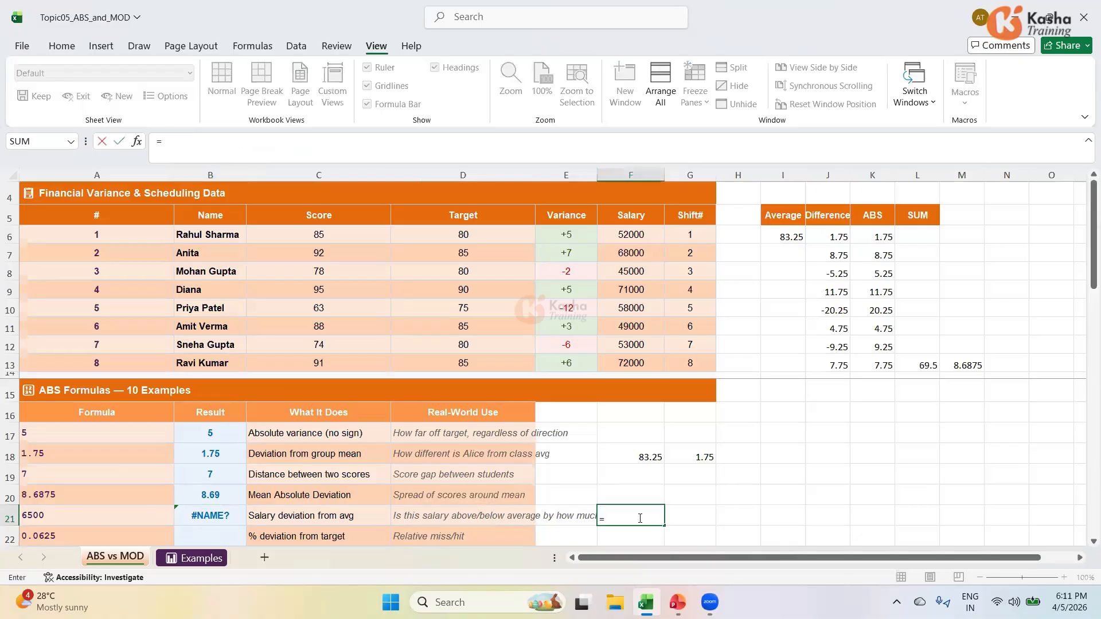
type("ABS")
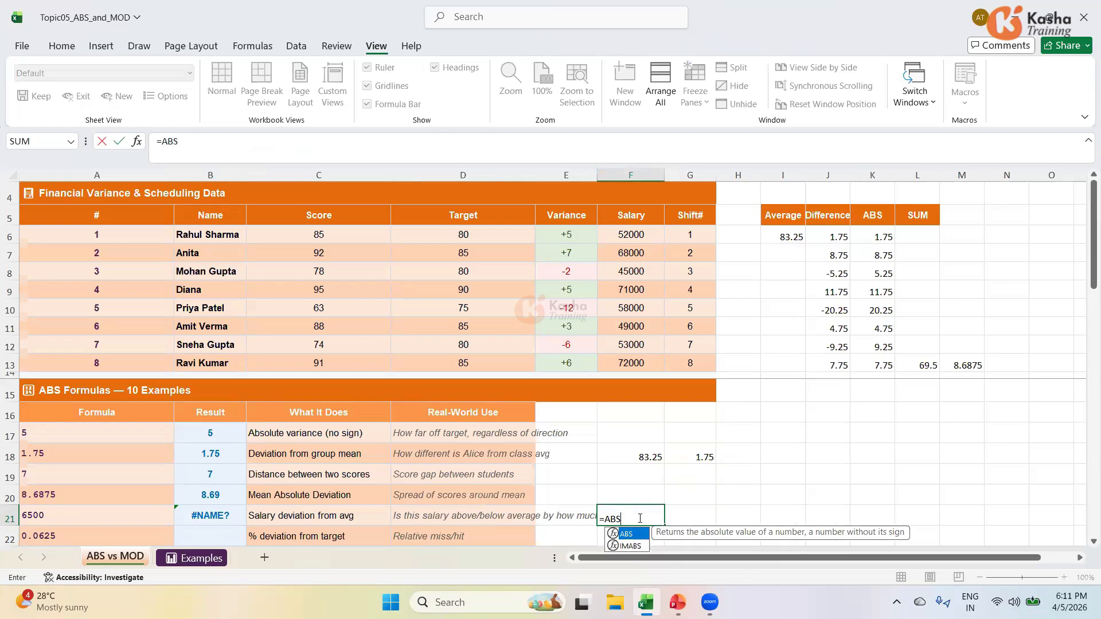
type("/")
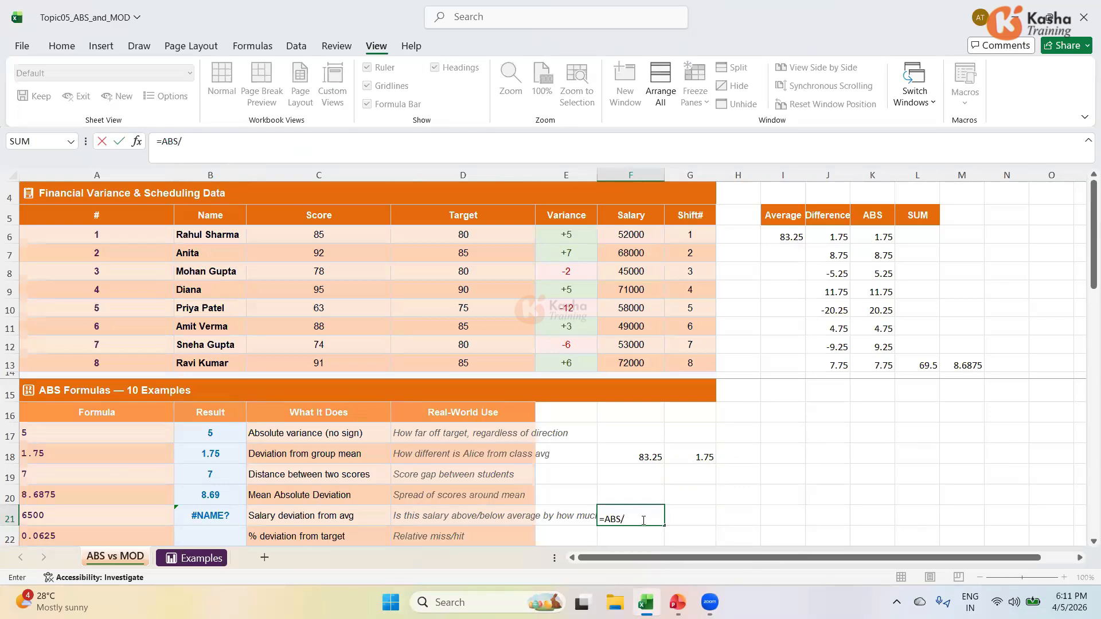
left_click(634, 235)
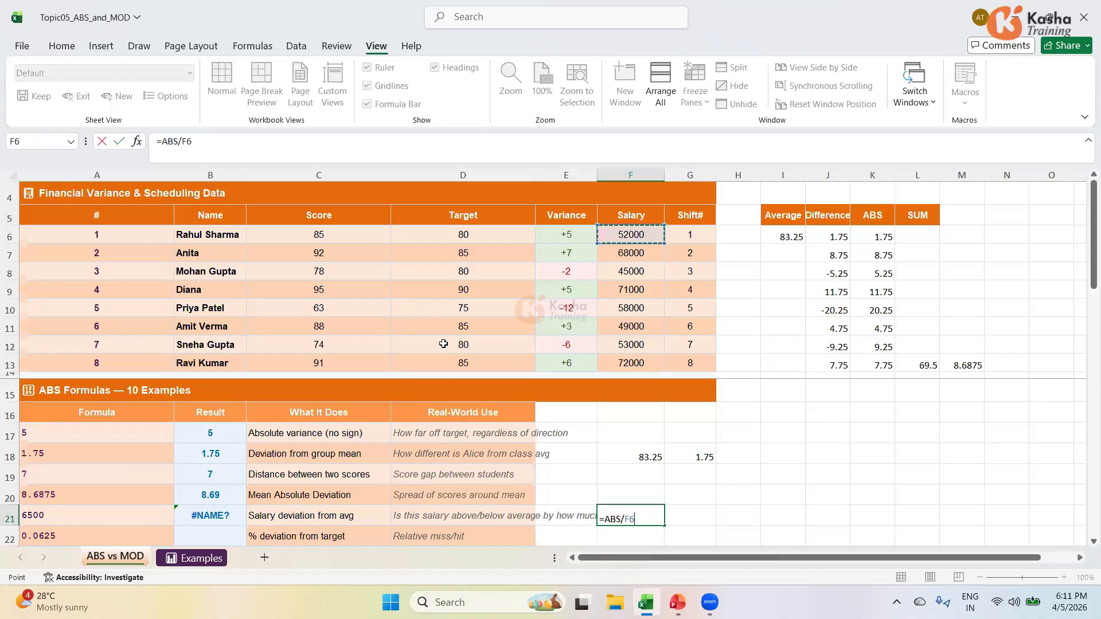
type("-A")
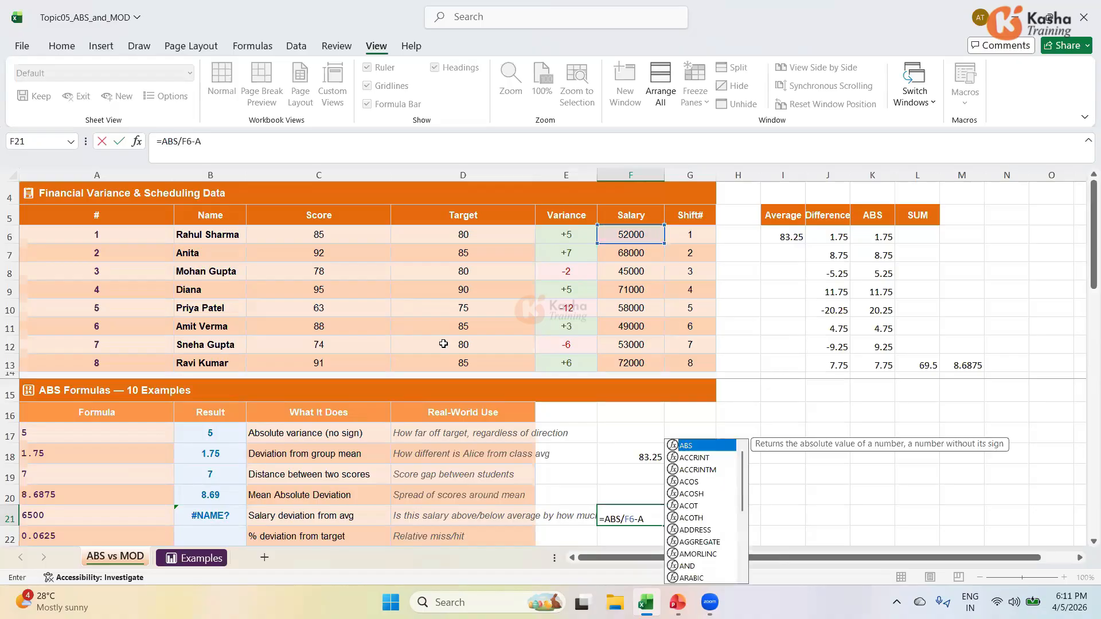
type("VE")
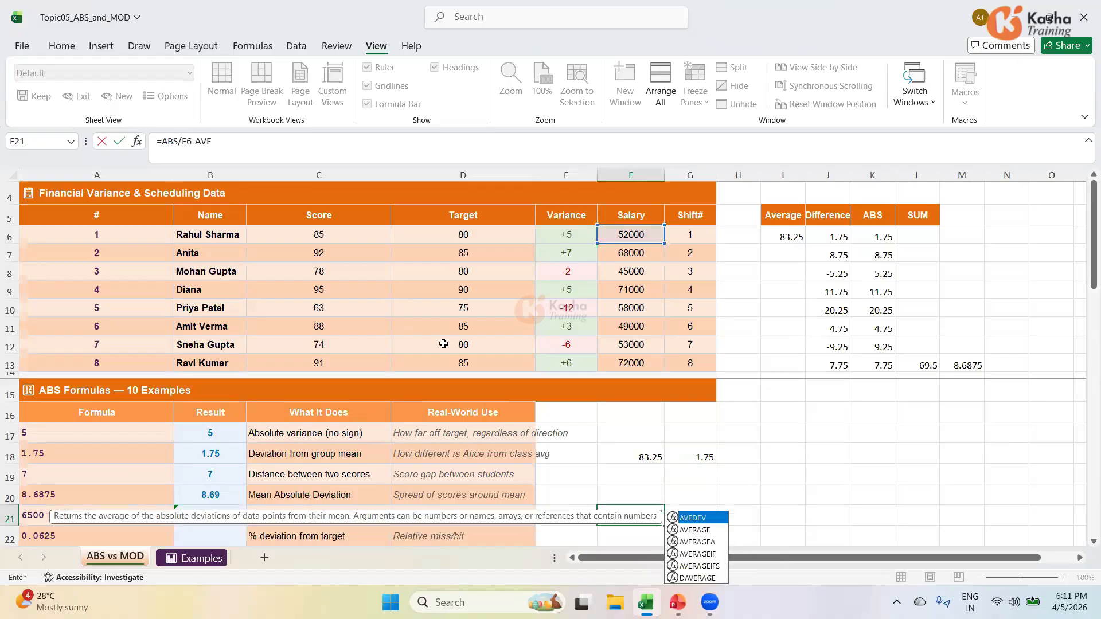
key("Down")
key("Tab")
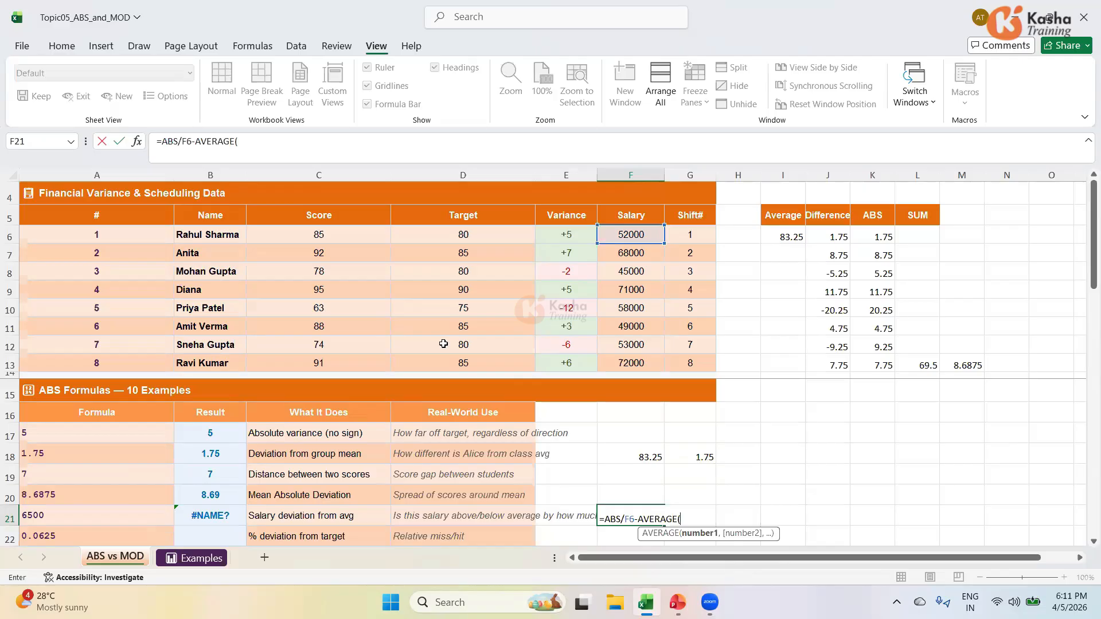
left_click_drag(632, 234, 632, 357)
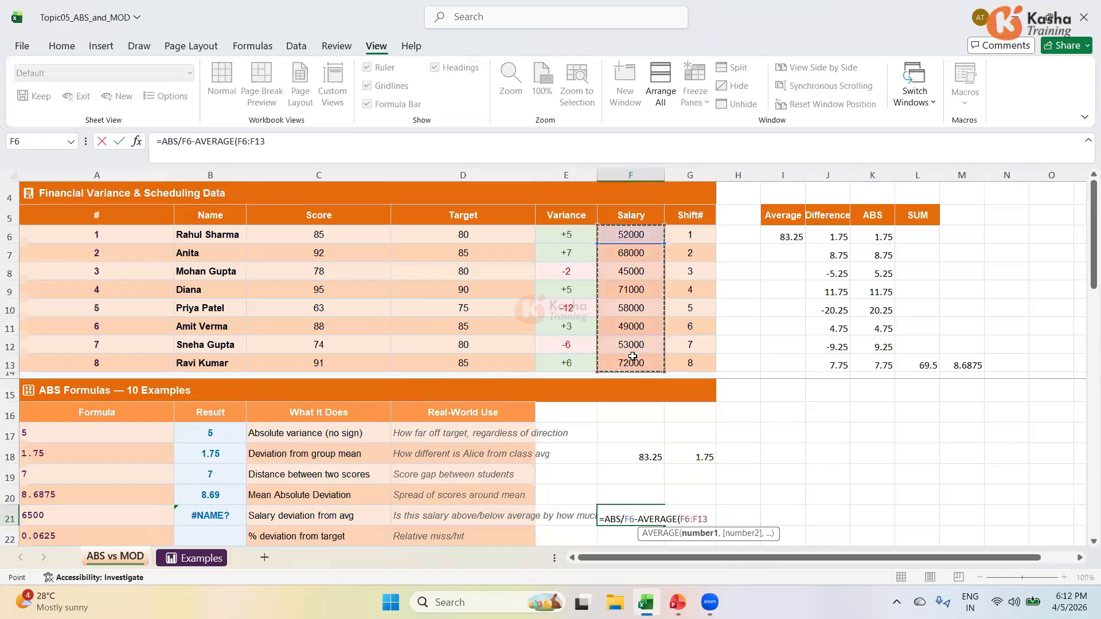
type(")")
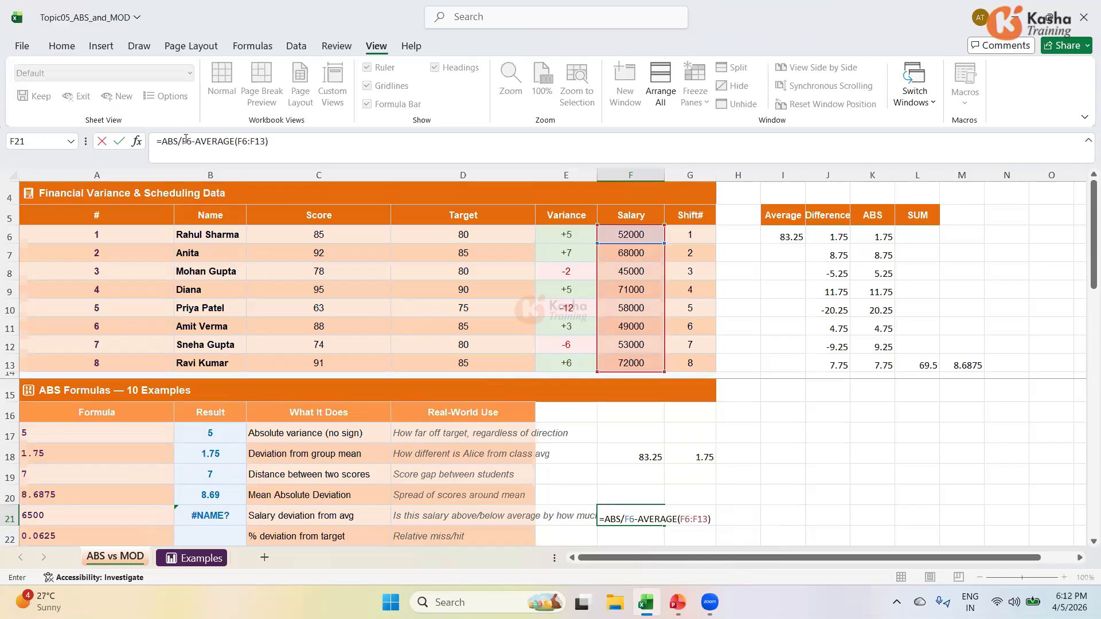
Step: Replace the slash after ABS with an opening parenthesis so cell F21 holds =ABS(F6-AVERAGE(F6:F13))
left_click(309, 143)
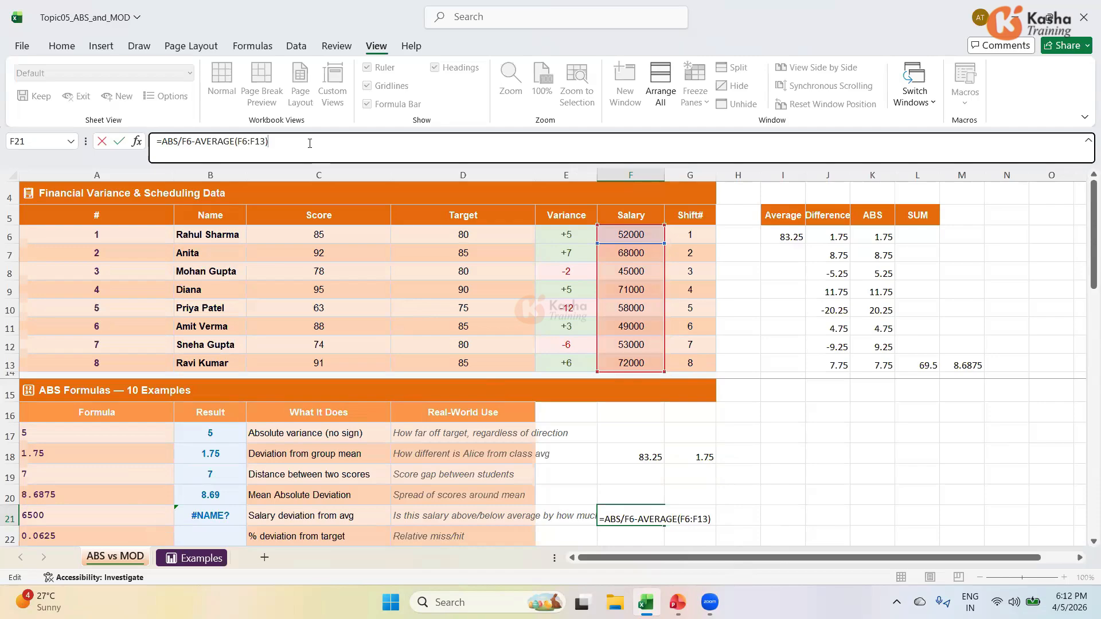
left_click(182, 141)
key("BackSpace")
type("(")
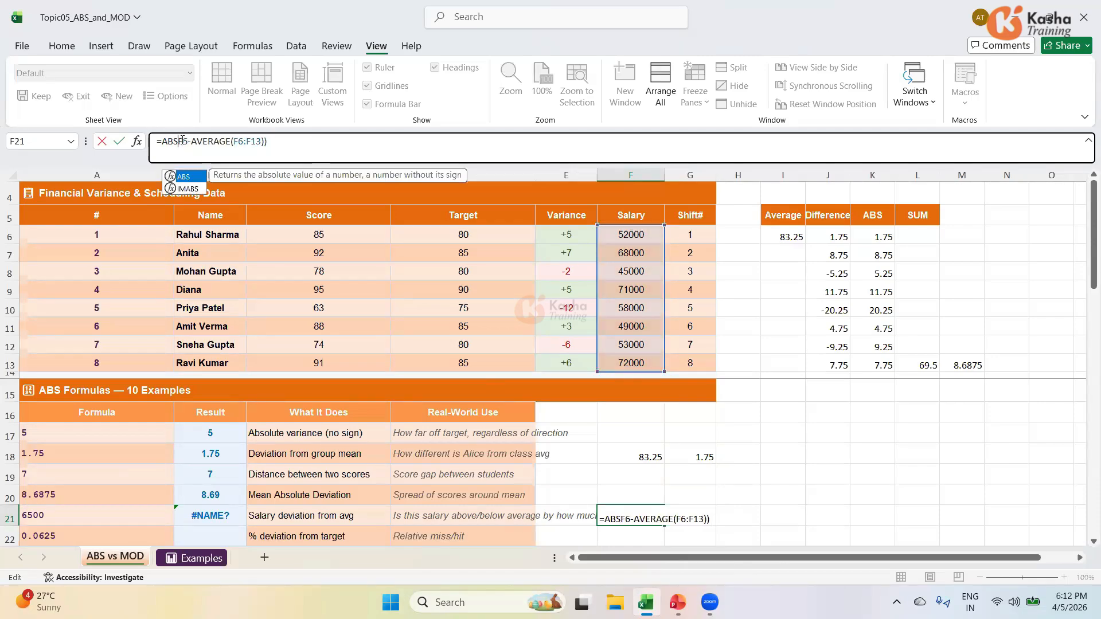
key("Return")
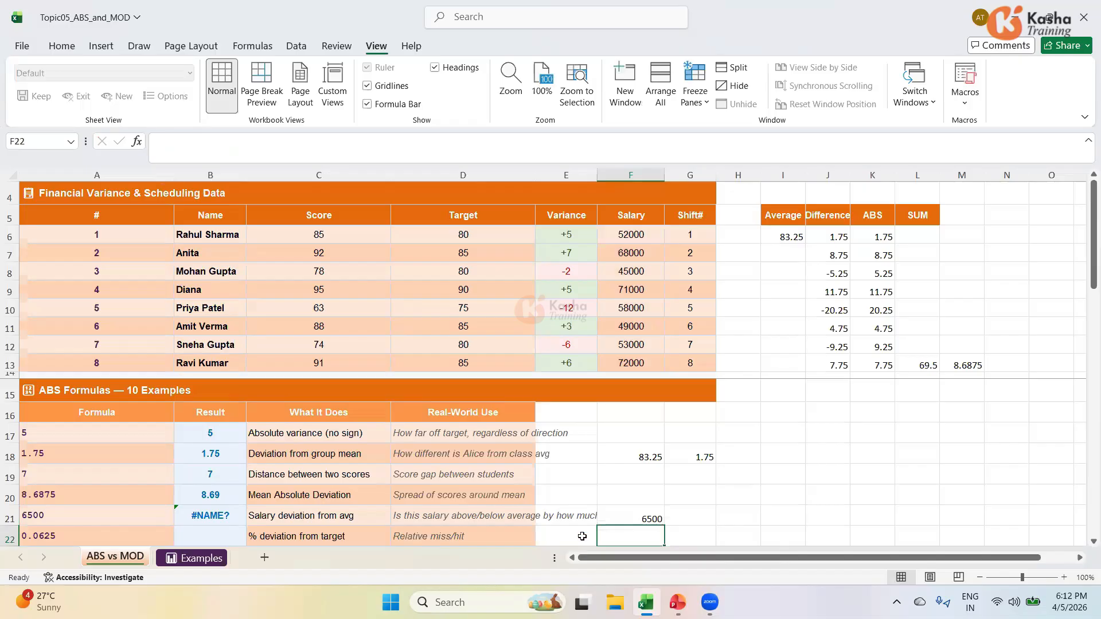
Step: Correct the salary deviation formula in cell B21 to =ABS(F6-AVERAGE(F6:F13)), accepting the proposed closing parenthesis, and save the workbook
left_click(210, 515)
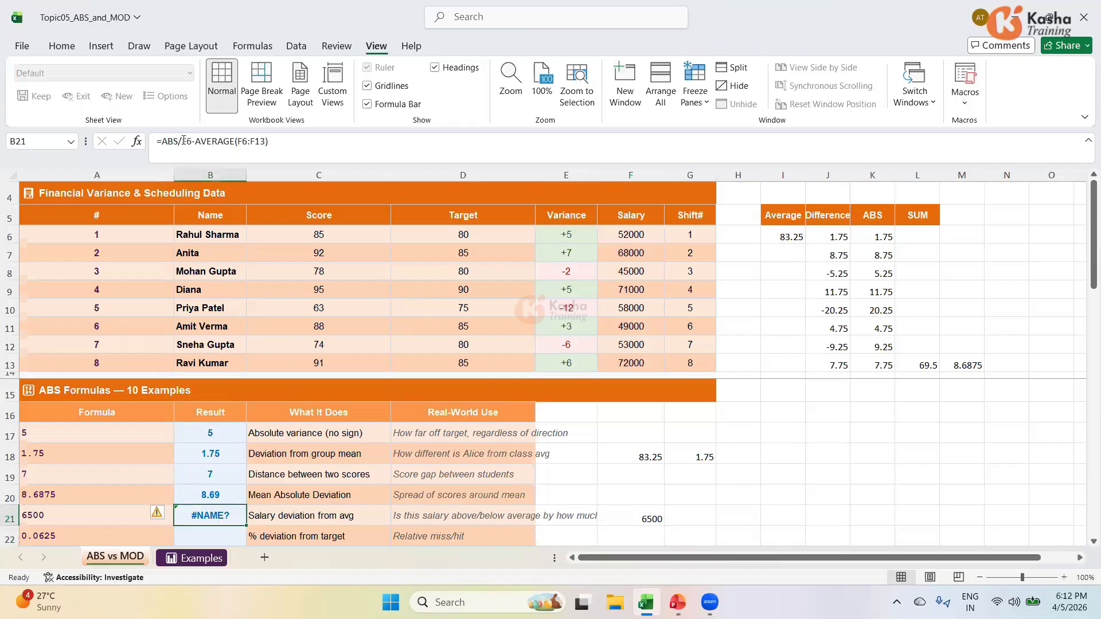
left_click(182, 141)
key("BackSpace")
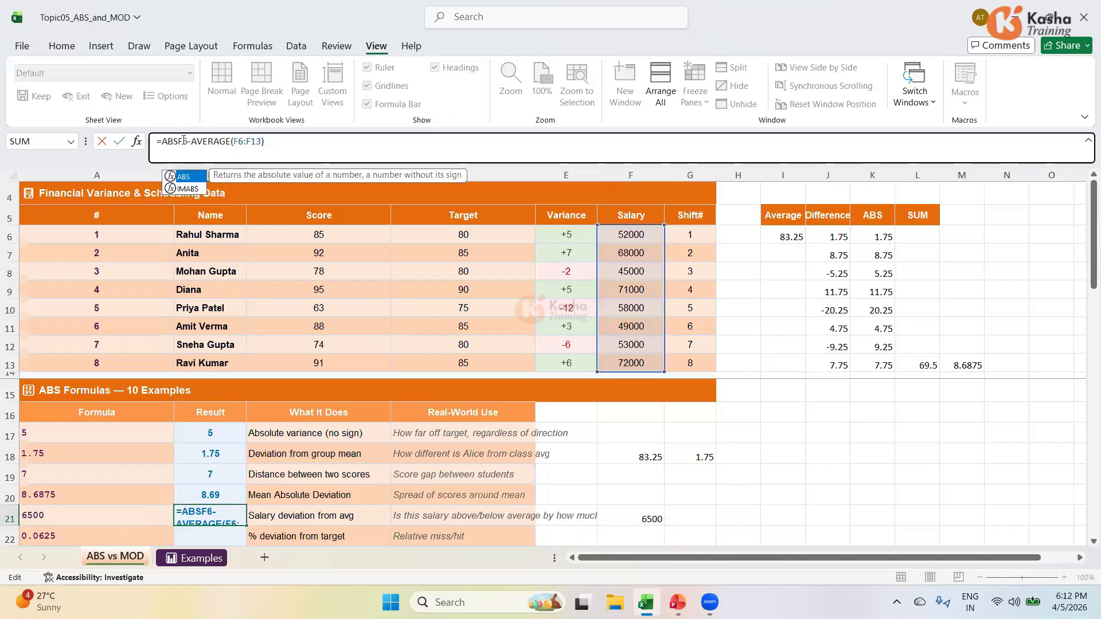
type("(")
key("Return")
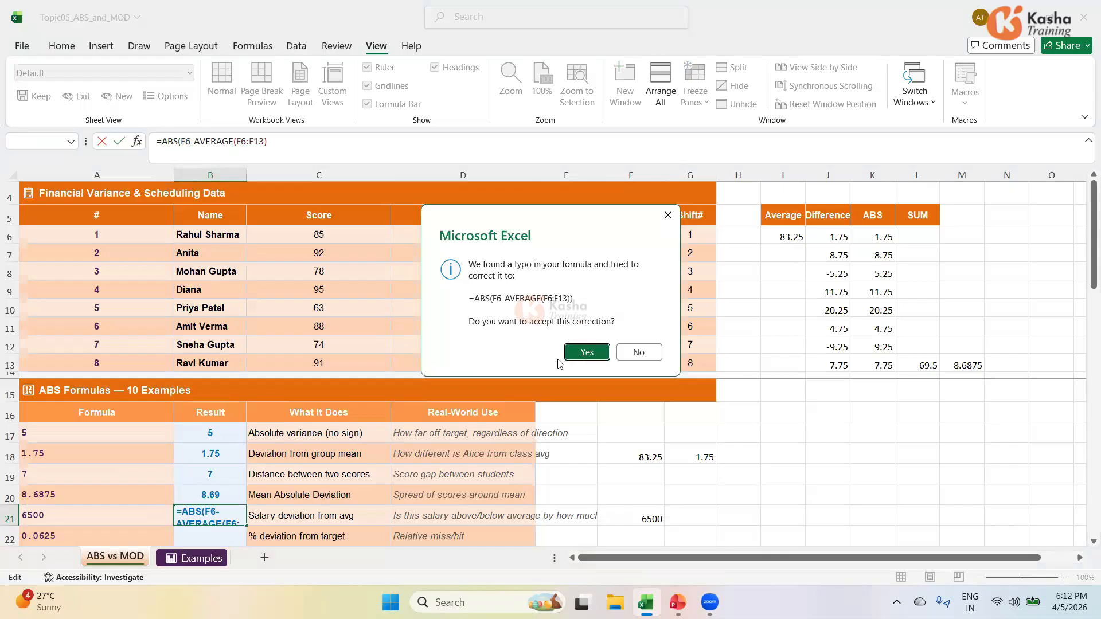
left_click(579, 356)
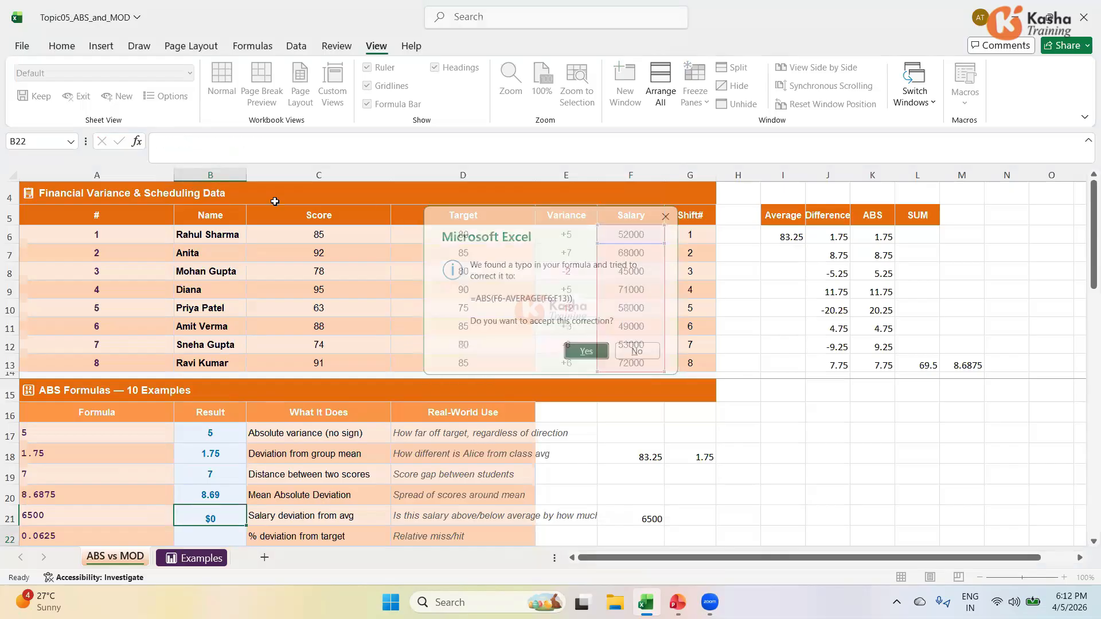
left_click(213, 513)
left_click(872, 437)
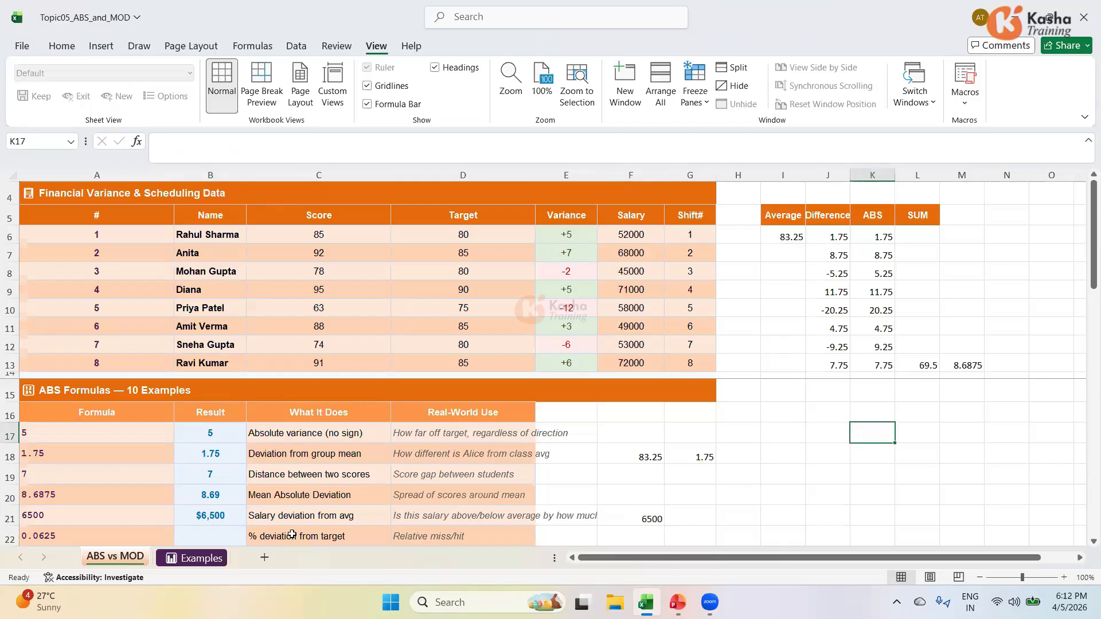
left_click(274, 517)
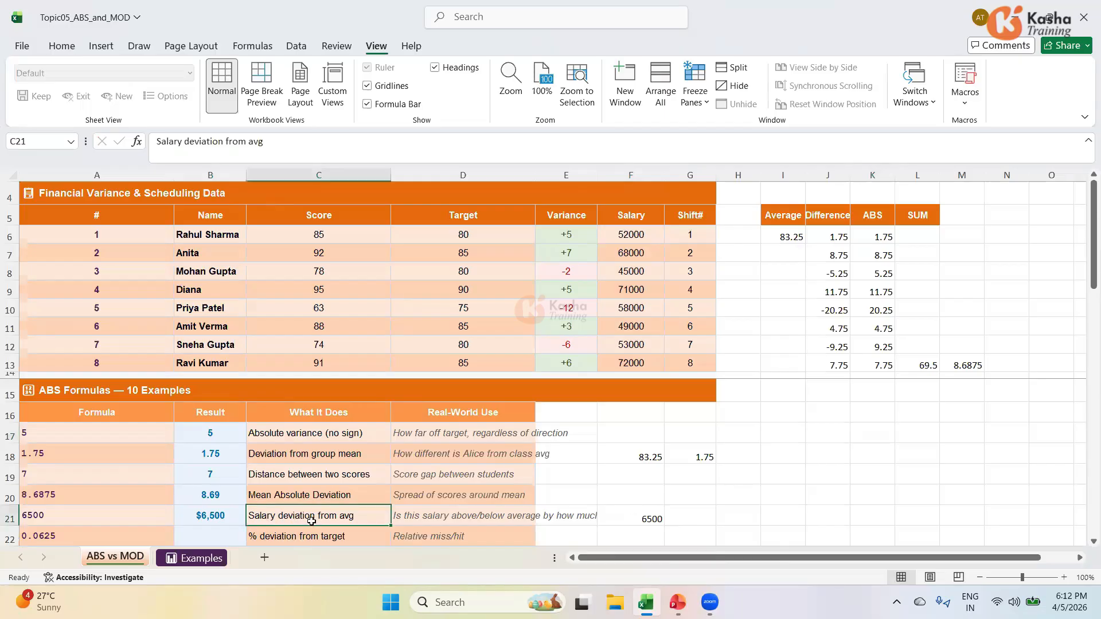
key("ctrl+s")
left_click(222, 518)
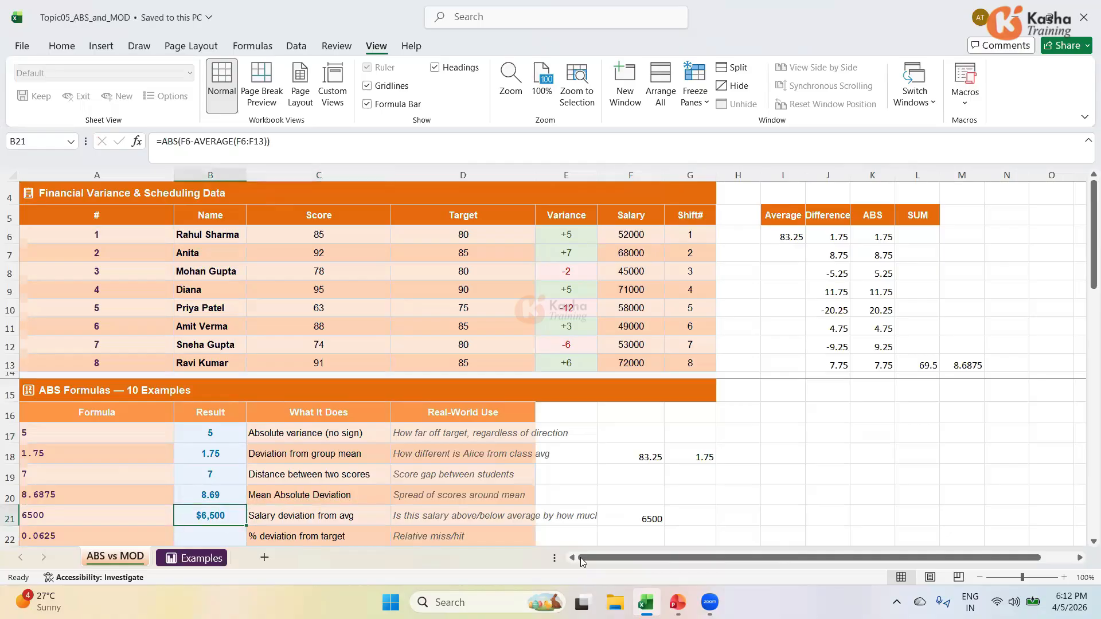
Step: Calculate the average salary in cell H21 with the formula =AVERAGE(F6:F13)
left_click(750, 518)
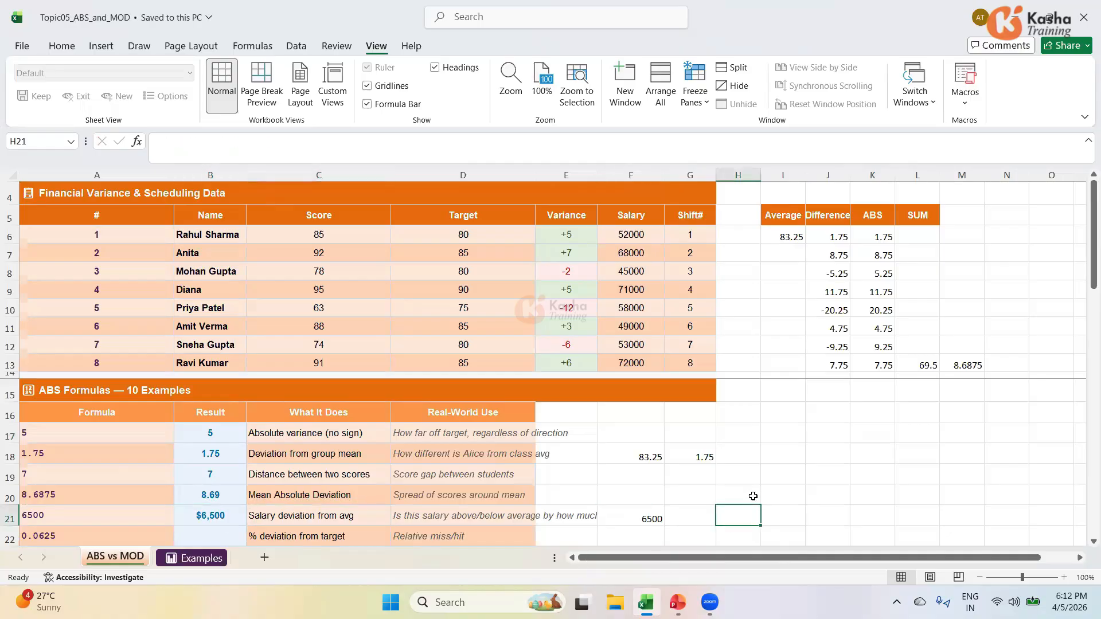
left_click(632, 234)
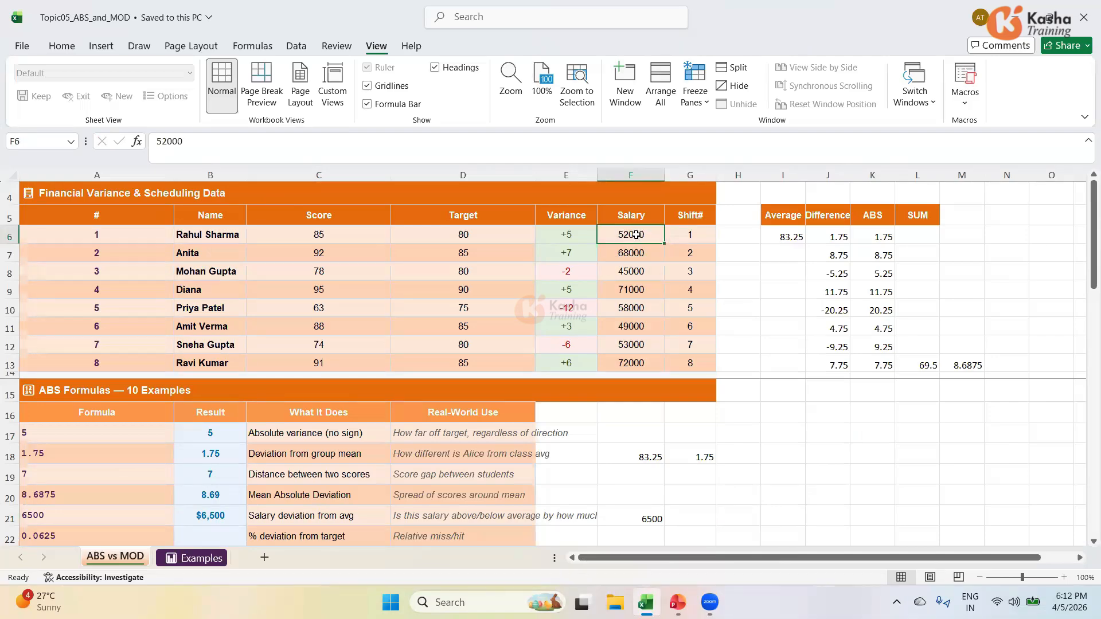
left_click(741, 519)
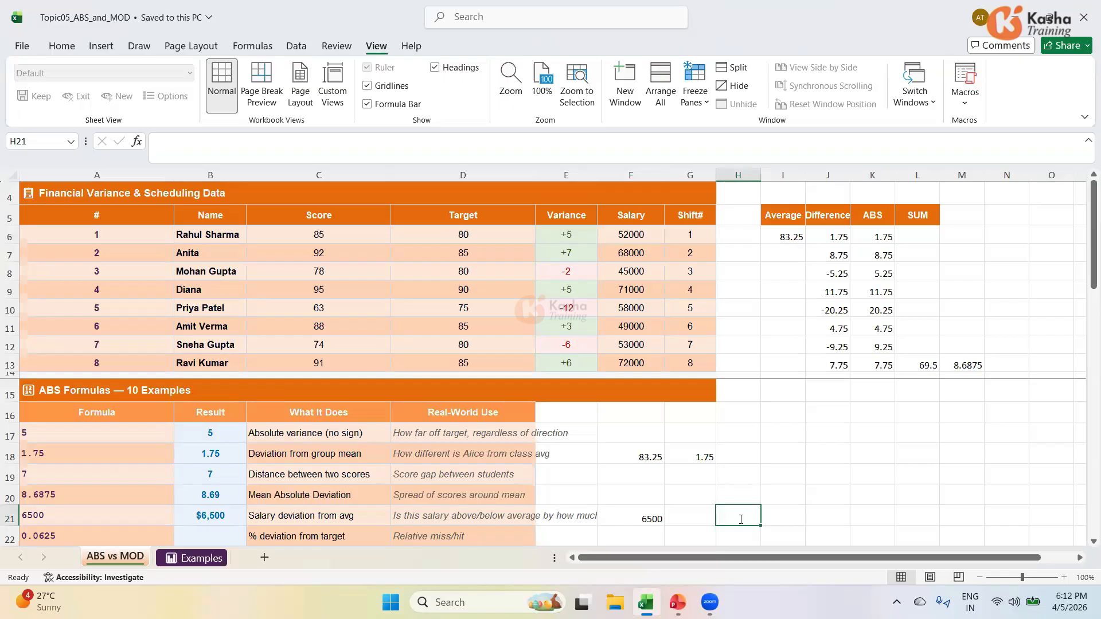
type("=")
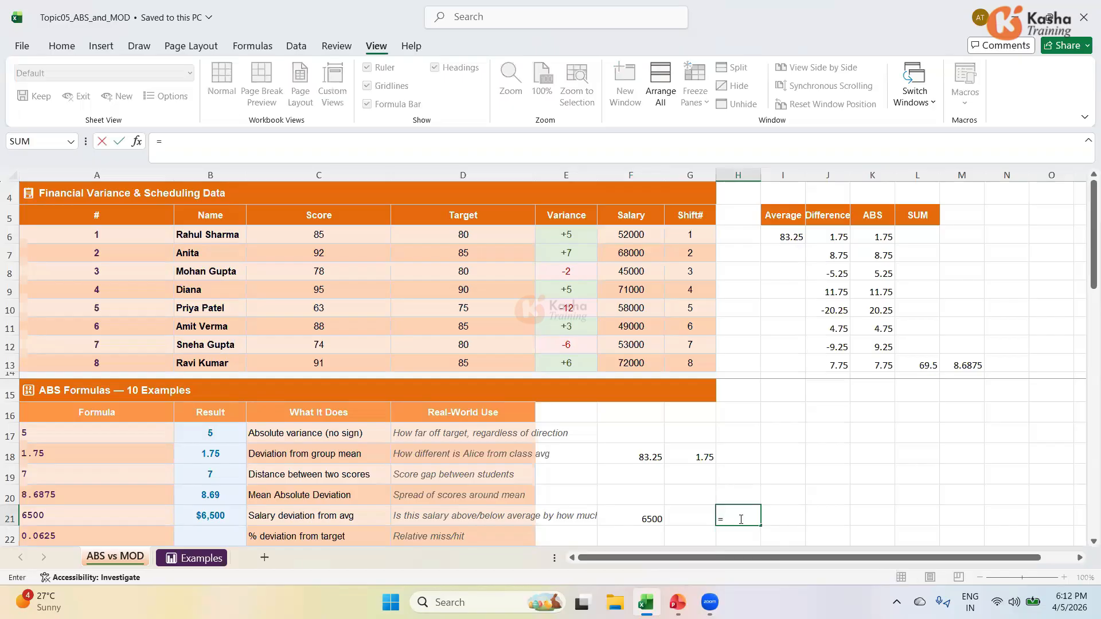
type("AVER")
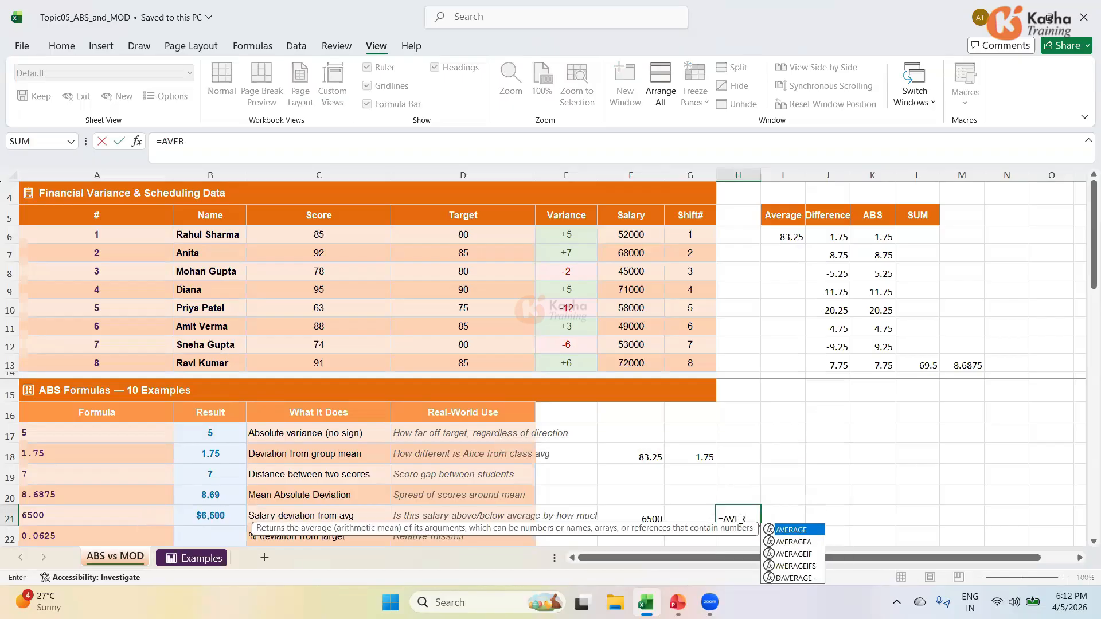
key("Tab")
left_click_drag(640, 232, 621, 360)
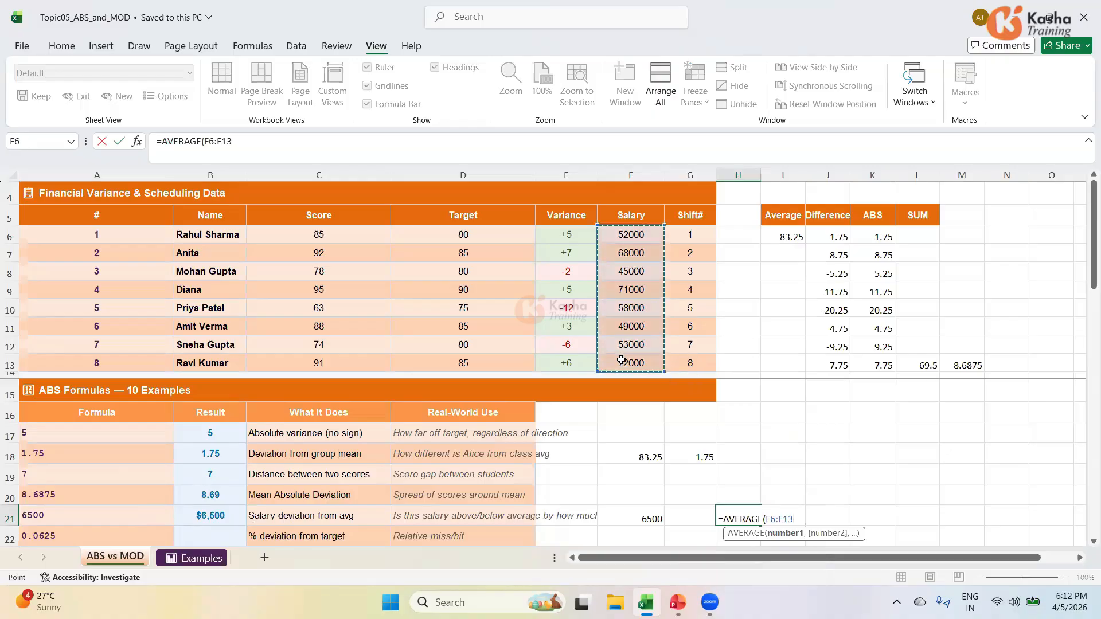
type(")")
key("Return")
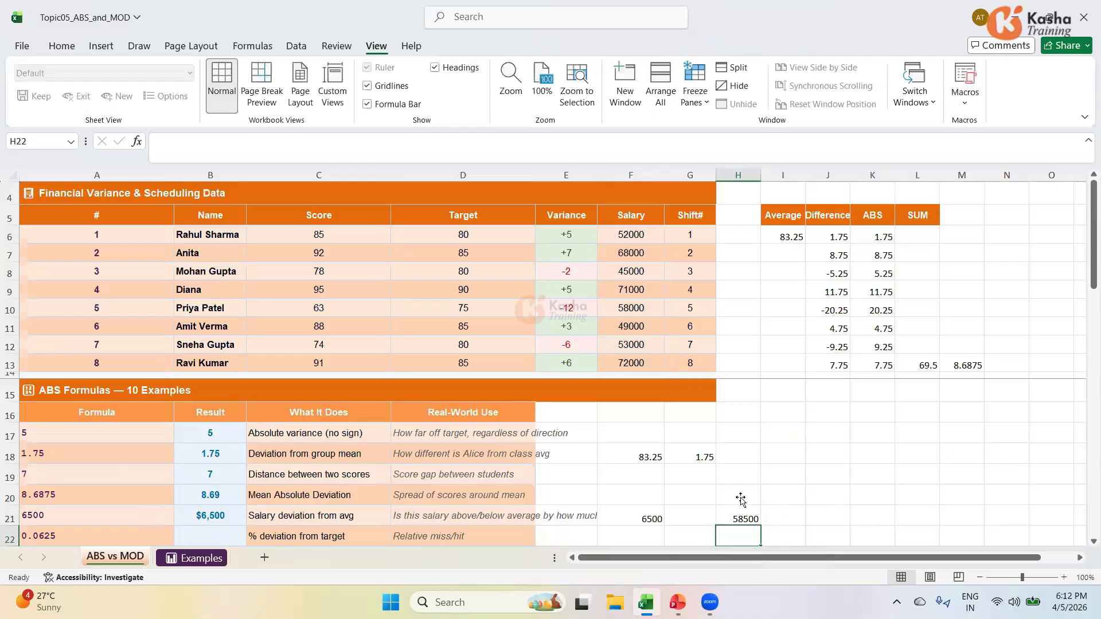
Step: Calculate the first employee's signed difference from the average salary in cell I21 with =F6-H21, and compare it with cell B21
left_click(776, 514)
type("=")
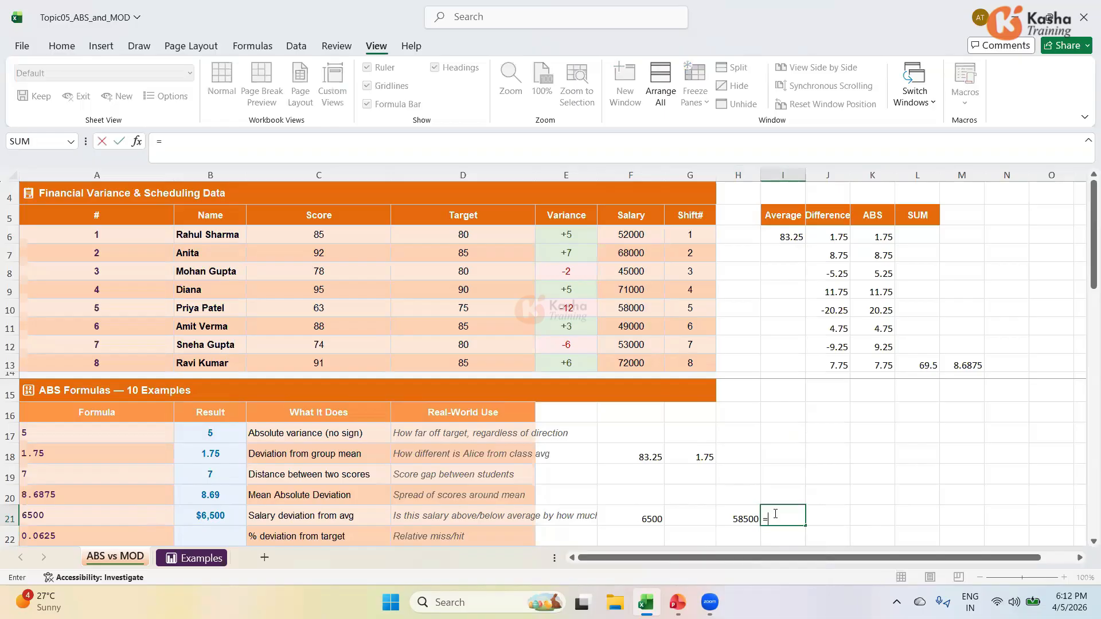
left_click(626, 232)
type("-")
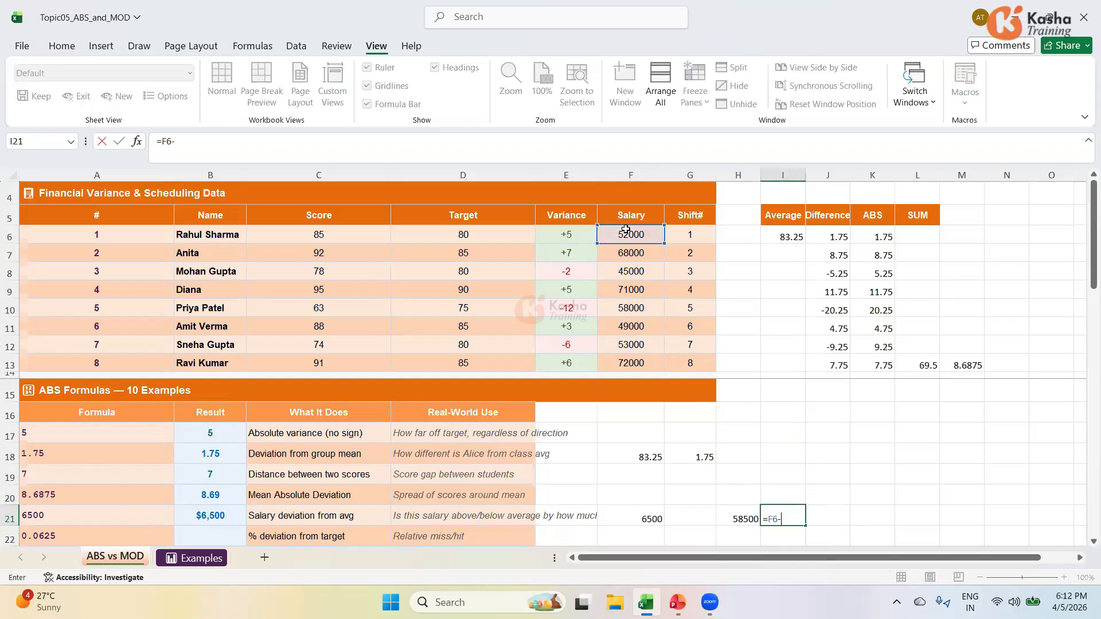
left_click(739, 518)
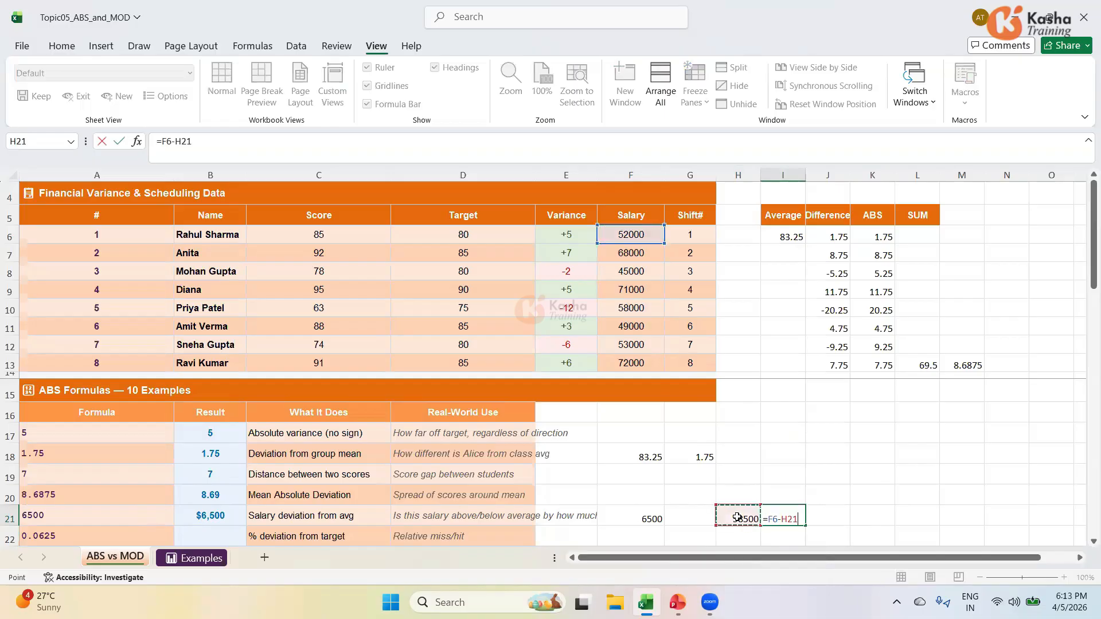
key("Return")
left_click(212, 515)
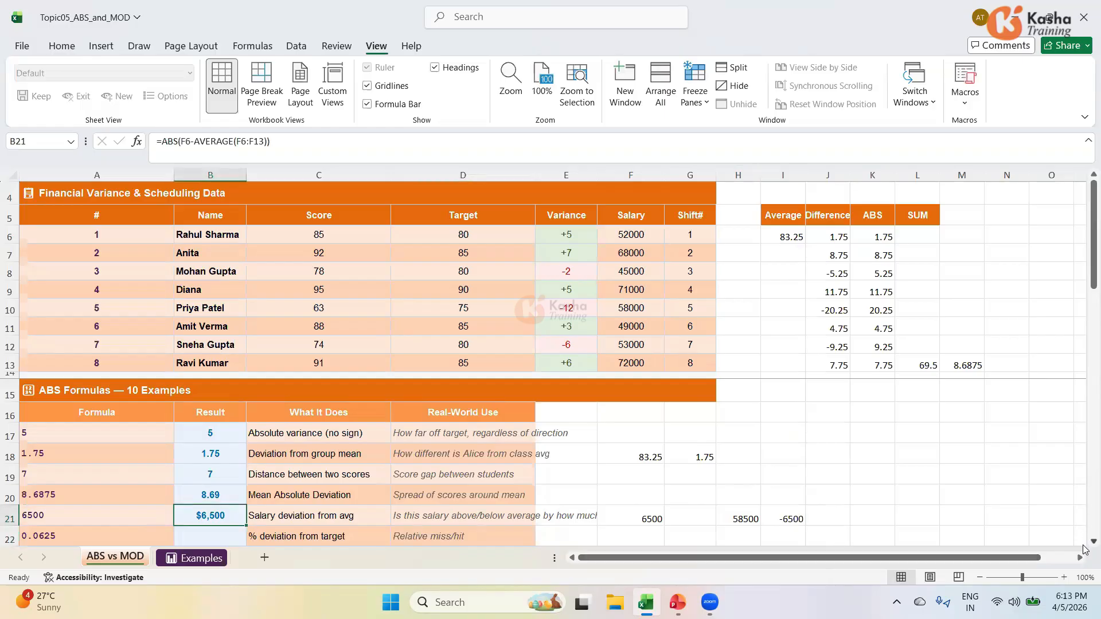
Step: Save the workbook and enter =ABS(E6) in cell B22 as the start of the percent deviation from target
scroll(1085, 549, "down", 1)
scroll(1084, 547, "down", 3)
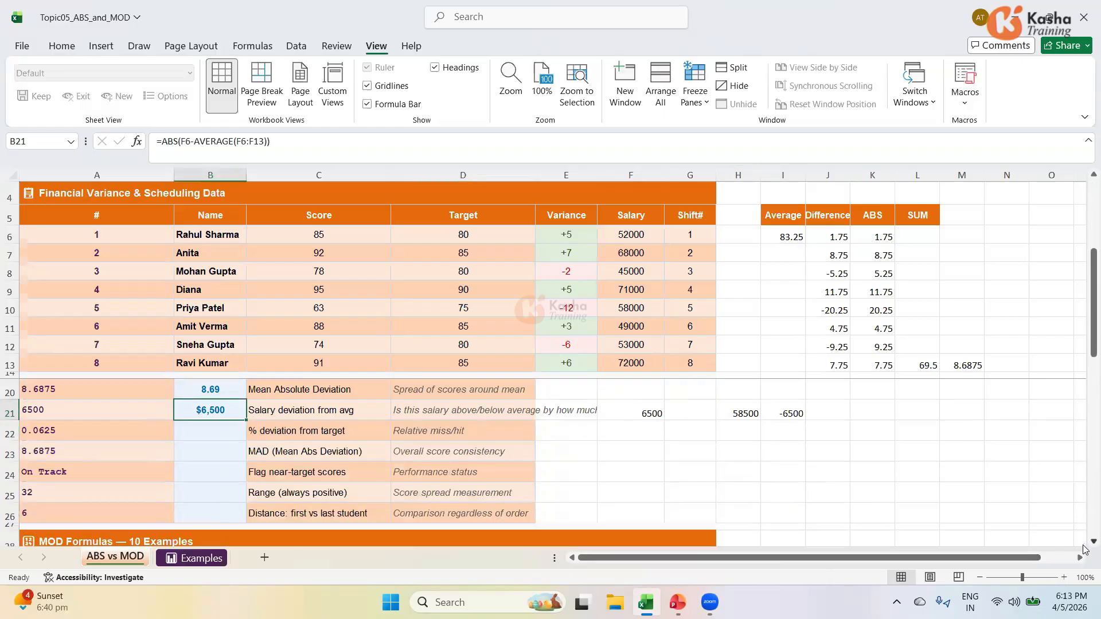
left_click(196, 433)
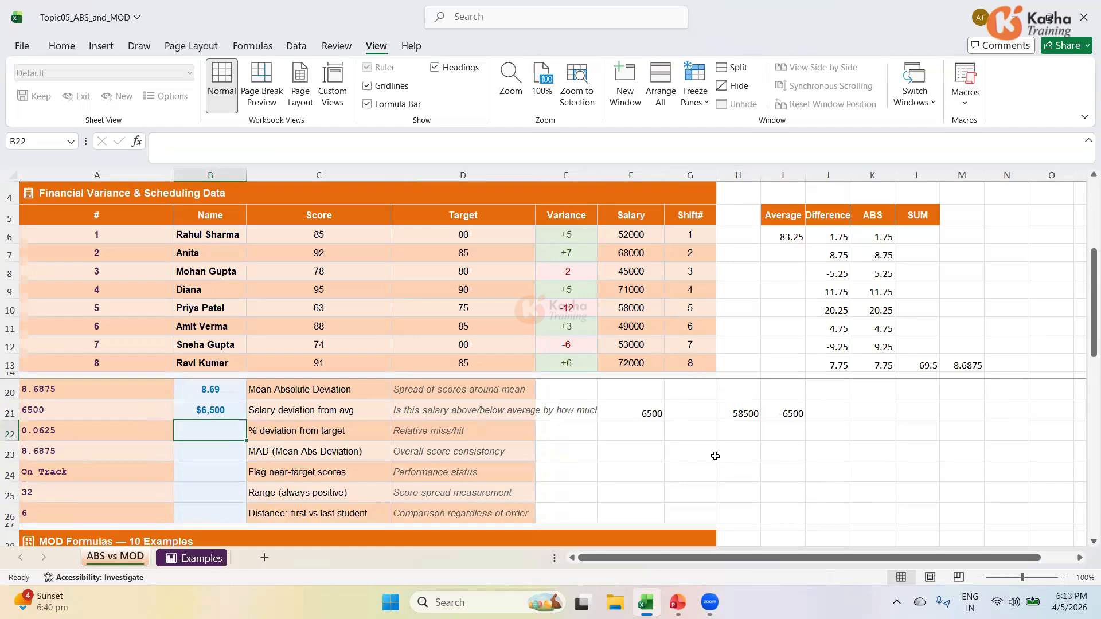
key("ctrl+s")
type("=")
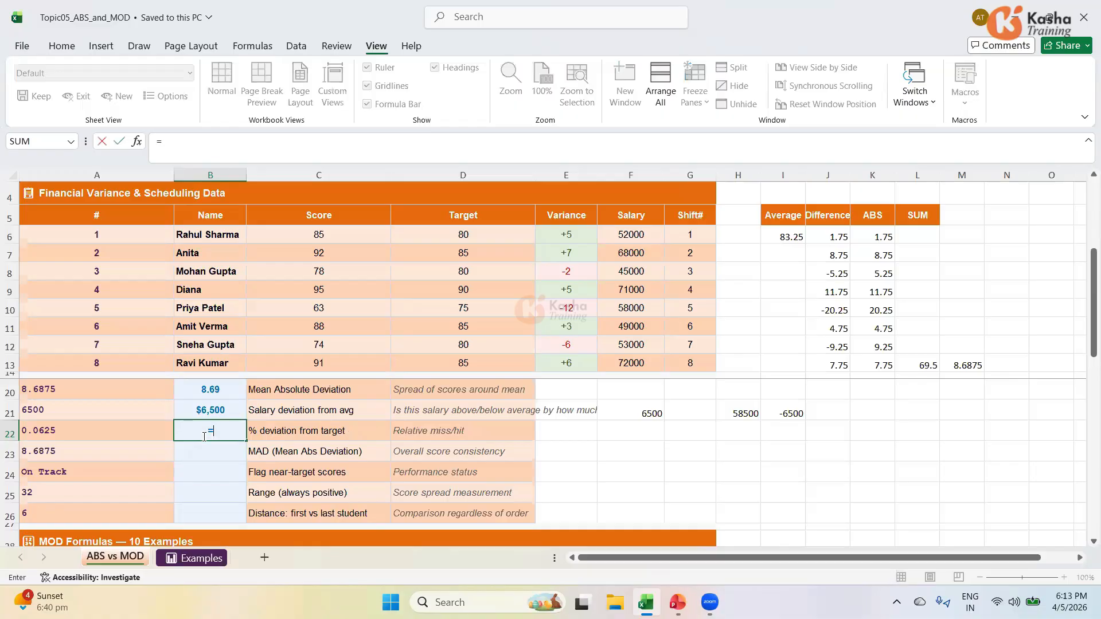
type("ABS")
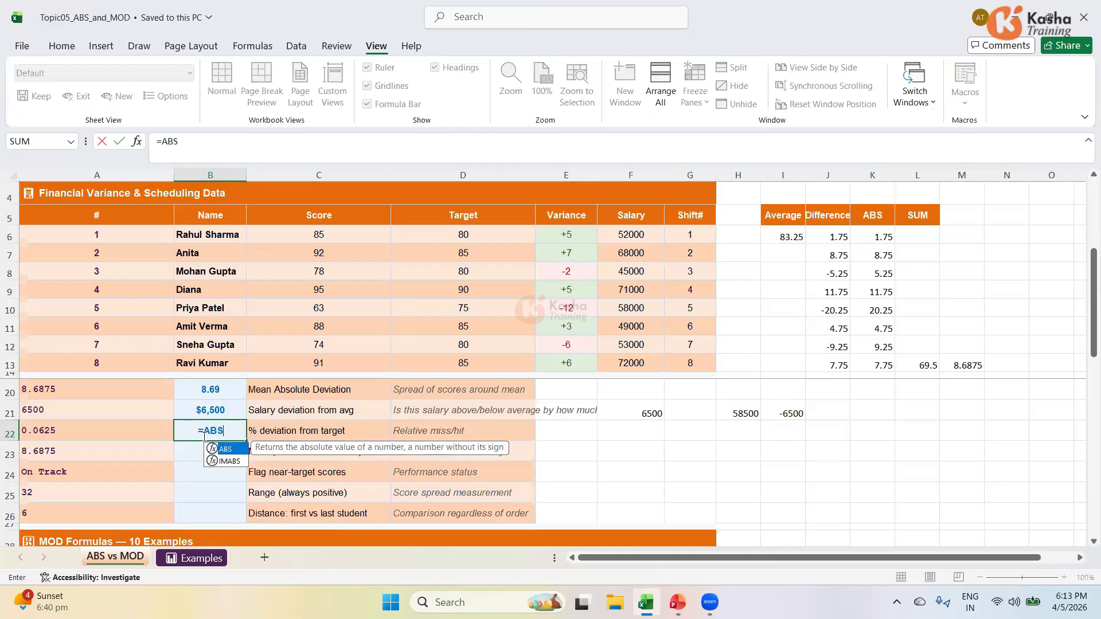
type("(")
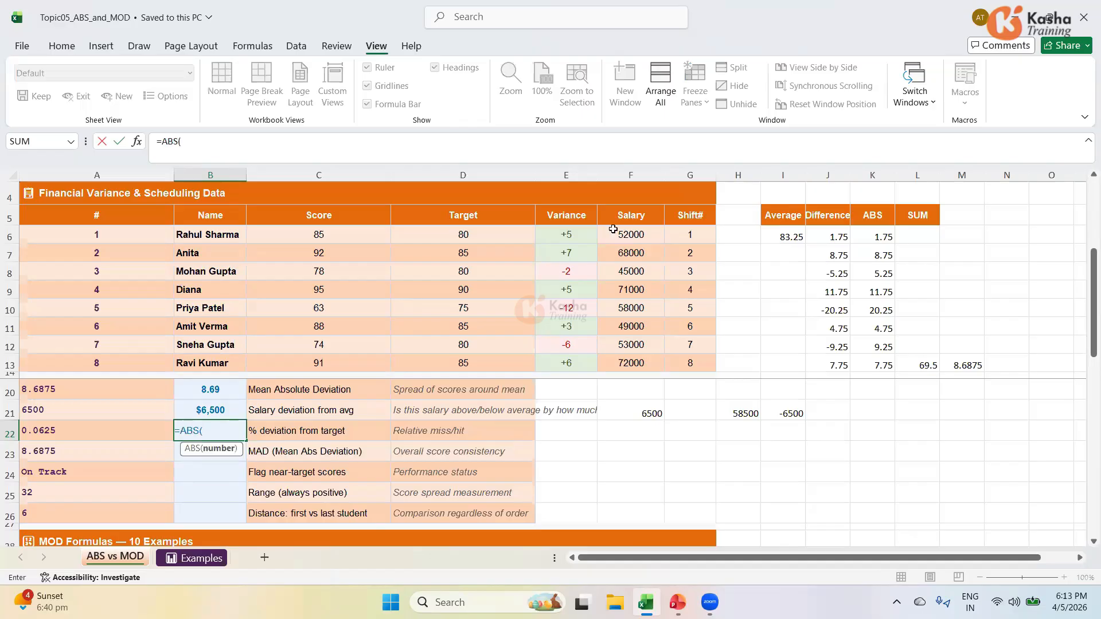
left_click(555, 234)
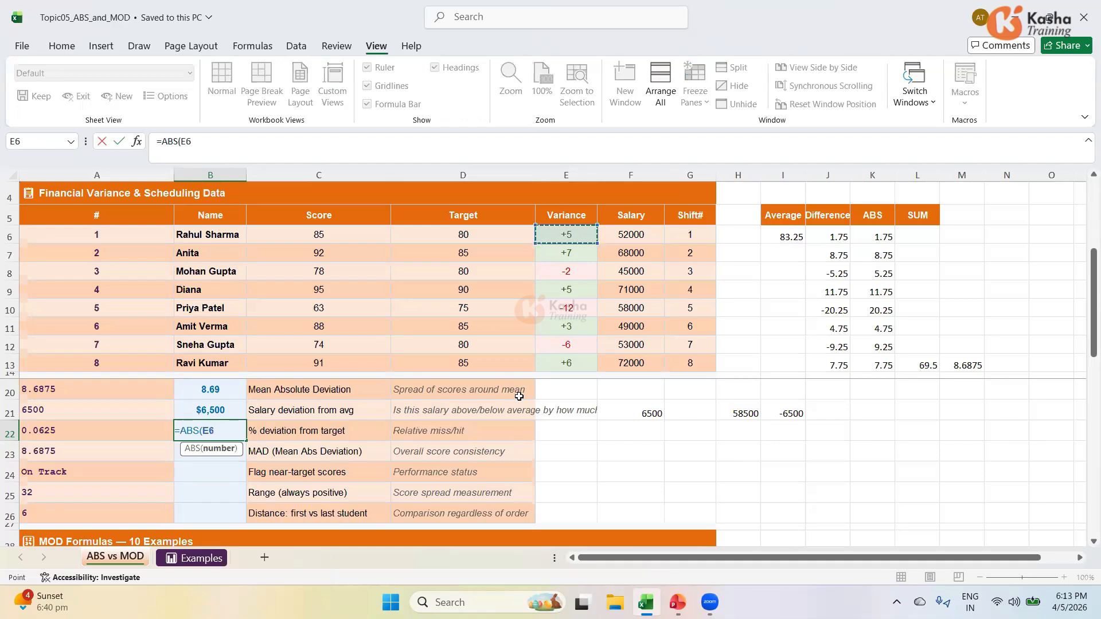
type(")")
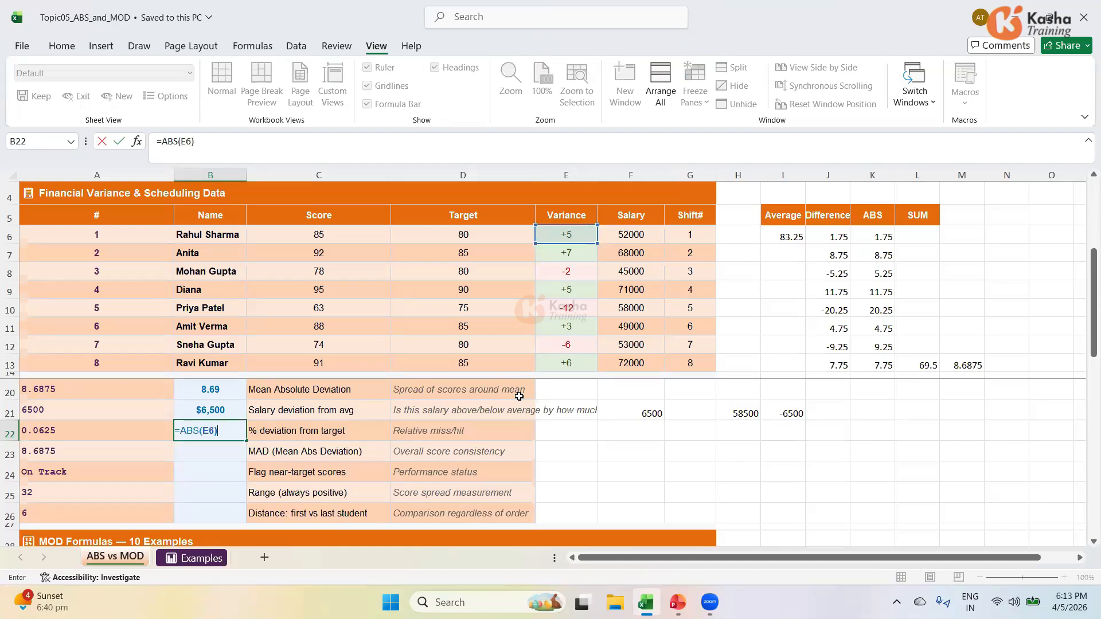
left_click(471, 231)
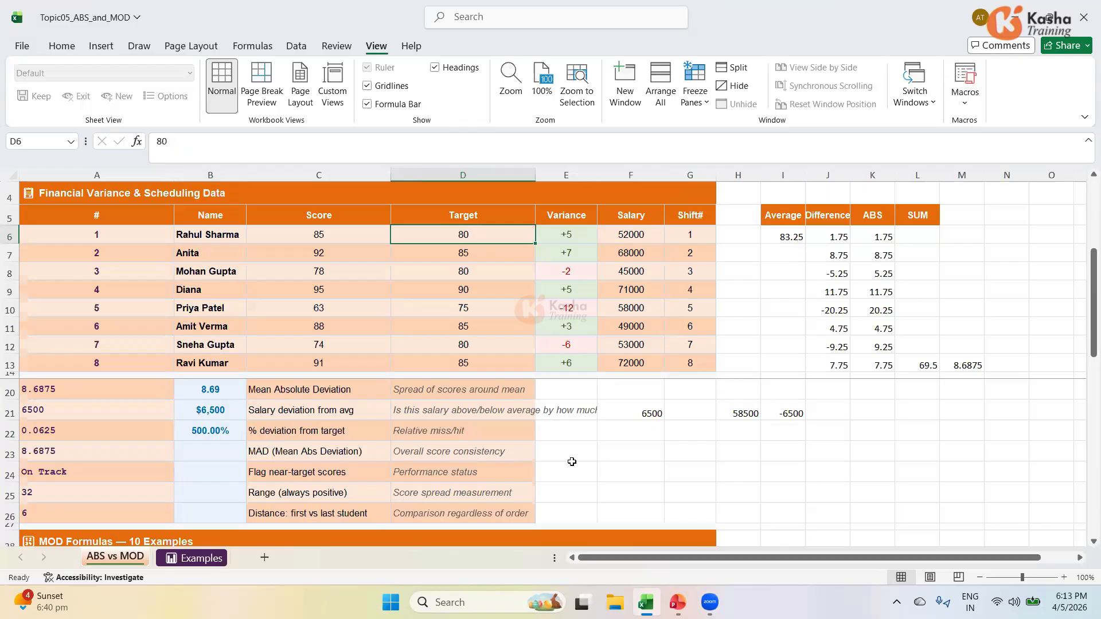
Step: Extend the percent deviation formula in cell B22 to =ABS(E6)/D6, dividing the absolute variance by the target
left_click(222, 429)
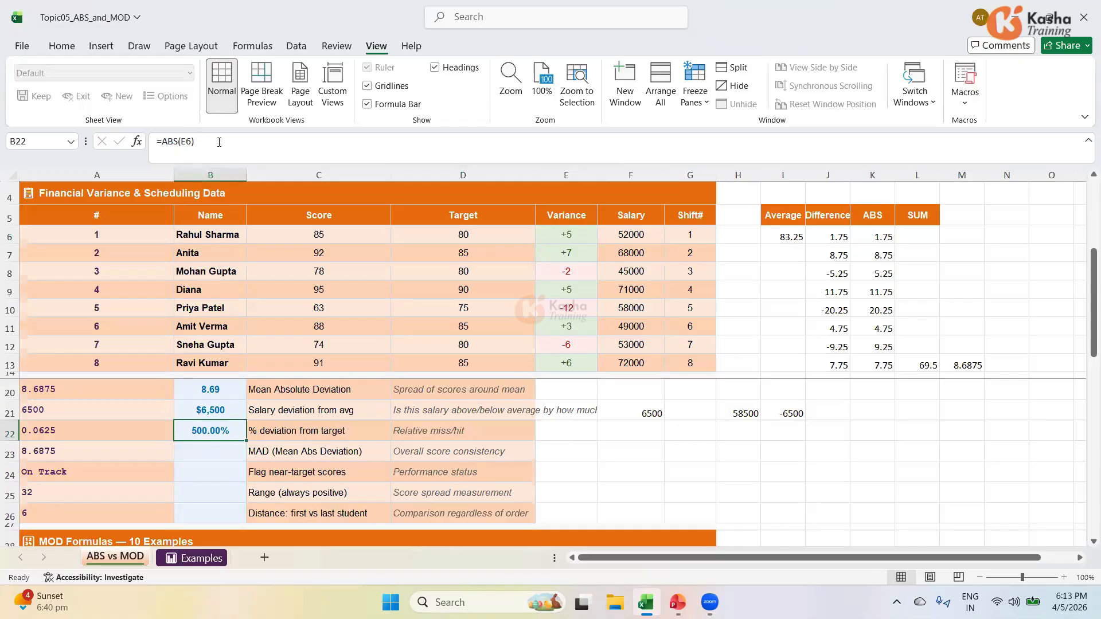
left_click(219, 143)
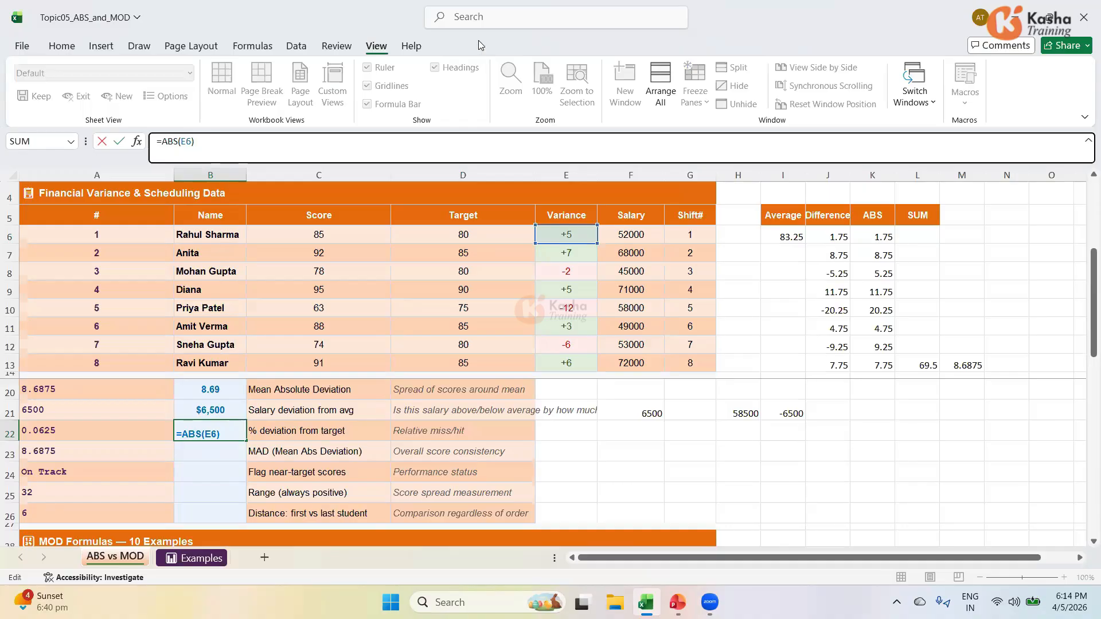
key("ctrl+Return")
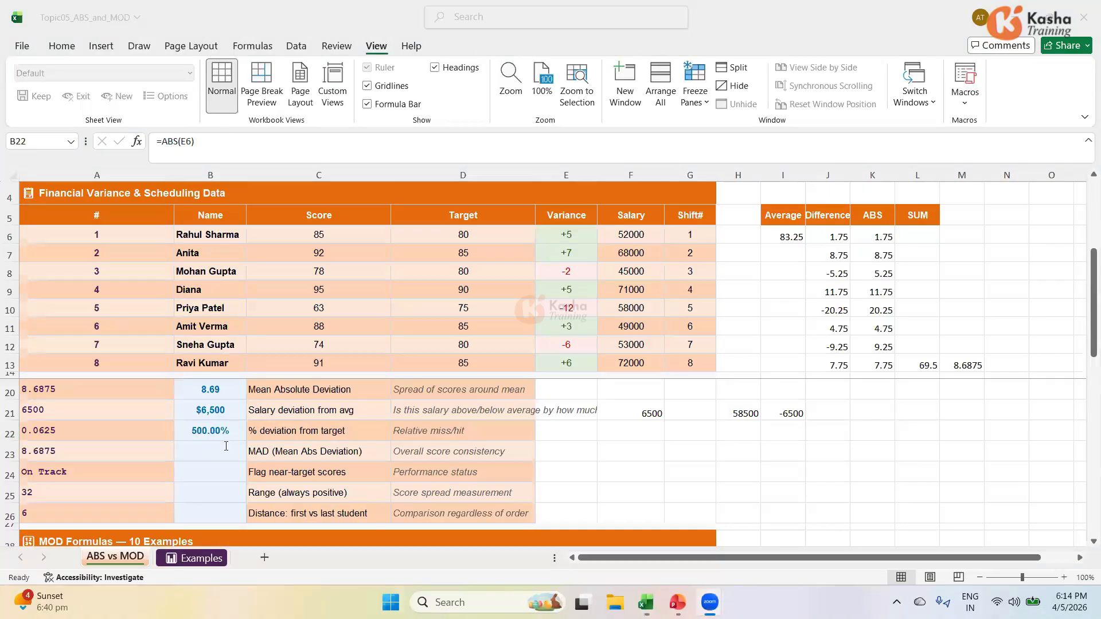
left_click(222, 138)
type("/")
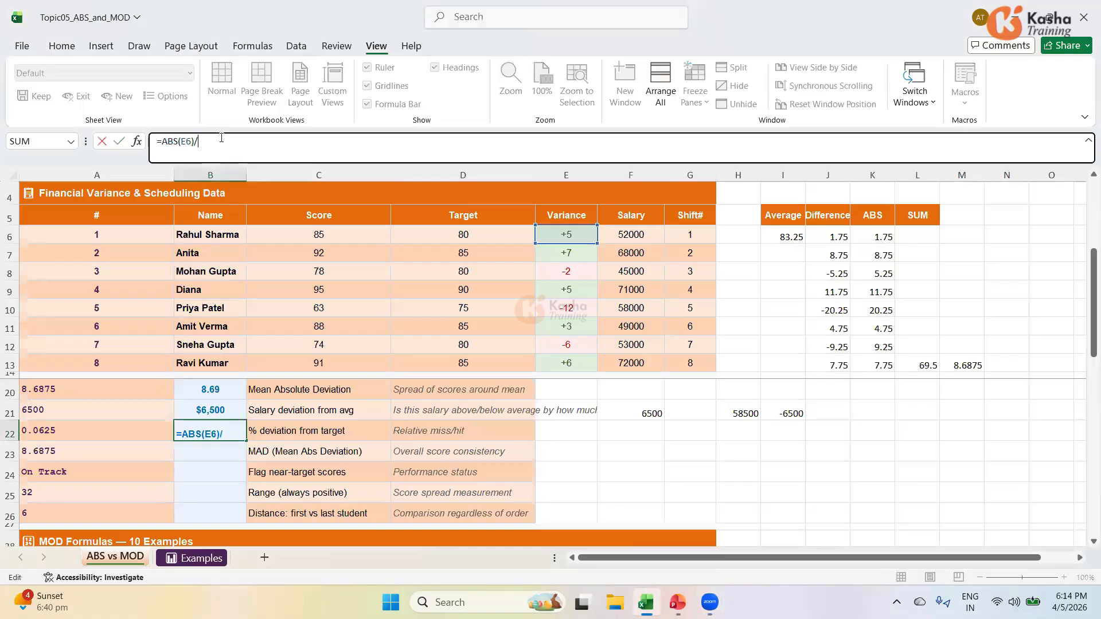
left_click(435, 229)
key("Return")
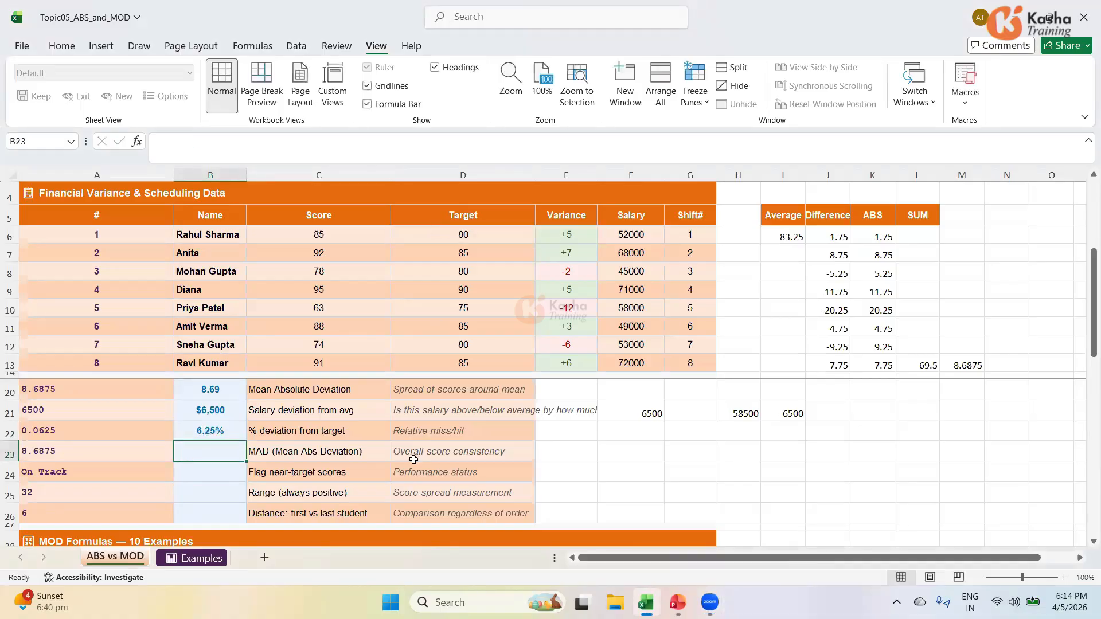
left_click(218, 435)
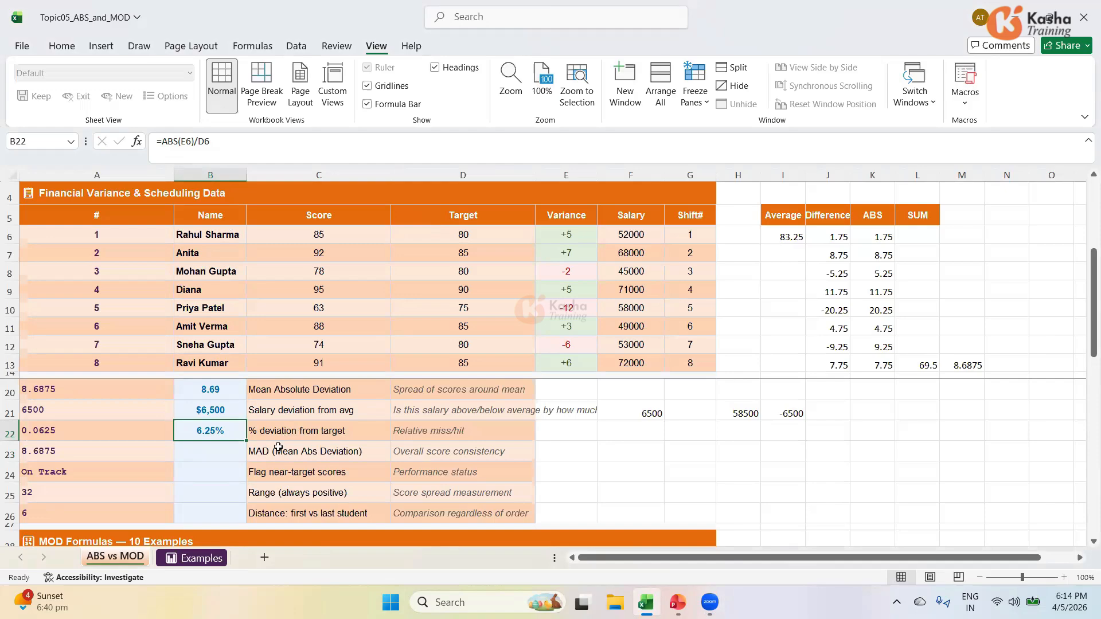
Step: Check the Mean Absolute Deviation formula in B20, then begin the MAD formula in cell B23 with =SUMPRODUCT(ABS(C6:C13
left_click(213, 458)
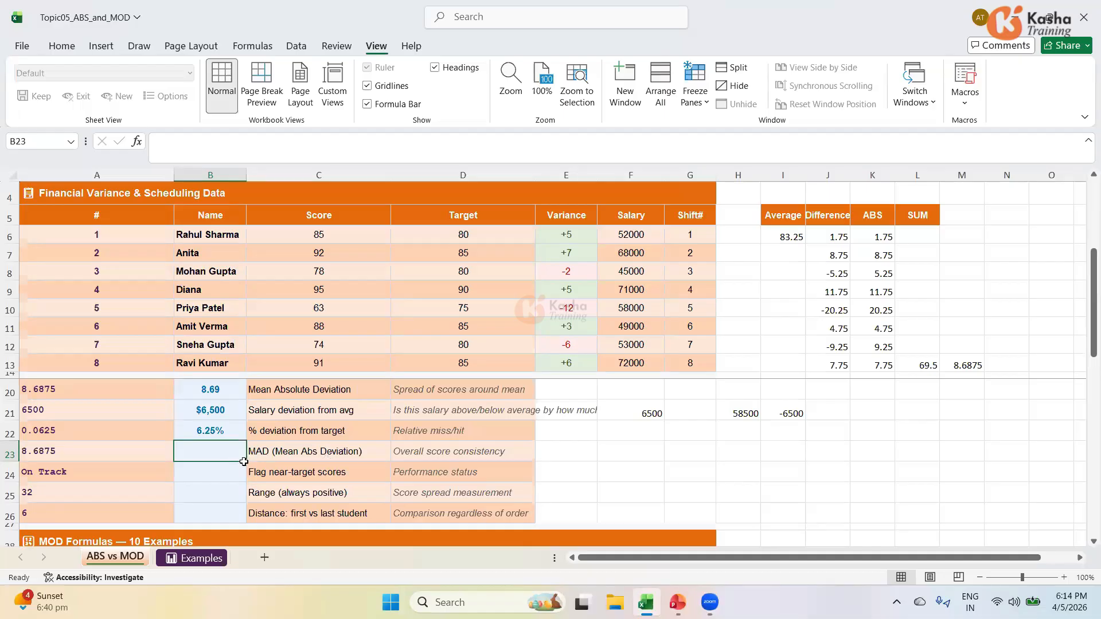
left_click(215, 390)
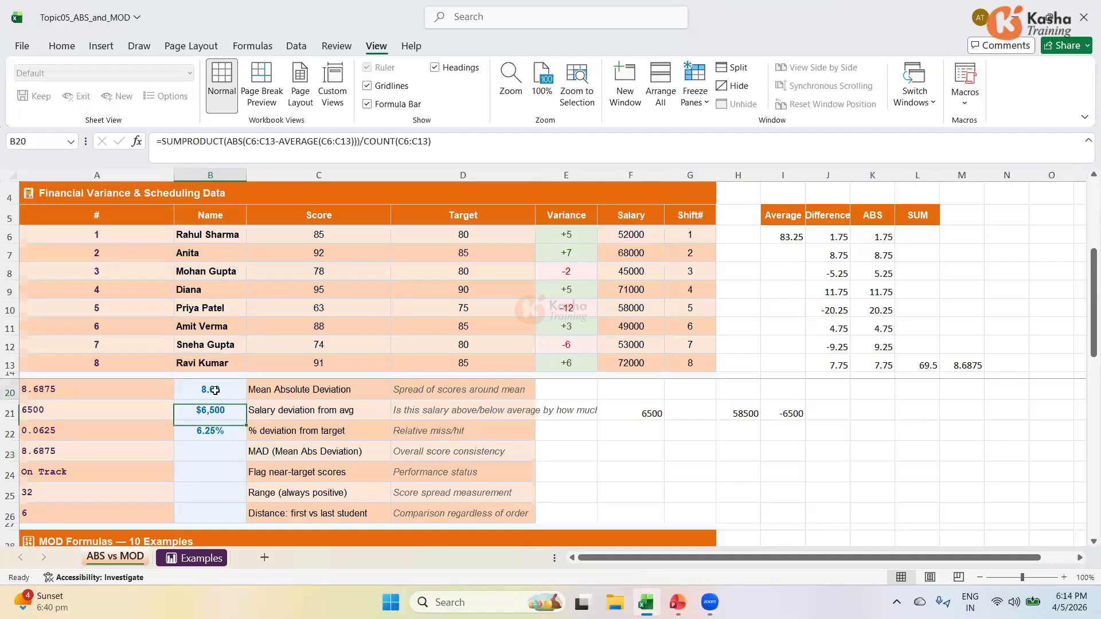
left_click(210, 448)
left_click(211, 394)
left_click(214, 454)
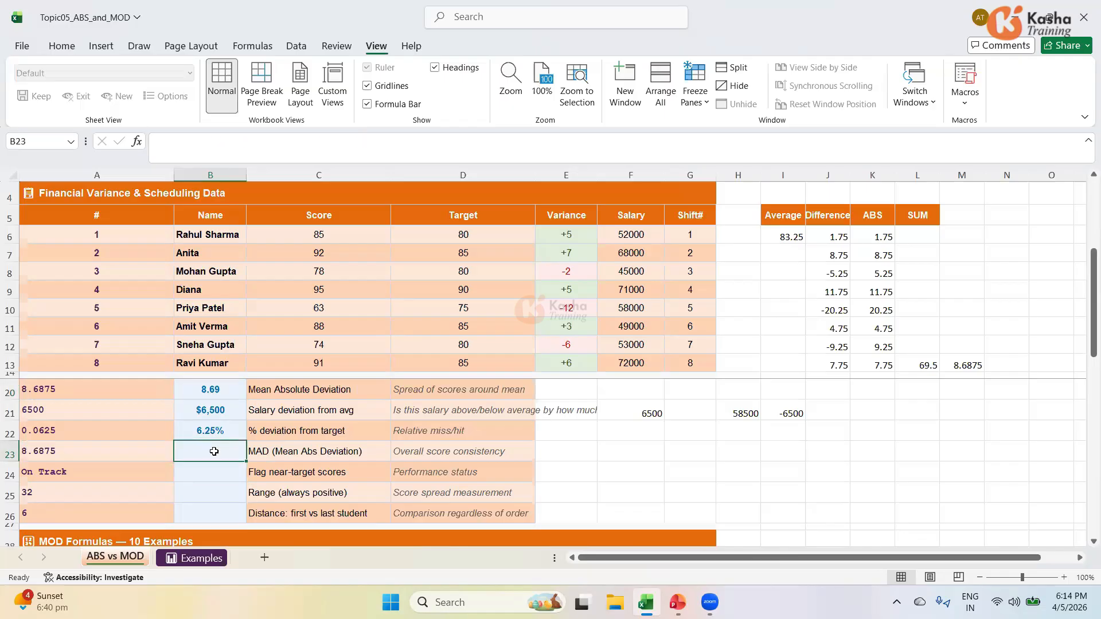
type("=")
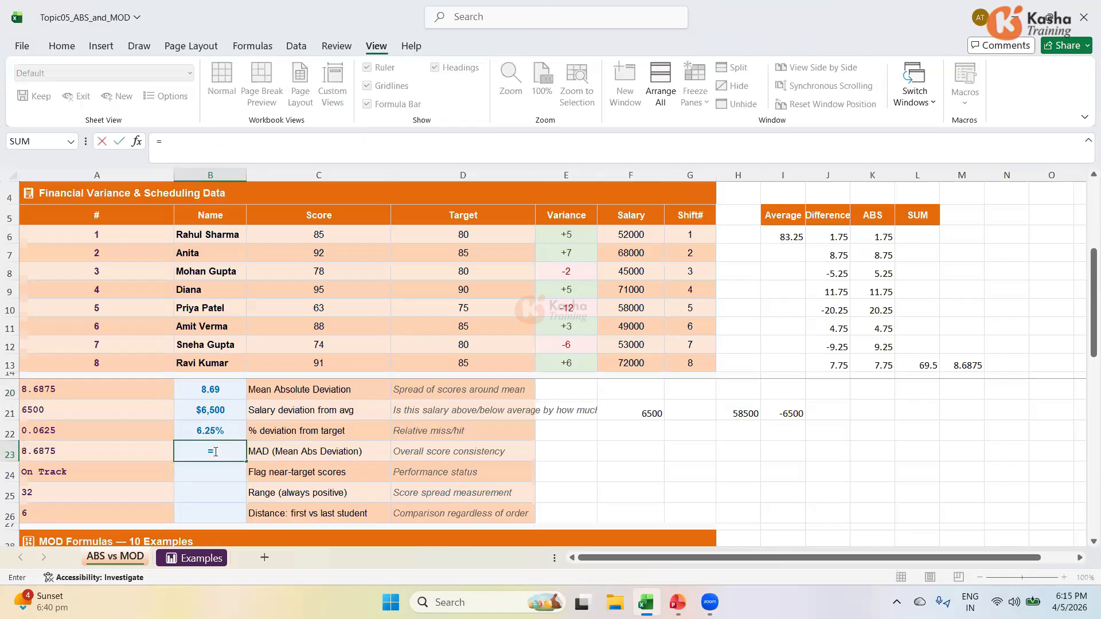
type("SUM")
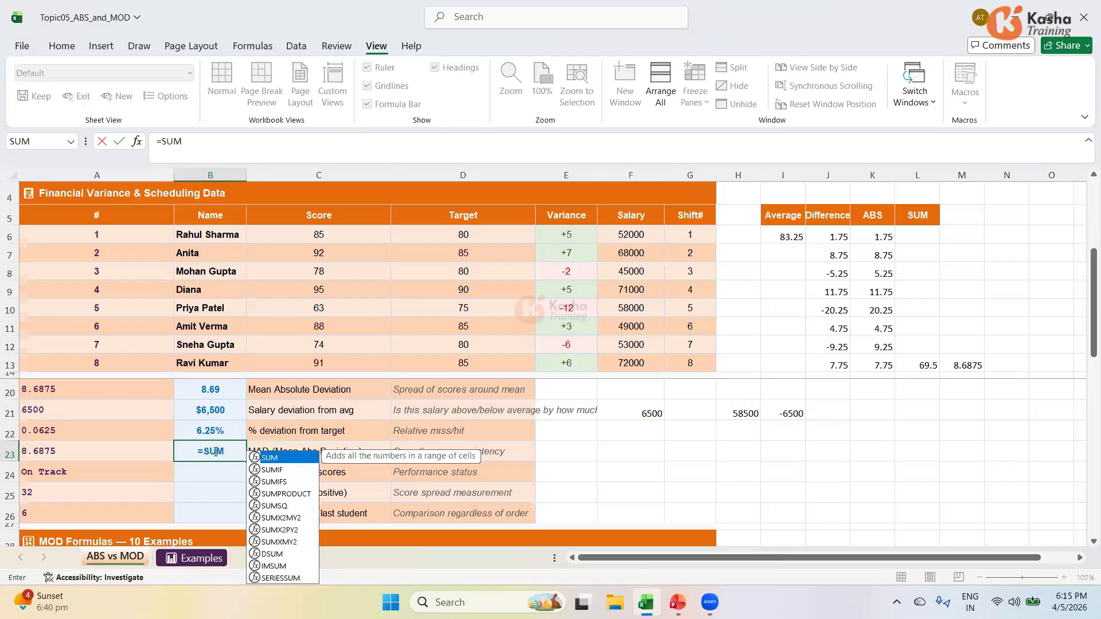
type("P")
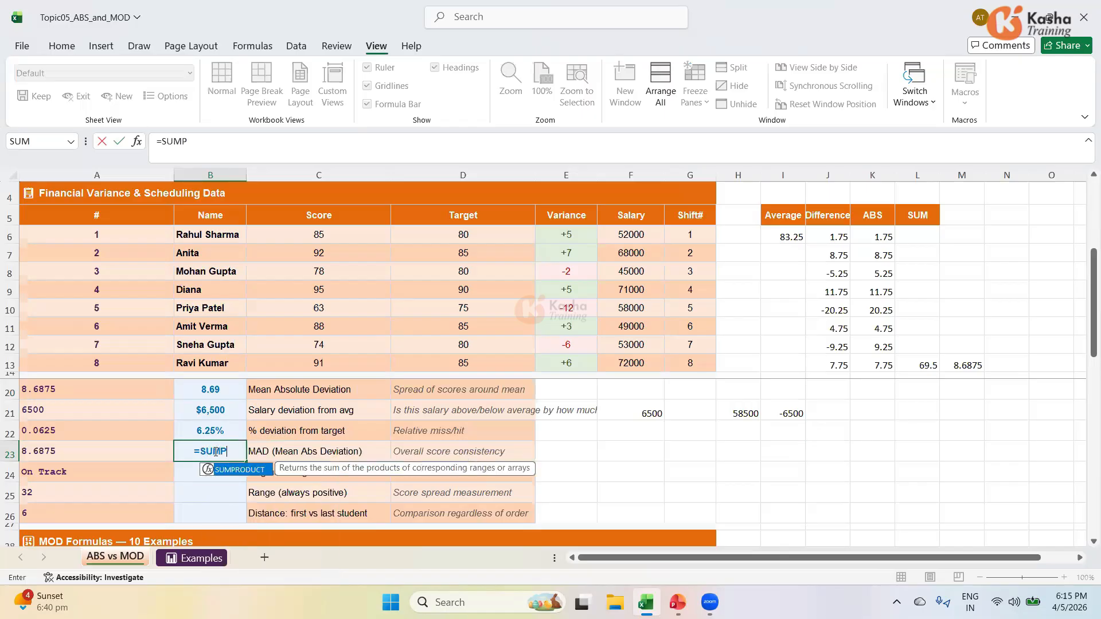
key("Tab")
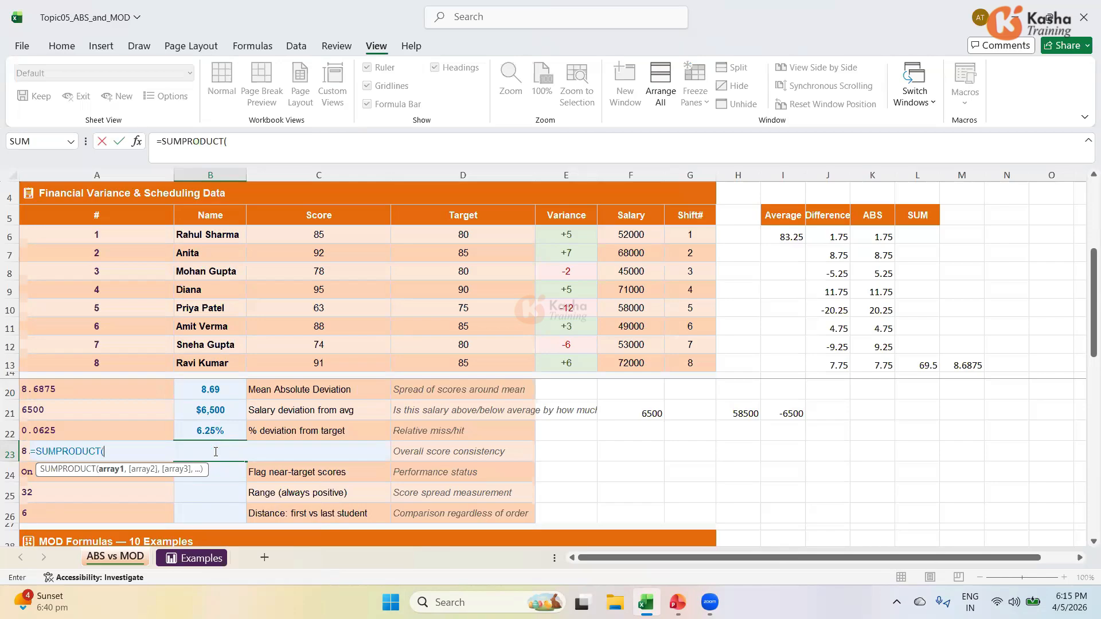
type("ABS")
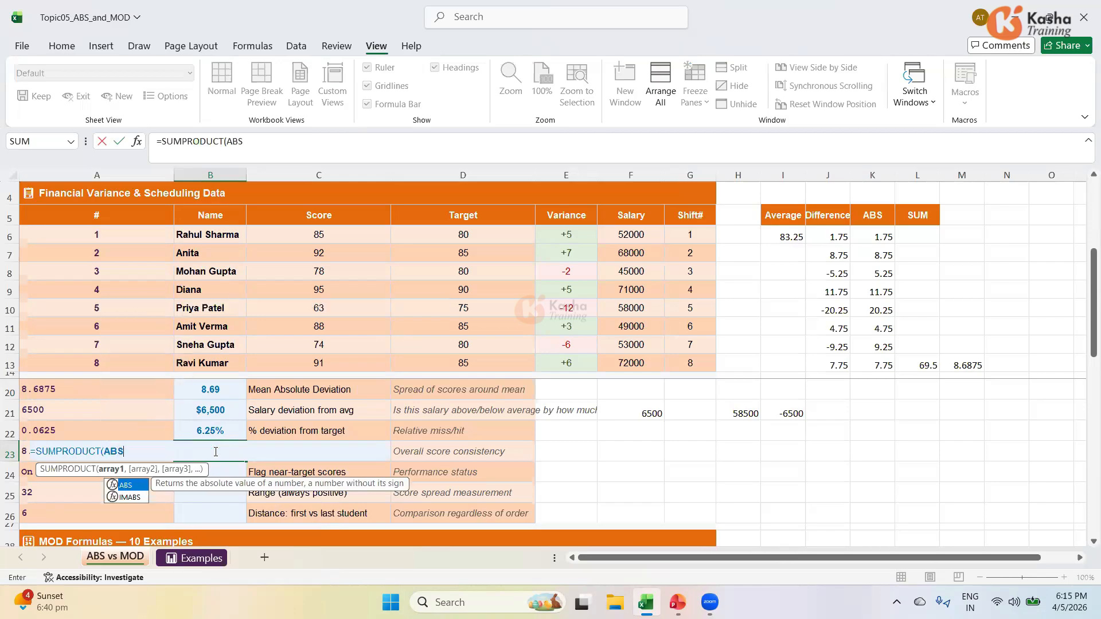
type("(")
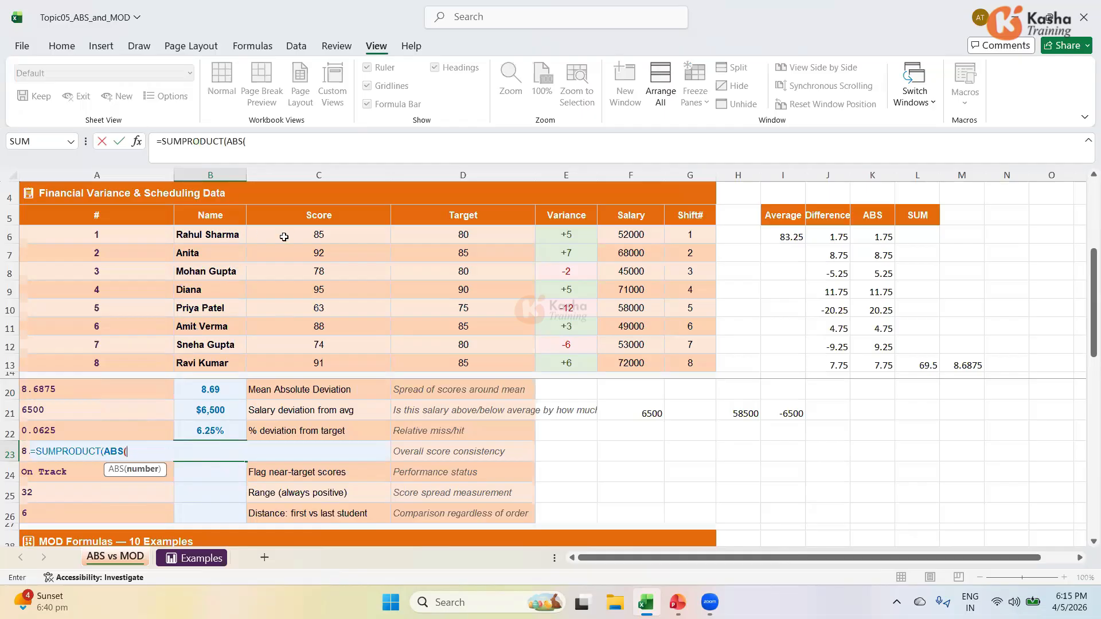
left_click_drag(298, 235, 301, 363)
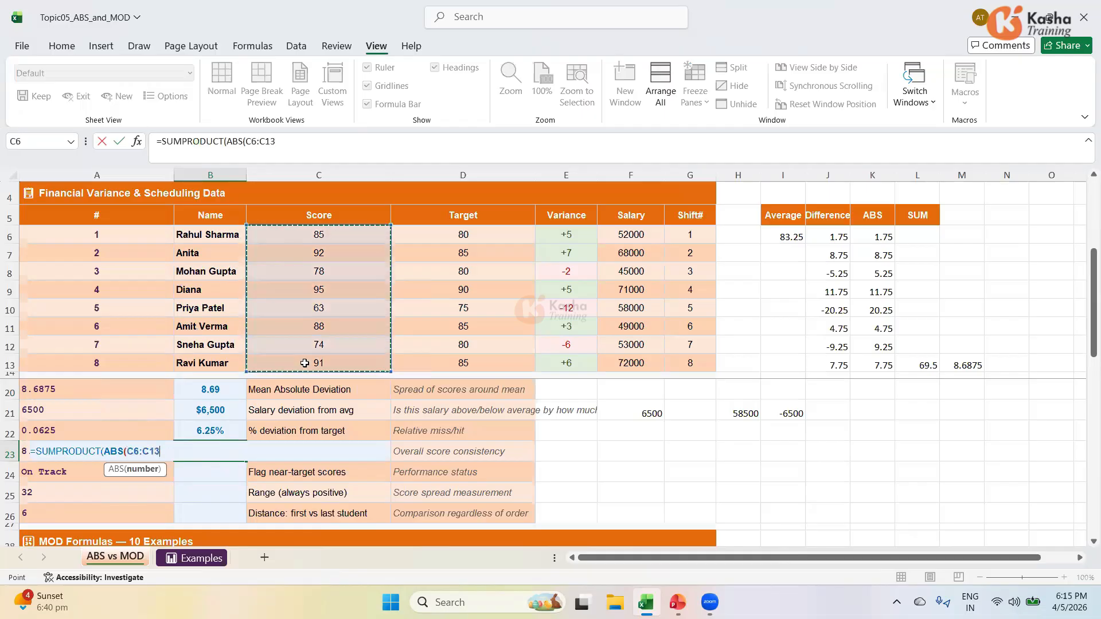
Step: Subtract AVERAGE(C6:C13) from the score range inside ABS and close the ABS and SUMPRODUCT functions in cell B23
type("-")
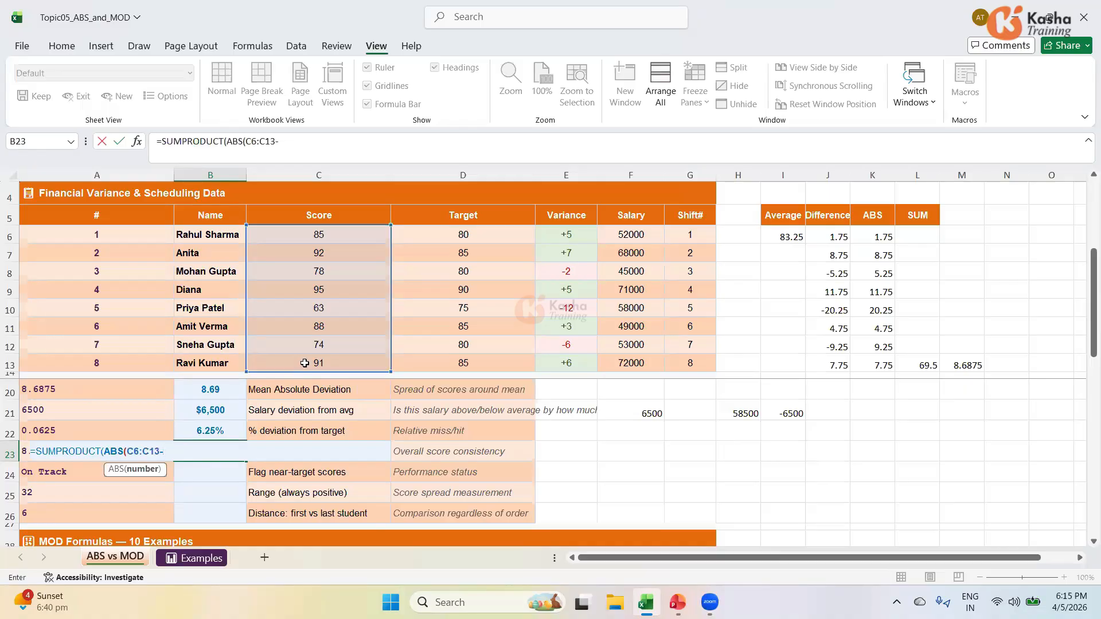
type("AVE")
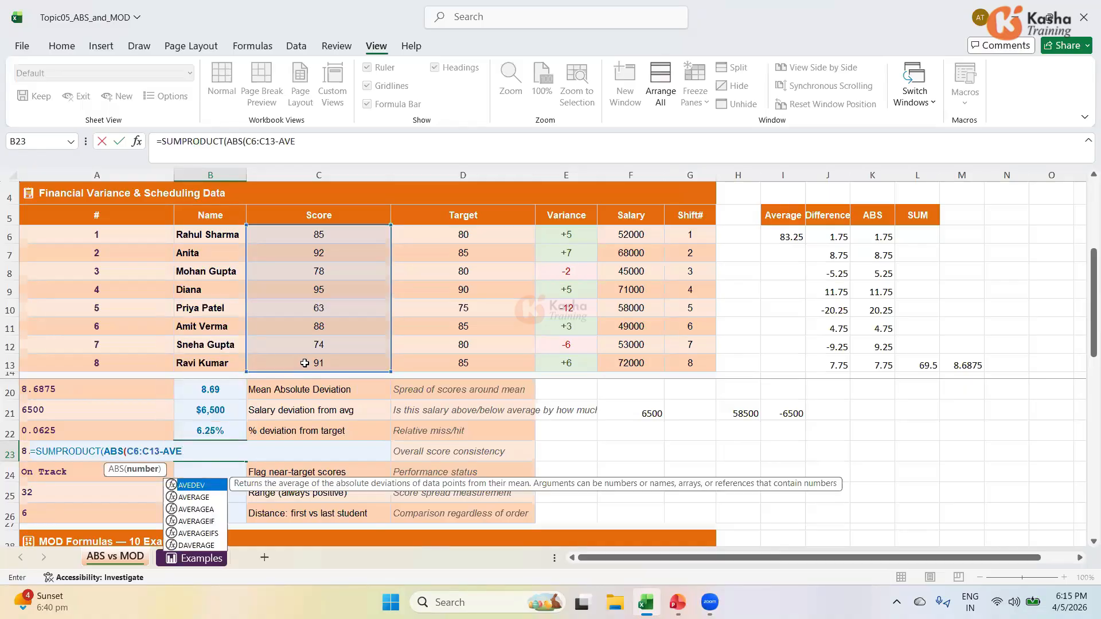
key("Down")
key("Tab")
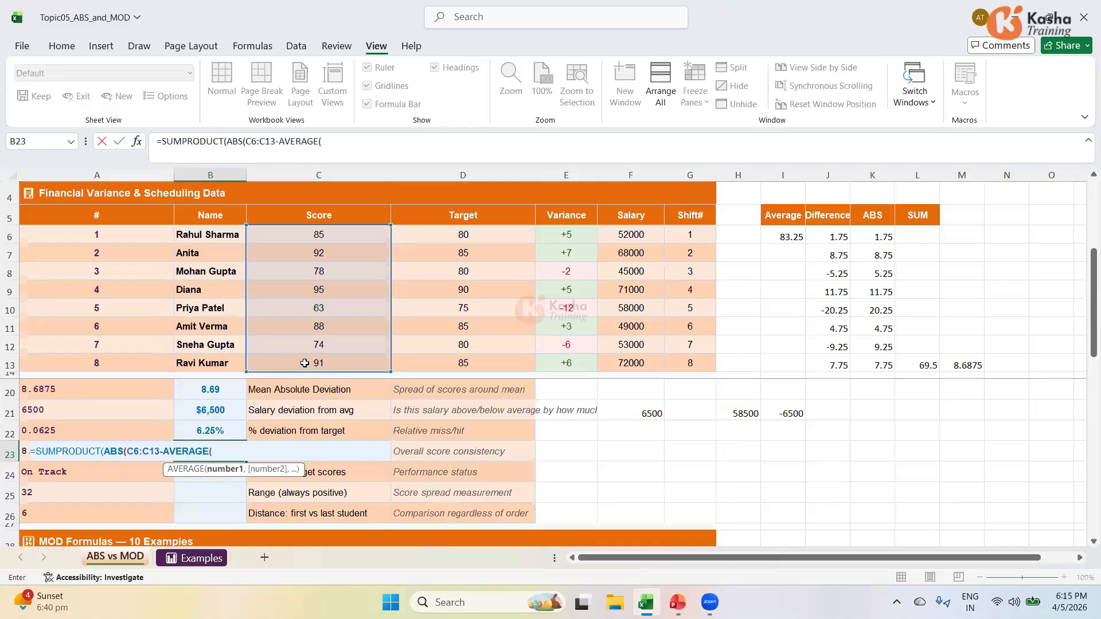
left_click_drag(333, 230, 317, 363)
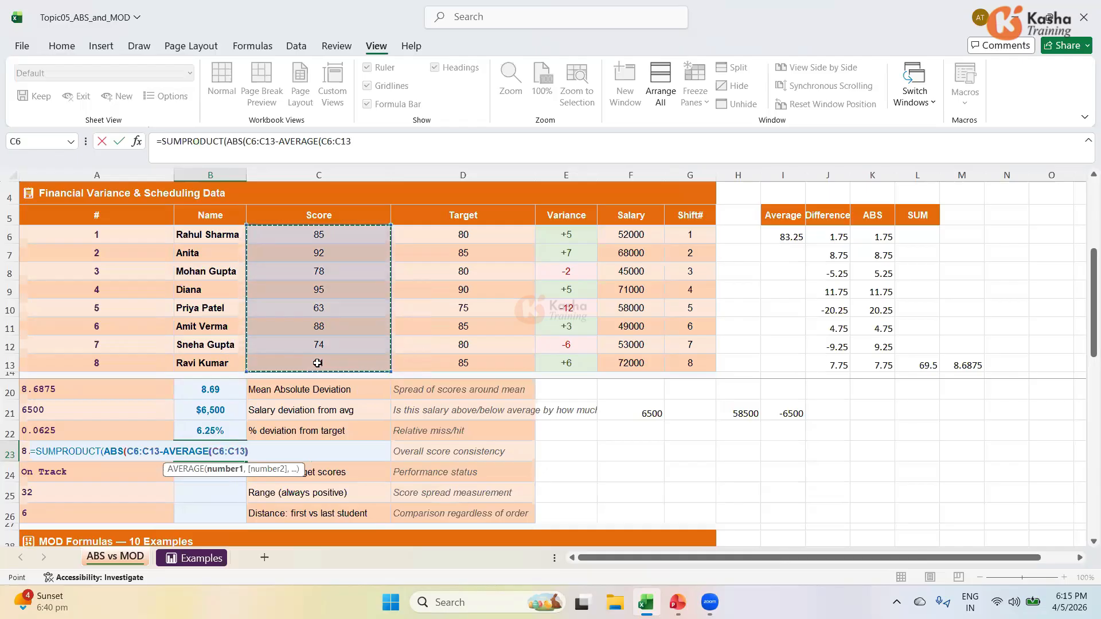
type(")")
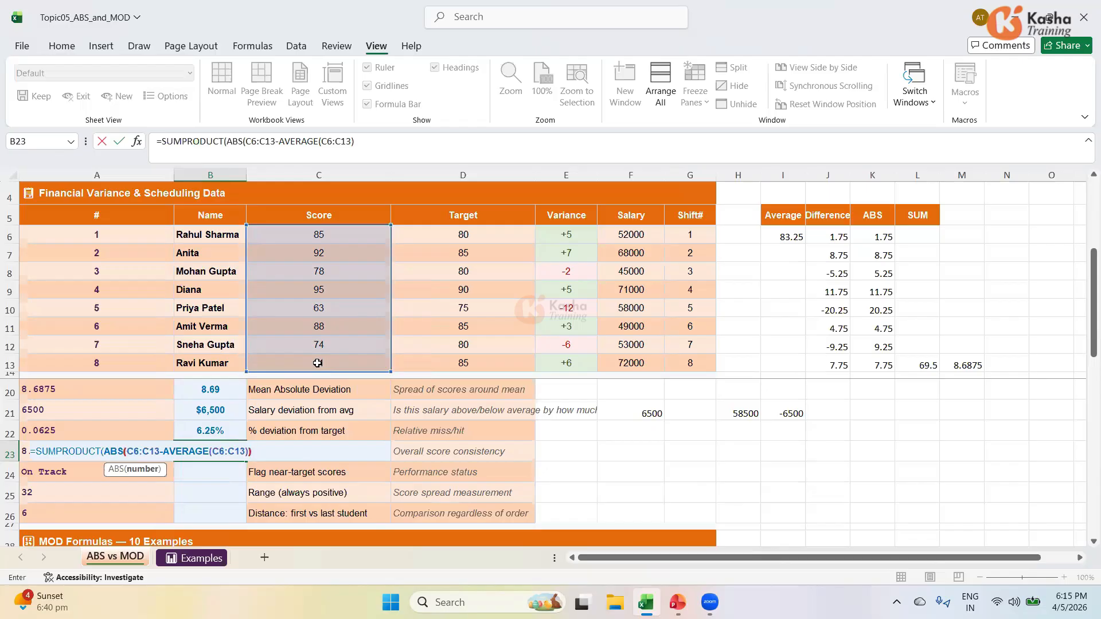
type("))")
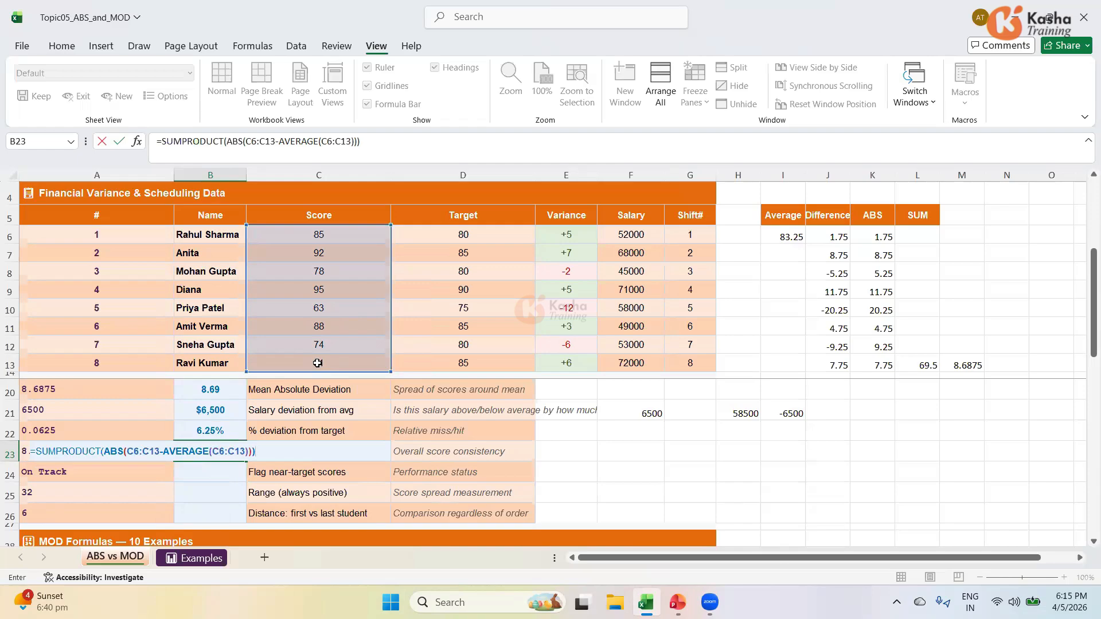
Step: Complete the MAD formula in cell B23 by dividing by COUNT(C6:C13), and compare it with the one in cell B20
type("/COUNT")
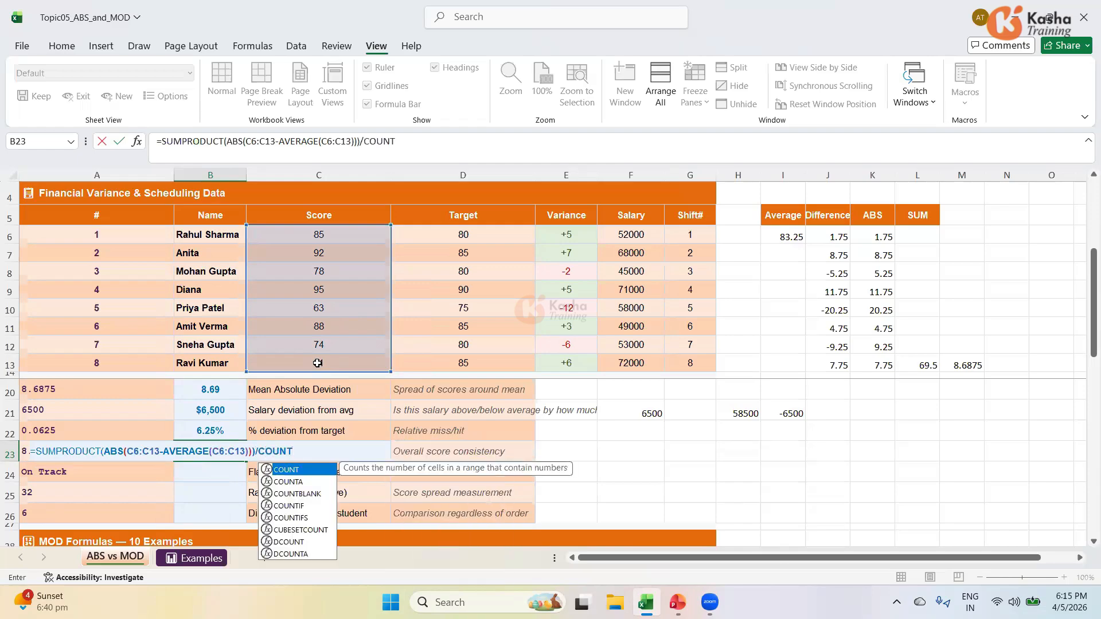
type("(")
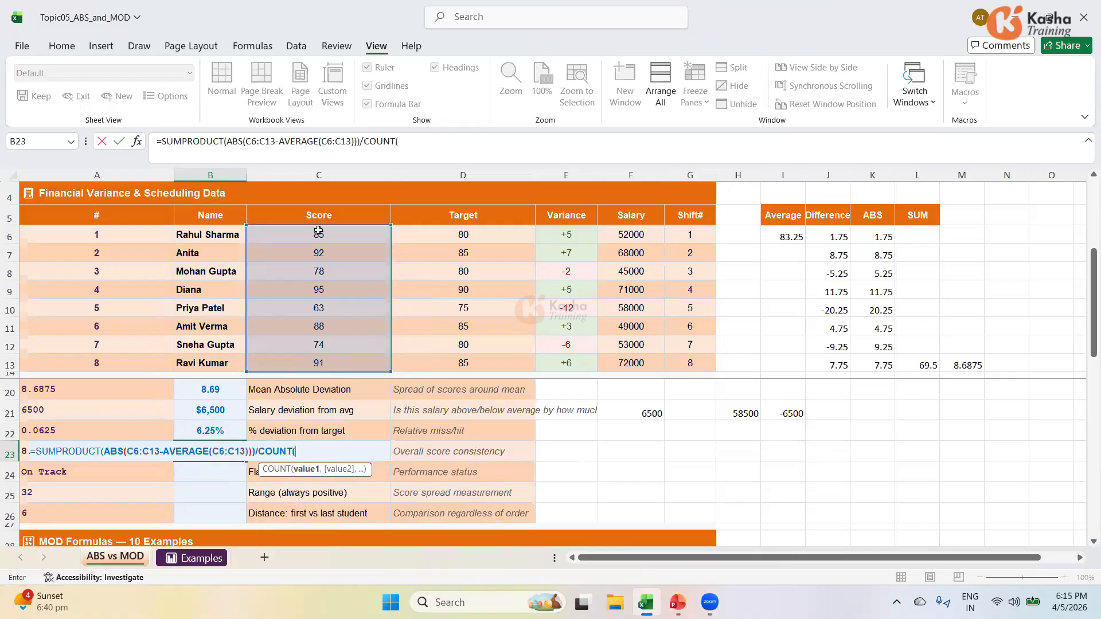
left_click_drag(314, 356, 314, 356)
type(")")
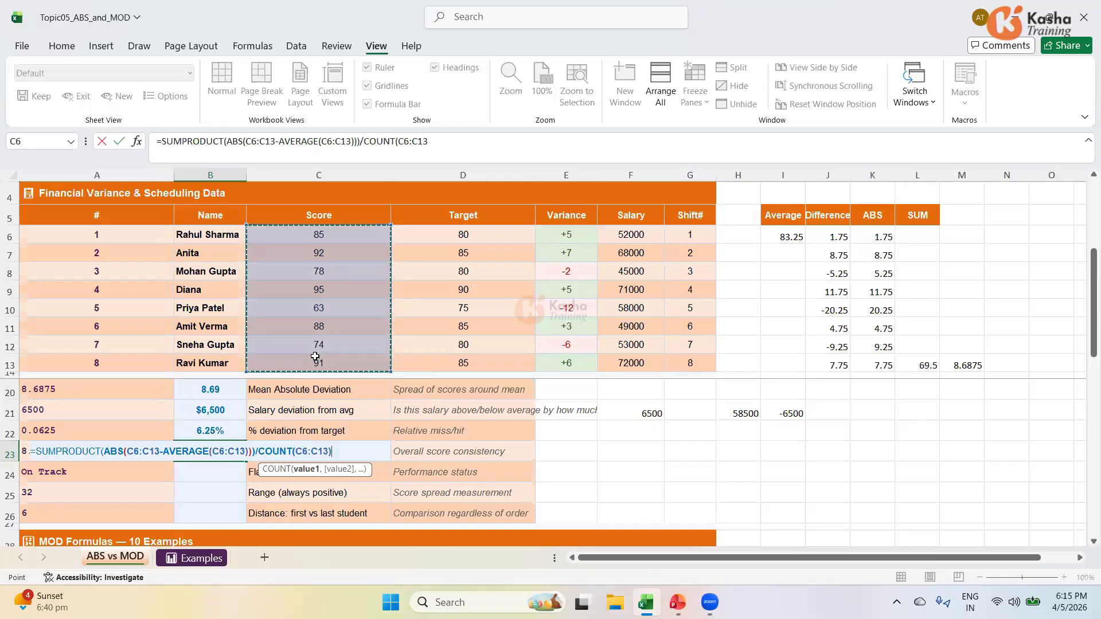
key("Return")
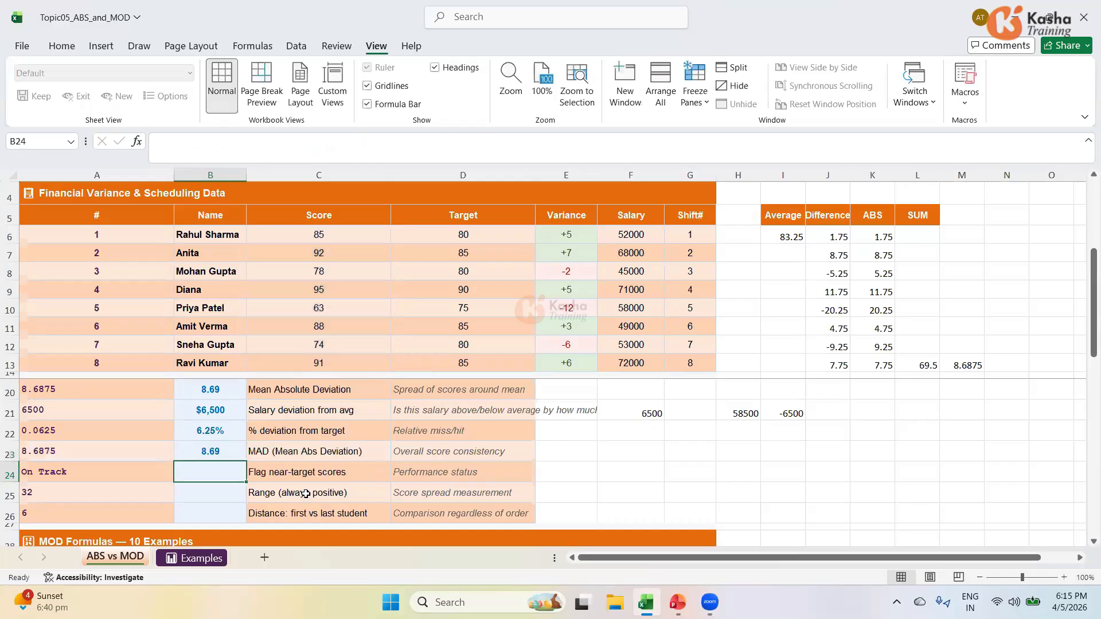
left_click(220, 390)
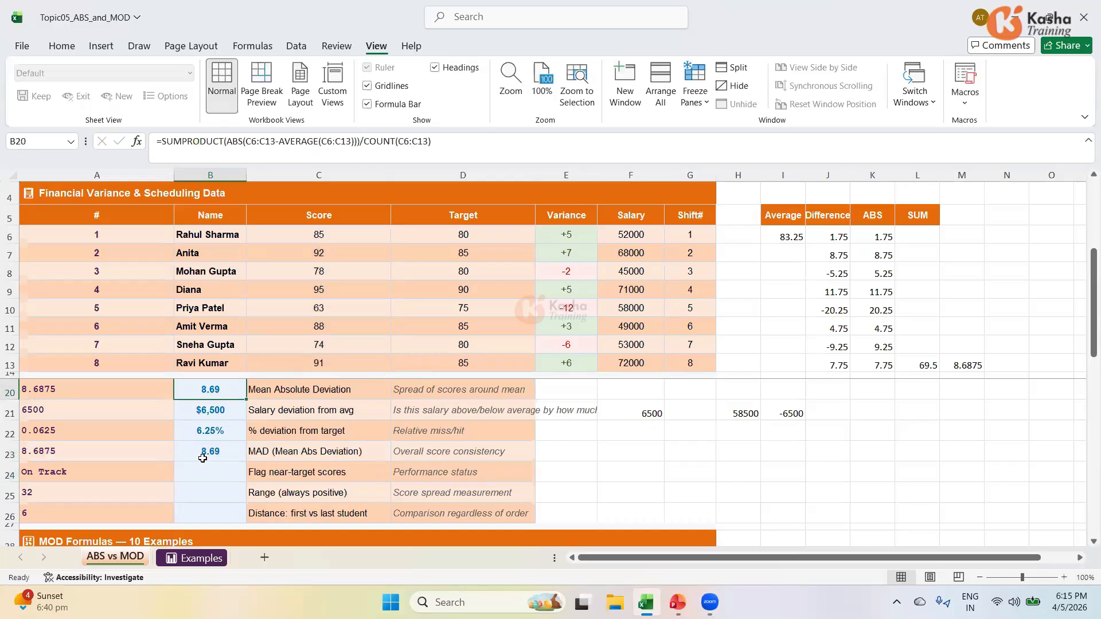
Step: Begin the near-target flag formula in cell B24 with =IF(ABS(C6-D6), using the first row's score and target
left_click(210, 475)
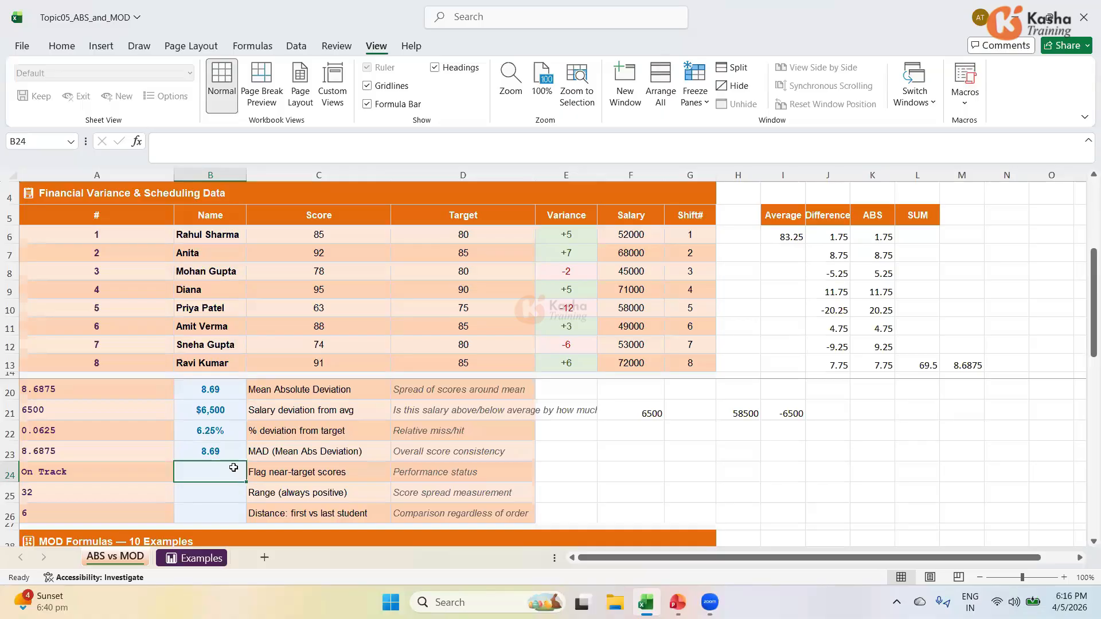
type("=")
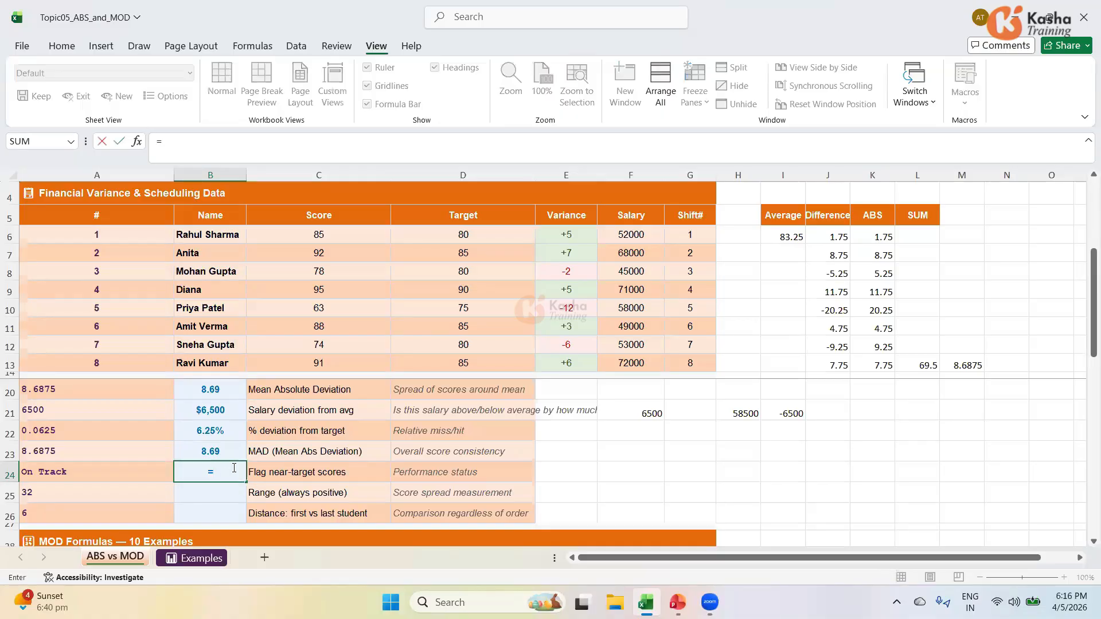
type("IF")
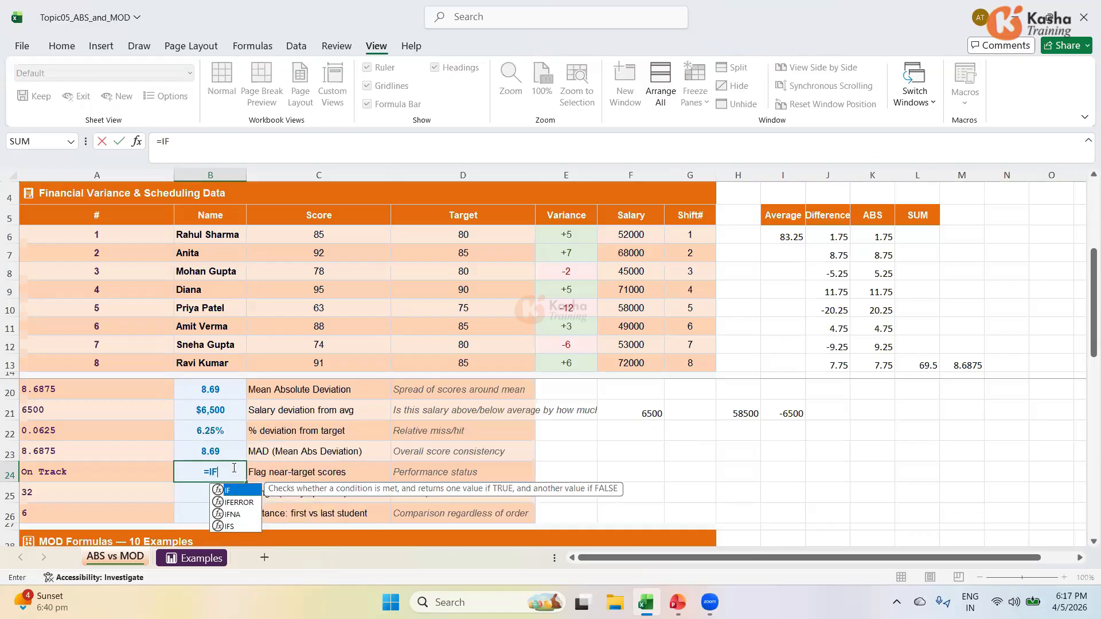
type("(")
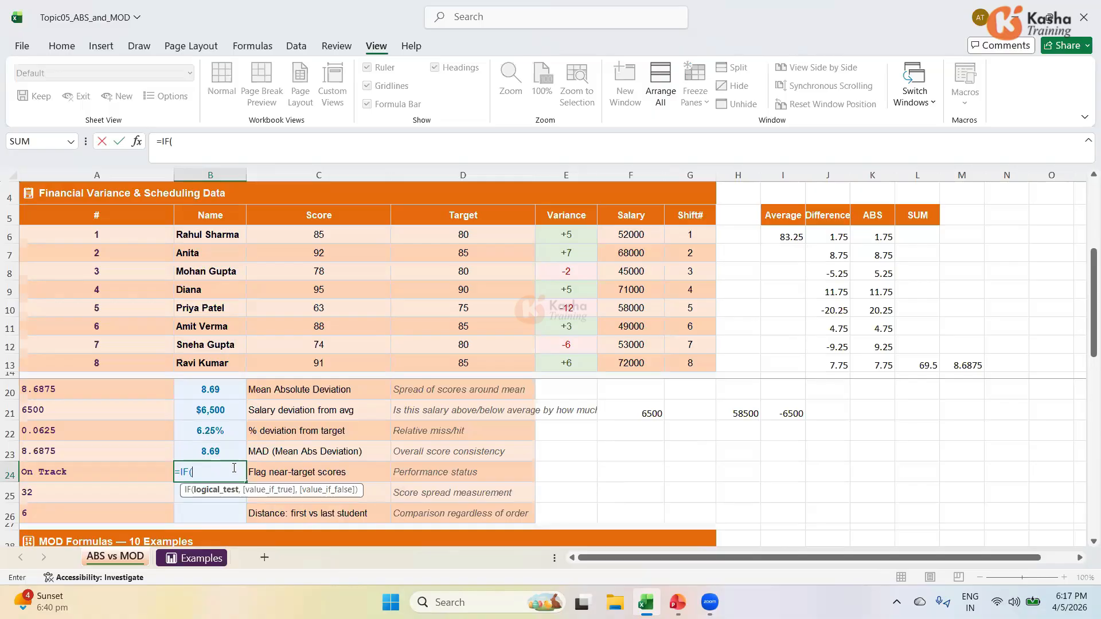
type("ABS(")
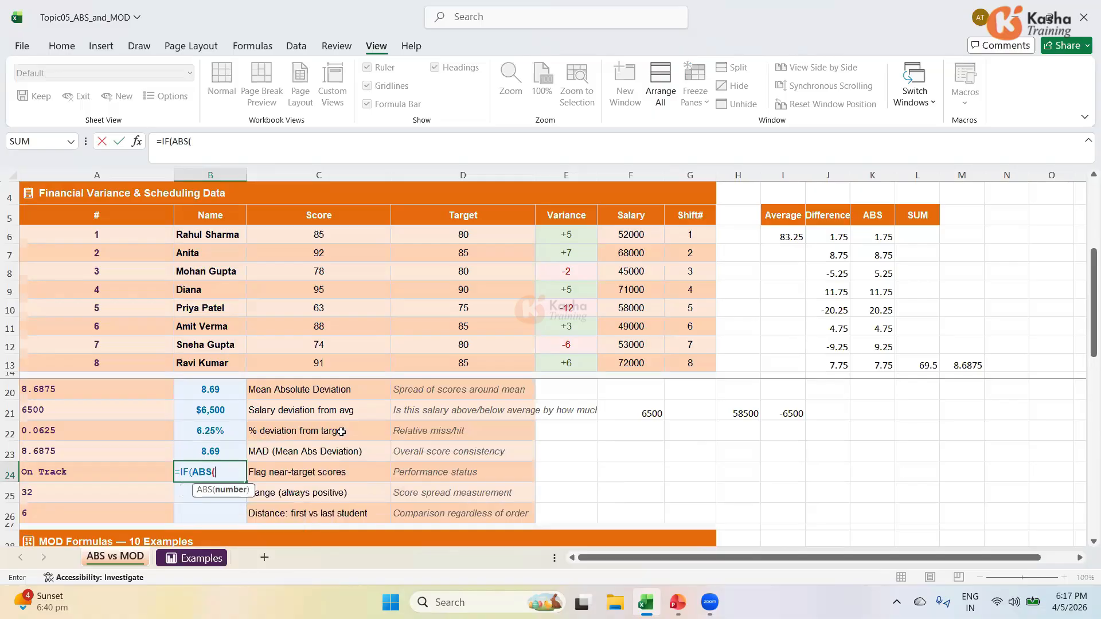
left_click(336, 238)
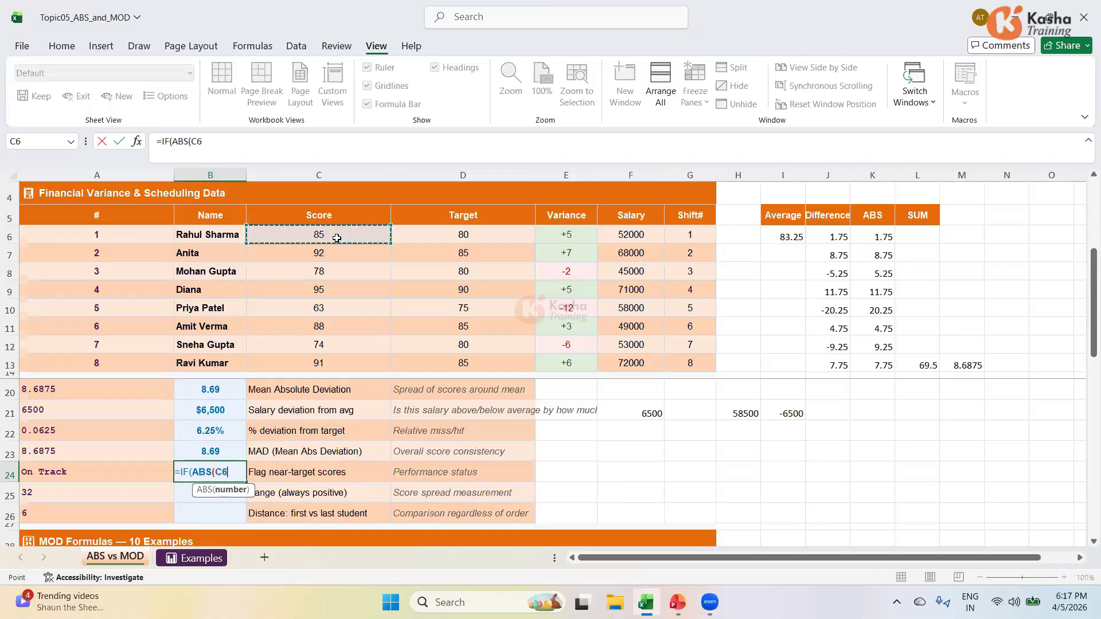
type("-")
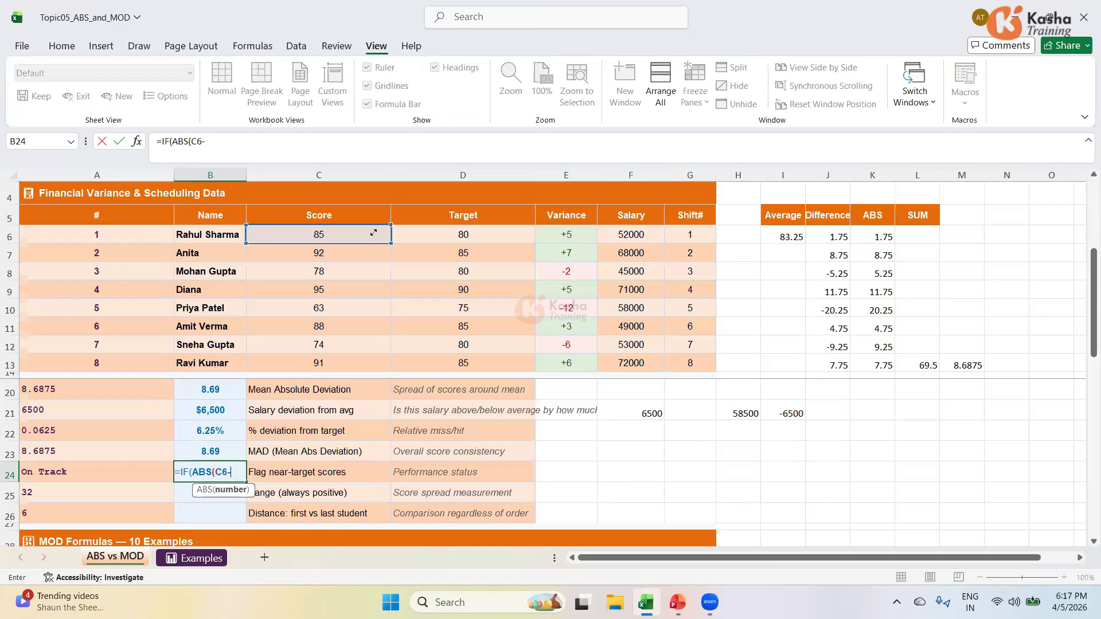
left_click(450, 231)
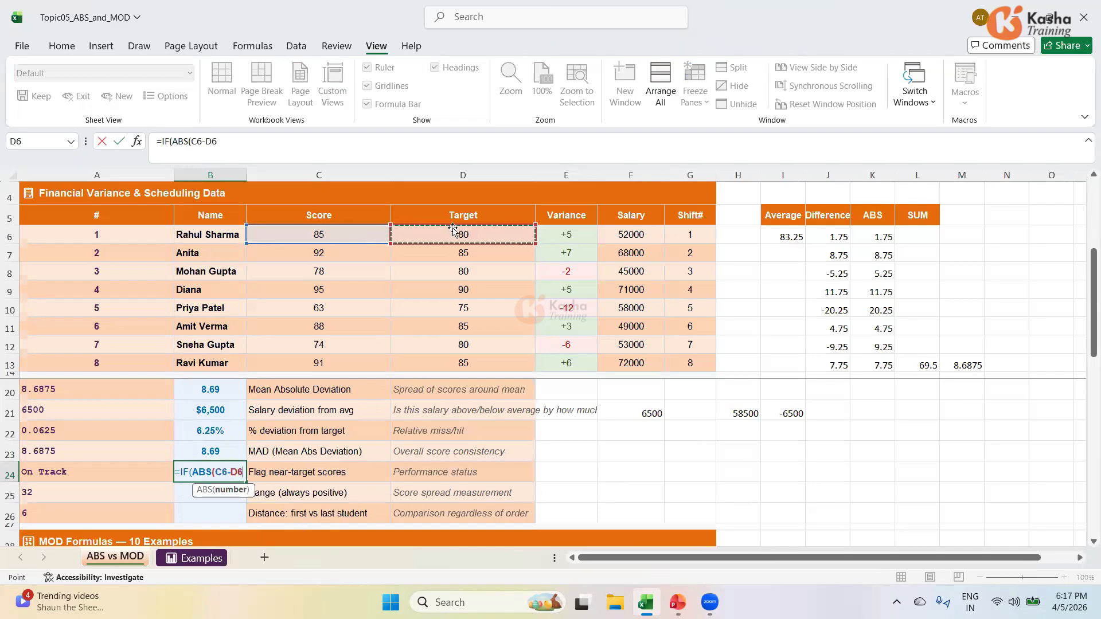
type(")")
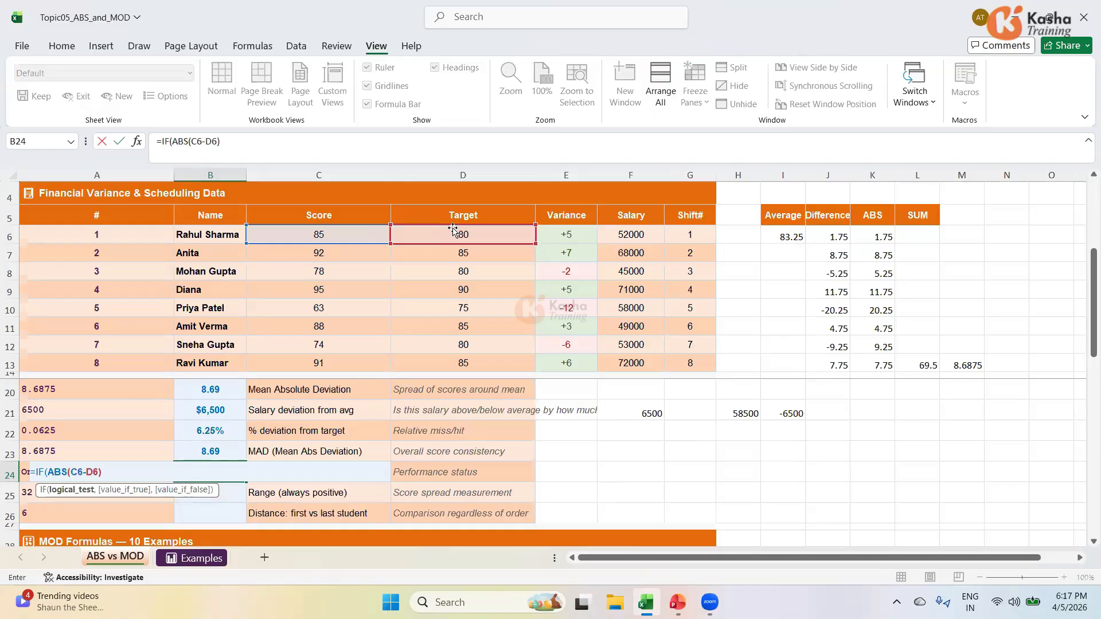
Step: Complete the IF formula in cell B24 with the condition <=5 and the results "On Track" and "OFF Track"
type("<=5,")
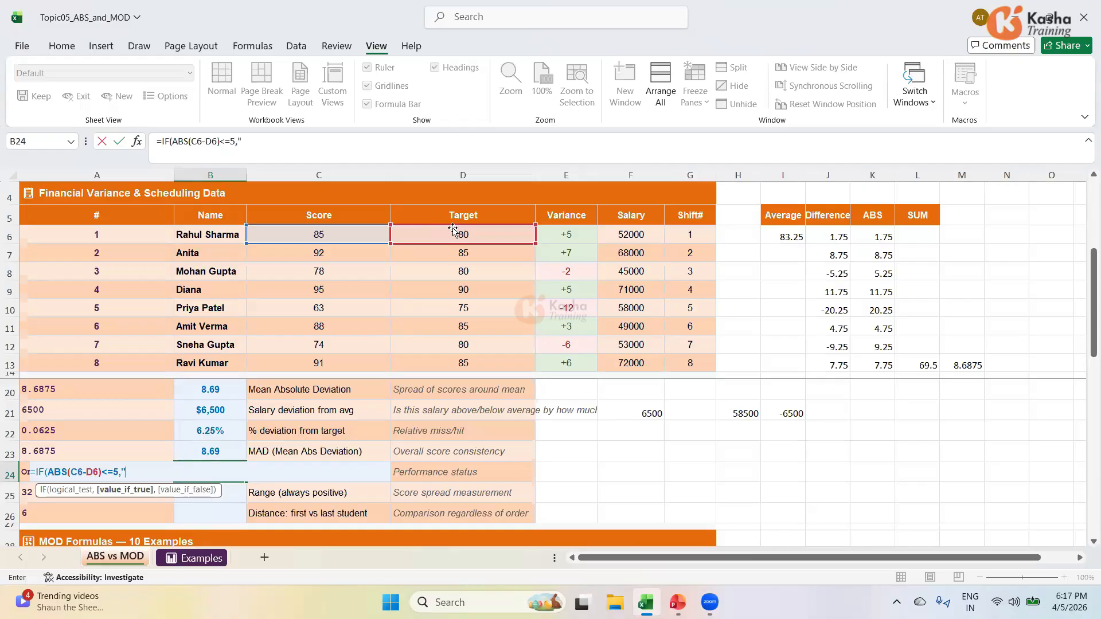
type("\"On Track\",")
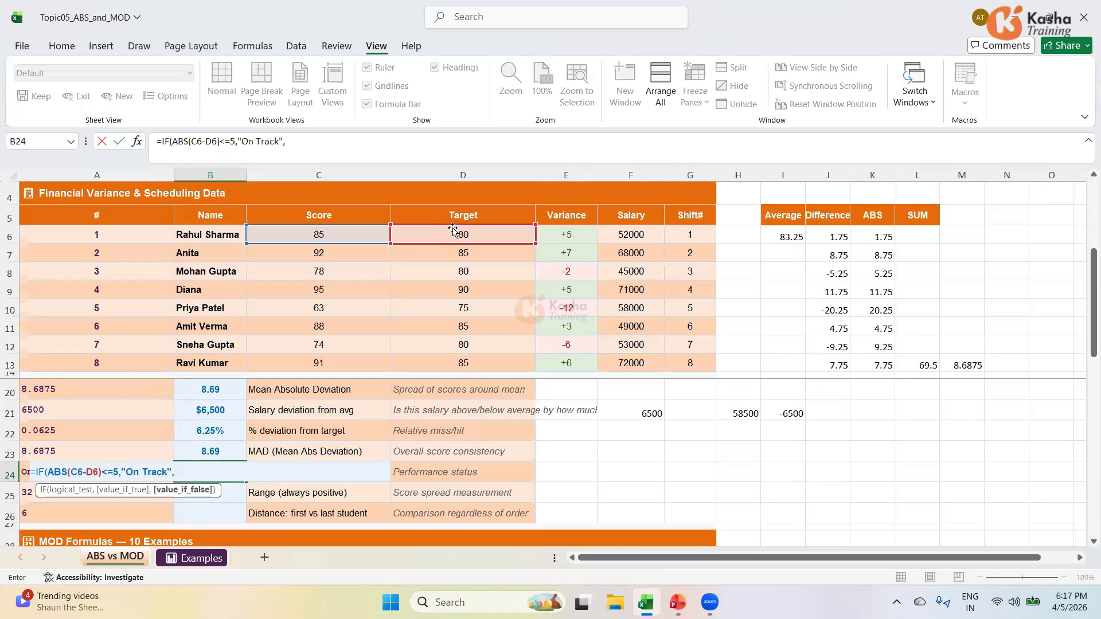
type("\"")
type("OFF ")
type("Trac")
type("k\"")
type(")")
key("Return")
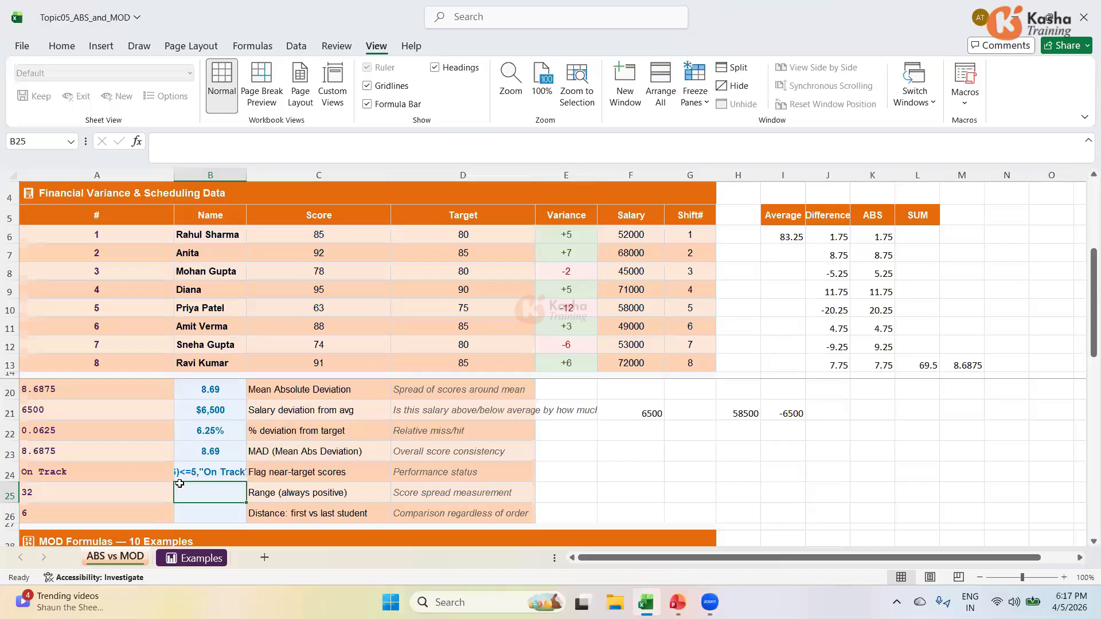
Step: Edit the result texts of the IF formula in cell B24 to read "On Track" and "Off Track"
left_click(232, 479)
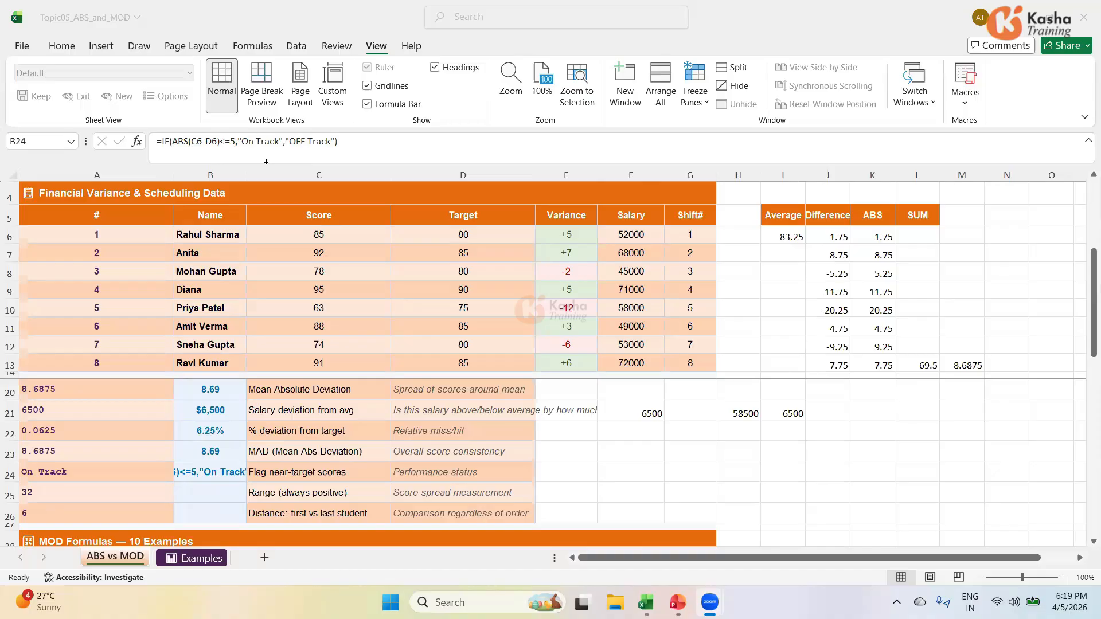
left_click(256, 141)
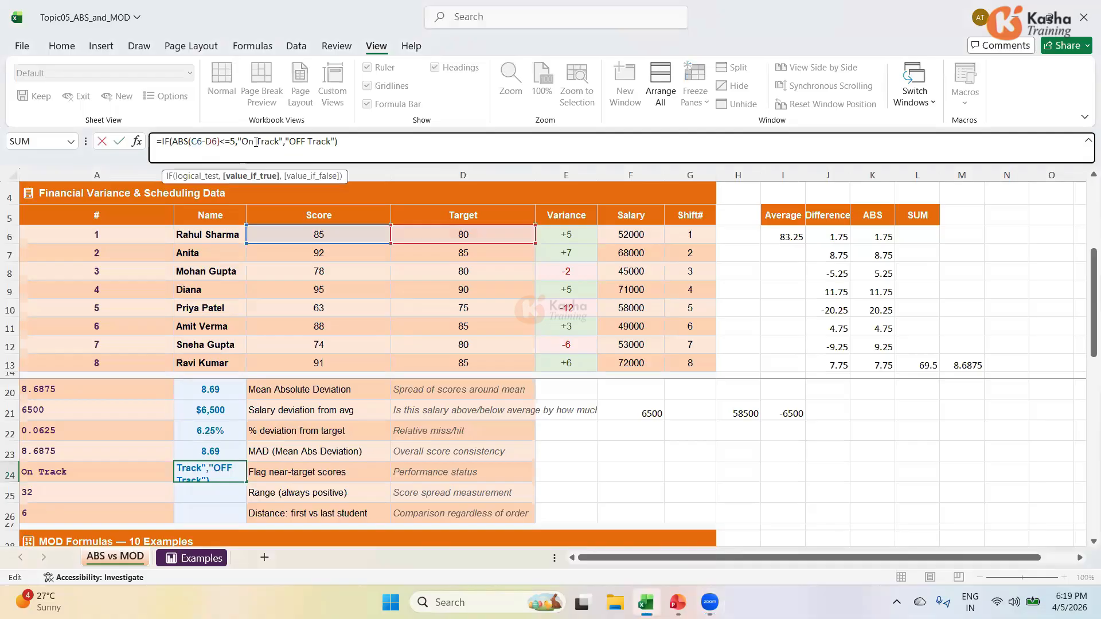
key("BackSpace")
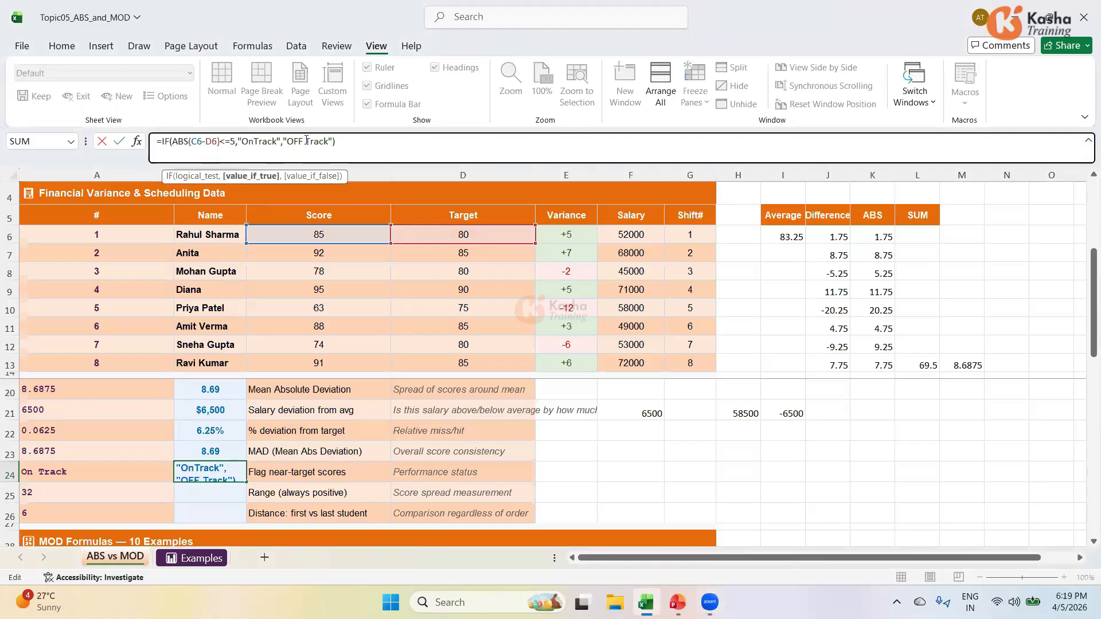
left_click(307, 141)
key("BackSpace")
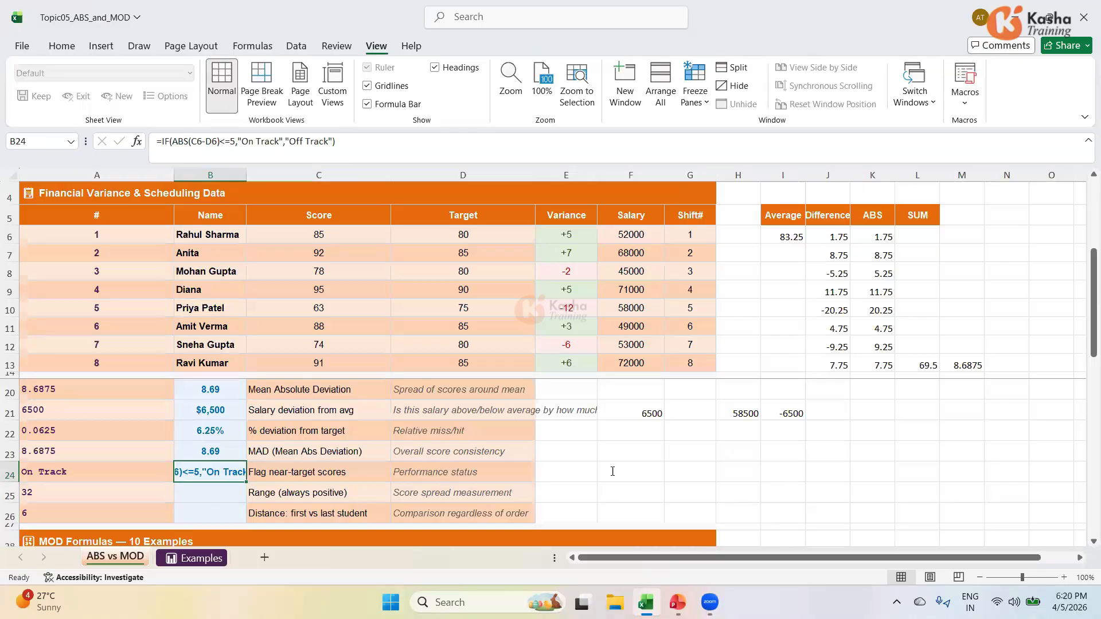
Step: Begin a second flag formula in the empty cell F24 with =IF(ABS(C6-D6, subtracting the target from the score
left_click(612, 471)
type("=")
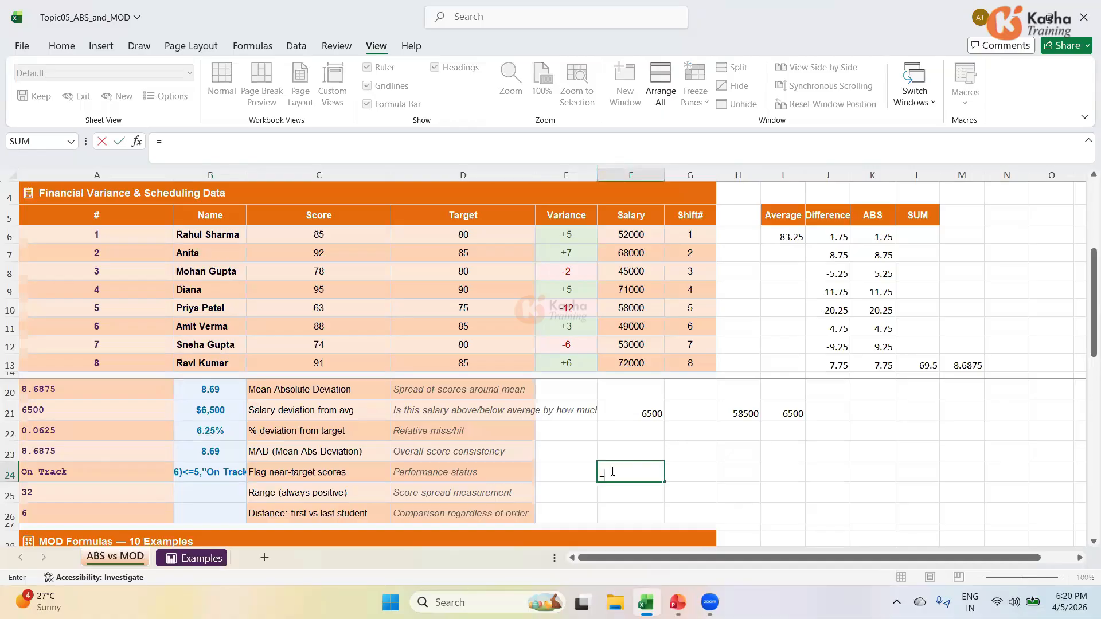
type("IF(")
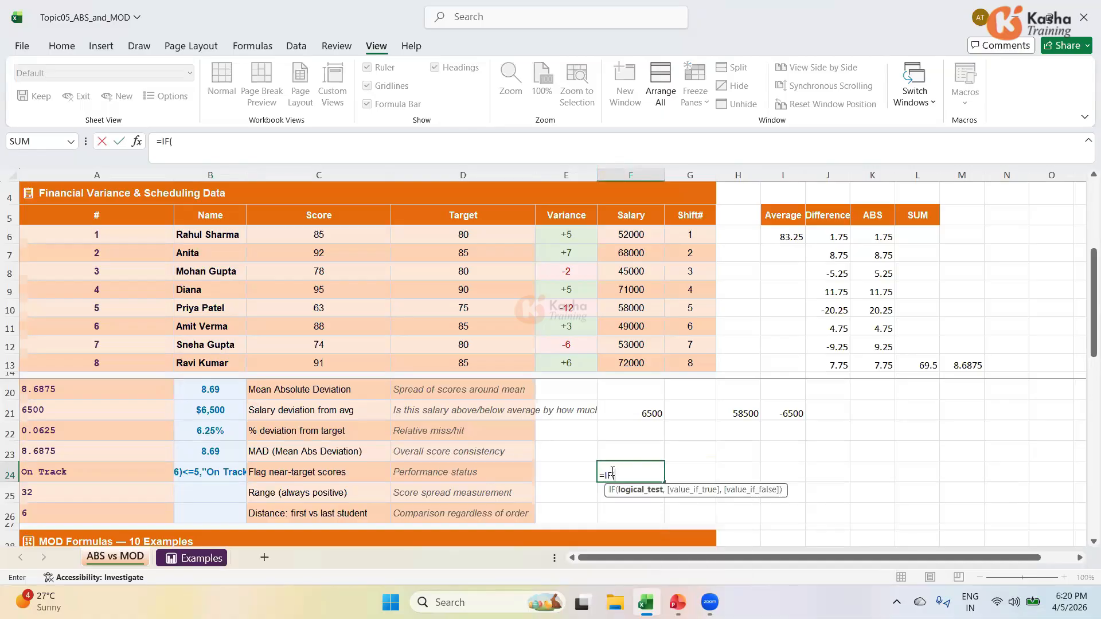
type("ABS")
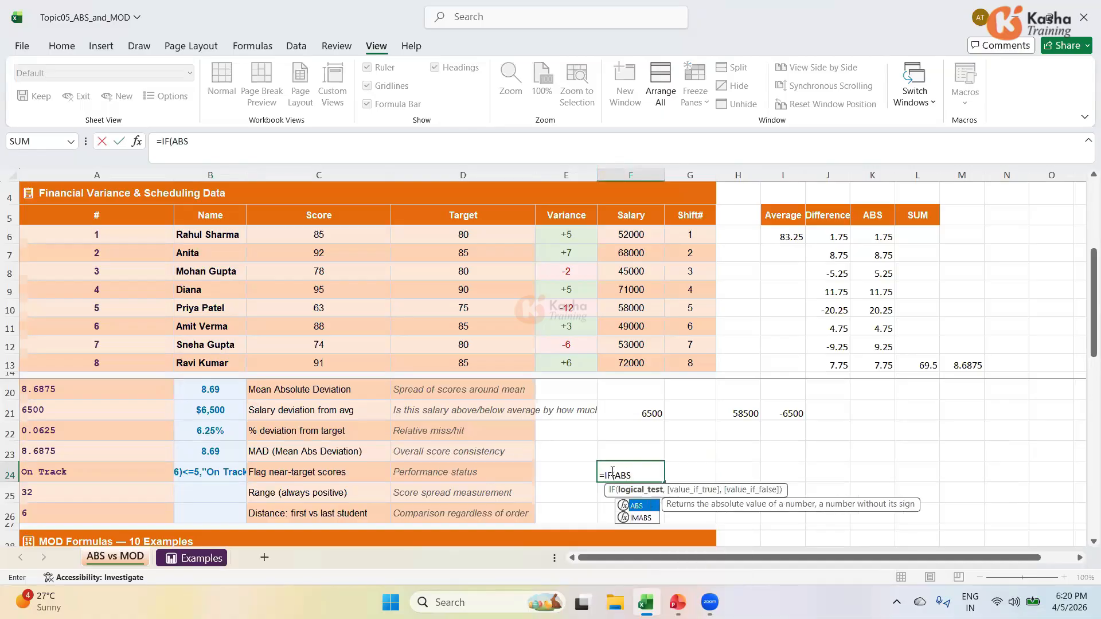
type("(")
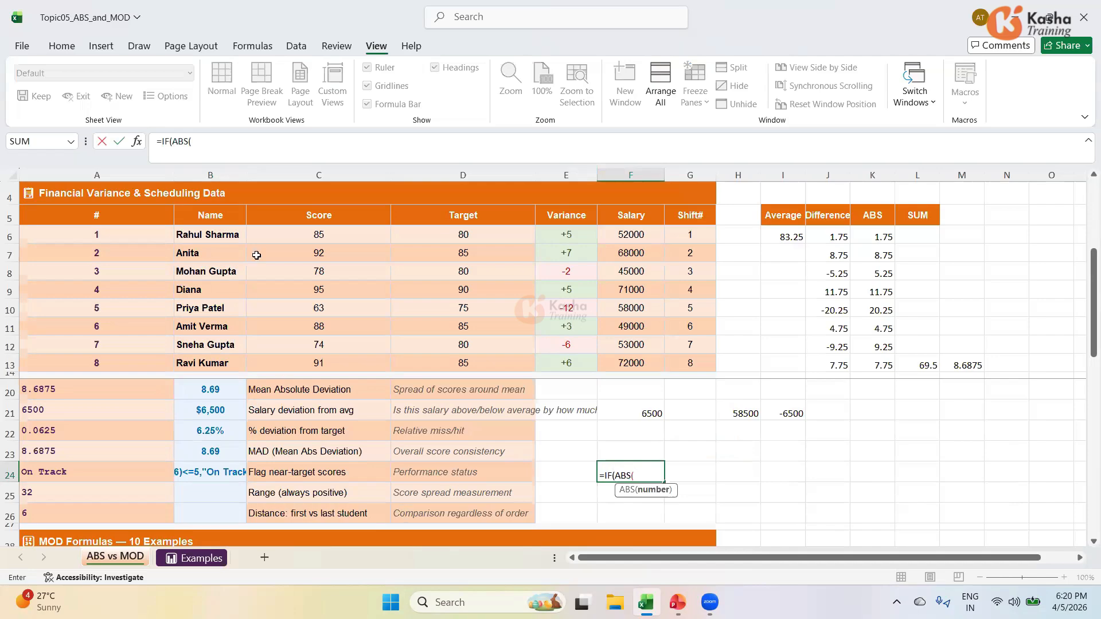
left_click(308, 235)
type("-")
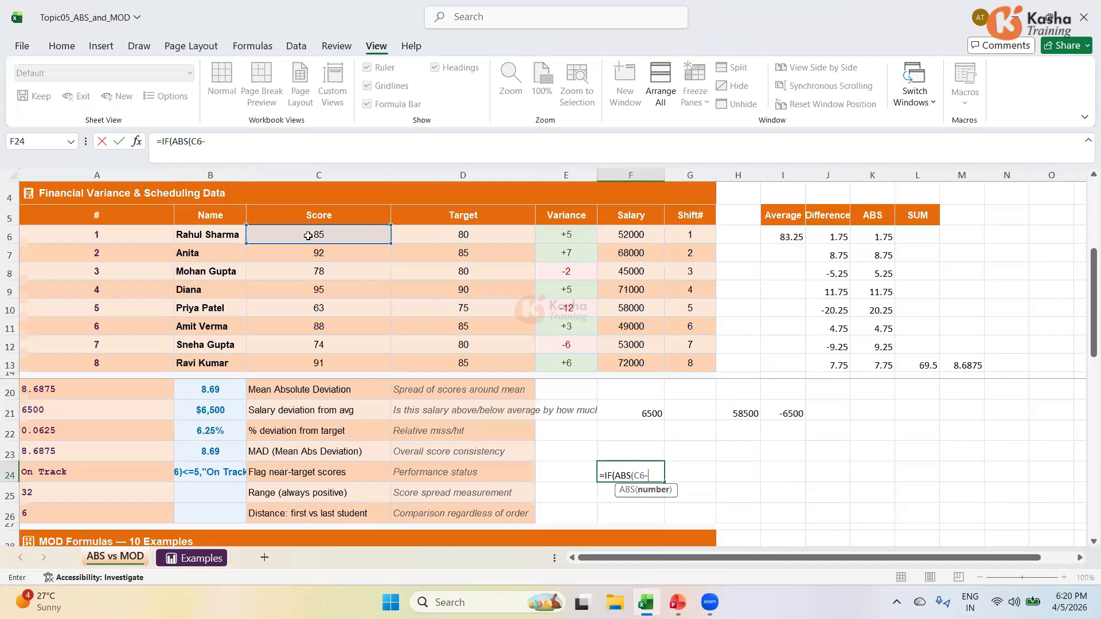
left_click(469, 230)
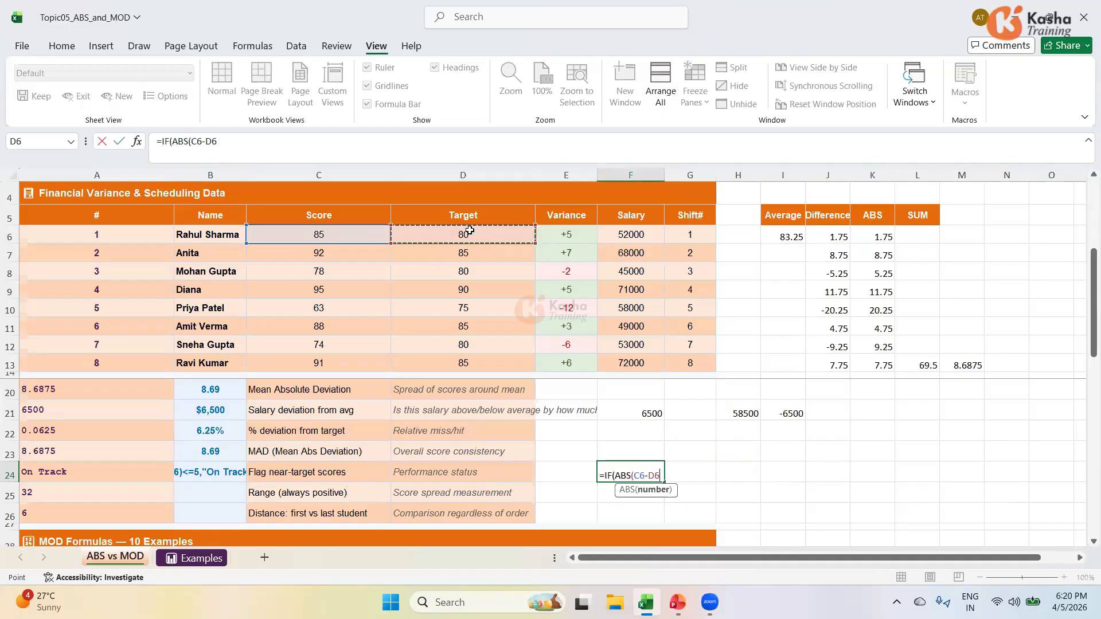
Step: Complete the IF formula in cell F24 with the condition <5 and the results "On Track" and "OffTrack"
type(")<")
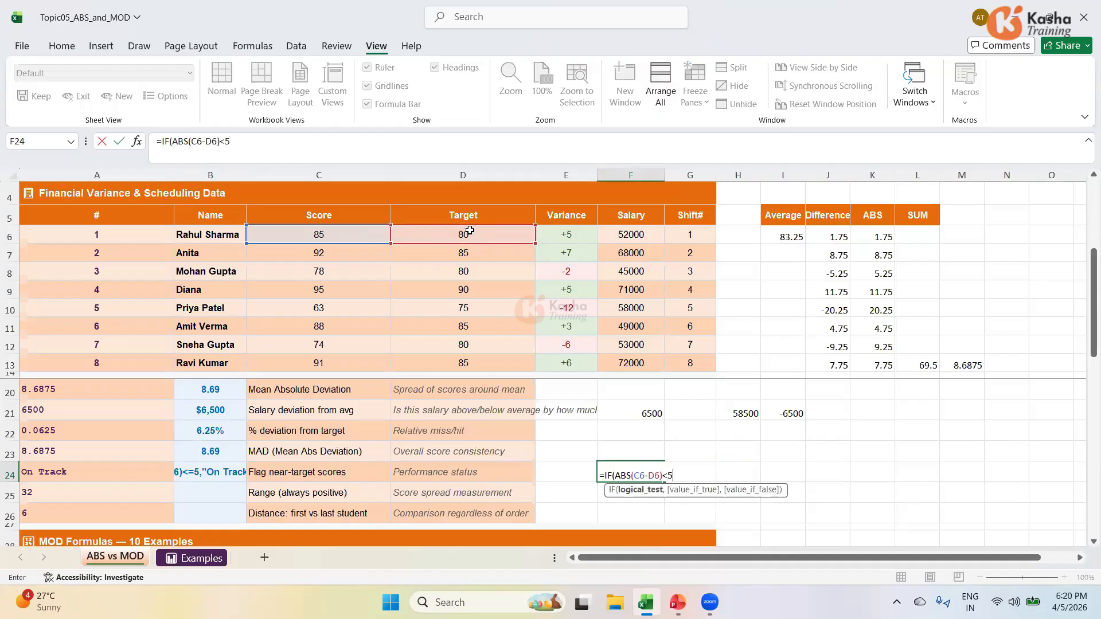
type("5,")
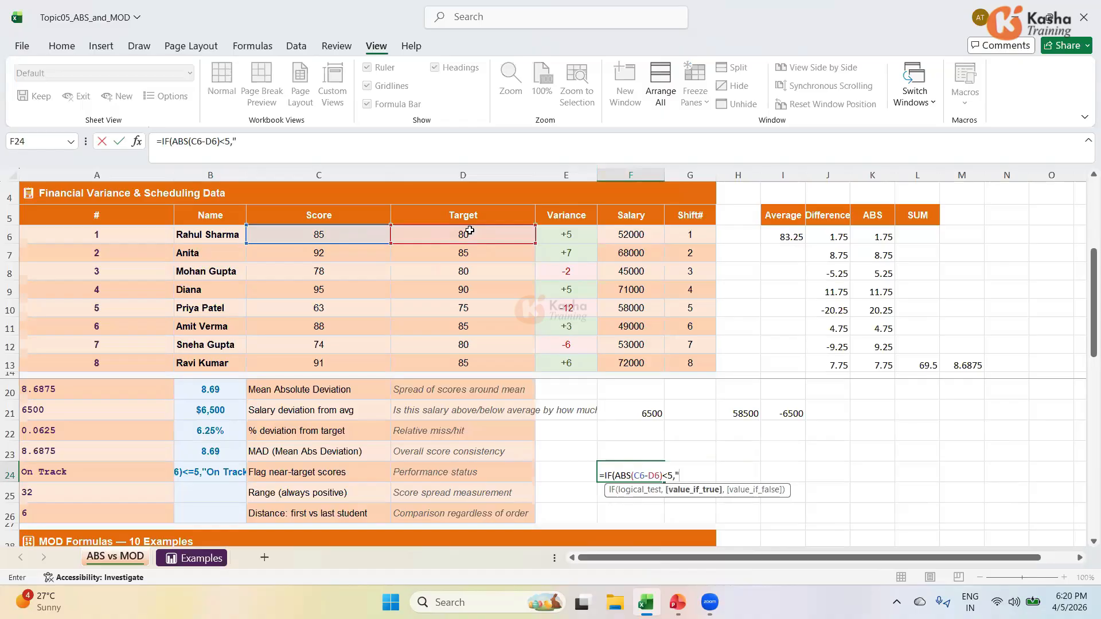
type("\"On Track\",")
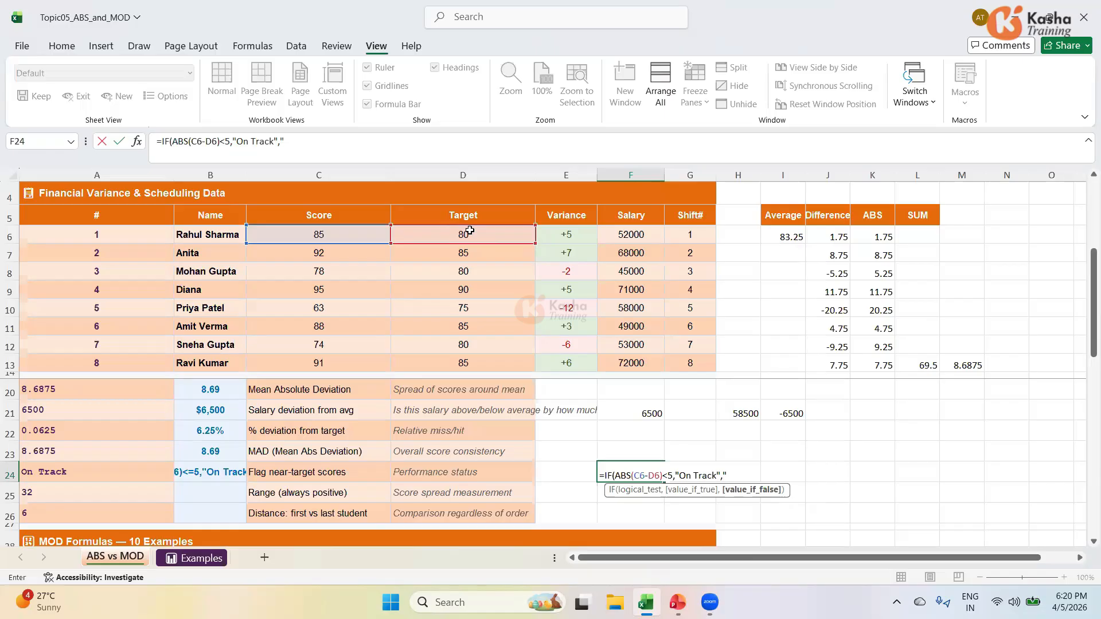
type("\"OffTrack")
key("Return")
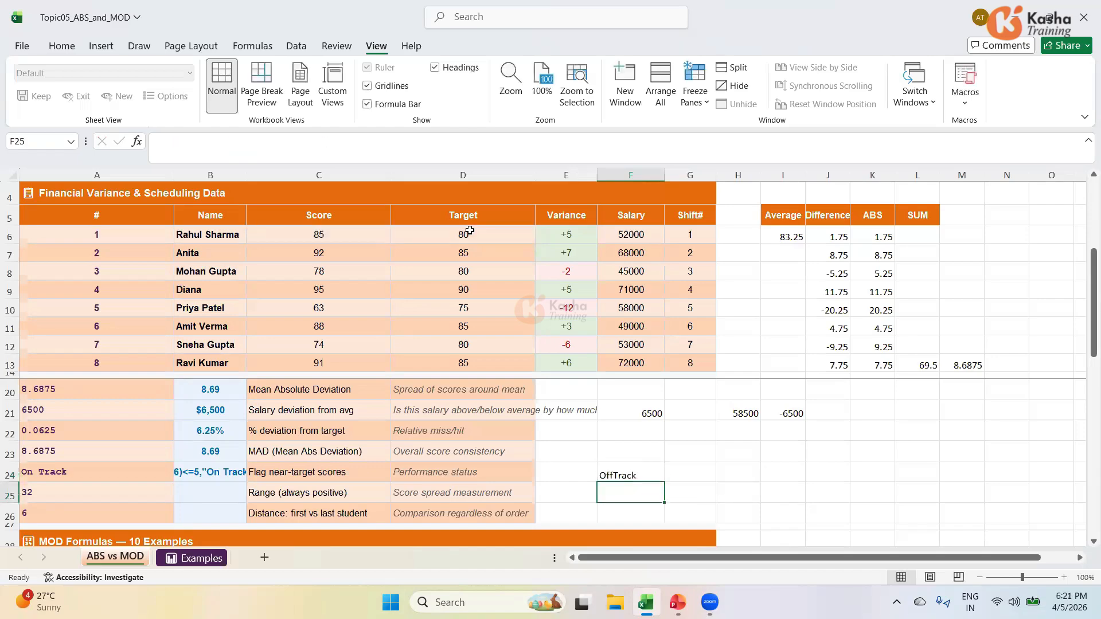
left_click(212, 474)
left_click(616, 481)
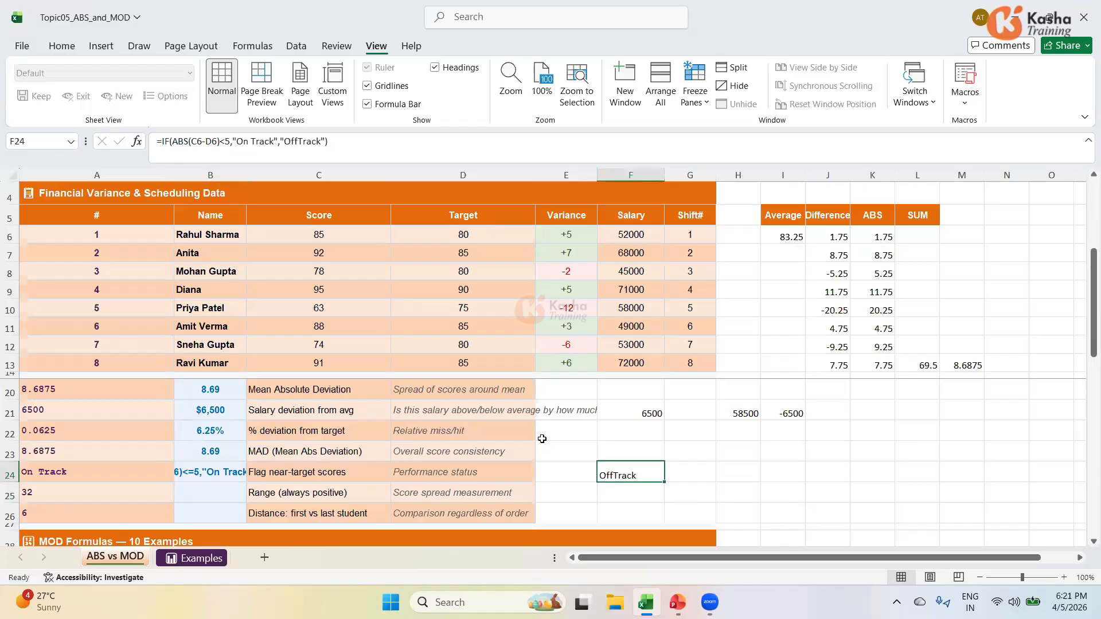
left_click(298, 141)
left_click(727, 475)
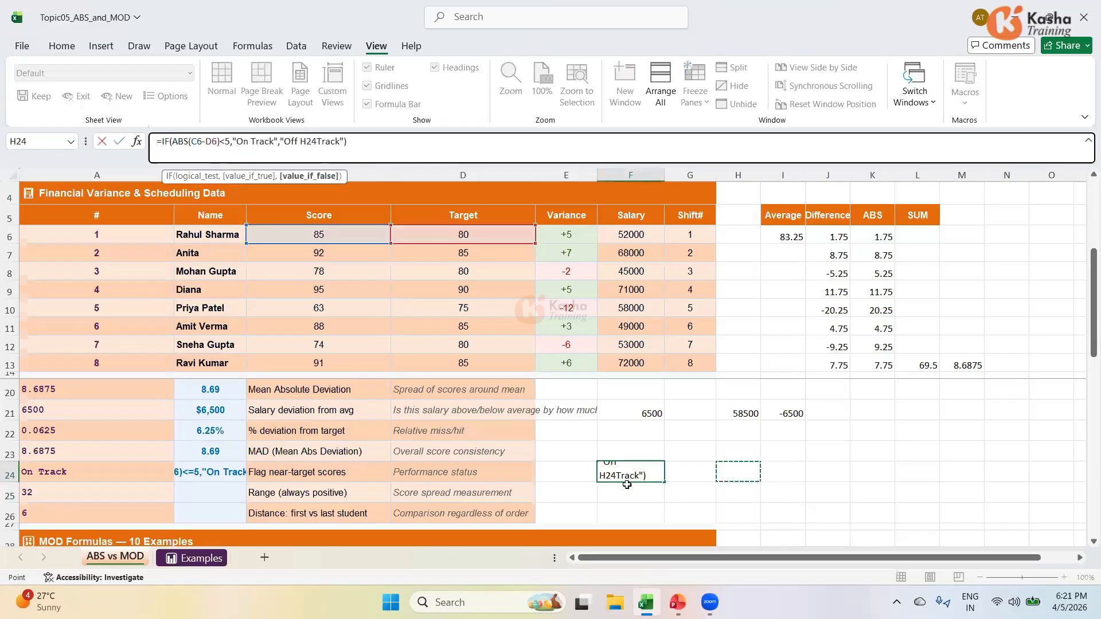
key("Escape")
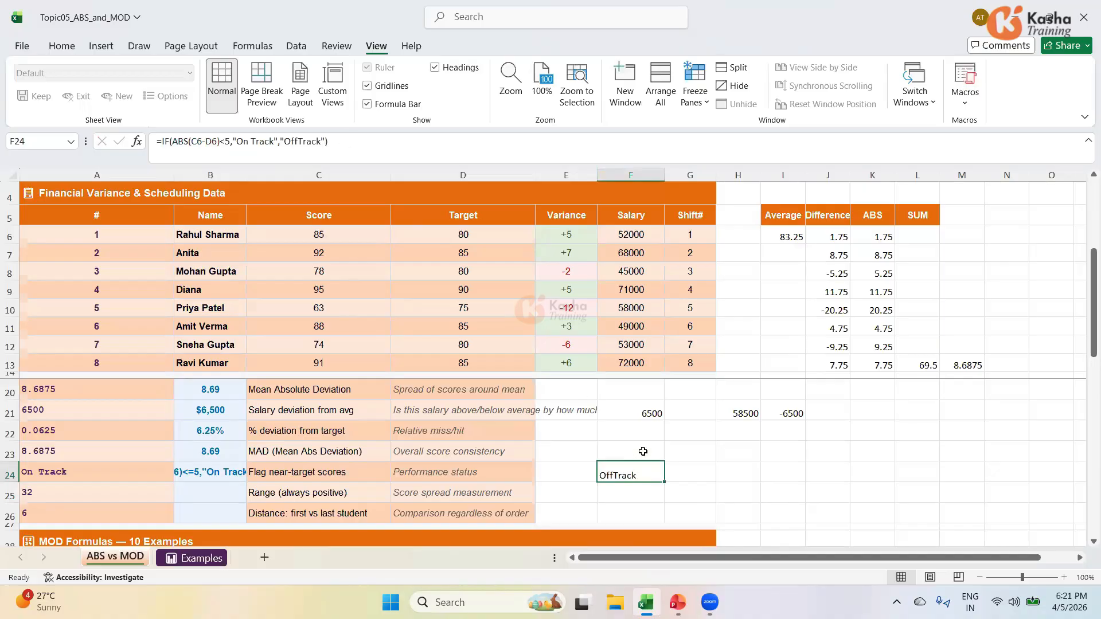
Step: Change the false result of the IF formula in cell F24 to "Off Track" with a space
left_click(629, 493)
left_click(629, 475)
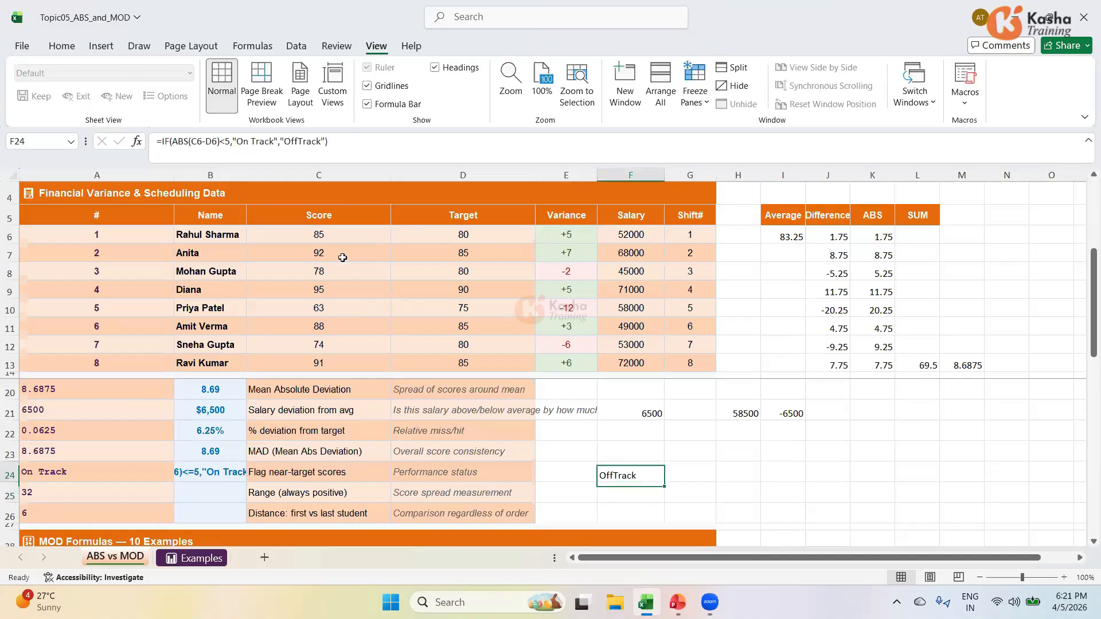
left_click(301, 141)
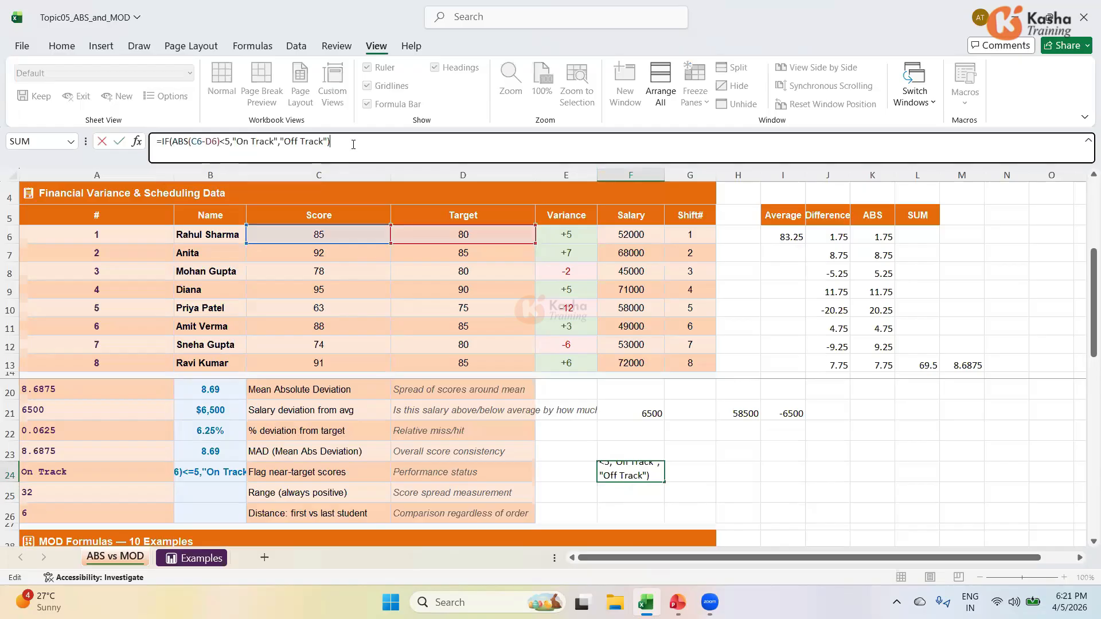
key("Return")
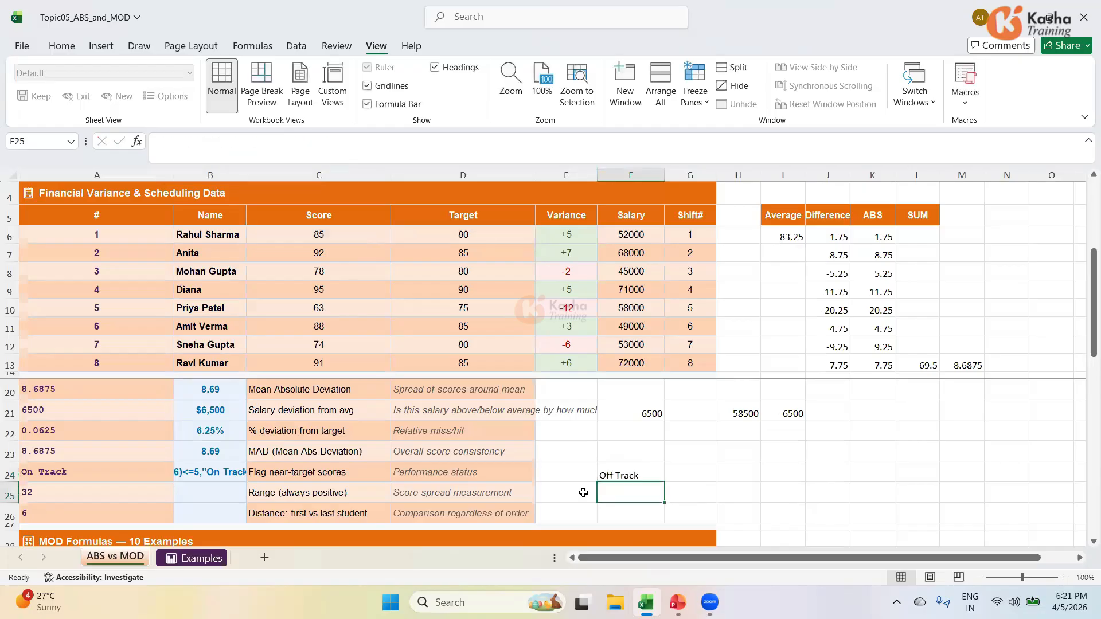
Step: Compare the flag formulas in cells F24 and B24, and select cell B25 in the range row
left_click(596, 469)
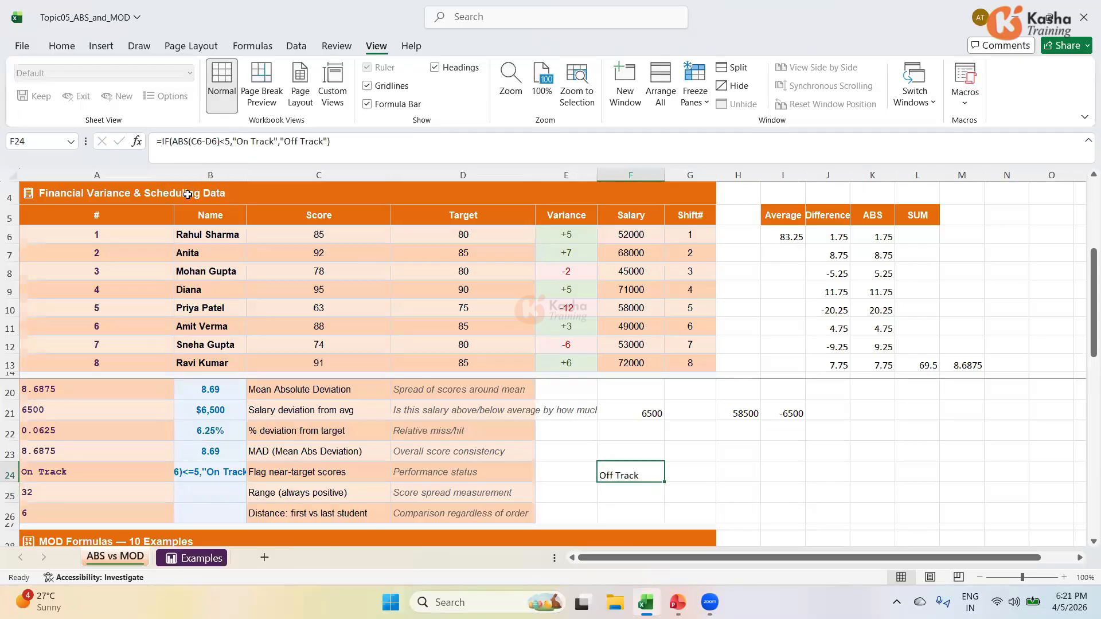
left_click(212, 466)
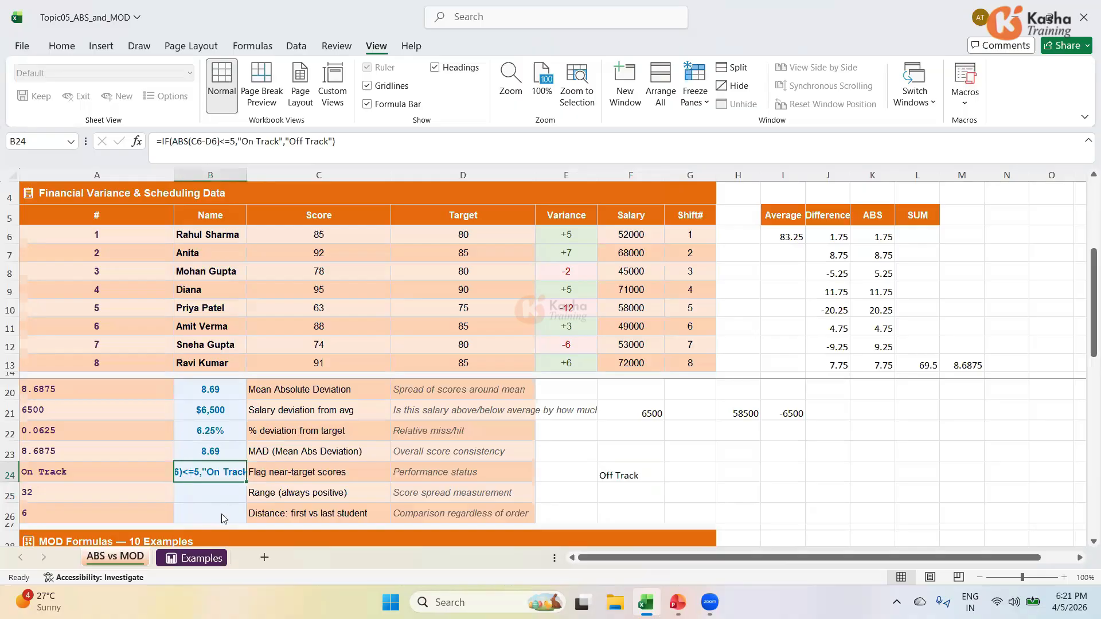
left_click(224, 493)
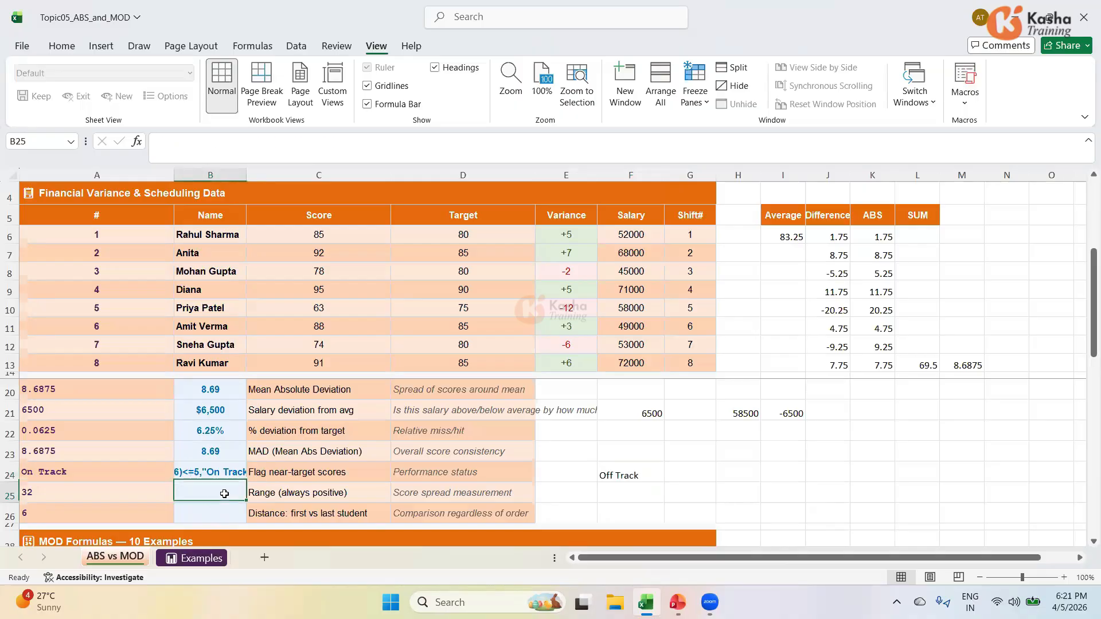
Step: Save the workbook and begin the range formula in cell B25 with =ABS(MAX(C6:C13) to take the highest score
key("ctrl+s")
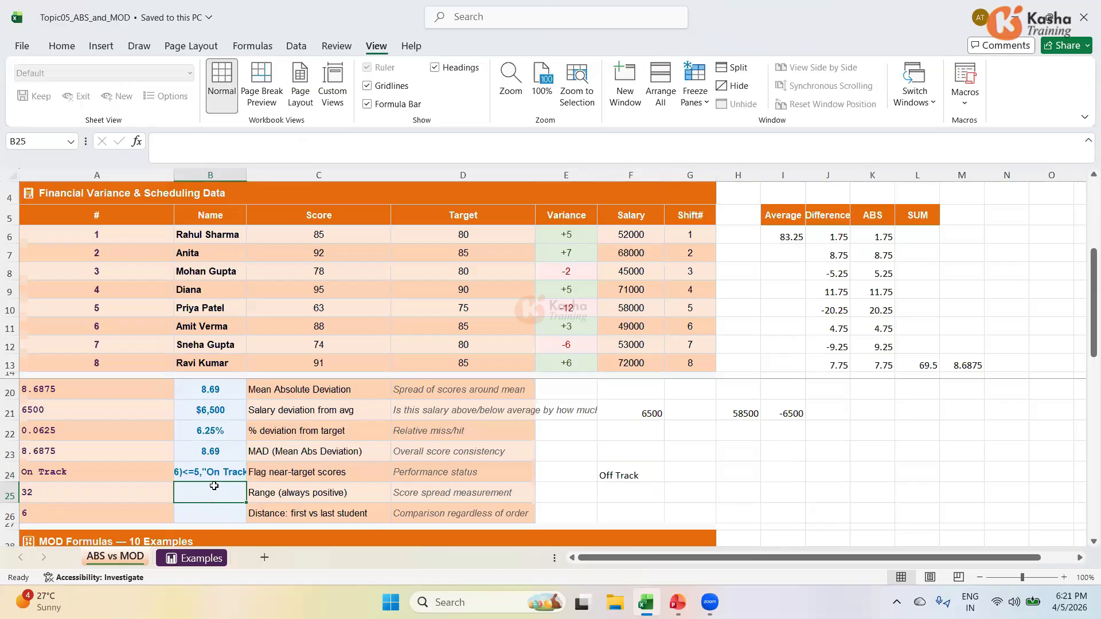
type("=")
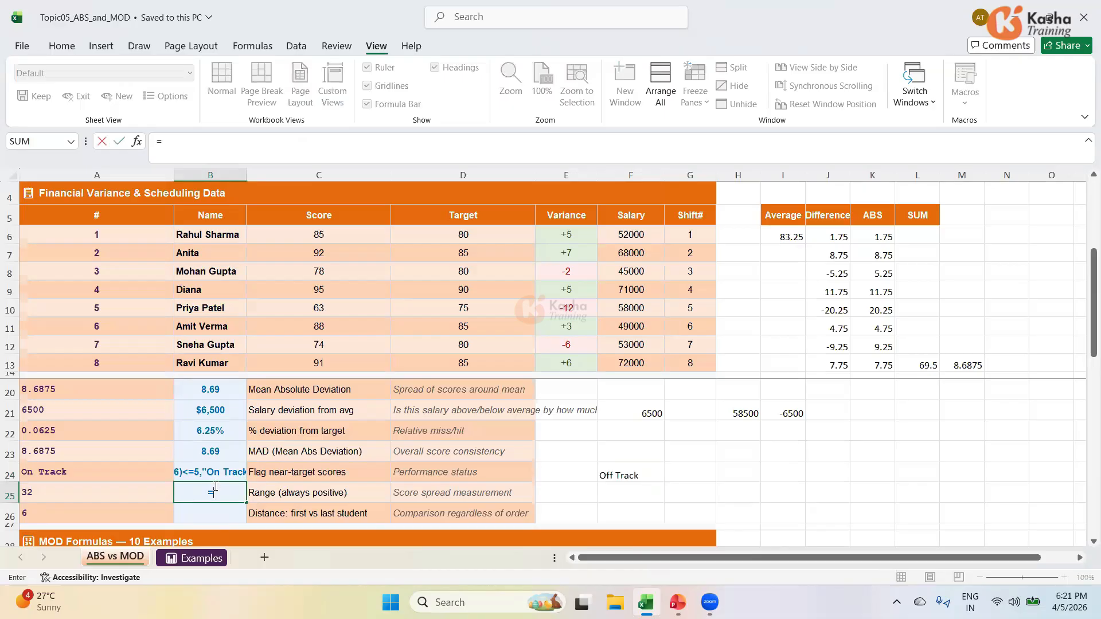
type("ABS")
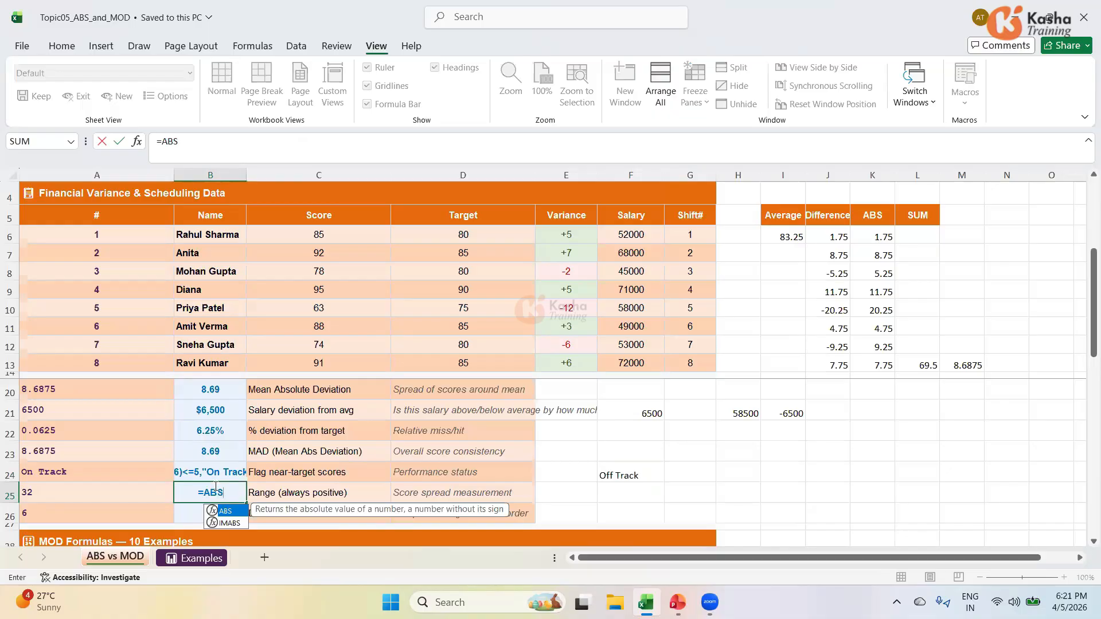
type("(")
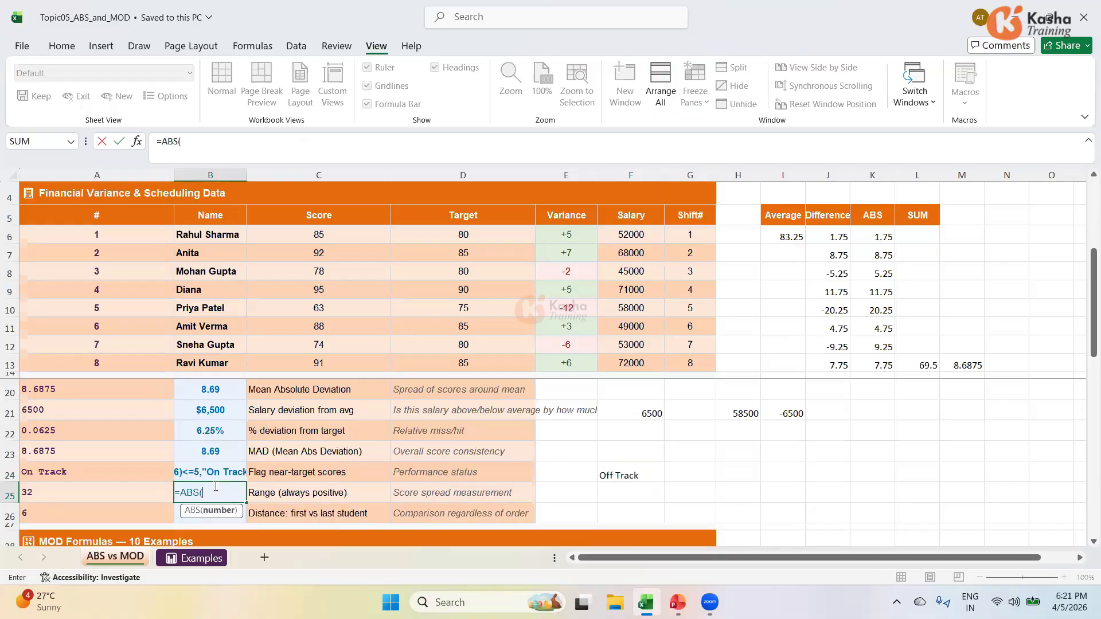
type("MAX")
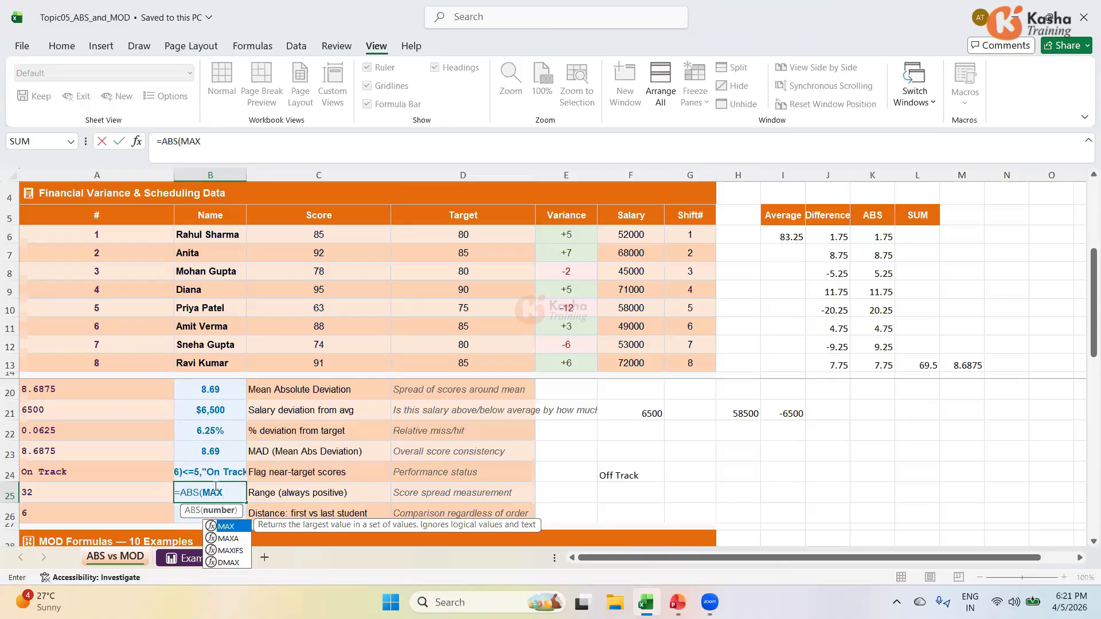
type("(")
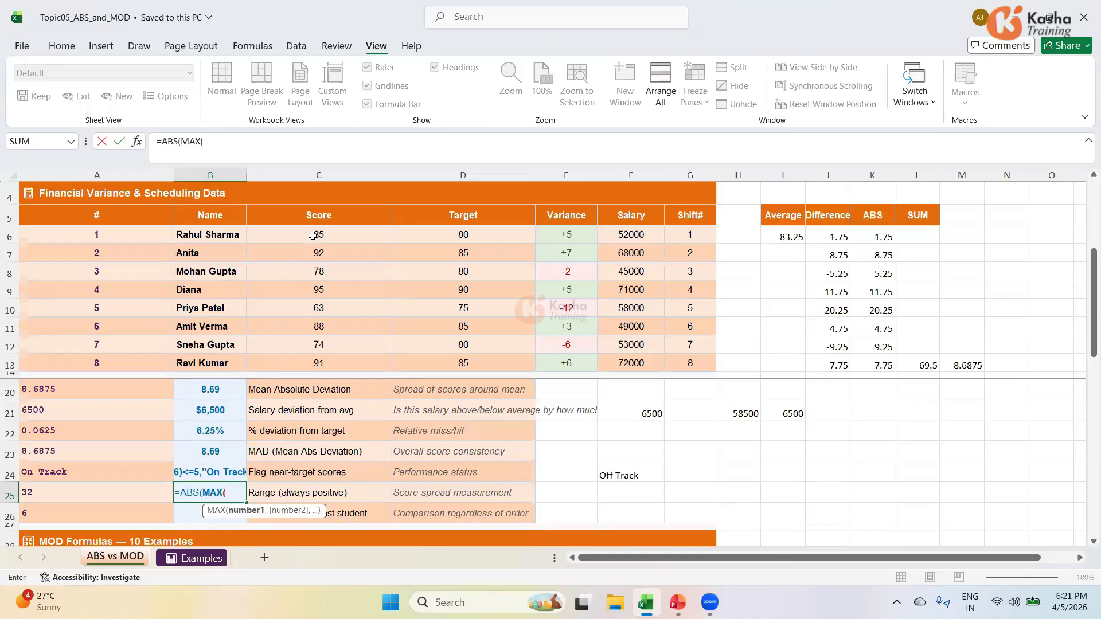
left_click_drag(313, 235, 289, 365)
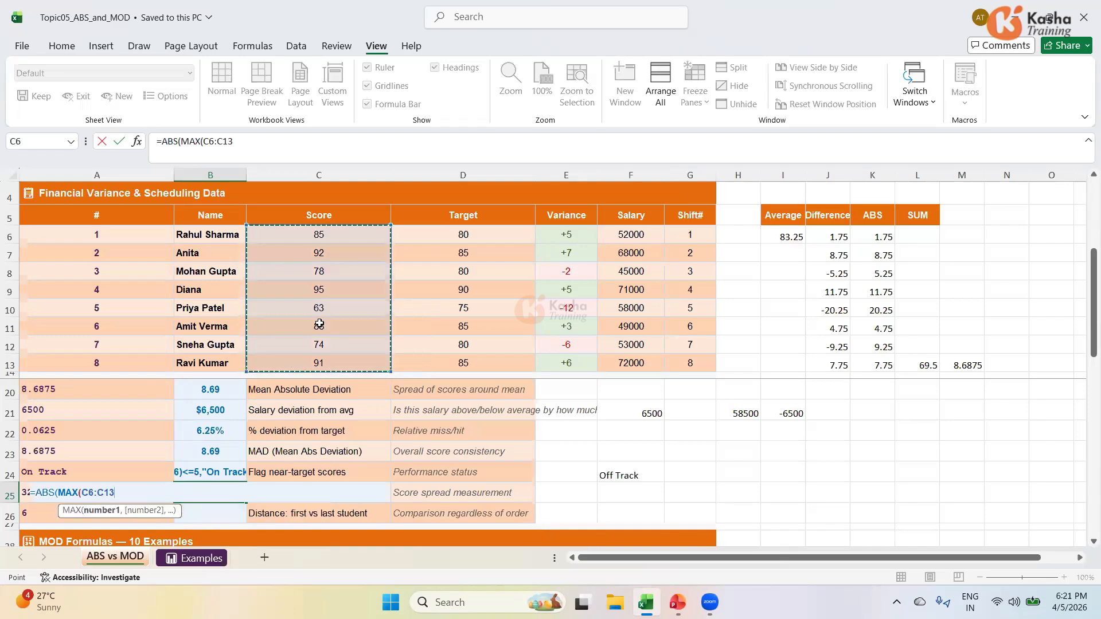
type(")")
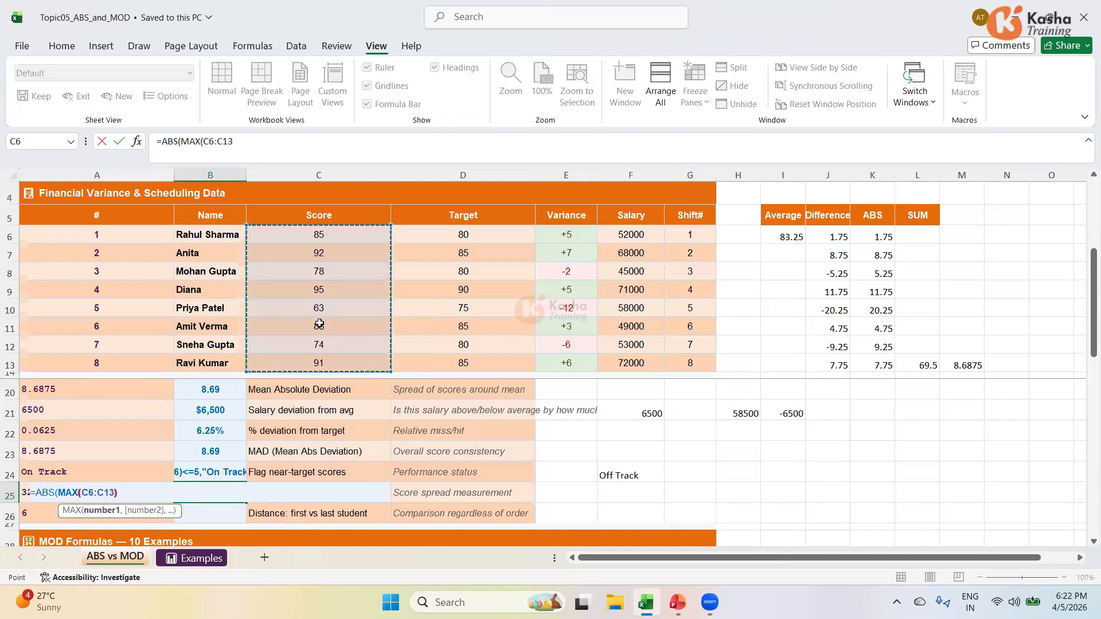
Step: Complete the ABS formula in cell B25 by subtracting MIN(C6:C13), and reselect the cell to review it
type("-MIN")
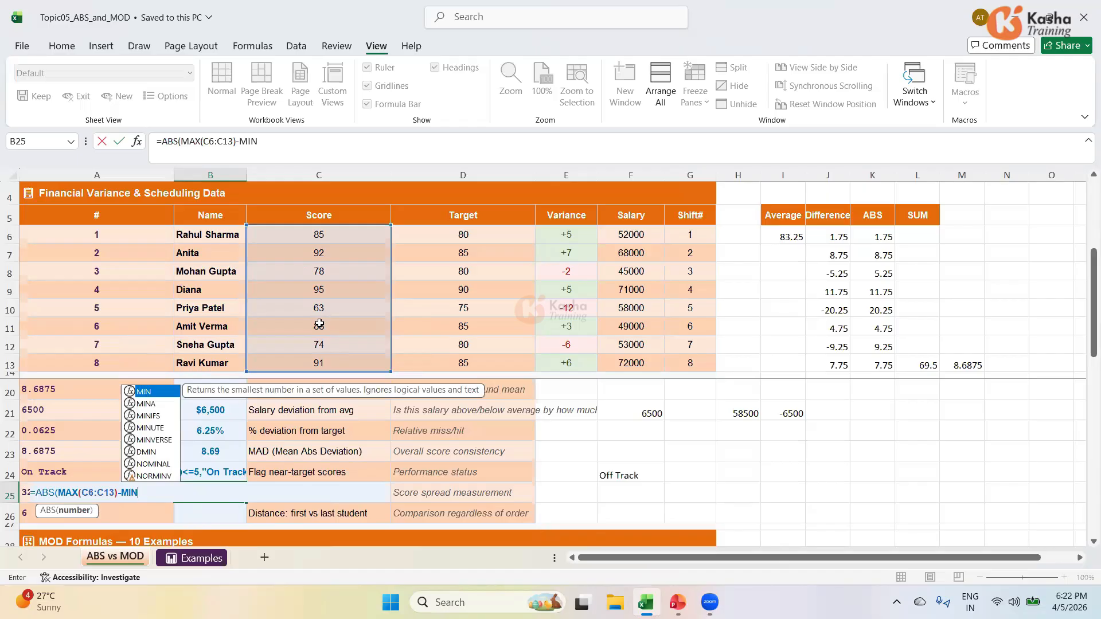
type("(")
left_click_drag(321, 229, 321, 360)
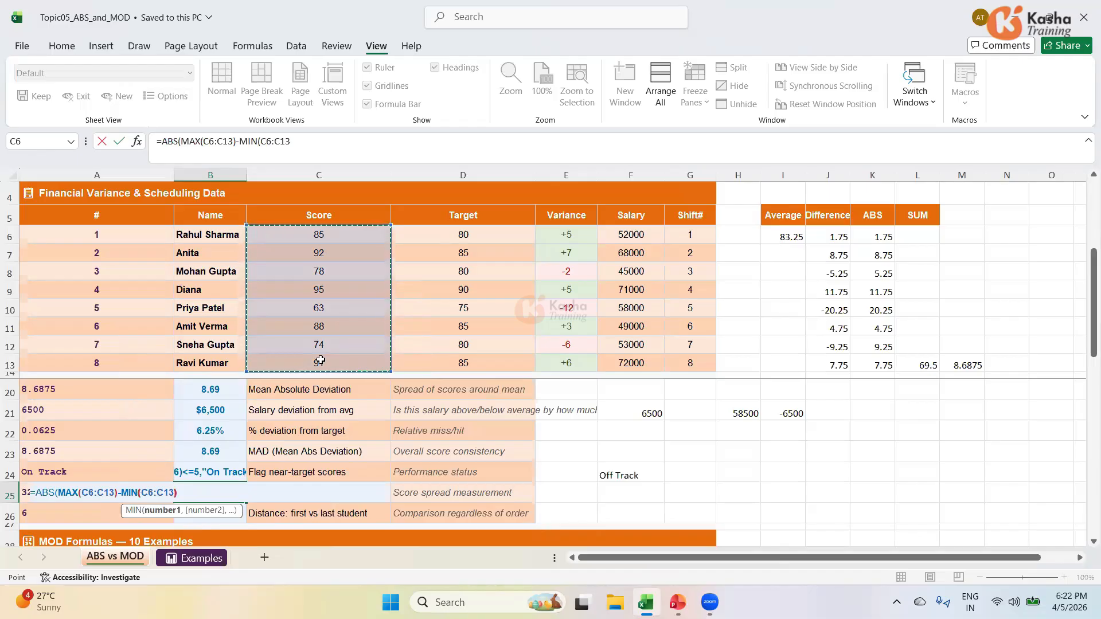
type(")")
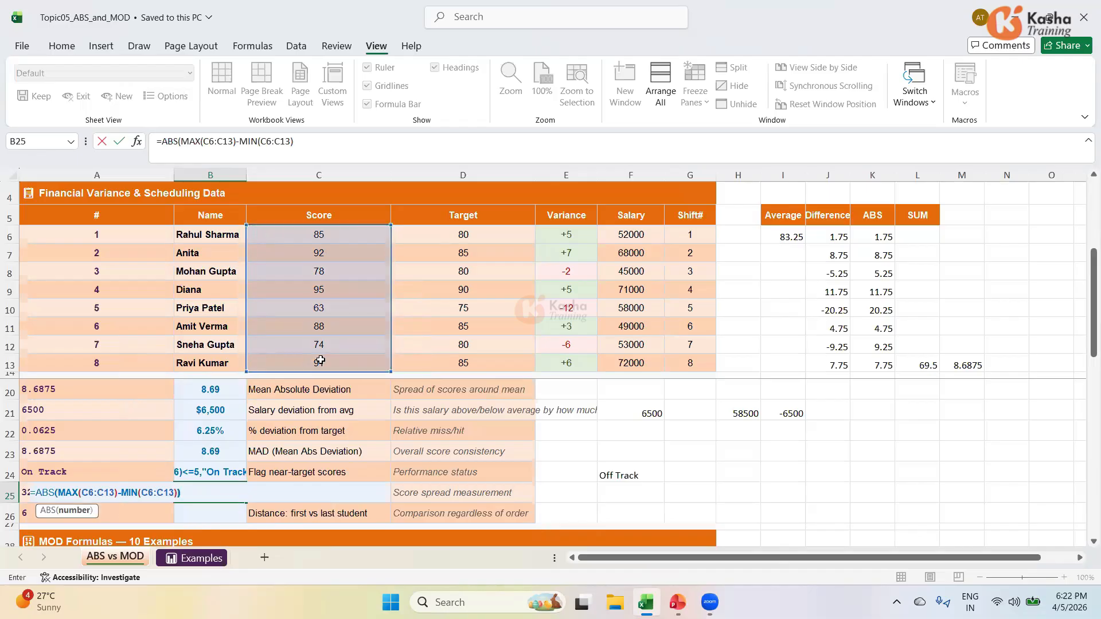
key("Return")
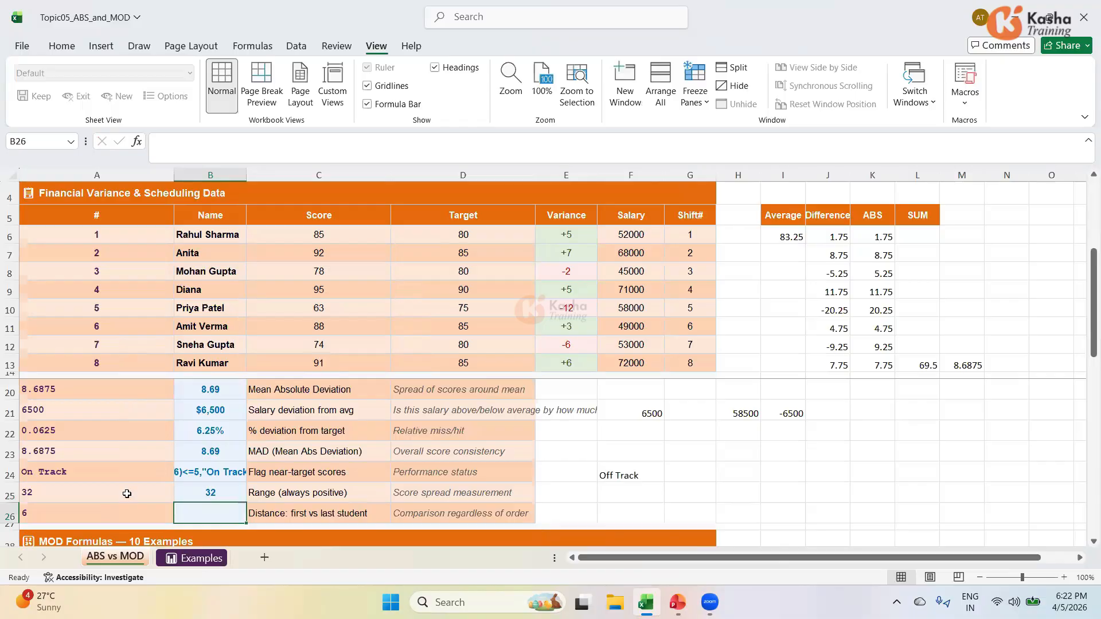
key("Up")
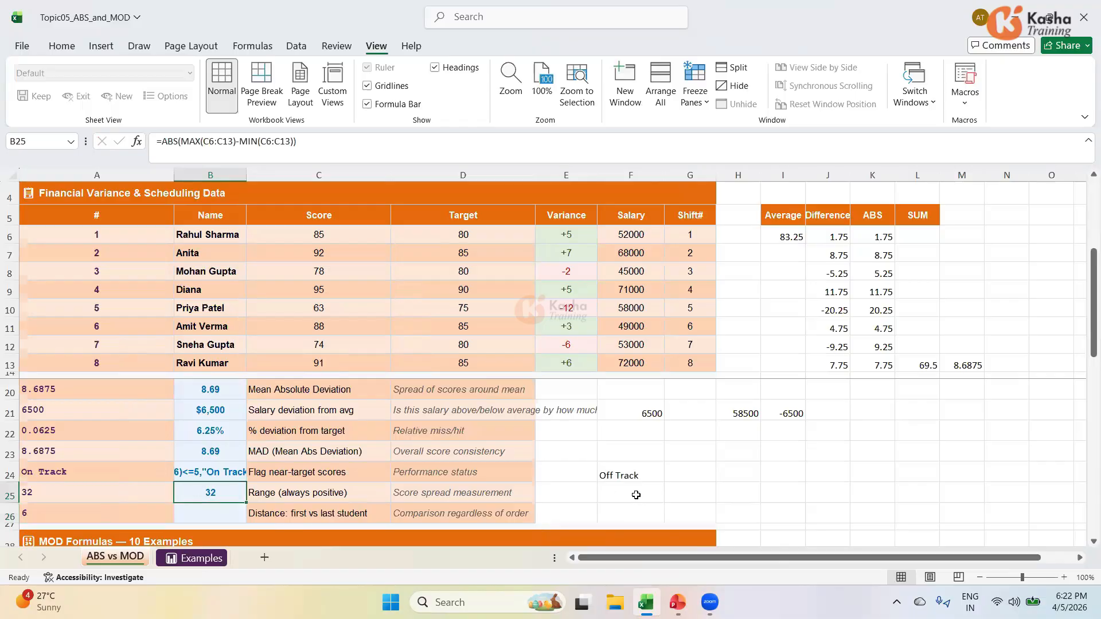
Step: Enter =95-63 in cell F25 as a manual check of the score range, and compare it with cell B25
left_click(635, 495)
type("=")
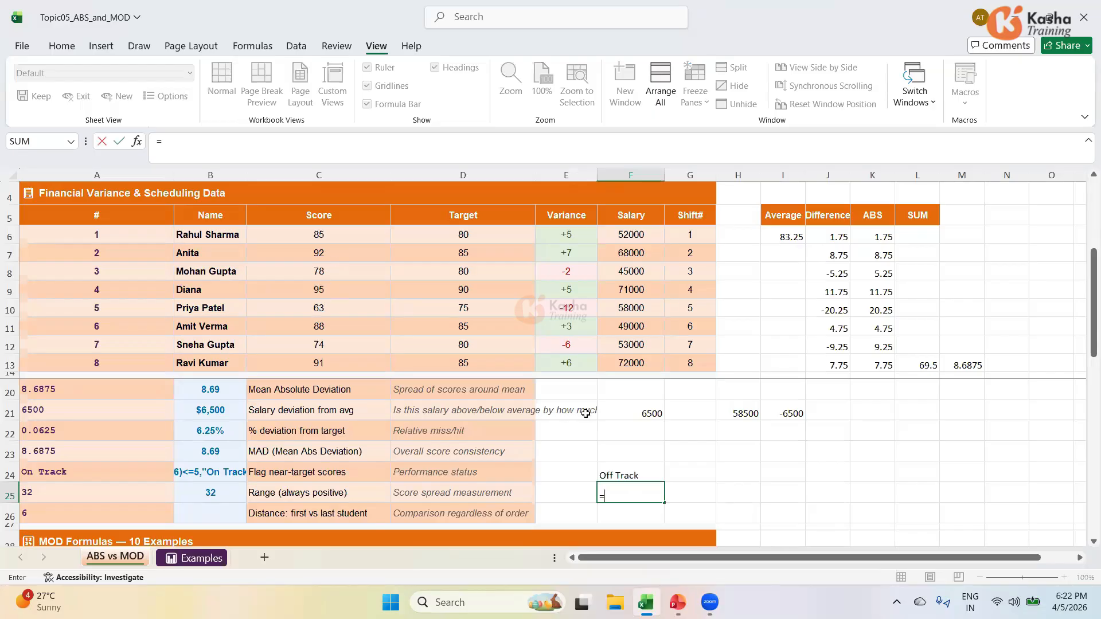
type("95-63")
key("Return")
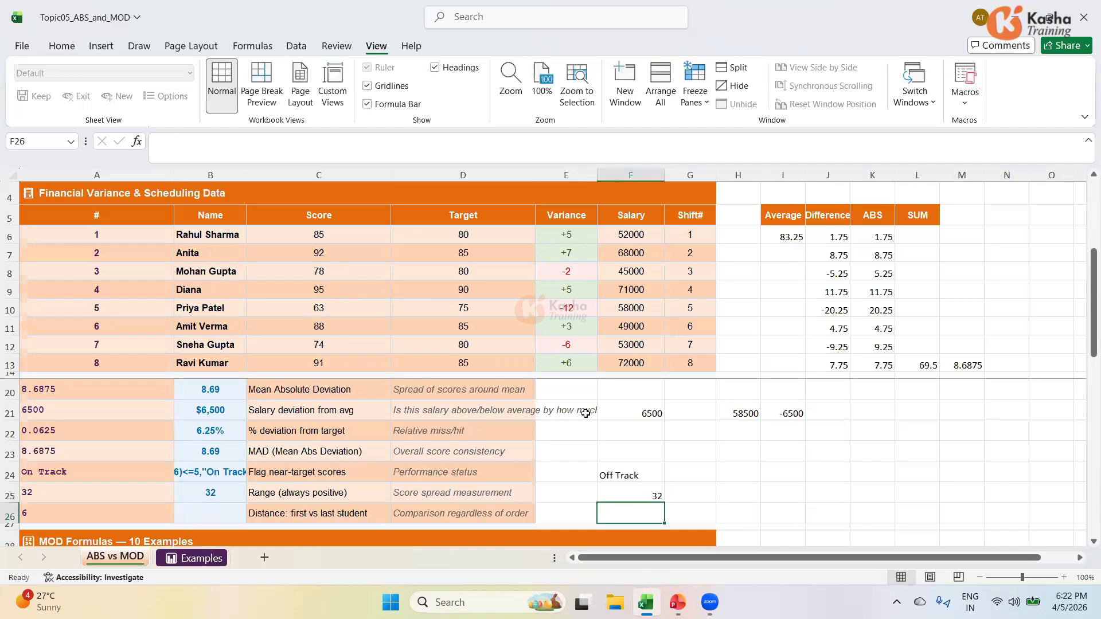
left_click(202, 492)
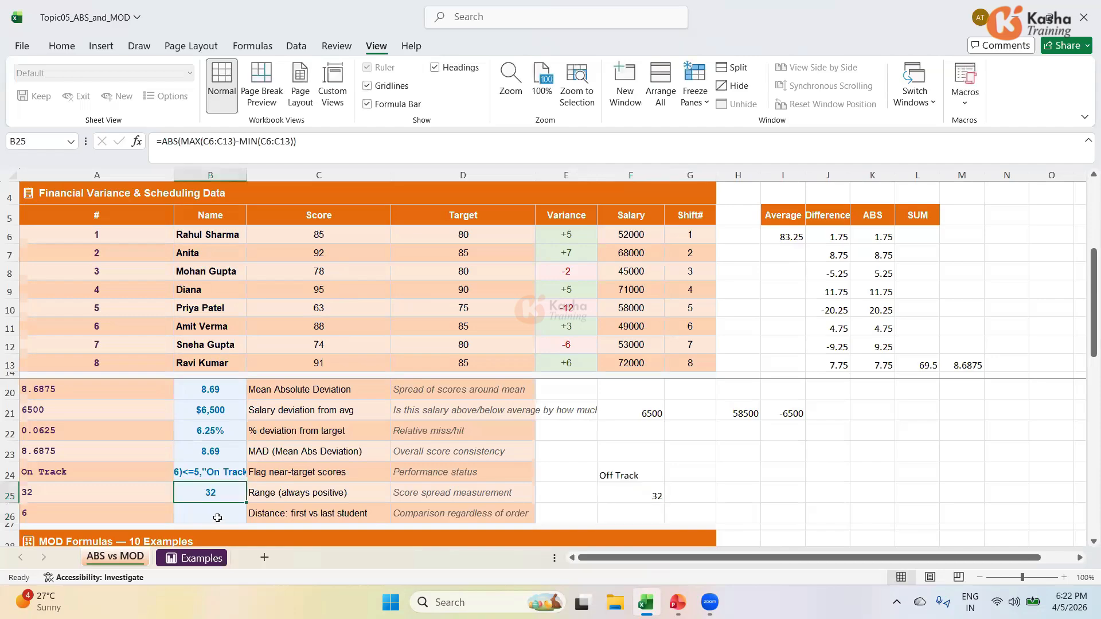
Step: Save the workbook and begin an ABS formula in the first-vs-last-student result cell B26, referencing scores C6:C13
left_click(219, 521)
key("ctrl+s")
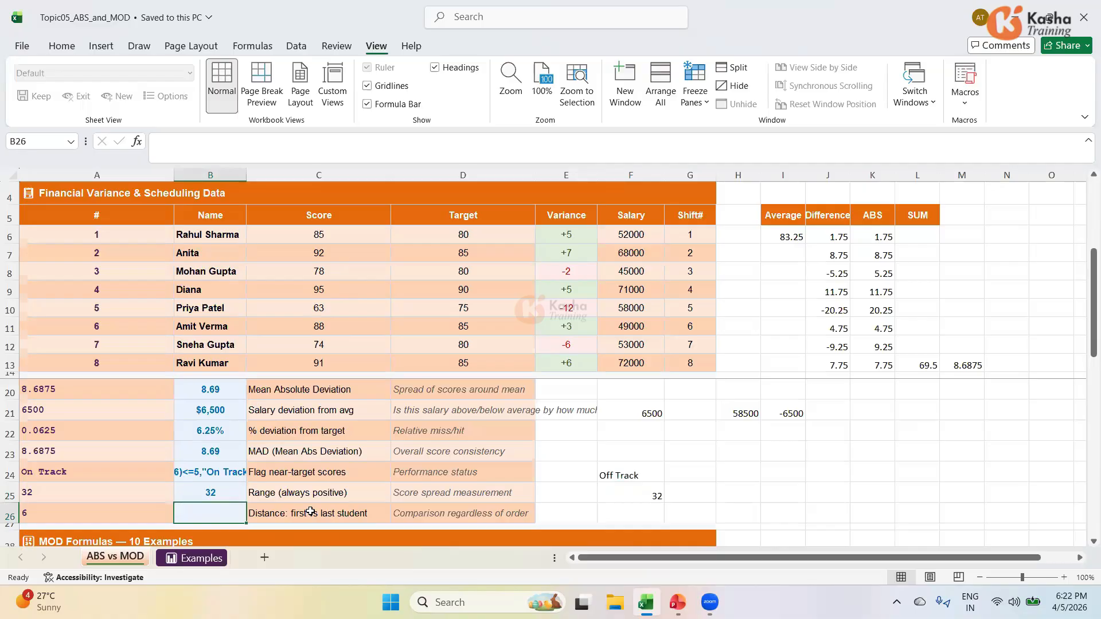
type("=")
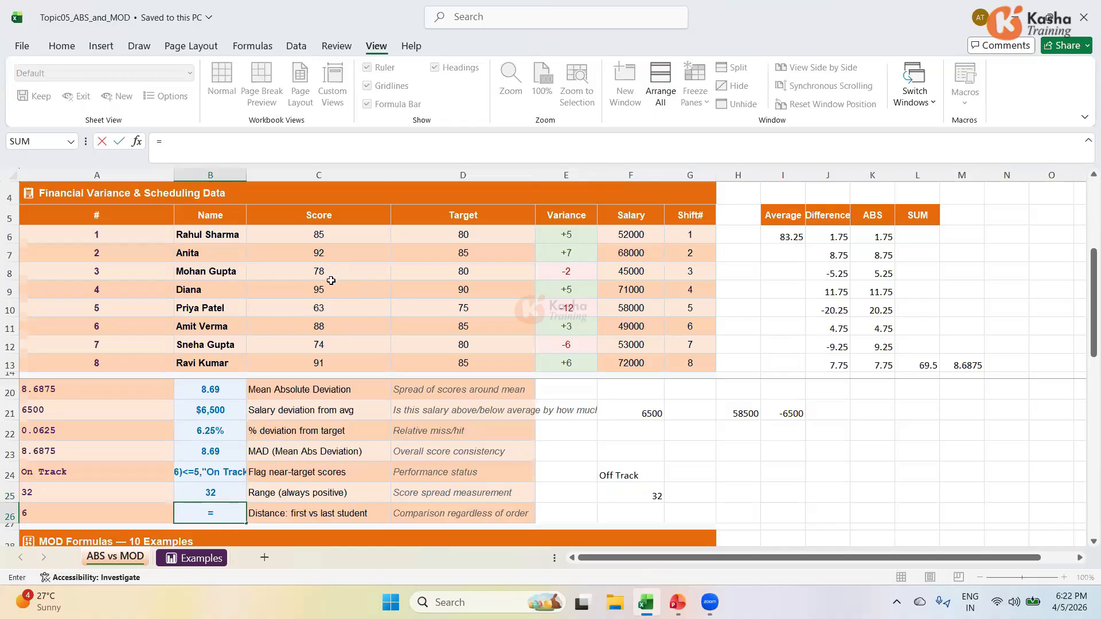
type("A")
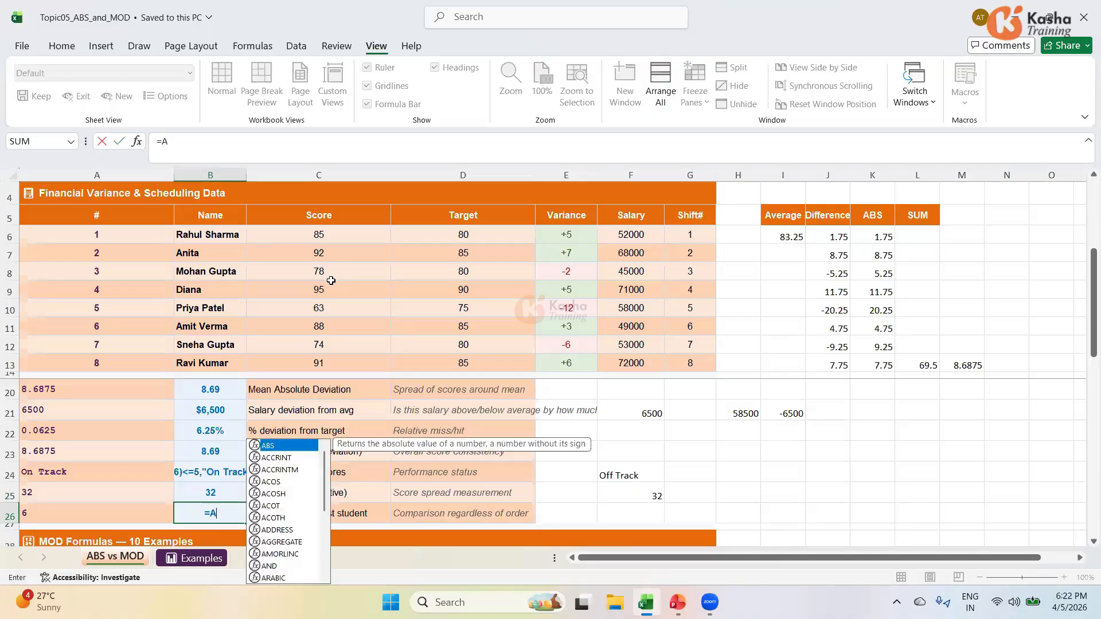
type("BS(")
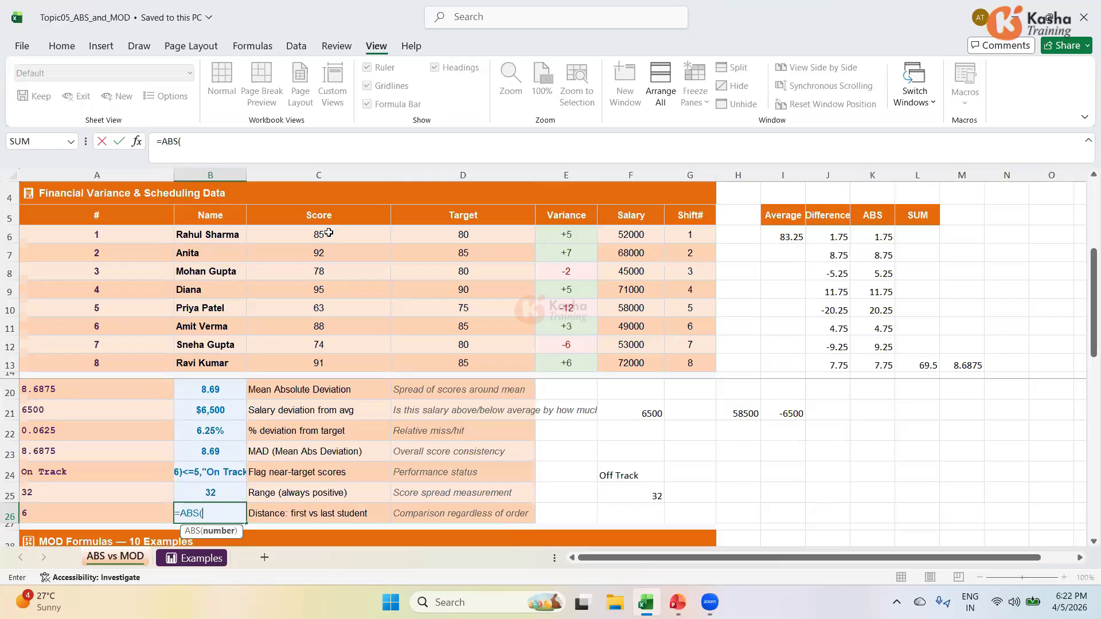
left_click_drag(327, 232, 327, 363)
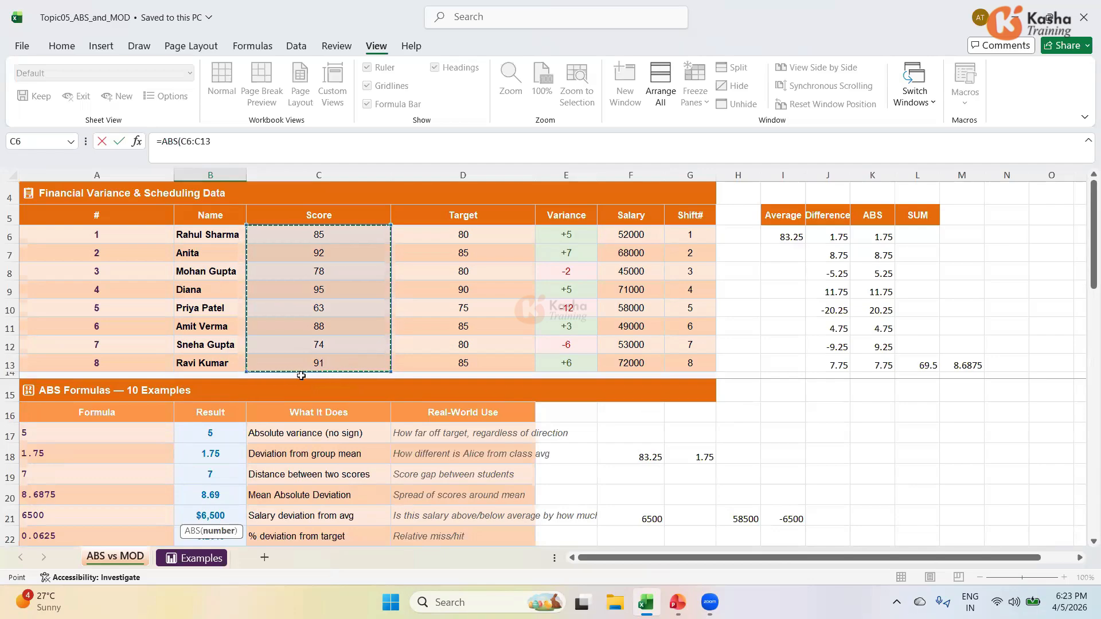
Step: Replace the colon in cell B26's formula with a minus sign and complete it as =ABS(C6-C13)
left_click(196, 141)
key("BackSpace")
type("-")
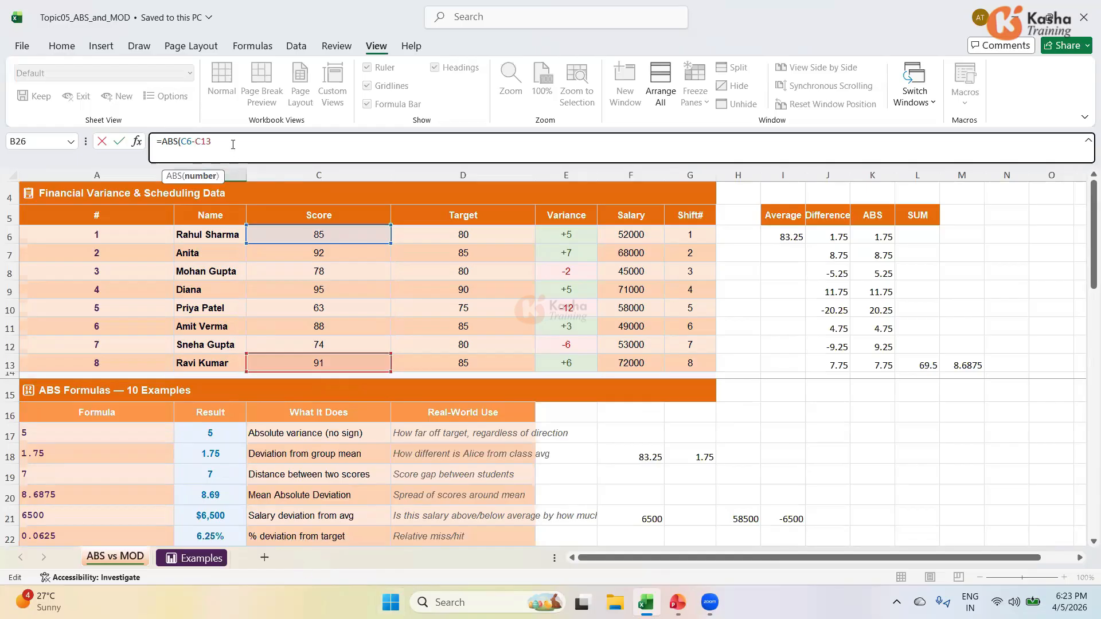
type(")")
key("Return")
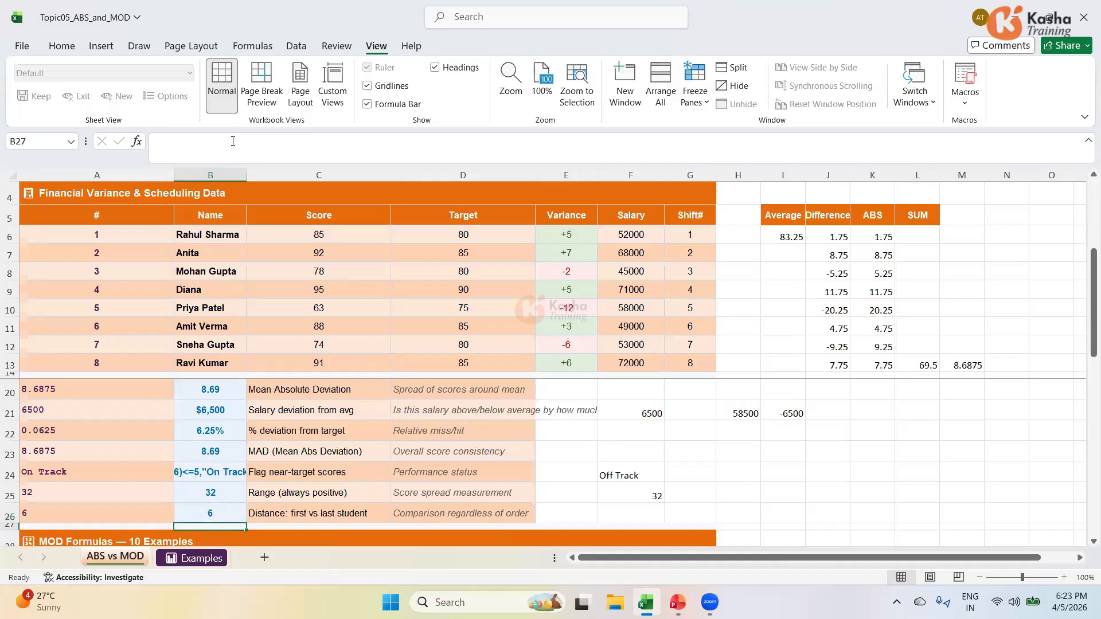
Step: Compare the first and last scores in C6 and C13 with the formula in cell B26, and save the workbook
left_click(319, 234)
left_click(324, 365)
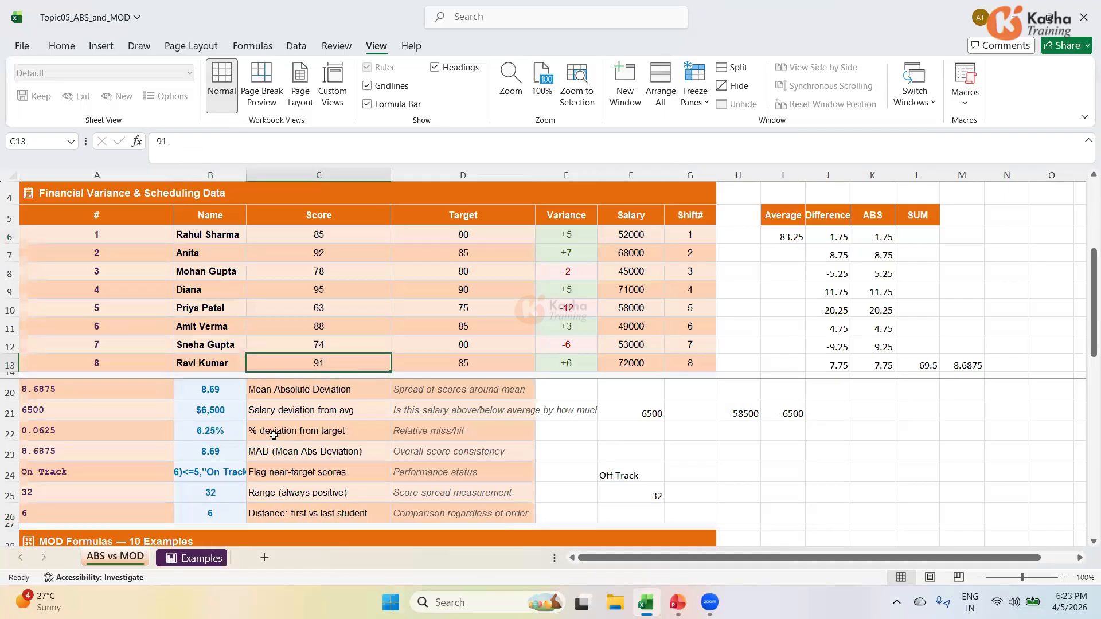
left_click(210, 513)
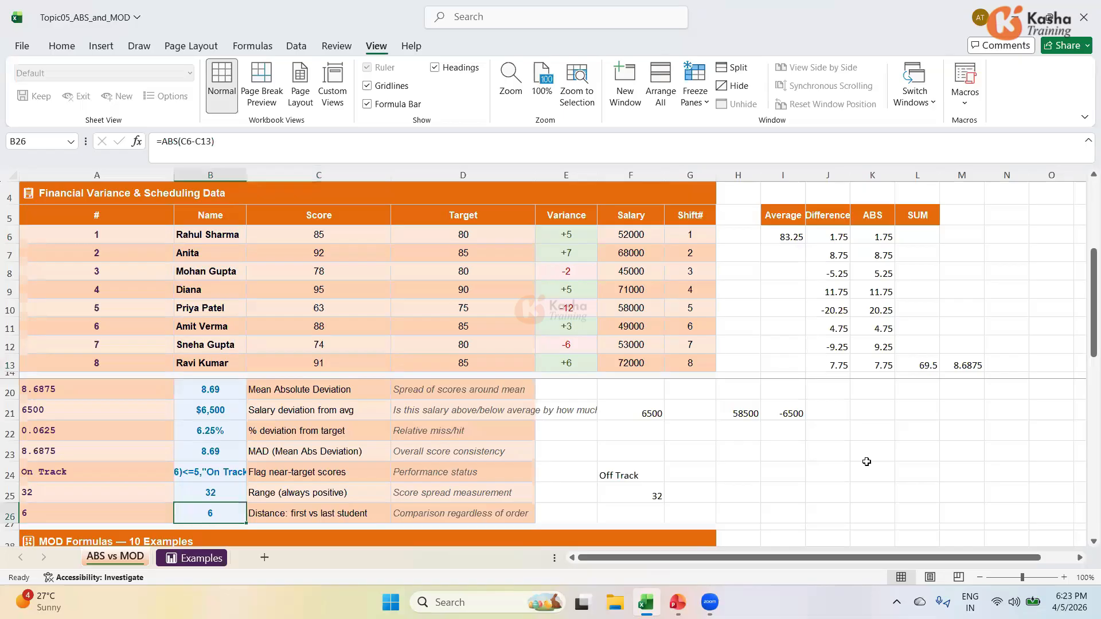
key("ctrl+s")
left_click(336, 237)
left_click(324, 363)
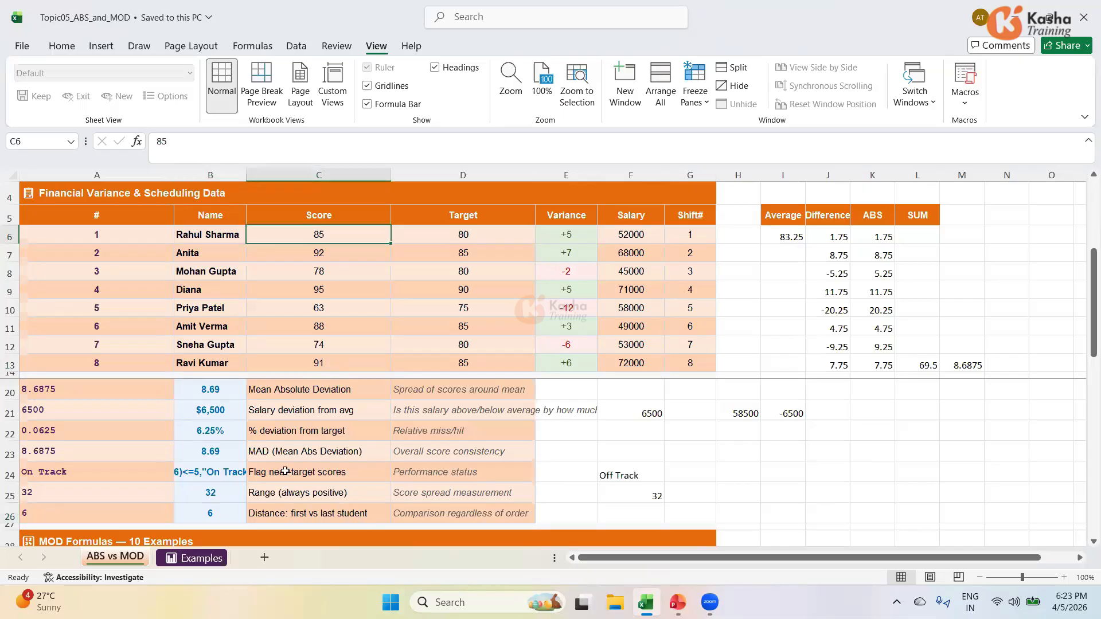
left_click(229, 511)
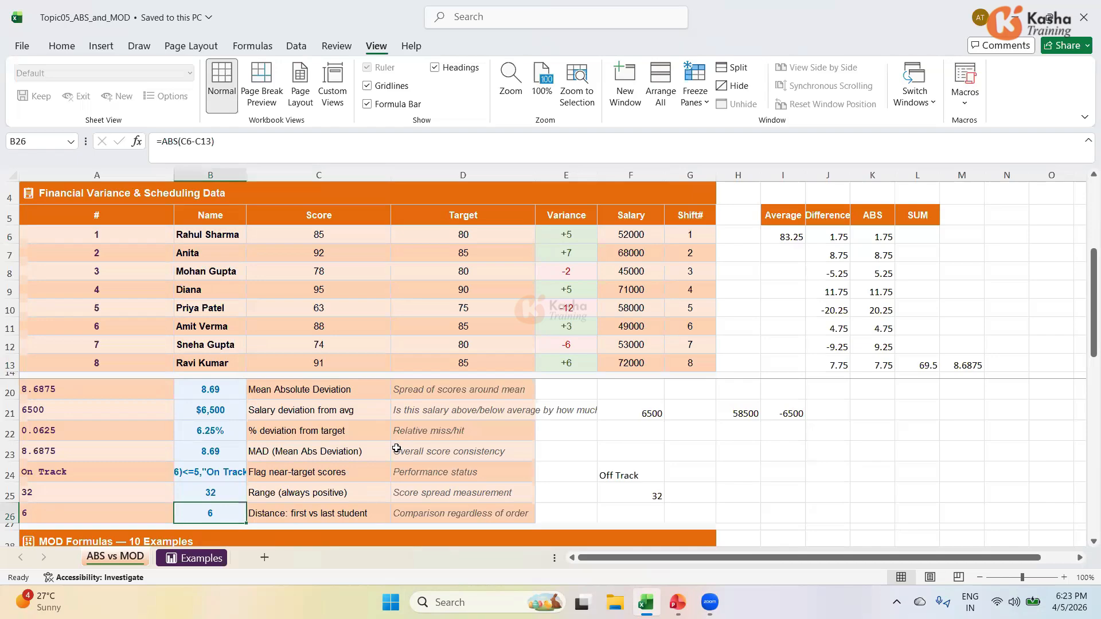
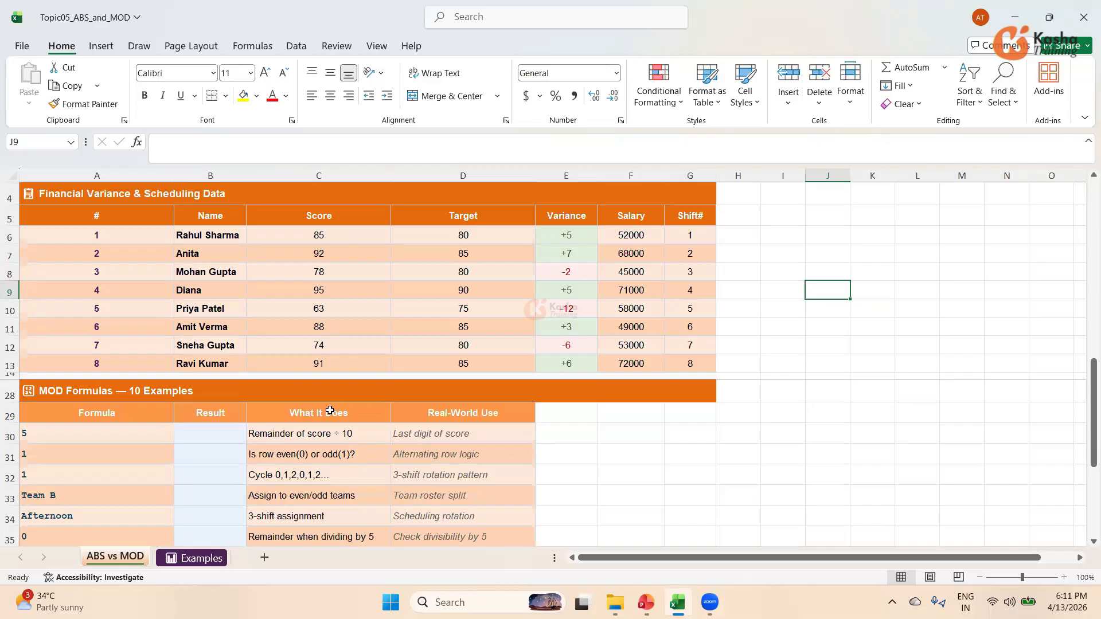
Step: Enter =MOD(C6,10) in cell B30 for the remainder of the first score divided by 10, and reselect the cell
left_click(197, 433)
type("=")
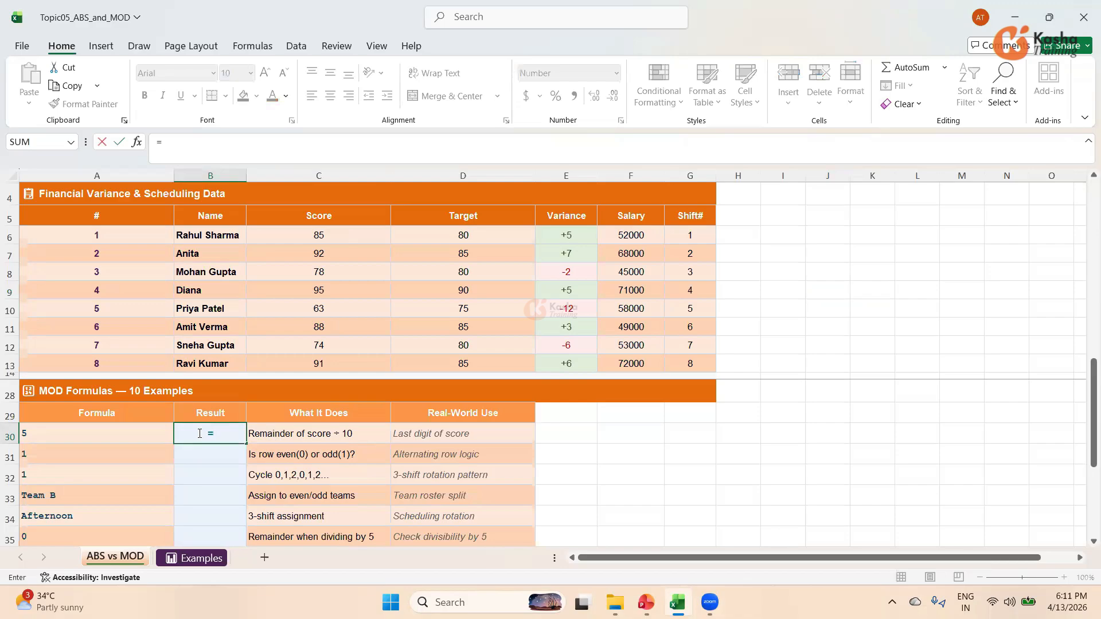
type("MOD(")
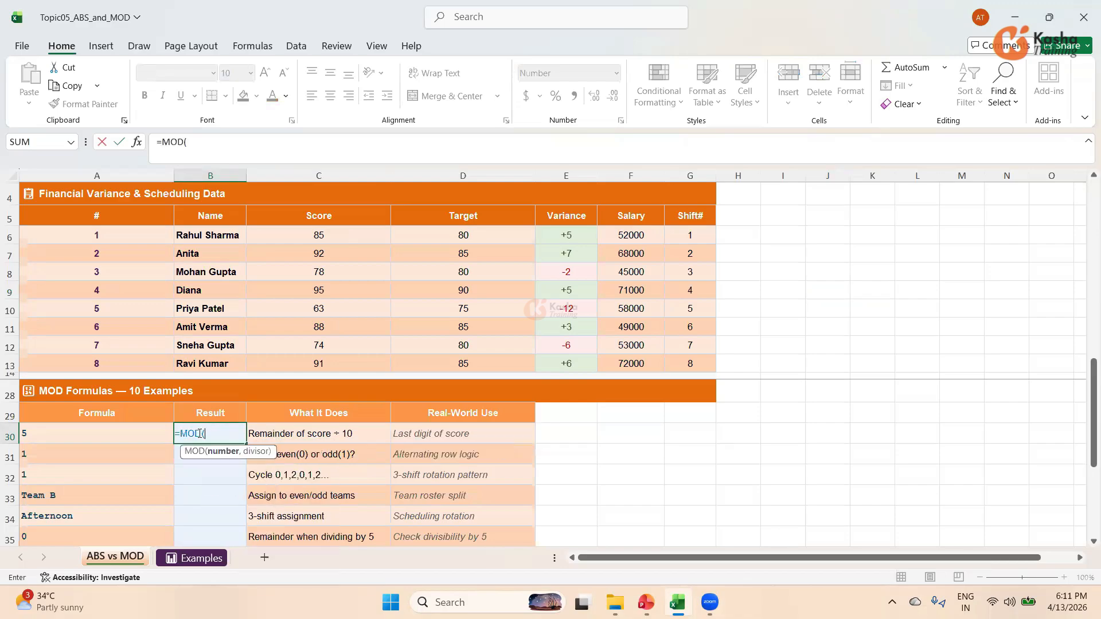
left_click(315, 232)
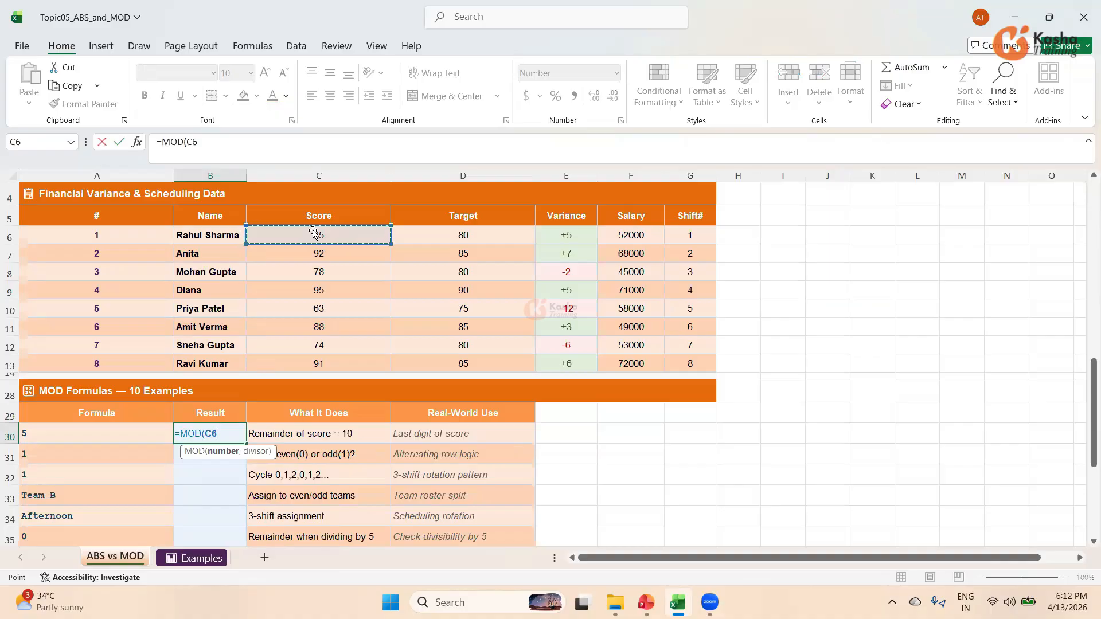
type(",")
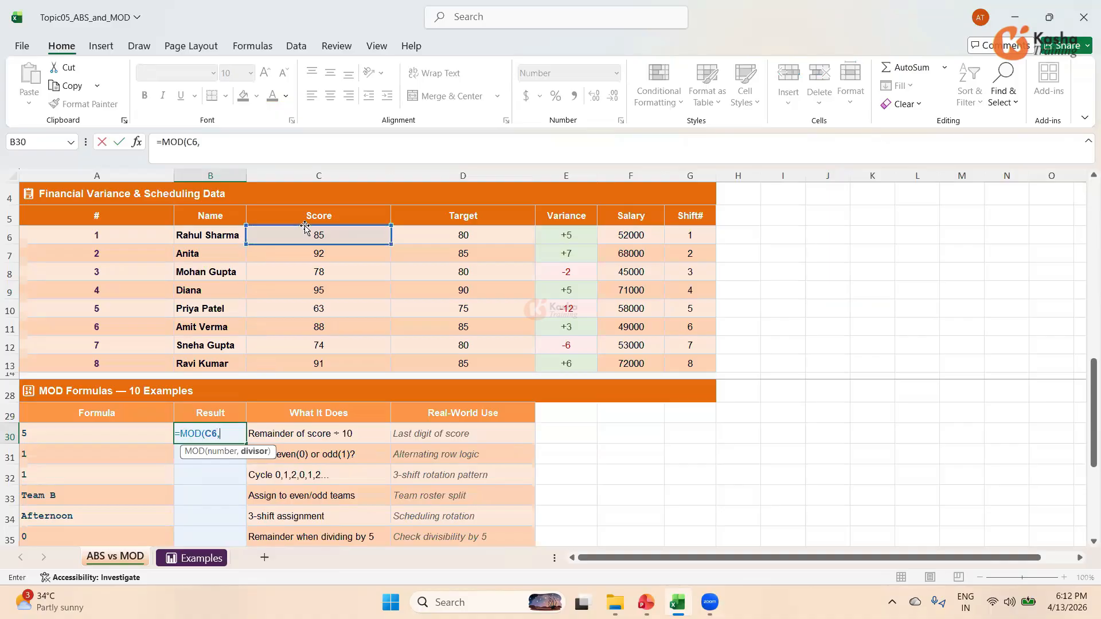
type("10)")
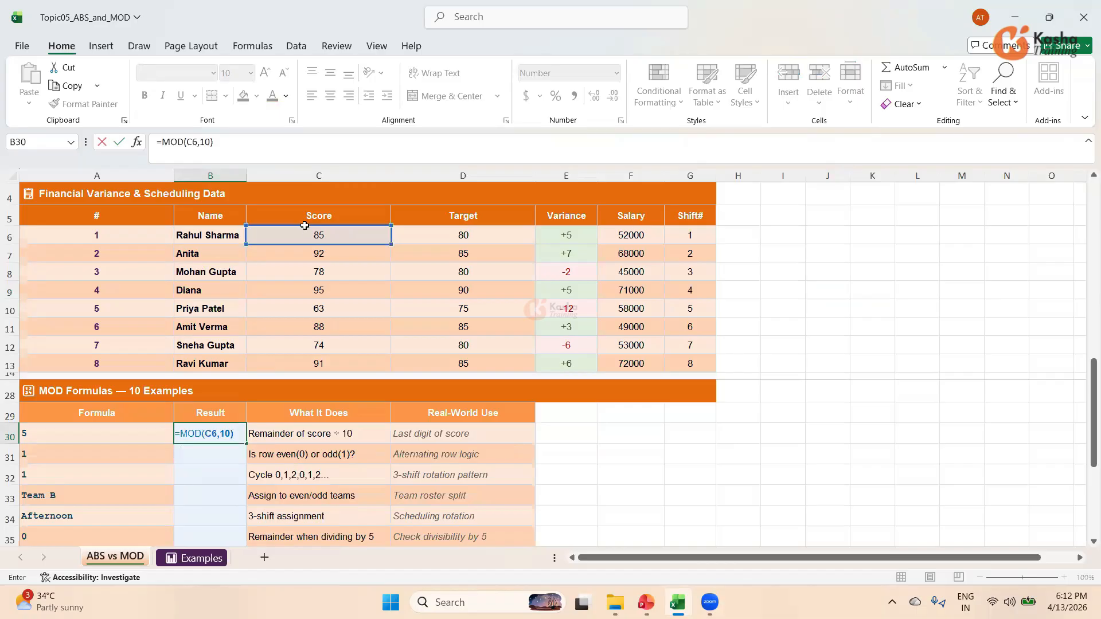
key("Return")
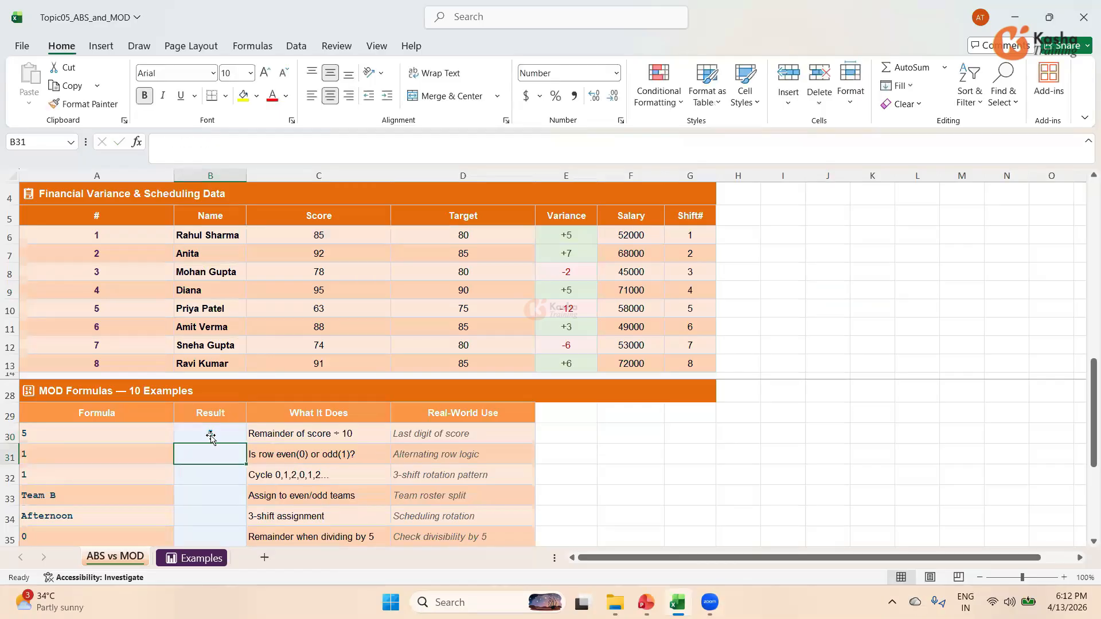
left_click(210, 435)
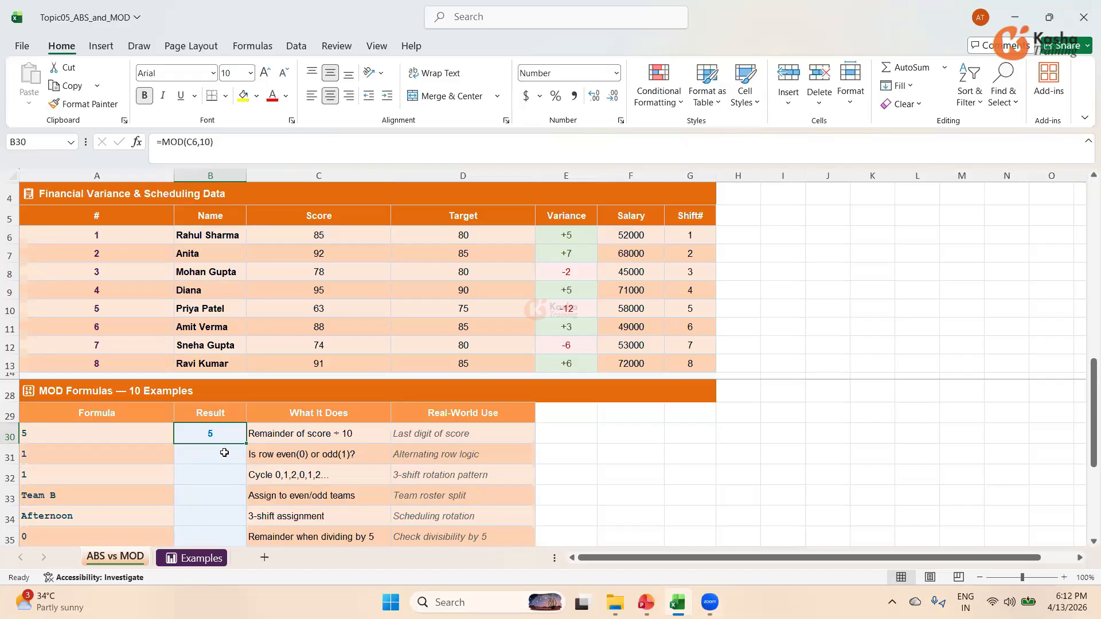
Step: Enter =MOD(G6,2) in result cell B31 to test whether the first shift number is even or odd
left_click(224, 453)
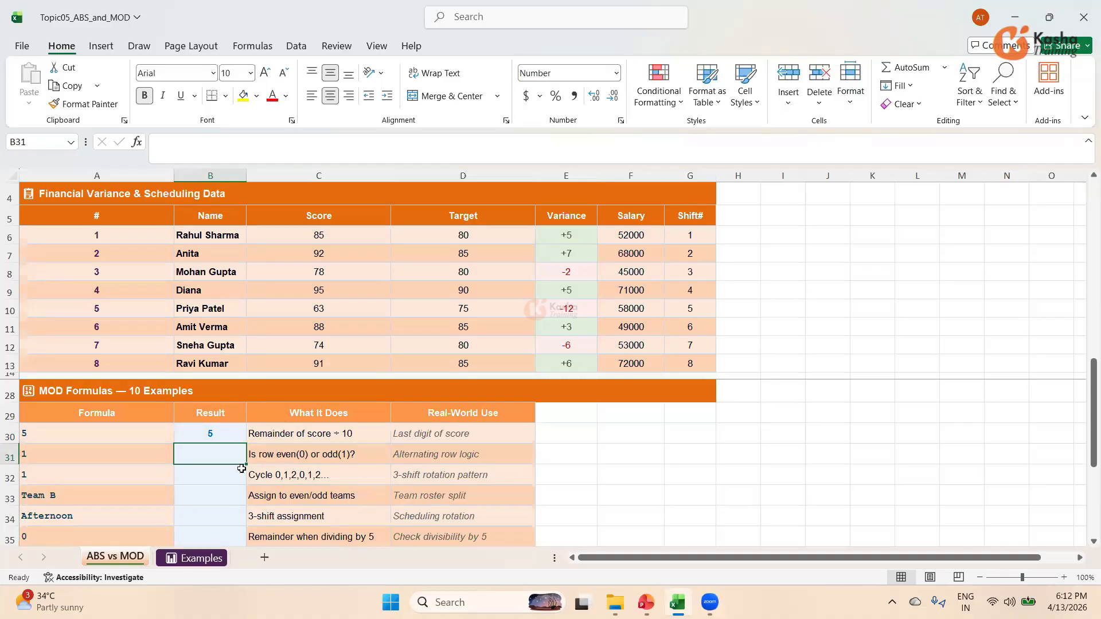
type("=")
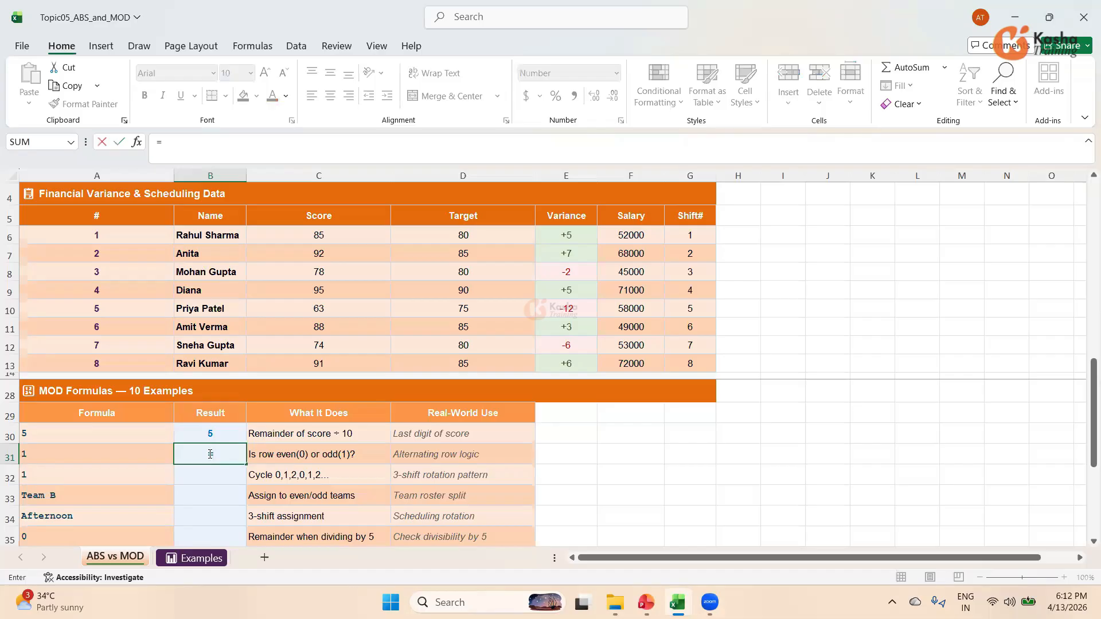
type("MOD(")
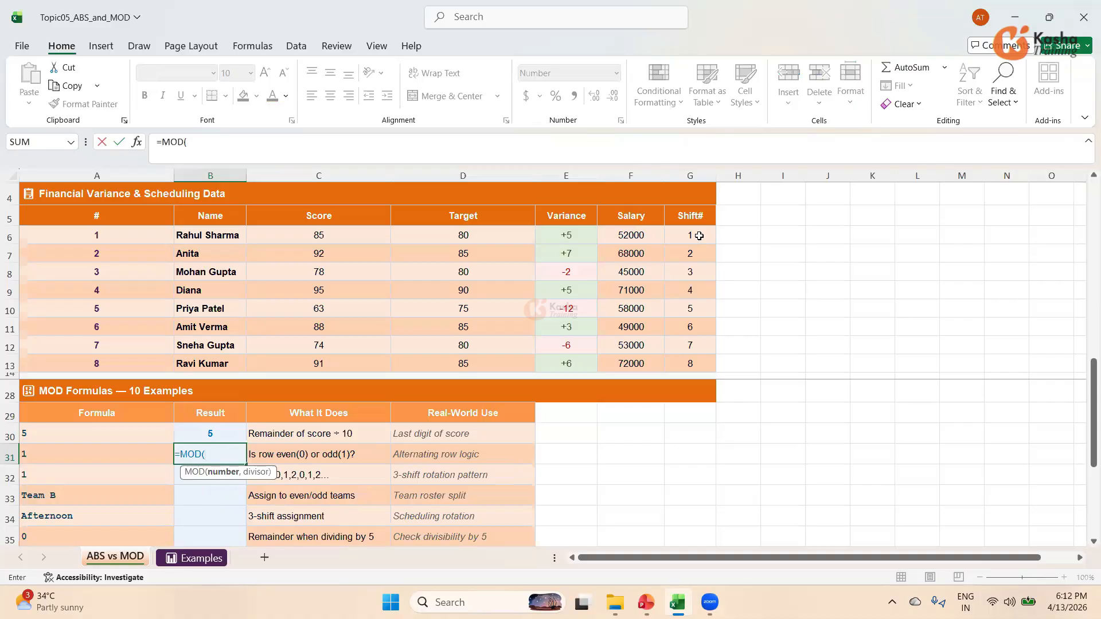
left_click(699, 236)
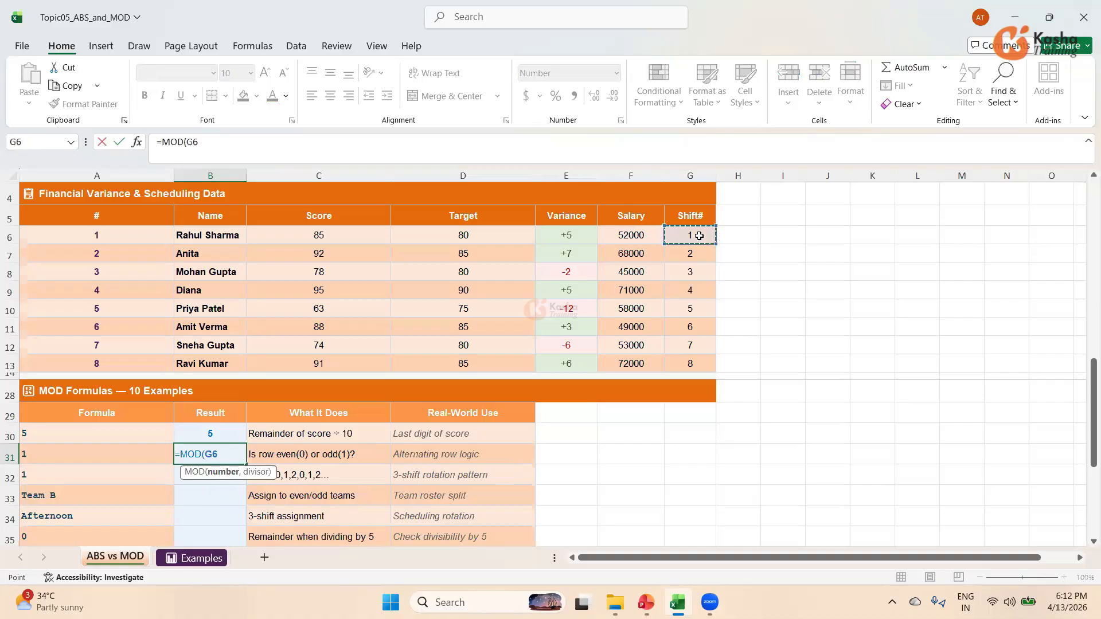
type(",2")
key("Return")
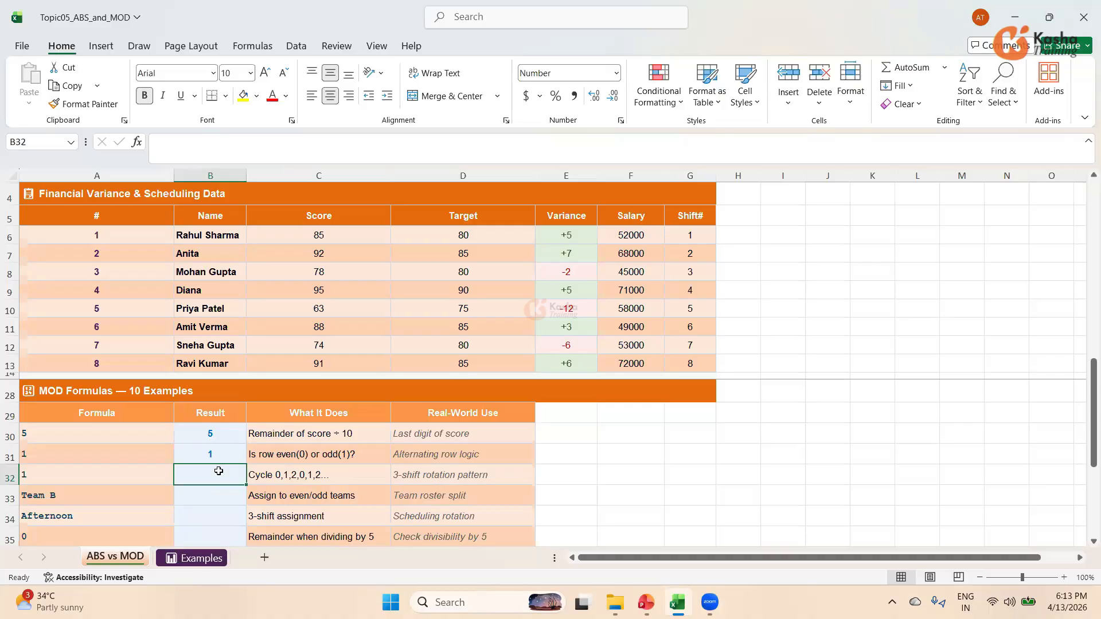
Step: Enter =MOD(G6,3) in result cell B32 for the three-shift rotation cycle
type("=")
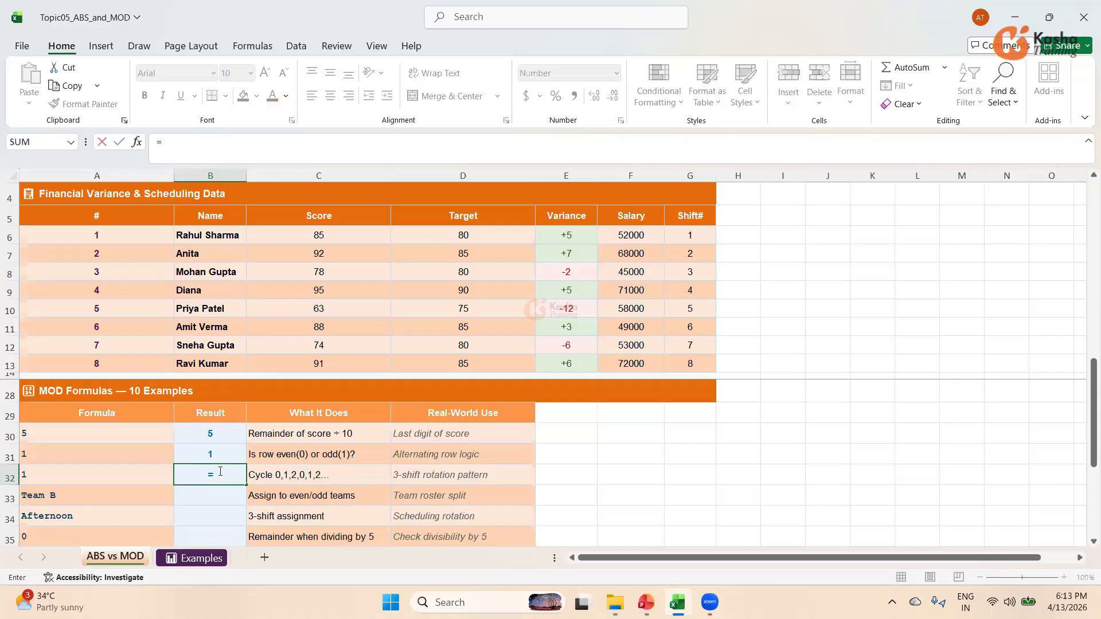
type("MOD(")
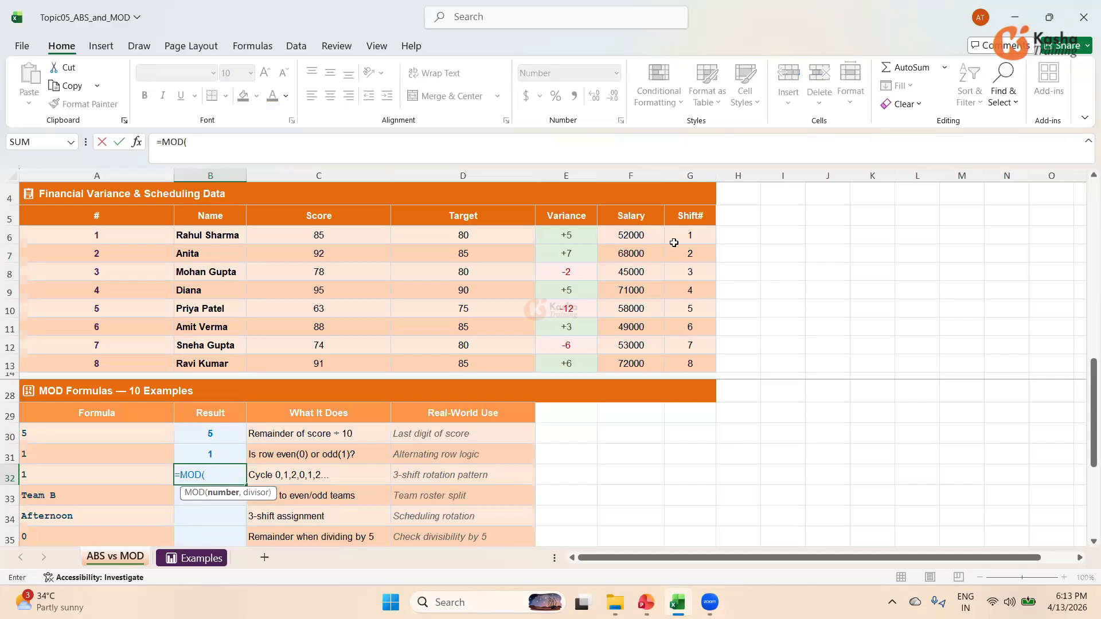
left_click(695, 236)
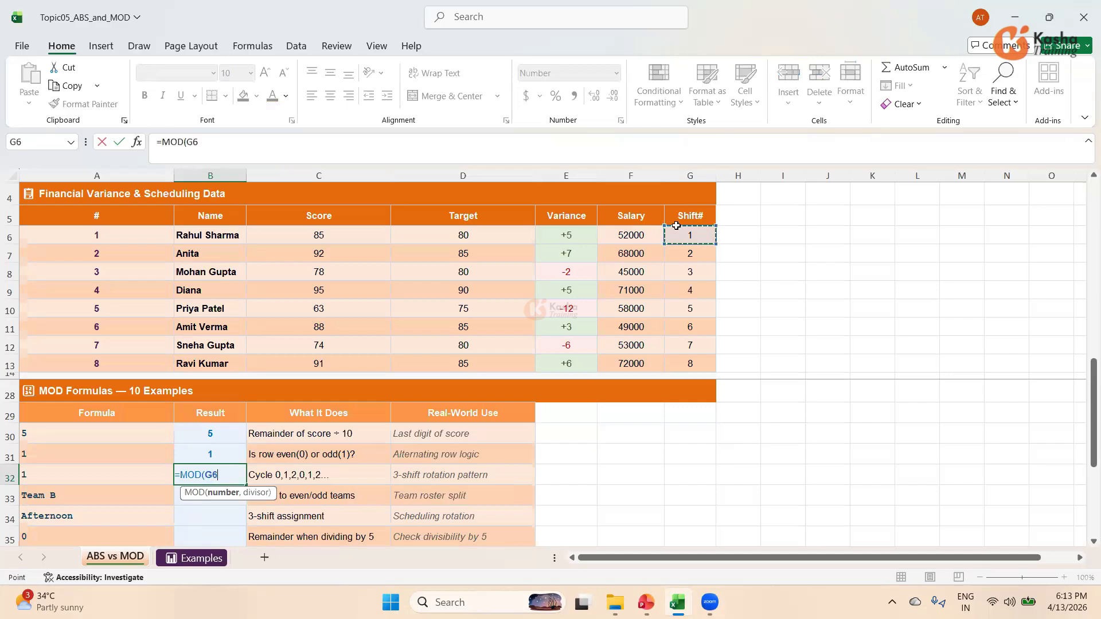
type(",")
type("3")
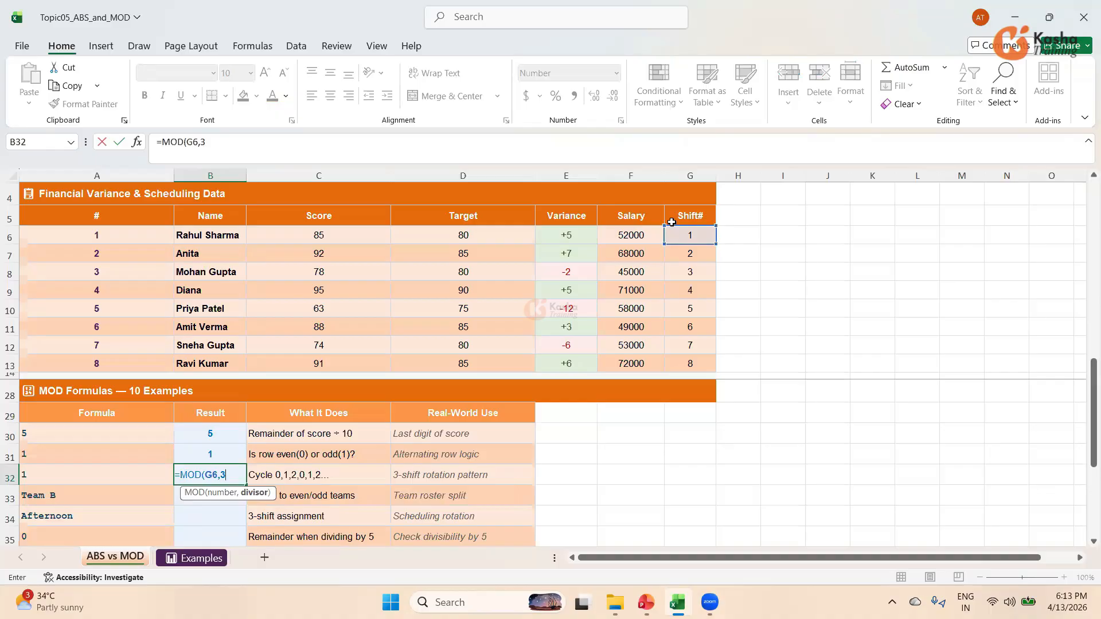
type(")")
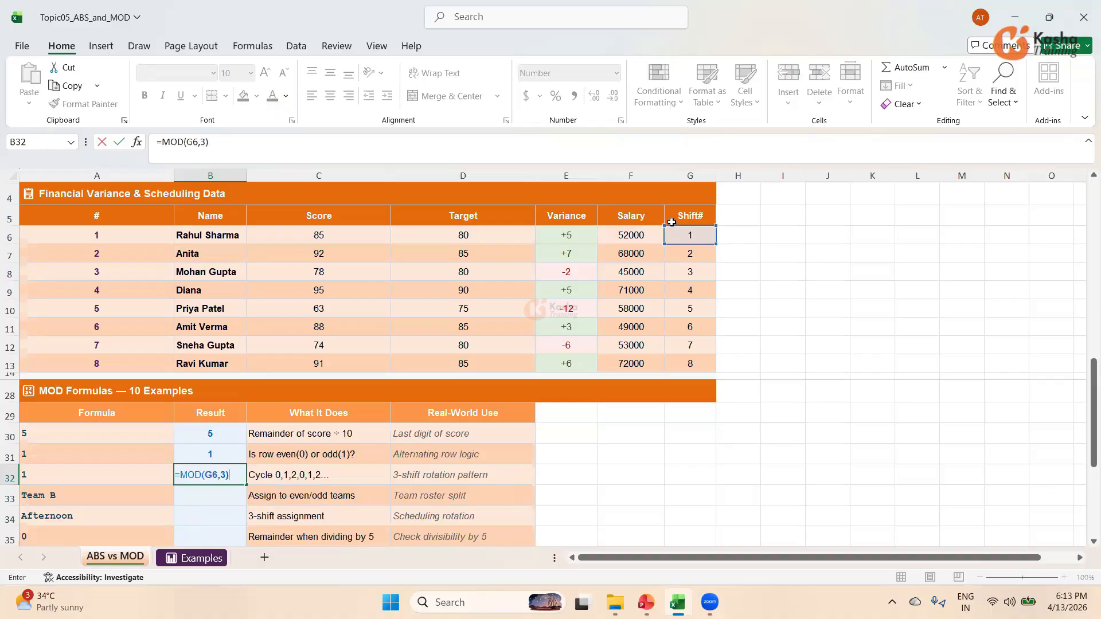
key("Return")
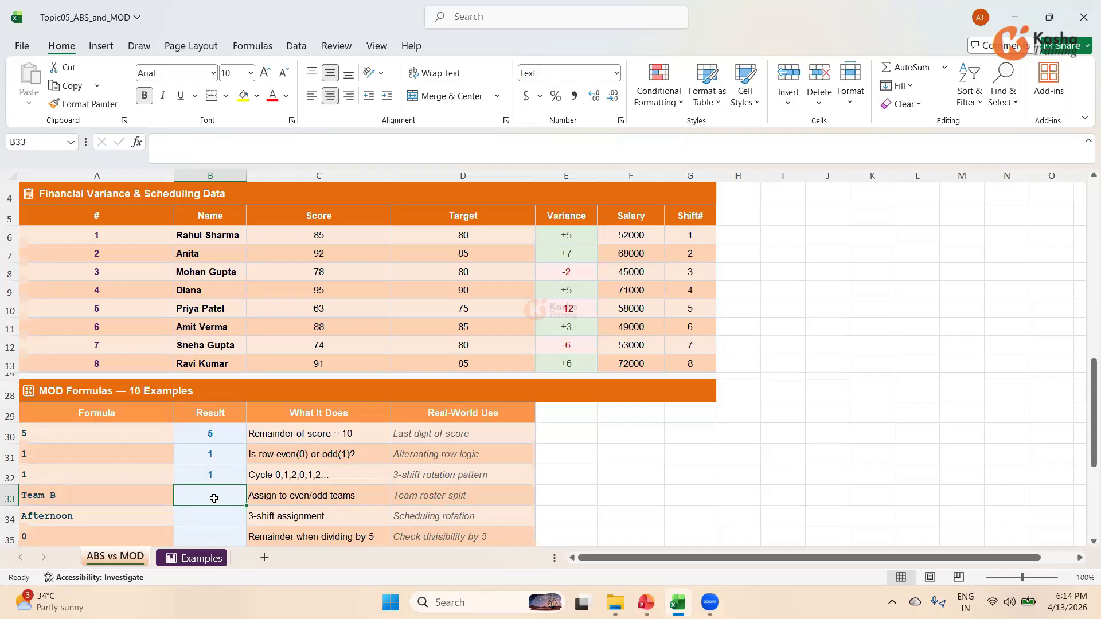
Step: Enter =IF(MOD(G6,2)=0,"Team A","Team B") in result cell B33 to assign even and odd shift numbers to teams
type("=I")
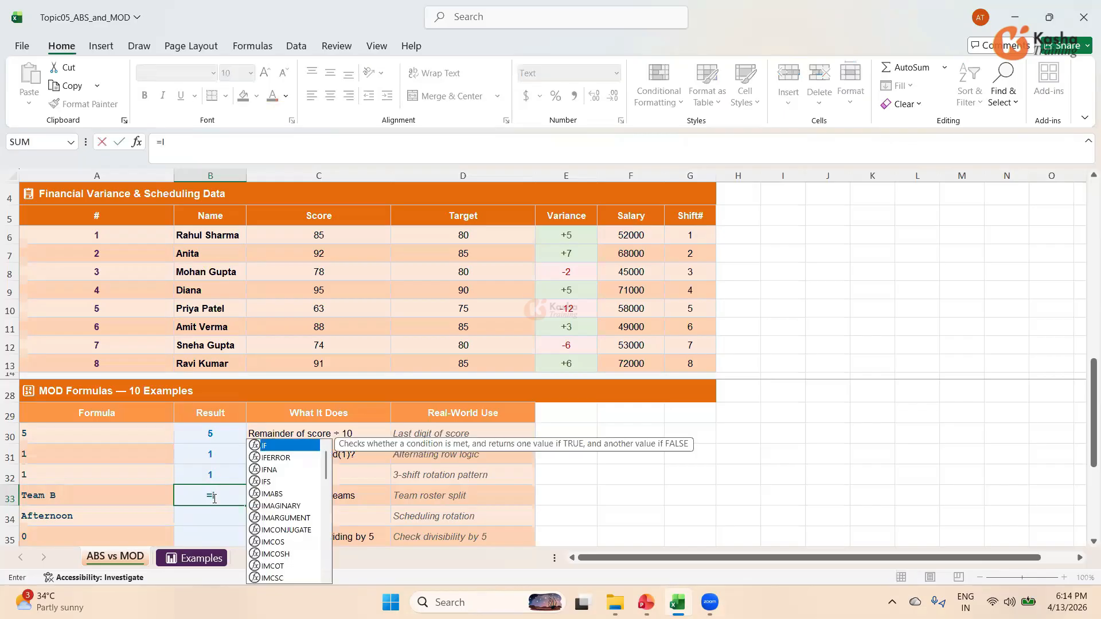
type("F(")
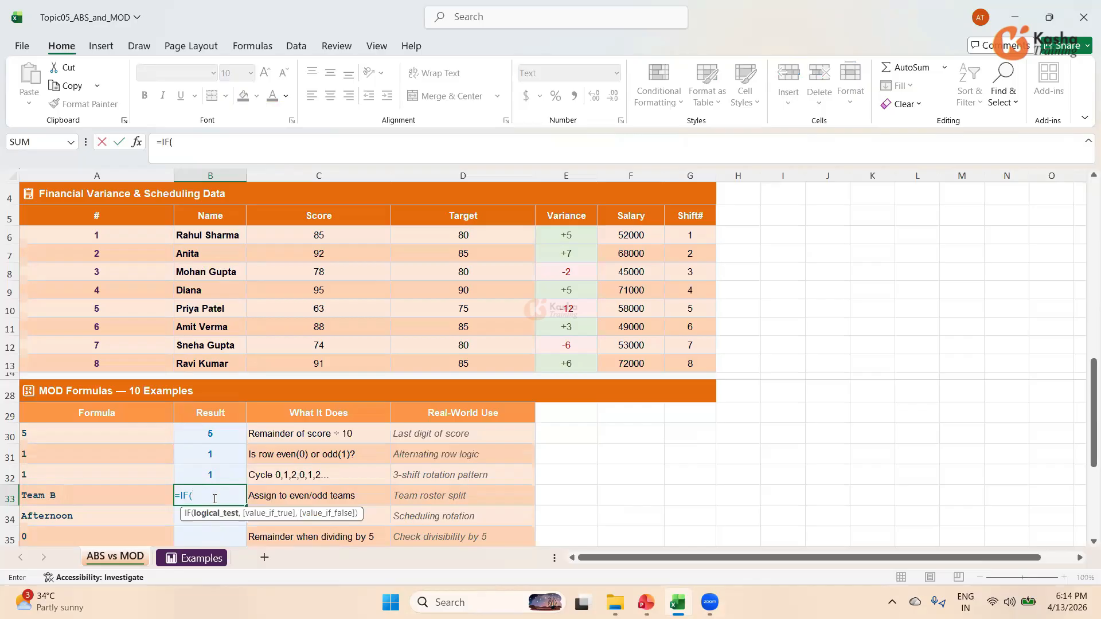
type("MOD")
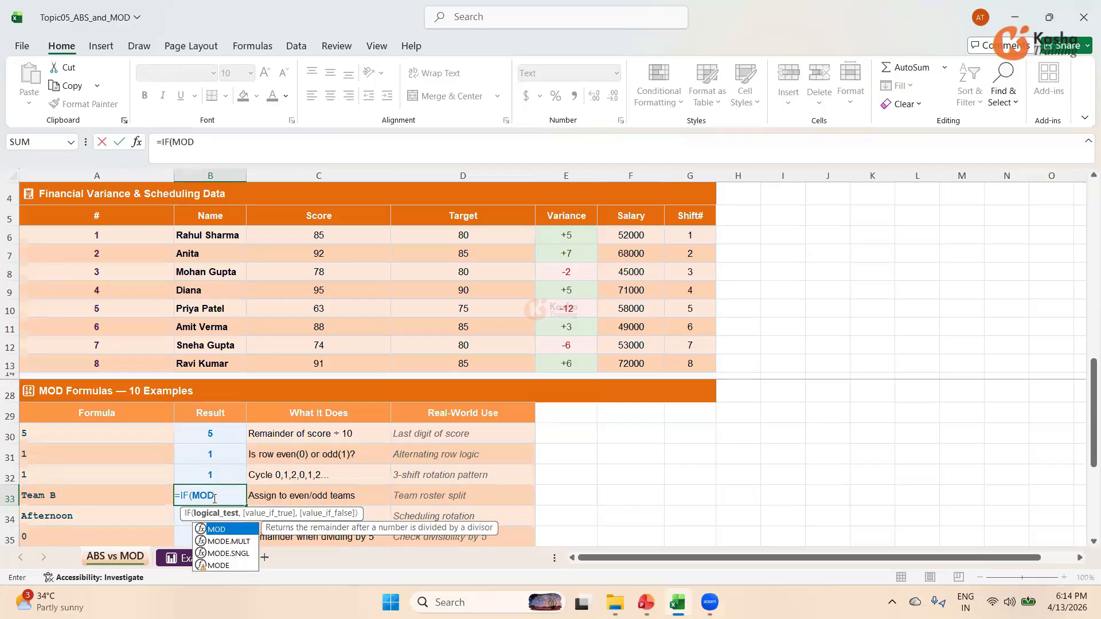
type("(")
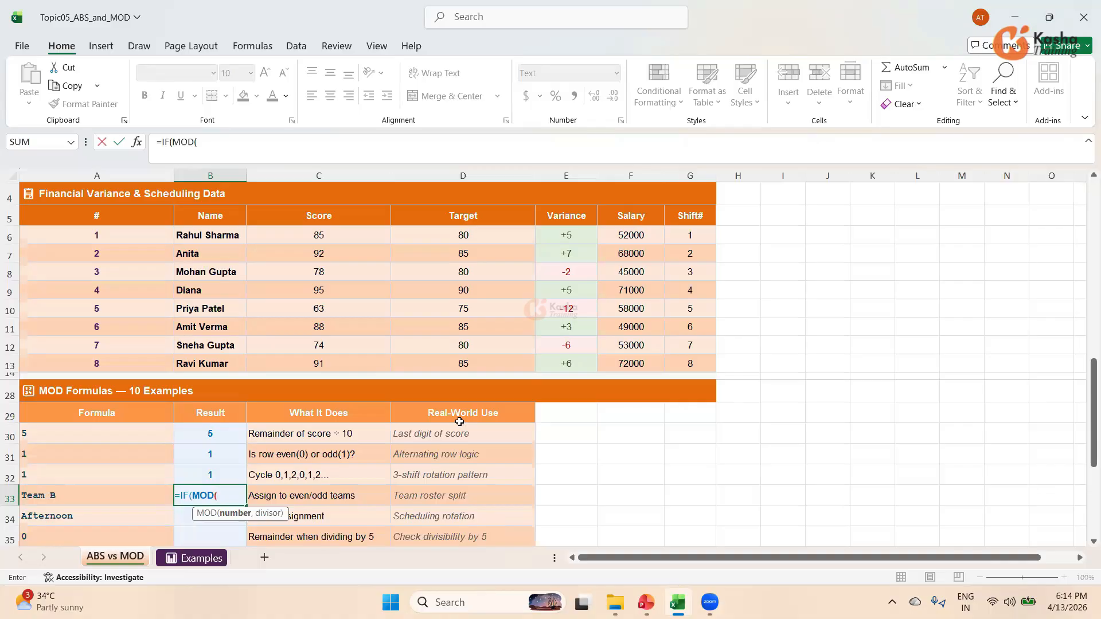
left_click(698, 231)
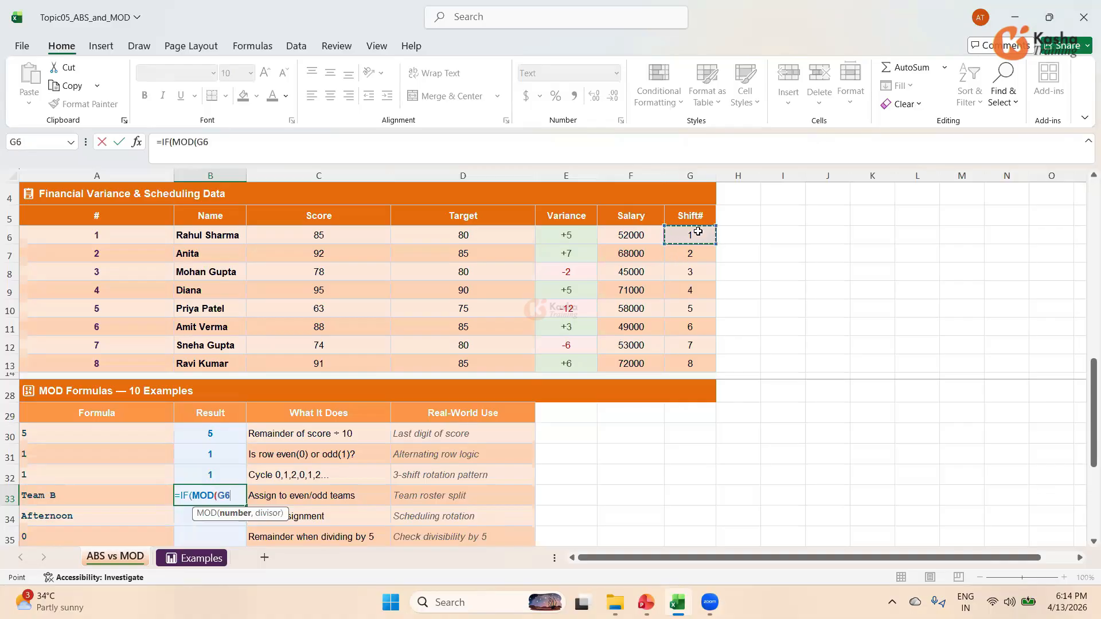
type(",3")
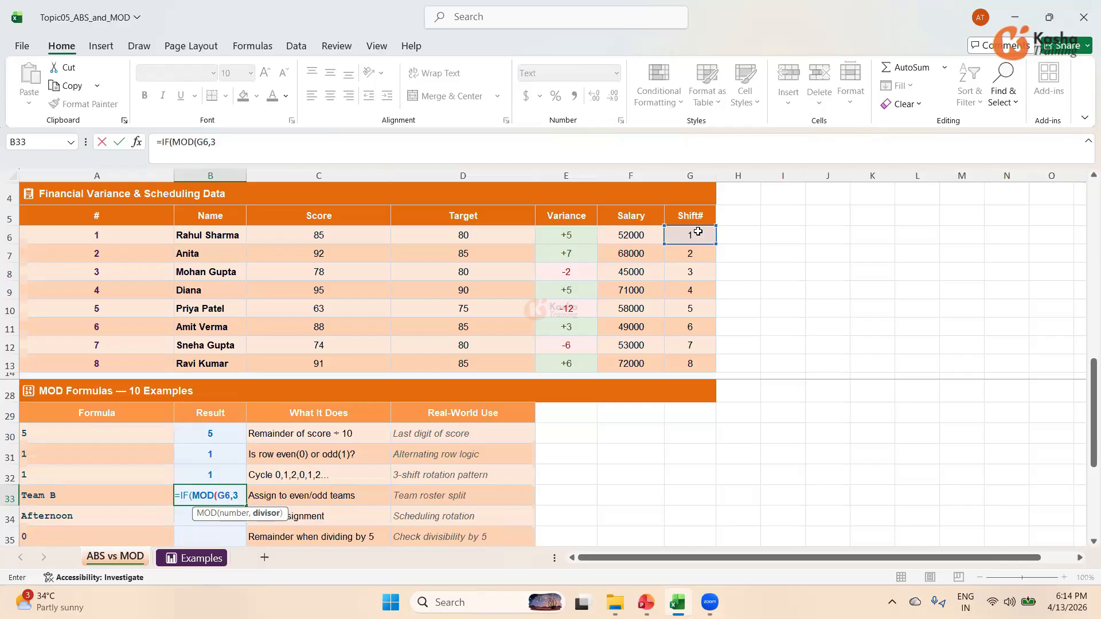
key("BackSpace")
type("2)")
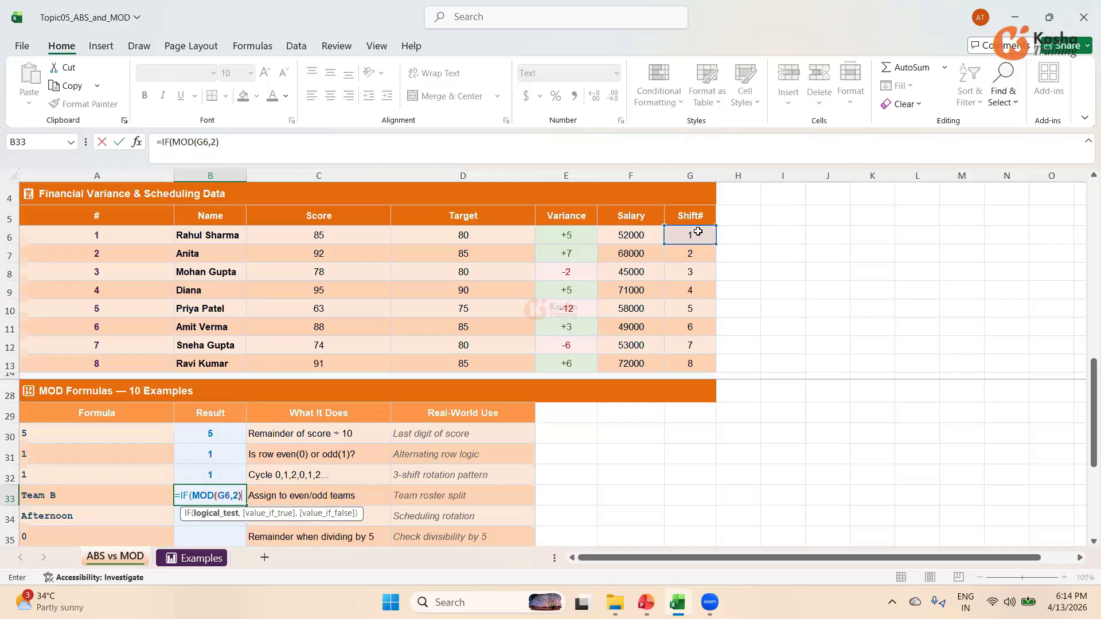
type("=0")
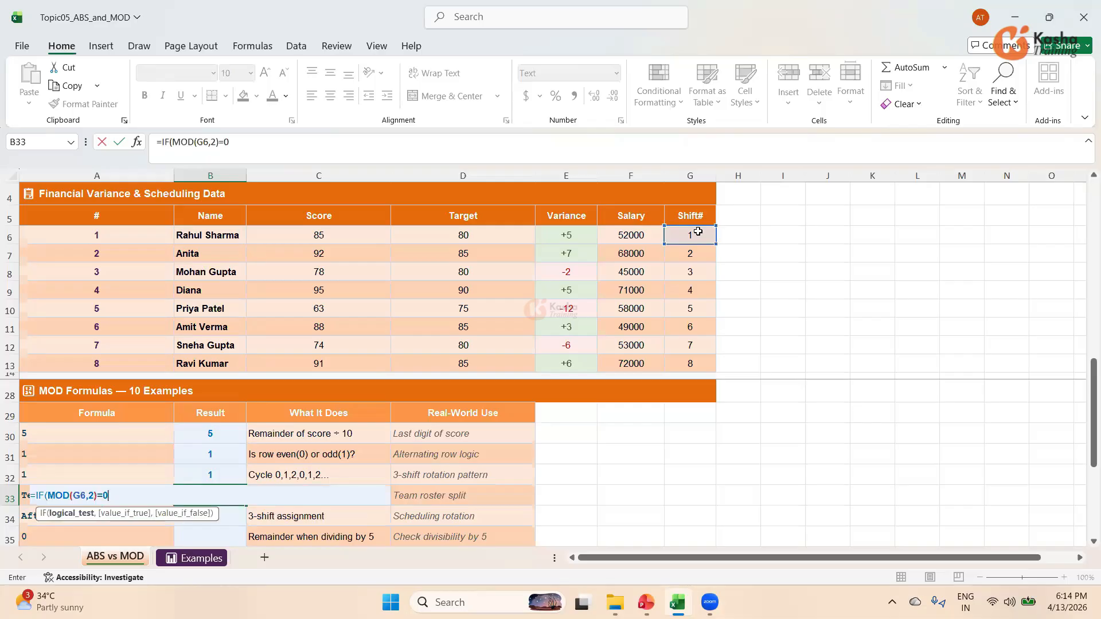
type(",")
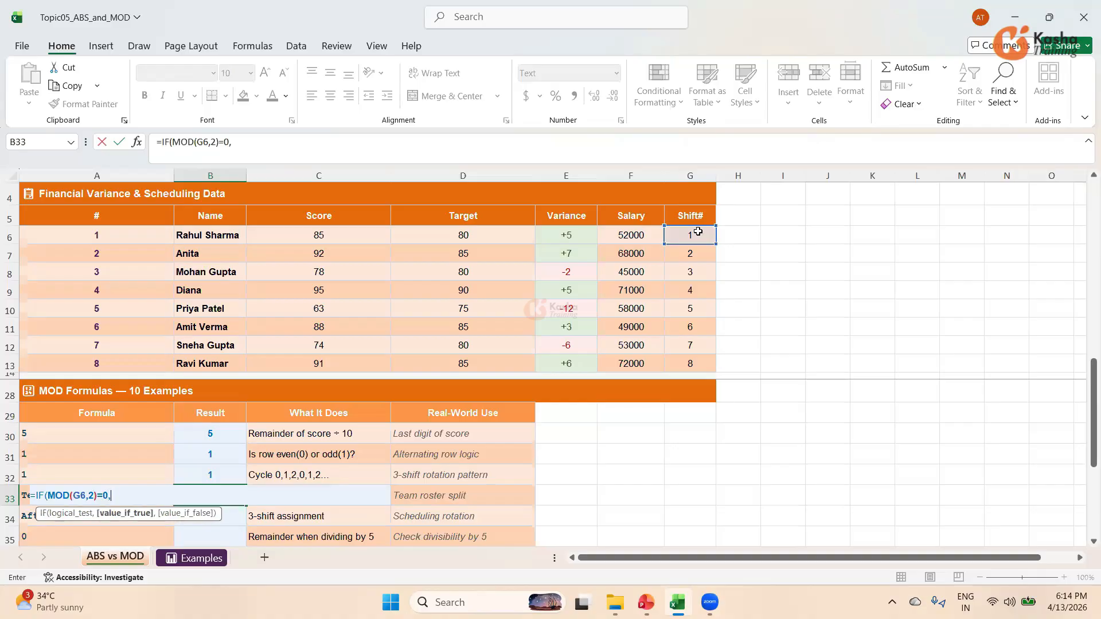
type("\"Team A\",")
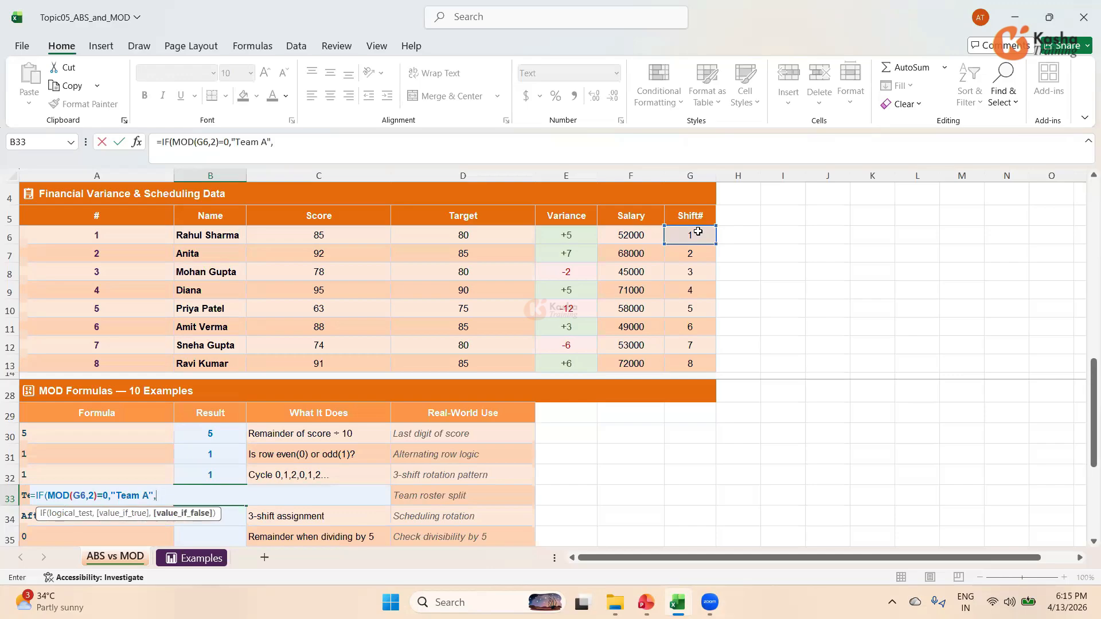
type("\"Team B\")")
key("Return")
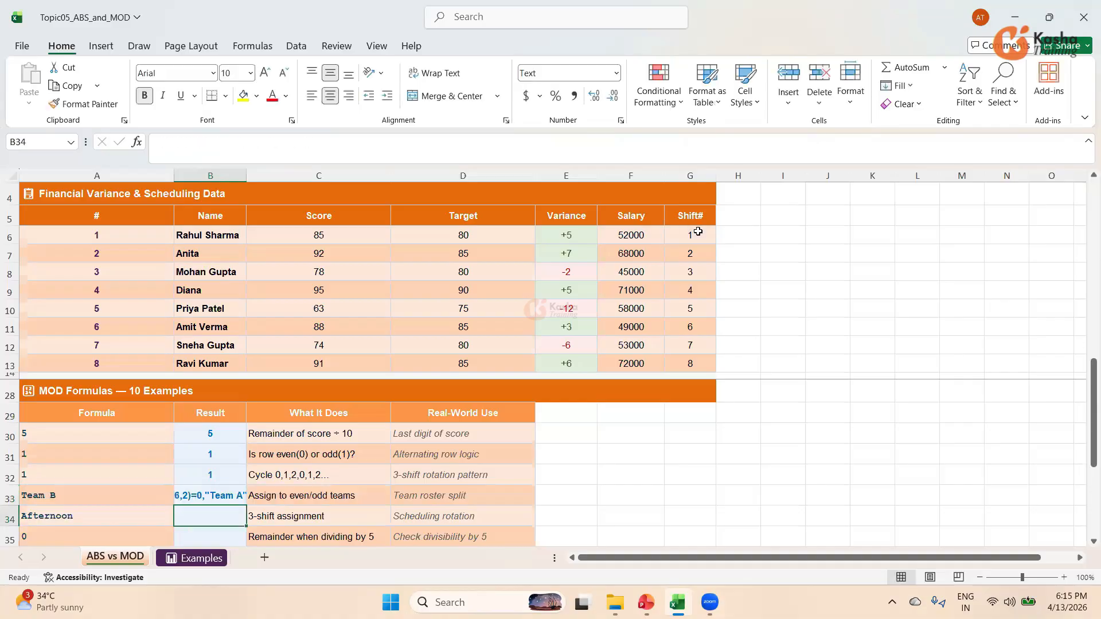
left_click(216, 491)
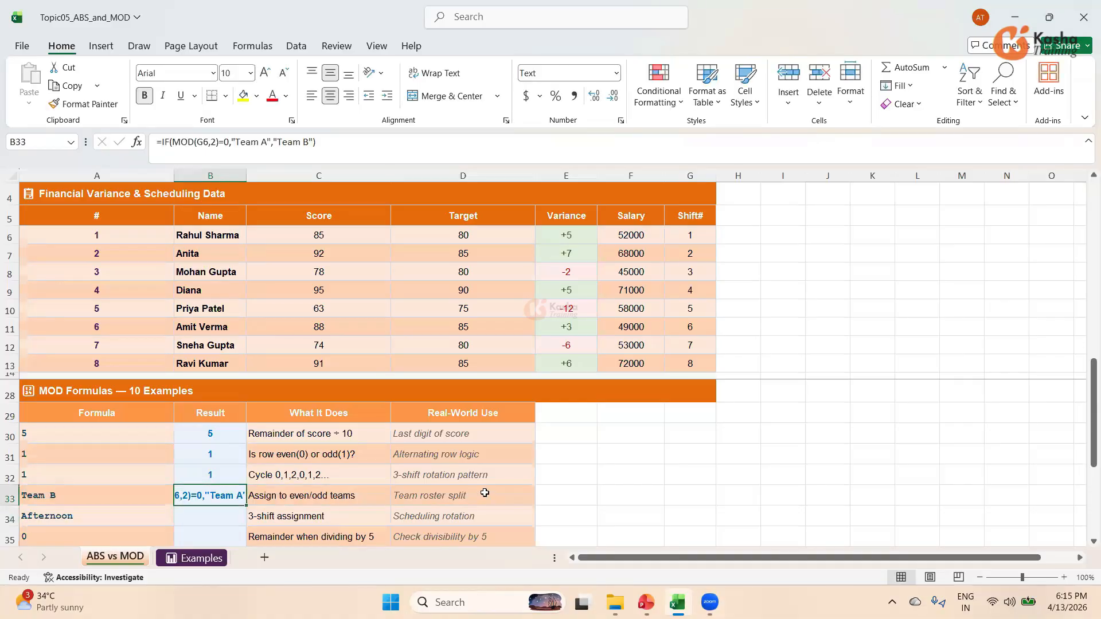
left_click_drag(334, 140, 122, 129)
key("ctrl+c")
key("Home")
type("=")
left_click(628, 491)
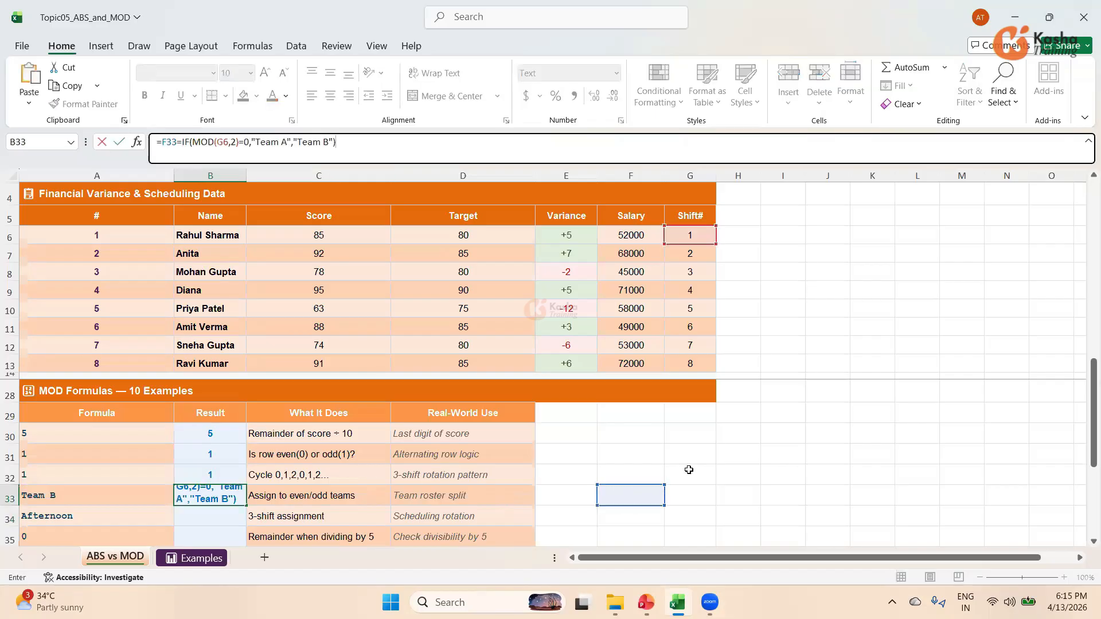
key("ctrl+Delete")
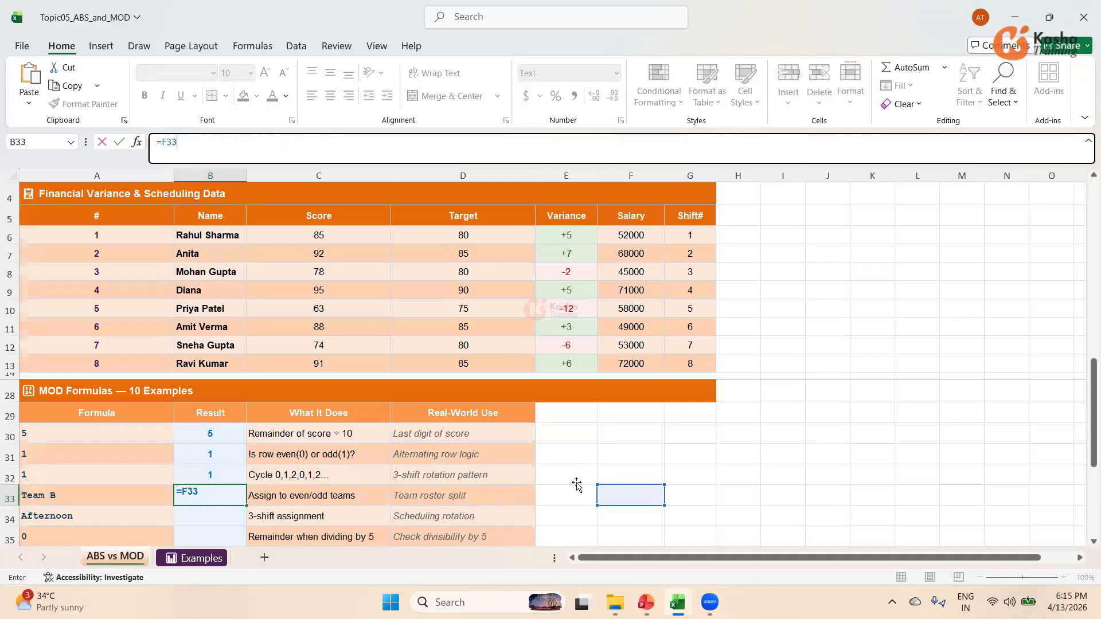
key("Escape")
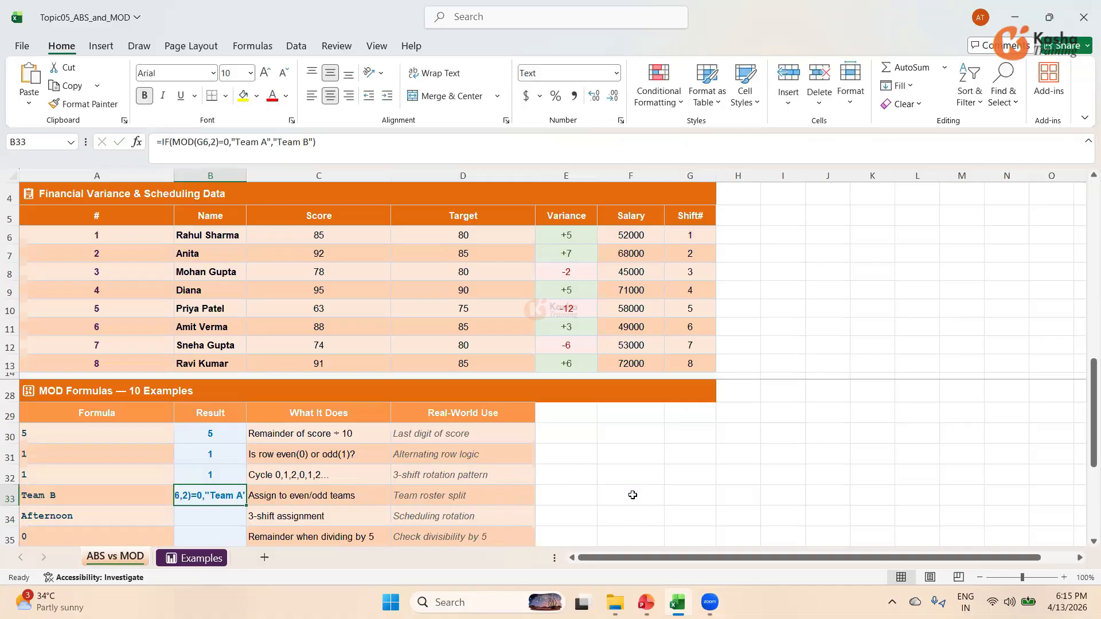
Step: Enter the team-assignment formula =IF(MOD(G6,2)=0,"Team A","Team B") in the blank cell F33 beside the MOD table
left_click(632, 494)
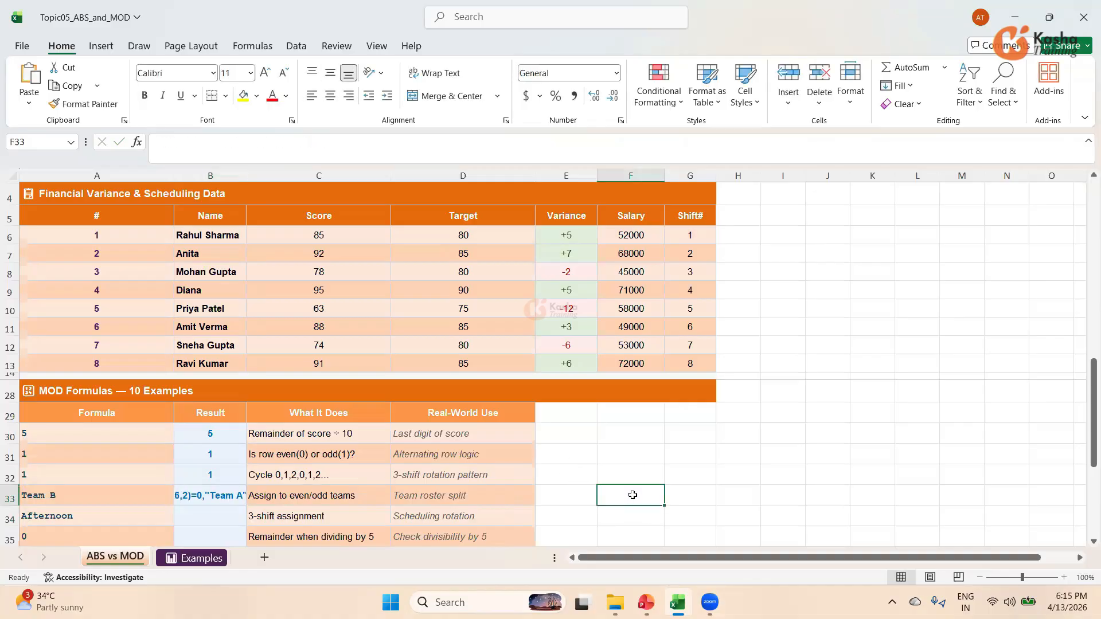
type("=IF")
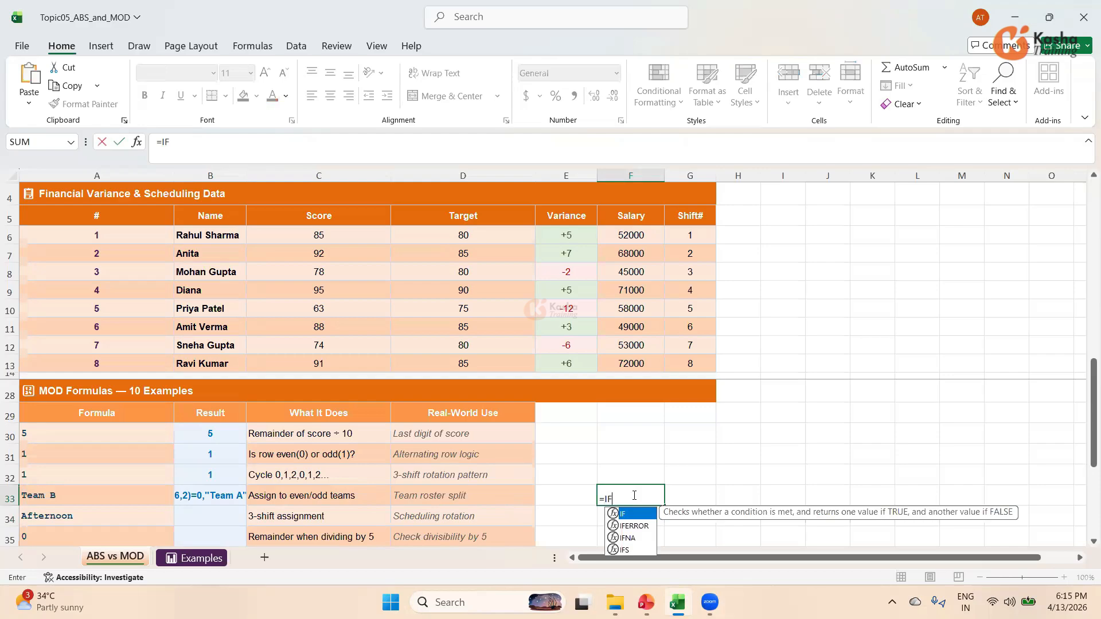
type("(MOD(")
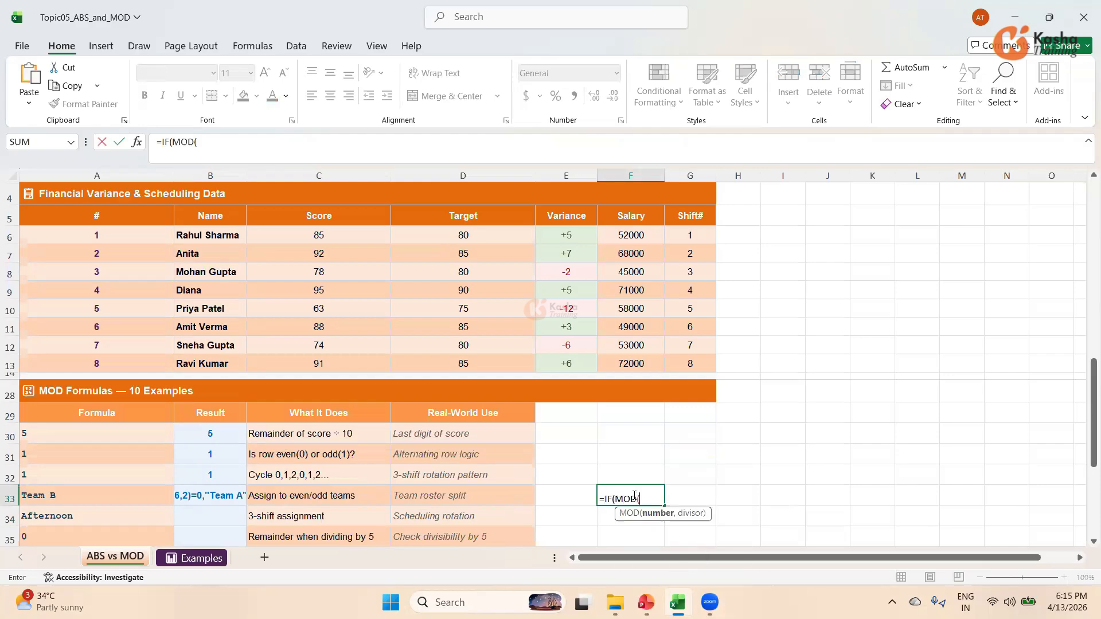
left_click(692, 235)
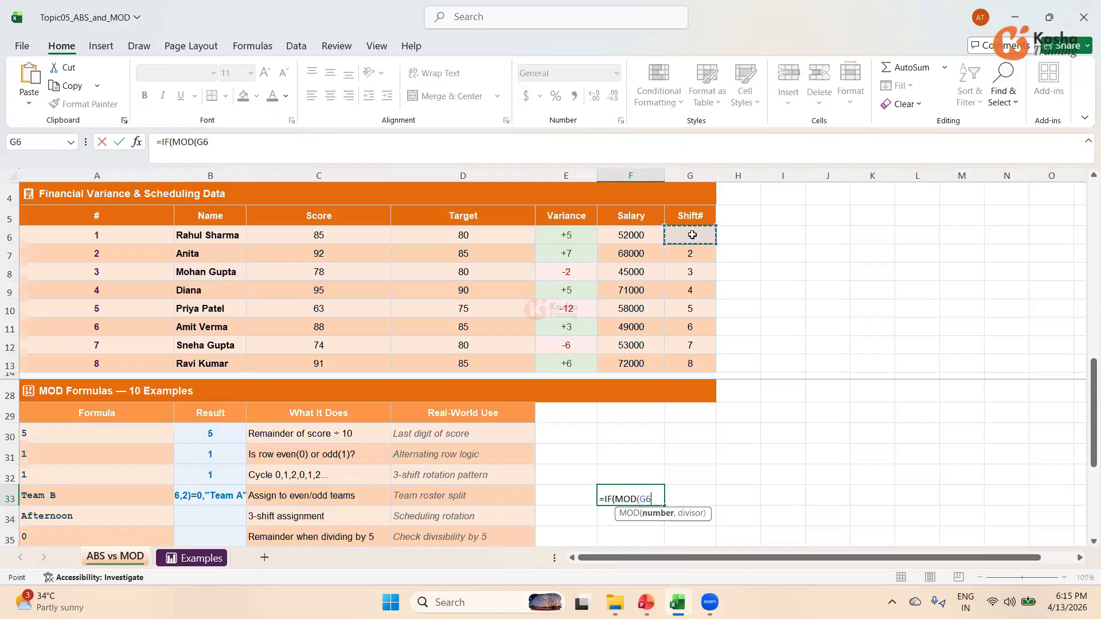
type(",2")
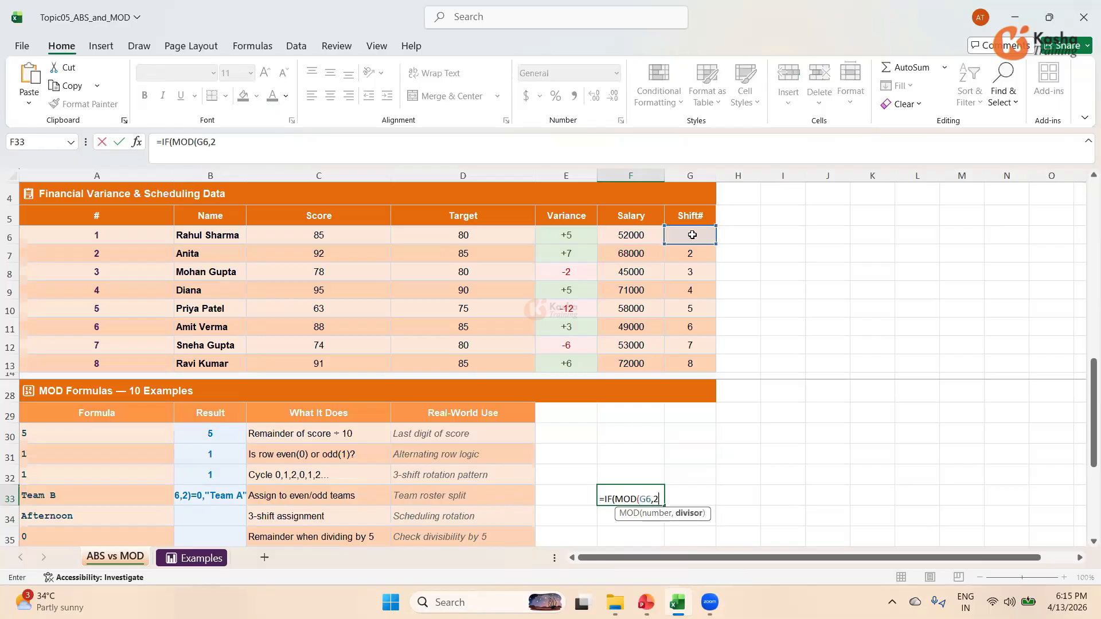
type(")")
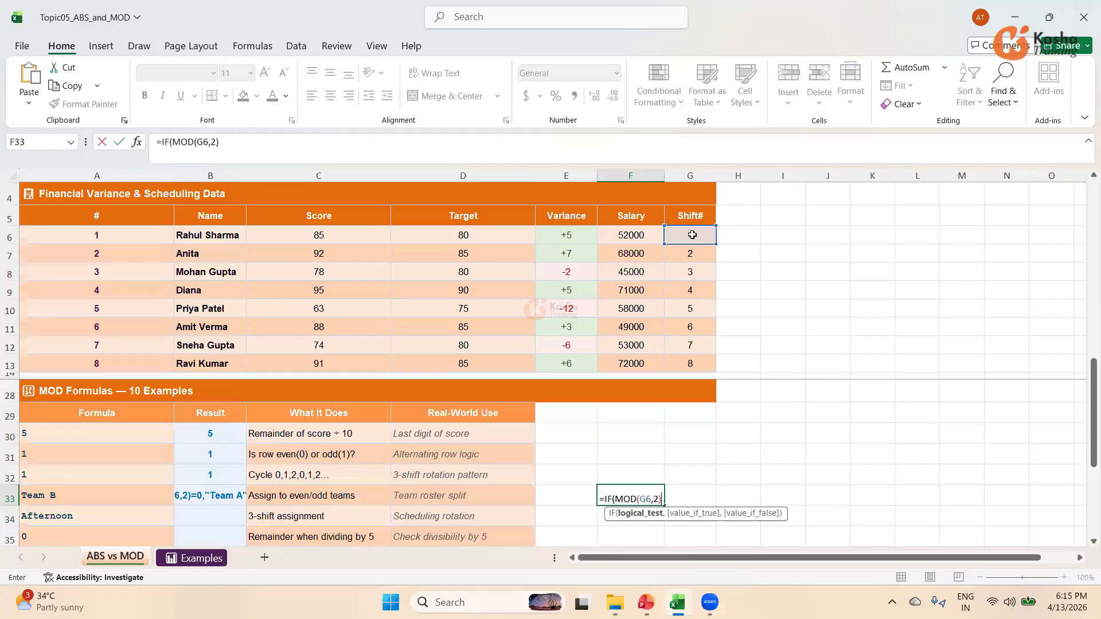
type("=0,")
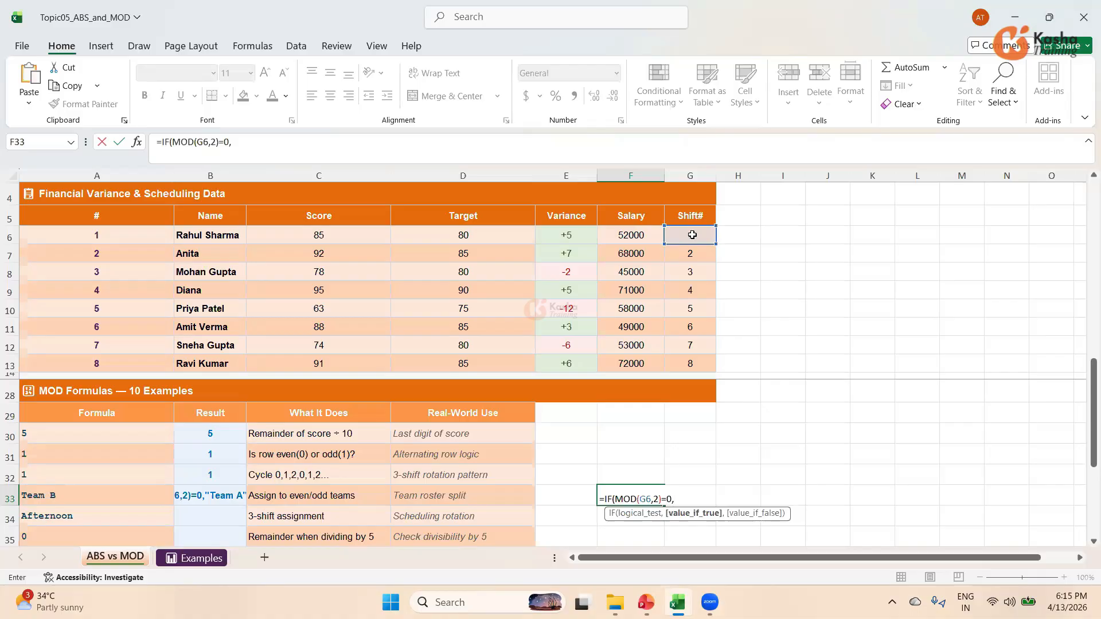
type("\"Team A\",")
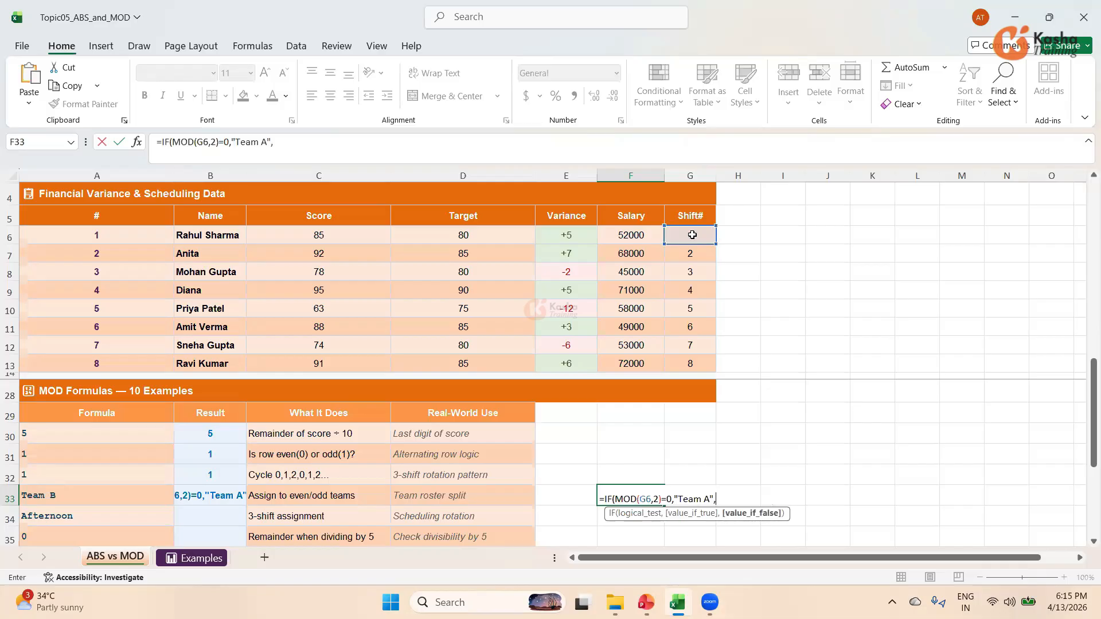
type("\"Team B\")")
key("Return")
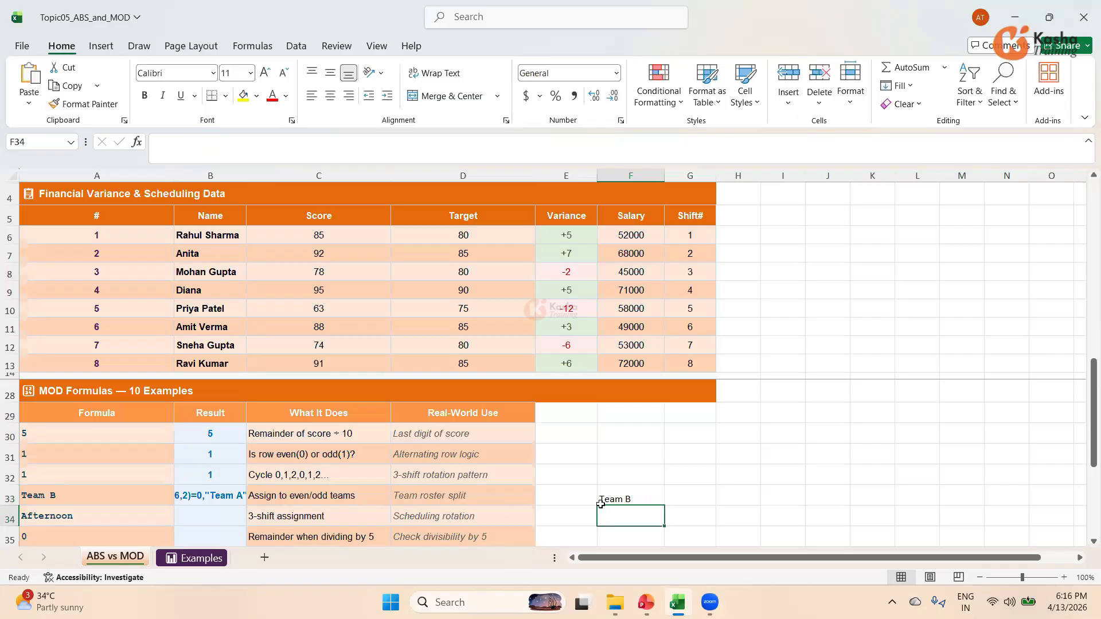
Step: Begin the 3-shift assignment formula in result cell B34 with =IF(MOD(G6,3)=0,"Morning" based on the first shift number
left_click(334, 496)
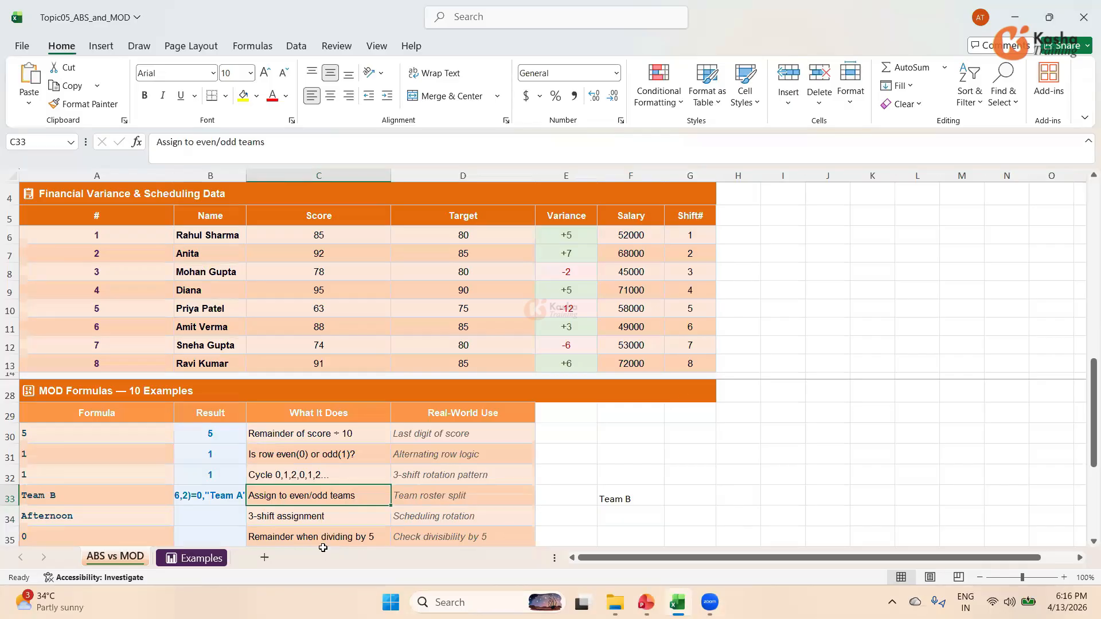
key("Down")
key("Left")
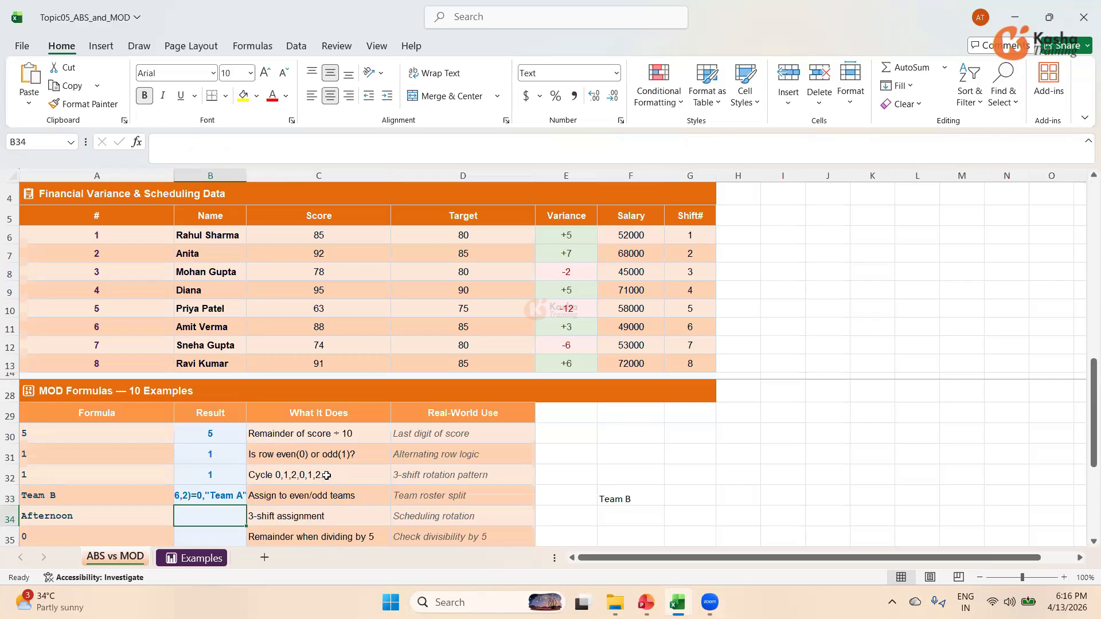
type("=")
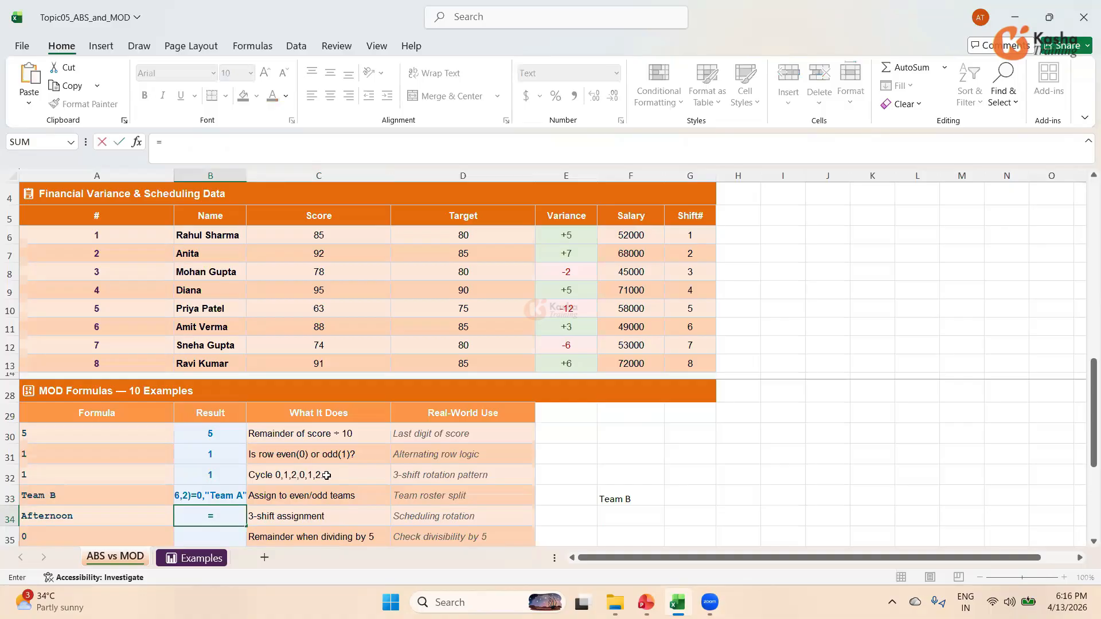
type("IF")
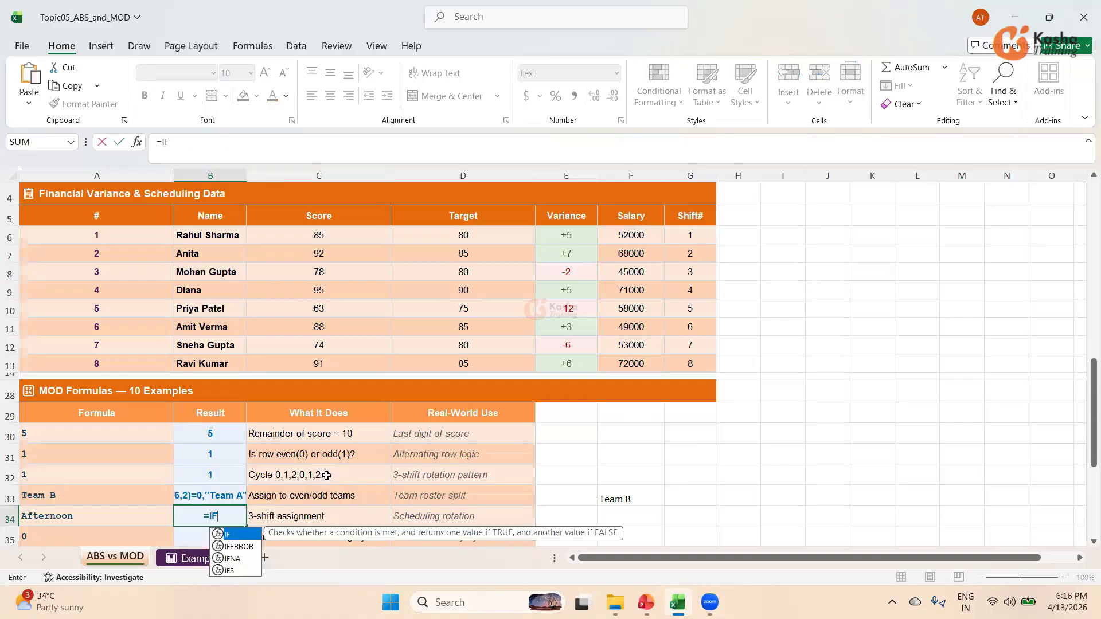
type("(MOD")
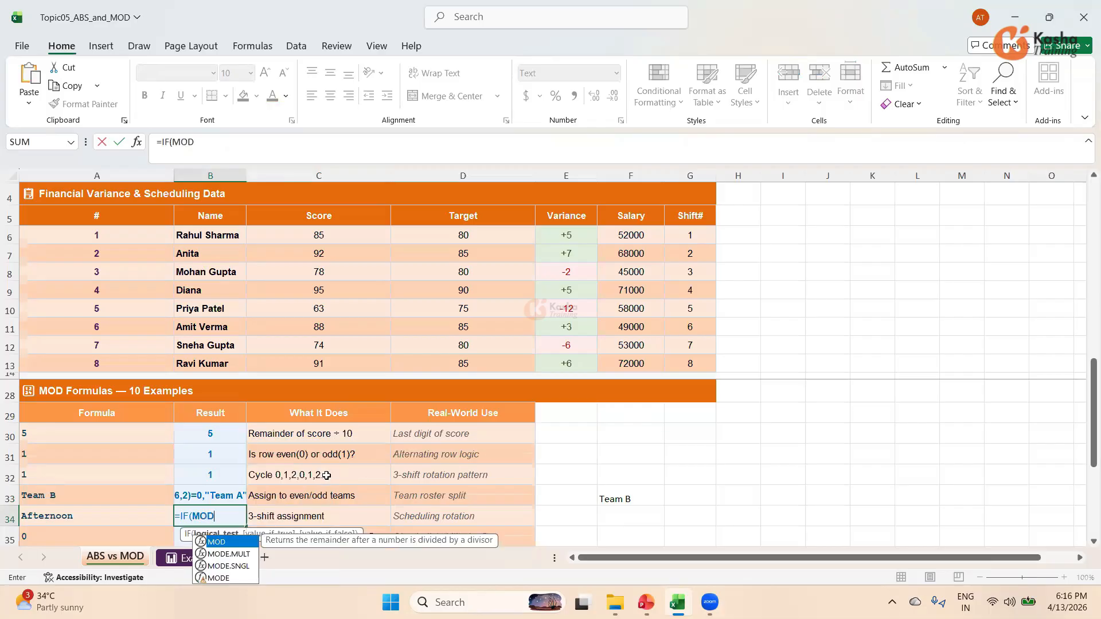
type("(")
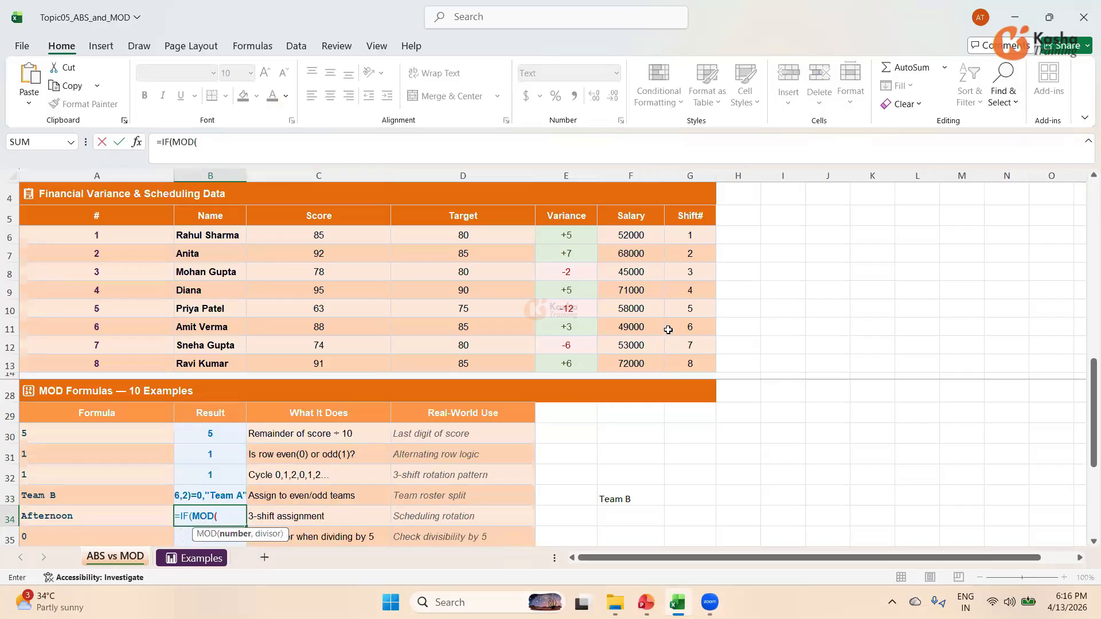
left_click(695, 231)
type(",3")
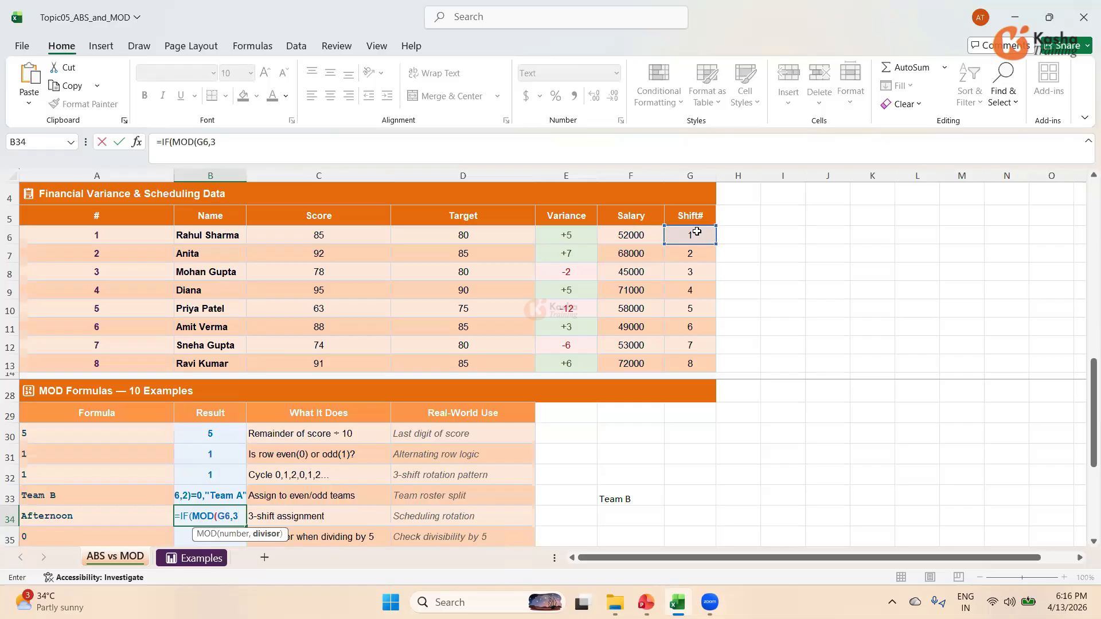
type(")")
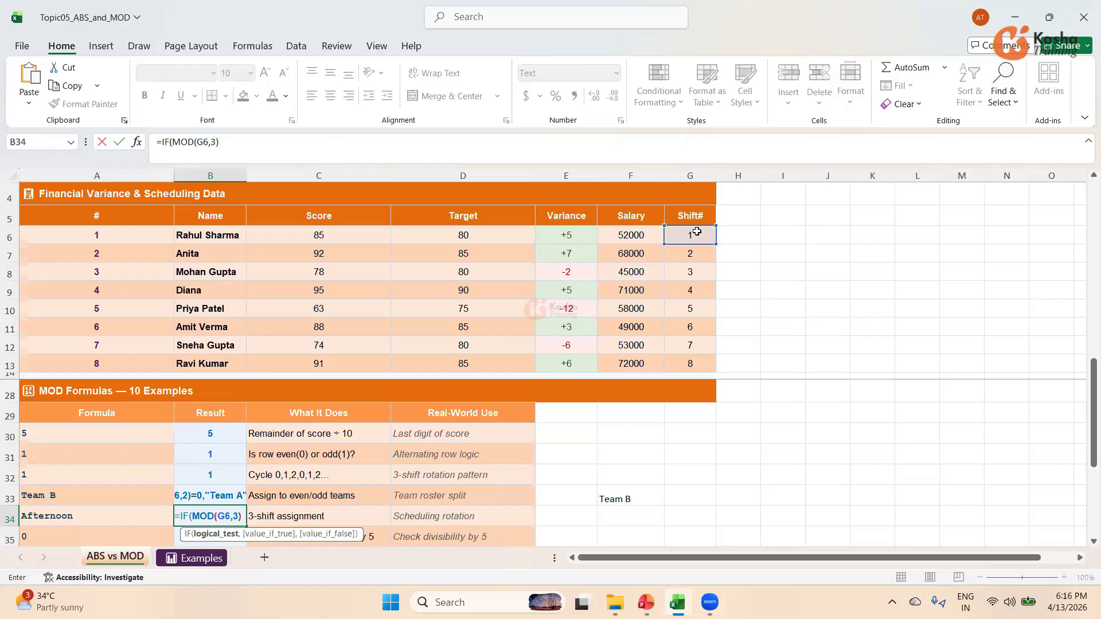
type("=0,\"Morning\"")
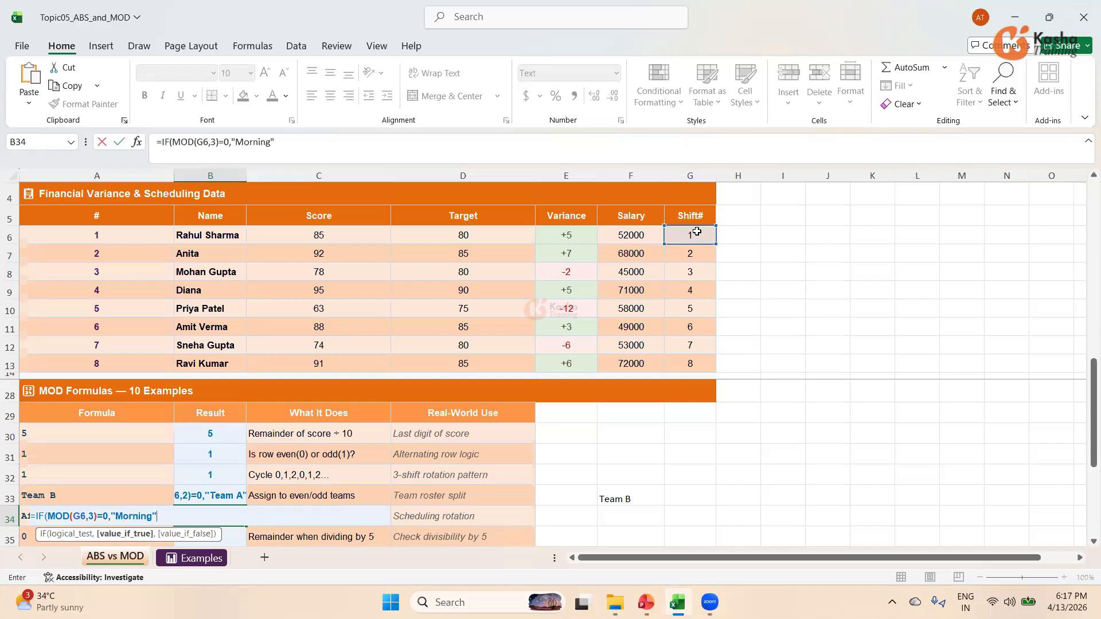
Step: Complete the B34 formula with a nested IF(MOD(G6,3)=1,"Afternoon","Night") as its false branch and enter it
type(",IF")
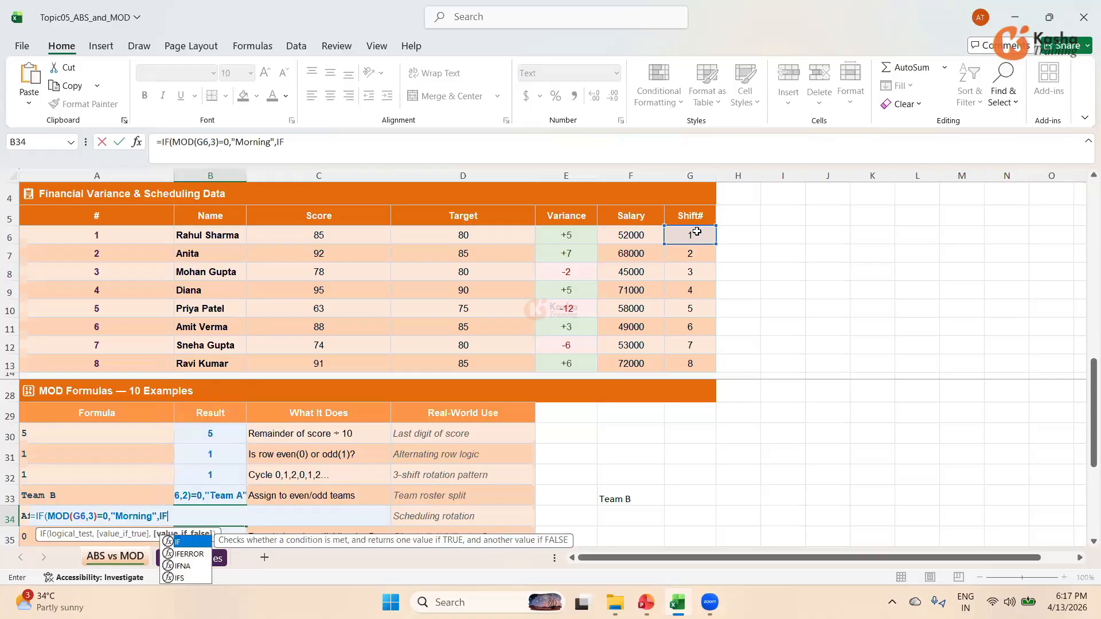
type("(MOD")
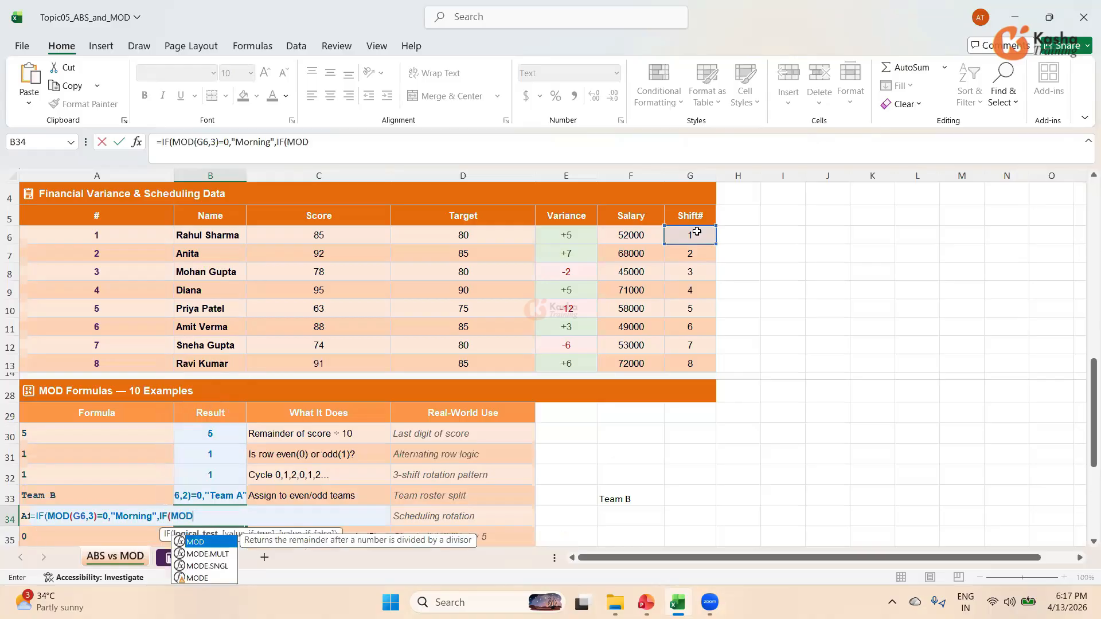
type("(")
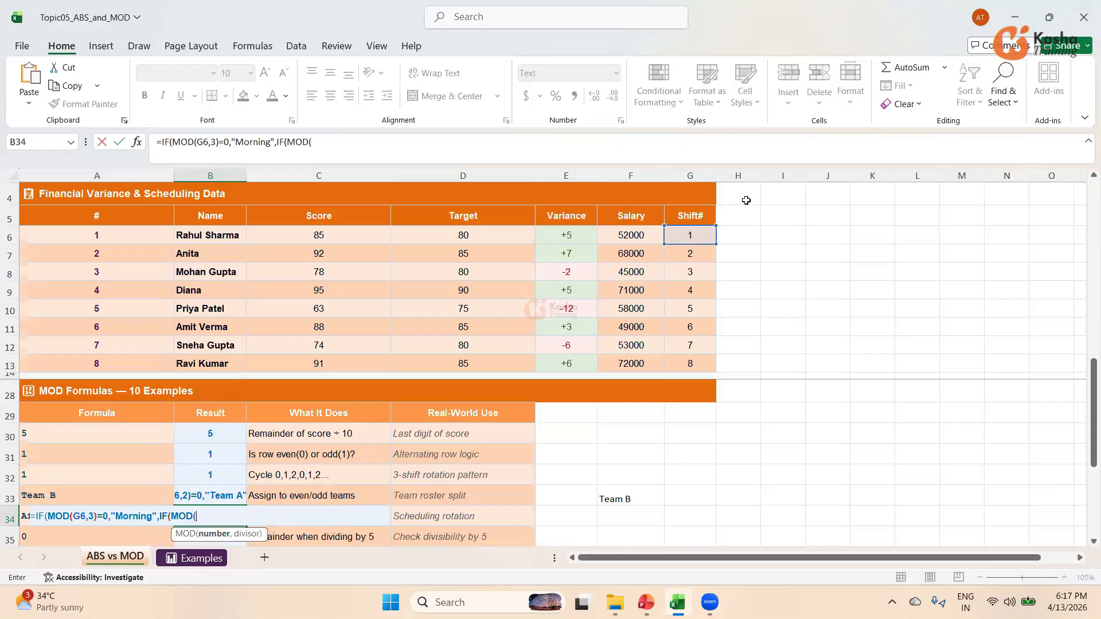
left_click(692, 233)
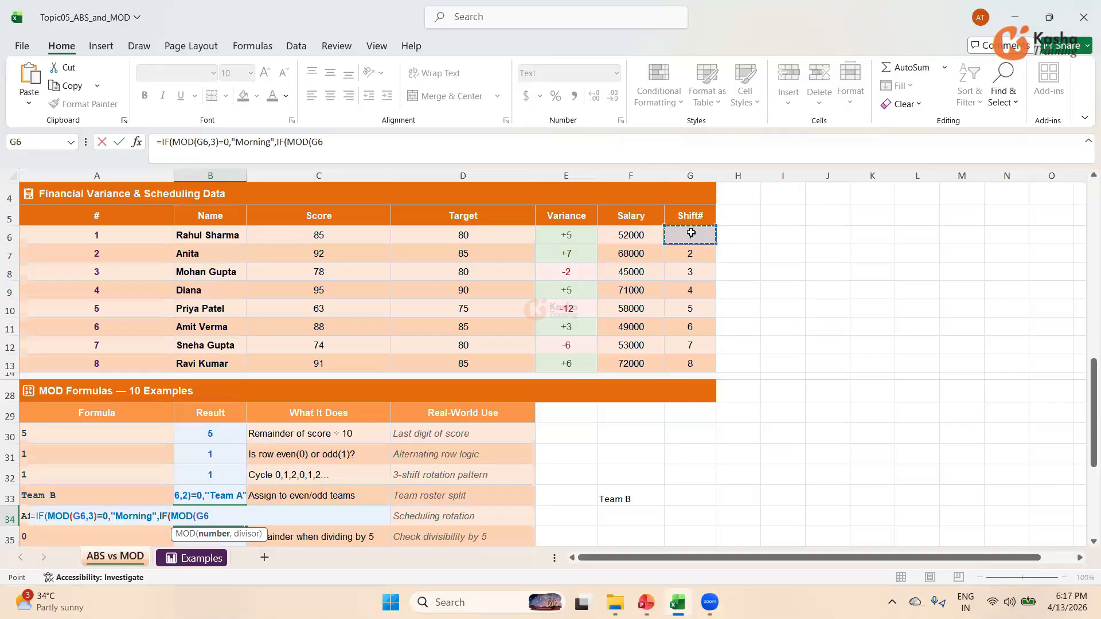
type(",3)=1")
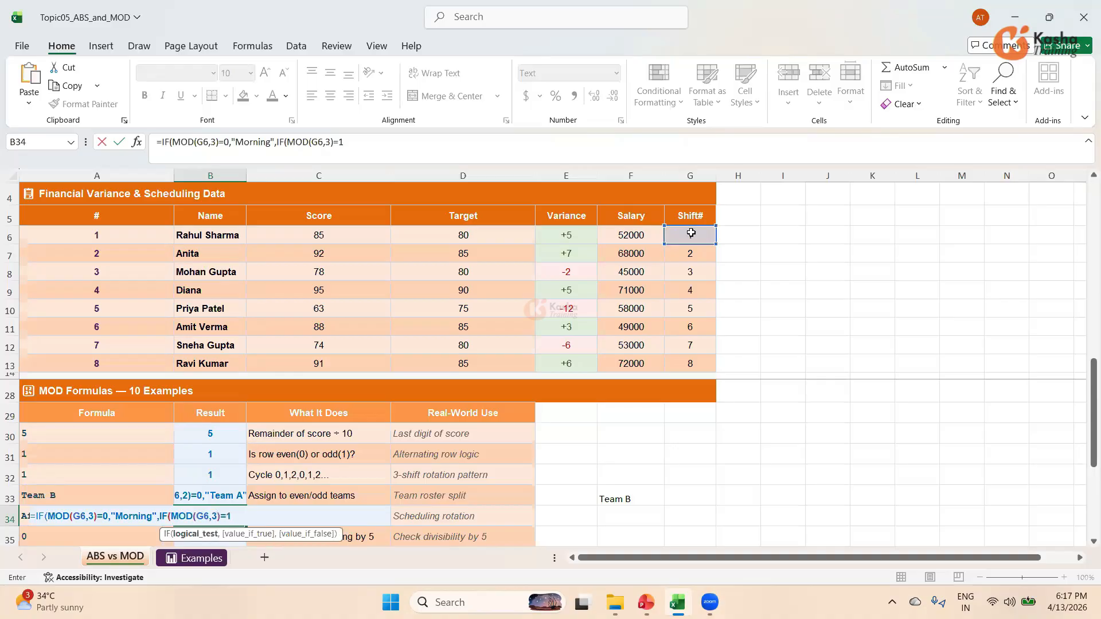
type(",\"")
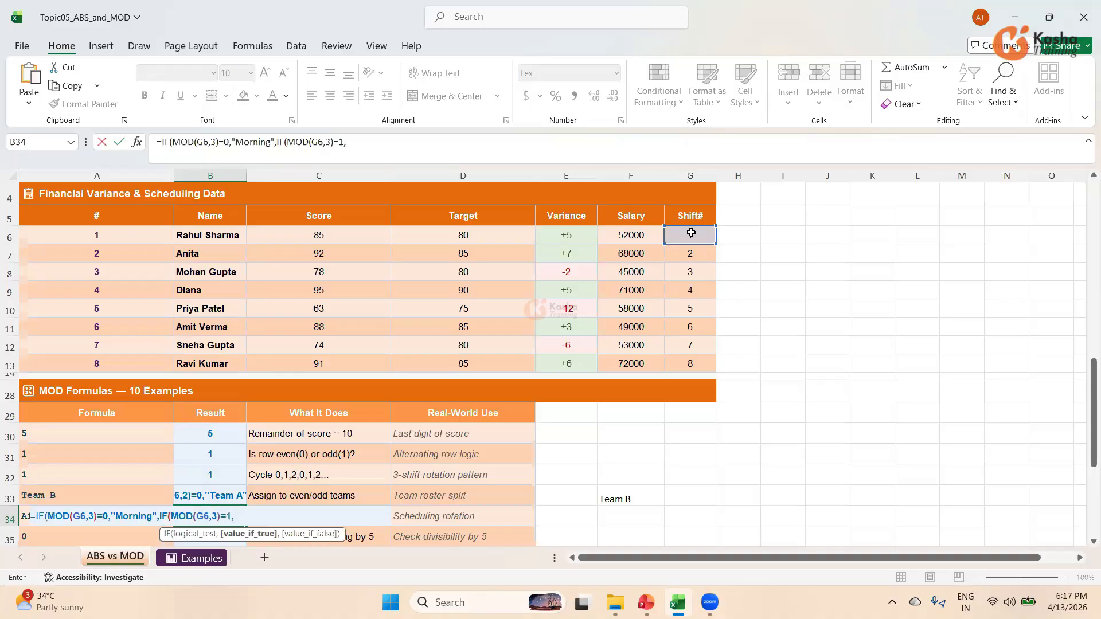
type("Afternoon\",")
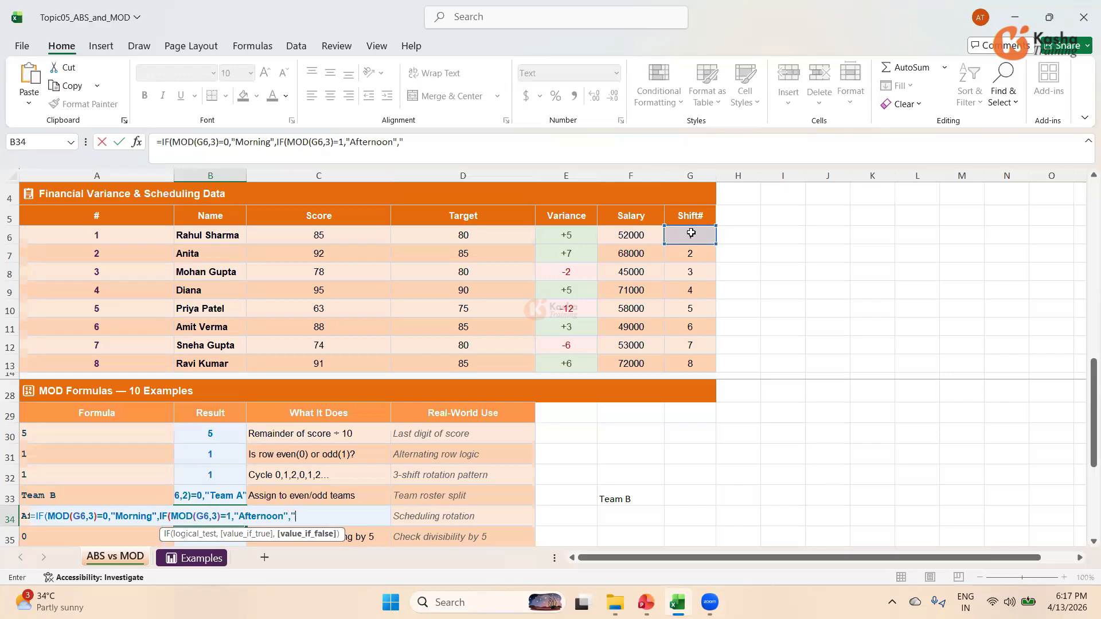
type("\"Night\")")
key("Return")
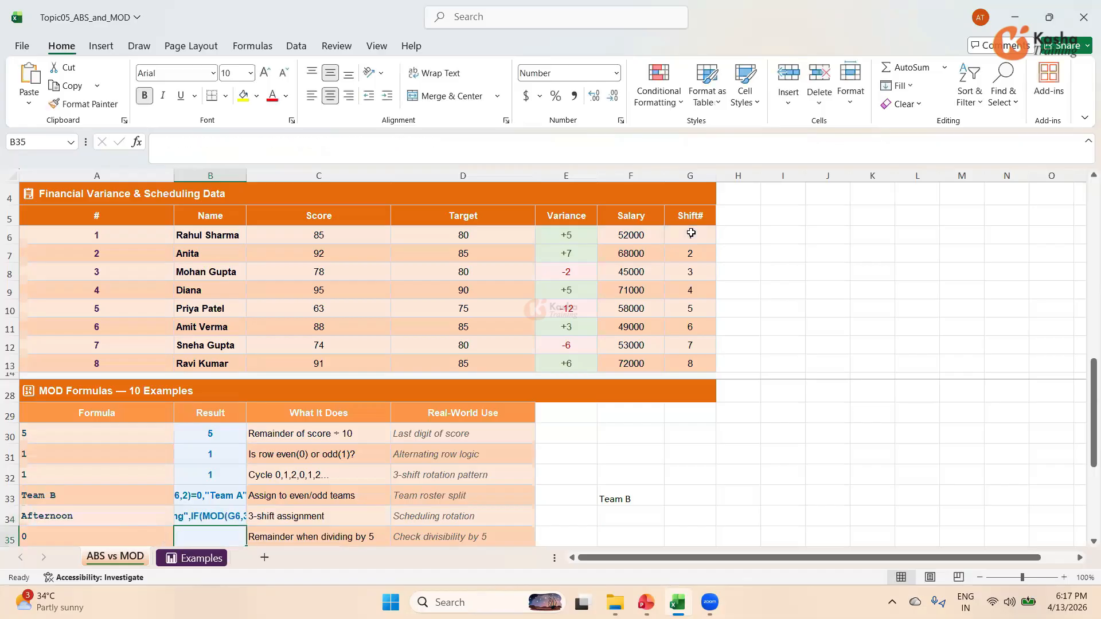
Step: Begin the same shift-assignment formula in blank cell F34 beside the MOD table with =IF(MOD(G6,3)=0,"Morning",
left_click(246, 516)
left_click(620, 523)
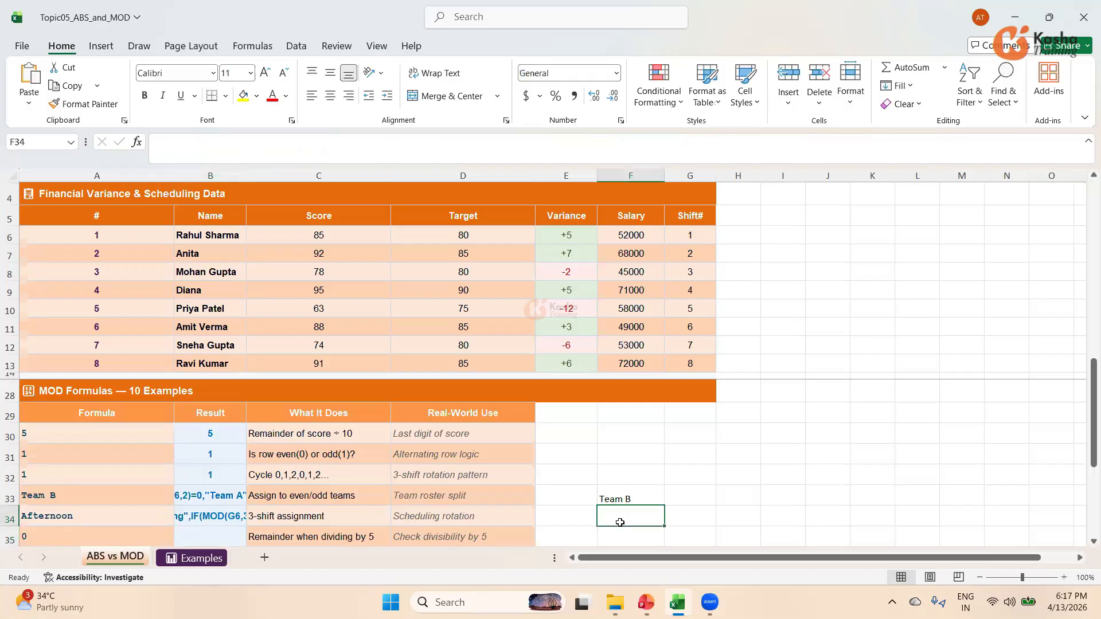
type("=I")
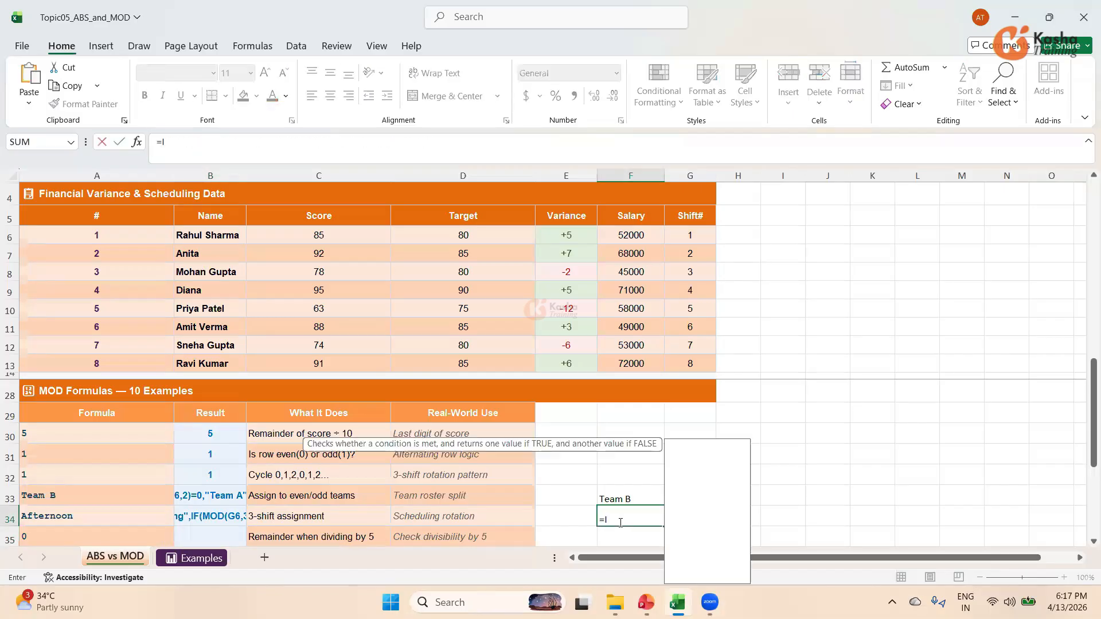
type("F(MOD")
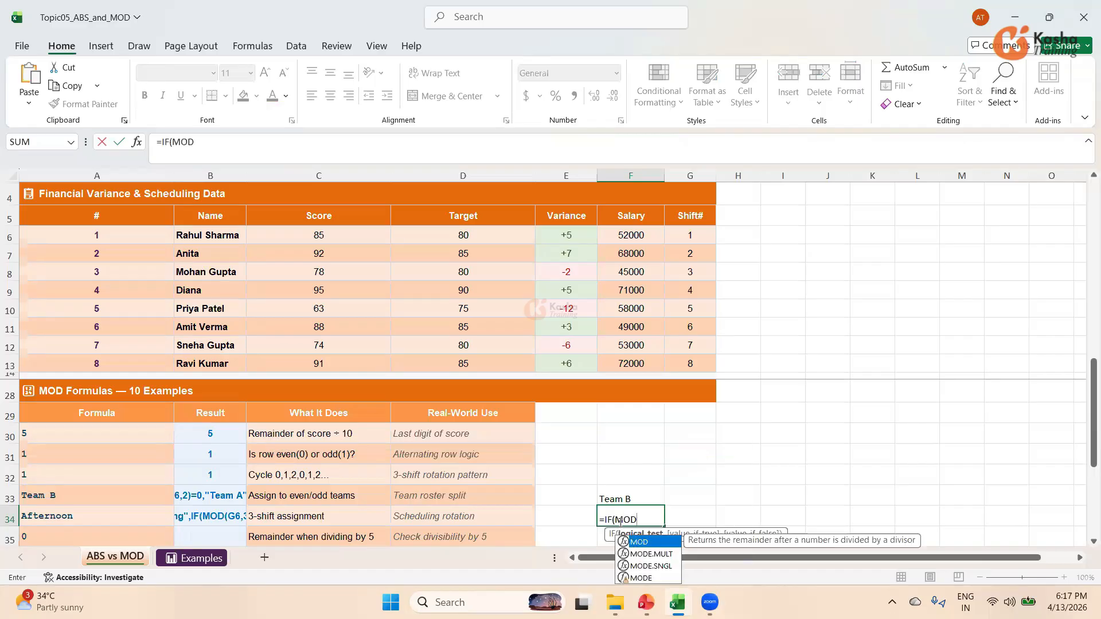
type("(")
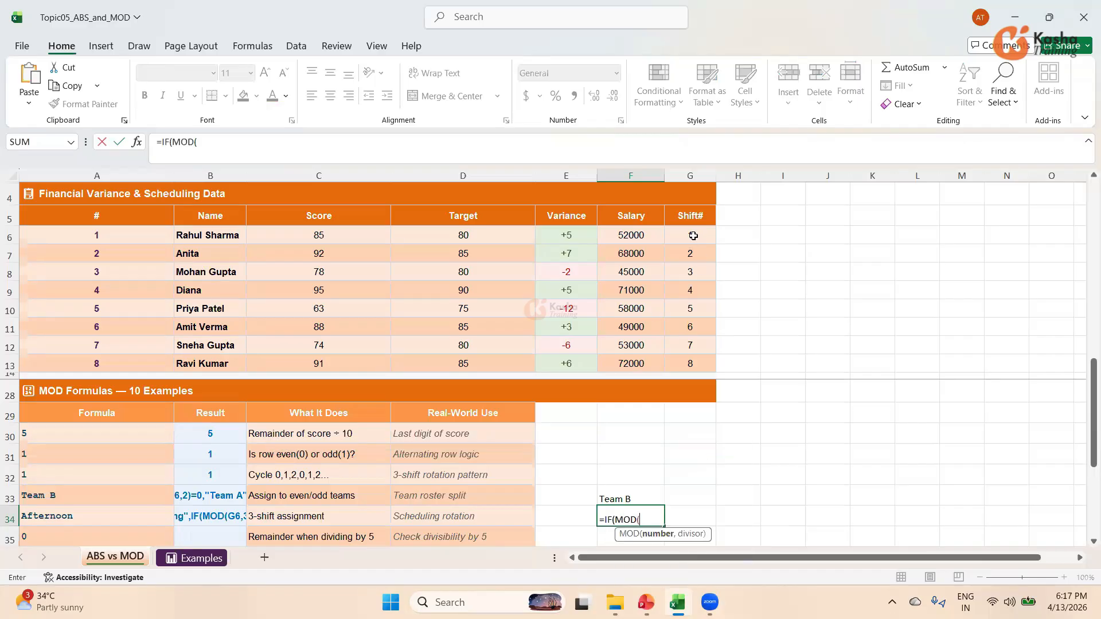
left_click(693, 235)
type(",3")
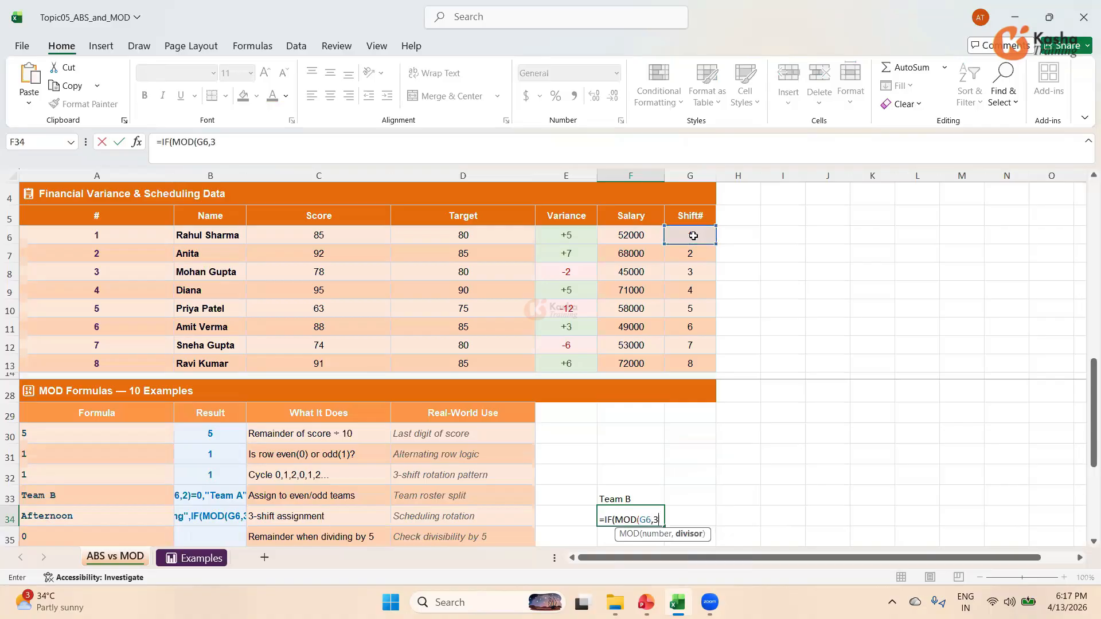
type(")")
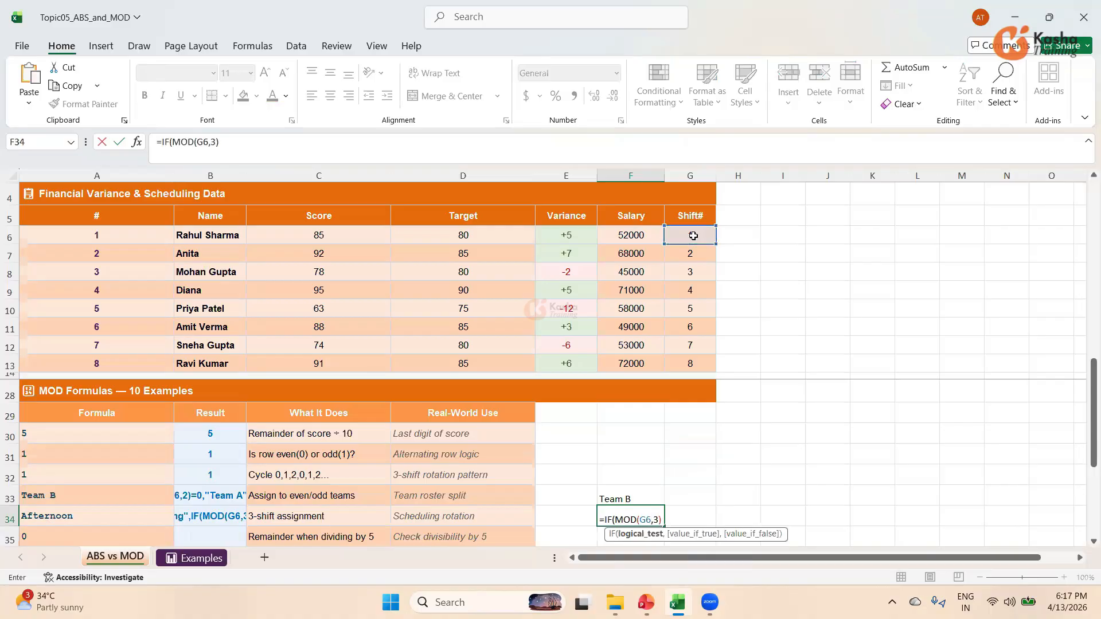
type("=")
type("0,")
type("Morning")
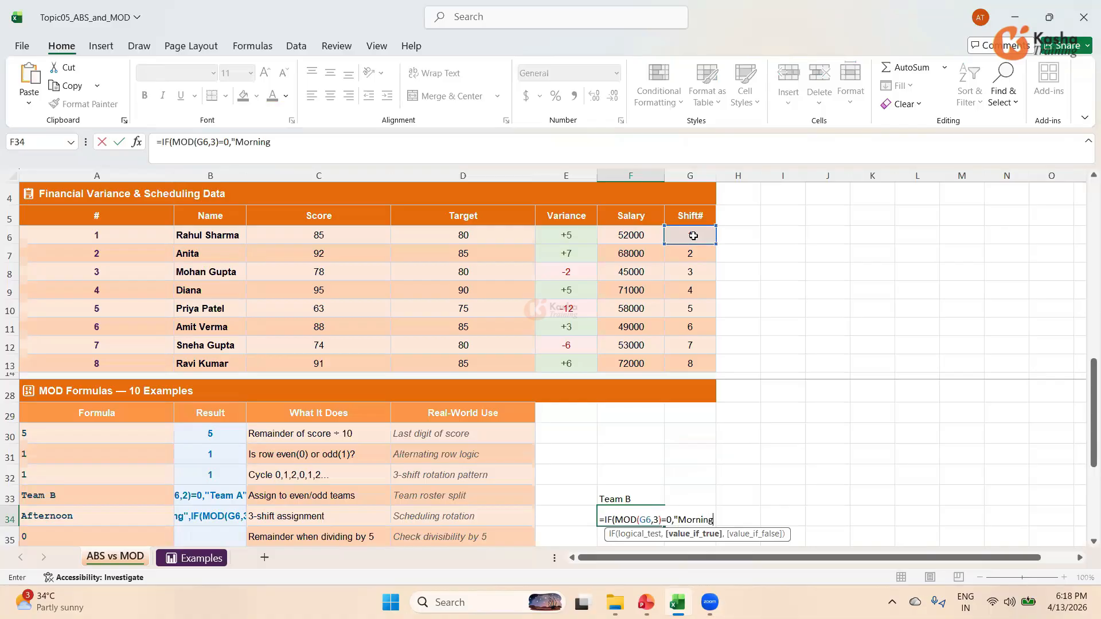
type("\",")
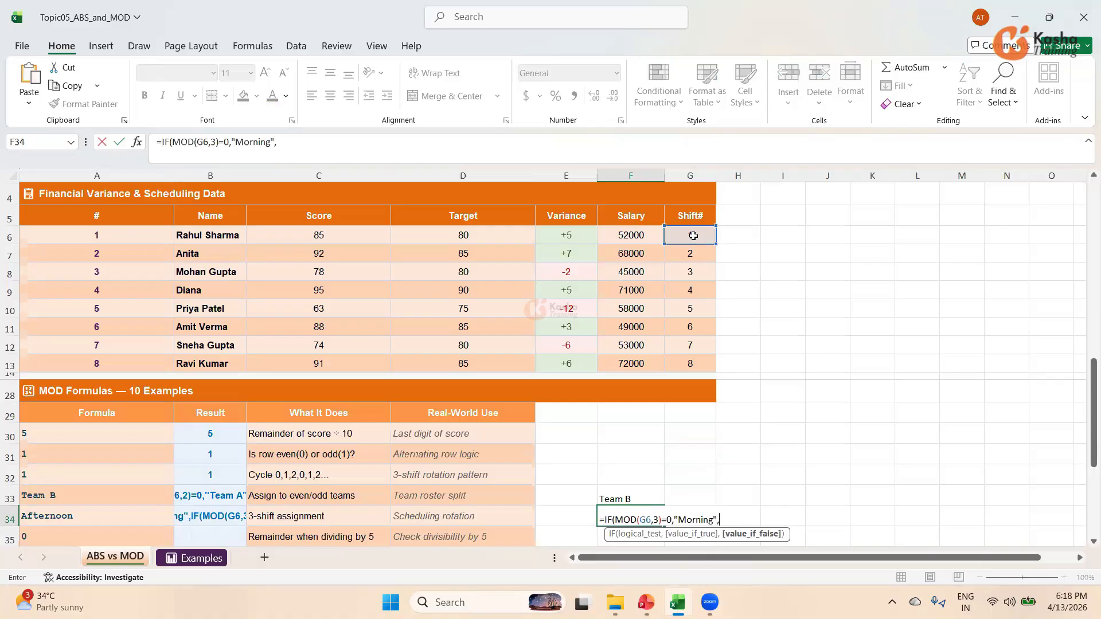
Step: Append IF(G6,3)=1,"Afternoon","Night")) to the F34 formula and try to enter it
type("IF")
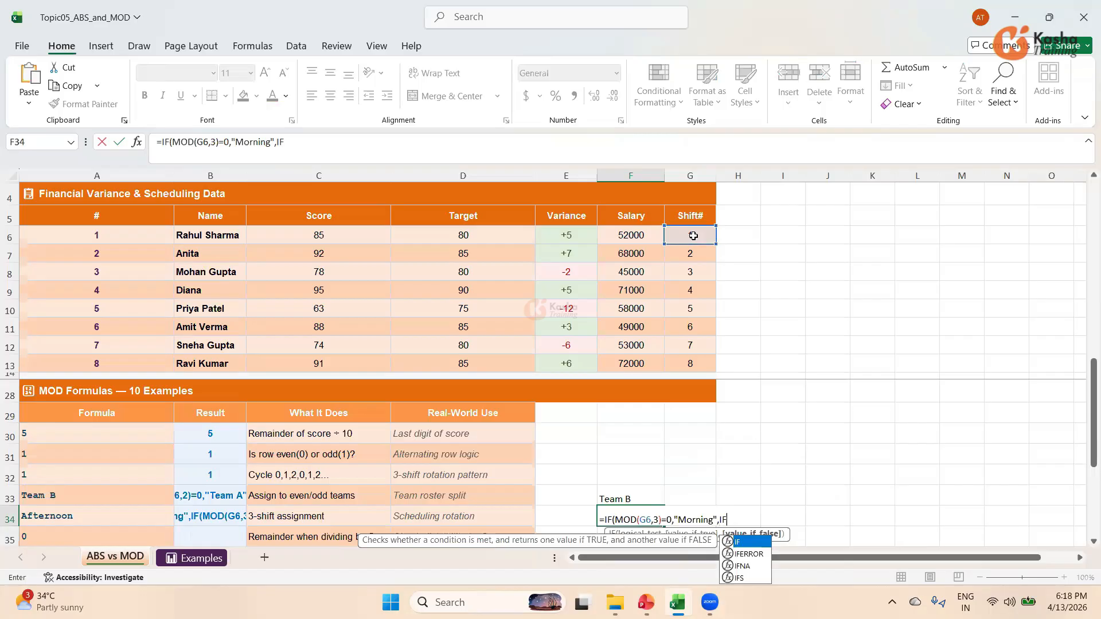
type("(")
left_click(697, 234)
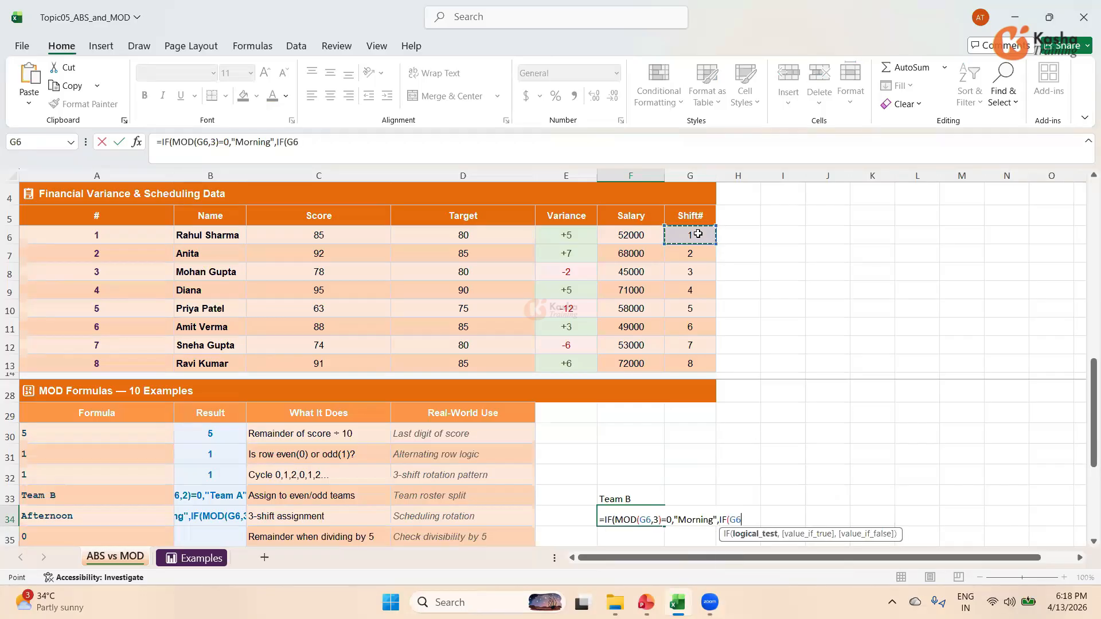
type(",3")
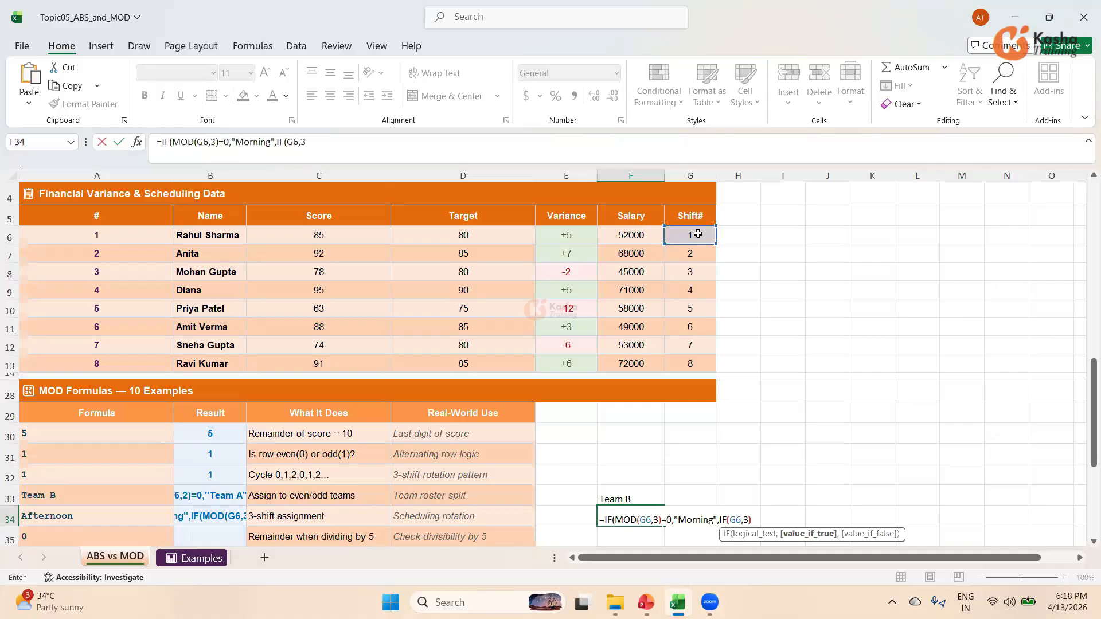
type(")=1")
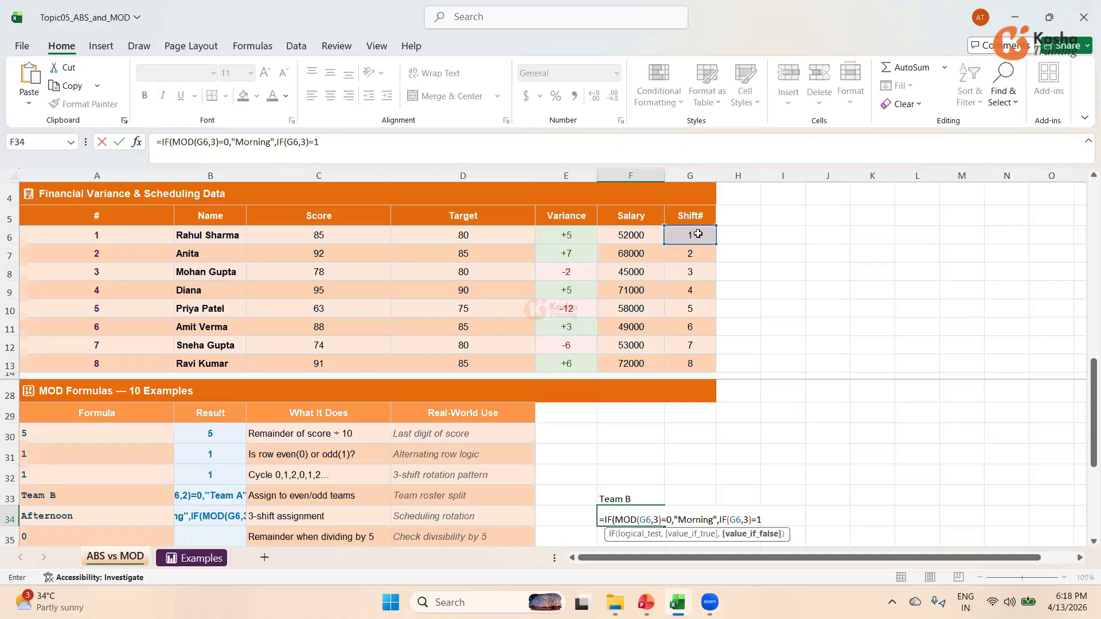
type(",\"Afternoon\",\"")
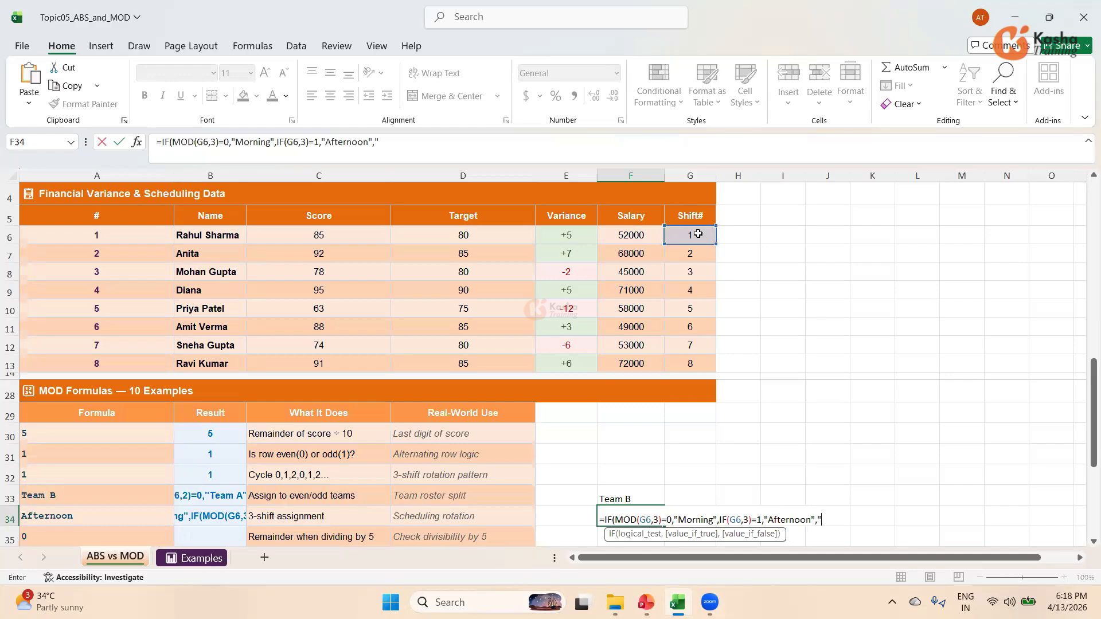
type("Night\")")
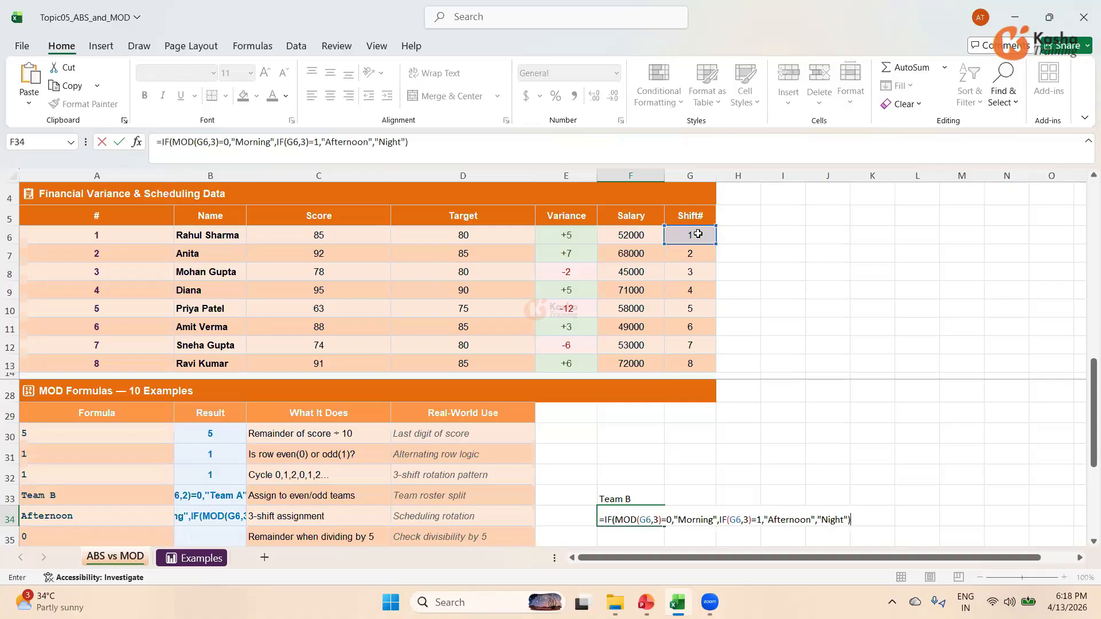
type(")")
key("Return")
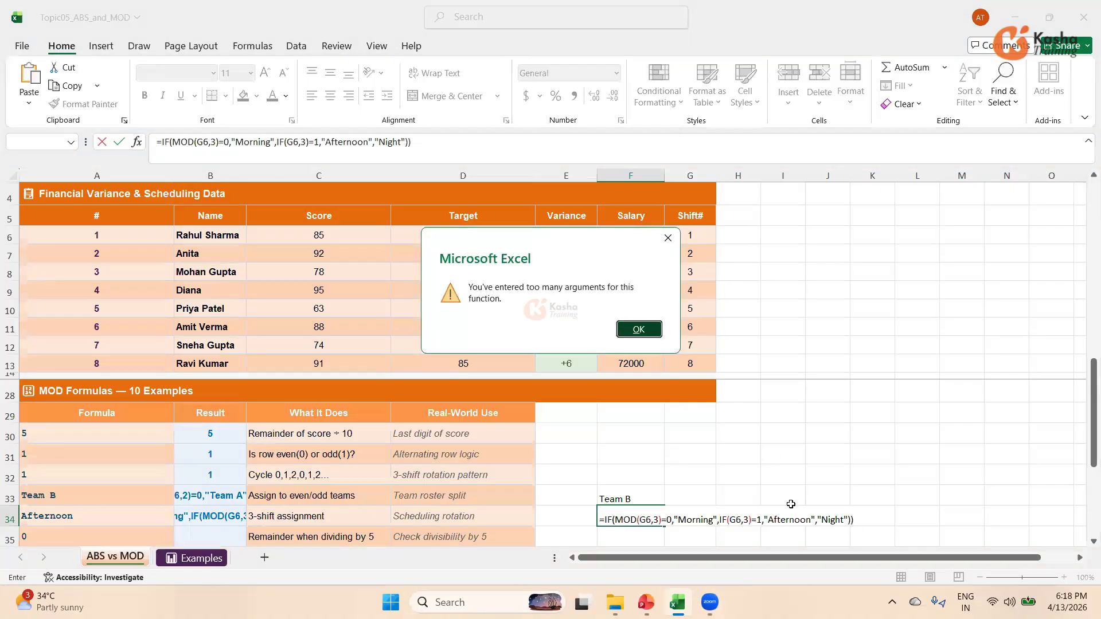
key("Return")
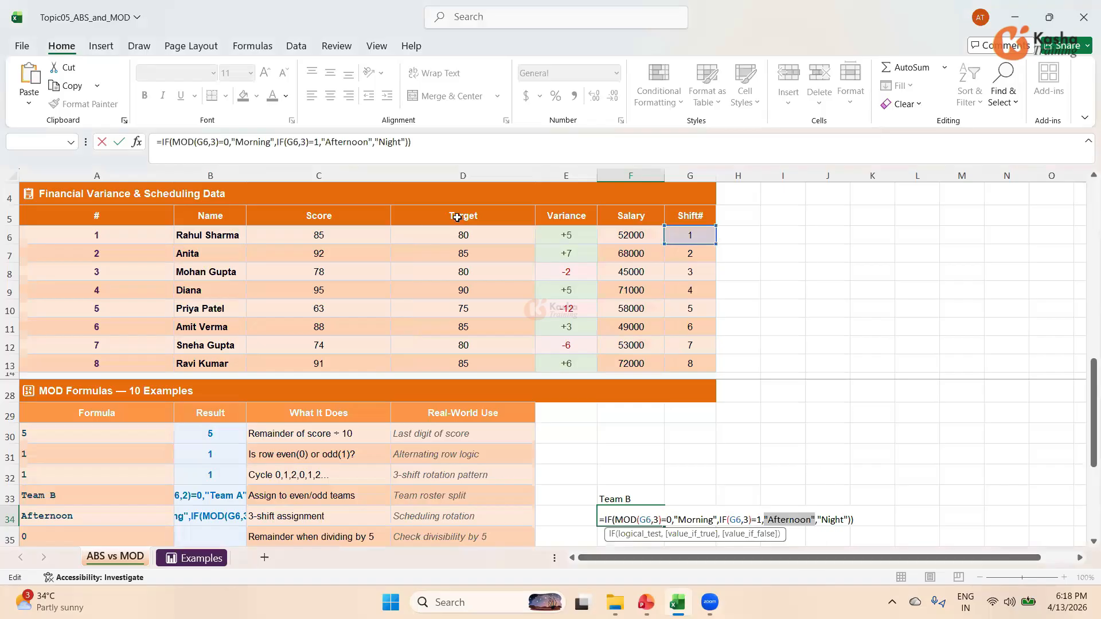
Step: Remove one closing parenthesis from the end of the F34 shift-assignment formula and try to enter it
left_click(433, 151)
key("BackSpace")
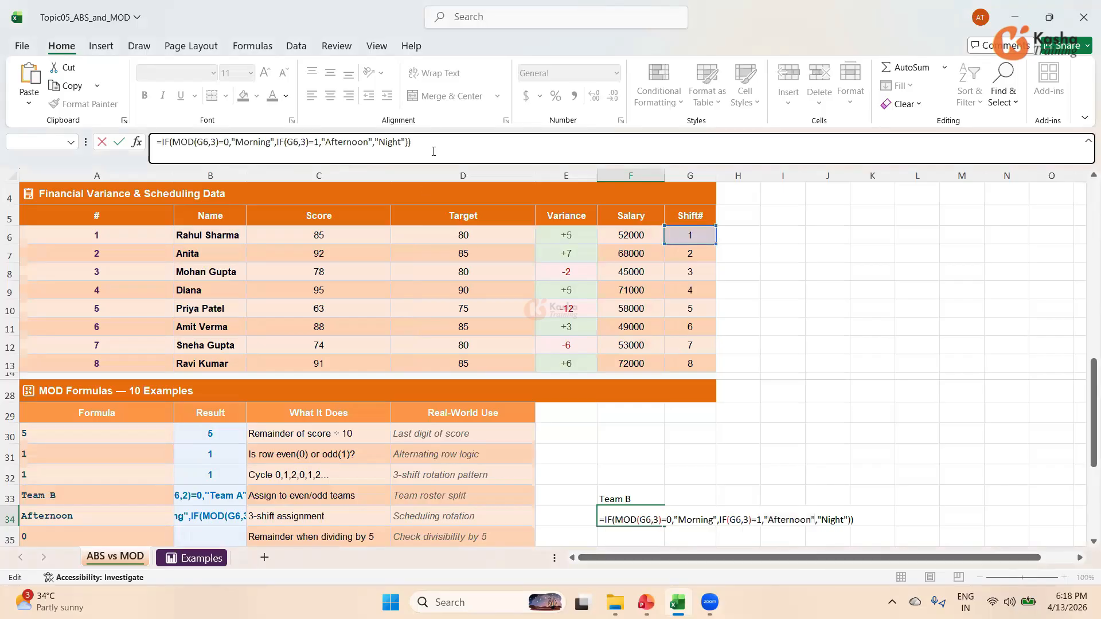
key("Return")
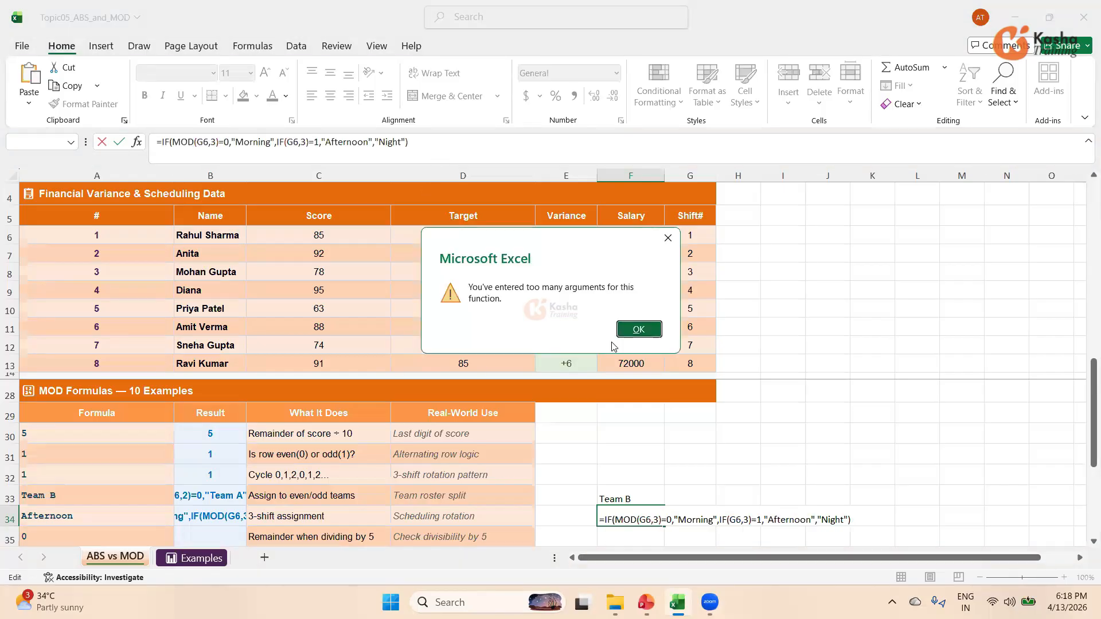
key("Return")
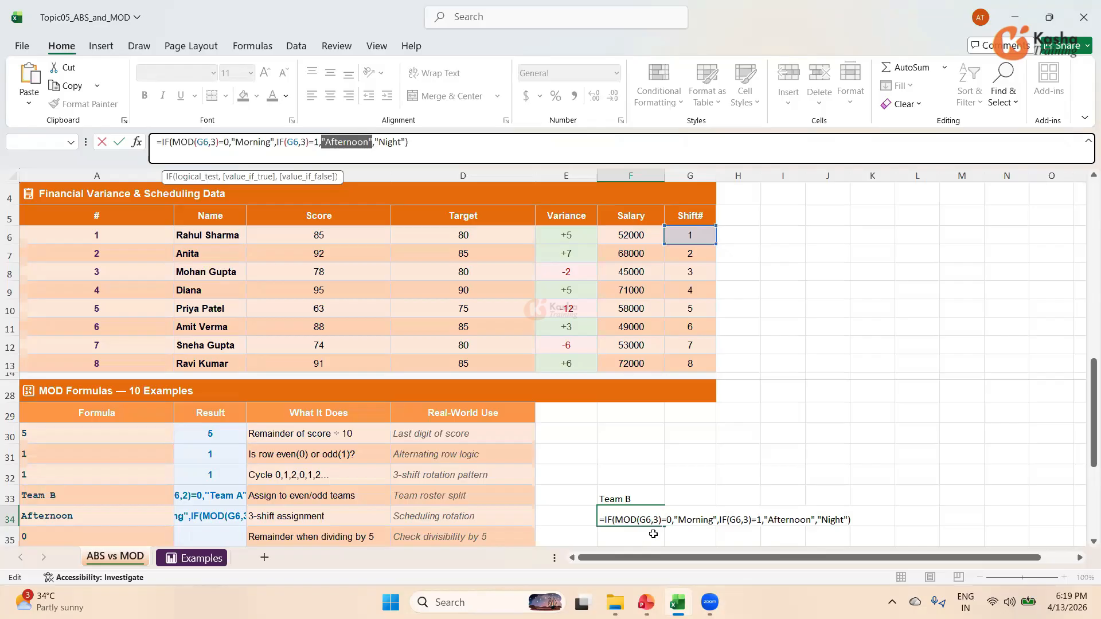
Step: Correct the F34 formula to =IF(MOD(G6,3)=0,"Morning",IF(MOD(G6,3)=1,"Afternoon","Night")) by adding the missing MOD and final closing parenthesis, and enter it
left_click(730, 520)
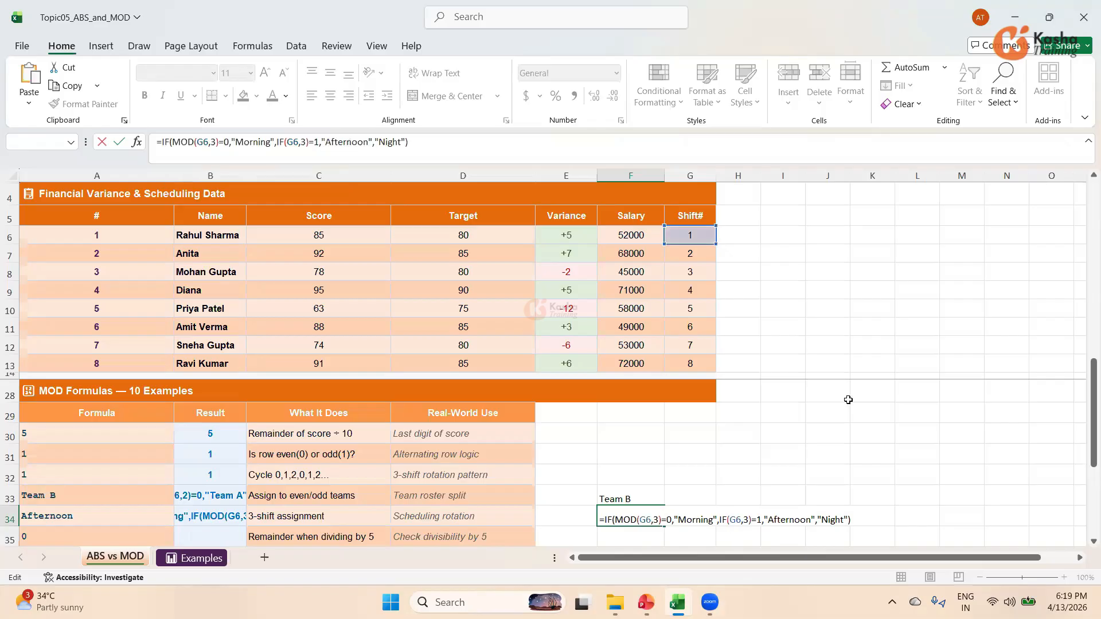
type("MOD(")
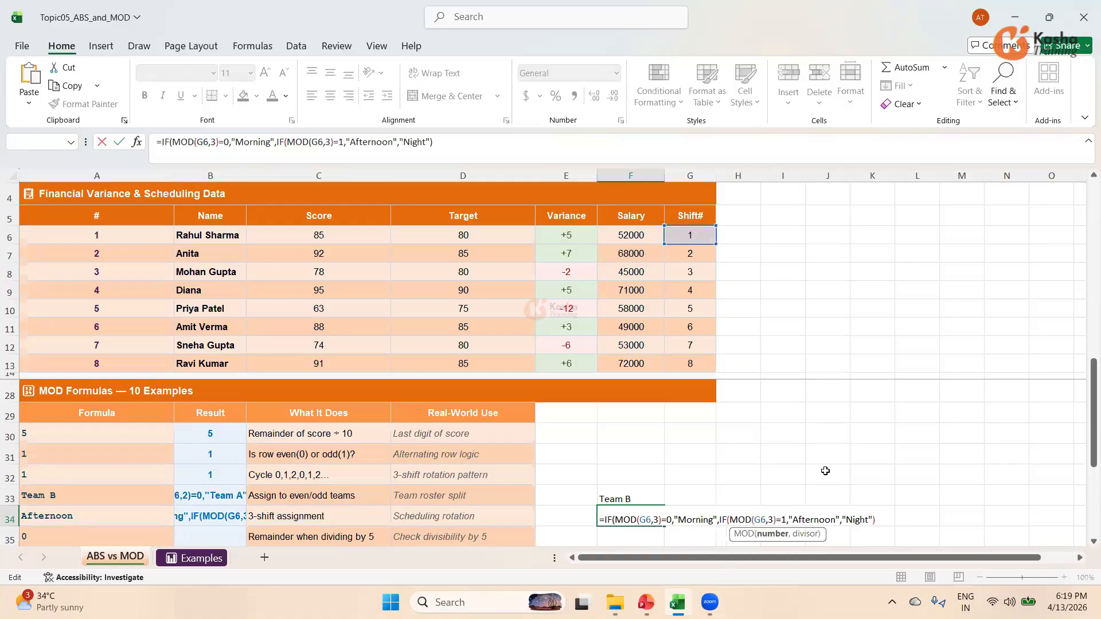
left_click(456, 139)
type(")")
key("Return")
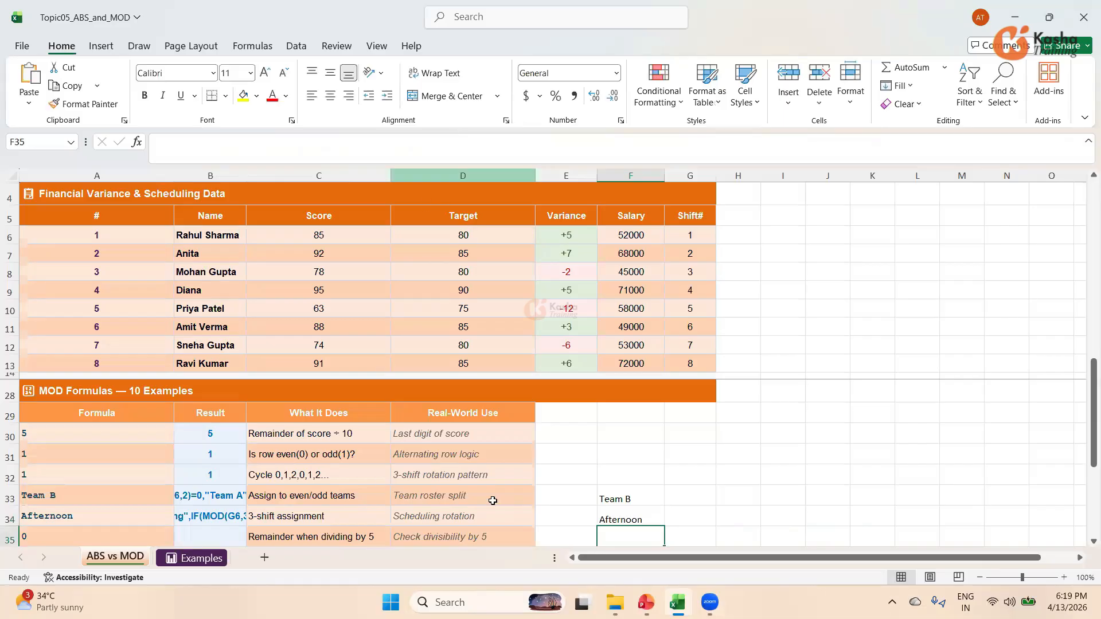
left_click(638, 521)
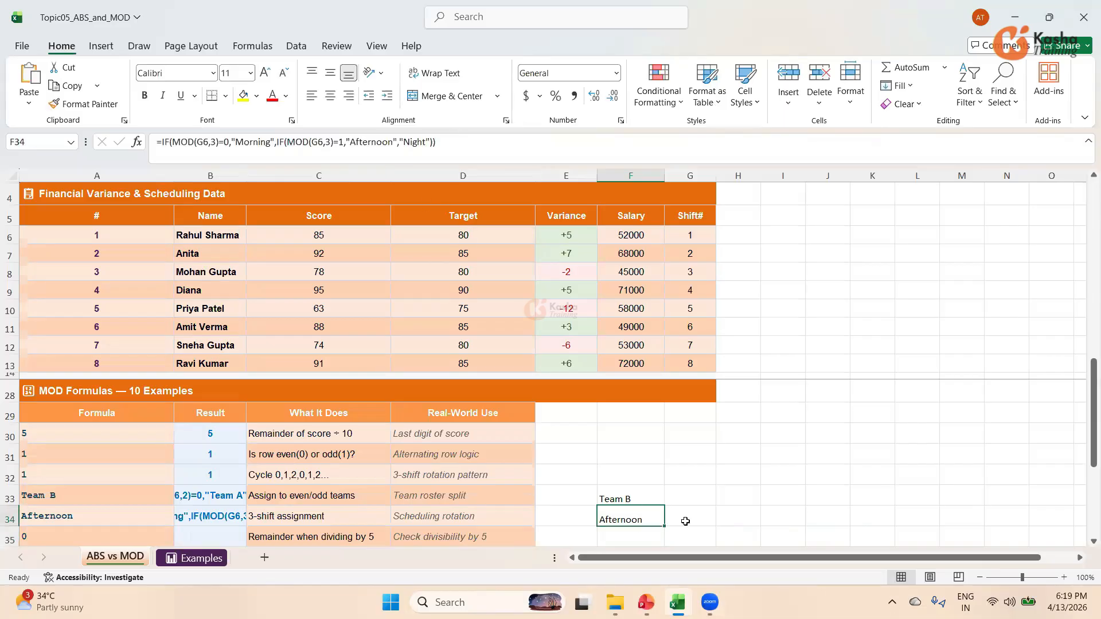
Step: Enter =MOD(C6,5) in result cell B35 to get the remainder of the first score divided by 5
scroll(1083, 549, "down", 2)
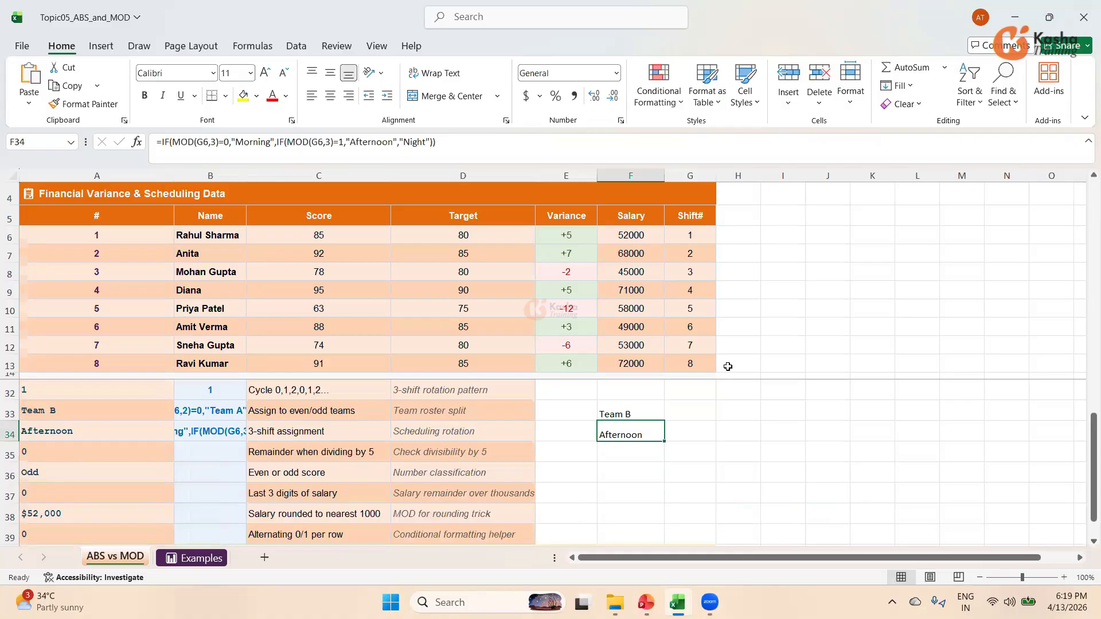
left_click(209, 456)
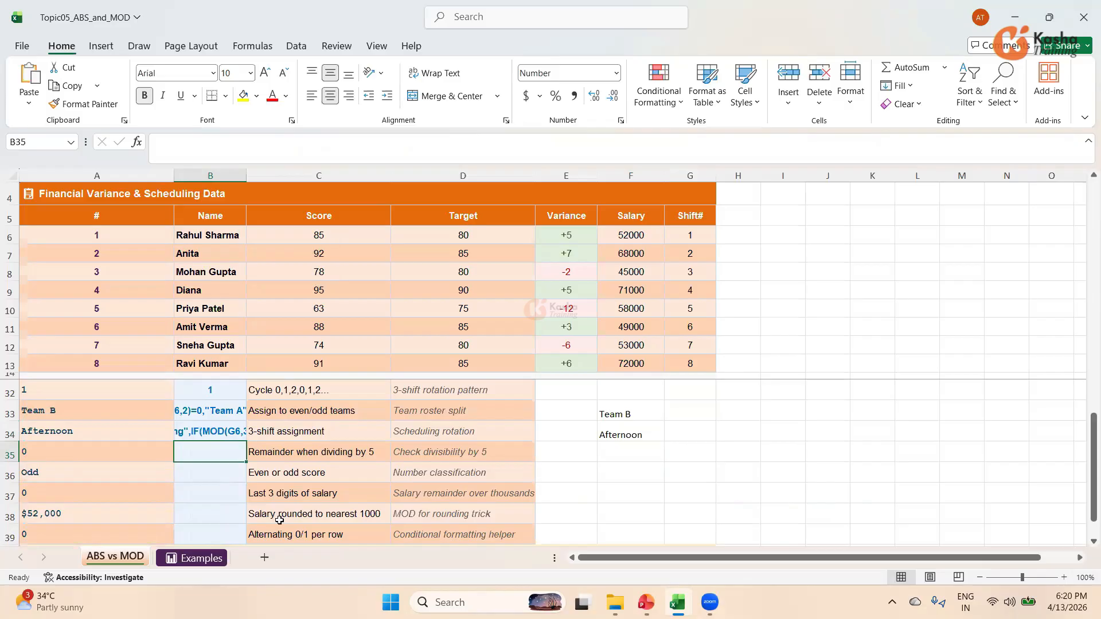
type("=")
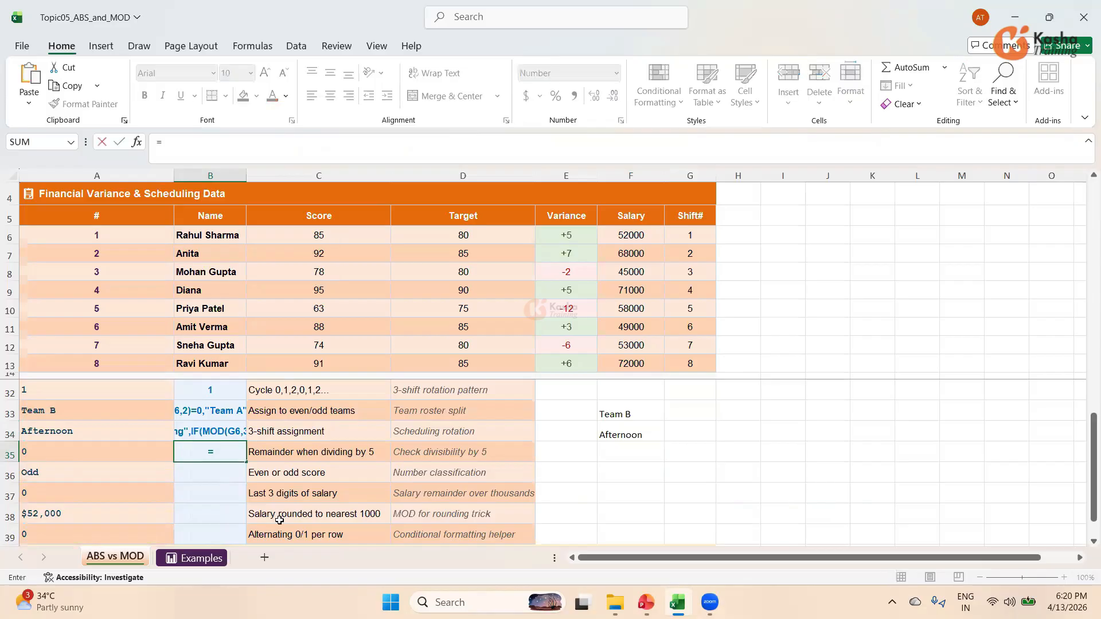
type("MOD(")
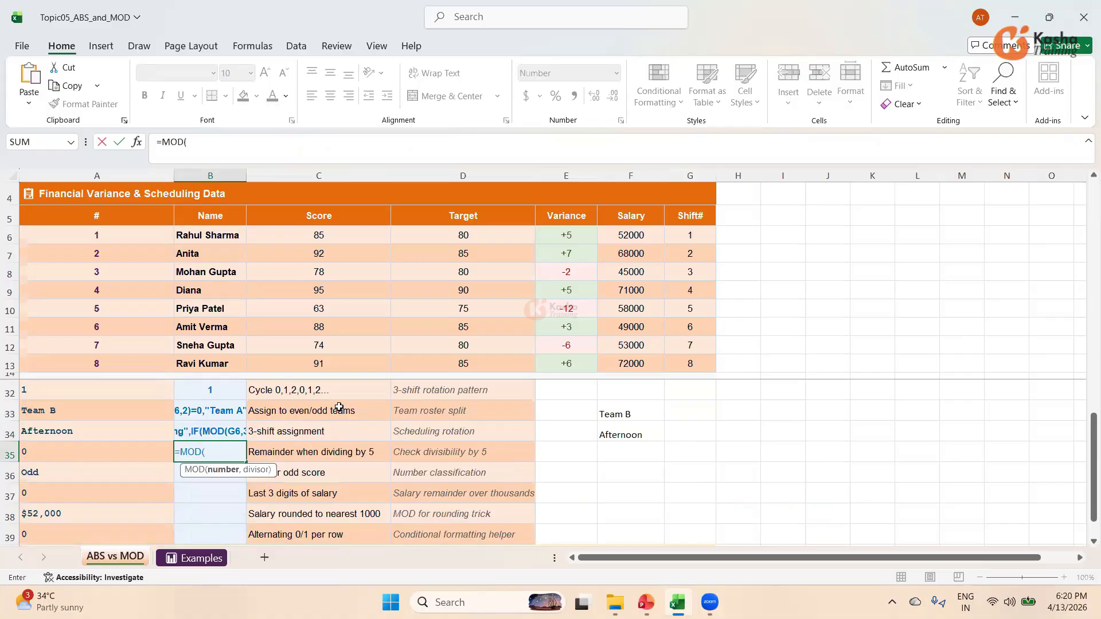
left_click(341, 237)
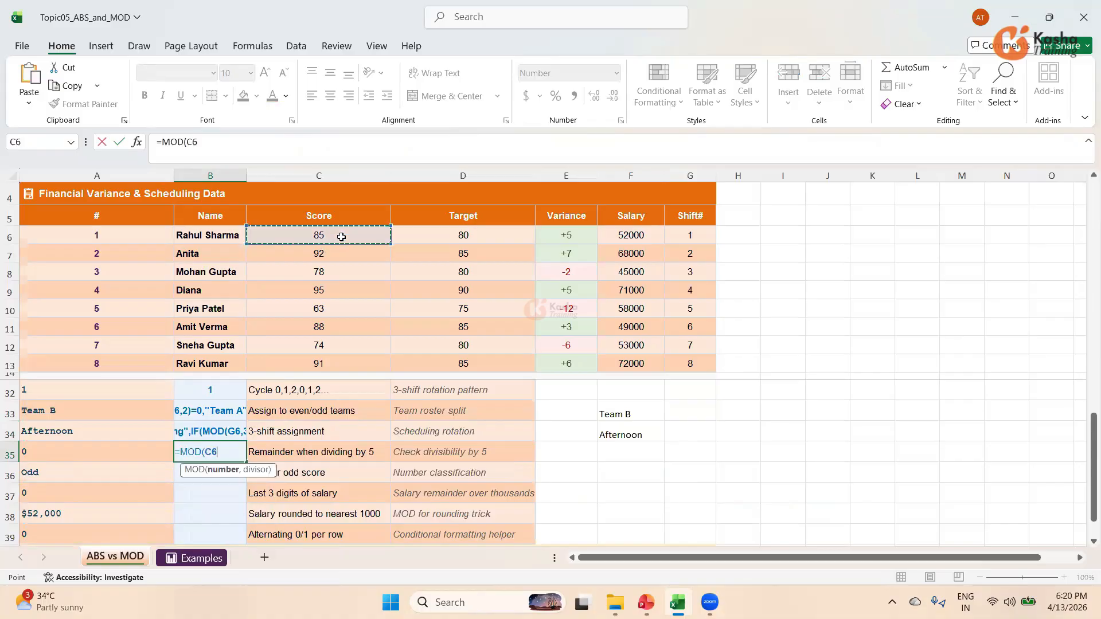
type(",")
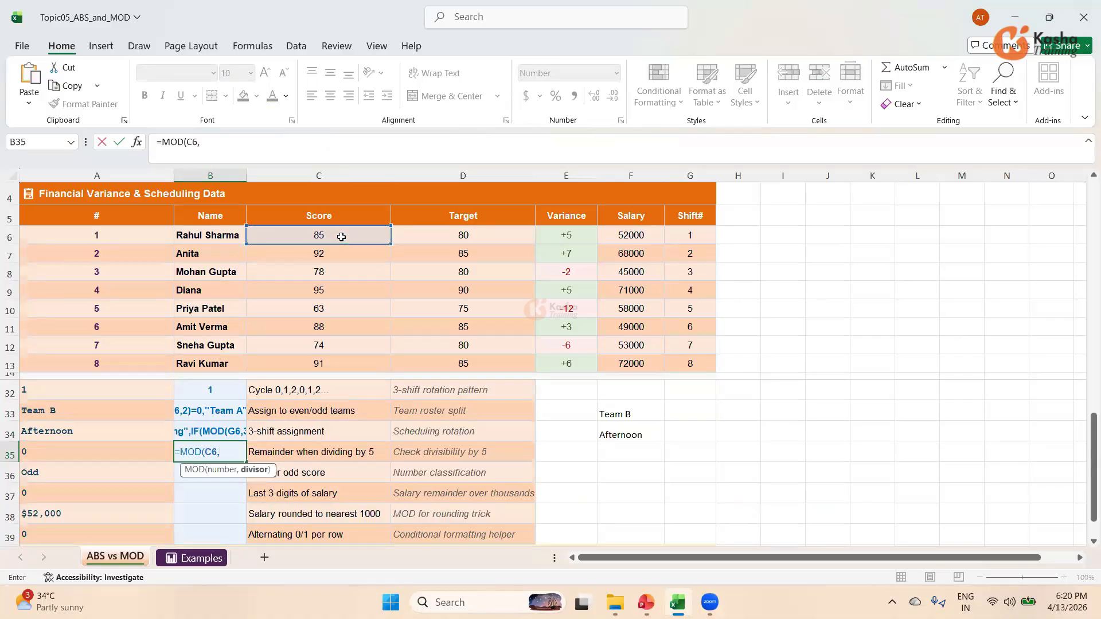
type("5)")
key("Return")
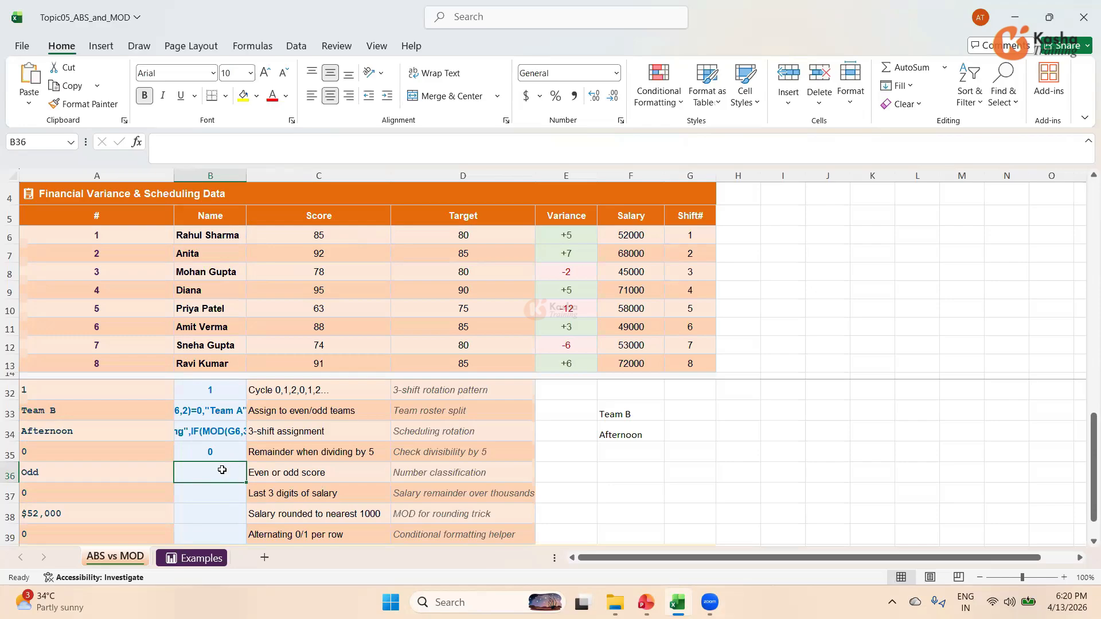
Step: Enter =IF(MOD(C6,2)=0,"Even","Odd") in result cell B36 to classify the first score as even or odd
type("=IF")
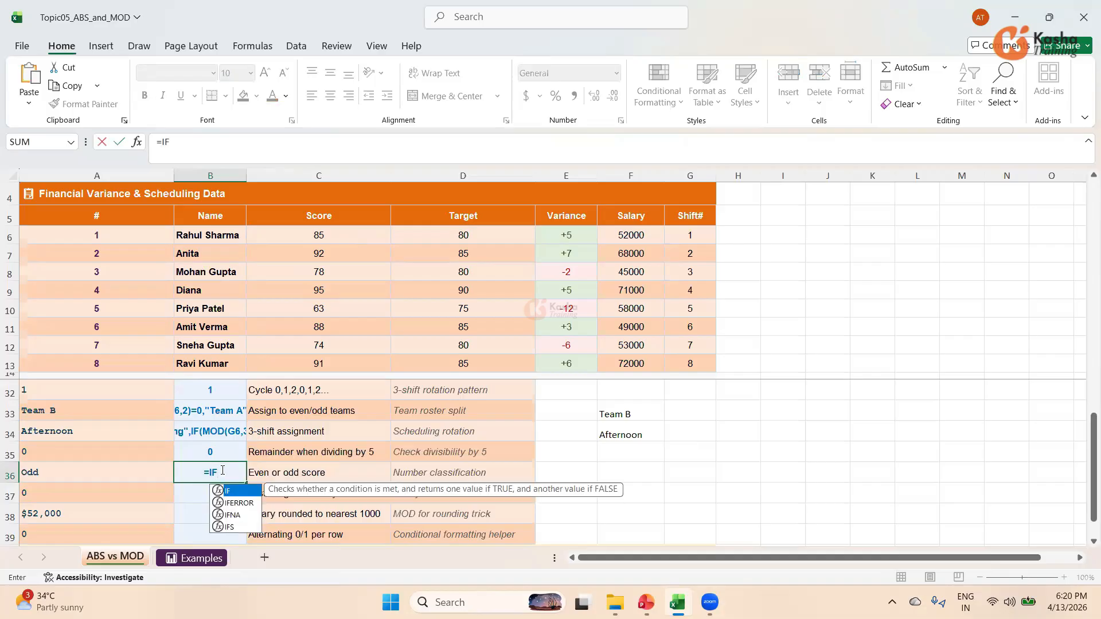
type("(")
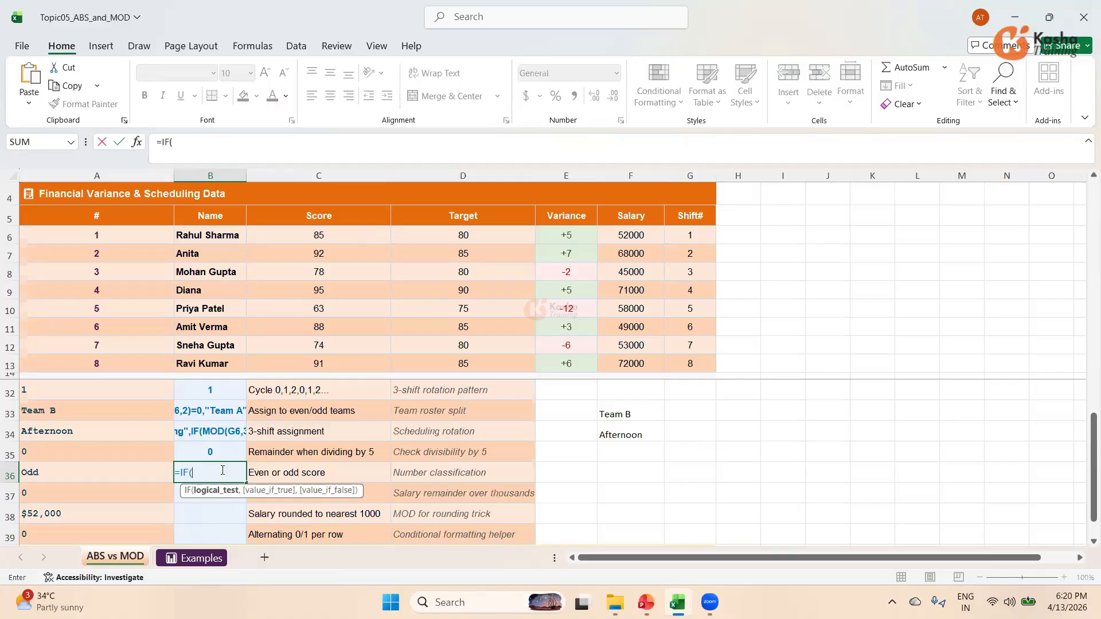
type("MOD")
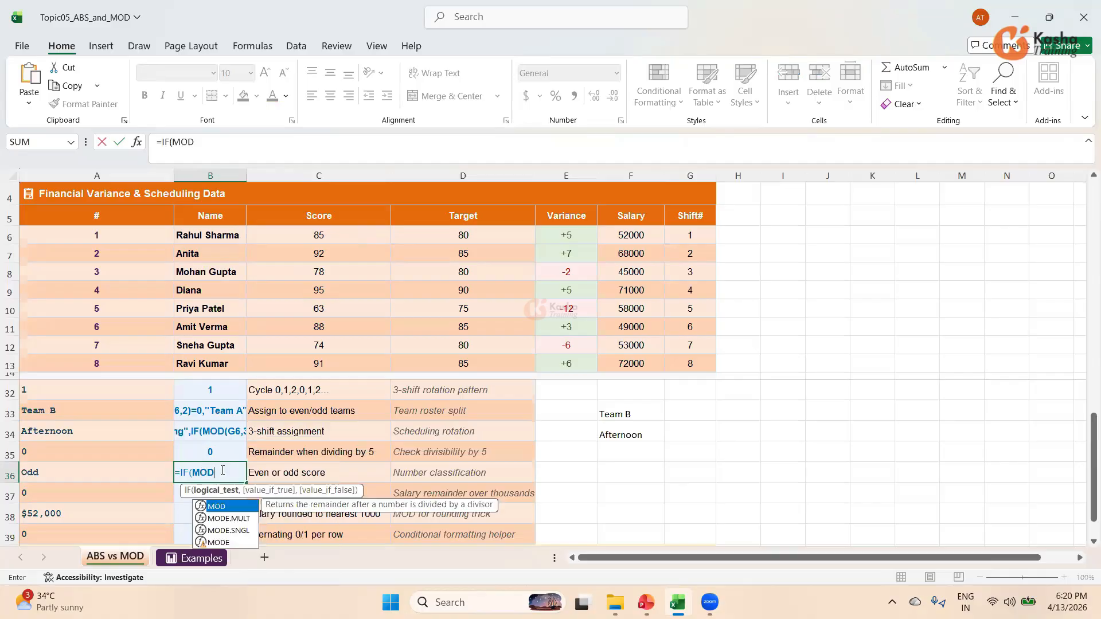
type("(")
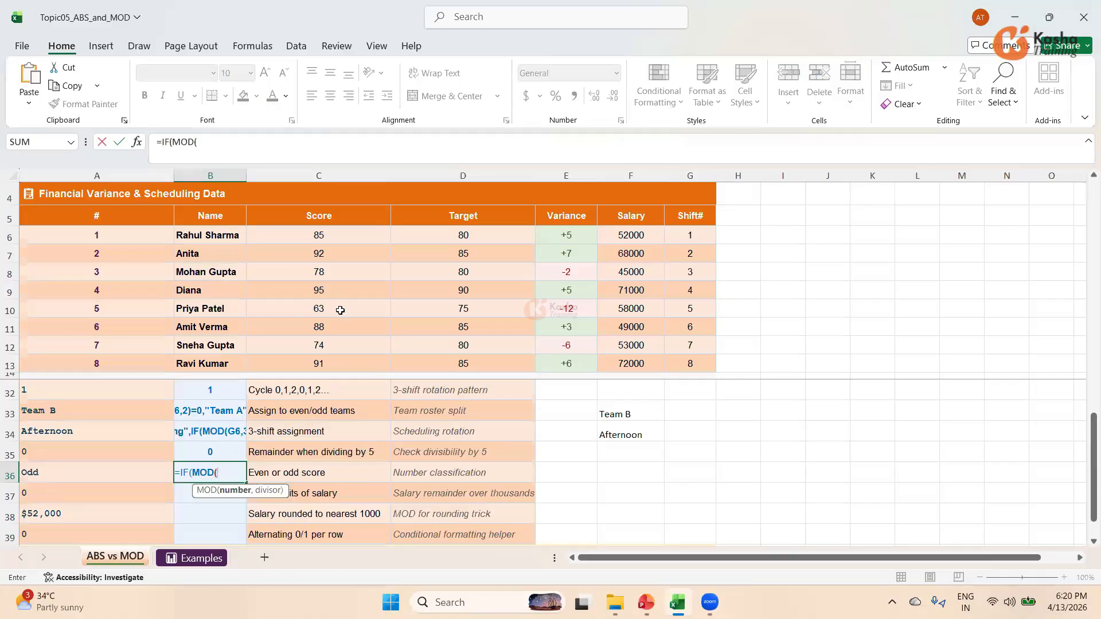
left_click(303, 234)
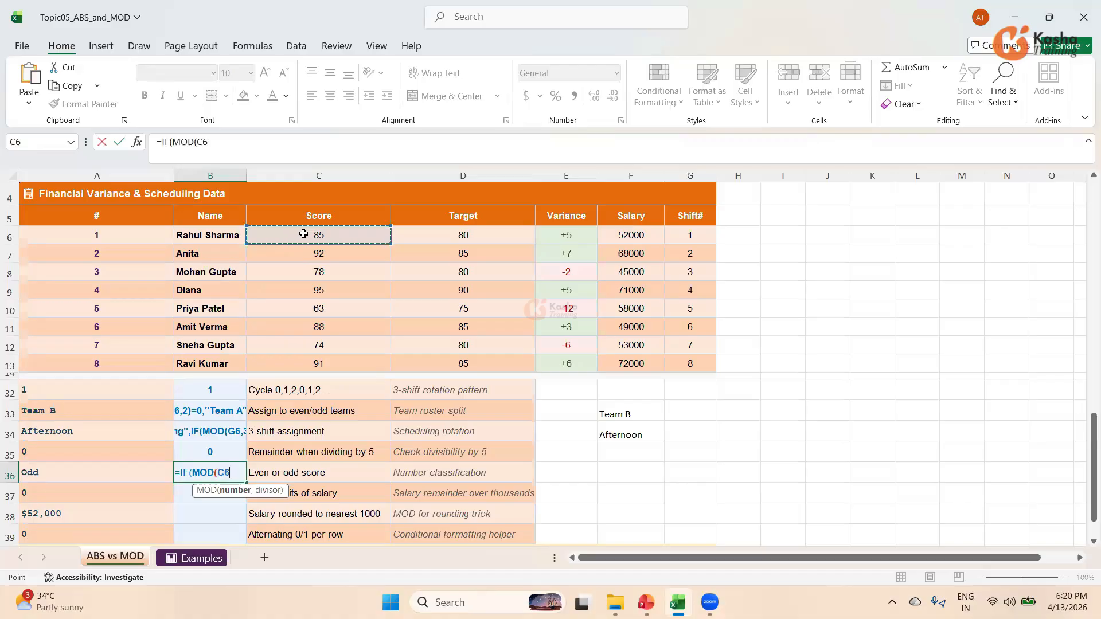
type(",2")
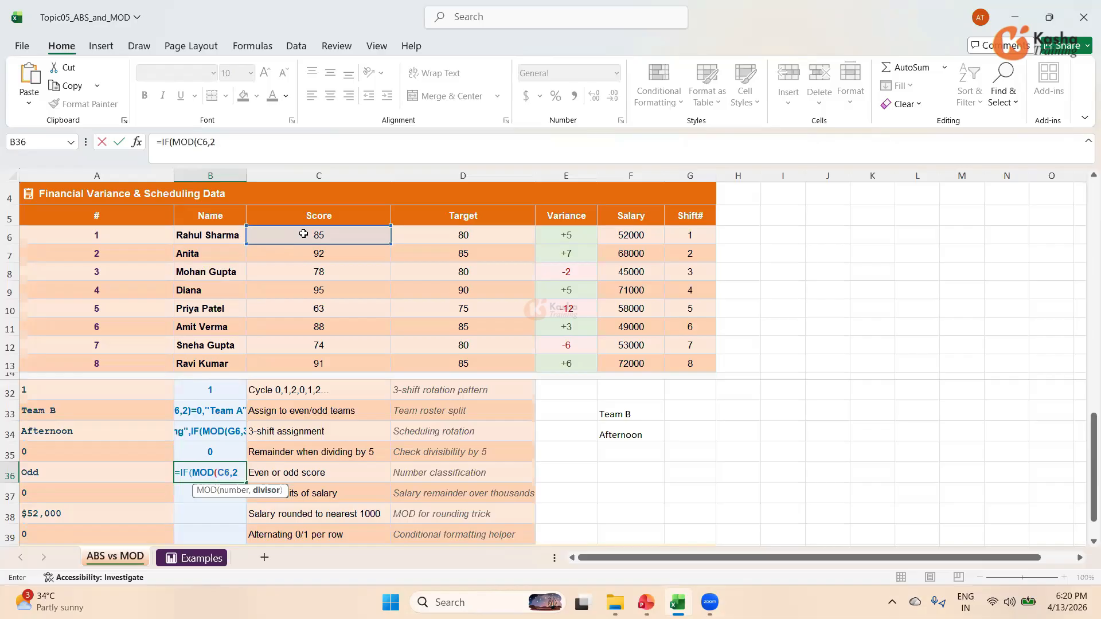
type(")=0")
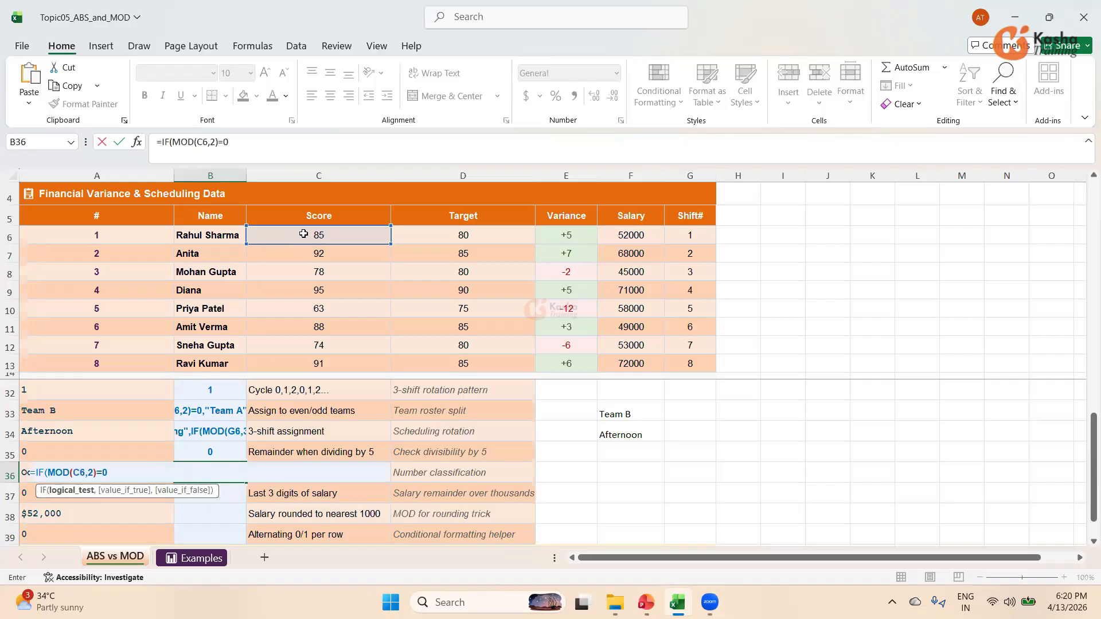
type(",\"Even")
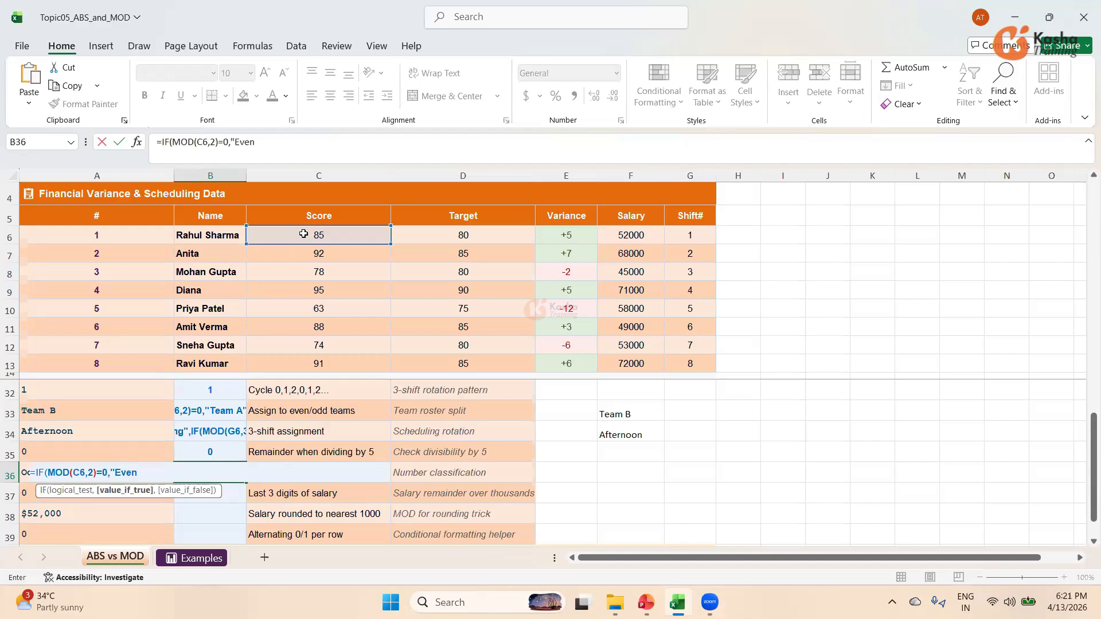
type("\",")
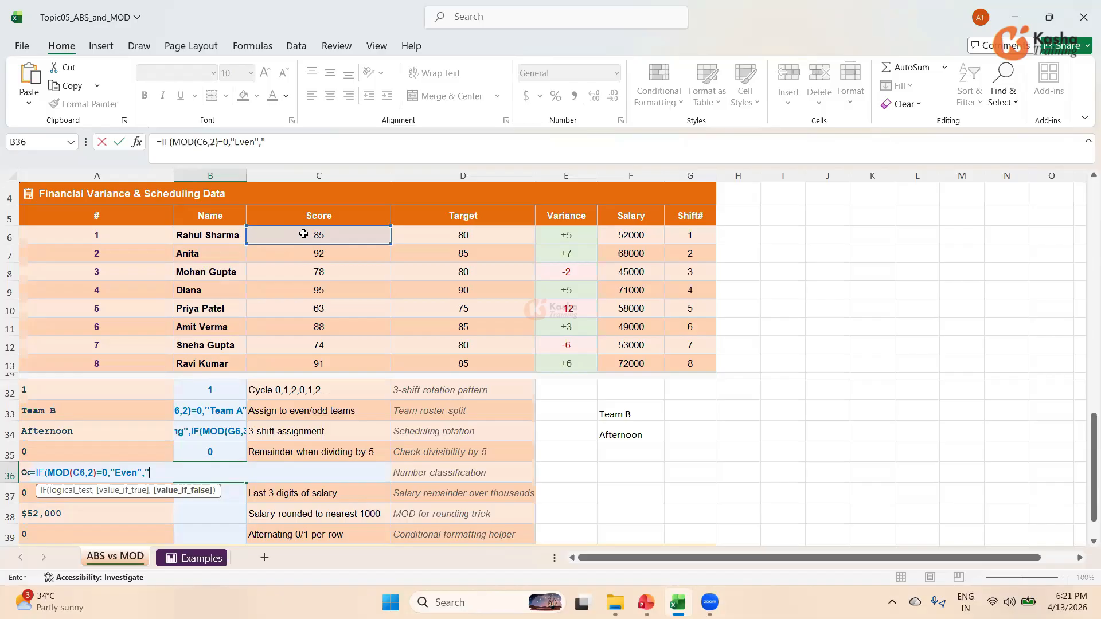
type("\"Odd")
key("Return")
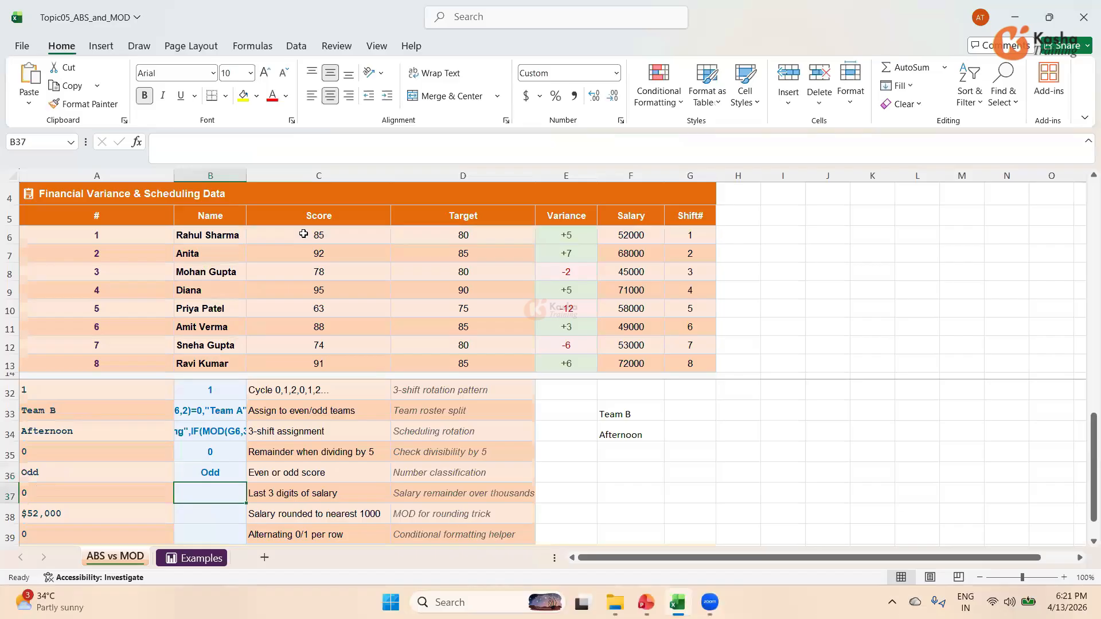
left_click(223, 471)
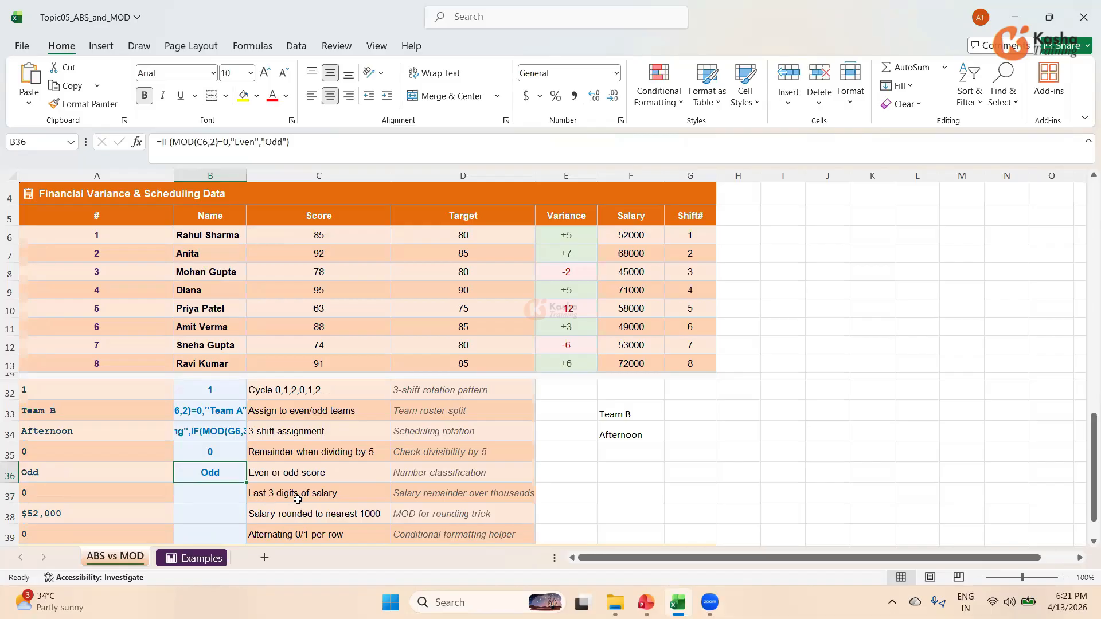
Step: Enter =MOD(F6,1000) in result cell B37 to get the last three digits of the first salary
left_click(212, 496)
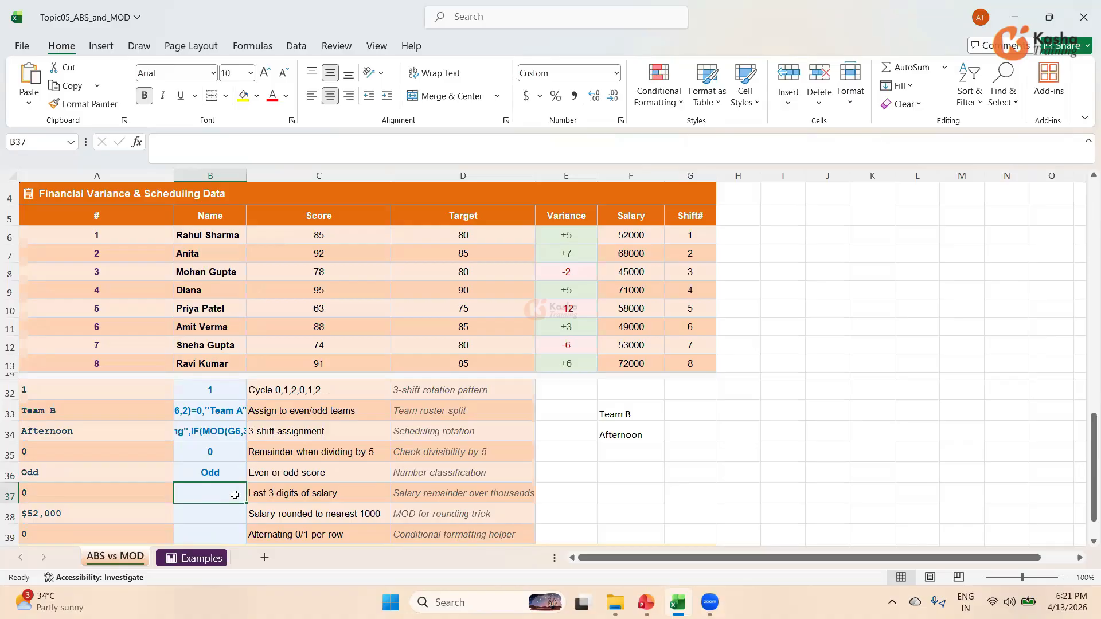
type("=")
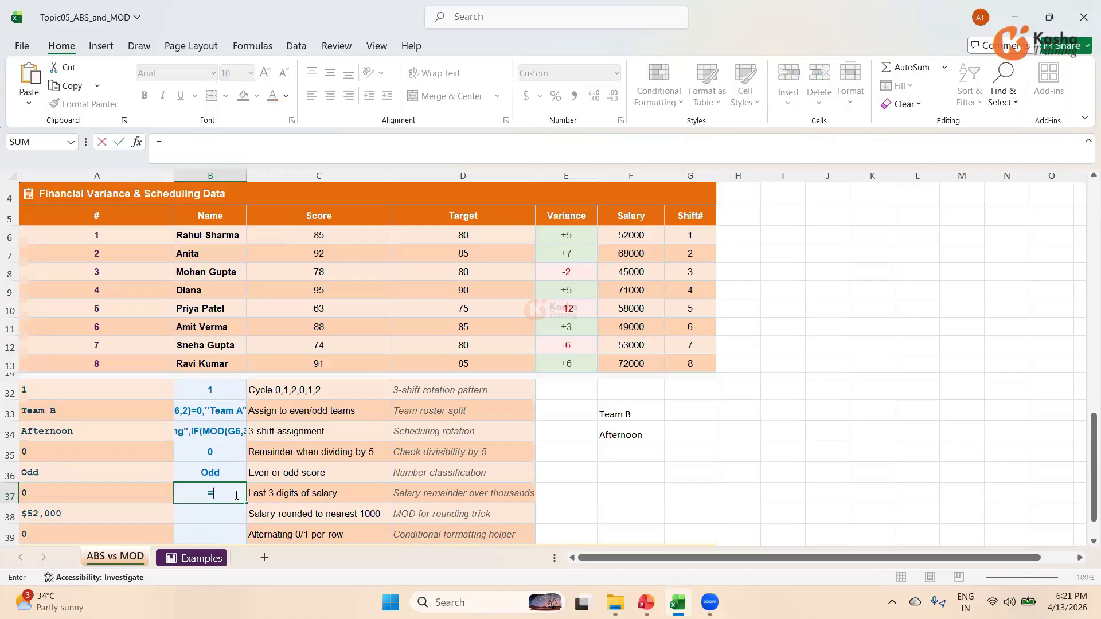
type("MOD")
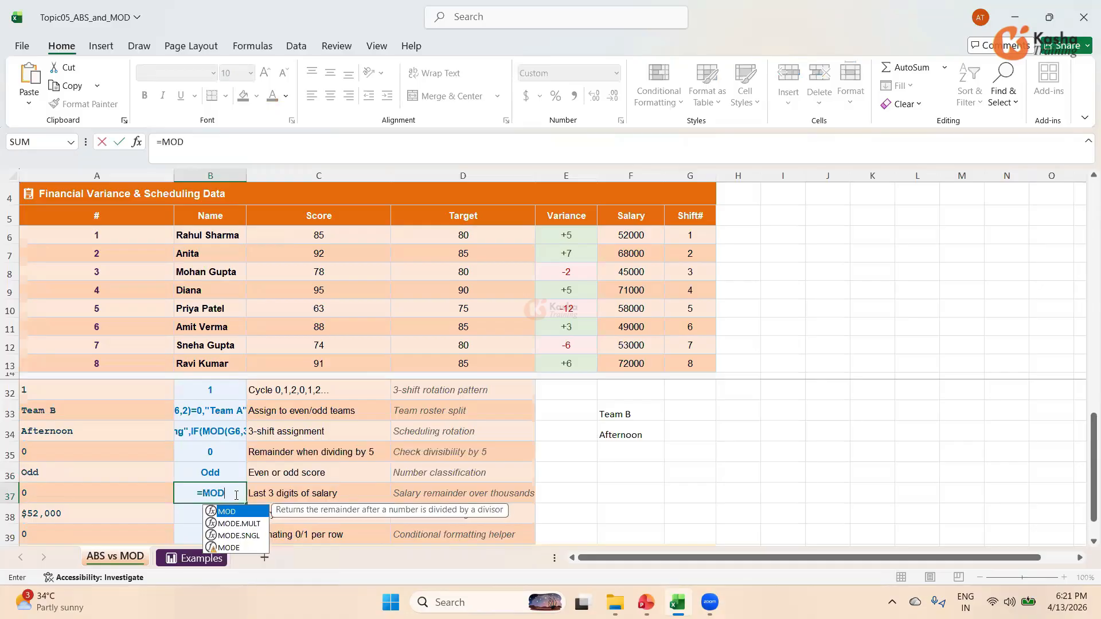
type("(")
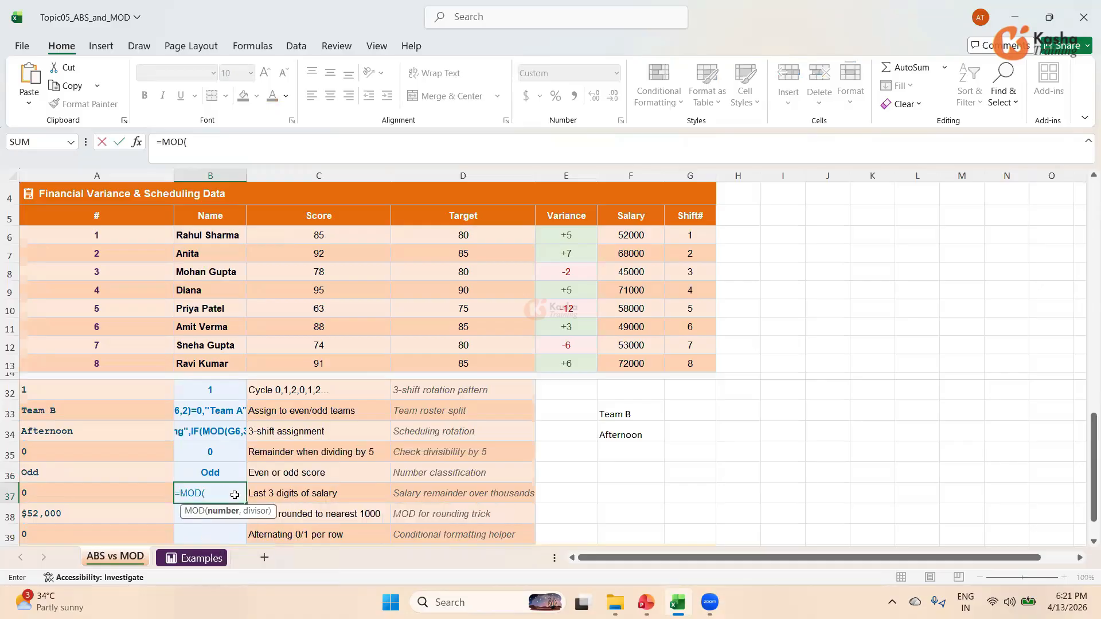
left_click(621, 234)
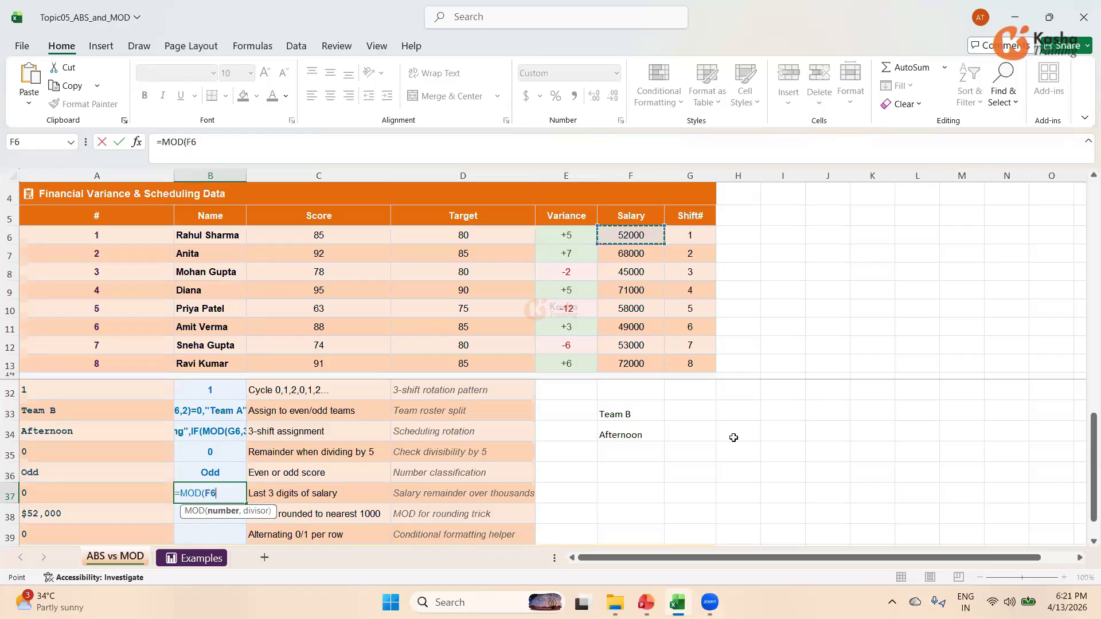
type(",1000")
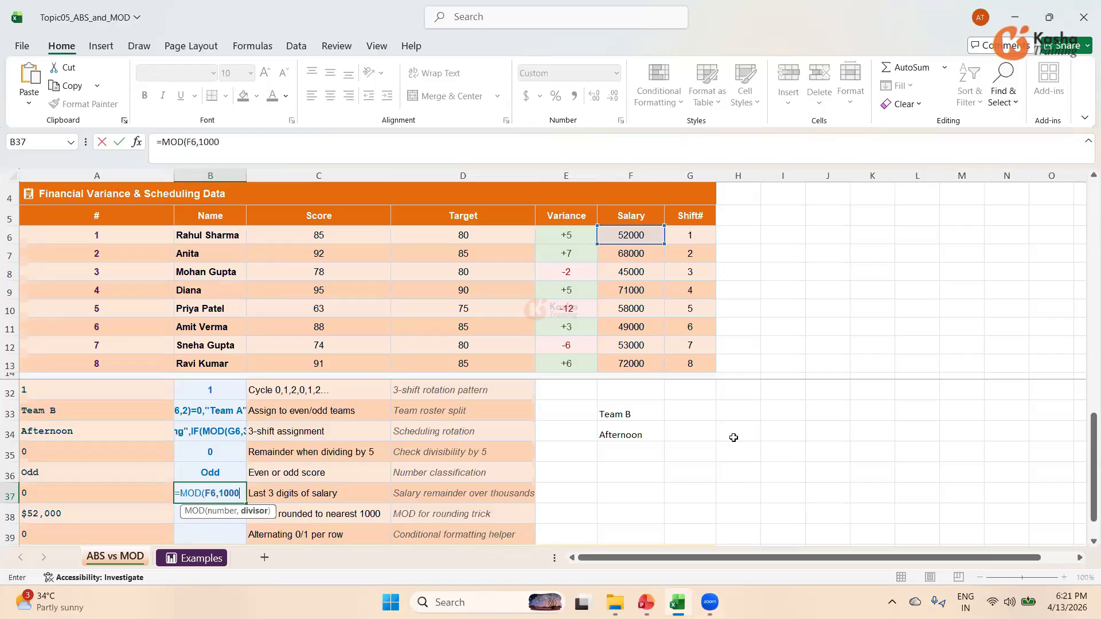
key("Return")
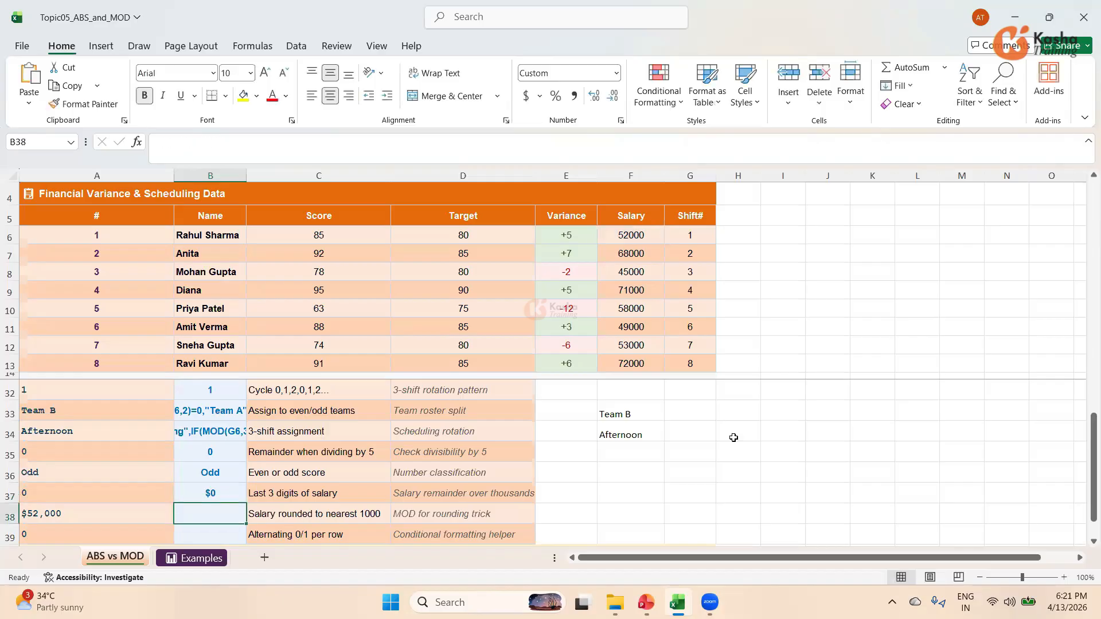
left_click(211, 496)
Step: Enter the sample number 23456 in blank cell I6 beside the scheduling data
left_click(781, 233)
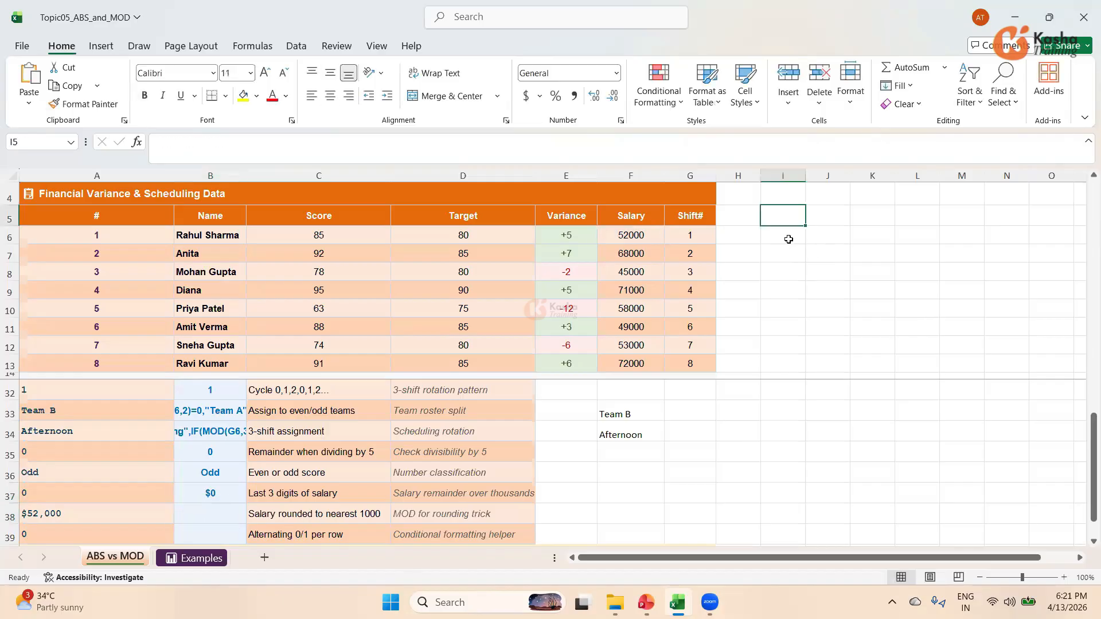
type("23456")
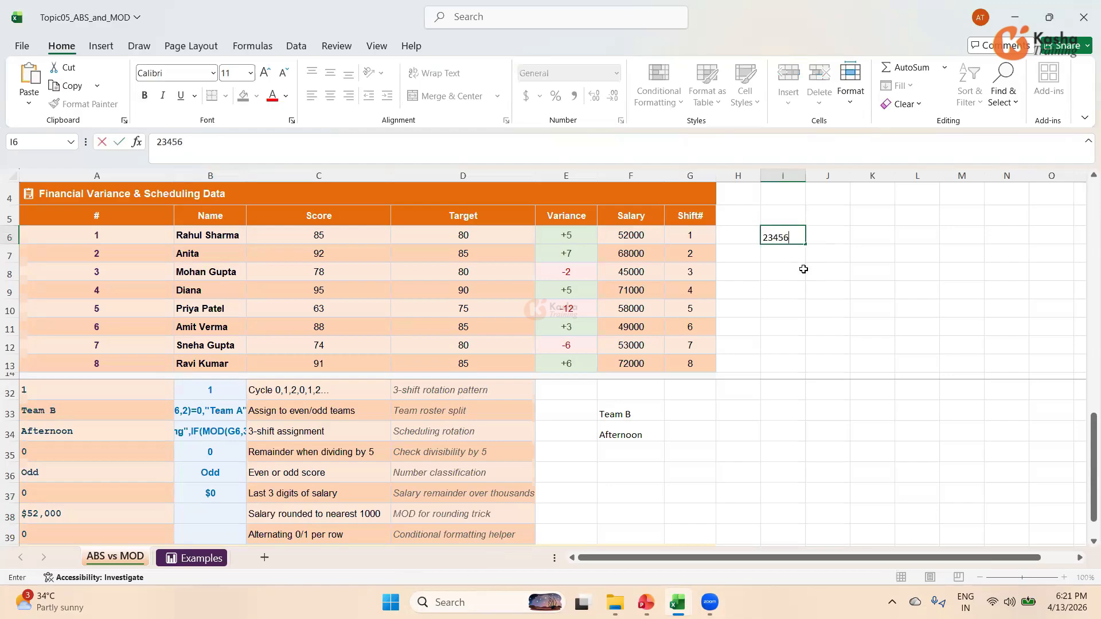
key("Tab")
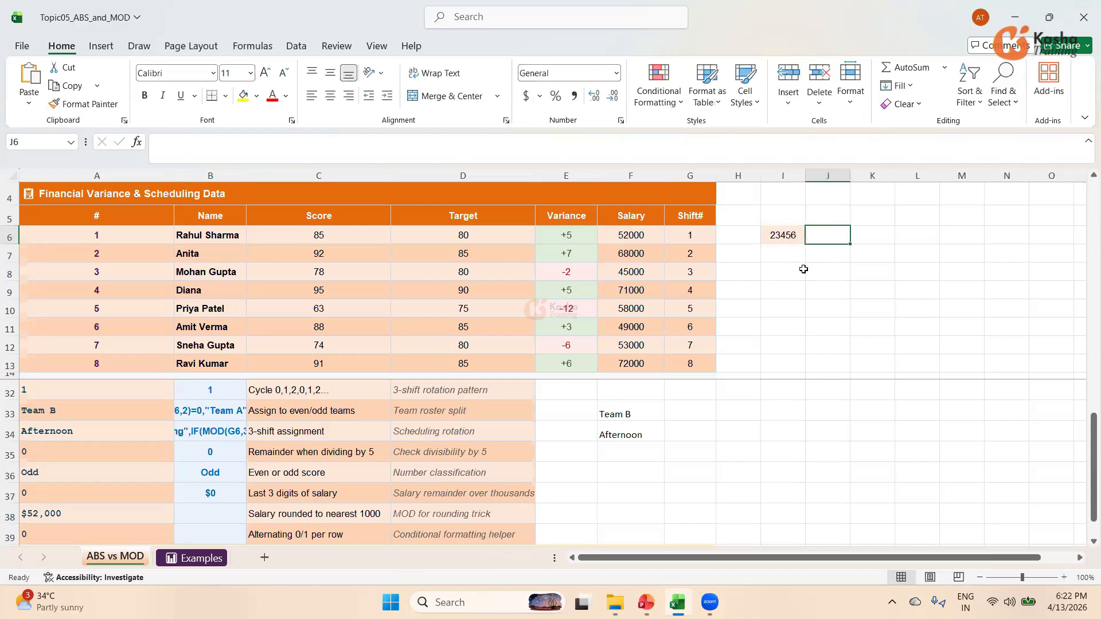
Step: Enter =MOD(I6,1000) in cell J6 to get the last three digits of the sample number
type("=")
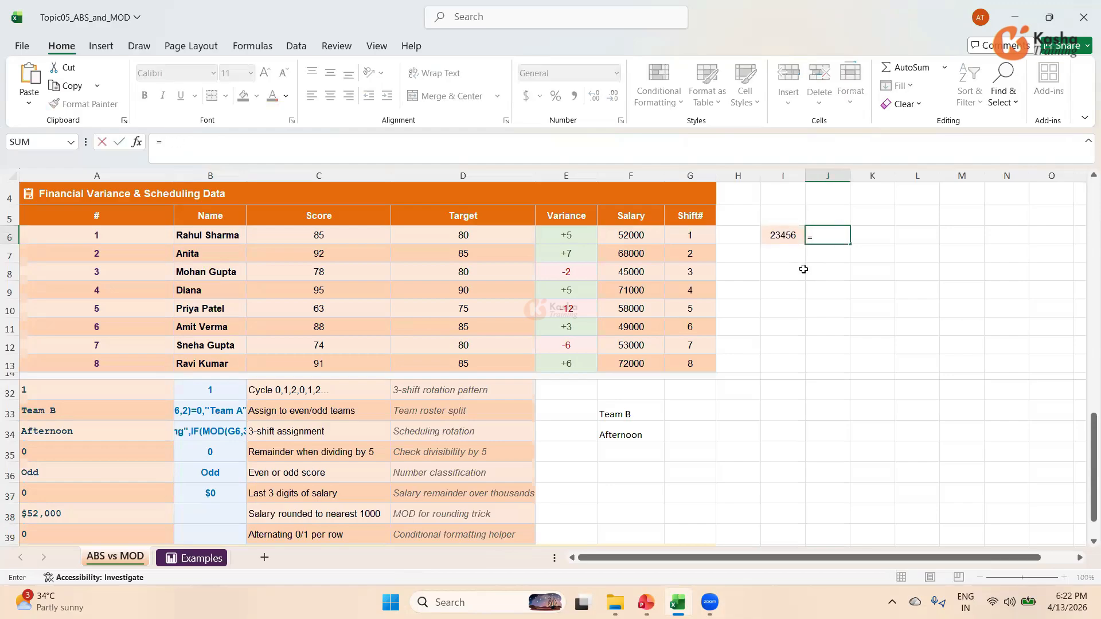
type("MOD(")
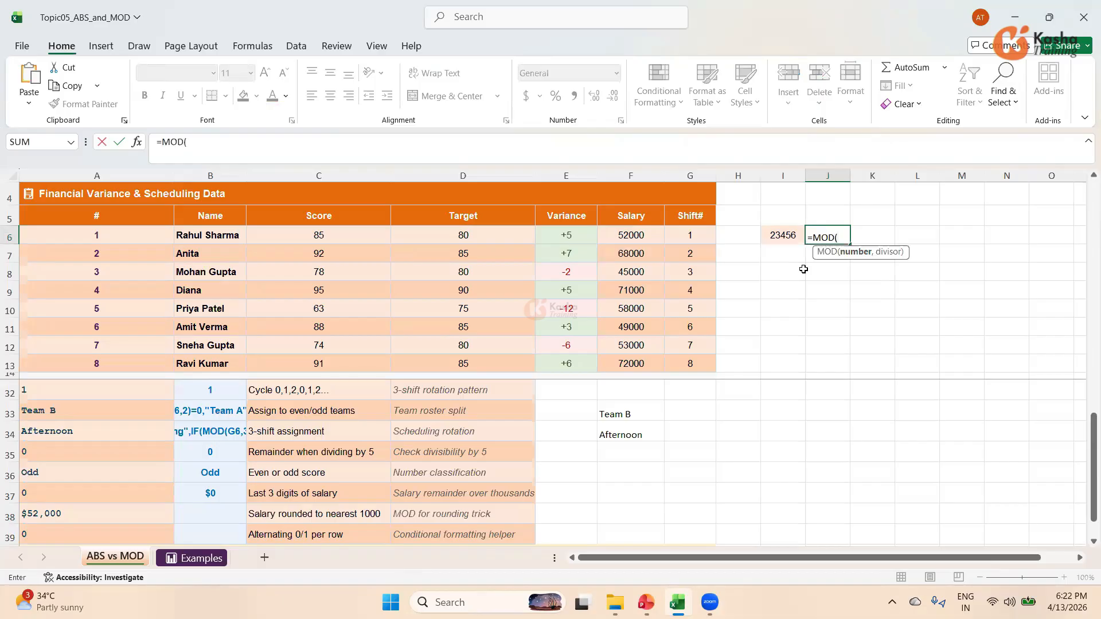
left_click(783, 235)
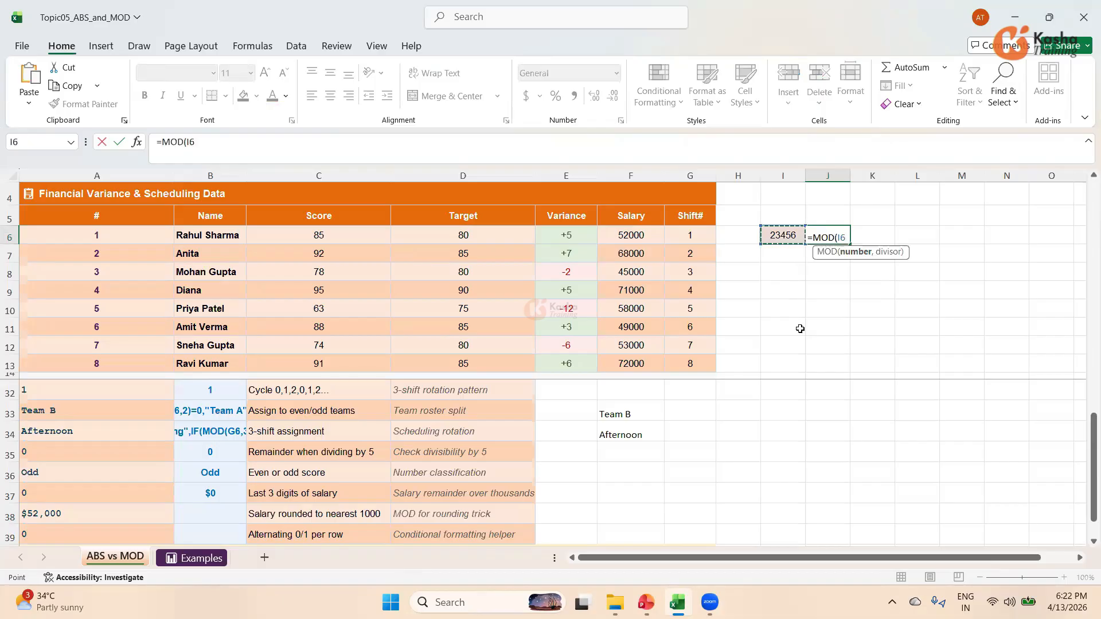
type(",1000")
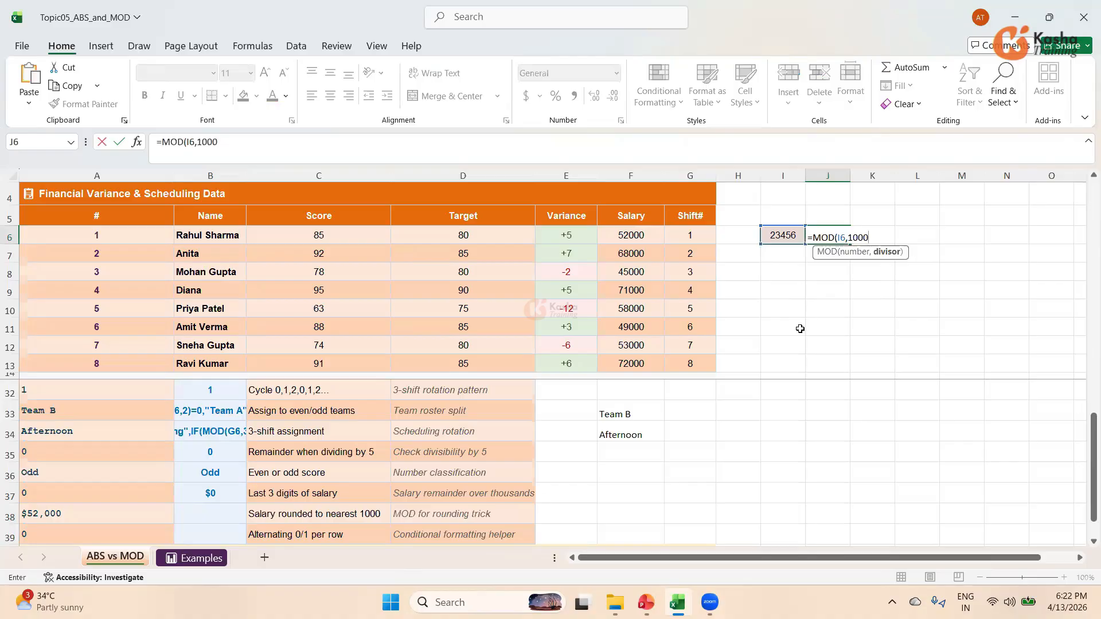
key("Return")
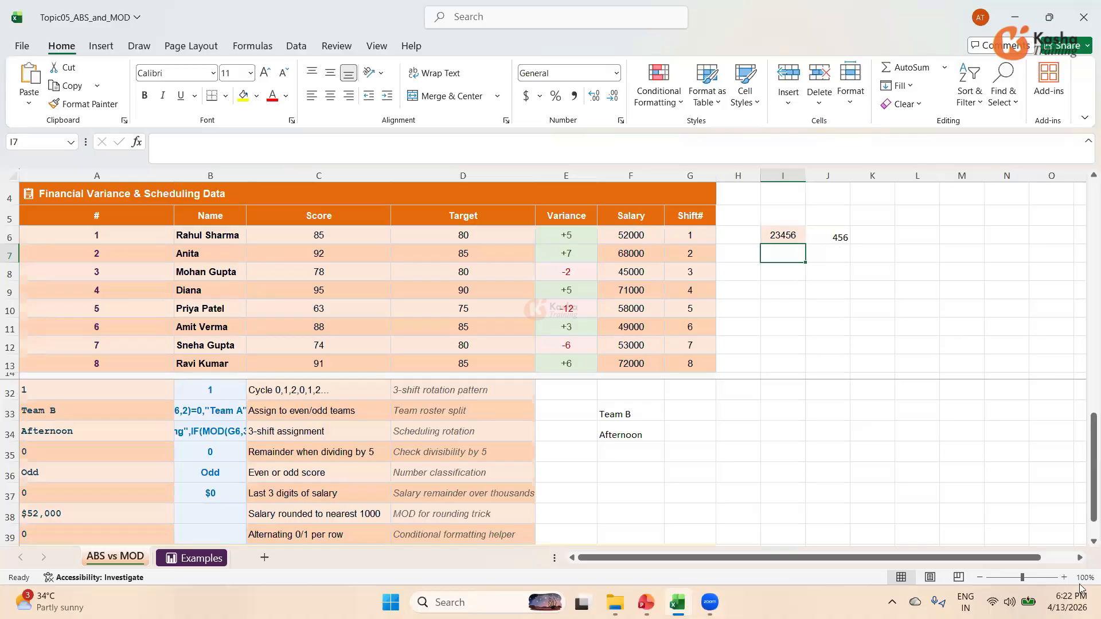
Step: Enter =F6-MOD(F6,1000) in result cell B38 to round the first salary down to a multiple of 1000
scroll(1084, 542, "down", 1)
scroll(1084, 543, "down", 1)
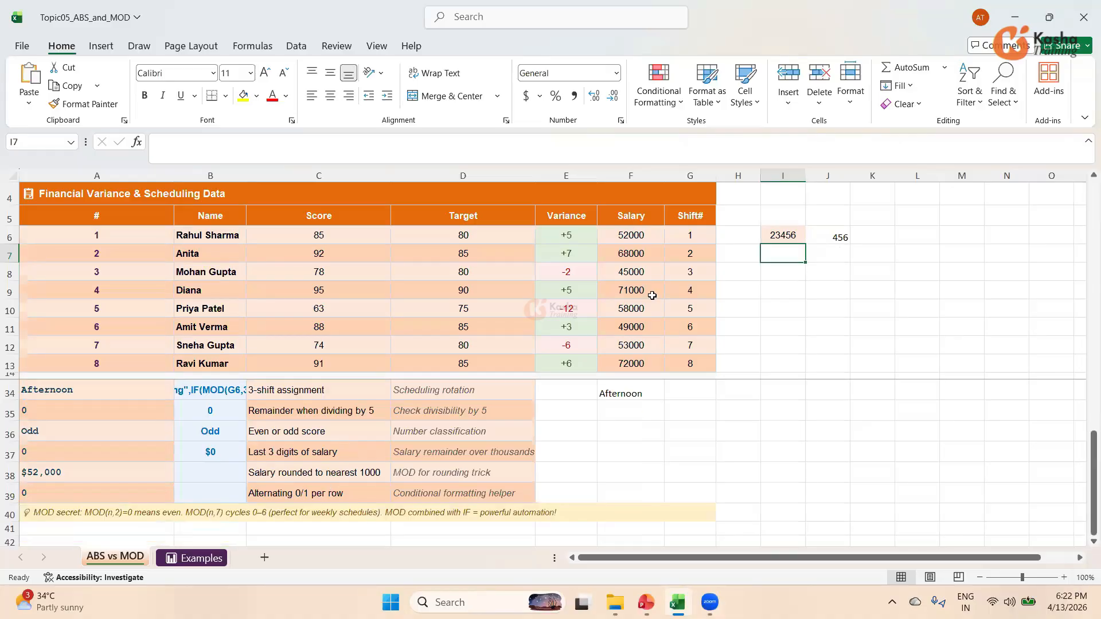
left_click(229, 474)
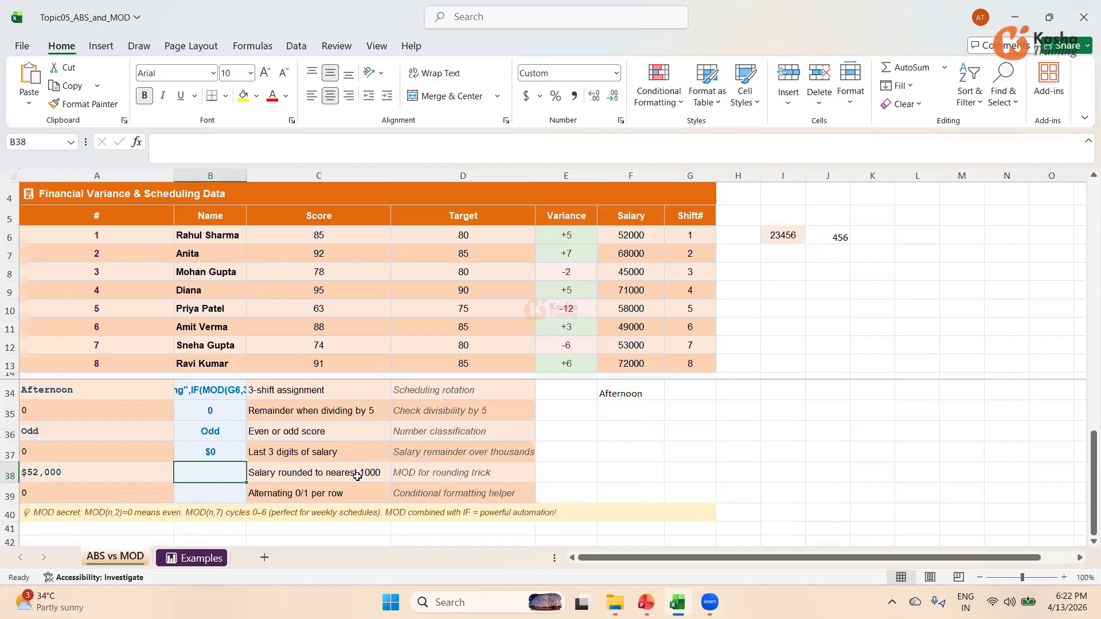
type("=")
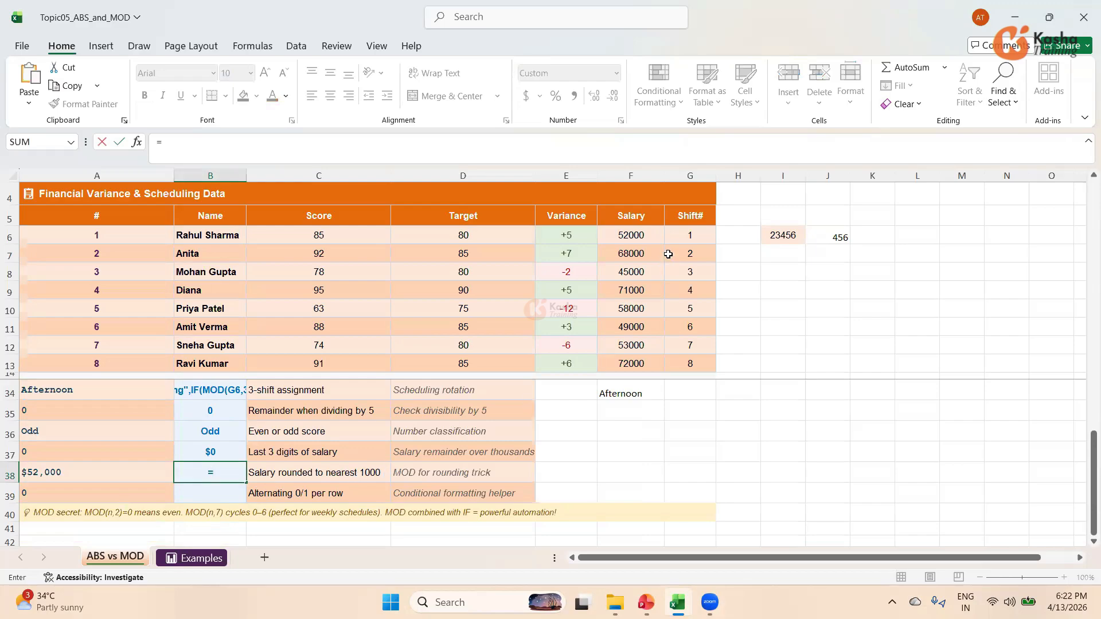
left_click(633, 236)
type("-MOD(")
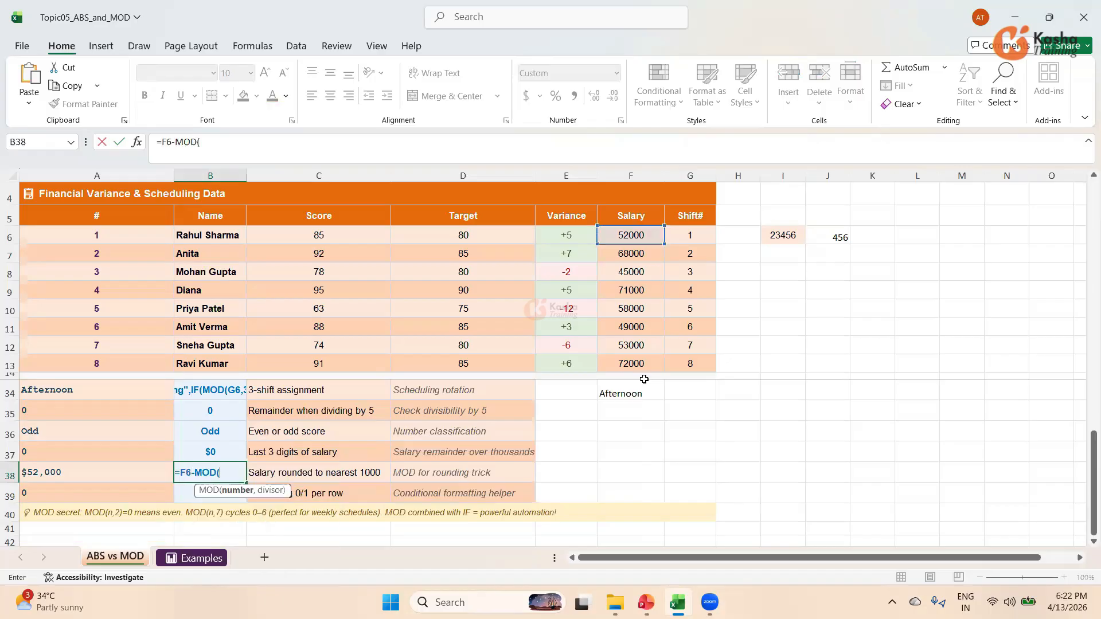
left_click(630, 230)
type(",1000")
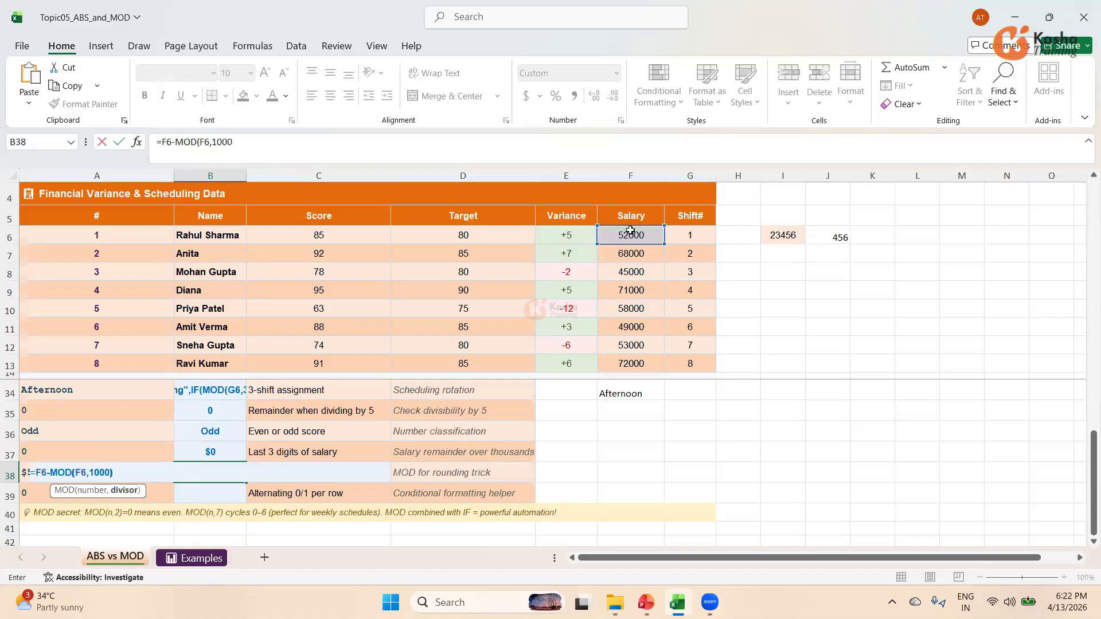
type(")")
key("Return")
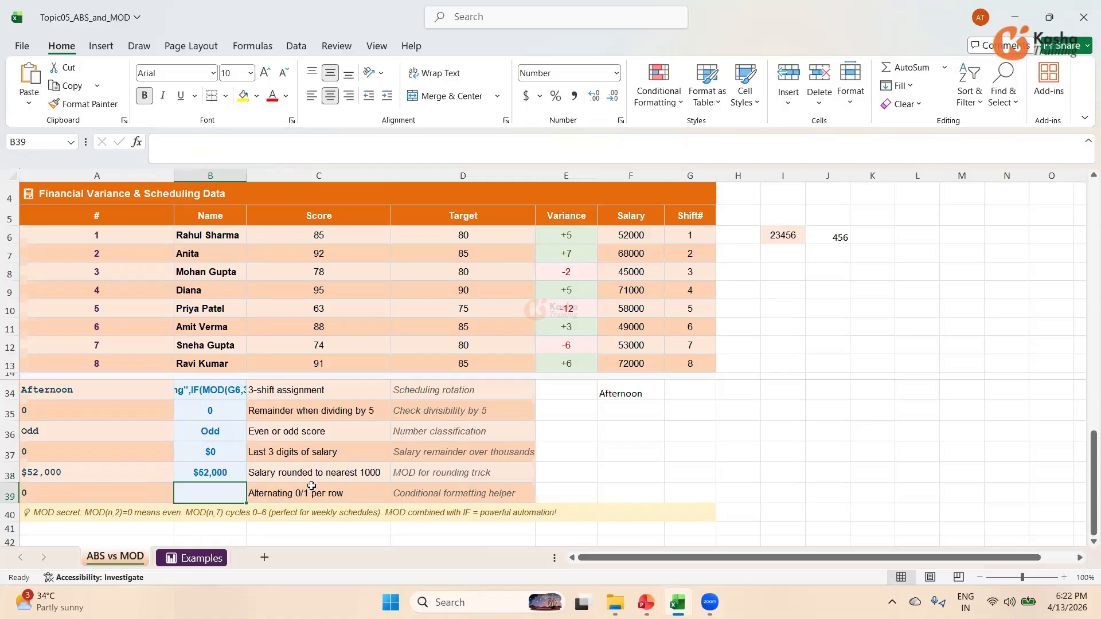
Step: Enter =I6-MOD(I6,1000) in cell K6 to strip the last three digits' amount from the sample number
left_click(780, 234)
left_click(867, 232)
type("=")
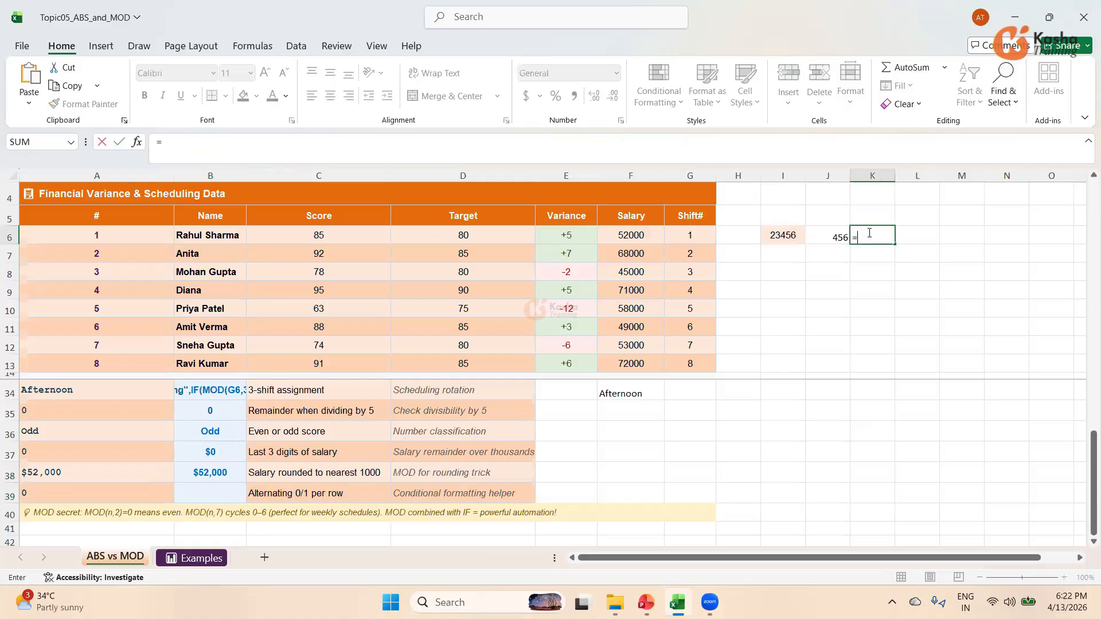
left_click(782, 232)
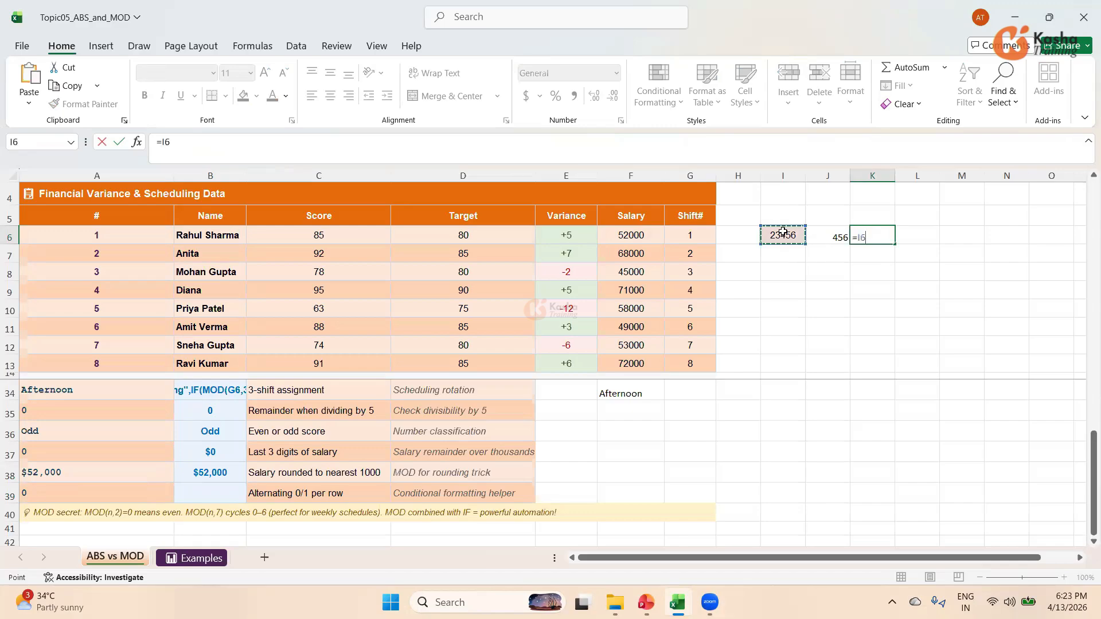
type("-MOD(")
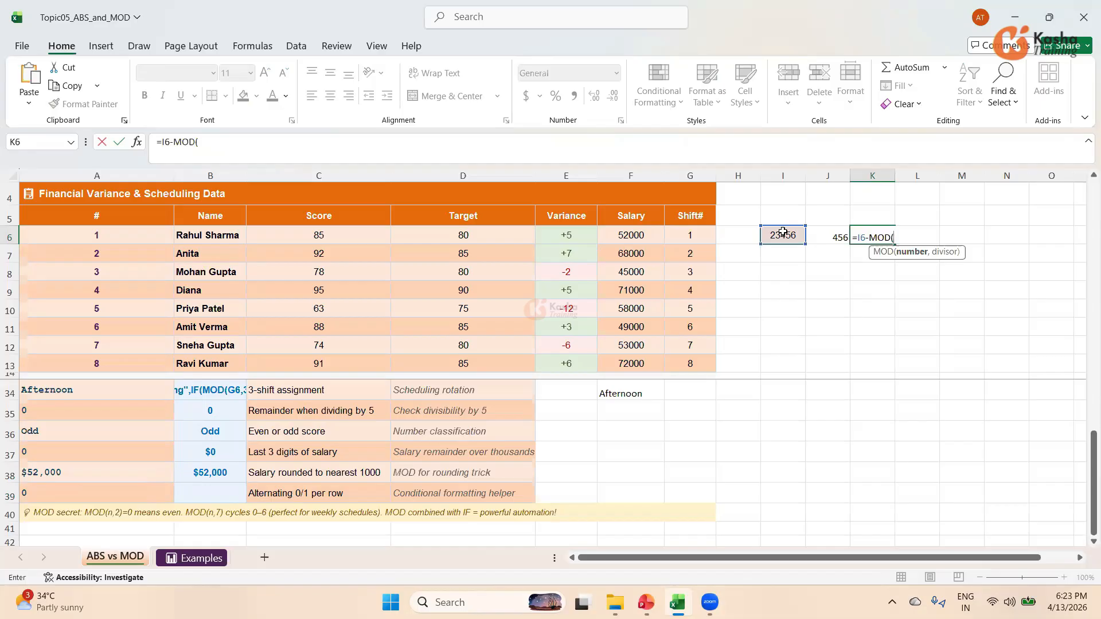
left_click(782, 232)
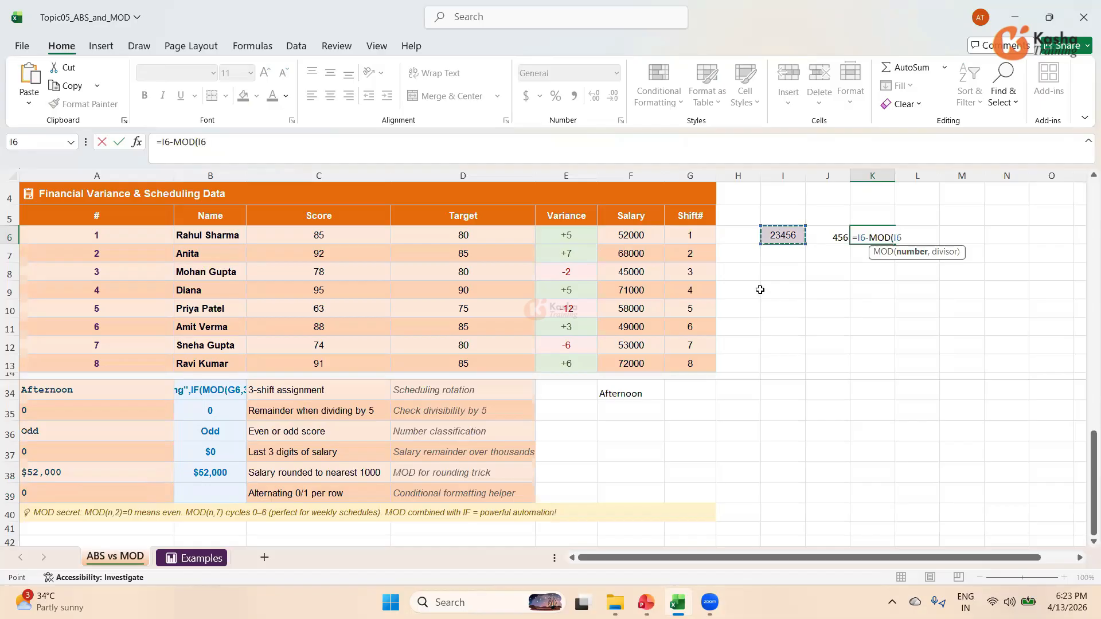
type(",1000")
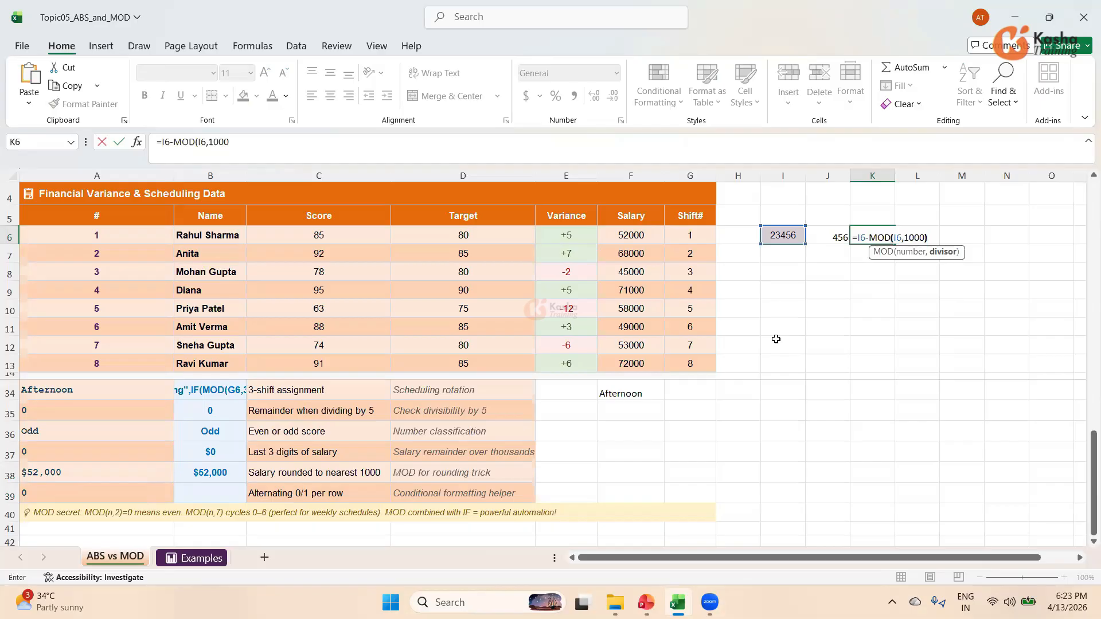
type(")")
key("Return")
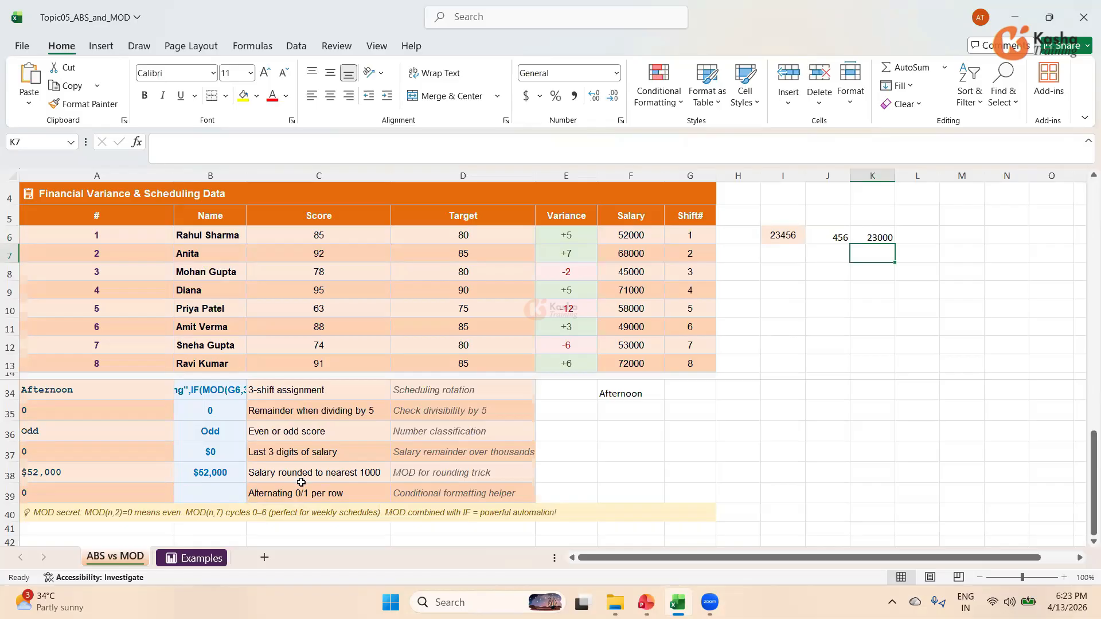
Step: Enter =MOD(ROW()-5,2) in result cell B39 for the alternating 0/1 per row example
left_click(229, 494)
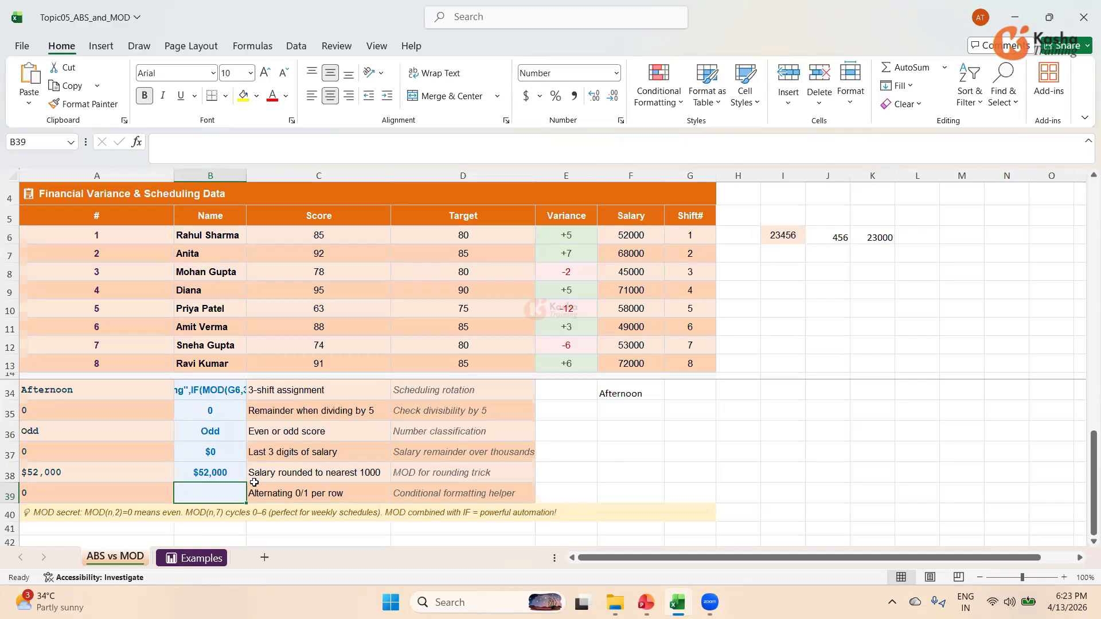
type("=MOD")
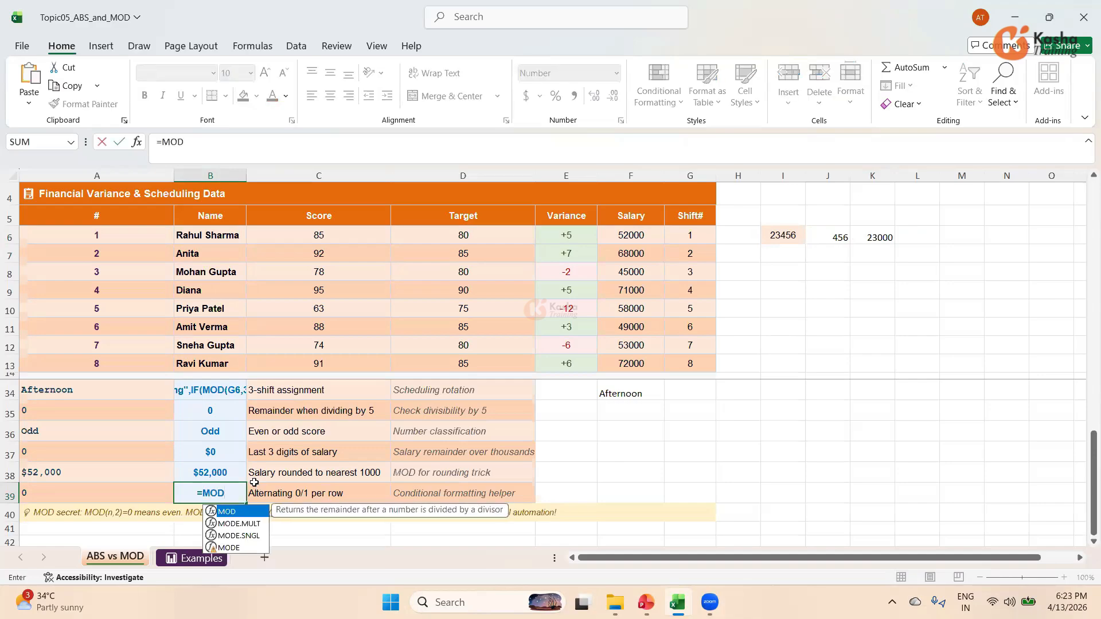
type("(")
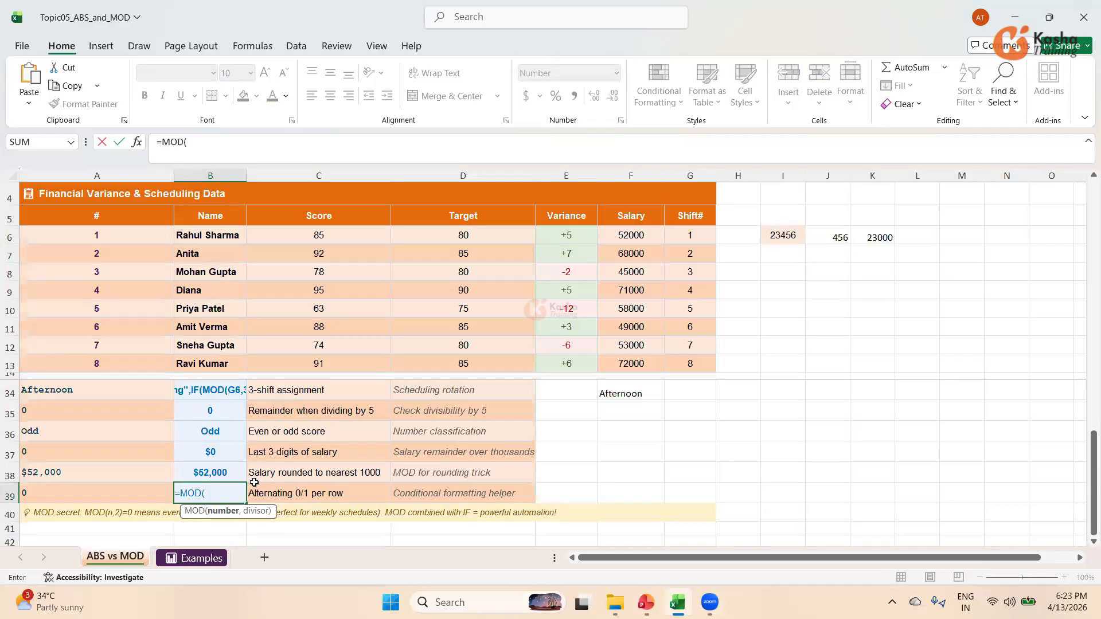
type("ROW")
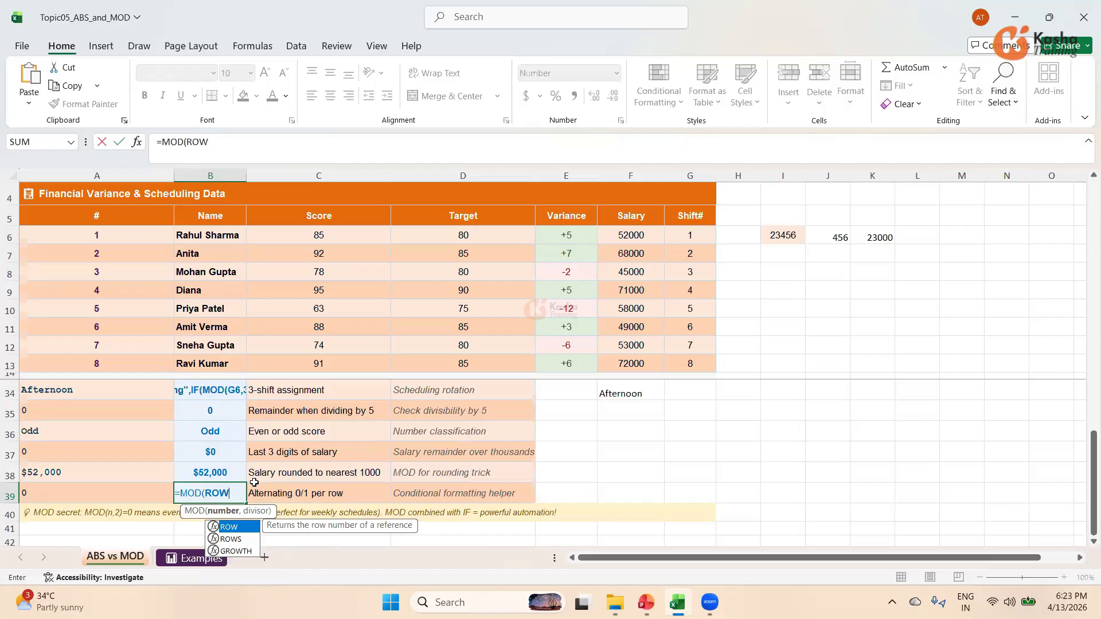
key("Return")
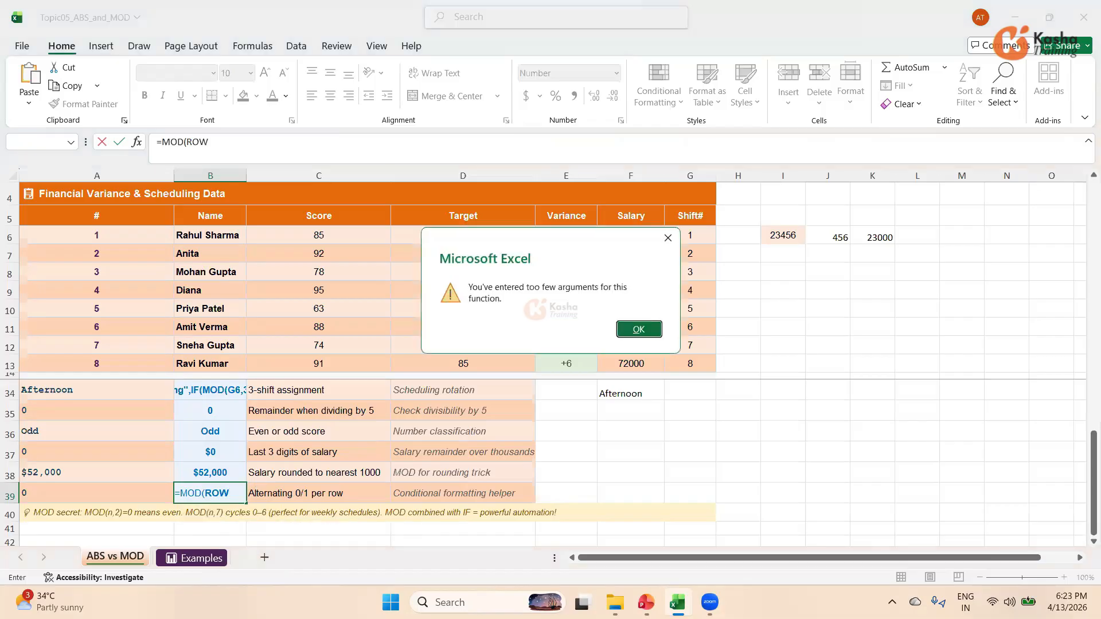
left_click(625, 329)
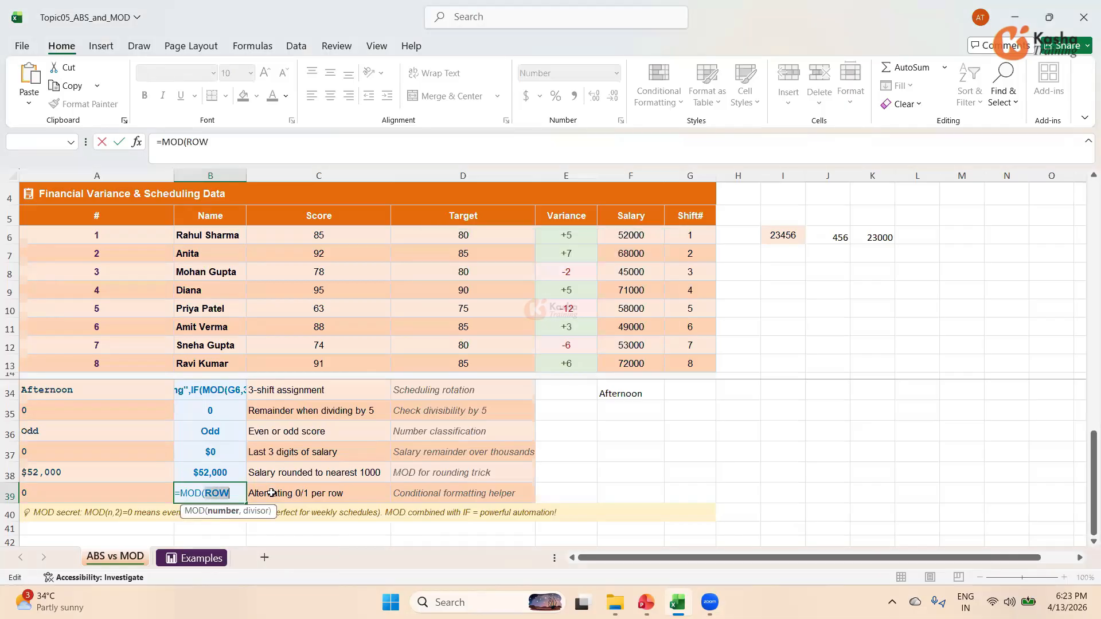
left_click(235, 496)
key("Return")
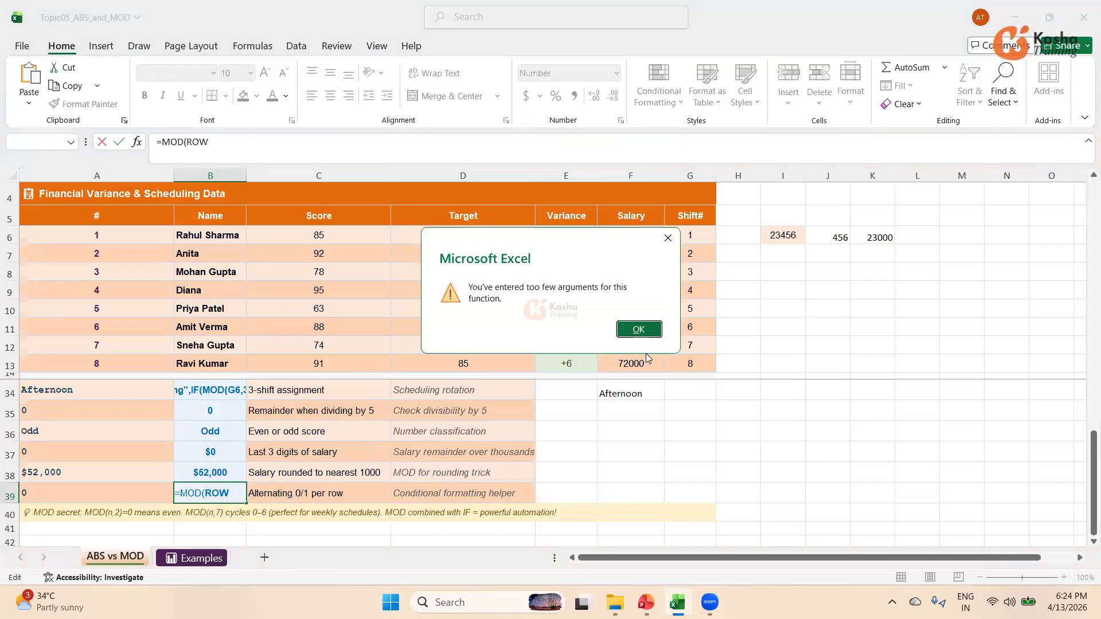
key("Return")
left_click(241, 494)
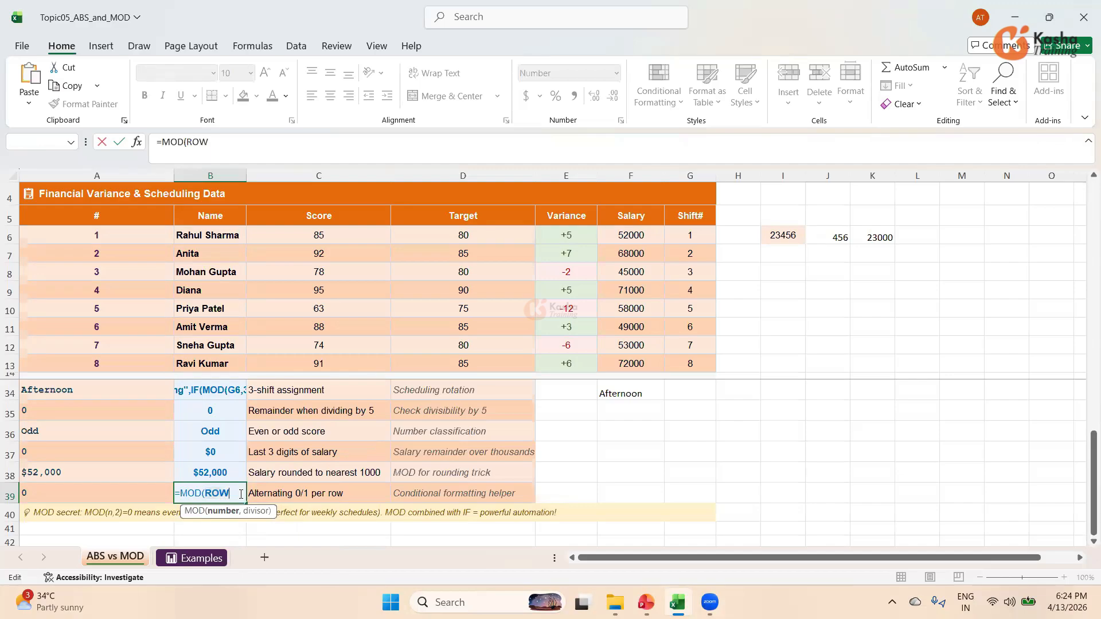
type("(")
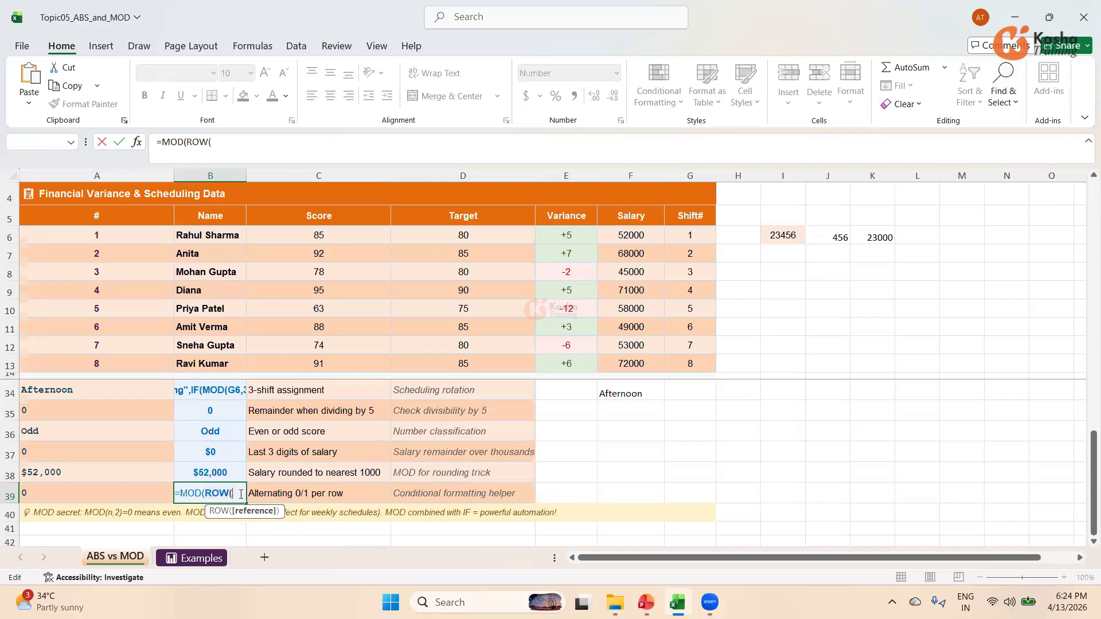
type(")-5")
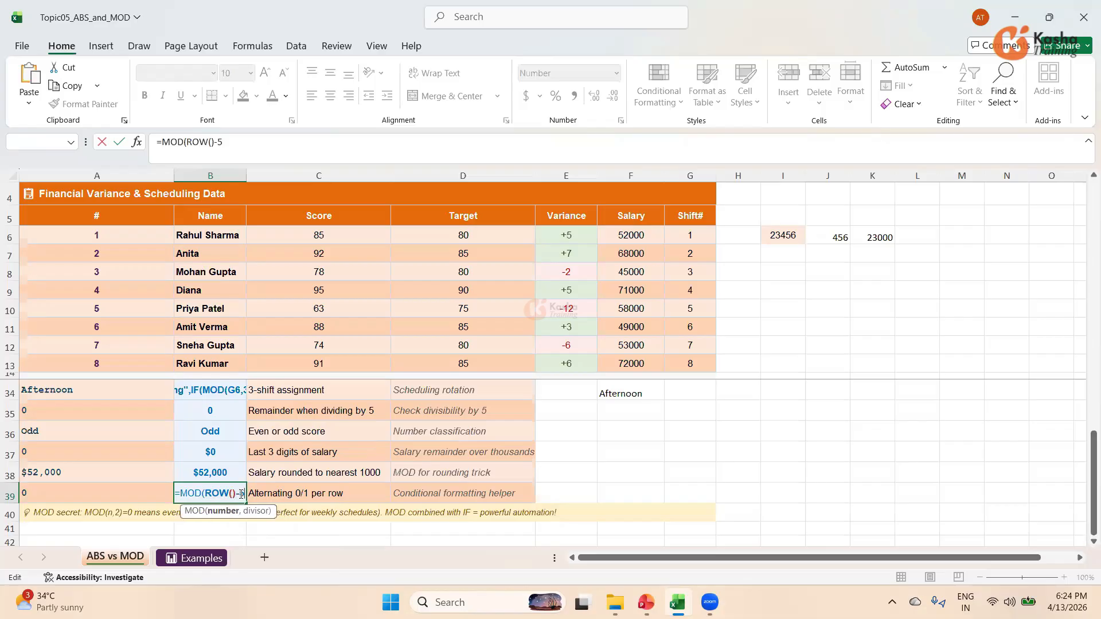
type(",2")
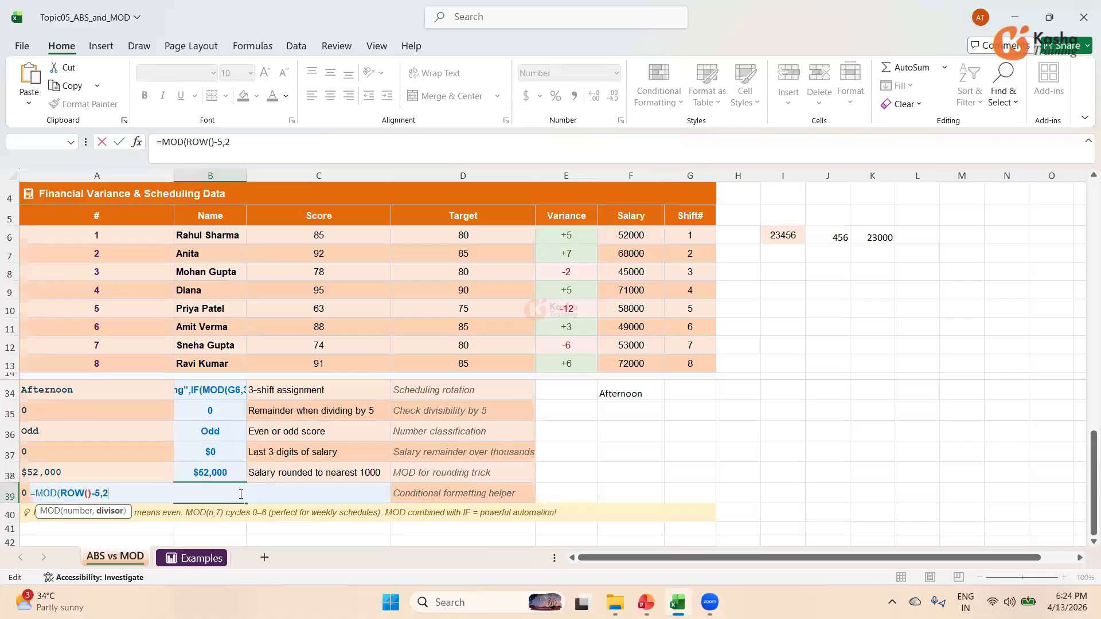
type(")")
key("Return")
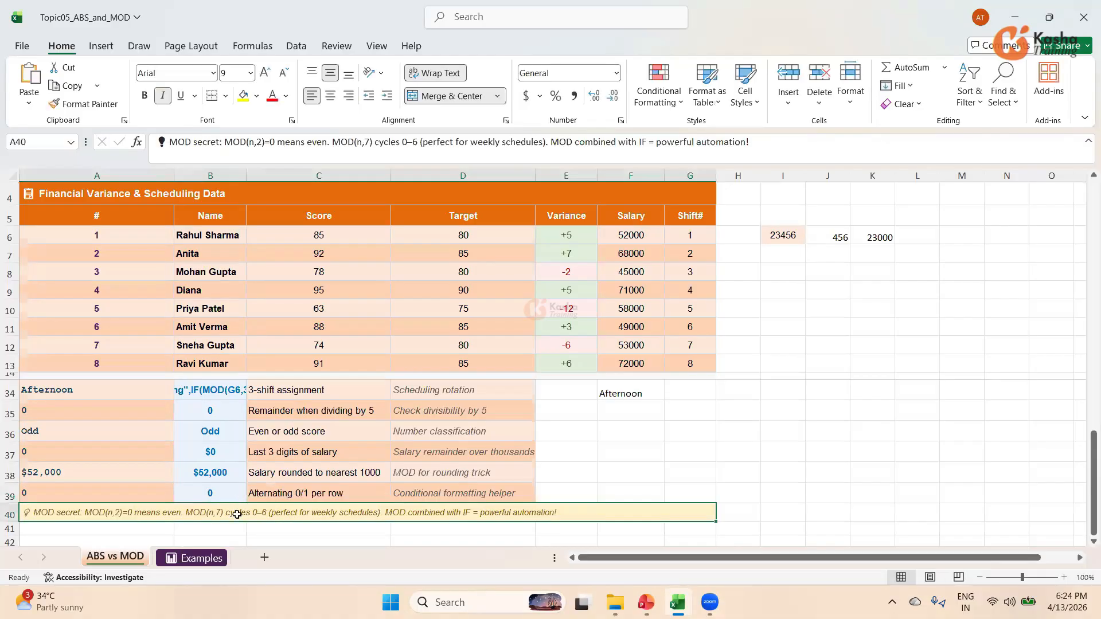
left_click(226, 491)
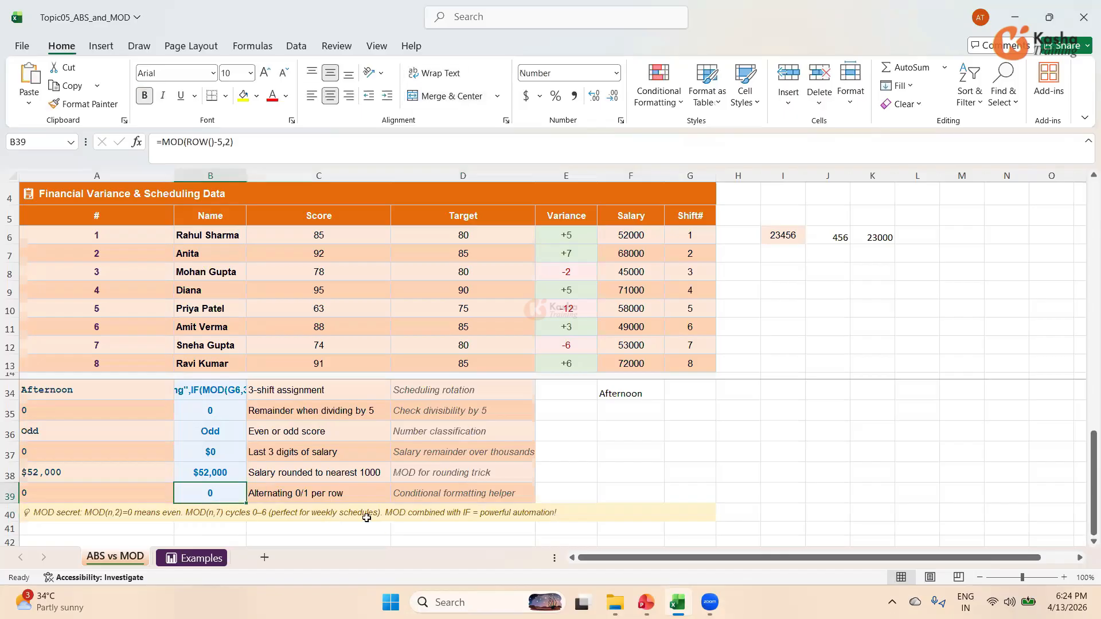
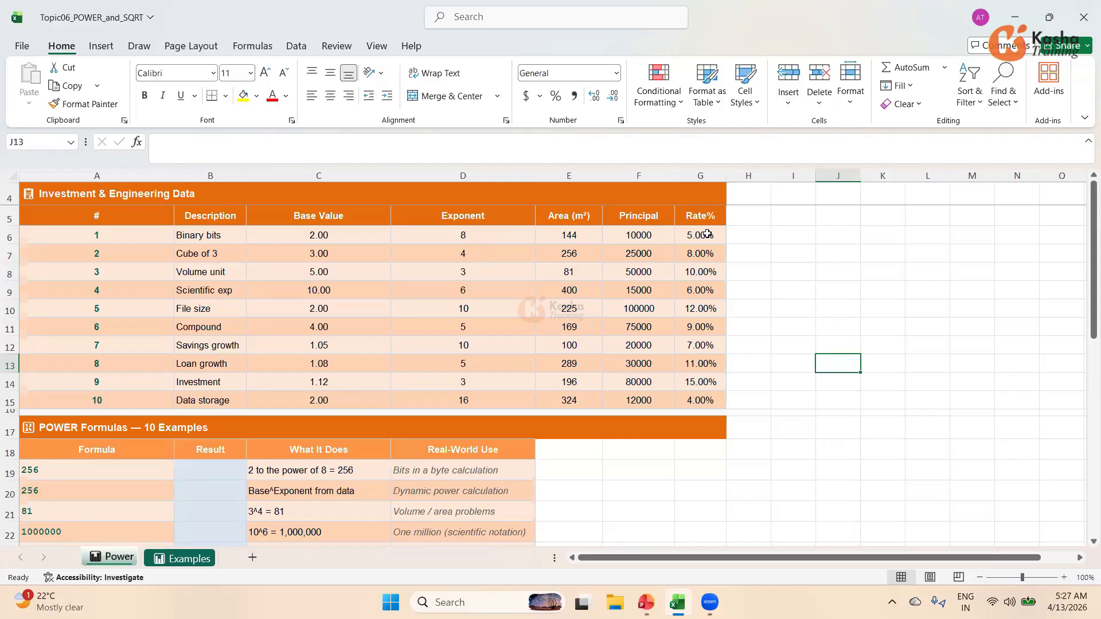
left_click(211, 473)
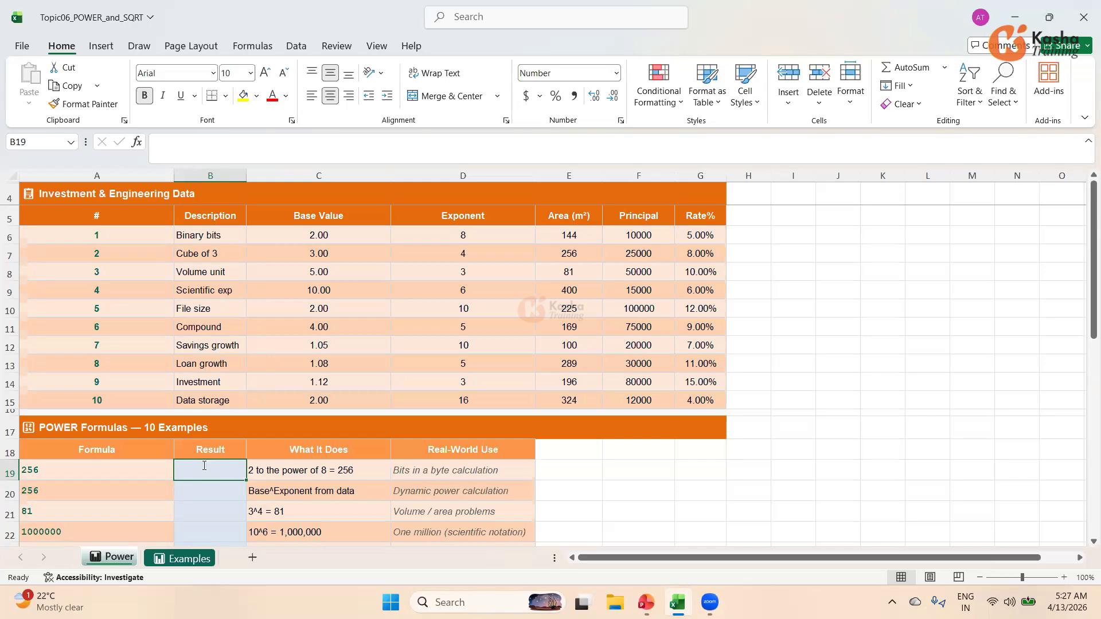
type("=")
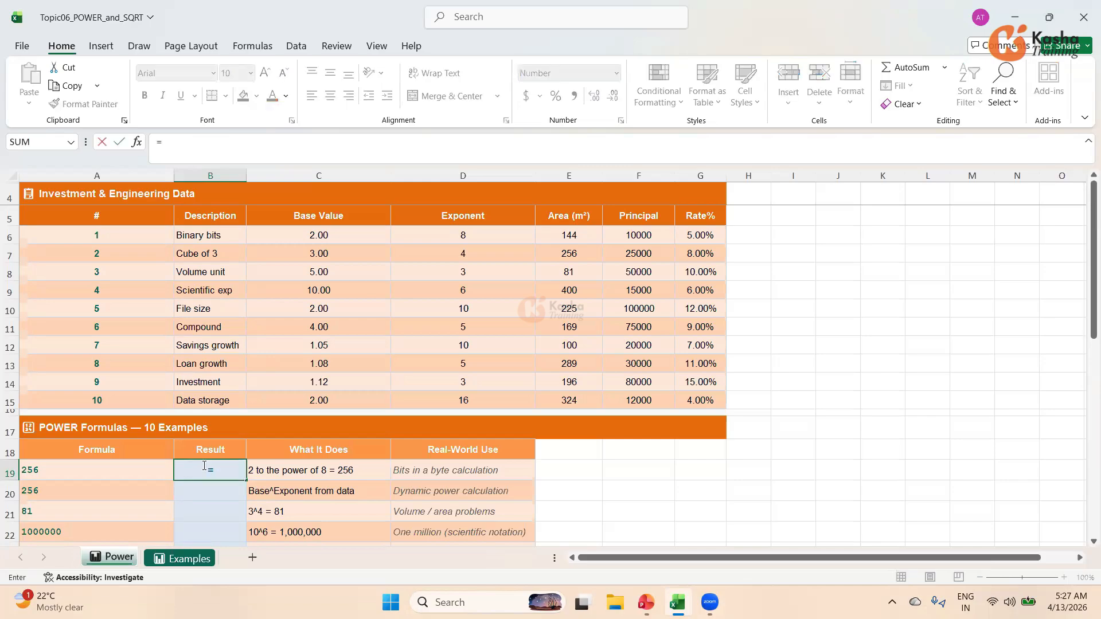
type("PWER")
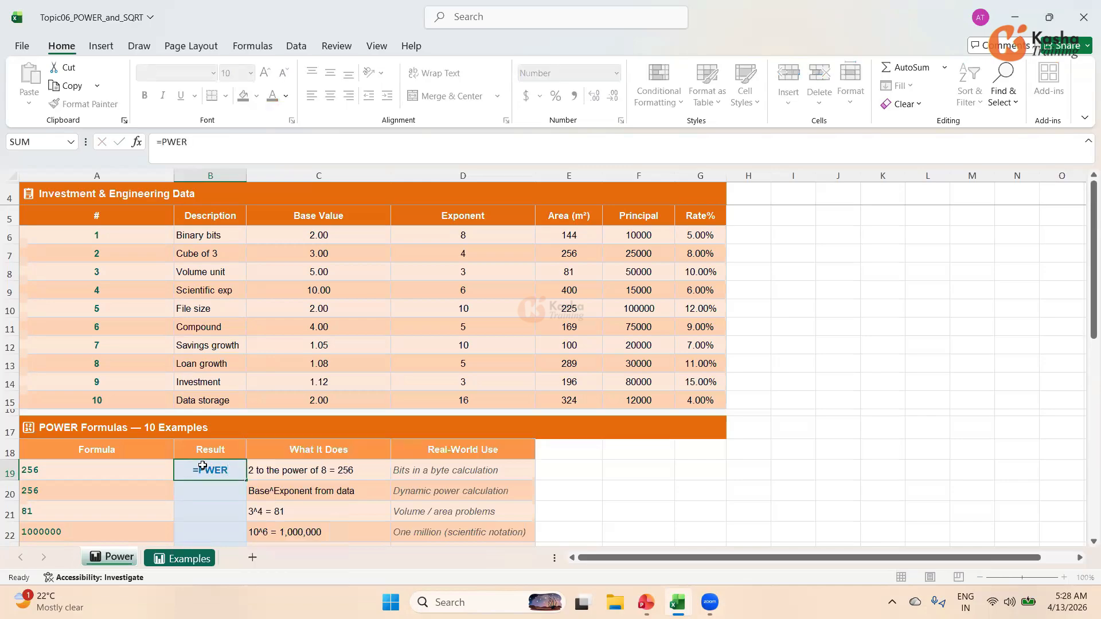
key("Tab")
left_click(203, 466)
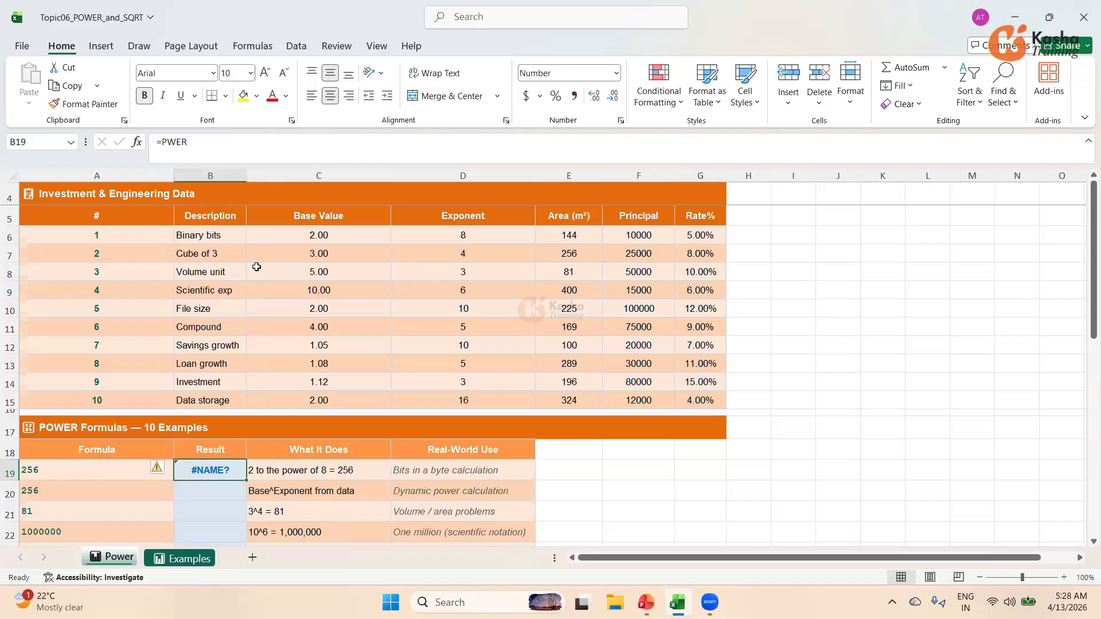
left_click(168, 142)
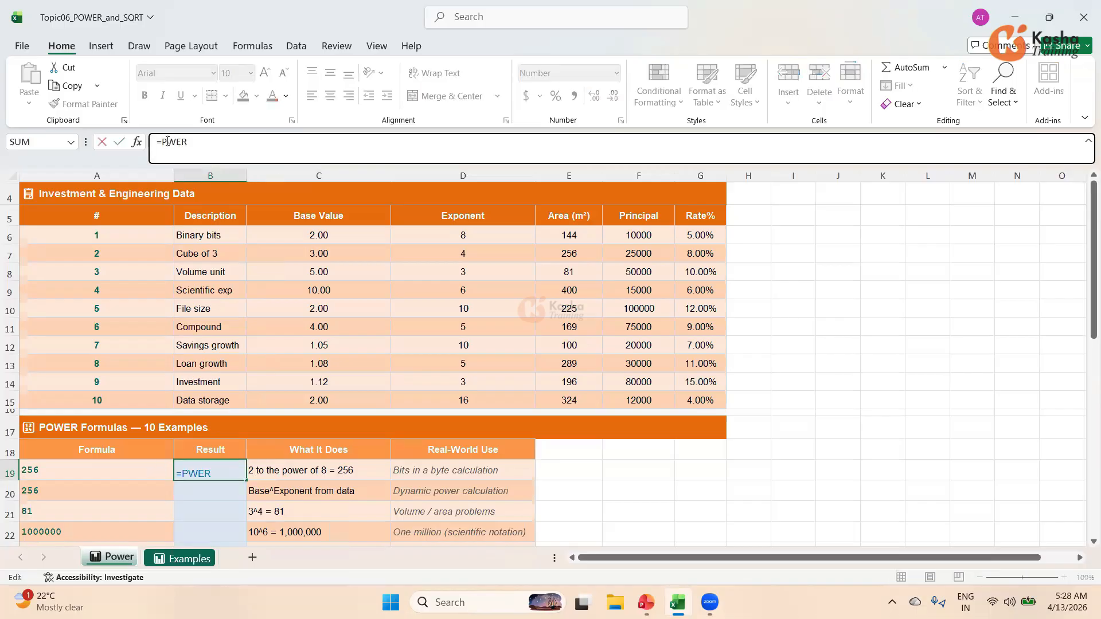
type("O")
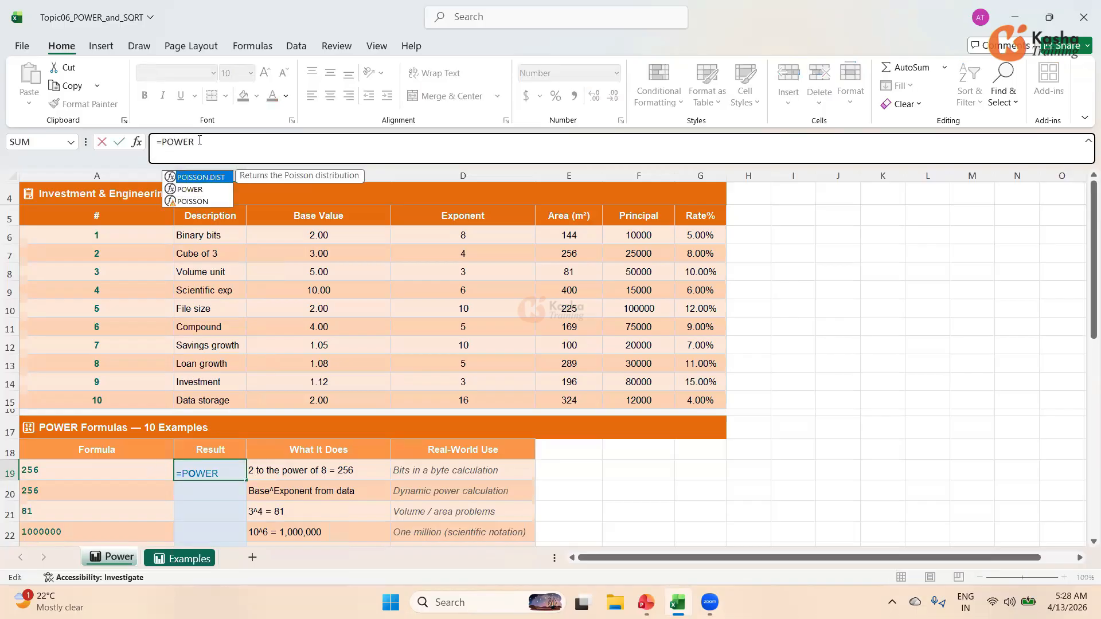
left_click(199, 140)
key("Tab")
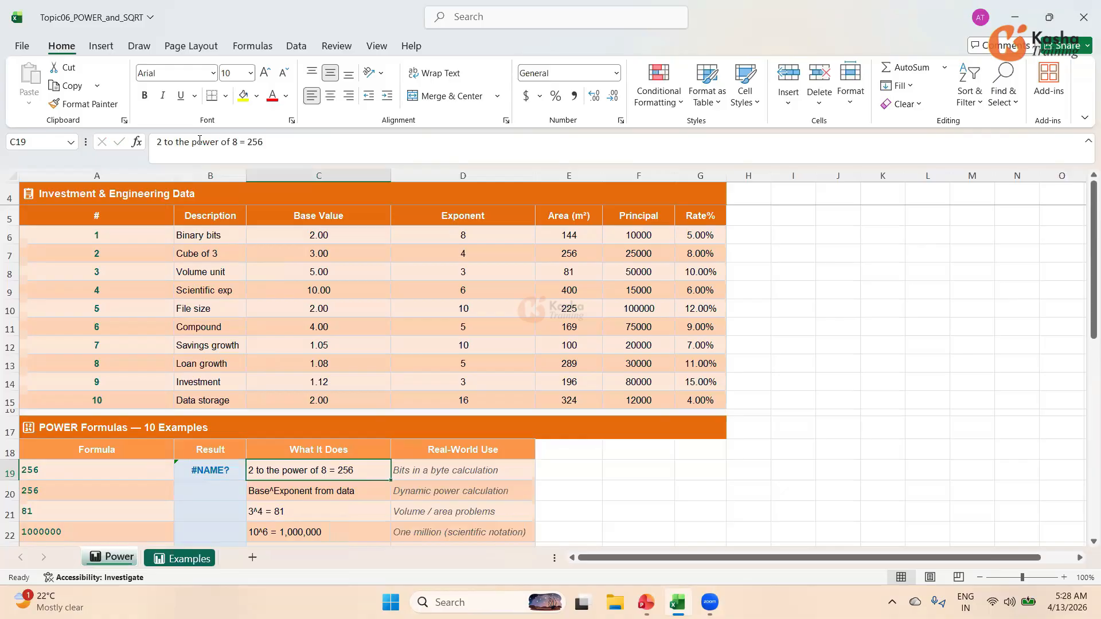
key("Left")
key("Delete")
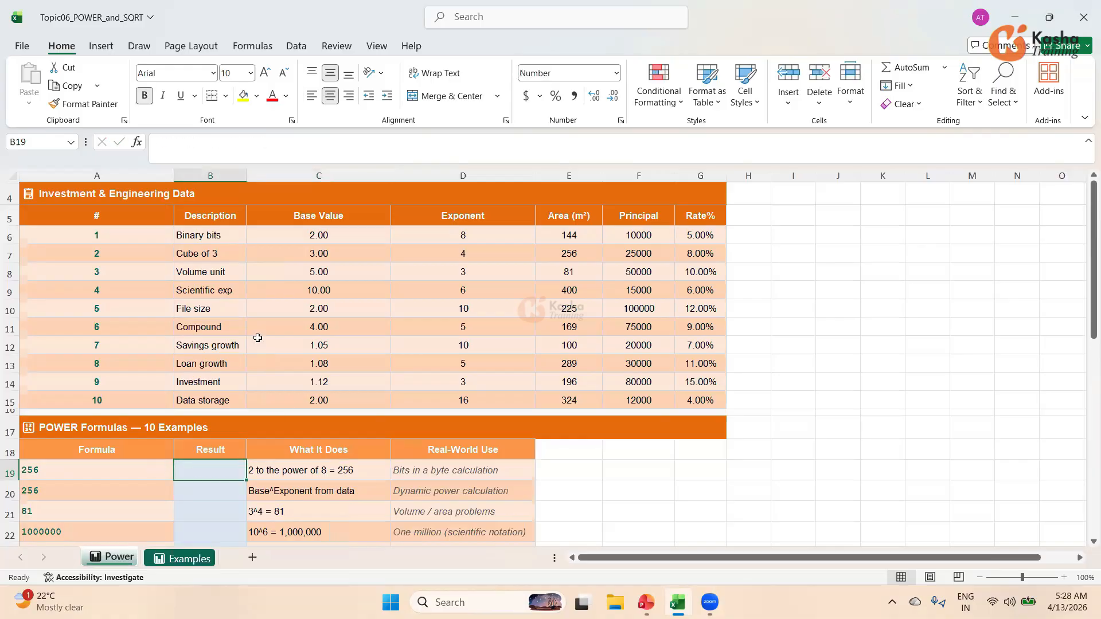
Step: Enter =POWER(2,8) in result cell B19 for the bits in a byte example
type("=")
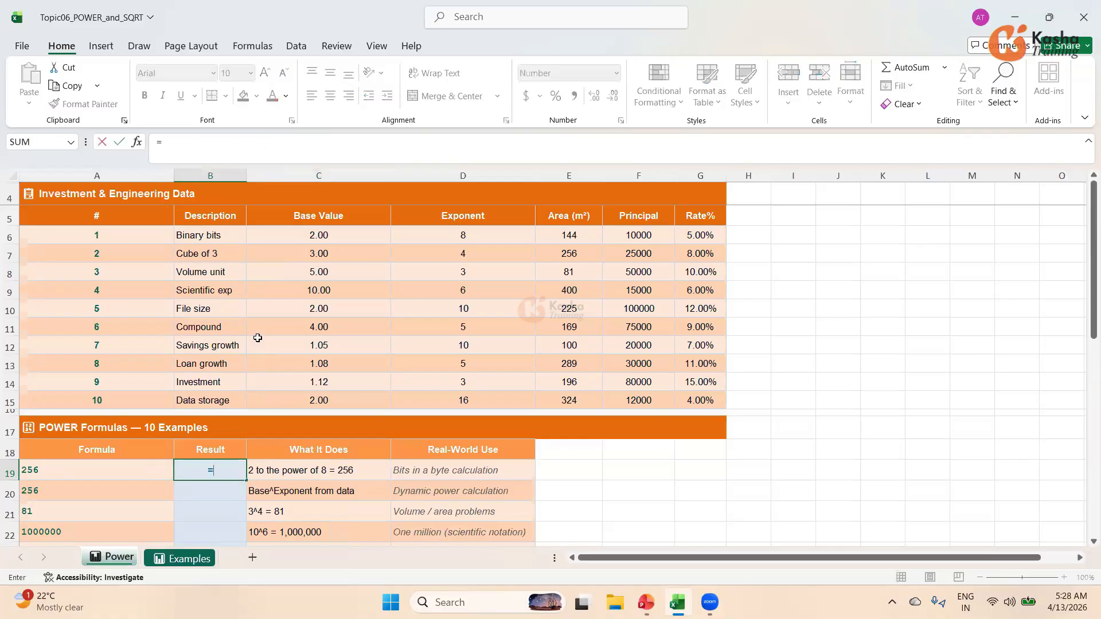
type("POWER")
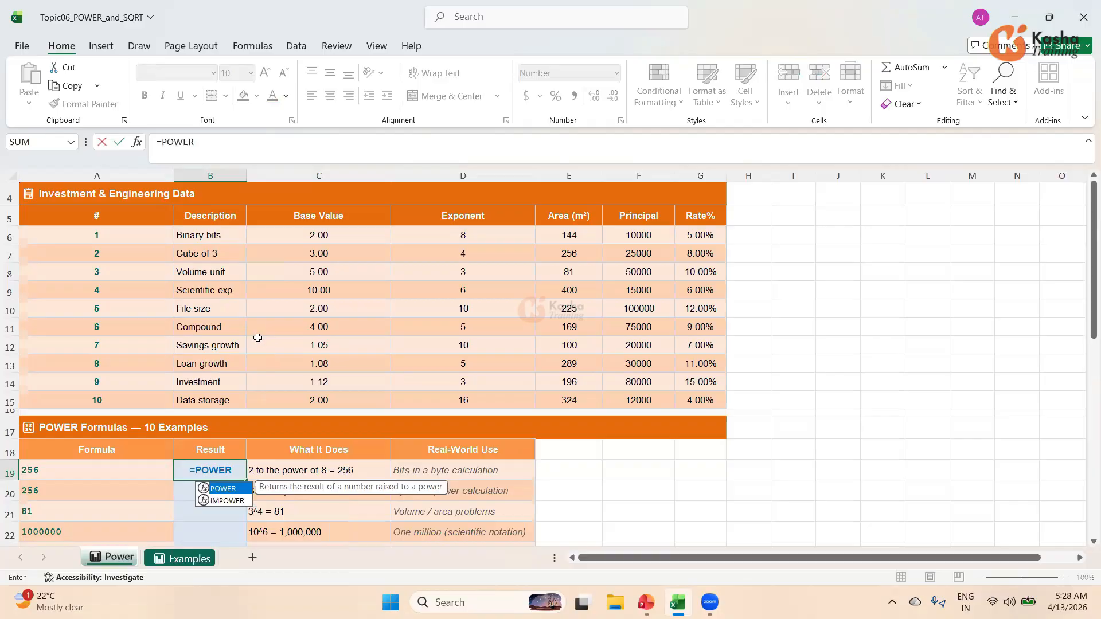
type("(")
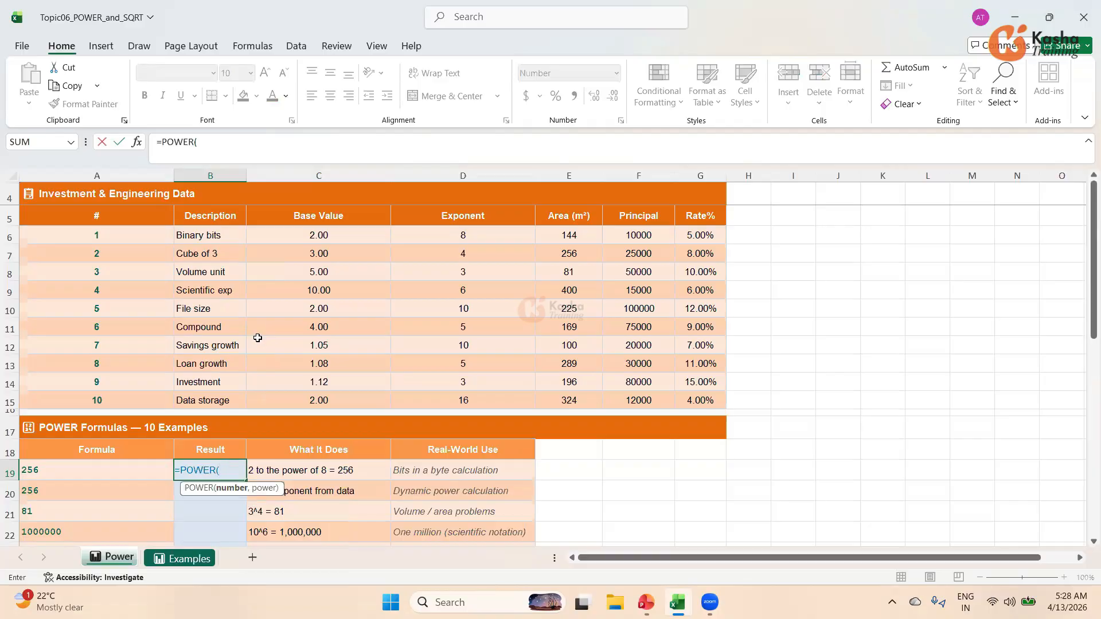
type("2,8)")
key("Return")
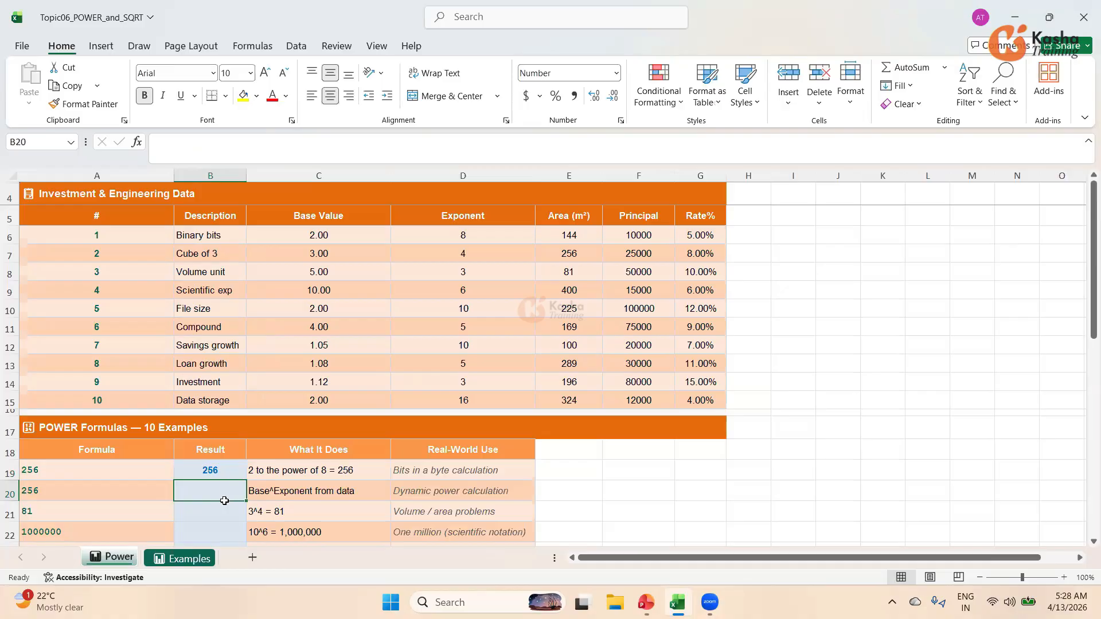
Step: Enter =POWER(C6,D6) in result cell B20 to raise the first base value to its exponent from the data
type("=")
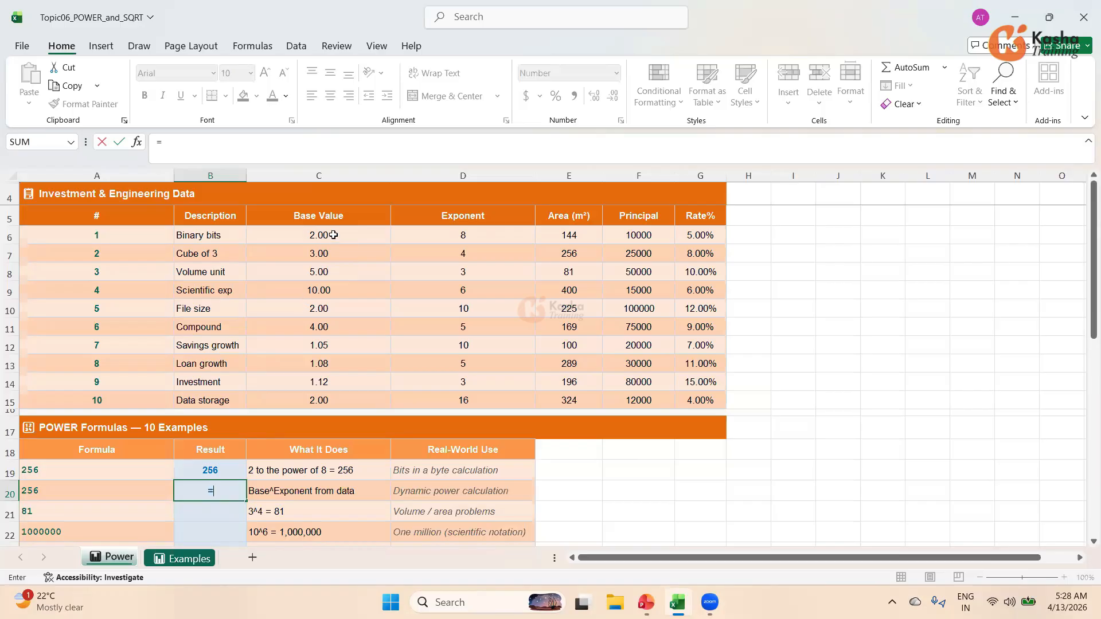
type("POWE")
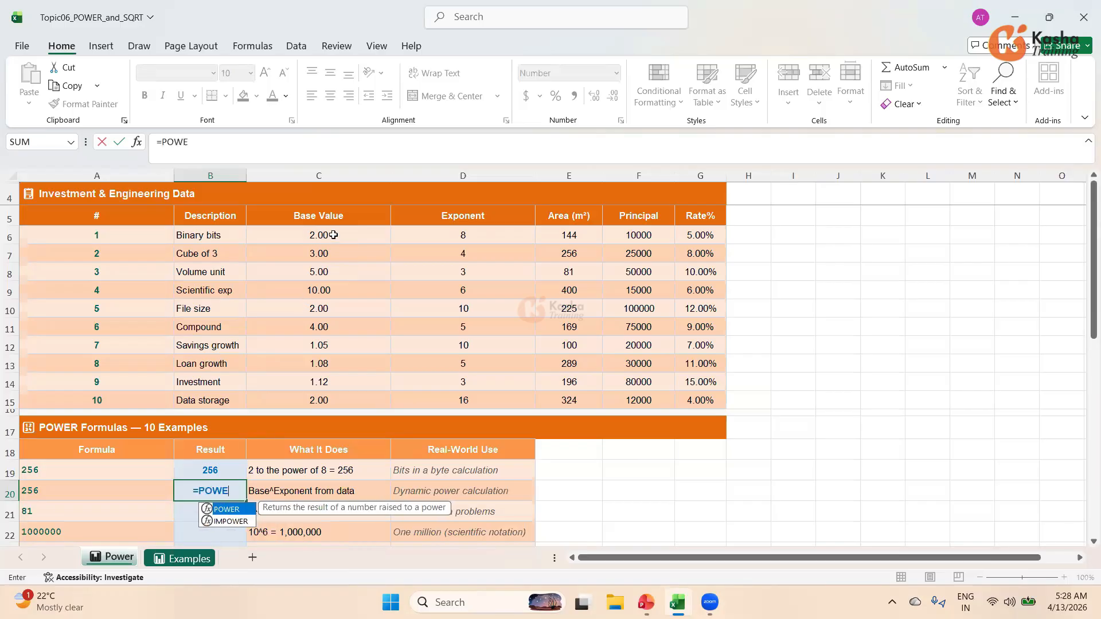
type("R(")
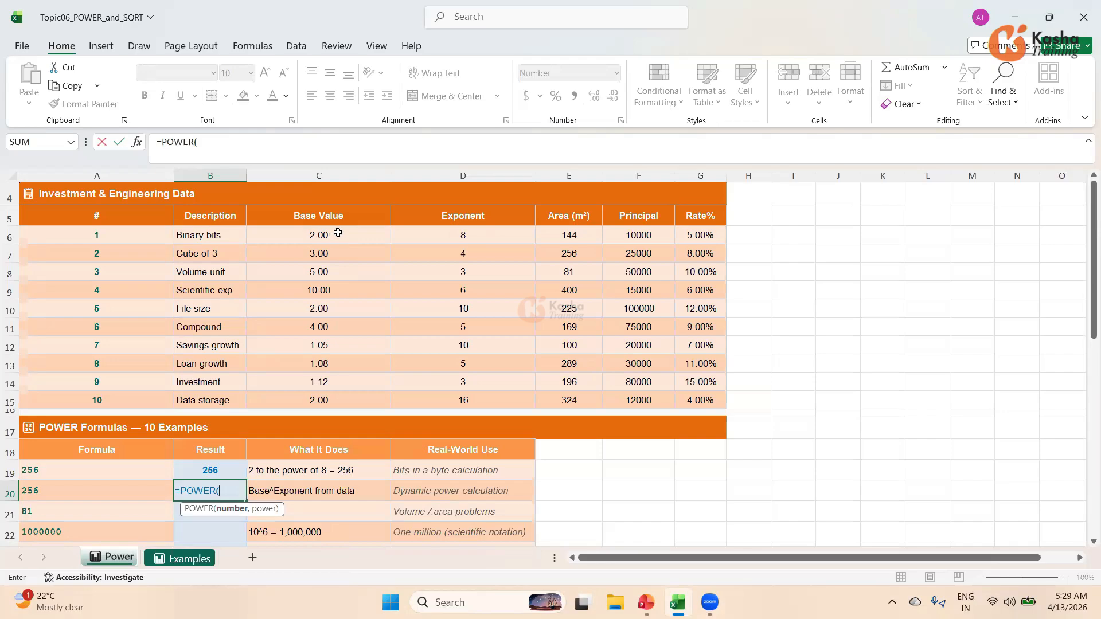
left_click(338, 233)
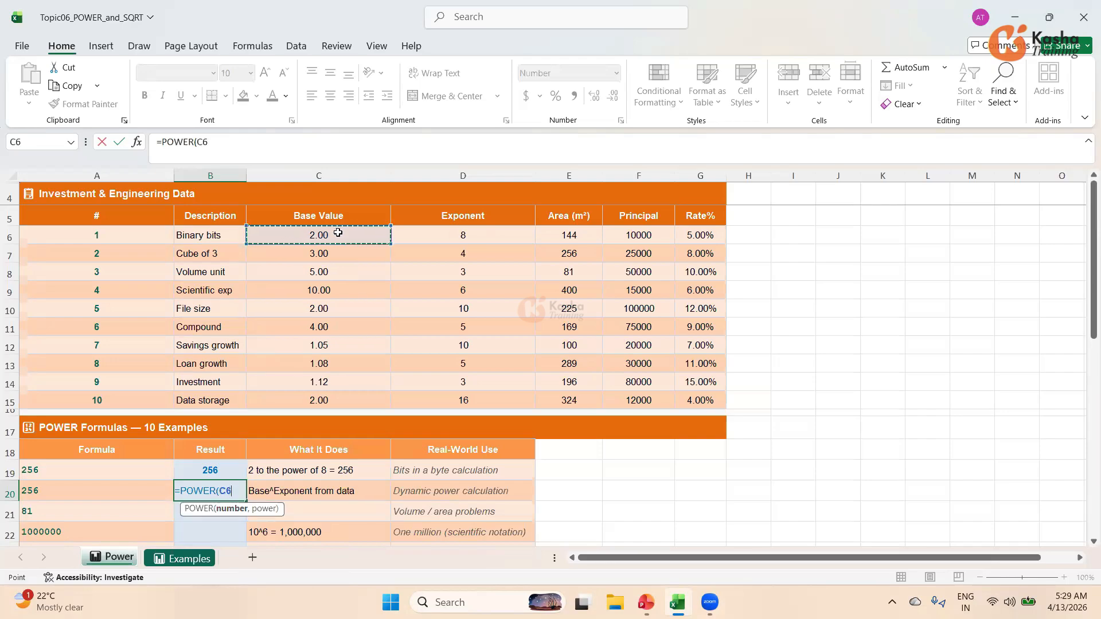
type(",")
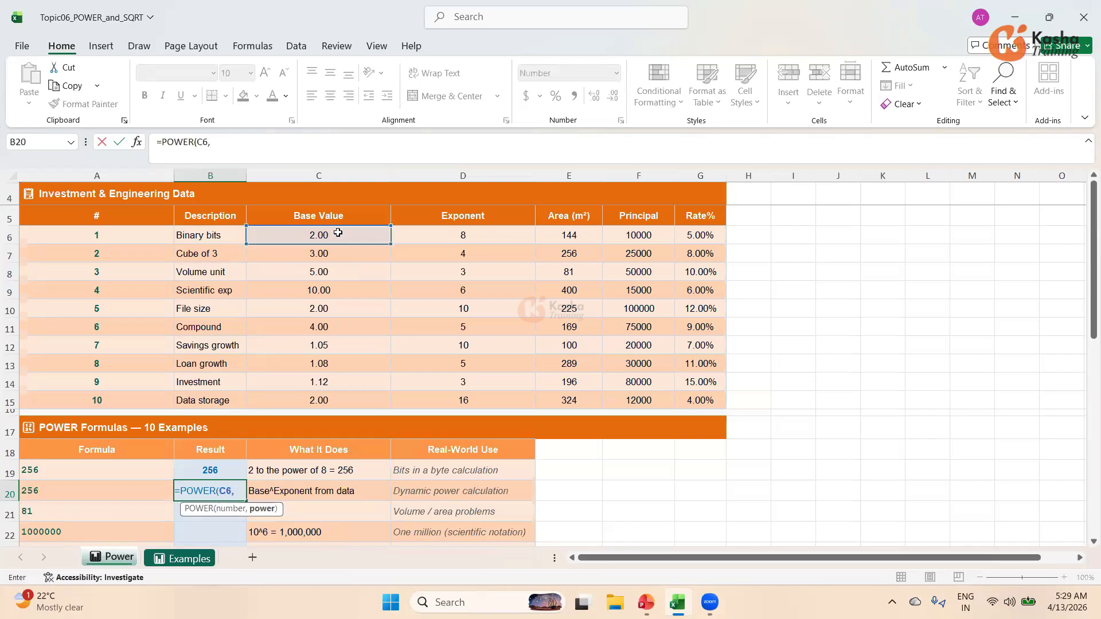
left_click(449, 235)
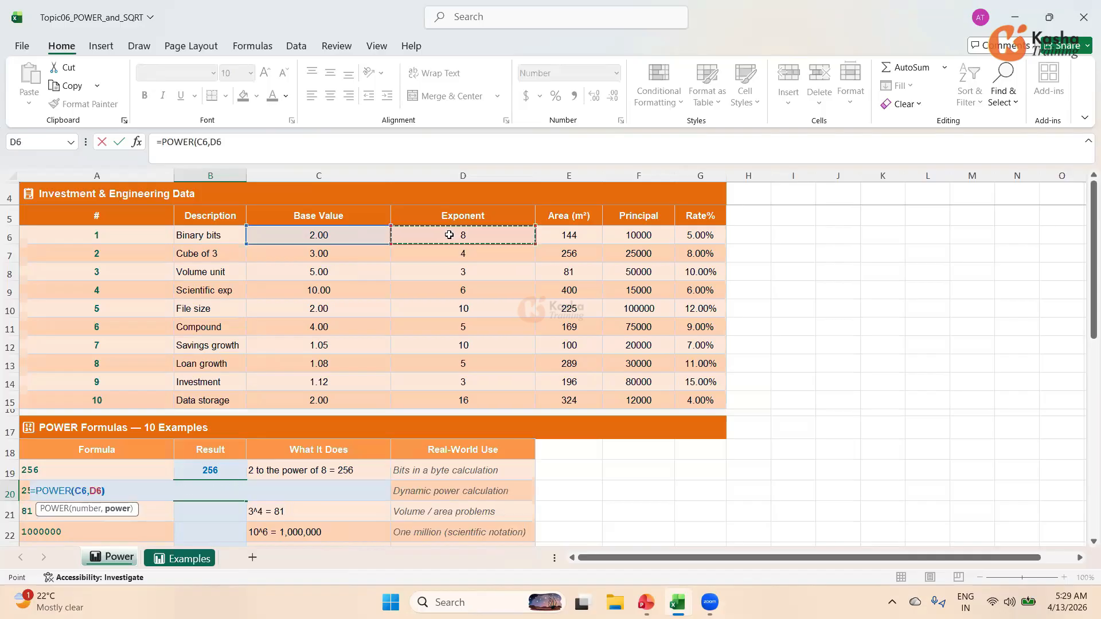
type(")")
key("Return")
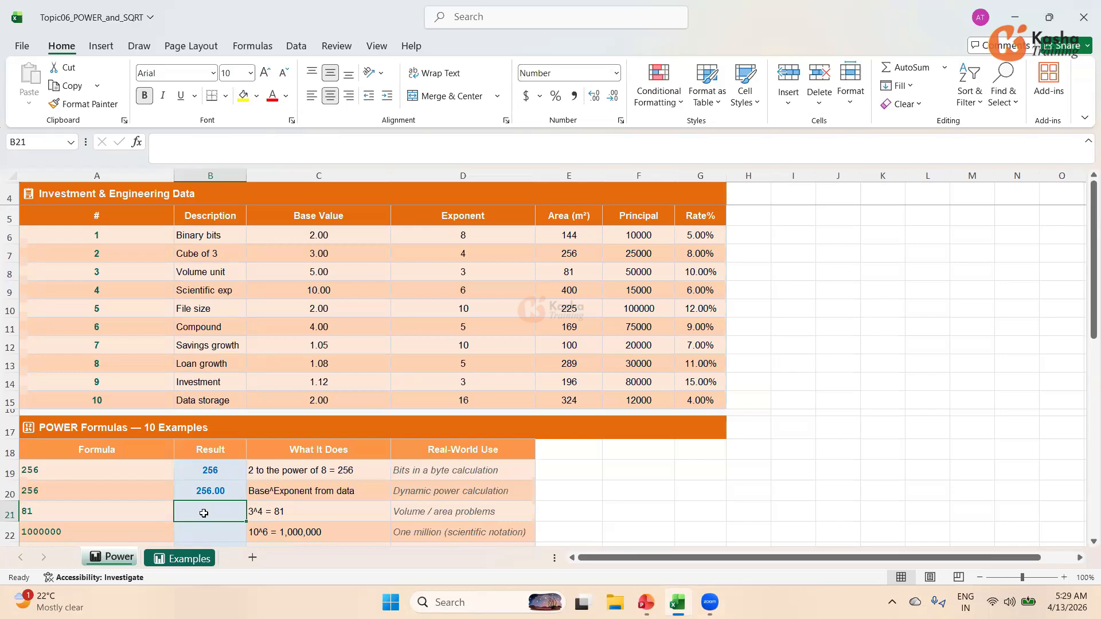
Step: Enter =POWER(3,4) in result cell B21 for the volume / area example
type("=PO")
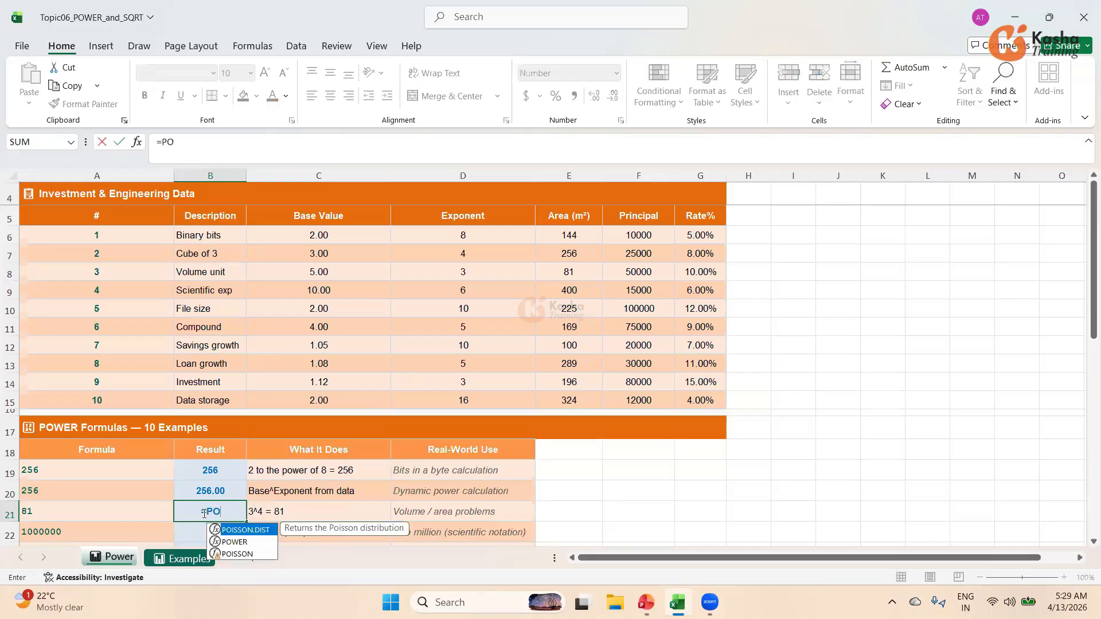
type("WER(")
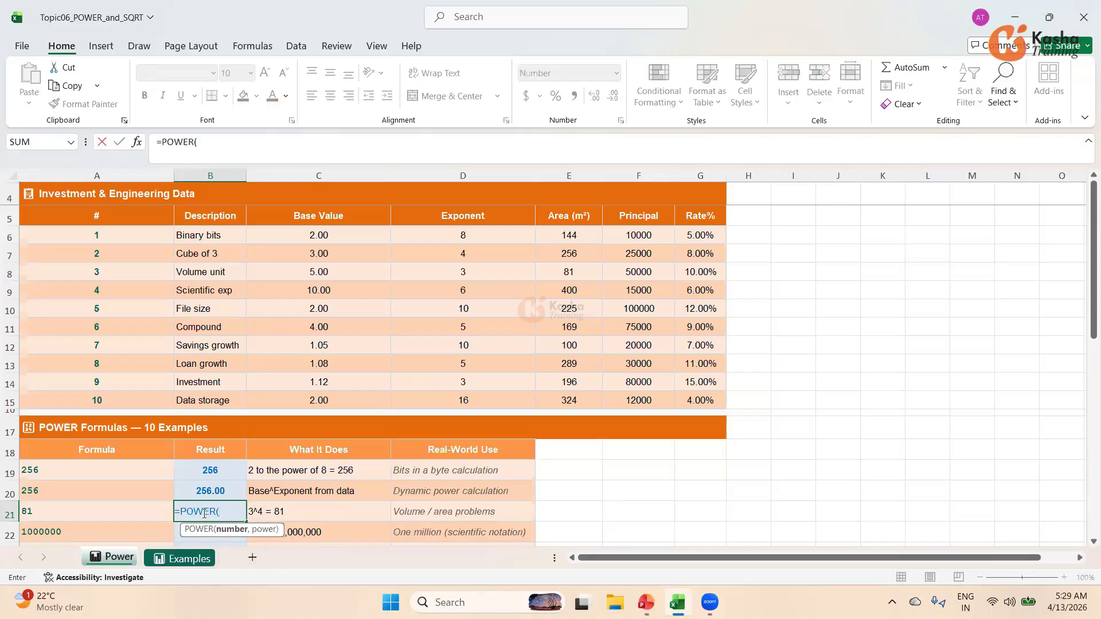
type("3,$")
key("BackSpace")
type("4)")
key("Return")
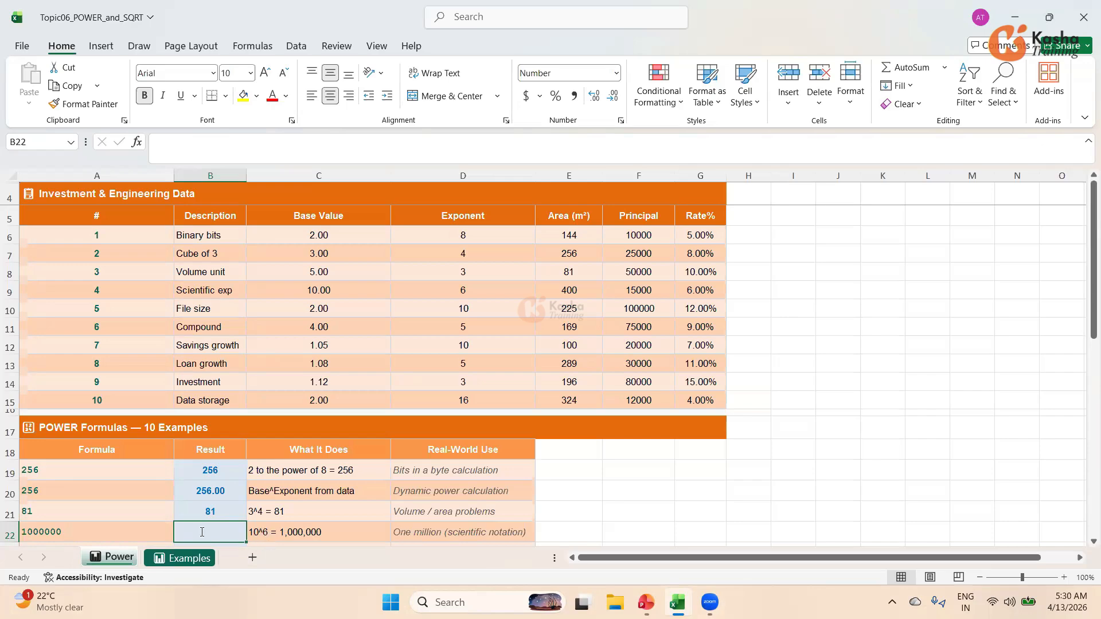
Step: Enter =POWER(10,6) in result cell B22 for the scientific notation example
type("=")
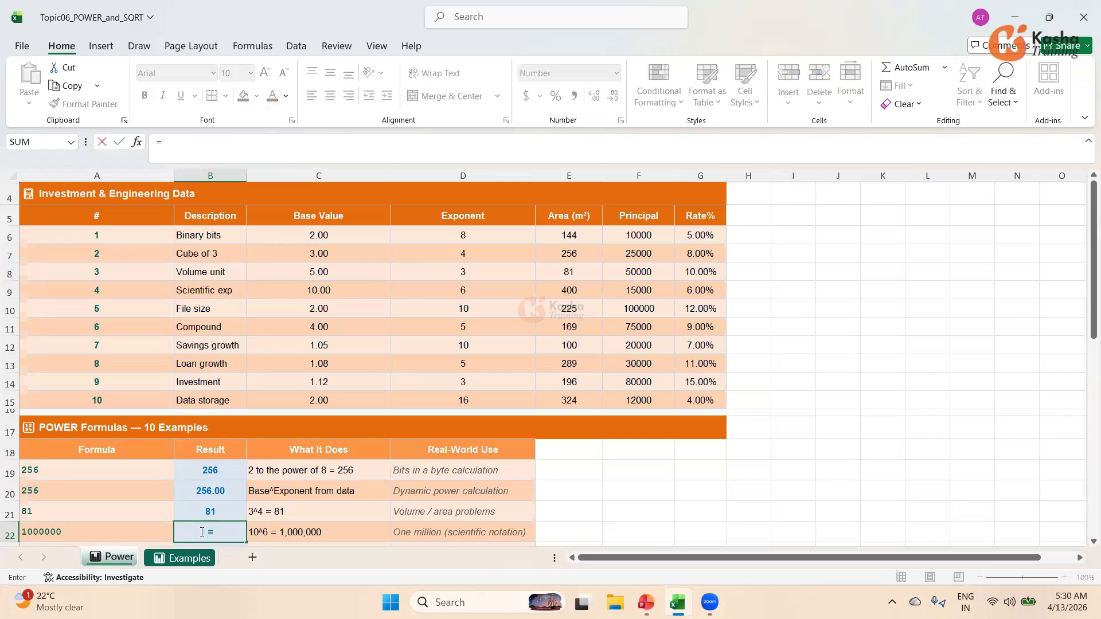
type("POWER(")
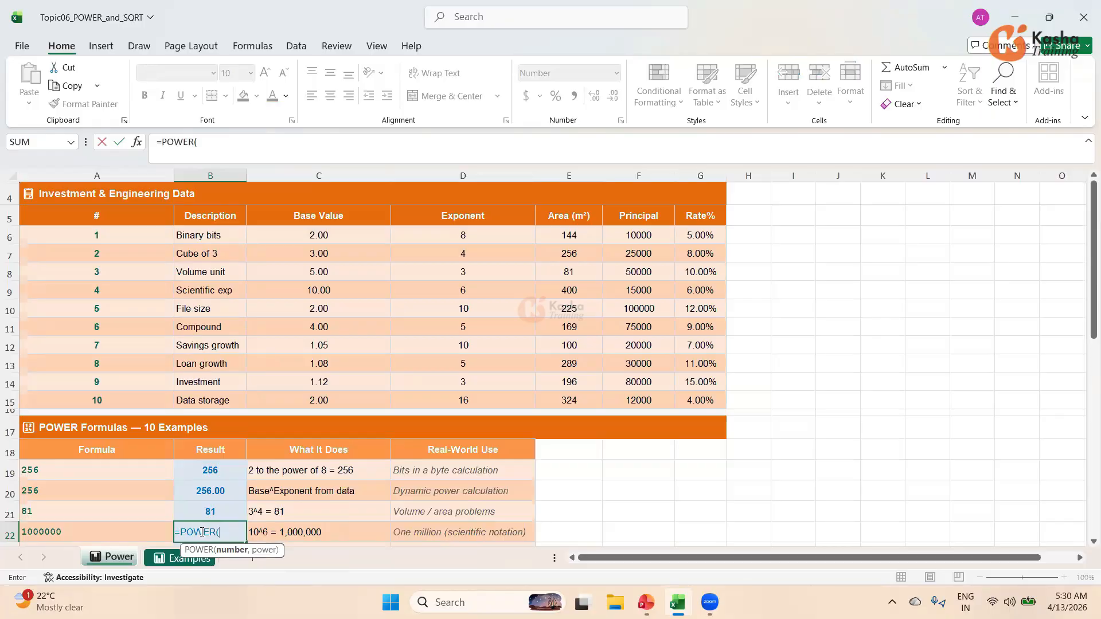
type("10,6)")
key("Return")
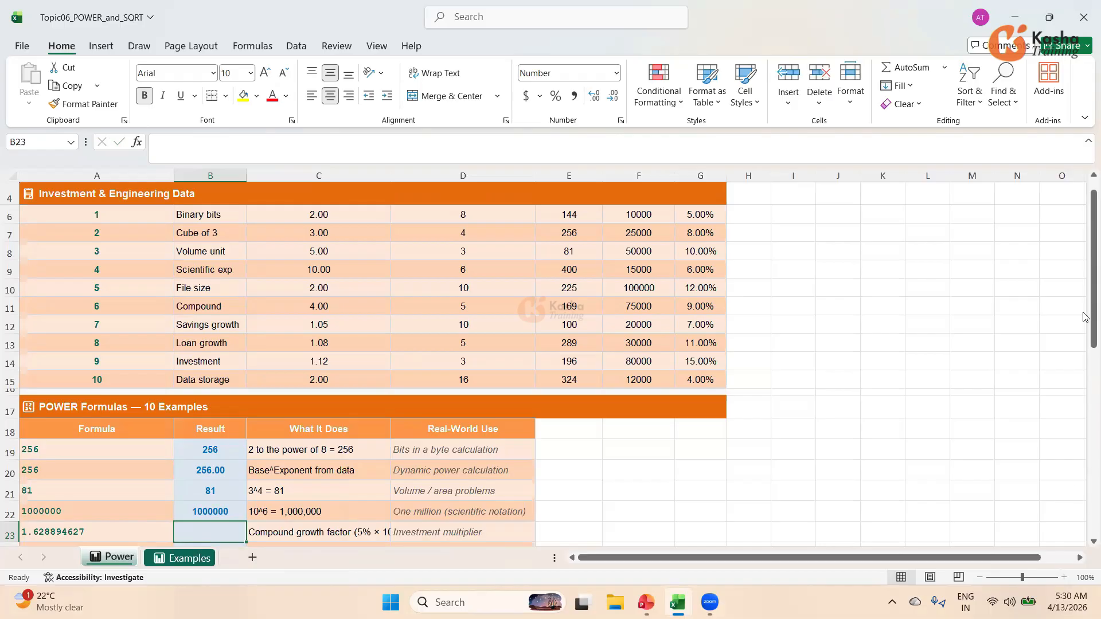
Step: Read the full description of the compound growth factor example in cell C23 and return to the data table
left_click_drag(1084, 313, 1084, 448)
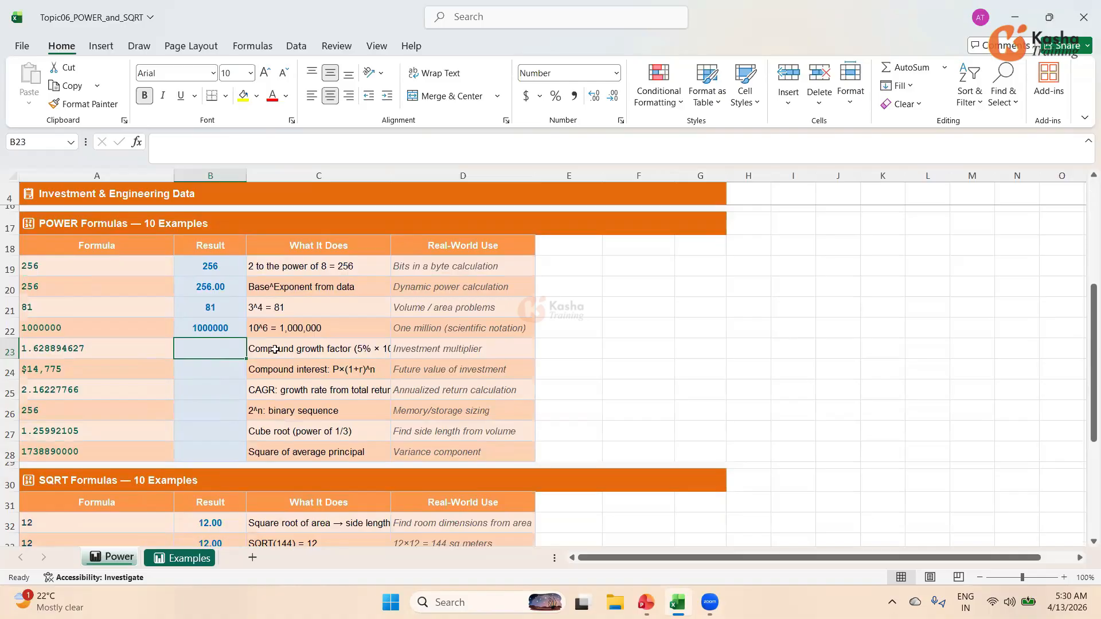
left_click(274, 349)
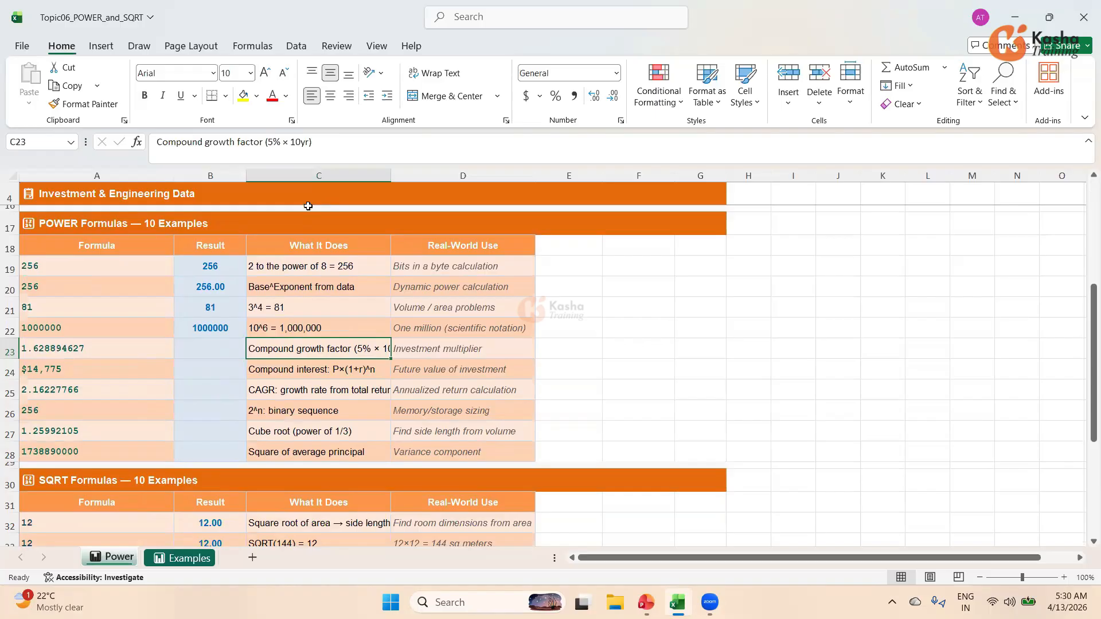
scroll(1084, 247, "up", 4)
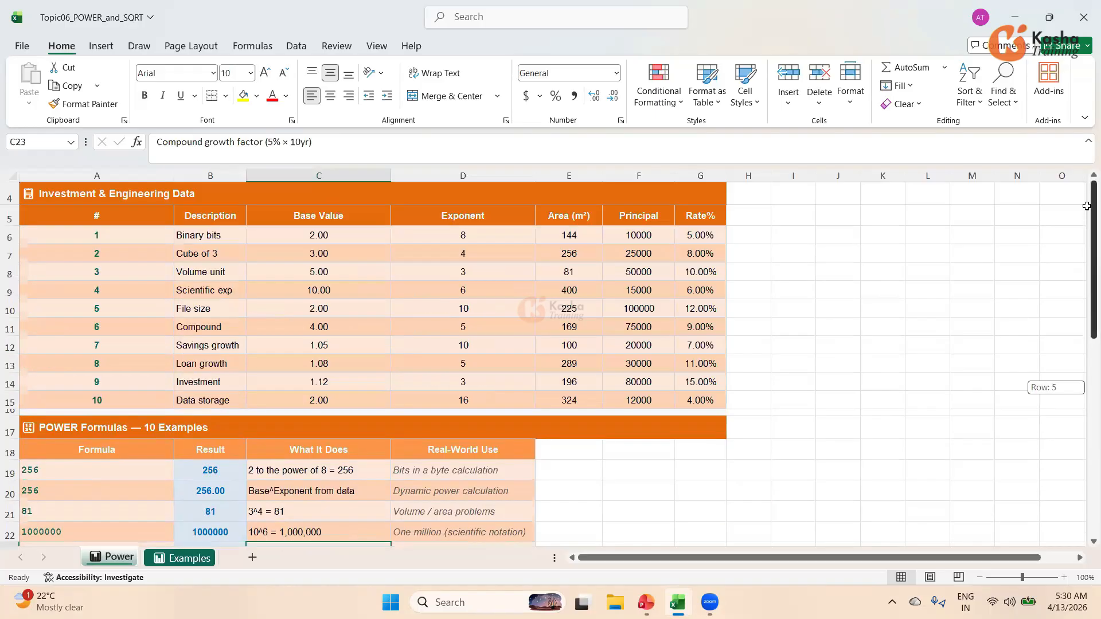
Step: Unfreeze the existing panes on the Power sheet
left_click(9, 432)
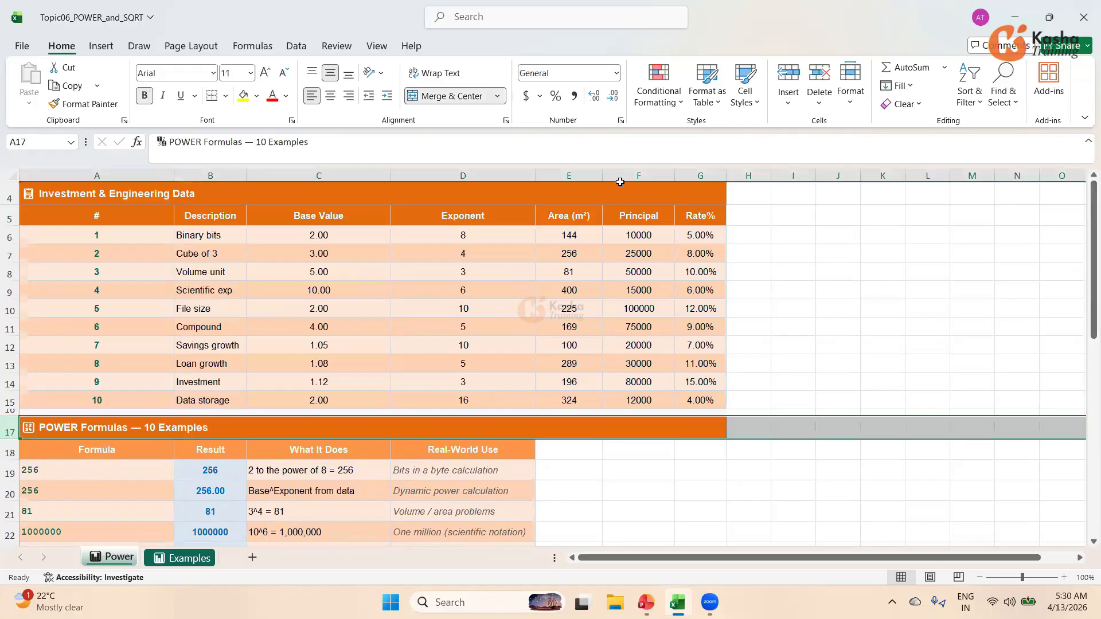
left_click(376, 46)
left_click(690, 103)
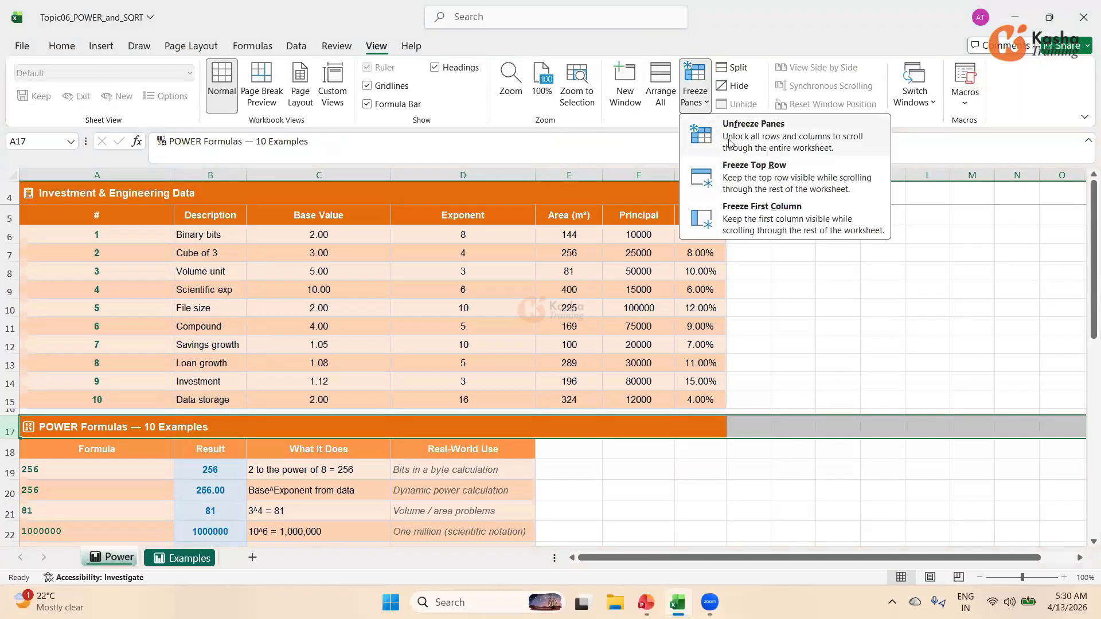
left_click(924, 307)
left_click_drag(1087, 319, 1086, 218)
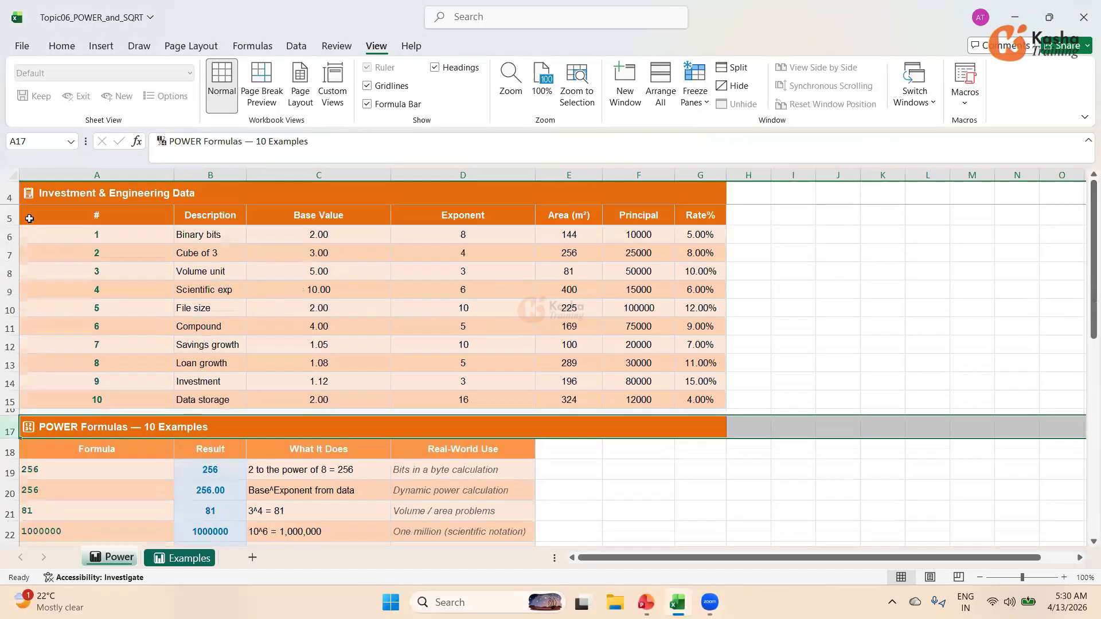
left_click(9, 198)
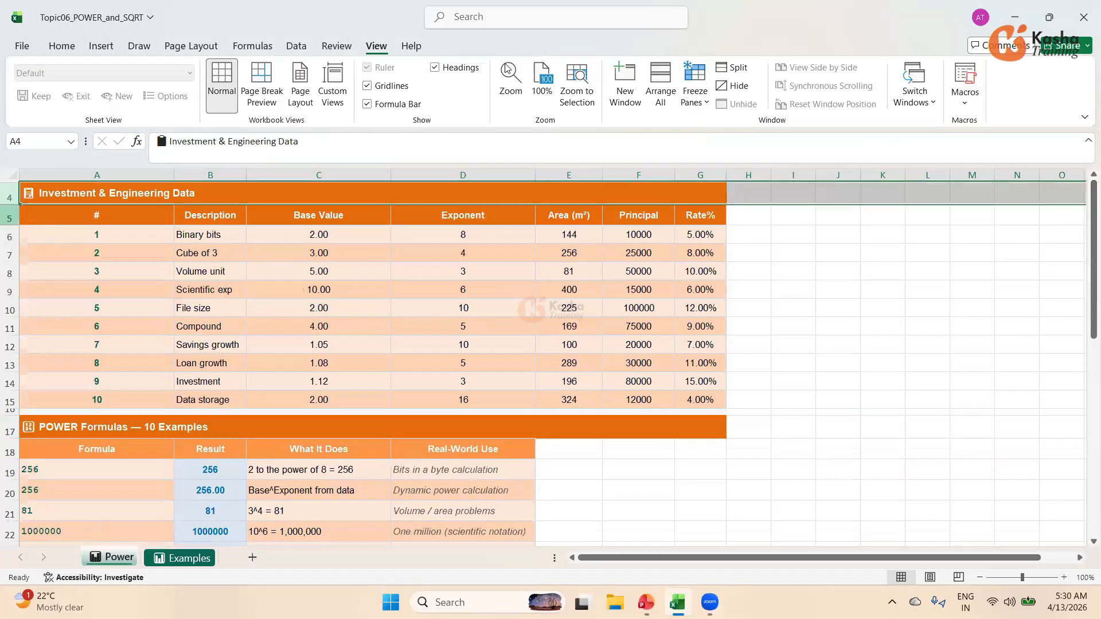
left_click(705, 106)
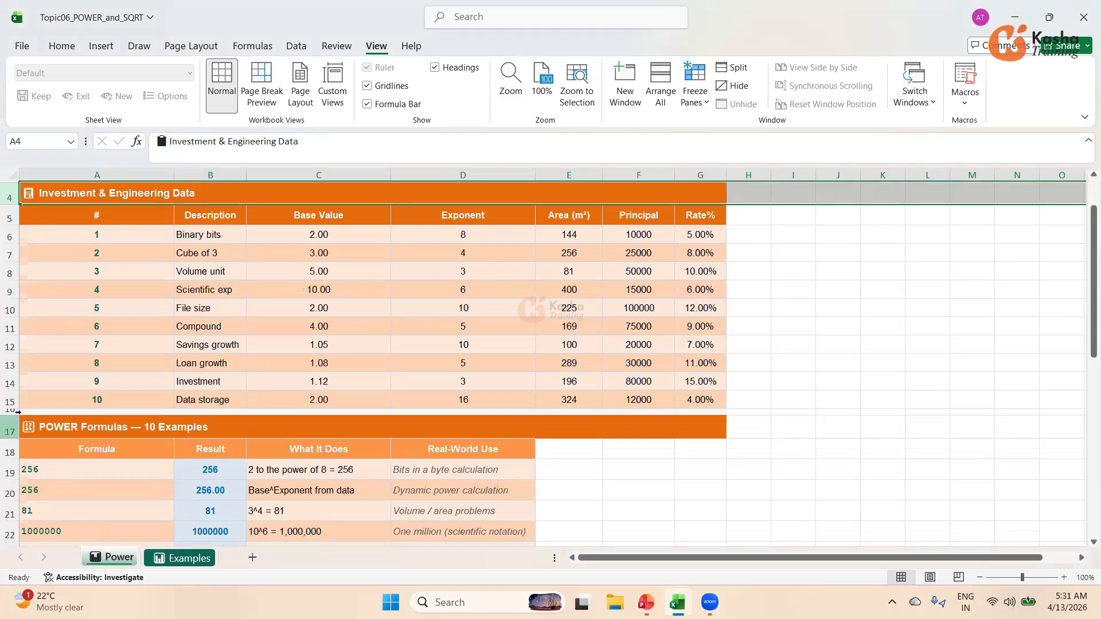
Step: Freeze the panes above row 17 to keep the Investment & Engineering Data table in view while scrolling
left_click(10, 431)
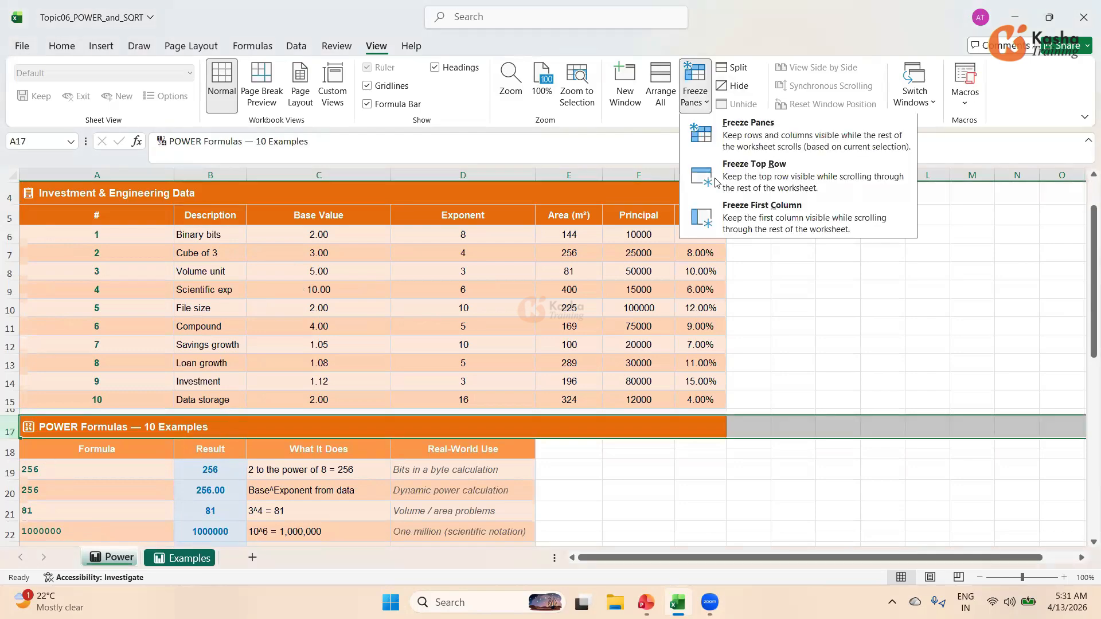
left_click(702, 102)
left_click(714, 145)
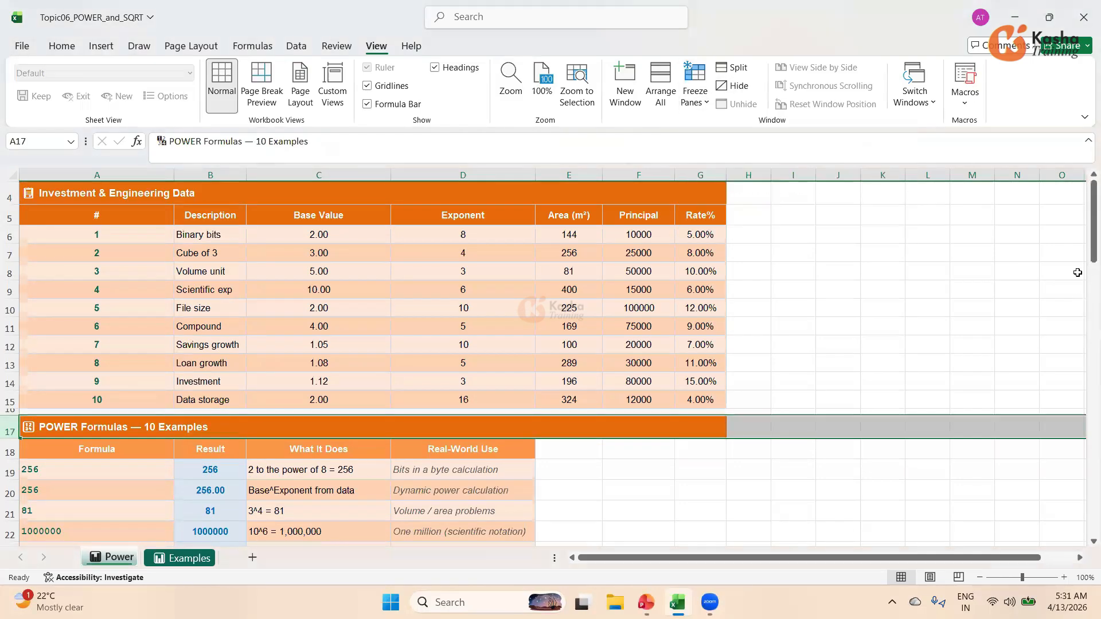
Step: Enter =POWER(1.05,10) in result cell B23 for the compound growth factor example
left_click_drag(1085, 252, 1025, 325)
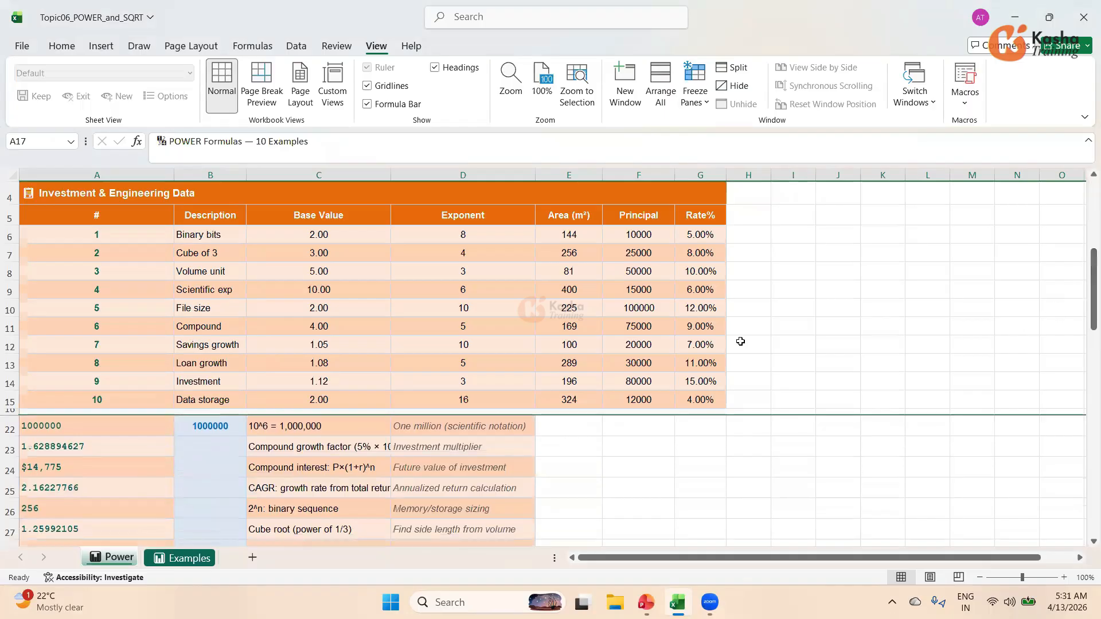
left_click(208, 448)
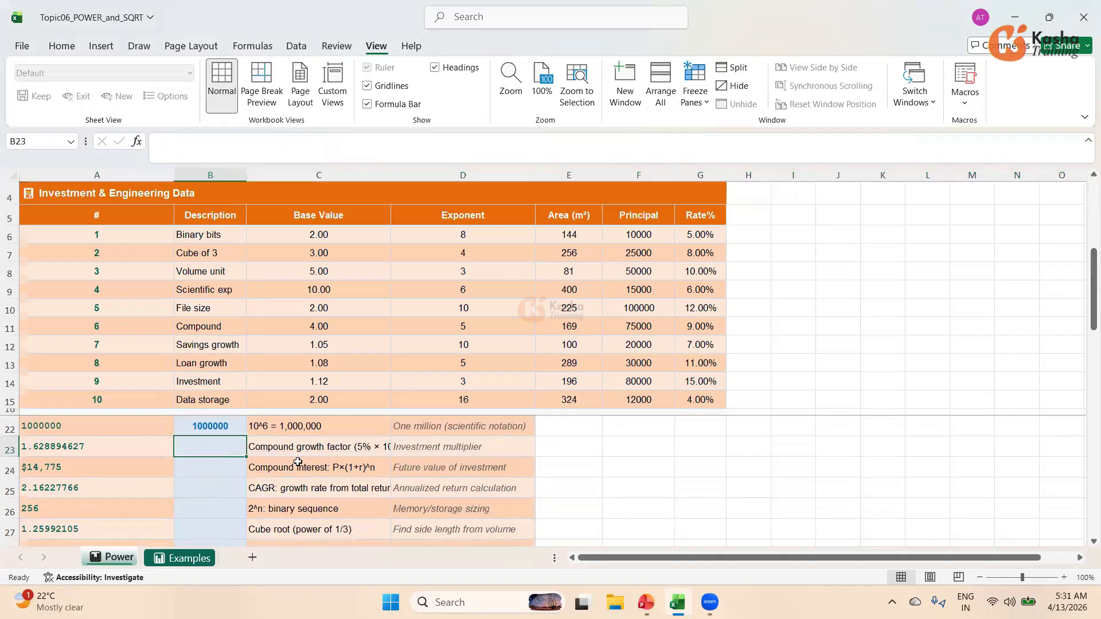
left_click(331, 448)
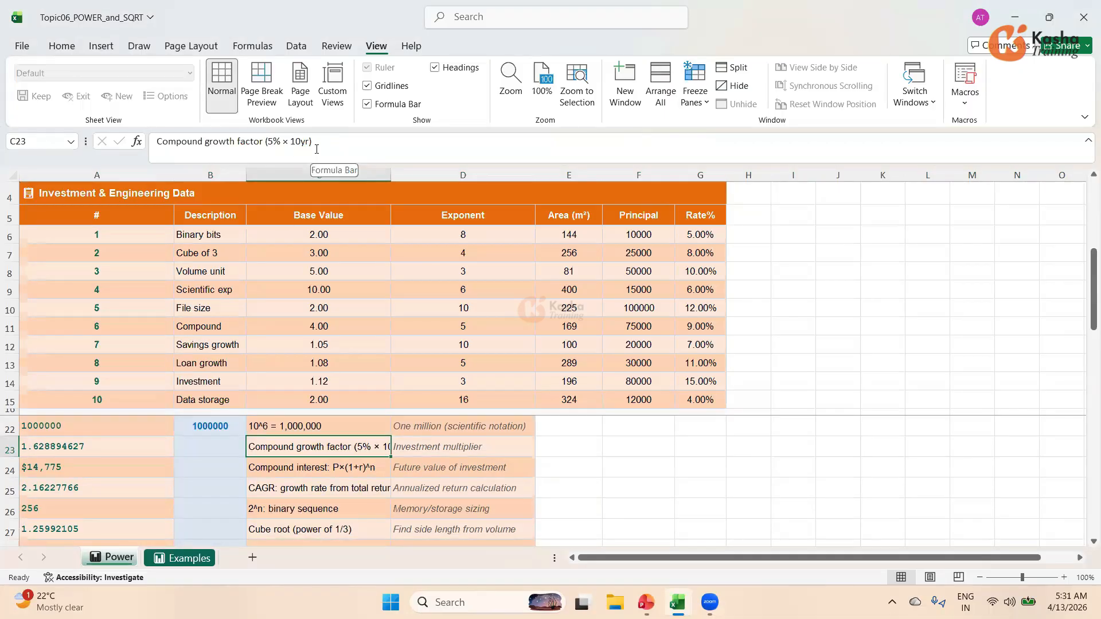
left_click(215, 453)
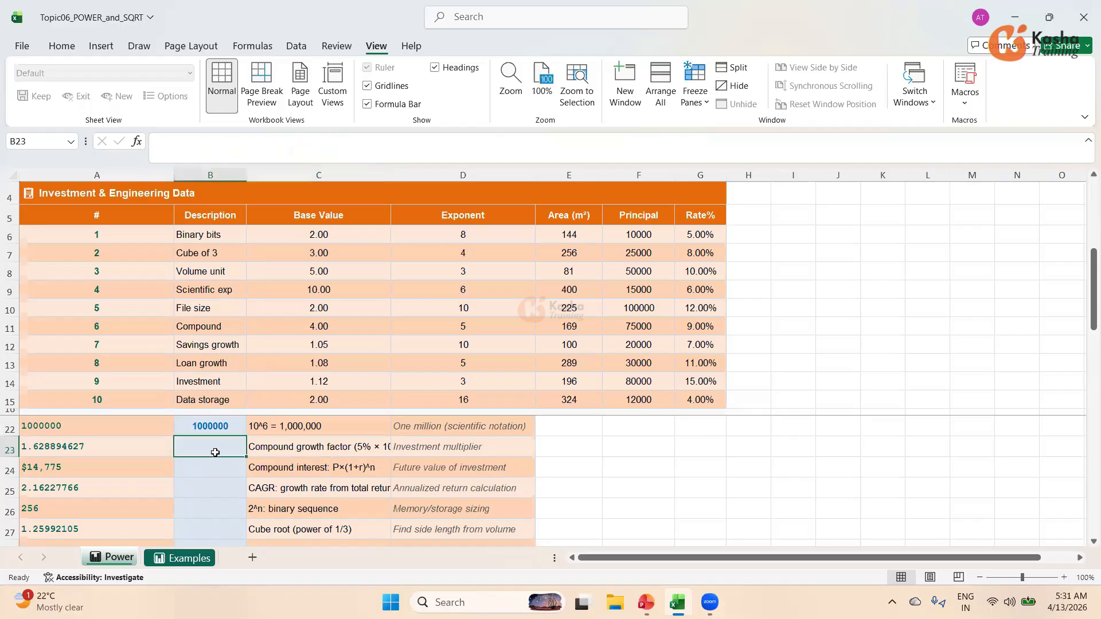
type("=POW")
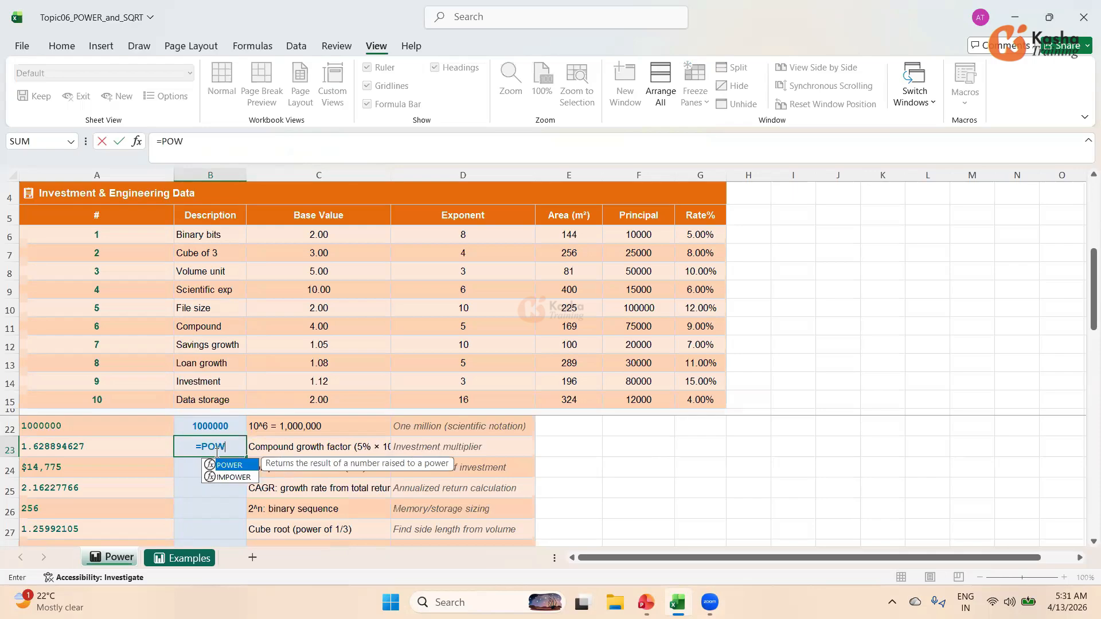
type("ER(")
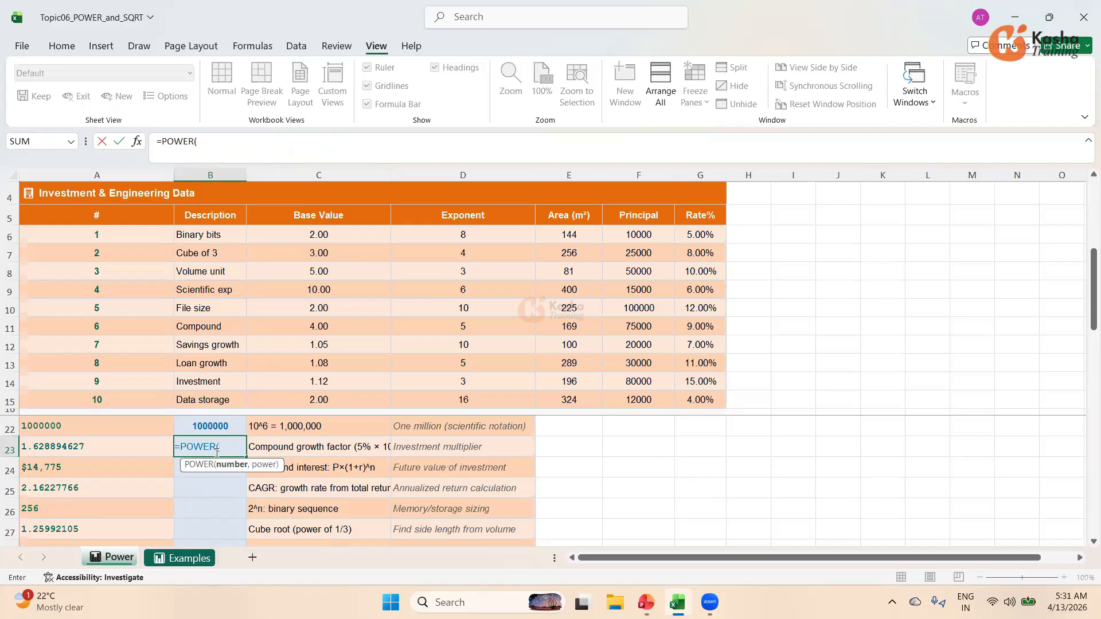
type("1.05,10")
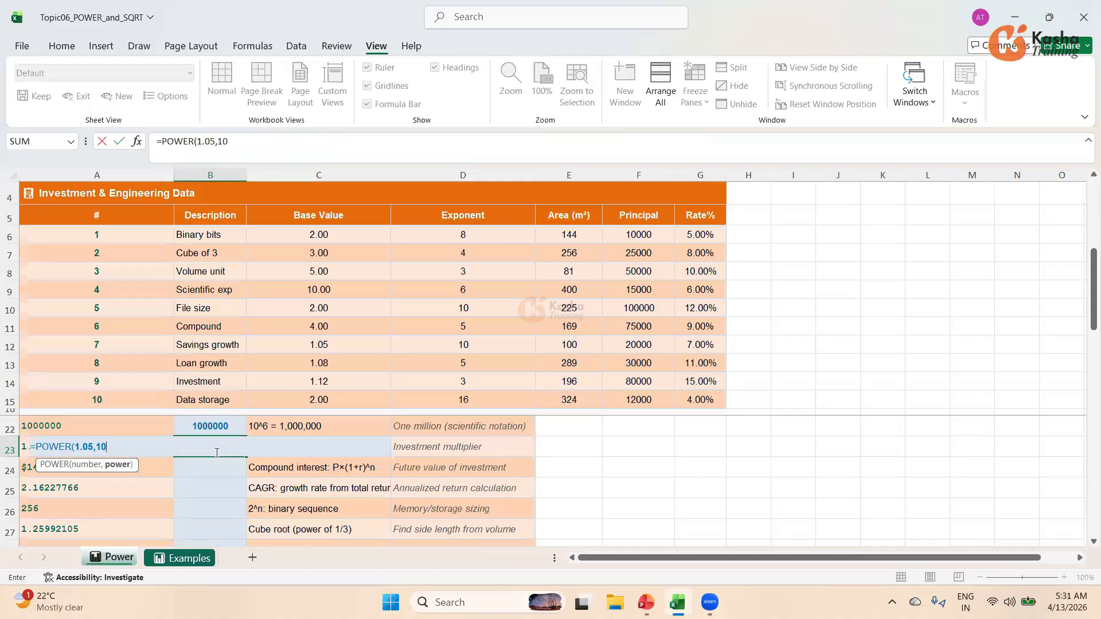
type(")")
key("Return")
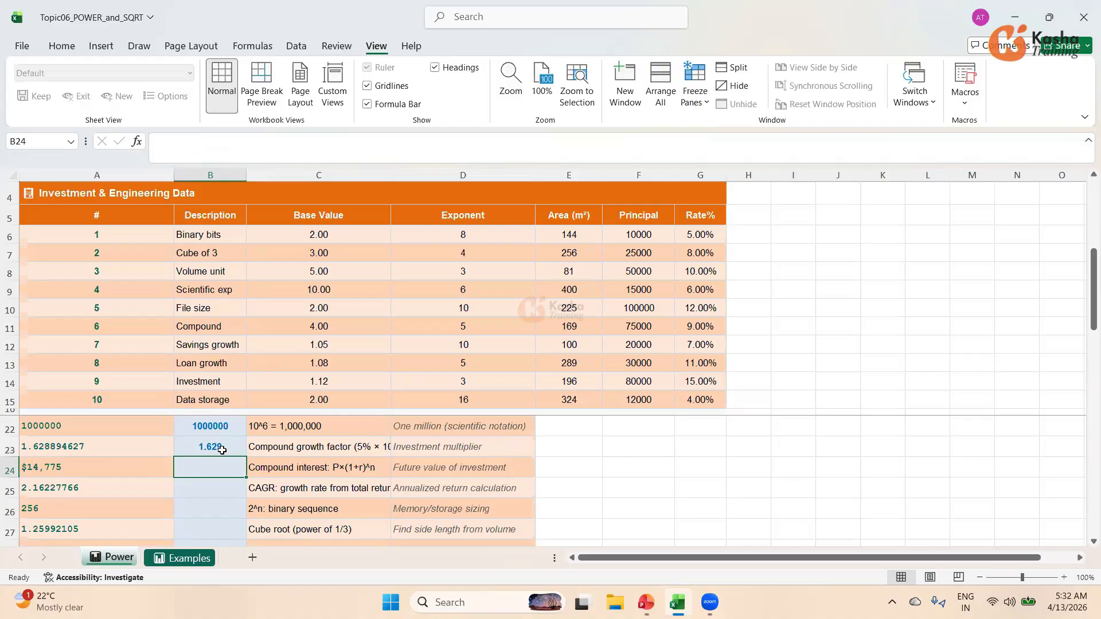
key("Up")
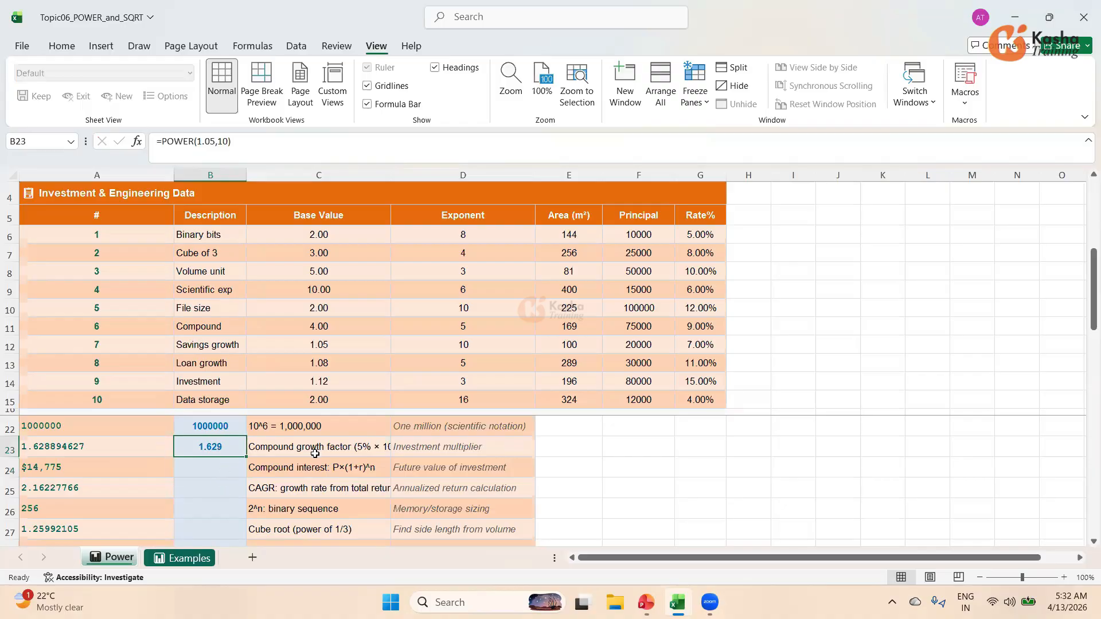
Step: Enter =F6*POWER(1+G6,D6) in result cell B24 for the compound interest example, using the first row's principal, rate and exponent
left_click(223, 474)
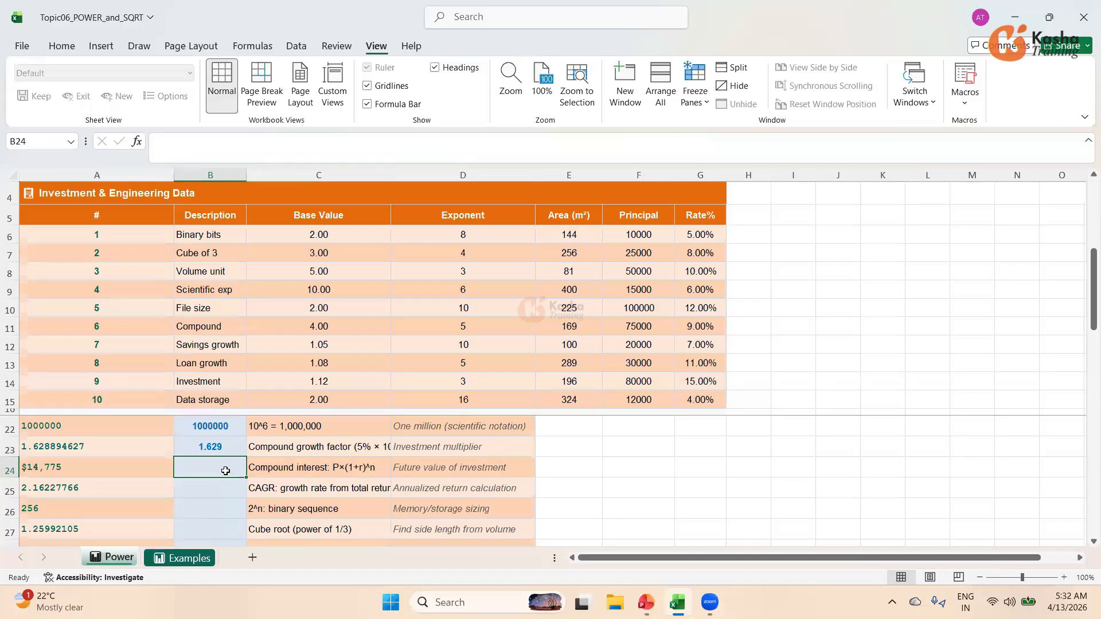
type("=")
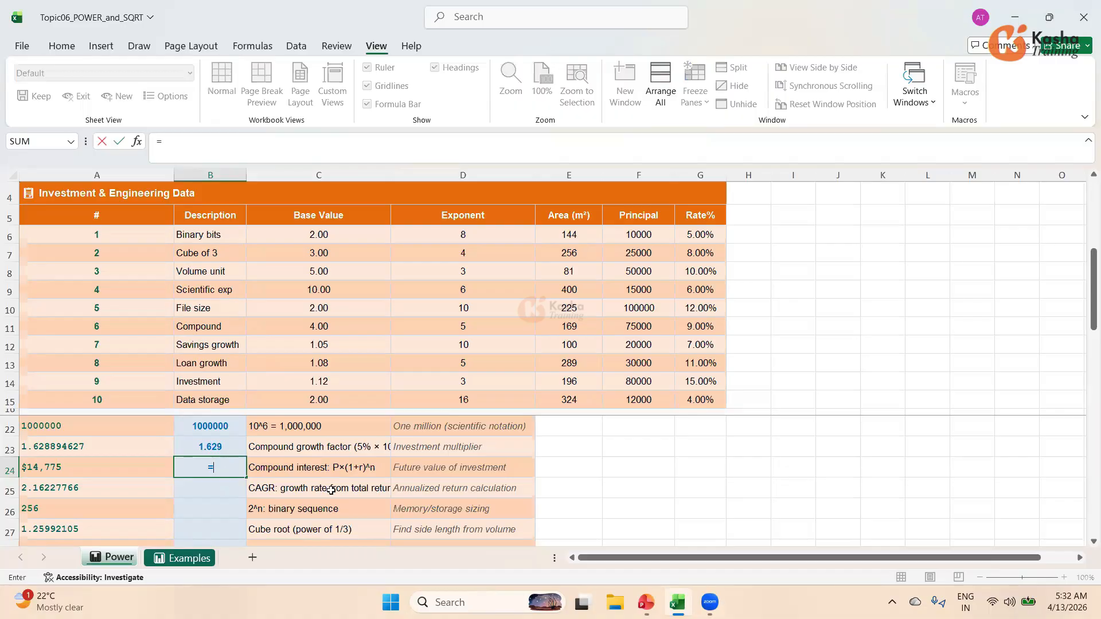
left_click(650, 236)
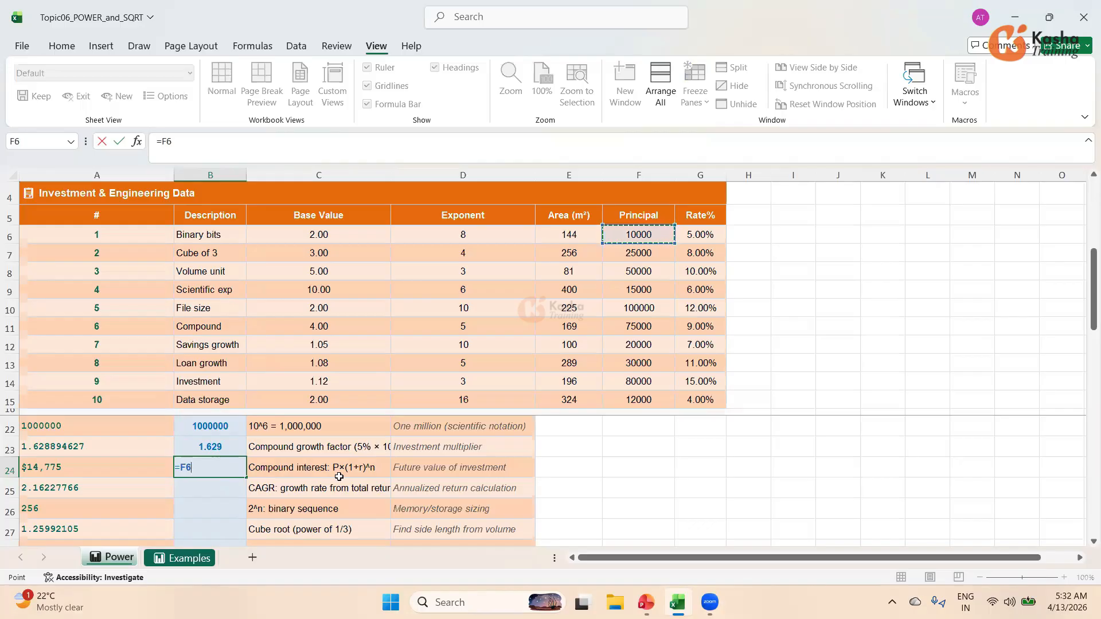
type("*POWER")
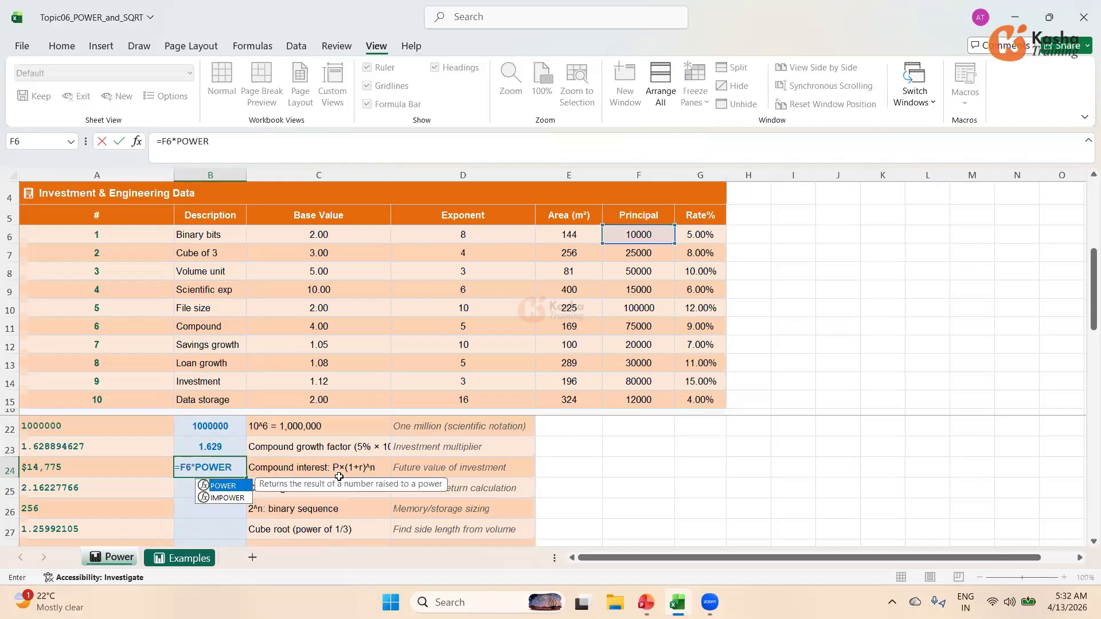
type("(")
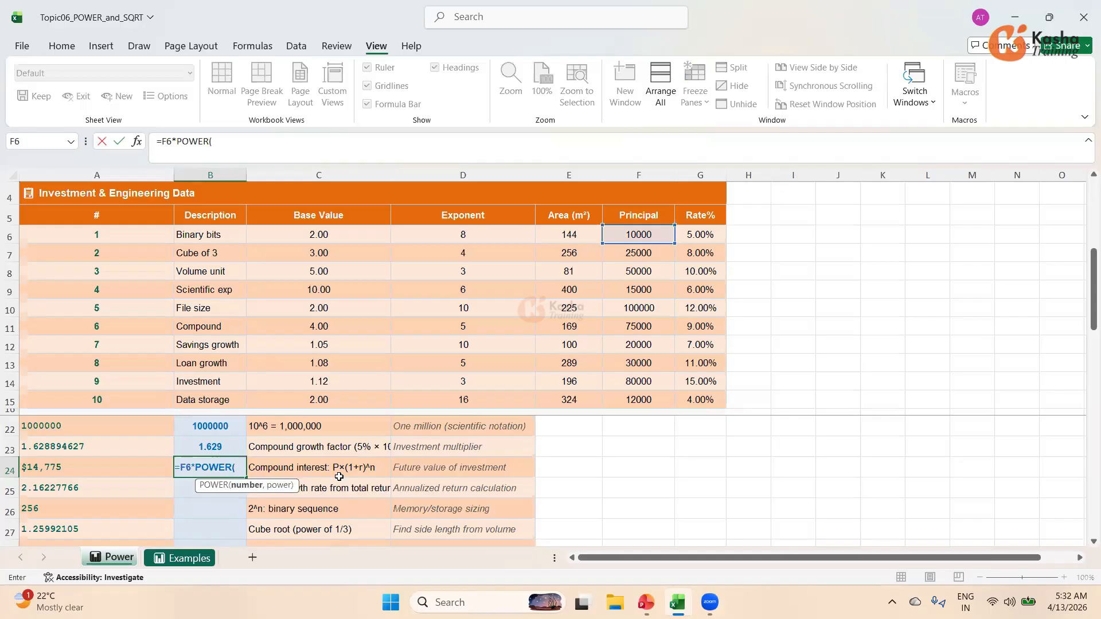
type("1+")
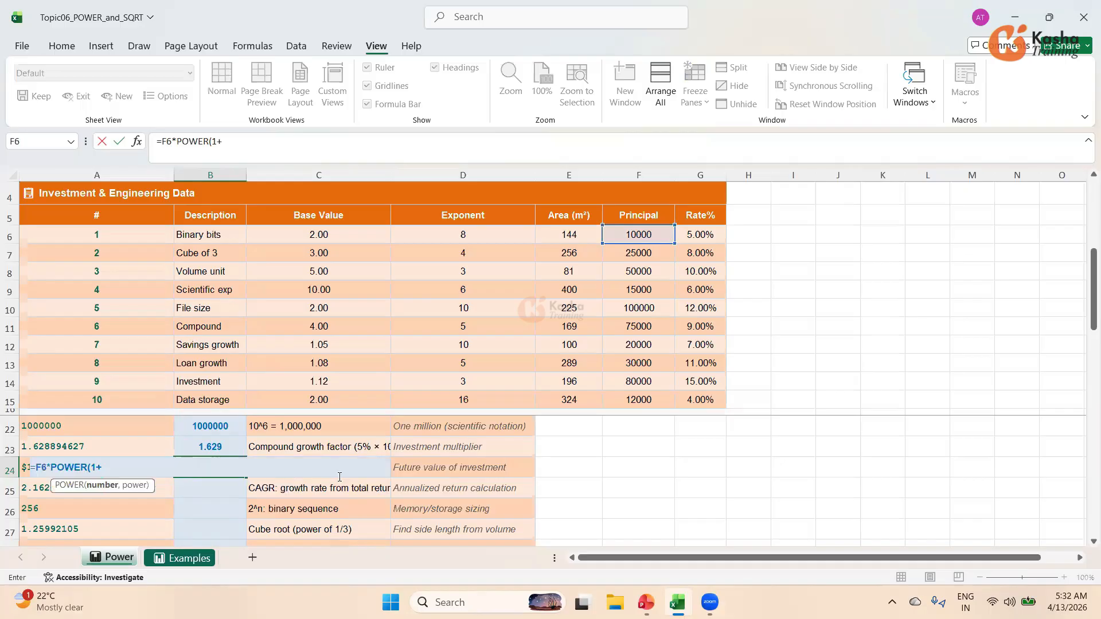
left_click(697, 236)
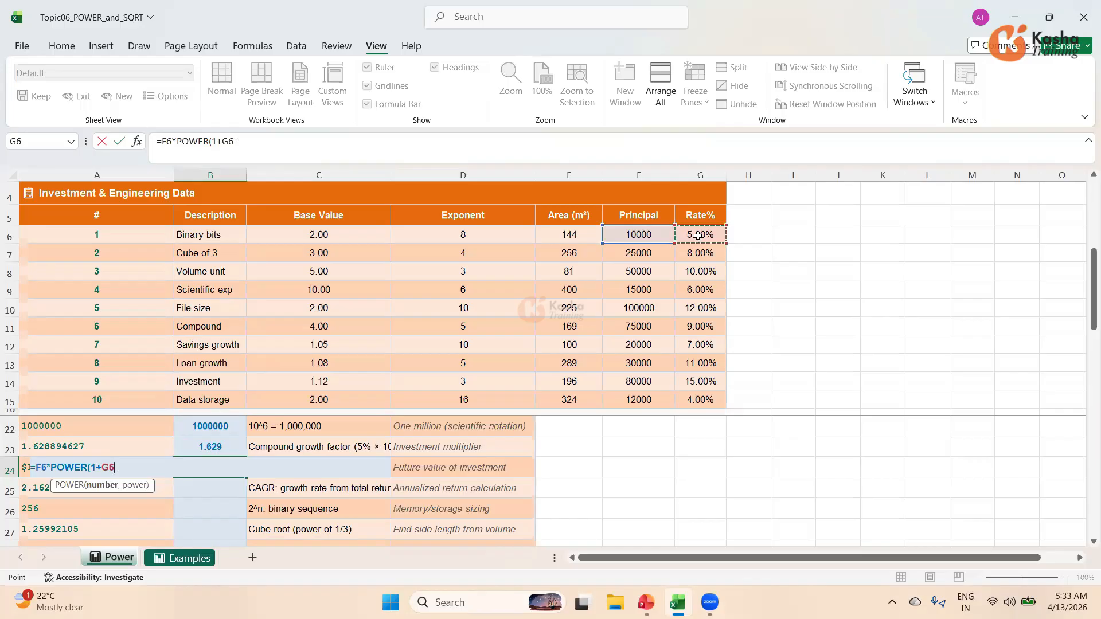
type(")")
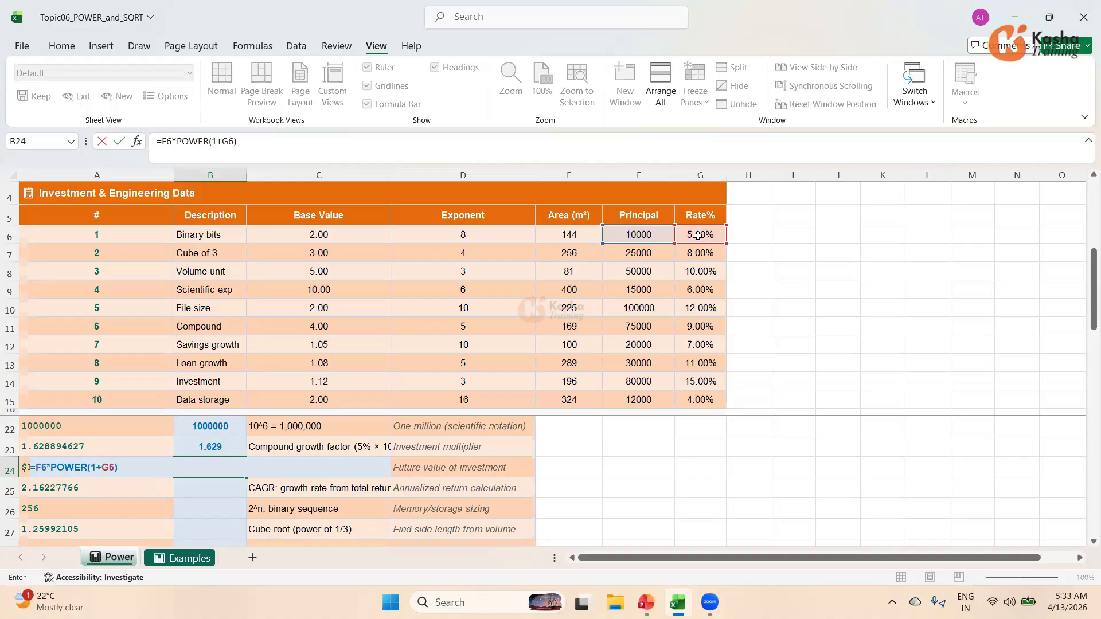
key("BackSpace")
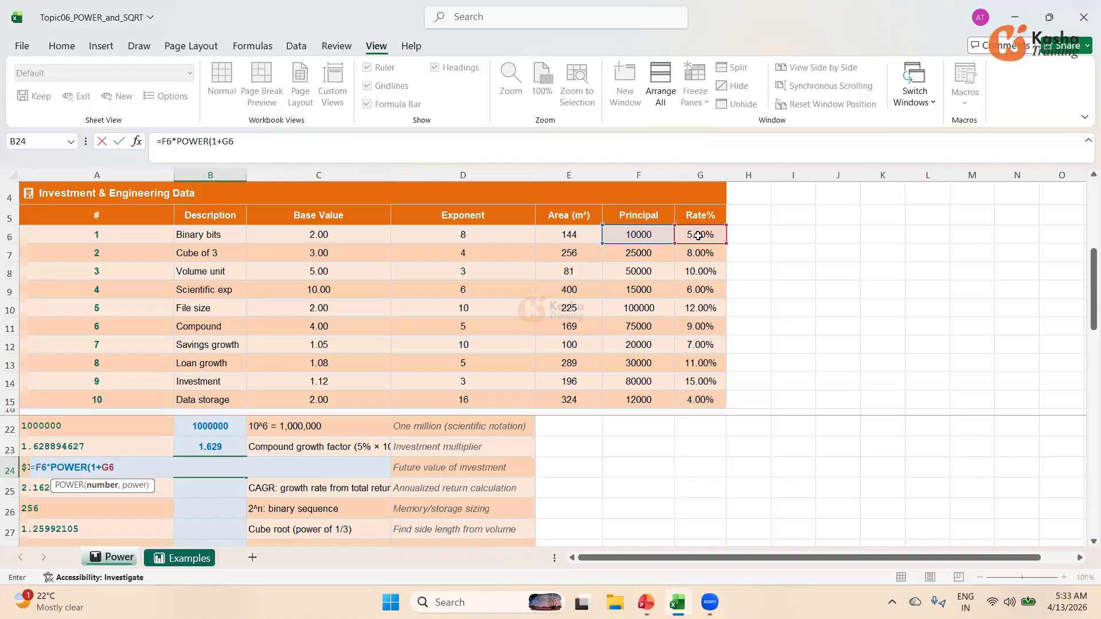
type(",")
left_click(467, 236)
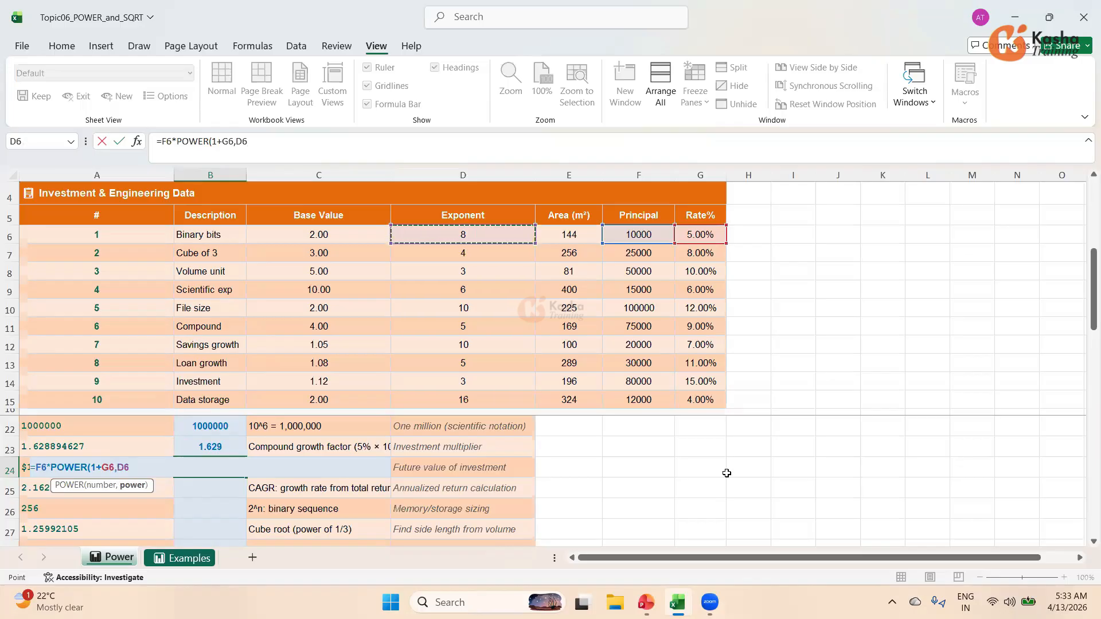
key("Return")
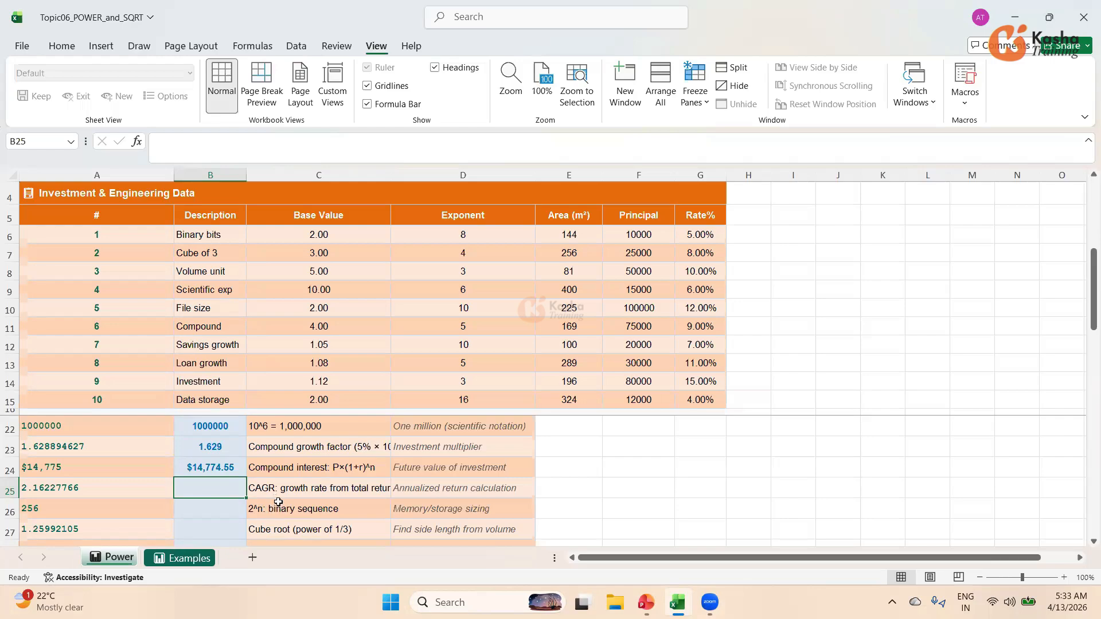
Step: Enter =POWER(F6,1/D6)-1 in result cell B25 for the CAGR growth rate example
left_click(315, 492)
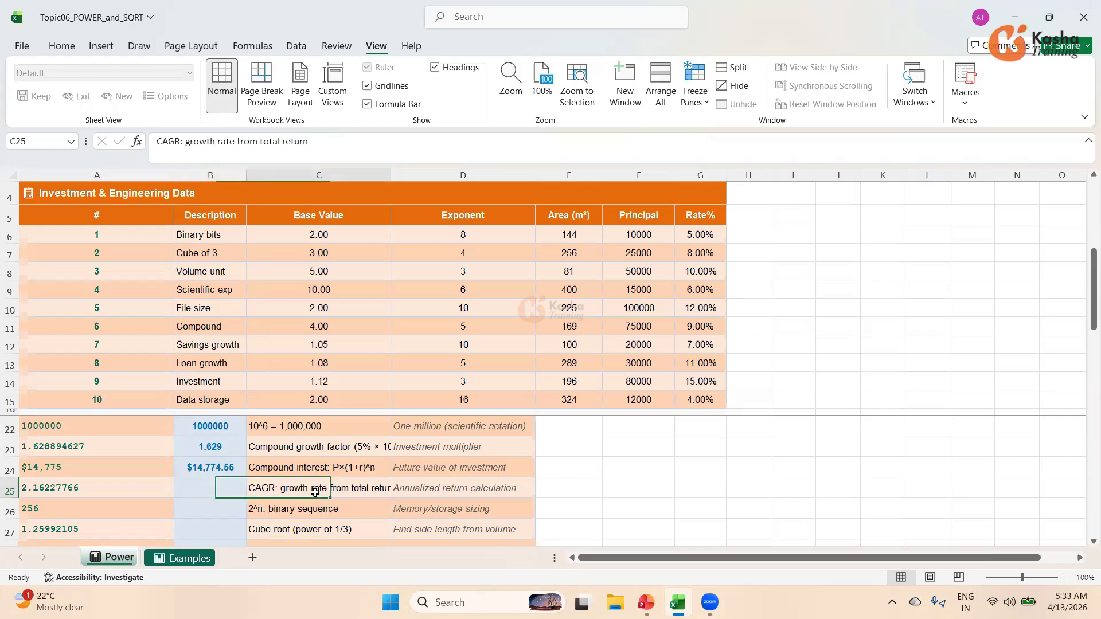
left_click(208, 487)
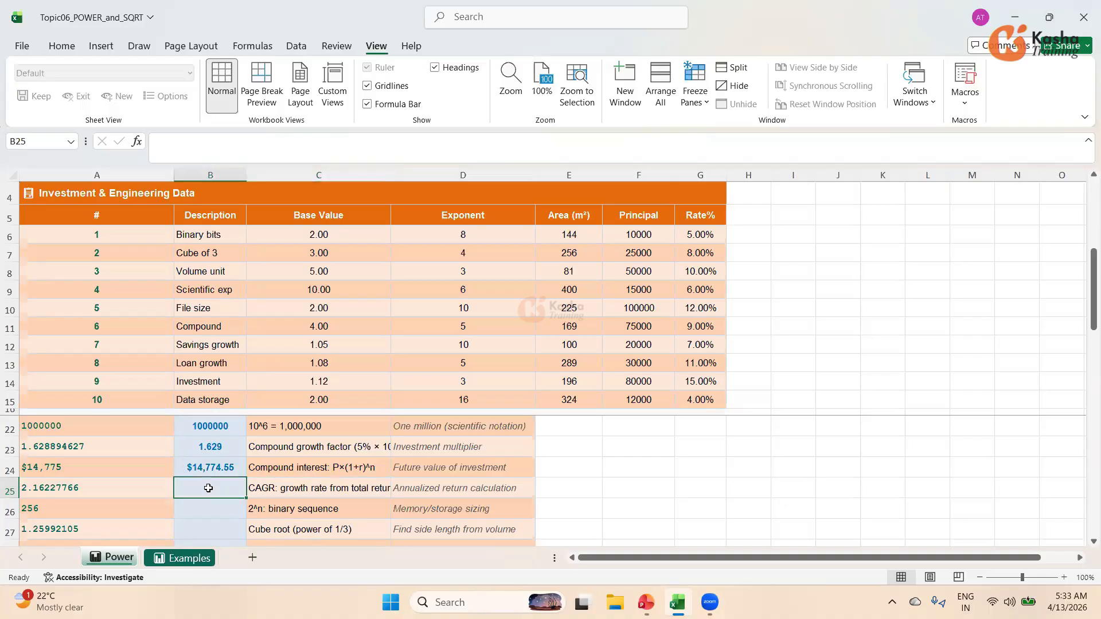
type("=PO")
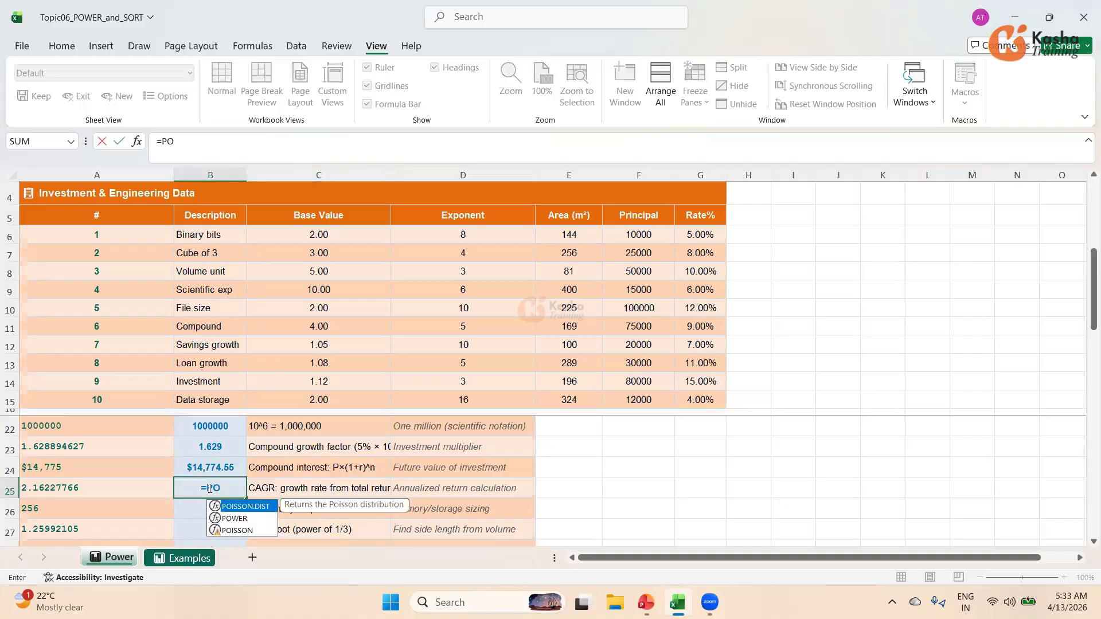
type("WER(")
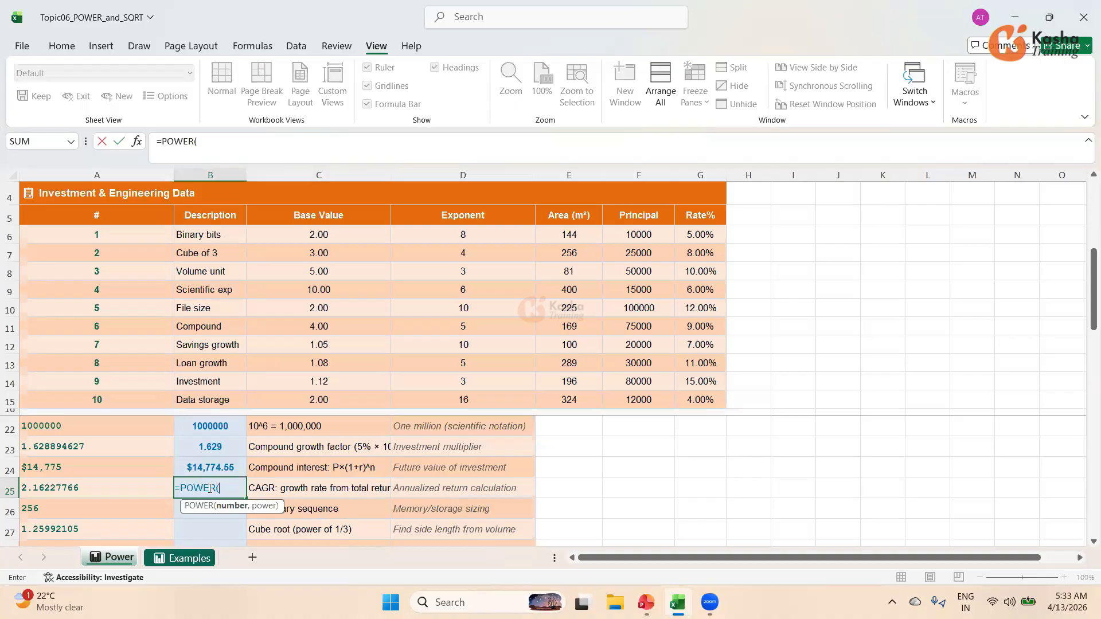
left_click(627, 237)
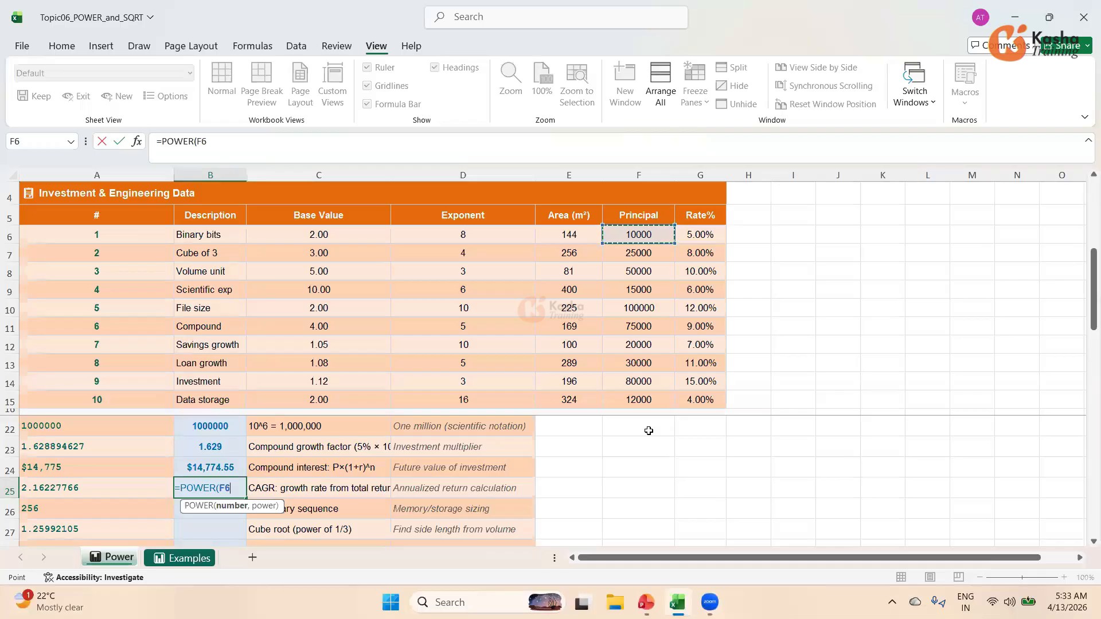
type(",")
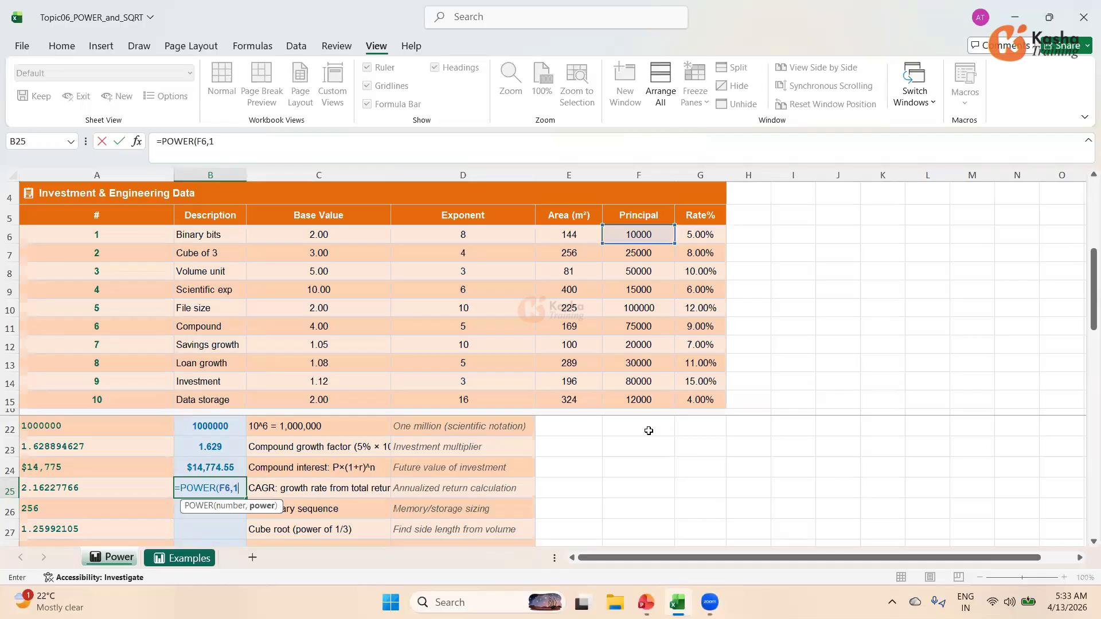
type("1/")
left_click(474, 236)
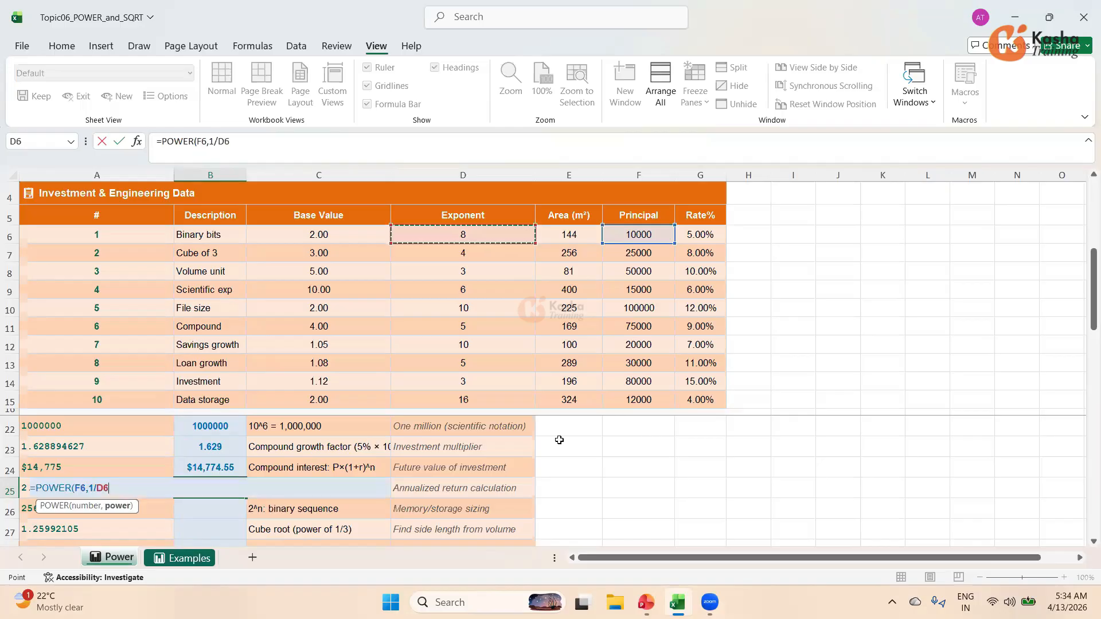
type(")-1")
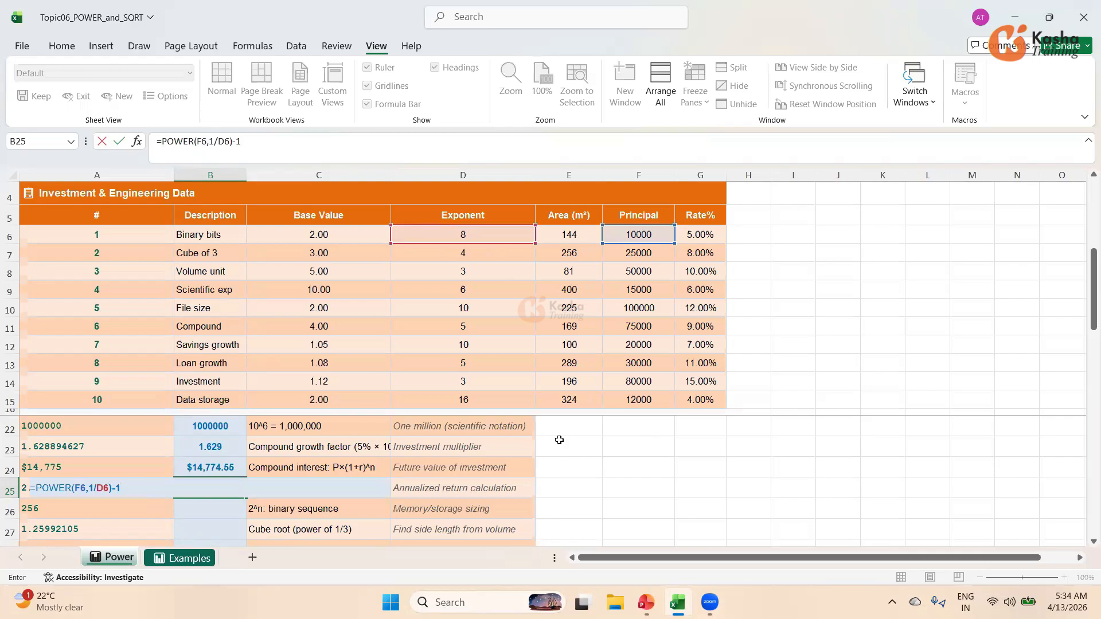
key("Return")
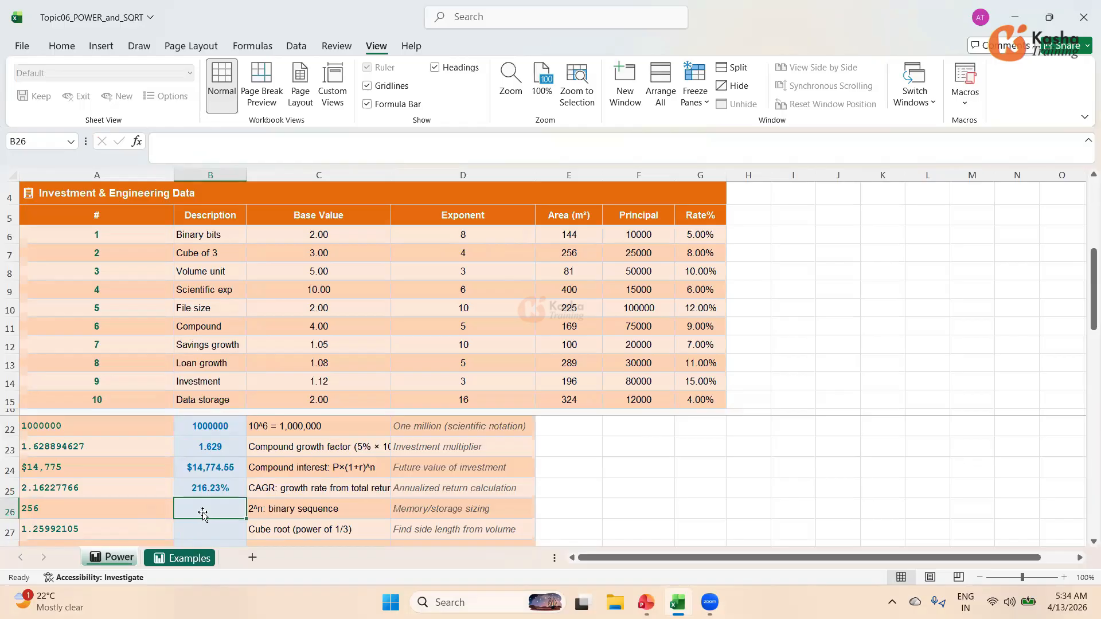
left_click(216, 491)
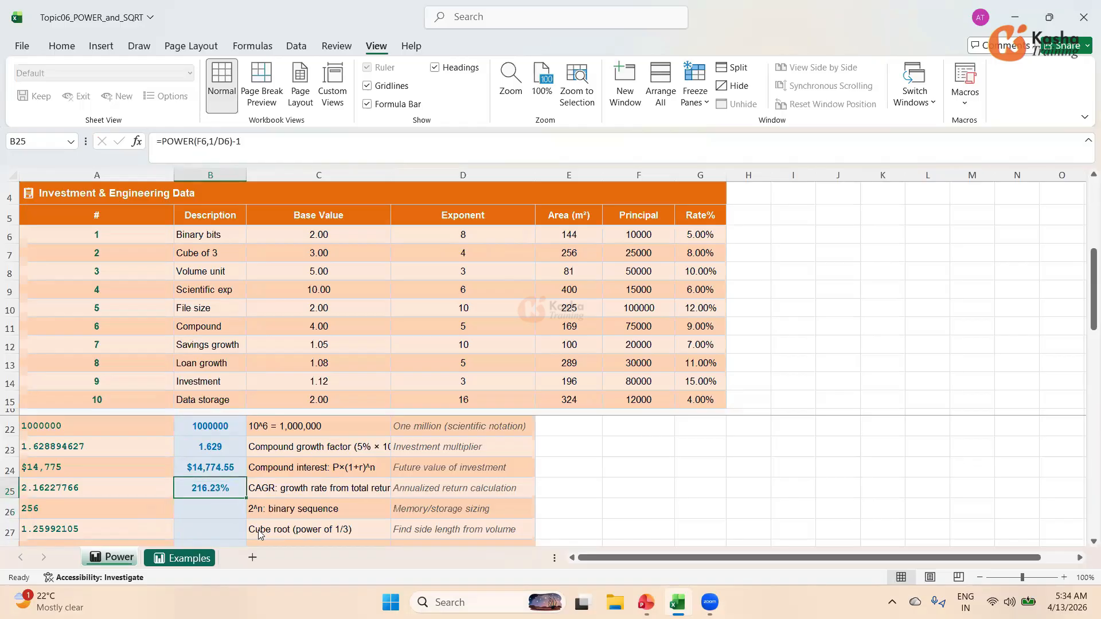
Step: Enter =POWER(2,D6) in result cell B26 for the binary sequence example
left_click(205, 514)
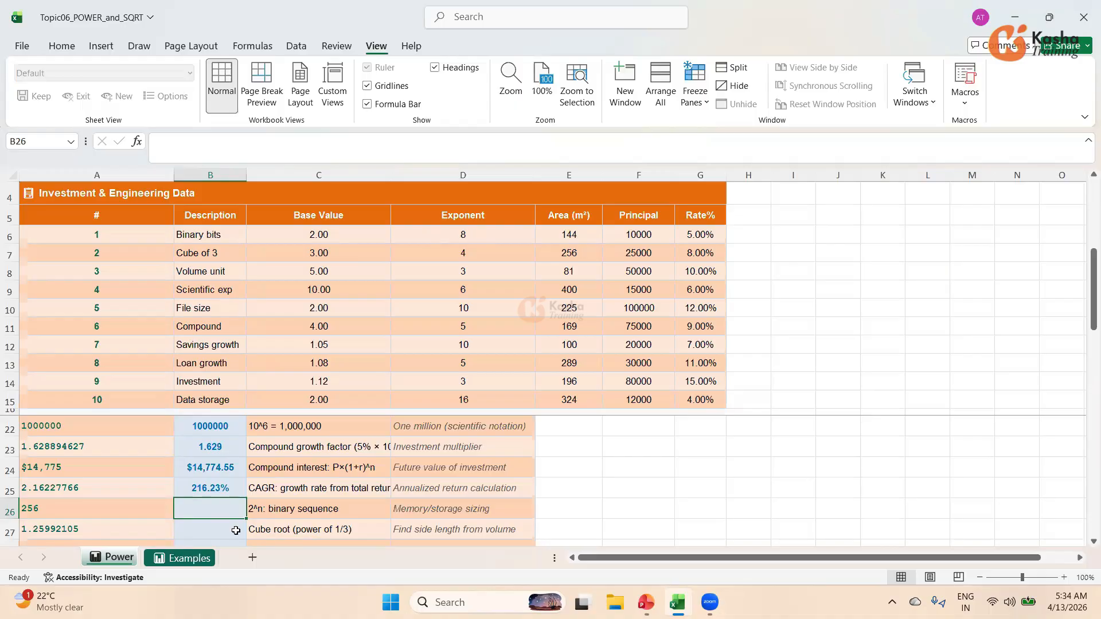
type("=")
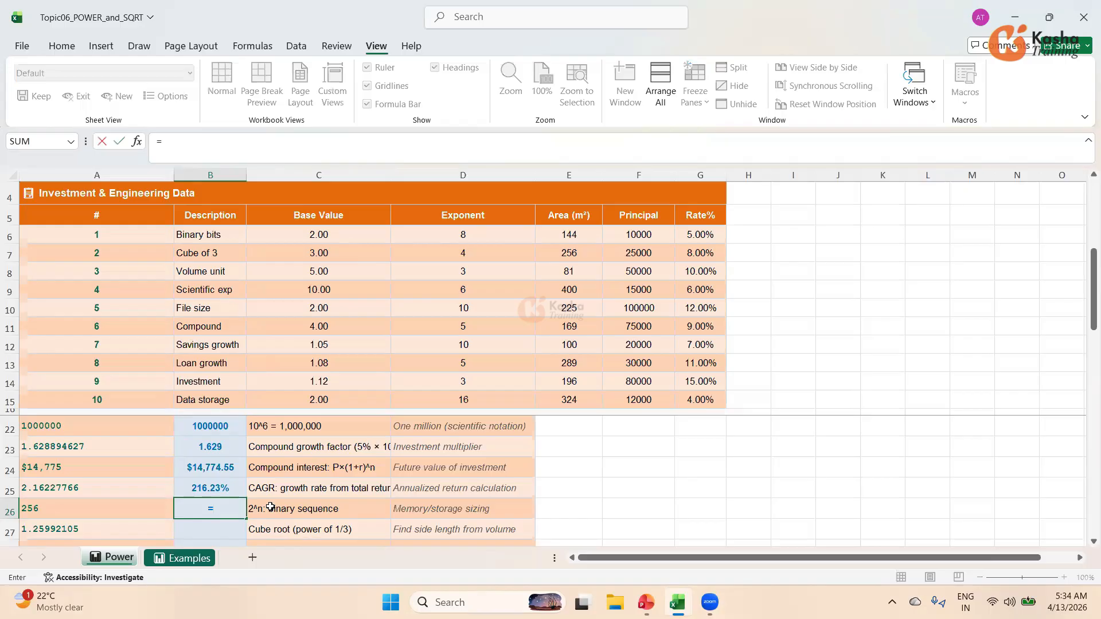
type("POWER(")
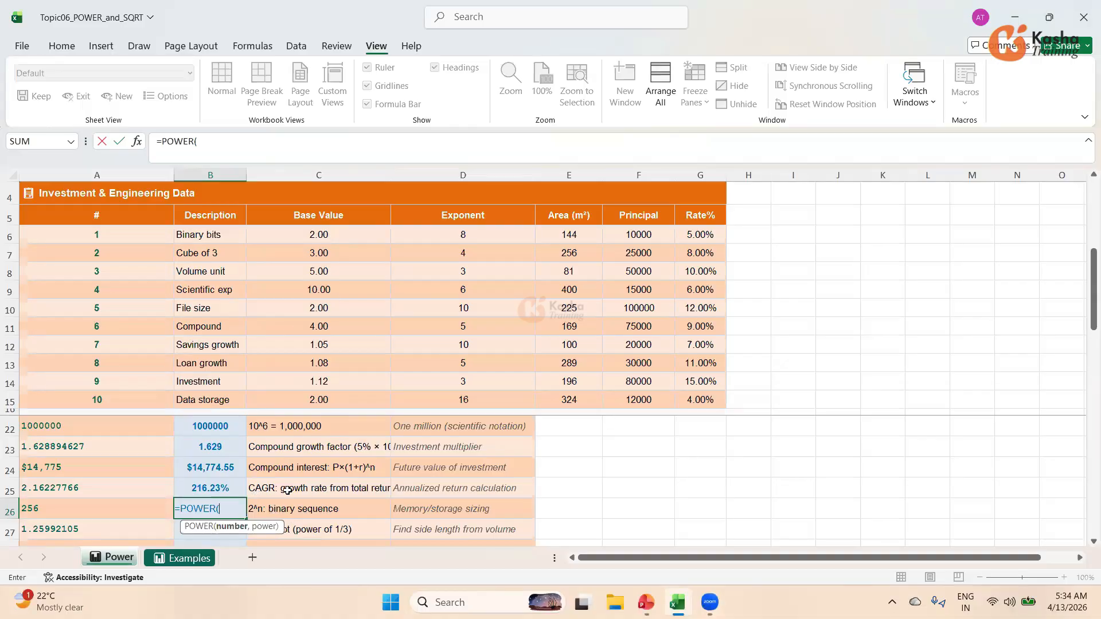
type("2,")
left_click(470, 234)
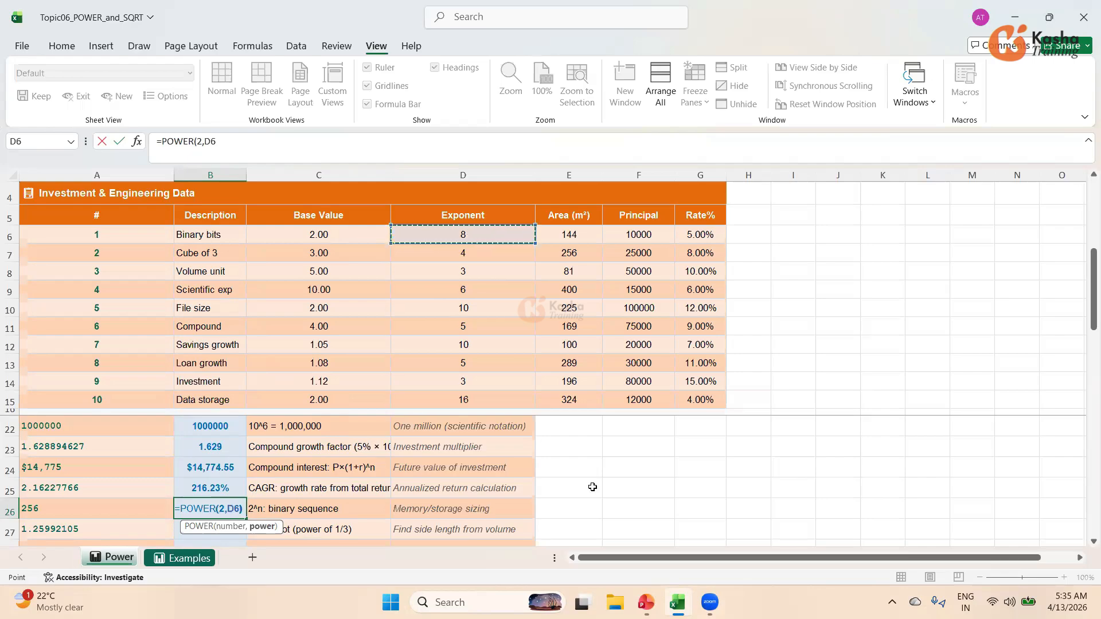
key("Return")
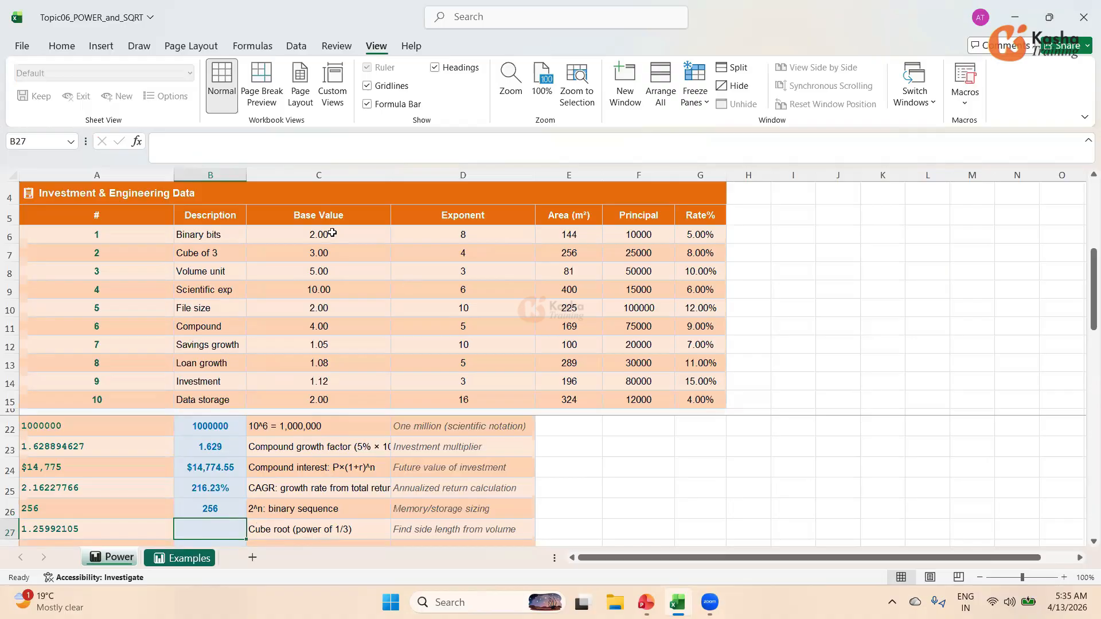
Step: Enter =POWER(C6,1/3) in result cell B27 for the cube root example, using the first row's base value
type("=")
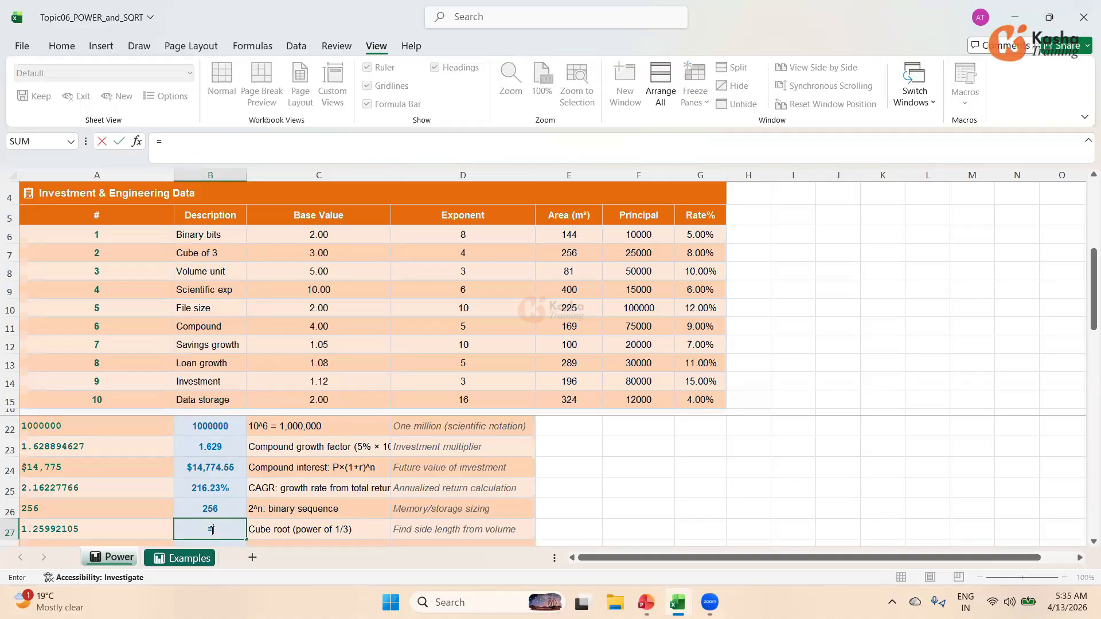
type("POWER")
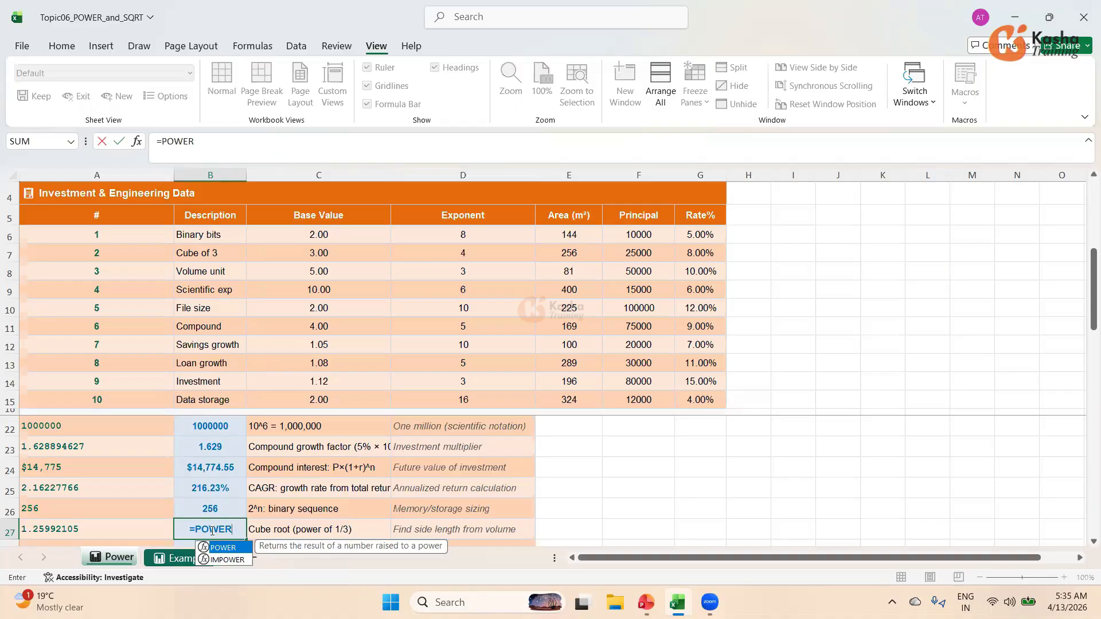
type("(")
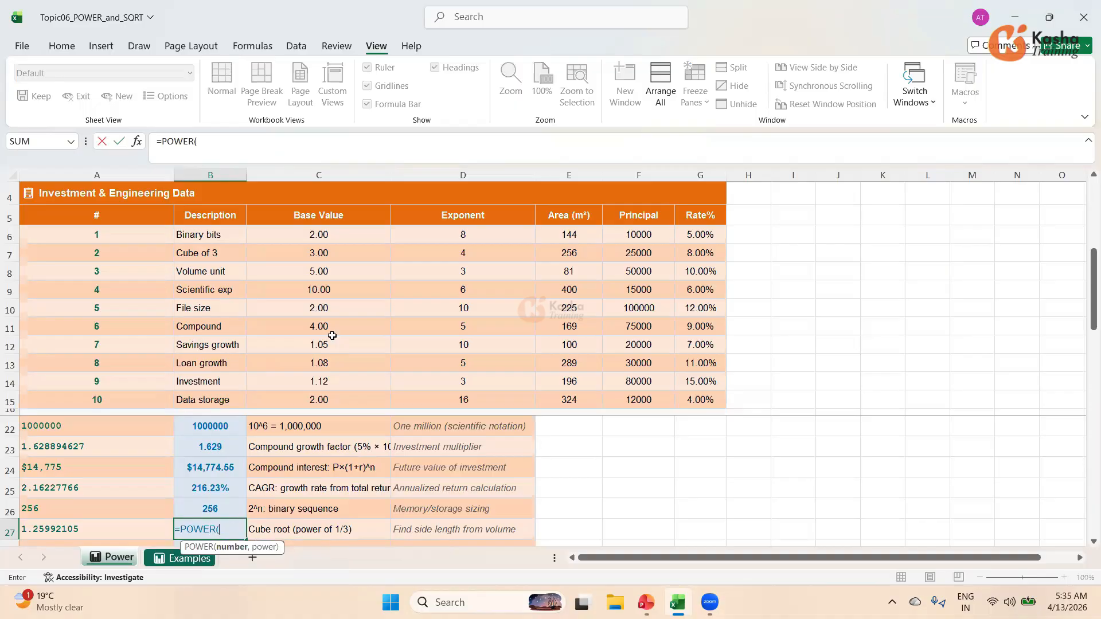
left_click(331, 230)
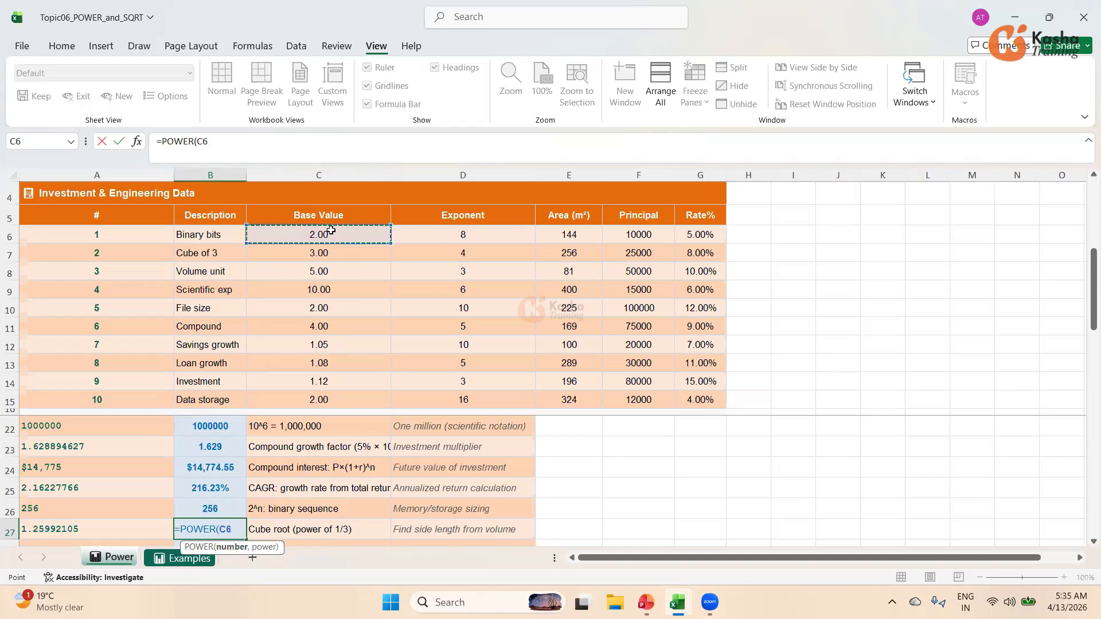
type(",")
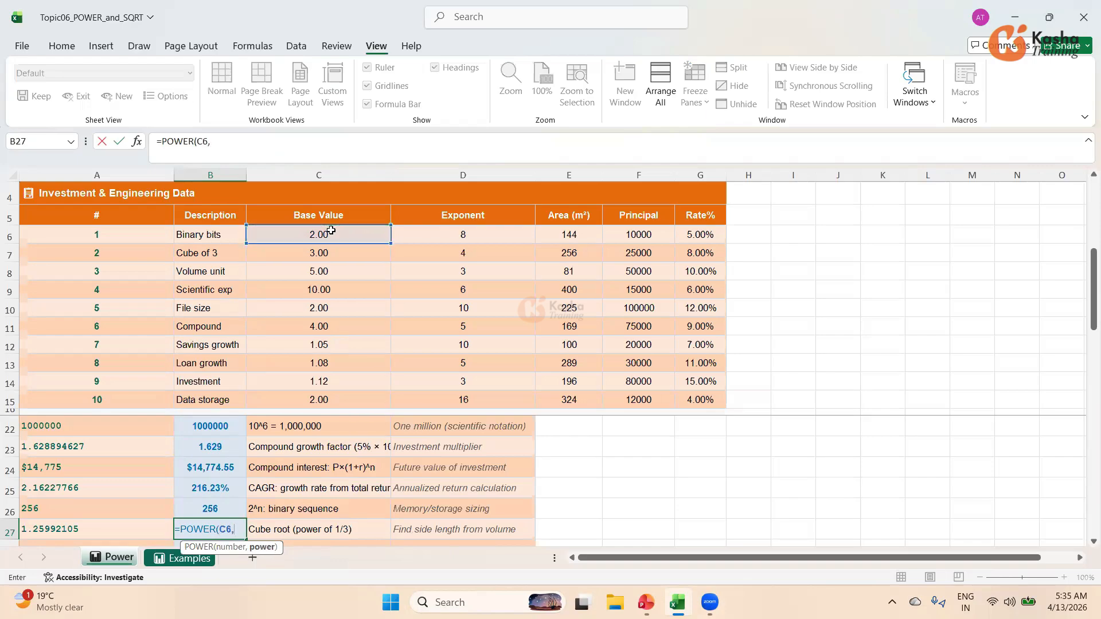
type("1/3")
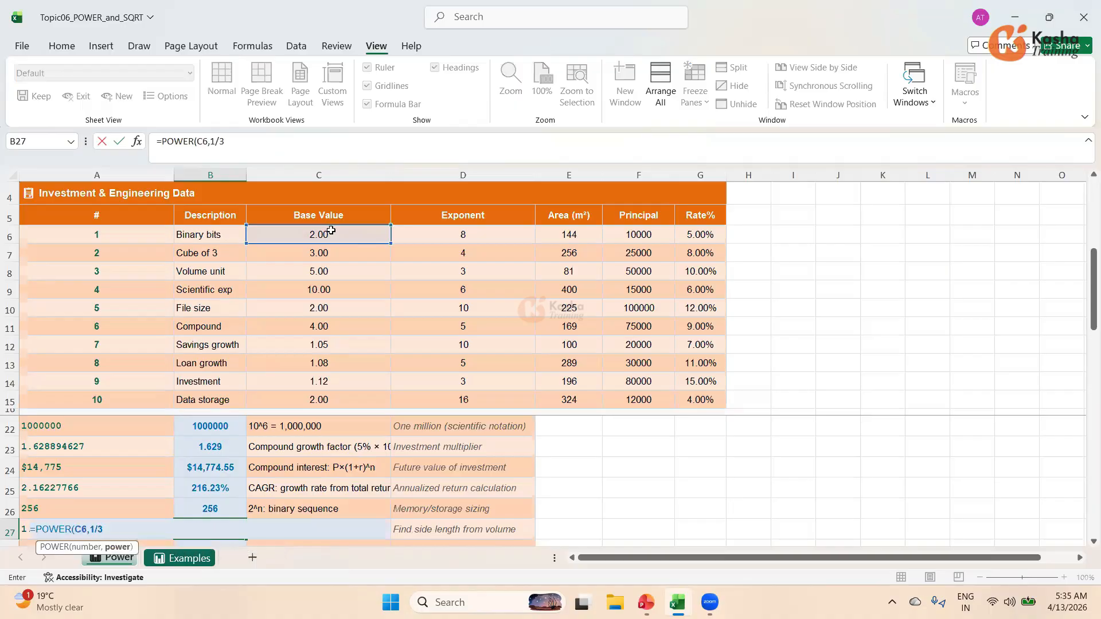
type(")")
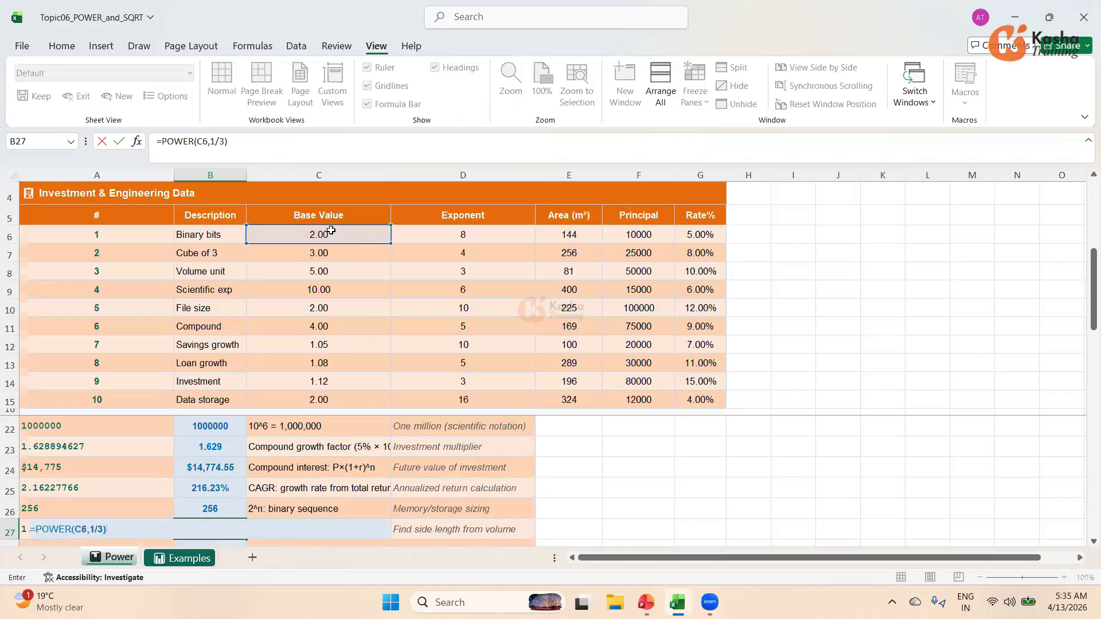
key("Return")
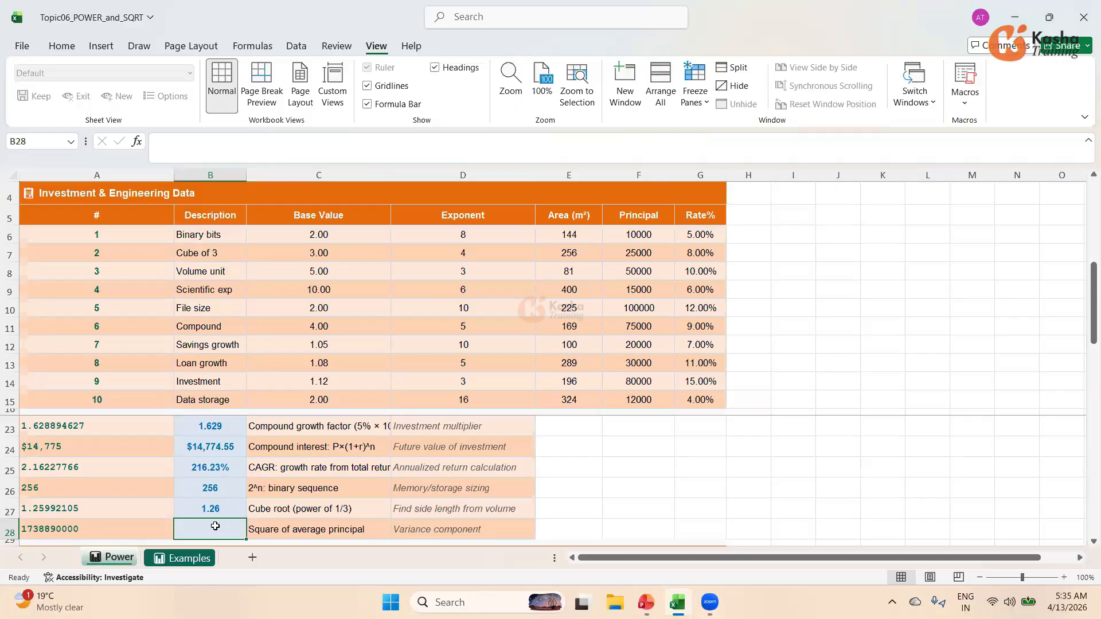
Step: Enter =POWER(SUM(F6:F15)/COUNT(F6:F15),2) in result cell B28 for the square of average principal example
type("=")
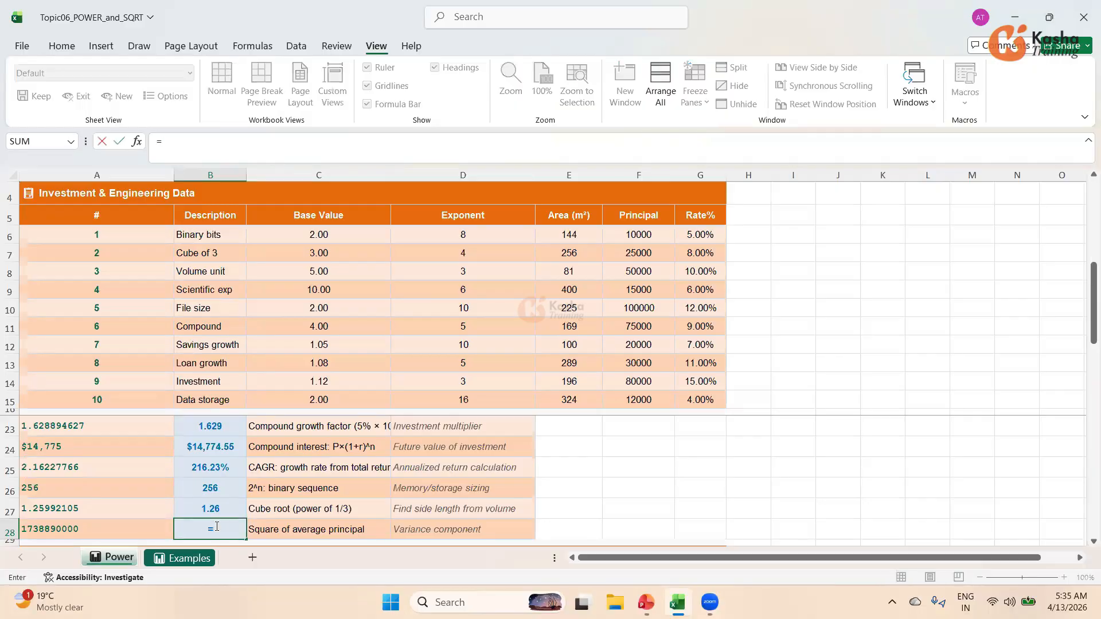
type("POWER")
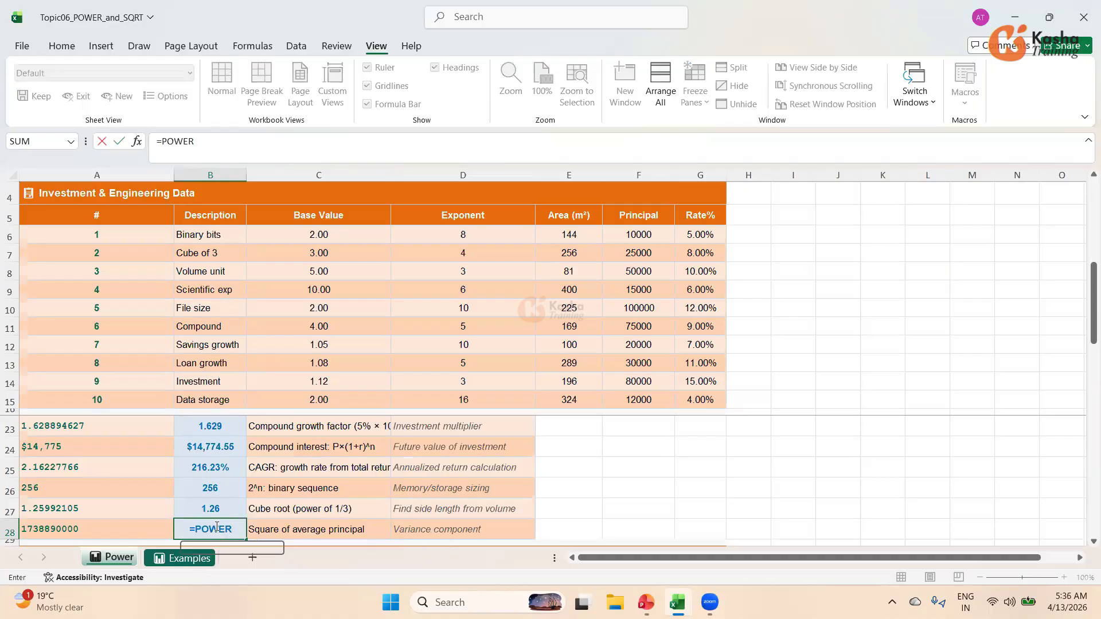
type("(SUM")
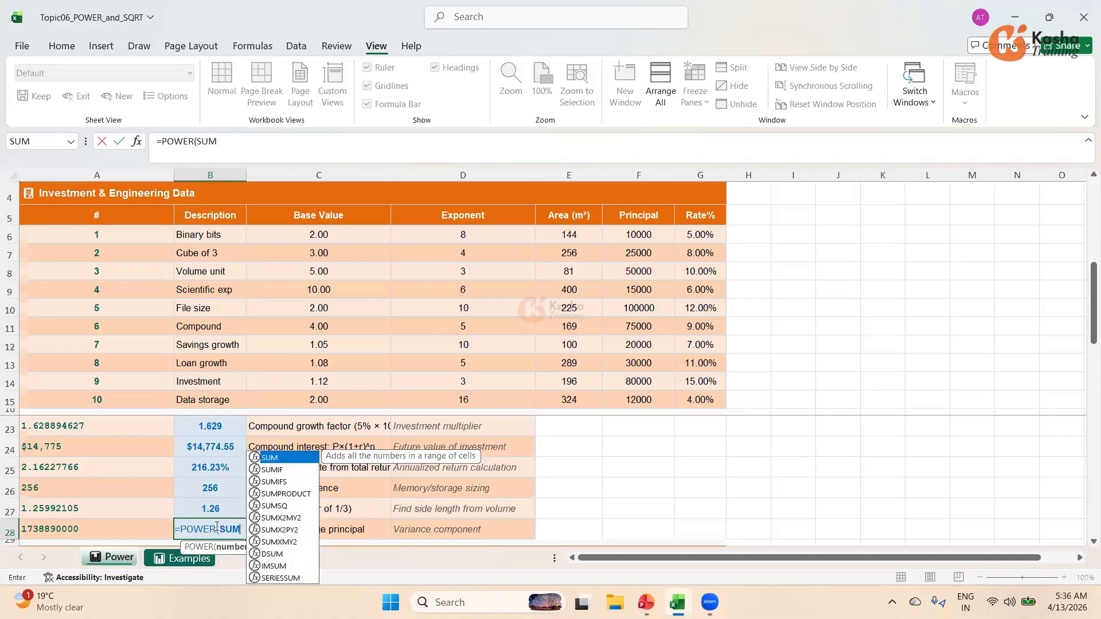
type("(")
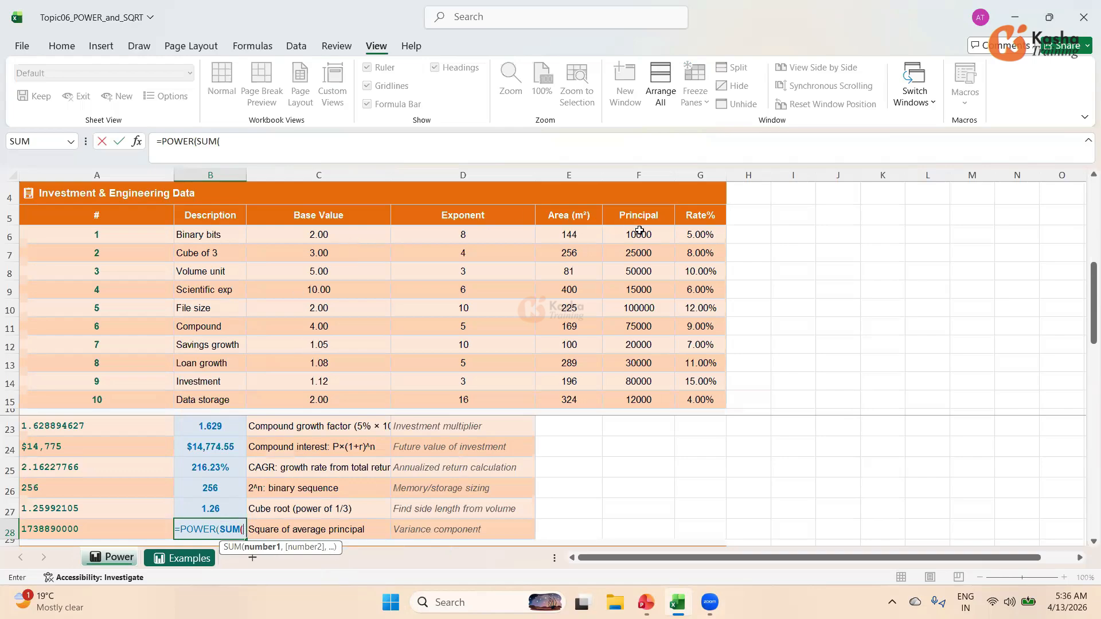
left_click_drag(641, 233, 638, 400)
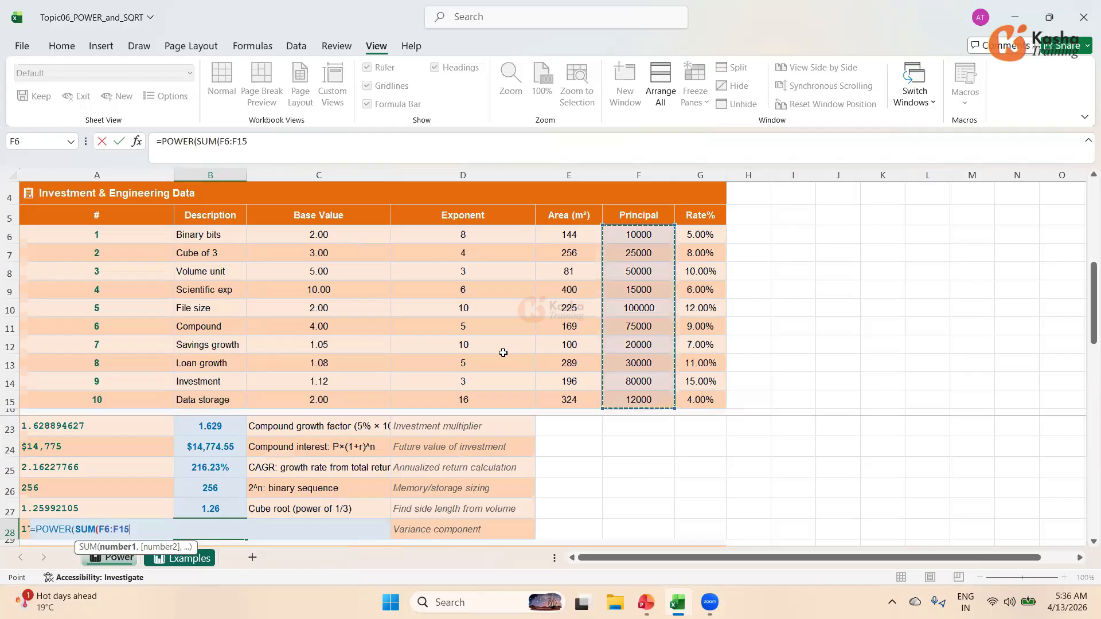
type(")")
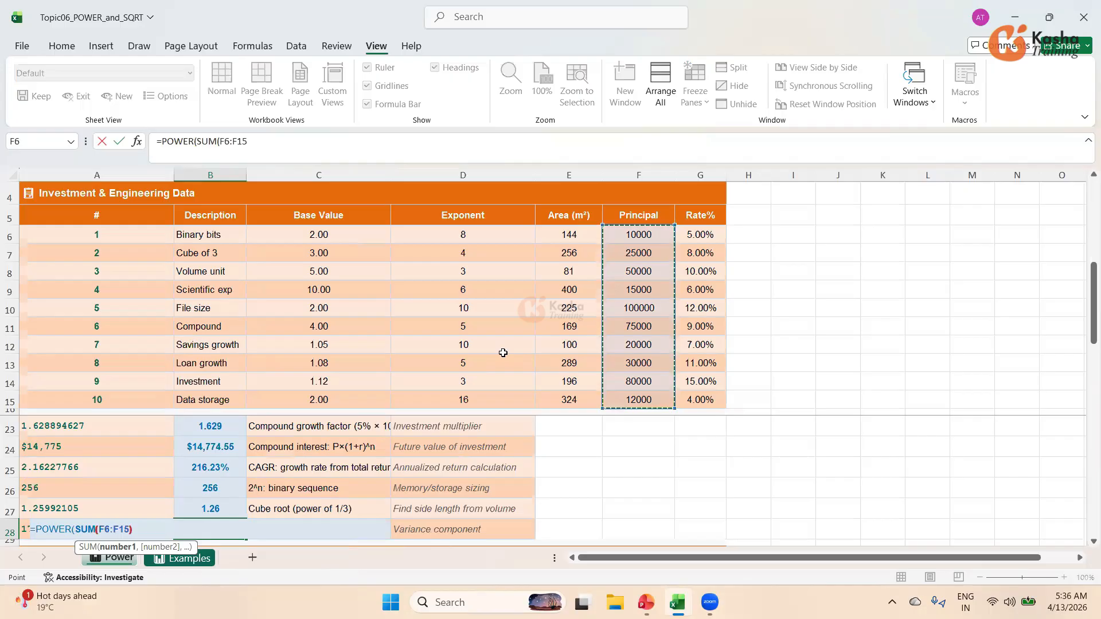
type("/COUNT")
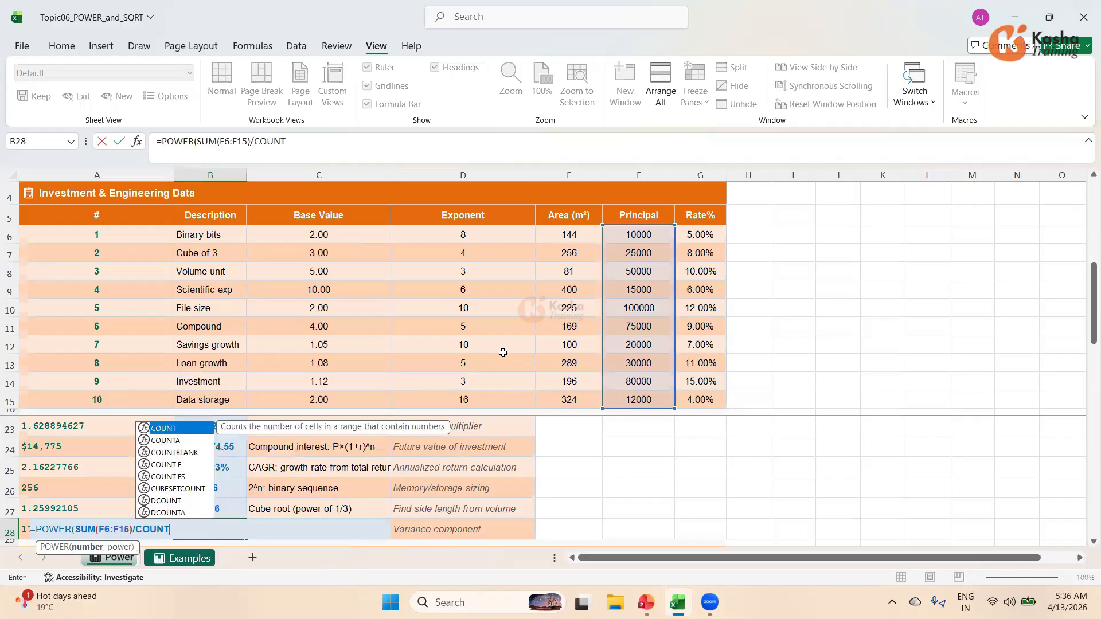
type("(")
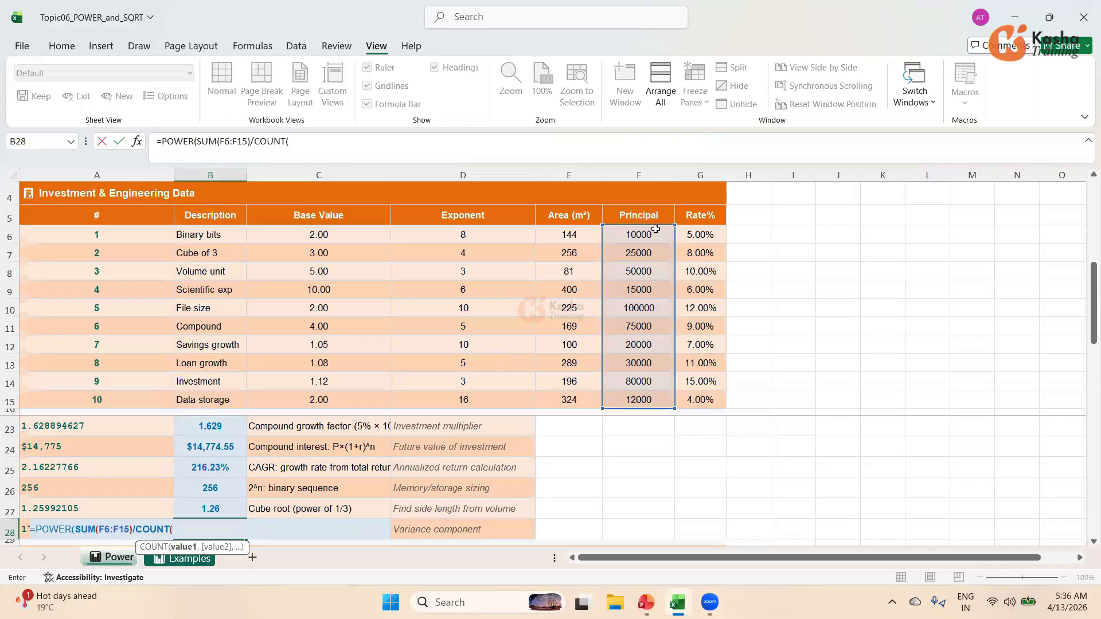
left_click_drag(650, 237, 645, 398)
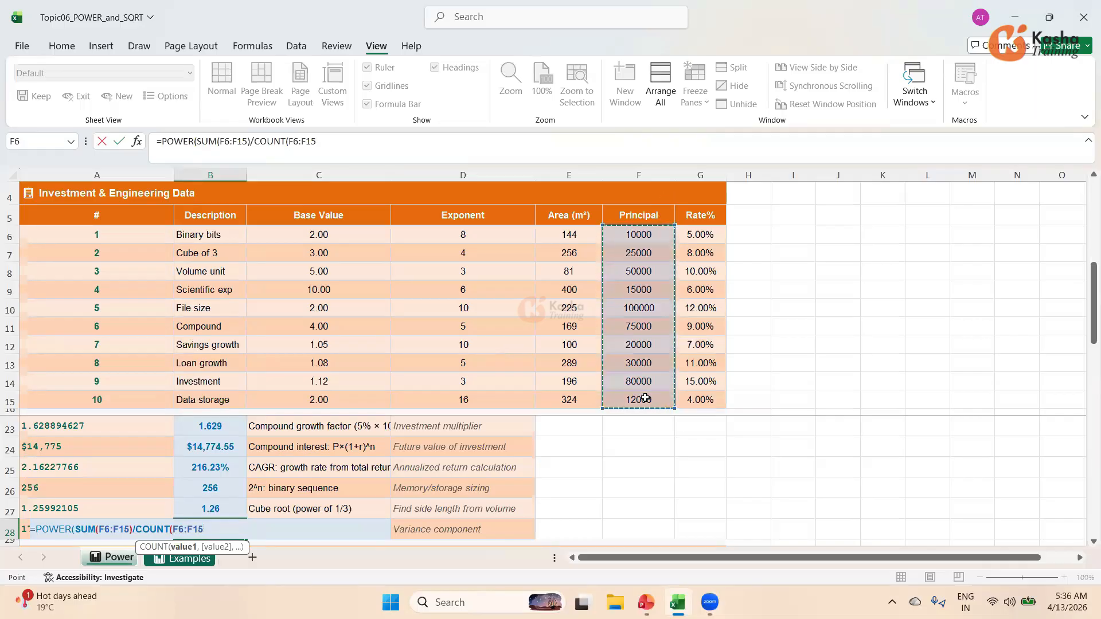
type(")")
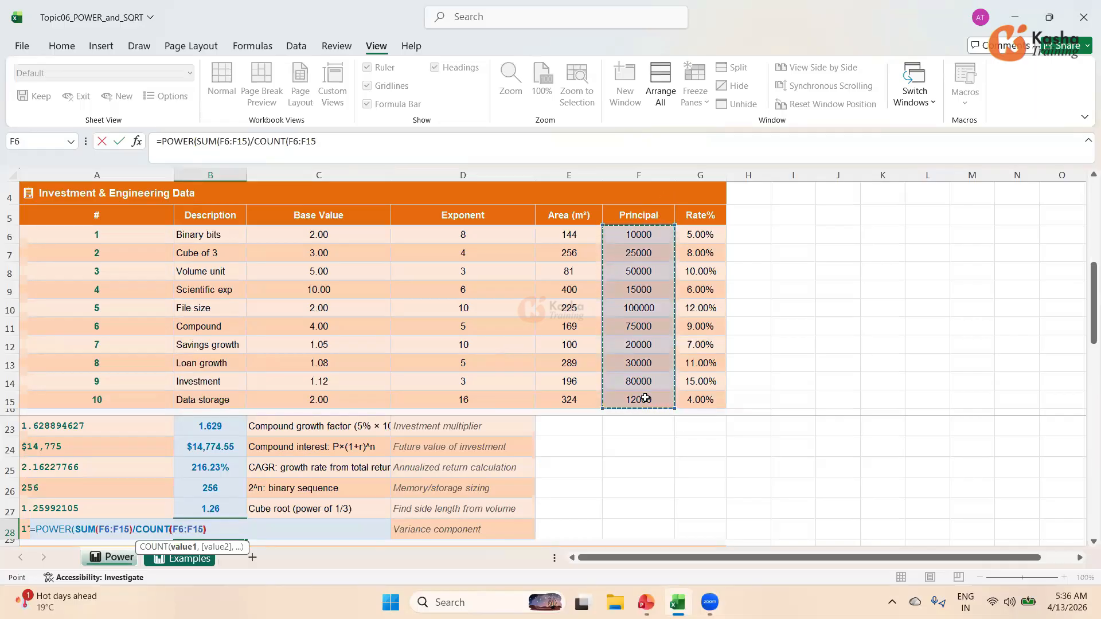
type(",")
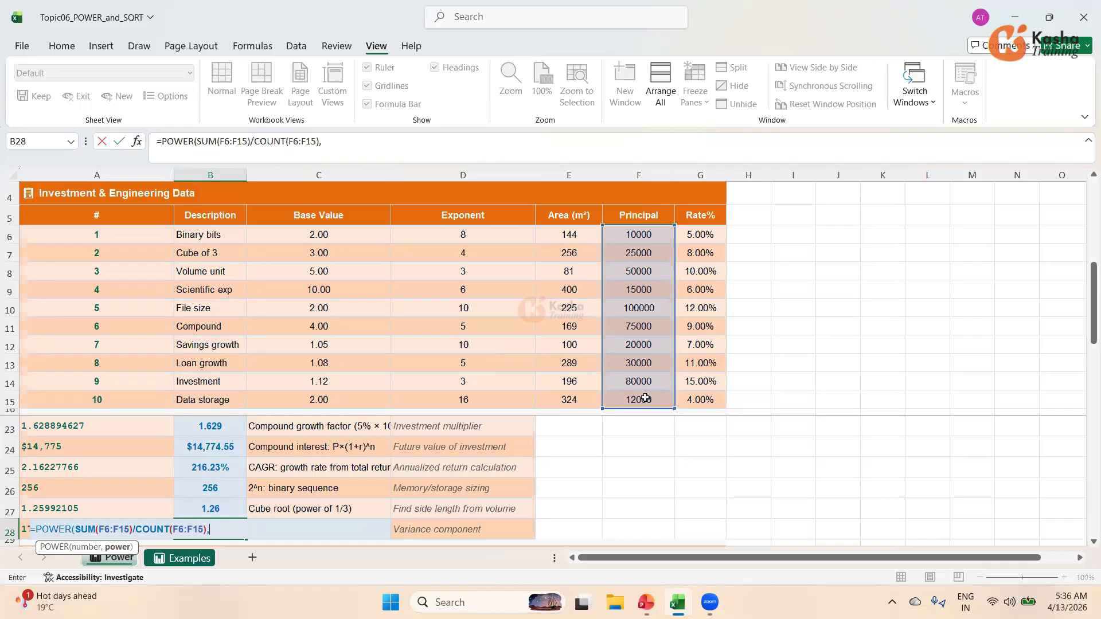
type("2")
key("Return")
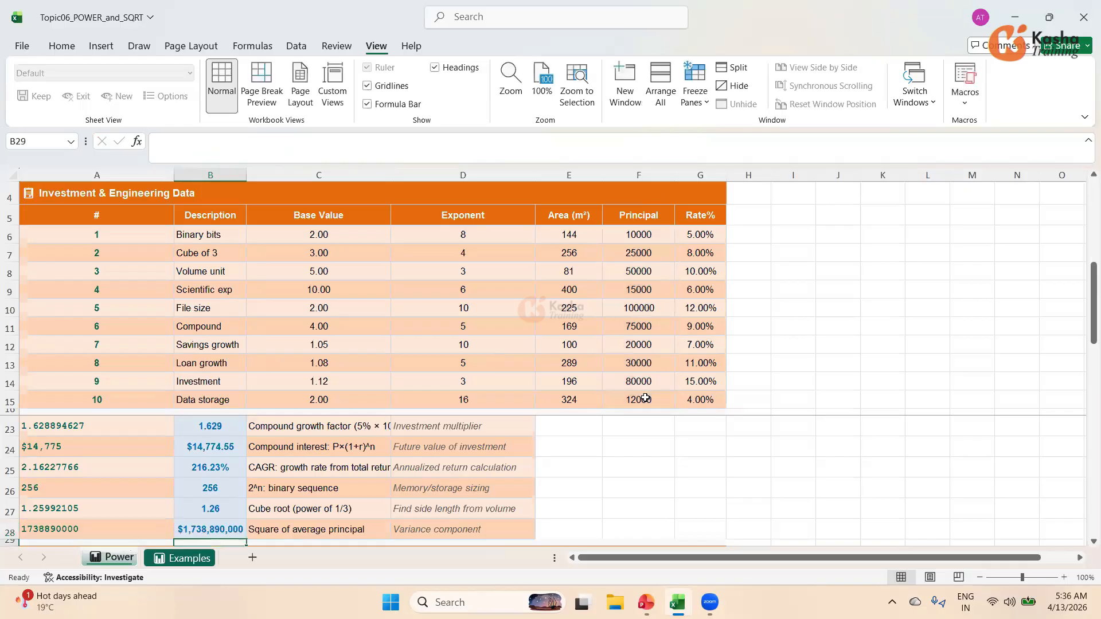
left_click(210, 527)
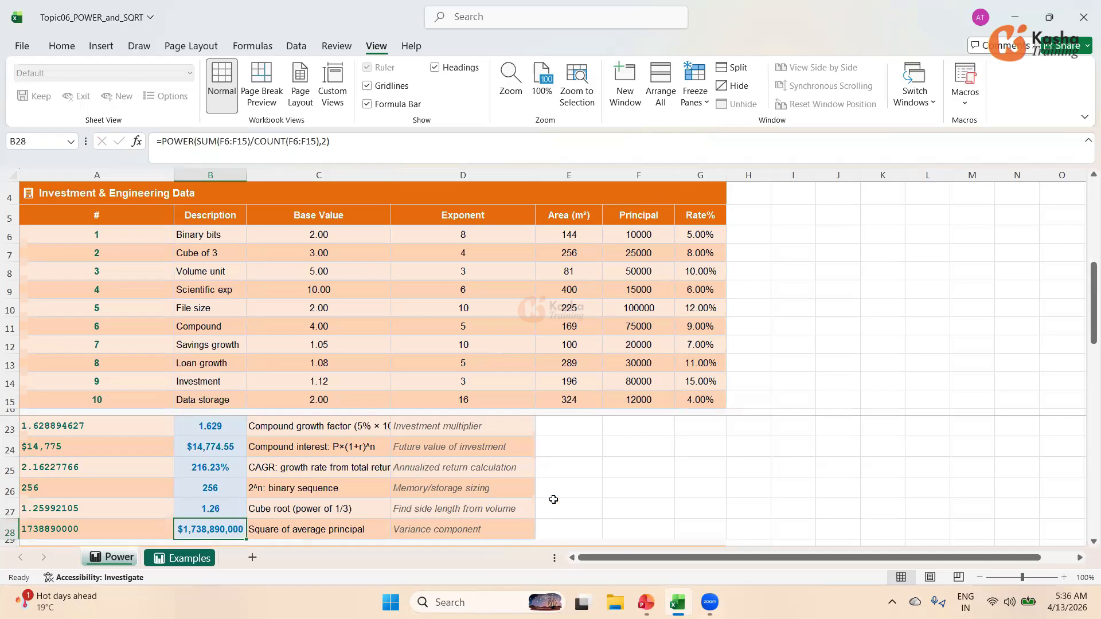